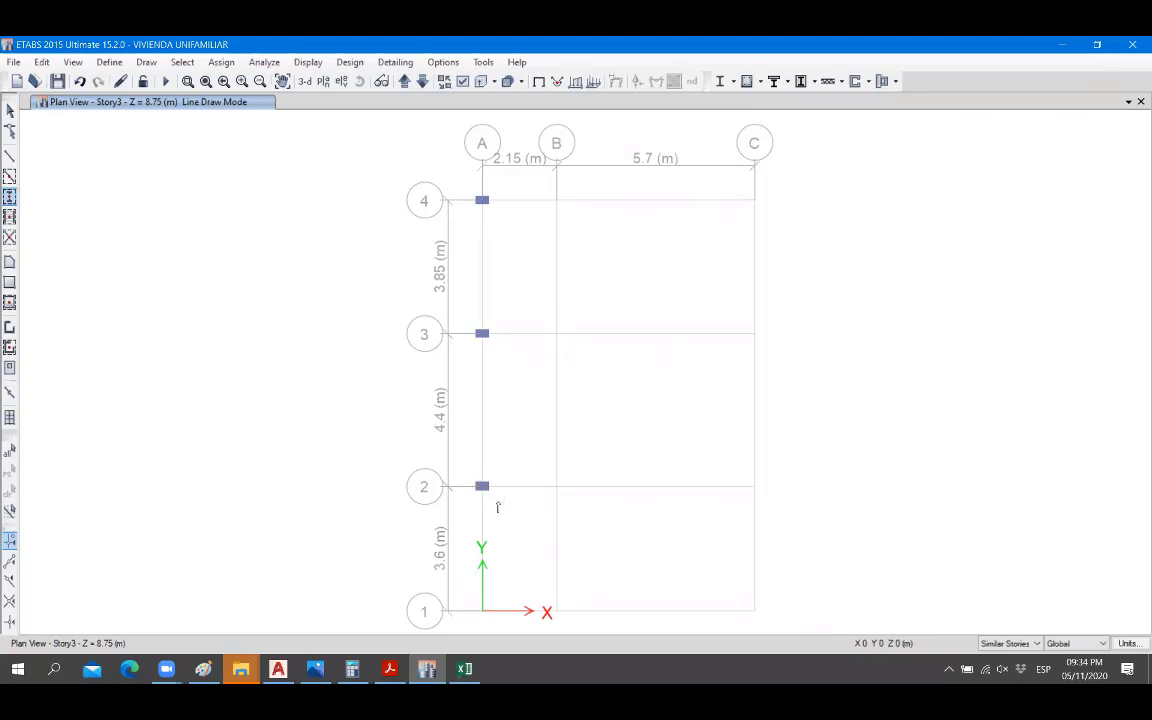
Place columns at grid intersections A/1, C/3 and C/2, checking their positions against the floor plan in AutoCAD.
click(482, 610)
click(278, 668)
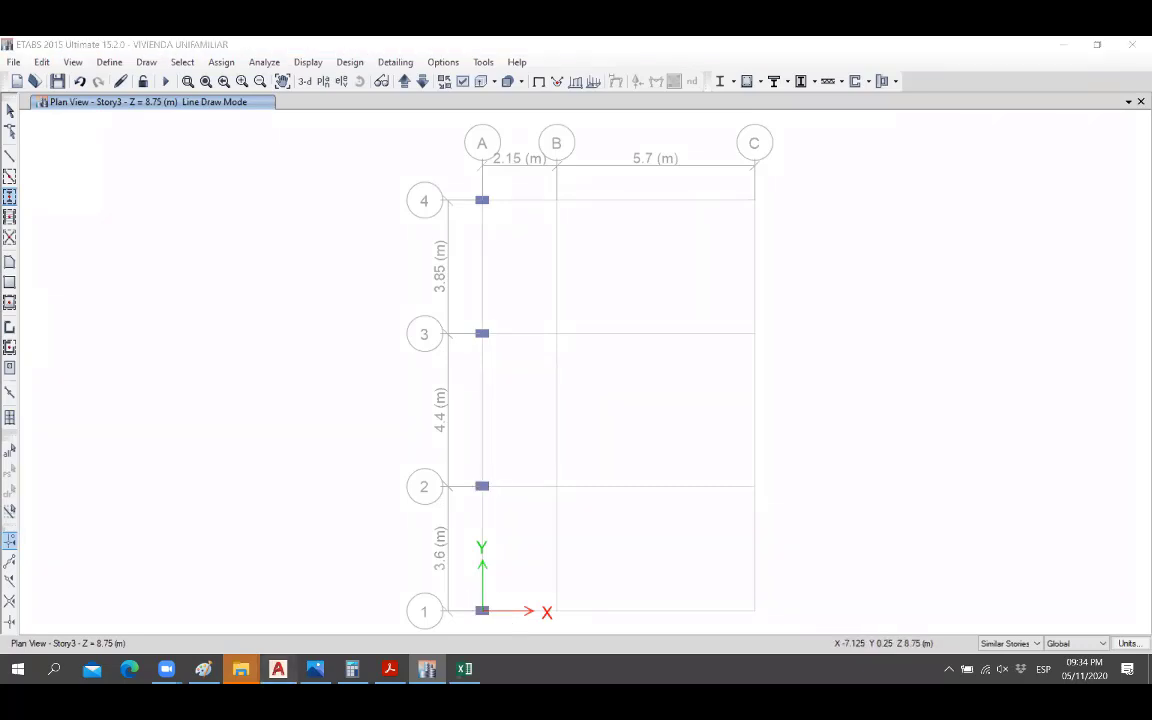
click(278, 668)
click(278, 668)
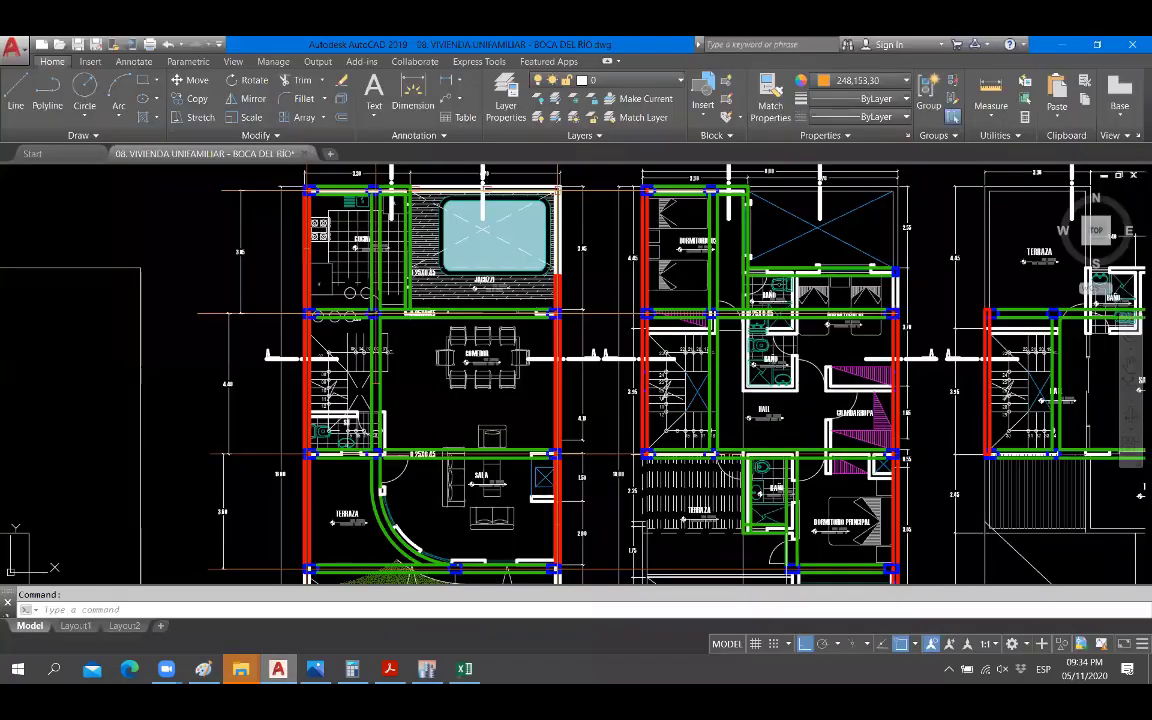
click(278, 668)
click(754, 333)
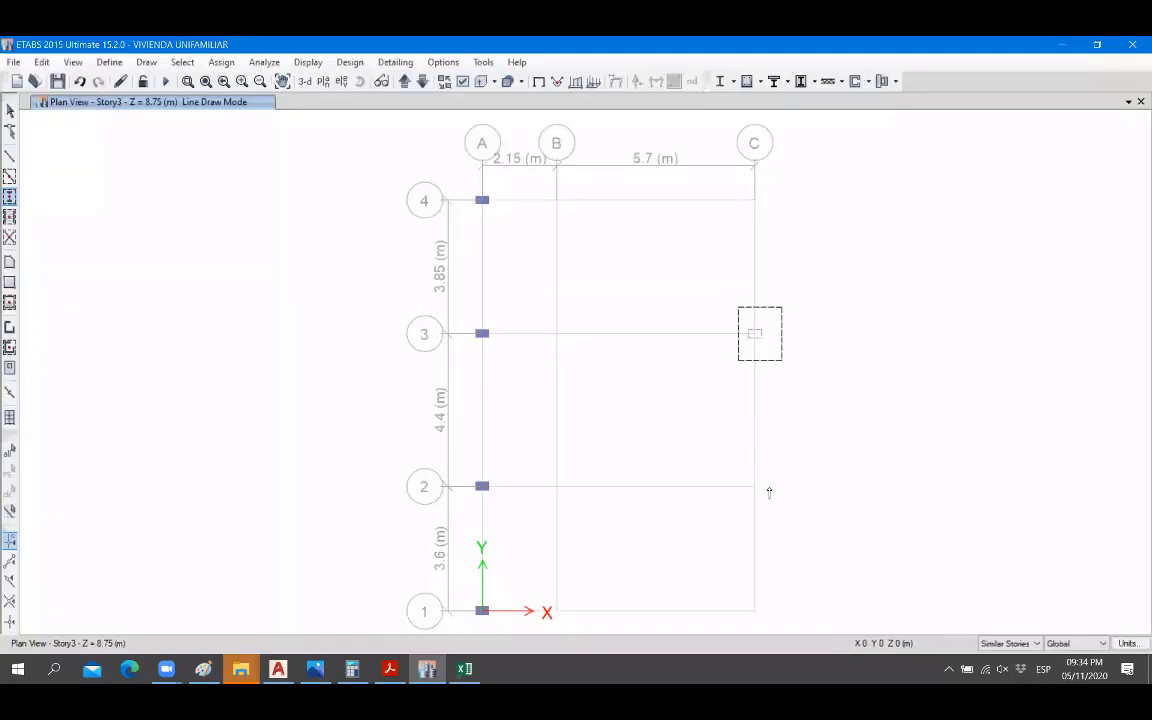
click(754, 486)
Place columns at grid intersections B/4, B/3, B/2 and C/1, following the AutoCAD floor plan.
click(280, 667)
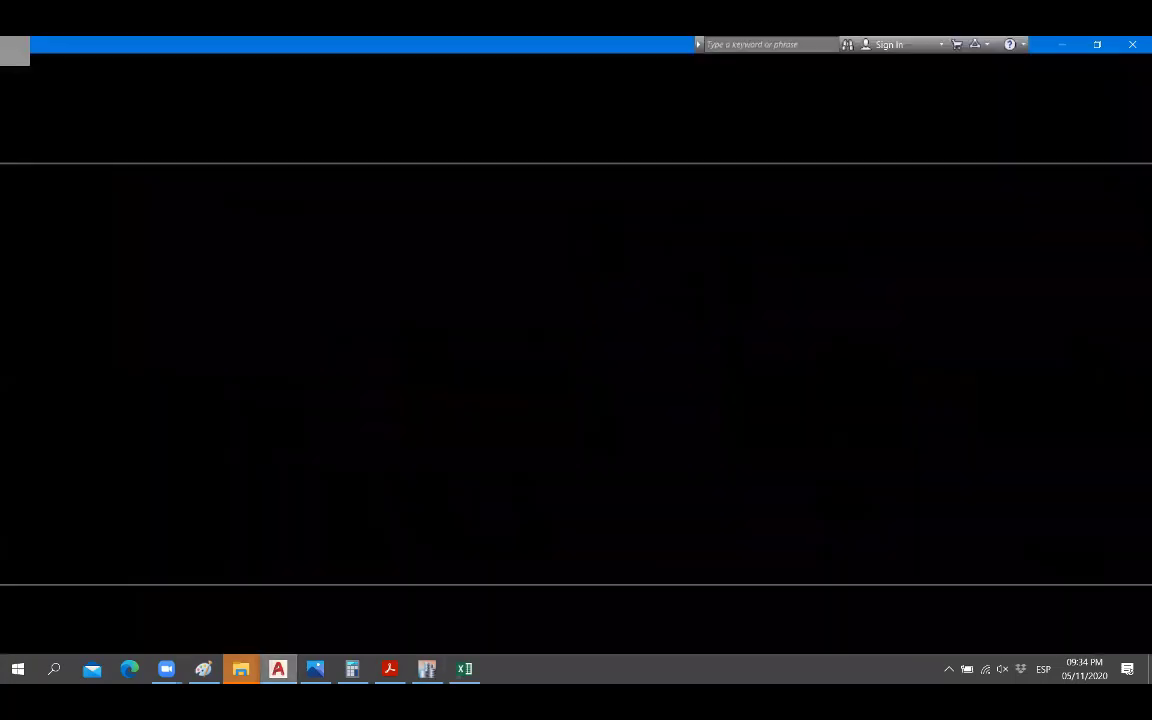
click(280, 667)
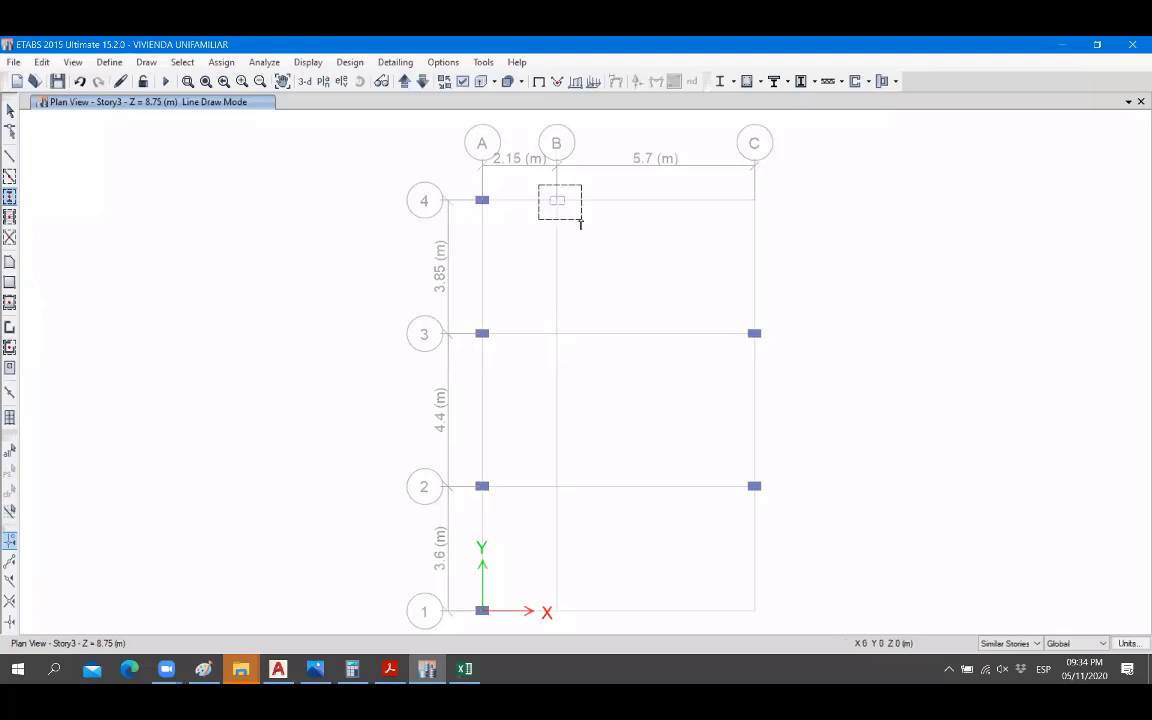
click(557, 200)
click(557, 333)
click(557, 486)
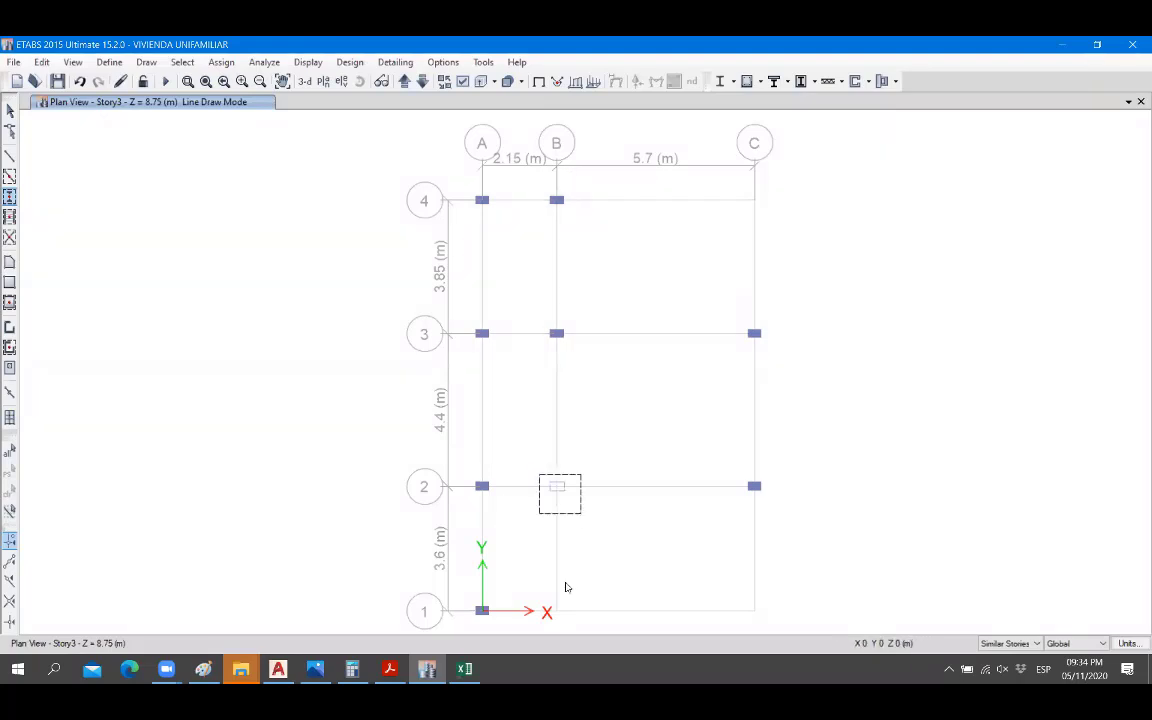
click(280, 668)
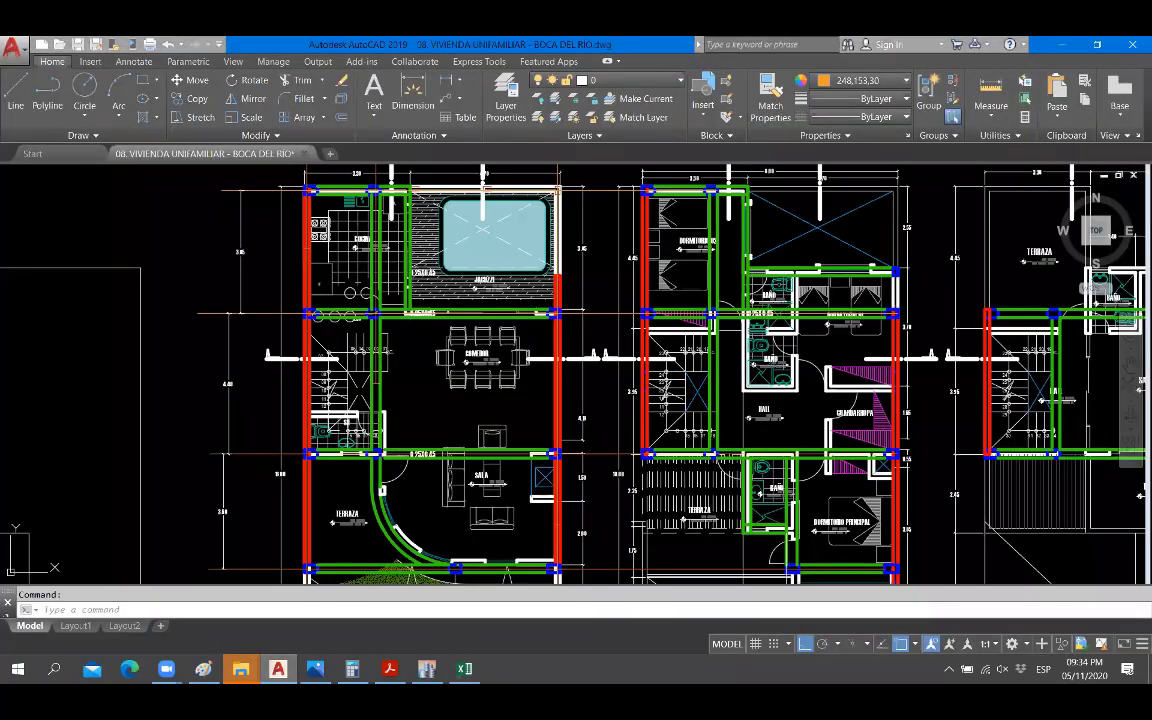
click(280, 668)
drag(733, 590, 802, 617)
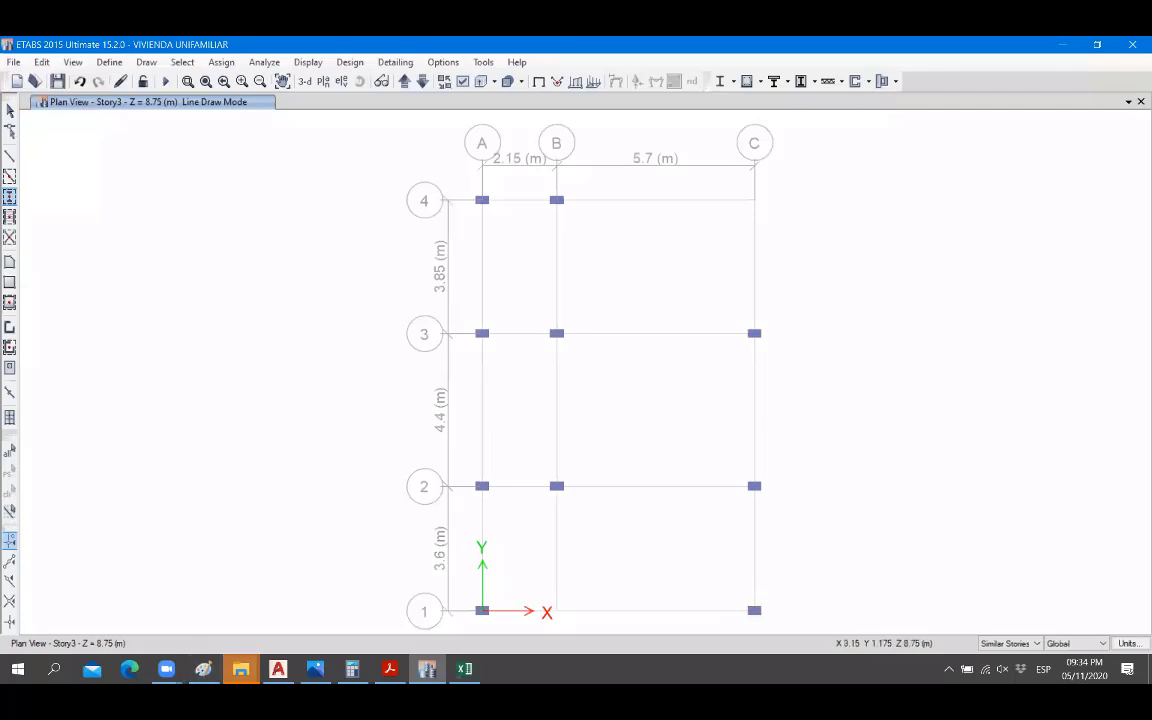
Measure the distance from the intermediate column on axis 1 to axis C in the AutoCAD ground-floor plan, using an aligned dimension.
click(278, 668)
scroll(455, 572, up, 6)
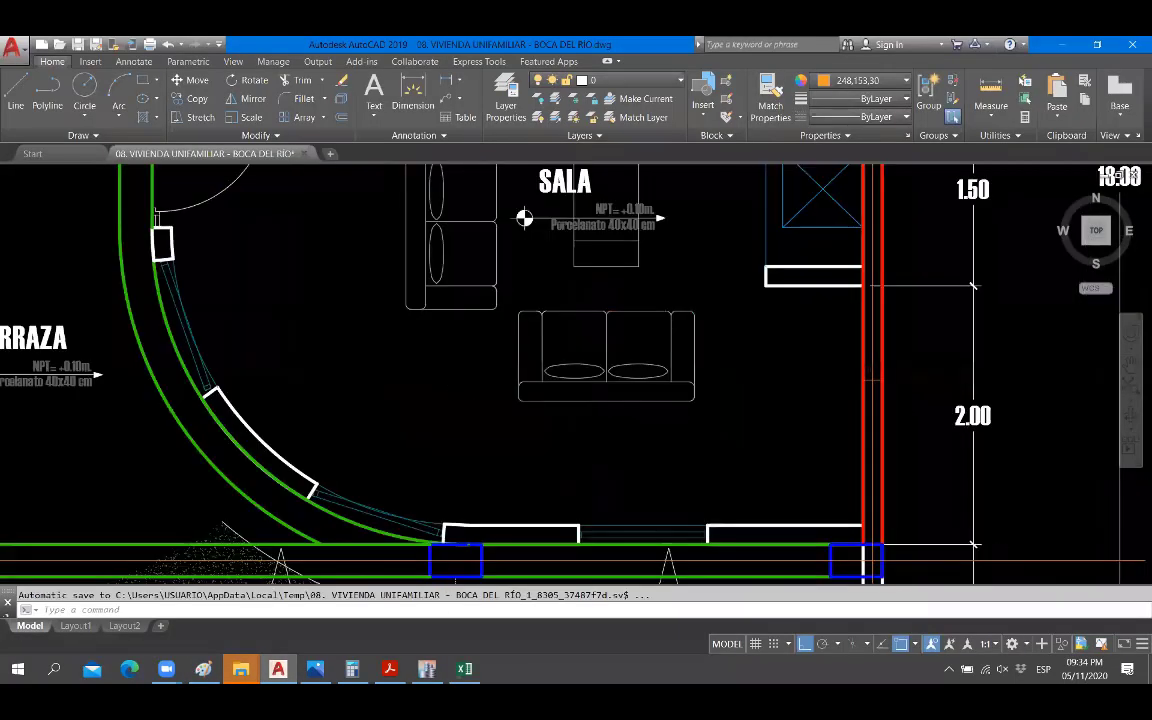
scroll(873, 380, up, 2)
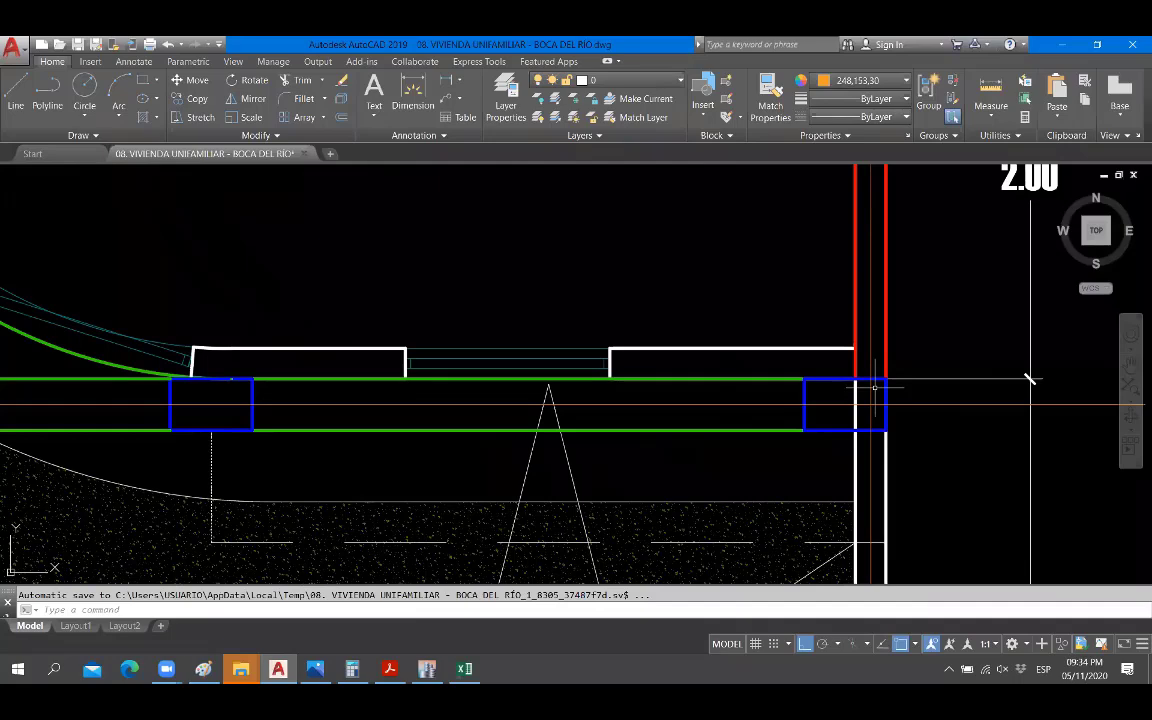
scroll(873, 386, down, 8)
scroll(714, 375, up, 3)
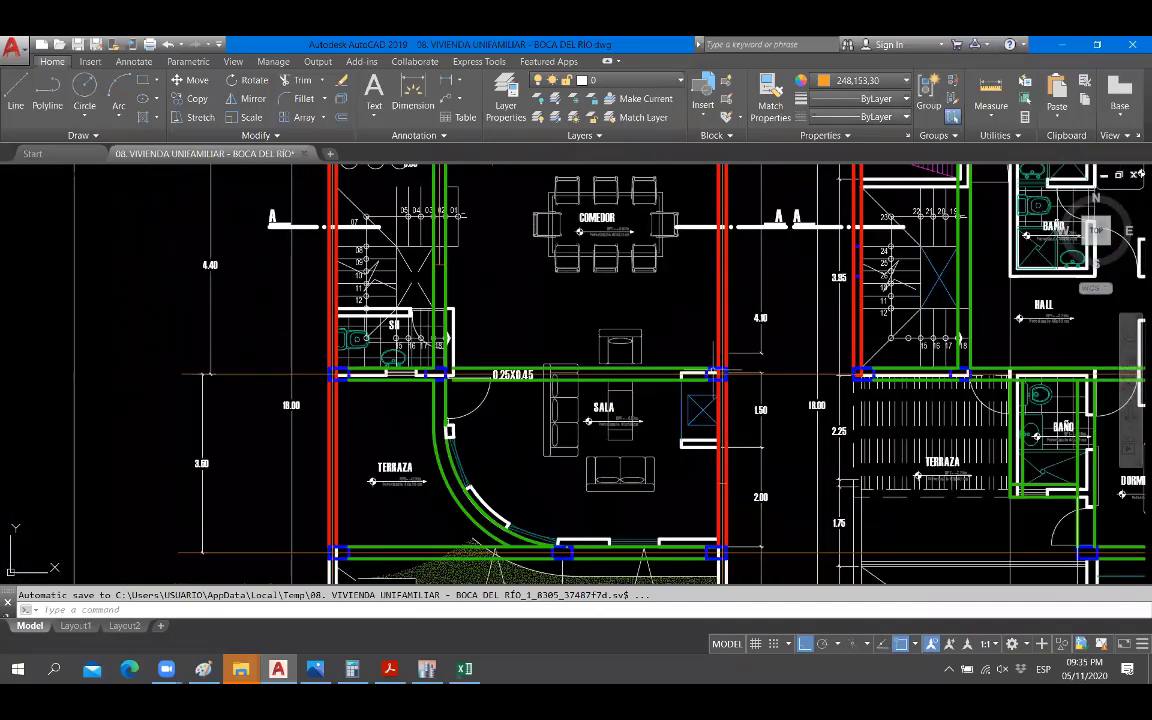
click(427, 669)
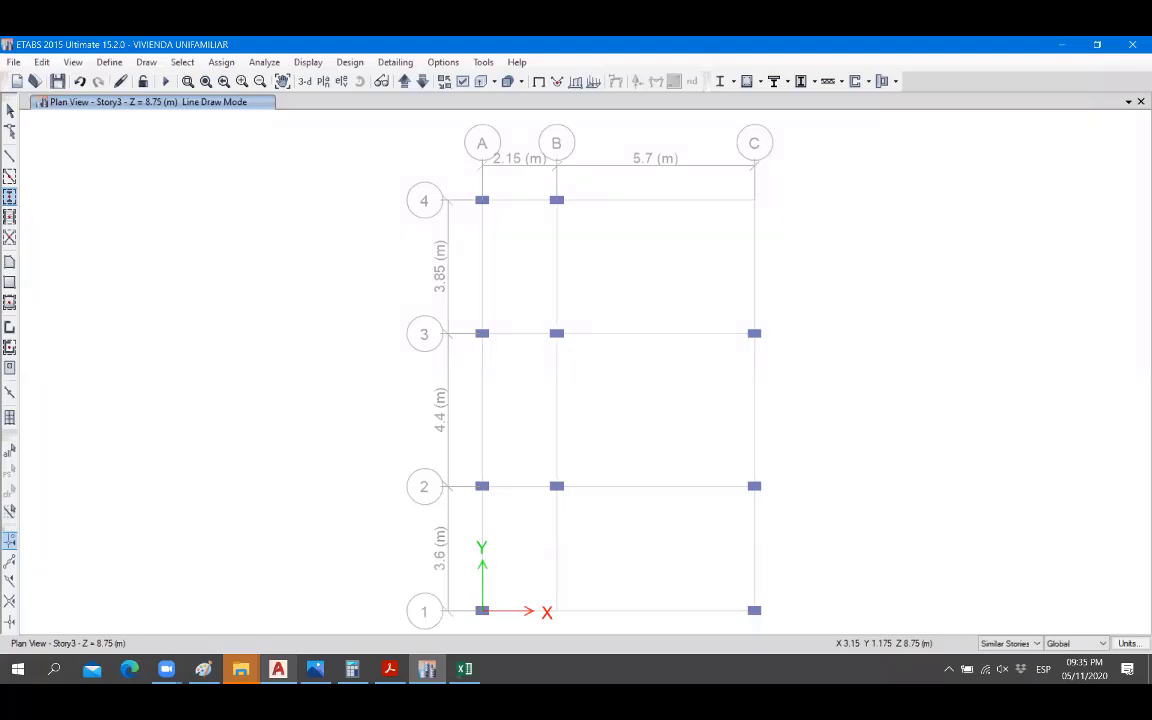
click(279, 669)
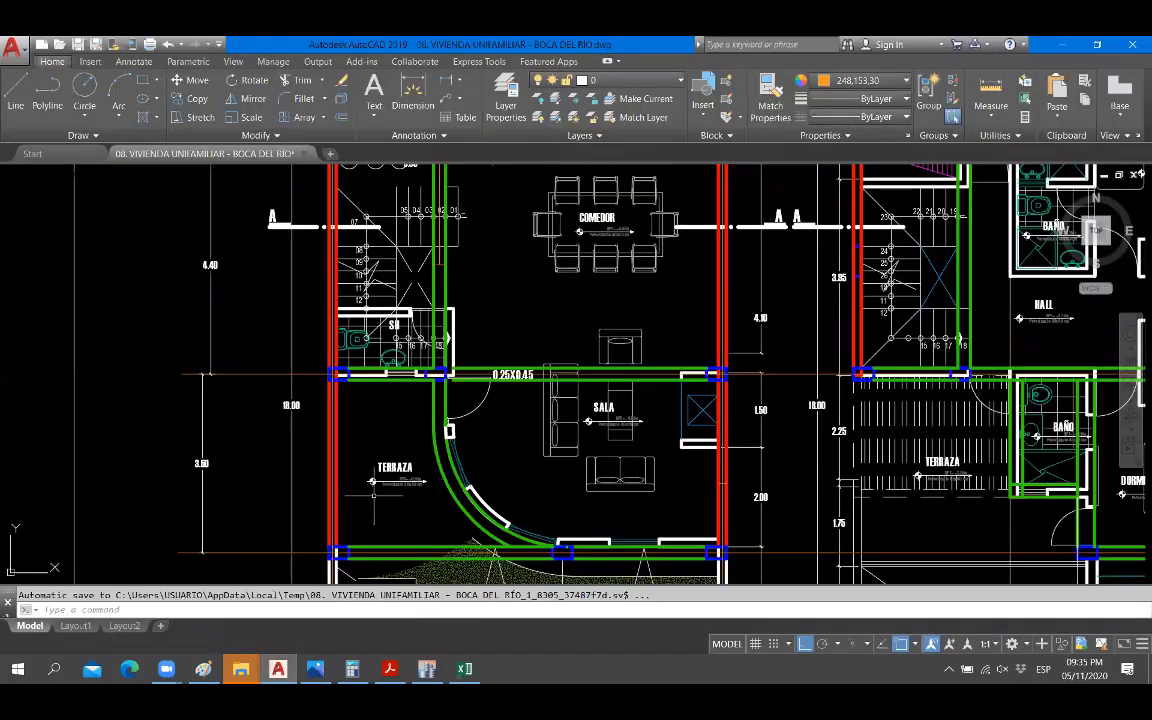
scroll(680, 555, up, 4)
text(dal)
key(Return)
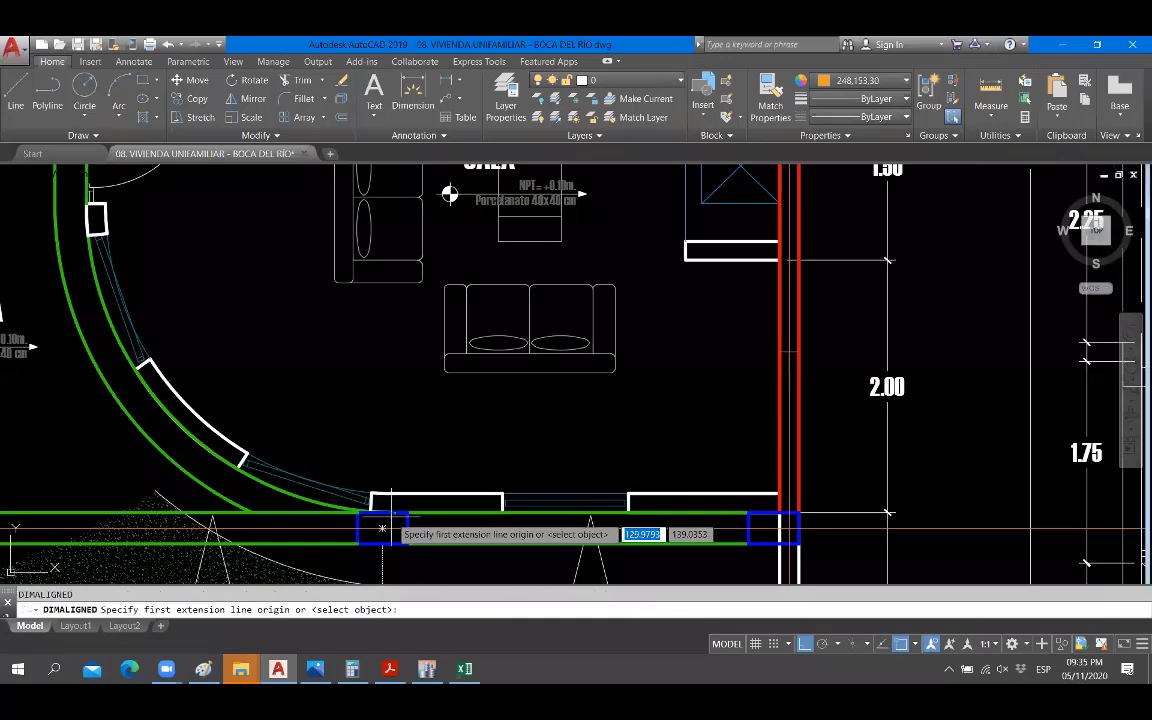
click(382, 514)
scroll(783, 538, up, 2)
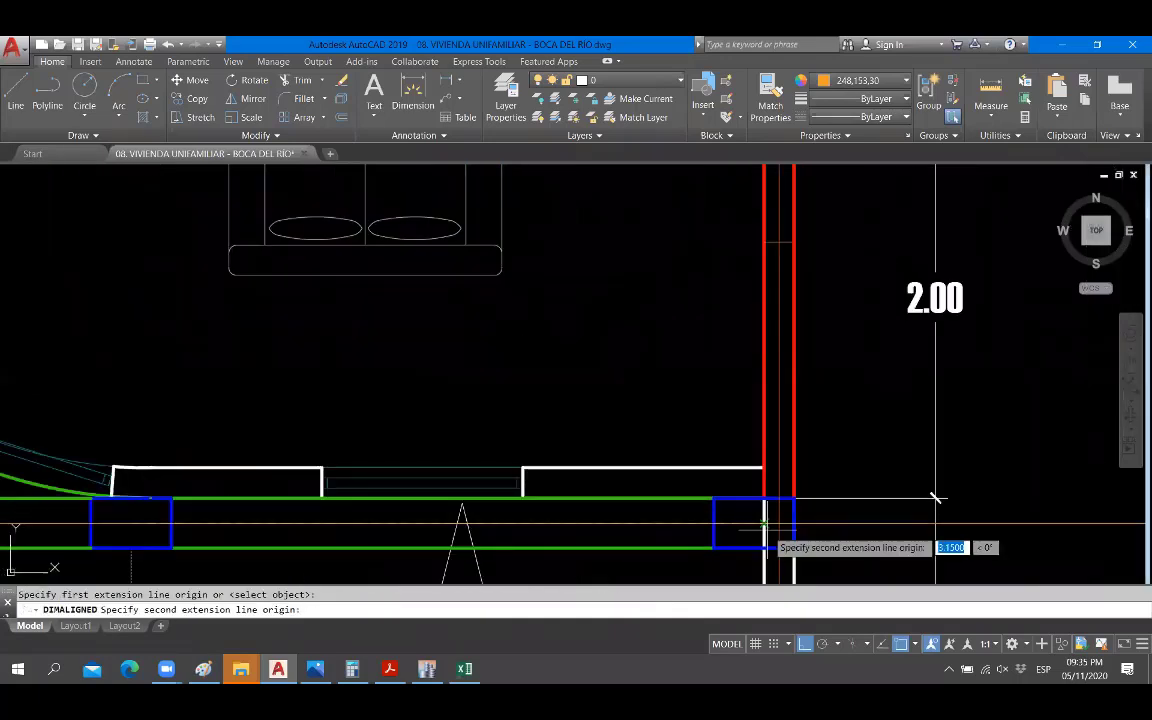
click(779, 514)
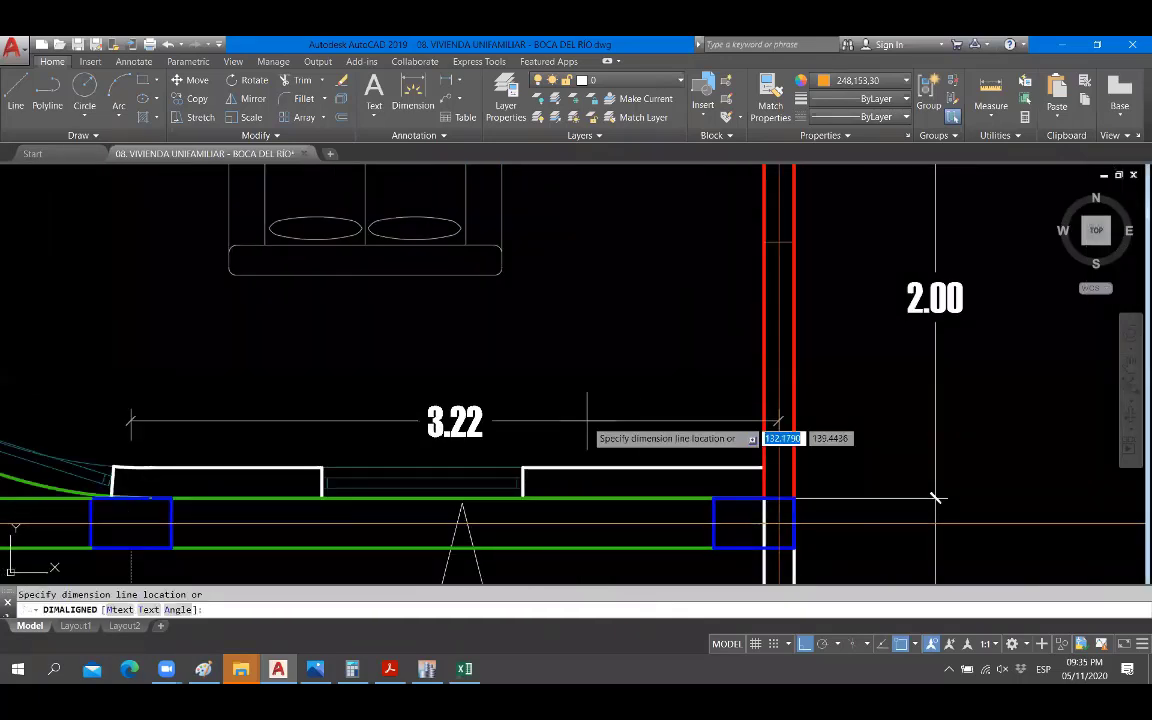
key(Escape)
Back in ETABS, place a C-1 (0.25X0.40) column from grid intersection C/1 with a plan offset X of -3.225 m.
key(alt+Tab)
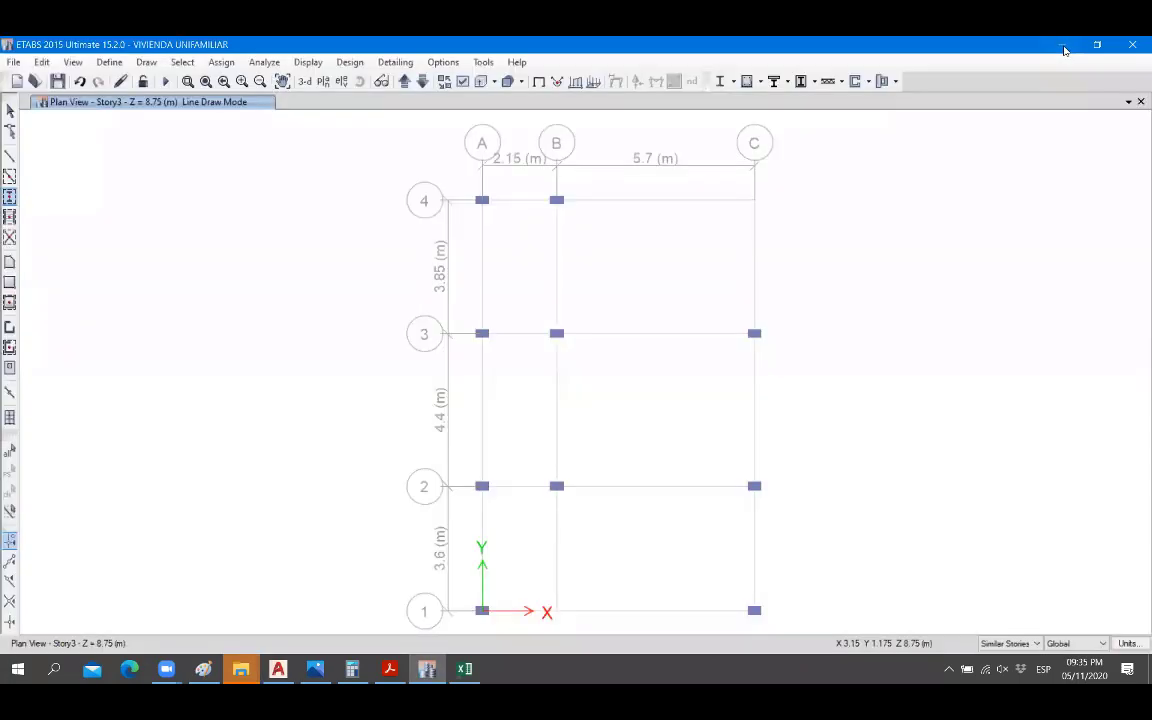
click(10, 197)
click(585, 243)
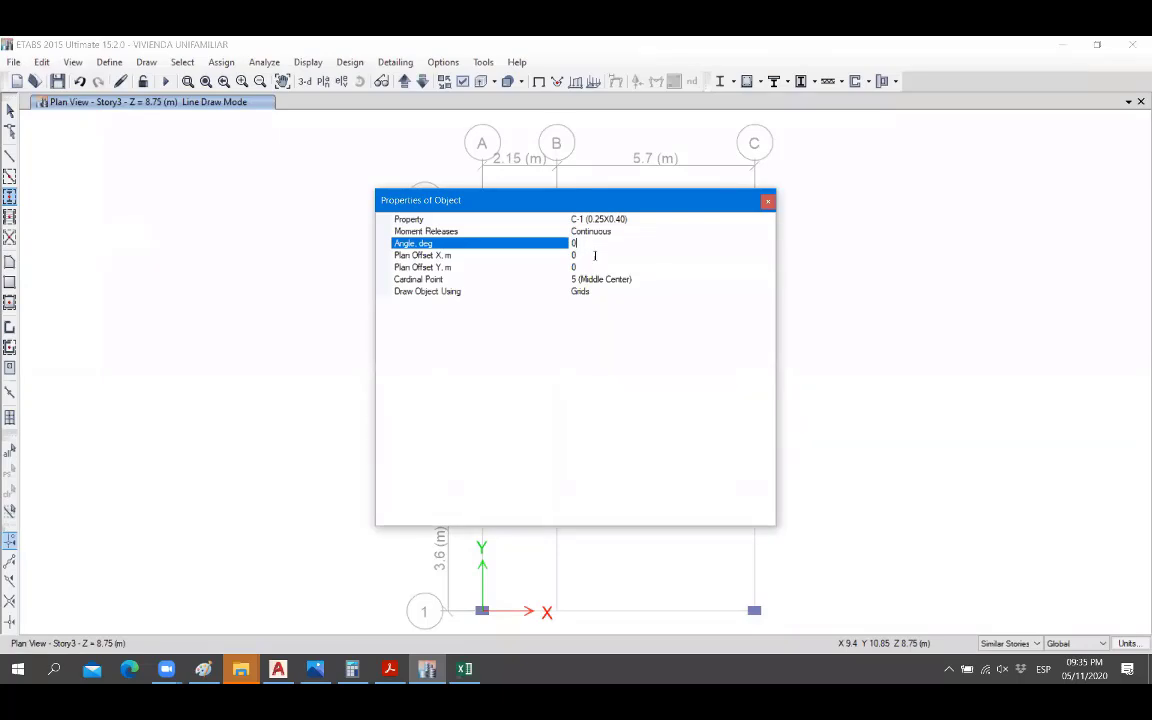
click(595, 255)
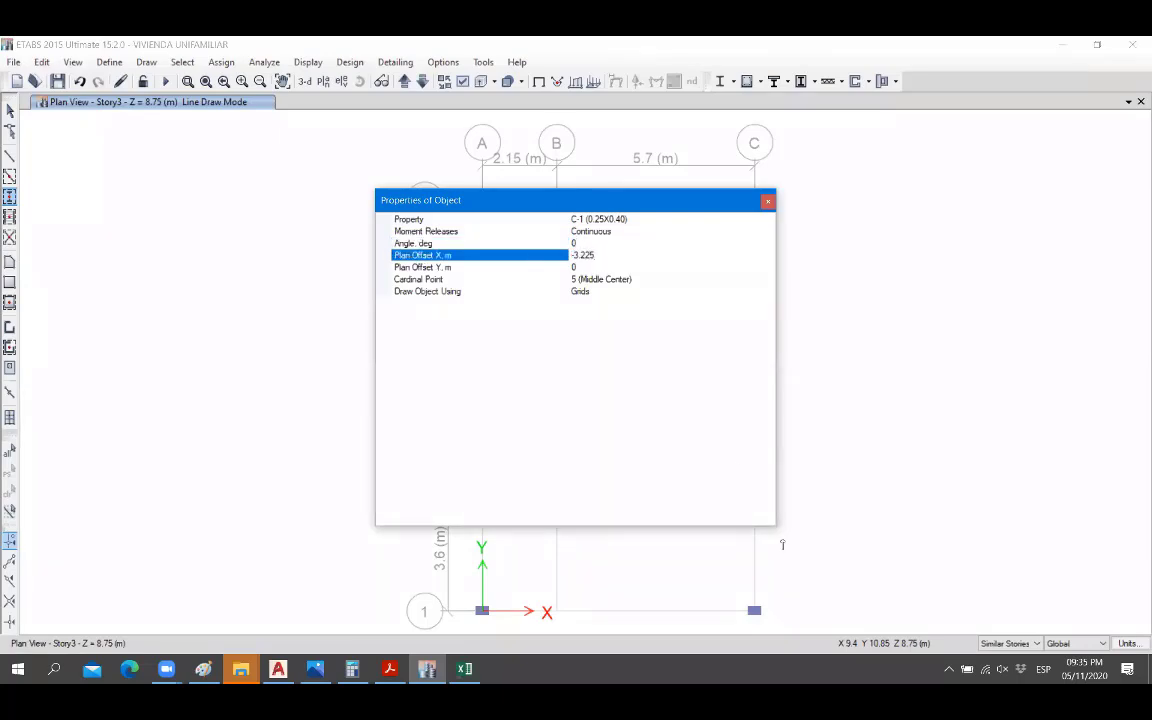
click(753, 611)
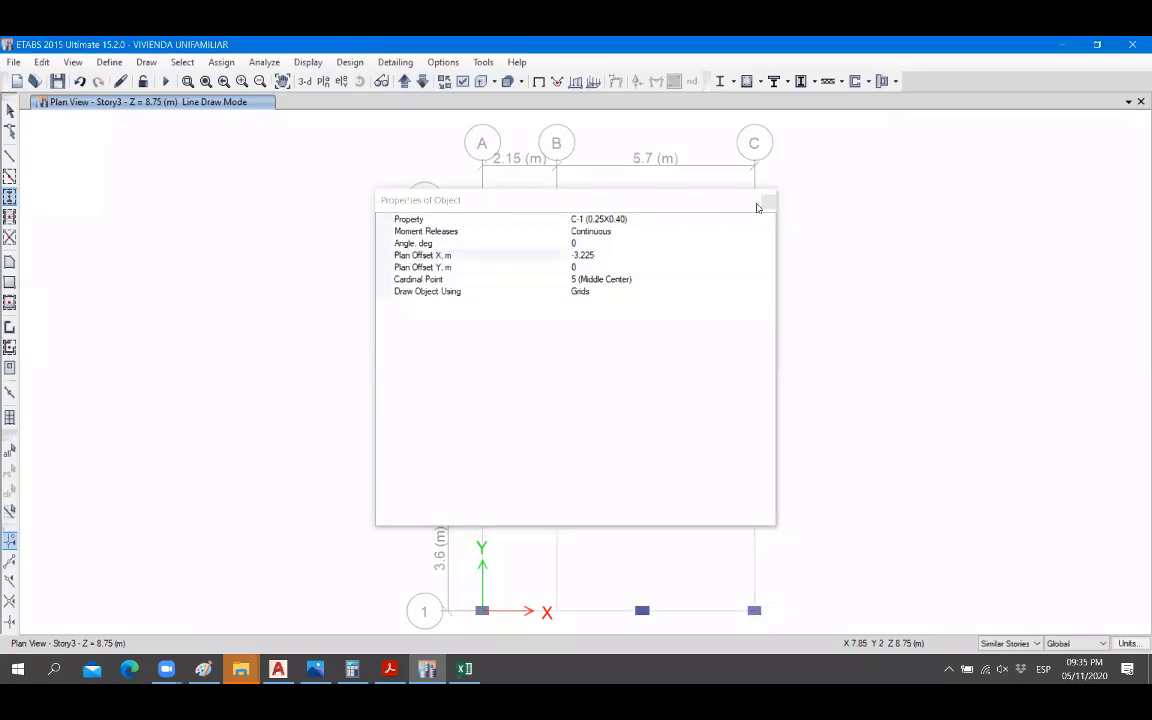
click(768, 201)
click(9, 111)
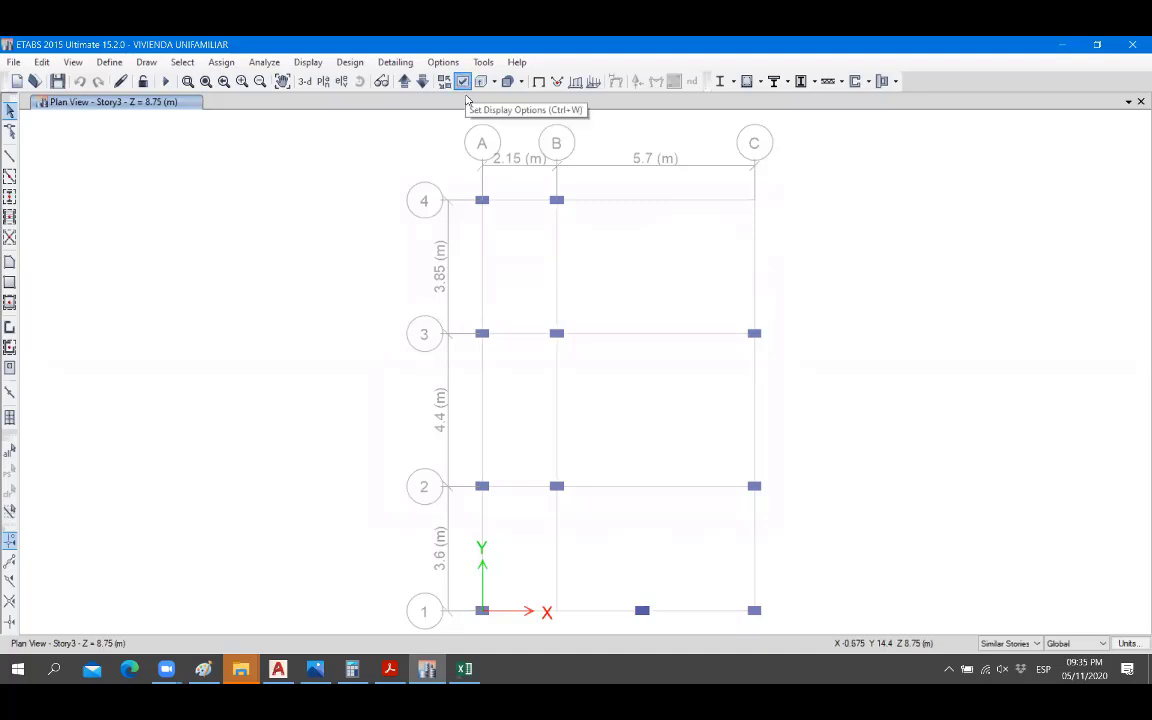
Set the plan view to be coloured by section properties and save the model.
click(462, 81)
click(569, 177)
click(562, 199)
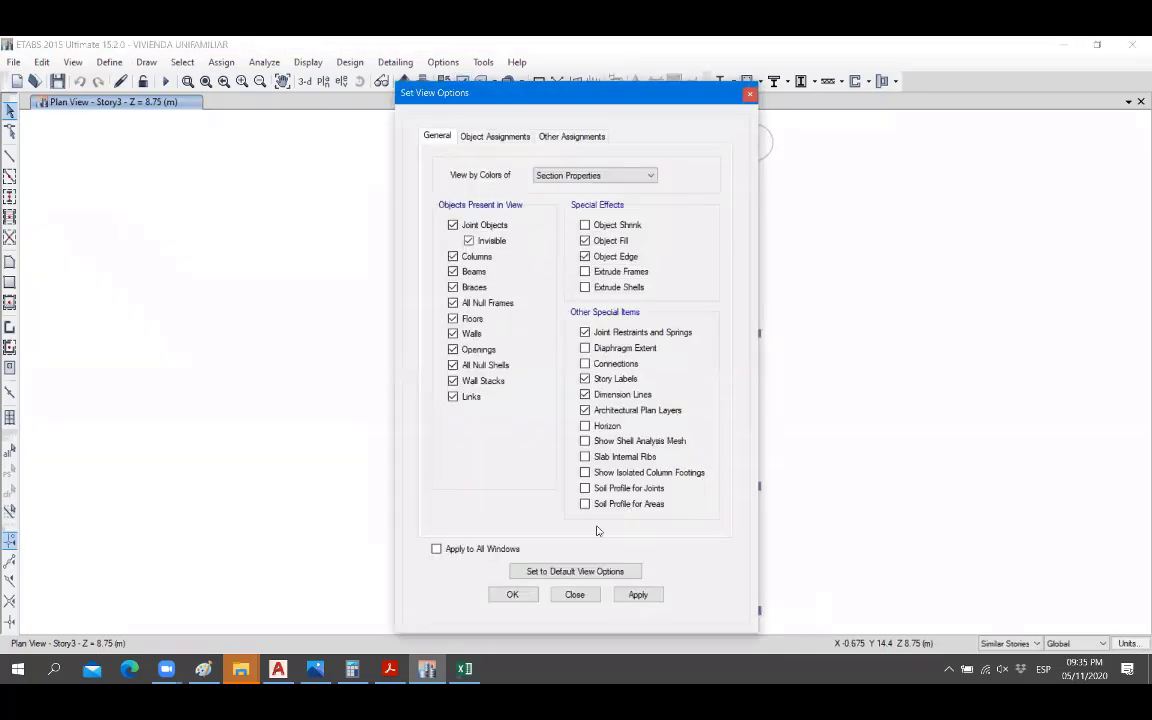
click(512, 594)
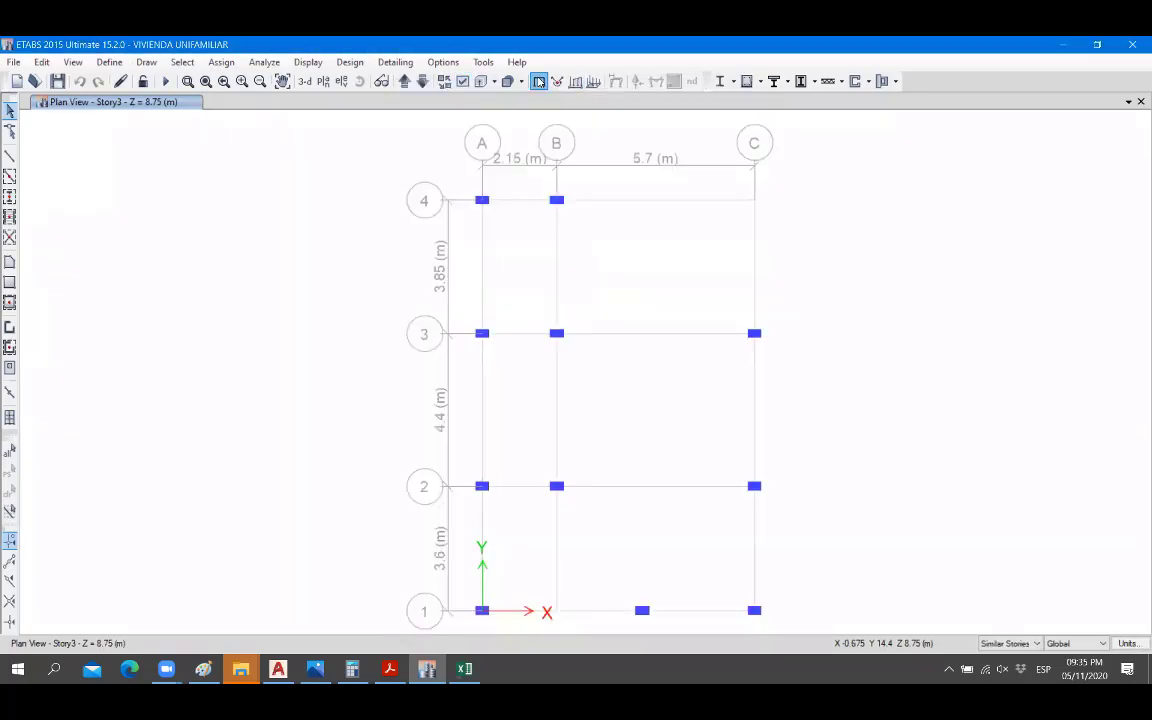
click(55, 83)
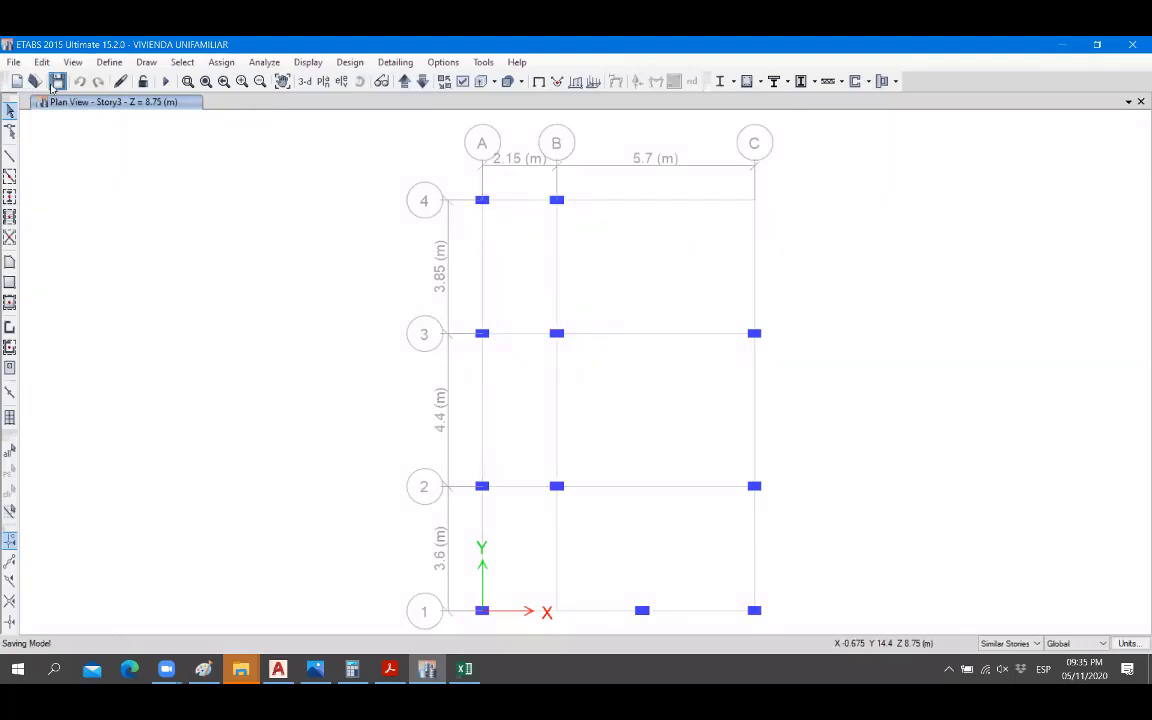
After checking the wall layout in AutoCAD, draw MURO (E=0.14) pier walls in ETABS along axis A from grid 4 to grid 1.
key(alt+Tab)
scroll(654, 446, down, 4)
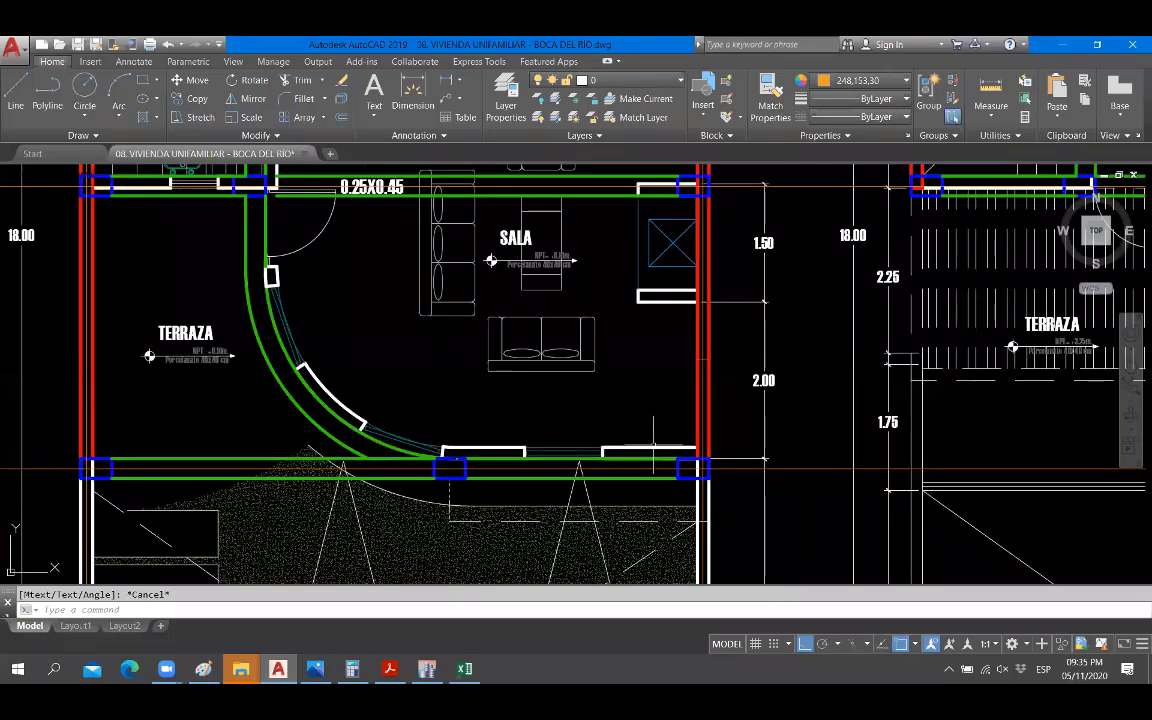
scroll(654, 446, down, 4)
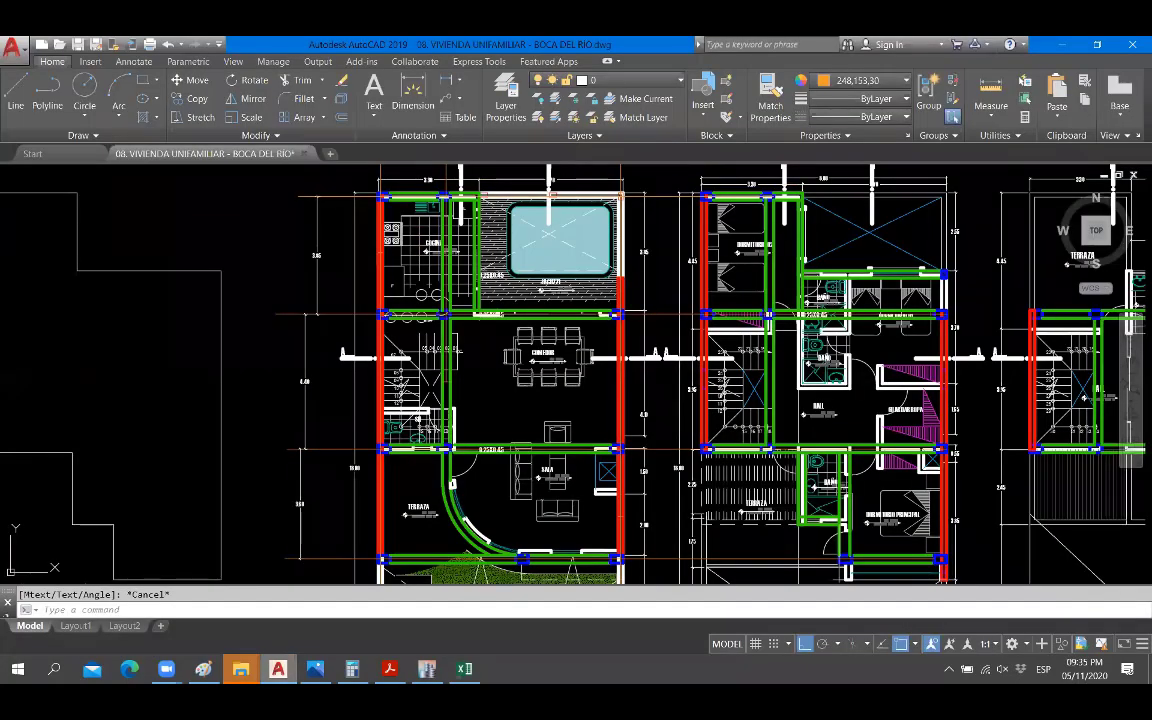
key(alt+Tab)
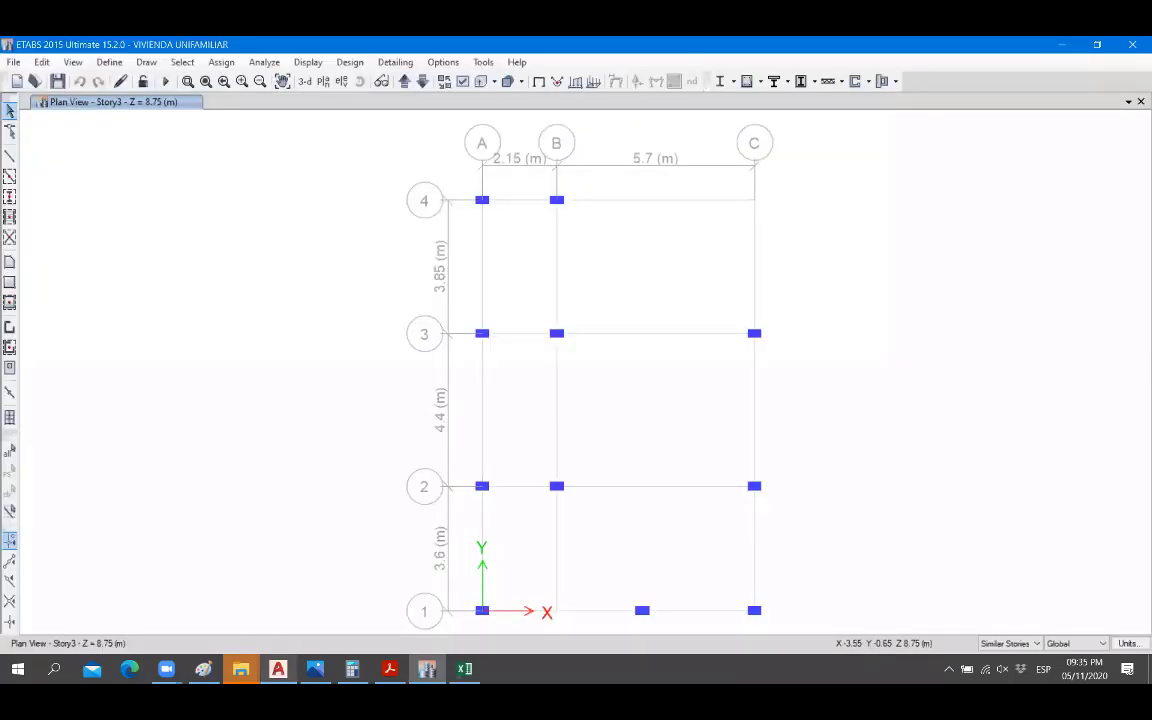
key(alt+Tab)
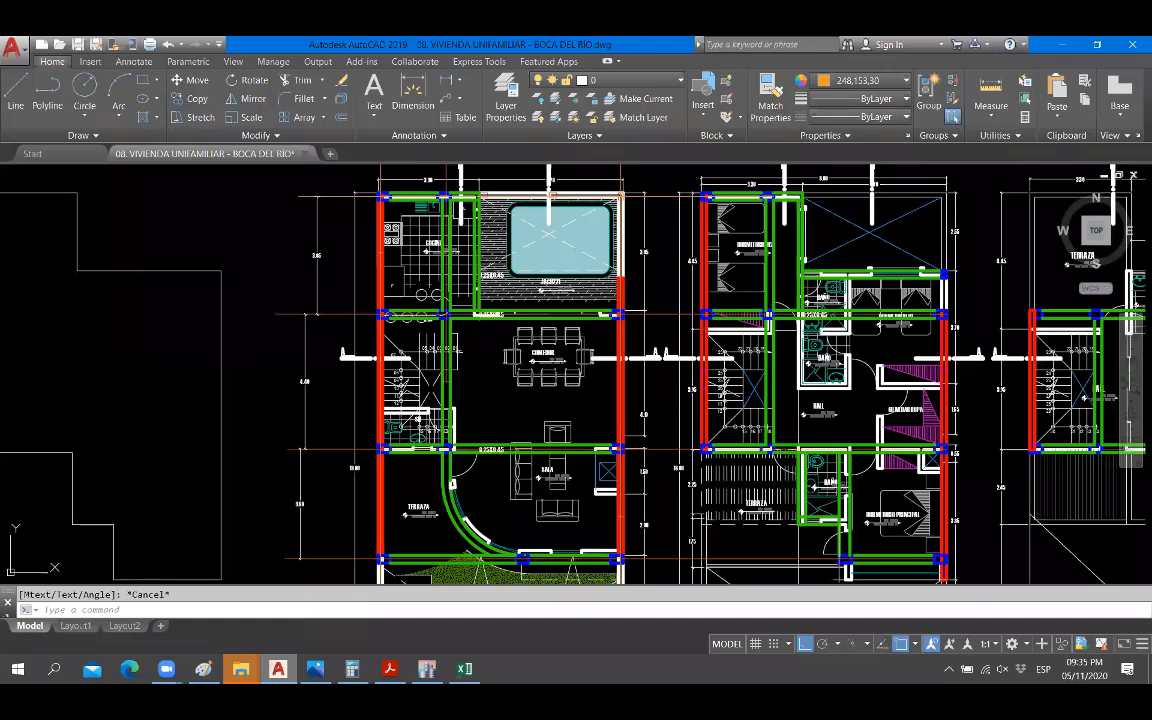
key(alt+Tab)
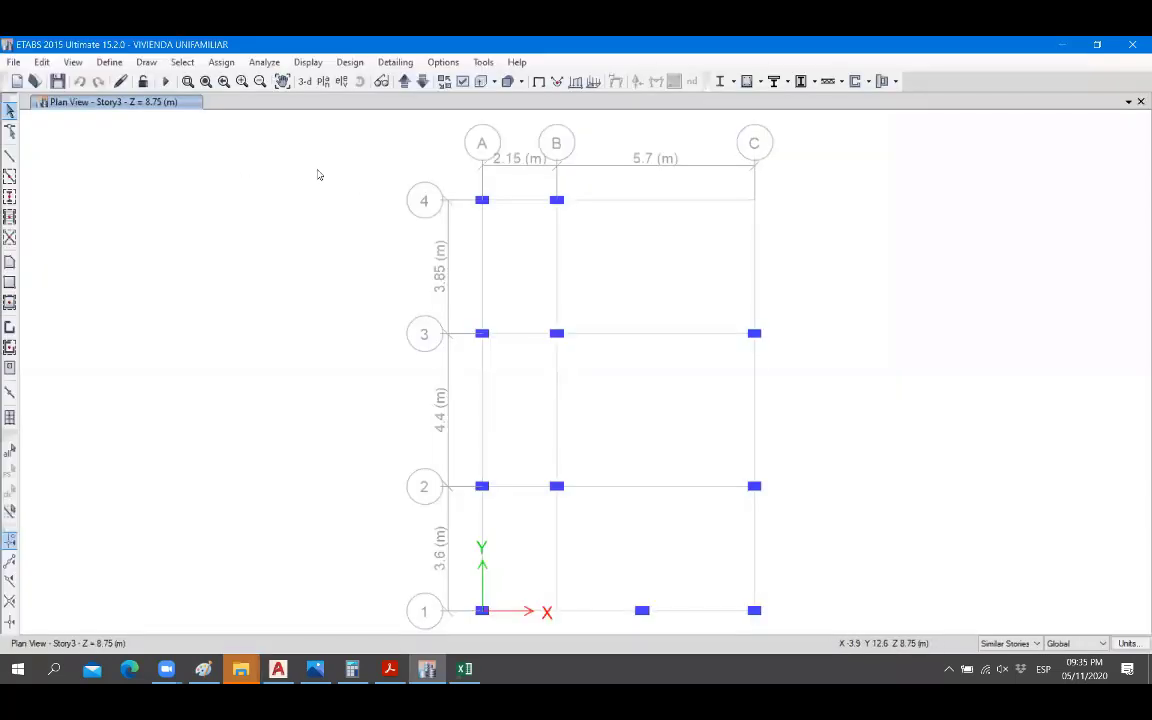
click(9, 330)
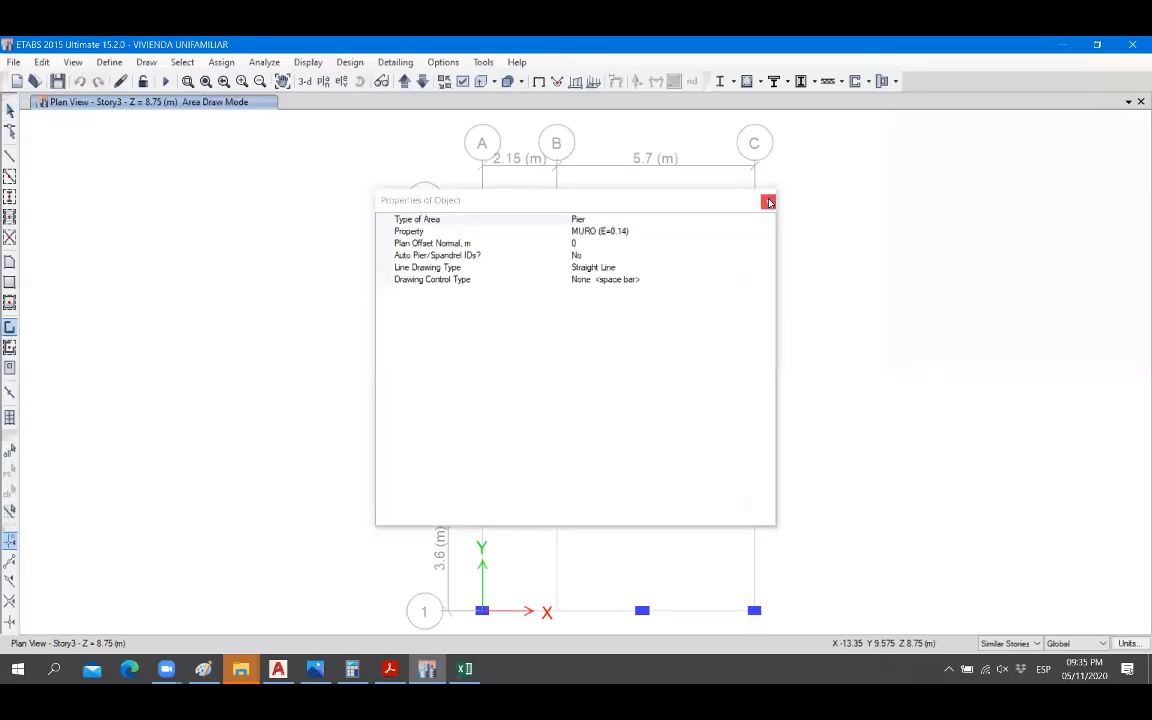
click(482, 200)
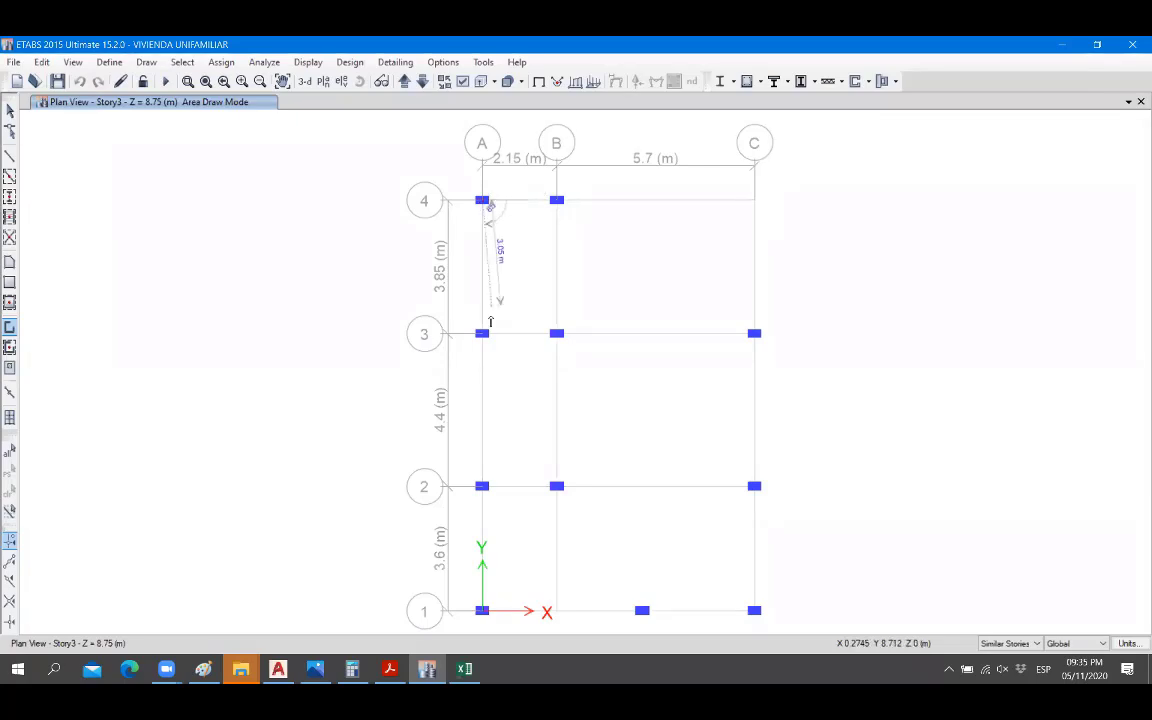
click(498, 341)
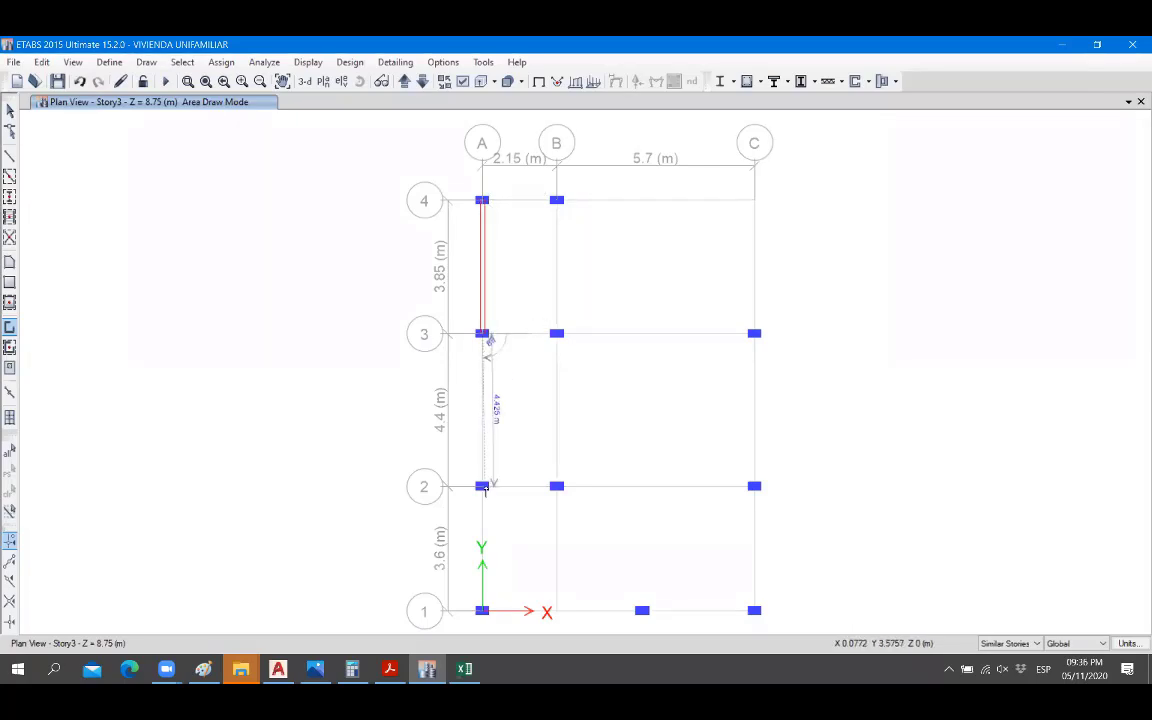
click(482, 487)
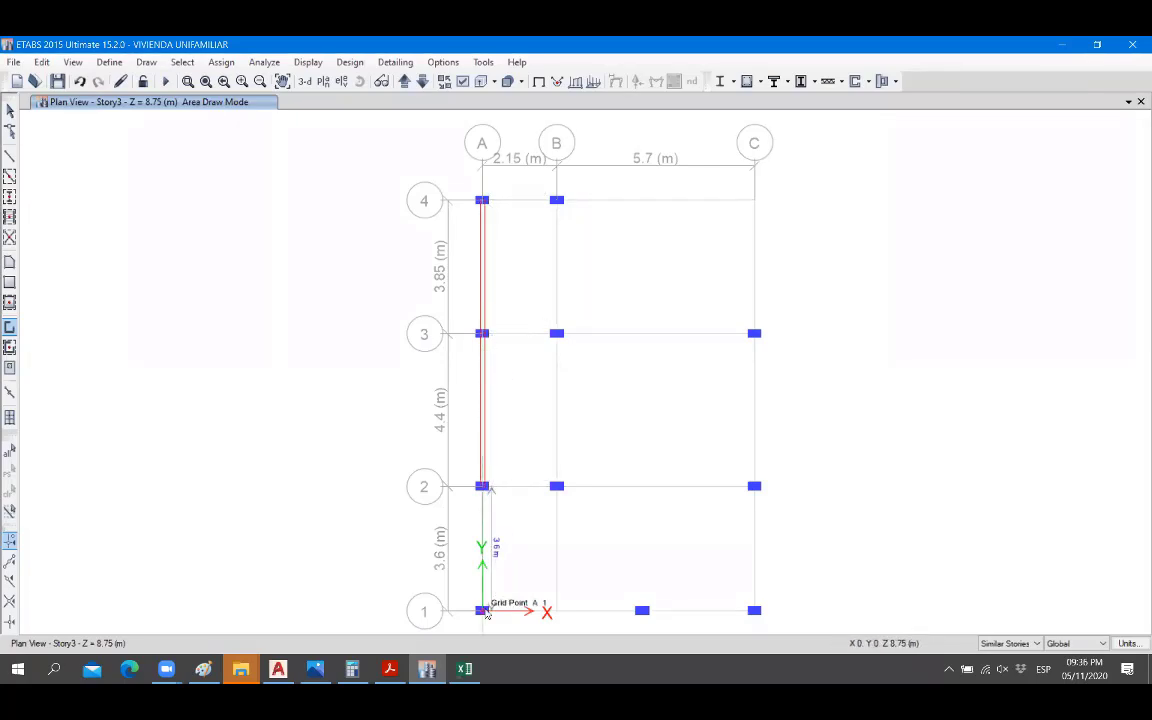
click(482, 609)
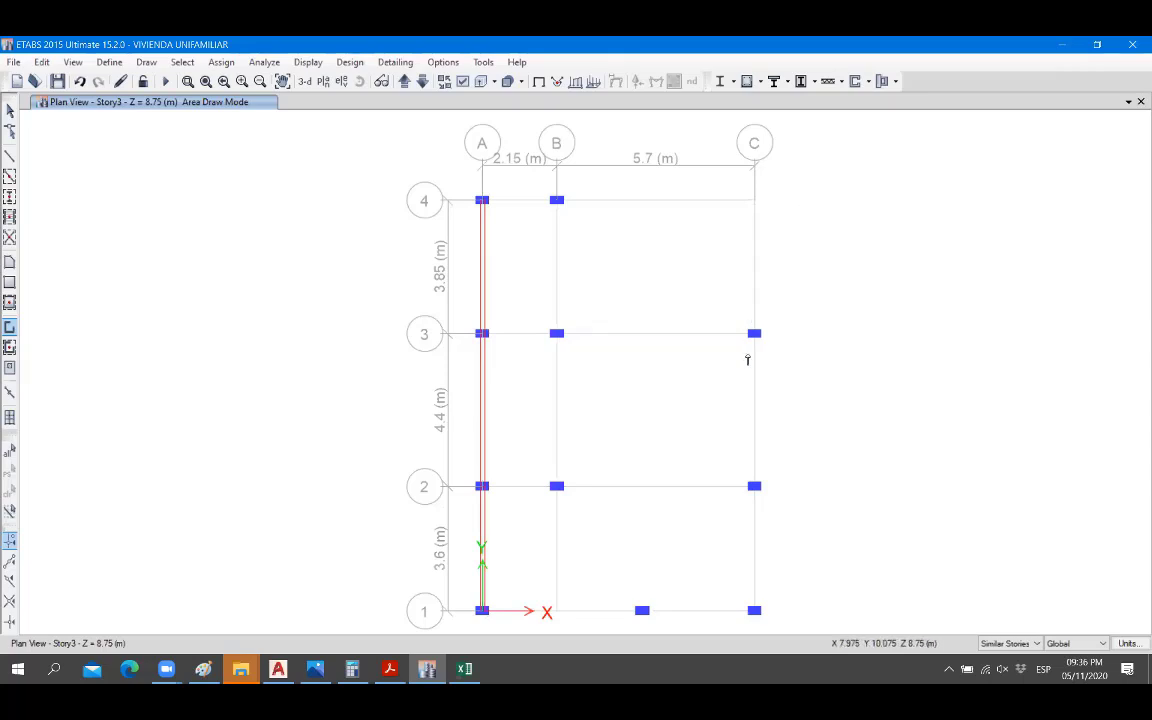
Draw the pier walls along axis C from grid 3 through grid 2 to grid 1, and save the model.
click(754, 336)
click(754, 486)
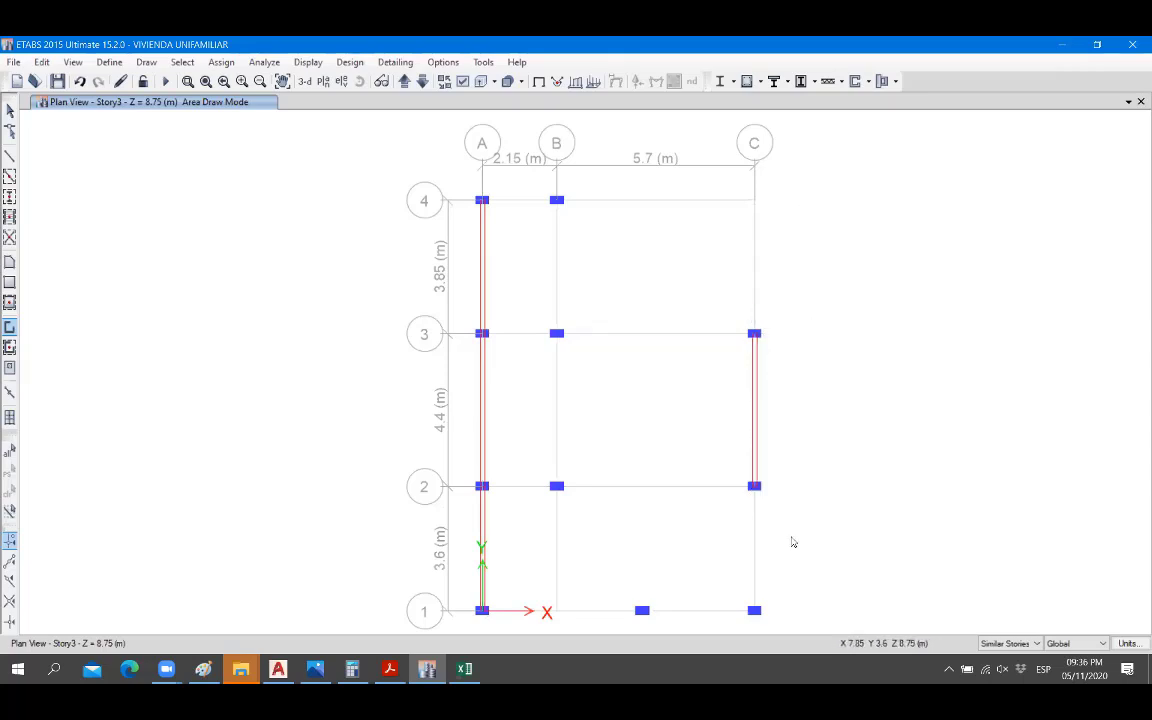
click(754, 610)
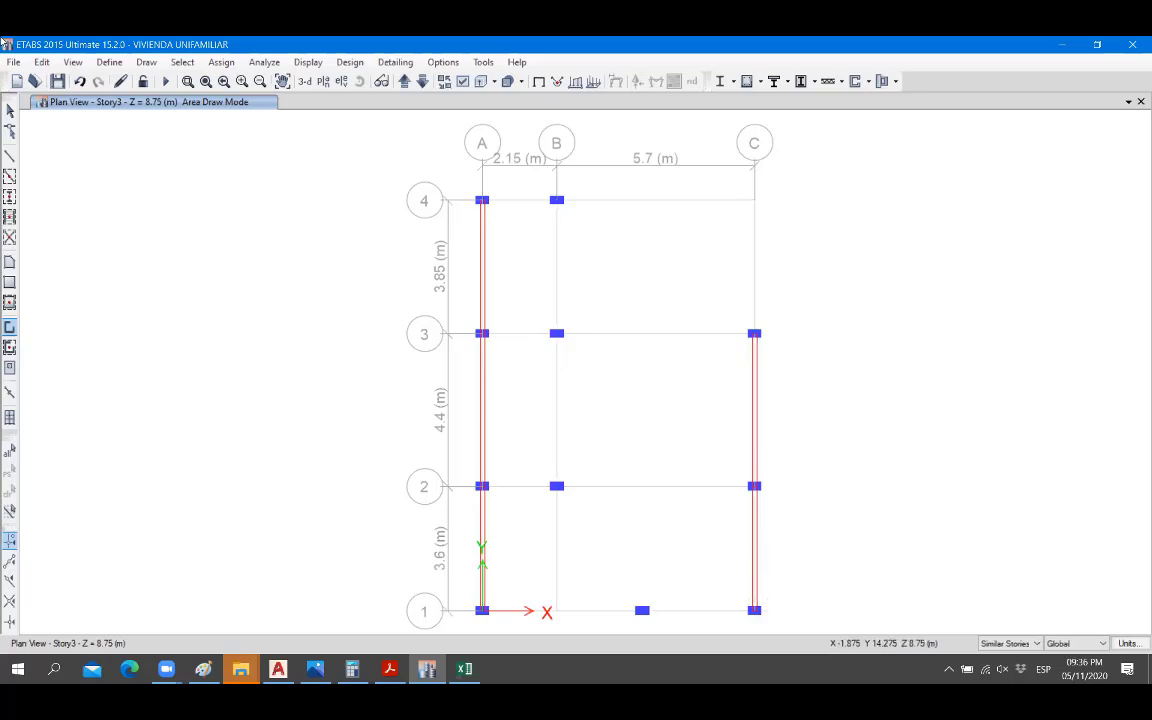
click(10, 109)
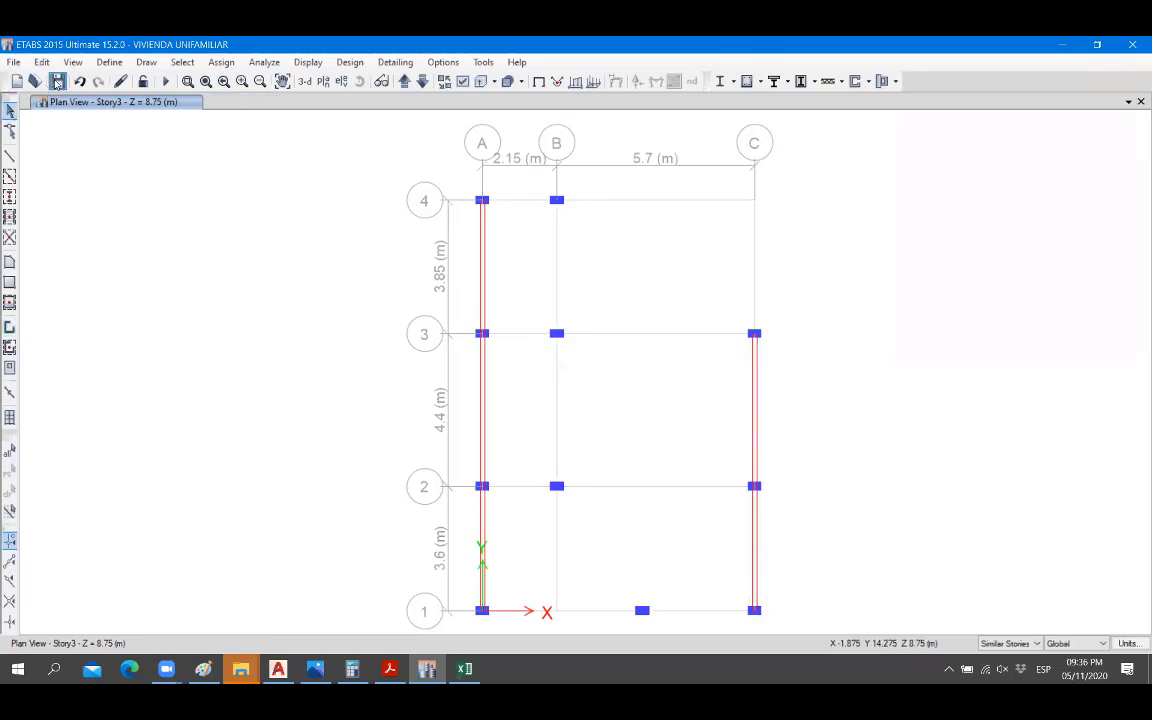
click(57, 81)
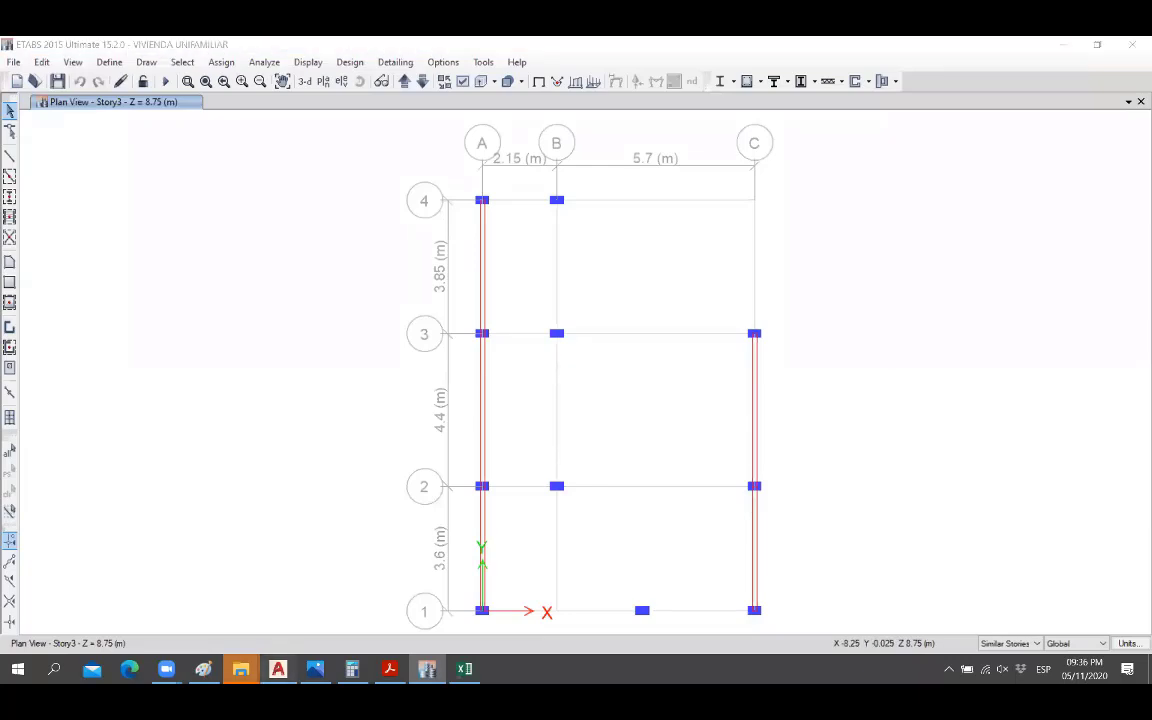
After checking the layout in AutoCAD, draw VP-1 (0.25X0.45) beams in ETABS on axis 4 from A to B and on axes 3 and 2 from A to C.
key(alt+Tab)
key(alt+Tab)
key(alt+Tab)
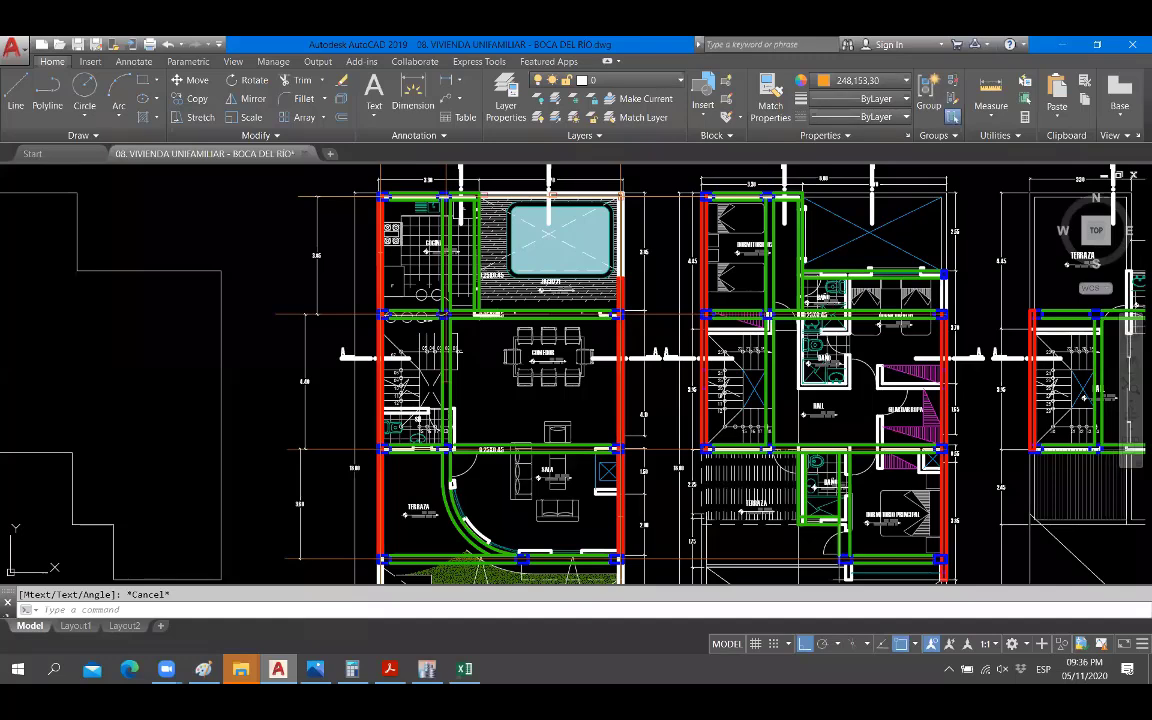
key(alt+Tab)
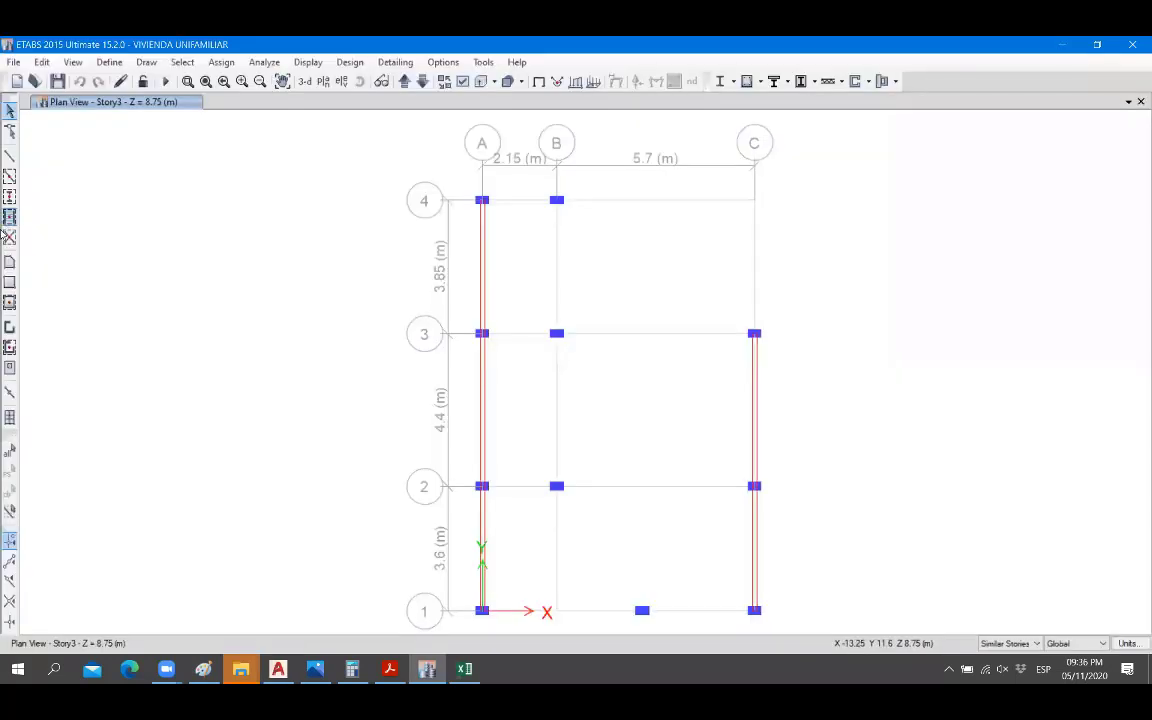
click(9, 176)
click(760, 231)
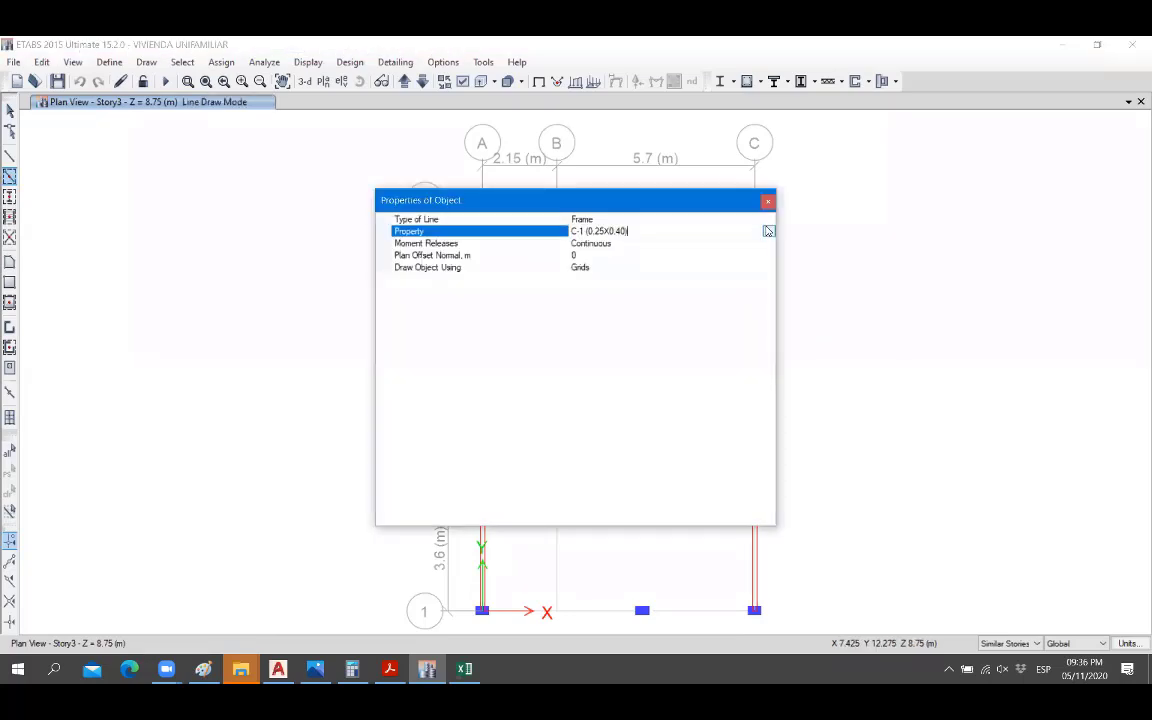
click(768, 231)
click(614, 256)
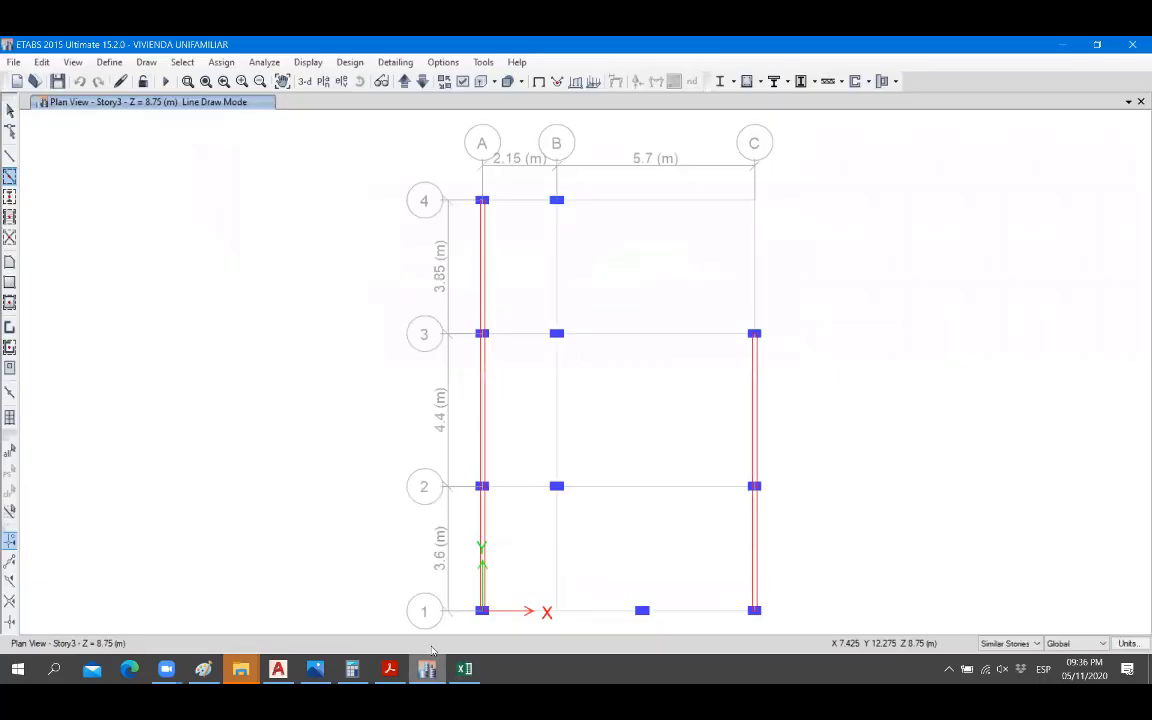
drag(420, 172, 611, 228)
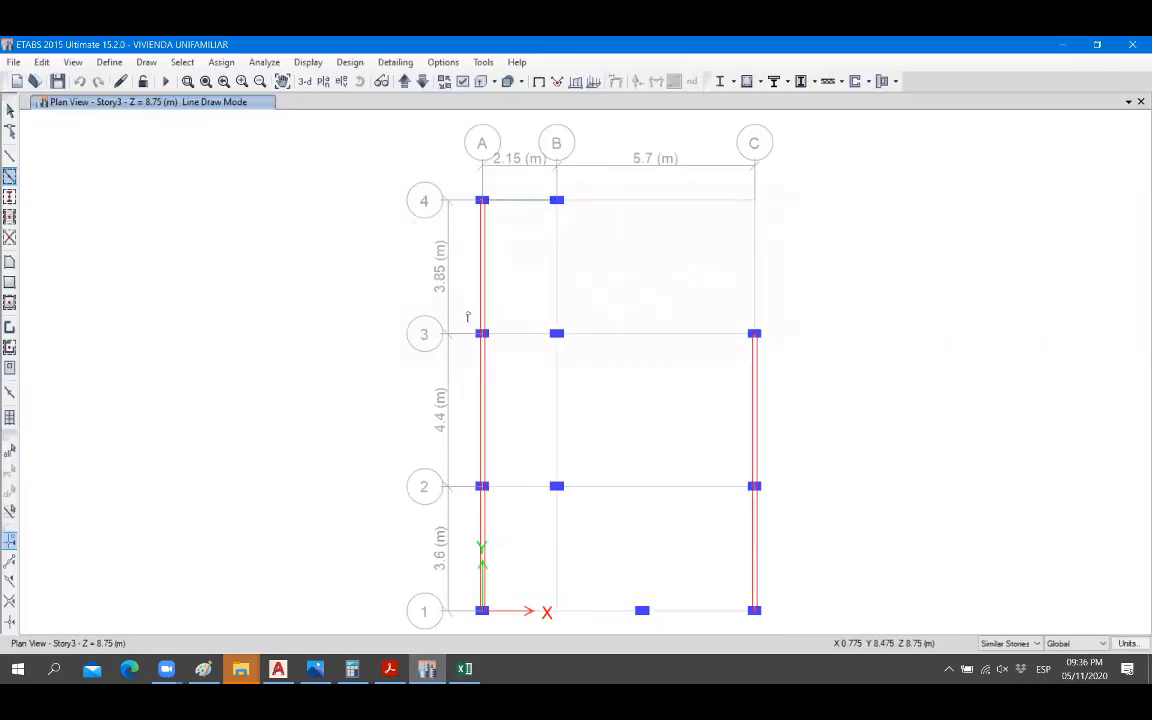
drag(437, 298, 852, 352)
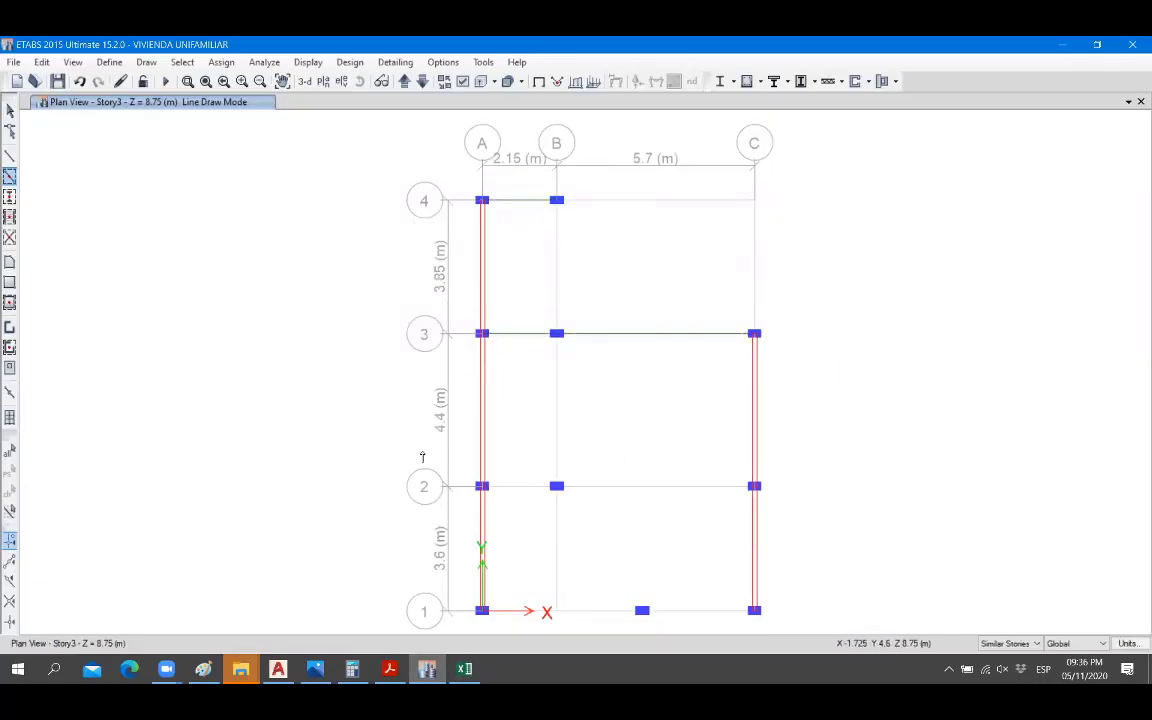
drag(421, 455, 856, 525)
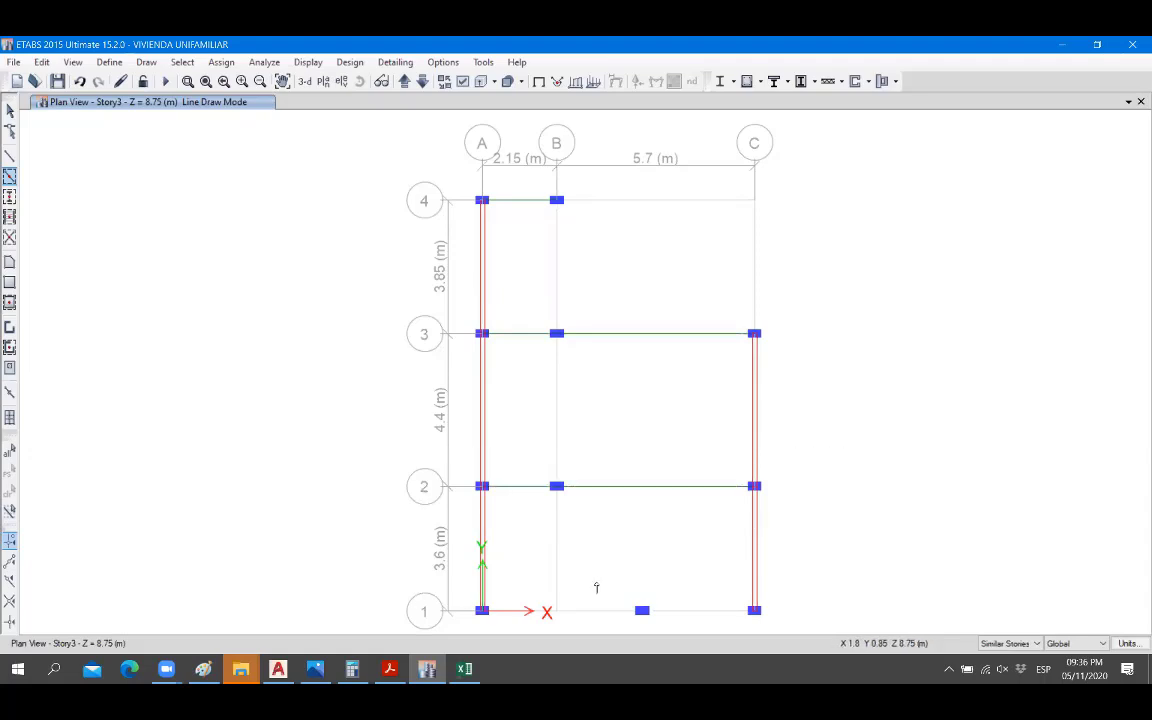
Draw VP-1 (0.25X0.45) beams along axis 1 from grid A to the intermediate column and on to grid C.
click(10, 157)
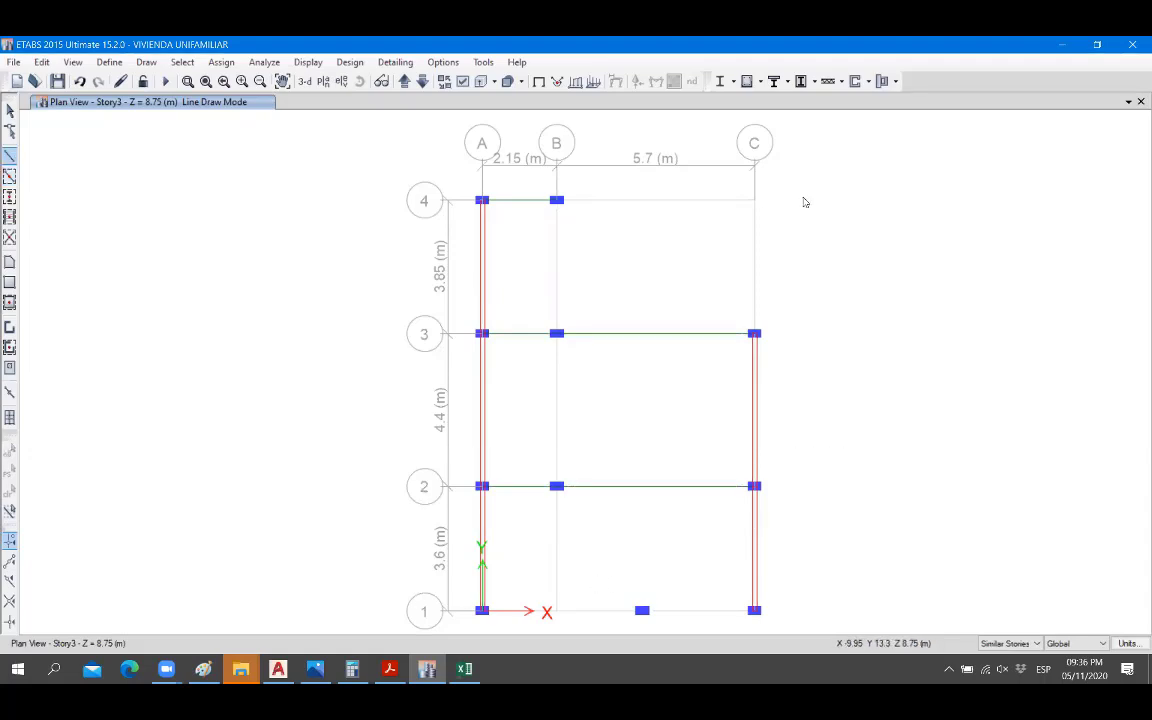
click(734, 231)
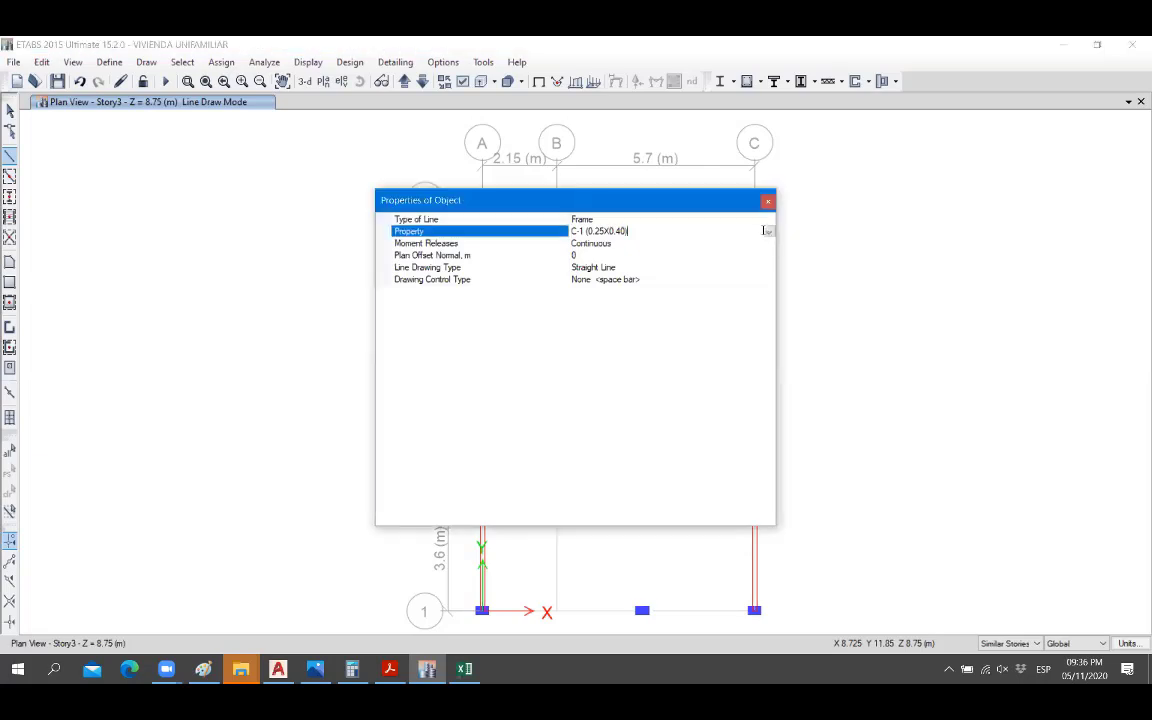
click(768, 231)
click(621, 257)
click(767, 202)
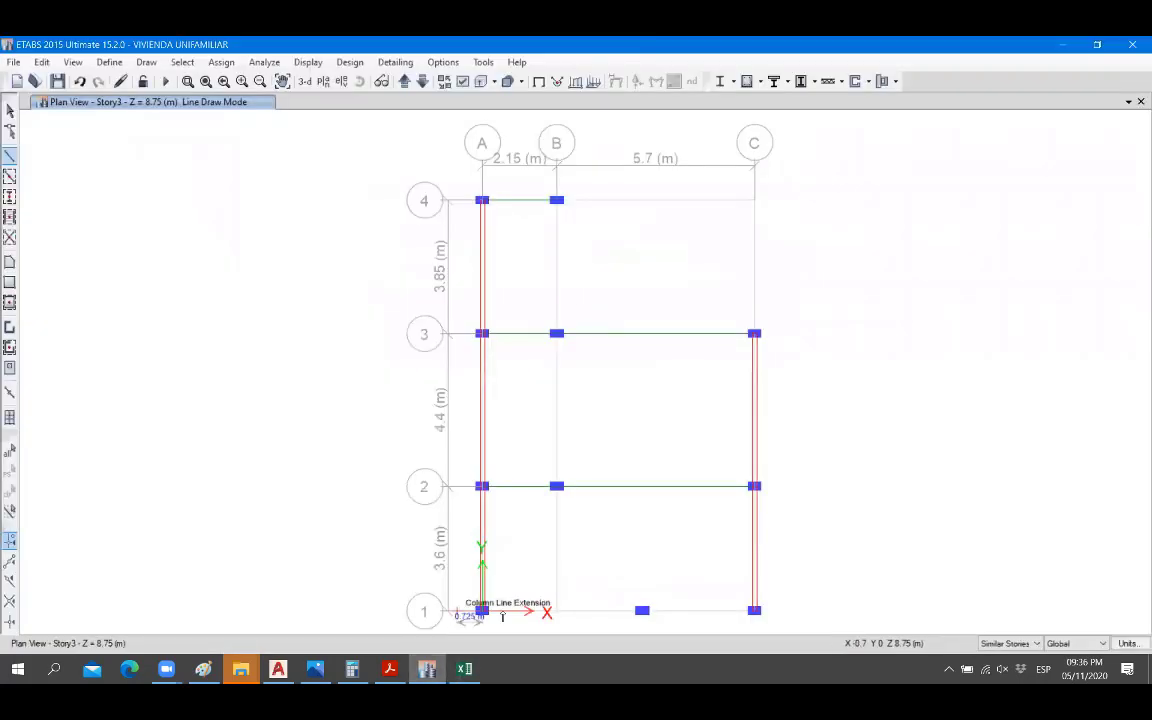
click(482, 610)
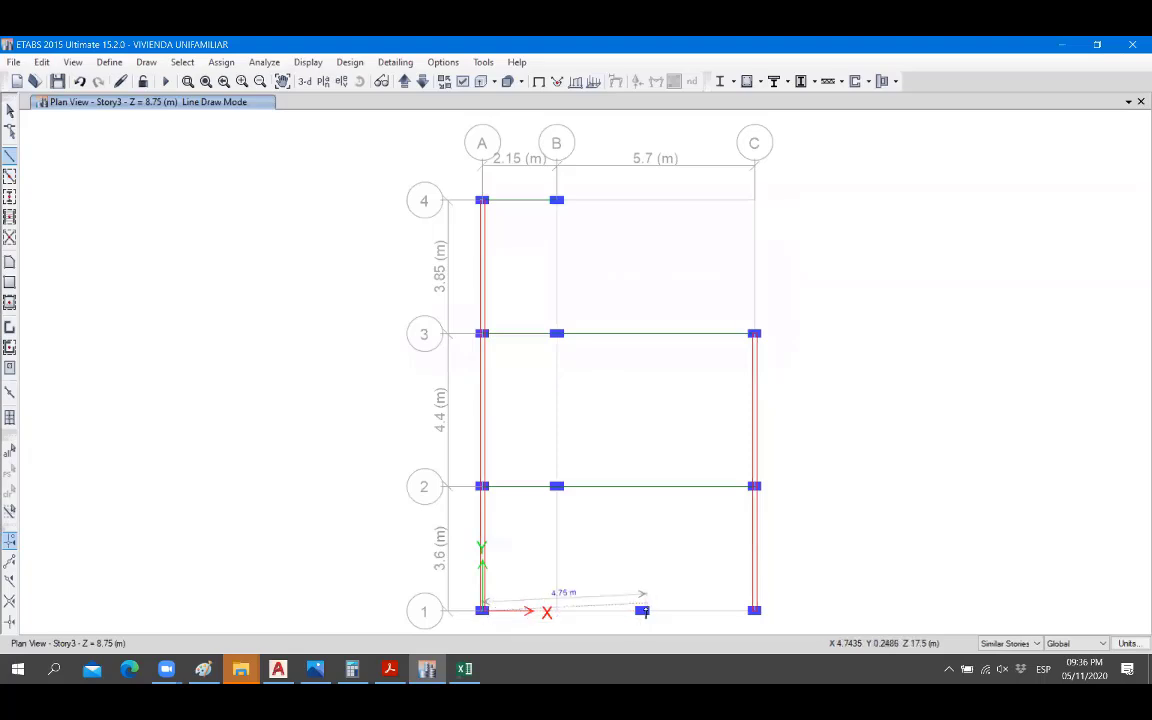
click(642, 611)
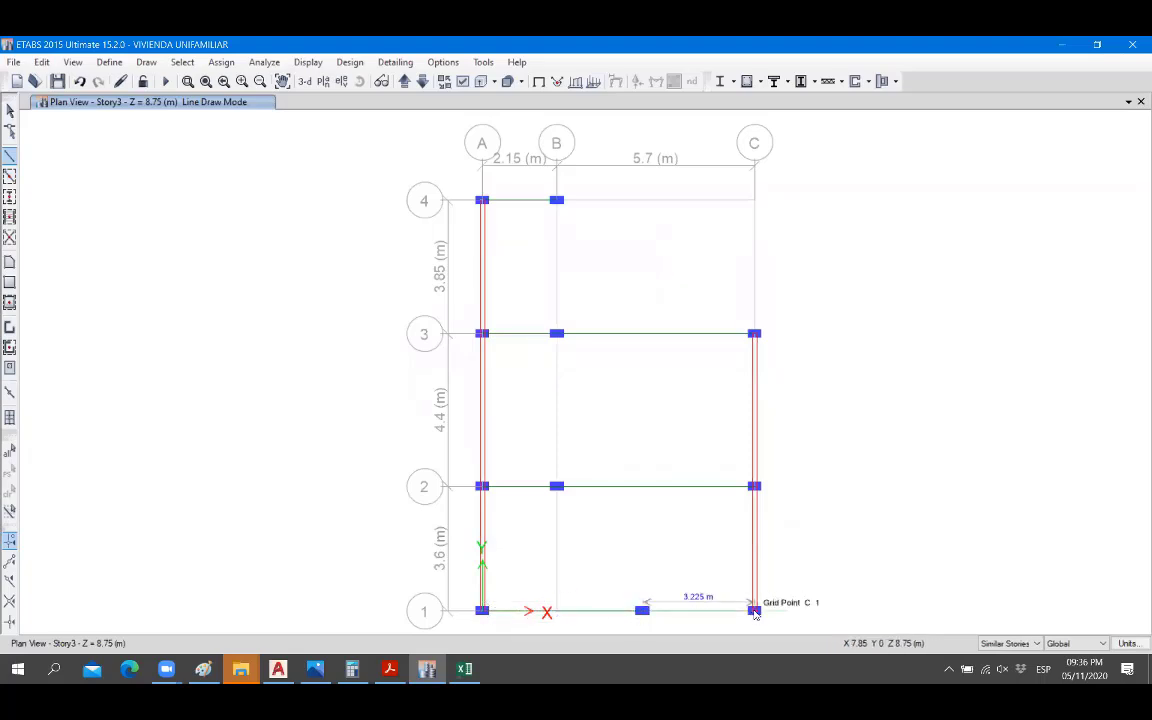
double_click(755, 611)
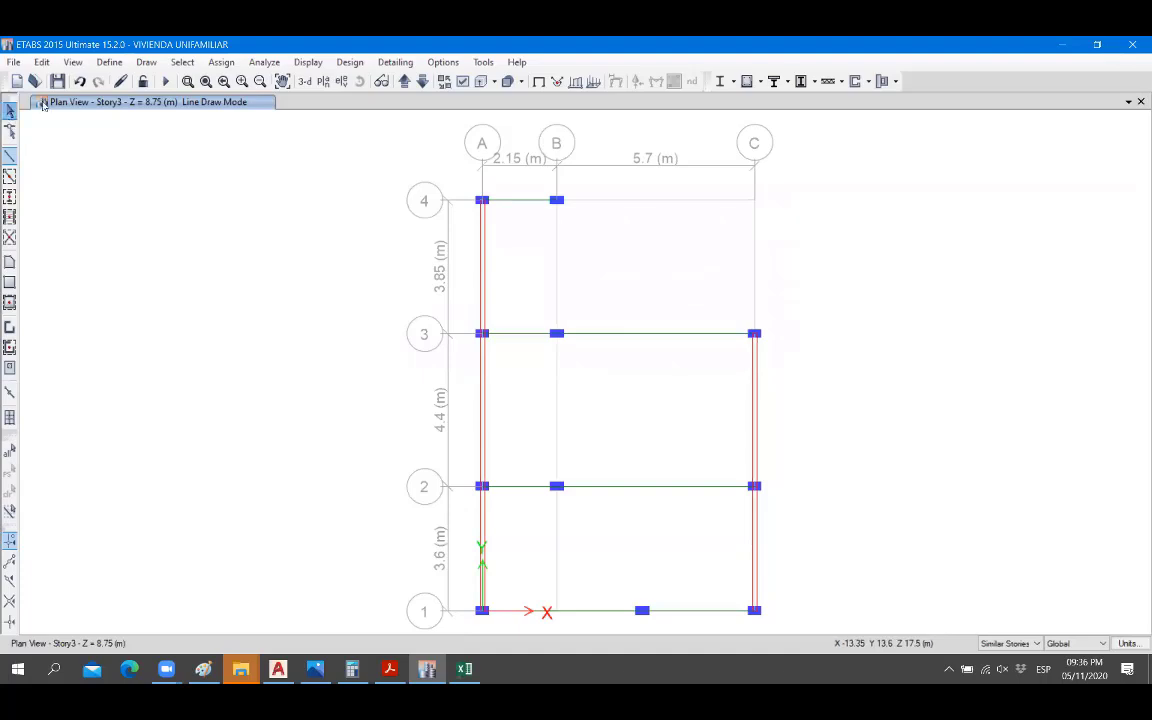
click(10, 110)
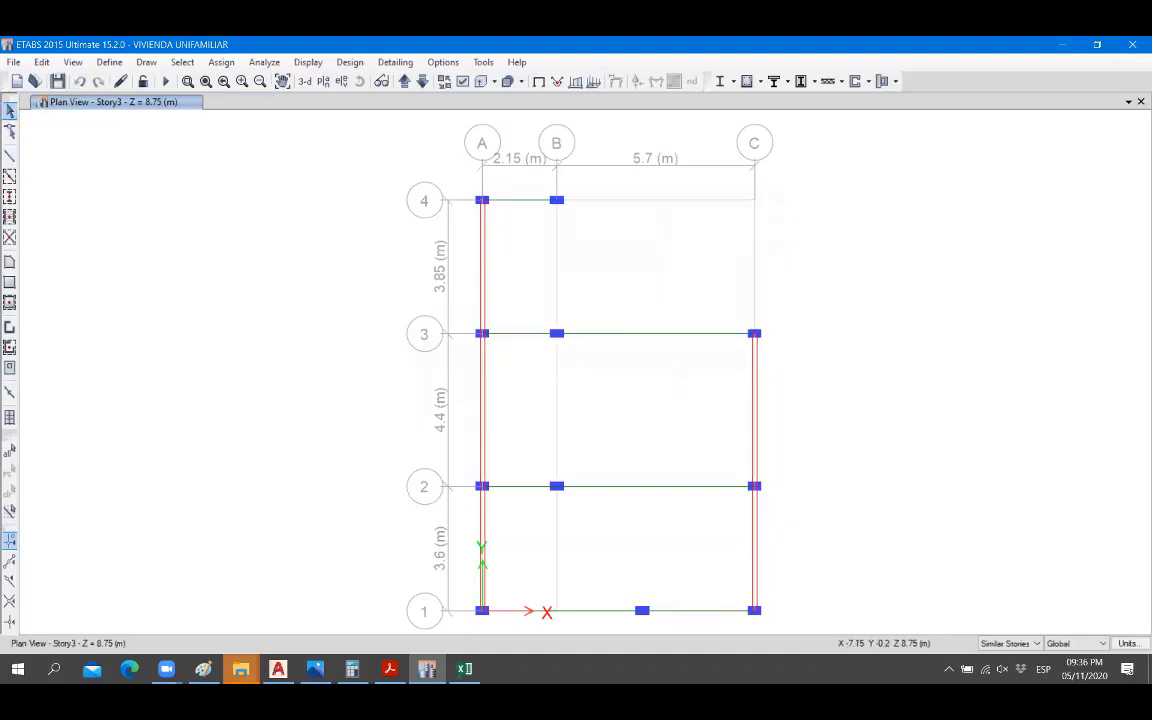
Examine the beam layout around the dining room, stairs and living room in the AutoCAD floor plans, comparing it with the ETABS plan.
click(278, 669)
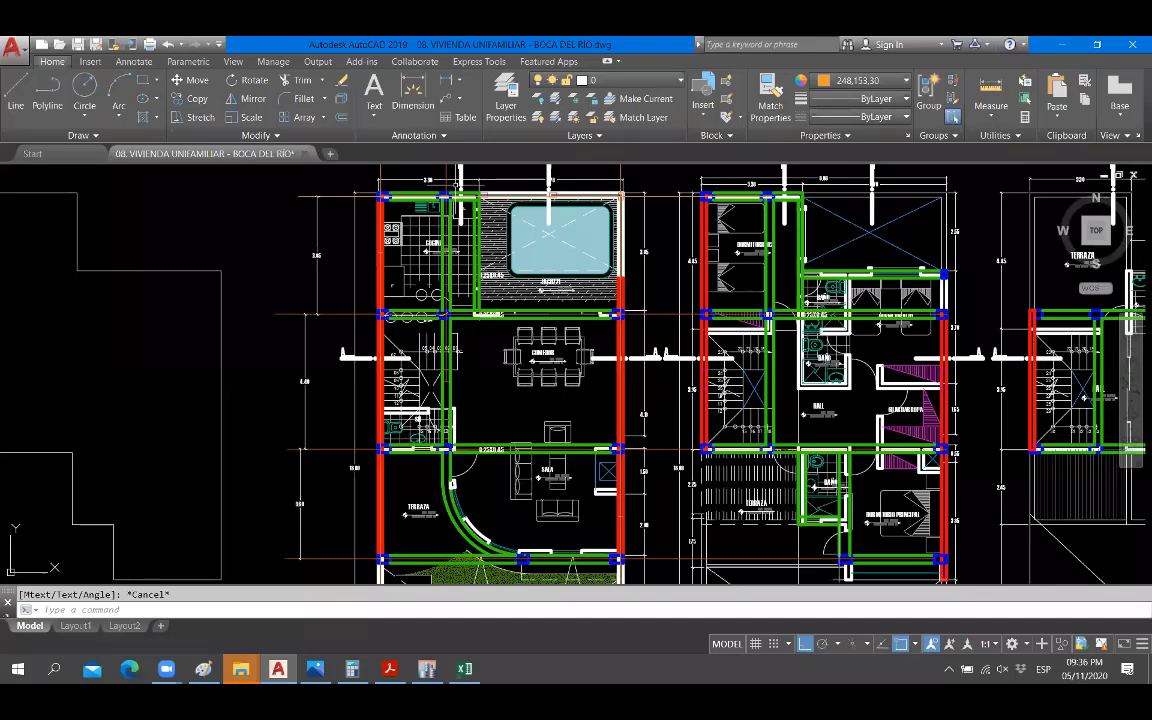
scroll(440, 252, up, 4)
scroll(463, 373, down, 4)
scroll(484, 480, up, 3)
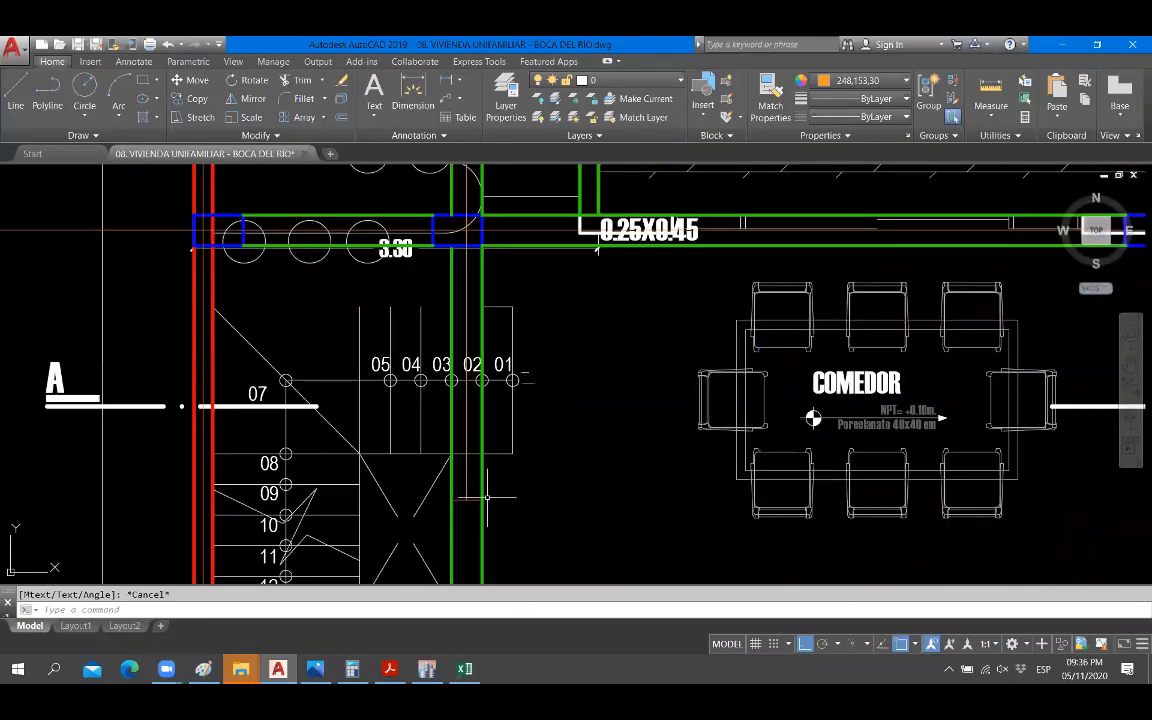
scroll(487, 497, down, 4)
scroll(494, 383, down, 2)
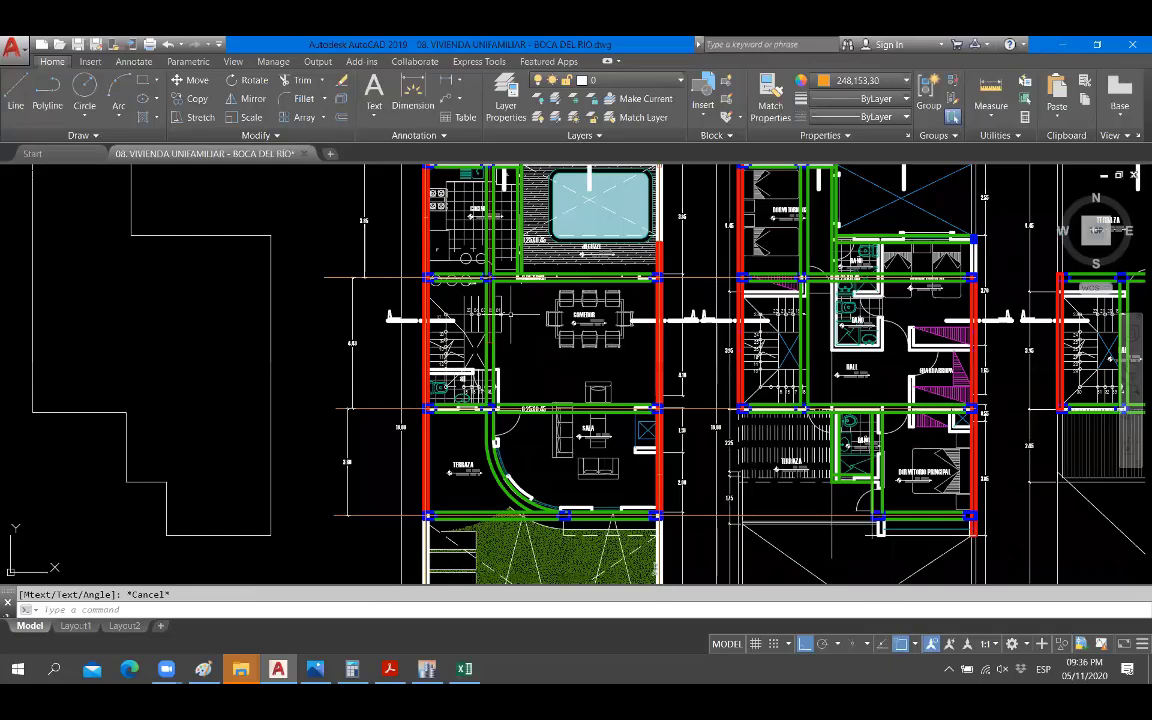
middle_drag(510, 315, 502, 365)
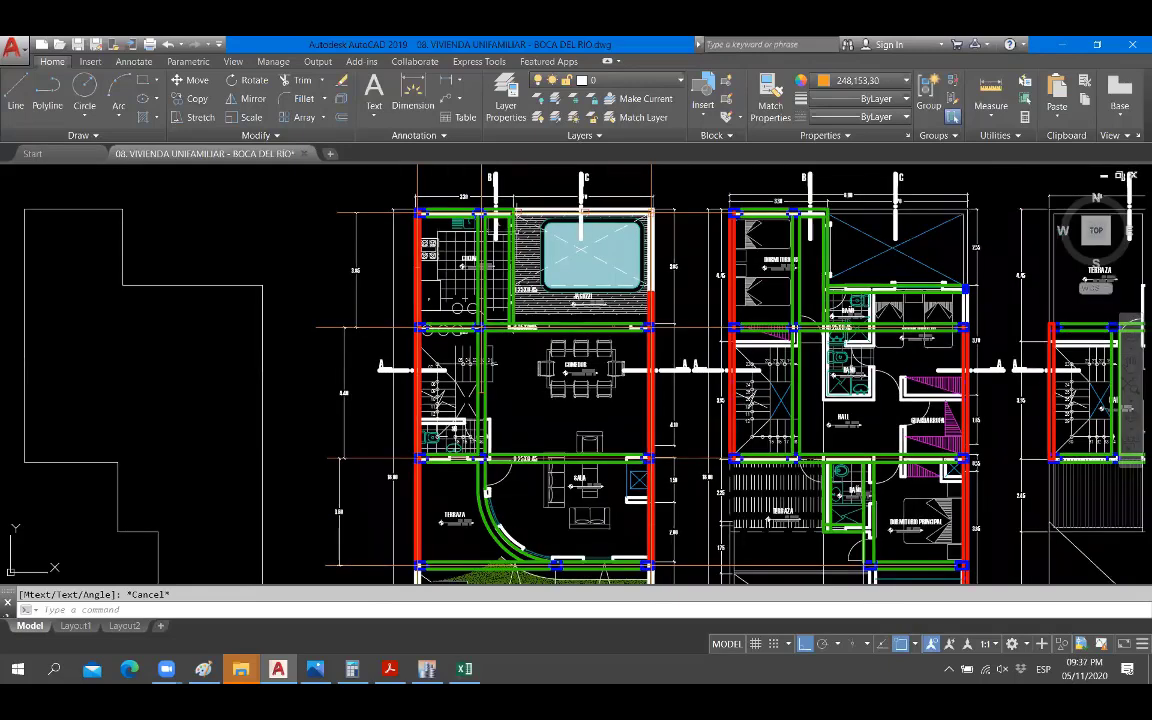
scroll(525, 363, down, 1)
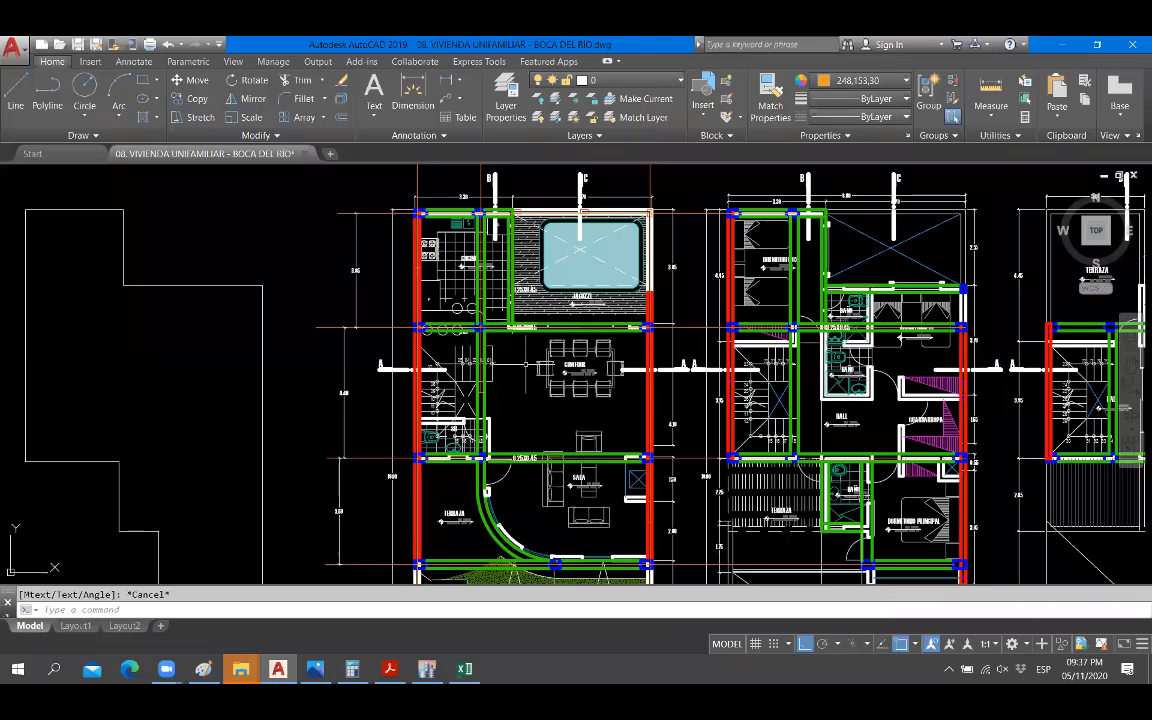
key(alt+Tab)
key(alt+Tab)
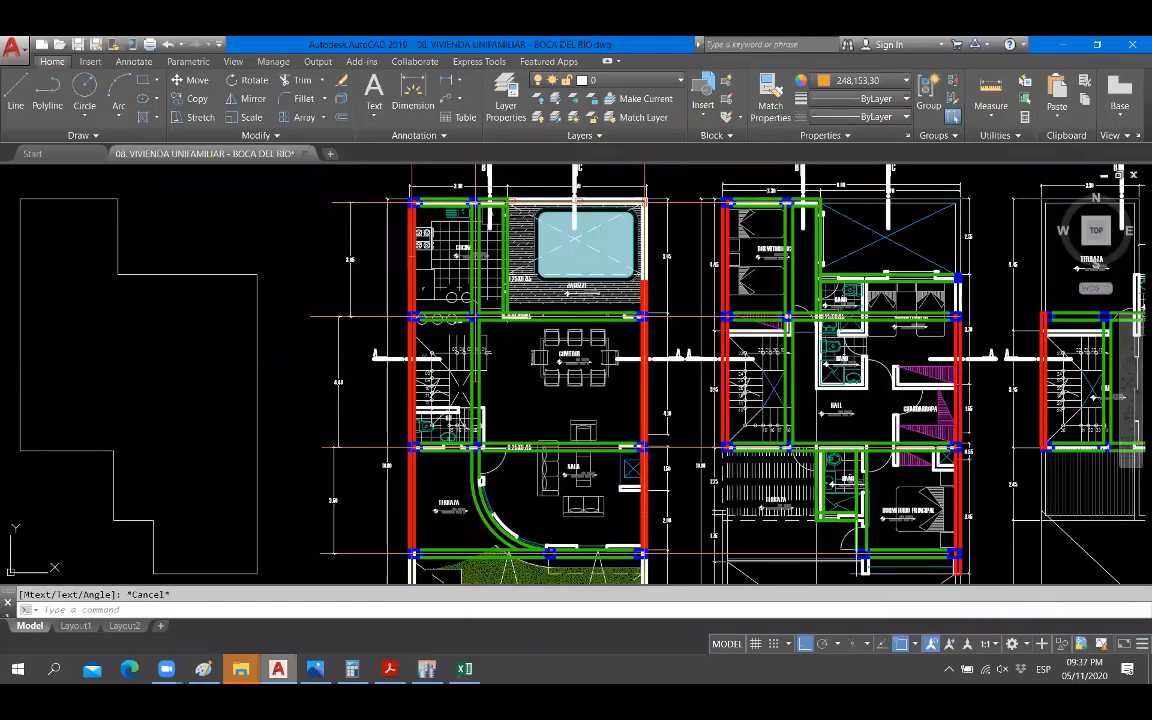
key(alt+Tab)
key(alt+Tab)
key(alt+Tab)
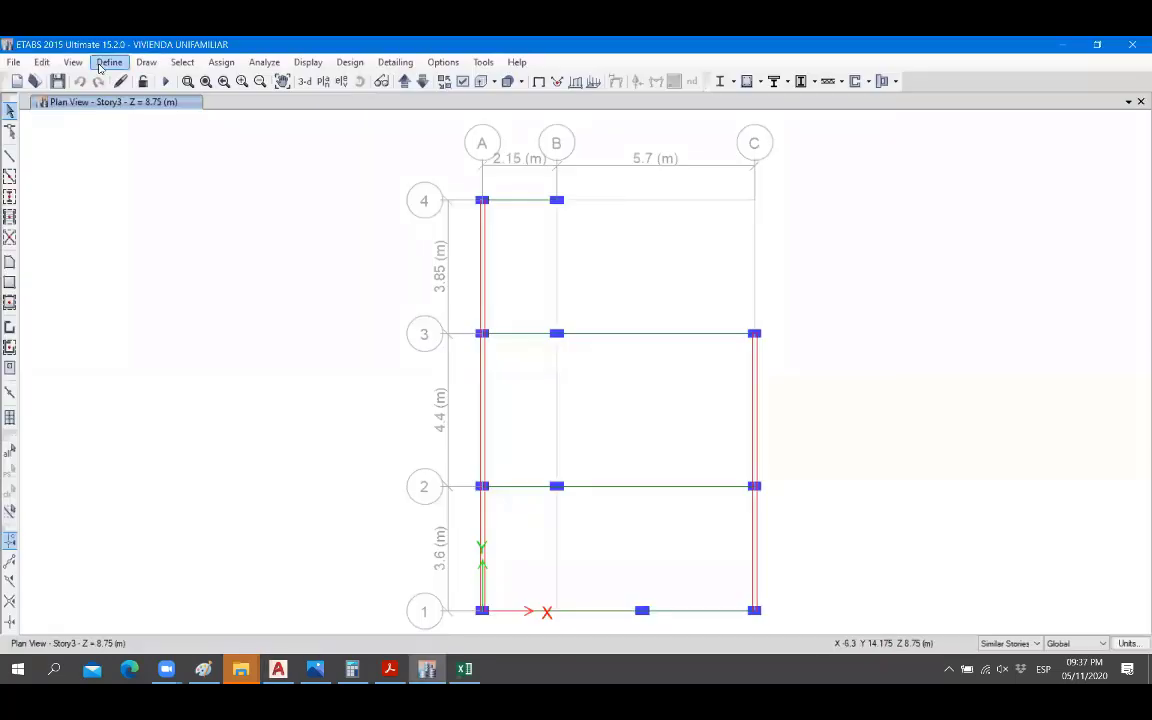
click(278, 668)
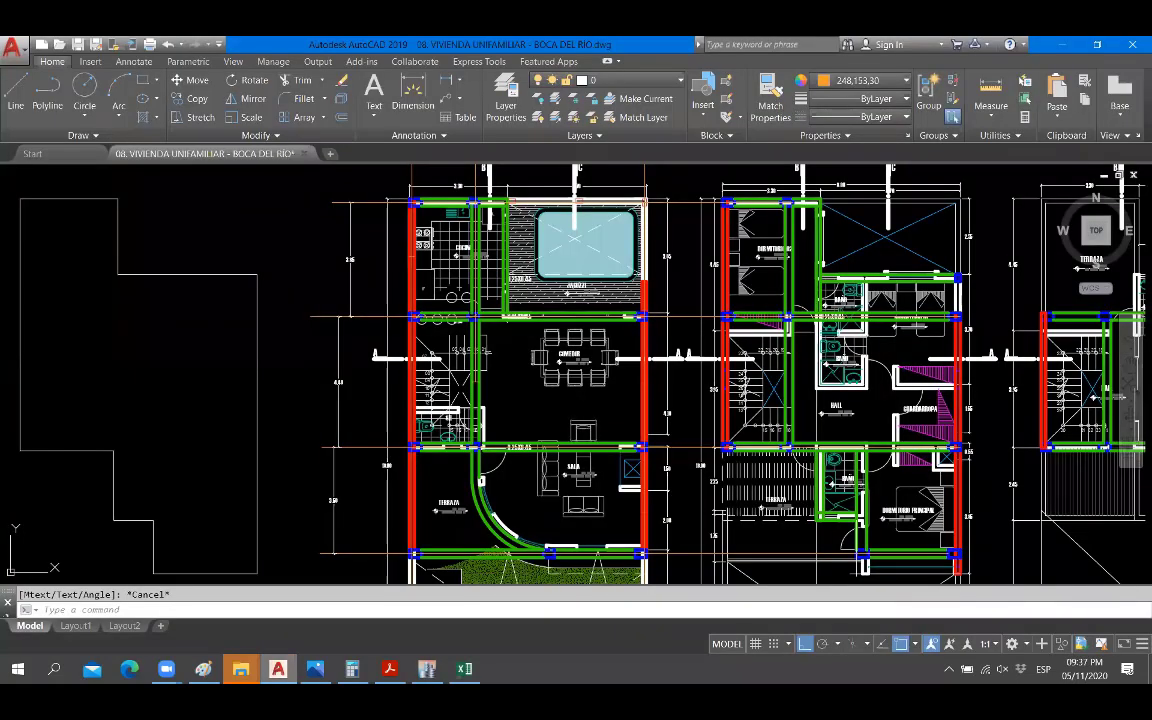
Back in ETABS, add a copy of the VP-1 (0.25X0.45) frame section named VS-1 (0.25X0.20).
key(alt+Tab)
key(alt+Tab)
key(alt+Tab)
click(109, 62)
mouse_move(182, 106)
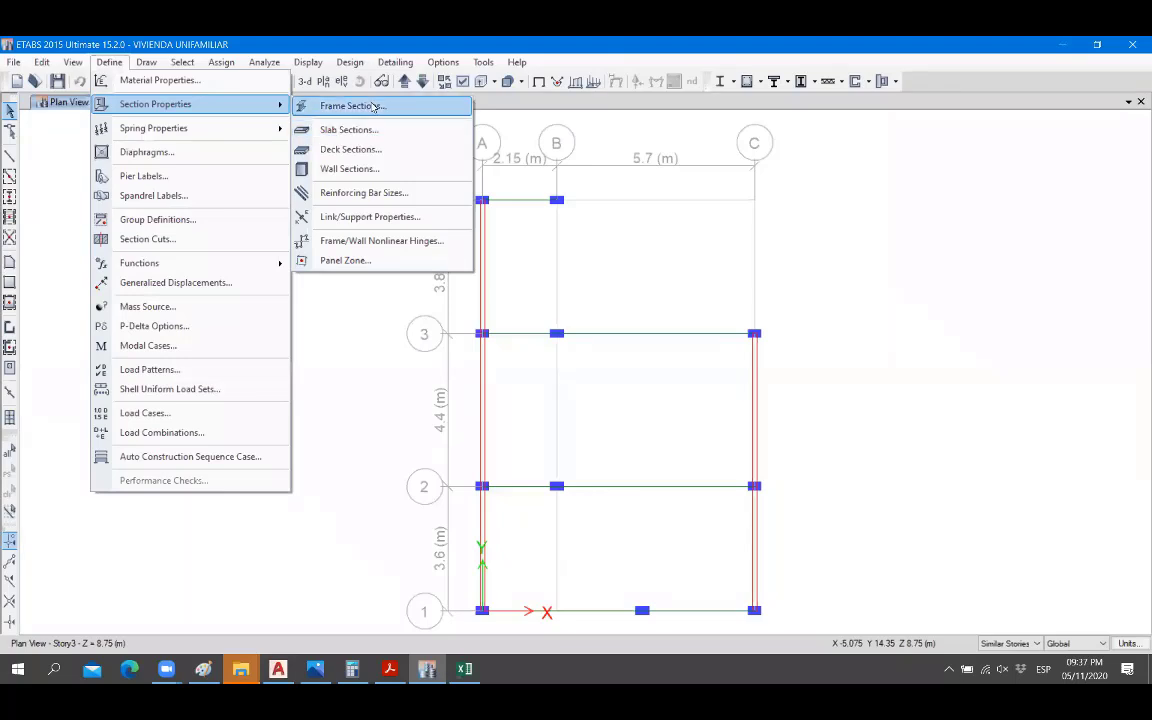
click(372, 106)
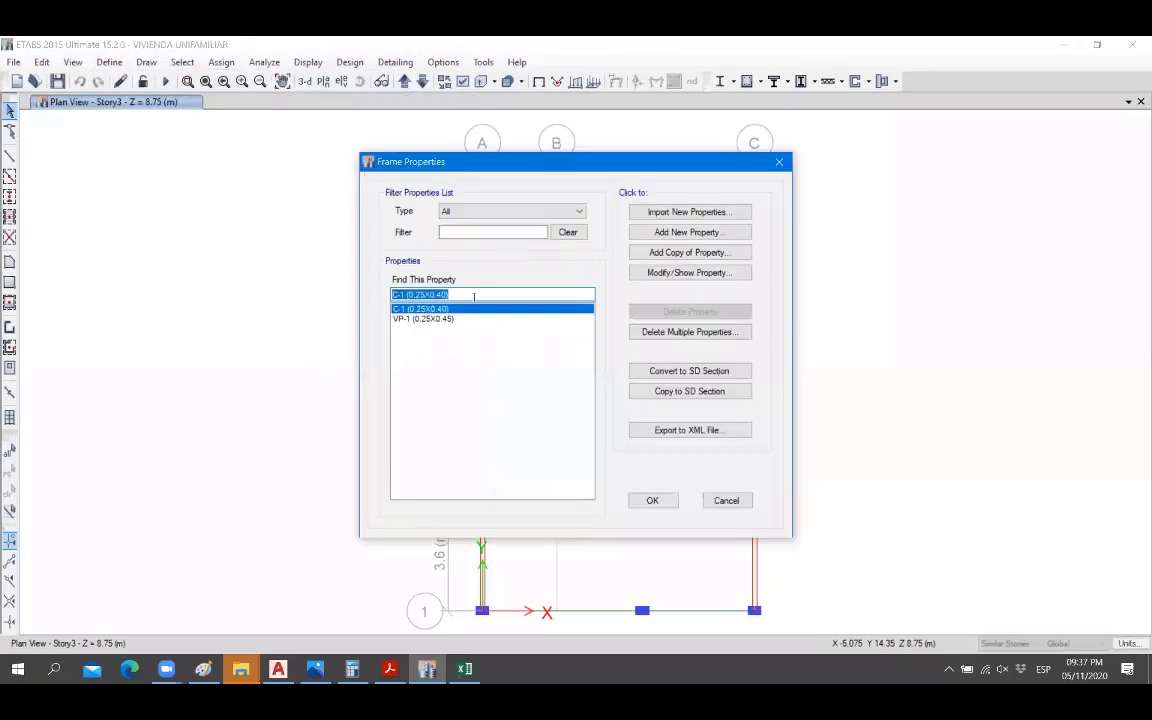
click(688, 253)
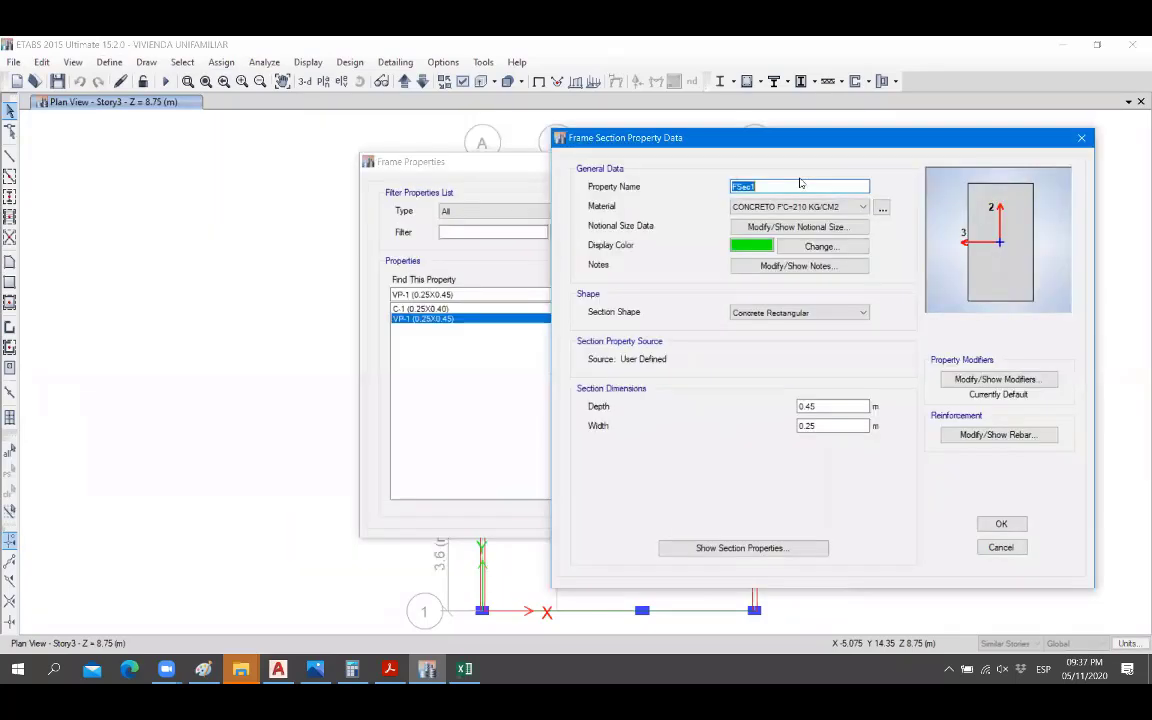
text(VS-1 (0.25X0.20)
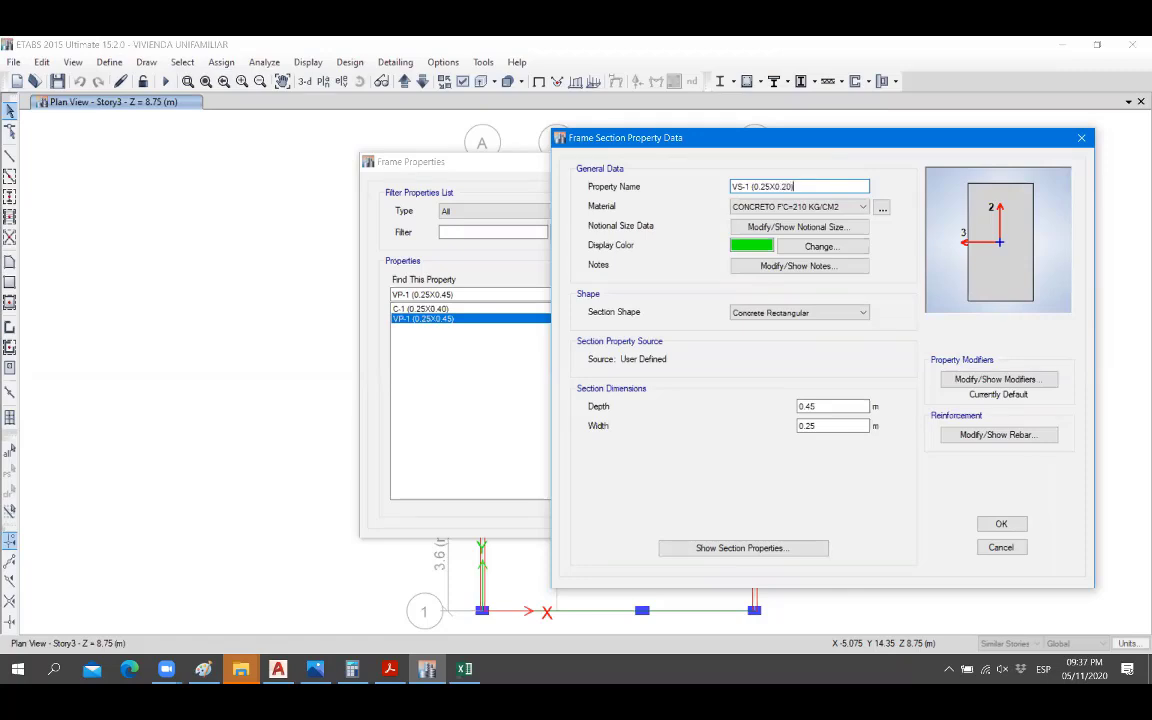
Give the VS-1 section a dark green display colour and set its depth to 0.2 m.
click(820, 246)
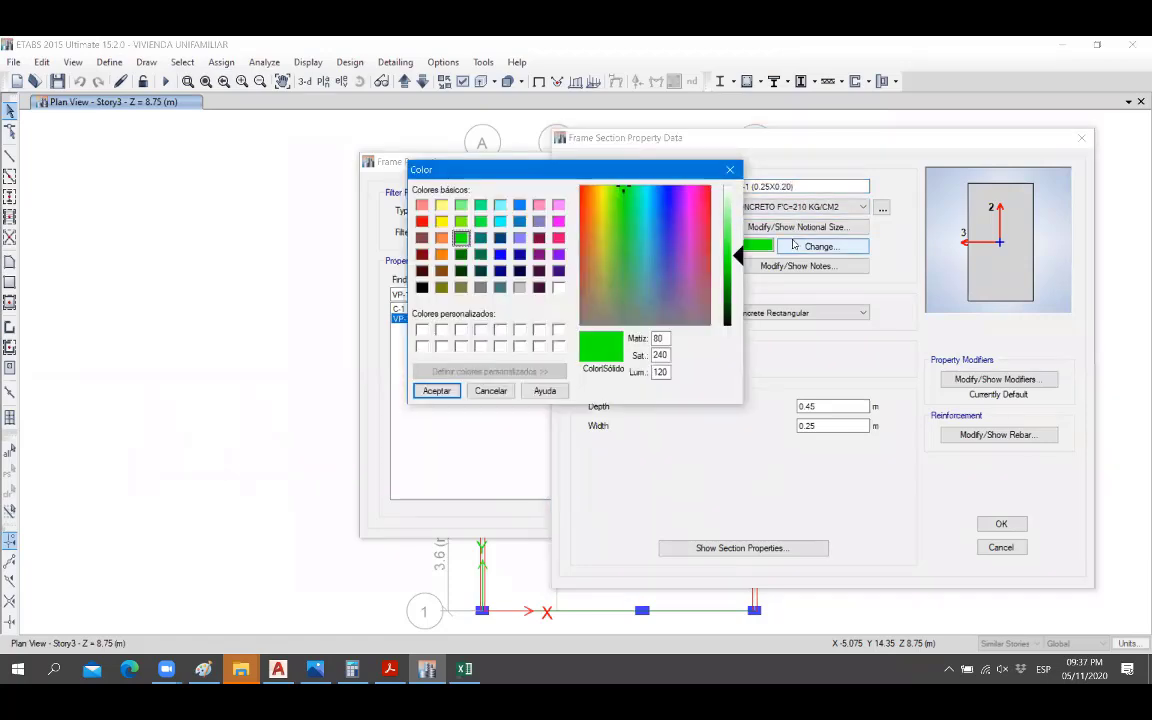
click(461, 254)
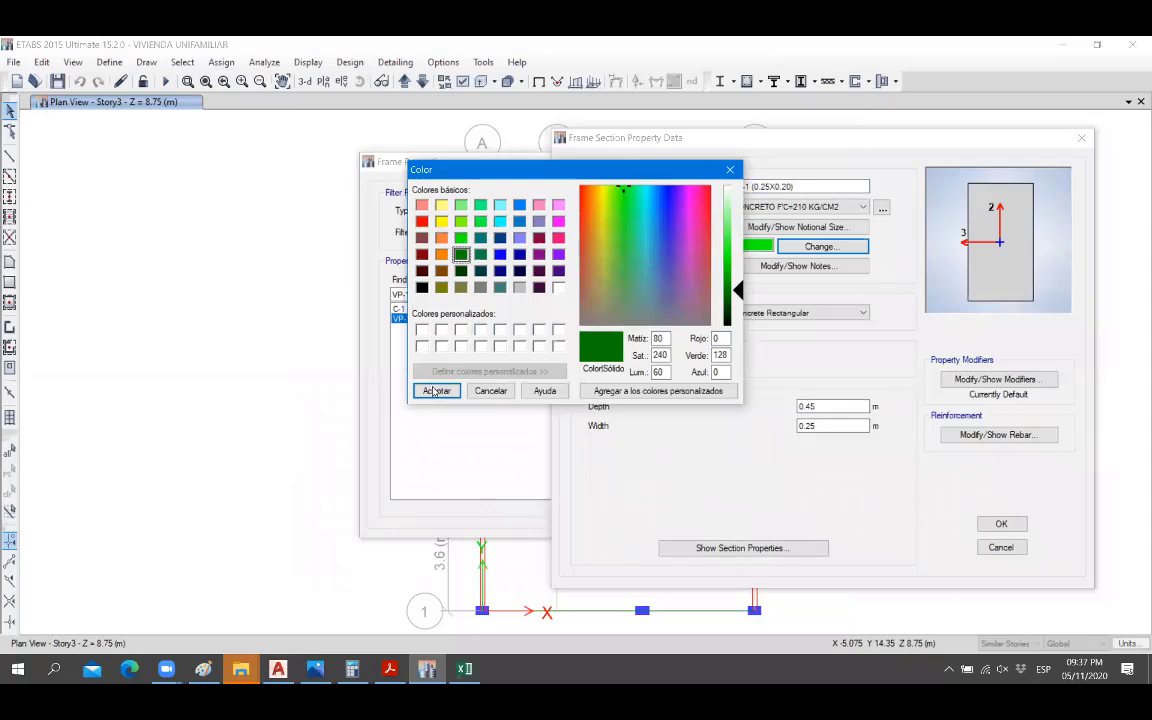
click(436, 390)
click(824, 407)
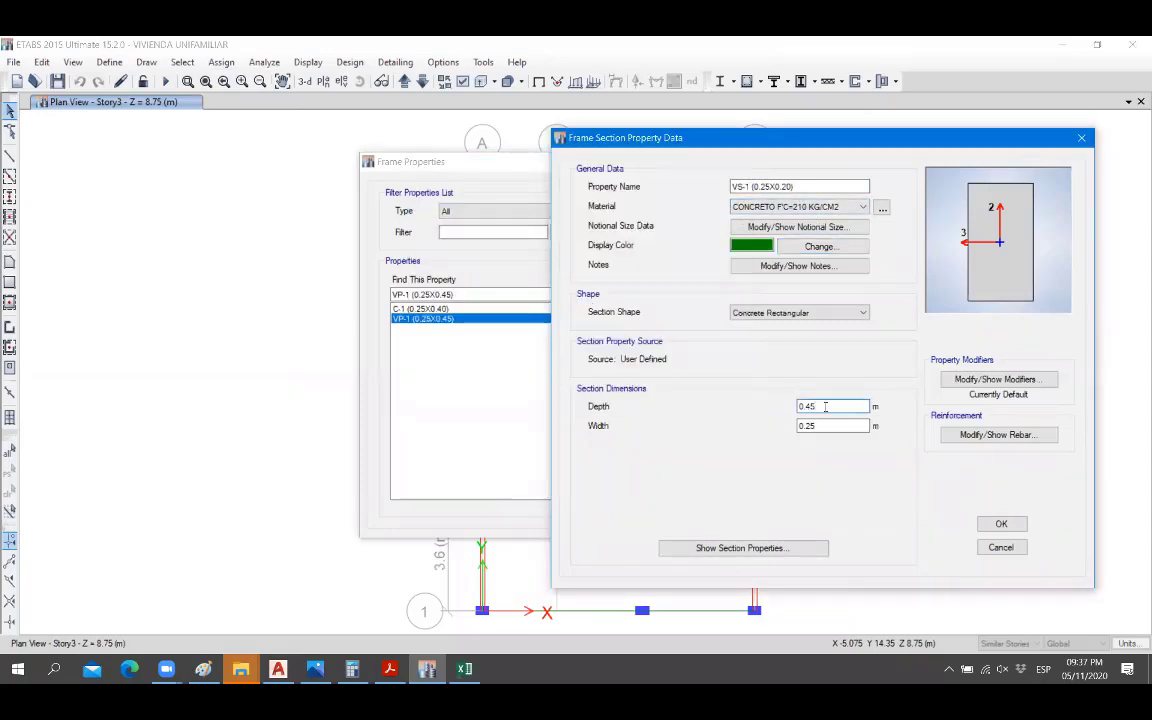
text(2)
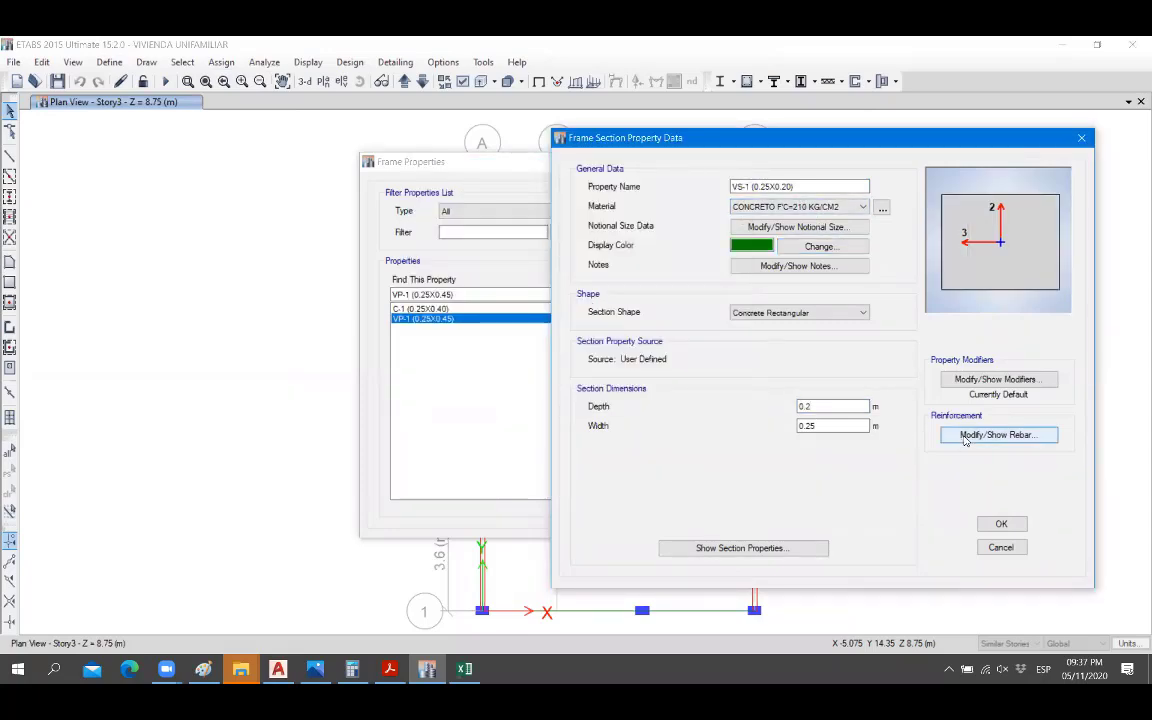
Set the VS-1 (0.25X0.20) section's top and bottom rebar cover to 0.045 m, accept the frame properties and save the model.
click(998, 434)
click(478, 238)
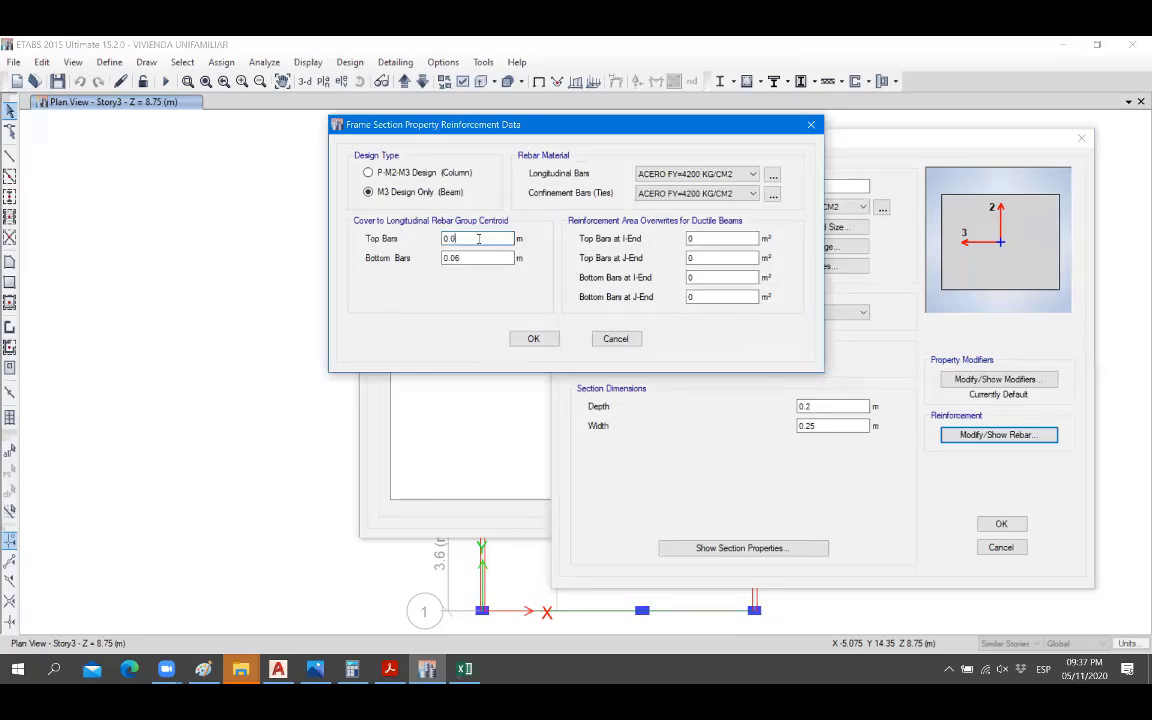
text(45)
click(483, 256)
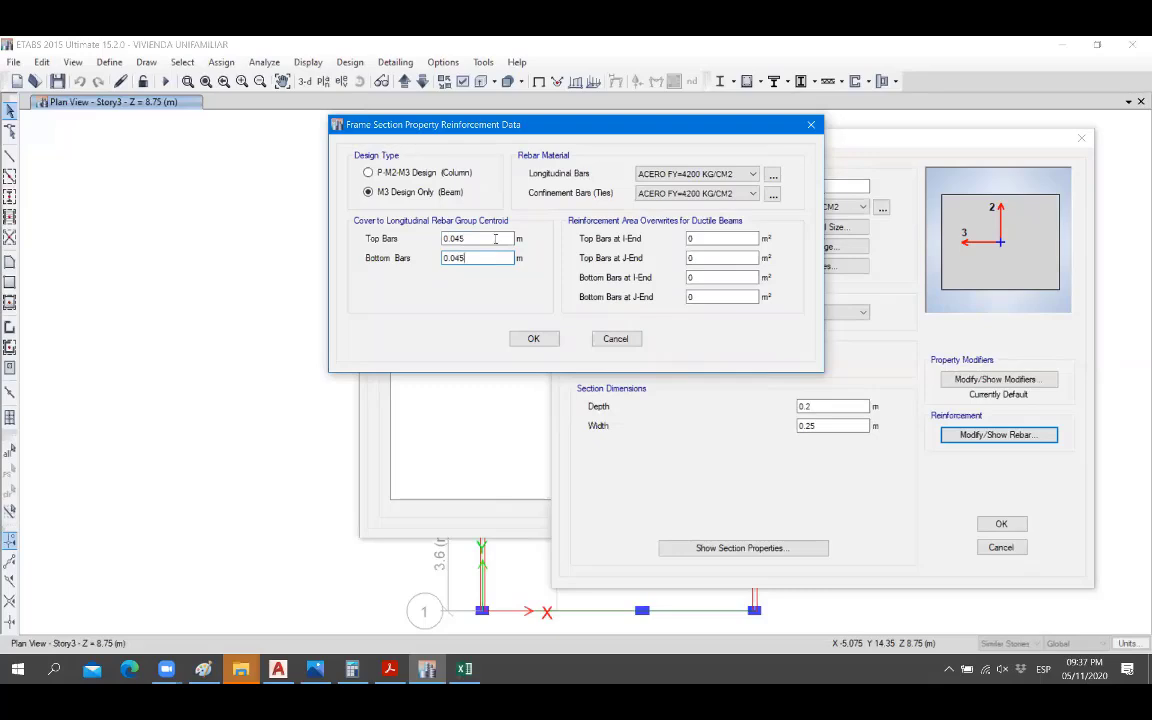
text(45)
click(529, 339)
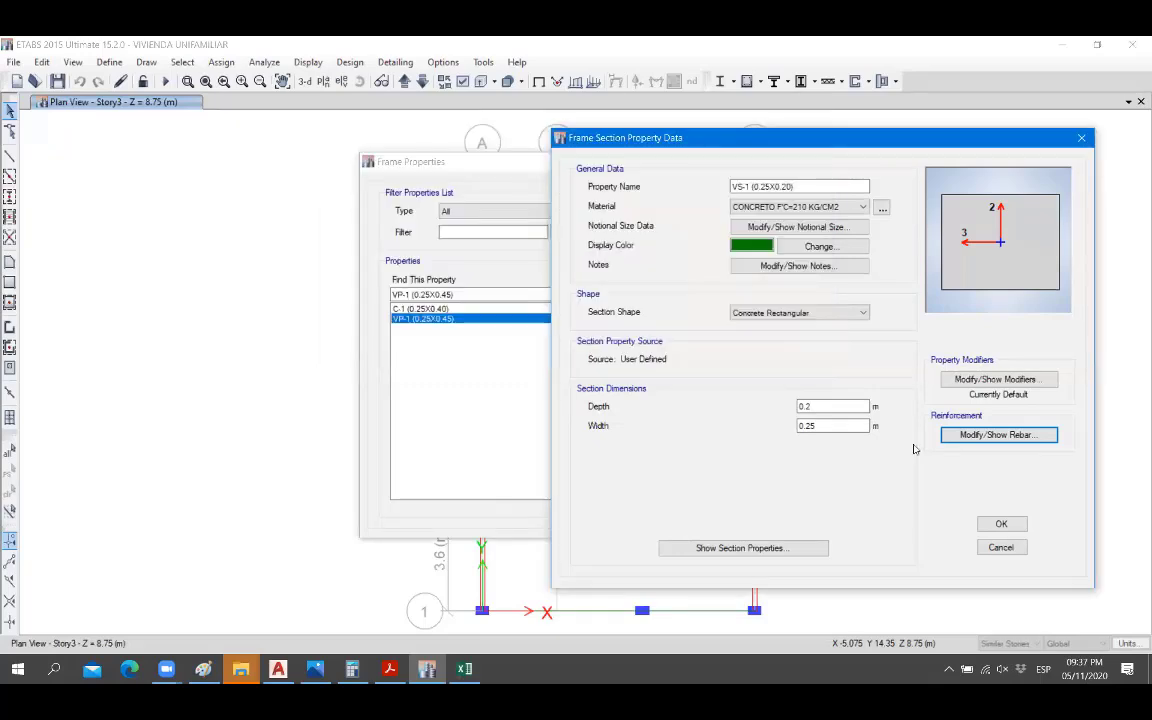
click(1000, 523)
click(652, 500)
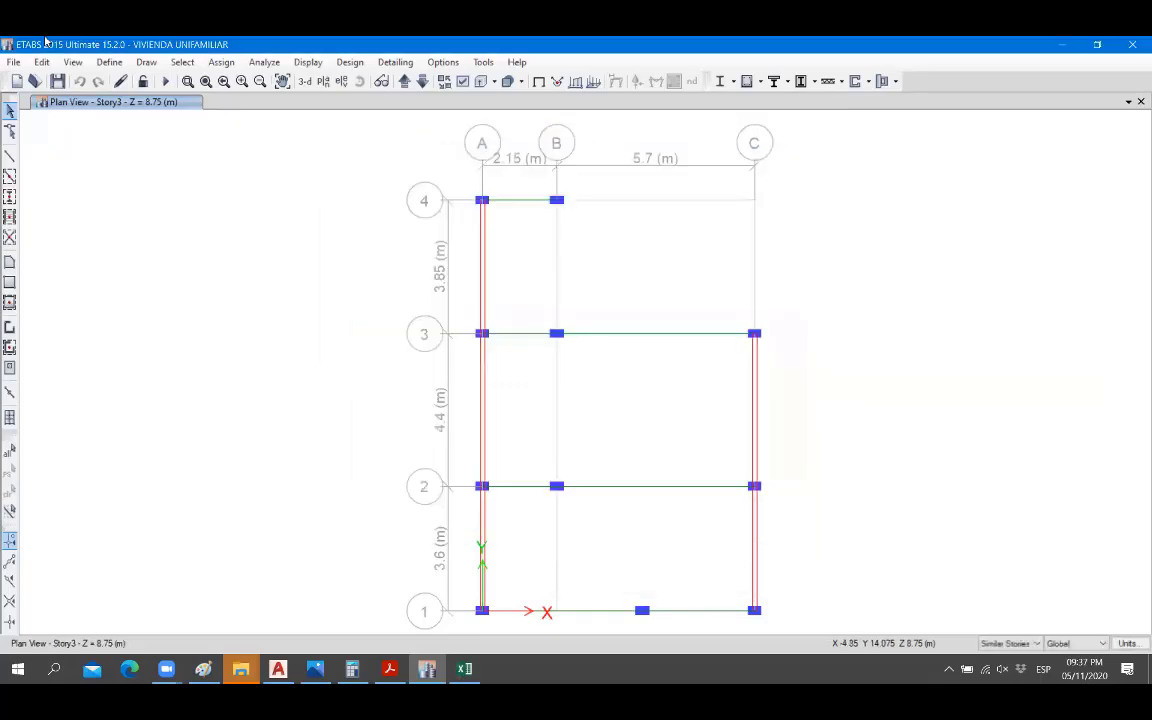
click(58, 82)
Draw VS-1 (0.25X0.20) beams along axis B from grid 4 to 3 and from 3 to 2, and save the model.
click(10, 155)
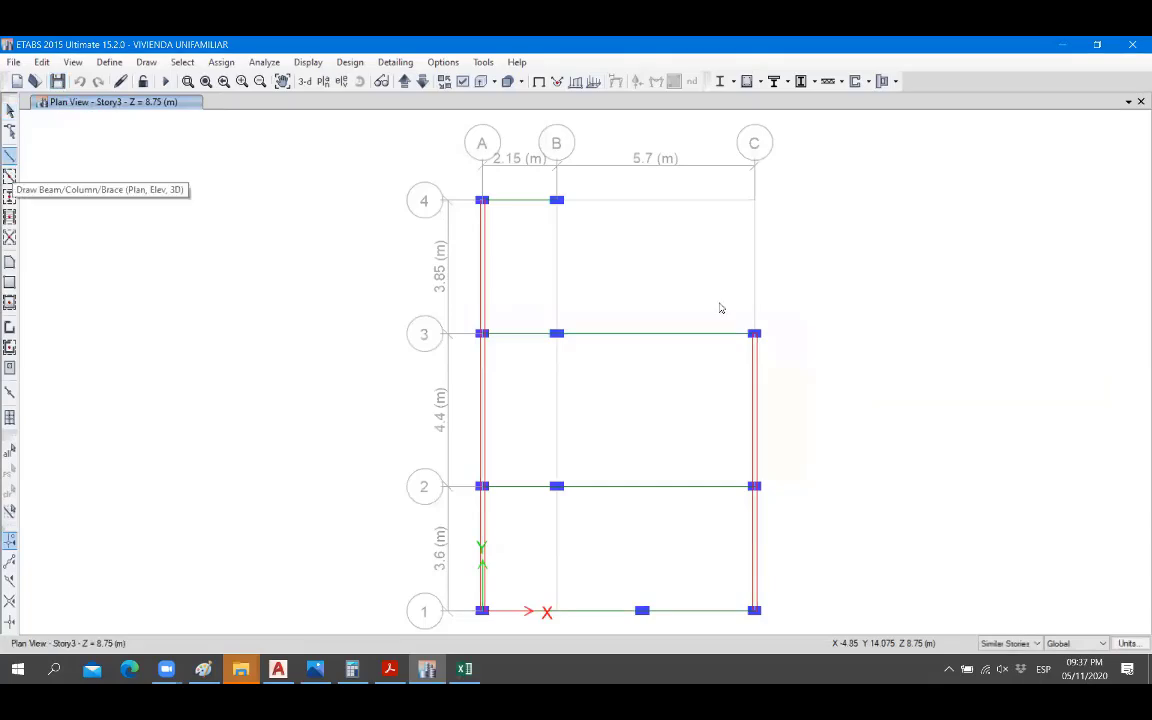
click(766, 233)
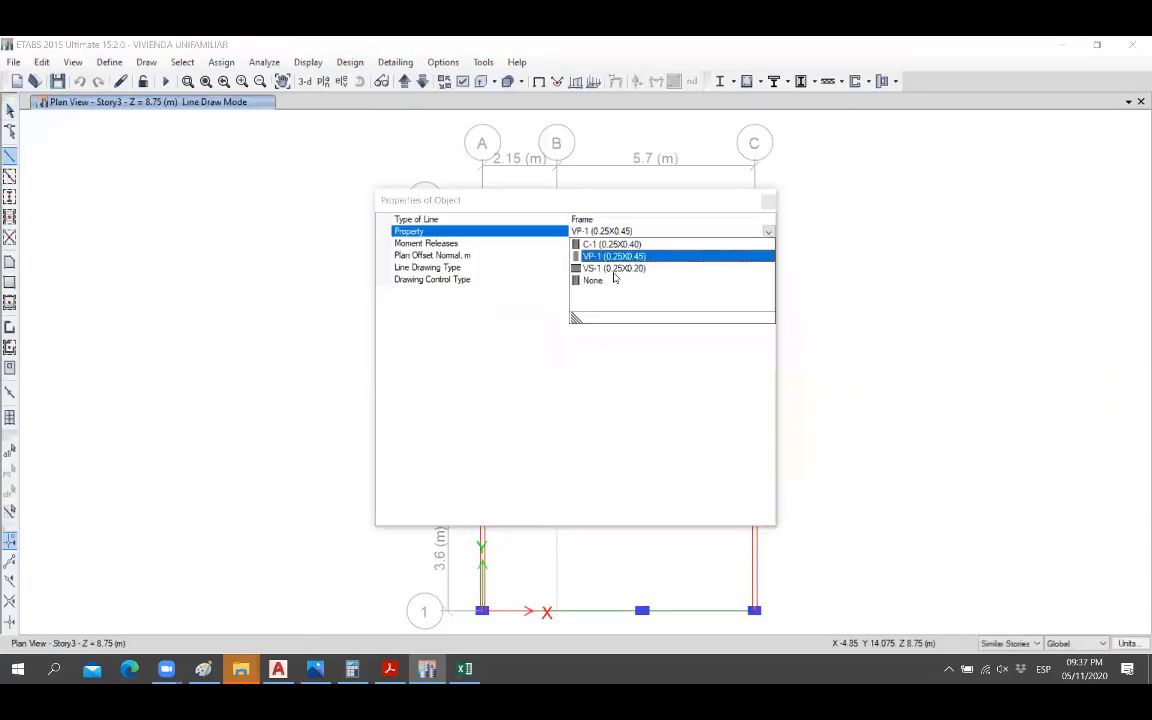
click(660, 268)
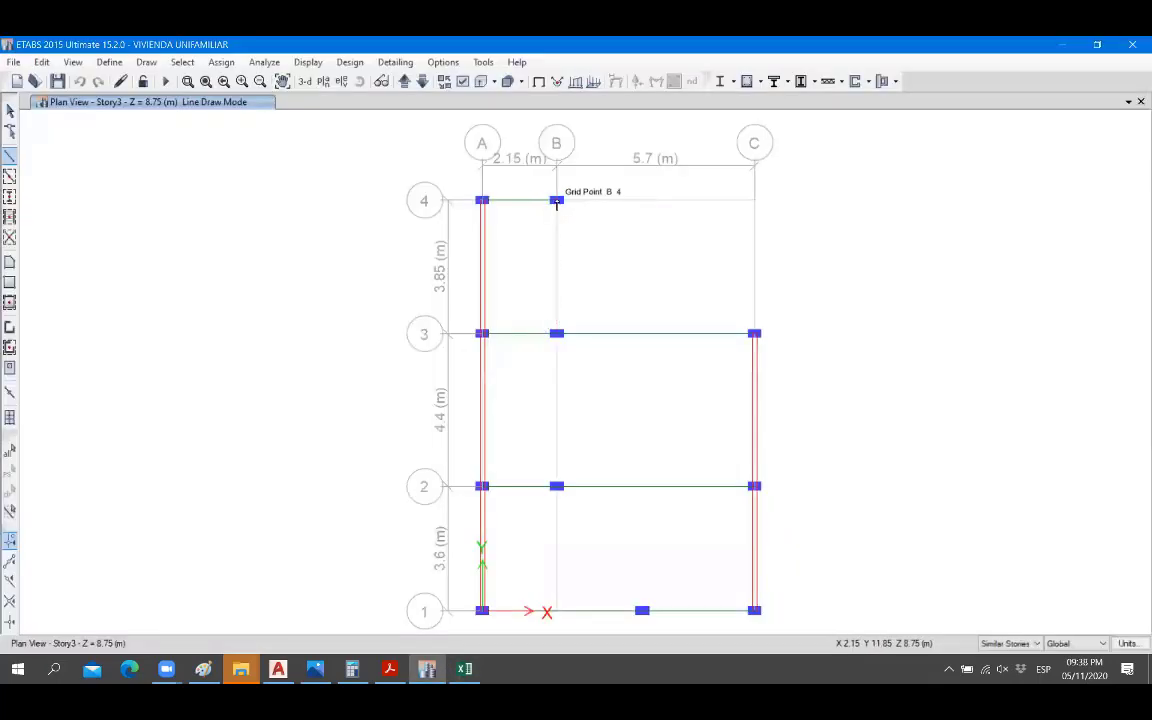
click(557, 200)
click(557, 333)
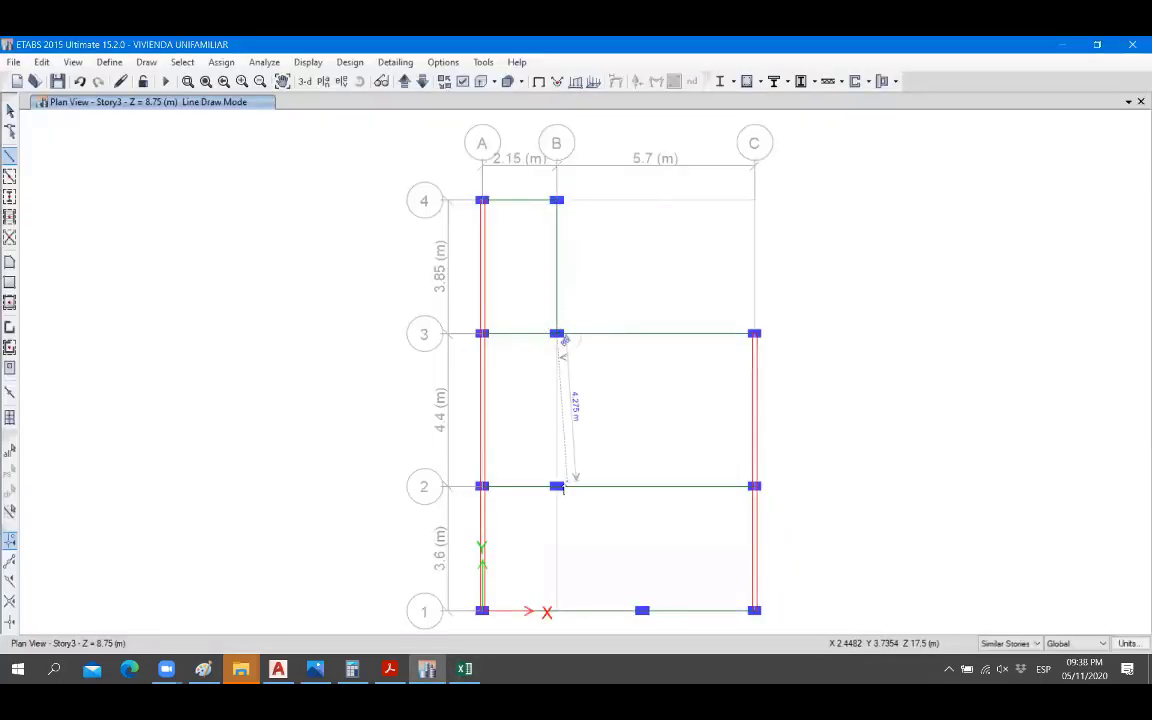
click(557, 486)
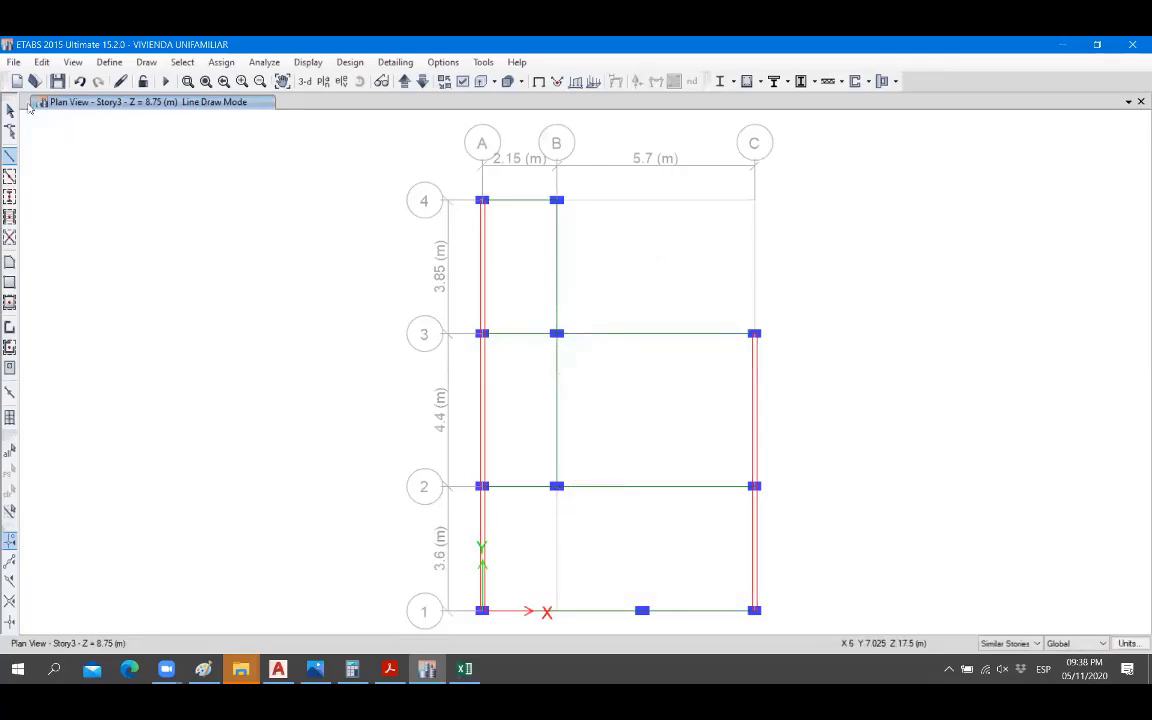
click(10, 110)
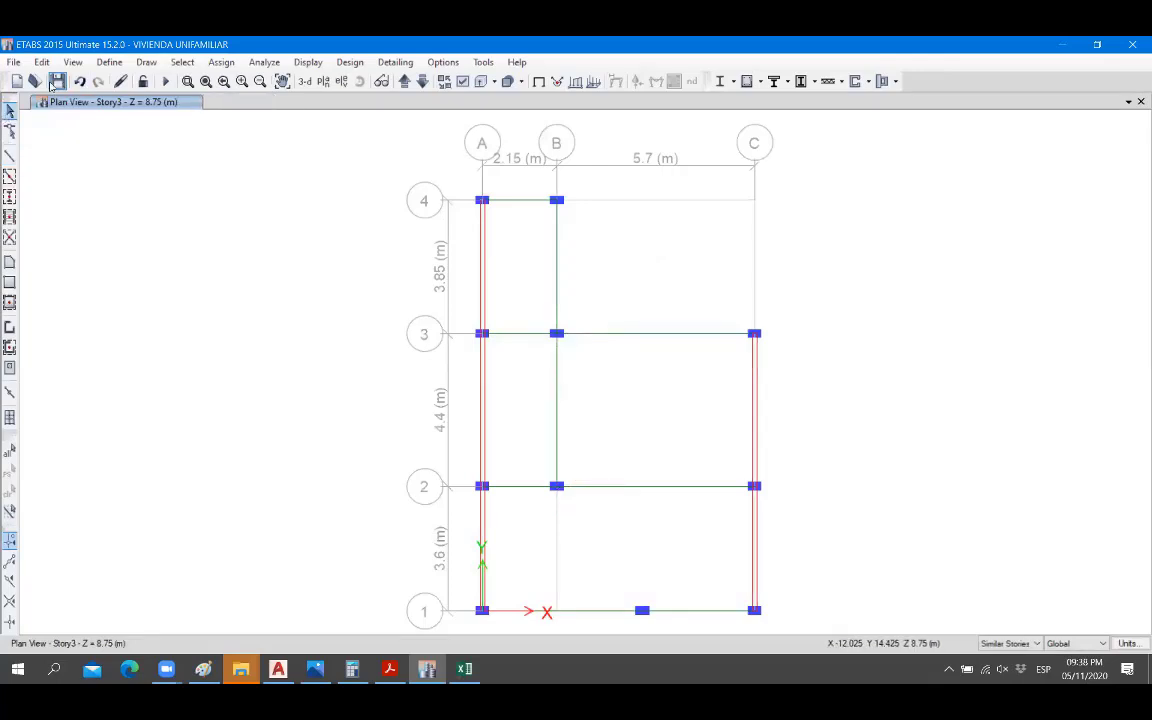
click(62, 85)
Check the AutoCAD plan, and in ETABS draw ALIGERADO (H=0.20) slabs with local axis 90 in panels A-B/4-3 and A-B/3-2.
click(288, 664)
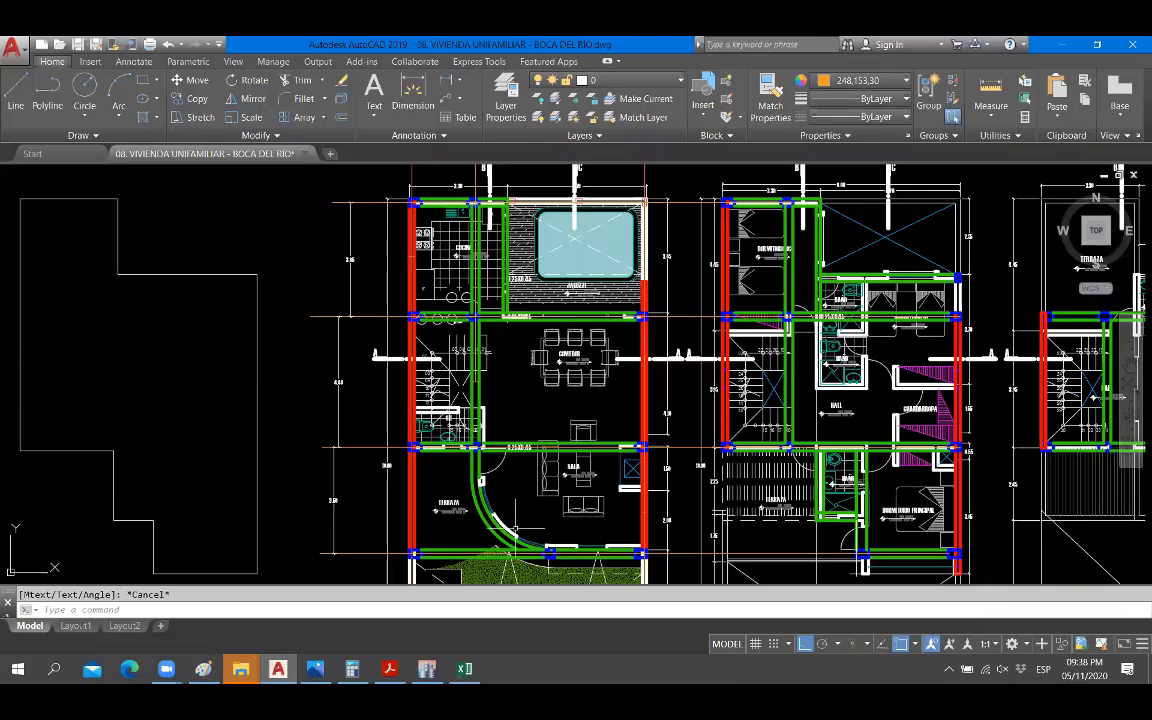
middle_drag(516, 528, 505, 528)
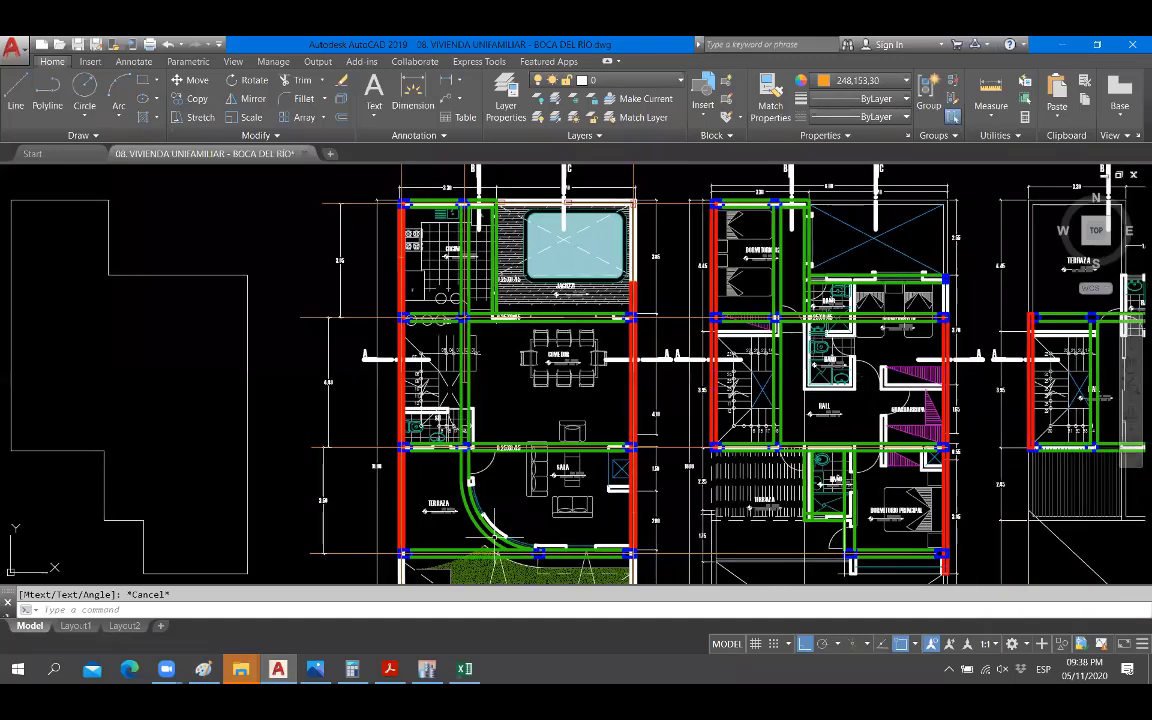
click(427, 669)
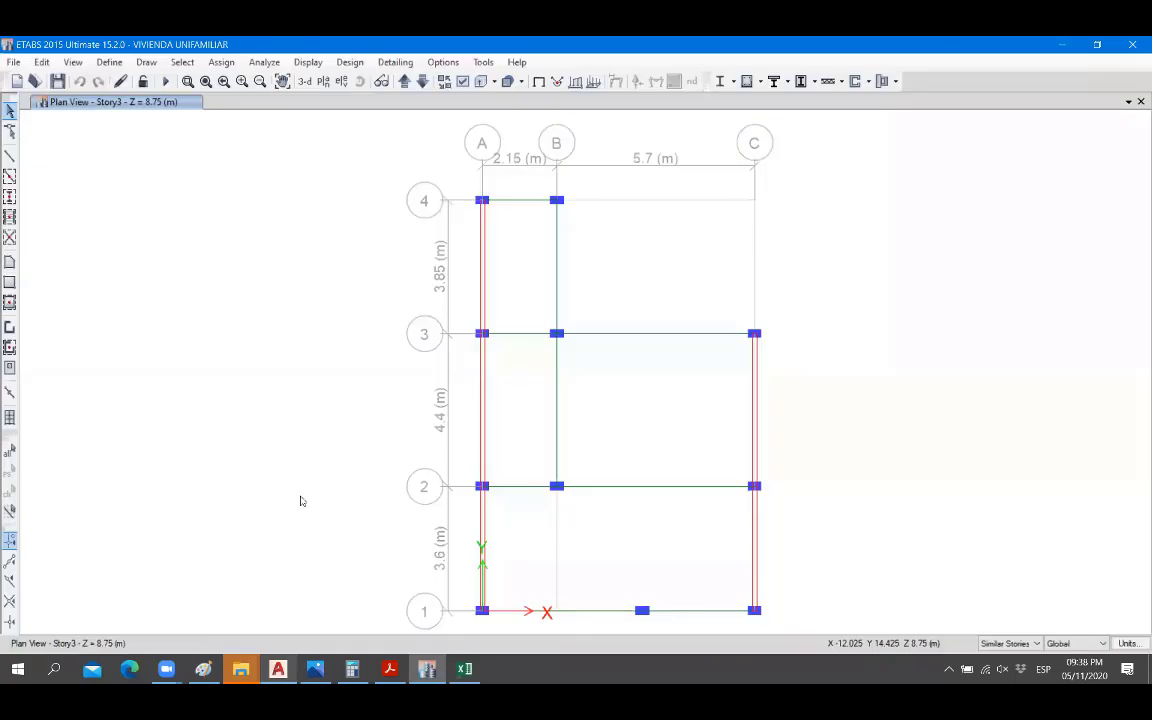
click(9, 281)
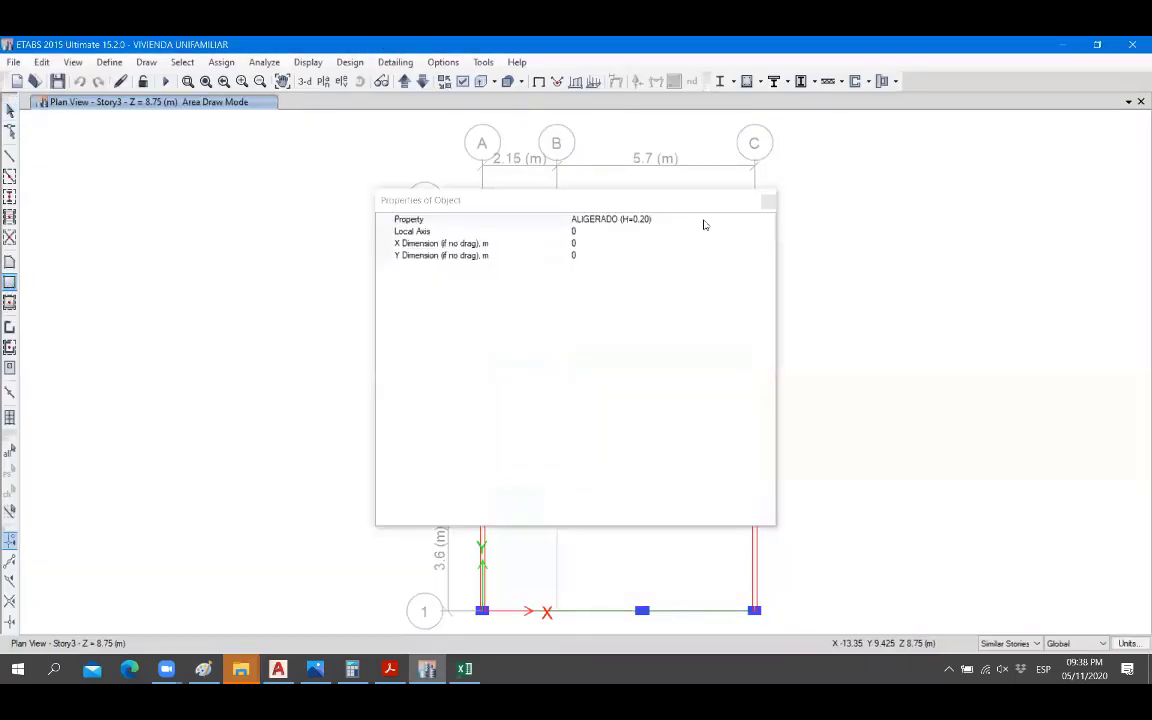
click(576, 231)
text(90)
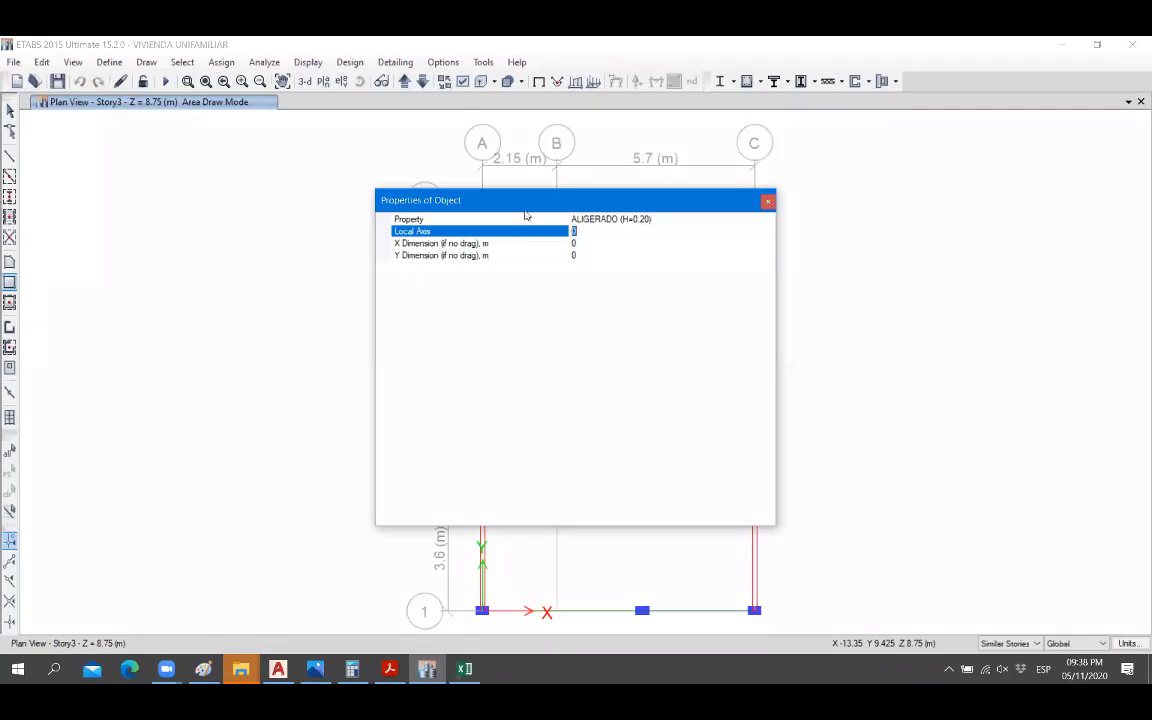
drag(537, 200, 831, 194)
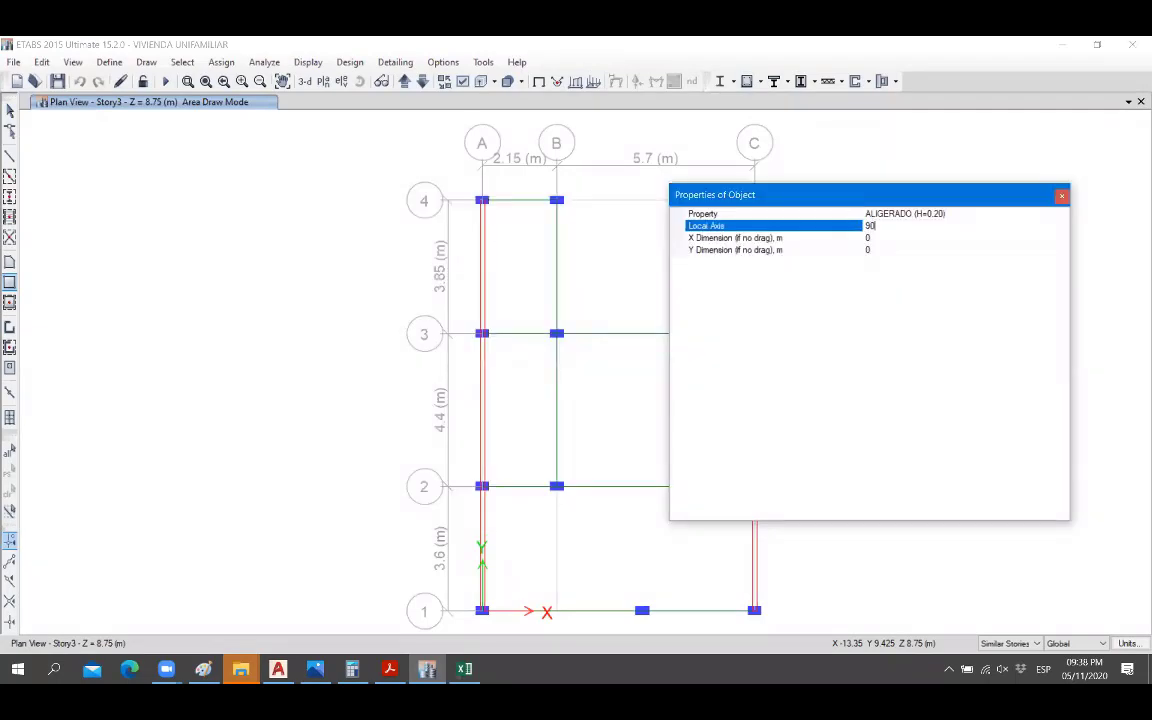
click(482, 200)
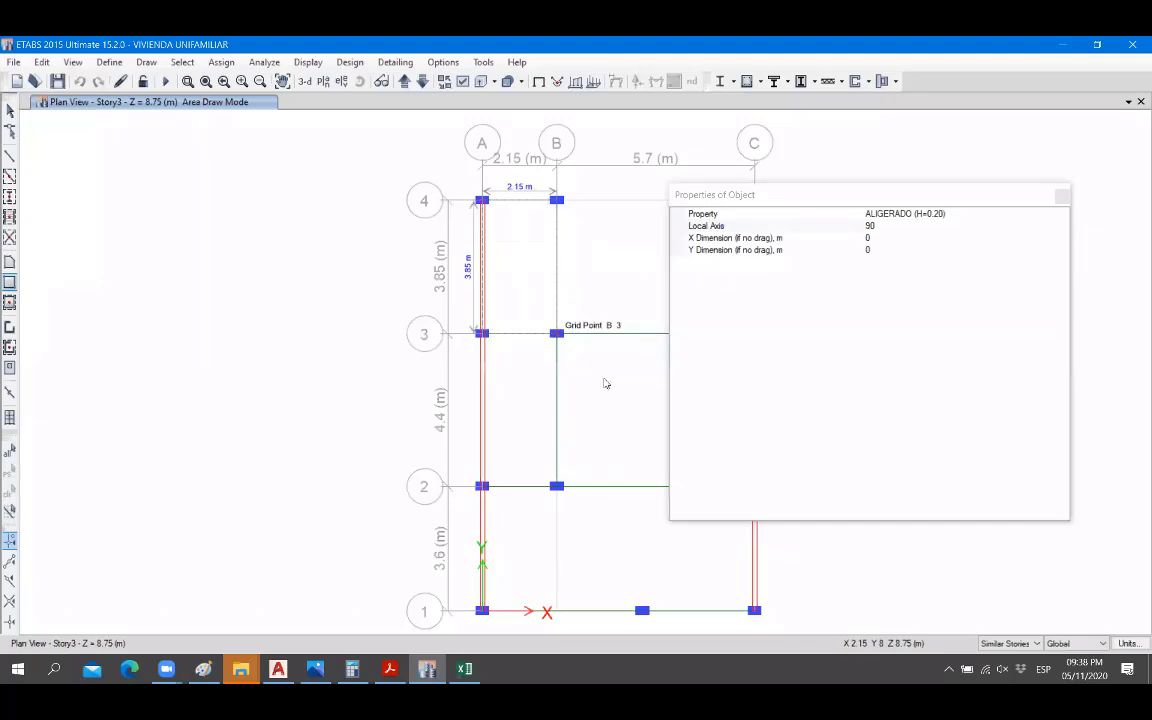
click(604, 383)
click(484, 333)
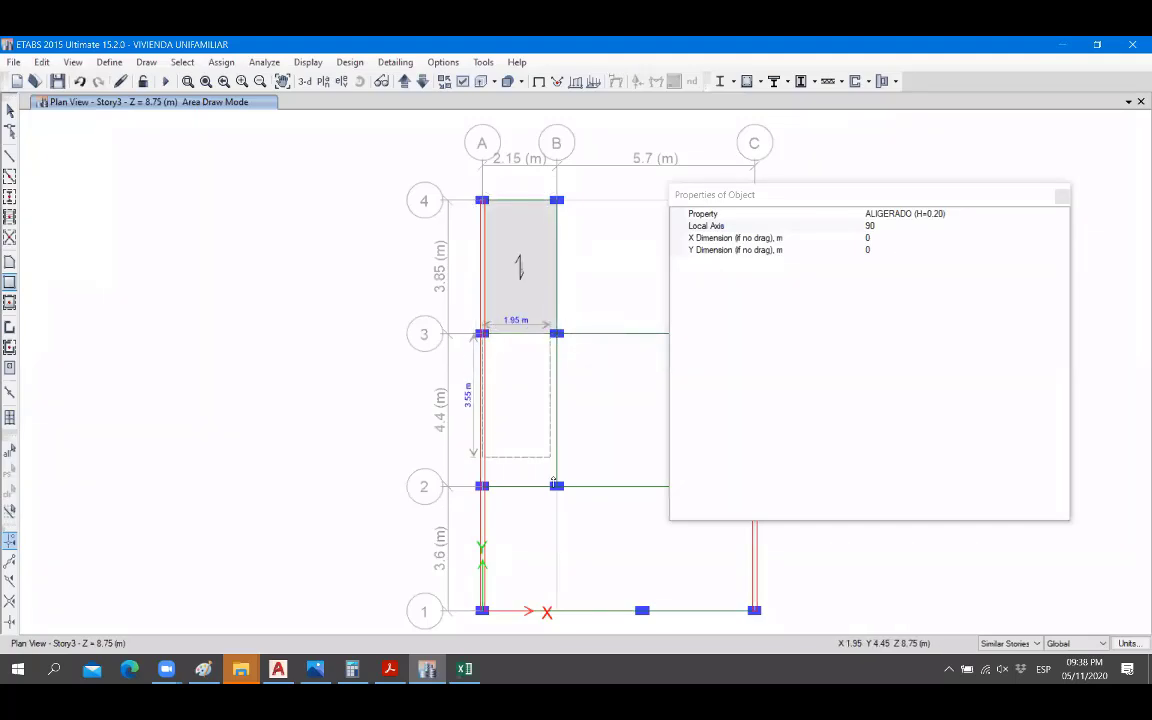
click(556, 485)
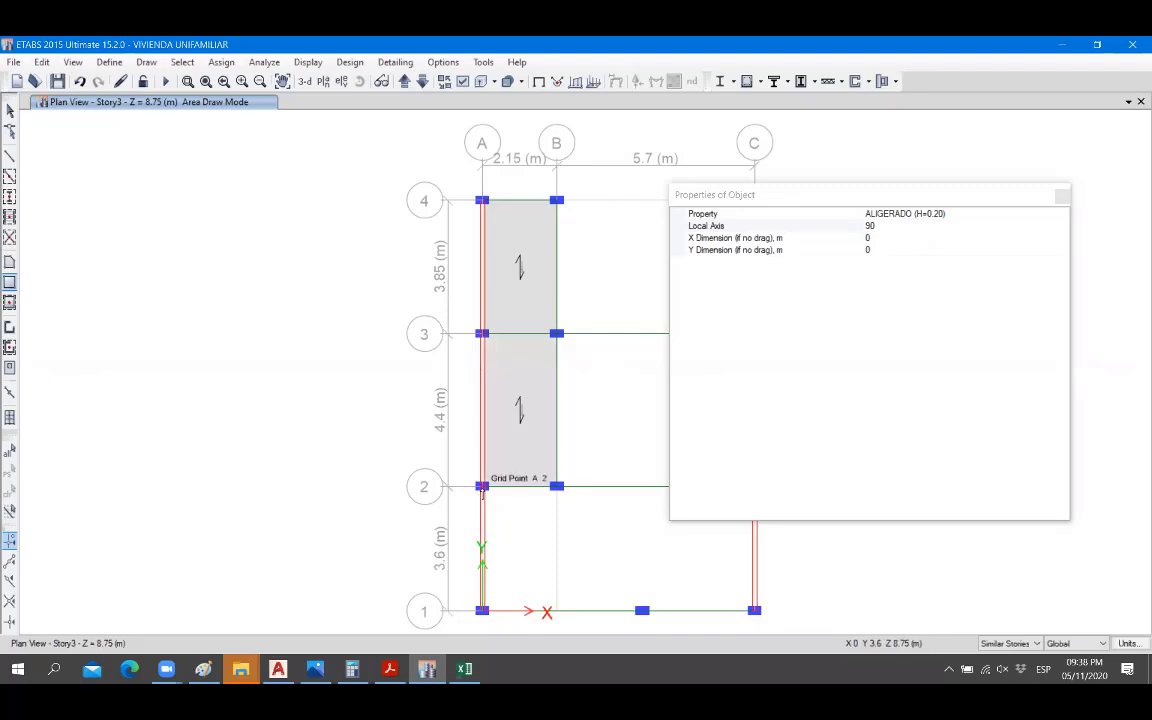
Draw ALIGERADO (H=0.20) slabs over panels A-C between axes 2 and 1 and B-C between axes 3 and 2, and save the model.
click(482, 487)
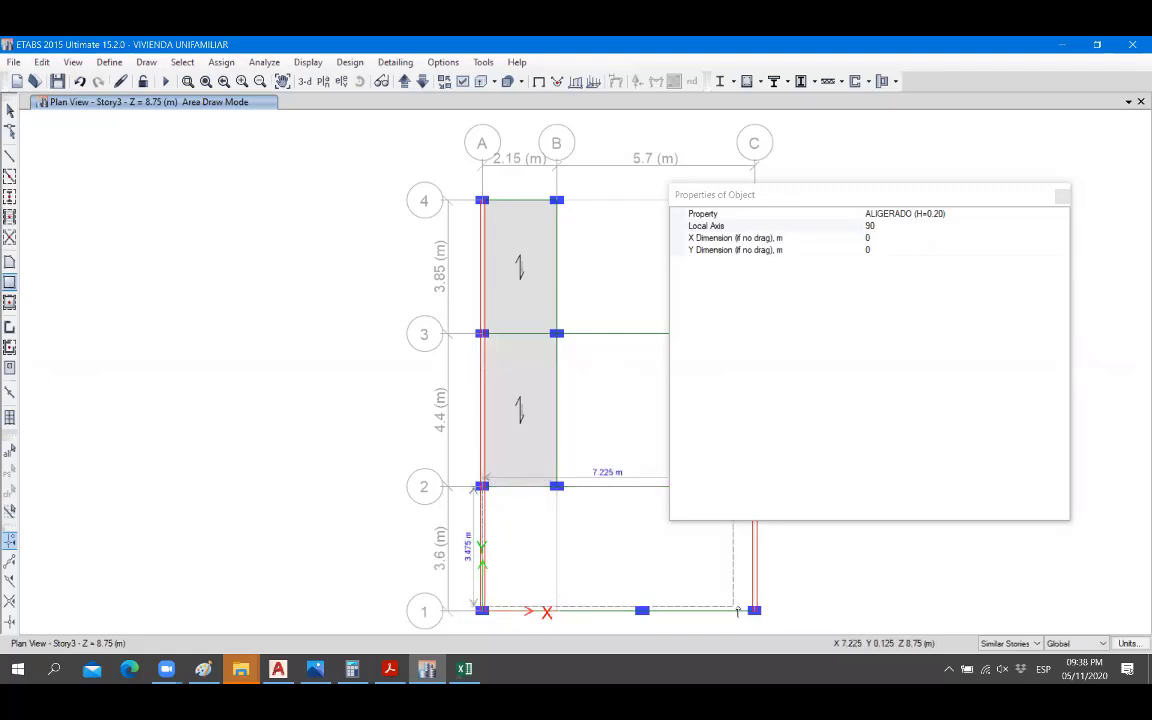
click(754, 610)
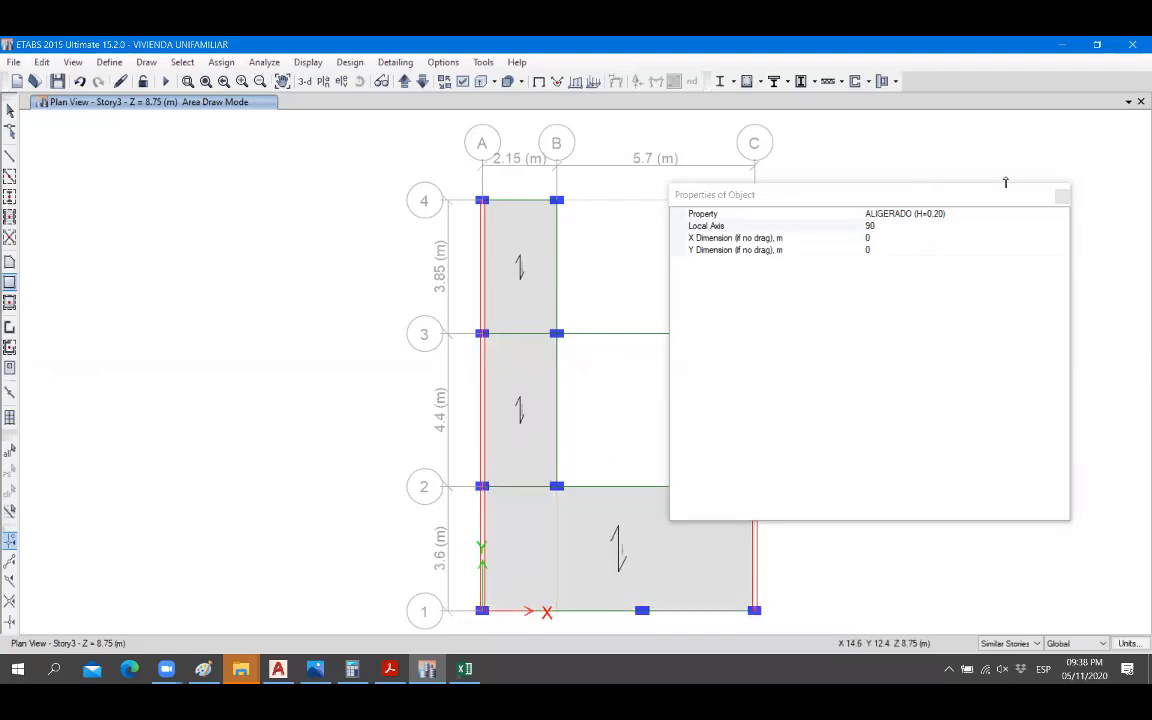
click(1061, 197)
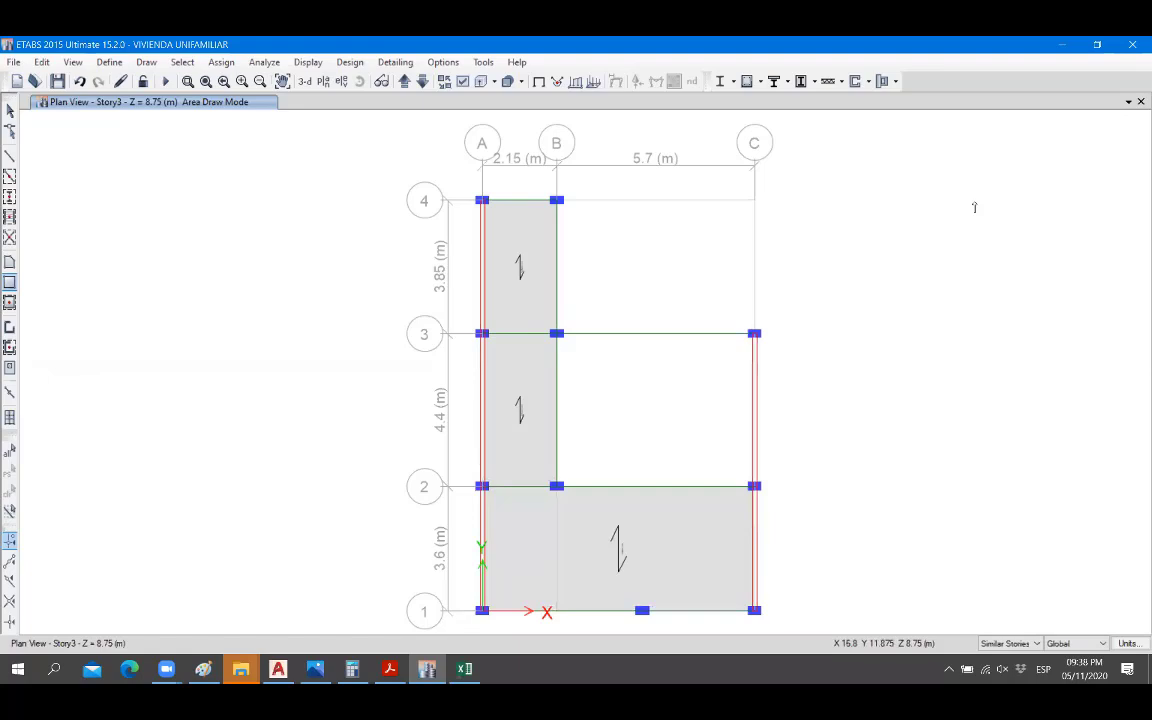
click(557, 334)
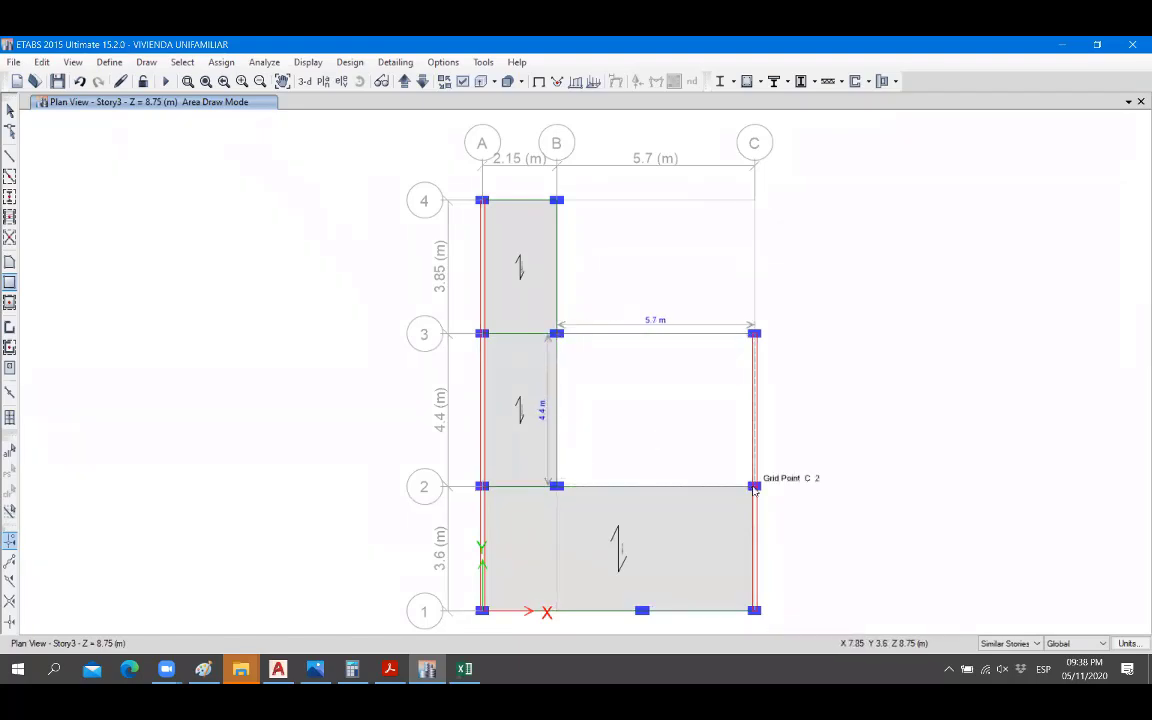
click(754, 487)
click(10, 110)
click(57, 81)
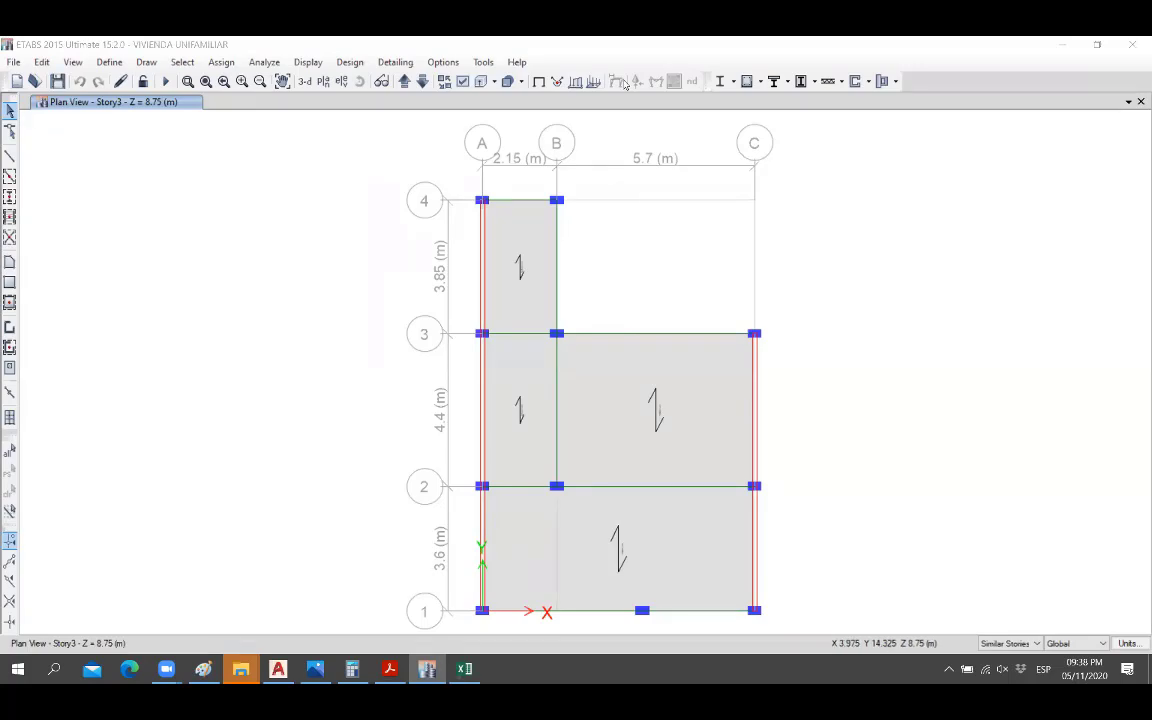
click(58, 84)
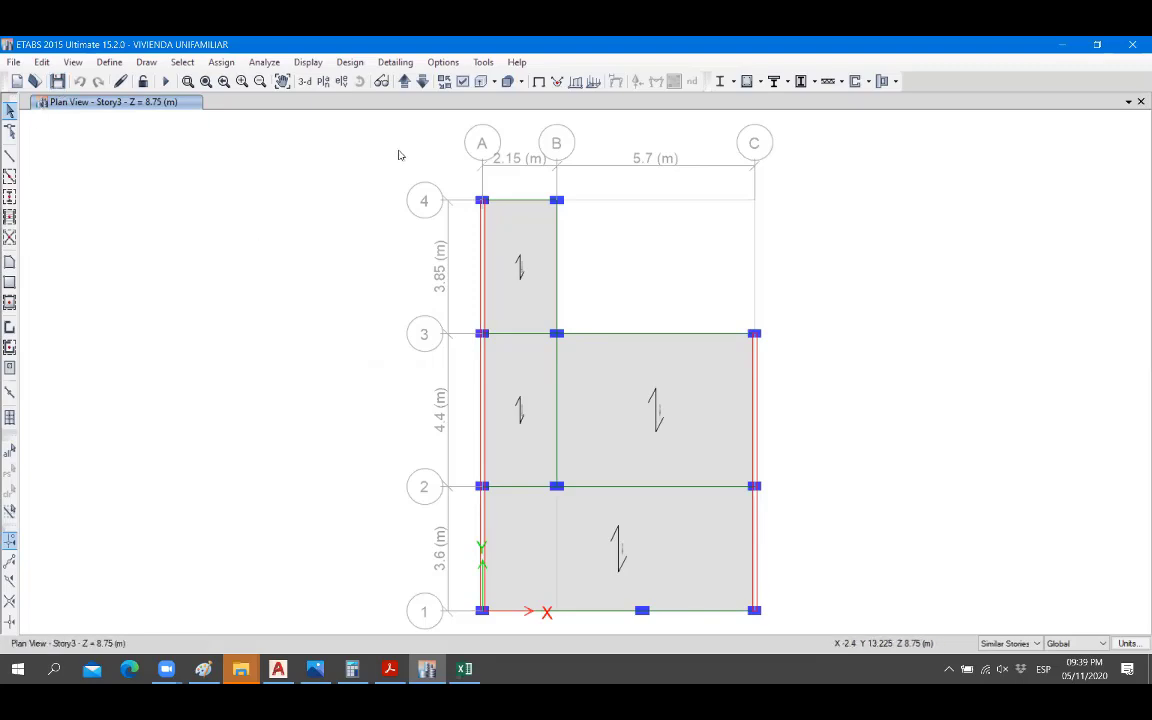
Limit editing to One Story and assign fixed restraints in all six directions to every base-level joint.
click(1000, 644)
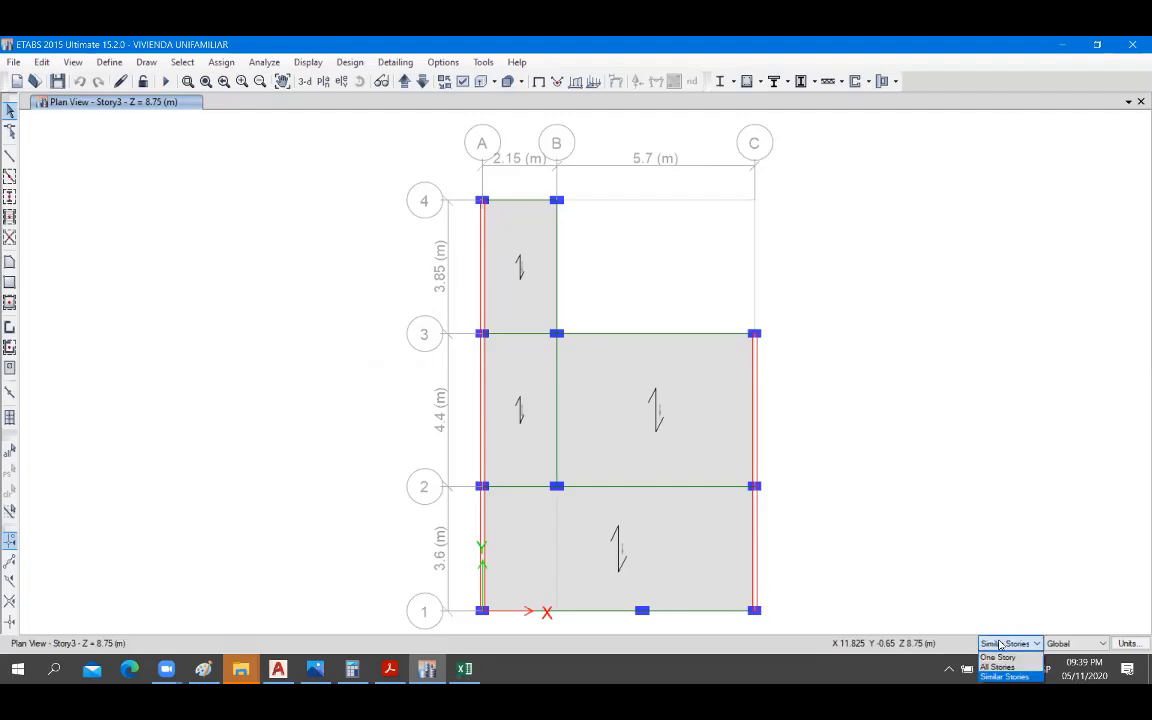
click(998, 657)
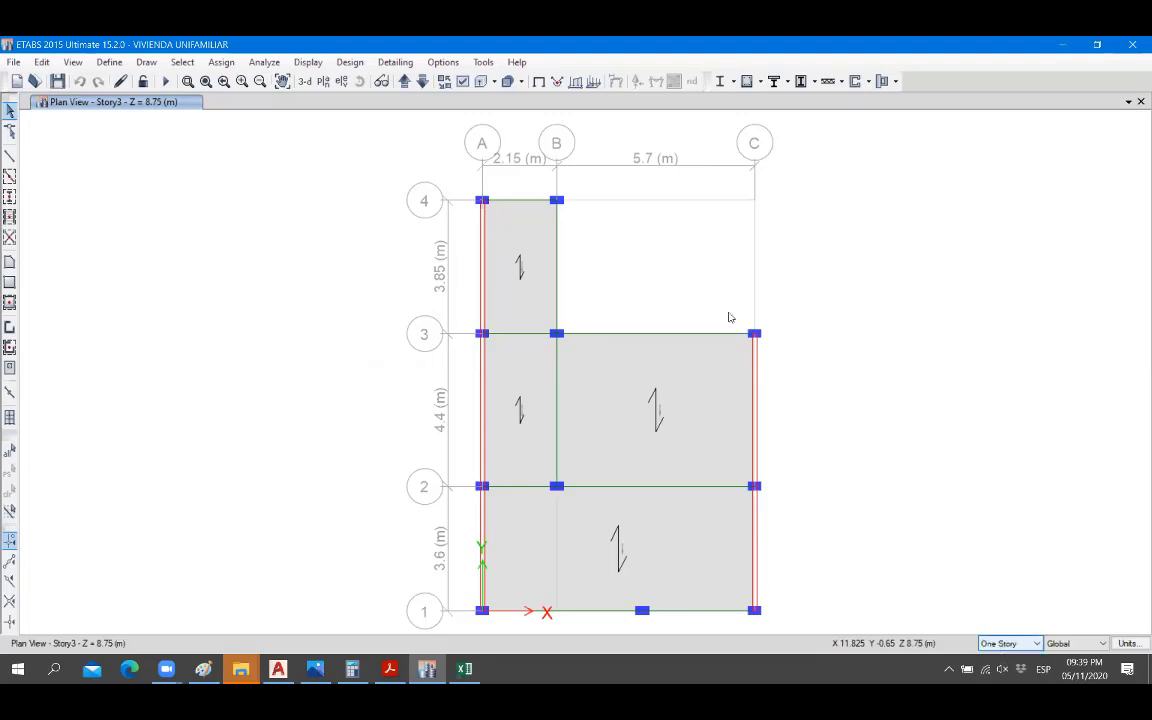
click(423, 81)
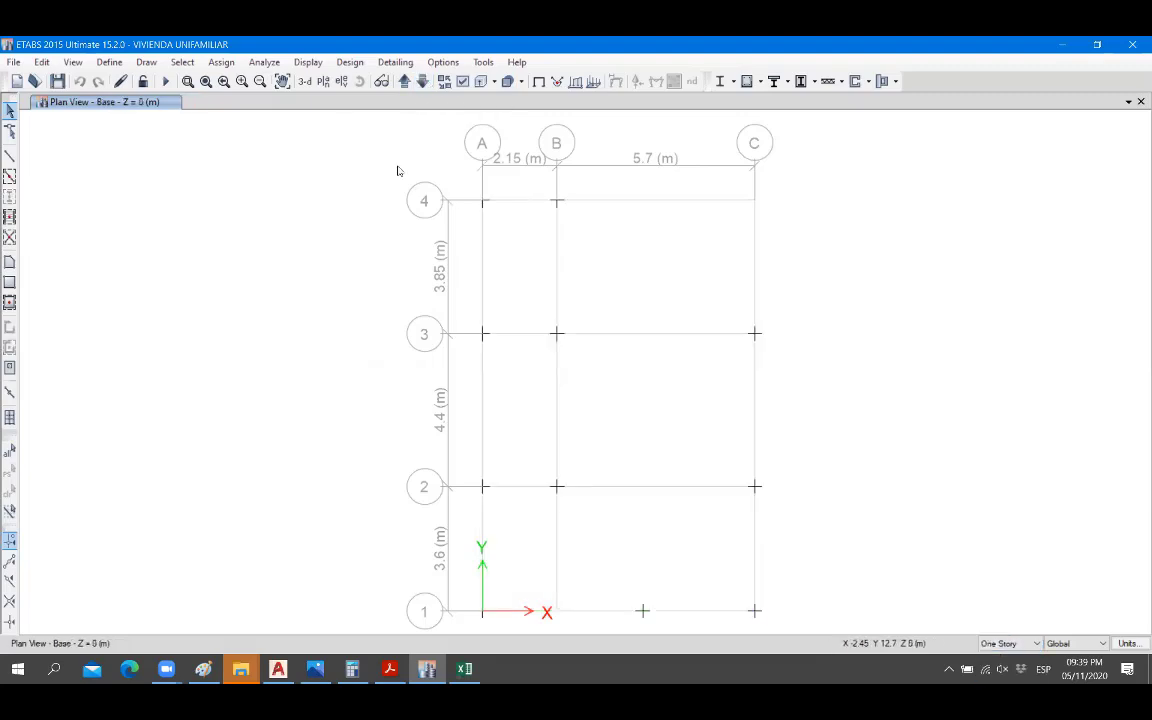
drag(397, 171, 828, 625)
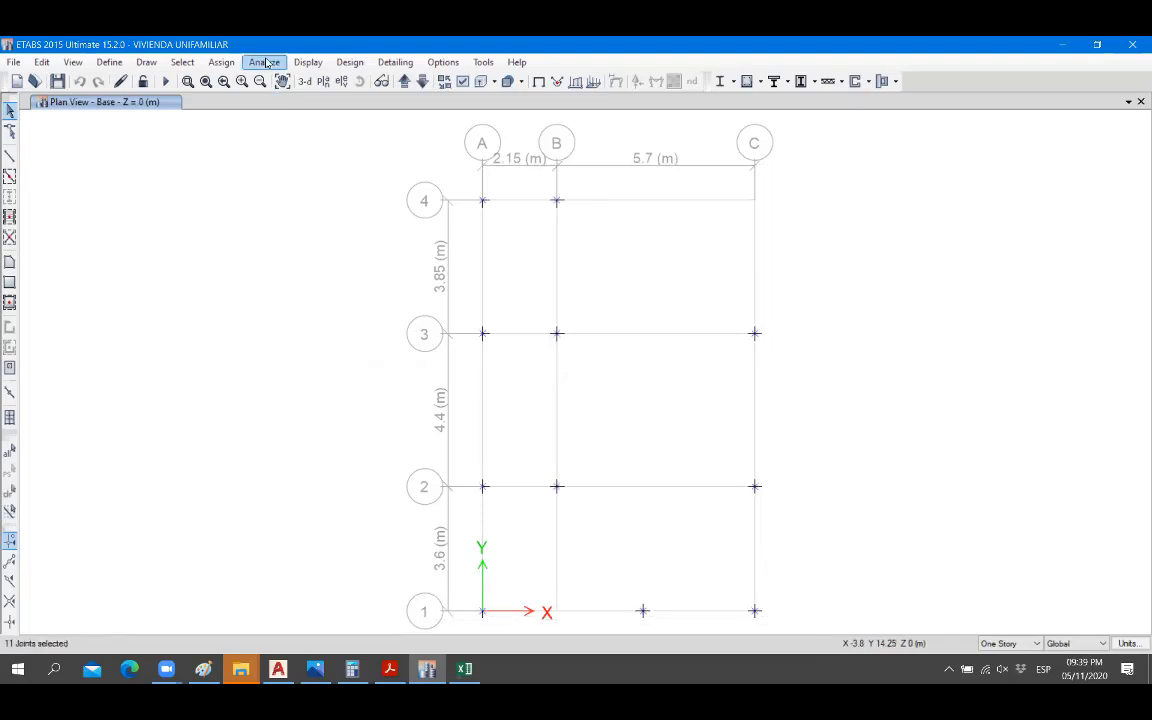
click(221, 62)
mouse_move(298, 84)
click(410, 82)
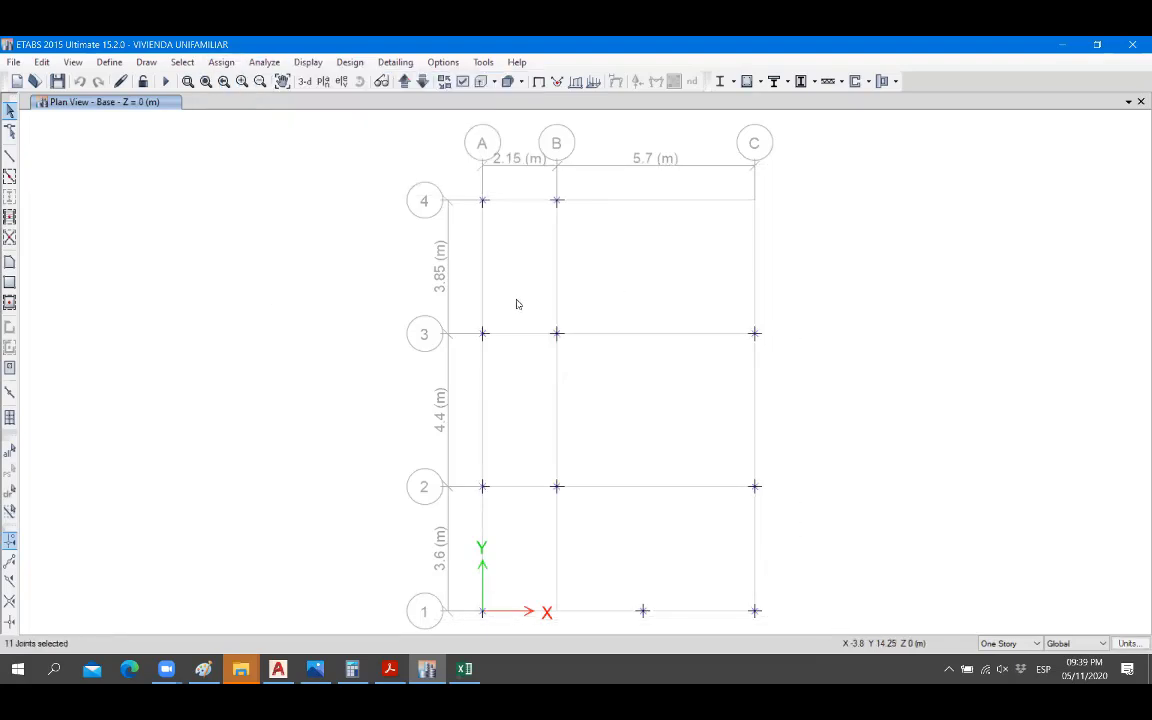
click(521, 403)
click(523, 440)
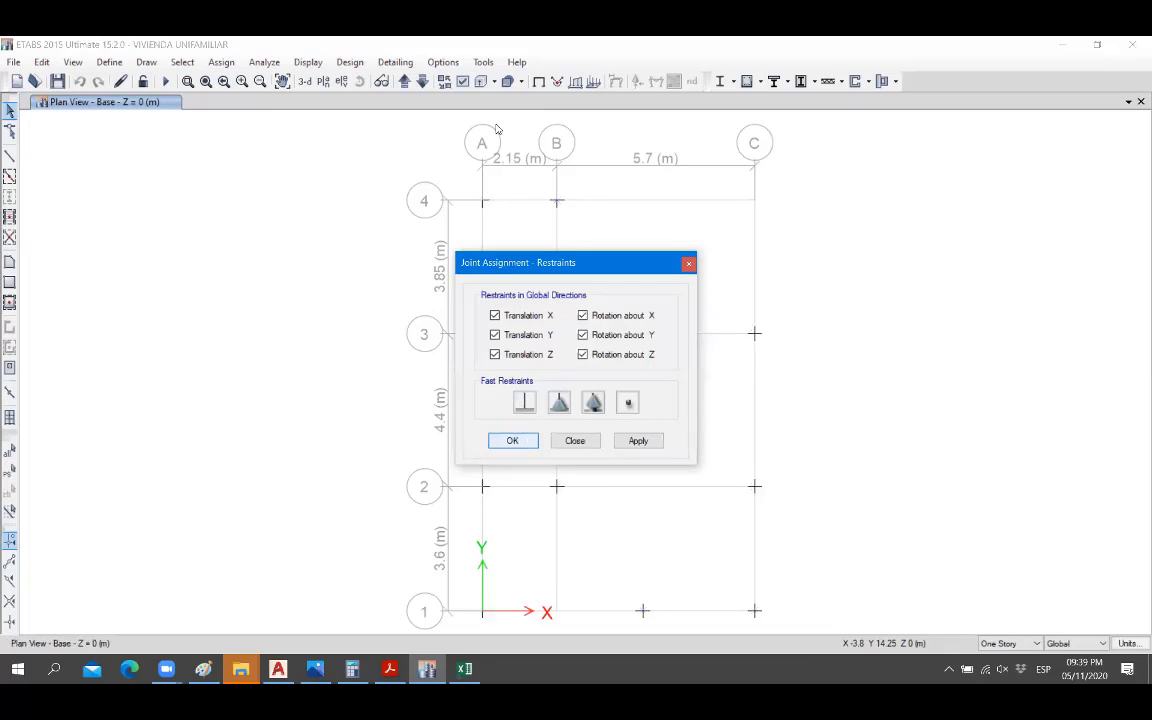
click(304, 81)
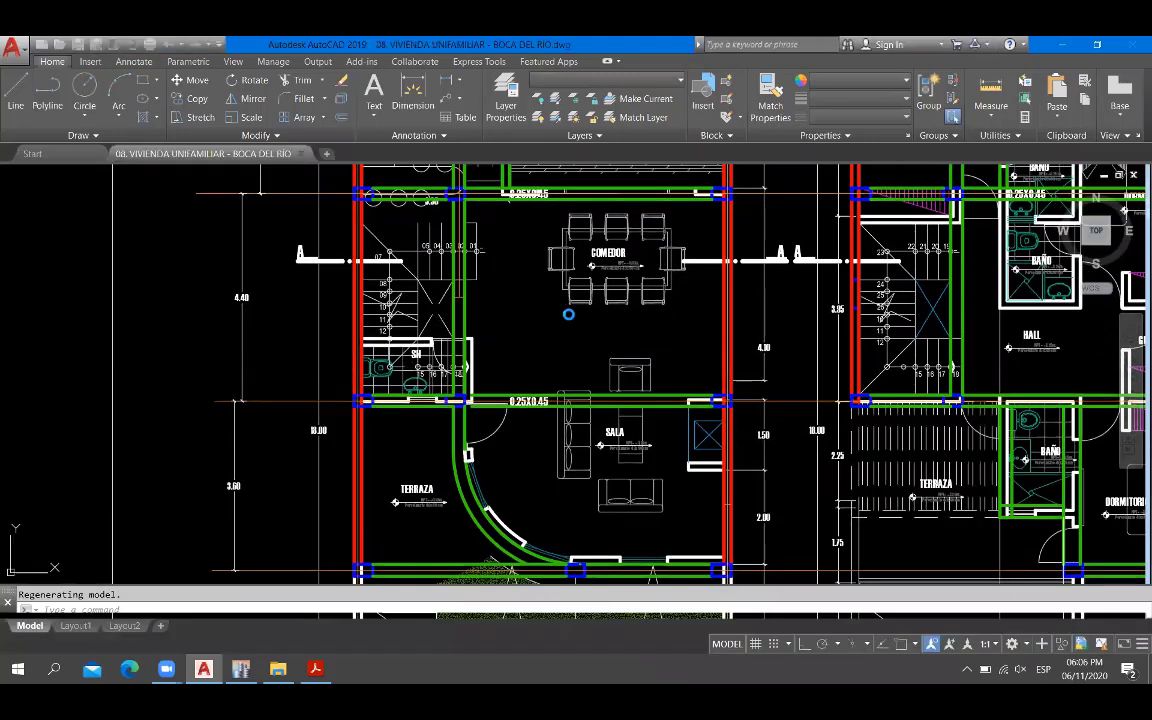
Examine the columns, walls, beams and curved front wall on the three floor plans of the BOCA DEL RÍO drawing in AutoCAD.
click(532, 366)
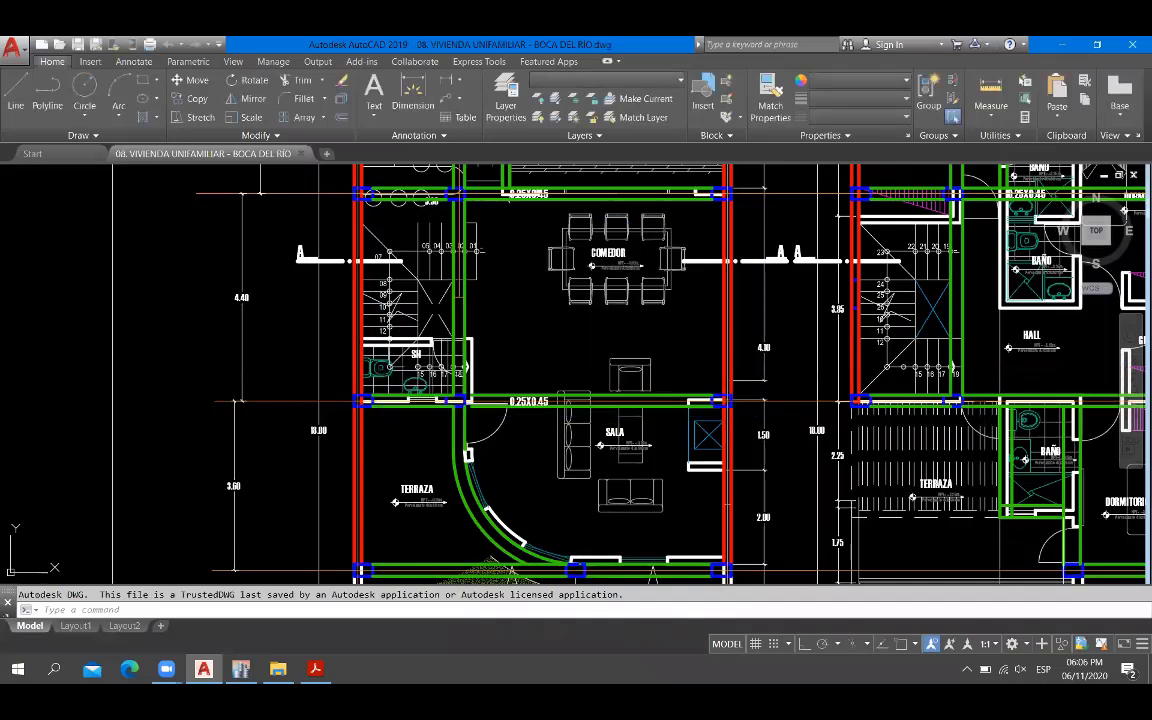
scroll(531, 350, down, 2)
scroll(469, 350, down, 2)
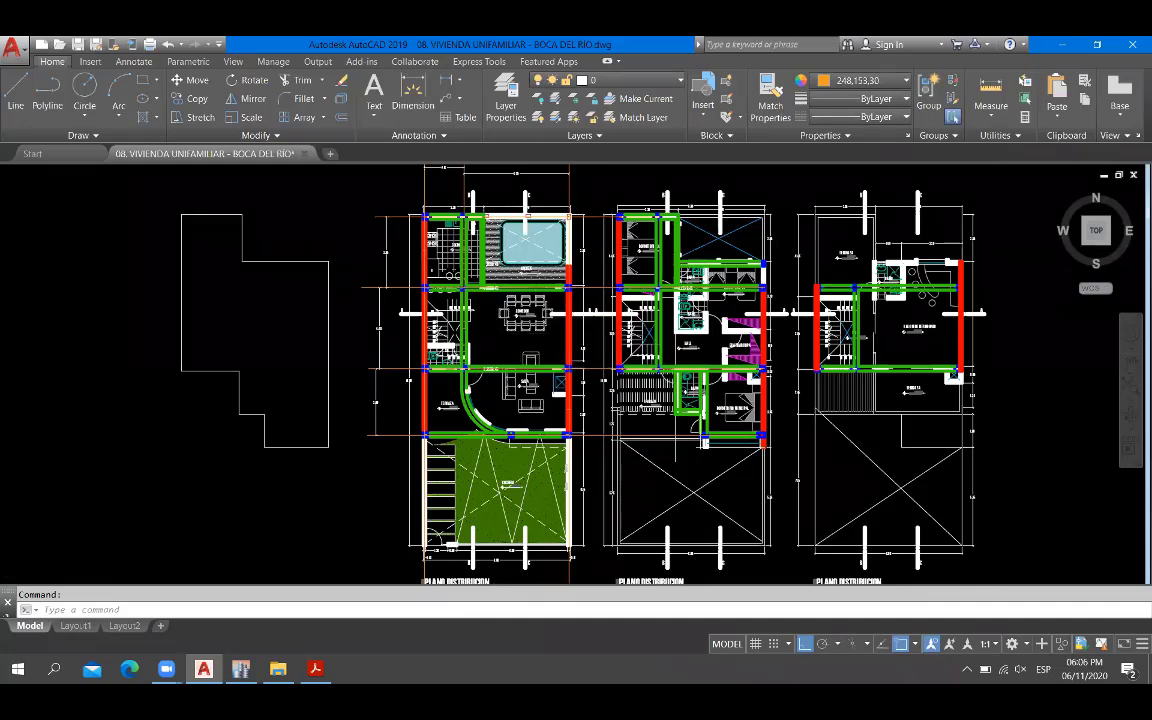
scroll(516, 360, up, 2)
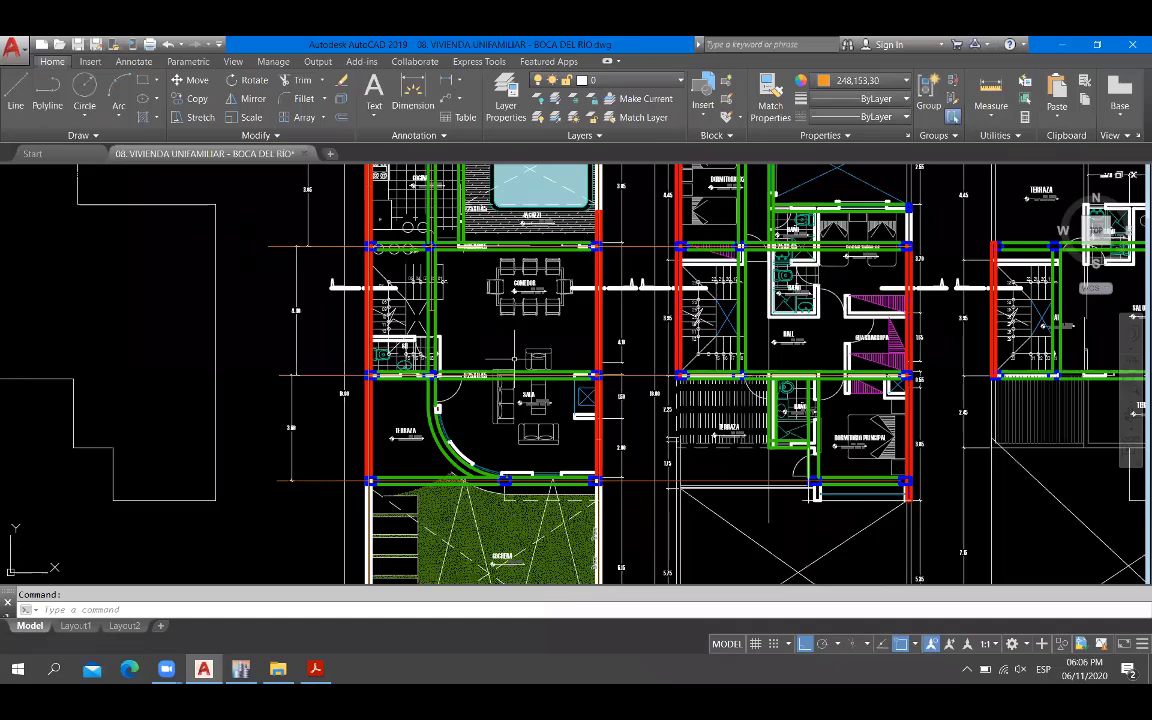
scroll(515, 358, up, 2)
middle_drag(480, 337, 441, 400)
scroll(398, 370, down, 2)
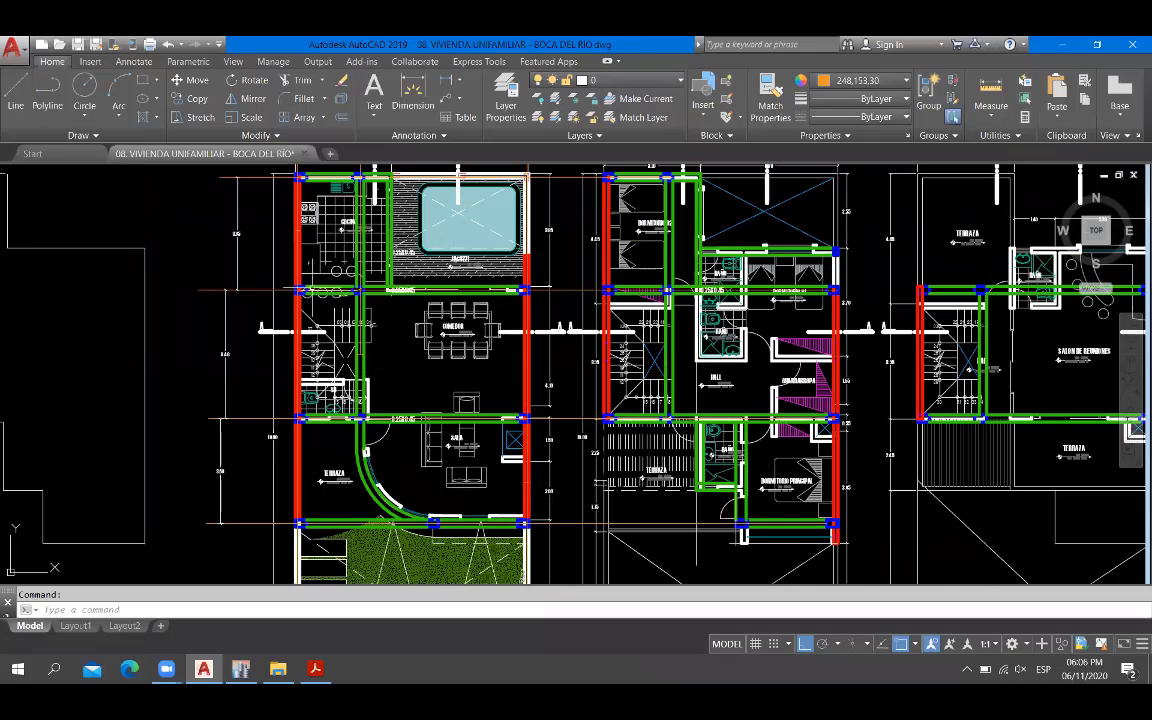
scroll(300, 280, up, 4)
scroll(390, 295, down, 4)
scroll(505, 182, down, 2)
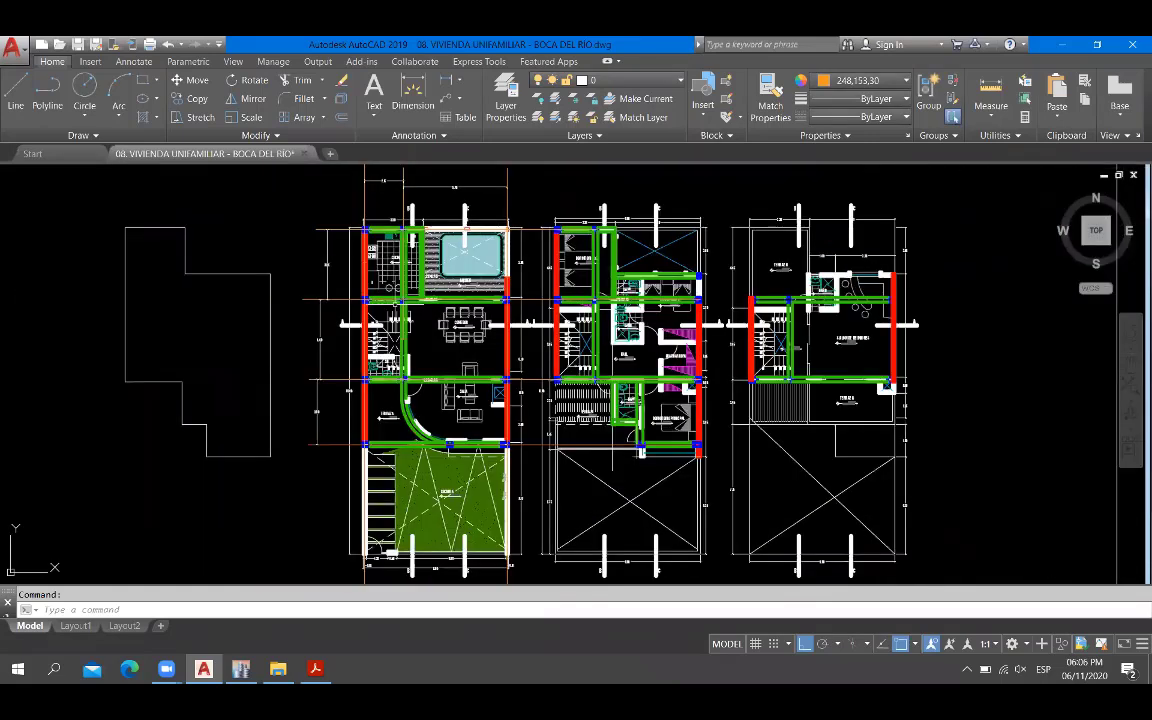
scroll(500, 185, up, 2)
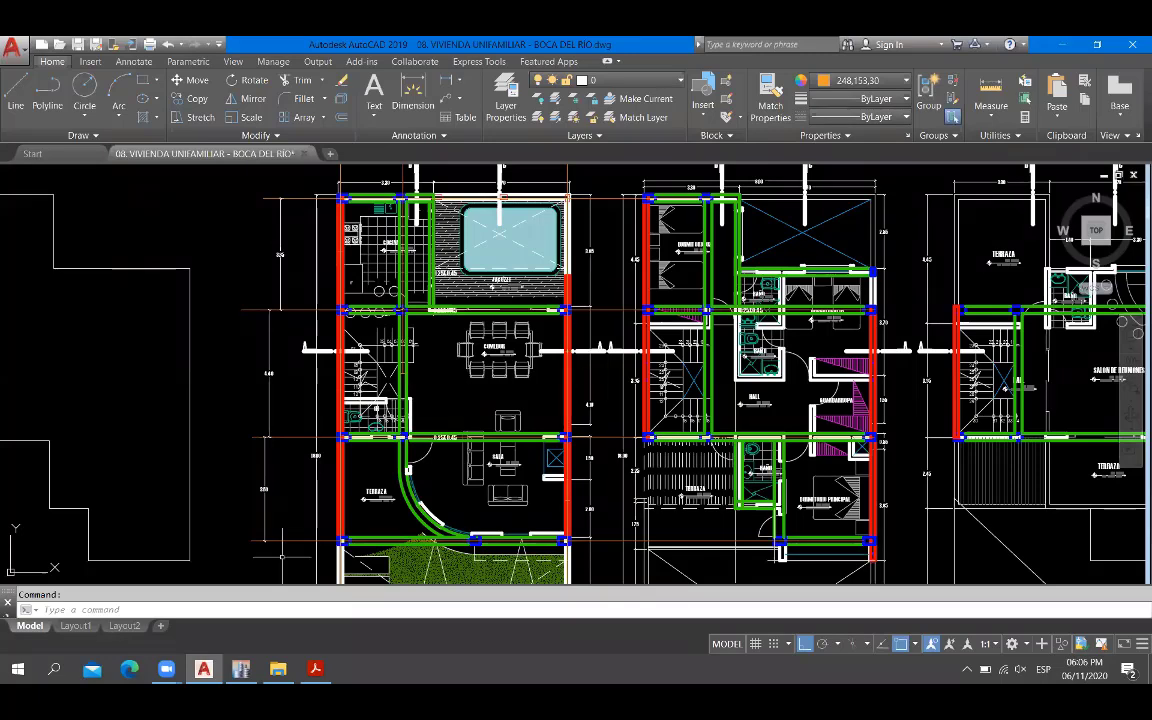
scroll(395, 437, up, 6)
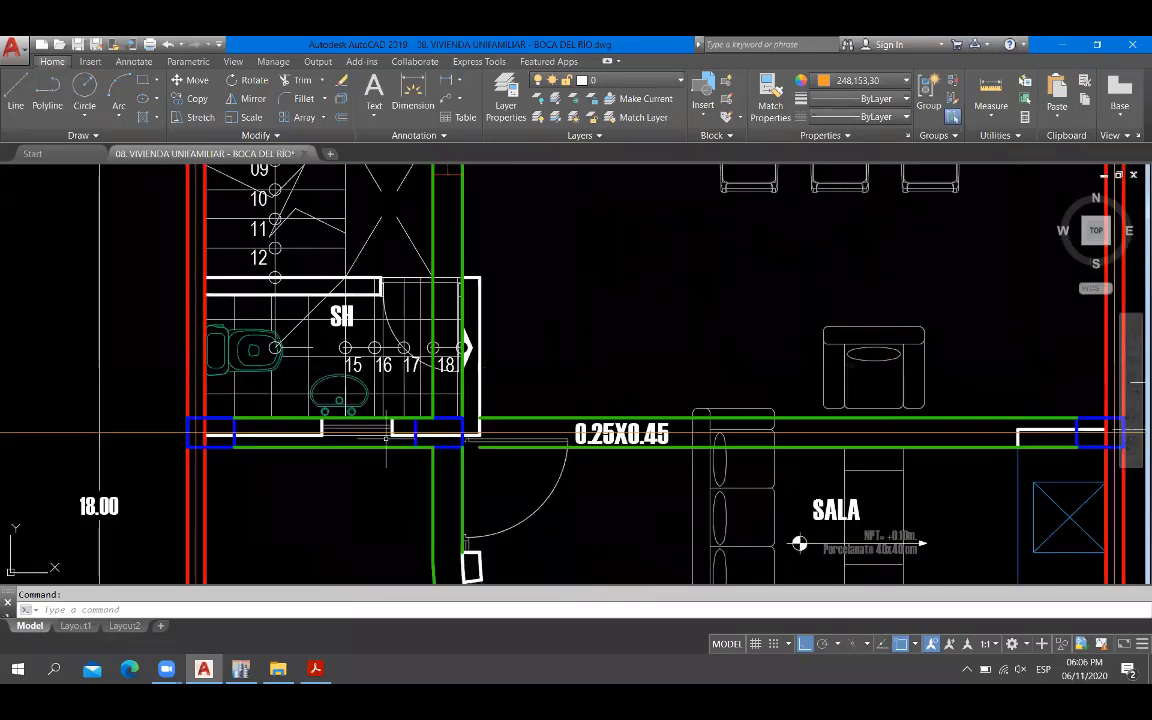
scroll(385, 436, down, 4)
scroll(385, 436, down, 3)
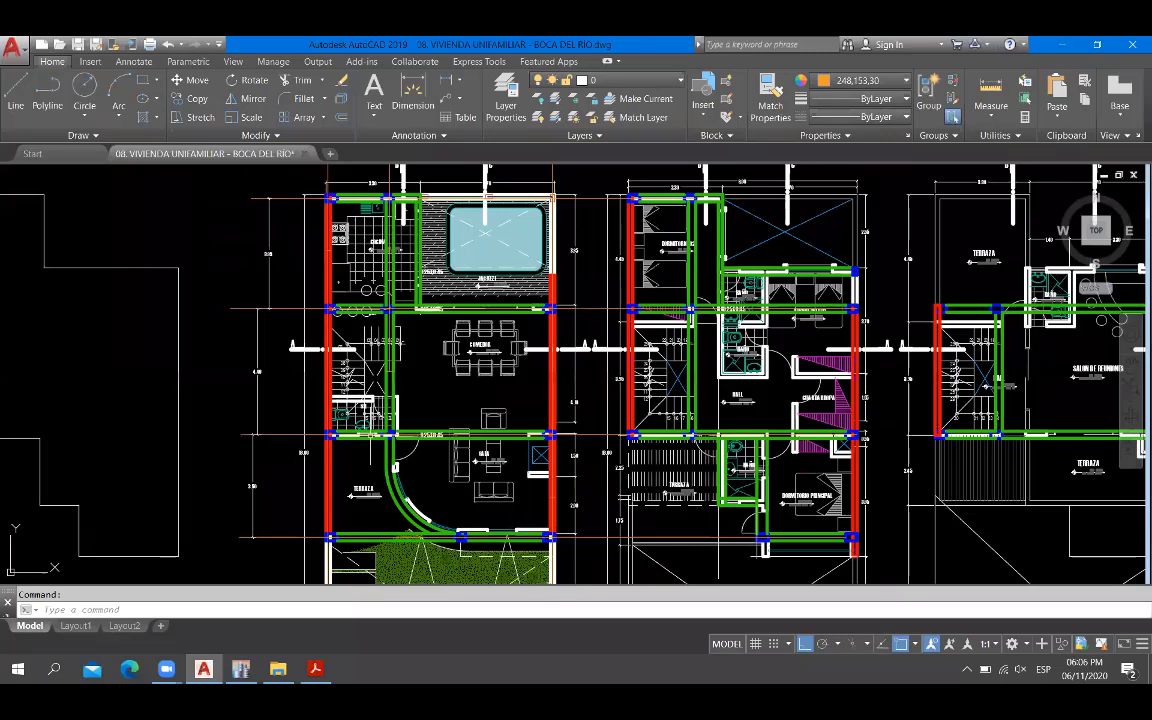
scroll(565, 547, up, 6)
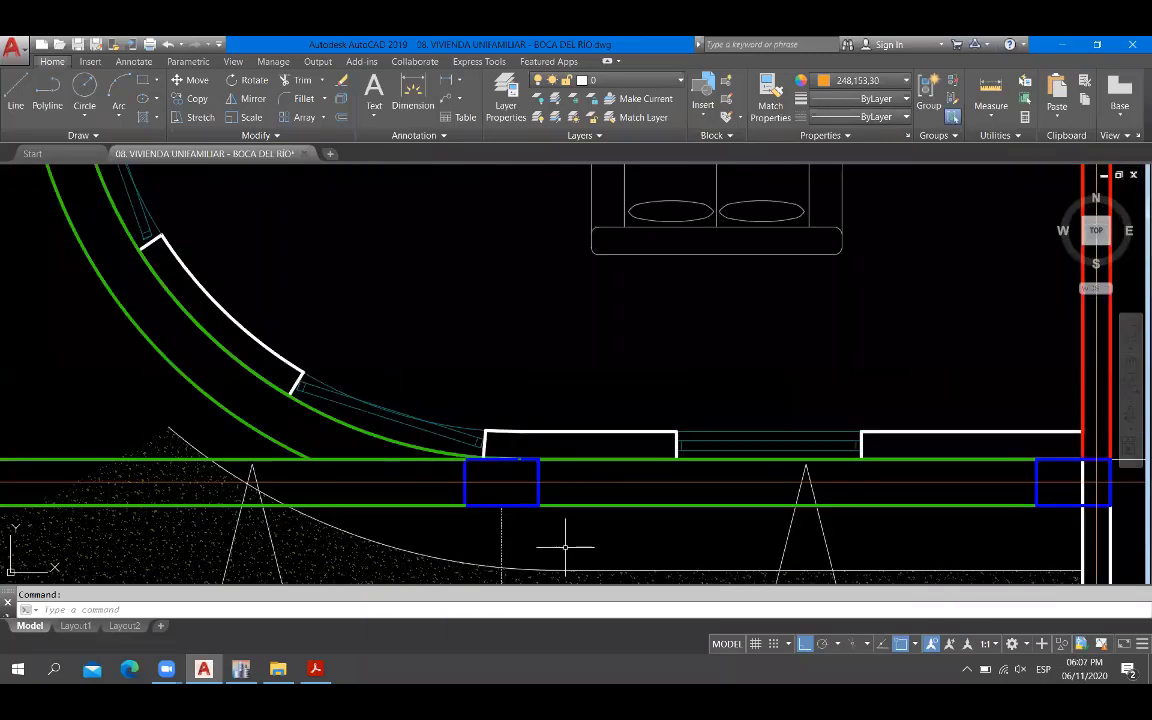
scroll(565, 547, down, 5)
middle_drag(503, 428, 373, 462)
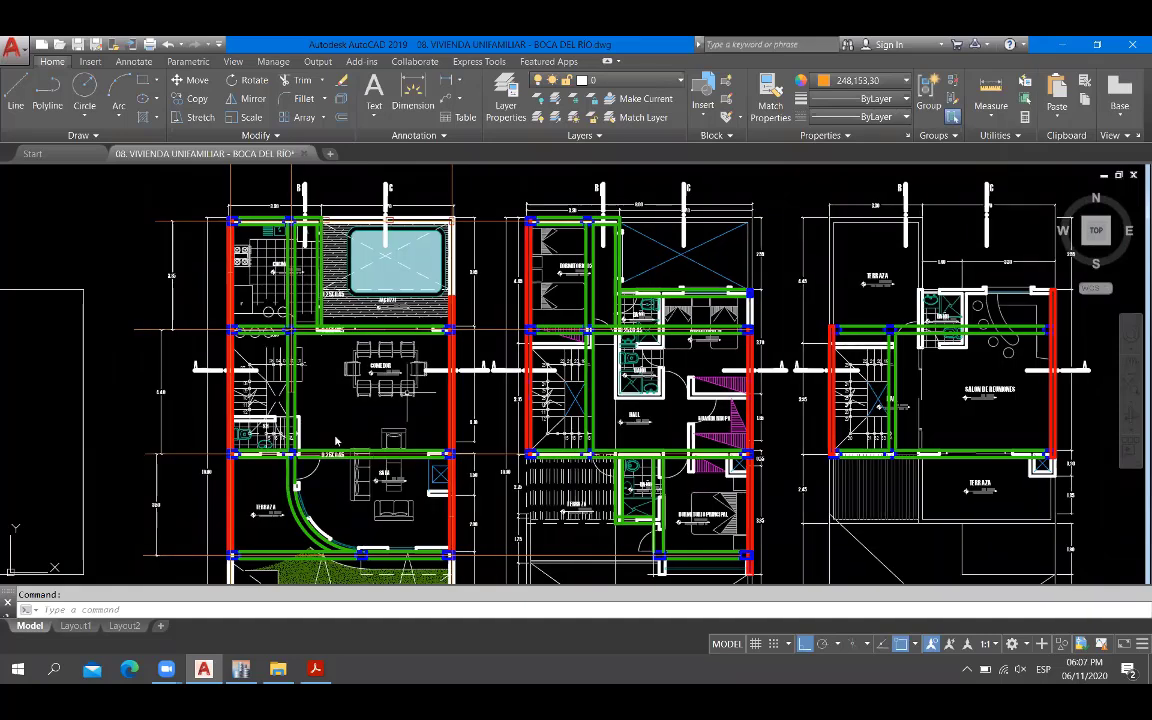
Switch to the project folder in File Explorer and open the drawing 08. VIVIENDA UNIFAMILIAR - BOCA DEL RÍO 2 in AutoCAD.
key(alt+Tab)
click(199, 196)
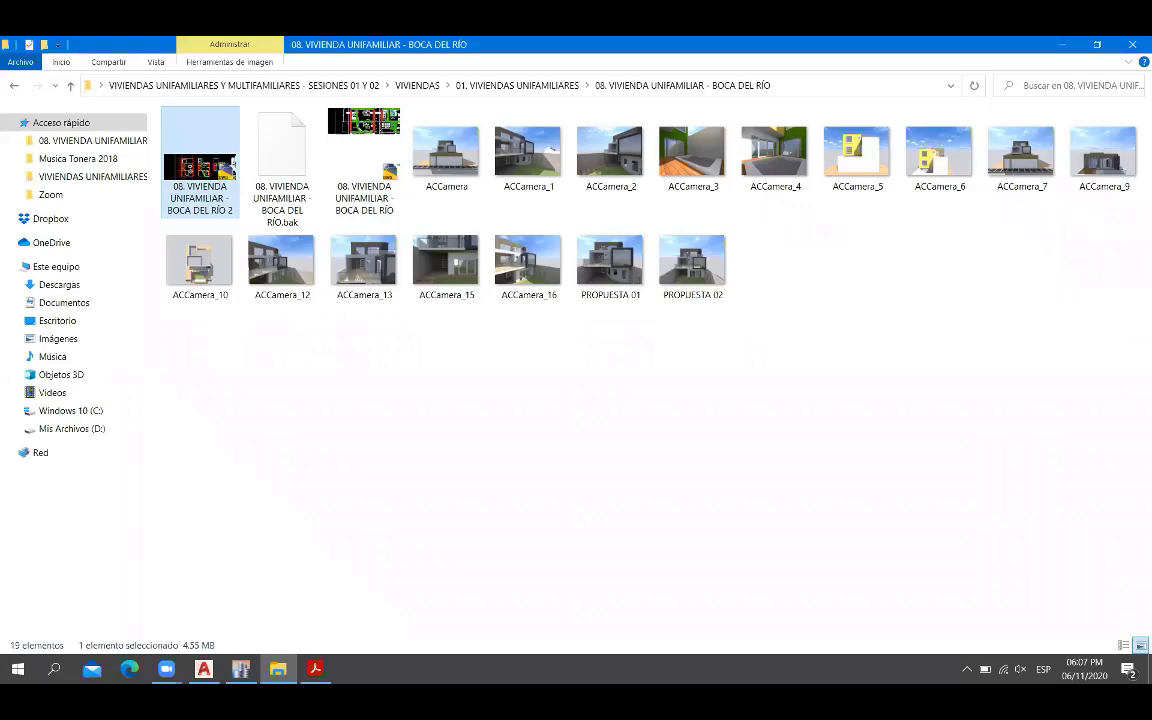
key(alt+Tab)
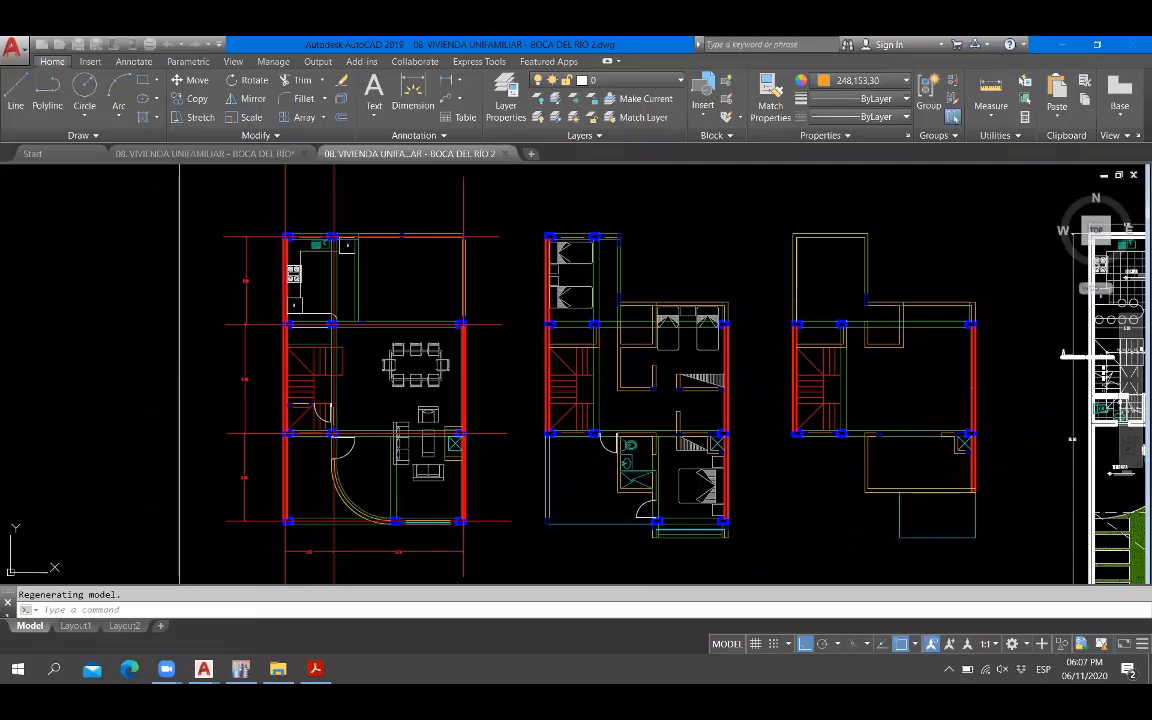
Examine the axes, dimensions, columns and curved front wall on the simplified floor plans of the second drawing.
scroll(508, 348, down, 2)
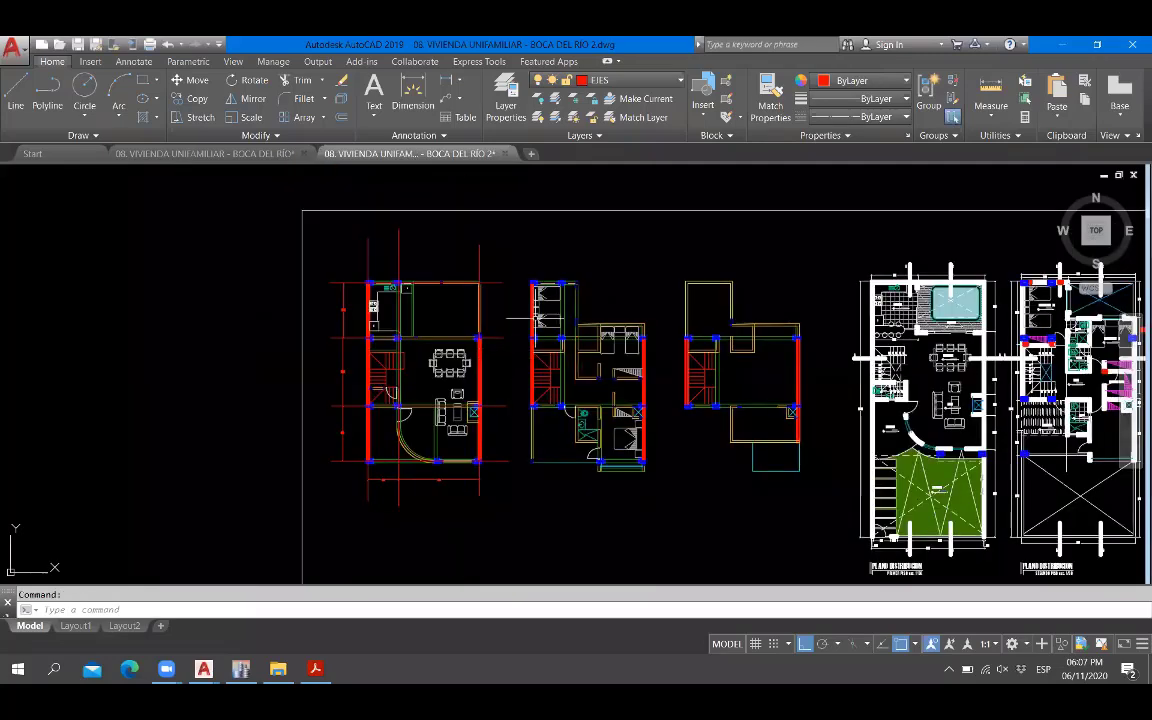
scroll(405, 440, up, 2)
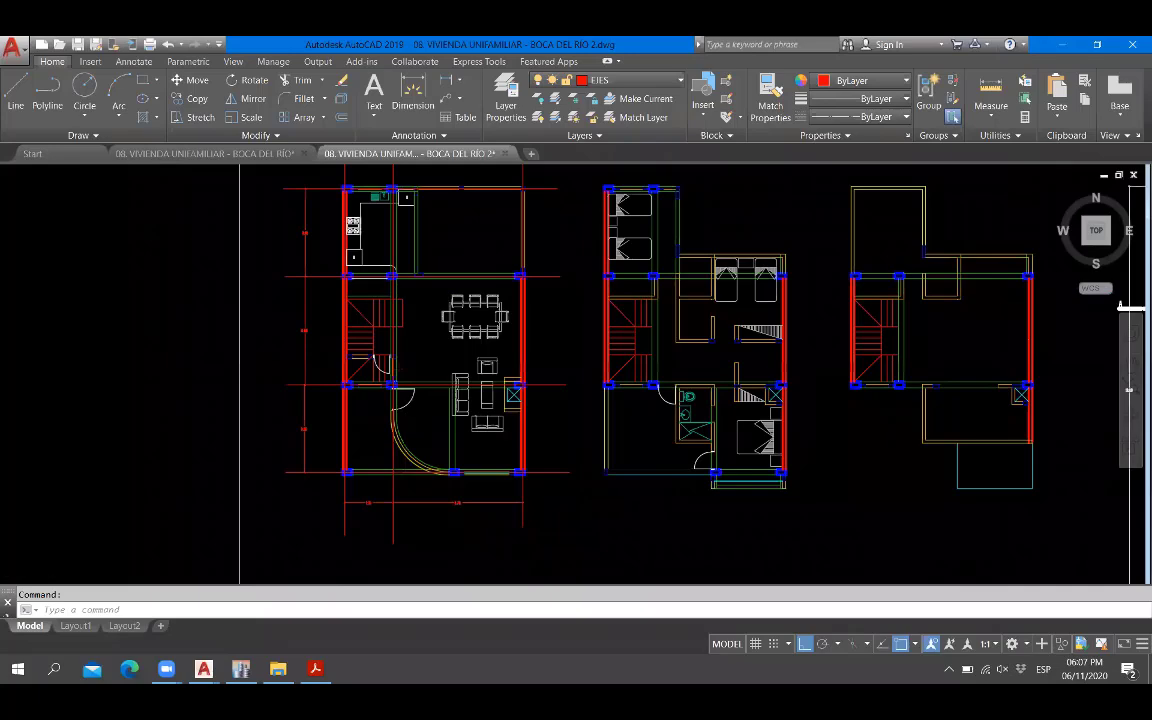
scroll(415, 450, up, 2)
scroll(375, 420, down, 4)
scroll(393, 308, up, 2)
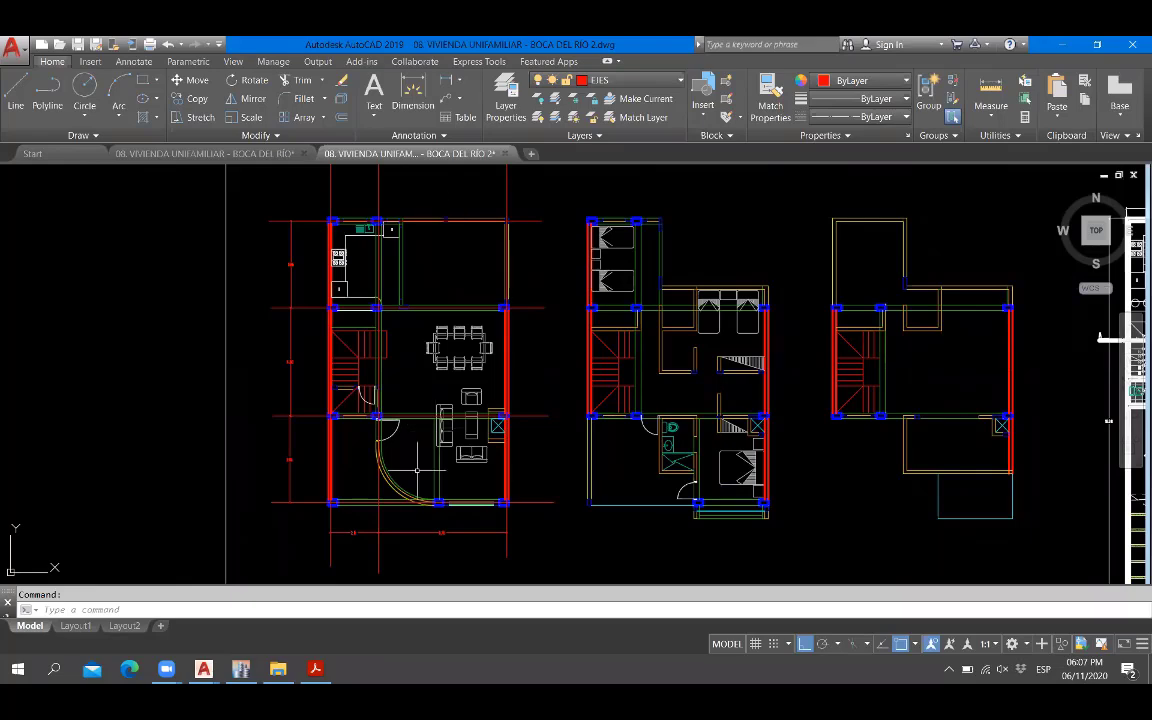
scroll(385, 430, down, 4)
scroll(385, 430, up, 2)
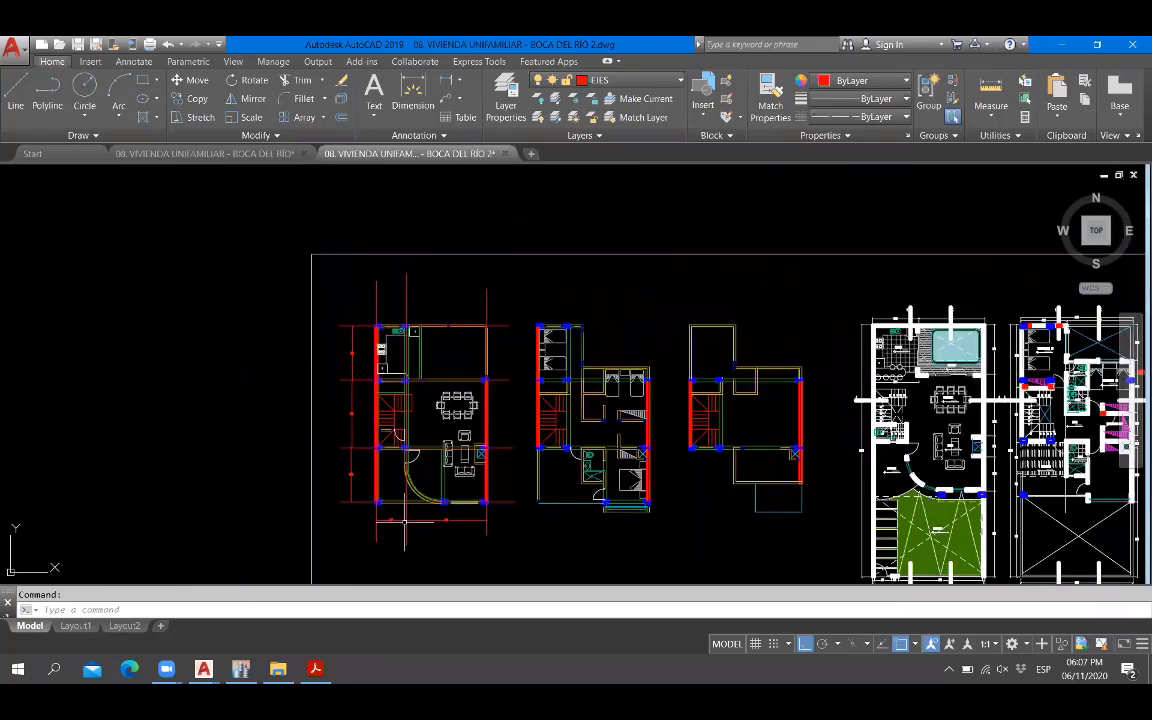
scroll(430, 487, up, 4)
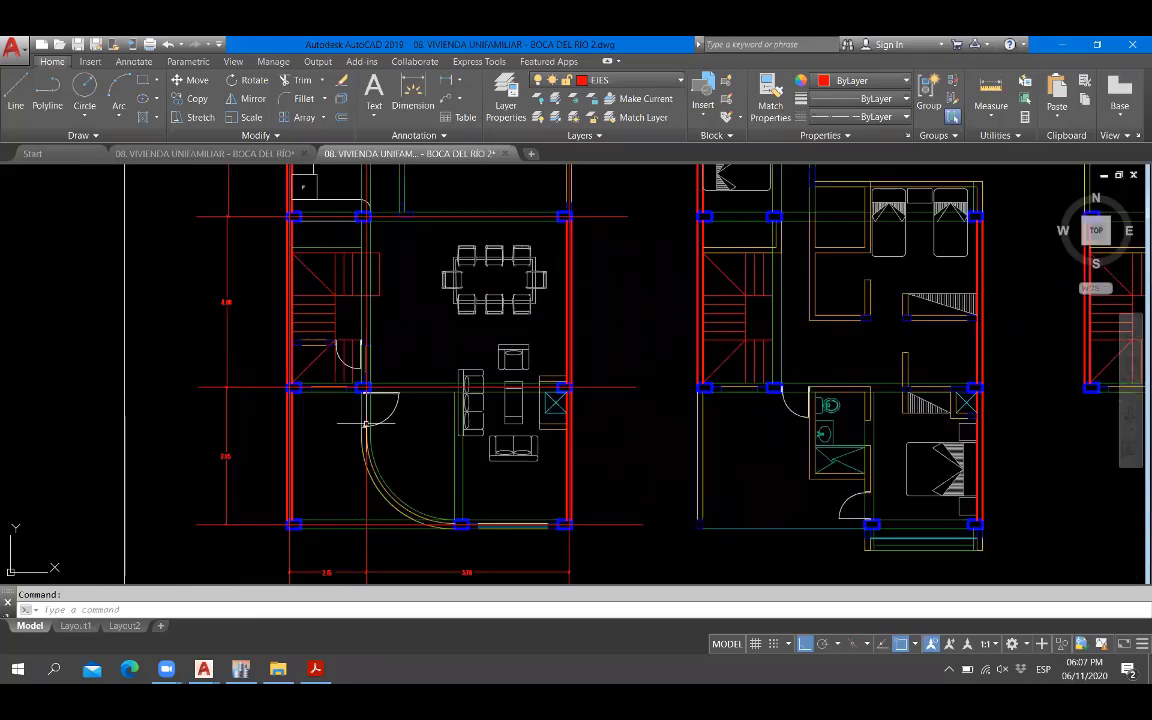
scroll(366, 424, down, 2)
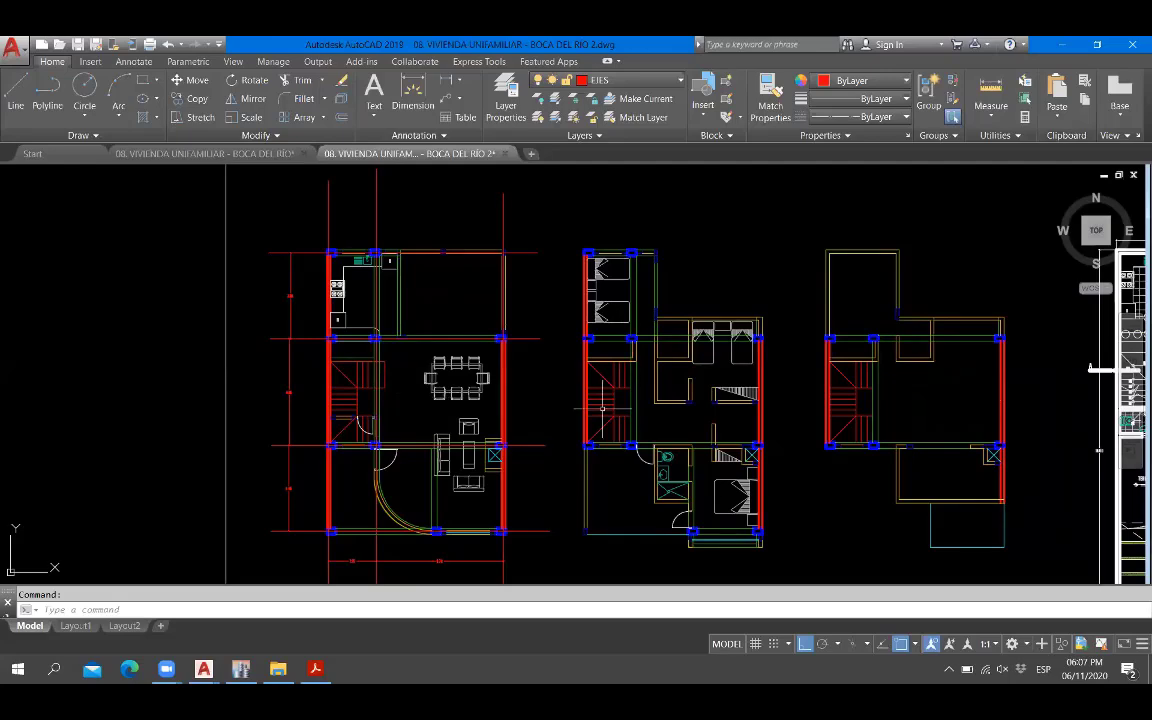
middle_drag(602, 409, 476, 400)
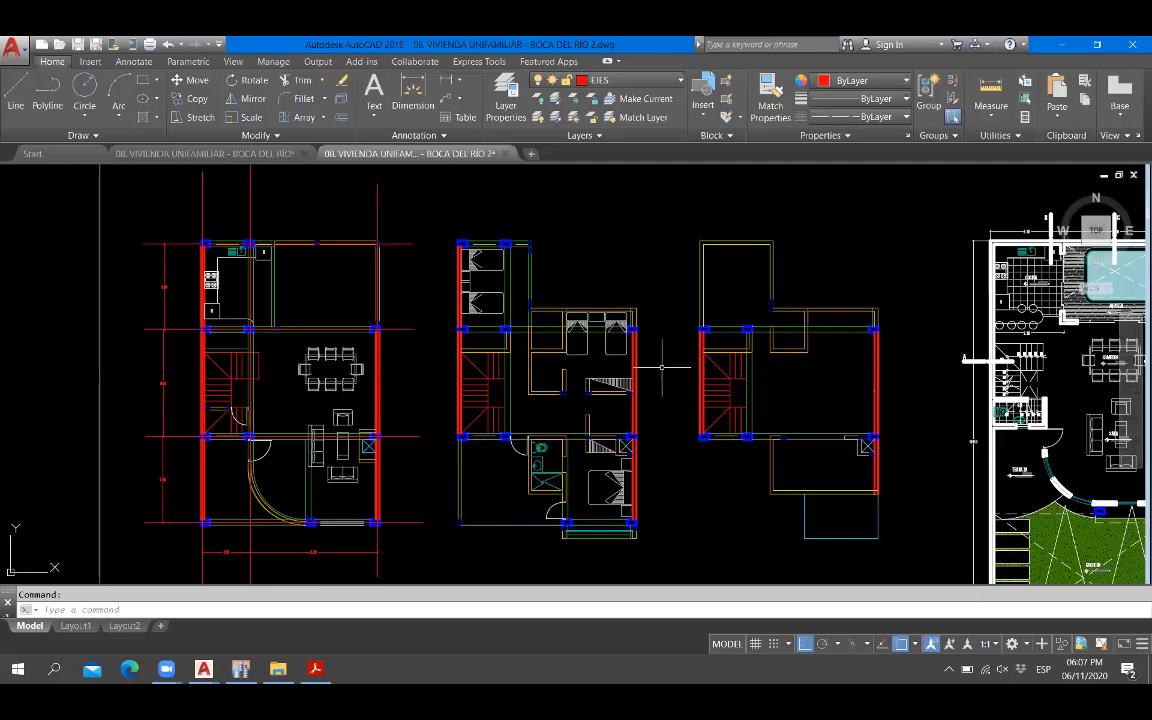
scroll(215, 465, up, 2)
scroll(95, 465, up, 2)
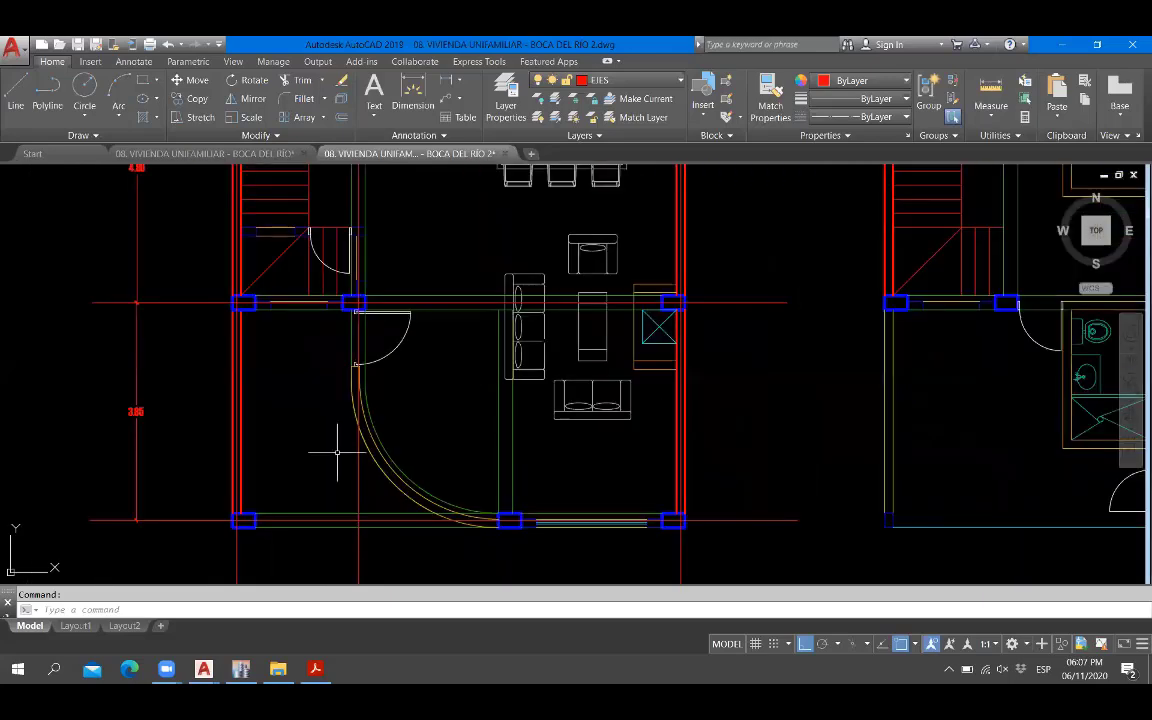
scroll(521, 474, down, 2)
scroll(244, 483, up, 2)
scroll(887, 493, down, 3)
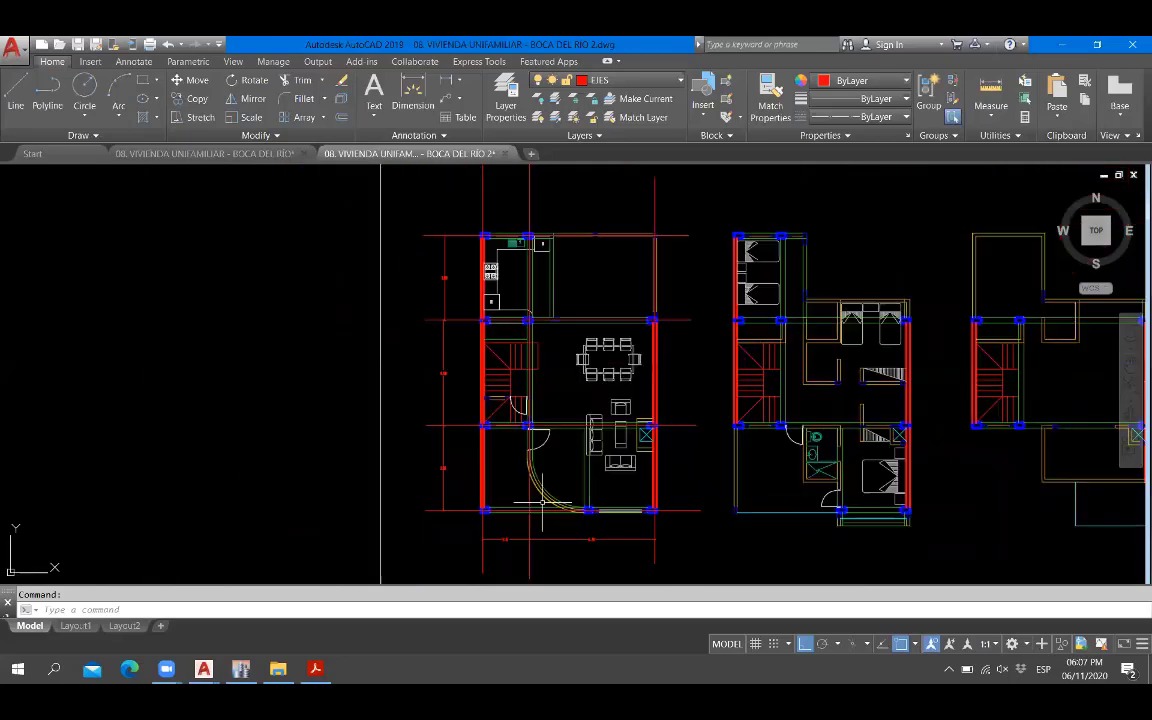
scroll(334, 507, up, 3)
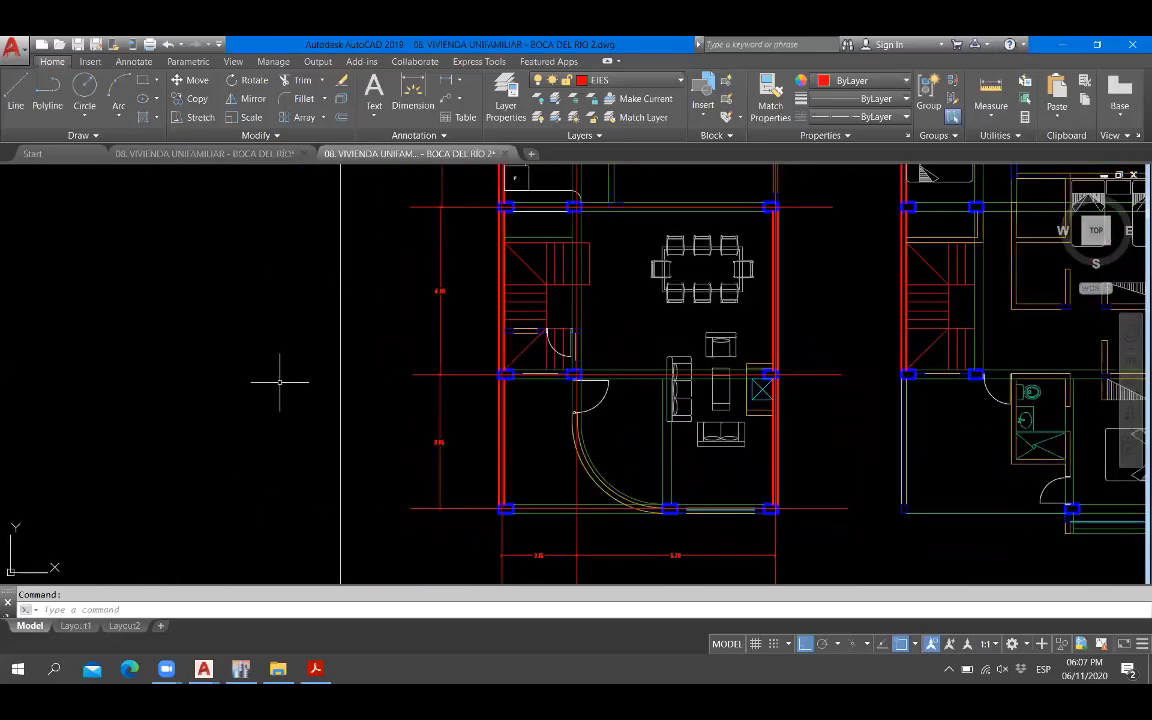
scroll(440, 450, down, 2)
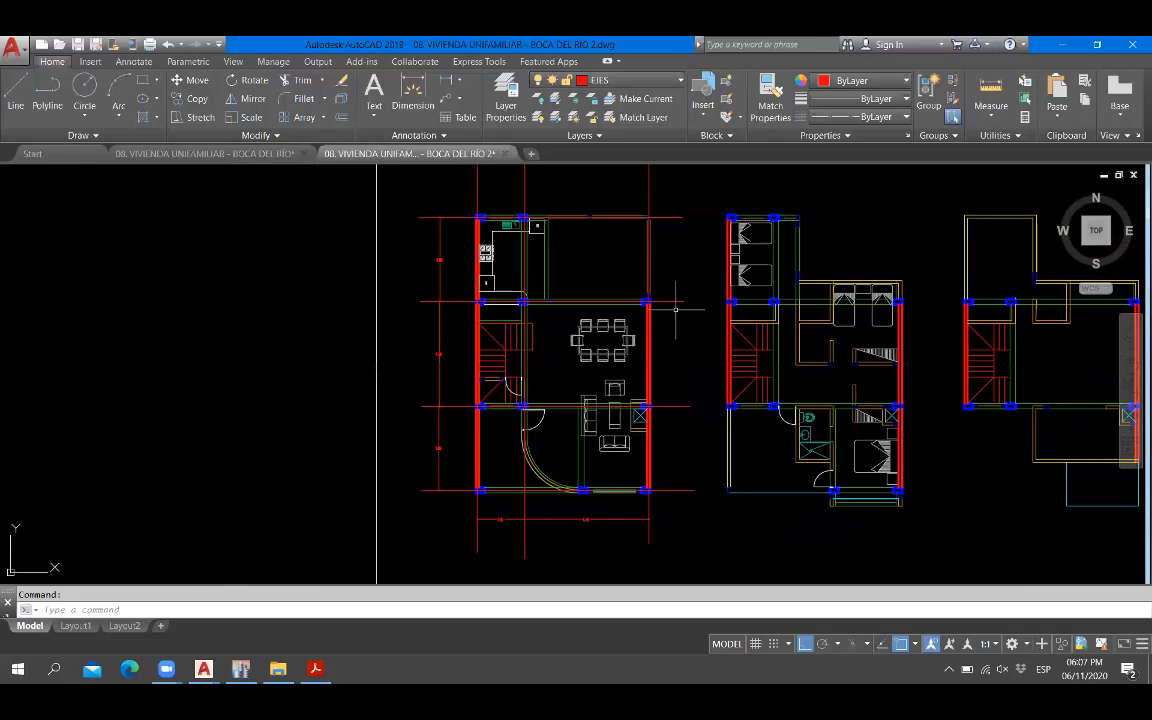
Copy the letter F from the ground-floor kitchen to the outer end of the lowest horizontal axis, with ortho turned off.
text(co)
key(Return)
scroll(485, 296, up, 6)
click(478, 303)
key(Return)
click(487, 299)
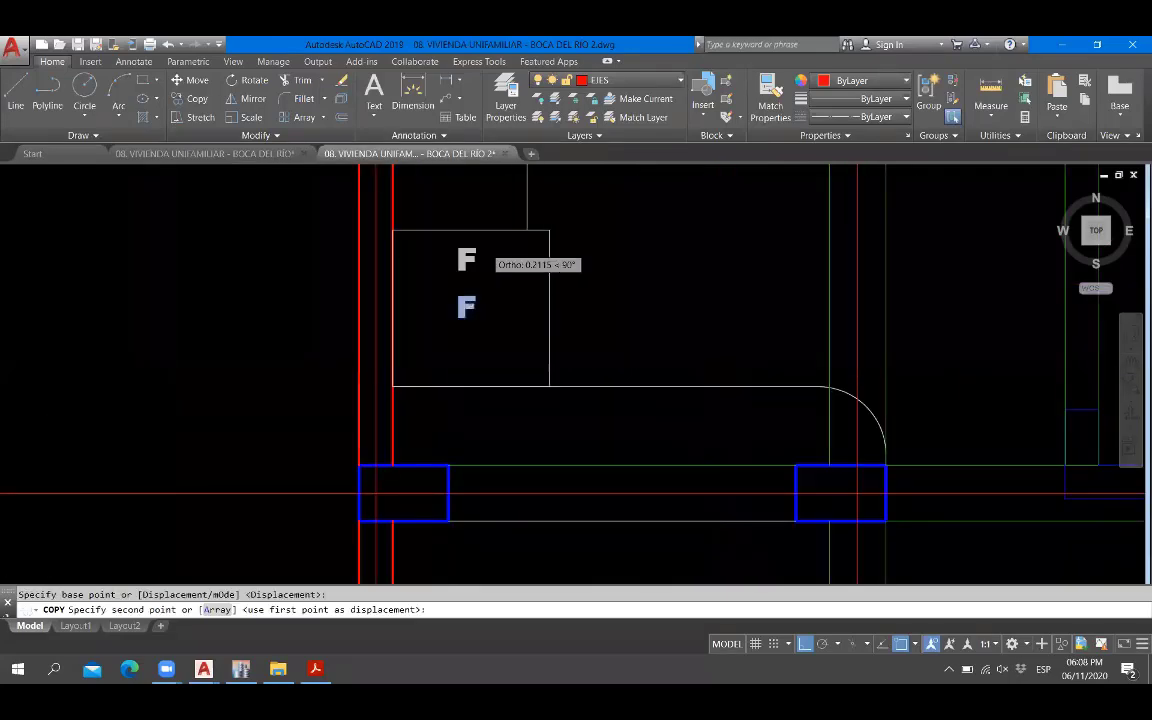
scroll(487, 258, down, 5)
scroll(485, 262, down, 2)
key(F8)
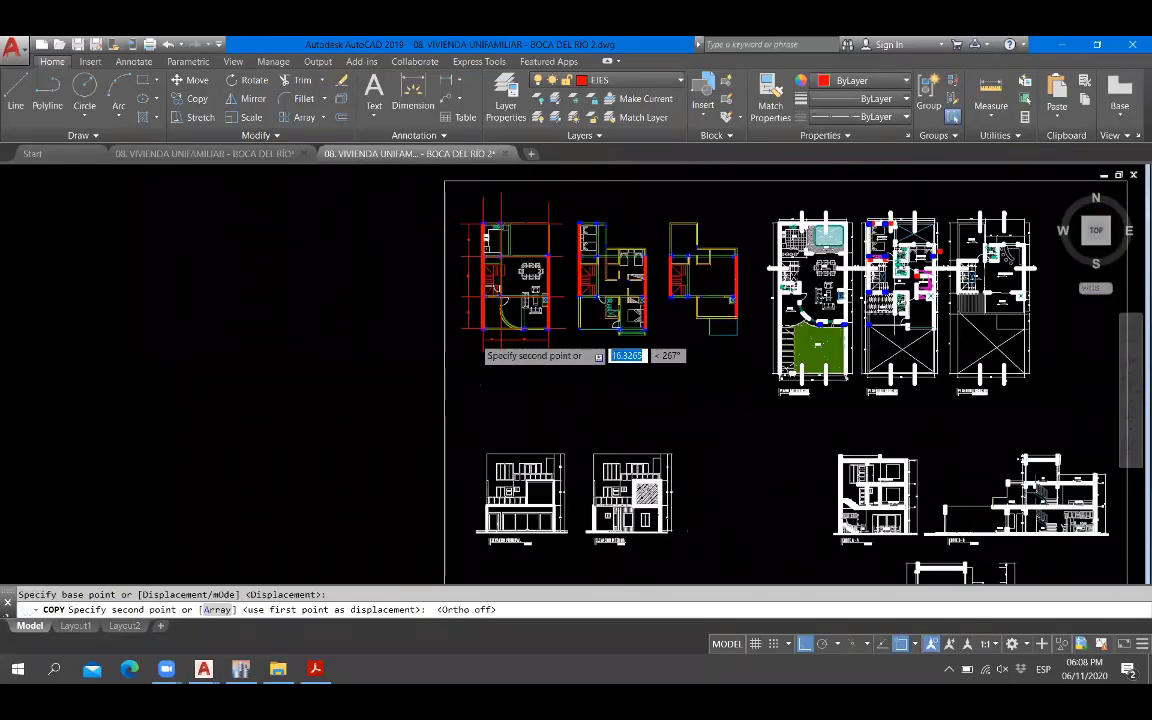
scroll(466, 340, up, 5)
scroll(440, 188, up, 1)
click(434, 188)
key(Escape)
Change the copied letter's text at the end of the lowest horizontal axis to 1.
scroll(433, 315, down, 3)
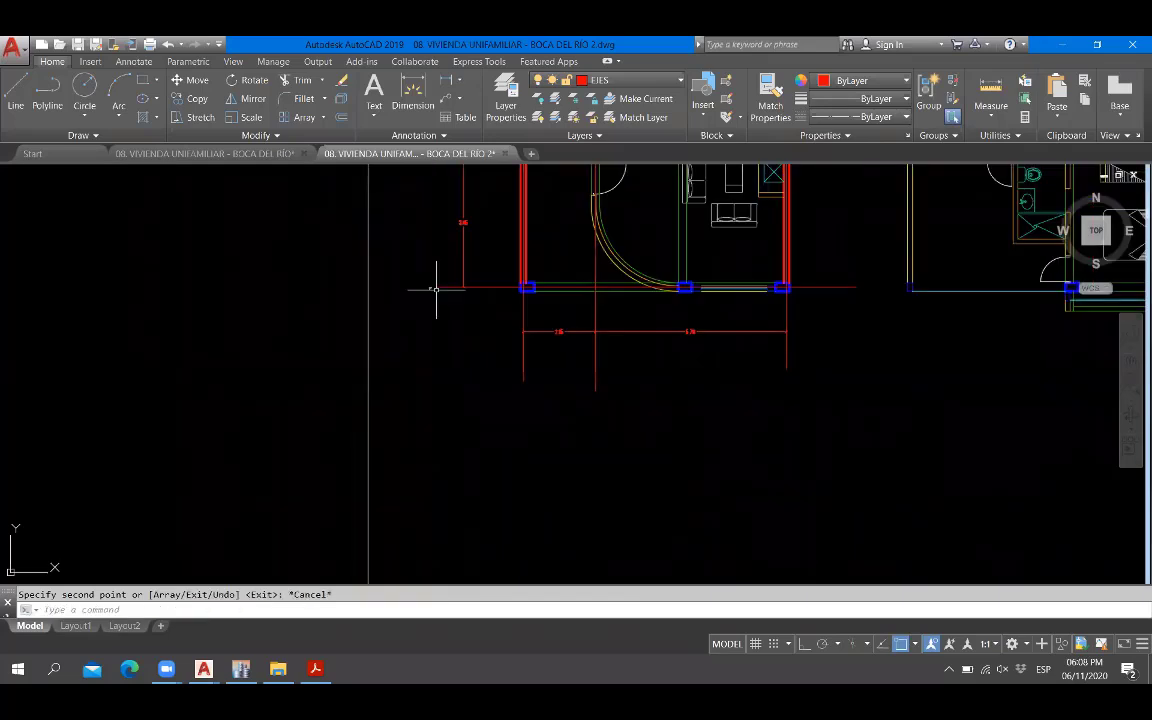
scroll(435, 258, up, 2)
click(419, 338)
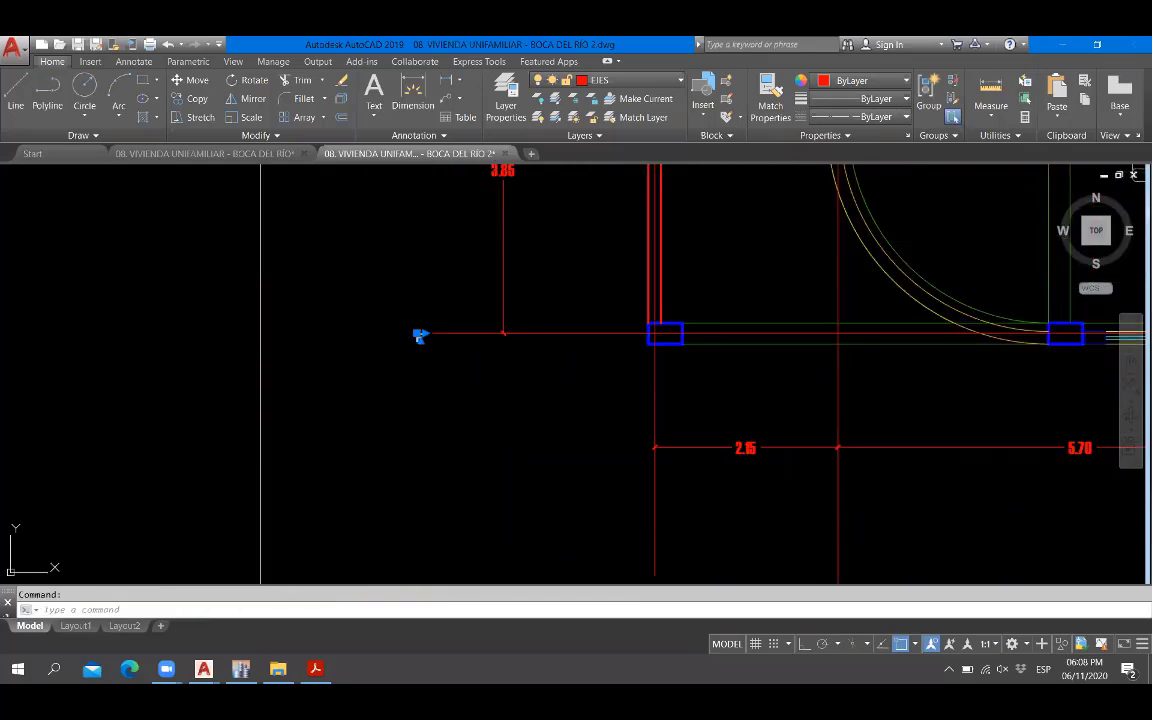
mouse_move(420, 336)
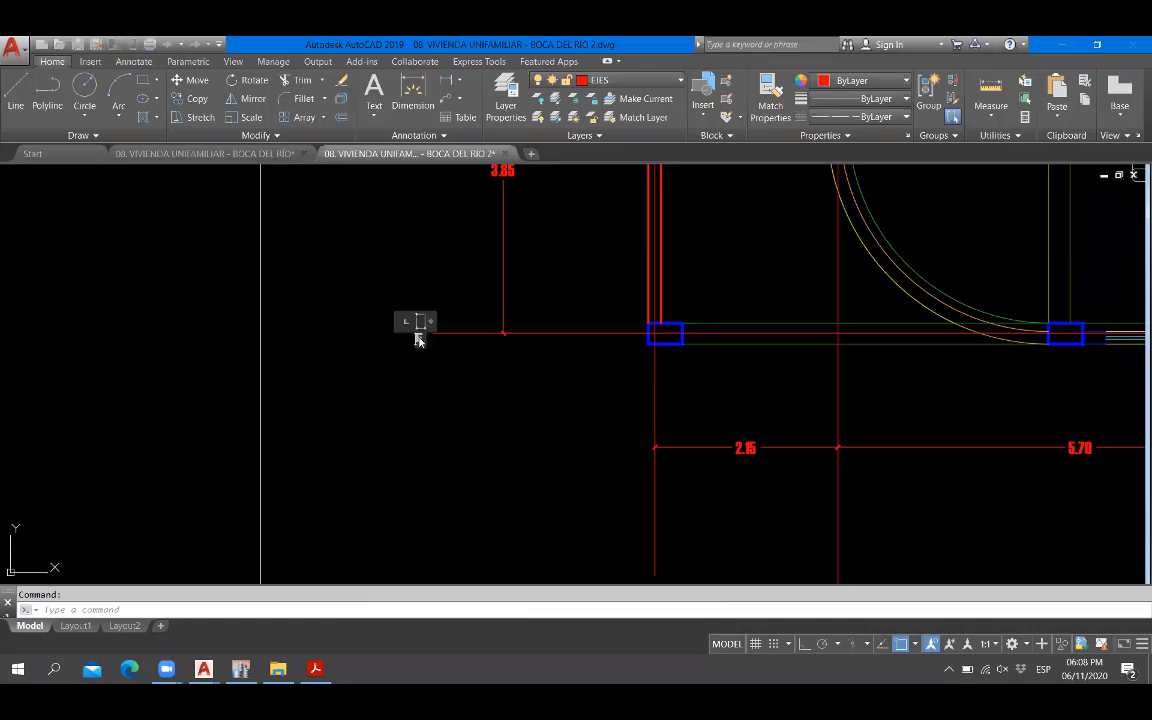
double_click(420, 338)
text(1)
click(447, 367)
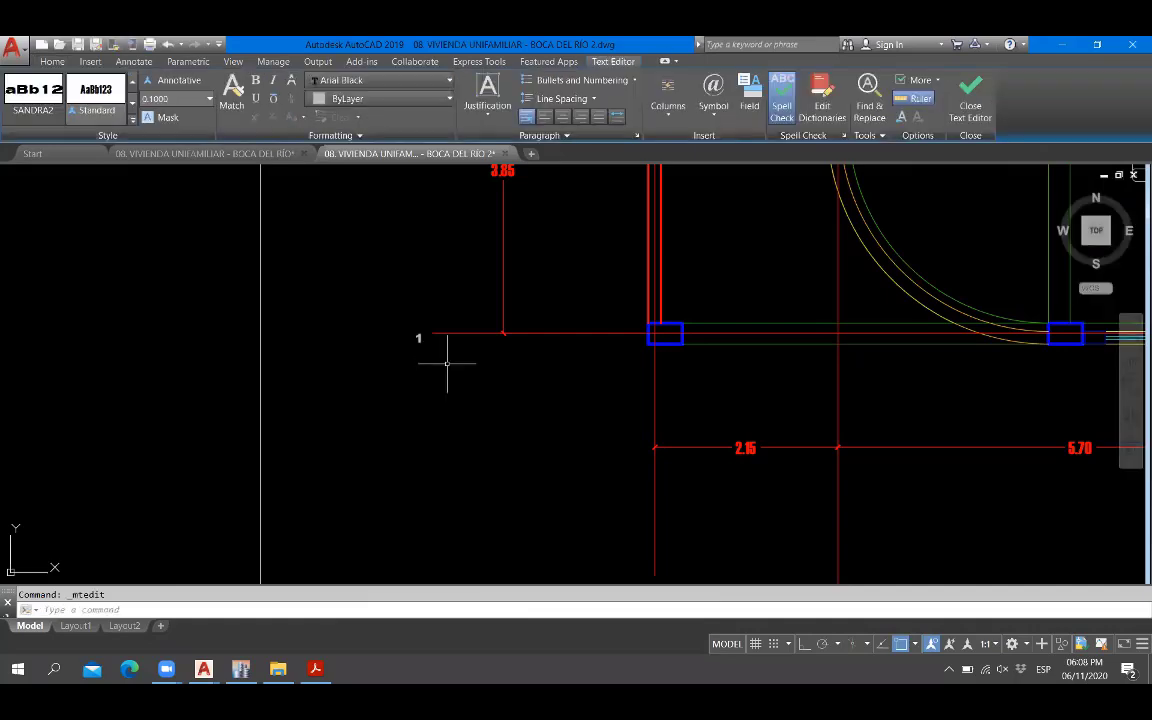
Scale the axis label 1 by a factor of 2.
text(SC)
key(Return)
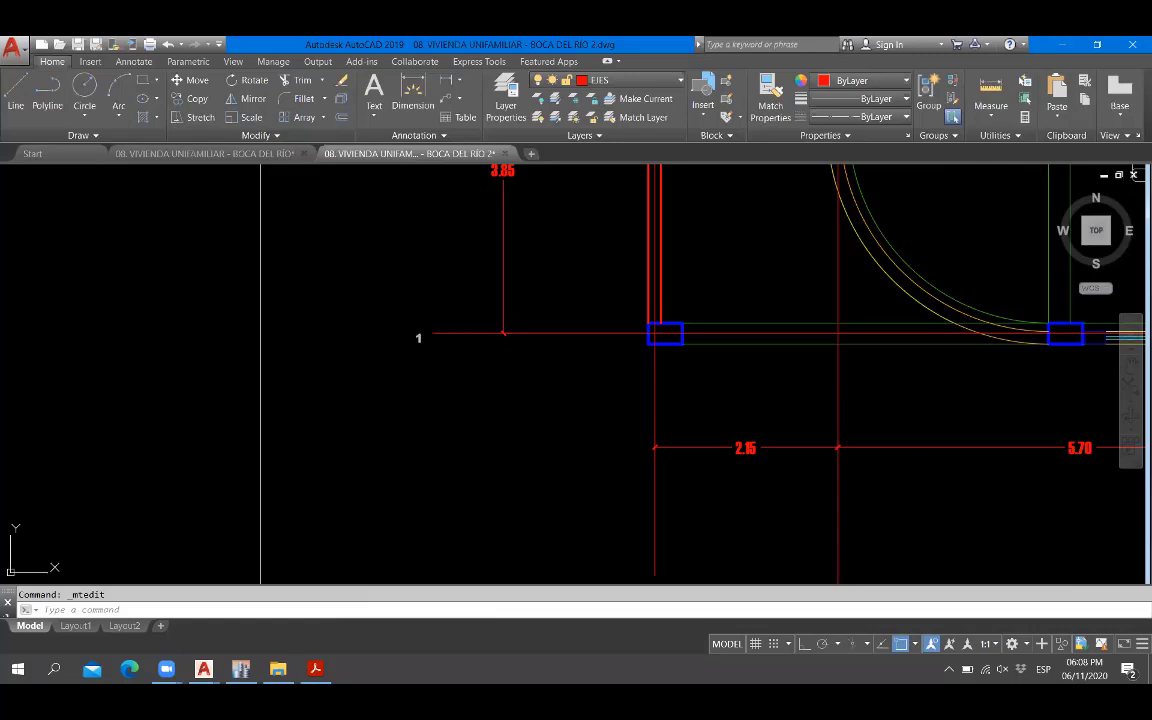
click(423, 319)
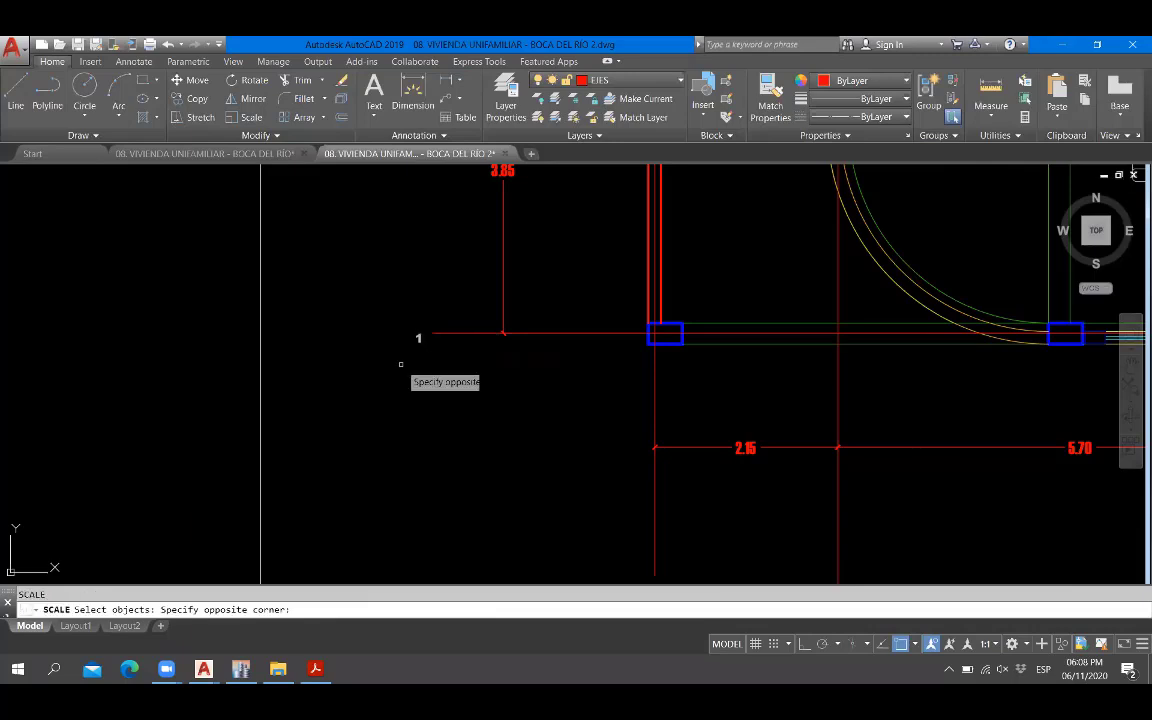
click(402, 362)
key(Return)
click(416, 342)
text(2)
key(Return)
Enlarge the axis label 1 once more with a scale factor of 2.
scroll(432, 329, up, 2)
text(sc)
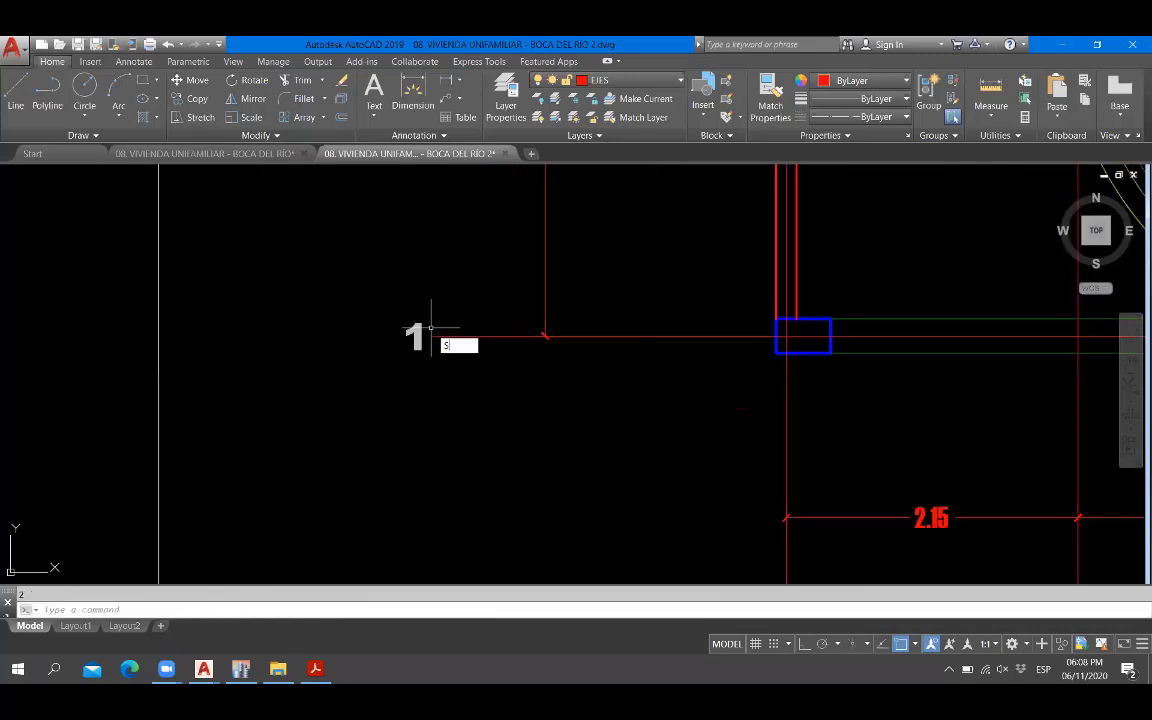
key(Return)
click(421, 303)
click(399, 341)
key(Return)
click(413, 332)
text(2)
key(Return)
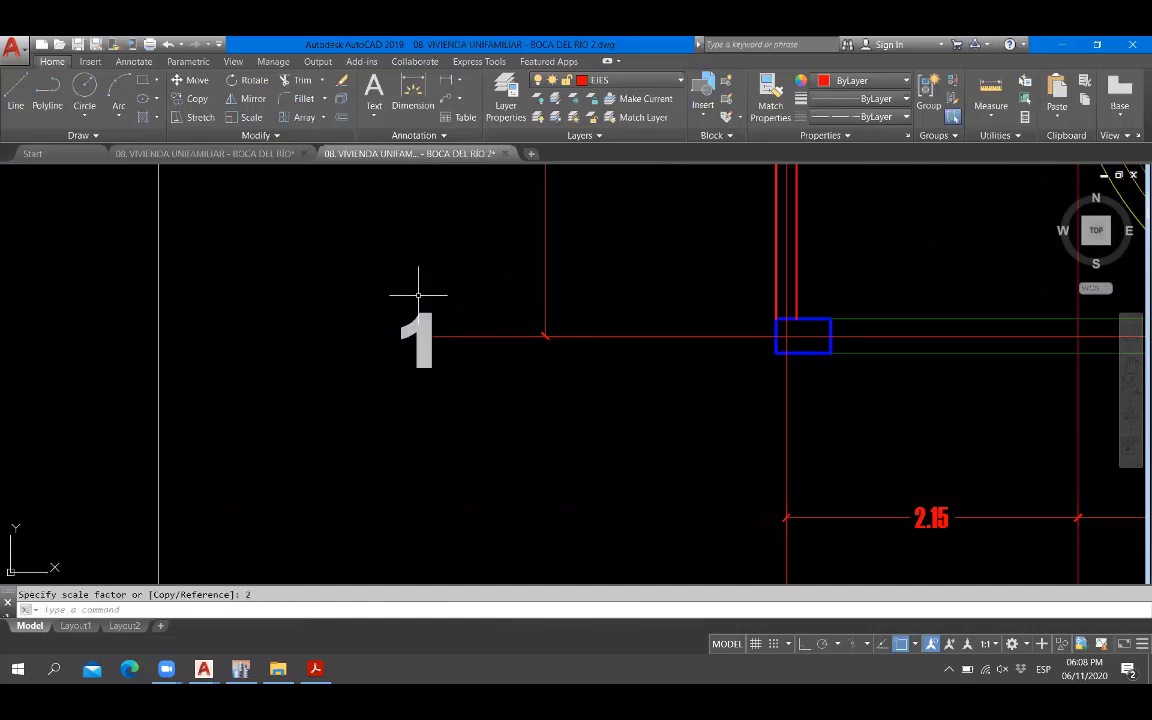
scroll(420, 296, up, 2)
text(m)
key(Return)
click(437, 307)
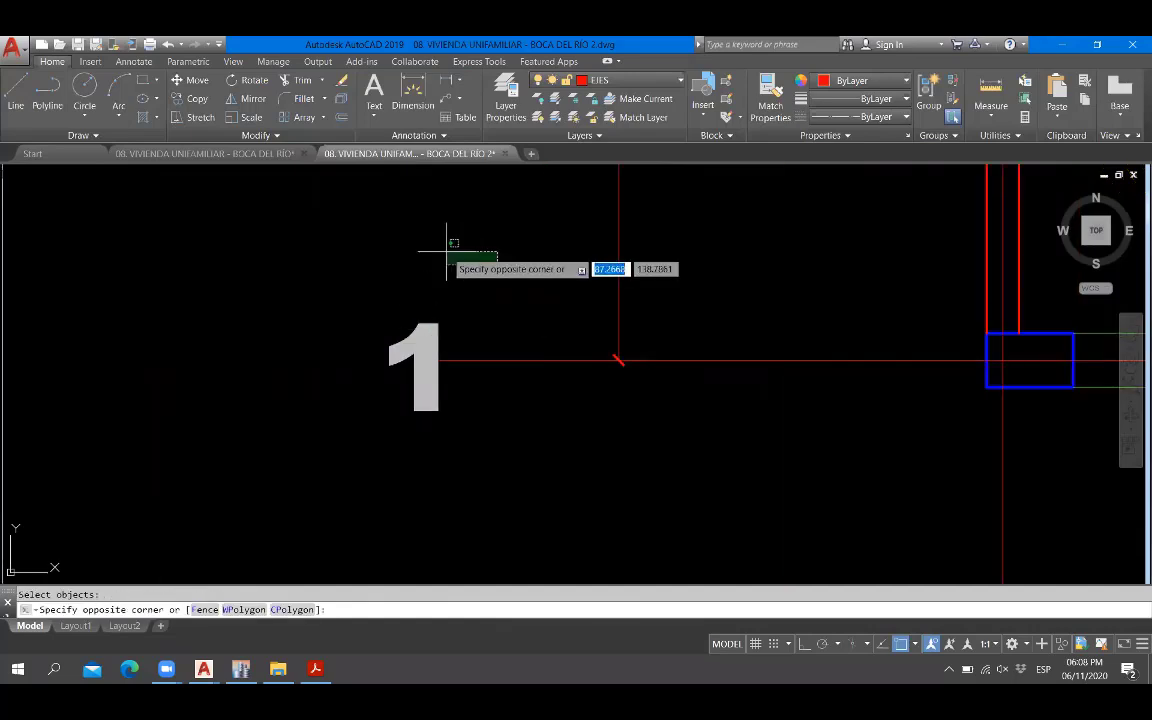
key(Escape)
Move the axis label 1 outward, clear of the end of the lowest horizontal axis.
text(m)
key(Return)
click(473, 296)
click(419, 329)
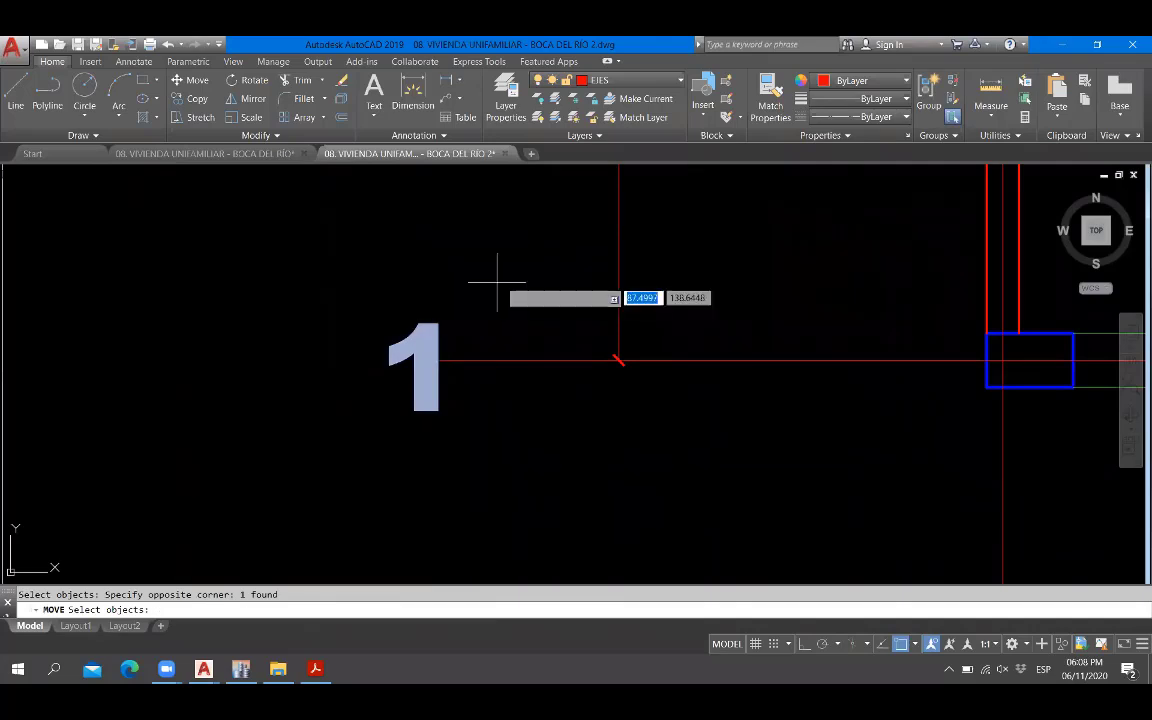
key(Return)
click(497, 278)
scroll(441, 257, down, 6)
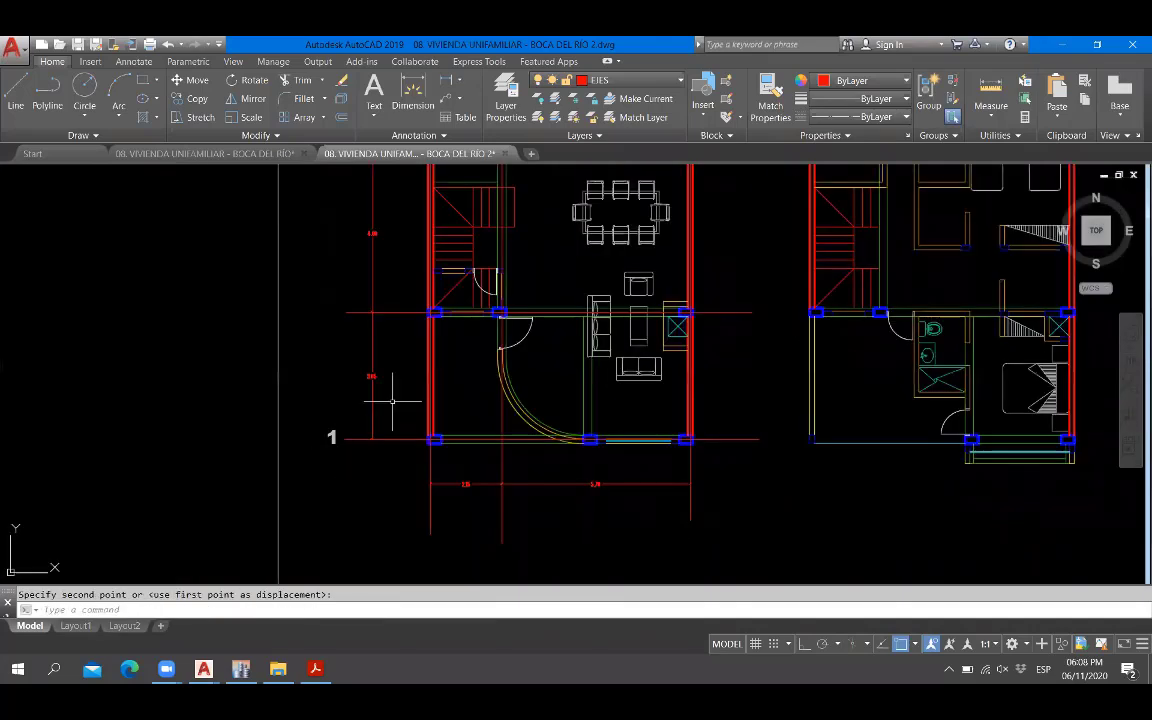
Copy the axis label 1 straight up to the outer end of the next horizontal axis, with ortho turned on.
scroll(375, 405, up, 2)
text(co)
key(Return)
click(315, 434)
click(282, 460)
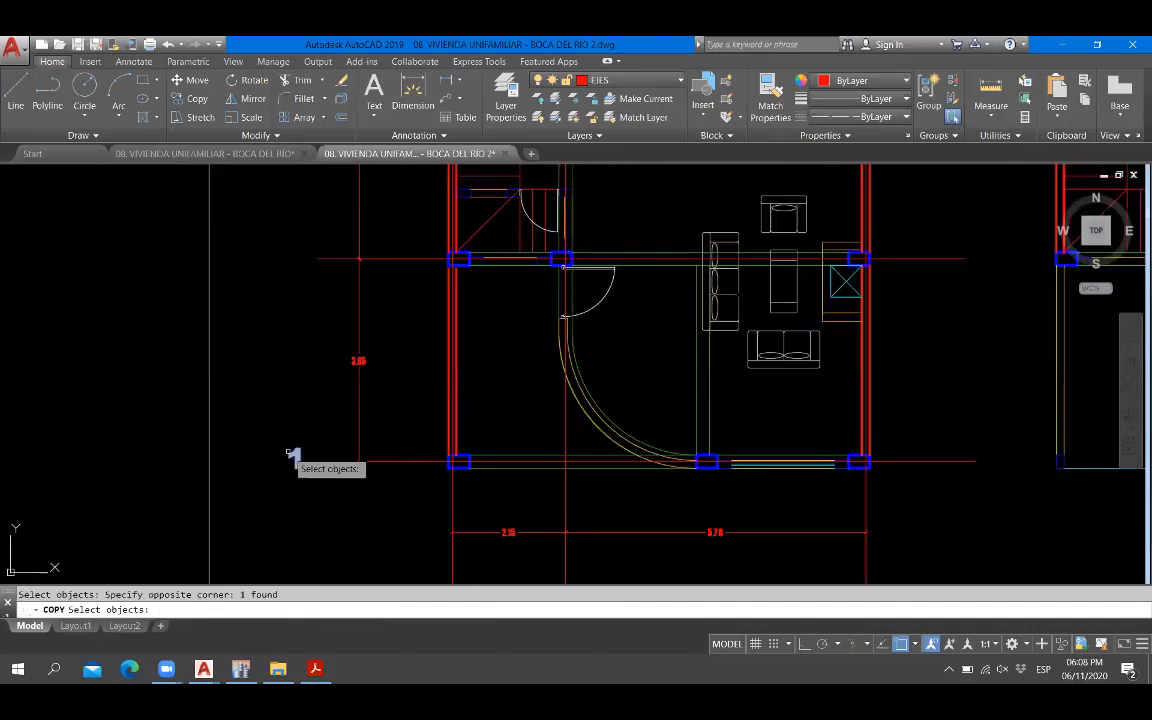
key(Return)
click(309, 447)
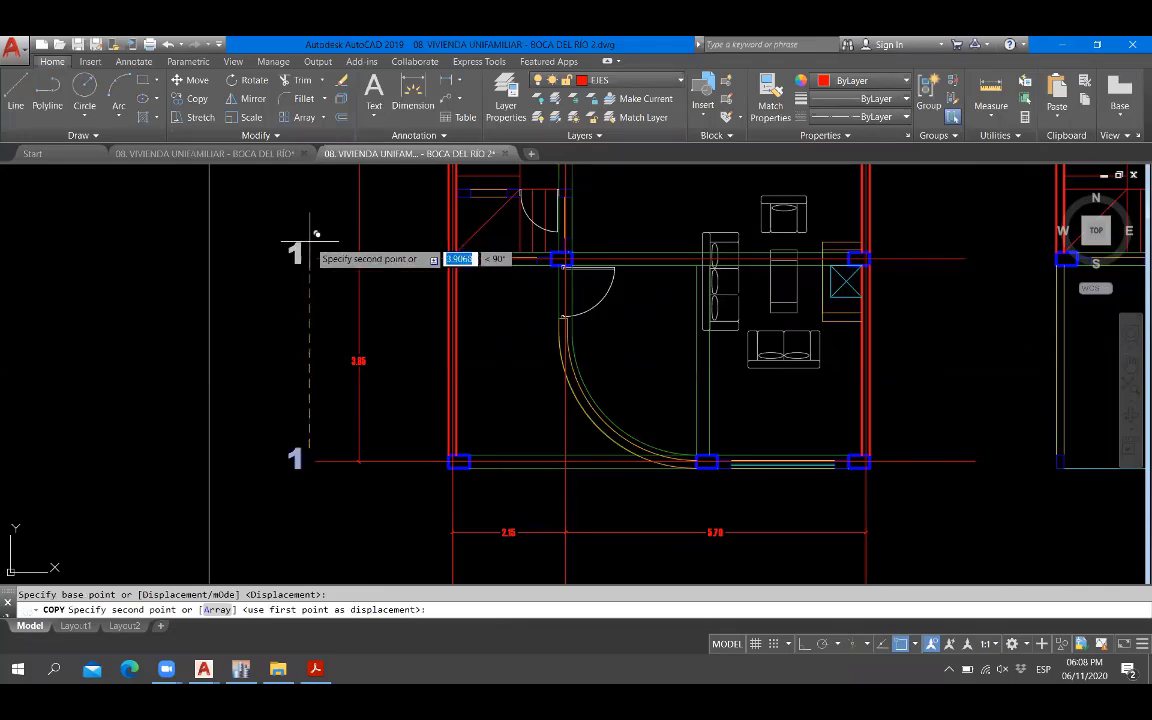
click(310, 243)
key(Escape)
Change the copied axis label's text to 2.
scroll(300, 285, up, 4)
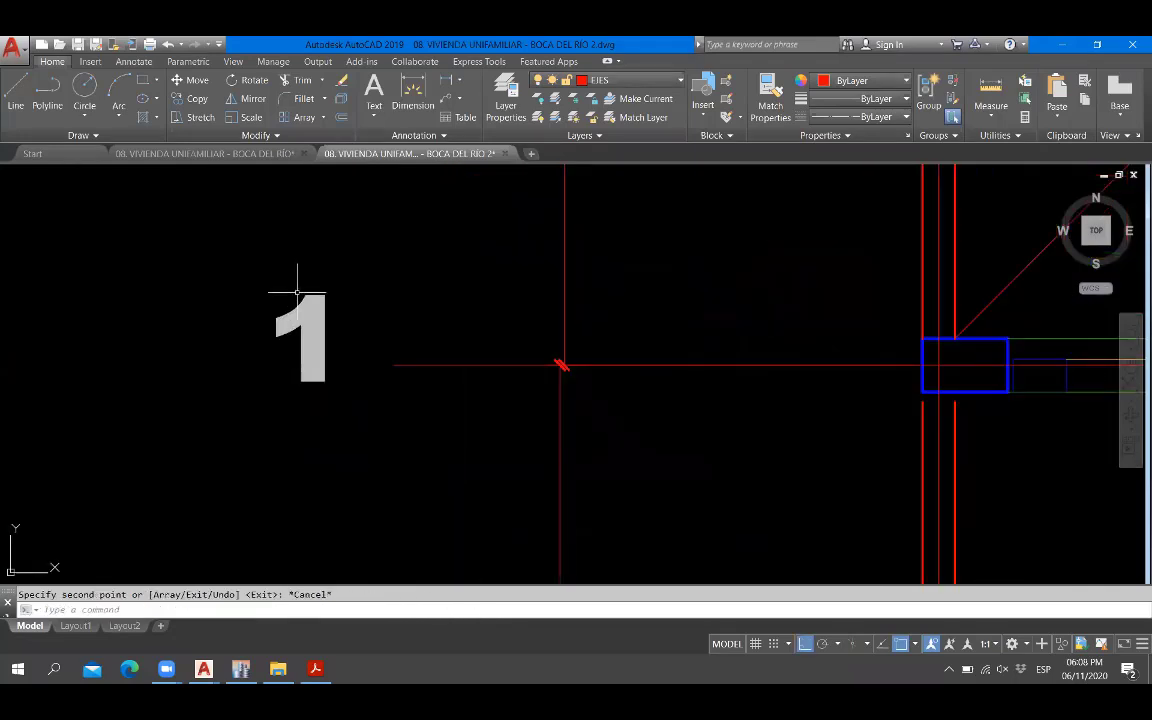
double_click(297, 292)
text(2)
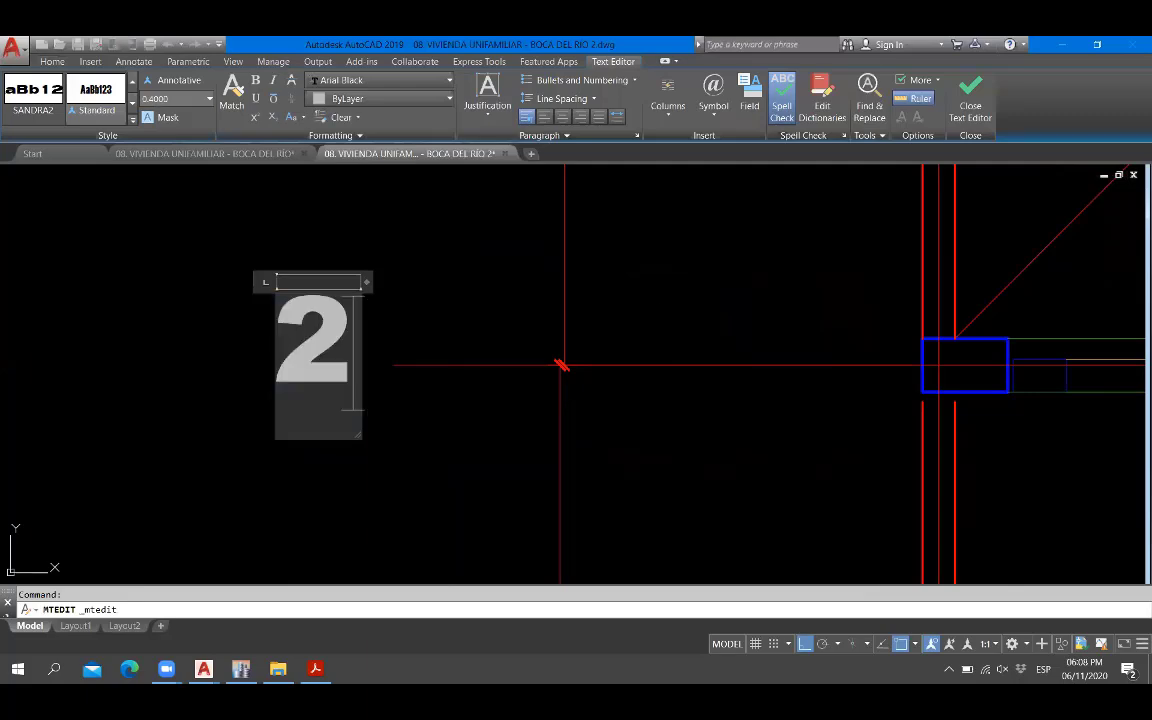
click(250, 393)
scroll(206, 481, down, 5)
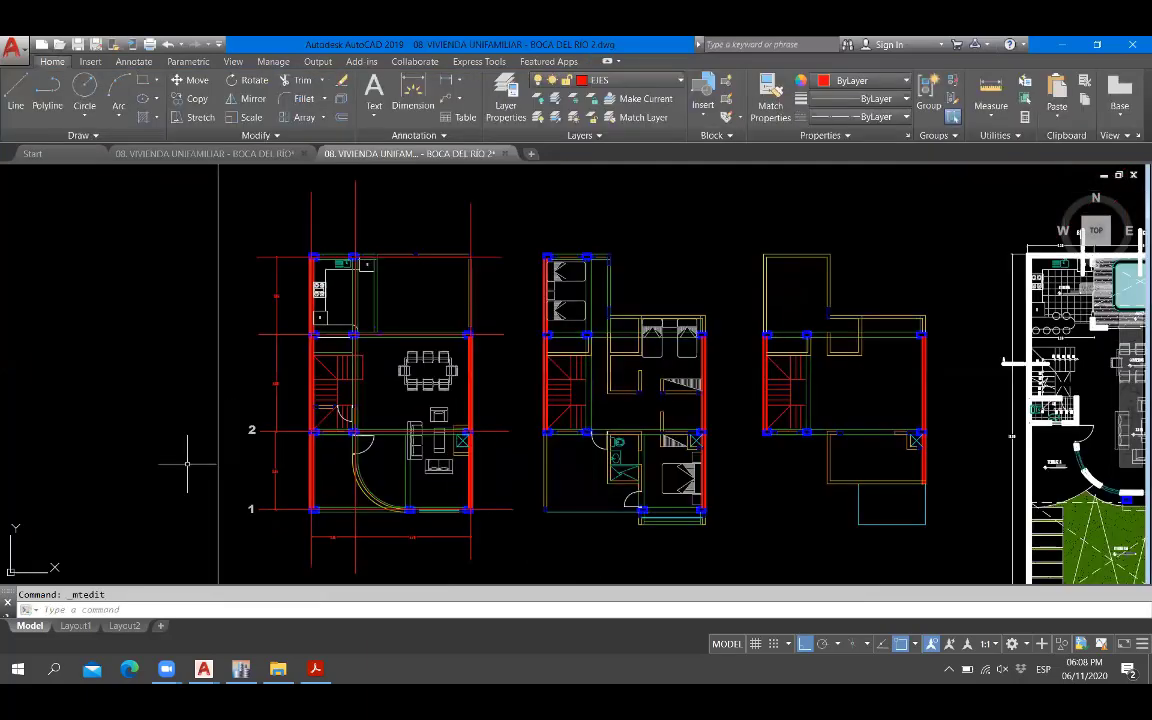
Switch to the first drawing and examine the ducts beside the living room and next to the main bedroom's wardrobe.
scroll(250, 495, up, 4)
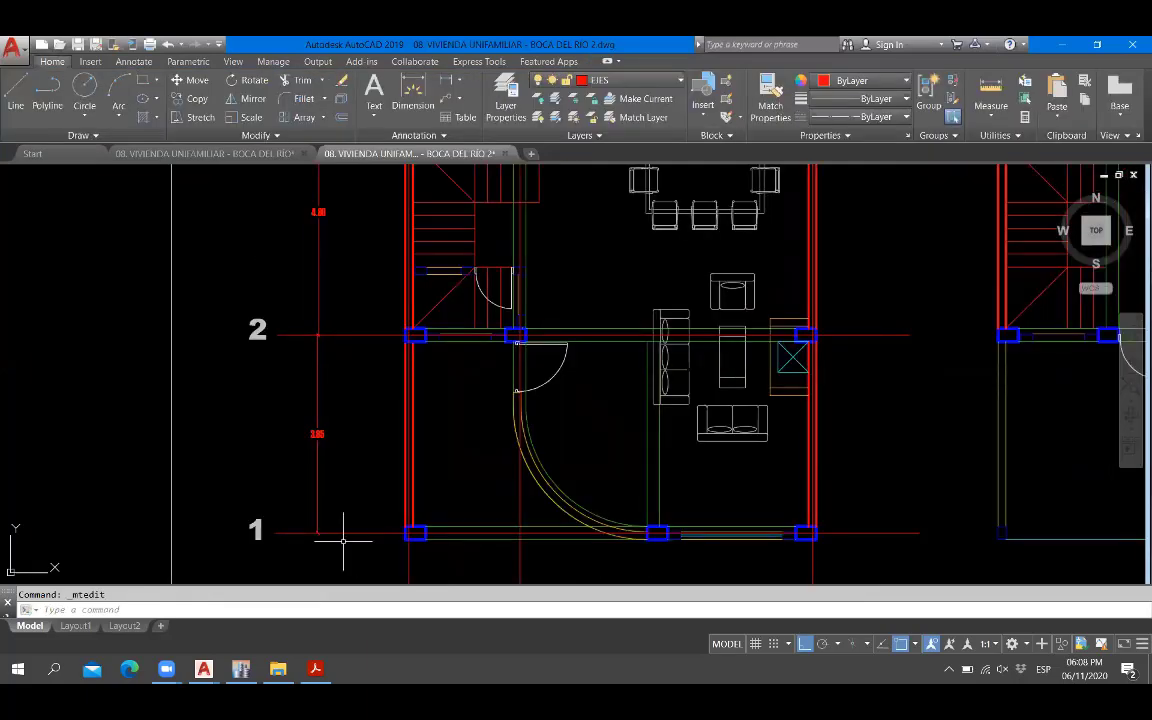
middle_drag(740, 479, 627, 432)
middle_drag(856, 380, 458, 370)
scroll(958, 450, up, 2)
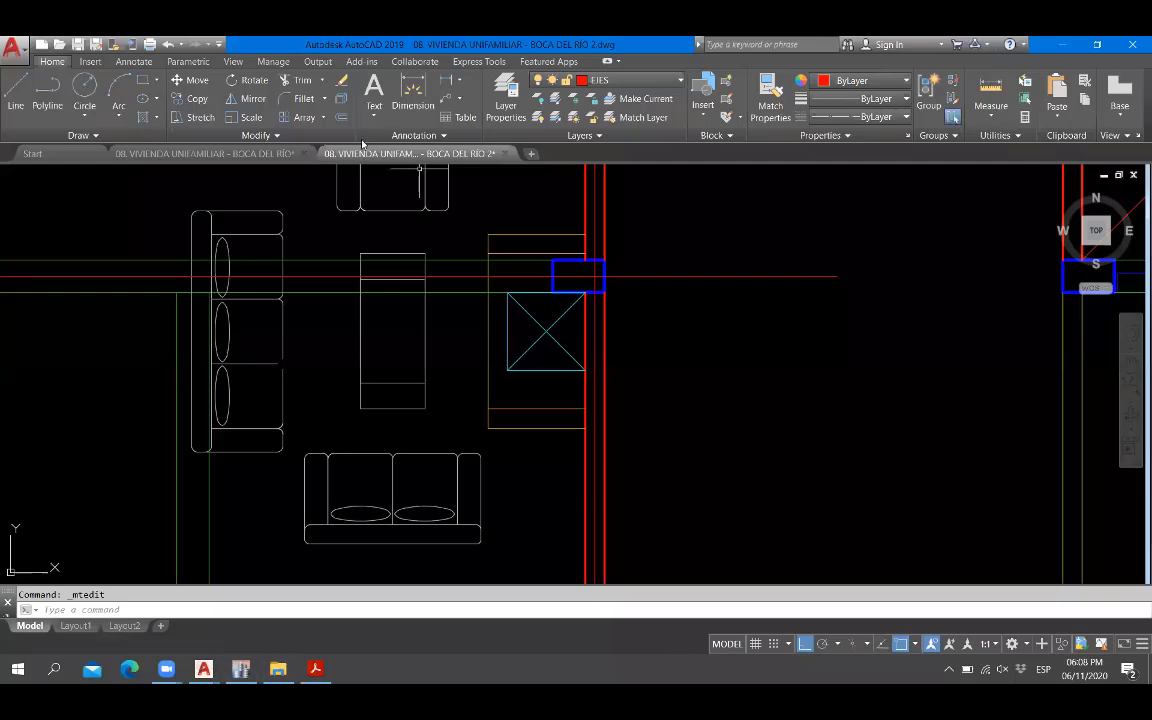
click(205, 153)
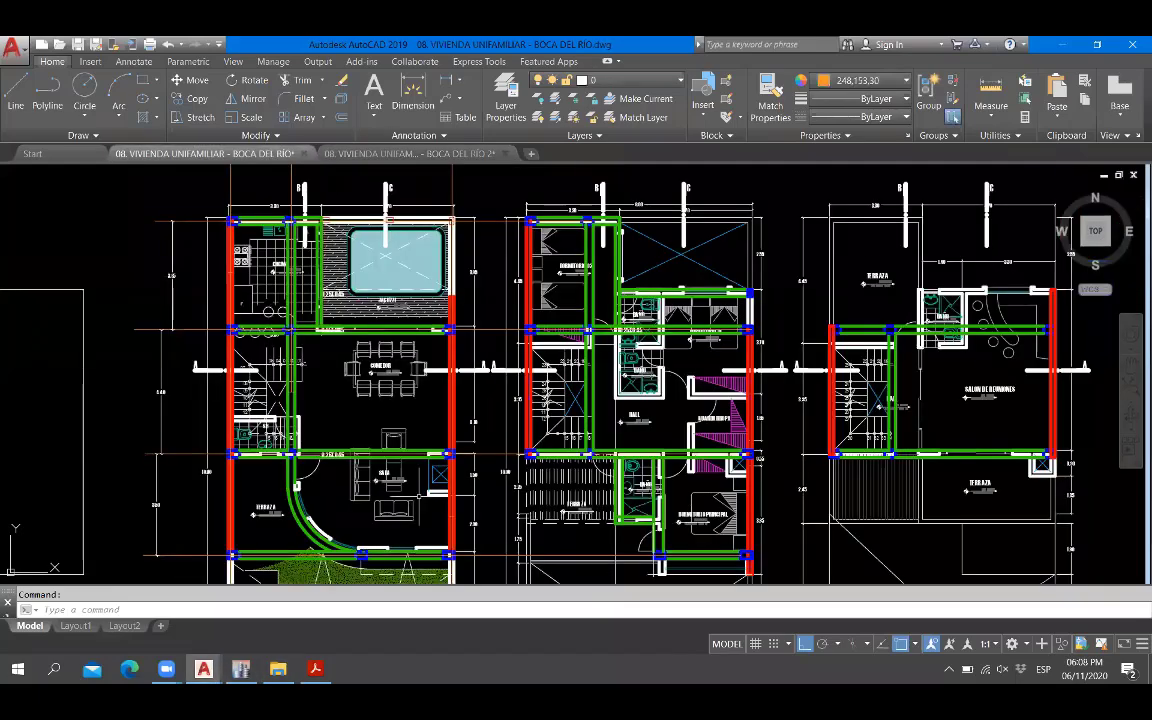
scroll(420, 480, up, 5)
scroll(513, 523, up, 2)
scroll(515, 520, up, 2)
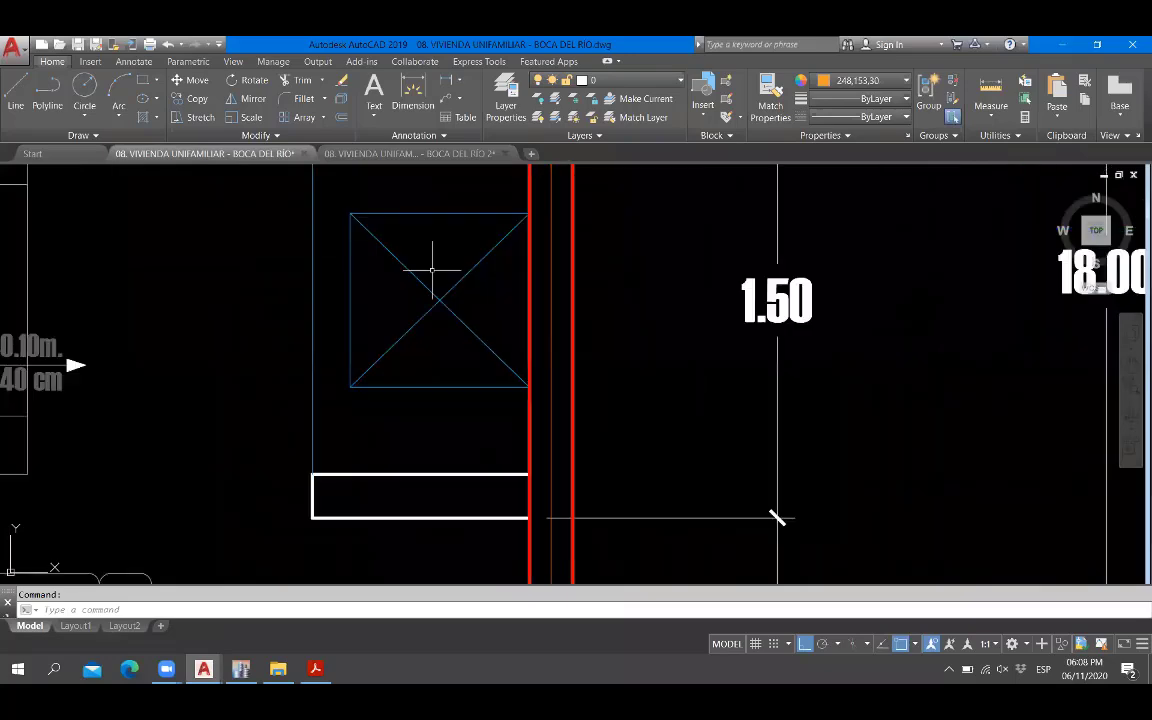
scroll(481, 450, down, 2)
scroll(455, 316, up, 2)
scroll(475, 395, down, 2)
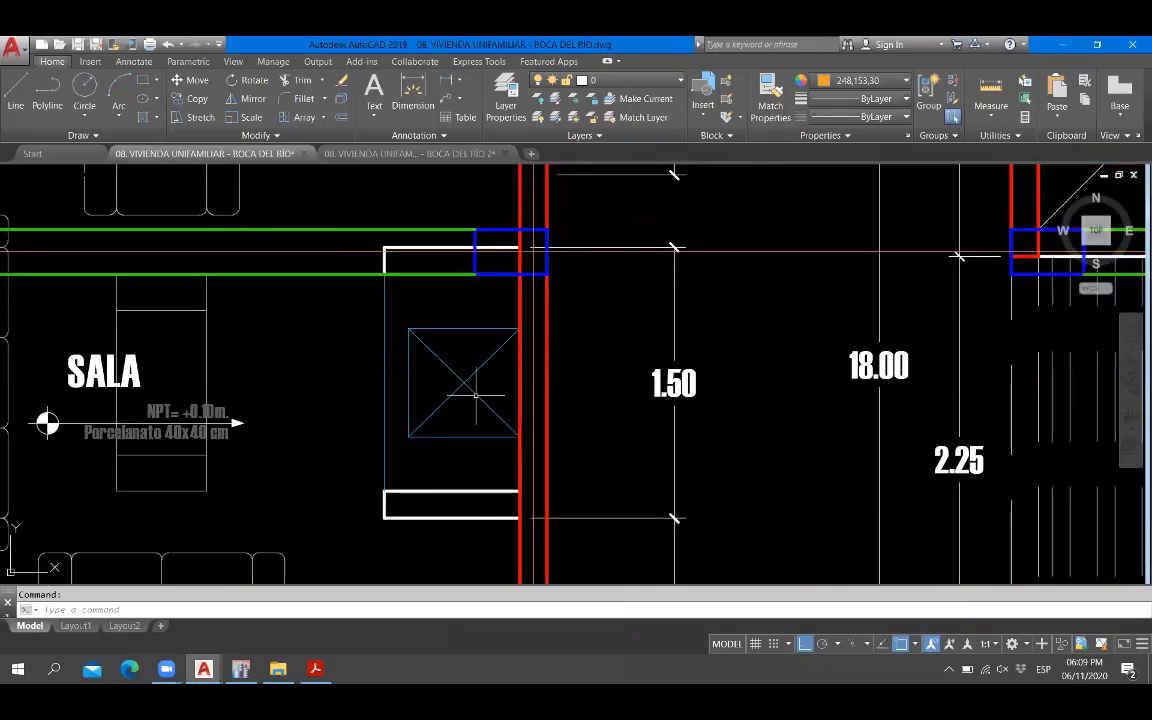
scroll(432, 406, up, 1)
scroll(380, 411, down, 8)
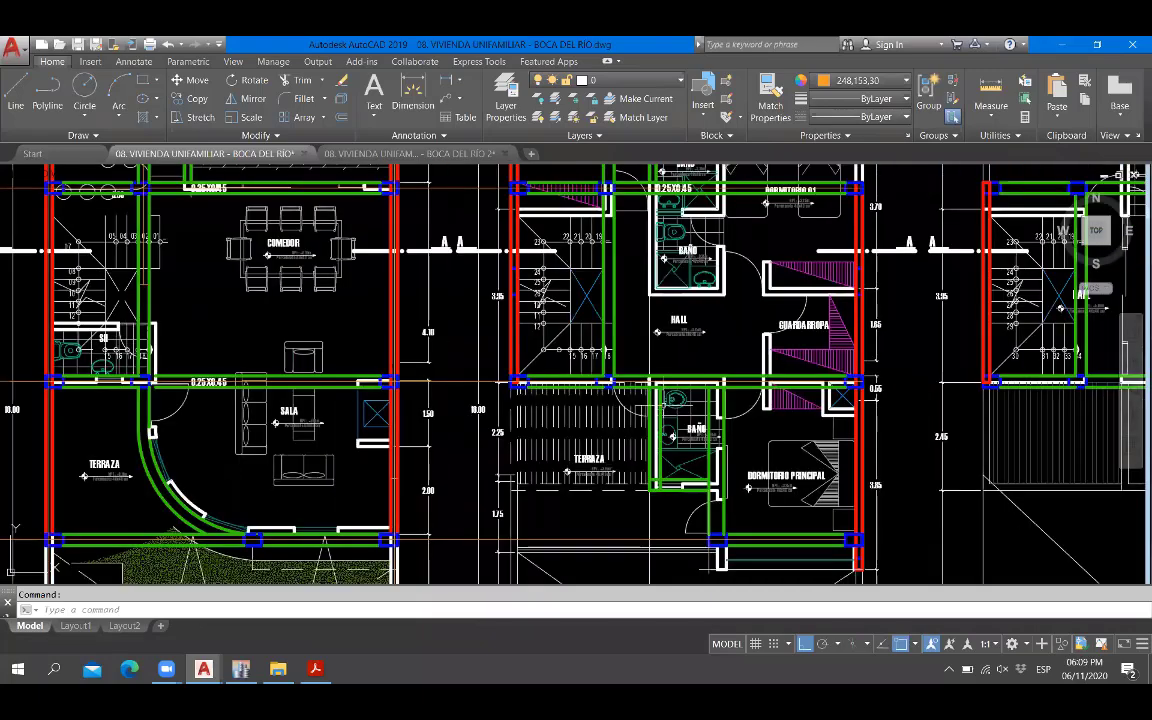
middle_drag(718, 410, 583, 350)
scroll(735, 373, up, 10)
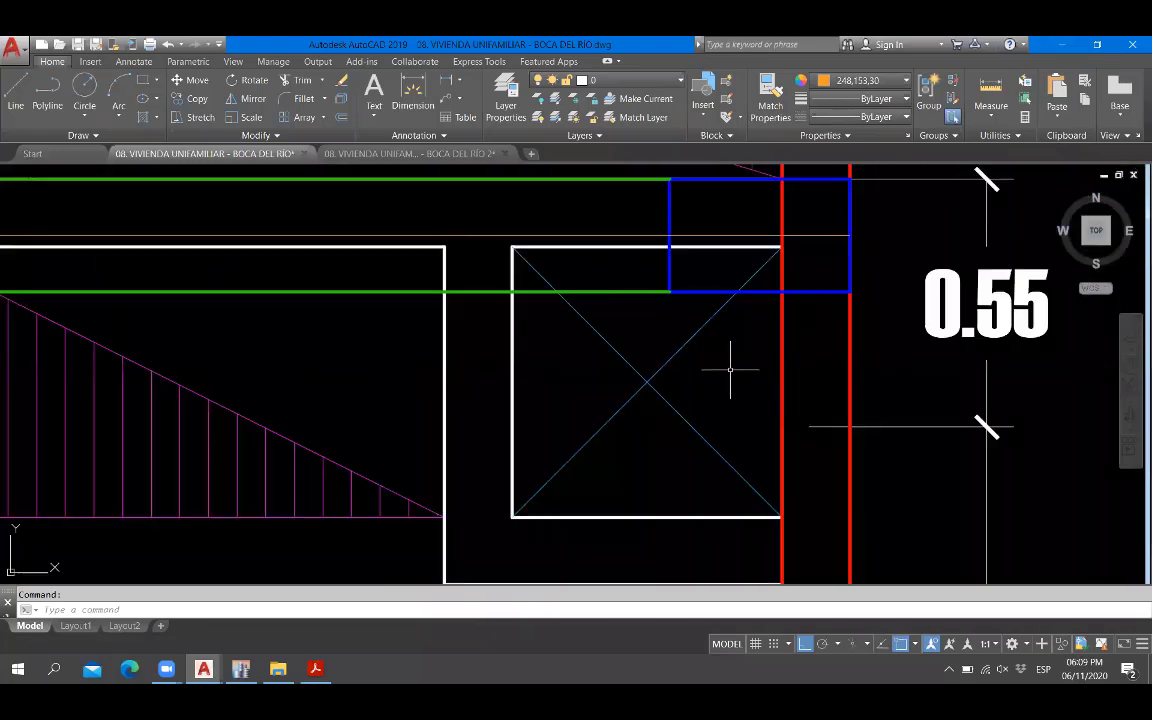
scroll(745, 383, down, 6)
scroll(745, 383, down, 2)
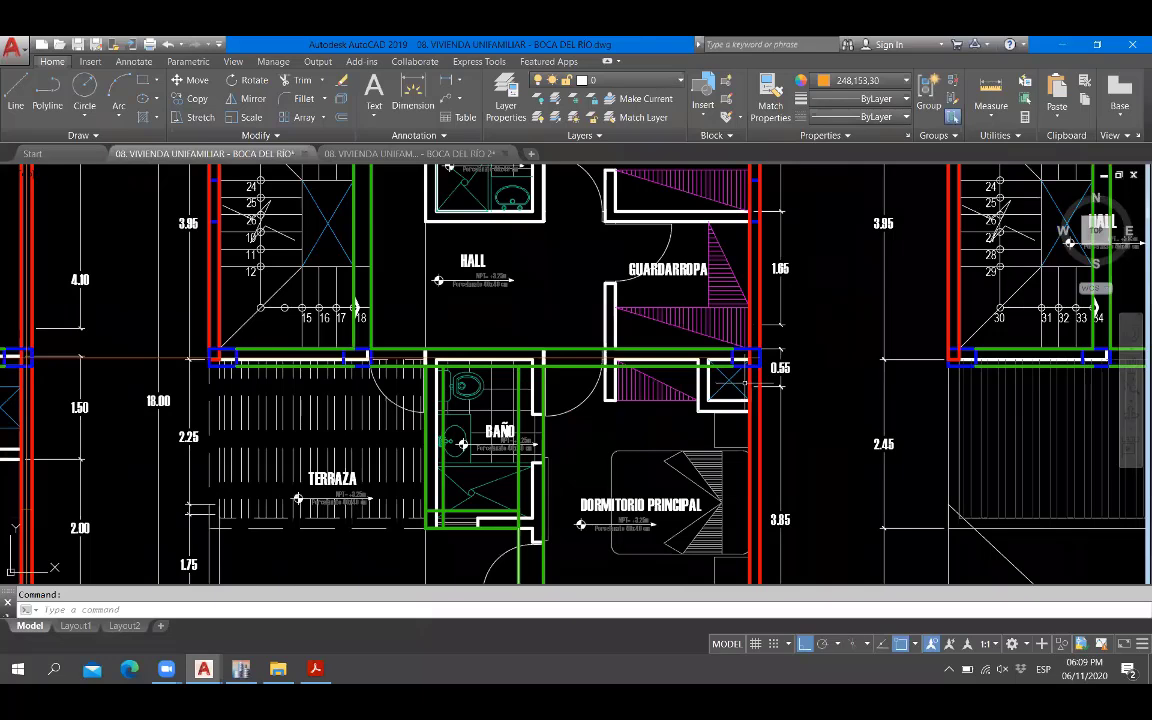
scroll(744, 372, down, 2)
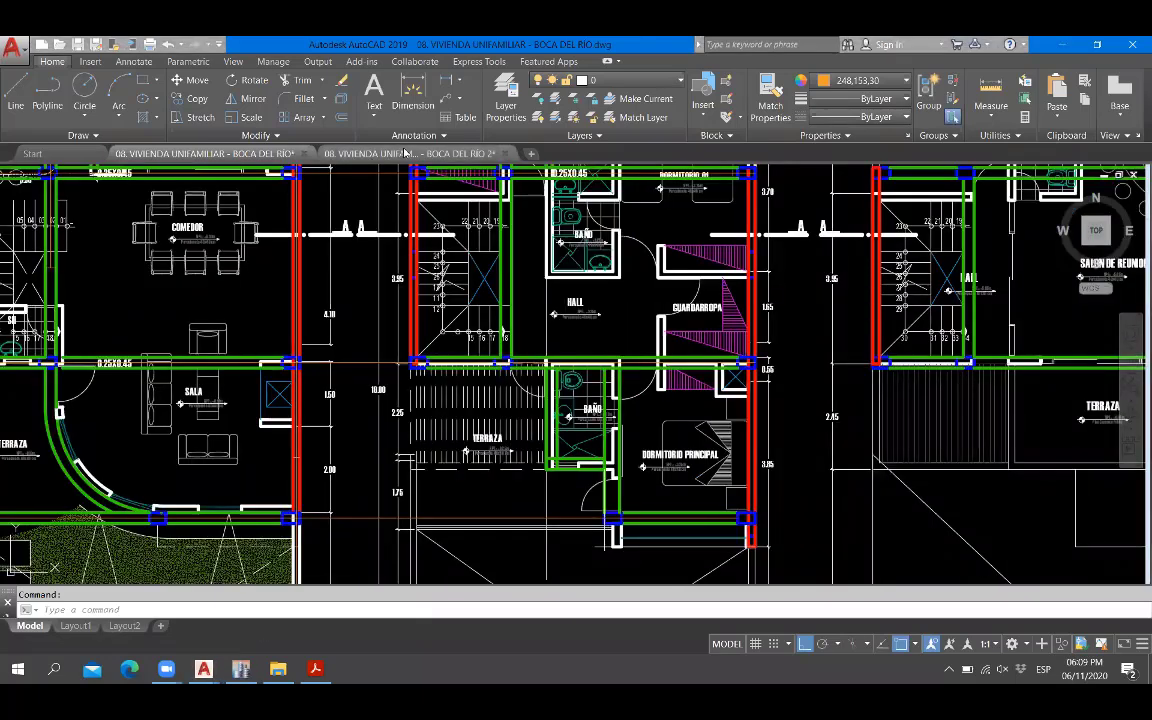
Return to the second drawing's model space and examine the columns and ducts along axis 2 on the ground and upper floors.
mouse_move(394, 160)
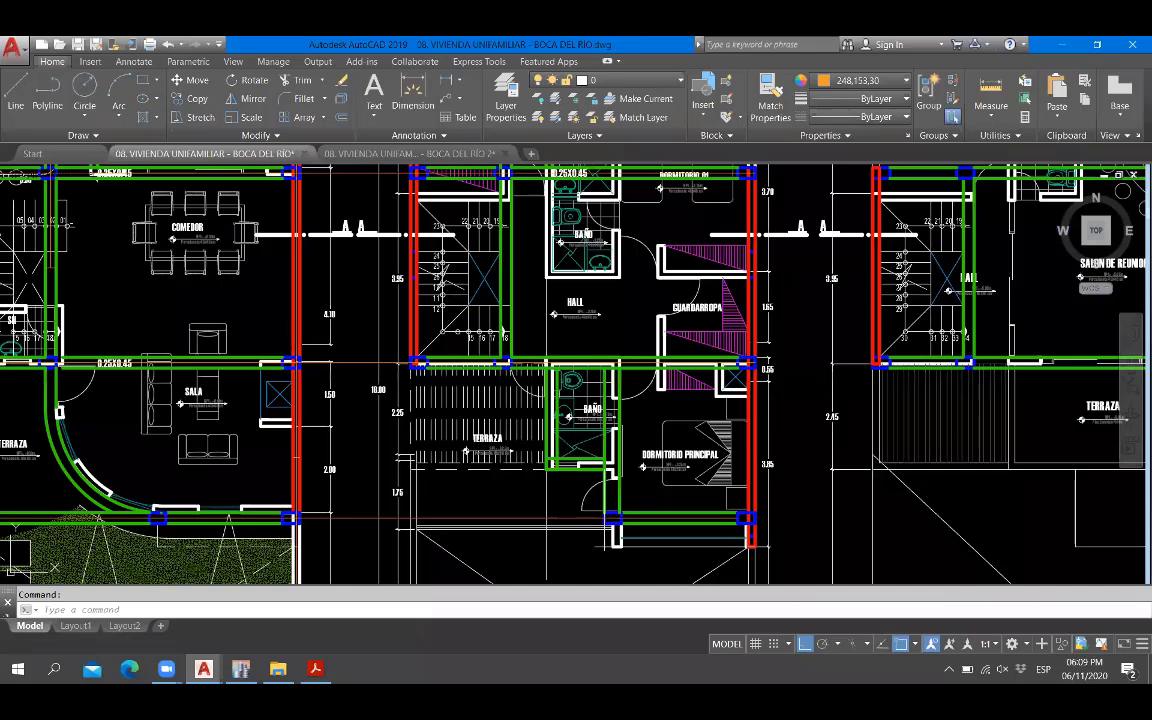
click(447, 158)
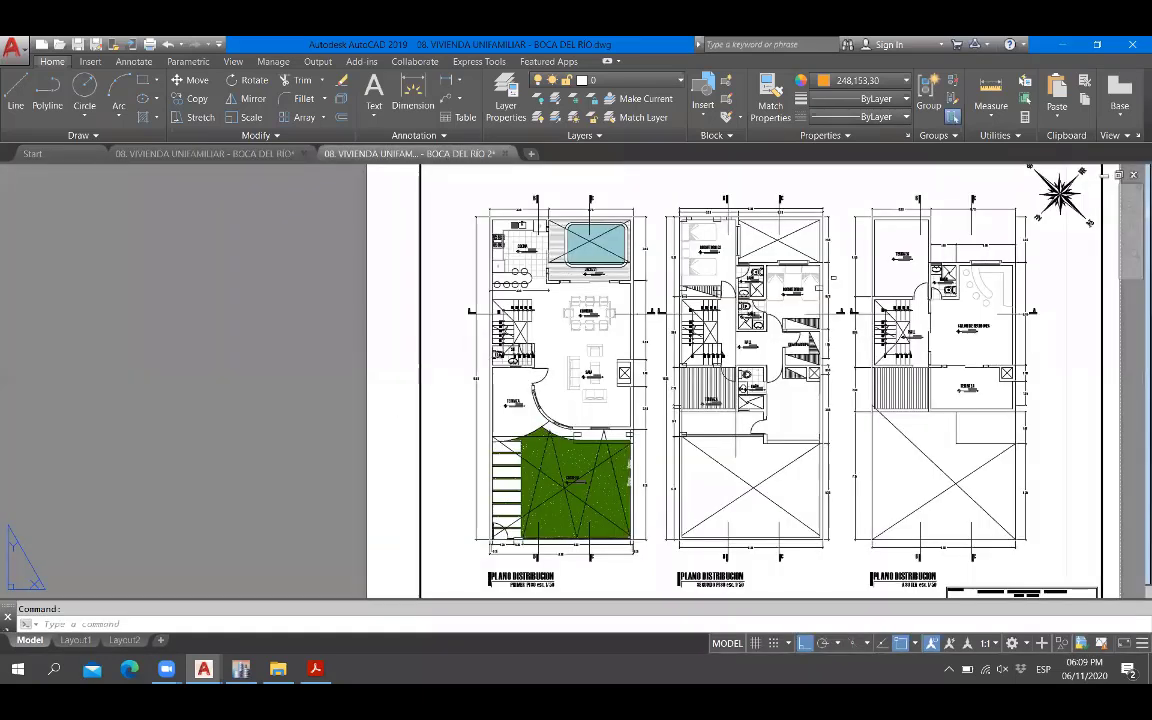
click(28, 640)
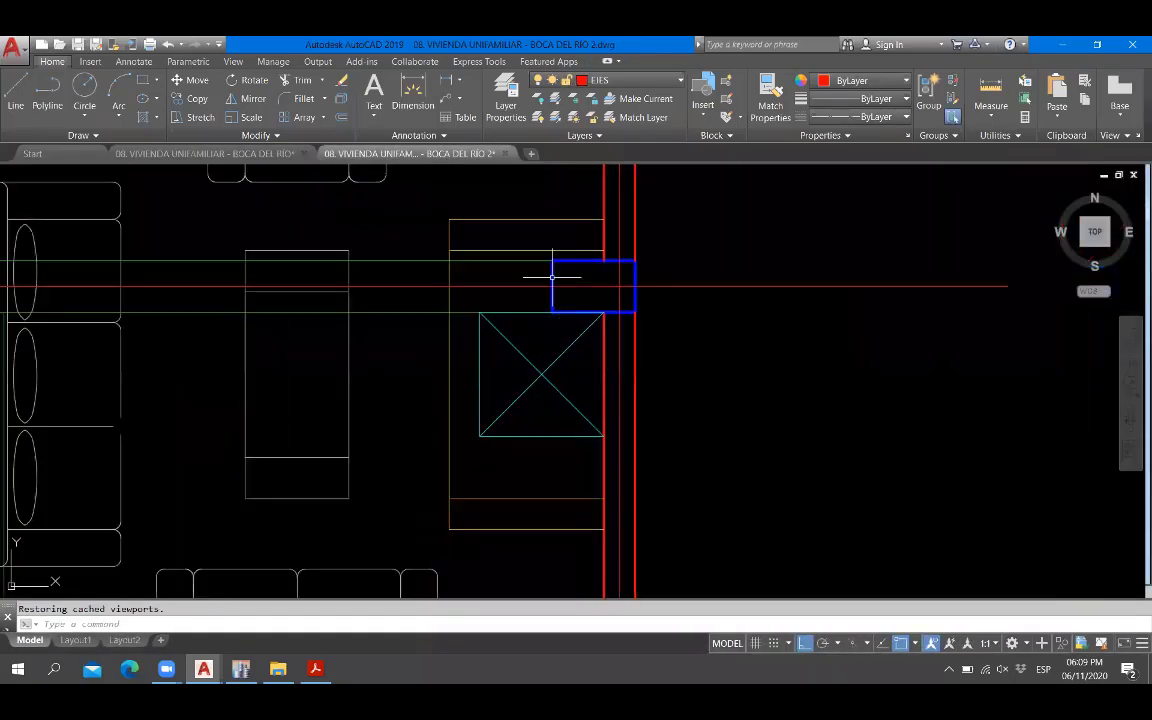
scroll(552, 277, down, 2)
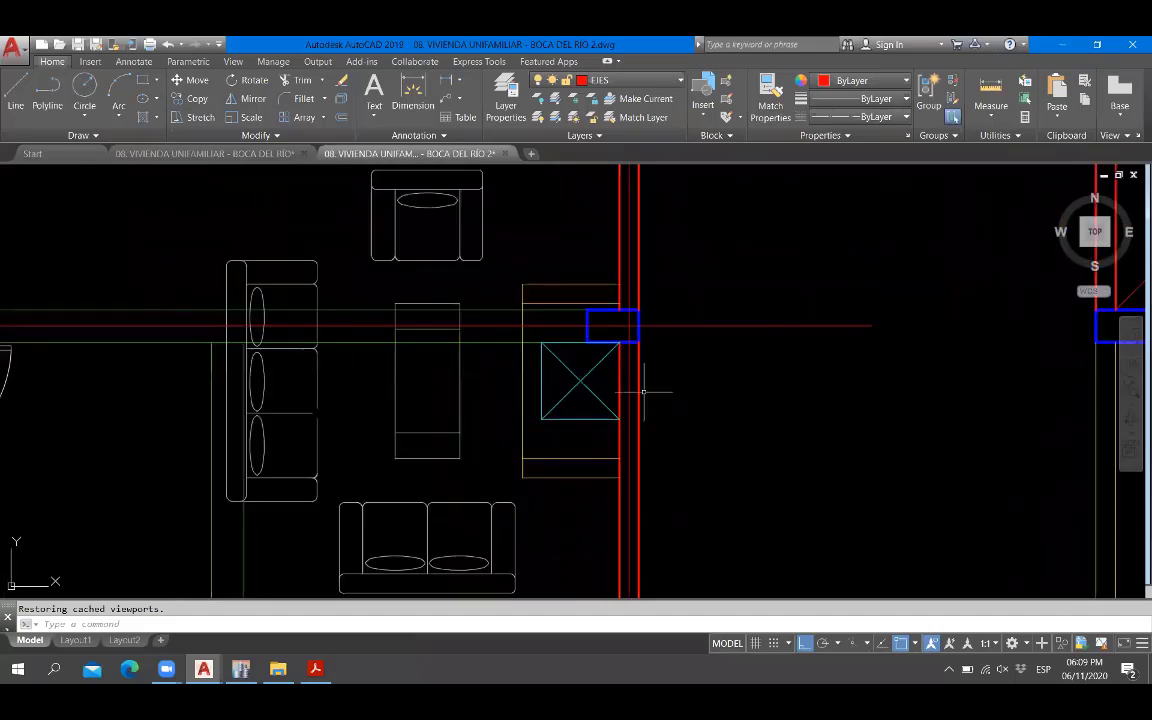
scroll(447, 296, down, 2)
scroll(253, 340, up, 2)
scroll(430, 335, up, 2)
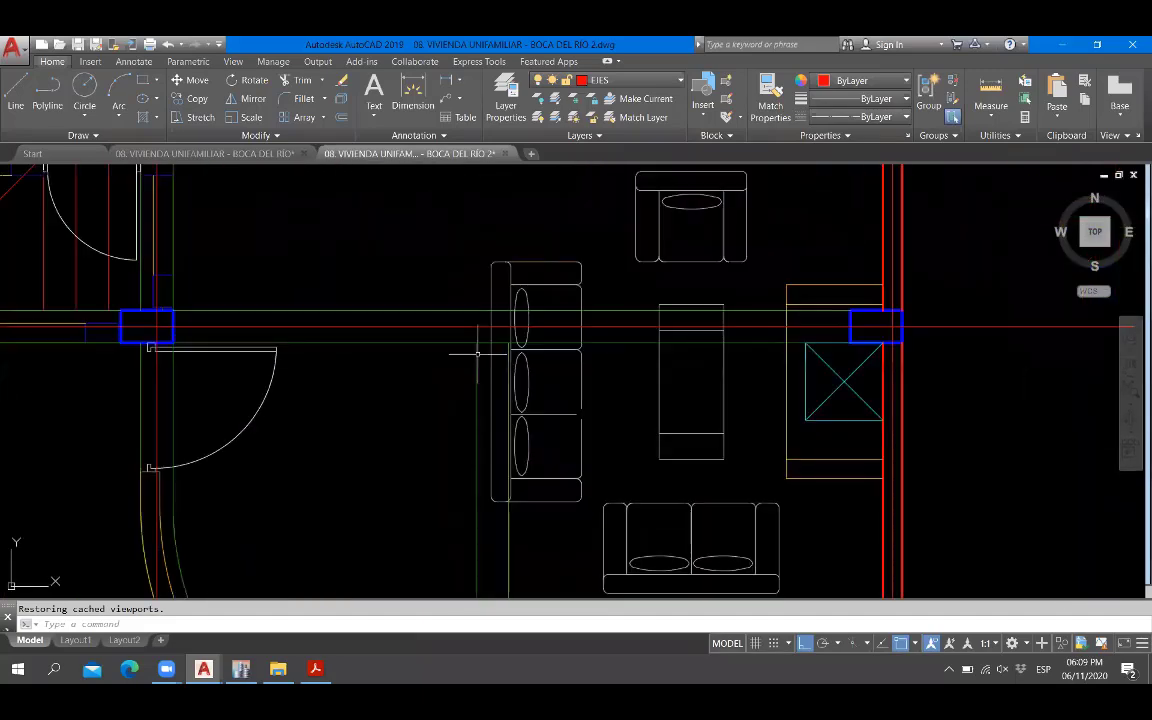
scroll(746, 398, down, 5)
scroll(483, 377, up, 2)
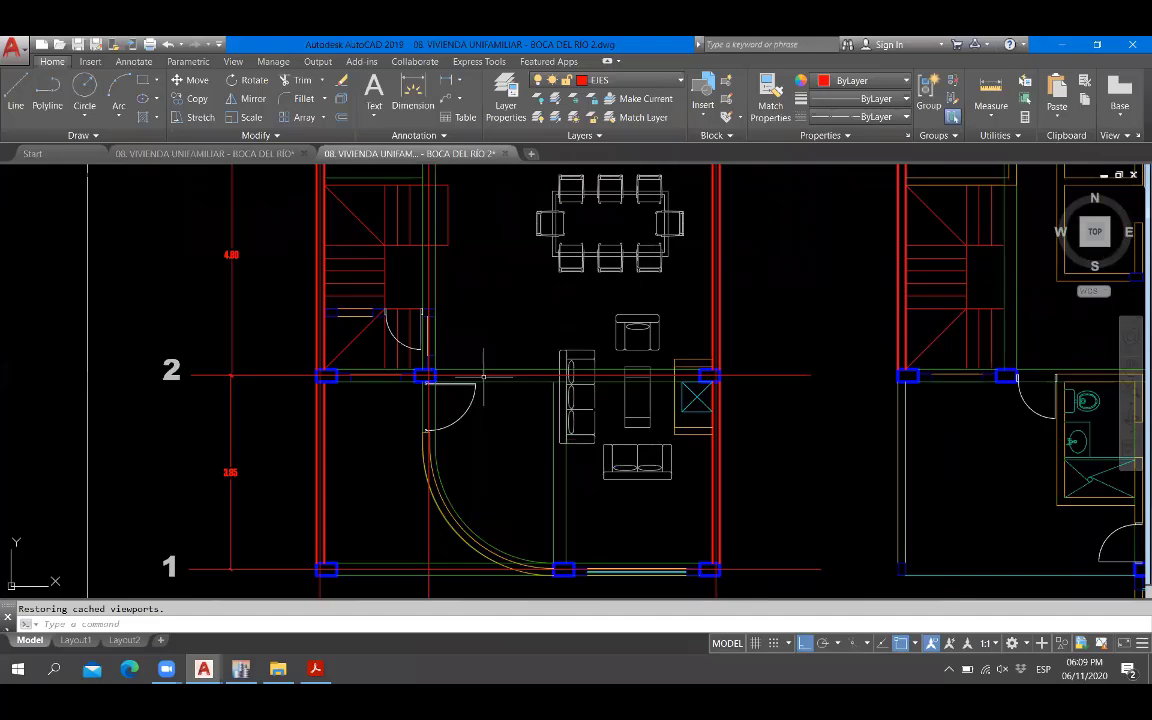
scroll(746, 381, up, 3)
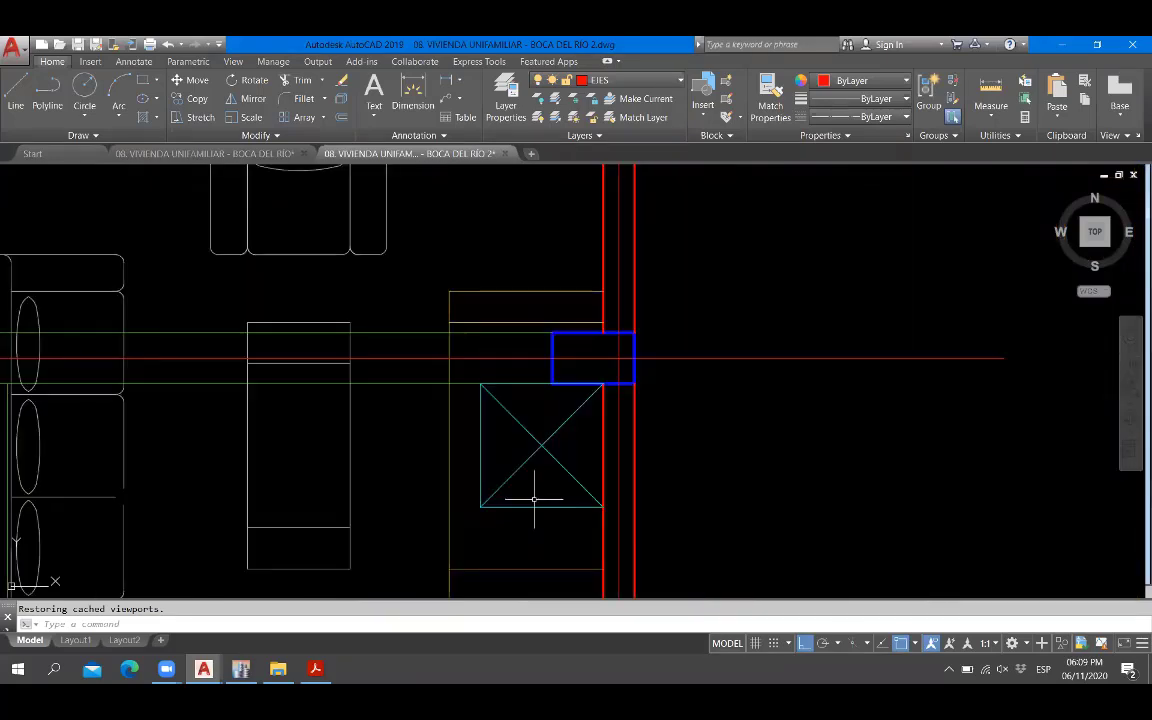
scroll(580, 430, down, 5)
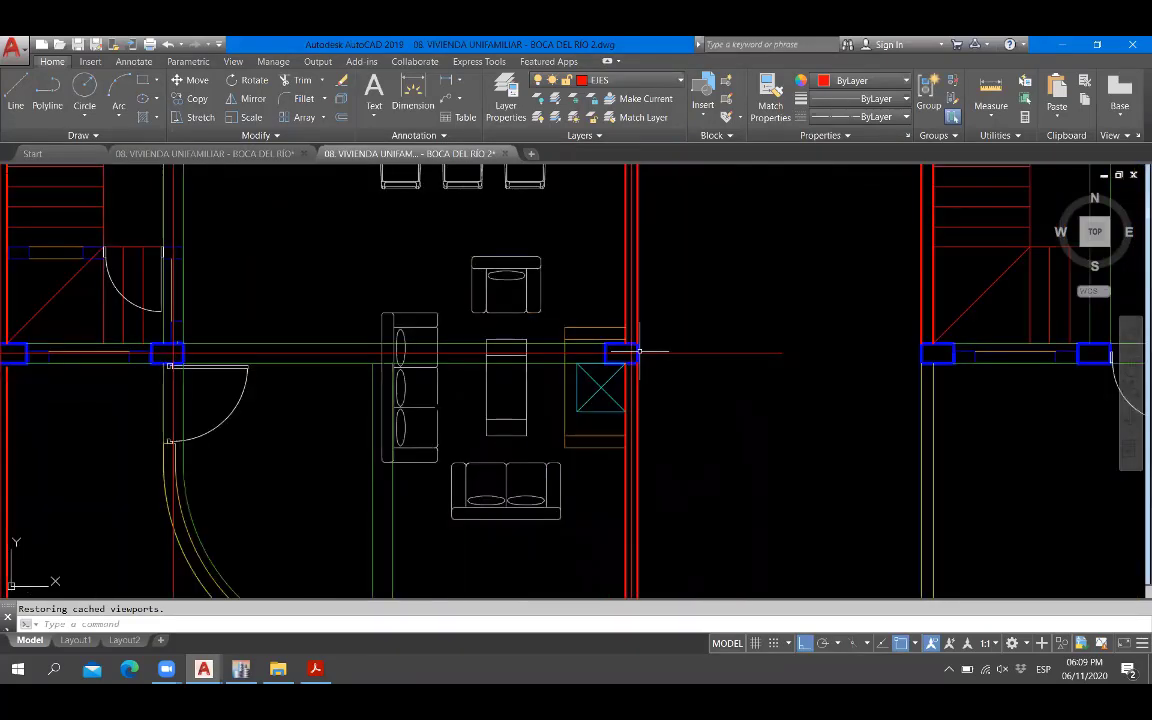
scroll(740, 385, up, 3)
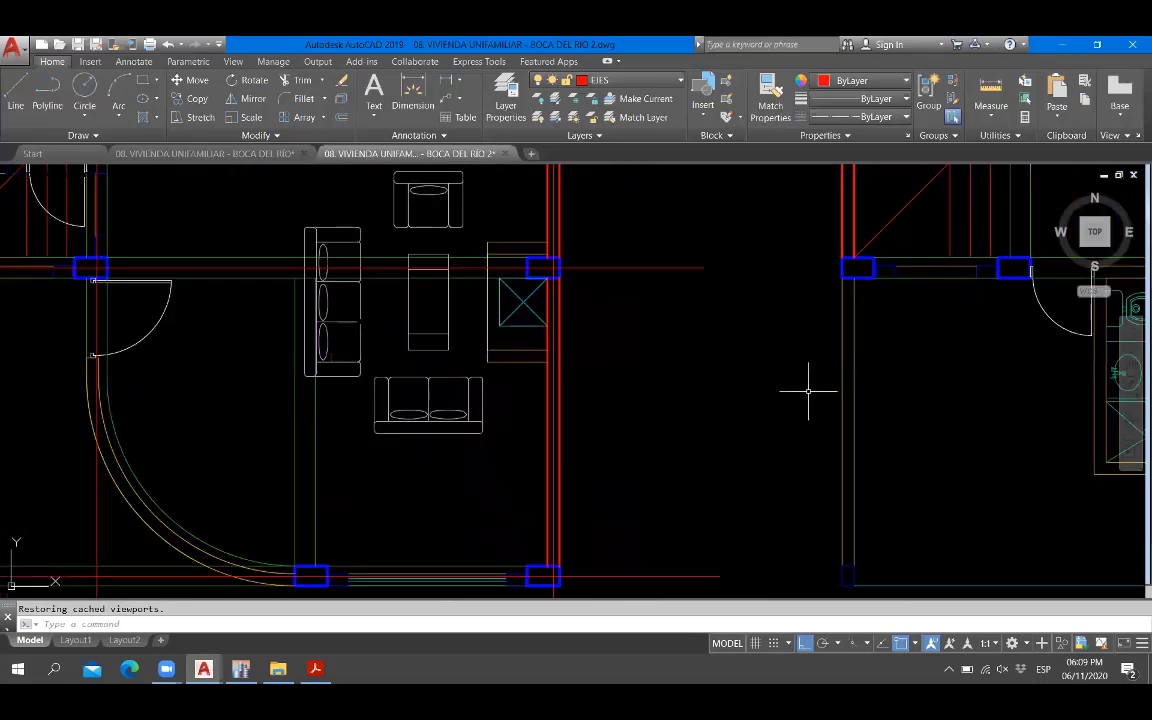
scroll(808, 390, down, 5)
scroll(668, 313, up, 3)
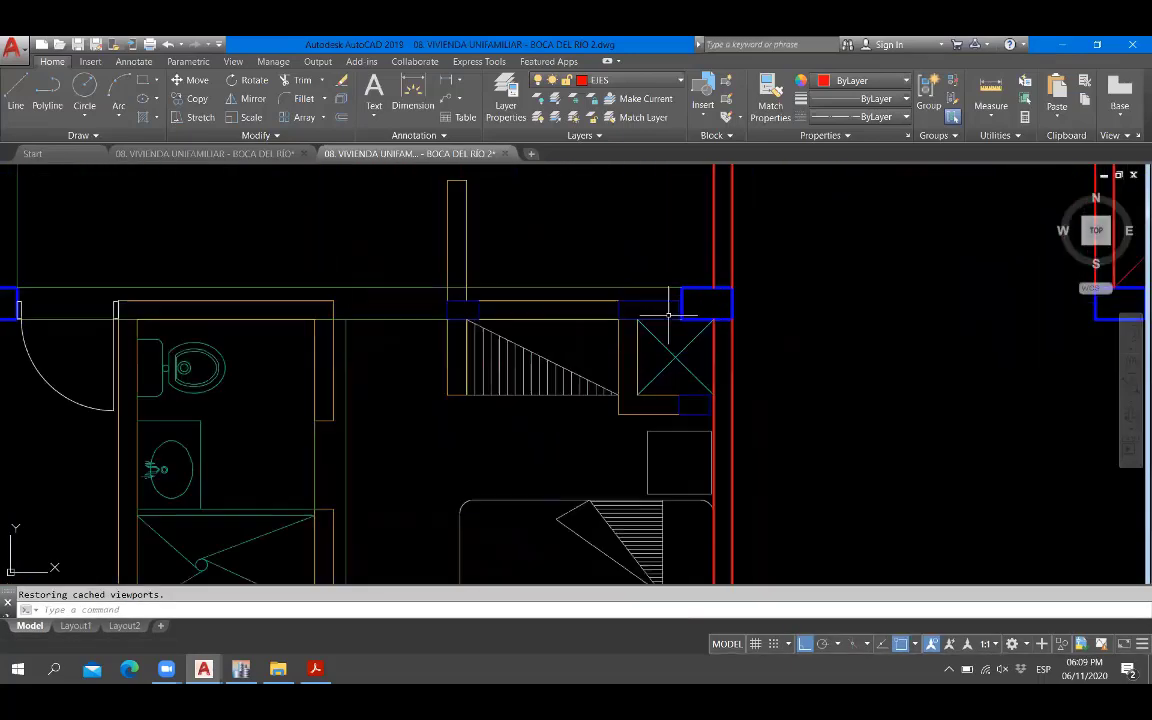
scroll(694, 360, up, 2)
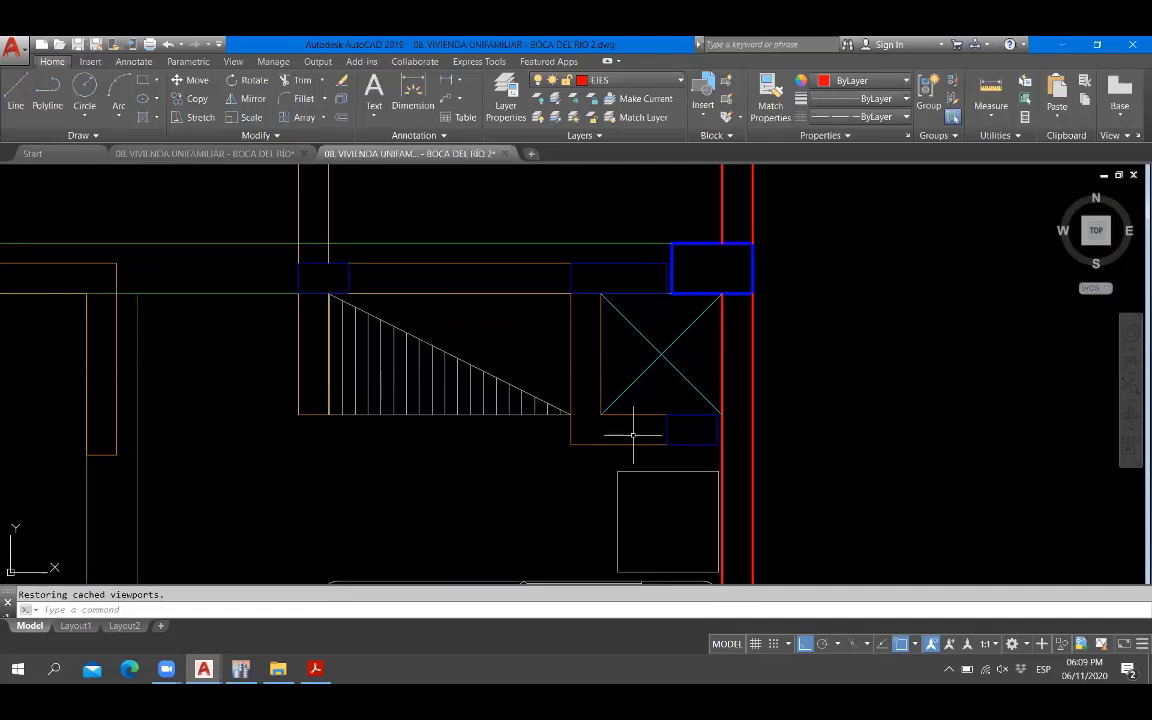
scroll(628, 308, down, 2)
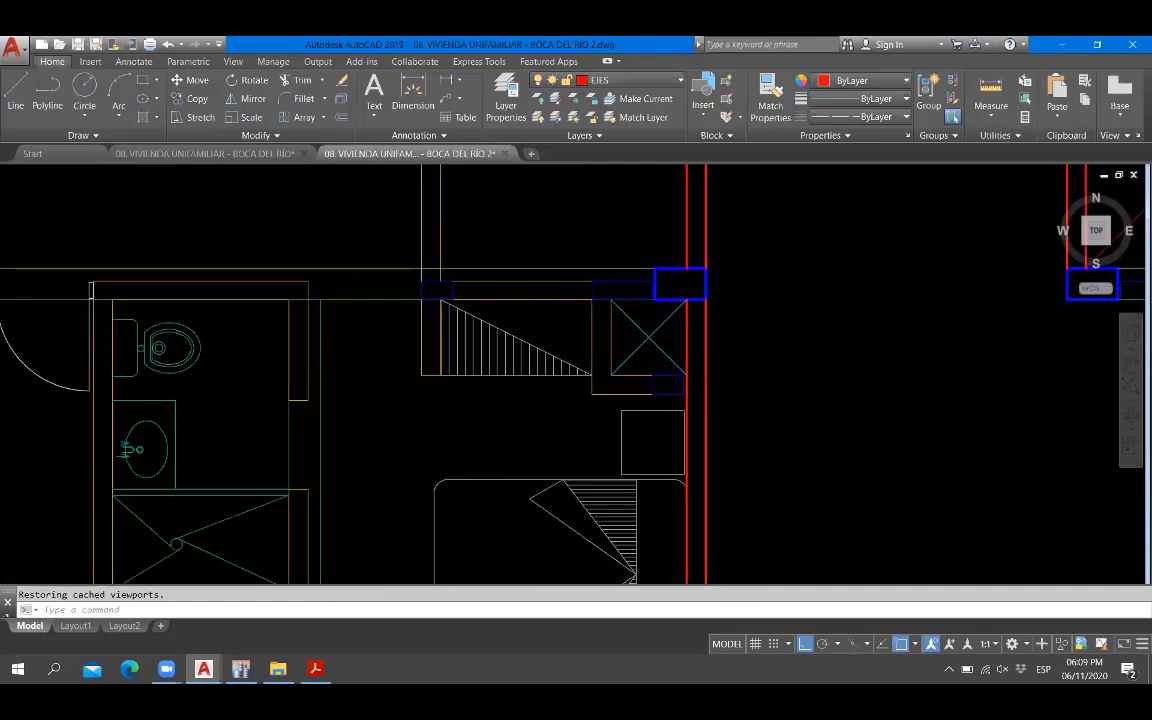
Add an aligned dimension outside the main bedroom's outer wall, from the lower edge of the duct enclosure to the column below the bed.
scroll(660, 295, down, 5)
scroll(630, 490, up, 2)
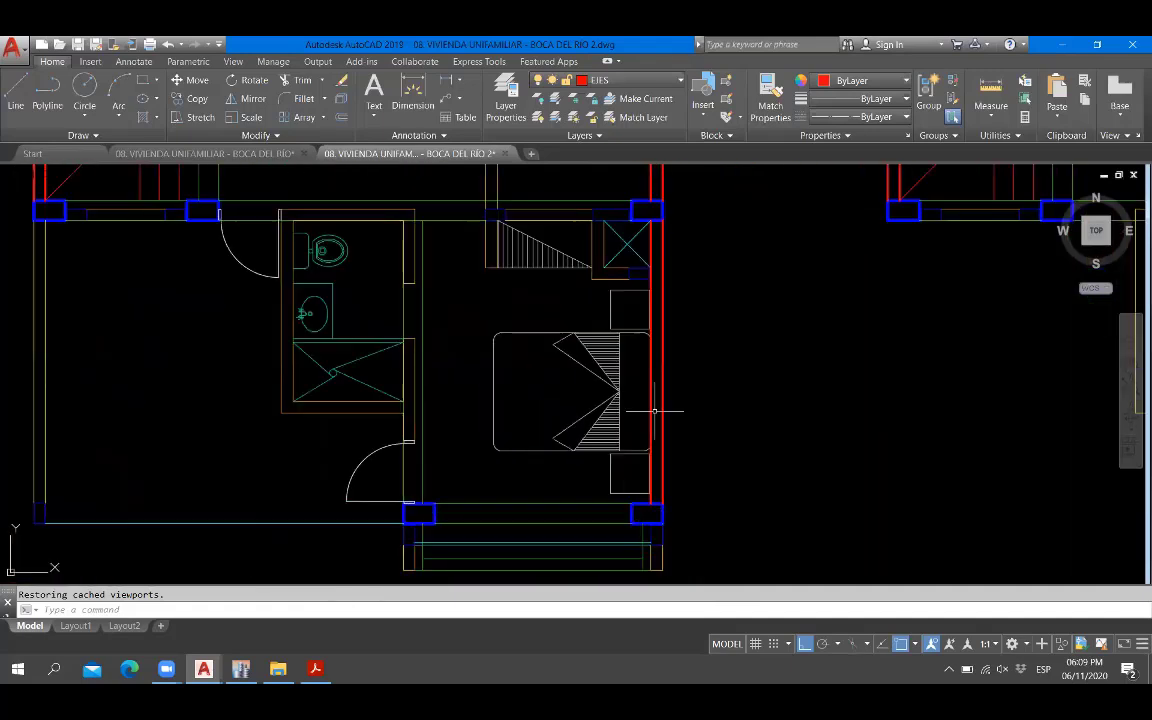
text(dal)
key(Return)
scroll(640, 275, up, 6)
click(638, 299)
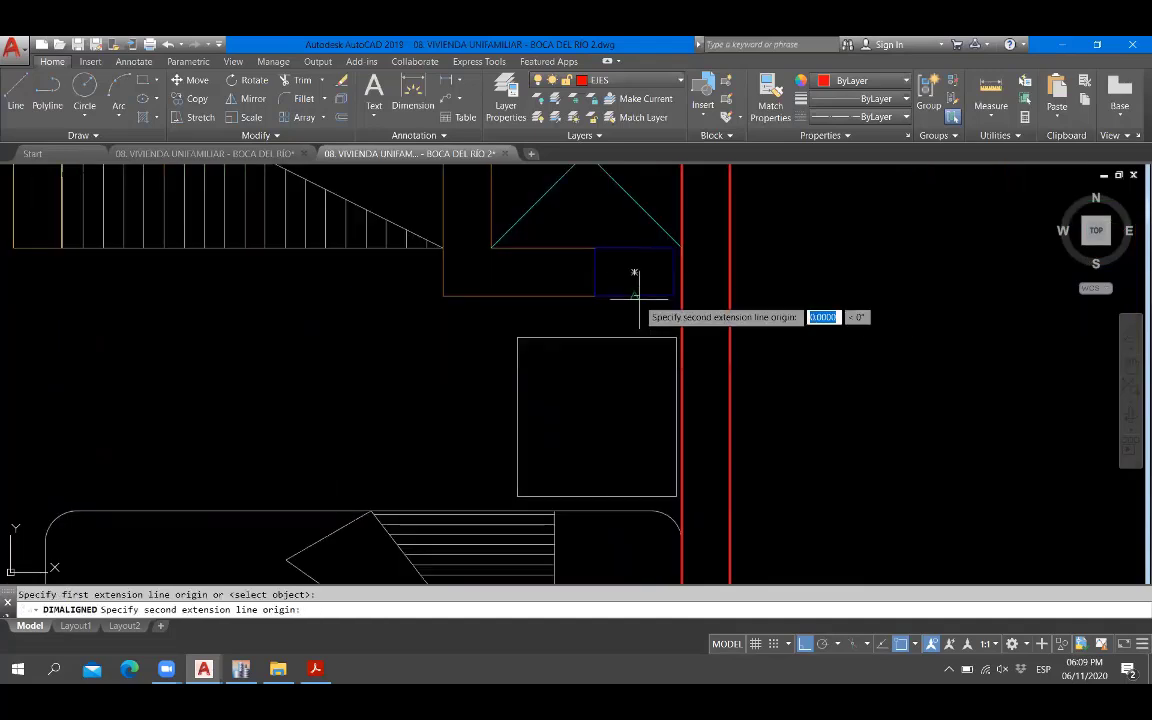
scroll(640, 290, down, 5)
scroll(670, 390, up, 3)
scroll(593, 460, up, 3)
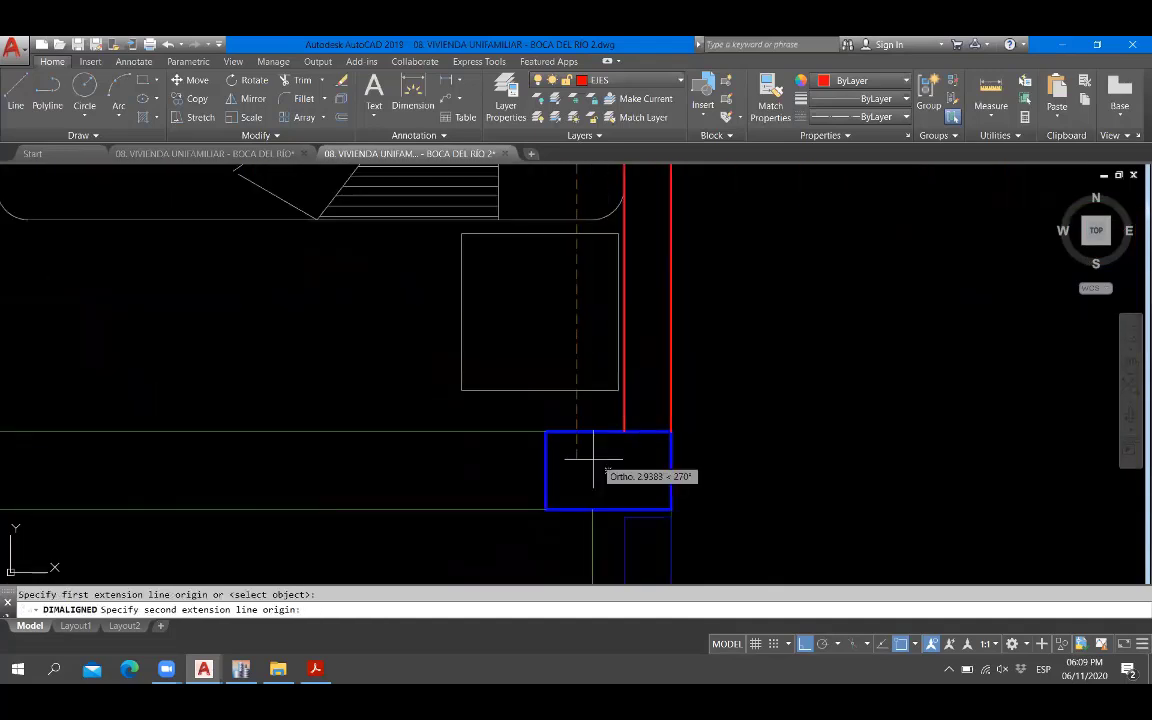
click(576, 432)
scroll(570, 450, down, 4)
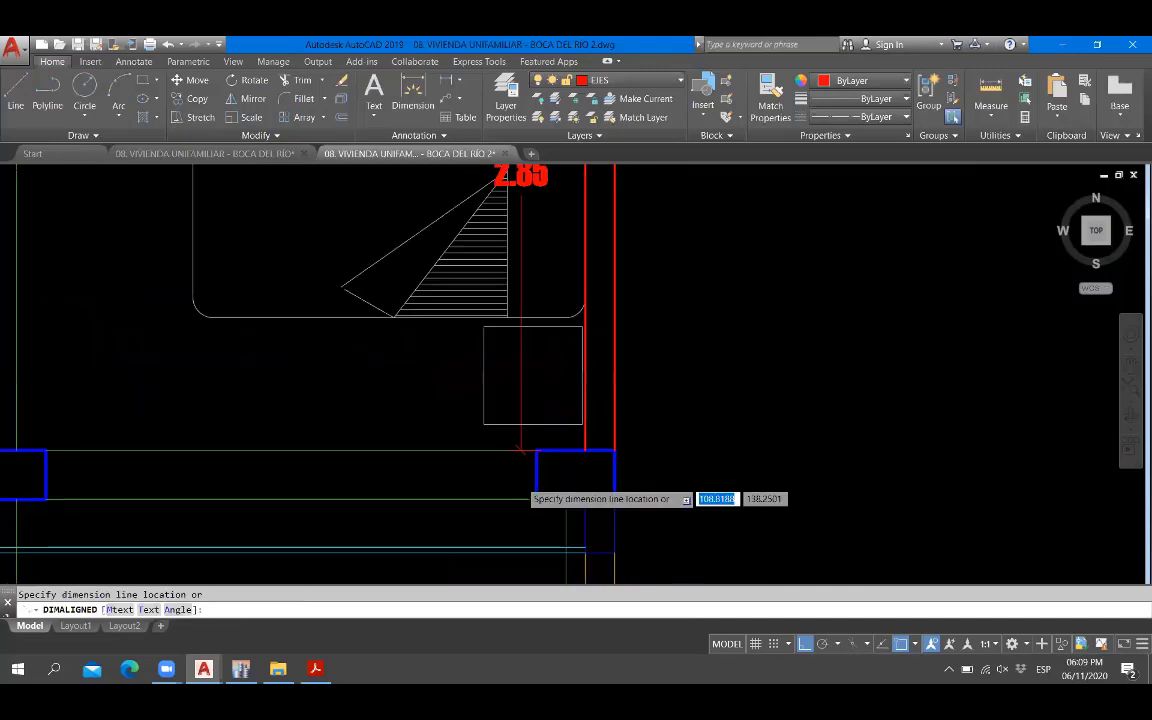
scroll(576, 400, up, 4)
click(577, 390)
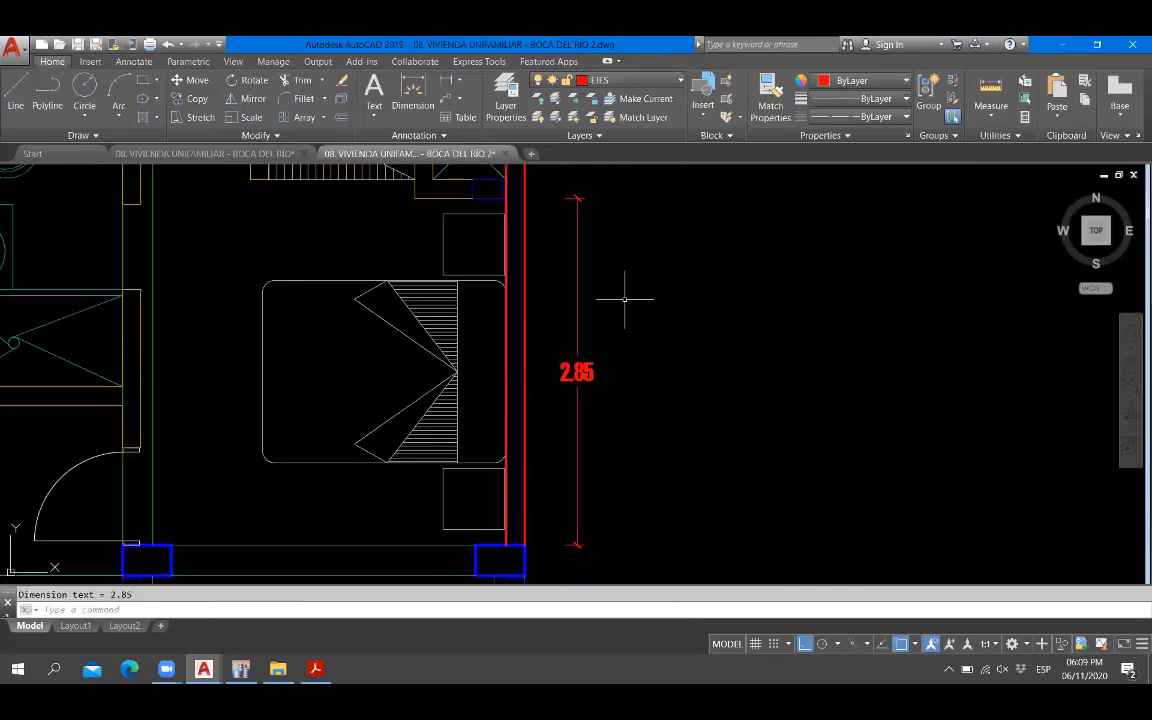
Draw a horizontal line across the main bedroom's front in the second-floor architectural plan, starting from the terrace edge's upper line at the front pier.
scroll(640, 340, down, 4)
scroll(521, 377, down, 2)
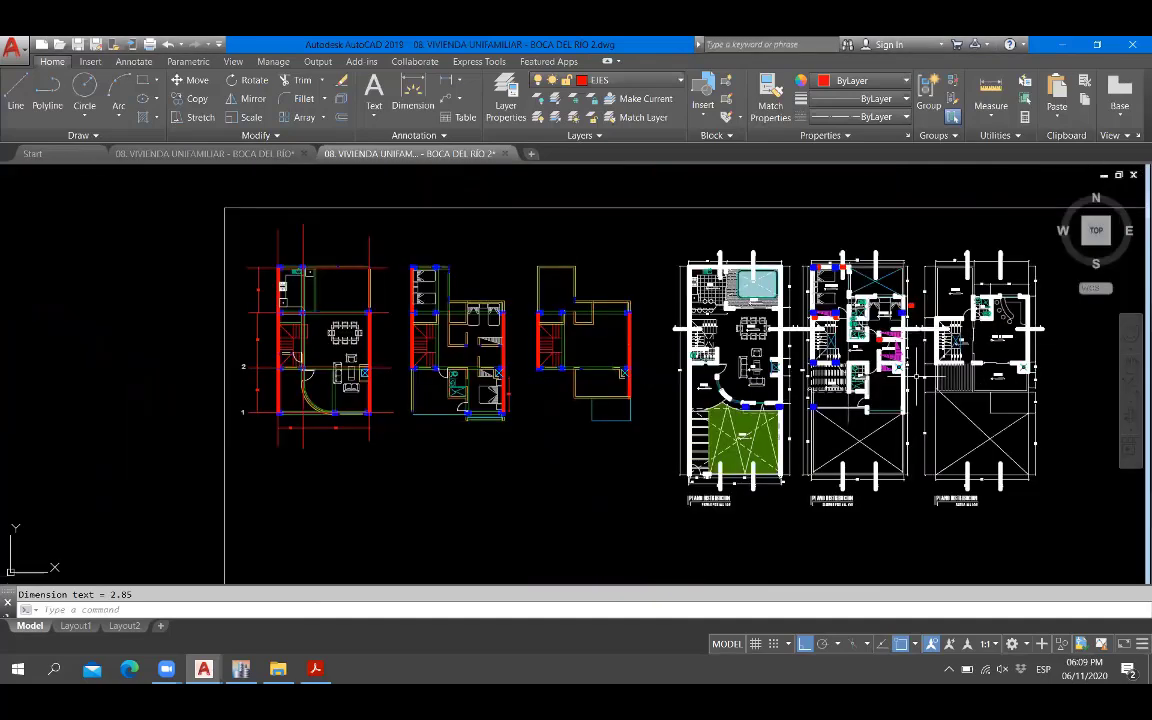
scroll(915, 375, up, 4)
scroll(475, 480, up, 1)
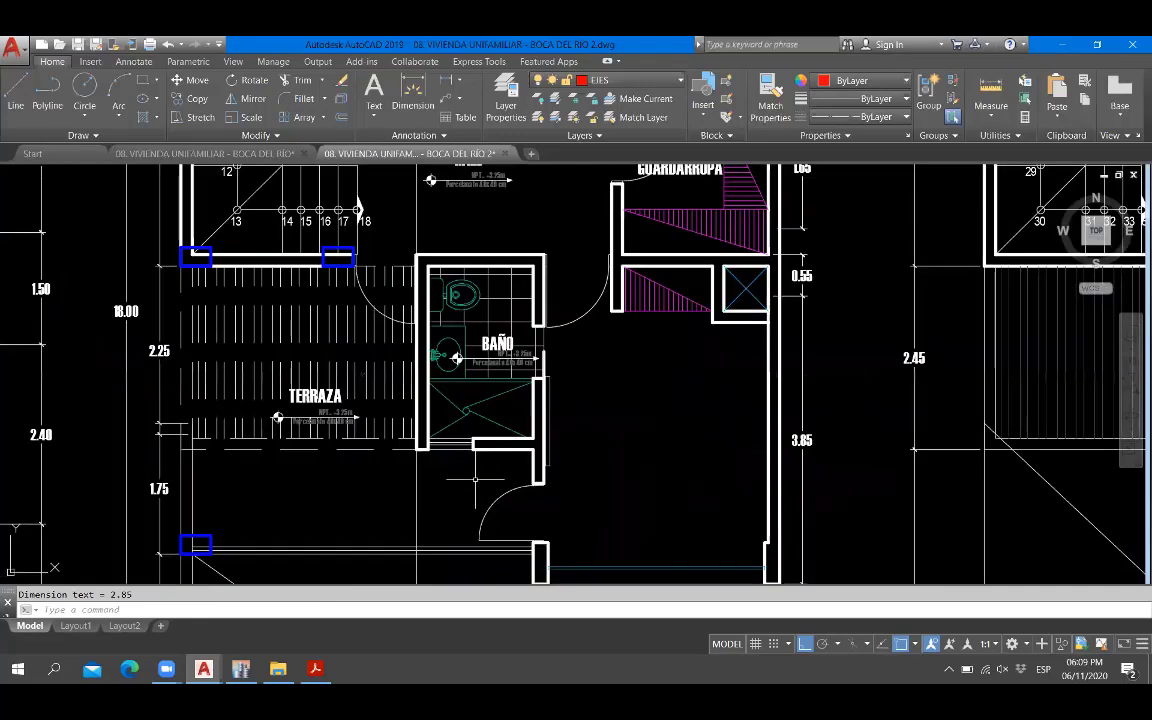
scroll(475, 480, down, 2)
scroll(590, 345, up, 2)
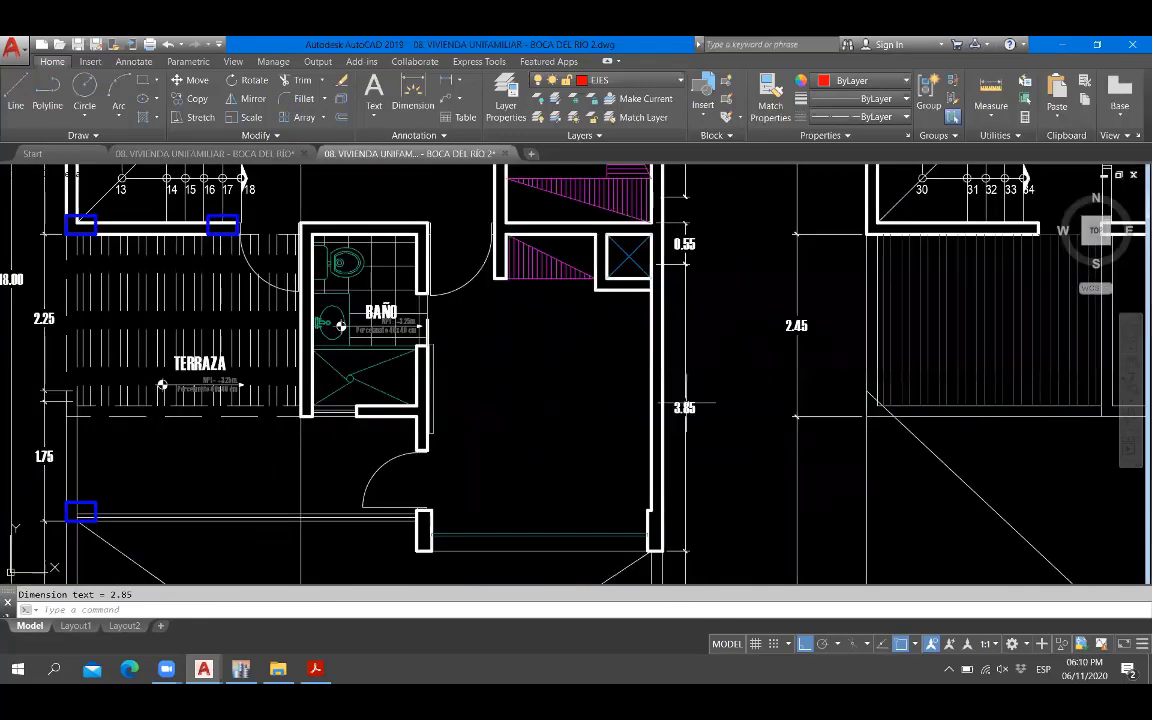
scroll(397, 480, up, 2)
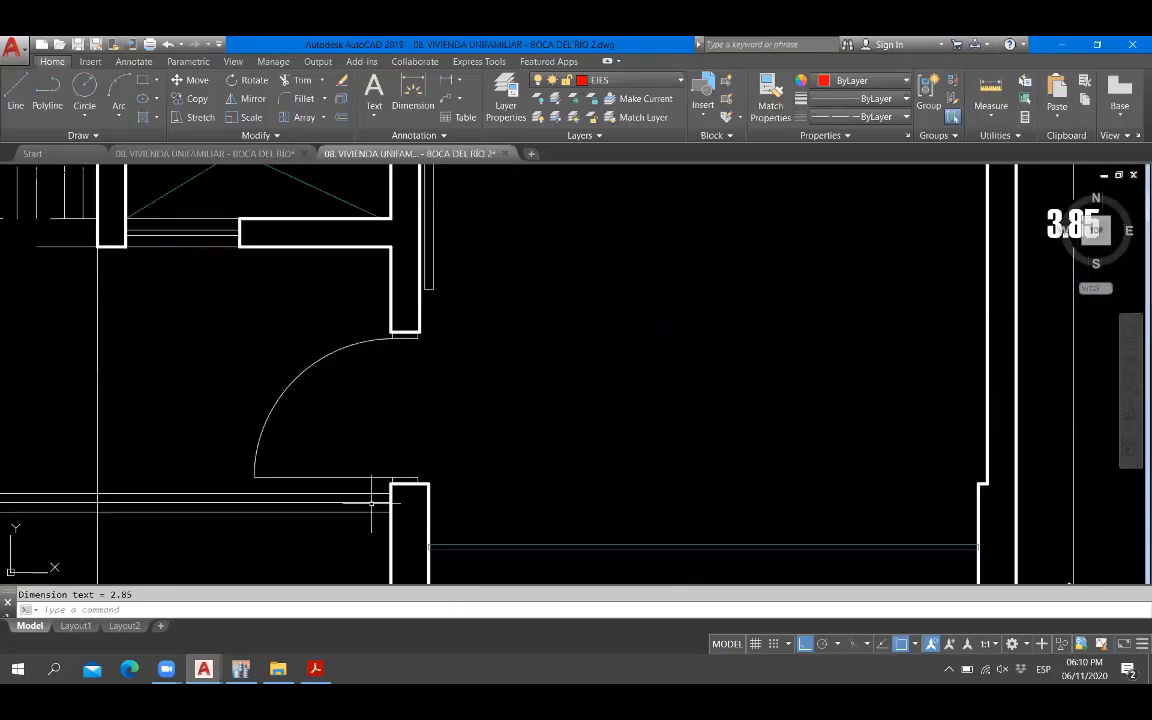
text(l)
key(Return)
click(390, 486)
scroll(385, 485, down, 2)
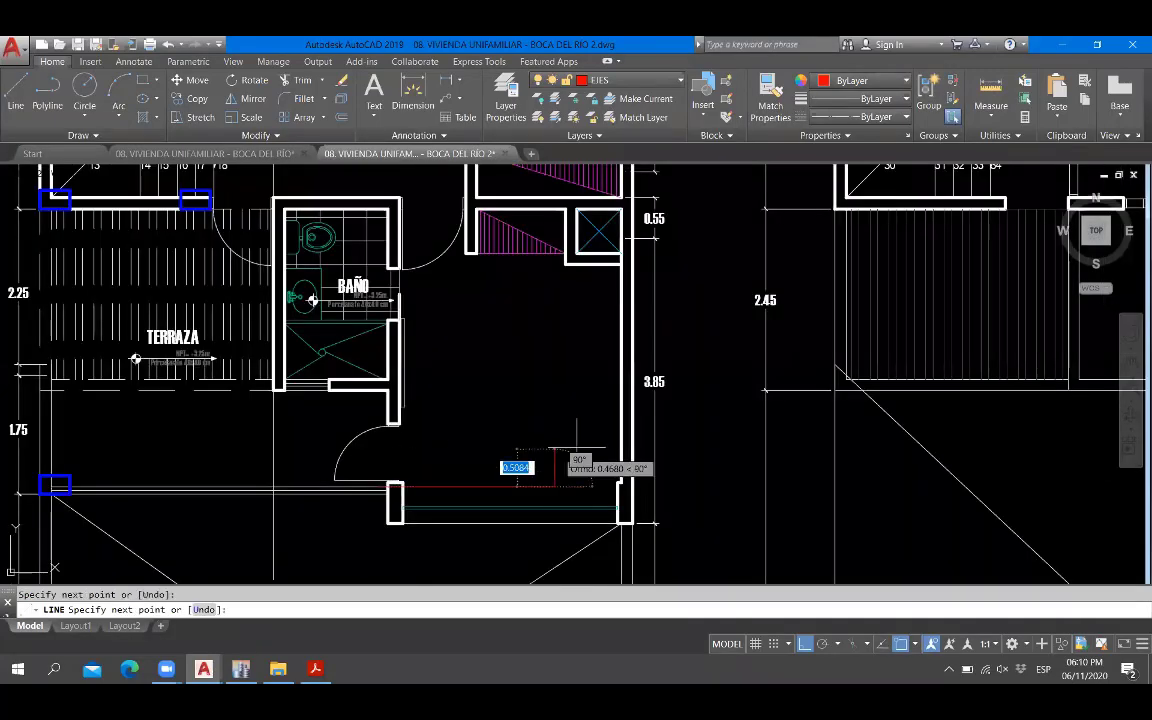
key(Escape)
Extend the line's free end closer to the bedroom's outer wall.
text(dal)
key(Return)
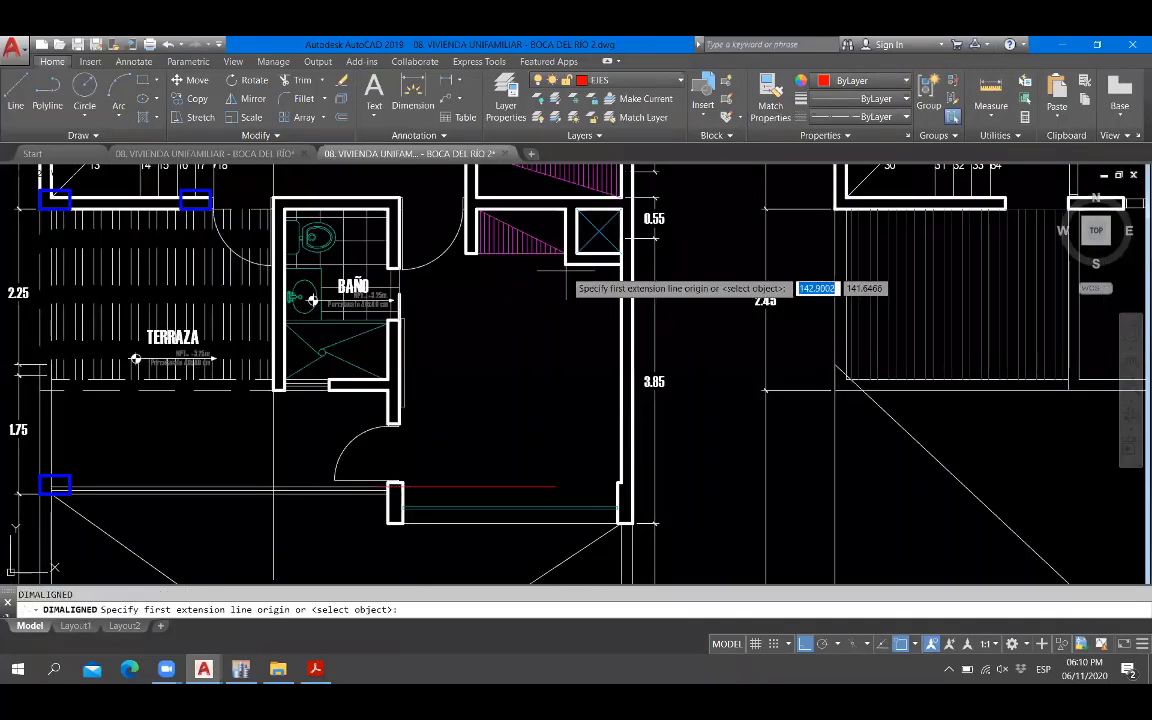
key(Escape)
scroll(575, 494, up, 3)
click(548, 465)
click(522, 482)
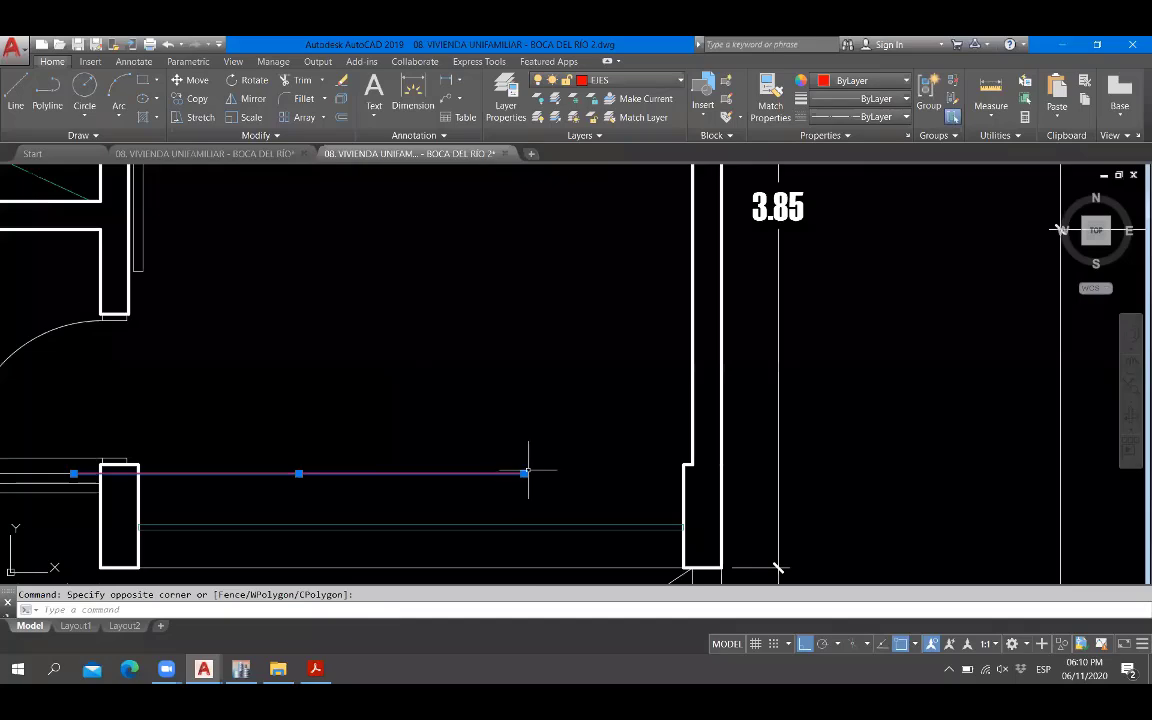
click(524, 473)
click(614, 465)
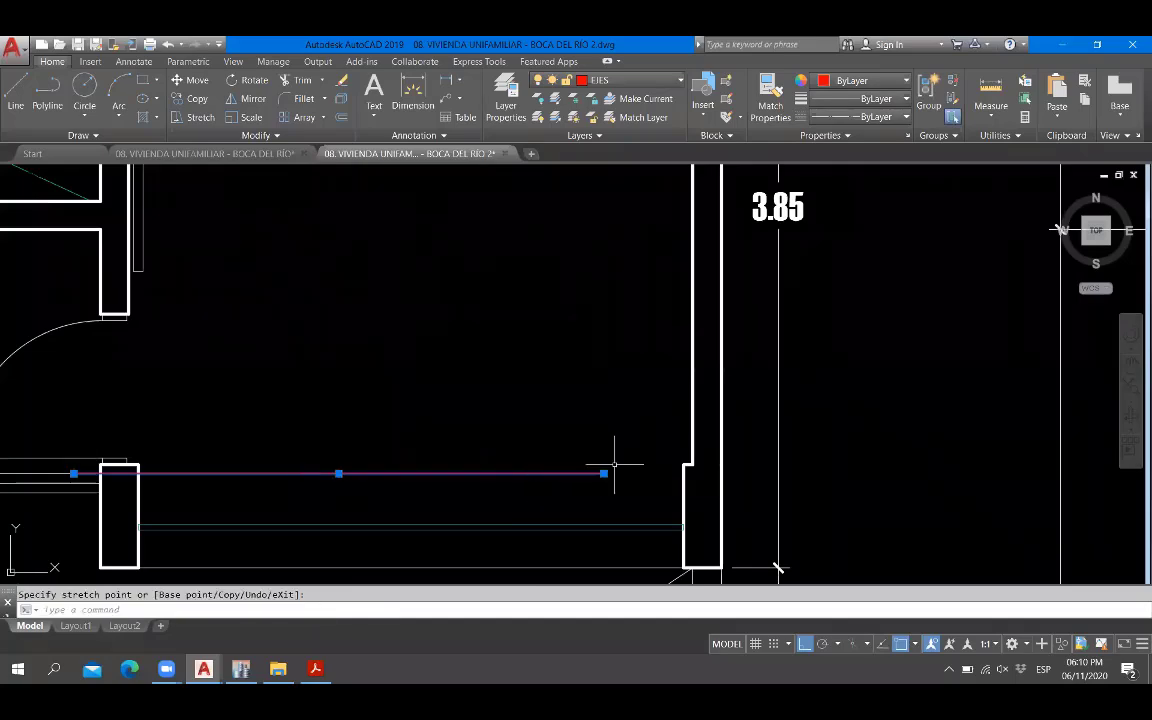
key(Escape)
Measure the vertical distance from the duct enclosure's lower edge to the horizontal line in the bedroom.
scroll(605, 462, down, 3)
text(dal)
key(Return)
scroll(592, 300, down, 4)
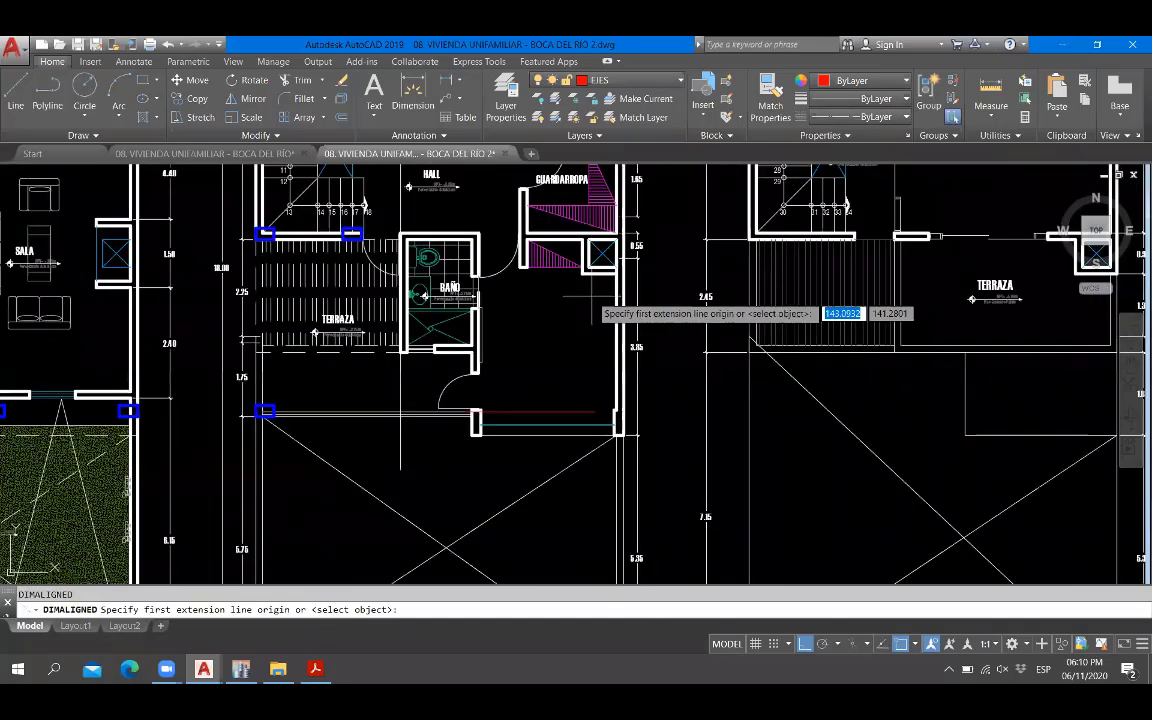
scroll(596, 298, up, 2)
click(596, 278)
scroll(568, 462, up, 2)
click(581, 489)
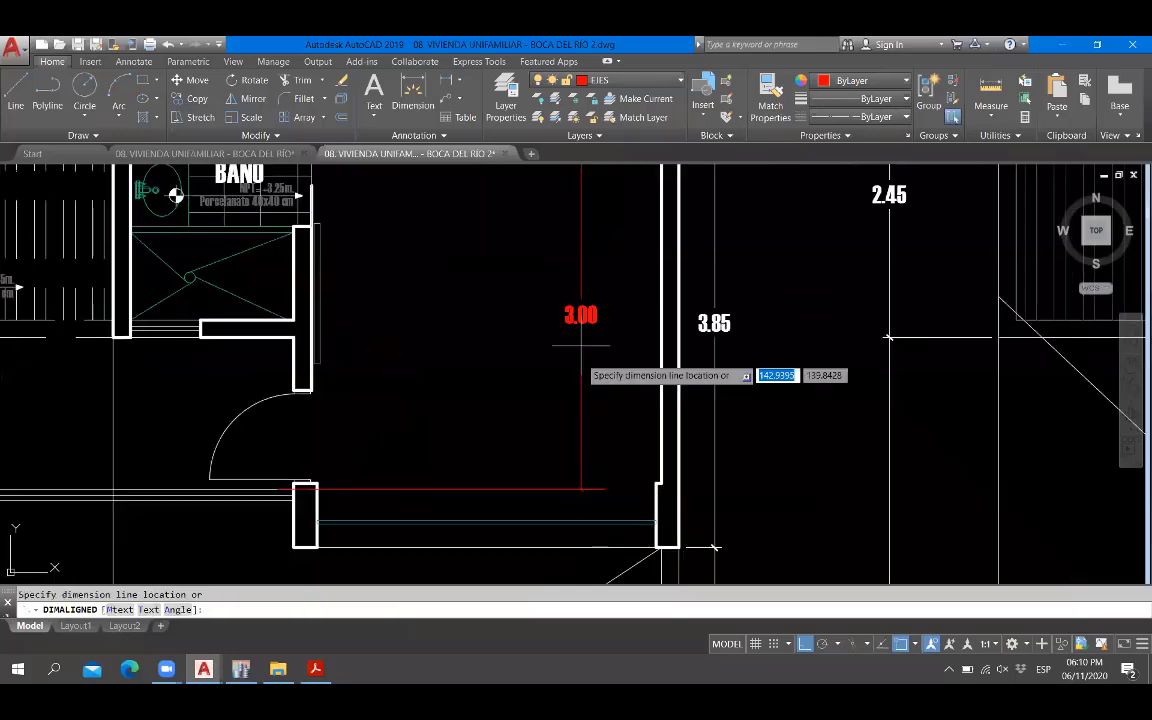
key(Escape)
Delete the horizontal line and redraw it across the bedroom's front, level with the lowest line of the terrace edge.
scroll(620, 461, down, 5)
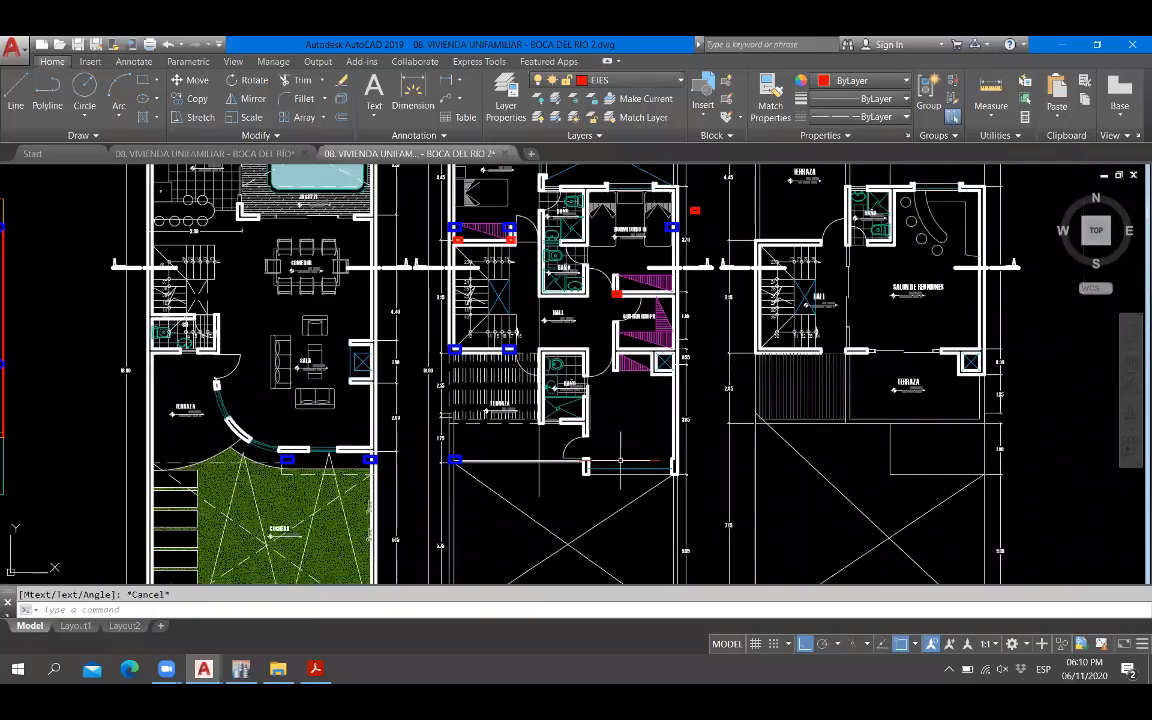
scroll(620, 461, up, 7)
click(560, 437)
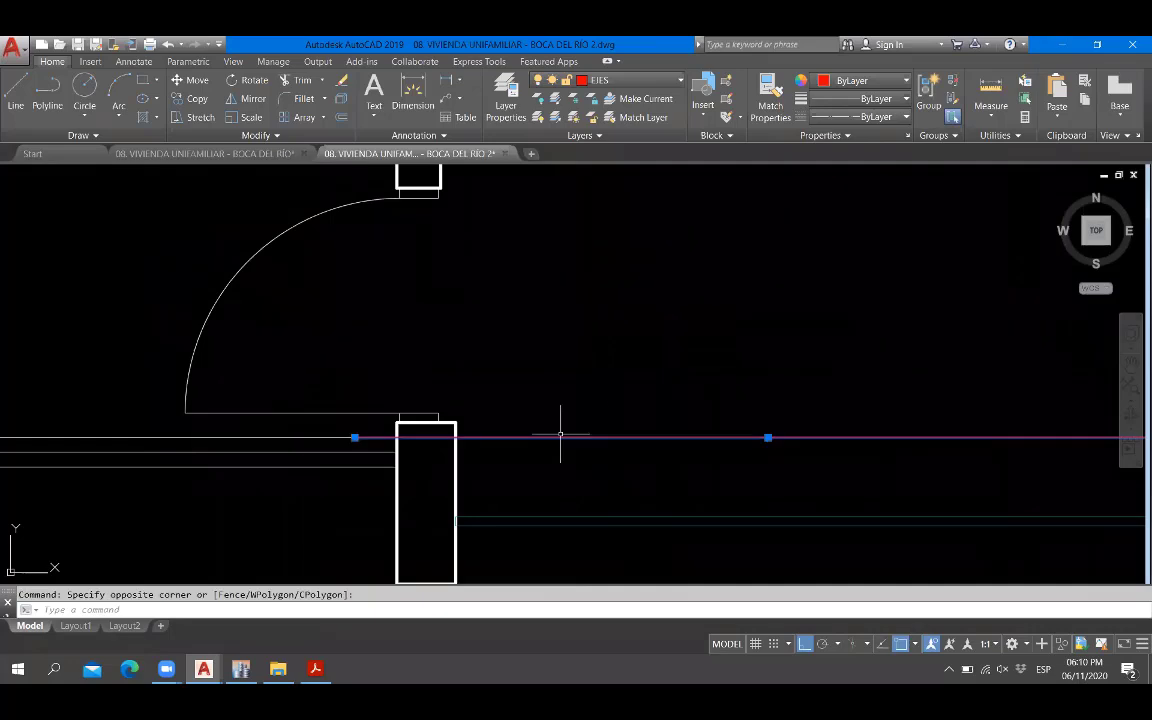
key(Delete)
text(l)
key(Return)
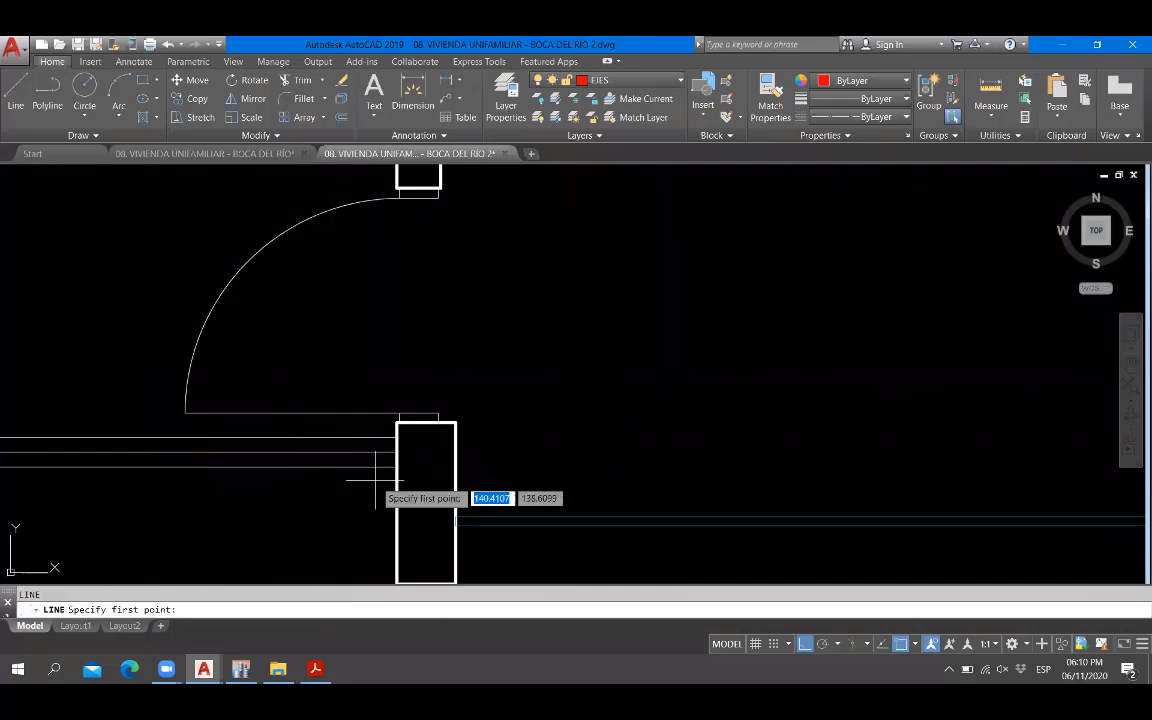
click(285, 469)
scroll(285, 469, down, 3)
click(797, 444)
key(Escape)
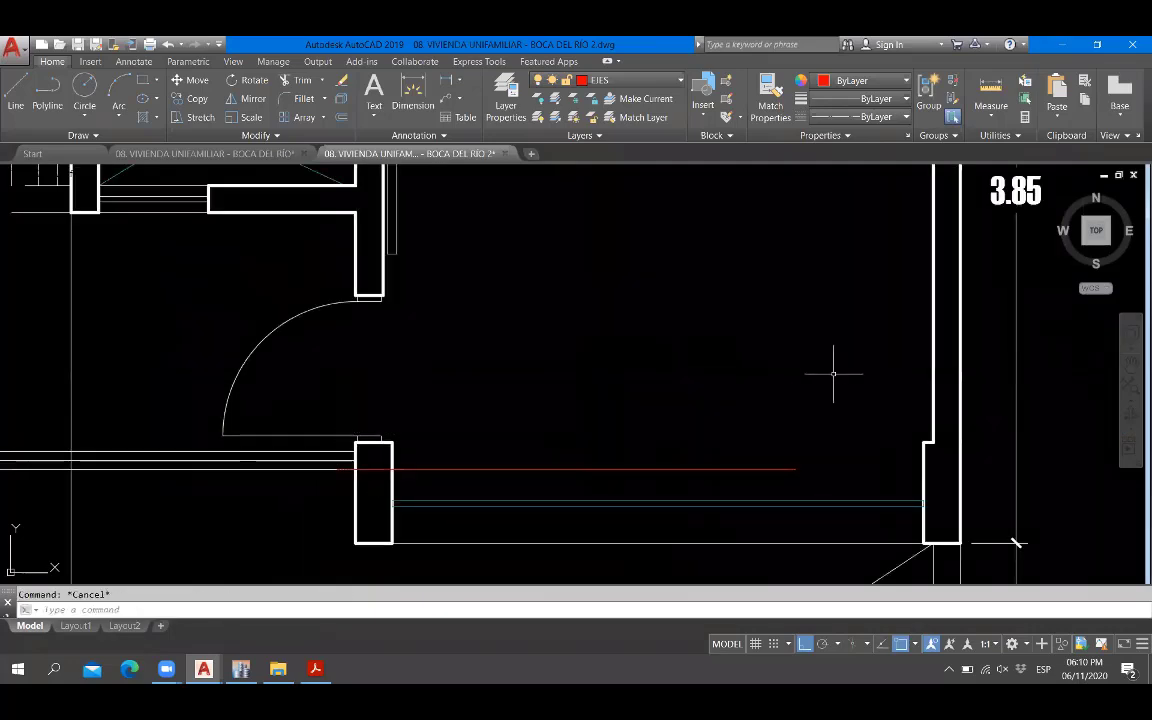
Offset the redrawn horizontal line upward by 0.25.
text(o)
key(Return)
text(0.25)
key(Return)
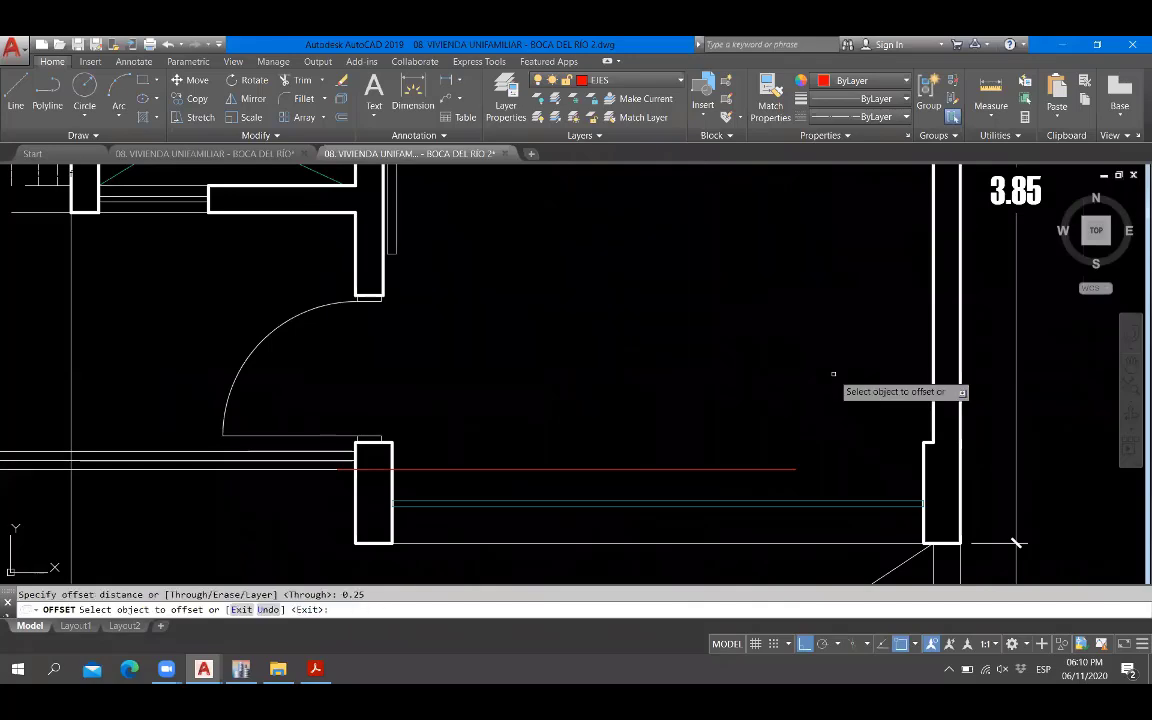
click(786, 469)
key(Escape)
Stretch the ends of both horizontal lines closer to the bedroom's outer wall.
scroll(617, 411, down, 3)
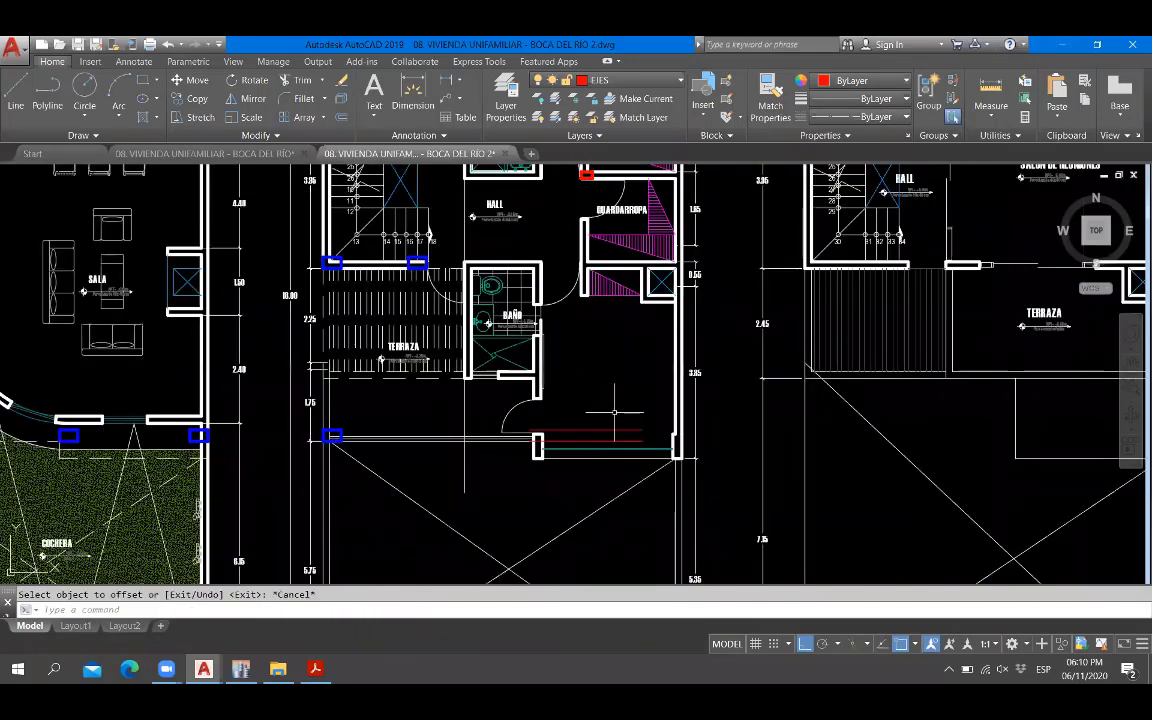
scroll(625, 412, up, 3)
scroll(625, 412, down, 3)
scroll(617, 406, up, 5)
text(s)
key(Return)
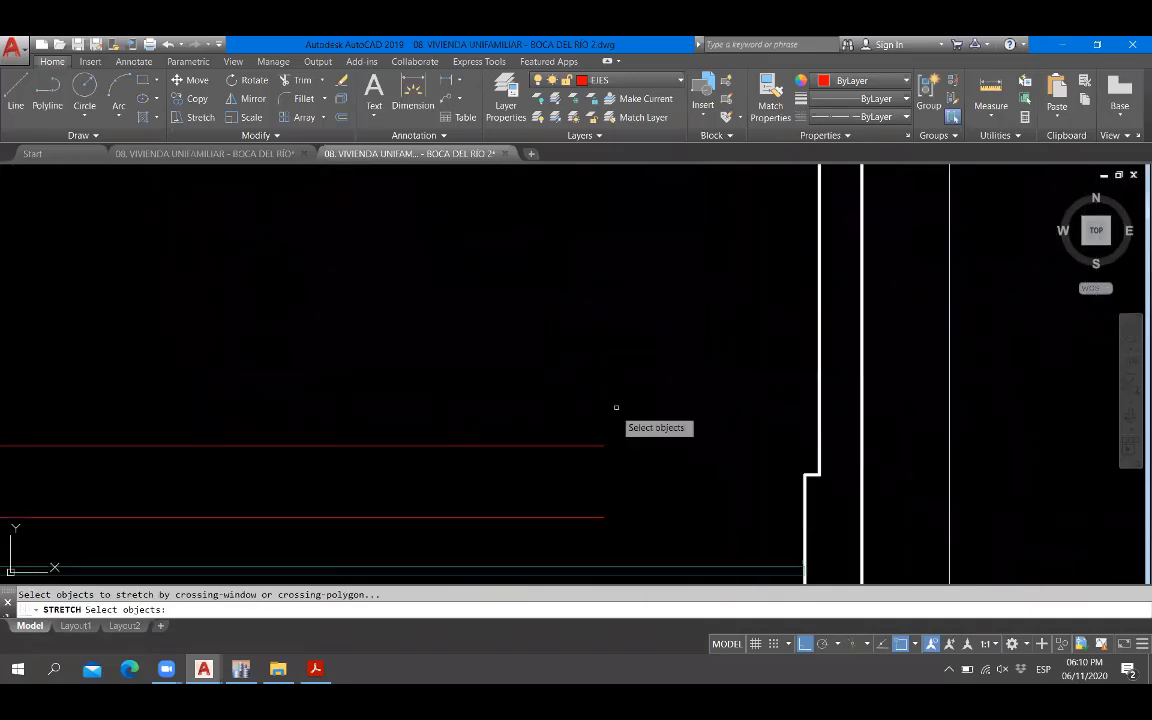
click(617, 406)
click(586, 525)
key(Return)
click(532, 440)
click(636, 517)
key(Escape)
scroll(636, 517, down, 4)
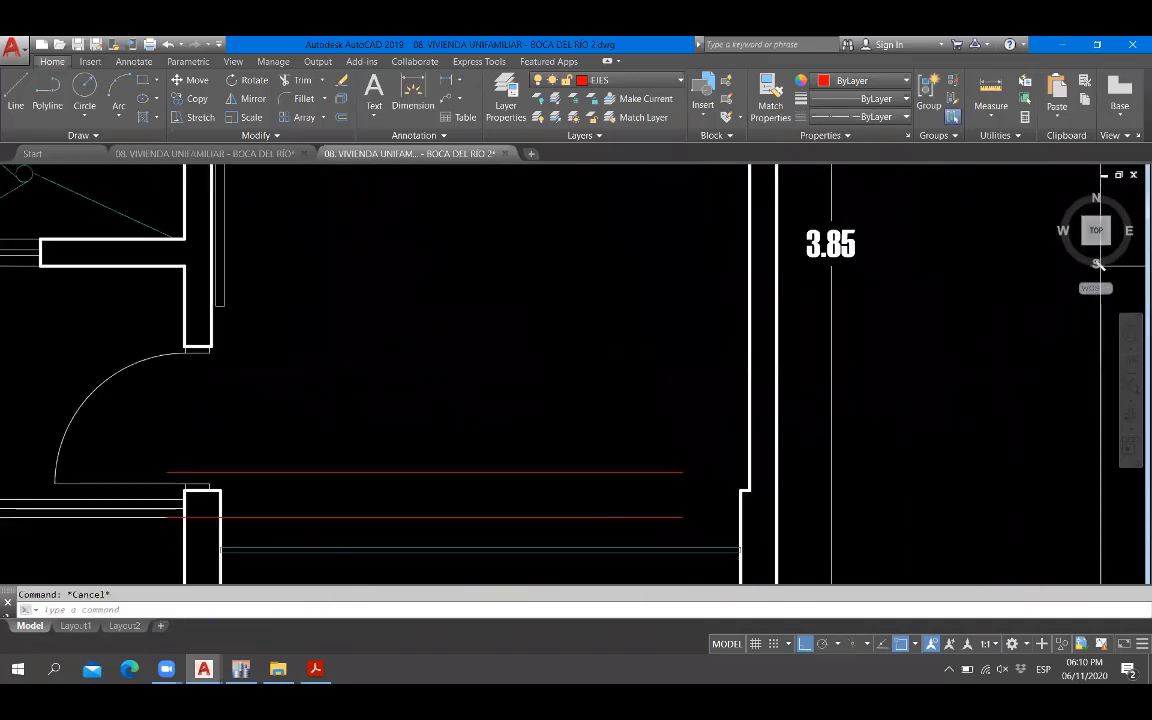
text(dal)
key(Return)
click(655, 490)
scroll(655, 490, down, 3)
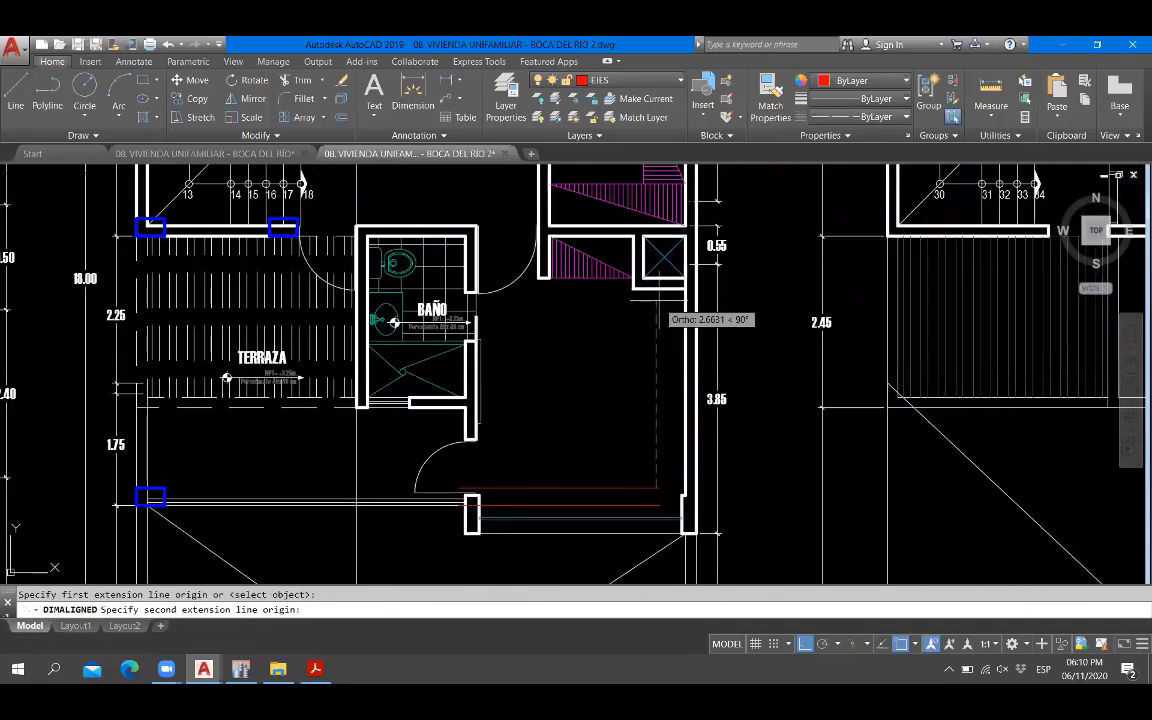
scroll(670, 300, up, 3)
click(655, 284)
key(Escape)
Add an aligned dimension inside the bedroom from the duct enclosure's lower edge down to the upper horizontal line.
key(Return)
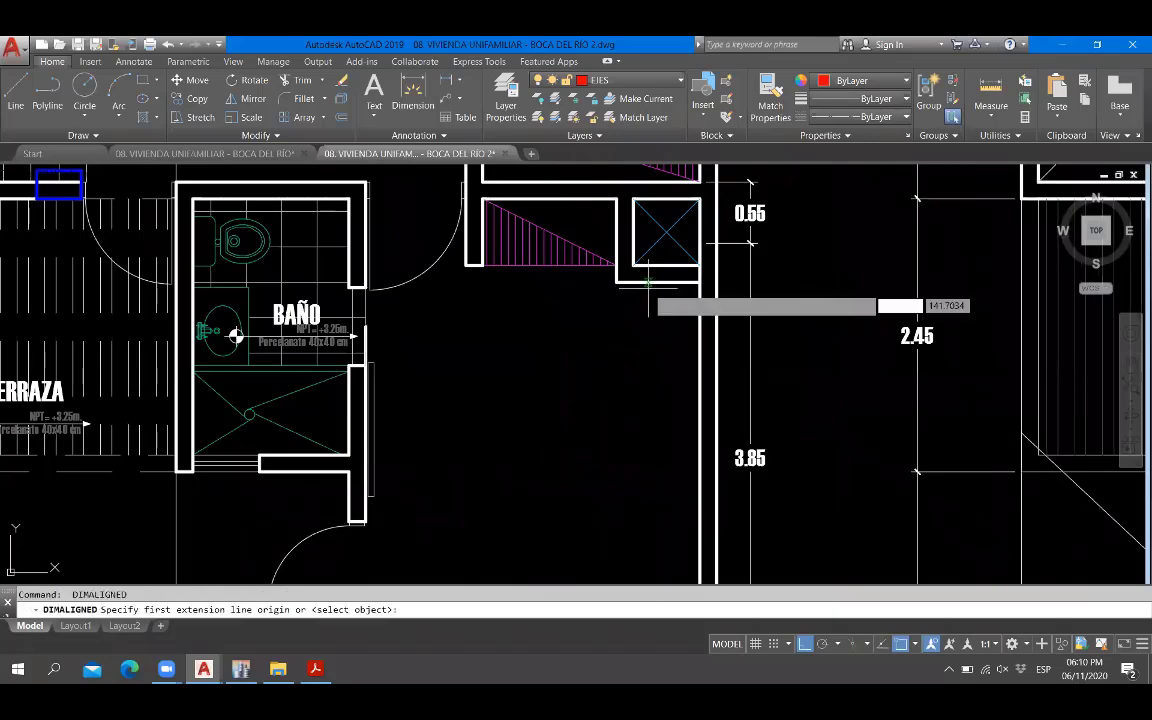
click(647, 284)
scroll(634, 443, down, 4)
scroll(645, 508, up, 6)
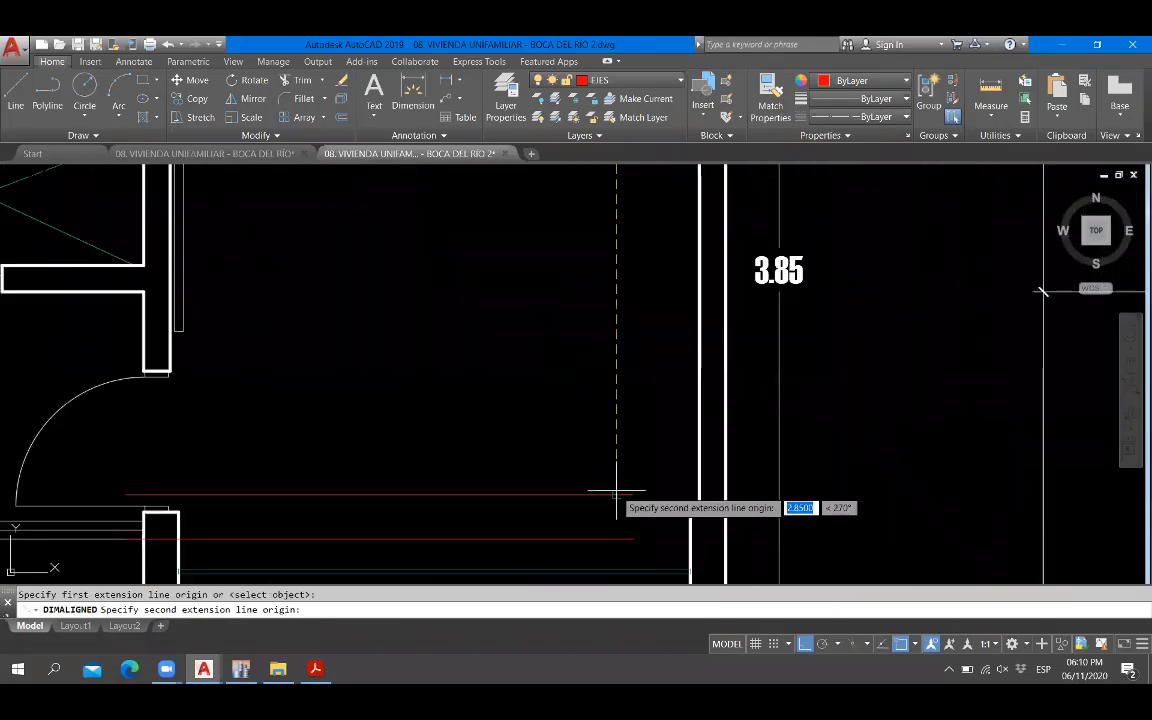
click(617, 491)
click(604, 290)
scroll(718, 451, down, 6)
scroll(712, 448, down, 3)
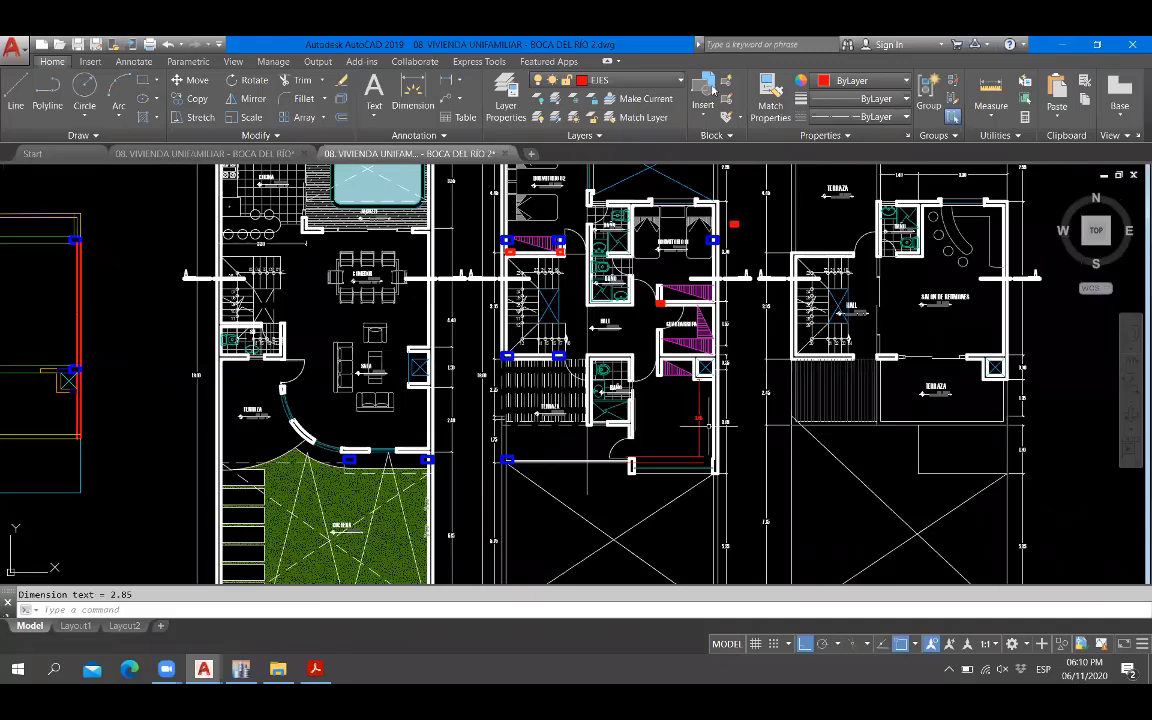
scroll(662, 412, up, 3)
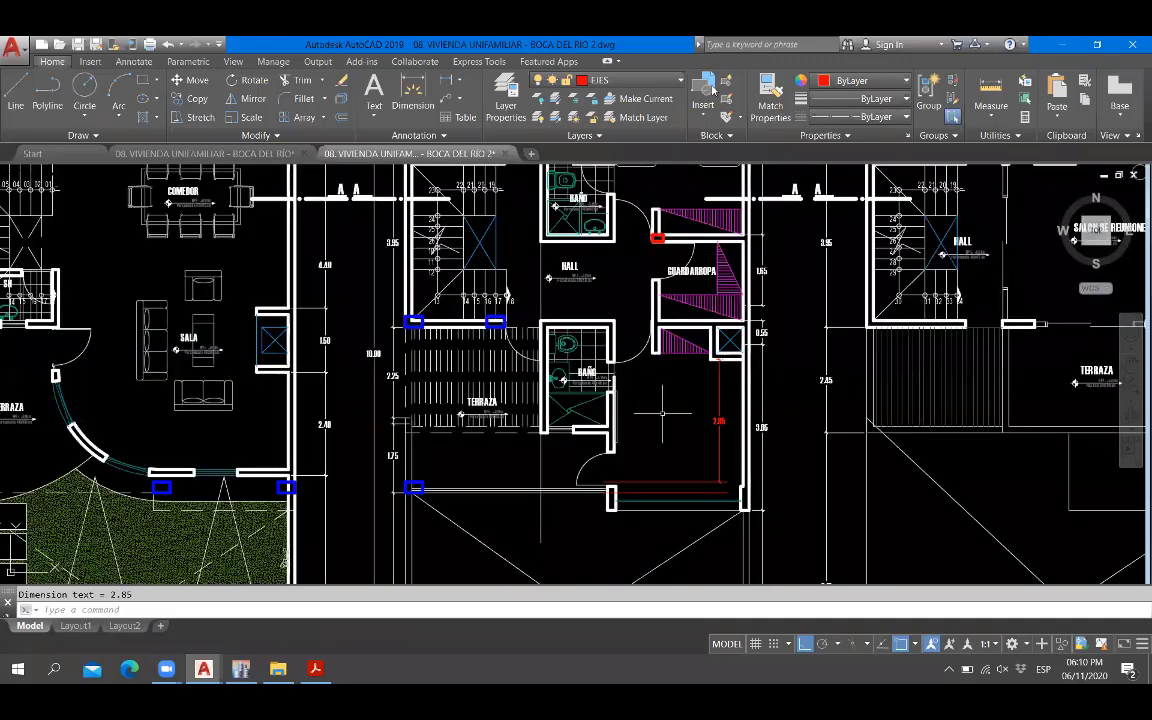
Switch to the first drawing and measure the width of the bed in the DORMITORIO PRINCIPAL.
click(272, 156)
scroll(572, 326, up, 3)
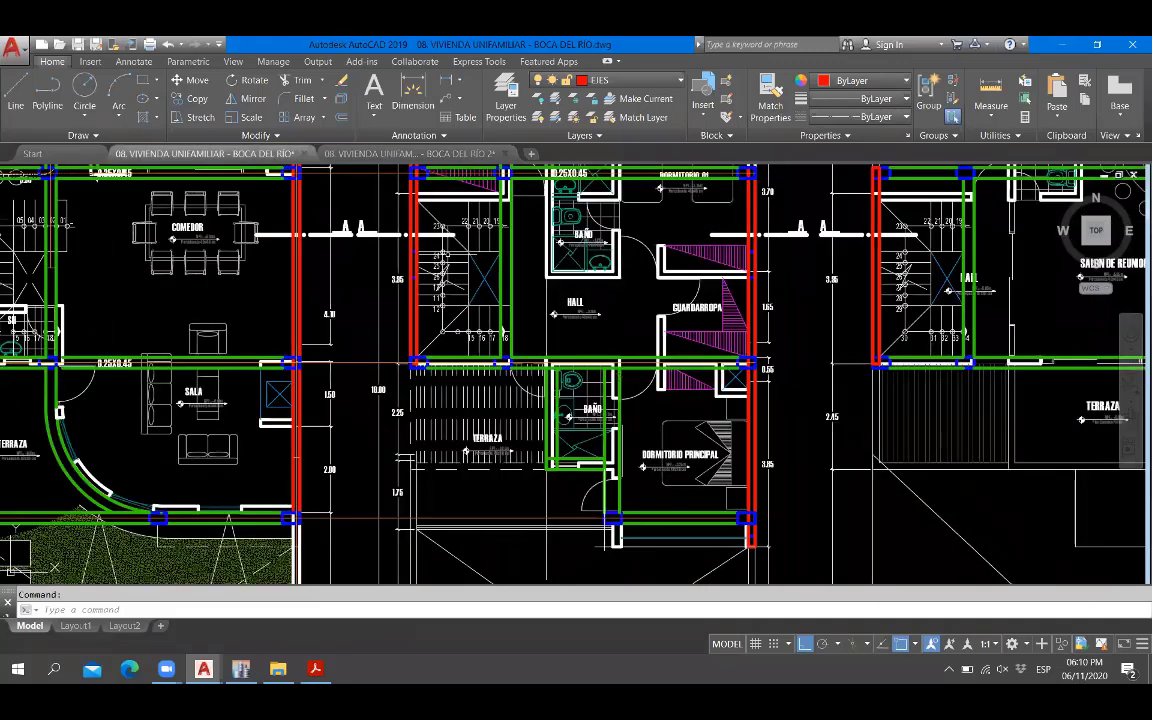
scroll(572, 326, up, 3)
scroll(655, 380, down, 2)
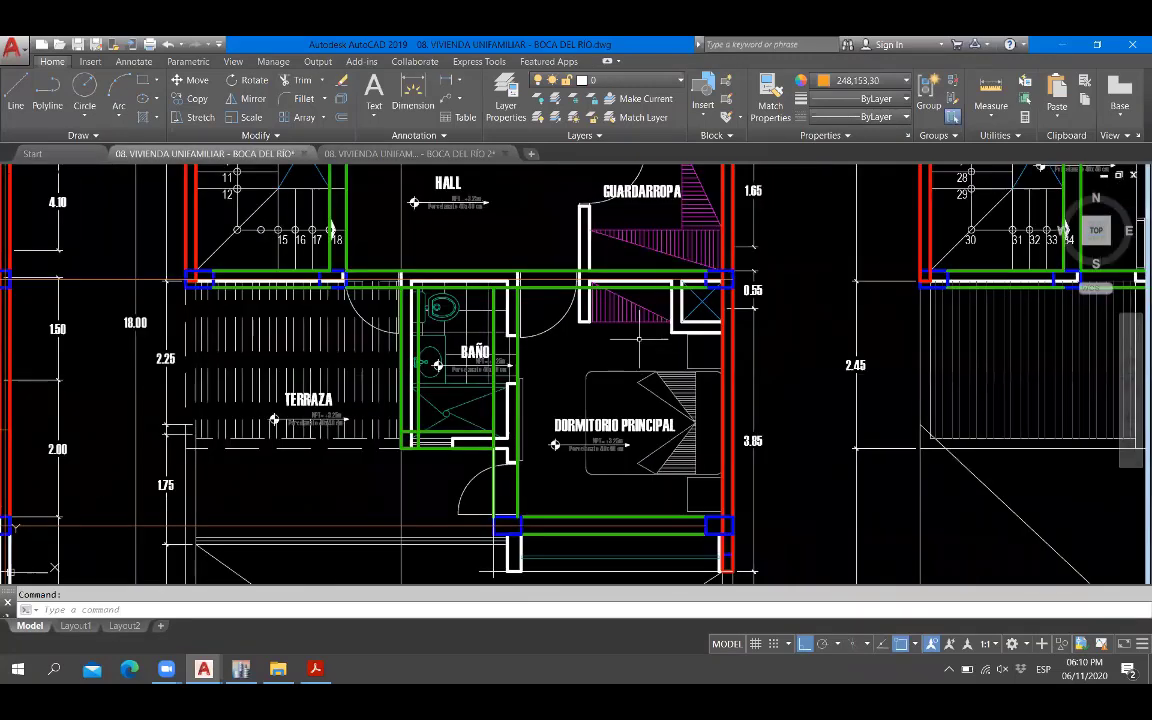
scroll(650, 383, up, 2)
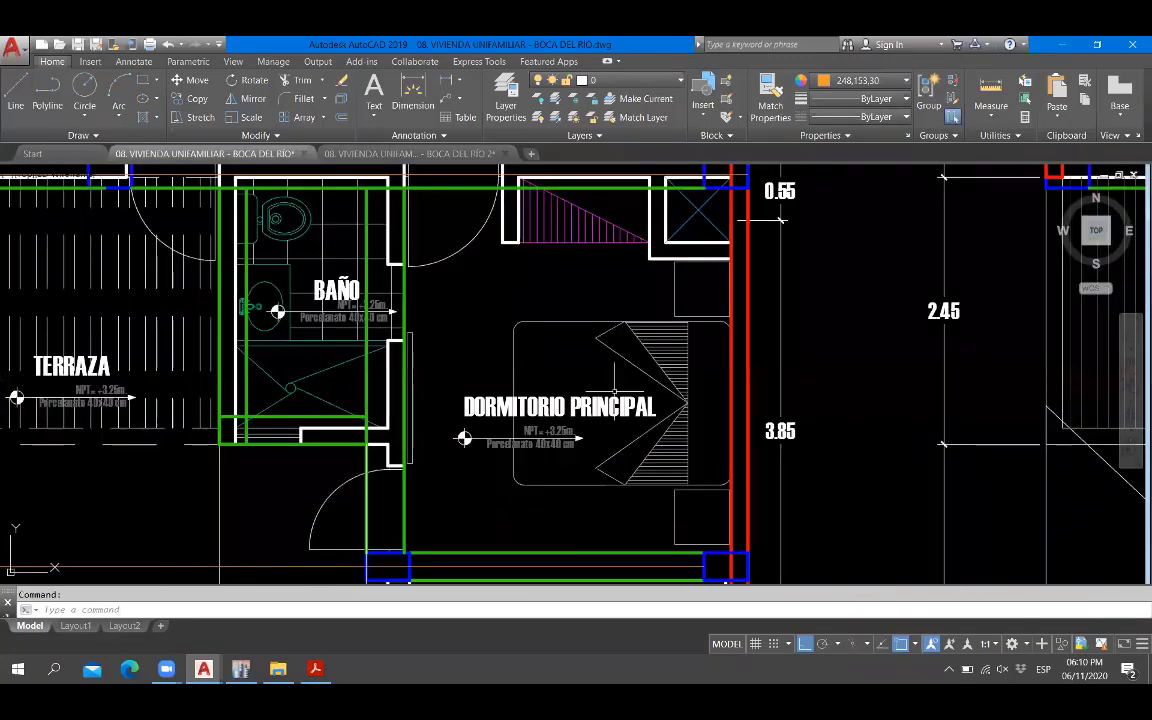
scroll(602, 320, up, 2)
text(DAL)
key(Return)
click(581, 282)
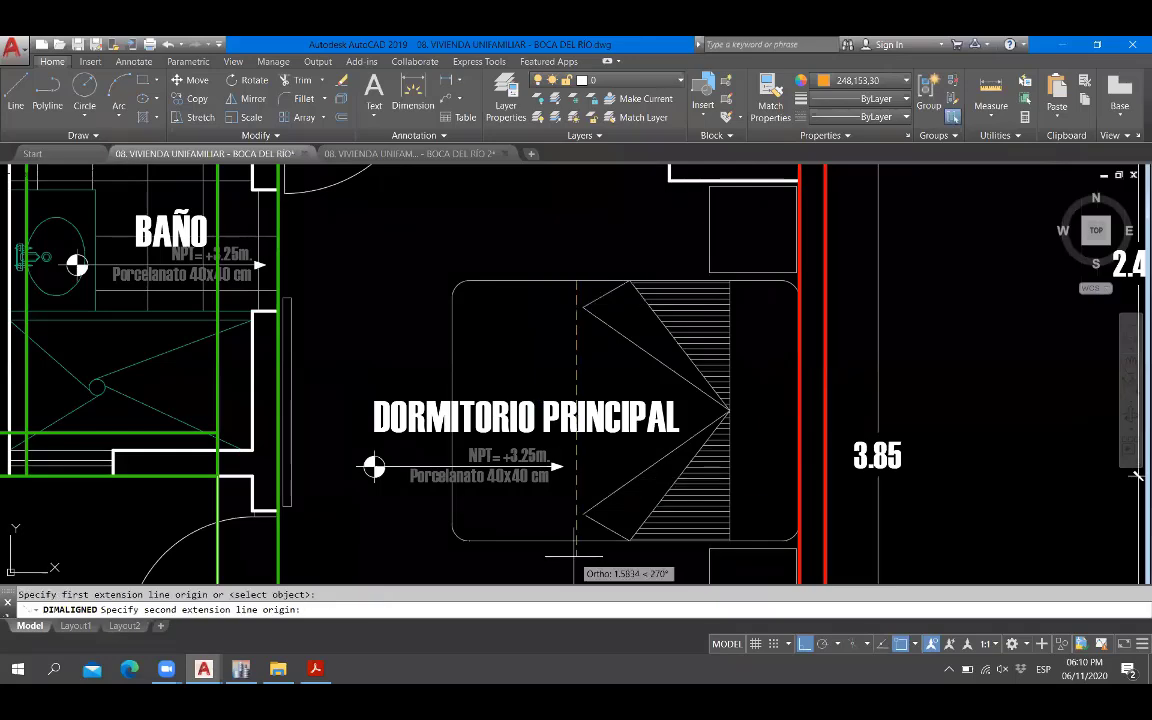
click(581, 538)
scroll(727, 421, up, 4)
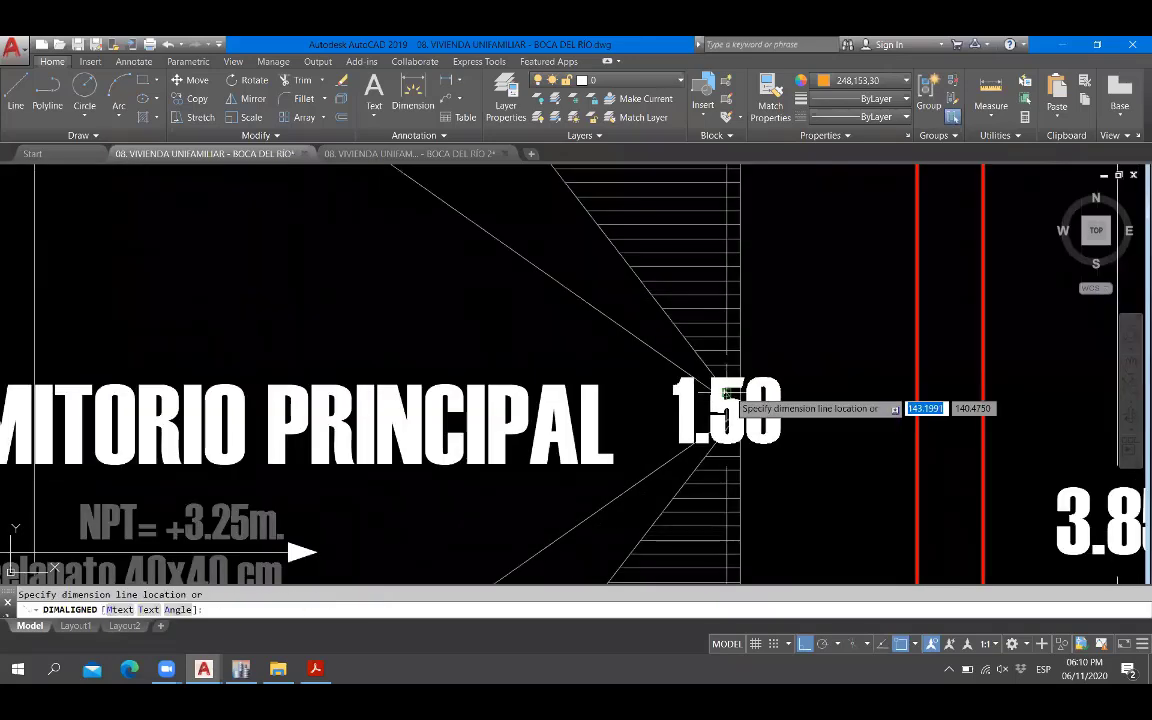
key(Escape)
scroll(745, 400, down, 5)
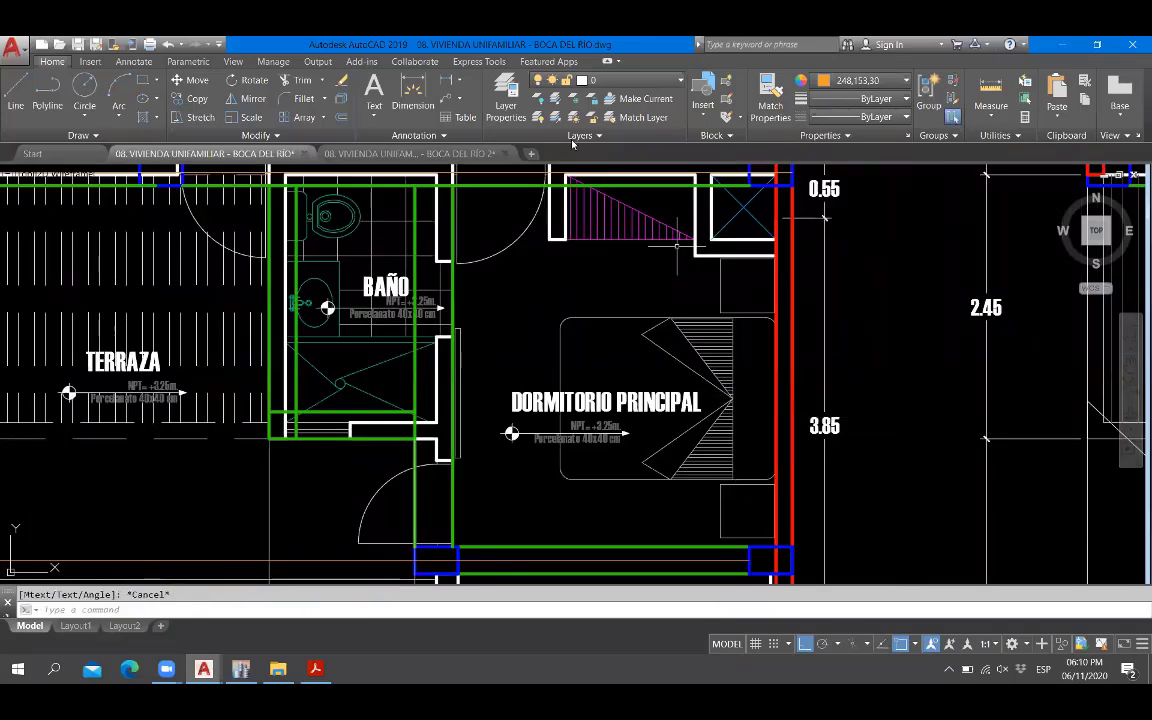
Return to the second drawing and examine the main bedroom's bed, duct and columns against axes 1 and 2 in the structural plans.
click(376, 154)
scroll(762, 410, down, 4)
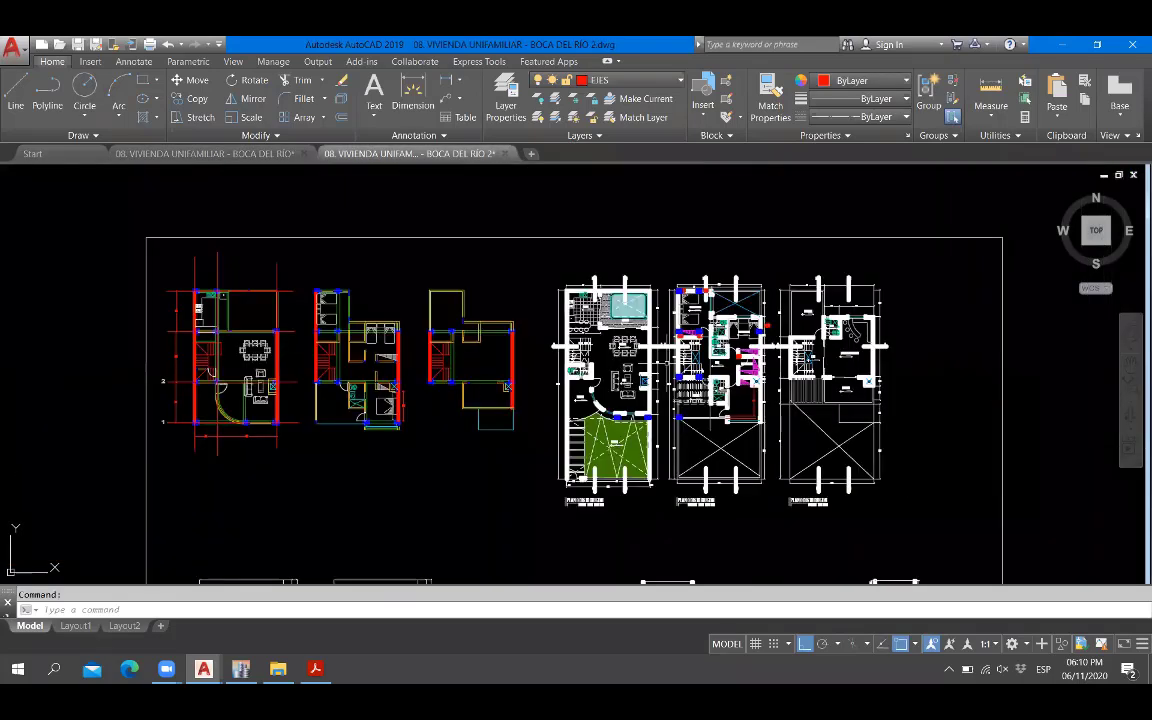
scroll(787, 383, up, 2)
middle_drag(290, 414, 616, 412)
scroll(456, 417, up, 5)
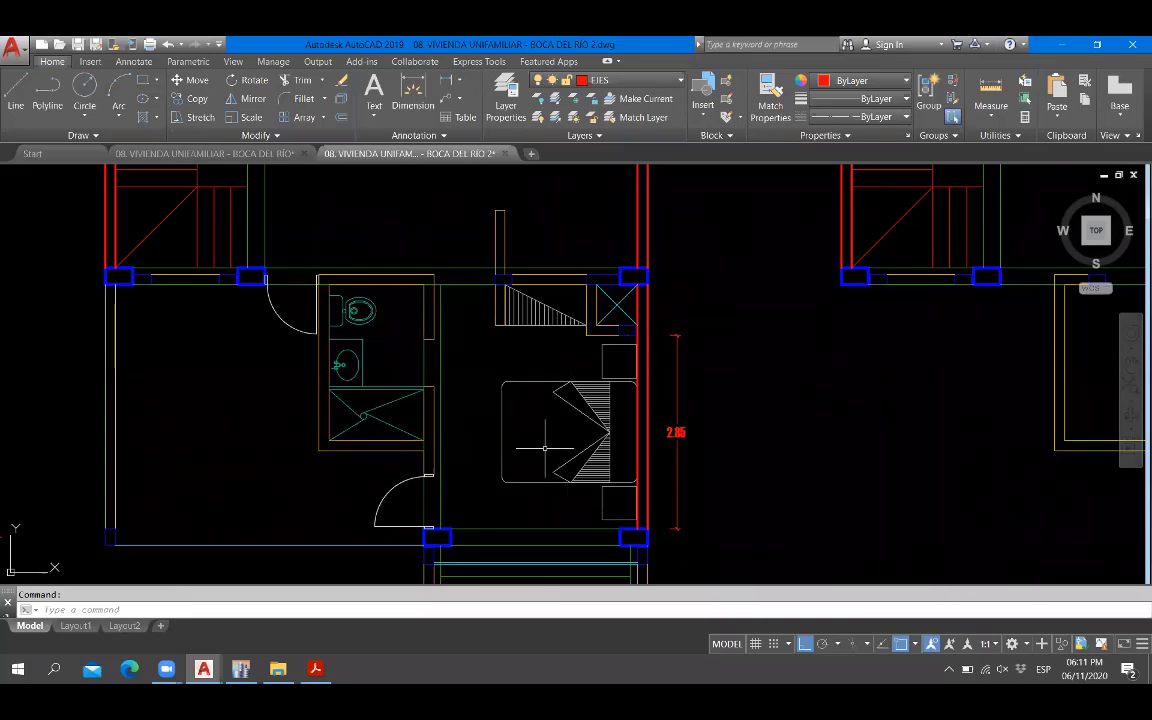
middle_drag(547, 446, 563, 426)
scroll(563, 426, down, 5)
scroll(600, 416, up, 4)
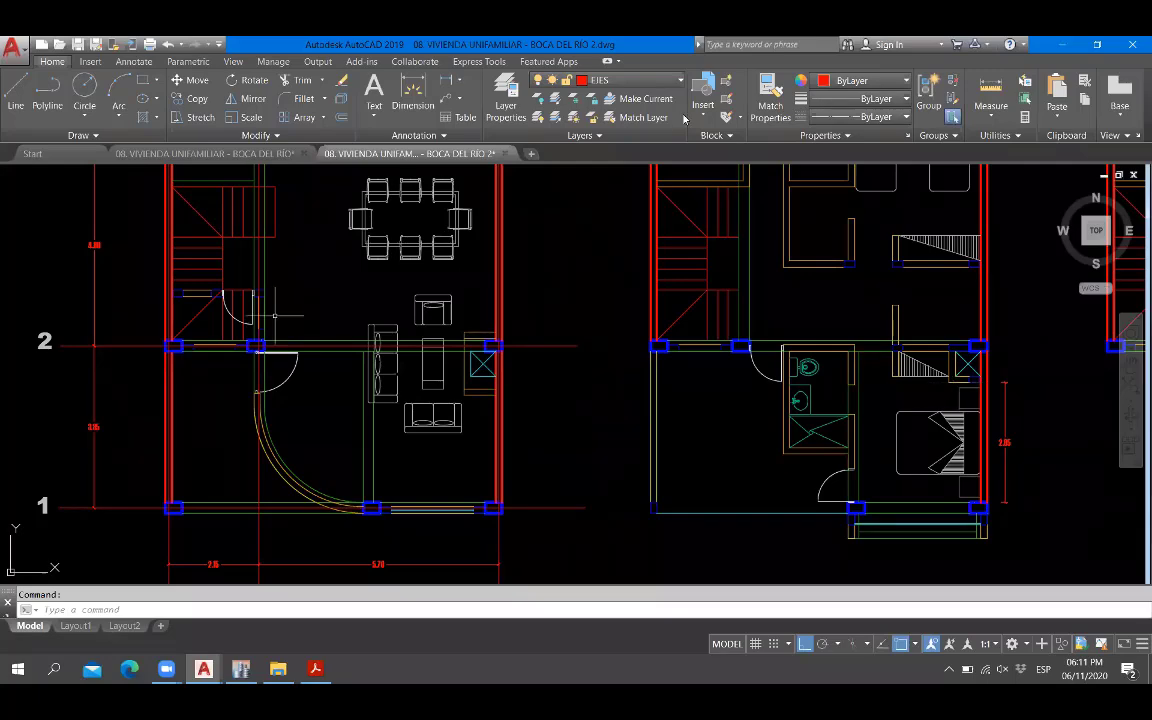
scroll(989, 409, up, 5)
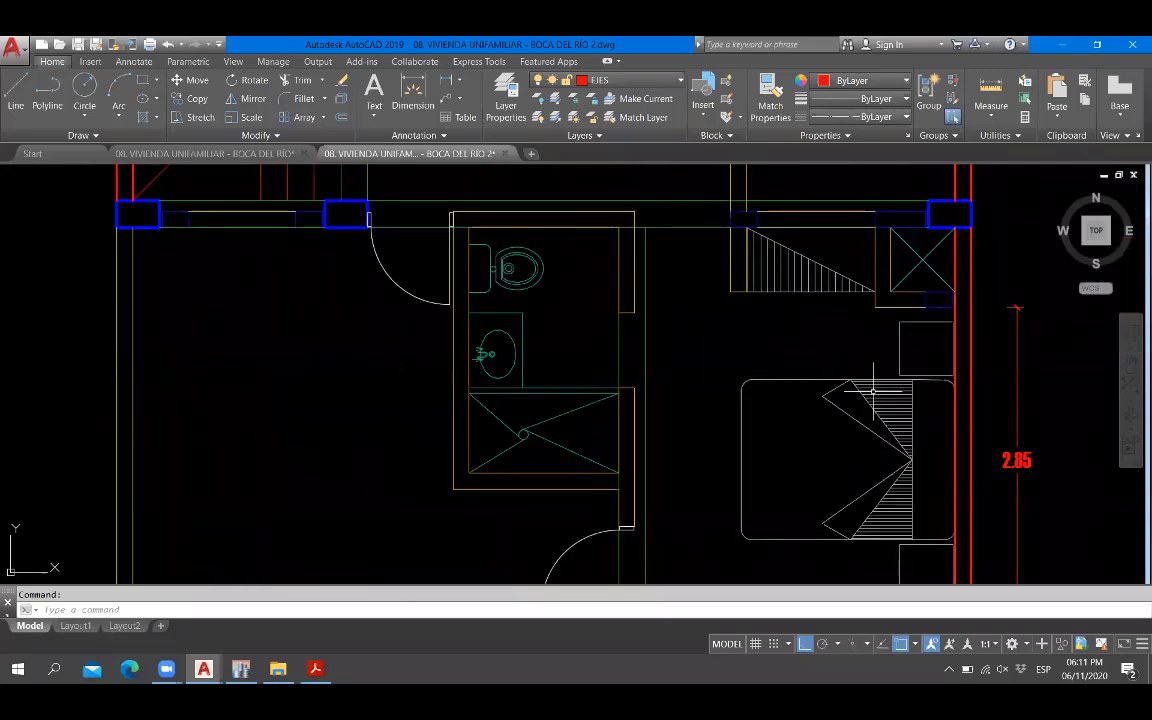
scroll(896, 358, down, 3)
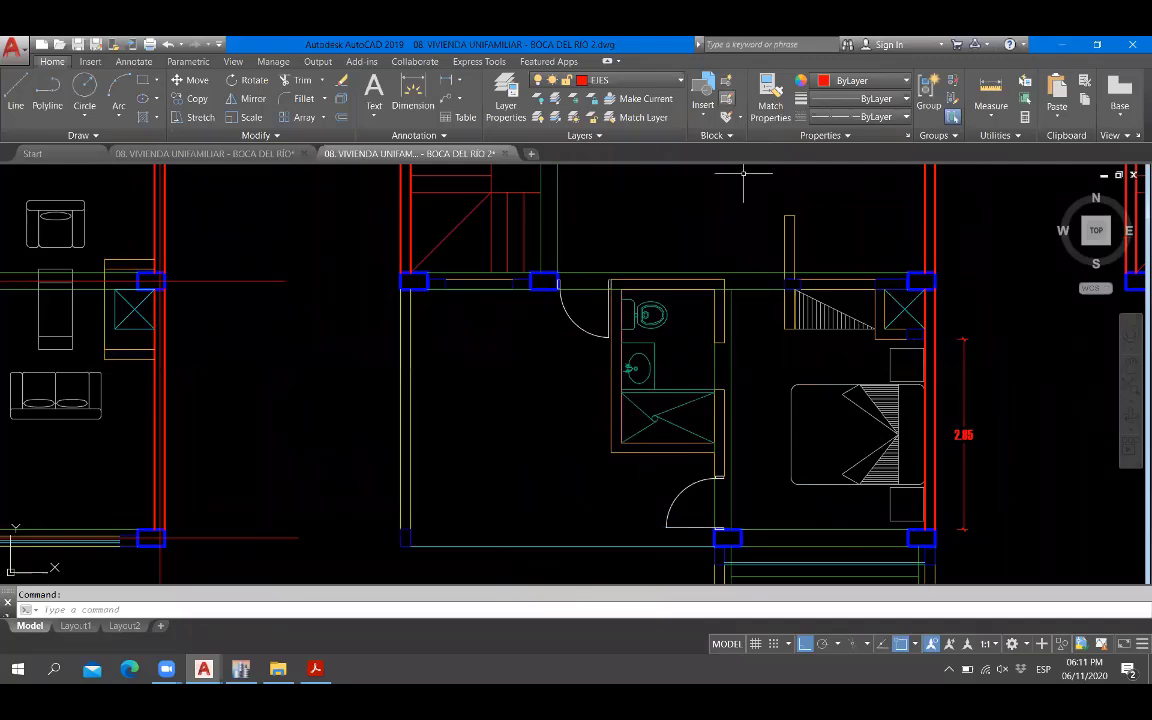
scroll(699, 368, down, 4)
scroll(700, 370, up, 4)
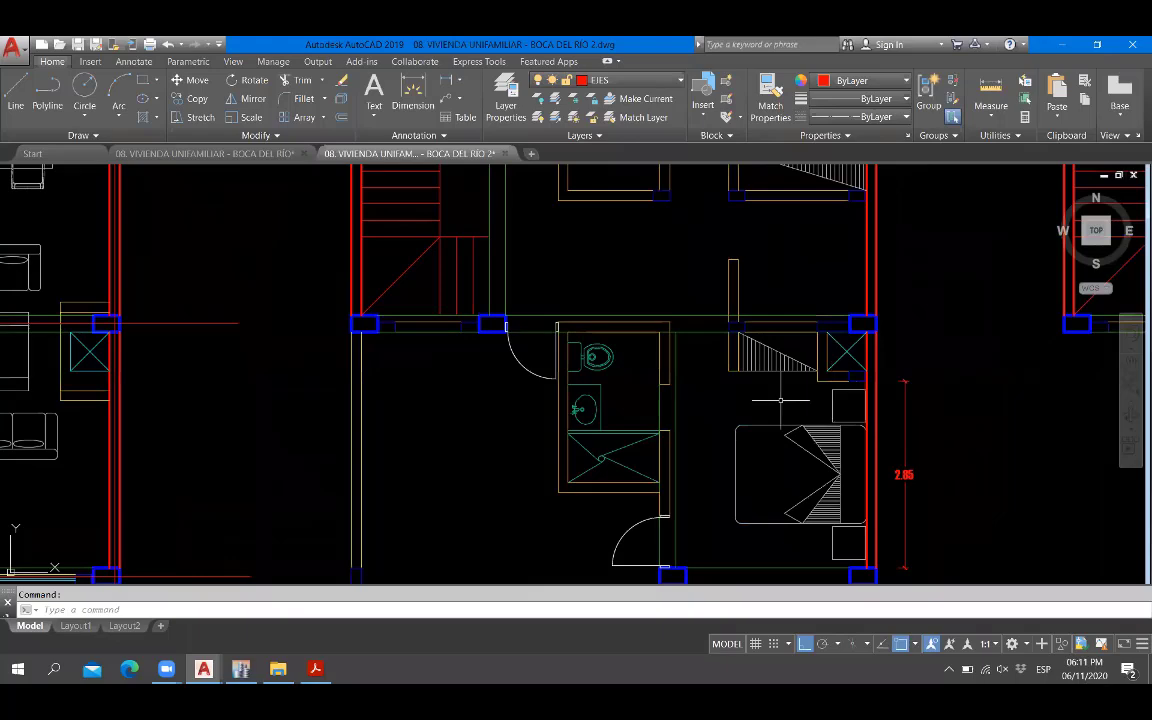
Copy the axis label 2 of the first-floor structural plan straight up to the next horizontal axis, above the staircase.
scroll(783, 464, down, 2)
scroll(783, 464, up, 2)
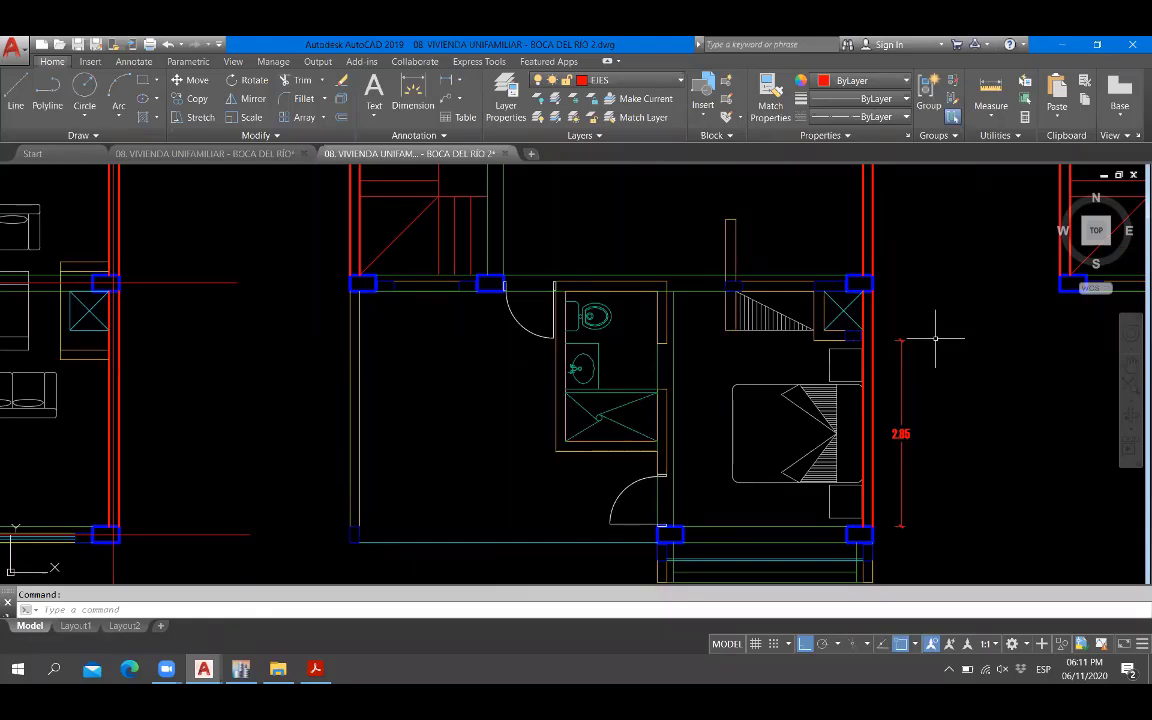
scroll(904, 367, down, 4)
middle_drag(729, 337, 704, 417)
scroll(292, 412, up, 8)
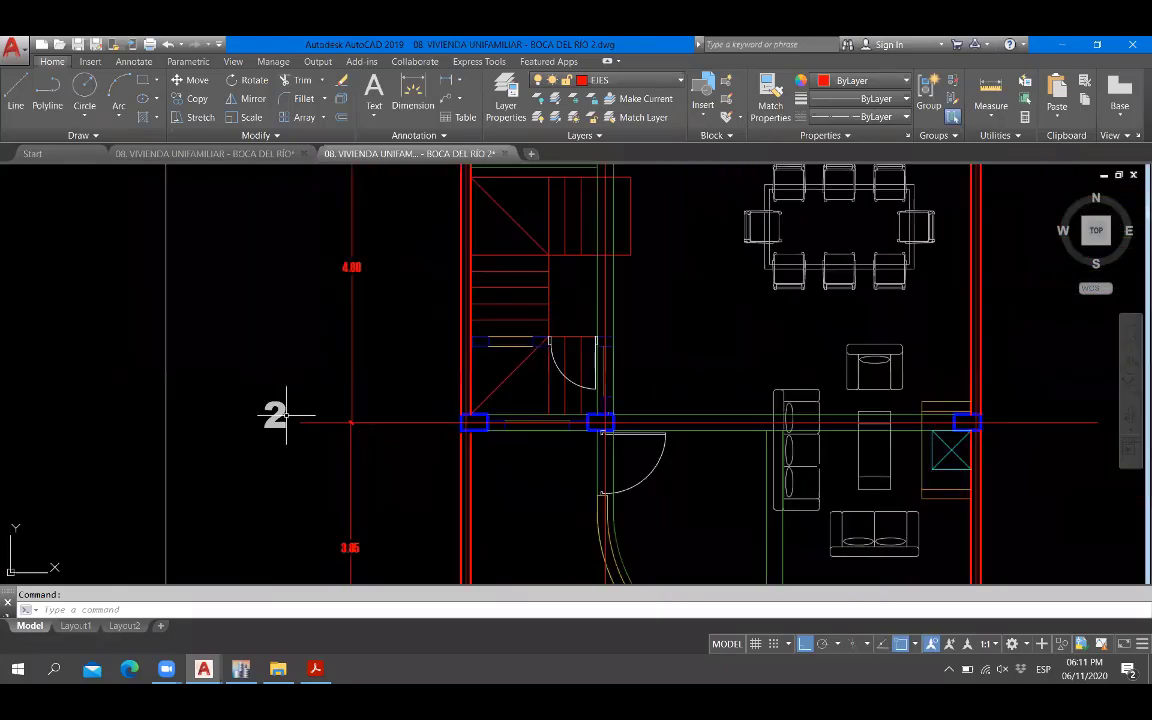
text(co)
key(space)
click(322, 336)
click(288, 376)
key(space)
click(338, 348)
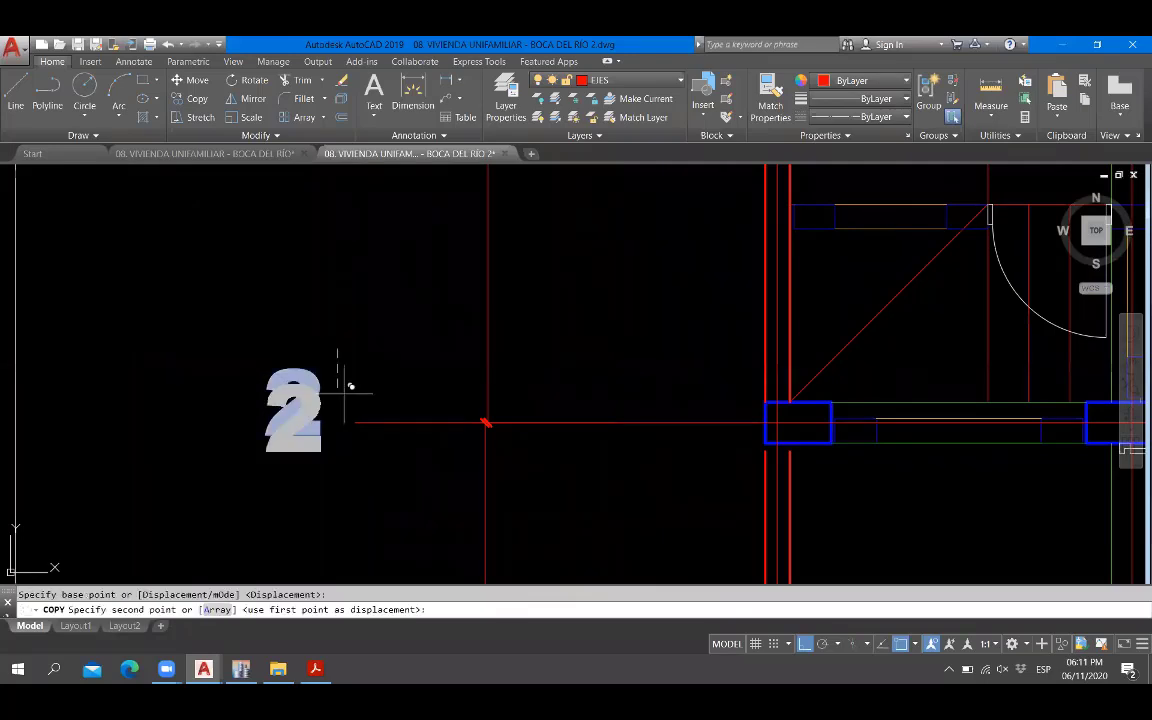
scroll(372, 436, down, 6)
scroll(335, 193, up, 4)
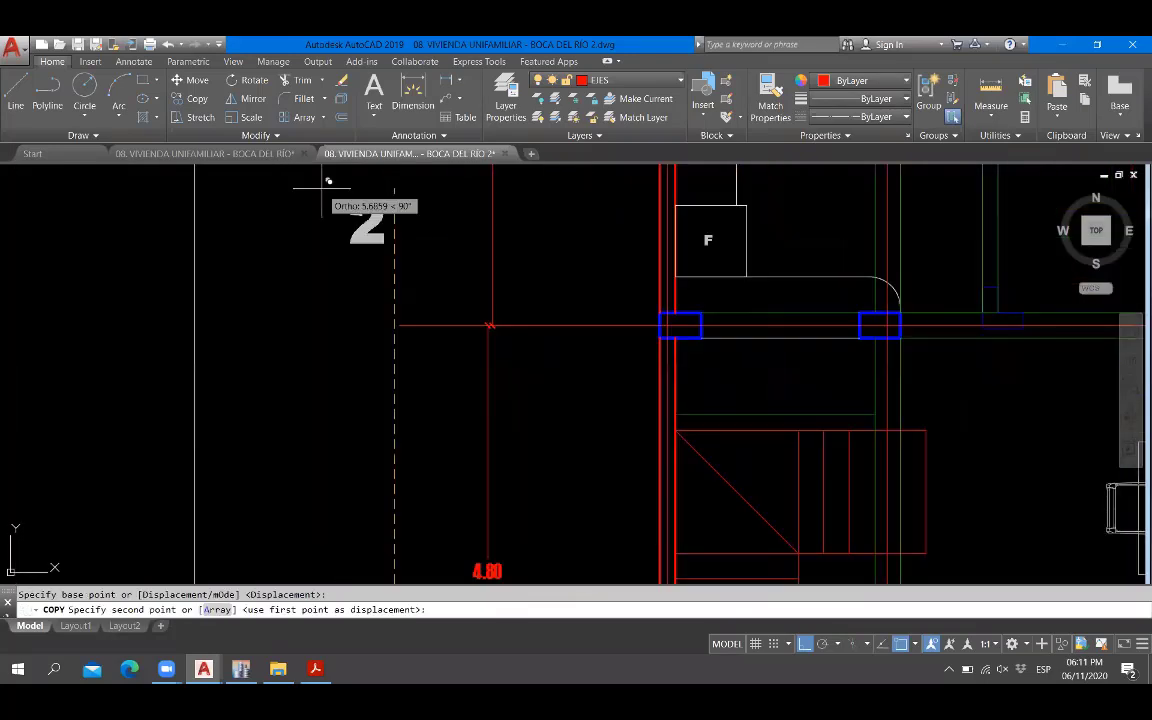
click(381, 287)
key(Escape)
Change the copied axis label's text to 3.
scroll(374, 308, up, 2)
double_click(380, 317)
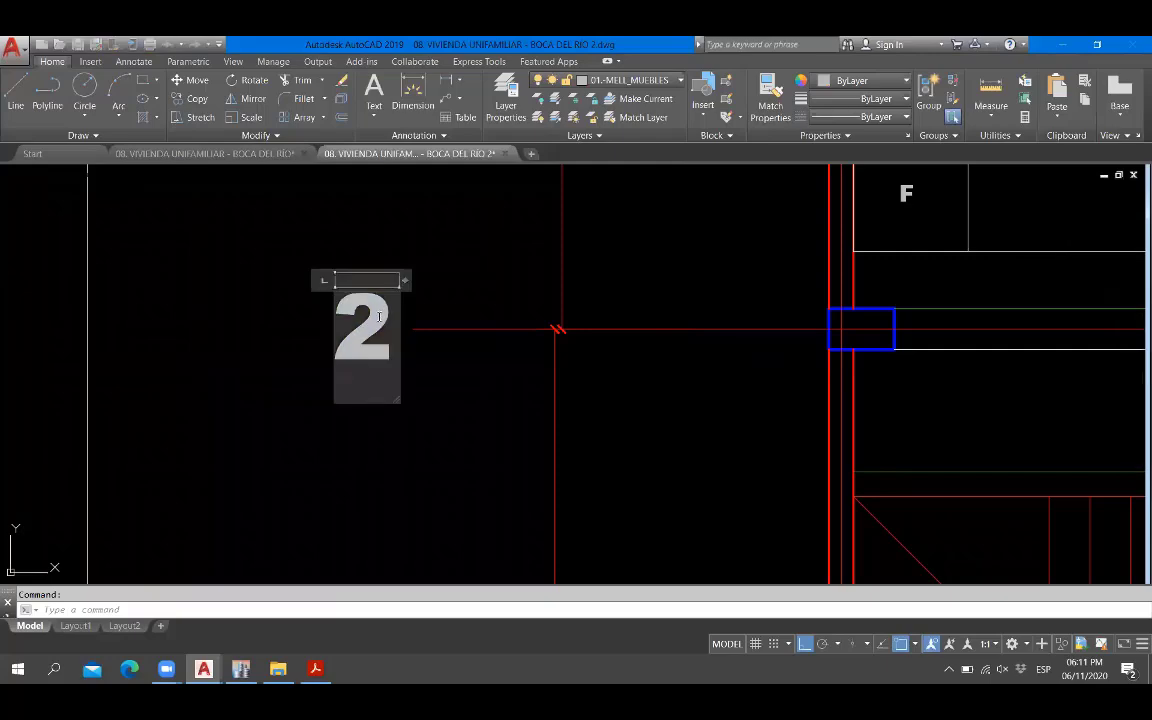
text(3)
click(254, 309)
scroll(254, 309, down, 5)
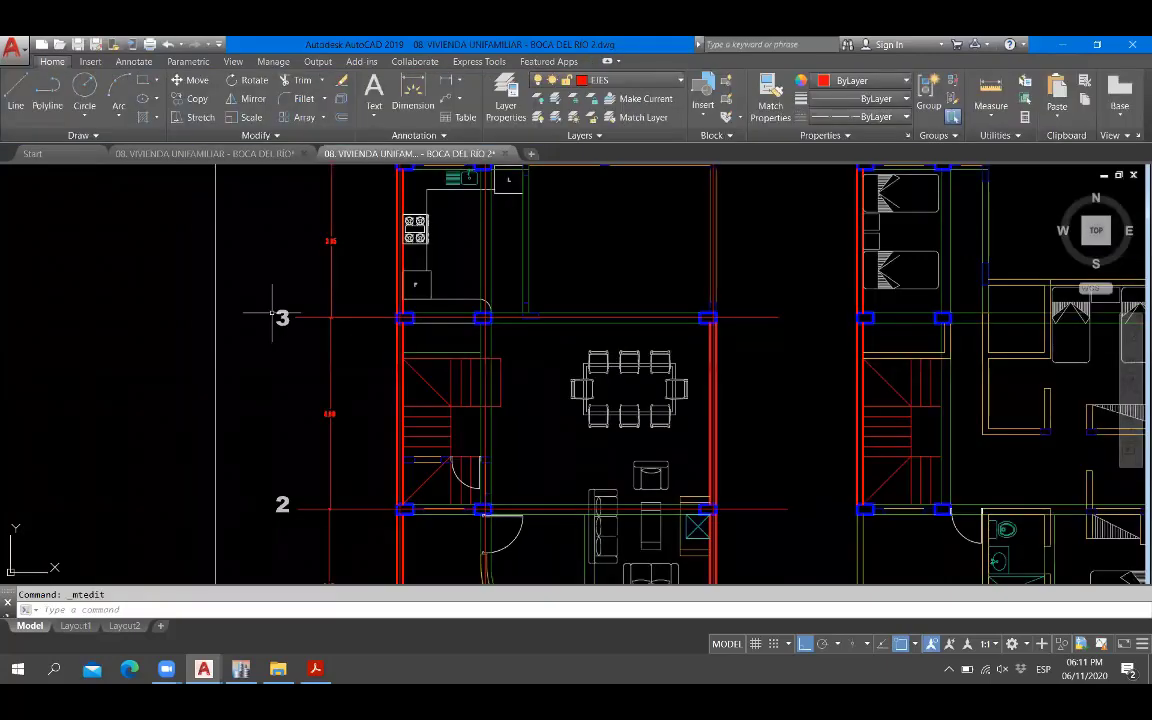
Add an aligned dimension beside the first-floor staircase, from its upper edge down to the beam on axis 2.
scroll(833, 342, up, 2)
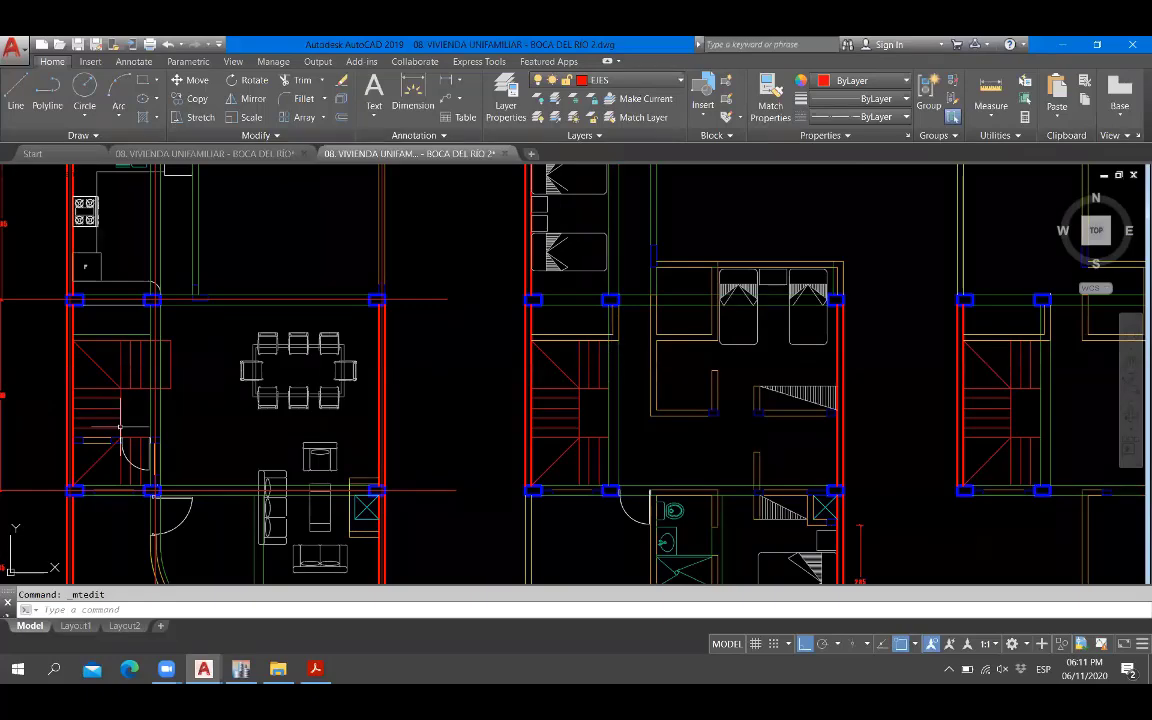
scroll(5, 472, up, 4)
scroll(395, 454, down, 2)
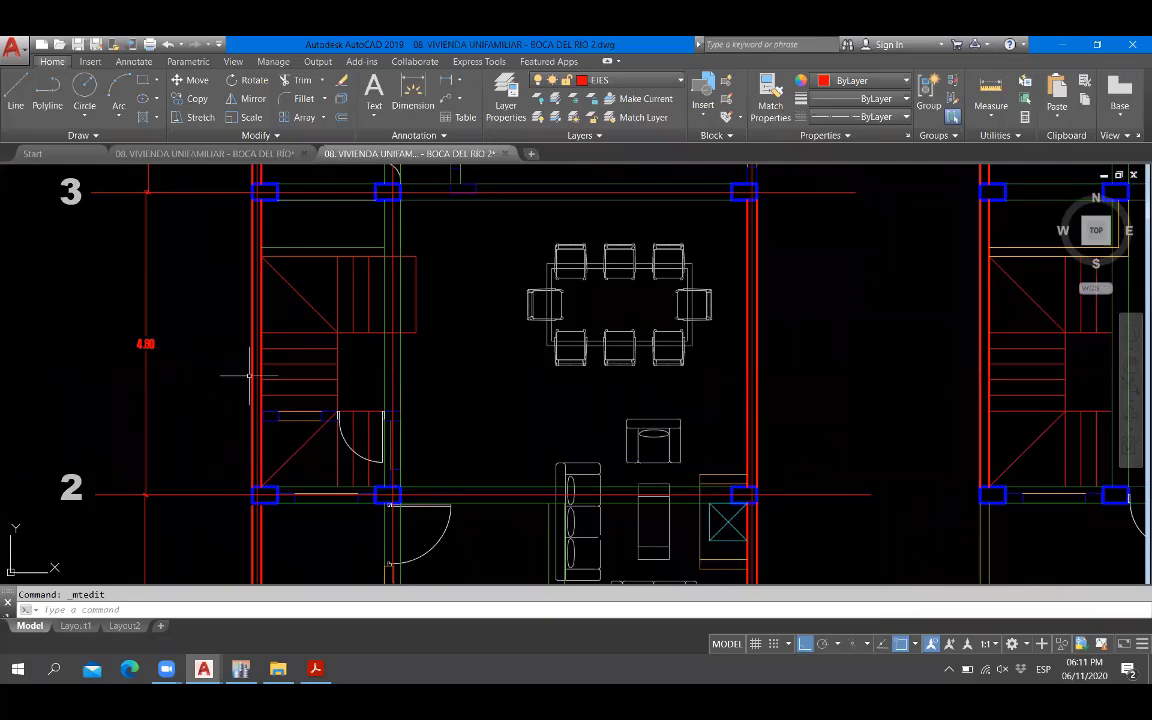
text(dal)
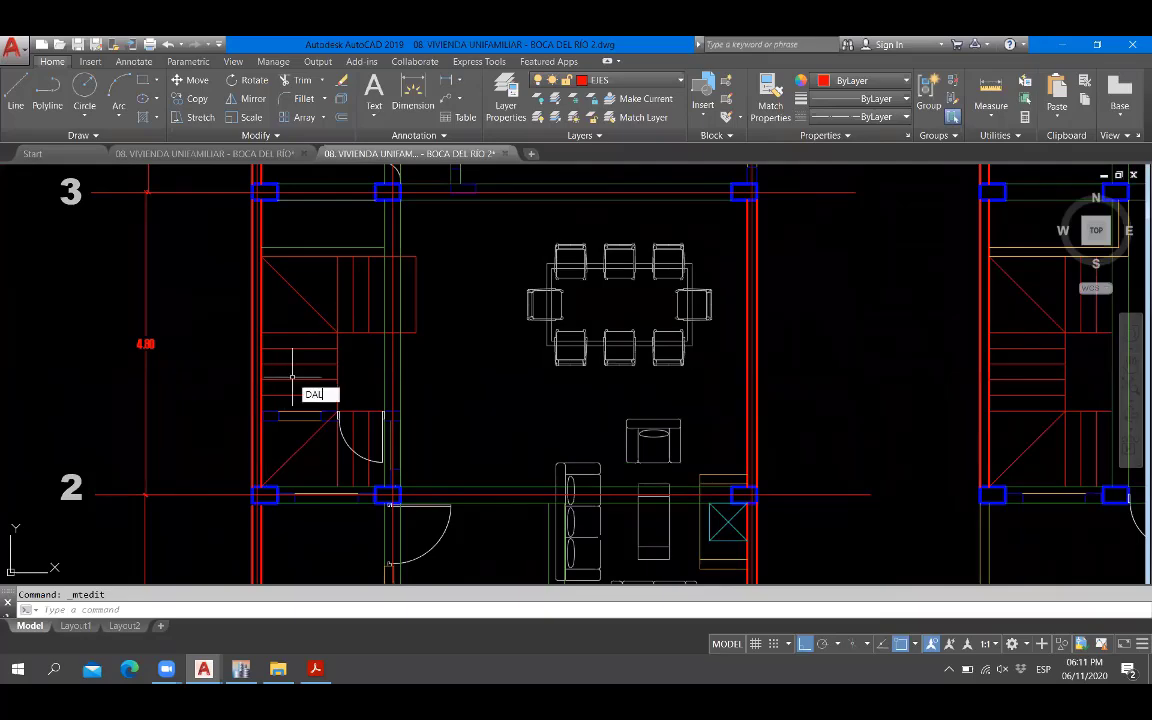
key(Return)
scroll(390, 245, up, 4)
click(427, 267)
scroll(427, 267, down, 3)
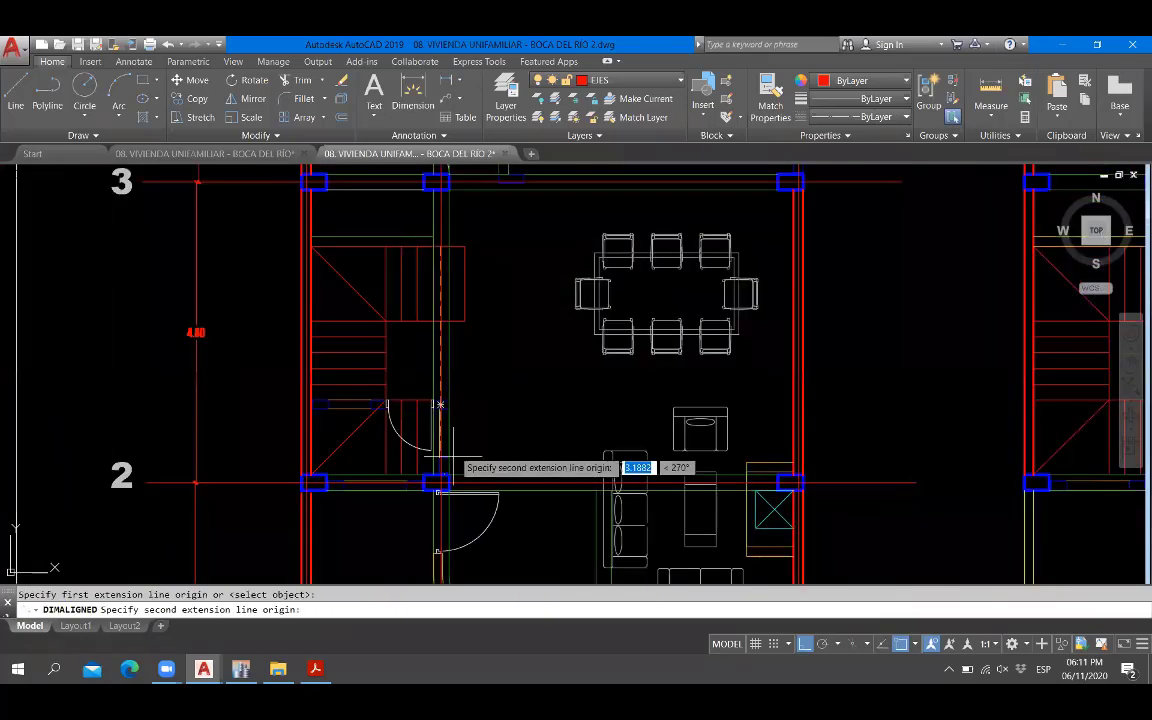
scroll(450, 455, up, 5)
click(365, 398)
scroll(424, 342, down, 3)
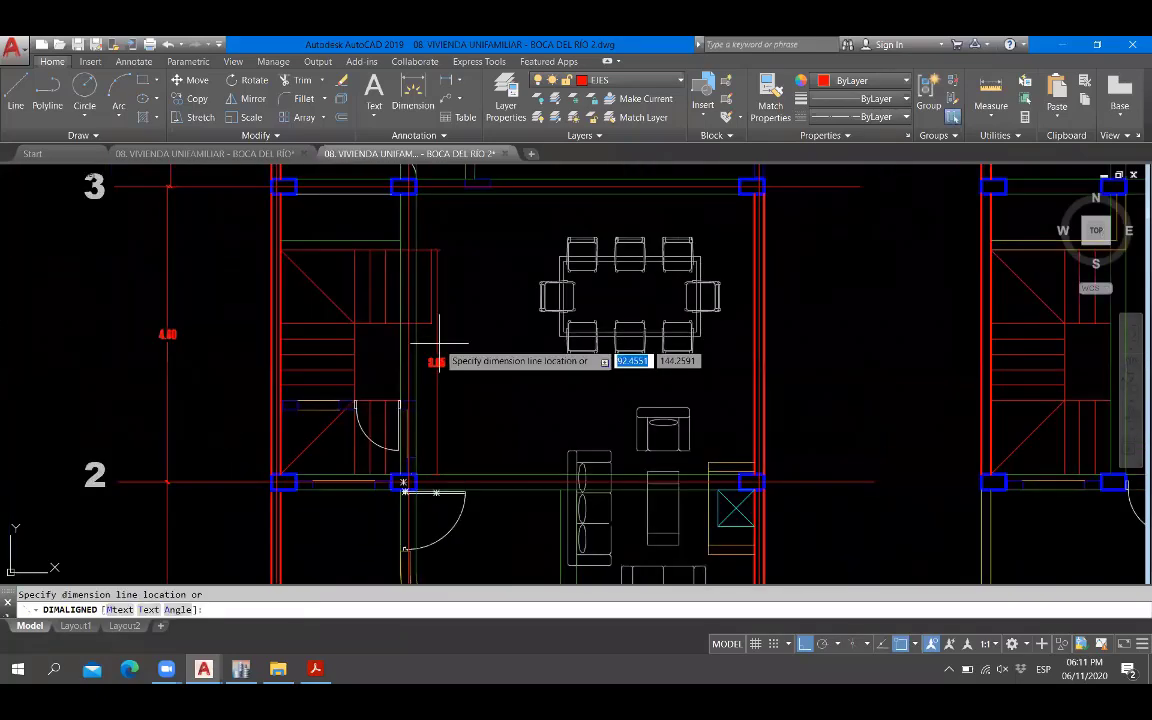
scroll(440, 340, up, 5)
click(458, 342)
scroll(458, 342, down, 3)
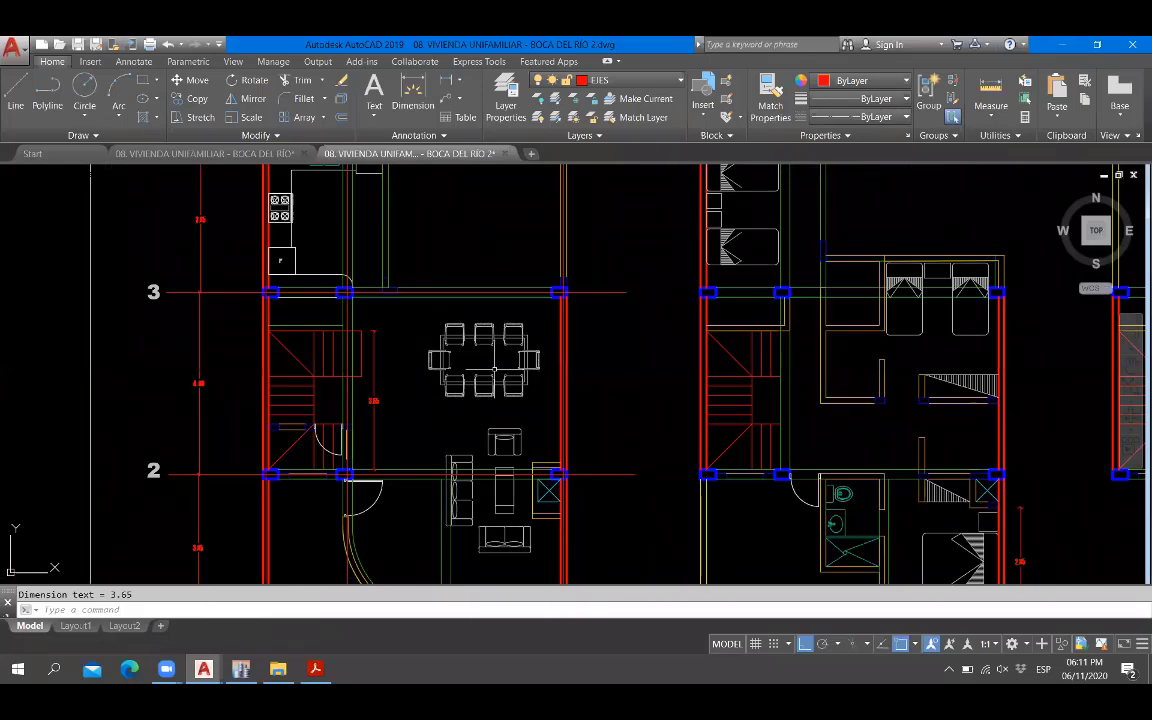
Measure the depth of the upper stair landing in the second-floor structural plan without placing the dimension.
scroll(270, 443, up, 2)
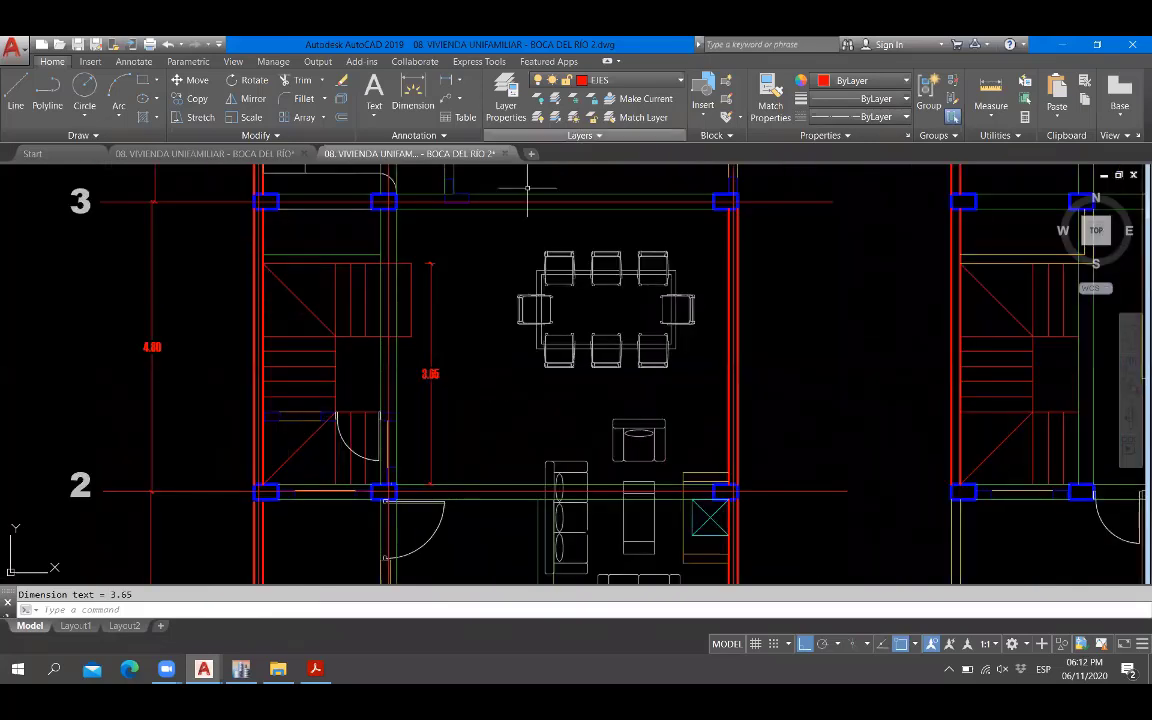
scroll(527, 185, down, 4)
scroll(659, 390, up, 4)
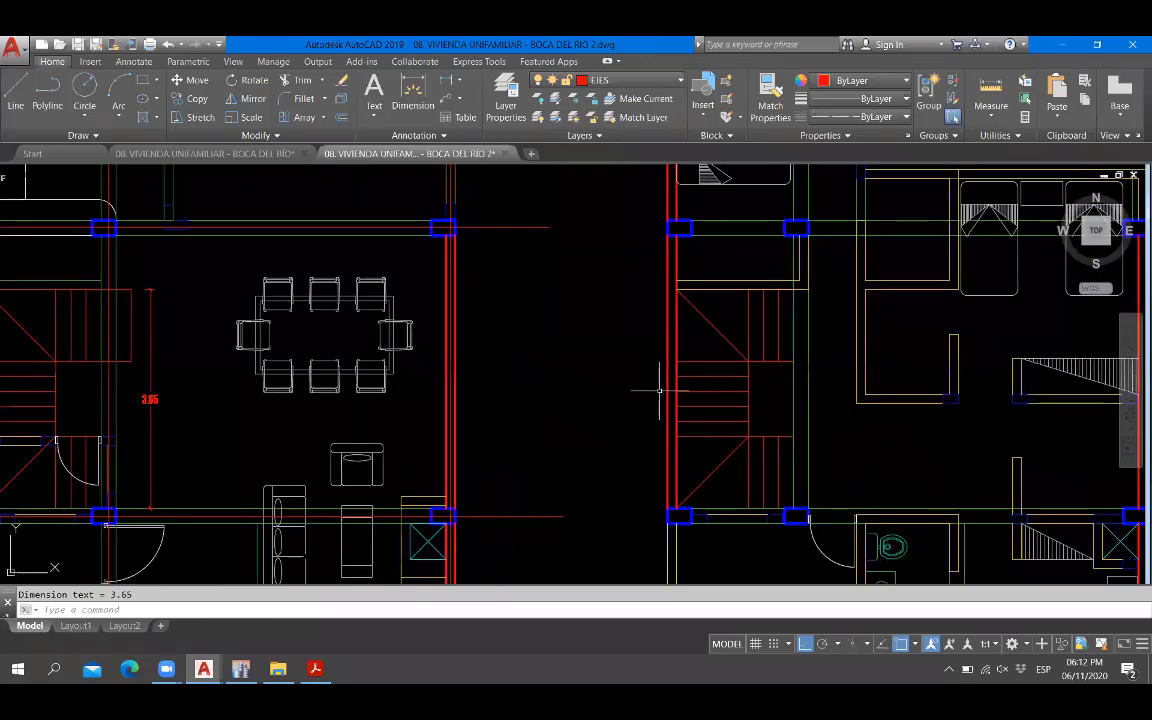
scroll(668, 390, down, 3)
scroll(574, 393, up, 1)
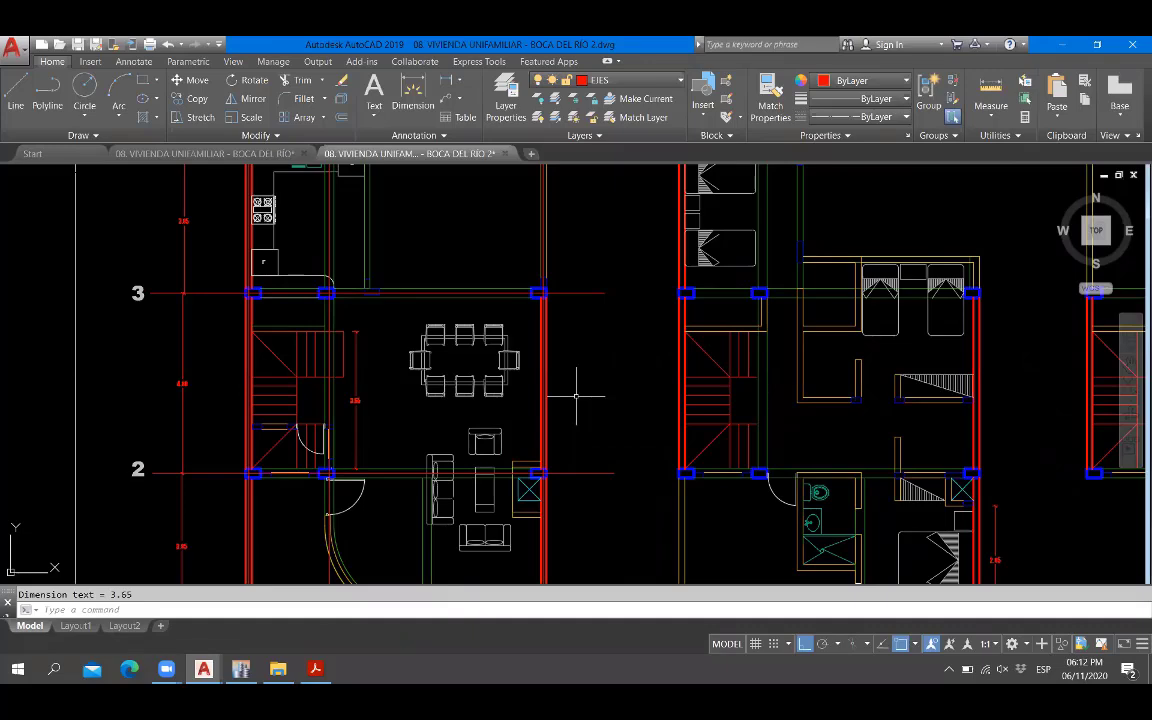
scroll(535, 425, up, 2)
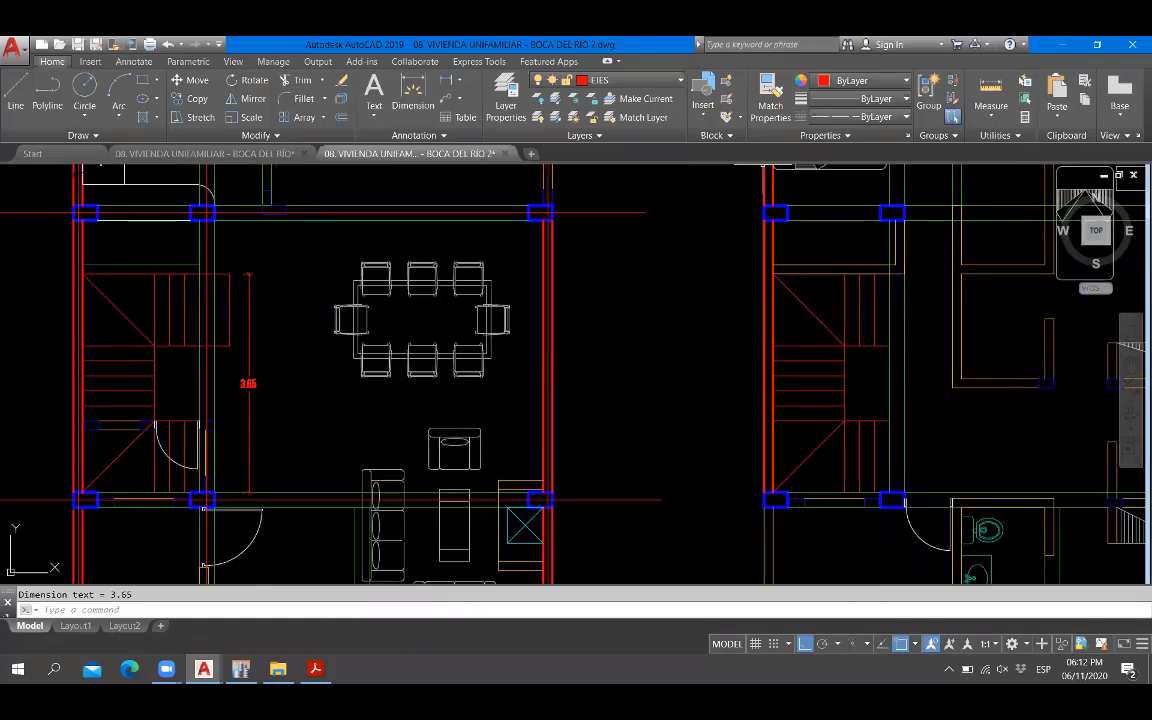
middle_drag(865, 338, 710, 329)
text(DAL)
key(Return)
scroll(712, 333, up, 3)
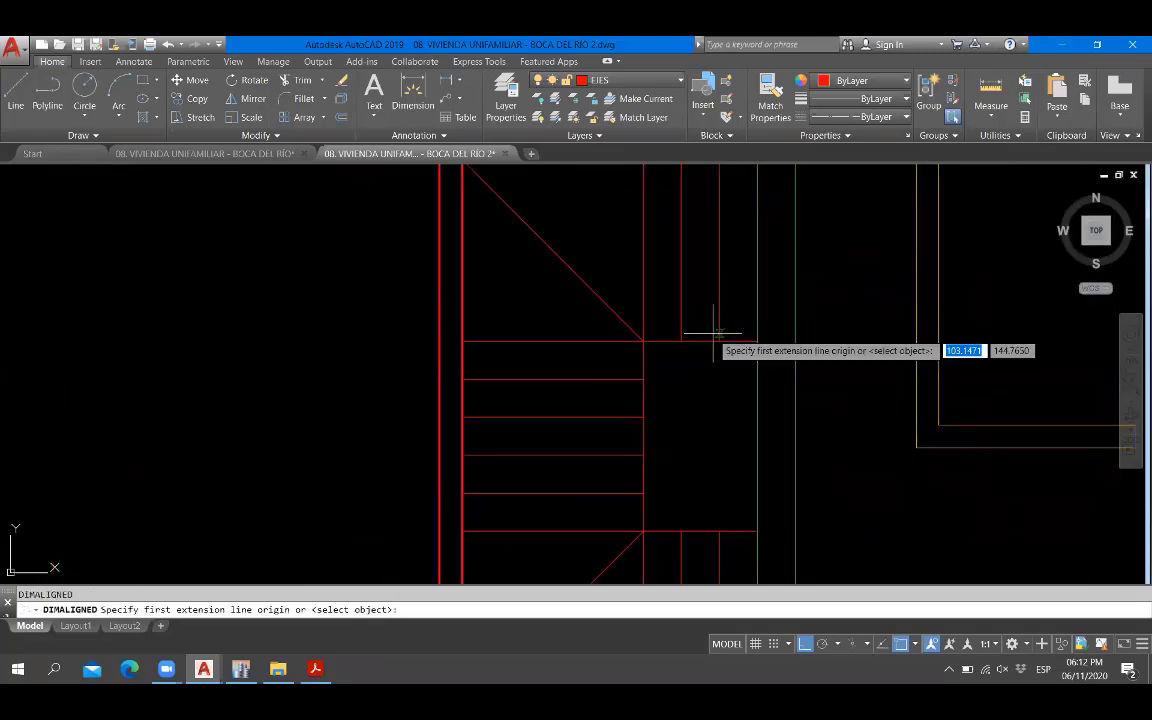
click(689, 339)
scroll(681, 404, down, 3)
scroll(687, 318, up, 2)
click(609, 350)
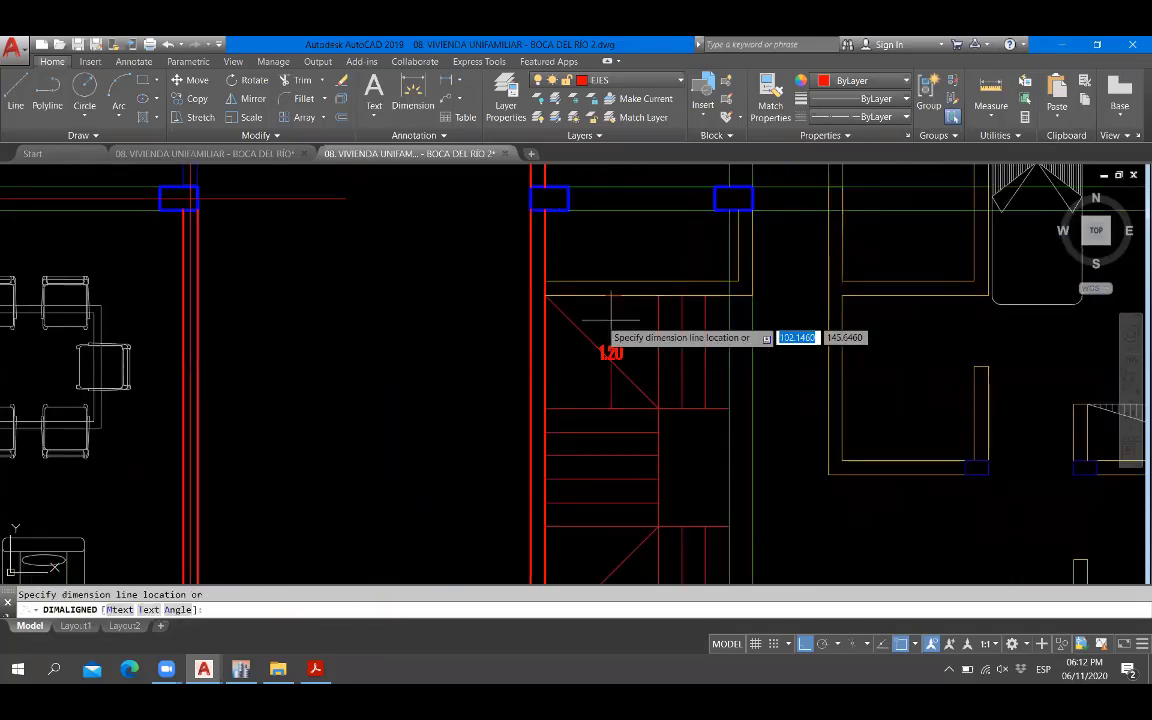
scroll(582, 330, up, 5)
key(Escape)
scroll(586, 380, down, 5)
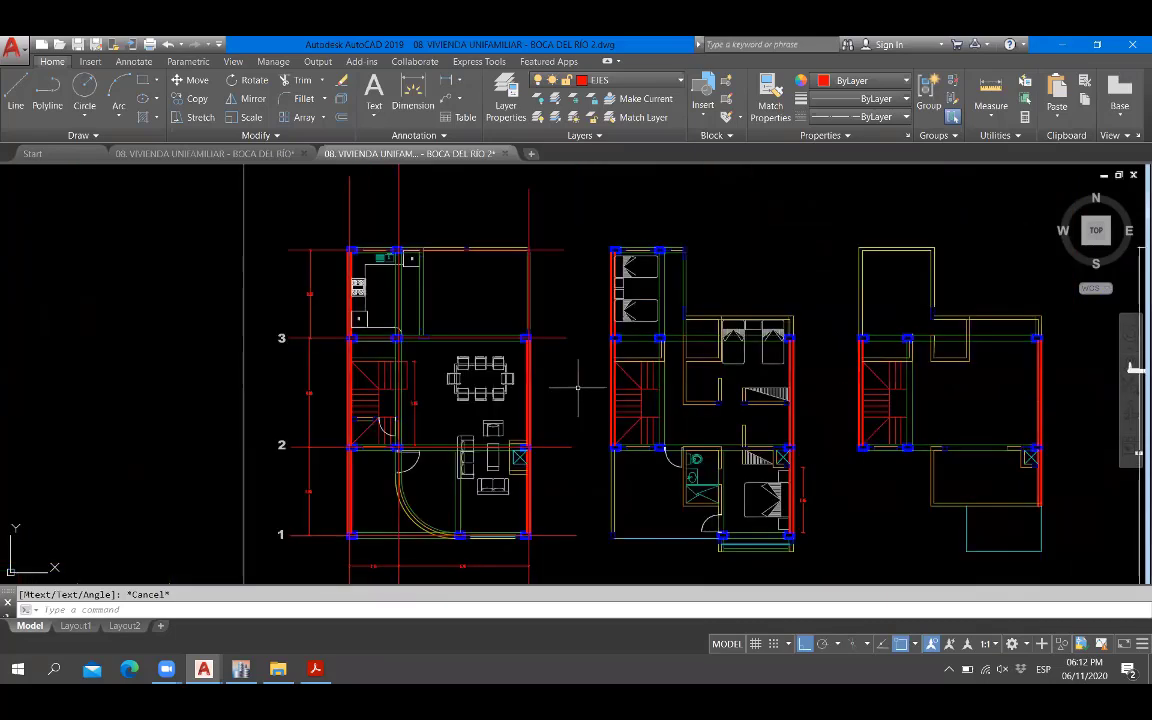
Examine the columns and beams along axis 3 between the kitchen counter and the staircase across the structural floor plans.
scroll(605, 180, up, 3)
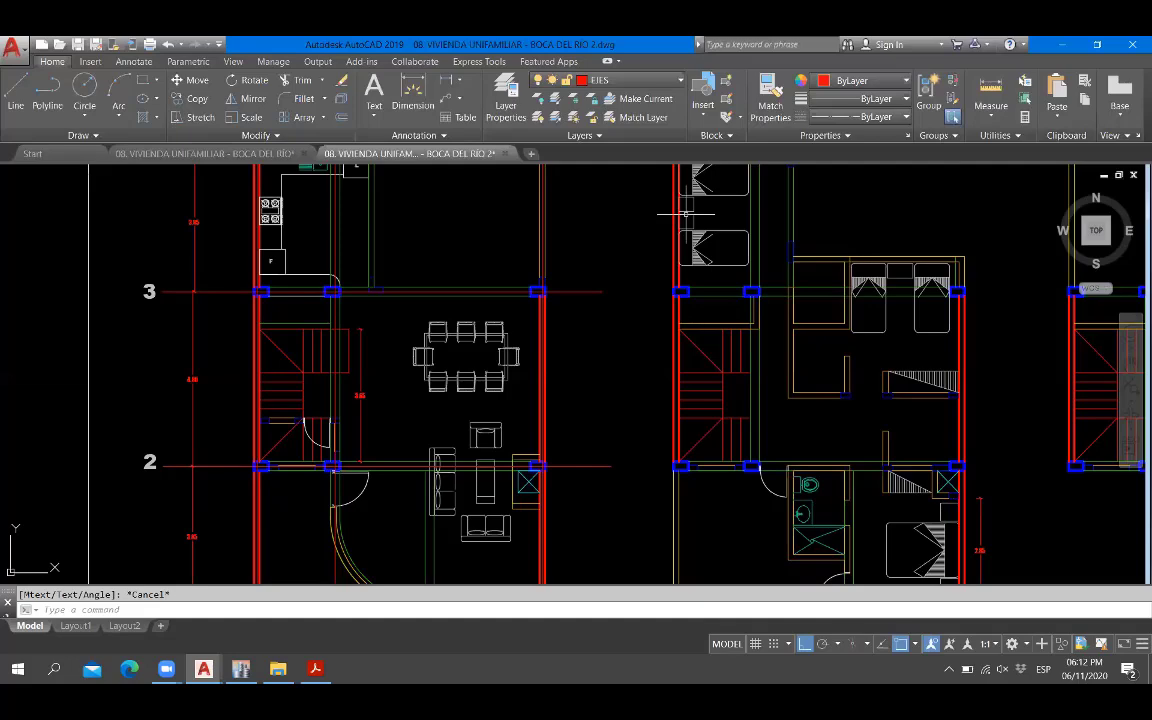
scroll(606, 320, down, 2)
scroll(433, 367, up, 2)
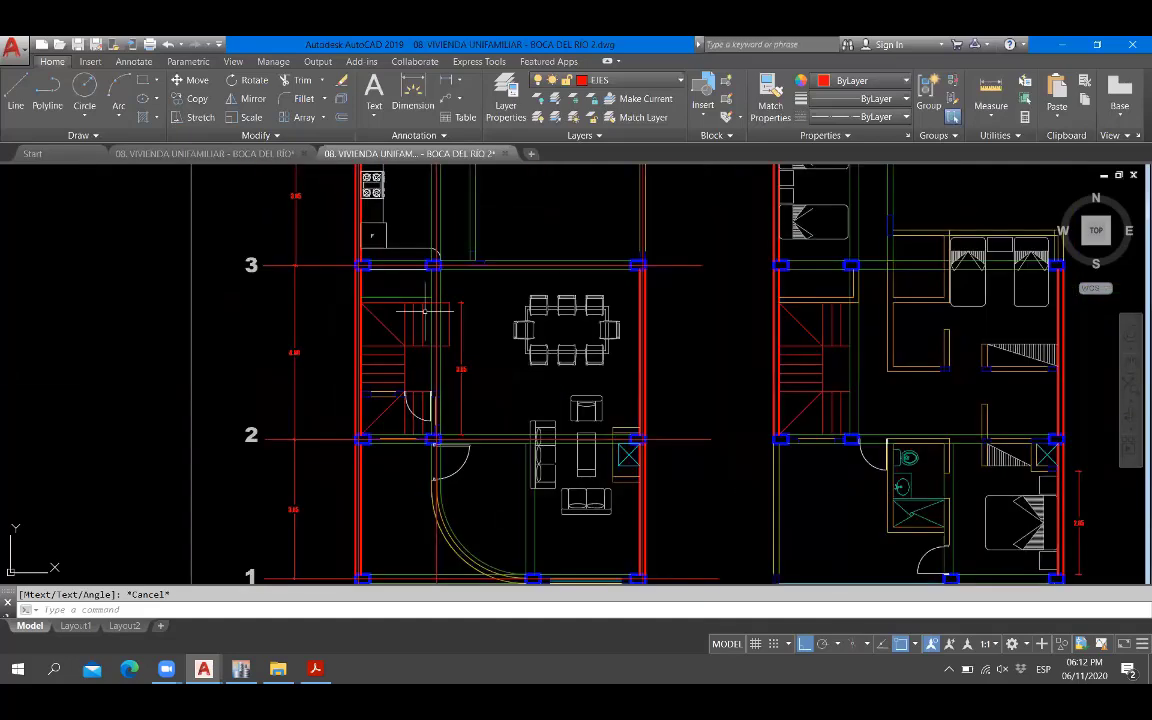
scroll(427, 313, up, 2)
scroll(398, 237, up, 2)
scroll(411, 226, down, 2)
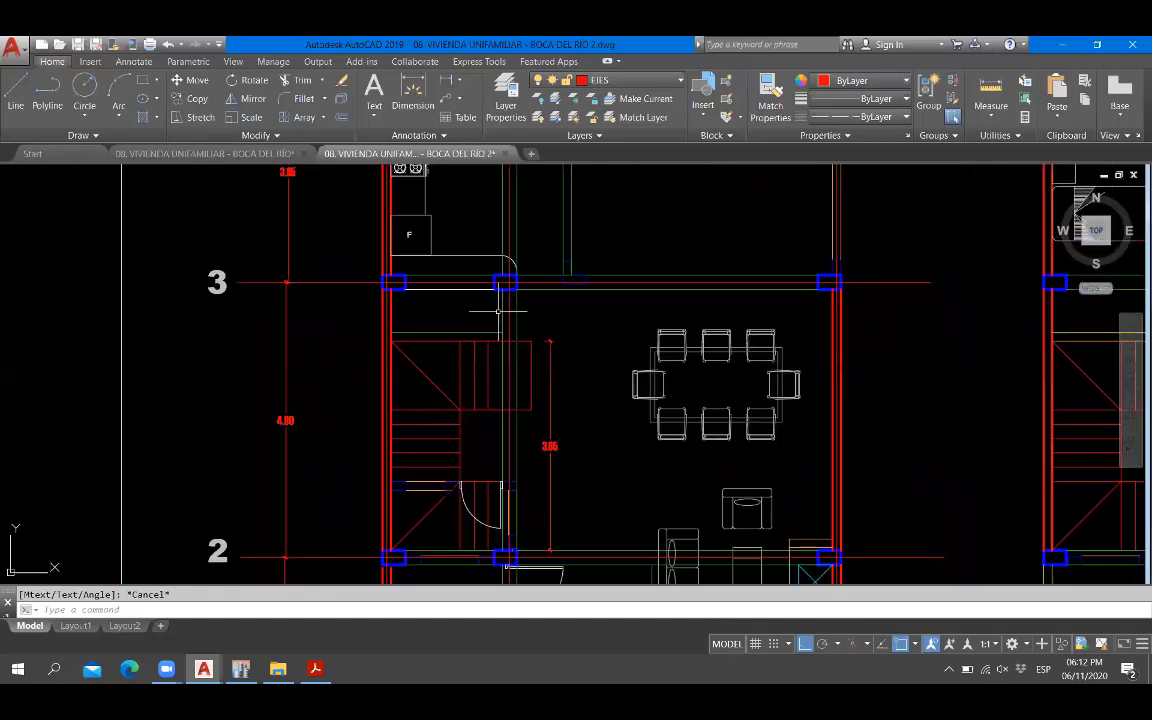
scroll(430, 240, up, 1)
scroll(445, 249, down, 3)
scroll(436, 350, up, 4)
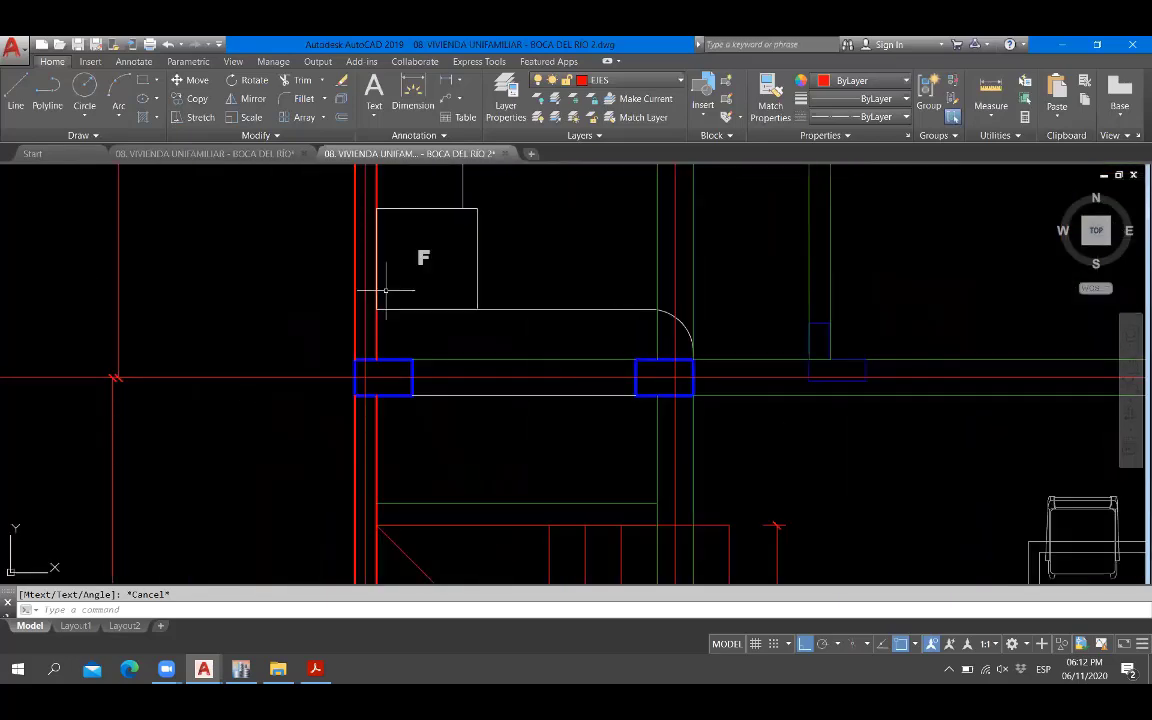
scroll(418, 370, down, 5)
scroll(226, 309, up, 3)
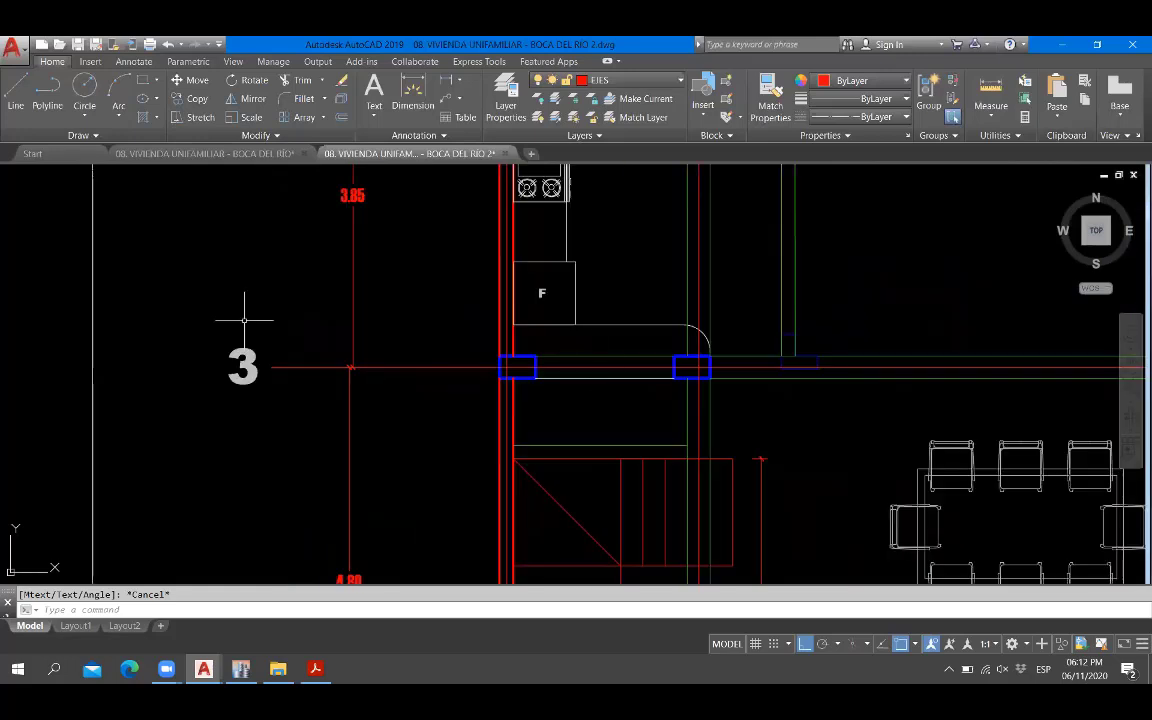
scroll(597, 360, up, 3)
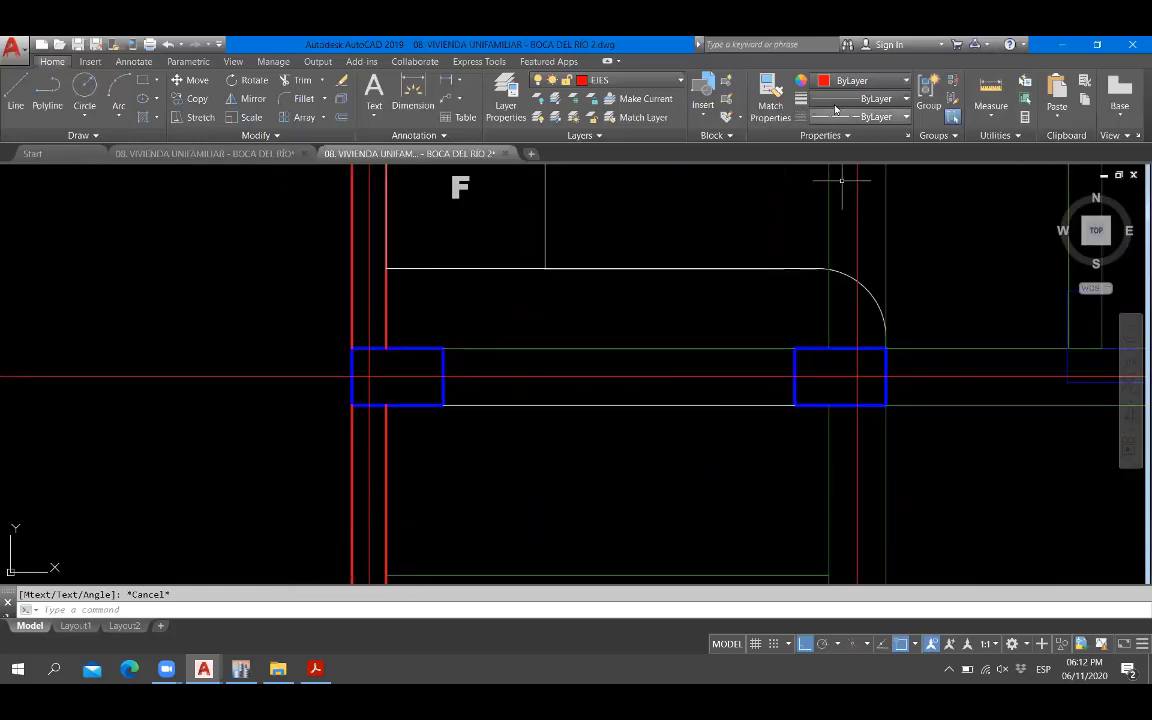
scroll(530, 338, down, 3)
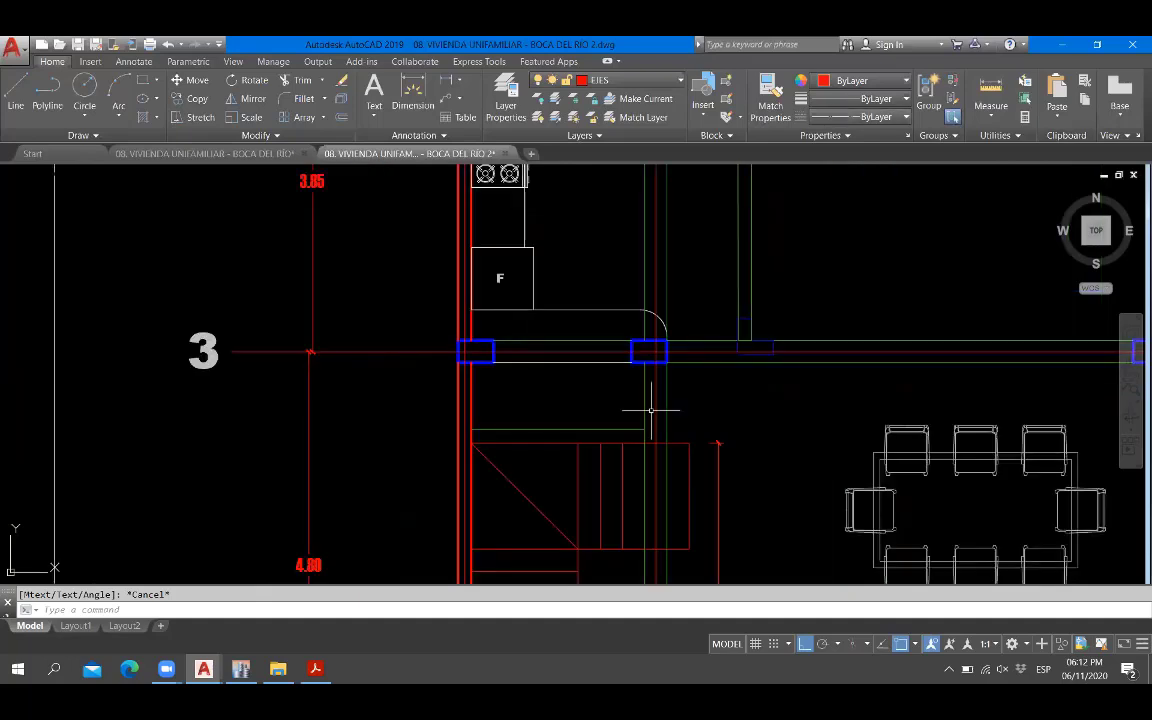
scroll(650, 404, up, 3)
scroll(553, 360, down, 6)
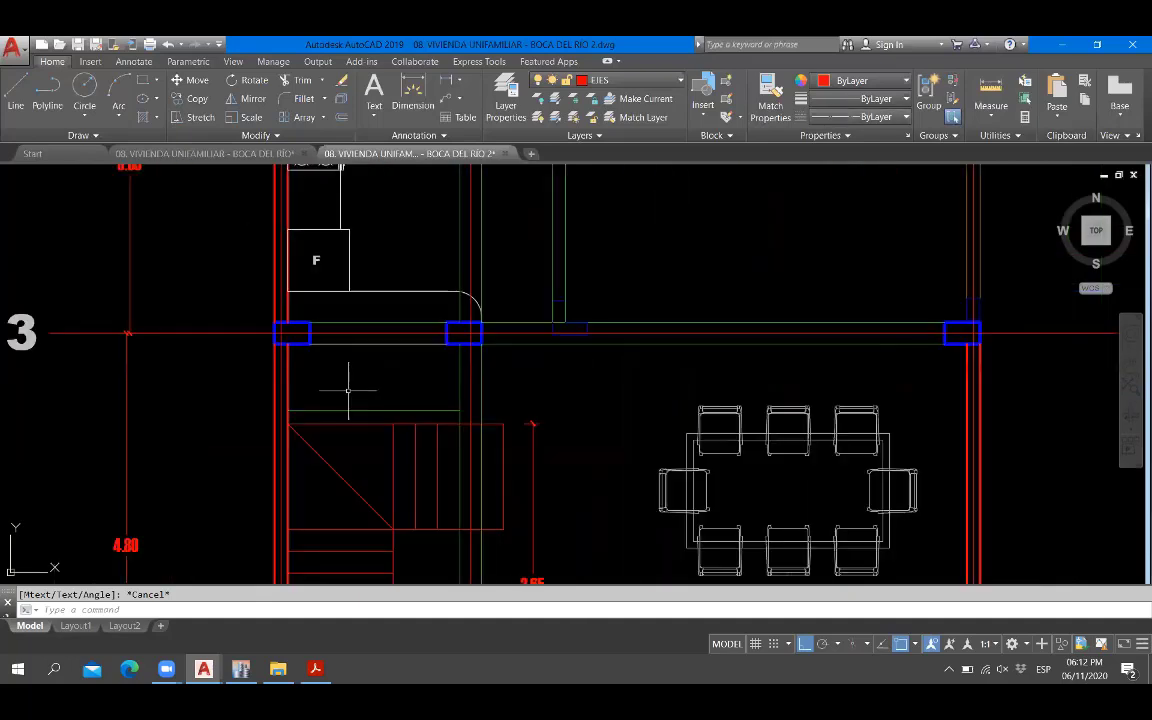
scroll(1107, 430, up, 4)
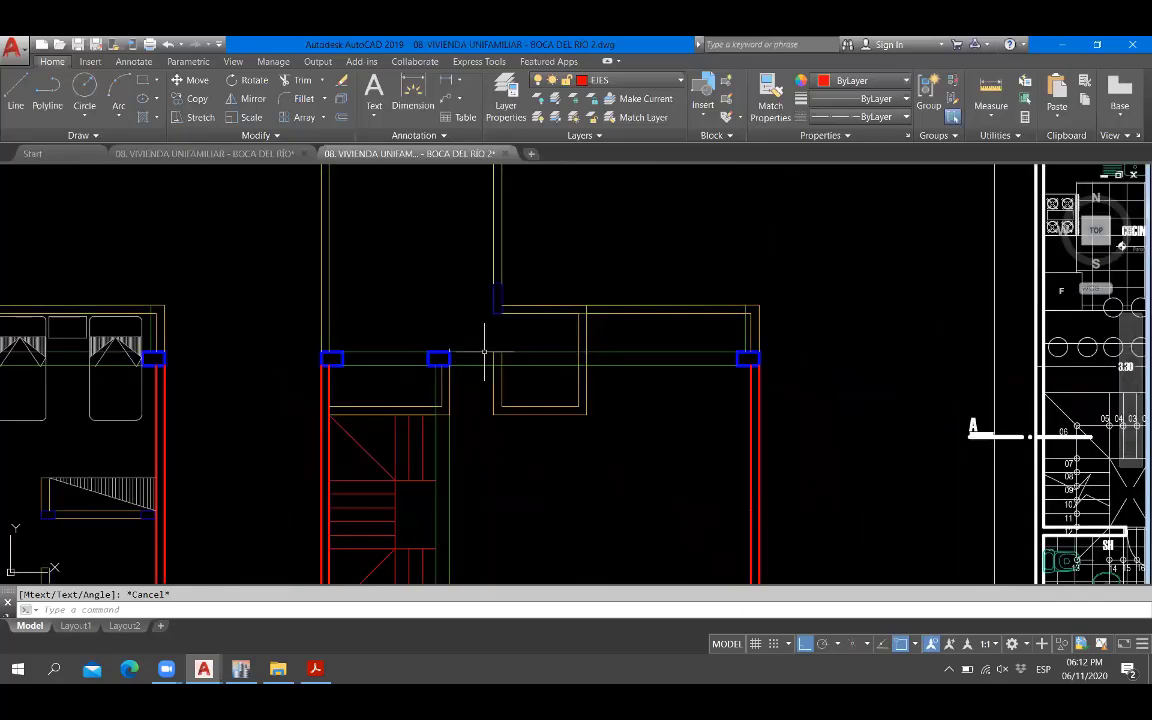
Add an aligned dimension in the first-floor architectural plan from the kitchen bar's lower edge to the staircase's upper edge.
scroll(480, 353, down, 4)
scroll(729, 356, up, 8)
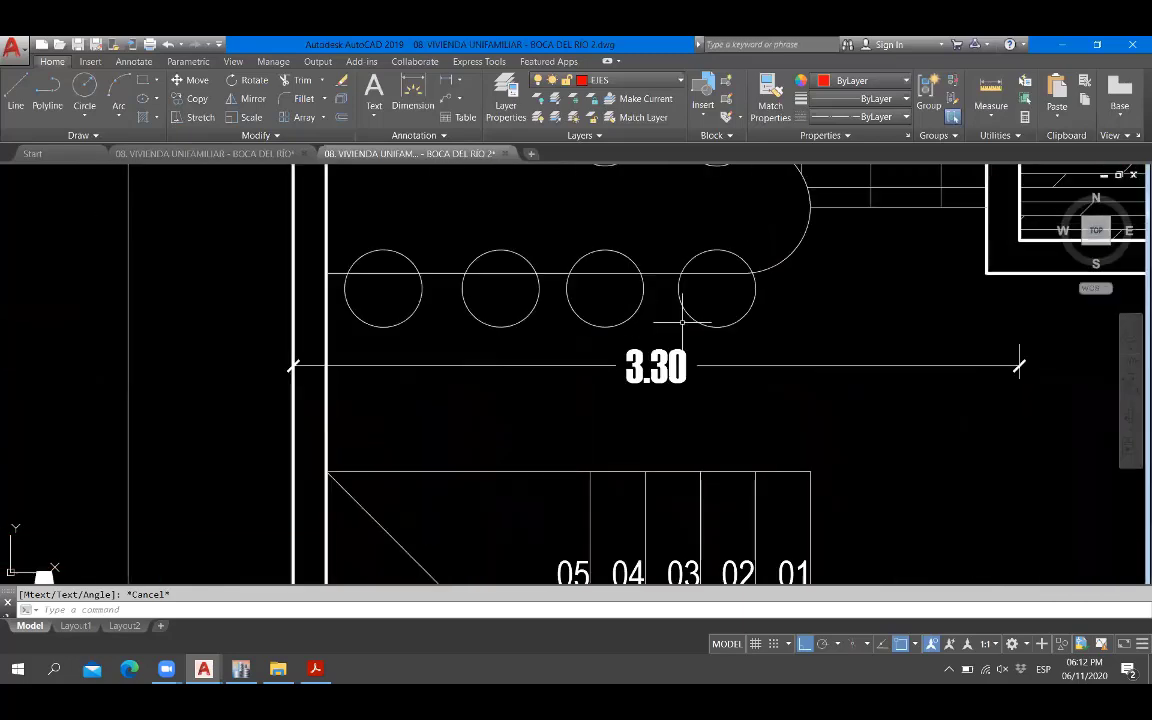
text(dal)
key(Return)
click(663, 270)
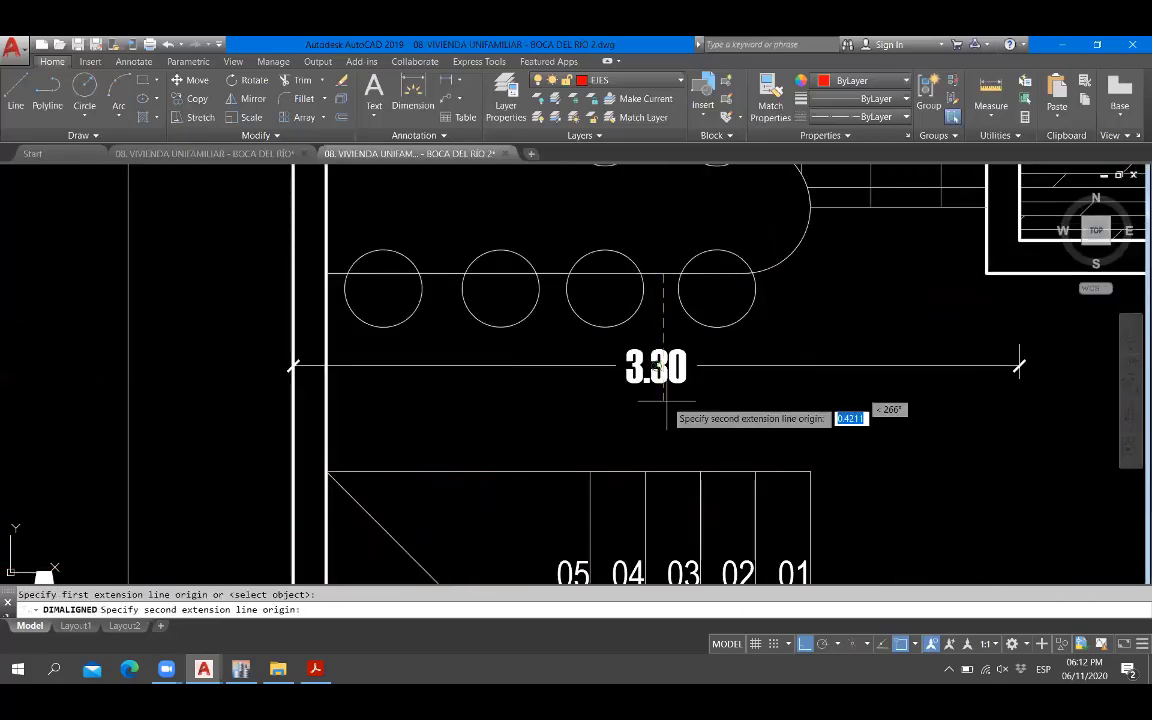
click(665, 452)
click(903, 400)
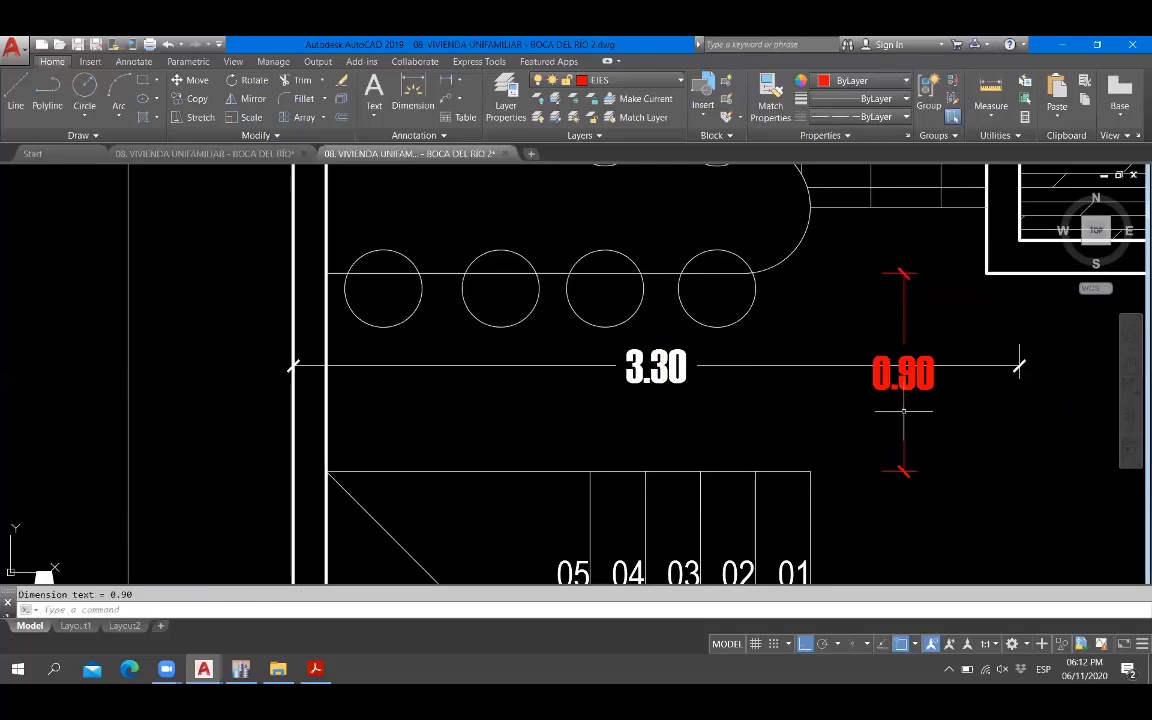
Switch to the first drawing and examine its columns and beams between the COCINA, the staircase and the COMEDOR.
scroll(903, 400, down, 5)
scroll(903, 400, down, 2)
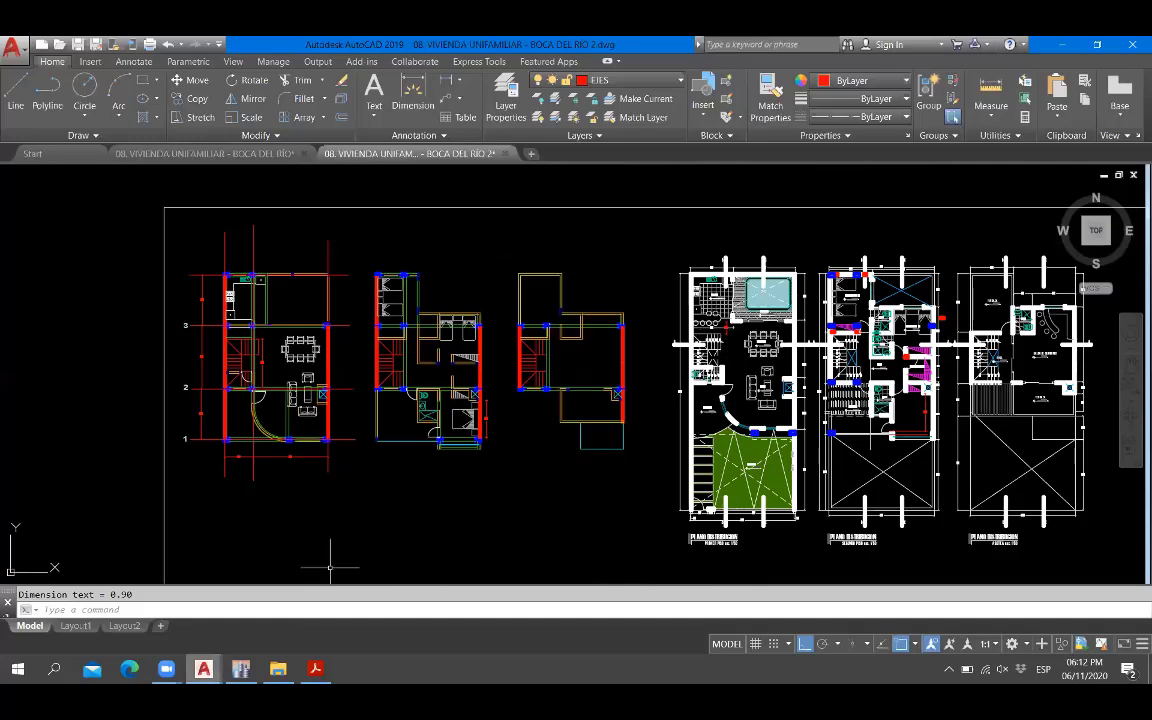
mouse_move(203, 668)
click(275, 618)
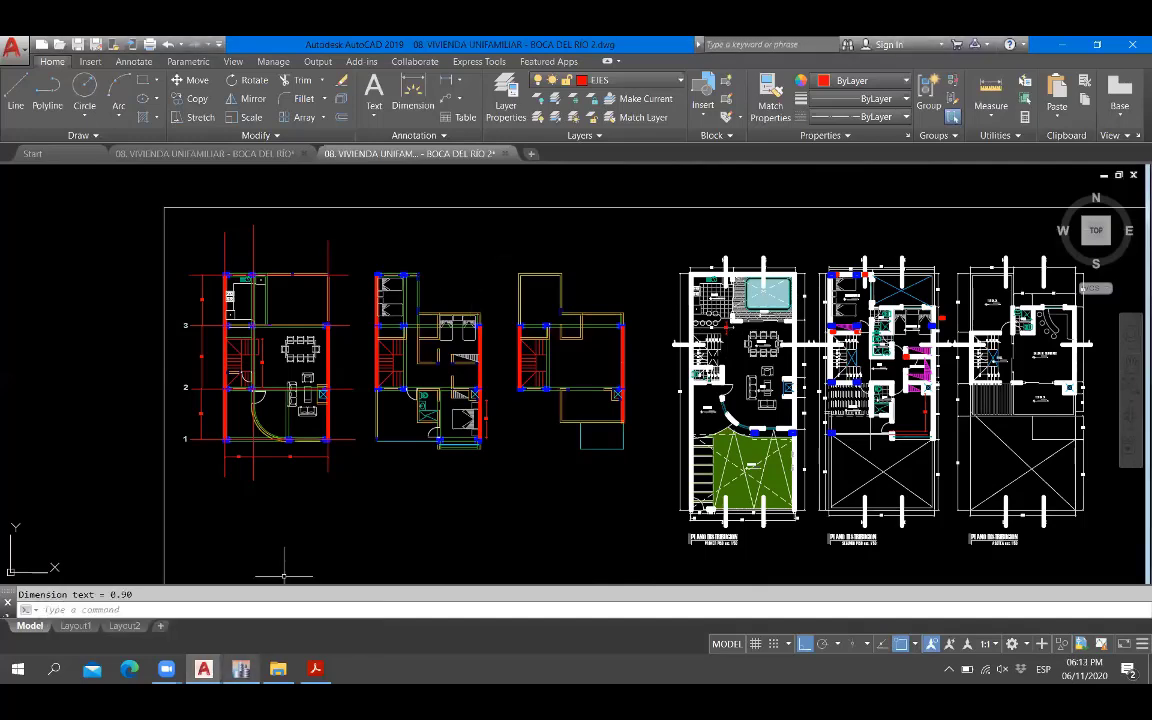
click(128, 602)
mouse_move(382, 315)
middle_down()
mouse_move(727, 358)
mouse_move(725, 390)
middle_up()
scroll(725, 390, down, 4)
scroll(265, 188, up, 2)
middle_drag(265, 188, 648, 400)
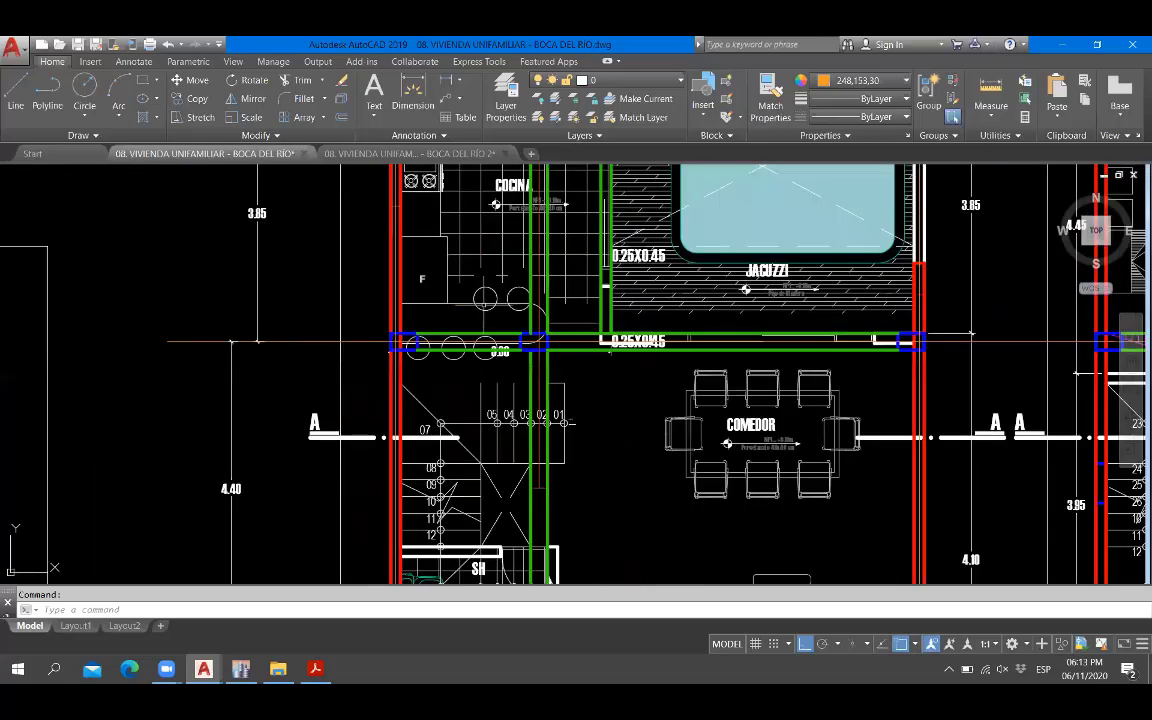
scroll(471, 329, up, 4)
scroll(455, 310, down, 6)
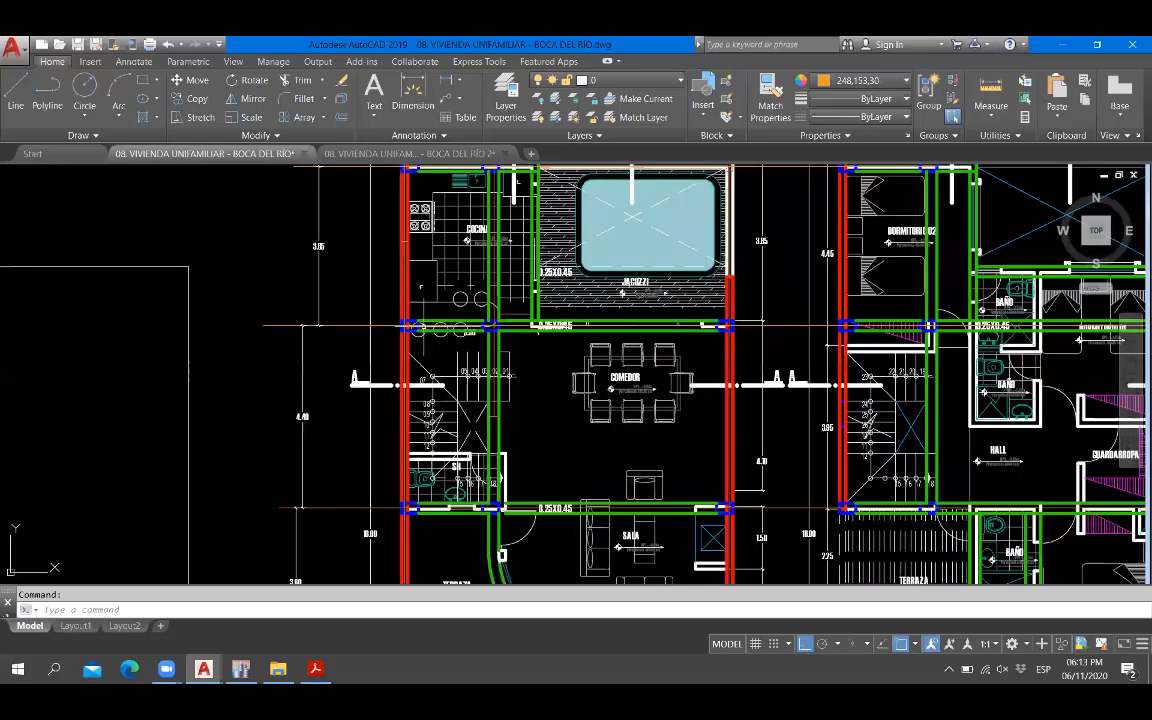
Measure the gap between the staircase's upper edge and the beam below the COCINA in the first-floor plan without placing the dimension.
scroll(477, 339, up, 9)
text(dal)
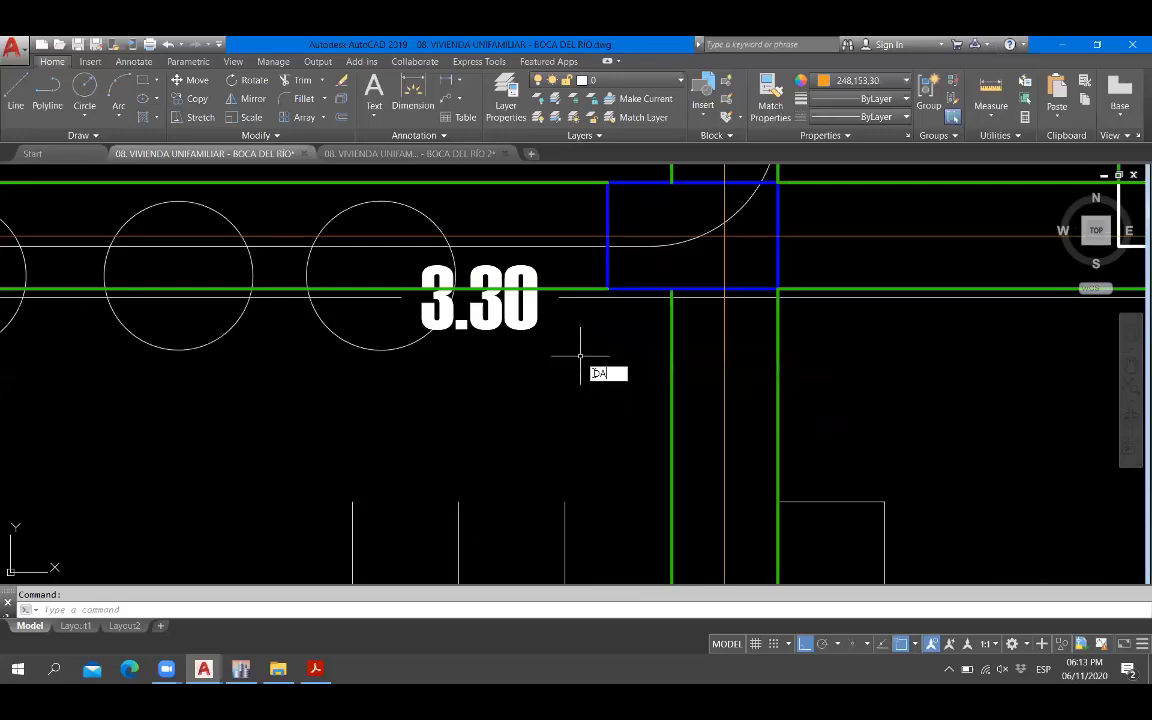
key(Return)
click(563, 502)
click(560, 292)
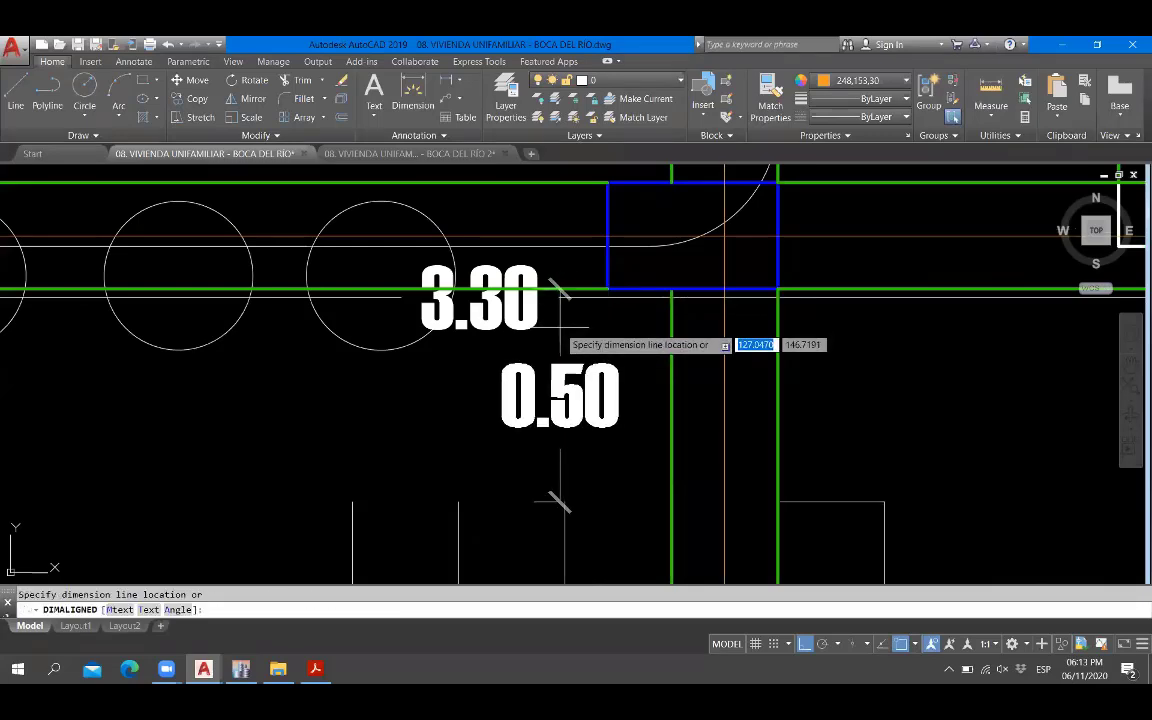
key(Escape)
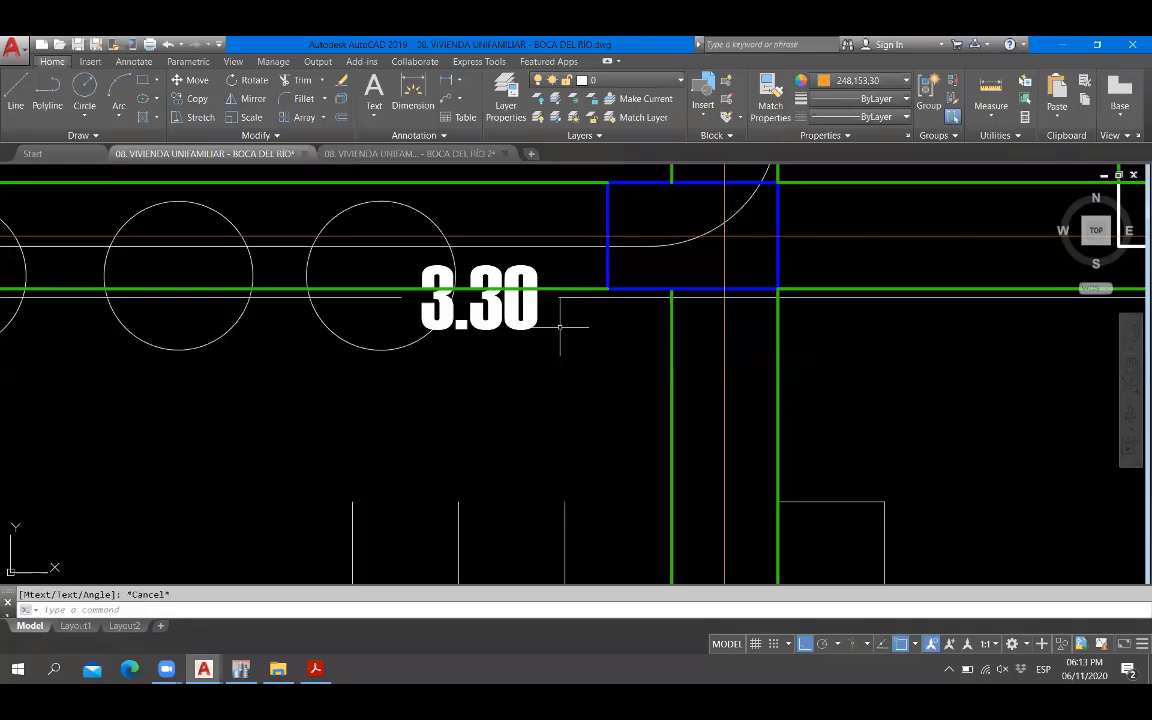
Switch to the second drawing and add an aligned dimension from the first-floor staircase's upper edge to the lower edge of the axis 3 beam.
click(352, 154)
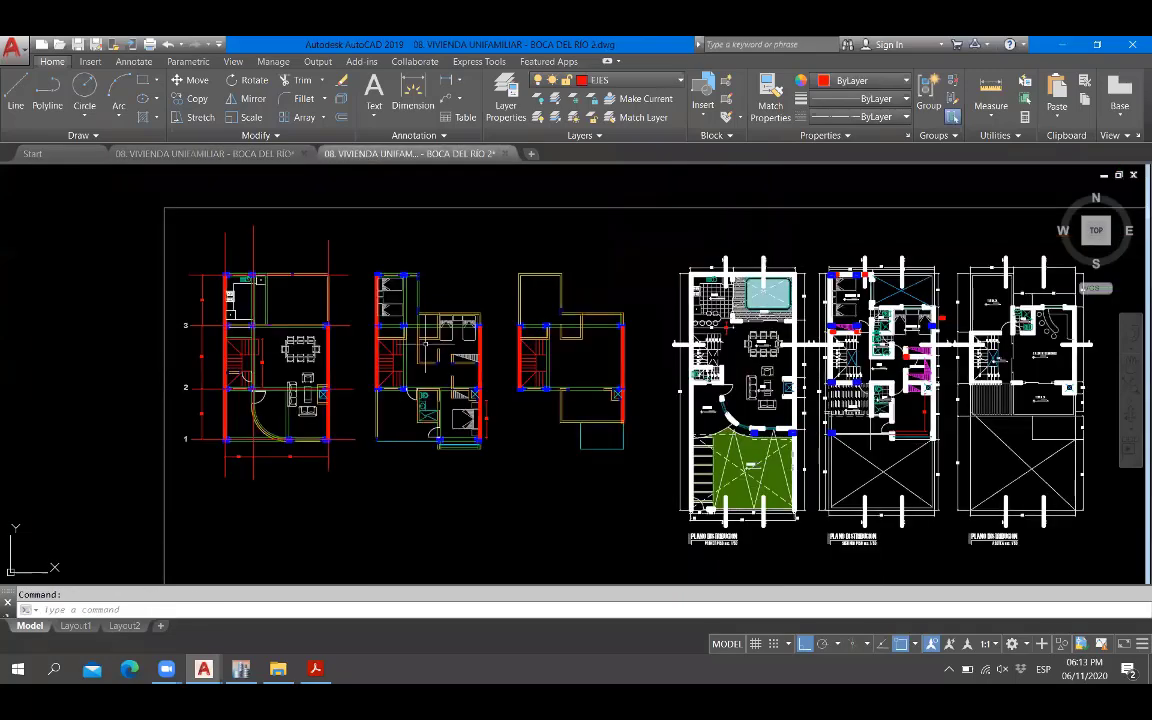
scroll(271, 315, up, 10)
scroll(699, 265, up, 3)
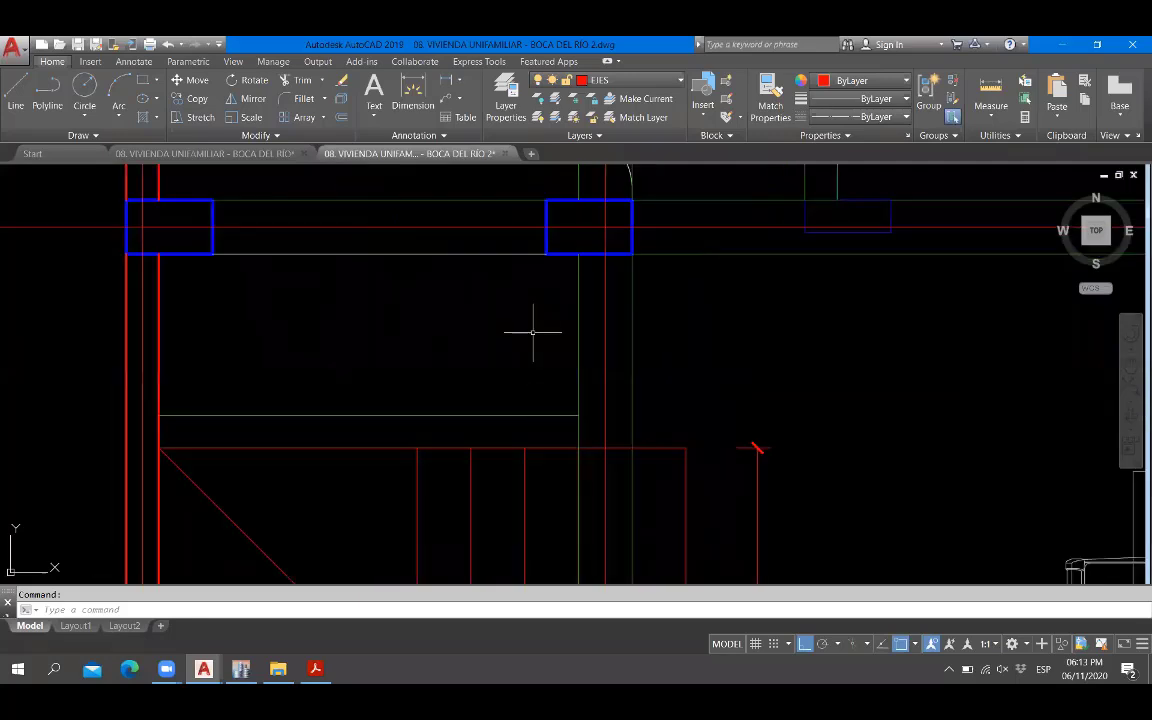
scroll(360, 290, down, 8)
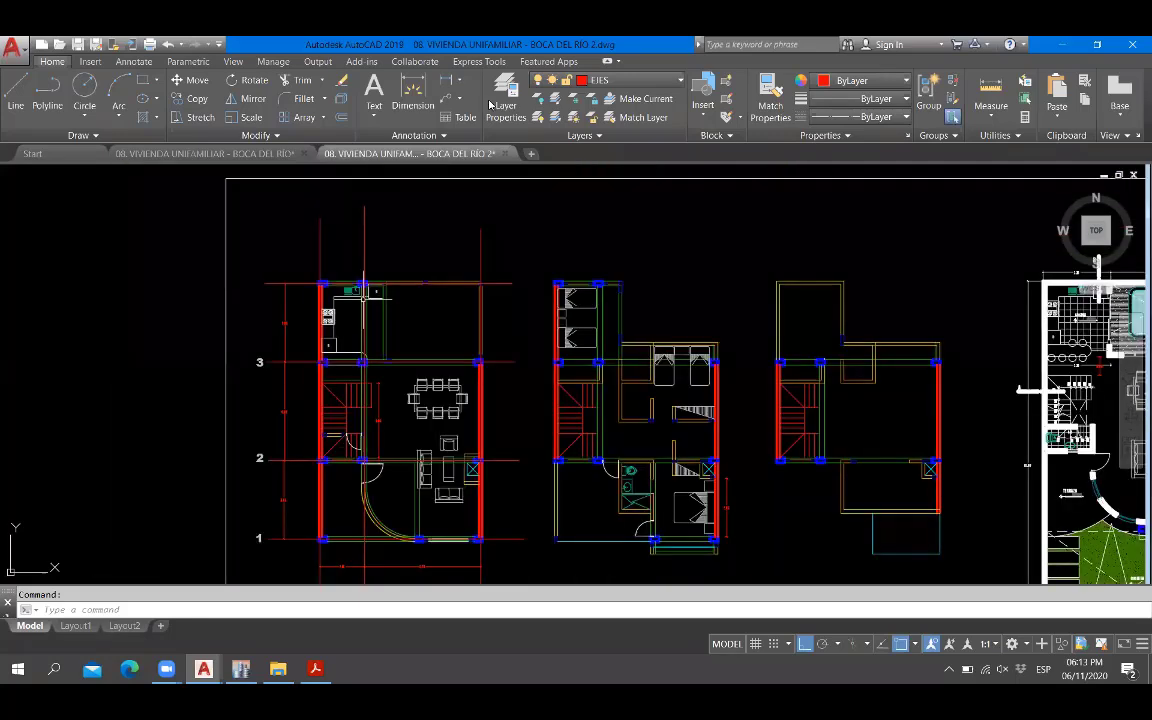
scroll(362, 368, up, 2)
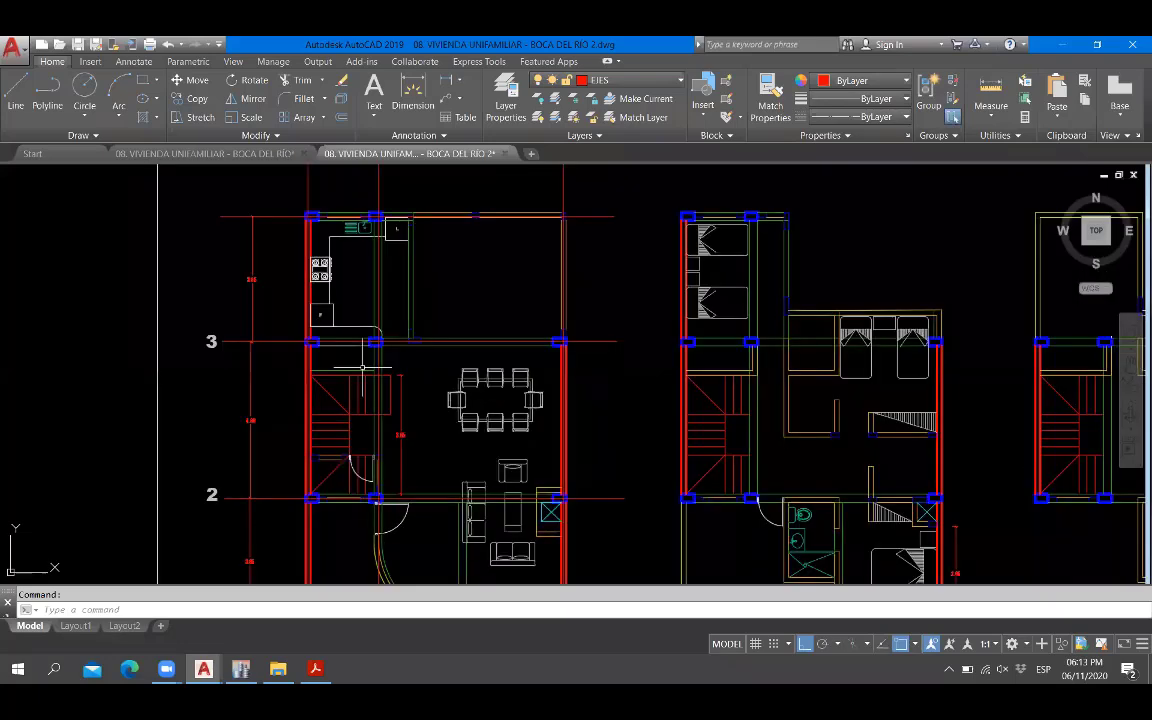
scroll(362, 368, up, 5)
text(dal)
key(Return)
click(447, 481)
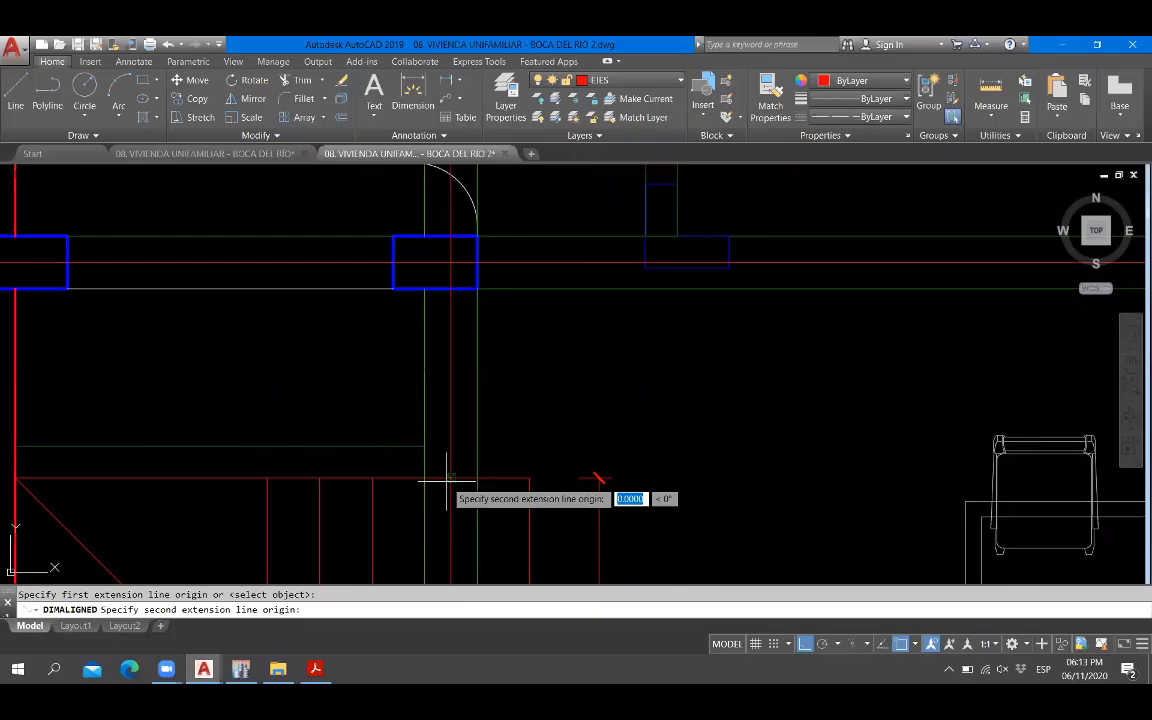
click(451, 289)
scroll(593, 394, up, 2)
click(598, 387)
scroll(589, 385, down, 10)
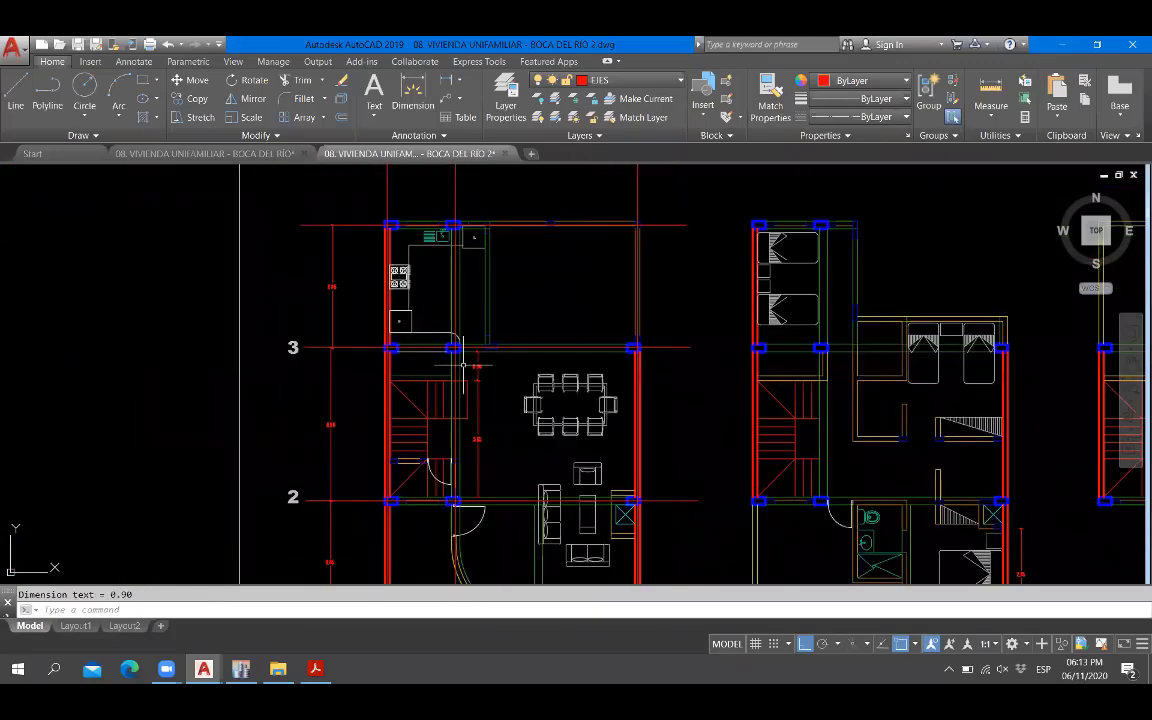
Examine the axis spacing dimensions, columns and beams around the staircase, kitchen and bedrooms across the structural floor plans.
scroll(463, 365, down, 2)
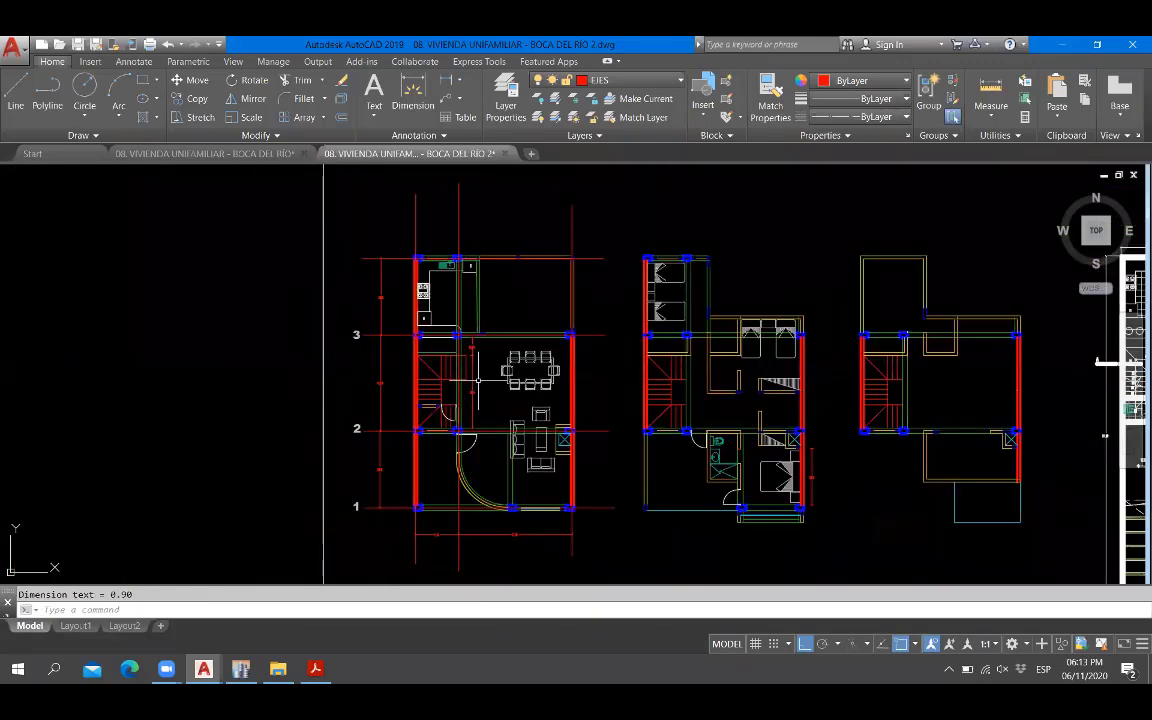
scroll(440, 387, up, 4)
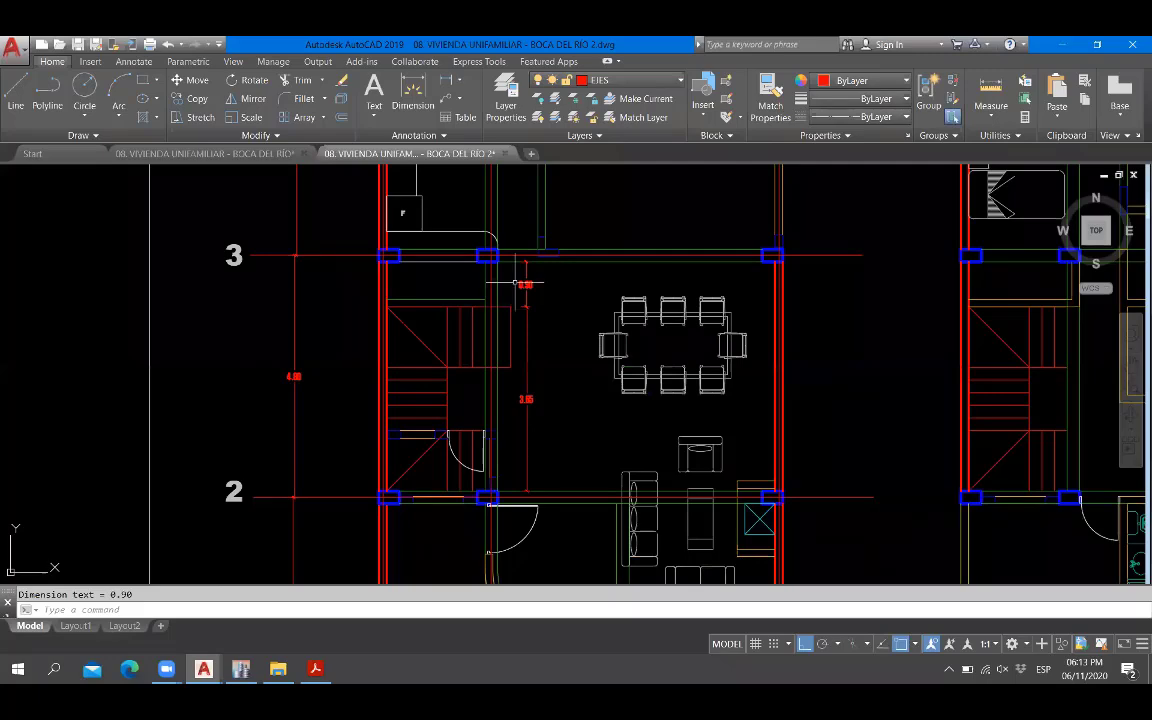
scroll(519, 284, down, 5)
scroll(626, 378, up, 3)
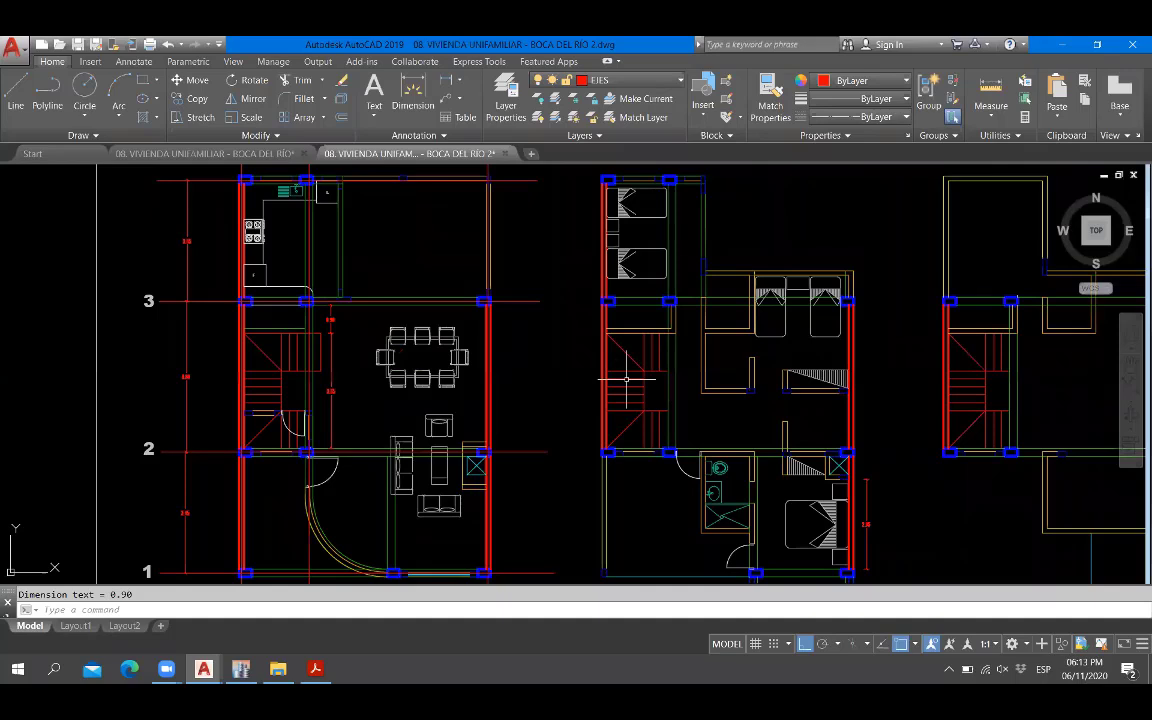
middle_drag(351, 372, 334, 338)
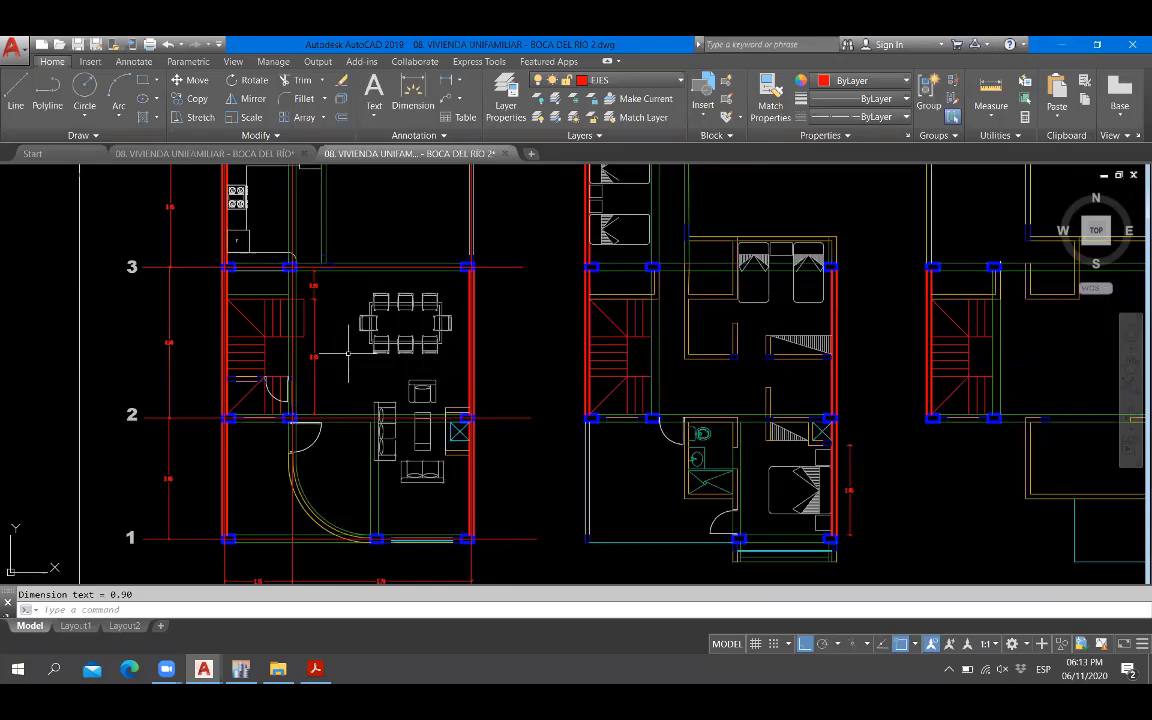
scroll(348, 352, up, 7)
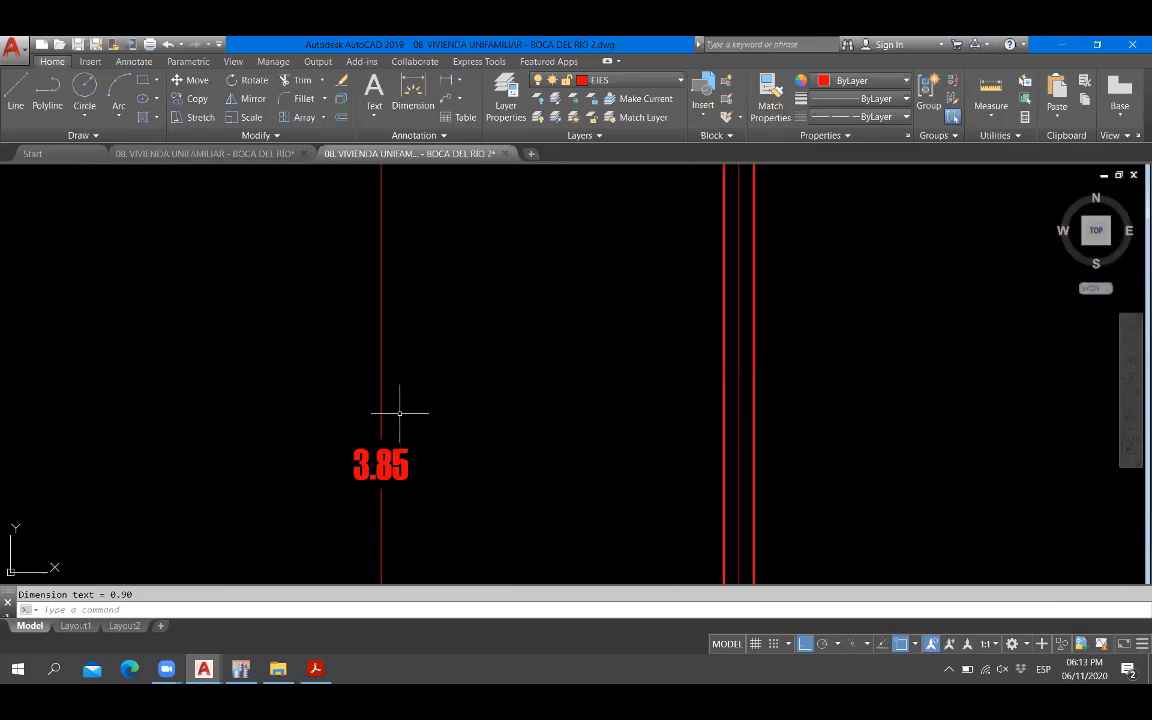
scroll(399, 411, down, 7)
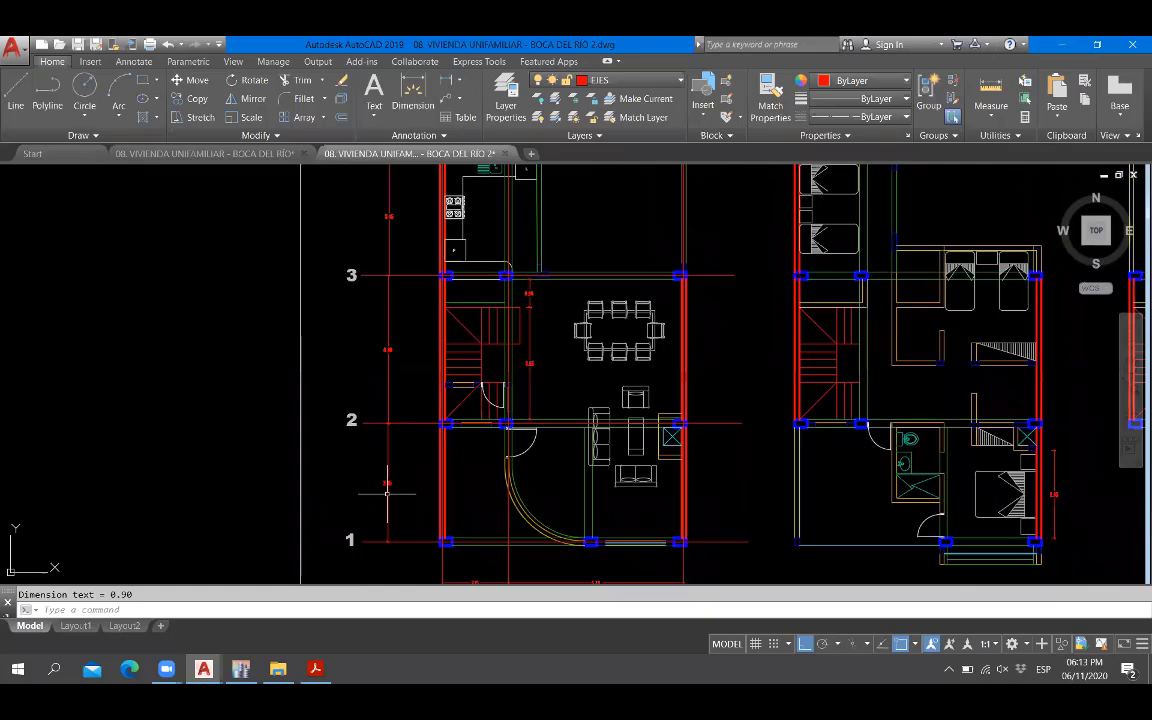
middle_drag(387, 492, 337, 534)
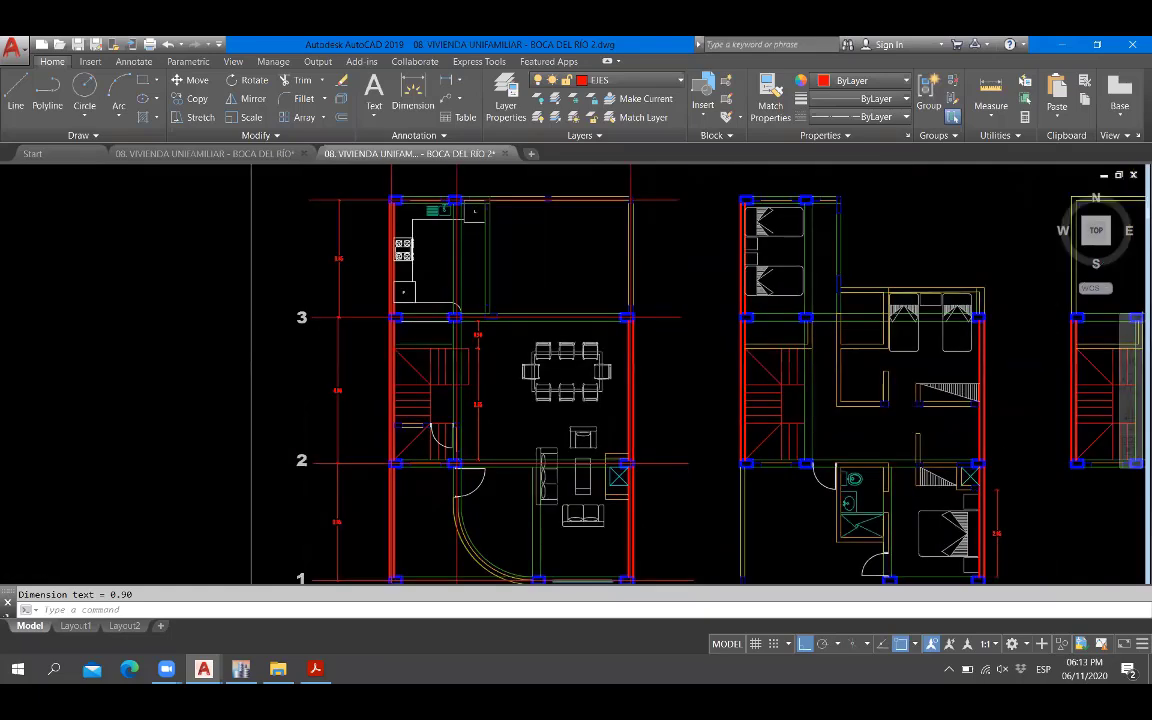
scroll(445, 191, up, 5)
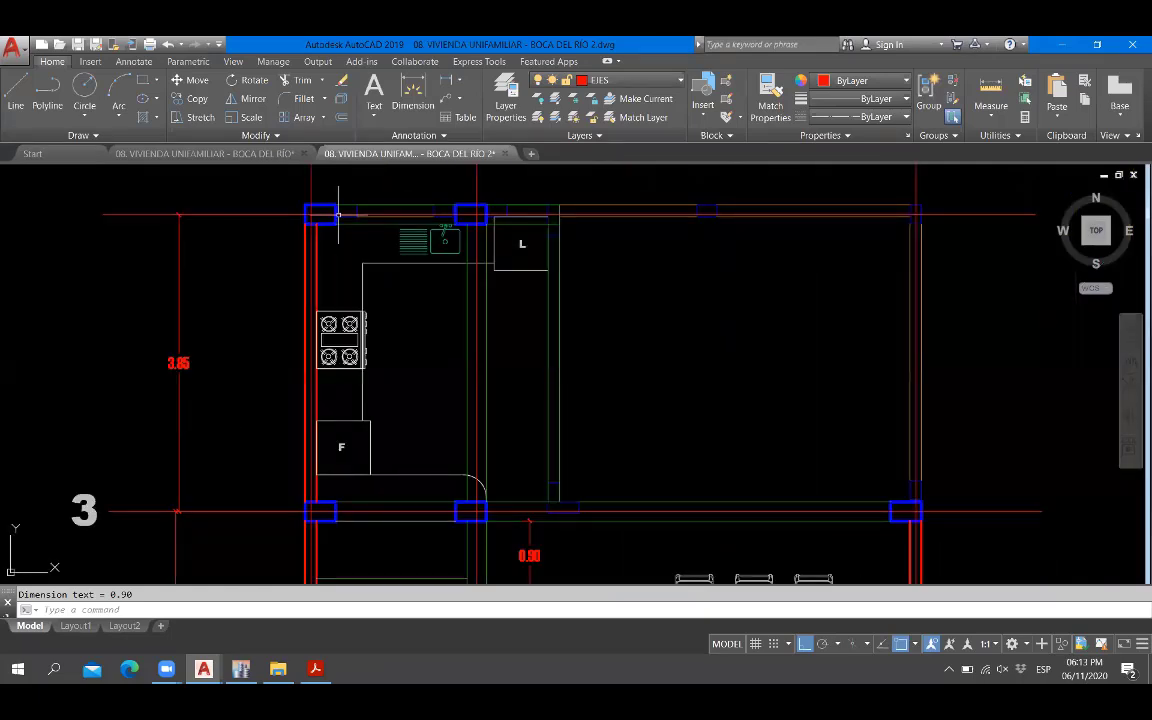
scroll(303, 408, down, 6)
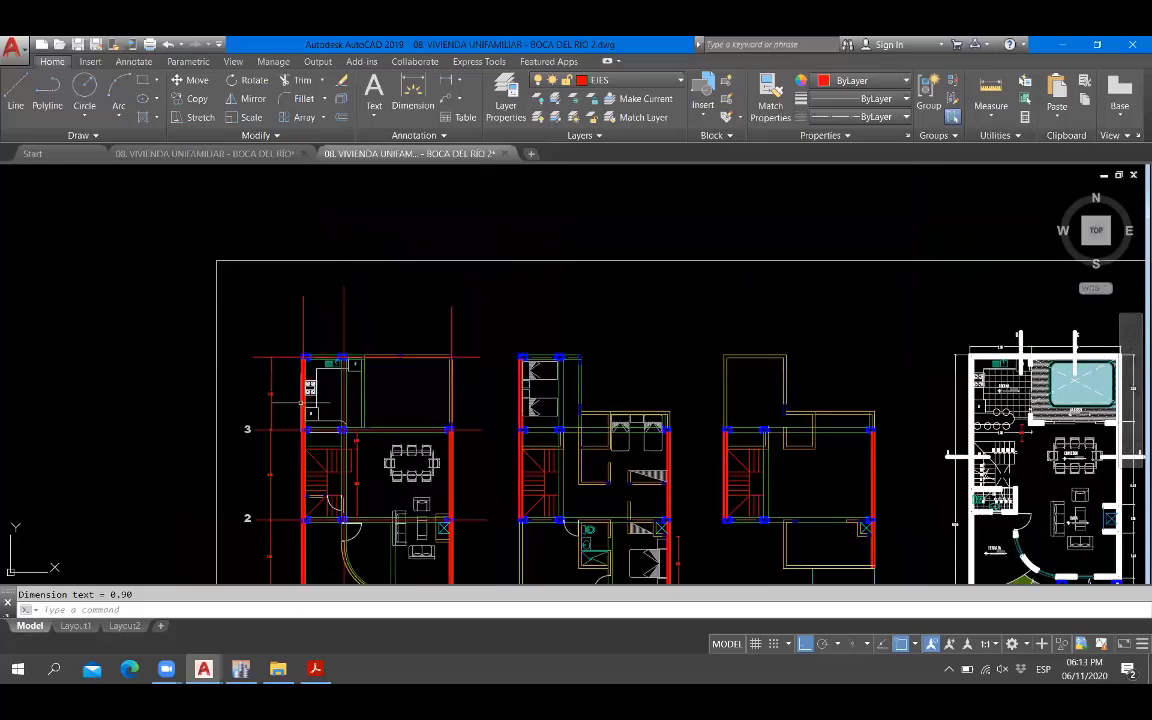
scroll(564, 412, up, 6)
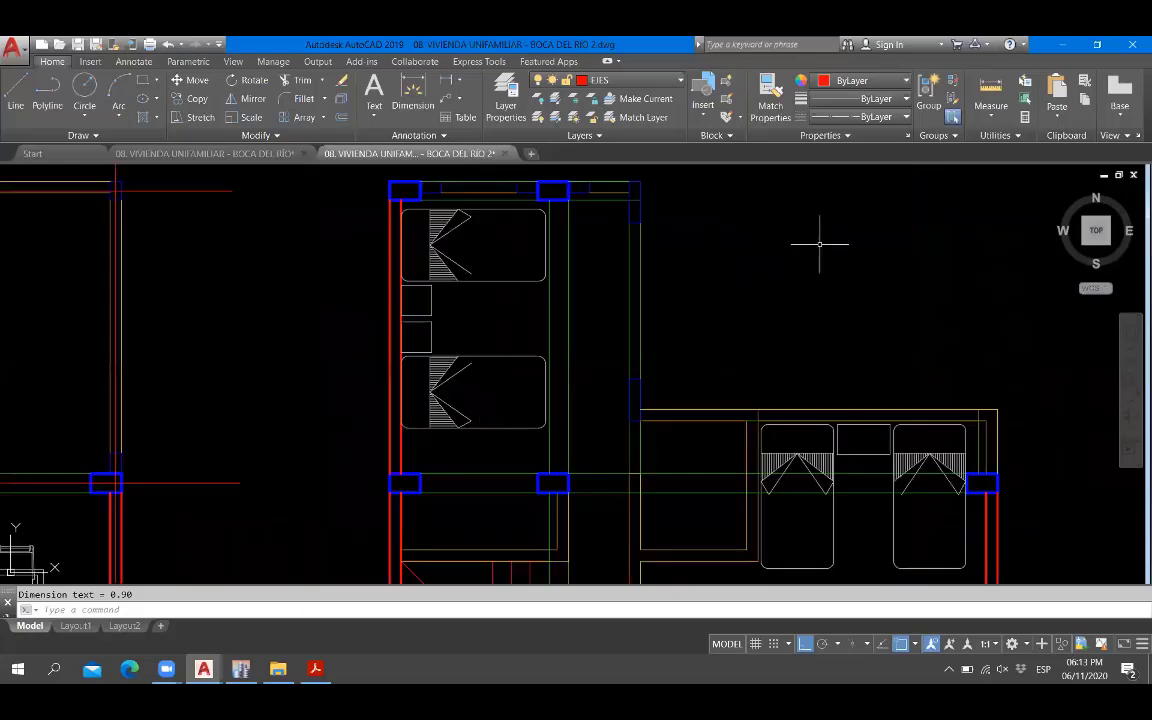
scroll(789, 289, down, 4)
scroll(789, 289, down, 2)
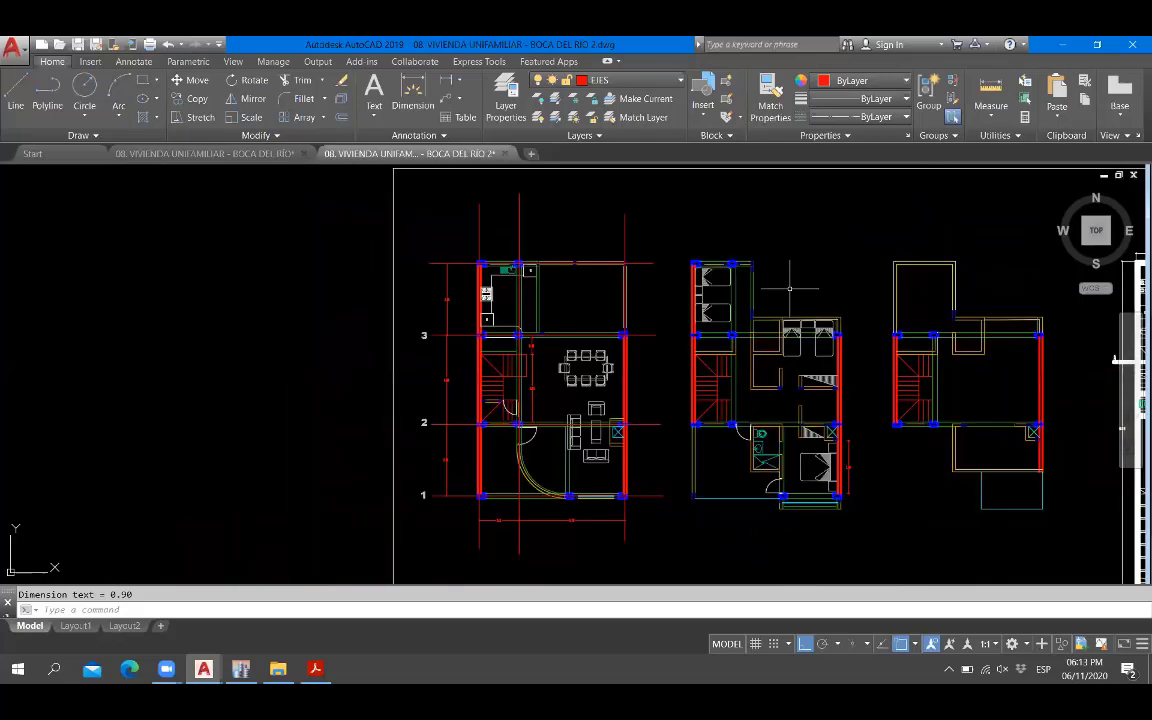
Copy the axis label 3 straight up to the end of the uppermost horizontal axis in the first-floor structural plan.
scroll(589, 284, up, 4)
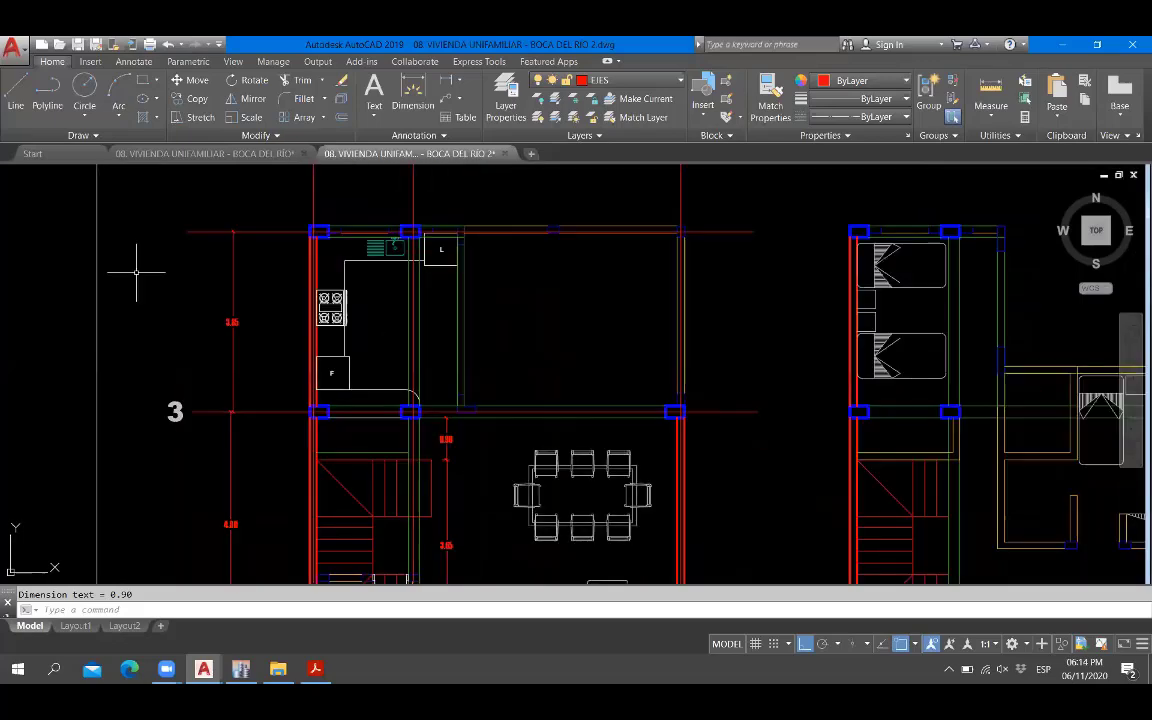
scroll(136, 373, up, 4)
click(238, 470)
text(co)
key(Return)
click(191, 441)
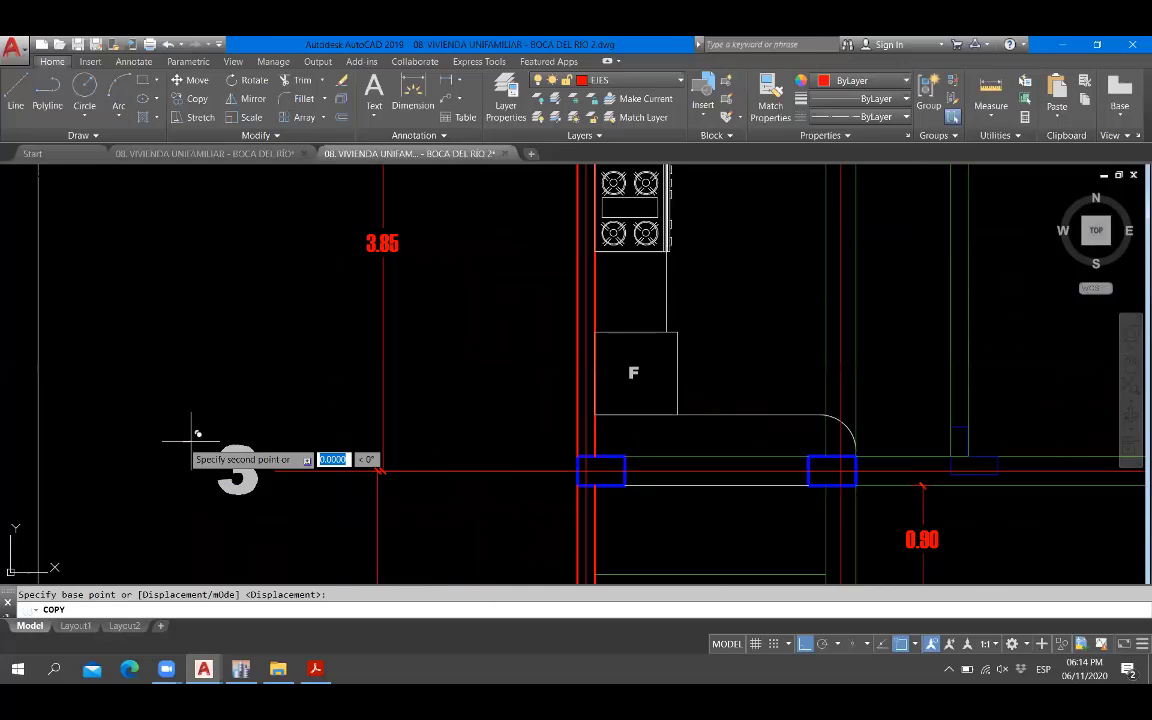
scroll(191, 441, down, 6)
scroll(172, 300, up, 4)
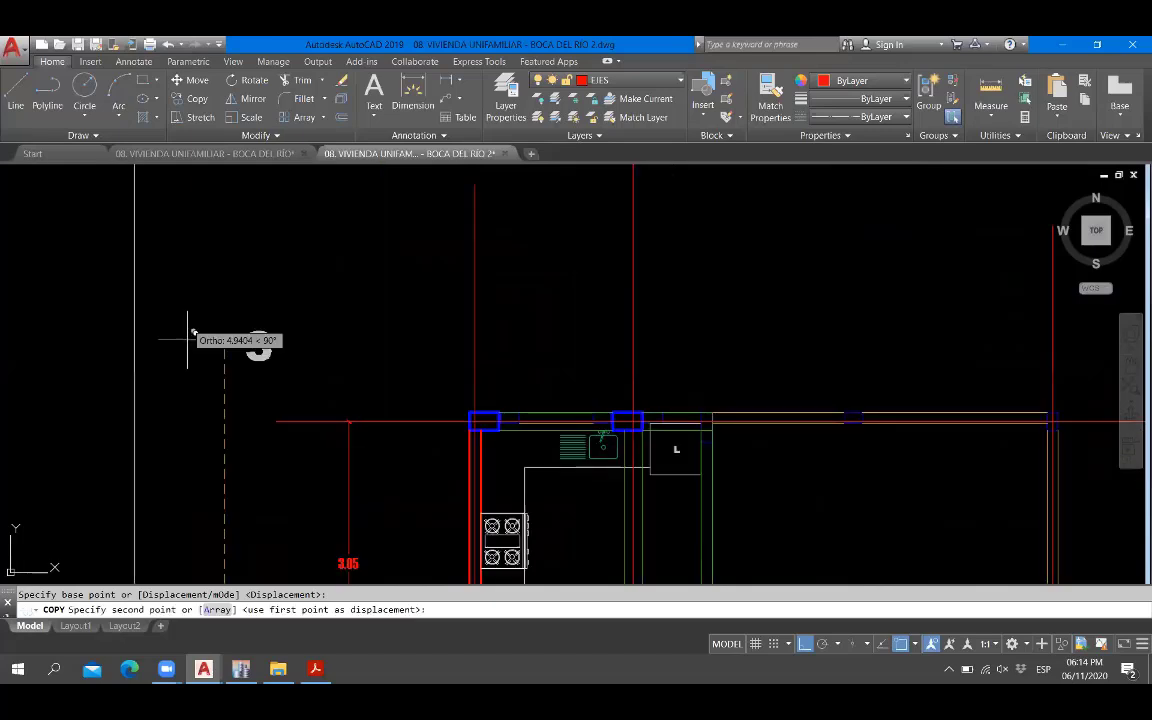
click(189, 403)
key(Escape)
Change the copied label on the uppermost horizontal axis to 4.
scroll(236, 412, up, 4)
click(279, 404)
click(290, 398)
click(290, 397)
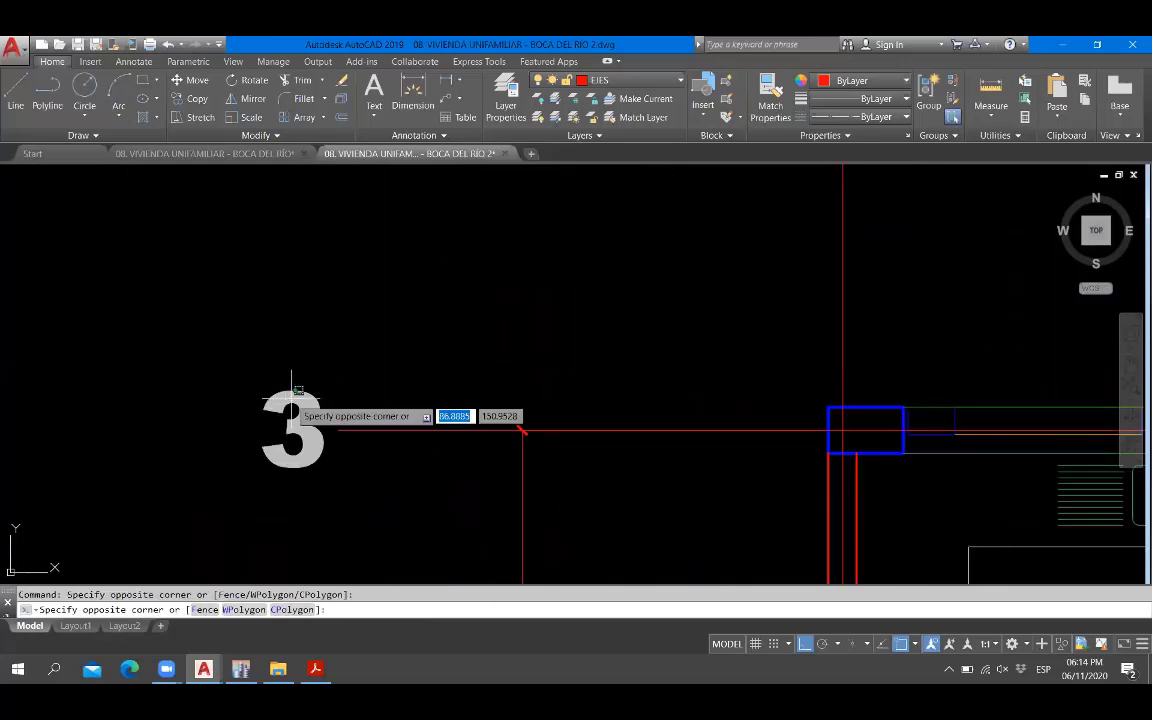
click(291, 400)
double_click(296, 402)
key(ctrl+a)
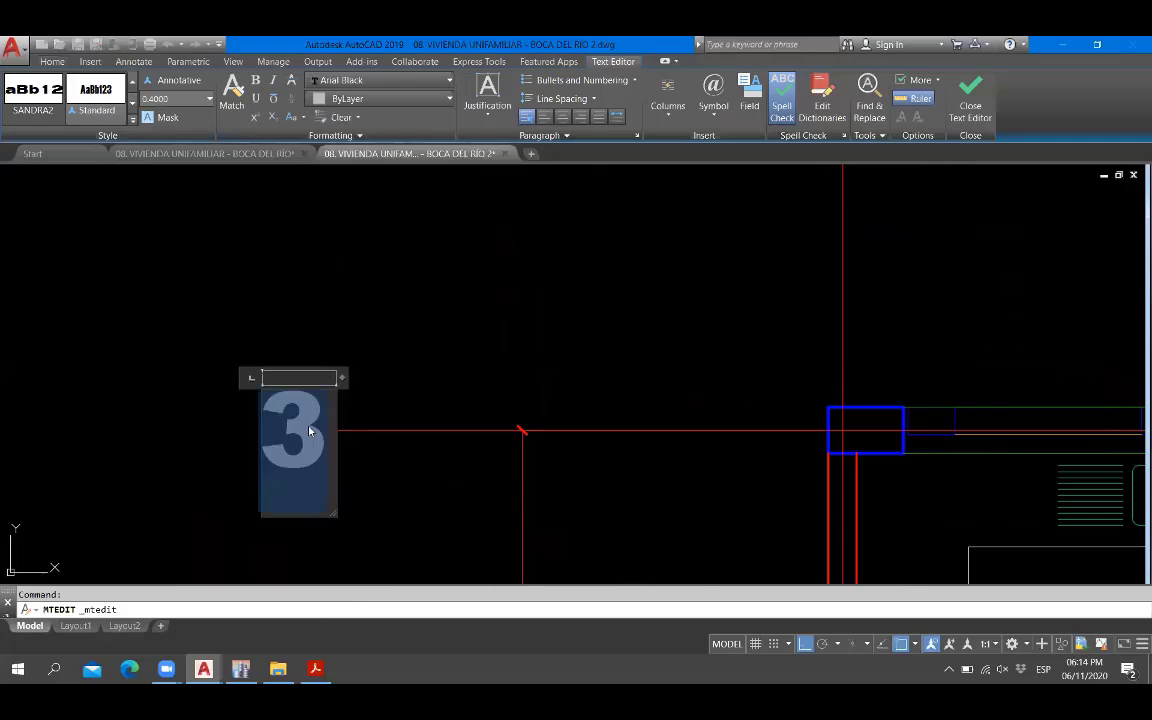
text(4)
click(520, 430)
scroll(262, 355, down, 6)
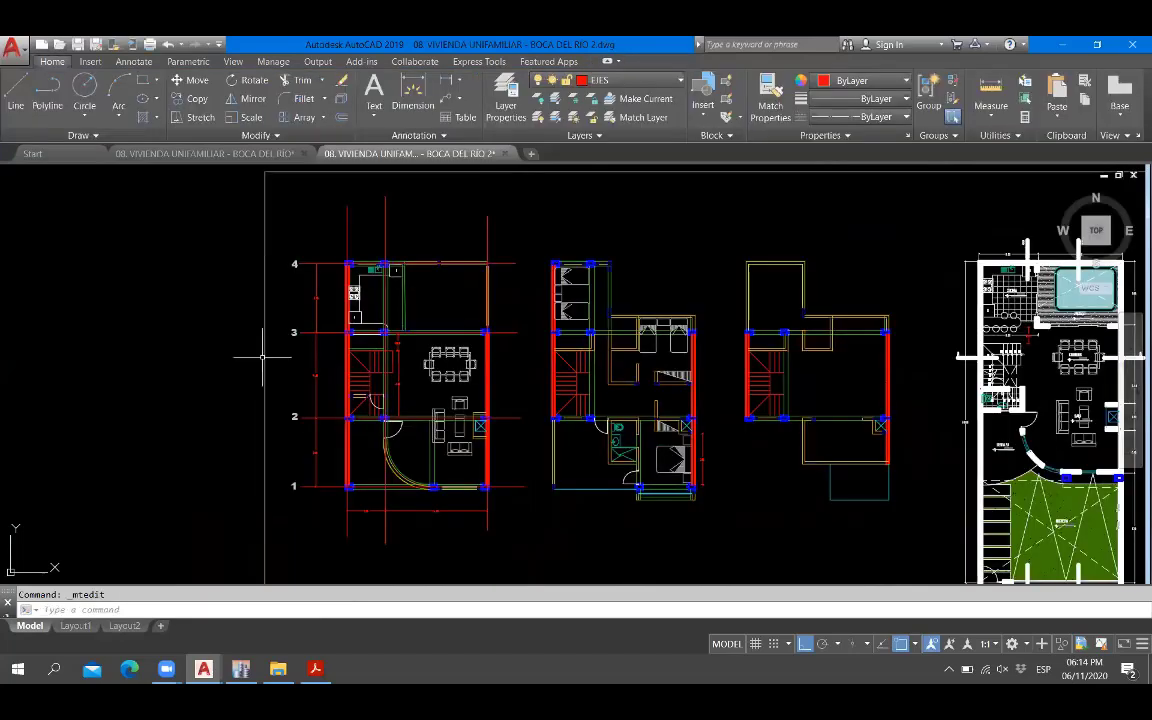
Copy the axis label 4 to above the leftmost vertical axis of the first-floor structural plan, with Ortho turned off.
scroll(581, 387, up, 2)
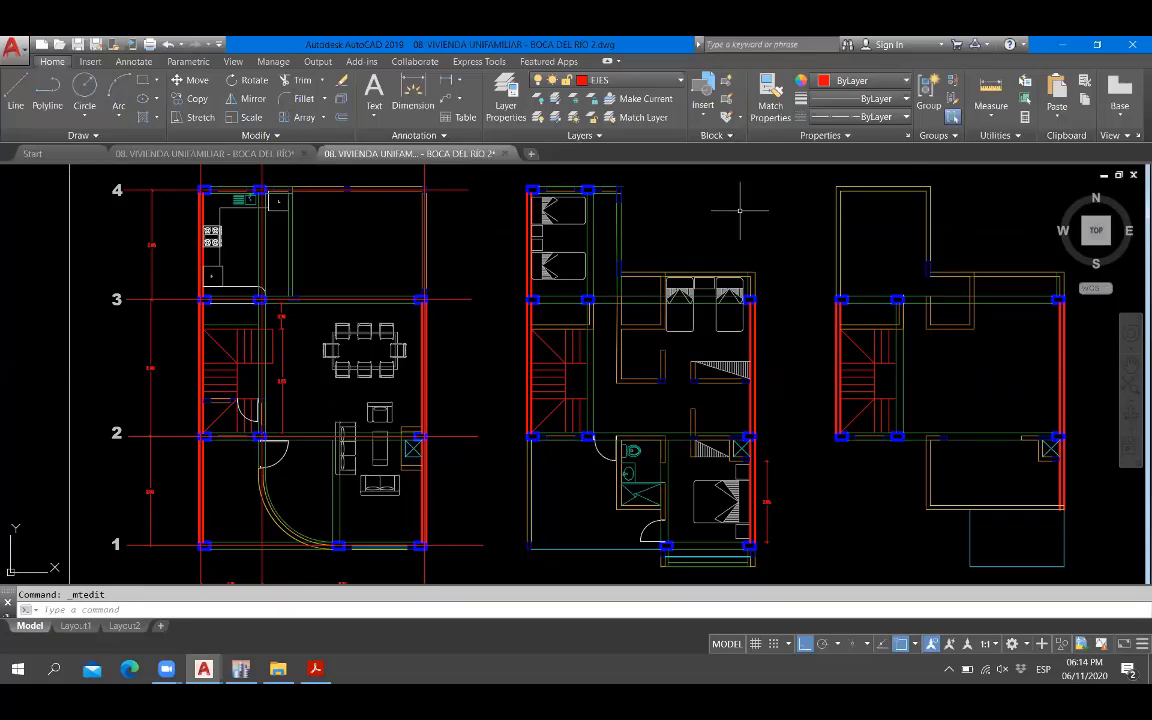
scroll(337, 216, up, 6)
scroll(397, 318, down, 4)
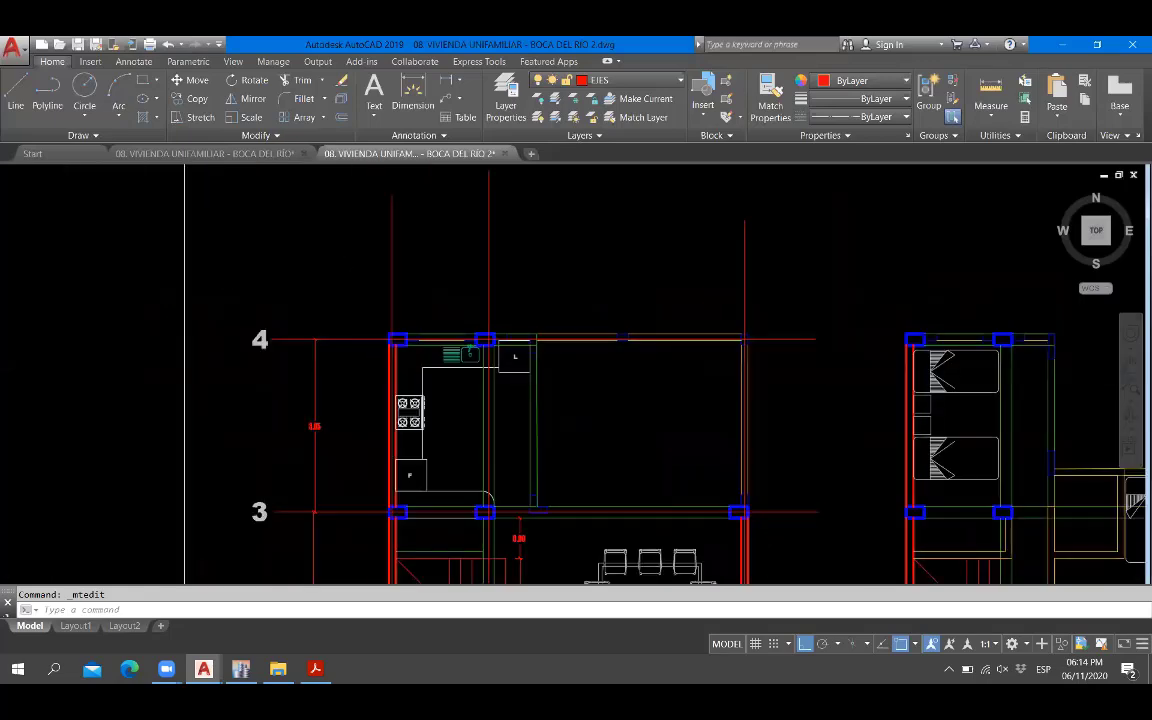
scroll(400, 300, down, 2)
text(co)
key(Return)
scroll(408, 252, up, 4)
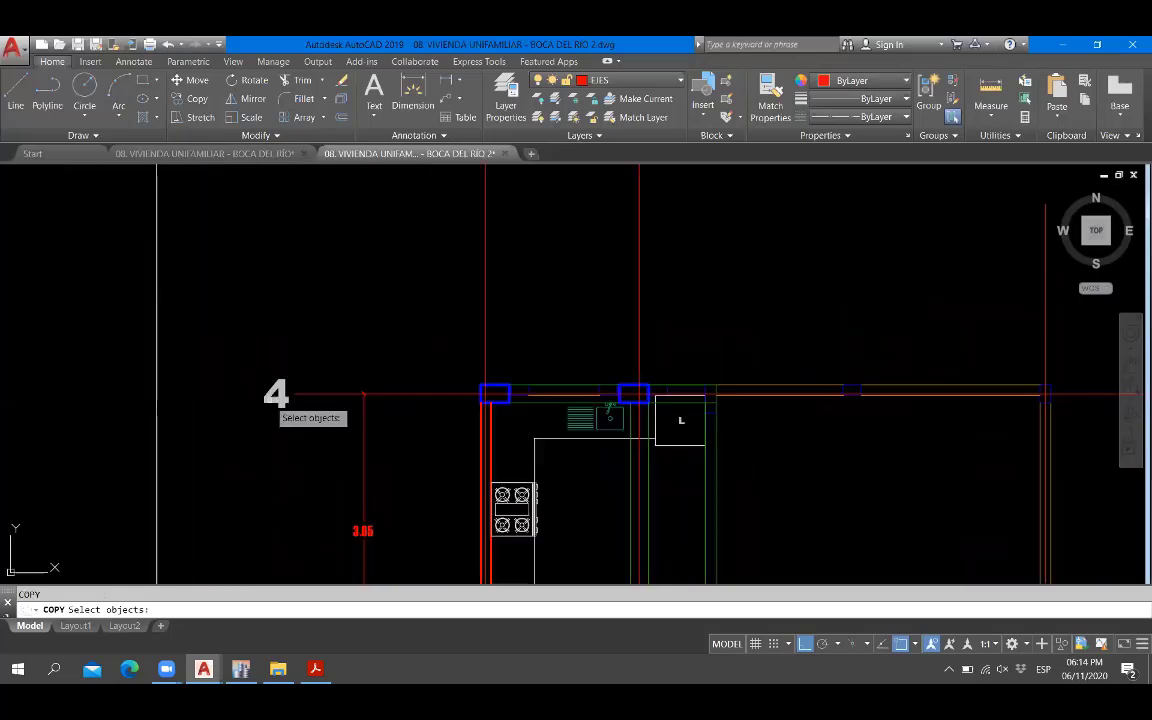
click(275, 400)
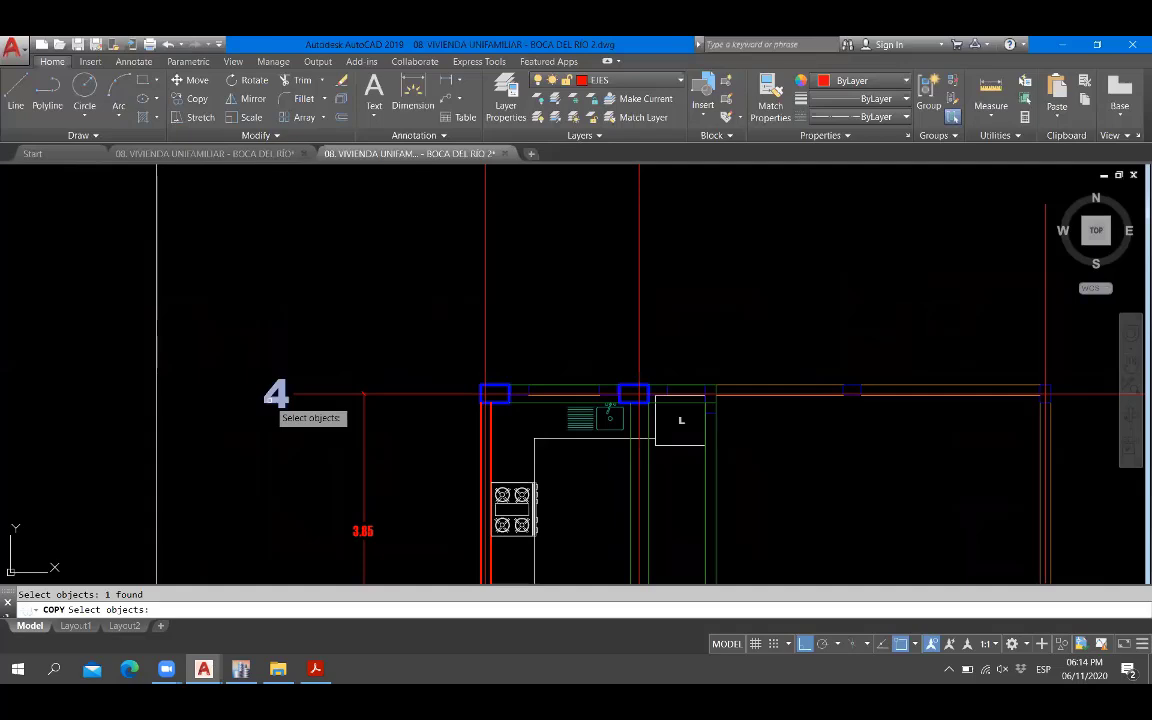
key(Return)
click(268, 402)
scroll(275, 395, down, 4)
key(F8)
scroll(358, 275, up, 6)
click(336, 383)
scroll(345, 347, down, 3)
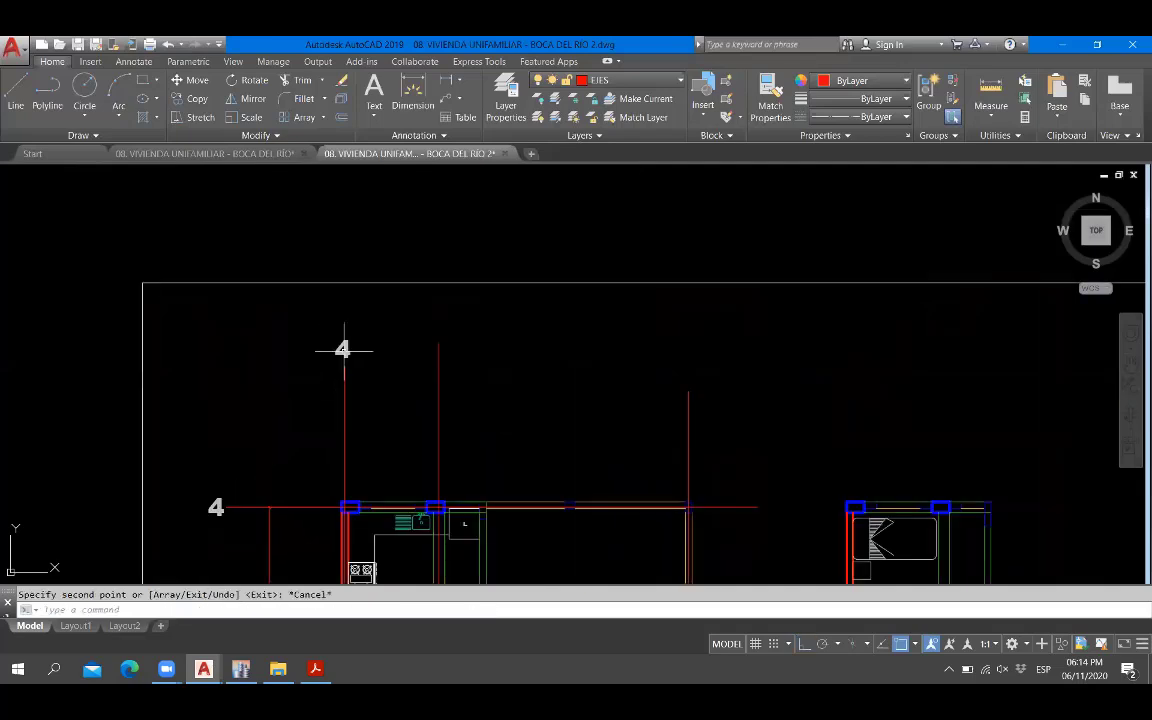
Change the copied label above the leftmost vertical axis to A.
scroll(345, 347, up, 3)
key(Return)
double_click(336, 346)
drag(336, 346, 353, 352)
text(A)
click(376, 287)
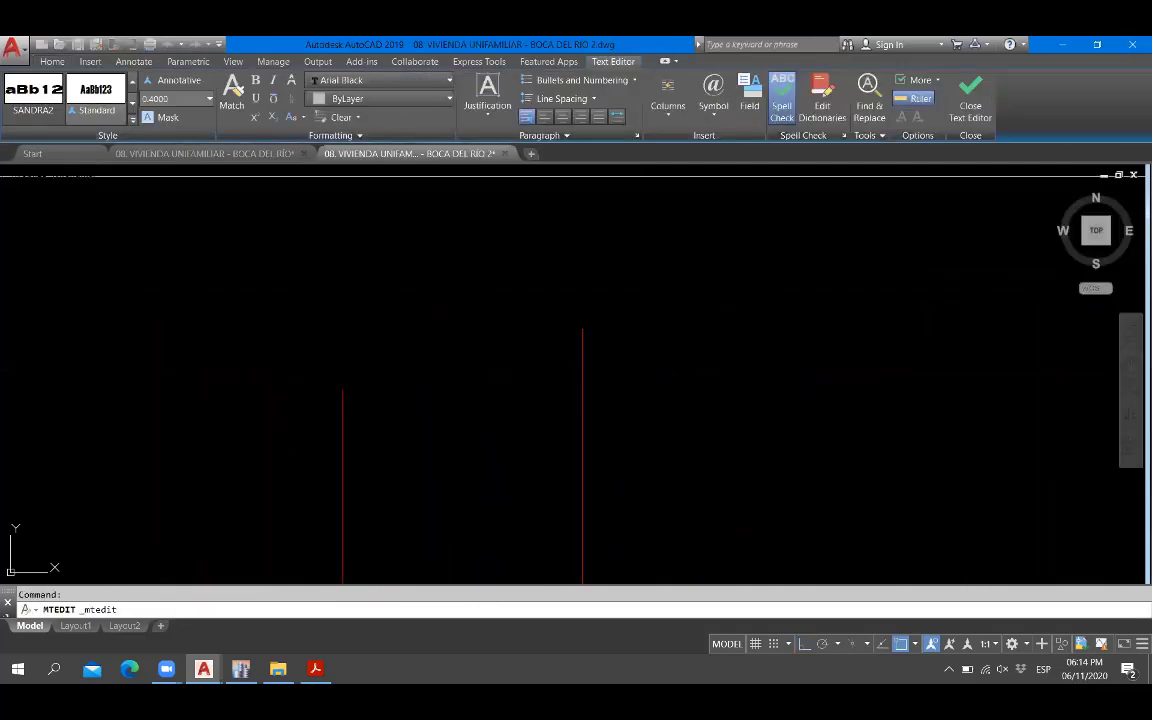
scroll(376, 287, down, 6)
Copy the axis label A horizontally to above the rightmost vertical axis, with Ortho turned on.
scroll(419, 293, up, 2)
text(CO)
key(Return)
click(333, 289)
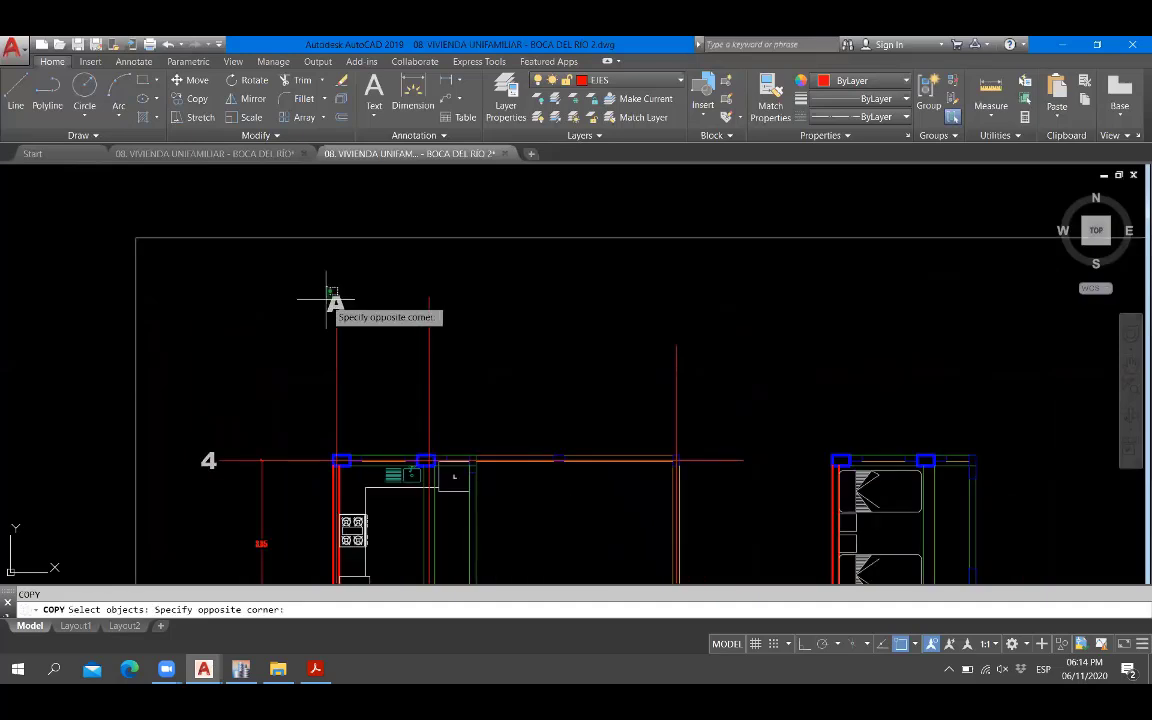
click(328, 300)
key(Return)
click(343, 298)
scroll(690, 335, up, 2)
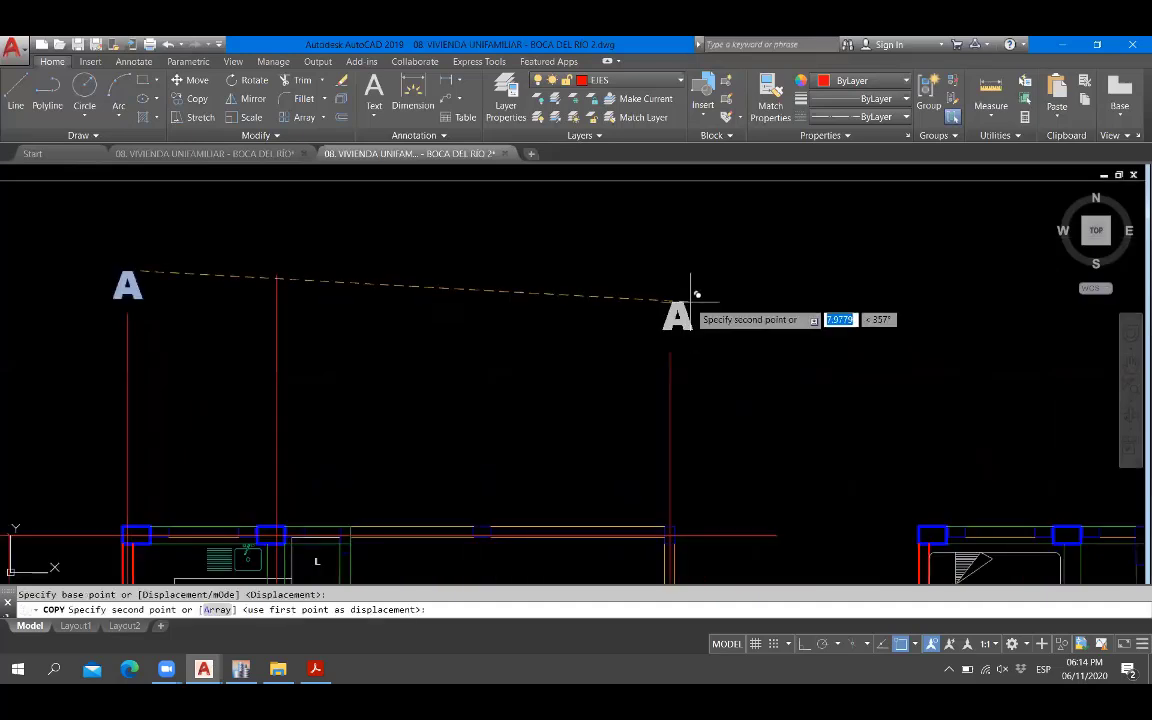
key(F8)
click(682, 289)
key(Escape)
Change the copied label above the rightmost vertical axis to C.
scroll(682, 289, up, 3)
click(671, 288)
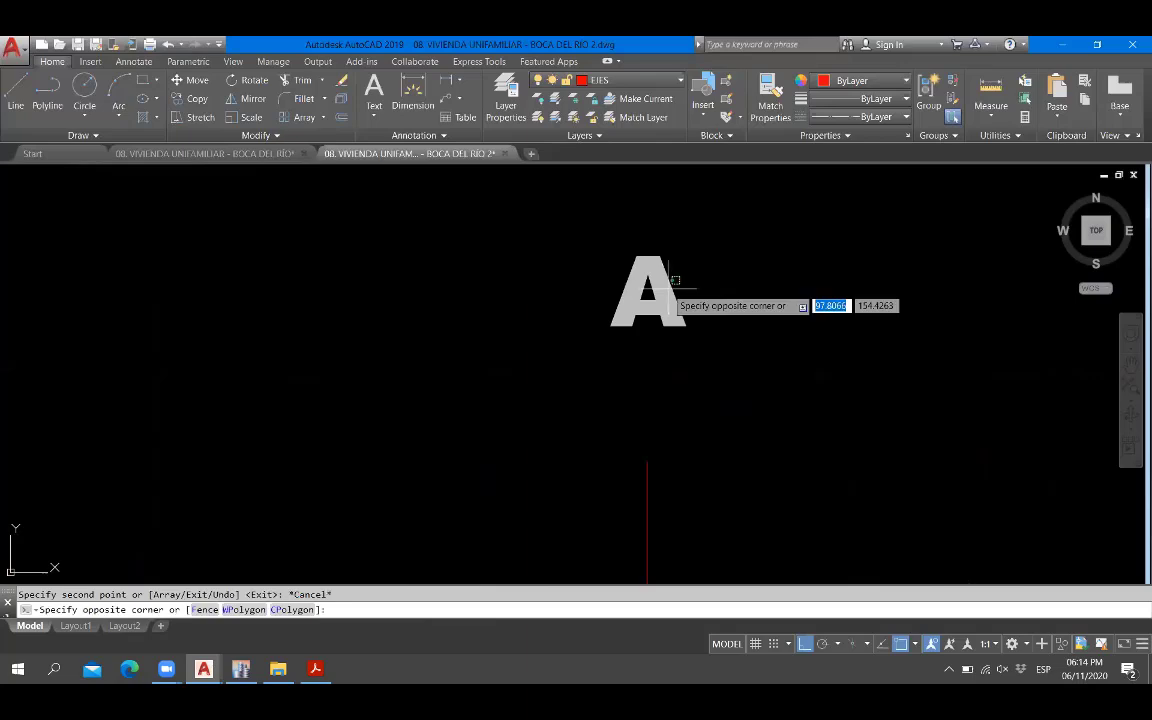
click(665, 287)
click(656, 285)
click(651, 289)
double_click(648, 290)
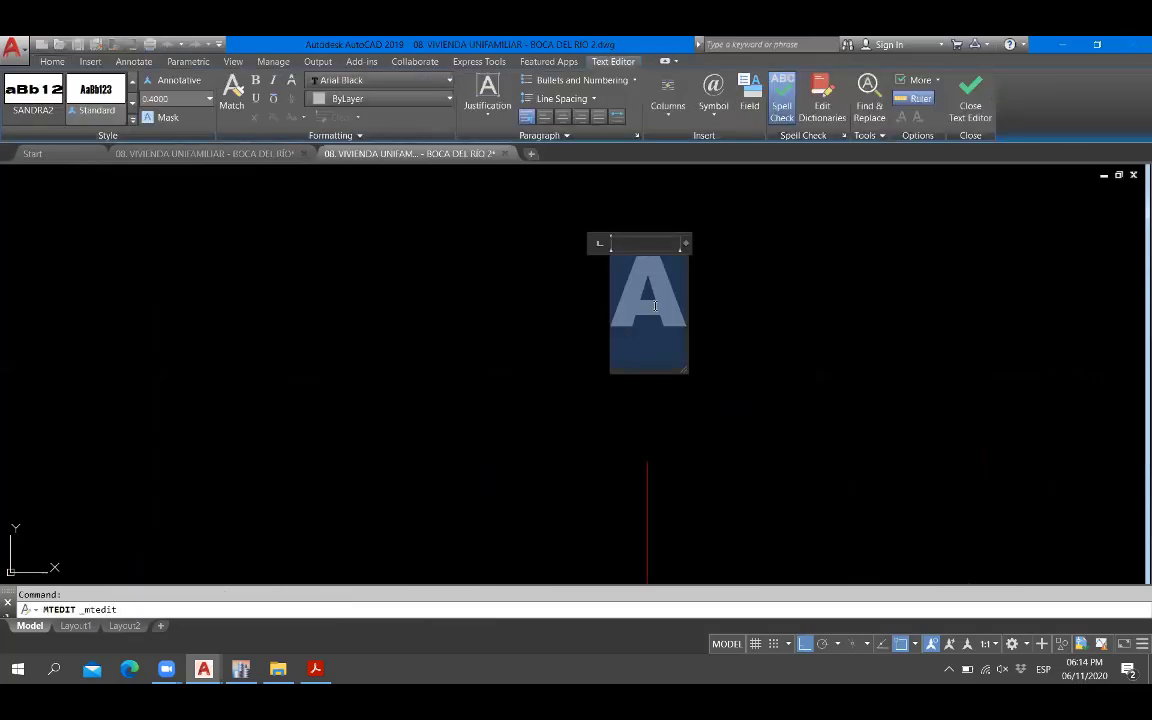
text(C)
click(784, 329)
Examine the axes across the structural floor plans, including the columns beside the first-floor stair.
scroll(588, 300, down, 2)
scroll(588, 300, down, 6)
scroll(500, 300, up, 5)
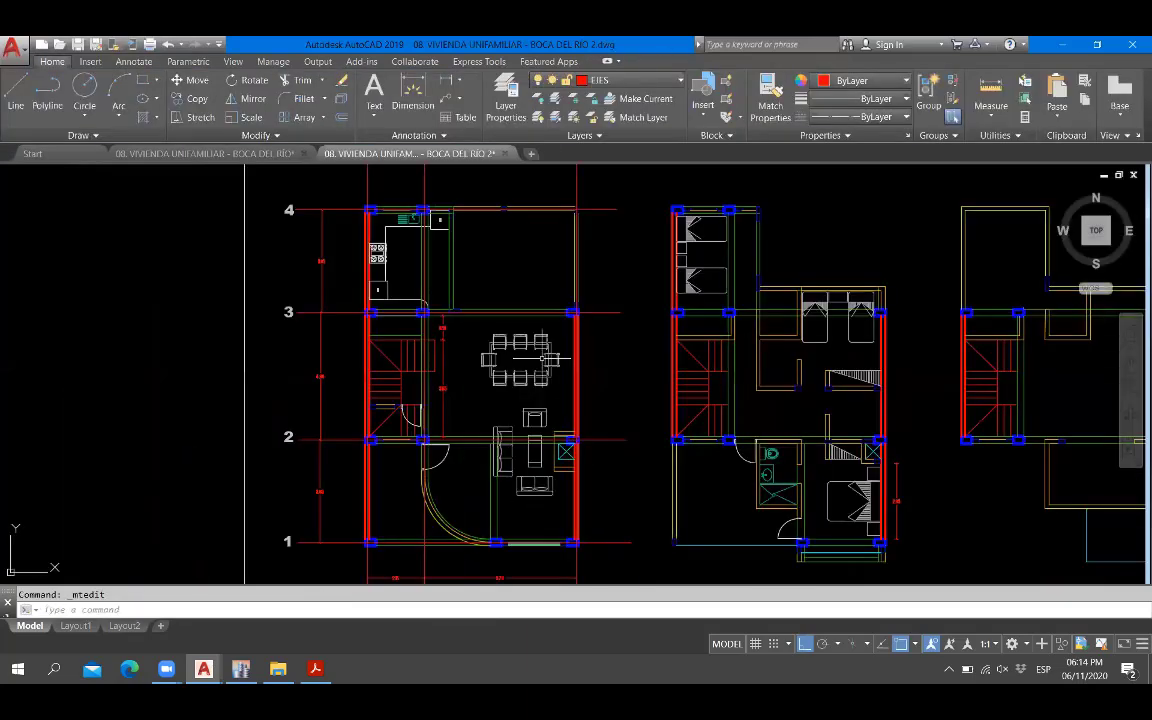
scroll(478, 291, down, 2)
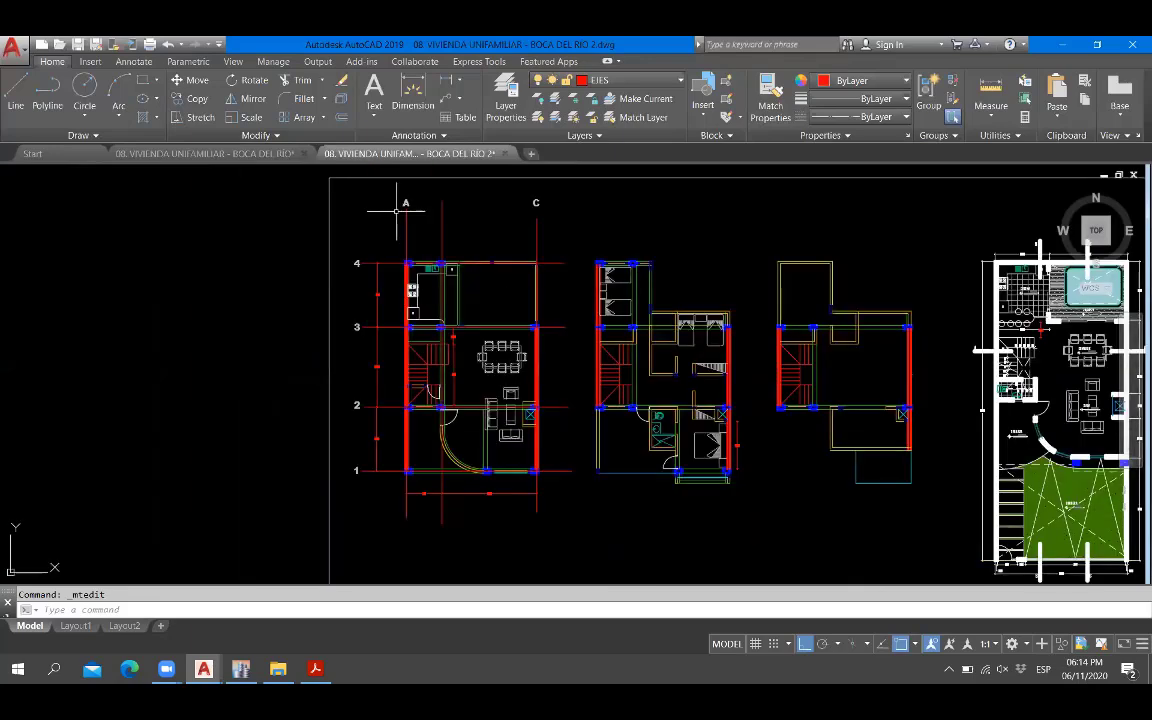
scroll(513, 320, up, 2)
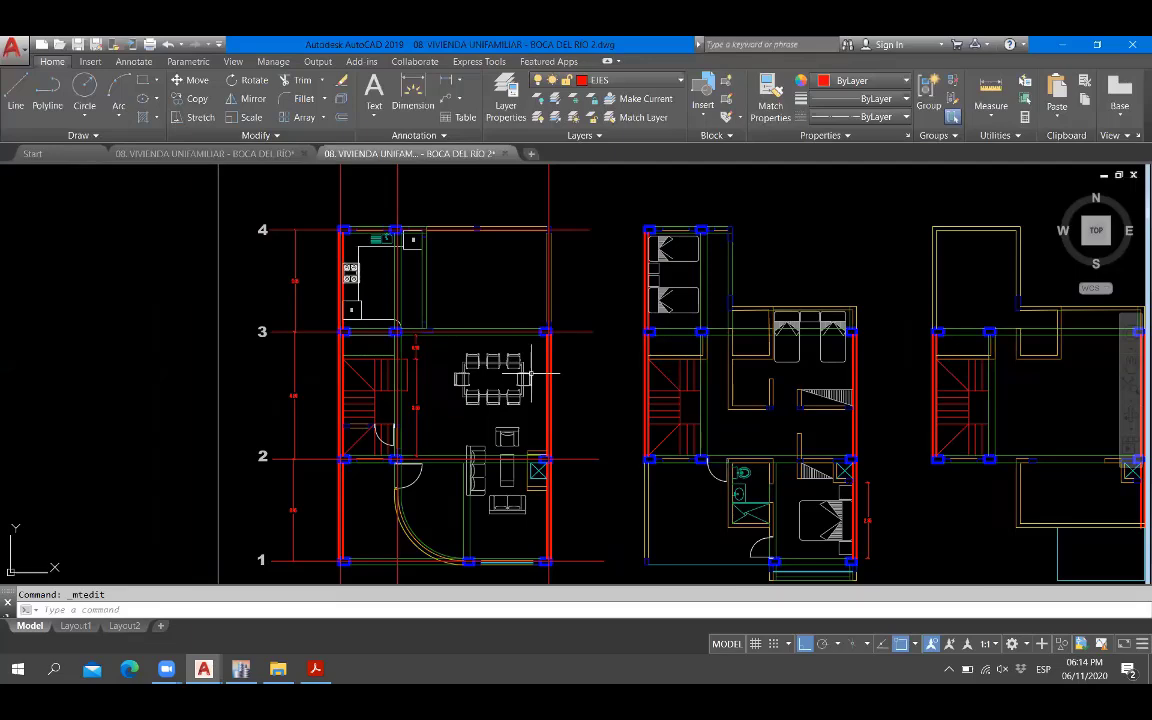
scroll(531, 373, down, 2)
scroll(447, 436, up, 10)
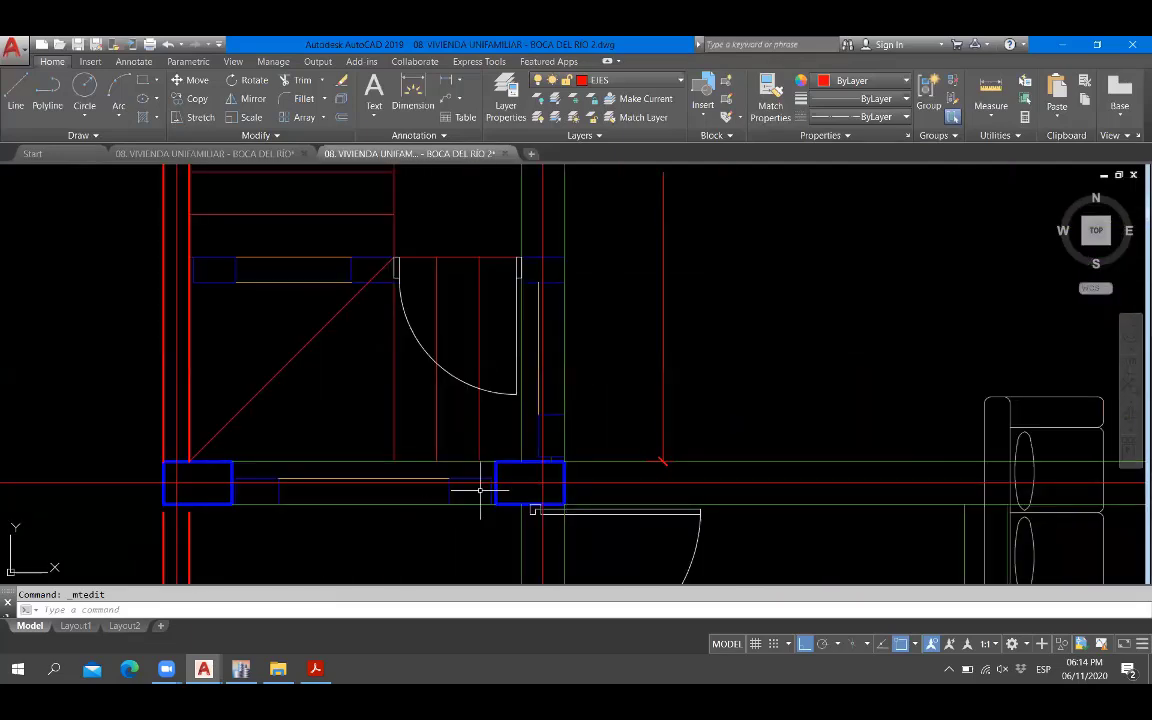
scroll(540, 330, down, 6)
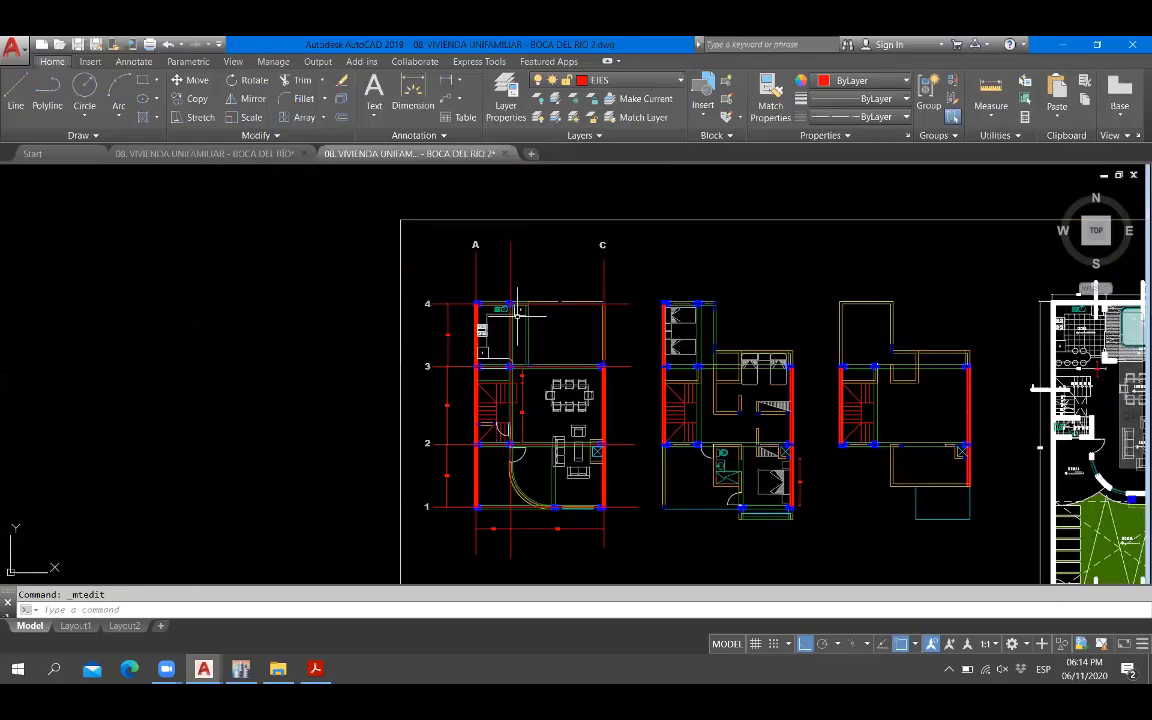
Copy the axis label A horizontally to beside the top of the middle vertical axis of the first-floor plan.
scroll(522, 220, up, 5)
text(CO)
key(space)
click(374, 262)
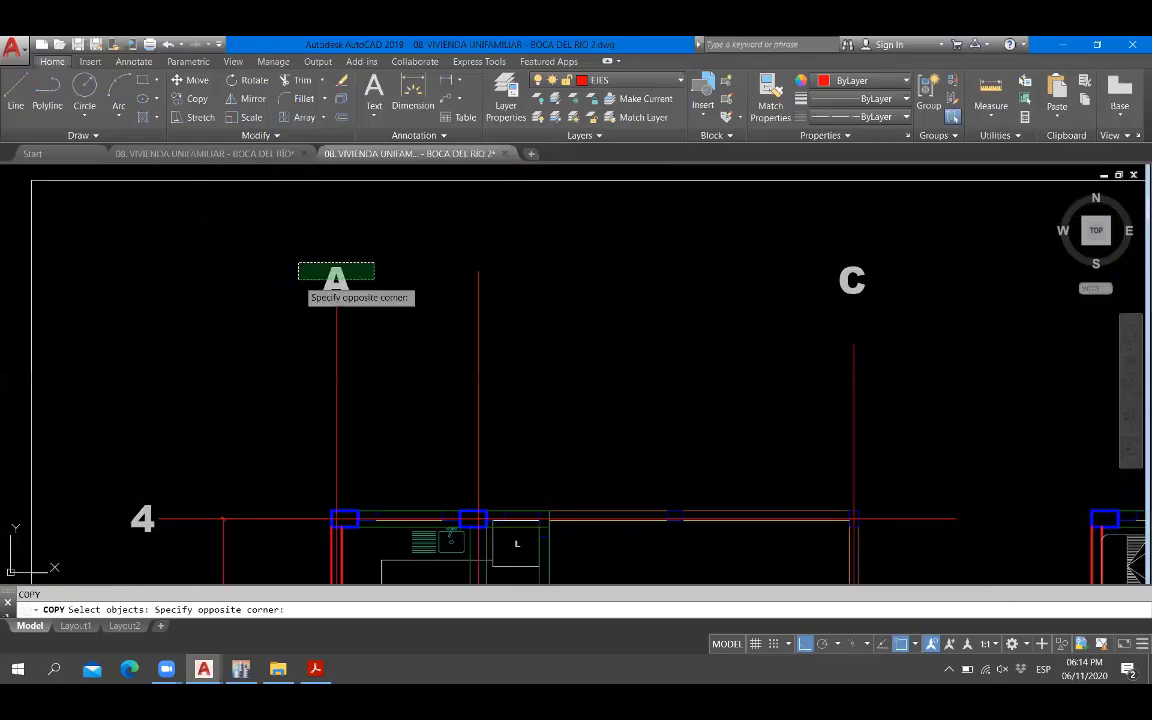
click(298, 280)
key(space)
click(375, 261)
click(547, 236)
key(Escape)
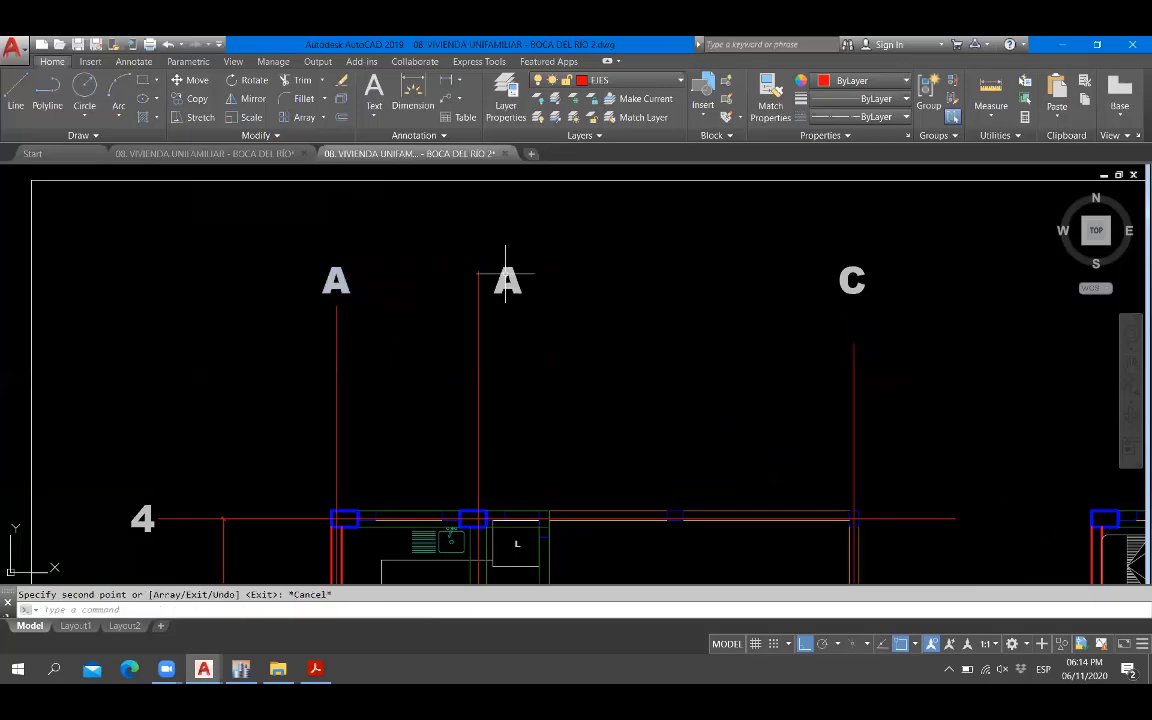
Change the copied label at the middle vertical axis to B.
scroll(505, 278, up, 3)
double_click(522, 283)
text(B)
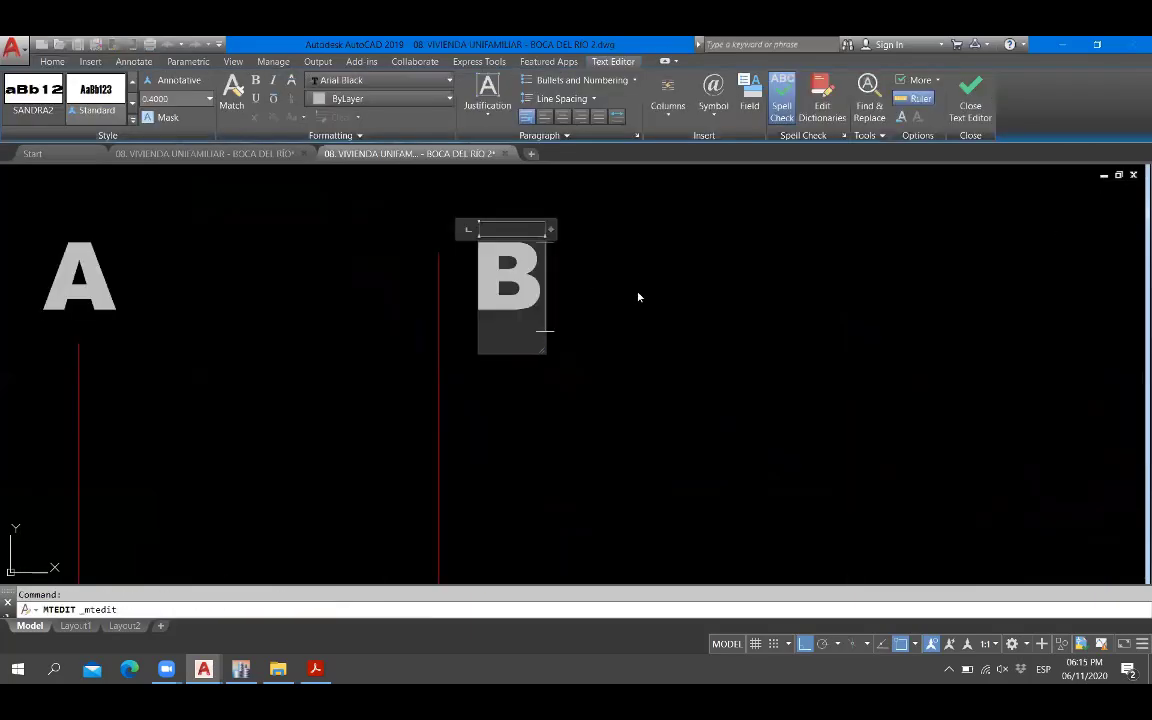
click(638, 296)
Check with an aligned dimension the gap between the second-floor column near the stair on axis 3 and the adjacent bedroom wall.
scroll(380, 260, down, 10)
middle_drag(404, 417, 450, 416)
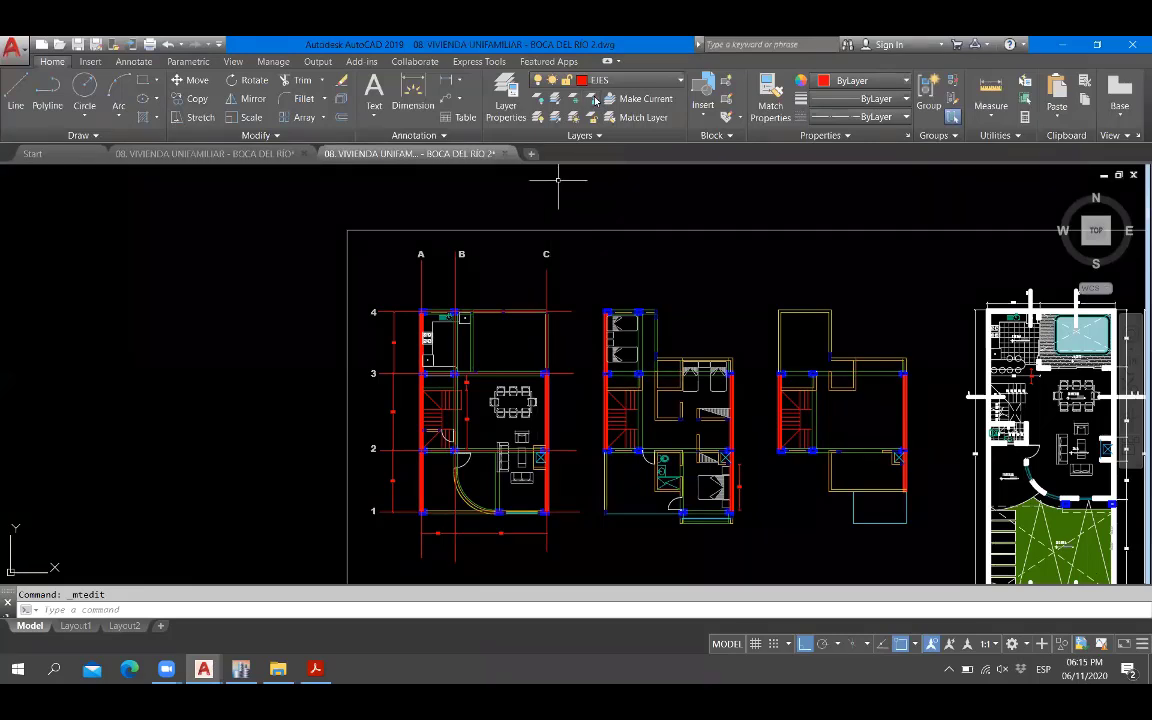
scroll(680, 472, up, 2)
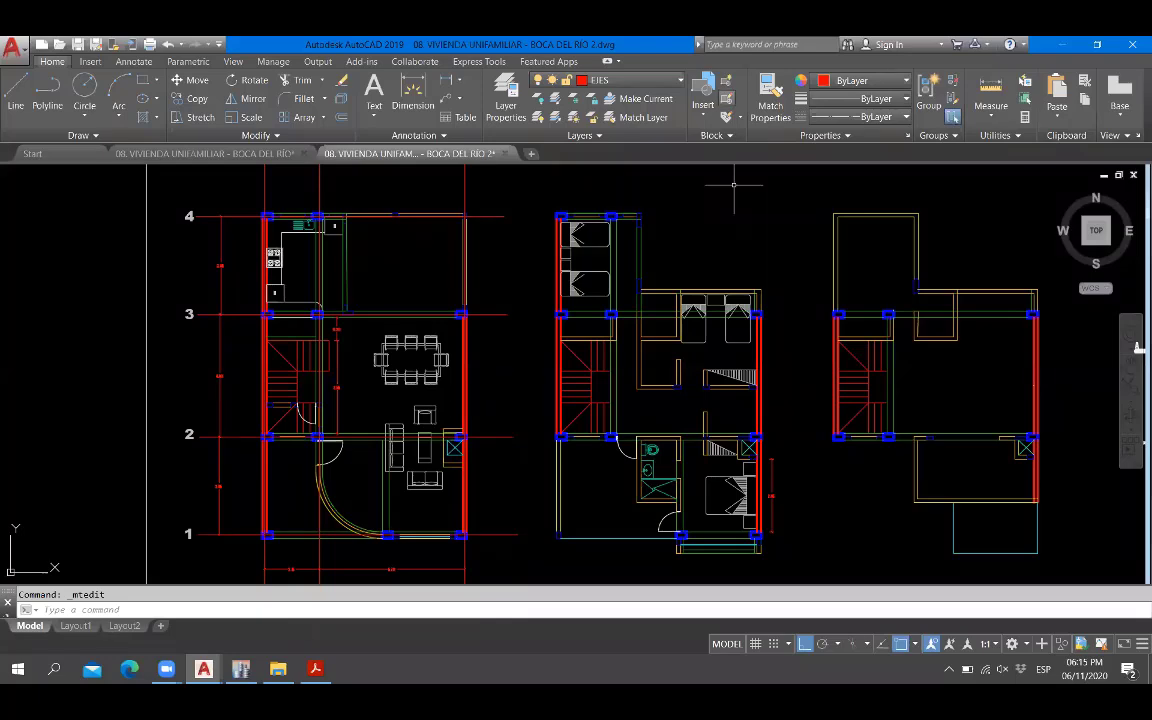
scroll(734, 185, up, 1)
scroll(655, 270, down, 1)
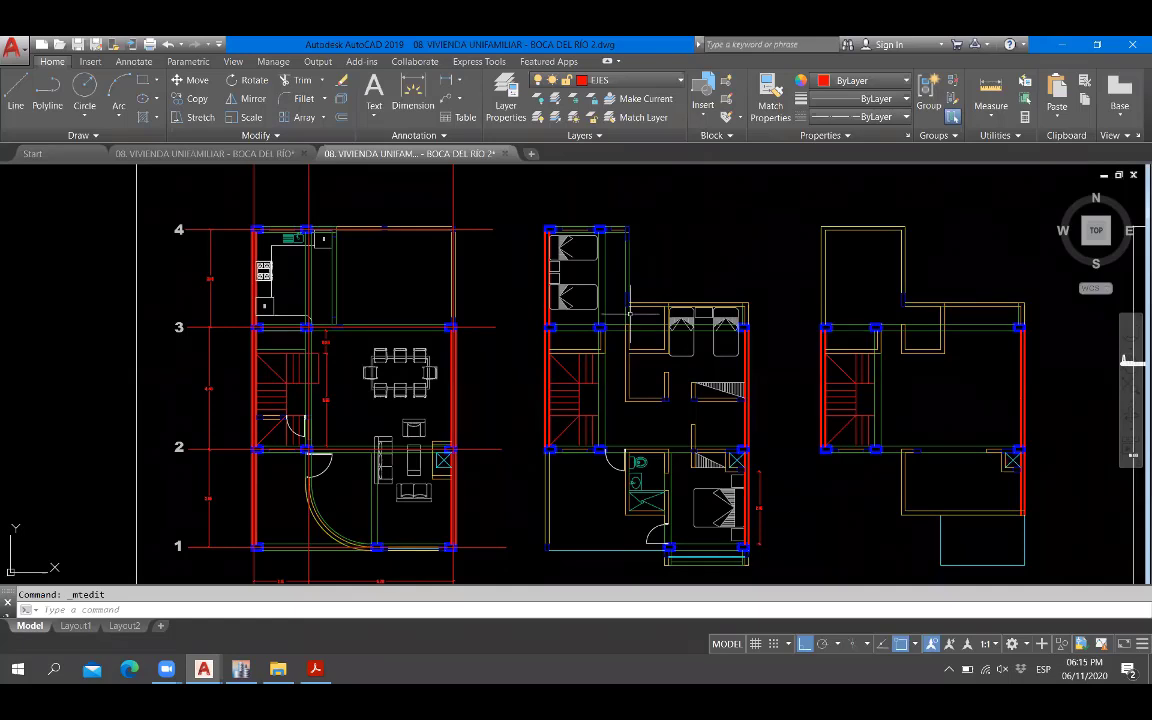
scroll(604, 298, up, 8)
text(dal)
key(Return)
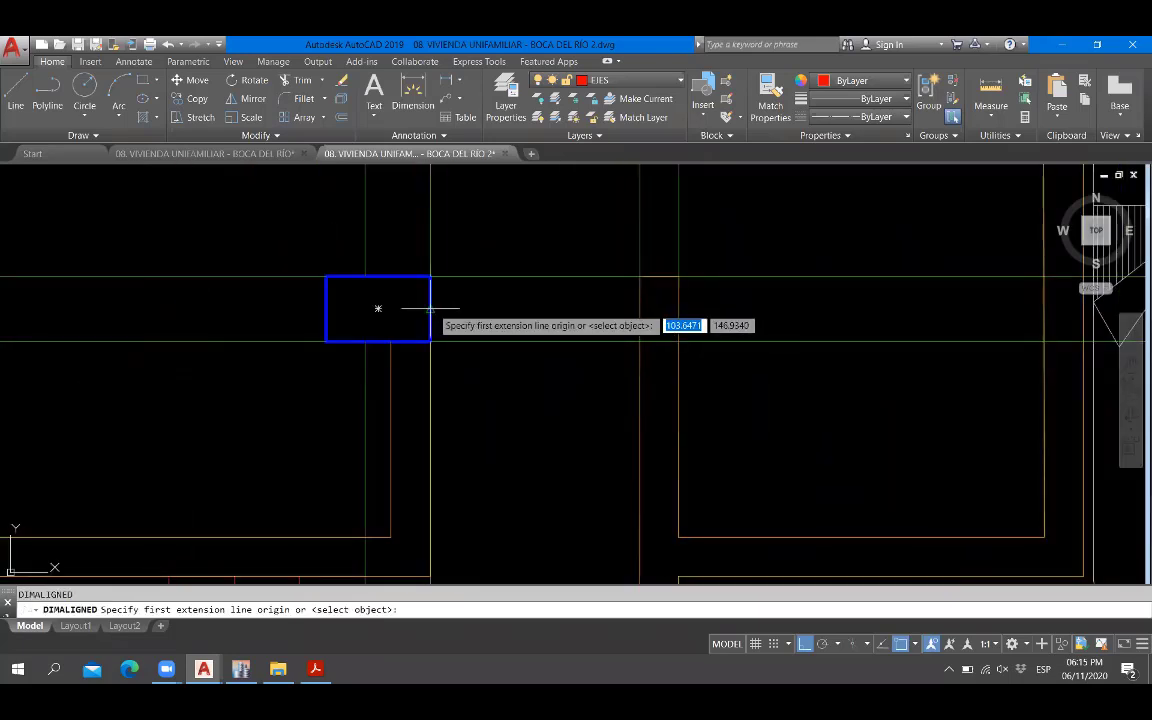
click(378, 309)
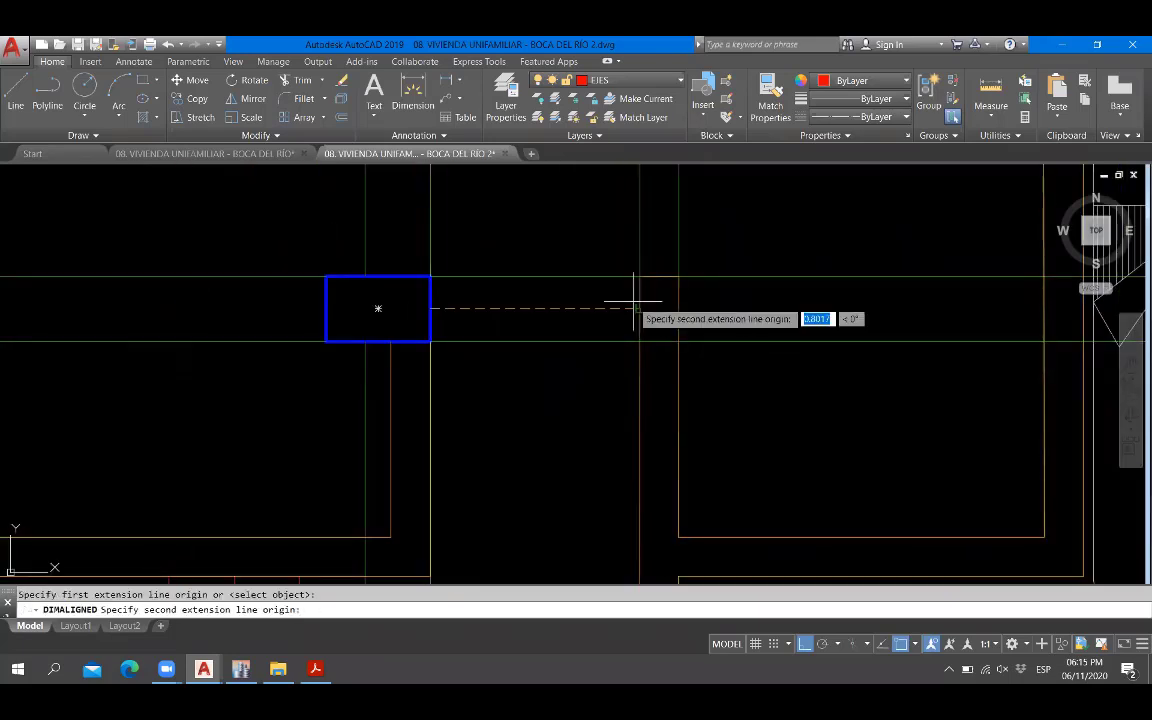
key(Escape)
key(Escape)
Measure the passage width between the second-floor bathroom wall and the closet wall opposite with an aligned dimension.
scroll(633, 301, down, 5)
scroll(540, 437, up, 5)
key(Return)
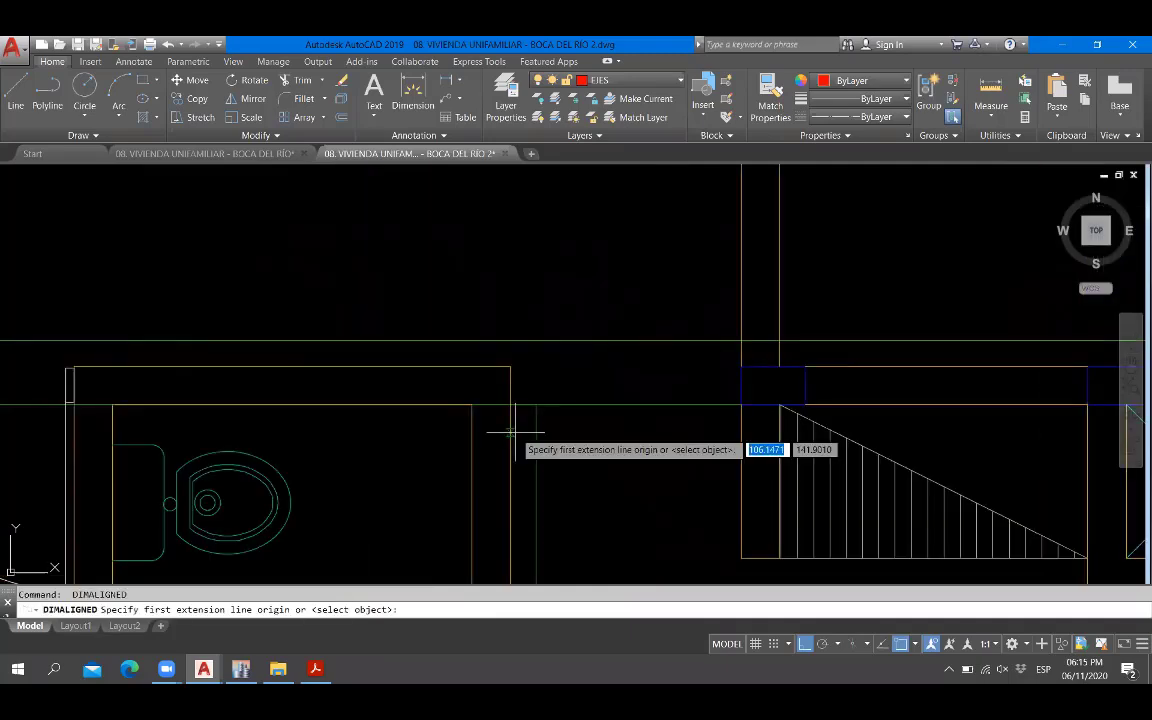
click(511, 432)
click(745, 430)
key(Escape)
Measure the second-floor door opening between the bathroom wall and the column beside the stair with an aligned dimension.
scroll(655, 385, down, 10)
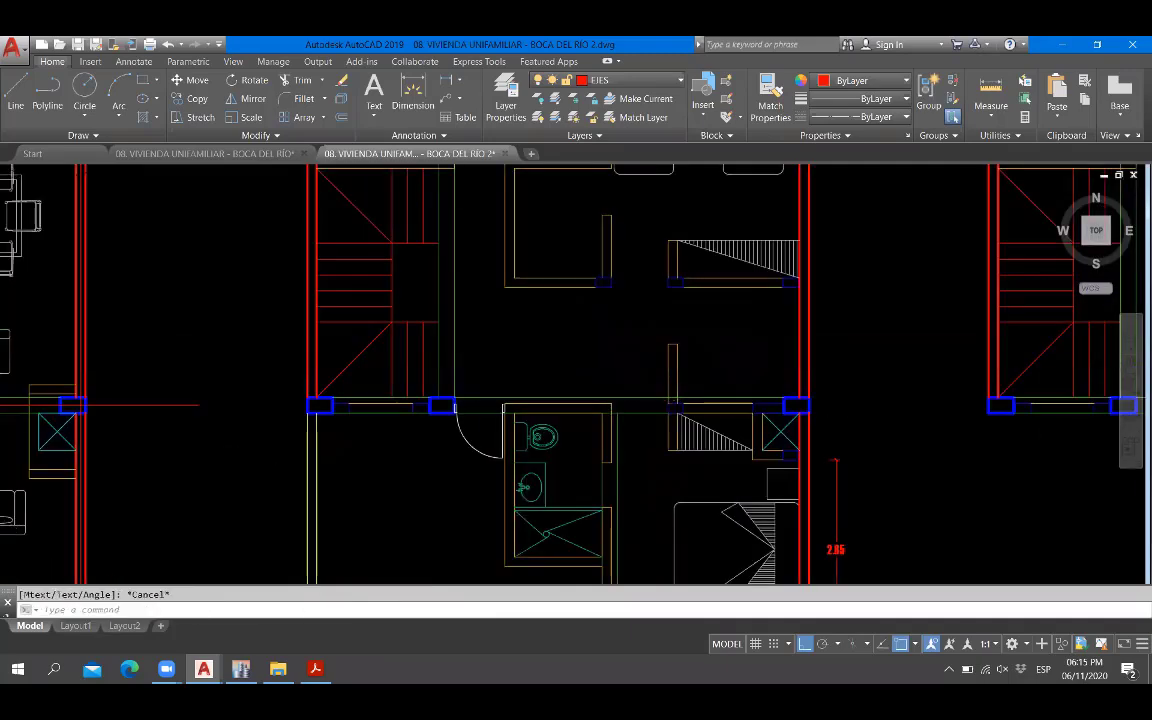
scroll(622, 182, up, 2)
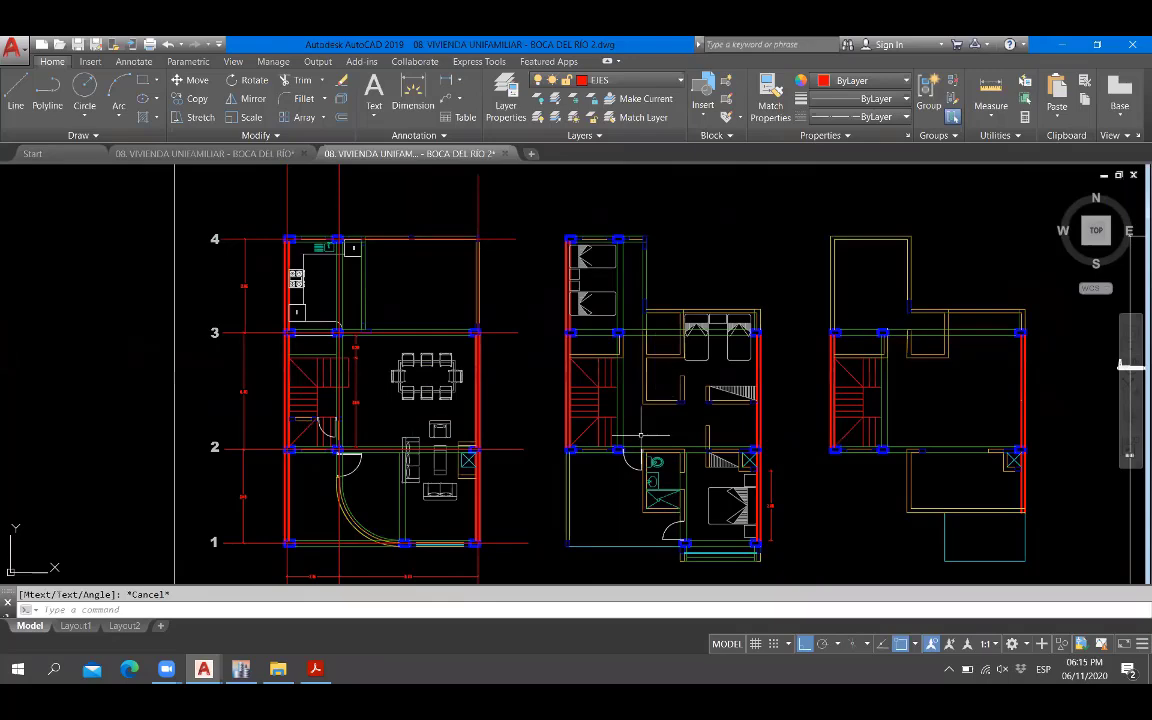
scroll(640, 455, up, 10)
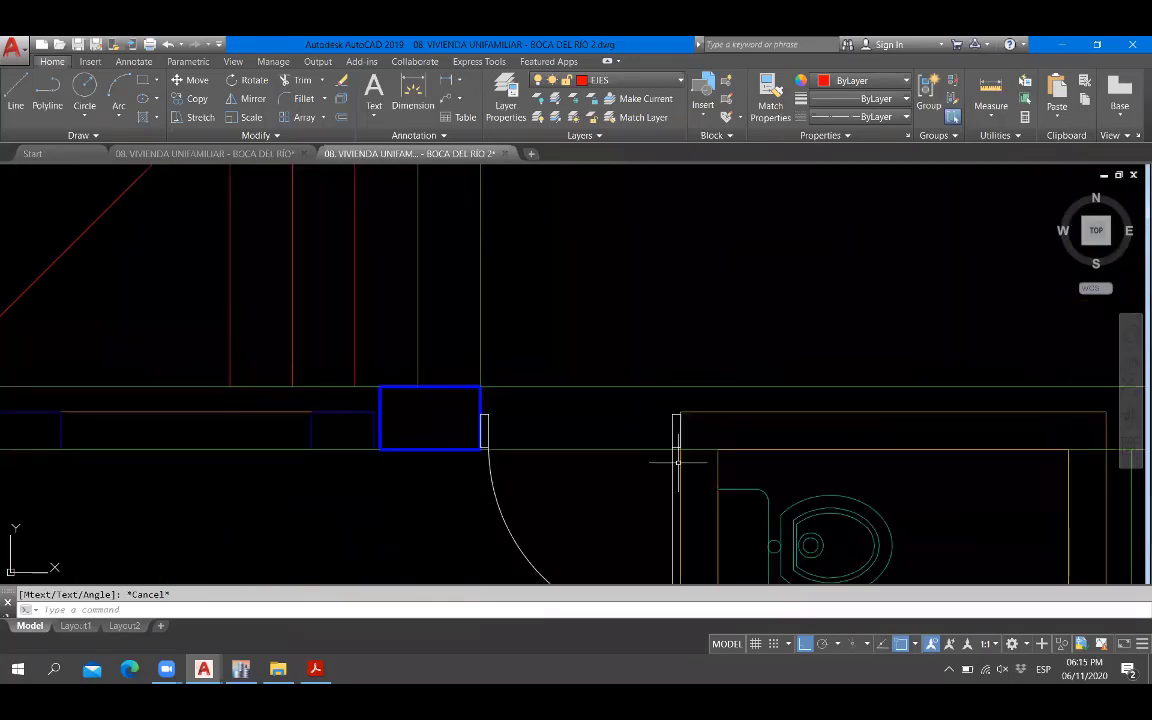
key(Return)
click(681, 449)
click(481, 450)
key(Escape)
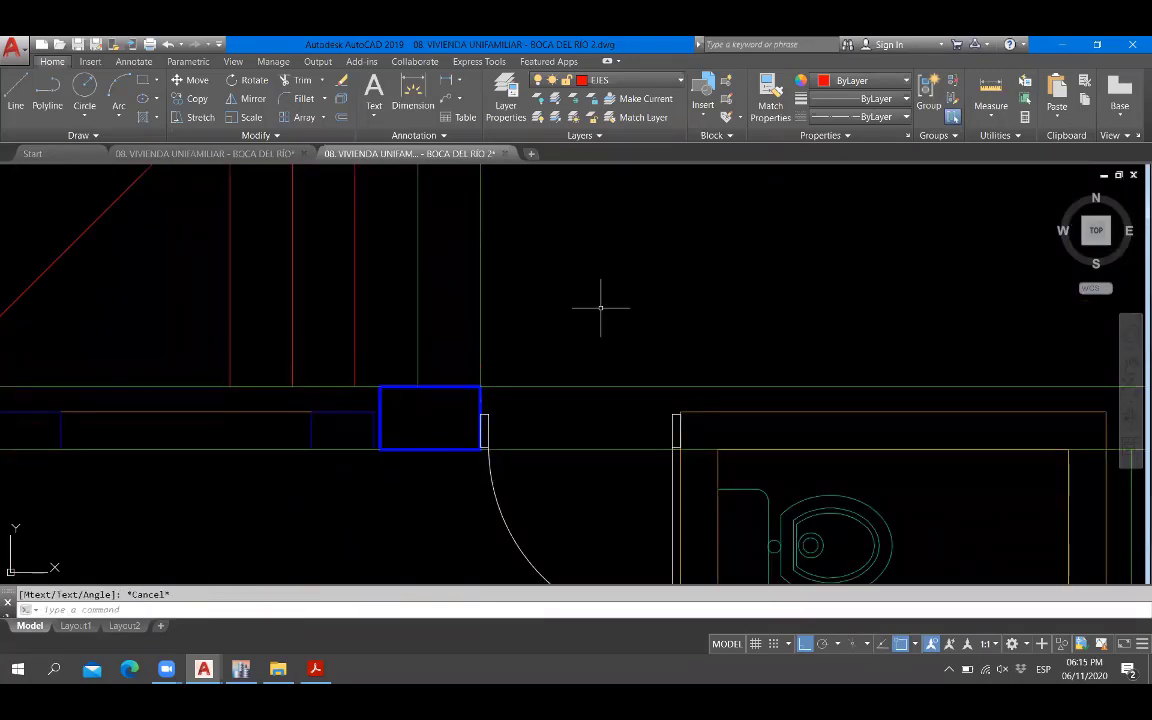
Examine the second-floor bathroom and bedroom layout alongside the other structural plans.
scroll(605, 328, down, 9)
scroll(600, 343, up, 3)
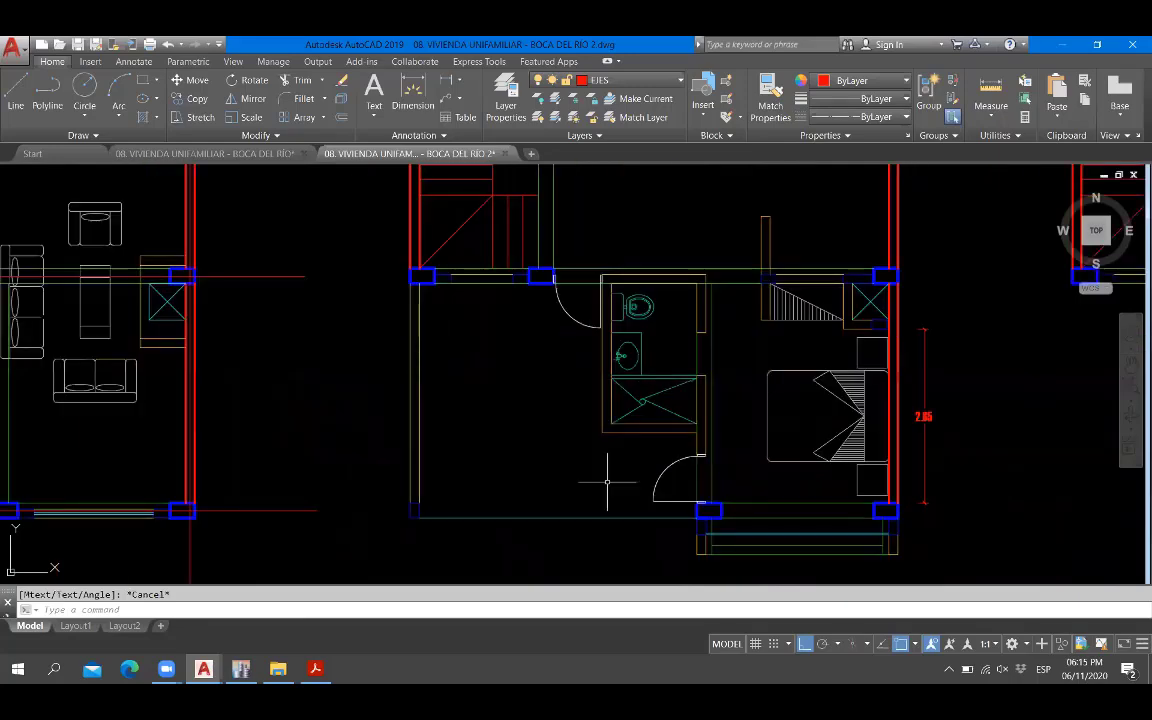
scroll(548, 434, down, 3)
scroll(527, 399, down, 3)
scroll(398, 438, down, 3)
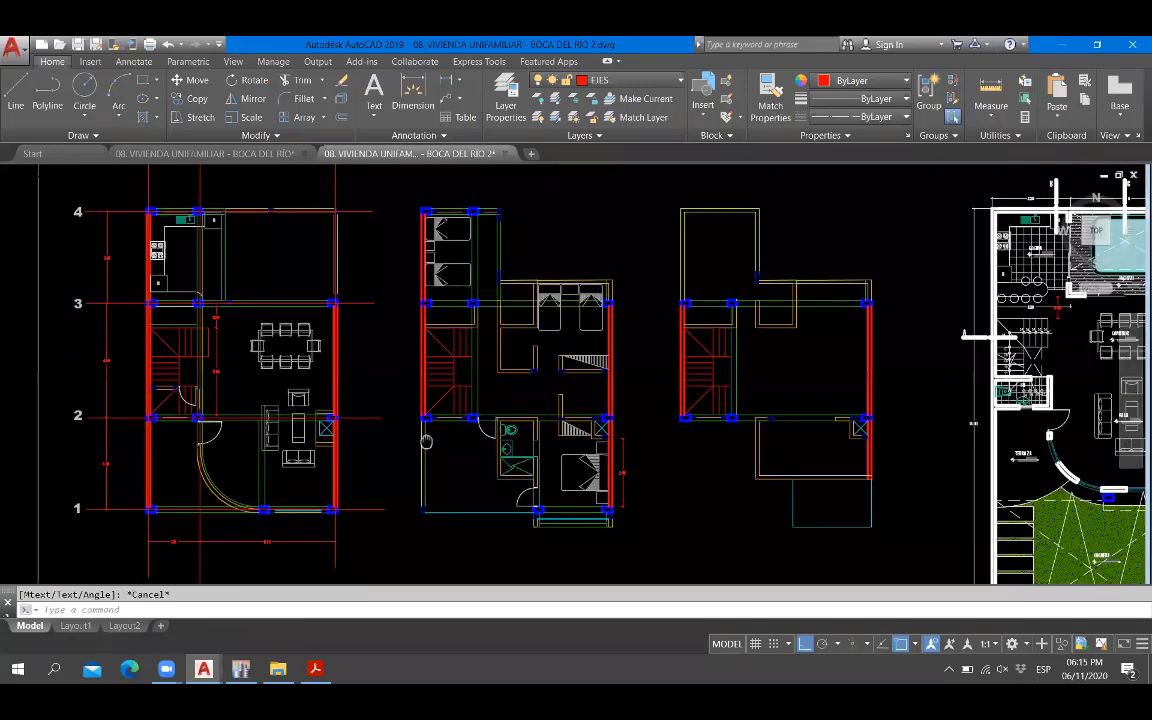
scroll(398, 438, up, 2)
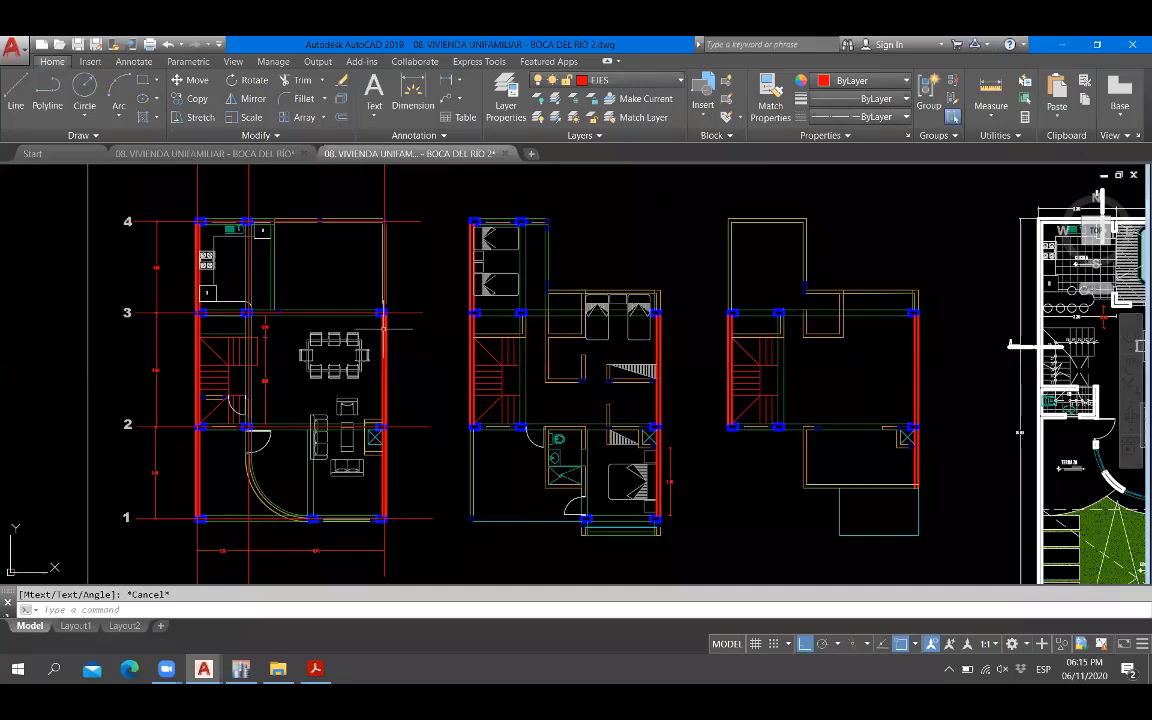
middle_drag(372, 202, 561, 219)
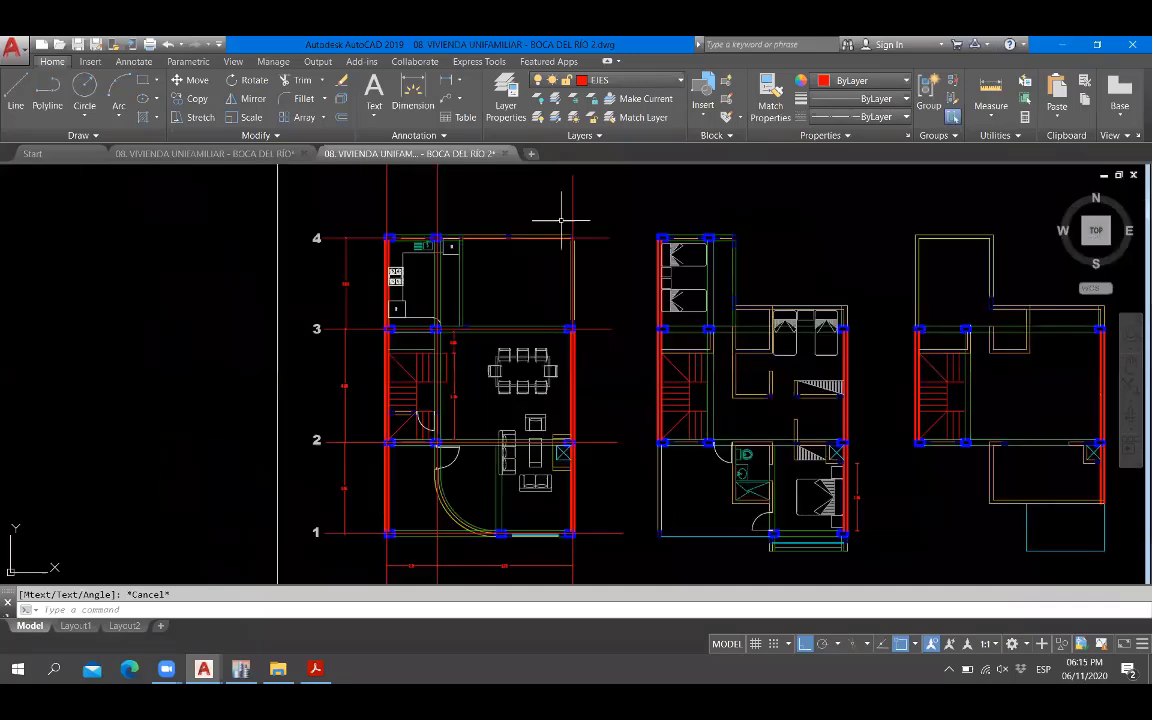
Switch to ETABS, start opening a model file and save the current changes to VIVIENDA UNIFAMILIAR.
click(243, 671)
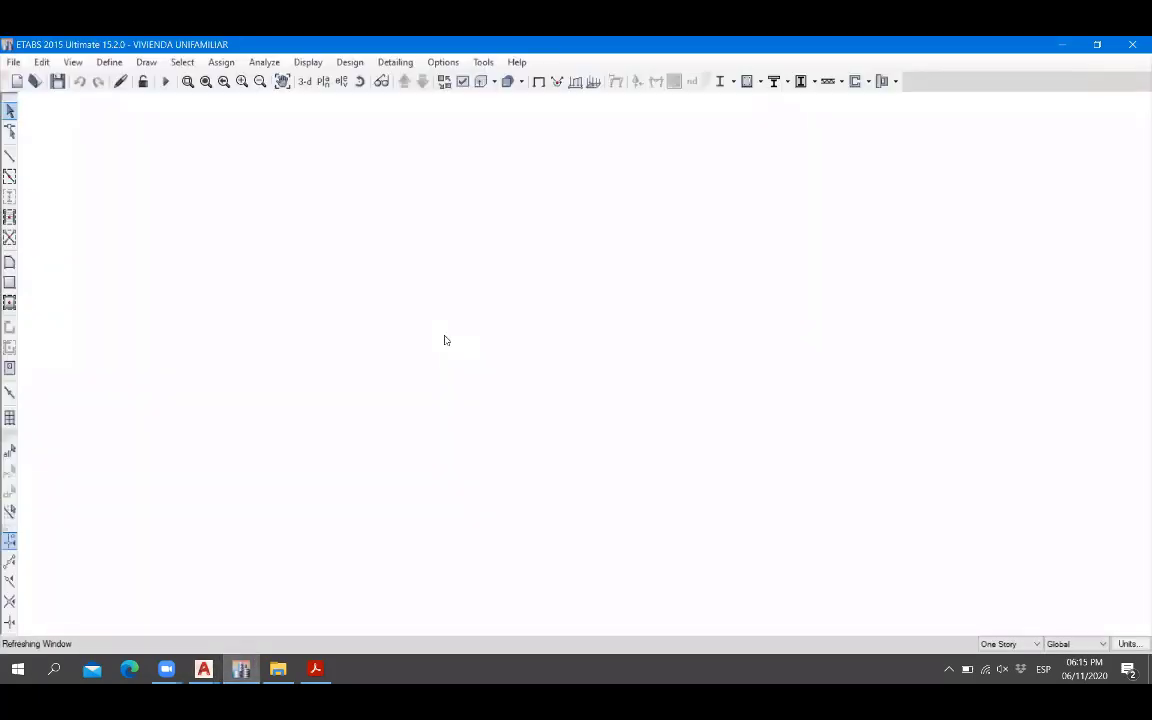
click(13, 63)
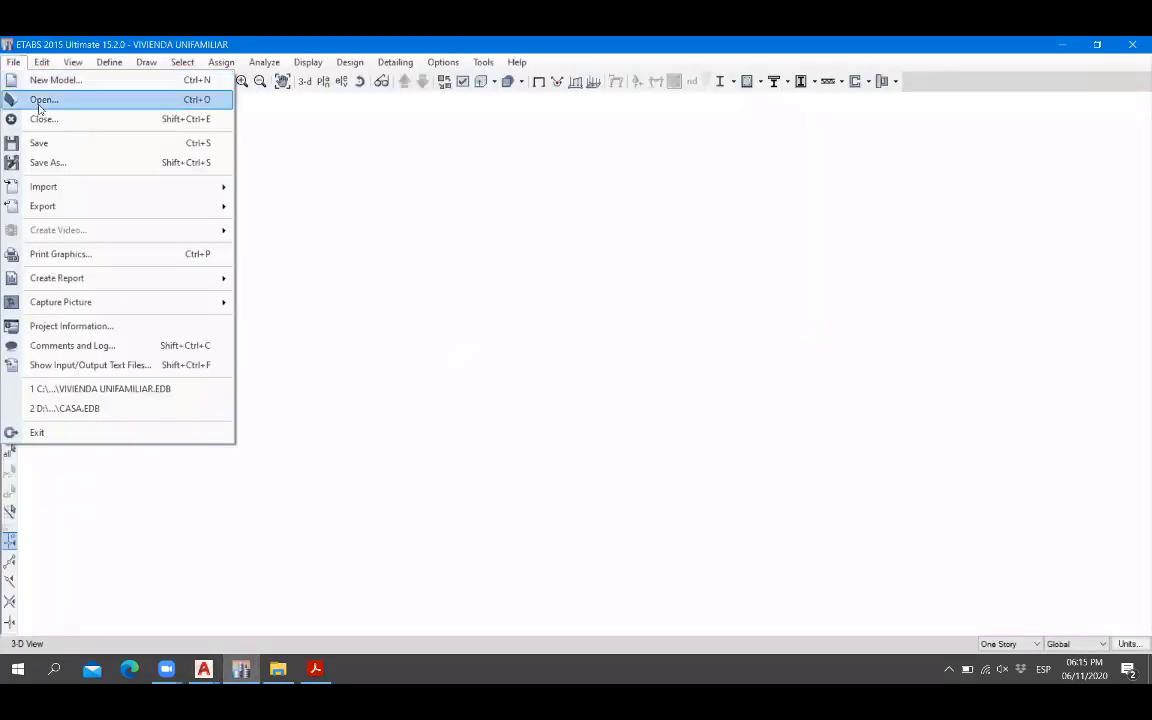
click(40, 99)
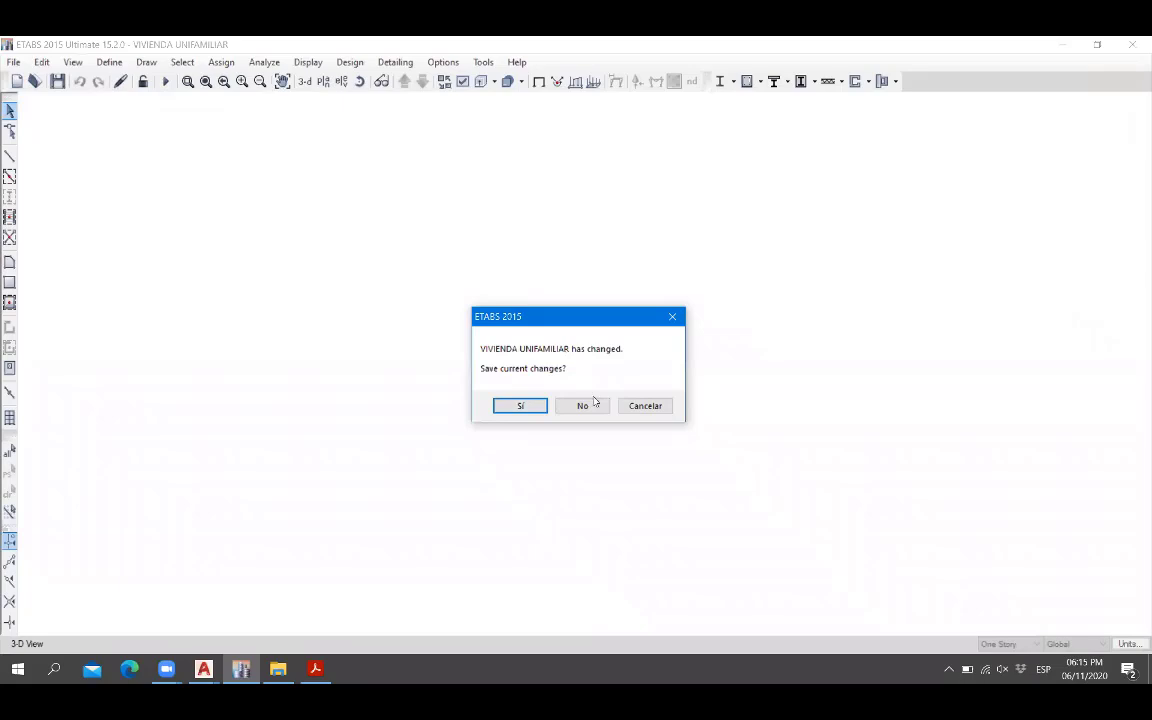
click(520, 406)
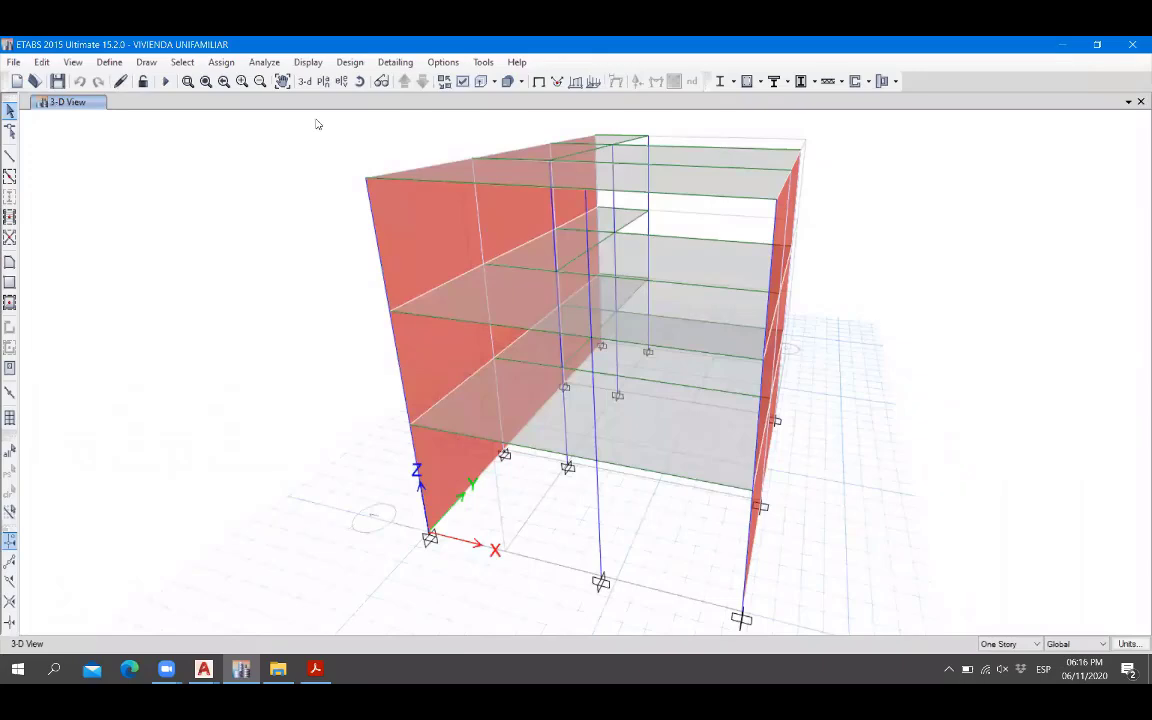
Display the plan view of Story1 and save the model.
click(323, 81)
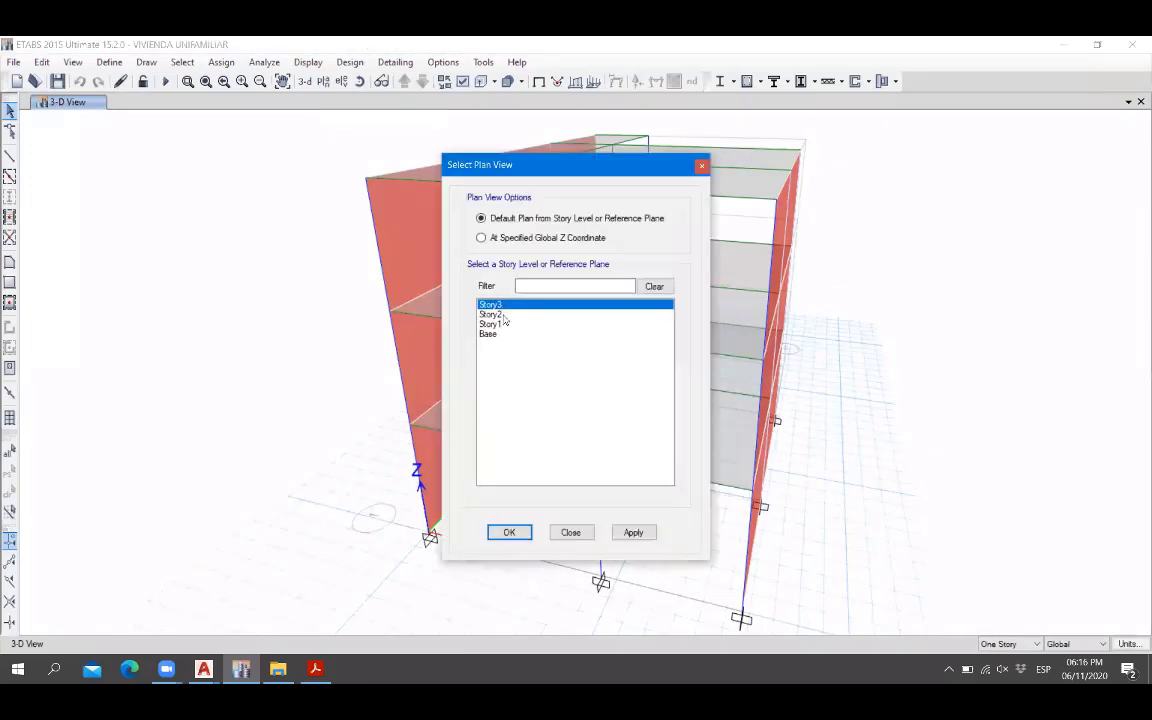
click(495, 324)
click(636, 532)
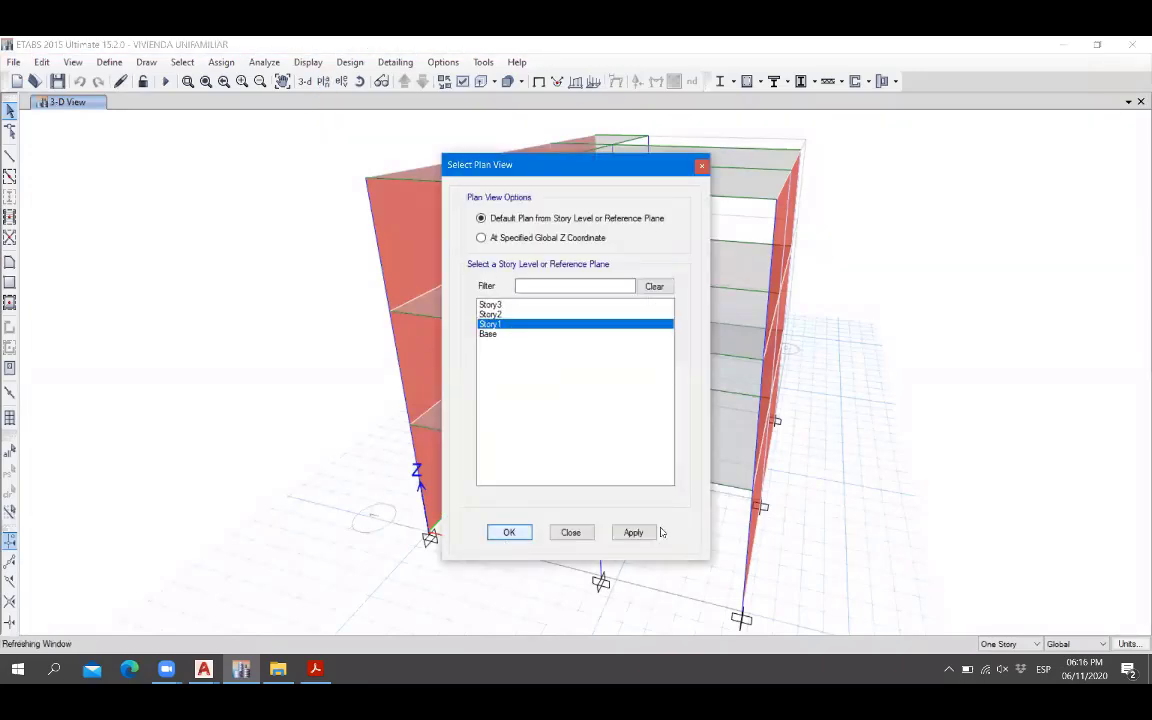
click(509, 532)
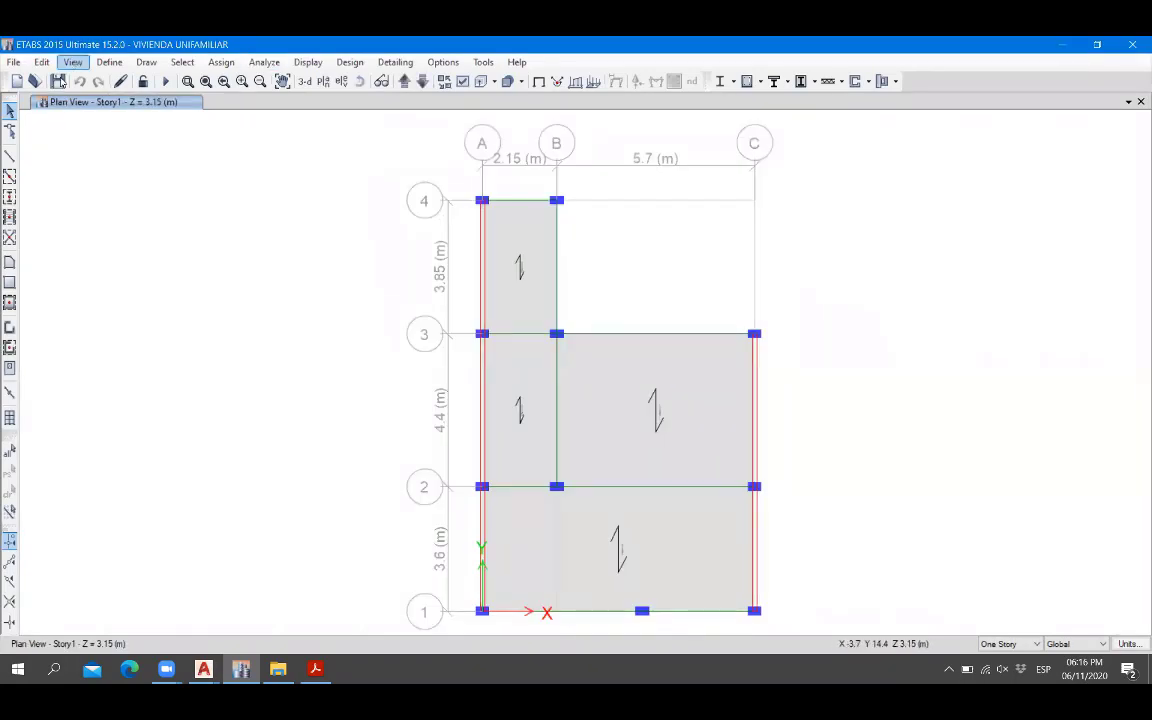
click(58, 81)
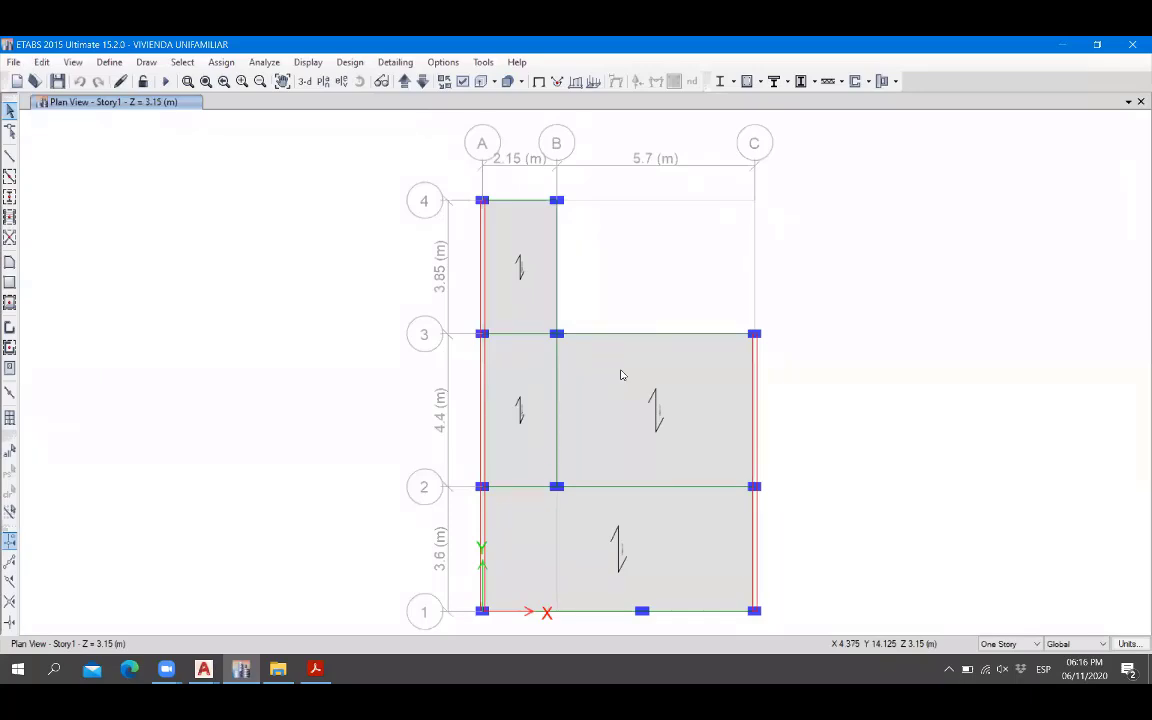
Switch back to the BOCA DEL RIO 2 drawing in AutoCAD and examine the dimensions between the horizontal axes.
click(203, 668)
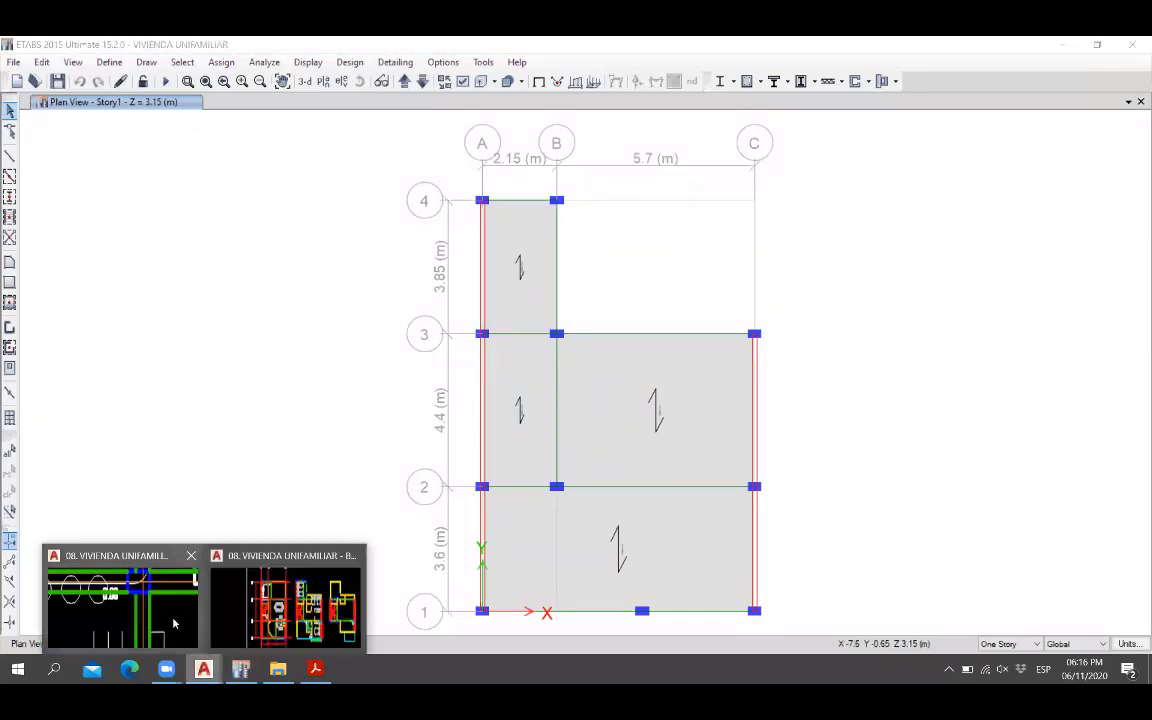
click(285, 605)
scroll(367, 333, up, 5)
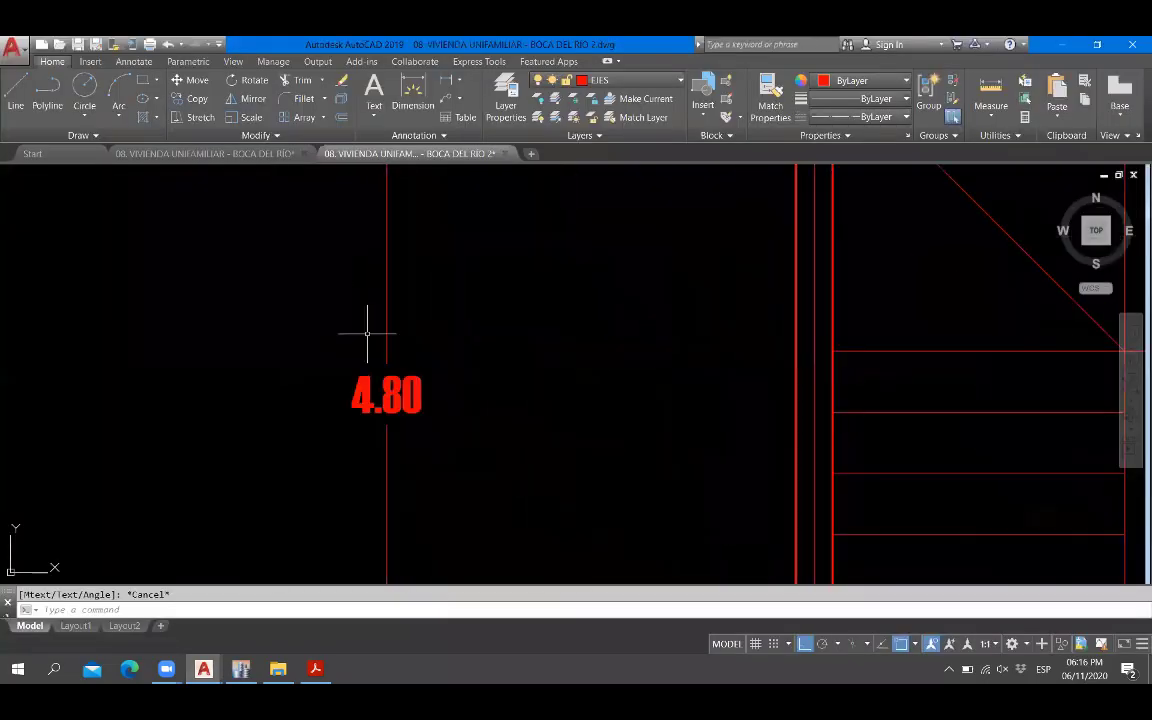
scroll(316, 350, down, 6)
scroll(344, 432, up, 2)
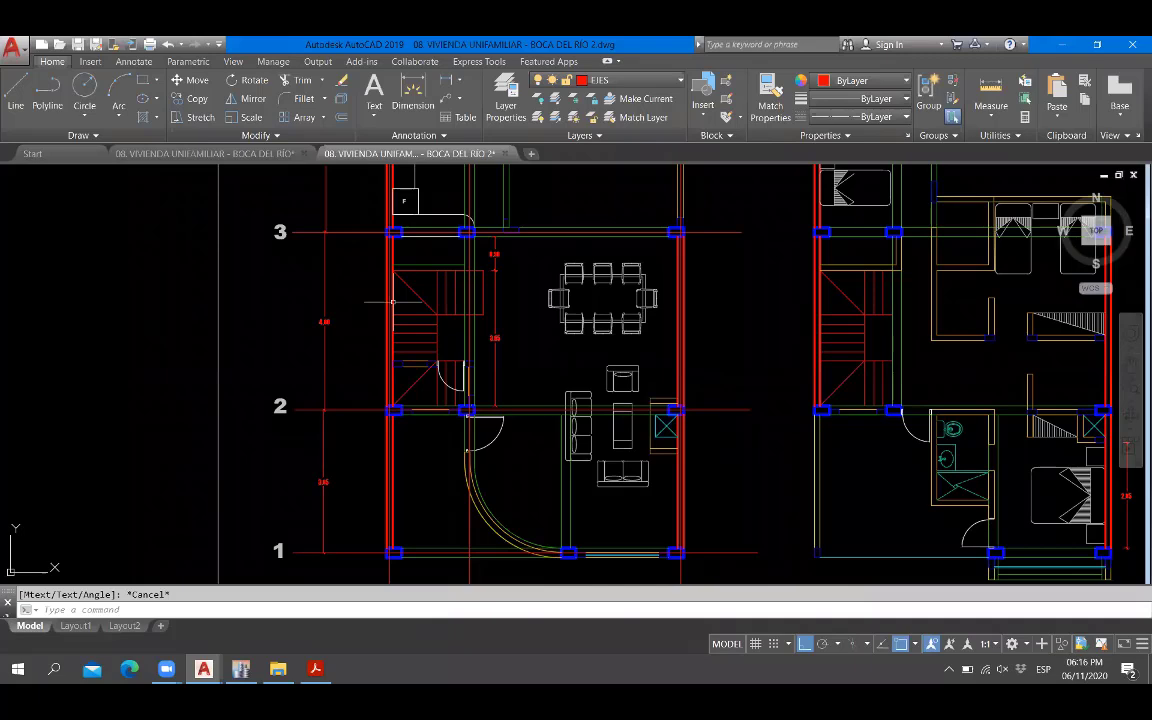
Compare the horizontal axis spacings in the drawing with the Story1 plan grid in ETABS.
scroll(393, 302, up, 2)
scroll(368, 363, down, 2)
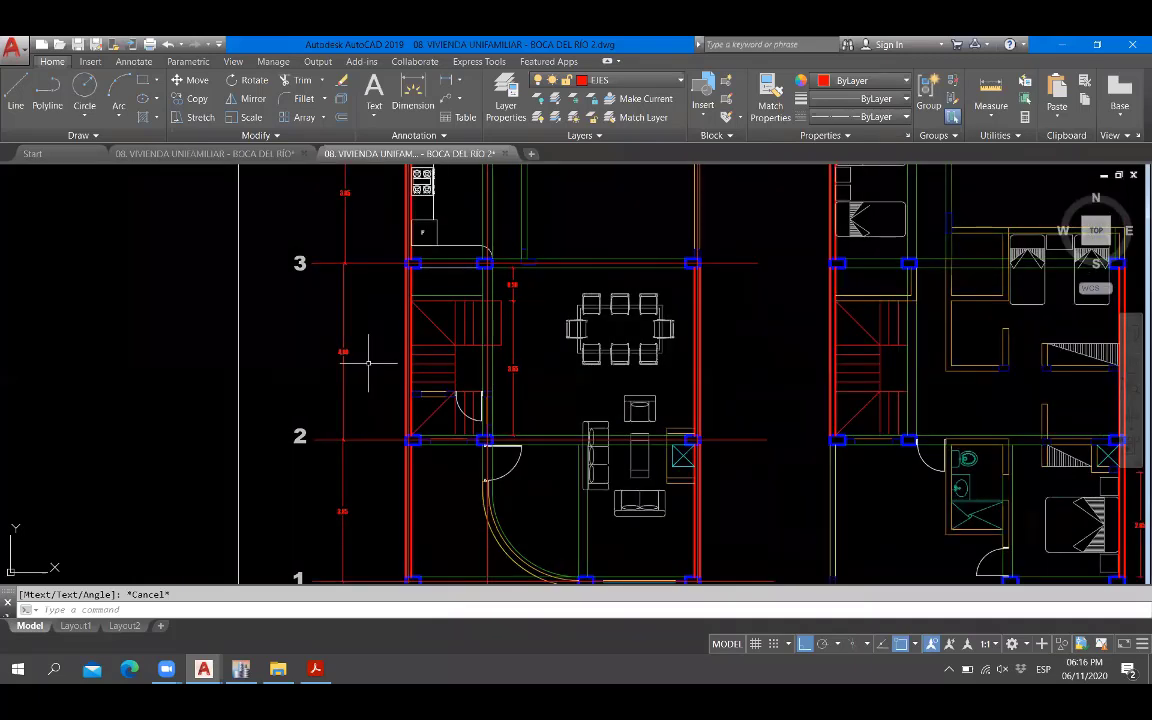
key(alt+Tab)
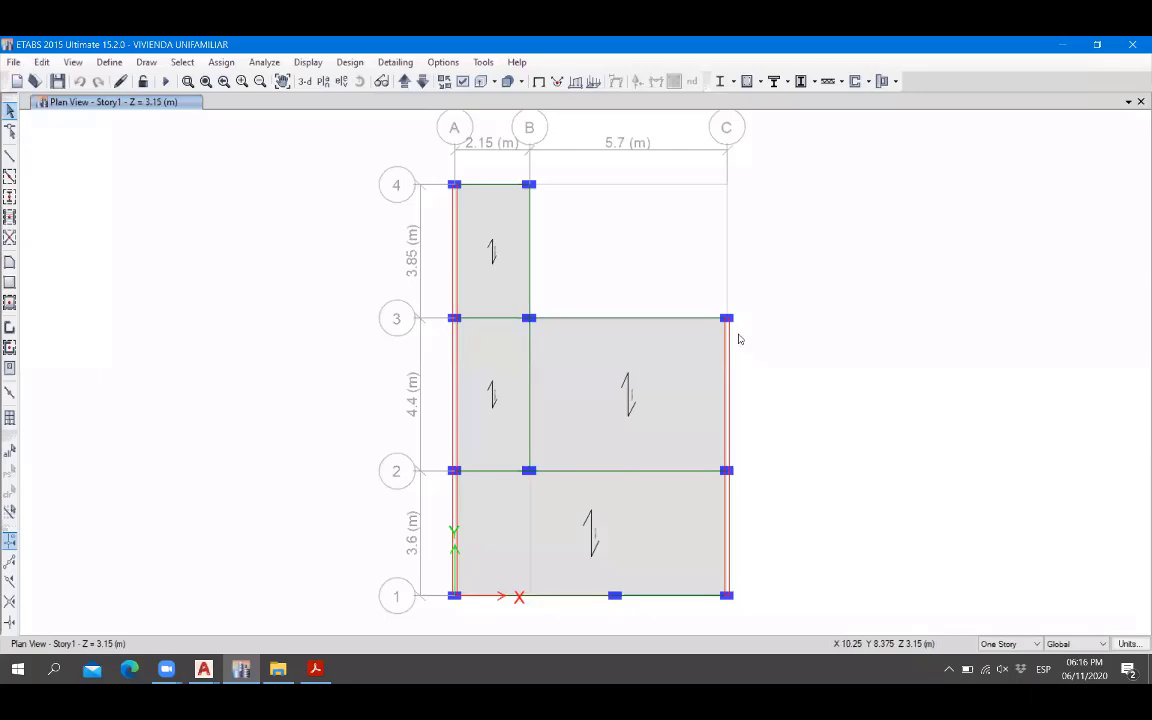
scroll(399, 566, up, 5)
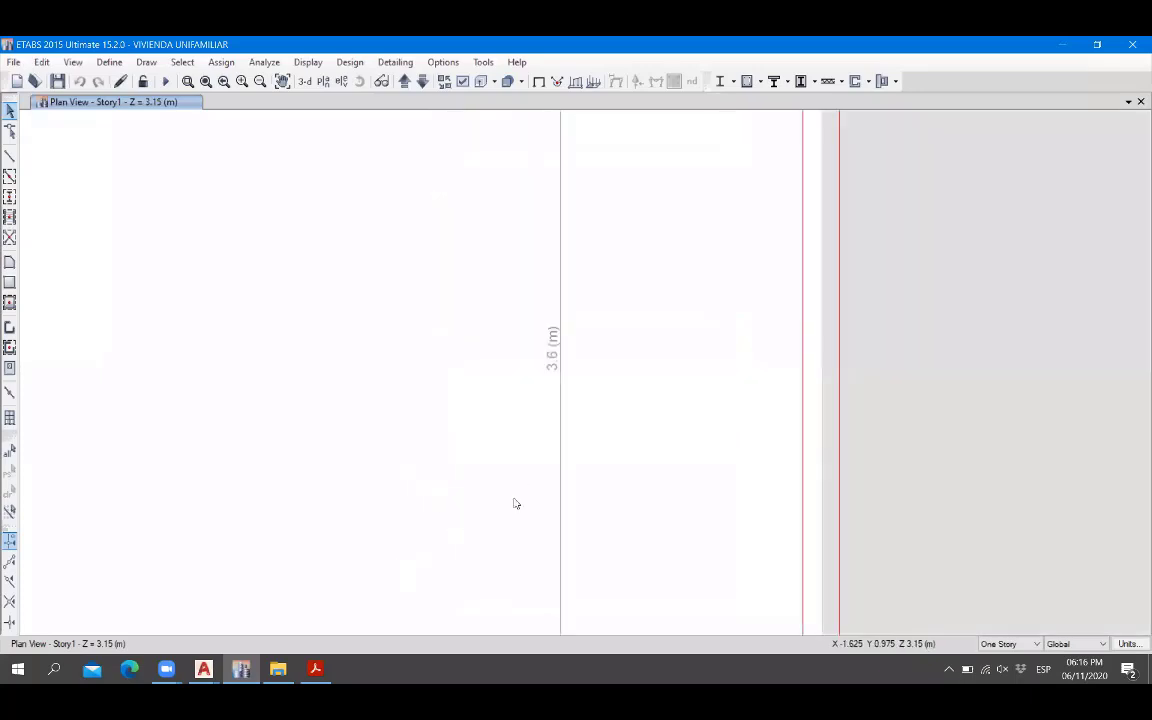
scroll(516, 503, down, 3)
scroll(370, 490, down, 5)
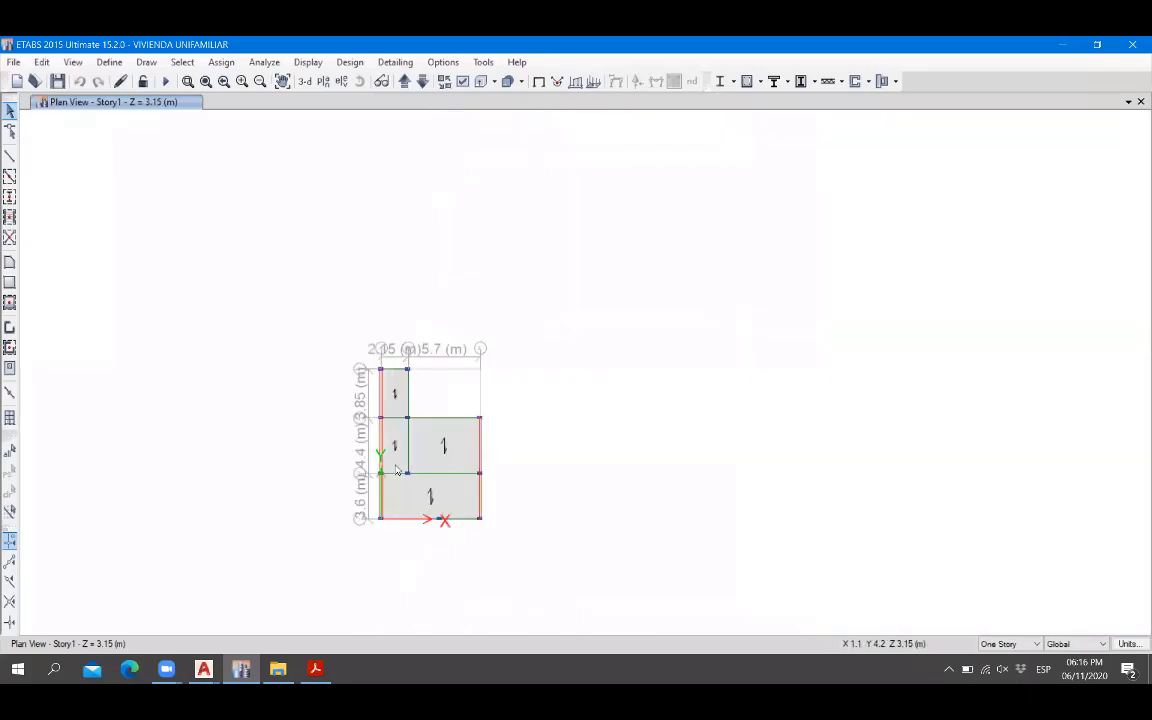
scroll(397, 470, up, 3)
Switch back to the BOCA DEL RIO 2 drawing in AutoCAD, examine the dimension between axes 1 and 2, and maximize the window.
mouse_move(203, 668)
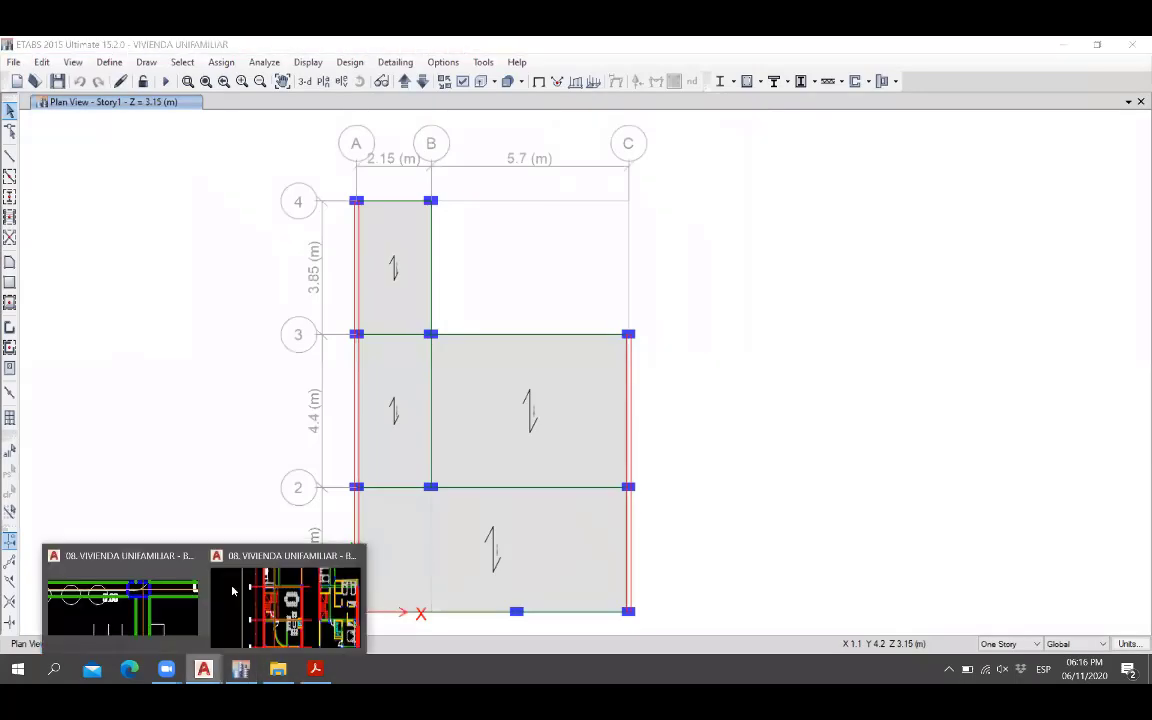
click(253, 599)
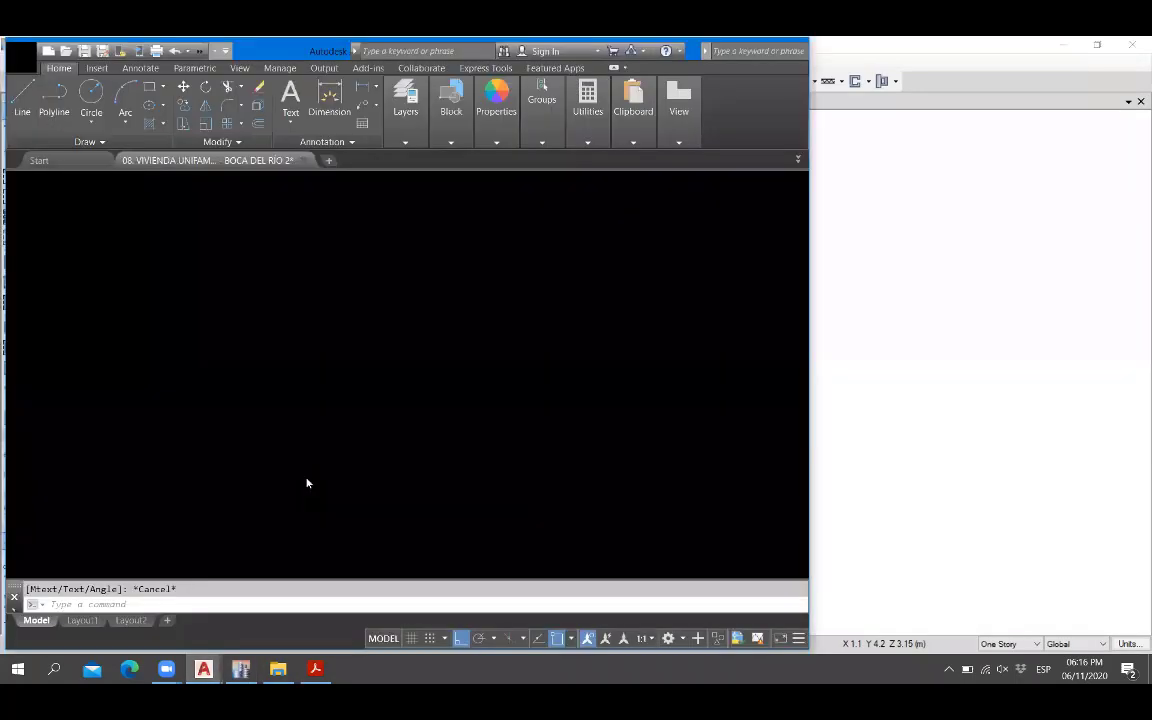
scroll(329, 406, down, 3)
scroll(243, 483, up, 8)
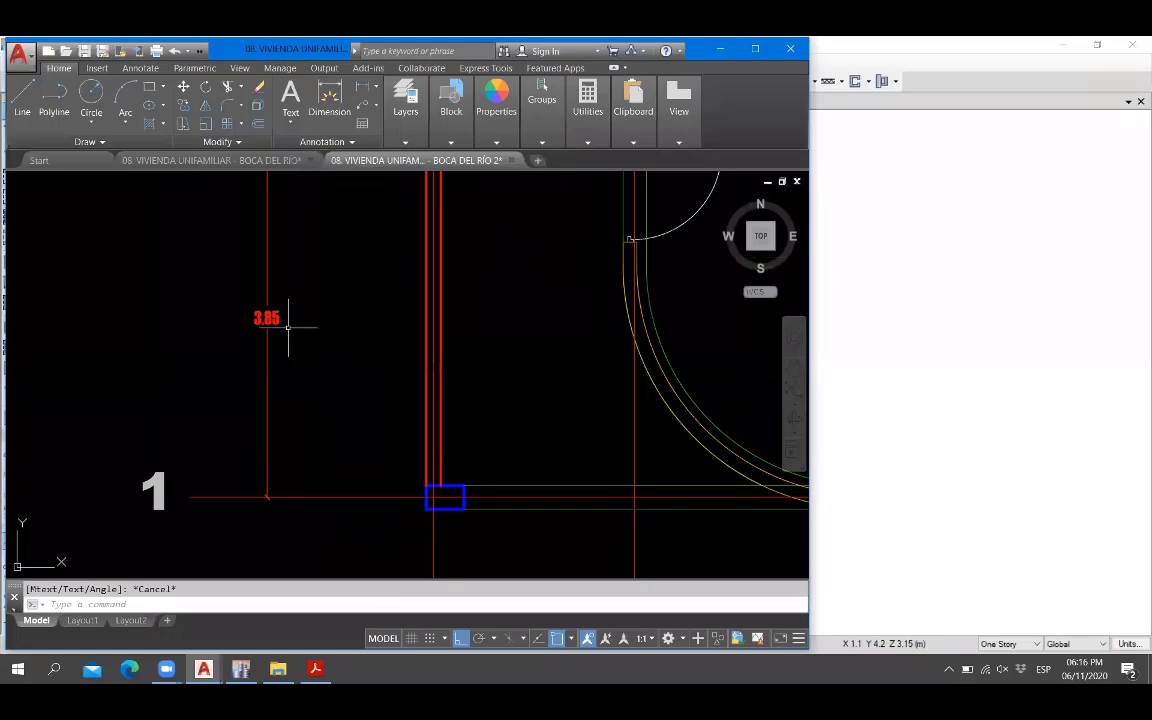
scroll(250, 420, down, 5)
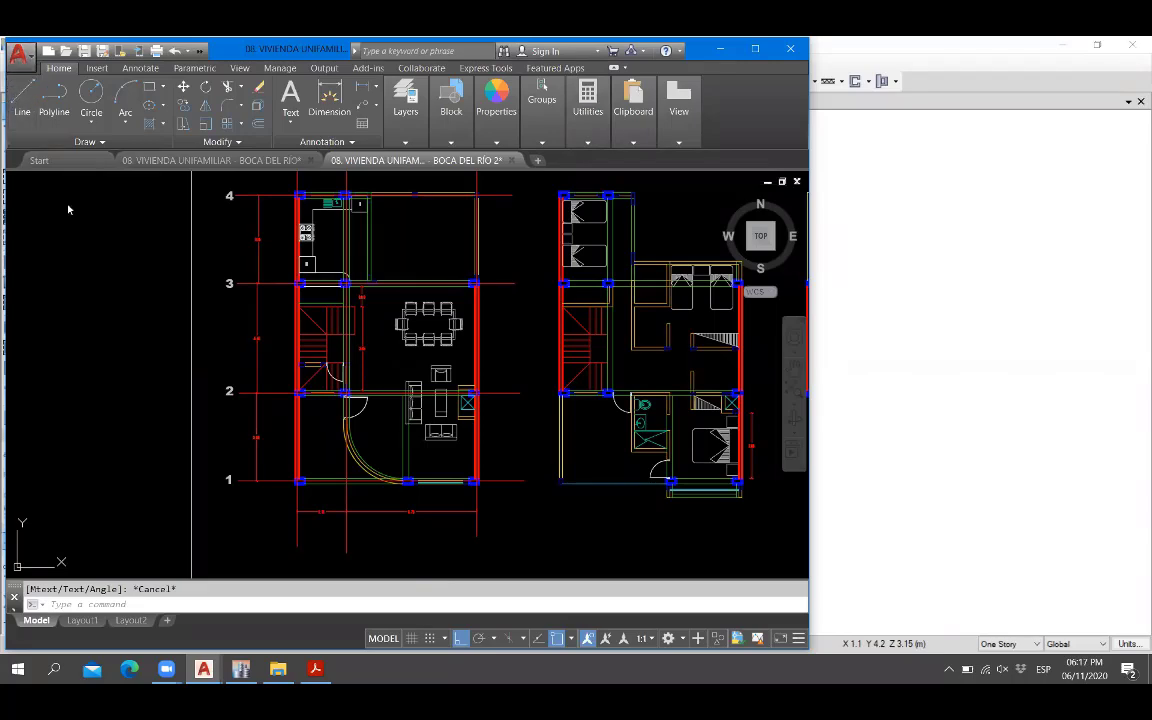
click(756, 49)
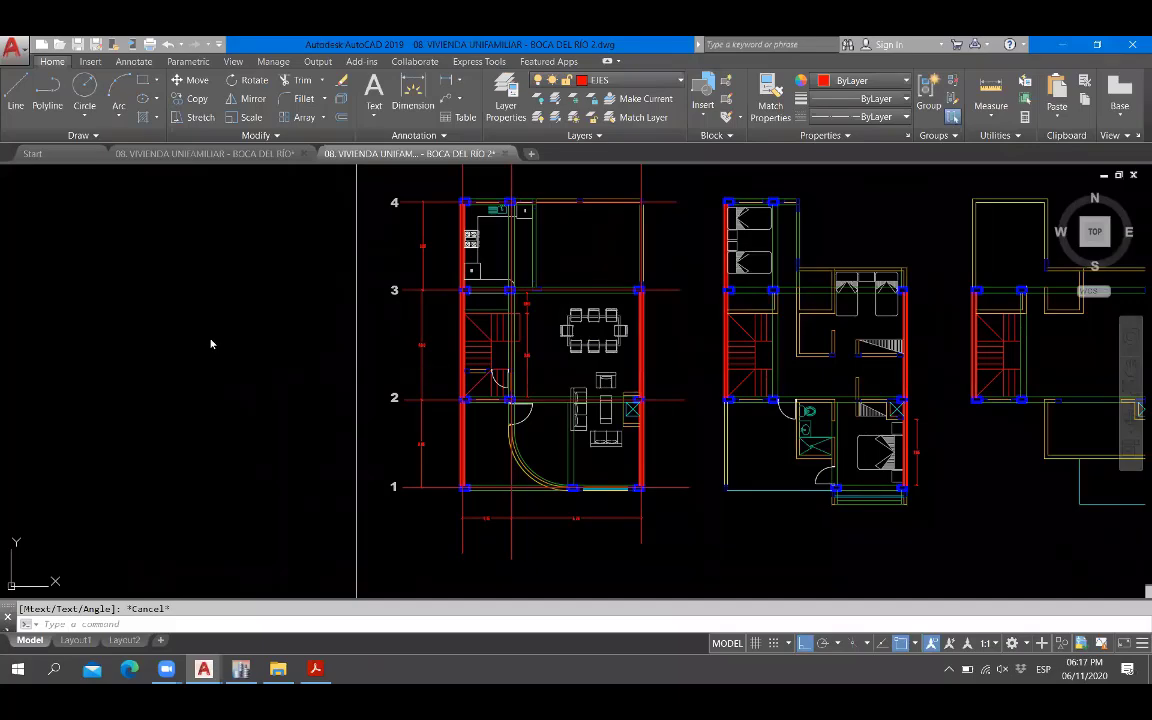
Open the original BOCA DEL RIO drawing and examine the main bedroom, terrace and living room areas of the architectural plans.
key(Escape)
scroll(278, 398, down, 3)
scroll(453, 380, up, 3)
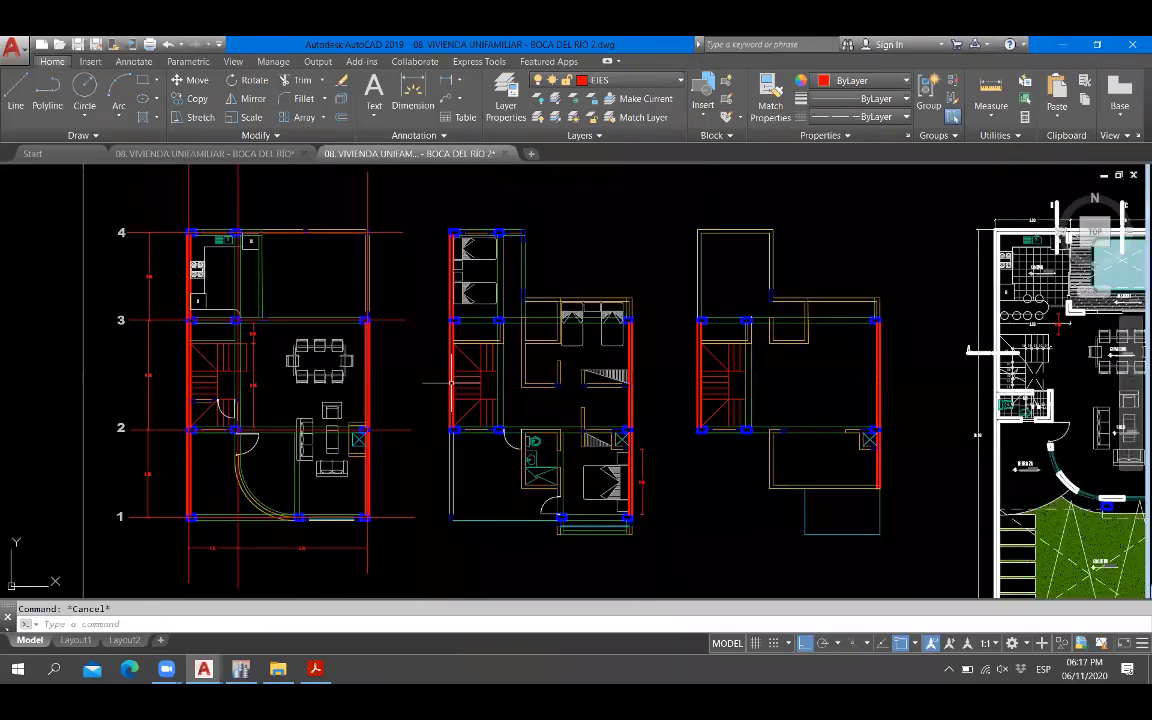
click(227, 160)
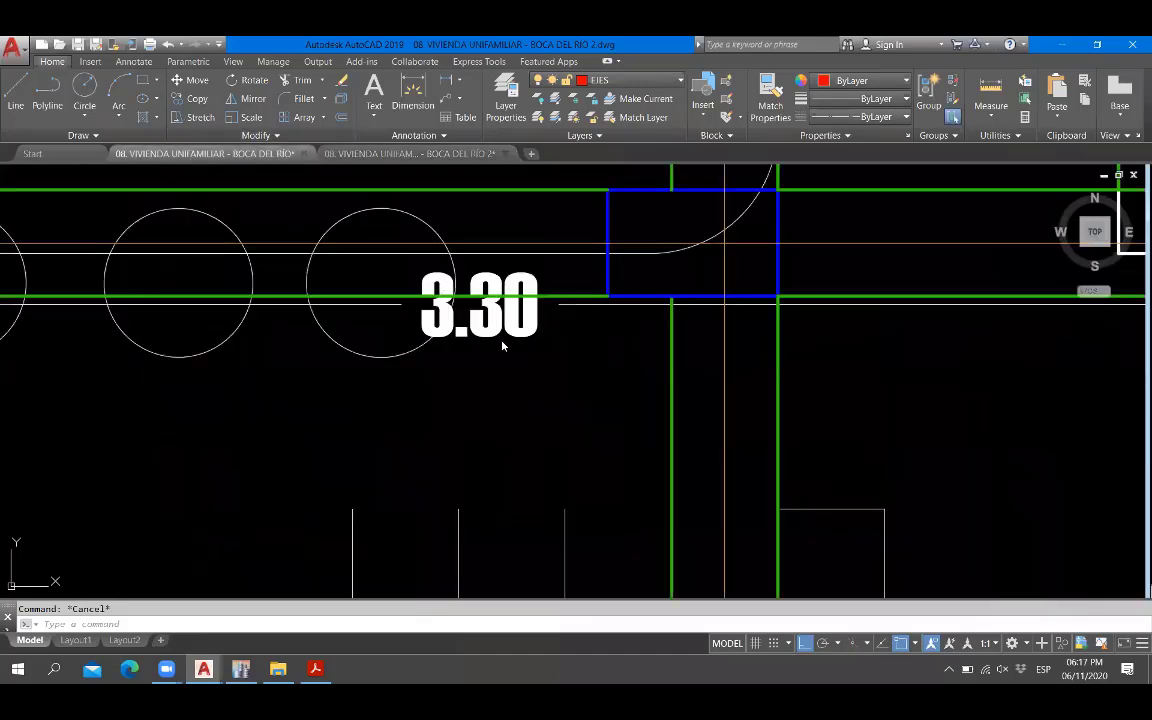
scroll(501, 340, down, 2)
scroll(501, 340, down, 6)
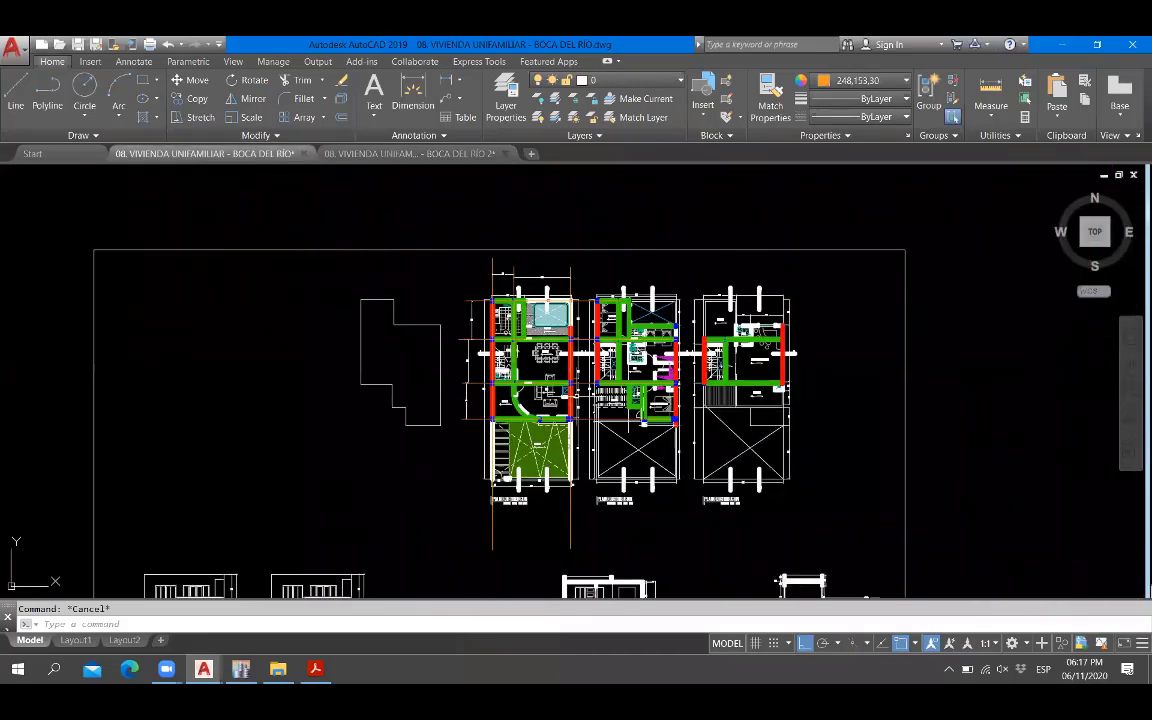
scroll(493, 505, up, 6)
scroll(760, 440, up, 2)
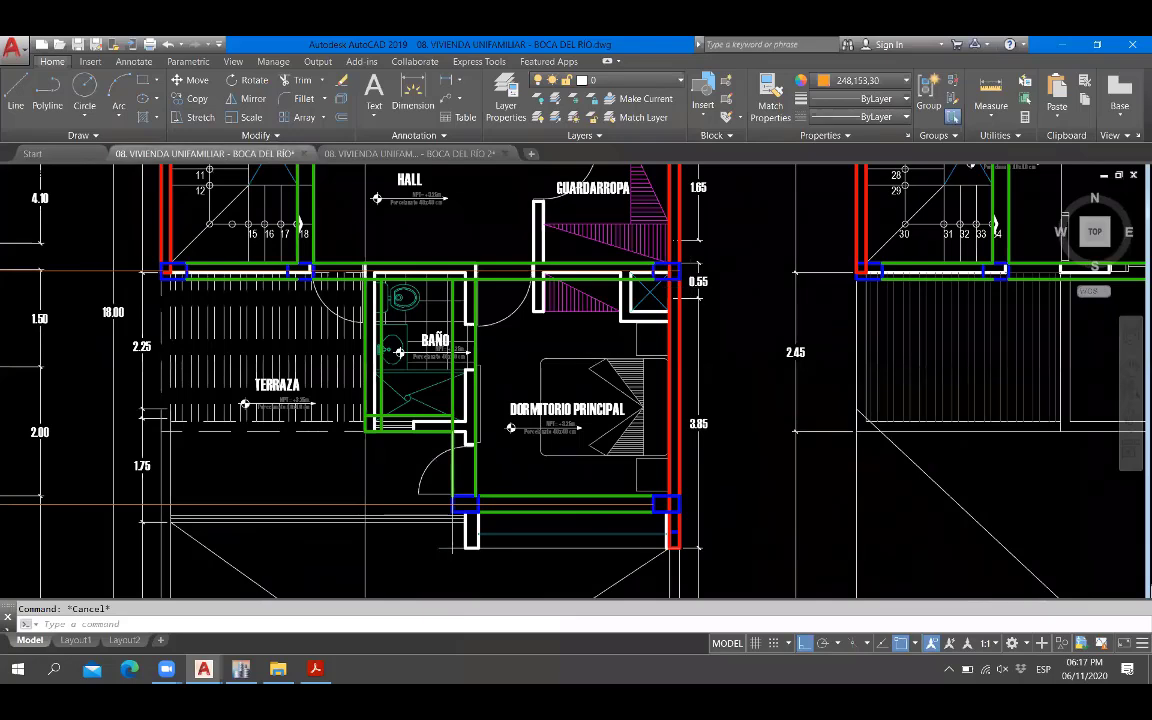
scroll(604, 341, down, 5)
scroll(604, 341, up, 6)
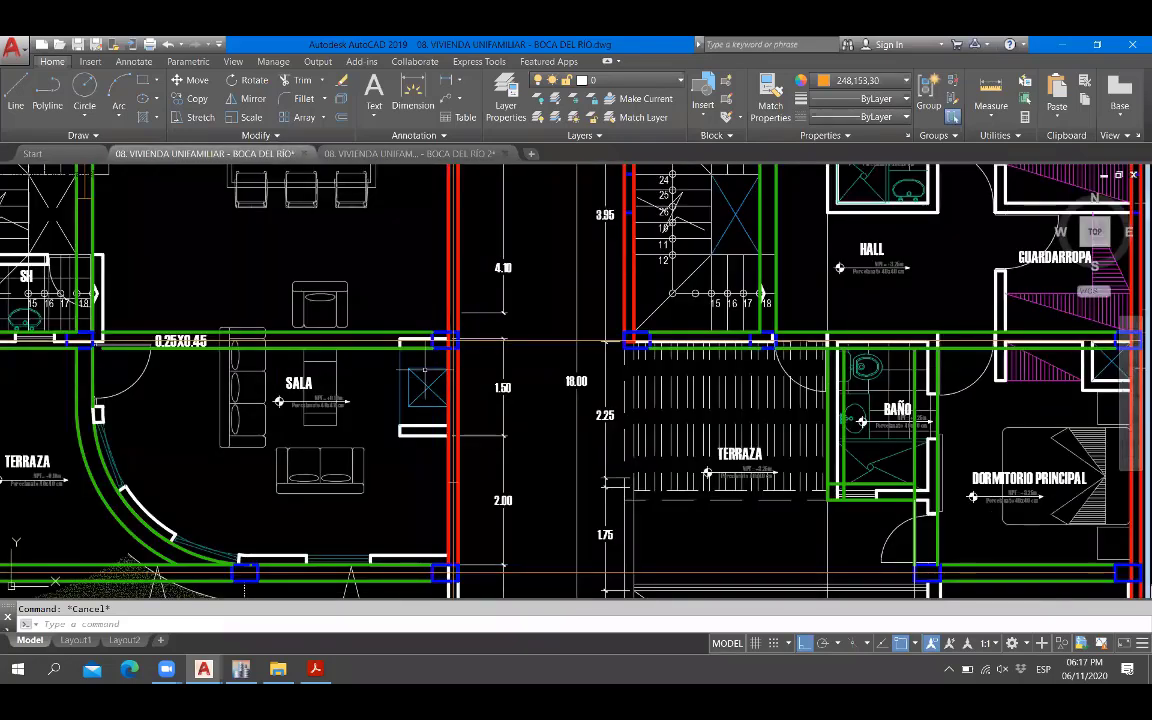
Return to the BOCA DEL RIO 2 drawing and examine the span between axes 1 and 2 on the structural plans.
click(405, 153)
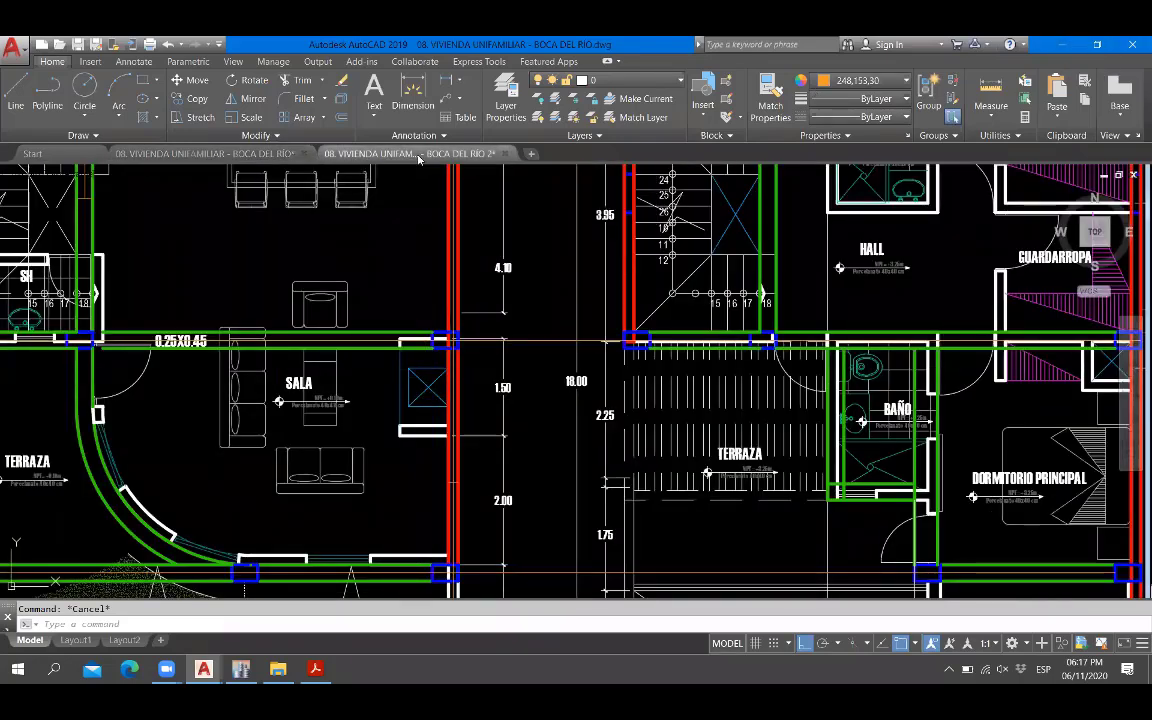
scroll(133, 497, up, 6)
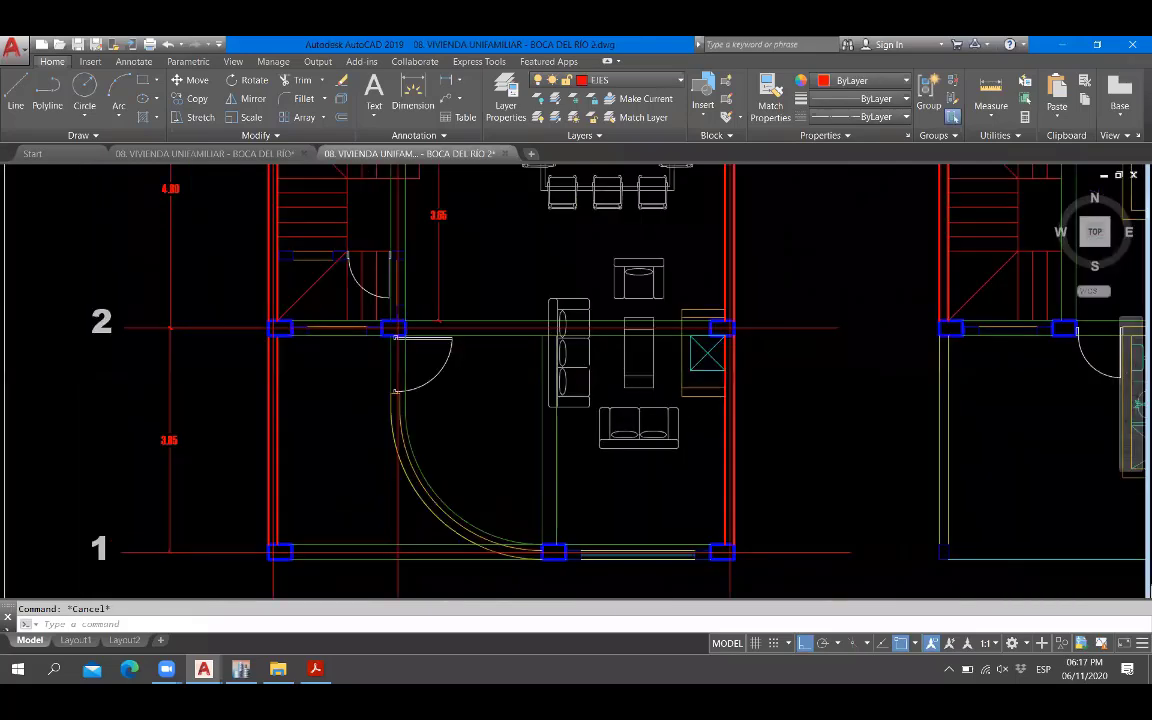
scroll(265, 417, down, 4)
scroll(265, 416, down, 2)
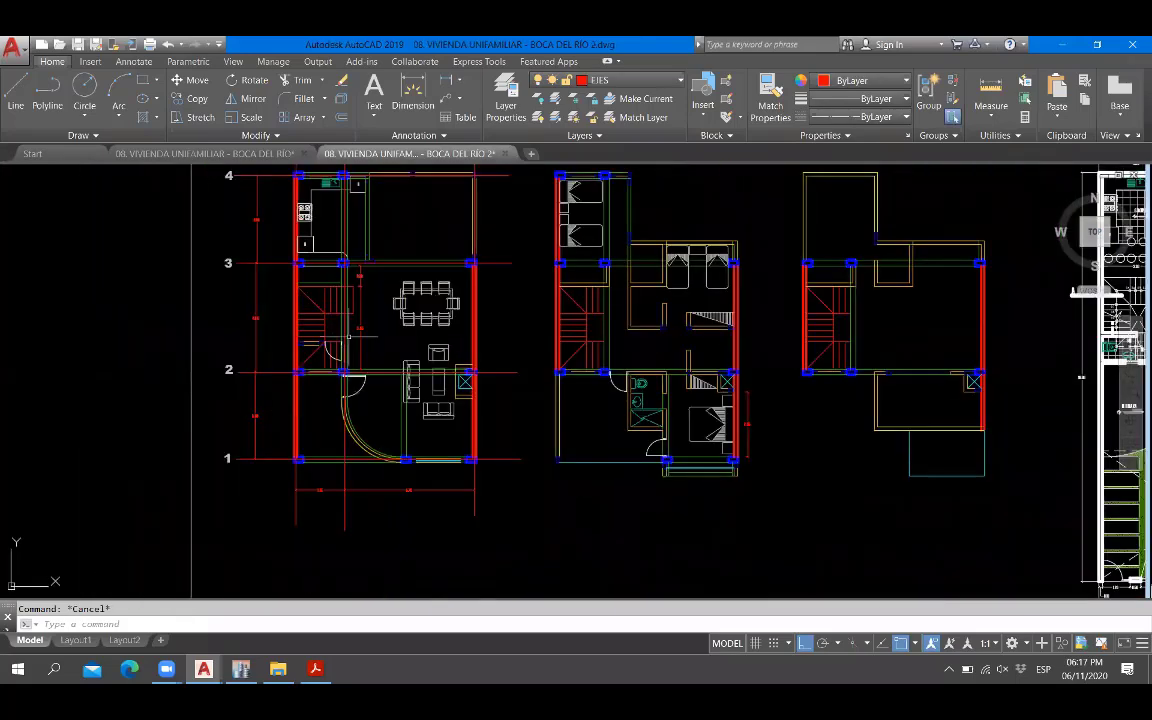
middle_drag(351, 343, 344, 381)
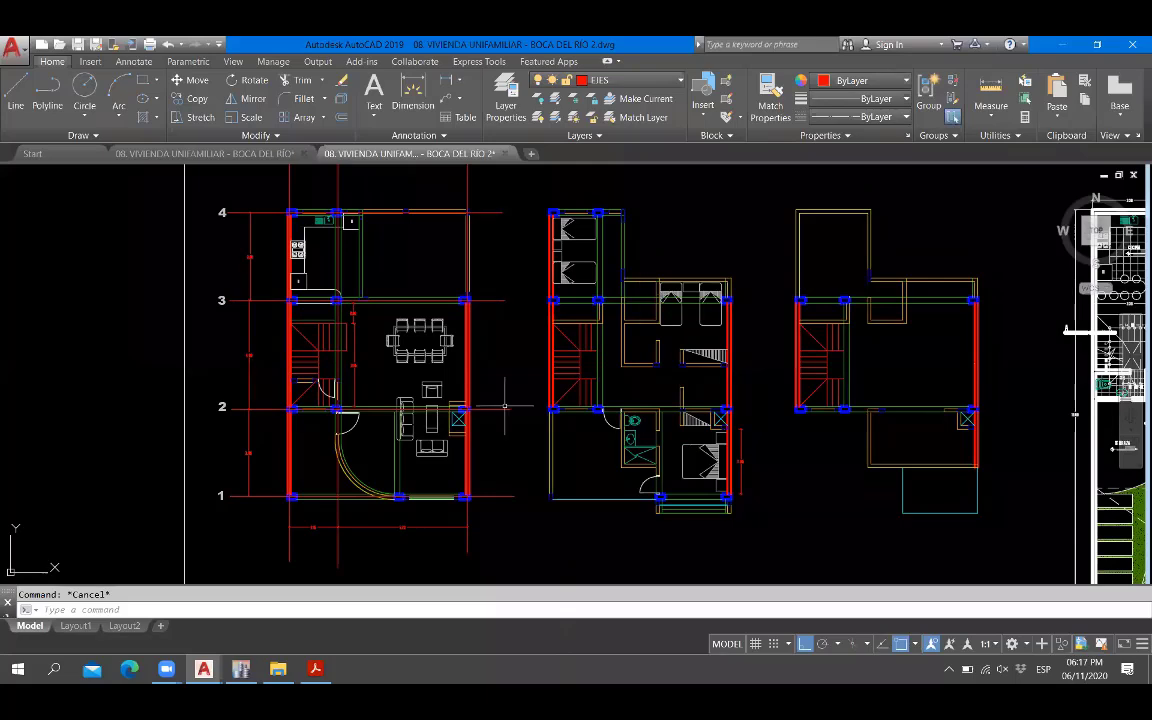
Draw a horizontal reference line from the upper-left outer corner of the architectural first-floor plan across the structural plans, past axis 4.
scroll(506, 404, down, 2)
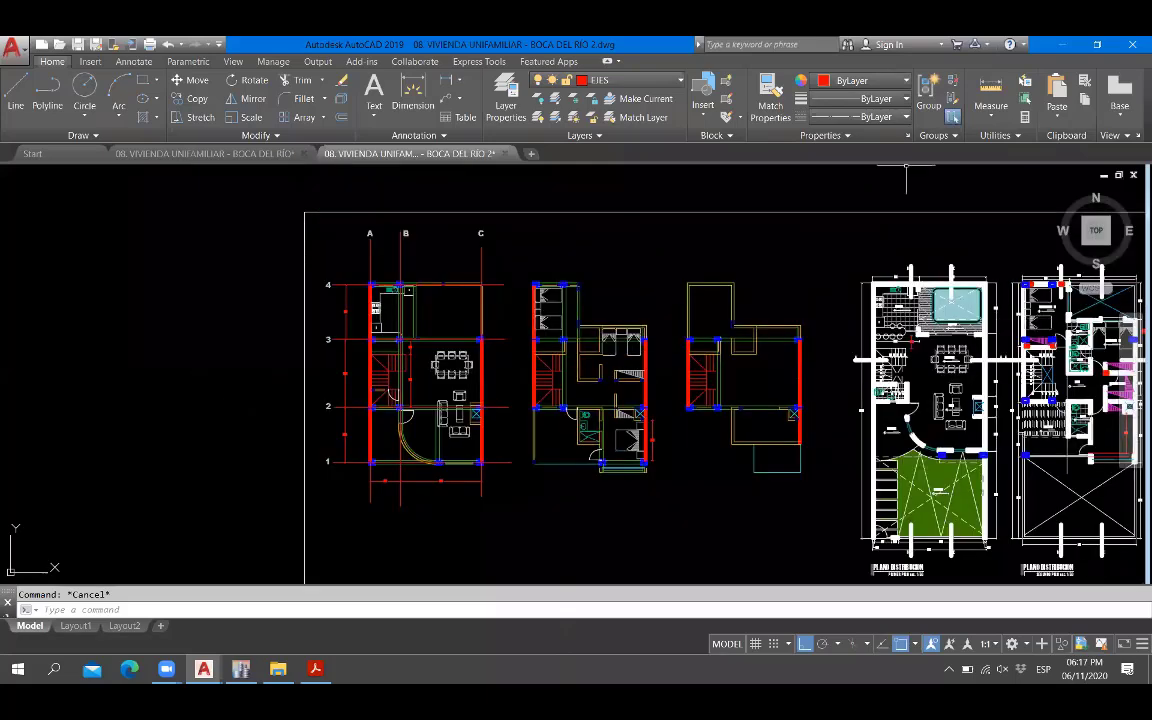
scroll(893, 284, up, 9)
text(l)
key(Return)
scroll(752, 278, up, 2)
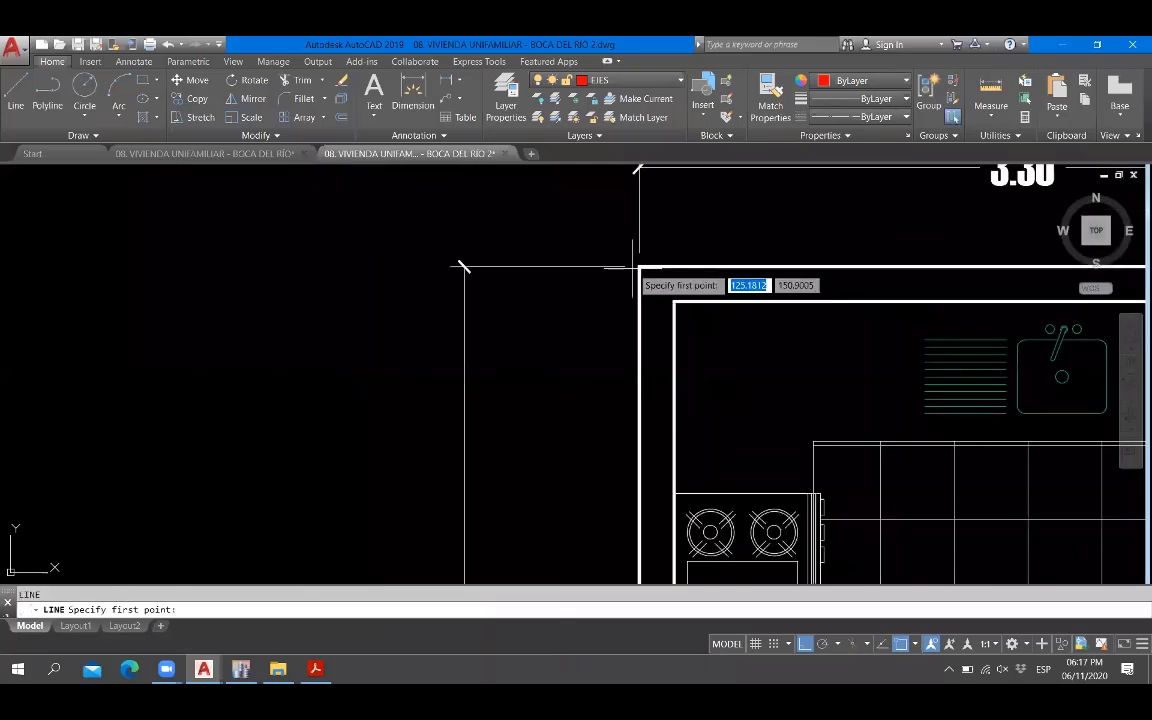
click(638, 266)
scroll(1040, 279, down, 6)
scroll(1096, 268, down, 4)
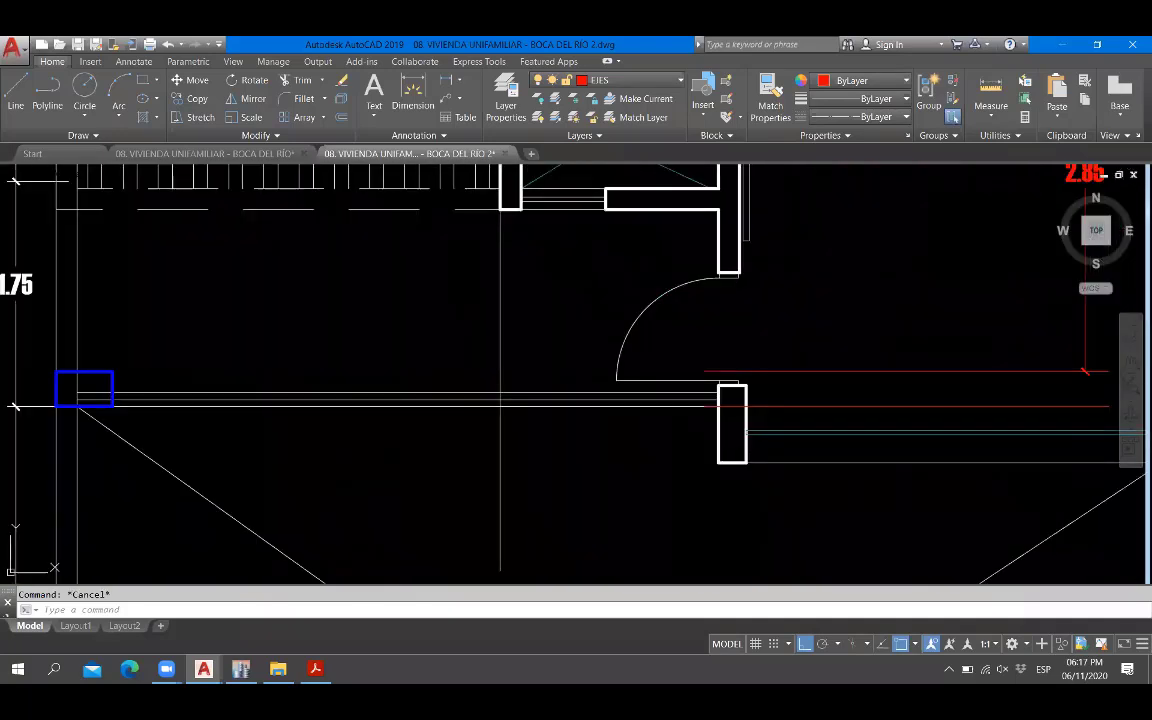
Draw a horizontal reference line from the front edge of the architectural second-floor terrace across the structural plans, near axis 1.
text(l)
key(Return)
click(750, 383)
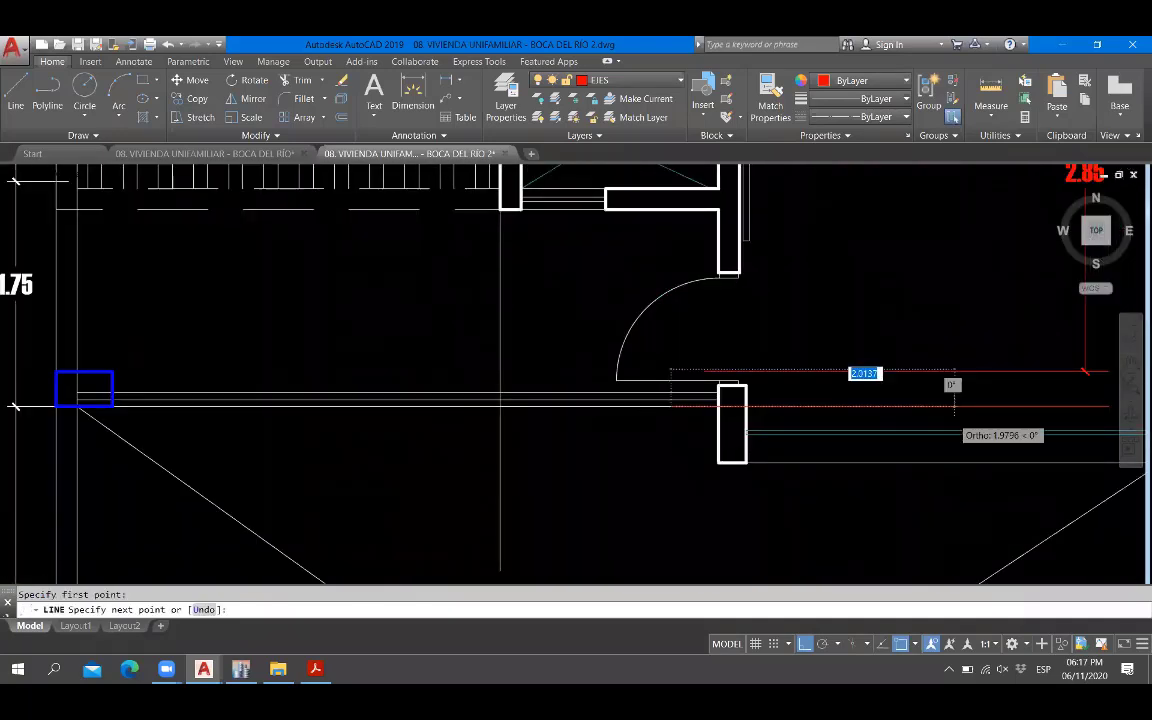
scroll(924, 418, down, 6)
scroll(924, 418, down, 3)
key(Escape)
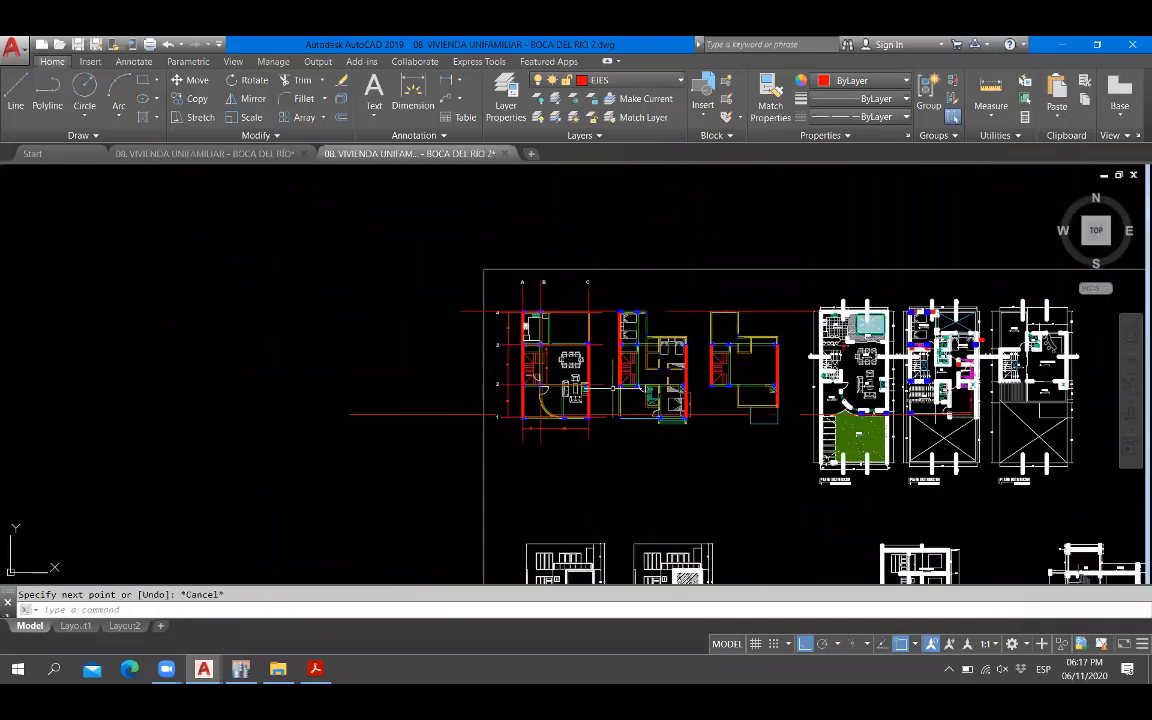
Add an aligned dimension between the lower reference line and the front edge of the structural second-floor plan.
scroll(133, 430, up, 5)
scroll(200, 434, up, 5)
text(dal)
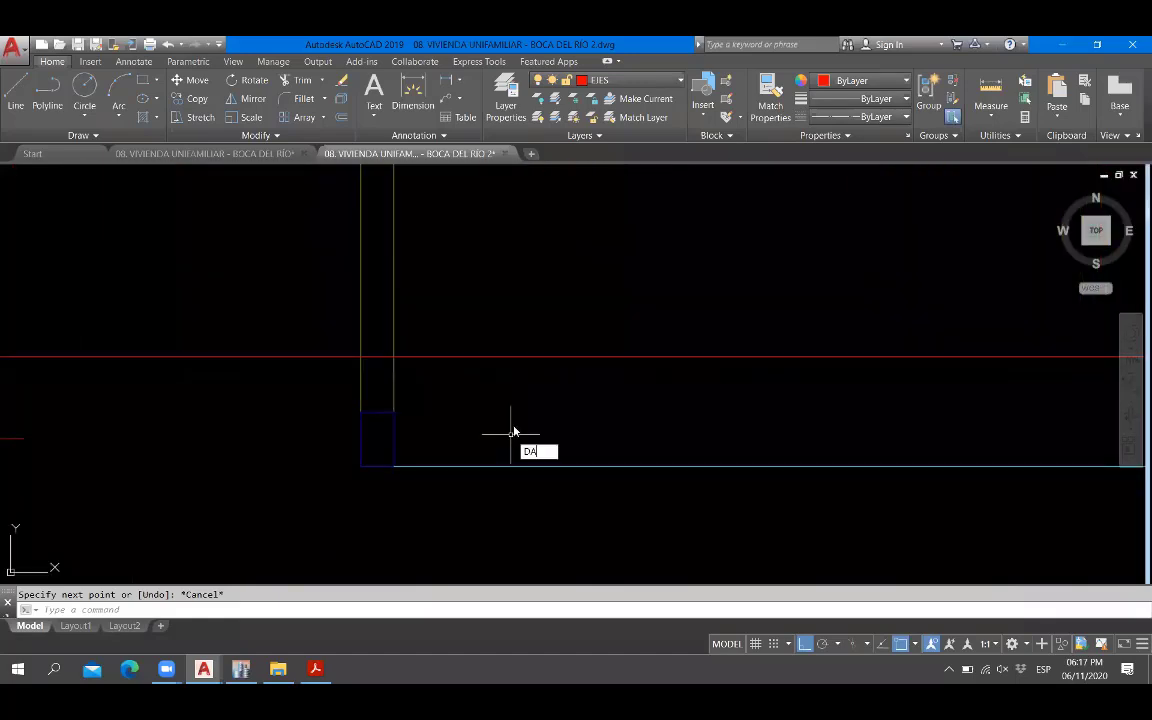
key(Return)
click(526, 357)
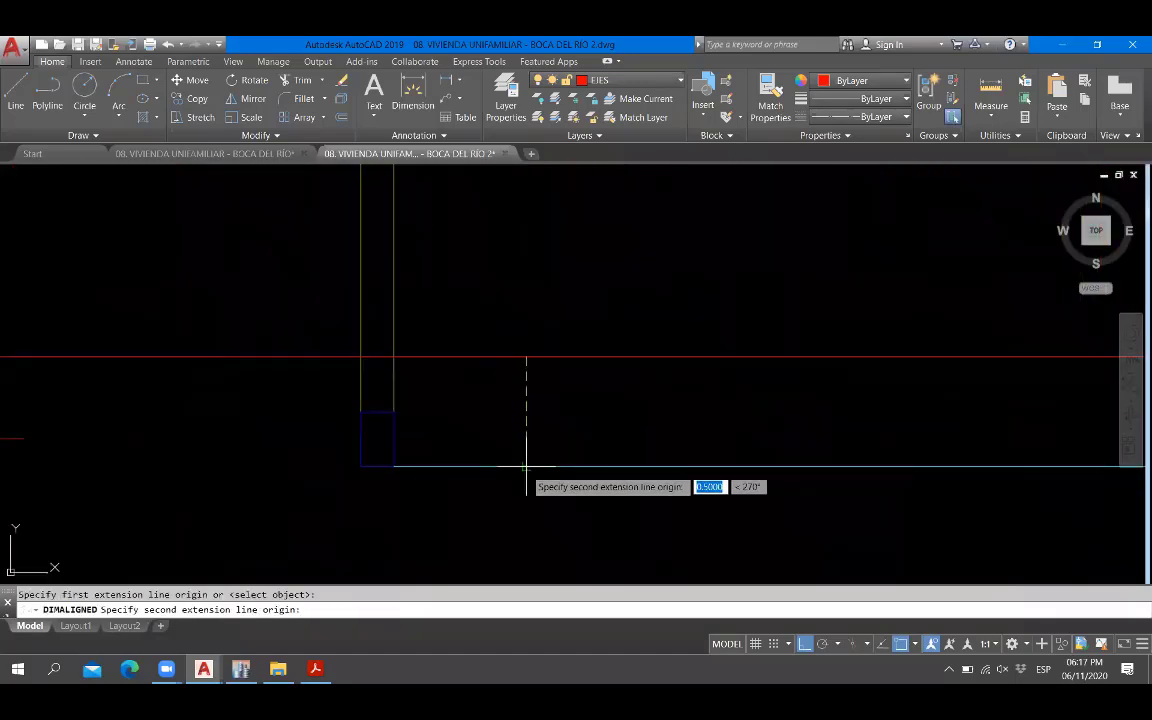
click(526, 466)
click(531, 410)
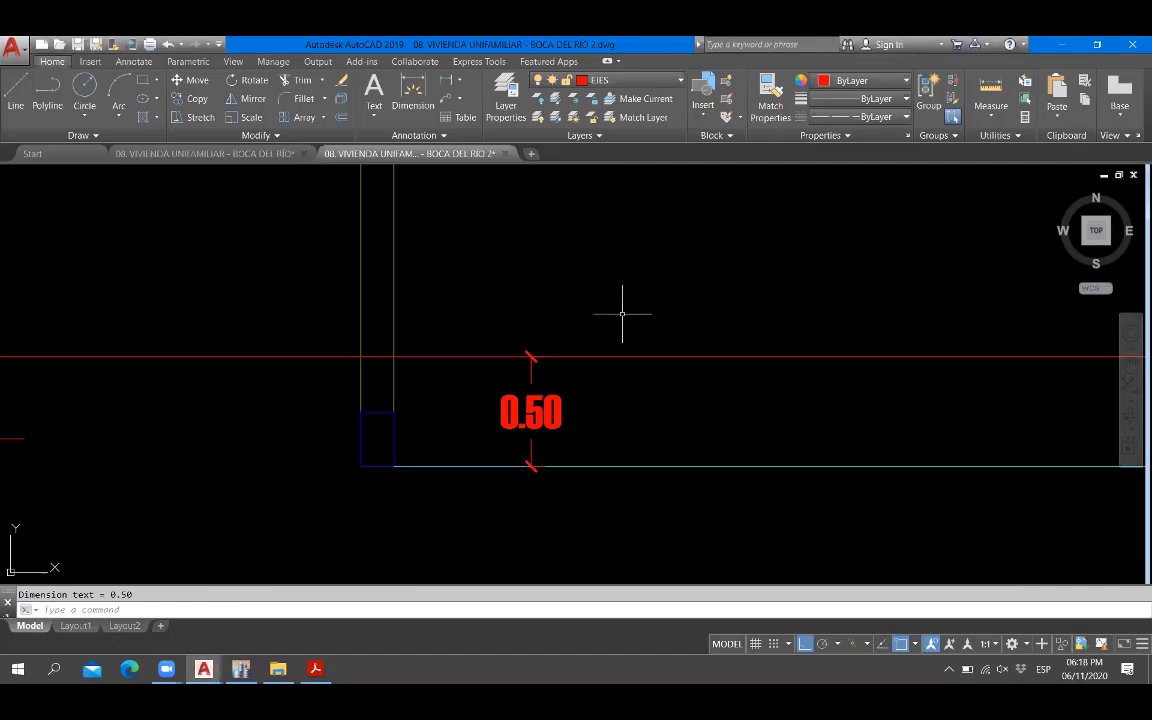
key(Escape)
Examine the offset between the lower reference line and the front edges of the structural floor plans.
scroll(701, 371, down, 1)
scroll(701, 375, down, 2)
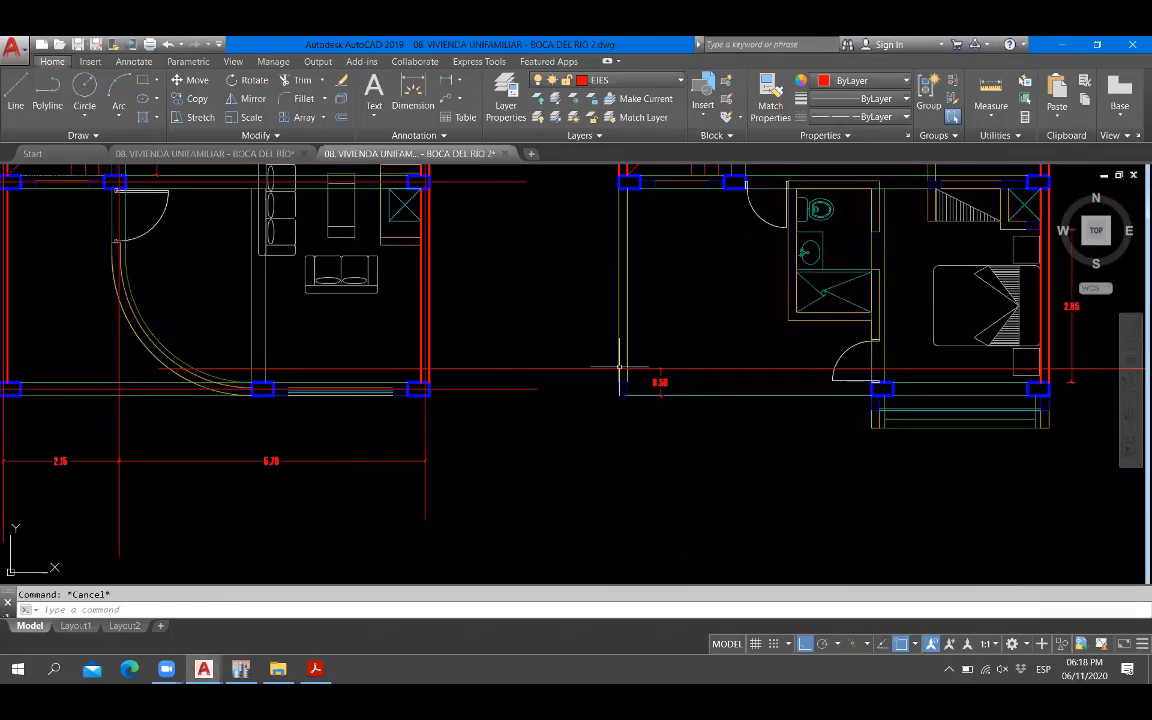
scroll(700, 378, down, 2)
middle_drag(632, 383, 716, 440)
scroll(716, 440, up, 8)
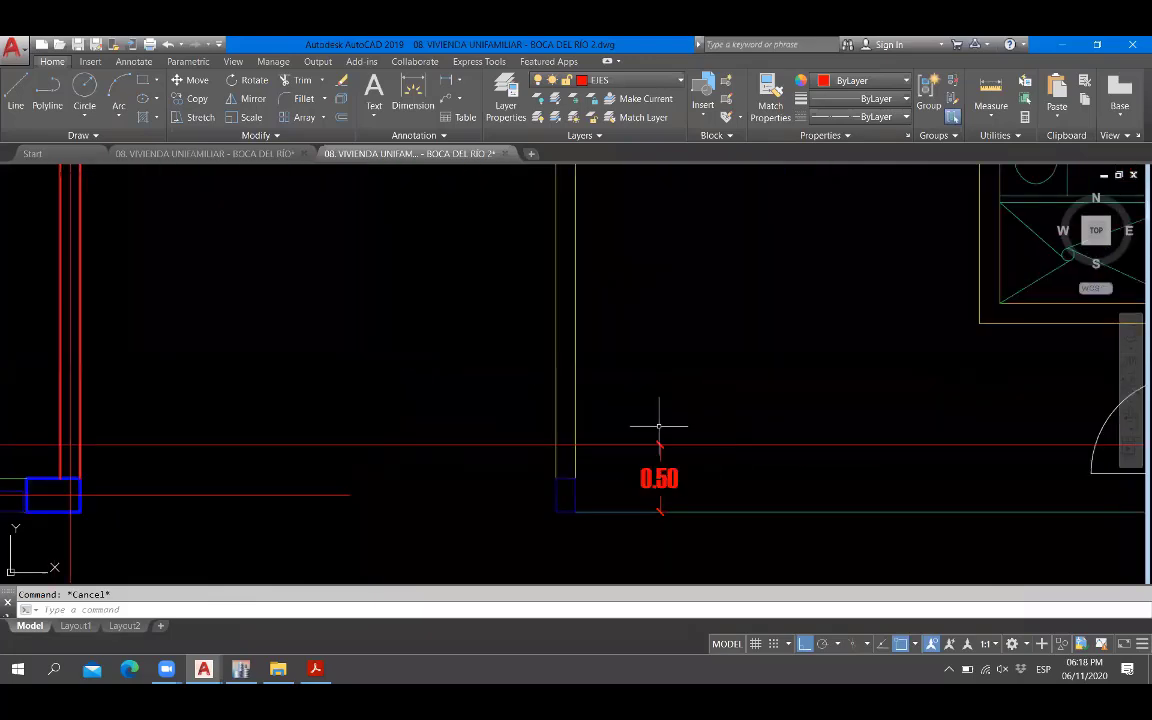
scroll(661, 429, down, 6)
middle_drag(782, 276, 635, 363)
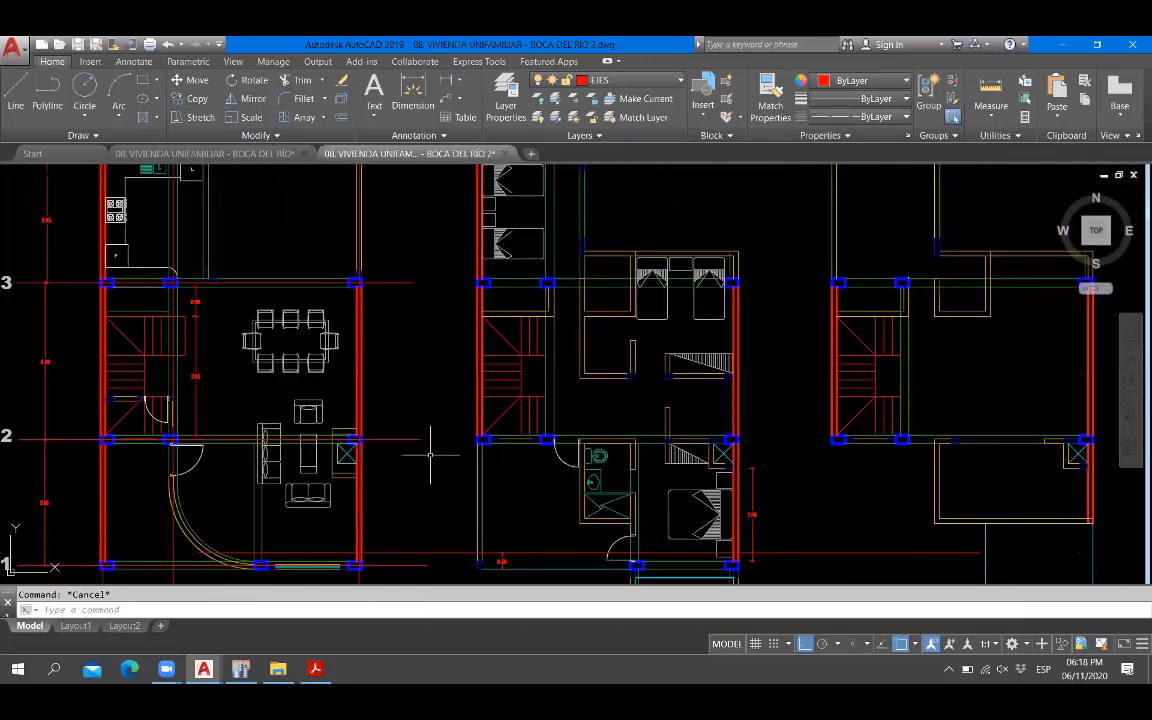
scroll(540, 430, down, 2)
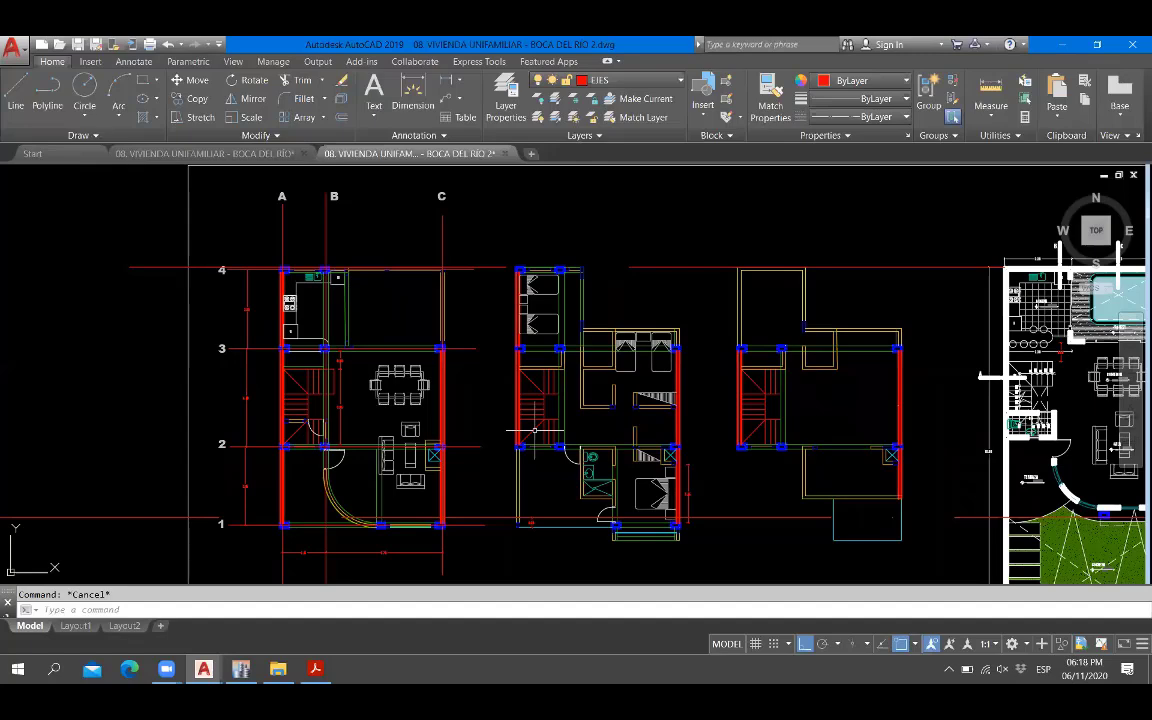
Compare the alignment of both reference lines across the structural and architectural plans.
scroll(270, 366, up, 6)
middle_drag(500, 330, 73, 375)
scroll(500, 366, down, 4)
scroll(500, 366, down, 2)
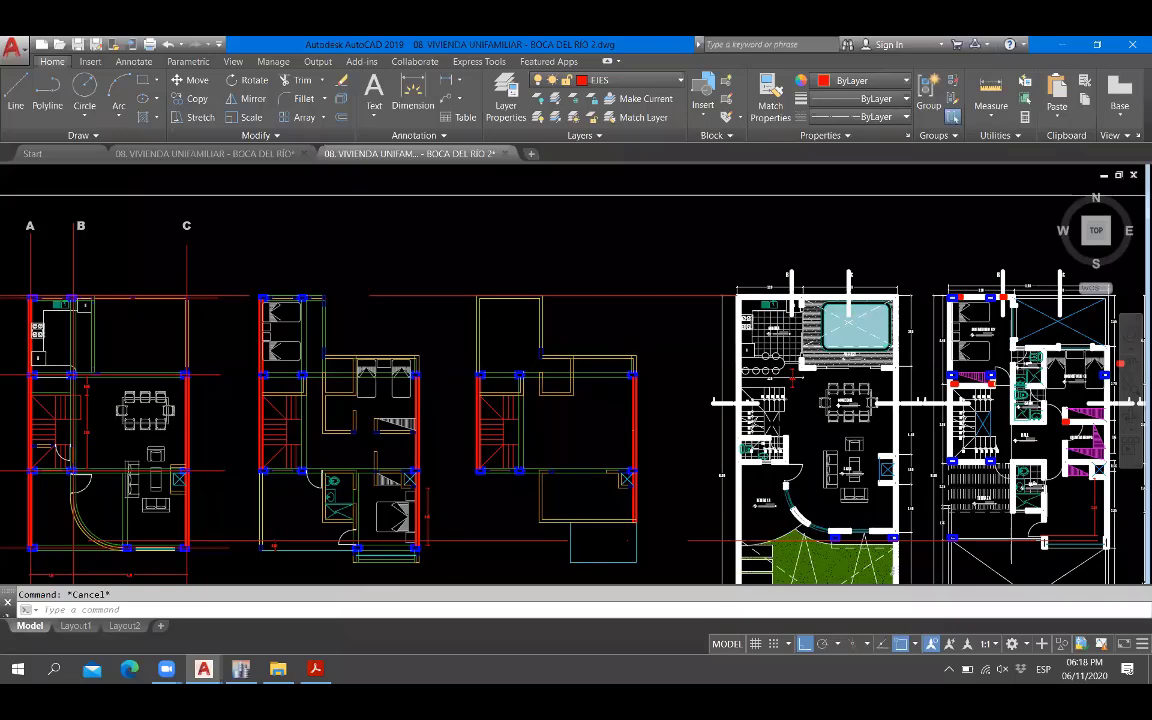
scroll(800, 370, up, 4)
scroll(800, 370, down, 6)
scroll(462, 325, up, 2)
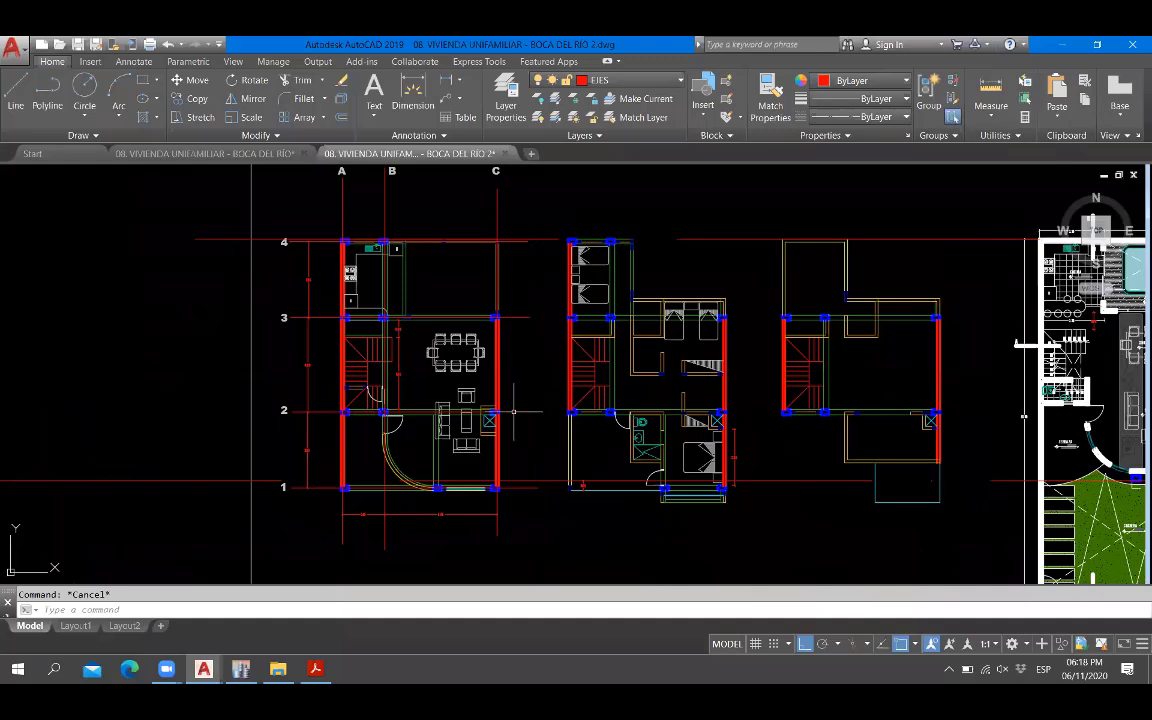
Recheck the offset dimension at the second-floor front edge against the overall structural plans.
scroll(513, 410, up, 6)
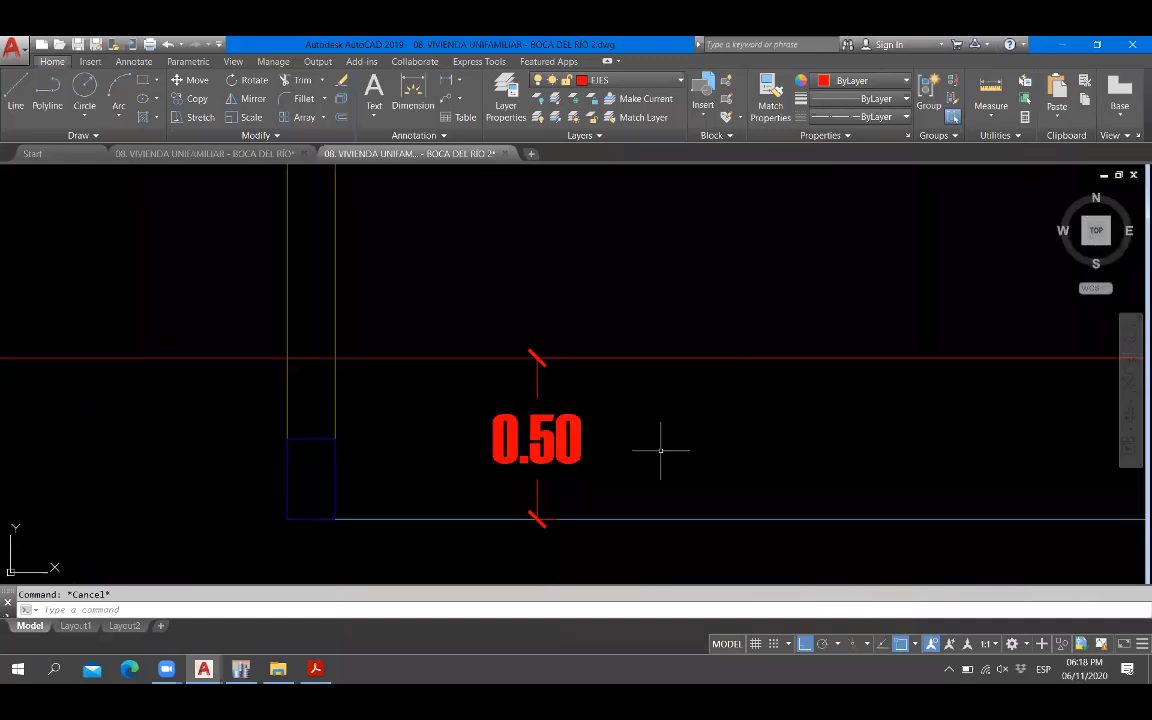
click(650, 455)
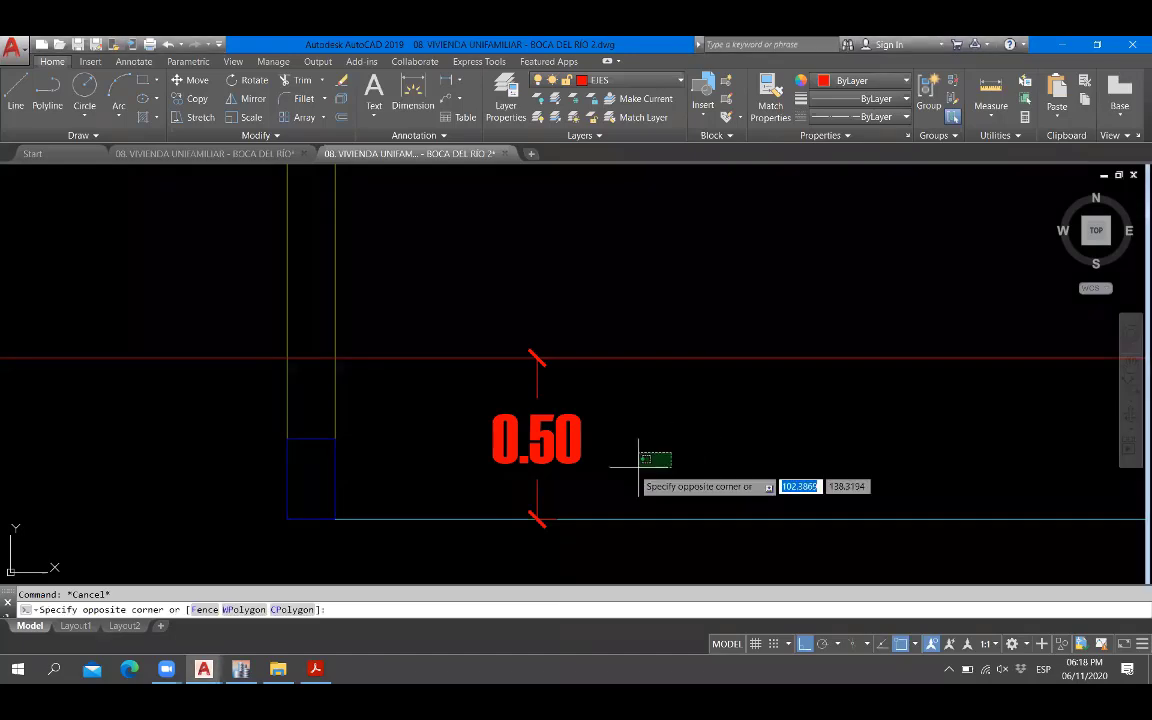
scroll(613, 464, down, 6)
key(Escape)
scroll(617, 473, down, 6)
middle_drag(620, 339, 574, 373)
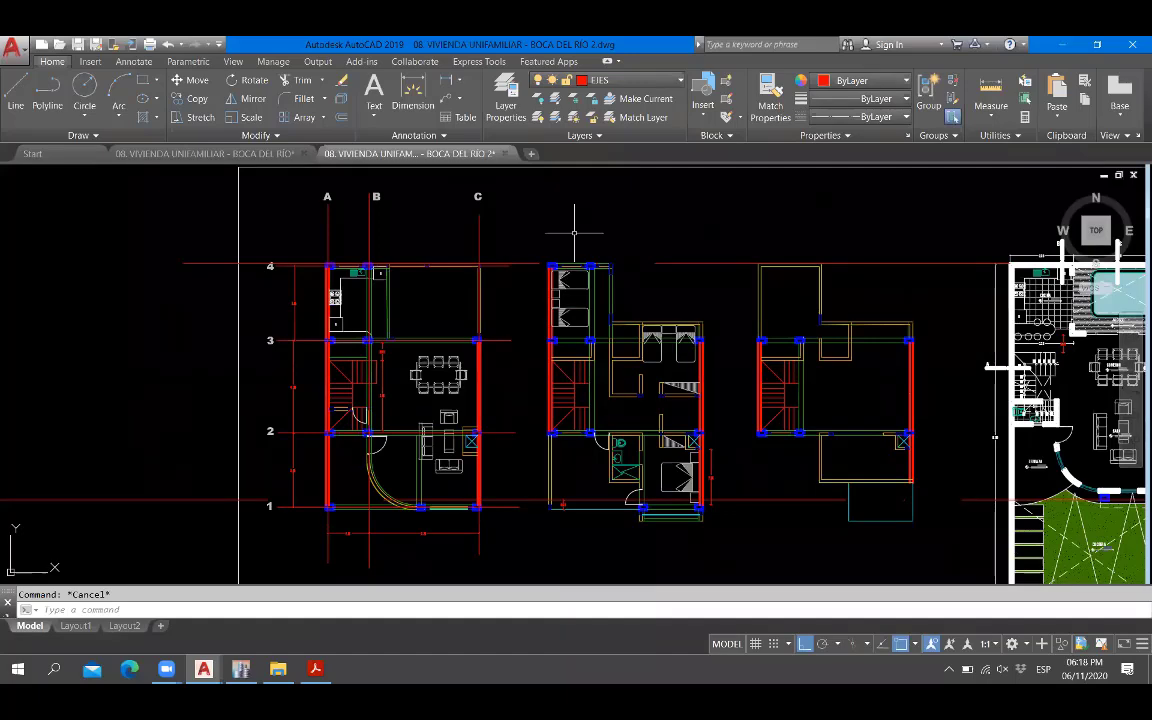
scroll(564, 500, up, 4)
scroll(564, 500, down, 4)
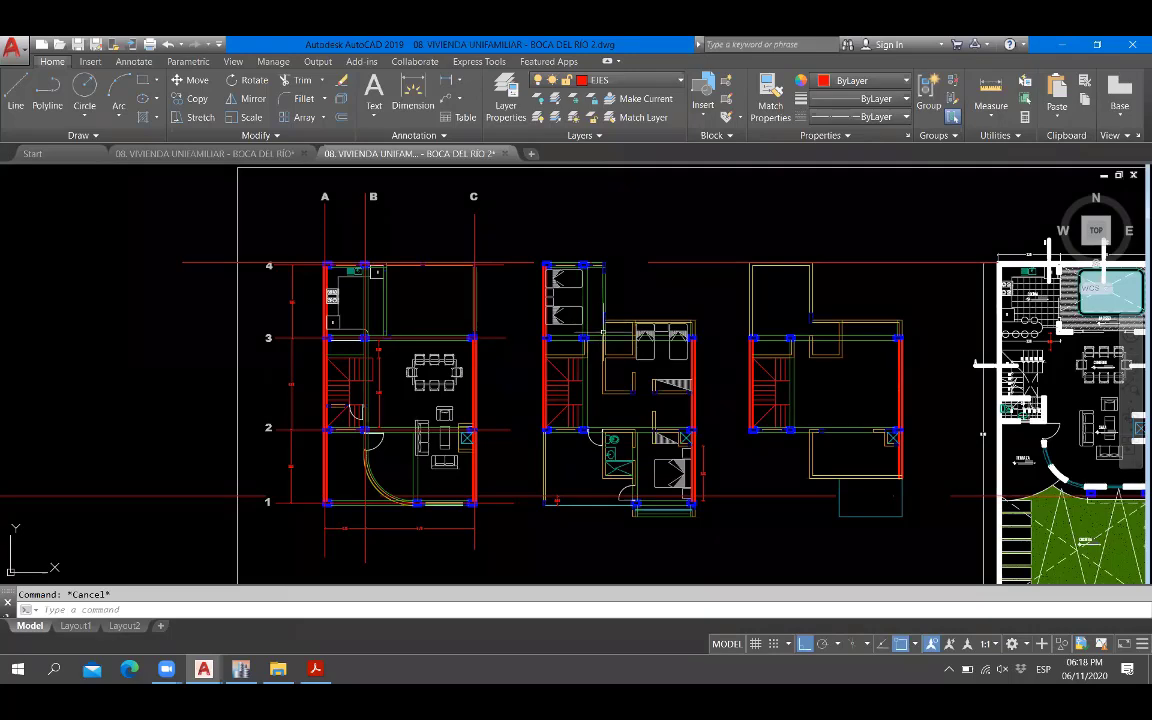
scroll(541, 397, up, 3)
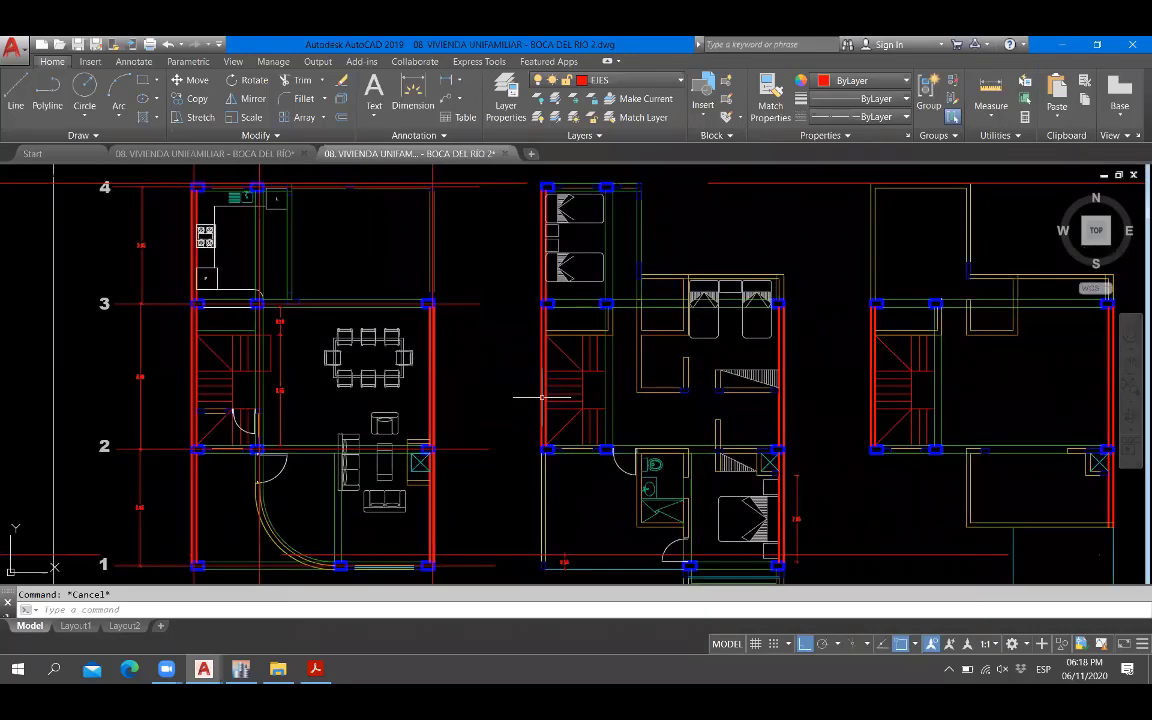
scroll(580, 320, up, 5)
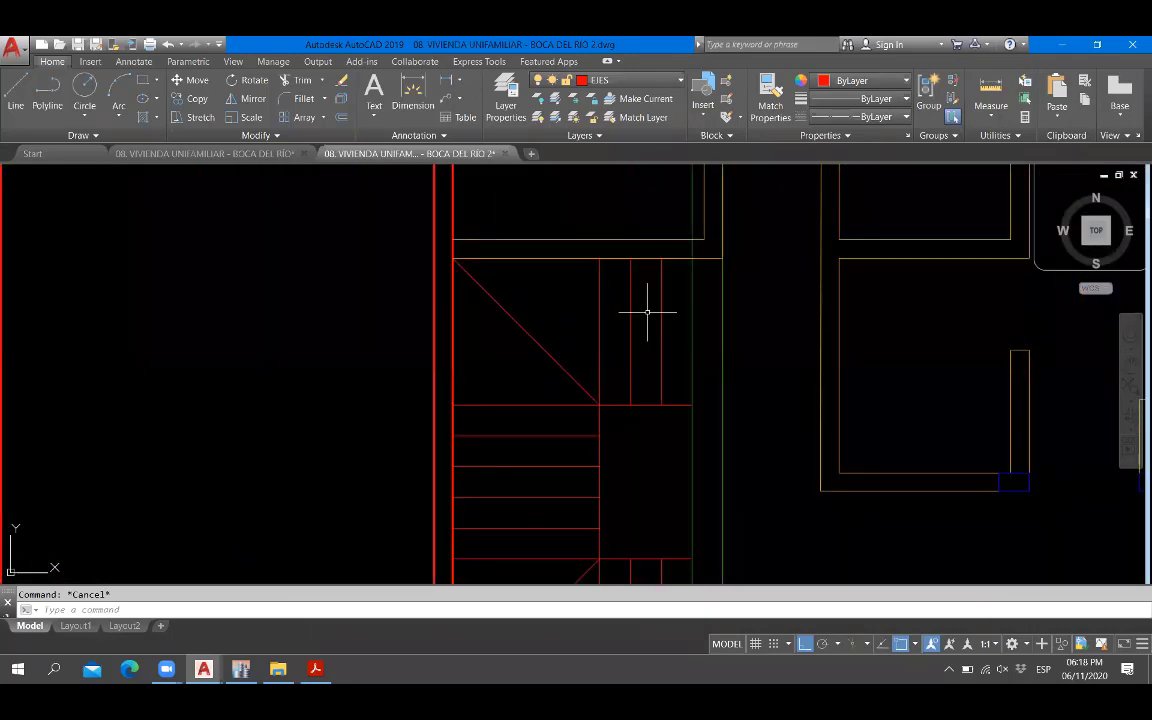
scroll(647, 312, down, 4)
scroll(594, 314, down, 3)
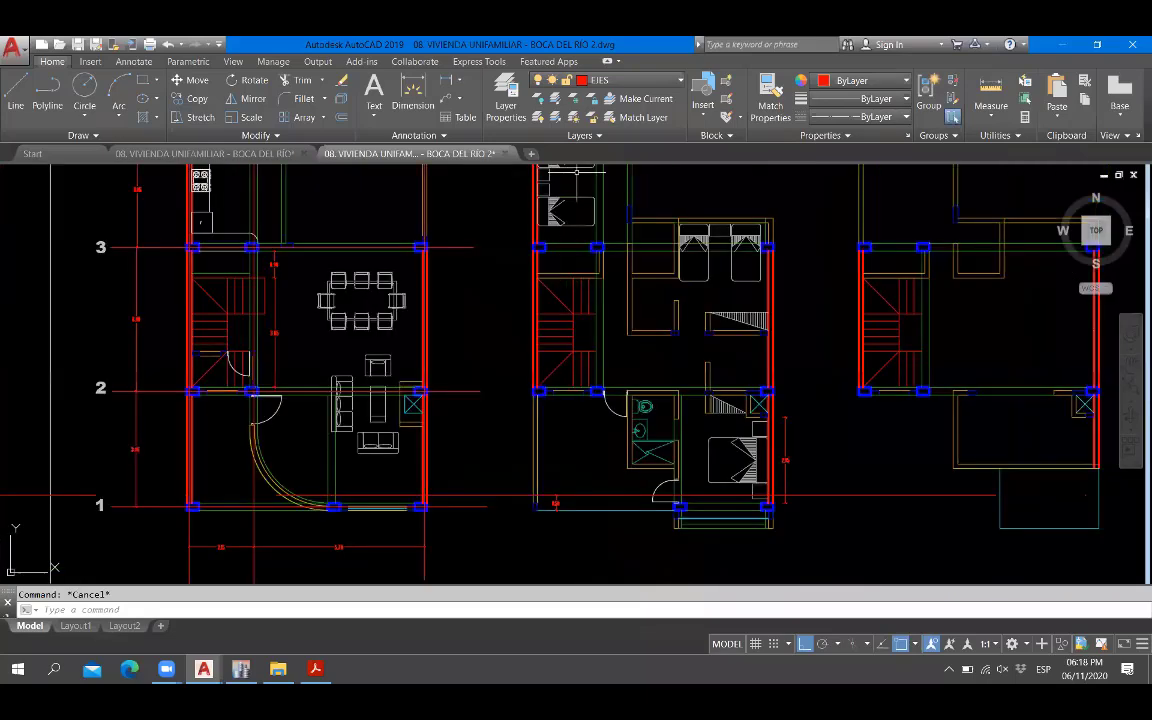
Delete the offset dimension between the lower reference line and the front edge of the structural second-floor plan.
scroll(561, 505, up, 6)
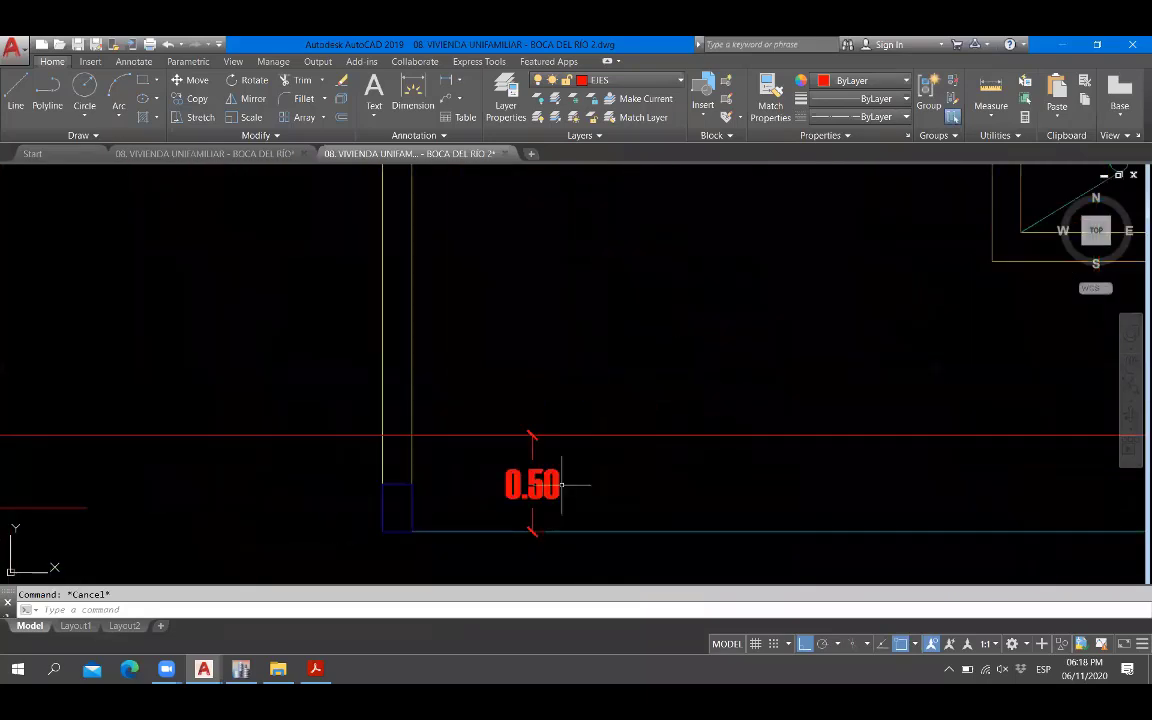
click(589, 458)
click(557, 479)
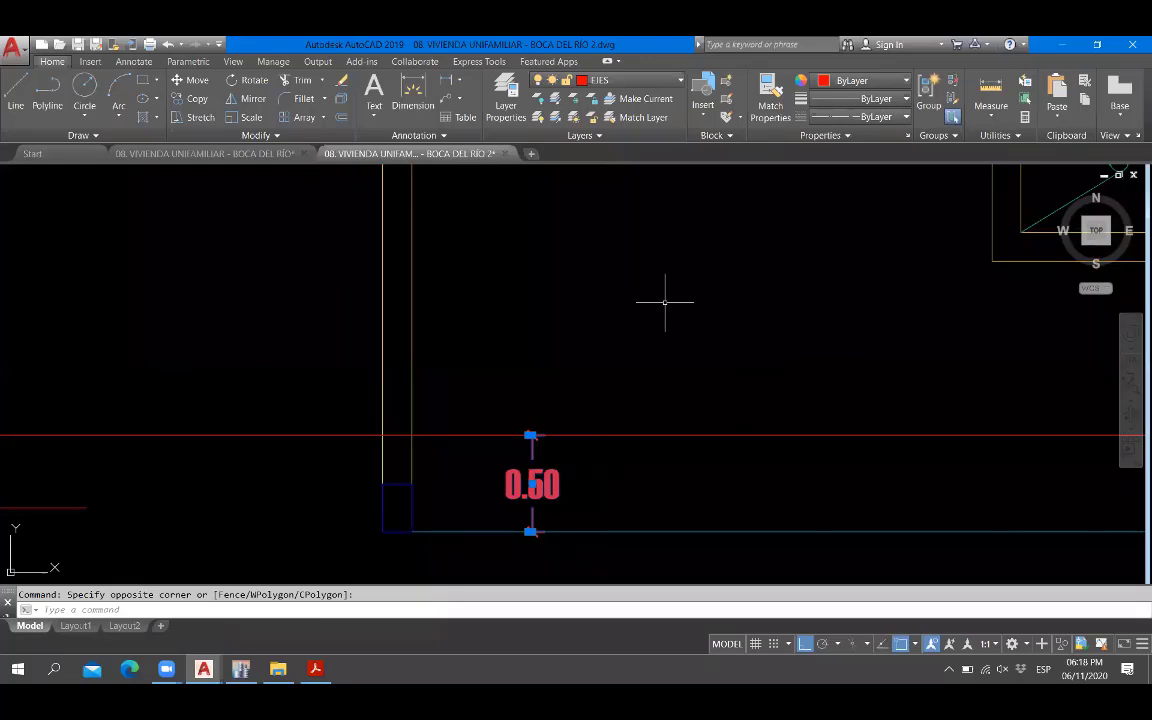
key(Delete)
scroll(664, 301, down, 8)
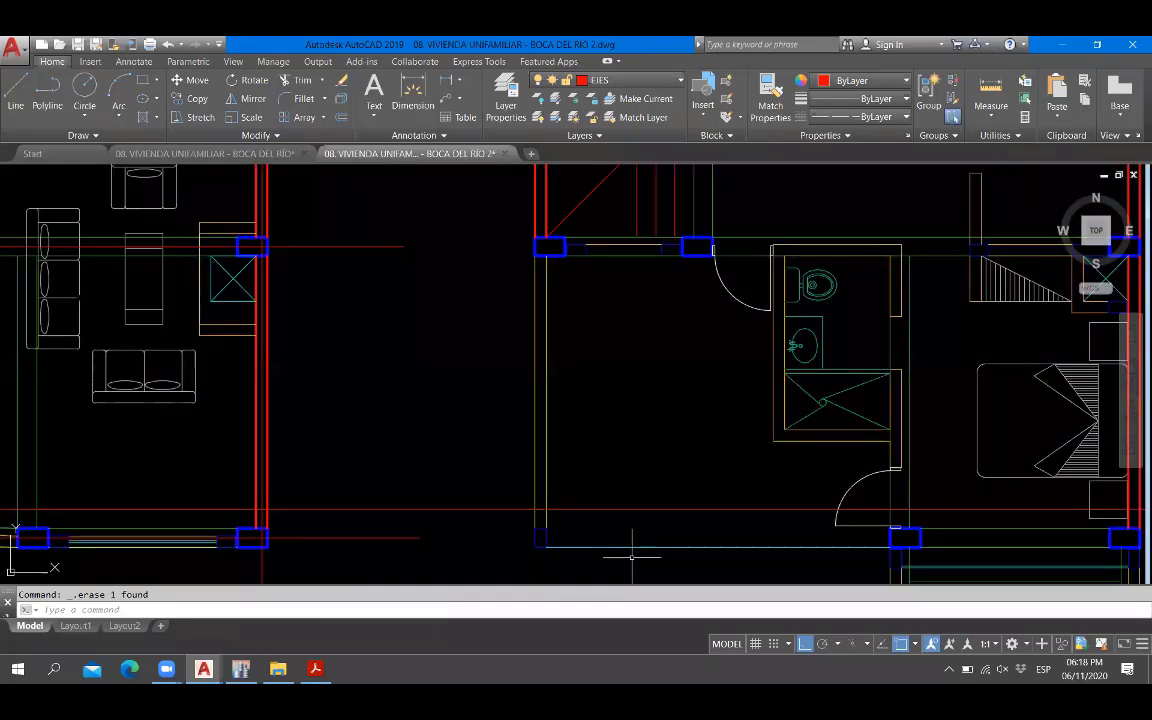
scroll(585, 457, up, 2)
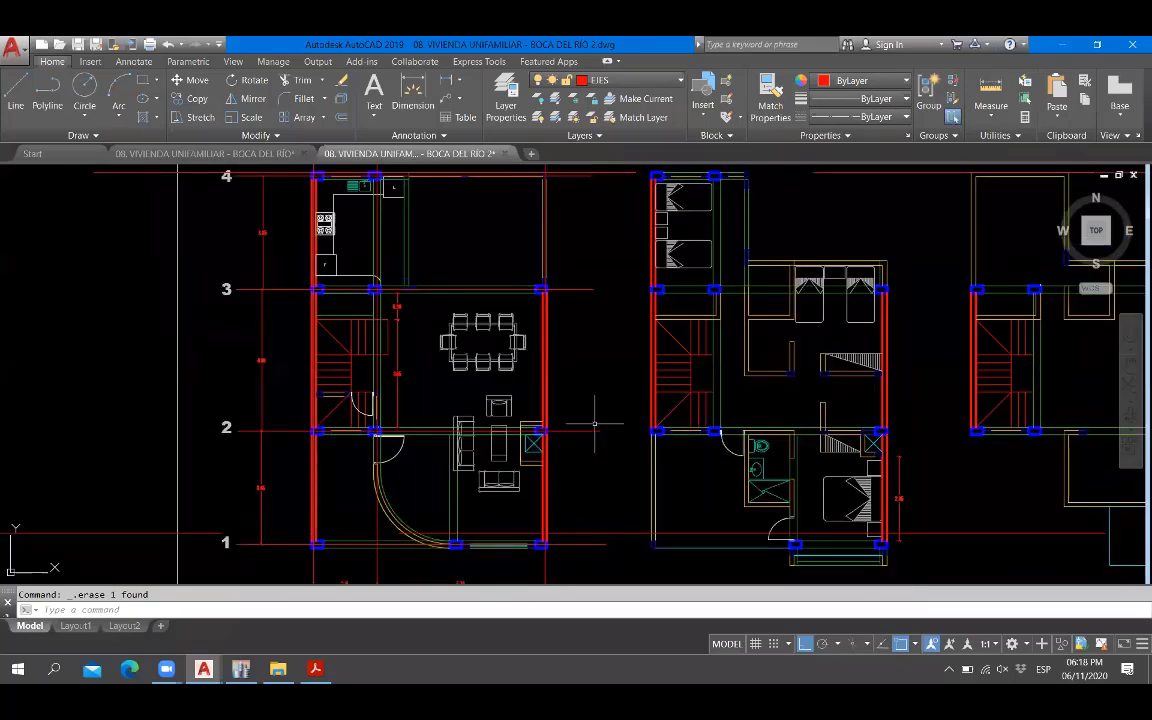
middle_drag(526, 352, 528, 360)
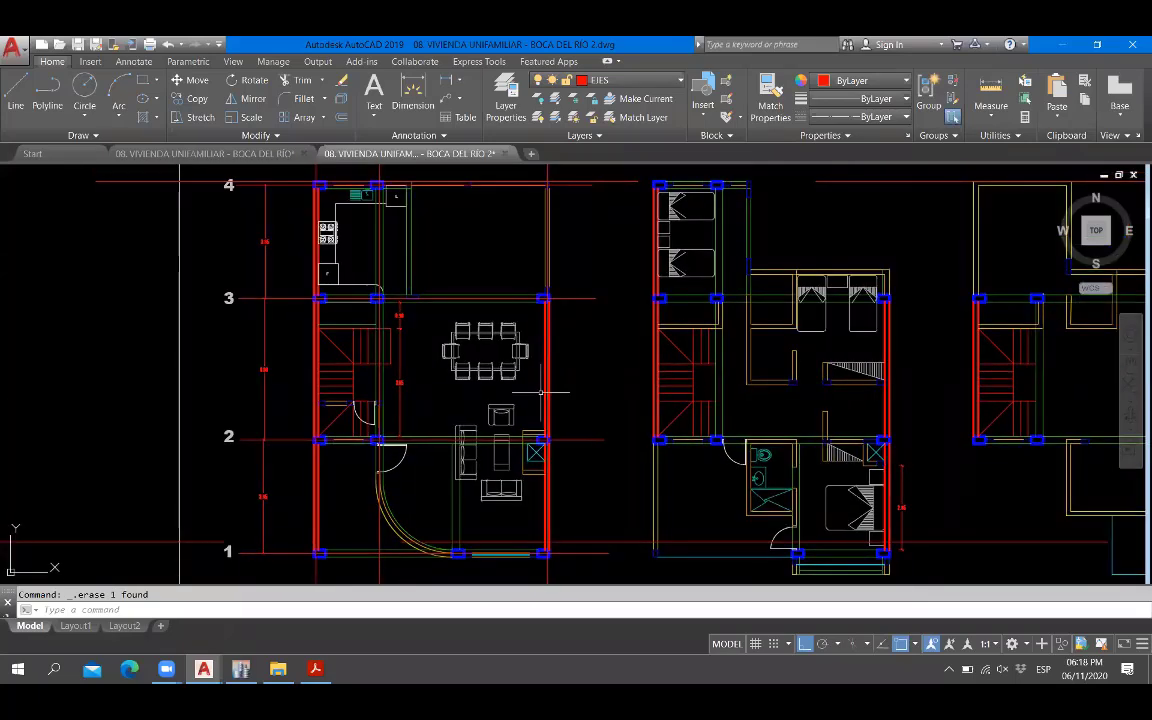
middle_drag(540, 392, 544, 391)
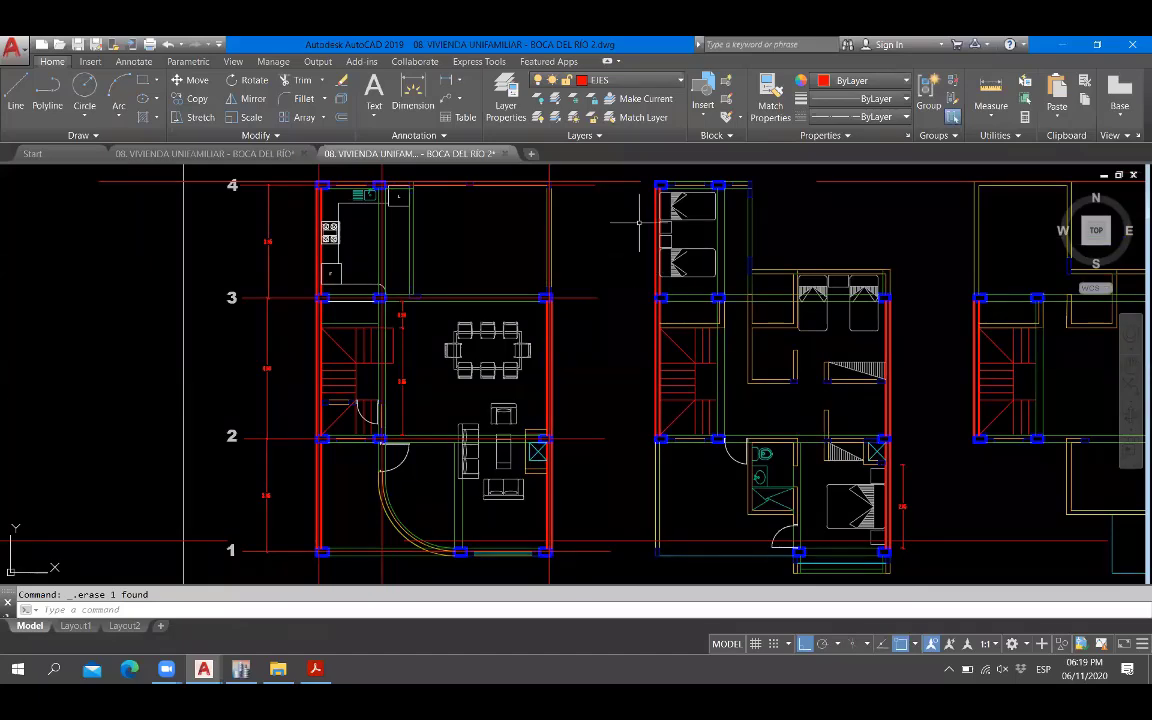
Examine the floor plans and the spacing dimensions between axes 1, 2, 3 and 4 on the ground-floor plan.
scroll(640, 258, down, 3)
scroll(1018, 418, up, 1)
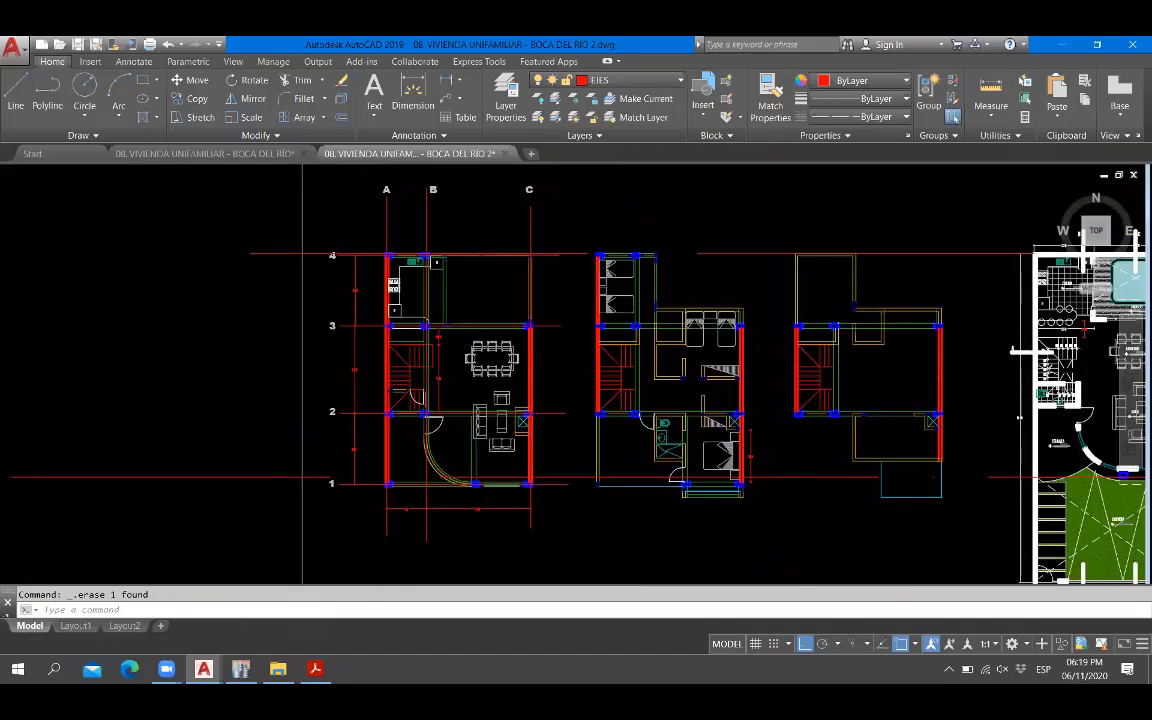
scroll(694, 435, up, 4)
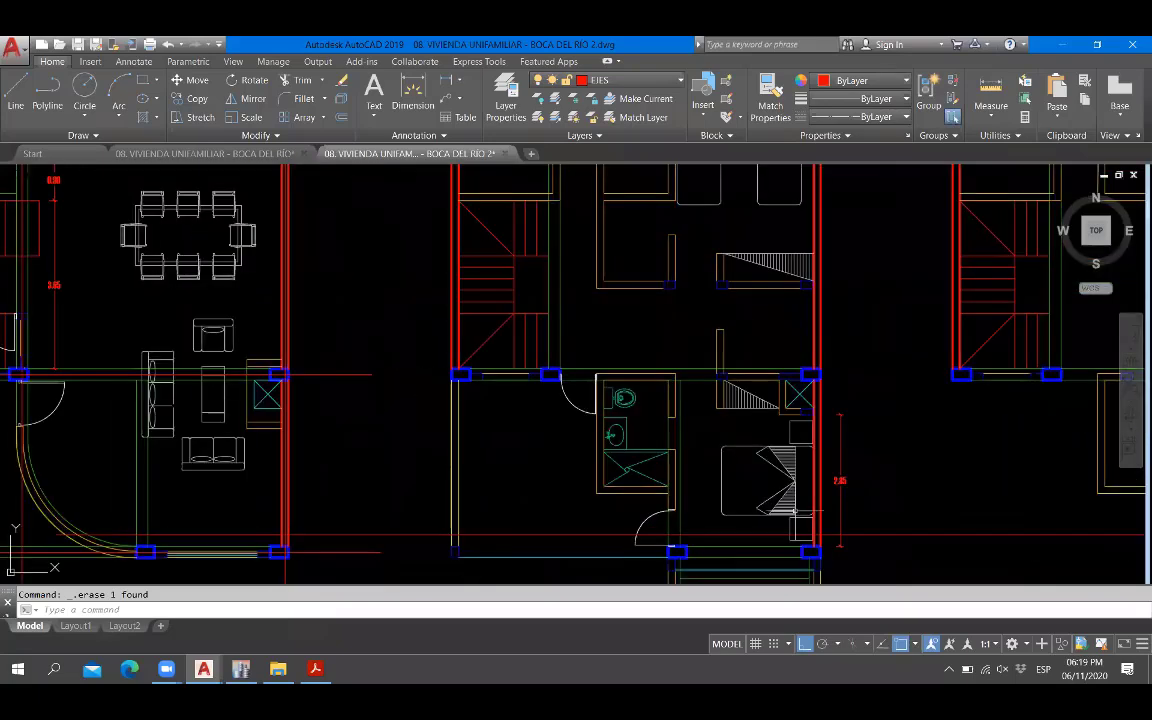
scroll(783, 500, down, 4)
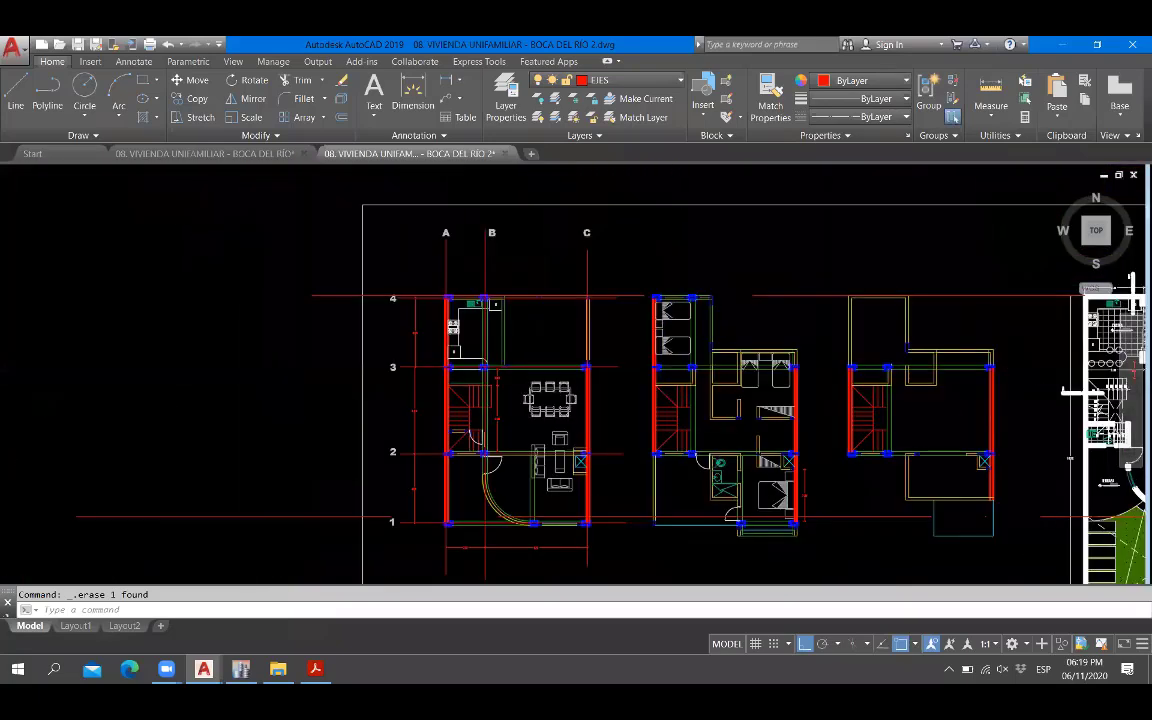
scroll(713, 362, up, 4)
scroll(712, 317, down, 4)
middle_drag(743, 366, 700, 357)
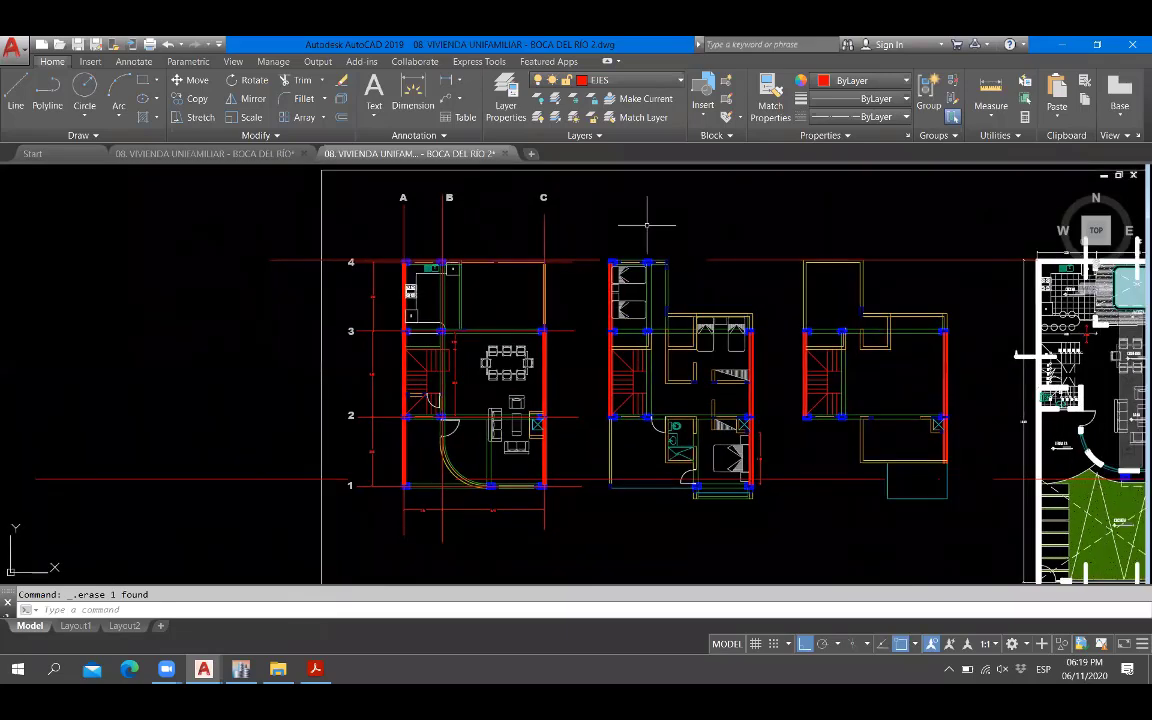
scroll(366, 446, up, 6)
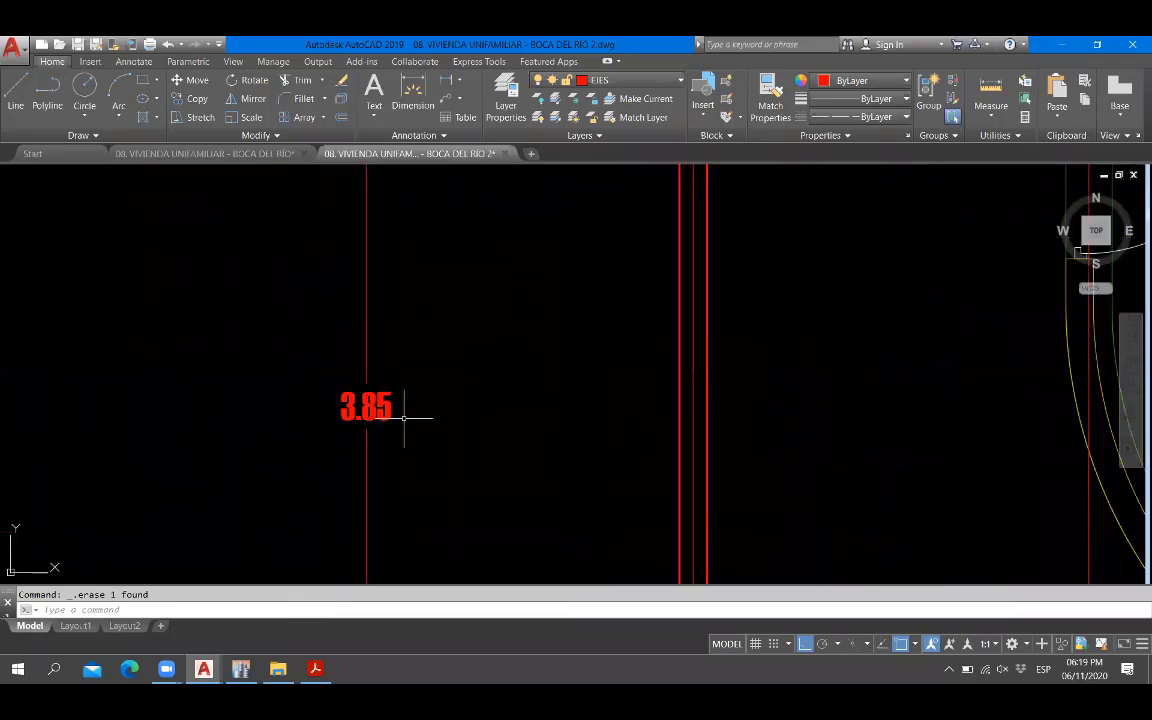
scroll(415, 378, down, 3)
scroll(415, 378, up, 4)
scroll(417, 386, down, 4)
middle_drag(450, 219, 465, 265)
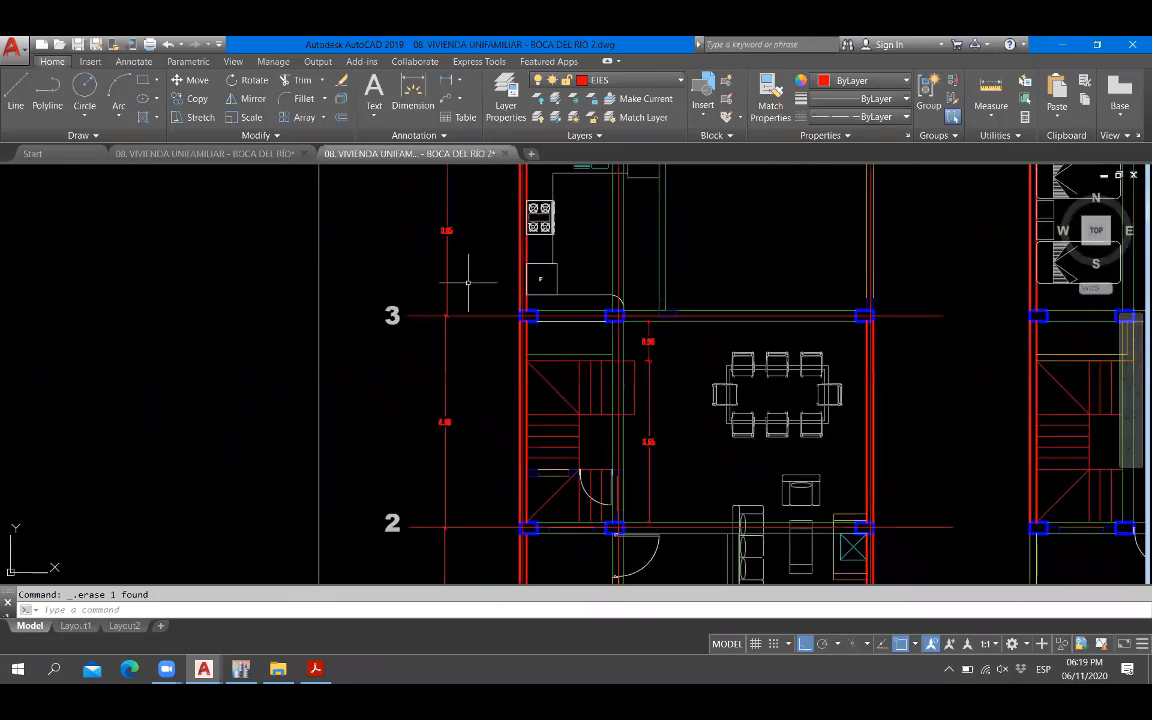
scroll(460, 210, up, 2)
scroll(450, 329, down, 2)
scroll(450, 368, up, 5)
scroll(455, 465, down, 4)
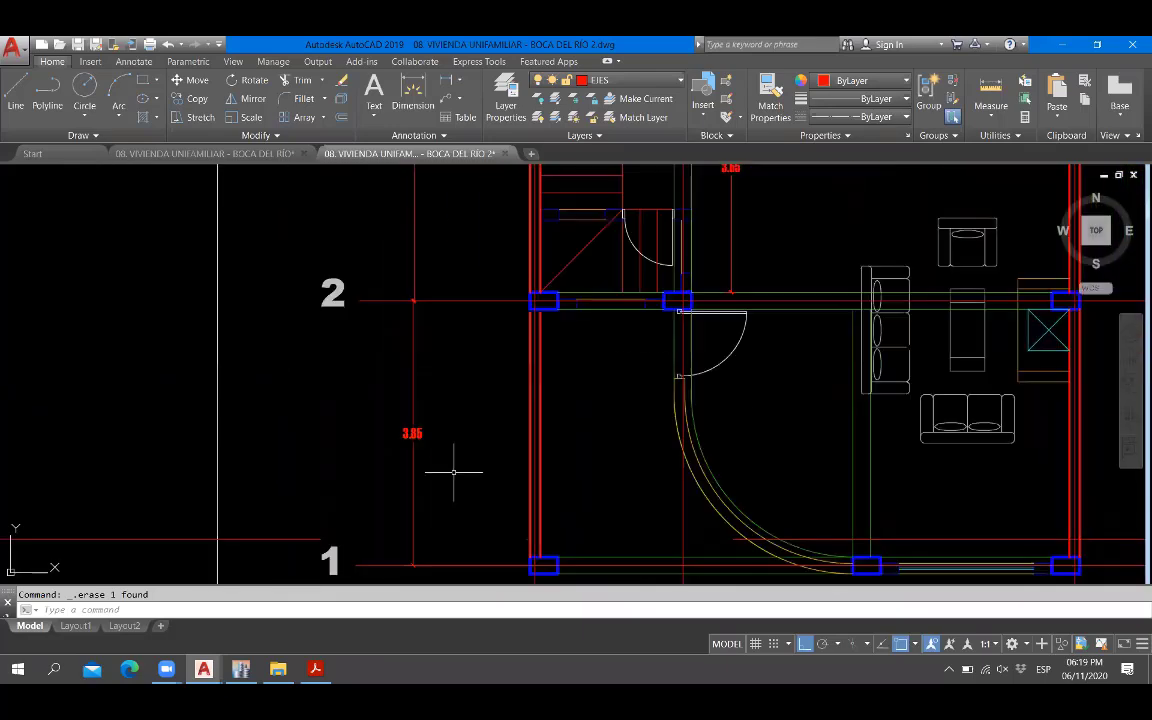
Erase the long red horizontal guide line running just above axis 1 across the floor plans.
scroll(478, 400, up, 2)
scroll(478, 400, down, 5)
click(242, 419)
click(209, 482)
key(Delete)
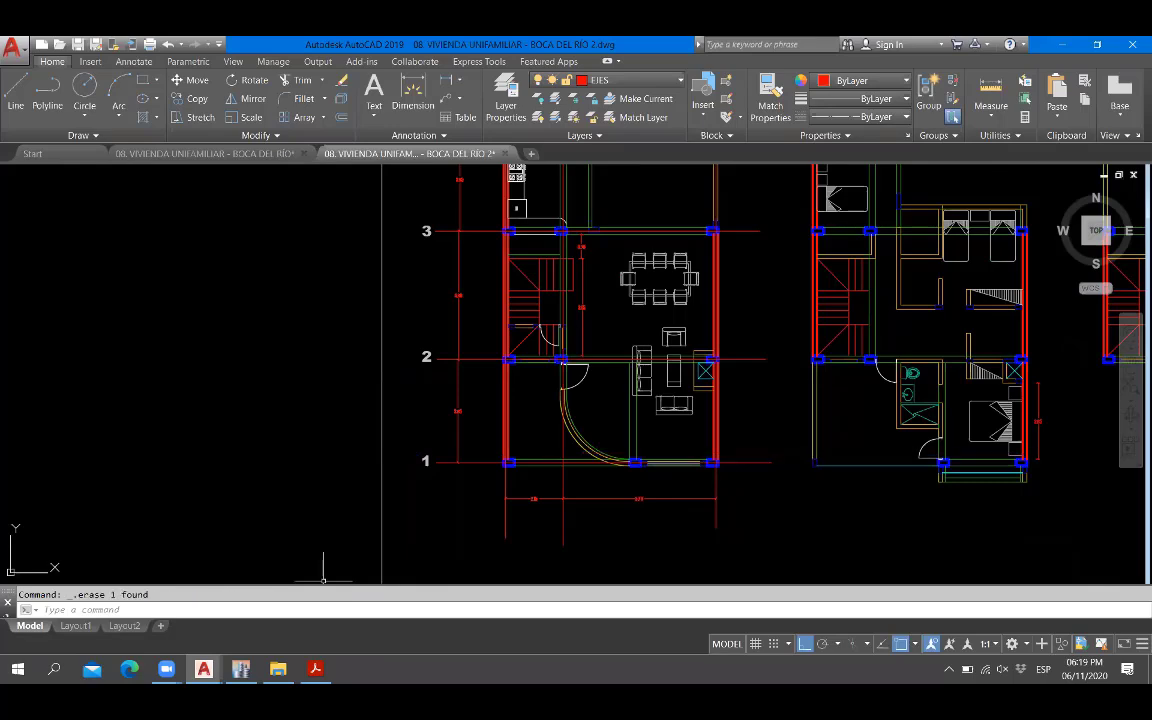
Switch to ETABS, open the data of grid system G1 and display the grid data as spacing.
click(241, 669)
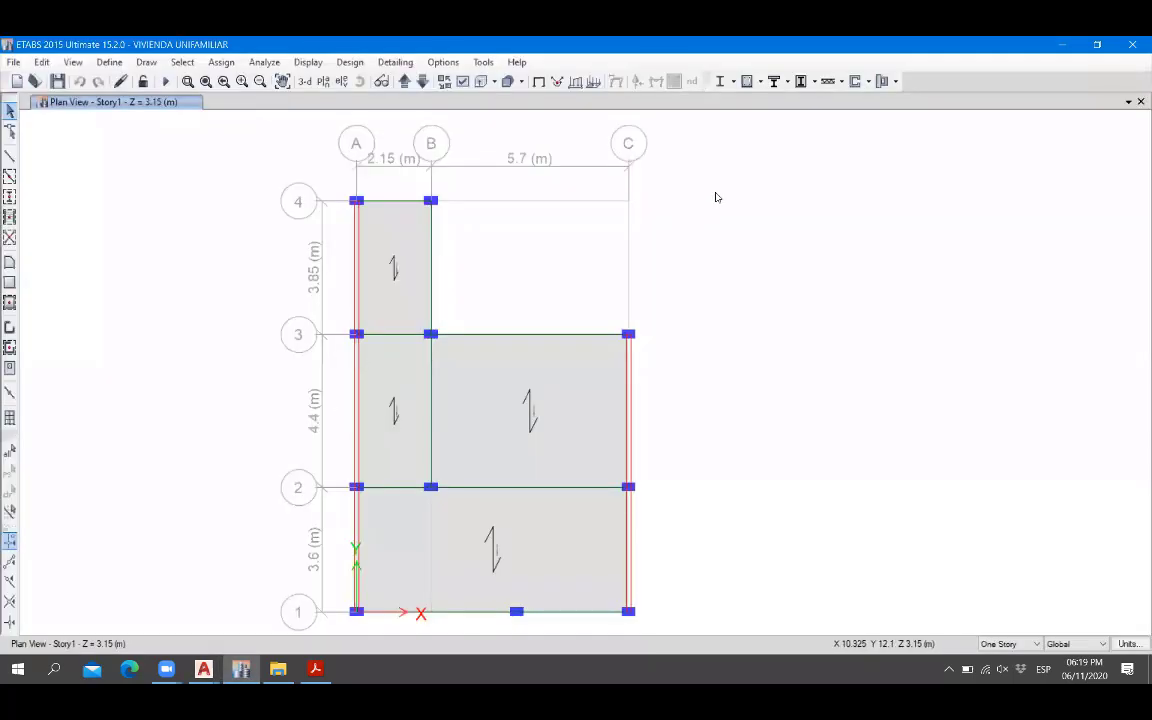
right_click(716, 195)
click(726, 202)
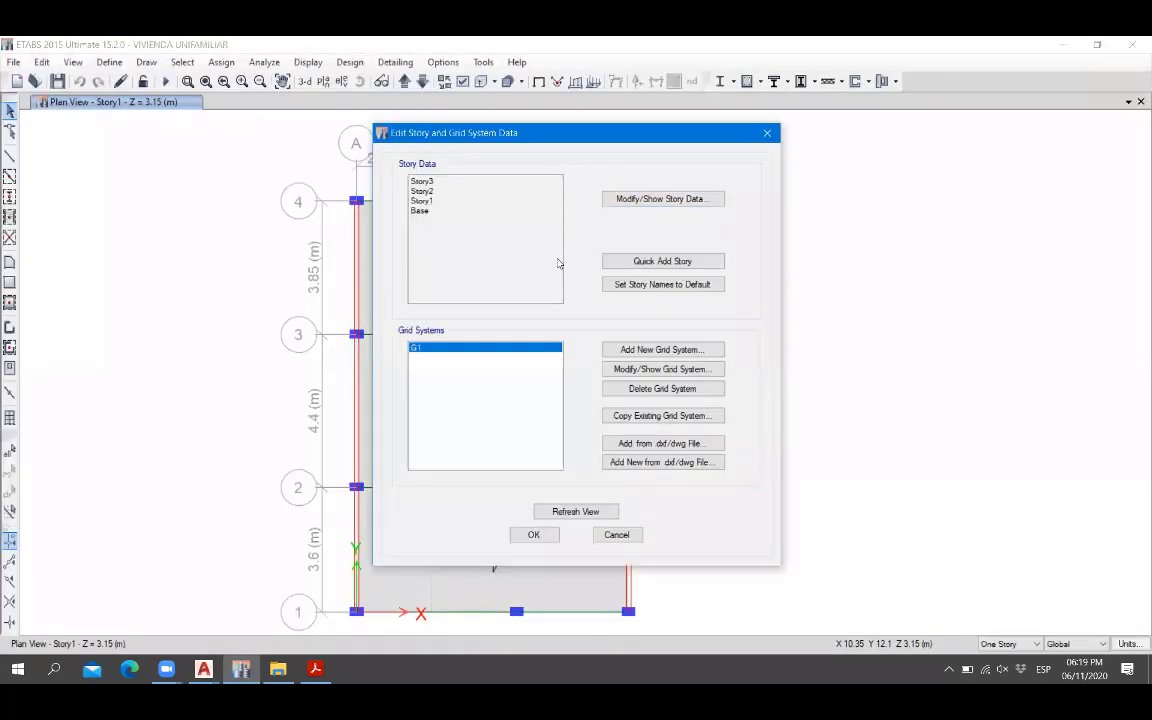
click(631, 371)
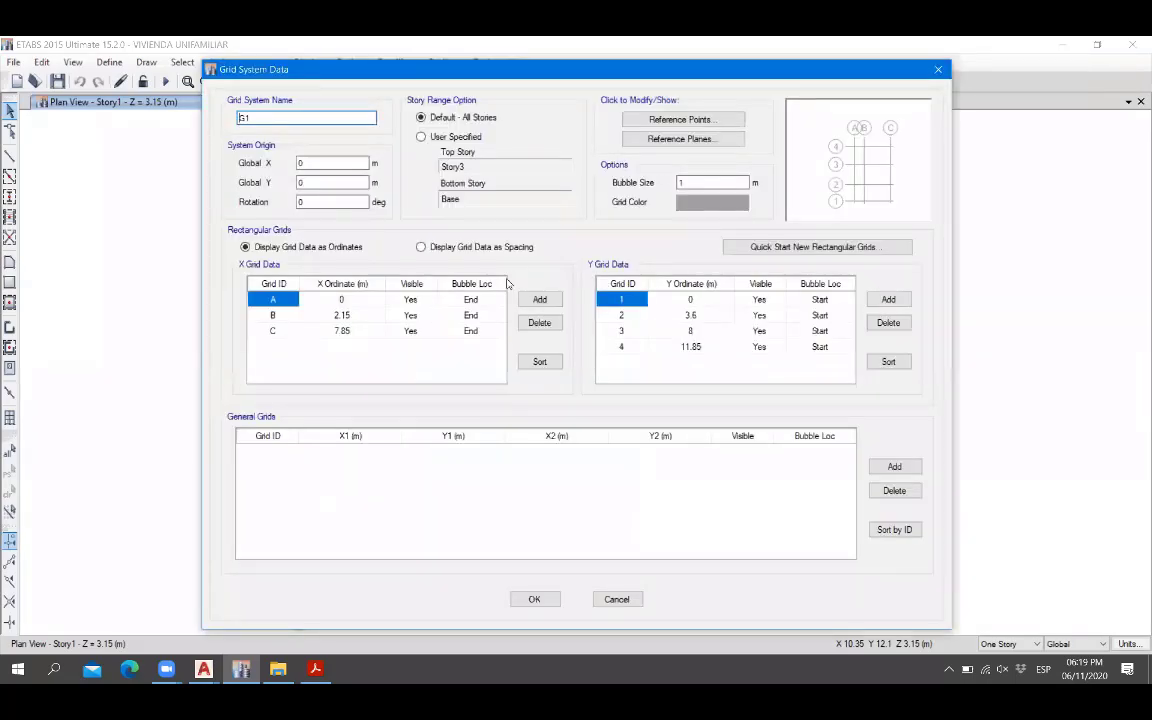
click(448, 246)
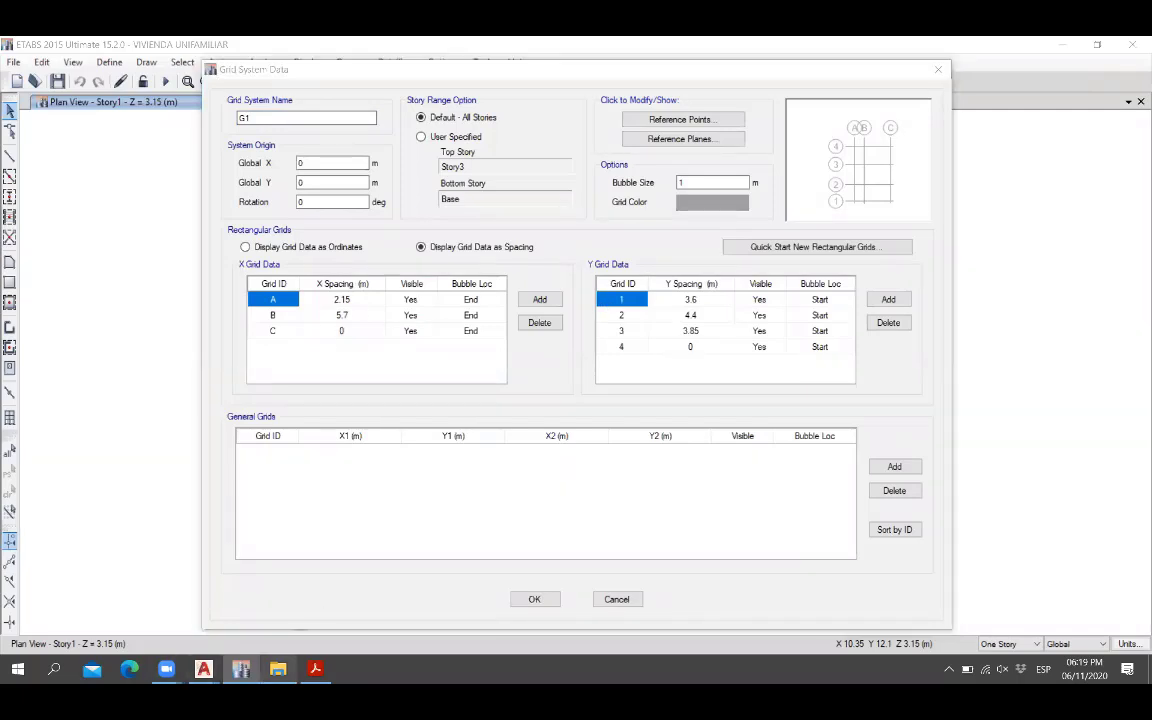
Check the dimensions between axes A, B and C in the AutoCAD plan against the X grid spacings in ETABS.
click(203, 668)
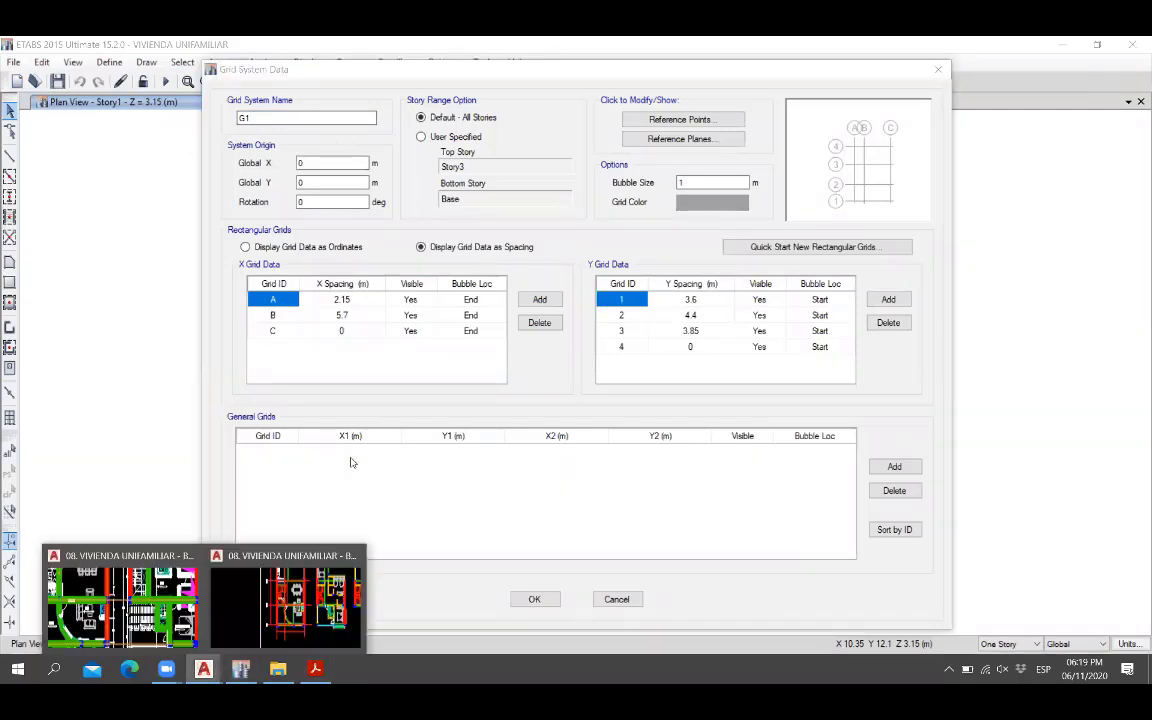
click(235, 615)
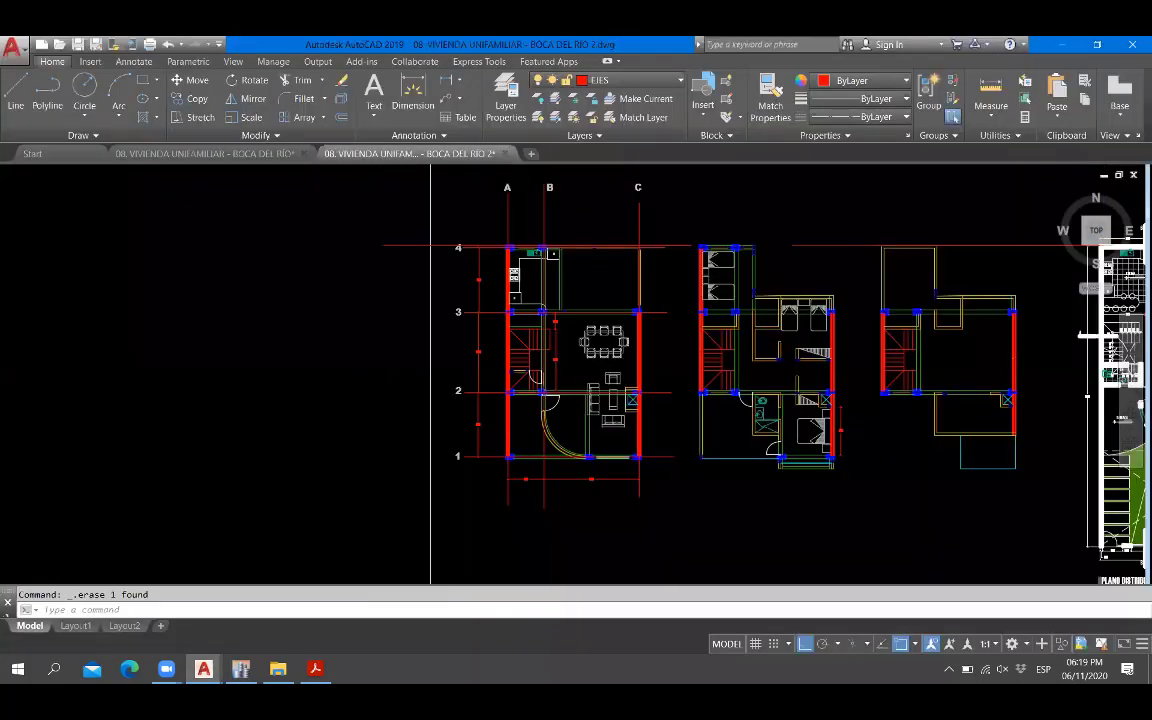
scroll(549, 191, up, 5)
scroll(512, 265, down, 5)
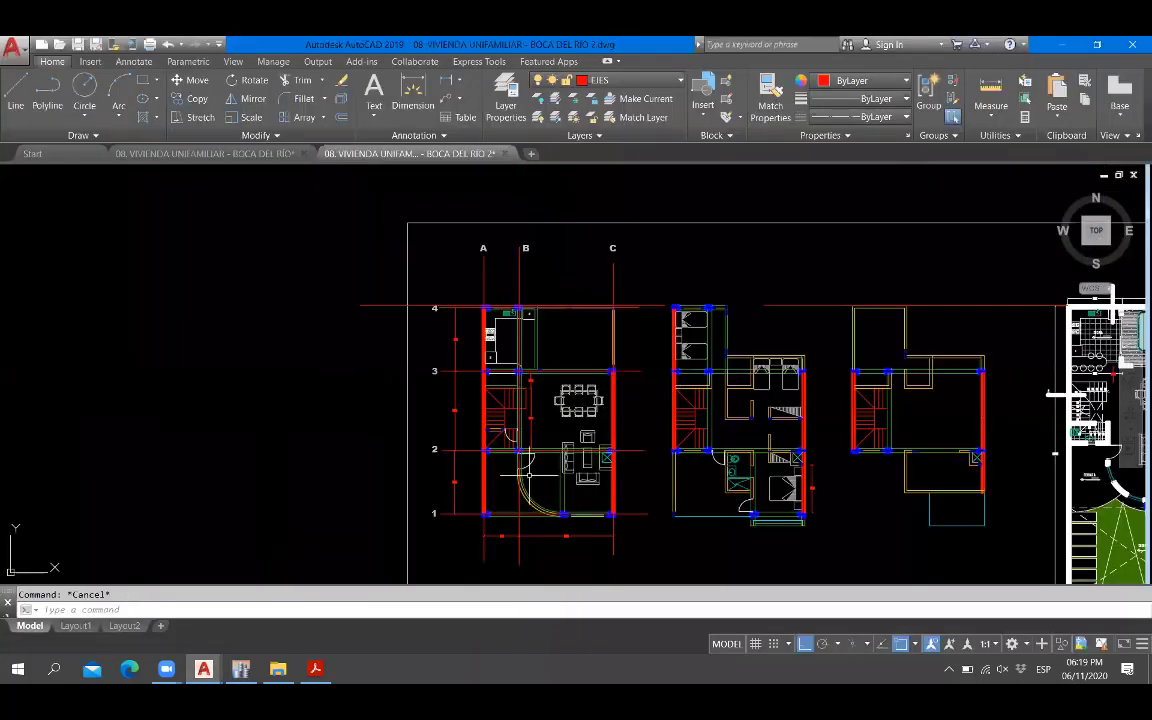
scroll(522, 514, up, 6)
scroll(450, 489, down, 2)
scroll(781, 488, up, 2)
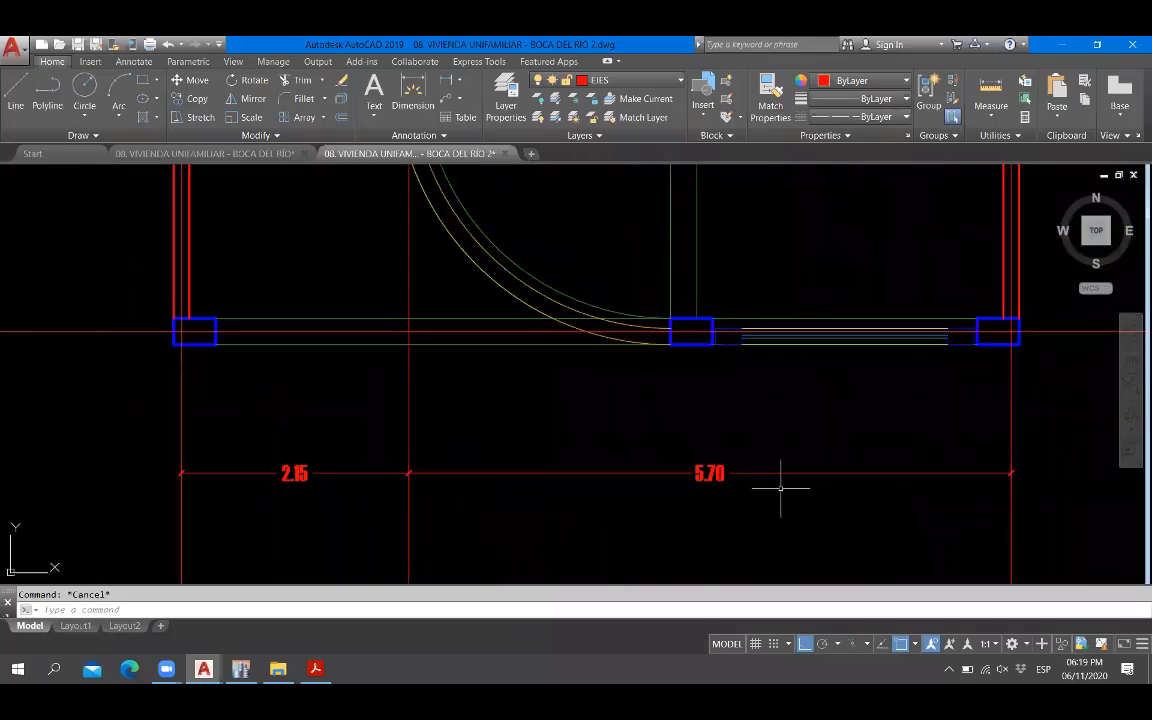
click(243, 670)
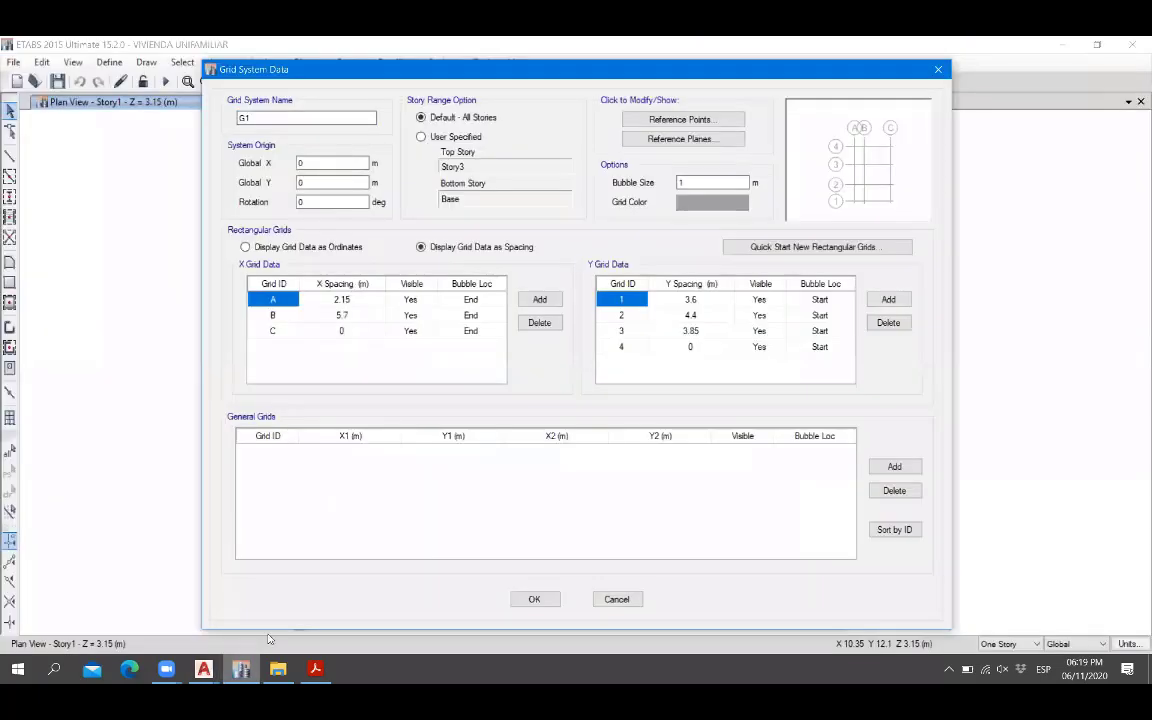
click(363, 306)
click(364, 318)
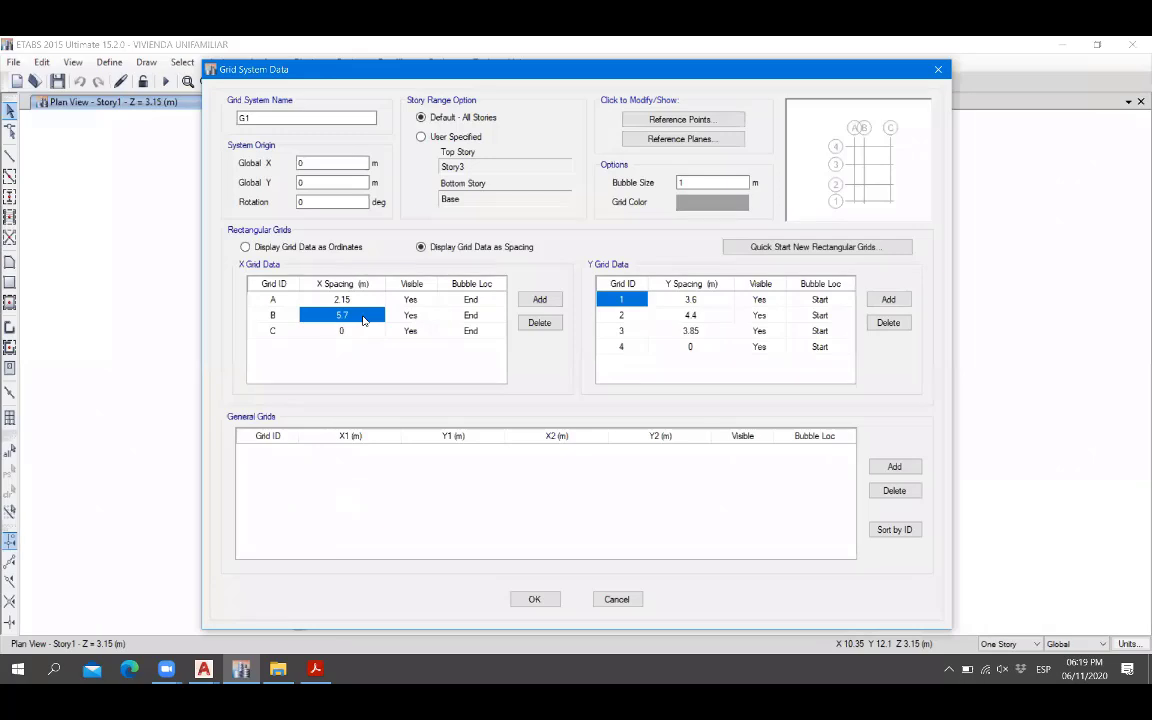
Set the Y spacing of grid 1 to 3.85 m and of grid 2 to 4.8 m, and apply the grid system changes.
click(706, 299)
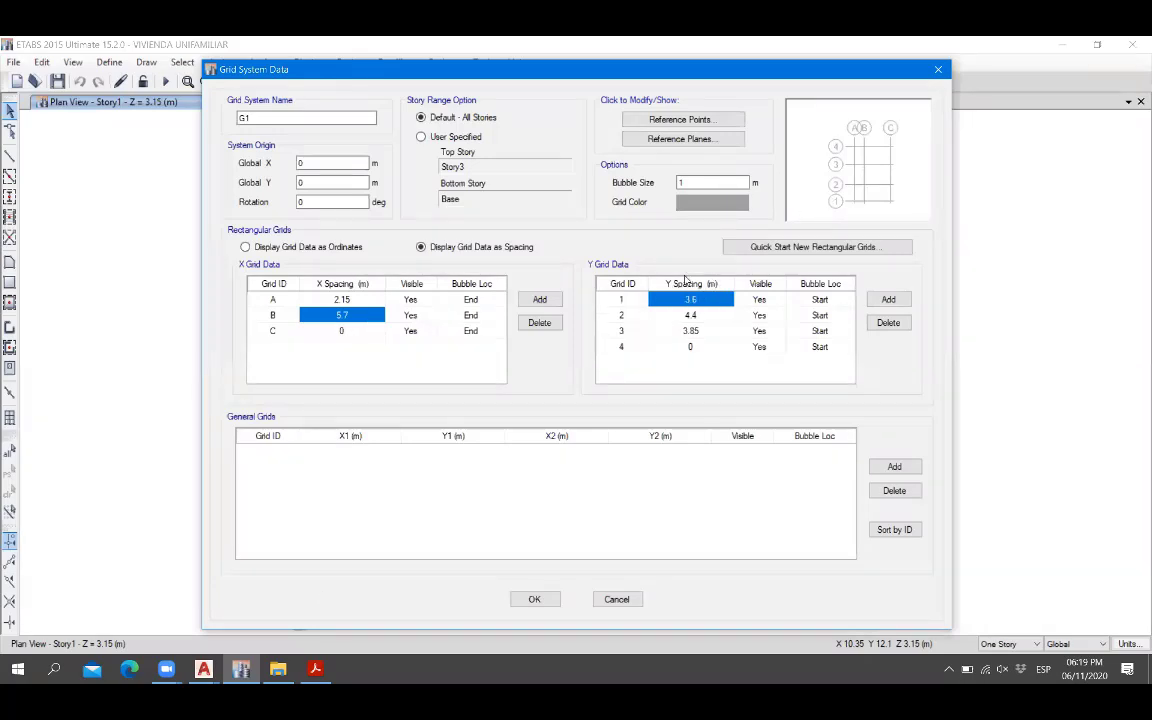
text(3.85)
click(713, 316)
text(4.8)
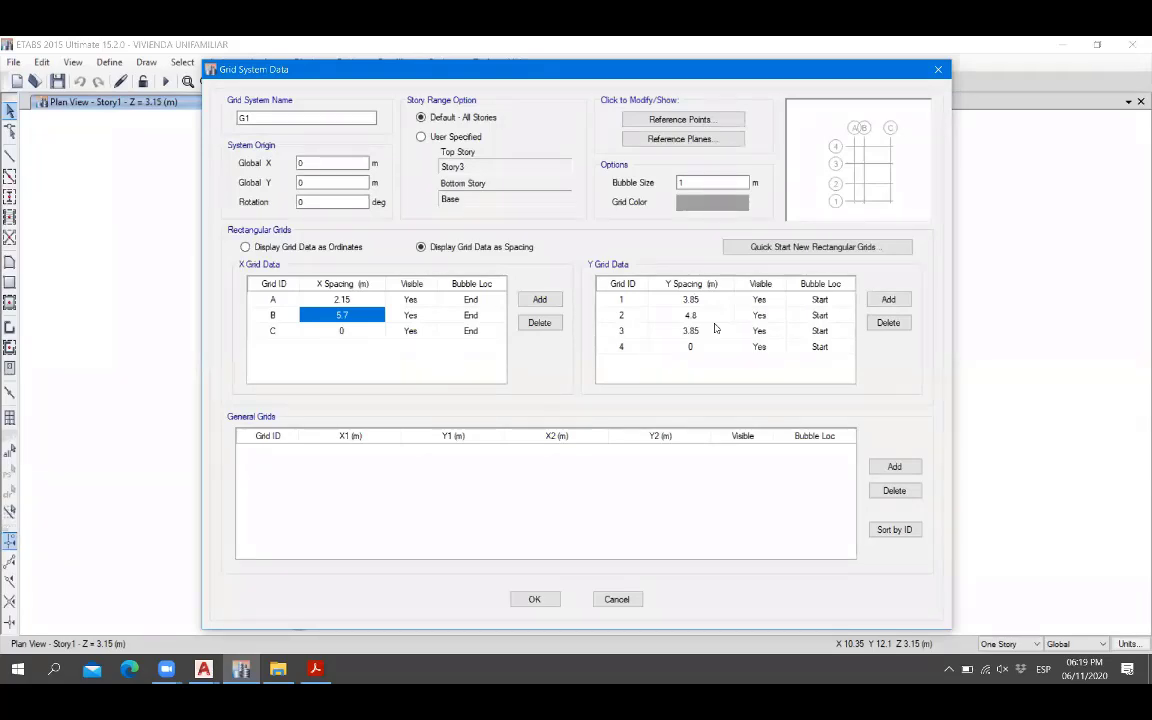
click(715, 328)
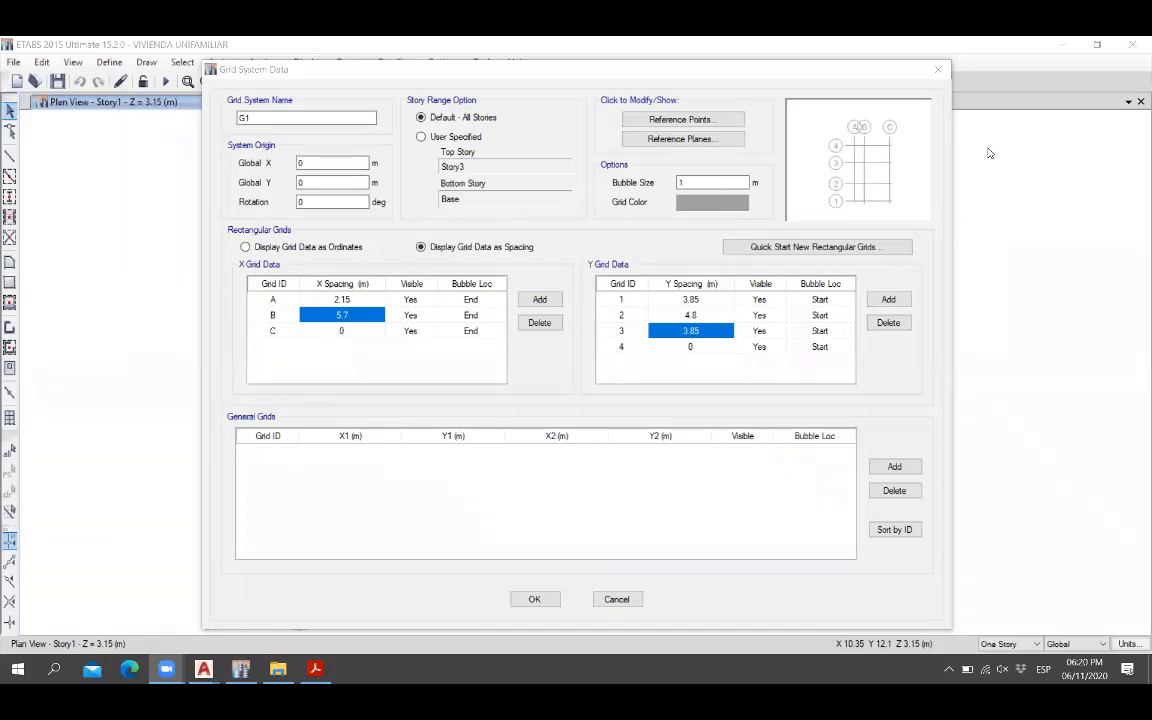
click(653, 575)
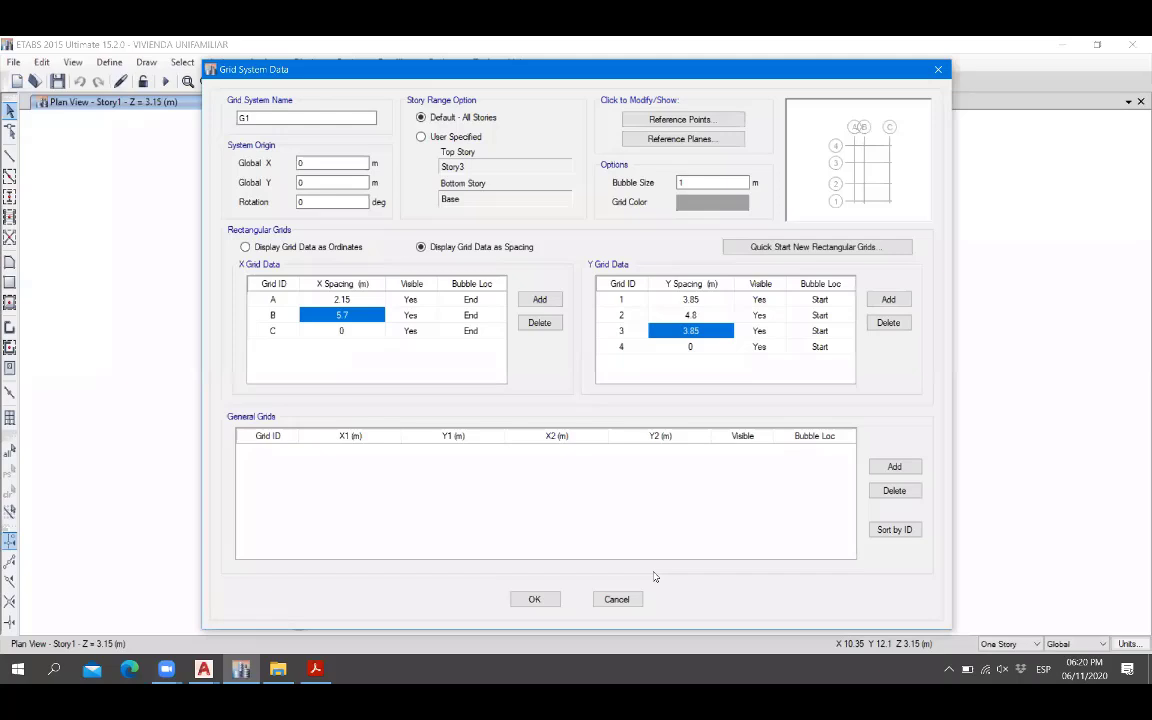
click(716, 303)
click(716, 316)
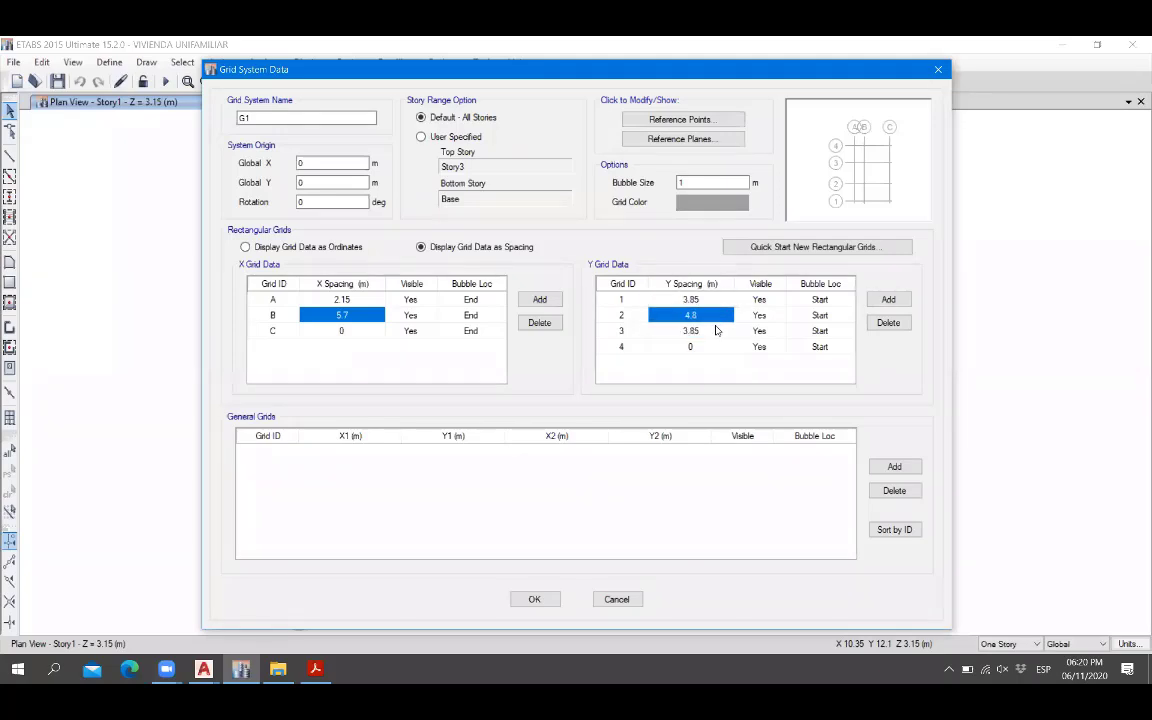
click(716, 330)
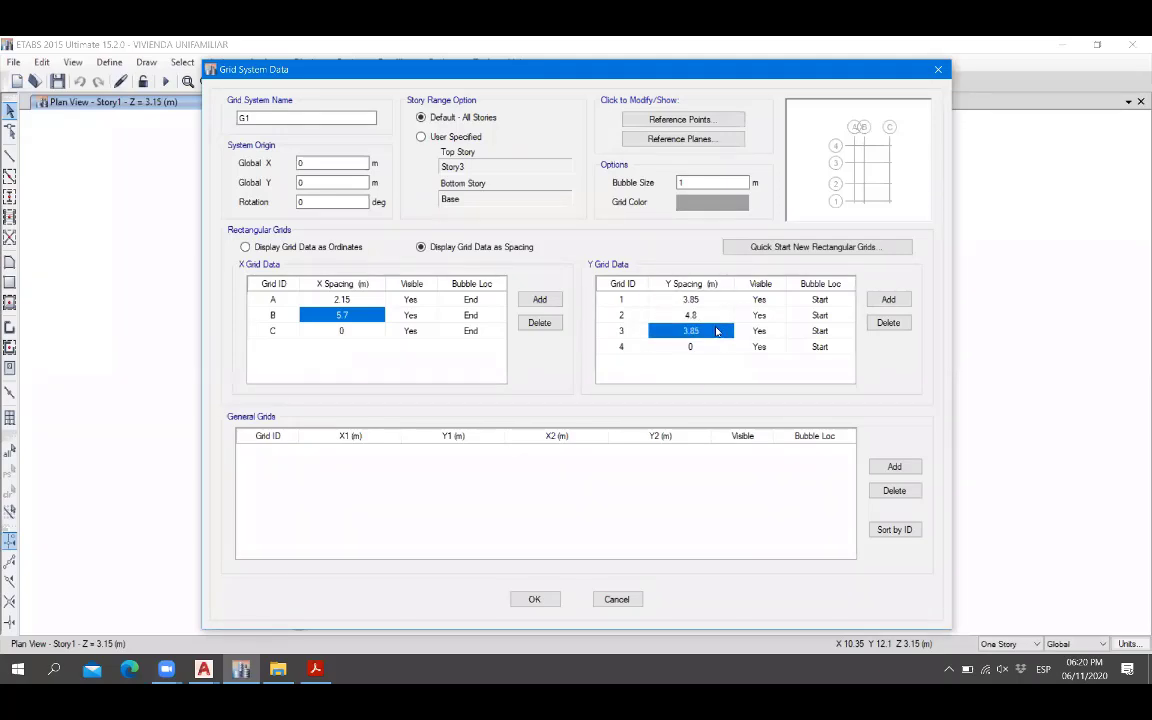
click(534, 599)
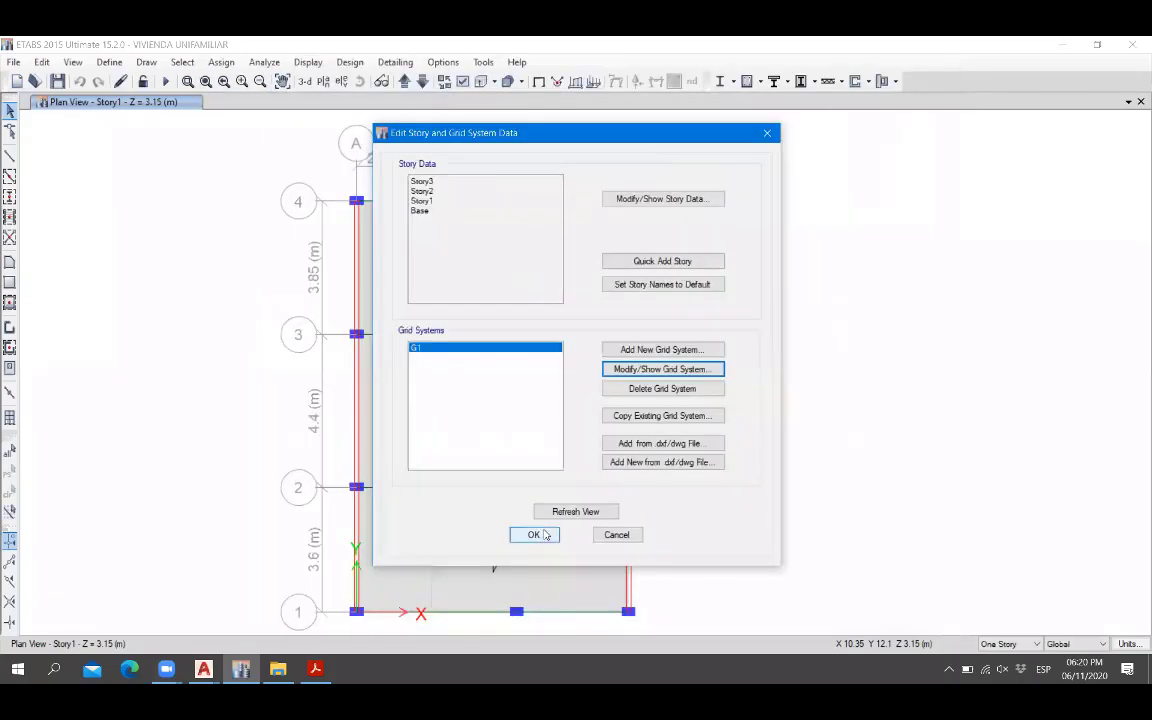
click(545, 536)
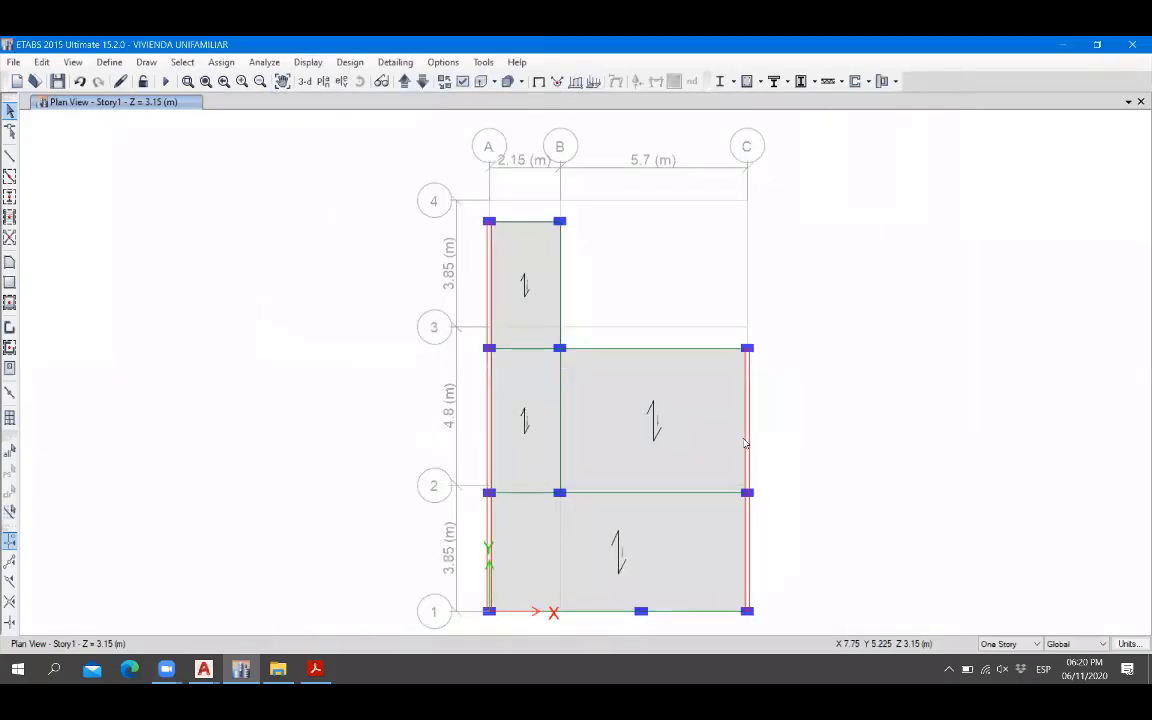
Set the plan view's story option to Similar Stories and inspect the column and beam offset from axis 2.
middle_drag(514, 507, 422, 433)
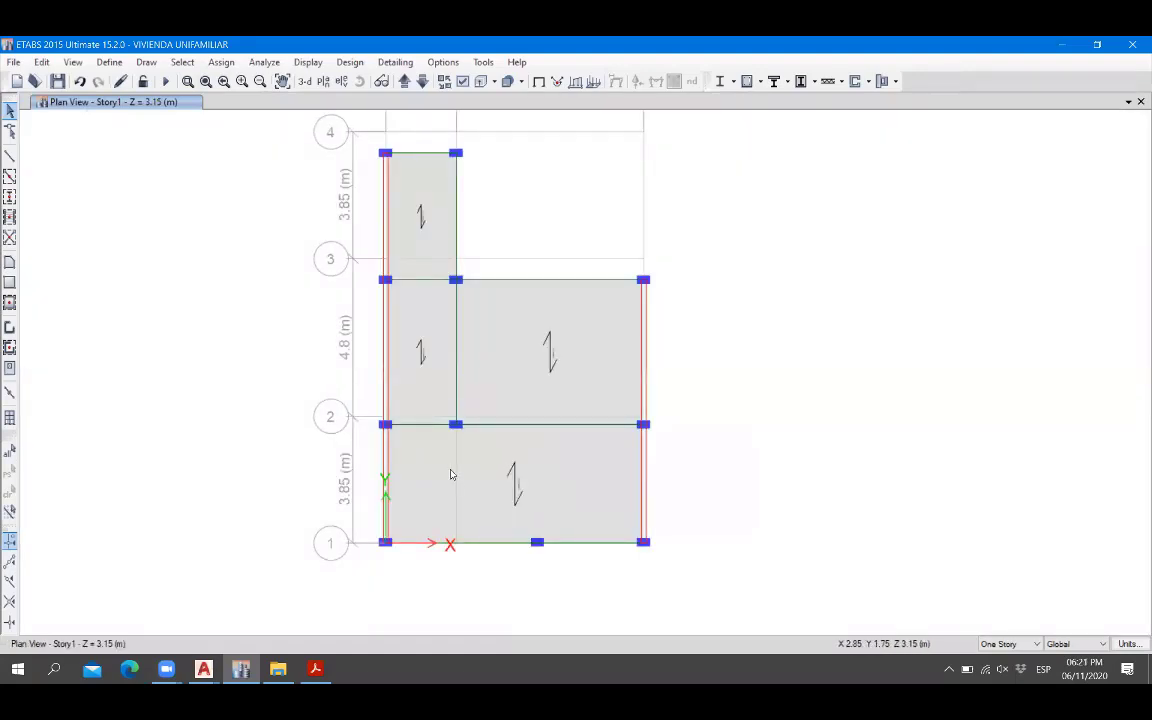
scroll(460, 475, up, 3)
scroll(606, 456, down, 4)
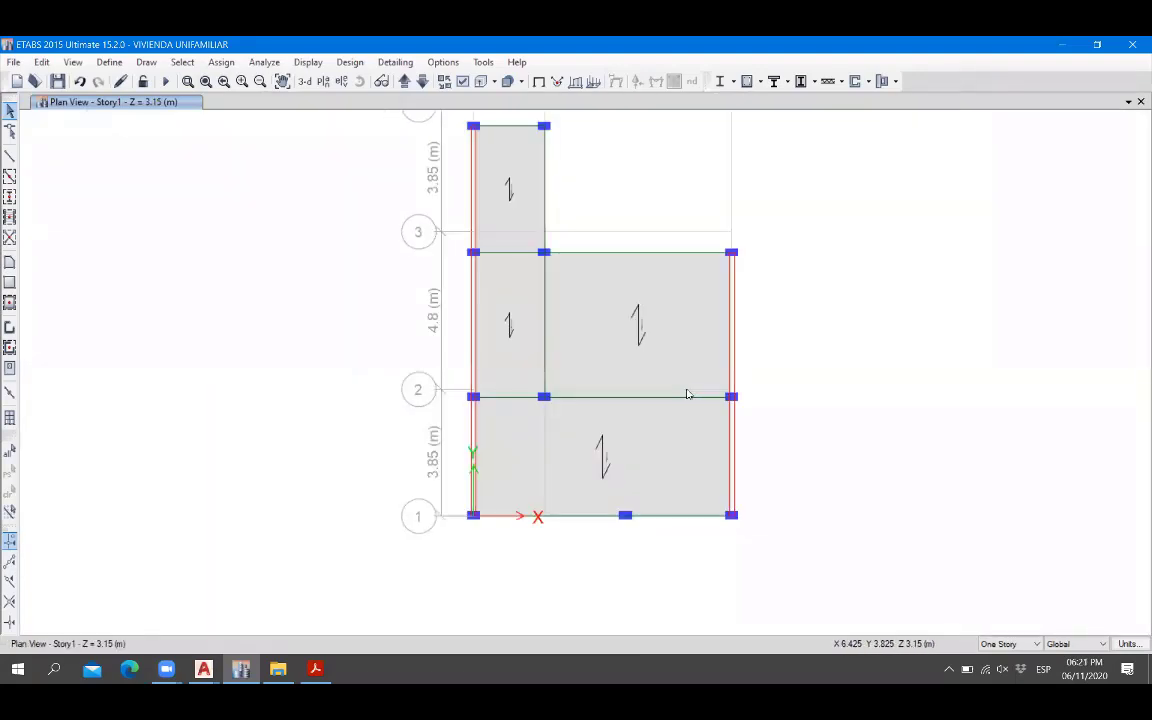
click(1010, 644)
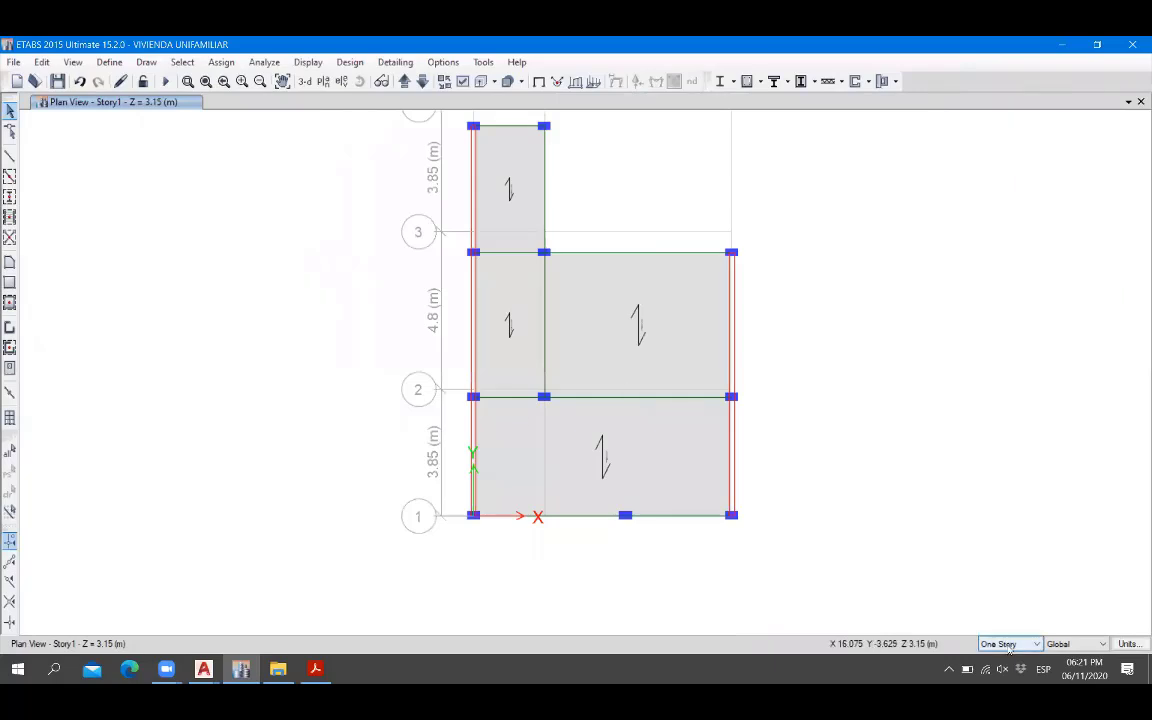
click(1005, 676)
scroll(740, 362, up, 3)
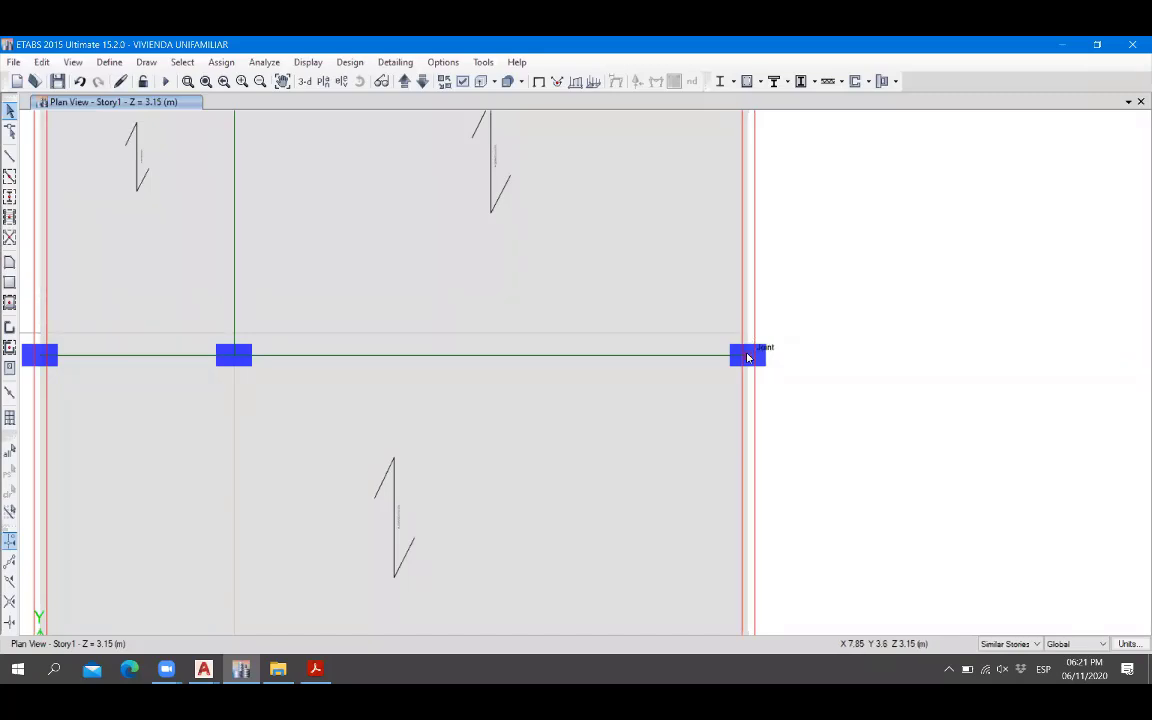
scroll(815, 468, down, 3)
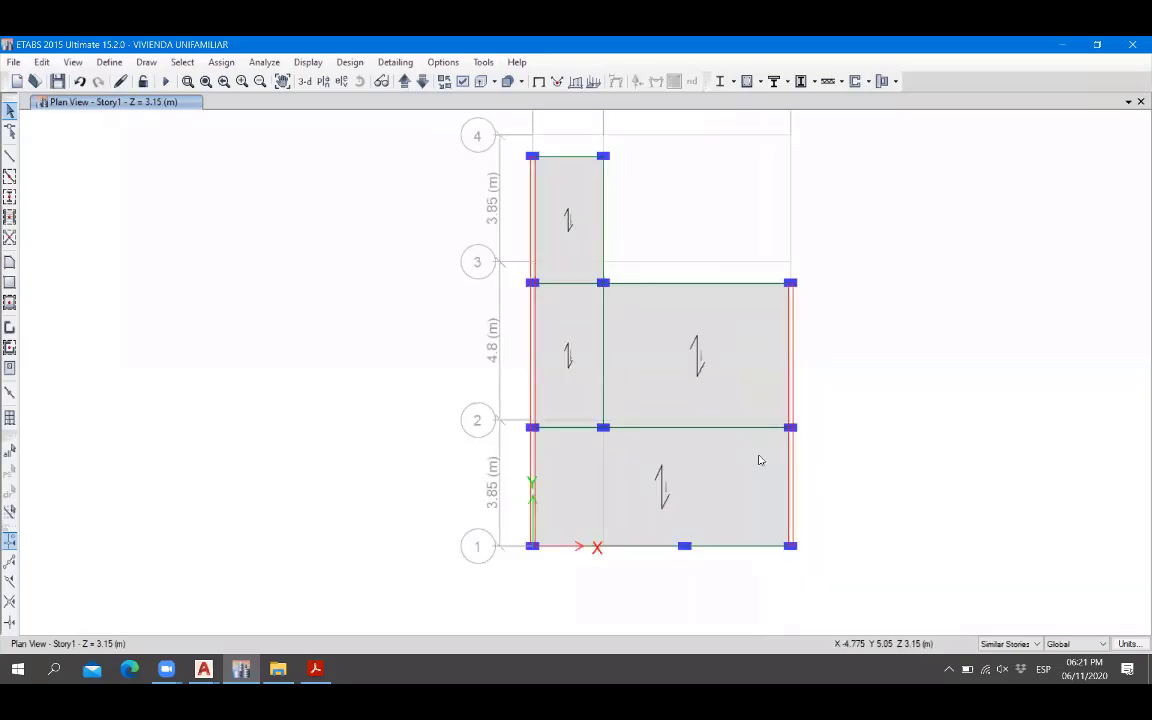
Select the joints and frames beside axis 2 on all stories and the base, and move them 0.25 m in Y.
drag(337, 342, 820, 432)
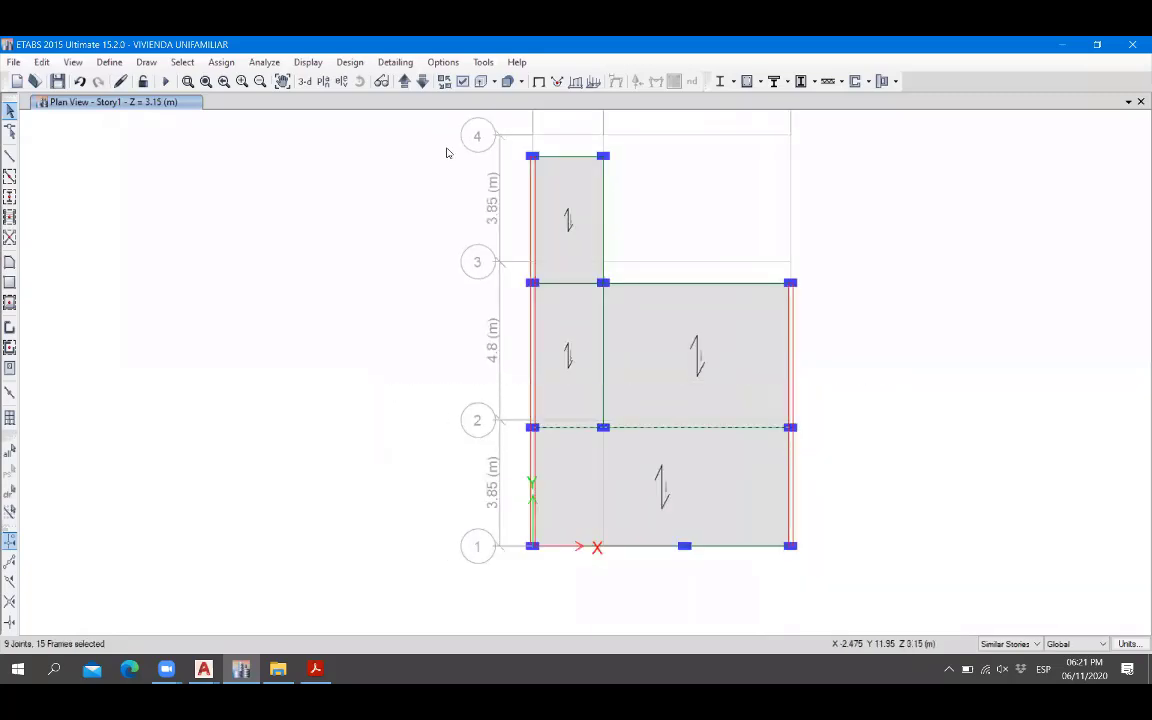
drag(927, 448, 391, 346)
click(405, 82)
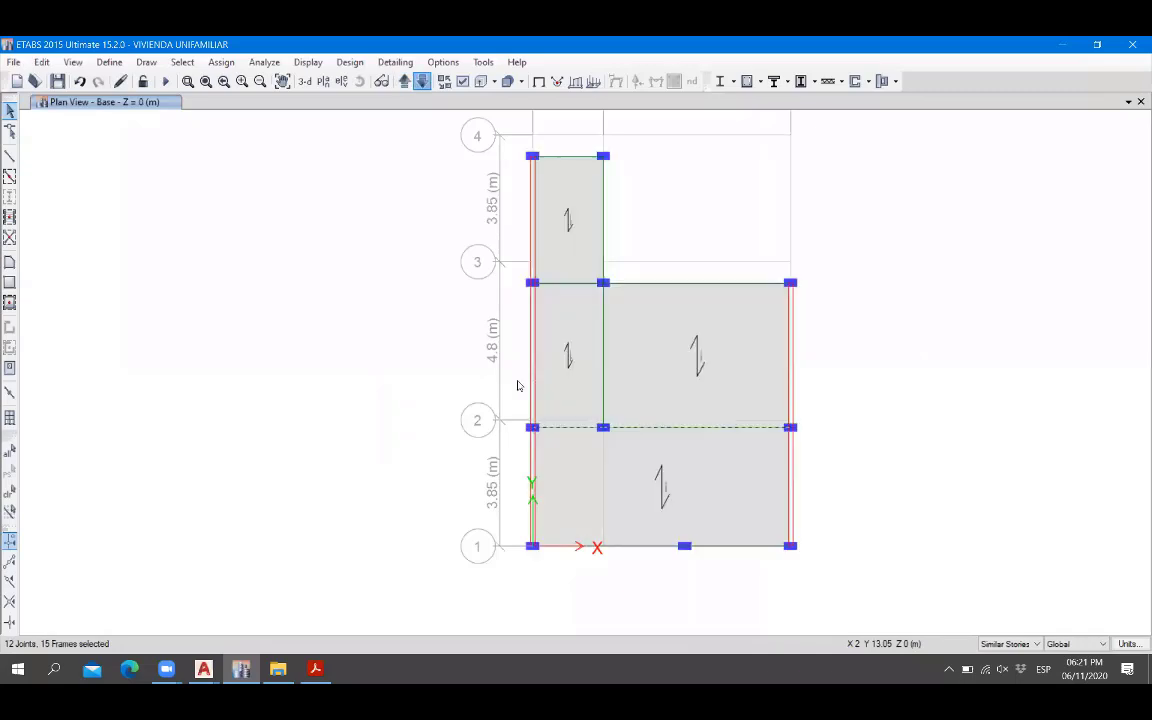
click(423, 83)
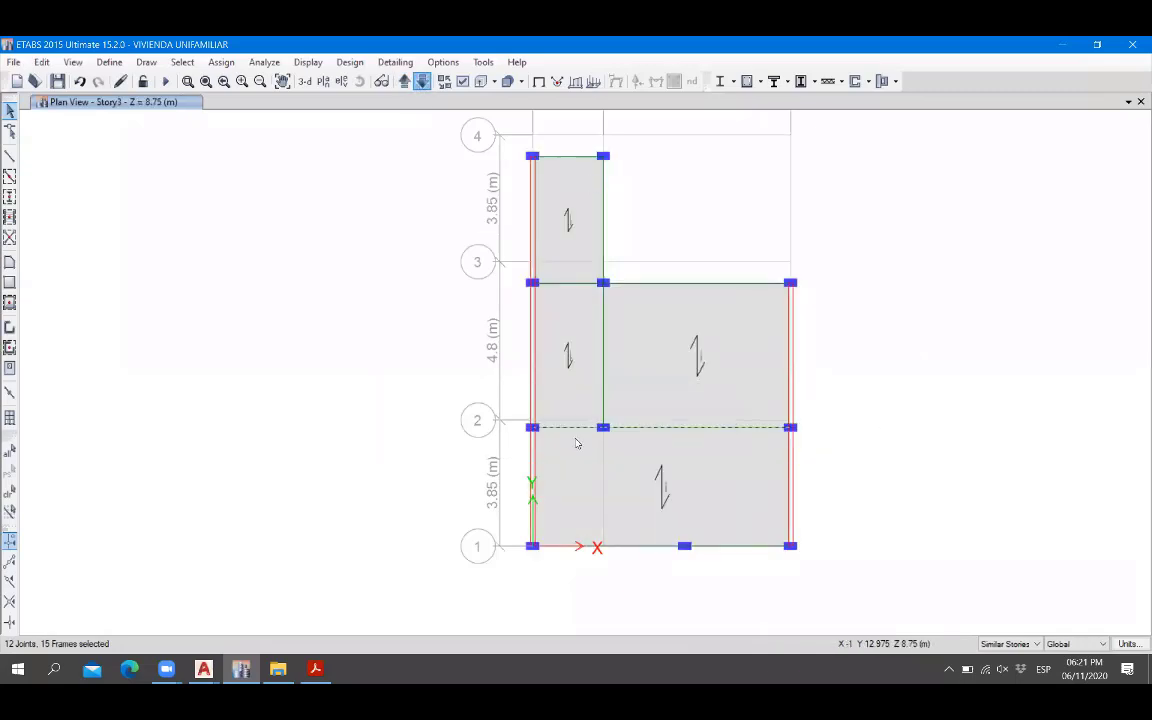
drag(365, 365, 905, 447)
click(423, 83)
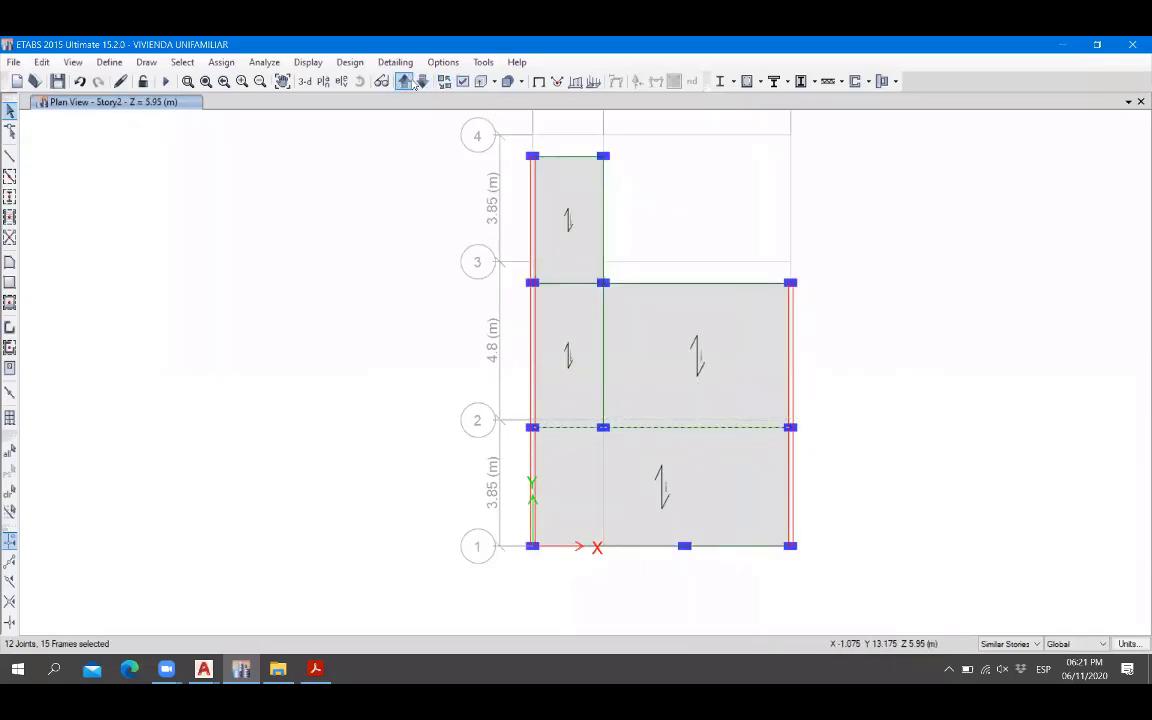
click(423, 83)
drag(398, 360, 830, 450)
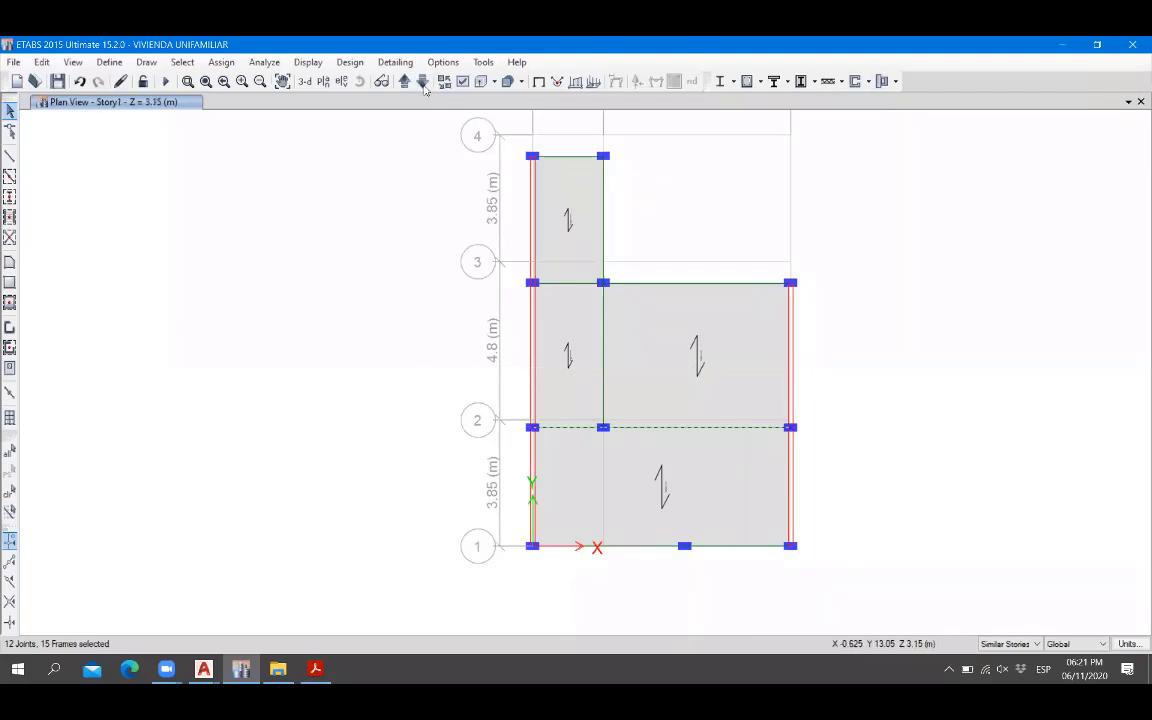
click(423, 83)
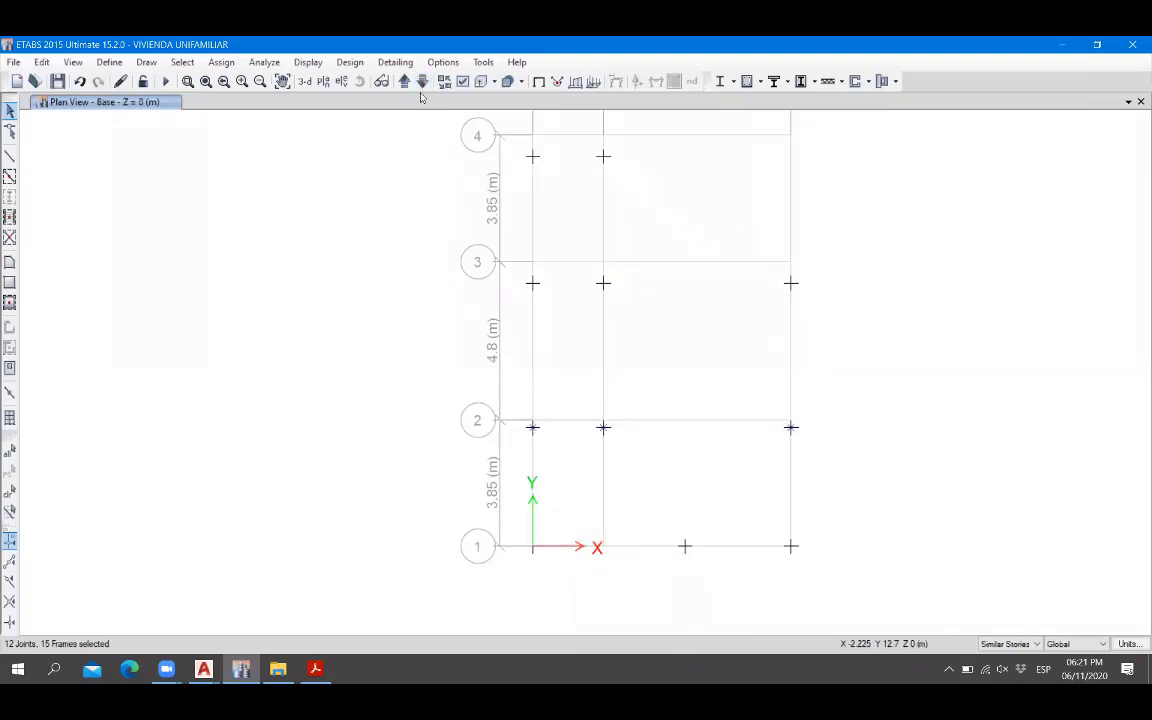
click(405, 82)
click(41, 62)
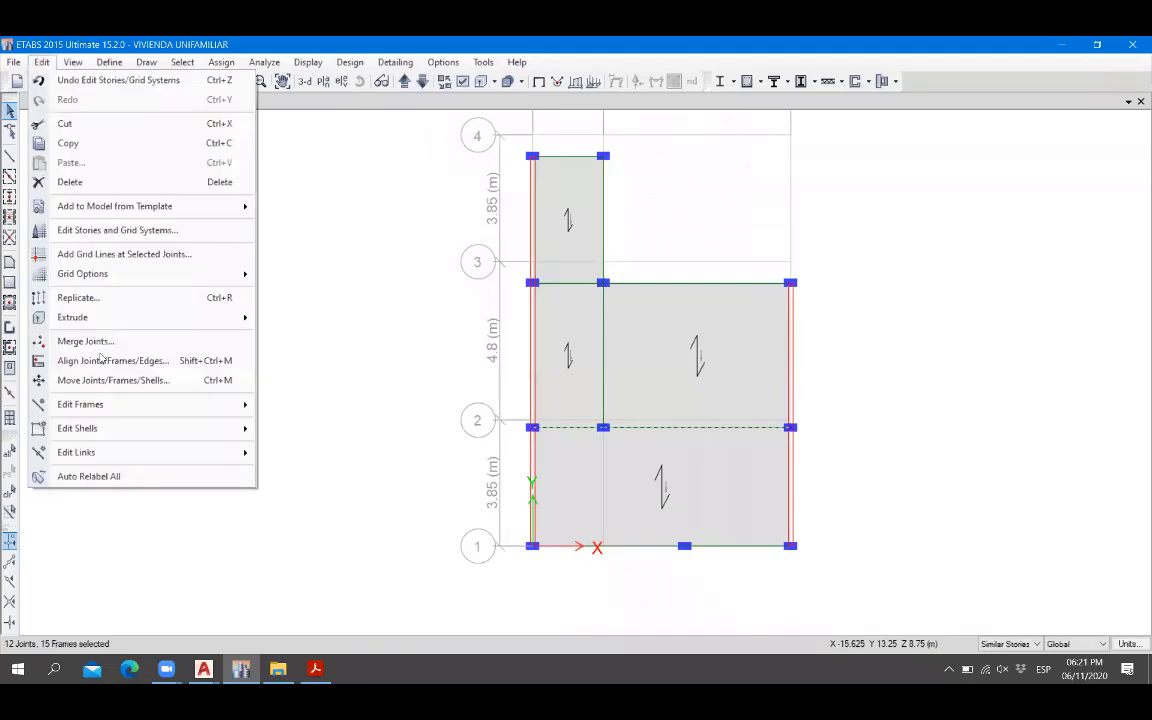
click(115, 380)
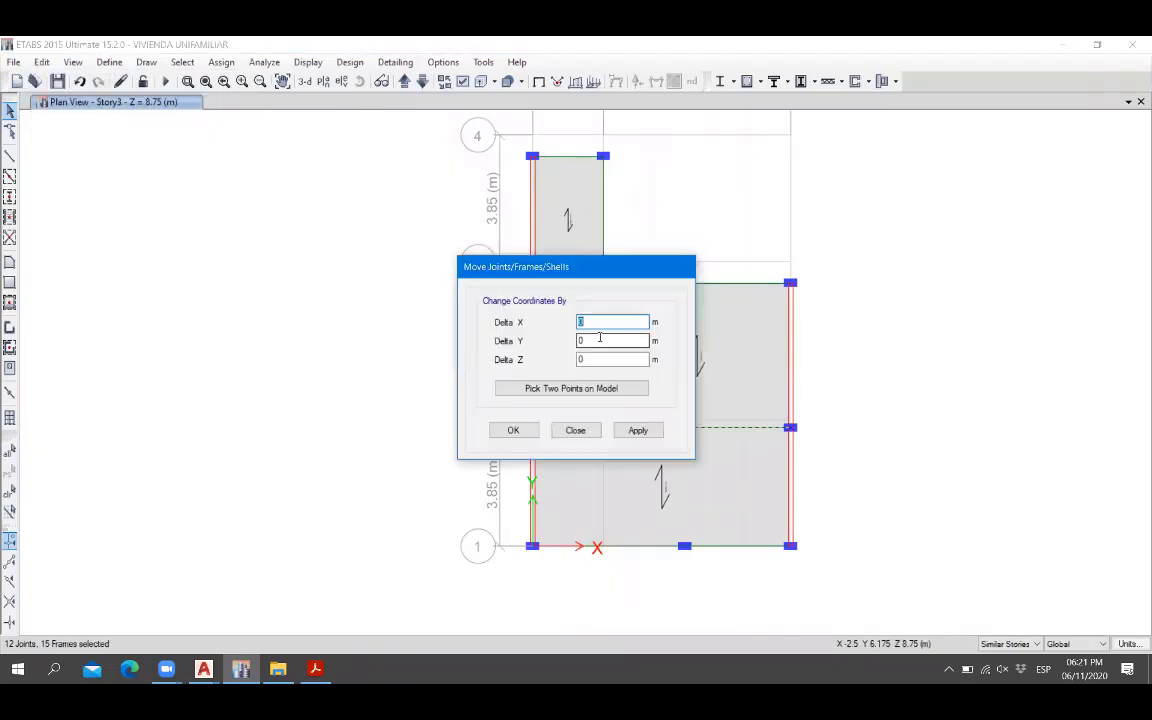
double_click(600, 338)
text(0.25)
click(512, 430)
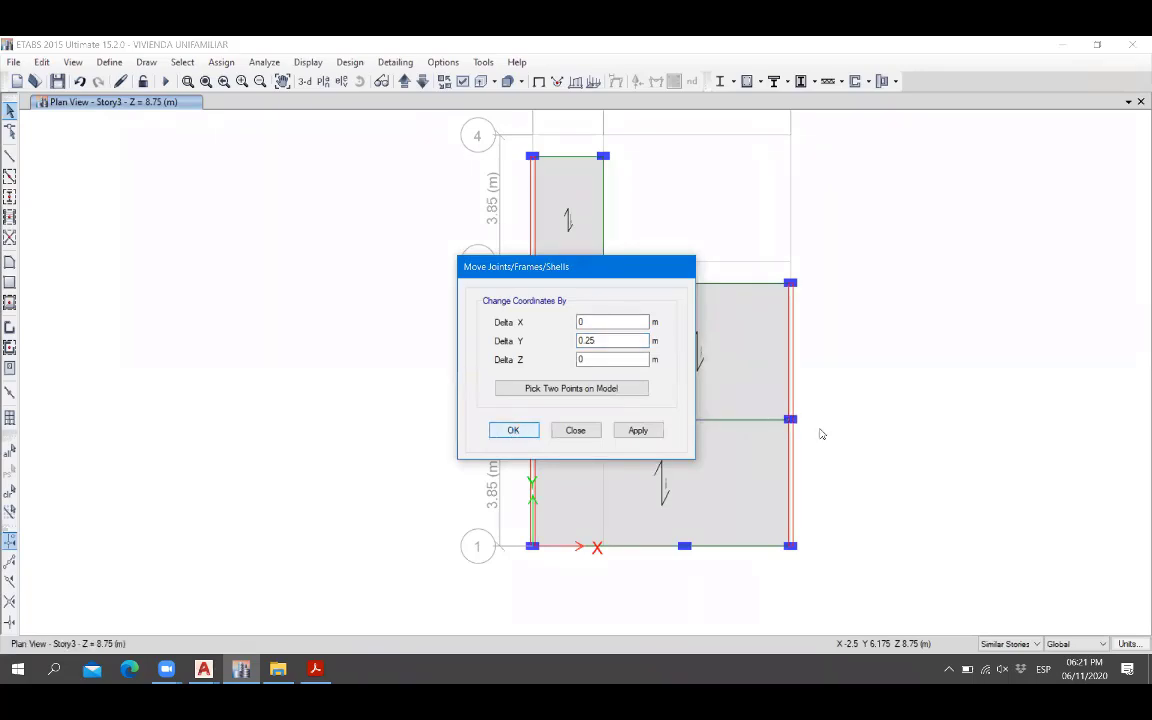
Select the joints and frames beside axis 3 on all stories and the base, and move them 0.65 m in Y.
middle_drag(833, 436, 795, 465)
scroll(651, 283, up, 6)
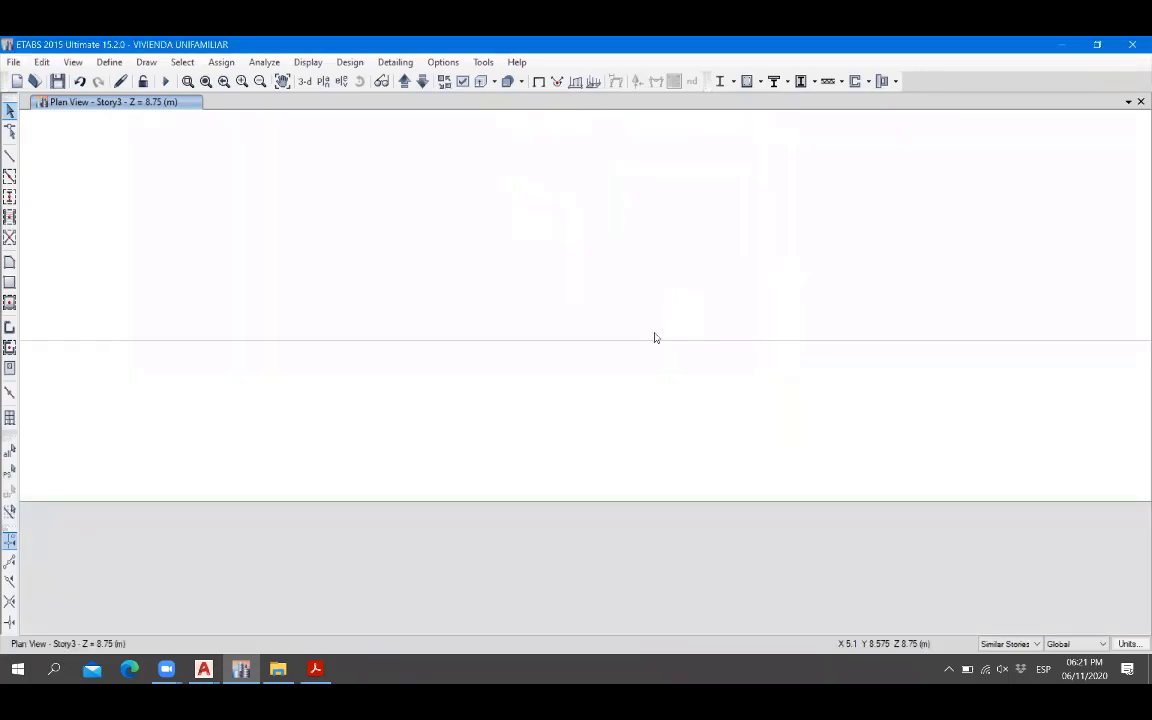
scroll(655, 338, down, 2)
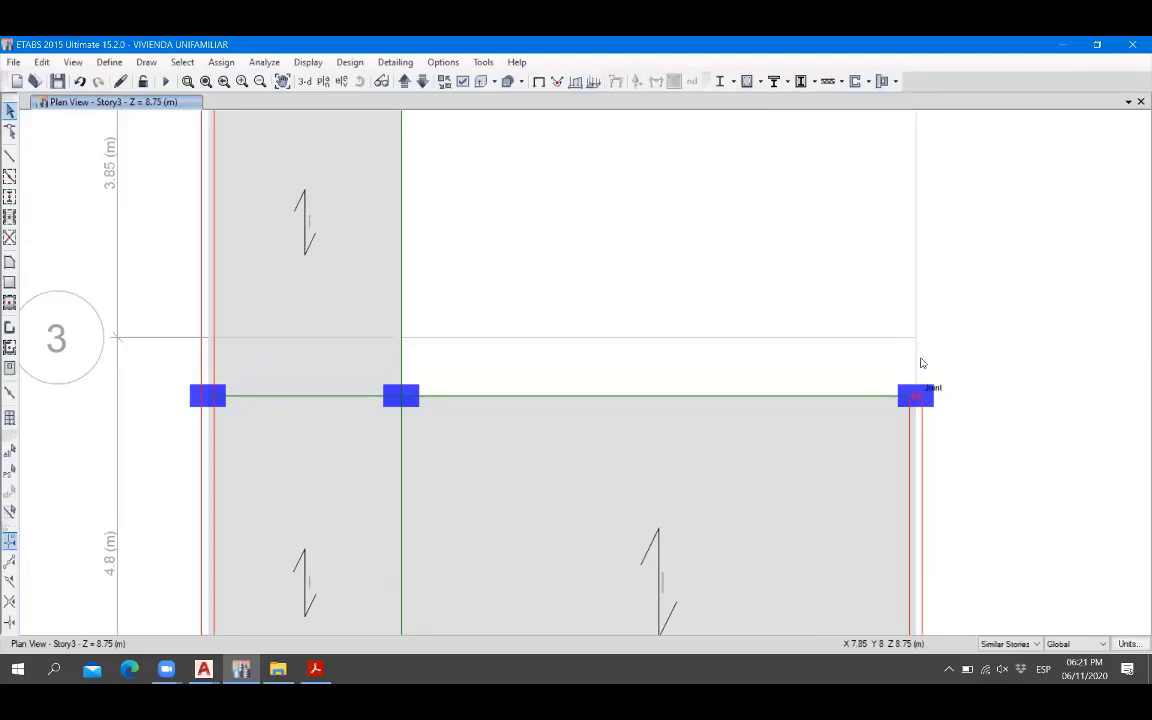
scroll(630, 396, down, 3)
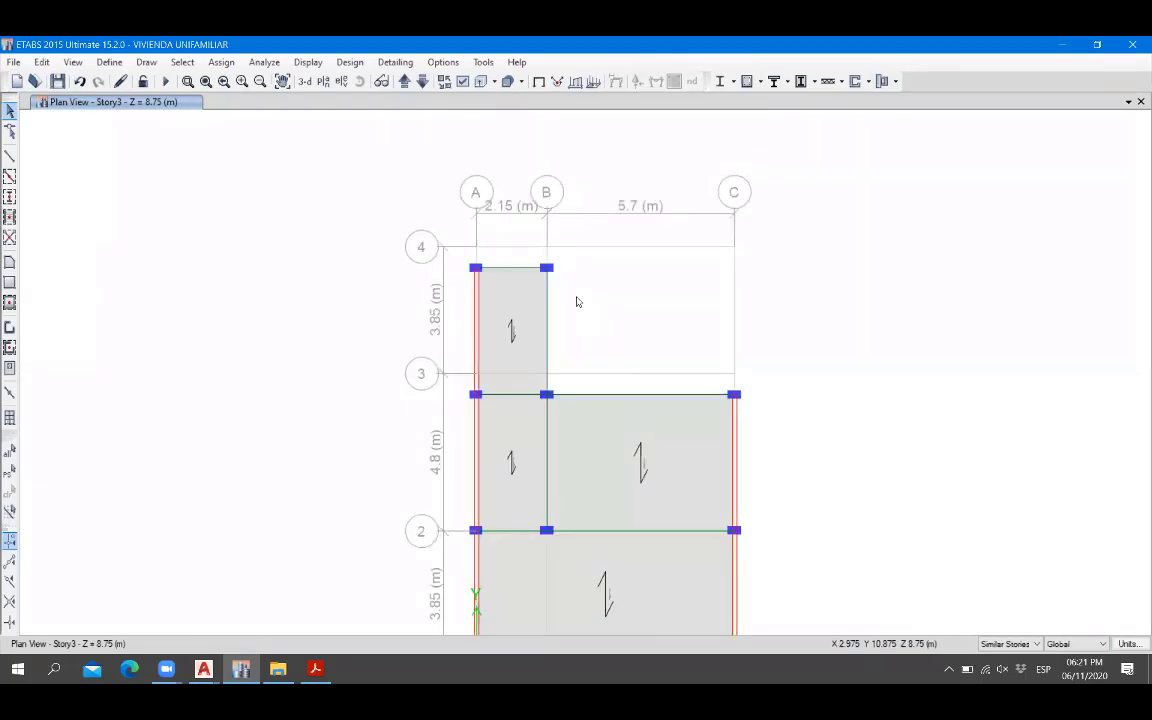
scroll(602, 336, up, 3)
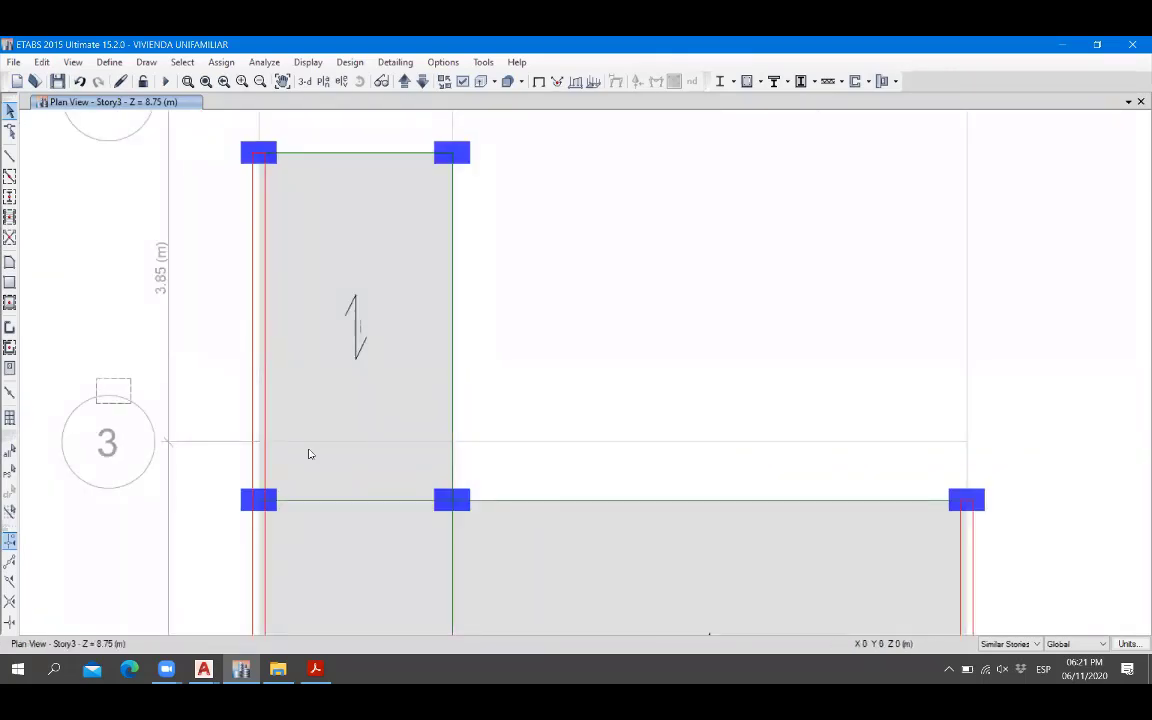
drag(95, 381, 1010, 542)
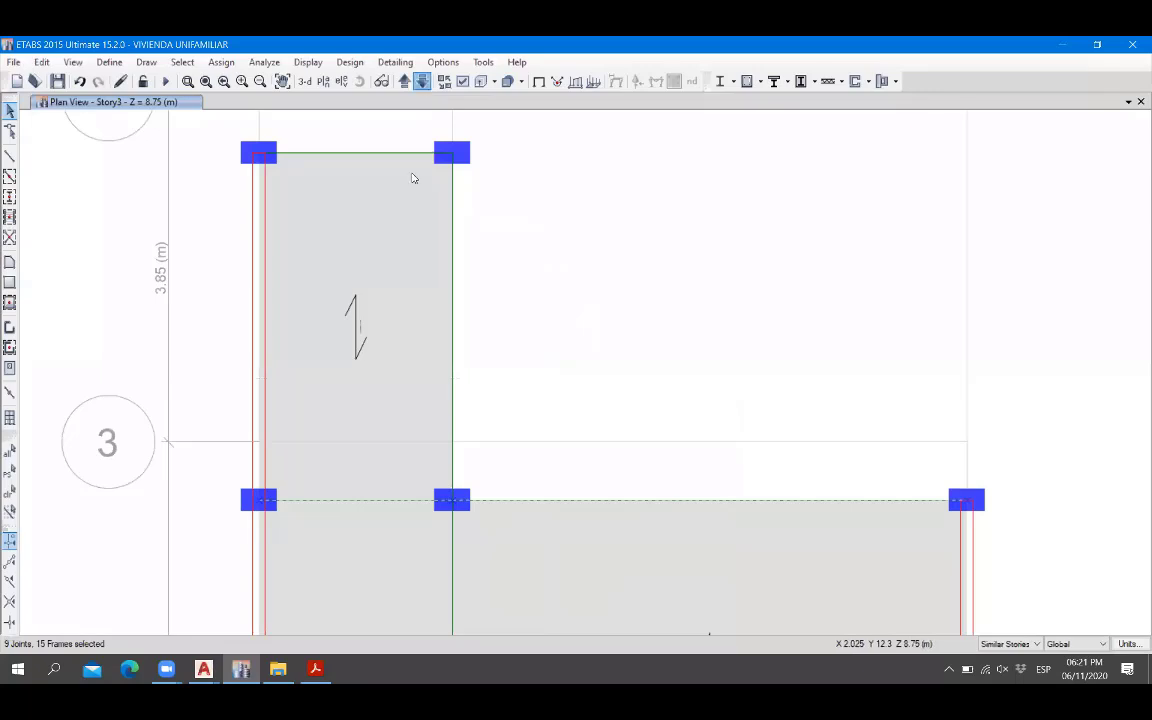
drag(123, 350, 1036, 537)
click(422, 81)
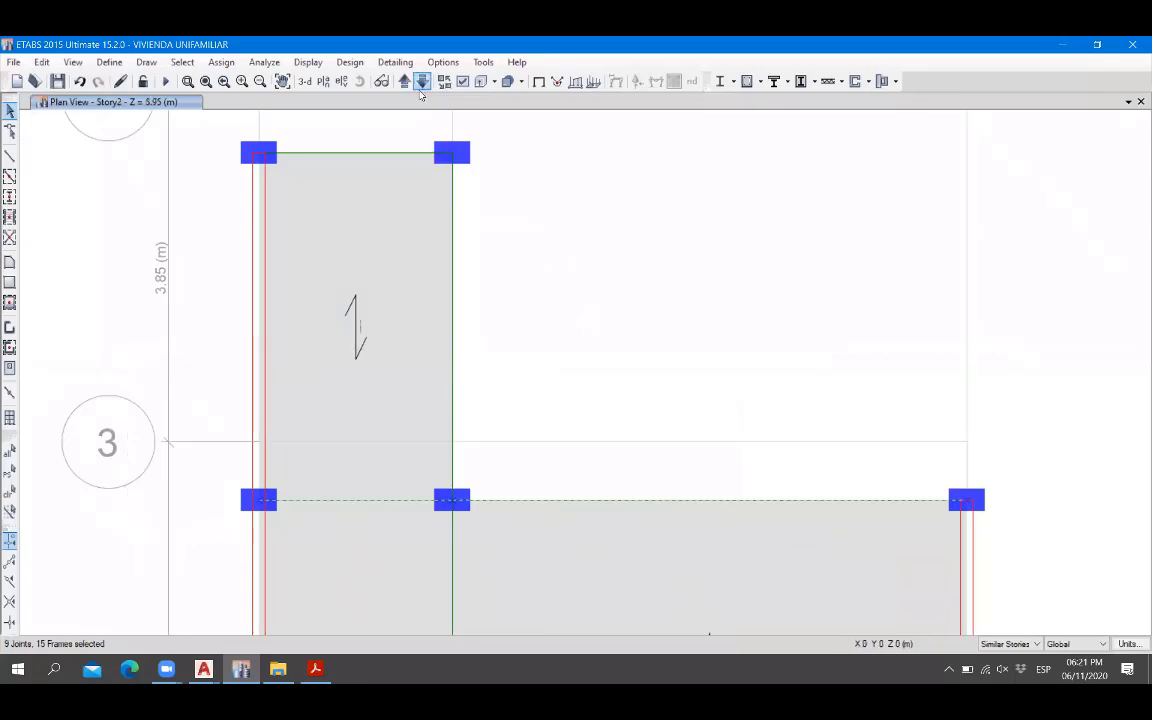
click(421, 88)
drag(138, 348, 1000, 500)
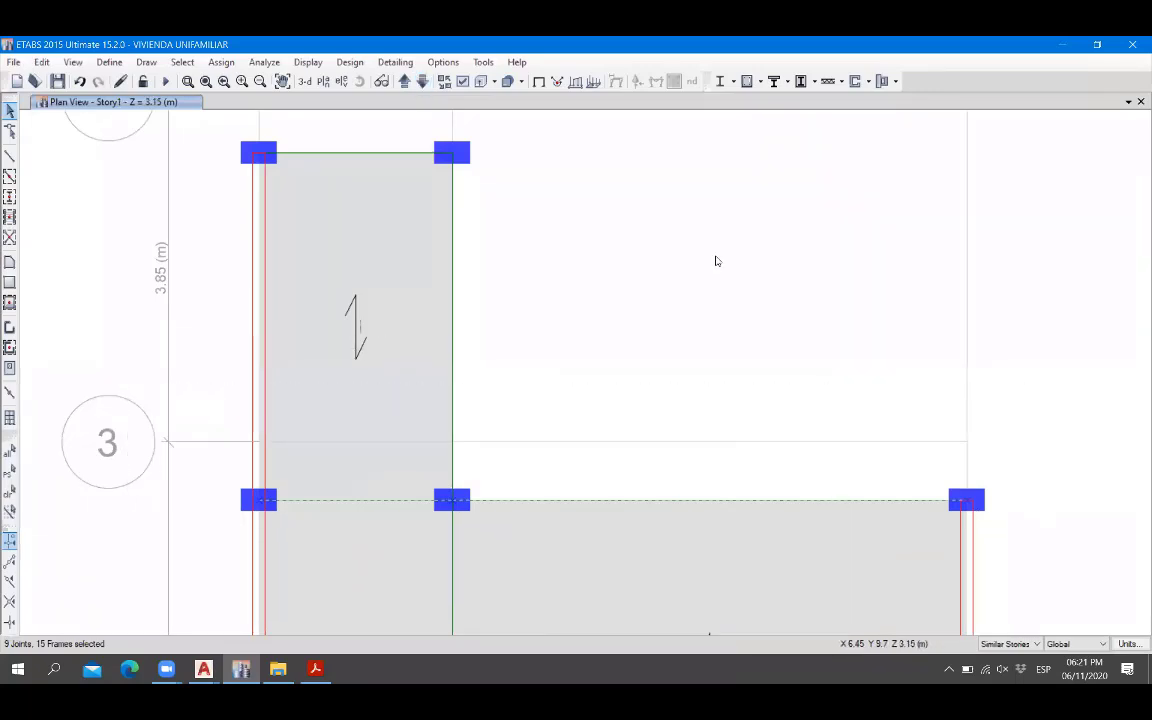
click(422, 81)
drag(157, 369, 1036, 537)
click(420, 85)
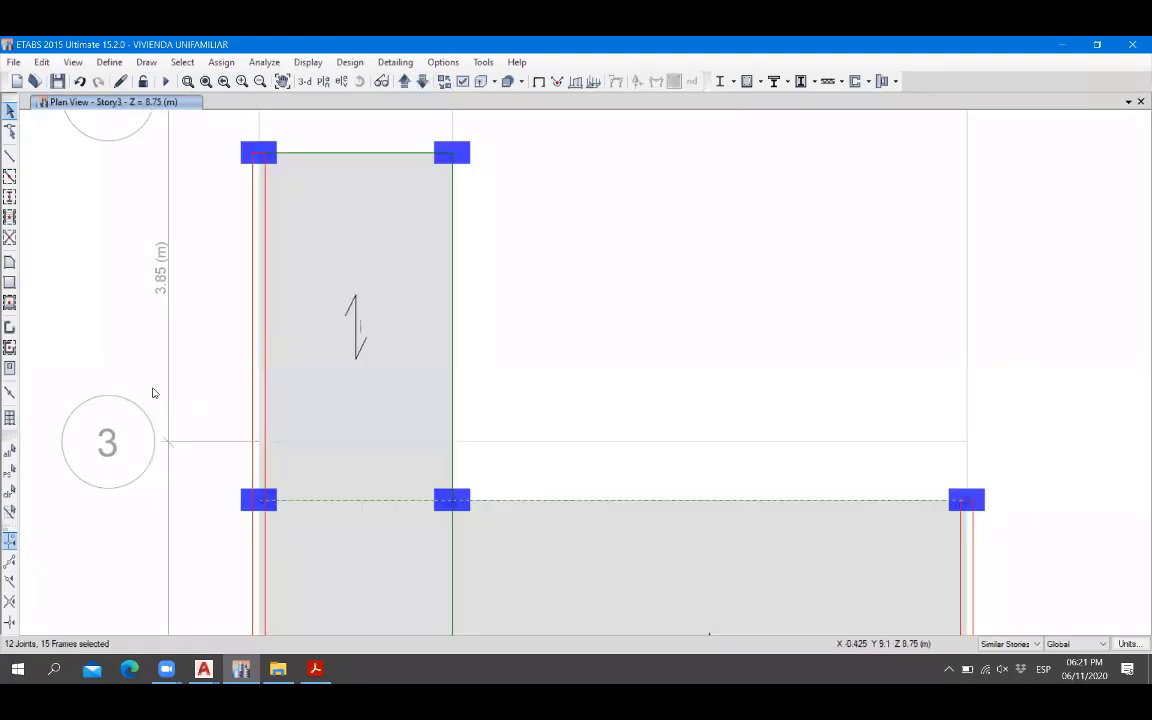
drag(153, 393, 1008, 548)
click(41, 62)
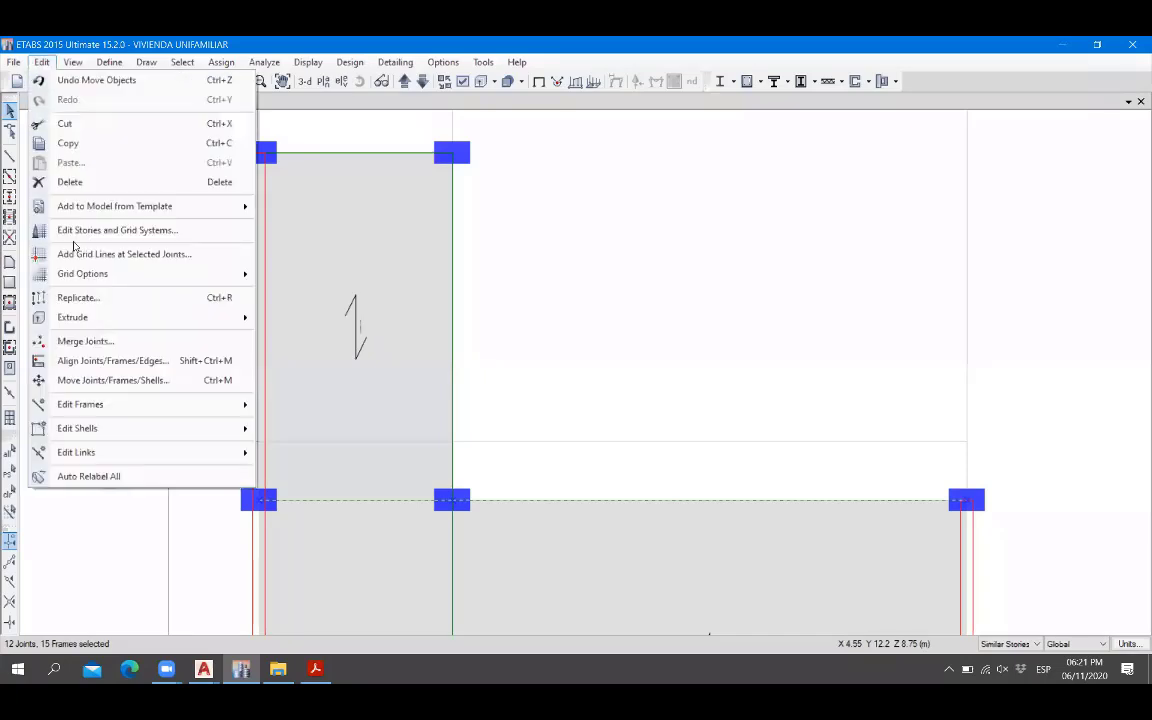
drag(607, 342, 550, 340)
text(0.65)
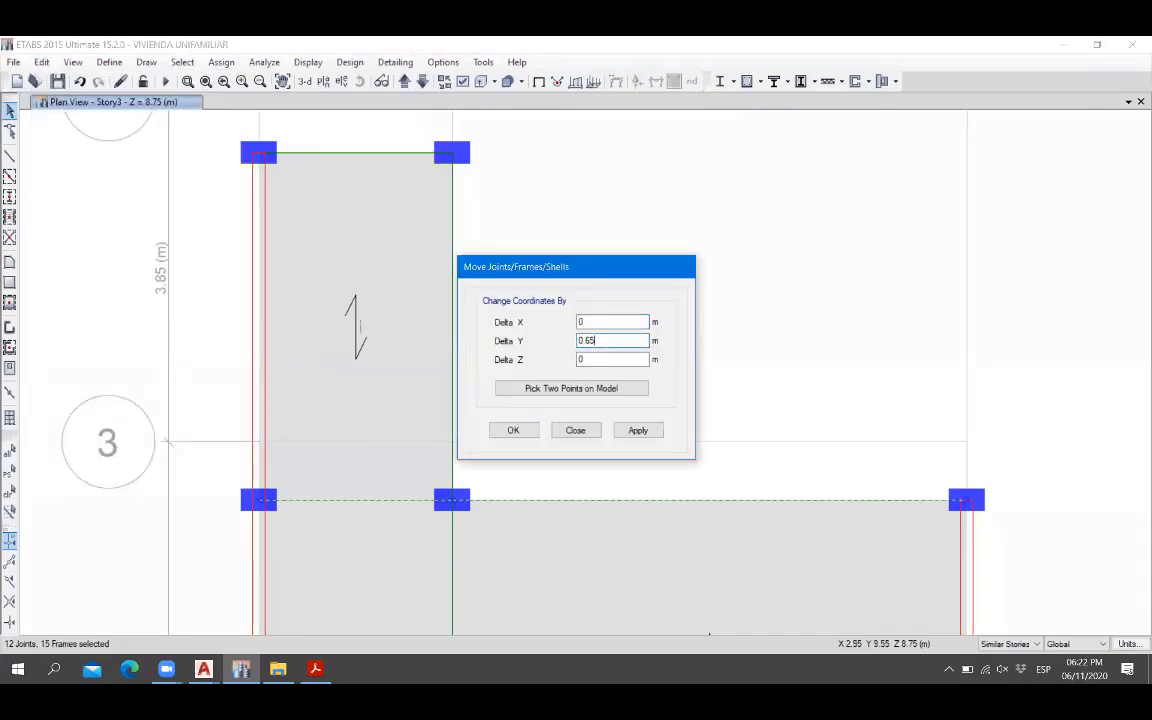
click(513, 430)
Select the joints and frames beside axis 4 on all stories and the base, and move them 0.65 m in Y.
scroll(563, 401, down, 5)
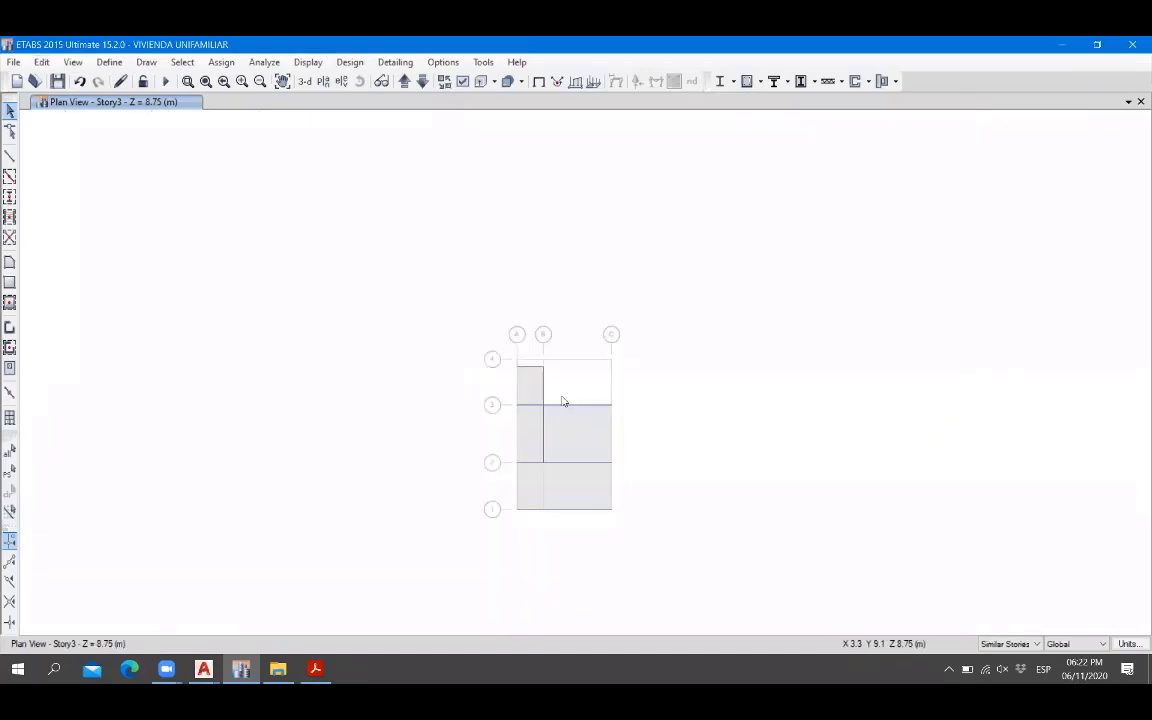
scroll(563, 401, up, 5)
middle_drag(630, 250, 631, 287)
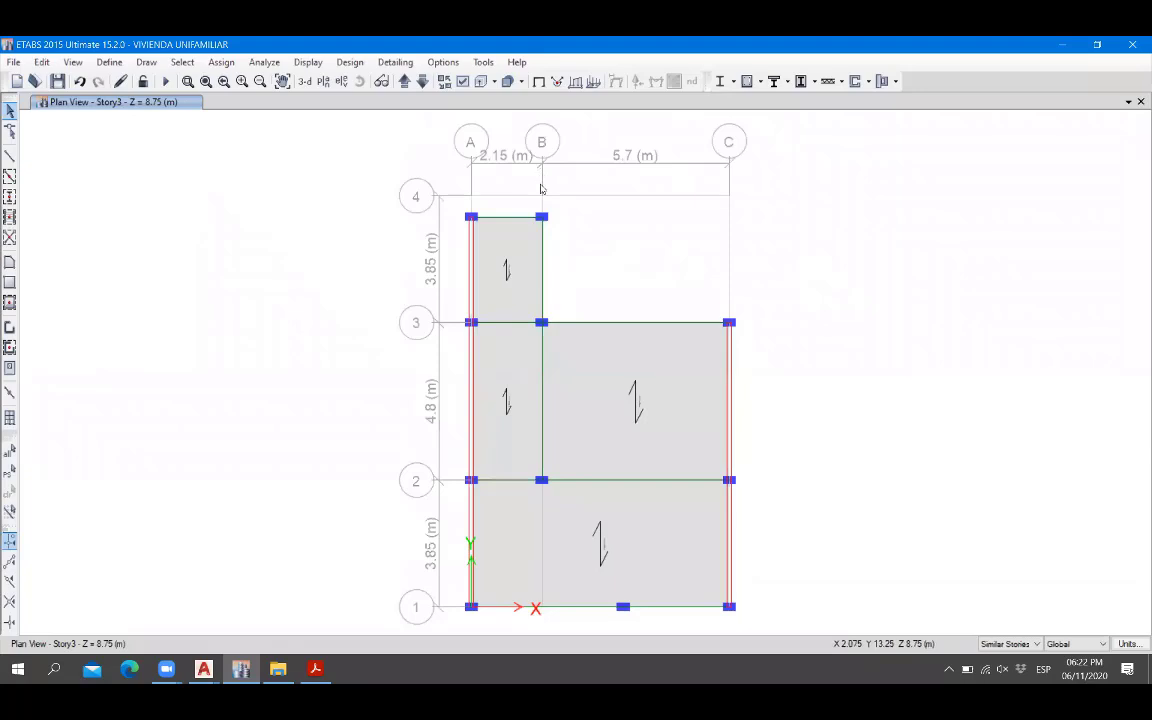
scroll(483, 185, up, 3)
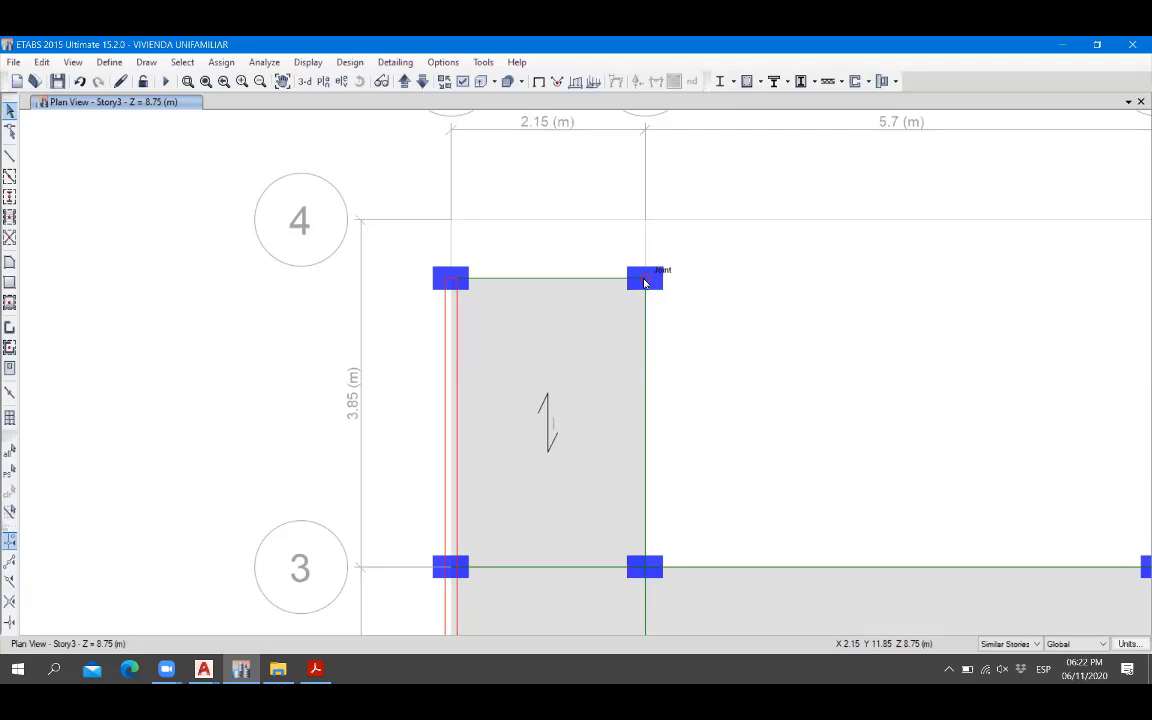
drag(379, 248, 350, 236)
drag(391, 247, 787, 304)
click(422, 81)
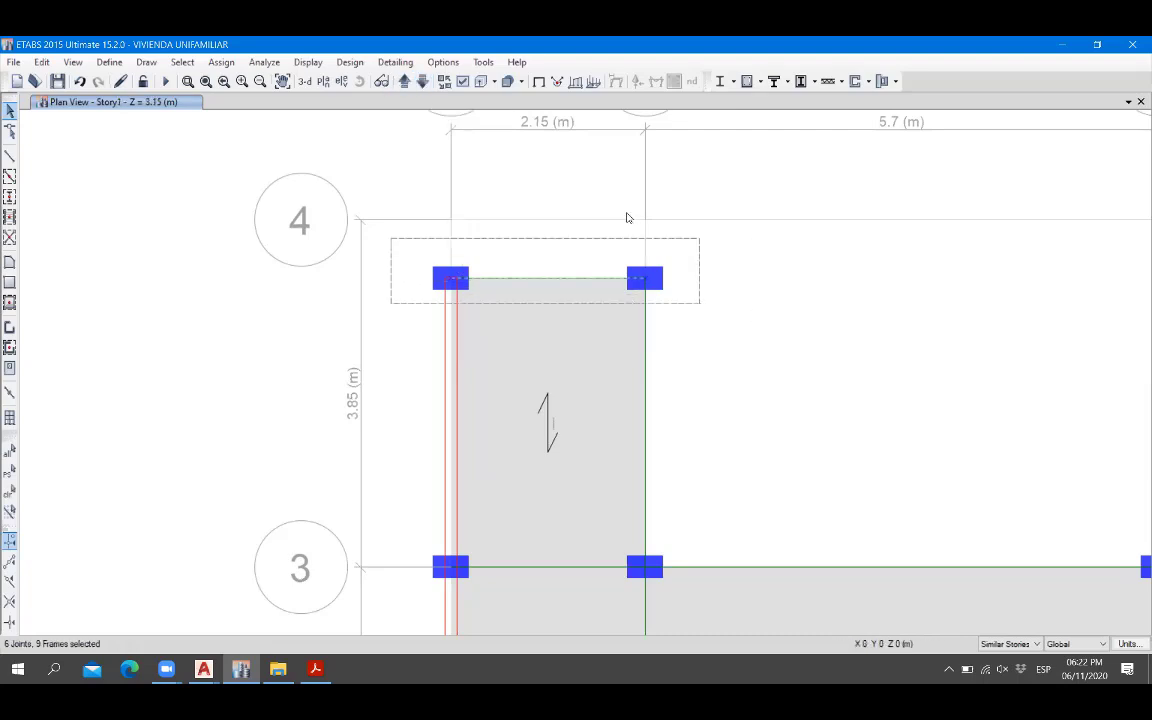
click(422, 81)
click(422, 81)
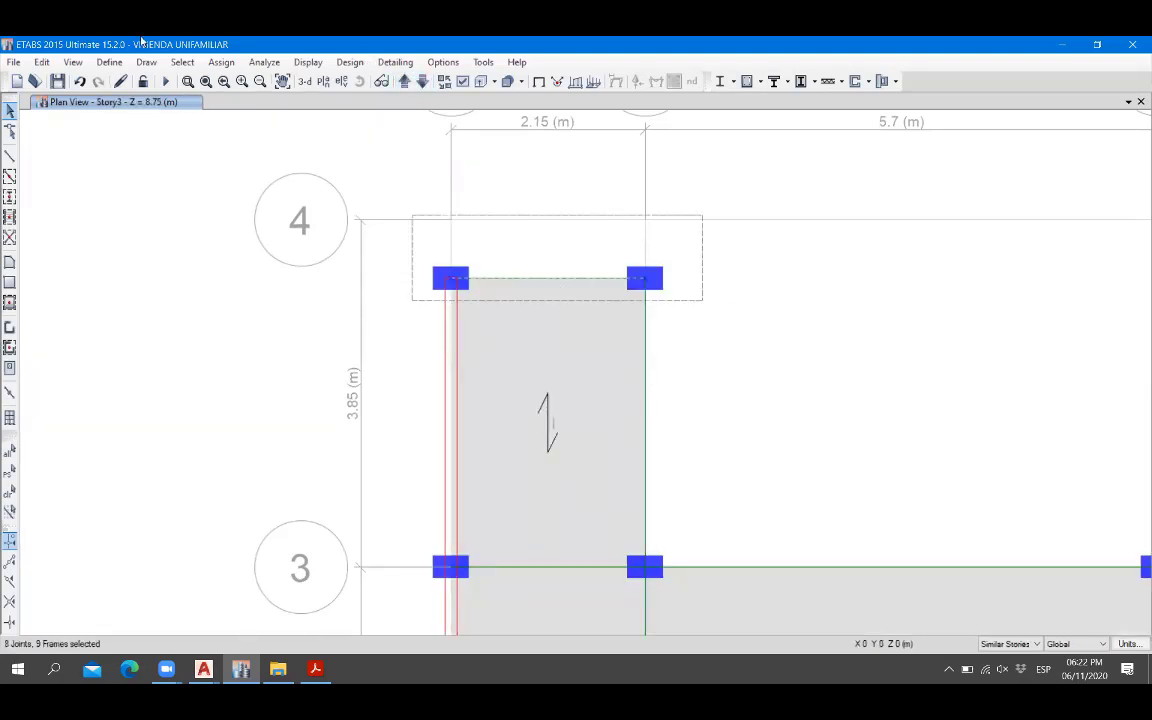
click(40, 62)
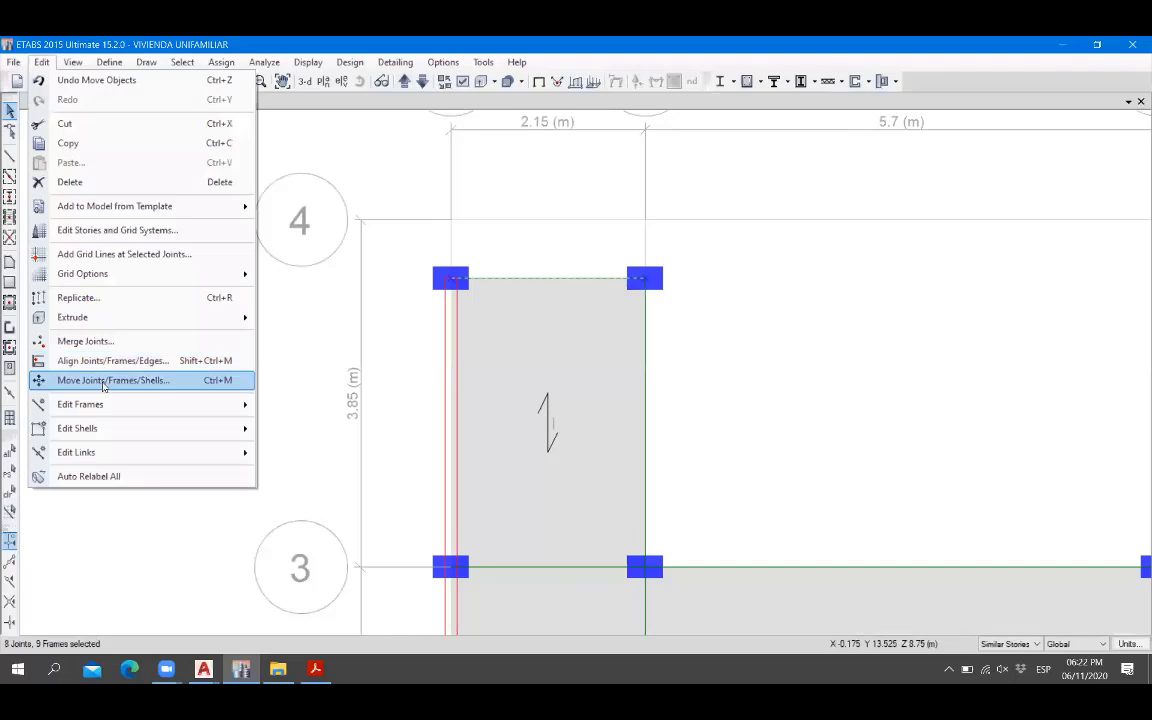
click(90, 350)
drag(625, 340, 522, 338)
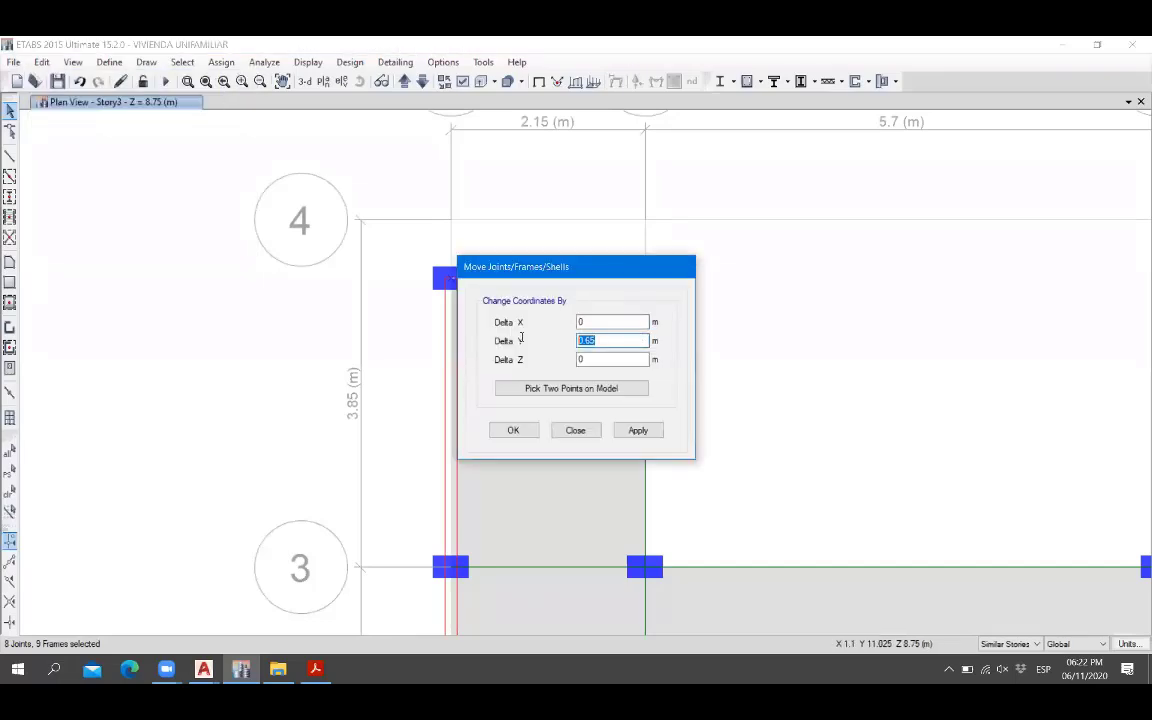
click(522, 430)
Bring the realigned plan into view and save the model.
scroll(478, 263, down, 5)
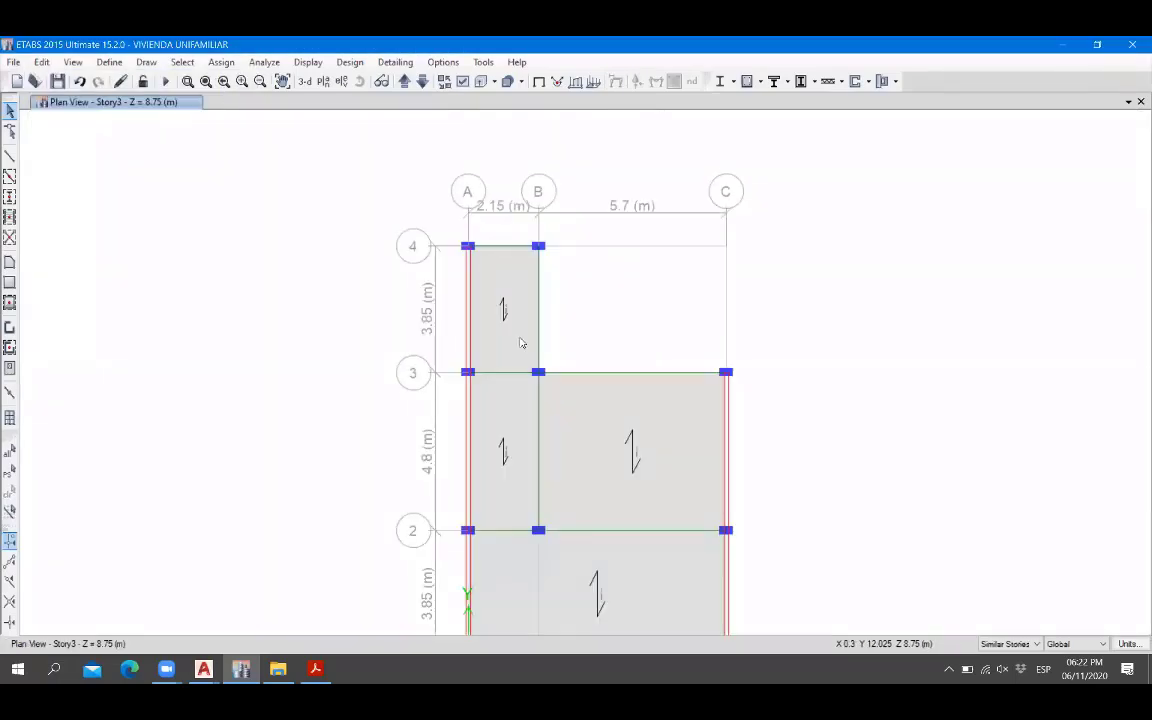
middle_drag(529, 352, 496, 314)
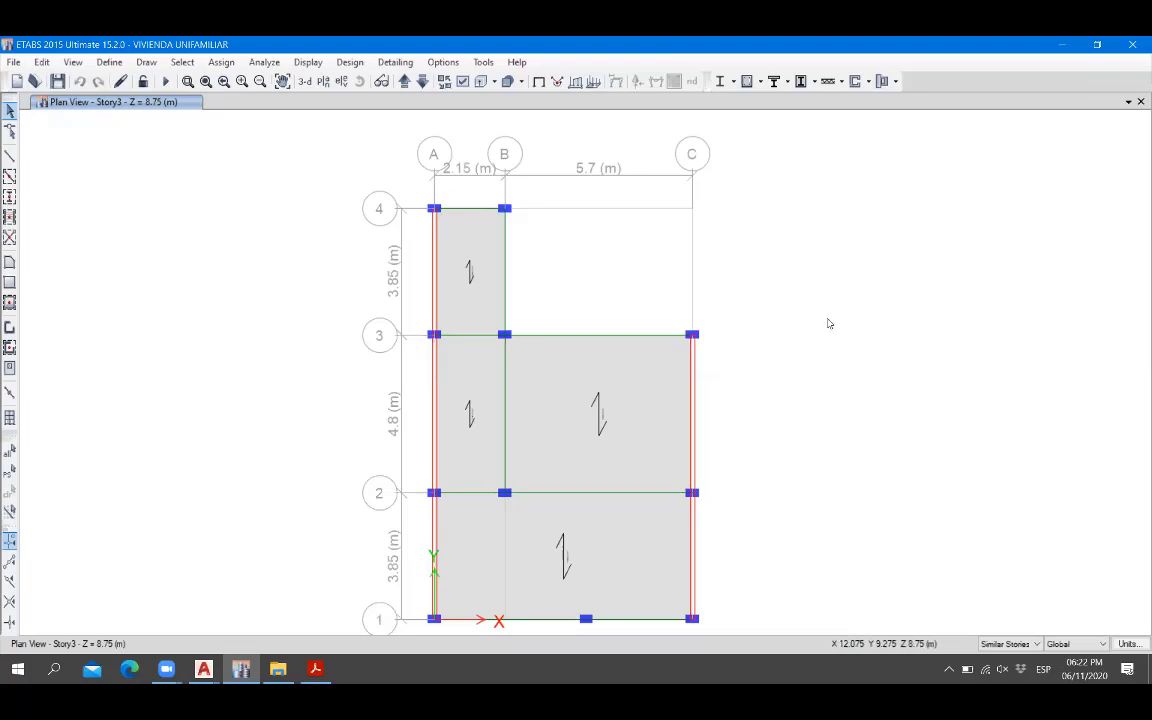
middle_drag(826, 320, 827, 317)
click(57, 81)
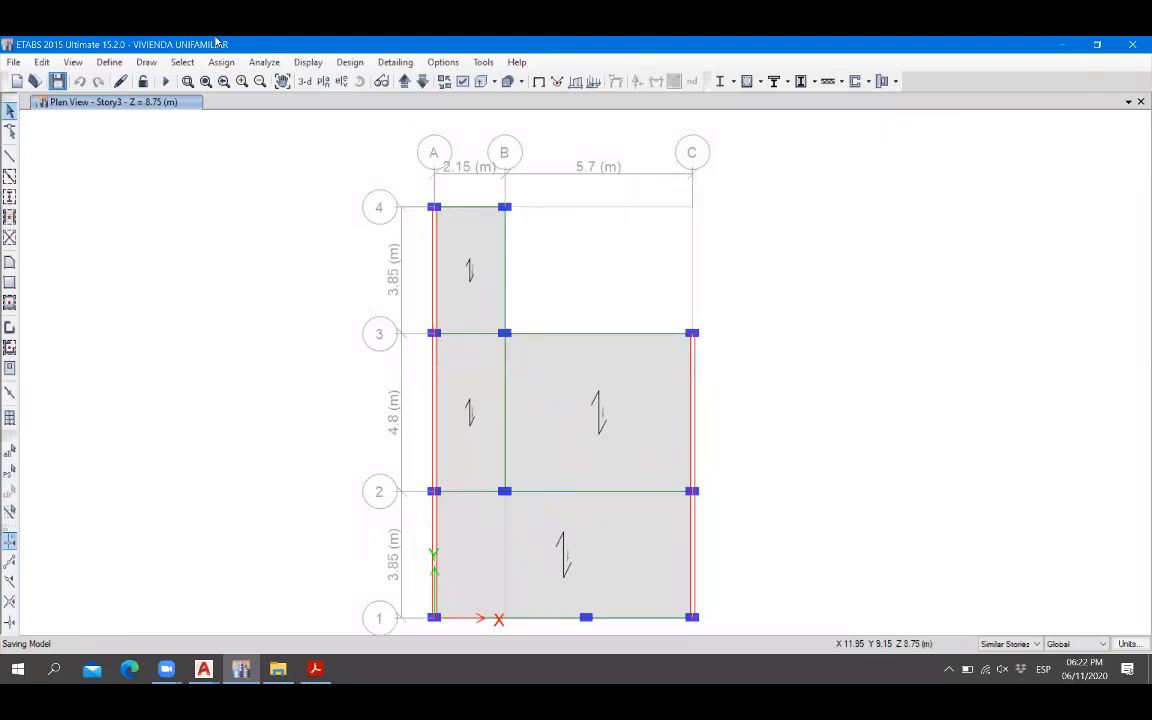
Switch to AutoCAD and close the drawing 08. VIVIENDA UNIFAMILIAR - BOCA DEL RÍO.dwg, saving its changes.
click(204, 669)
click(146, 620)
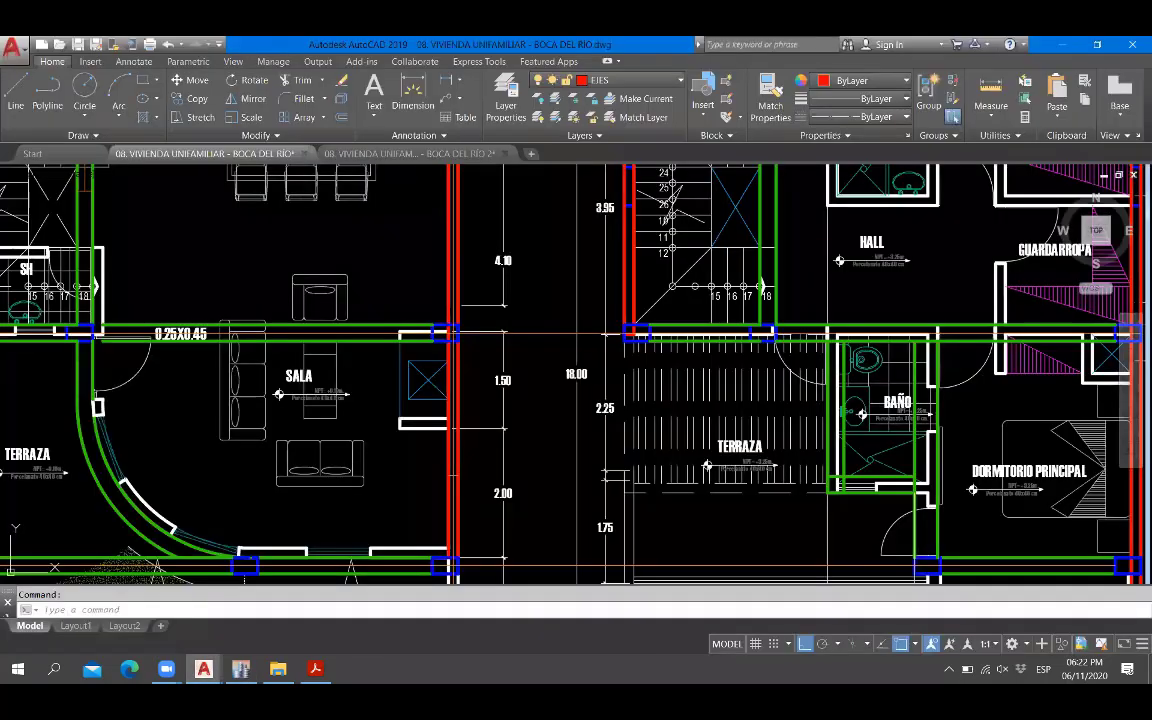
scroll(250, 373, down, 4)
scroll(303, 388, down, 2)
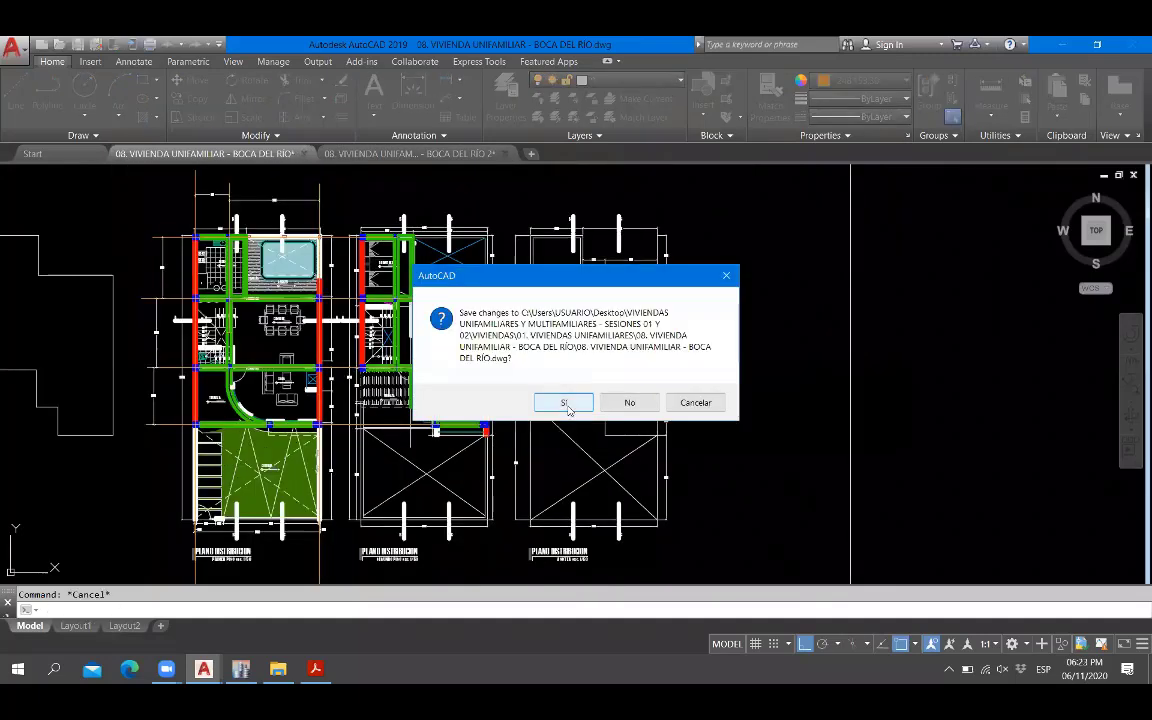
click(566, 405)
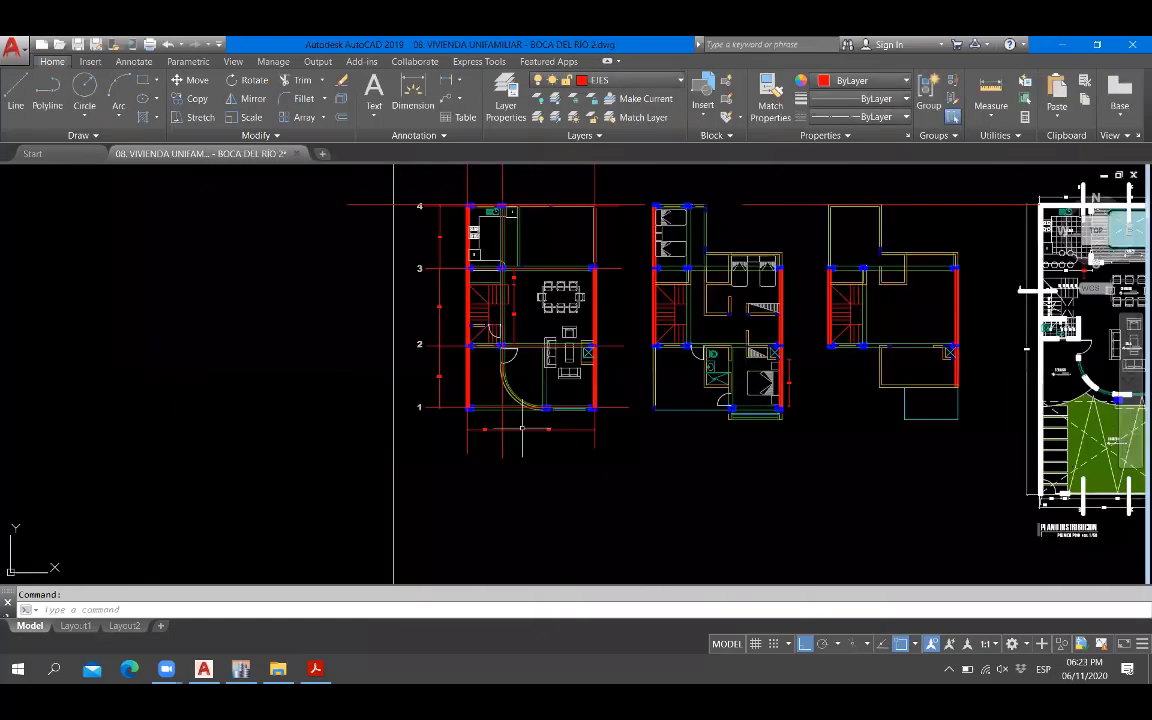
Examine the three floor plans and axes 1 to 4 in the BOCA DEL RÍO 2 drawing, and return to ETABS.
middle_drag(578, 304, 319, 375)
scroll(303, 381, up, 2)
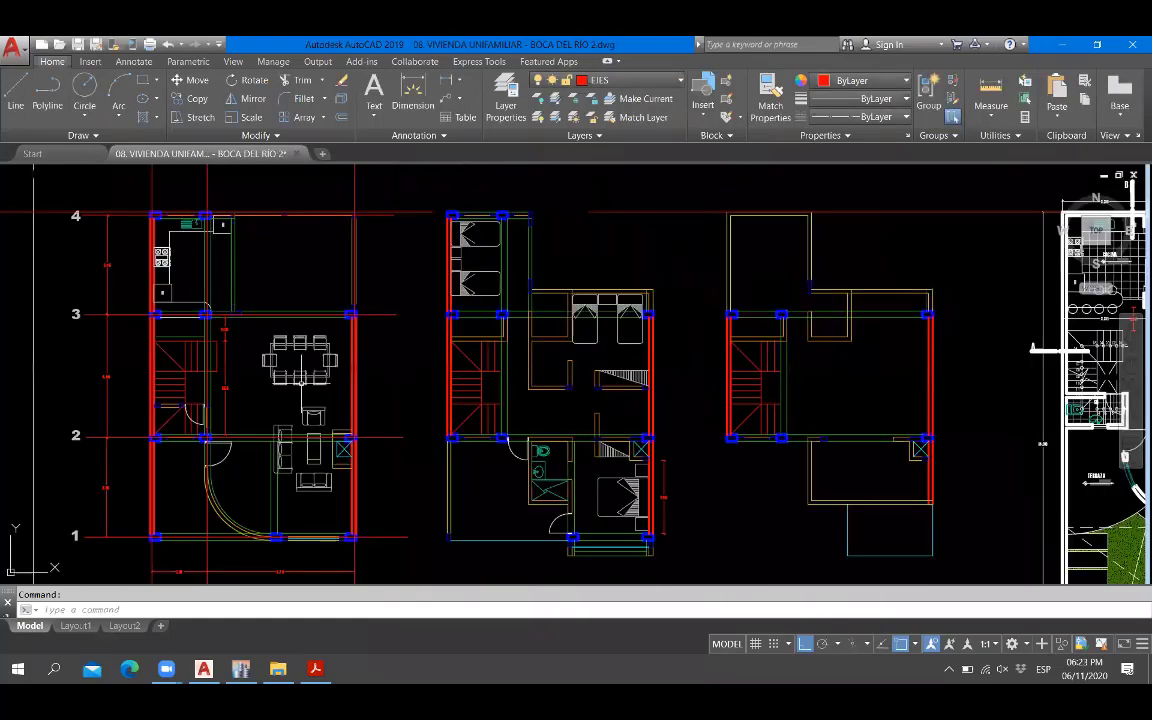
middle_drag(399, 369, 412, 372)
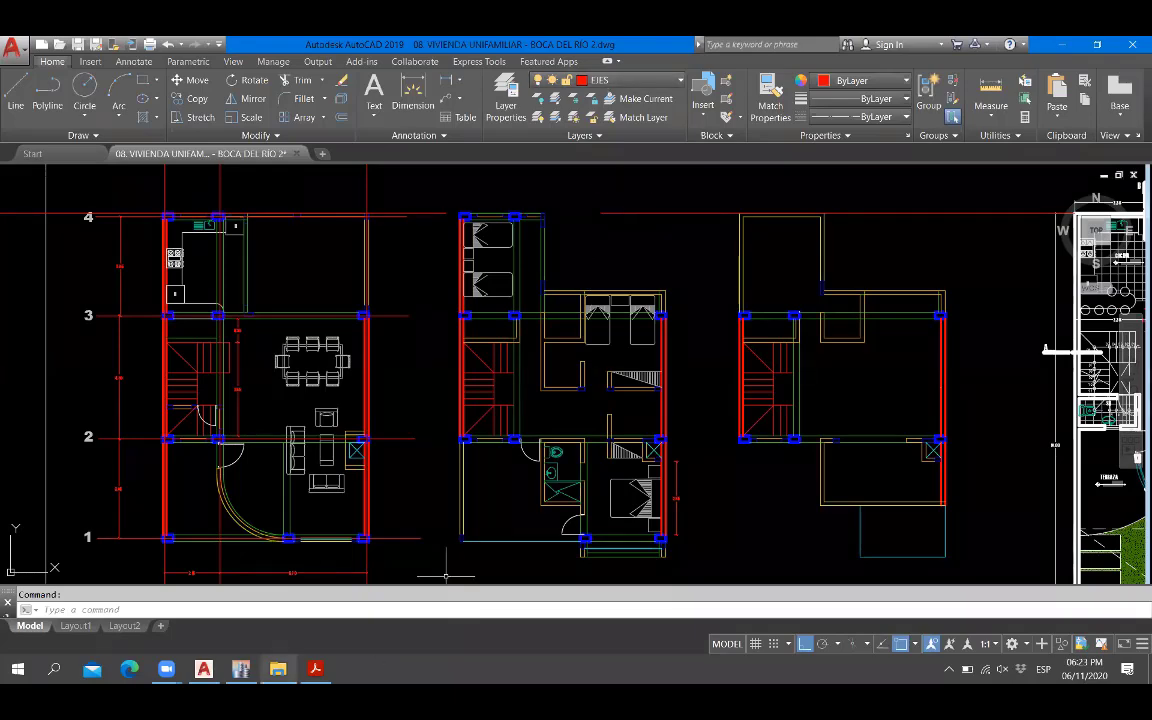
click(241, 669)
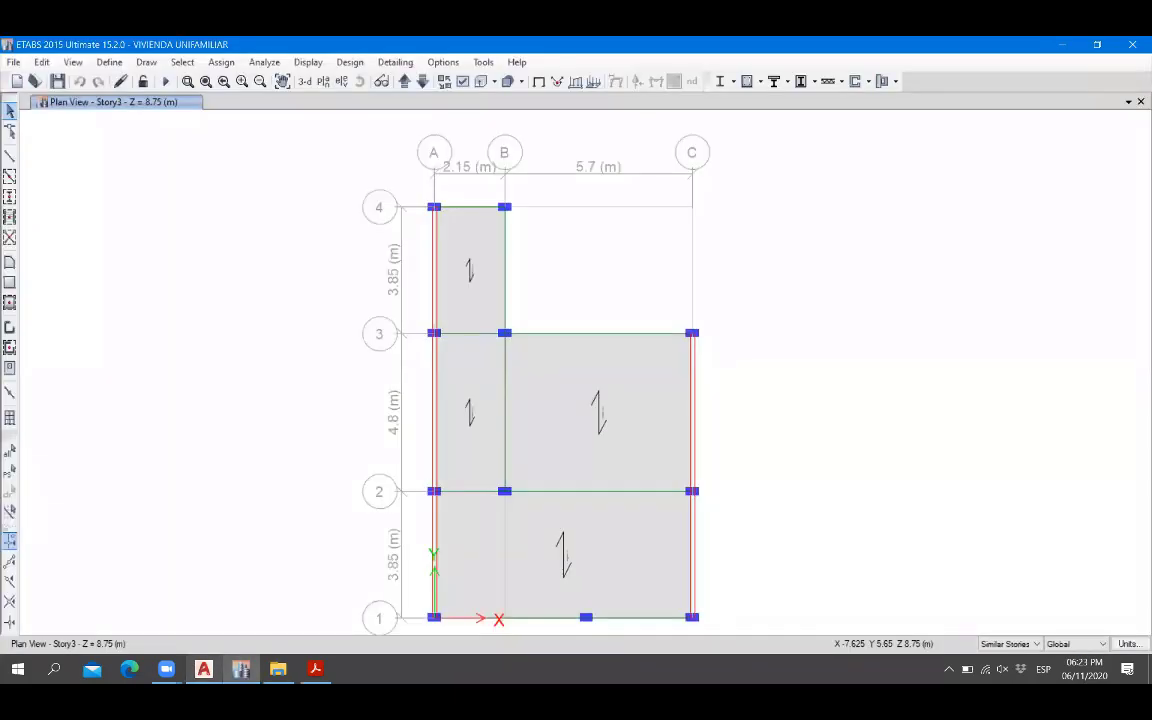
Switch to AutoCAD and measure from axis B to the outer edge of the parallel beam near axis 4.
click(204, 669)
click(204, 669)
click(204, 669)
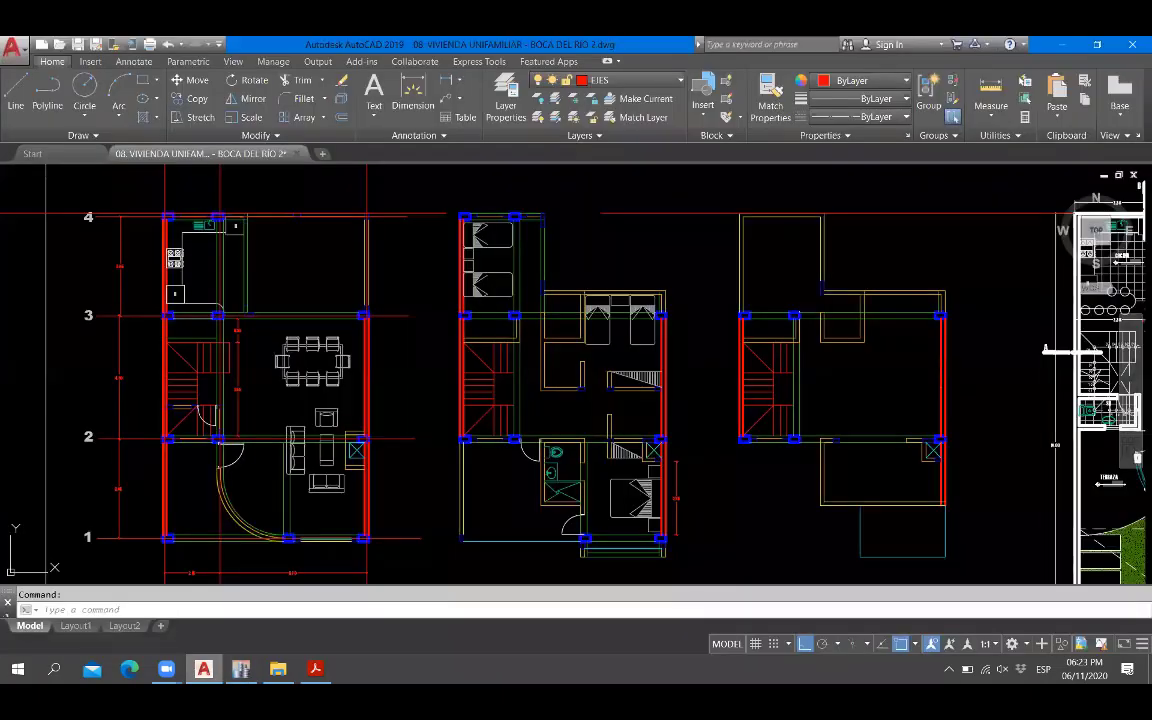
click(204, 669)
click(204, 669)
scroll(120, 250, up, 3)
scroll(120, 250, up, 2)
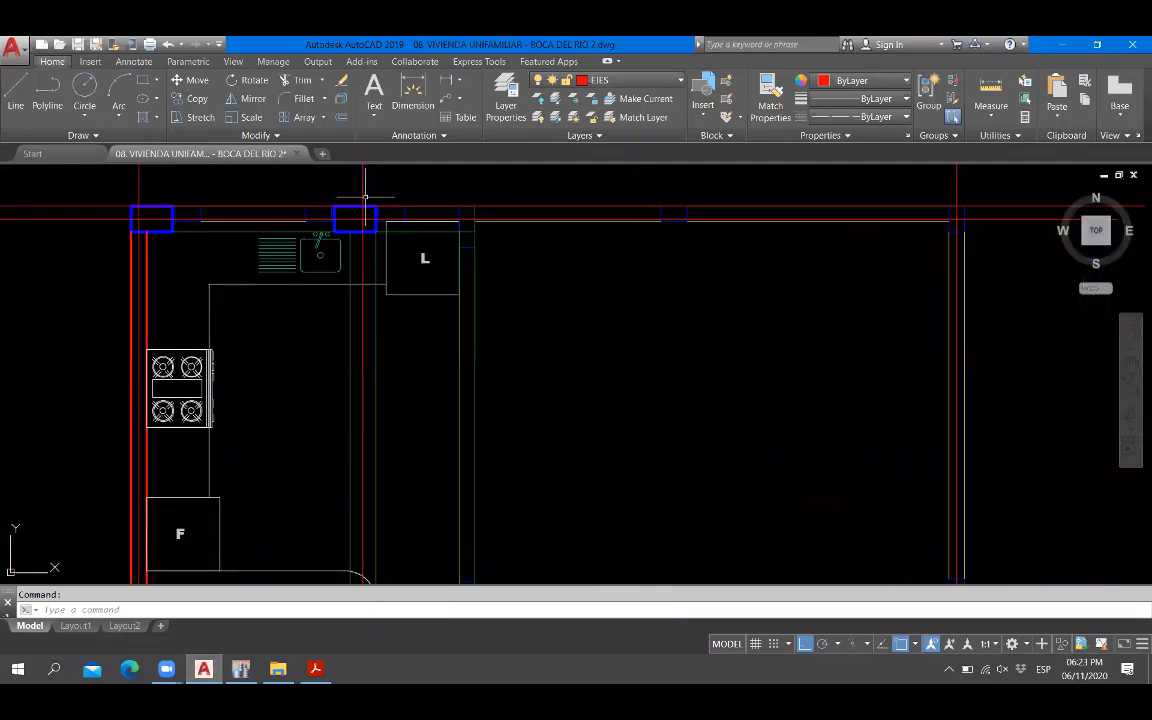
scroll(365, 203, up, 3)
text(dal)
key(Return)
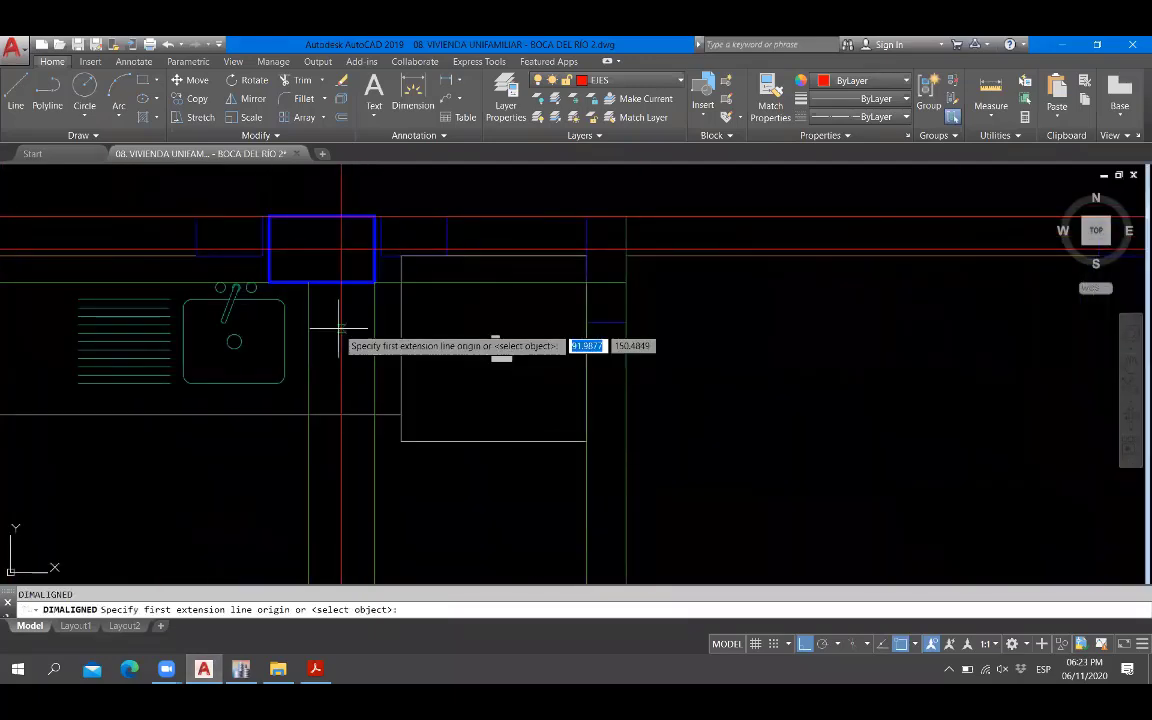
click(342, 327)
scroll(590, 329, up, 3)
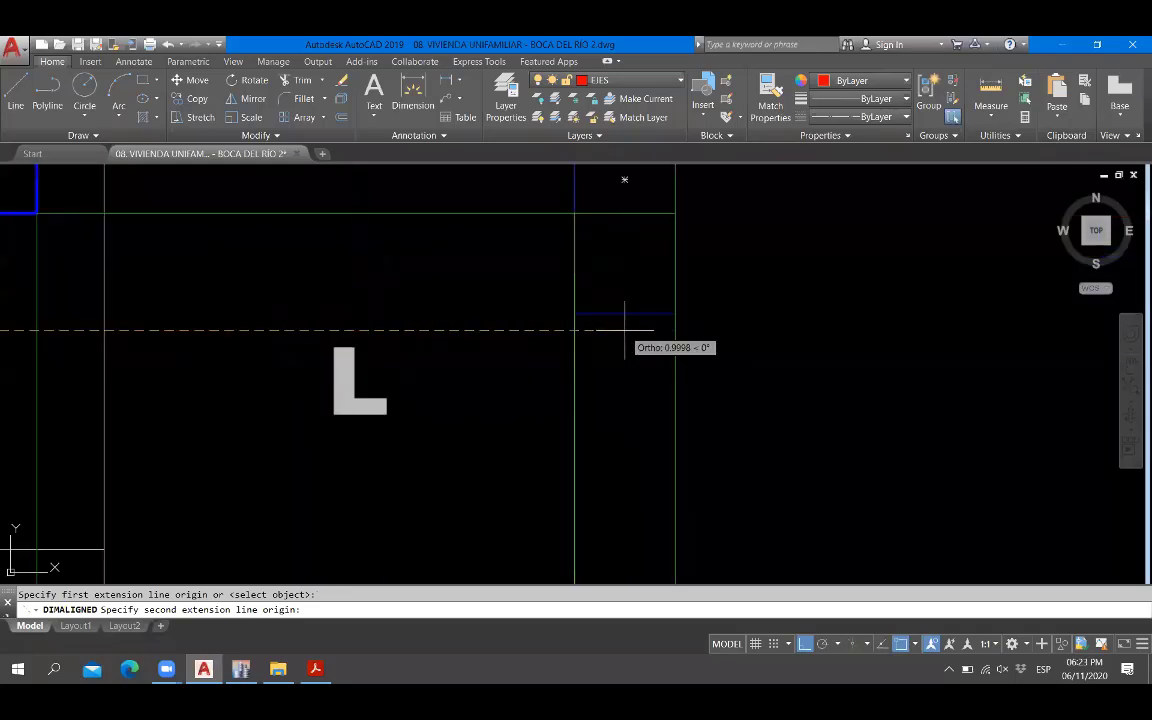
scroll(624, 329, down, 1)
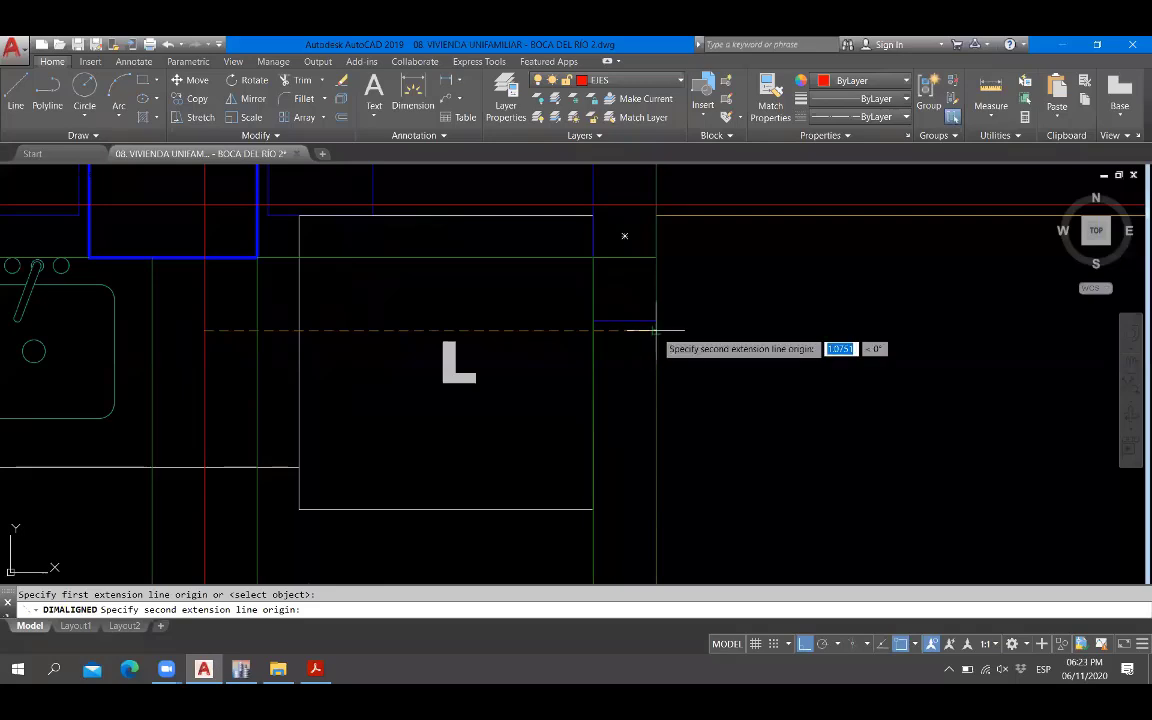
click(655, 330)
key(Escape)
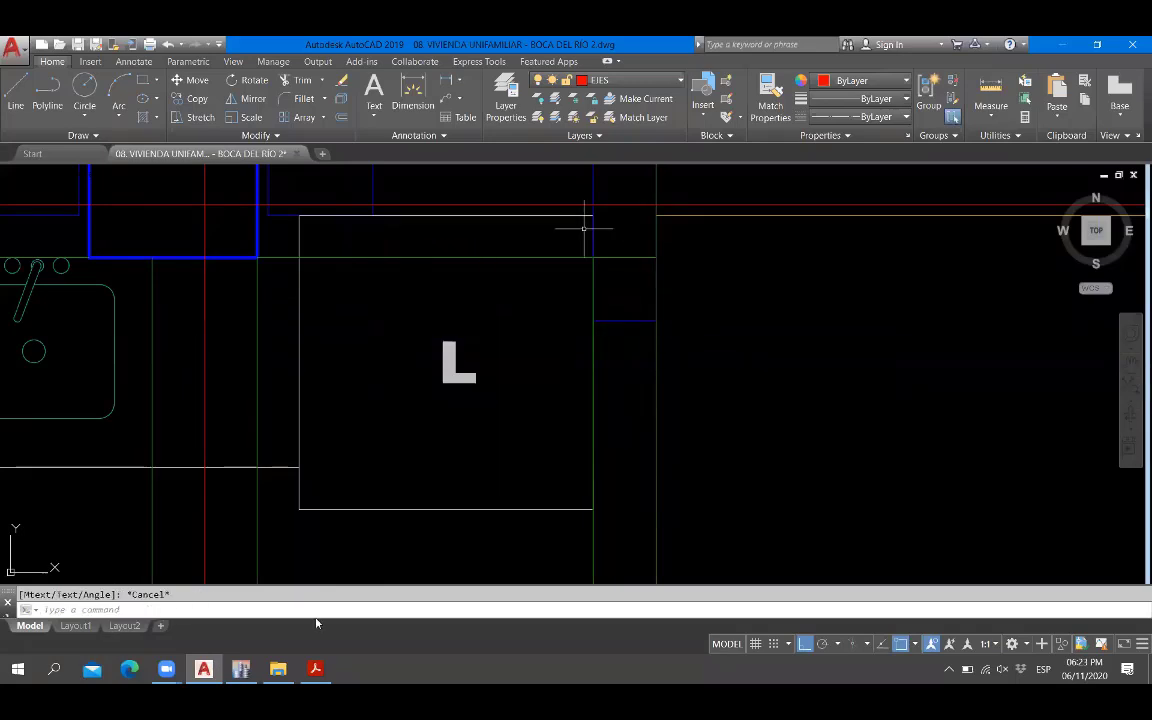
Compare the kitchen area between axes 3 and 4 in the AutoCAD plan with the same bay in the ETABS model.
scroll(558, 340, down, 6)
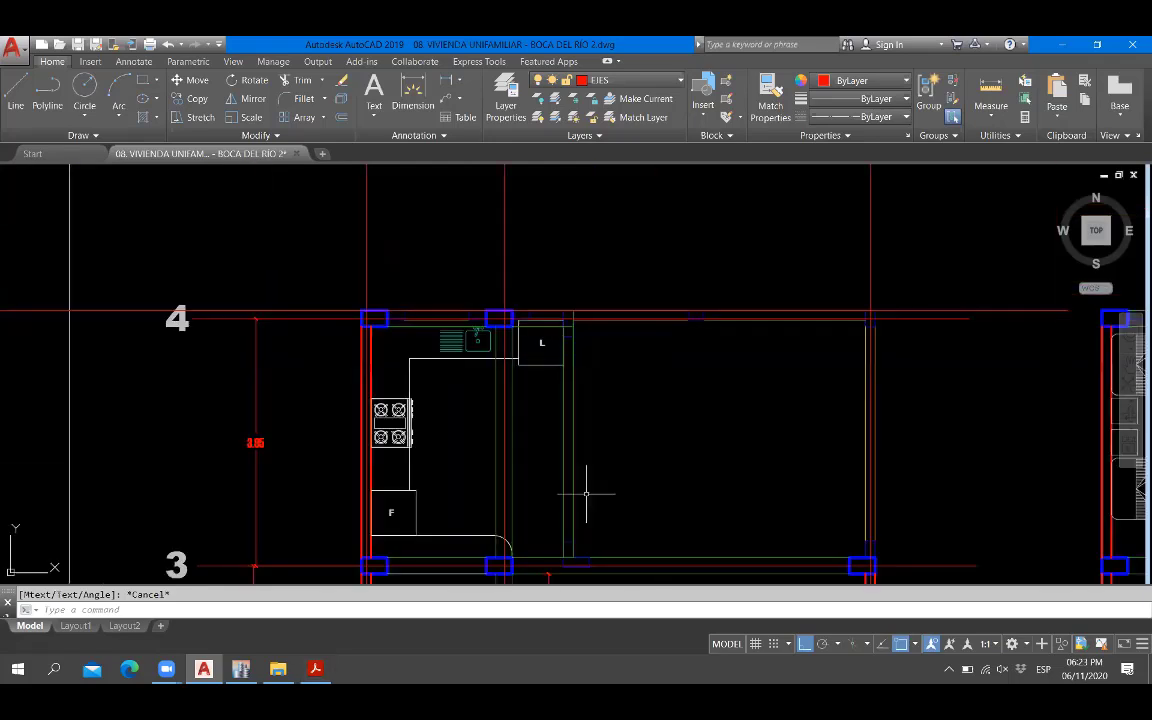
key(alt+Tab)
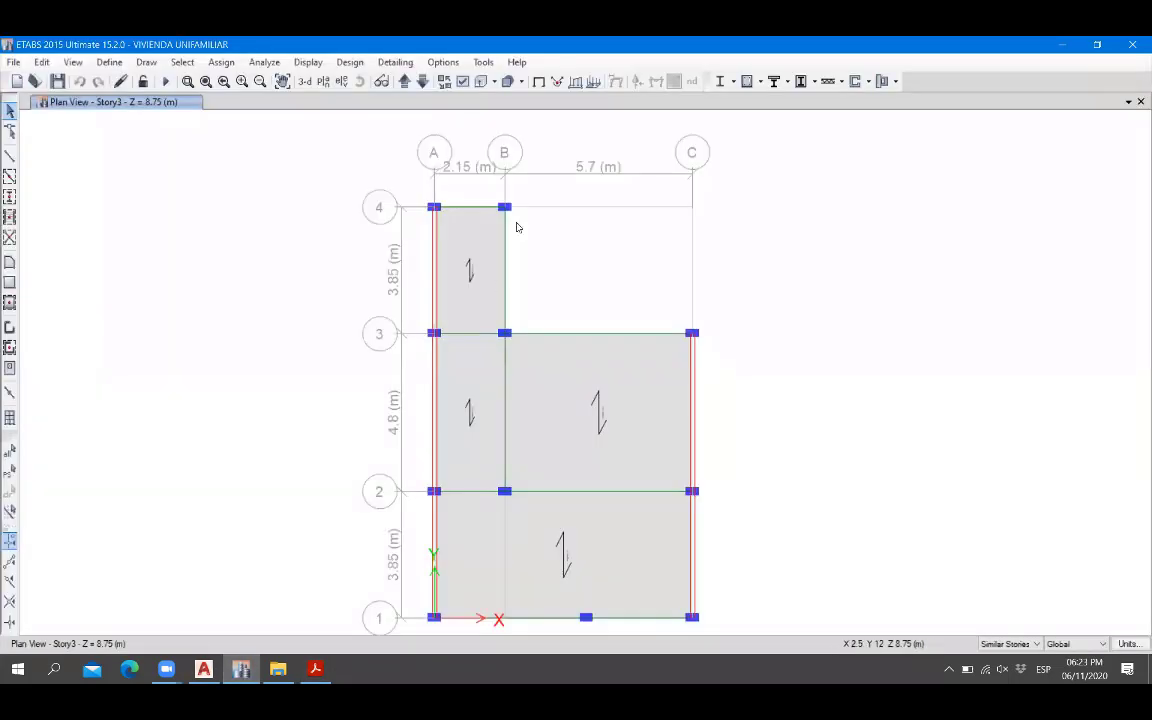
scroll(517, 227, up, 3)
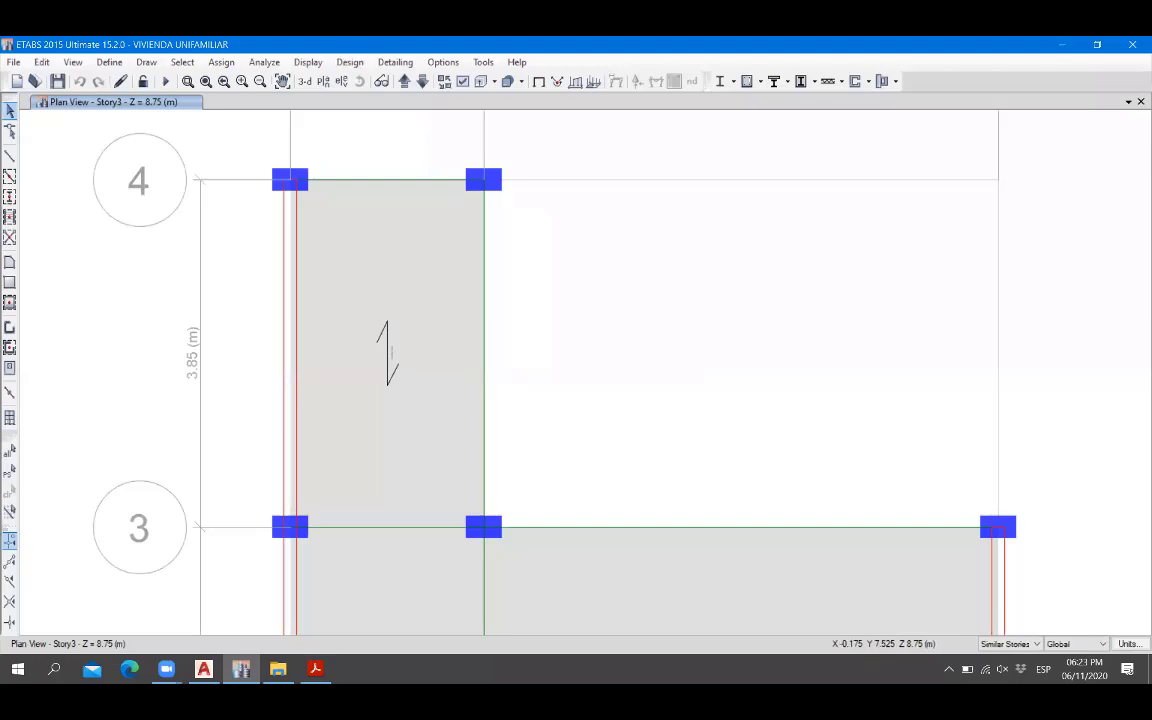
key(alt+Tab)
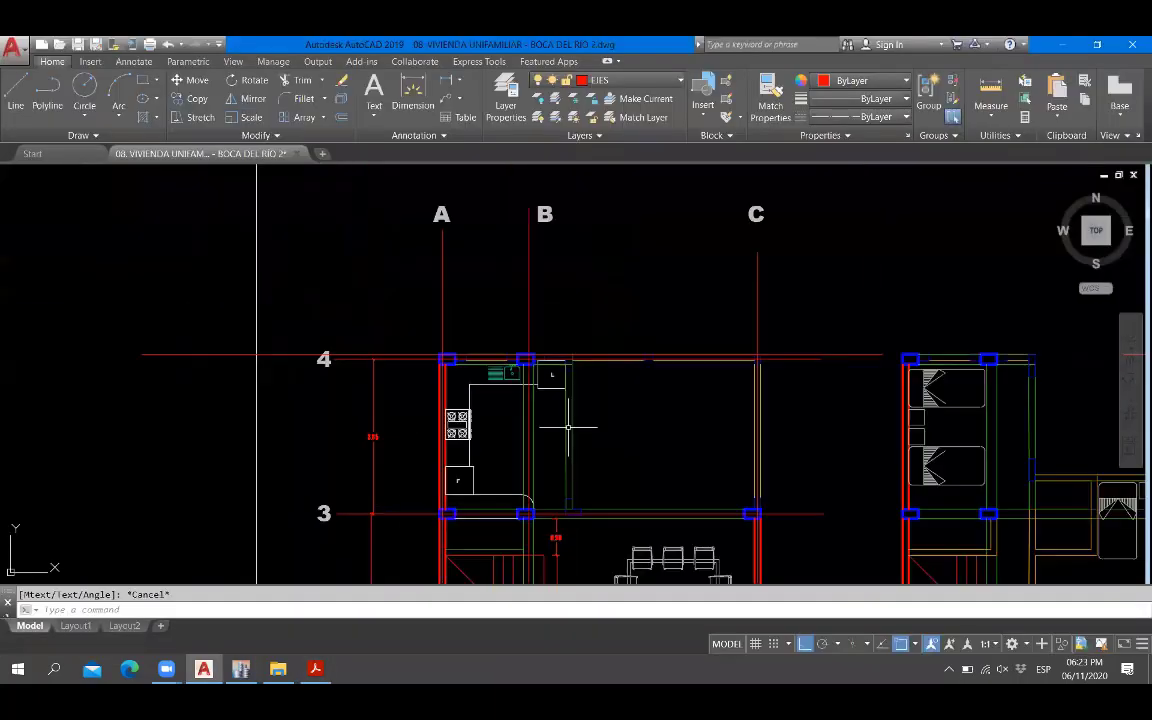
scroll(572, 517, up, 7)
scroll(541, 467, down, 2)
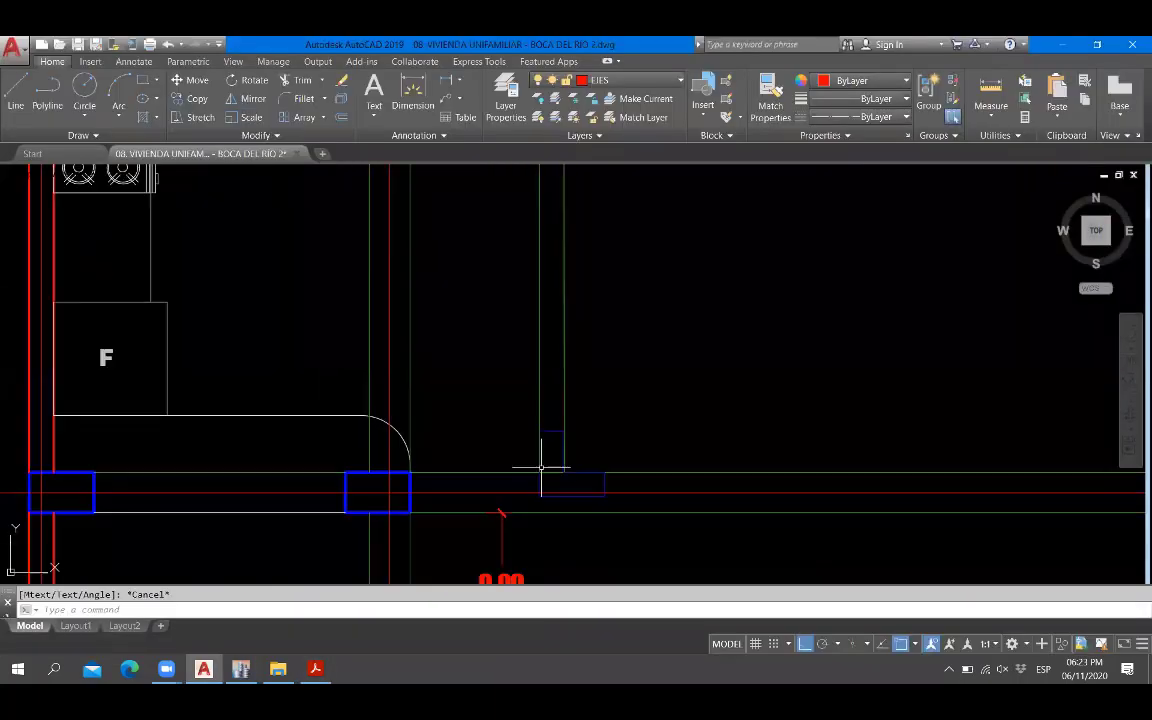
scroll(541, 467, down, 4)
scroll(549, 380, up, 2)
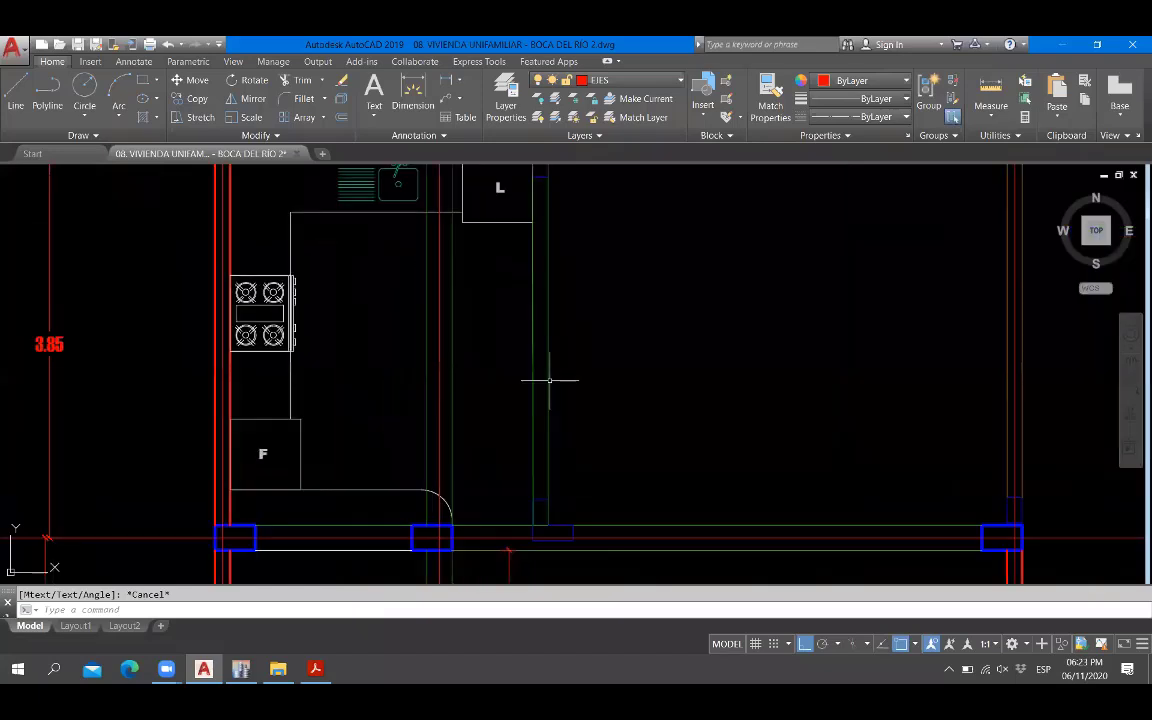
scroll(470, 420, down, 2)
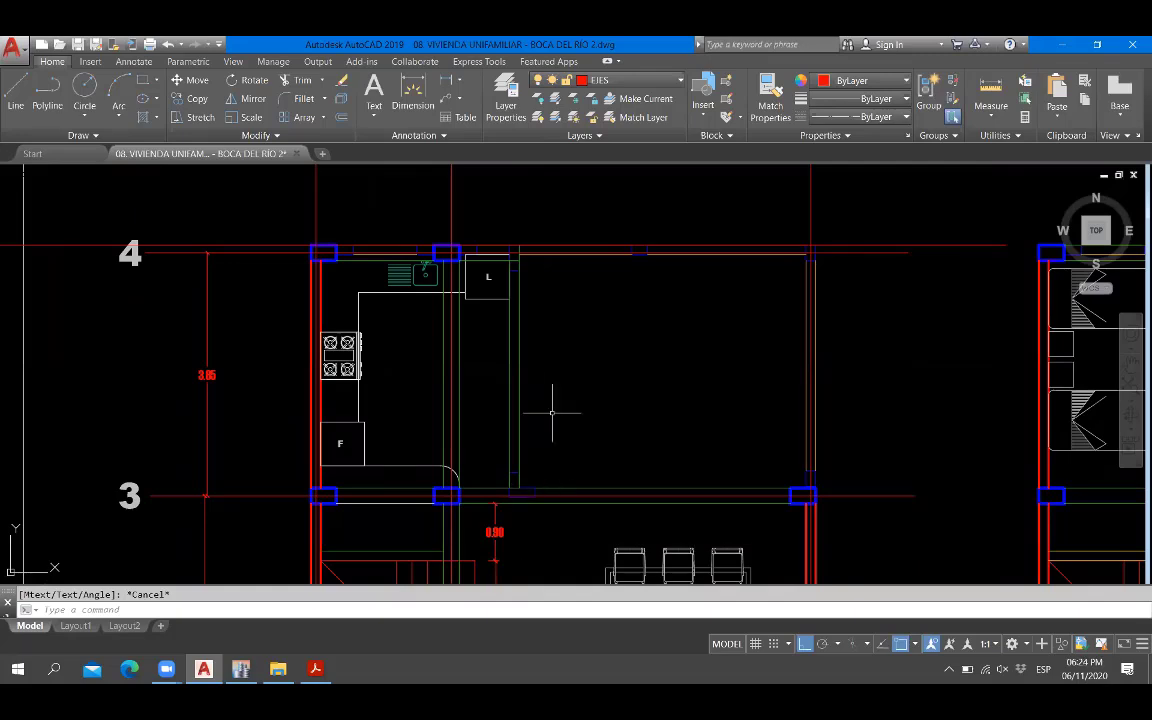
middle_drag(558, 404, 517, 417)
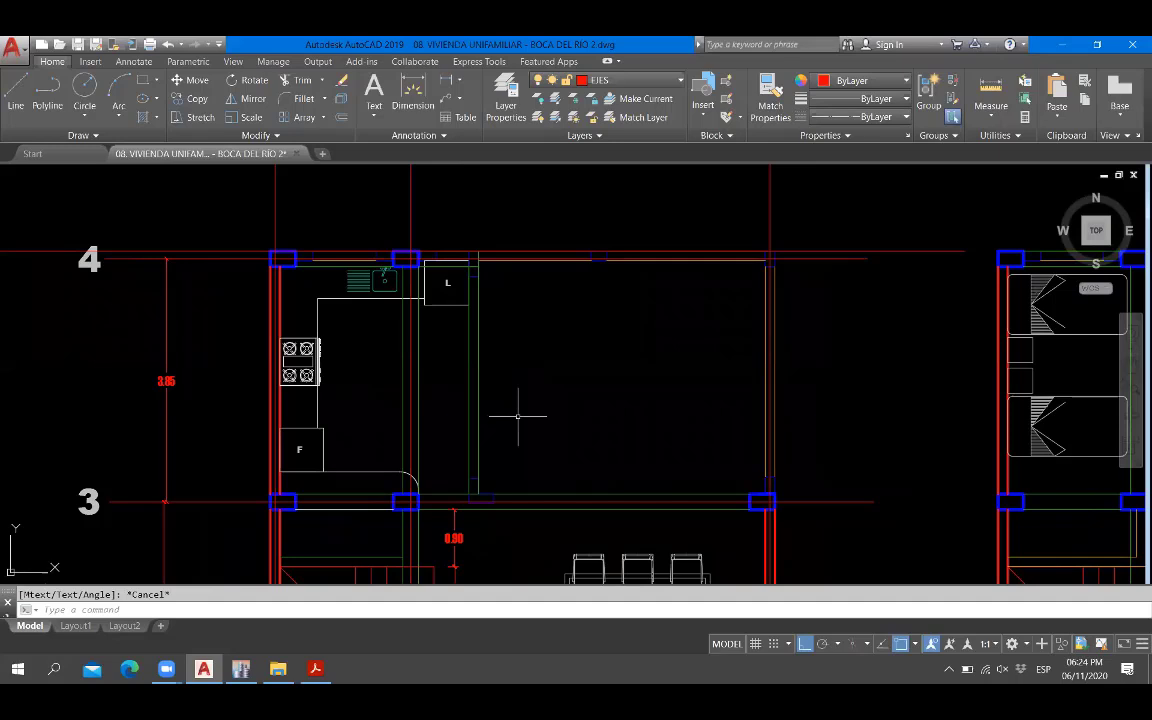
Measure from axis B to the centreline of the parallel beam between axes 3 and 4.
scroll(380, 409, up, 4)
key(Return)
click(450, 364)
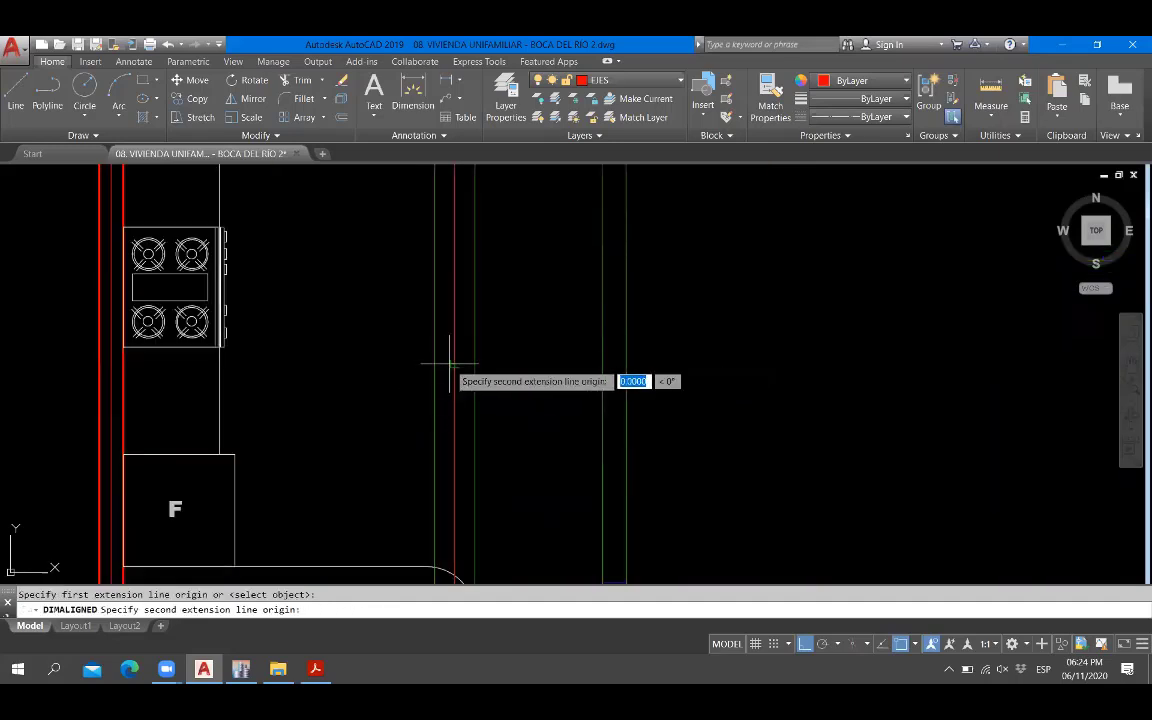
scroll(450, 364, up, 4)
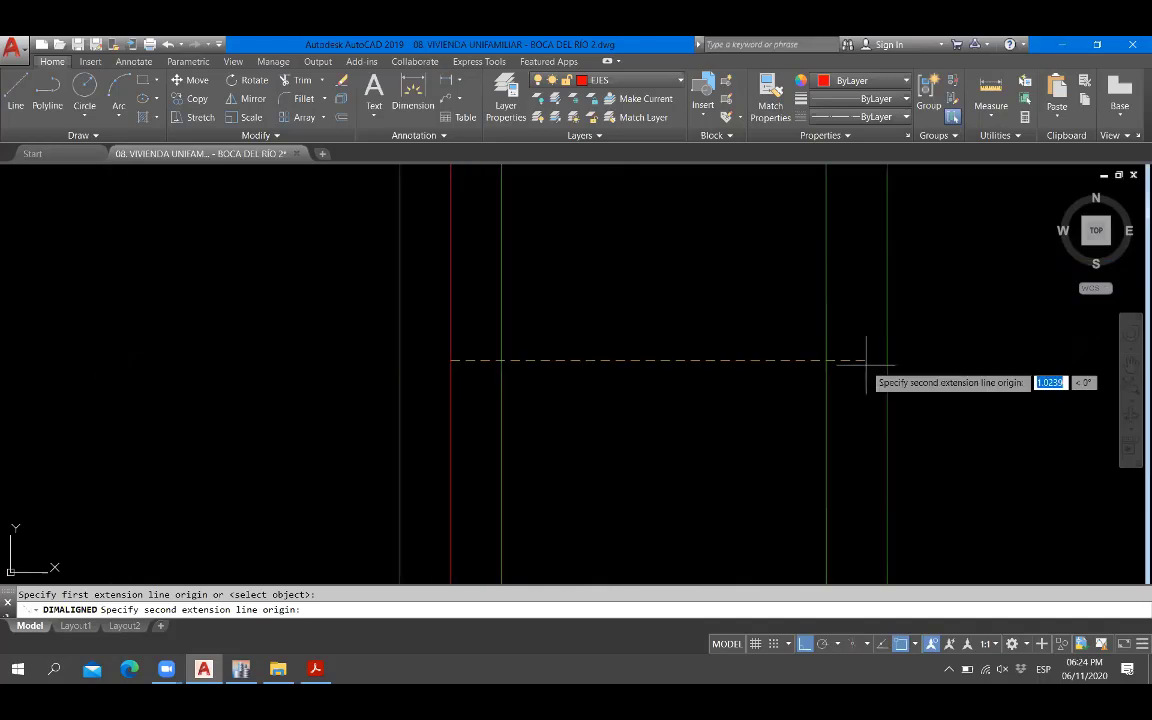
click(850, 361)
scroll(847, 315, up, 2)
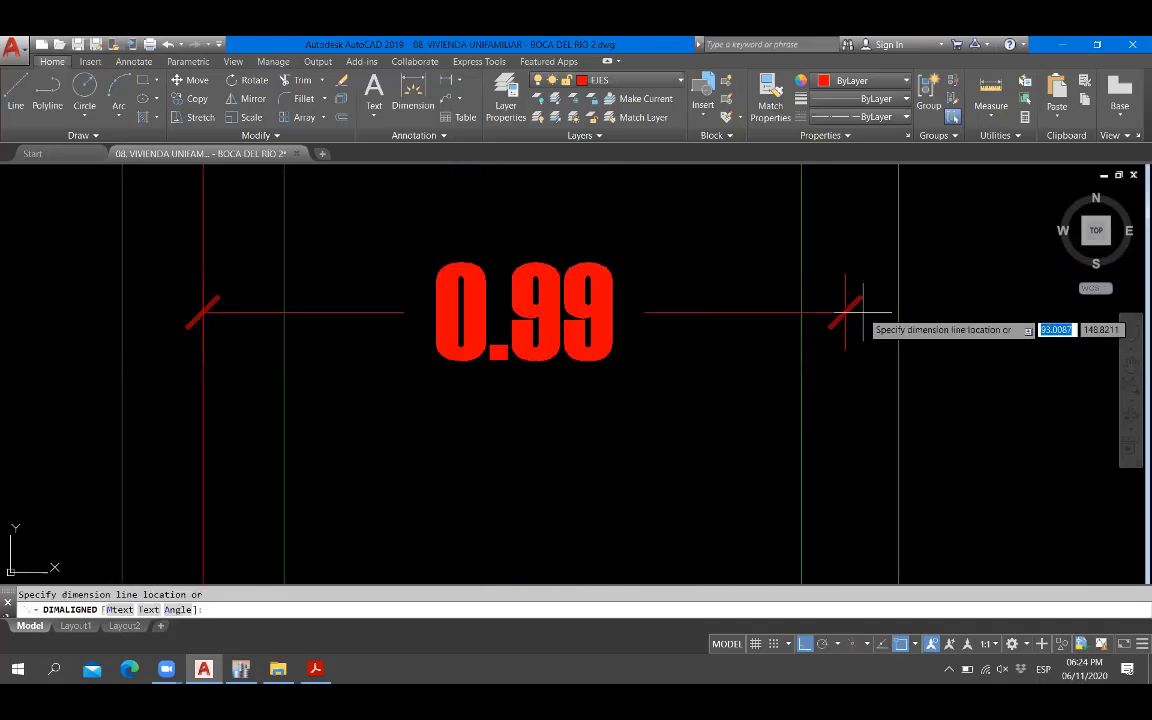
key(Escape)
scroll(855, 312, down, 5)
scroll(700, 375, down, 1)
scroll(700, 375, up, 1)
middle_drag(743, 393, 488, 353)
scroll(488, 355, down, 2)
middle_drag(645, 375, 602, 378)
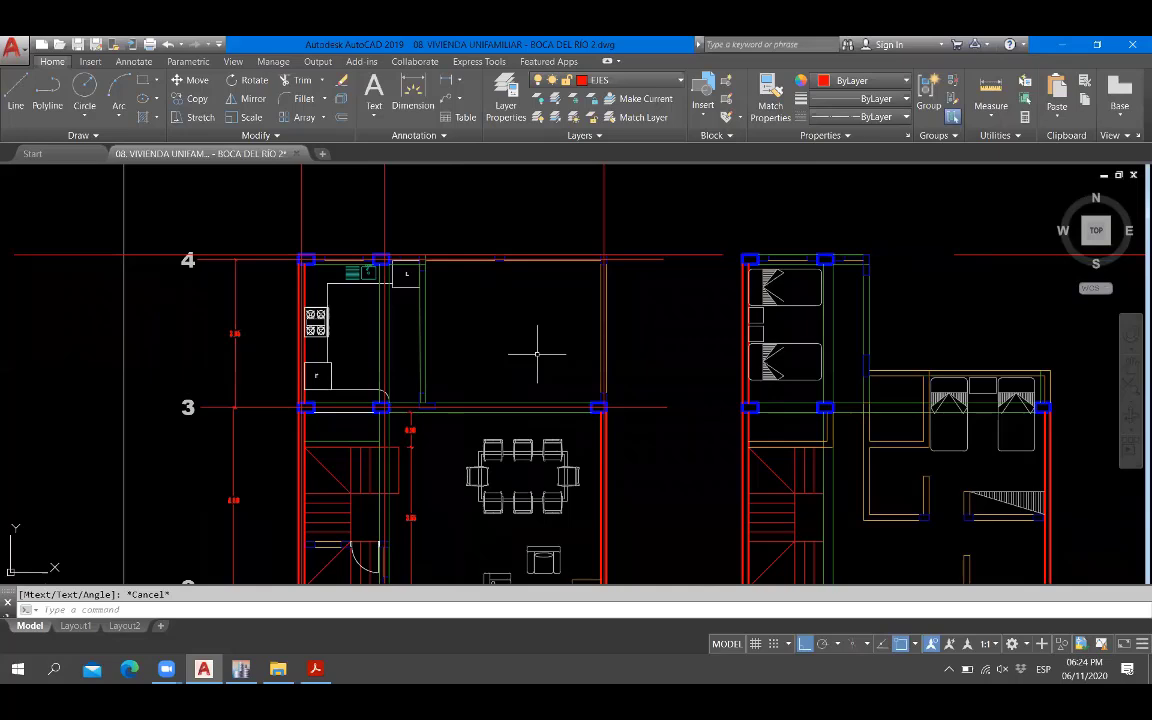
scroll(390, 358, up, 4)
scroll(329, 334, up, 2)
text(dal)
key(Return)
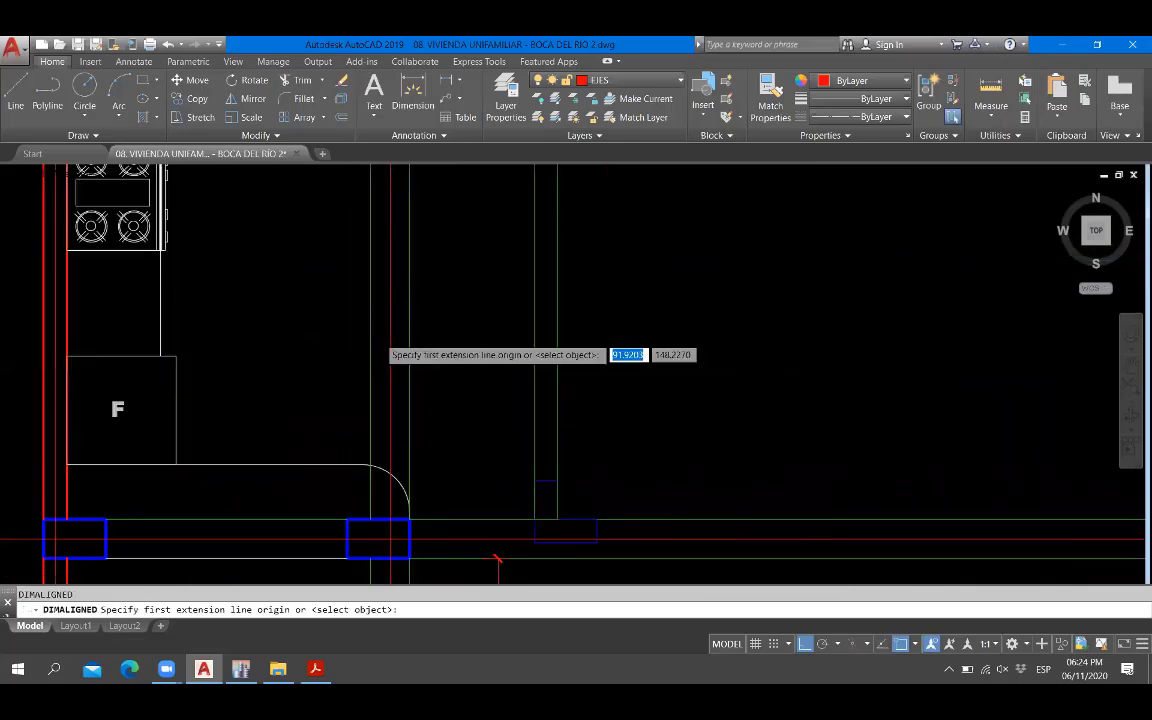
scroll(386, 336, up, 2)
click(386, 338)
key(Escape)
Measure from the middle of the parallel beam's end near axis 3 back to axis B, and return to ETABS.
scroll(411, 489, down, 2)
scroll(553, 483, up, 3)
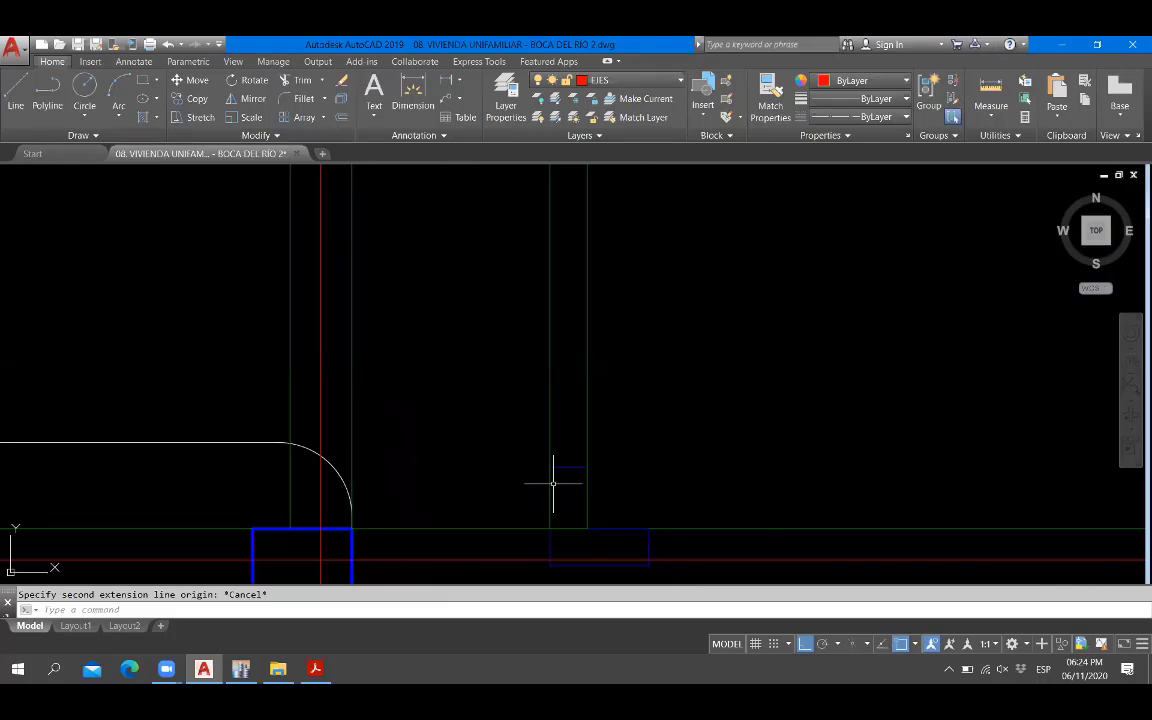
key(Return)
click(569, 467)
scroll(326, 474, up, 4)
click(312, 458)
scroll(457, 494, down, 4)
scroll(545, 471, down, 4)
key(Escape)
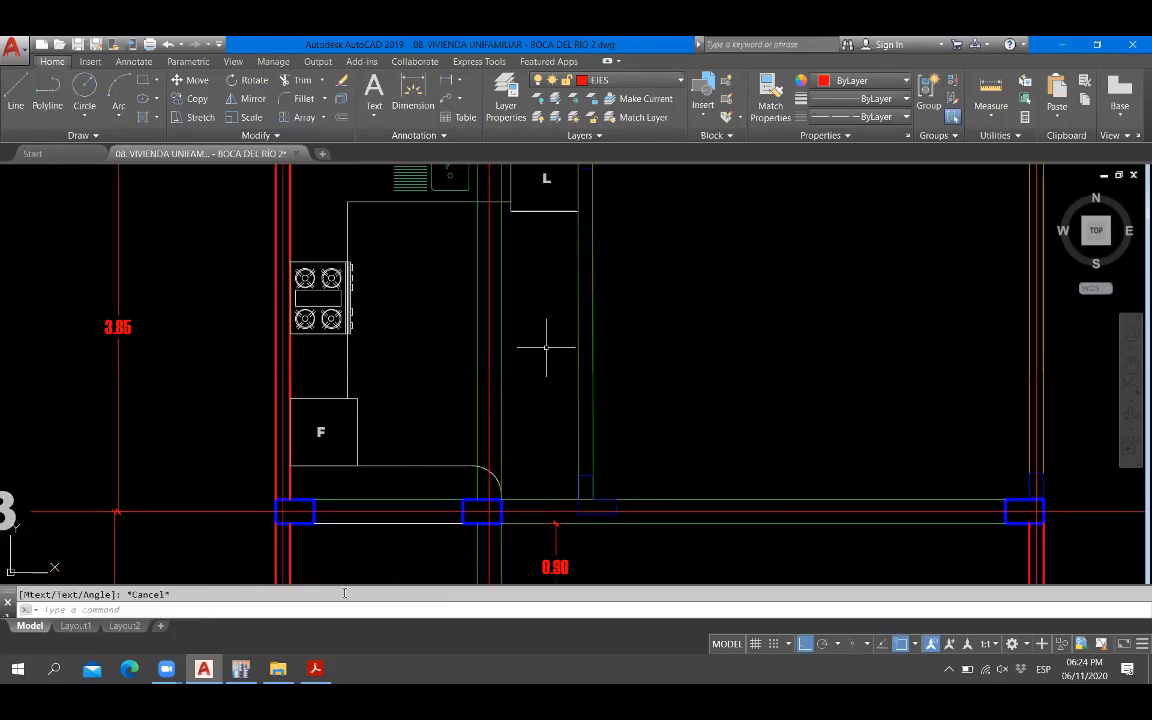
click(240, 668)
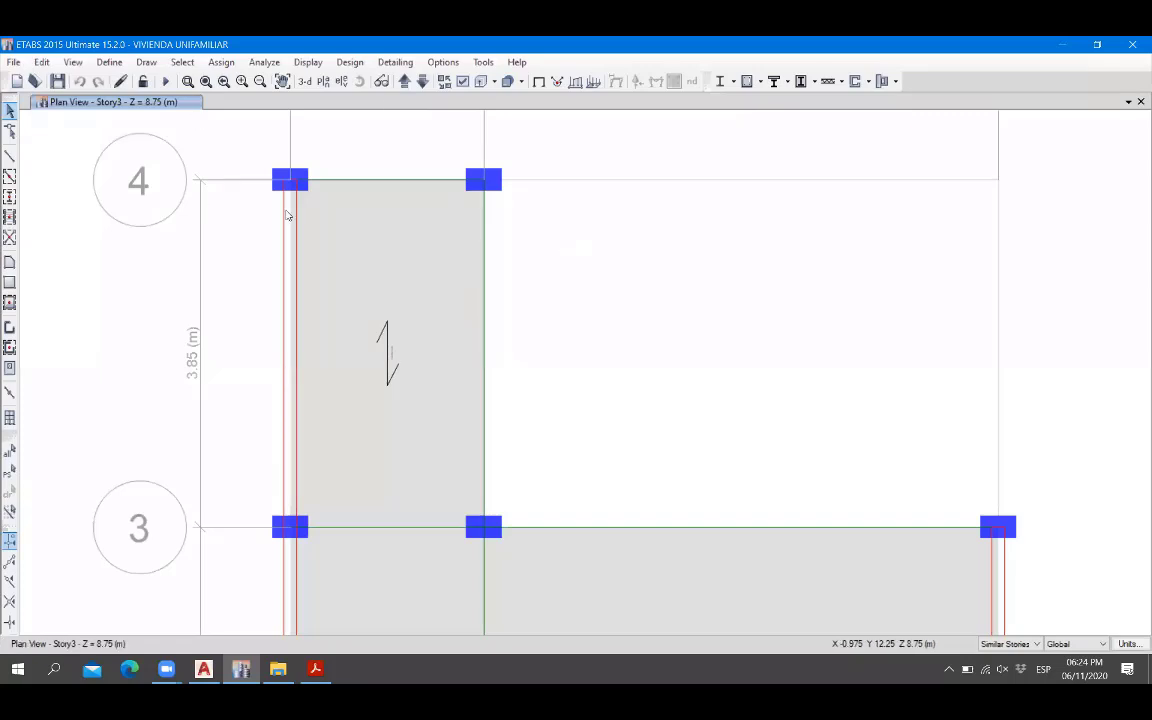
right_click(437, 370)
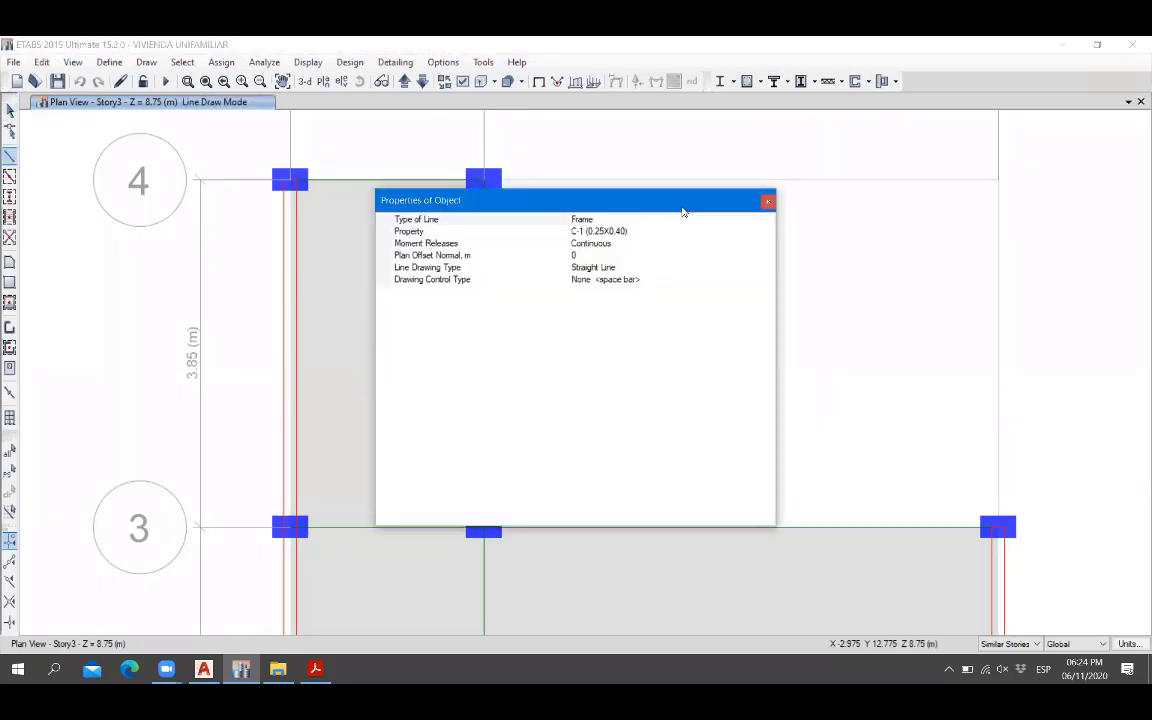
drag(683, 211, 928, 220)
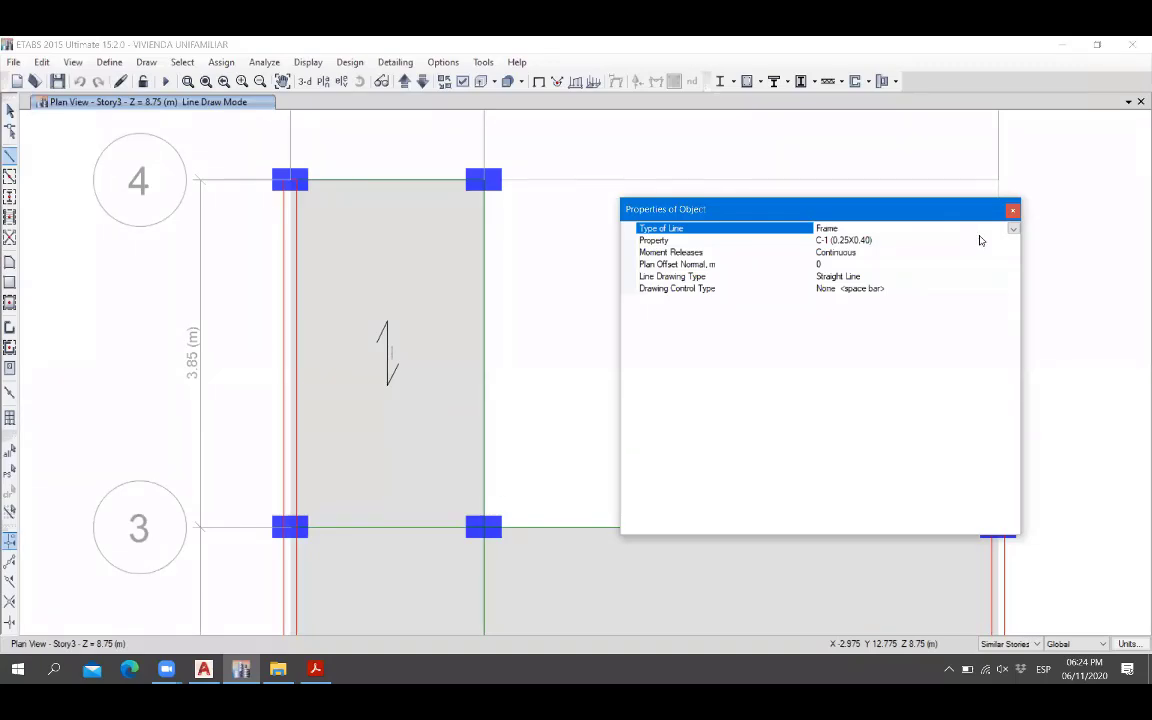
click(1012, 211)
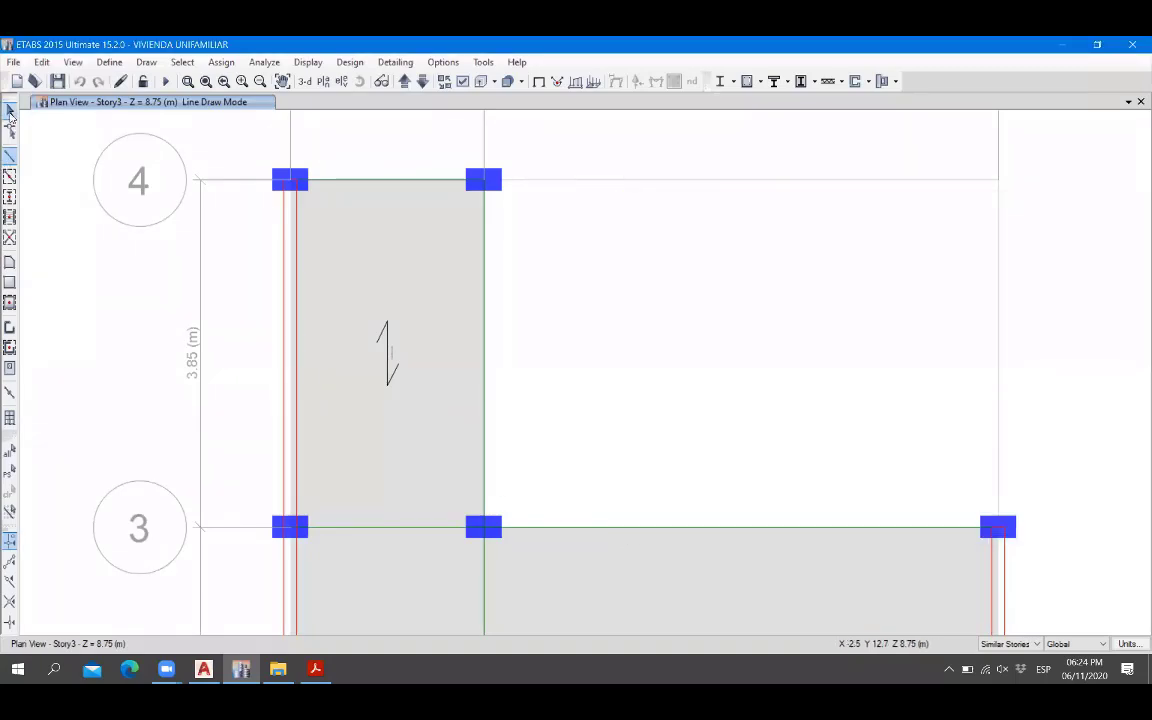
click(9, 110)
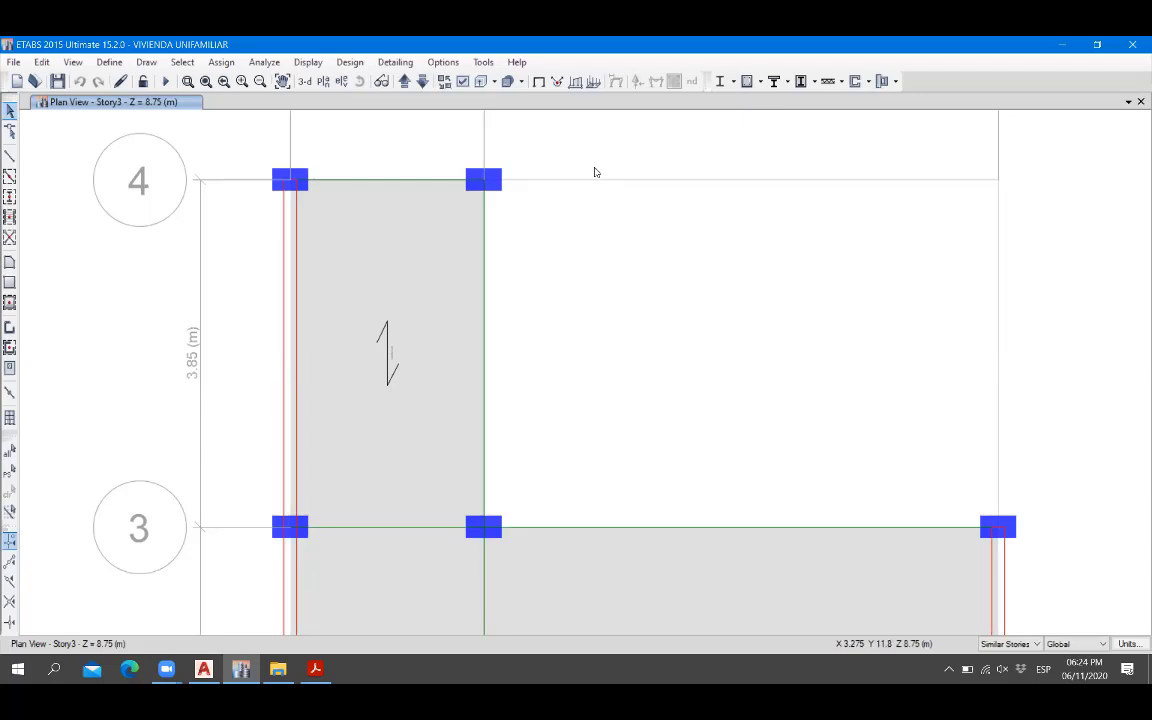
Copy the VS-1 (0.25X0.20) frame section as a new section named VB- 1 (0.15X0.45), with a dark green display colour.
click(100, 63)
mouse_move(157, 104)
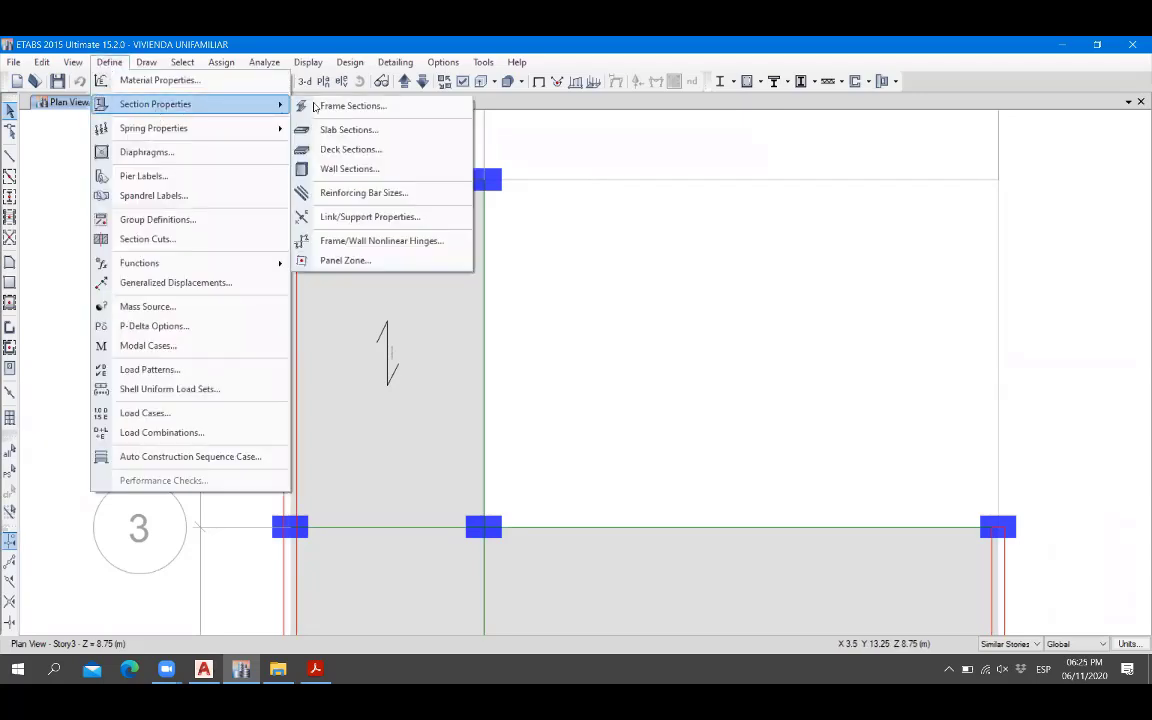
click(340, 105)
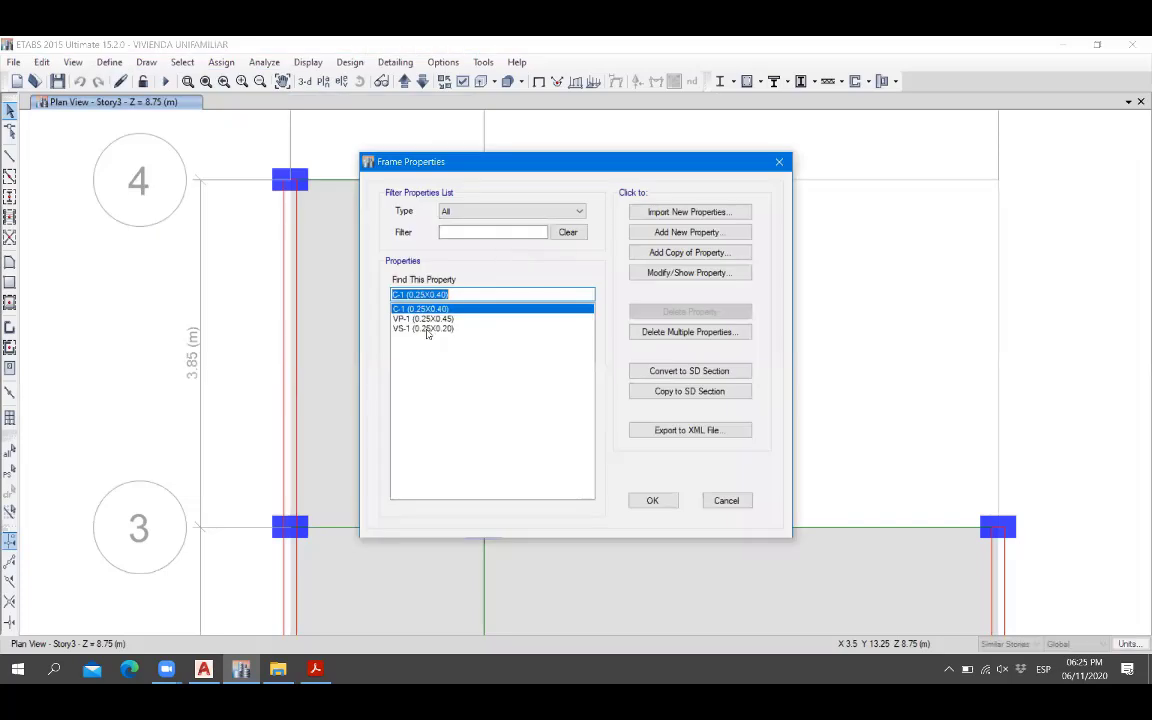
click(424, 328)
click(709, 258)
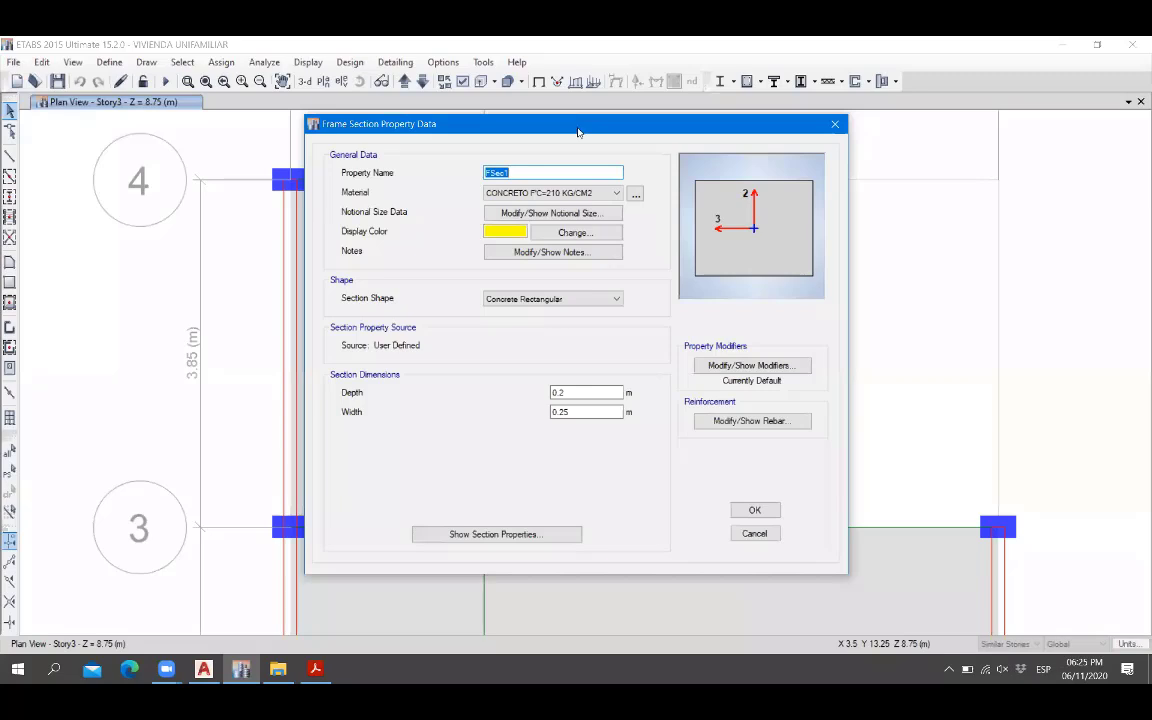
drag(577, 132, 830, 158)
text(VB)
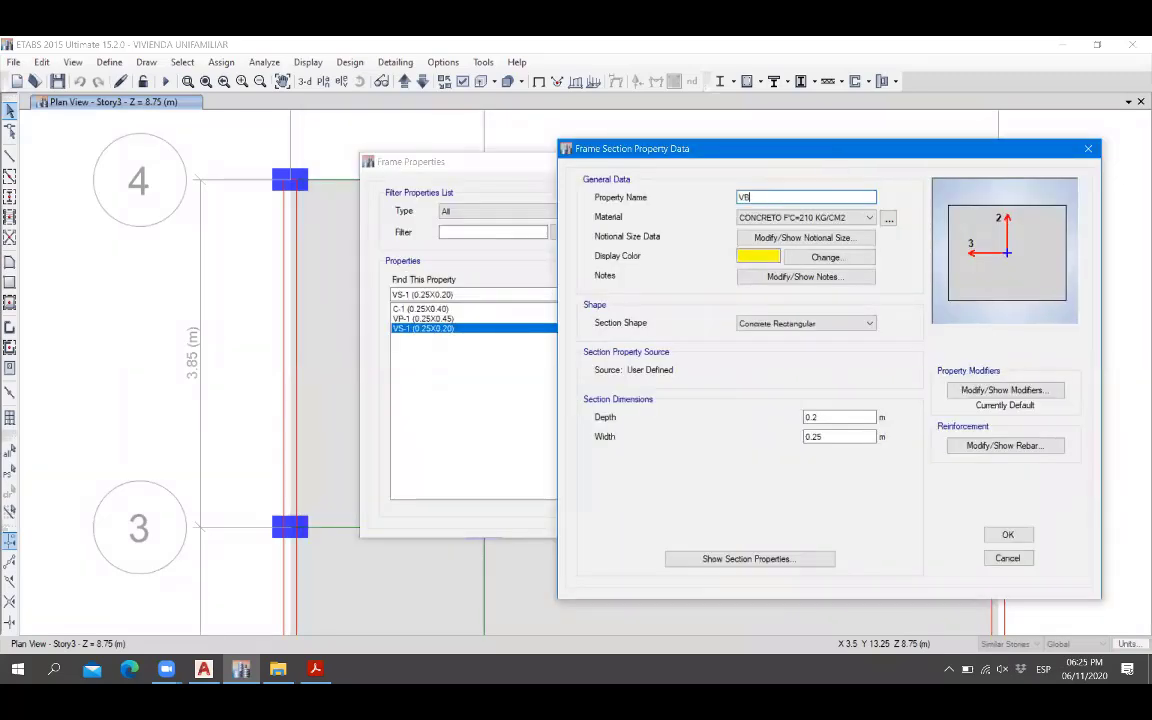
text(- 1 (0.15X0.45))
click(826, 257)
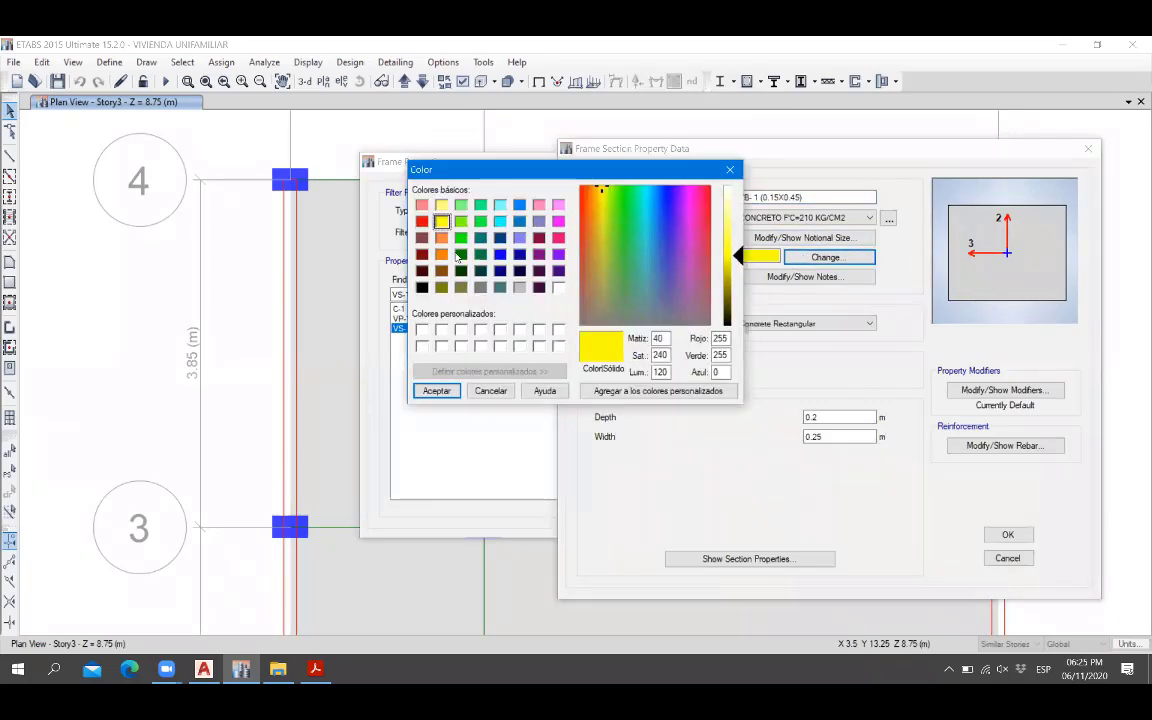
click(460, 254)
key(Return)
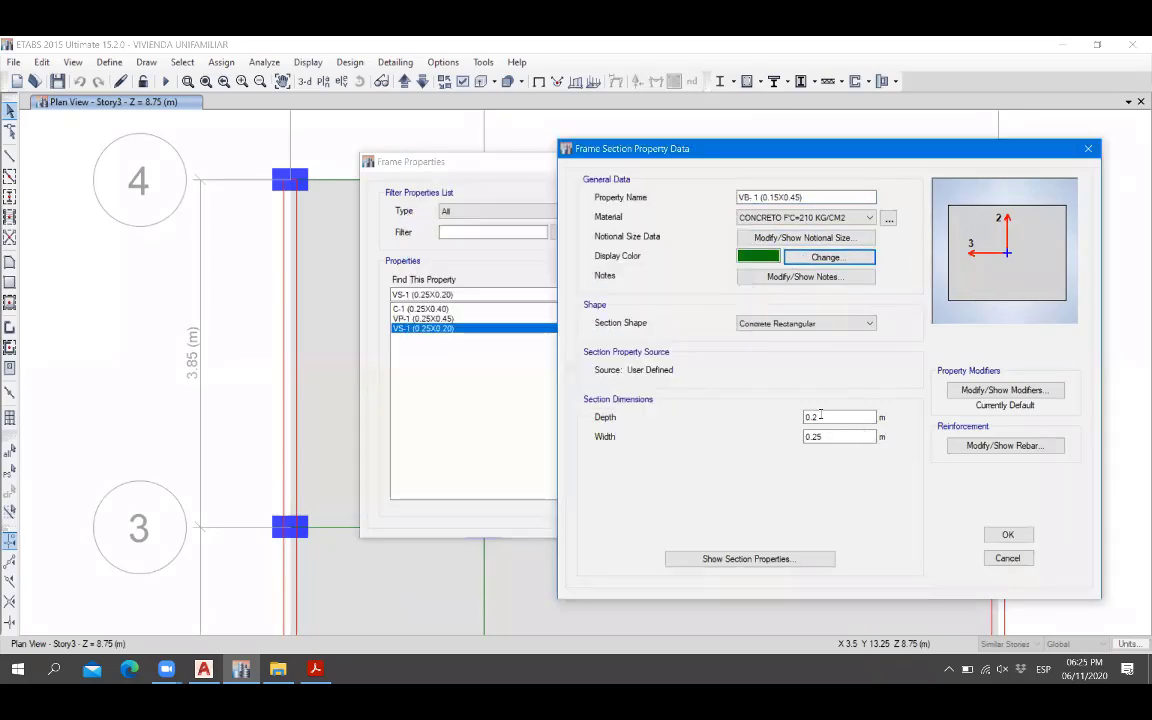
Set the new section's depth to 0.45 m and accept its beam reinforcement settings.
click(820, 416)
key(BackSpace)
text(45)
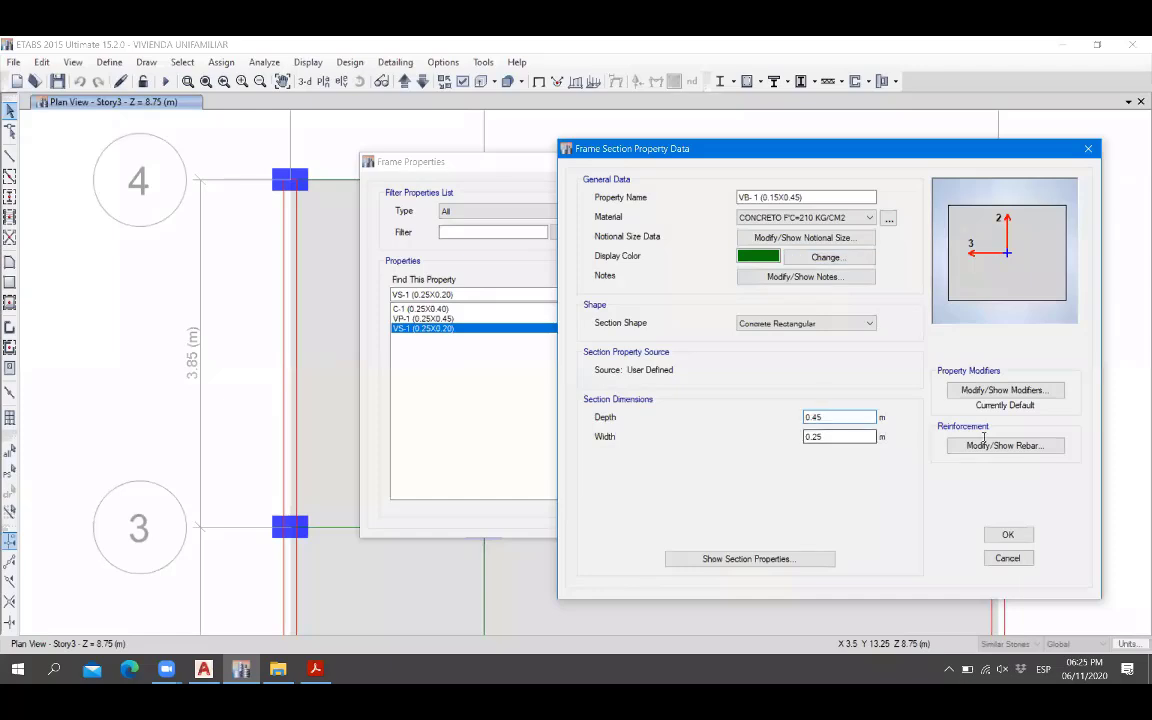
key(Tab)
click(993, 447)
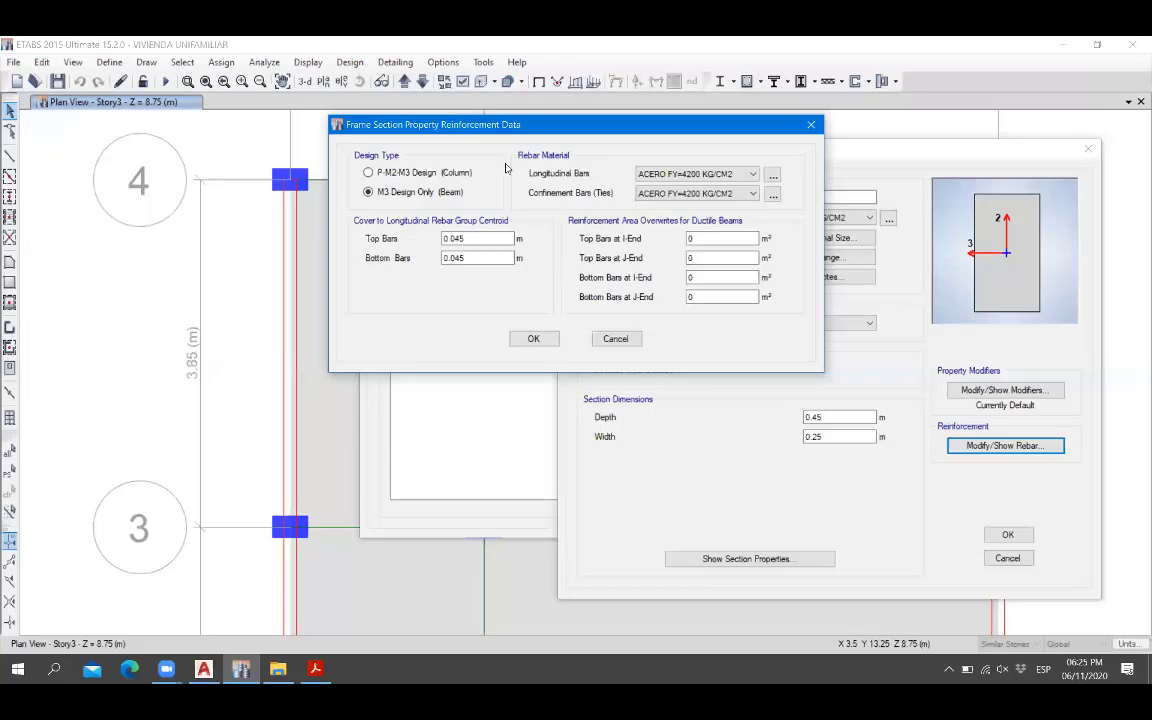
click(533, 338)
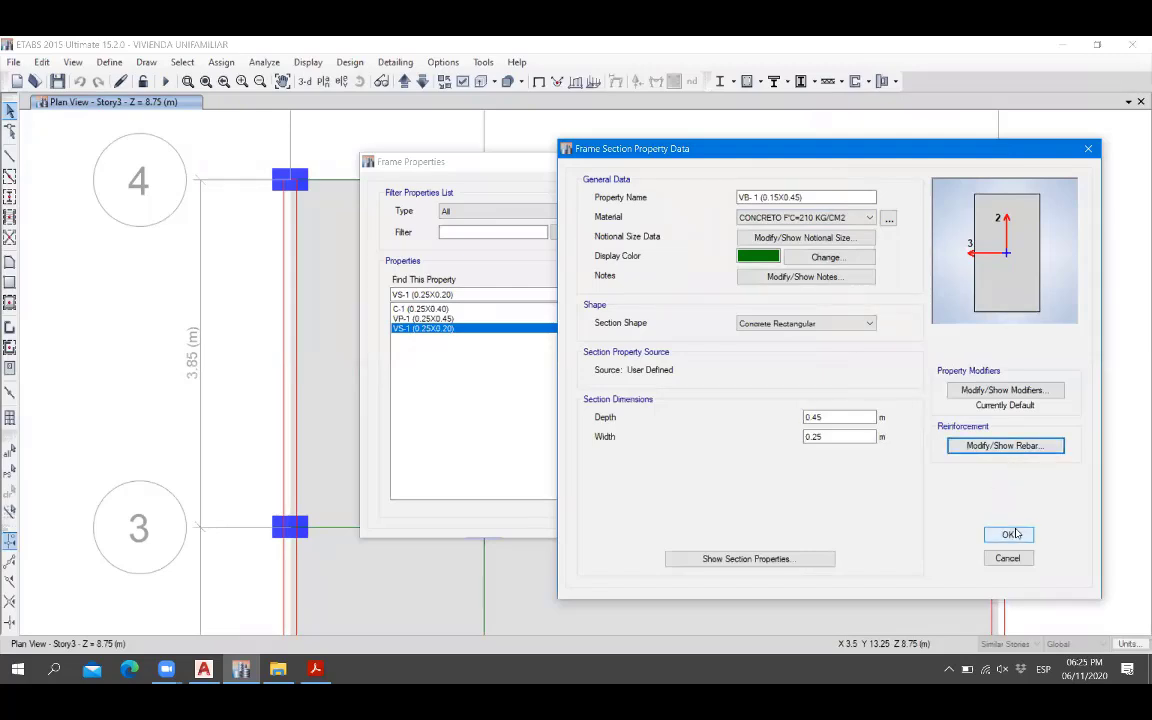
Set the VB- 1 (0.15X0.45) section's width to 0.15 m, accept the frame section definition and save the model.
click(845, 437)
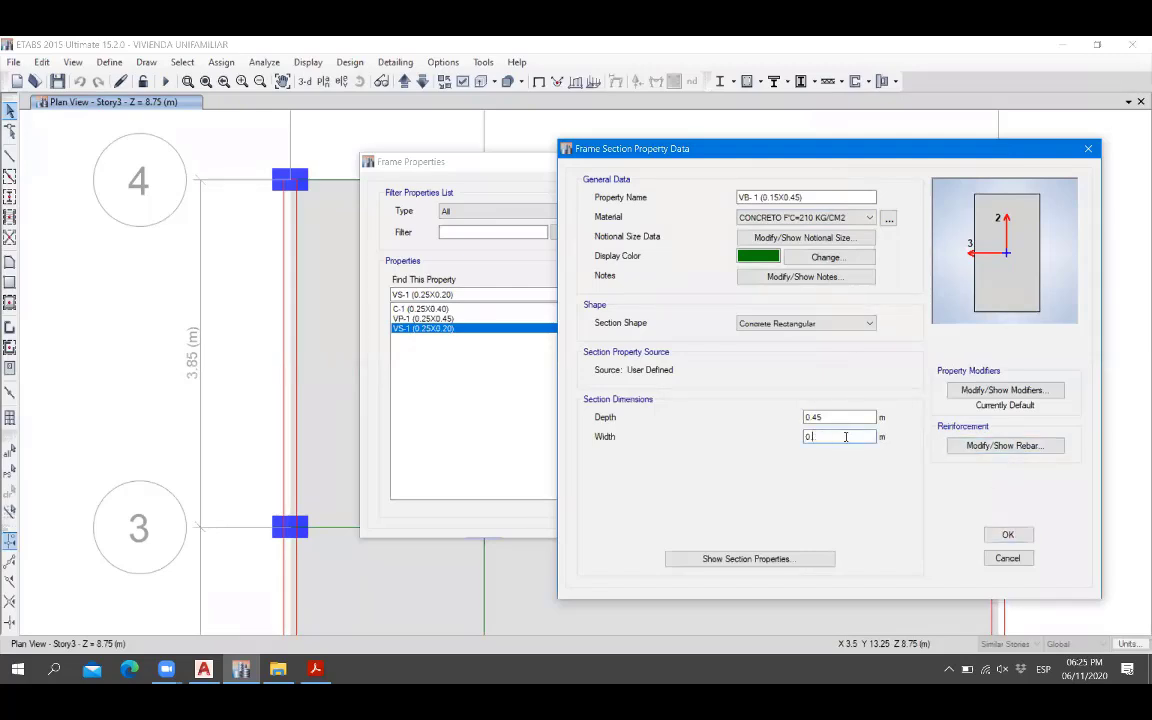
text(5)
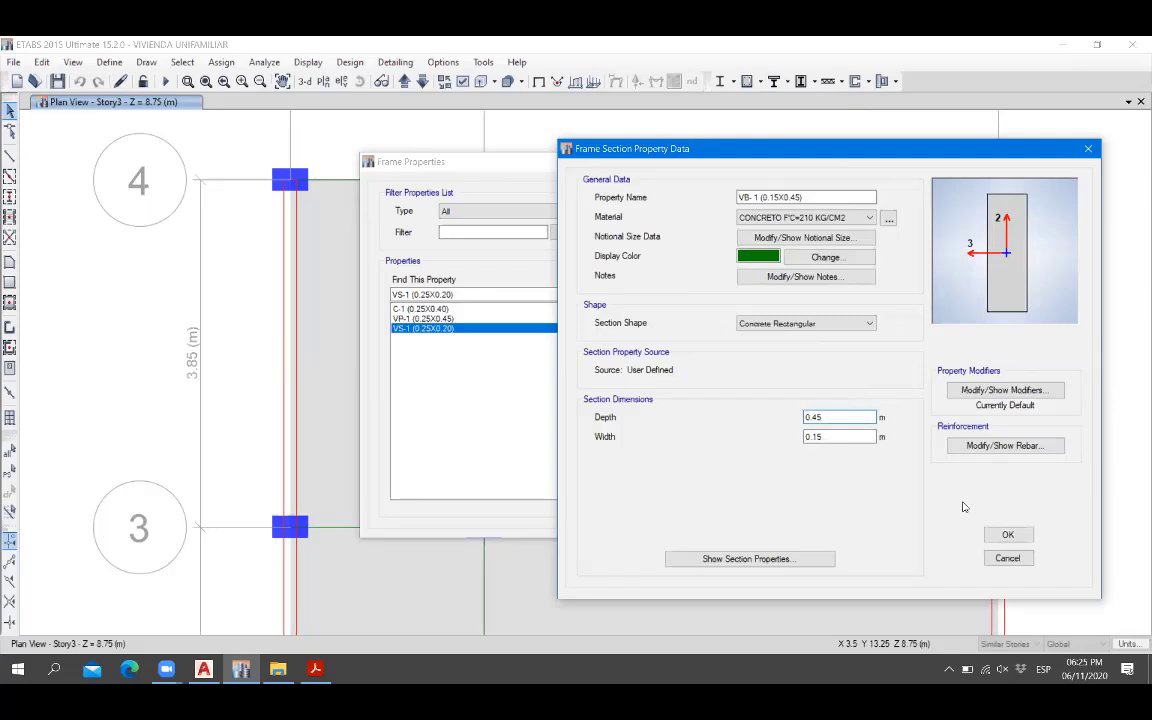
click(992, 533)
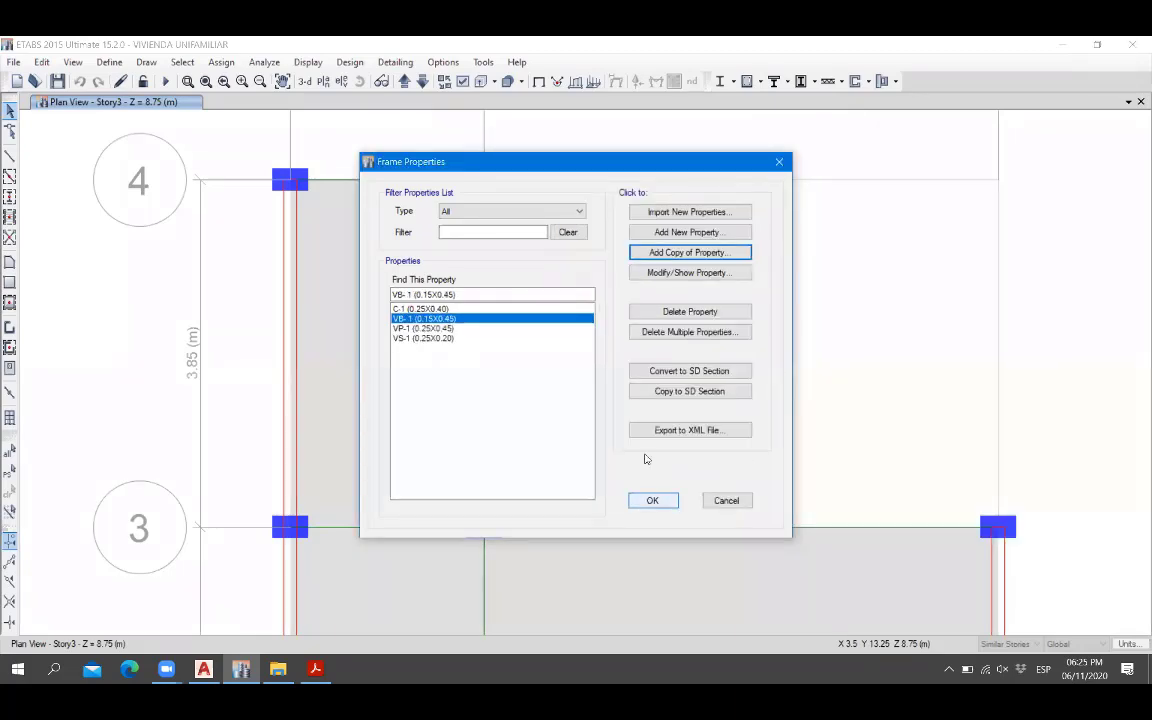
click(56, 85)
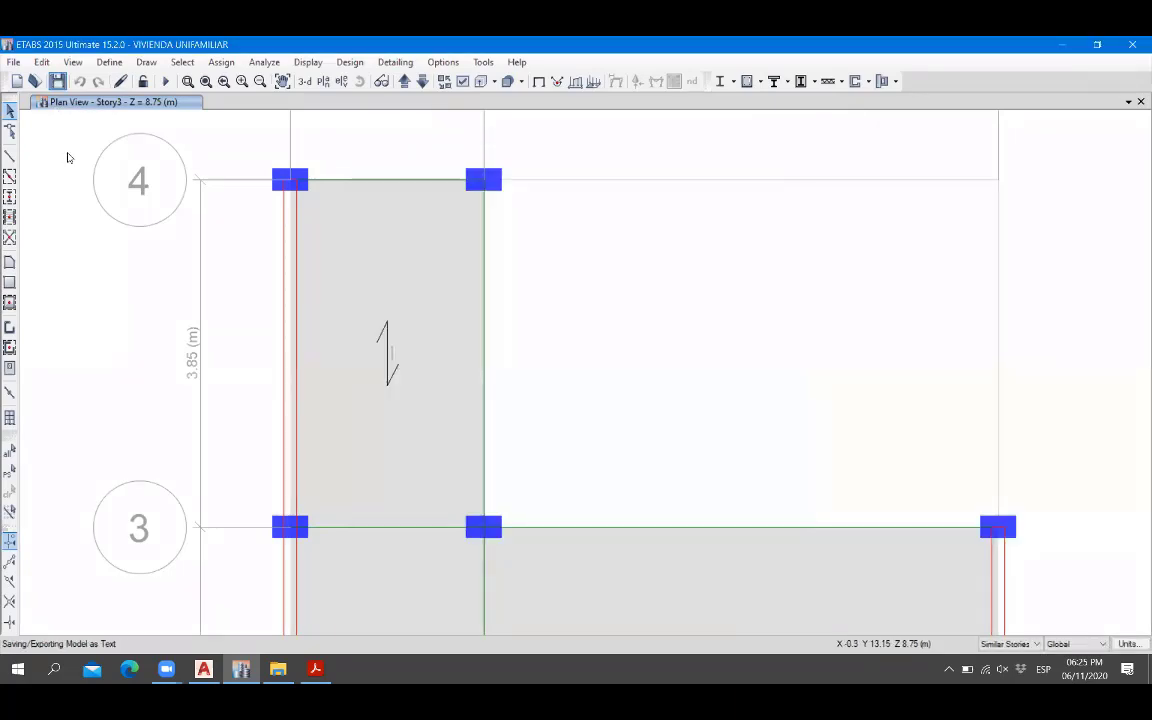
Prepare a straight frame line with the VB- 1 (0.15X0.45) section and a plan offset normal of 1 m.
click(12, 157)
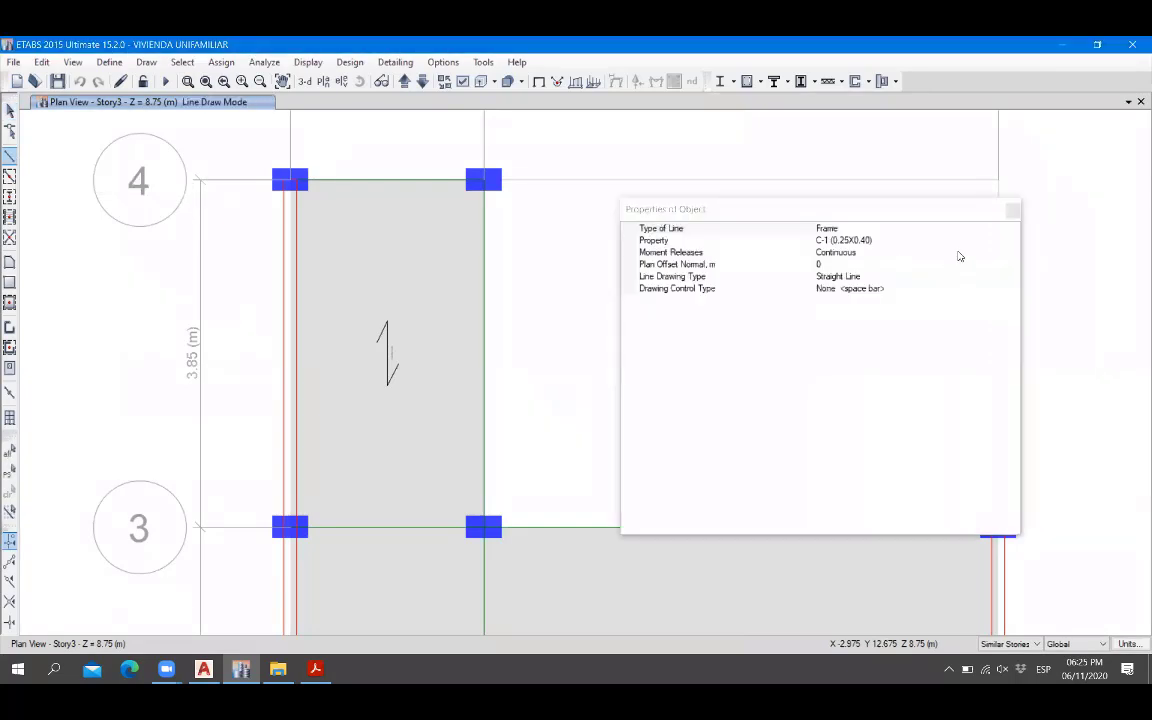
click(1013, 209)
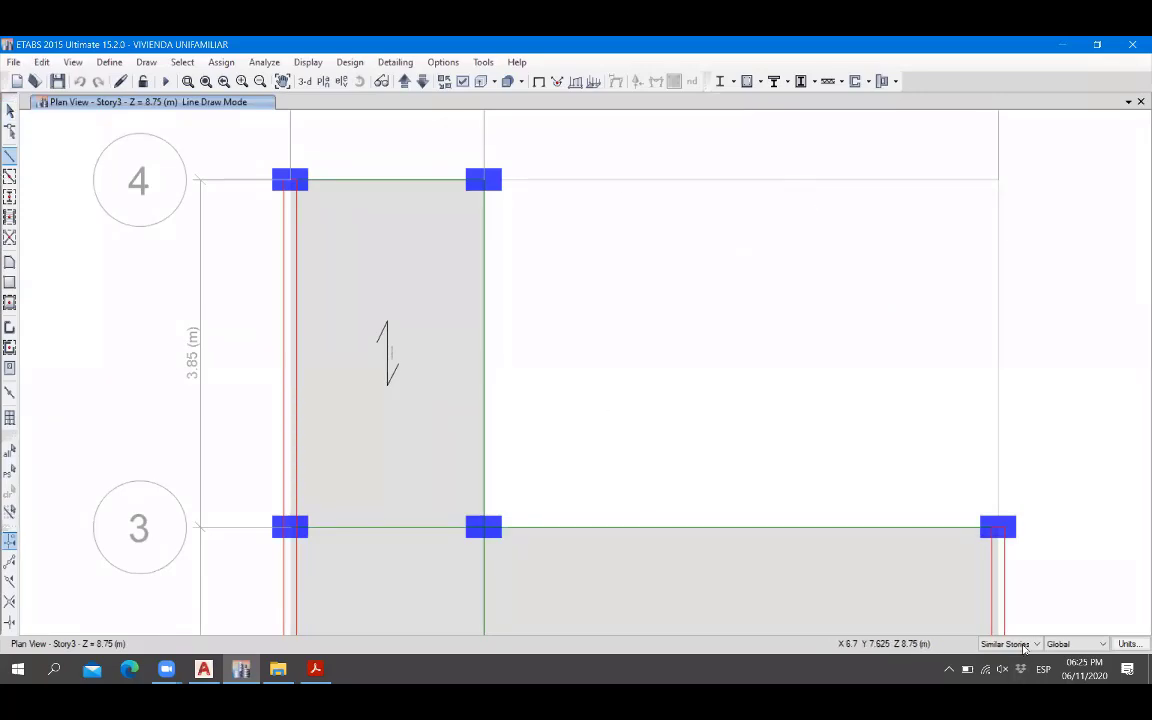
click(12, 156)
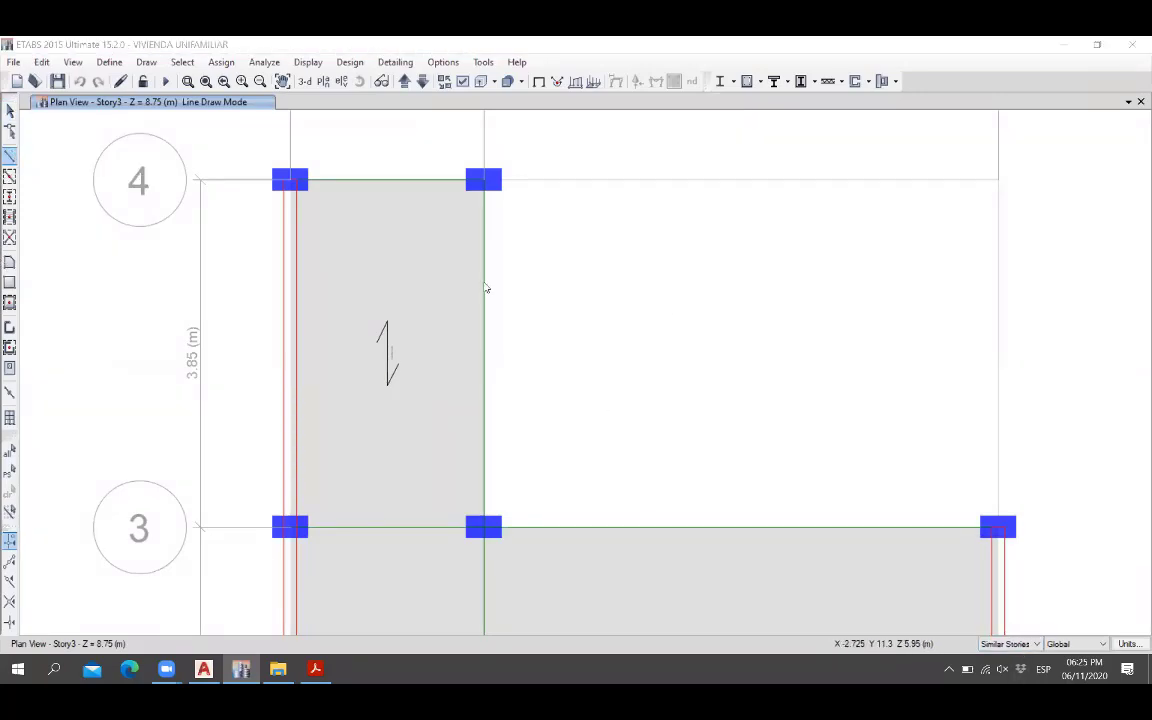
click(1013, 242)
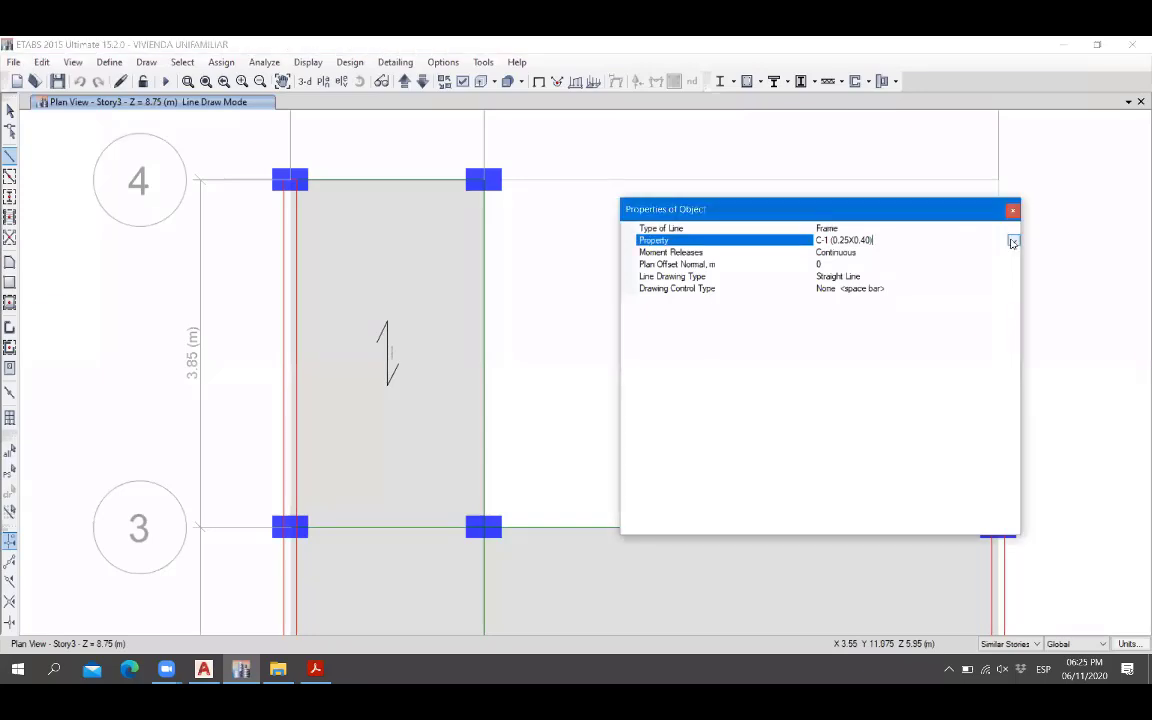
click(1013, 242)
click(790, 264)
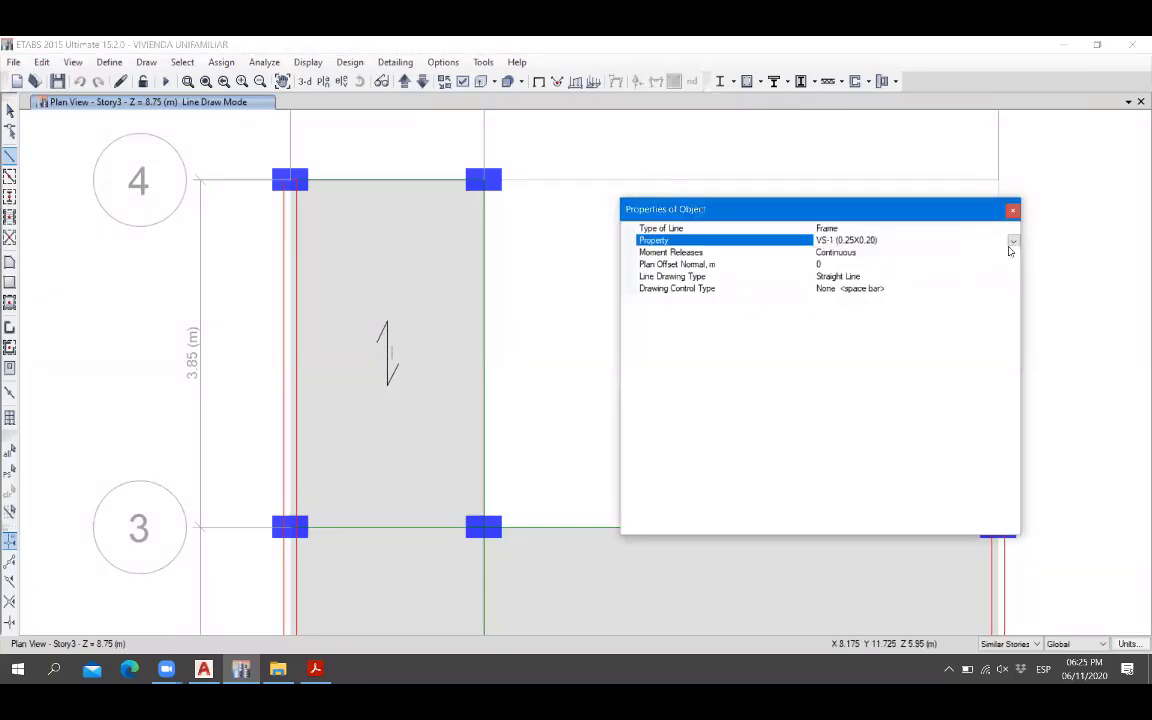
click(1013, 242)
click(845, 260)
click(833, 265)
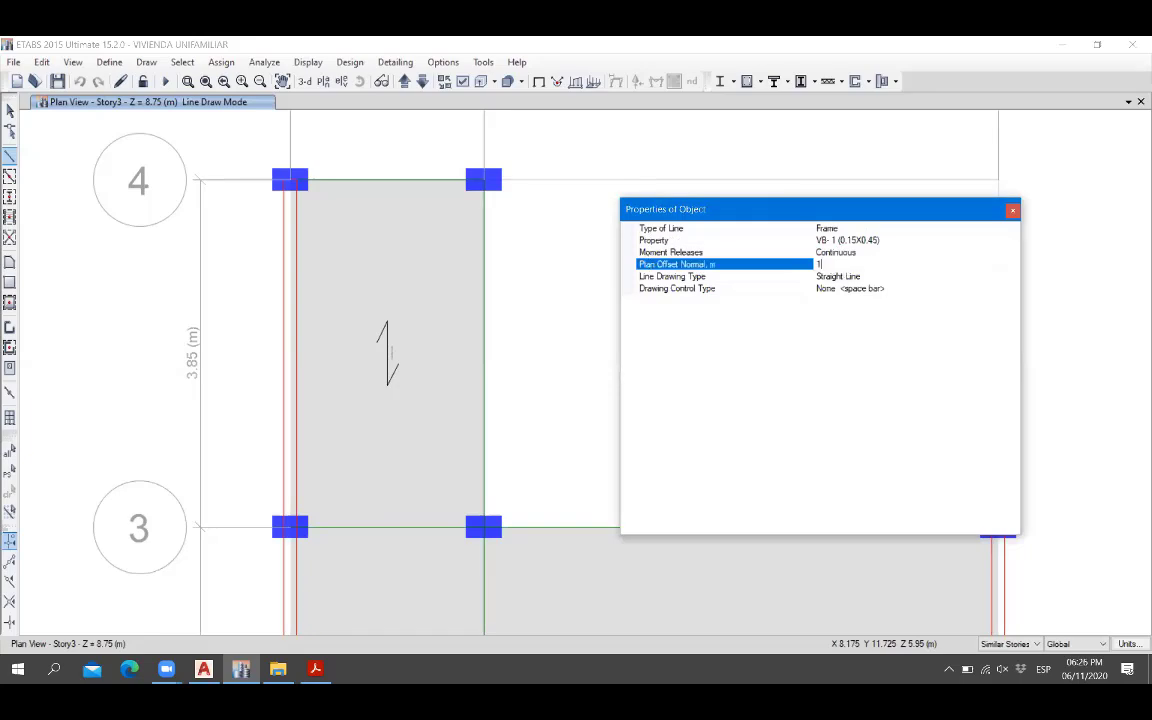
click(846, 277)
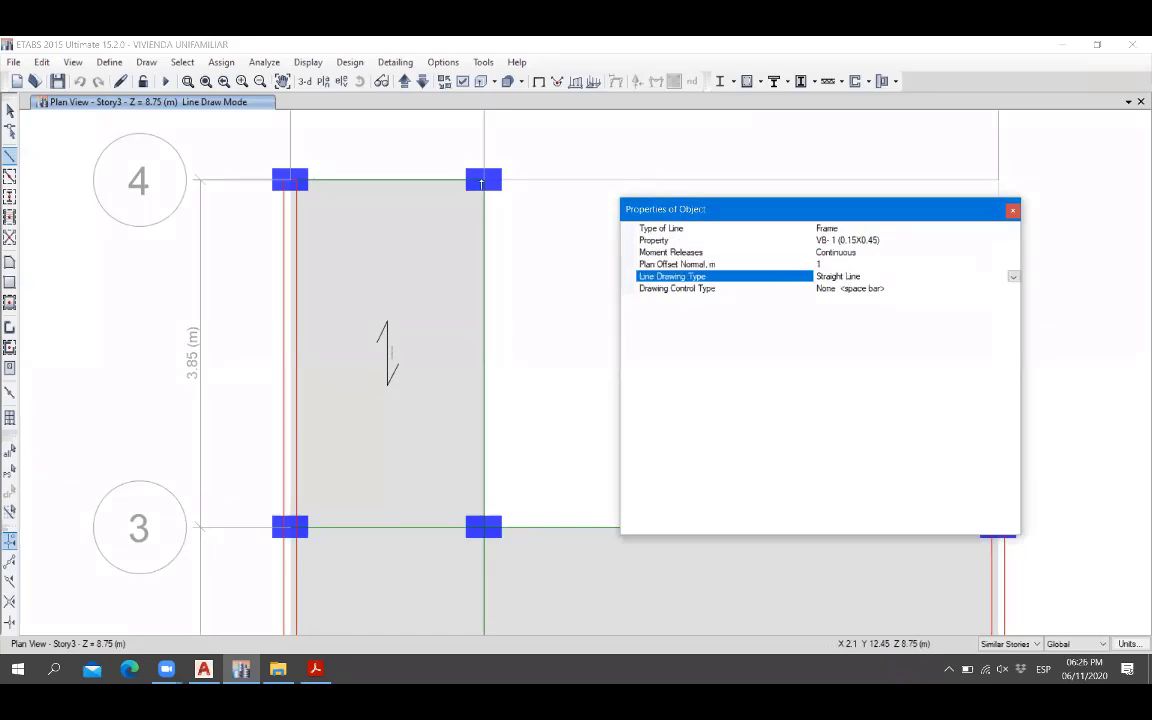
Draw the offset beam by tracing axis B from axis 4 to axis 3, and save the model.
click(484, 181)
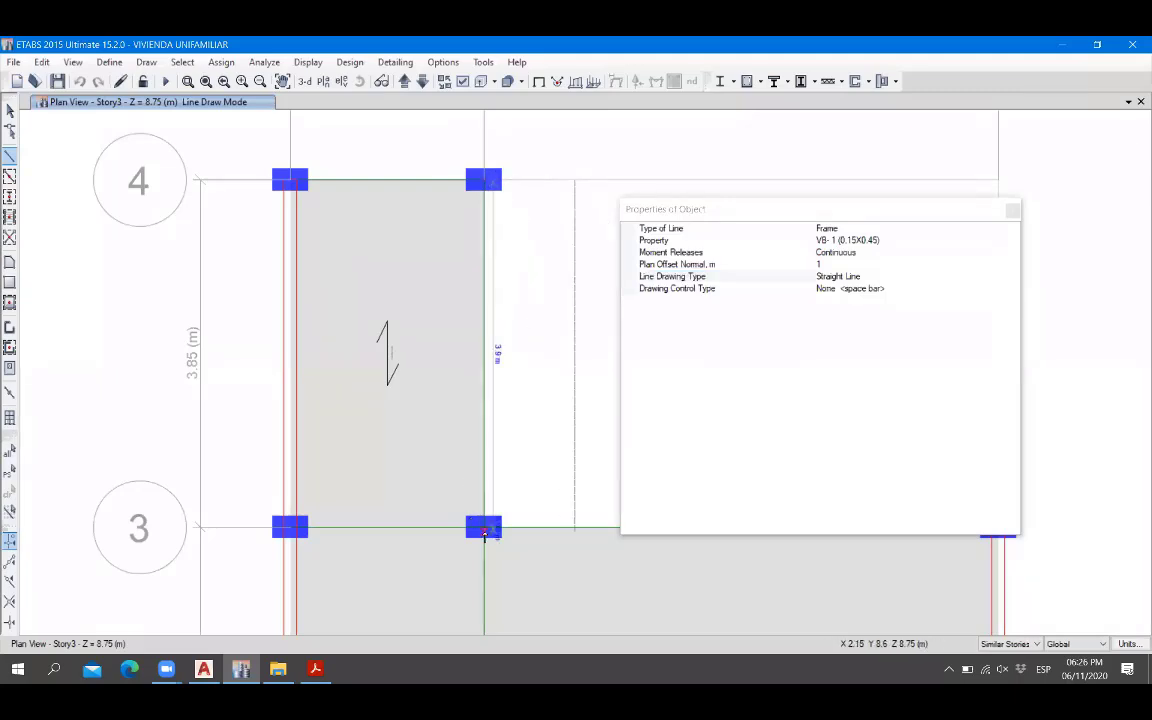
click(484, 528)
right_click(536, 407)
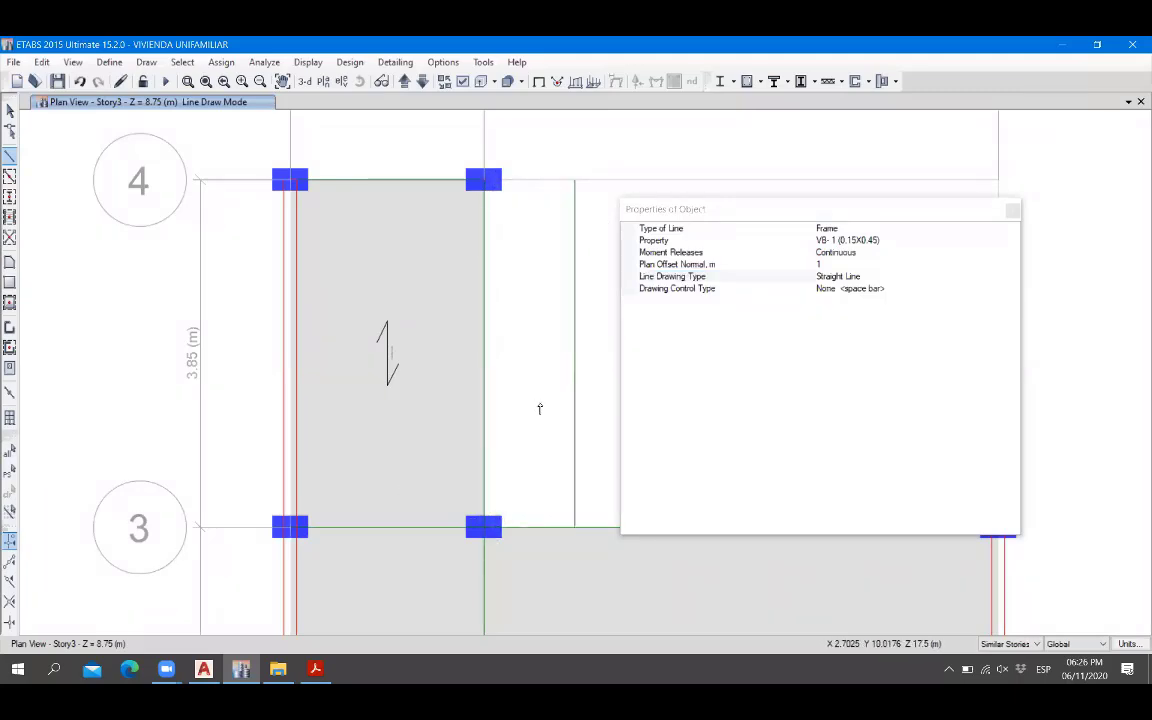
click(1012, 209)
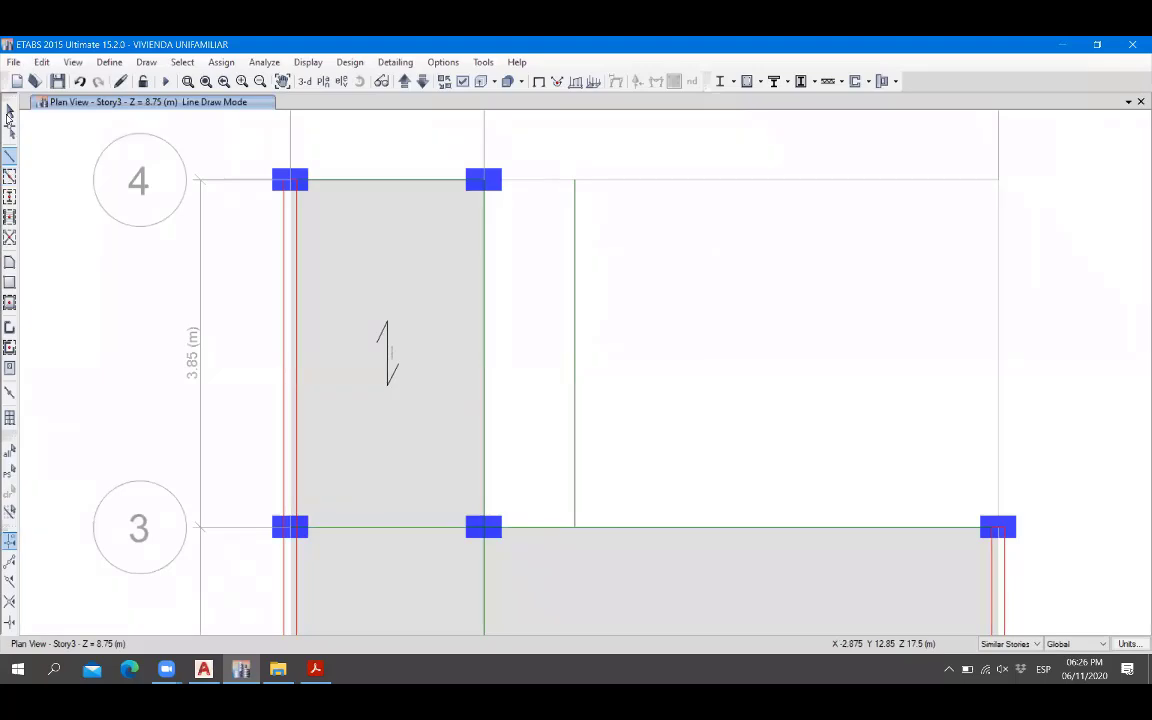
click(10, 109)
click(58, 80)
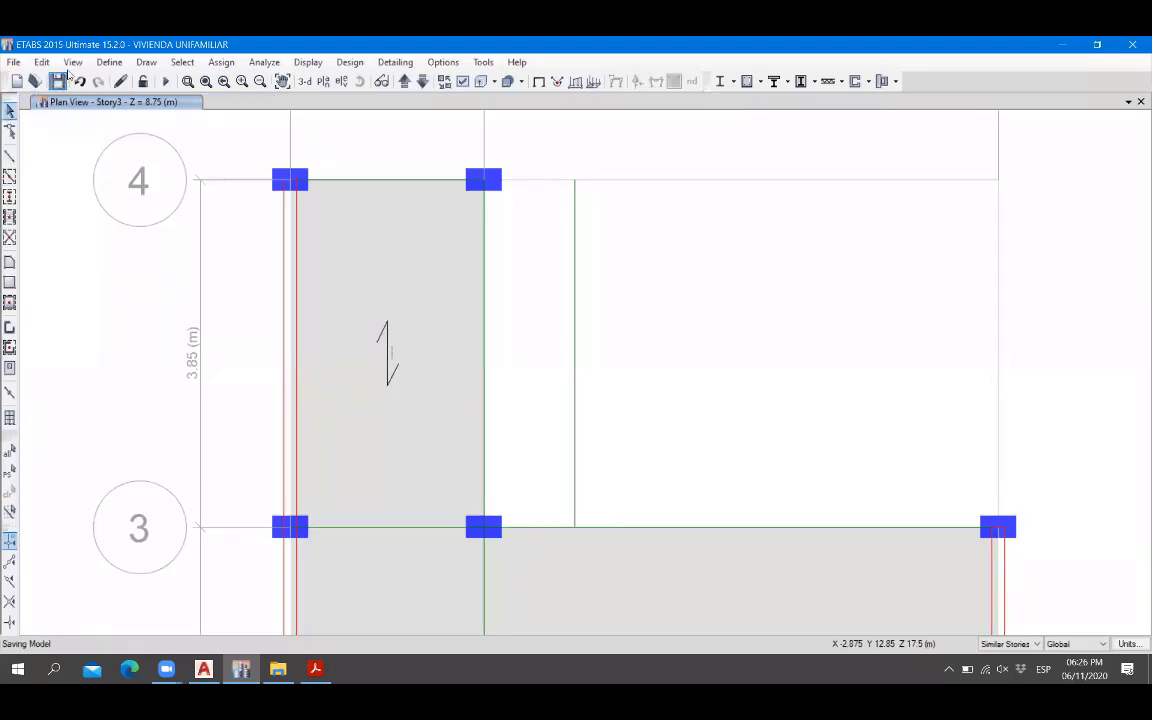
Draw a VP-1 (0.25X0.45) beam along axis 4 from the axis B column to the end of the VB- 1 beam.
click(10, 155)
click(945, 241)
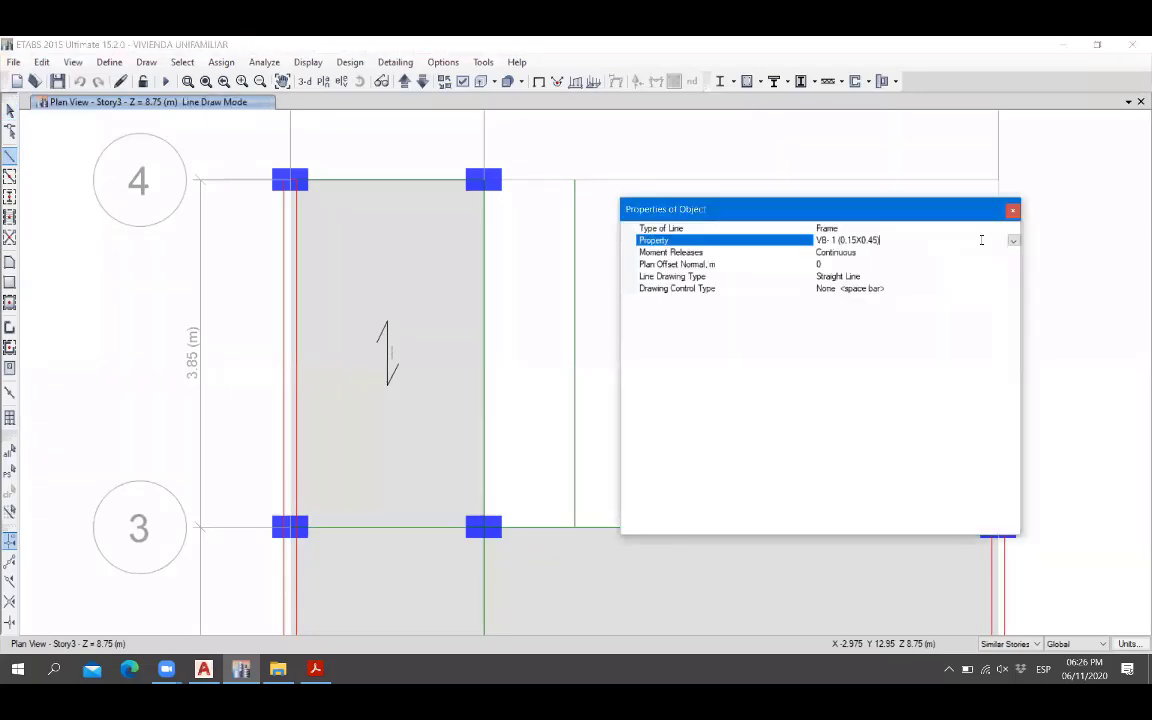
click(1013, 241)
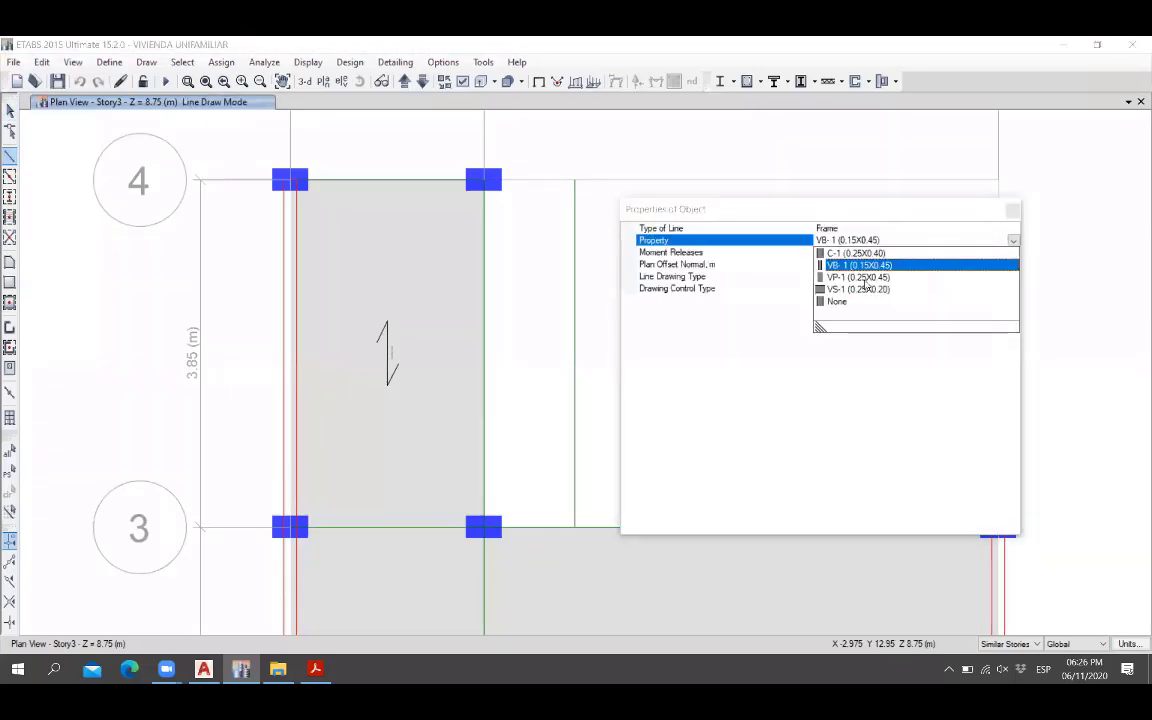
click(902, 276)
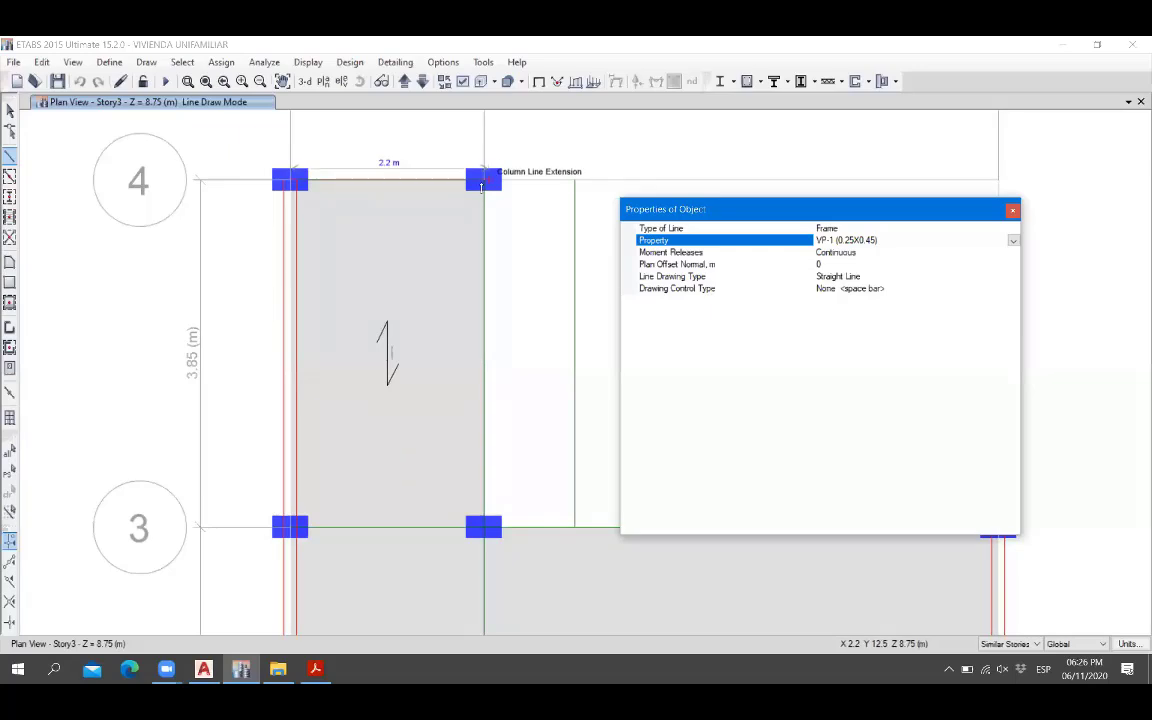
click(484, 182)
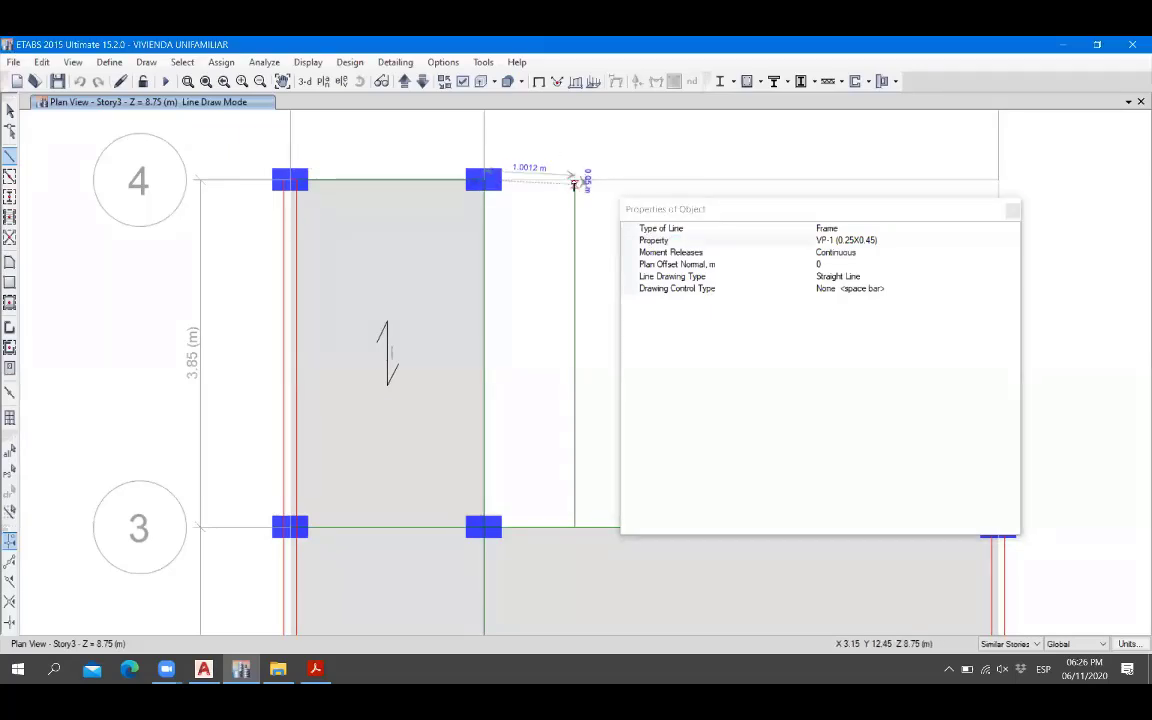
click(574, 180)
click(1013, 211)
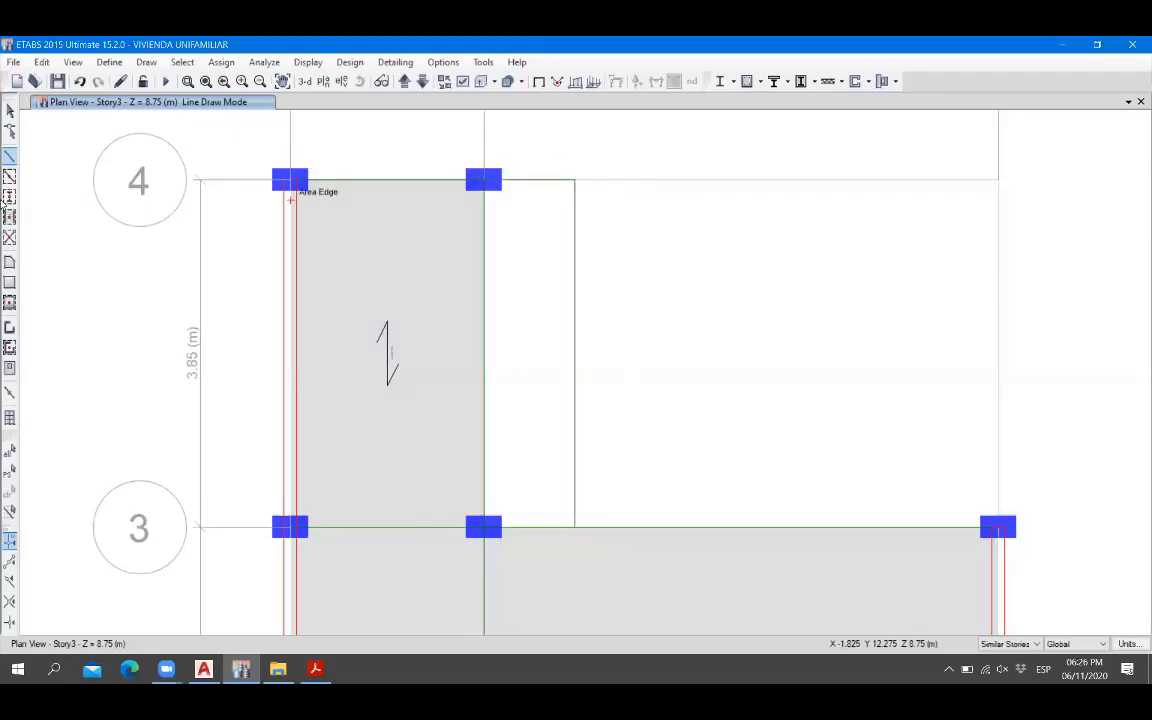
click(9, 110)
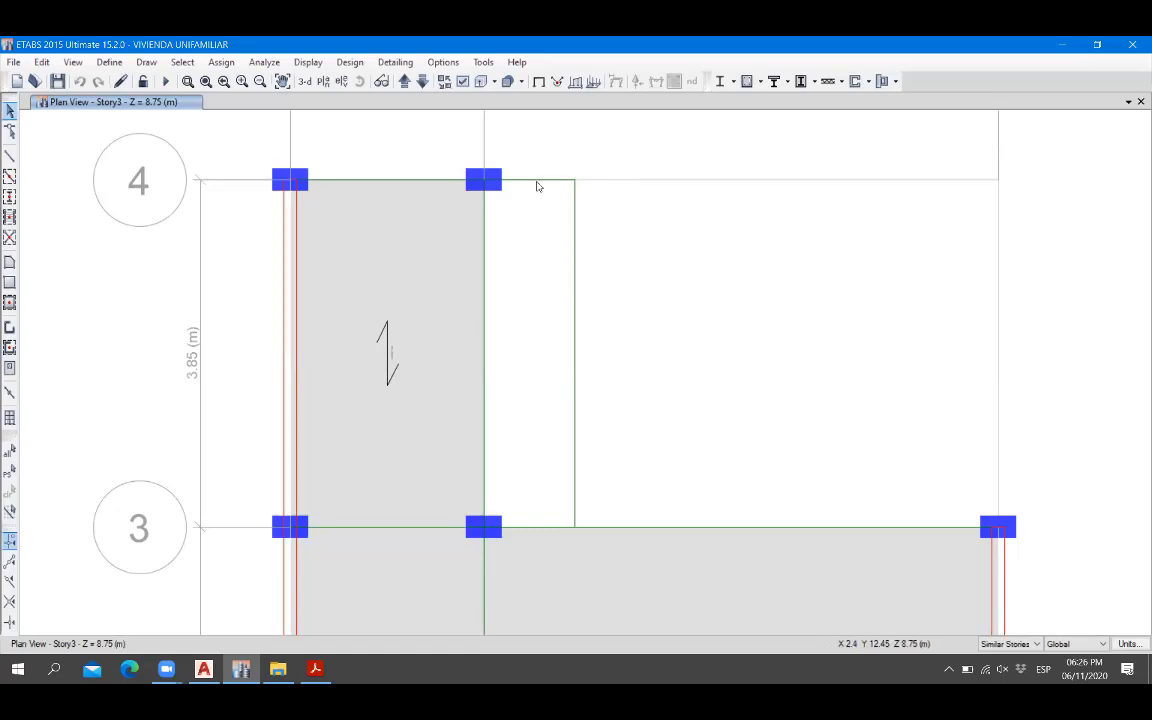
Draw an ALIGERADO (H=0.20) slab with local axis 90 between axis B and the VB- 1 beam from axis 4 to axis 3, and save.
click(9, 282)
click(1012, 229)
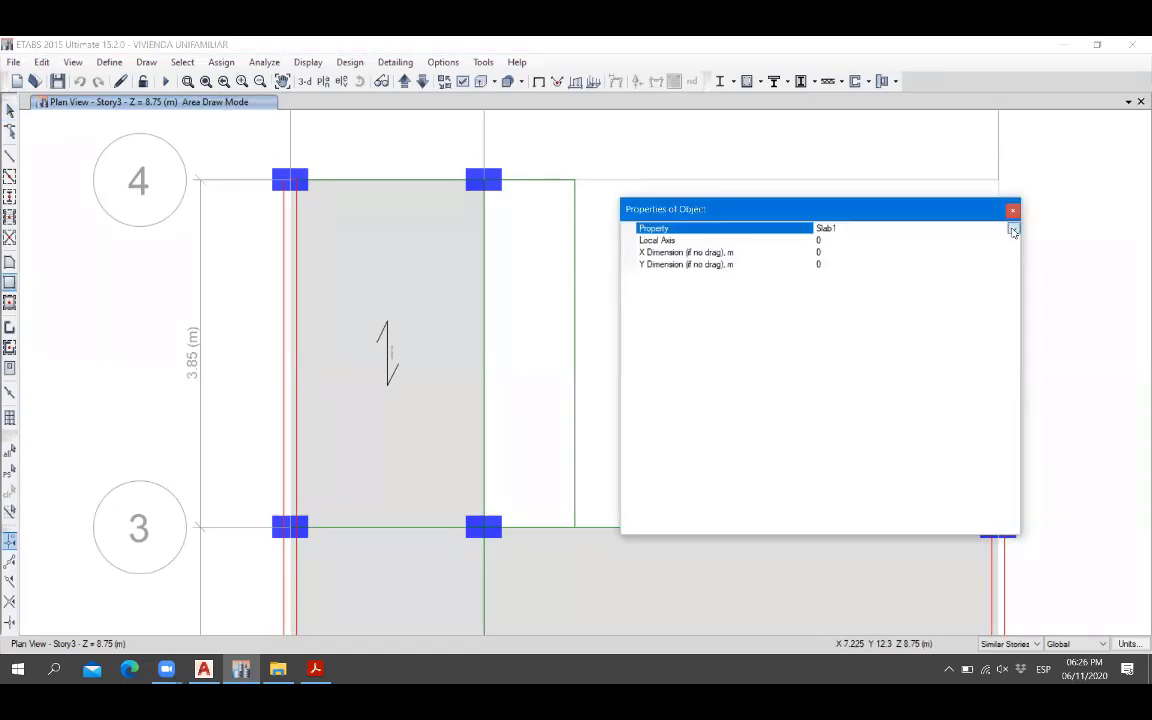
click(1012, 229)
click(852, 240)
click(837, 240)
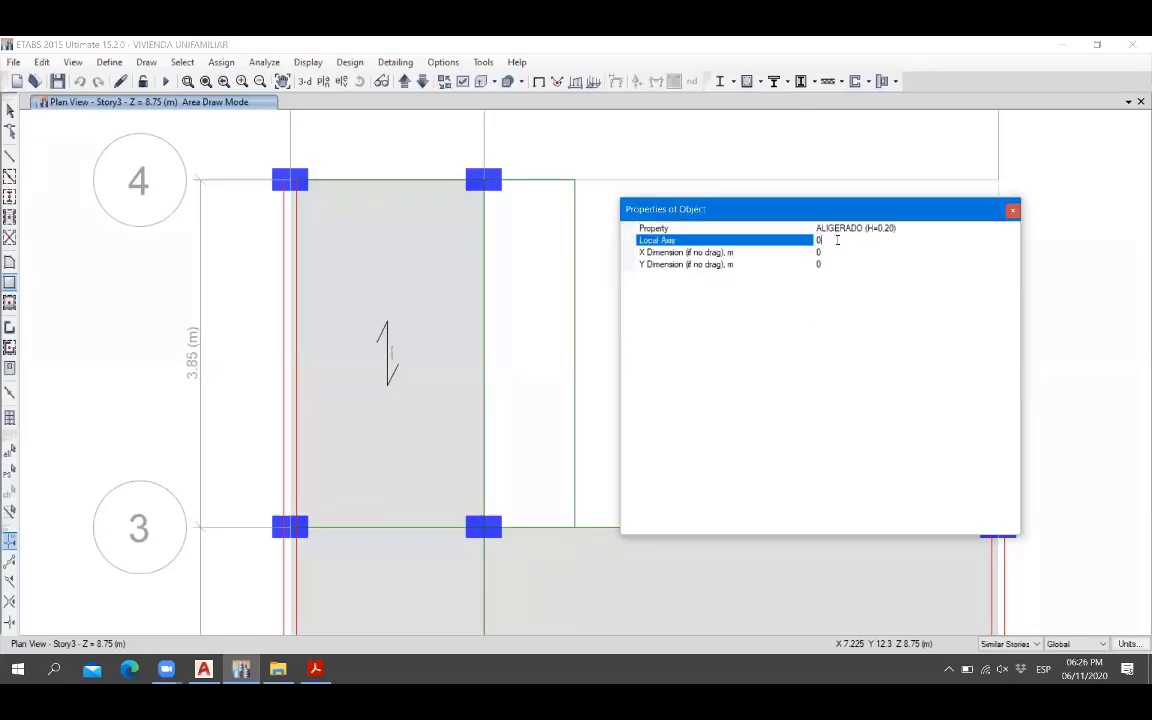
drag(805, 238, 807, 240)
click(834, 263)
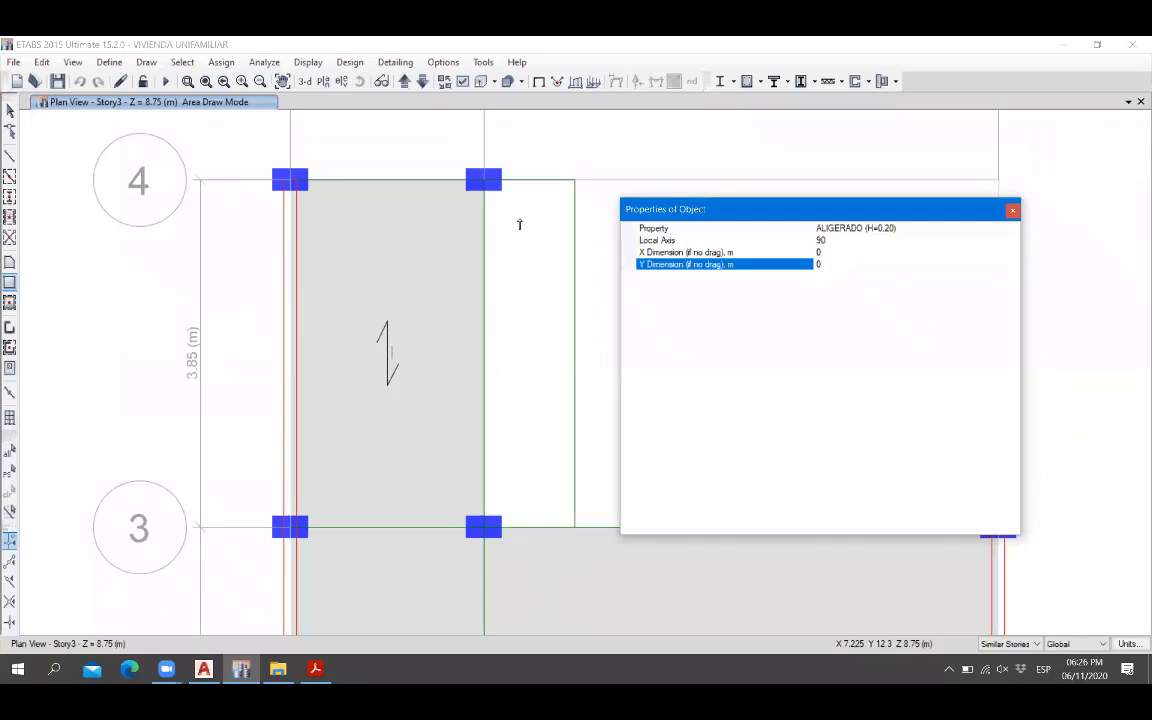
drag(485, 181, 575, 527)
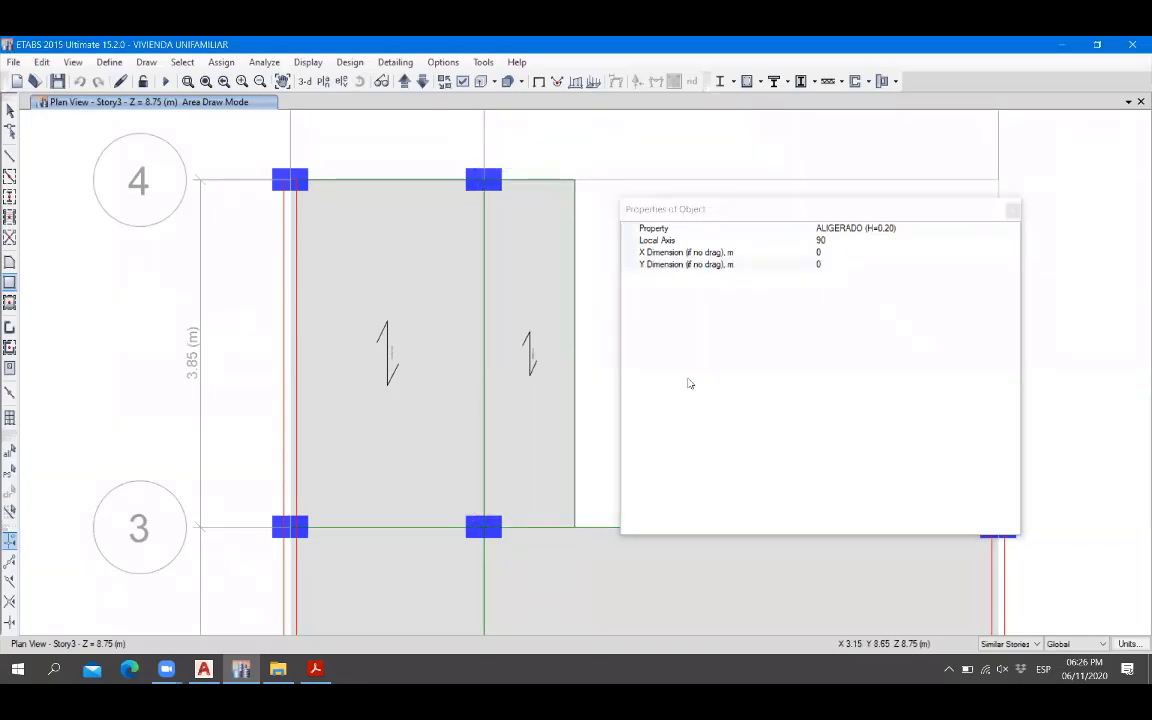
click(1013, 209)
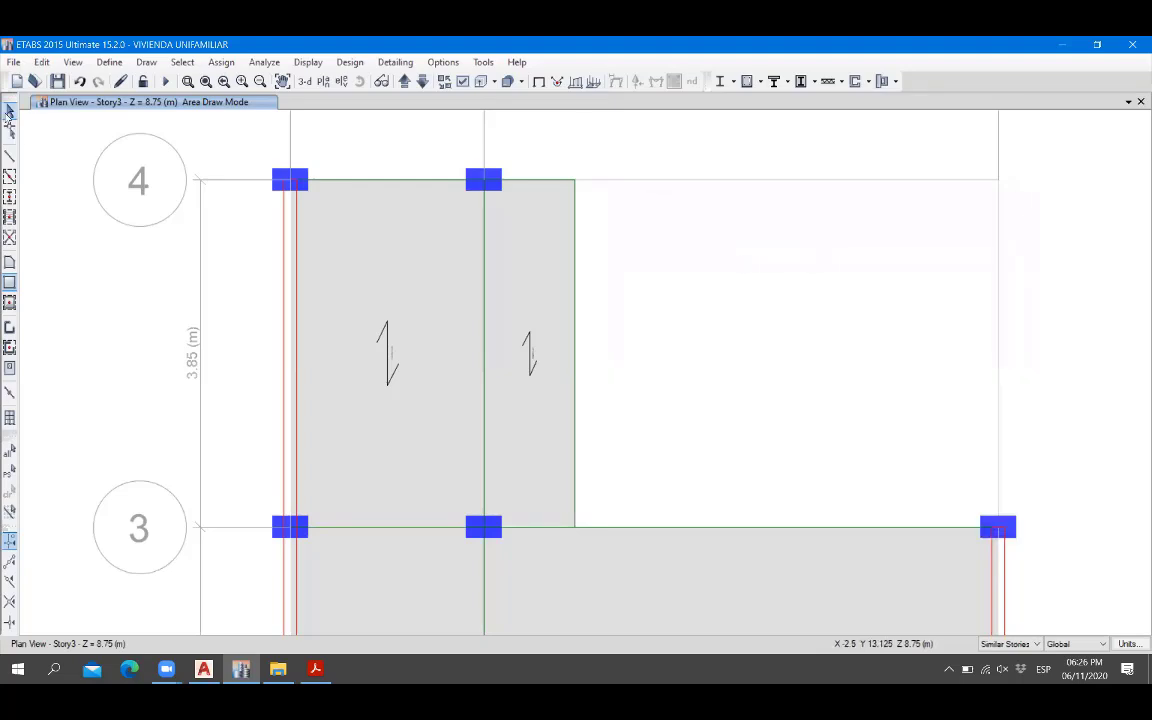
click(9, 111)
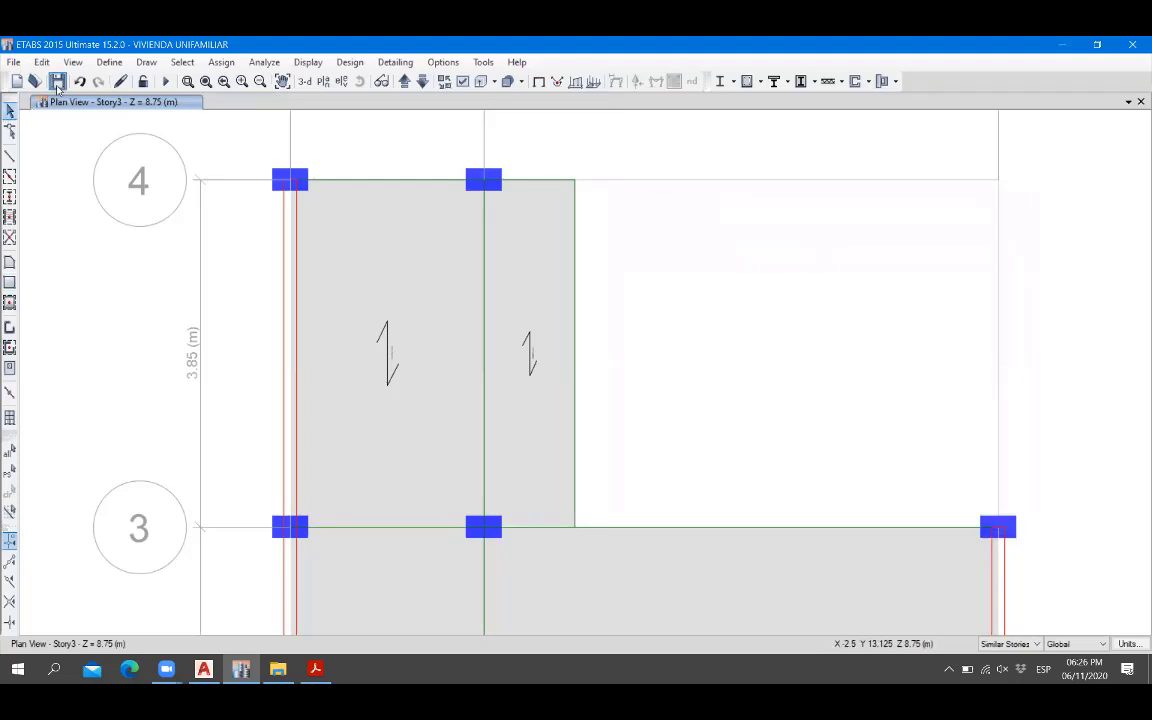
click(57, 86)
Step through the story plan views to Story1 to check the new beams and slab there.
scroll(607, 293, down, 4)
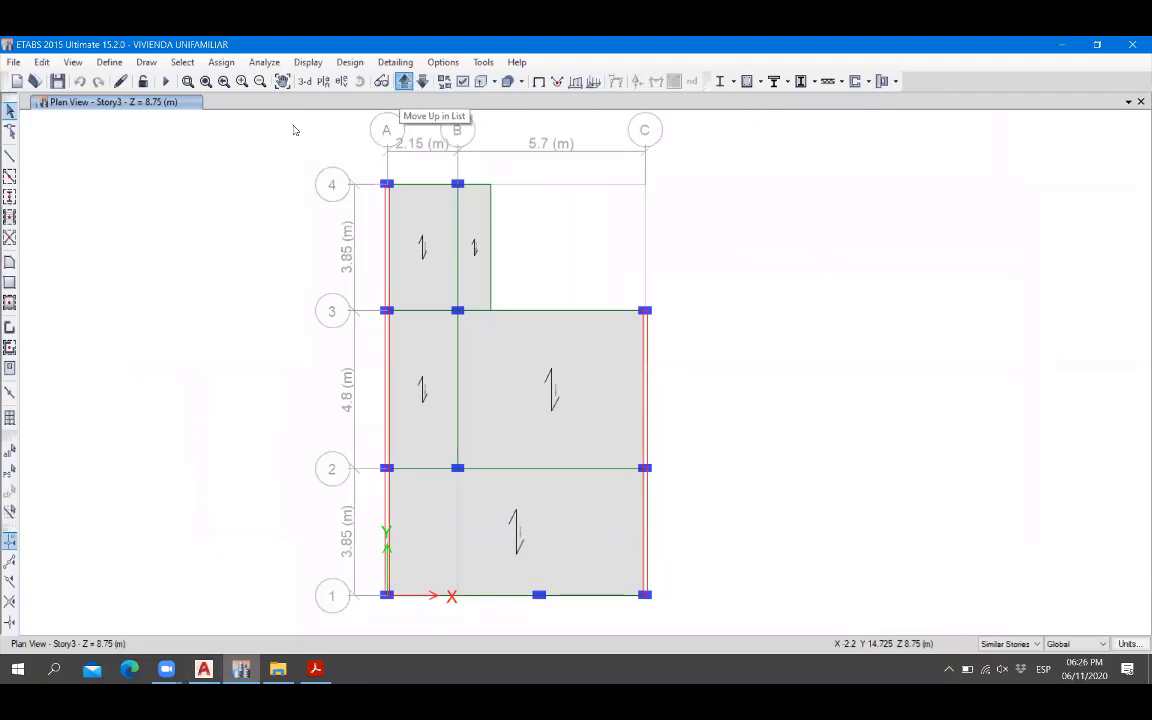
click(404, 83)
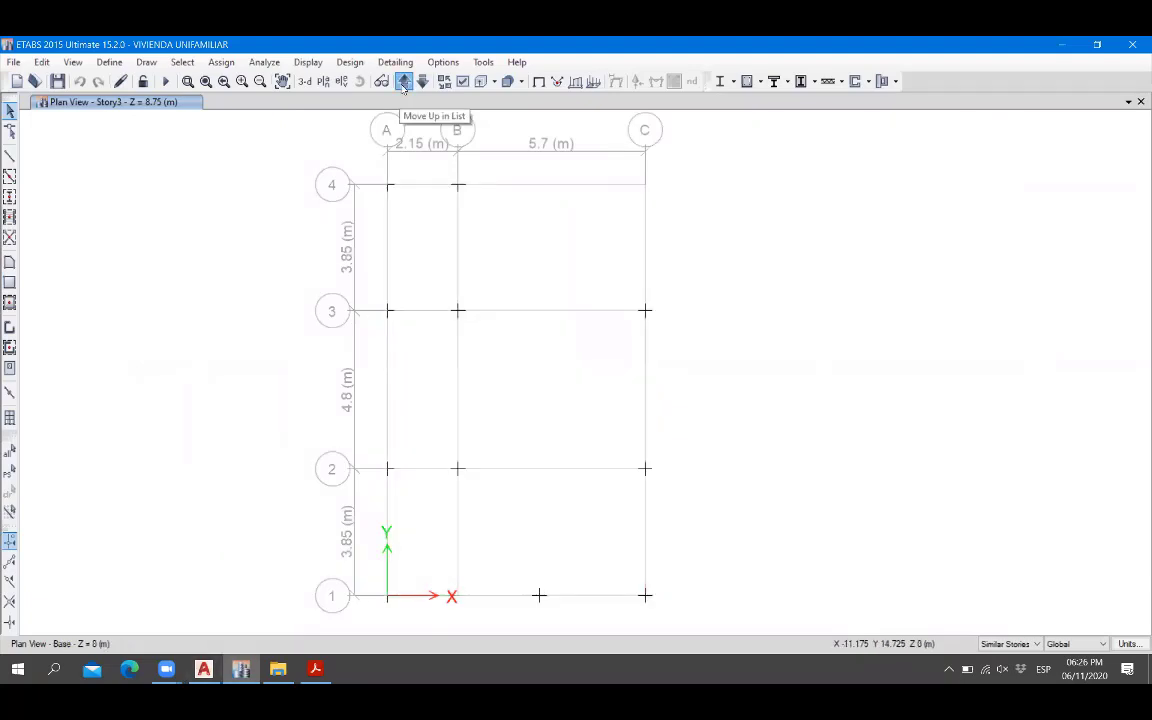
click(404, 83)
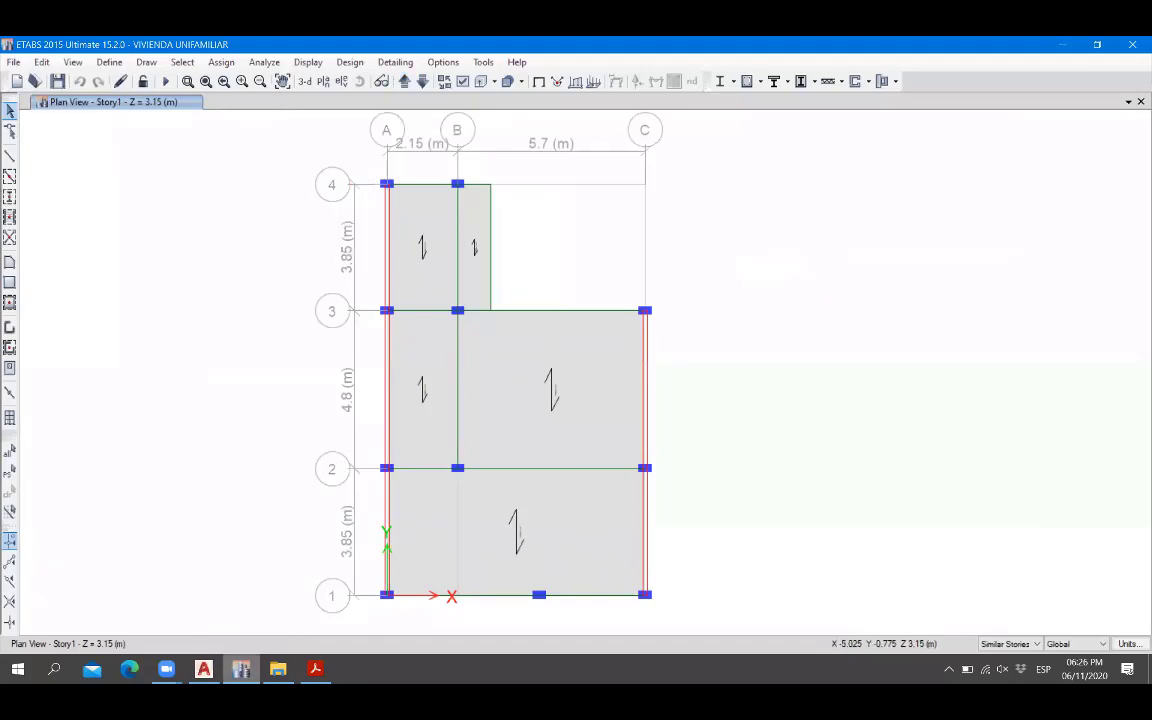
Switch to AutoCAD and compare the floor plans, examining the projection beyond axis 3 between axes B and C.
click(204, 669)
scroll(555, 522, down, 5)
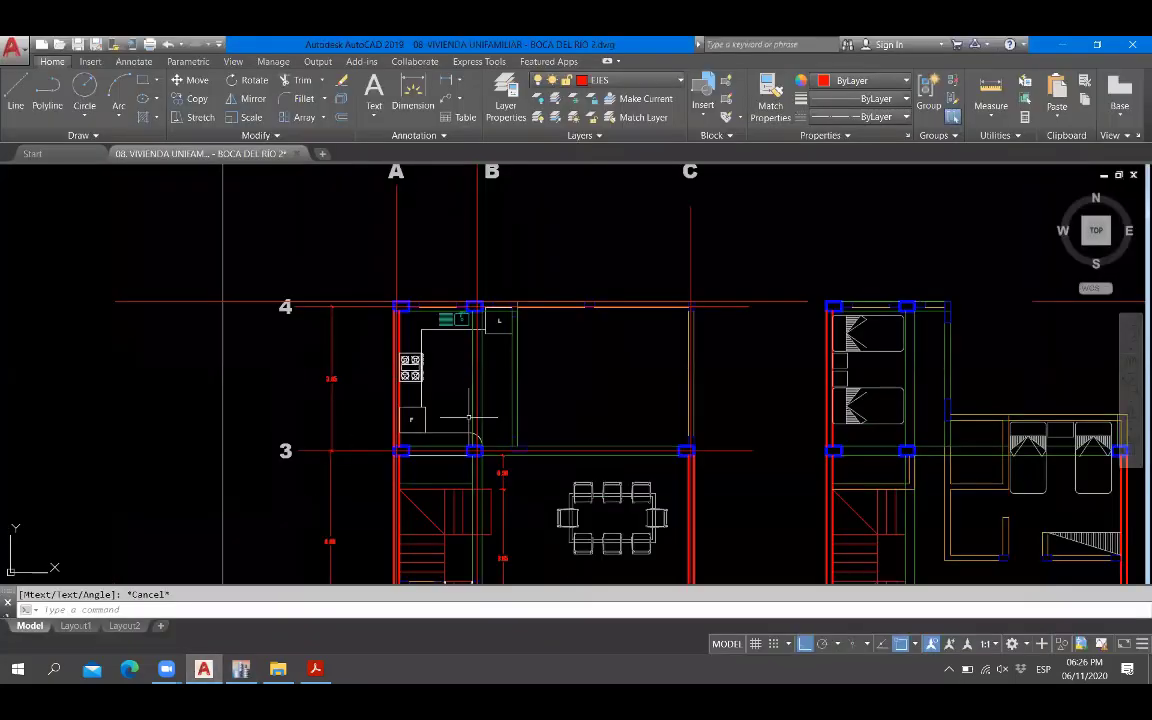
scroll(490, 405, down, 4)
scroll(569, 498, up, 3)
middle_drag(569, 498, 502, 438)
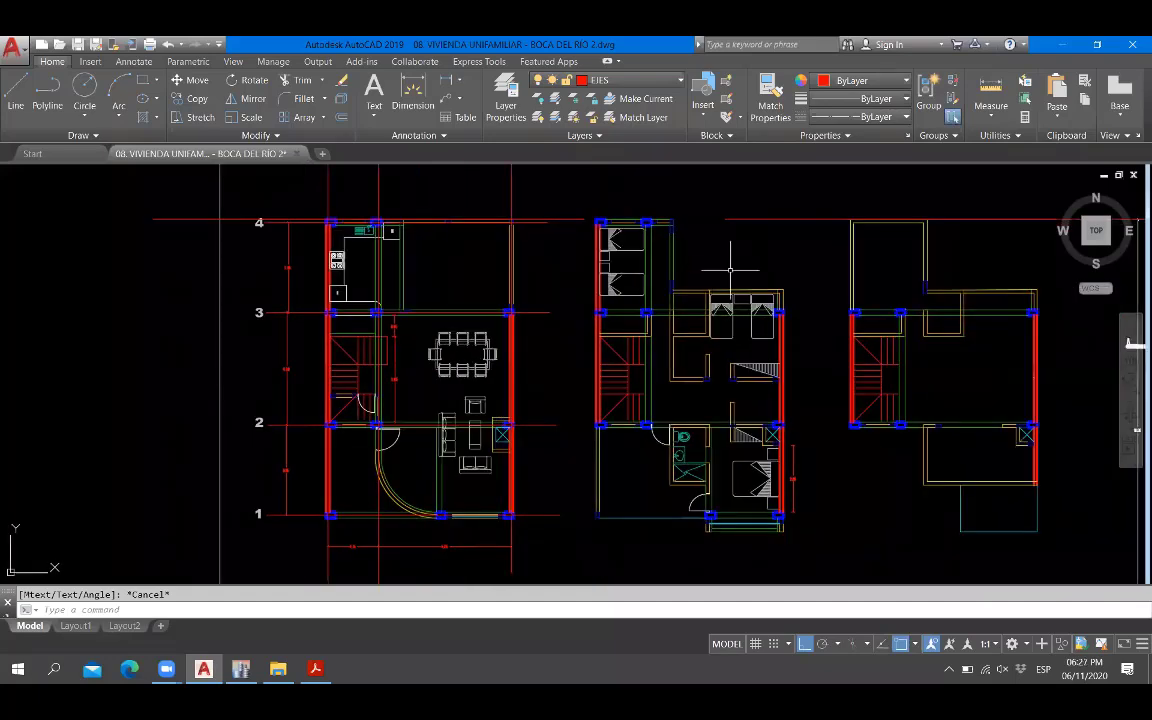
scroll(740, 285, up, 6)
scroll(594, 329, down, 6)
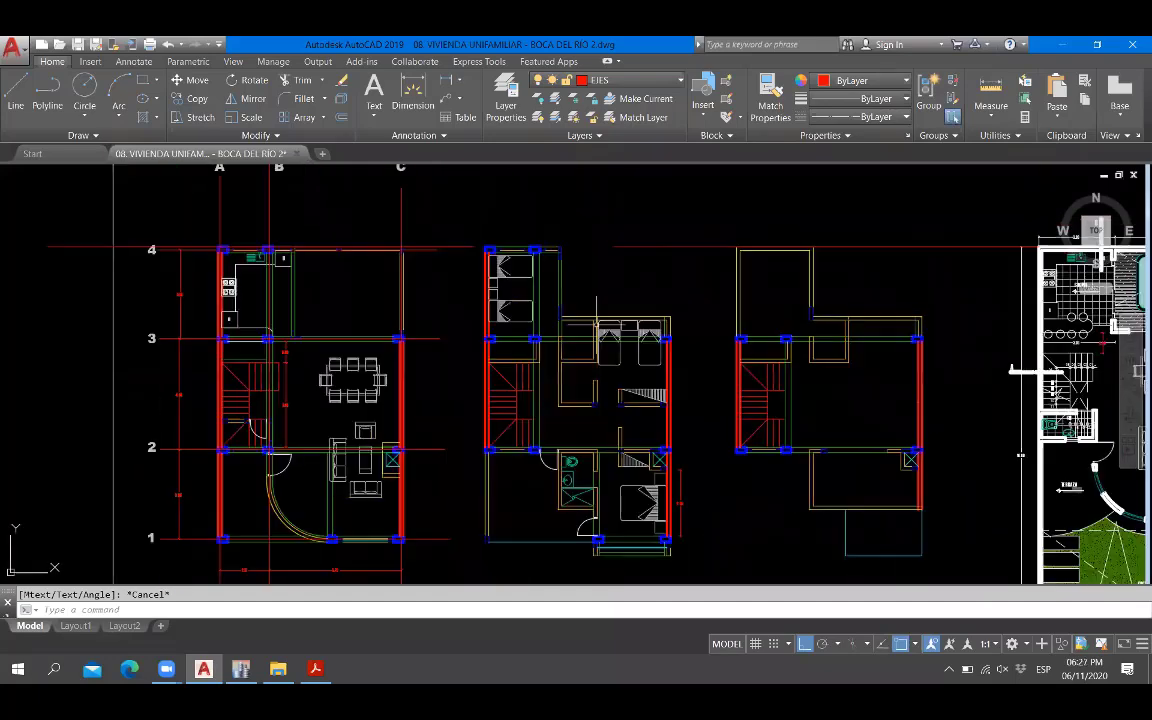
scroll(876, 296, up, 8)
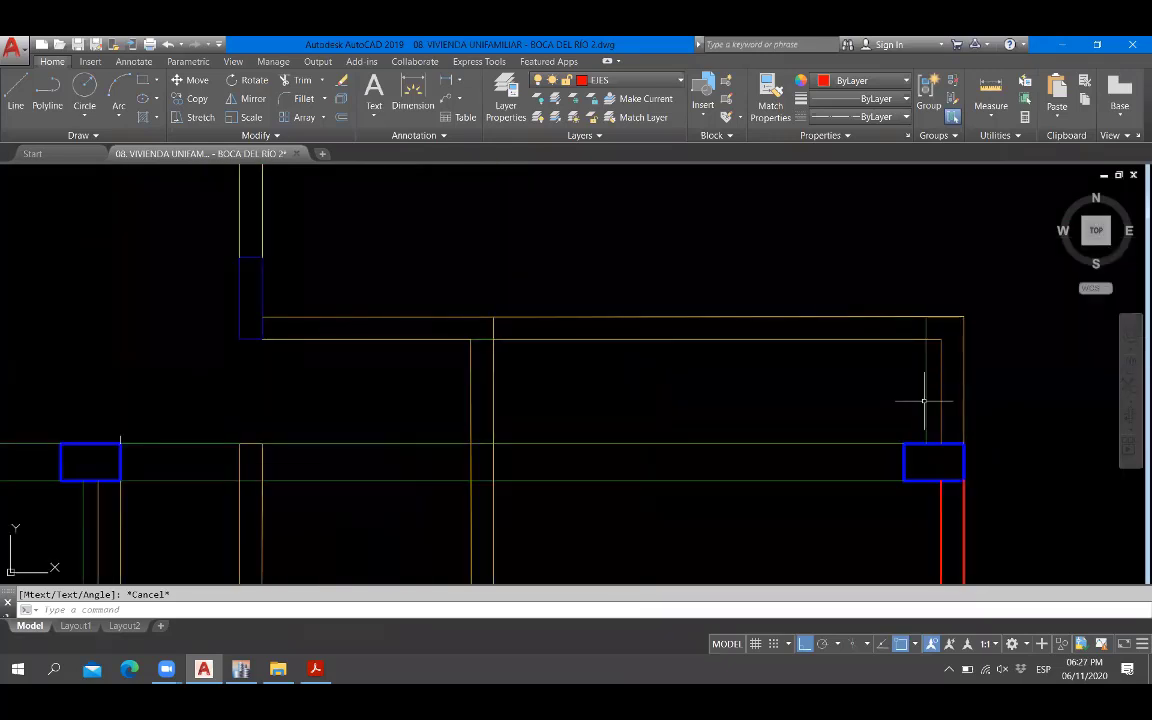
key(l)
key(Return)
scroll(930, 430, down, 3)
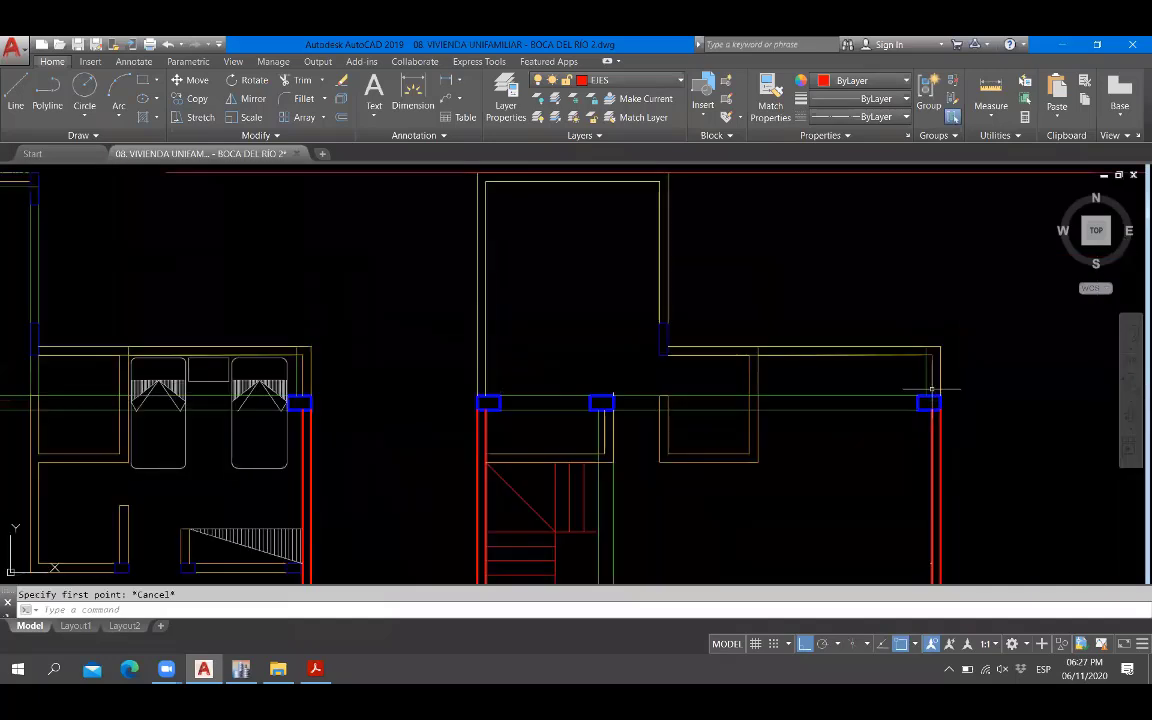
Draw a short line across the edge beam beyond axis 3, then extend a horizontal reference line outward from its midpoint past axis C.
scroll(920, 406, up, 2)
click(922, 407)
key(Escape)
scroll(1012, 400, up, 2)
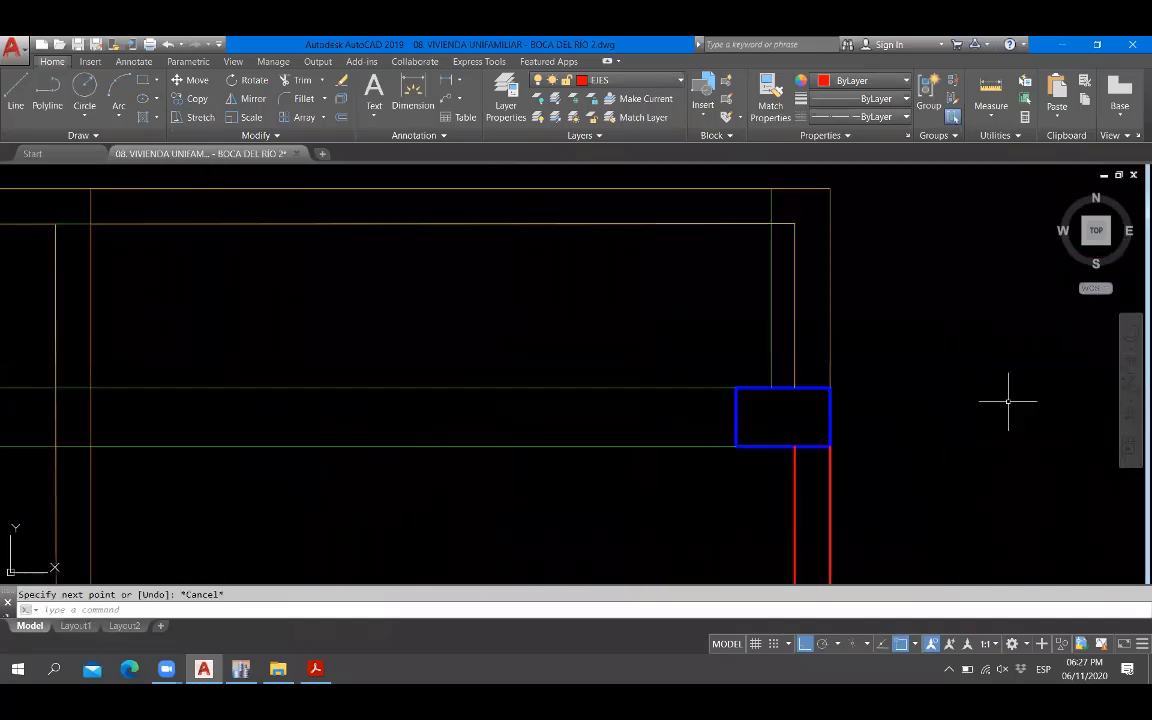
key(l)
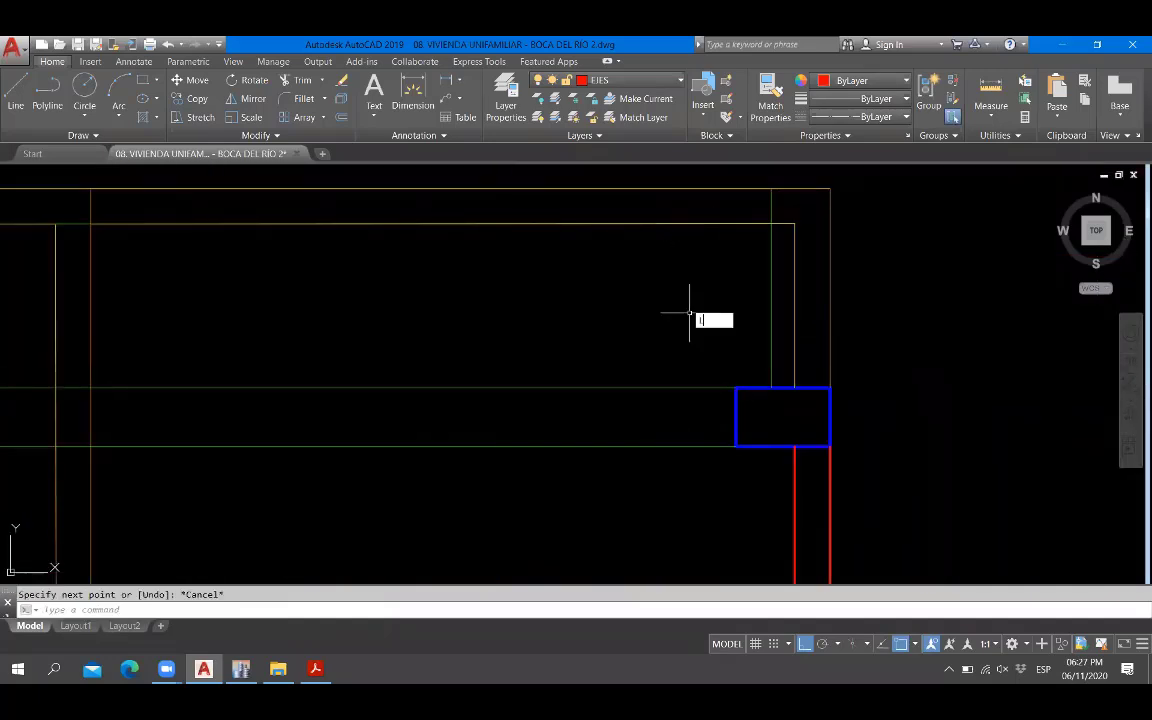
key(Return)
click(713, 188)
click(713, 223)
key(Escape)
key(Return)
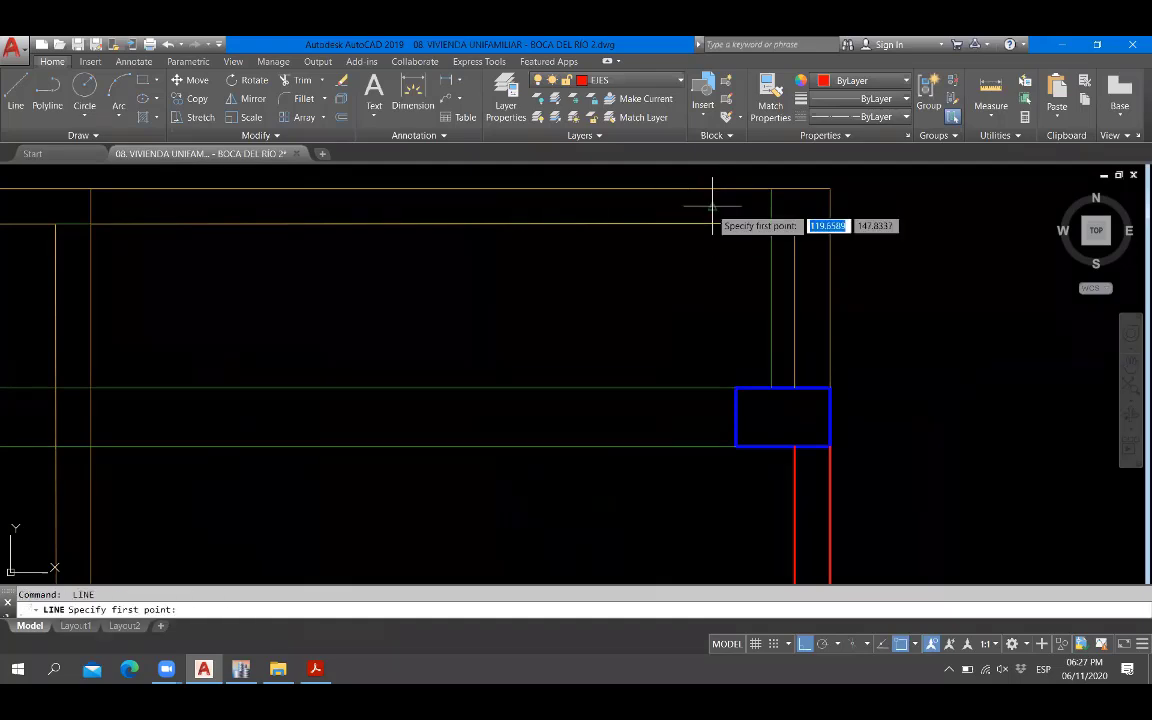
click(713, 206)
click(956, 238)
key(Escape)
Draw a horizontal reference line outward from the midpoint of the outer side of the column at axes 3 and C.
key(Return)
click(831, 417)
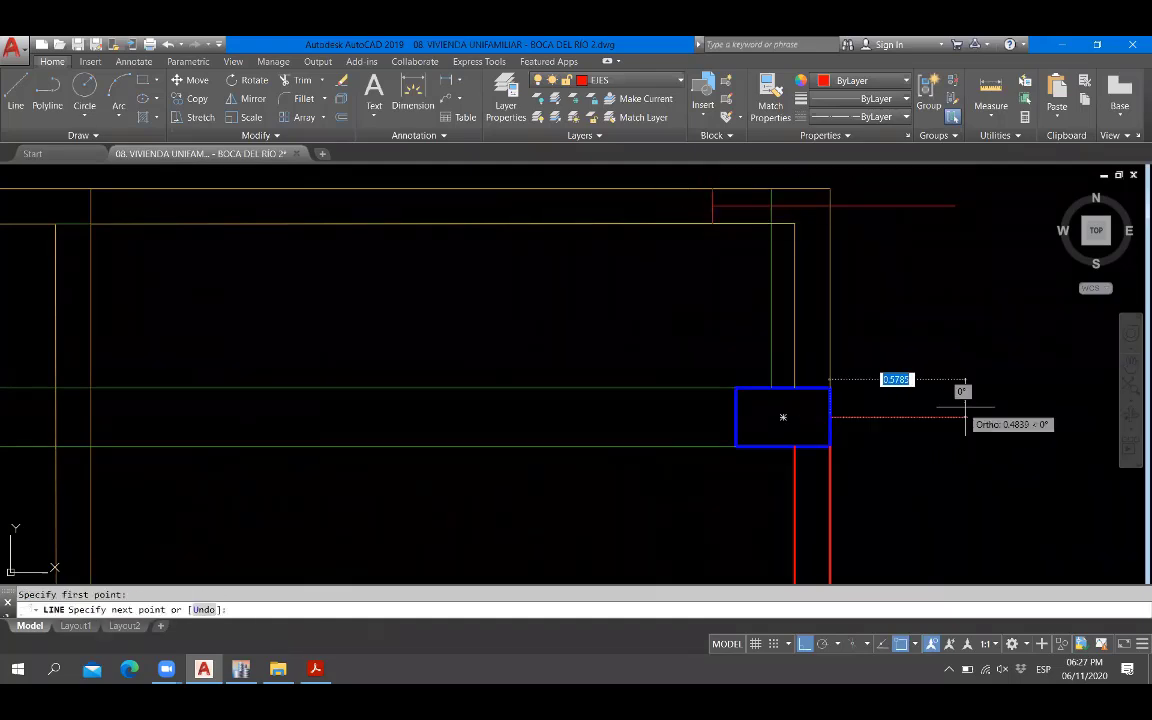
click(966, 405)
key(Escape)
Dimension the vertical distance between the column reference line and the edge beam reference line.
text(dli)
key(Return)
click(917, 417)
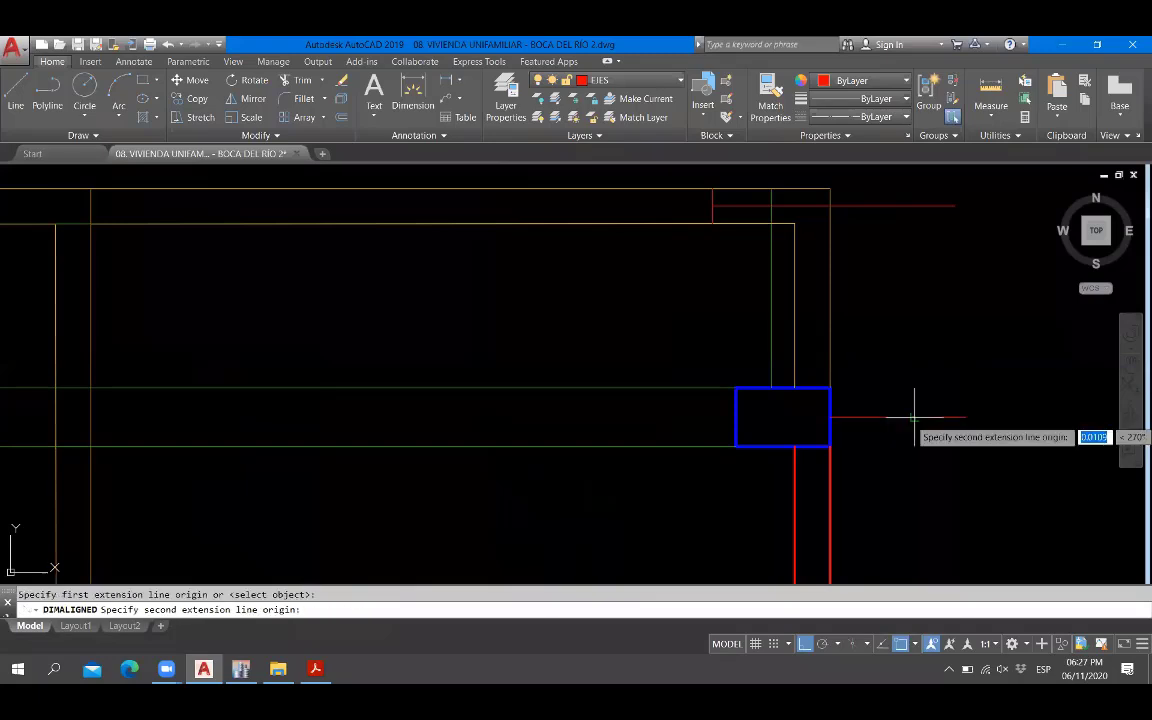
click(917, 206)
click(917, 213)
scroll(917, 213, up, 3)
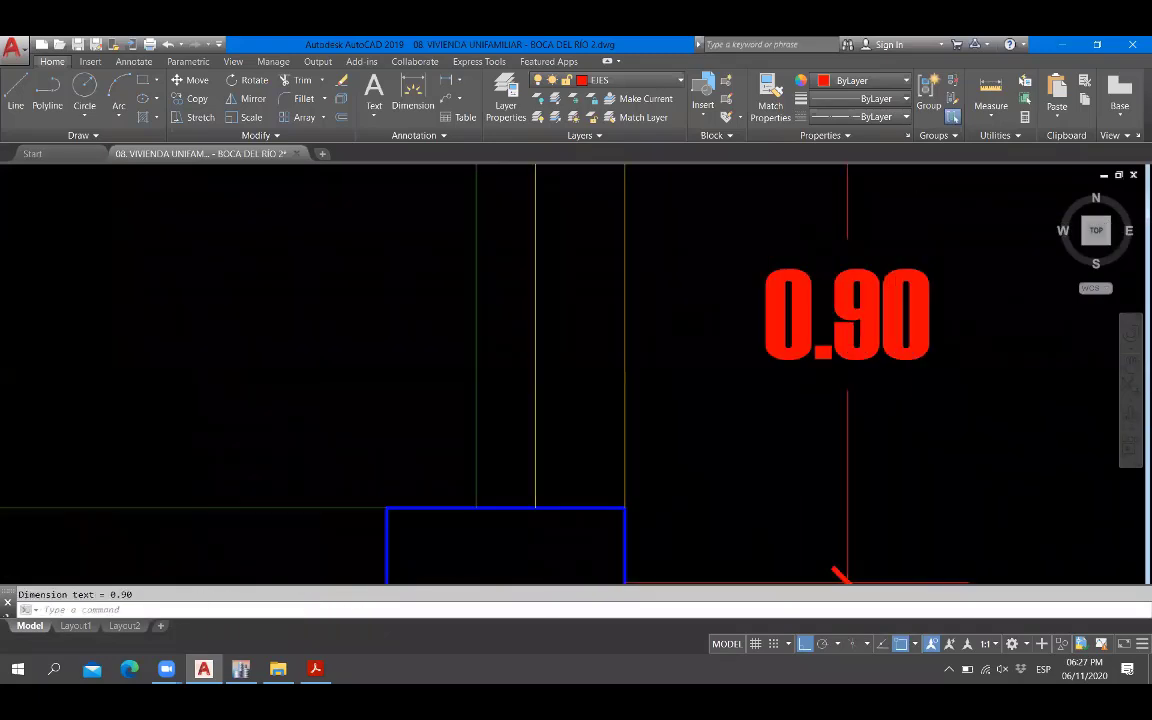
scroll(826, 305, down, 8)
scroll(832, 374, down, 2)
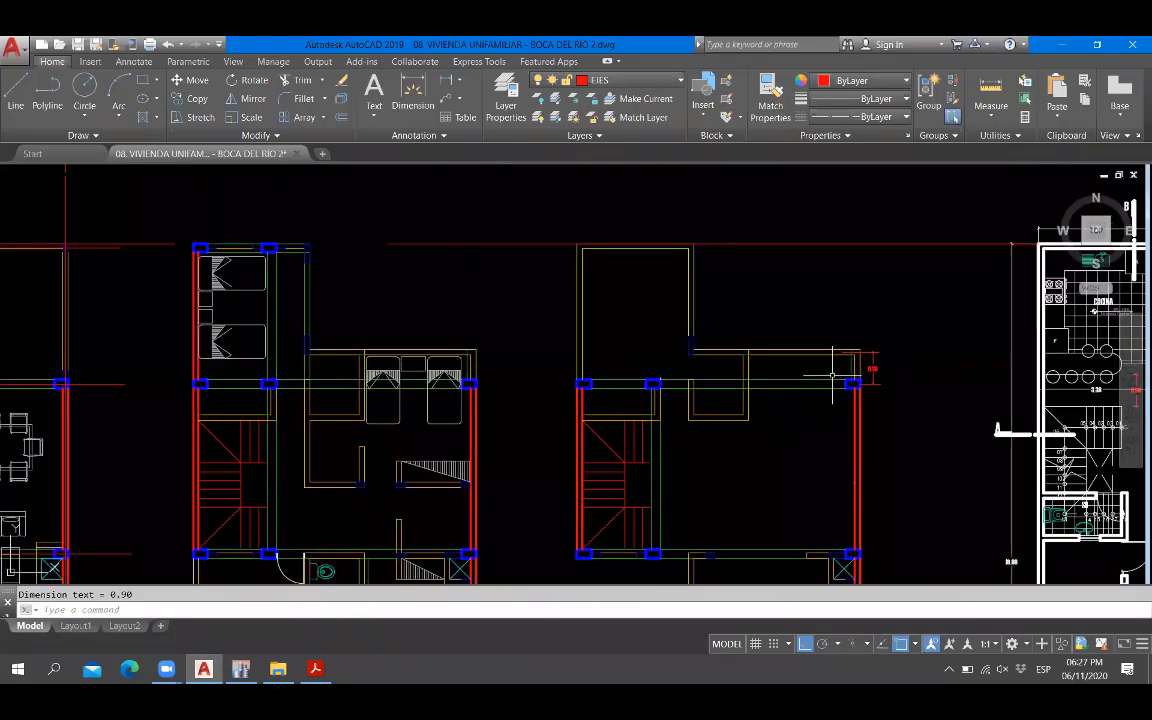
middle_drag(832, 374, 965, 354)
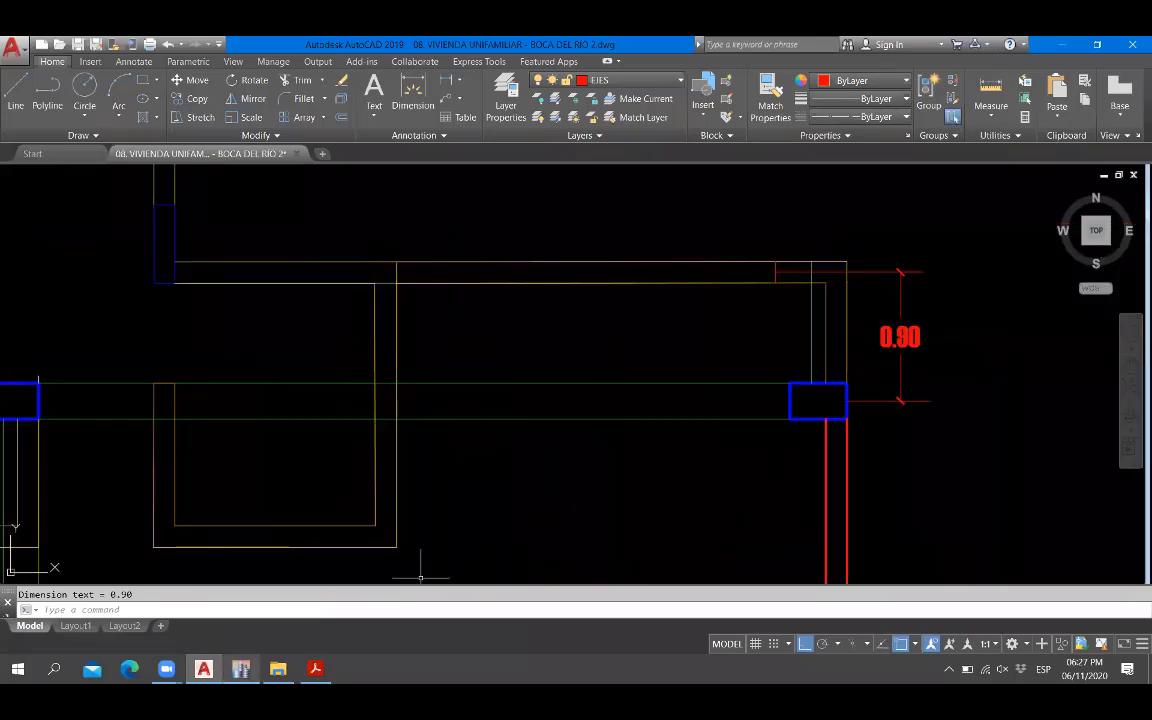
Switch to ETABS and draw a VB- 1 (0.15X0.45) beam offset 0.9 m beyond axis 3, from the VB- 1 beam beside axis B to axis C.
key(alt+Tab)
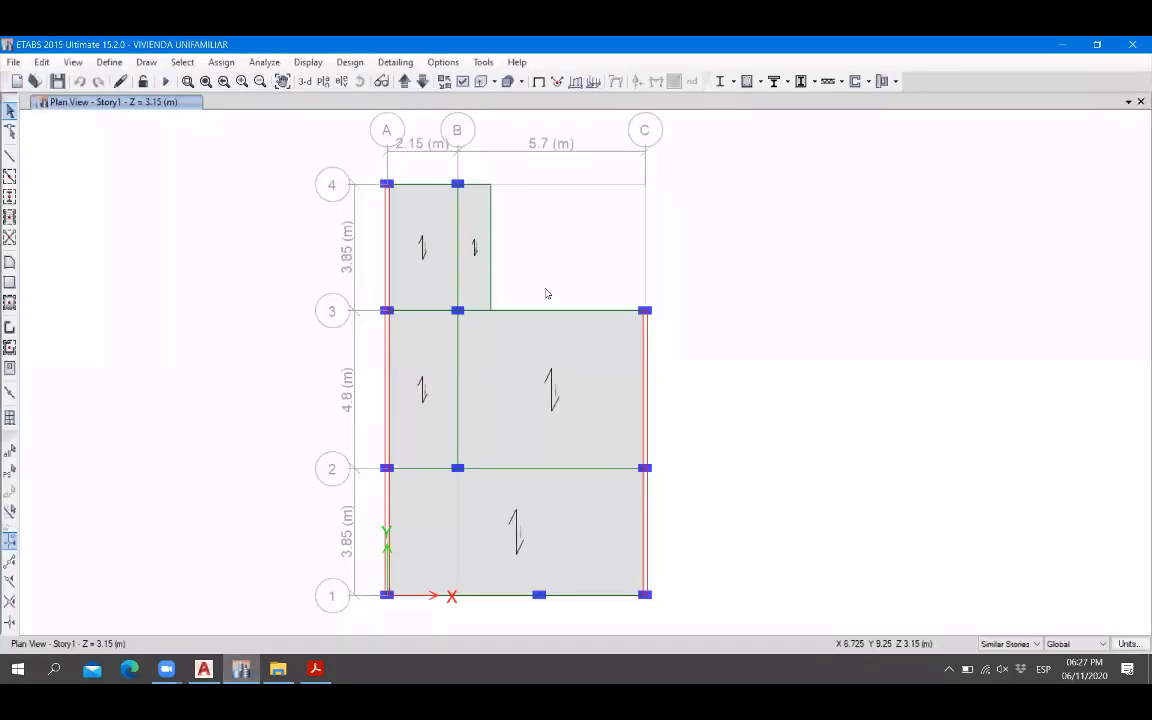
click(10, 155)
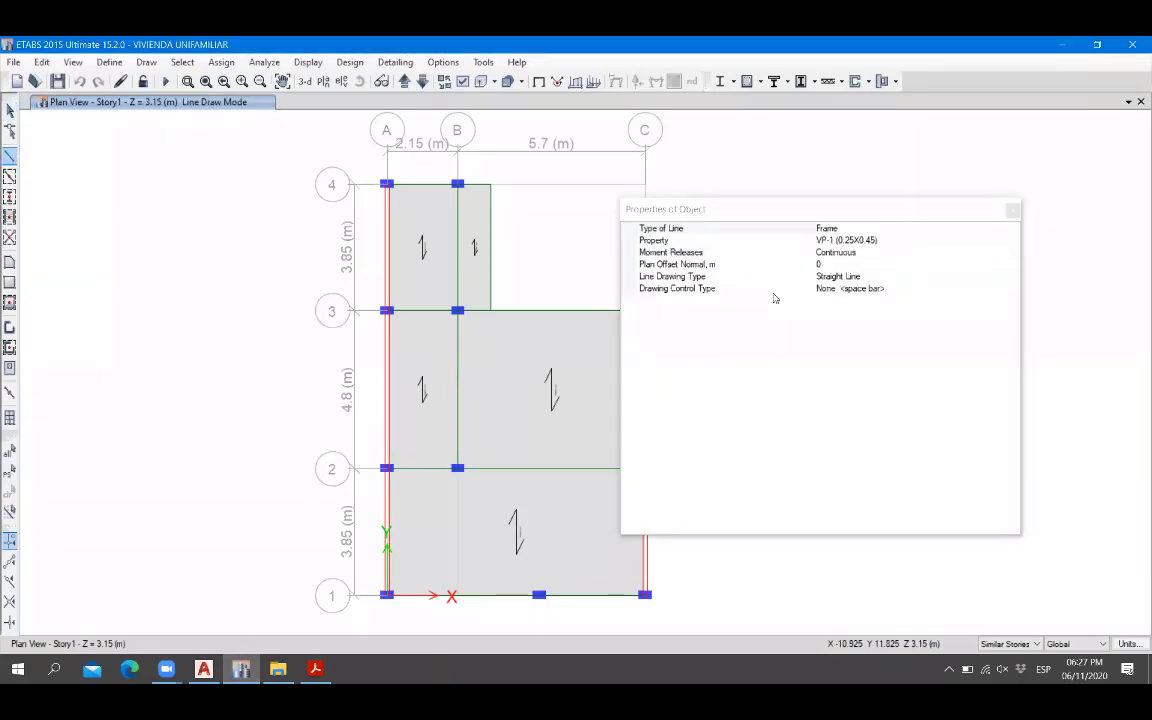
click(1029, 234)
click(1060, 235)
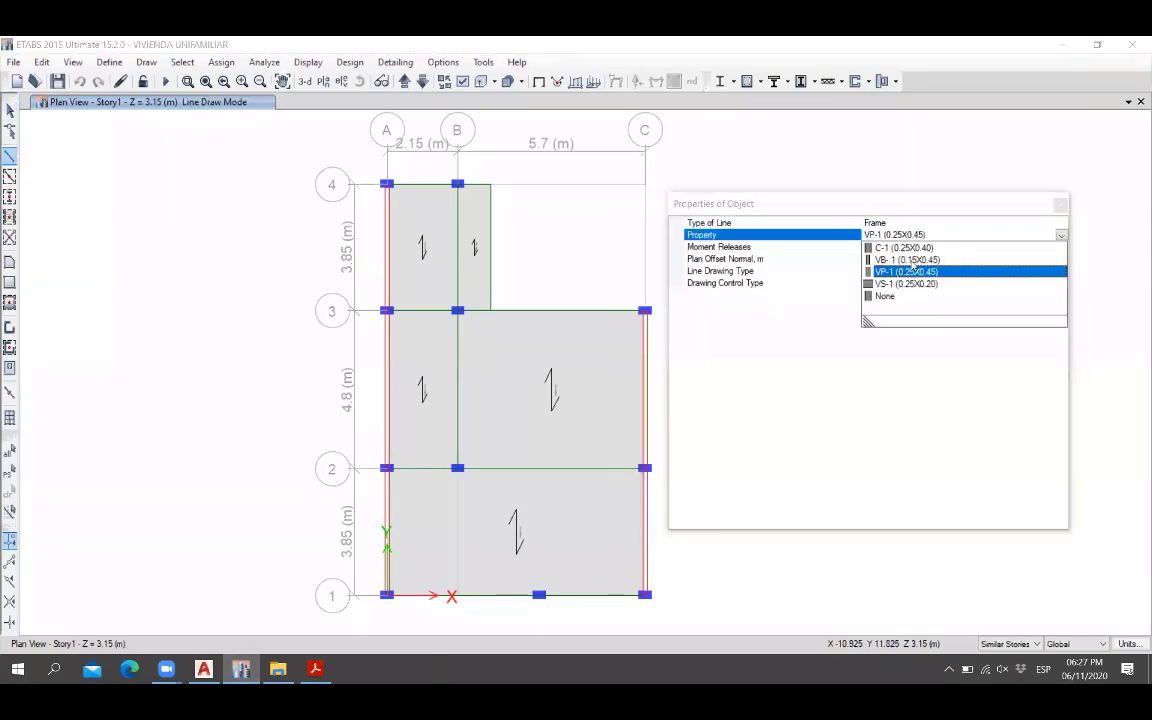
click(911, 260)
click(888, 258)
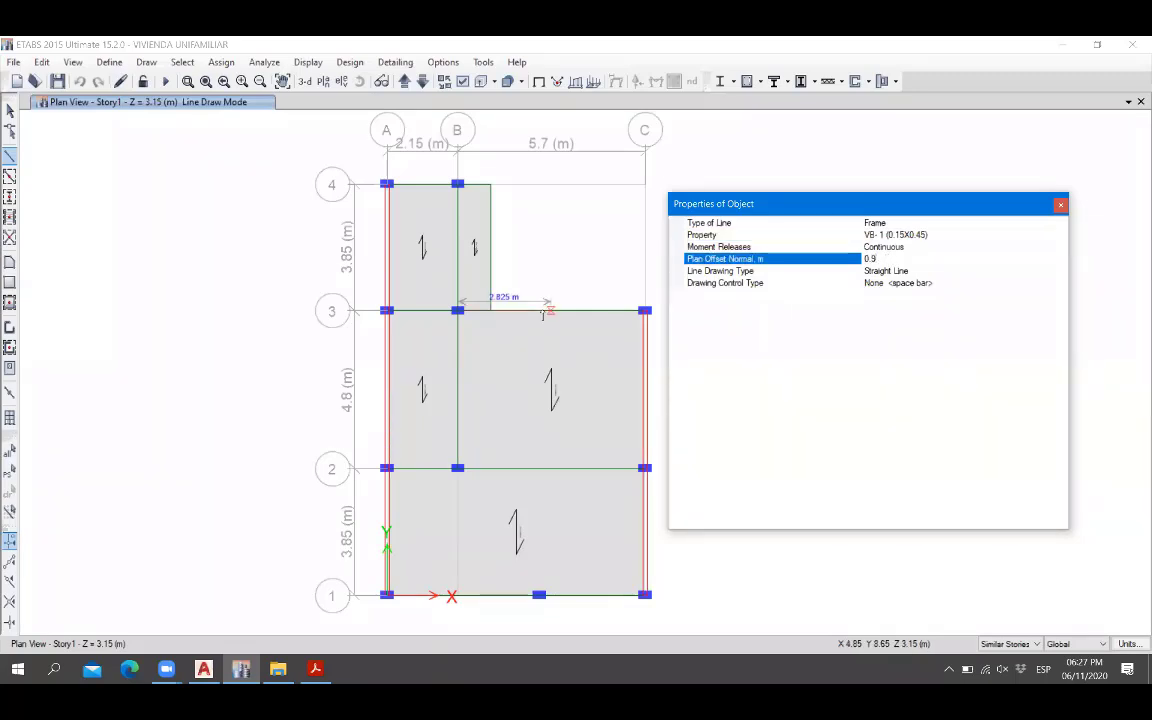
click(490, 311)
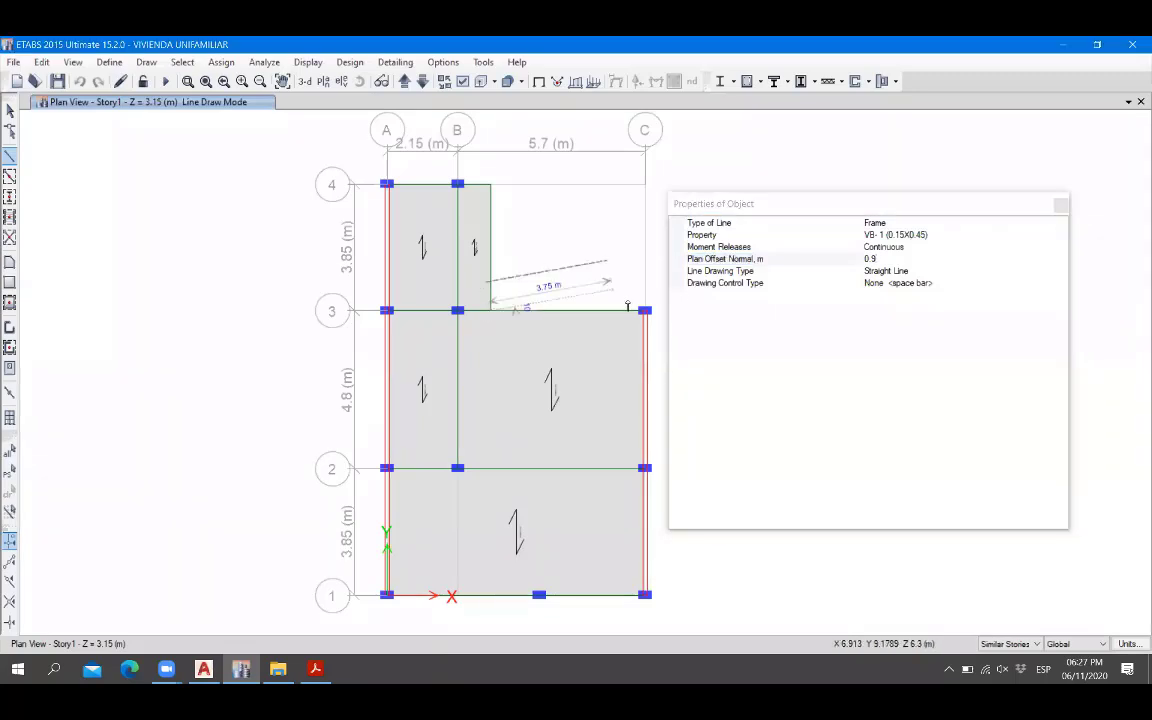
double_click(645, 311)
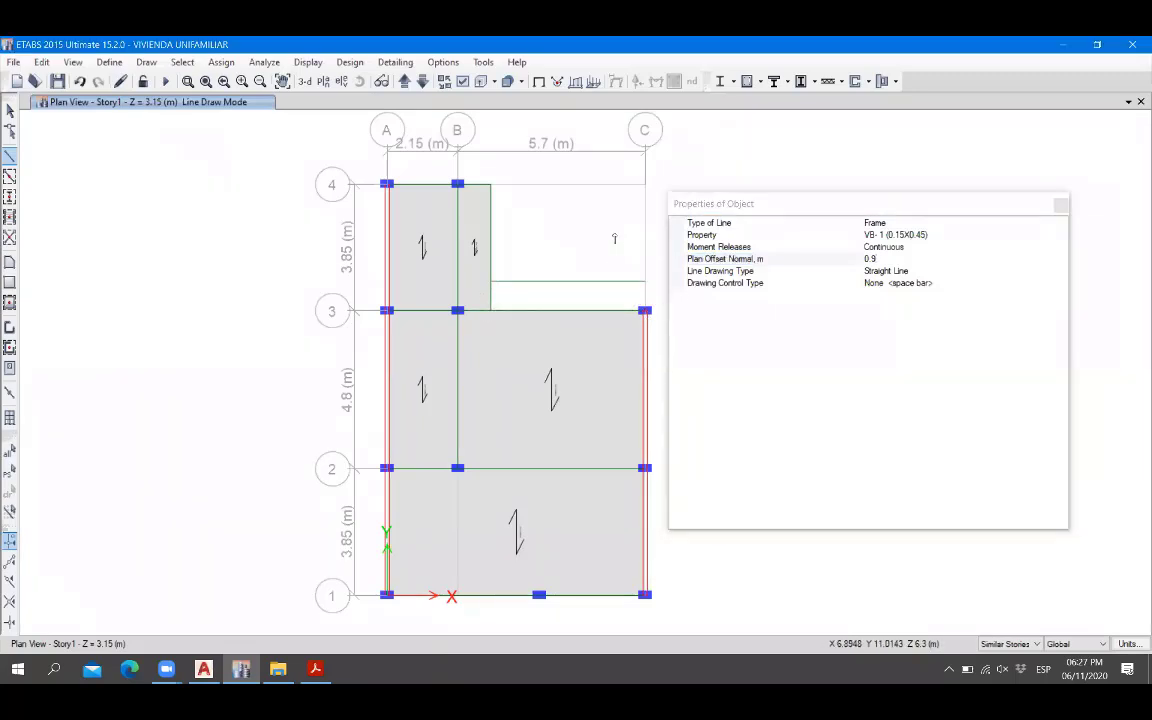
click(1060, 205)
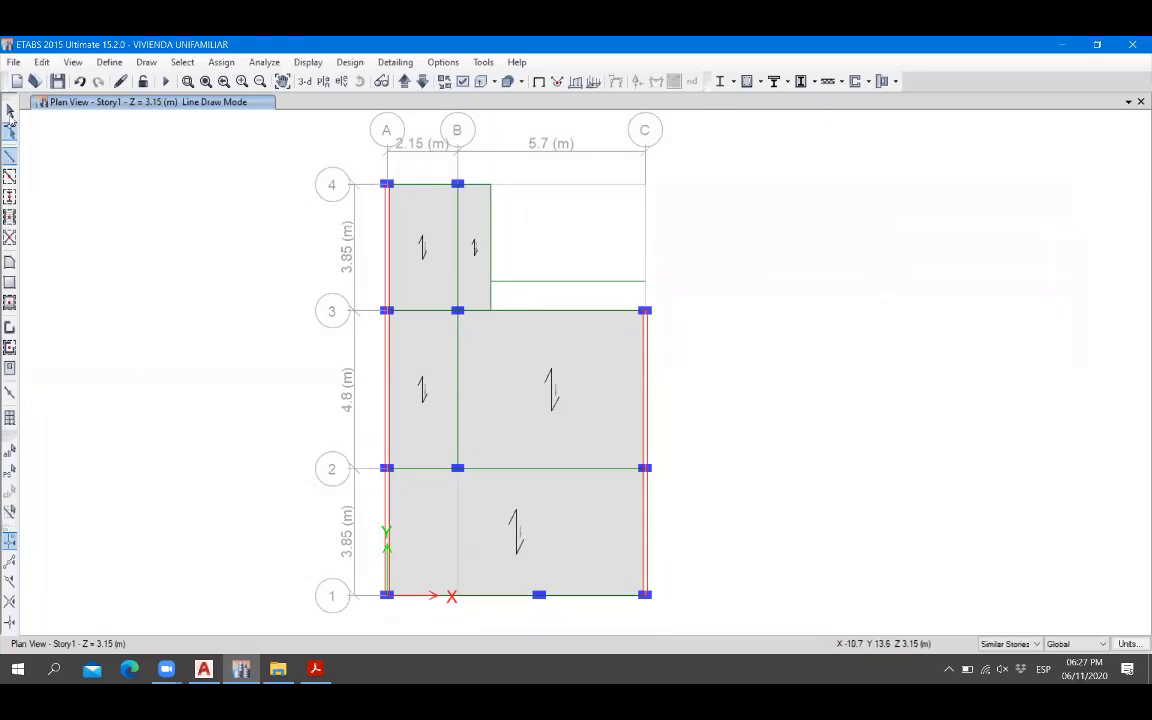
click(10, 110)
Compare the new offset beam beyond axis 3 with the AutoCAD floor plan and return to ETABS.
scroll(484, 220, up, 5)
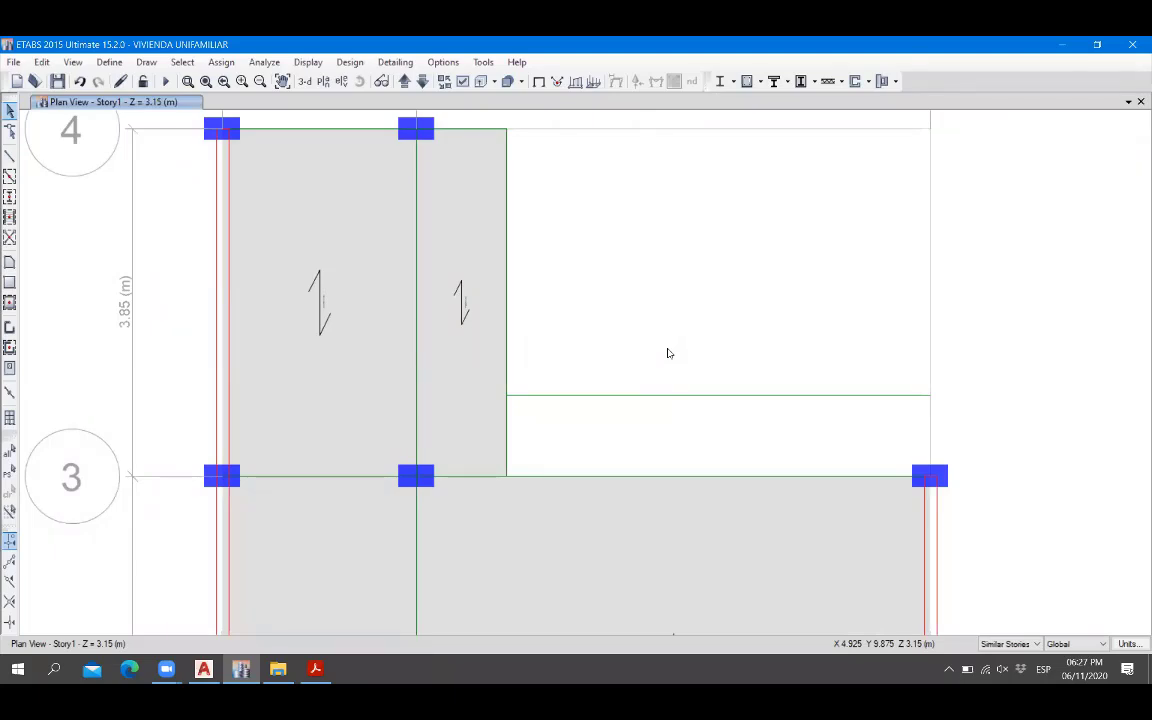
key(alt+Tab)
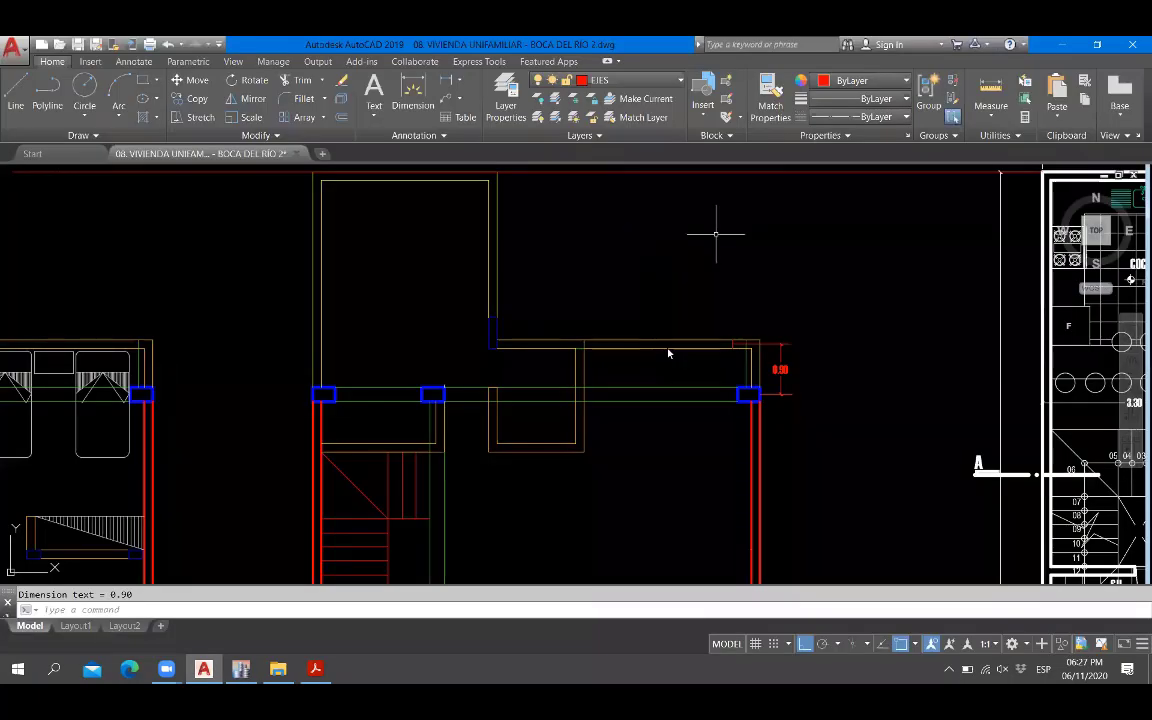
click(1071, 46)
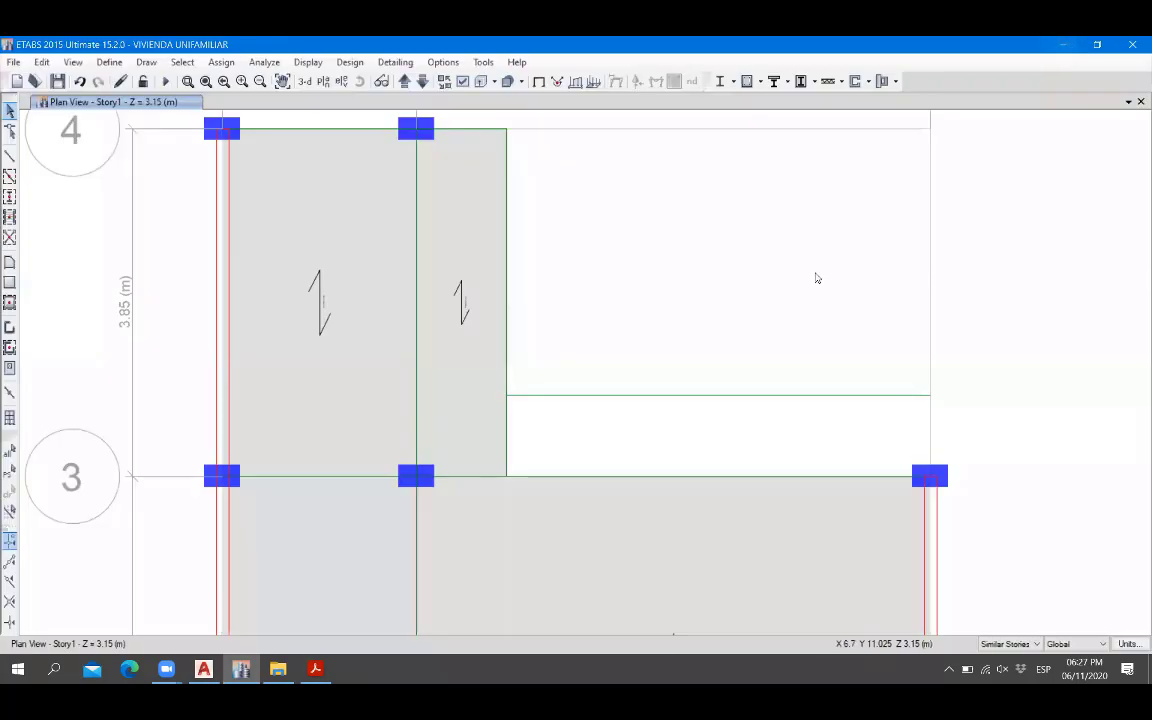
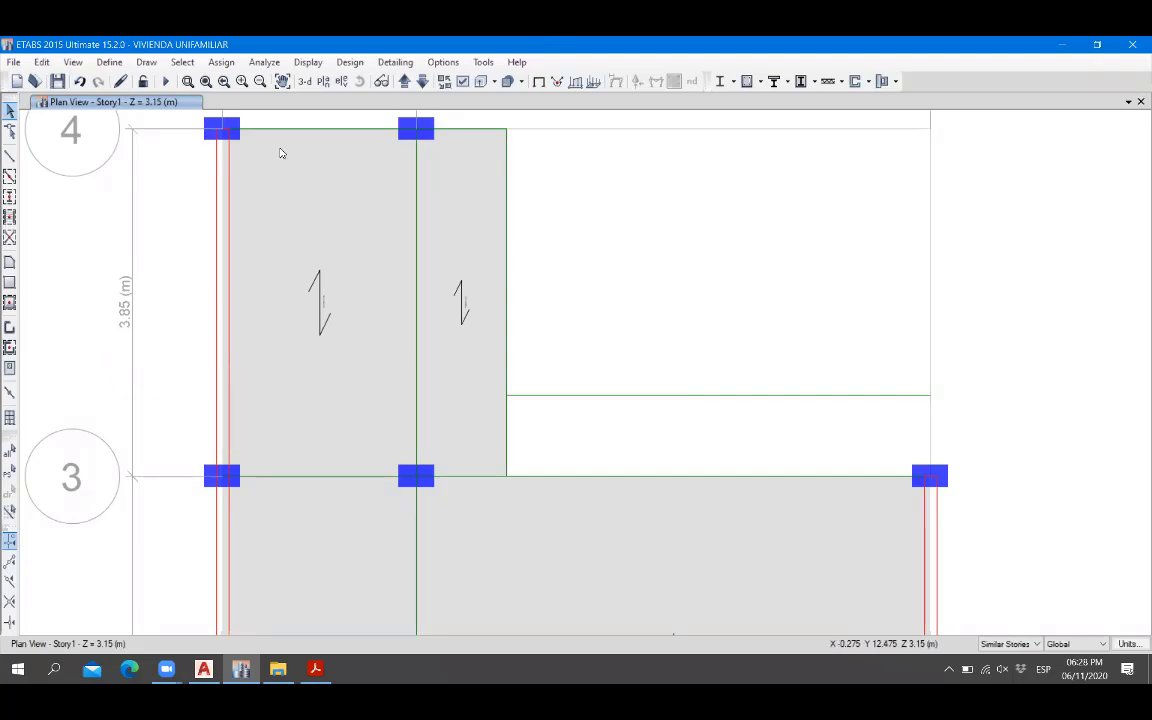
Examine the beam along axis 4 beyond the axis B column and the frame around the open bay beside it.
middle_drag(270, 148, 338, 218)
scroll(465, 206, up, 5)
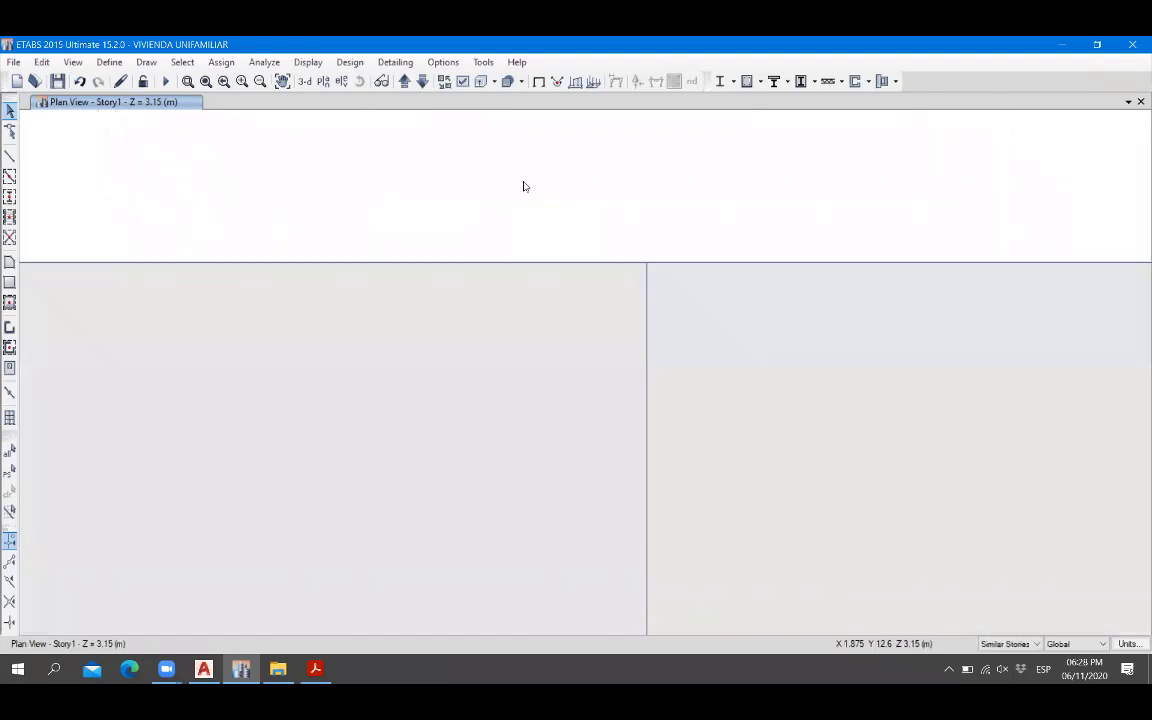
scroll(694, 247, down, 3)
click(812, 251)
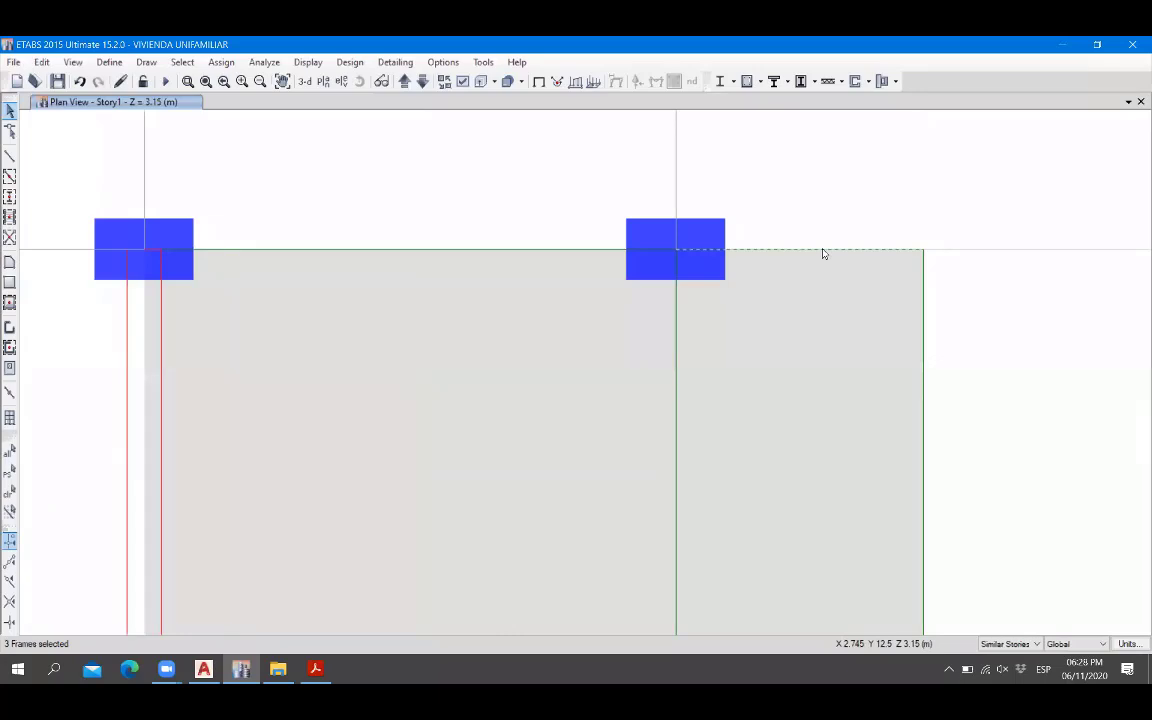
scroll(824, 254, down, 3)
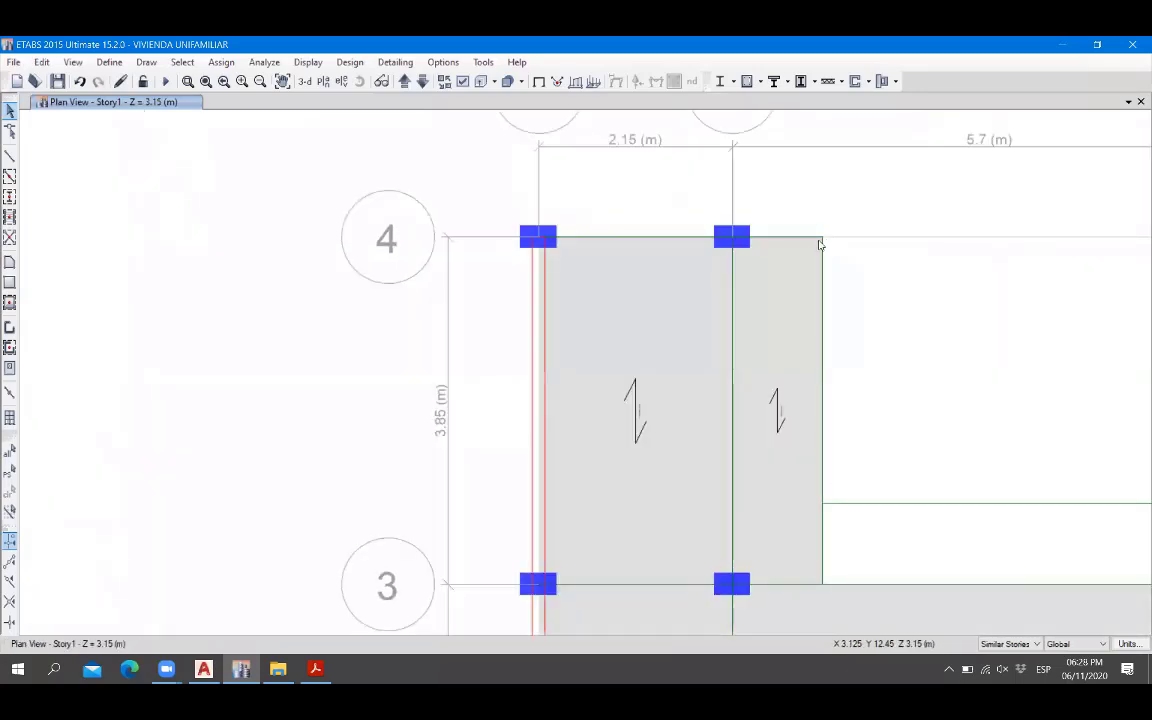
middle_drag(828, 342, 513, 302)
middle_drag(881, 504, 862, 484)
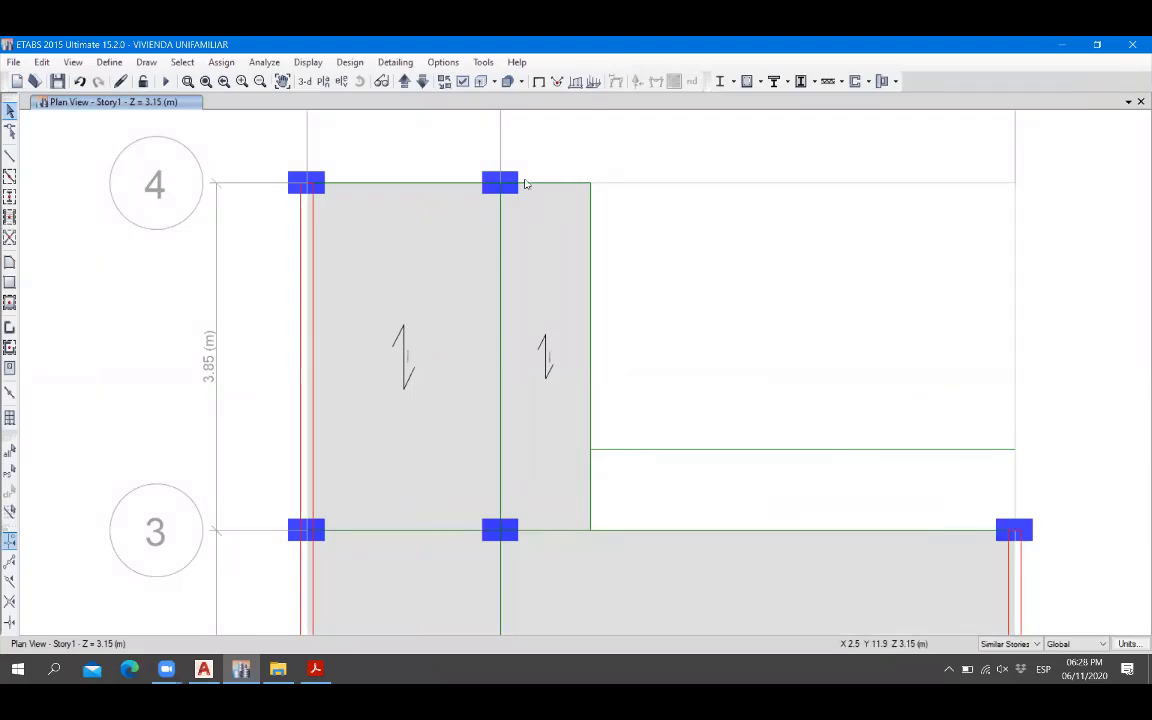
scroll(900, 432, down, 3)
scroll(908, 504, up, 3)
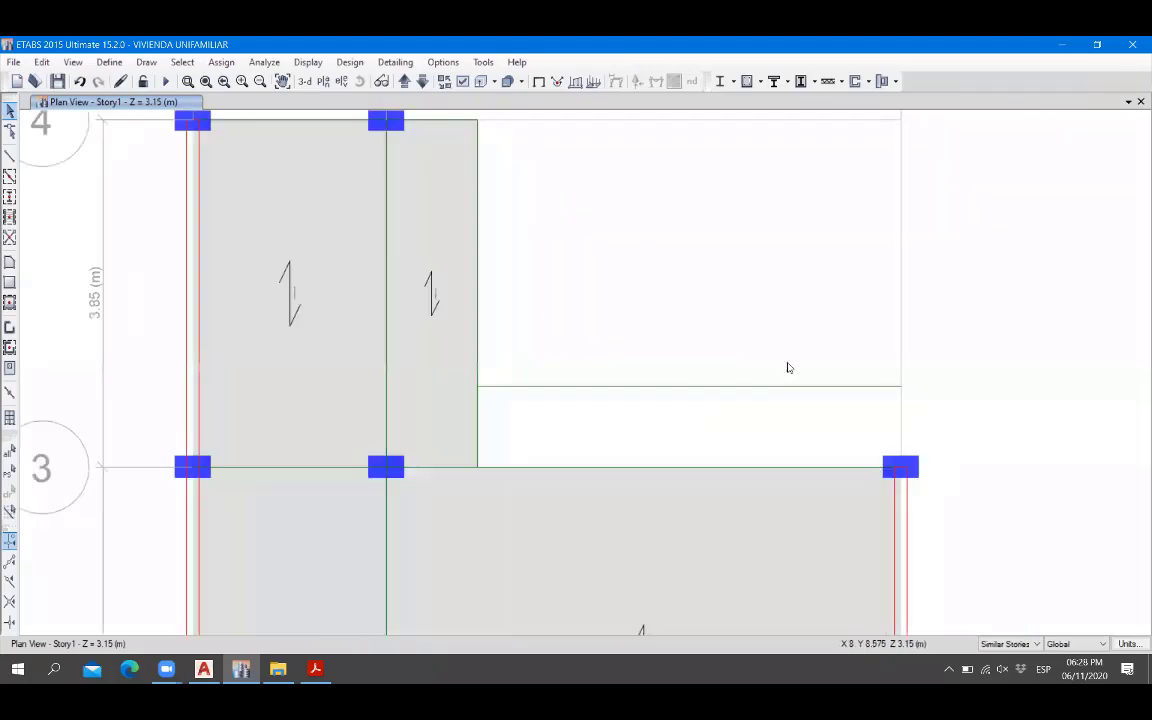
scroll(801, 399, down, 6)
scroll(801, 399, up, 5)
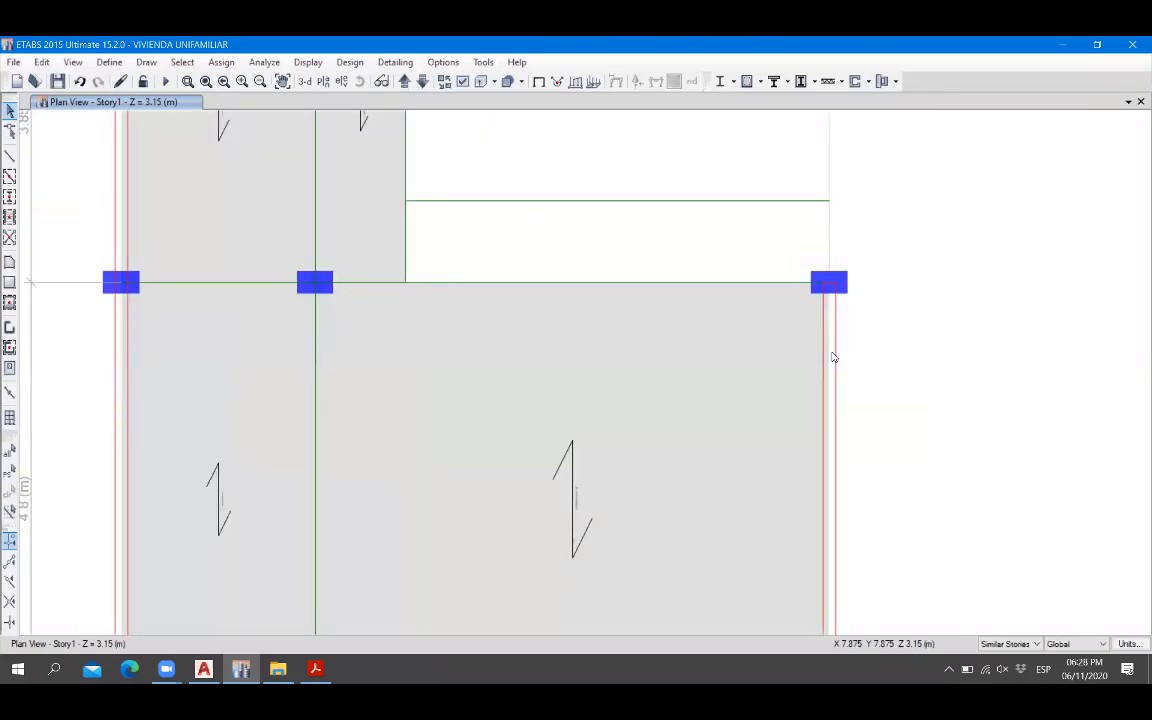
scroll(833, 357, down, 3)
scroll(830, 311, up, 3)
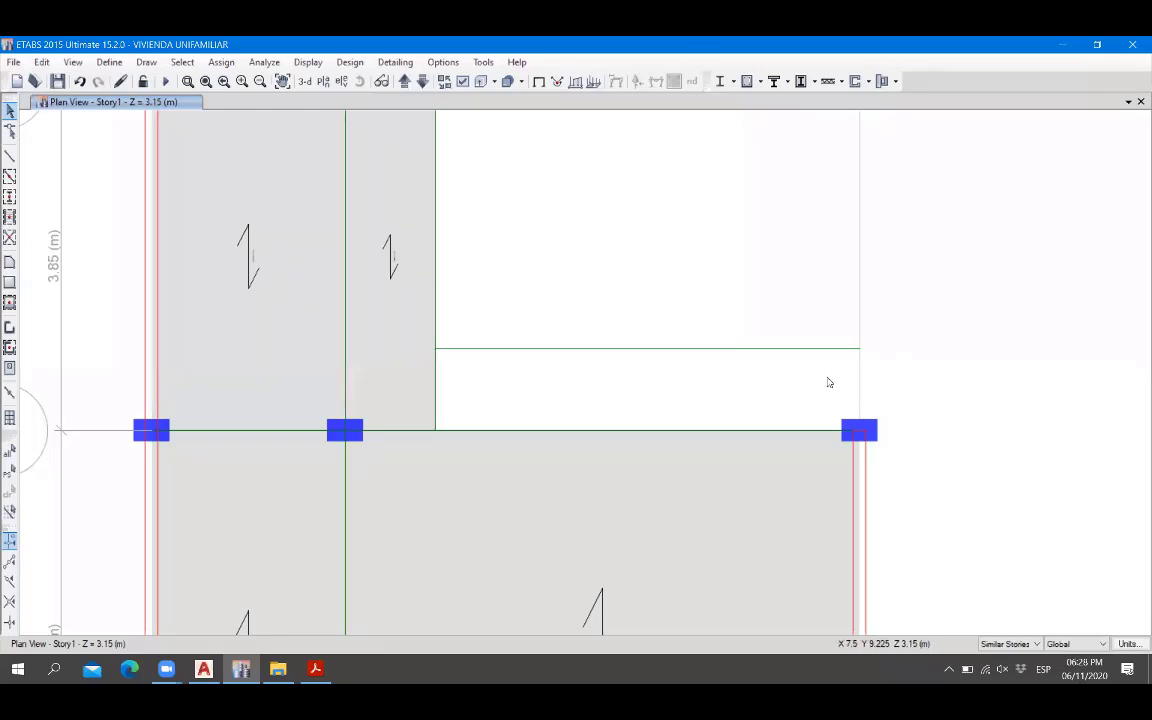
scroll(660, 320, down, 3)
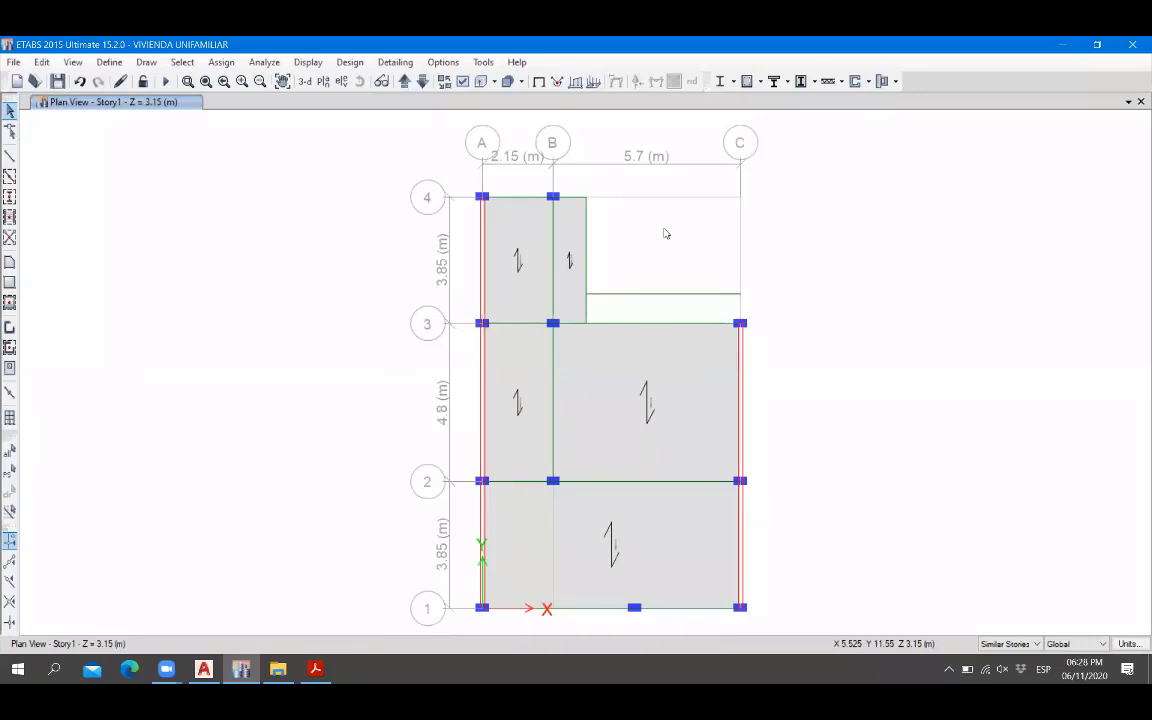
scroll(663, 233, up, 3)
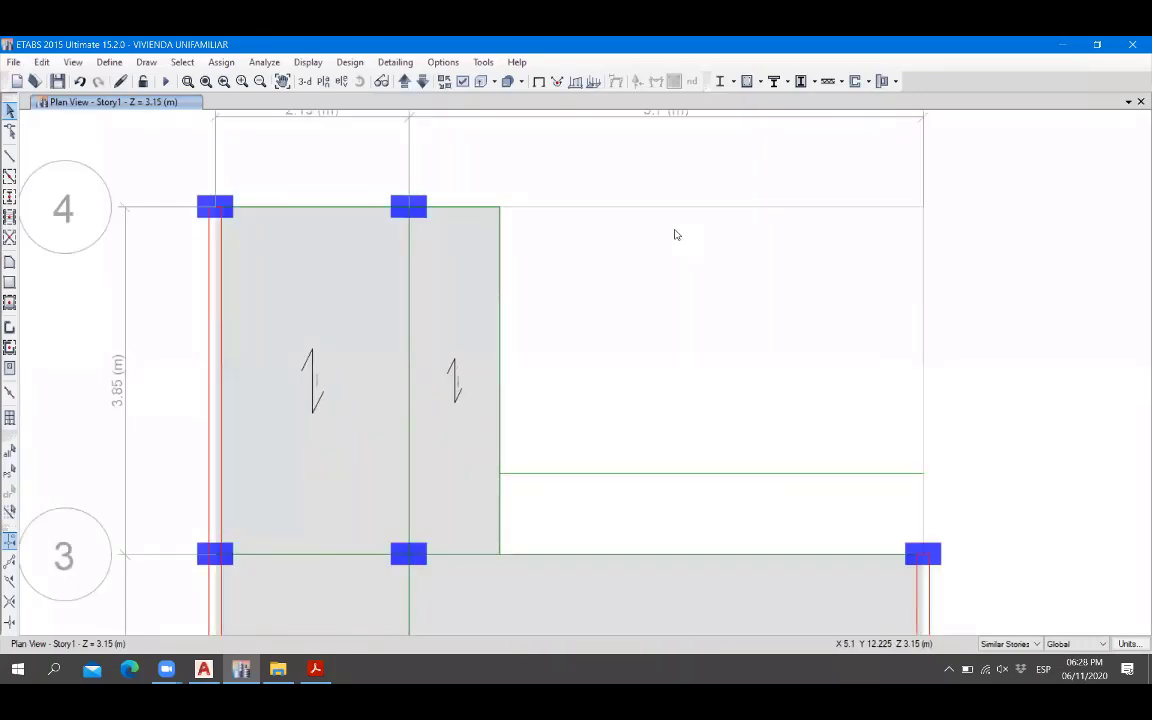
scroll(746, 301, down, 3)
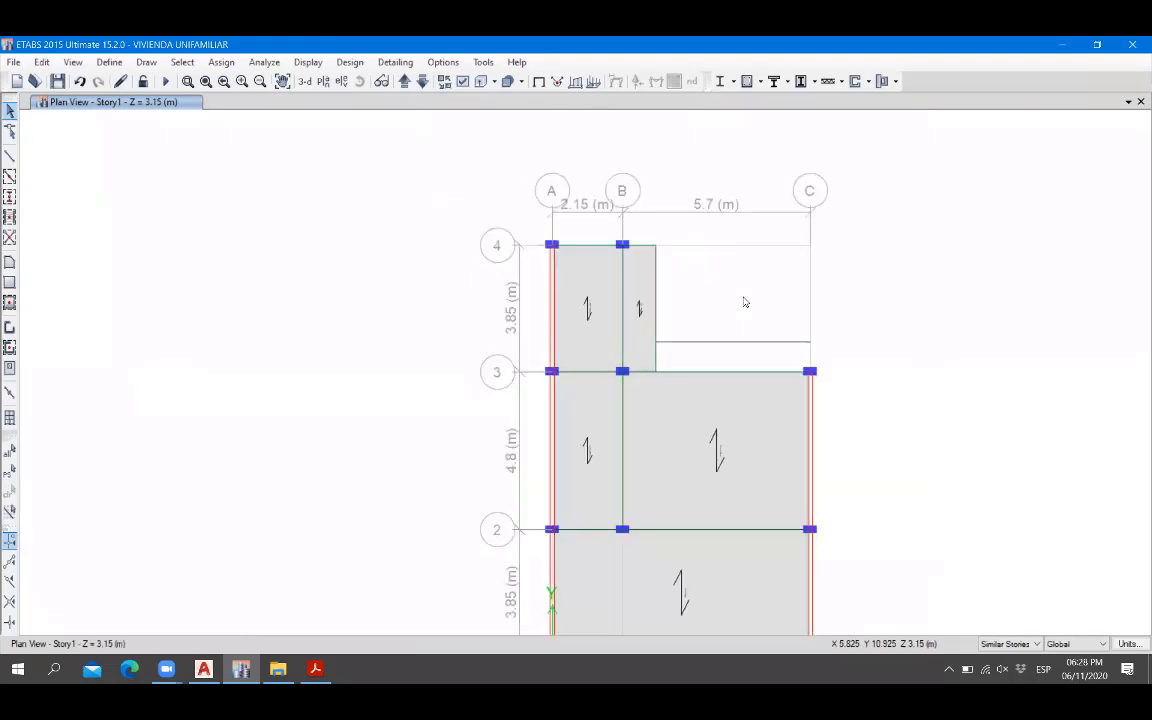
scroll(746, 301, up, 3)
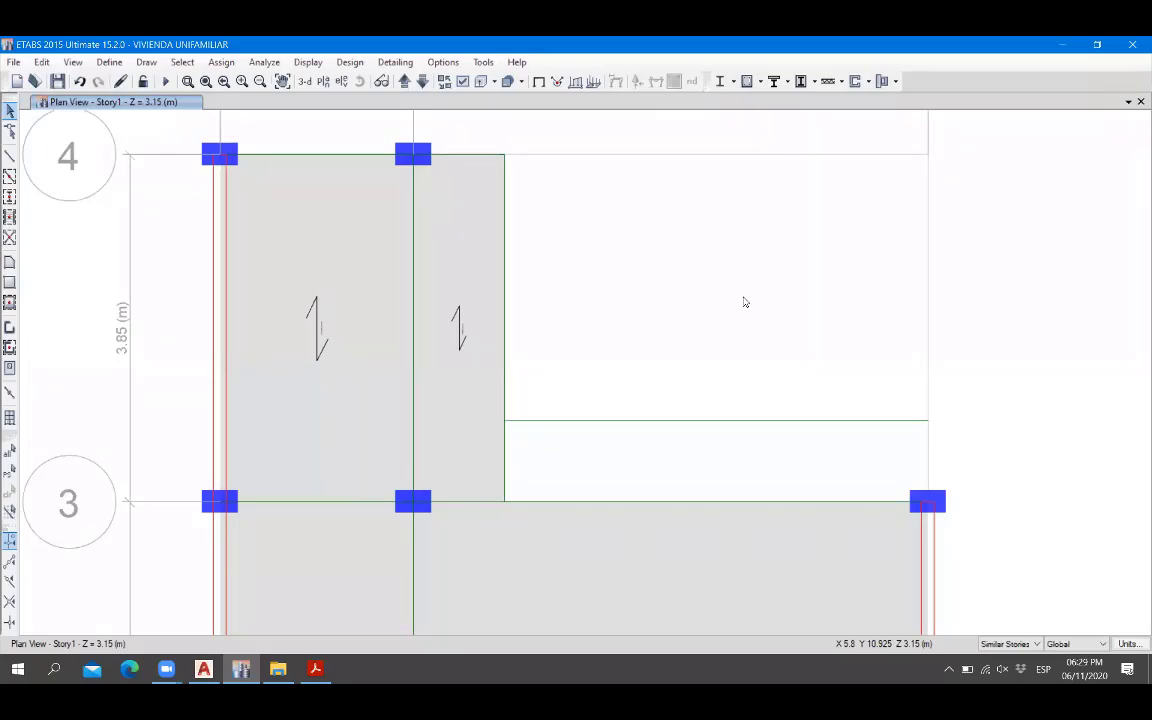
scroll(746, 302, down, 3)
scroll(746, 302, up, 3)
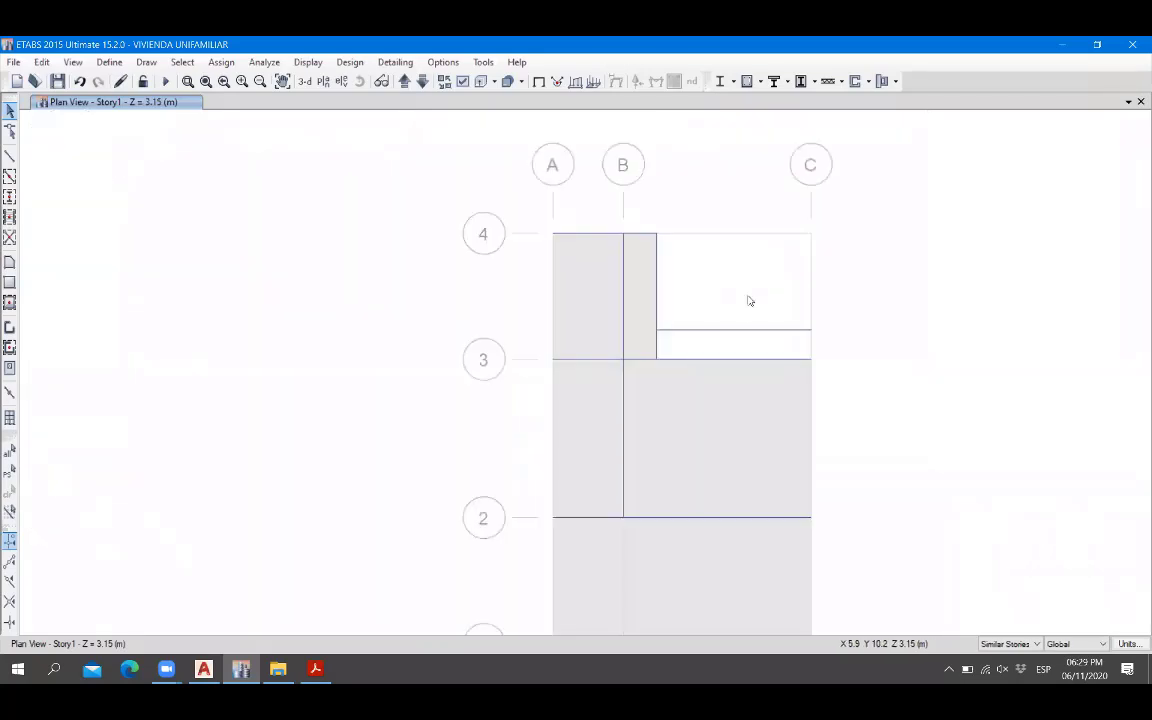
scroll(764, 301, down, 3)
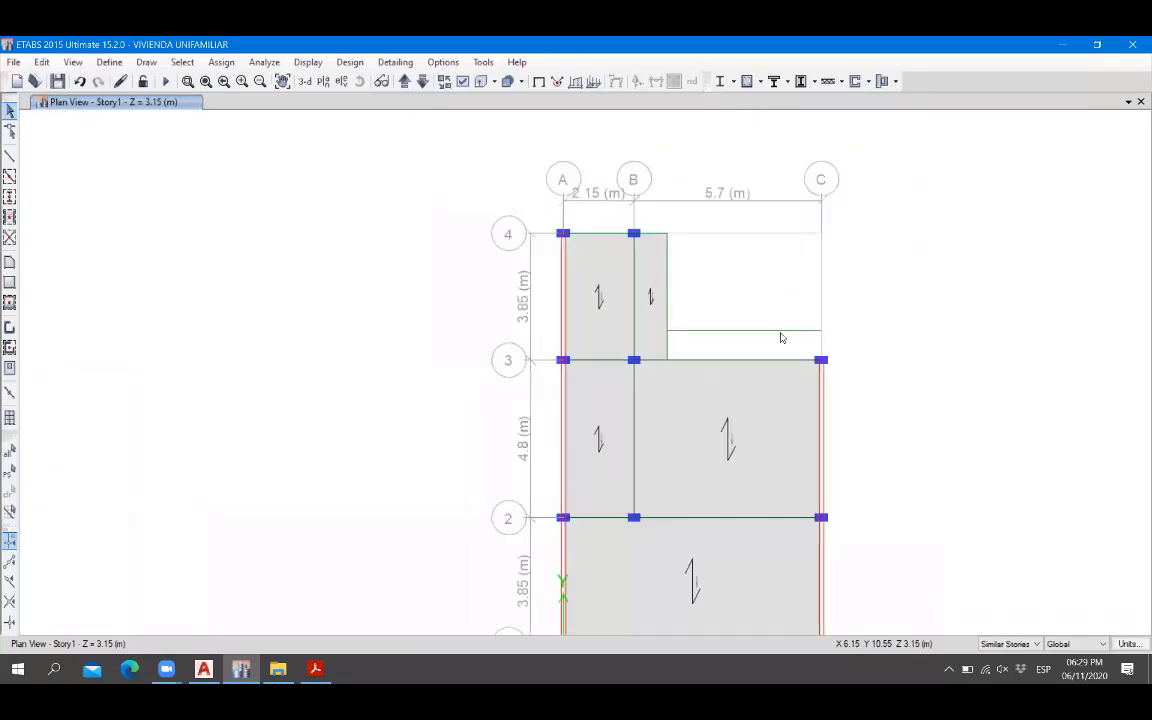
scroll(779, 334, up, 3)
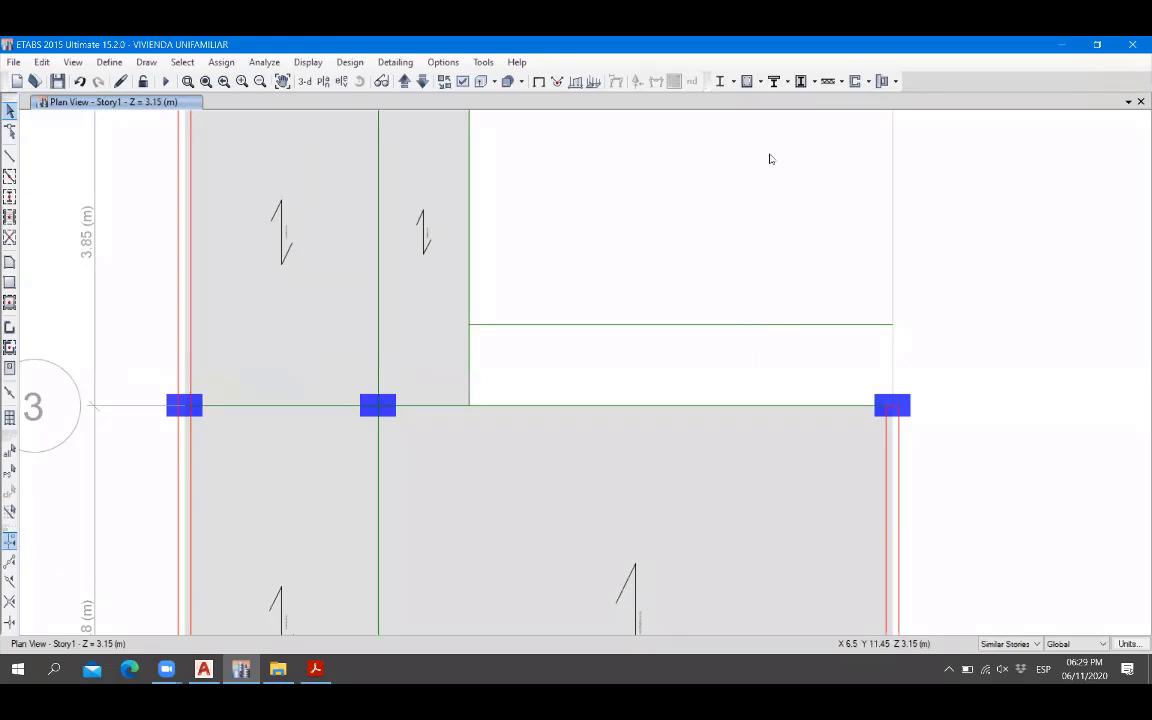
scroll(740, 245, down, 5)
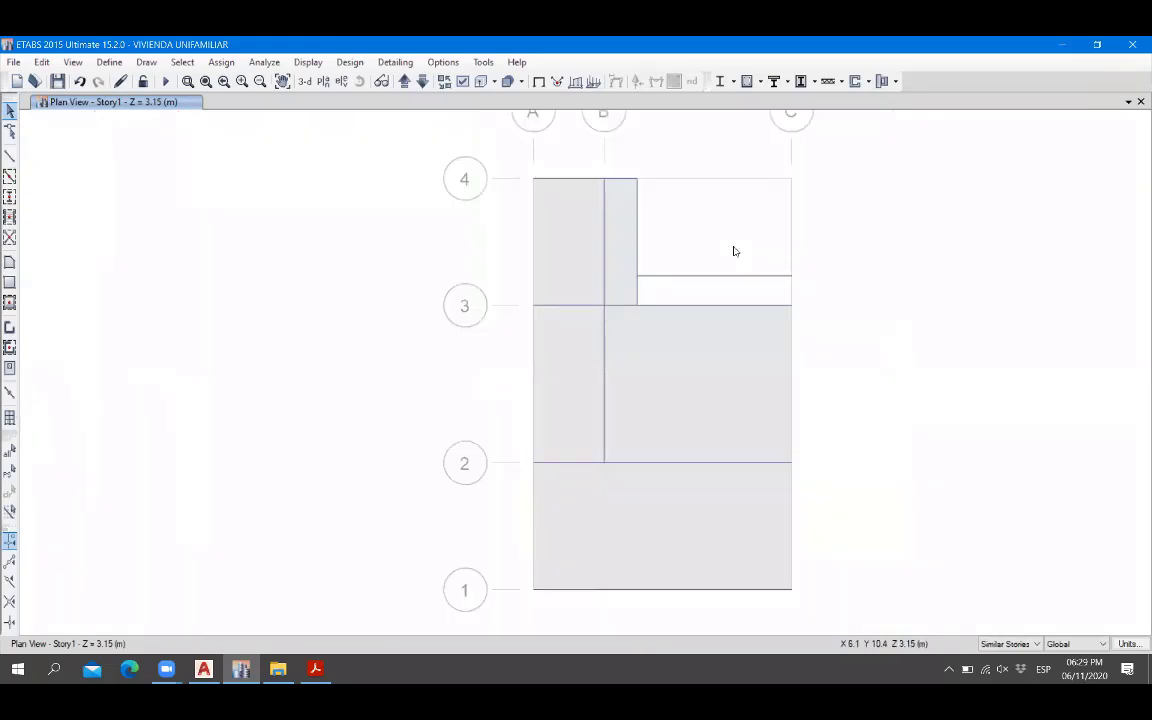
key(F3)
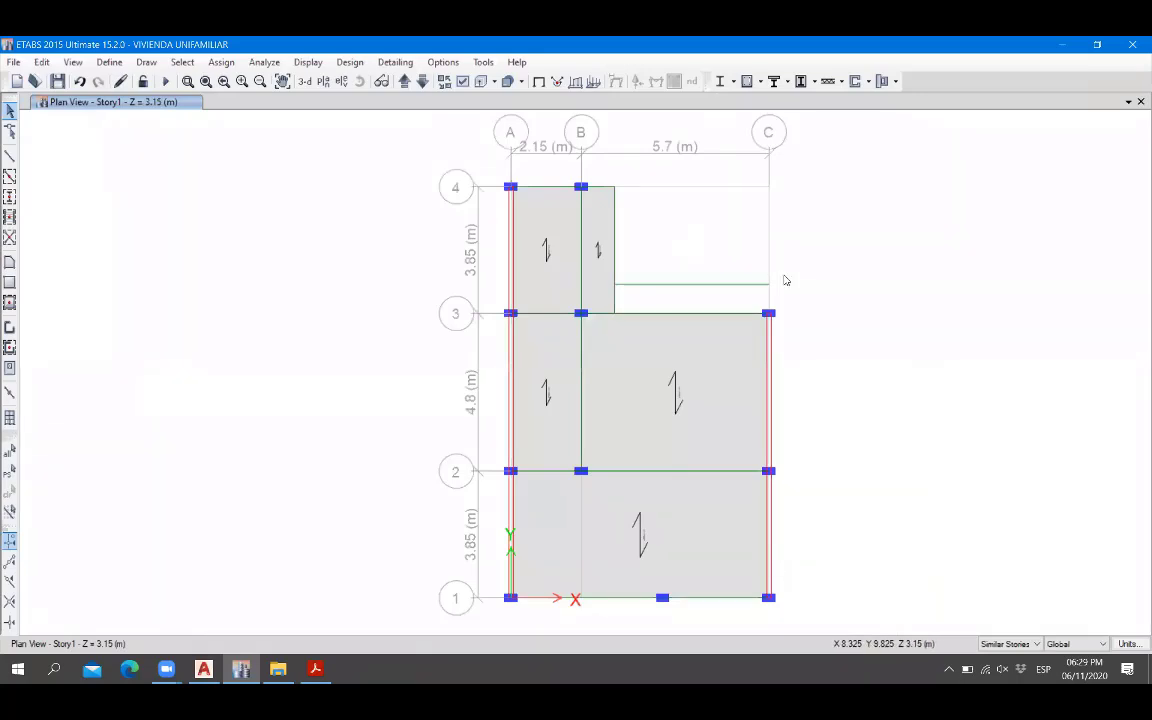
Examine the open bay between axes 3 and 4 and the beams that border it in the Story1 plan.
middle_drag(781, 518, 779, 477)
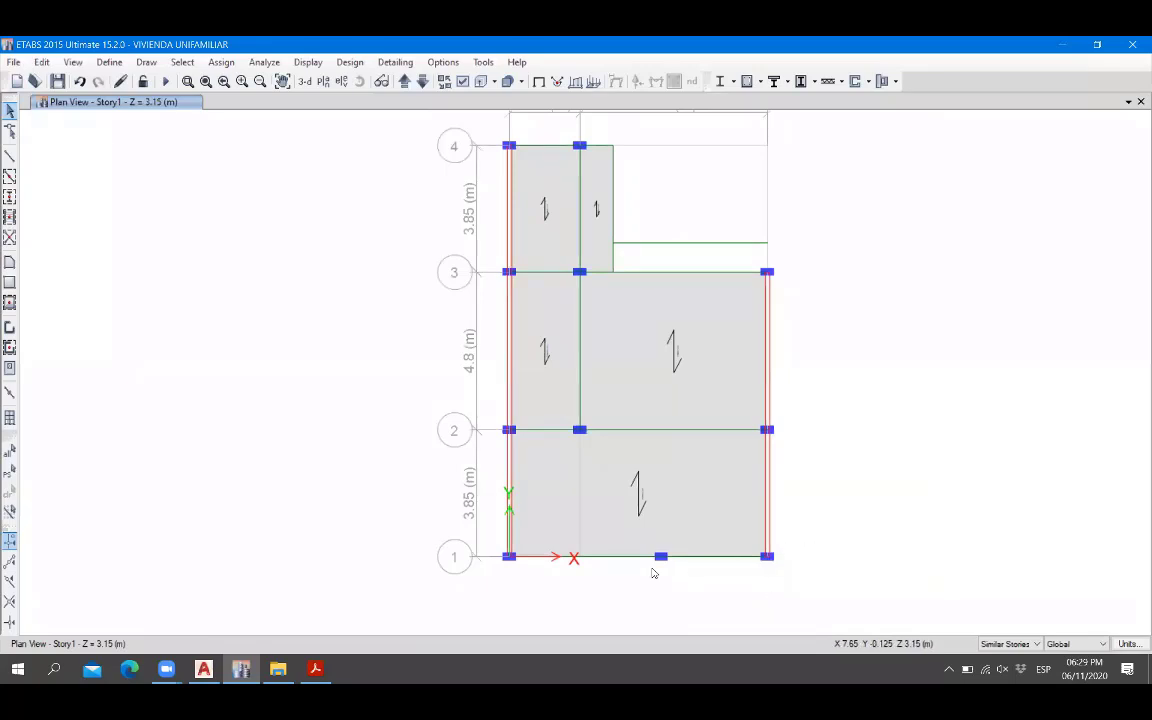
middle_drag(662, 310, 673, 360)
scroll(754, 296, up, 5)
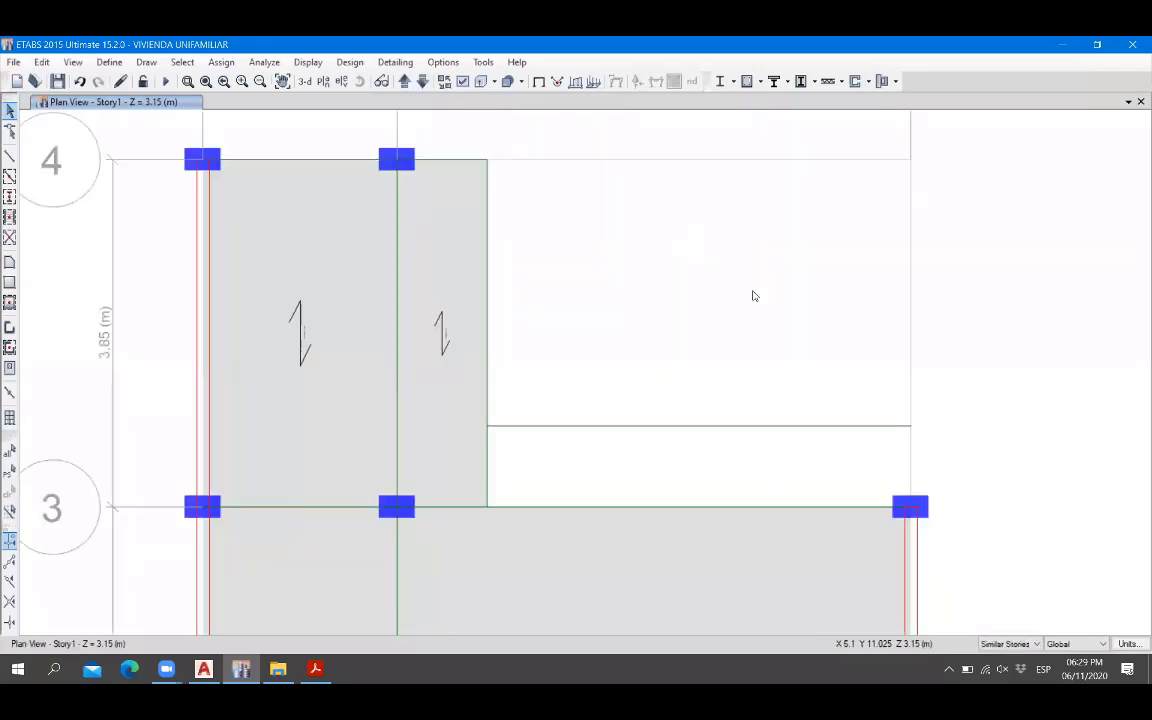
scroll(754, 296, down, 3)
scroll(761, 244, up, 3)
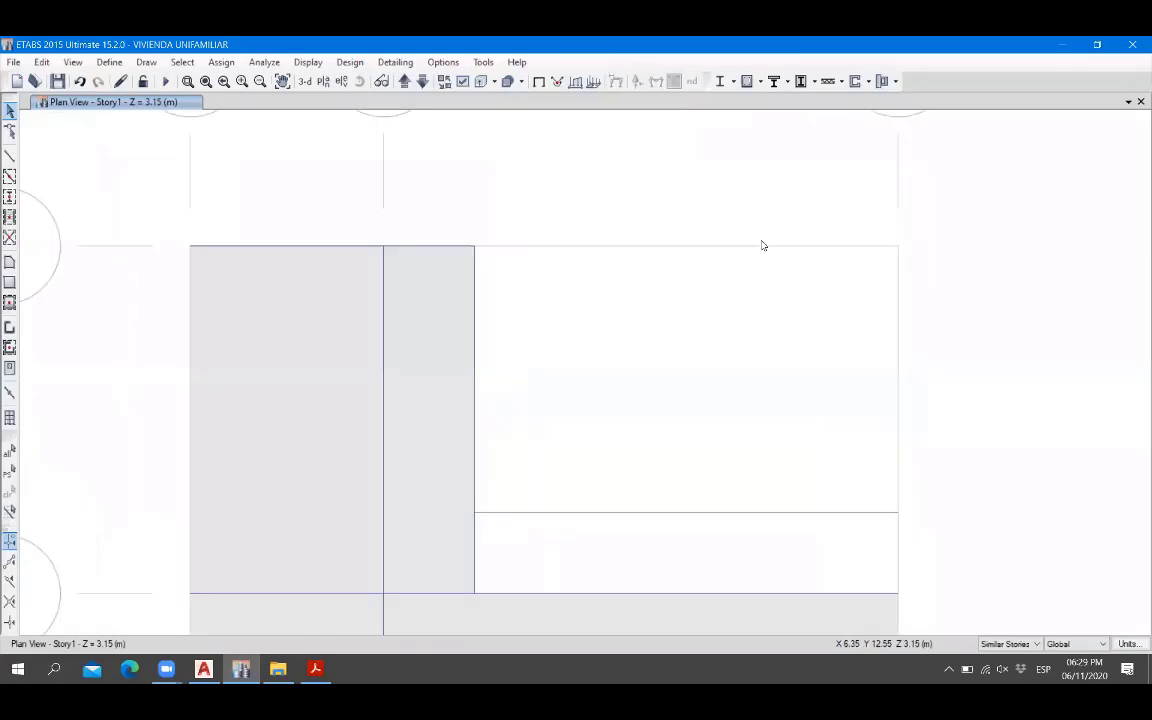
middle_drag(668, 381, 675, 370)
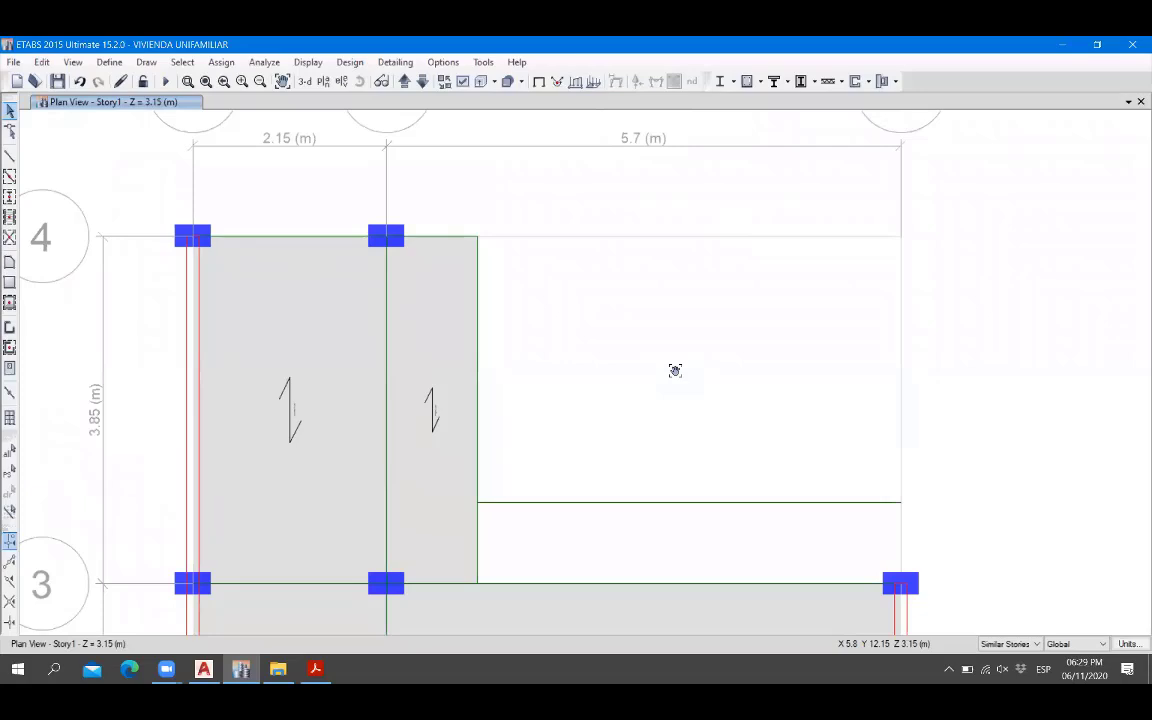
click(759, 350)
click(478, 419)
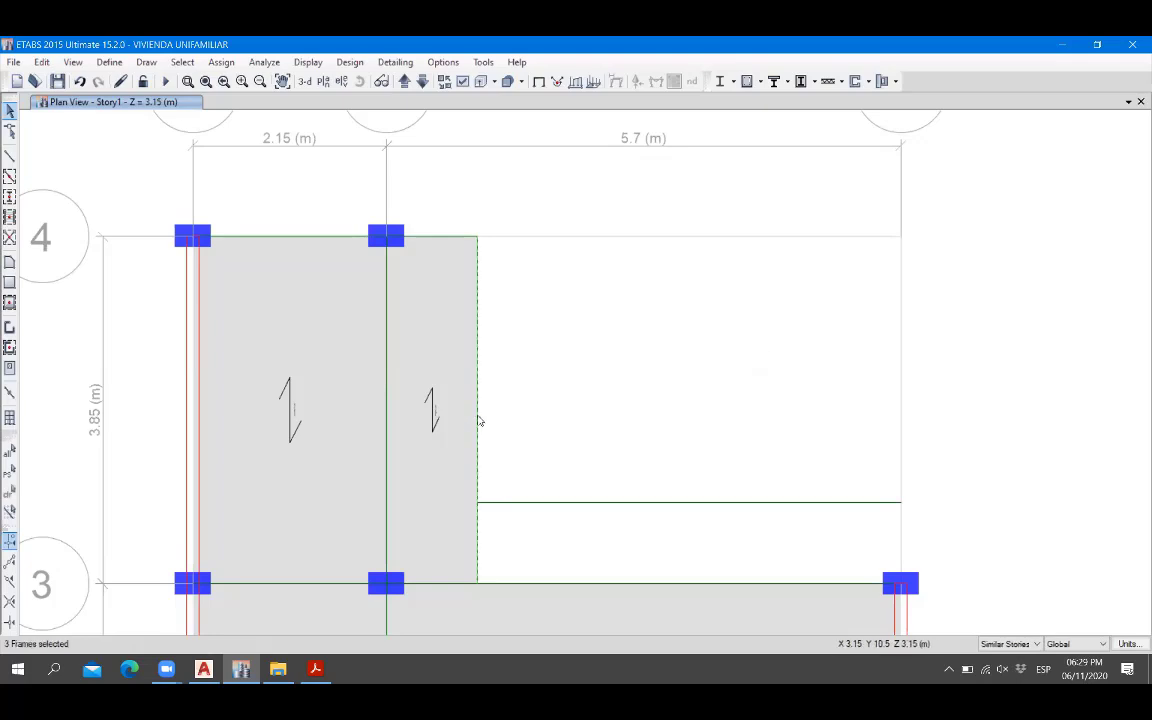
click(530, 504)
click(530, 504)
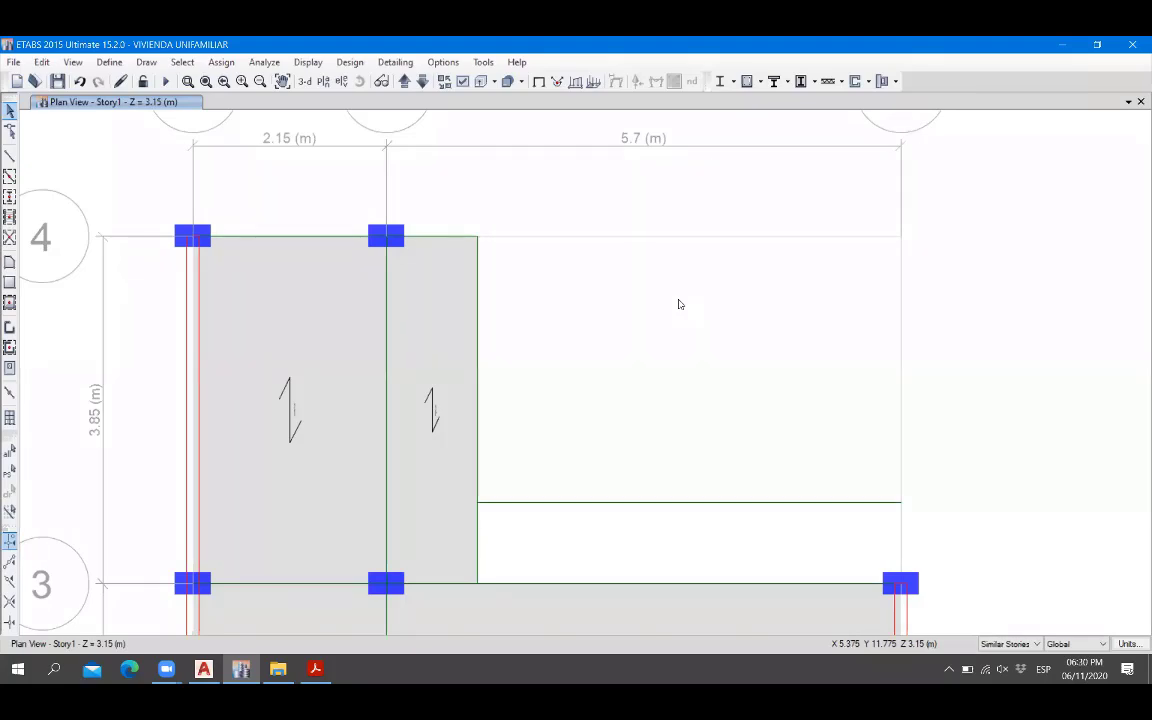
Draw a VB- 1 (0.15X0.45) beam along axis C from grid point C-3 to the offset beam beyond axis 3, and save the model.
middle_drag(609, 468, 589, 406)
scroll(906, 505, up, 3)
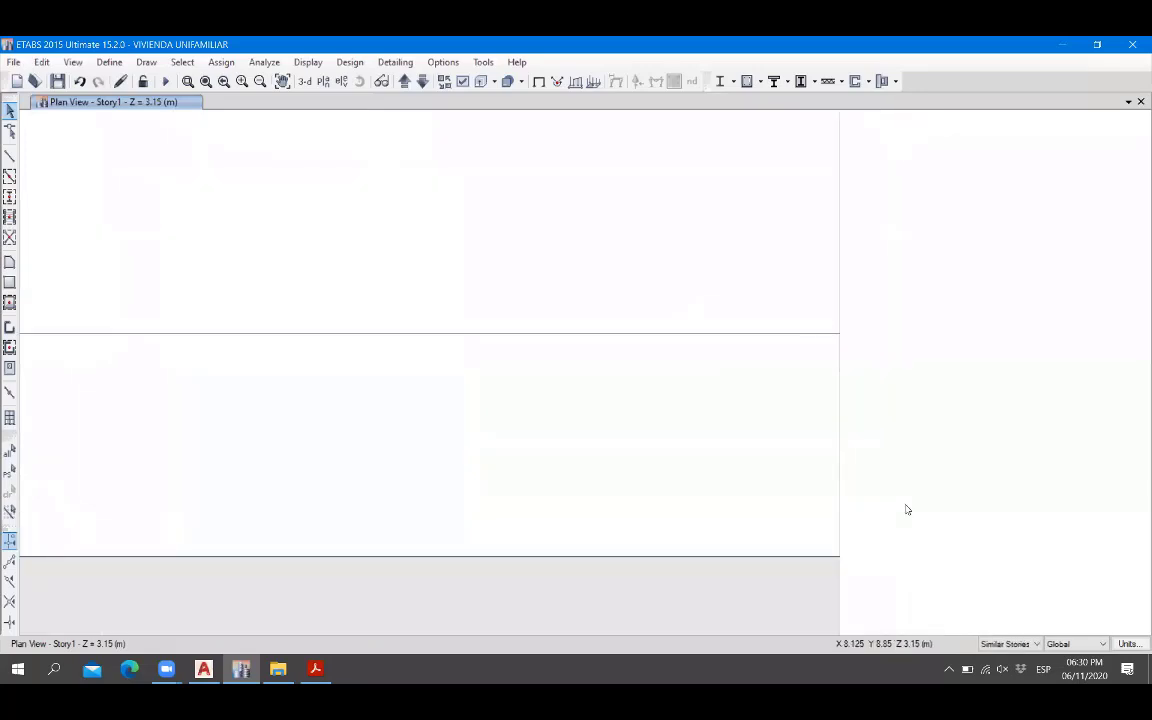
scroll(859, 452, down, 3)
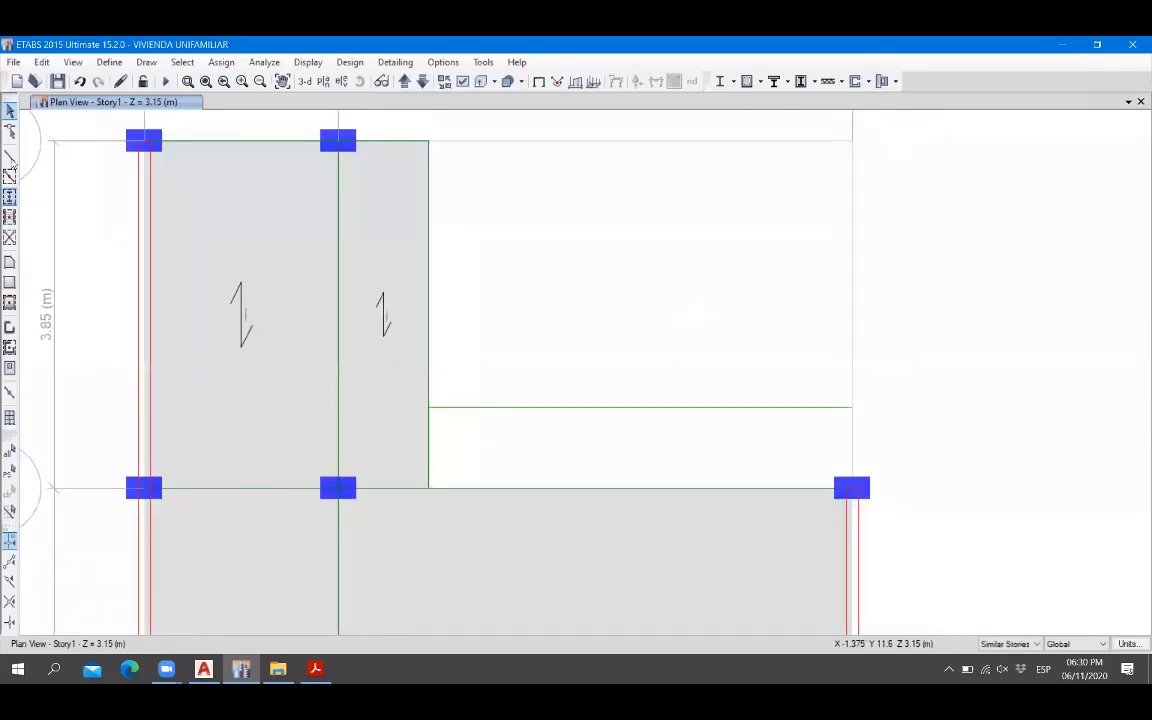
click(9, 155)
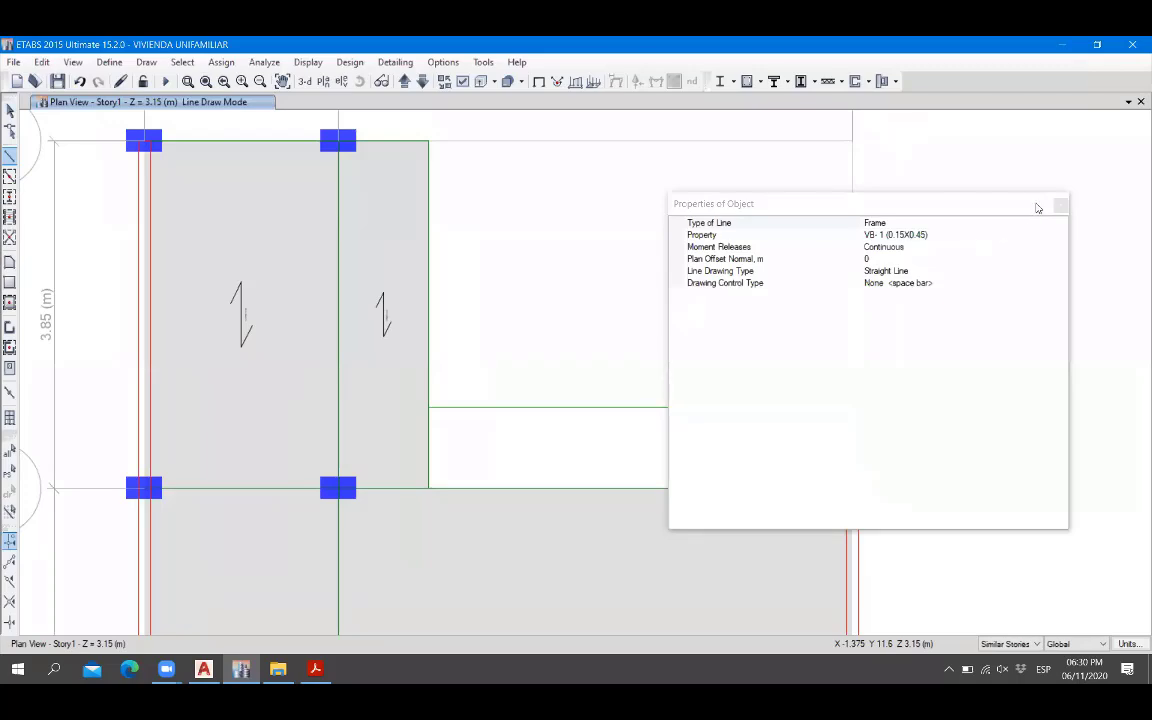
click(1060, 204)
scroll(870, 431, up, 3)
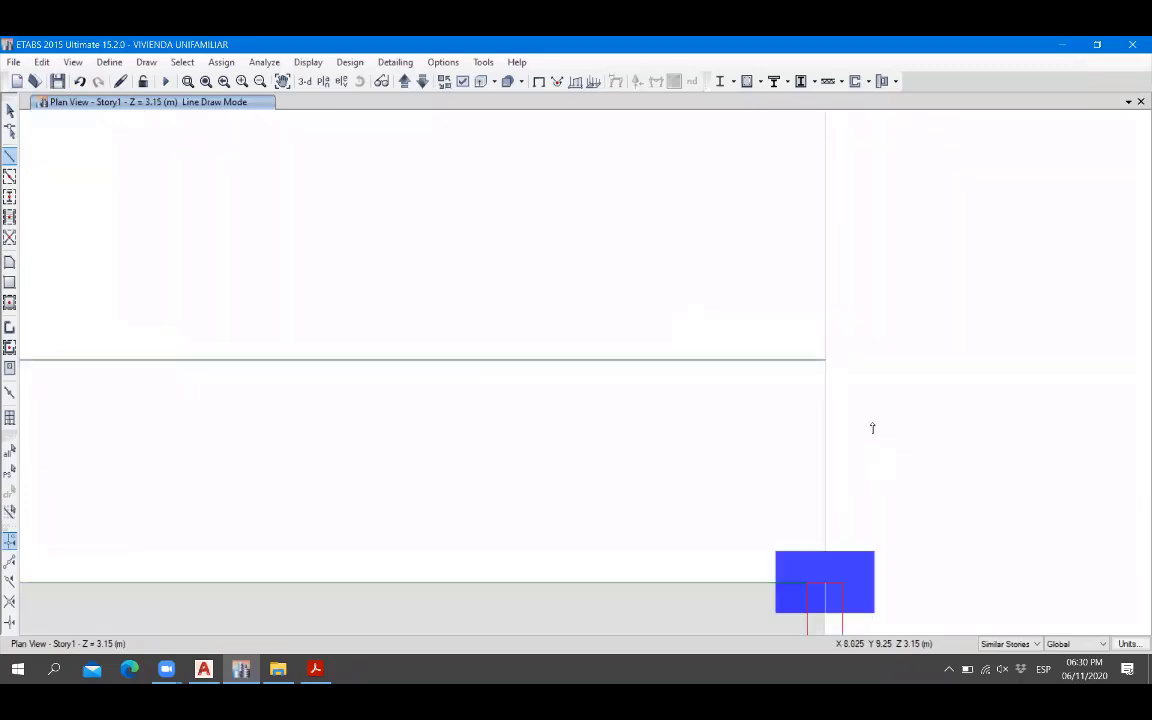
click(827, 586)
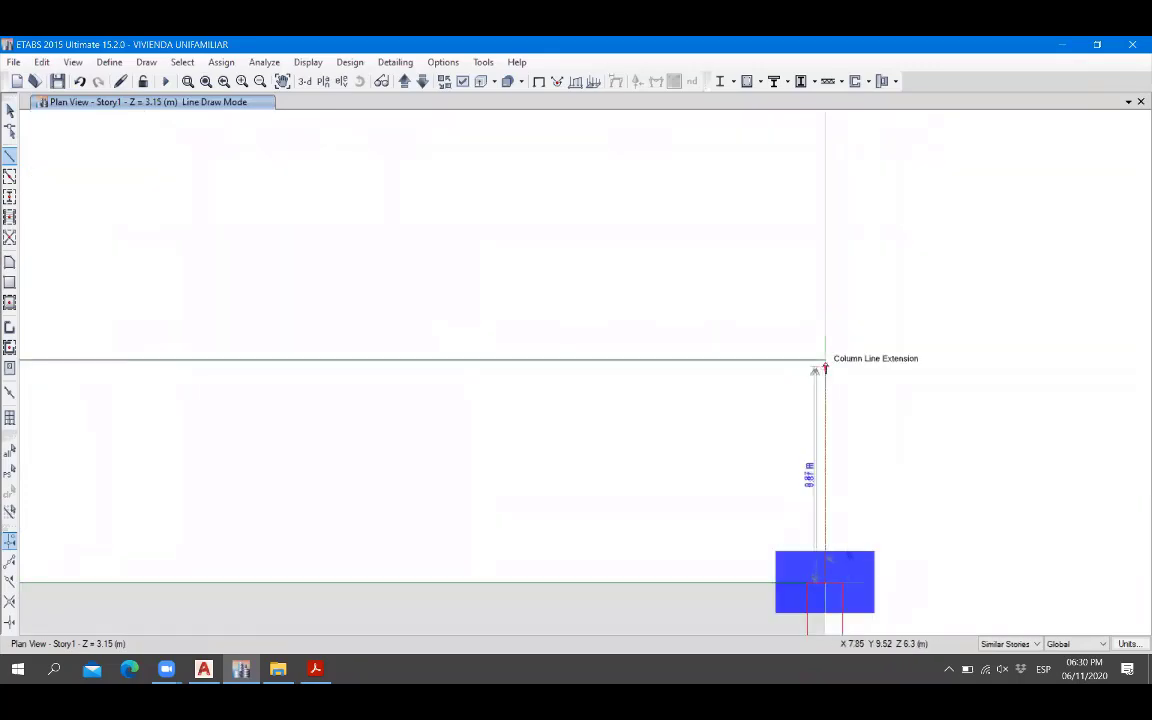
double_click(824, 360)
scroll(861, 409, down, 6)
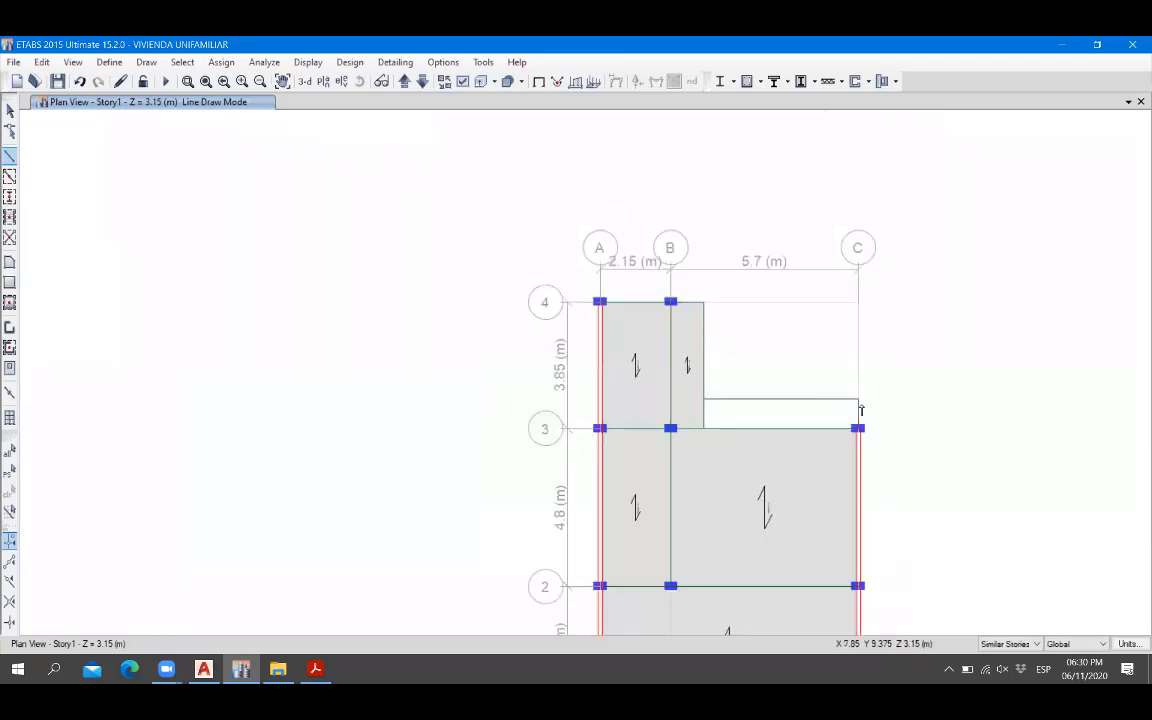
scroll(858, 407, up, 3)
click(10, 110)
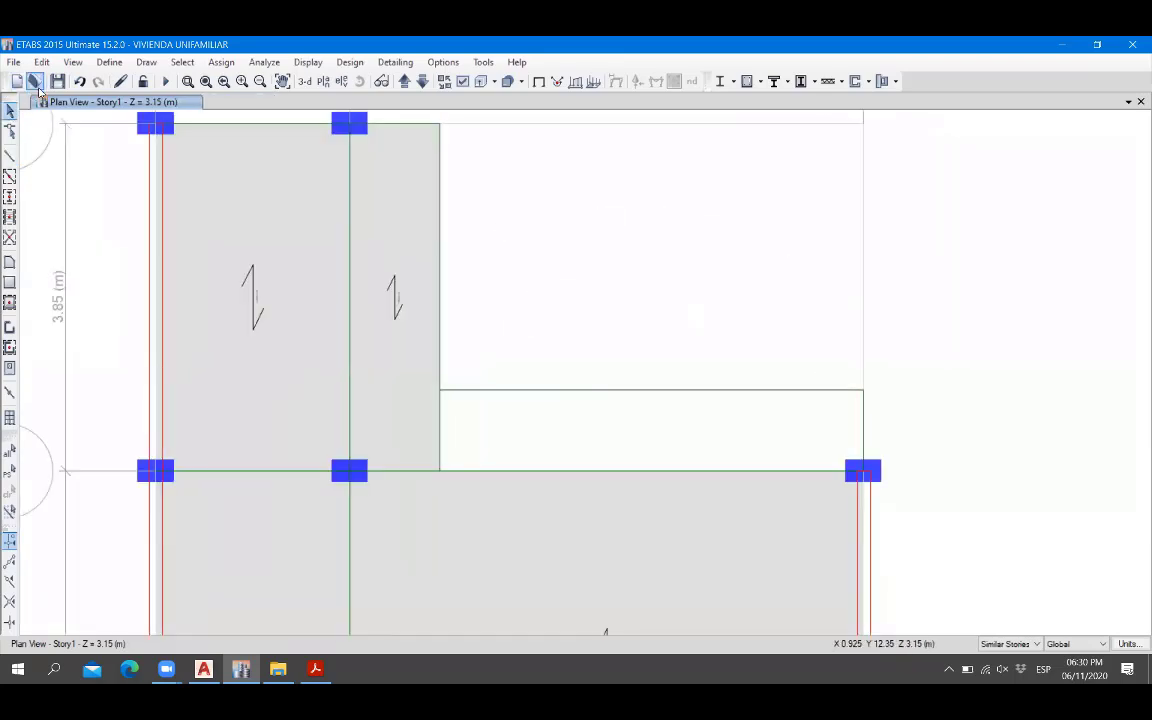
click(58, 81)
Draw a rectangular 4.7 by 0.9 m ALIGERADO (H=0.20) slab between the offset beam and axis 3, and save the model.
scroll(418, 332, down, 3)
scroll(422, 368, up, 3)
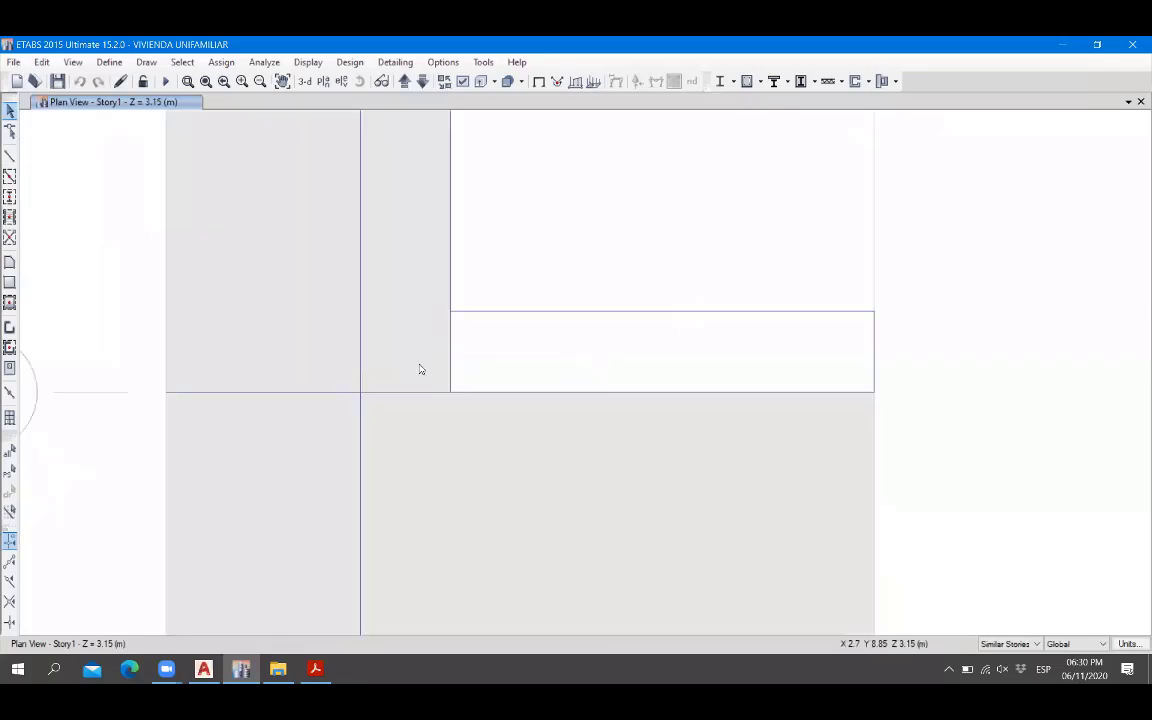
scroll(577, 343, down, 3)
scroll(555, 352, up, 3)
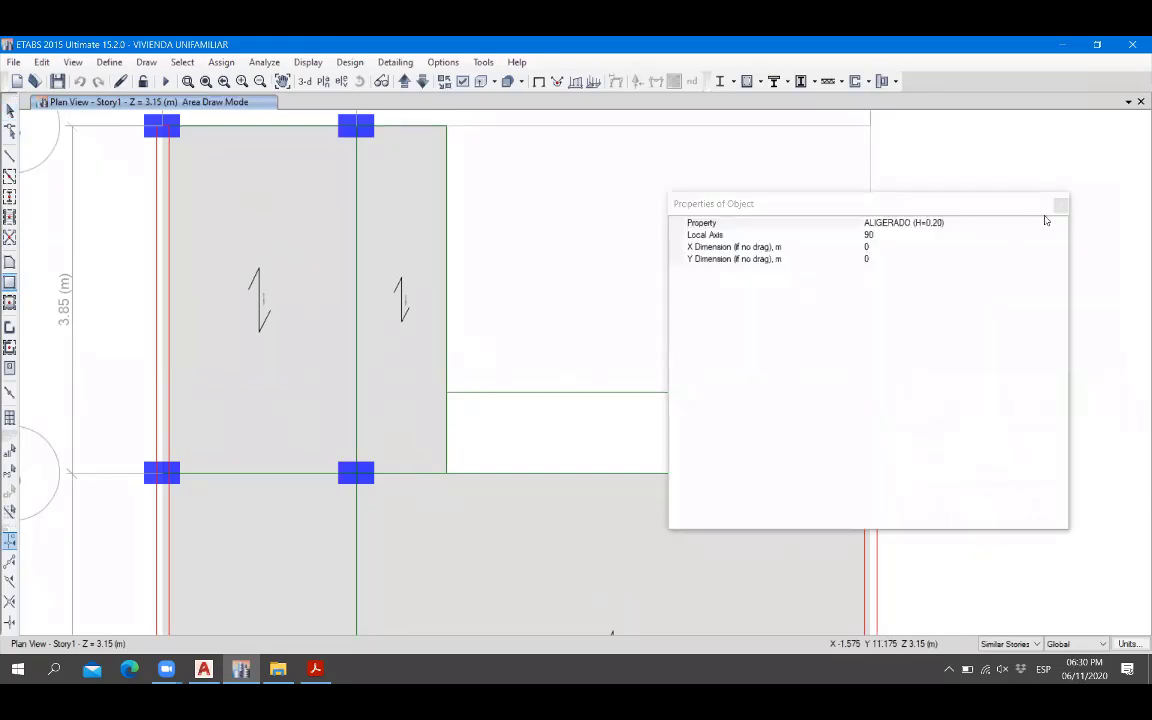
click(1058, 204)
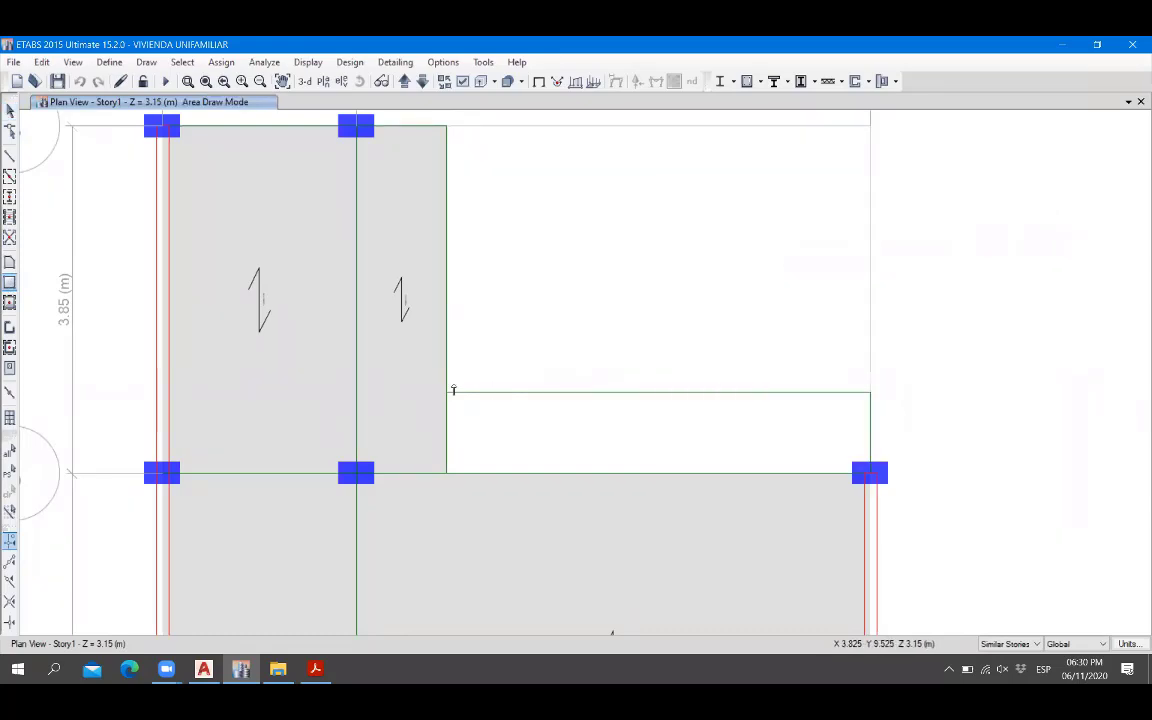
click(446, 392)
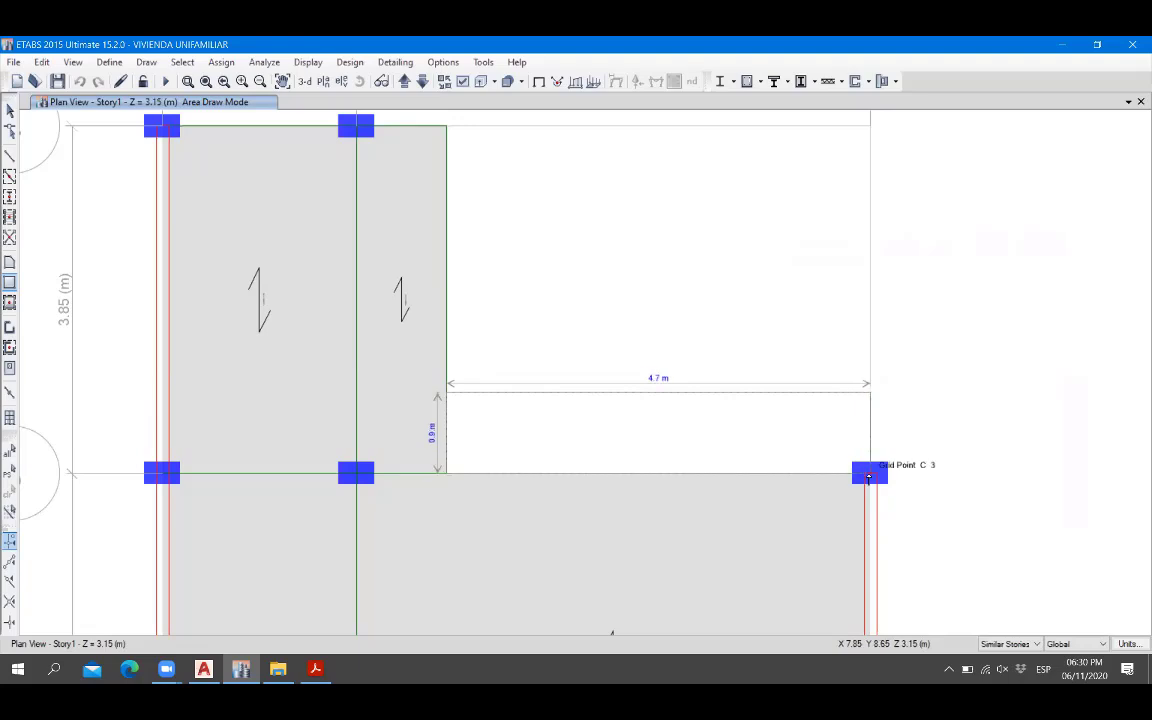
click(870, 475)
click(10, 110)
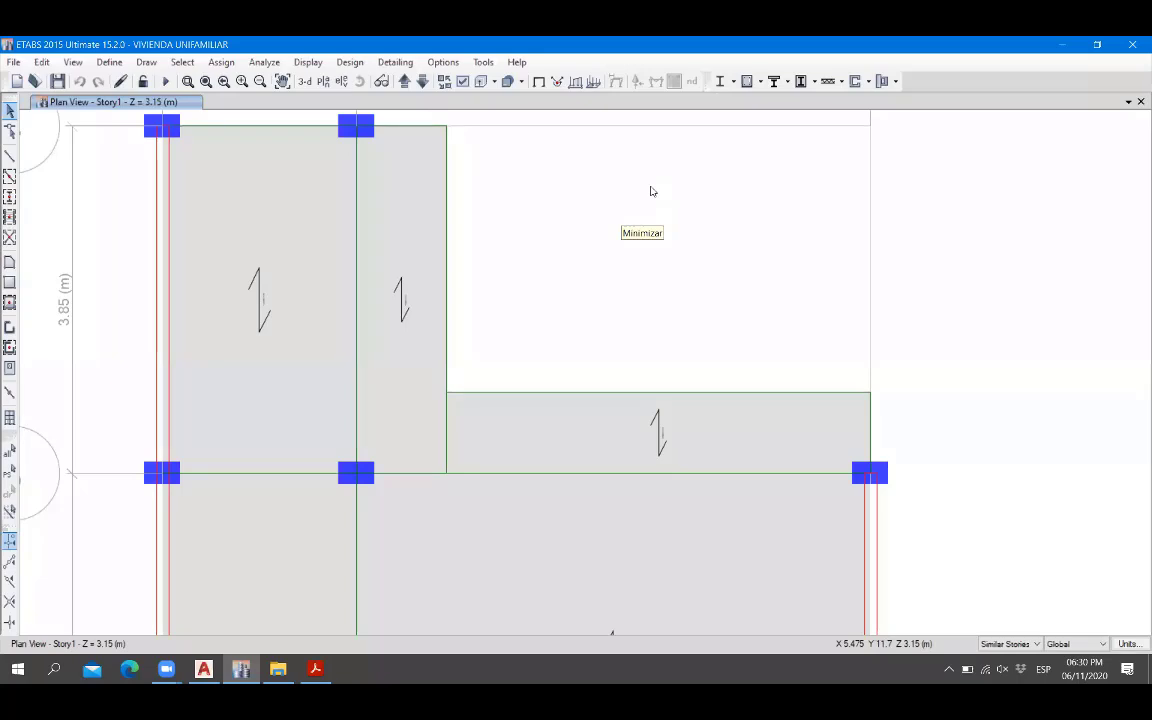
scroll(655, 277, down, 3)
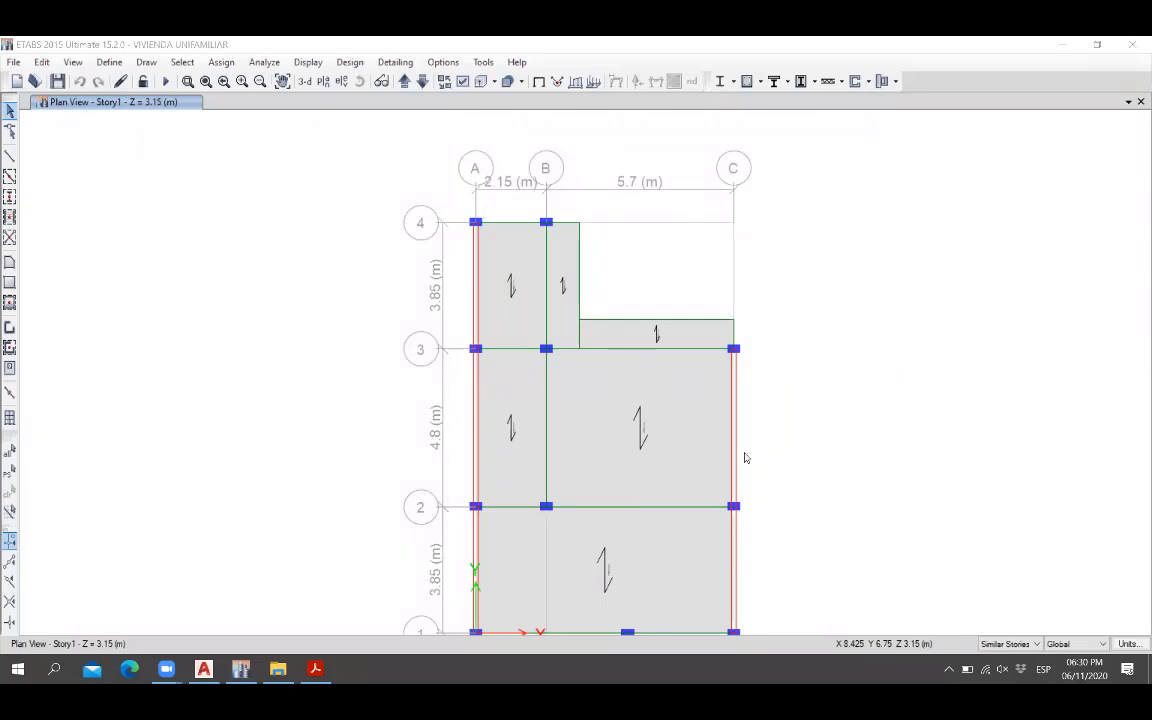
scroll(645, 248, up, 3)
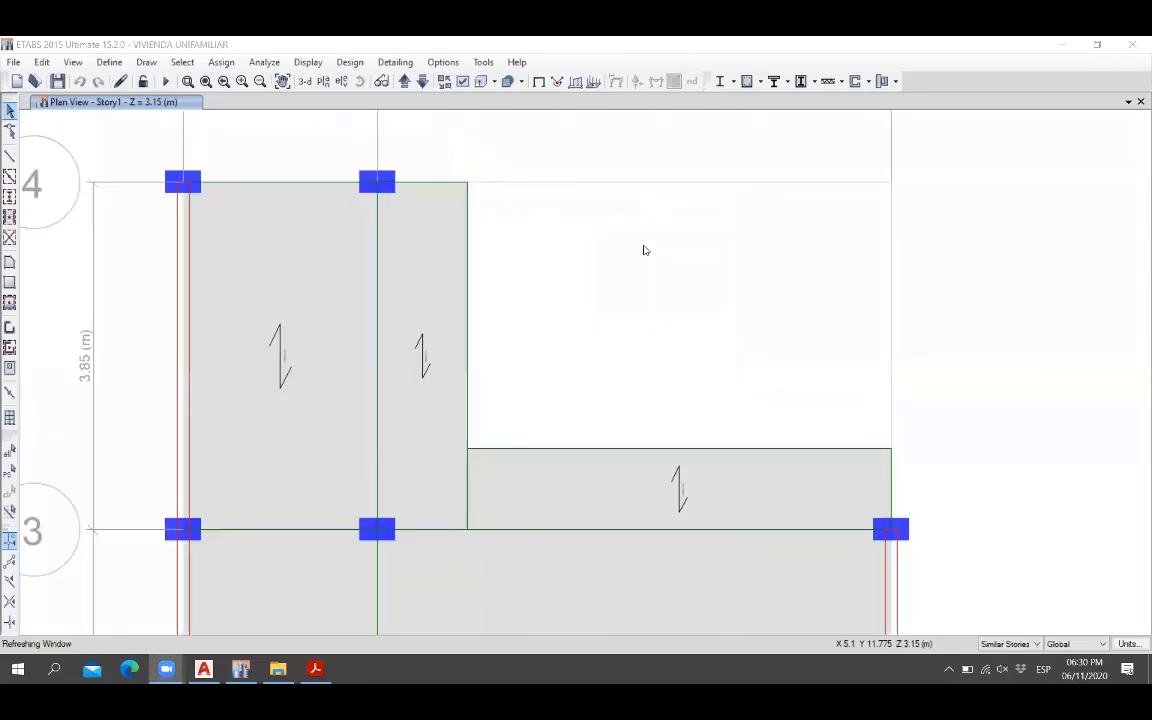
click(57, 82)
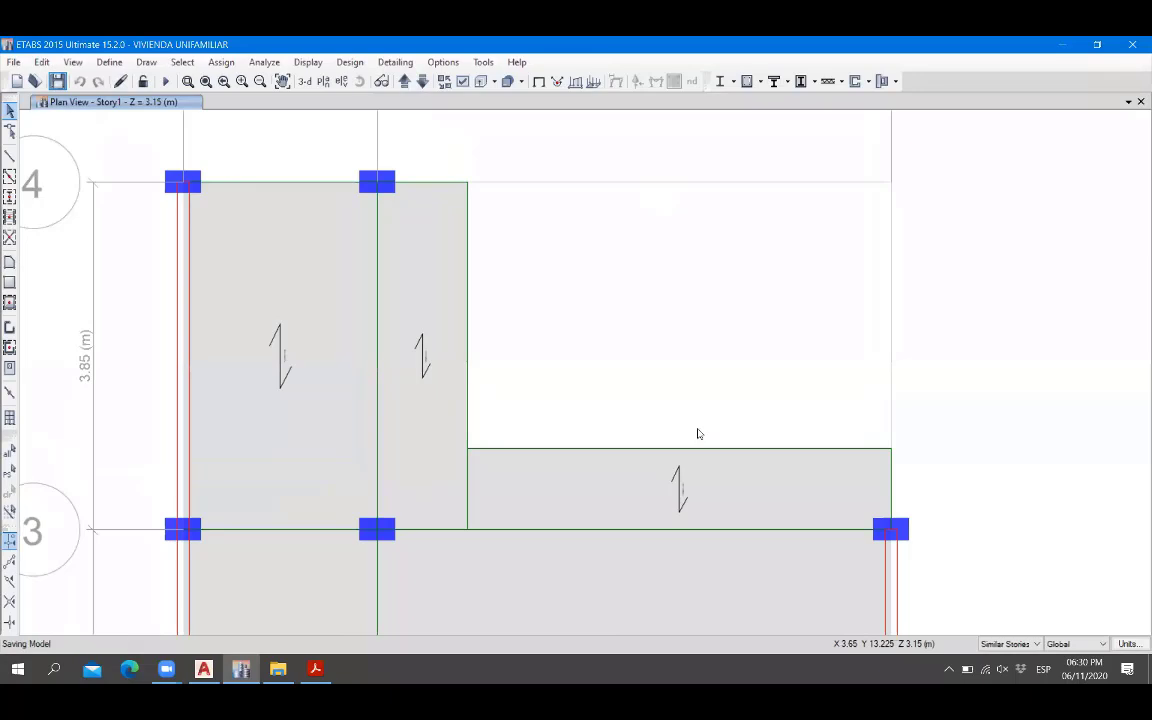
Compare the Story1 slab layout with the AutoCAD floor plan, focusing on the staircase between axes 2 and 3.
scroll(681, 357, down, 3)
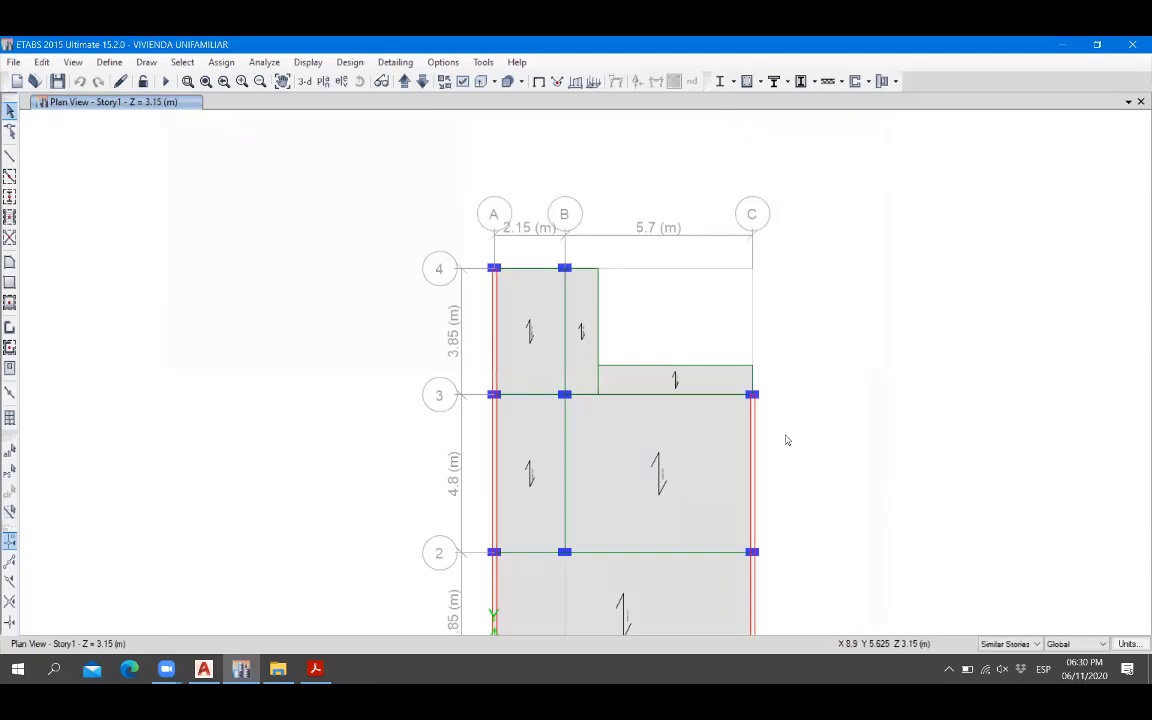
scroll(752, 445, up, 3)
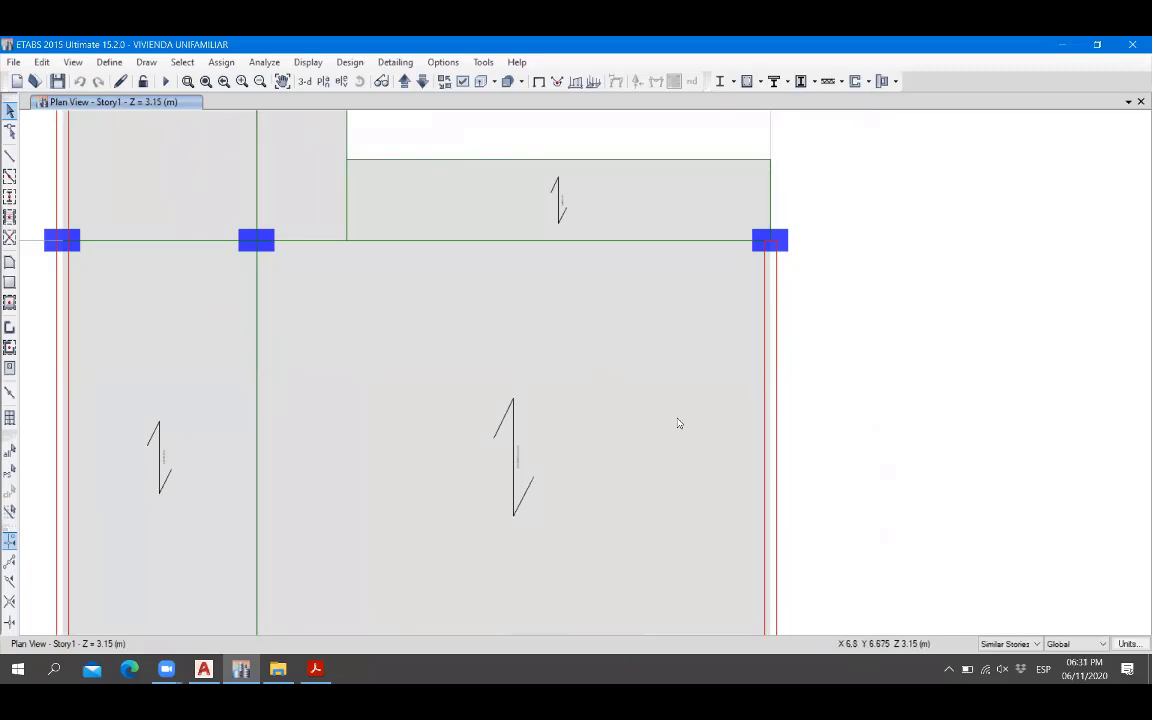
scroll(679, 422, down, 3)
scroll(669, 256, down, 3)
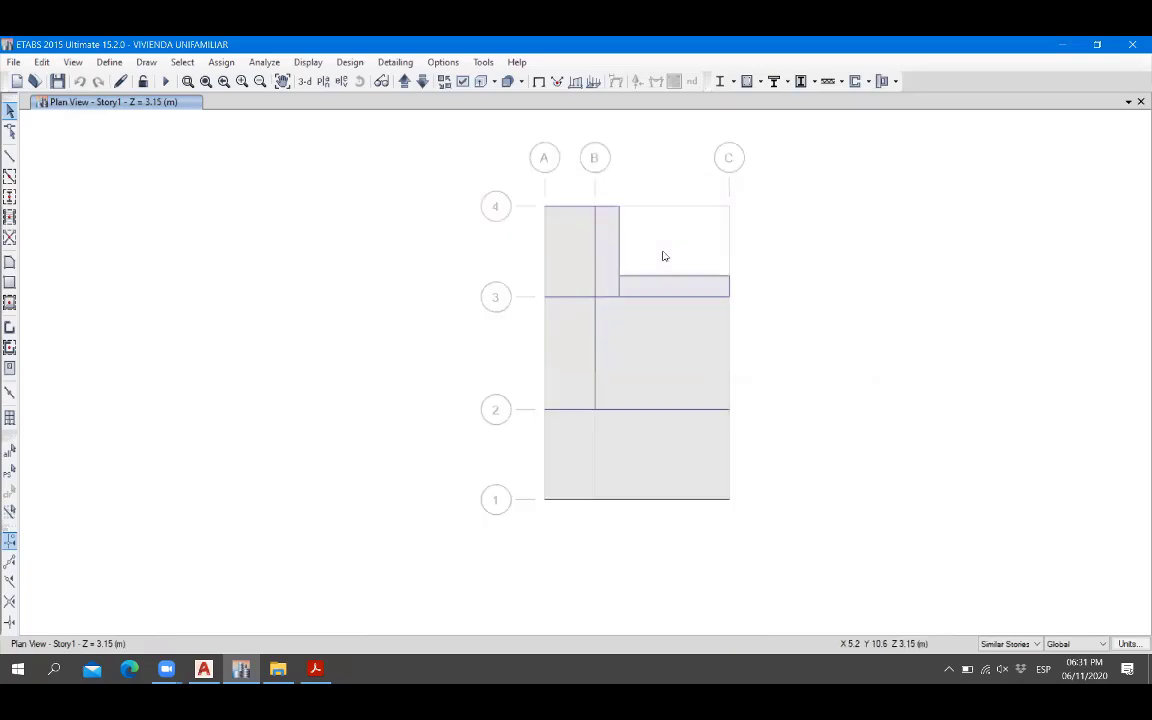
scroll(663, 256, up, 3)
click(219, 666)
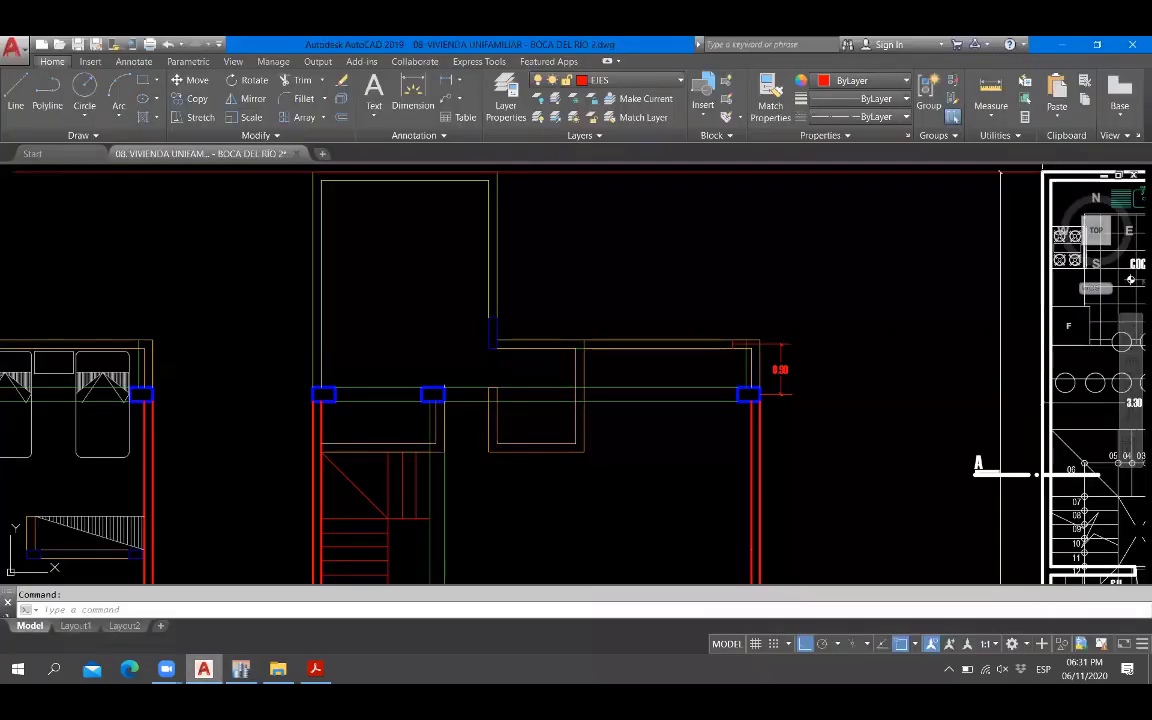
middle_drag(459, 456, 628, 388)
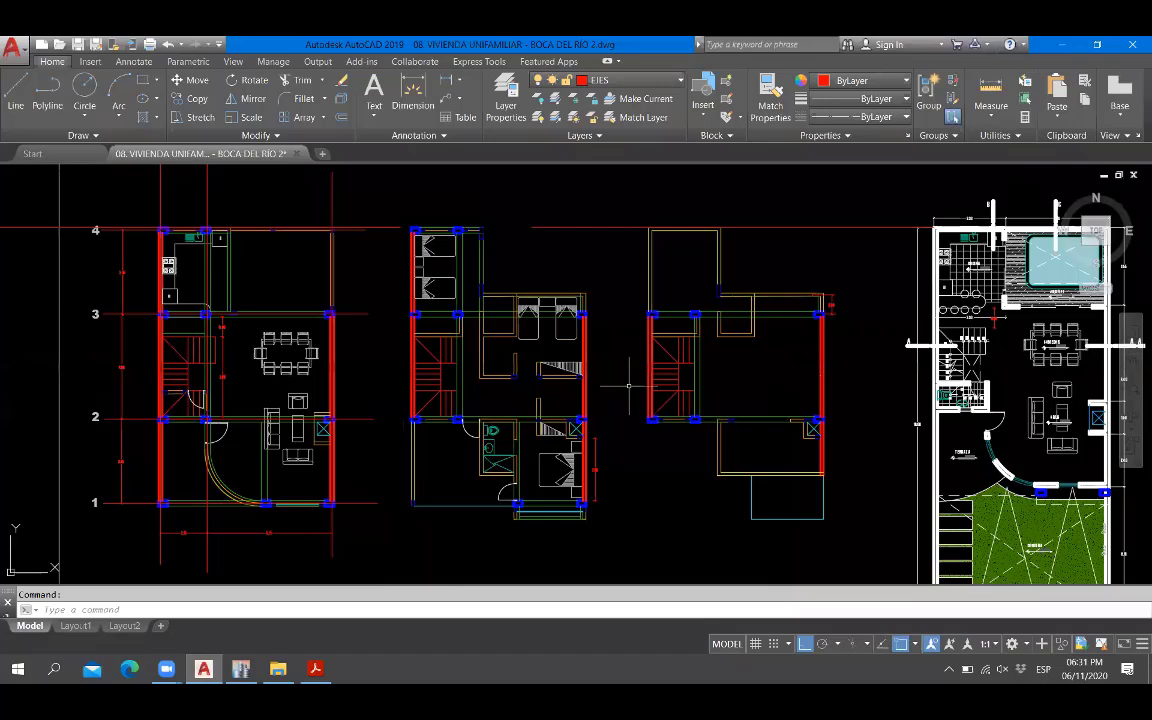
middle_drag(305, 368, 537, 373)
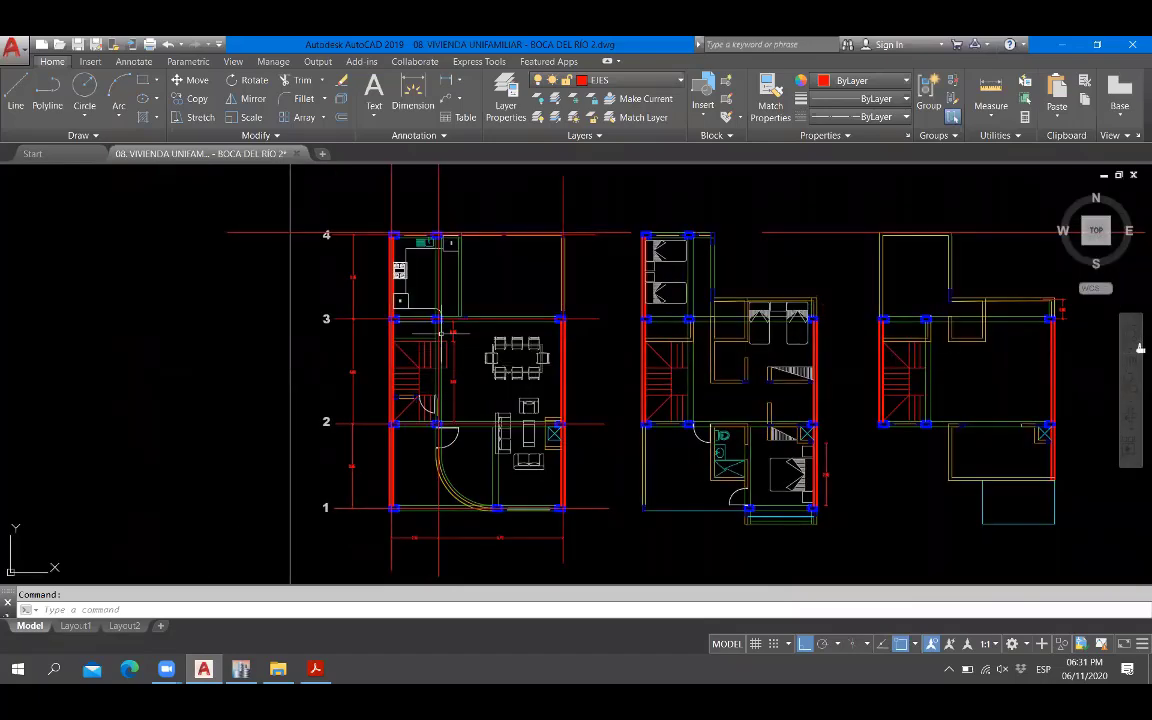
scroll(430, 355, up, 2)
scroll(415, 391, up, 2)
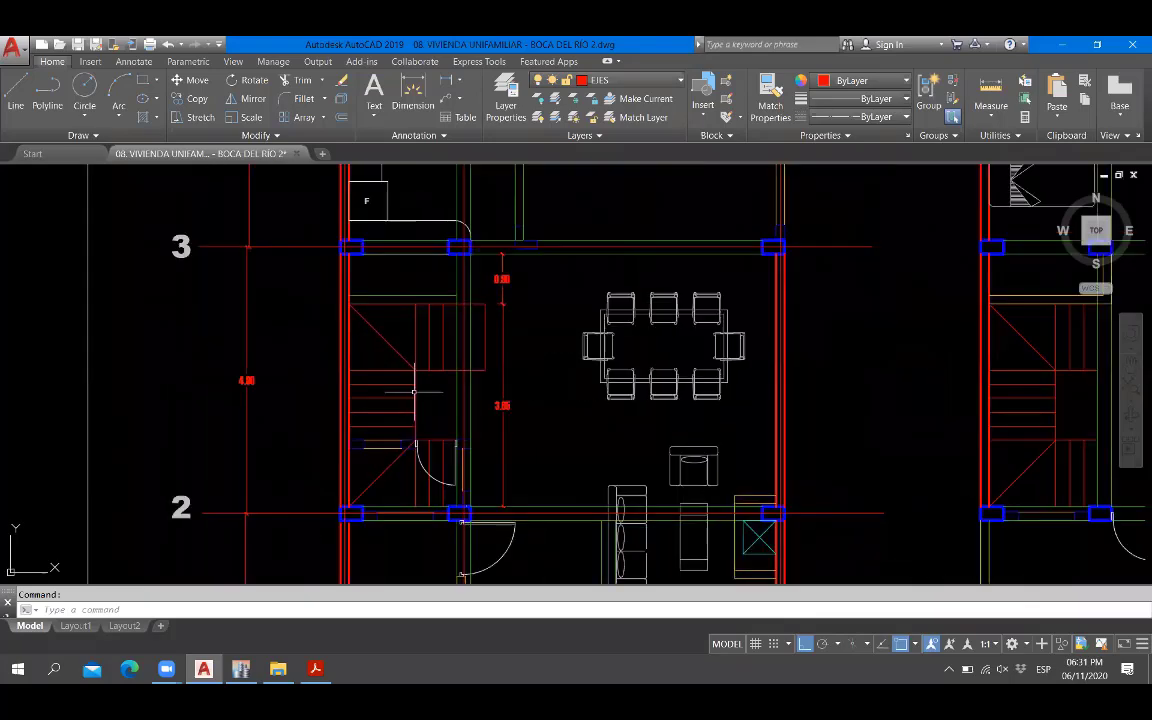
click(241, 669)
click(241, 669)
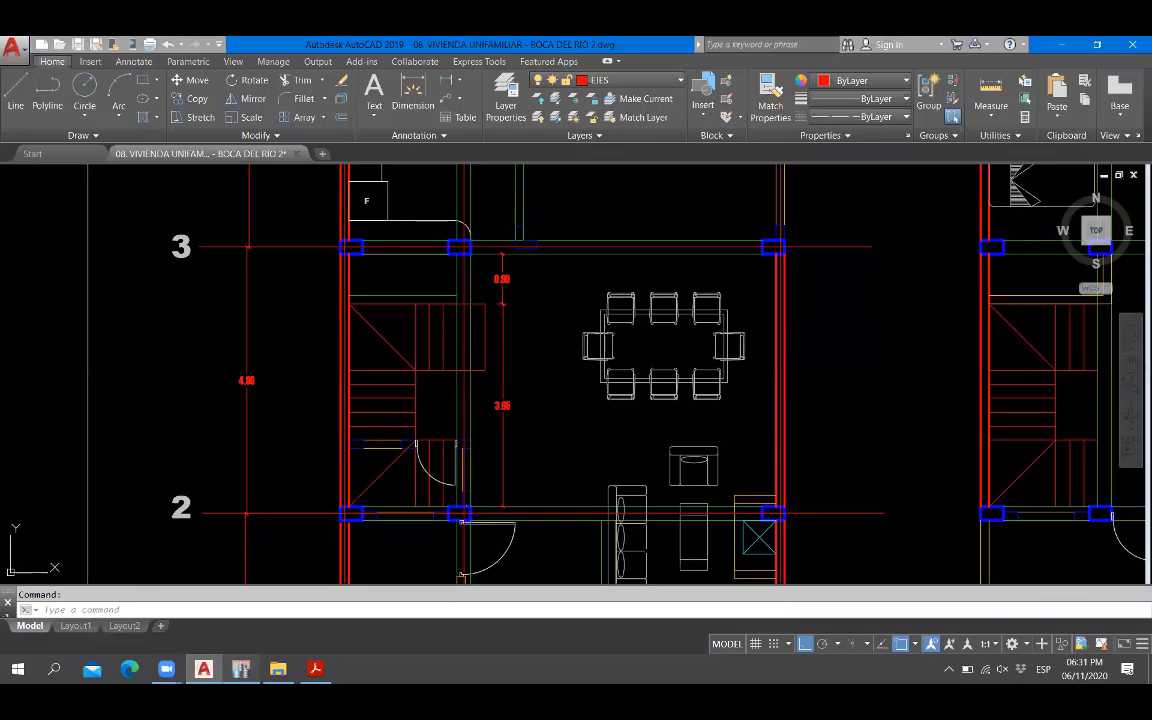
click(241, 669)
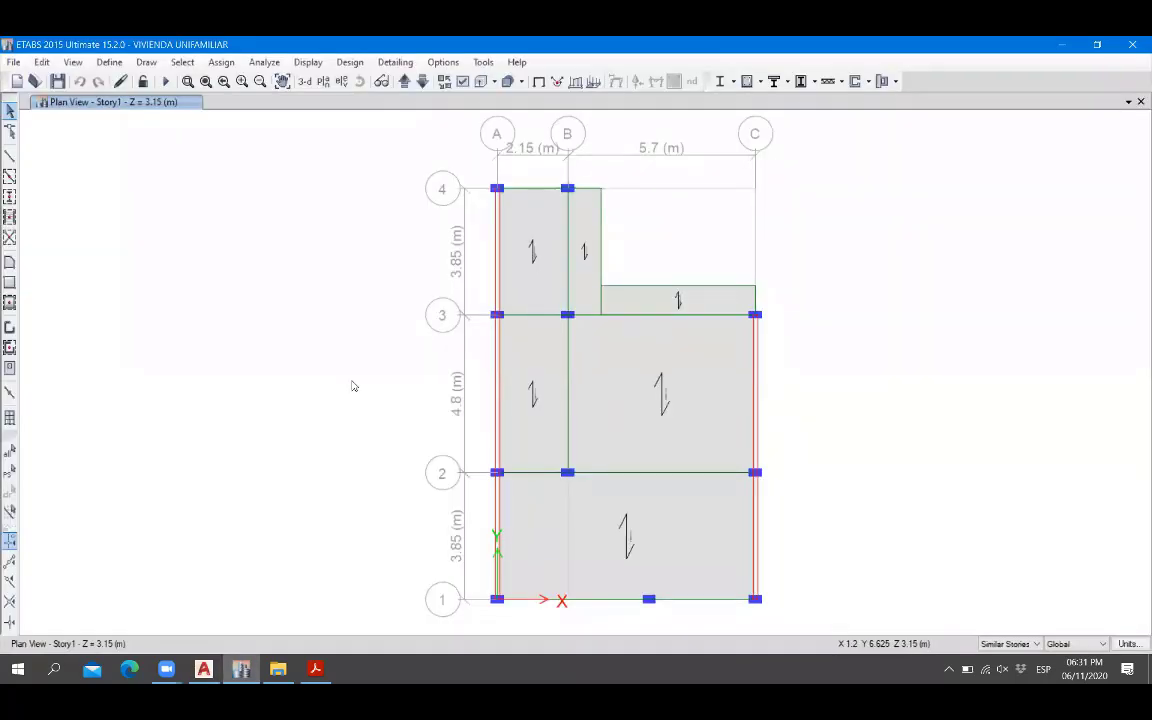
click(241, 669)
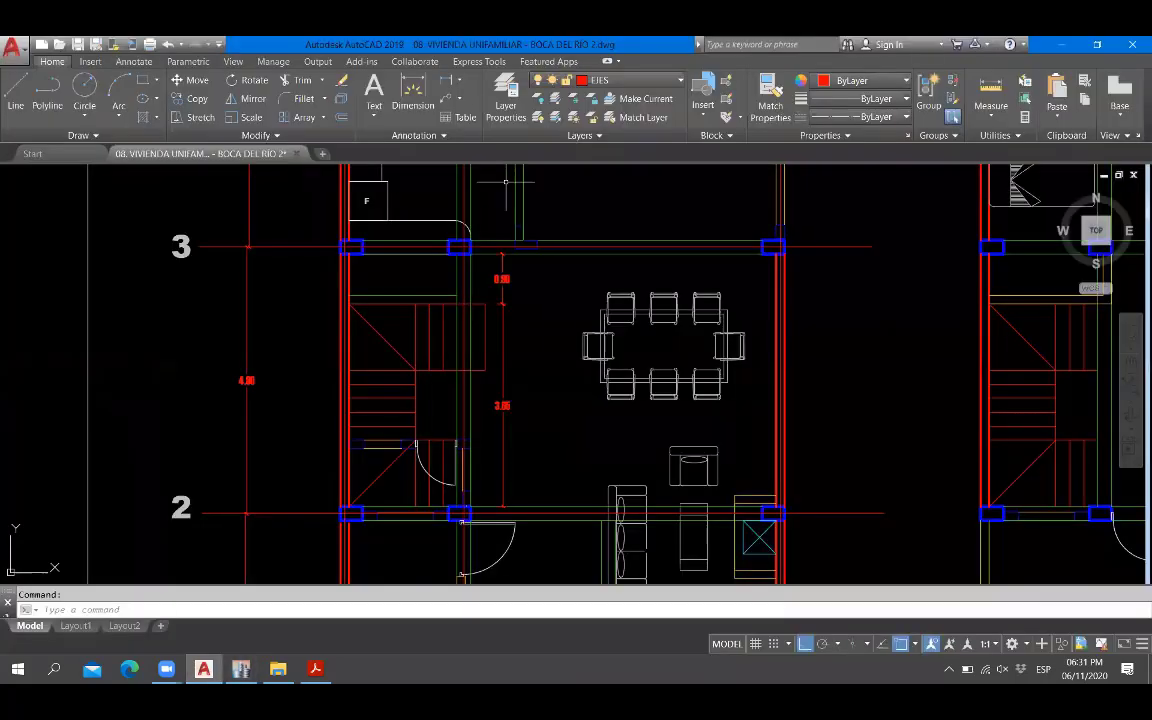
Draw a short vertical reference line across the width of the beam between the staircase and axis 3.
scroll(350, 252, up, 2)
scroll(451, 268, up, 4)
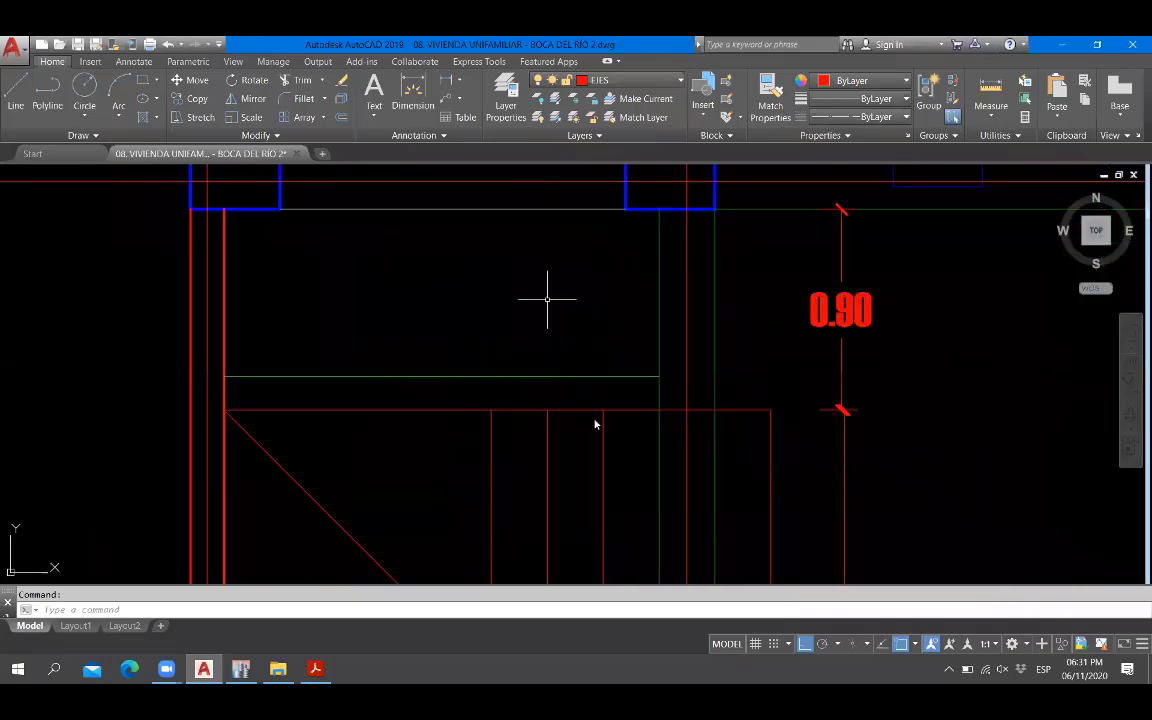
text(L)
key(Return)
click(563, 376)
click(563, 410)
key(Escape)
Add an aligned dimension from the midpoint of the short reference line to axis 3.
text(DA)
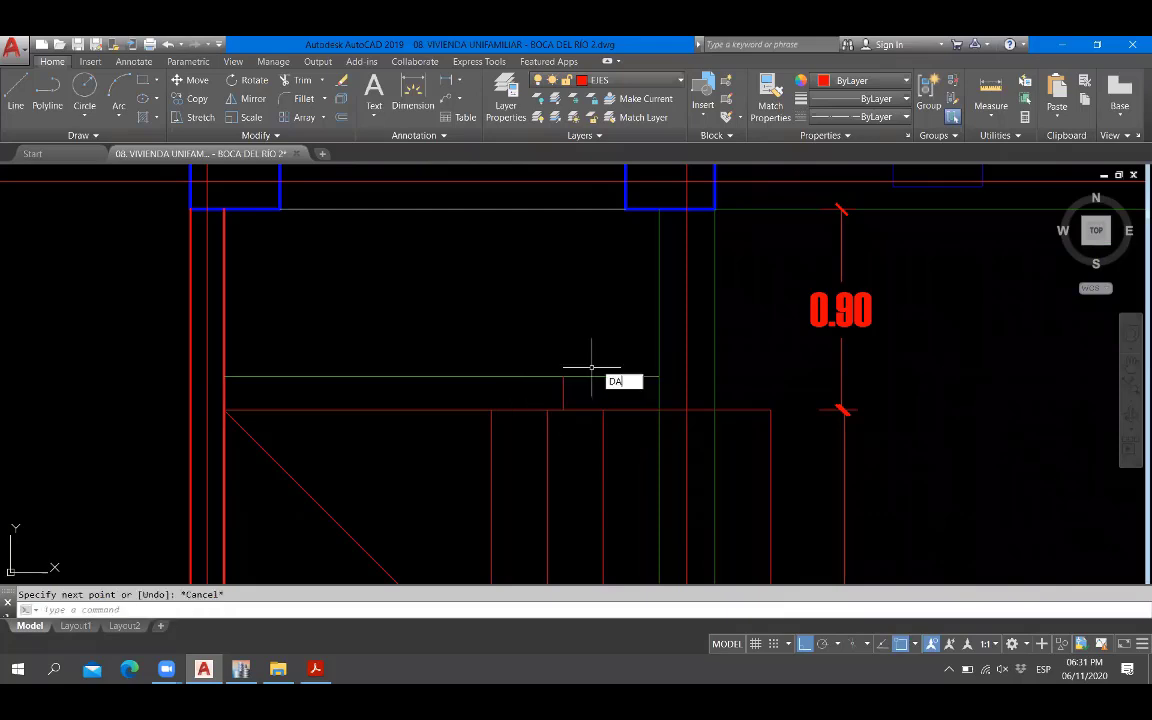
key(Return)
click(561, 390)
scroll(561, 390, down, 2)
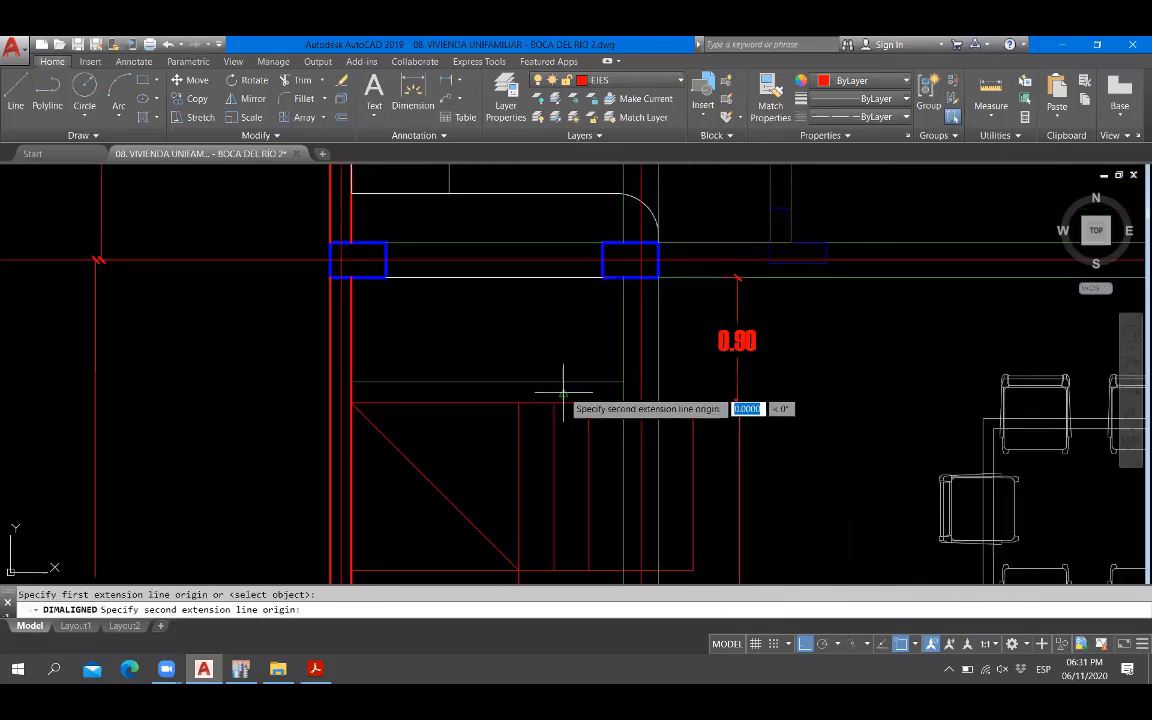
click(564, 259)
scroll(560, 252, up, 2)
click(548, 244)
scroll(571, 252, up, 4)
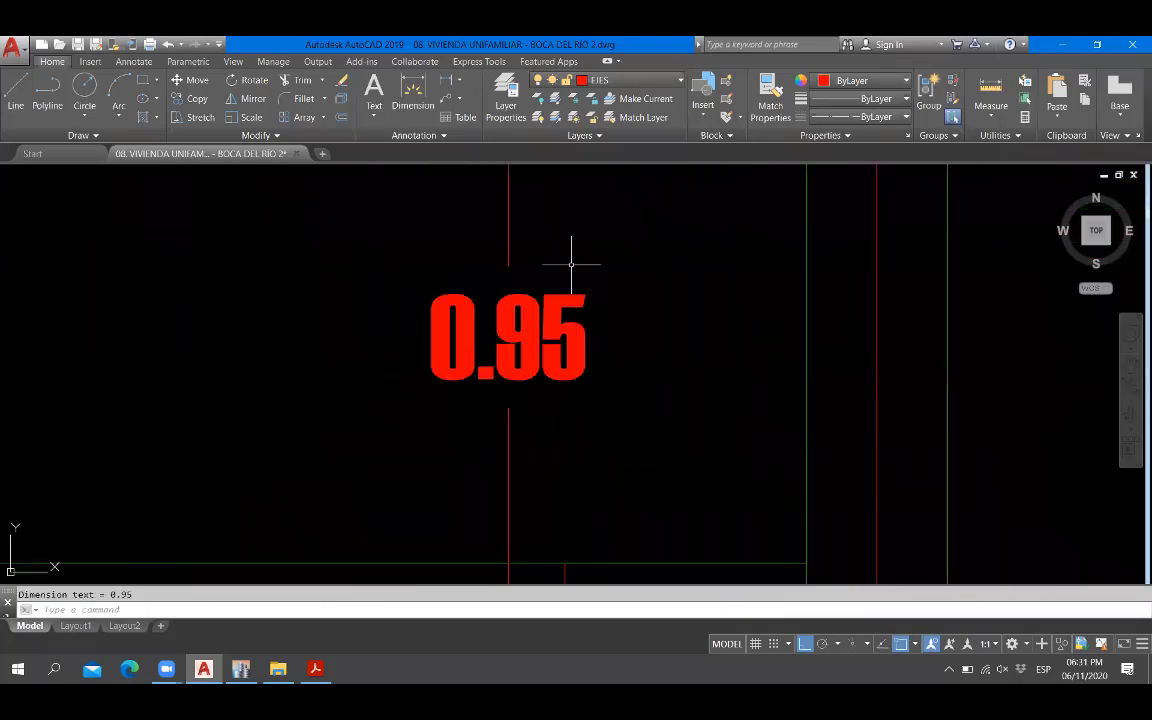
Switch to ETABS and review the defined frame sections for one that suits the beam beside the staircase.
scroll(560, 270, down, 6)
click(241, 669)
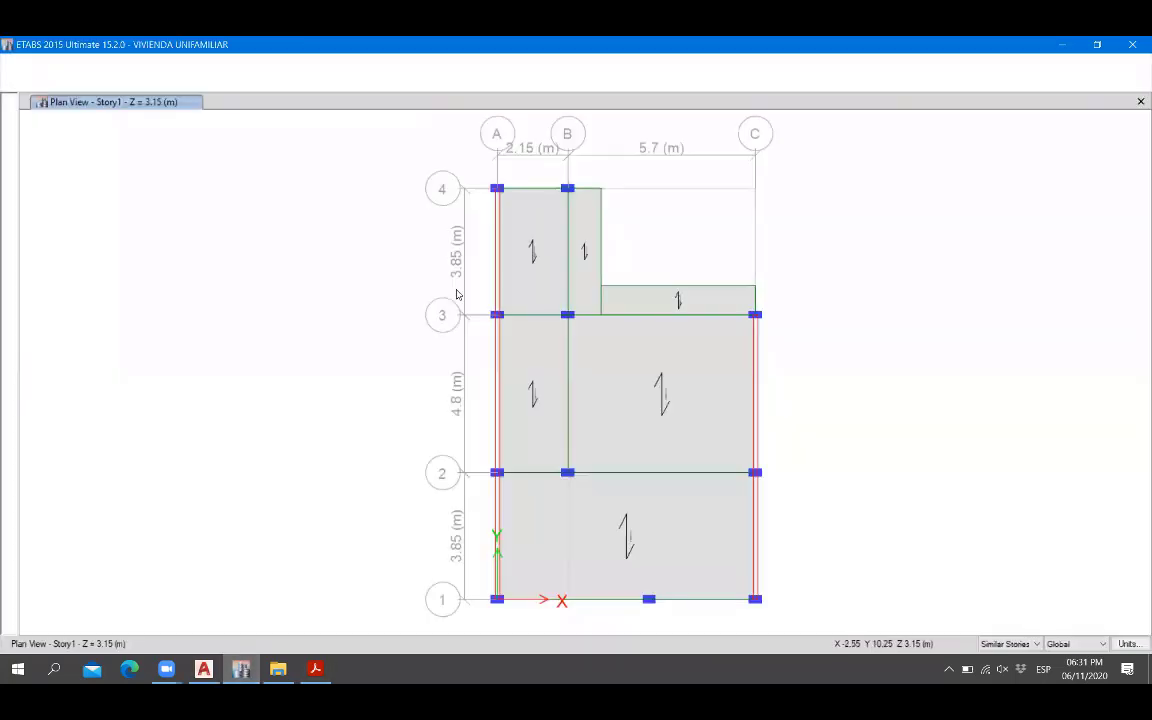
scroll(561, 342, up, 5)
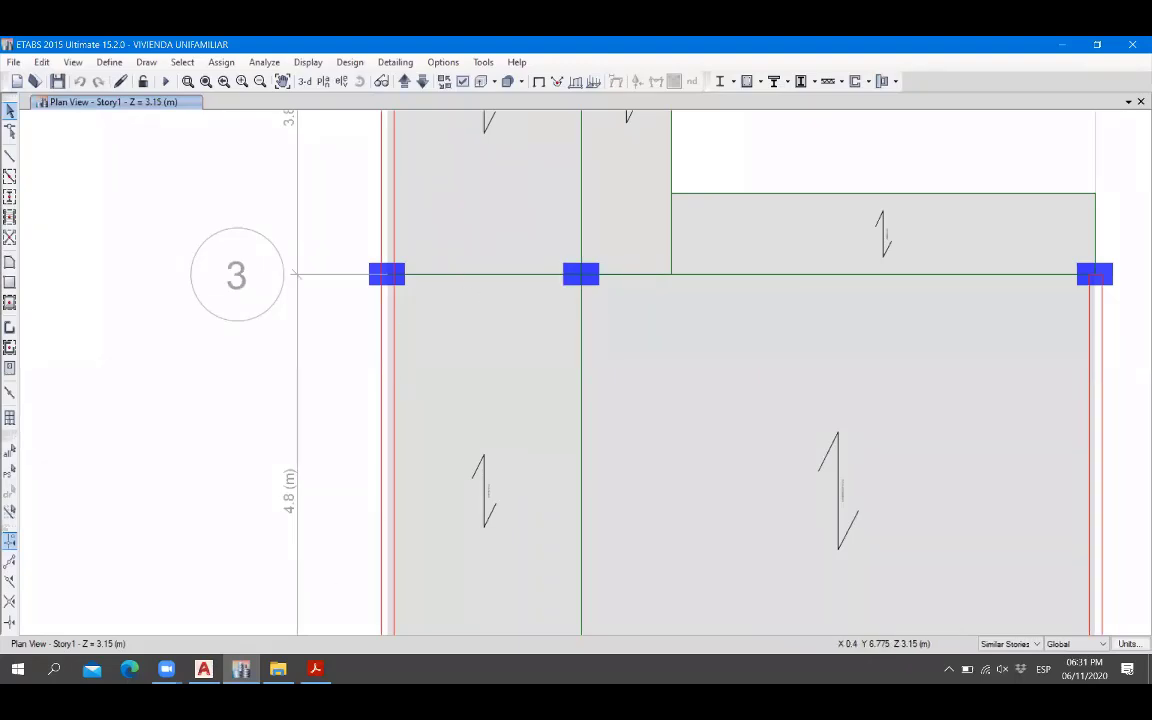
click(10, 158)
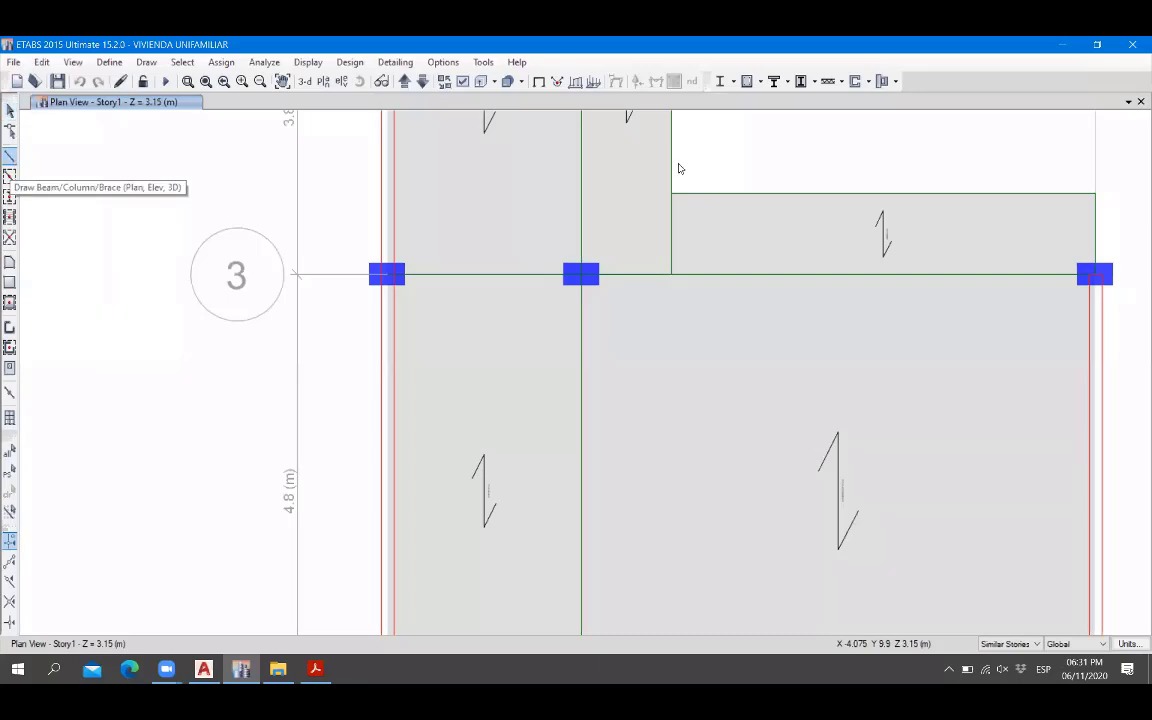
click(1047, 234)
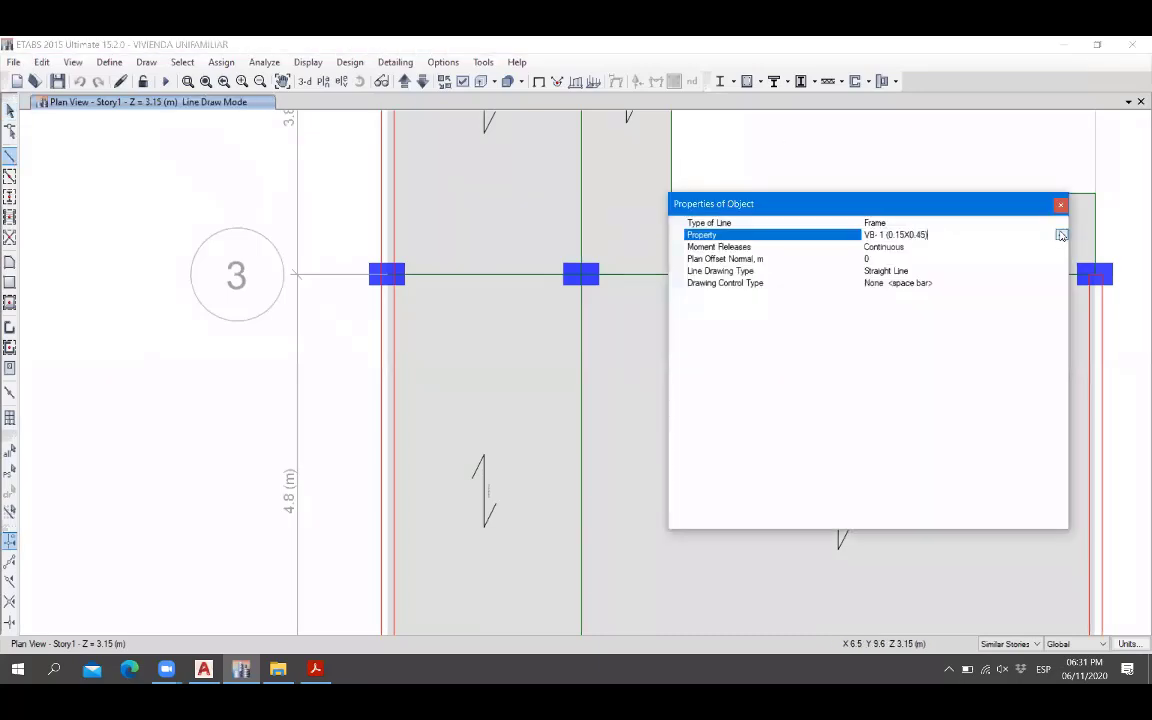
click(1061, 234)
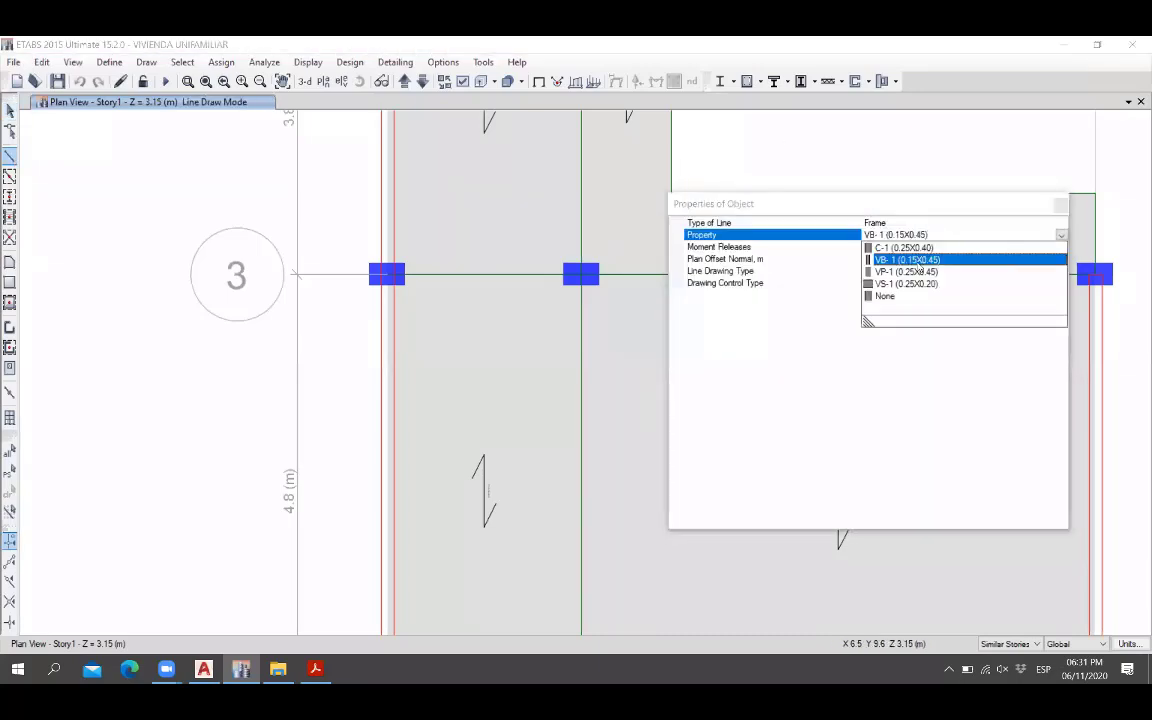
click(1062, 206)
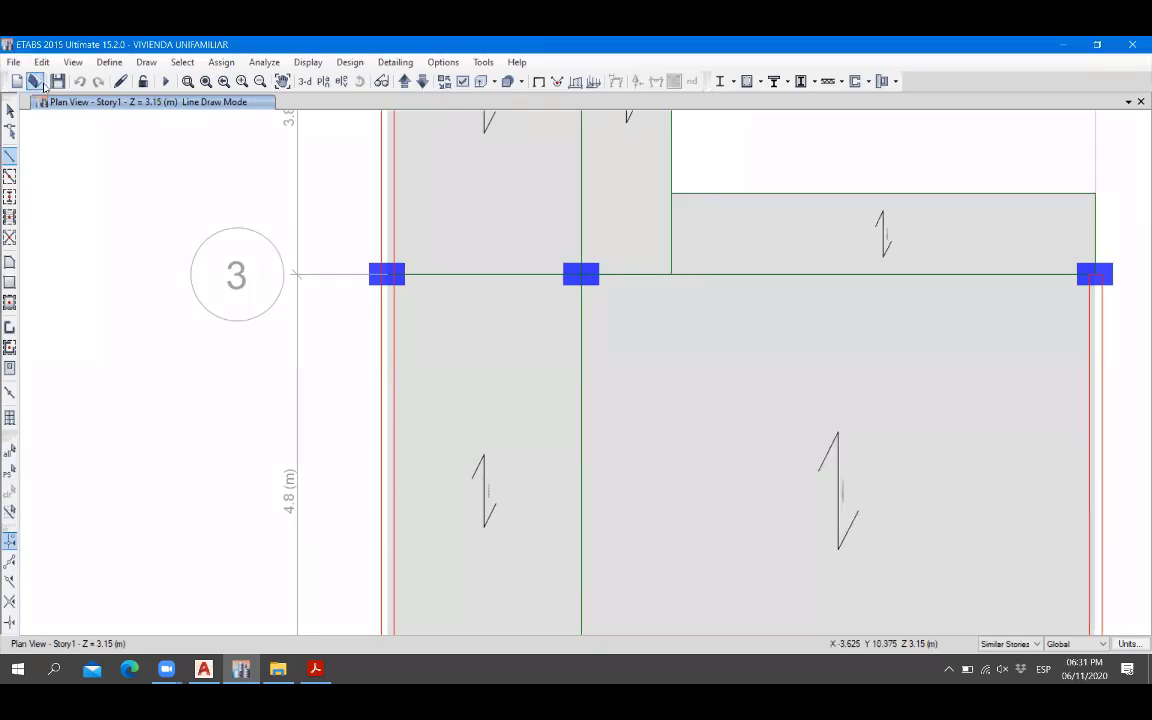
click(109, 62)
mouse_move(157, 108)
click(335, 105)
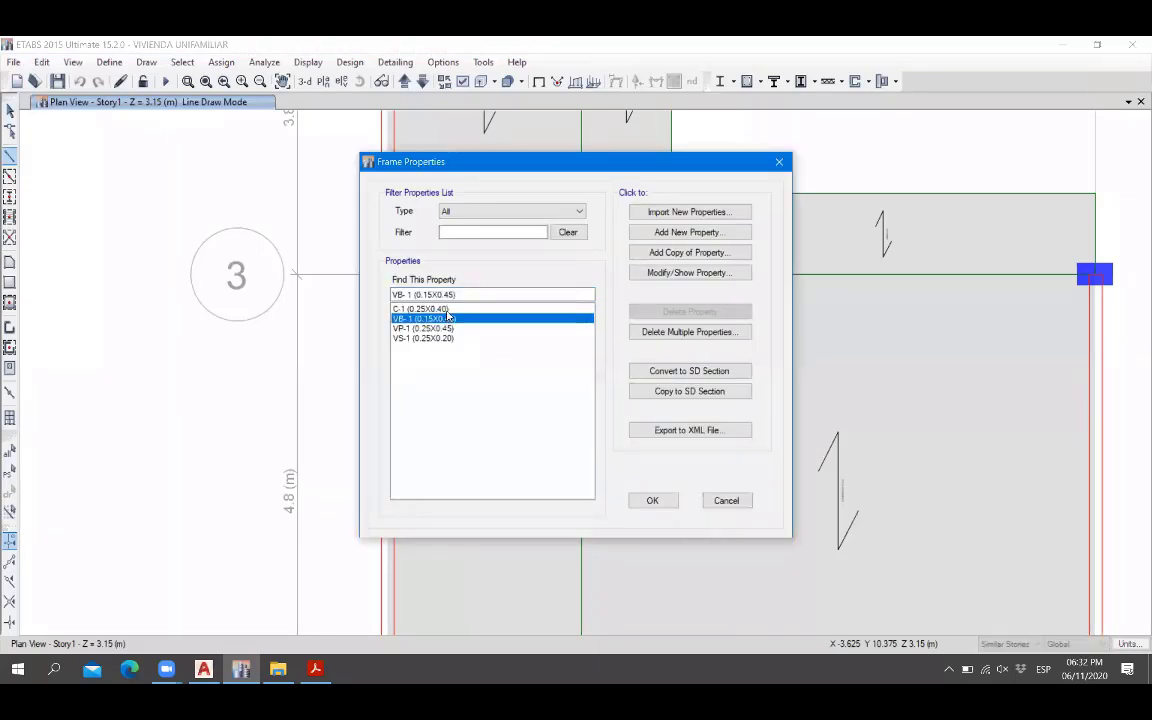
click(452, 319)
click(777, 164)
Leave the beam drawing command without placing a beam and save the model.
scroll(463, 290, down, 5)
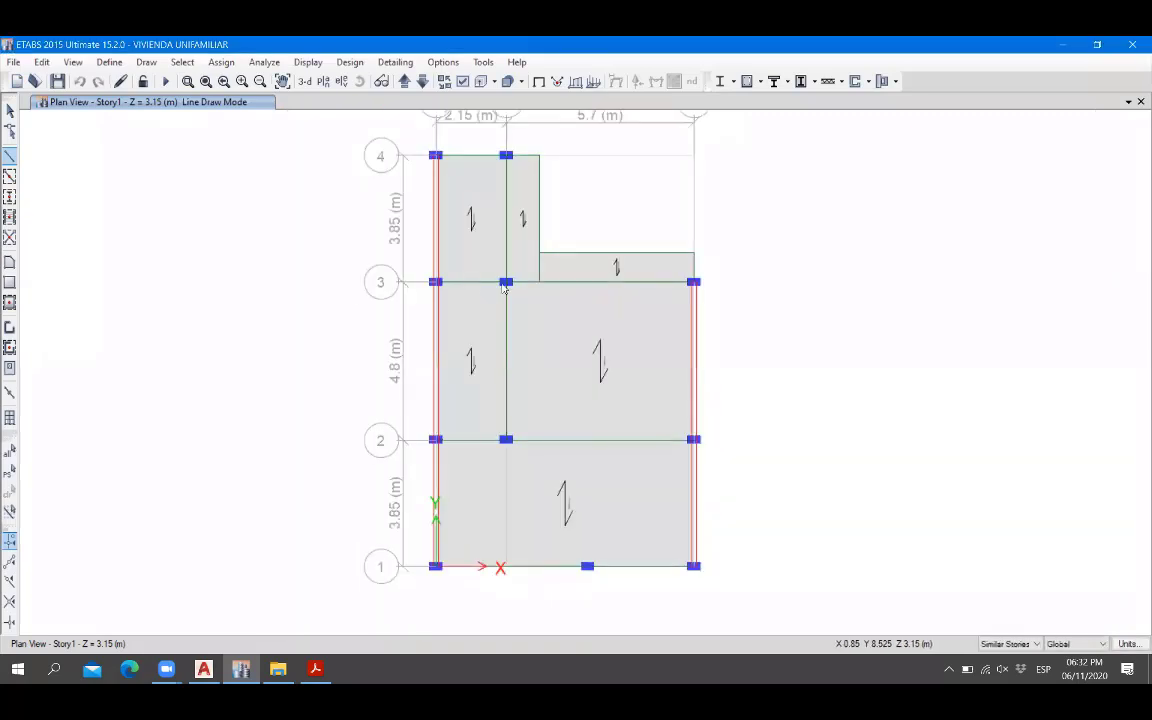
middle_drag(552, 283, 547, 306)
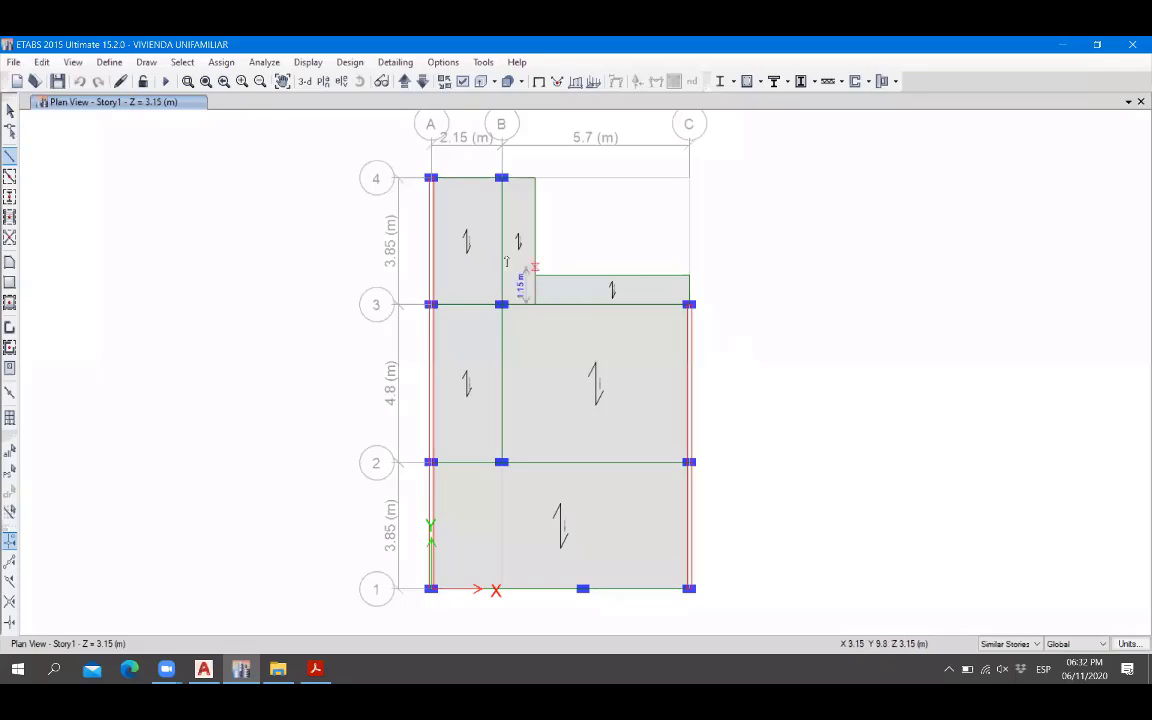
key(Escape)
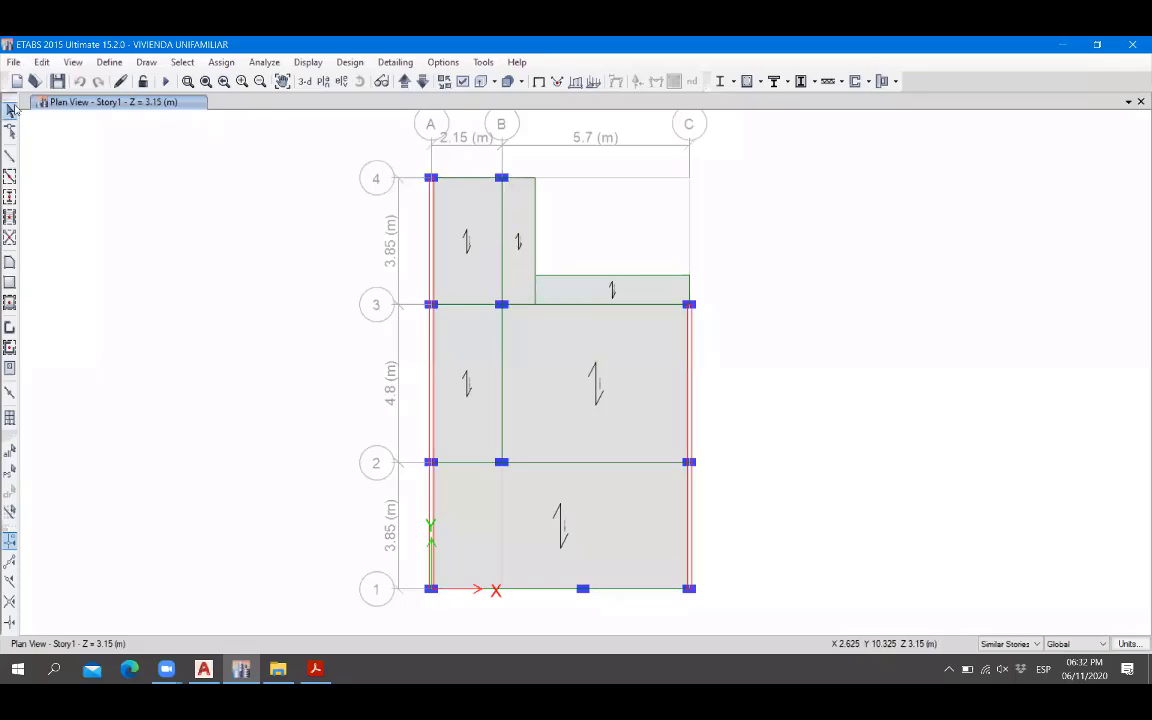
key(ctrl+s)
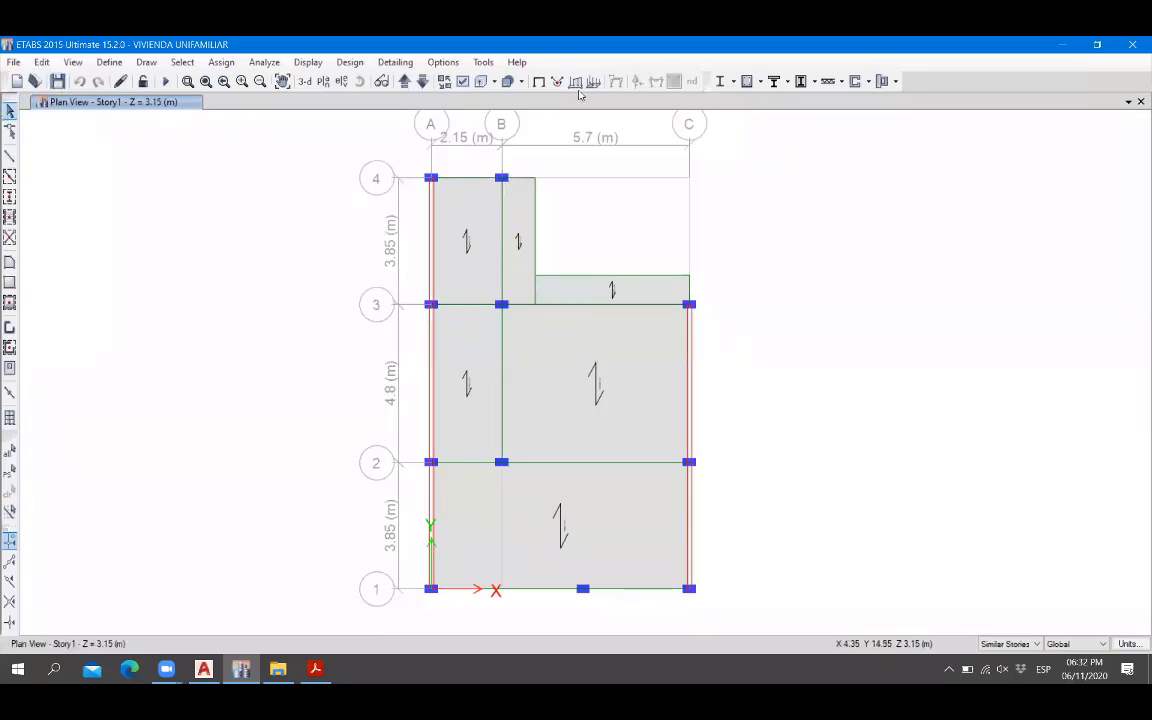
Turn on the frame section names in the Story1 plan view and inspect the labelled beams.
click(462, 81)
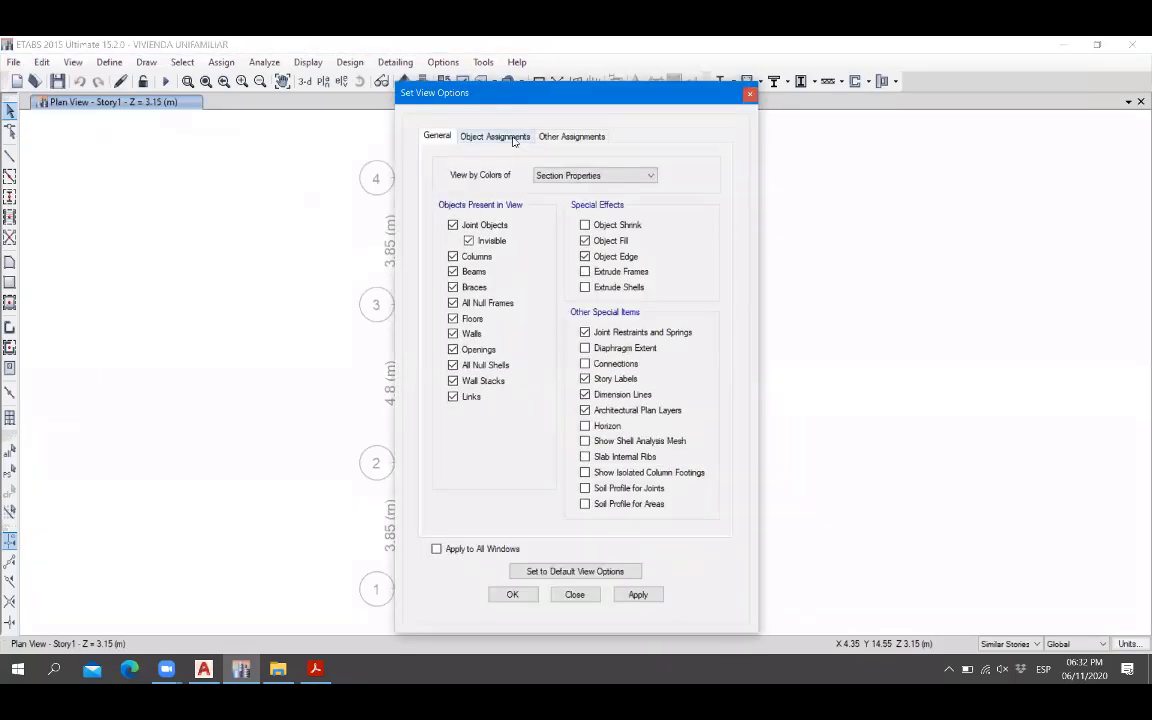
click(490, 136)
click(600, 208)
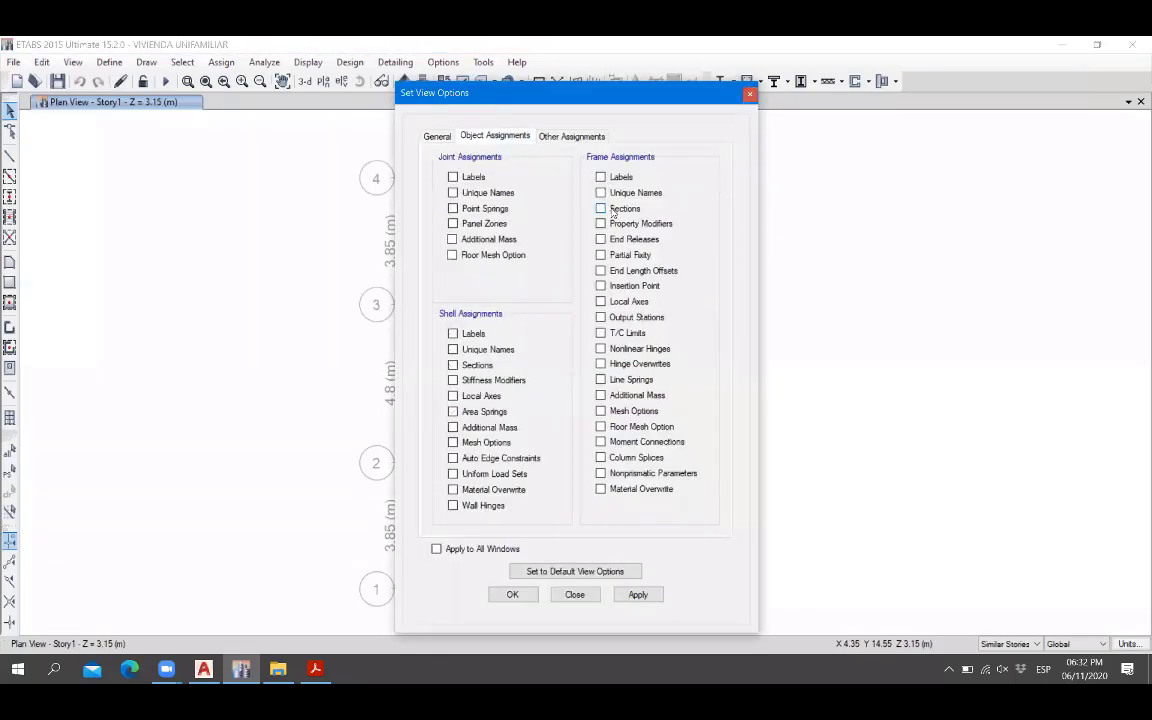
key(Return)
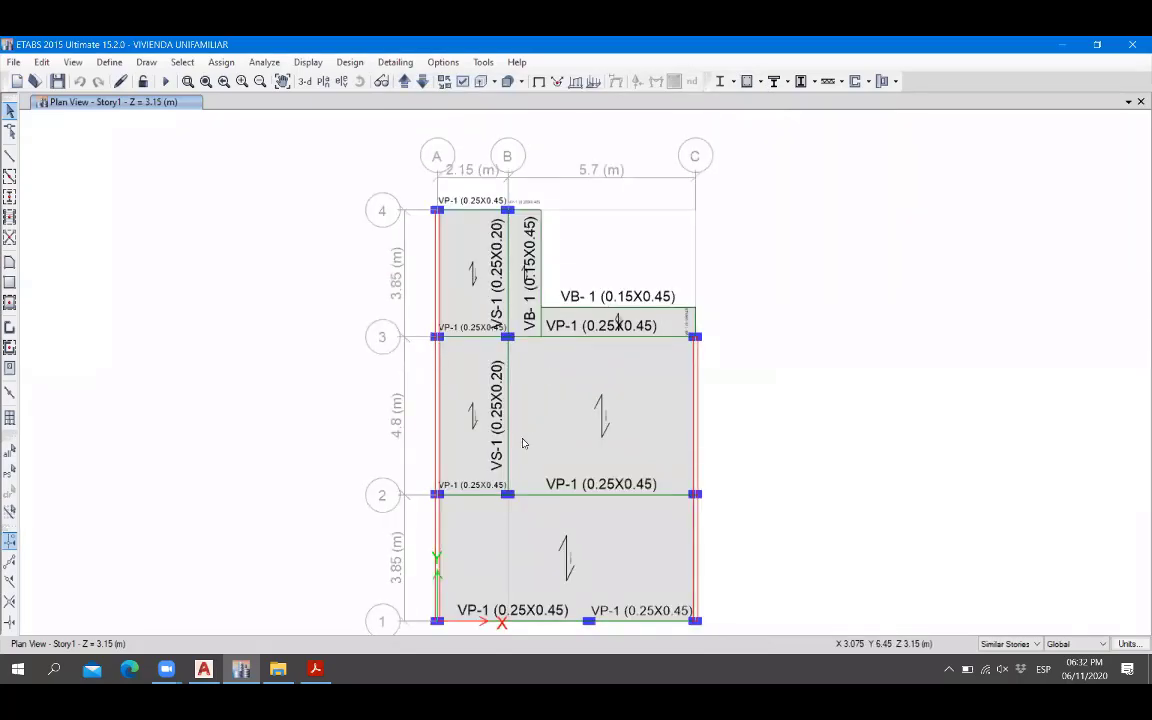
scroll(517, 425, up, 3)
scroll(511, 402, down, 3)
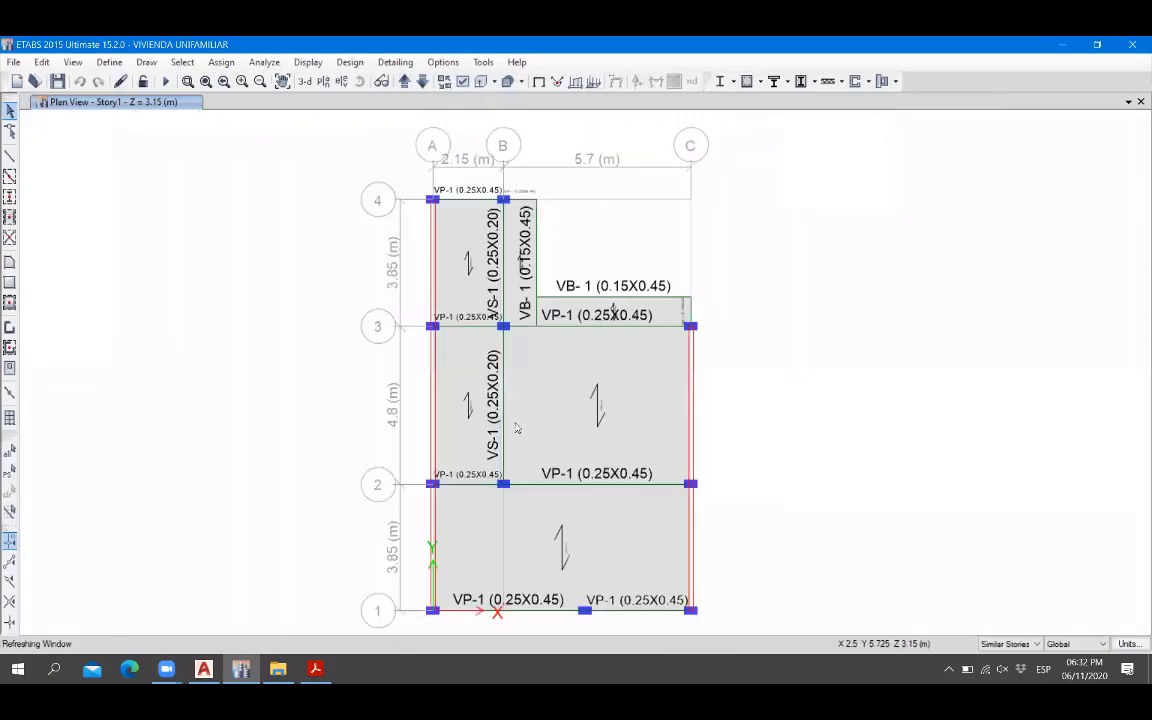
scroll(505, 349, up, 3)
scroll(505, 349, down, 3)
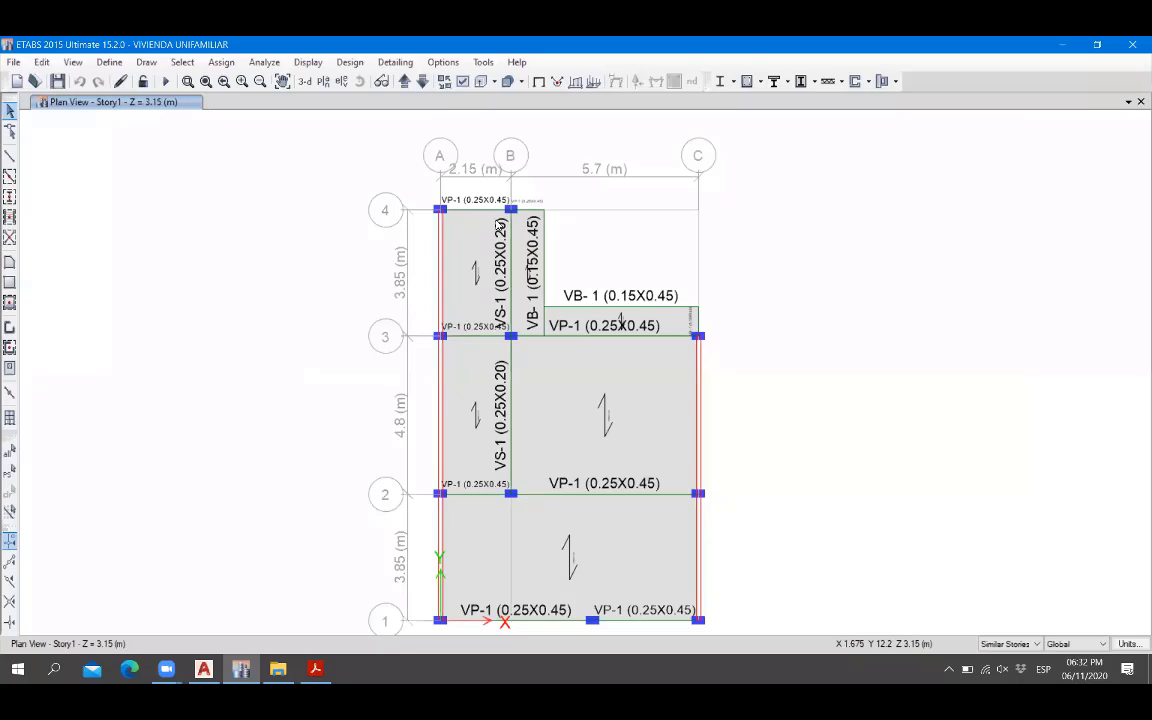
Create the frame section VCH-1 (0.25X0.20) as a copy of VS-1 (0.25X0.20), accepting its beam reinforcement data.
click(109, 62)
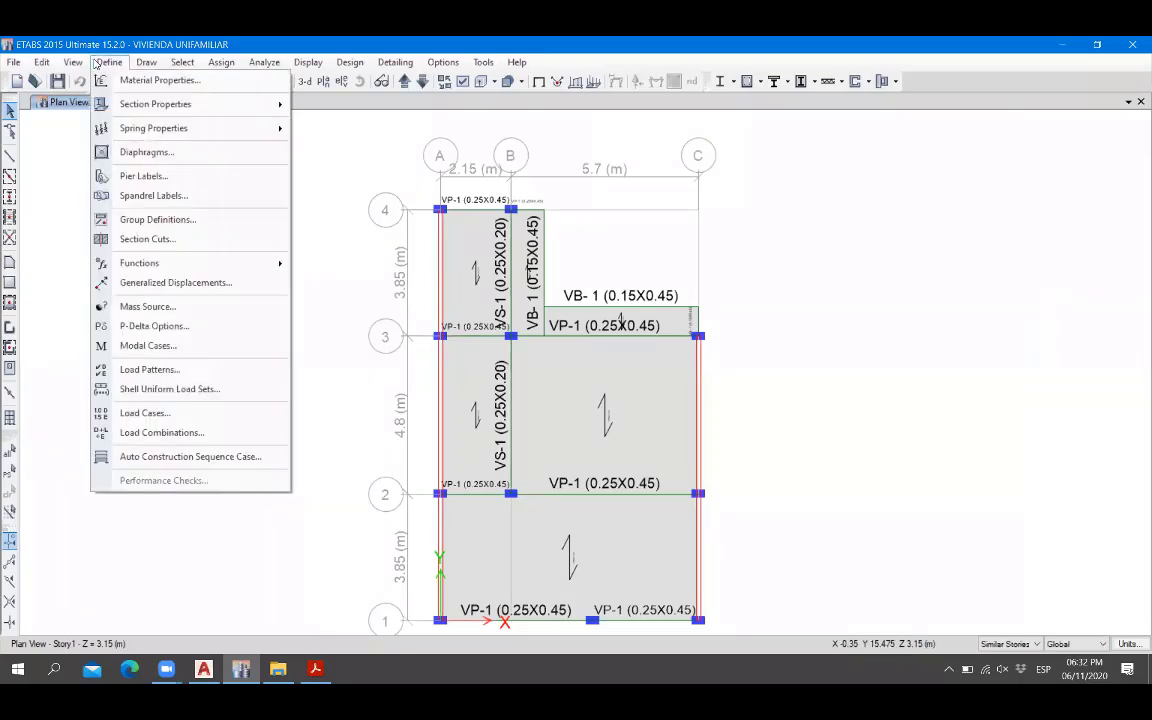
mouse_move(168, 116)
click(330, 104)
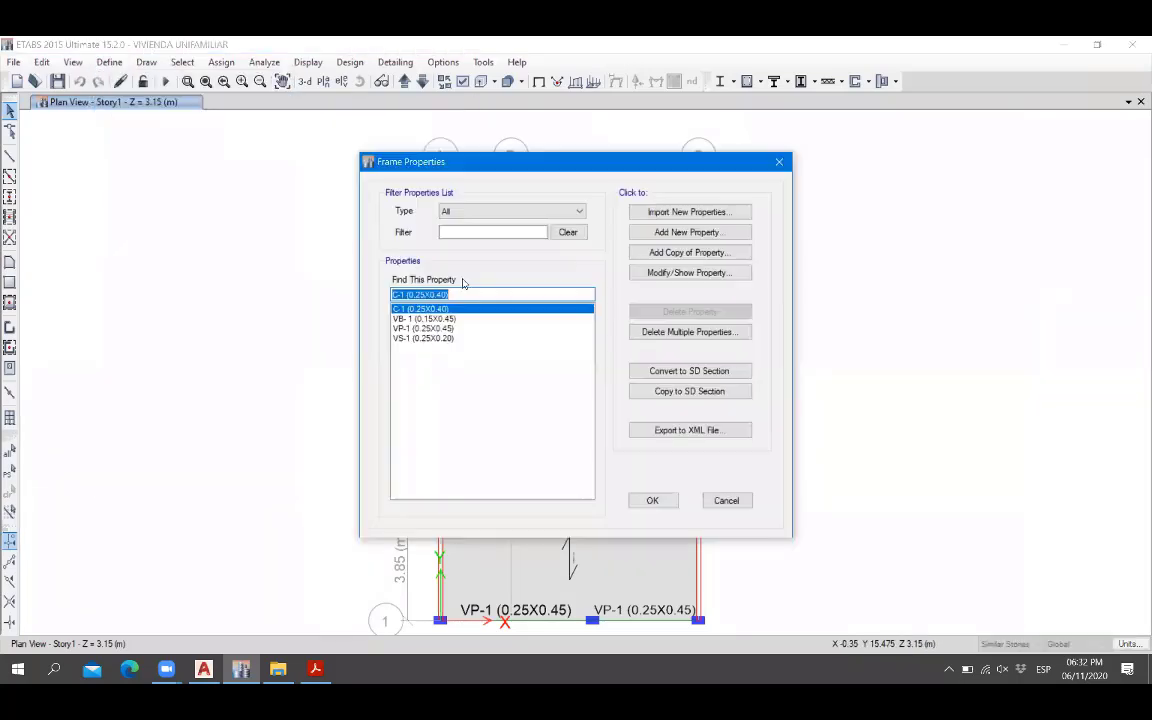
click(438, 340)
click(700, 250)
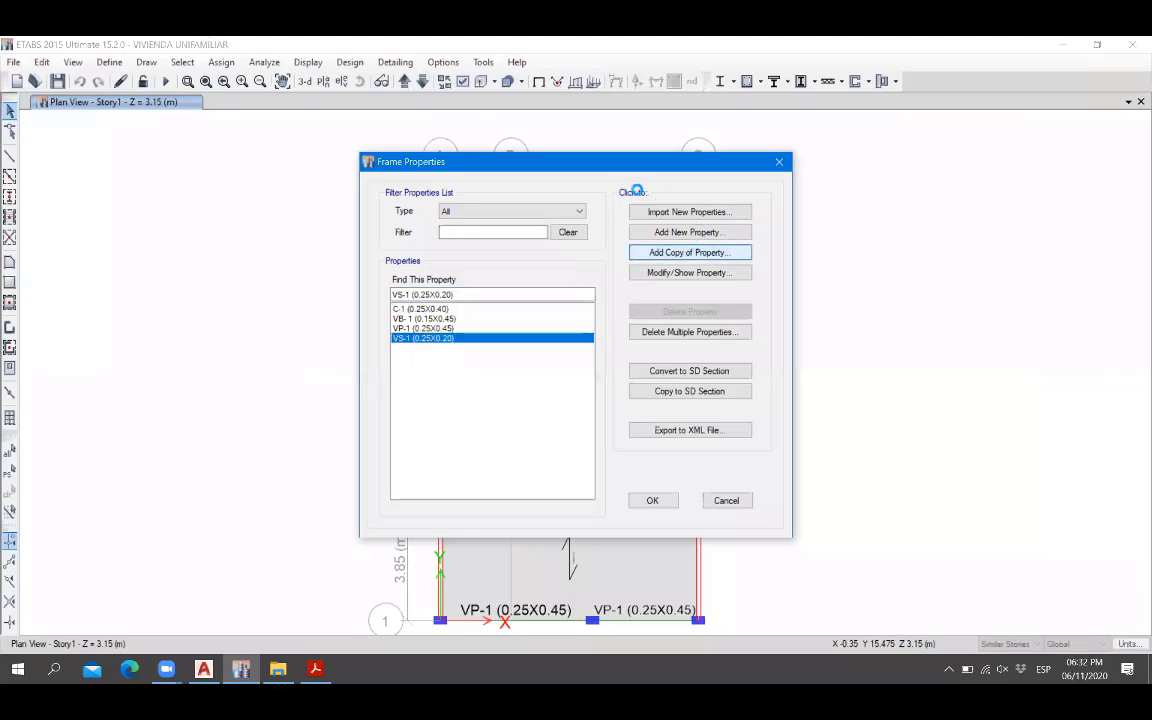
text(VCH-1 (0.25X0.20)
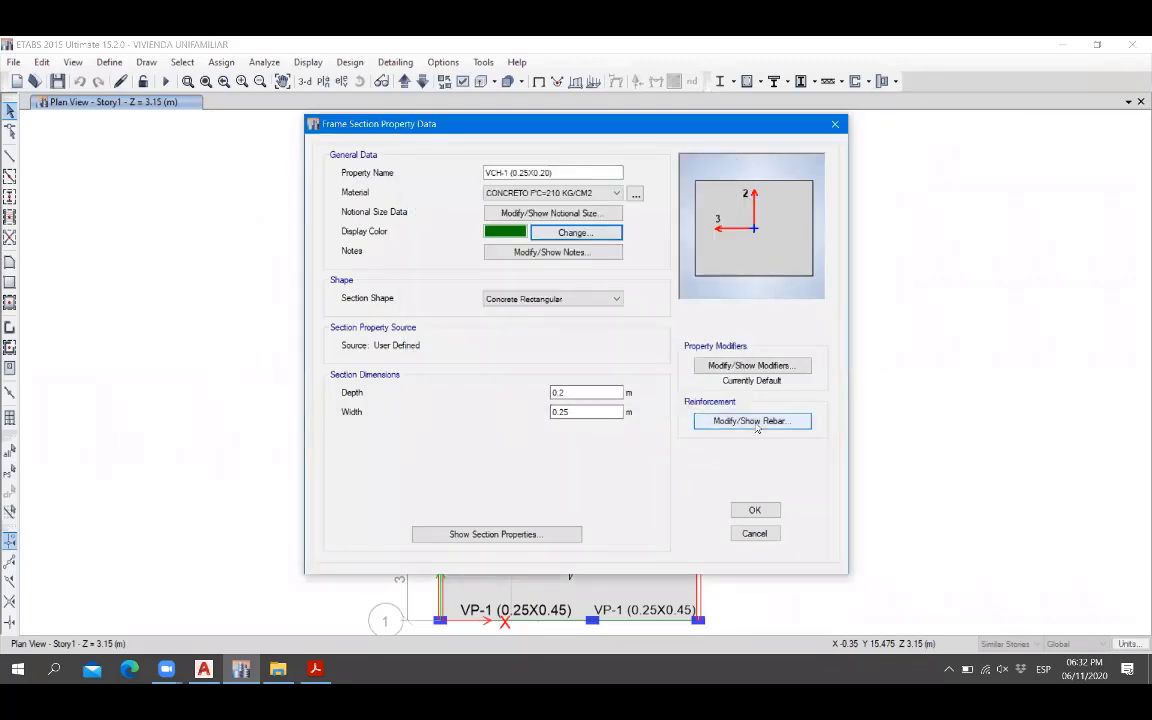
click(757, 421)
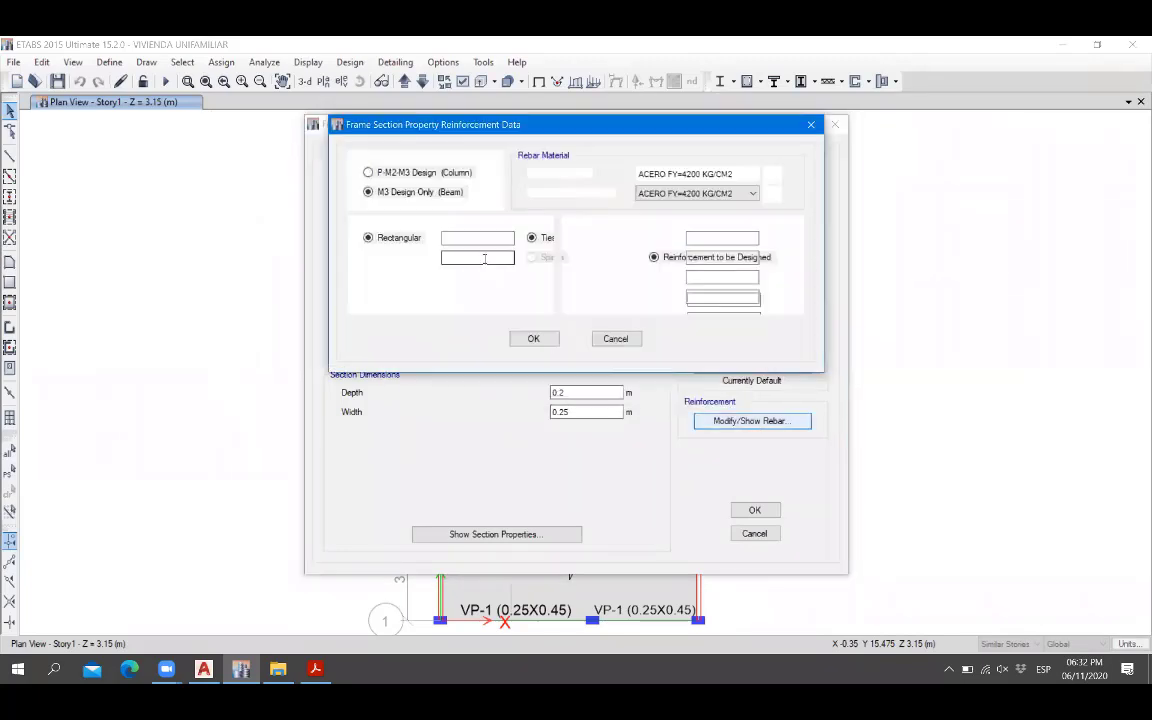
click(527, 336)
click(746, 511)
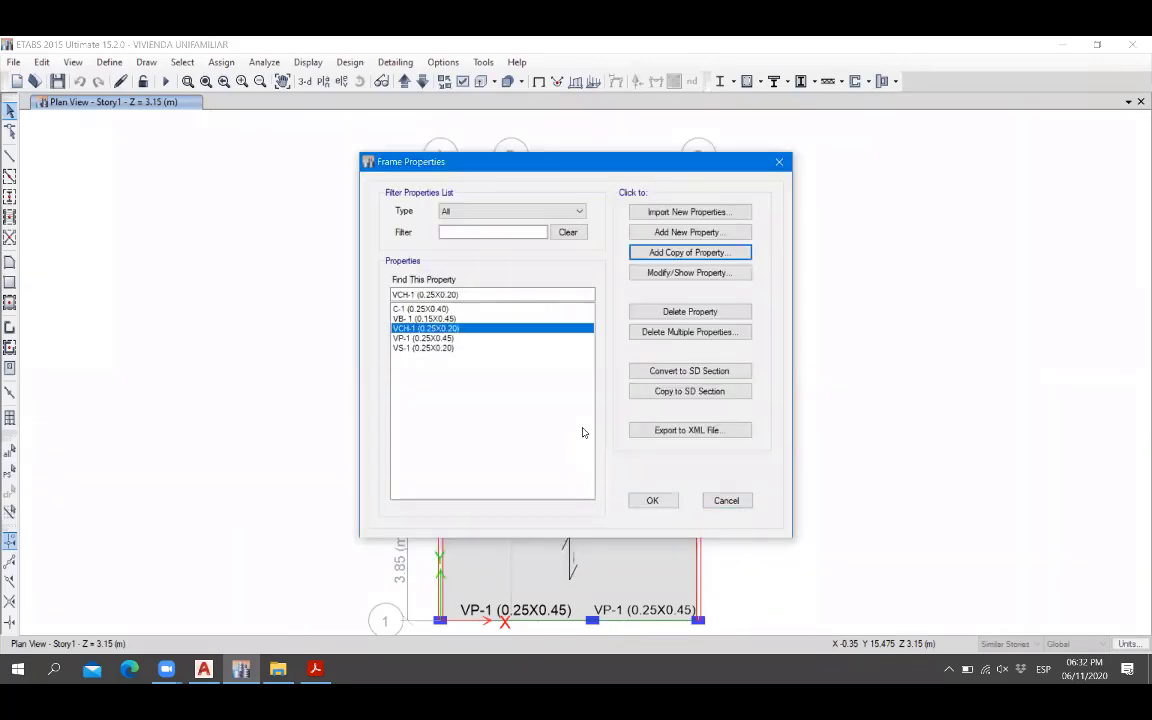
click(652, 502)
Draw a VCH-1 (0.25X0.20) beam between axes A and B, offset 0.95 m from axis 3 towards axis 2.
scroll(442, 334, up, 4)
scroll(371, 265, down, 1)
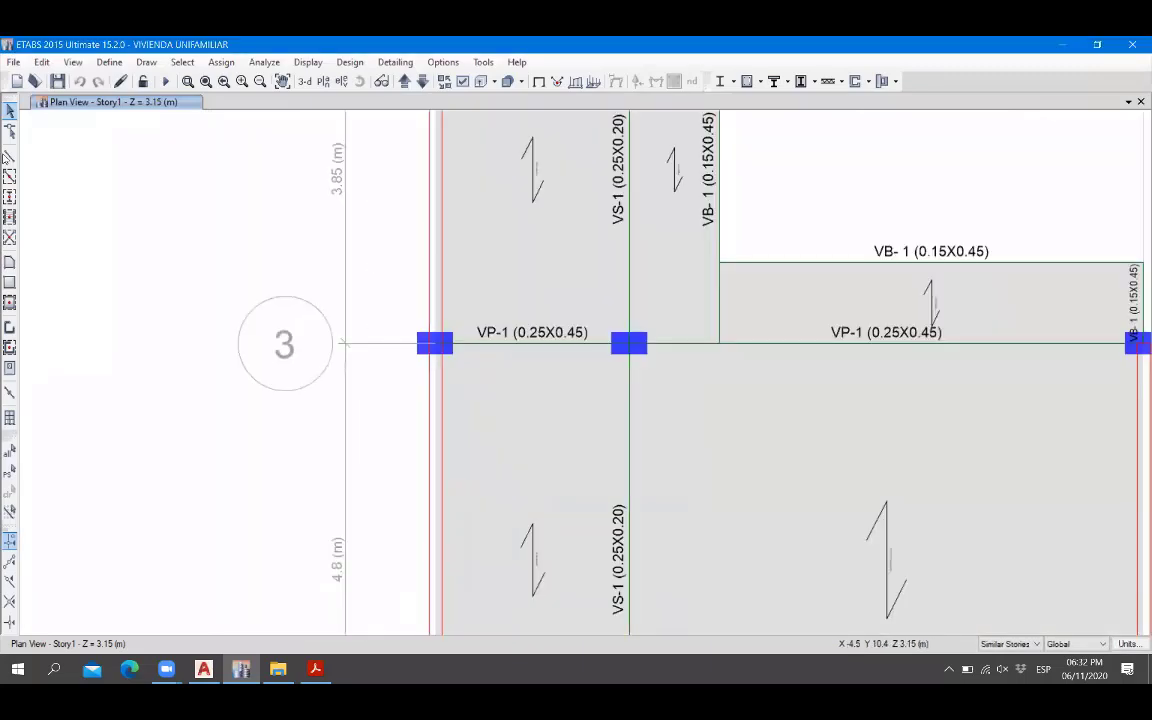
click(9, 156)
click(1006, 234)
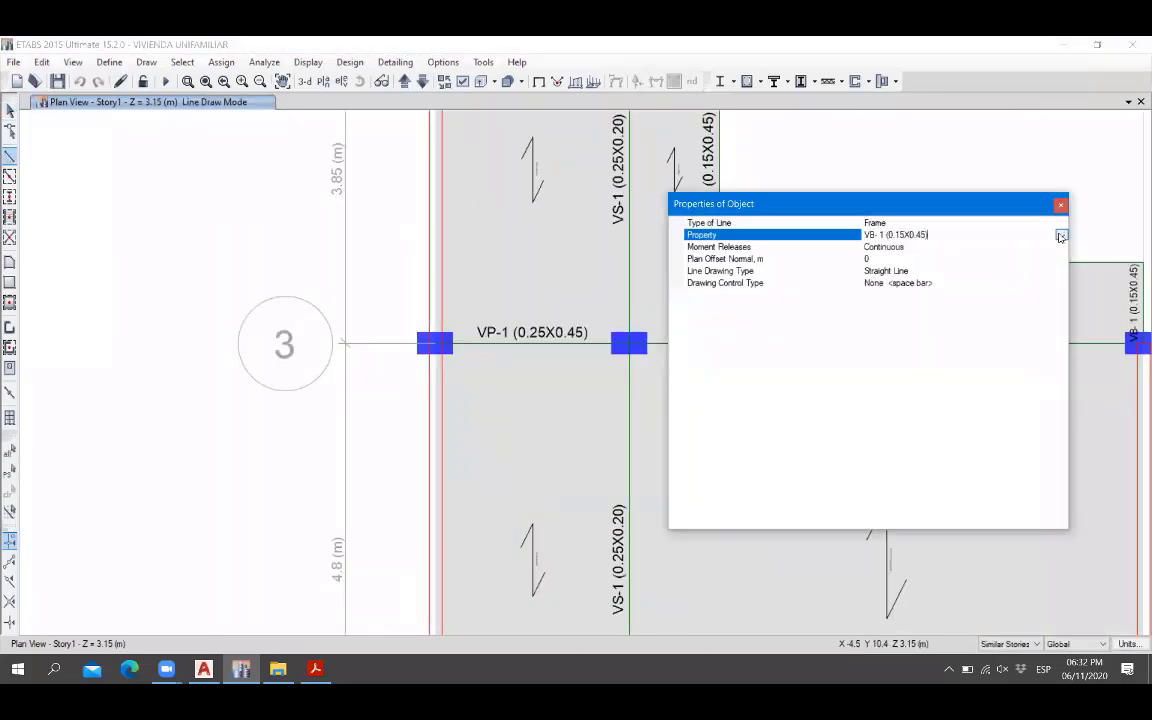
click(1061, 236)
click(917, 273)
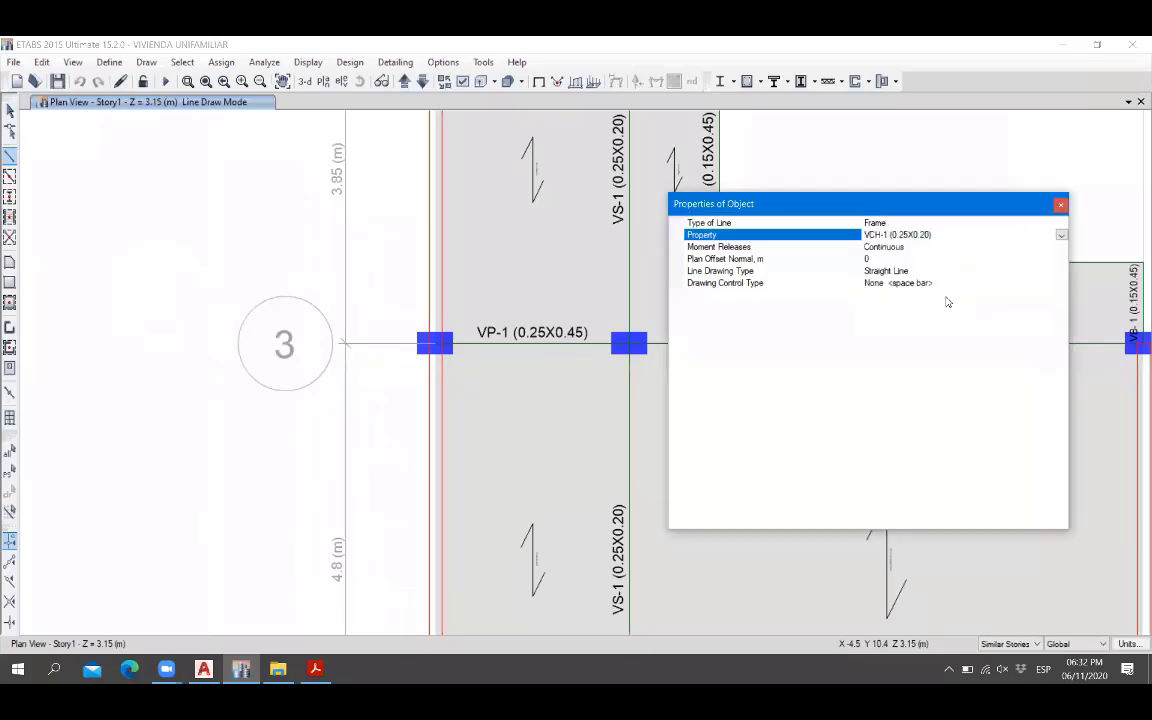
click(904, 259)
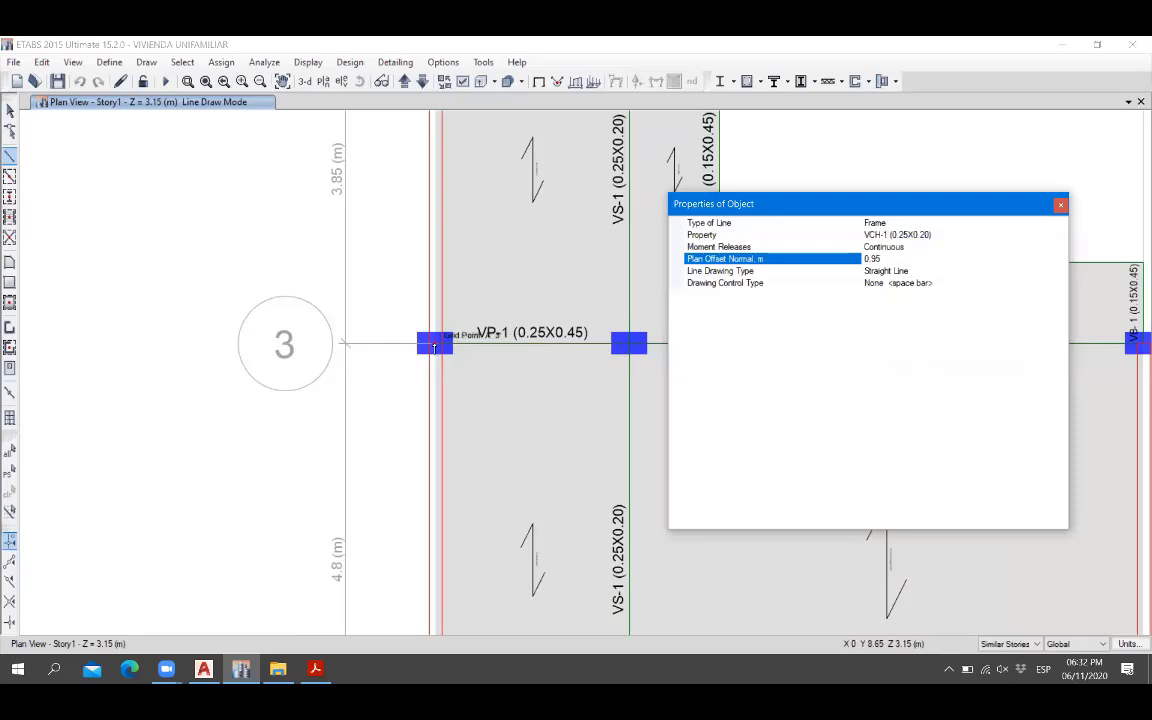
click(434, 346)
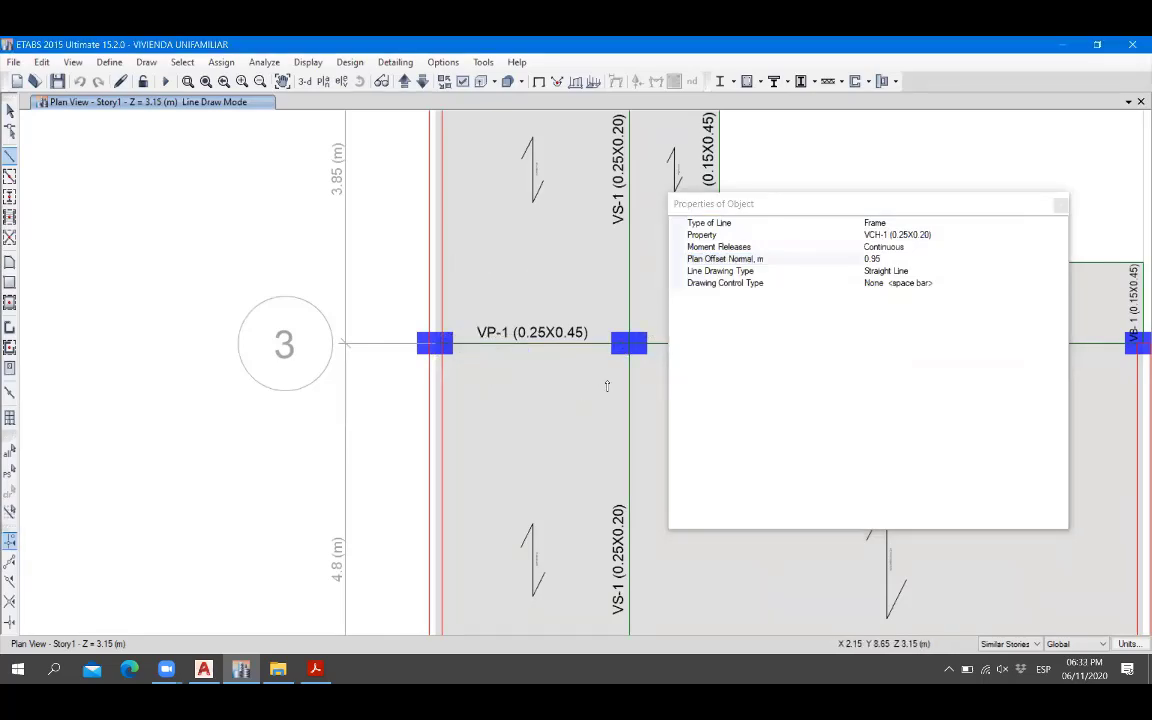
click(629, 344)
key(Escape)
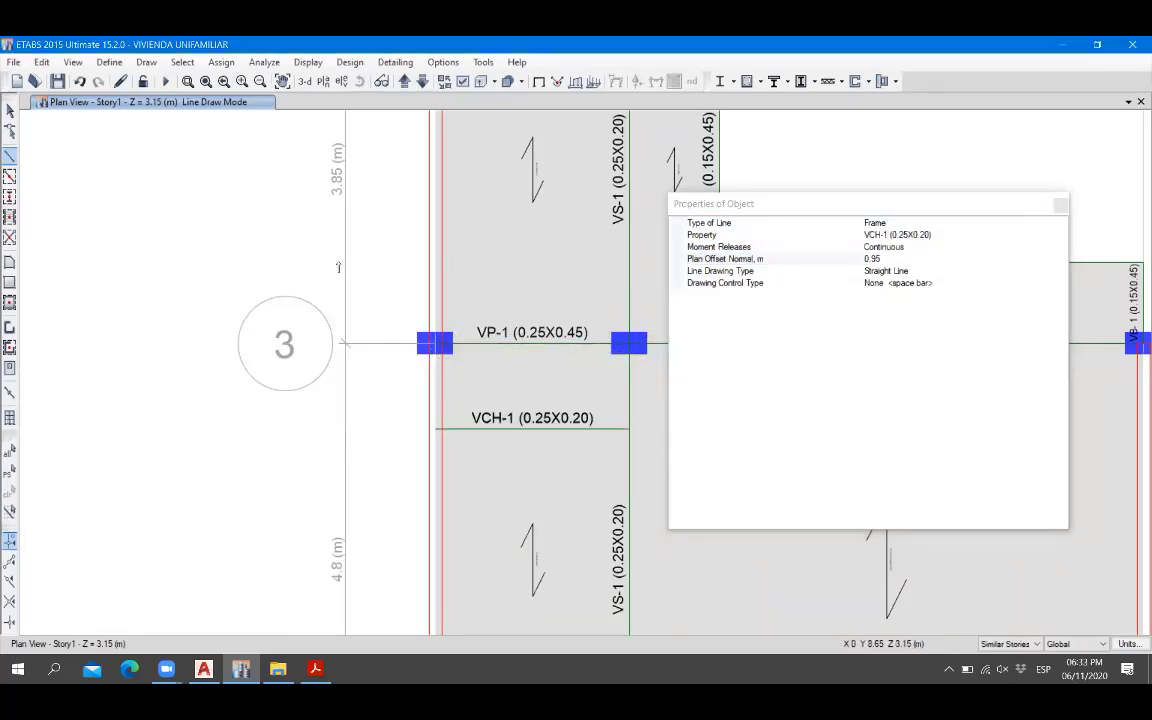
click(1060, 204)
click(9, 110)
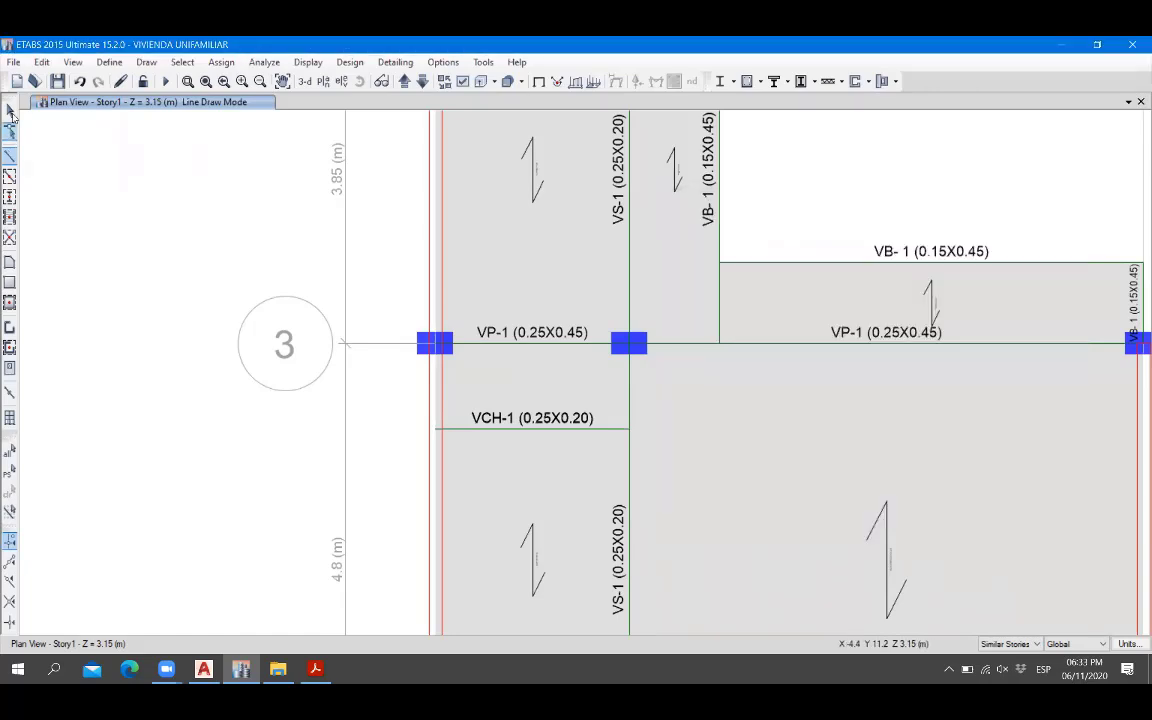
Divide the slab between axes A-B and 2-3 at the VCH-1 beam, using intersections with selected frame objects.
scroll(443, 309, down, 5)
scroll(496, 344, up, 2)
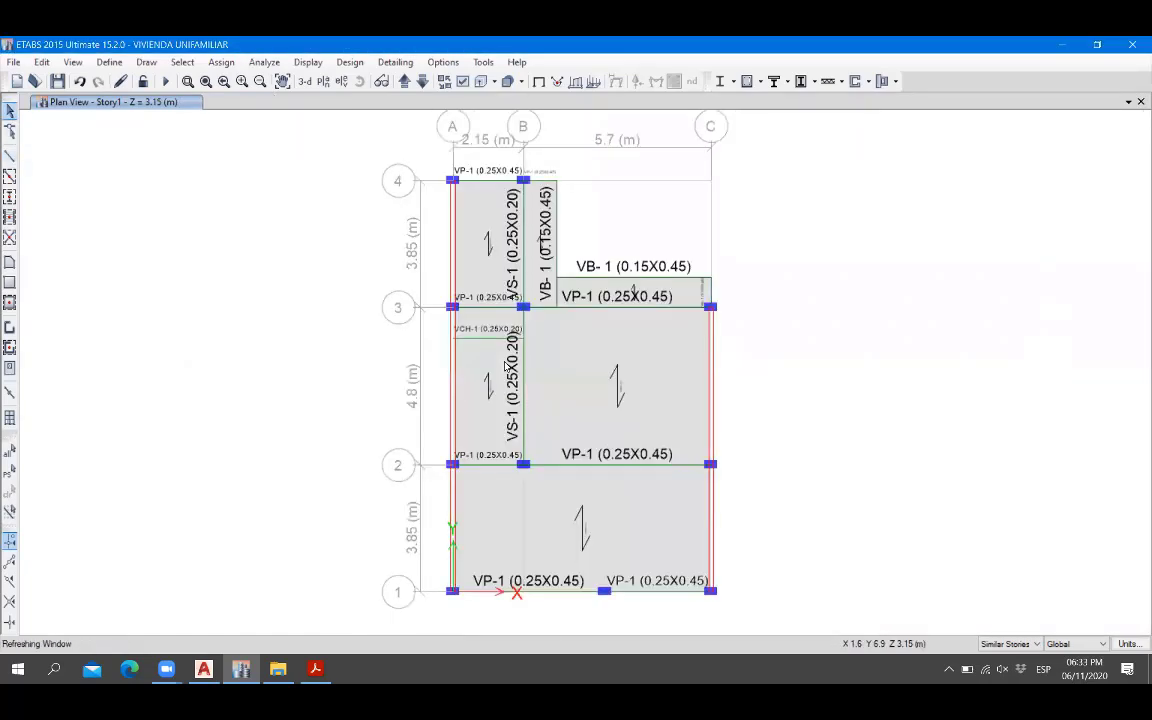
scroll(505, 367, up, 3)
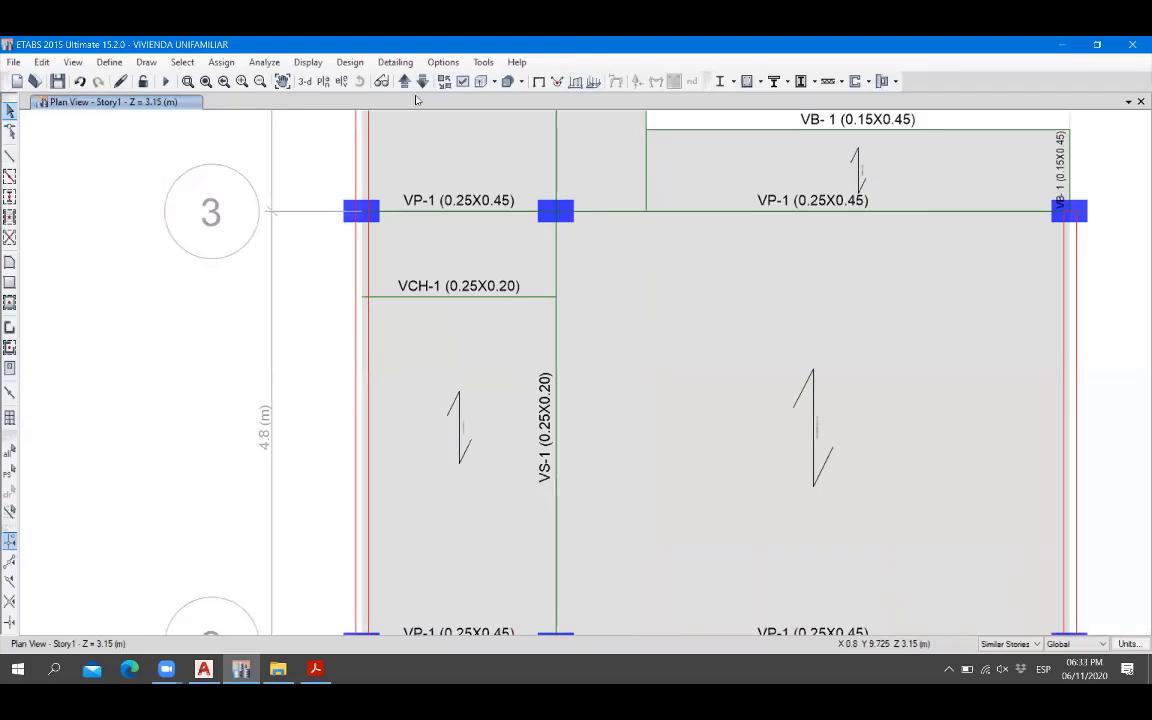
click(479, 314)
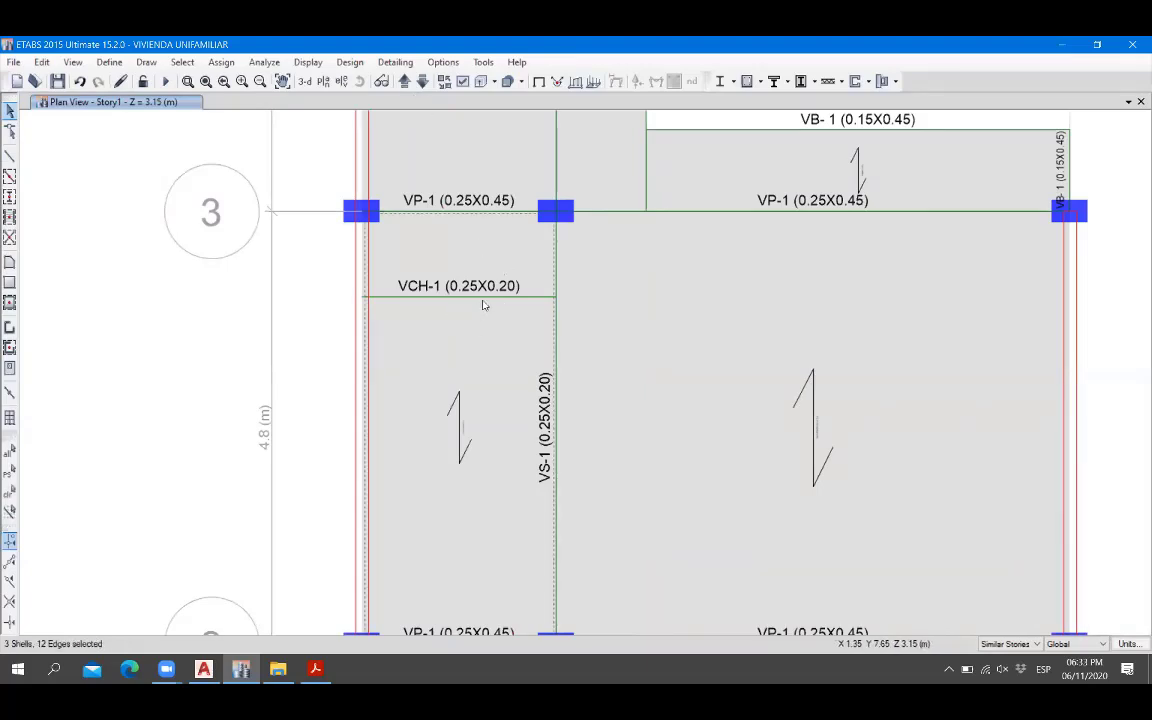
click(490, 300)
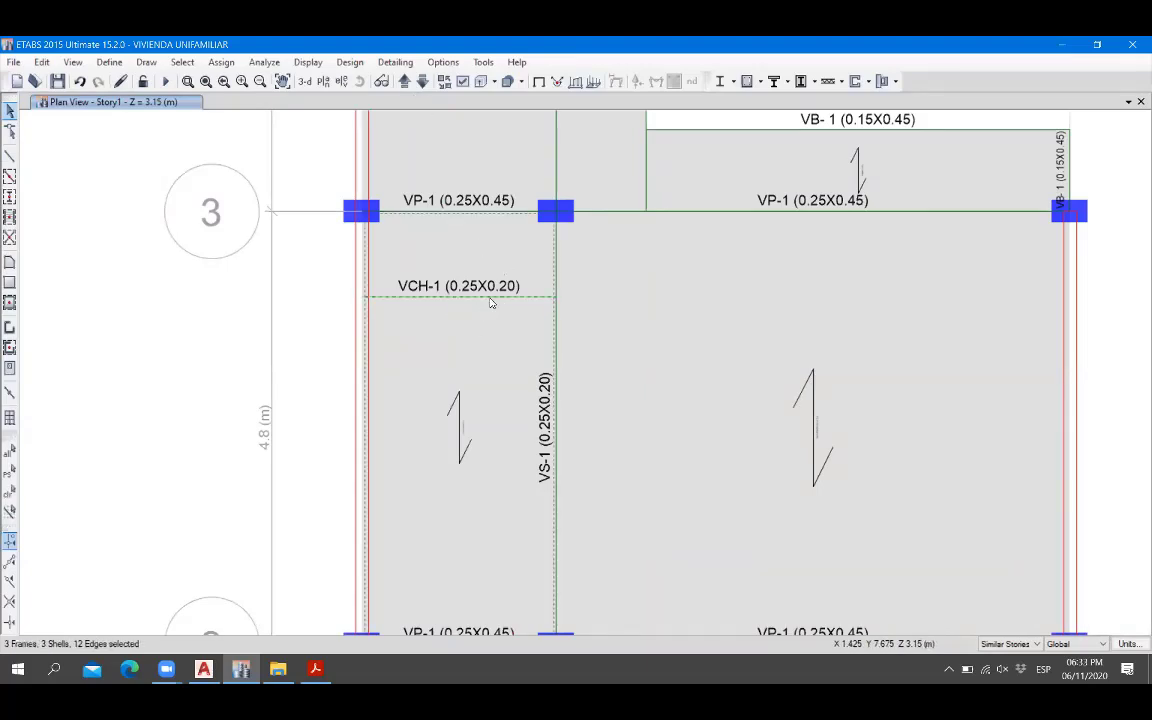
click(41, 62)
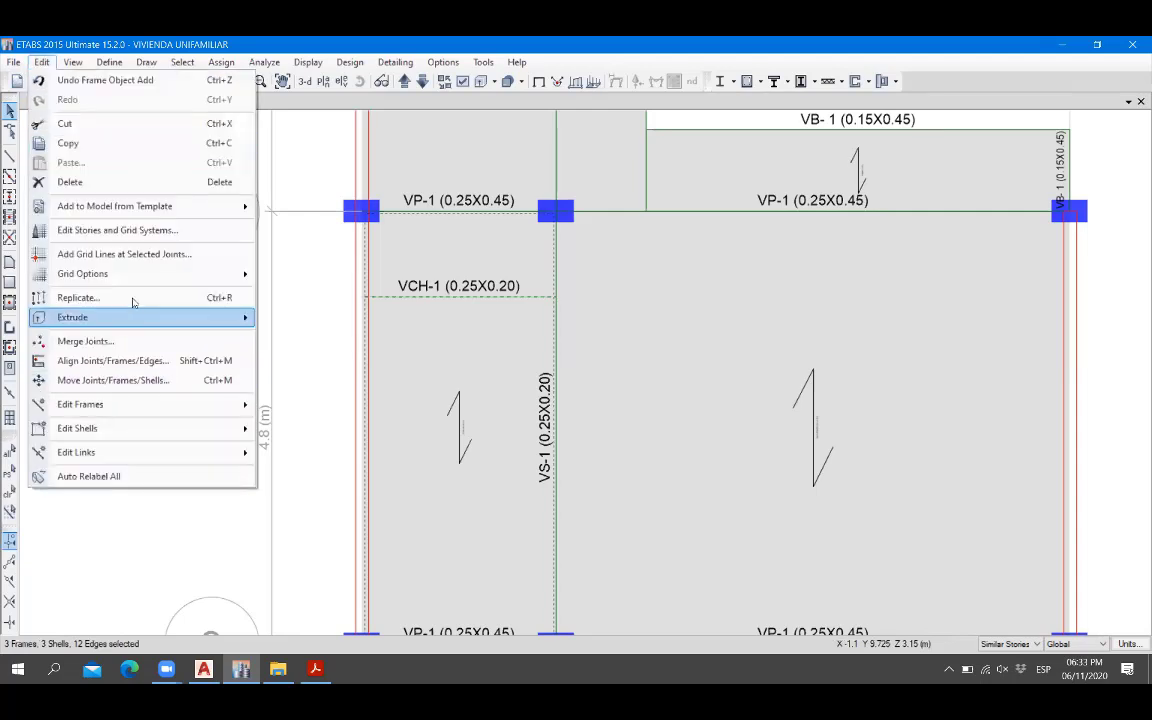
mouse_move(221, 404)
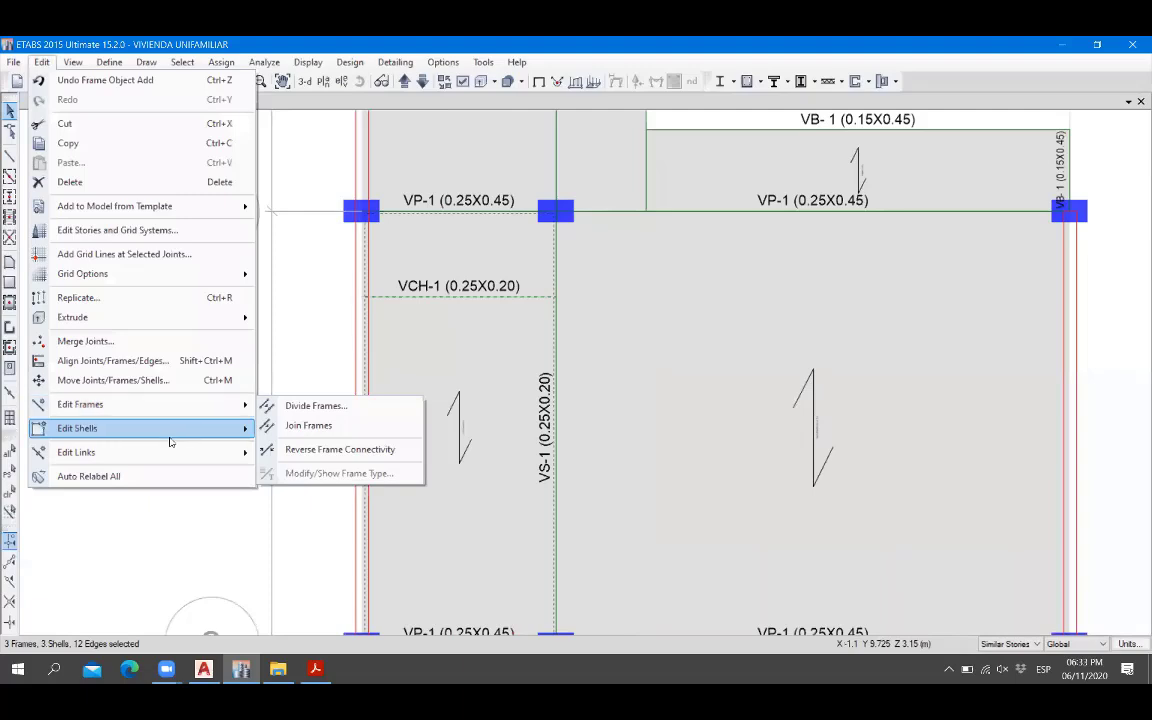
mouse_move(170, 436)
click(325, 435)
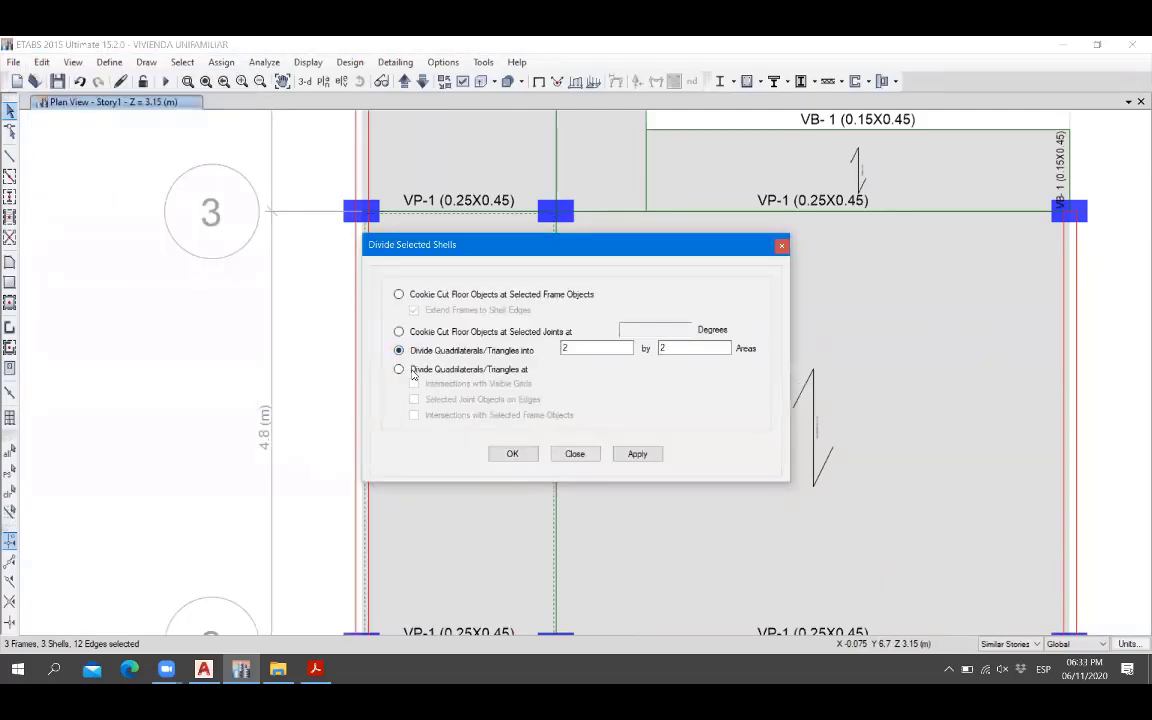
click(413, 371)
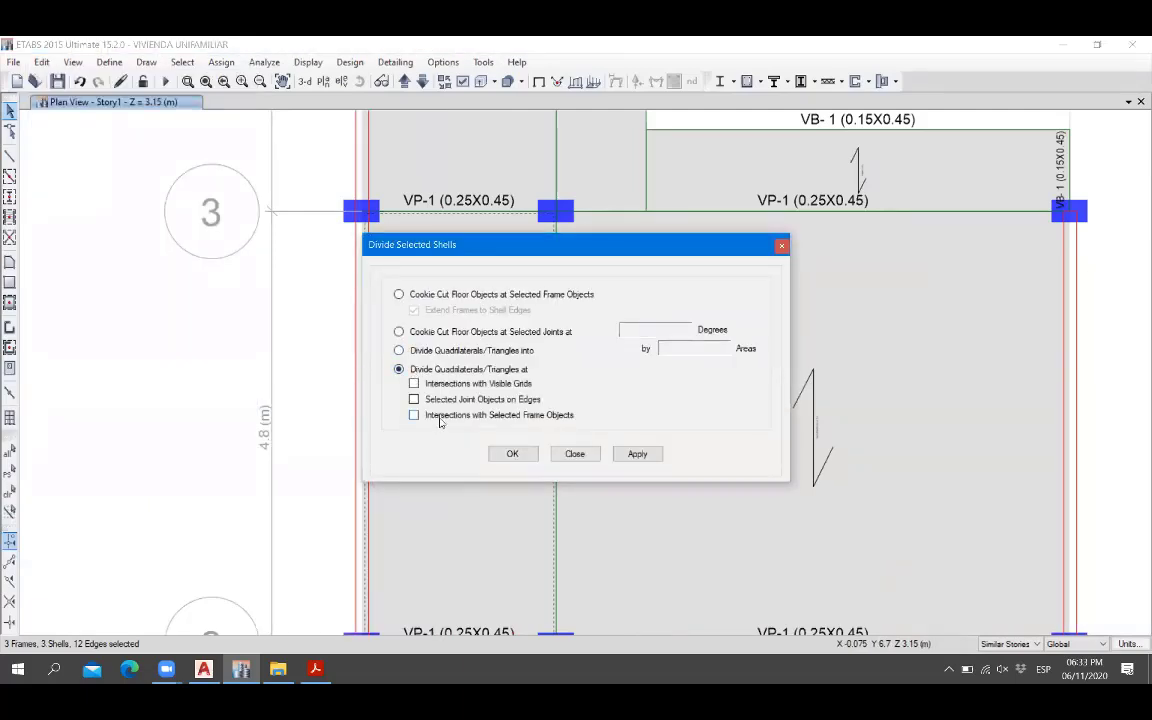
click(430, 414)
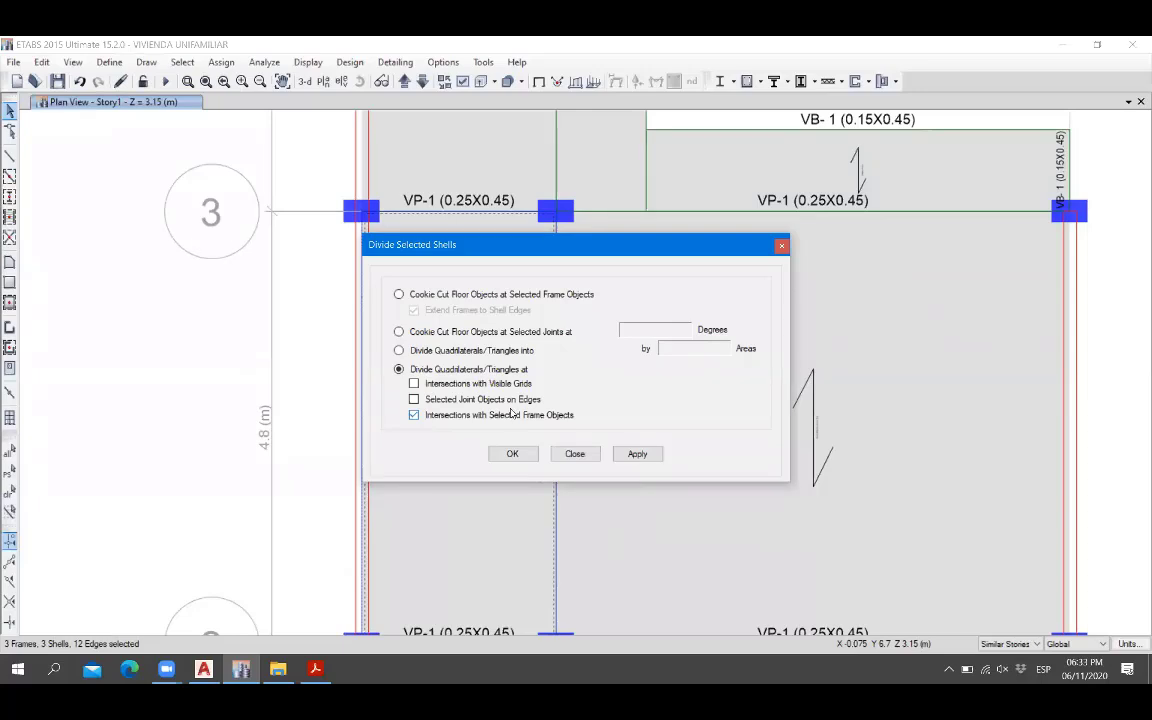
key(Return)
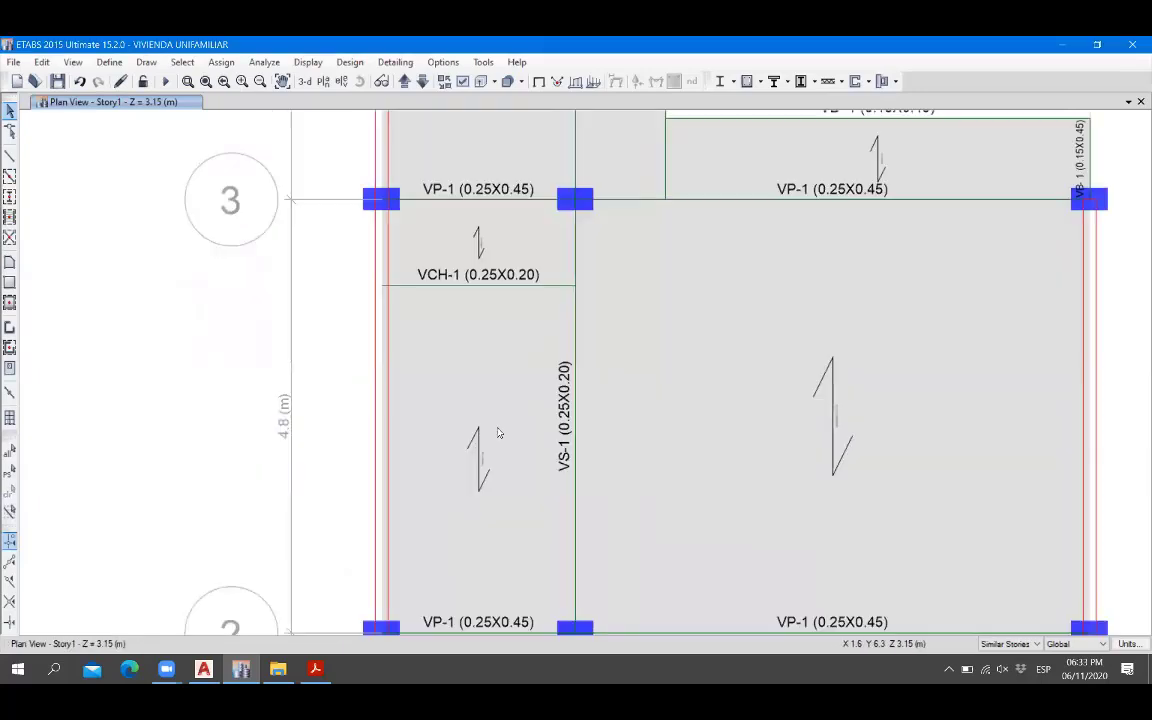
Check the divided slab panels across the Story1 plan and save the model.
scroll(498, 432, down, 3)
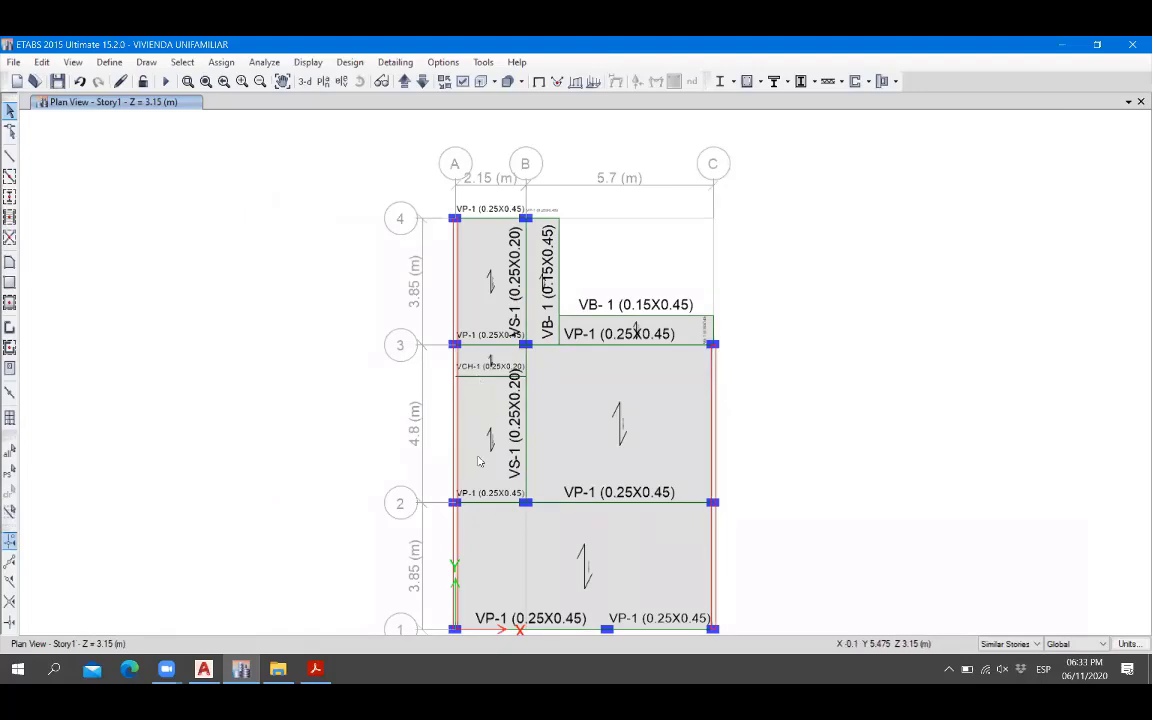
scroll(479, 461, up, 3)
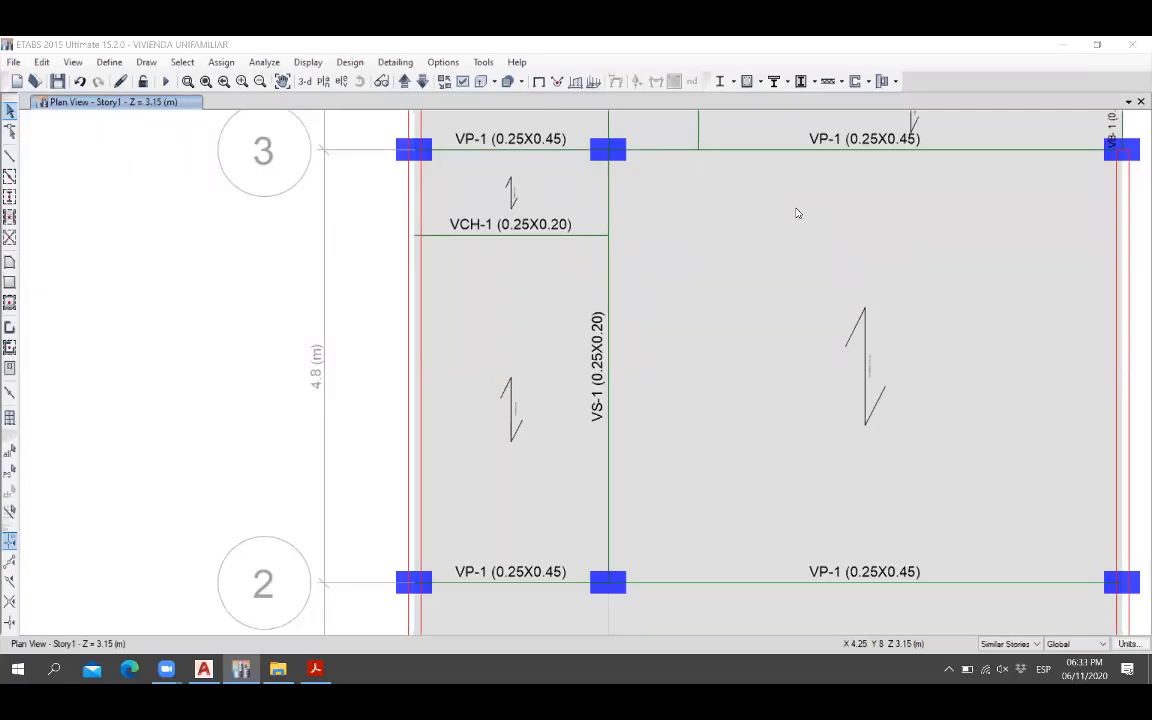
scroll(510, 385, down, 5)
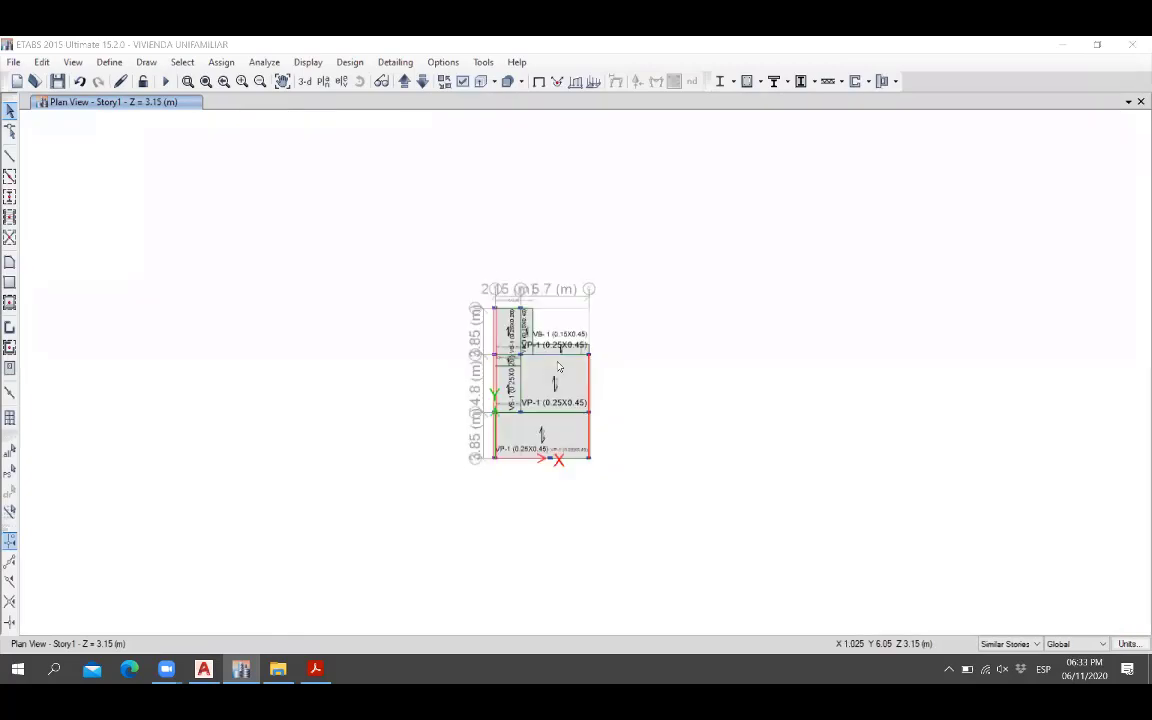
scroll(549, 376, up, 3)
middle_drag(710, 352, 735, 355)
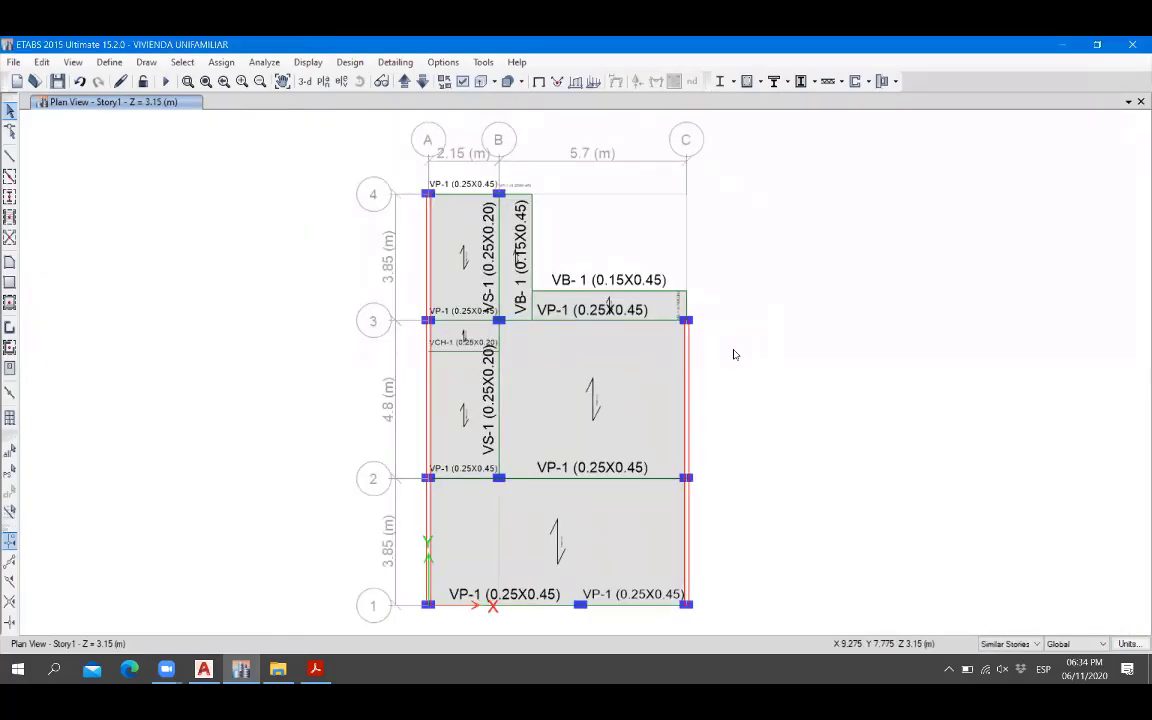
click(55, 81)
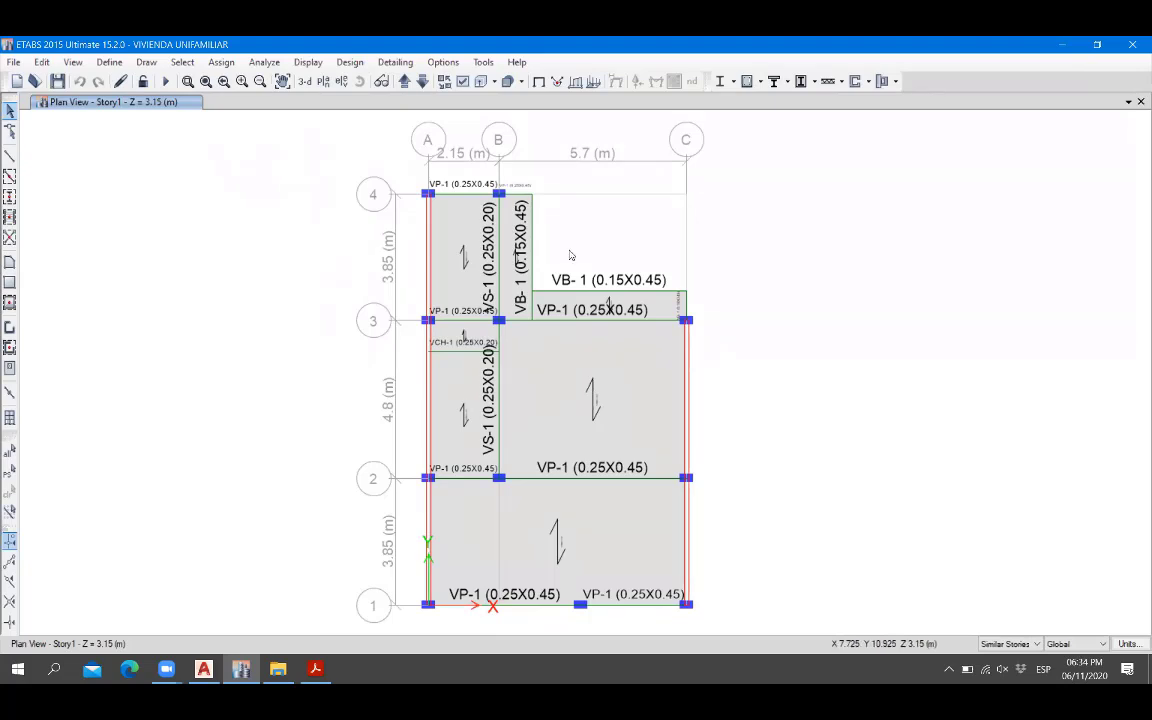
Switch to AutoCAD and examine the staircase between axes 2 and 3 in the floor plan.
scroll(568, 255, up, 3)
scroll(602, 260, down, 3)
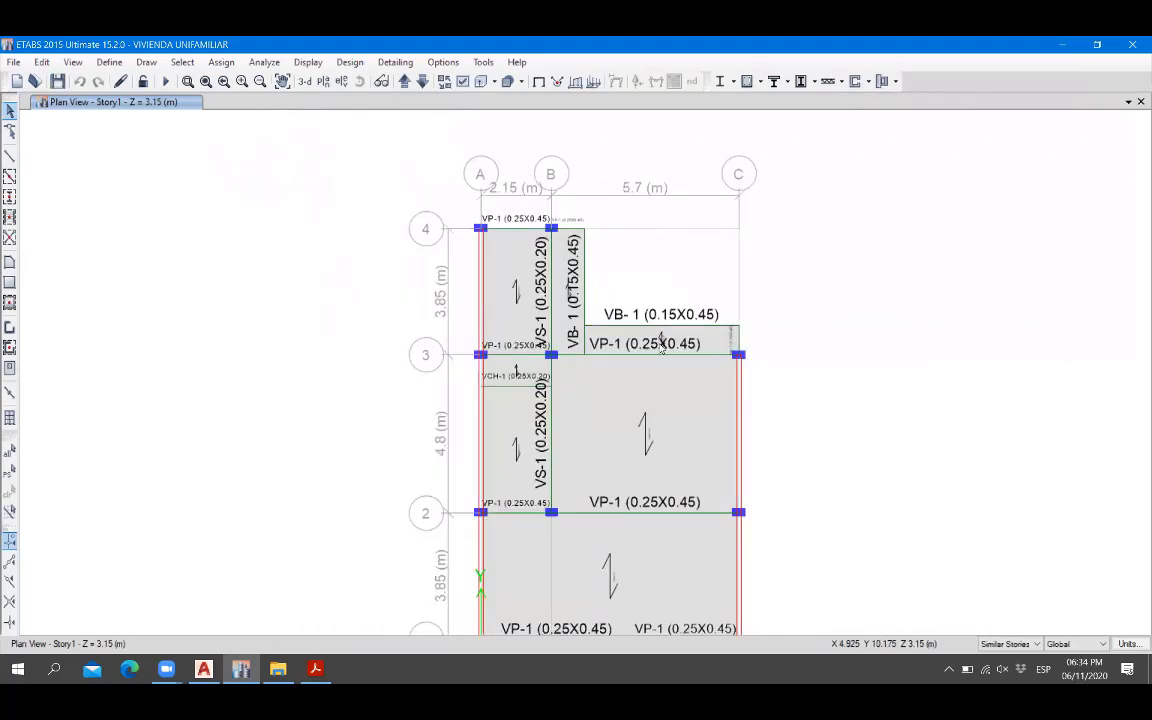
middle_drag(660, 340, 661, 311)
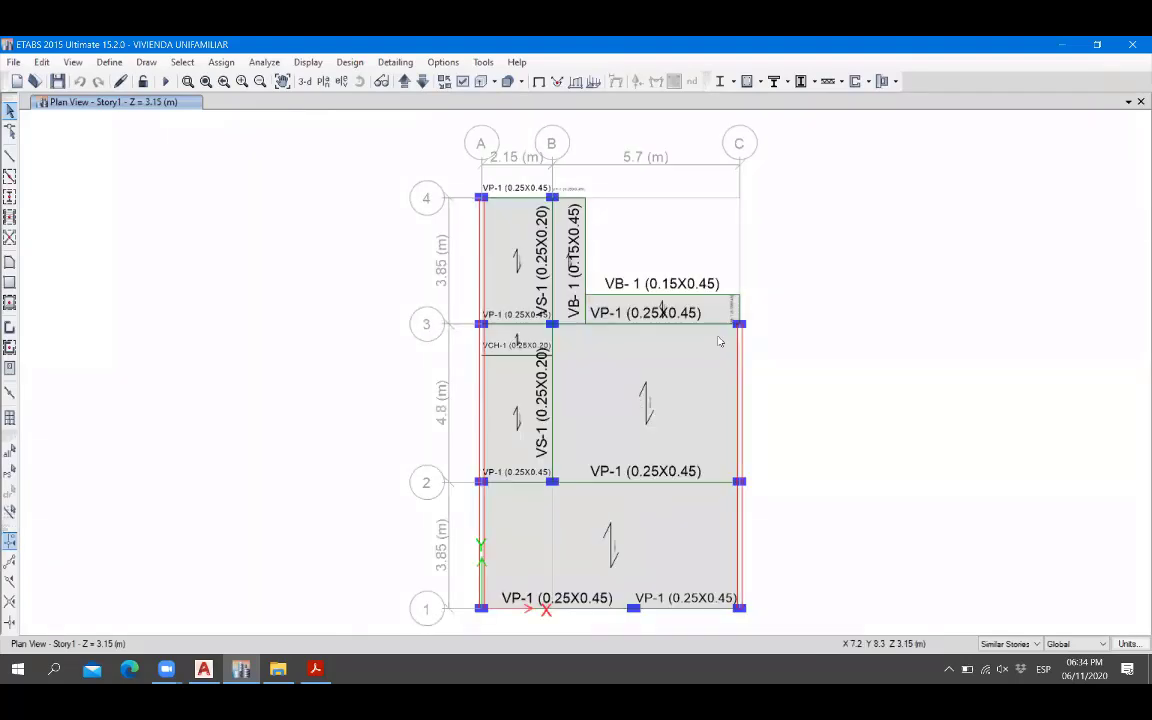
scroll(538, 411, up, 3)
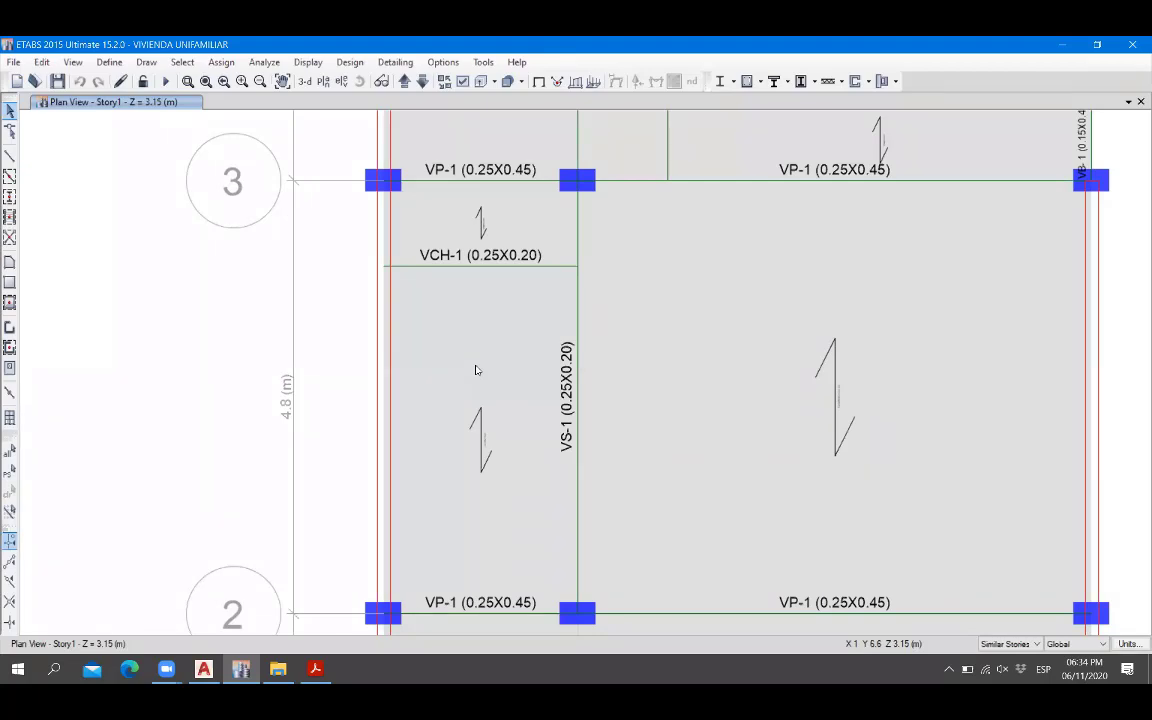
click(205, 669)
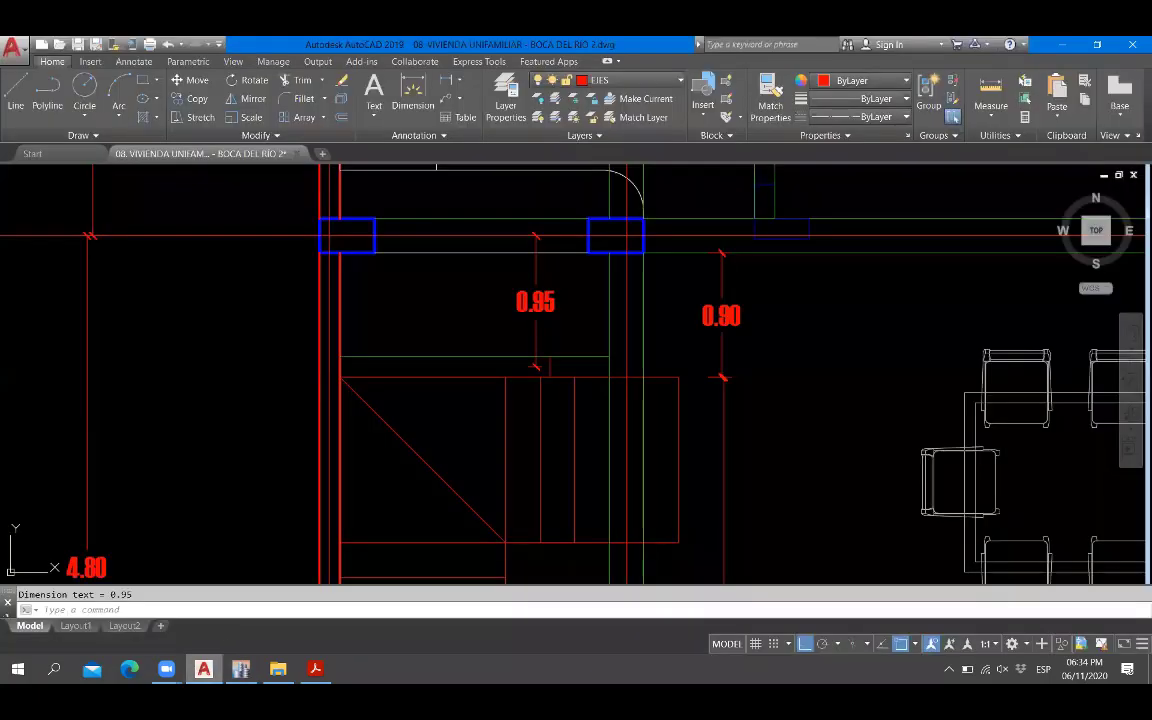
scroll(518, 343, down, 6)
scroll(534, 416, up, 2)
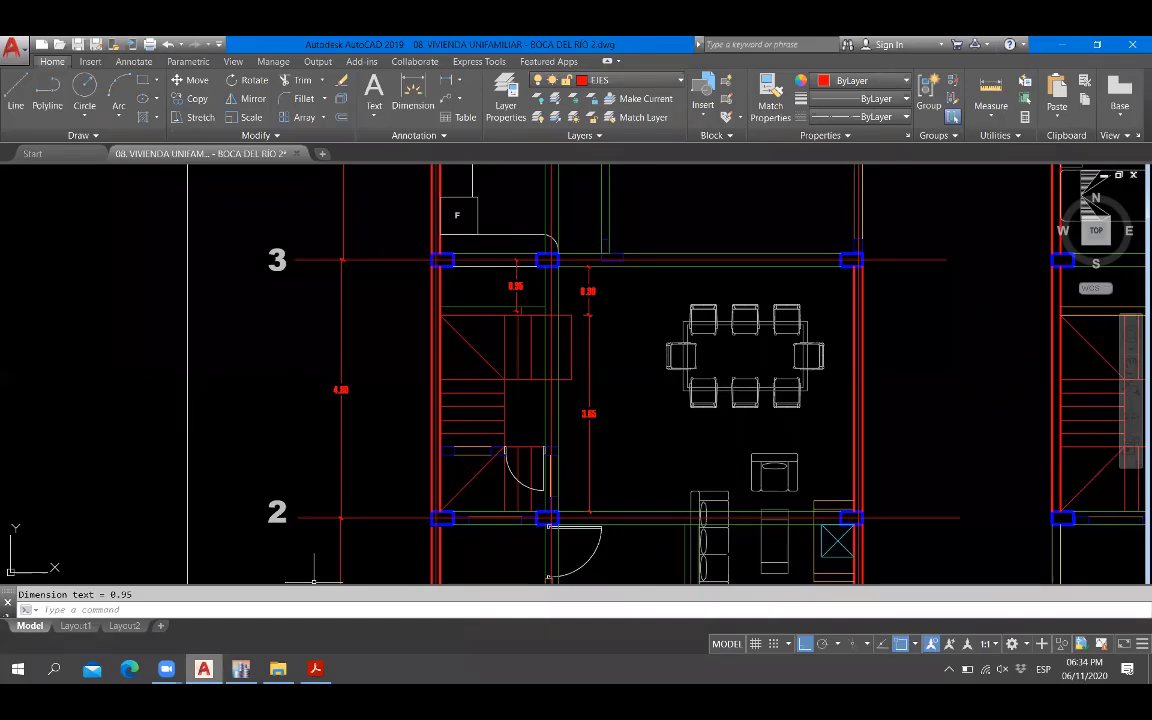
Return to ETABS and compare the slab panel between VCH-1 and axis 2 with the staircase in the AutoCAD plan.
key(alt+Tab)
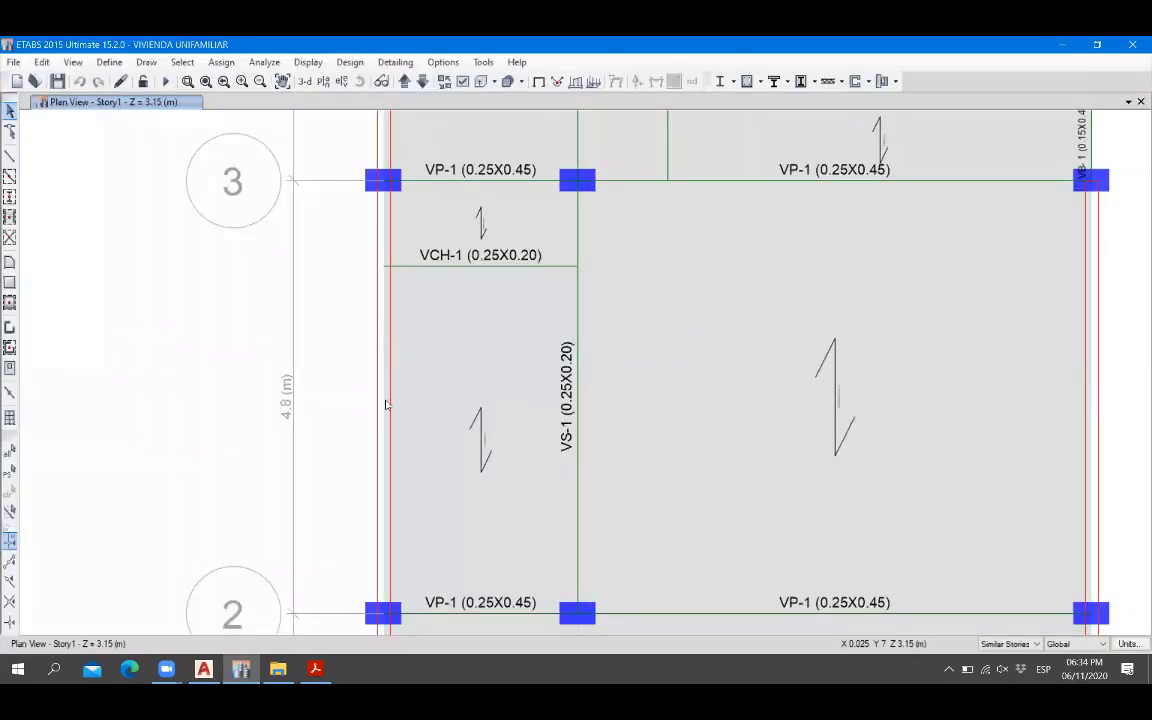
scroll(489, 329, down, 3)
scroll(476, 354, up, 2)
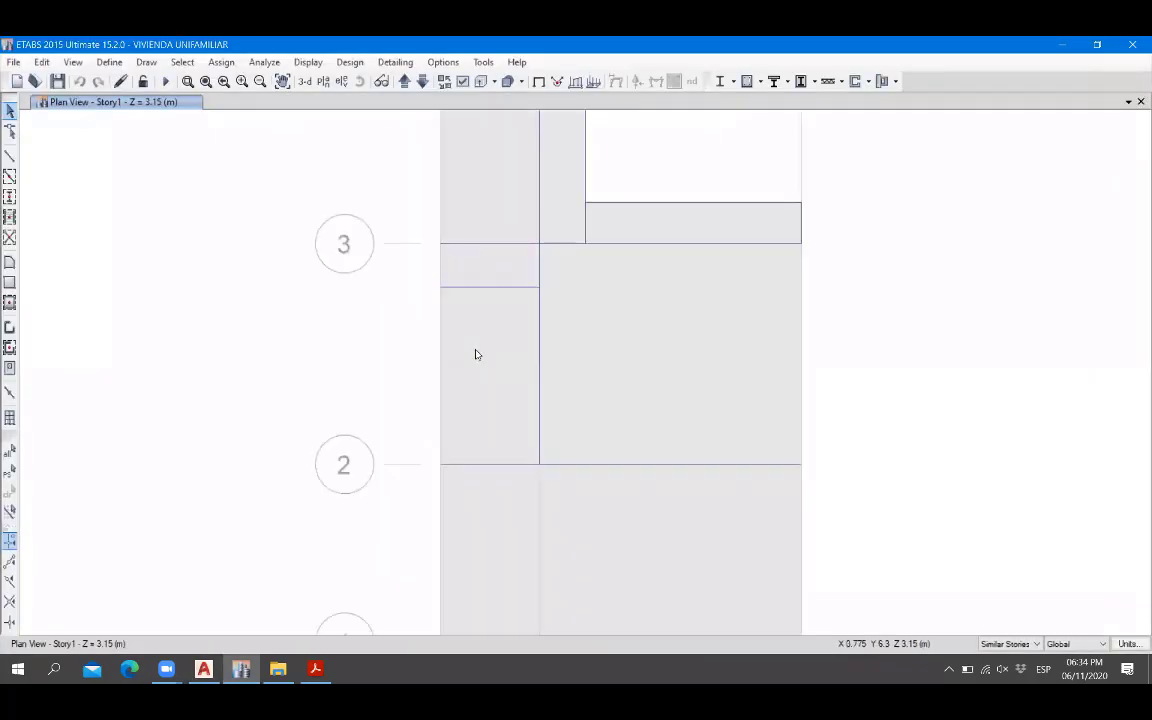
scroll(476, 354, up, 2)
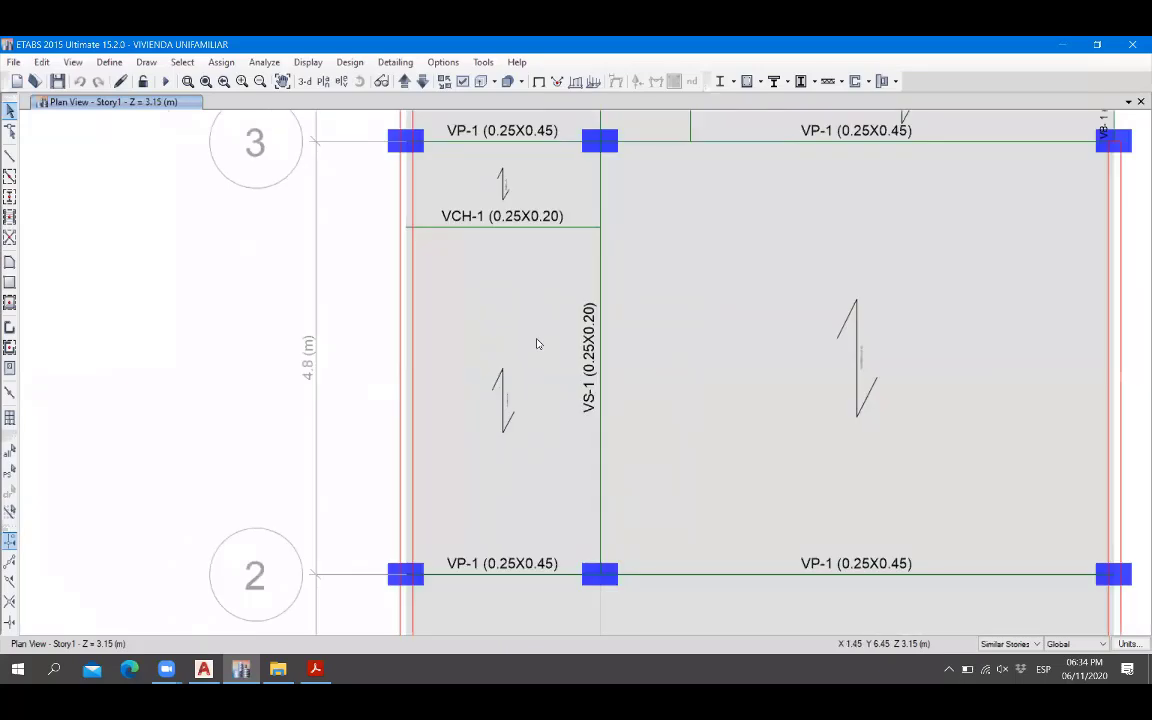
scroll(545, 383, down, 3)
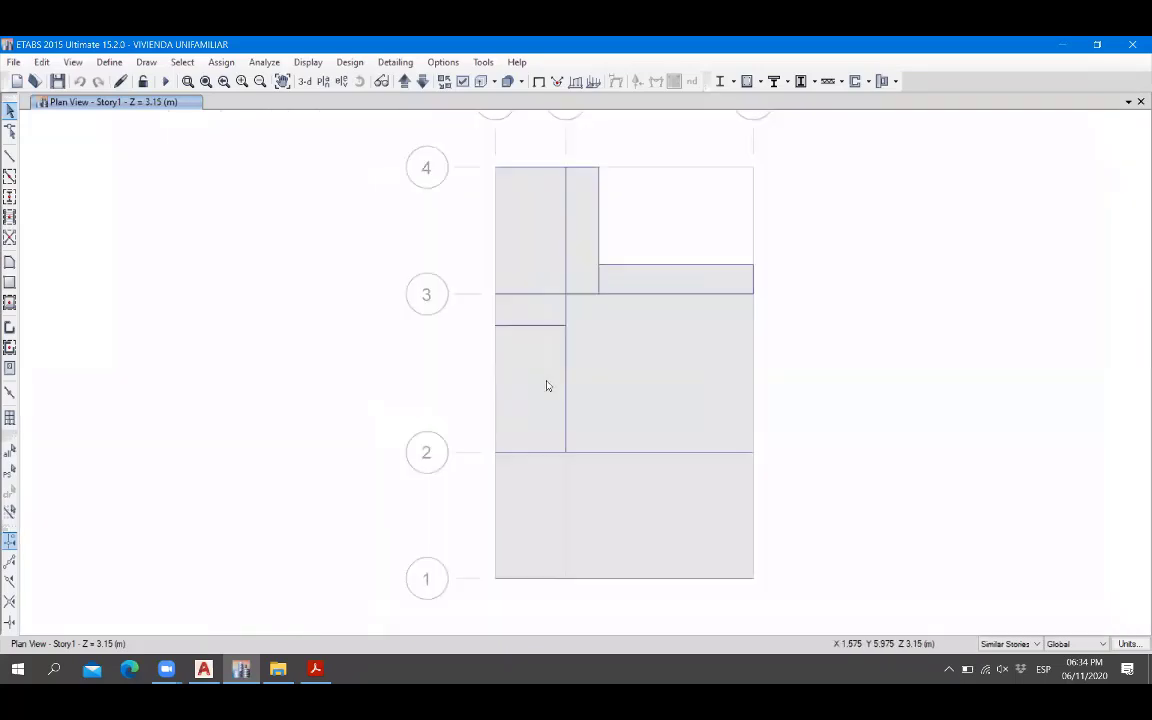
click(204, 669)
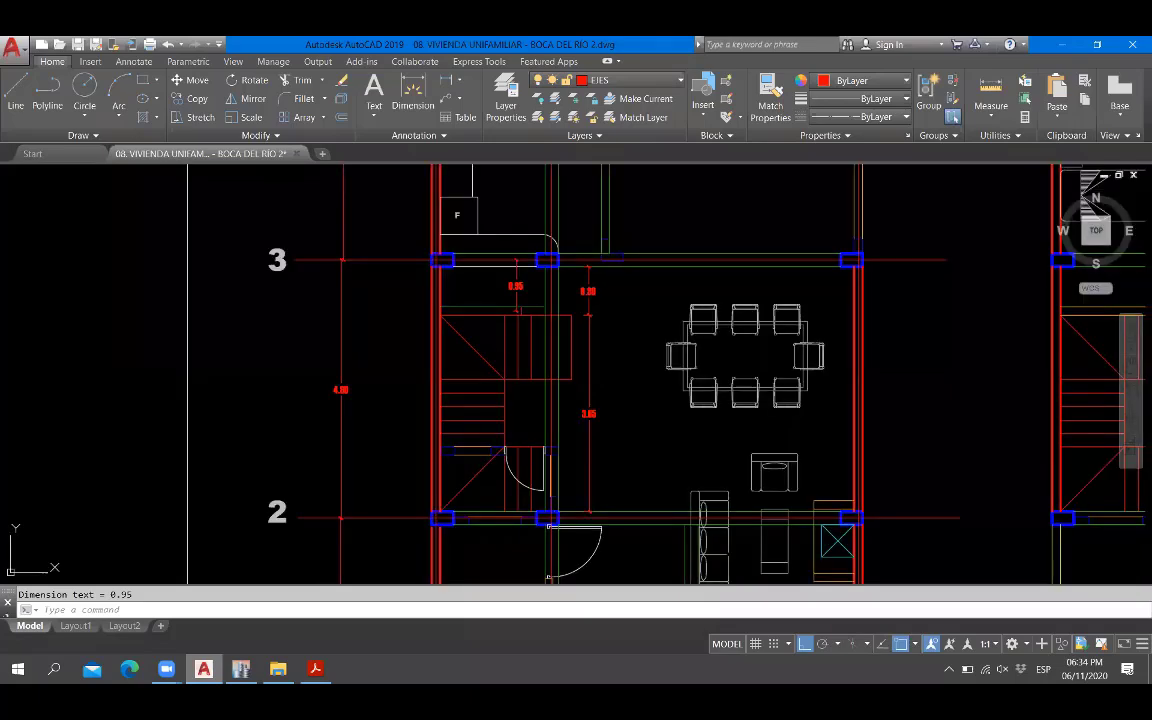
key(alt+Tab)
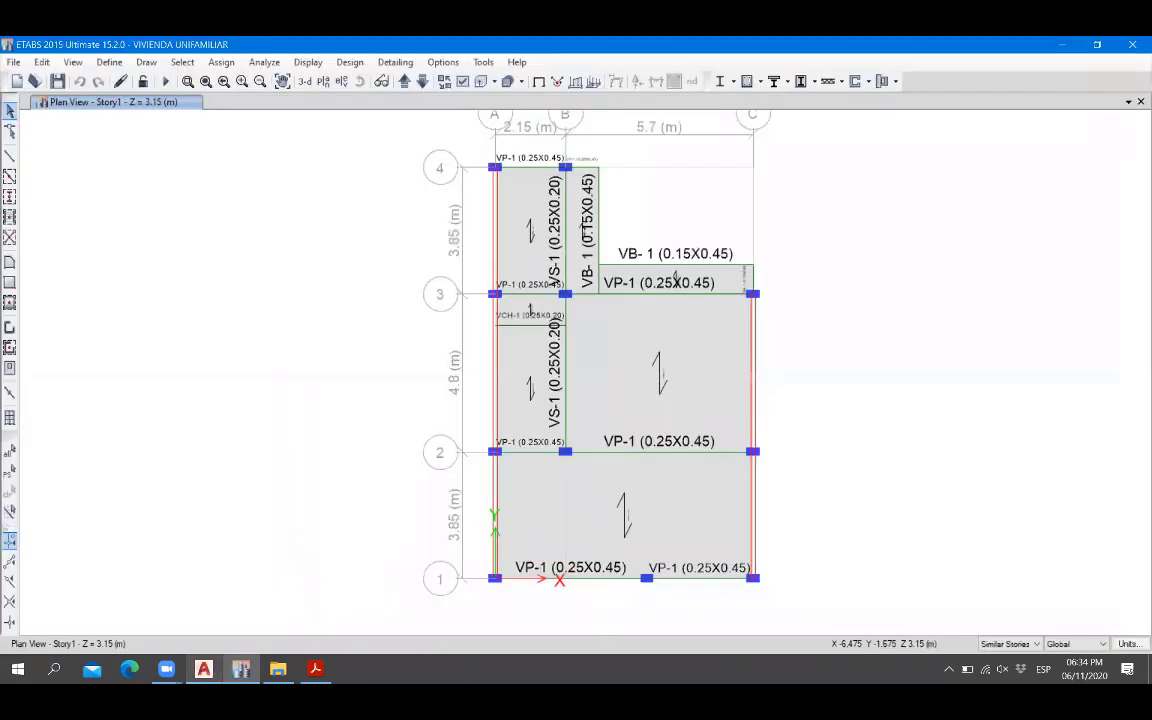
key(alt+Tab)
key(alt+Tab)
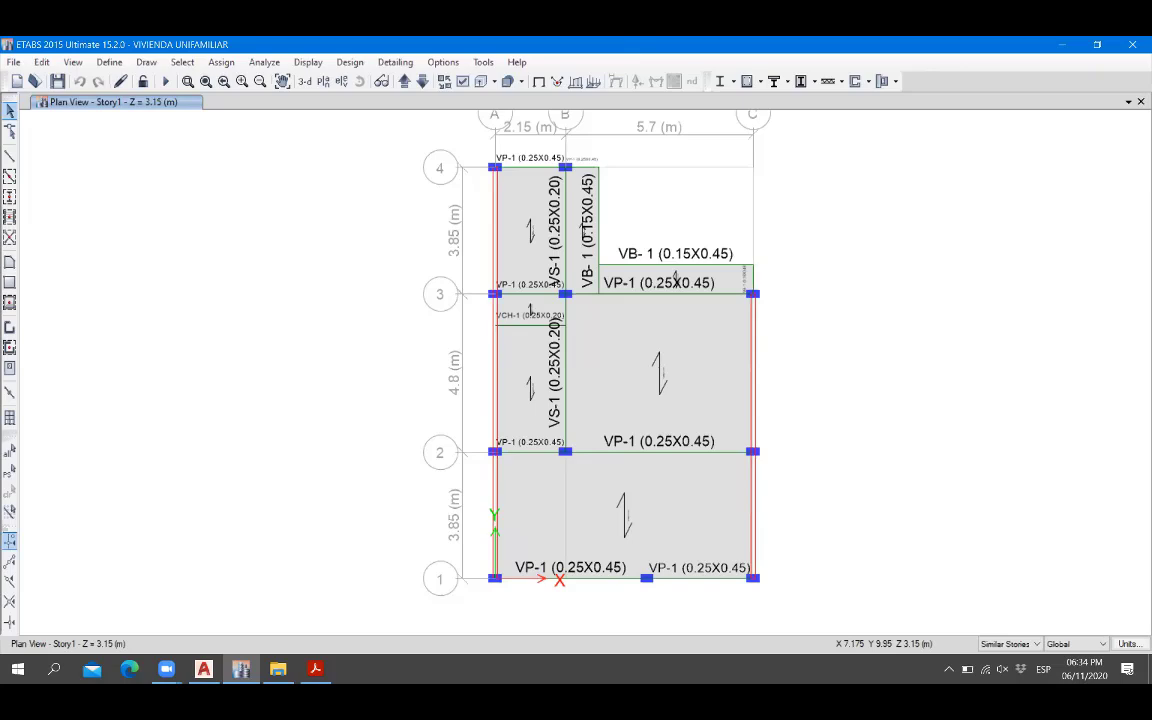
Inspect the column at axes B-3 and the extent of the slab panel between VCH-1 and axis 2.
click(616, 158)
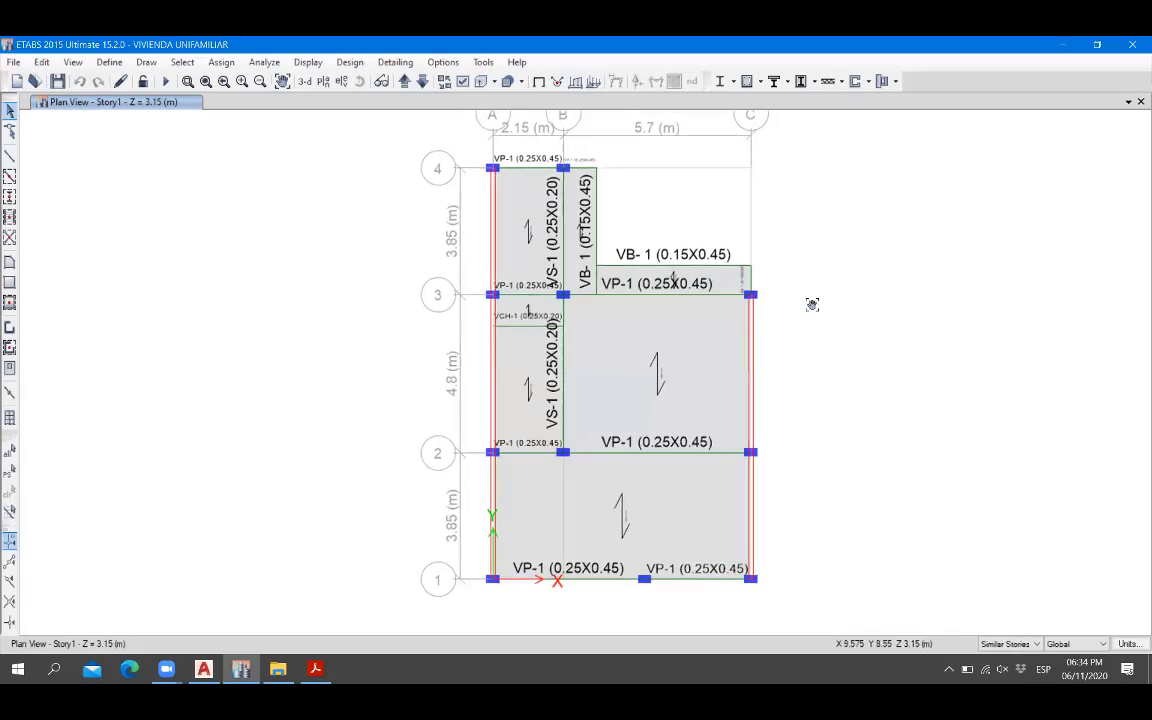
middle_drag(813, 303, 779, 305)
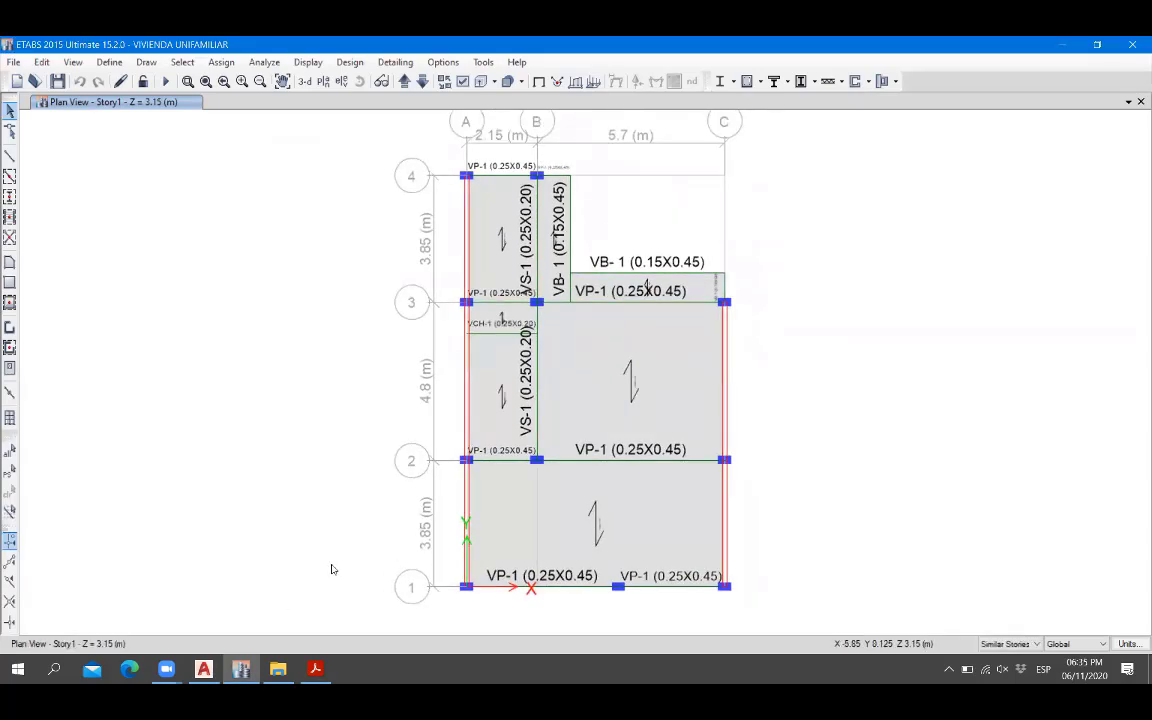
scroll(530, 280, up, 6)
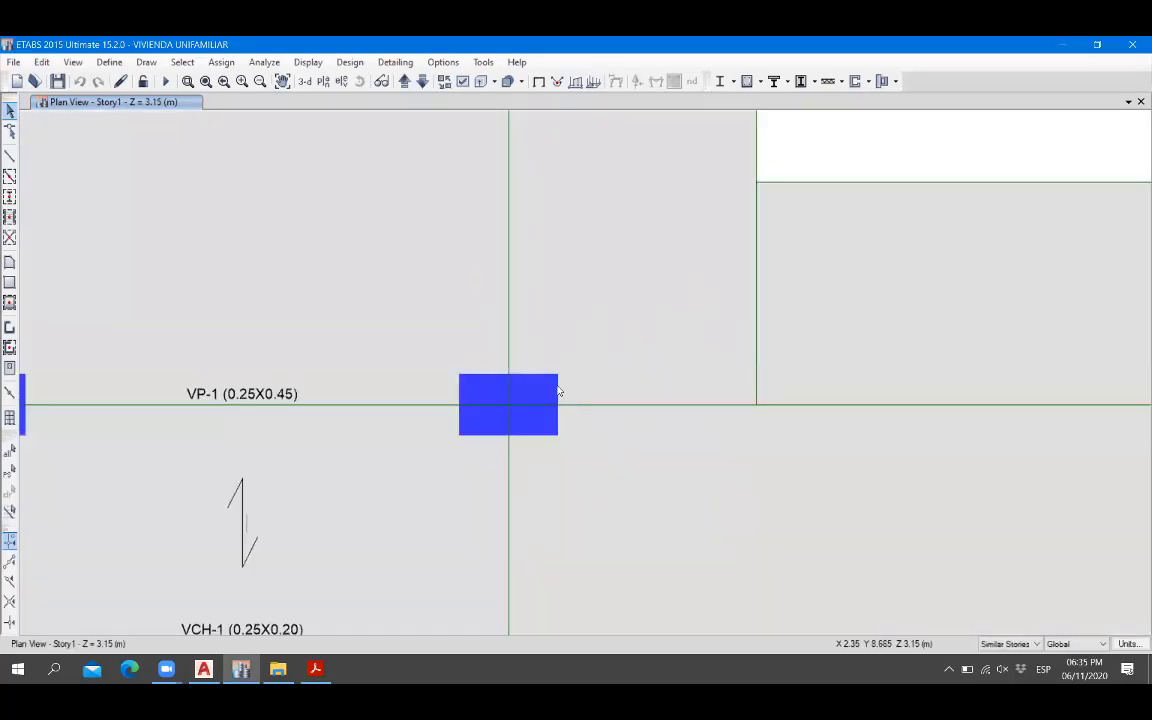
scroll(557, 380, down, 6)
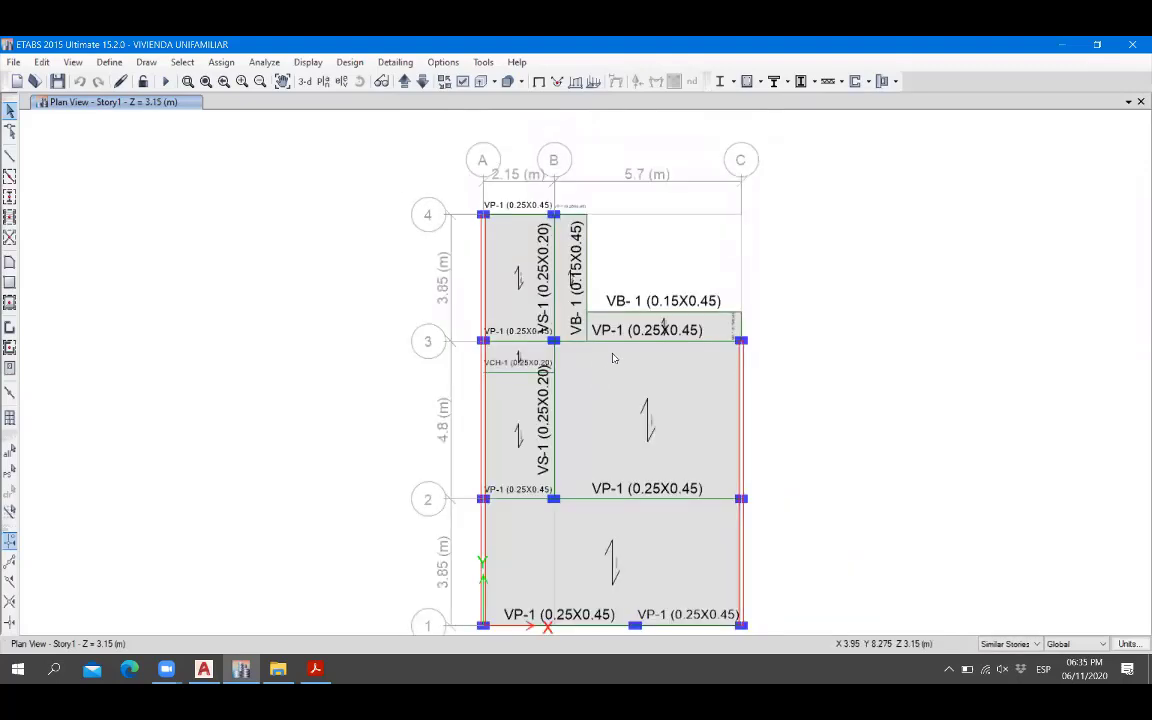
scroll(614, 358, up, 1)
scroll(591, 342, down, 1)
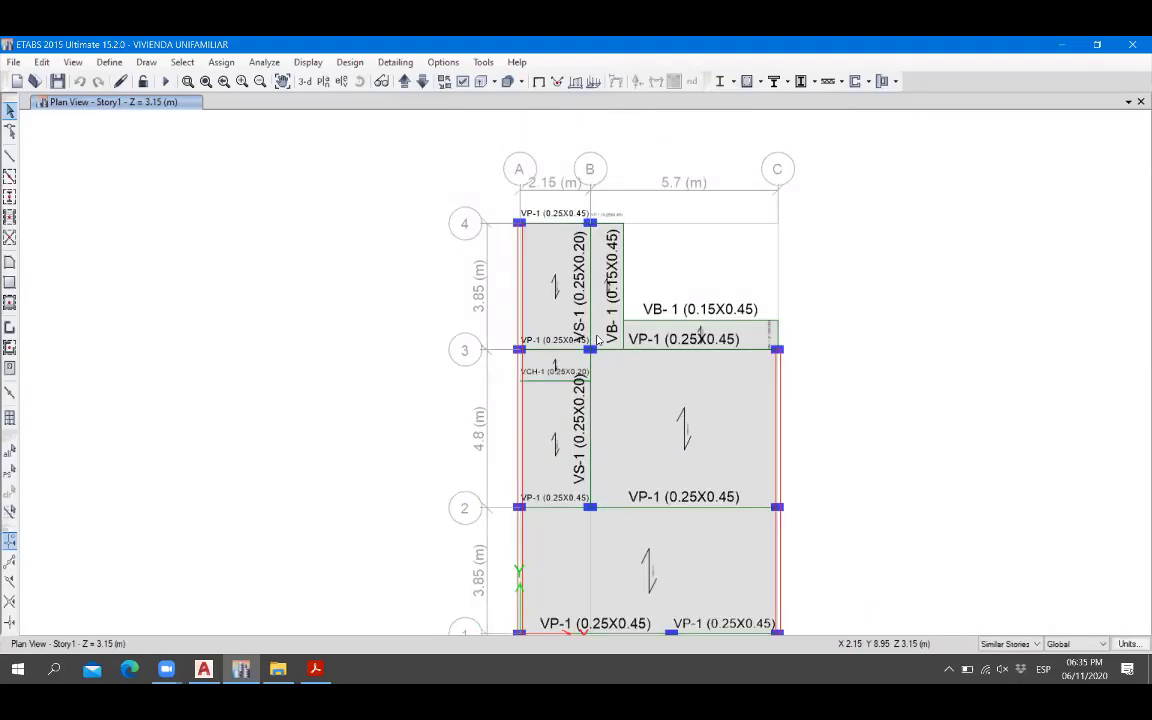
scroll(553, 459, up, 3)
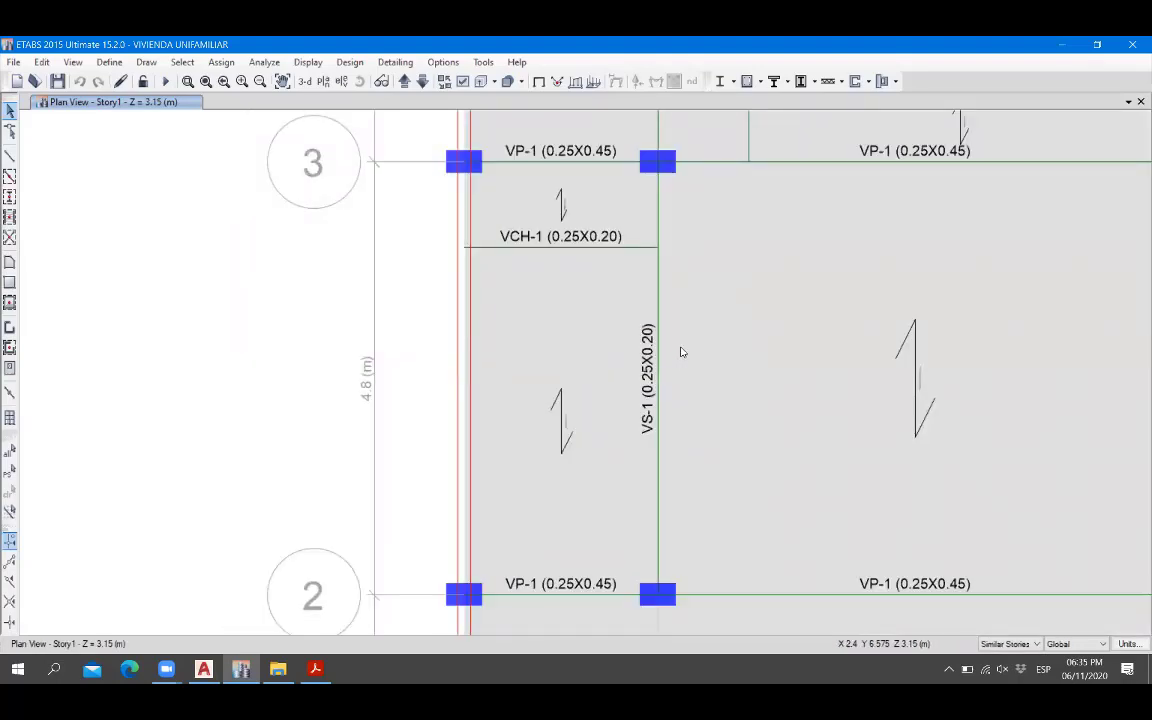
click(575, 317)
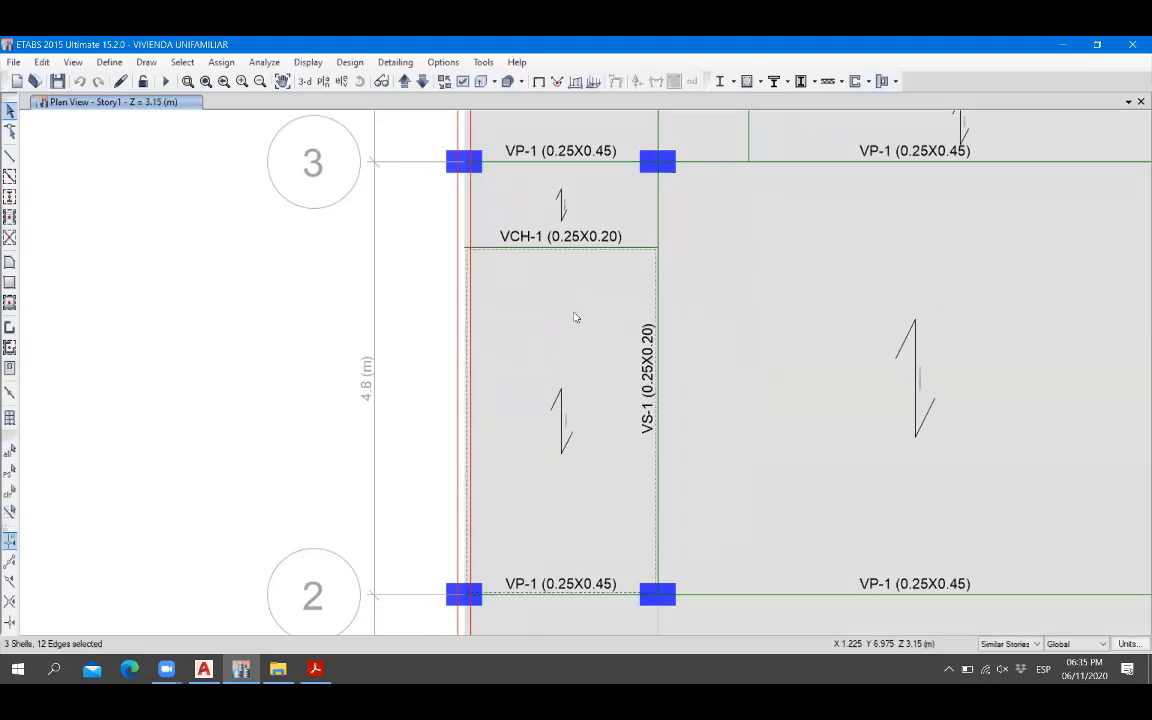
click(575, 317)
scroll(589, 95, down, 3)
mouse_move(637, 211)
middle_down()
mouse_move(653, 428)
mouse_move(646, 413)
middle_up()
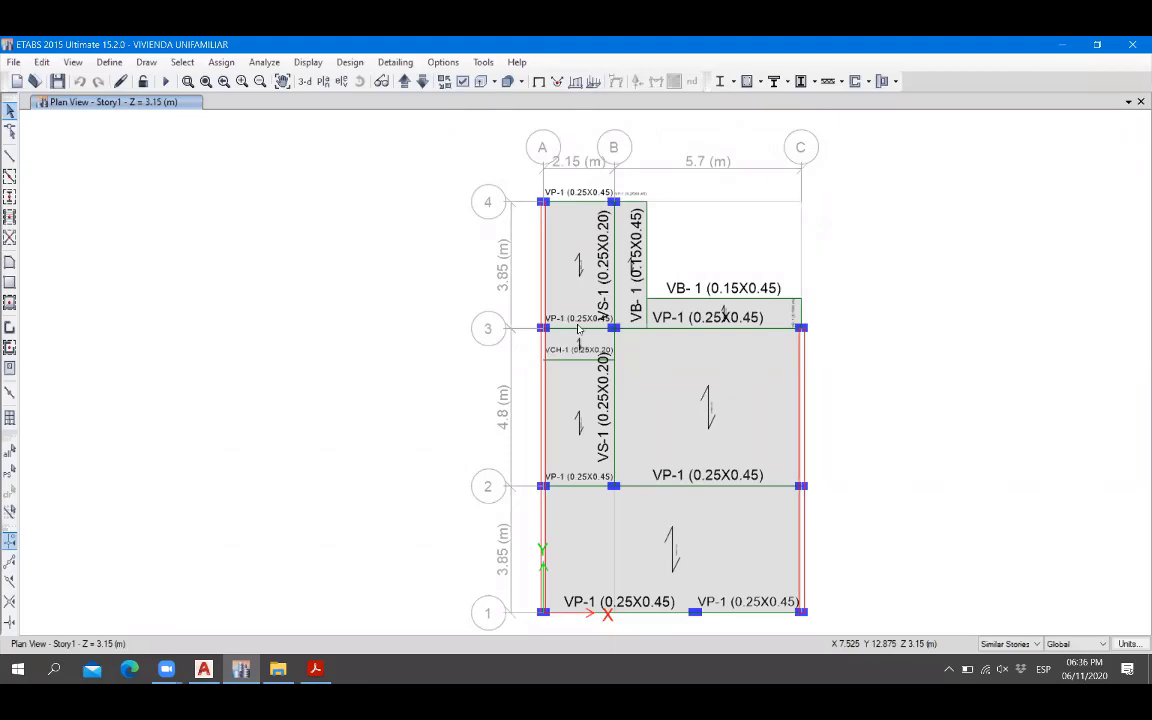
Compare the Story1 slab panel bounded by axes A, B, 2 and VCH-1 with the staircase opening in the AutoCAD floor plan.
scroll(595, 428, up, 3)
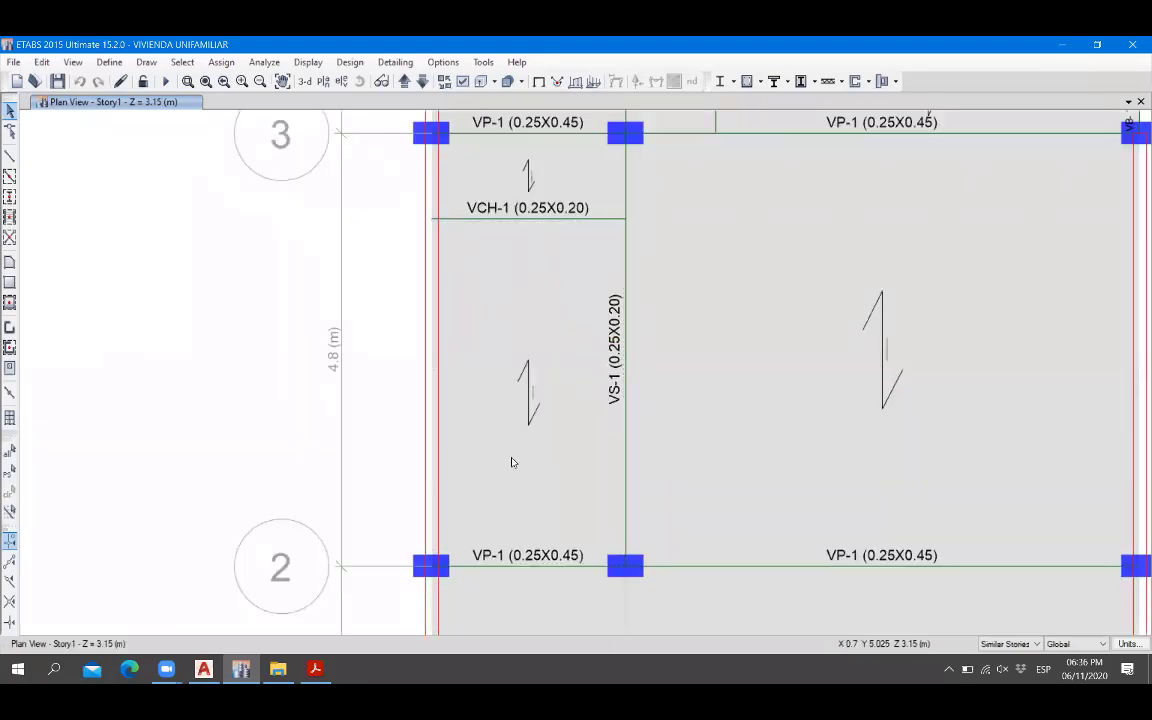
scroll(523, 487, down, 5)
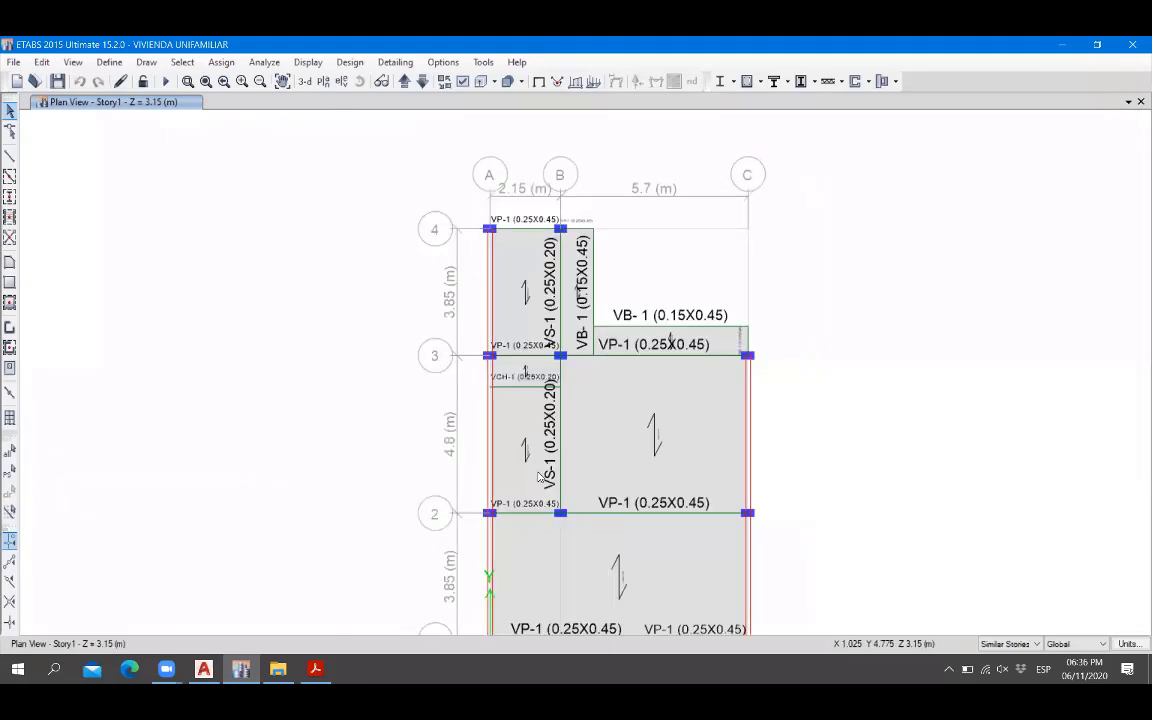
scroll(540, 465, down, 3)
scroll(537, 468, up, 3)
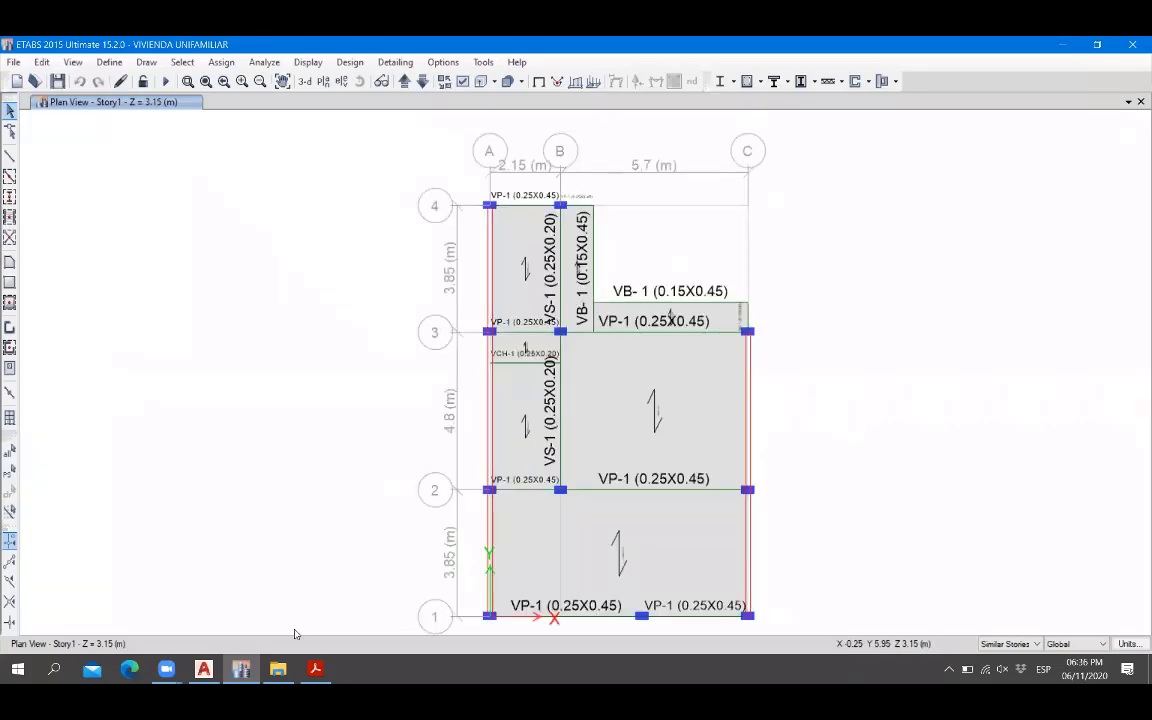
click(203, 669)
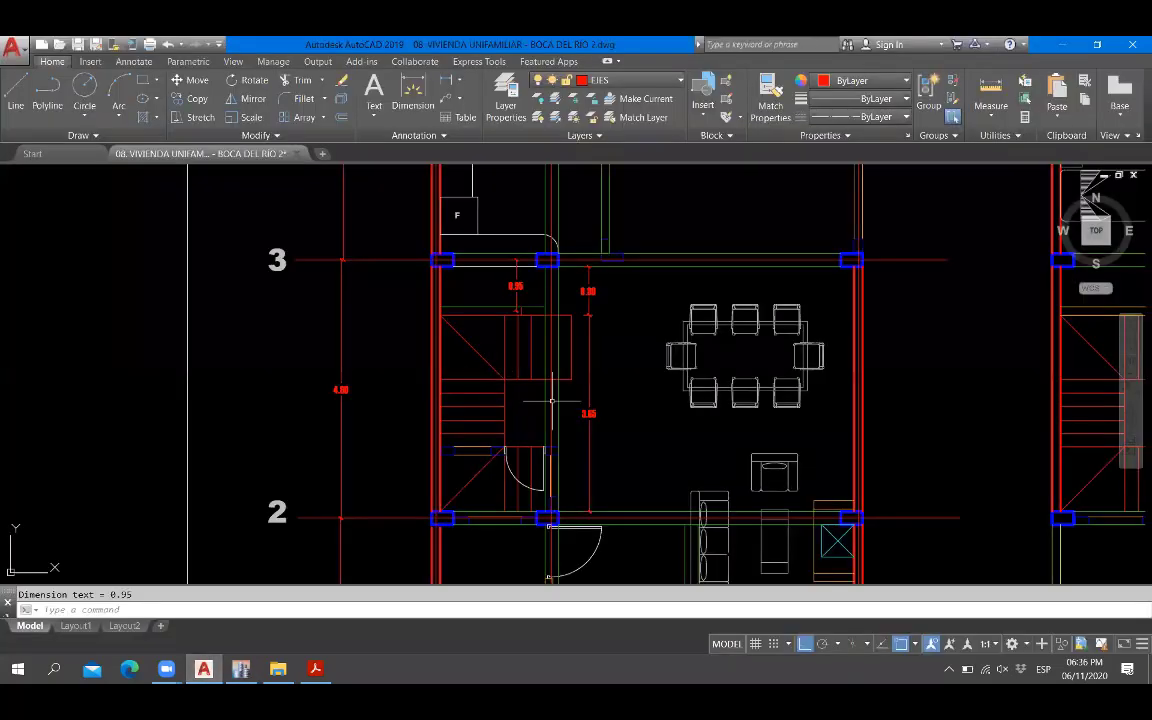
scroll(485, 460, up, 2)
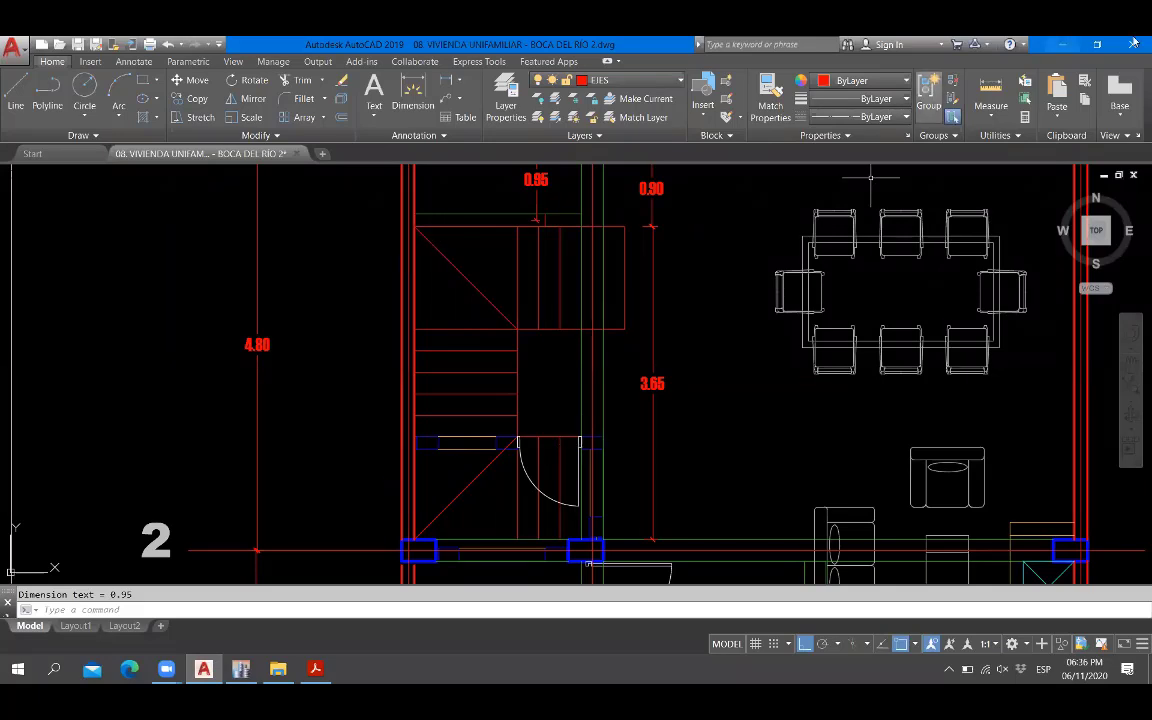
click(1064, 45)
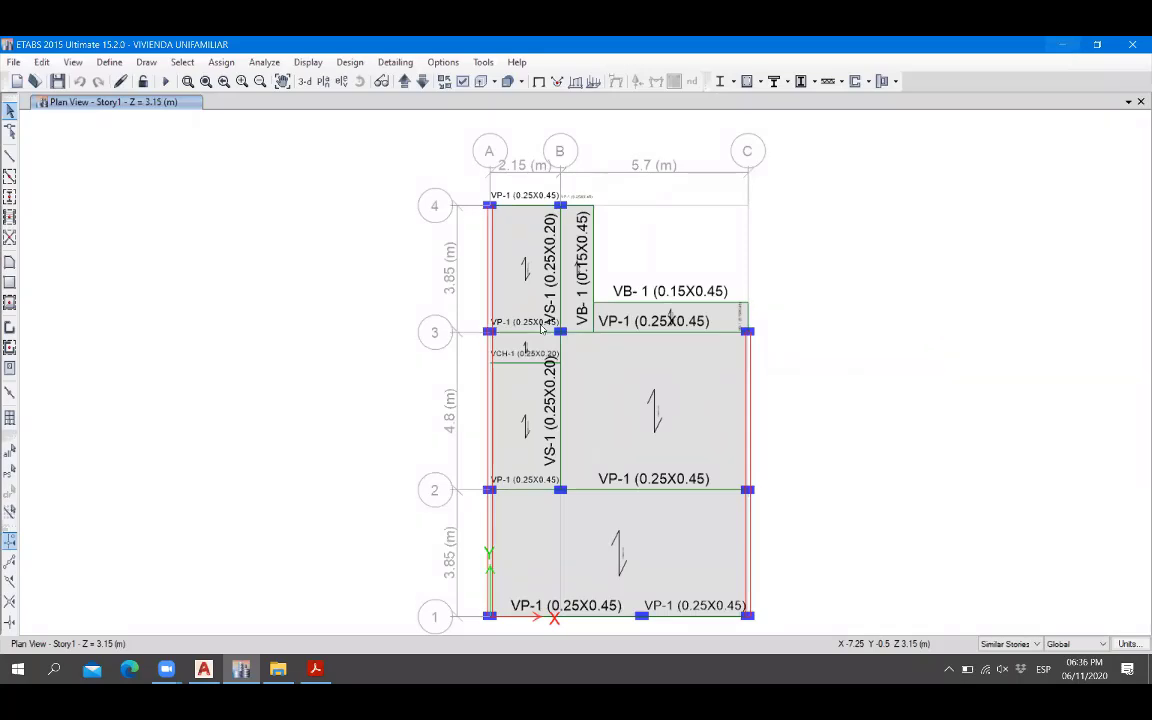
scroll(547, 330, up, 3)
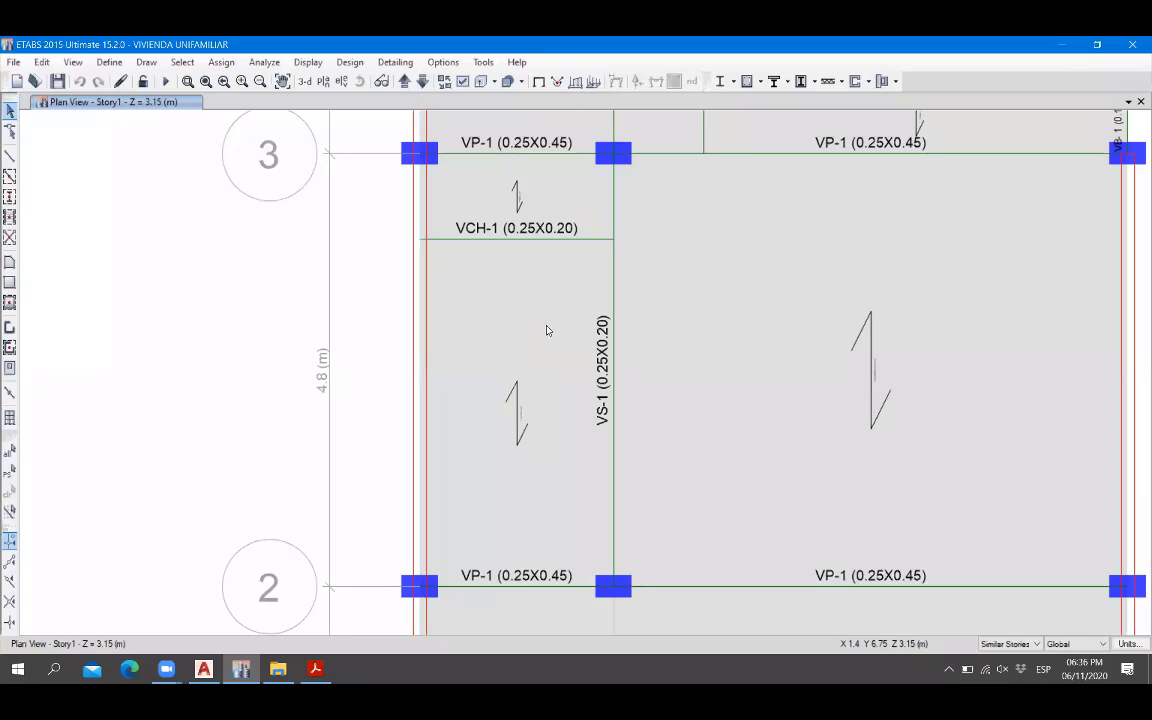
scroll(606, 408, down, 3)
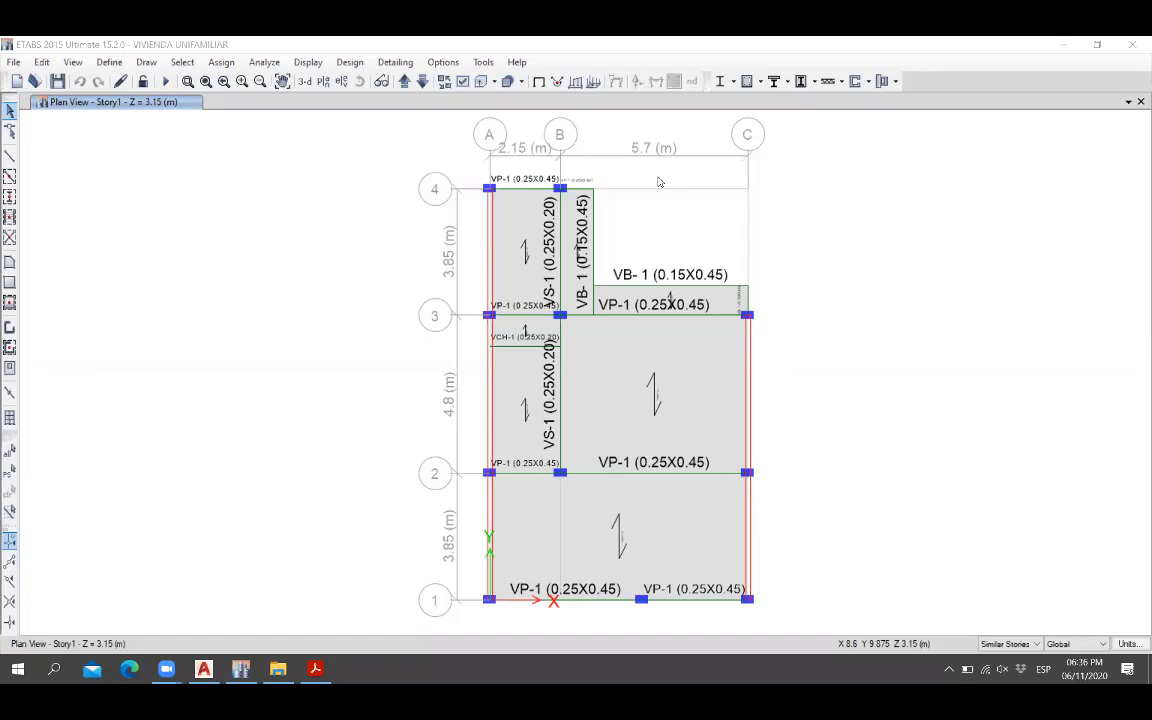
middle_drag(628, 300, 614, 317)
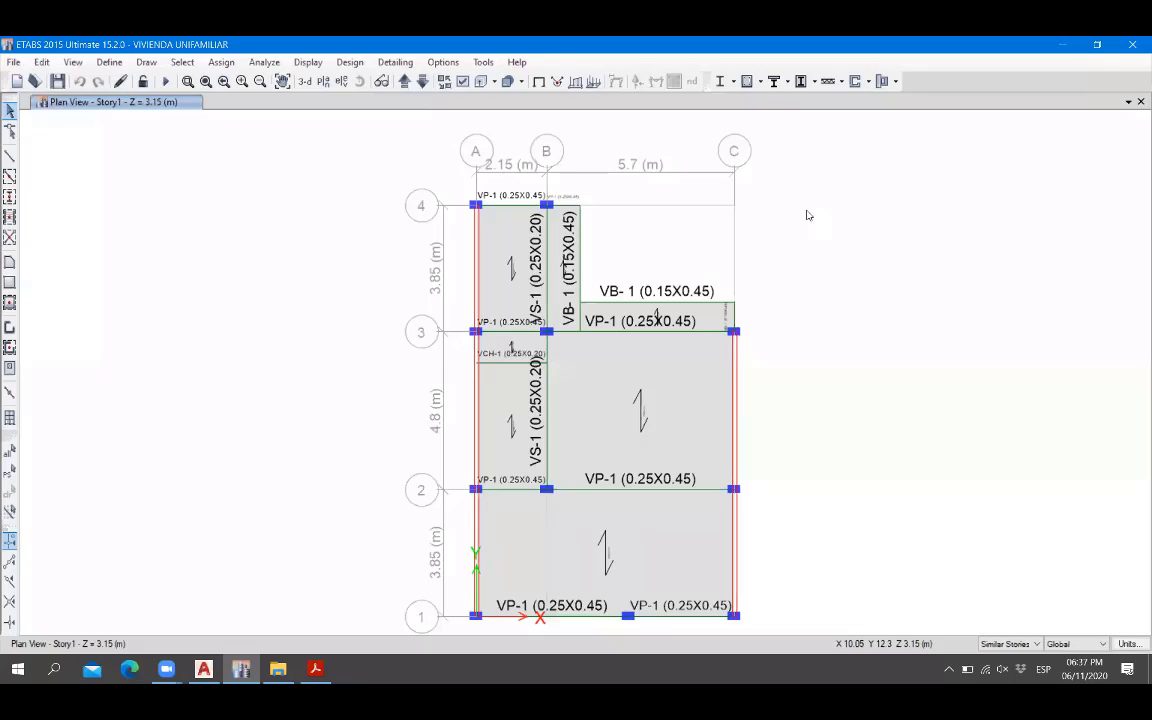
Switch to AutoCAD and examine the overhang in front of the axis 1 columns in the bedroom floor plan.
click(203, 669)
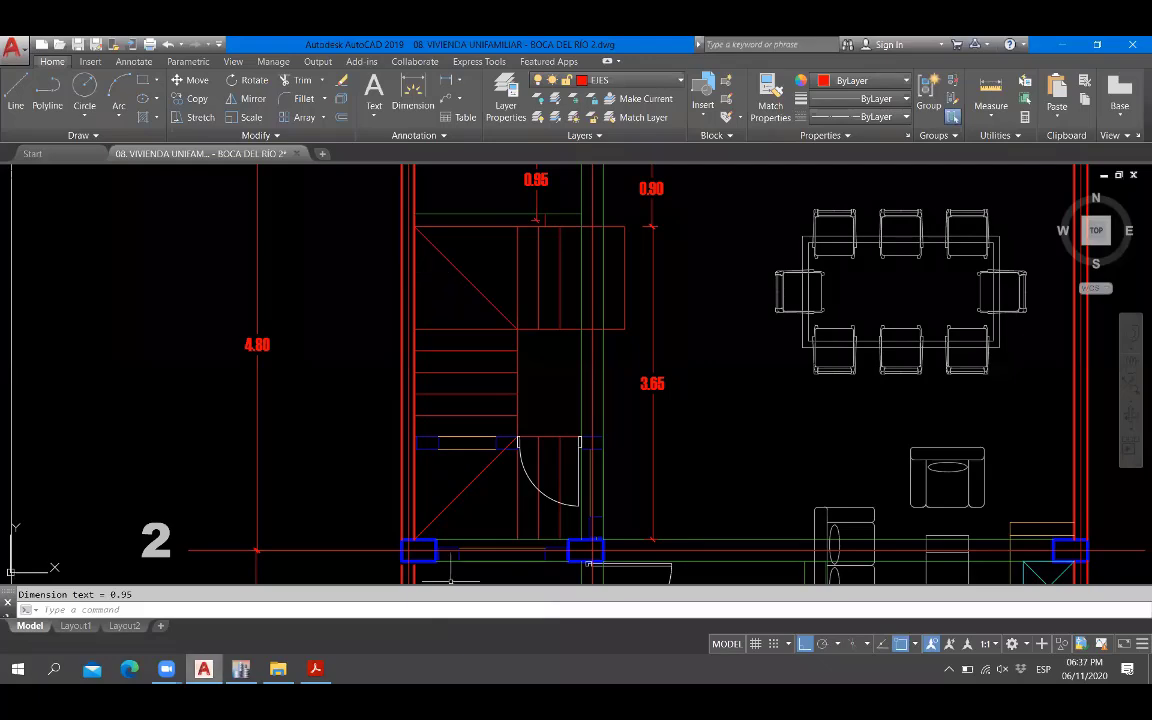
key(alt+Tab)
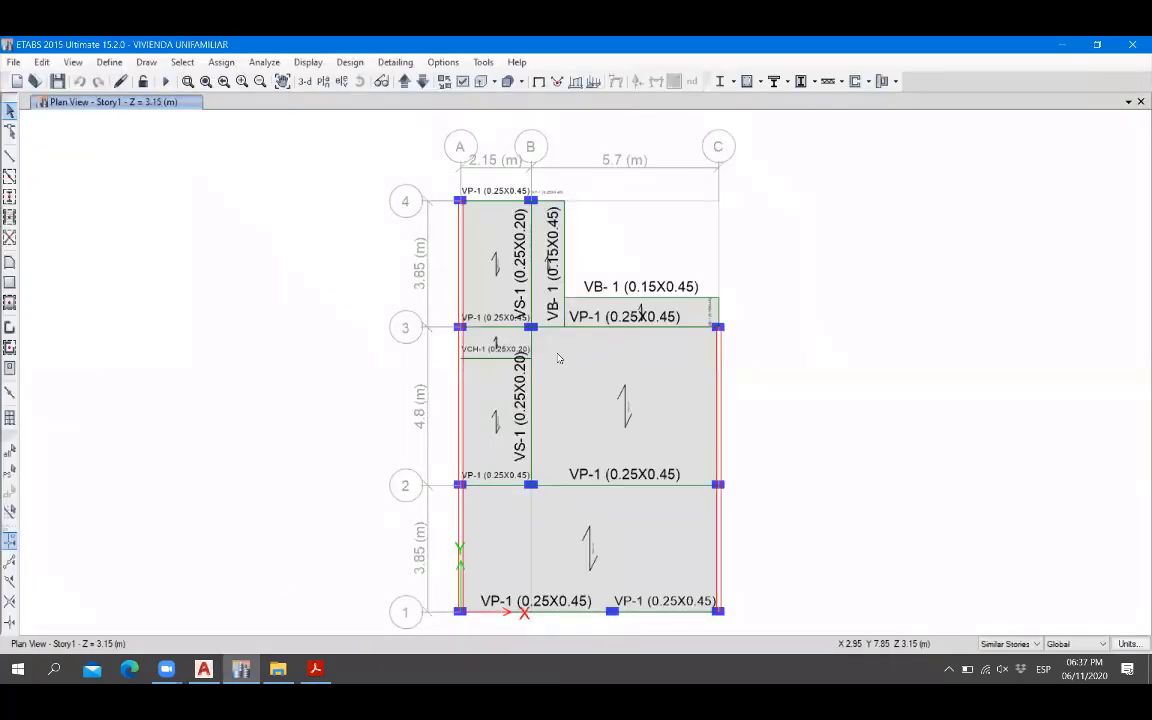
key(alt+Tab)
scroll(540, 328, down, 4)
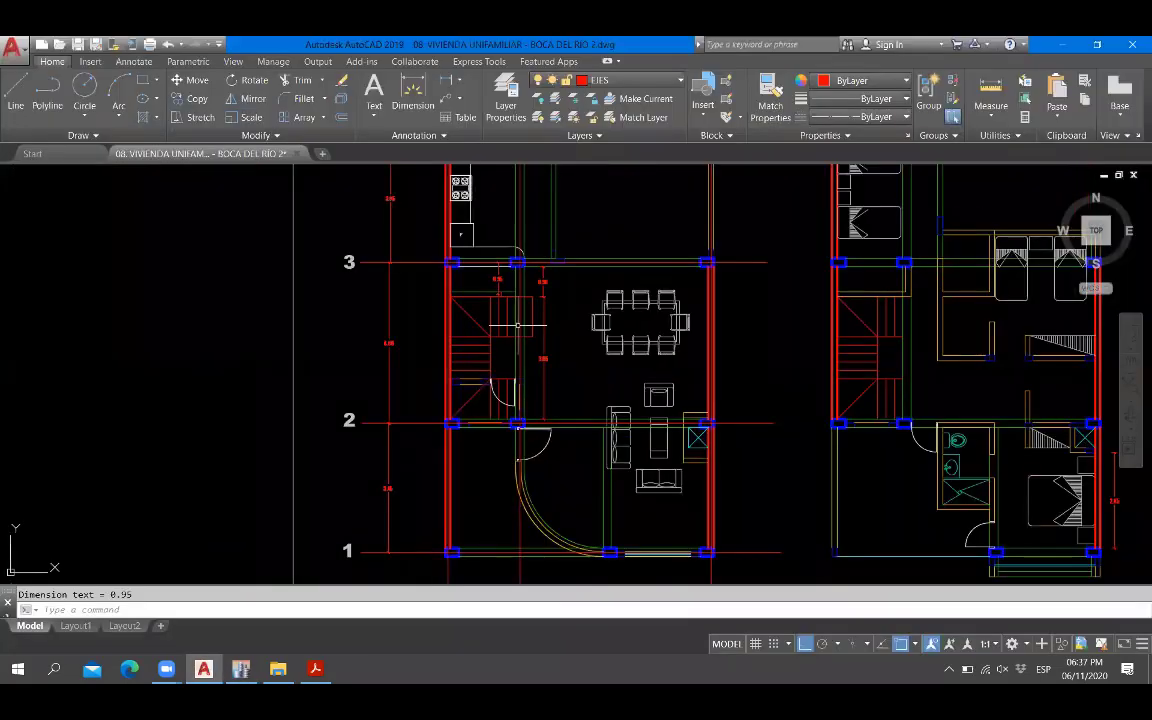
middle_drag(638, 369, 462, 384)
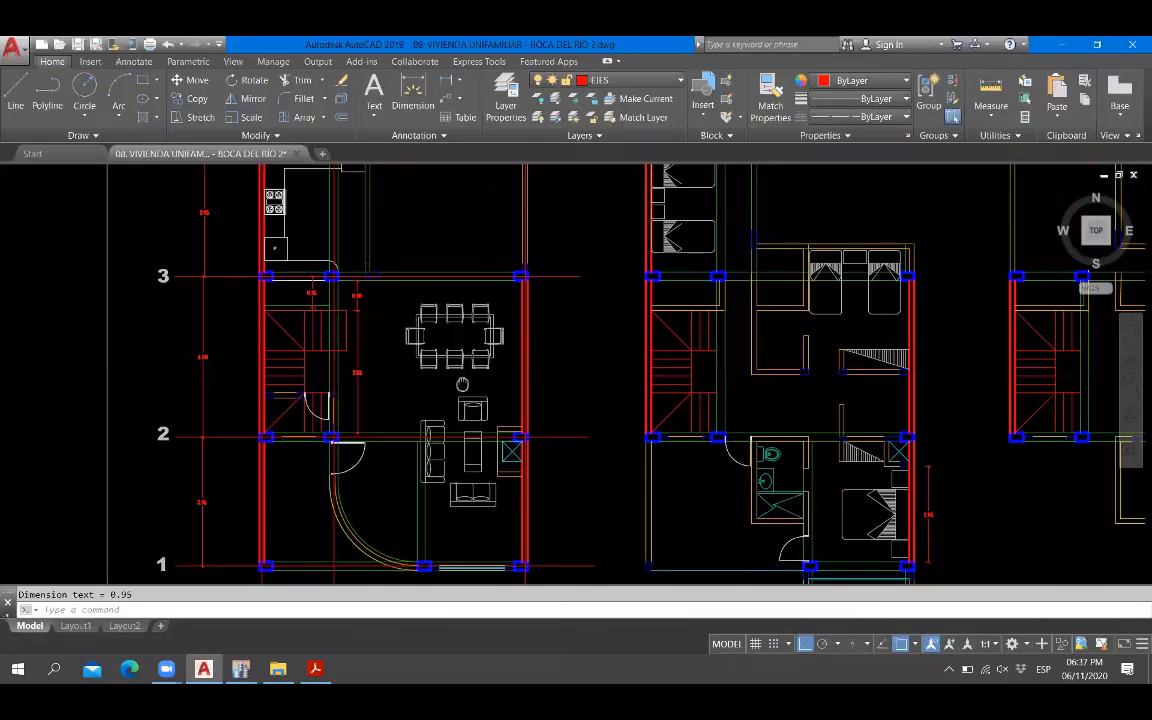
scroll(421, 462, down, 4)
scroll(421, 462, up, 2)
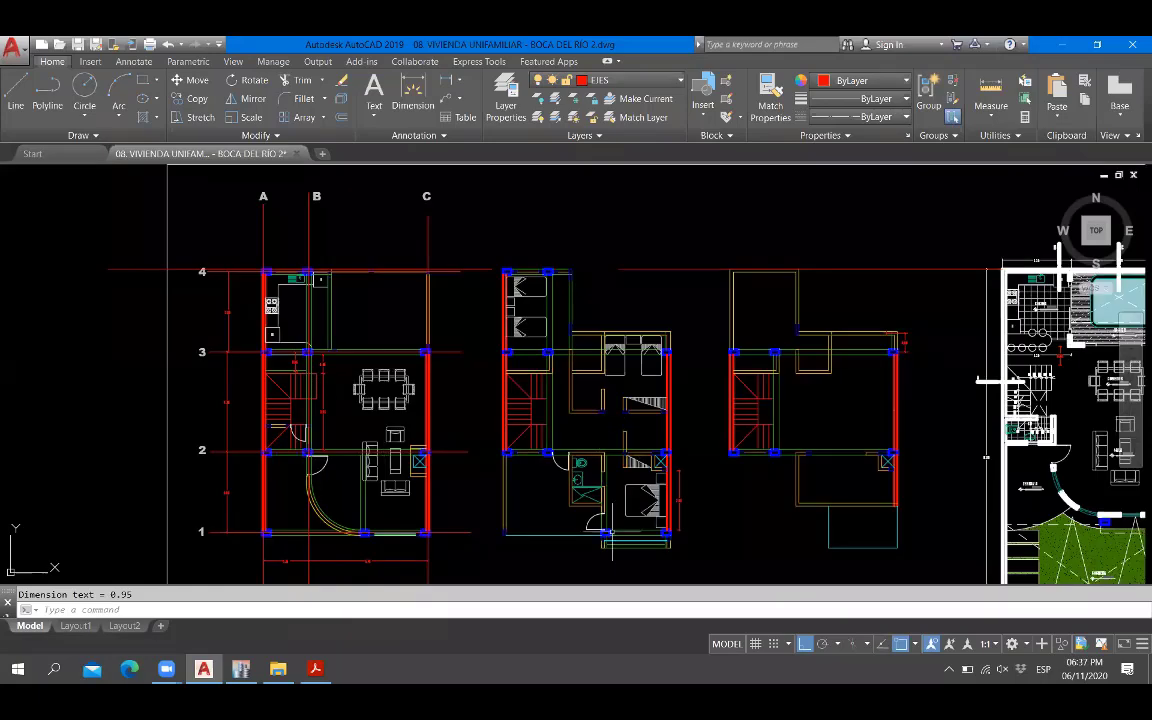
scroll(583, 488, up, 6)
scroll(658, 528, up, 3)
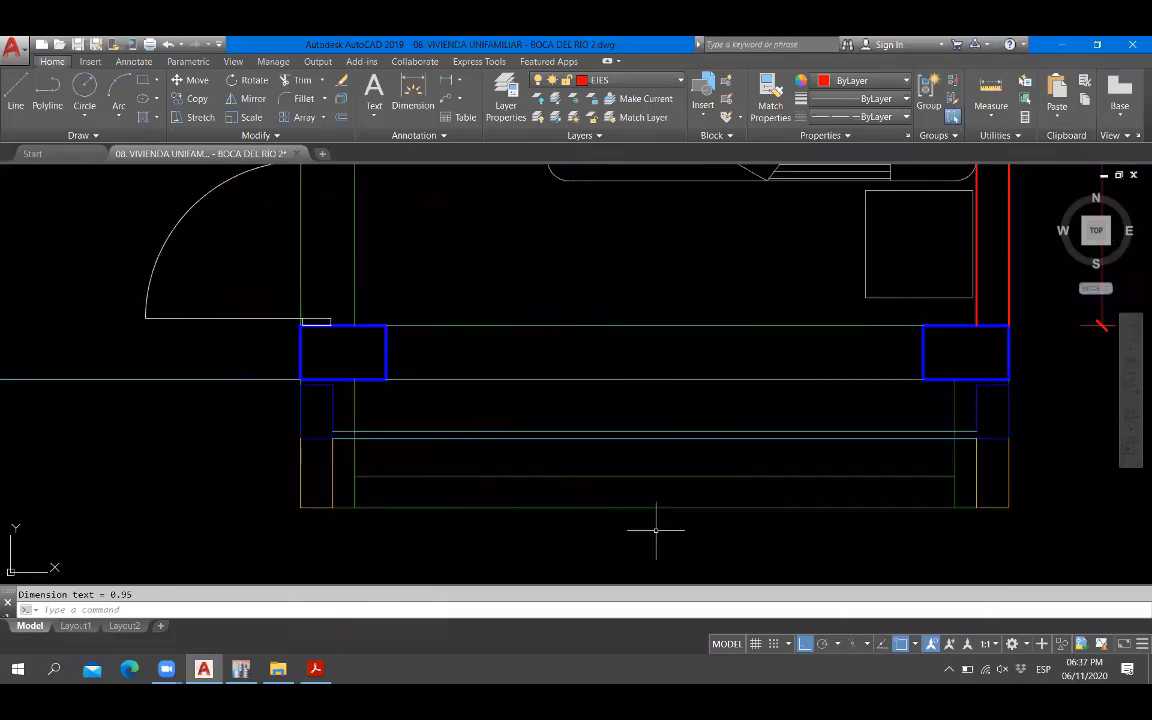
Measure the overhang from the outer face of the axis 1 beam to its outer edge with an aligned dimension.
text(DAL)
key(Return)
click(653, 389)
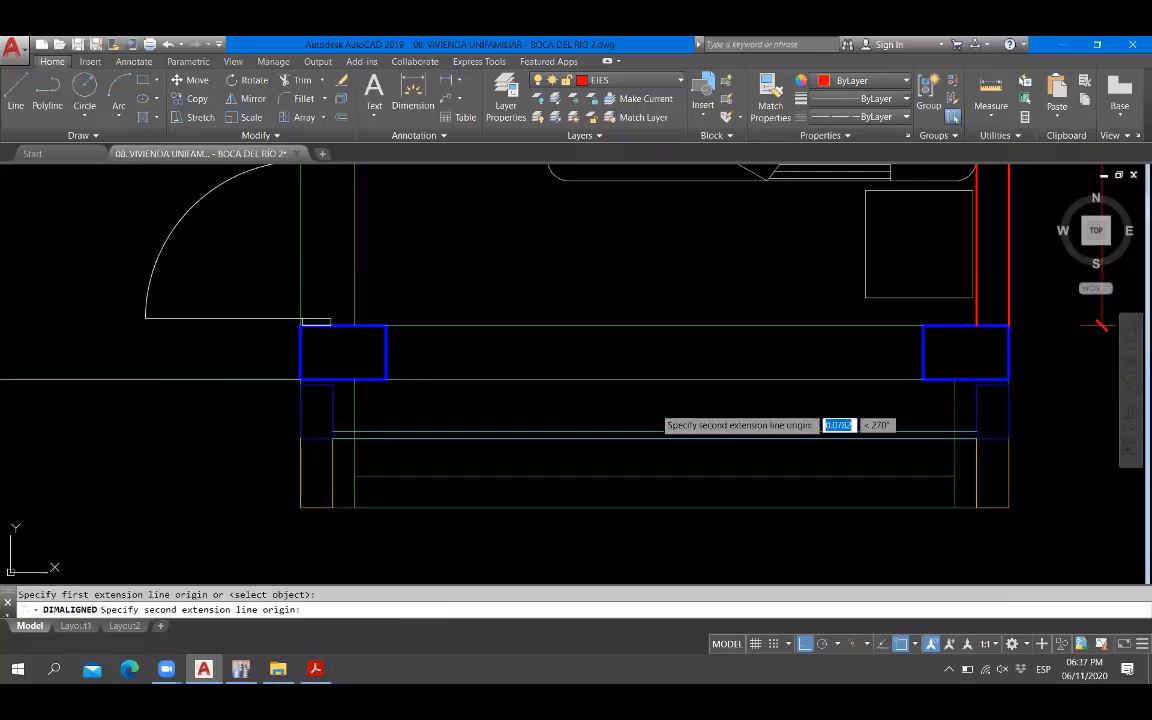
key(Escape)
key(Return)
click(655, 380)
click(655, 508)
scroll(640, 480, up, 5)
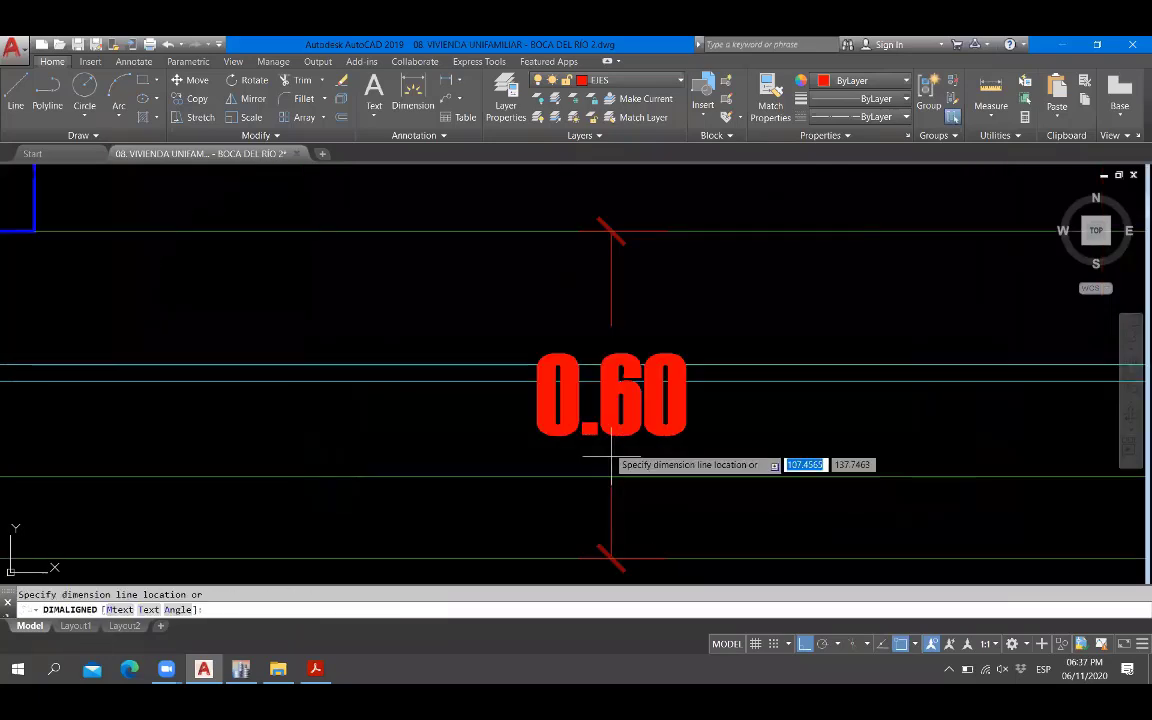
scroll(585, 415, down, 5)
key(Escape)
Draw a horizontal centreline along the axis 1 beam from the middle of the axis C column to about midspan.
text(L)
key(Return)
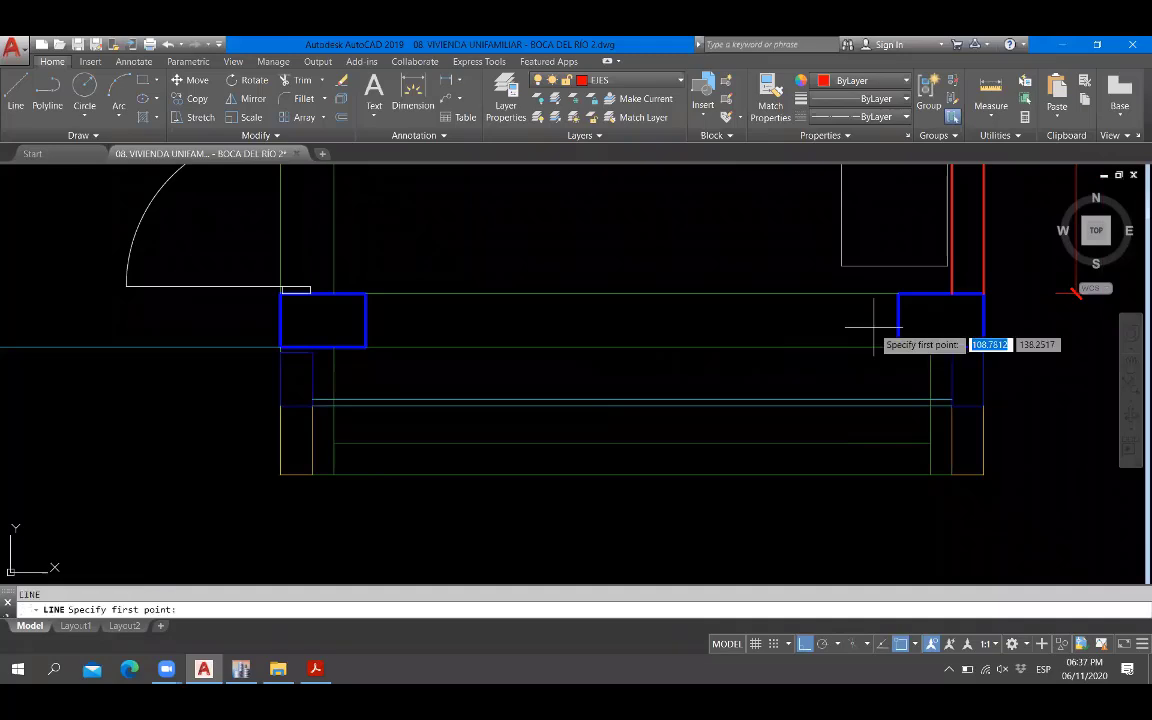
click(938, 321)
click(615, 307)
key(Escape)
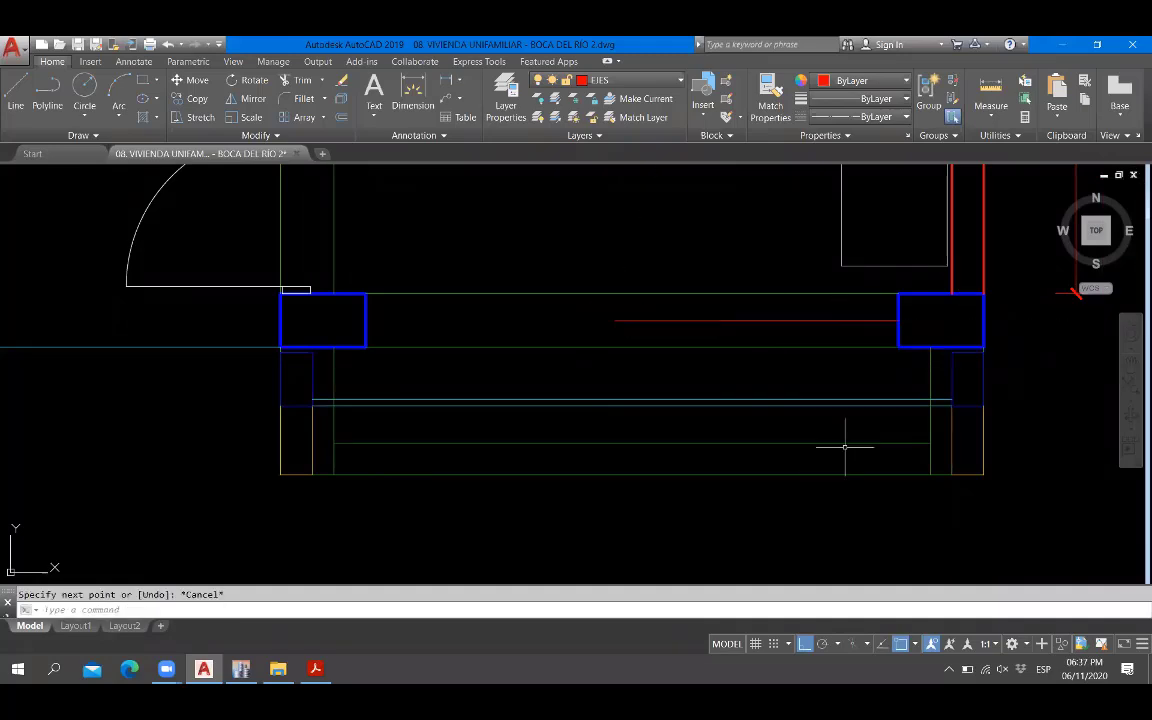
Draw a short vertical line across the overhang's edge beam and a horizontal centreline from its midpoint.
scroll(846, 449, up, 2)
text(L)
key(Return)
click(849, 445)
key(Escape)
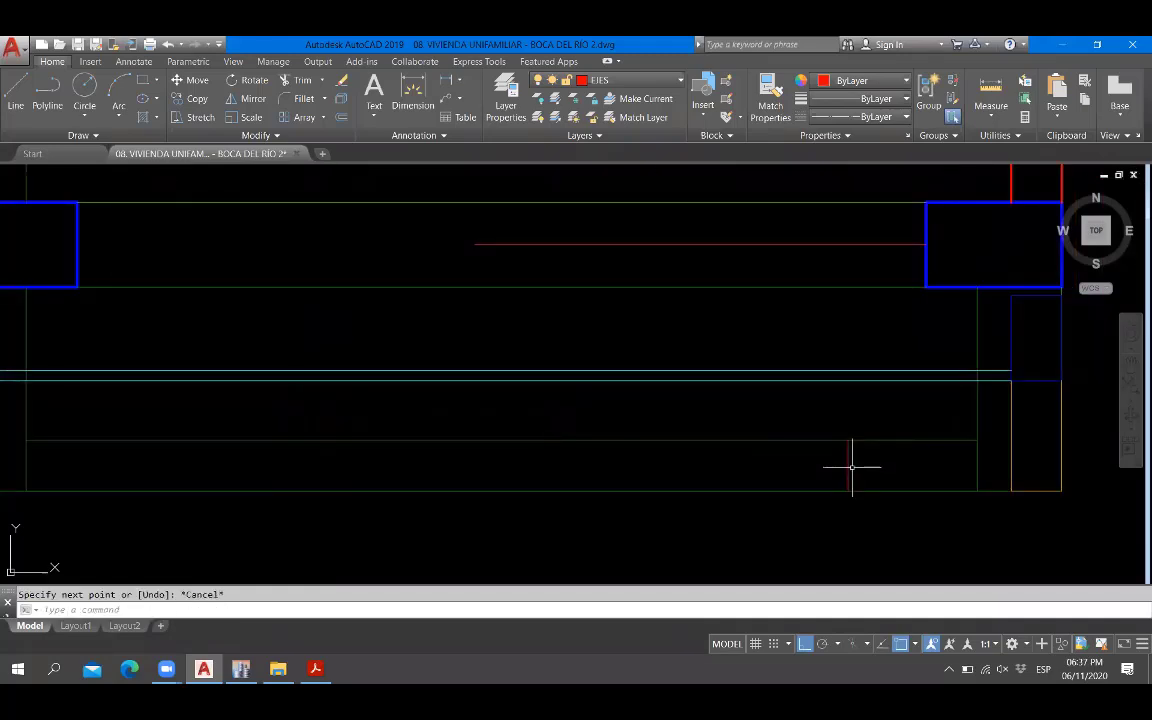
text(L)
key(Return)
click(849, 465)
key(Escape)
Measure the distance between the axis 1 beam centreline and the edge beam centreline with an aligned dimension.
text(dli)
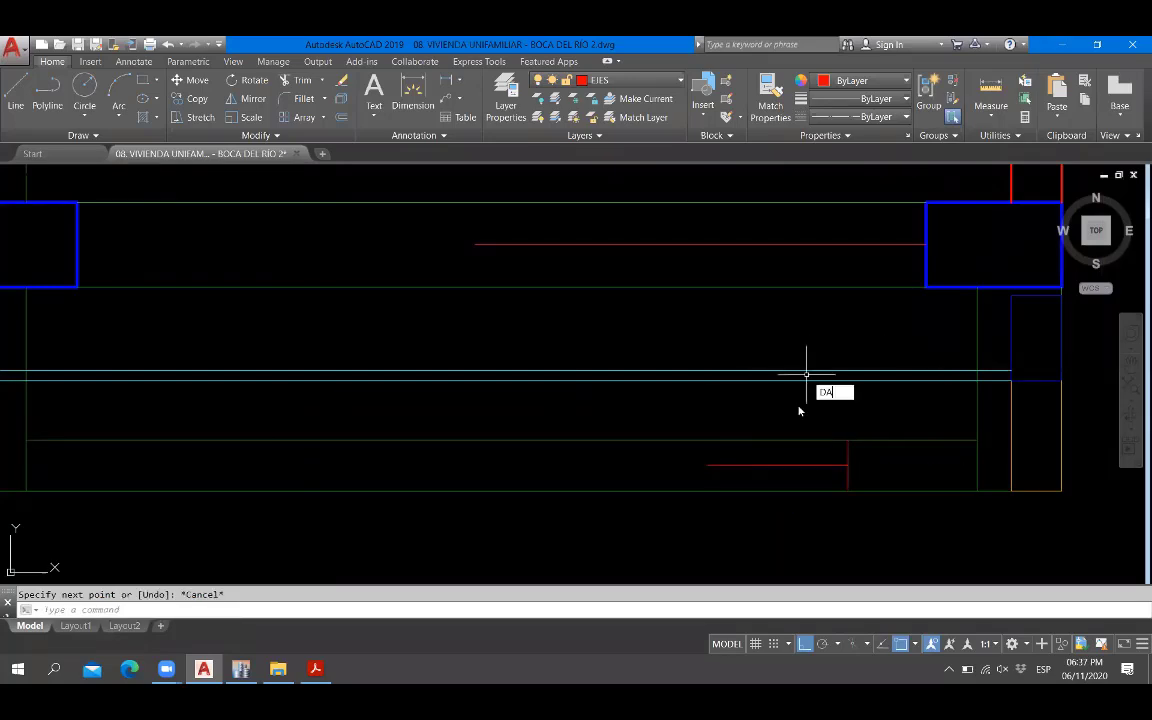
key(Return)
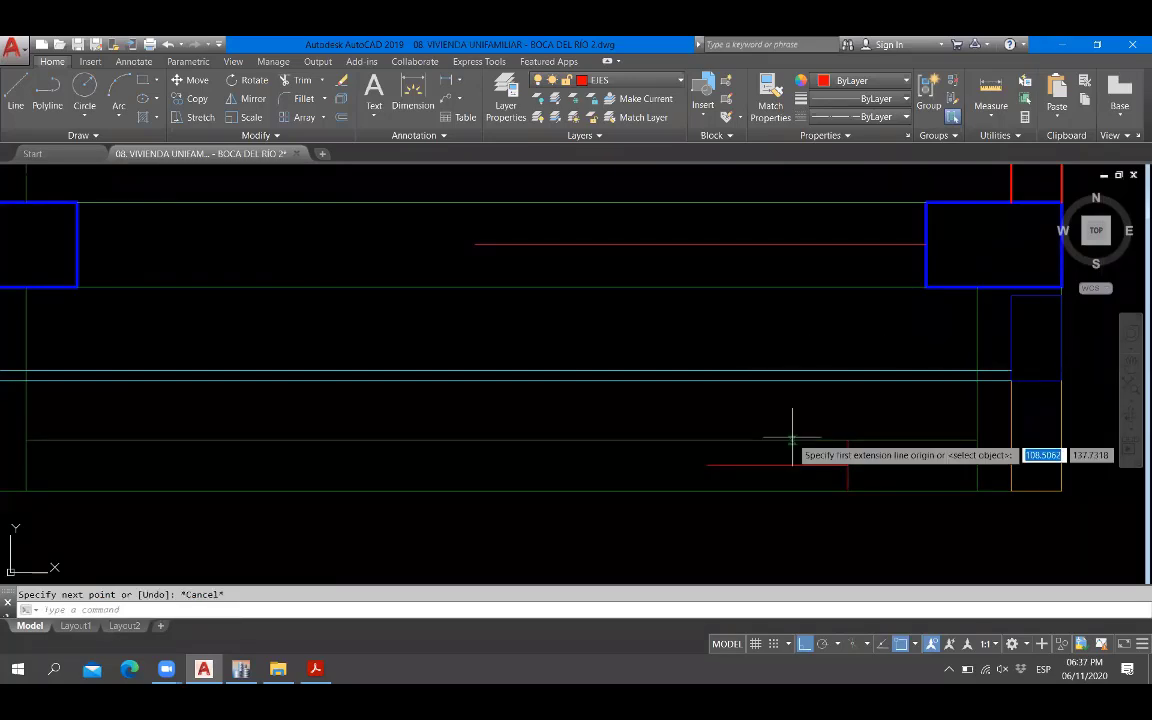
key(Escape)
scroll(748, 396, down, 2)
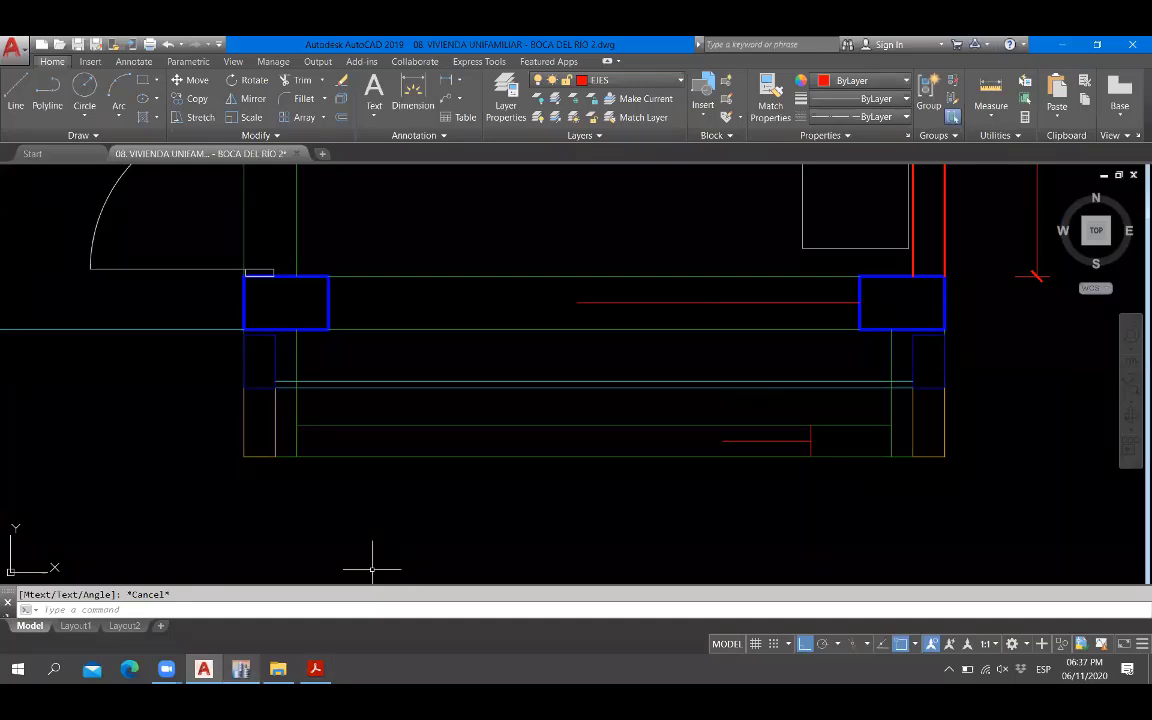
Switch to ETABS and compare the axis 1 beam between the intermediate column and axis C with the overhang in the AutoCAD plan.
click(240, 669)
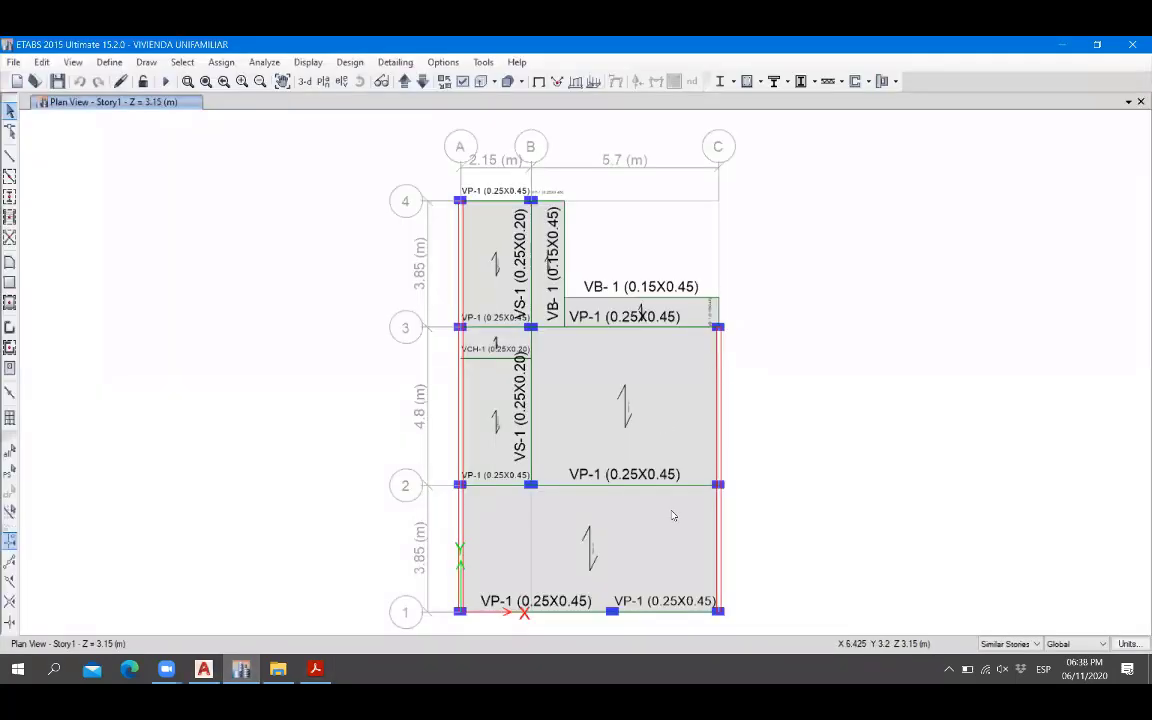
scroll(650, 591, up, 3)
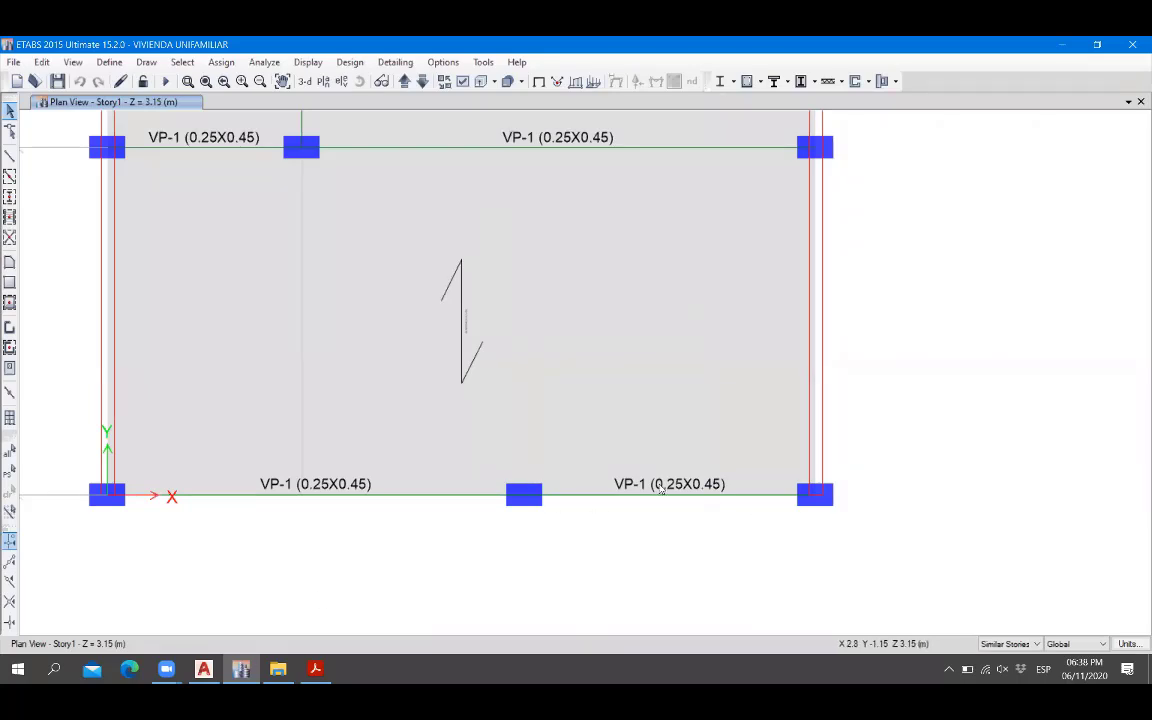
scroll(813, 502, up, 2)
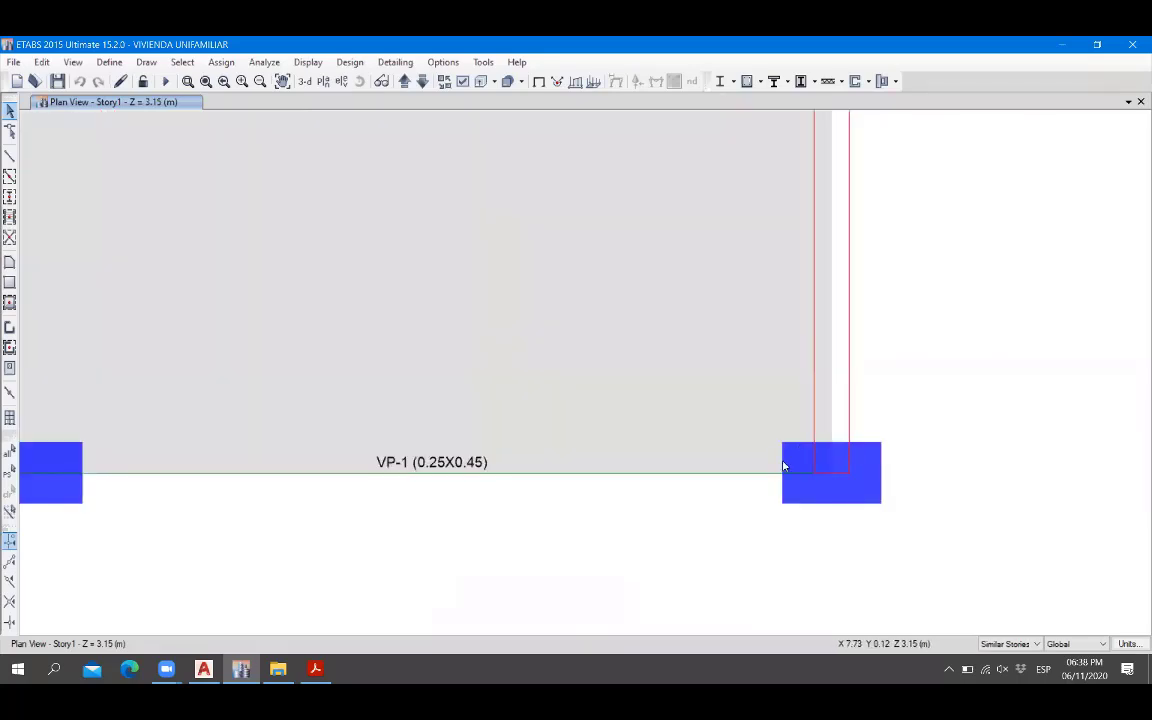
scroll(800, 516, down, 3)
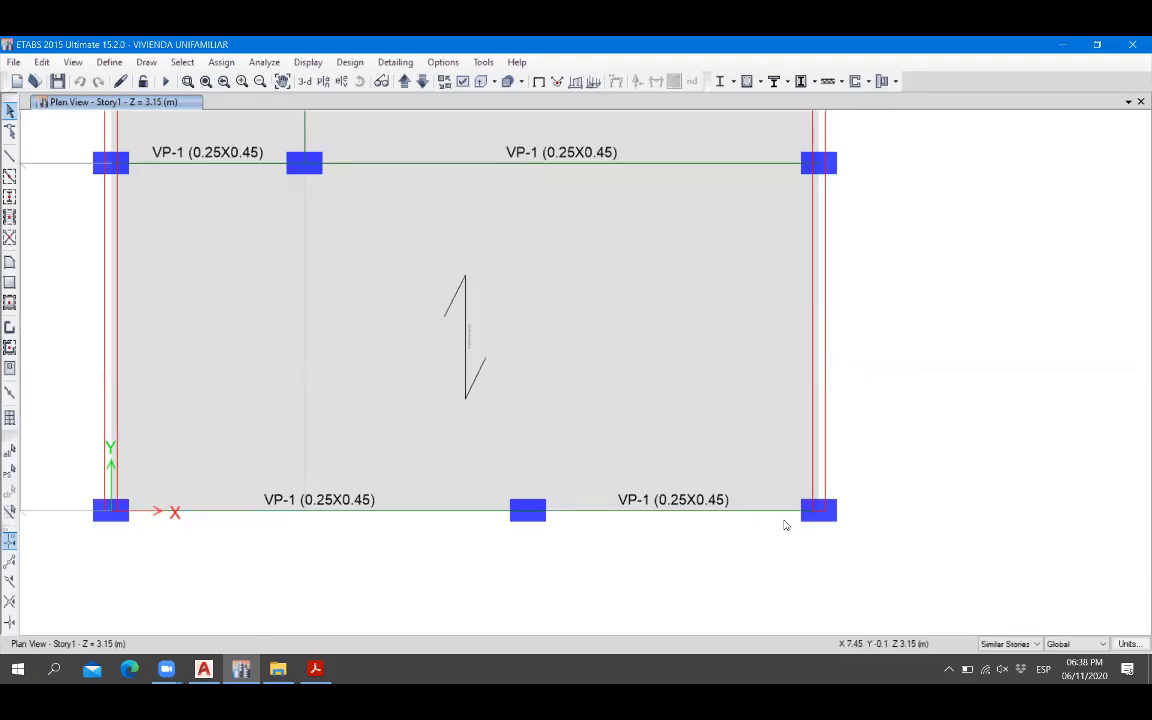
scroll(830, 490, up, 3)
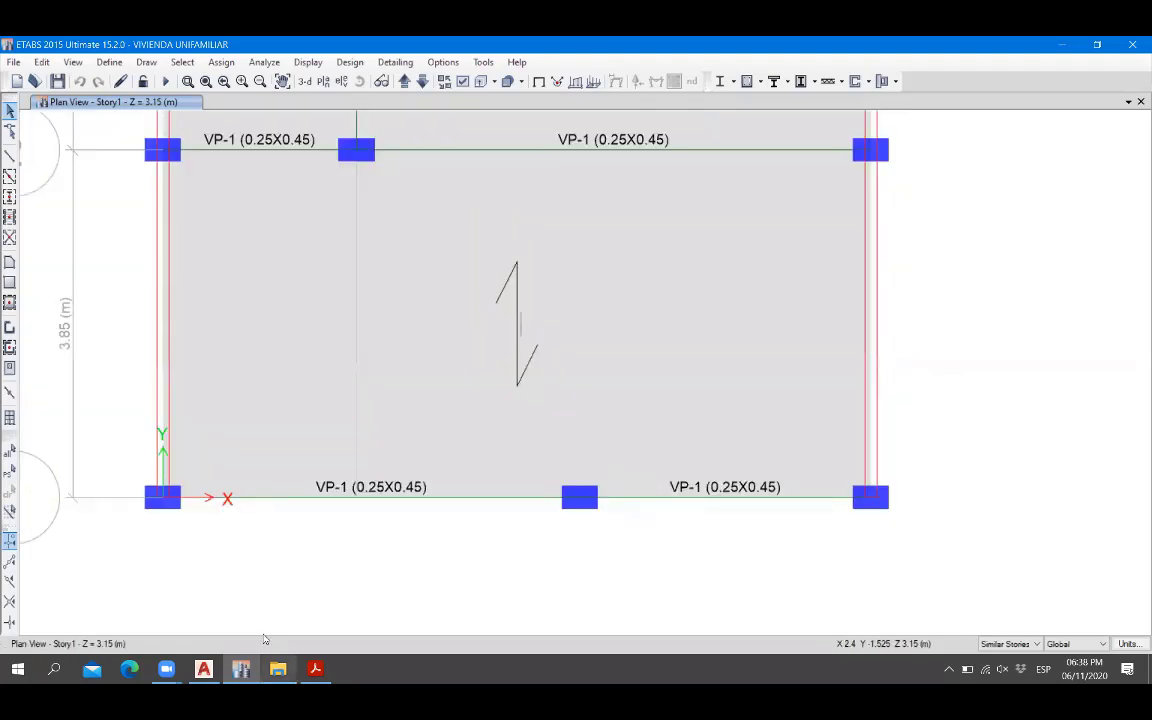
click(204, 669)
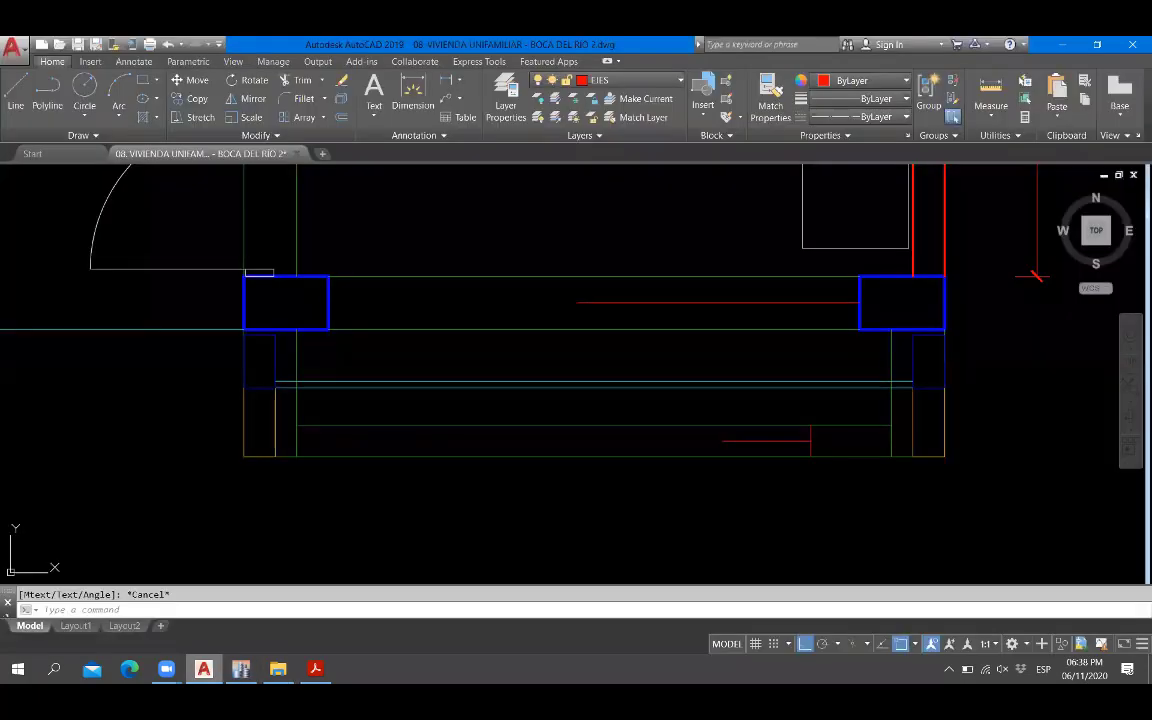
click(204, 669)
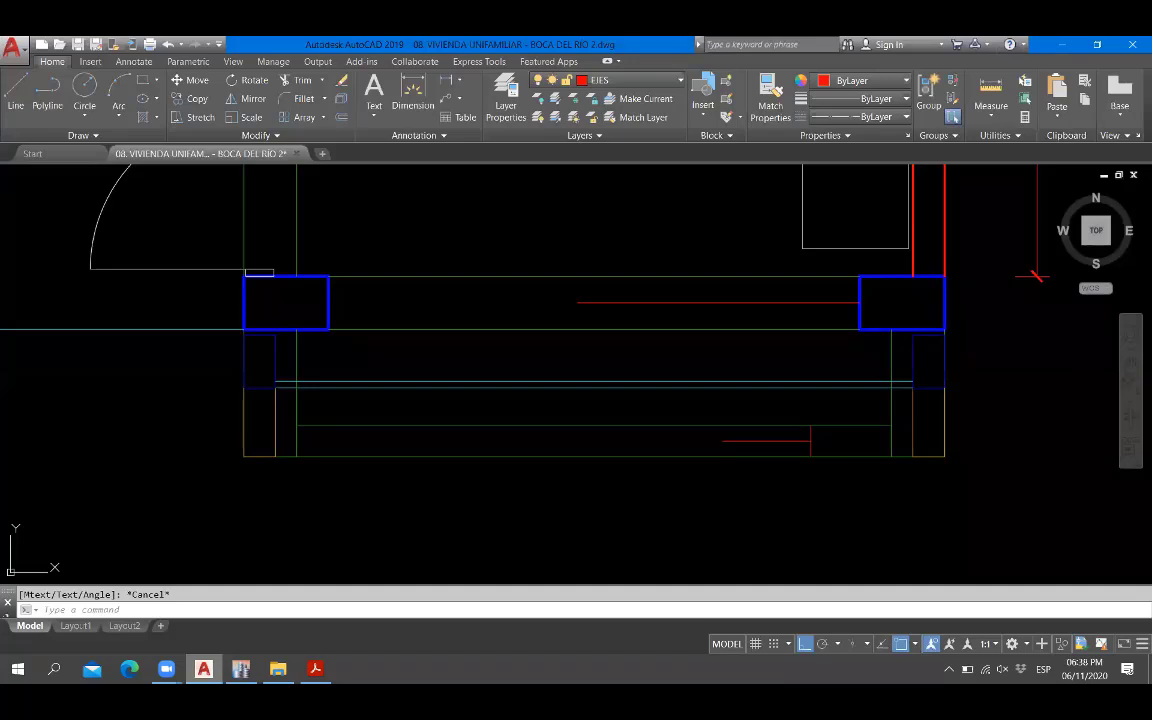
scroll(559, 460, down, 5)
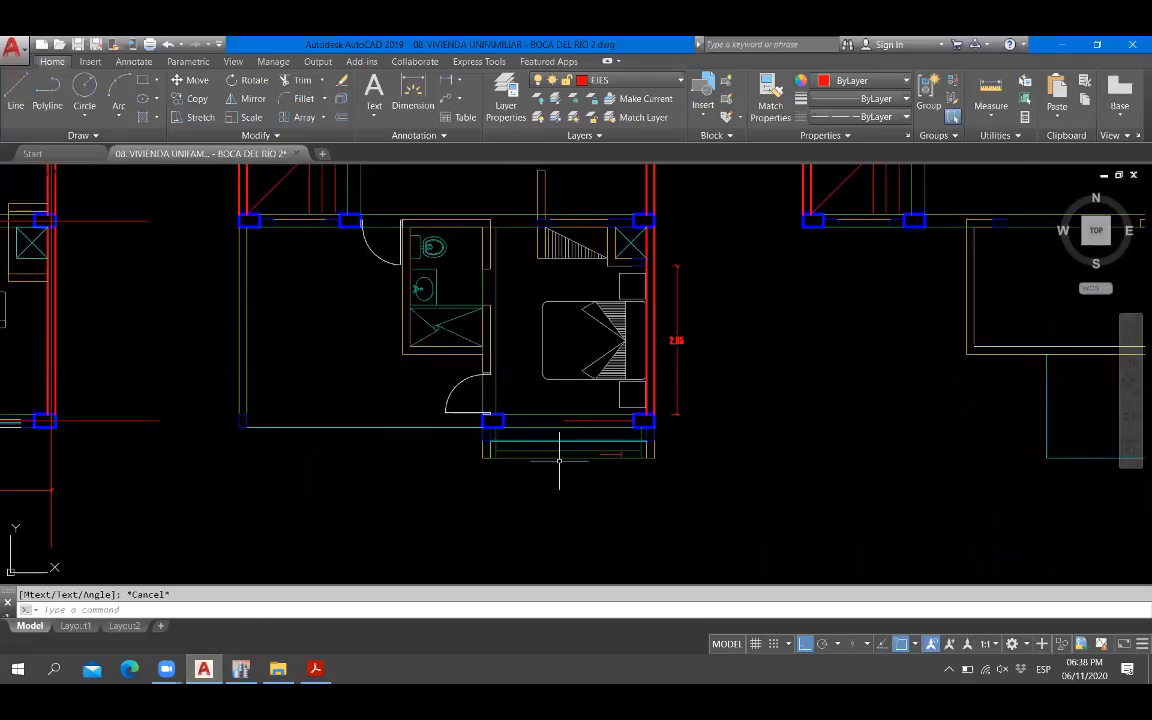
key(alt+Tab)
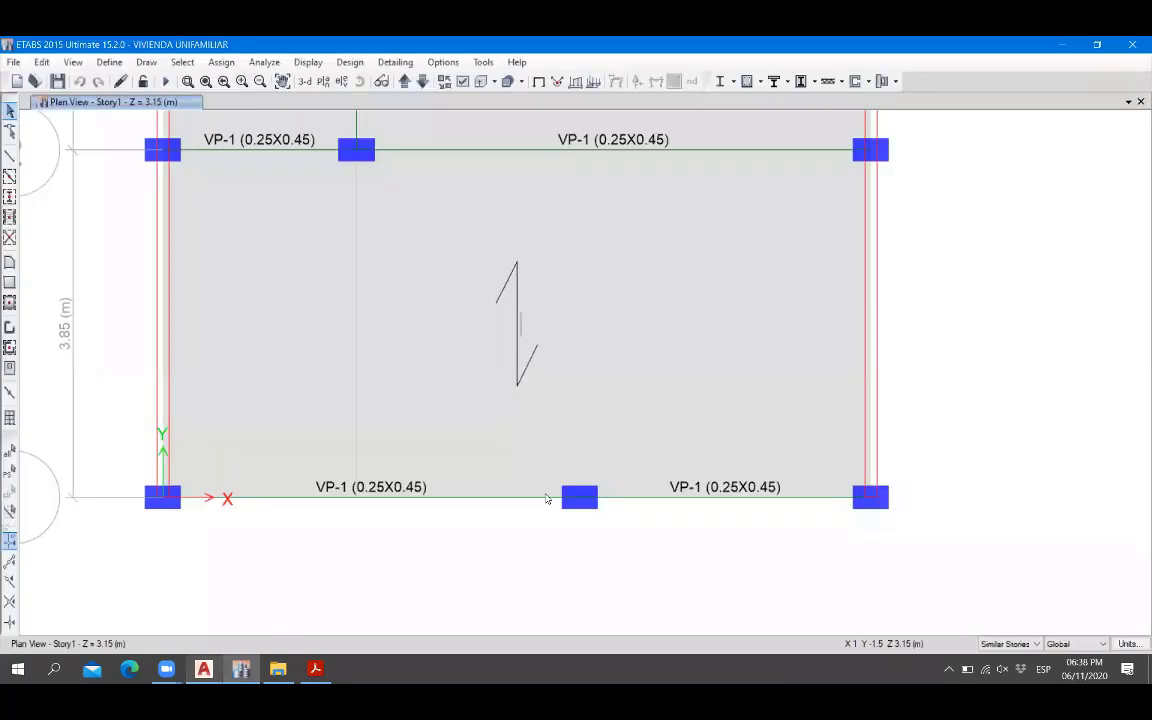
click(10, 156)
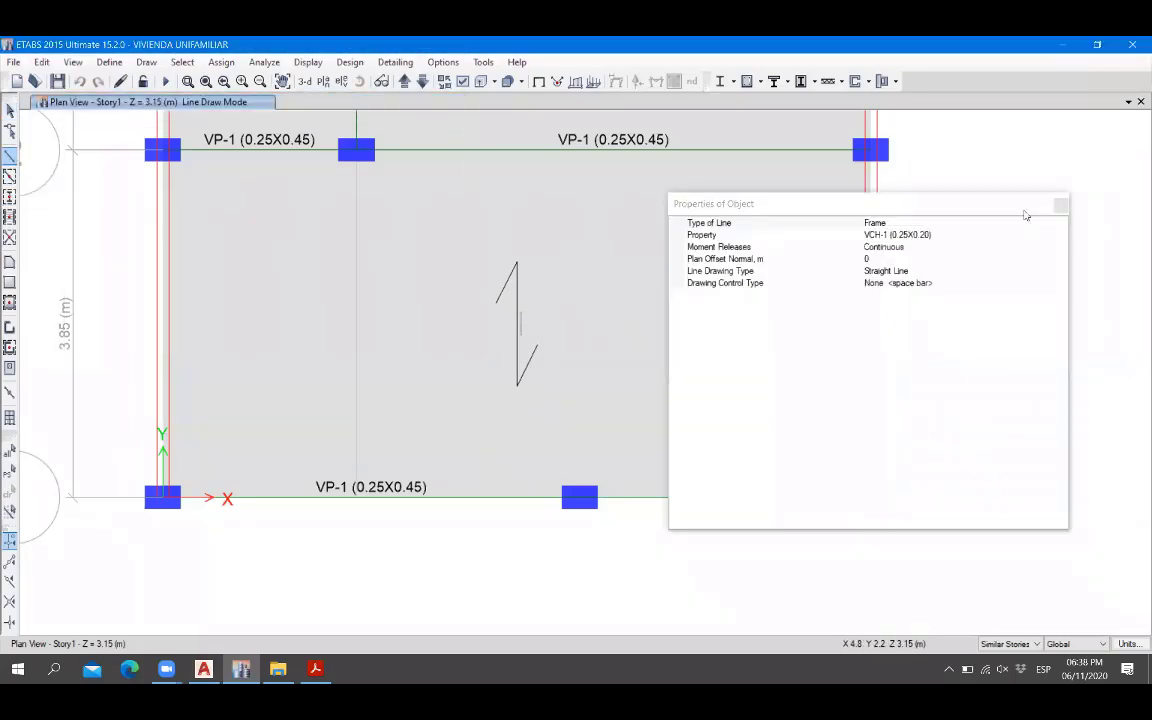
click(1059, 206)
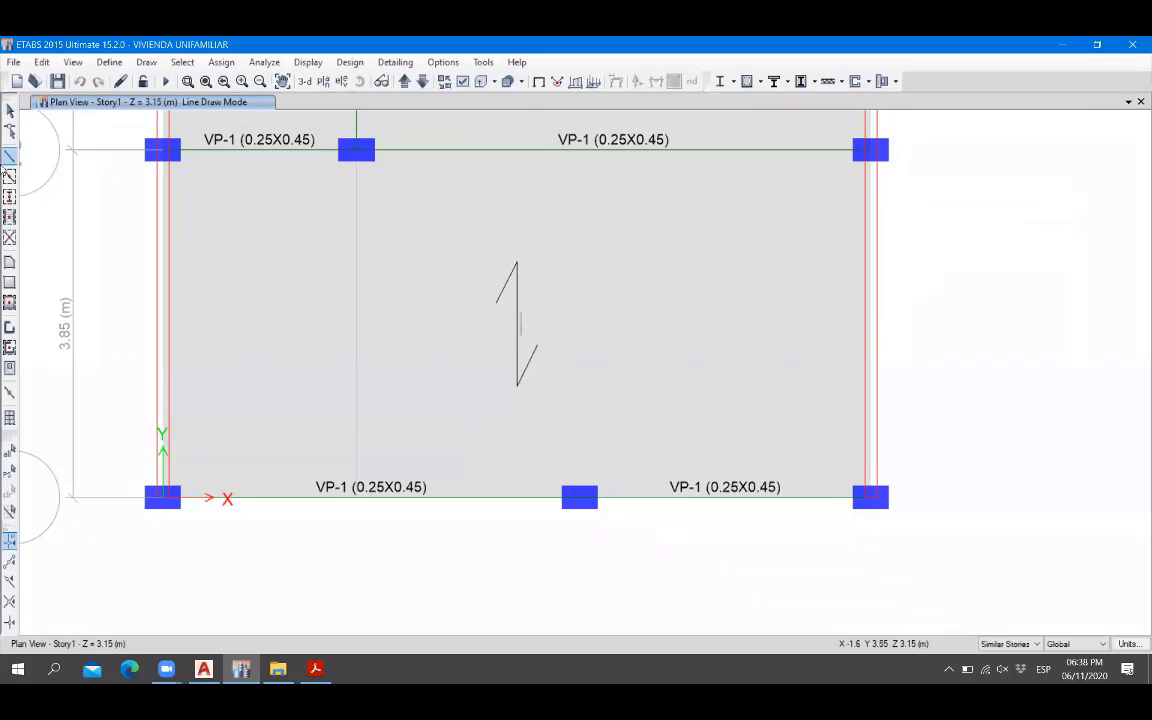
click(10, 110)
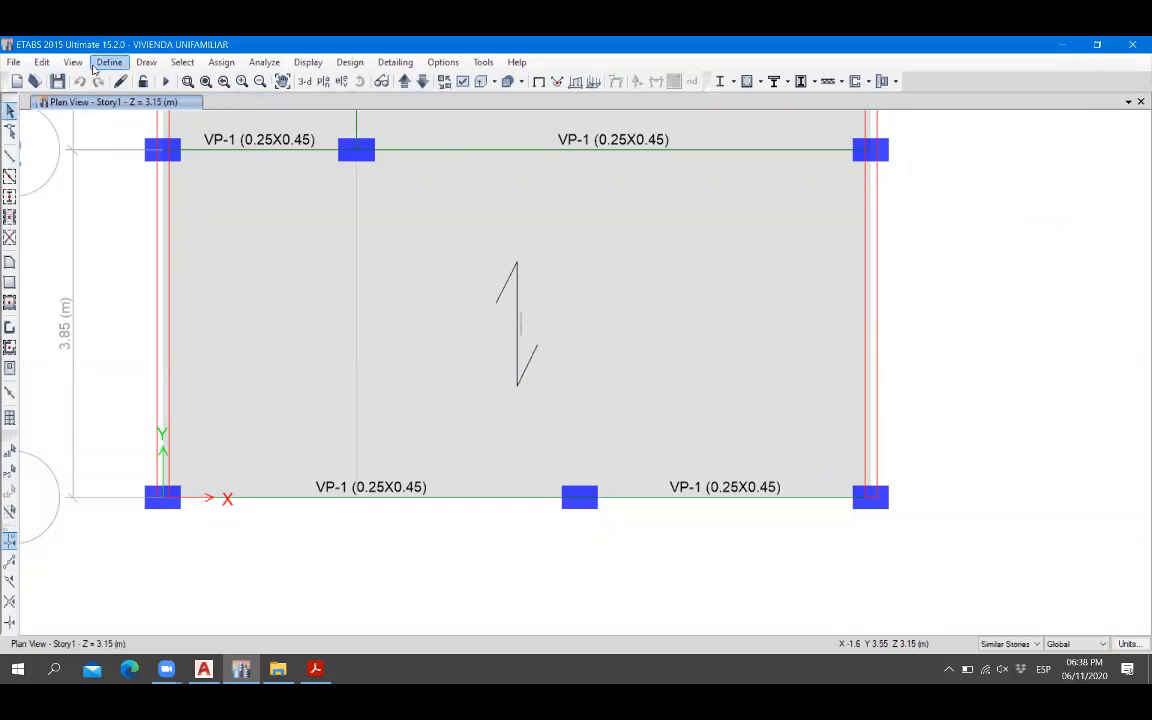
Add a copy of the frame section VCH-1 (0.25X0.20) and name it VB-2 (0.15X0.20).
click(109, 62)
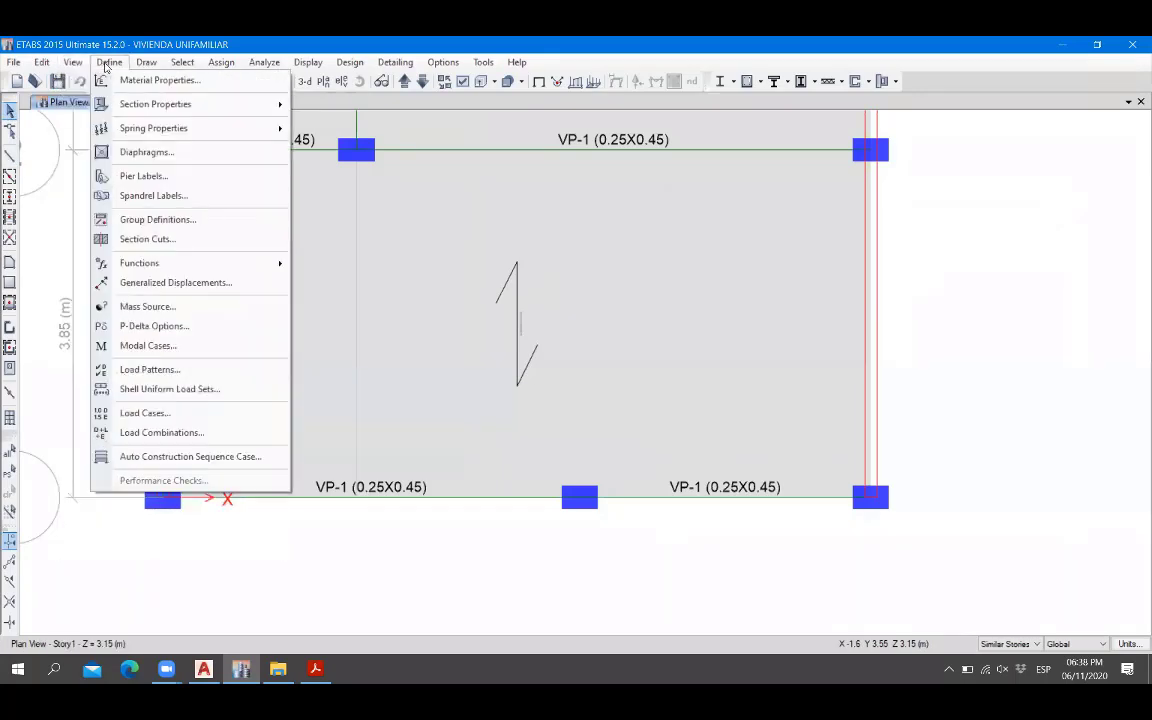
mouse_move(160, 104)
click(500, 106)
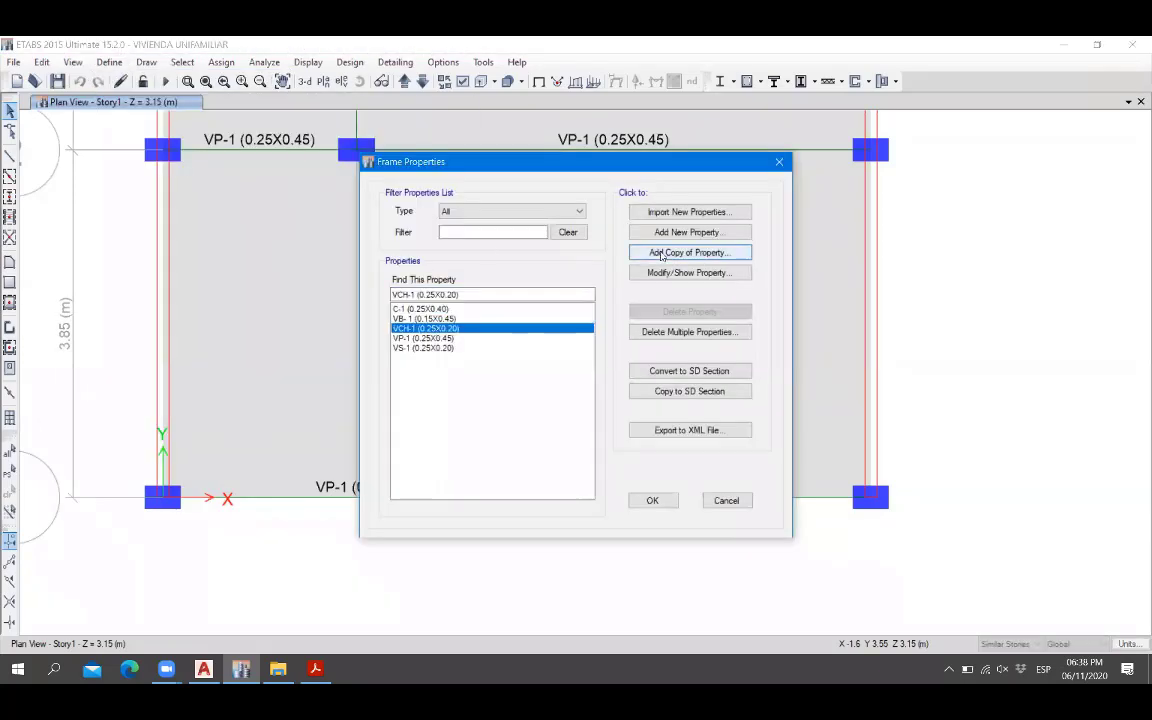
click(662, 253)
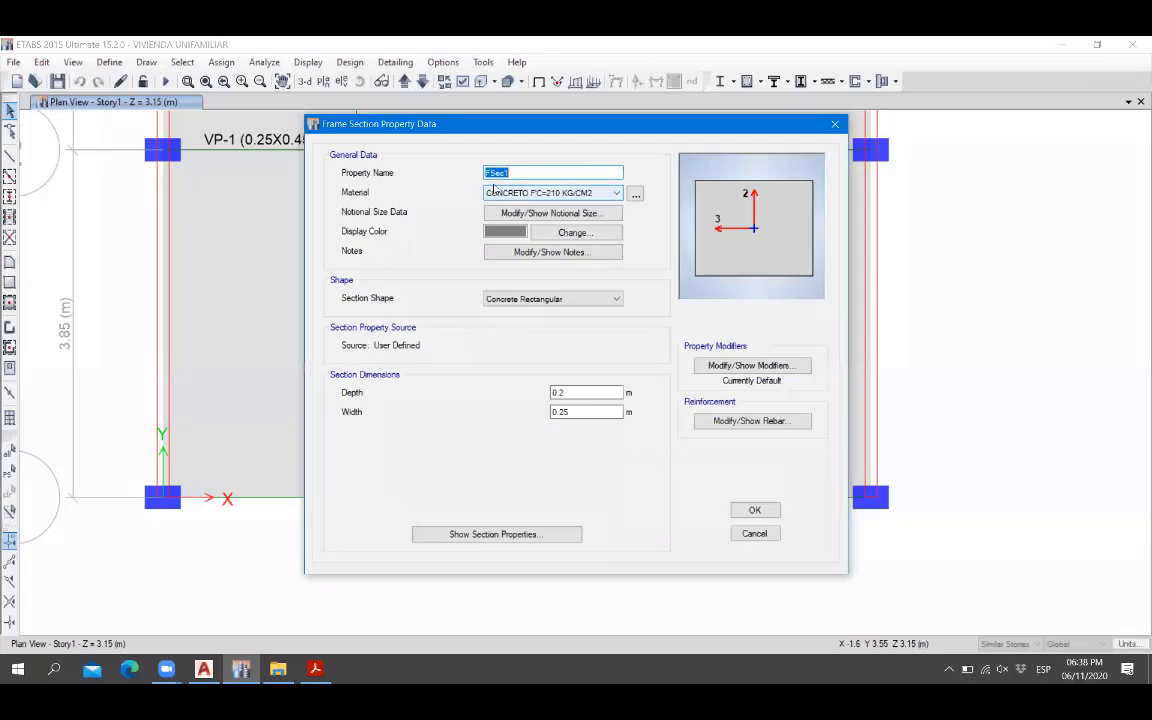
drag(540, 128, 740, 155)
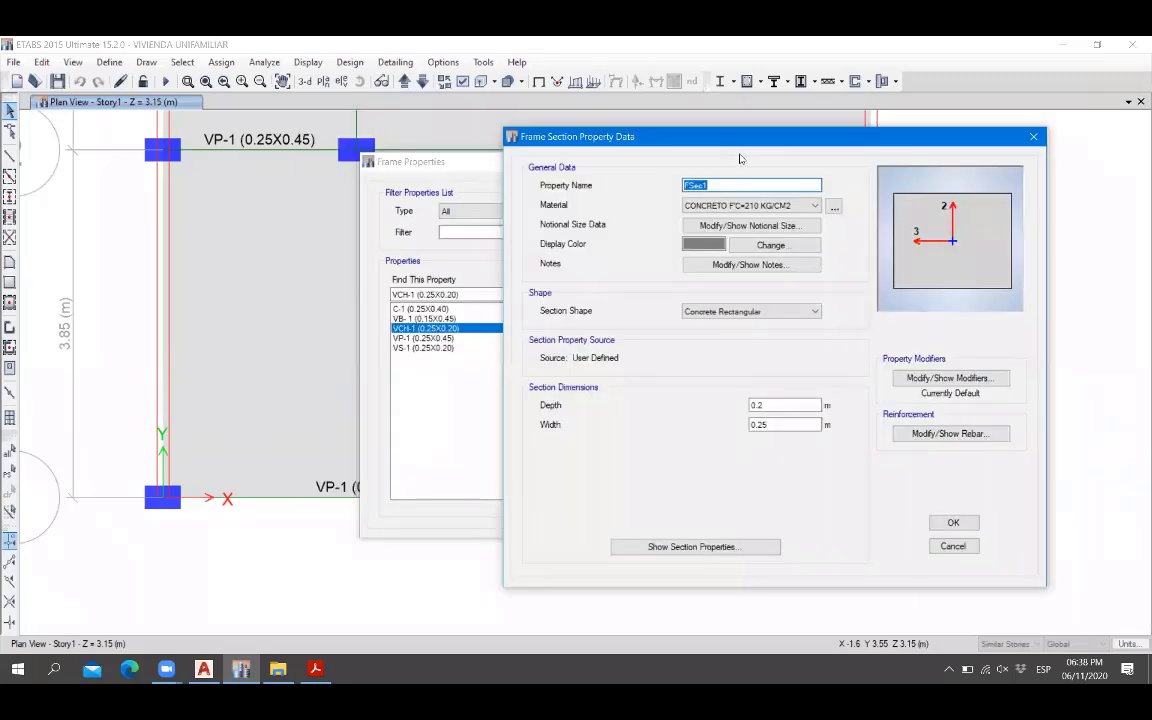
text(VB-2 (0.15X0.20)
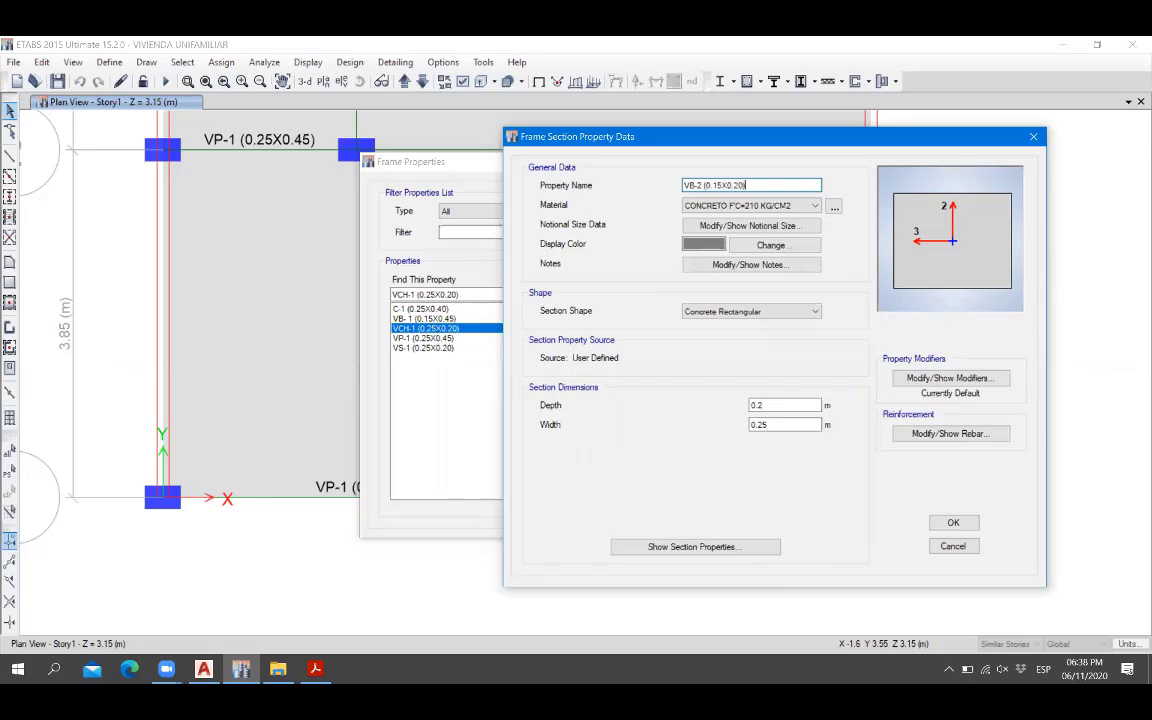
Give the VB-2 section a dark green display color and a width of 0.15 m, and accept the frame properties.
click(771, 245)
click(461, 254)
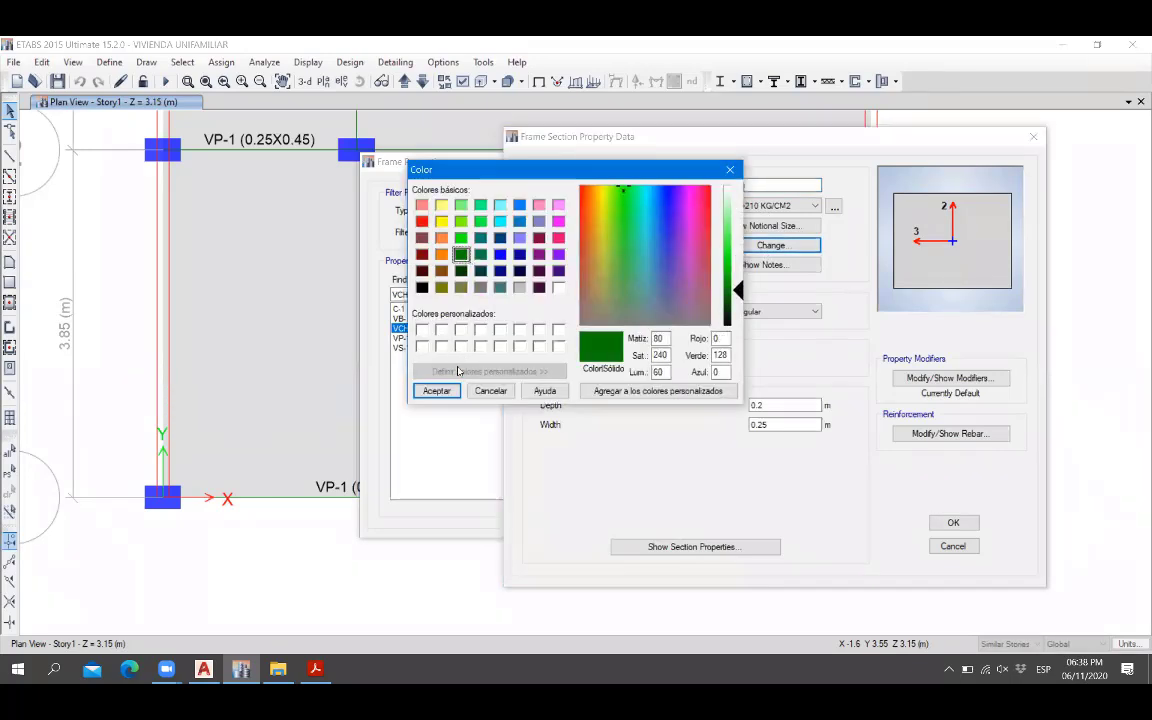
click(436, 390)
click(792, 424)
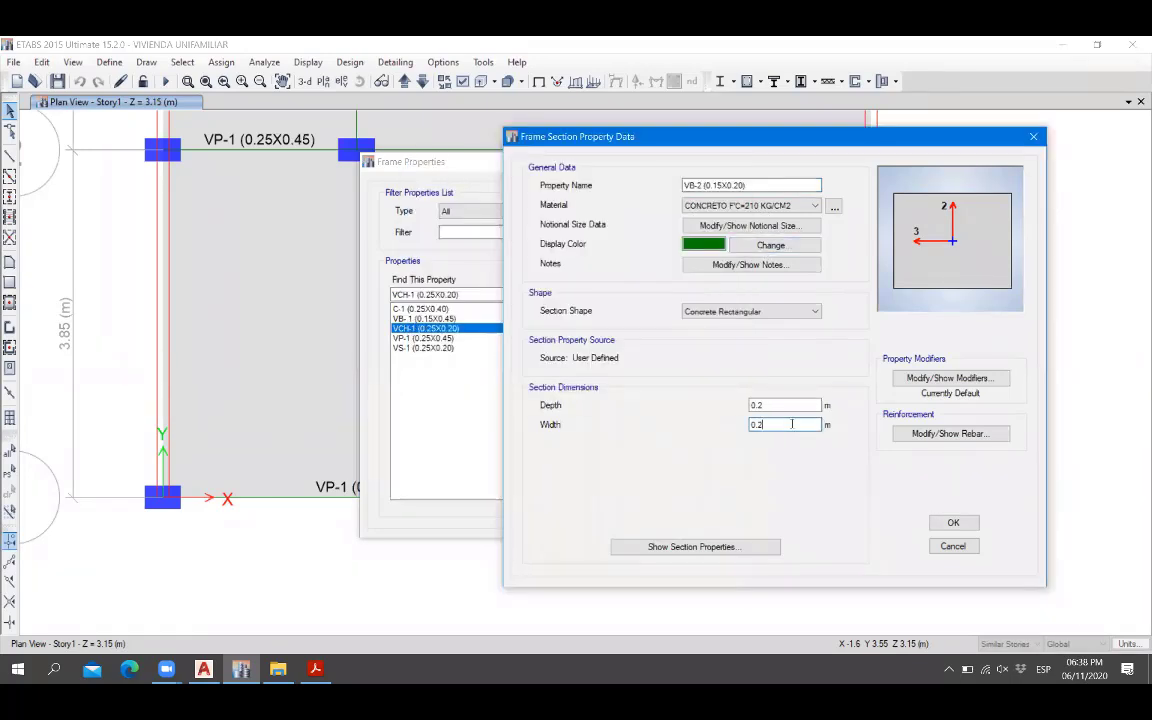
key(BackSpace)
text(15)
key(Tab)
click(953, 522)
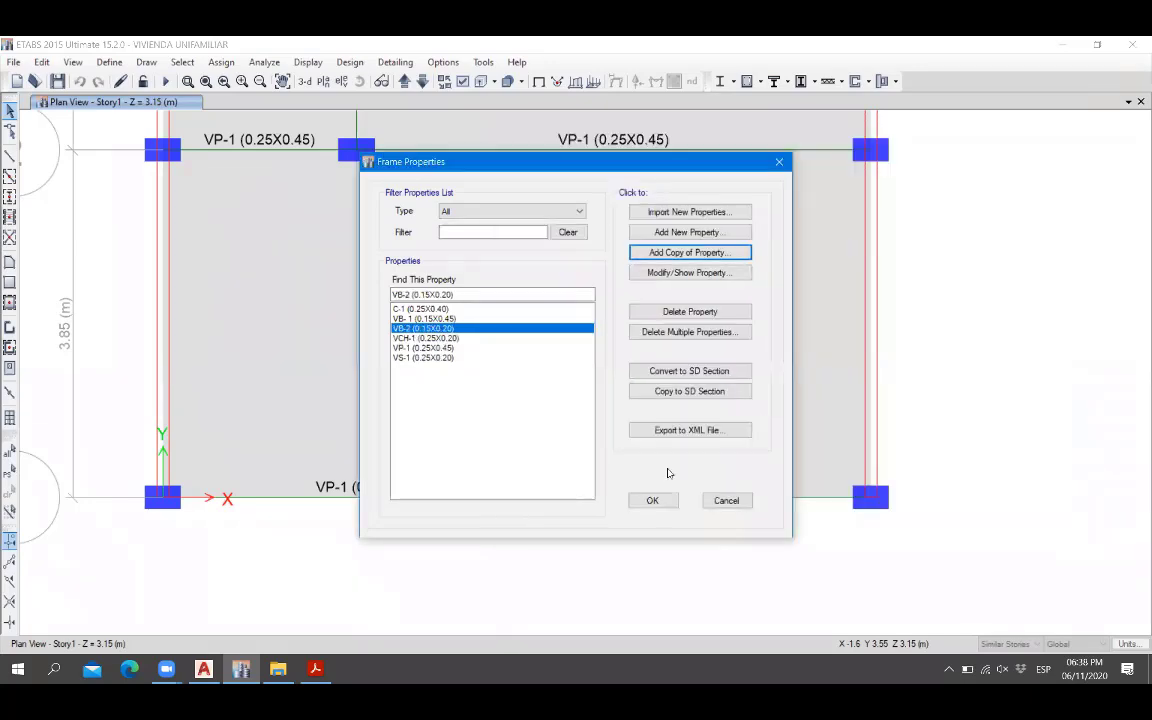
click(653, 498)
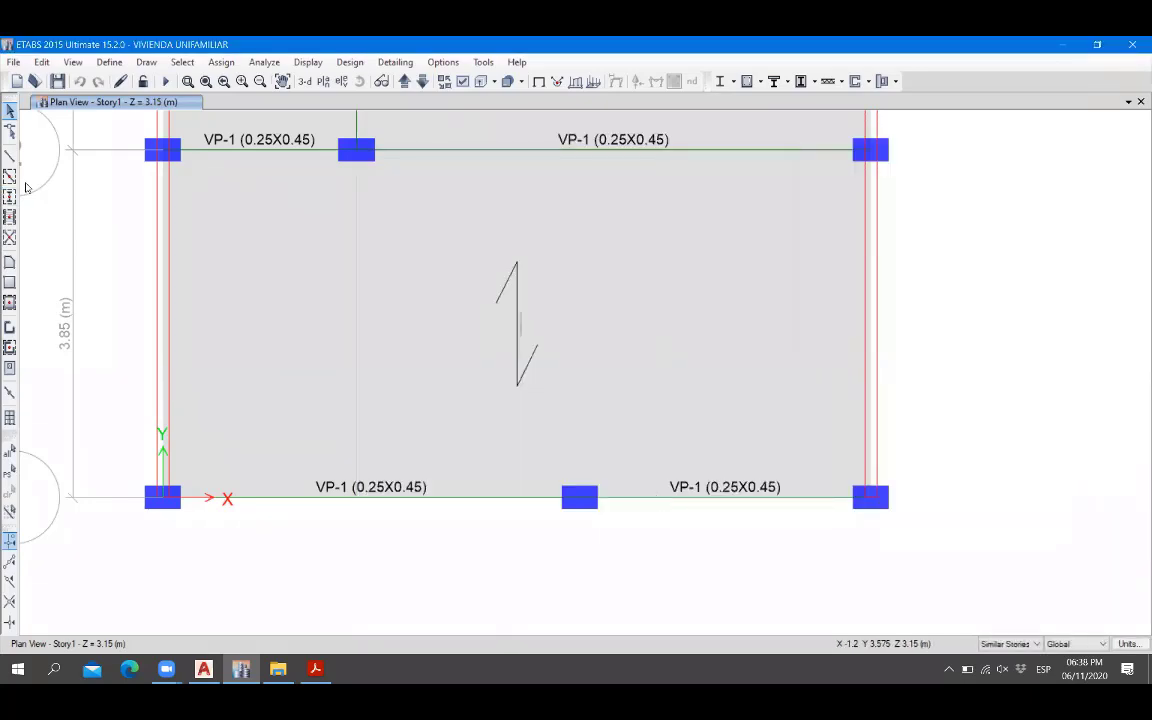
Draw a VB-2 (0.15X0.20) beam with a 0.65 m plan offset in front of axis 1, from the intermediate column to axis C.
click(9, 155)
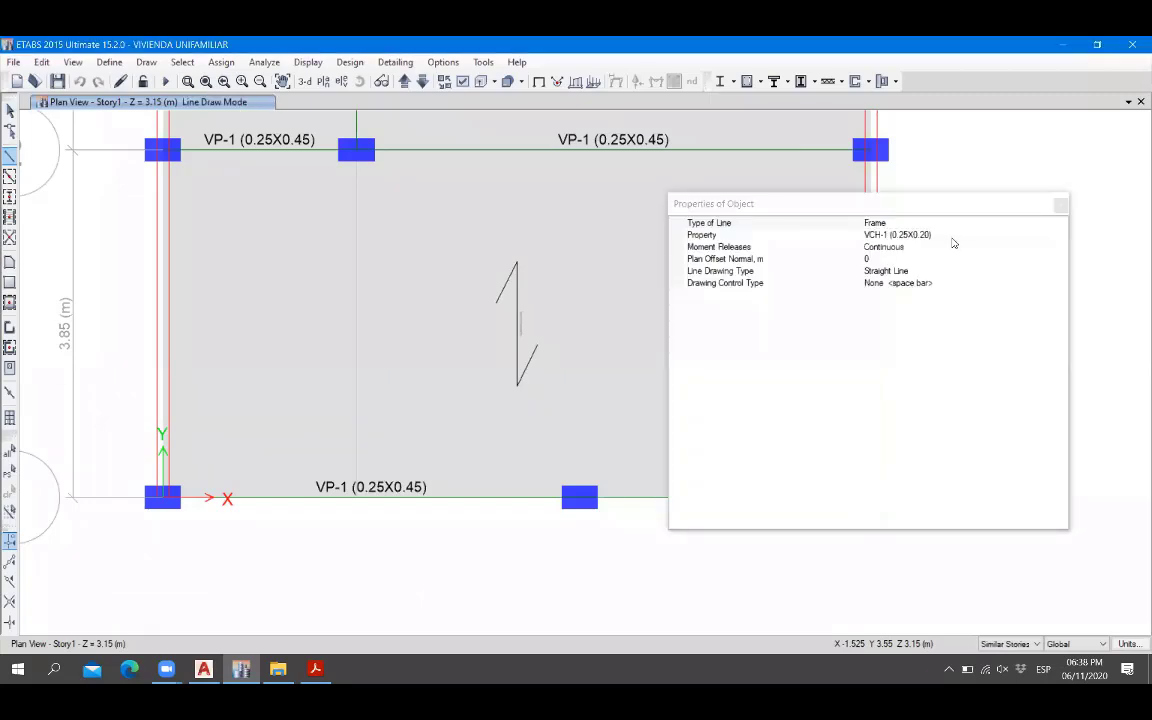
click(955, 236)
click(955, 236)
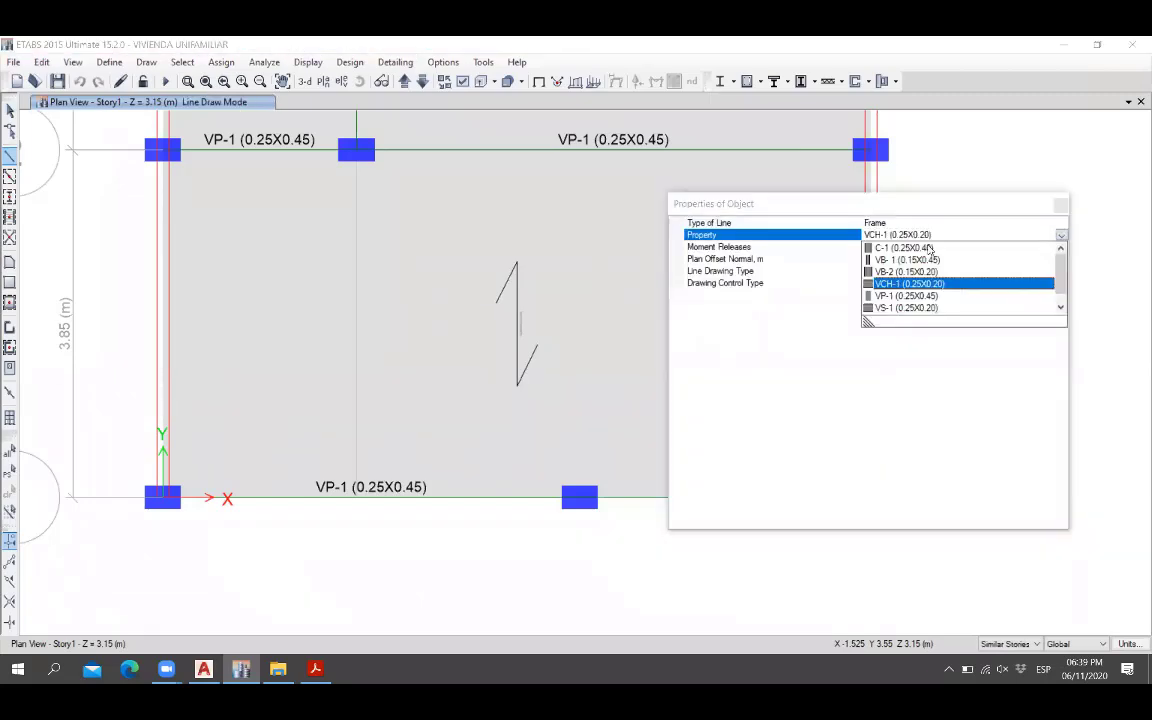
click(906, 271)
click(906, 259)
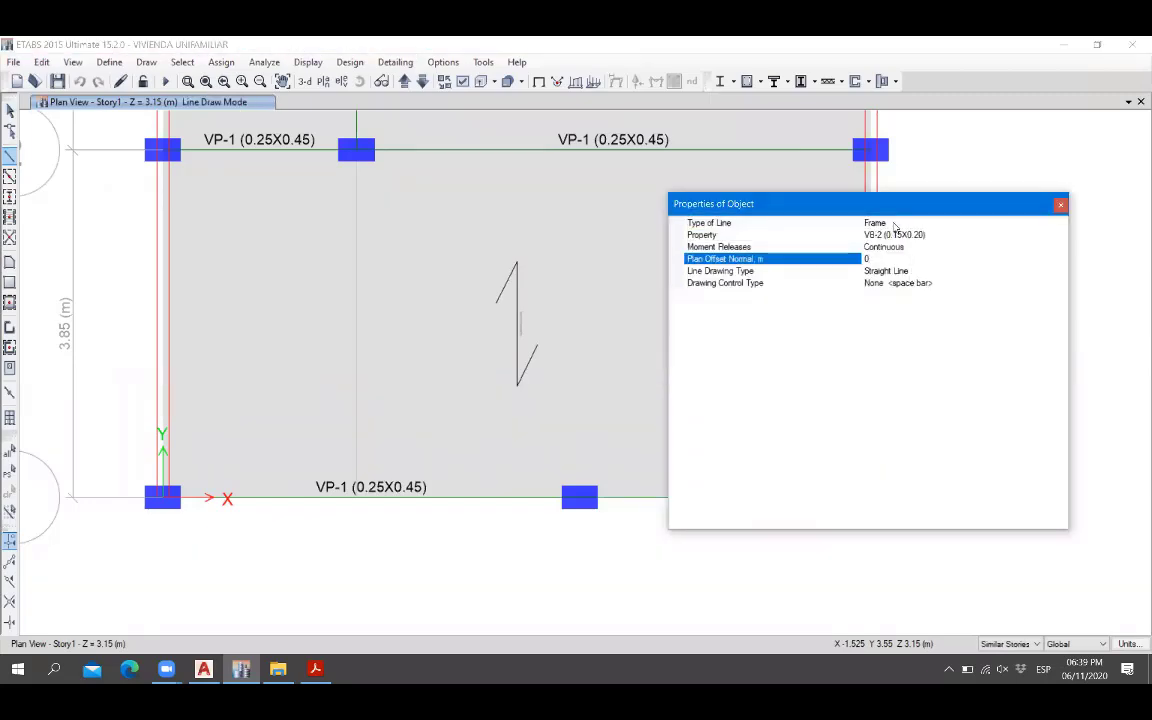
drag(807, 203, 299, 139)
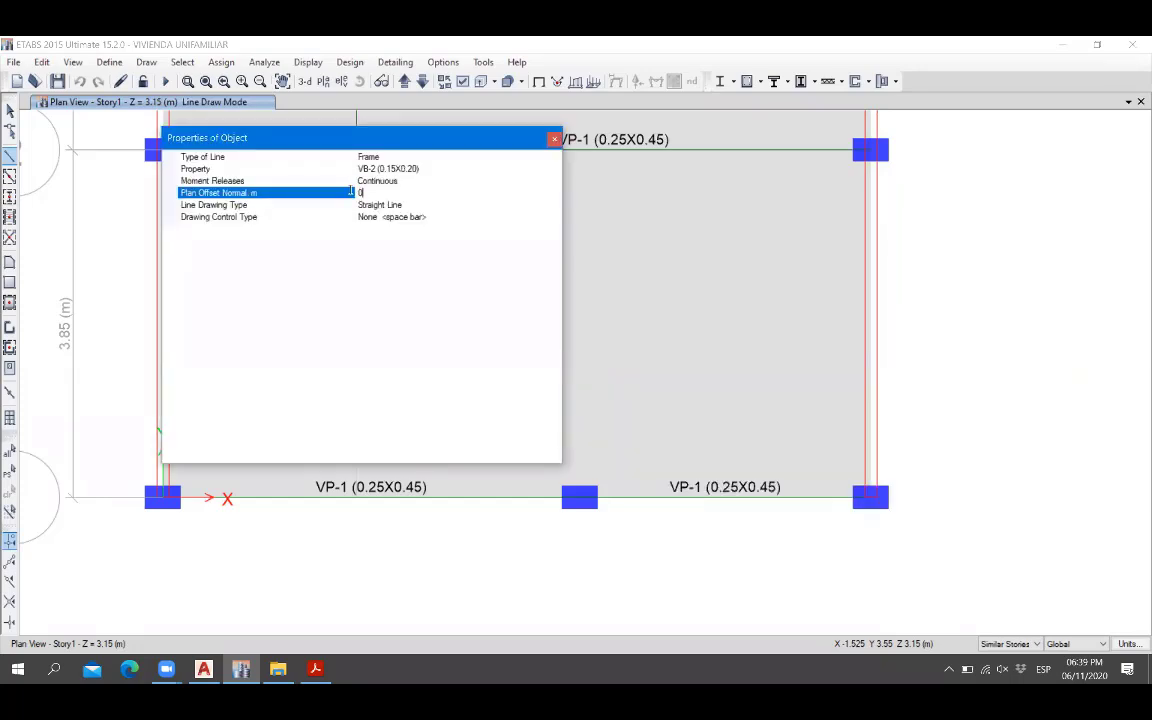
text(.65)
click(580, 501)
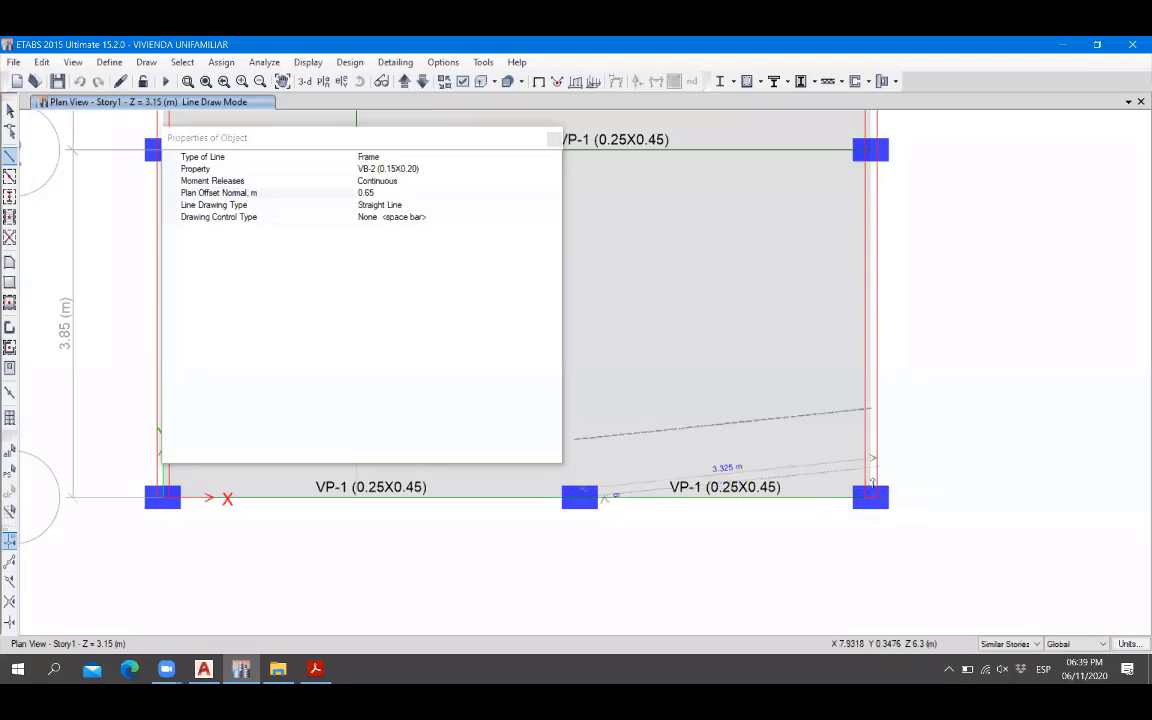
click(871, 499)
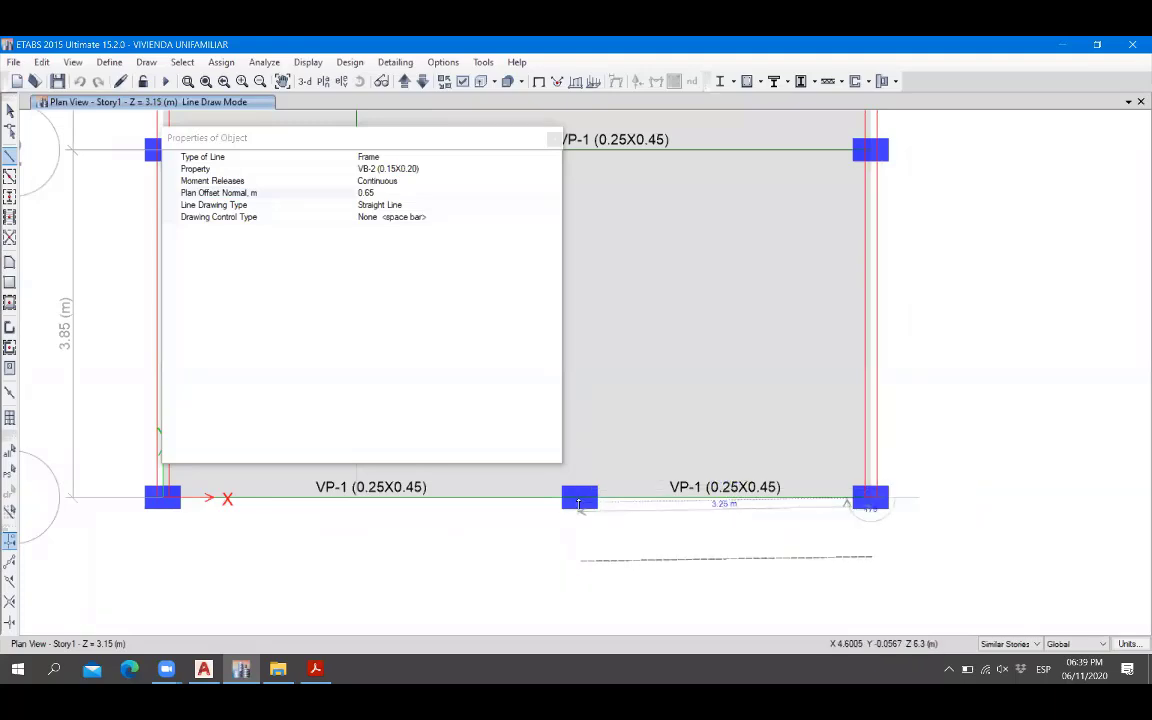
click(554, 139)
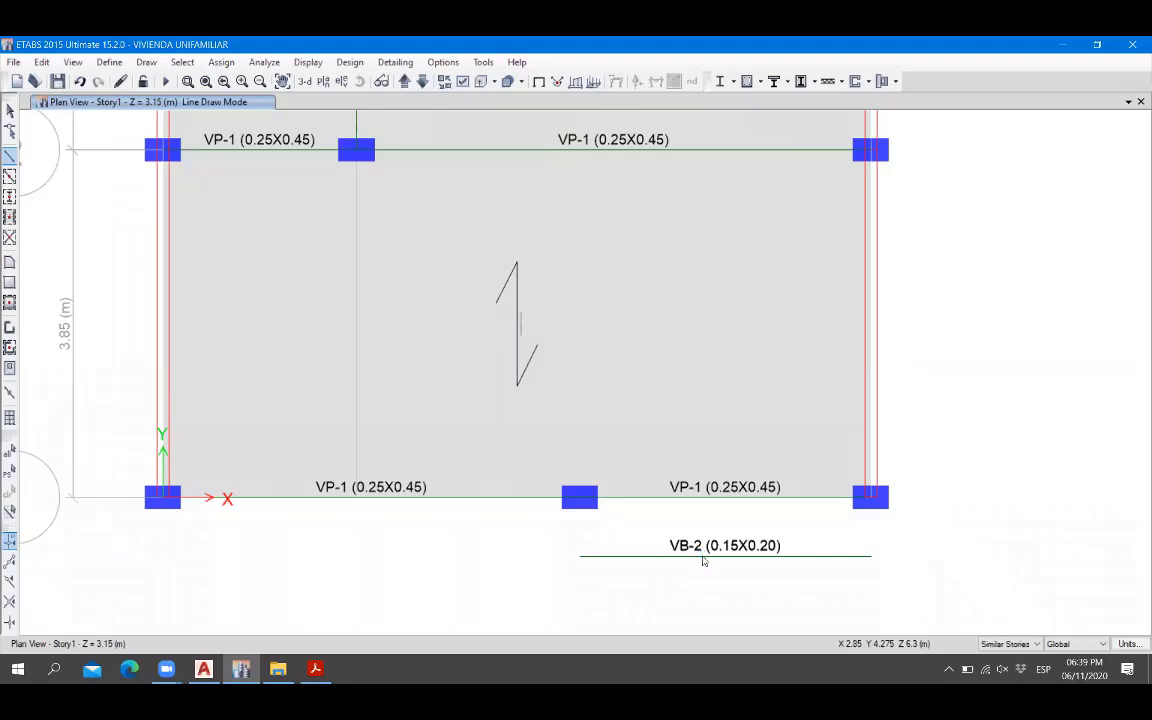
key(Escape)
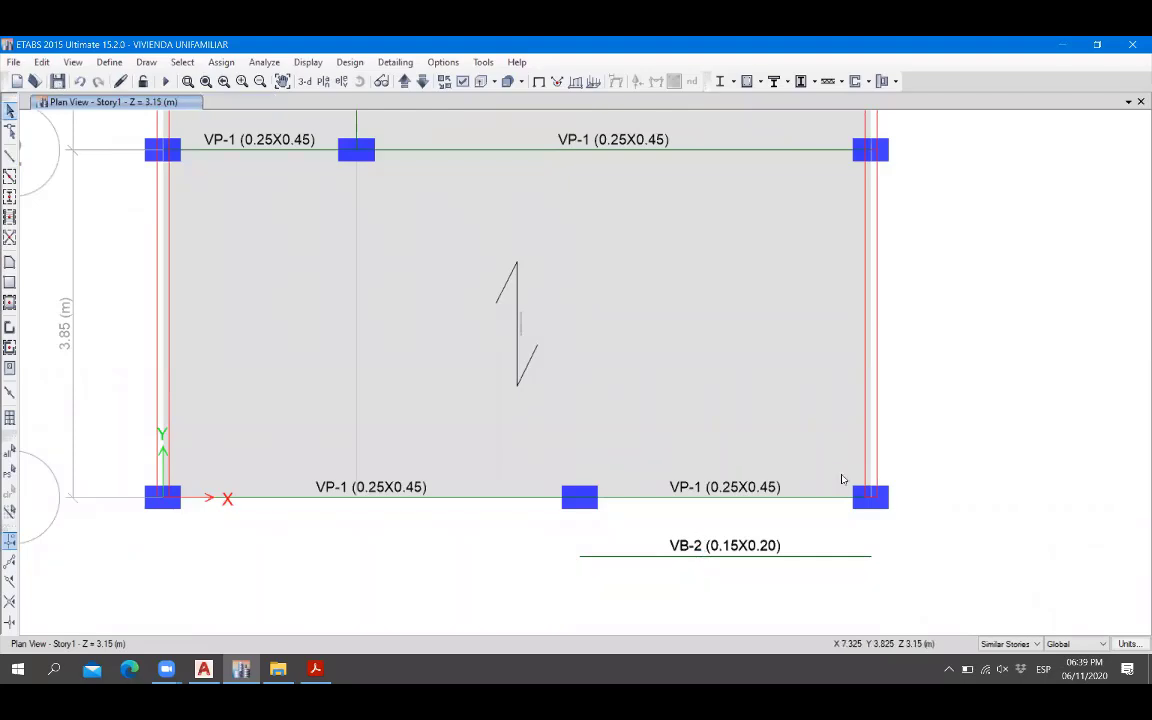
Draw VCH-1 (0.25X0.20) beams from the intermediate and axis C columns to the two ends of the overhang's edge beam.
click(9, 155)
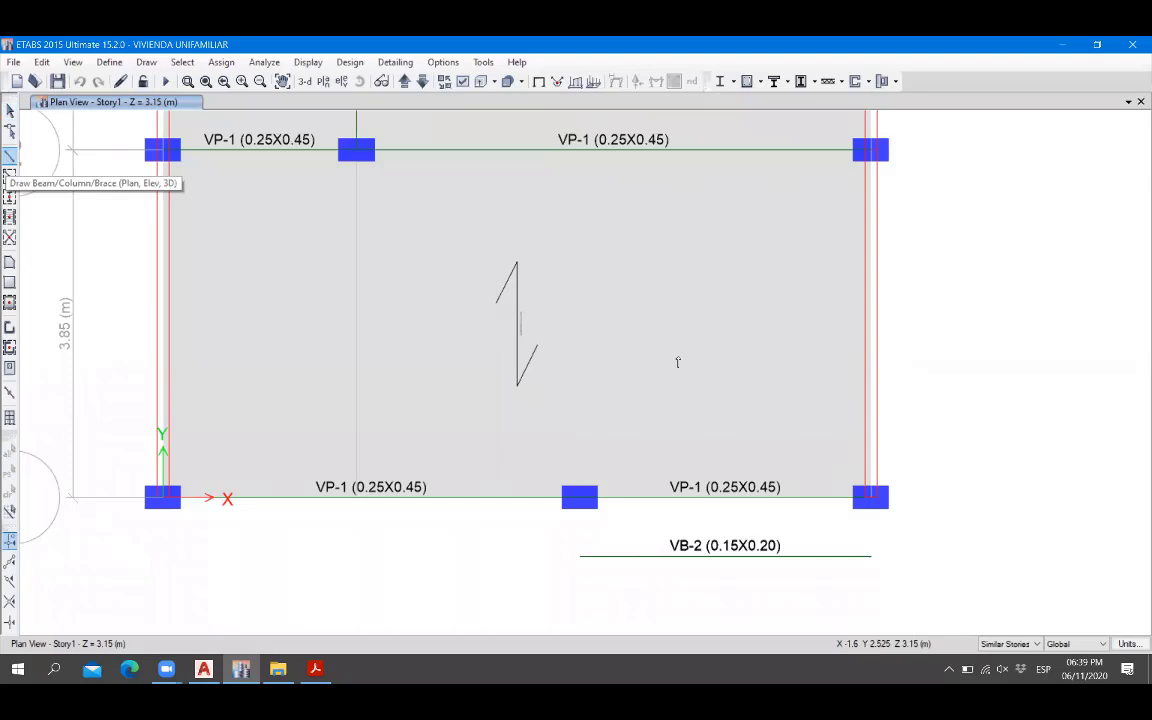
click(511, 167)
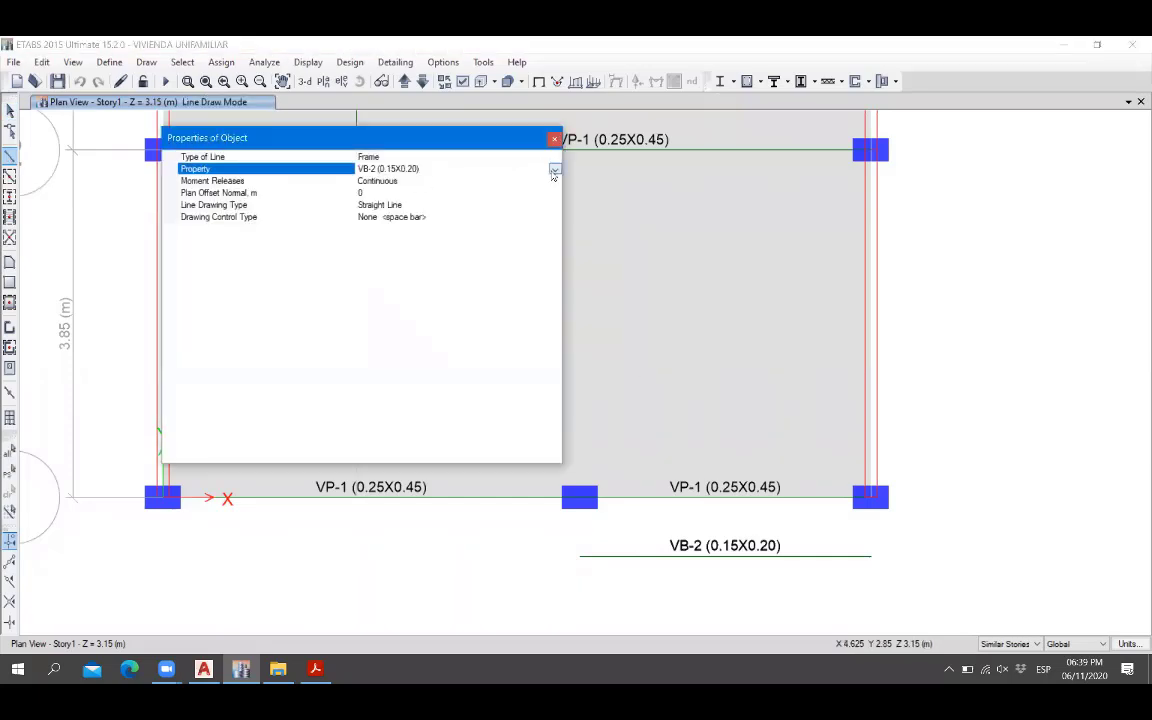
click(553, 169)
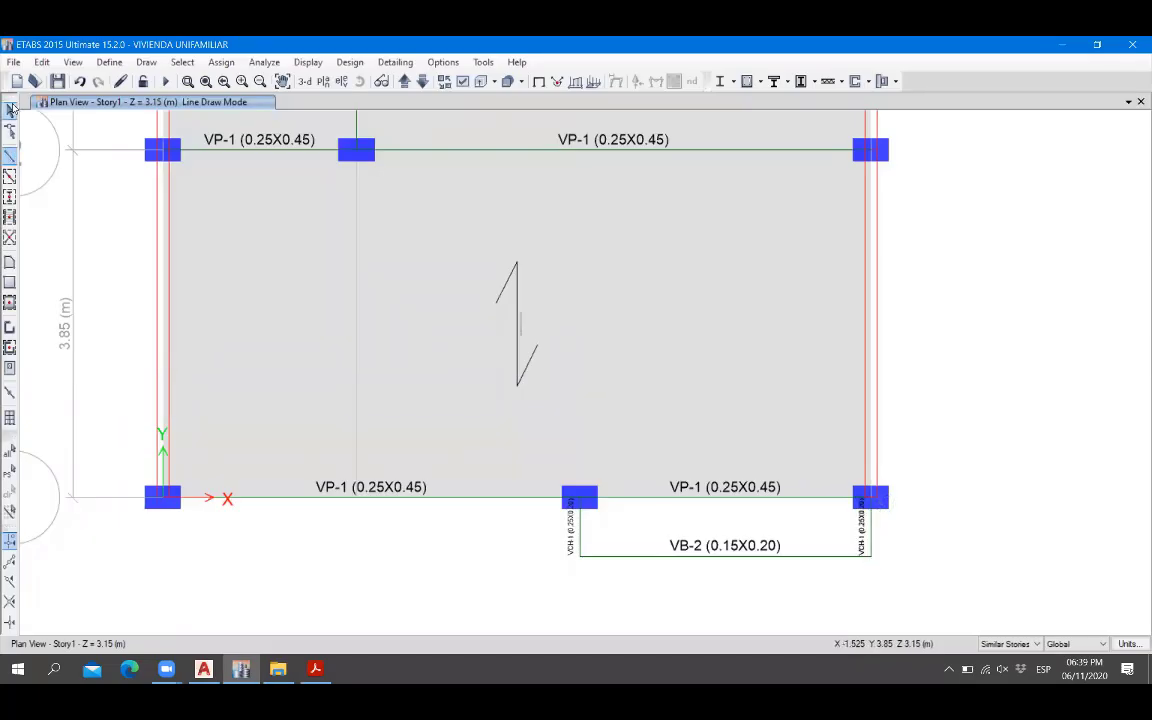
click(10, 109)
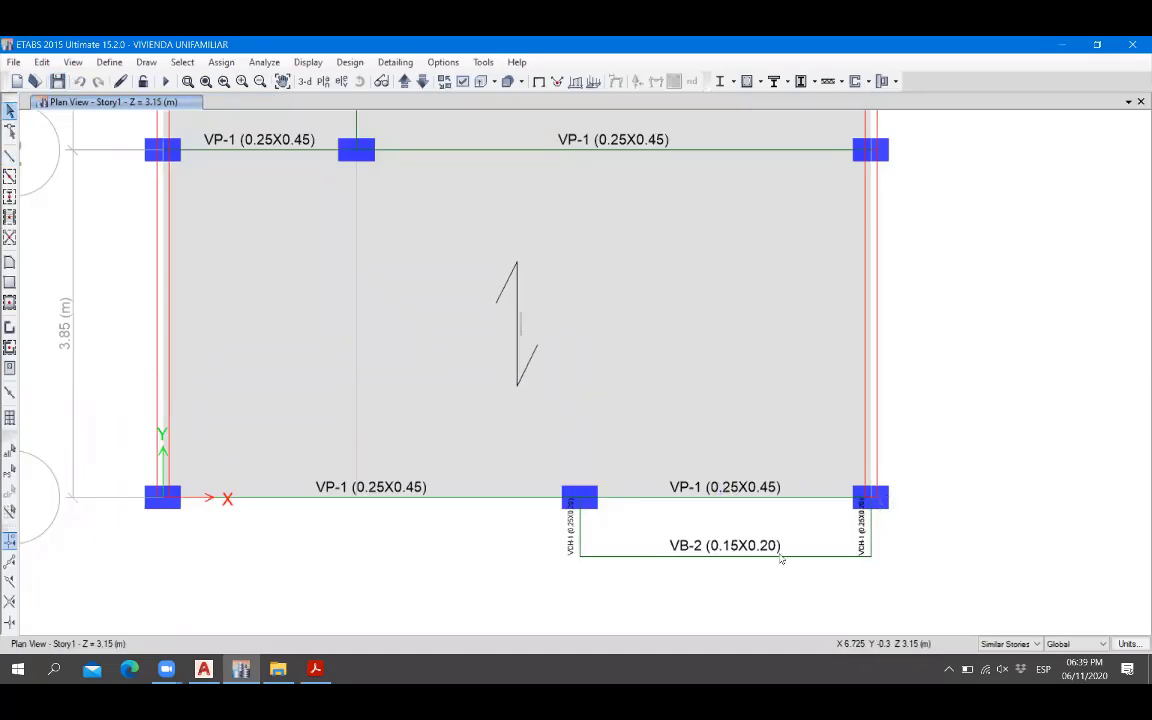
Draw a rectangular ALIGERADO (H=0.20) slab with local axis 90 over the overhang in front of axis 1 and save the model.
scroll(781, 557, up, 3)
scroll(784, 534, down, 6)
scroll(786, 537, up, 3)
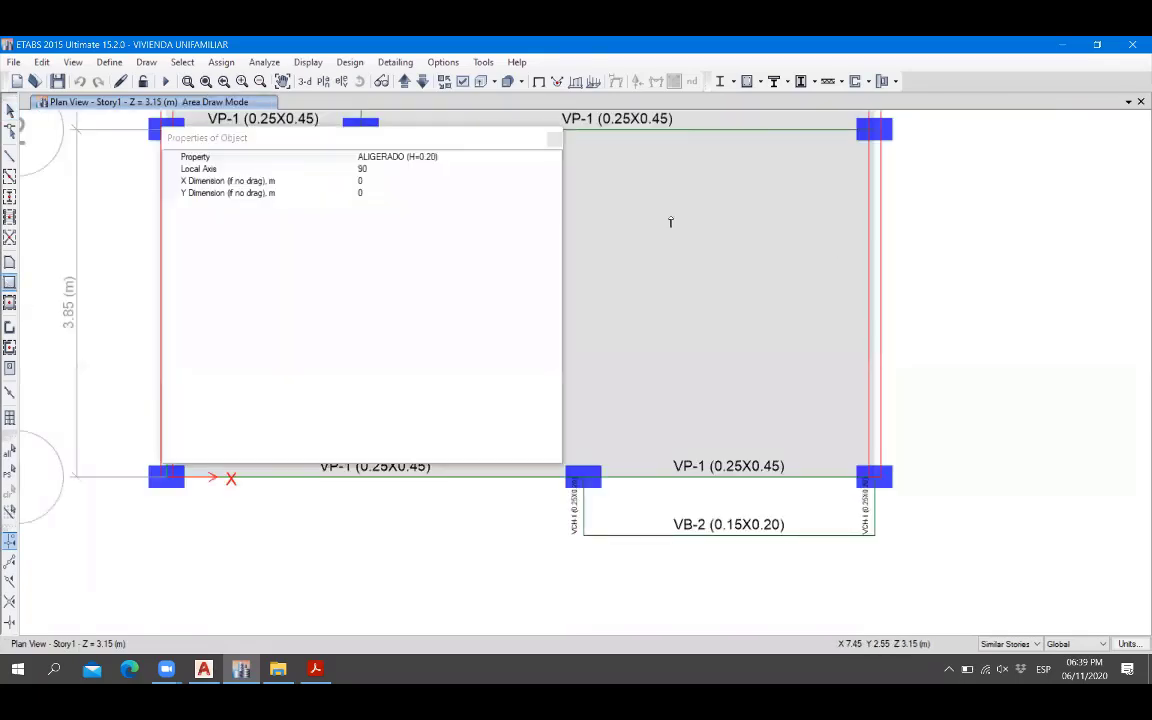
click(550, 141)
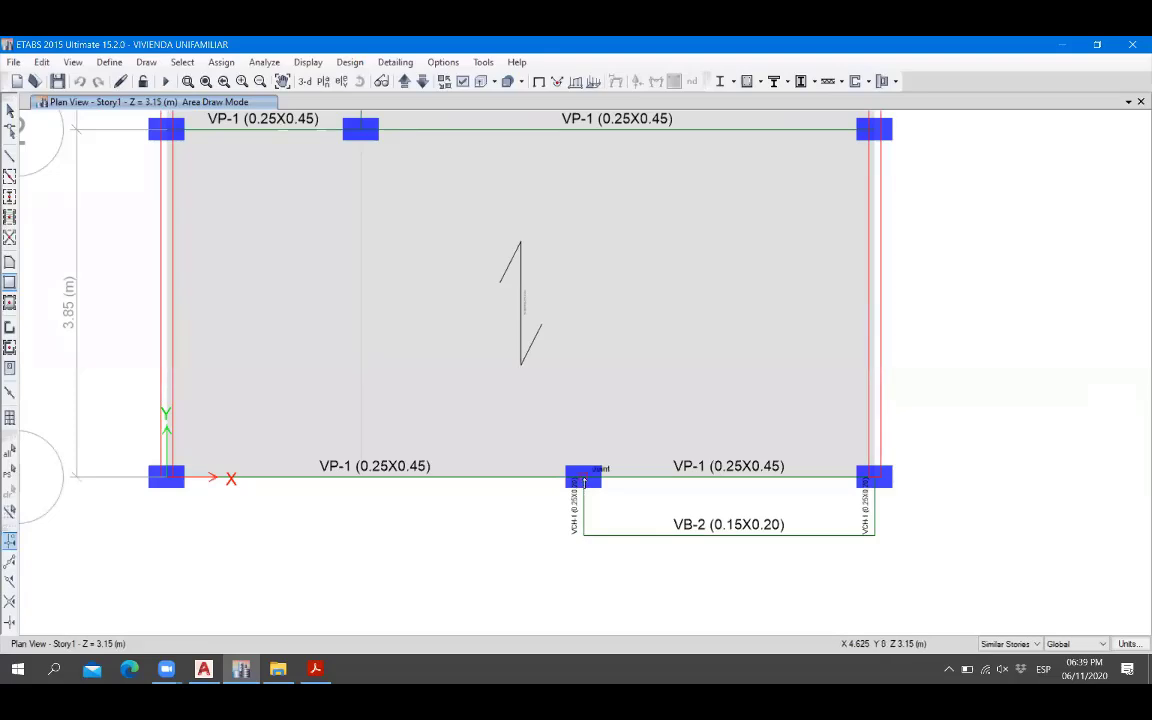
drag(856, 543, 875, 541)
key(Escape)
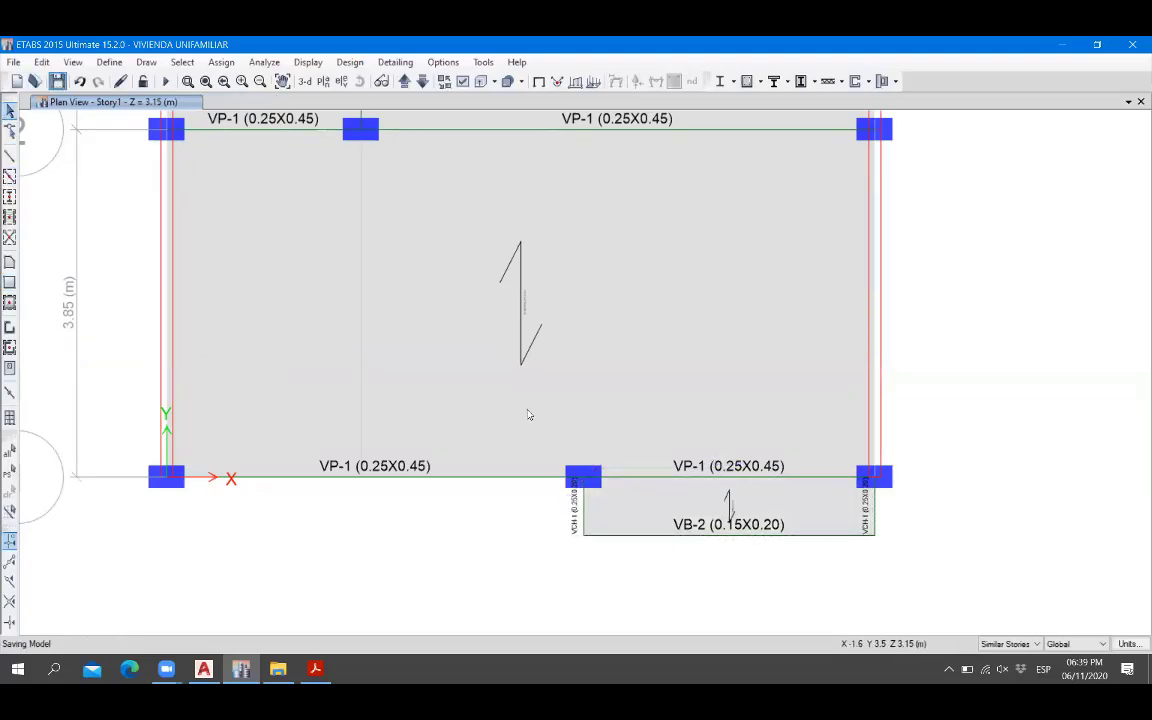
Switch to AutoCAD and examine the second-floor plan between axes 1 and 2 around the bathroom and bedroom.
scroll(591, 478, down, 2)
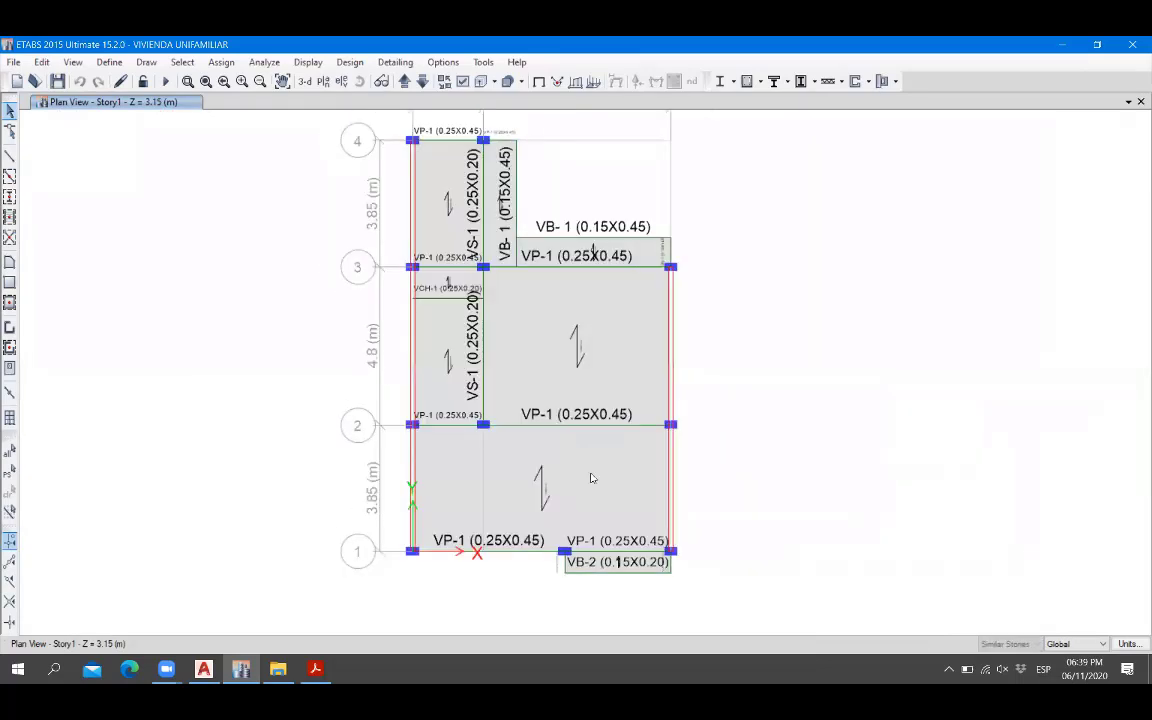
middle_drag(598, 463, 575, 476)
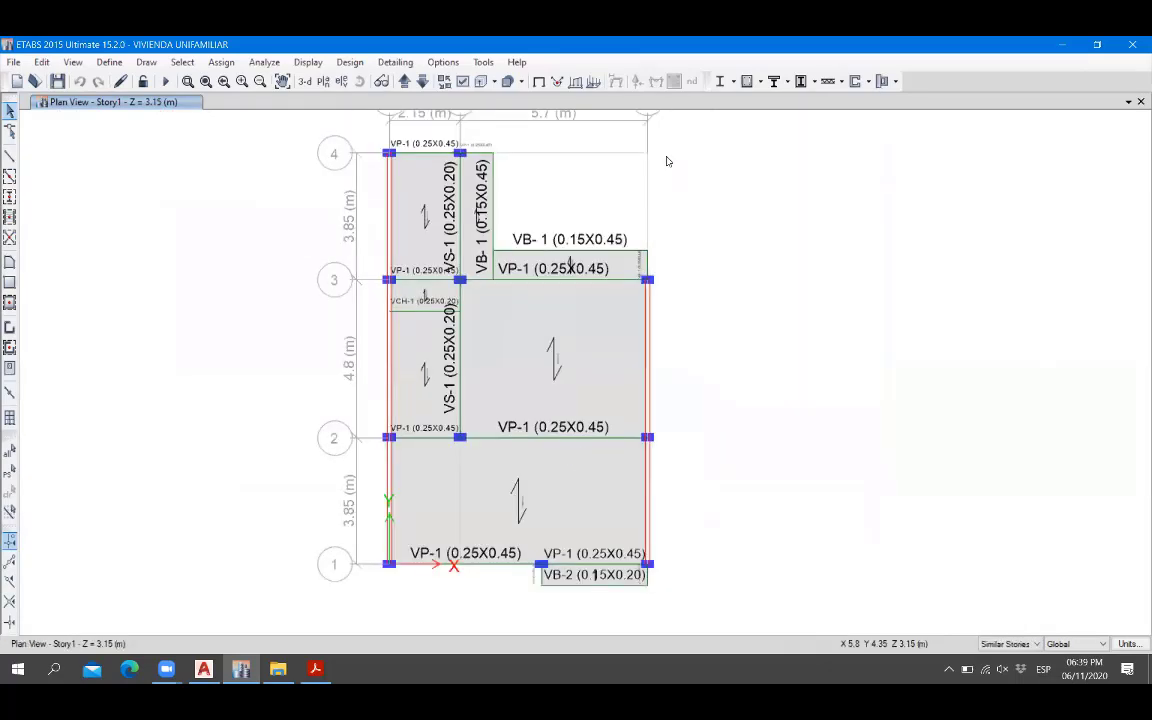
click(204, 669)
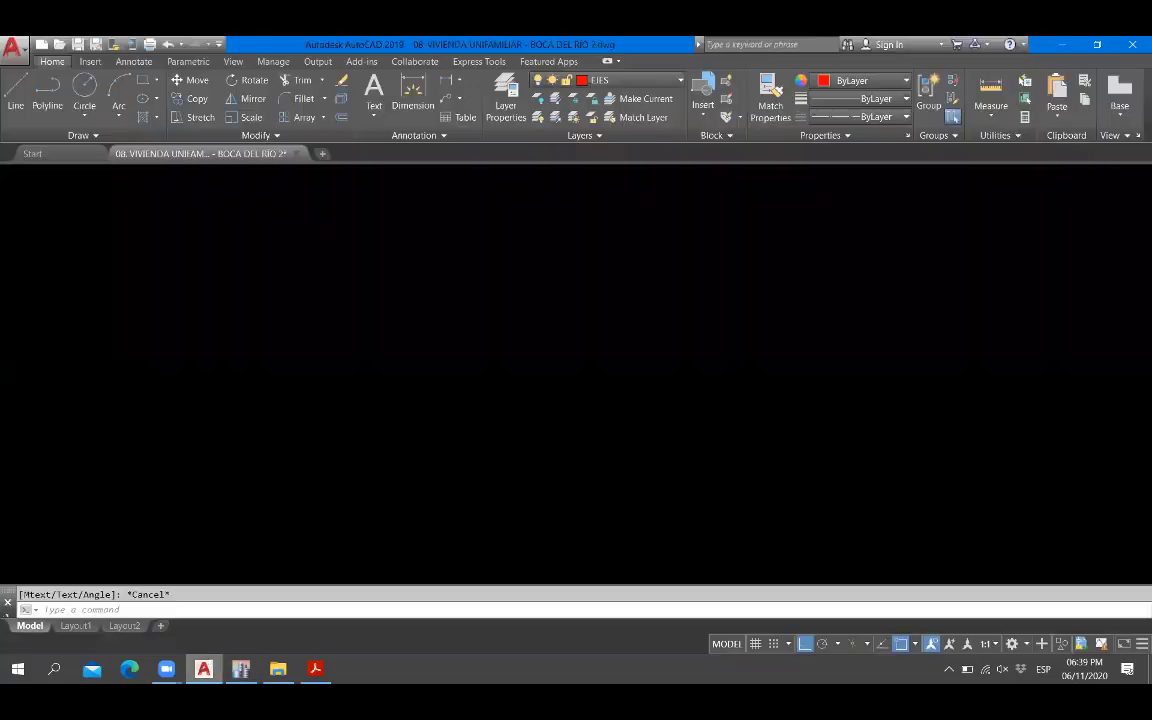
scroll(555, 481, down, 6)
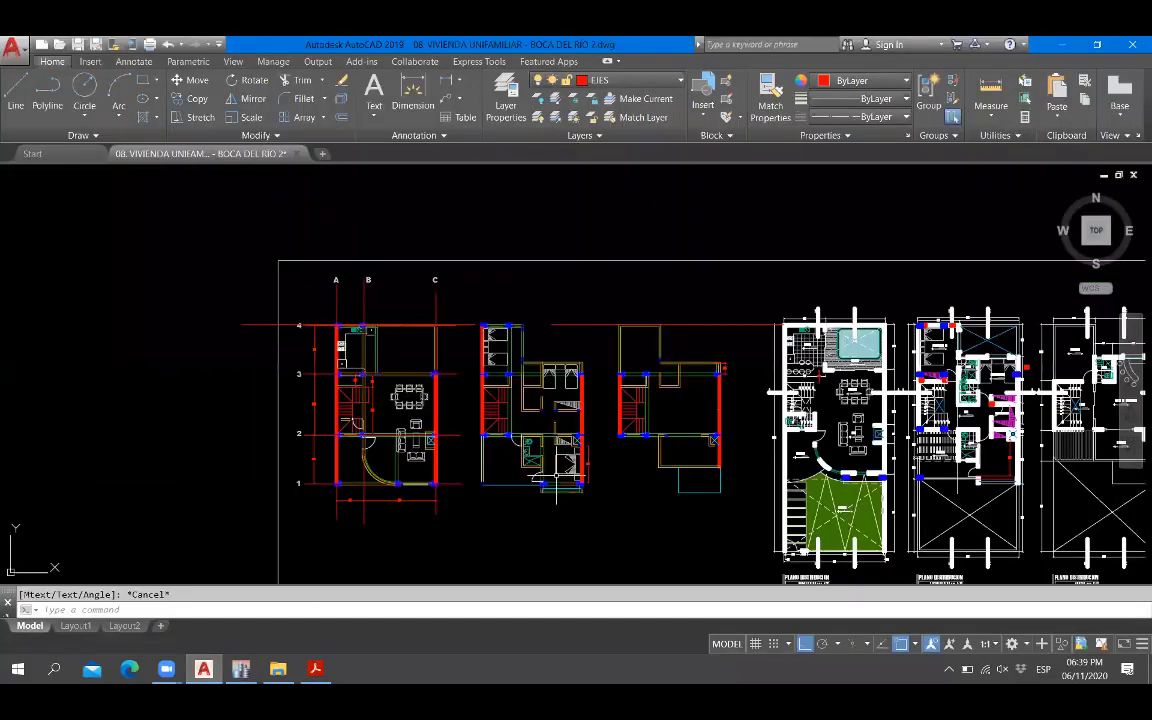
scroll(431, 476, up, 4)
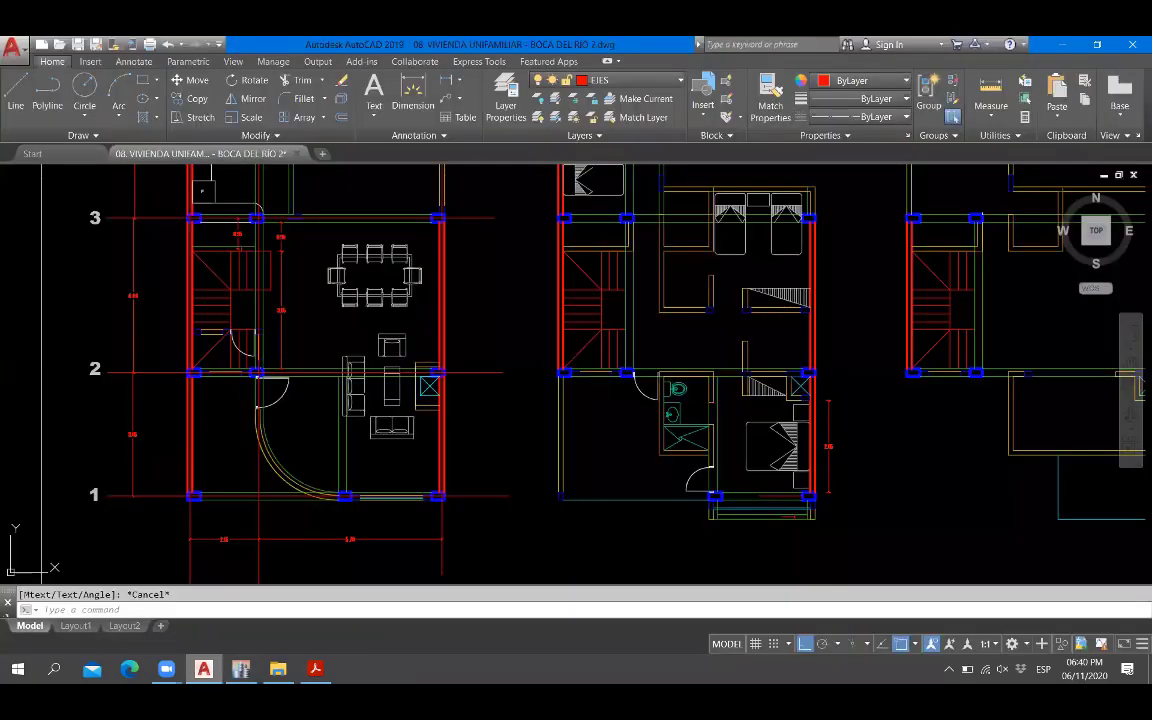
scroll(713, 502, up, 4)
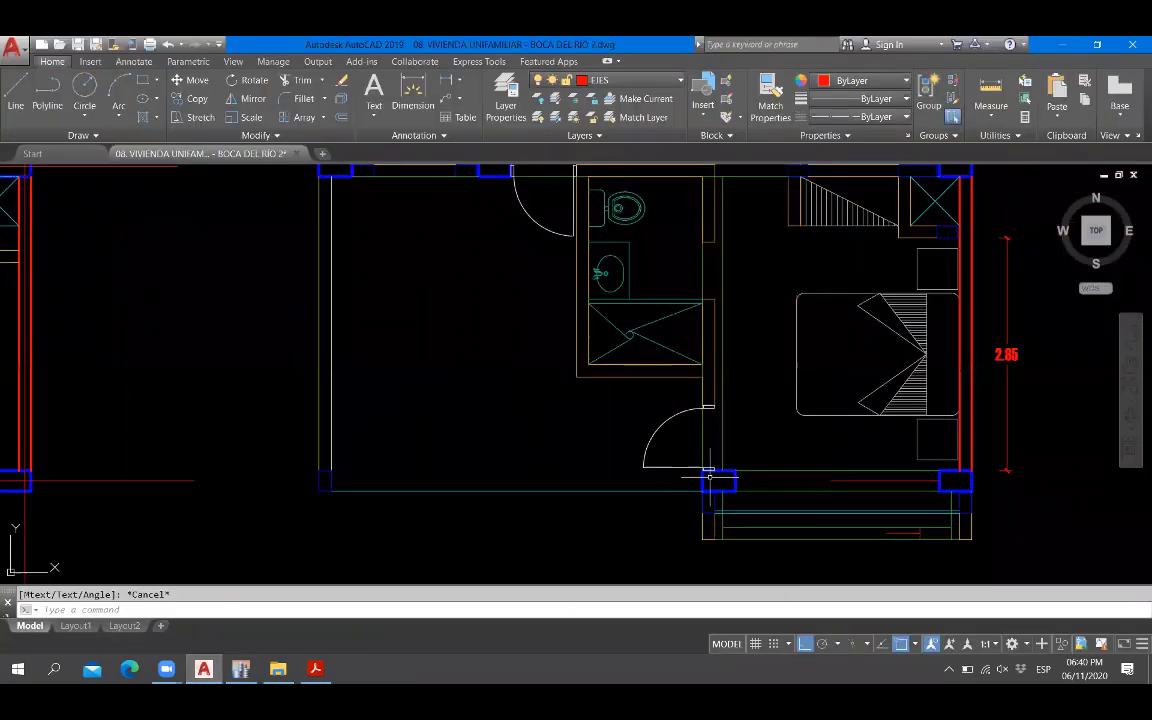
middle_drag(738, 210, 738, 283)
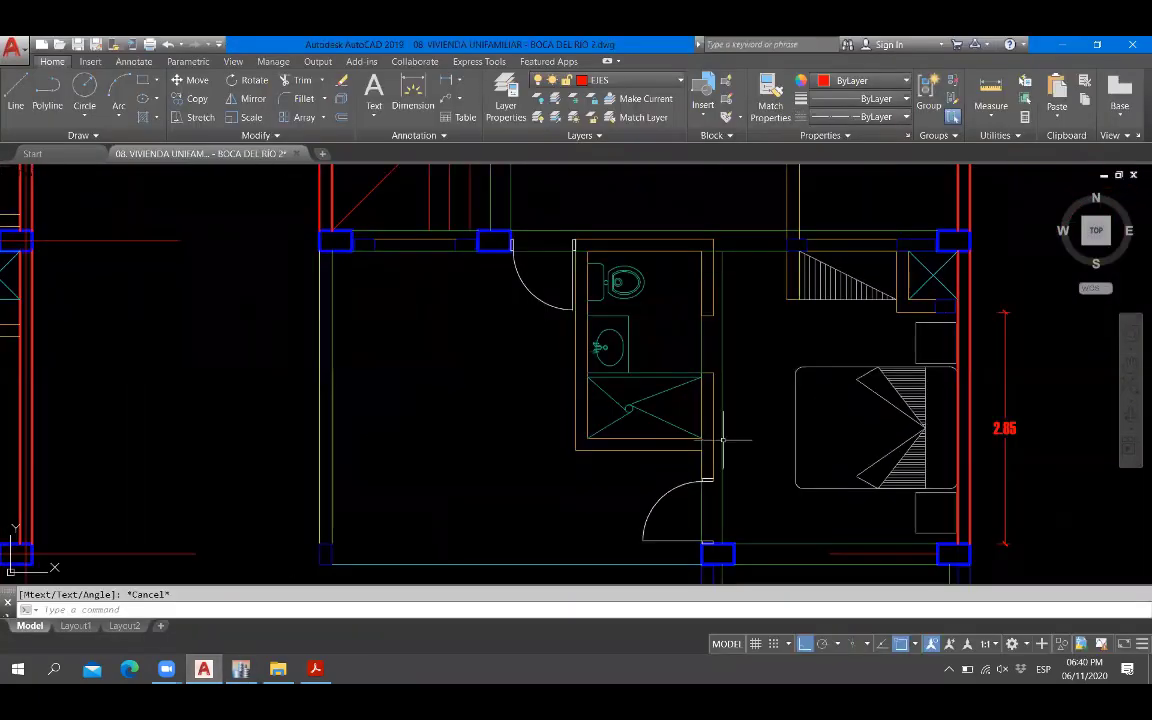
Switch to ETABS and check the geometry of the axis 1 beam between the intermediate column and axis C.
key(alt+Tab)
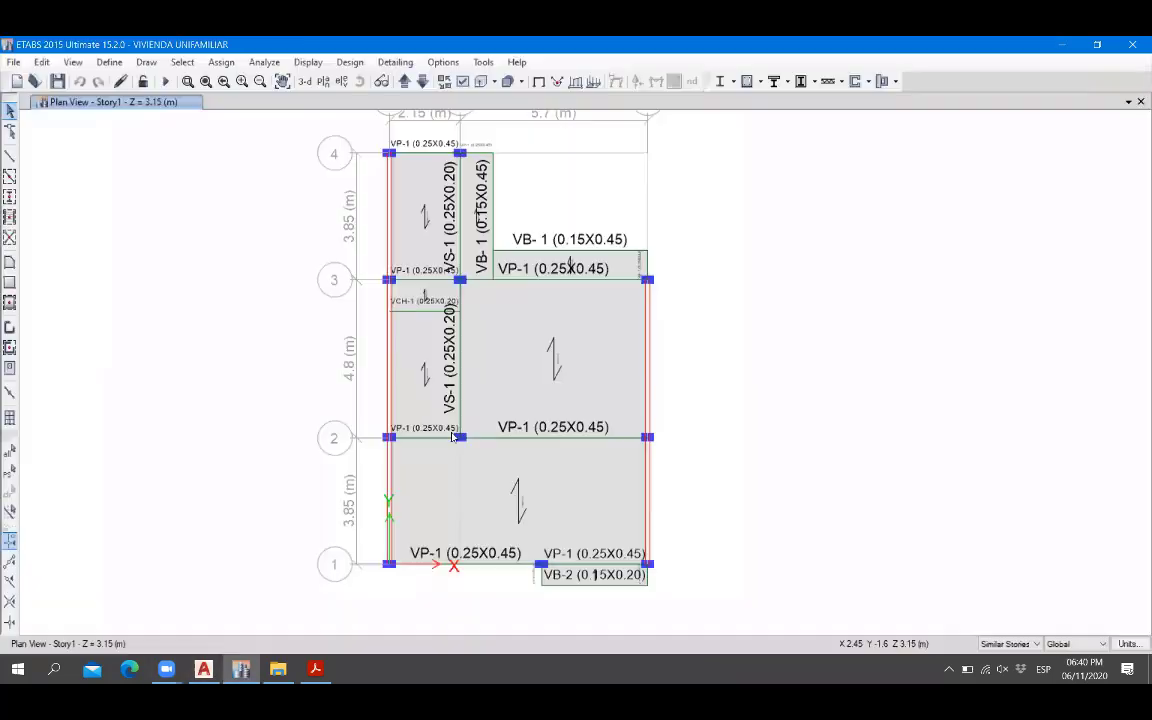
scroll(562, 555, up, 3)
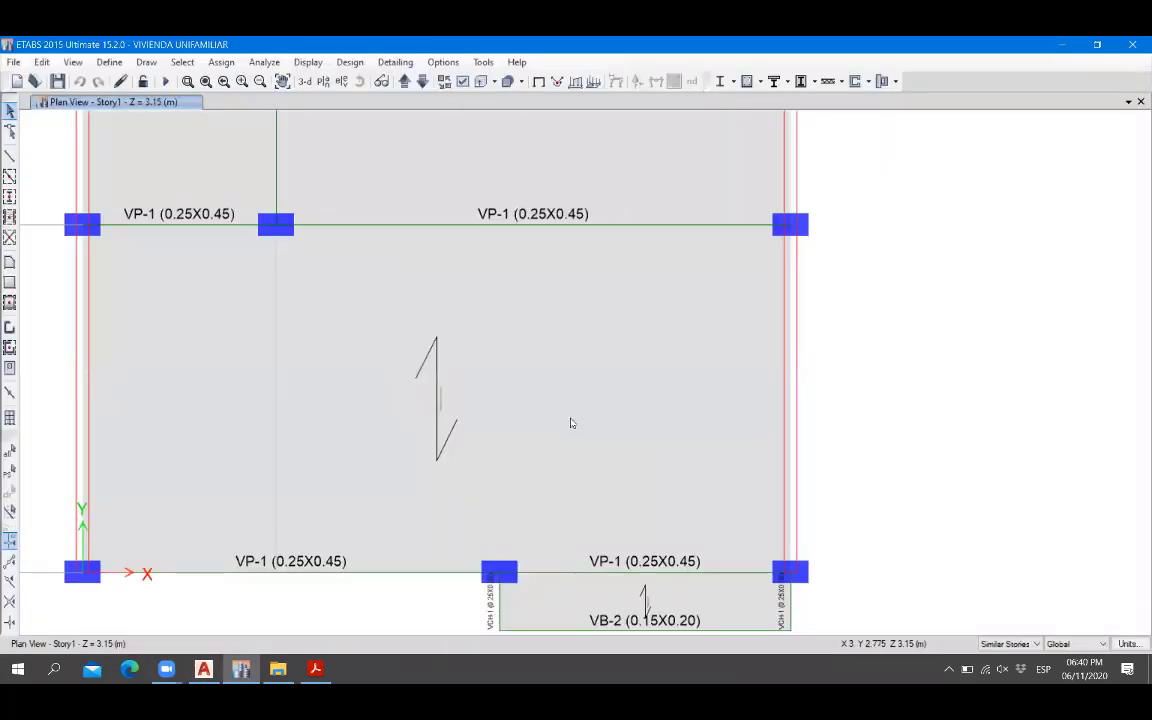
click(648, 572)
right_click(648, 572)
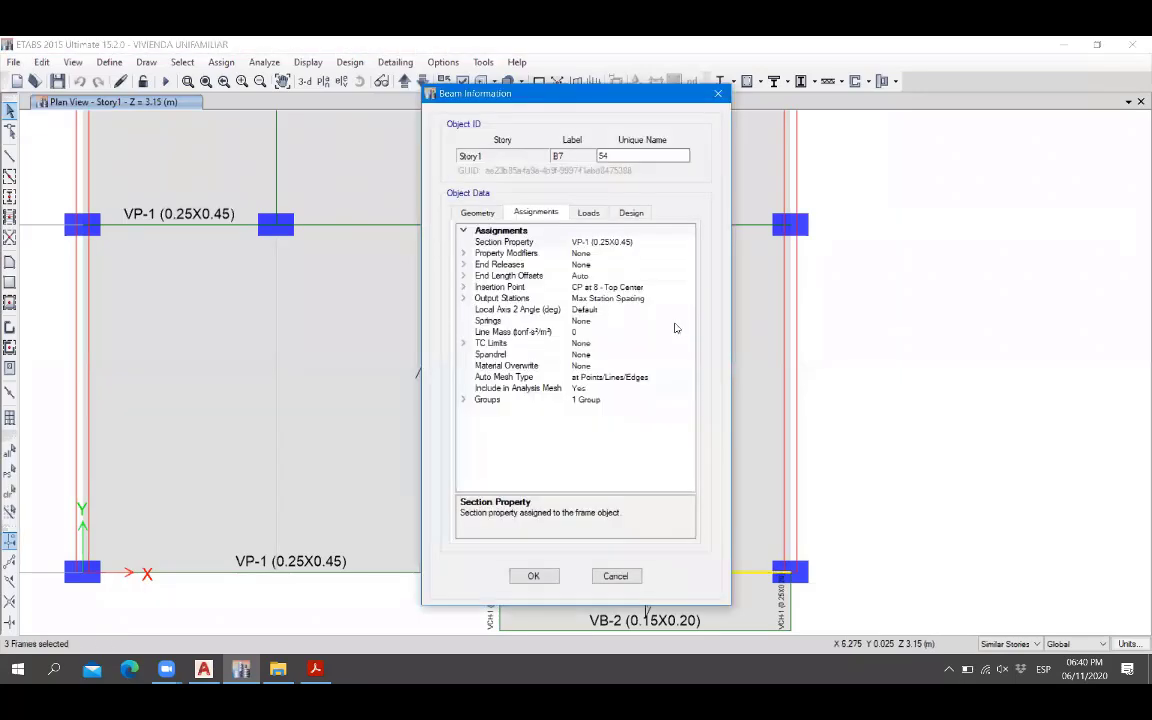
click(477, 212)
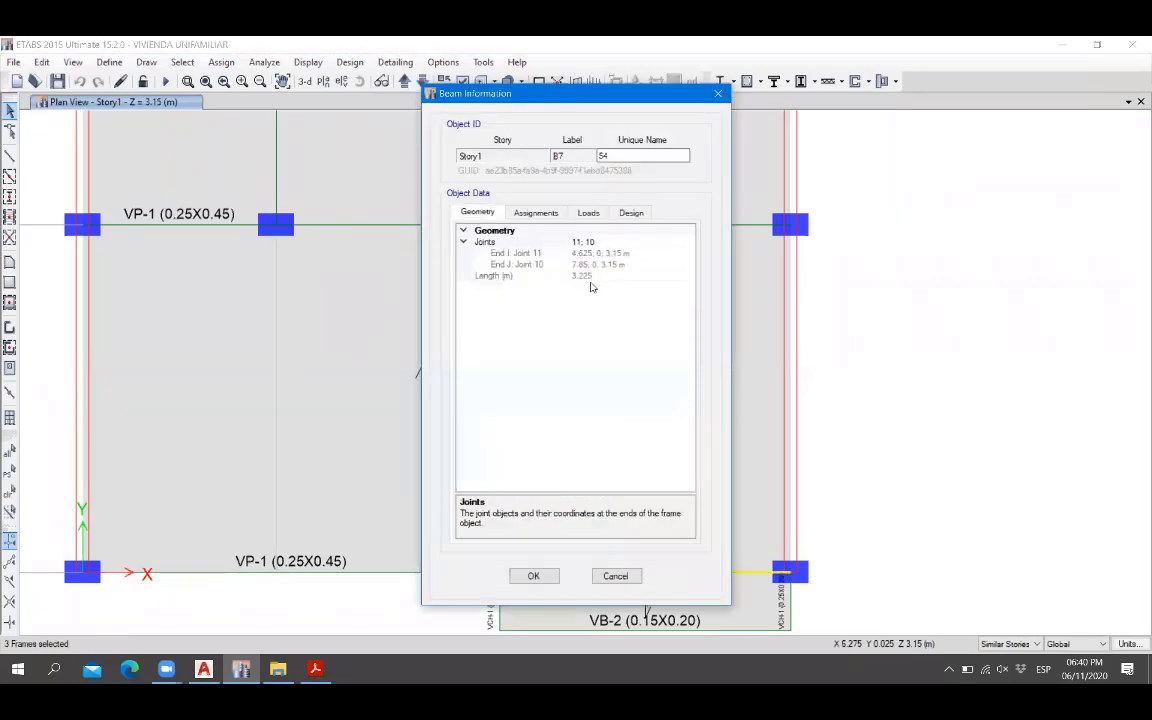
Draw a VCH-1 (0.25X0.20) beam between axes 1 and 2 by tracing axis C with a 3.225 m normal plan offset.
key(Escape)
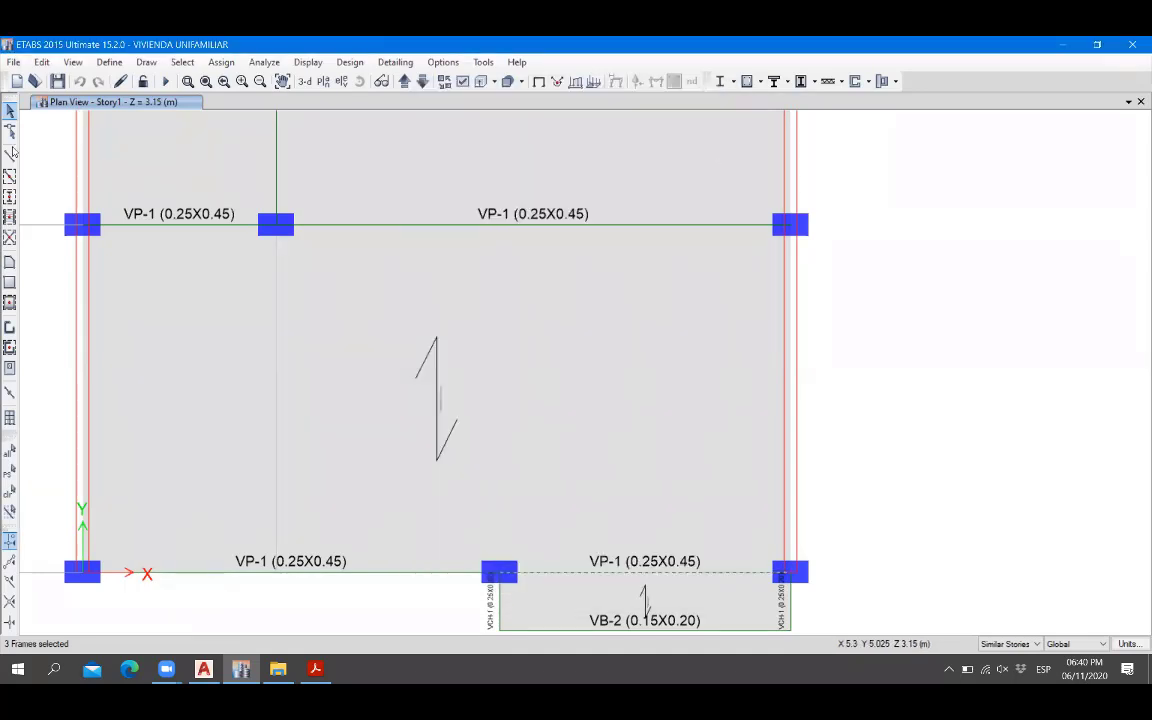
click(12, 153)
click(436, 203)
click(418, 195)
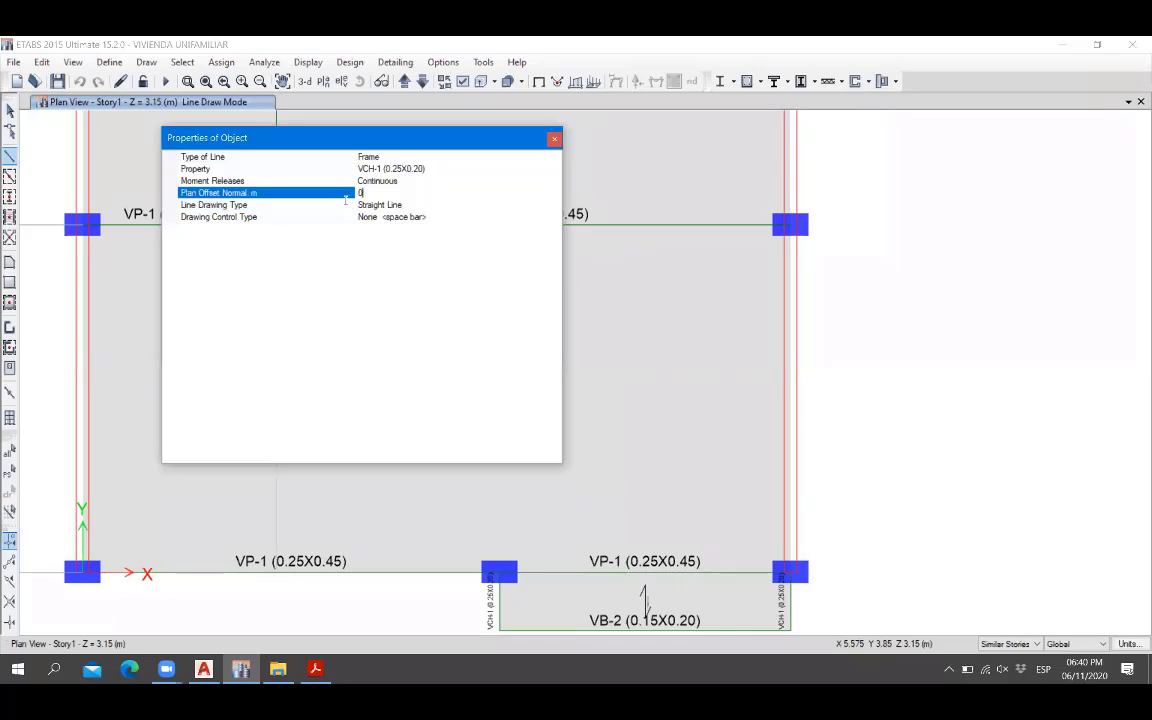
text(3.225)
drag(360, 148, 226, 144)
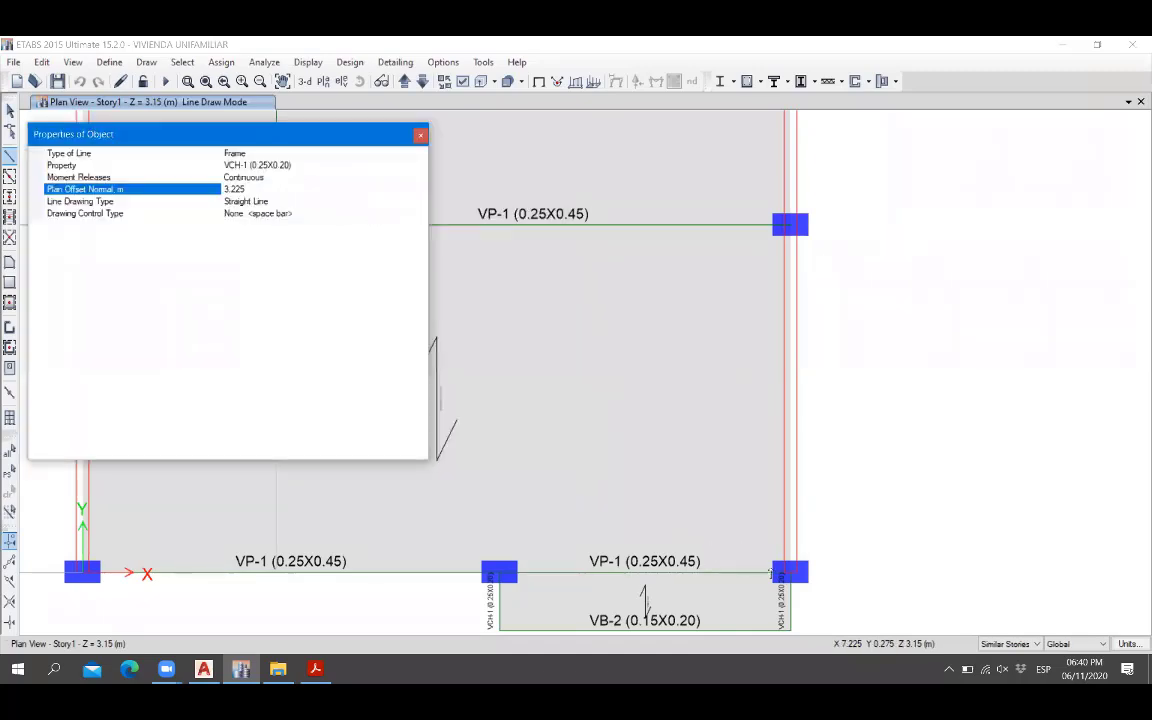
click(787, 577)
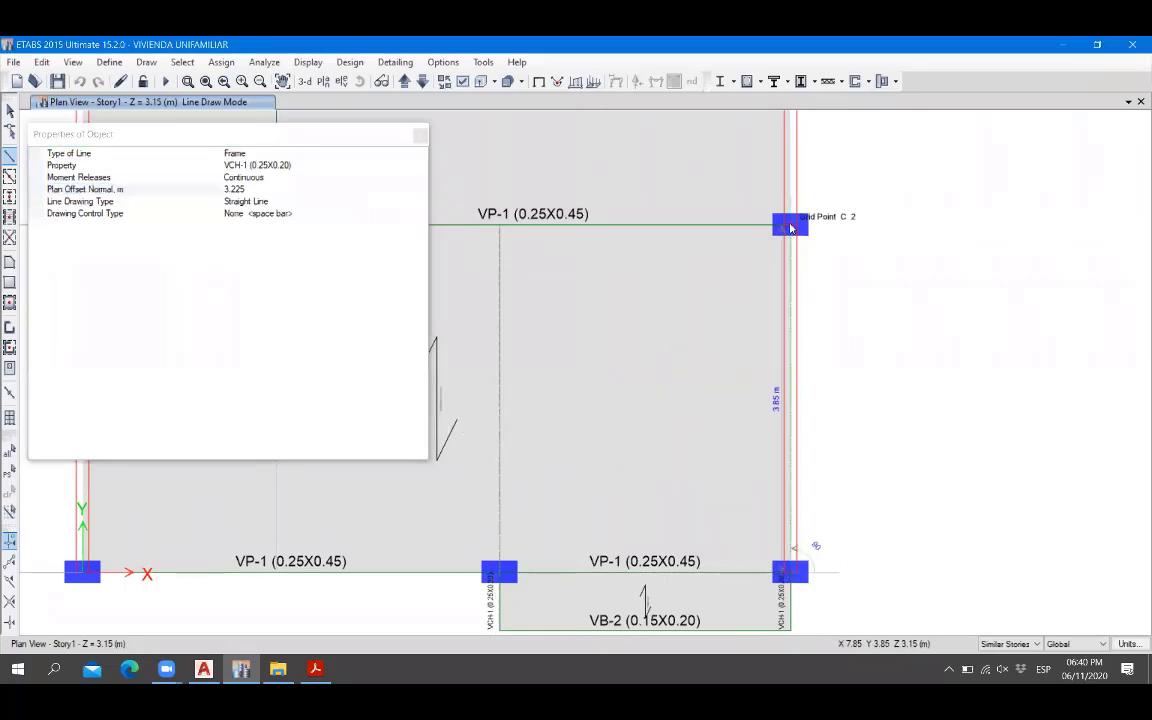
click(787, 228)
click(420, 134)
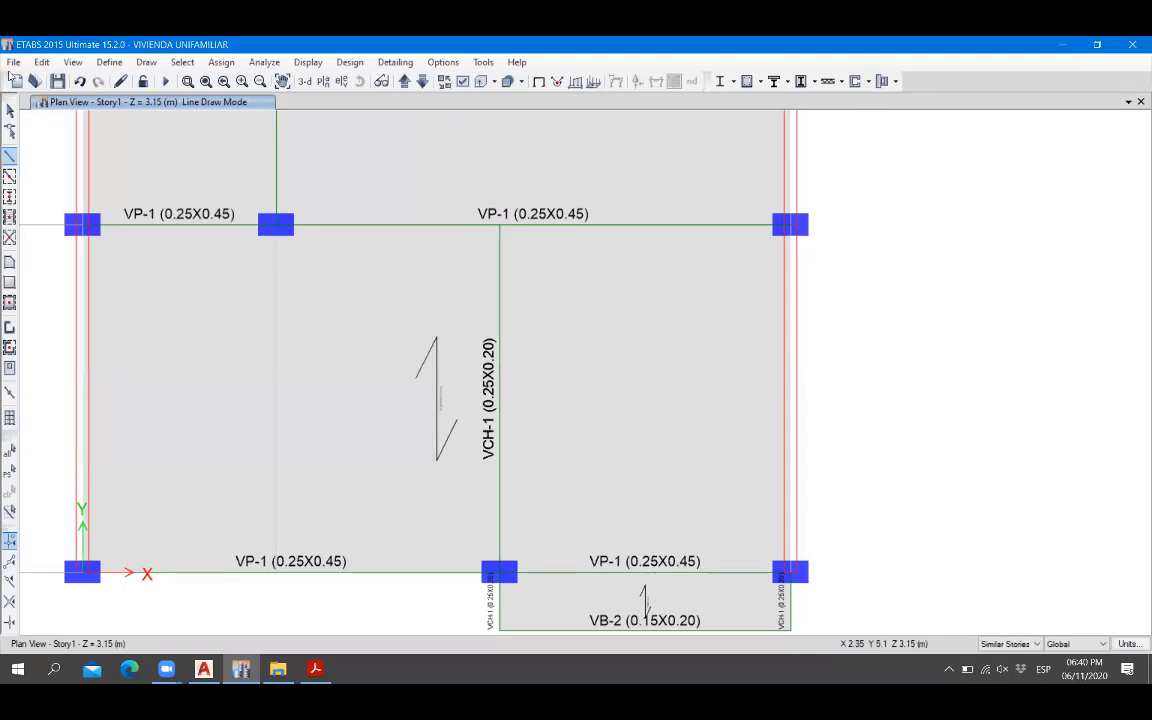
click(10, 112)
Select the offset VCH-1 beam and the slab between axes 1 and 2, and start the Divide Shells command on them.
scroll(547, 391, down, 3)
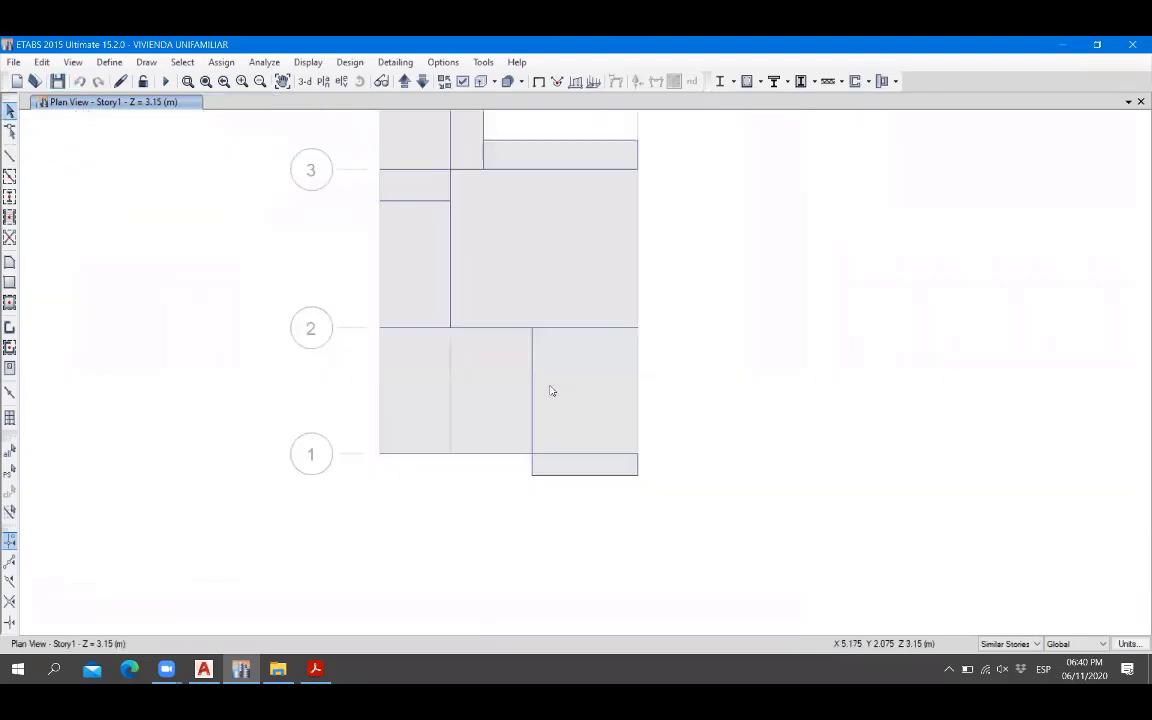
scroll(521, 380, up, 3)
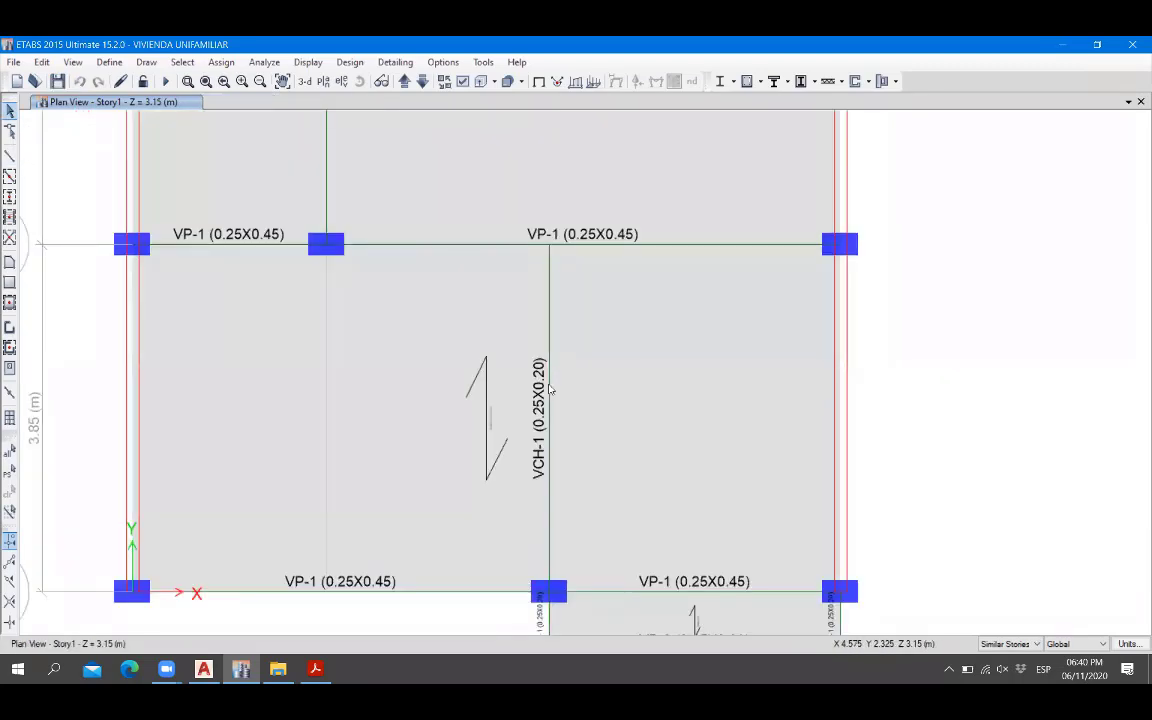
click(549, 387)
click(607, 371)
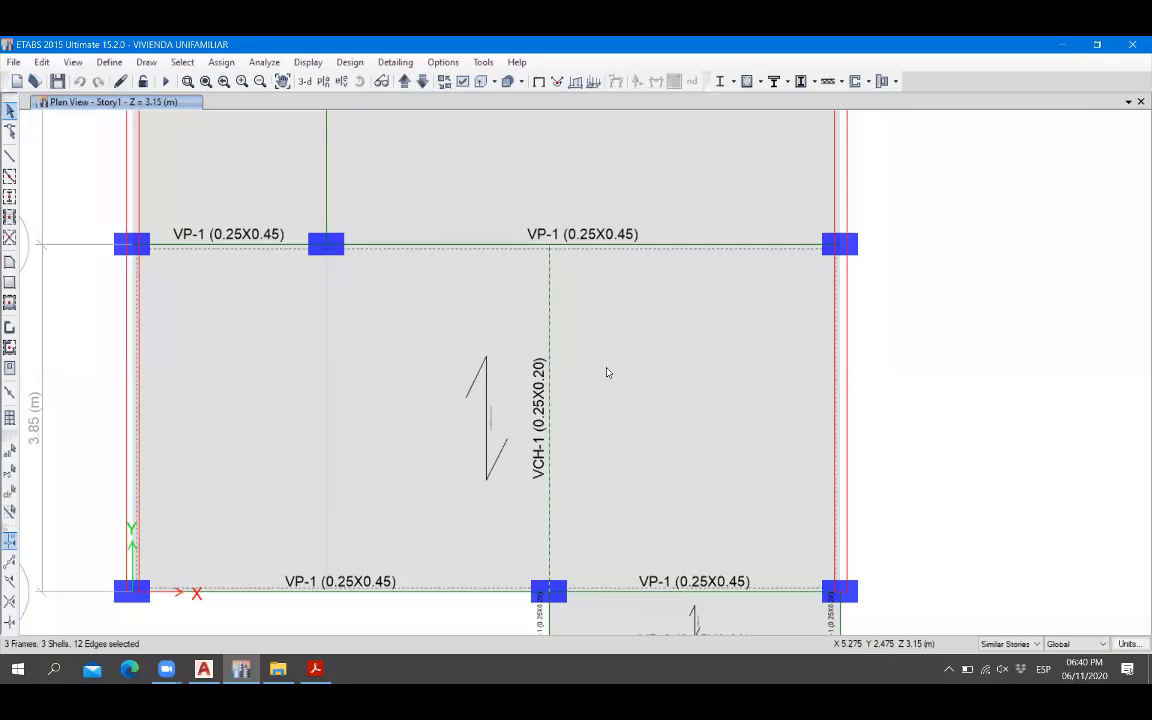
click(42, 62)
mouse_move(140, 428)
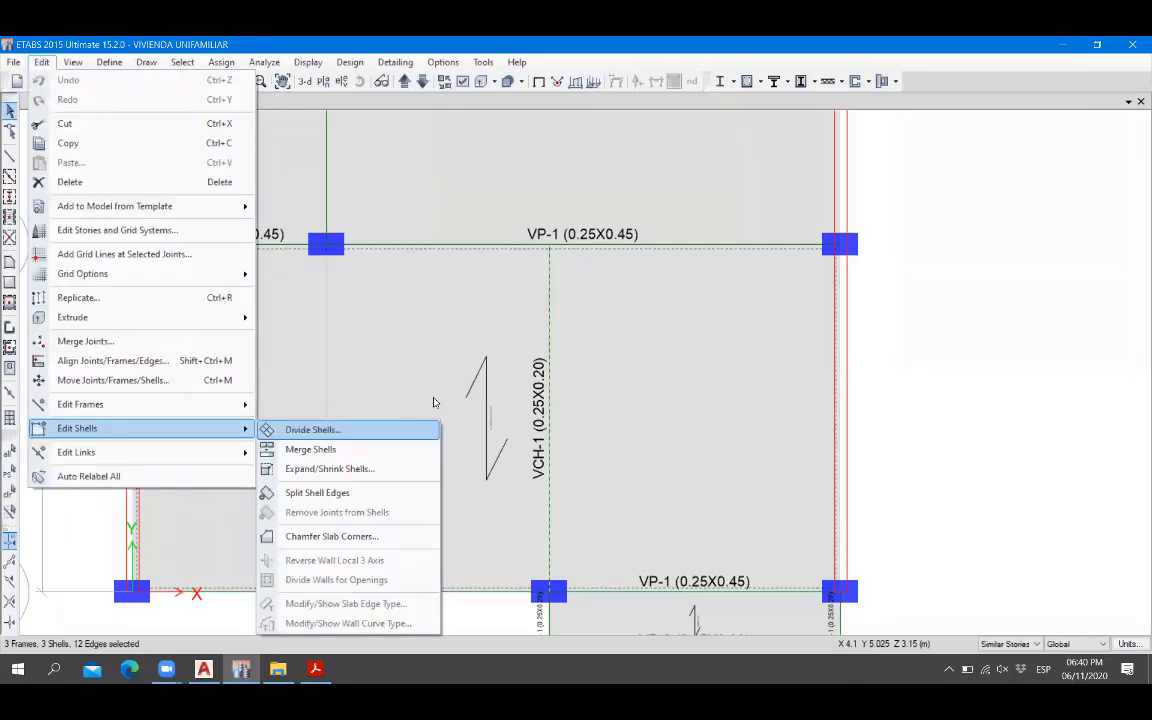
click(400, 429)
click(469, 436)
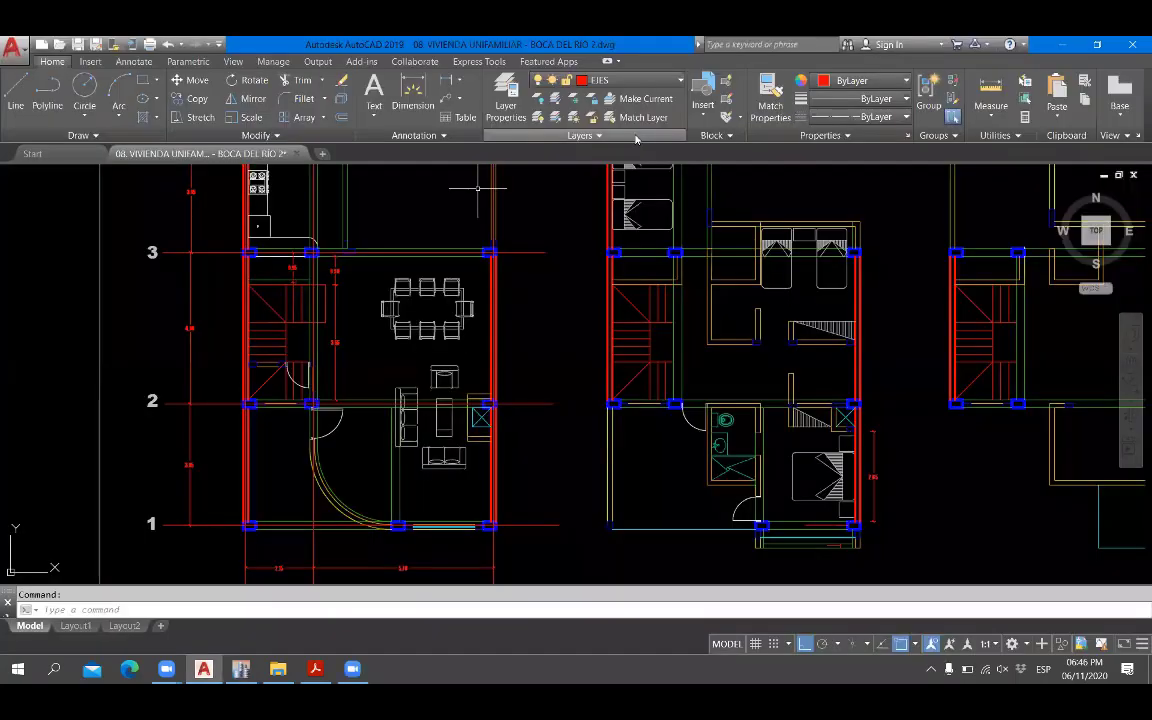
middle_drag(477, 187, 485, 198)
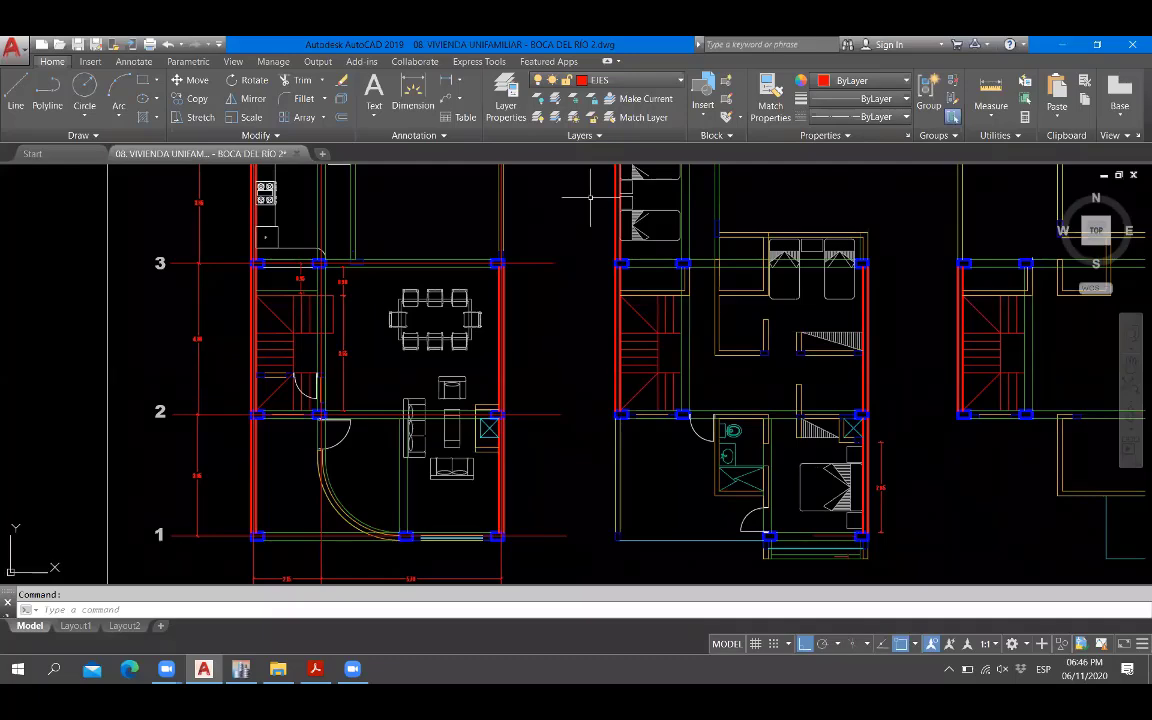
Examine the curved entrance wall and its beams between axes 1 and 2, comparing them with the architectural floor plans.
scroll(303, 386, up, 5)
scroll(334, 375, down, 3)
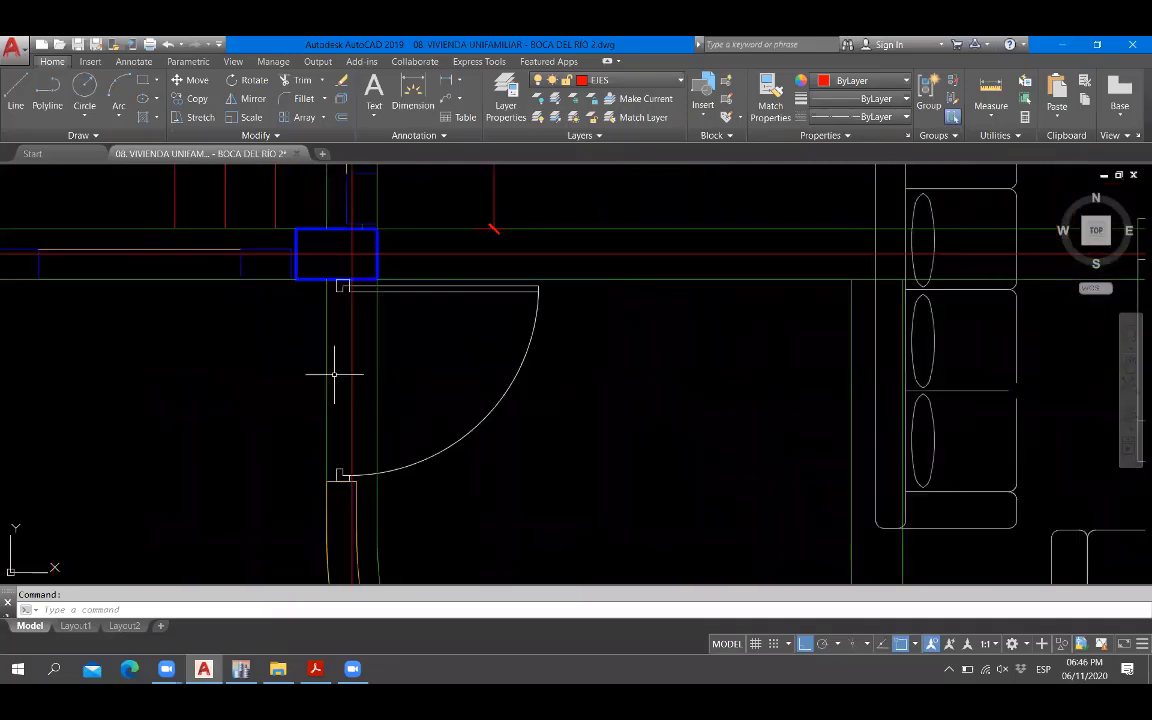
scroll(347, 395, down, 2)
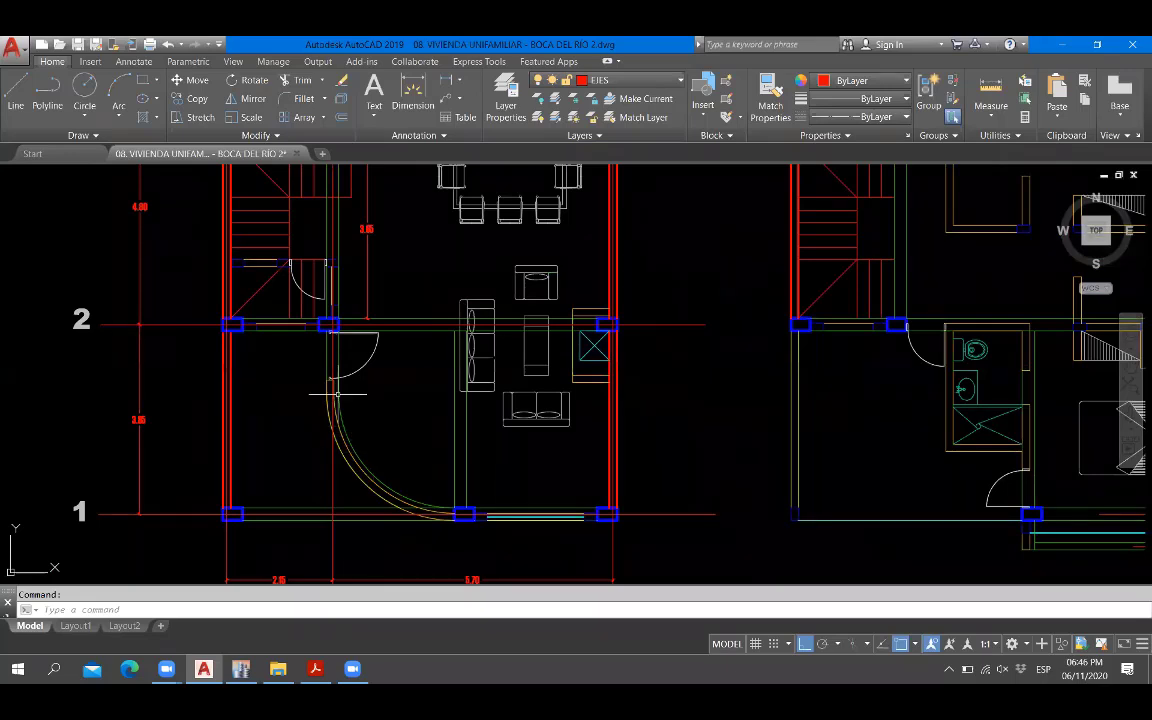
middle_drag(640, 437, 320, 440)
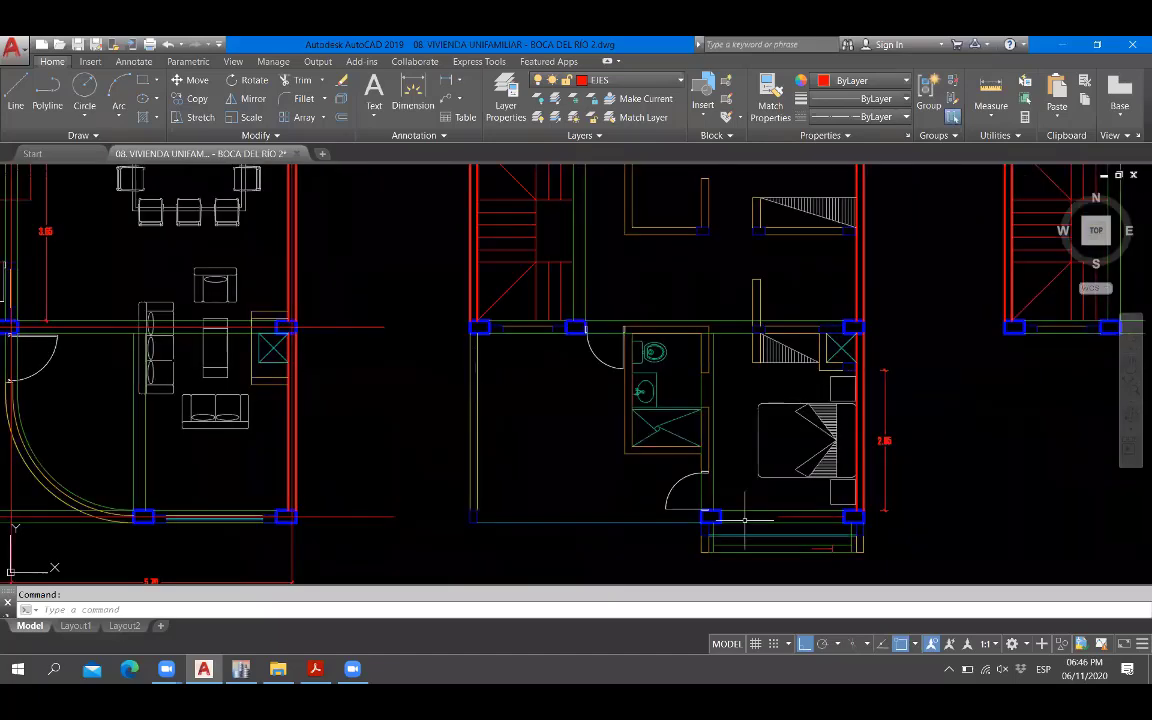
middle_drag(581, 465, 848, 461)
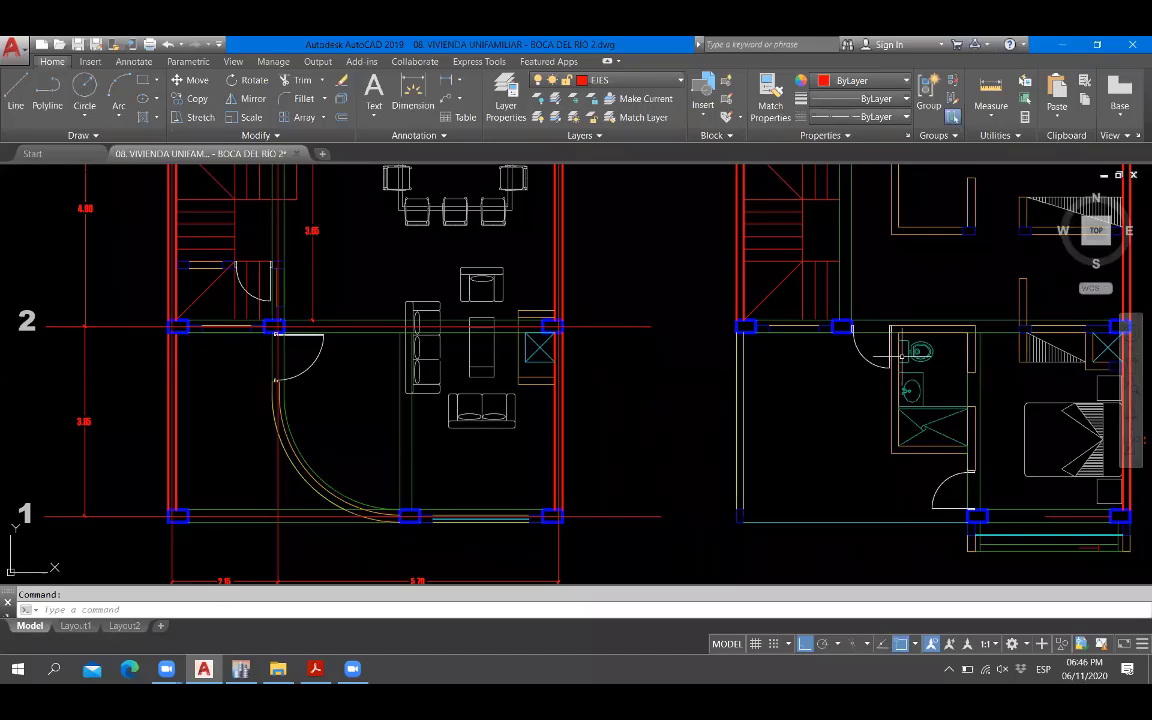
scroll(300, 491, up, 4)
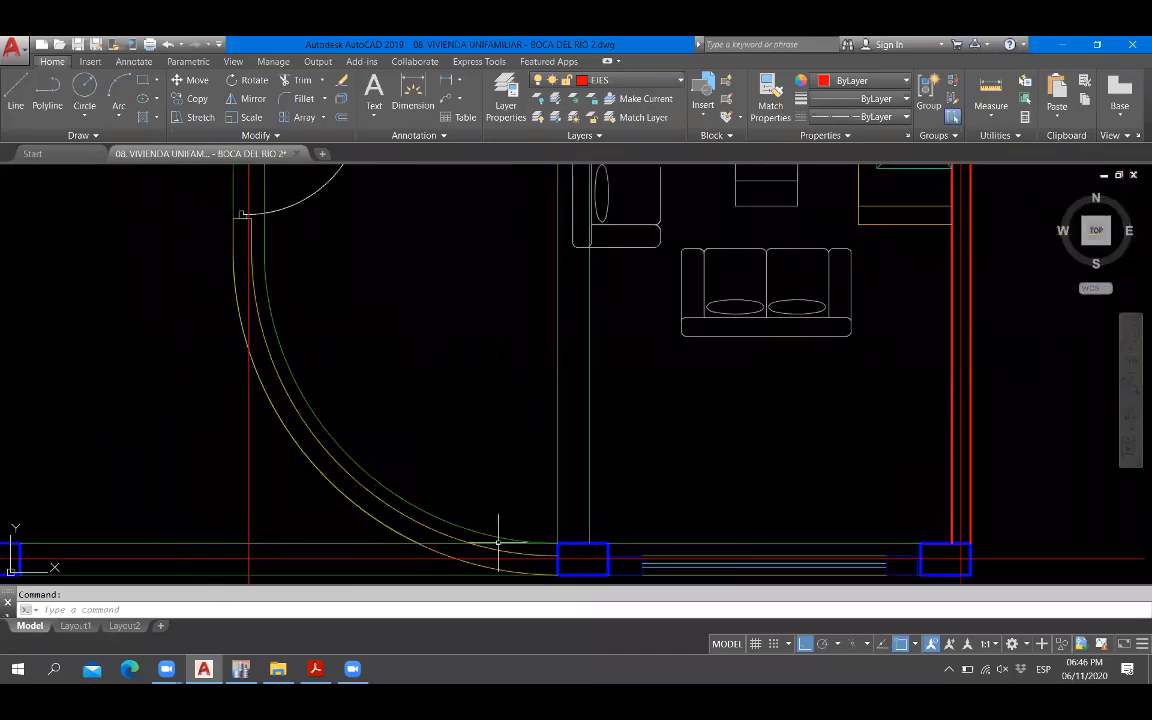
scroll(310, 470, down, 6)
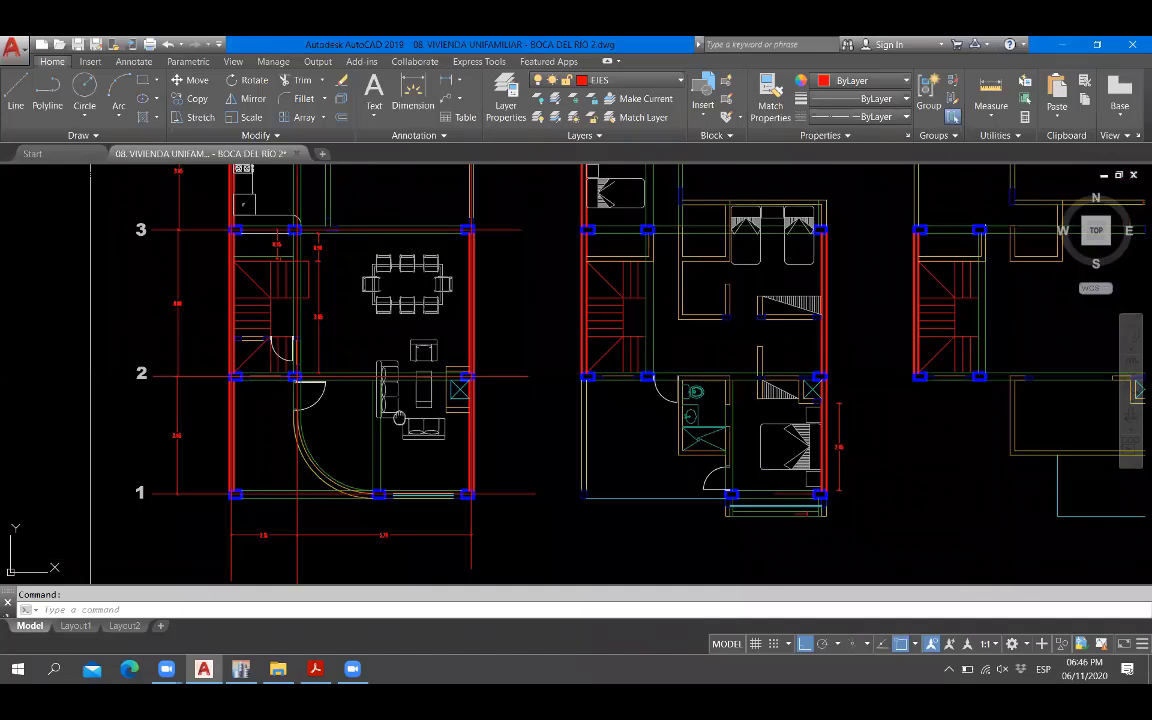
middle_drag(399, 418, 330, 432)
scroll(245, 425, down, 4)
scroll(670, 425, up, 2)
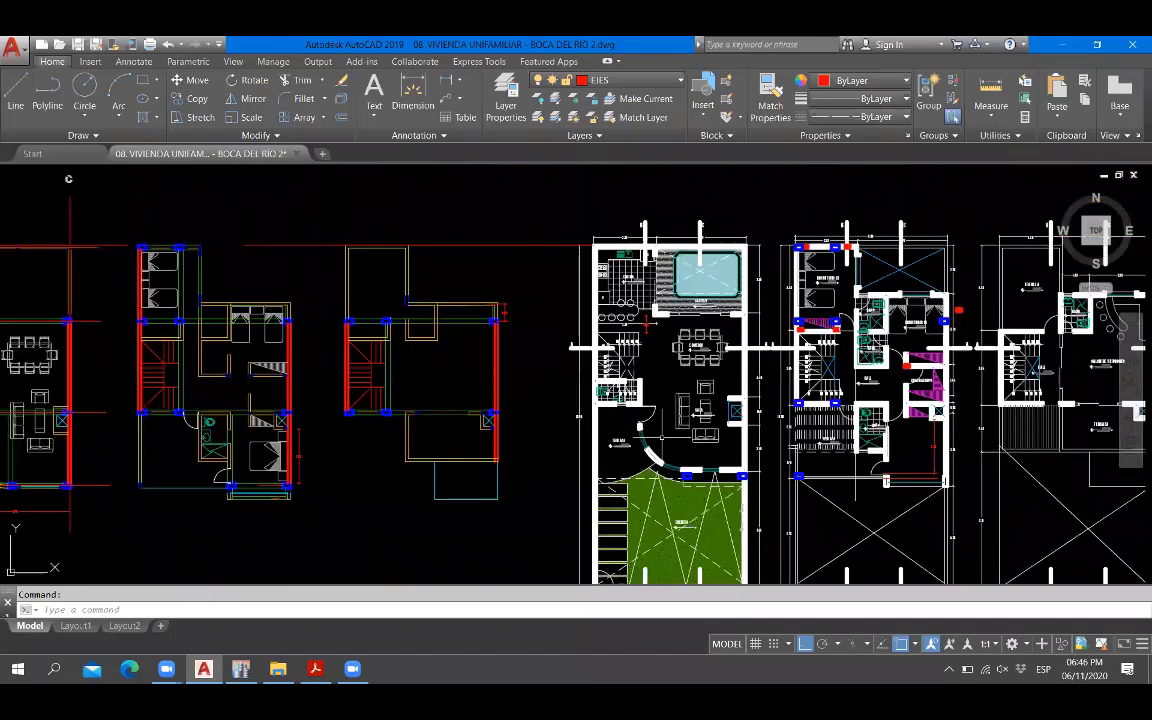
scroll(660, 468, up, 5)
scroll(793, 452, down, 4)
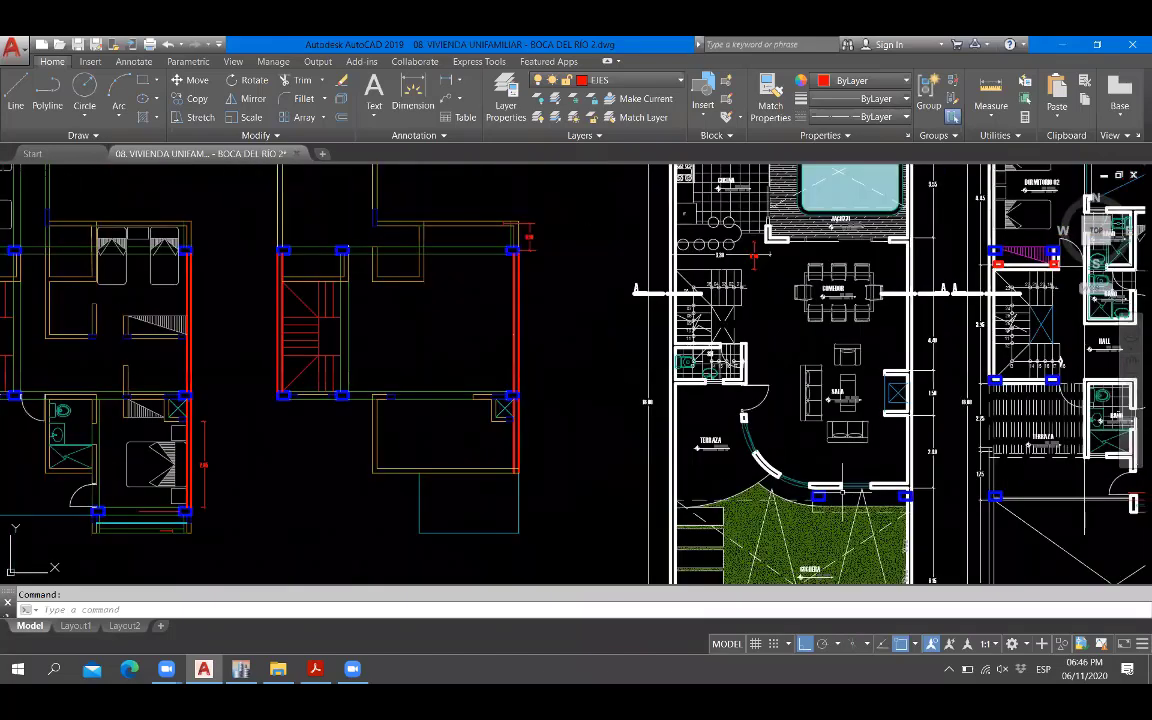
scroll(884, 400, down, 2)
middle_drag(451, 453, 616, 453)
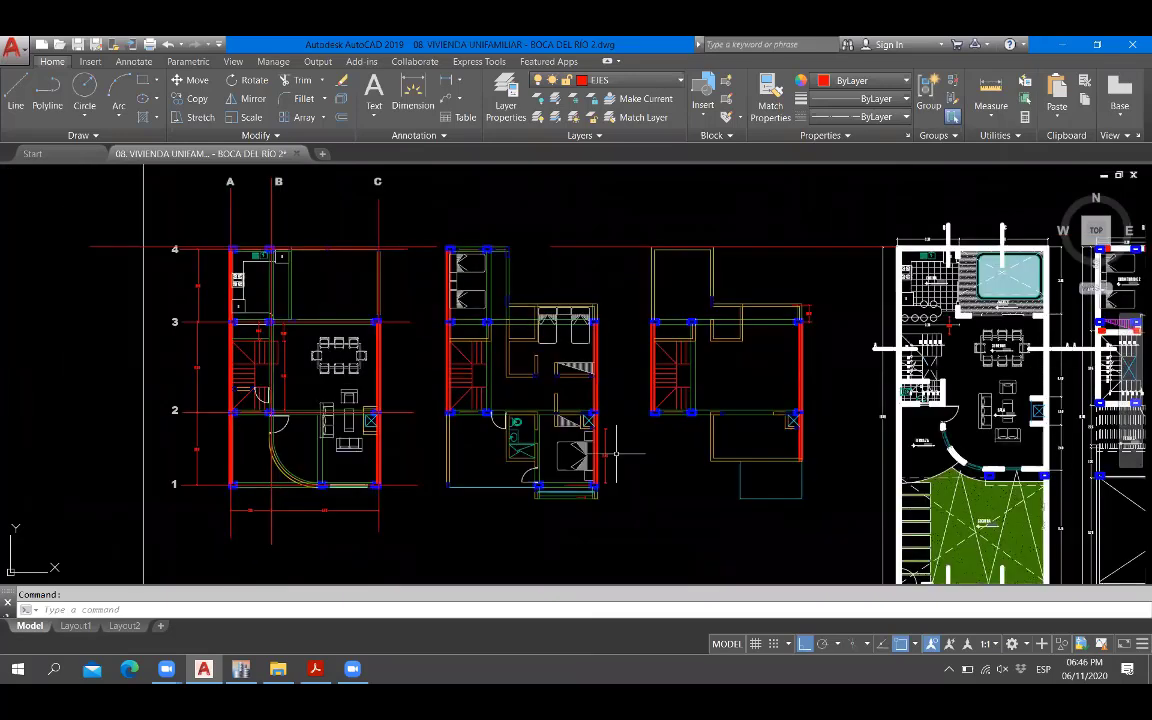
Erase the inner curved beam line and the straight beam lines beside the entrance door in the ground-floor plan.
scroll(230, 464, up, 5)
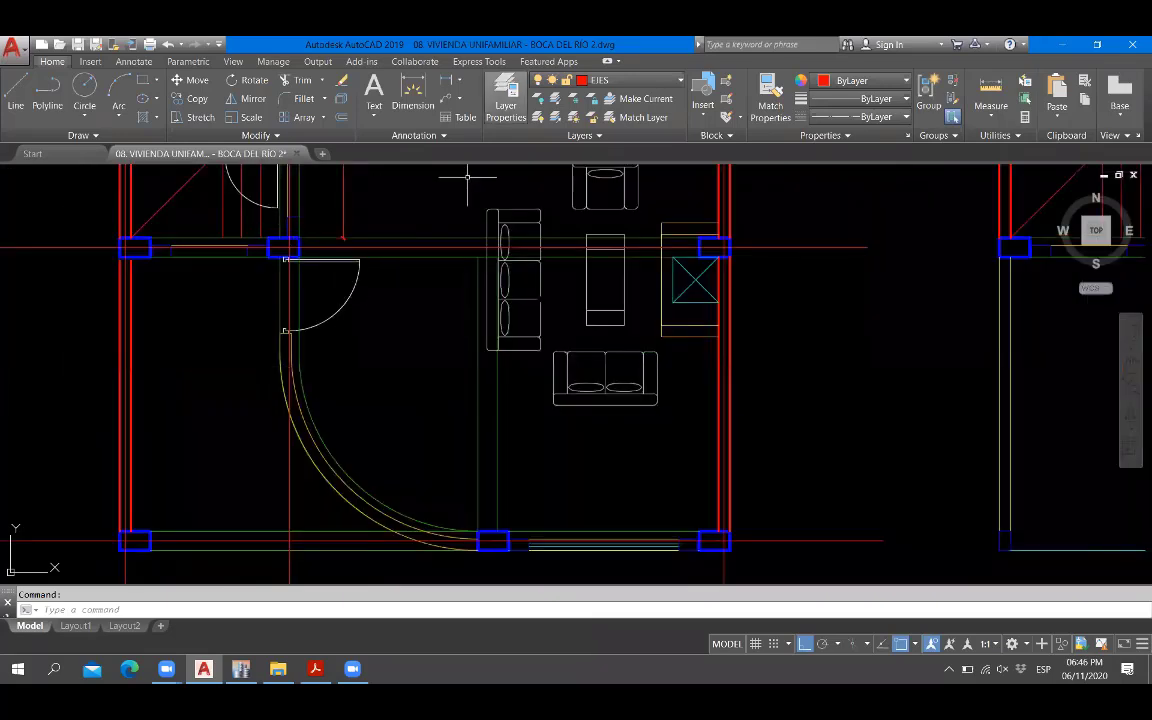
middle_drag(294, 421, 468, 507)
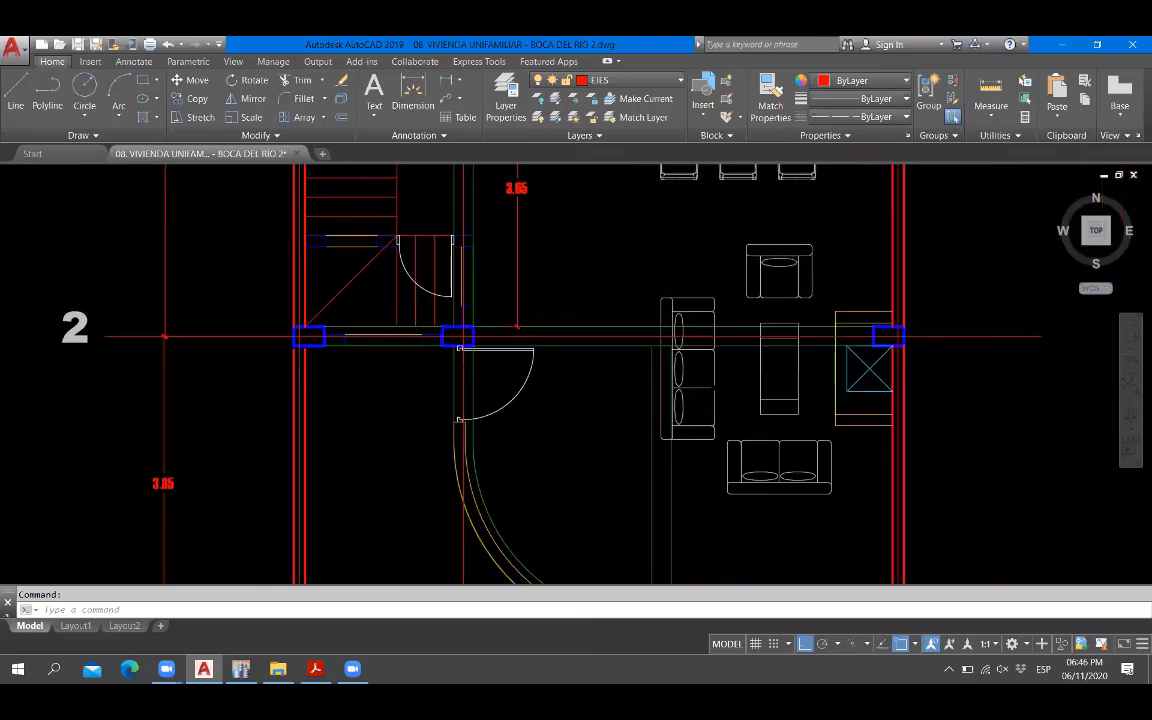
scroll(468, 507, down, 3)
scroll(468, 507, up, 3)
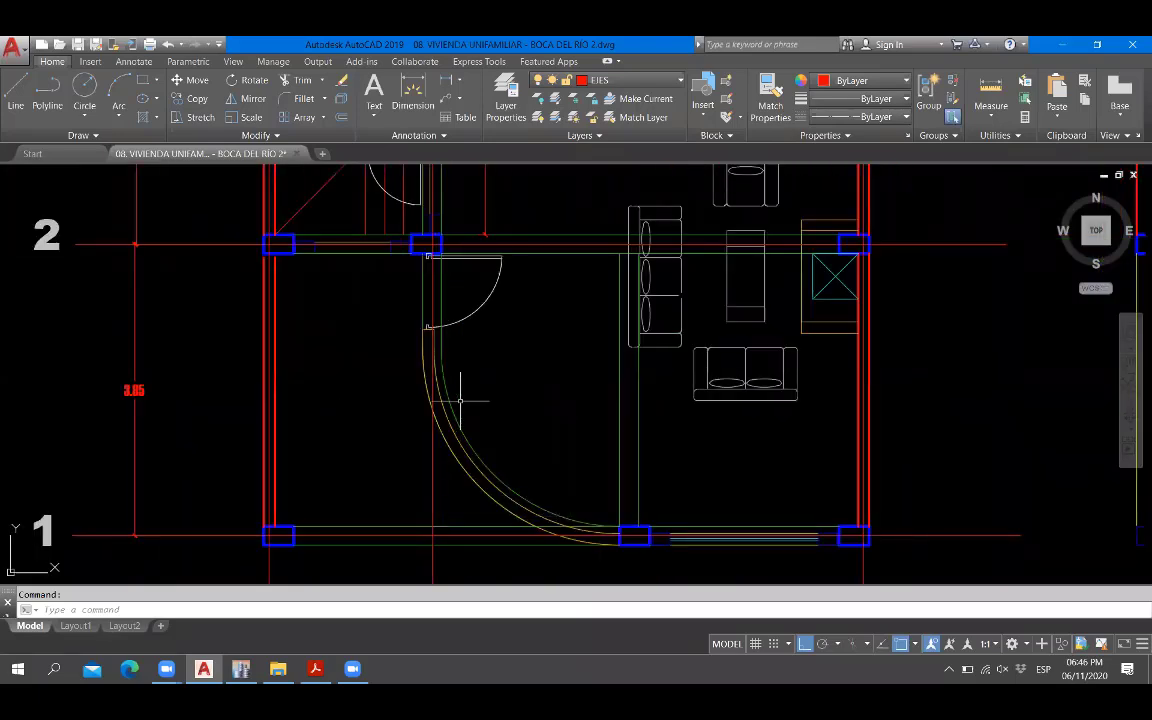
click(455, 400)
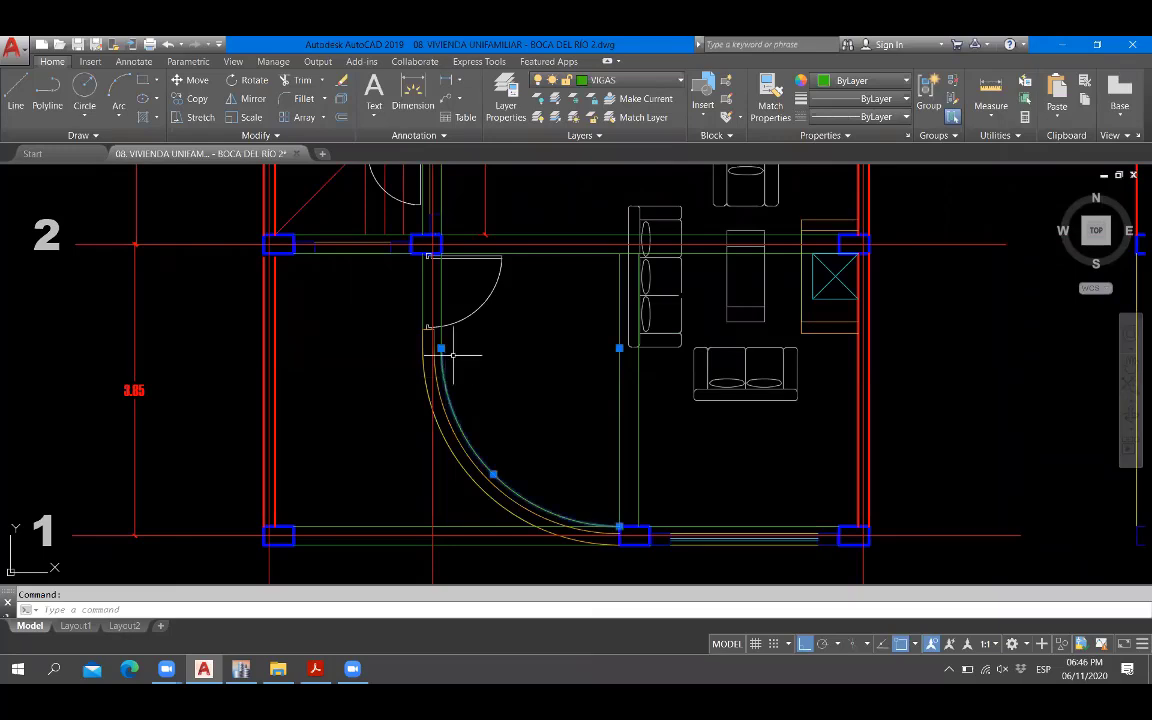
key(Delete)
scroll(439, 293, up, 2)
click(391, 257)
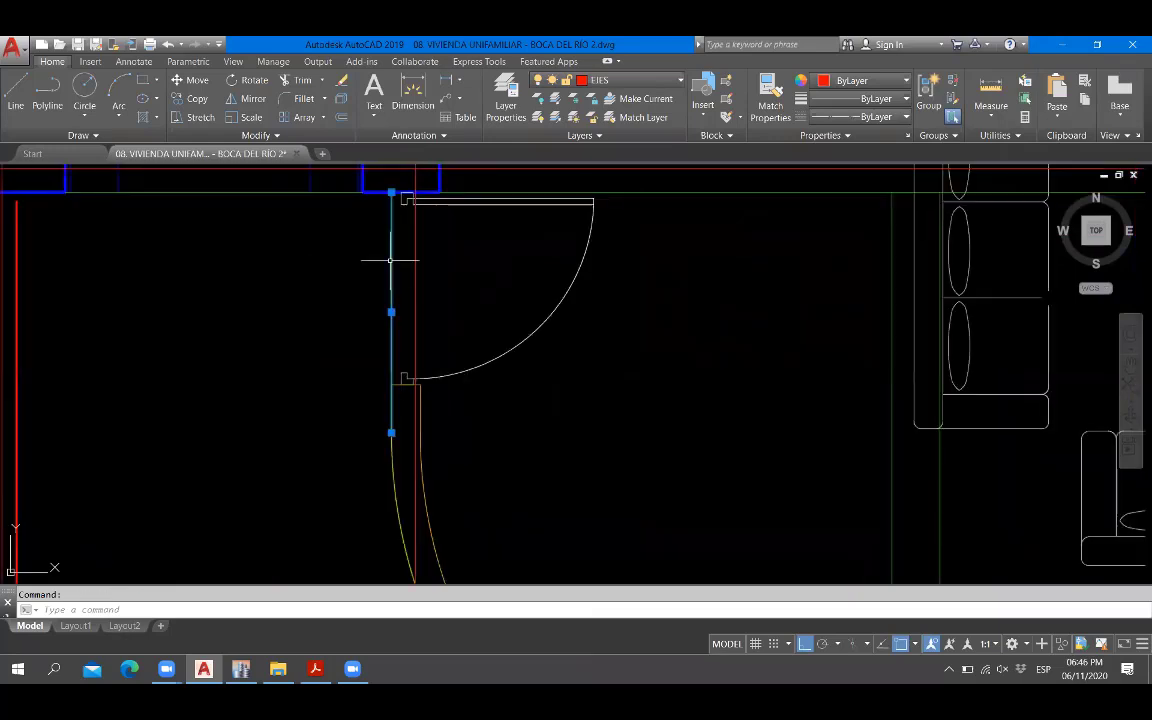
scroll(386, 288, down, 3)
middle_drag(386, 288, 286, 358)
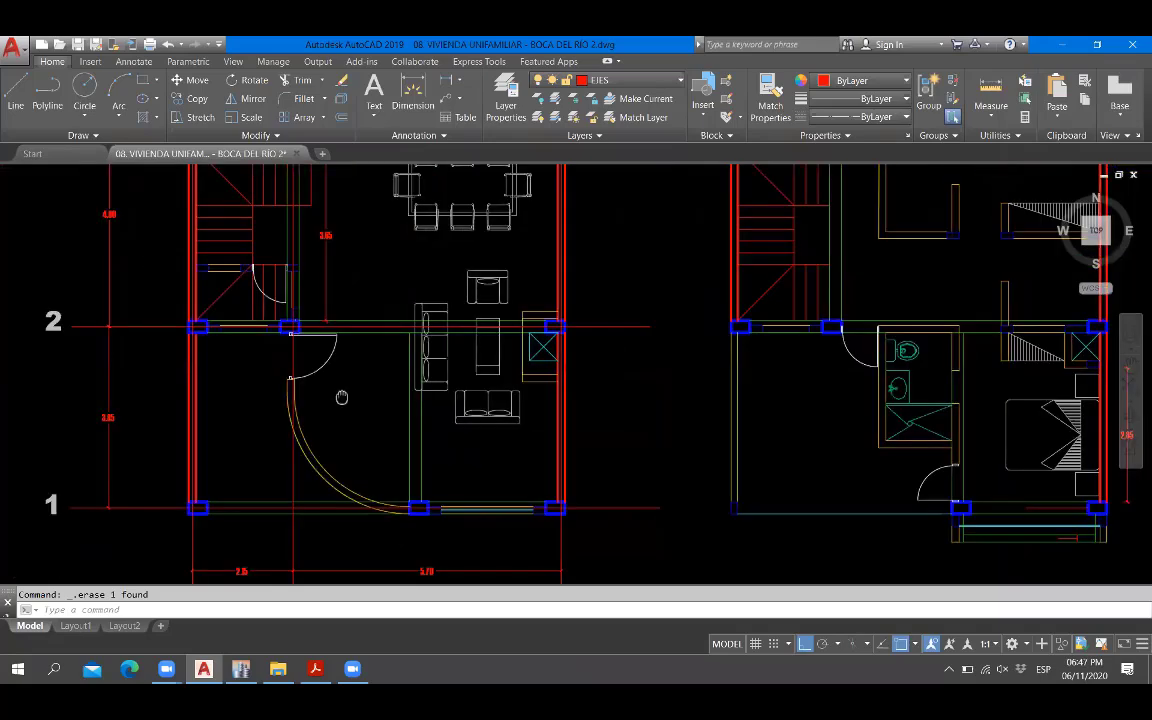
Examine the ground-floor framing and the upper-floor beams and columns around the front bedroom, bathroom and balcony.
scroll(296, 383, up, 2)
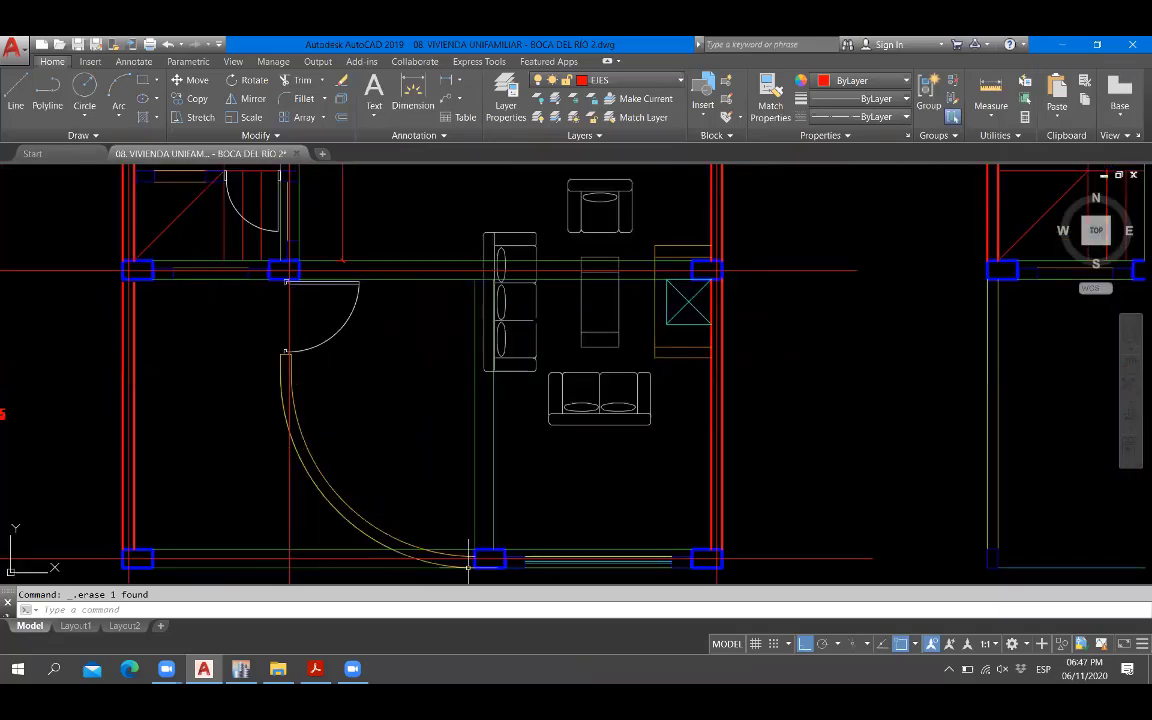
scroll(250, 471, down, 4)
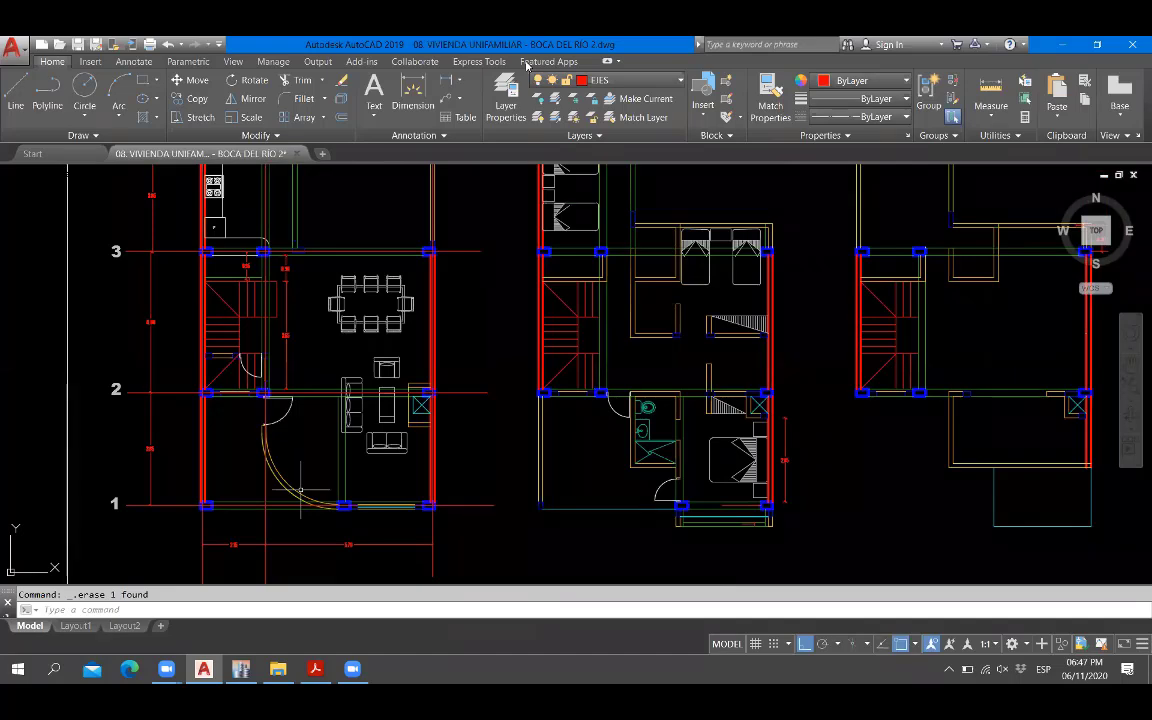
scroll(300, 490, up, 2)
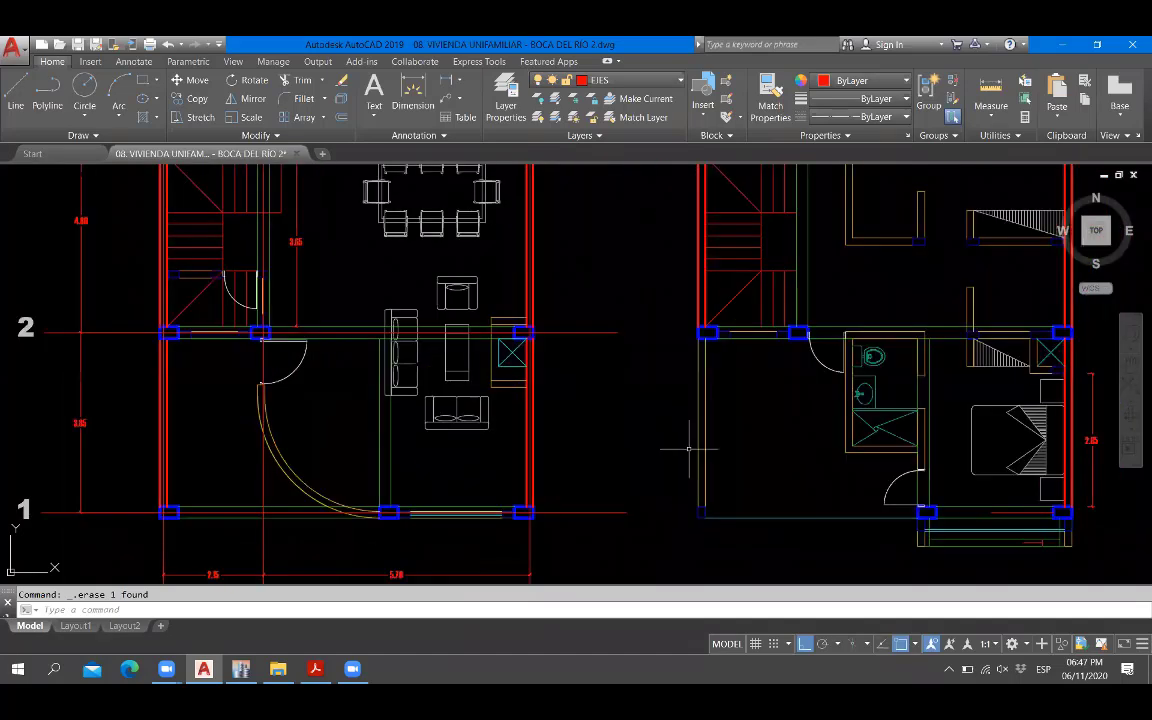
middle_drag(703, 450, 681, 450)
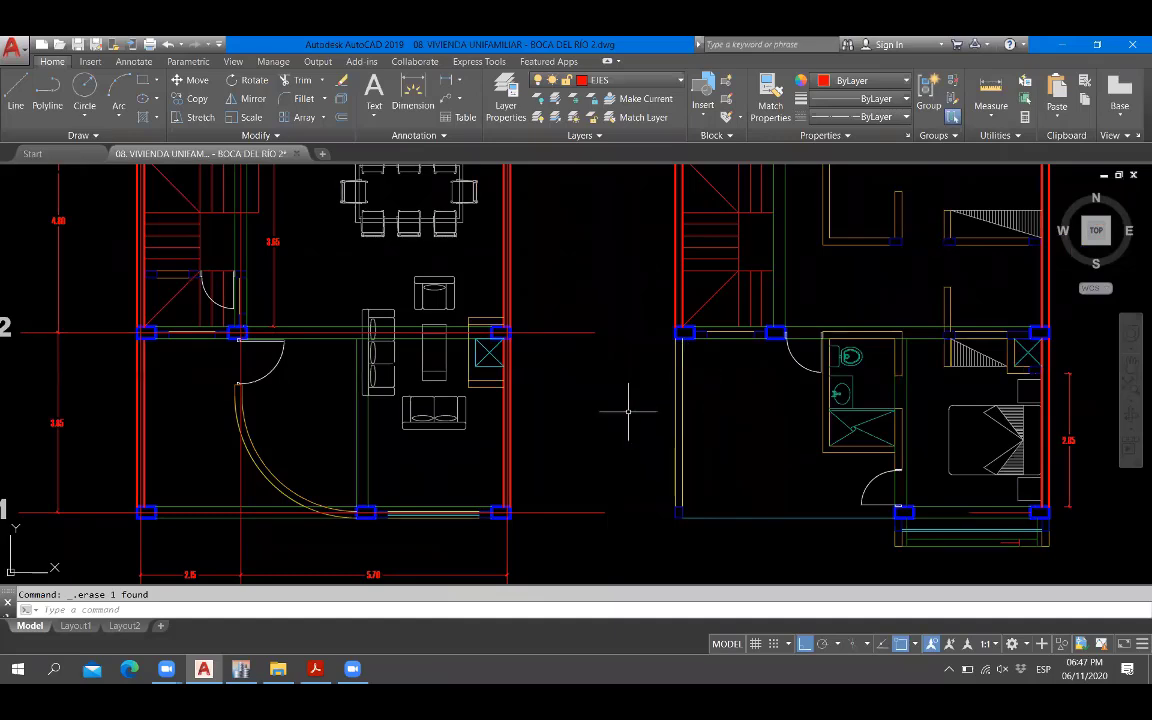
scroll(514, 462, down, 2)
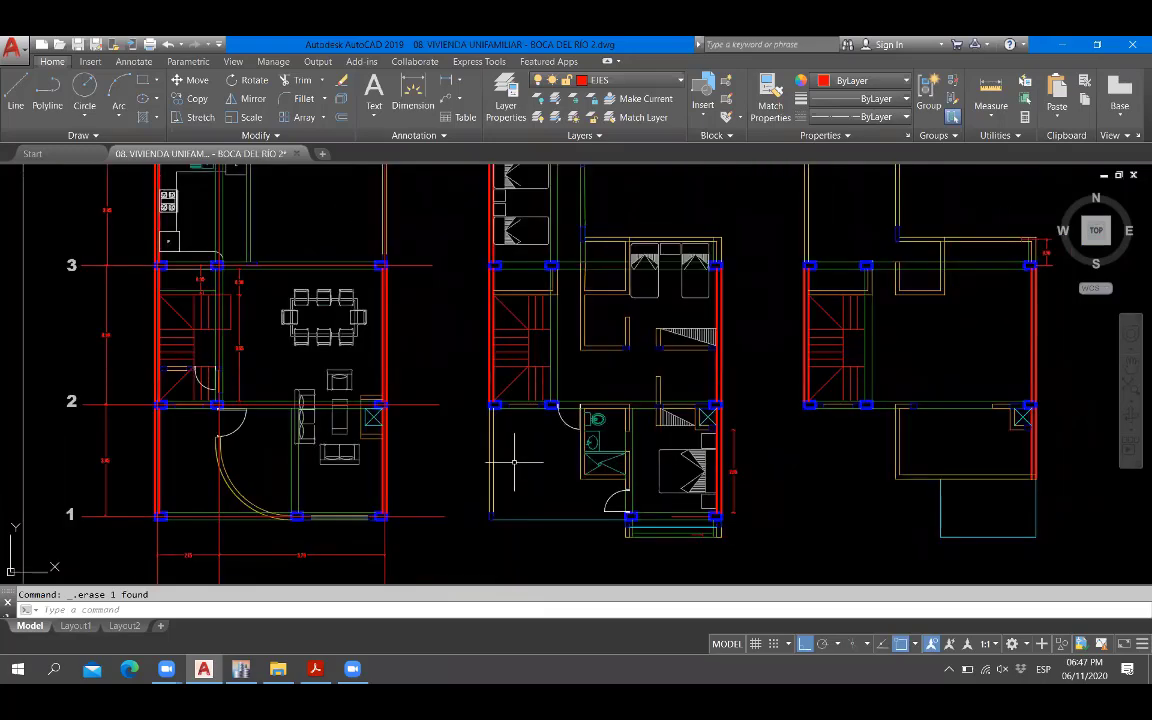
middle_drag(514, 462, 540, 491)
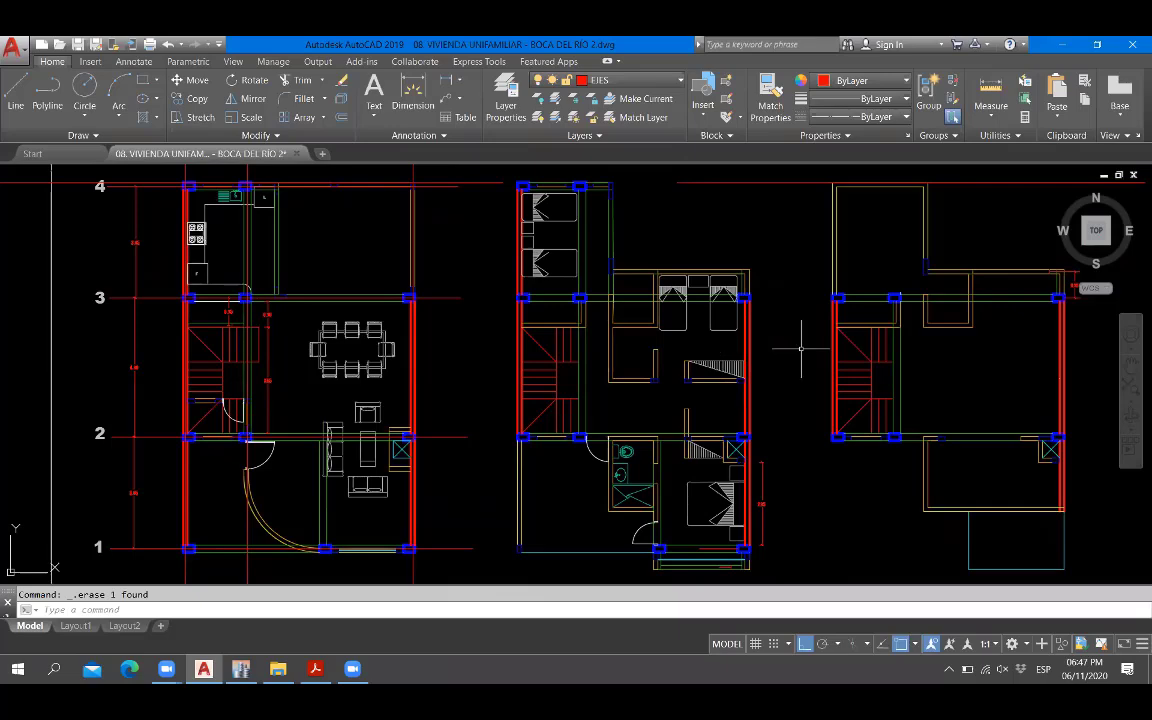
middle_drag(414, 570, 428, 523)
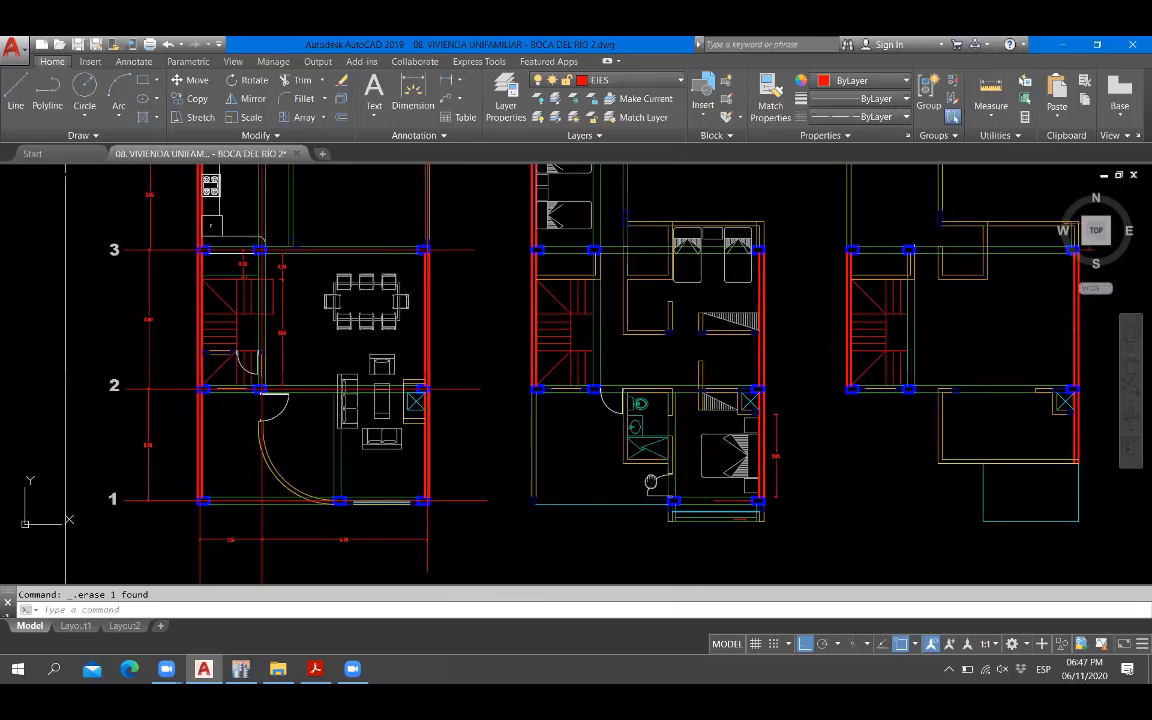
scroll(428, 523, up, 2)
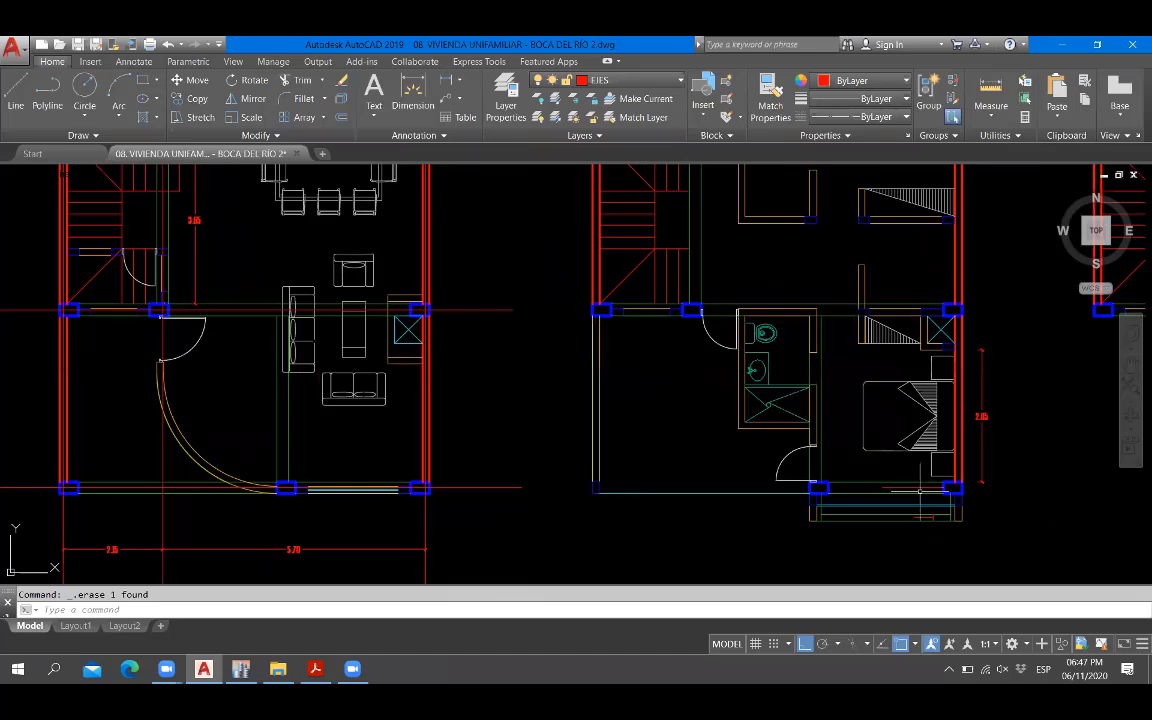
scroll(917, 510, up, 3)
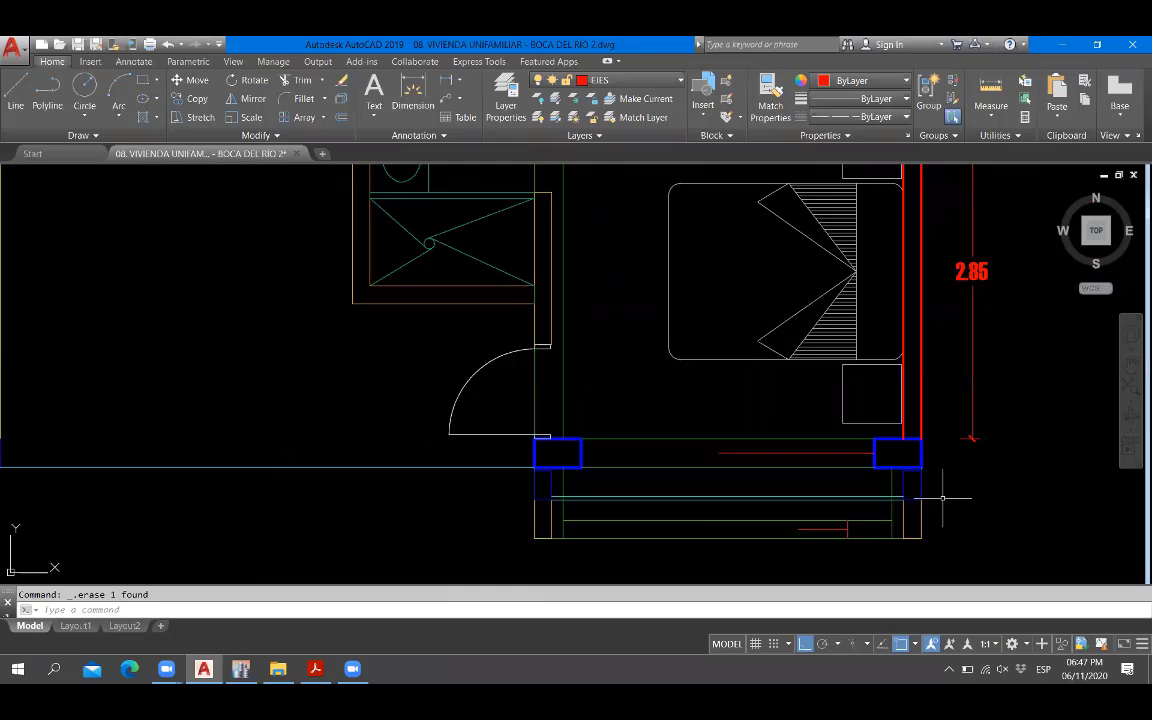
scroll(677, 443, down, 2)
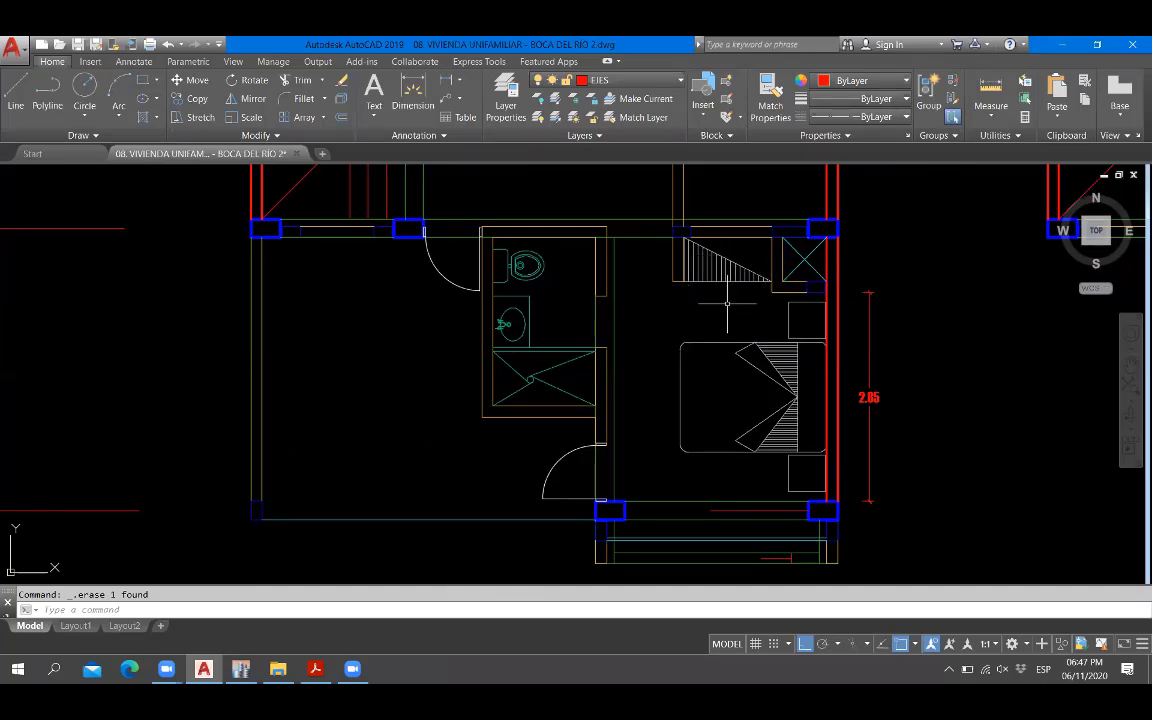
scroll(727, 303, down, 2)
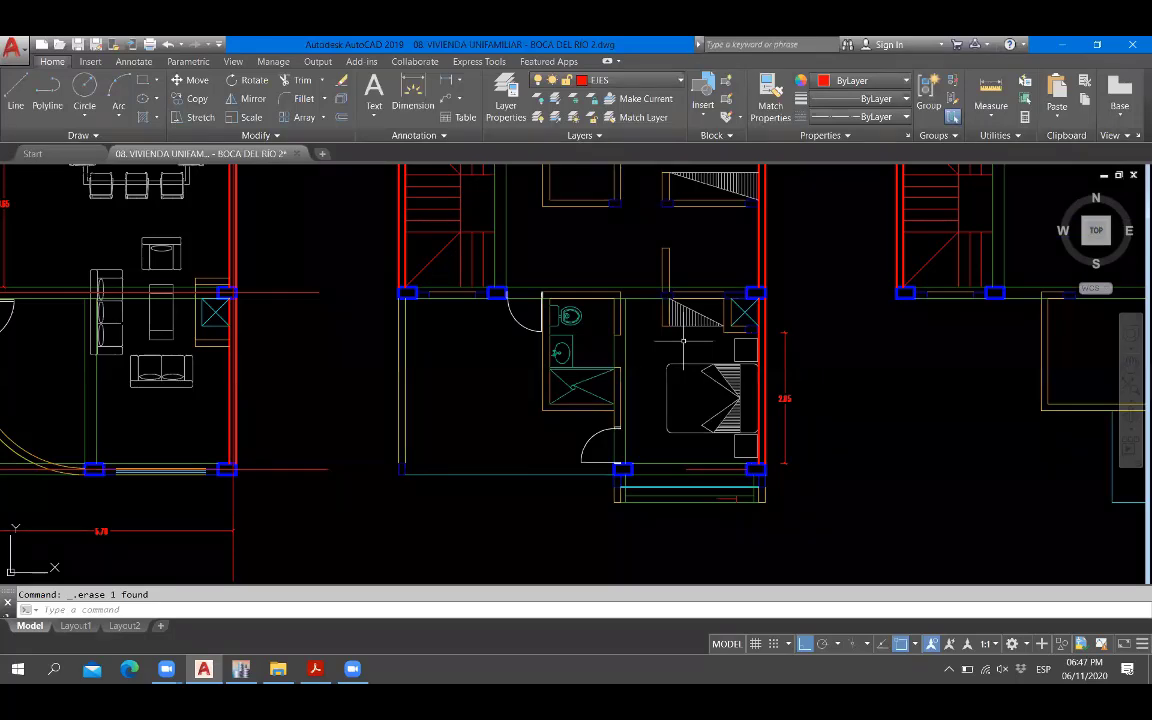
scroll(683, 340, up, 2)
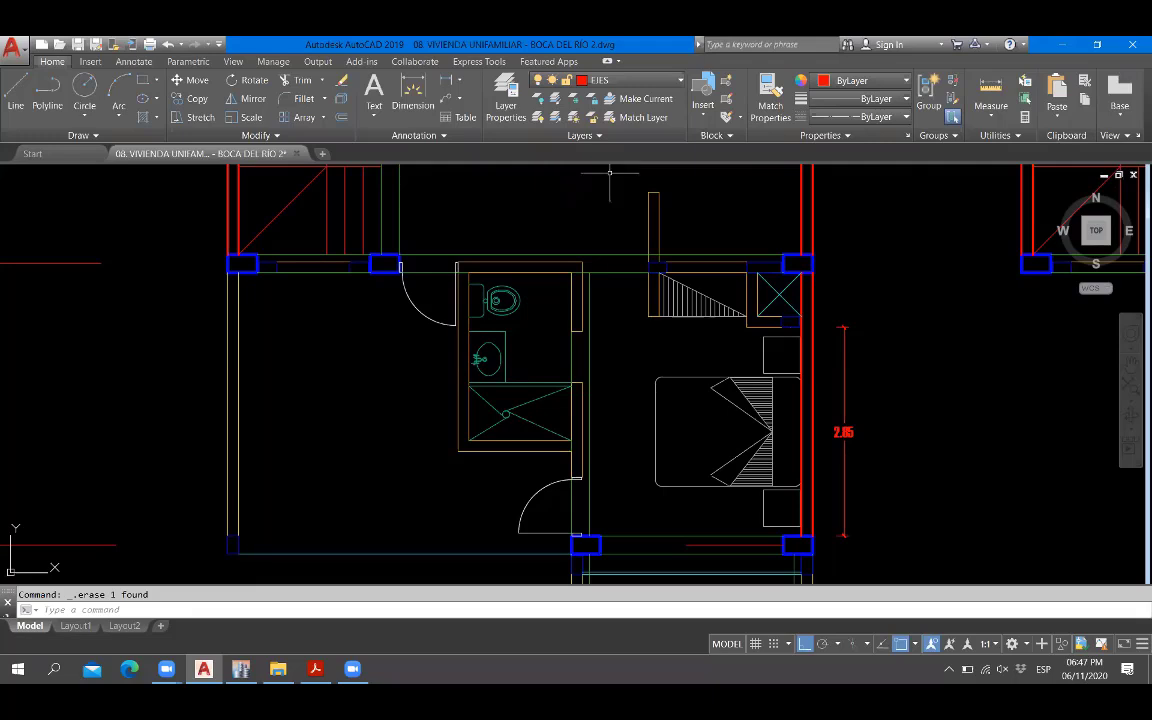
scroll(643, 396, down, 6)
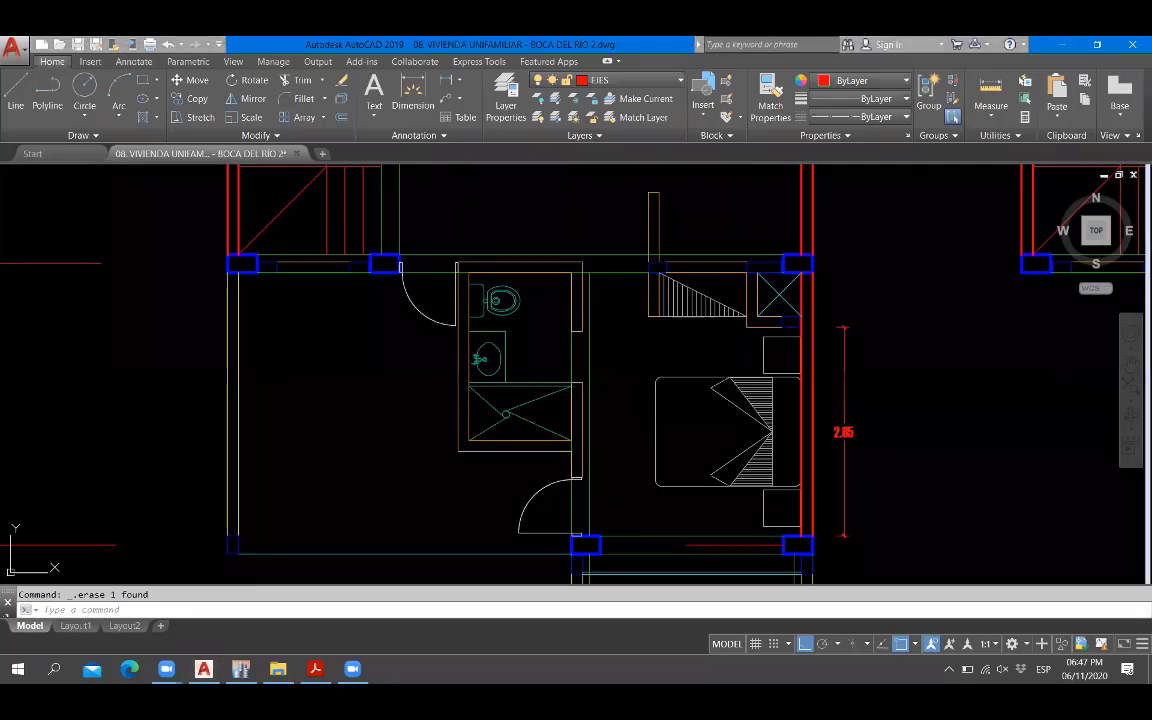
scroll(624, 457, up, 4)
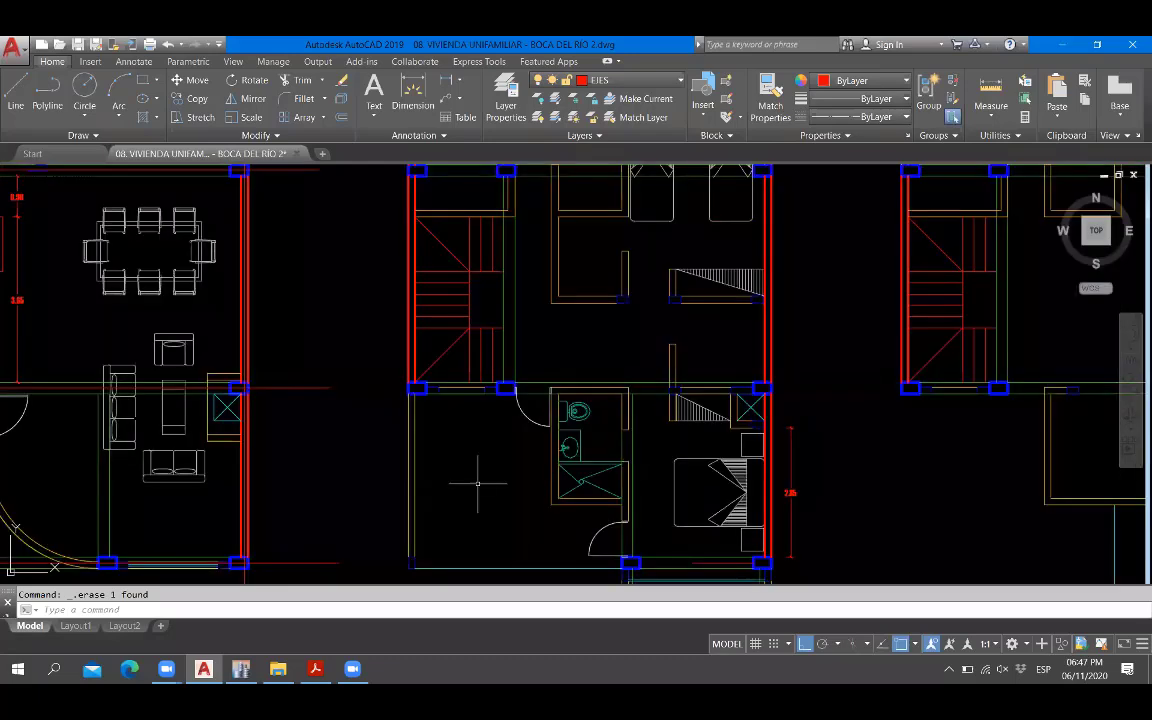
middle_drag(477, 483, 702, 463)
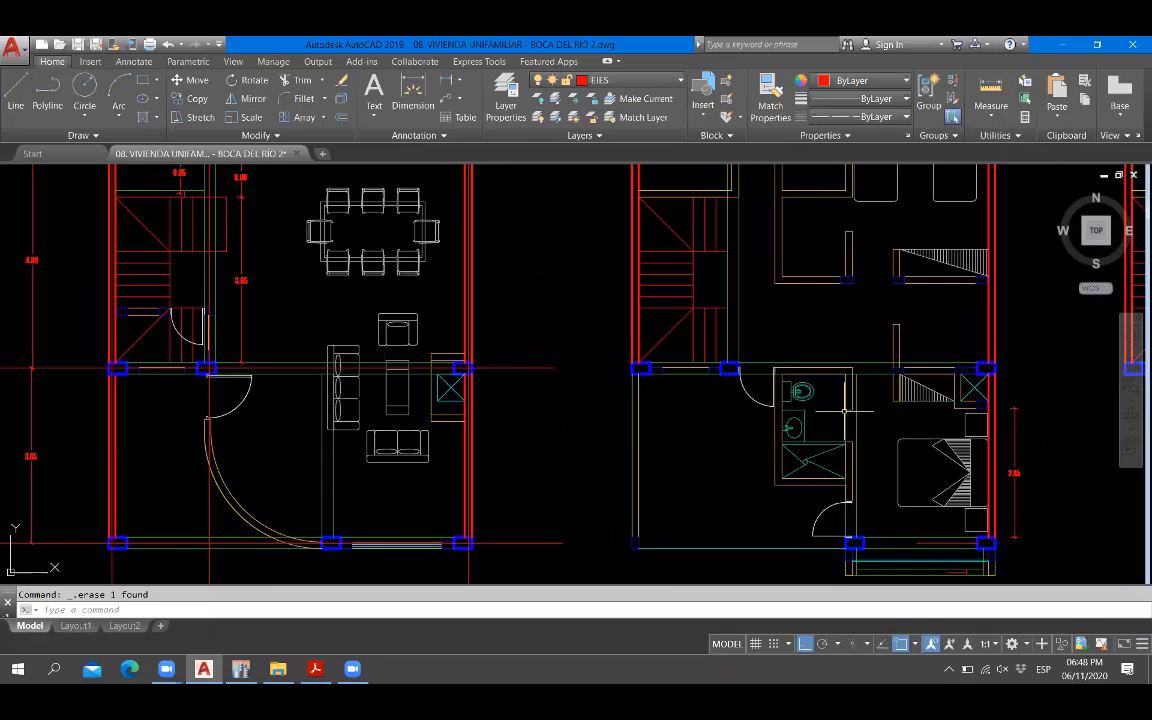
Check the architectural upper-floor layout around the hall, bathrooms and stairs against the structural plans.
scroll(667, 489, down, 4)
middle_drag(845, 452, 359, 459)
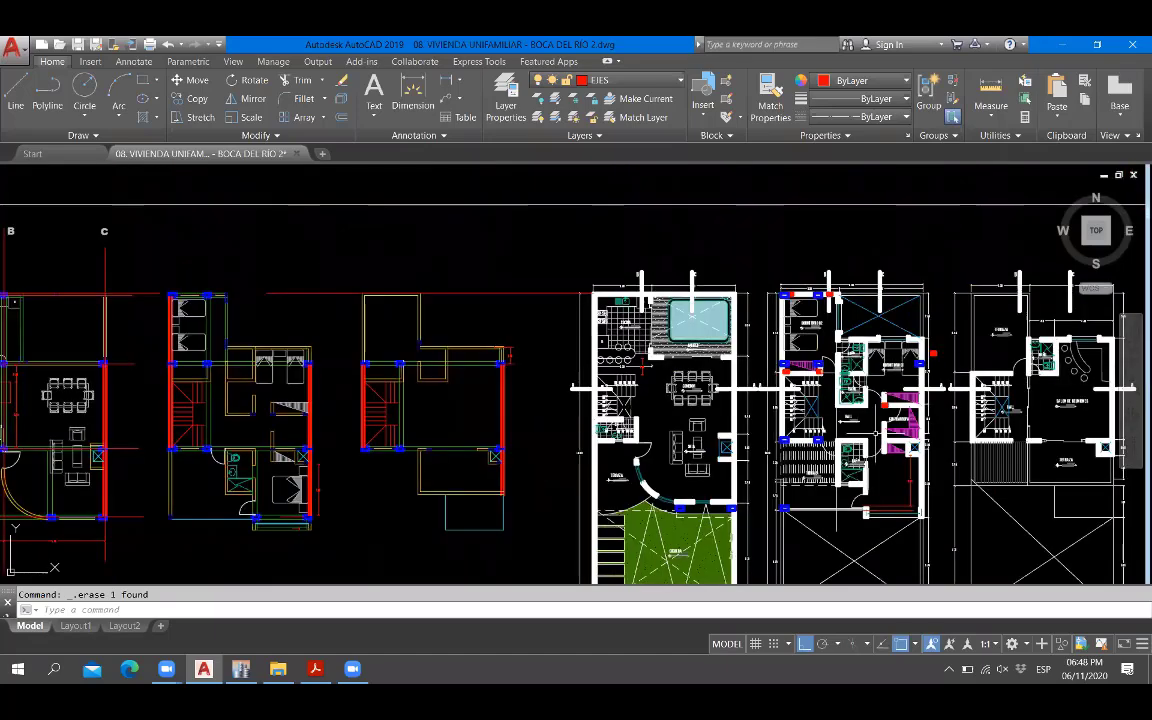
scroll(890, 430, up, 5)
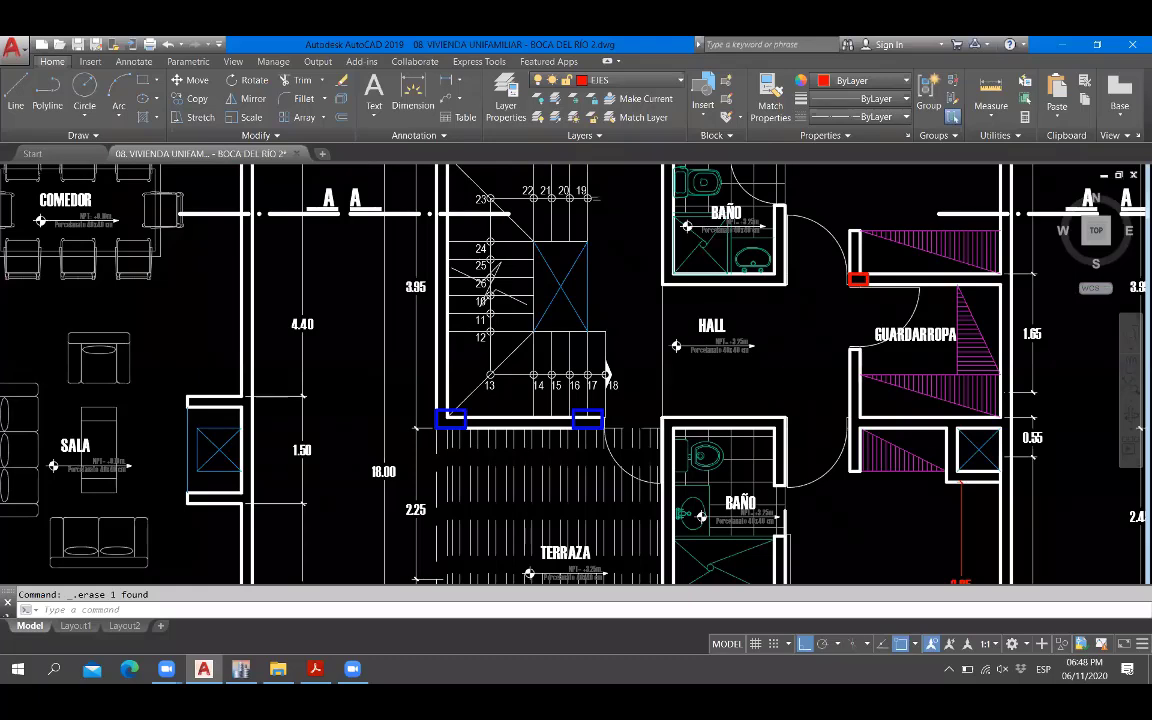
scroll(607, 375, down, 5)
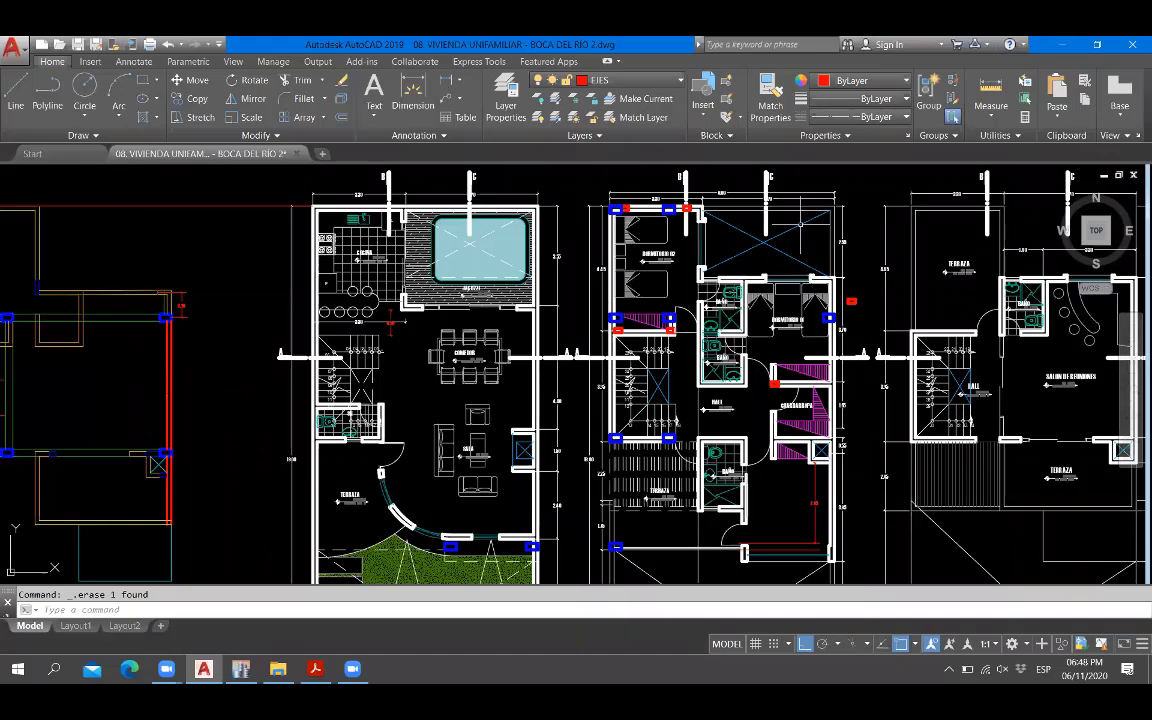
scroll(780, 395, down, 2)
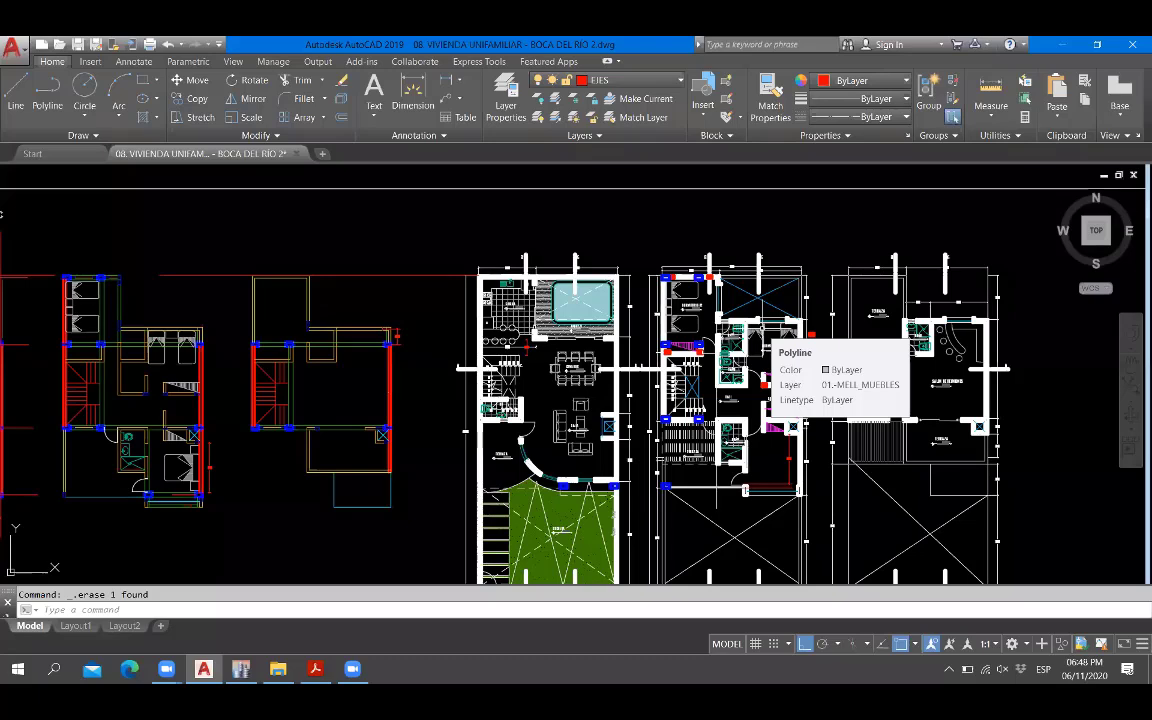
middle_drag(138, 374, 574, 382)
scroll(574, 382, up, 2)
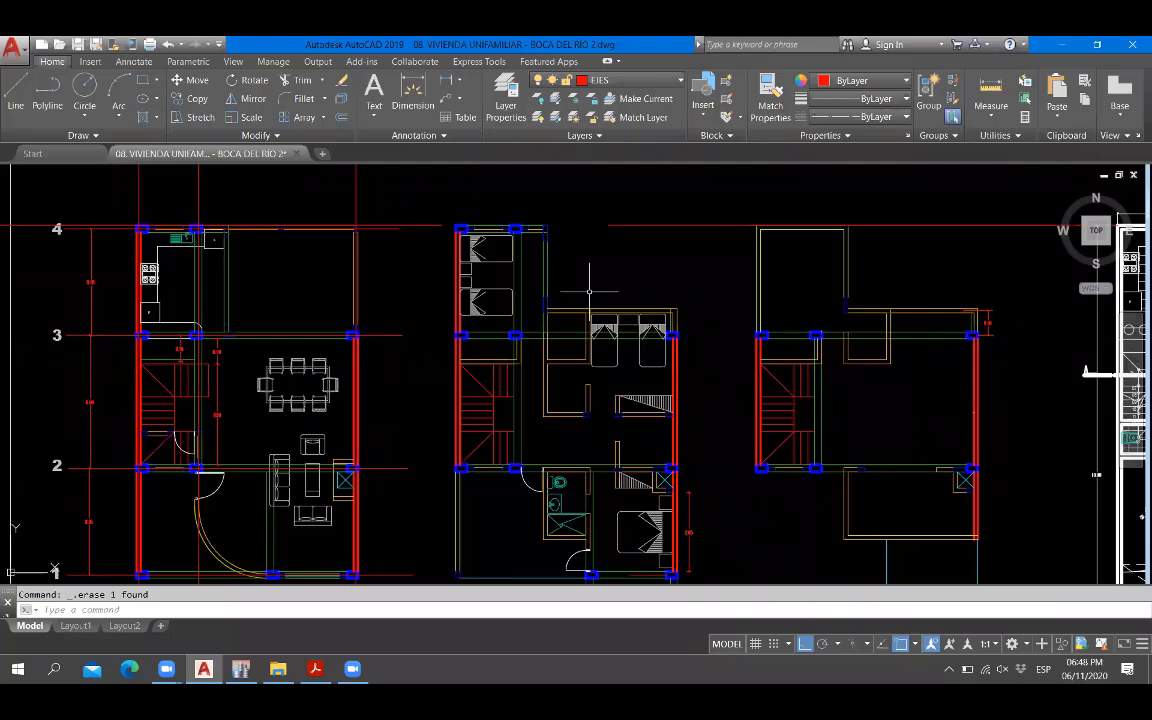
Compare the upper-floor framing around the front bathroom, bedroom and stairs with the ground-floor framing between axes 1 and 3.
scroll(635, 395, up, 2)
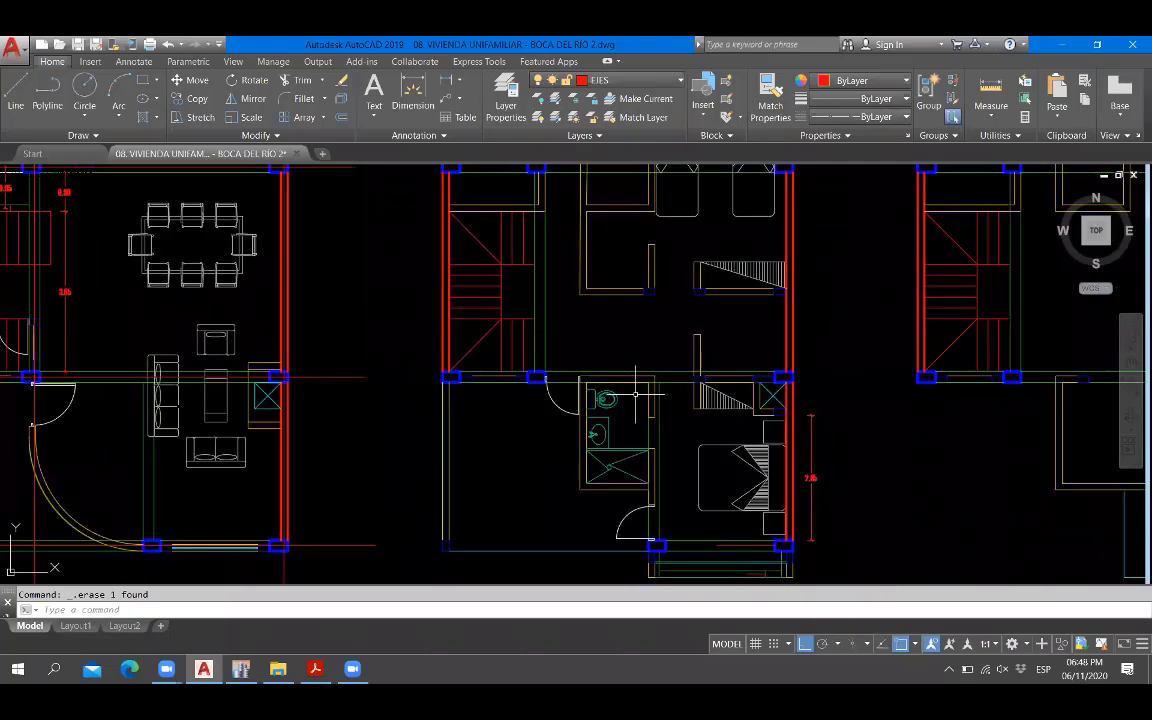
scroll(609, 385, up, 2)
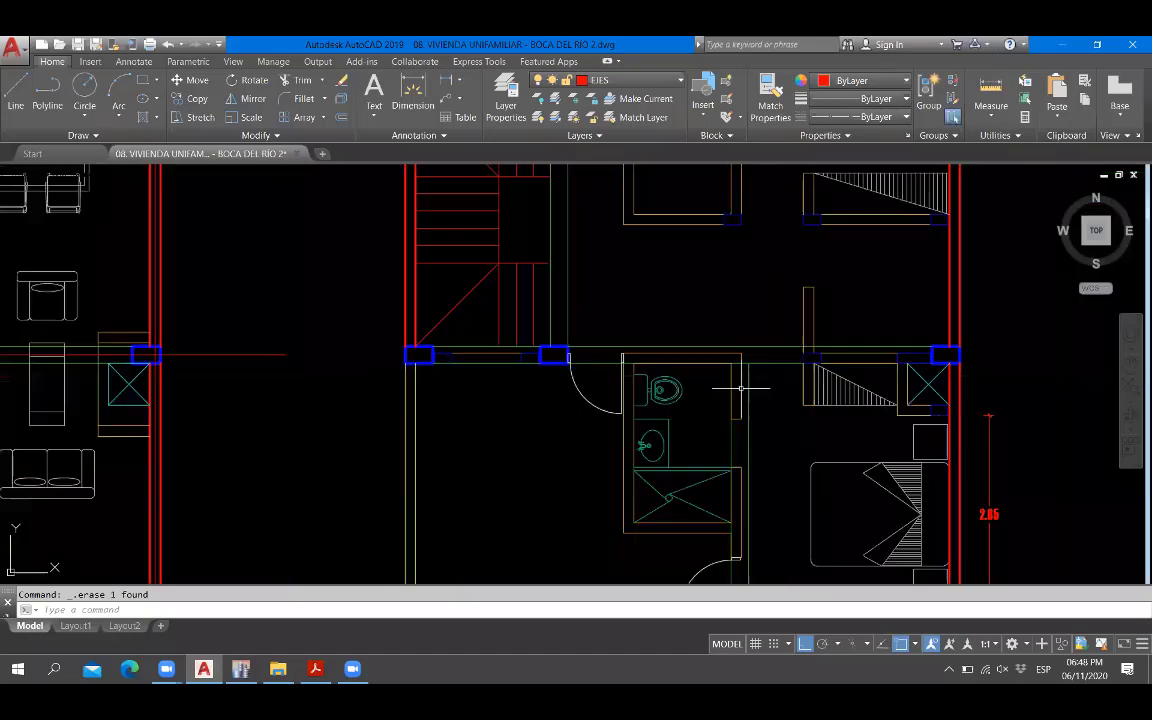
scroll(741, 388, down, 2)
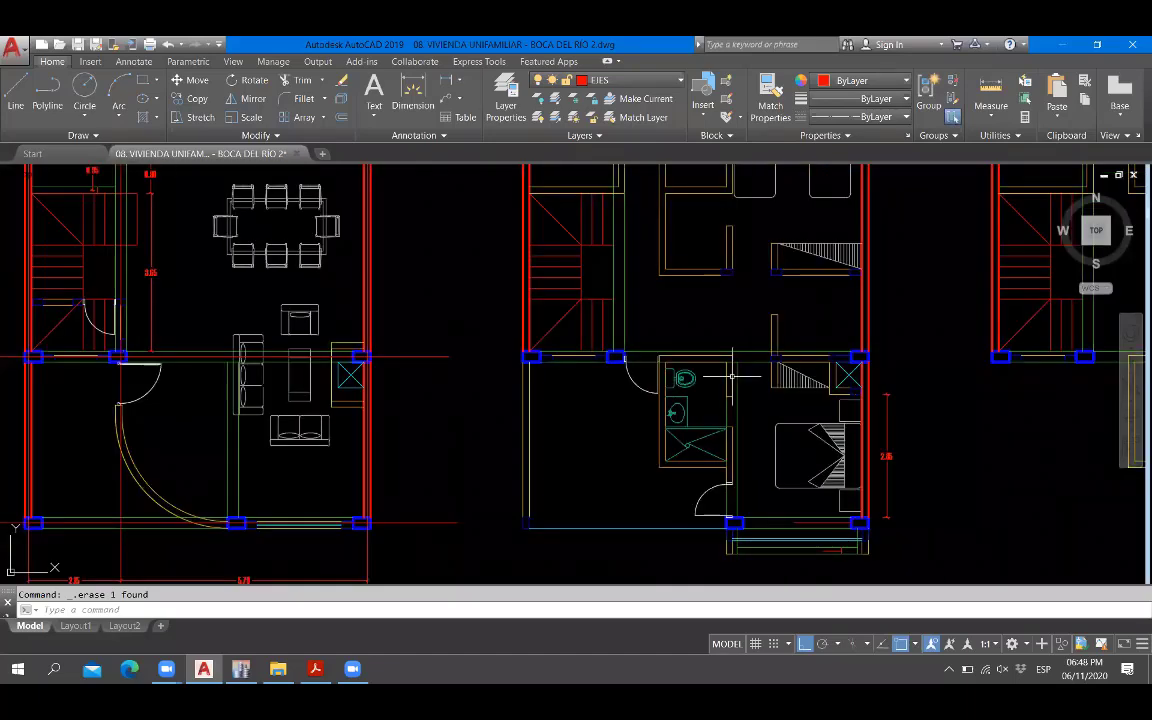
middle_drag(733, 377, 906, 387)
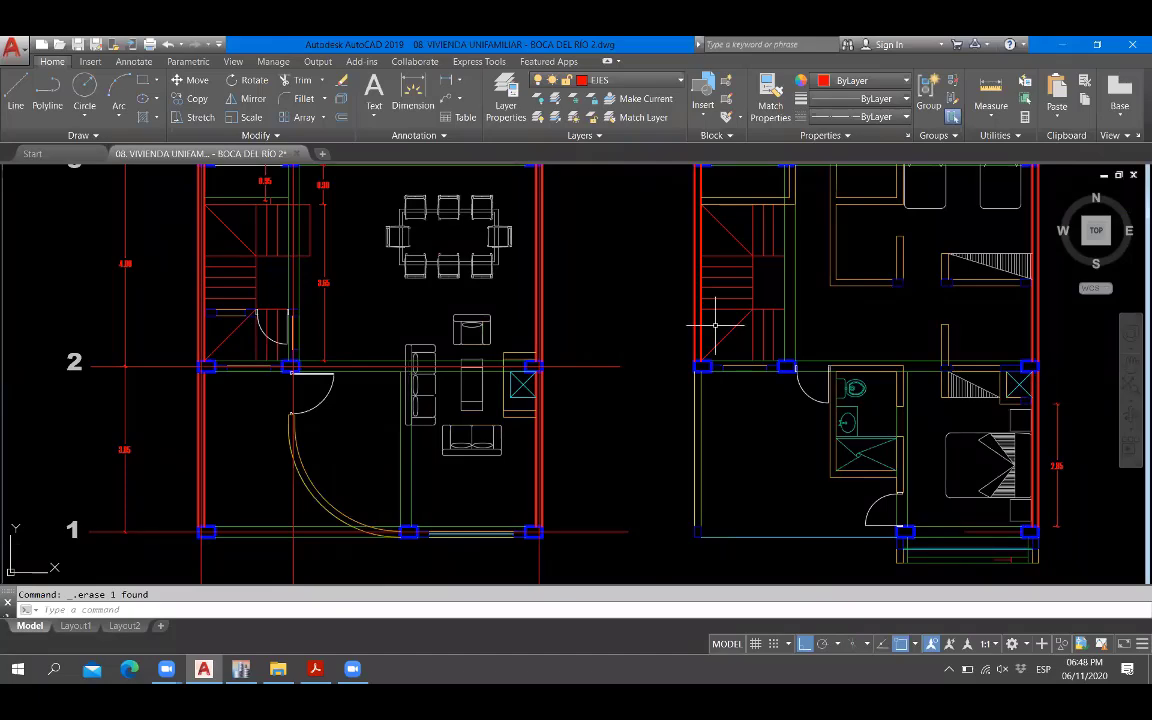
scroll(715, 325, down, 5)
scroll(515, 382, up, 3)
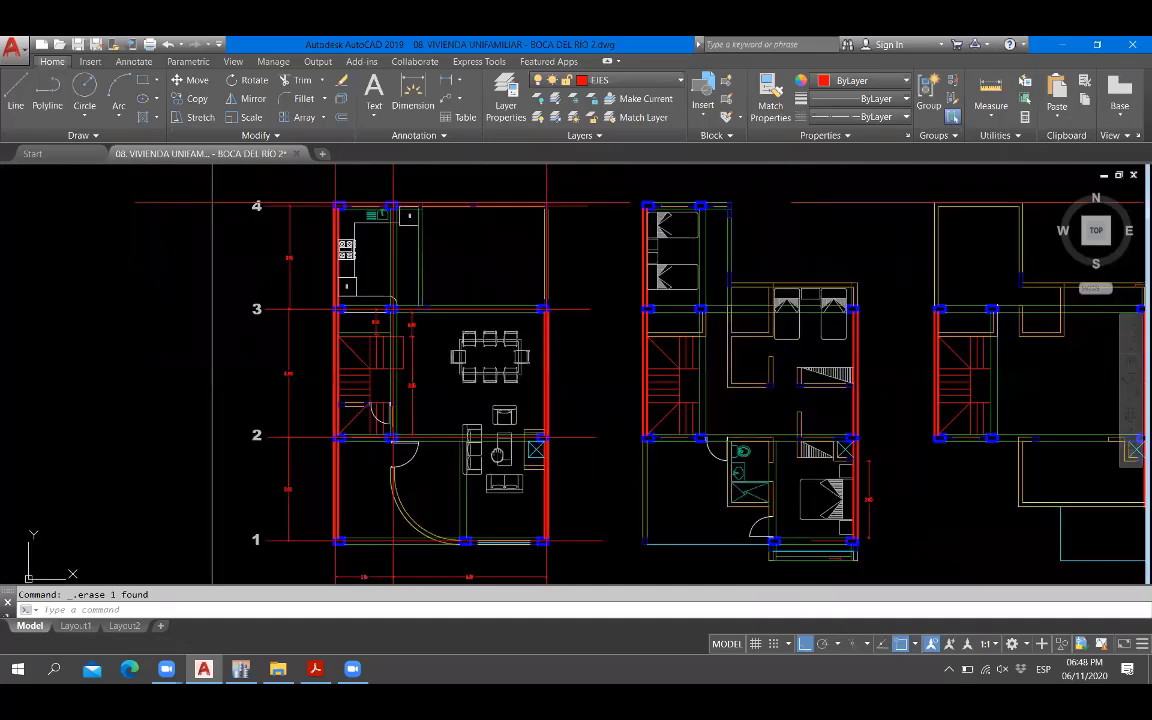
middle_drag(497, 455, 498, 455)
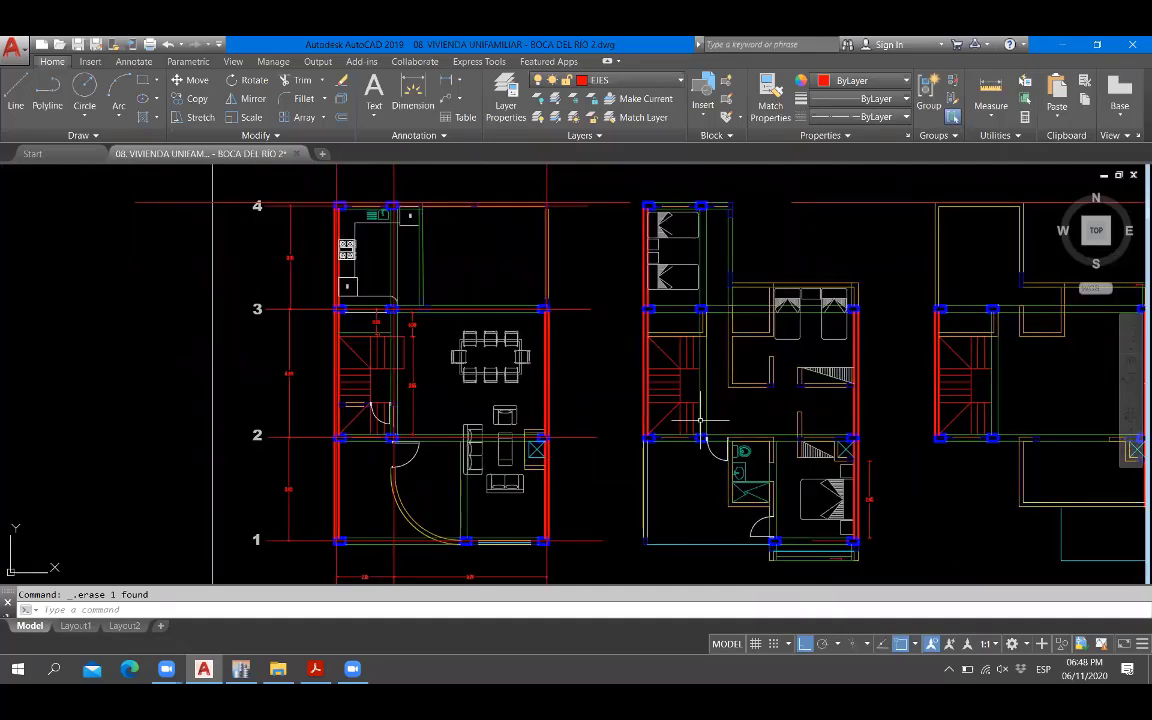
Examine the axis 2 beam and column beside the upper-floor bathroom door, checking them against the ground-floor entrance.
mouse_move(761, 390)
middle_down()
mouse_move(632, 385)
mouse_move(709, 278)
middle_up()
scroll(695, 330, up, 4)
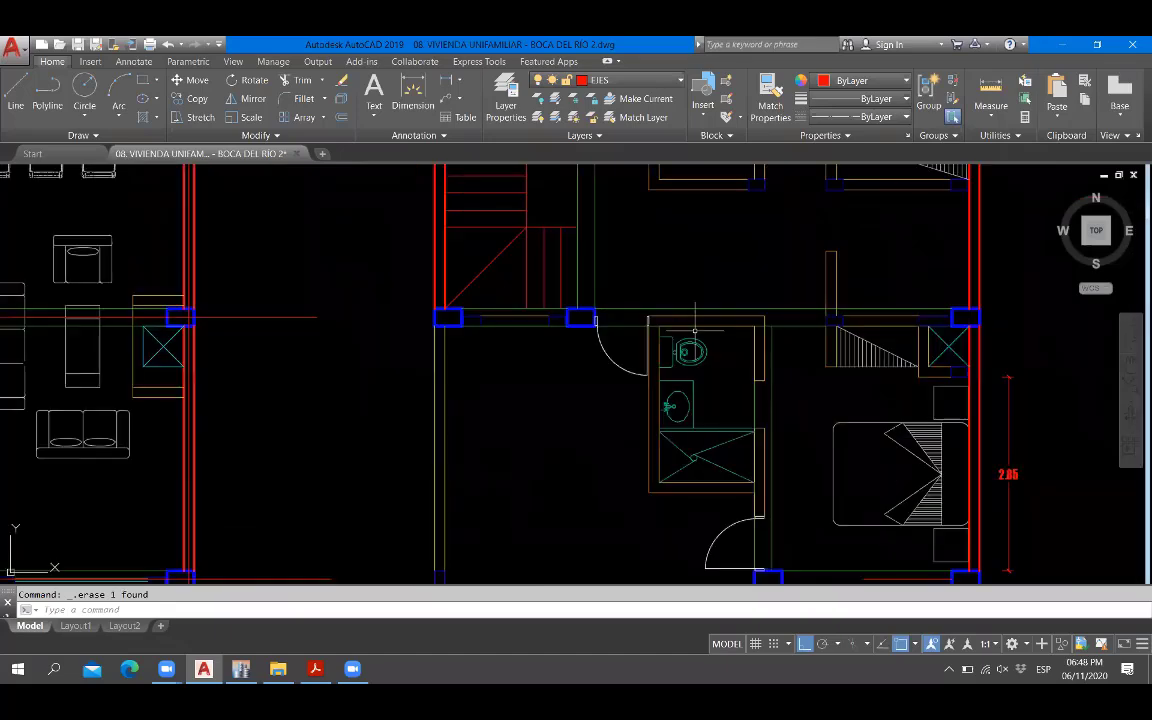
scroll(695, 330, up, 2)
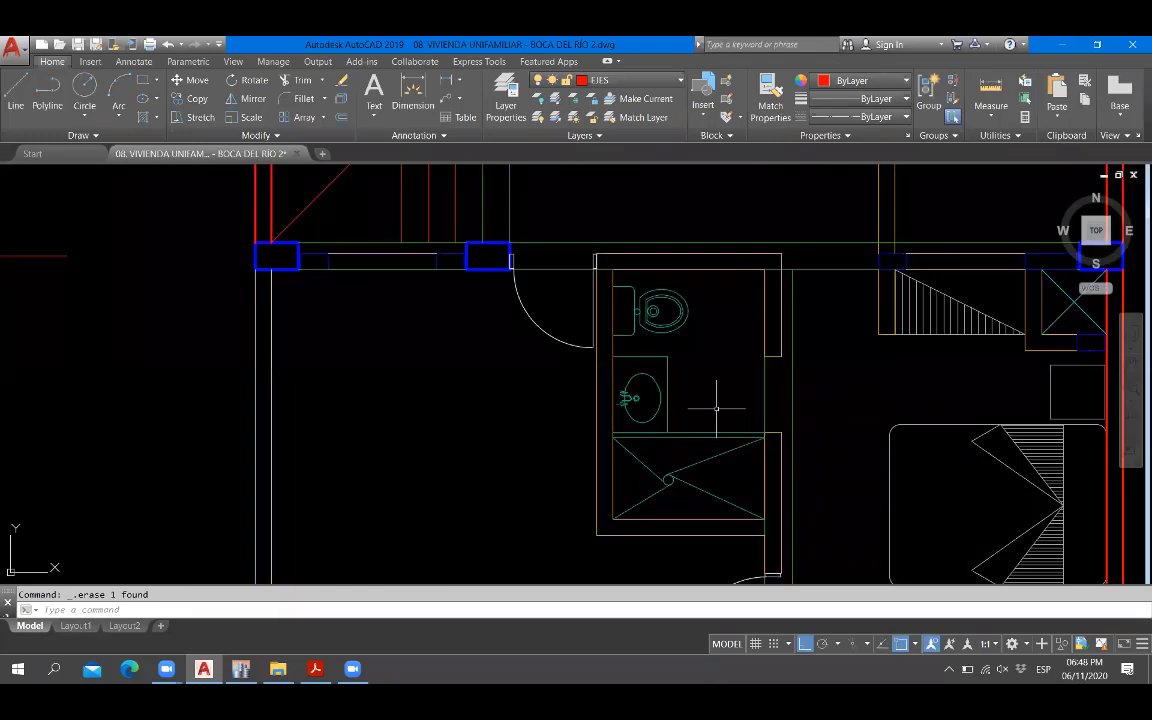
middle_drag(716, 408, 822, 502)
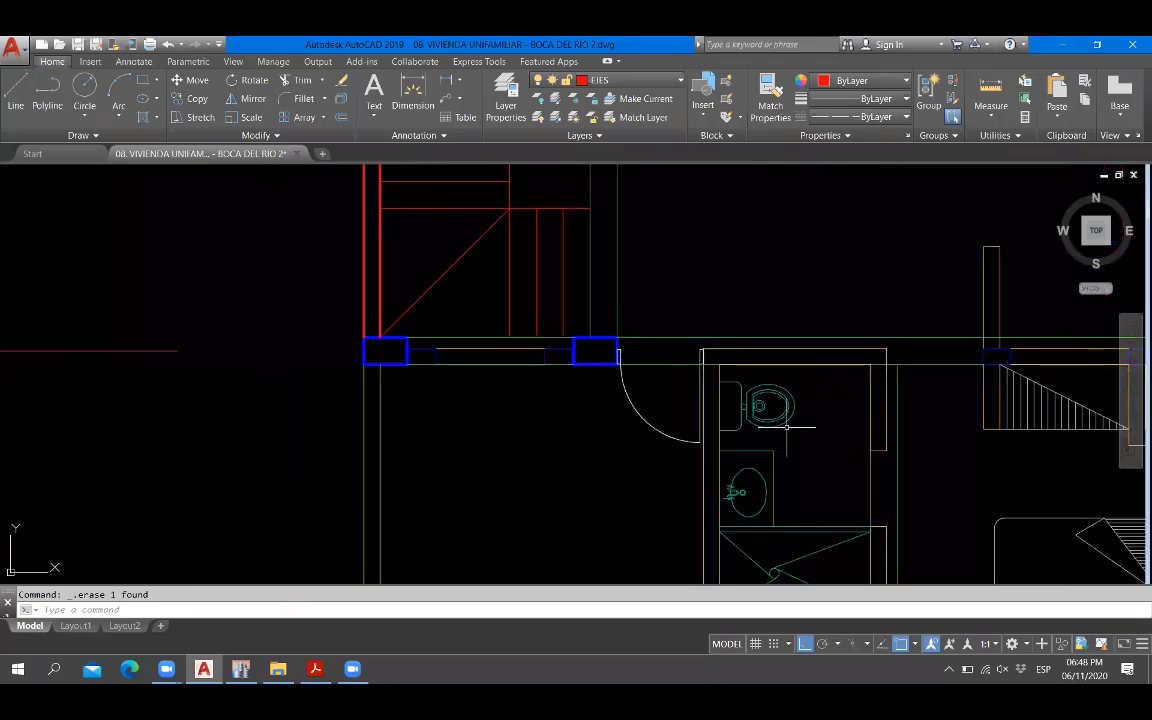
scroll(700, 398, up, 4)
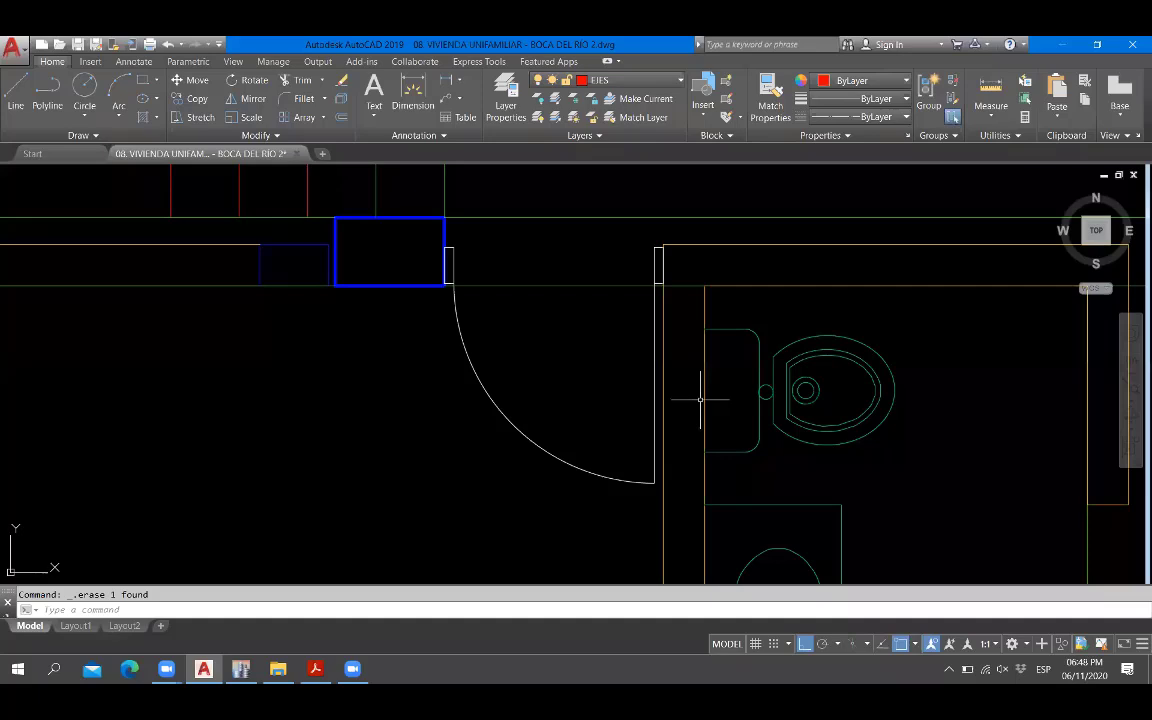
scroll(700, 398, down, 5)
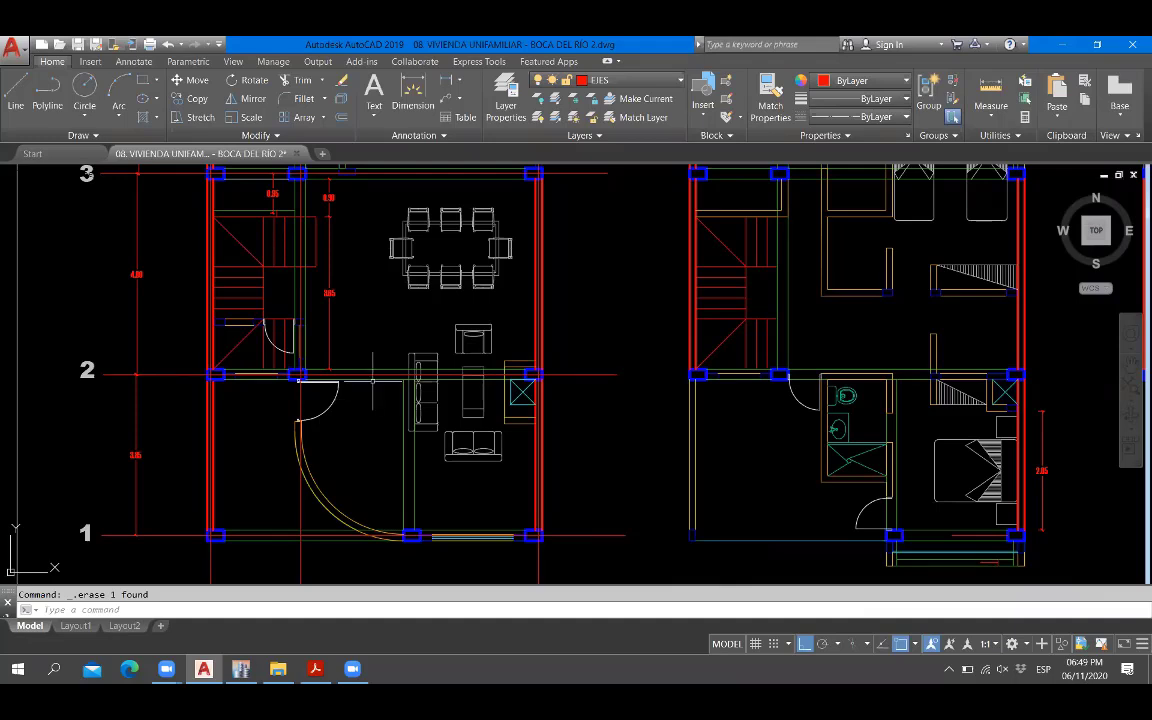
scroll(290, 376, up, 6)
scroll(312, 383, down, 6)
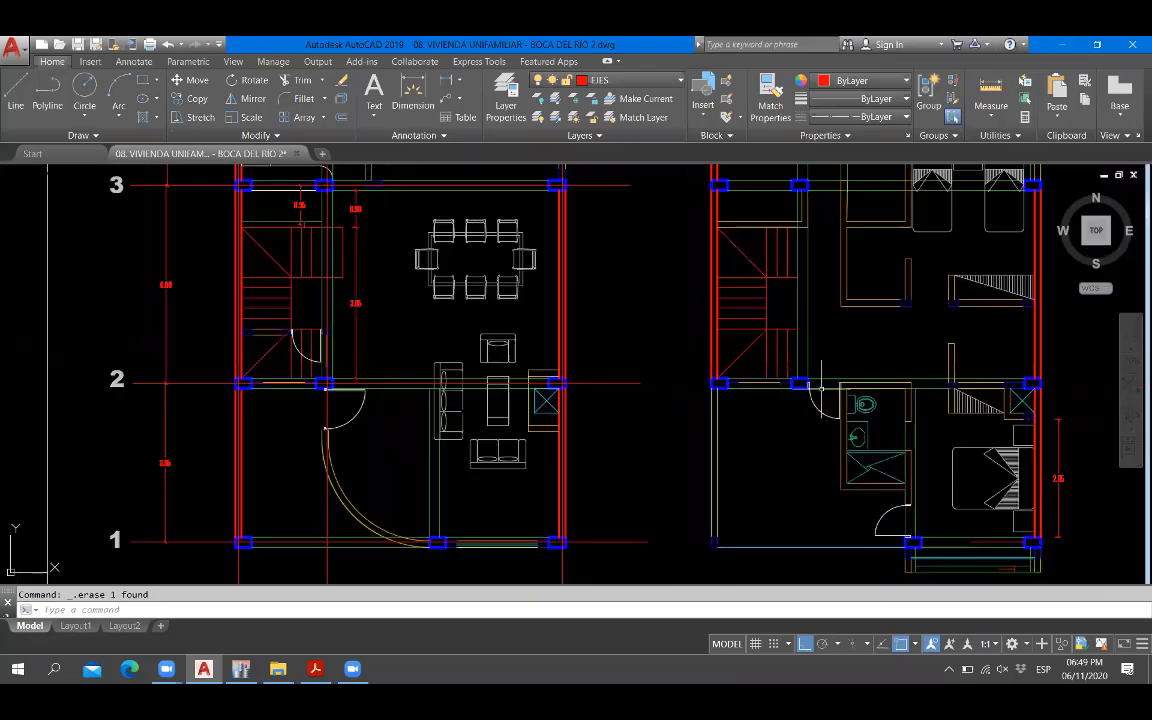
scroll(818, 388, up, 4)
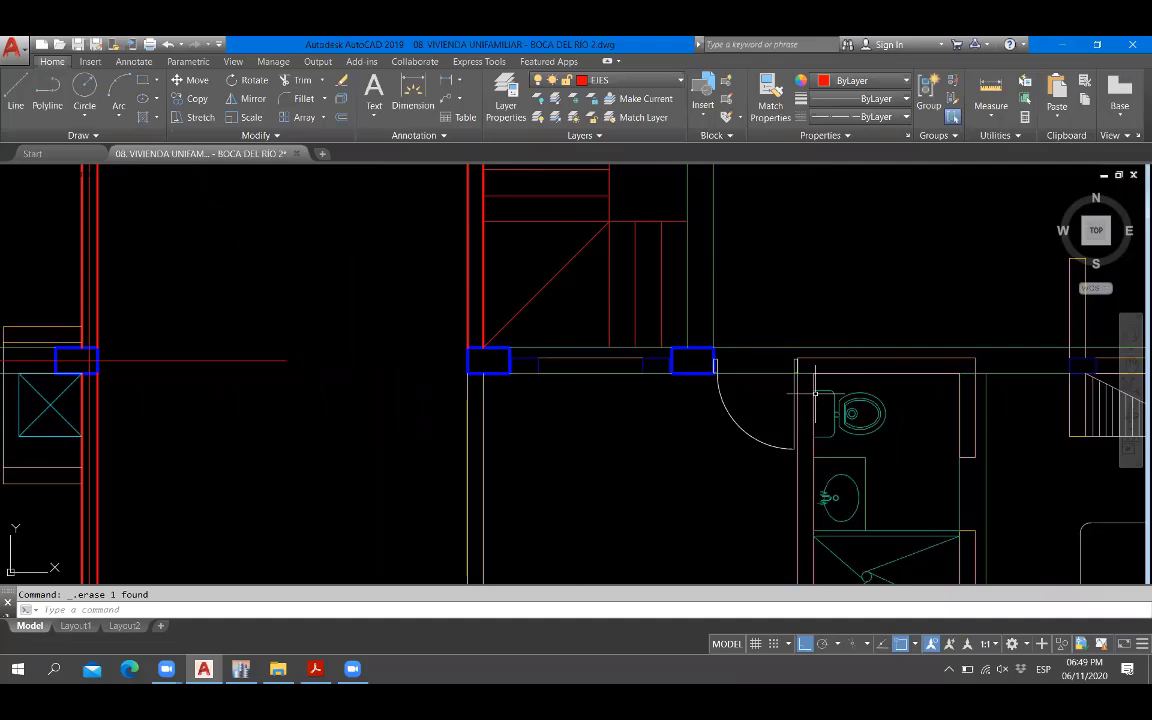
Draw a diagonal line across the upper-floor door opening, from beside the axis 2 column to the toilet.
text(l)
key(Return)
scroll(700, 398, down, 5)
scroll(655, 413, up, 2)
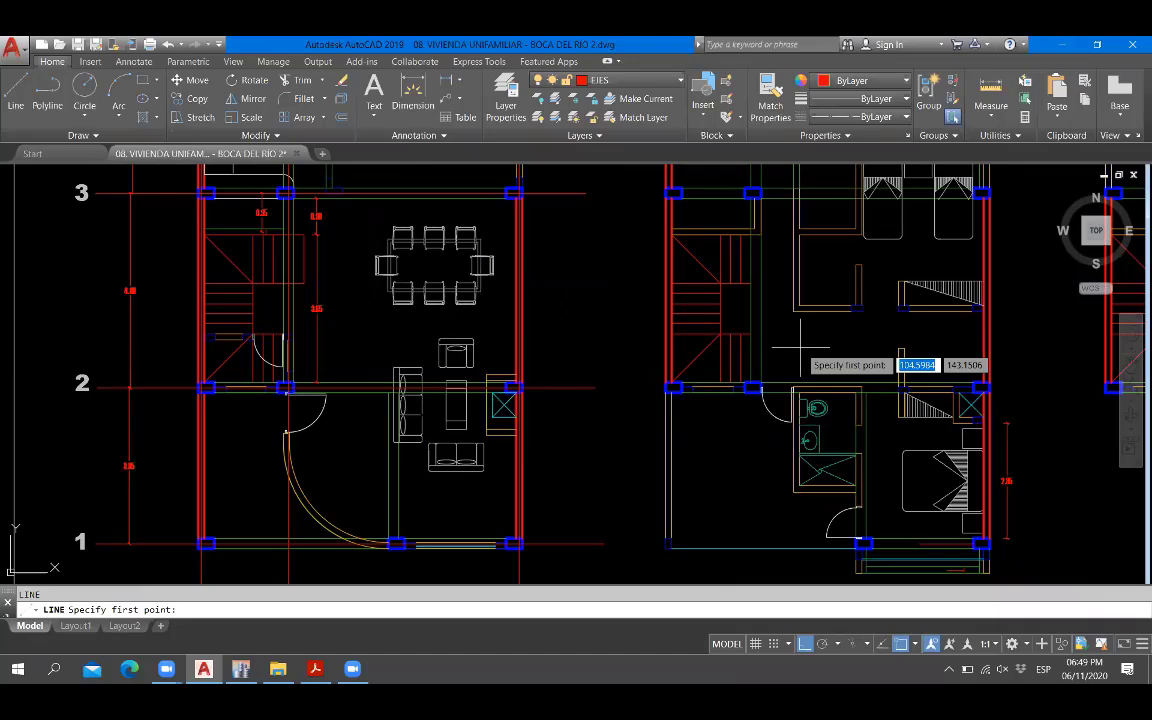
scroll(800, 348, down, 4)
scroll(872, 412, up, 4)
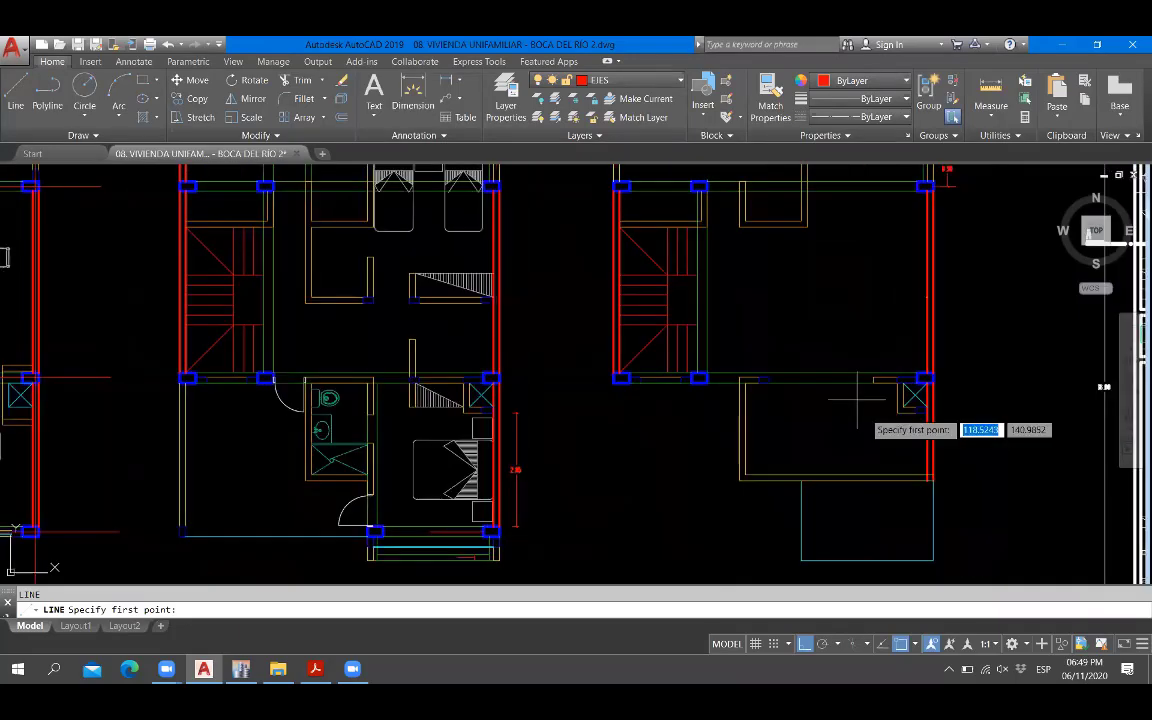
scroll(178, 412, up, 4)
scroll(385, 330, up, 4)
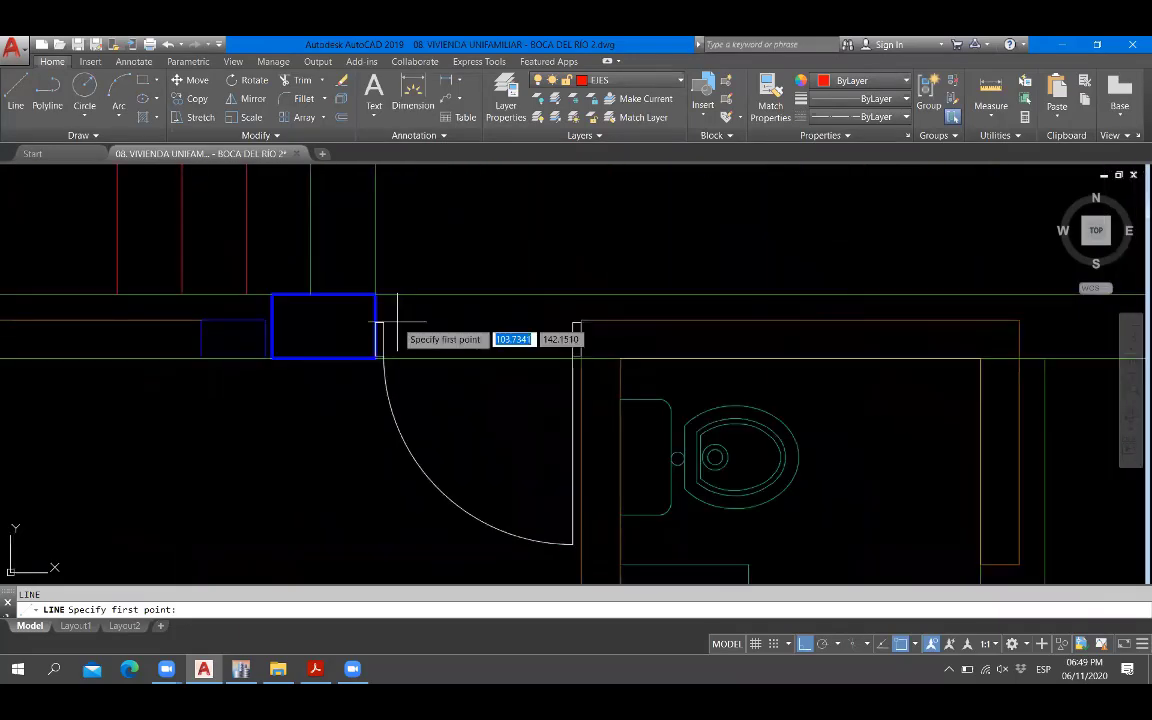
click(397, 321)
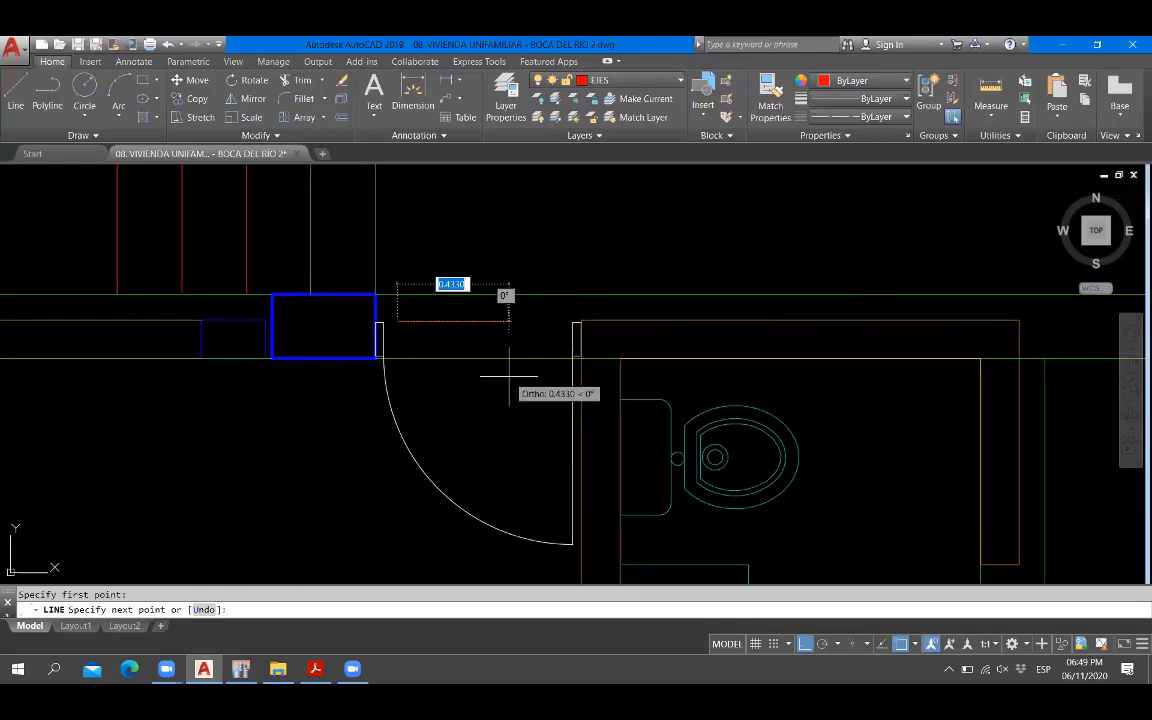
key(Escape)
scroll(509, 377, down, 5)
scroll(509, 377, up, 4)
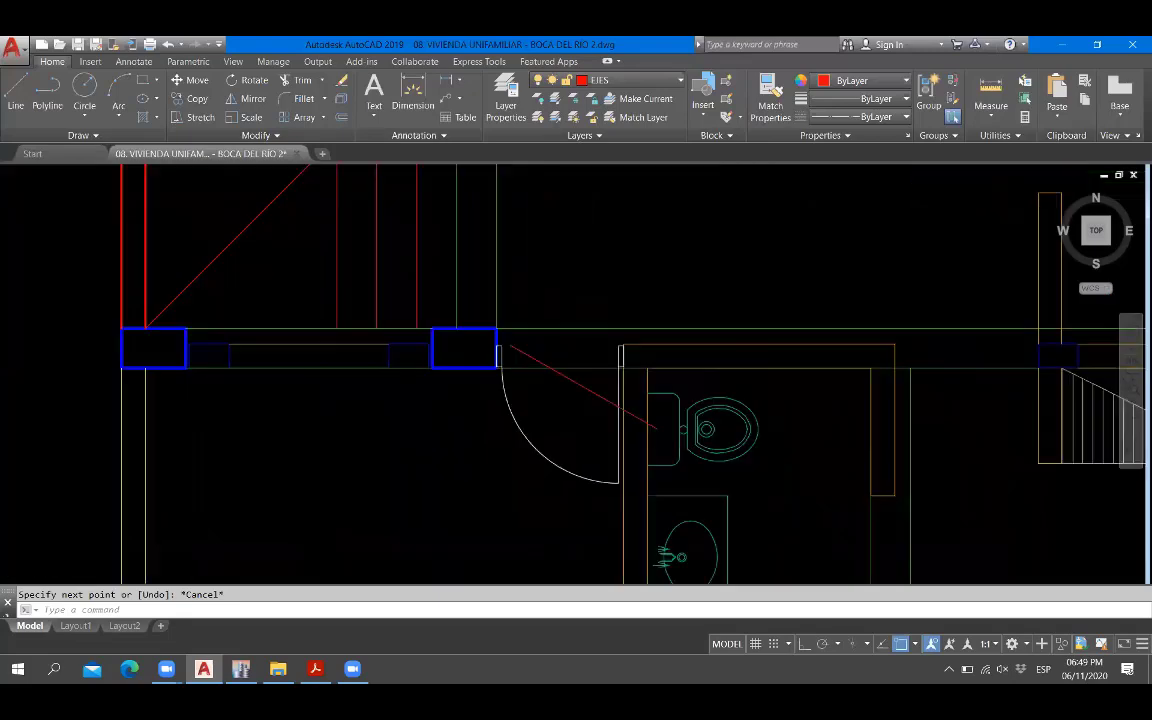
scroll(487, 338, up, 4)
text(c)
key(Return)
key(Escape)
key(Escape)
scroll(593, 391, down, 6)
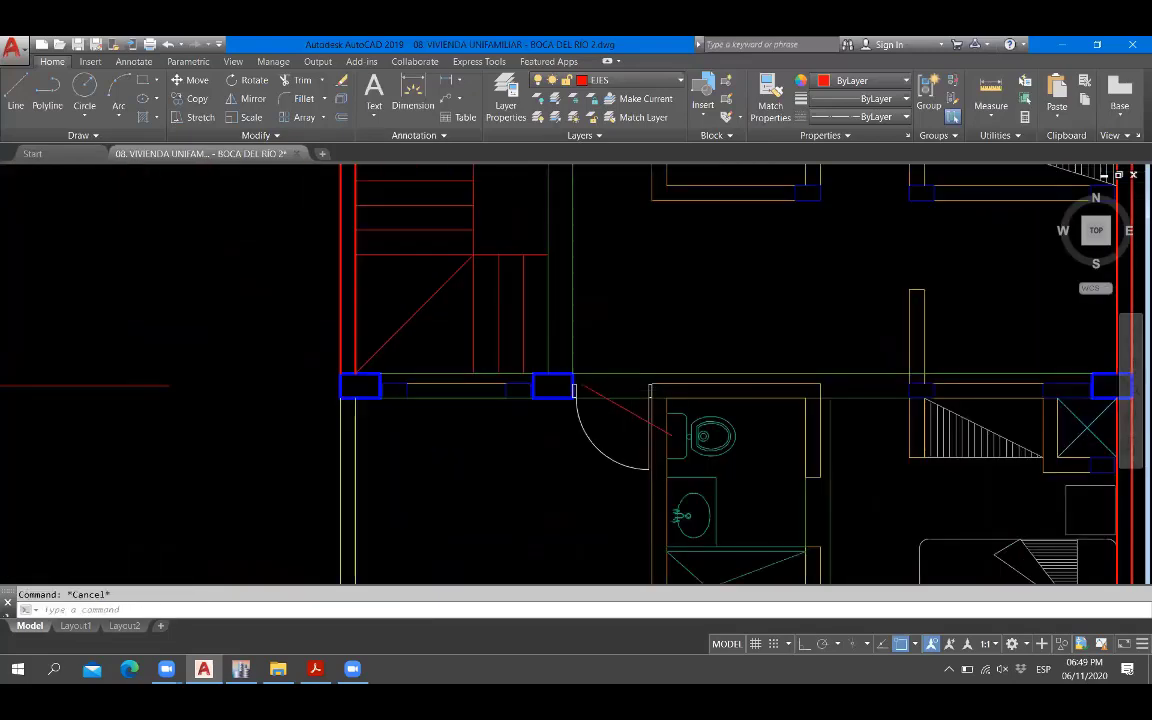
Erase the red diagonal line across the upper-floor door opening beside the axis 2 column.
scroll(654, 408, down, 4)
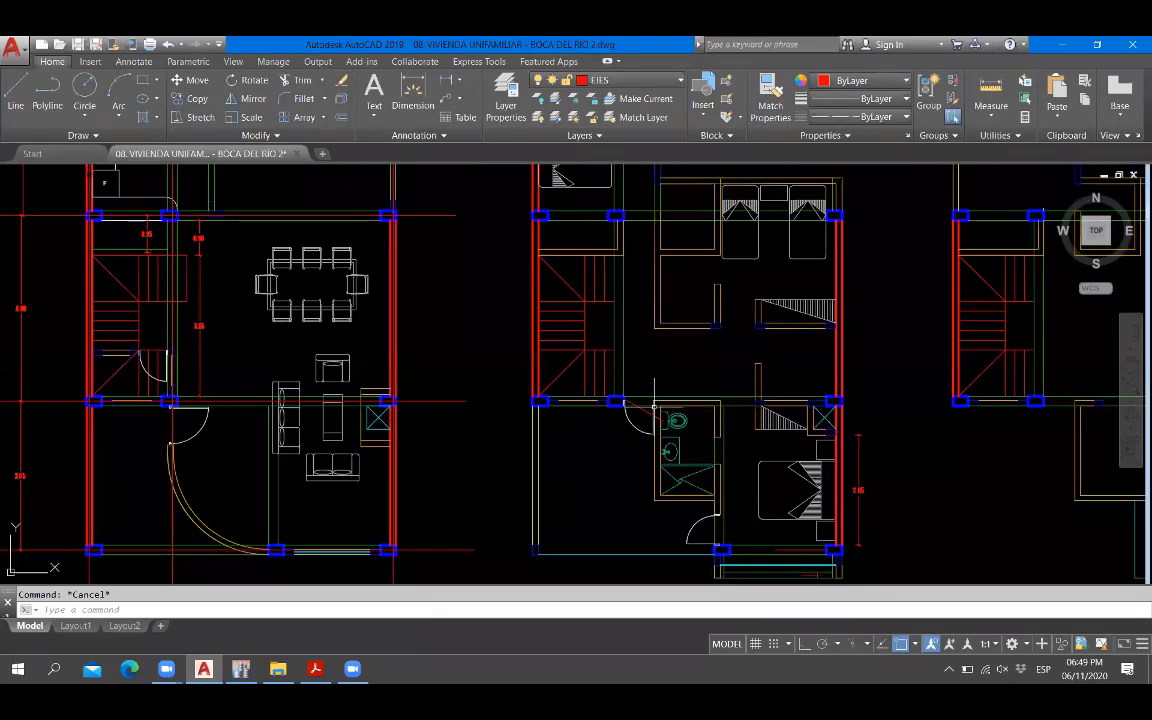
scroll(654, 408, up, 4)
click(636, 408)
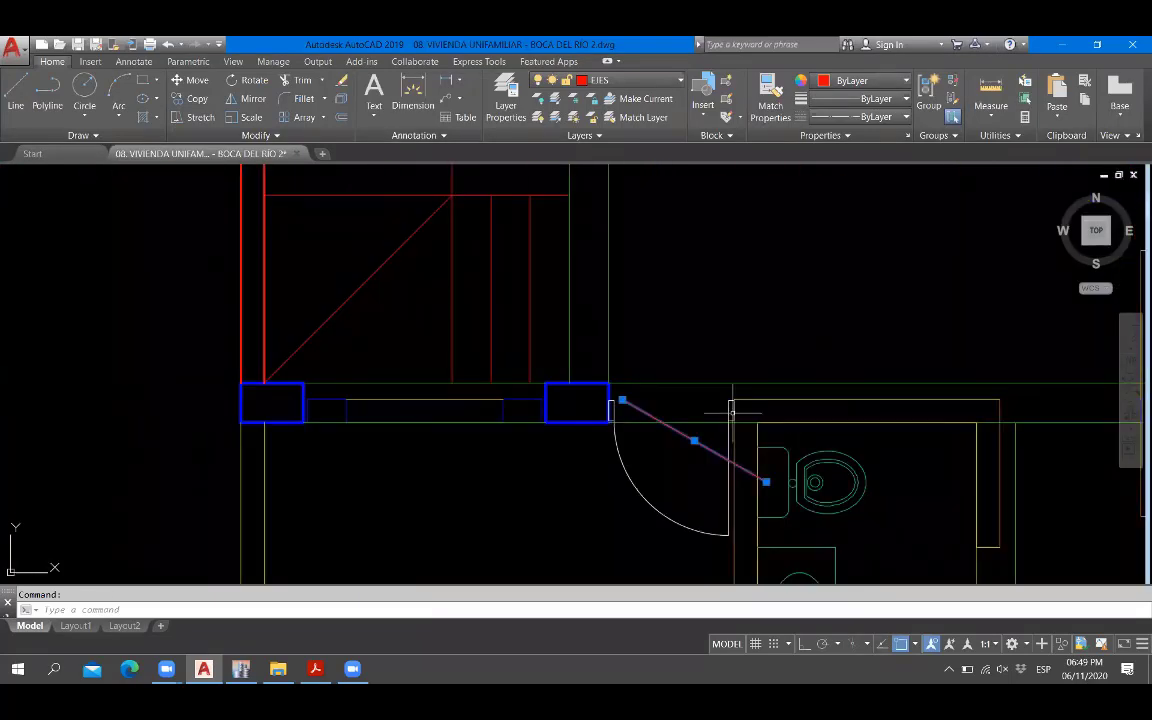
middle_drag(733, 410, 688, 410)
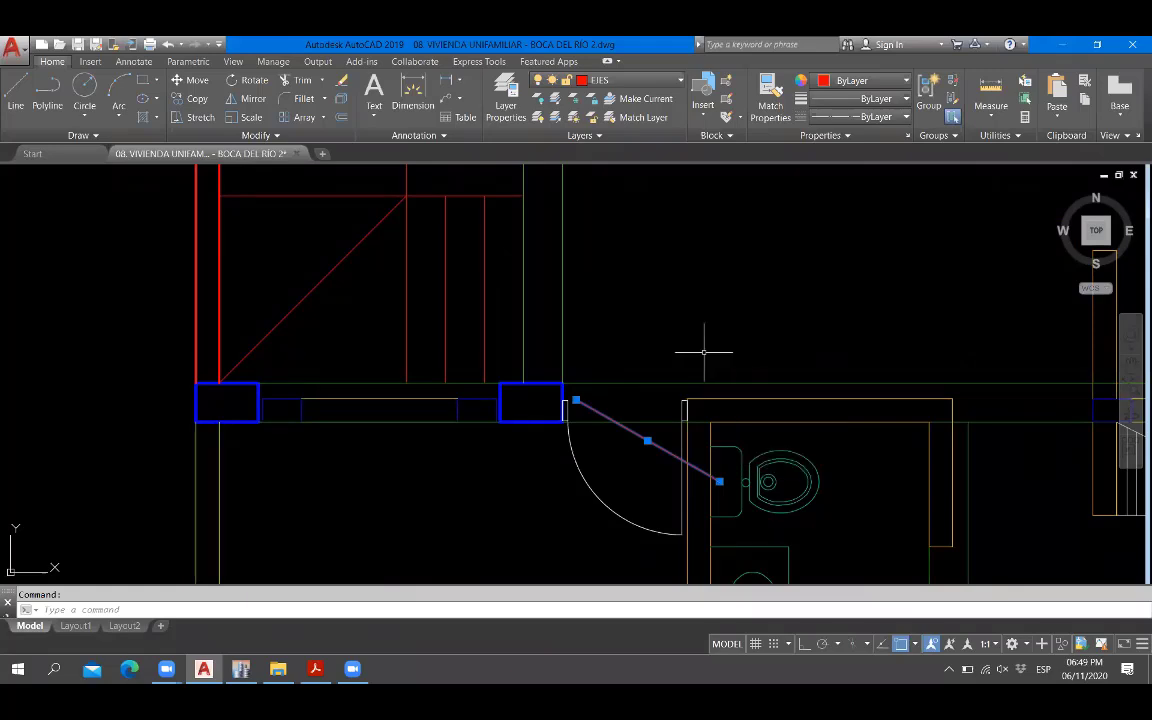
key(Delete)
scroll(591, 367, up, 2)
text(l)
key(Return)
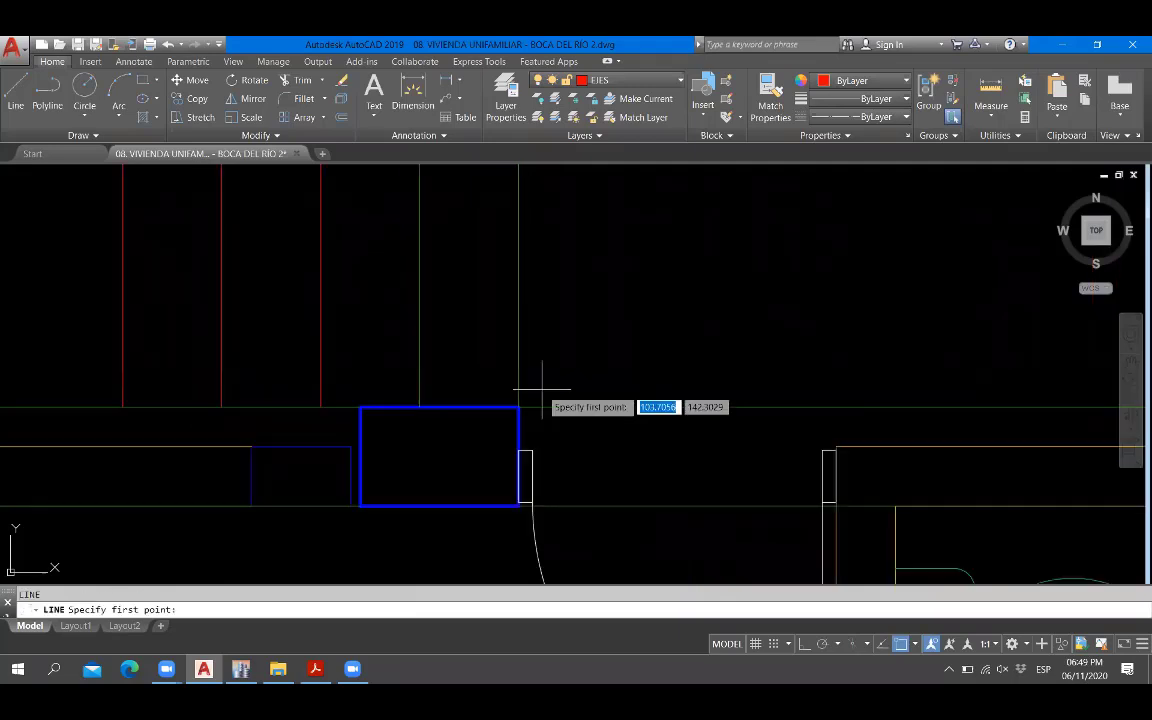
click(518, 407)
scroll(518, 375, down, 3)
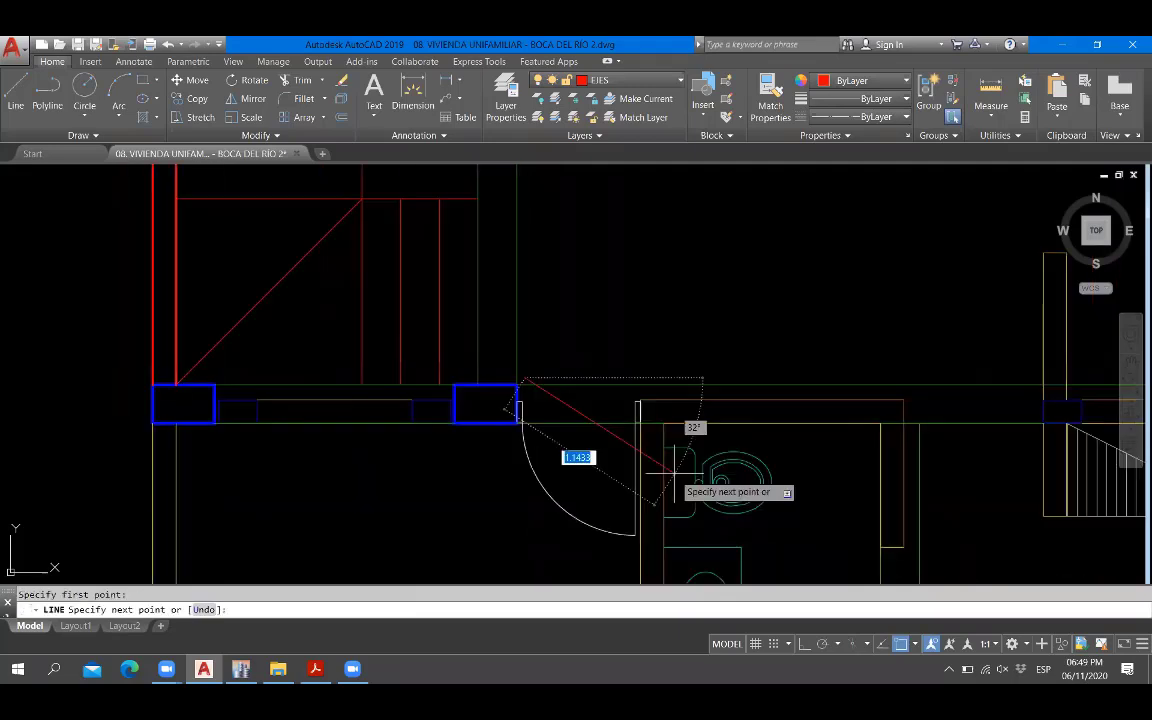
scroll(665, 470, up, 2)
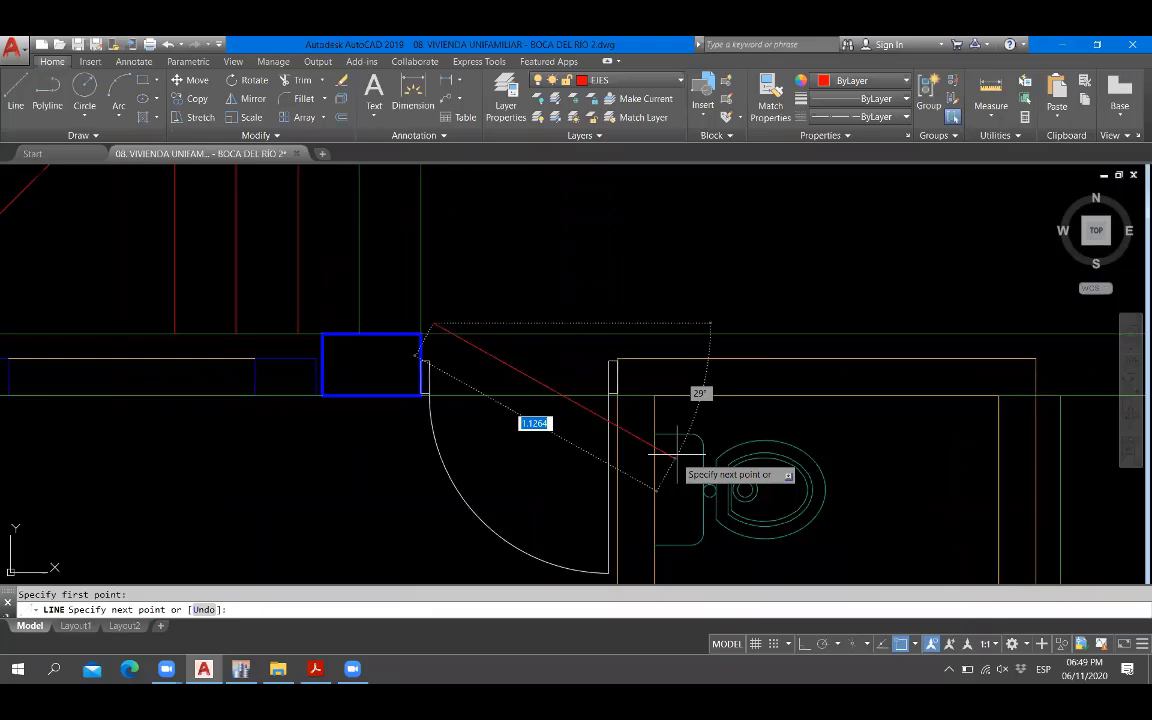
scroll(678, 455, down, 3)
scroll(690, 432, down, 2)
key(Escape)
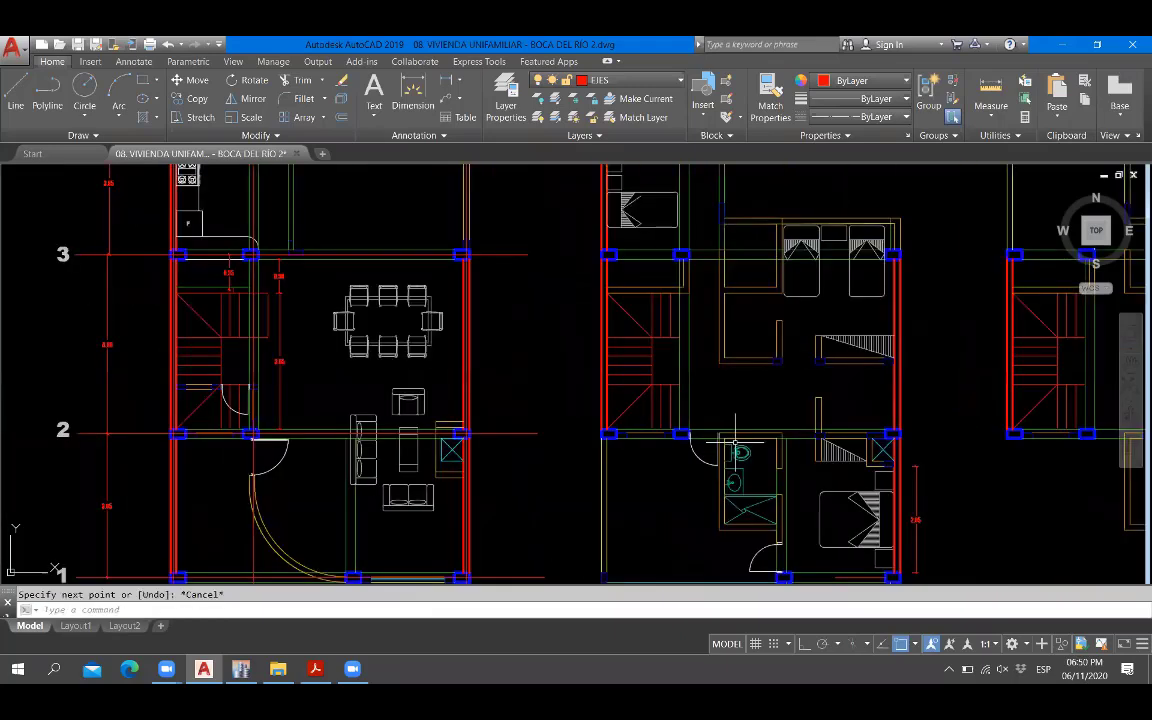
Erase the small red circle above the door beside the upper-floor stair column on axis 2.
middle_drag(735, 440, 799, 429)
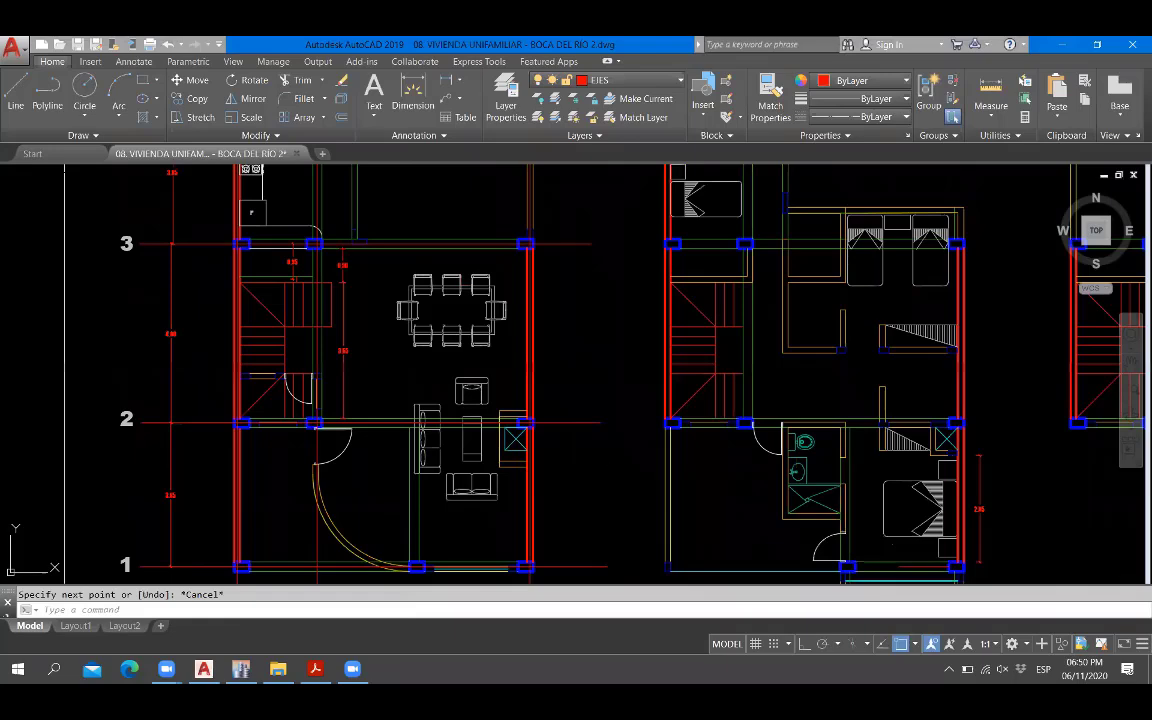
scroll(779, 420, up, 2)
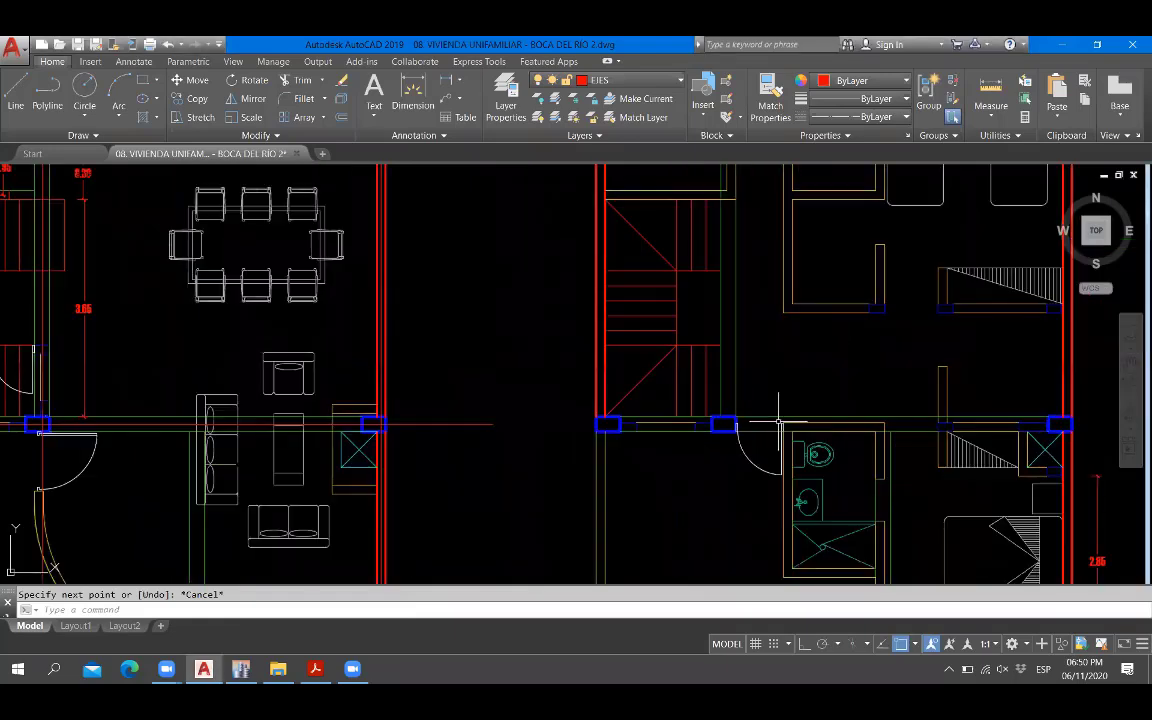
scroll(771, 410, up, 4)
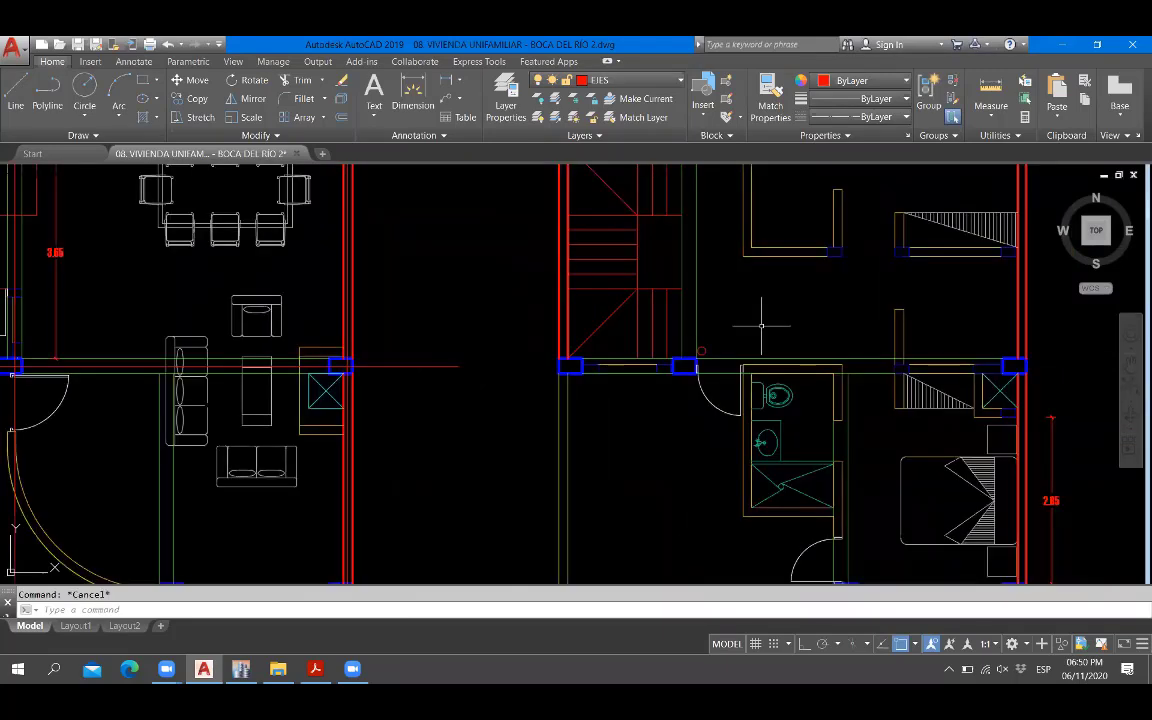
scroll(705, 346, up, 8)
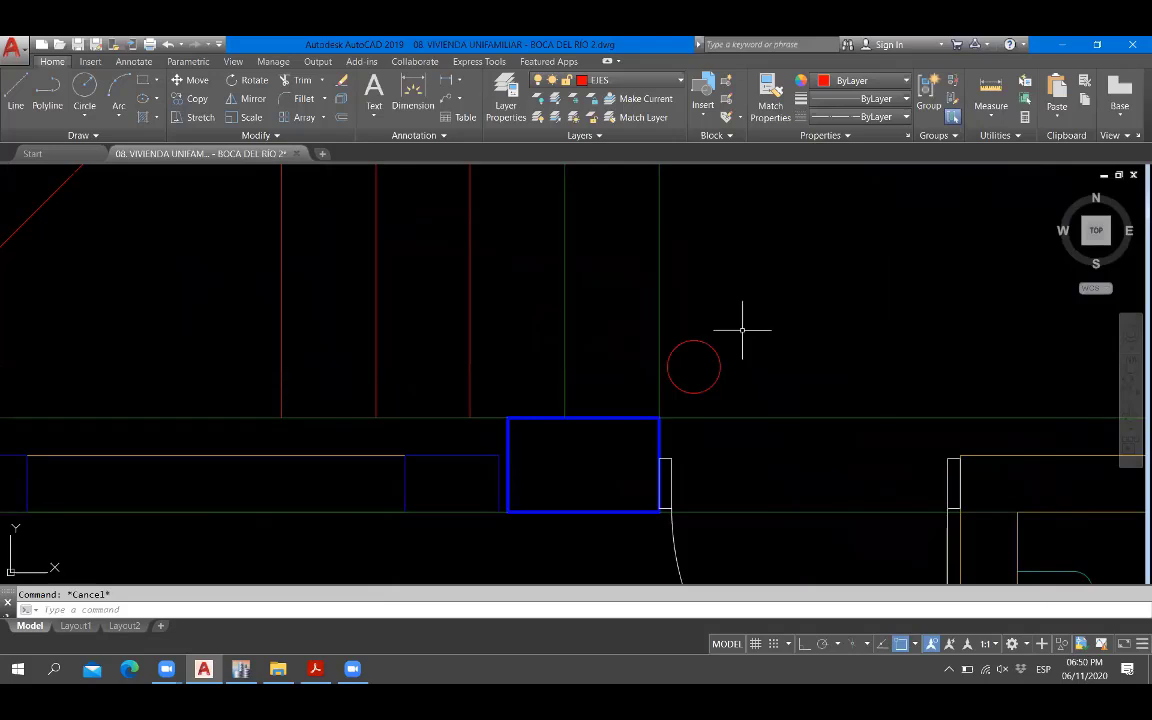
click(742, 330)
click(678, 369)
scroll(543, 359, down, 4)
key(Delete)
scroll(545, 360, down, 2)
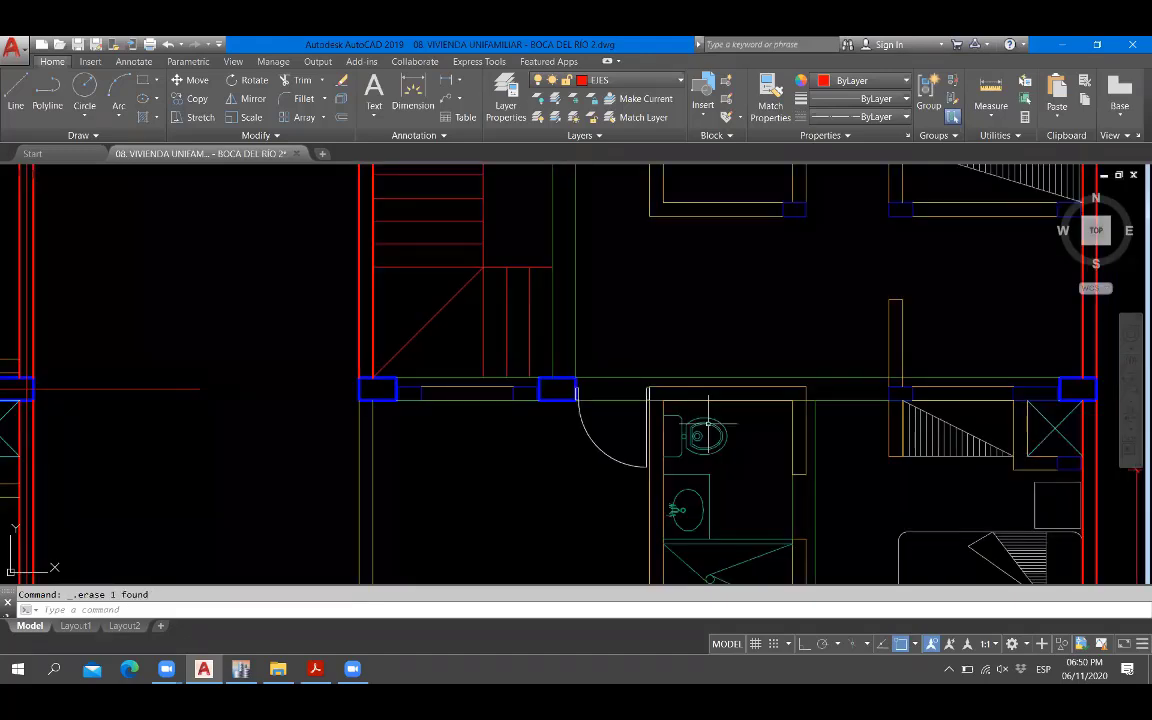
Move the ground-floor entrance door straight down, away from the axis 2 column beside the stairs.
scroll(751, 396, down, 4)
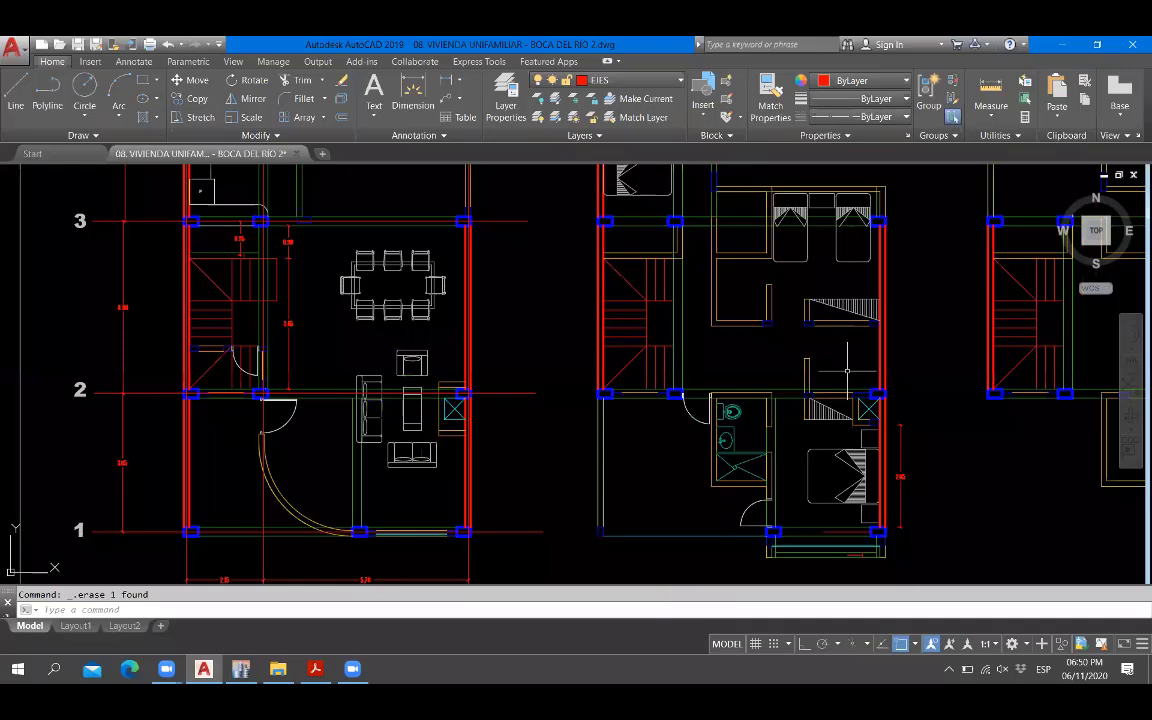
scroll(345, 508, up, 2)
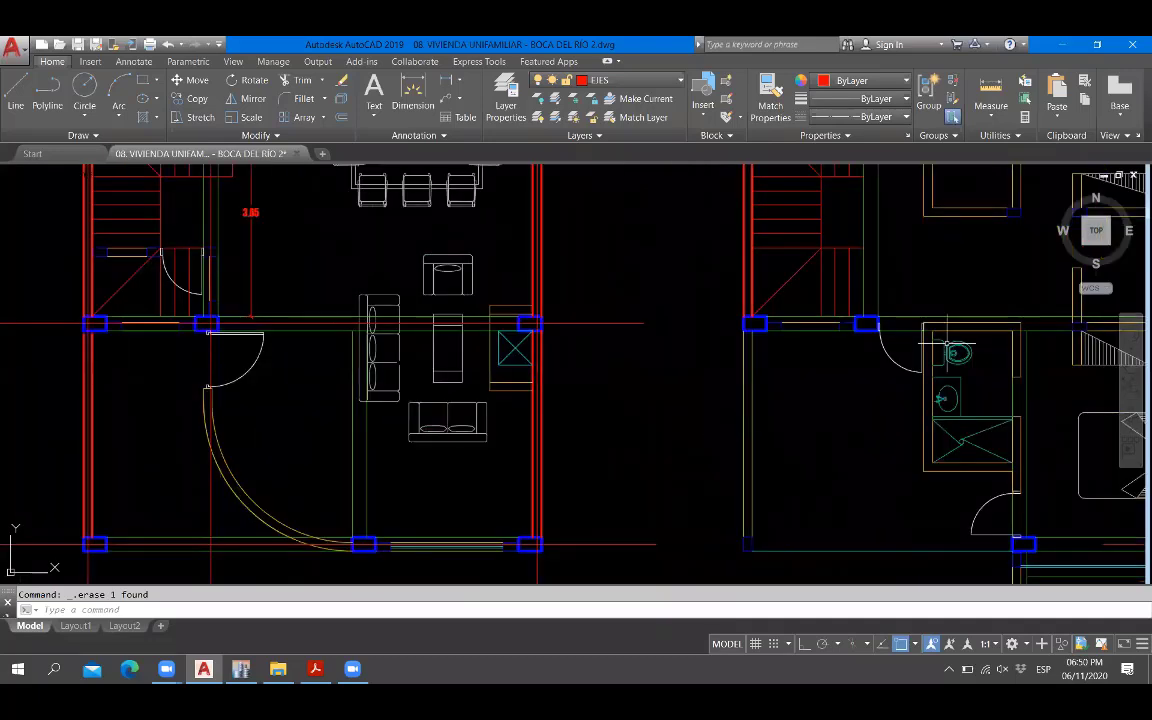
scroll(922, 328, up, 4)
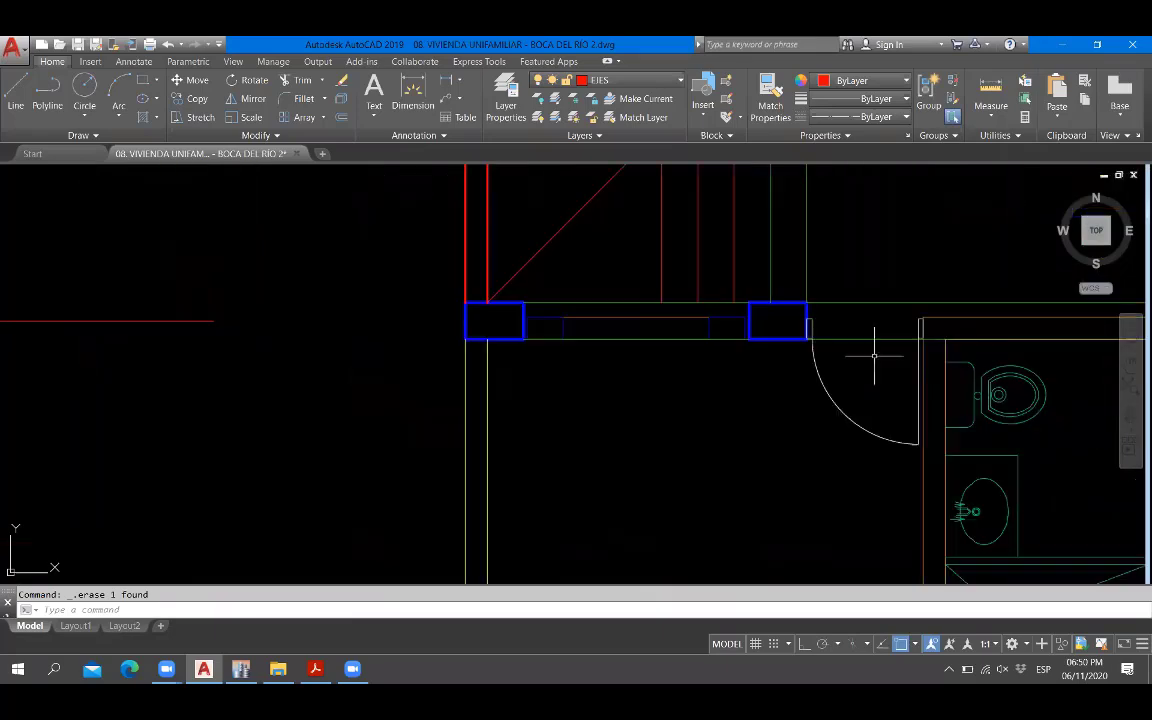
scroll(874, 355, down, 4)
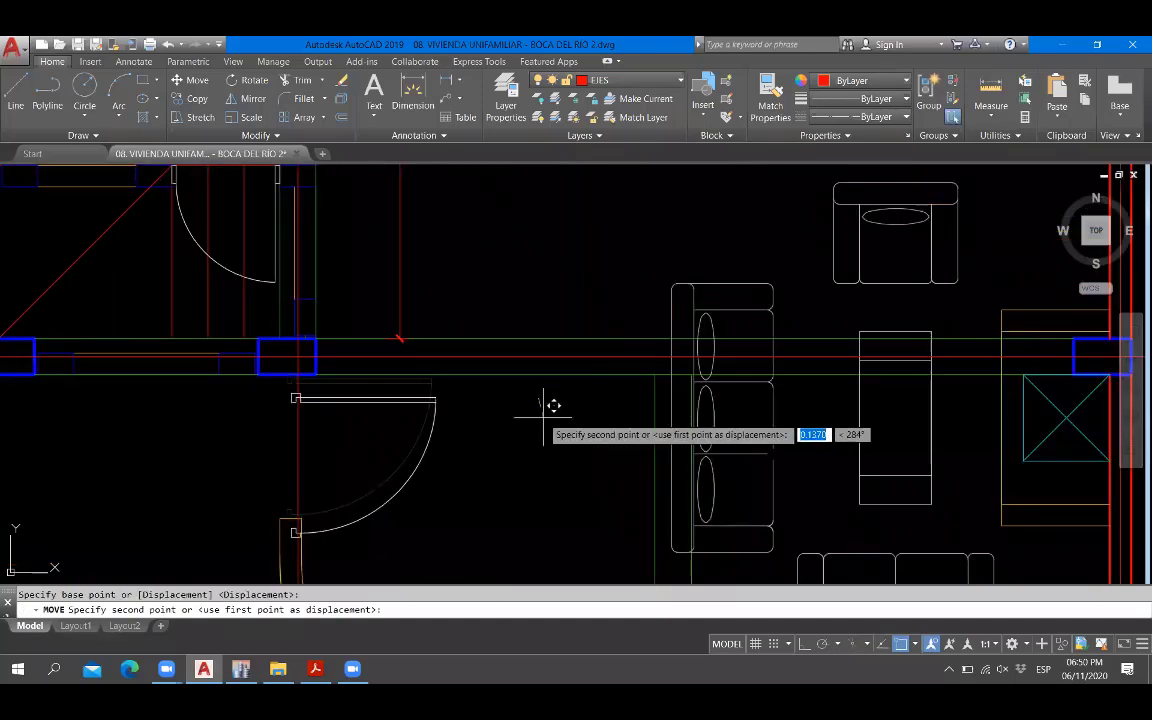
key(F8)
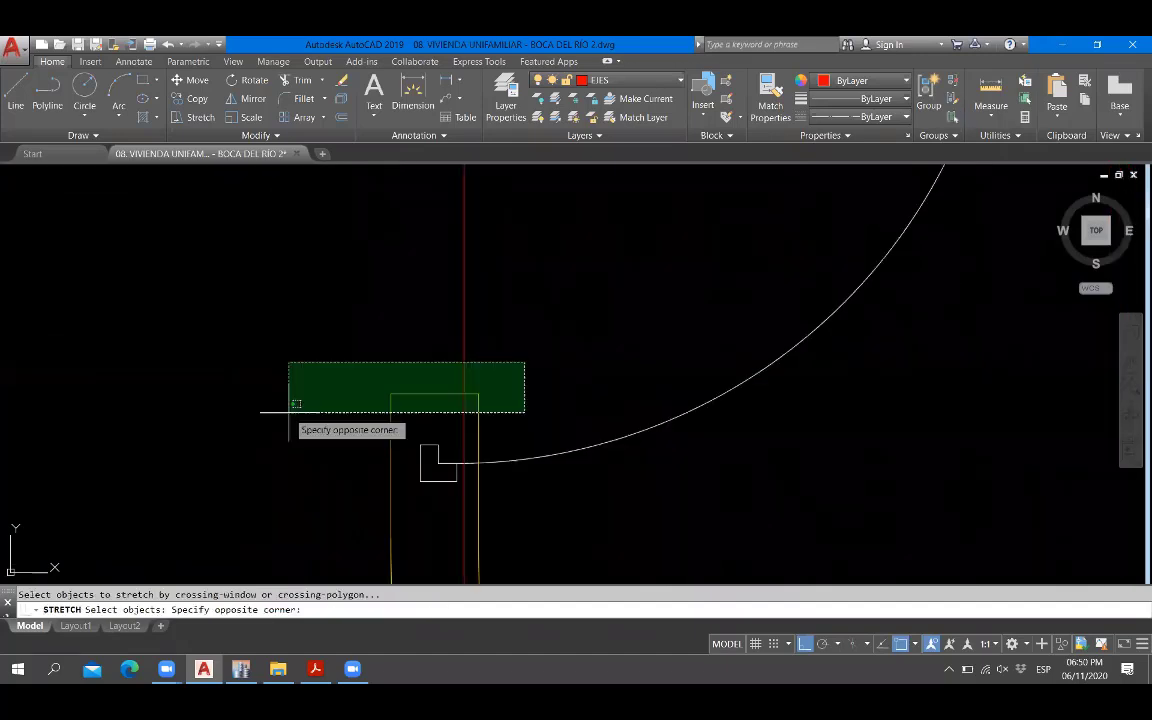
Stretch the upper end of the curved wall below the entrance door downward by 0.1.
click(289, 412)
key(Return)
click(881, 407)
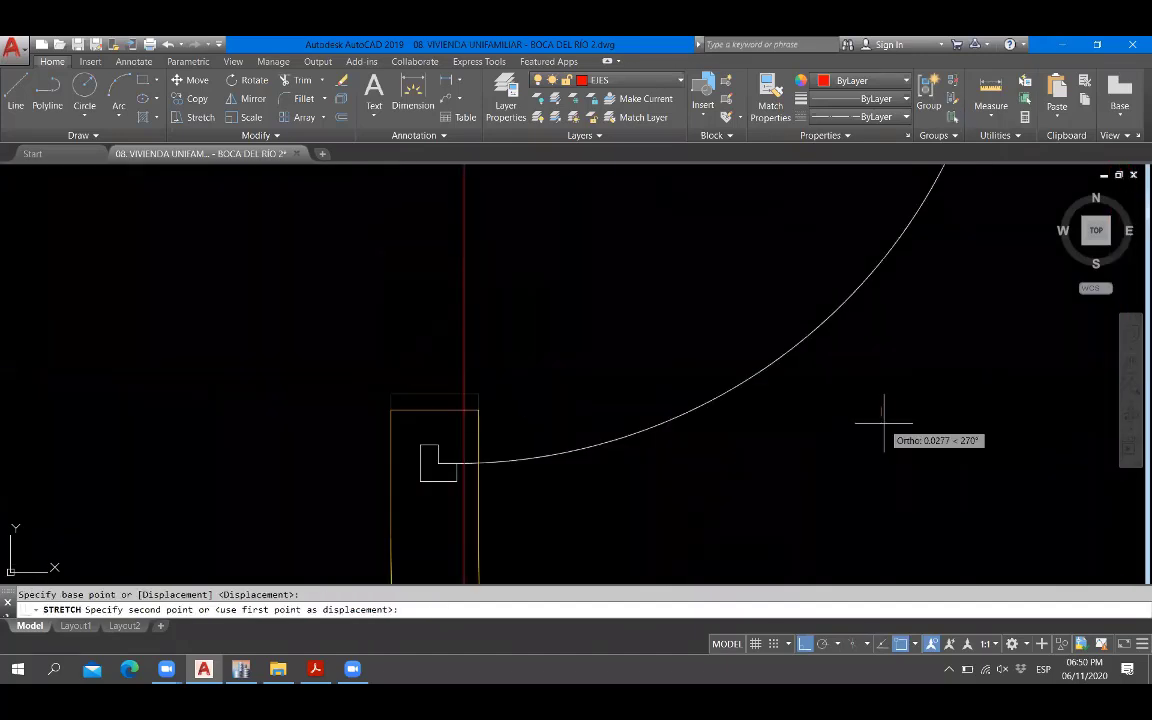
text(0.1)
key(Return)
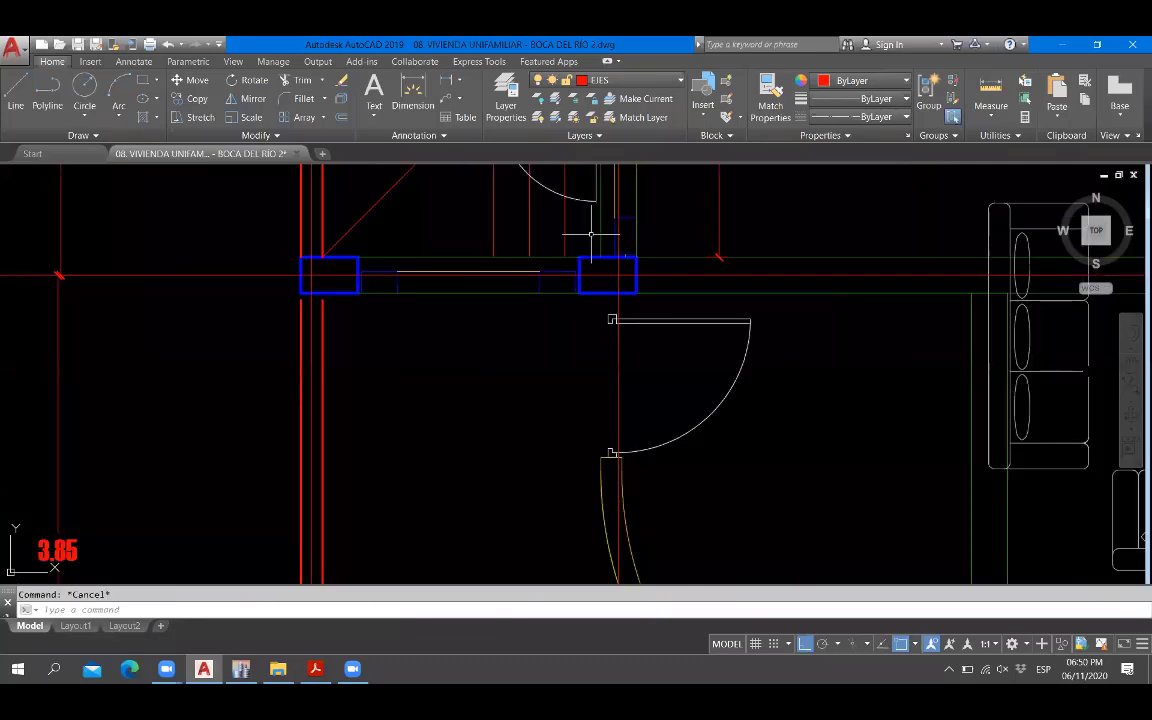
Draw lines between the axis 2 column's lower edge and the entrance door frame, outlining the small gap between them.
text(l)
key(Return)
scroll(591, 234, up, 5)
click(576, 345)
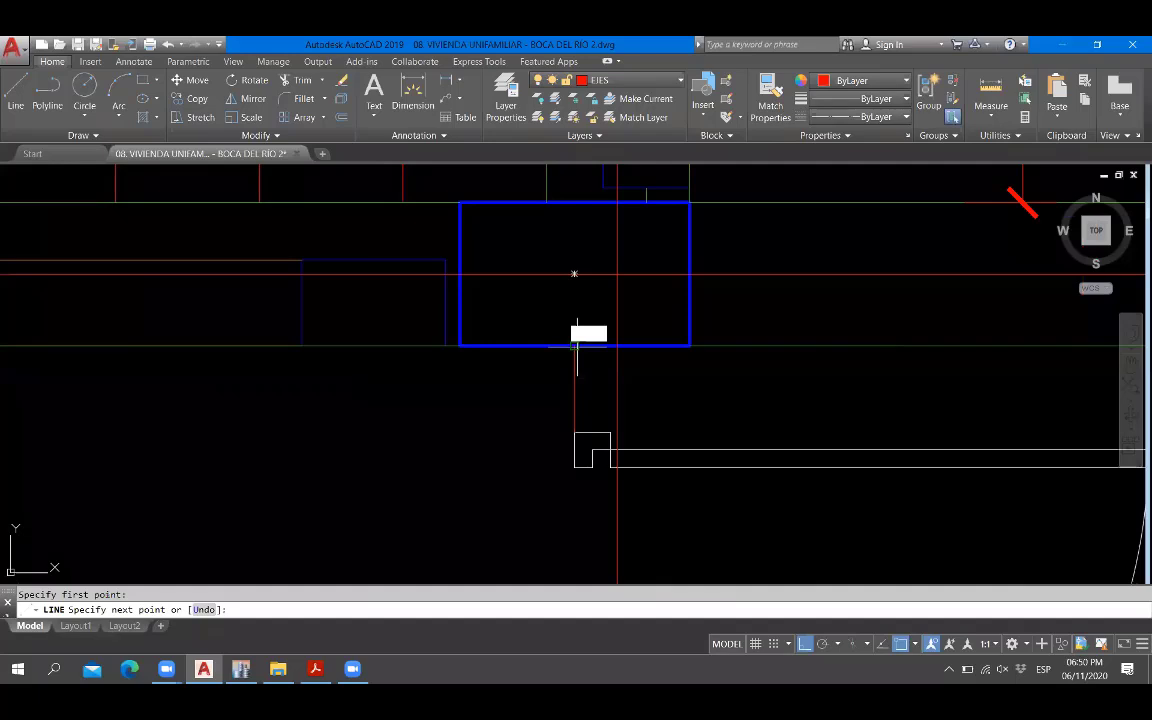
key(Return)
key(Return)
click(689, 345)
click(691, 433)
key(Return)
key(Return)
scroll(698, 437, up, 4)
click(472, 422)
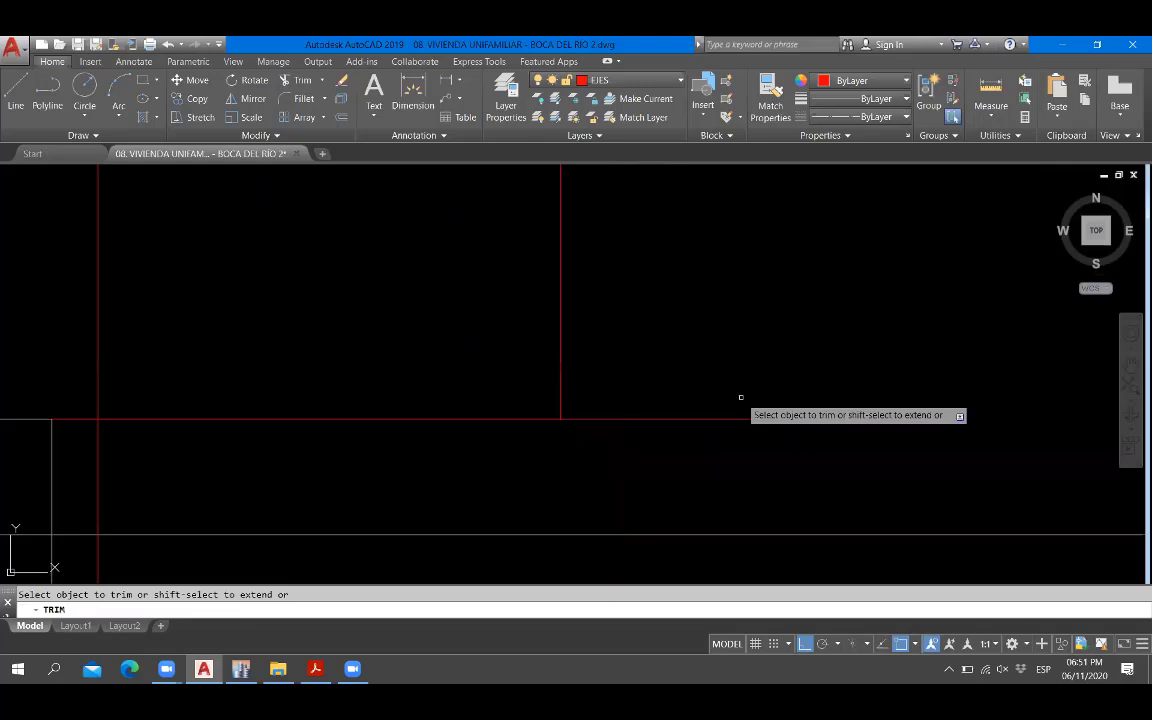
Trim the excess of the horizontal line beyond the column's right edge in the outlined gap.
click(744, 419)
key(Escape)
scroll(747, 428, down, 2)
scroll(671, 209, up, 5)
key(Return)
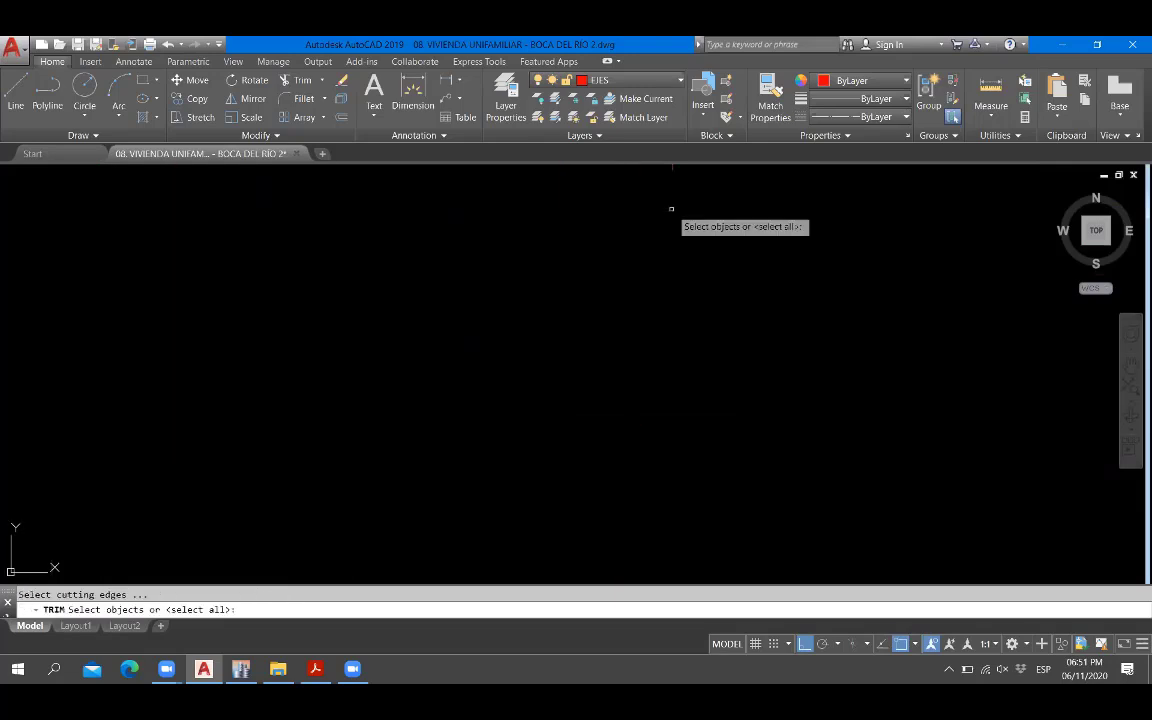
key(Escape)
middle_drag(671, 209, 571, 465)
scroll(571, 465, down, 5)
scroll(490, 375, up, 2)
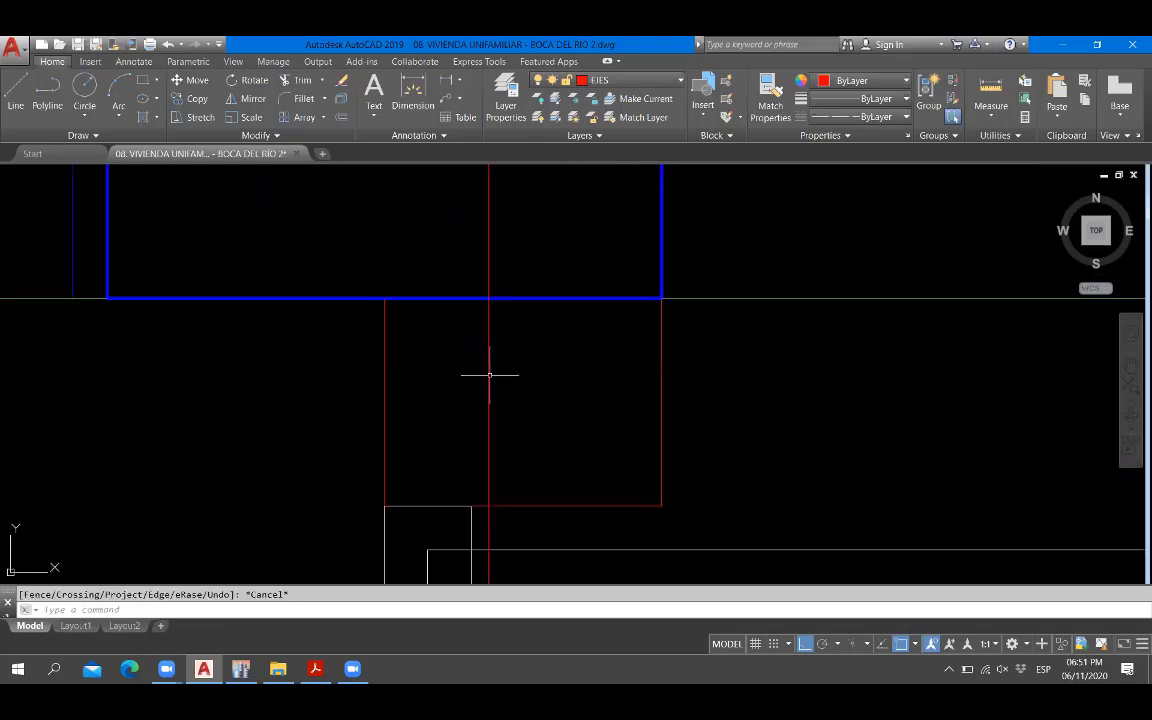
Draw a small circle inside the outlined gap between the ground-floor column and the entrance door.
text(c)
key(Return)
click(521, 399)
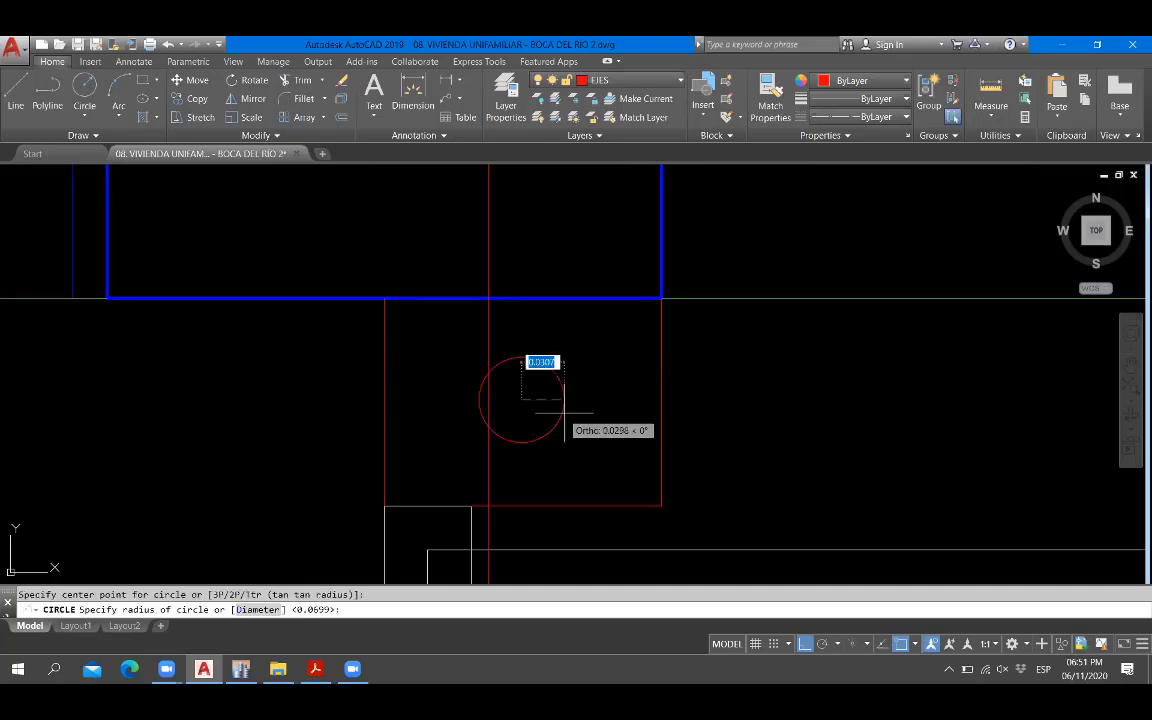
click(575, 410)
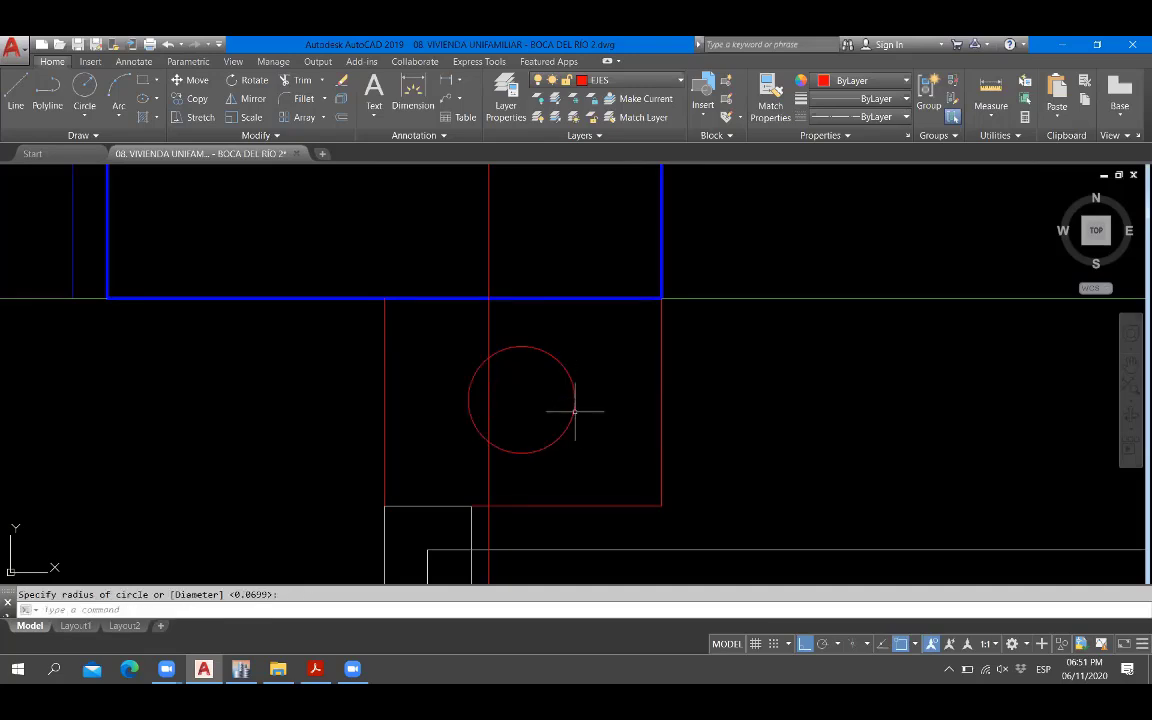
key(Escape)
scroll(575, 410, down, 5)
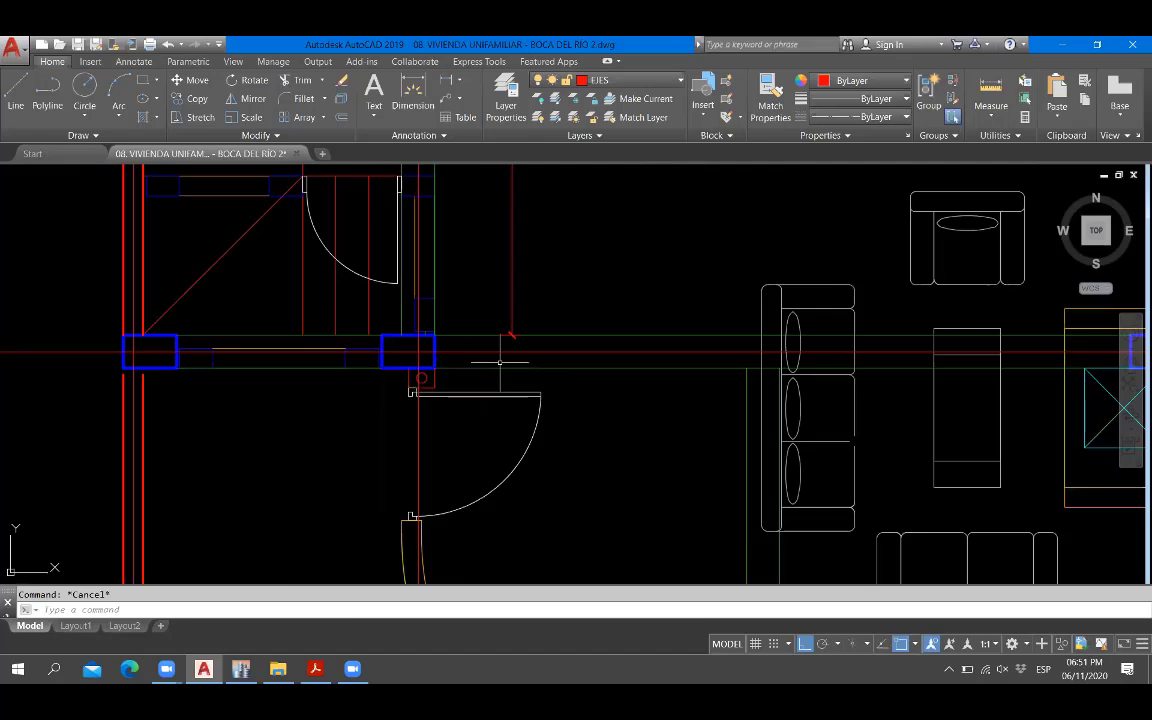
Copy the small circle from the ground-floor column's lower-right corner to the same corner of the matching upper-floor axis 2 column.
scroll(458, 393, down, 3)
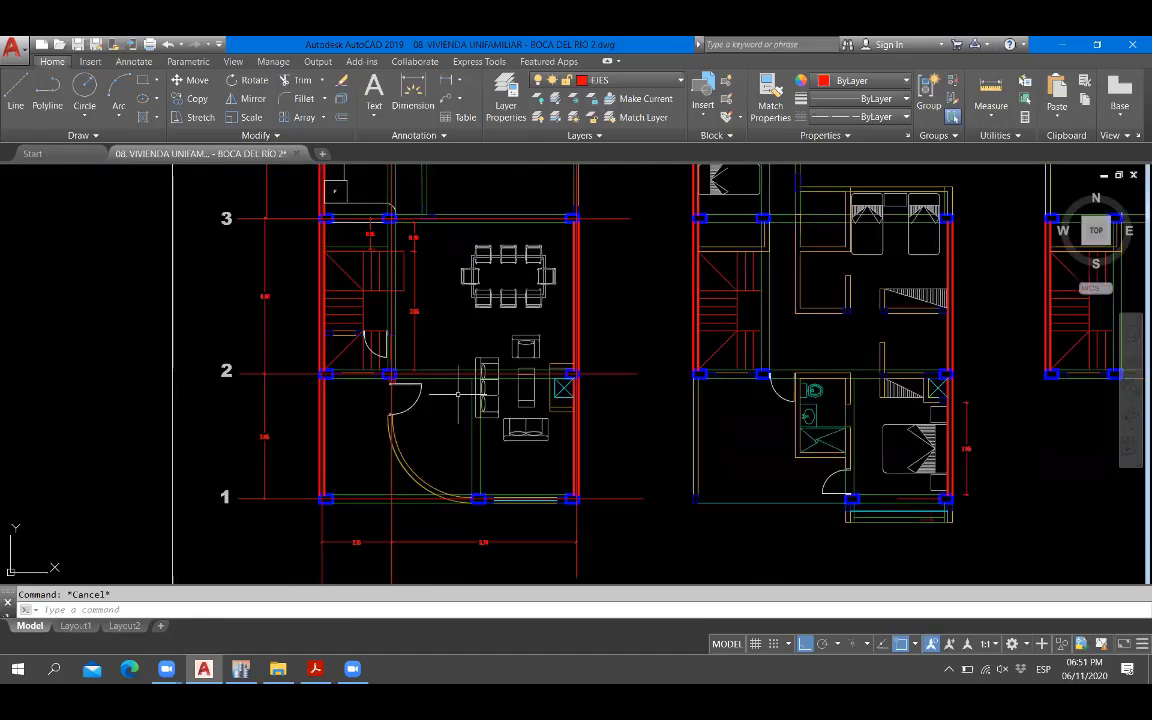
scroll(388, 379, up, 8)
text(co)
key(Return)
double_click(501, 383)
click(501, 383)
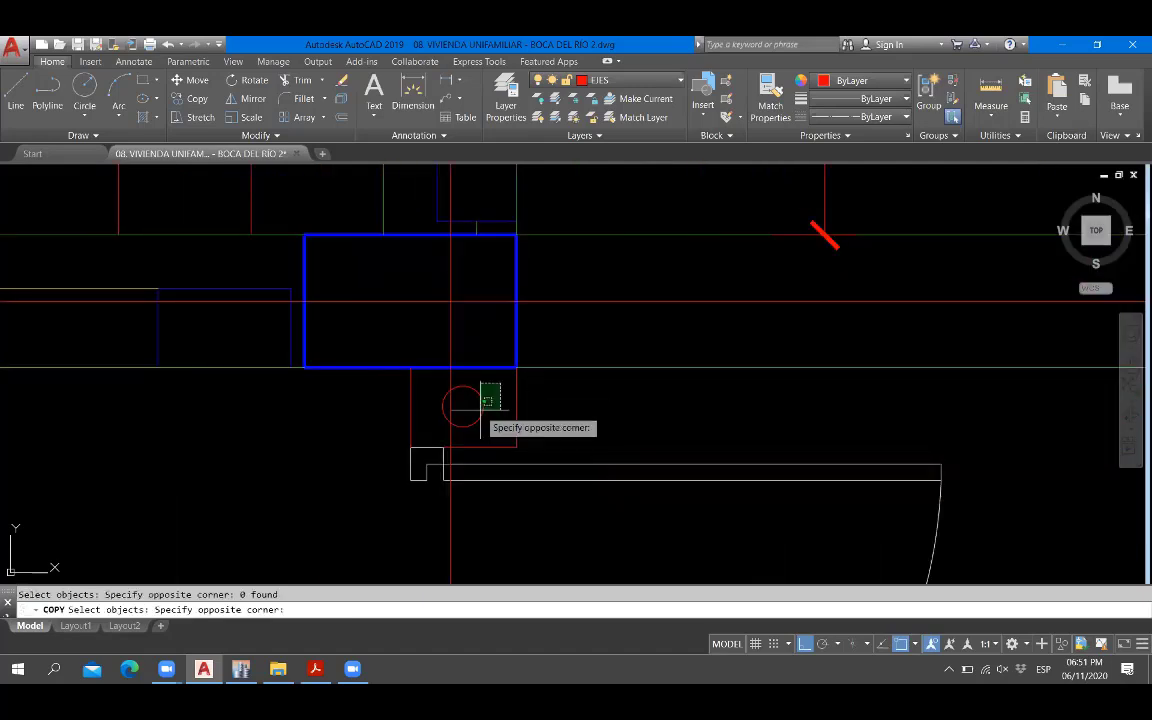
click(480, 410)
key(Return)
click(516, 367)
scroll(321, 400, down, 6)
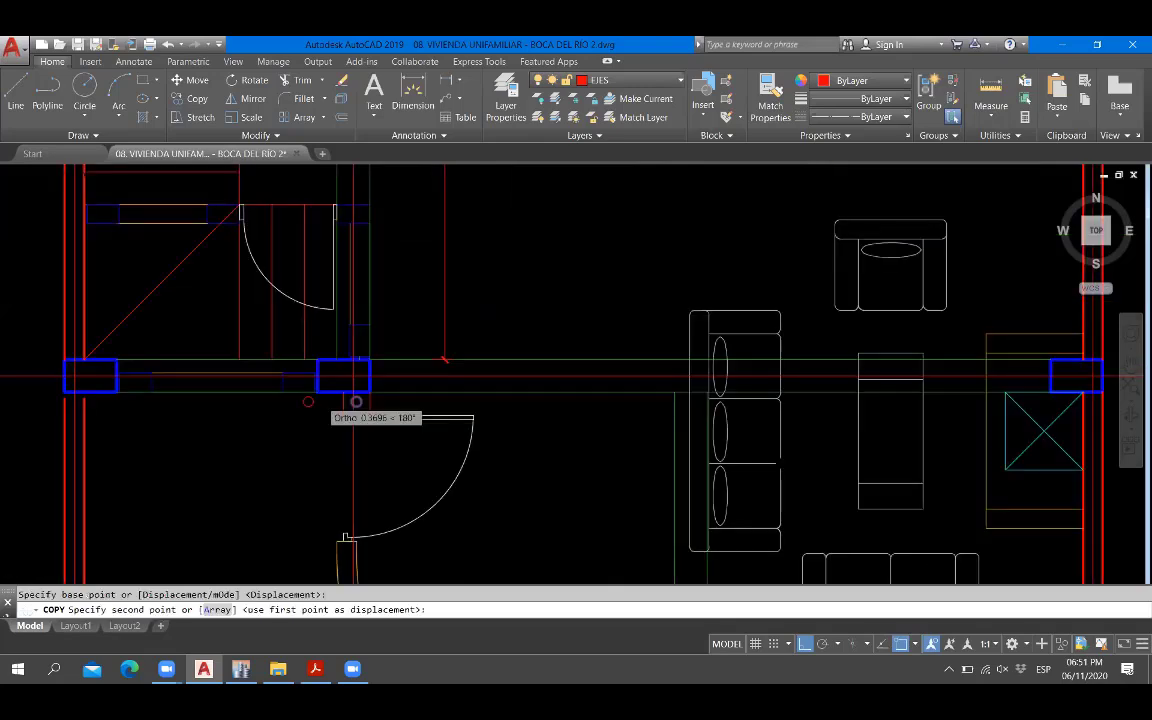
scroll(356, 401, down, 6)
scroll(800, 398, up, 8)
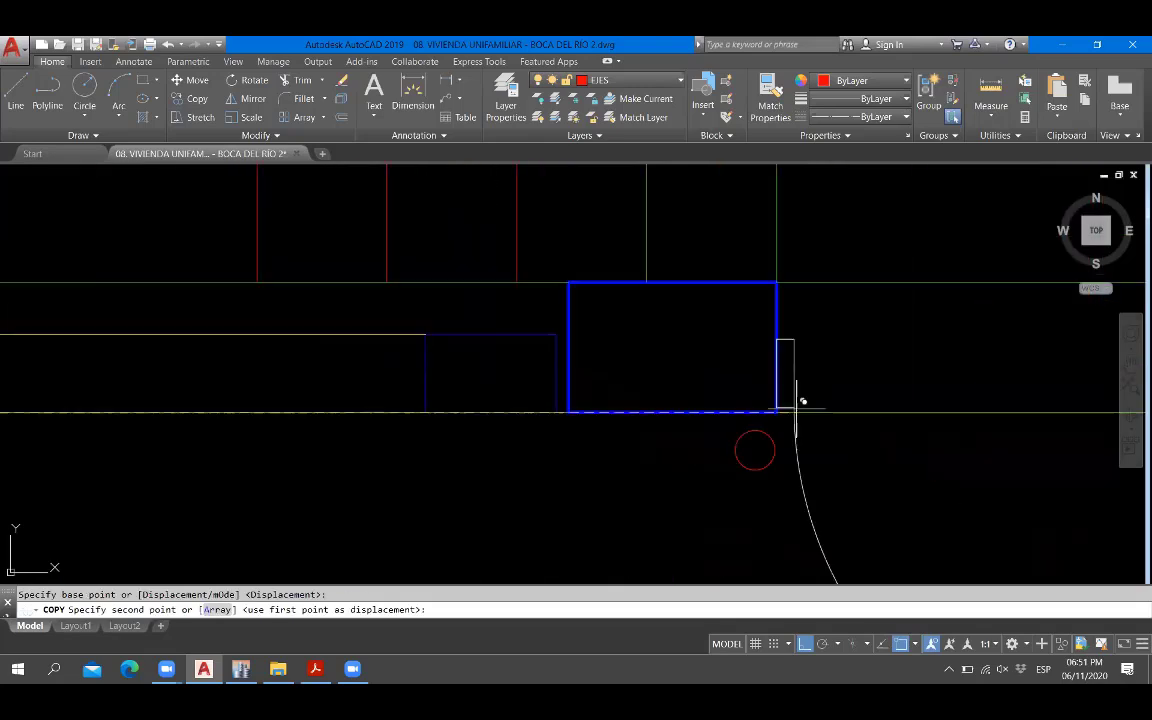
click(777, 411)
key(Escape)
Draw a diagonal line from the copied circle's center across the upper-floor bathroom door opening to the toilet.
scroll(445, 403, down, 6)
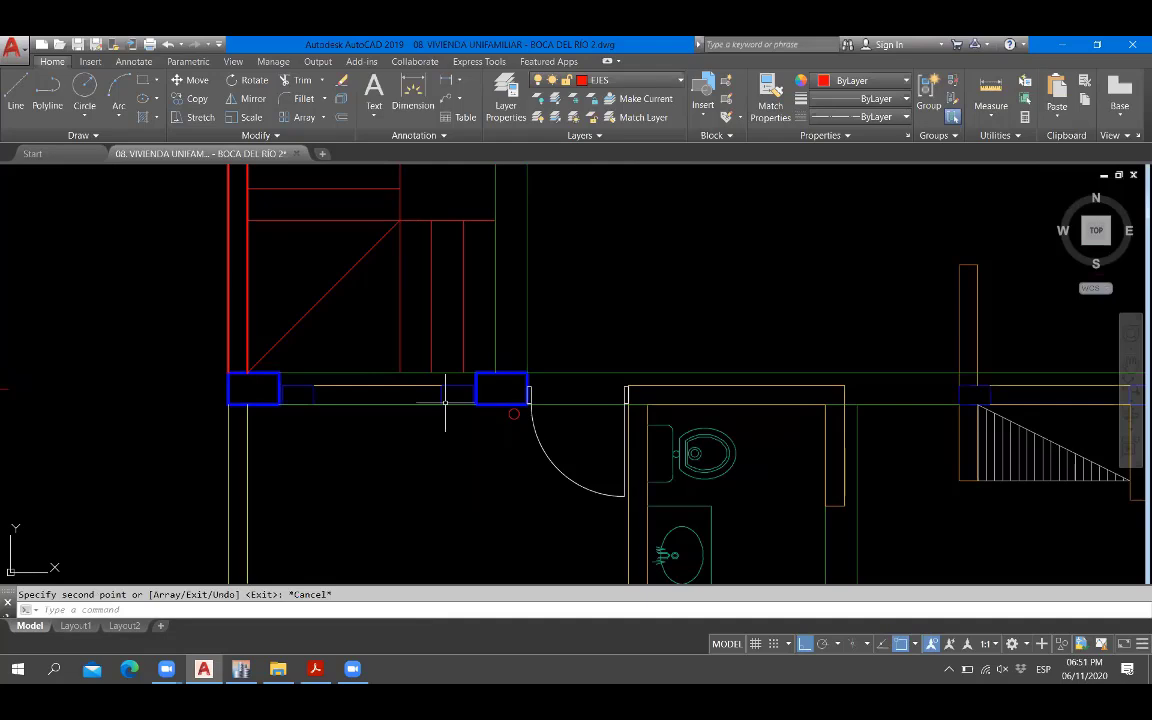
scroll(612, 429, up, 2)
scroll(590, 440, up, 2)
text(l)
key(Return)
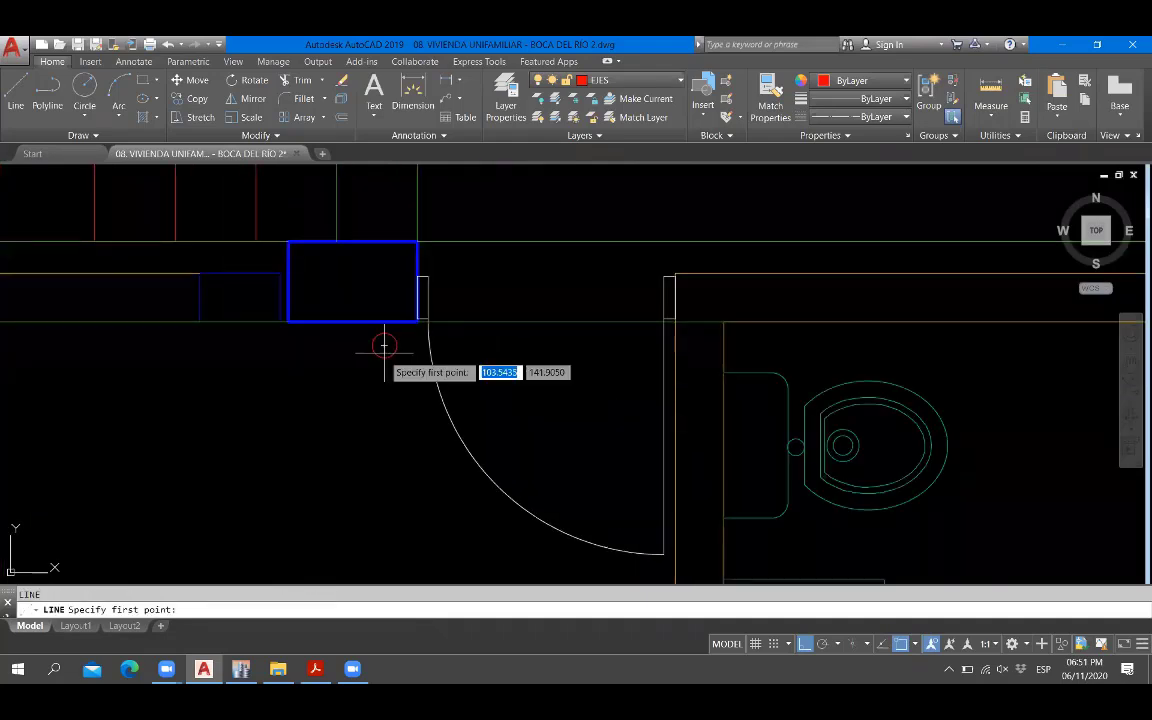
click(384, 345)
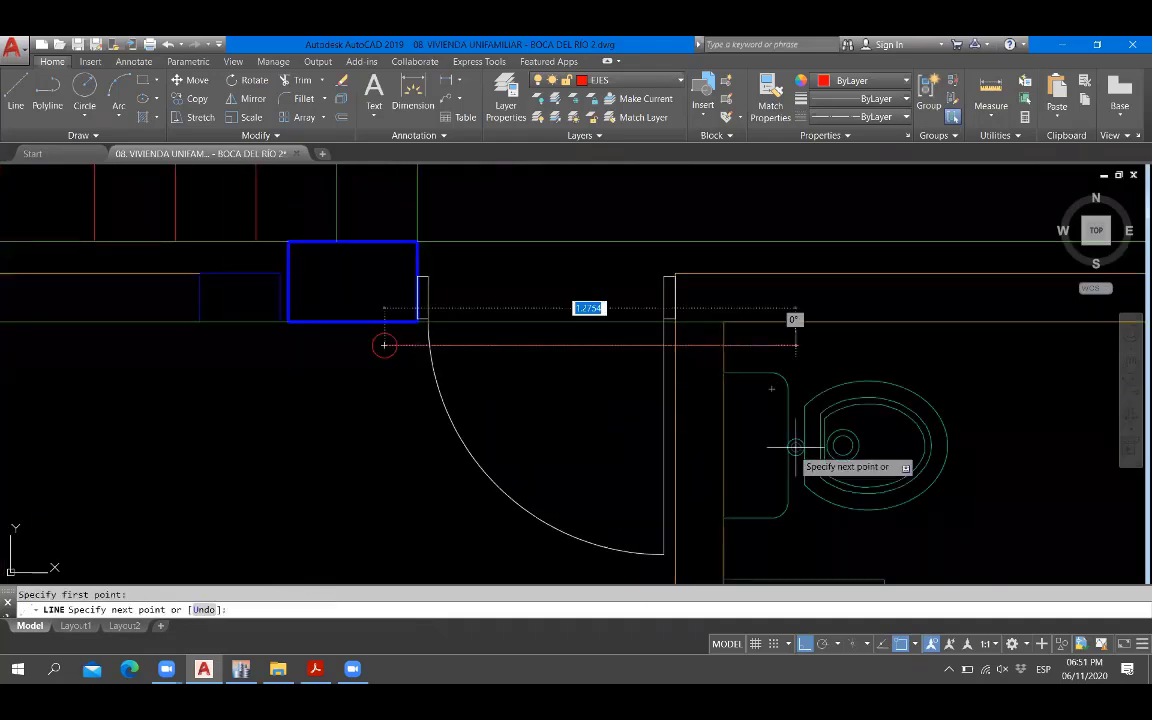
key(Escape)
Compare the circle and diagonal line beside the upper-floor bathroom door with the ground-floor entrance column, then review the floor plans.
scroll(796, 446, down, 4)
scroll(796, 446, down, 3)
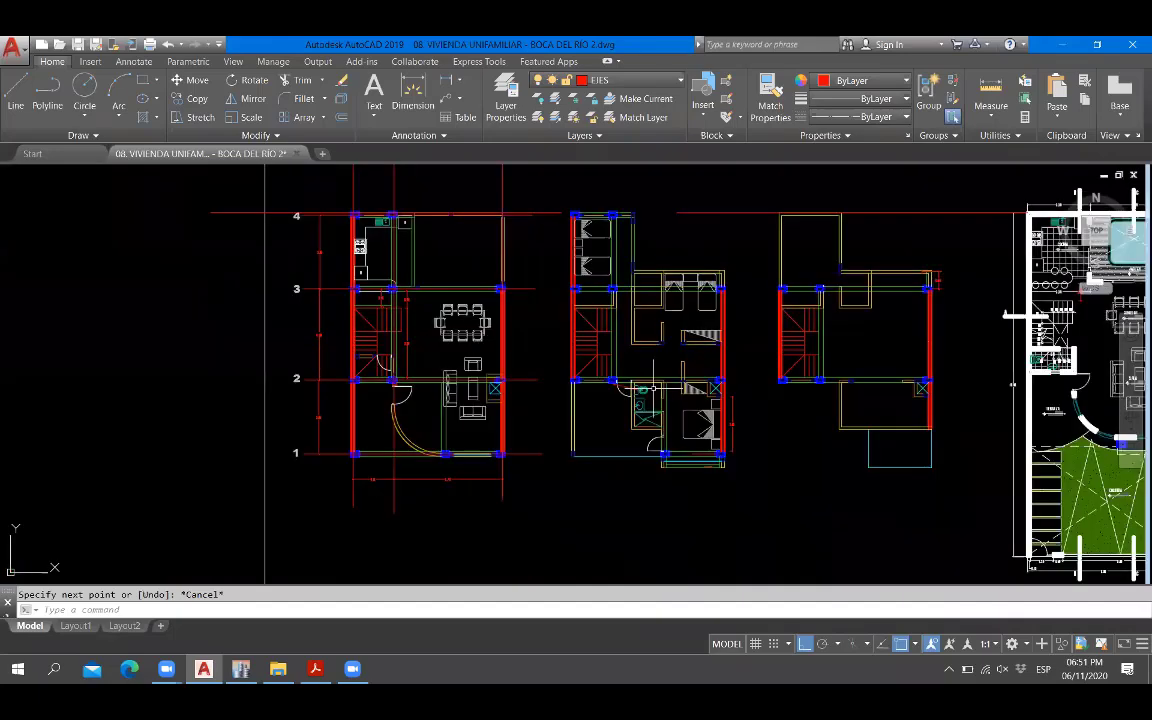
scroll(651, 387, up, 9)
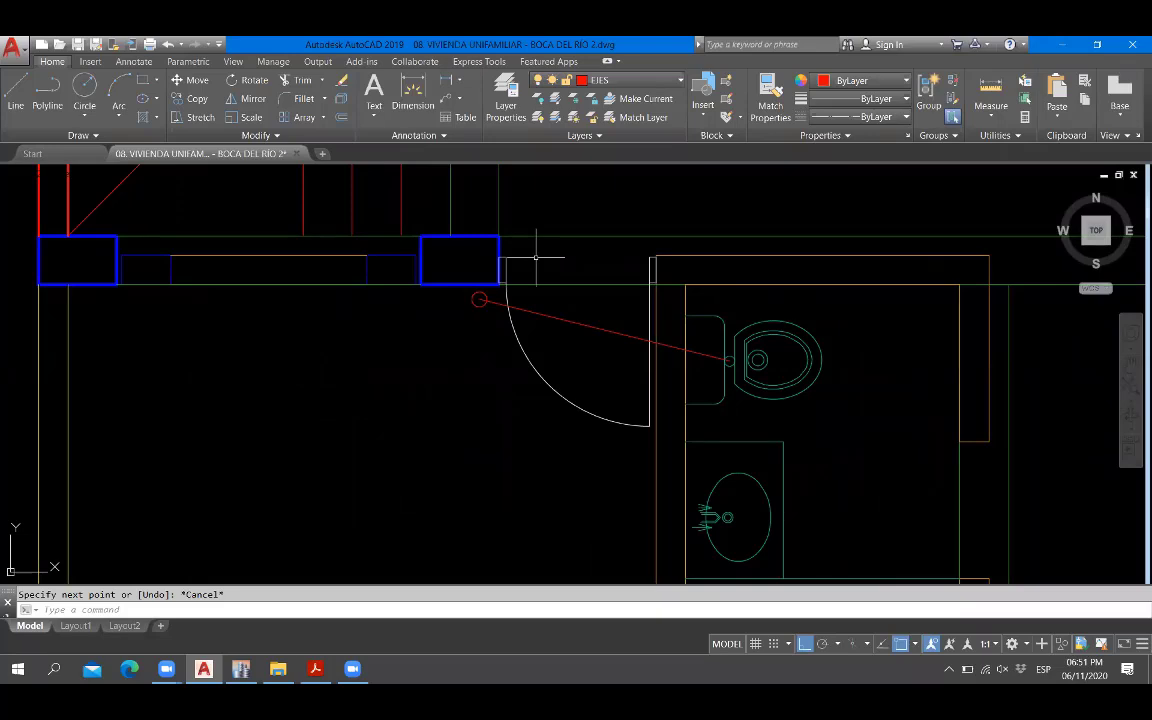
scroll(844, 380, down, 5)
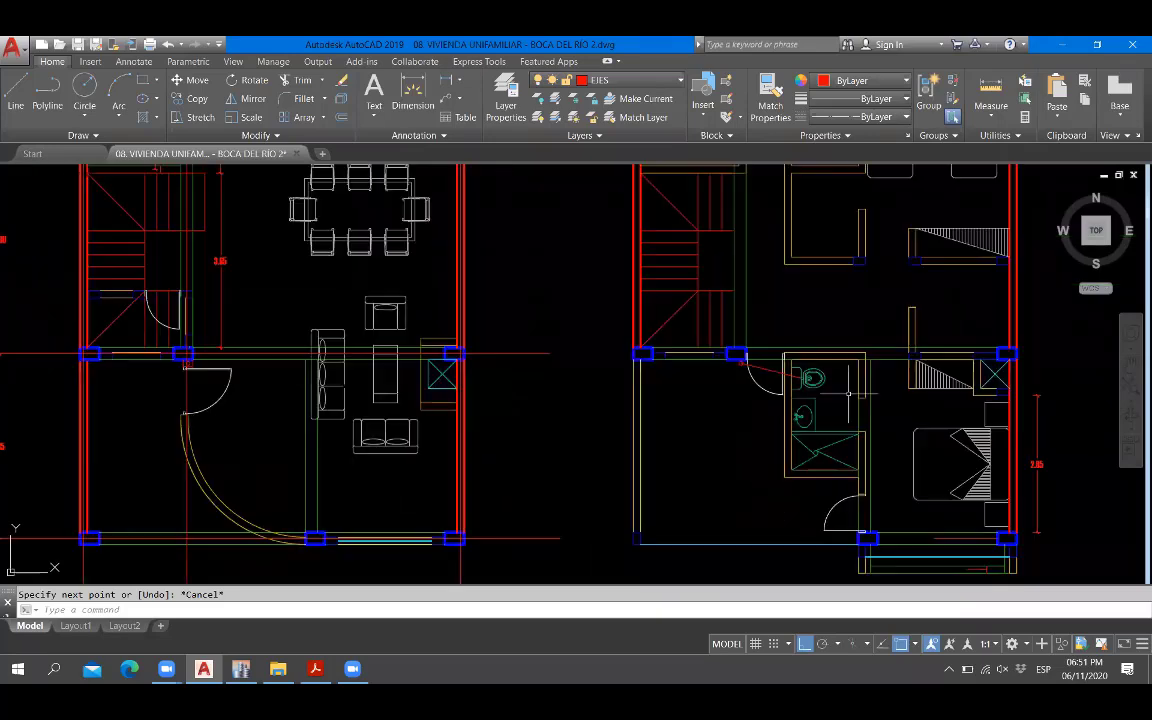
key(Escape)
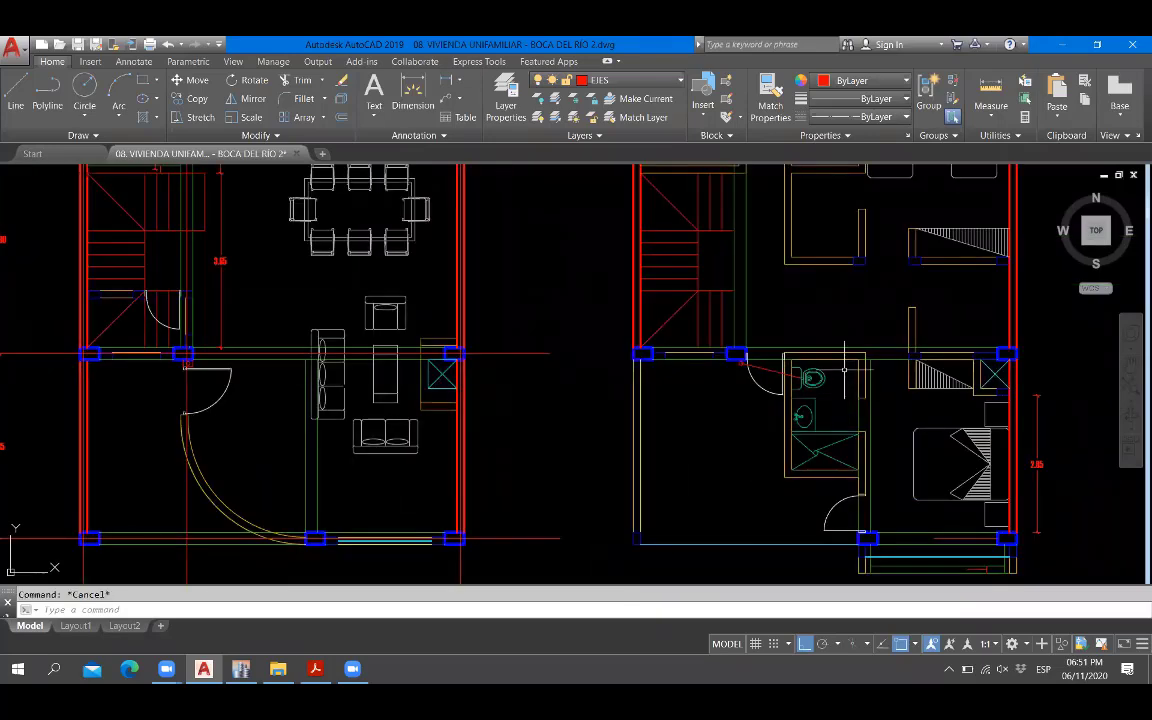
middle_drag(844, 370, 779, 363)
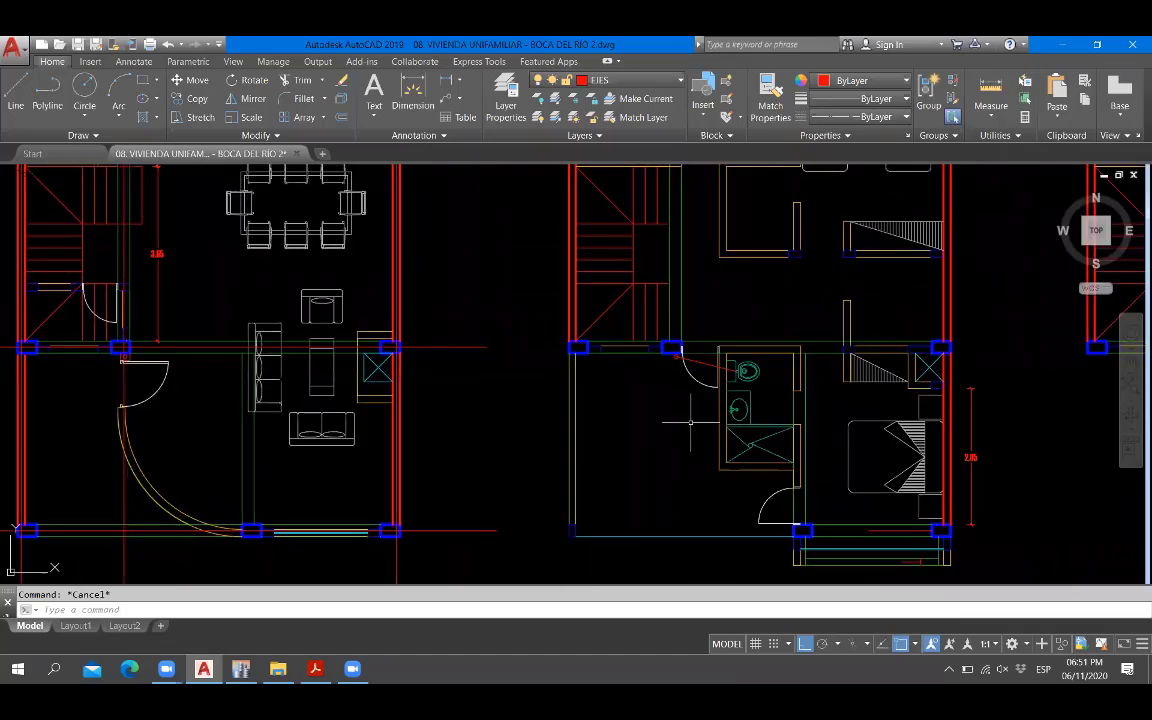
scroll(690, 422, up, 2)
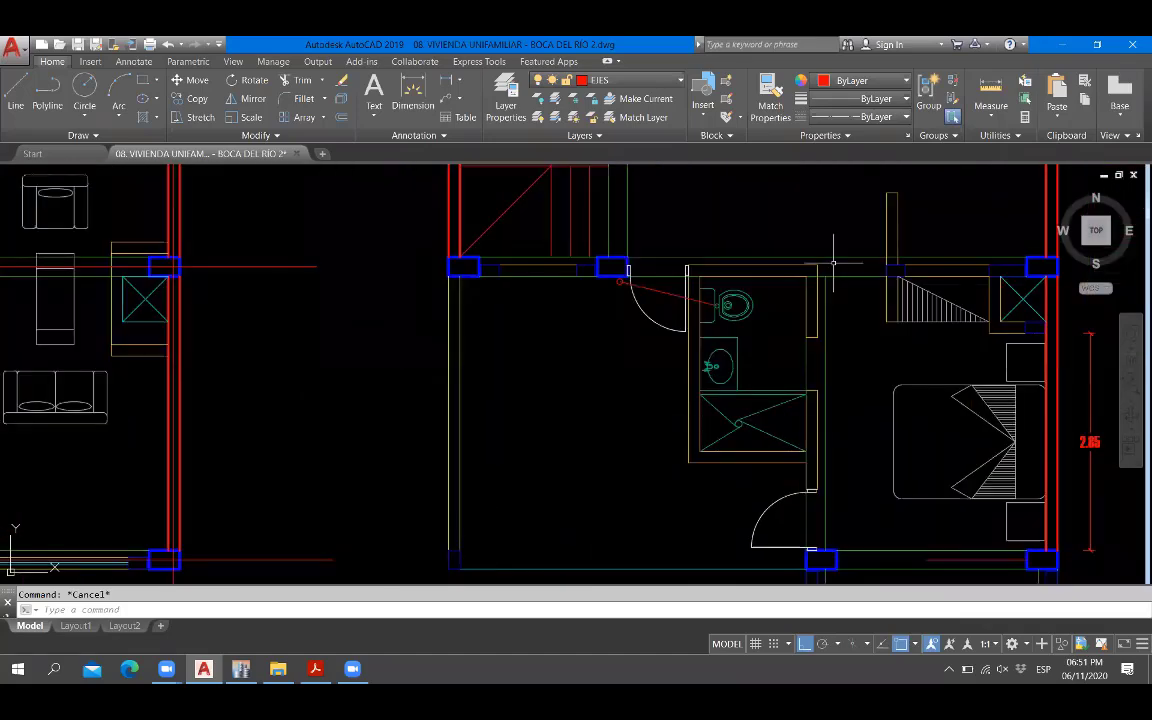
scroll(614, 262, up, 8)
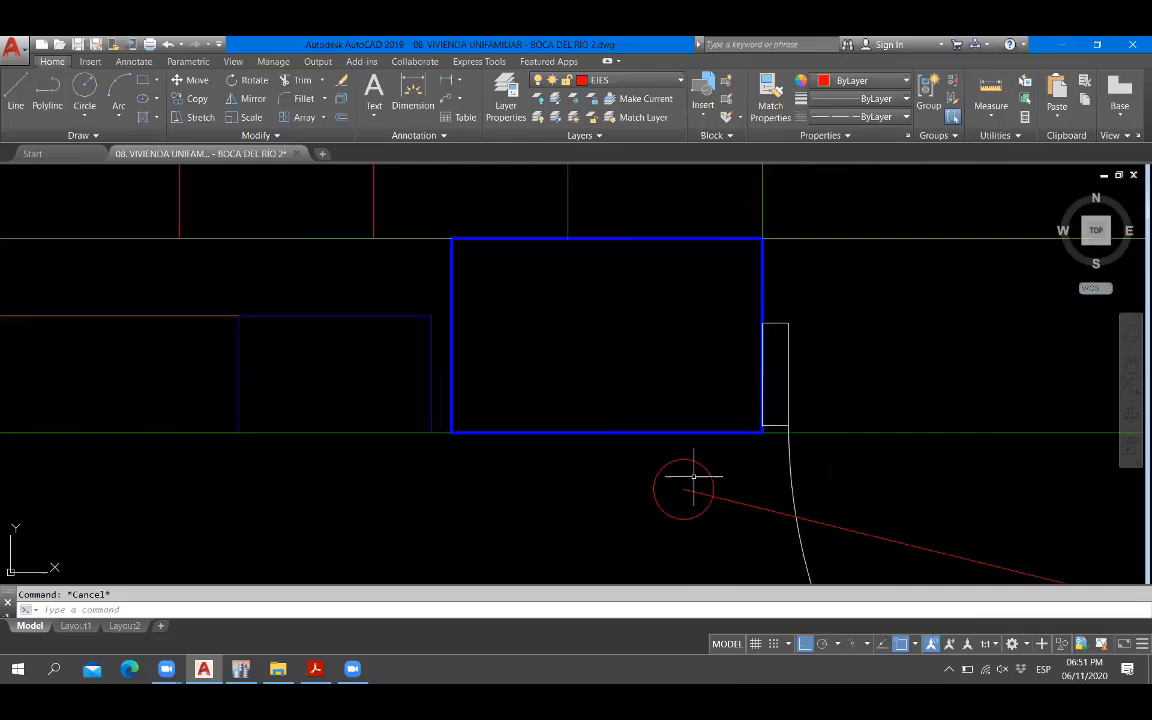
scroll(525, 422, down, 8)
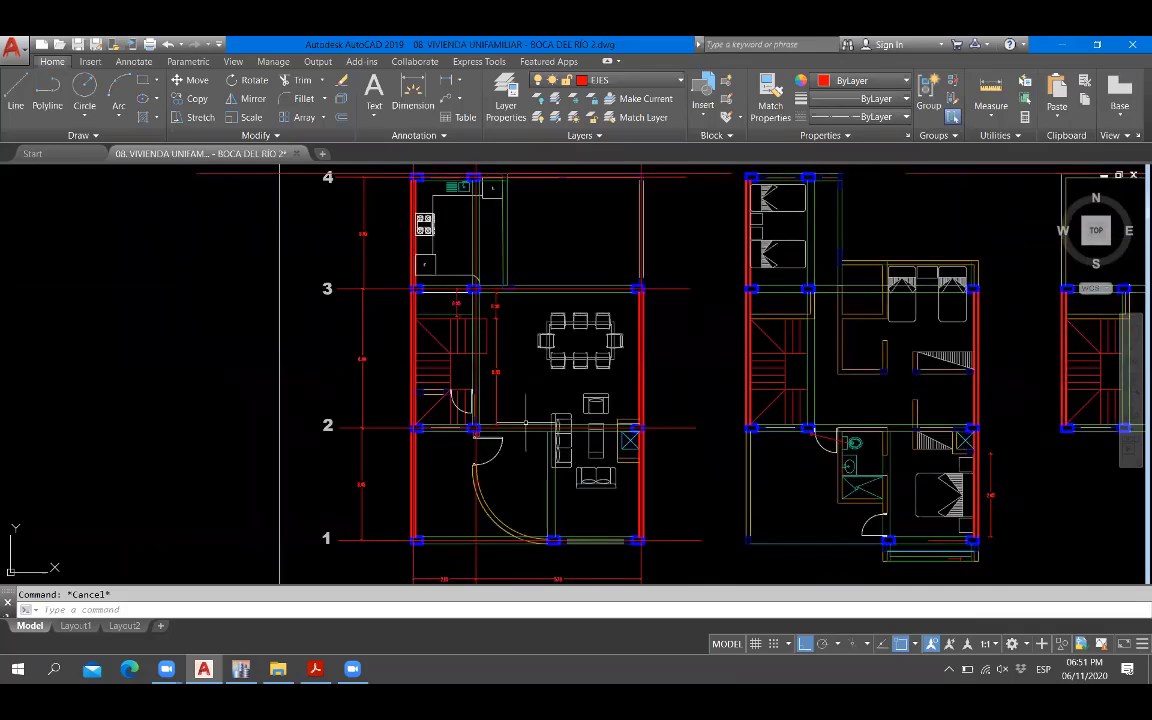
scroll(525, 422, up, 8)
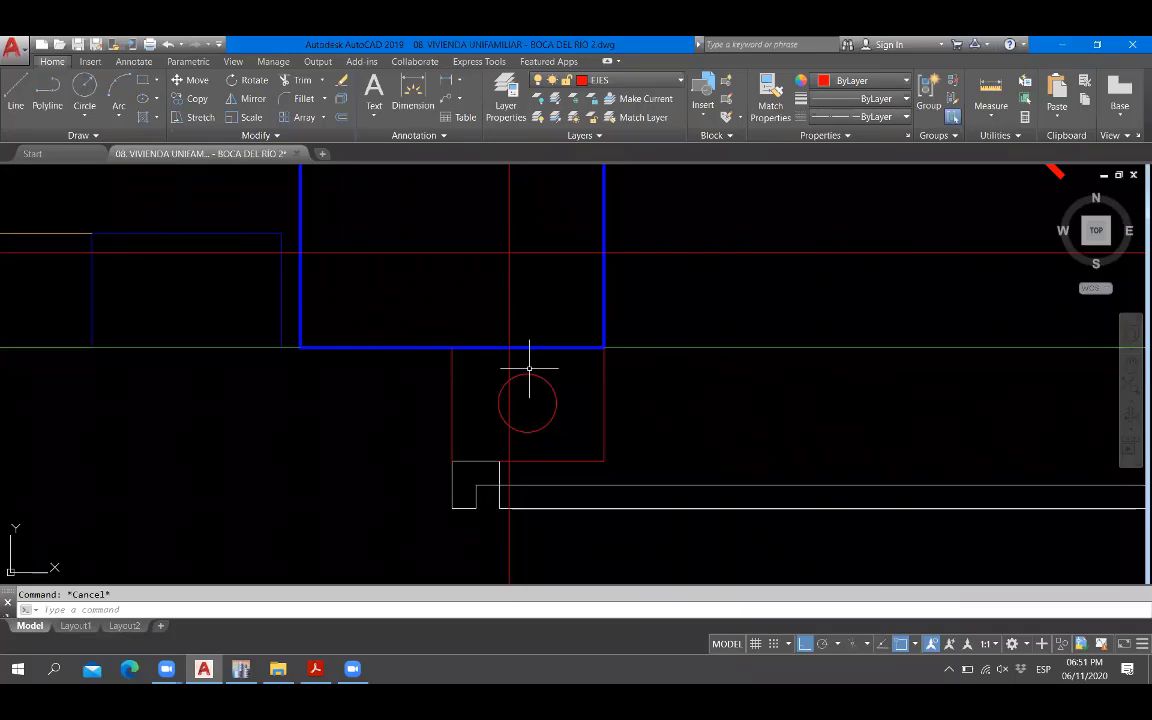
scroll(529, 368, down, 8)
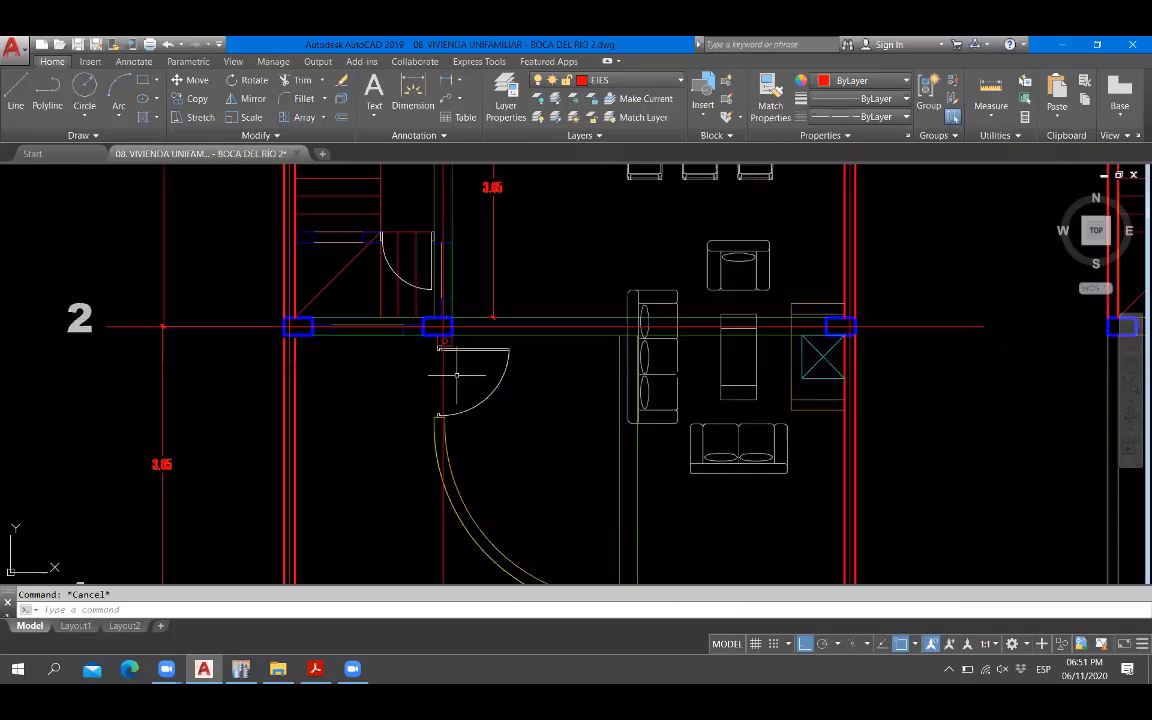
scroll(456, 375, down, 3)
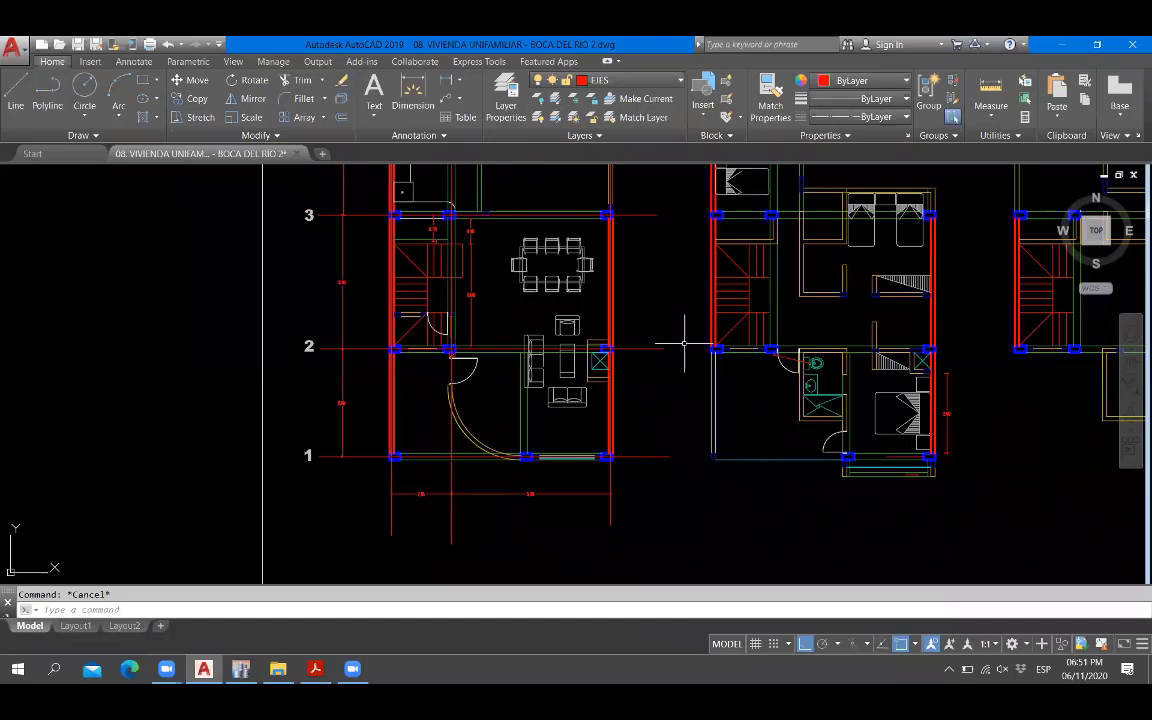
scroll(684, 343, up, 2)
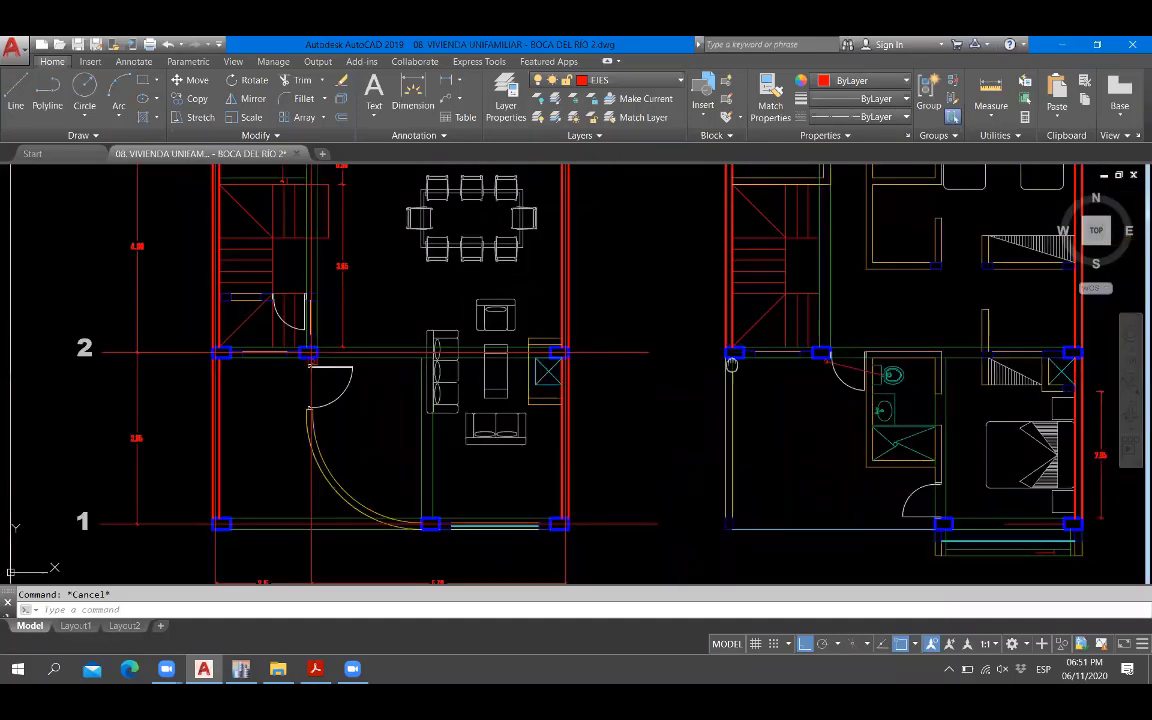
middle_drag(732, 365, 660, 588)
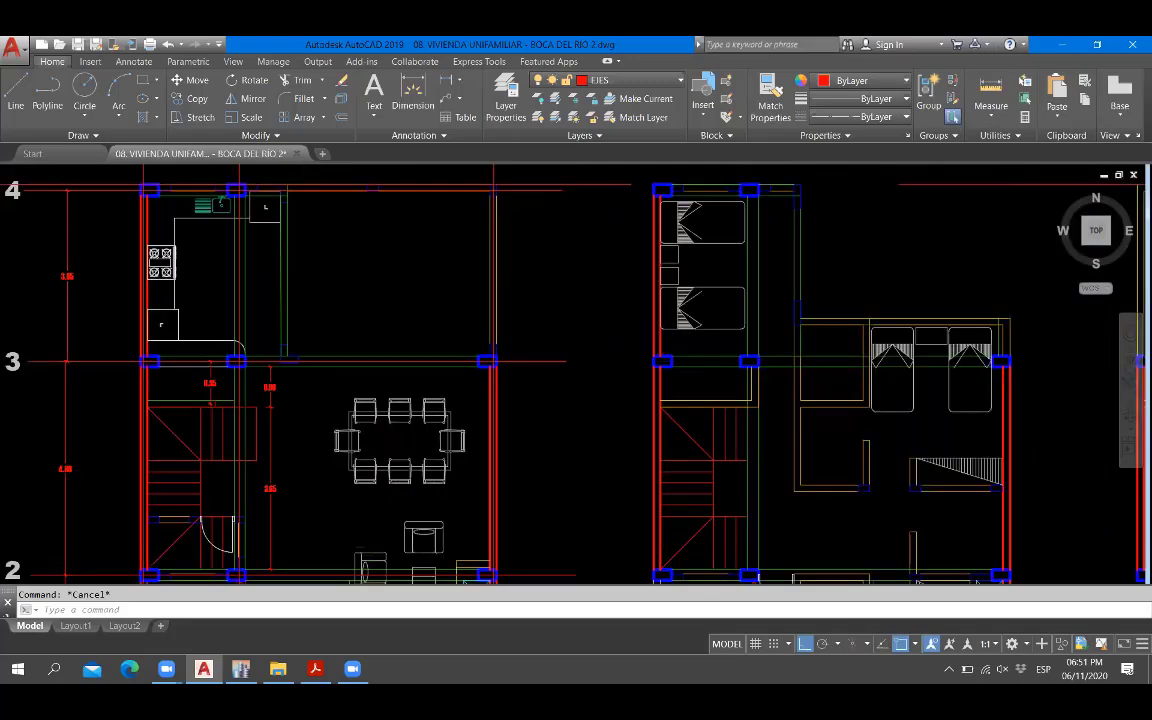
scroll(490, 438, down, 2)
middle_drag(697, 405, 687, 343)
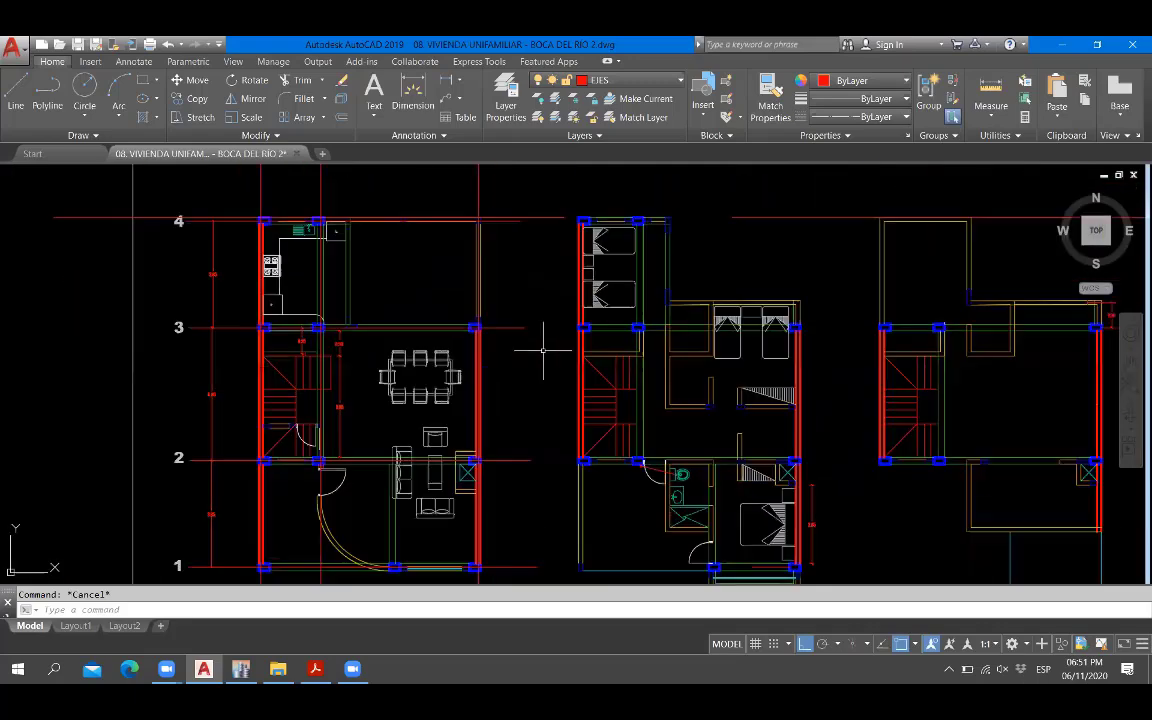
Review the Story1 beam and slab plan in ETABS, switch back to AutoCAD, and inspect the area around the upper-floor bathroom.
middle_drag(444, 435, 512, 412)
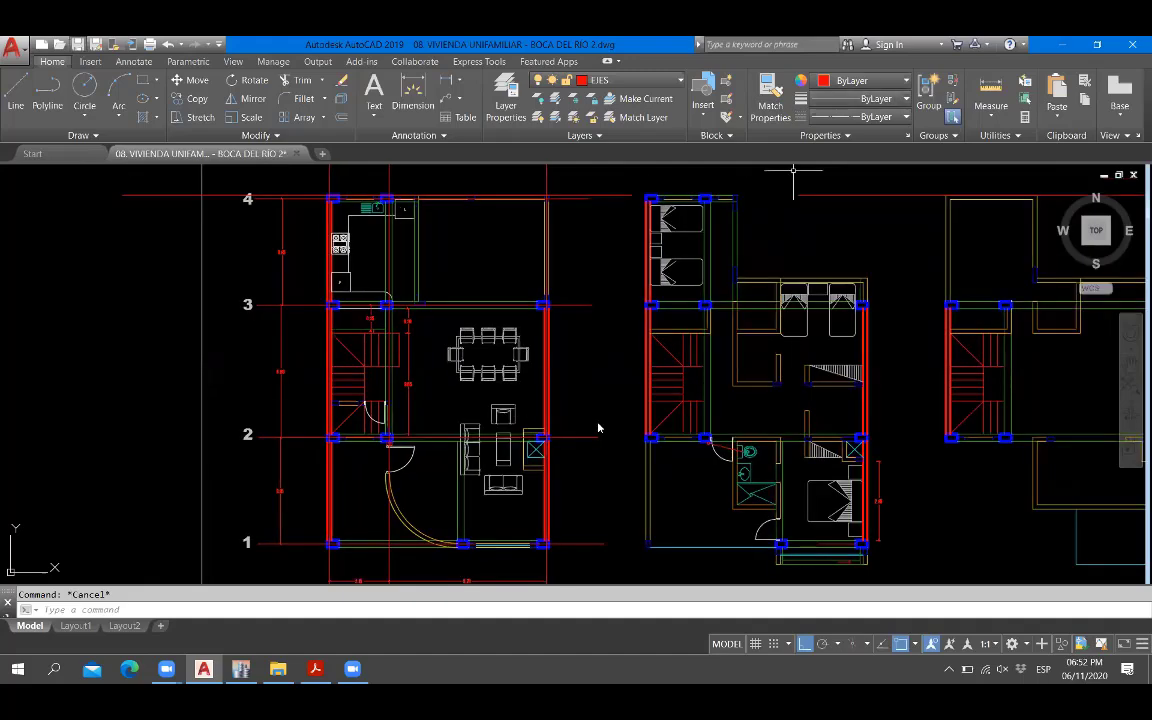
key(alt+Tab)
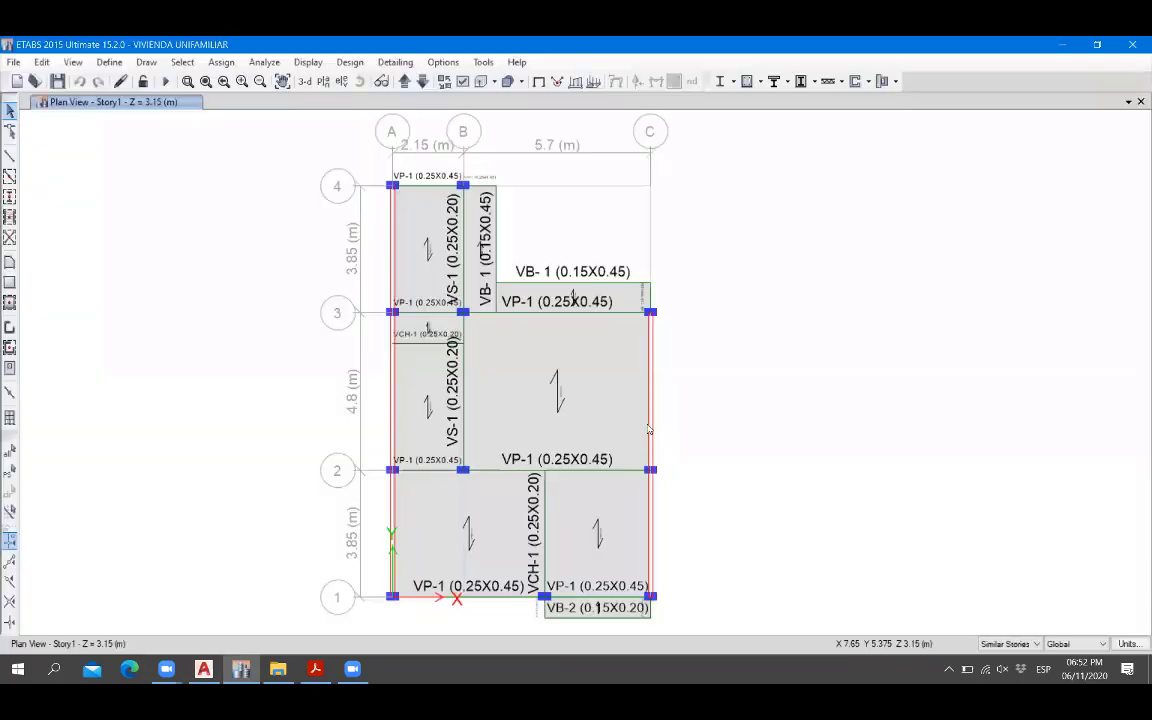
middle_drag(701, 464, 748, 441)
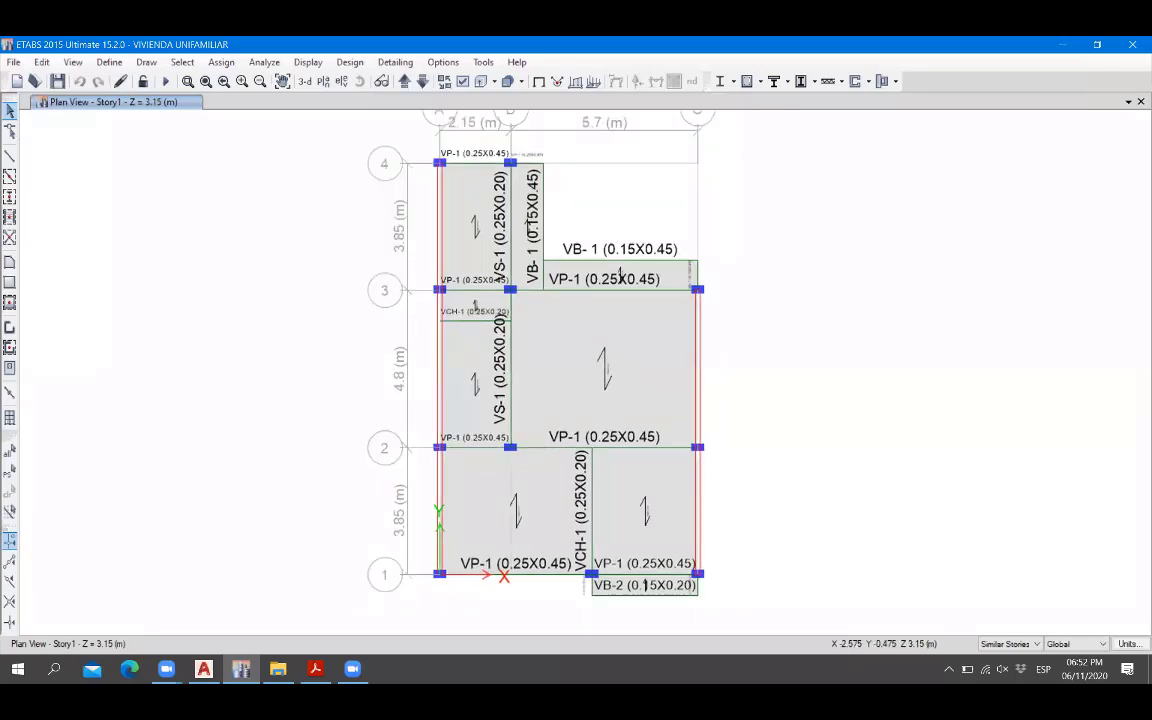
click(204, 669)
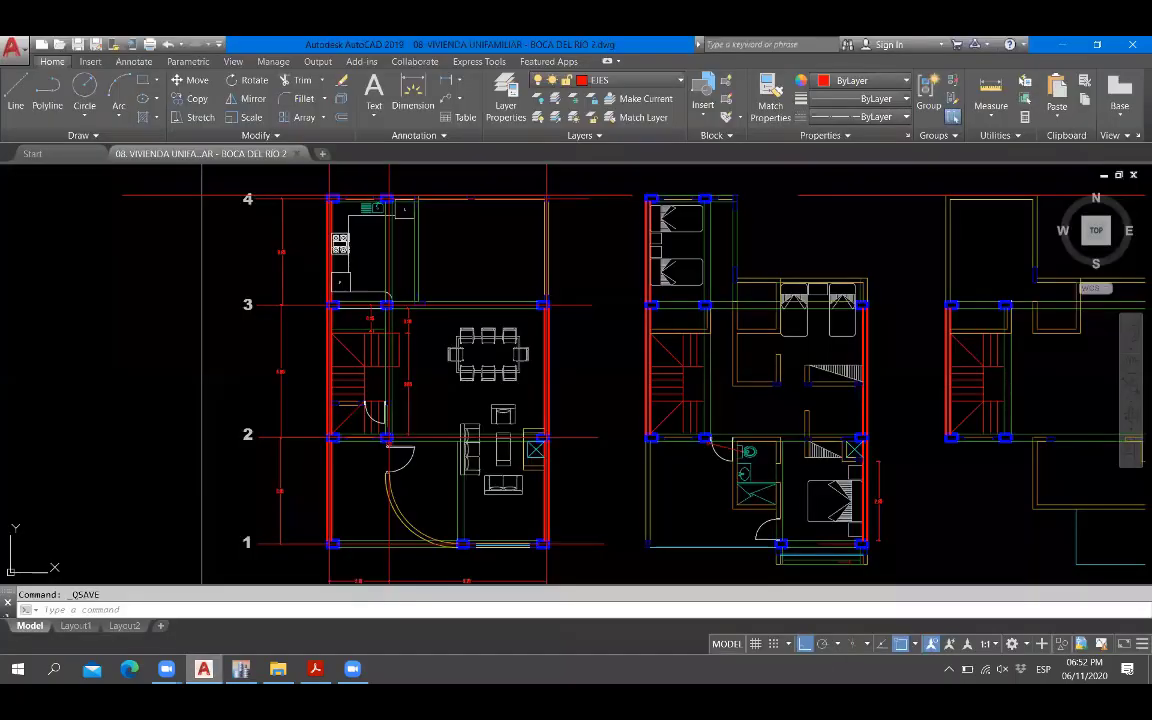
scroll(649, 505, up, 2)
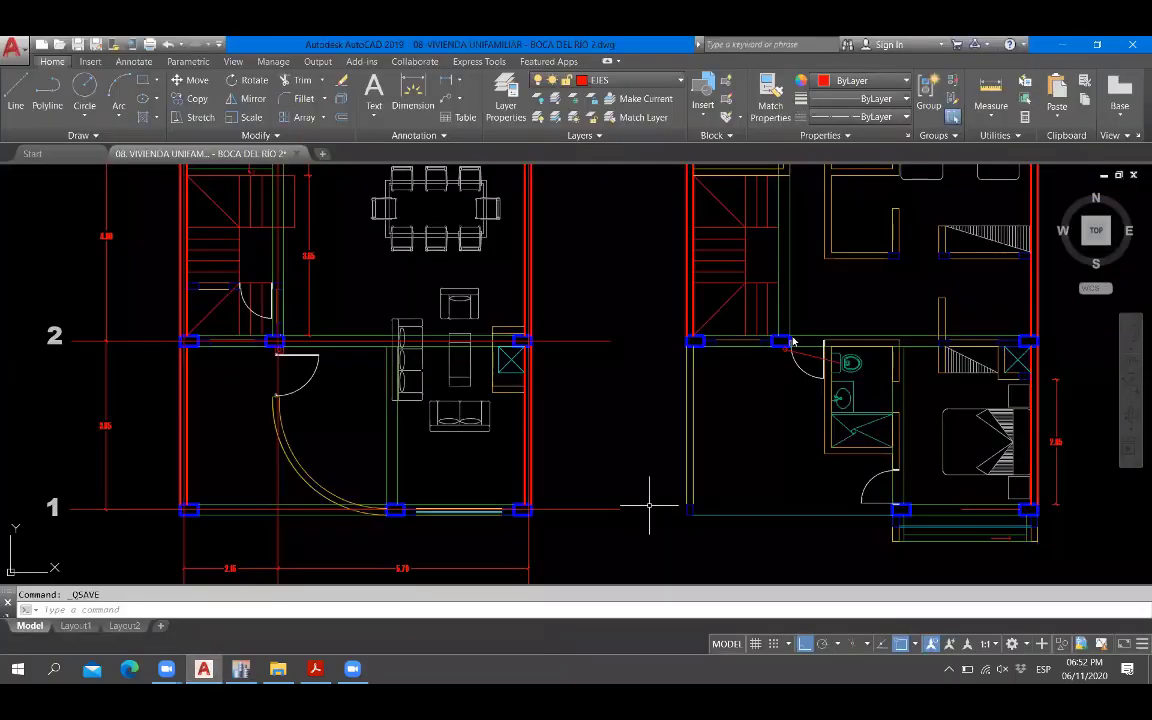
scroll(740, 445, up, 2)
click(1064, 43)
click(1073, 41)
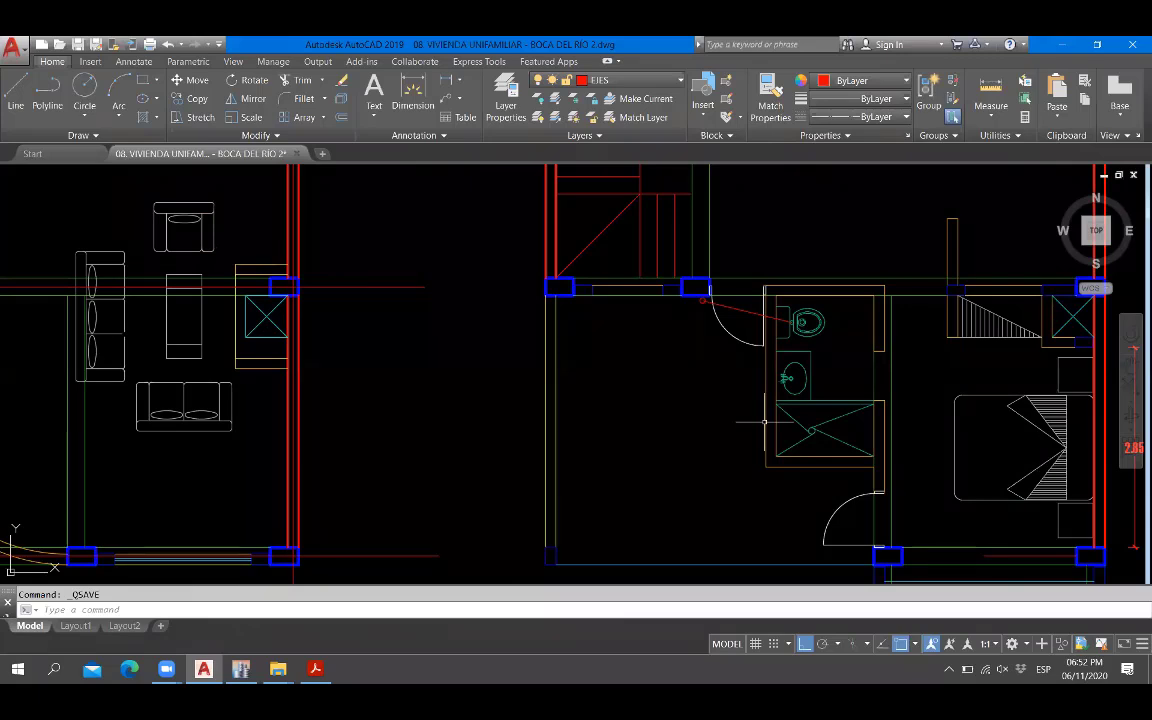
Draw a vertical line in the middle of the open upper-floor area beside the bathroom, between axes 1 and 2.
middle_drag(765, 422, 656, 397)
key(l)
key(Return)
click(545, 331)
click(545, 423)
key(Escape)
Add slanted arrowhead lines at both ends of the vertical line, forming a double-headed slab direction arrow.
scroll(543, 355, up, 2)
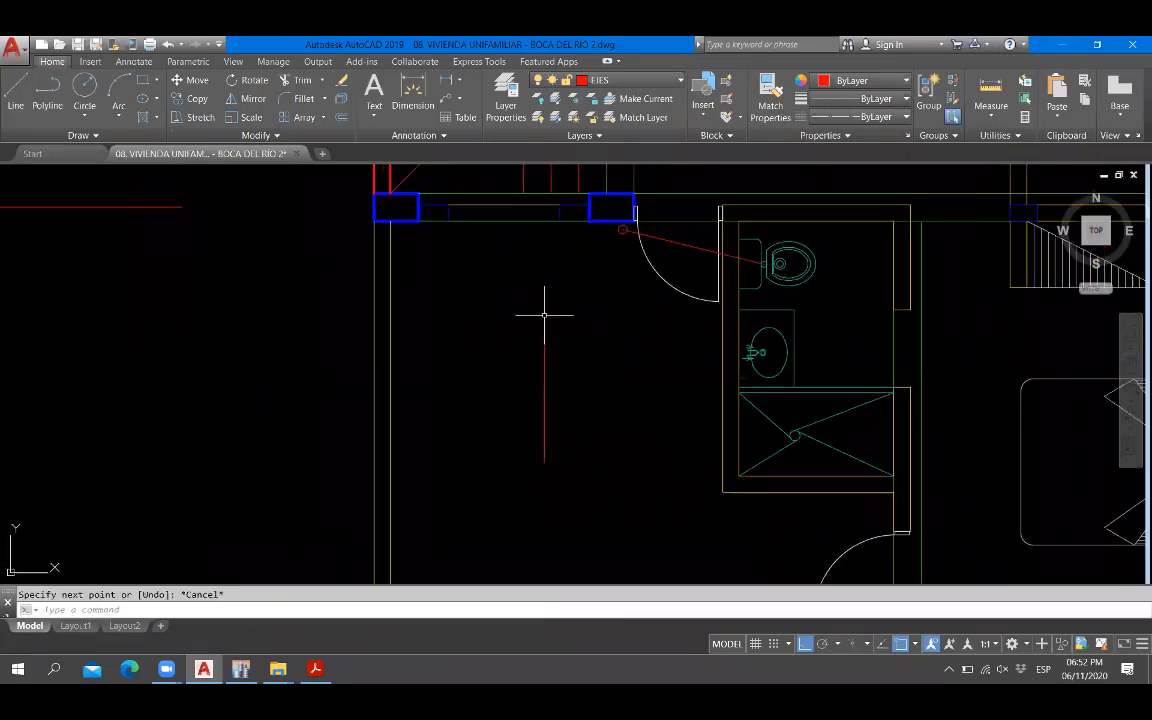
key(l)
key(Return)
click(545, 317)
scroll(516, 340, up, 4)
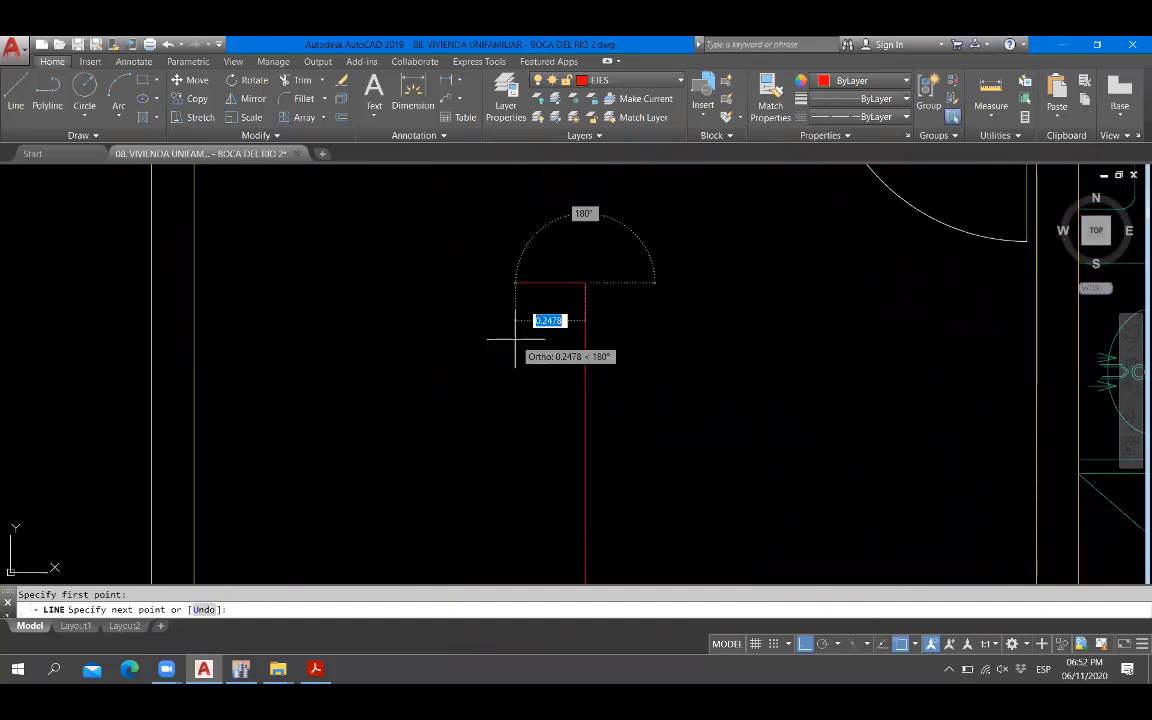
key(F8)
click(512, 360)
key(Return)
key(Return)
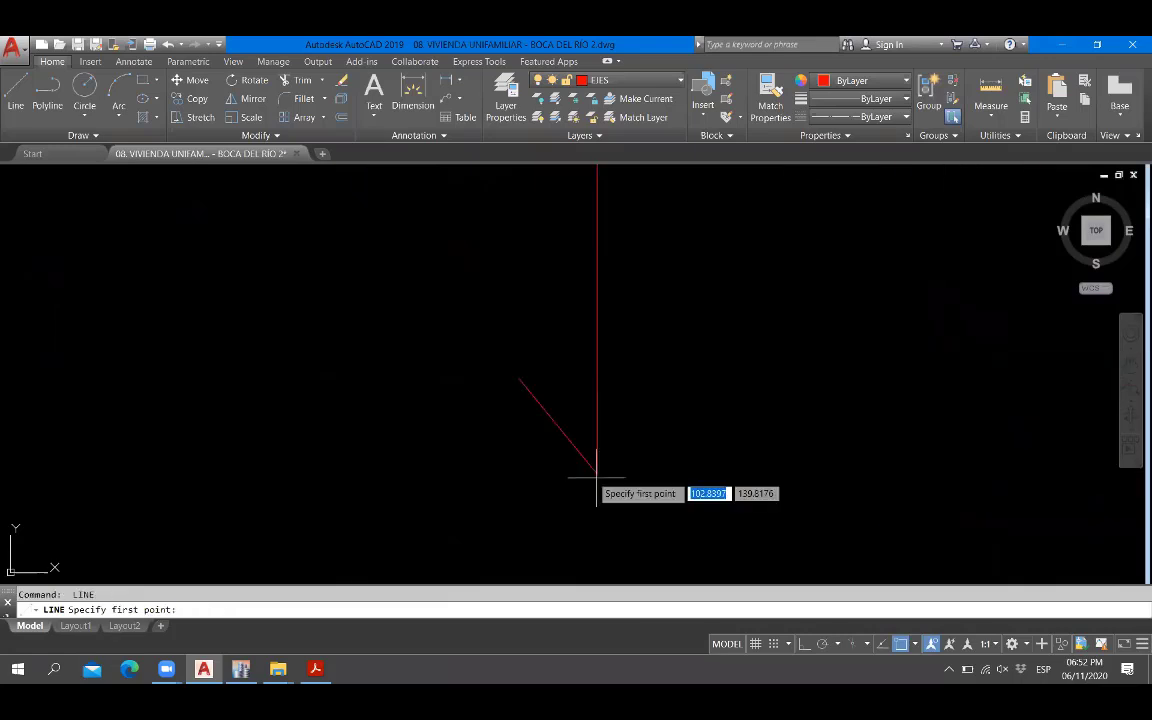
click(597, 475)
click(663, 386)
key(Escape)
scroll(540, 435, down, 9)
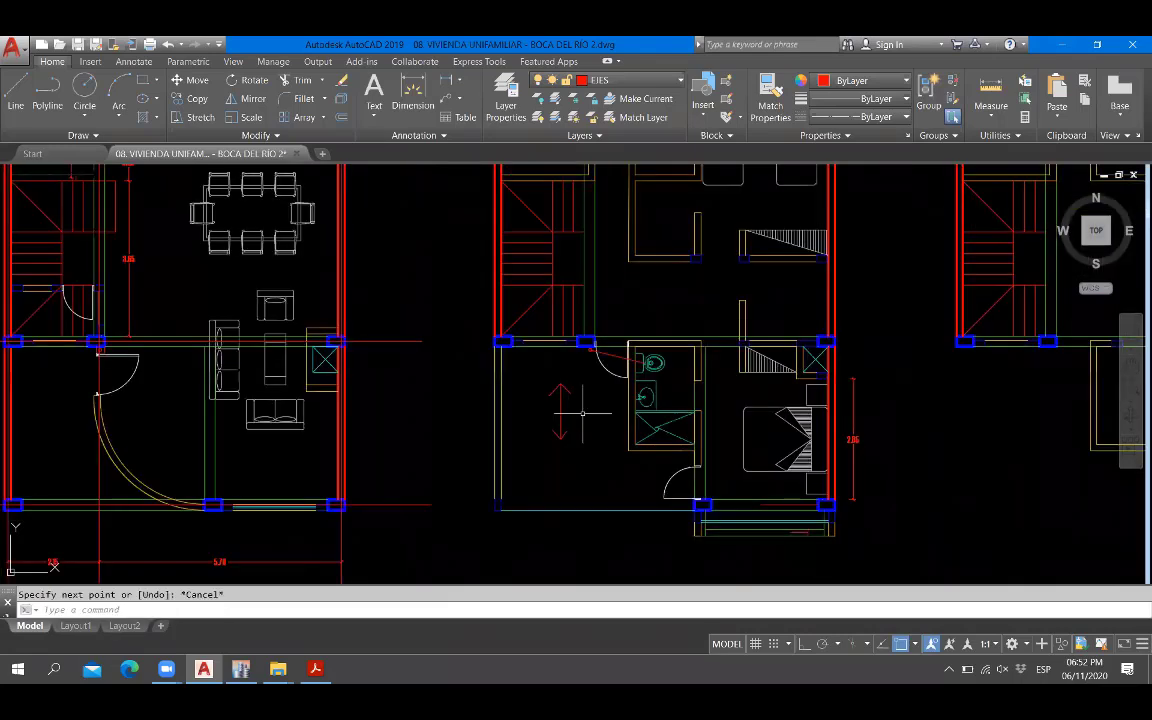
Draw a narrow vertical rectangle beside the slab direction arrow, on the side away from the bathroom.
scroll(528, 422, up, 2)
text(REC)
key(Return)
click(523, 328)
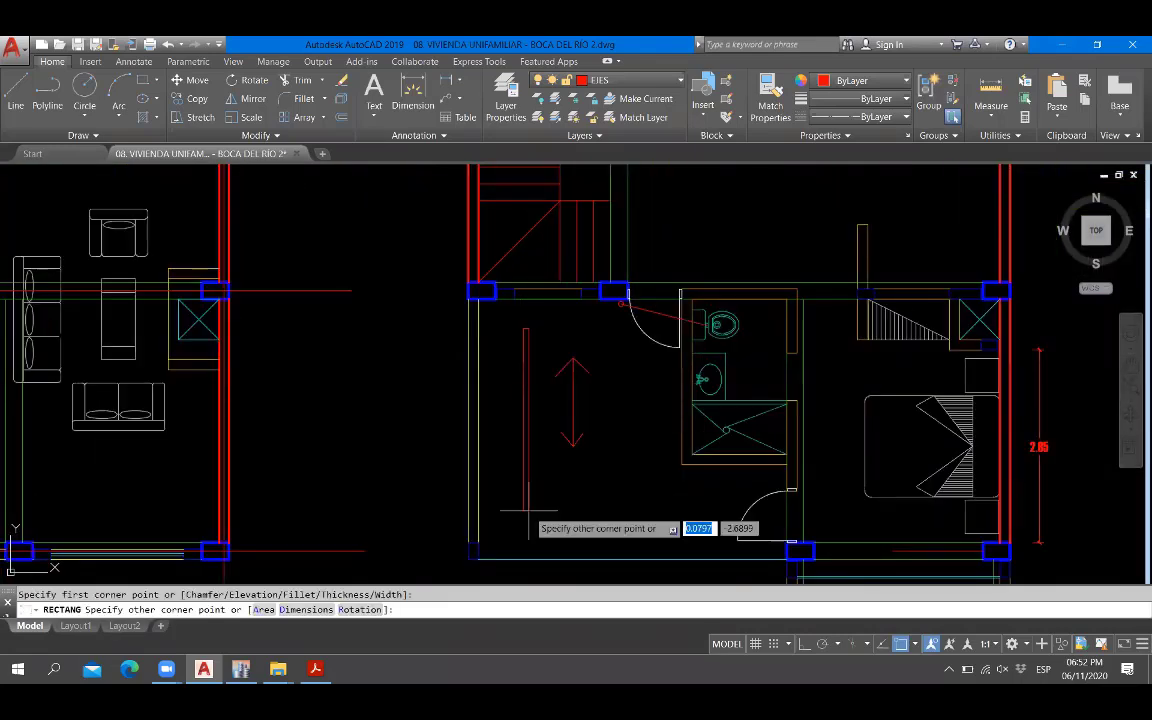
click(533, 519)
key(Escape)
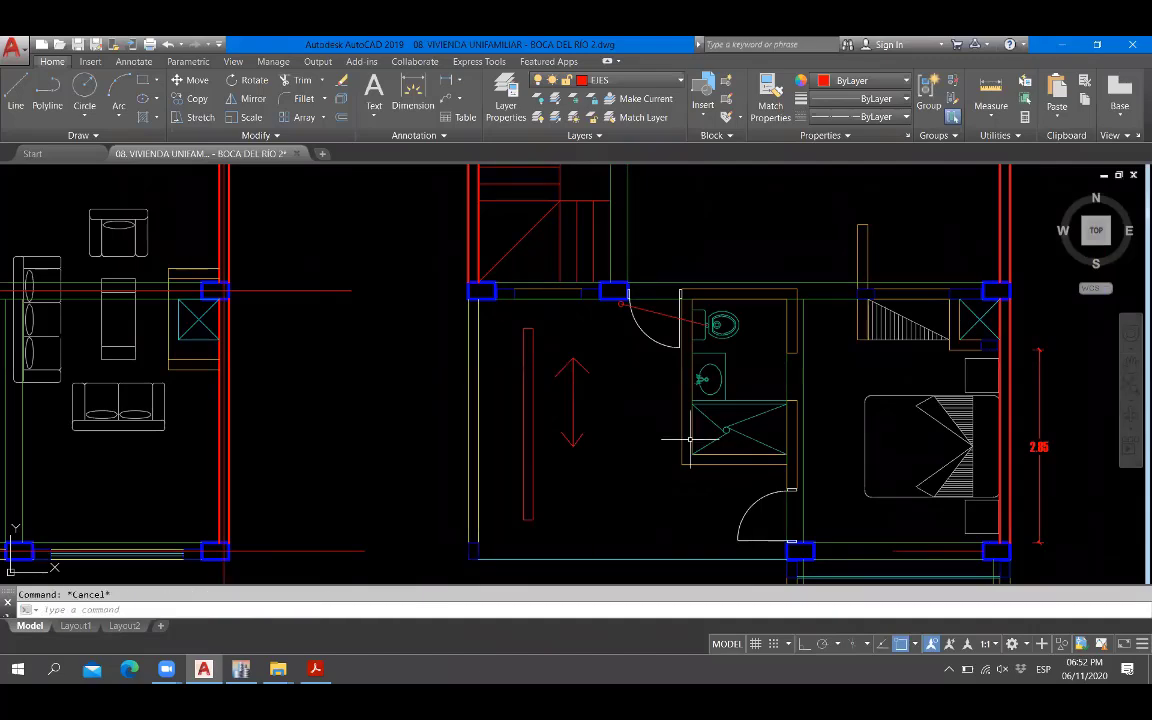
Draw a rectangle about 0.33 by 3.85 m around the narrow one, from the axis 2 beam to the front edge.
key(Return)
scroll(526, 306, up, 4)
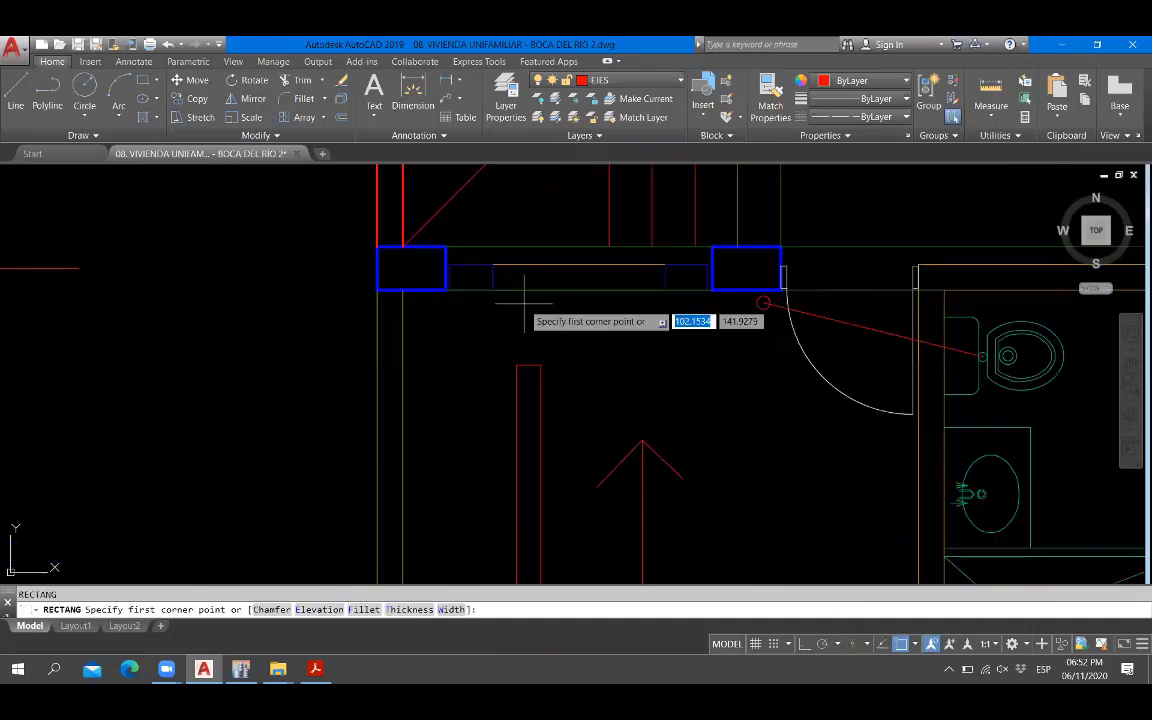
click(518, 298)
scroll(518, 298, down, 4)
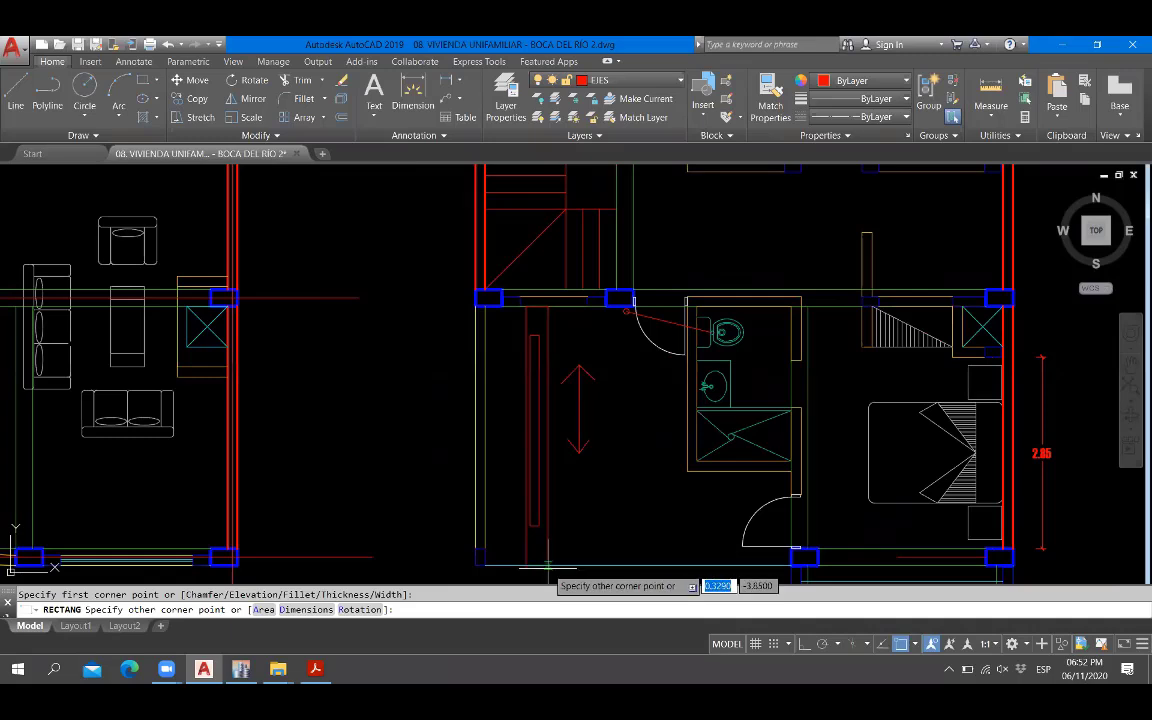
key(Escape)
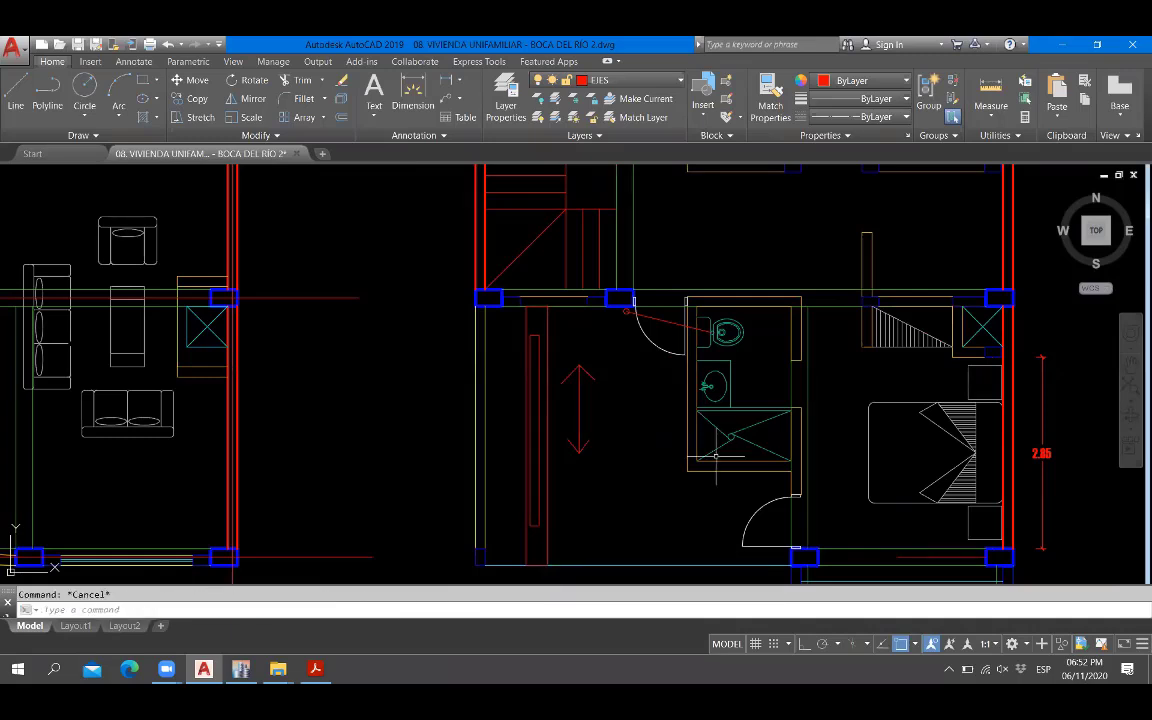
Erase both vertical rectangles beside the slab direction arrow.
click(546, 540)
key(Delete)
click(549, 408)
click(512, 428)
key(Delete)
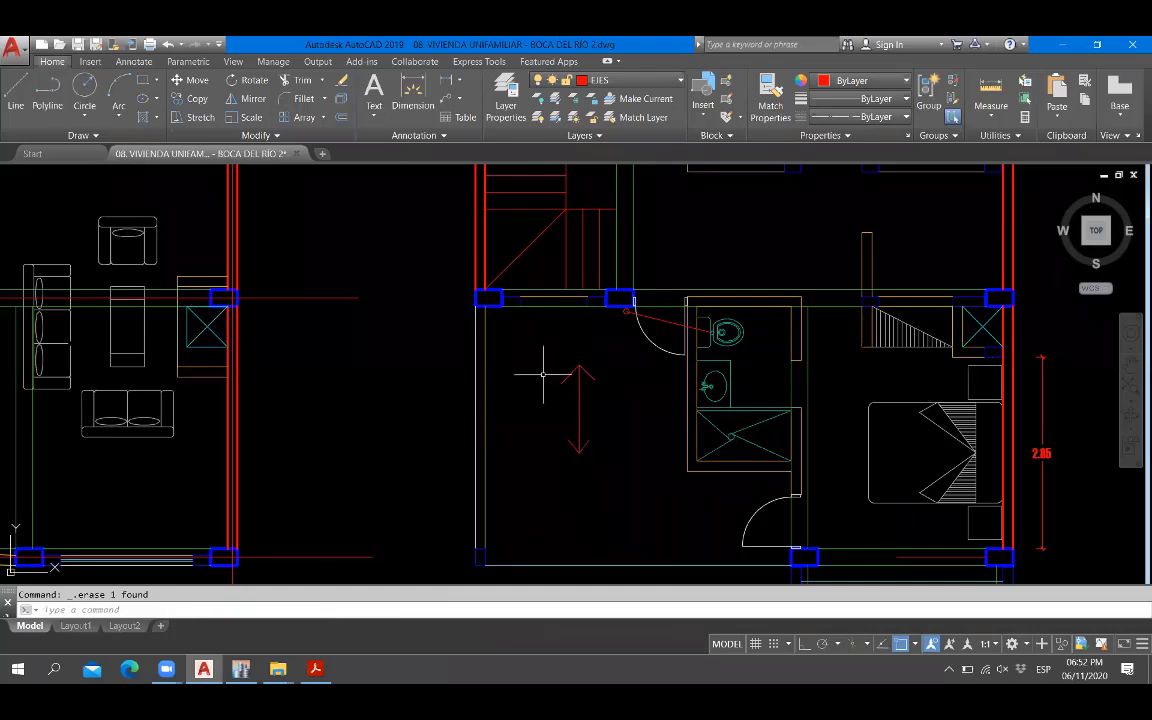
Draw a thin horizontal rectangle just below the slab direction arrow.
text(rec)
key(Return)
click(519, 496)
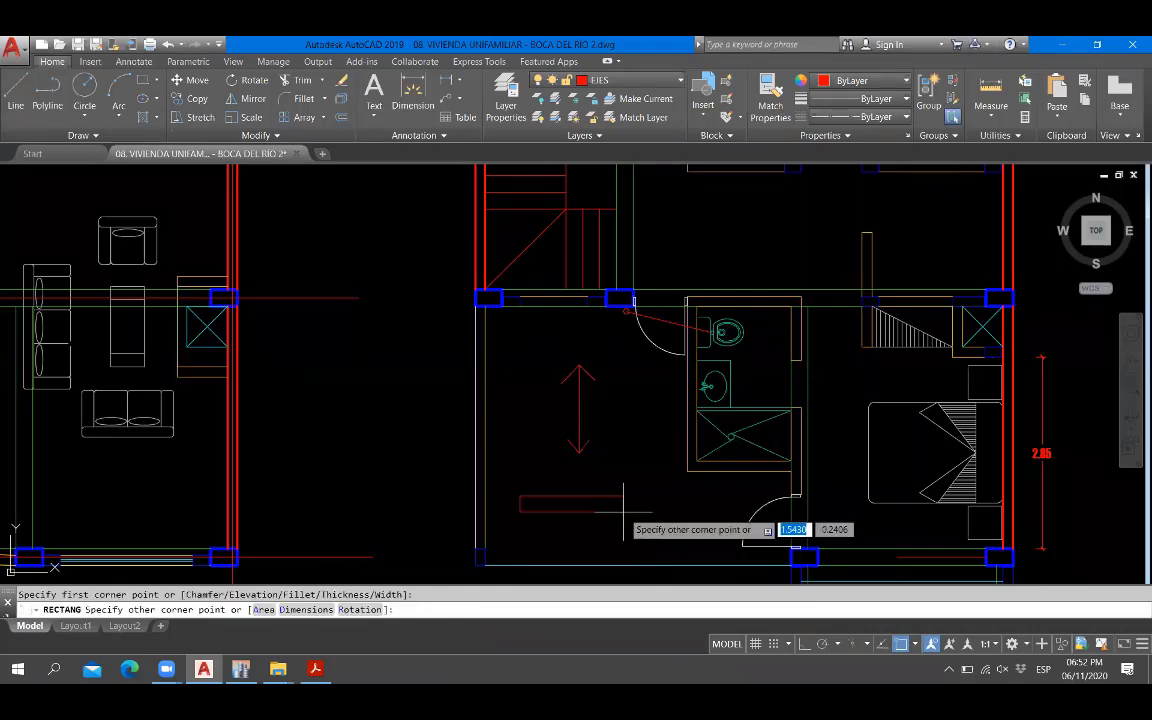
click(638, 506)
key(Escape)
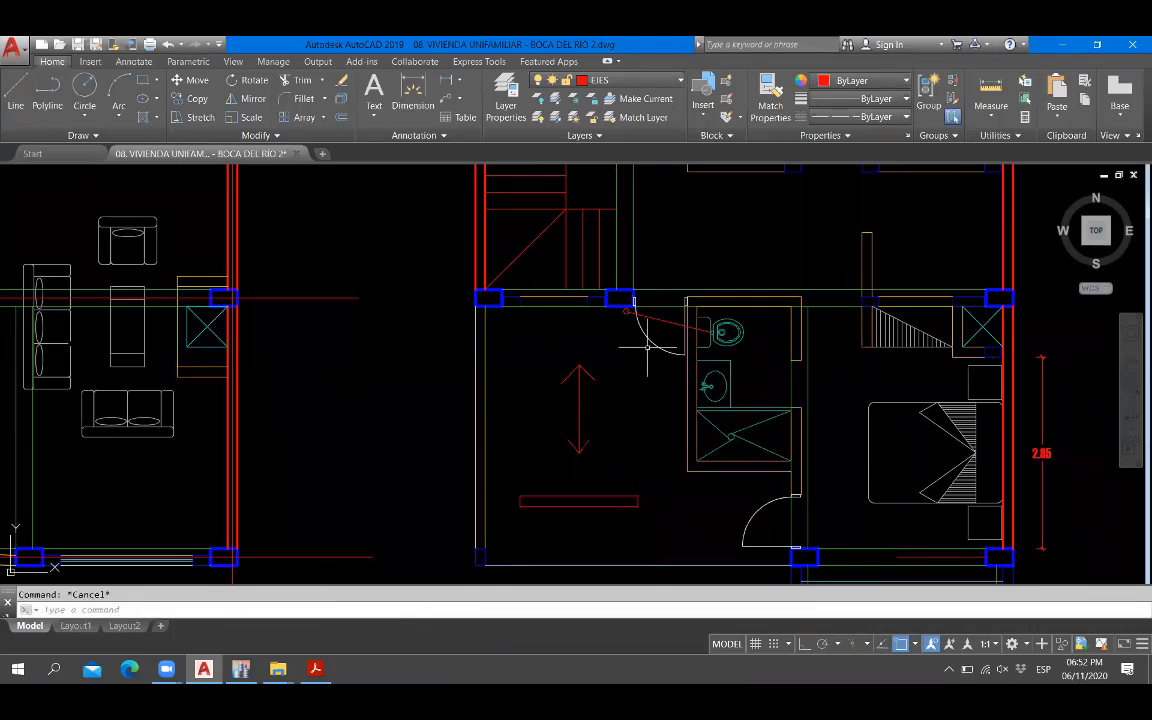
Draw a small rectangle inside each end of the thin horizontal rectangle, matching its full height.
scroll(555, 489, up, 4)
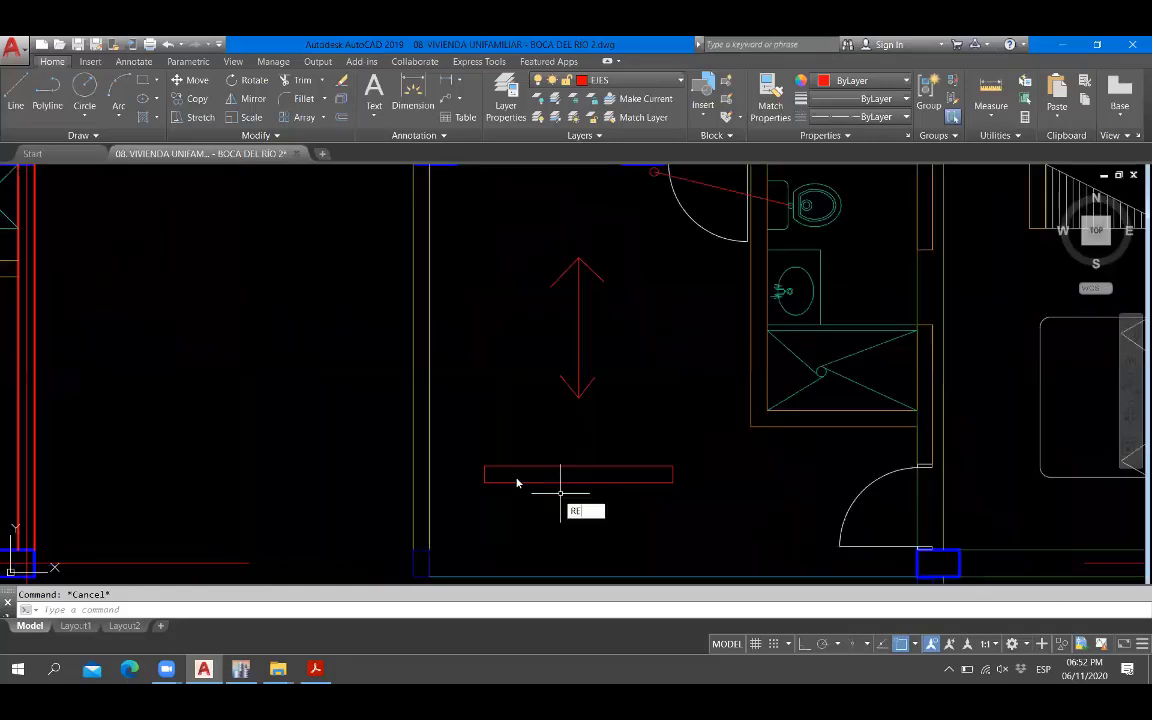
key(space)
click(457, 448)
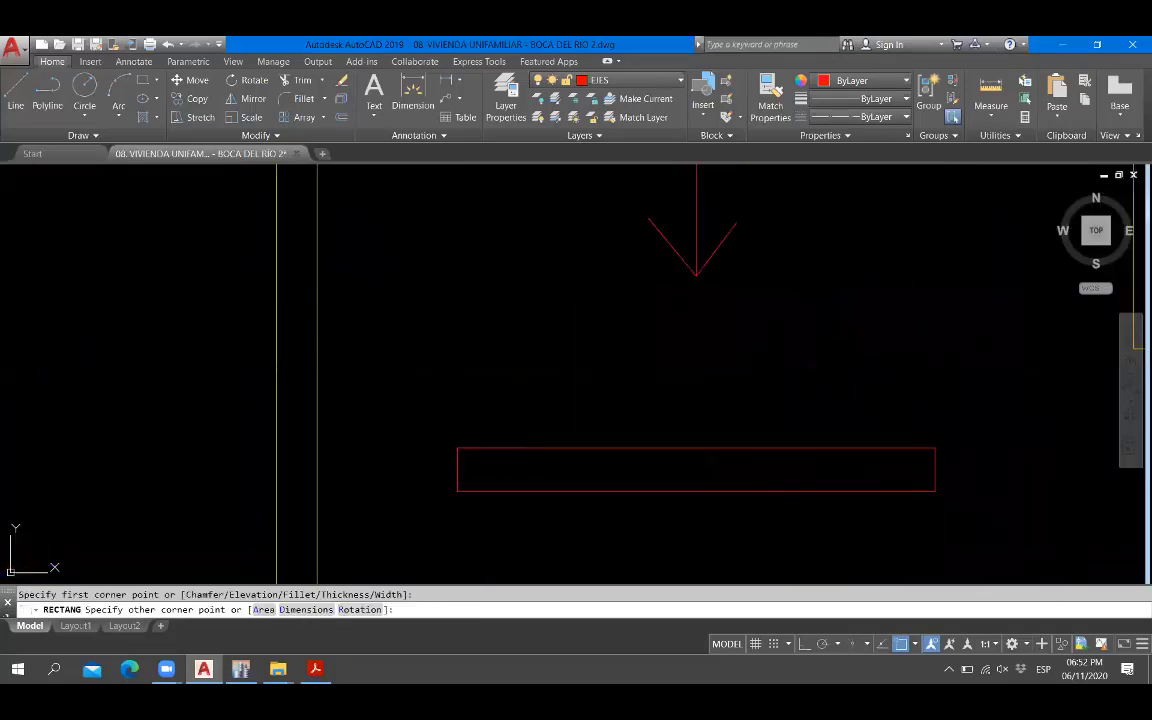
click(537, 491)
key(space)
click(875, 448)
key(Escape)
Draw a tall rectangle from the axis 2 beam to the front edge, crossing the horizontal rectangle's left end.
scroll(638, 442, down, 5)
text(REC)
key(Return)
scroll(595, 258, up, 2)
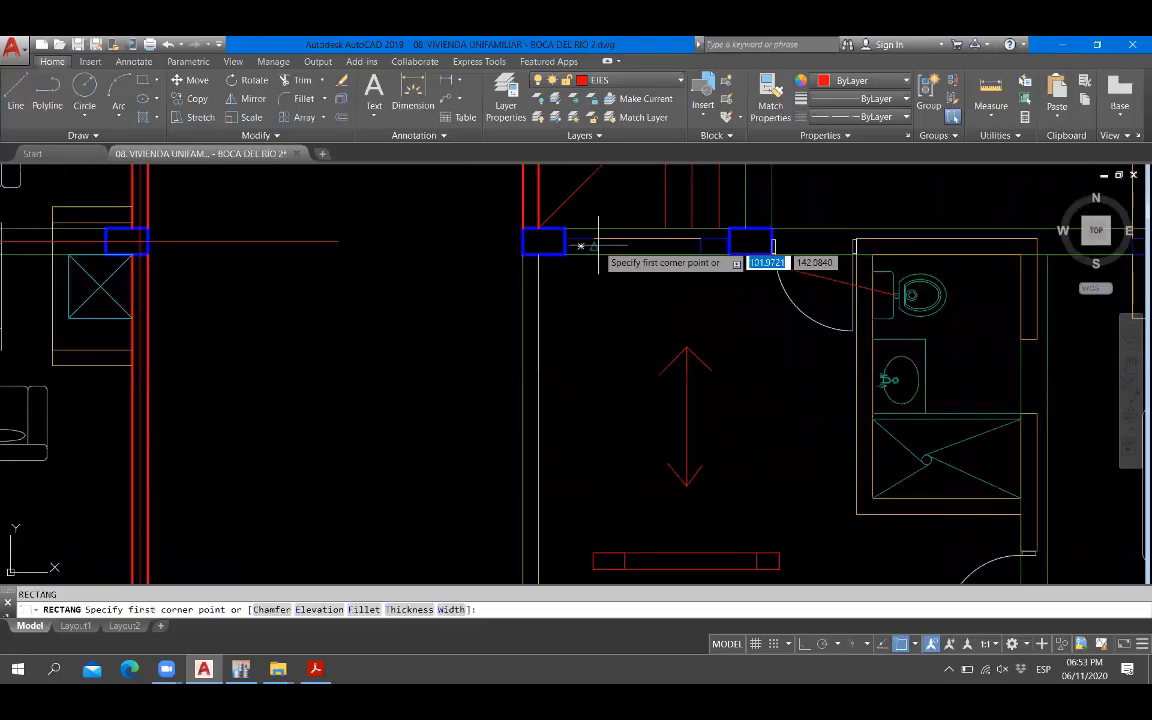
click(580, 246)
scroll(580, 248, down, 3)
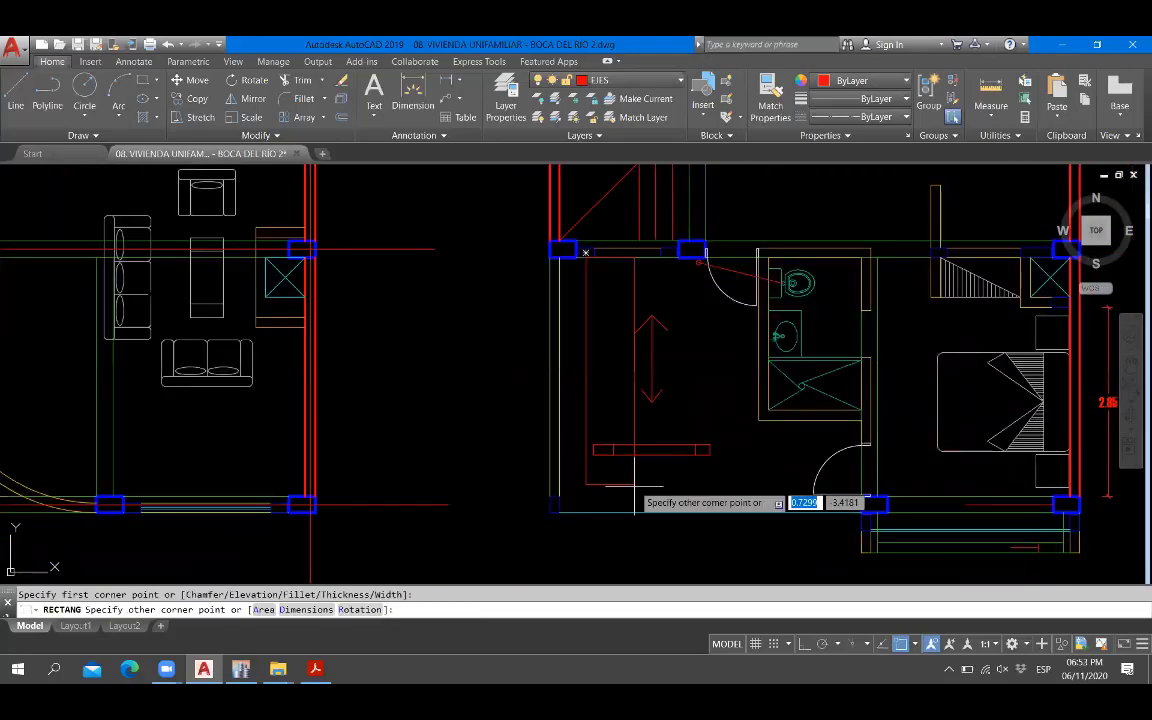
scroll(630, 505, up, 3)
click(607, 526)
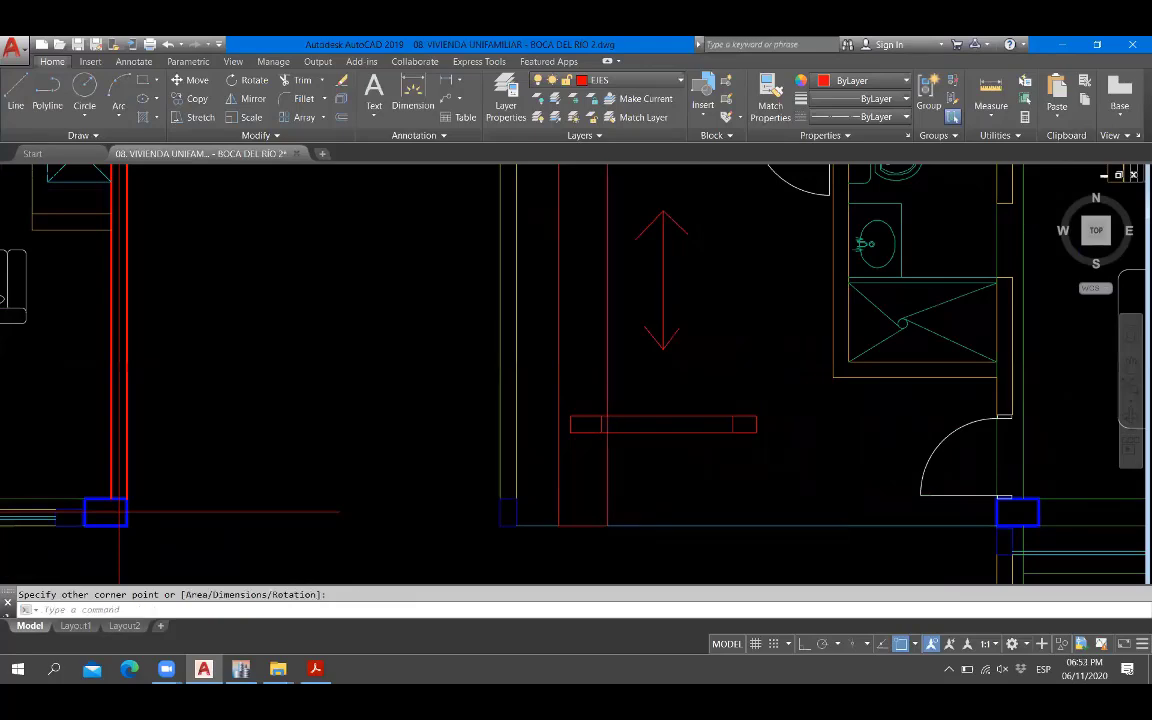
Draw a second tall rectangle from the axis 2 beam to the front edge, over the horizontal rectangle's right end.
scroll(602, 510, down, 2)
scroll(661, 285, up, 2)
key(Return)
click(666, 269)
scroll(670, 340, down, 2)
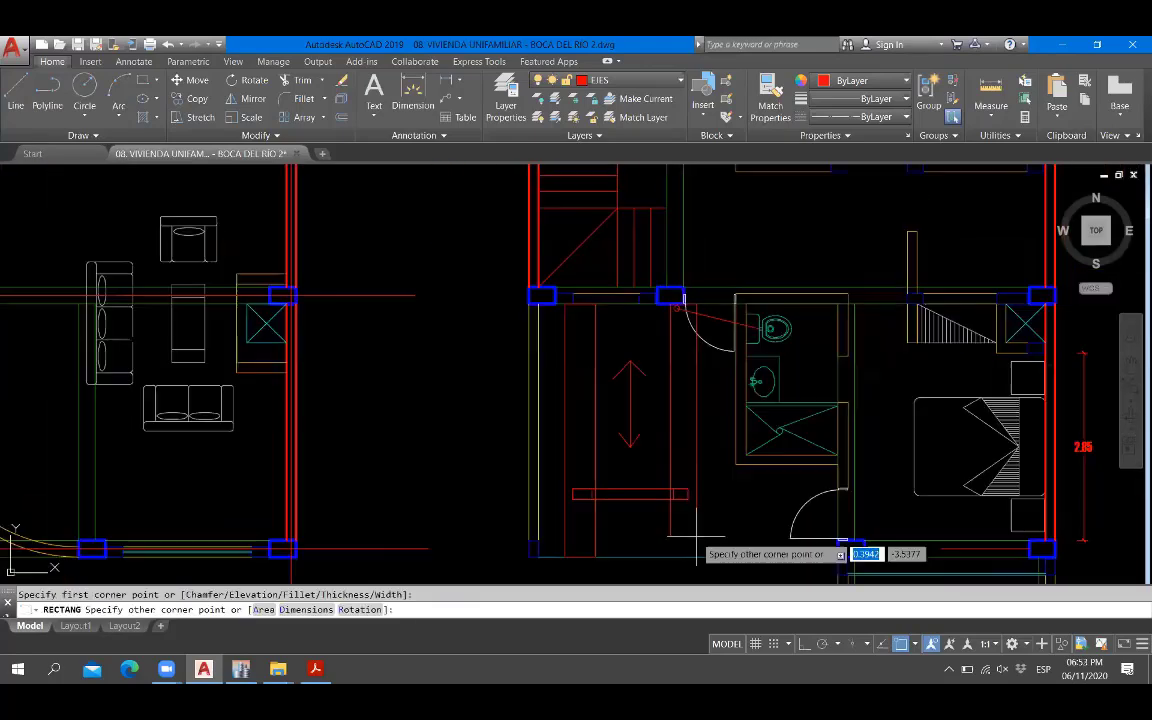
key(Escape)
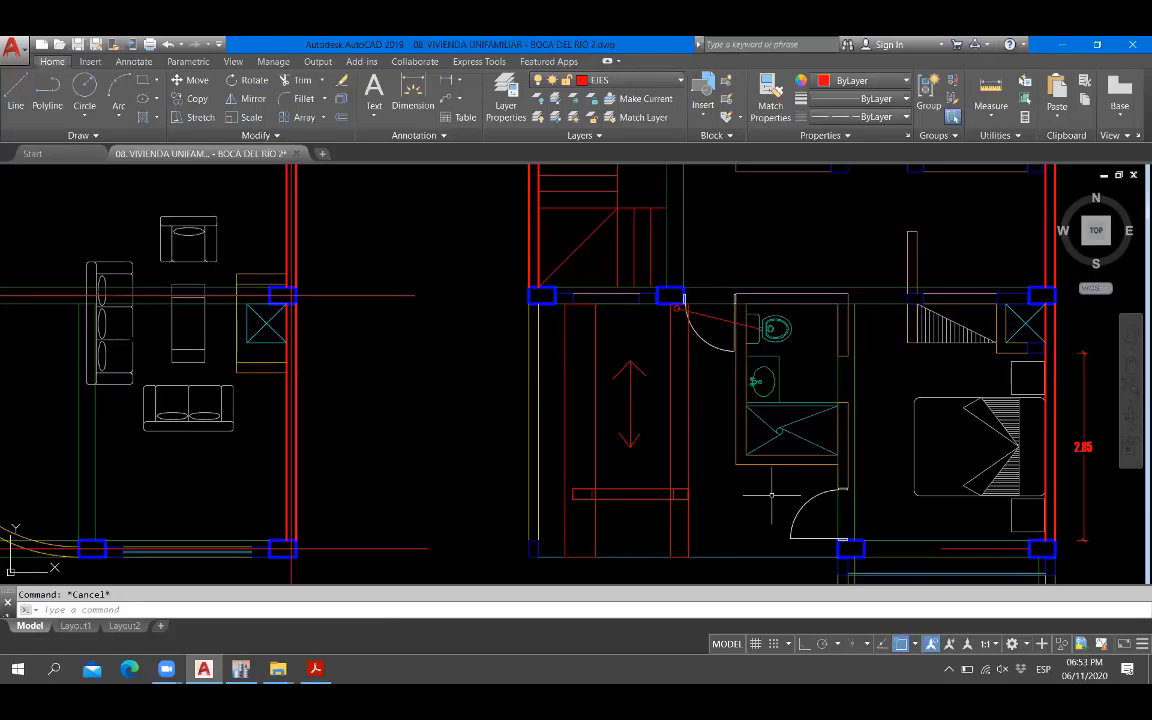
Erase the two tall rectangles crossing the ends of the horizontal rectangle.
scroll(661, 496, up, 5)
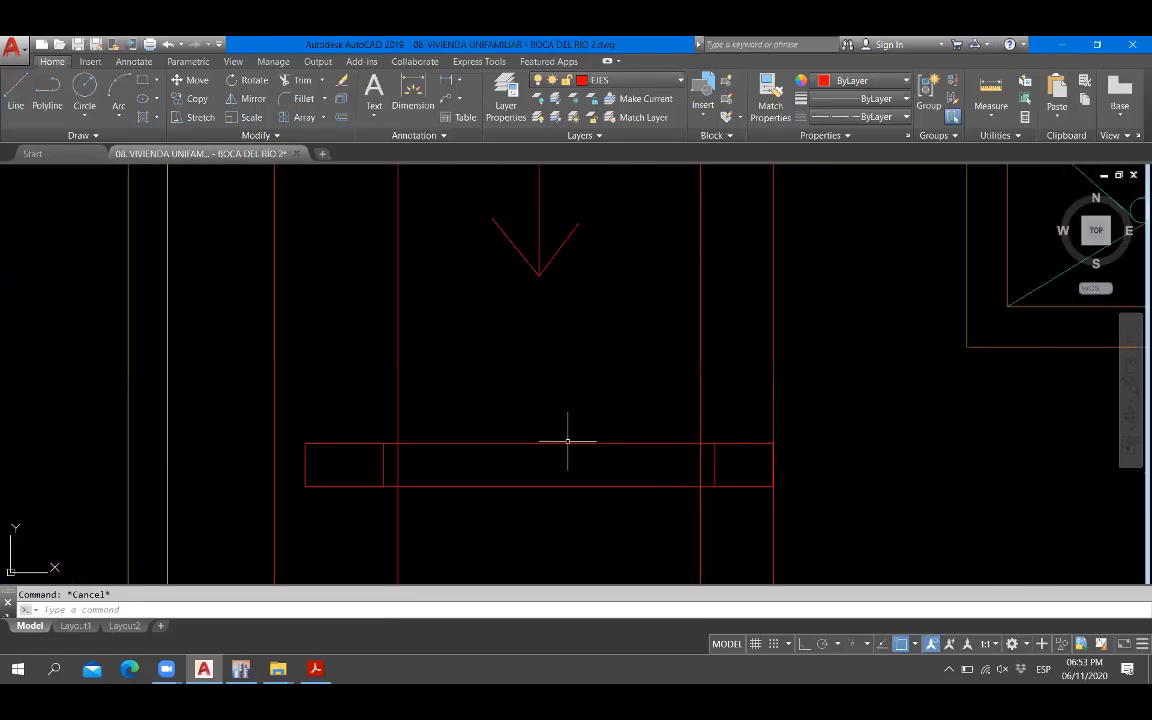
scroll(566, 437, down, 3)
scroll(514, 501, up, 4)
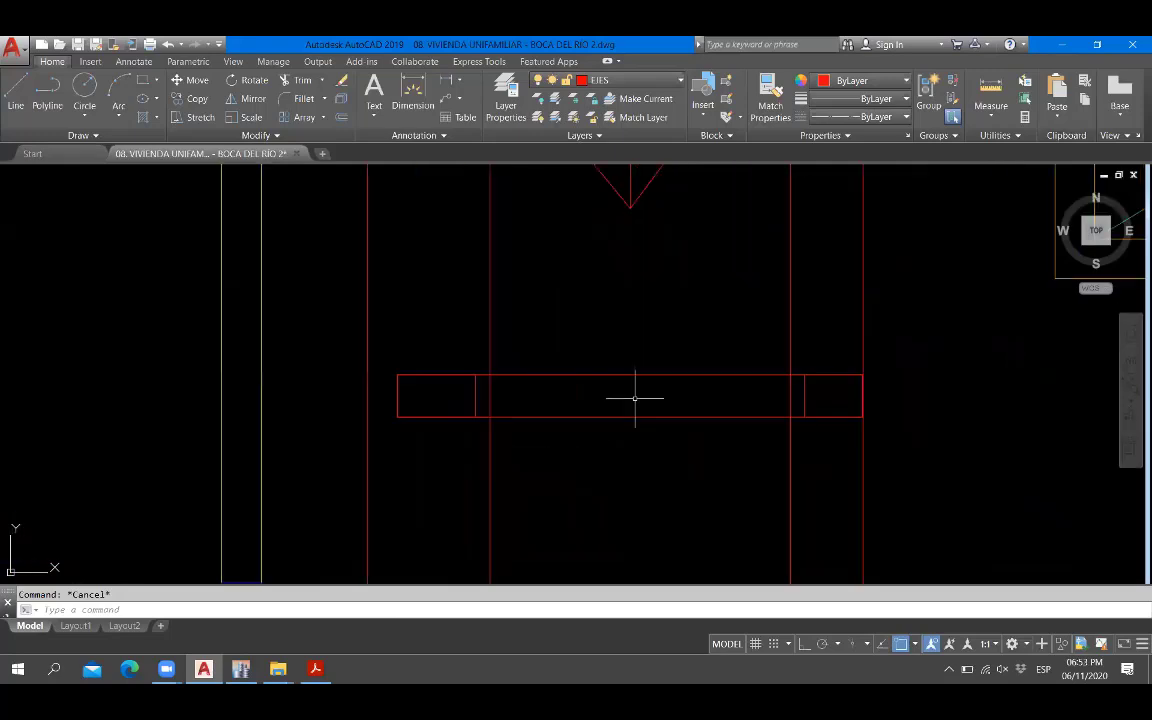
scroll(670, 480, down, 4)
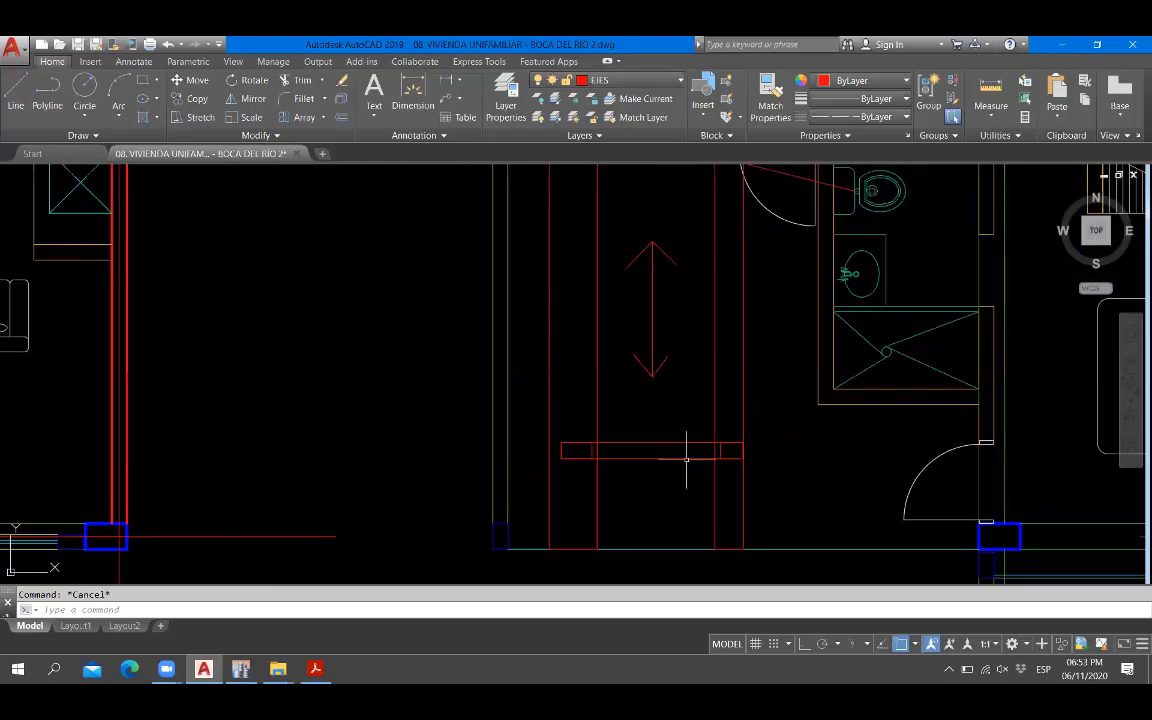
scroll(726, 430, up, 4)
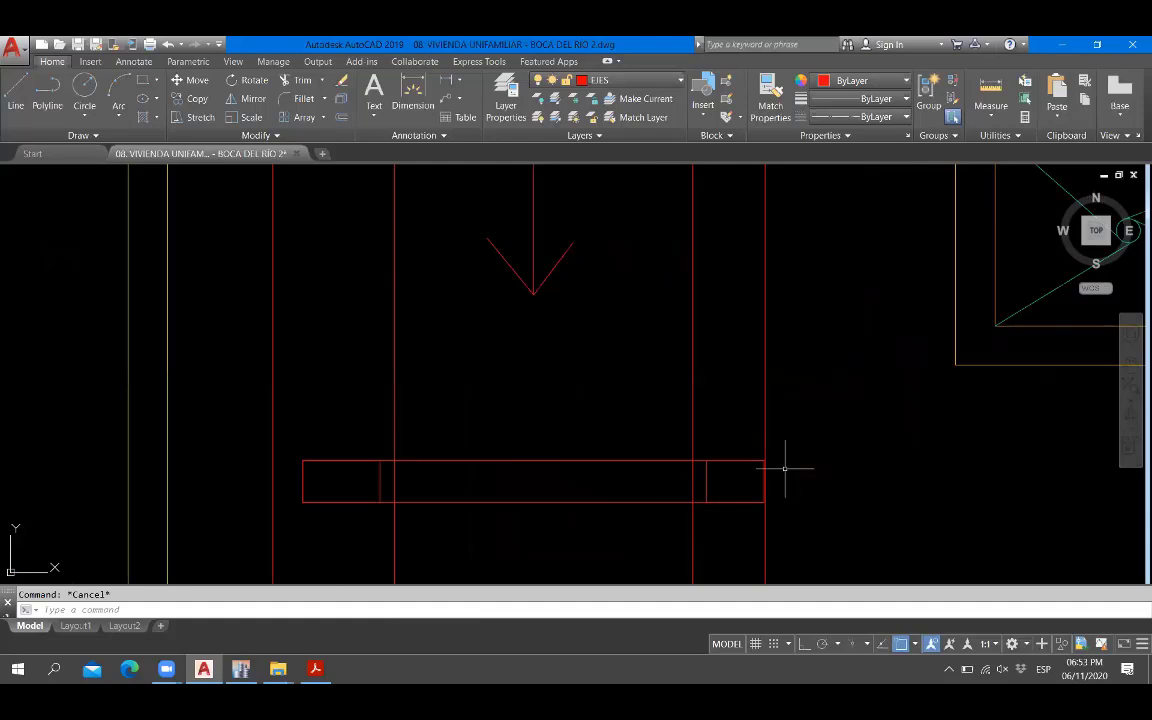
click(810, 358)
click(250, 365)
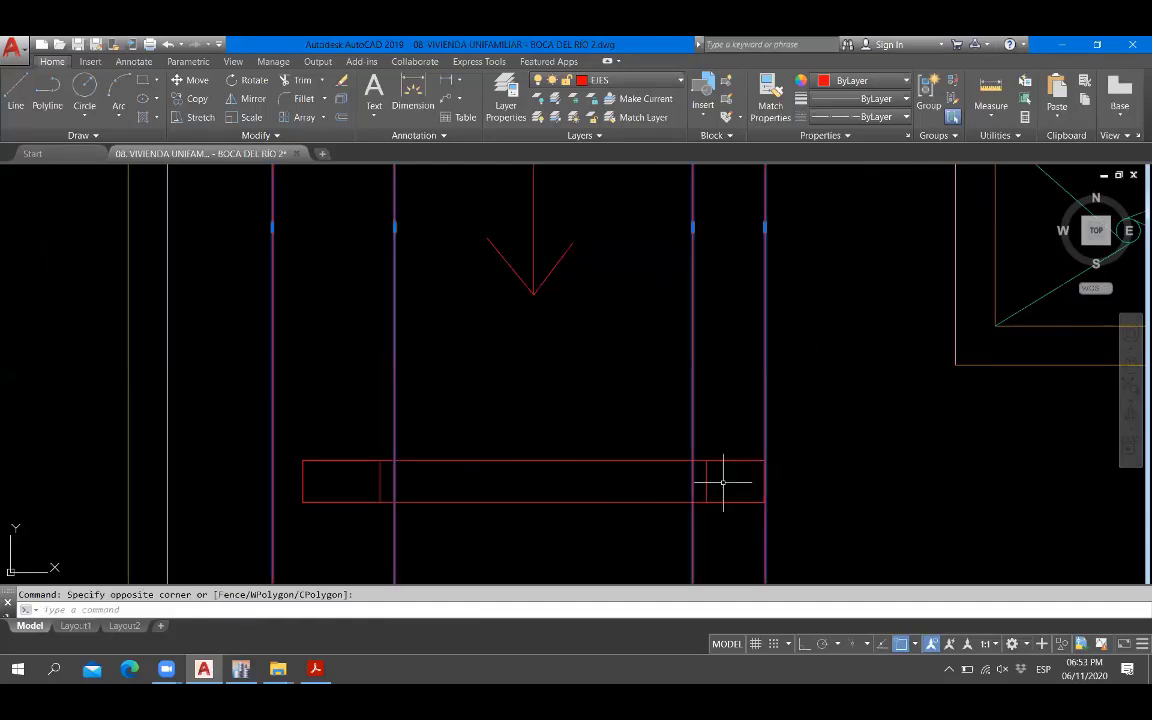
key(Delete)
Erase the thin horizontal rectangle together with its two small end rectangles.
scroll(663, 489, down, 5)
scroll(719, 449, up, 3)
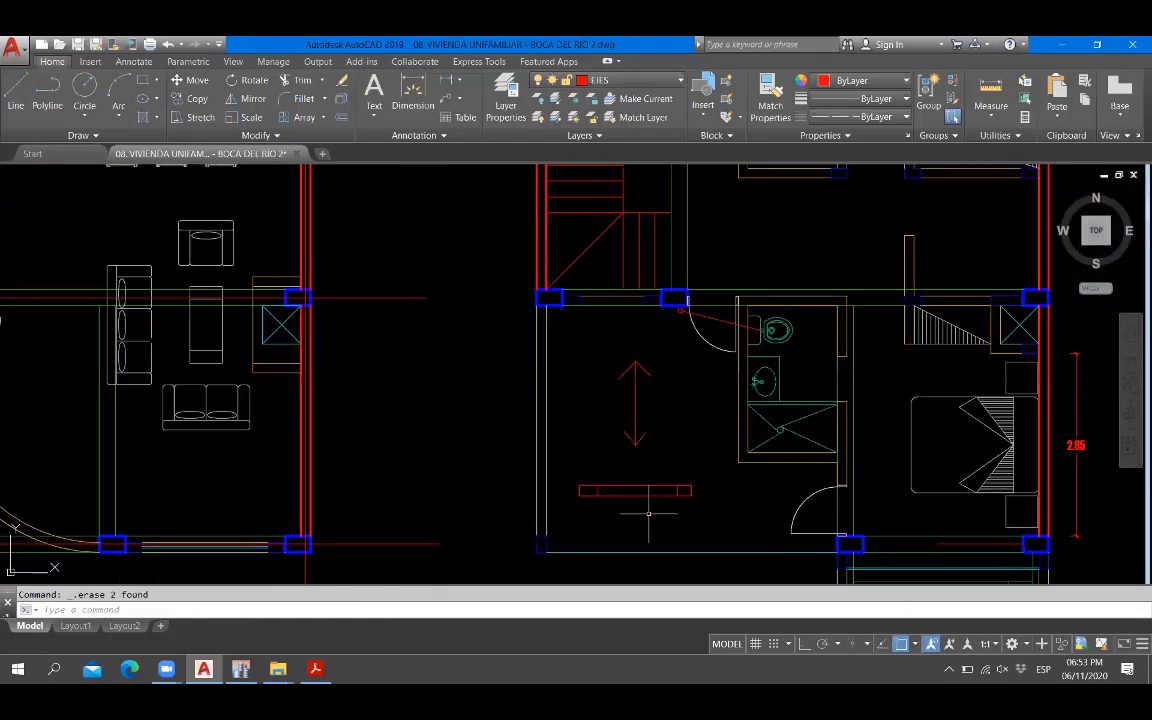
scroll(718, 449, up, 4)
scroll(707, 463, down, 4)
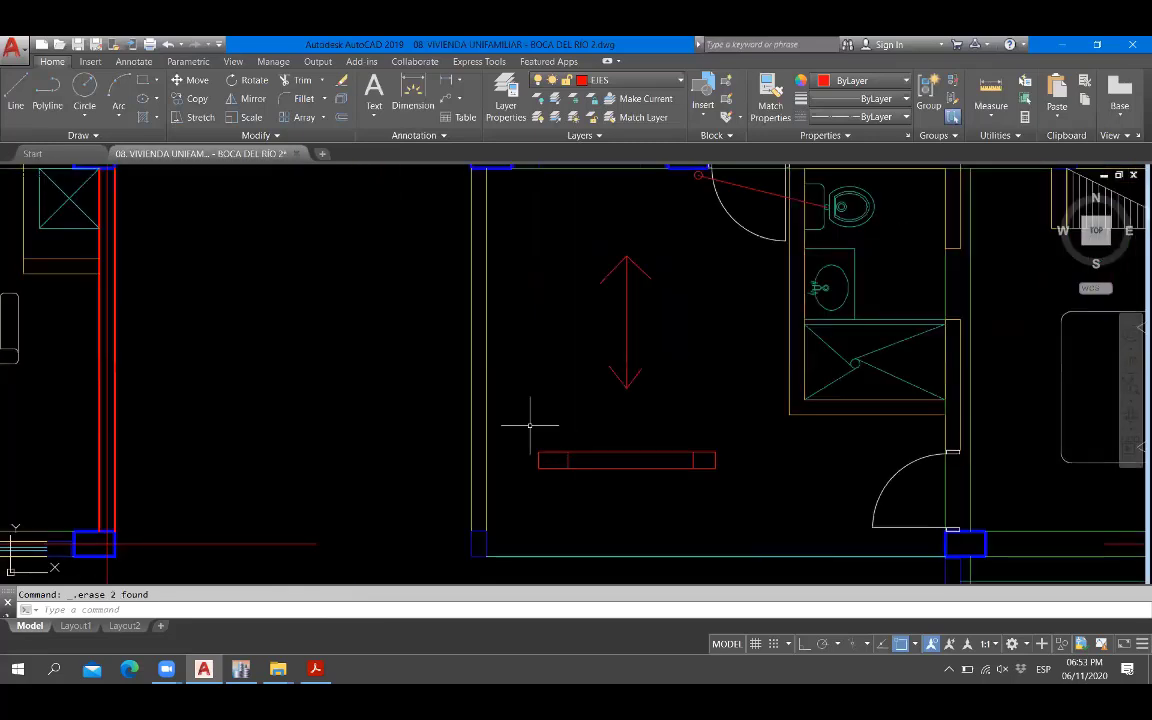
key(Delete)
scroll(530, 425, down, 3)
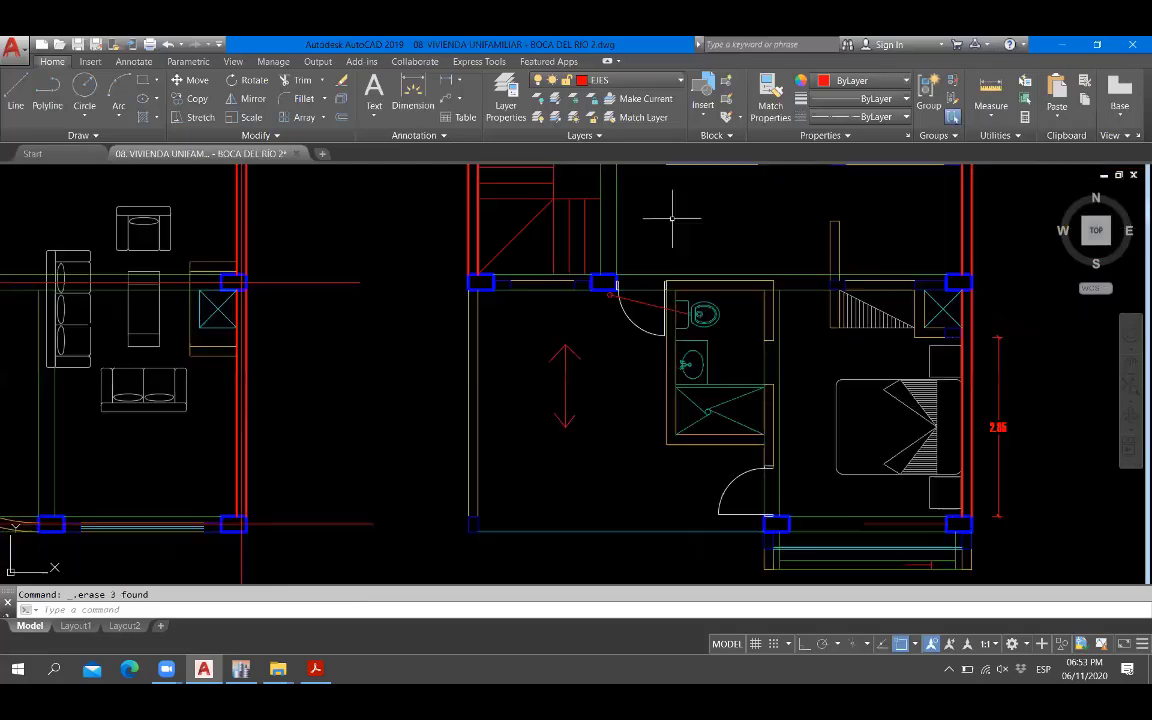
Draw a vertical centre line along the bathroom wall facing the open room, extending past the shower corner.
scroll(660, 330, up, 8)
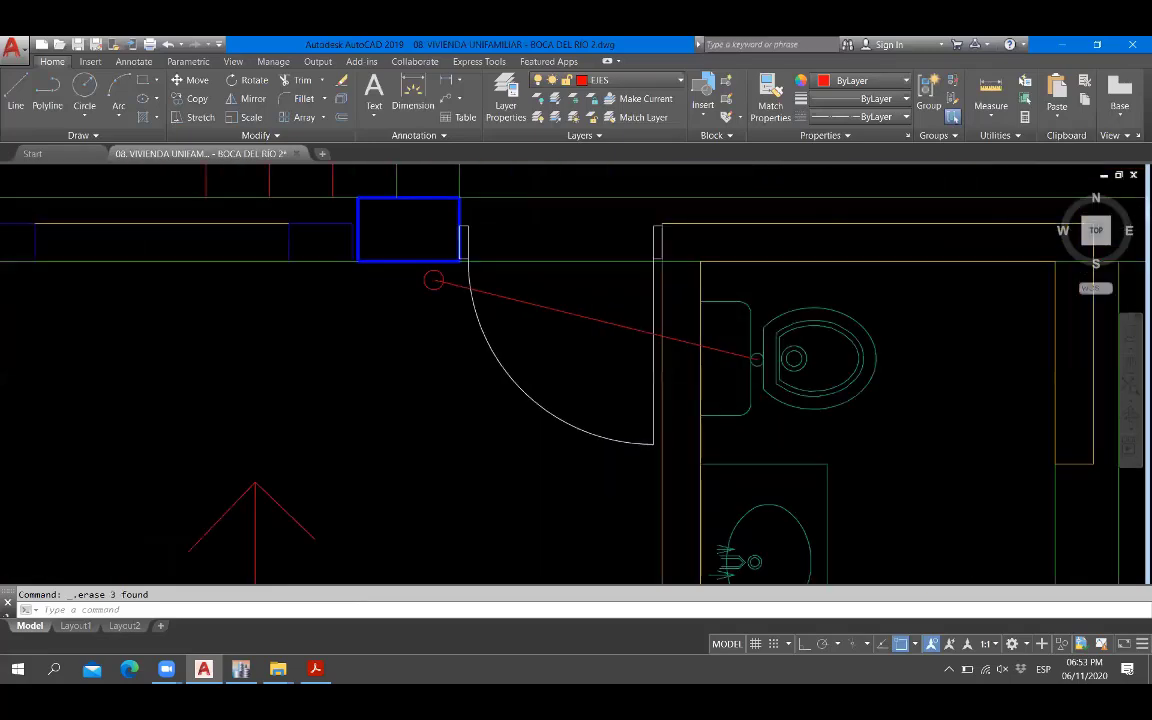
scroll(790, 320, down, 2)
key(l)
key(Return)
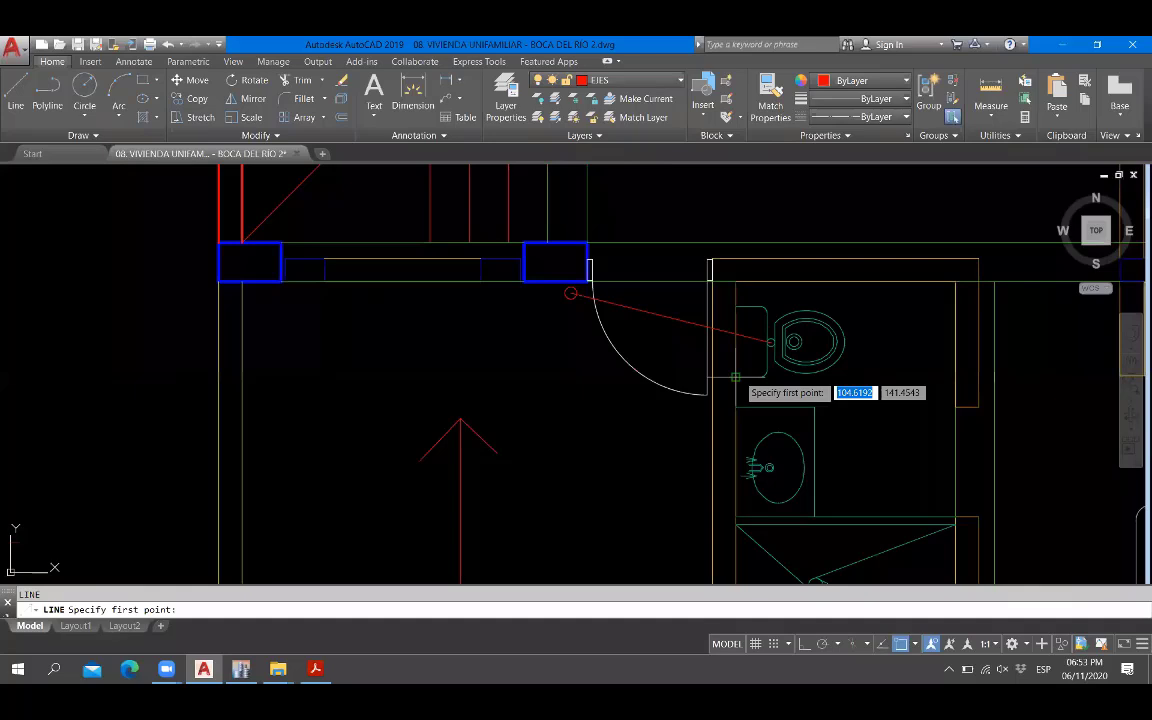
click(735, 377)
key(F8)
scroll(700, 440, down, 3)
key(Escape)
scroll(675, 463, up, 2)
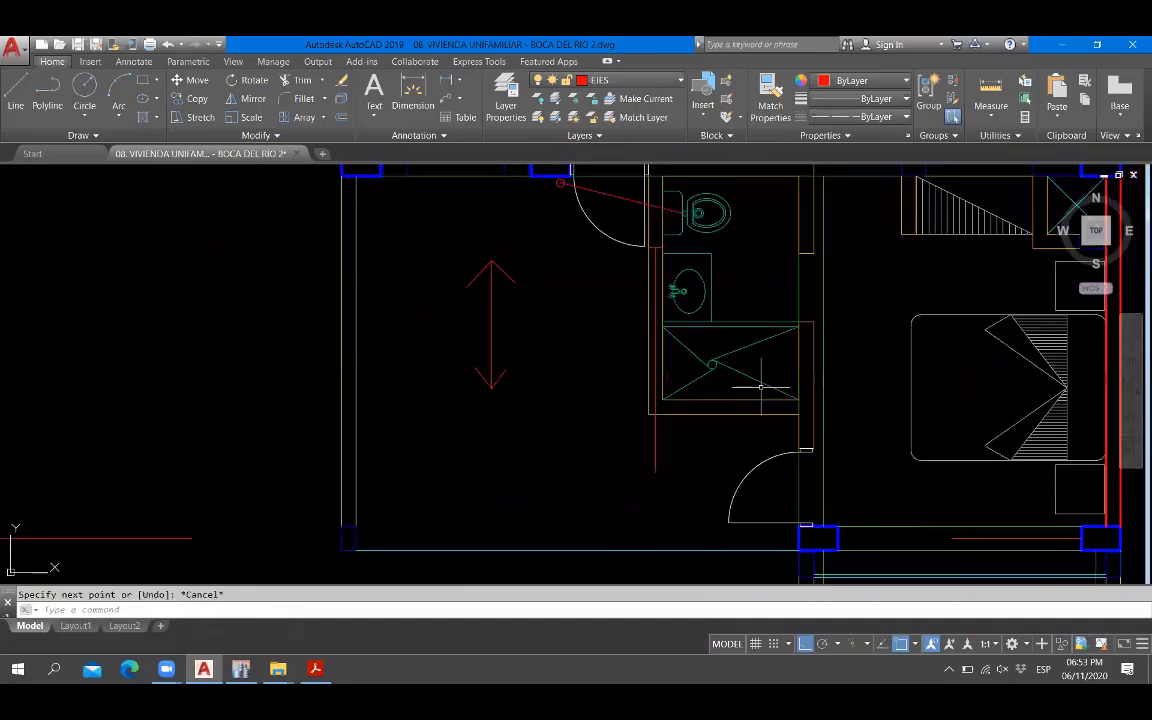
Draw a vertical axis line from the front column between the hall and bedroom down past the balcony edge.
scroll(760, 386, down, 3)
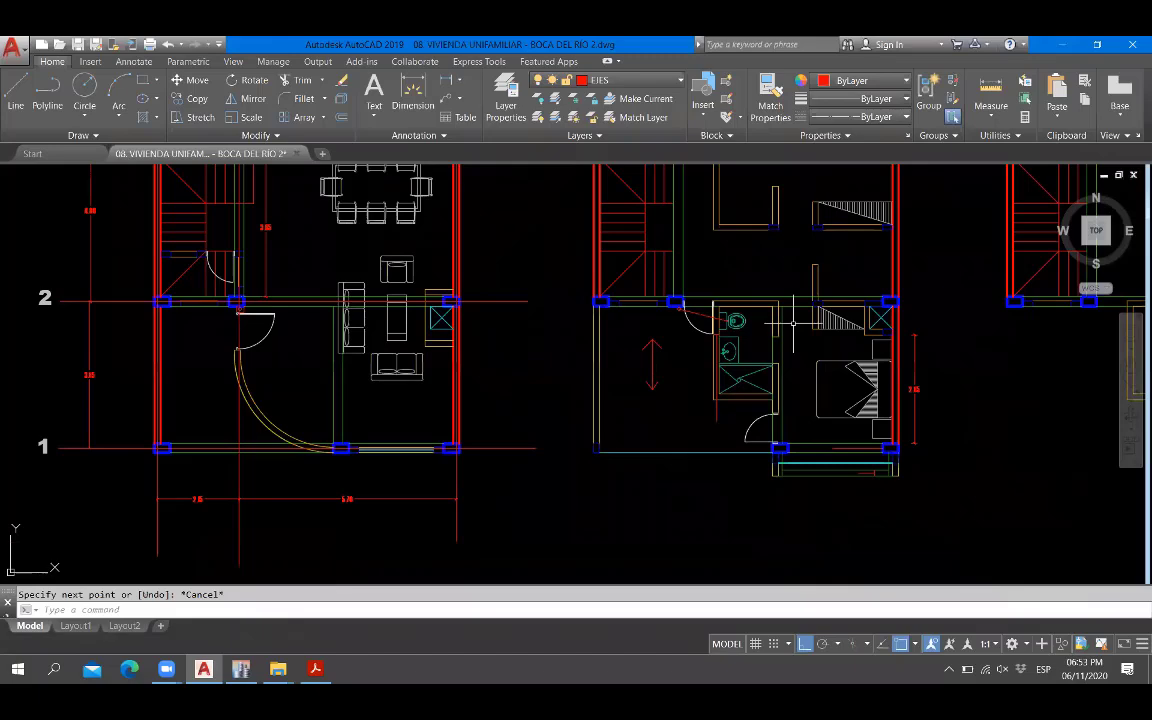
scroll(805, 420, up, 4)
text(l)
key(Return)
click(734, 485)
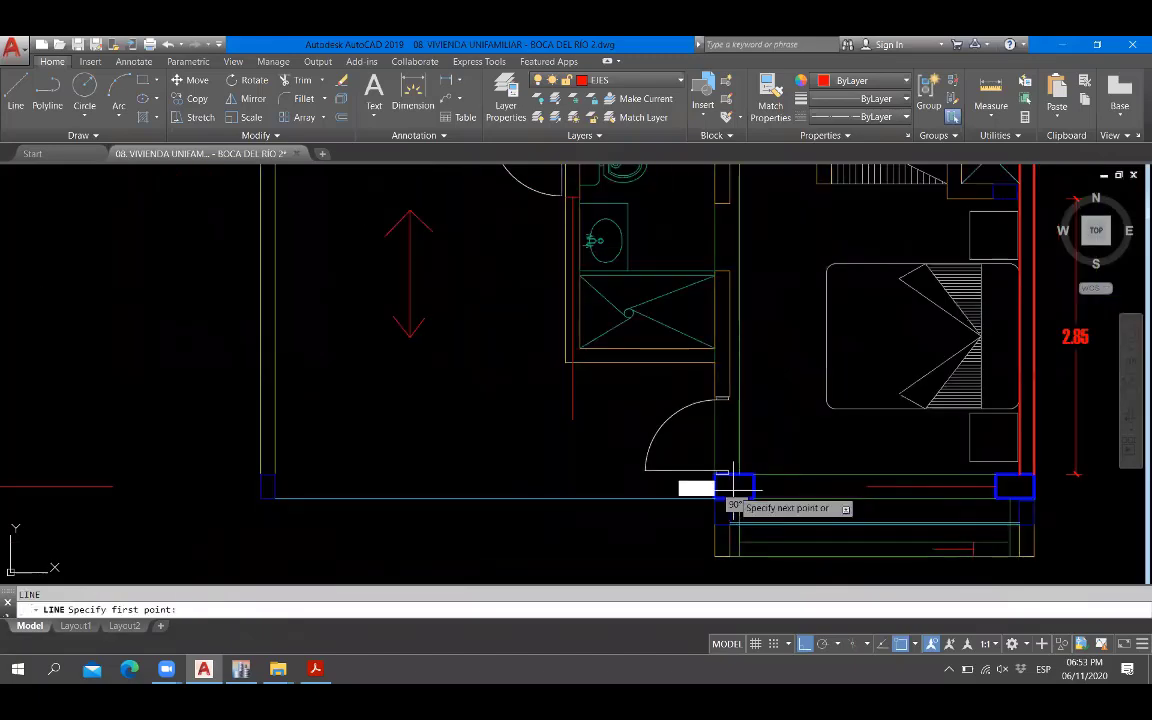
scroll(734, 485, down, 3)
click(741, 485)
key(Escape)
scroll(806, 427, up, 4)
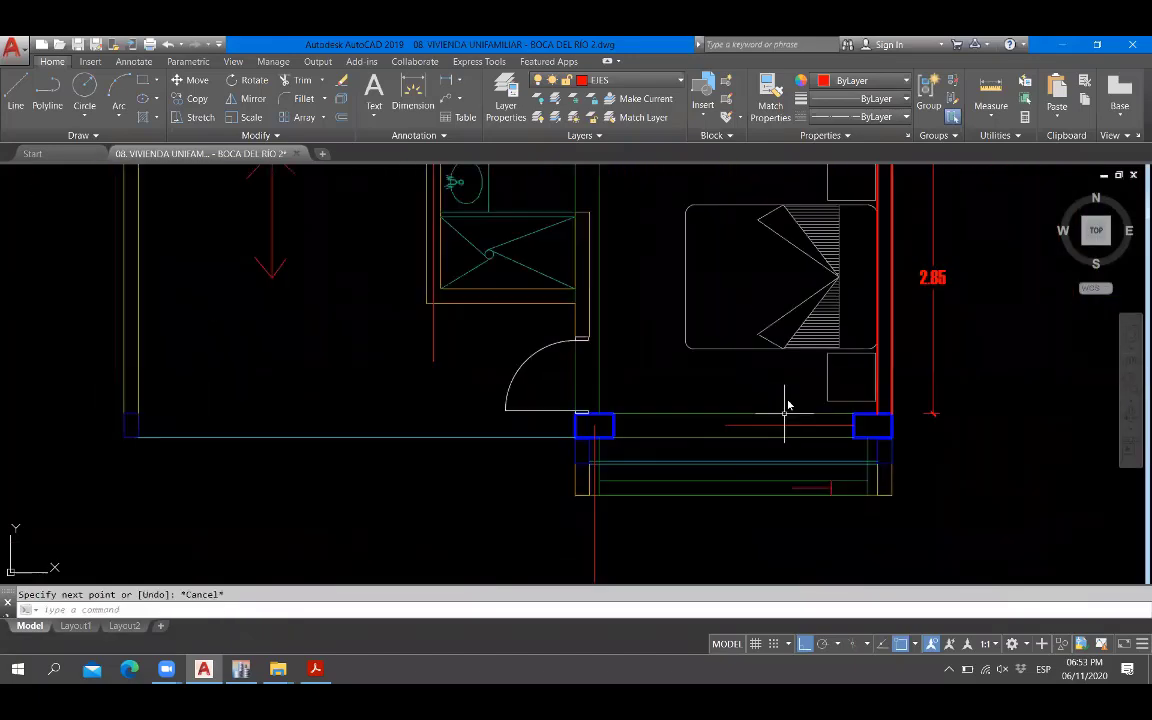
click(271, 660)
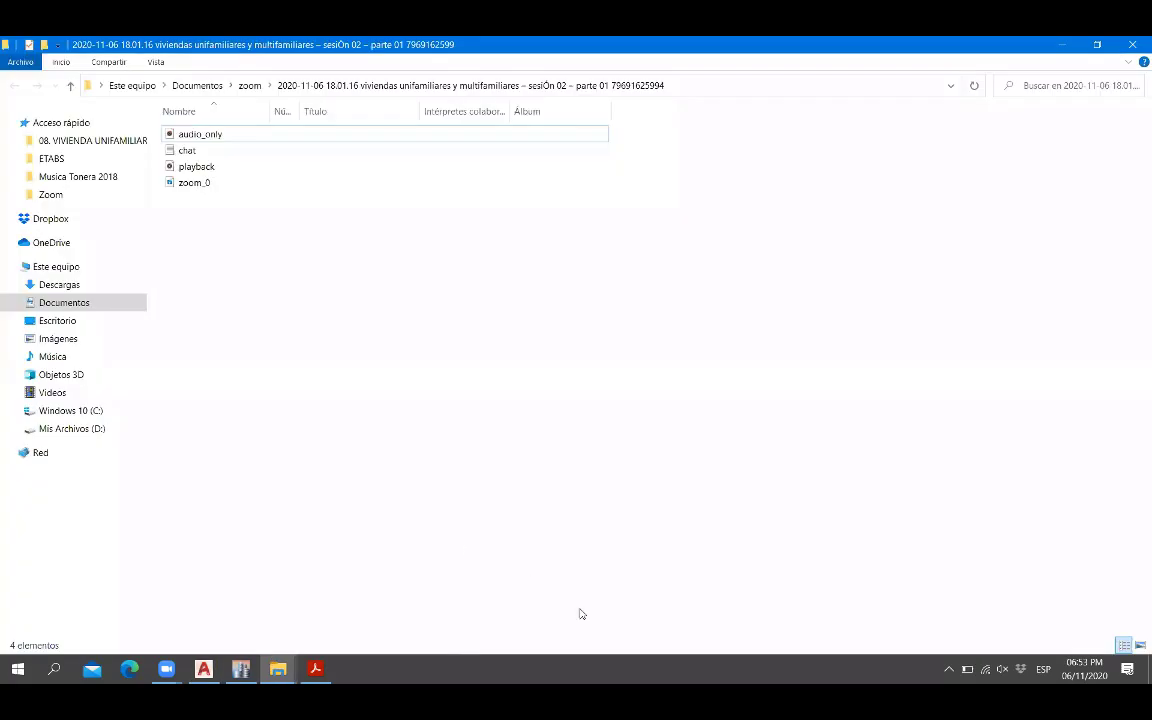
key(alt+Tab)
scroll(580, 608, up, 3)
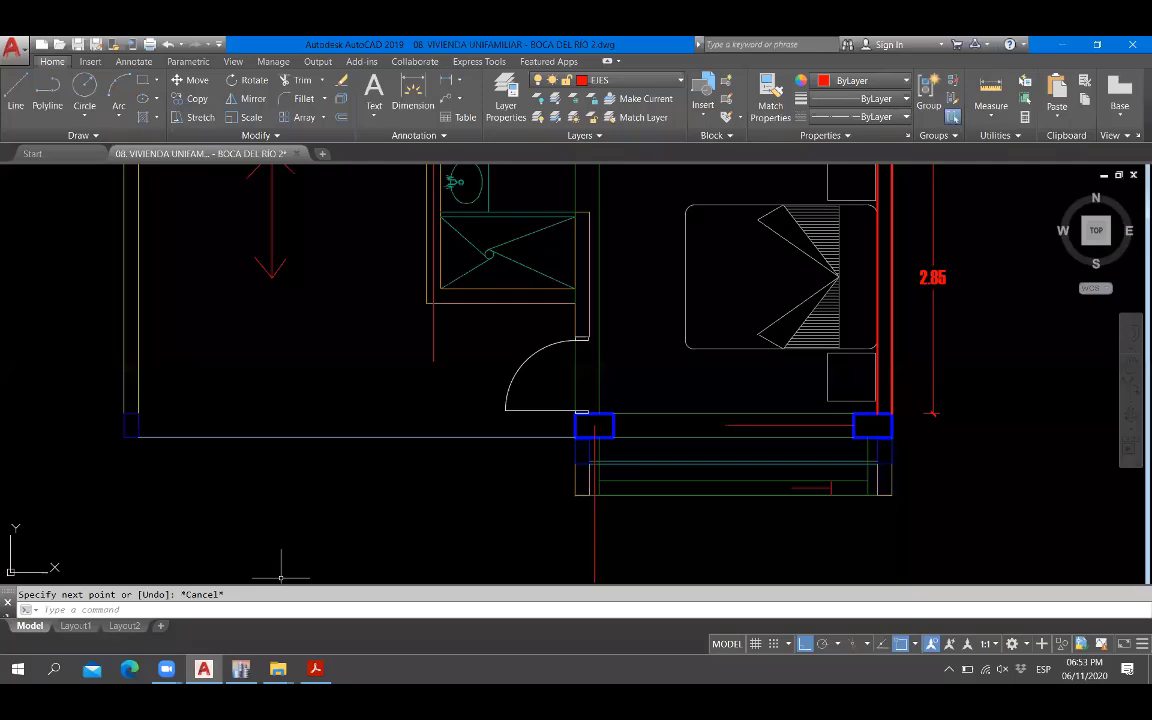
Draw a vertical axis line along the centre of the outer wall on the stair side, running past the front edge.
scroll(691, 463, down, 4)
key(space)
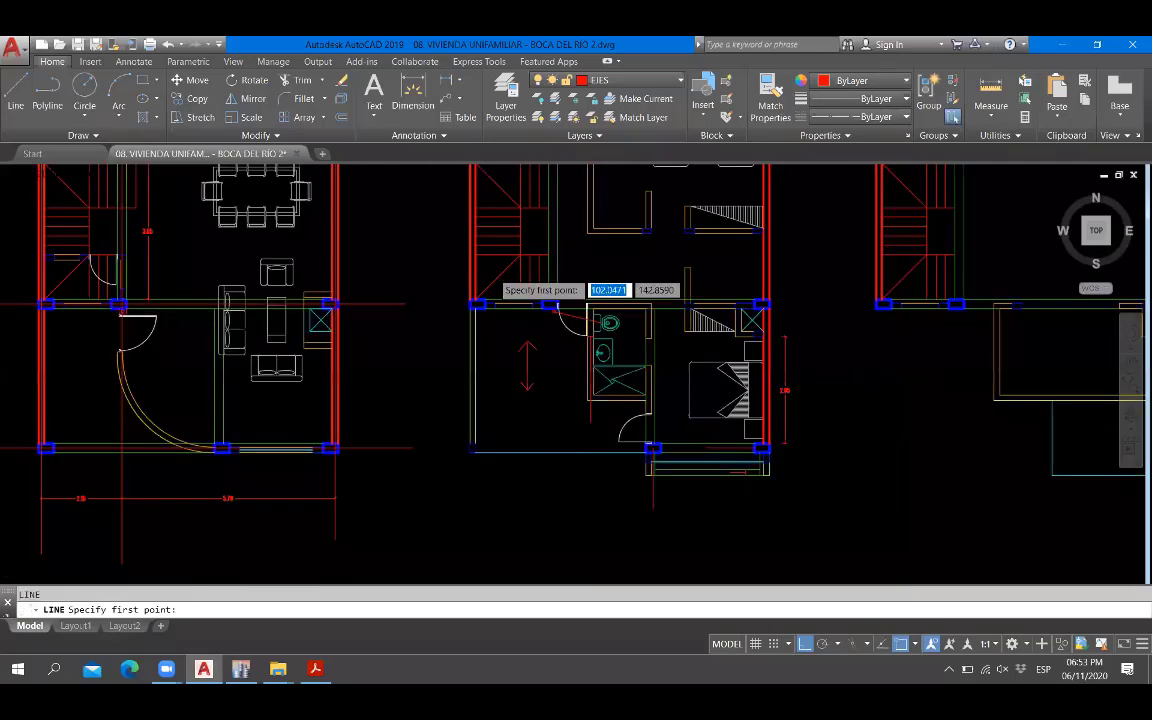
click(549, 305)
key(Escape)
scroll(484, 278, up, 6)
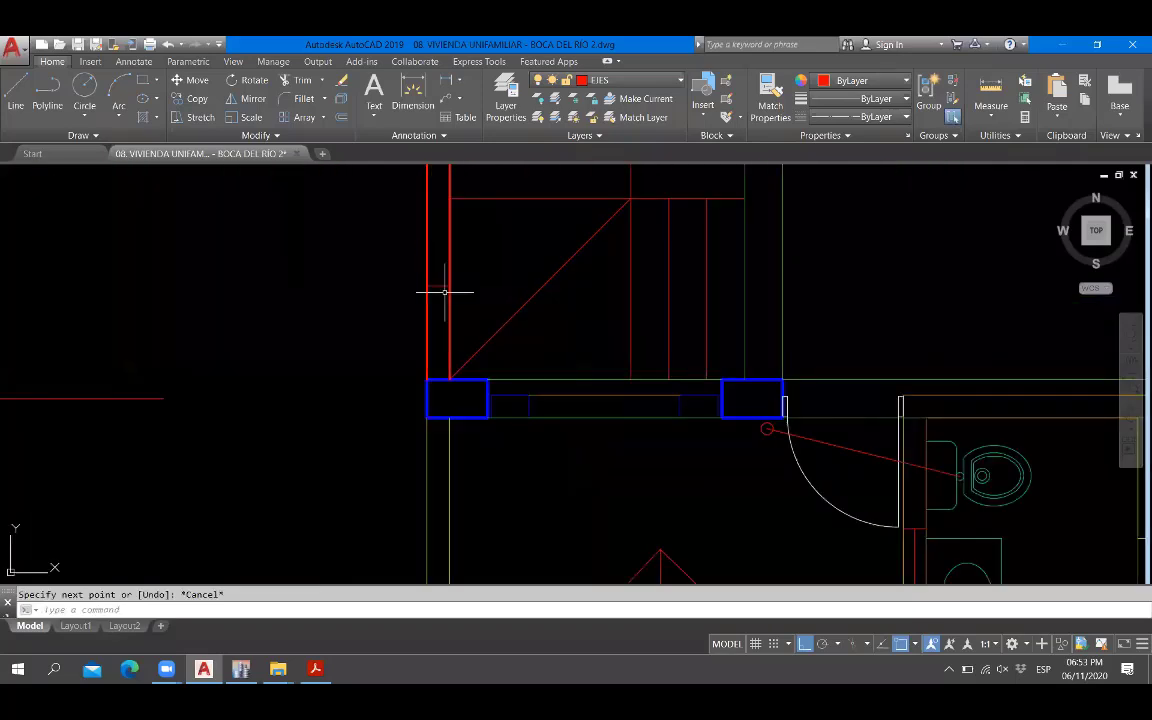
scroll(445, 291, down, 6)
key(space)
click(455, 283)
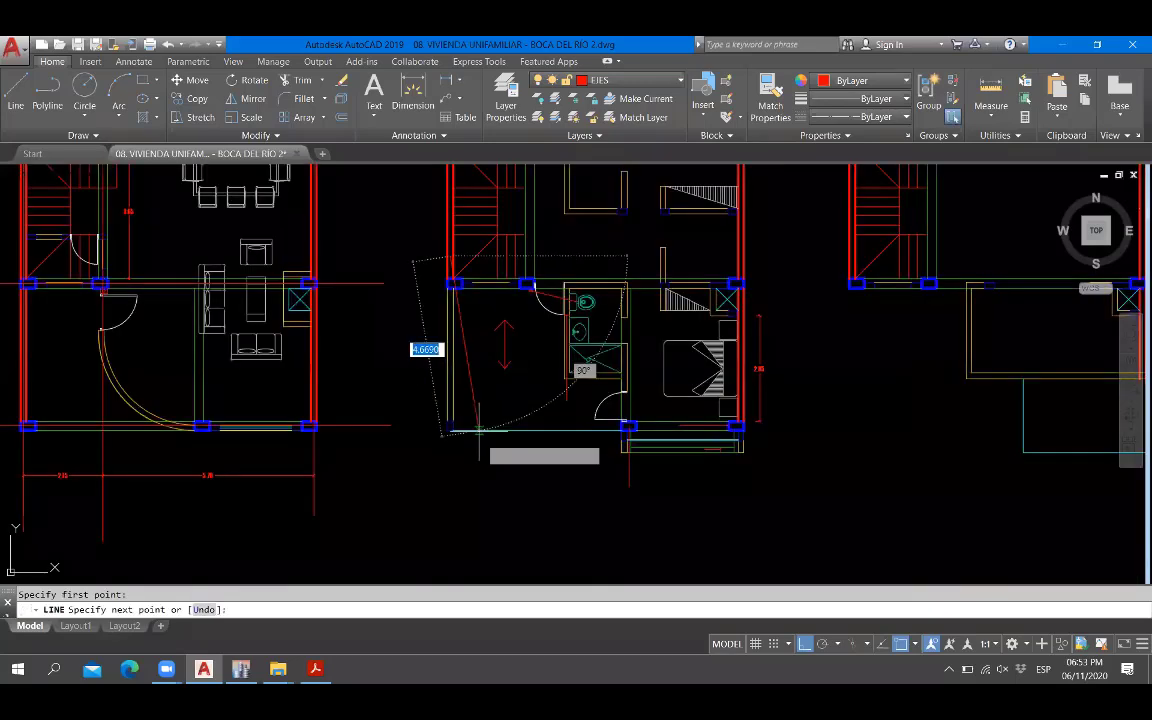
key(Escape)
Add an aligned dimension between the bathroom wall's centre line and the stair-side outer wall's axis line.
scroll(512, 357, up, 4)
text(dal)
key(space)
scroll(644, 381, up, 2)
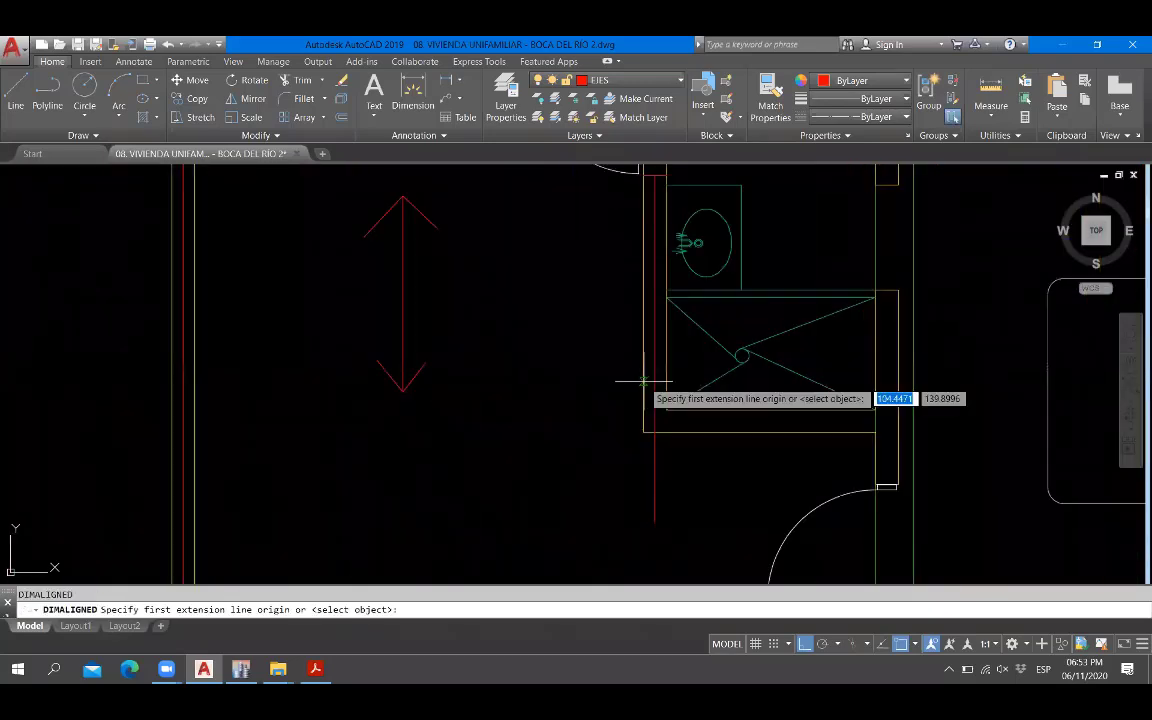
click(643, 381)
click(176, 383)
scroll(436, 386, up, 2)
click(528, 440)
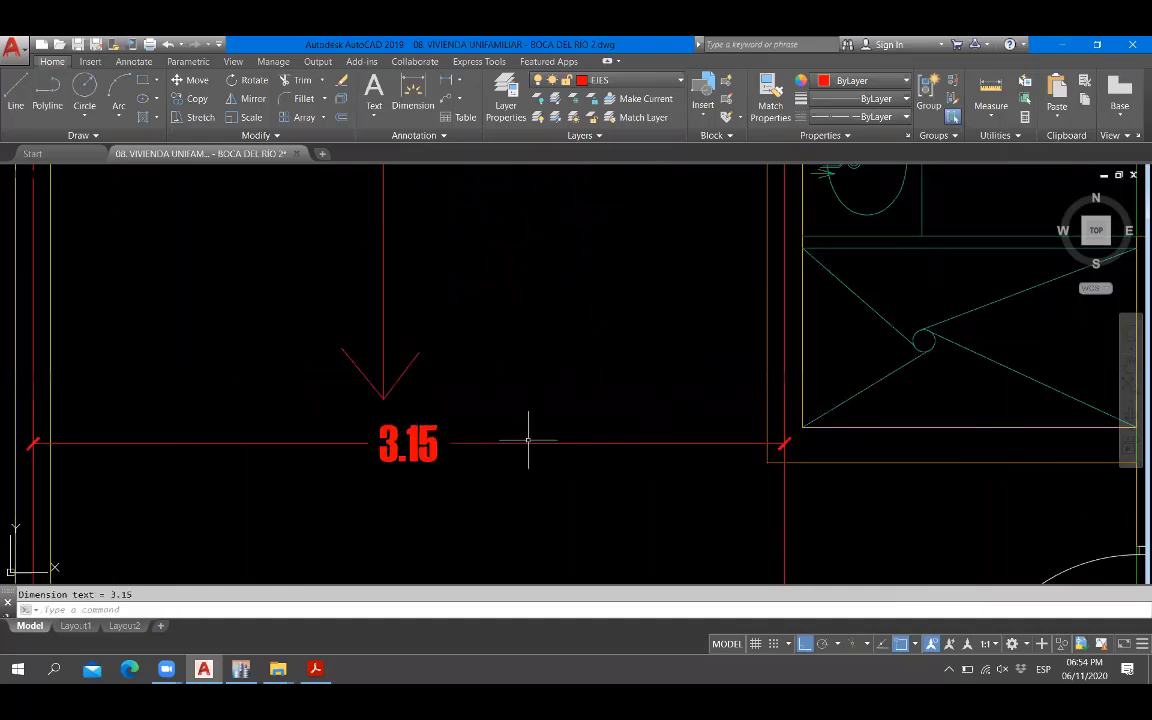
scroll(530, 440, down, 6)
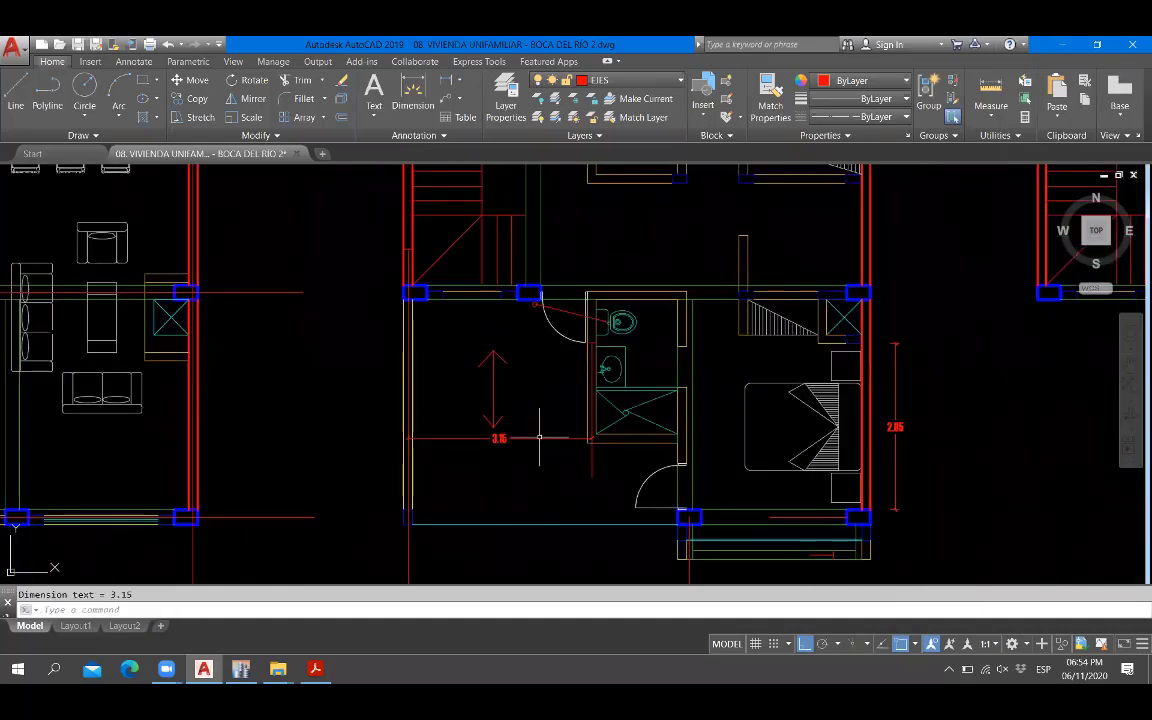
Switch to ETABS and draw a VCH-1 (0.25X0.20) beam between axes 2 and 1 with a plan offset of 3.15 m from the X = 0 column line.
key(alt+Tab)
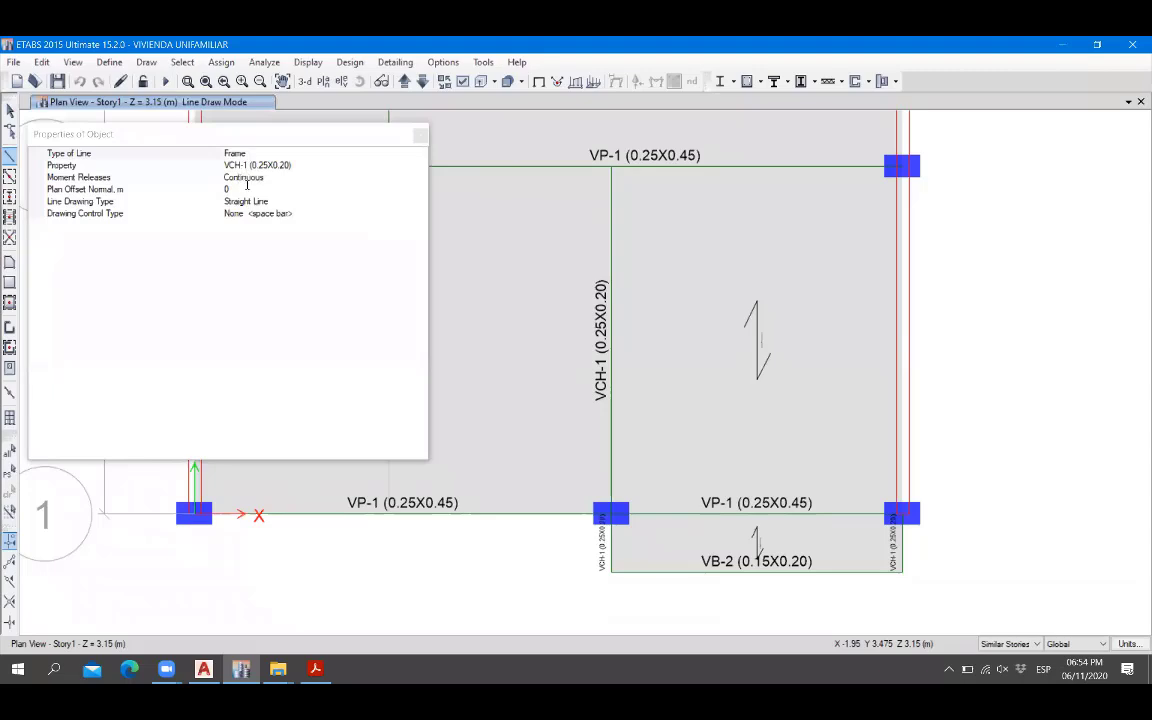
click(246, 185)
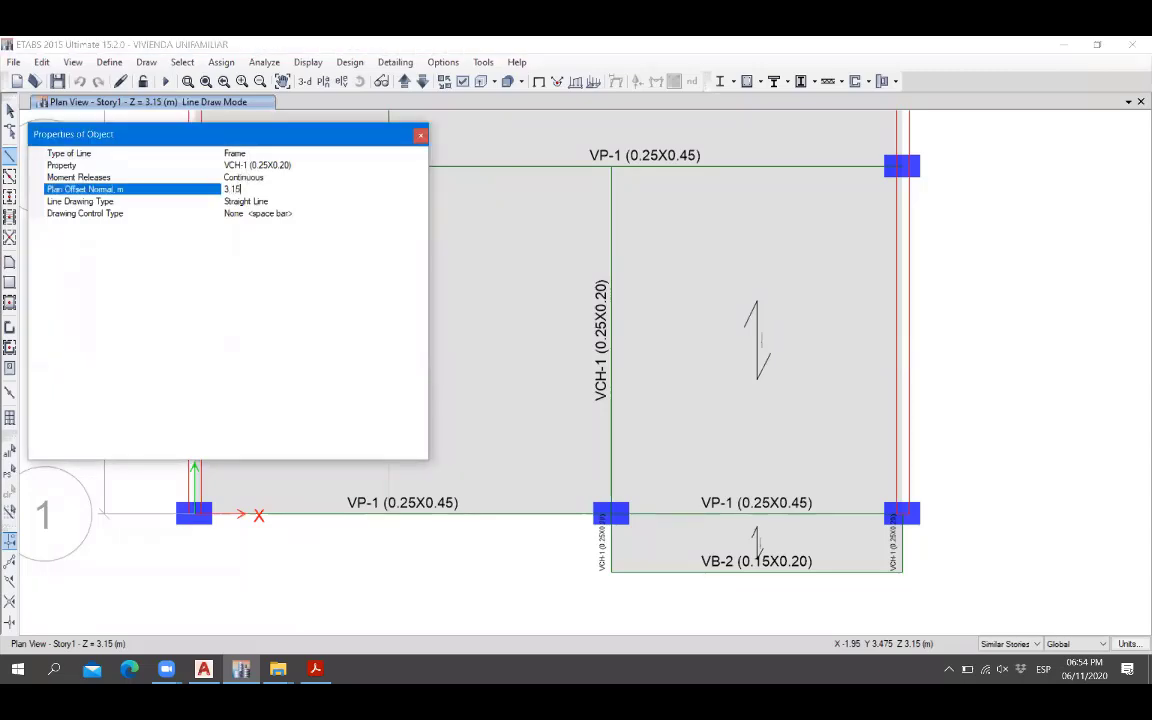
drag(270, 132, 928, 193)
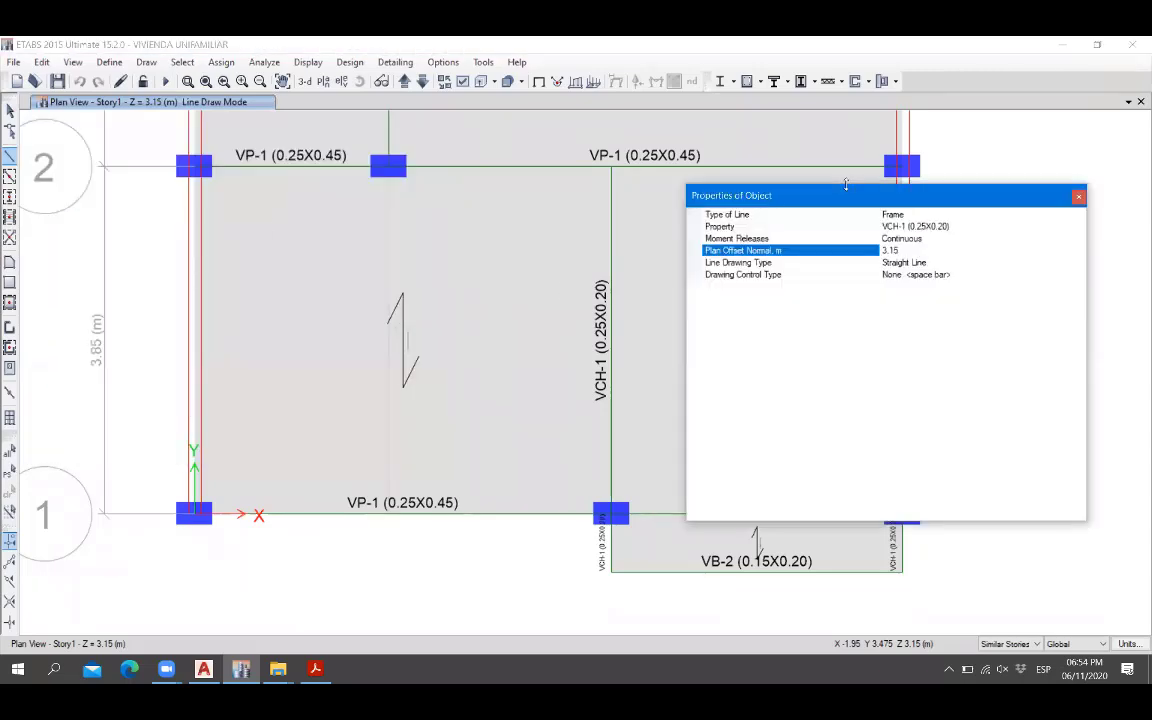
click(203, 166)
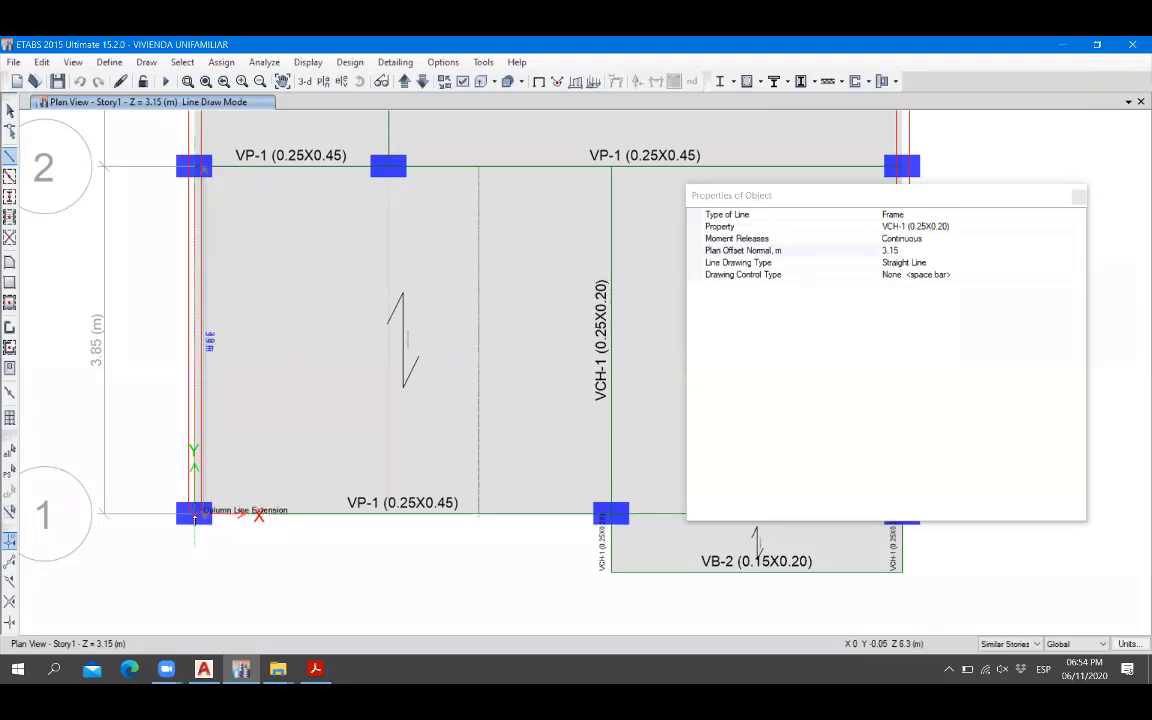
click(193, 515)
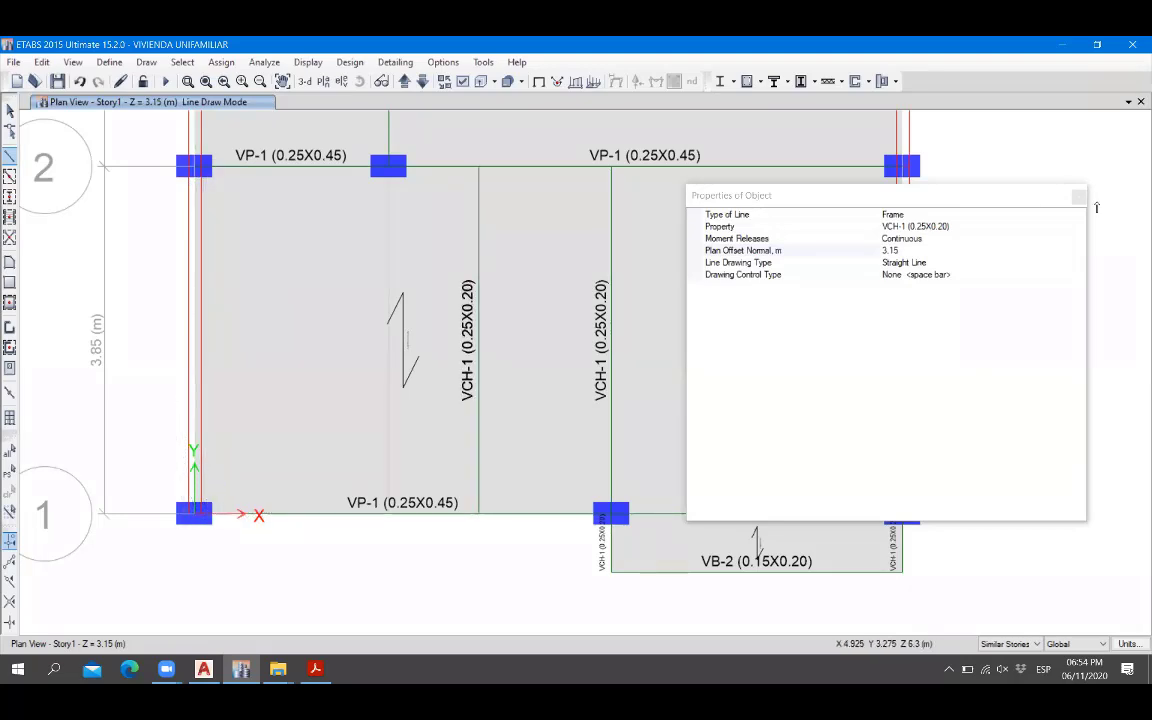
click(1079, 196)
click(10, 111)
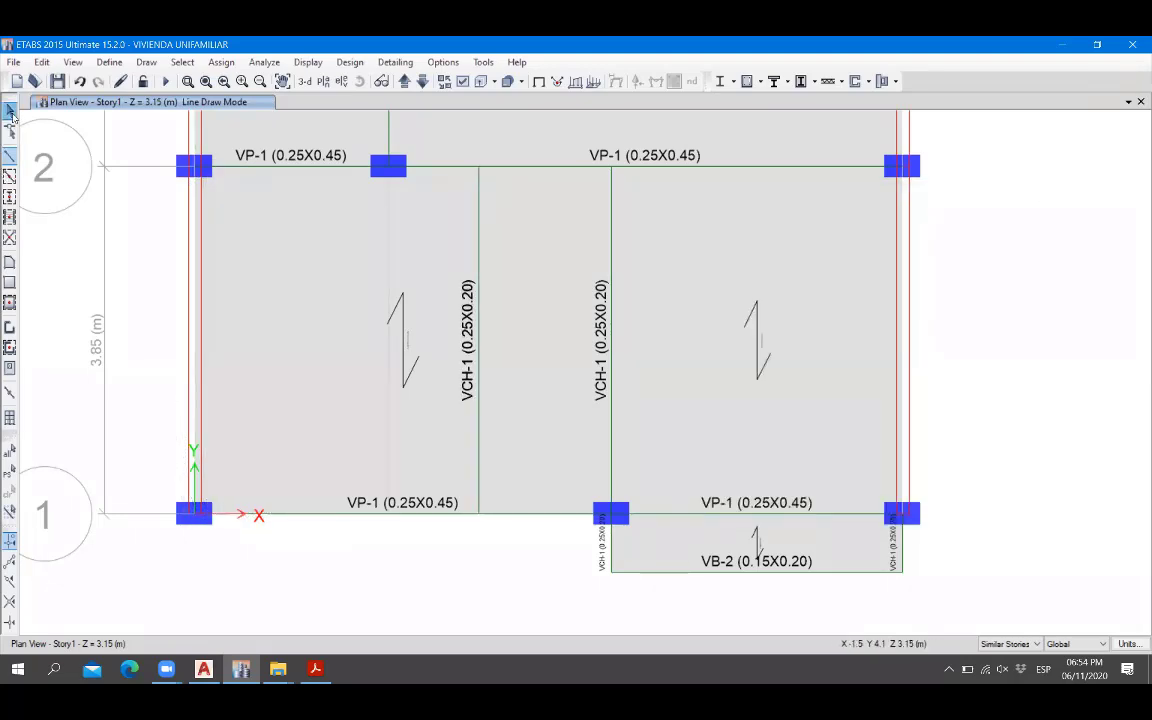
scroll(736, 500, down, 6)
scroll(738, 503, up, 3)
scroll(736, 503, up, 3)
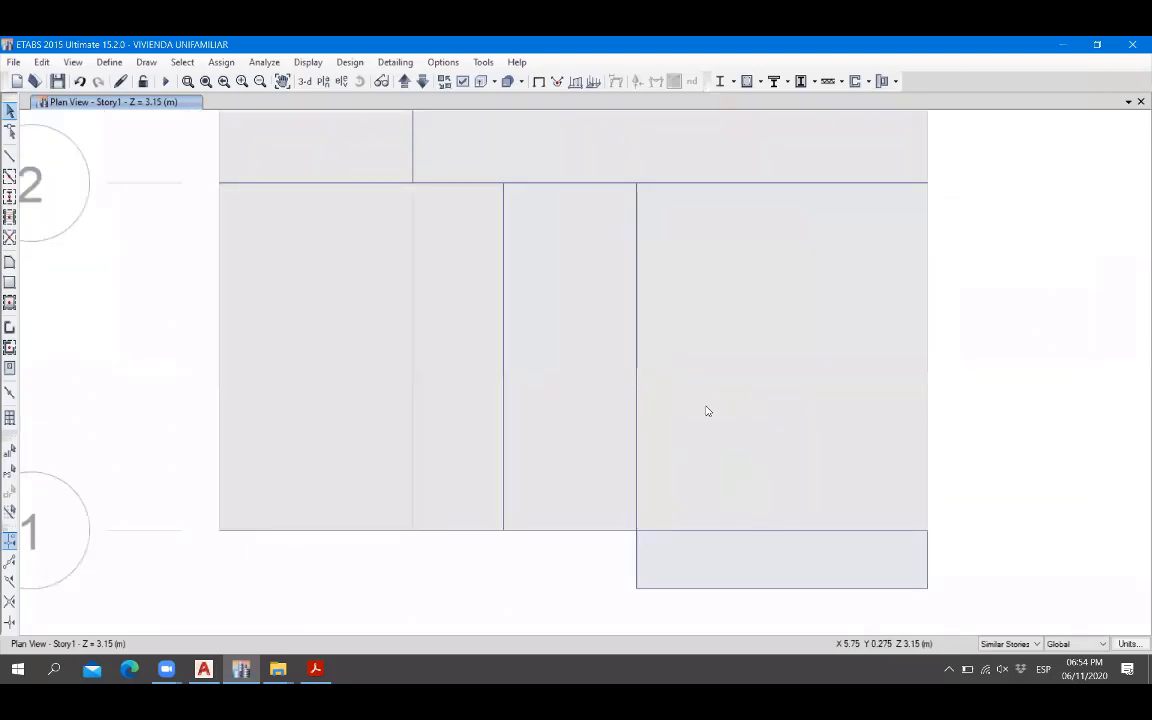
Compare the bathroom and shower walls on the AutoCAD floor plan with the VCH-1 beam layout in the ETABS plan view.
key(alt+Tab)
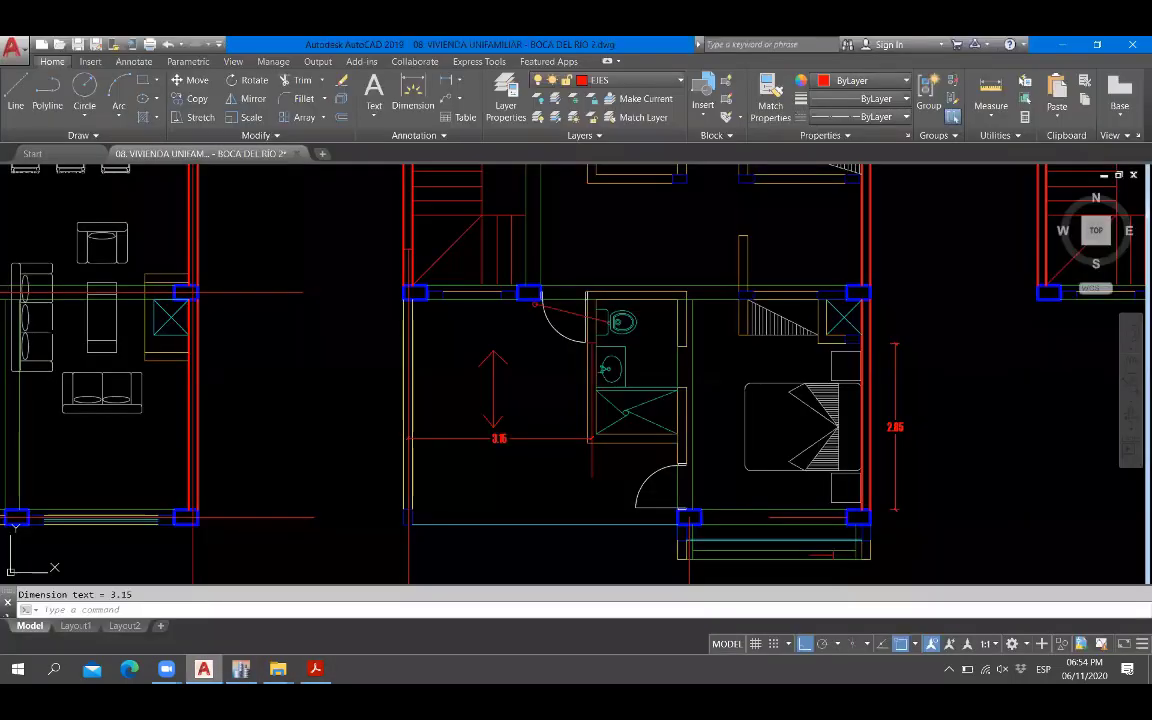
key(alt+Tab)
key(alt+Tab)
scroll(670, 438, up, 4)
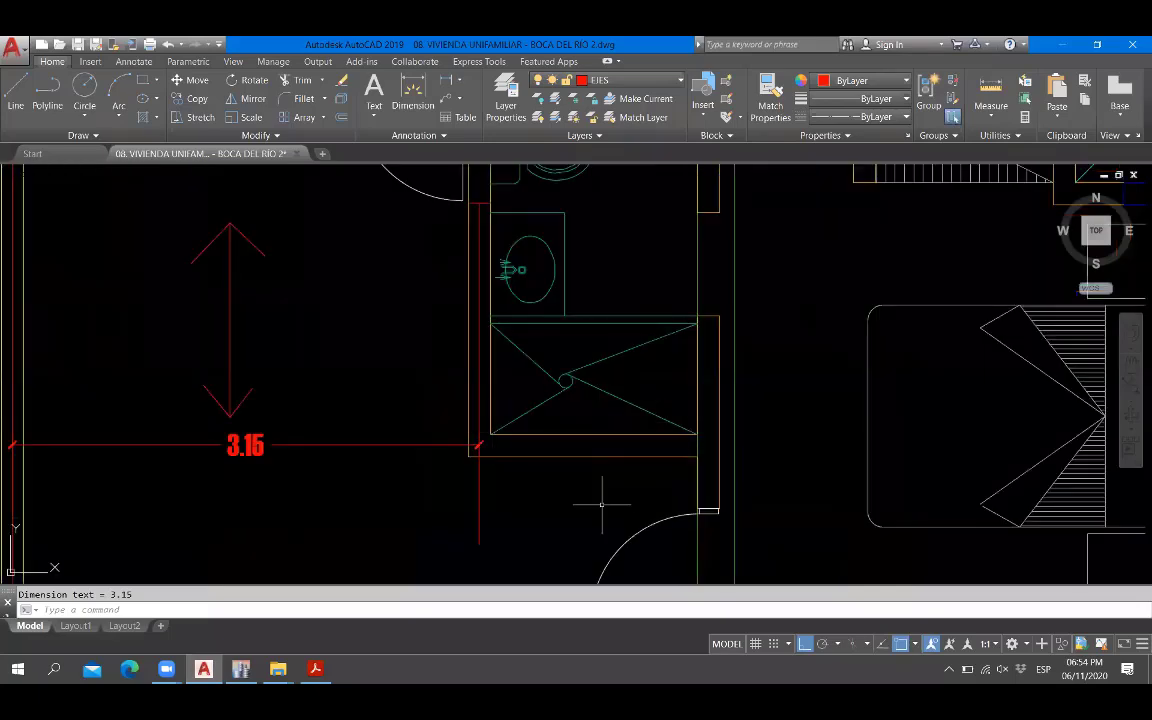
scroll(591, 437, down, 3)
scroll(600, 436, up, 3)
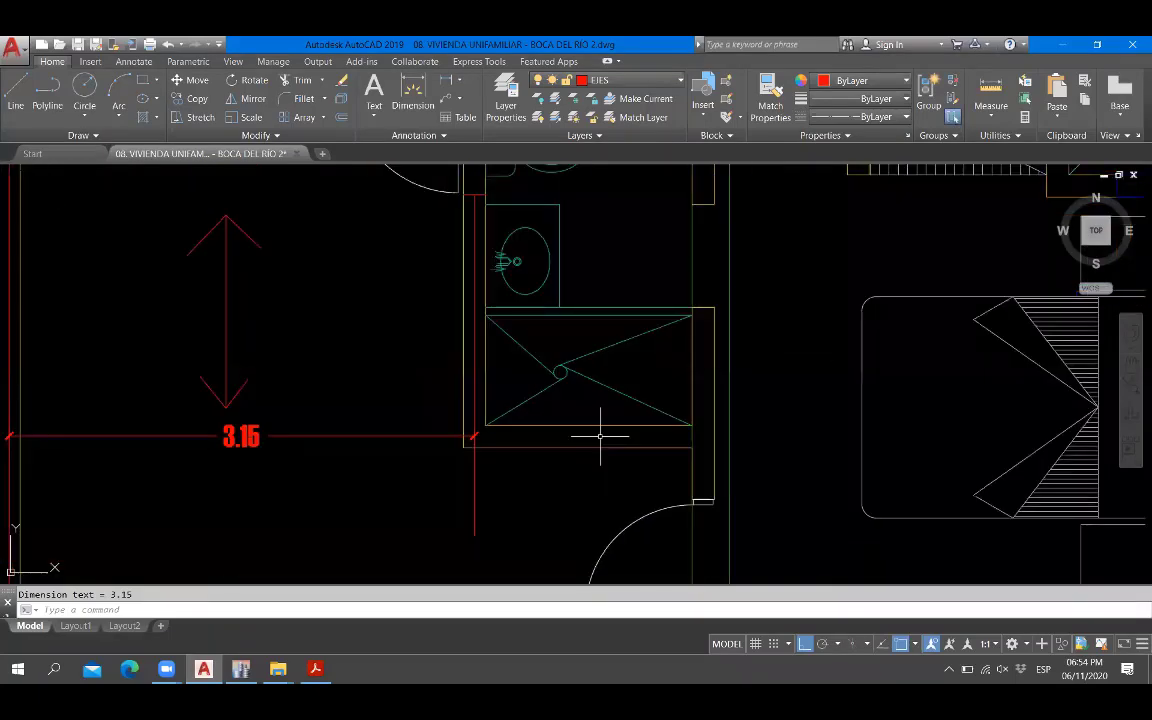
scroll(600, 436, down, 3)
scroll(640, 420, up, 4)
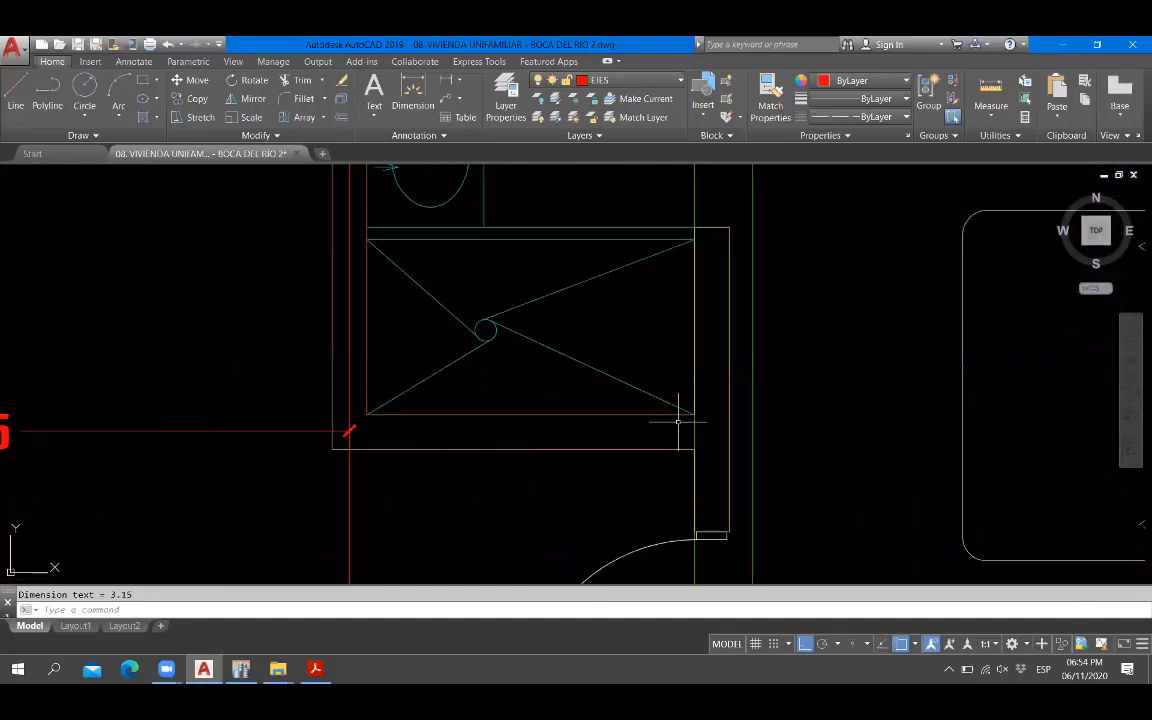
scroll(591, 411, down, 4)
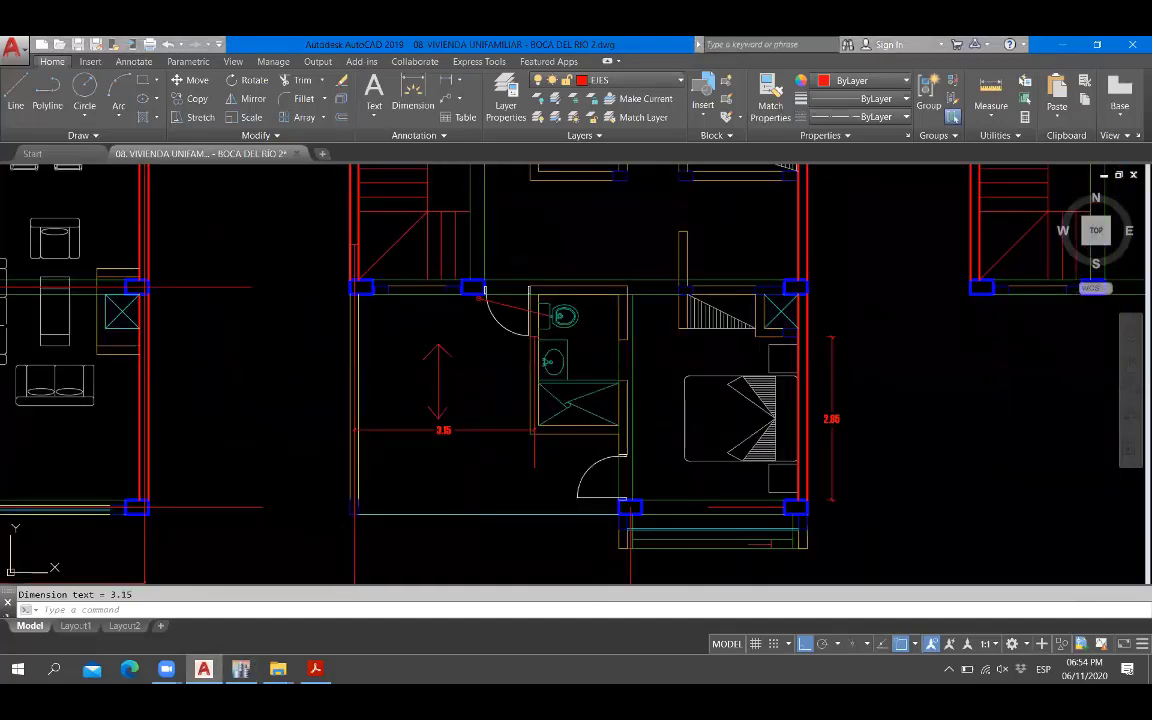
key(alt+Tab)
key(alt+Tab)
key(alt+Tab)
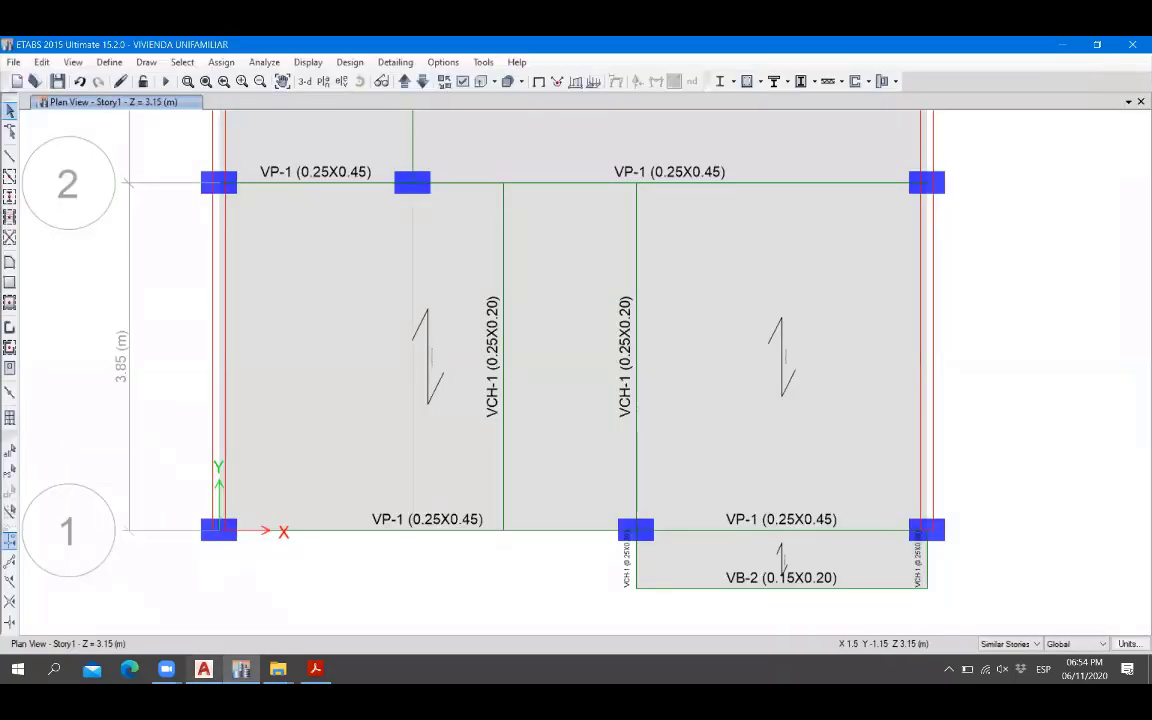
key(alt+Tab)
key(alt+Tab)
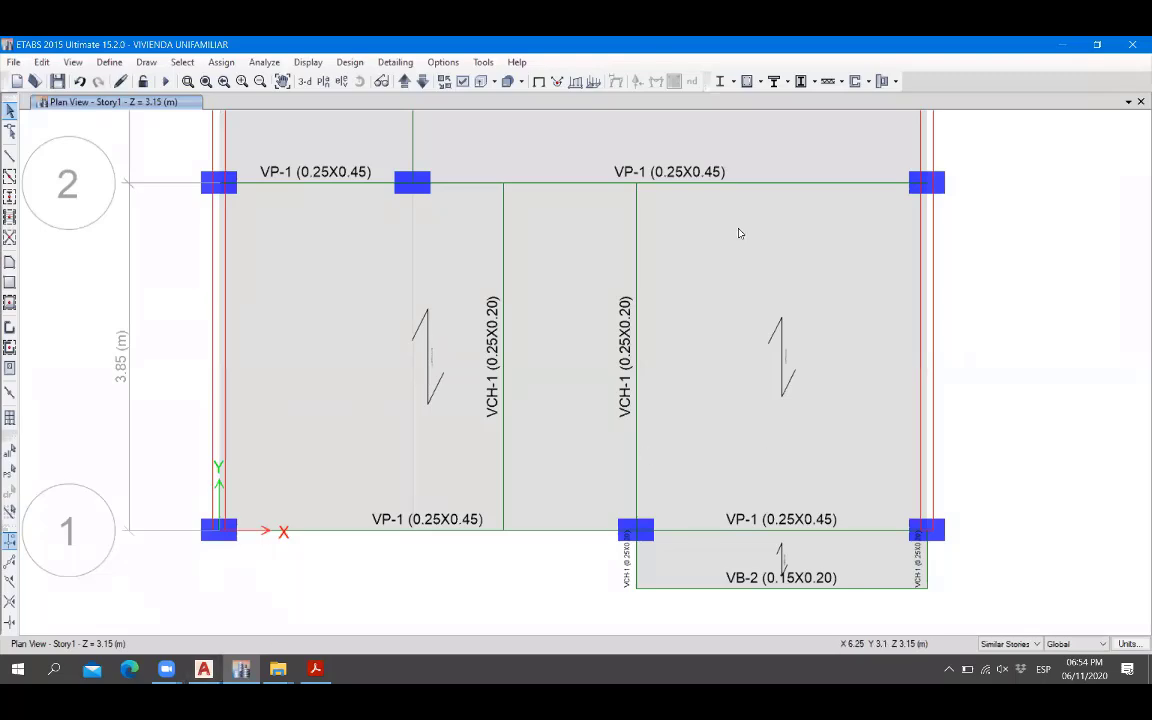
key(alt+Tab)
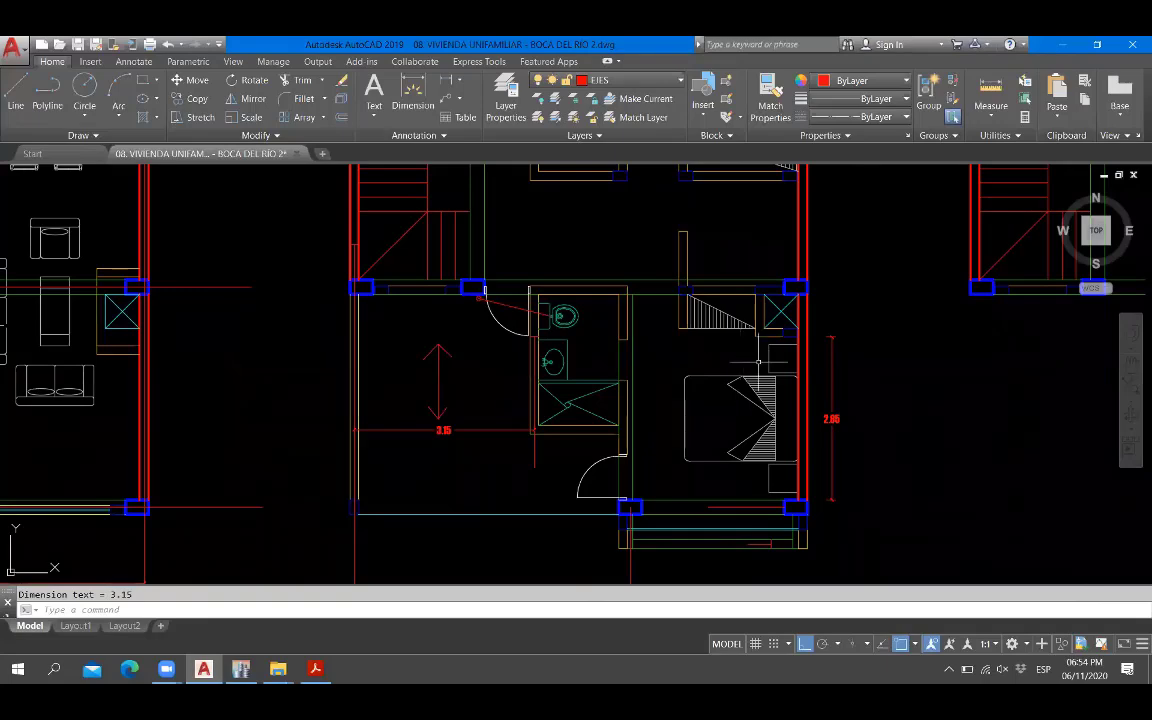
key(alt+Tab)
key(alt+Tab)
scroll(790, 300, up, 5)
scroll(790, 310, down, 6)
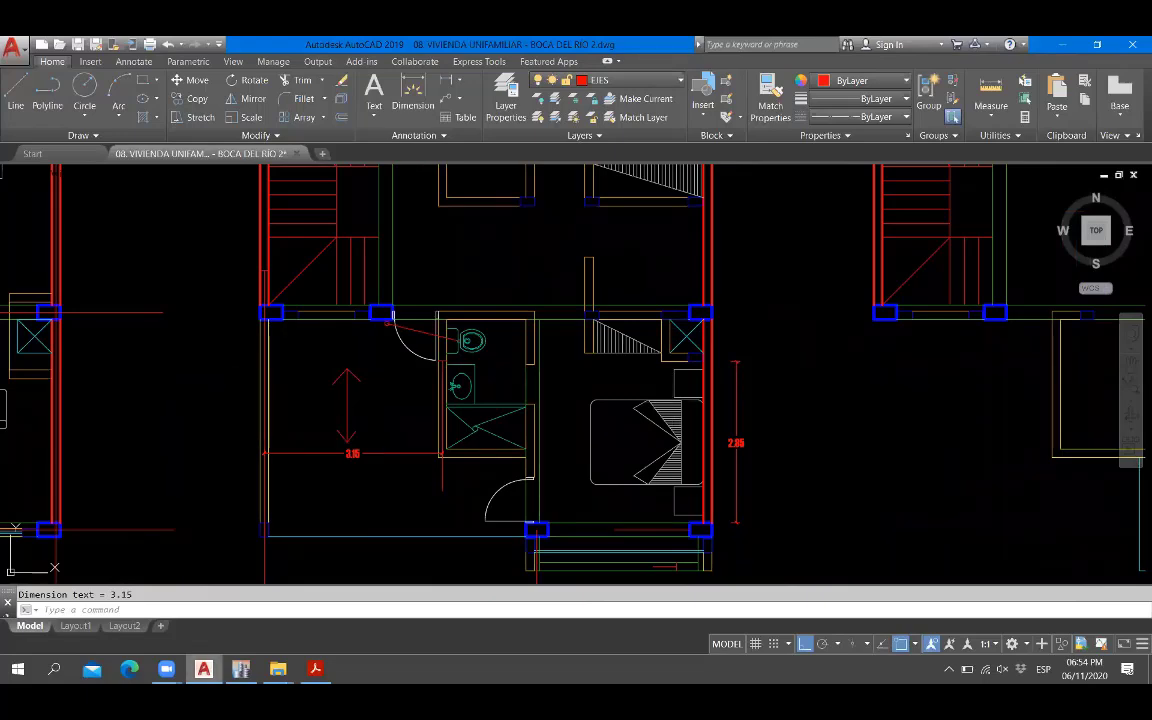
Draw a short horizontal line across the wall between the bedroom closet and the crossed duct in AutoCAD.
scroll(680, 330, up, 4)
text(l)
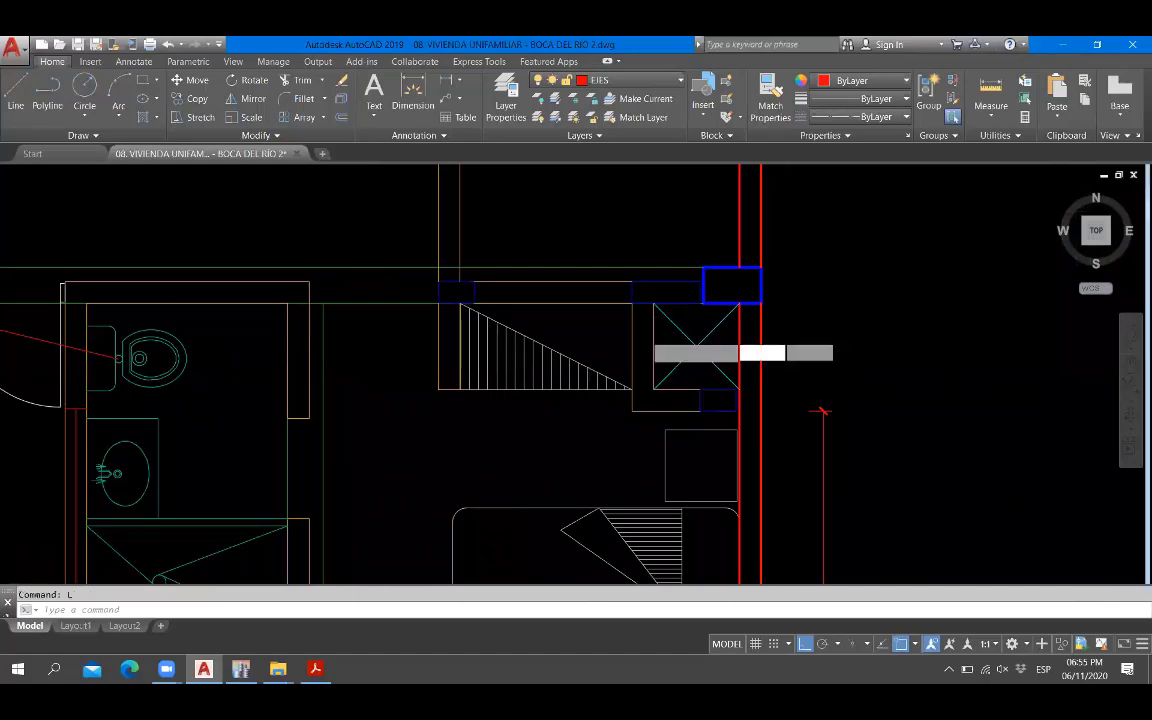
key(Return)
scroll(640, 338, up, 3)
click(610, 334)
key(Escape)
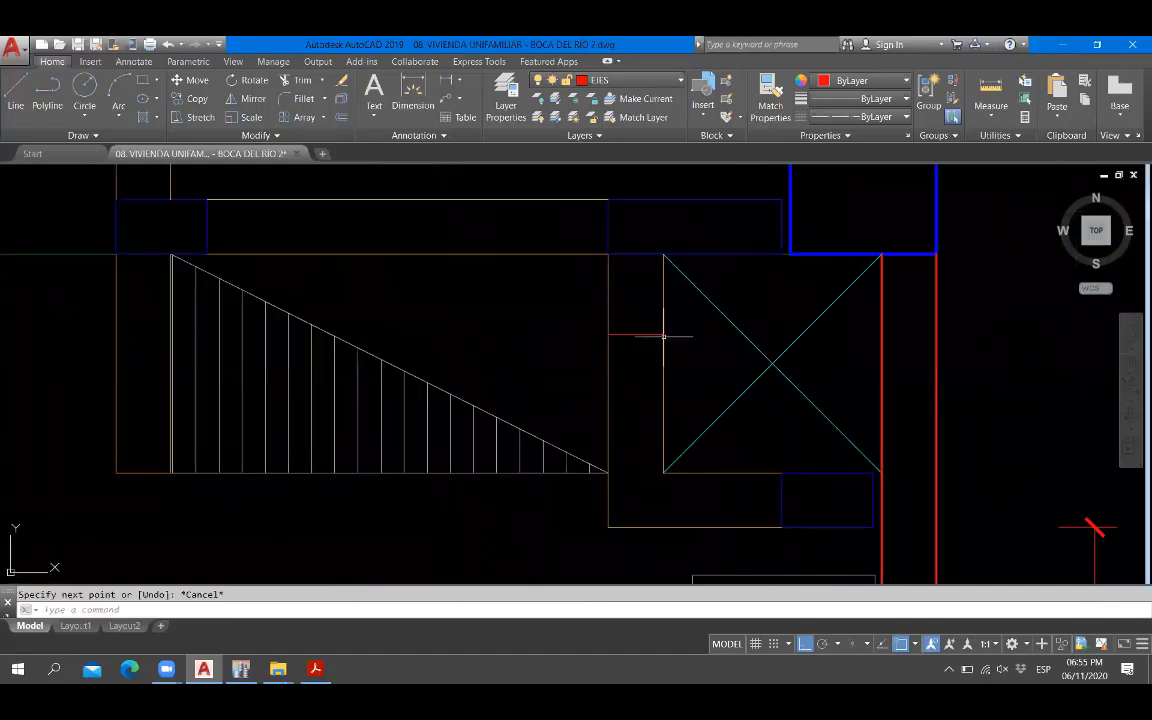
scroll(663, 335, down, 5)
scroll(700, 320, down, 2)
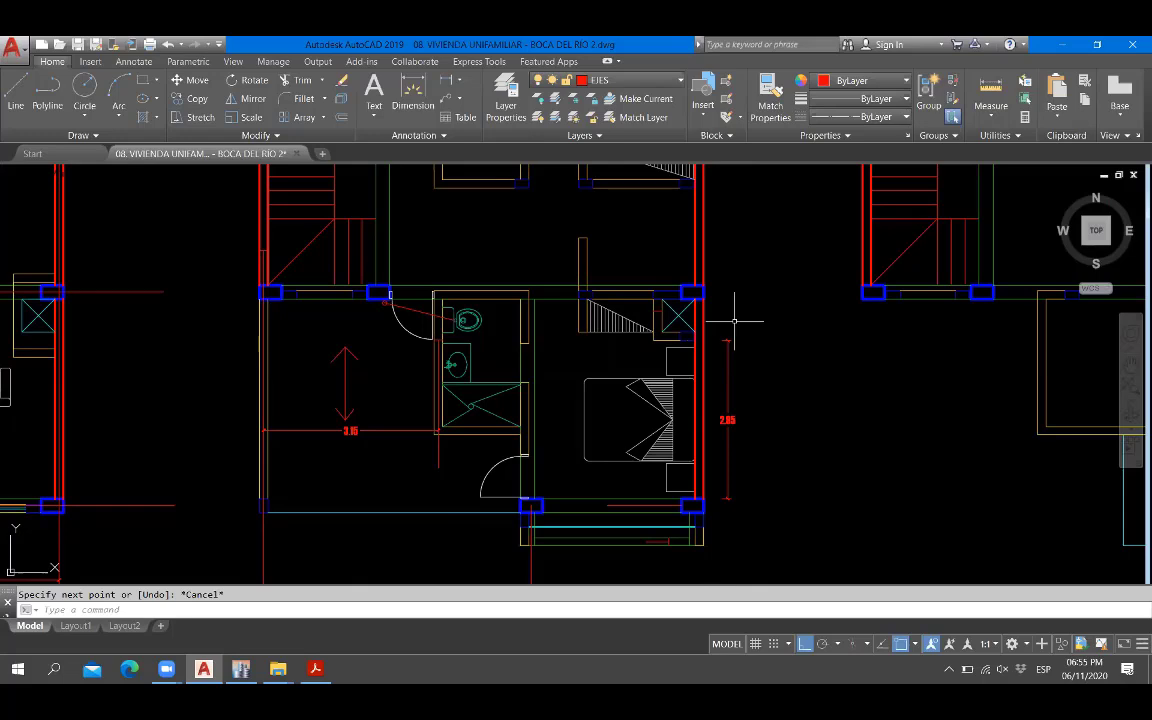
Stretch the closet-side end of the short horizontal line across the closet-duct wall outward by 0.1 m.
scroll(655, 320, up, 8)
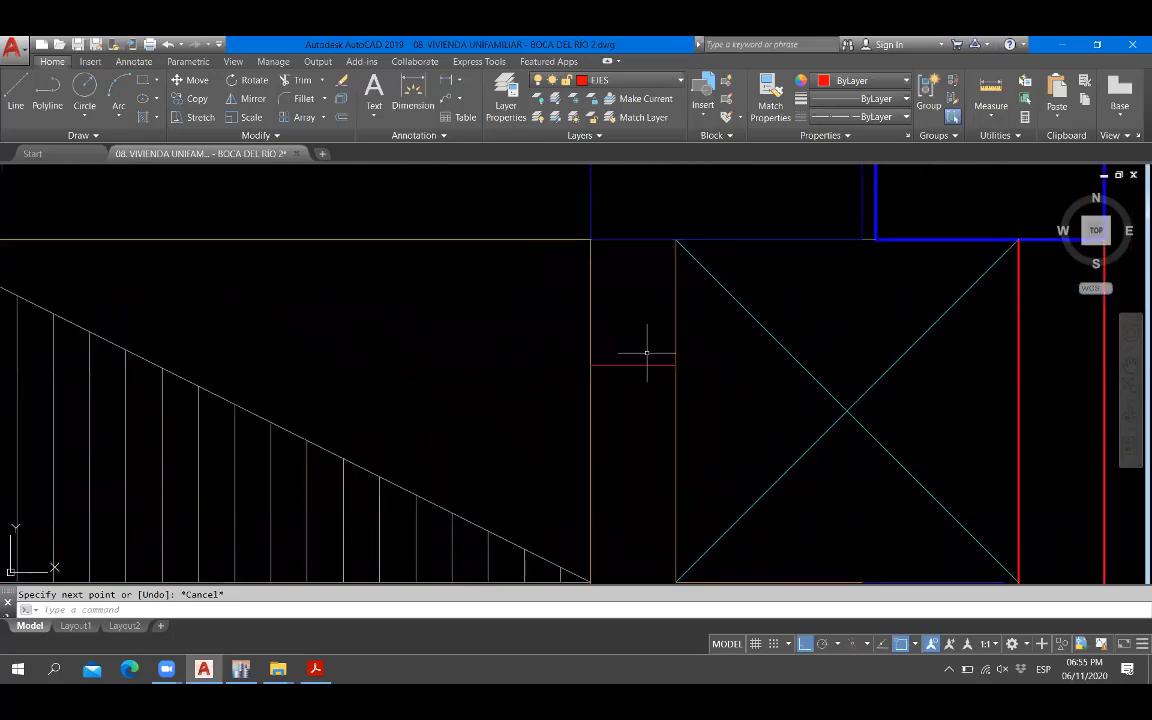
click(645, 350)
click(602, 365)
click(591, 365)
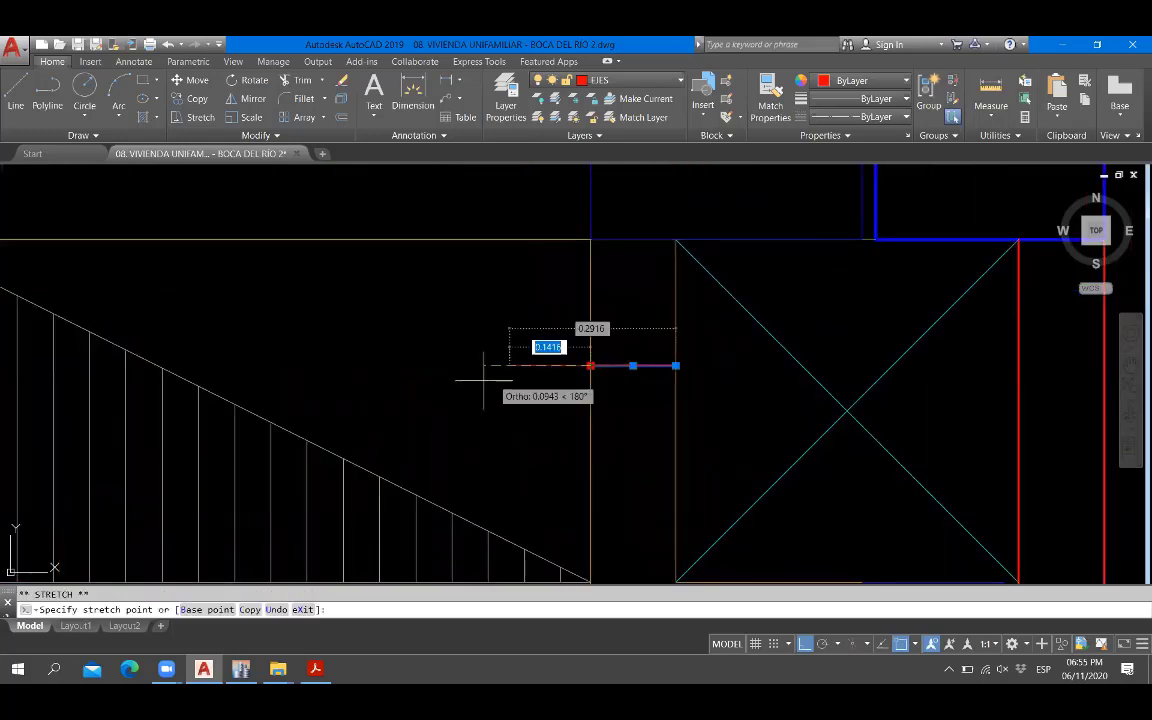
text(0.1)
key(Return)
key(Escape)
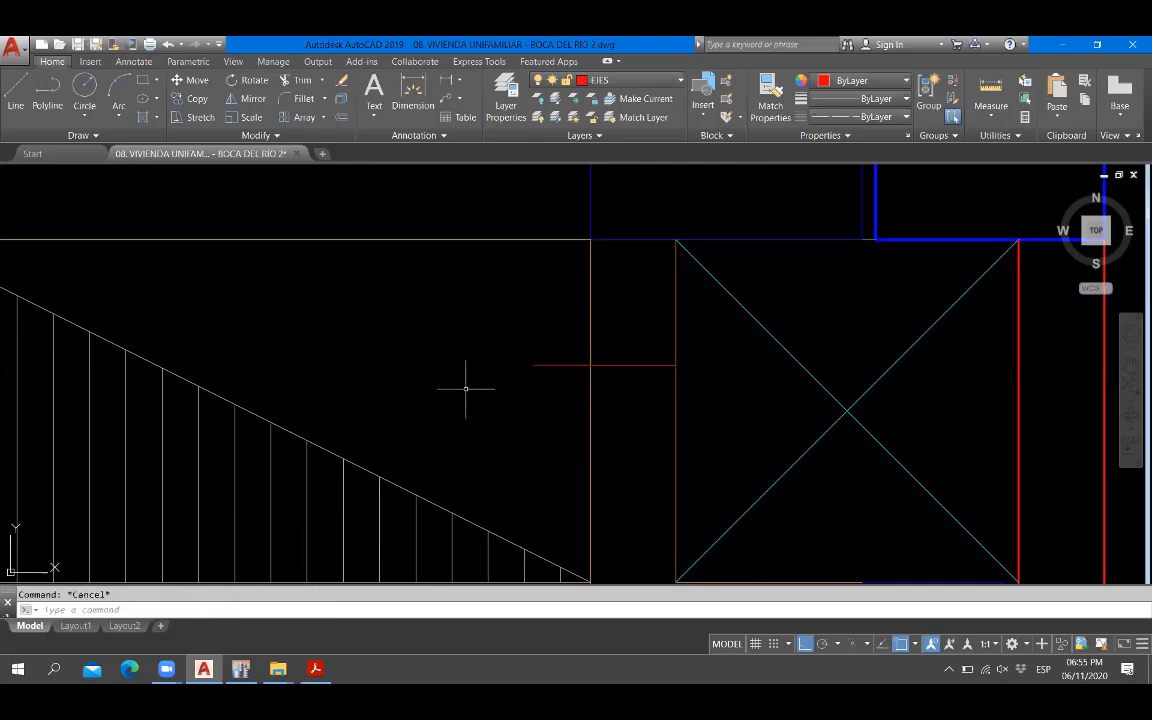
text(DAL)
key(Return)
click(534, 366)
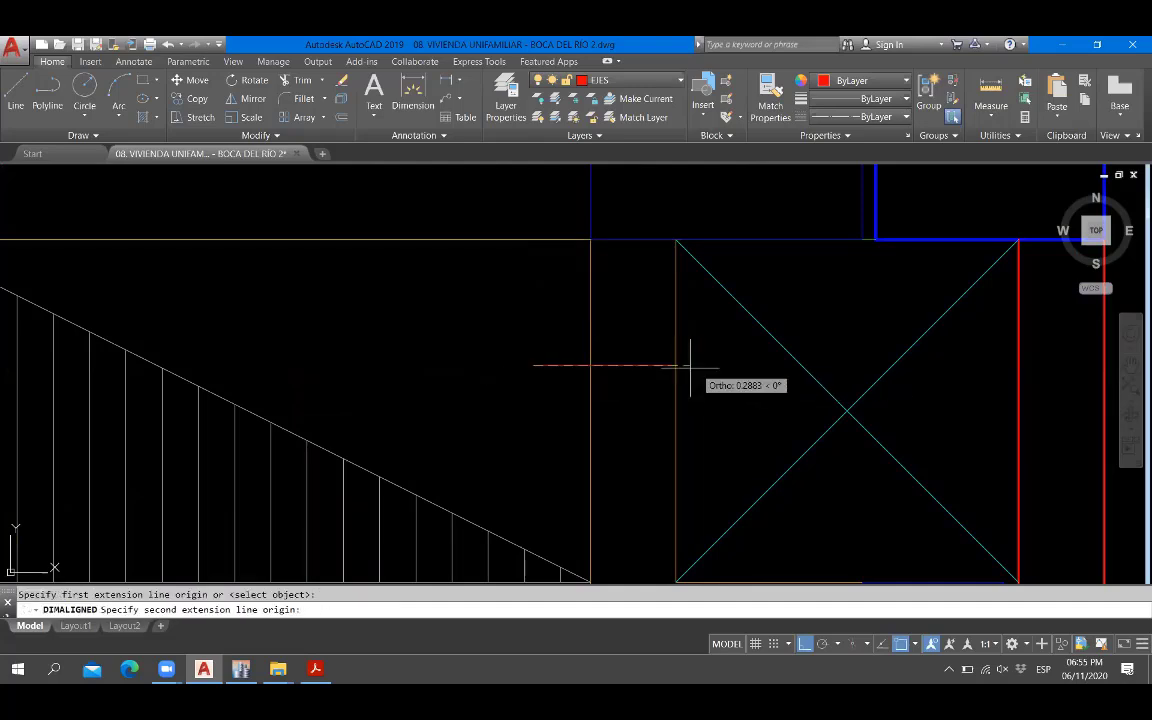
click(676, 365)
key(Escape)
Draw a vertical line from the midpoint of the stretched short line down past the front balcony.
text(L)
key(Return)
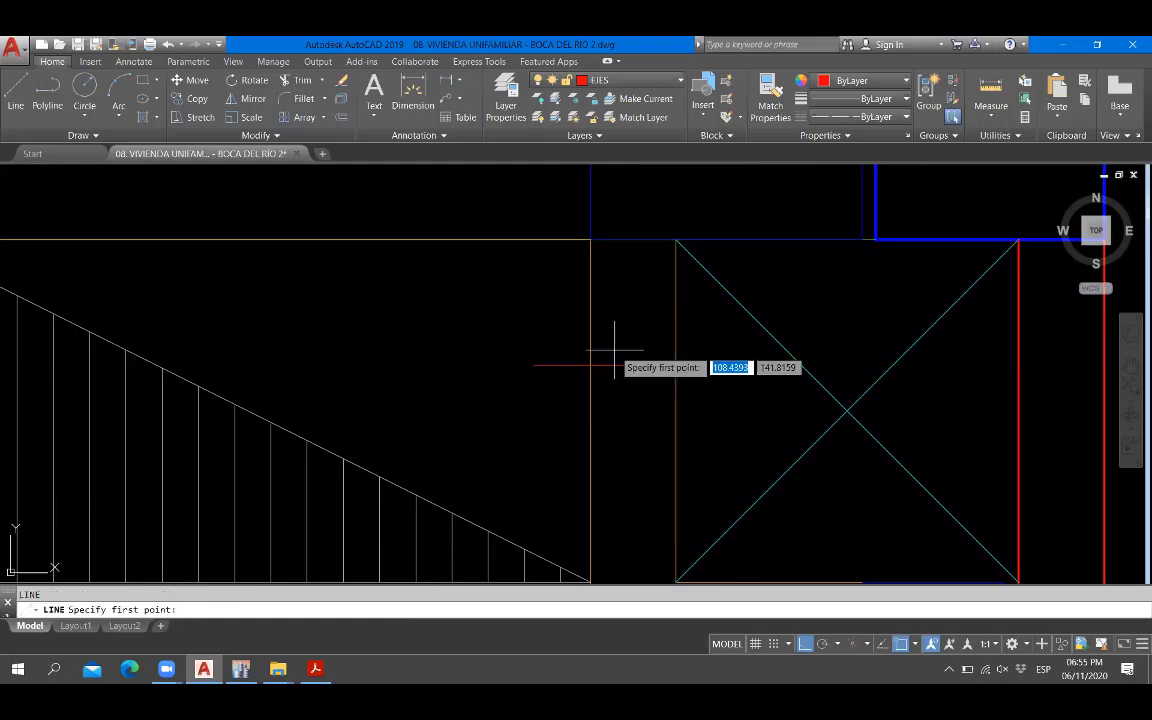
click(600, 367)
scroll(601, 258, down, 2)
scroll(604, 272, down, 3)
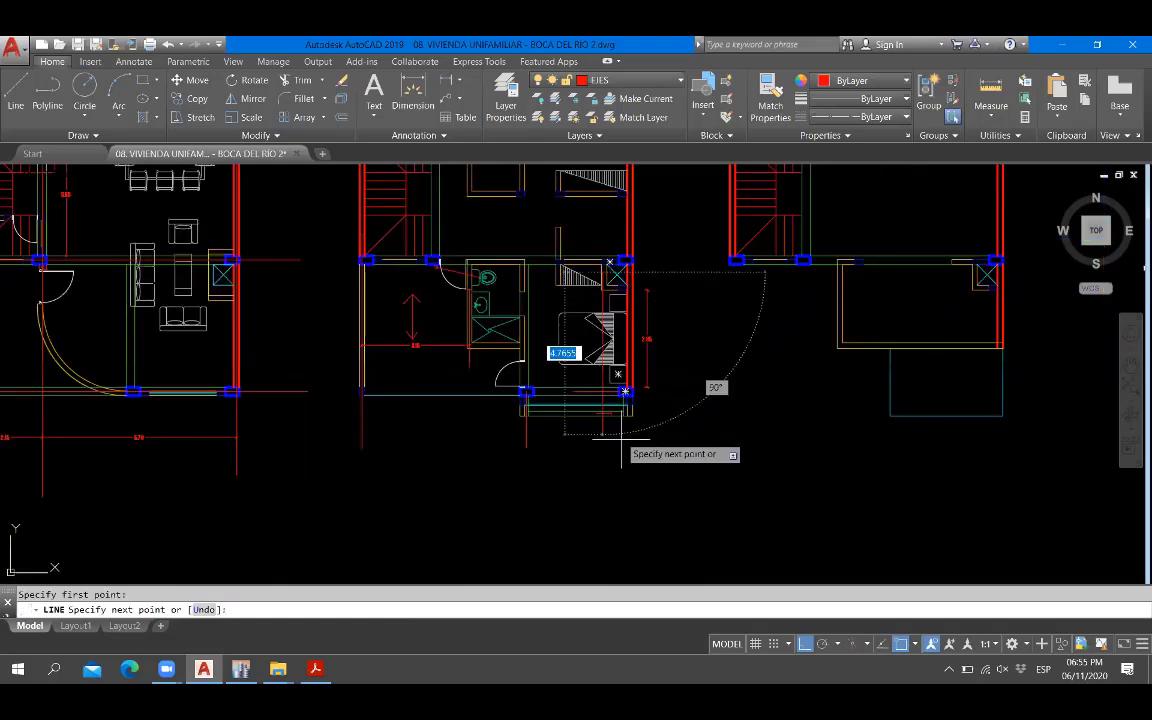
key(Escape)
Draw a vertical axis line from the middle of the red outer wall beside the bedroom nightstand down past the balcony.
scroll(609, 410, up, 4)
scroll(609, 410, up, 2)
text(L)
key(Return)
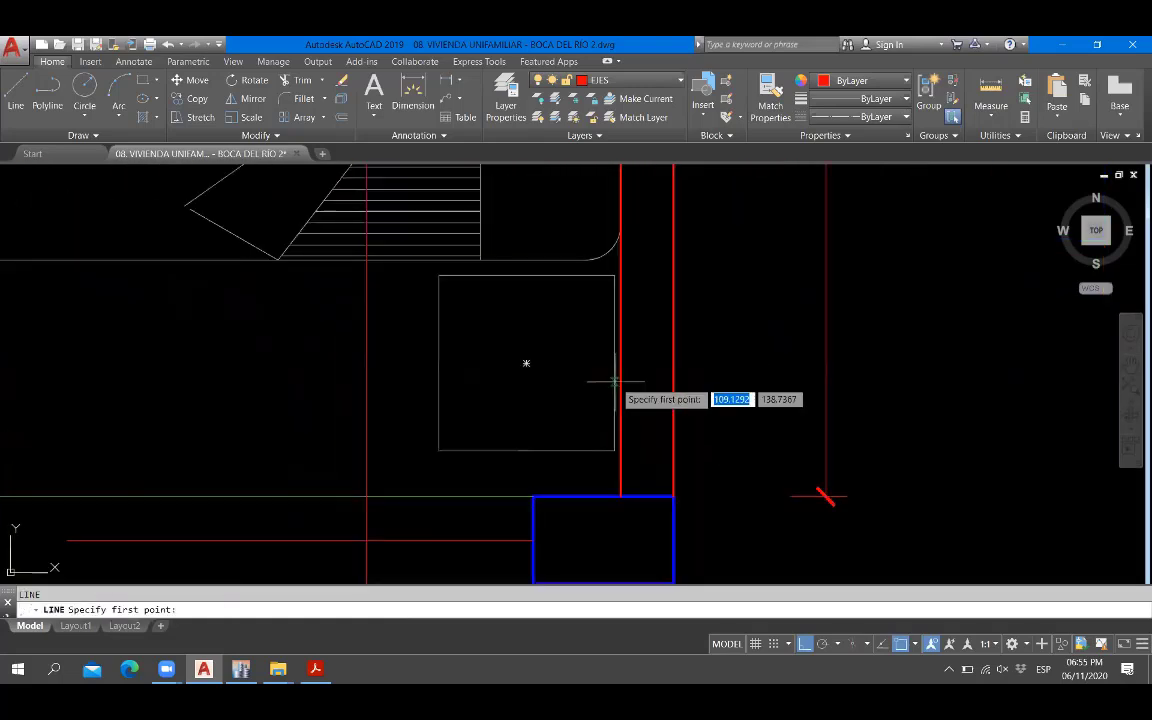
click(621, 382)
scroll(650, 380, down, 2)
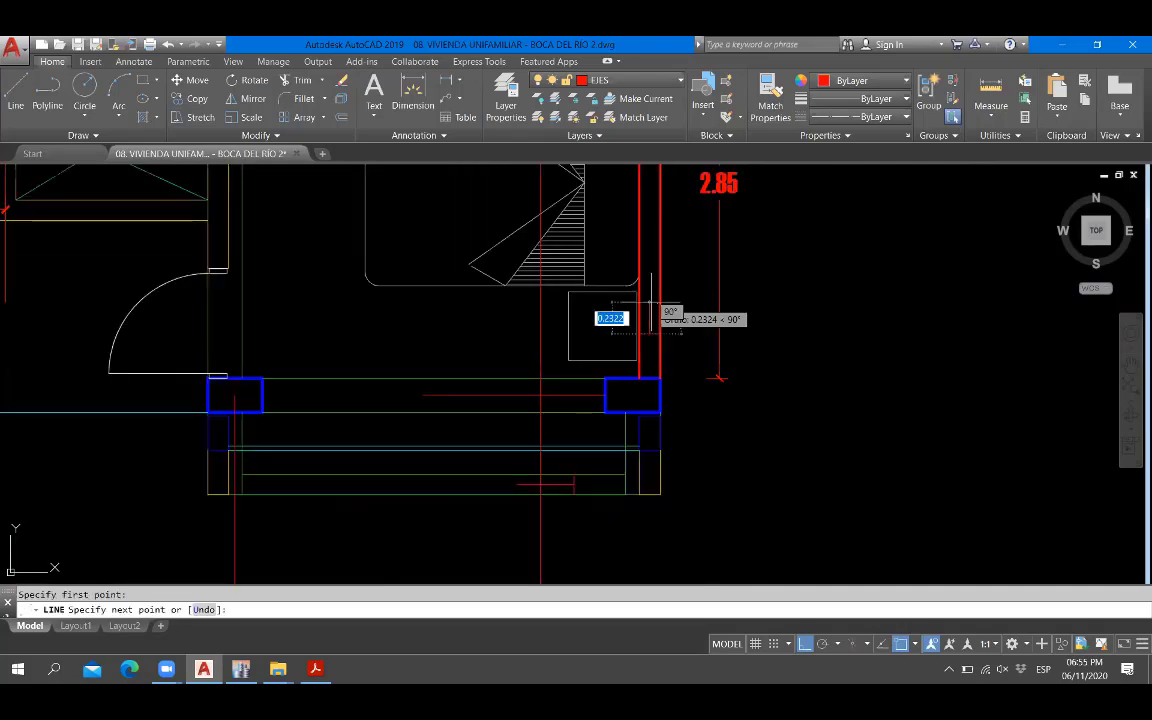
scroll(655, 370, down, 2)
click(671, 470)
key(Escape)
Add an aligned dimension between the duct wall's vertical line and the outer wall's axis line below the balcony.
scroll(647, 391, up, 4)
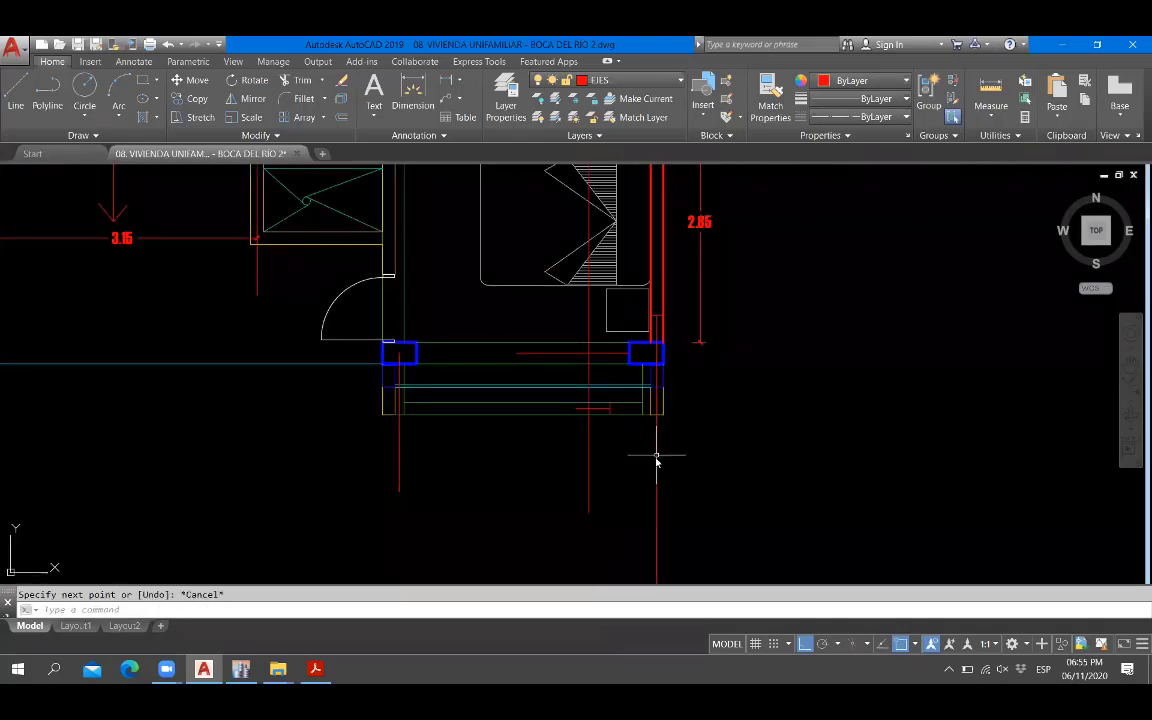
text(dal)
key(Return)
click(656, 457)
click(581, 456)
scroll(600, 455, up, 3)
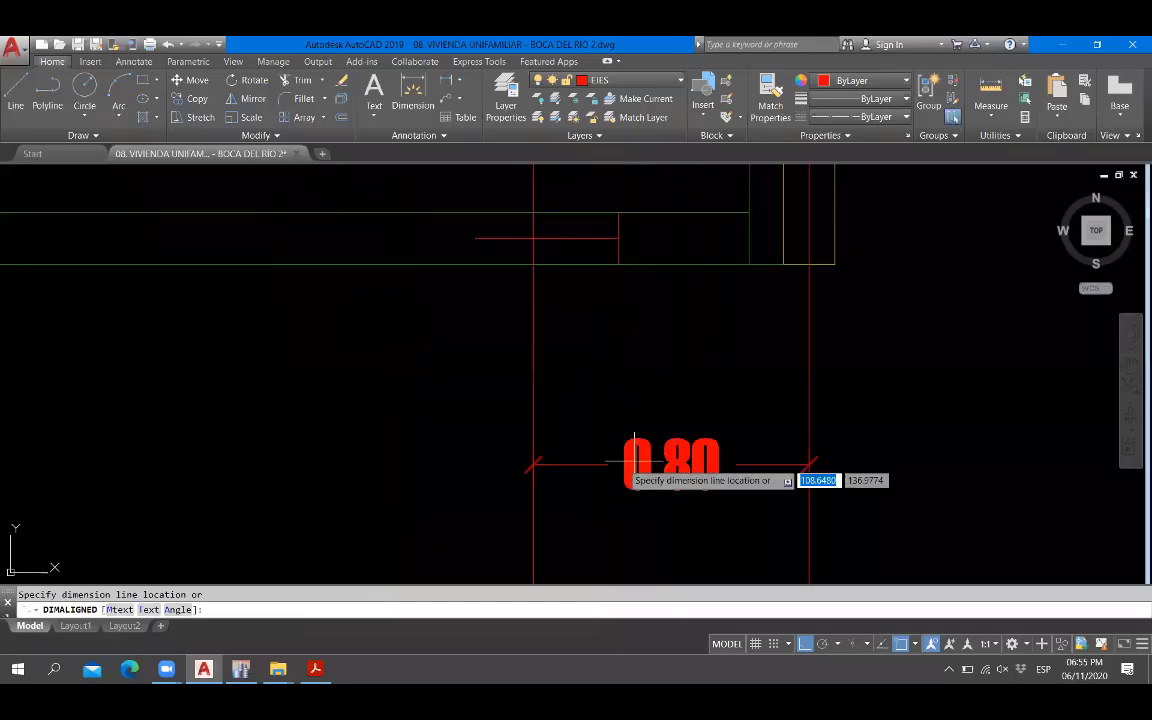
click(625, 465)
scroll(640, 465, down, 6)
scroll(730, 490, up, 2)
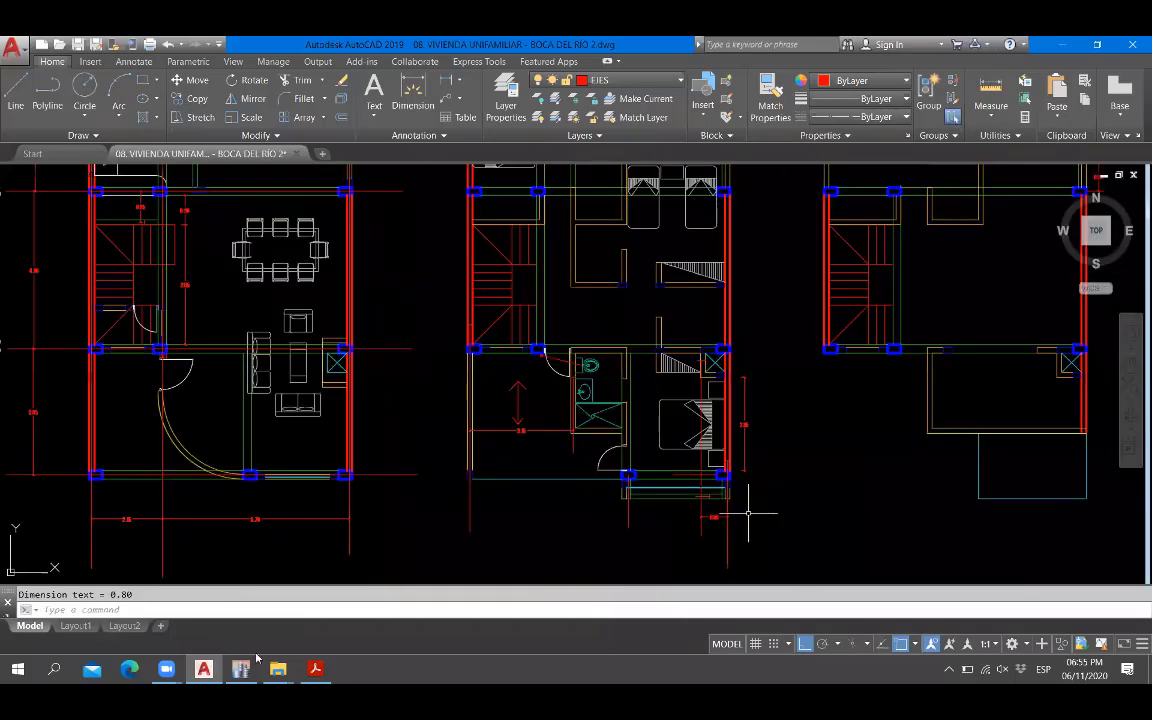
Switch to ETABS, draw a VCH-1 (0.25X0.20) beam between axes 1 and 2 offset 0.8 m from column line C, and save the model.
key(alt+Tab)
scroll(741, 386, up, 2)
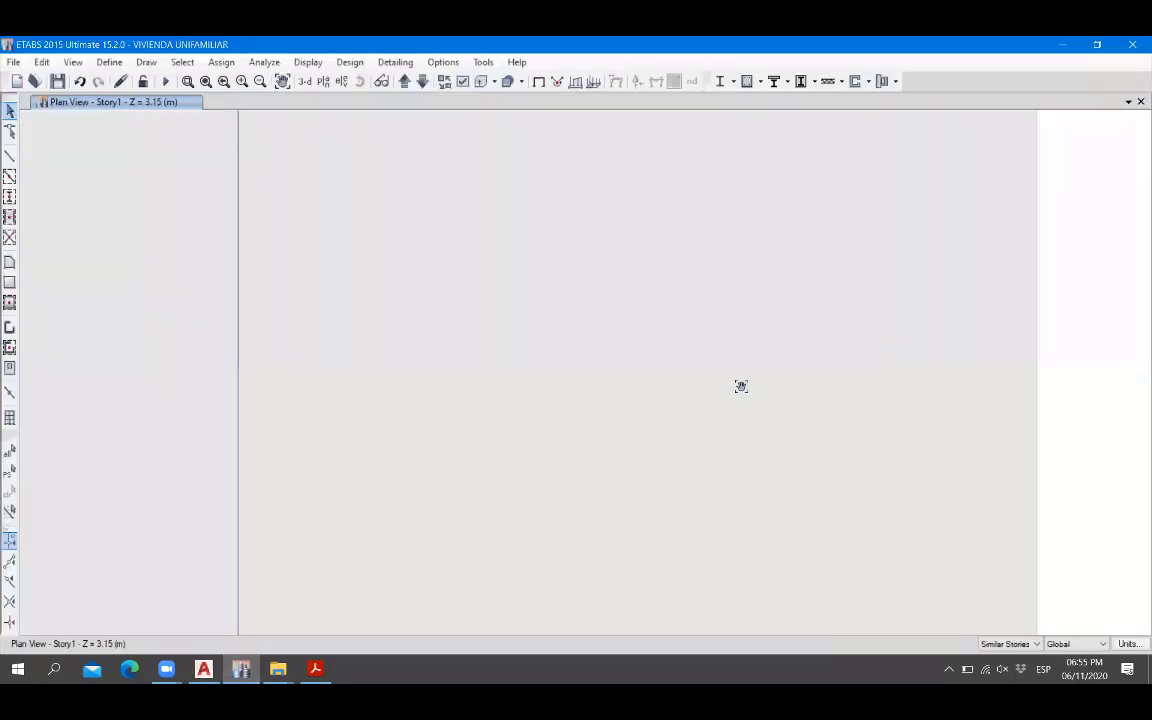
scroll(741, 404, down, 5)
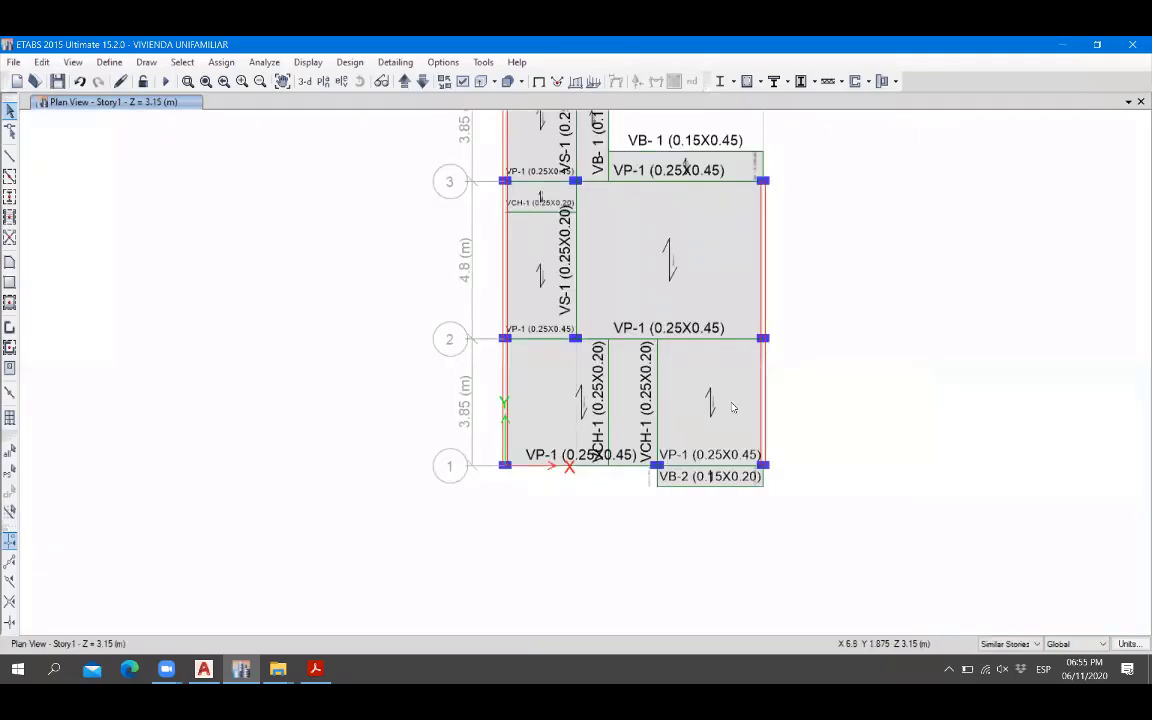
scroll(732, 405, up, 2)
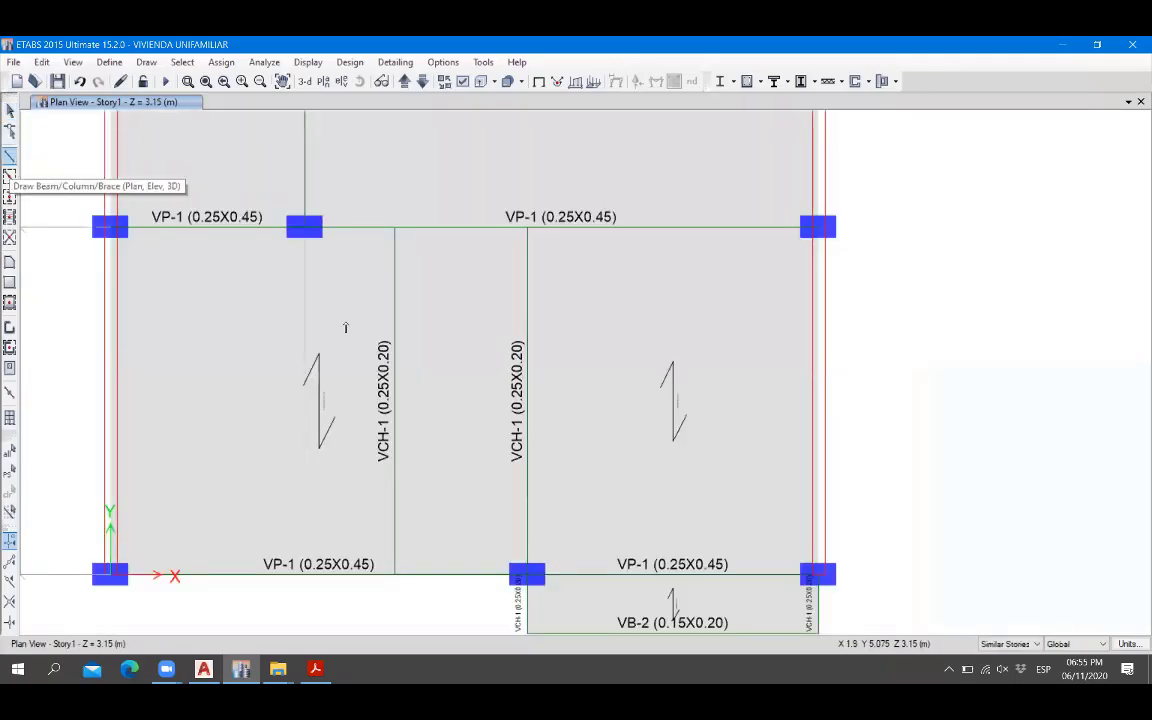
click(9, 155)
click(922, 260)
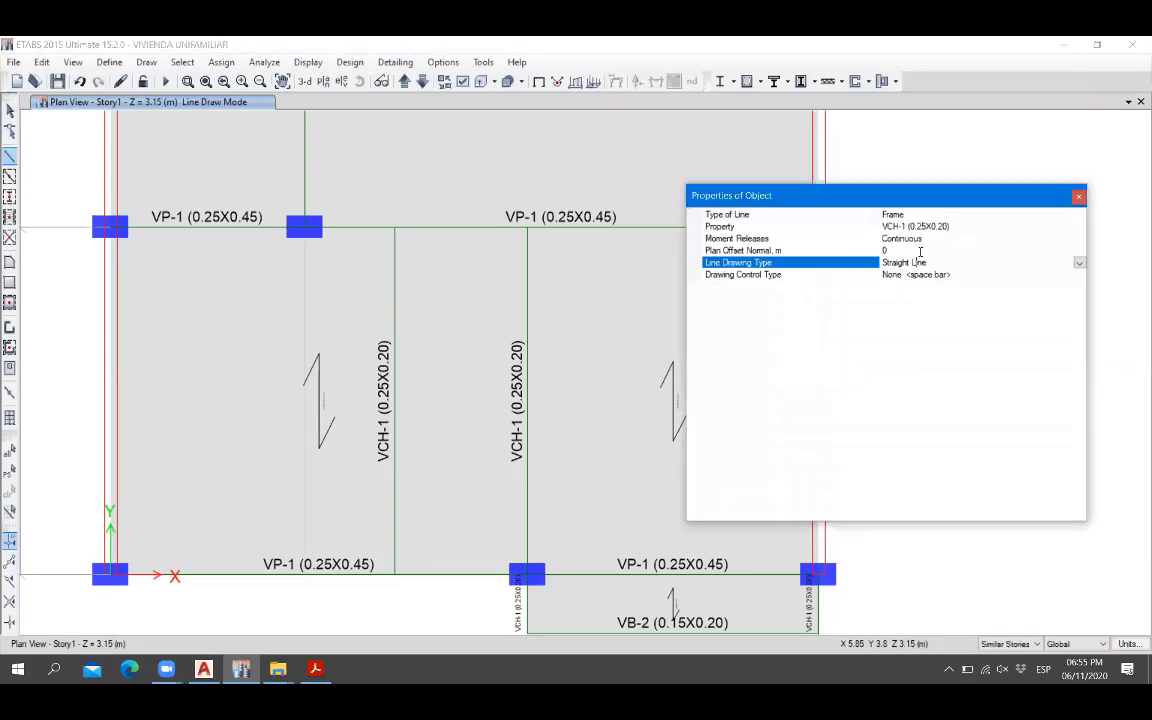
click(847, 251)
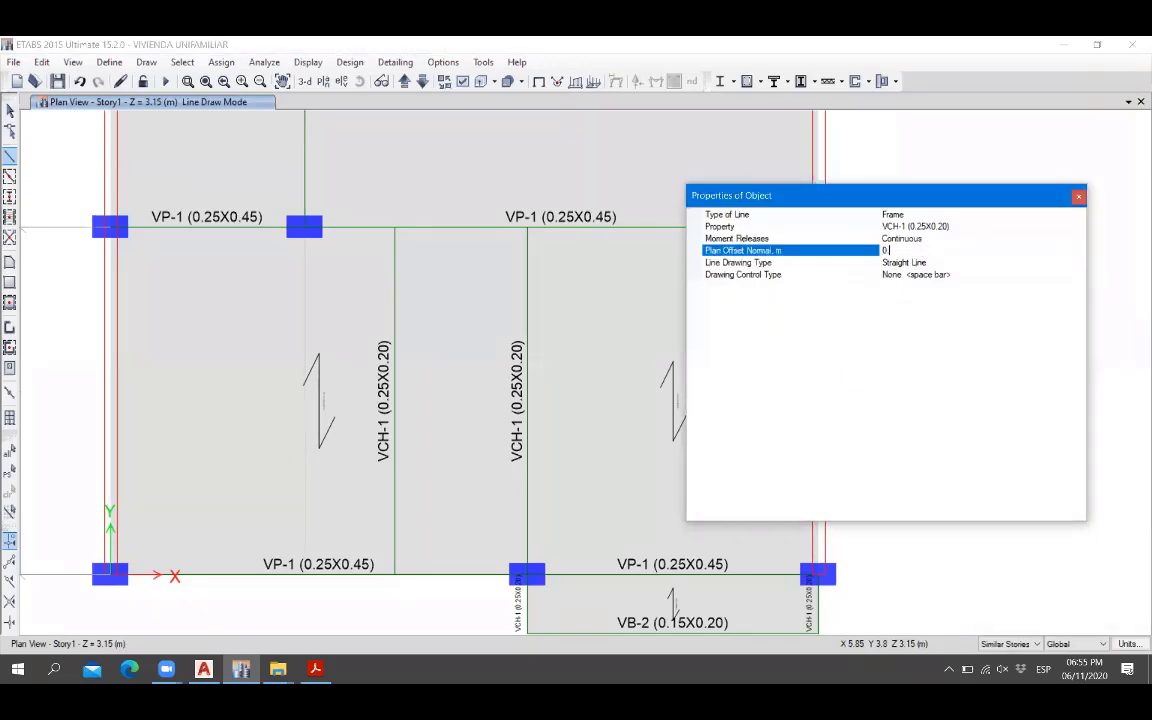
drag(874, 198, 284, 192)
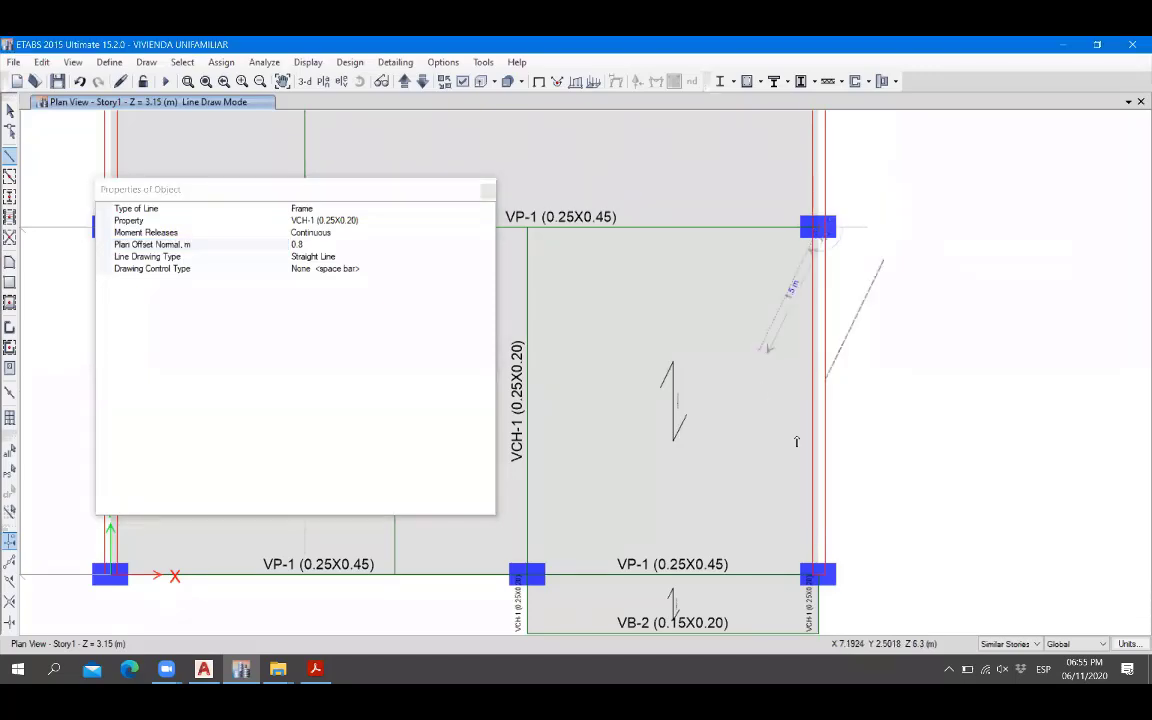
click(818, 574)
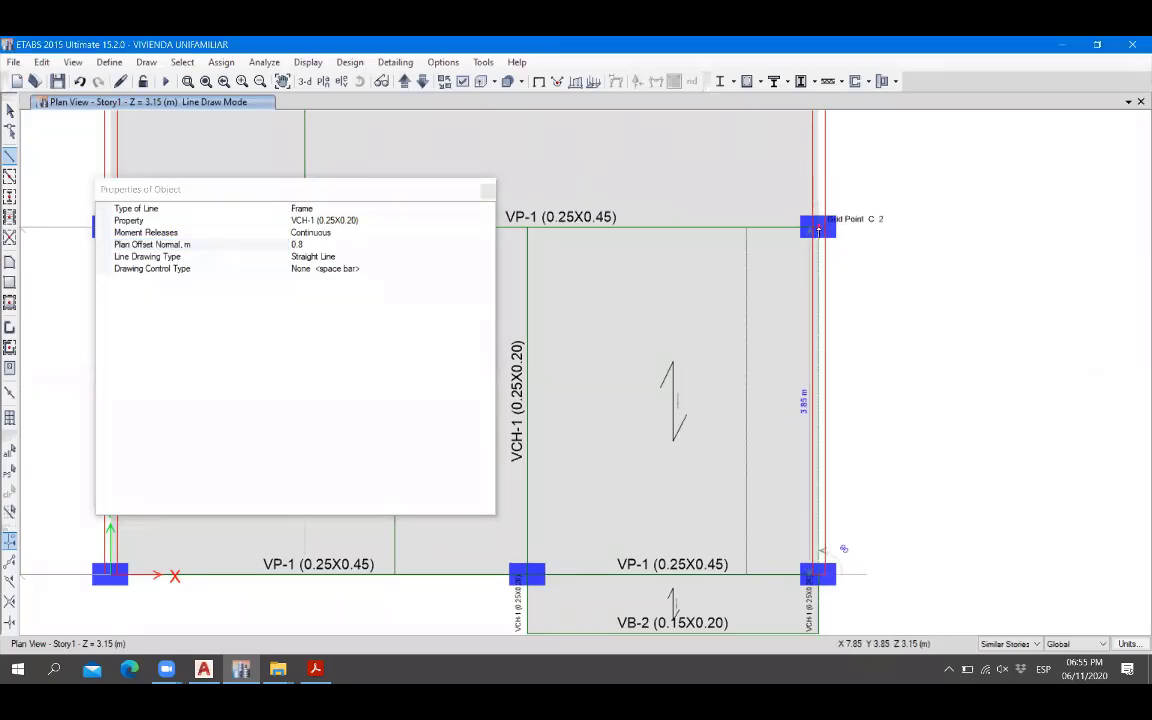
click(818, 228)
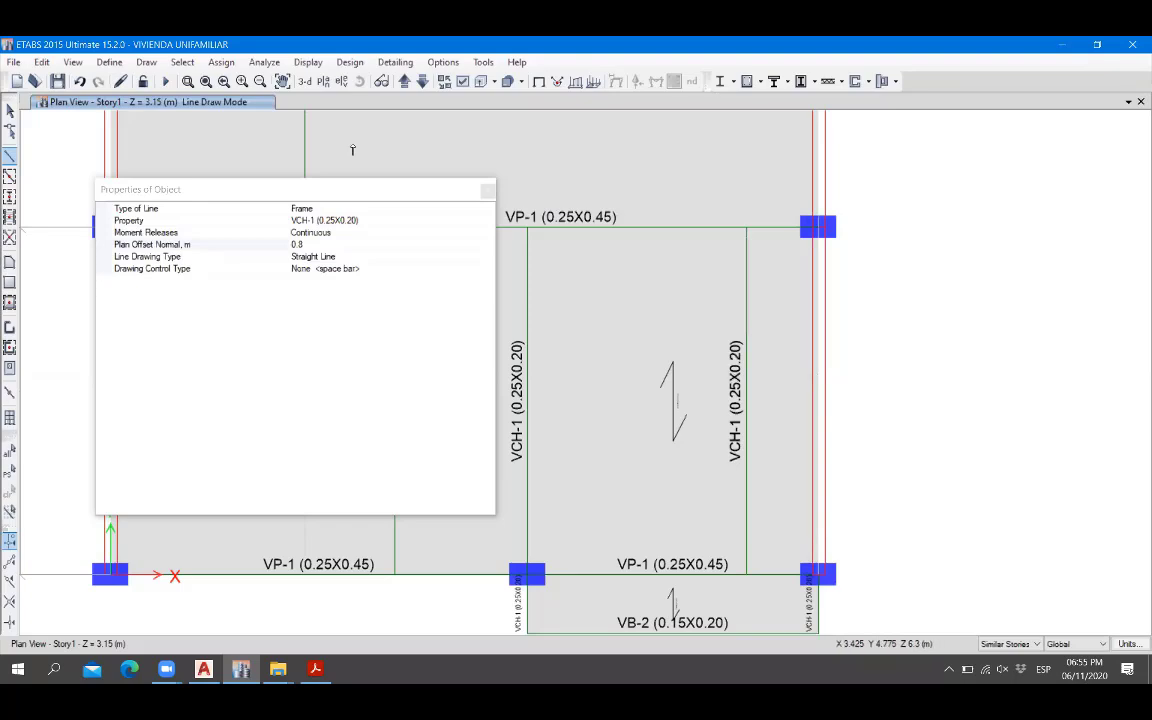
click(57, 82)
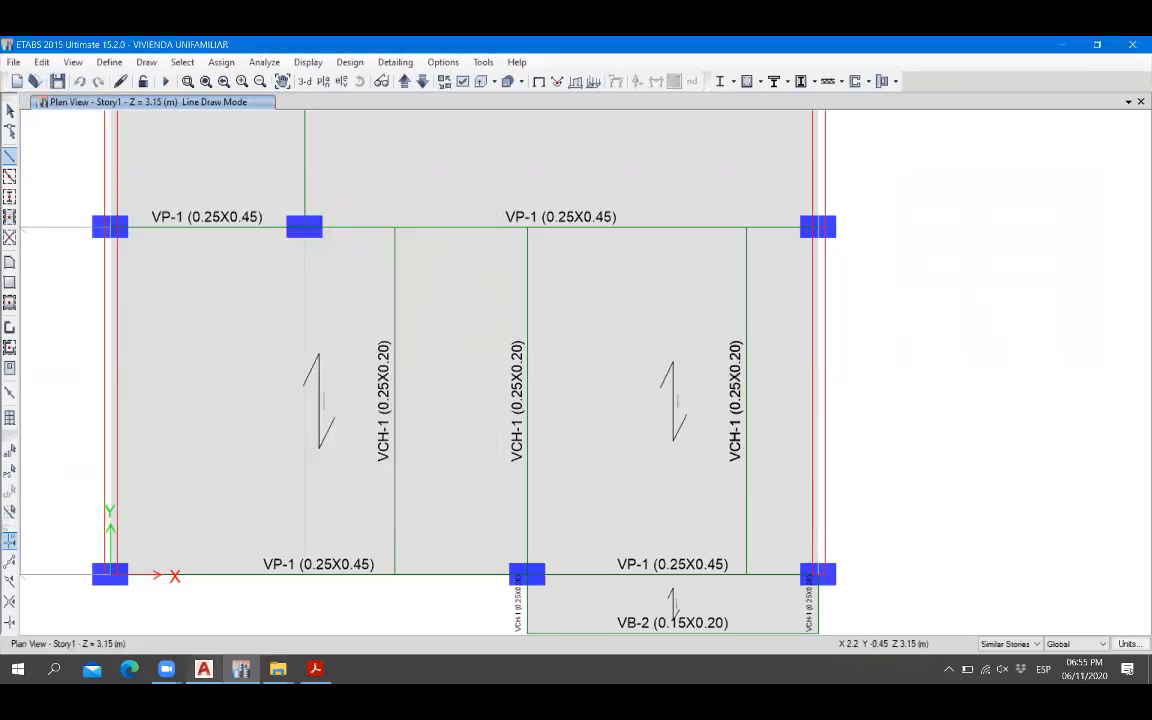
Switch to AutoCAD and draw a horizontal centre line from the wall below the crossed duct across toward the closet.
click(203, 669)
scroll(712, 366, up, 6)
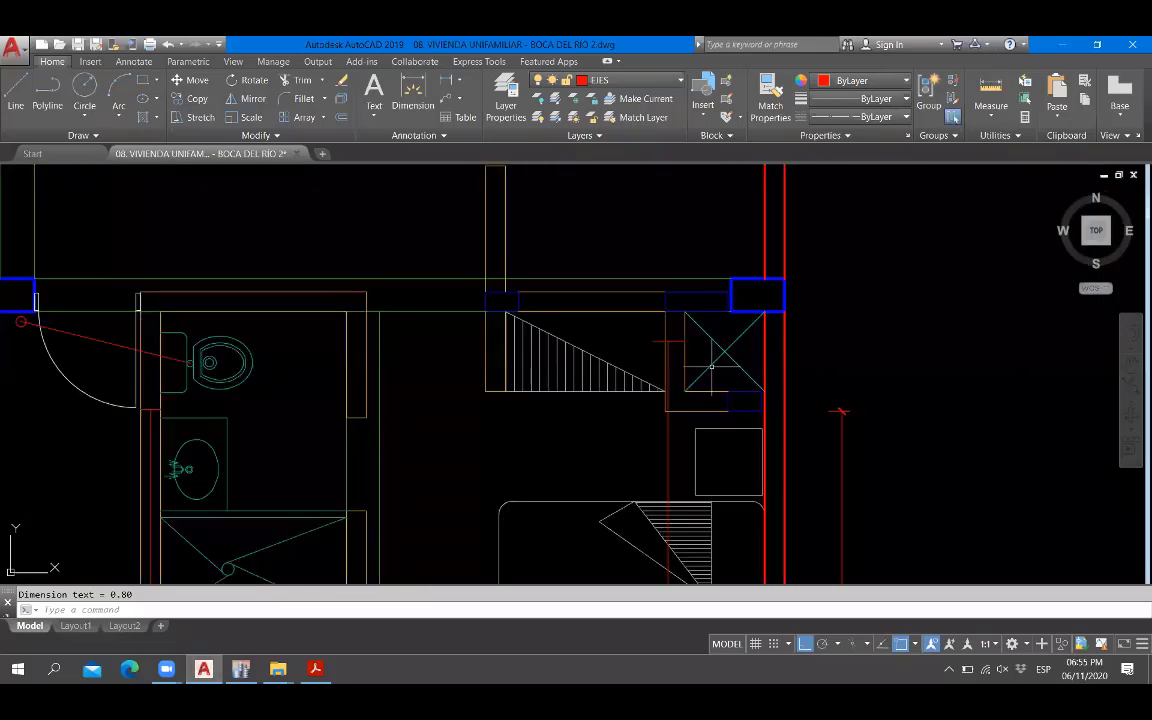
scroll(760, 407, up, 4)
text(l)
key(Return)
click(673, 392)
scroll(863, 438, down, 6)
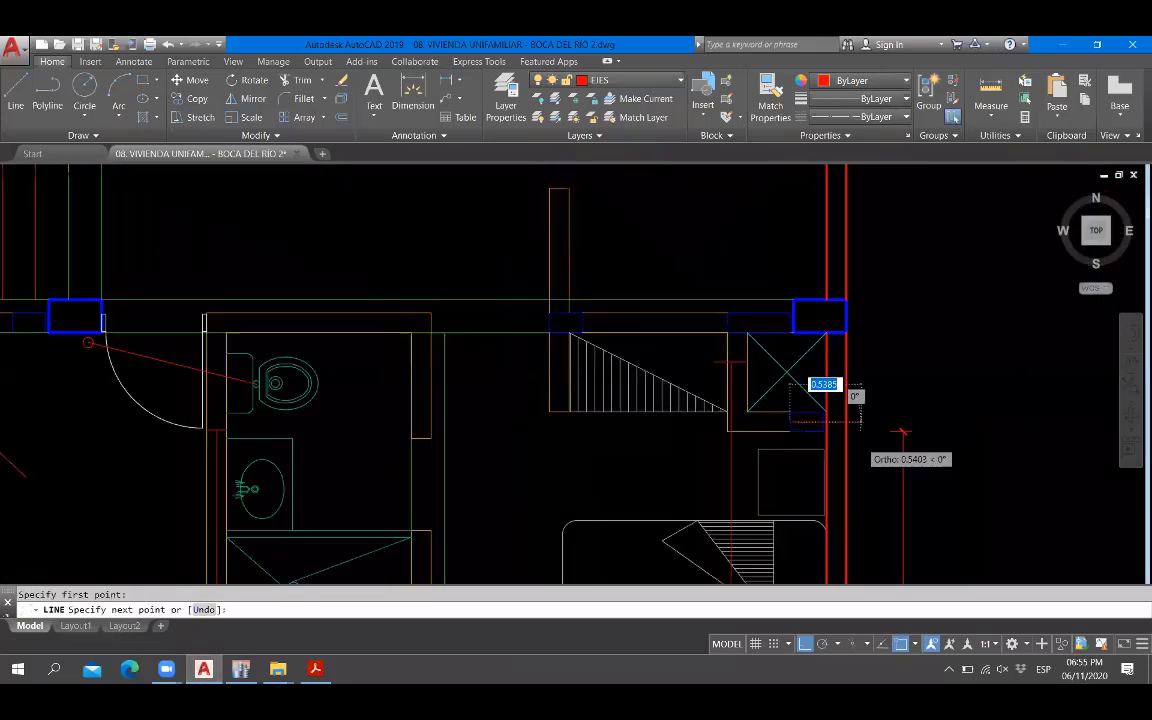
key(Escape)
scroll(740, 435, up, 2)
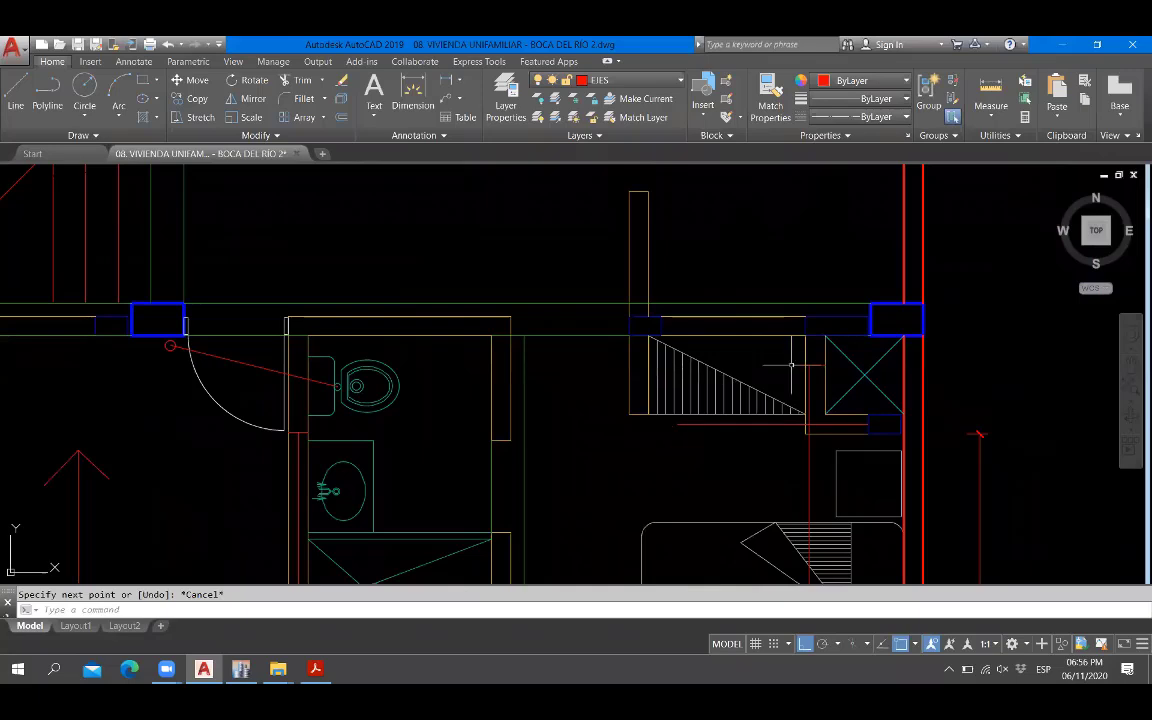
scroll(904, 326, up, 2)
text(dal)
key(Return)
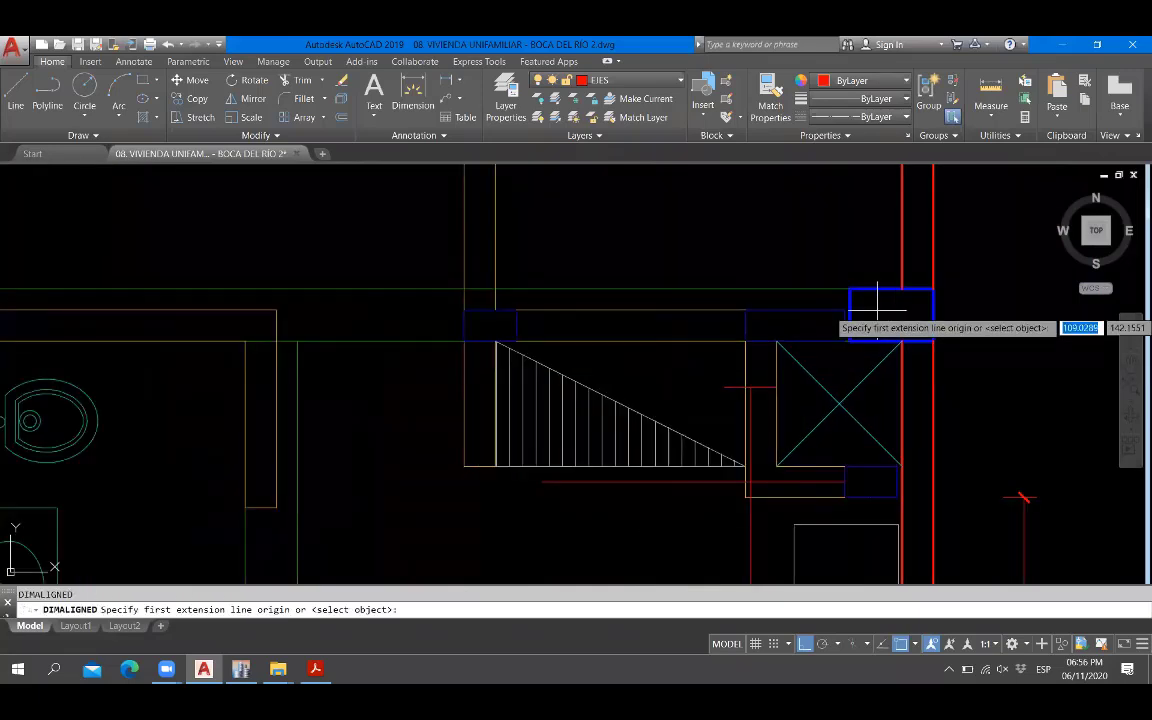
click(891, 315)
scroll(848, 476, up, 4)
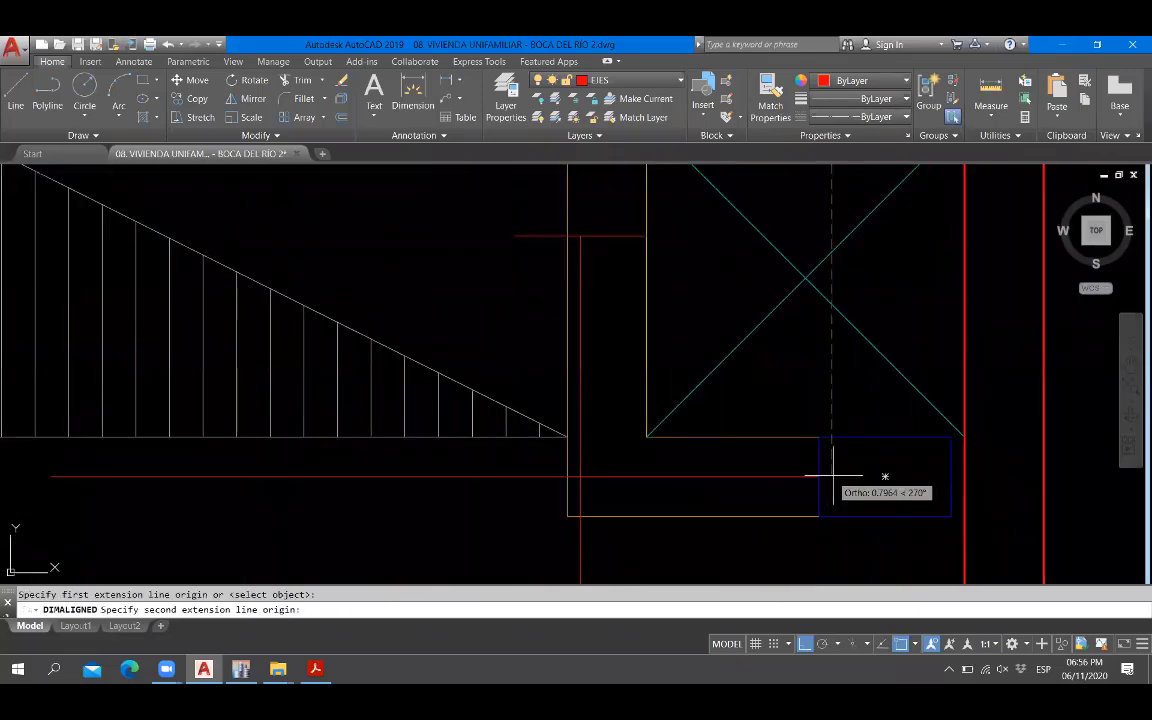
key(Escape)
Draw a horizontal axis line through the centre of the column above the duct, extending past the closet.
scroll(840, 420, down, 4)
text(l)
key(Return)
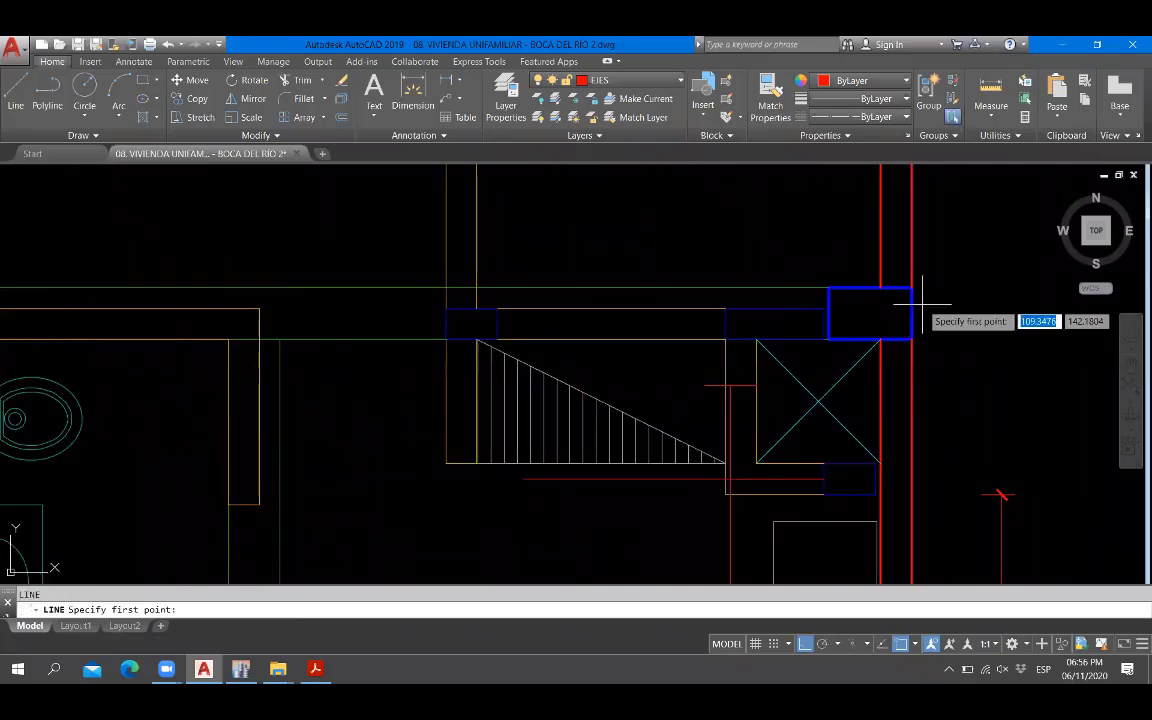
click(870, 314)
key(Escape)
Add an aligned dimension between the column's horizontal axis line and the centre line of the wall below the duct.
text(dal)
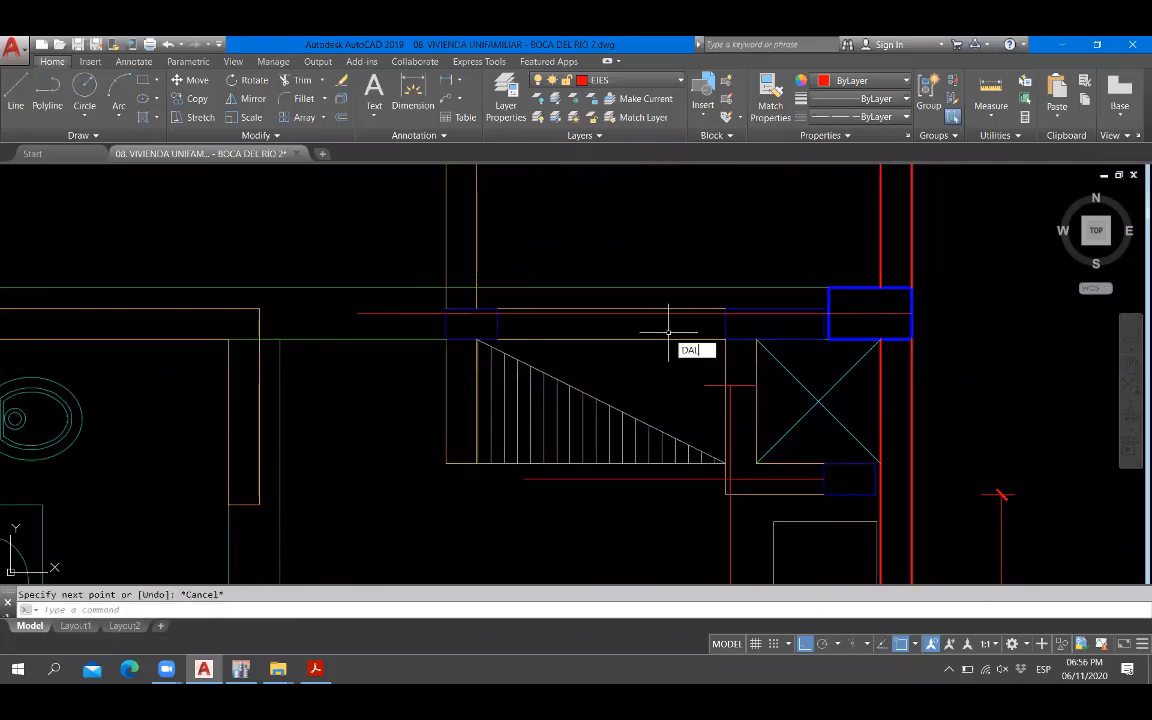
key(Return)
click(665, 314)
click(668, 478)
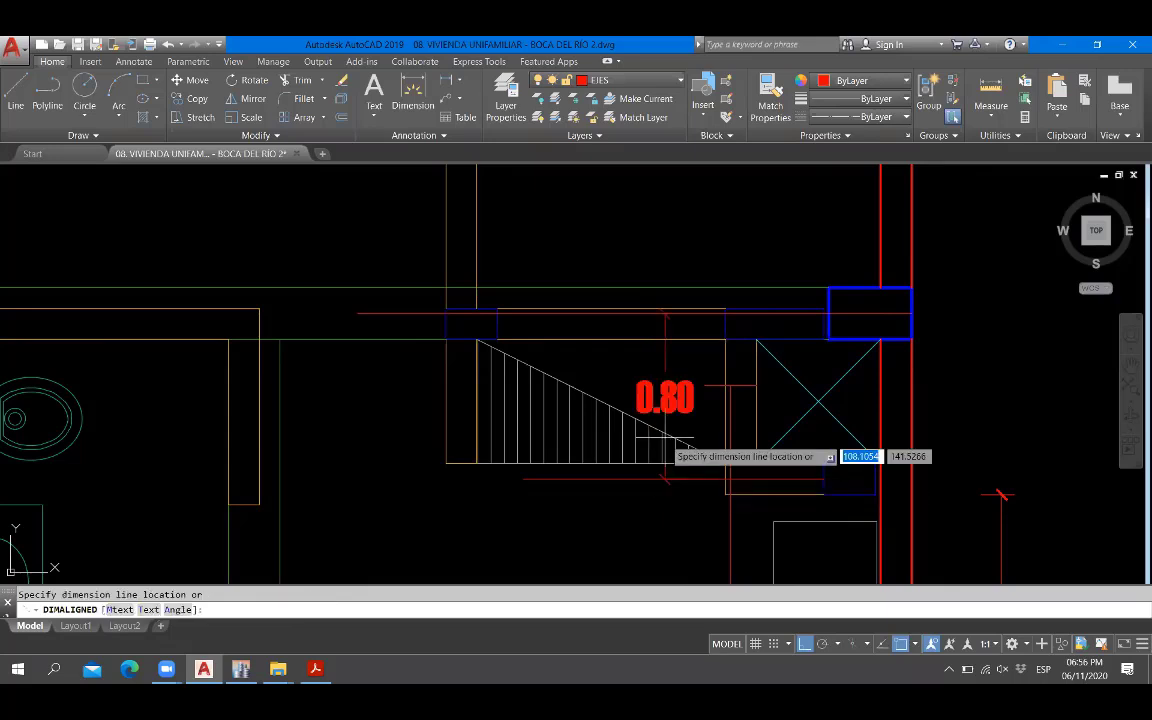
click(672, 330)
scroll(675, 328, down, 2)
Switch to ETABS and draw a VB-2 (0.15X0.20) beam offset 0.8 m from axis 2 between column line C and the adjacent VCH-1 beam.
click(241, 669)
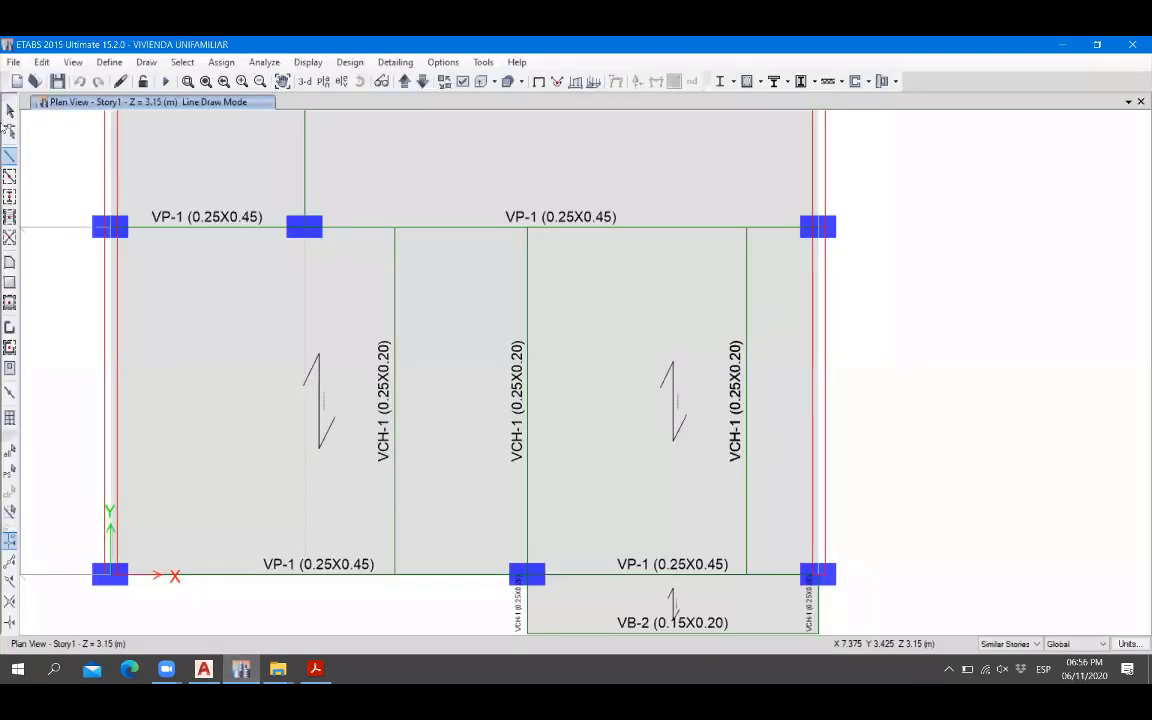
click(9, 110)
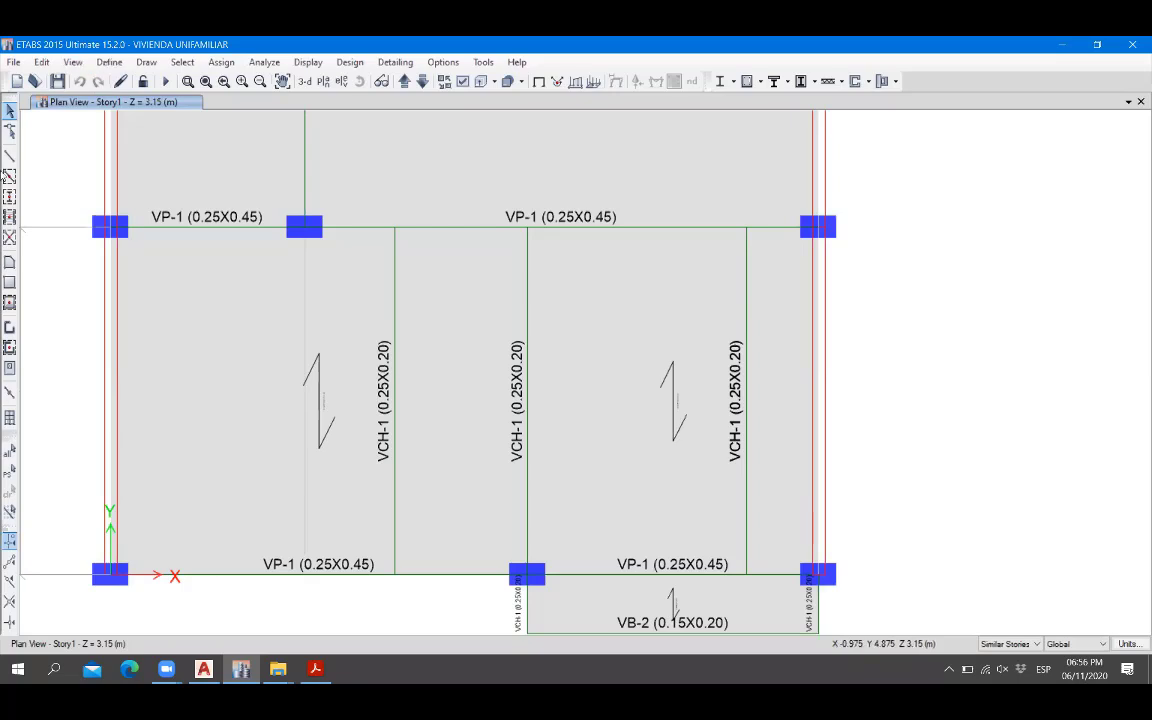
click(9, 155)
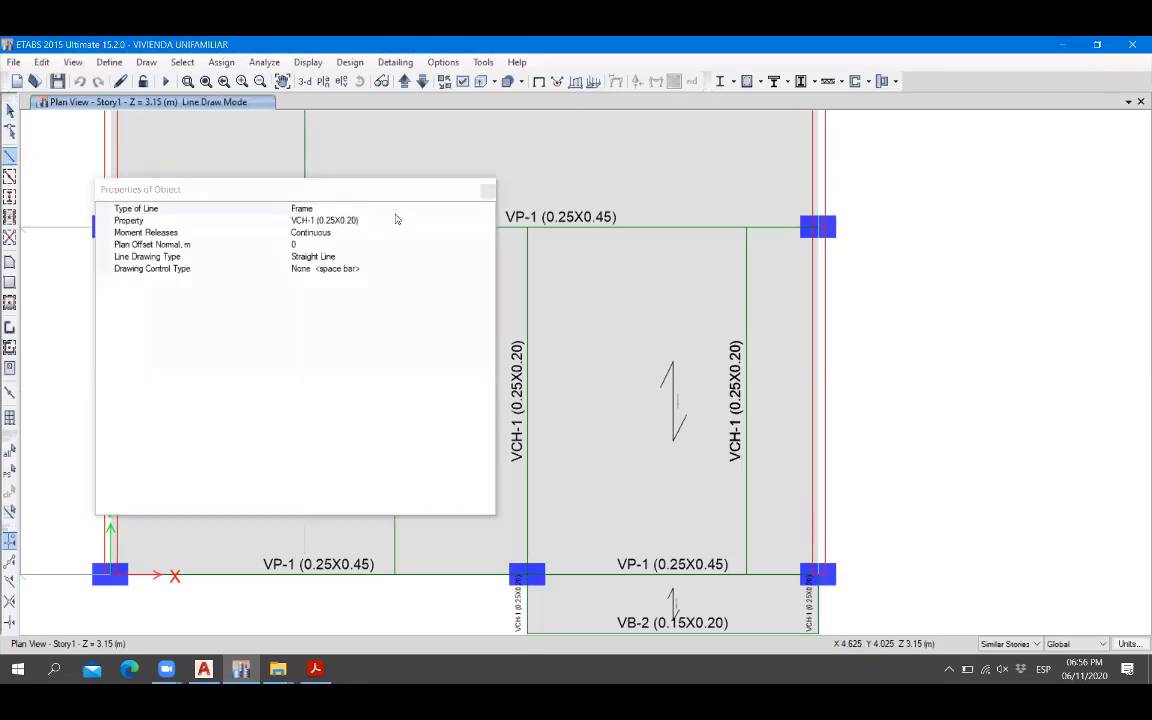
click(463, 221)
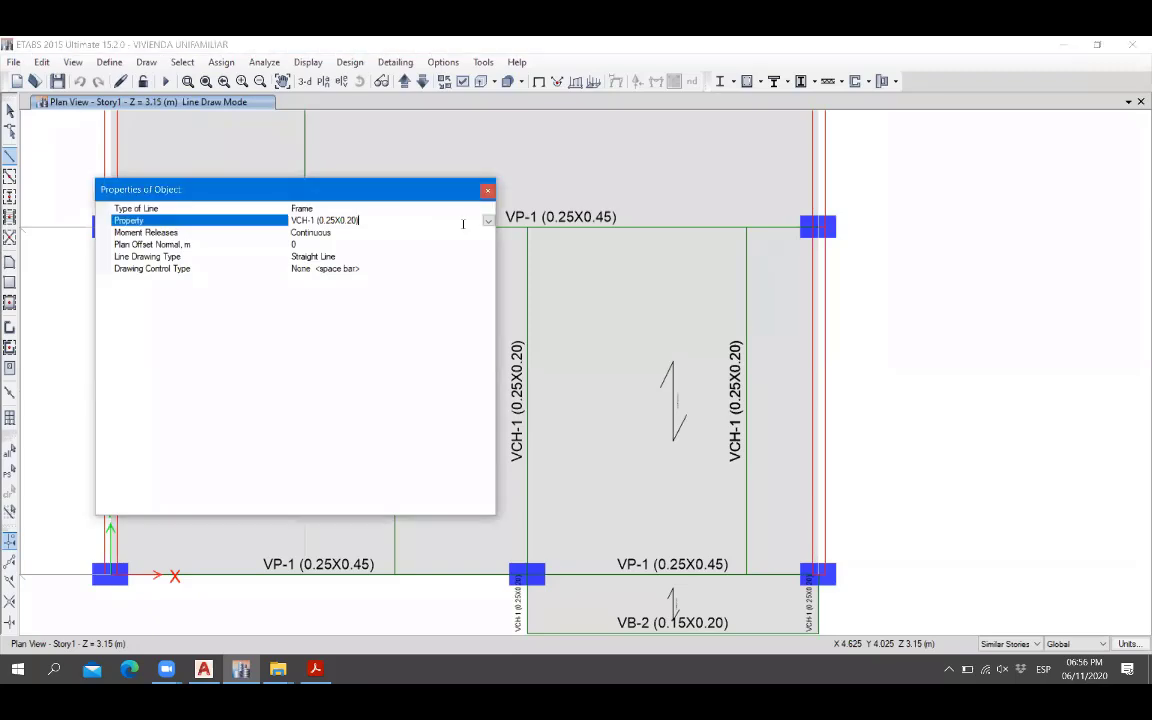
click(488, 222)
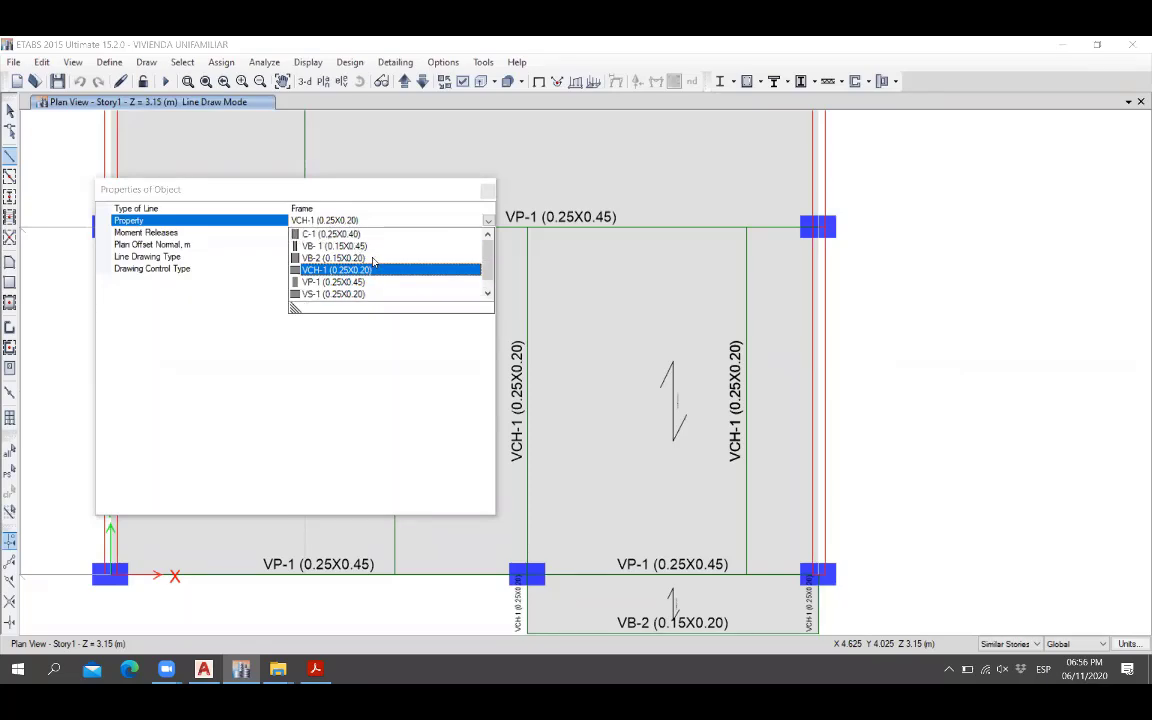
click(370, 258)
click(332, 246)
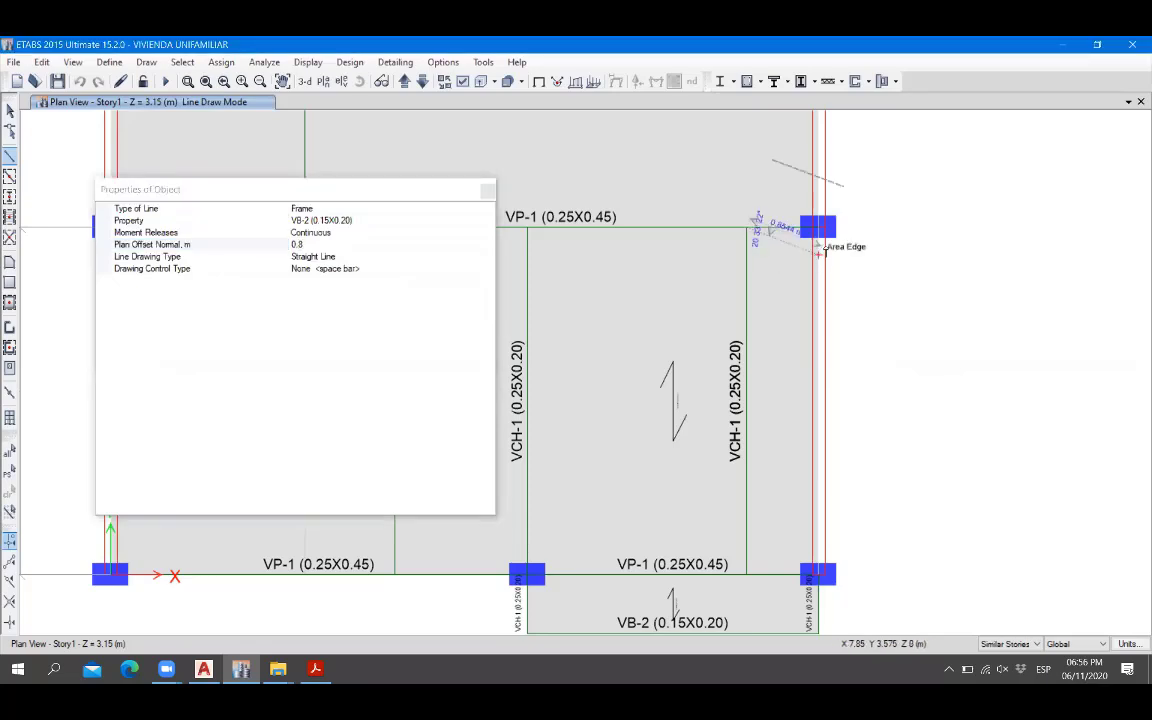
click(748, 230)
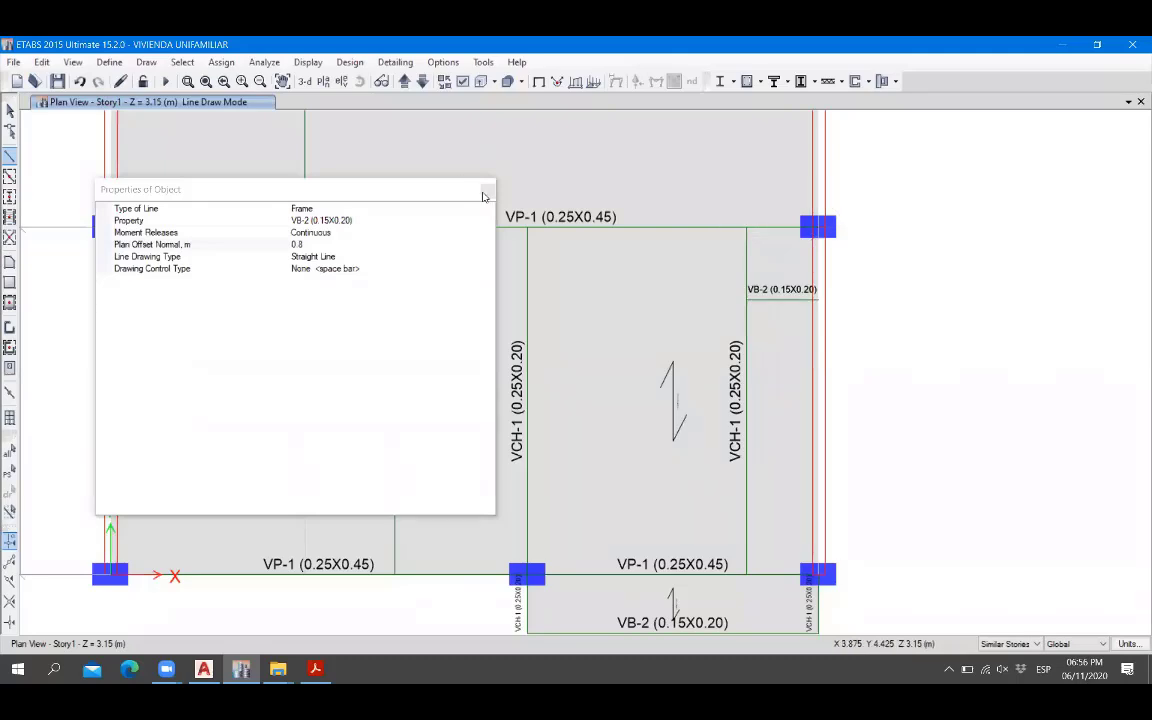
Divide the slab beside column line C, between axes 1 and 2, at its intersection with the VCH-1 (0.25X0.20) beam.
click(487, 190)
click(10, 110)
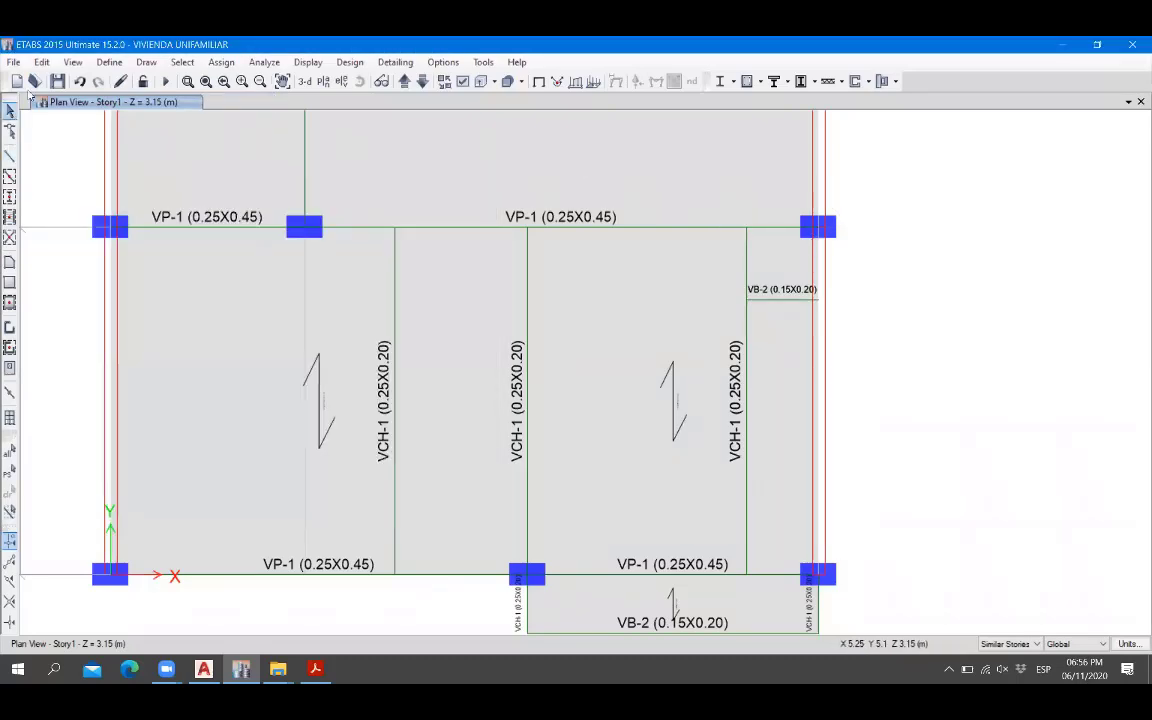
click(775, 357)
click(748, 372)
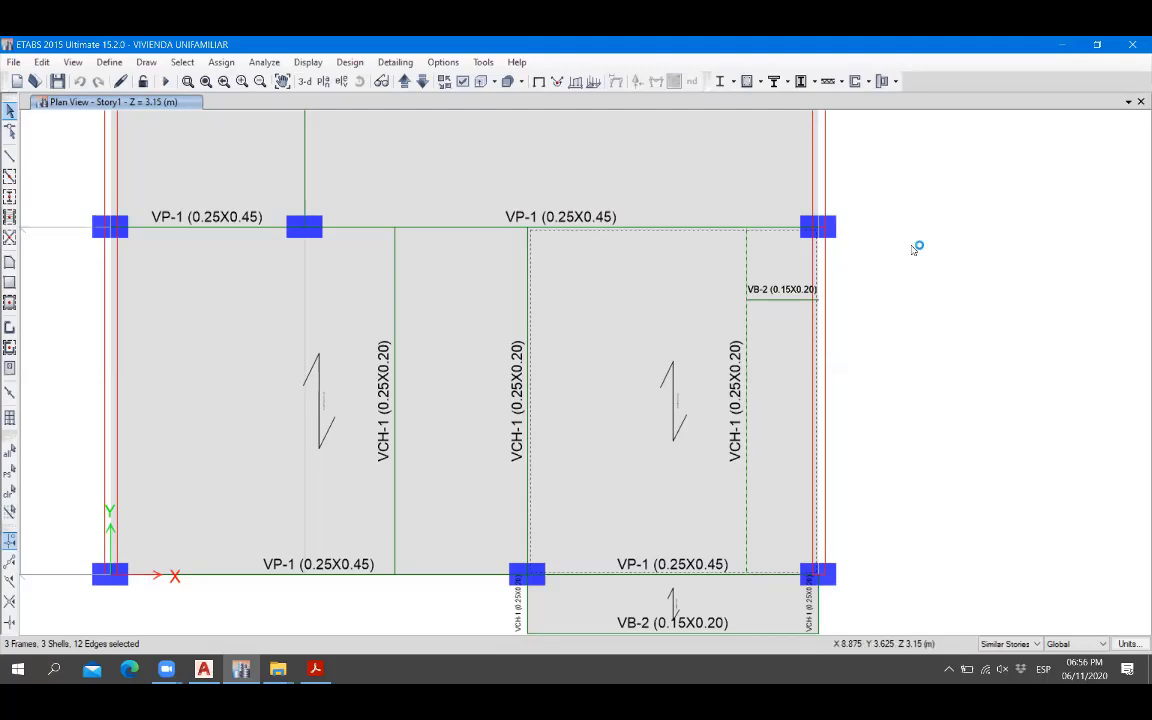
click(42, 62)
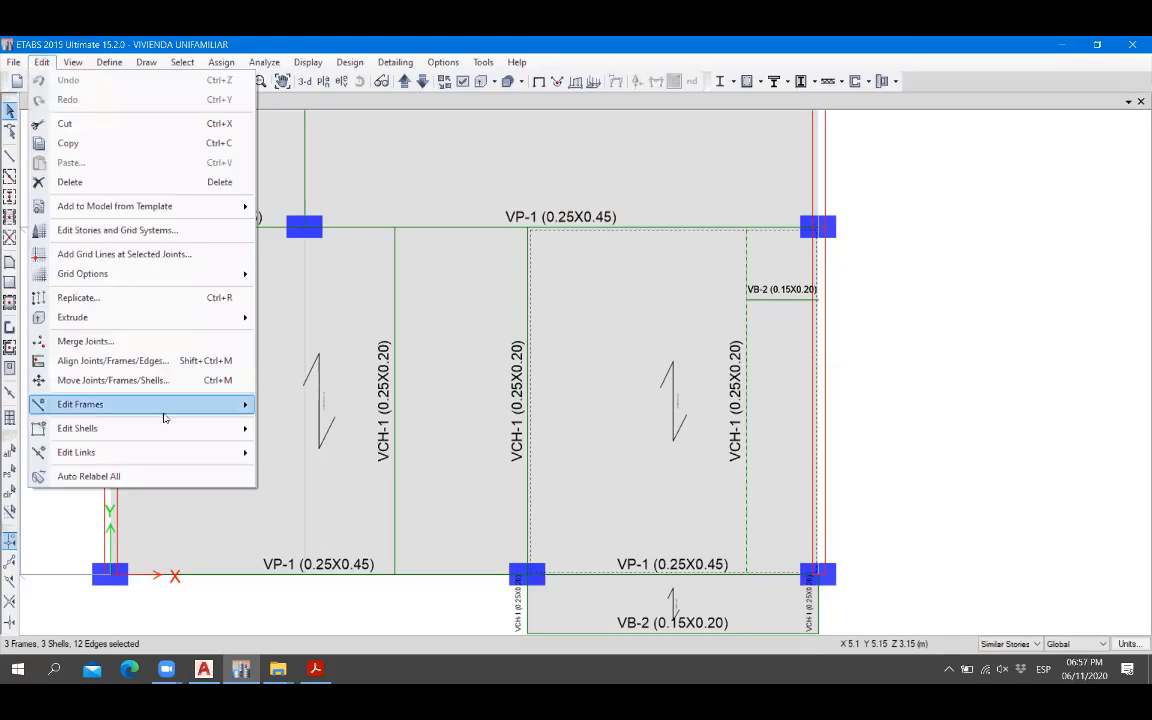
mouse_move(165, 428)
click(314, 430)
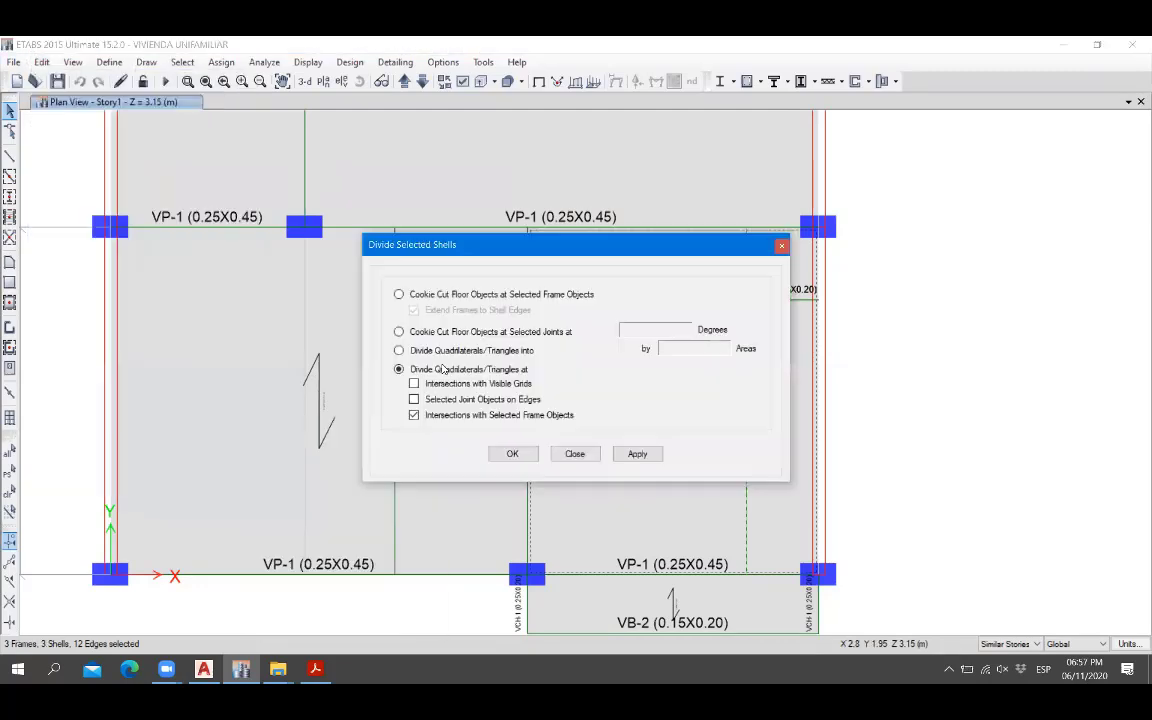
click(512, 454)
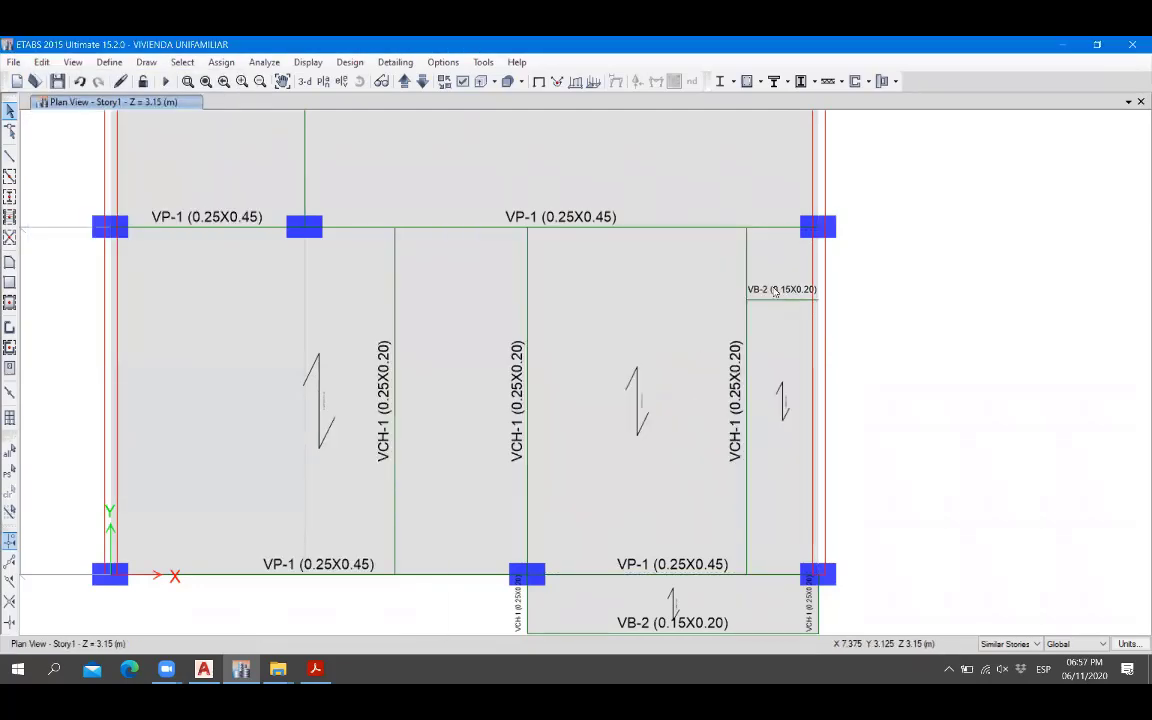
Divide the narrow slab panel beside column line C at its intersection with the VB-2 (0.15X0.20) beam.
scroll(625, 337, up, 3)
scroll(658, 290, down, 3)
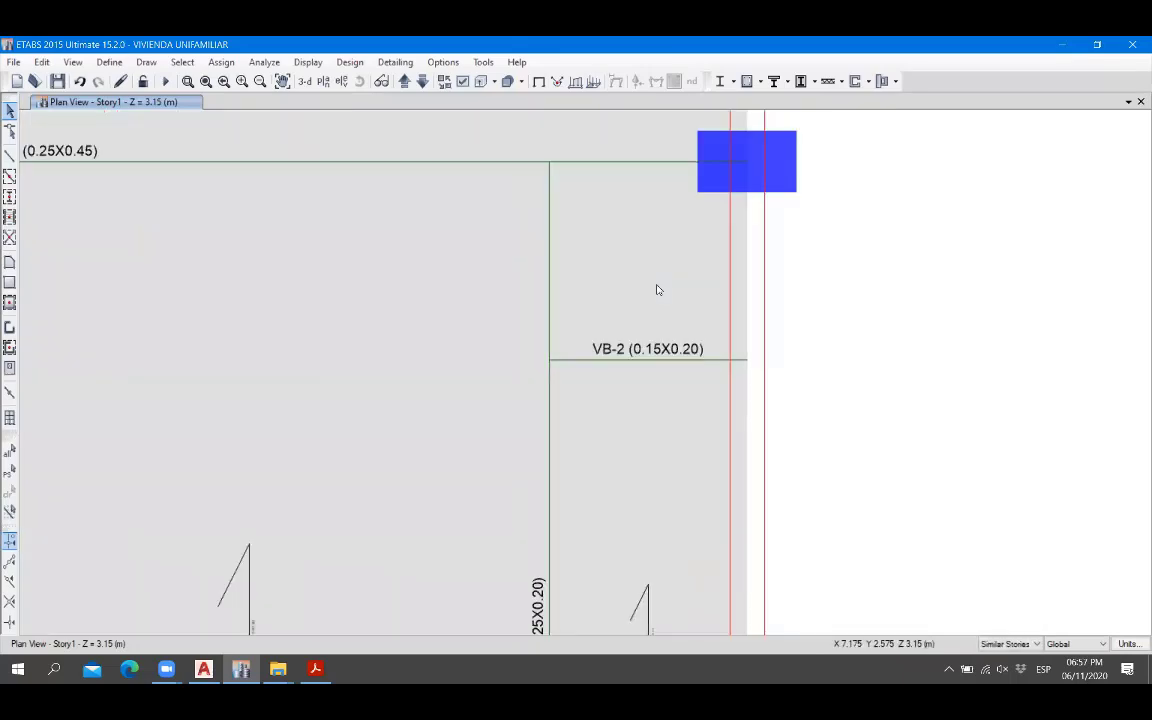
click(658, 362)
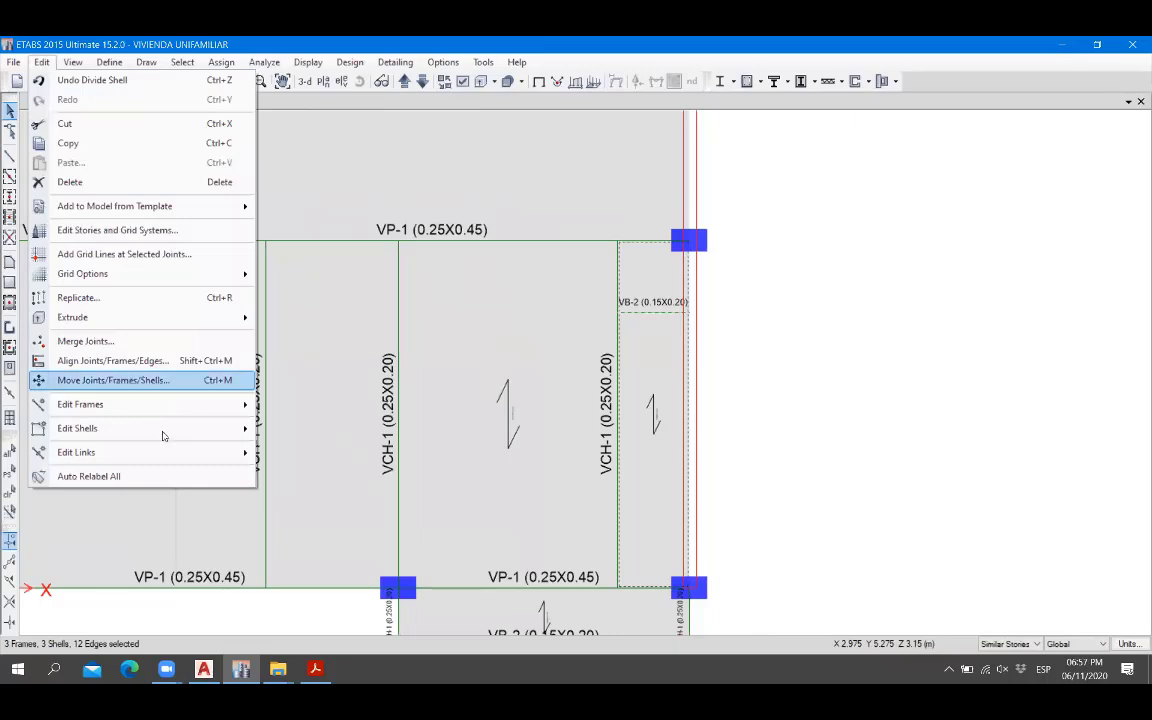
mouse_move(120, 428)
click(305, 430)
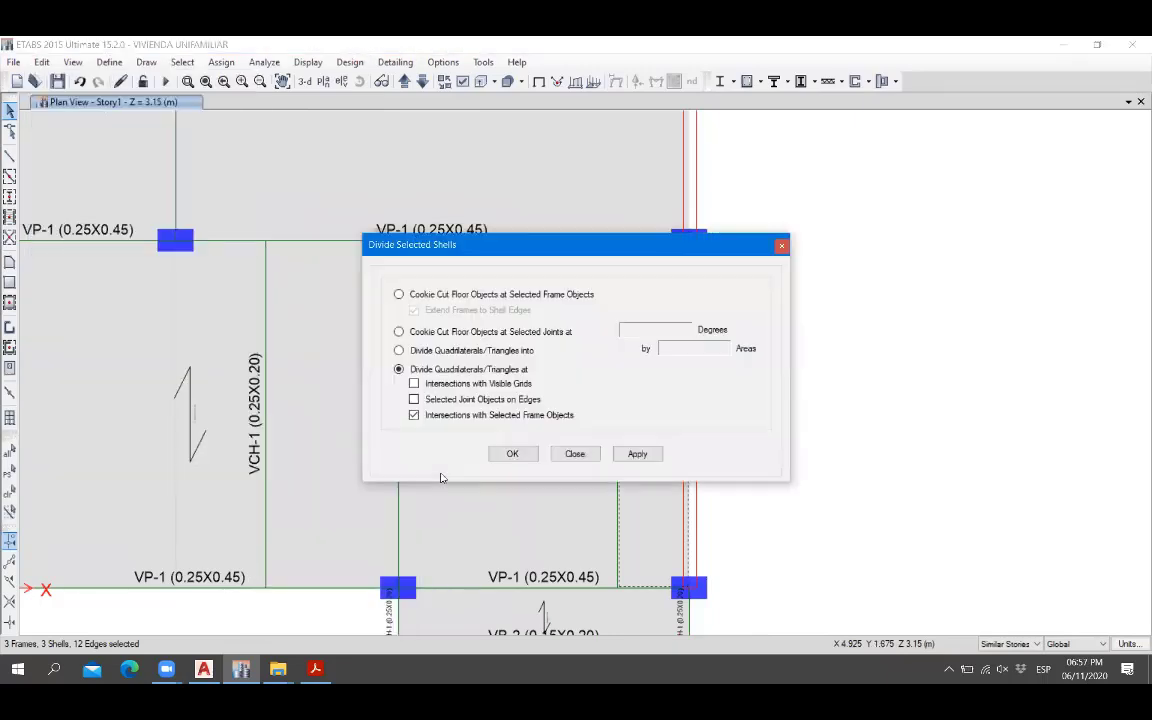
click(512, 455)
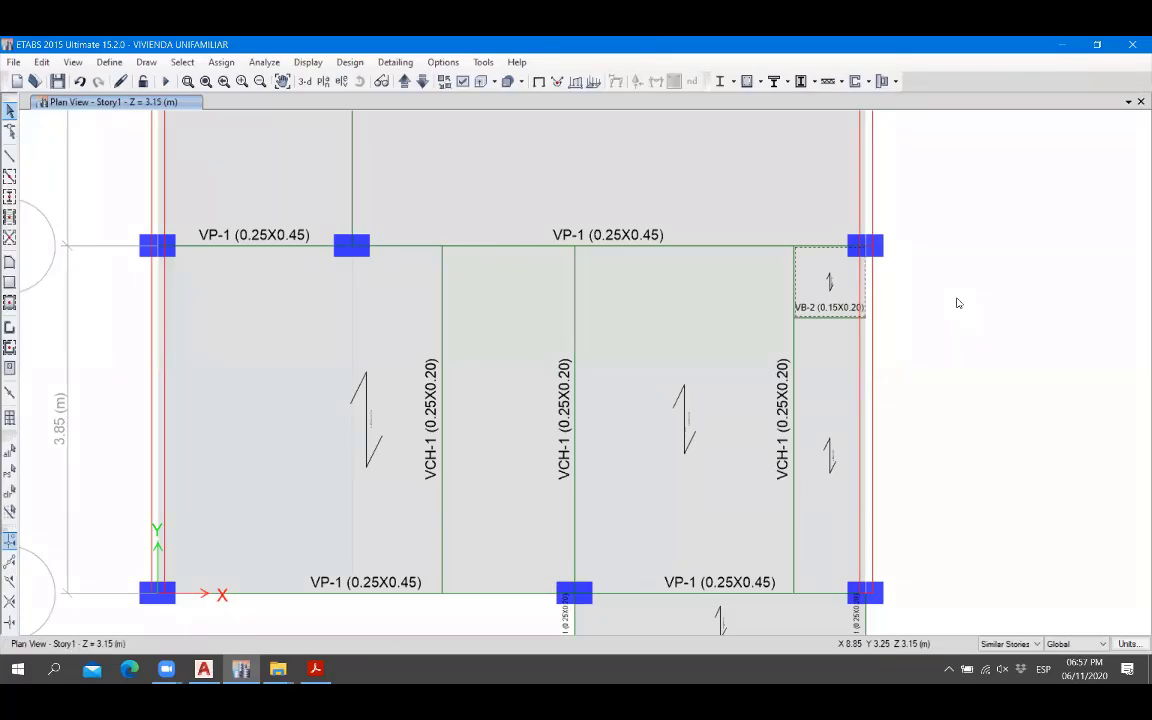
Delete the small slab panel between axis 2 and the VB-2 beam to open the duct.
key(Delete)
scroll(684, 421, down, 3)
scroll(690, 411, up, 3)
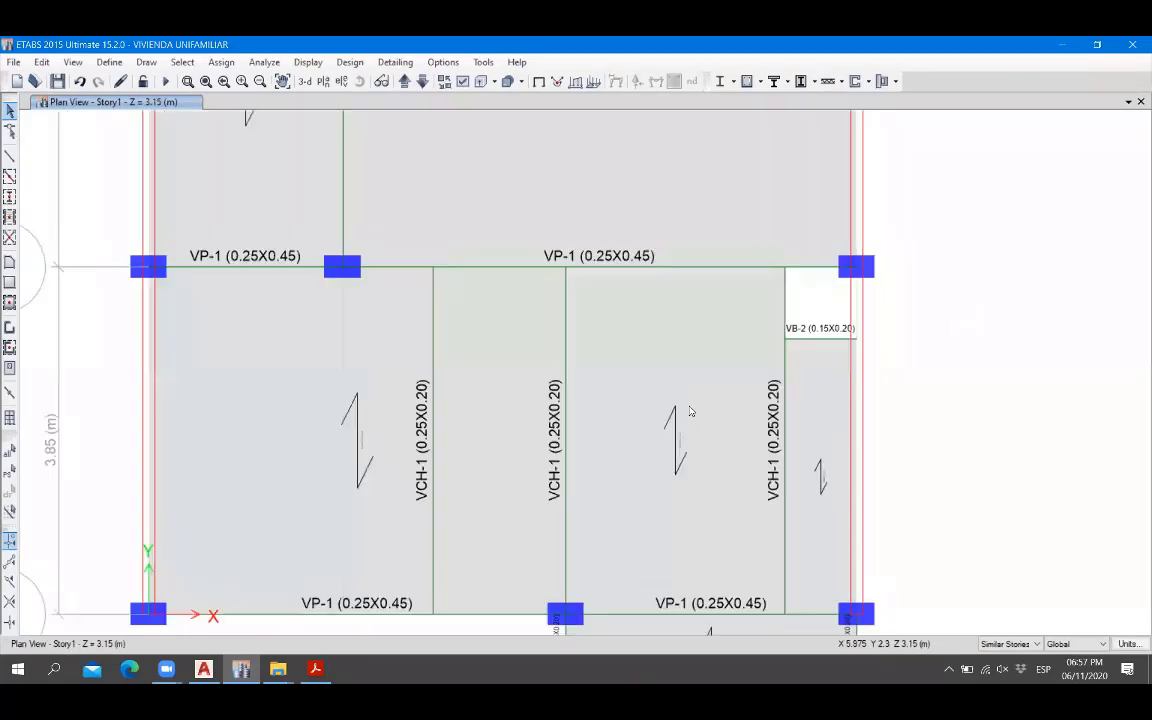
middle_drag(690, 411, 692, 354)
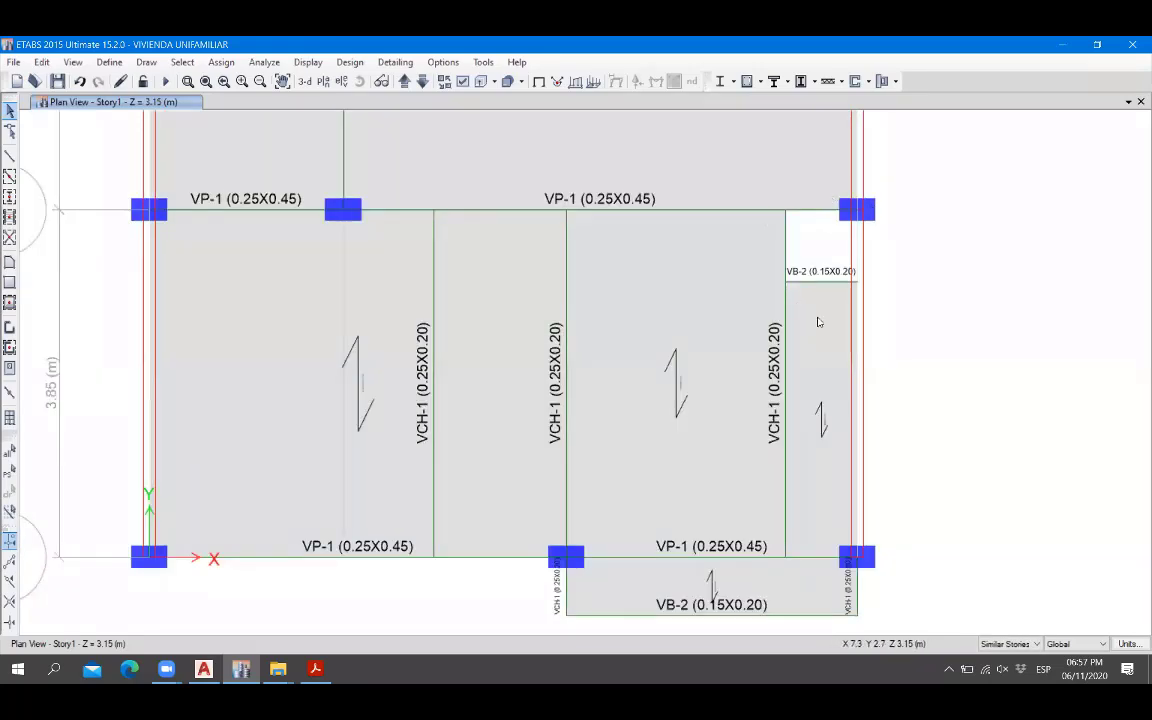
Examine the overall floor plan, the VP-1 beam on axis 2 and the VCH-1 beams framing into it.
scroll(800, 411, down, 3)
middle_drag(768, 411, 740, 457)
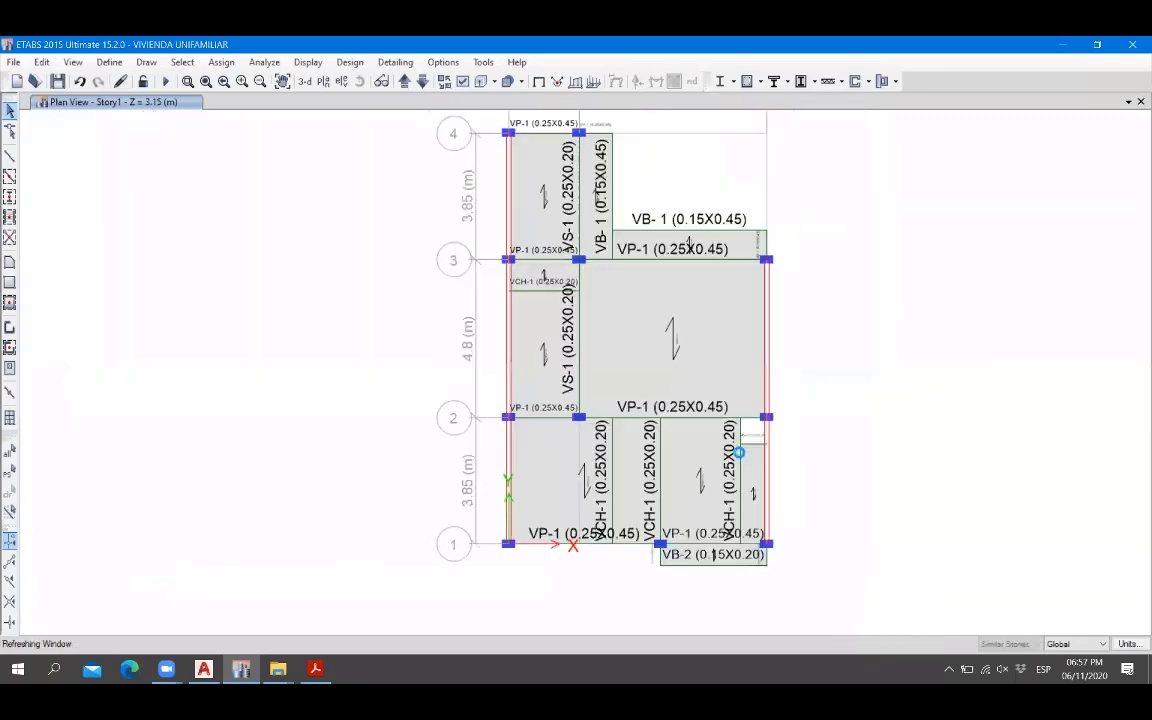
middle_drag(686, 418, 678, 454)
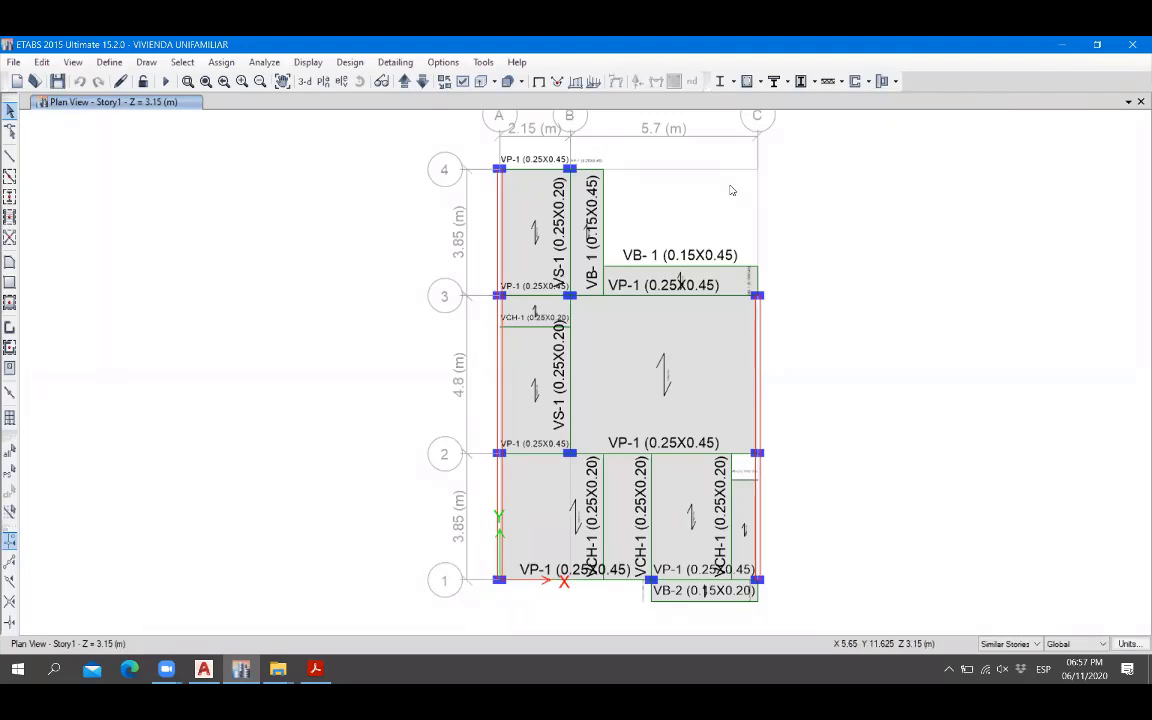
key(alt+Tab)
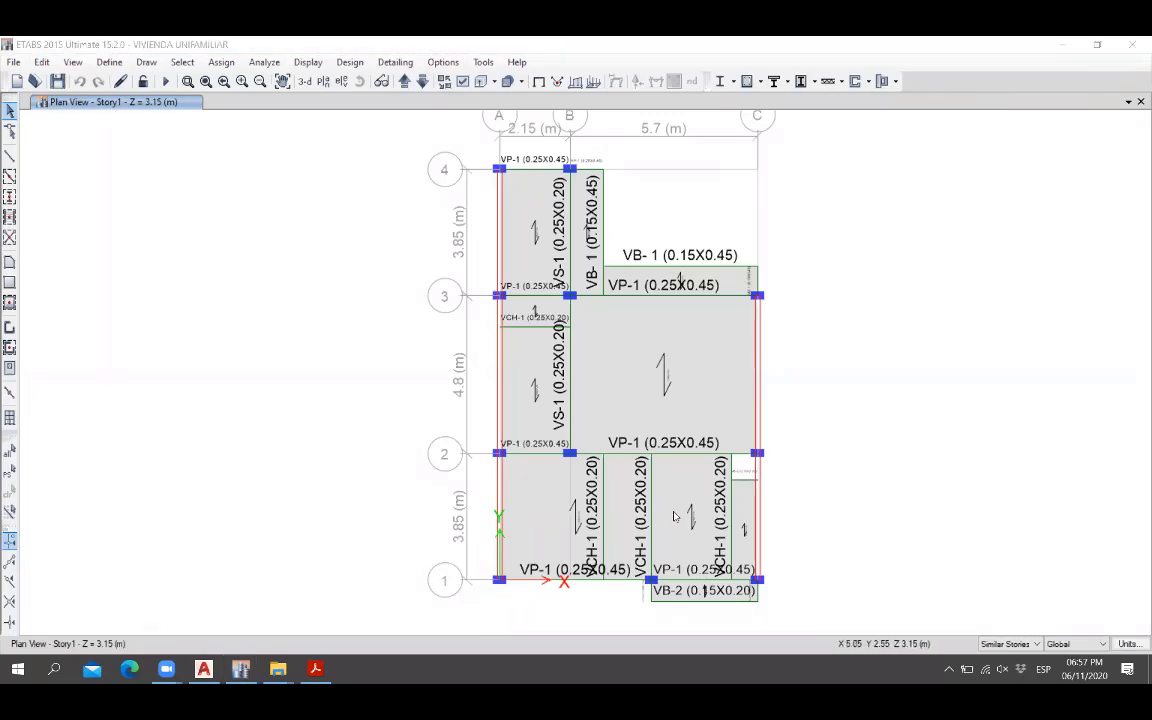
scroll(652, 500, up, 2)
scroll(644, 471, down, 2)
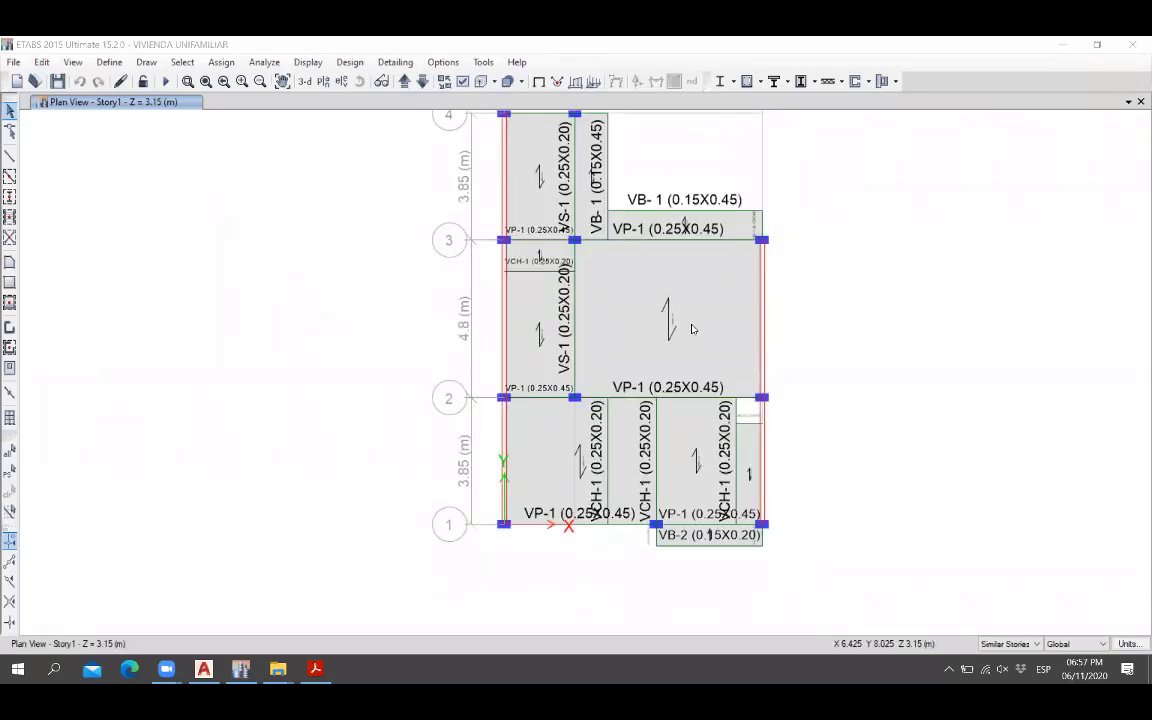
scroll(681, 412, up, 3)
click(705, 411)
click(706, 411)
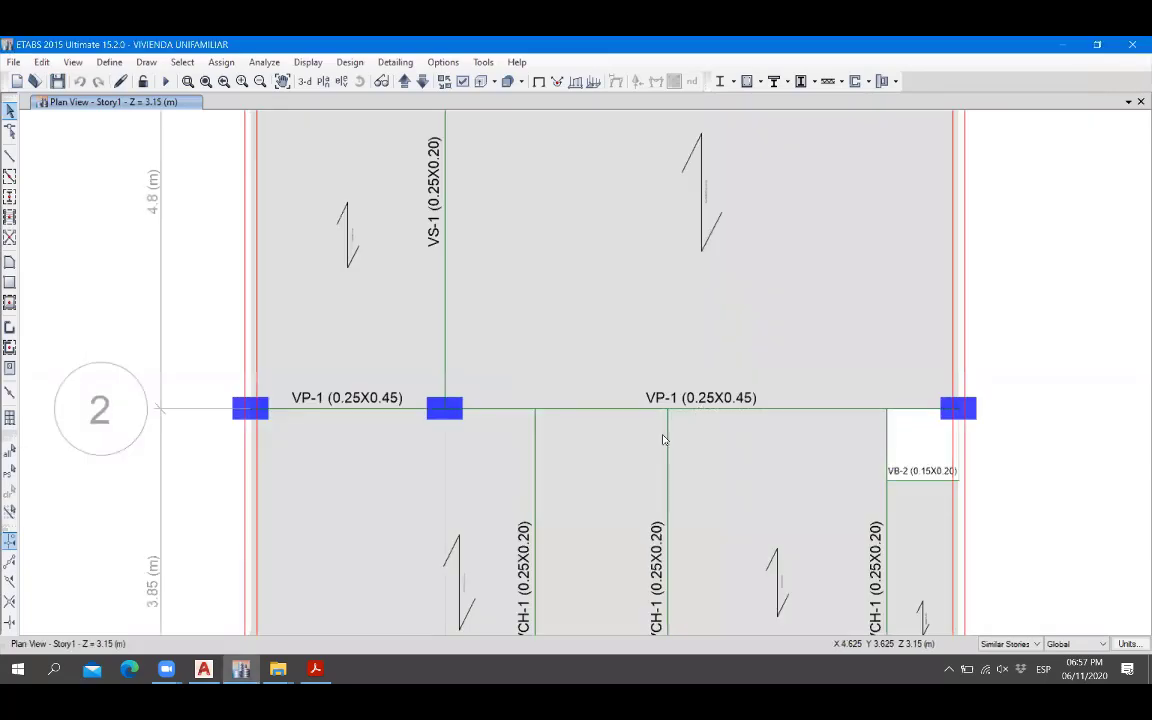
click(535, 455)
click(535, 455)
scroll(567, 360, down, 3)
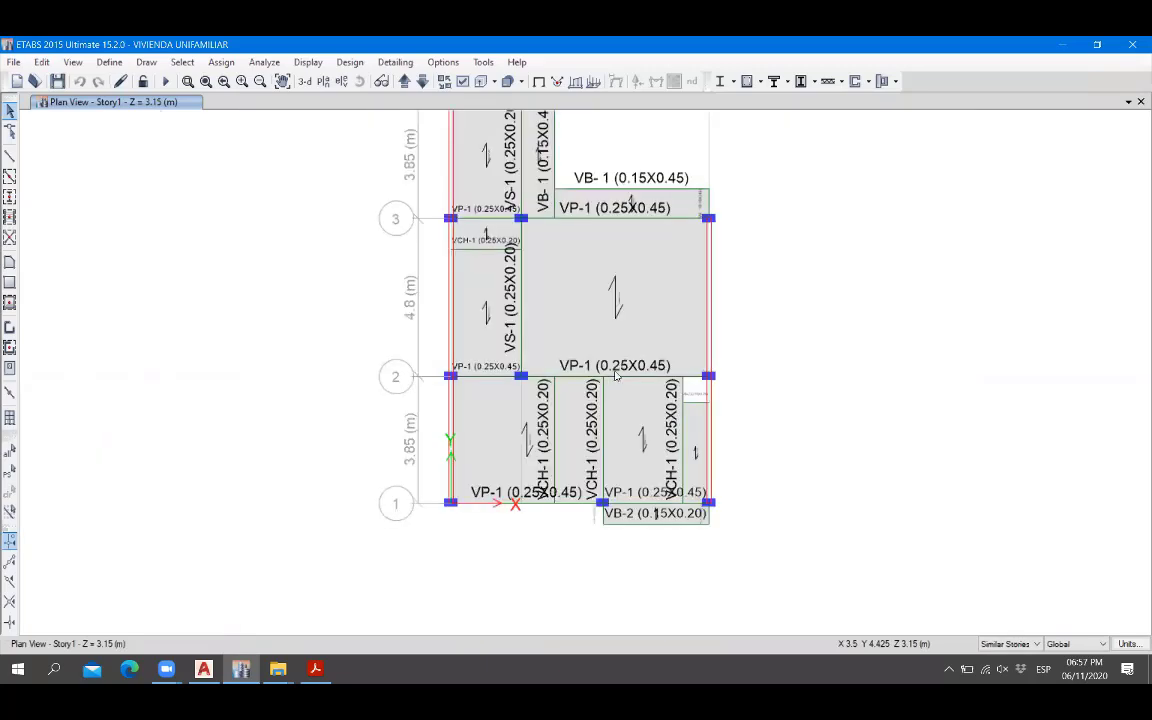
scroll(617, 376, up, 3)
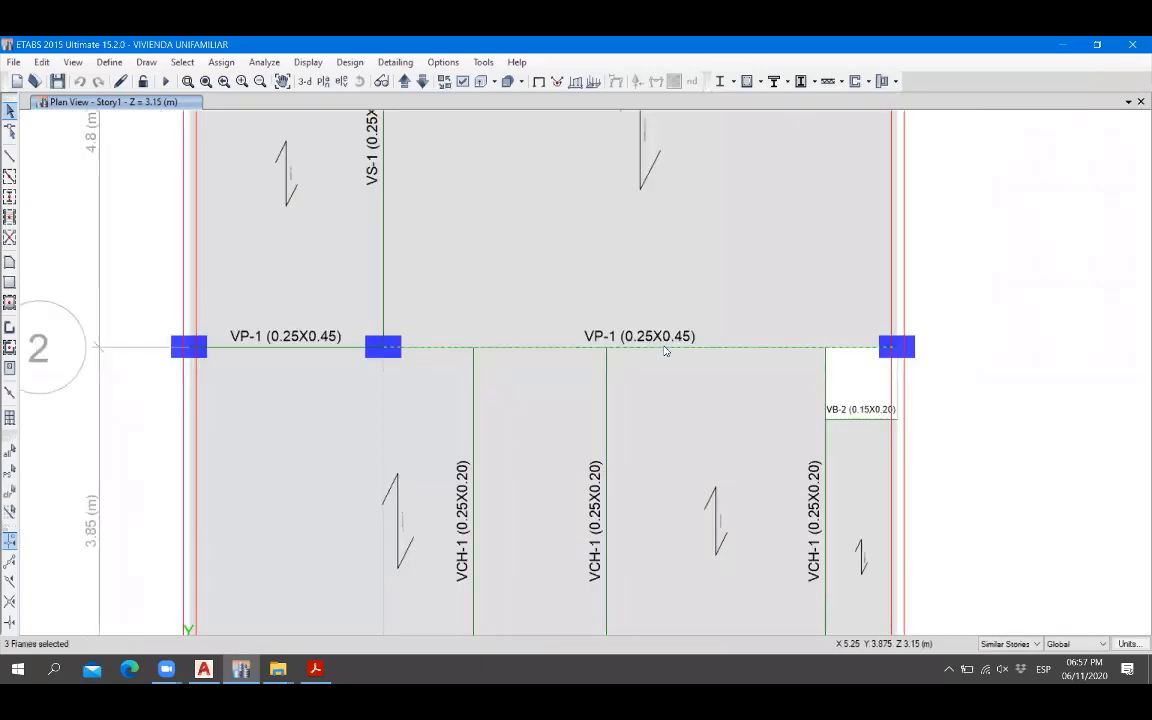
scroll(668, 350, down, 3)
scroll(725, 378, up, 3)
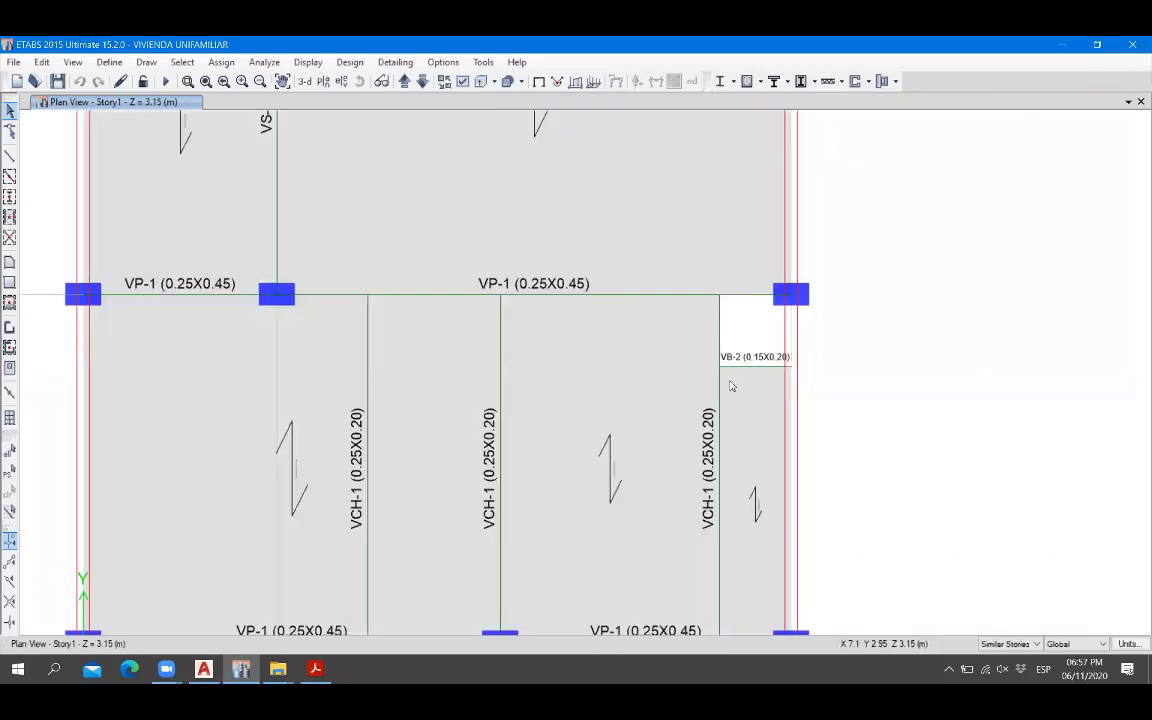
scroll(728, 381, down, 3)
scroll(668, 441, up, 3)
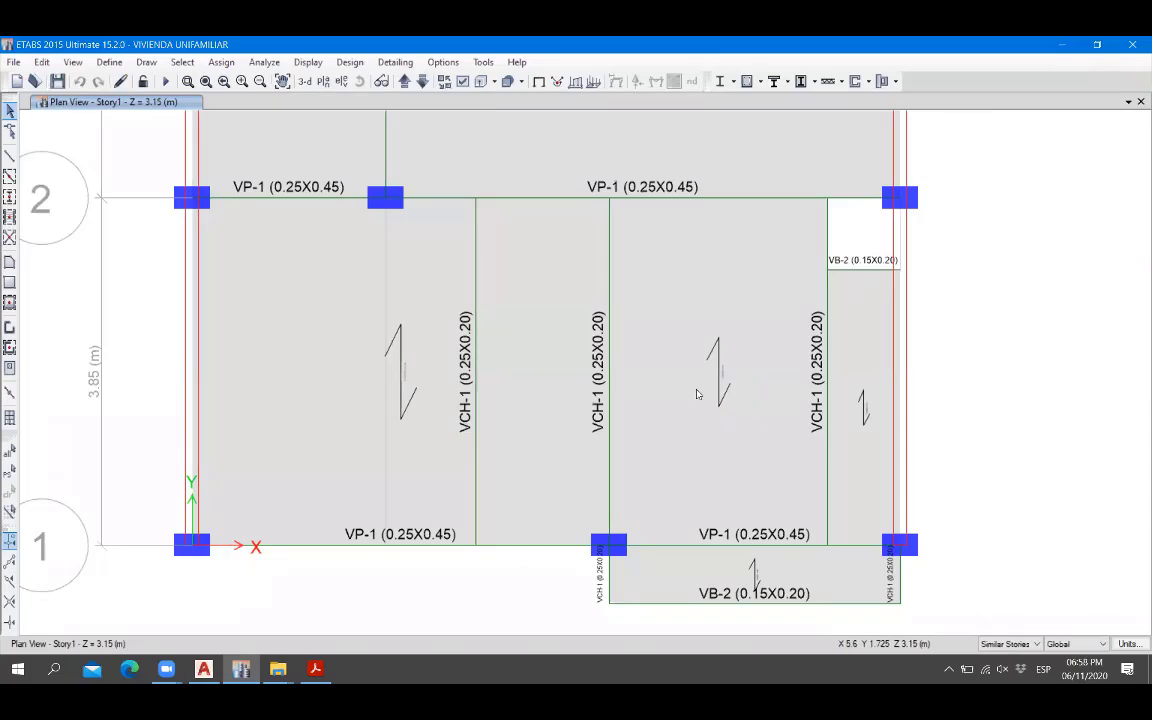
Divide the slab beside column line A, between axes 1 and 2, at its intersection with the VCH-1 (0.25X0.20) beam.
click(537, 387)
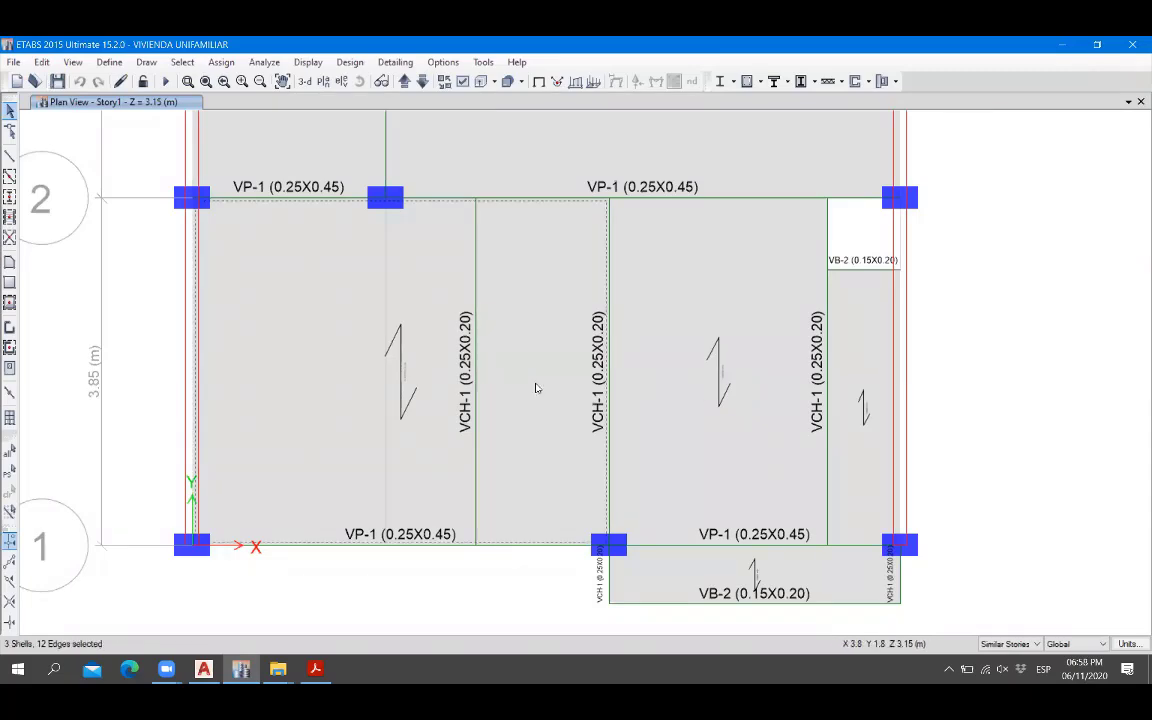
click(474, 338)
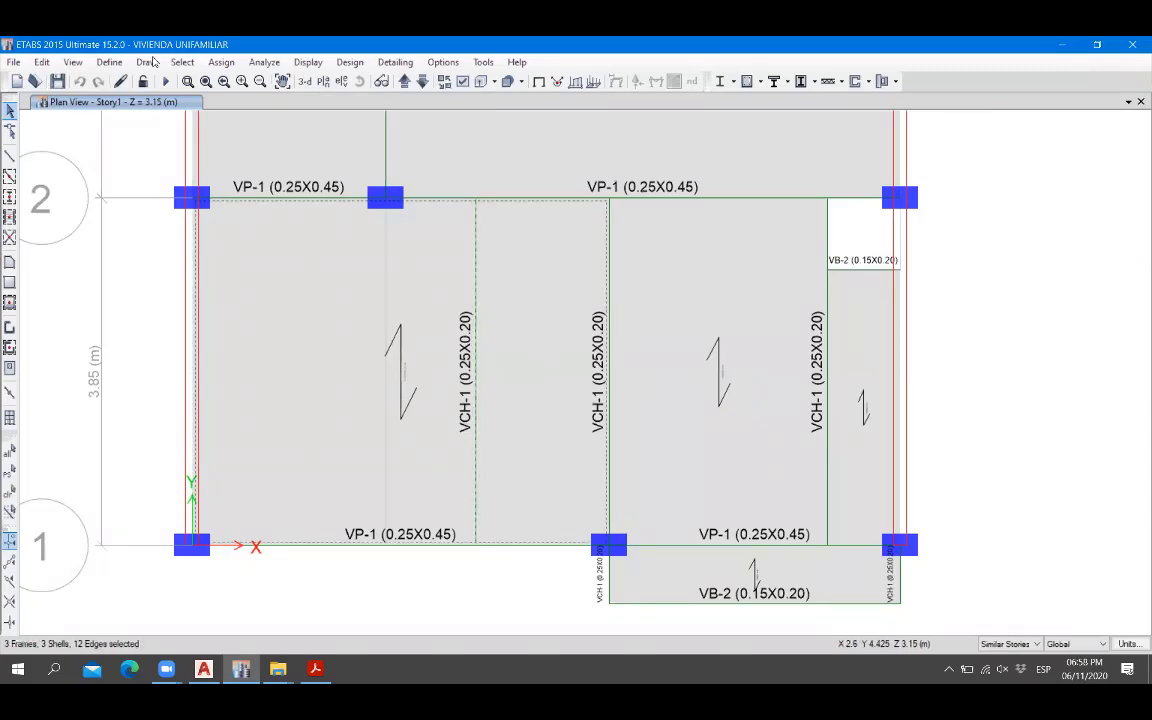
click(42, 62)
mouse_move(133, 428)
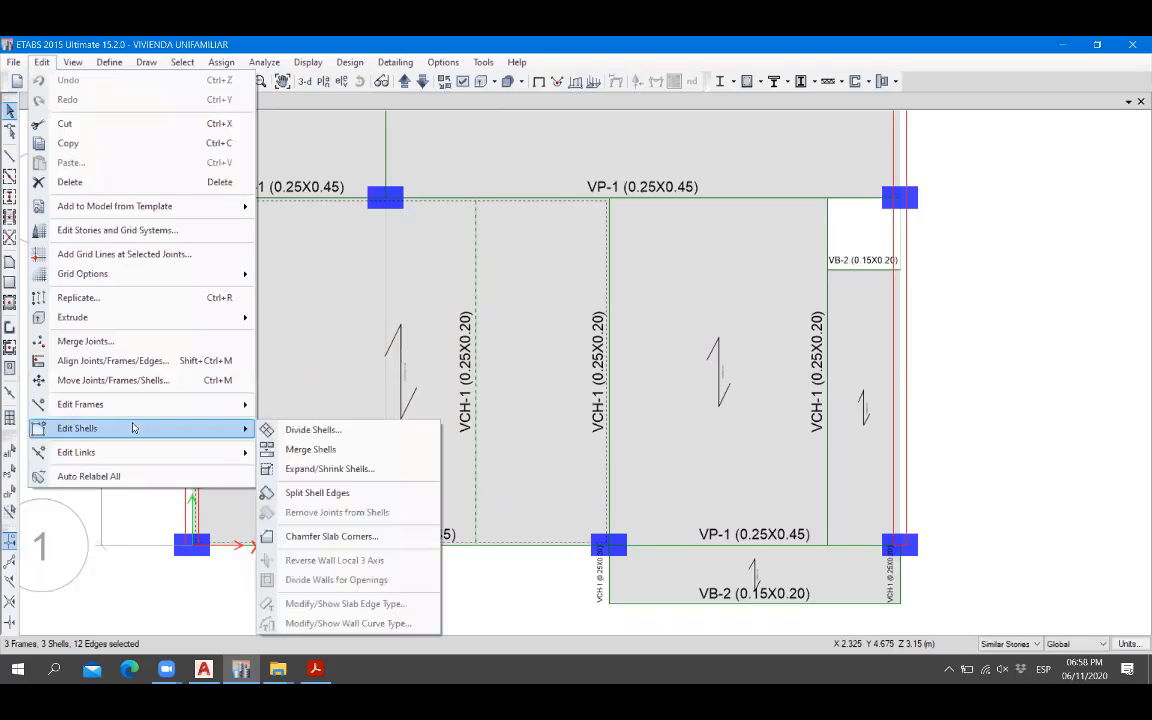
click(339, 432)
click(511, 452)
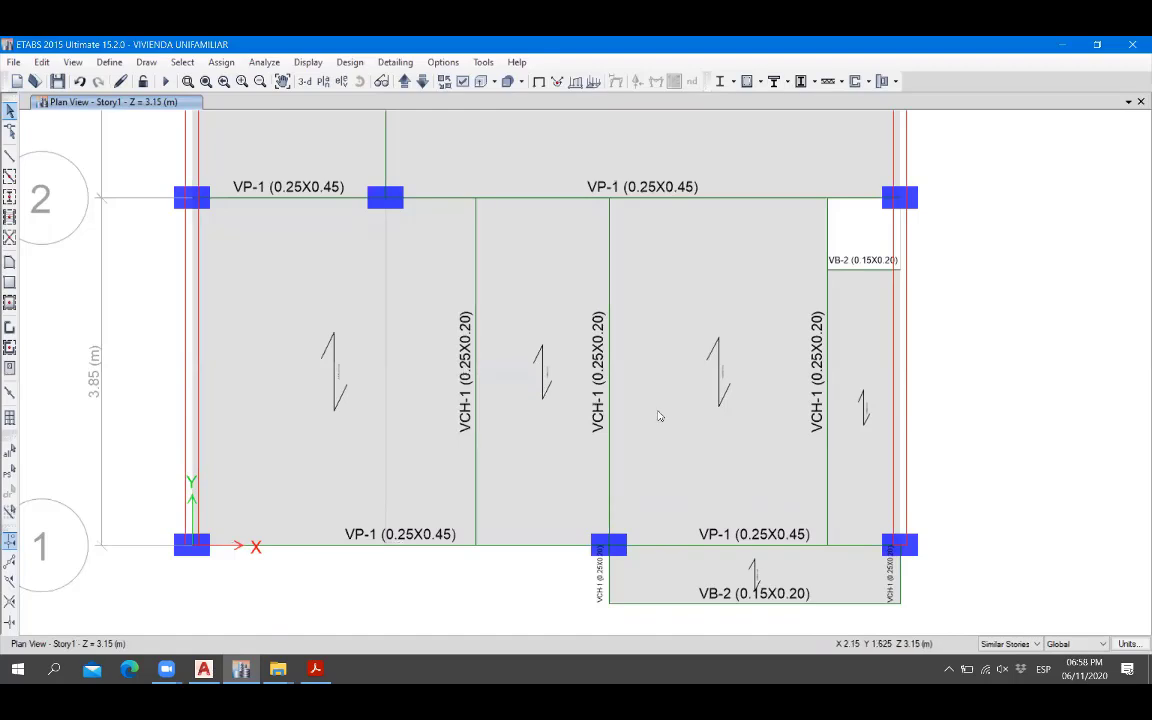
Inspect the slab panels, their span directions and the beams around the duct opening between axes 1 and 2.
scroll(606, 501, down, 5)
middle_drag(625, 427, 614, 487)
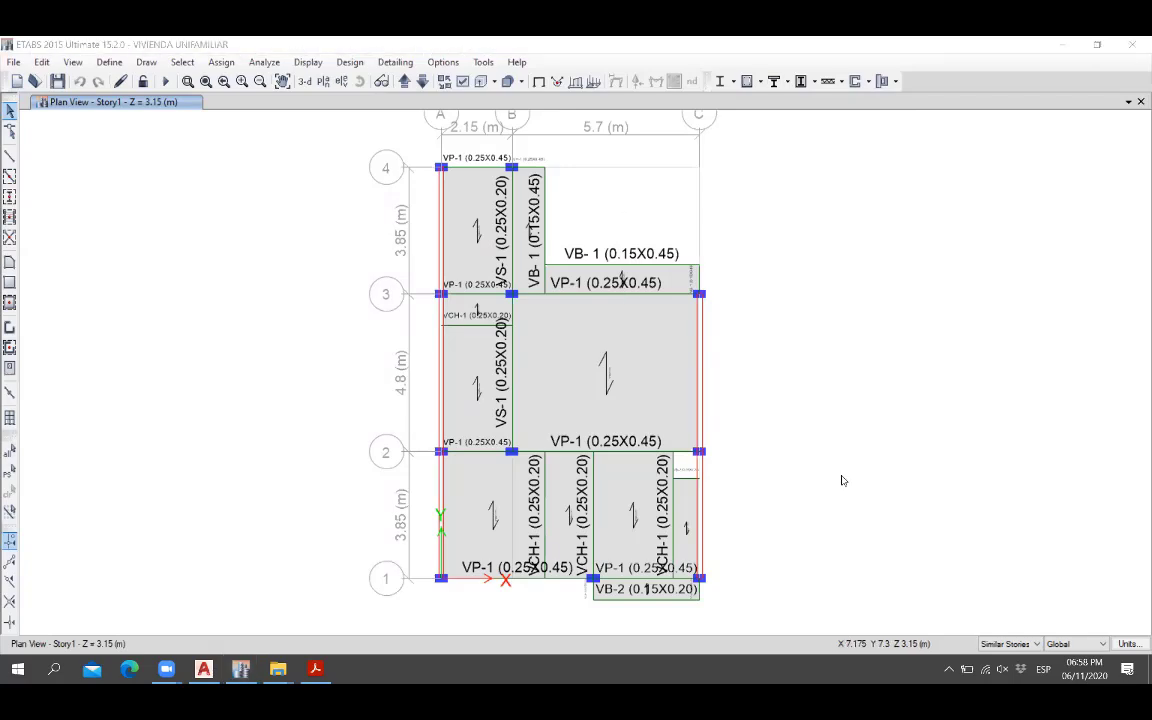
middle_drag(841, 478, 836, 429)
scroll(612, 511, up, 3)
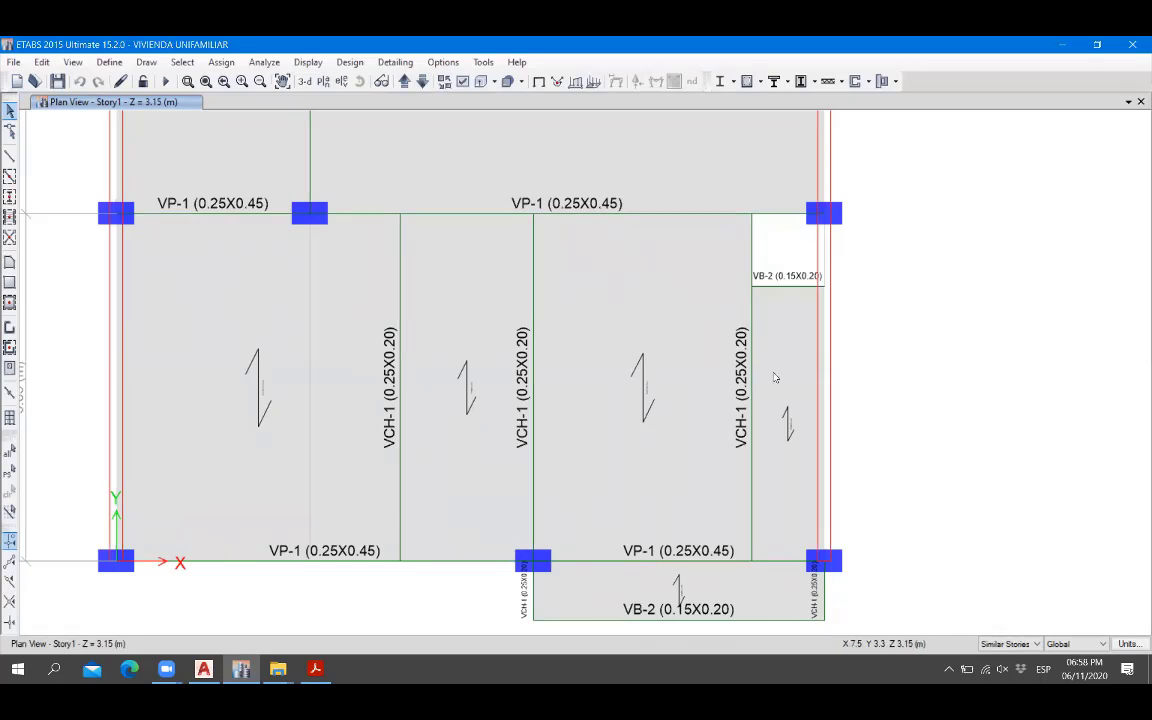
scroll(803, 410, up, 3)
click(797, 414)
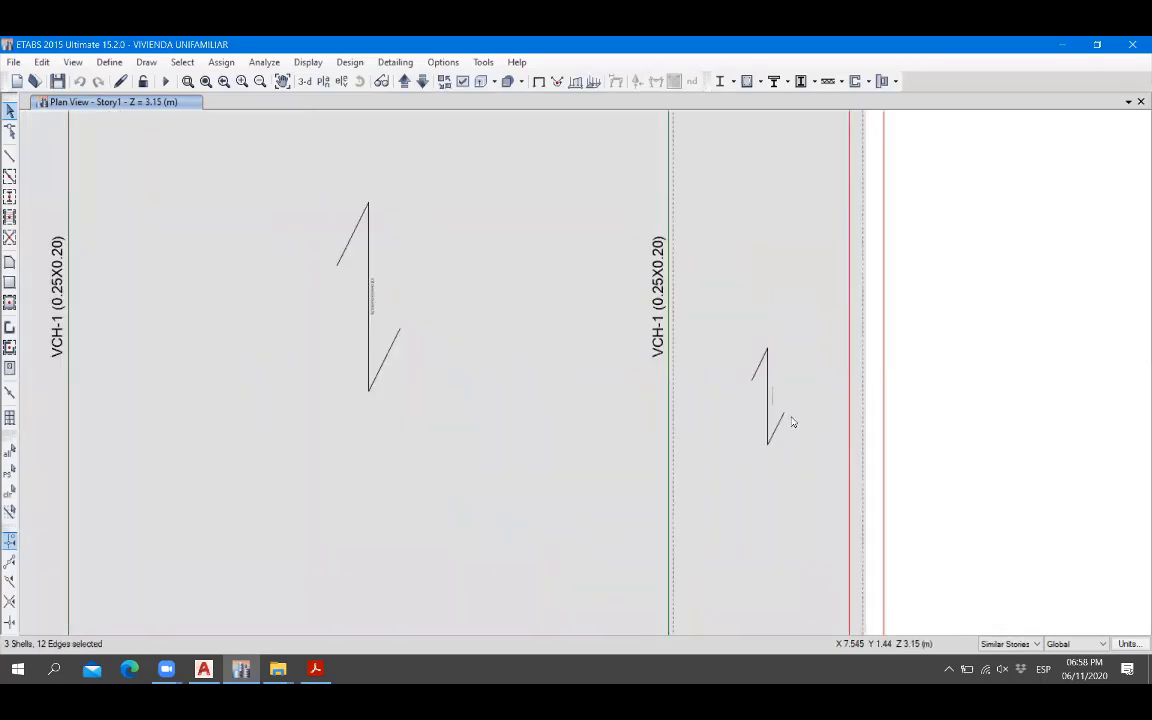
scroll(777, 464, down, 3)
scroll(774, 304, up, 3)
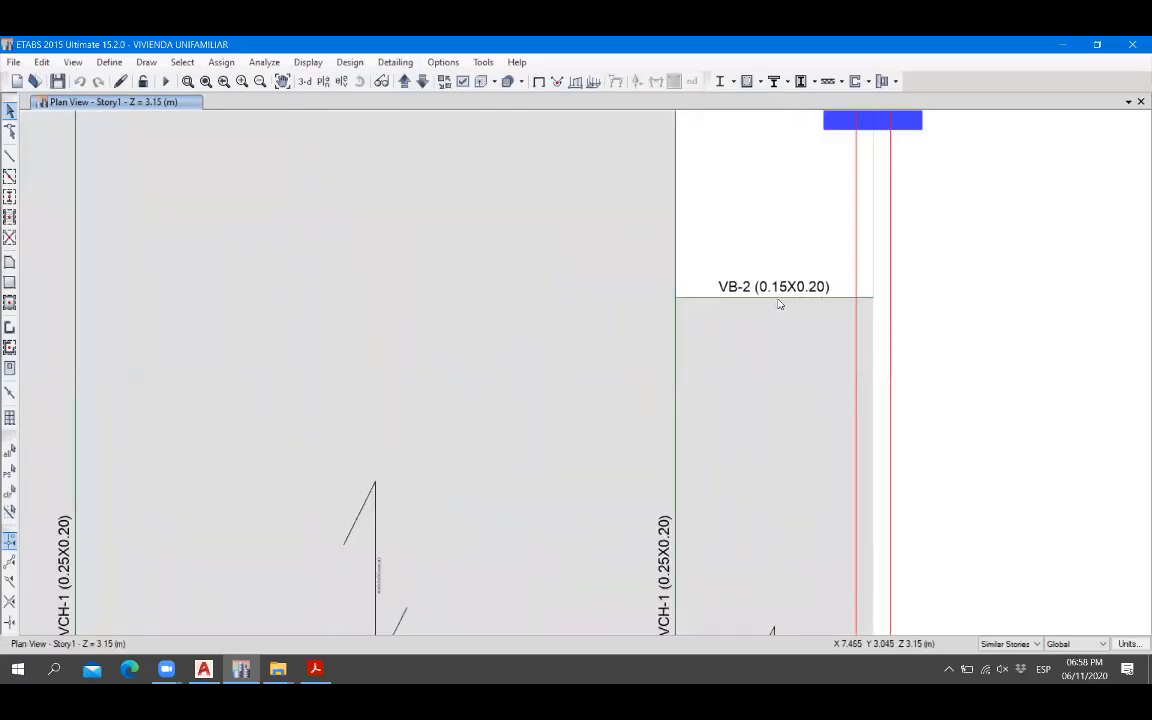
click(677, 331)
scroll(675, 320, down, 3)
scroll(676, 345, up, 2)
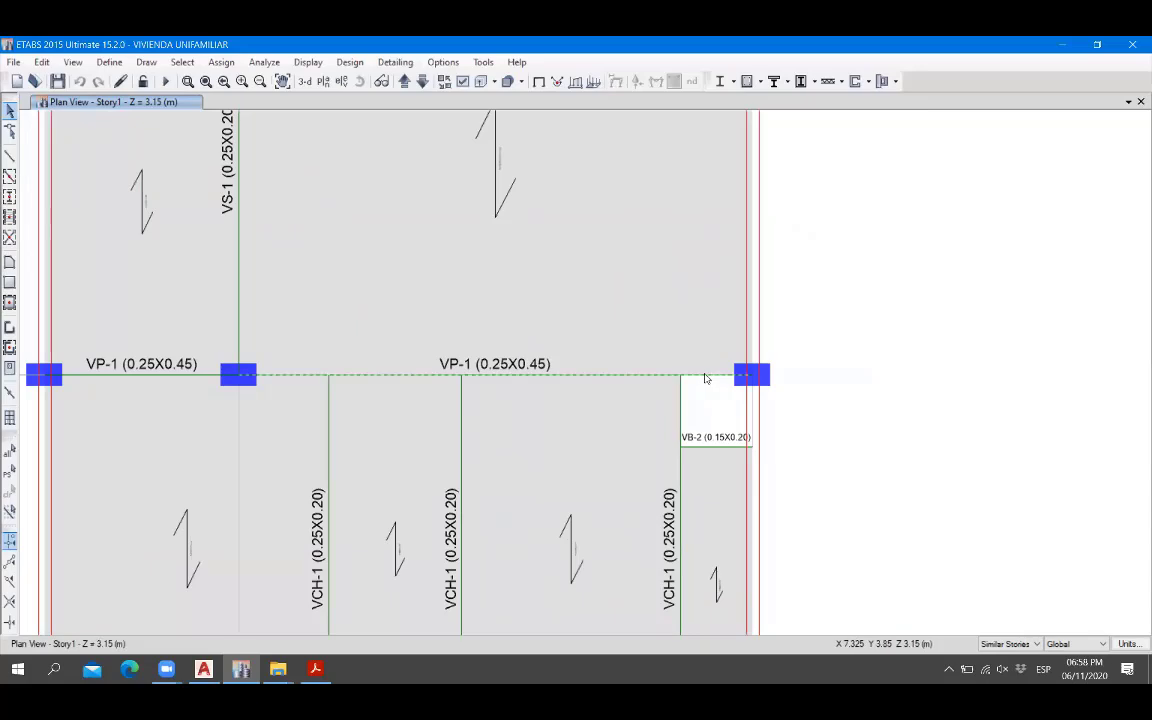
scroll(707, 378, down, 3)
scroll(703, 425, up, 3)
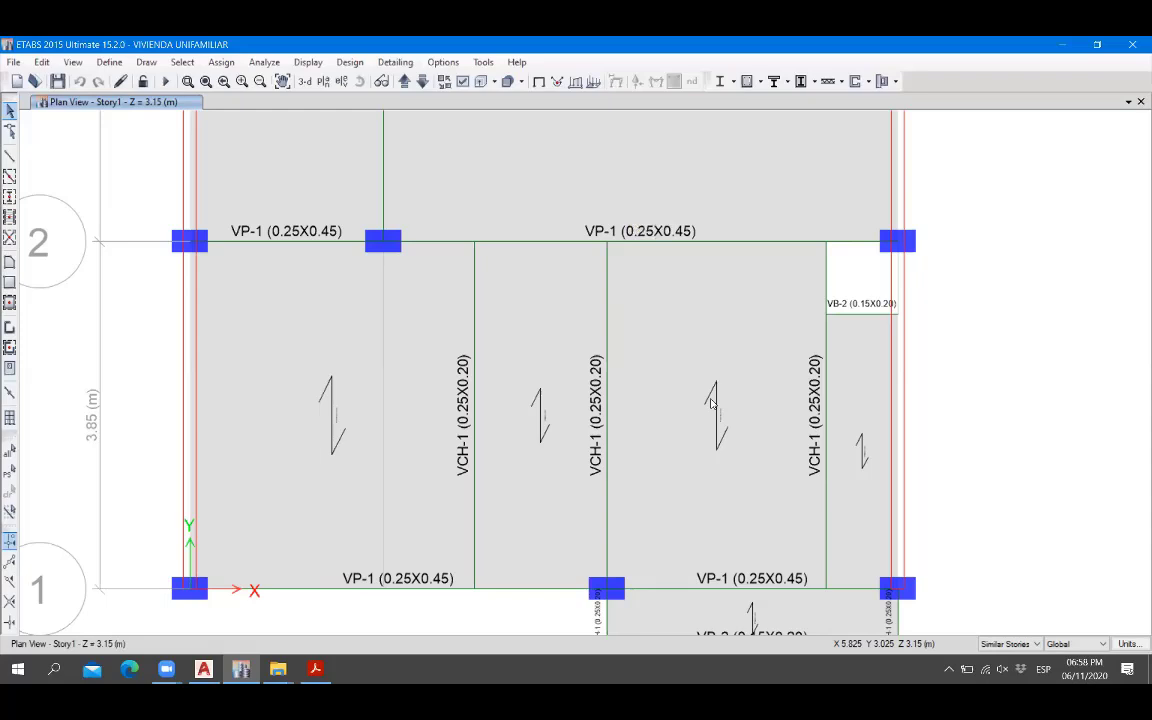
scroll(558, 421, down, 5)
middle_drag(551, 374, 554, 492)
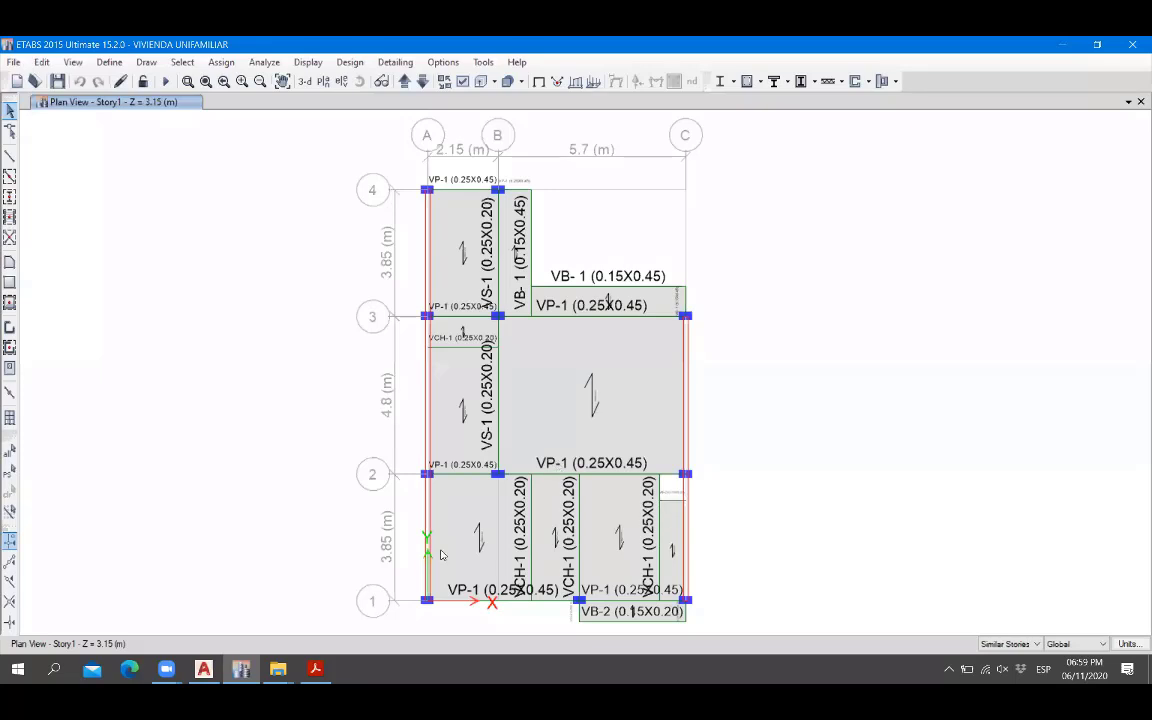
scroll(594, 577, up, 3)
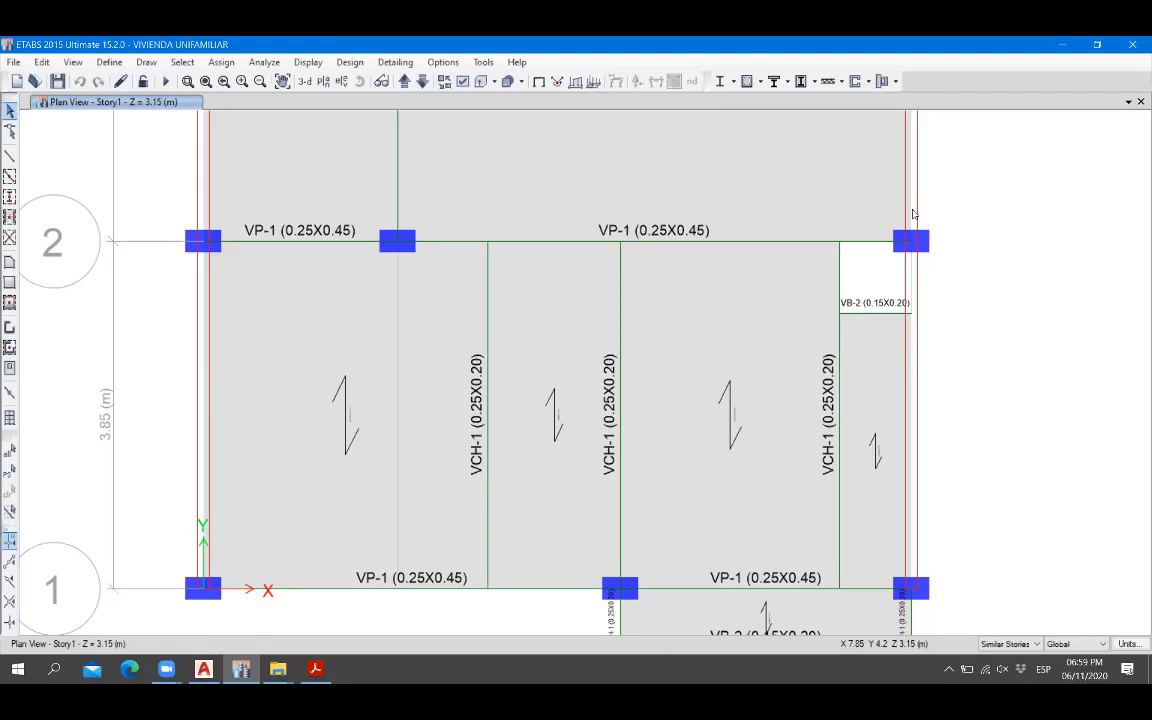
scroll(710, 393, down, 3)
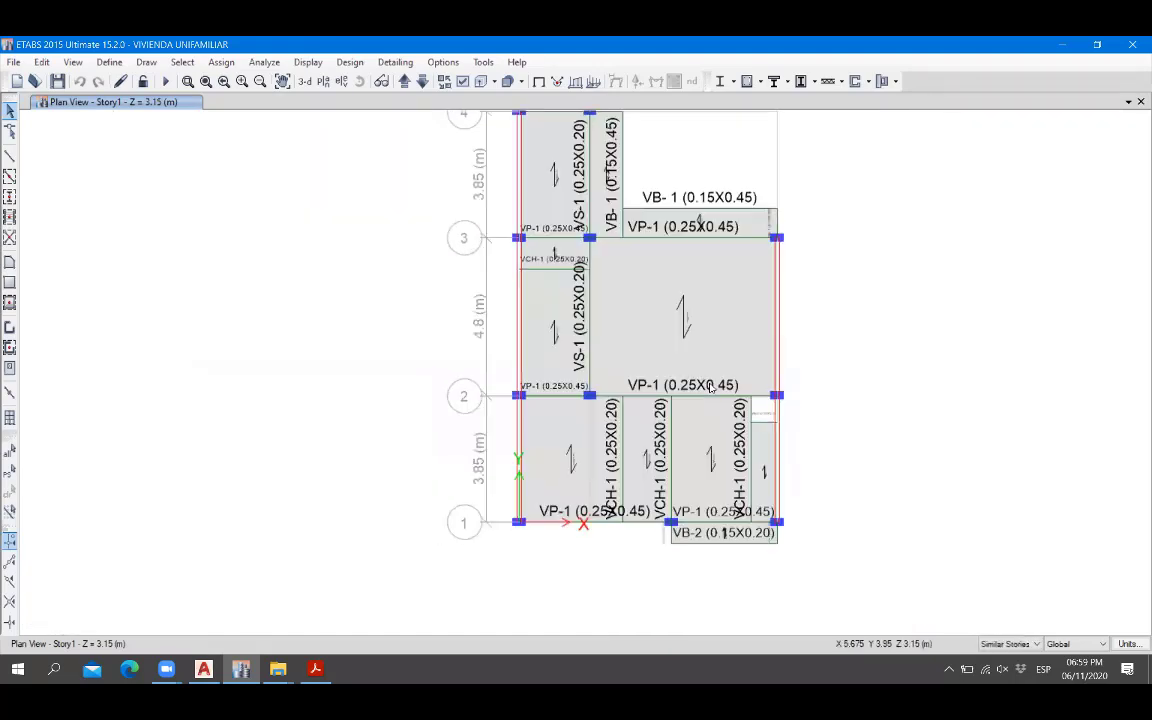
scroll(624, 532, up, 3)
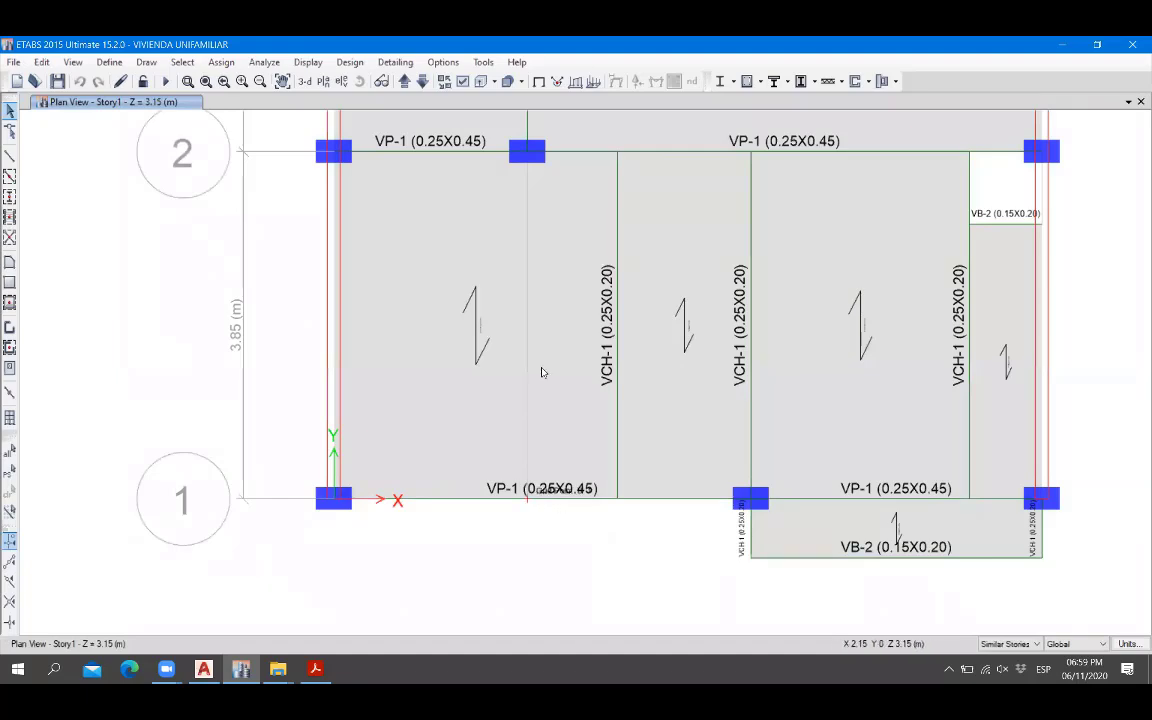
scroll(672, 515, down, 3)
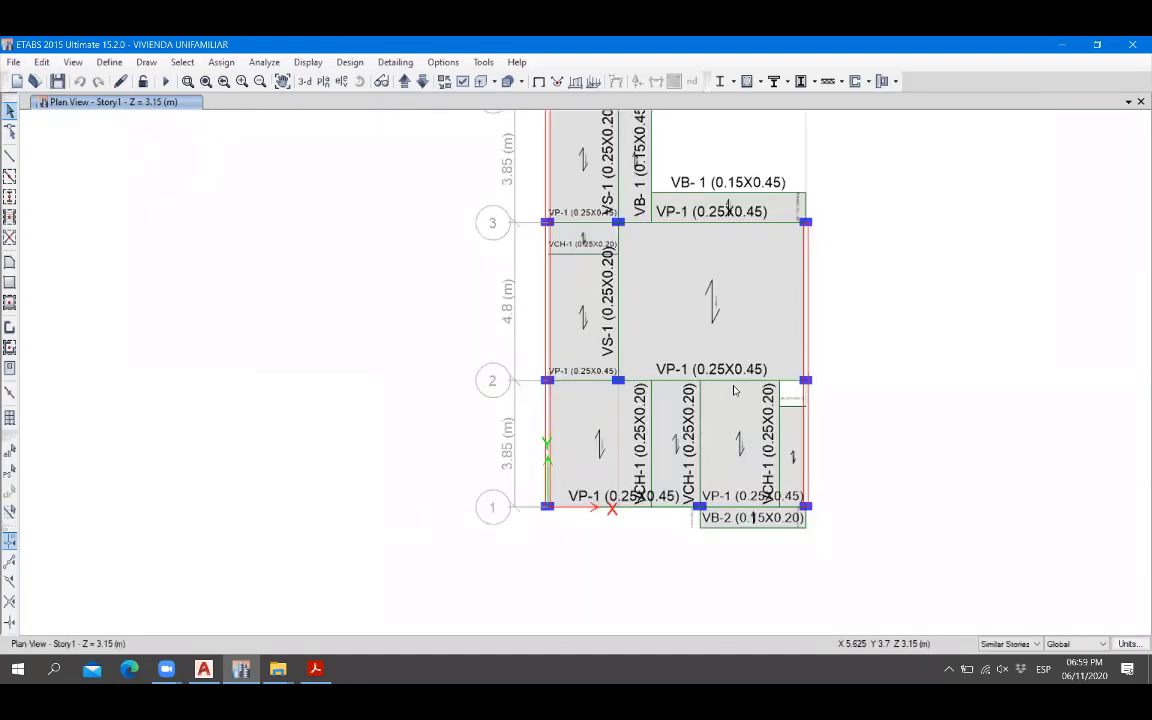
Examine the Story1 floor plan and the large slab panel between axes 2 and 3.
middle_drag(737, 395, 685, 443)
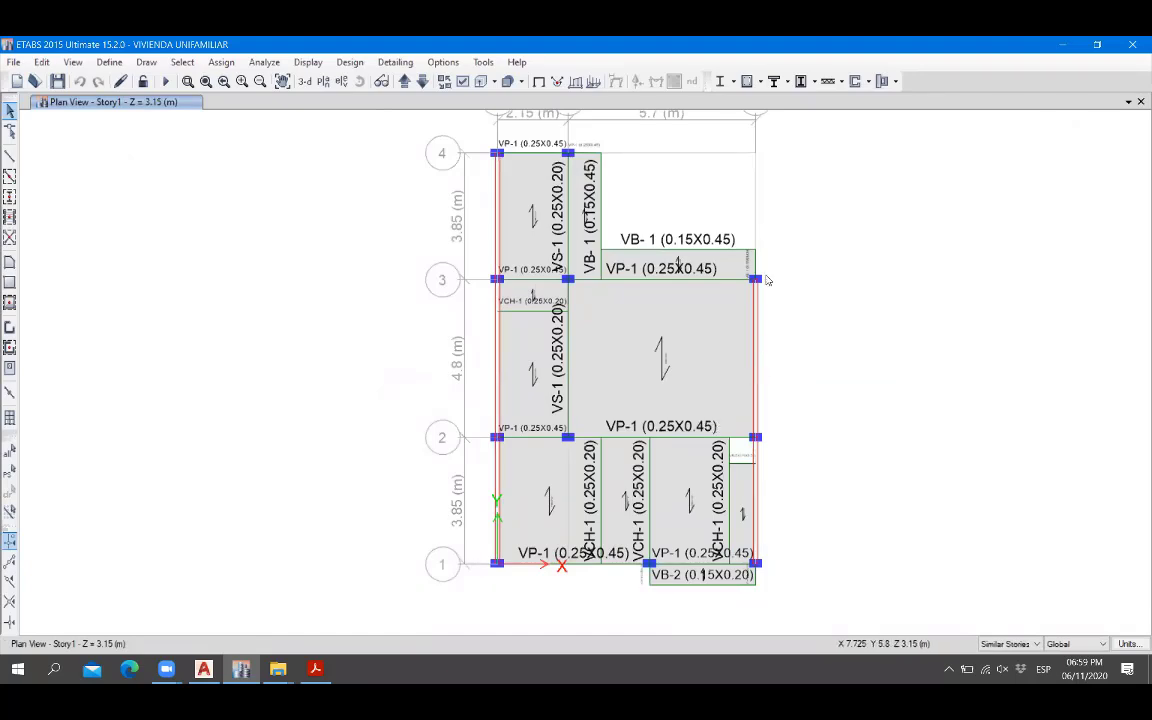
middle_drag(540, 402, 479, 416)
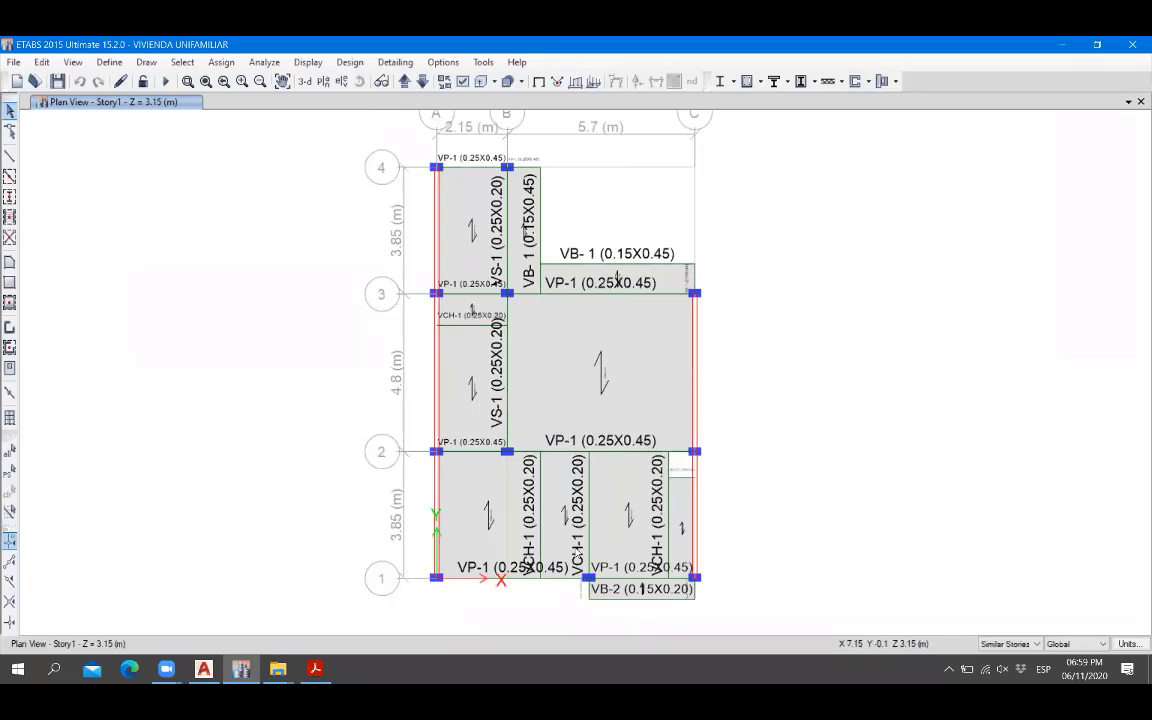
scroll(536, 444, up, 3)
middle_drag(708, 443, 712, 602)
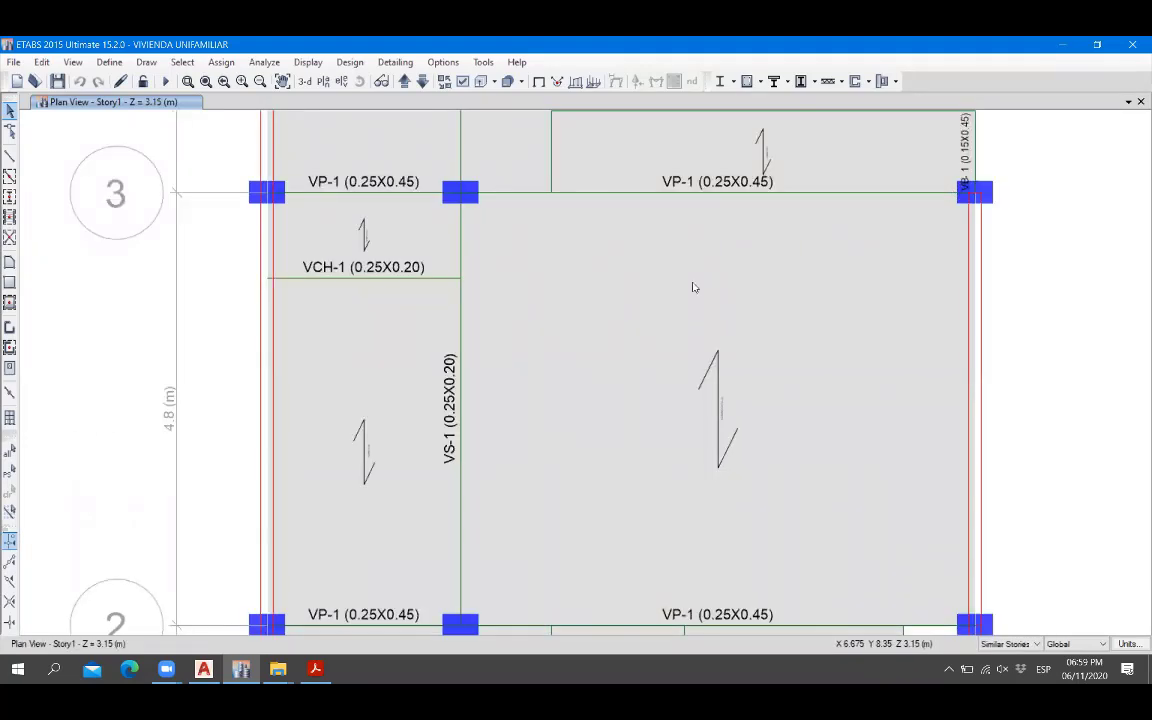
scroll(597, 342, down, 3)
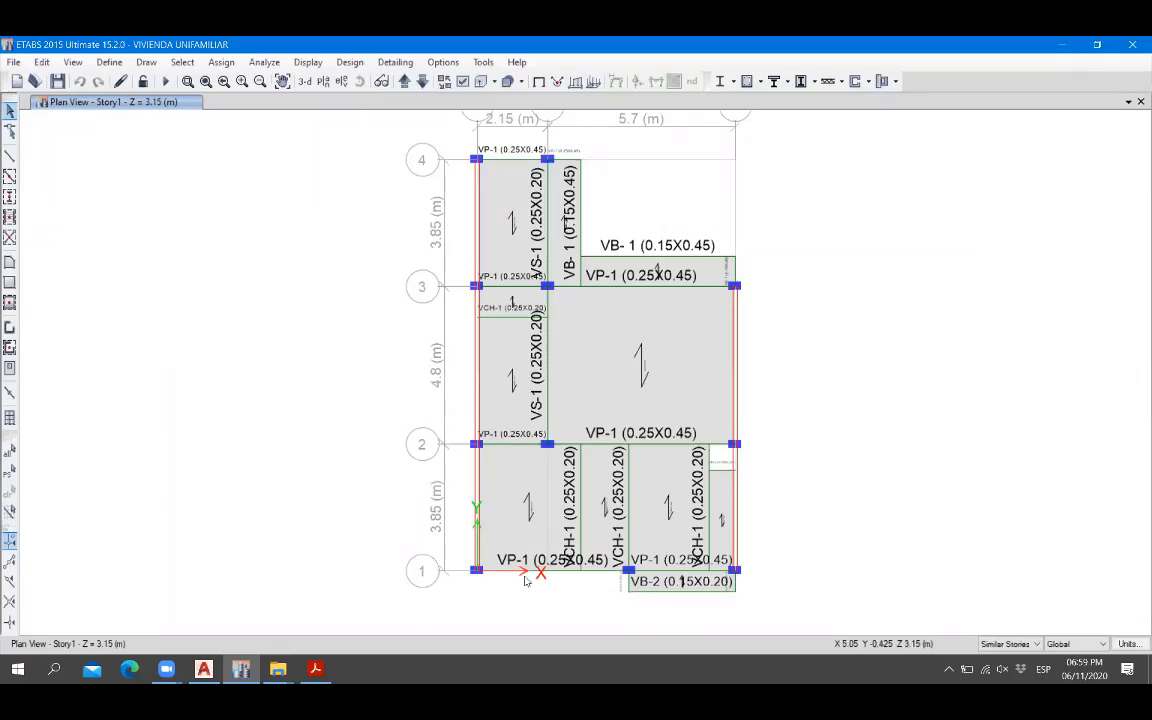
Switch to AutoCAD and compare the bedroom and bathroom walls between axes 1 and 2 with the ETABS slab layout.
click(204, 670)
scroll(627, 348, down, 5)
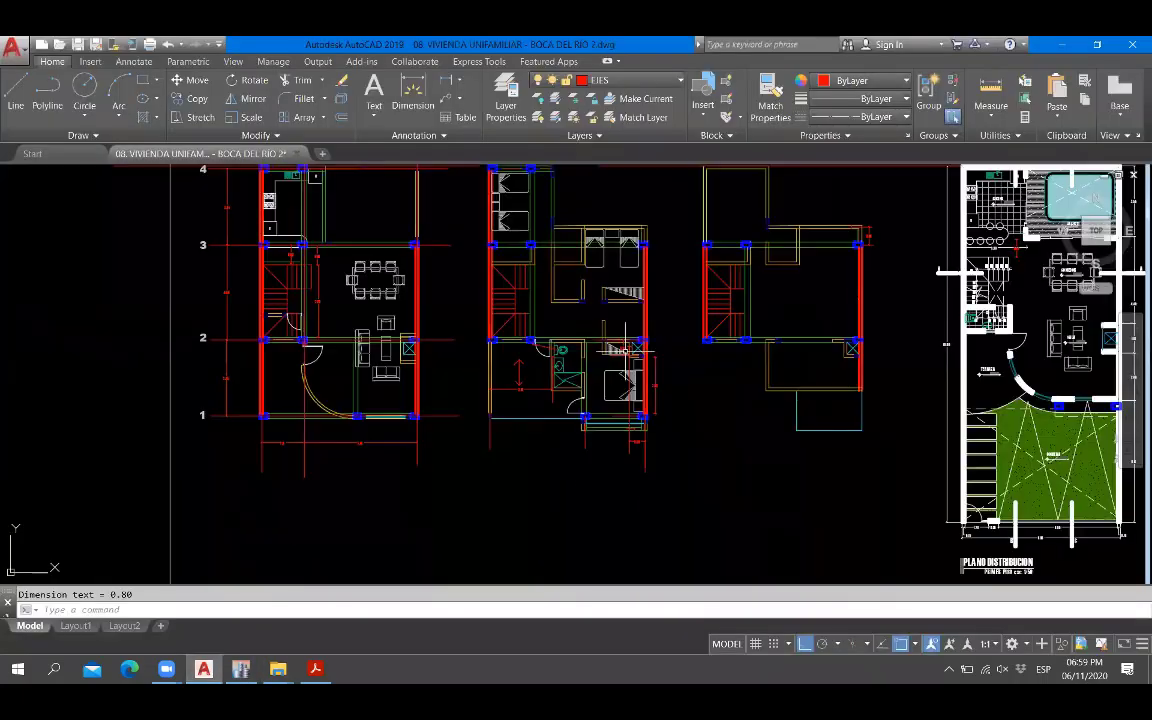
scroll(566, 376, up, 4)
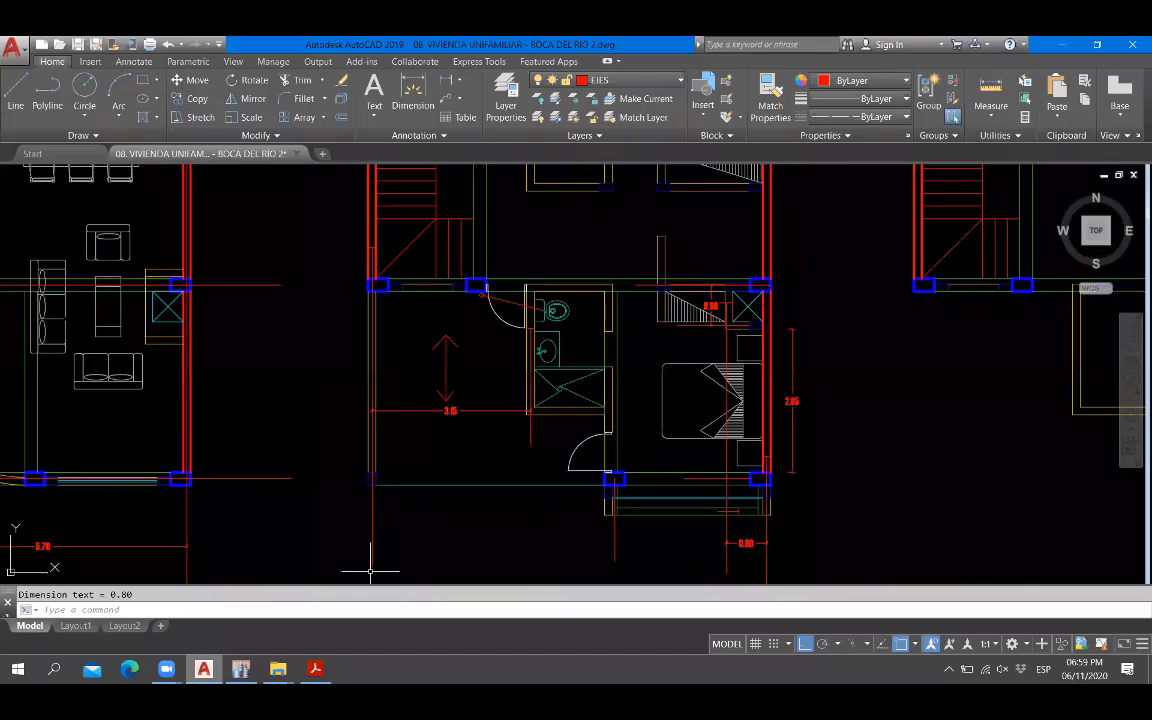
click(241, 669)
click(204, 669)
key(alt+Tab)
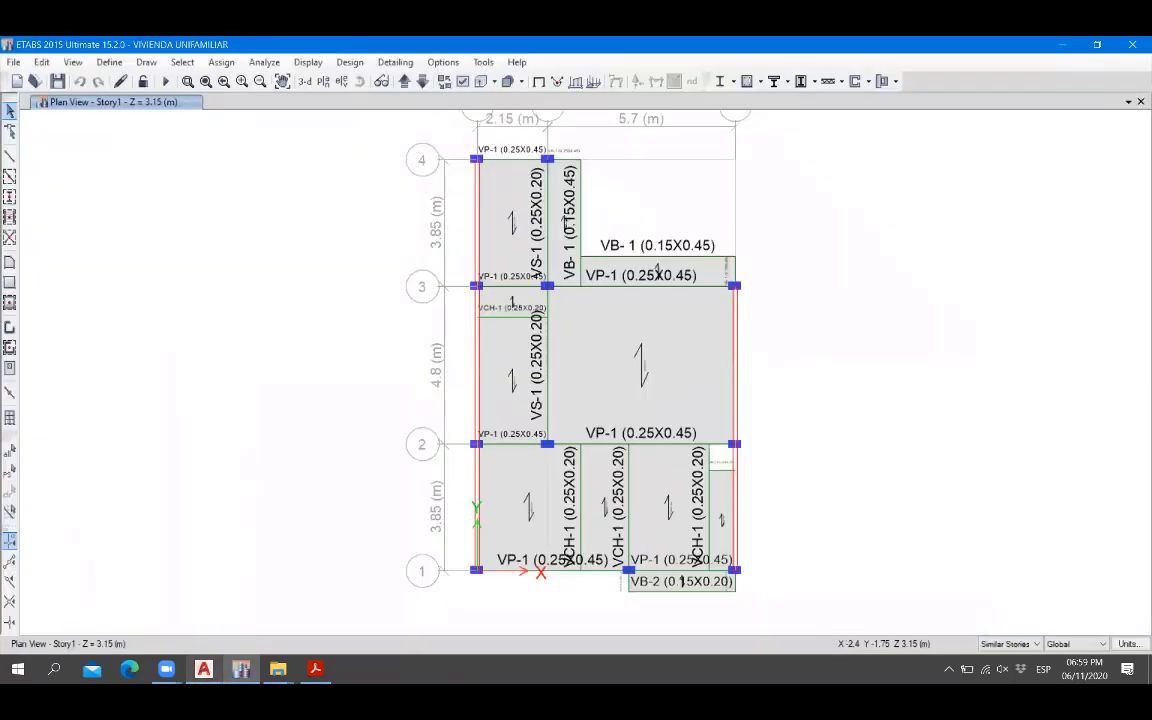
key(alt+Tab)
key(alt+Tab)
key(alt+Tab)
Examine the upper-floor partition walls and closets between axes 2 and 3 in AutoCAD, cross-checking them against the ETABS plan.
middle_drag(661, 277, 650, 582)
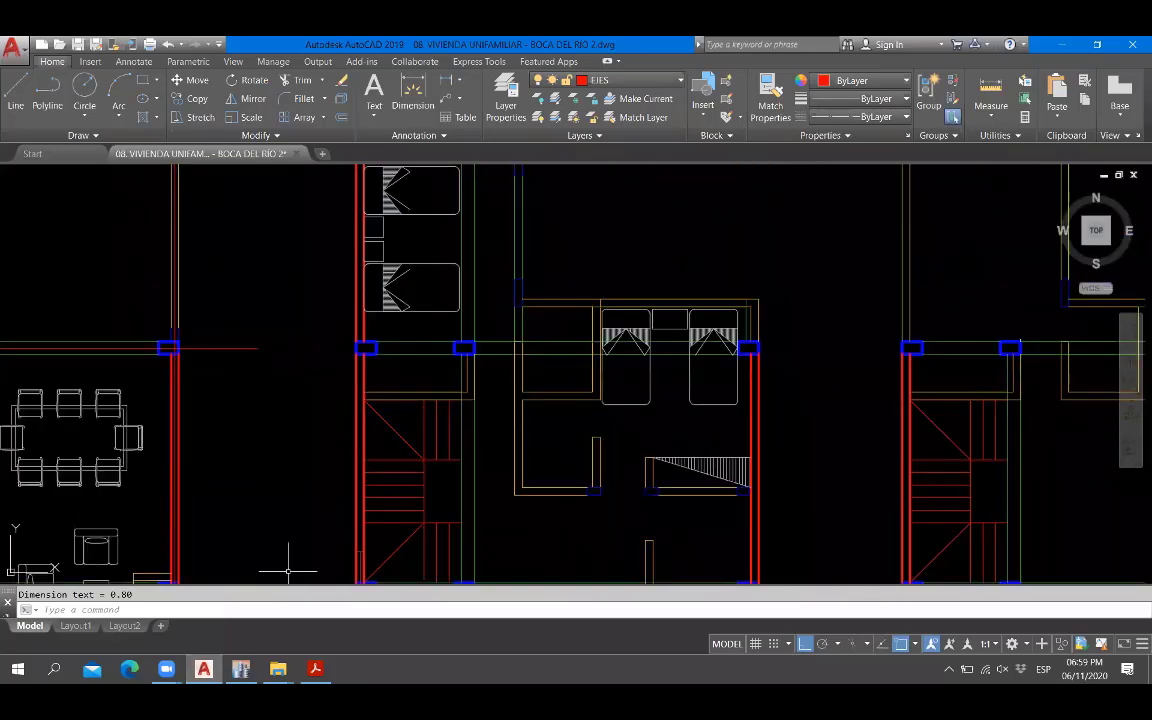
key(alt+Tab)
key(alt+Tab)
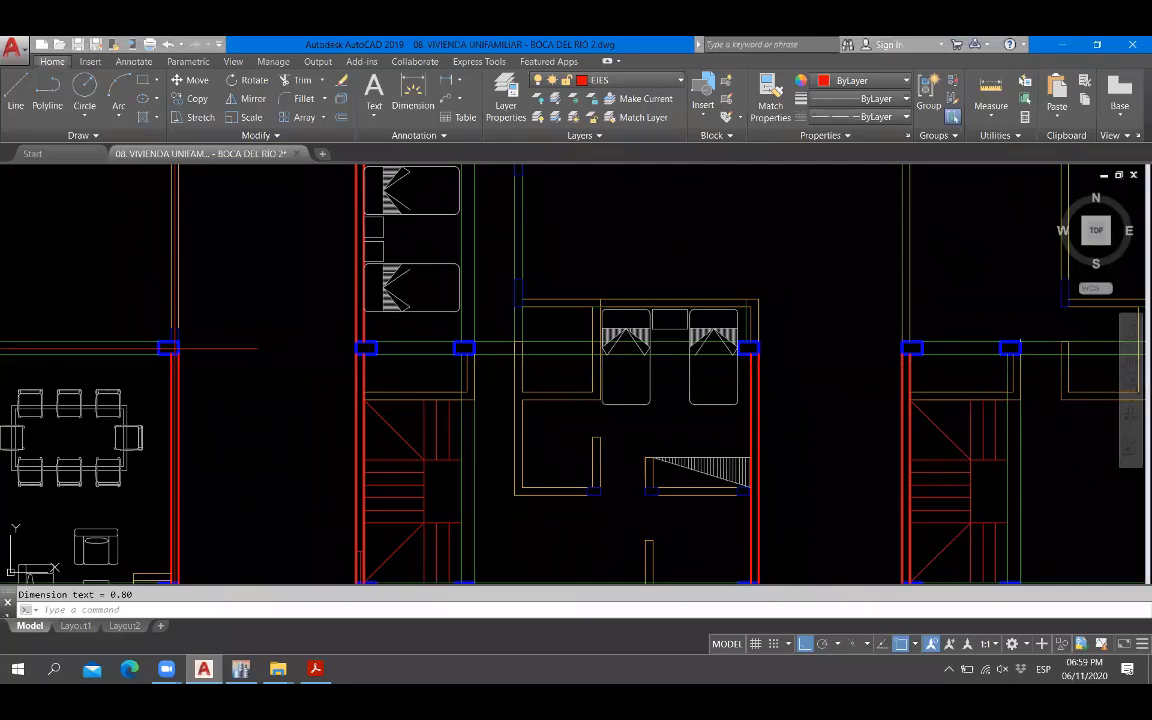
key(alt+Tab)
key(alt+Tab)
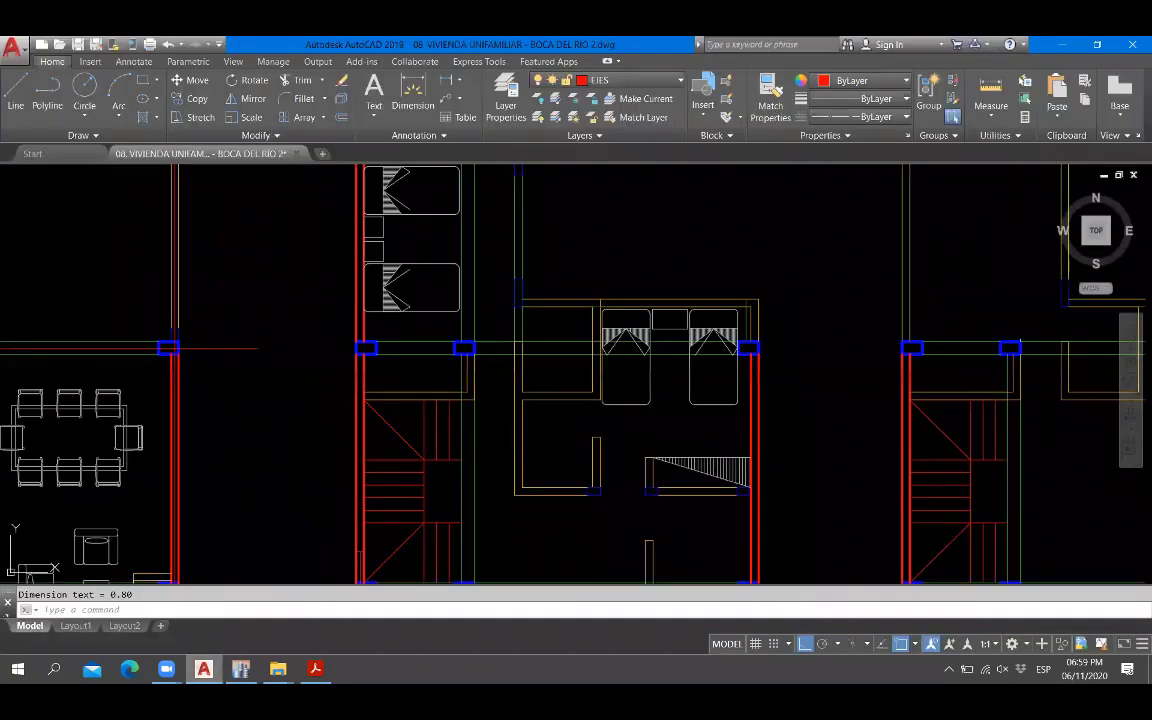
key(alt+Tab)
key(alt+Tab)
scroll(638, 430, down, 2)
scroll(638, 434, up, 2)
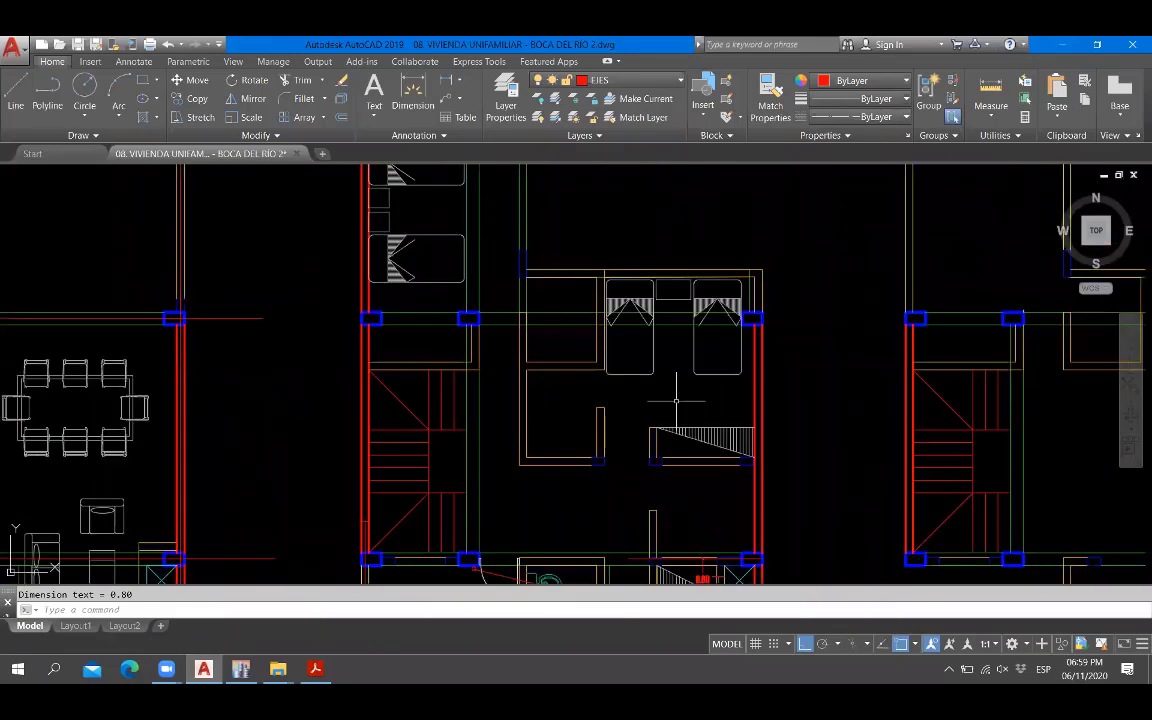
scroll(597, 459, up, 2)
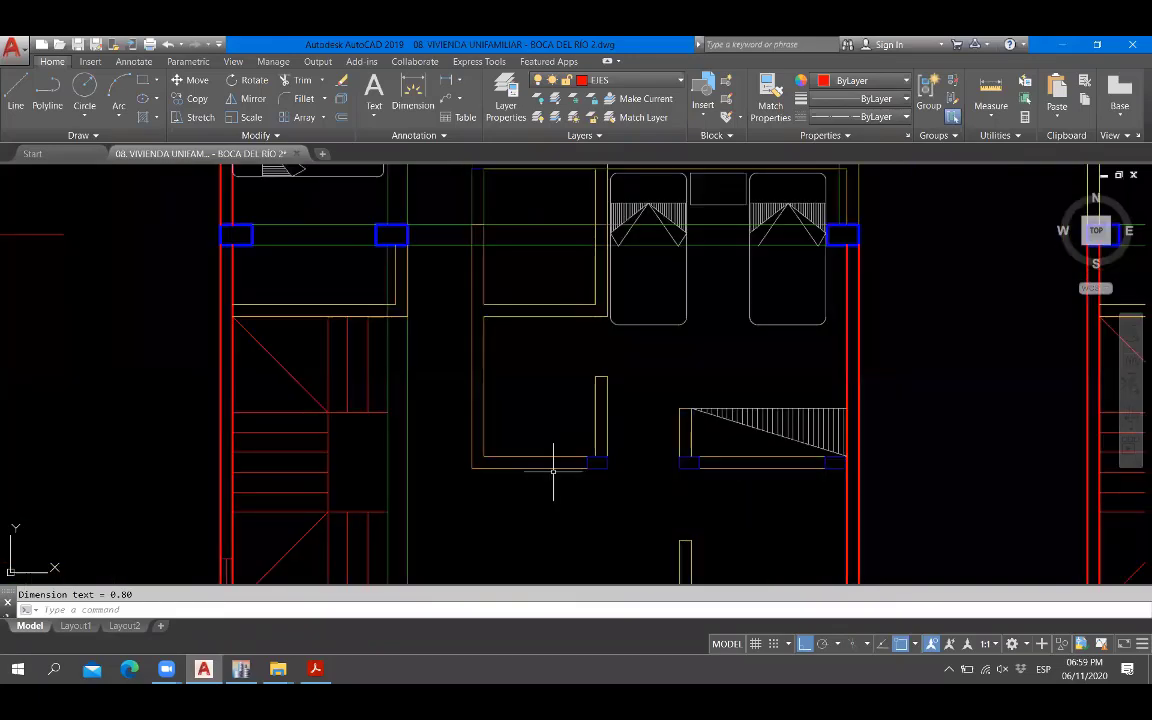
key(Escape)
scroll(640, 375, down, 2)
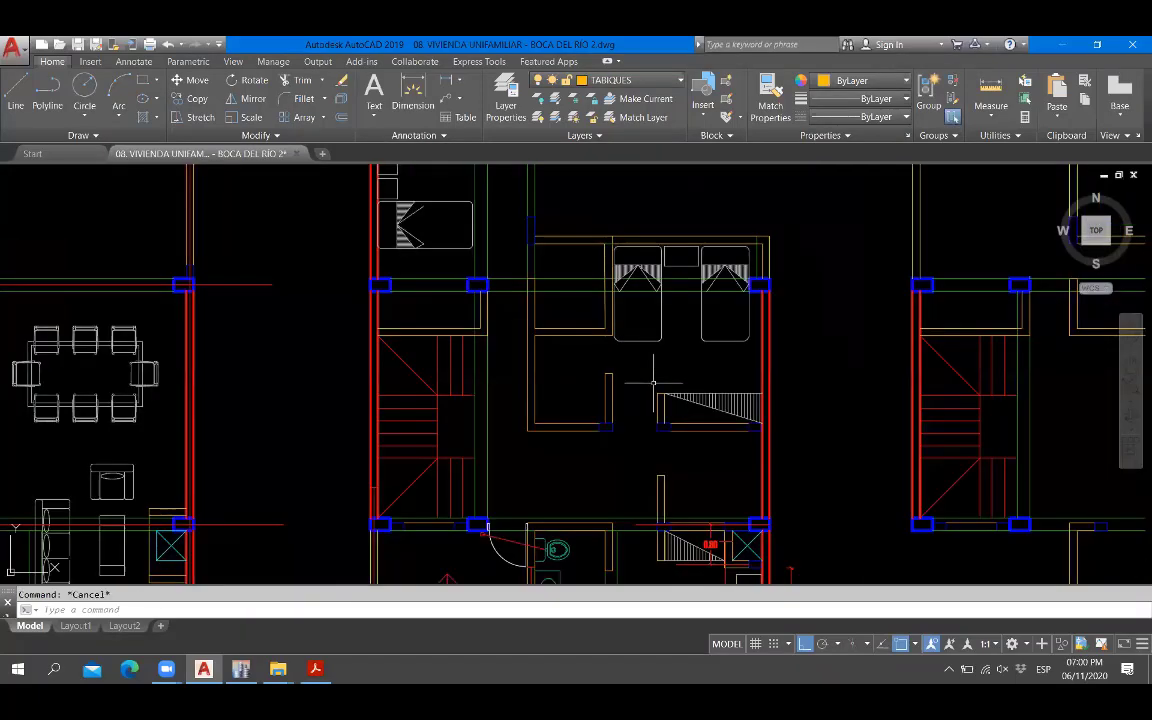
middle_drag(632, 393, 625, 380)
scroll(628, 386, up, 2)
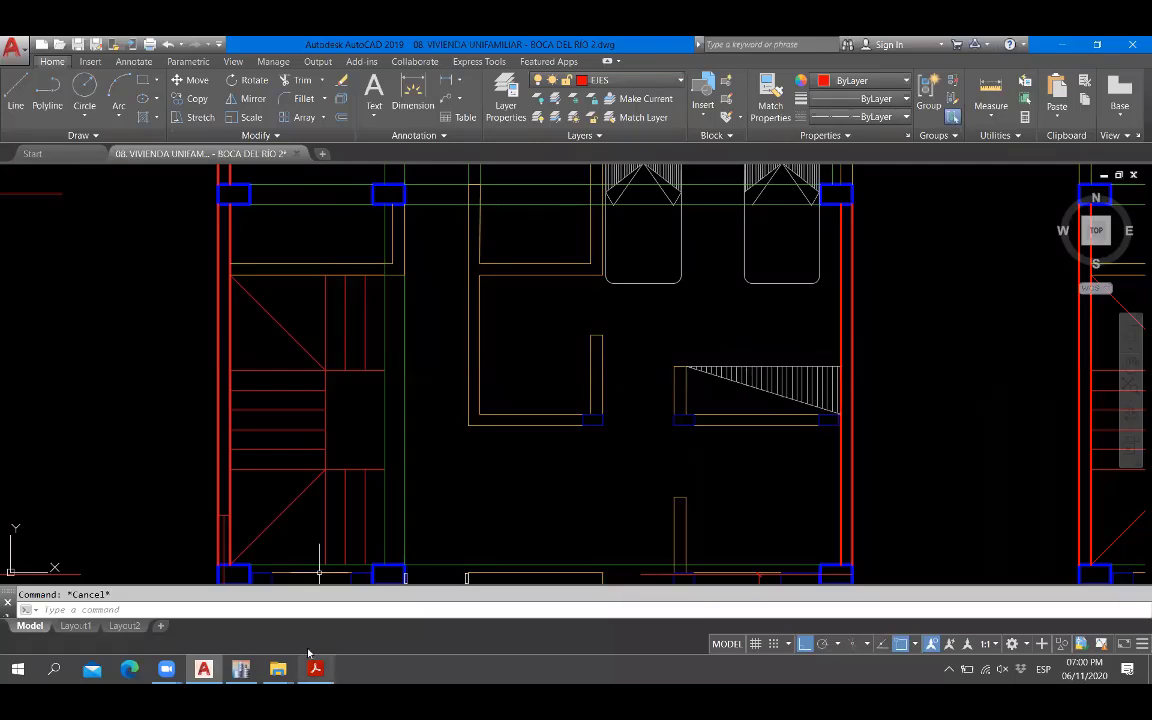
Compare the large ETABS slab panel between axes 2 and 3 with the partitions standing over it in AutoCAD.
click(241, 670)
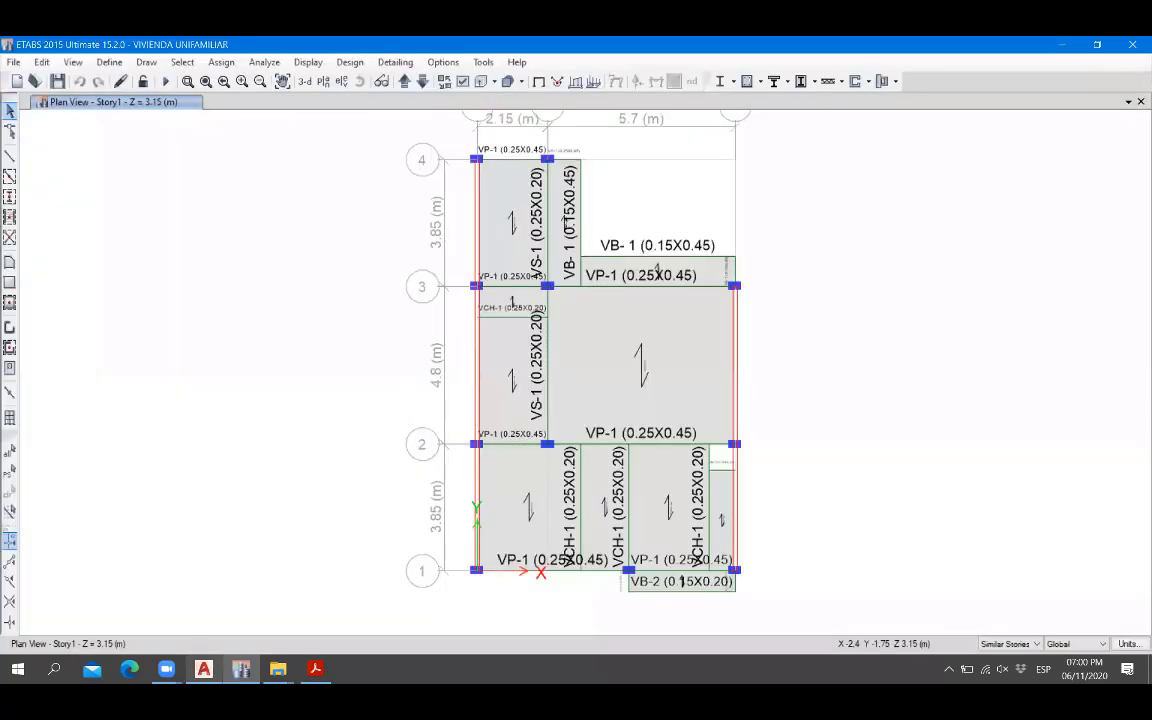
click(204, 670)
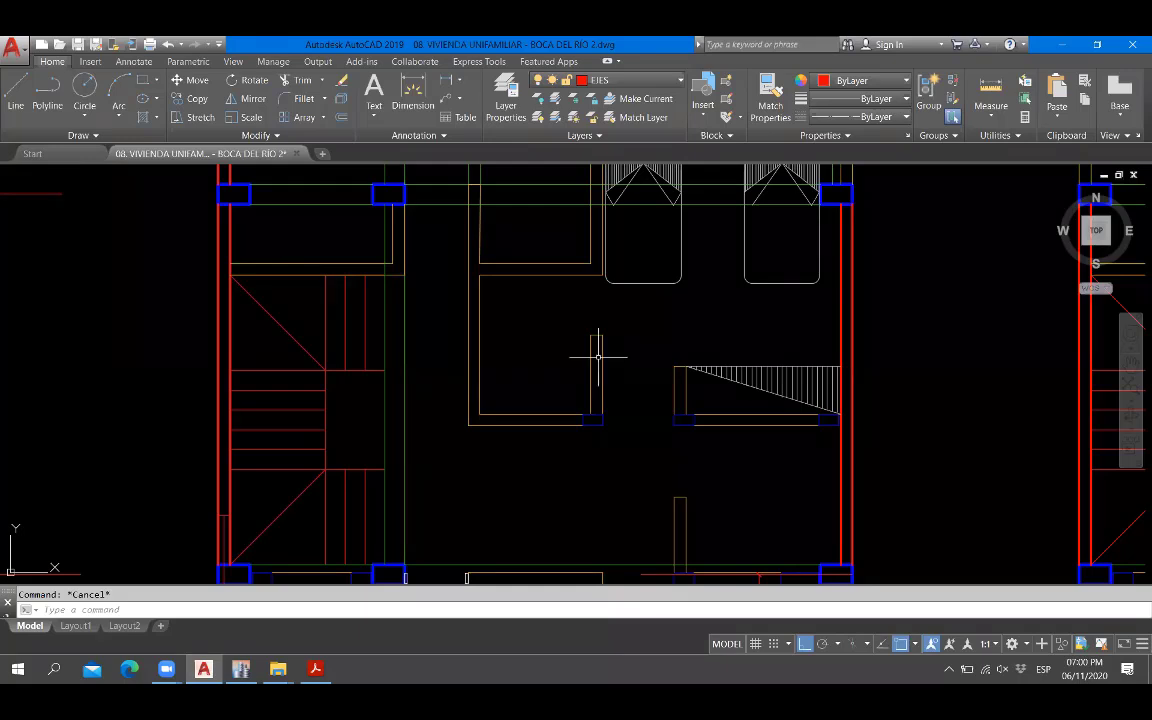
middle_drag(642, 366, 644, 384)
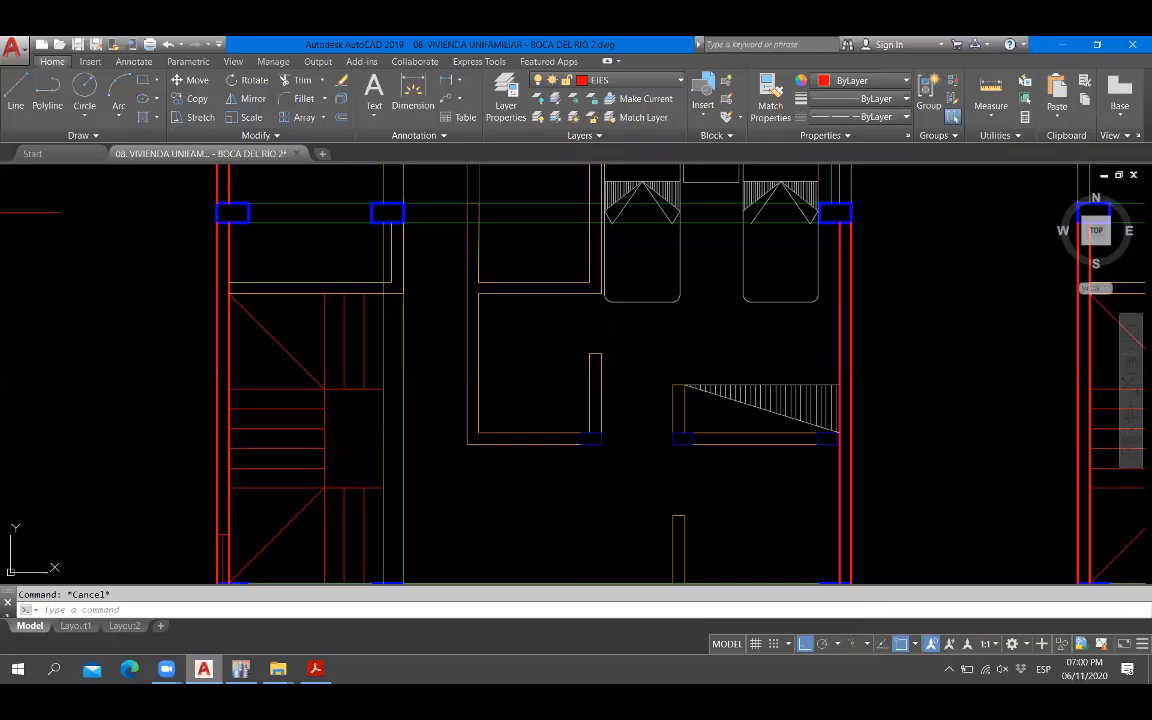
middle_drag(638, 291, 655, 404)
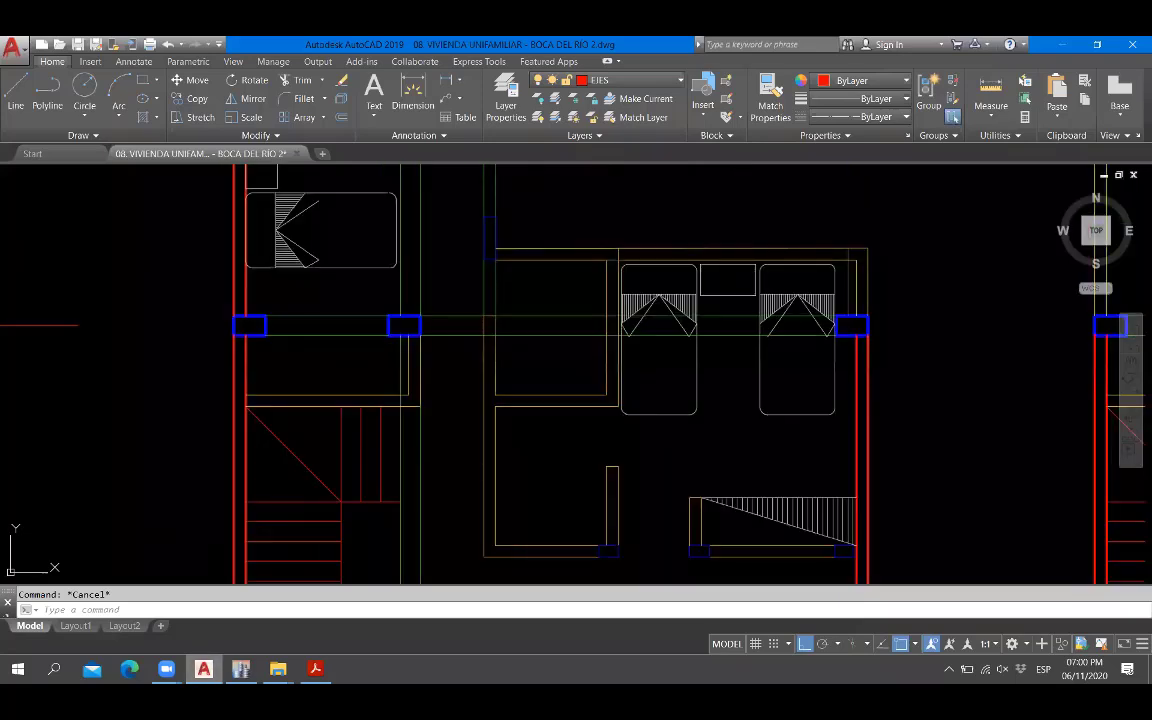
key(alt+Tab)
key(alt+Tab)
middle_drag(620, 399, 620, 303)
scroll(620, 339, down, 2)
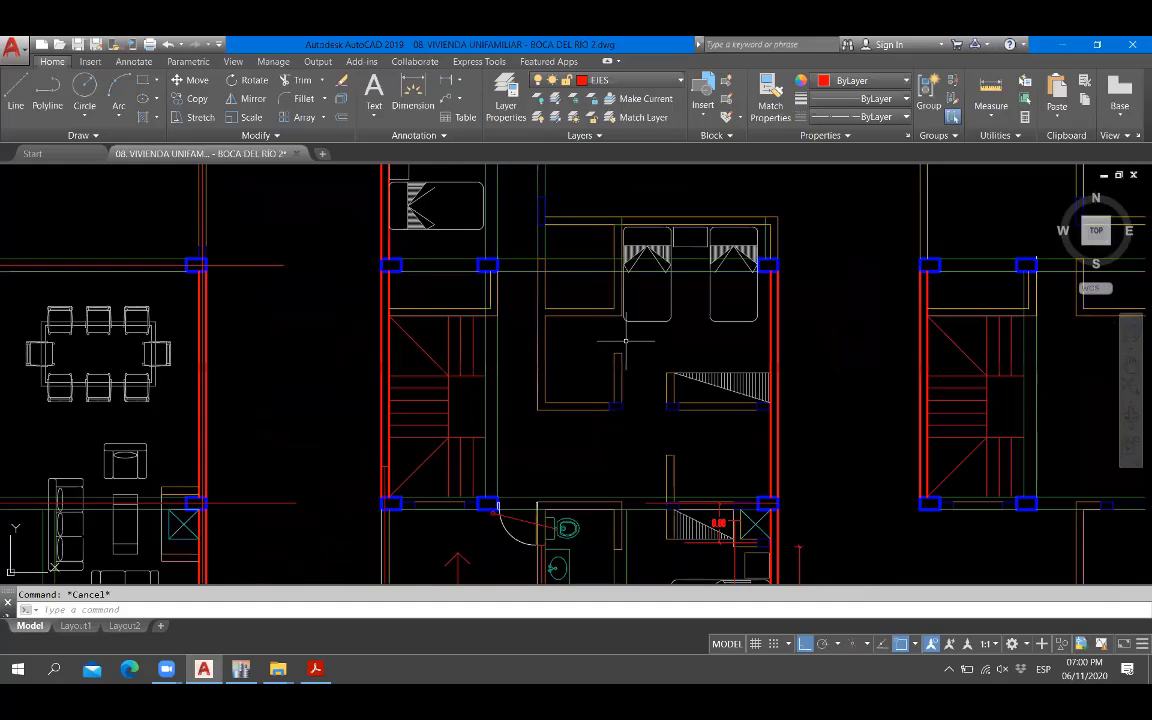
scroll(626, 341, down, 2)
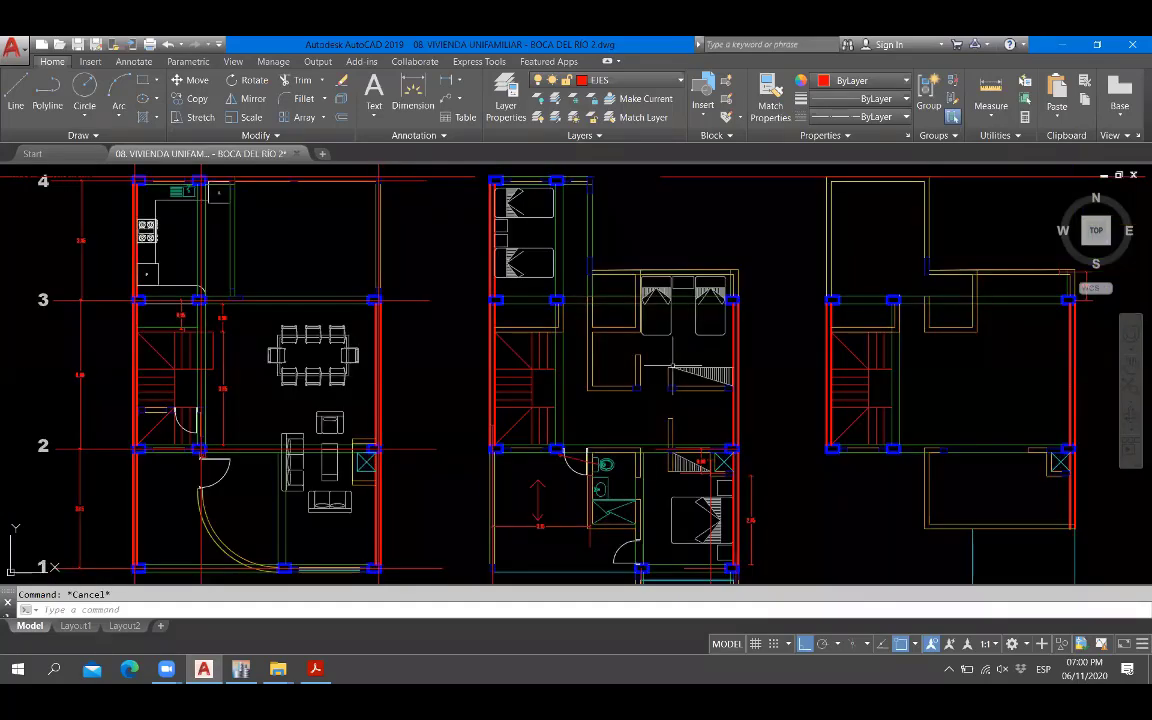
scroll(668, 382, up, 4)
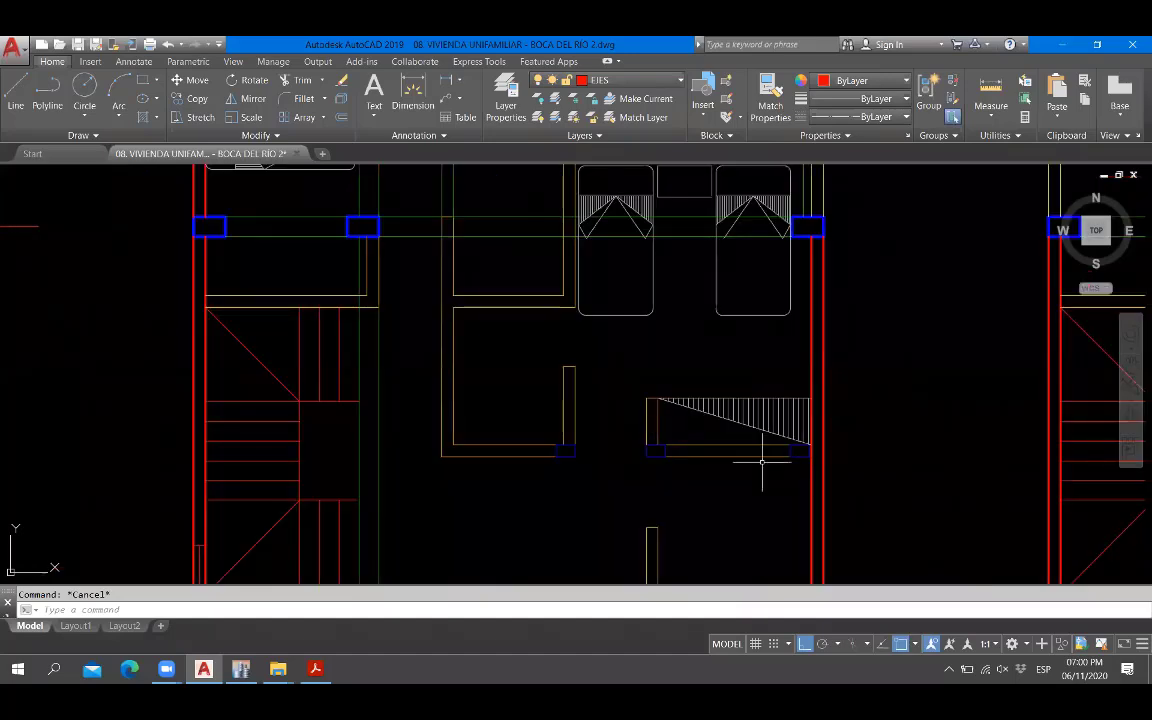
Check the walls of the twin-bed room near axis 3 in AutoCAD against the ETABS beams and slabs.
click(241, 670)
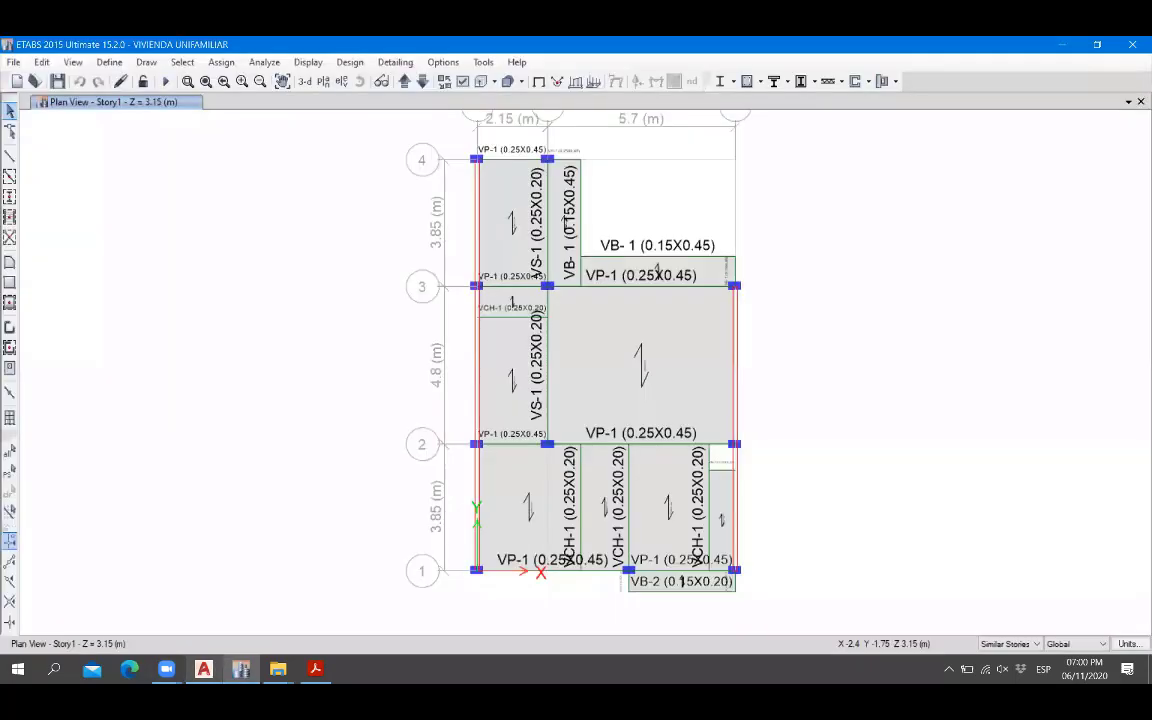
click(204, 670)
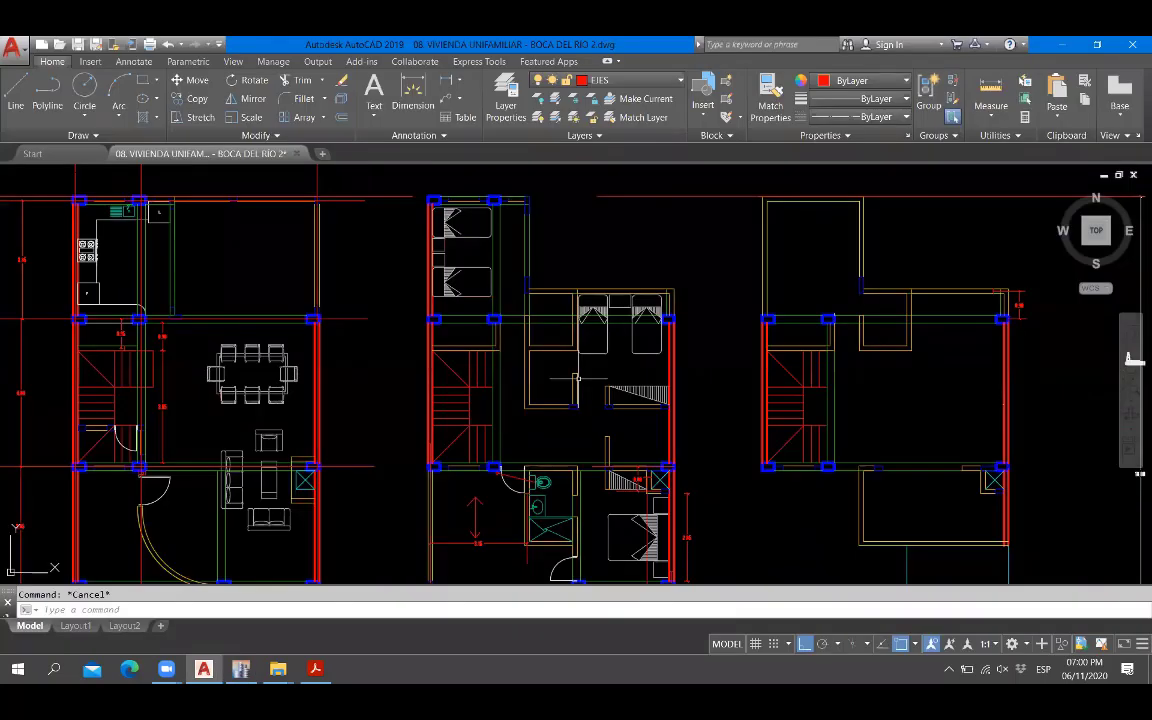
scroll(682, 400, up, 4)
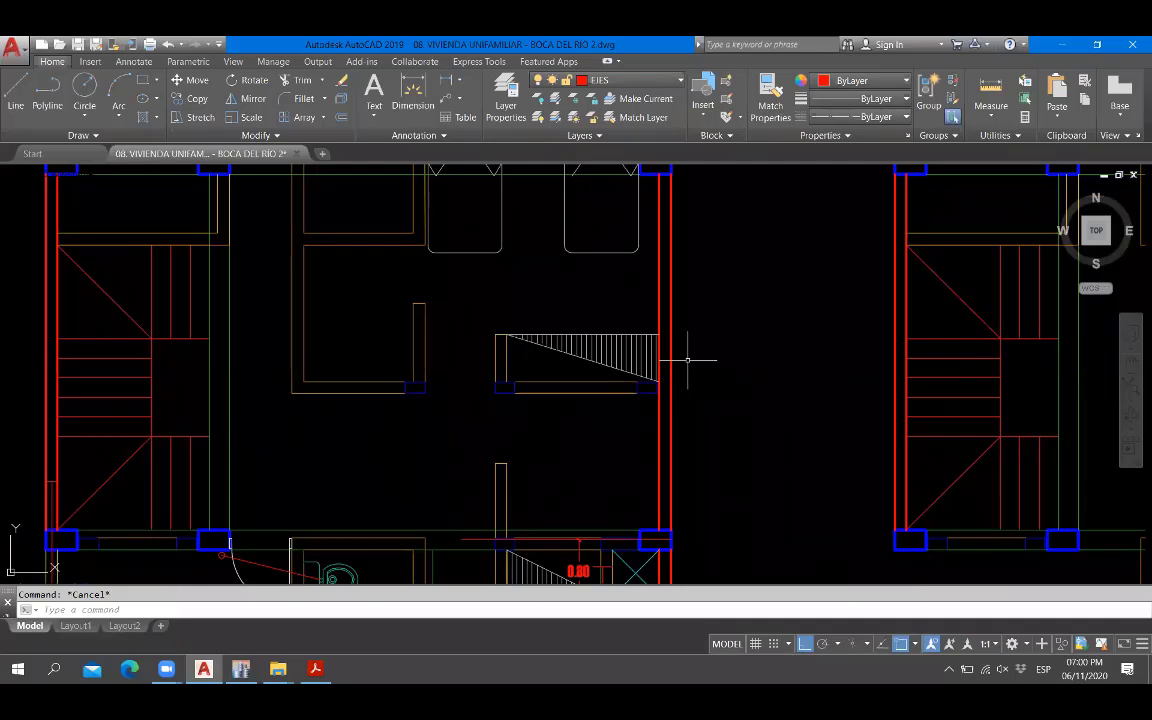
middle_drag(688, 360, 849, 502)
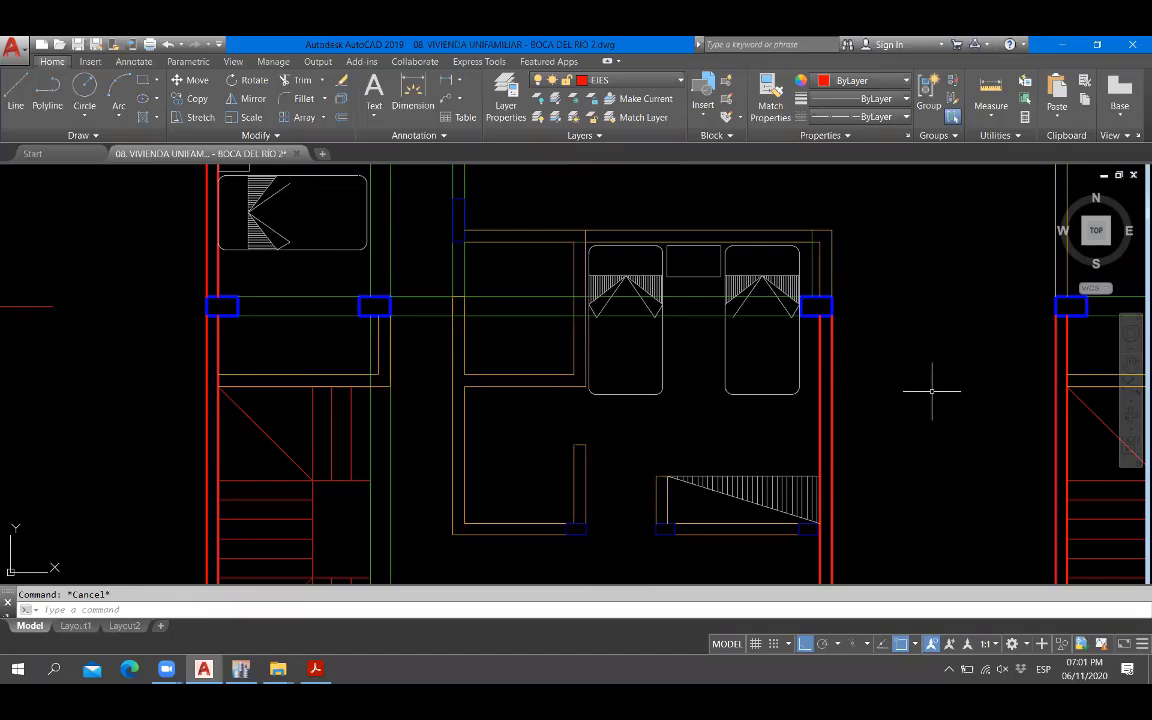
click(241, 669)
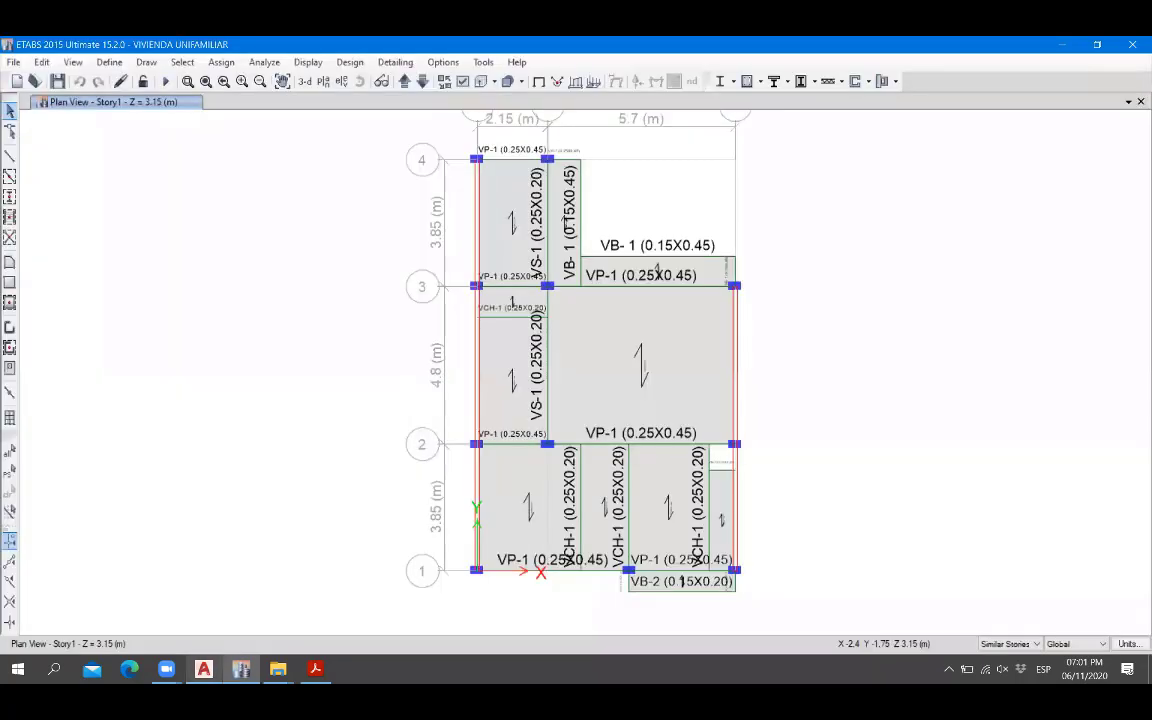
click(204, 669)
click(241, 669)
click(204, 669)
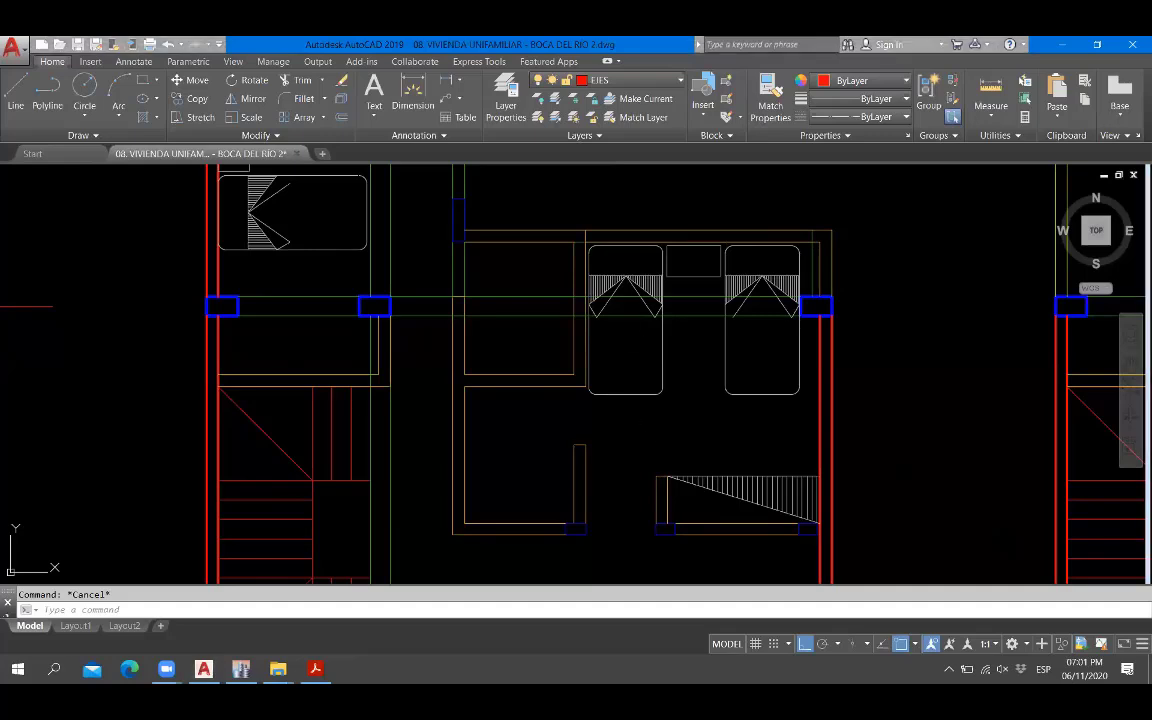
Inspect the upper-floor plan in AutoCAD, focusing on the closet walls and small columns between axes 2 and 3.
scroll(627, 408, down, 4)
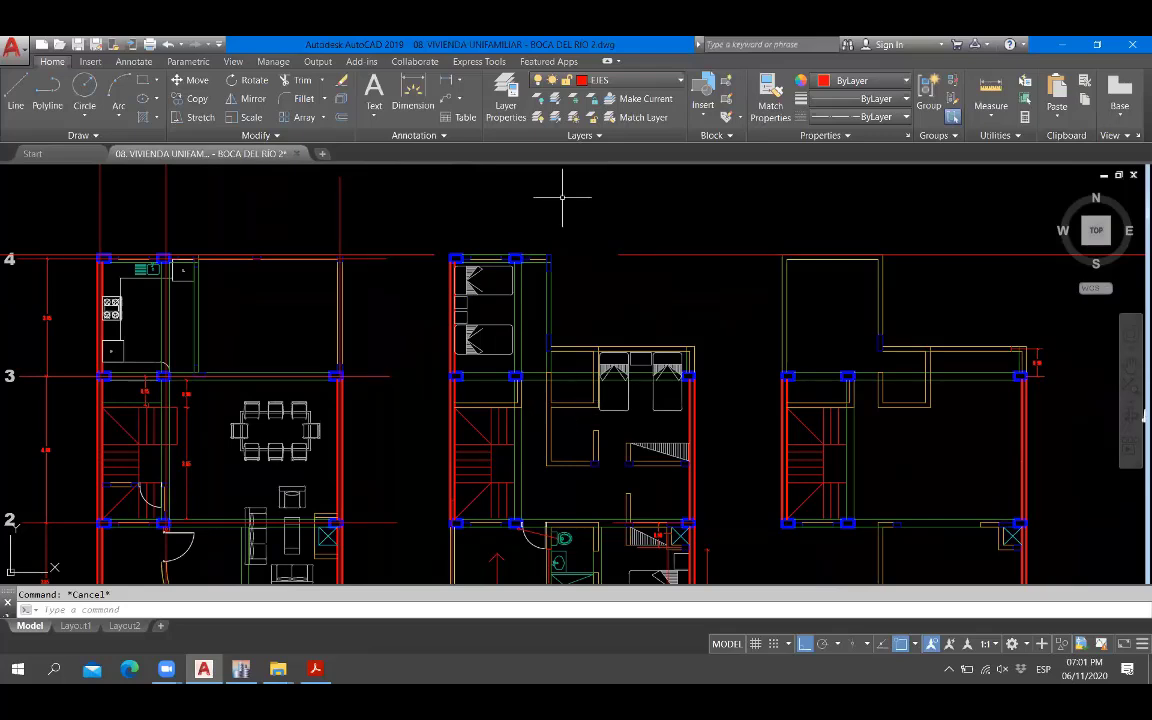
scroll(597, 419, up, 2)
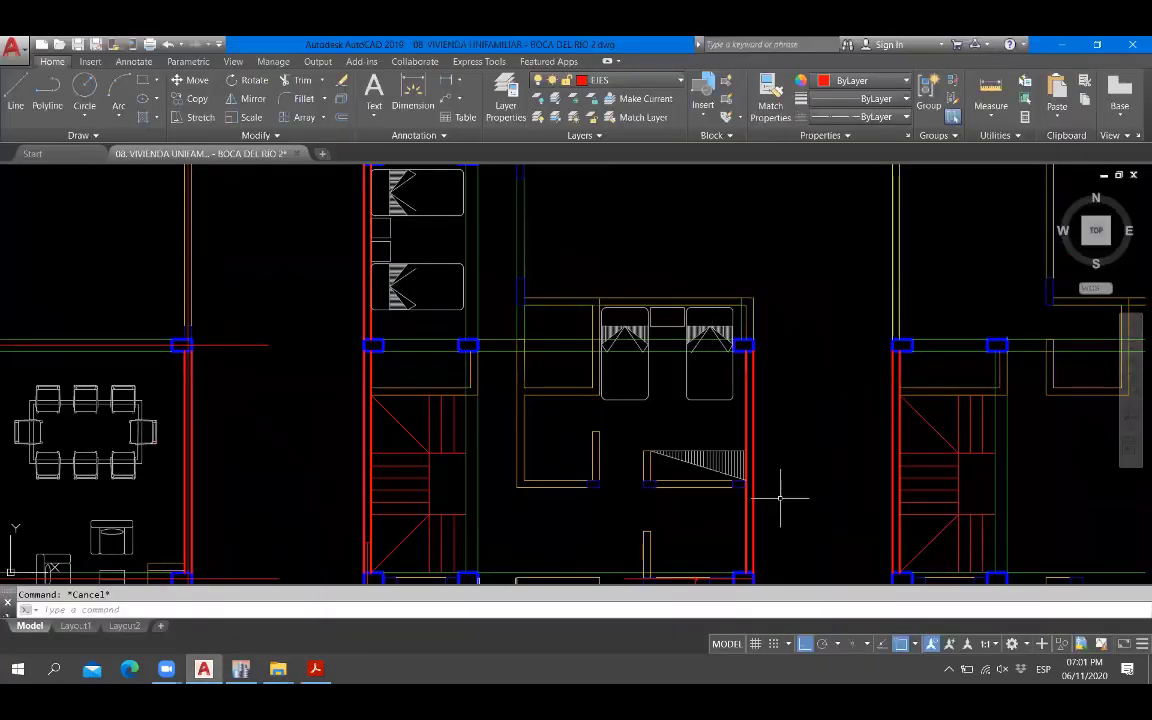
scroll(591, 411, up, 4)
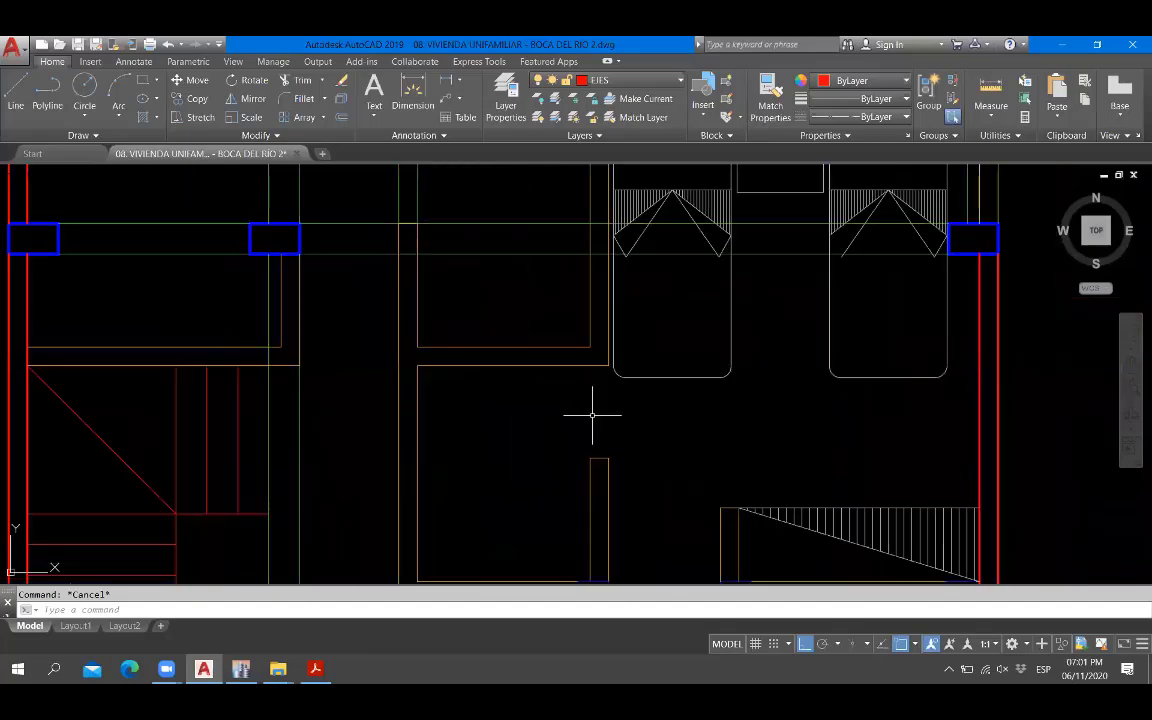
scroll(674, 329, down, 4)
middle_drag(549, 293, 562, 356)
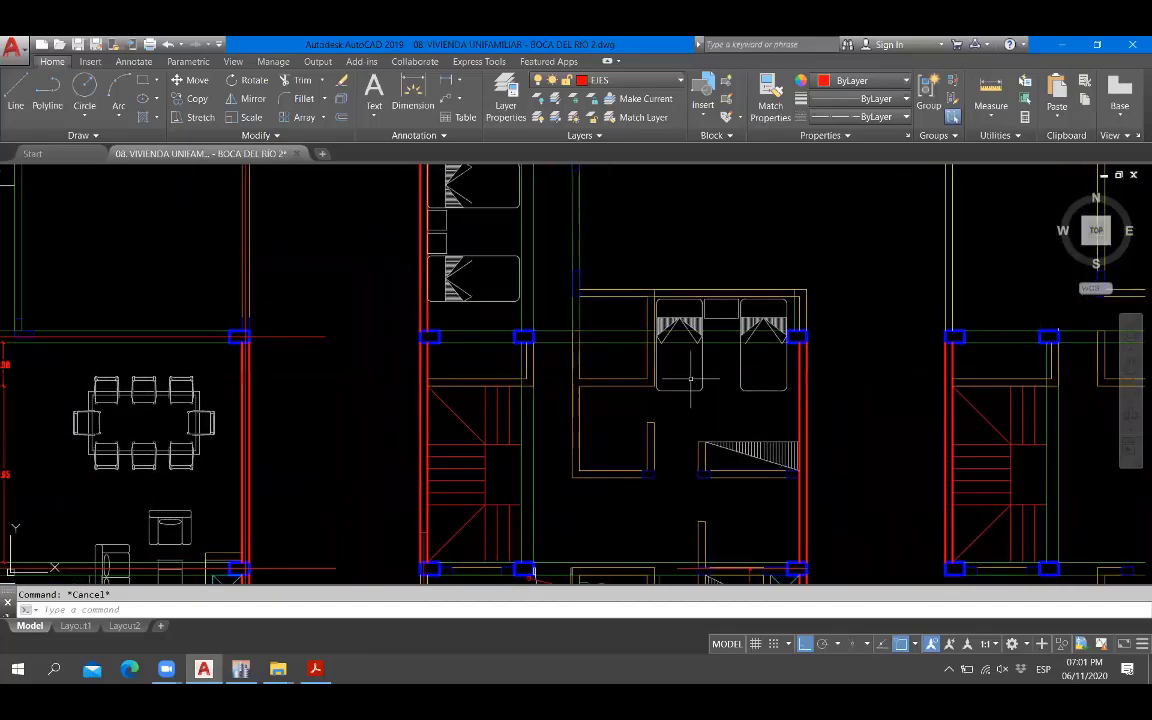
scroll(712, 460, up, 2)
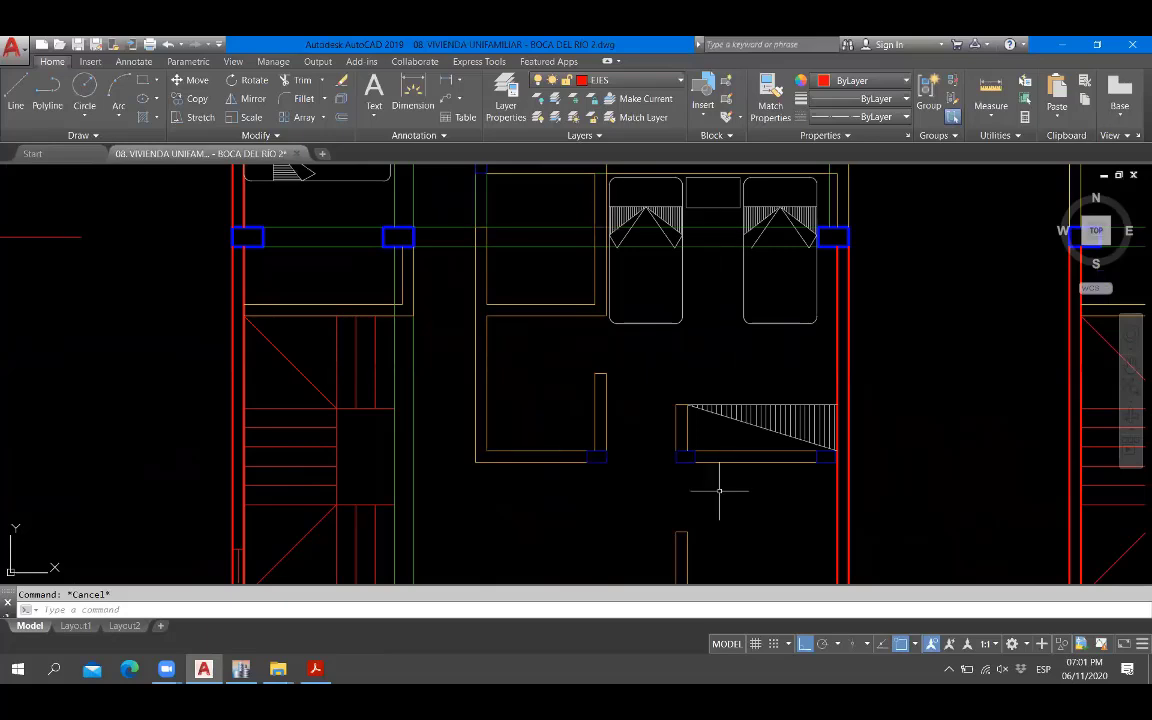
scroll(834, 446, up, 2)
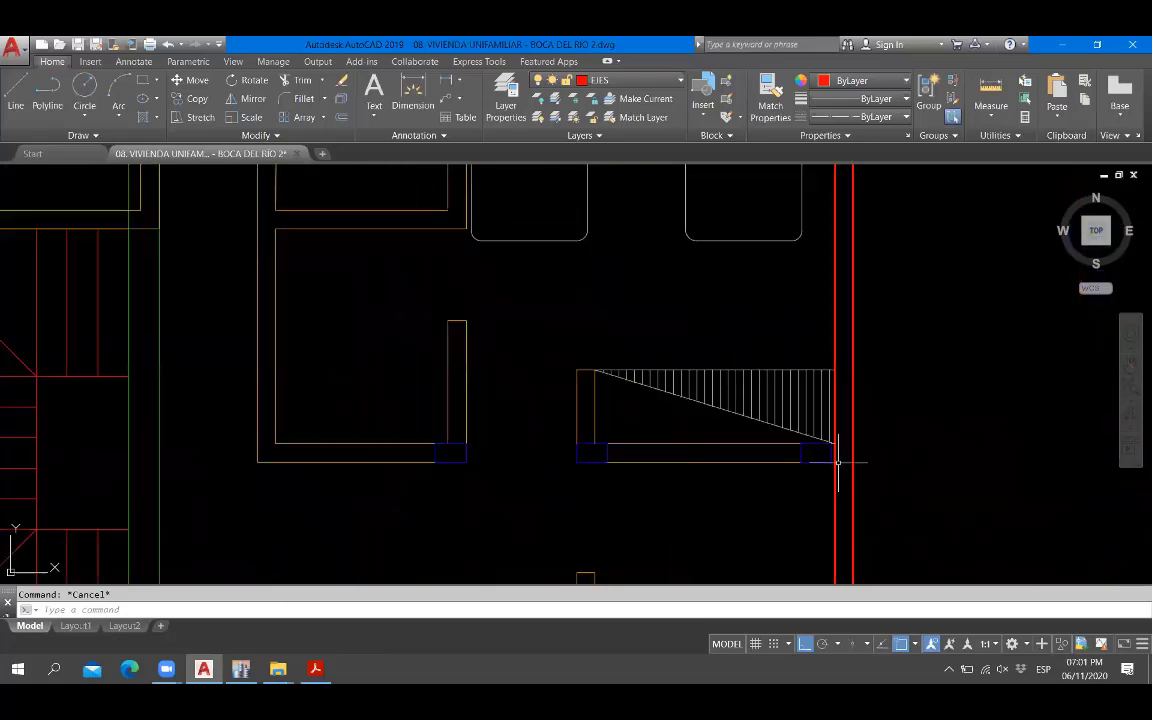
scroll(779, 462, down, 2)
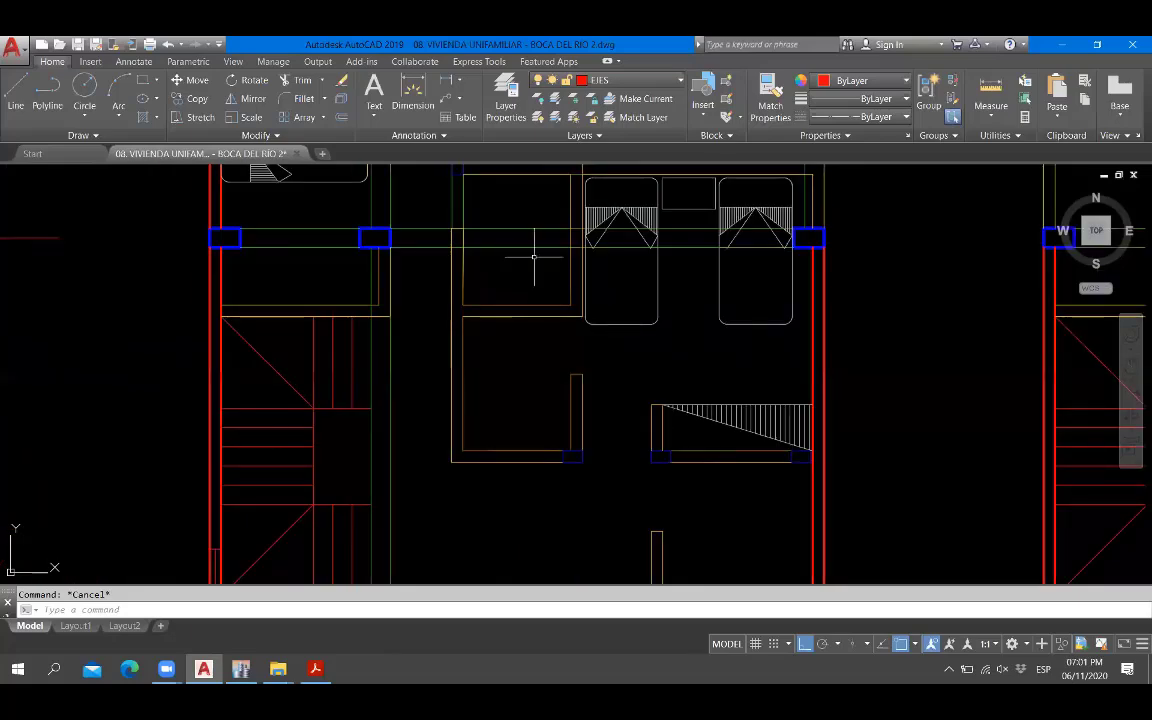
scroll(590, 313, down, 2)
scroll(590, 313, down, 2)
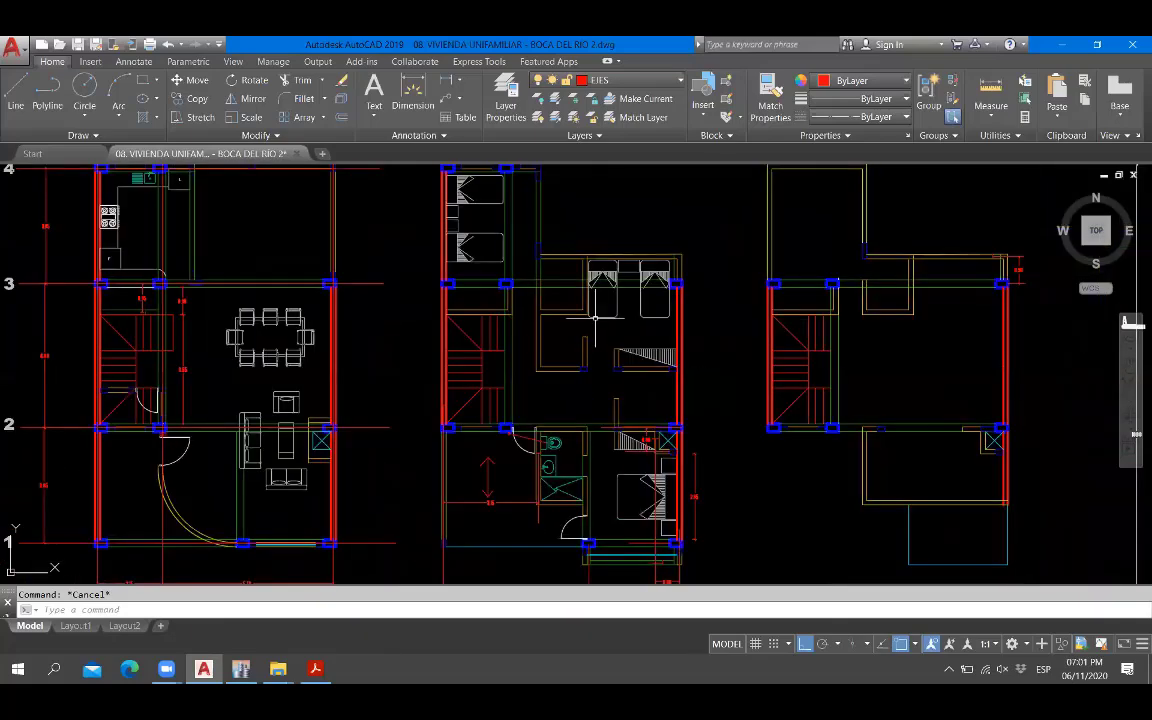
Compare the upper-floor closet walls between axes 2 and 3 in AutoCAD with the Story1 plan in ETABS.
scroll(595, 318, up, 2)
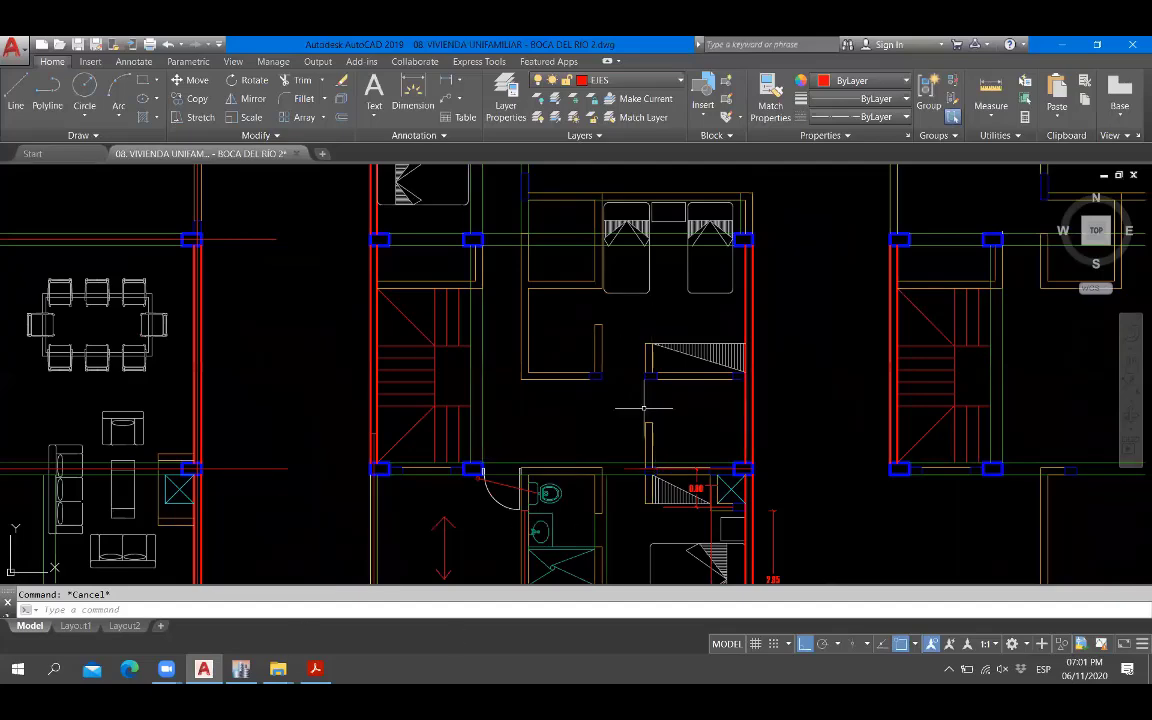
scroll(643, 408, down, 2)
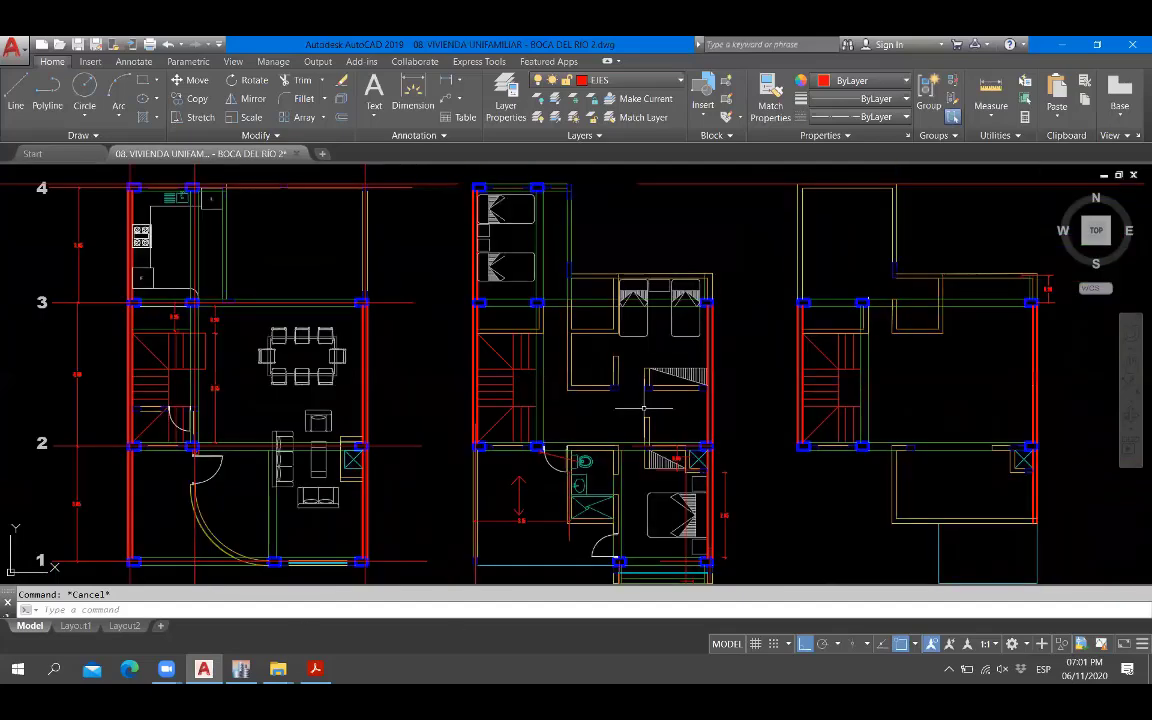
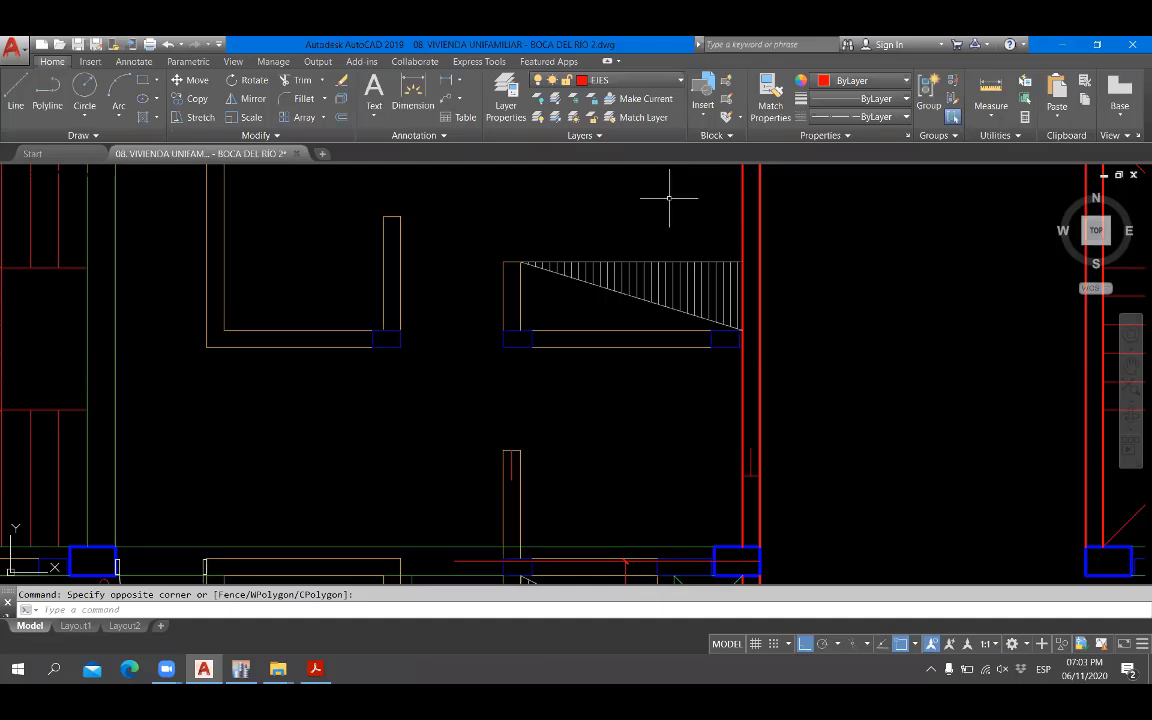
scroll(490, 435, down, 3)
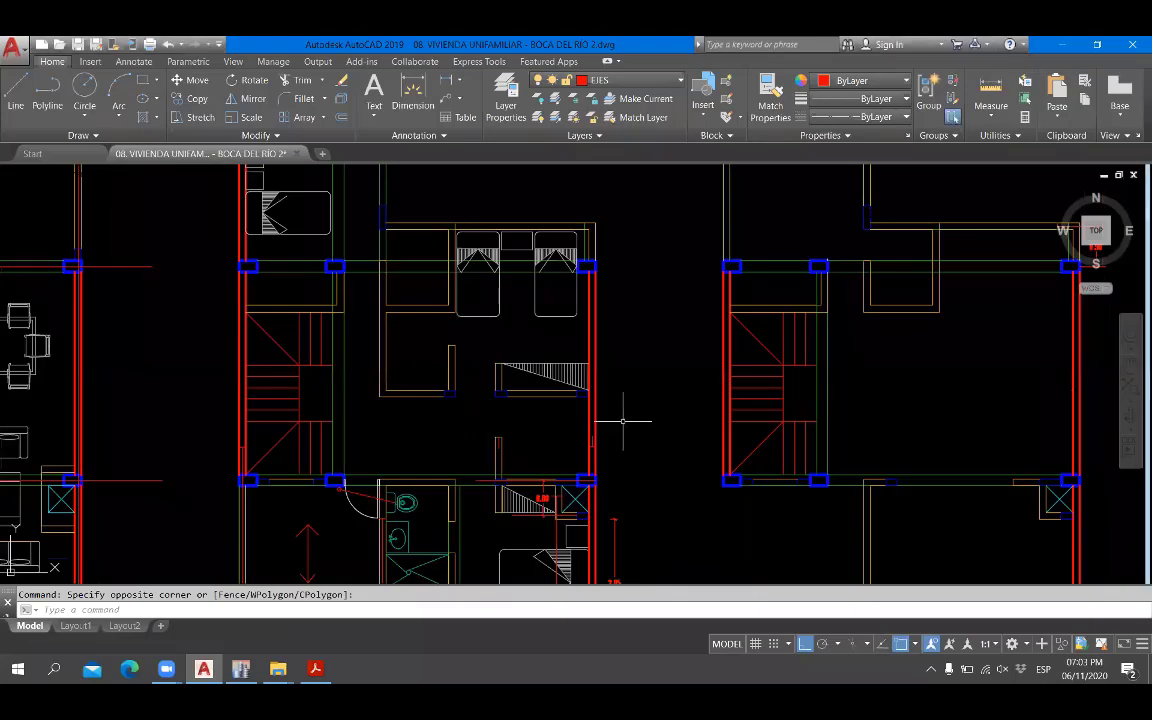
scroll(632, 425, down, 5)
scroll(614, 349, up, 4)
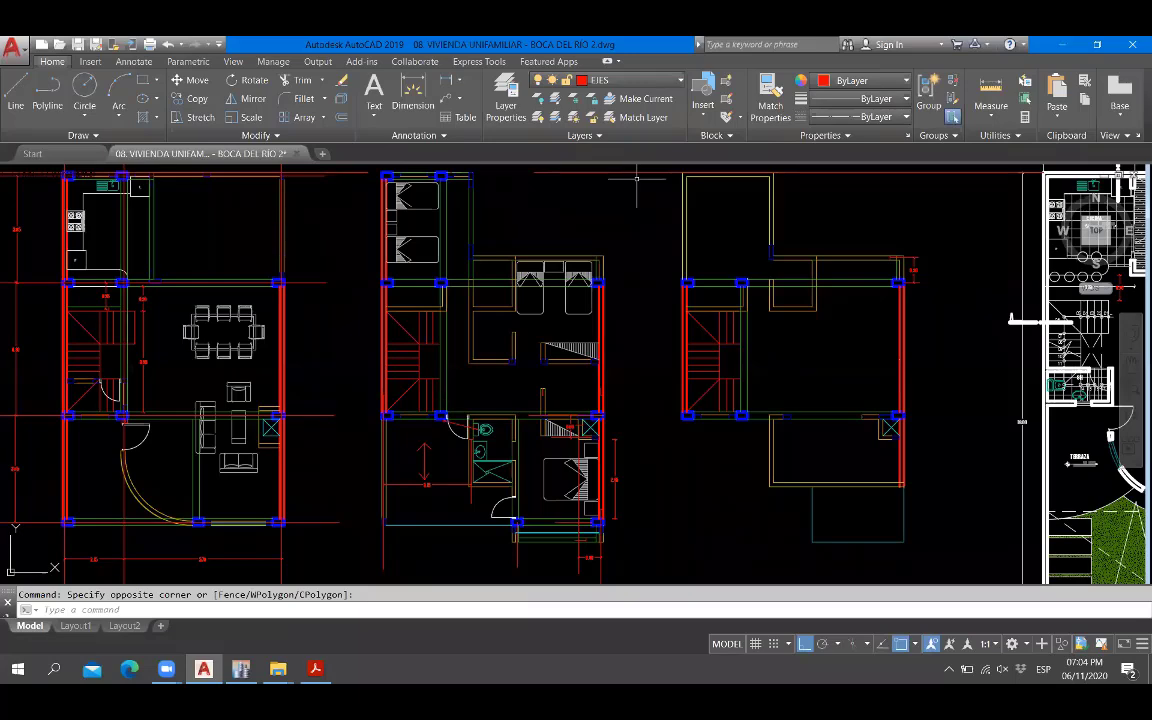
click(204, 669)
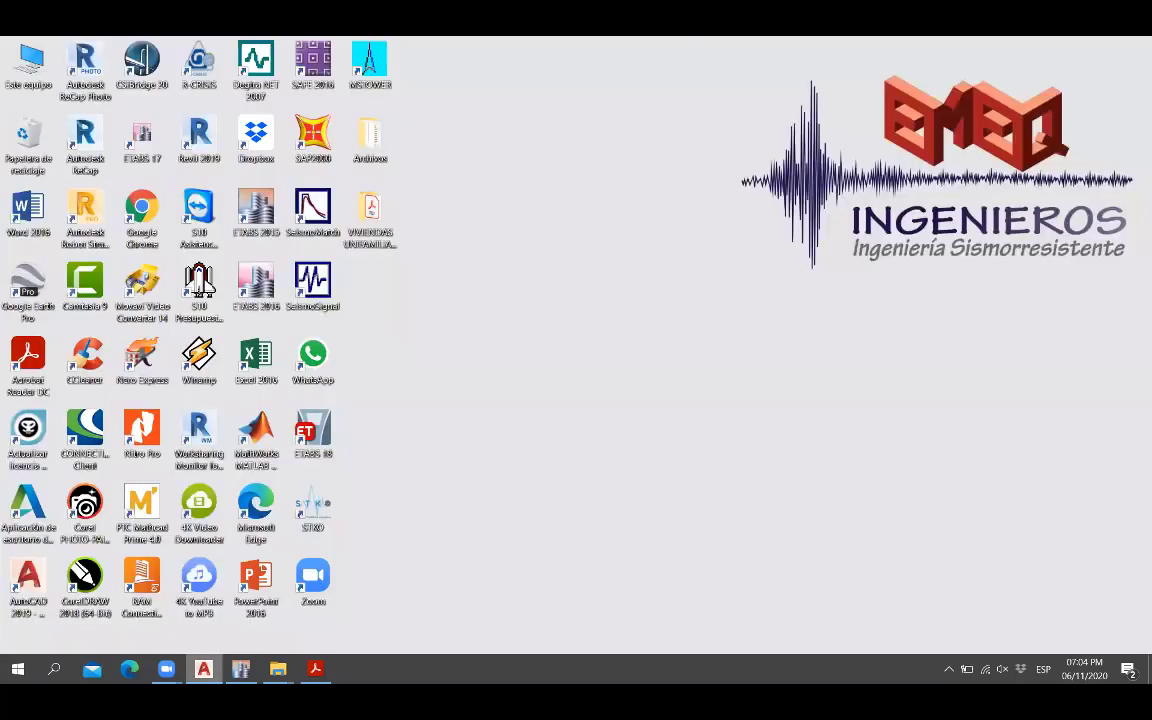
click(204, 669)
click(241, 669)
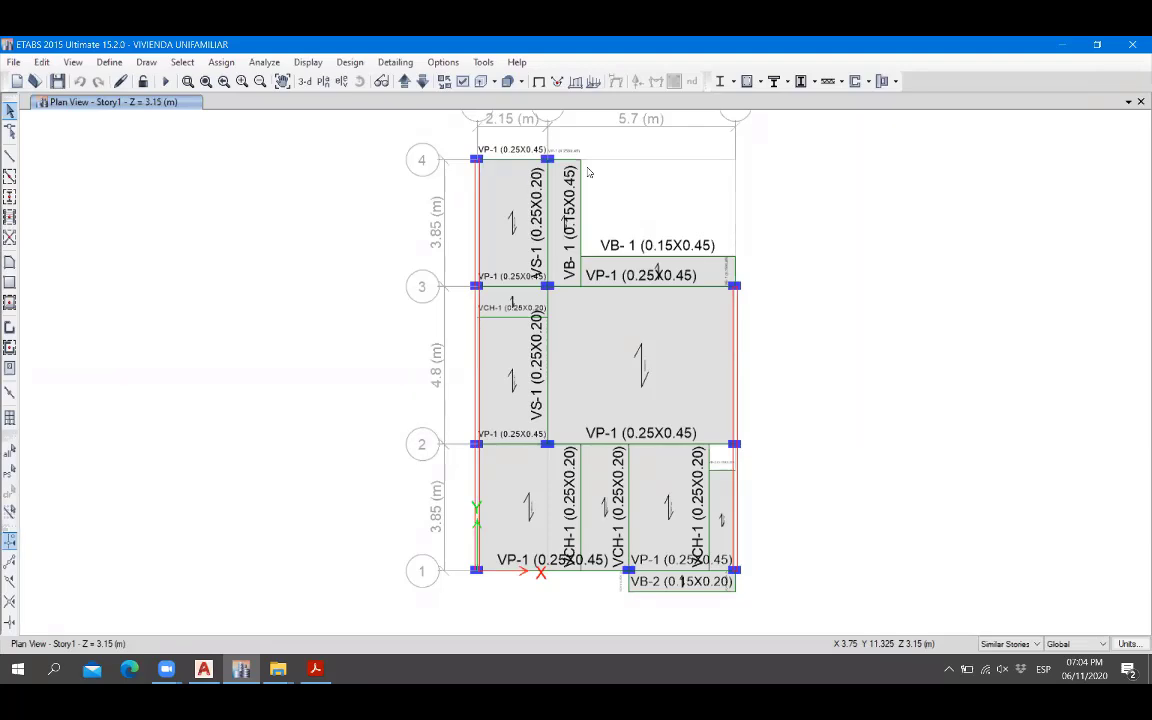
click(1055, 44)
Inspect the bathroom entrance, the columns on axes 1 and 2 and the short partition above axis 2 in AutoCAD.
scroll(420, 400, up, 3)
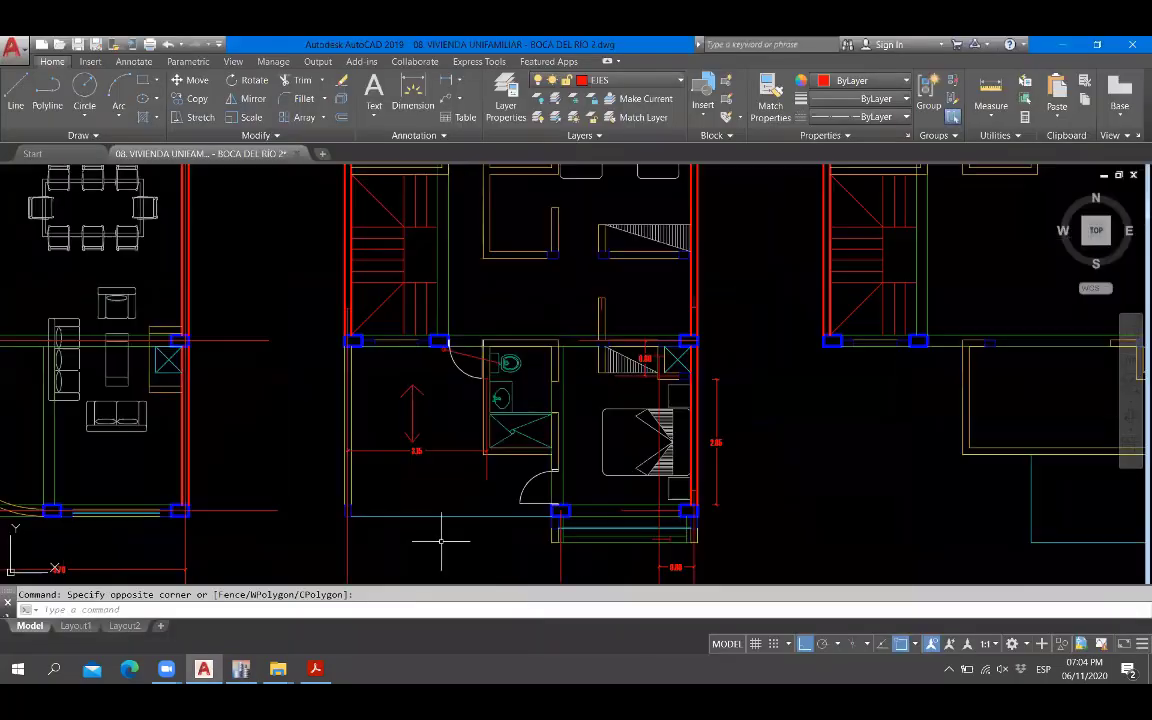
scroll(442, 335, up, 4)
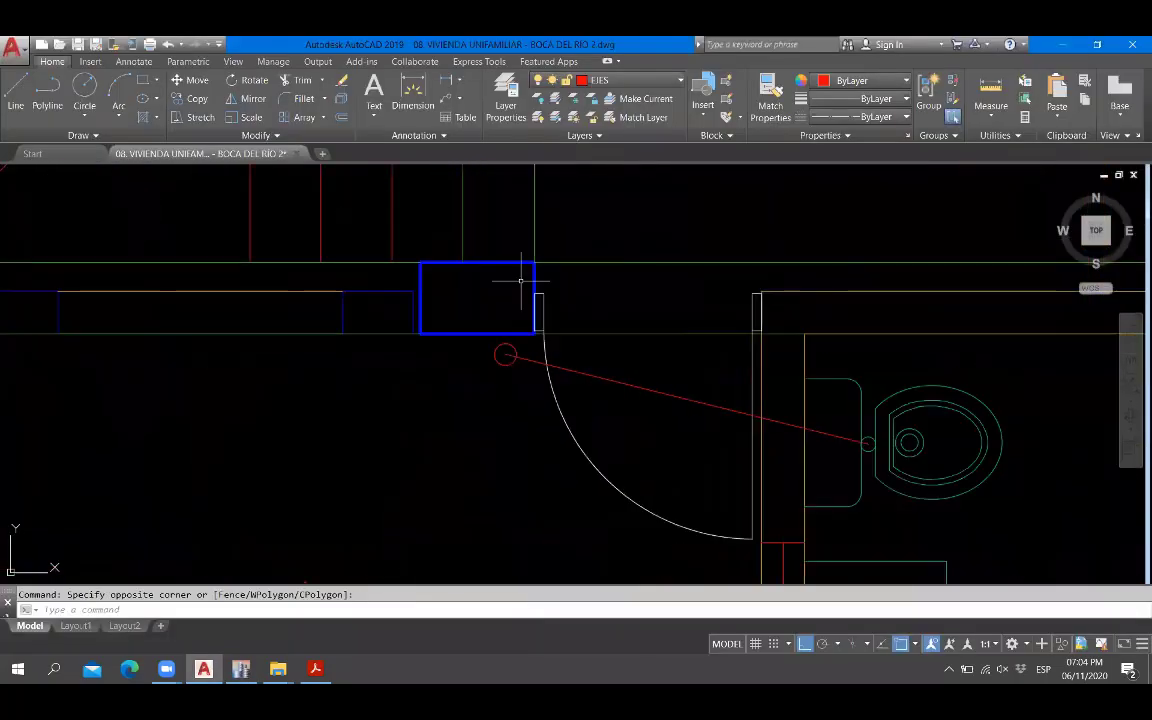
scroll(386, 283, down, 6)
scroll(390, 288, up, 8)
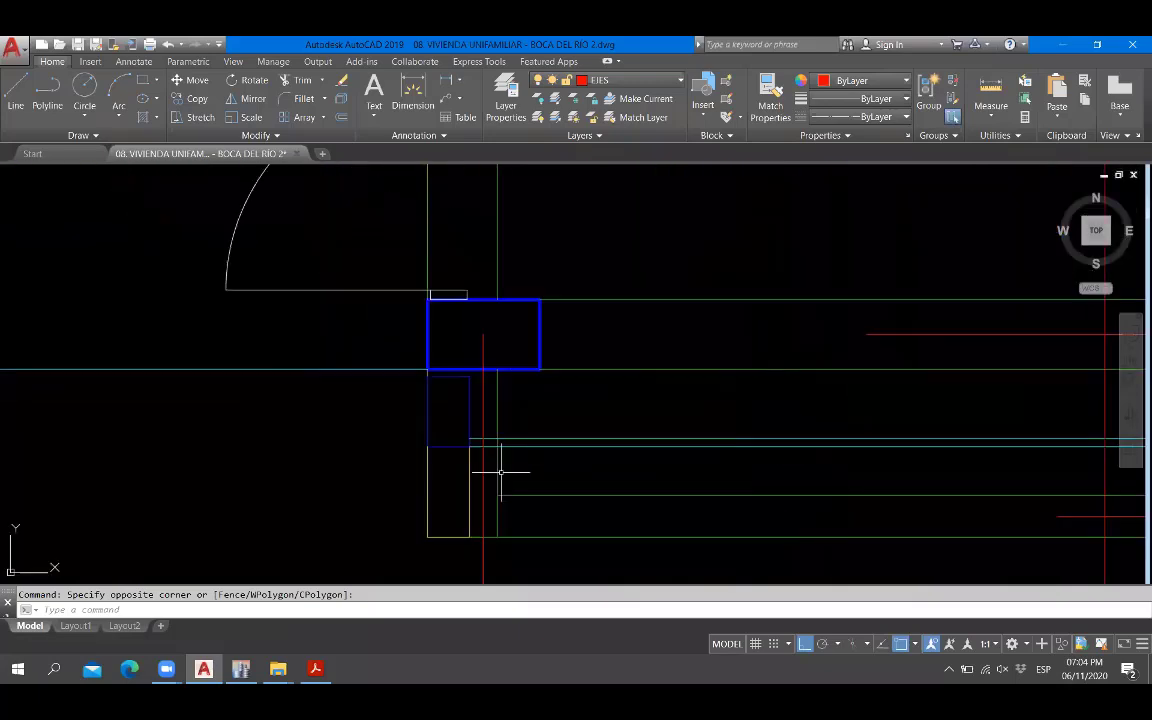
scroll(501, 468, down, 7)
middle_drag(400, 310, 437, 358)
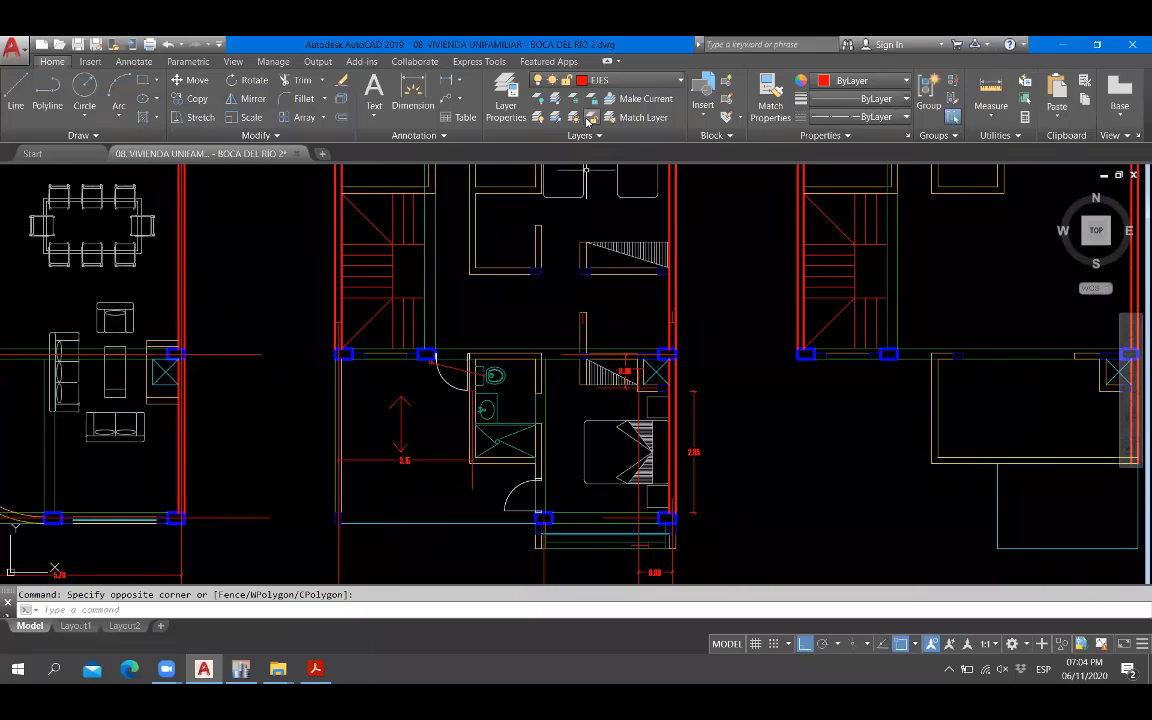
scroll(573, 551, down, 2)
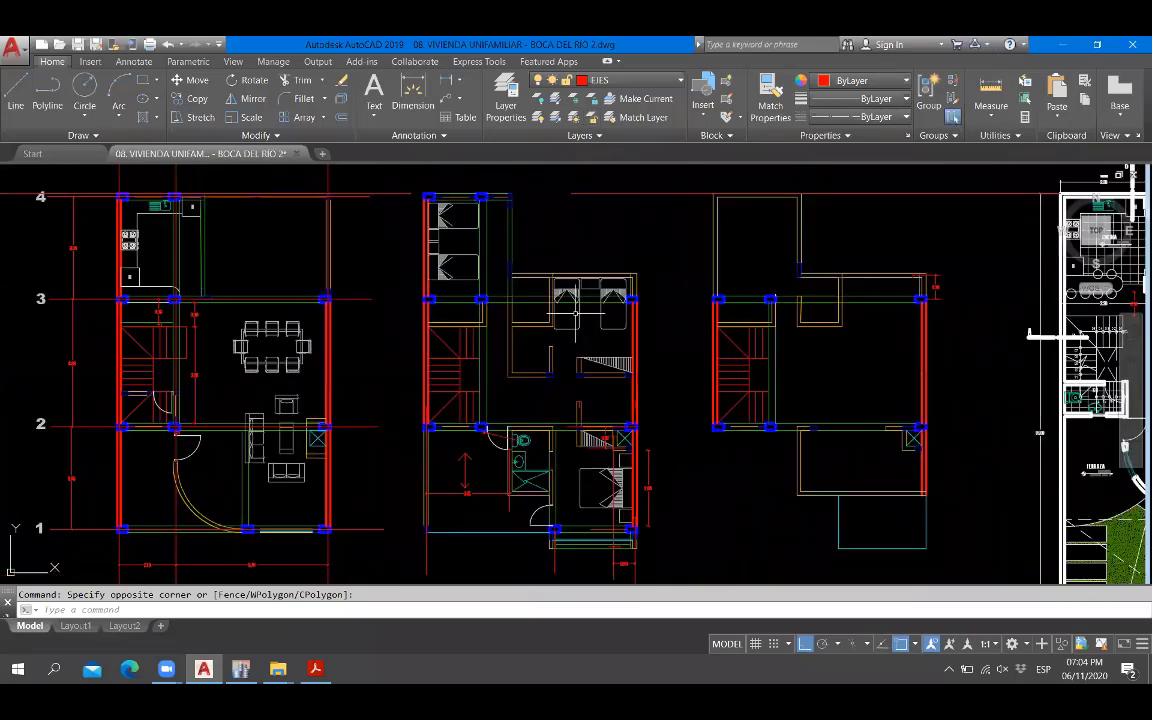
middle_drag(500, 530, 453, 537)
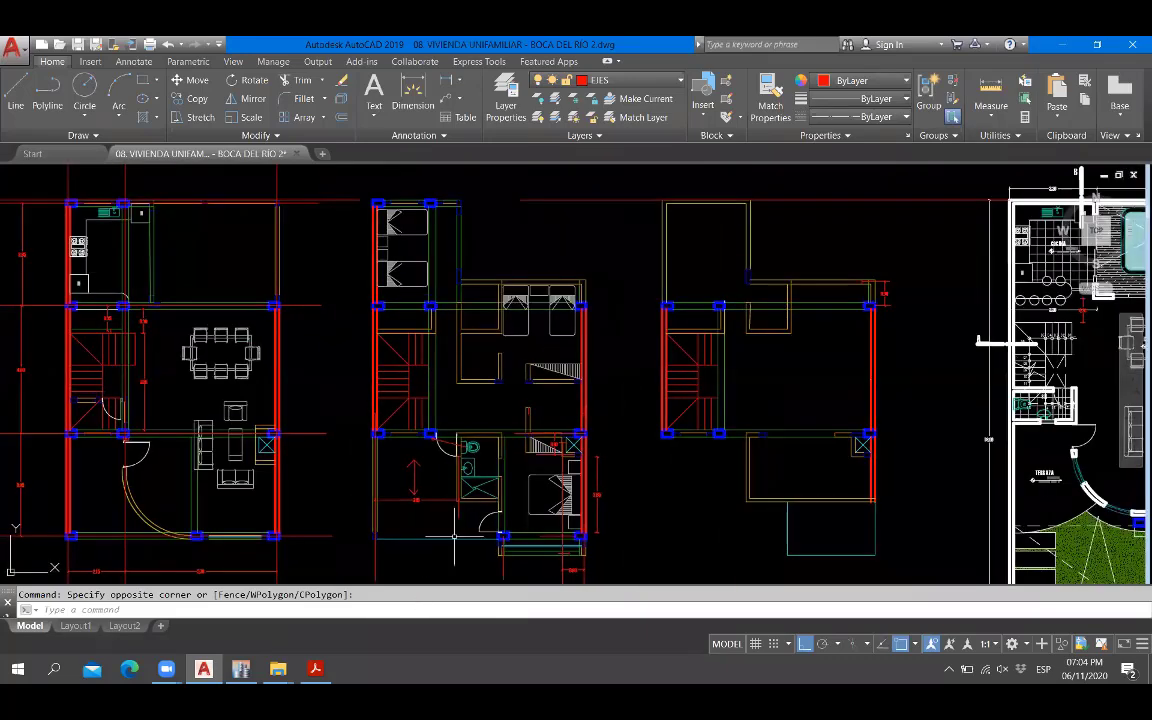
scroll(367, 462, up, 2)
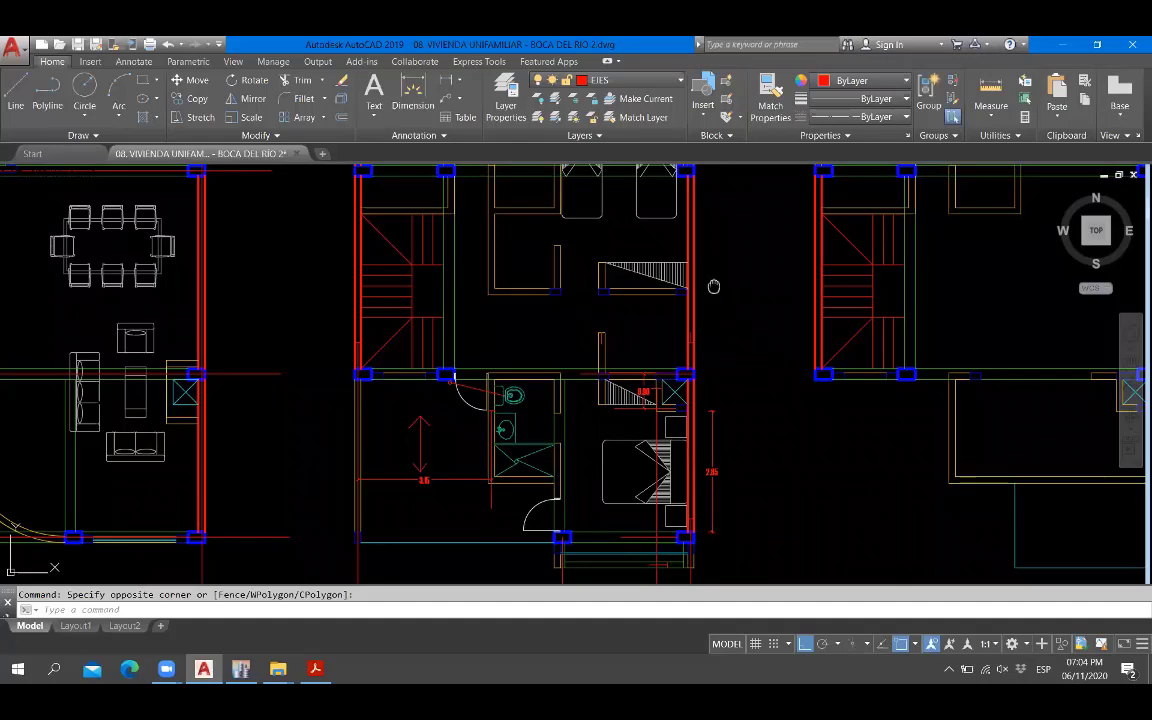
middle_drag(714, 287, 646, 319)
scroll(586, 421, up, 3)
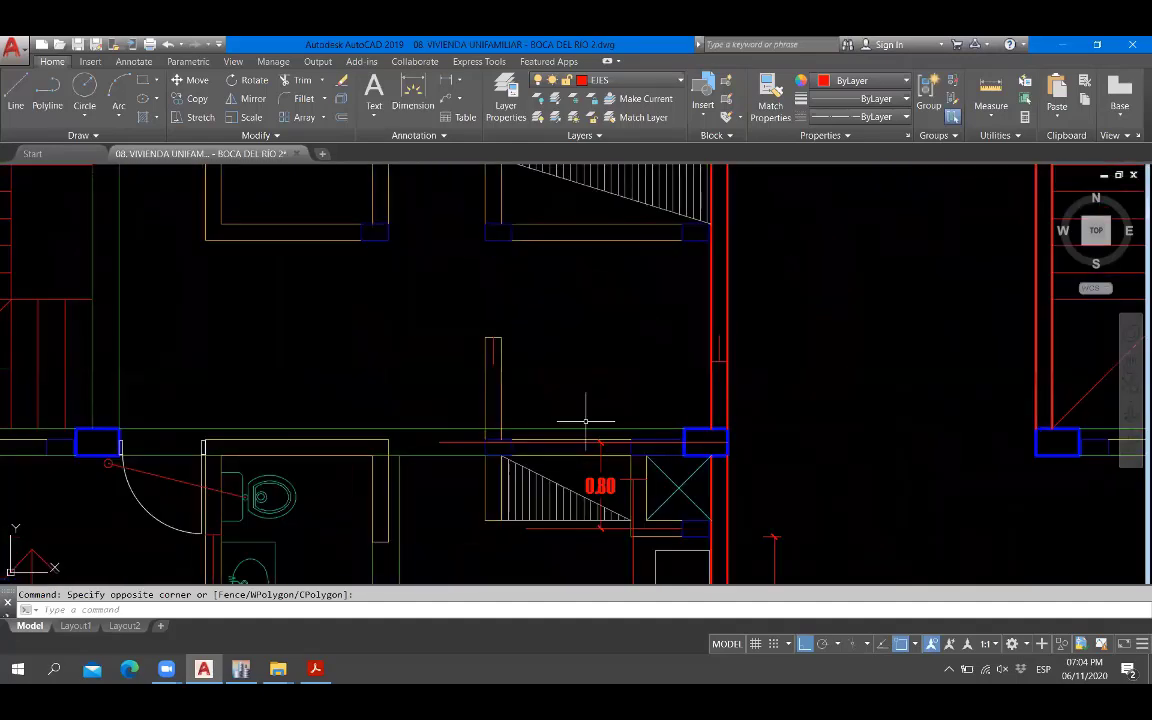
scroll(586, 421, up, 4)
key(Escape)
text(DAL)
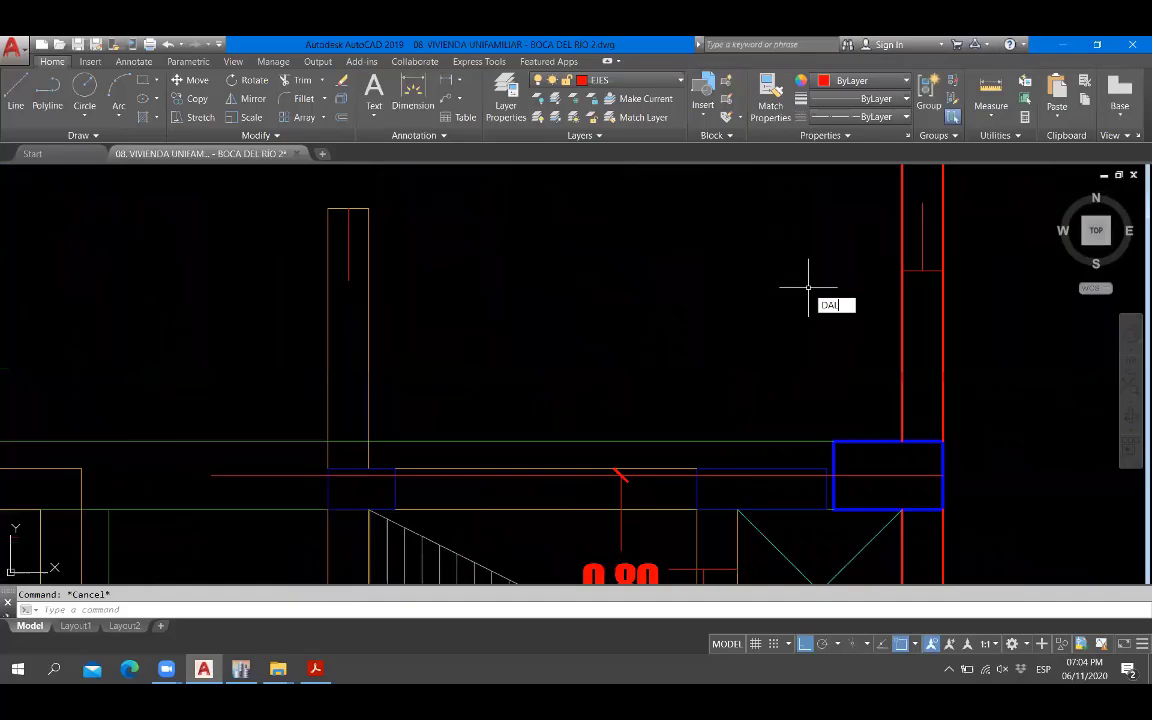
key(Return)
click(347, 249)
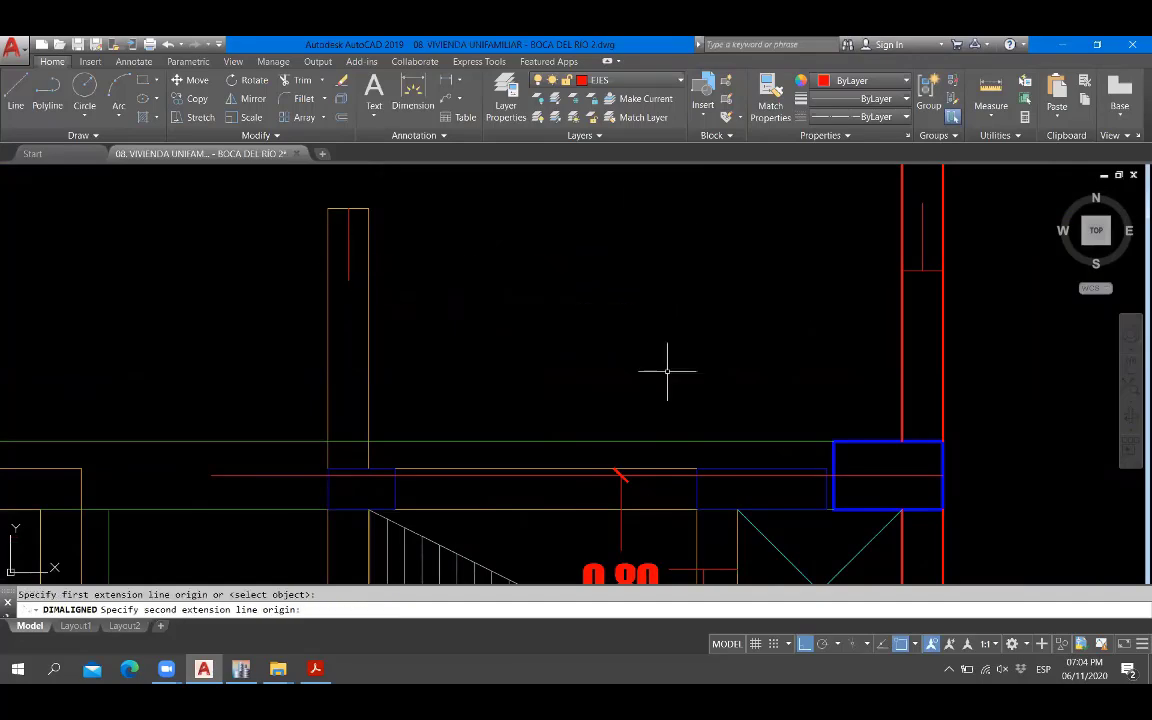
key(Escape)
Examine how the closet walls and short partitions line up between axes 2 and 3 on the upper-floor plan.
scroll(649, 387, down, 5)
scroll(649, 387, down, 2)
scroll(638, 373, up, 7)
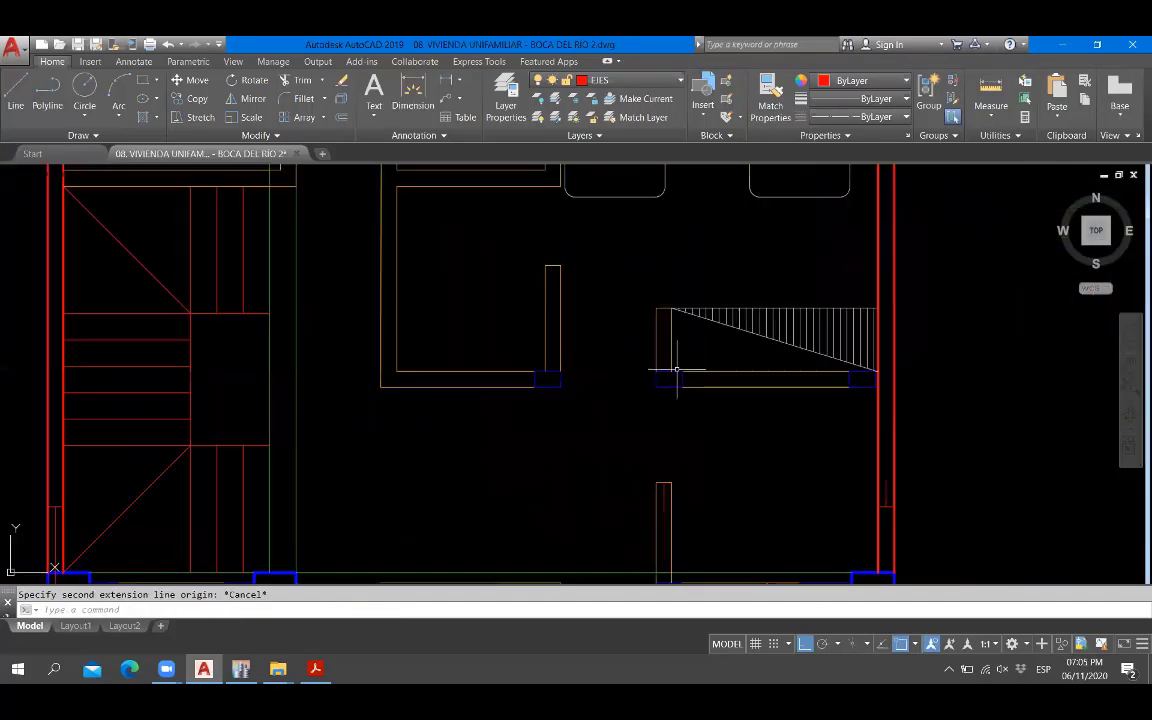
scroll(591, 334, down, 3)
scroll(674, 327, up, 2)
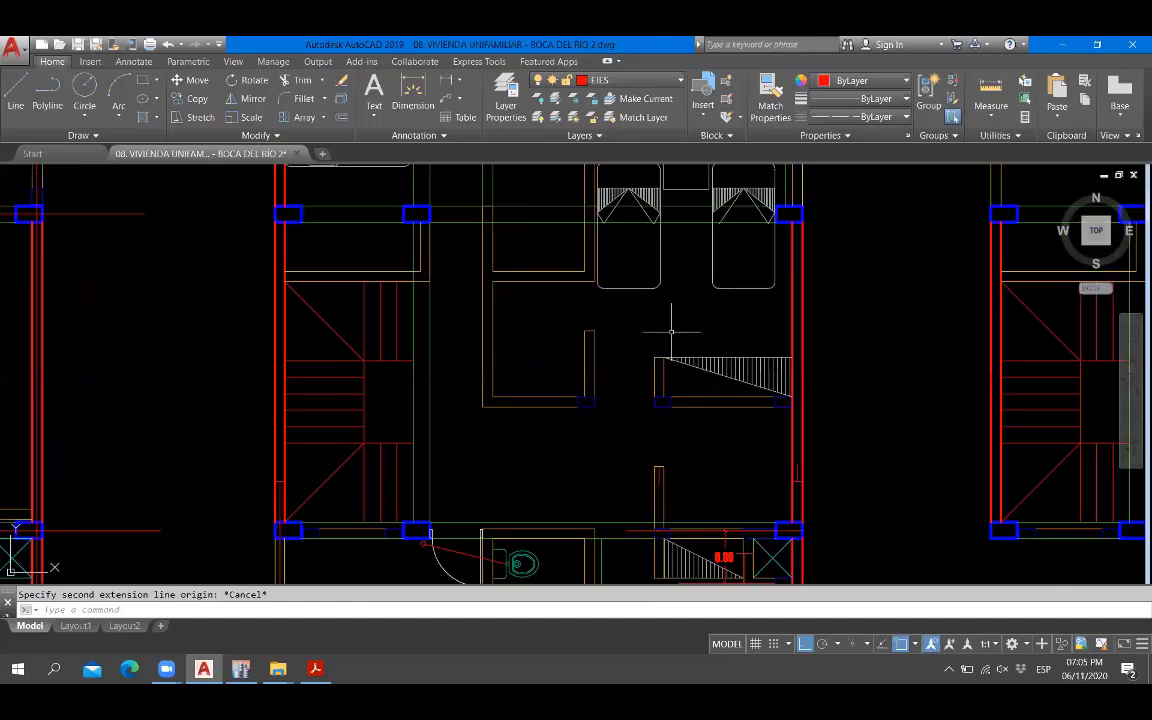
text(RE)
key(Return)
click(596, 242)
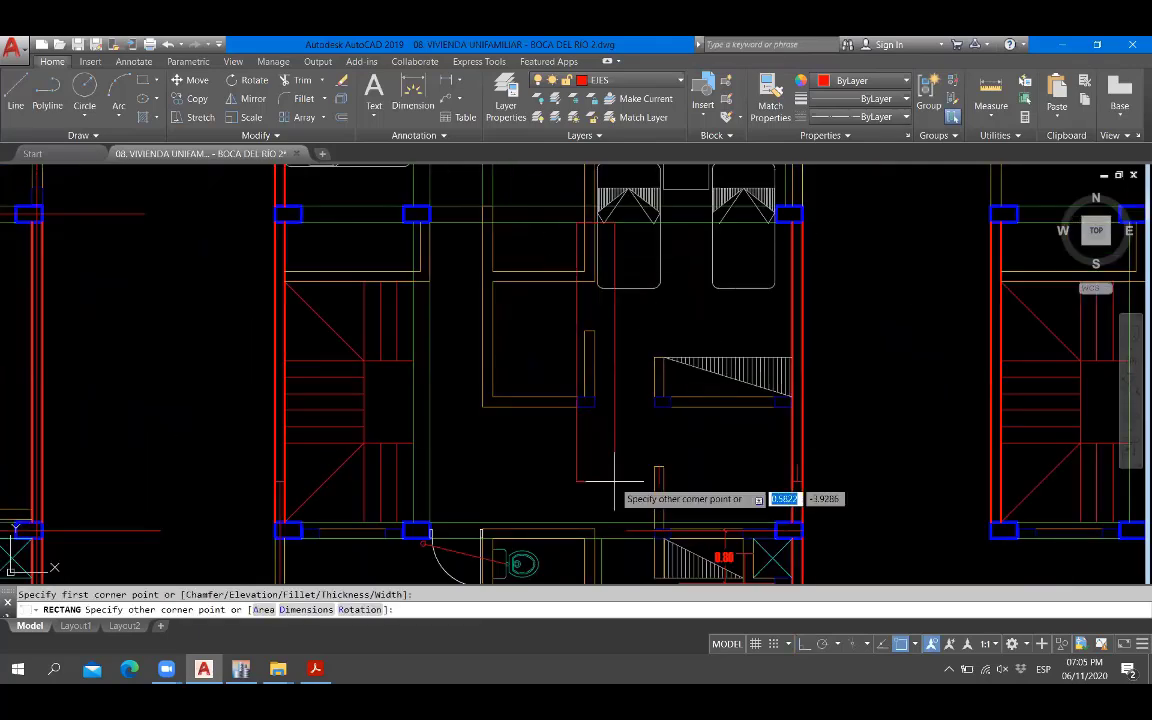
key(Escape)
key(Escape)
key(Return)
click(655, 222)
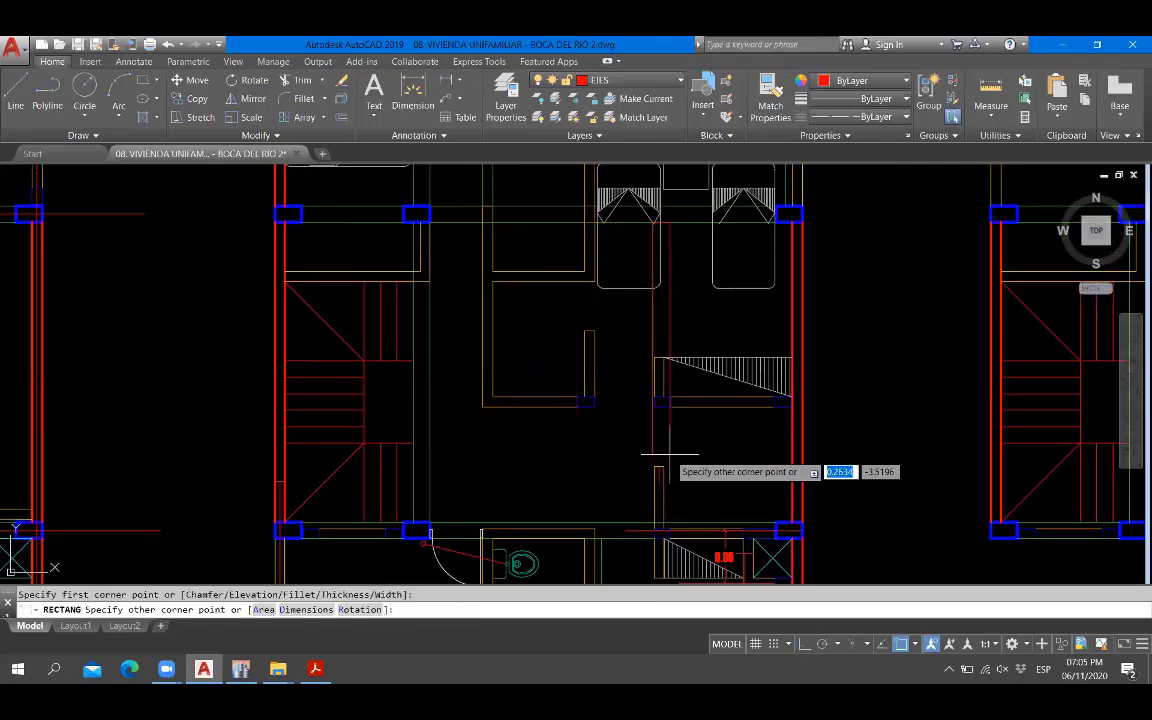
key(Escape)
key(Return)
click(472, 226)
key(Escape)
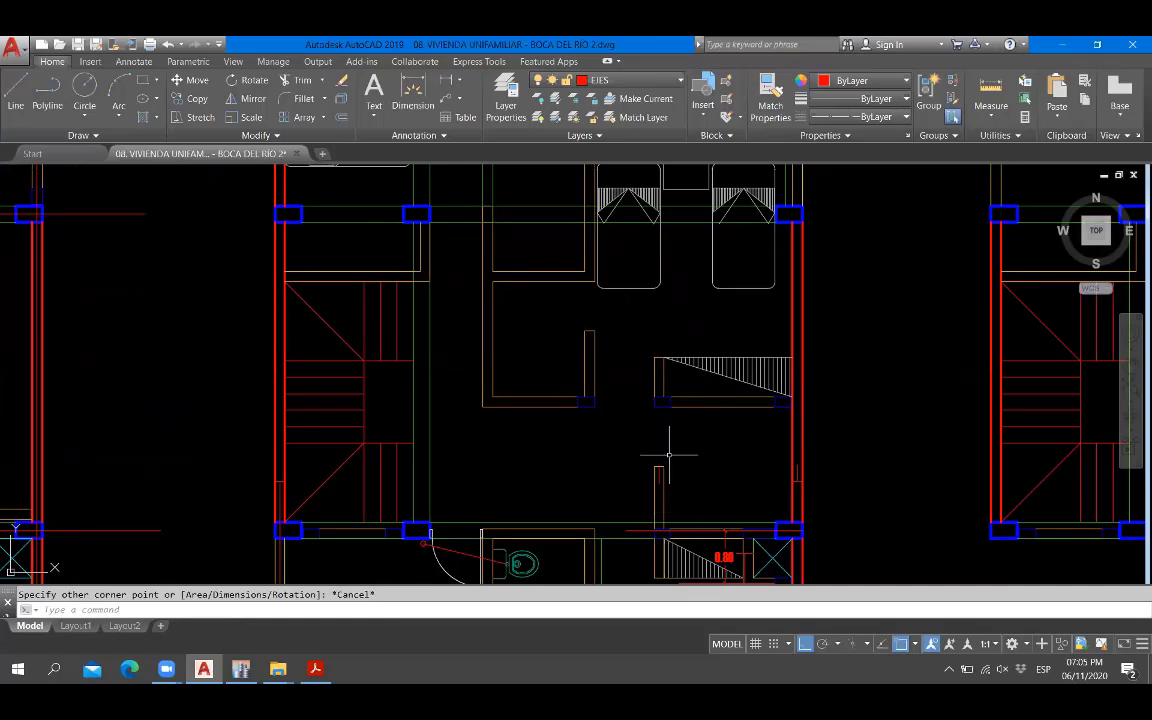
Review the upper-floor partitions from the bathroom below axis 2 up to the bedroom at axis 4.
scroll(668, 490, up, 2)
scroll(685, 455, up, 2)
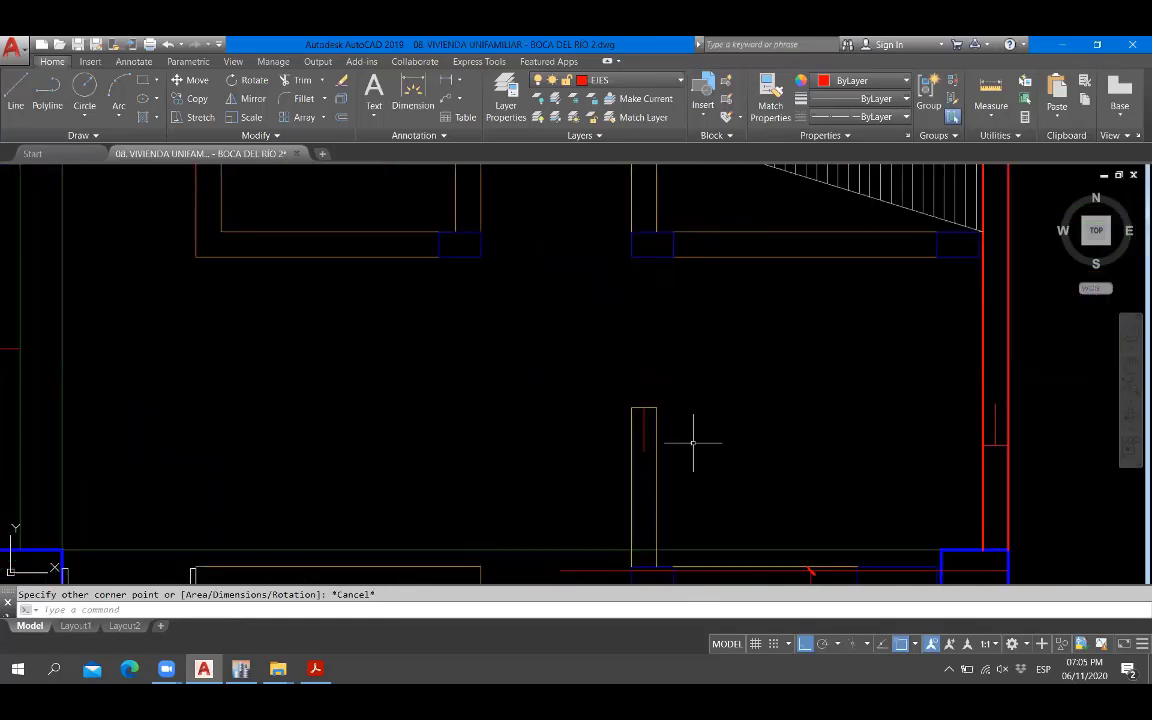
scroll(630, 540, down, 3)
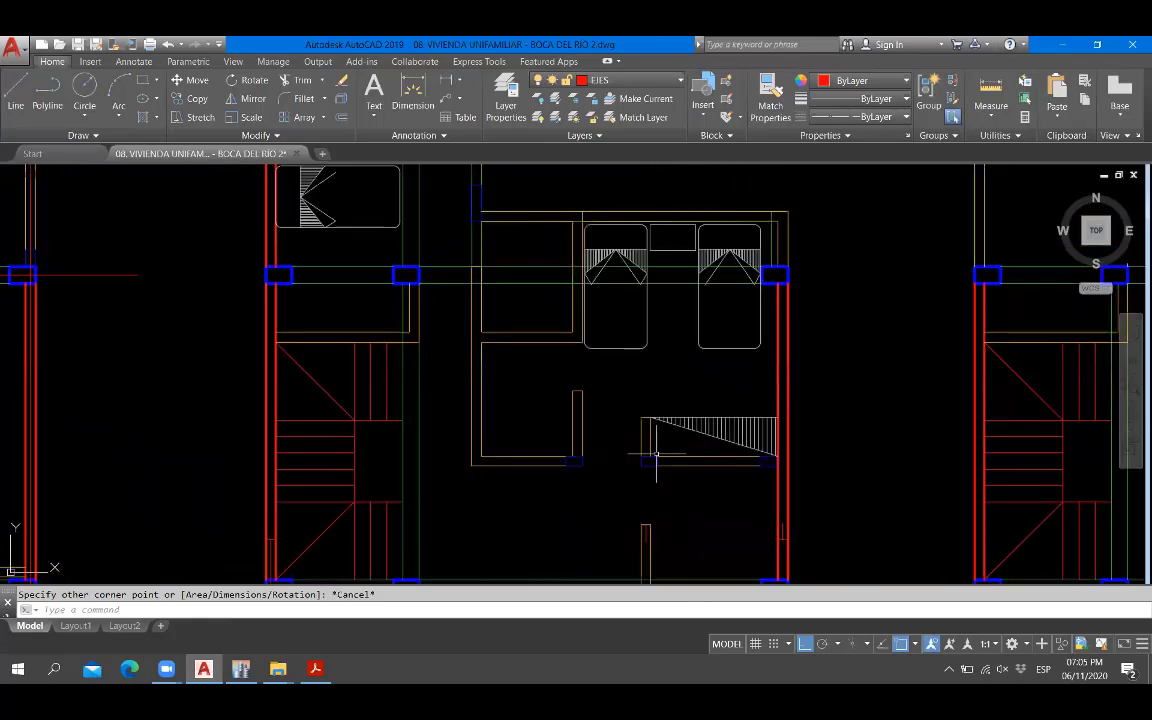
scroll(559, 403, down, 2)
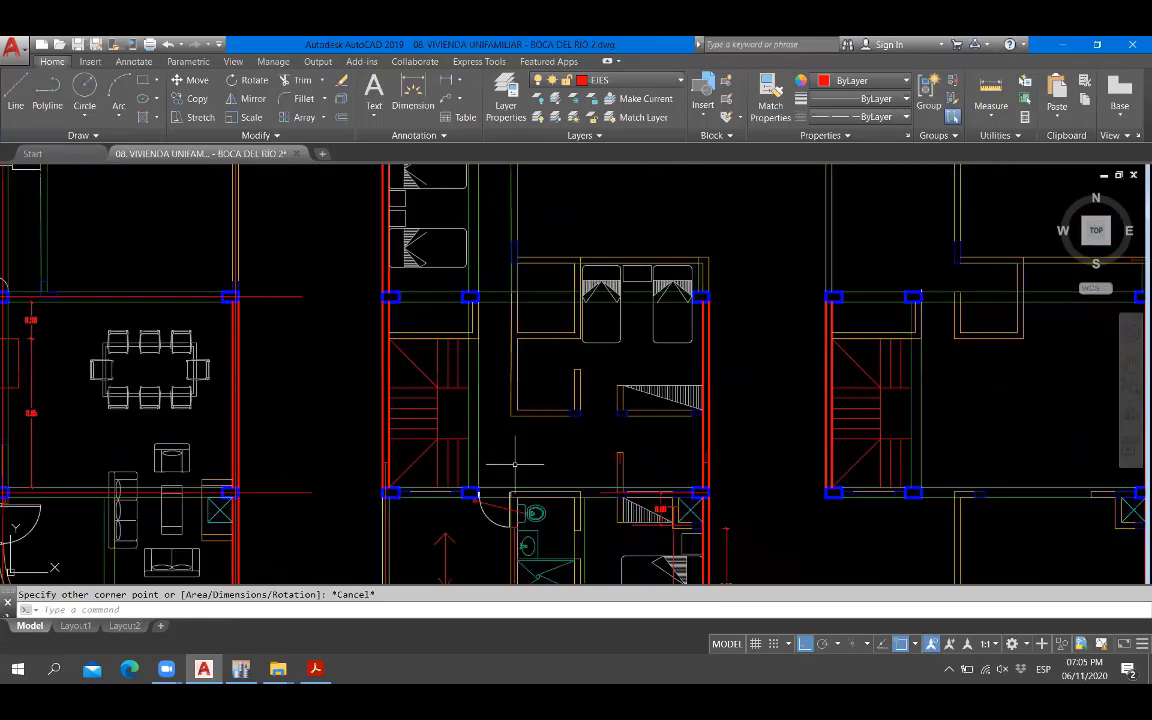
scroll(550, 380, down, 2)
scroll(540, 460, up, 2)
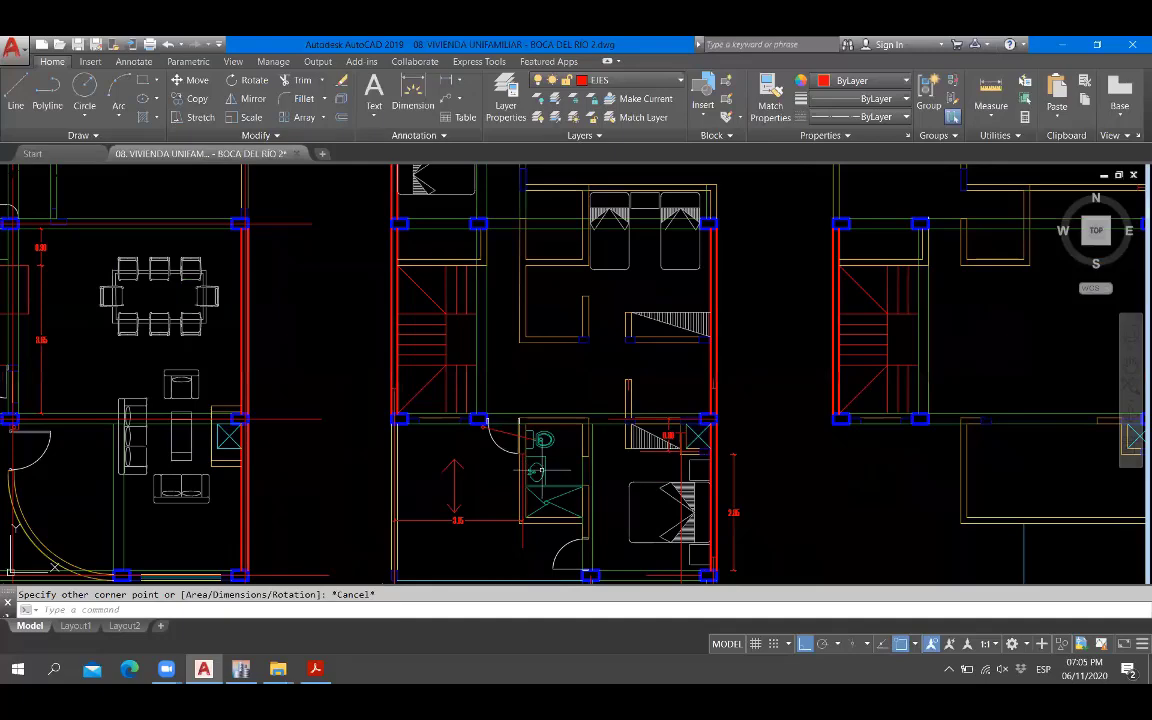
middle_drag(528, 186, 528, 382)
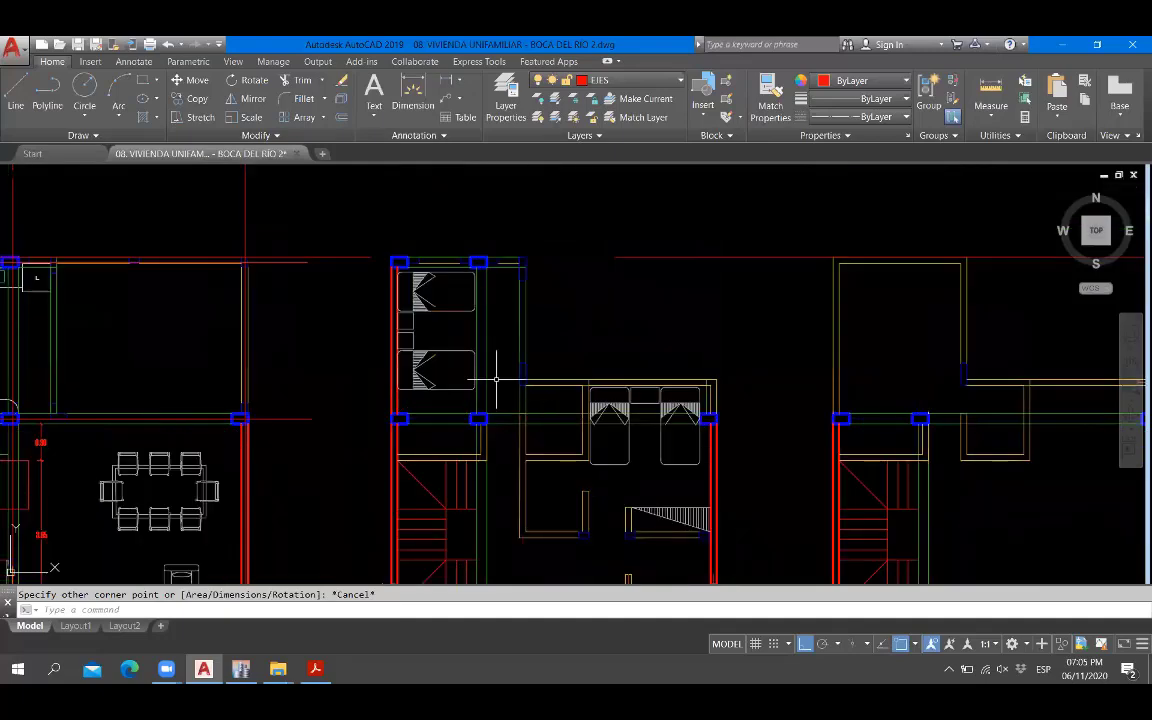
middle_drag(540, 476, 555, 392)
Switch between ETABS and AutoCAD to check the large slab panel and the VP-1 beam on axis 2 against the partitions.
click(241, 668)
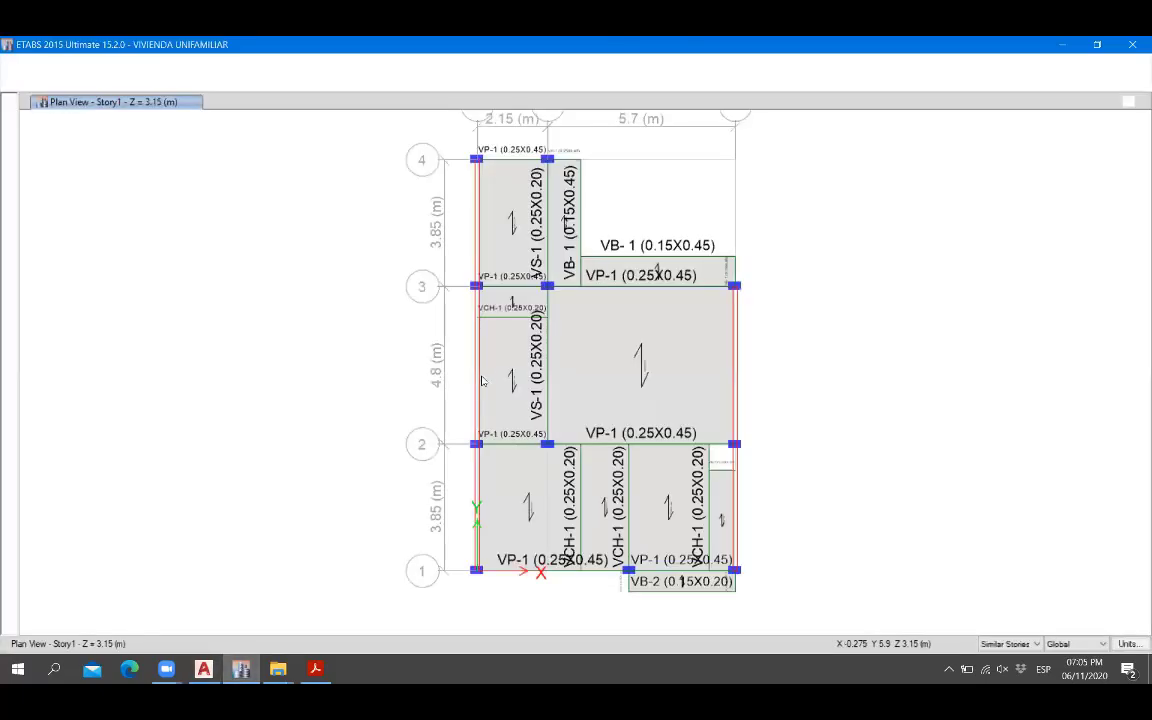
click(241, 664)
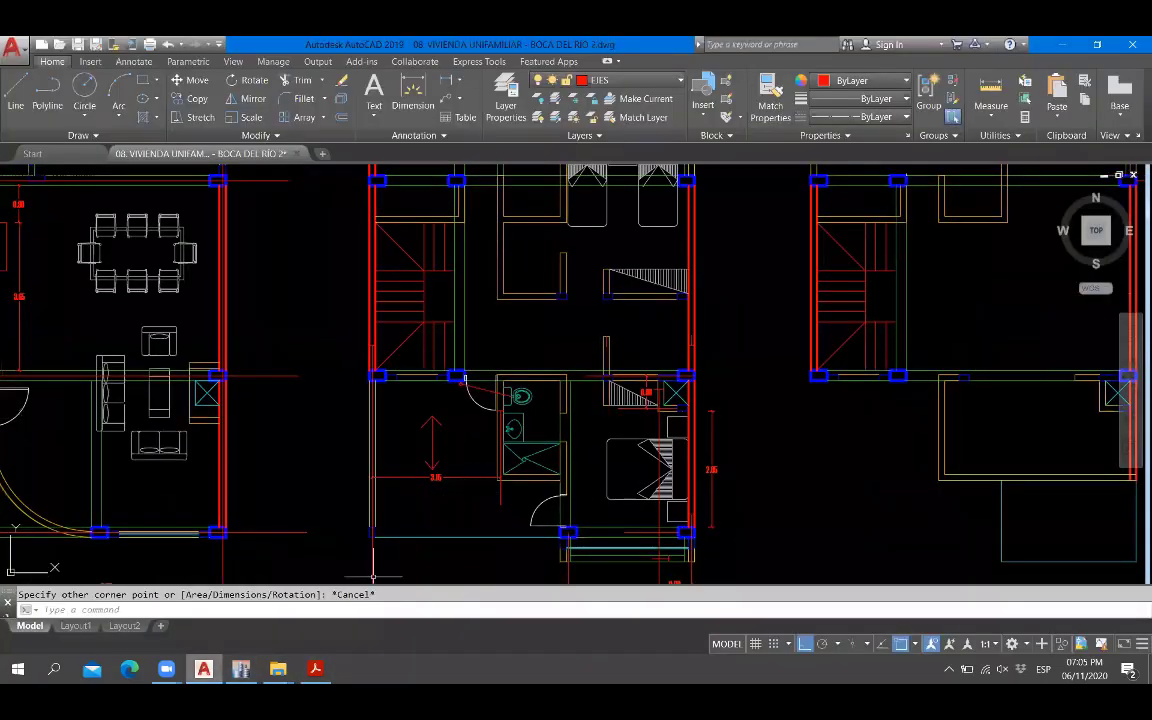
click(241, 664)
click(241, 664)
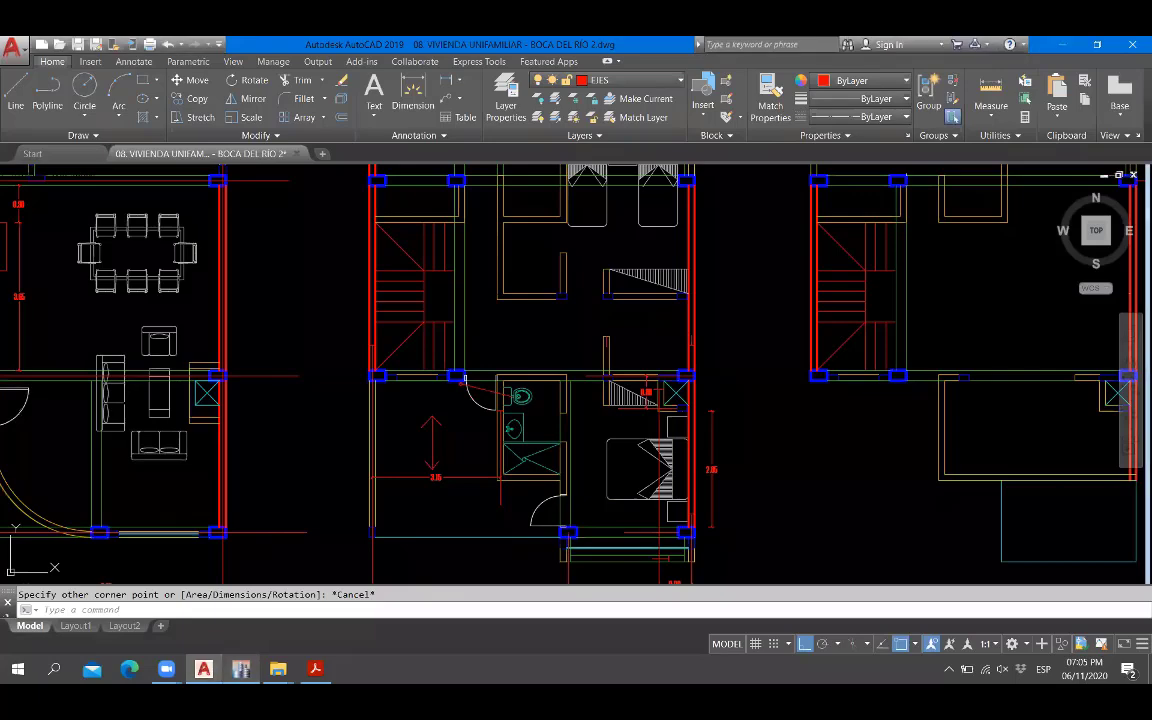
click(241, 668)
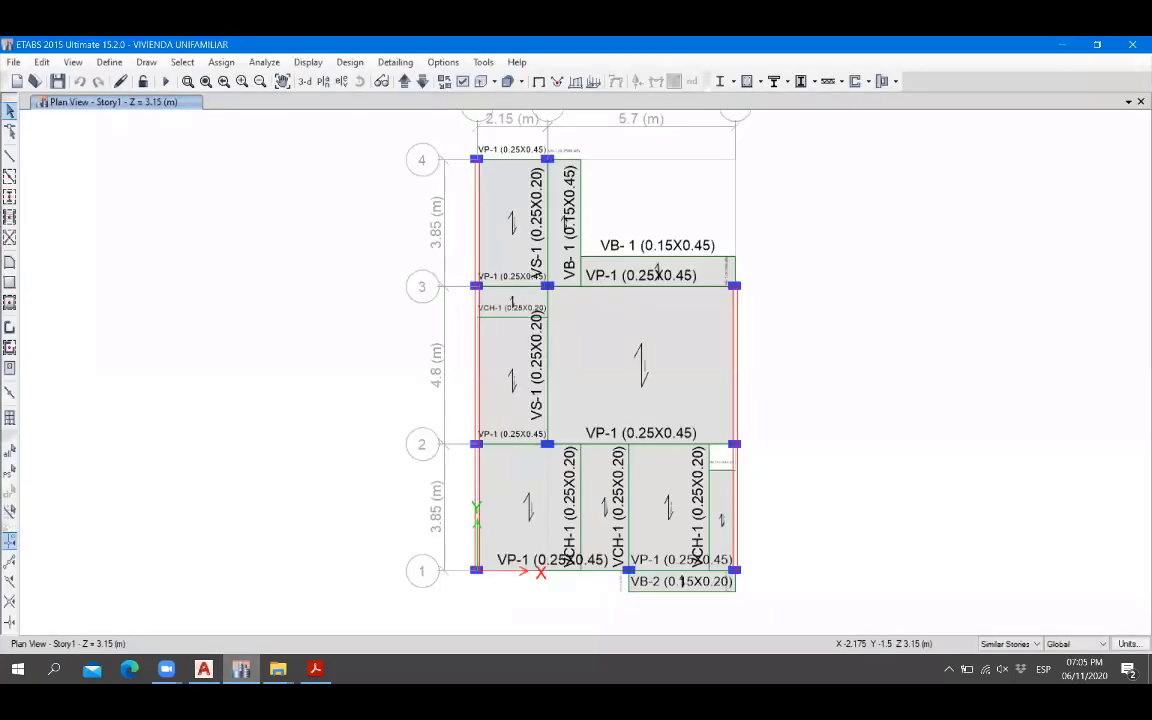
click(241, 668)
click(241, 668)
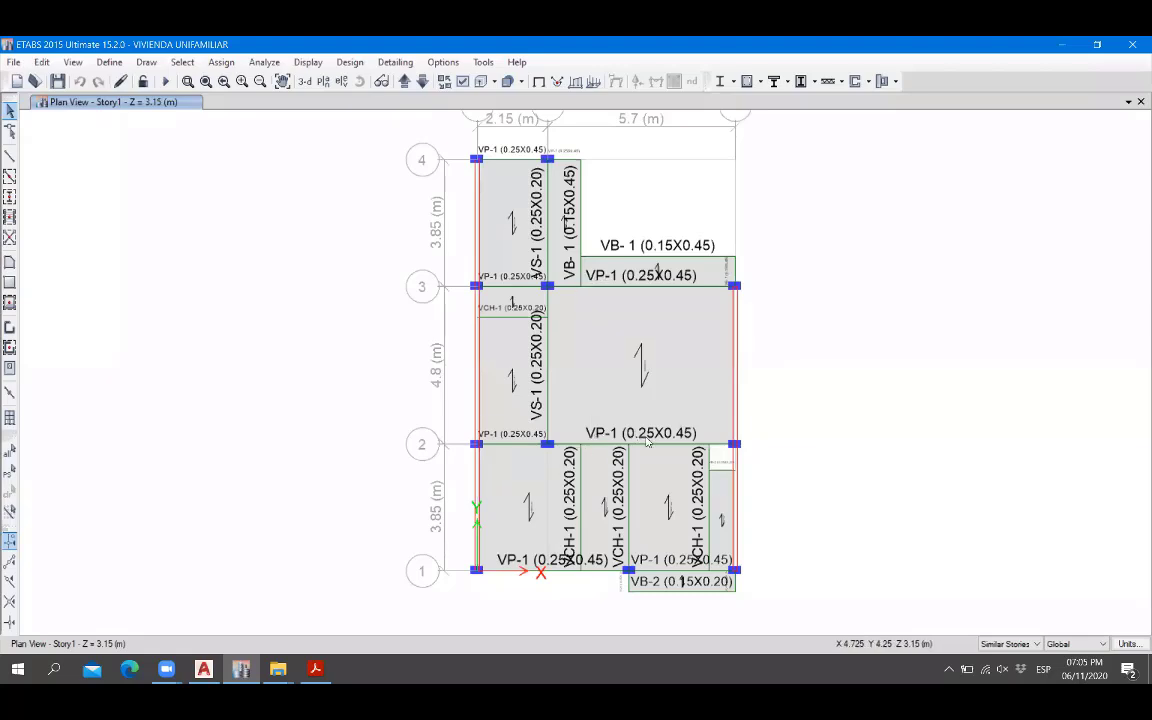
scroll(603, 360, up, 3)
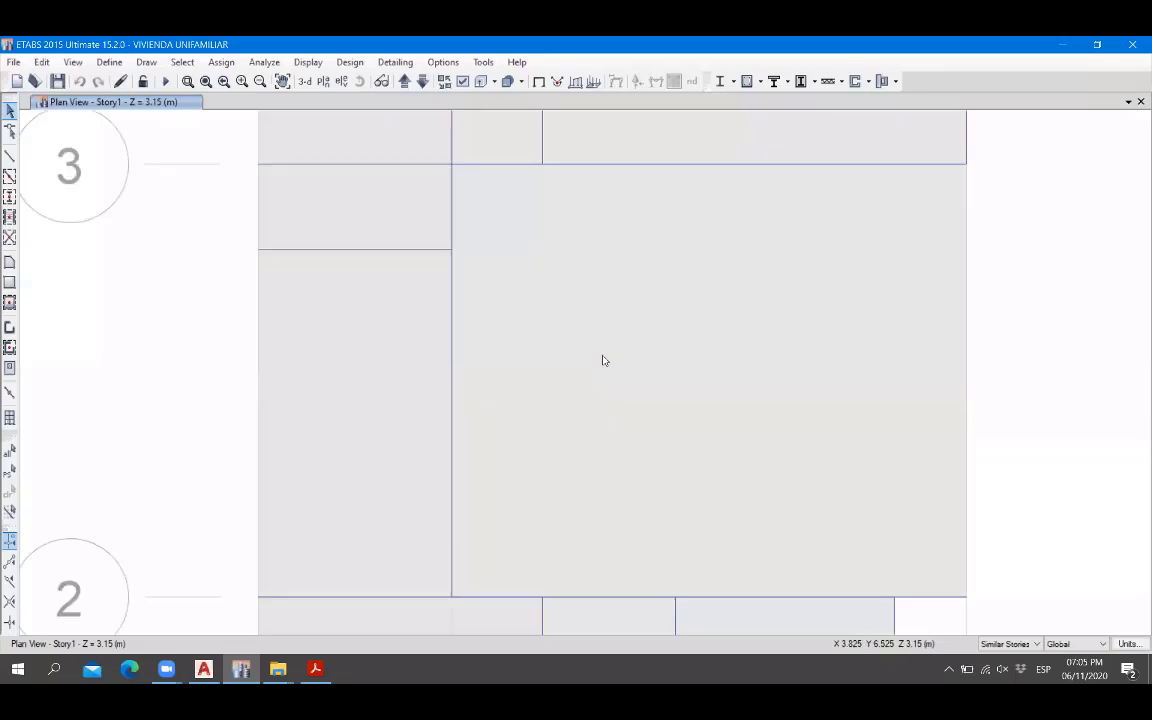
scroll(591, 460, down, 3)
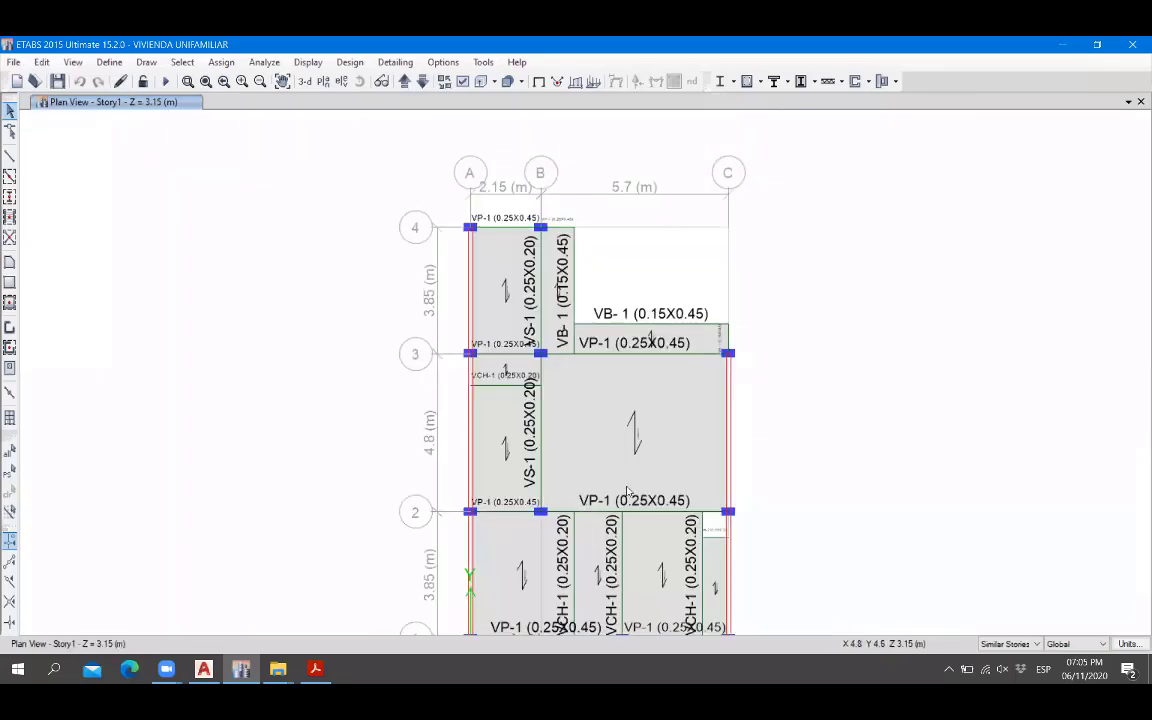
scroll(588, 531, up, 3)
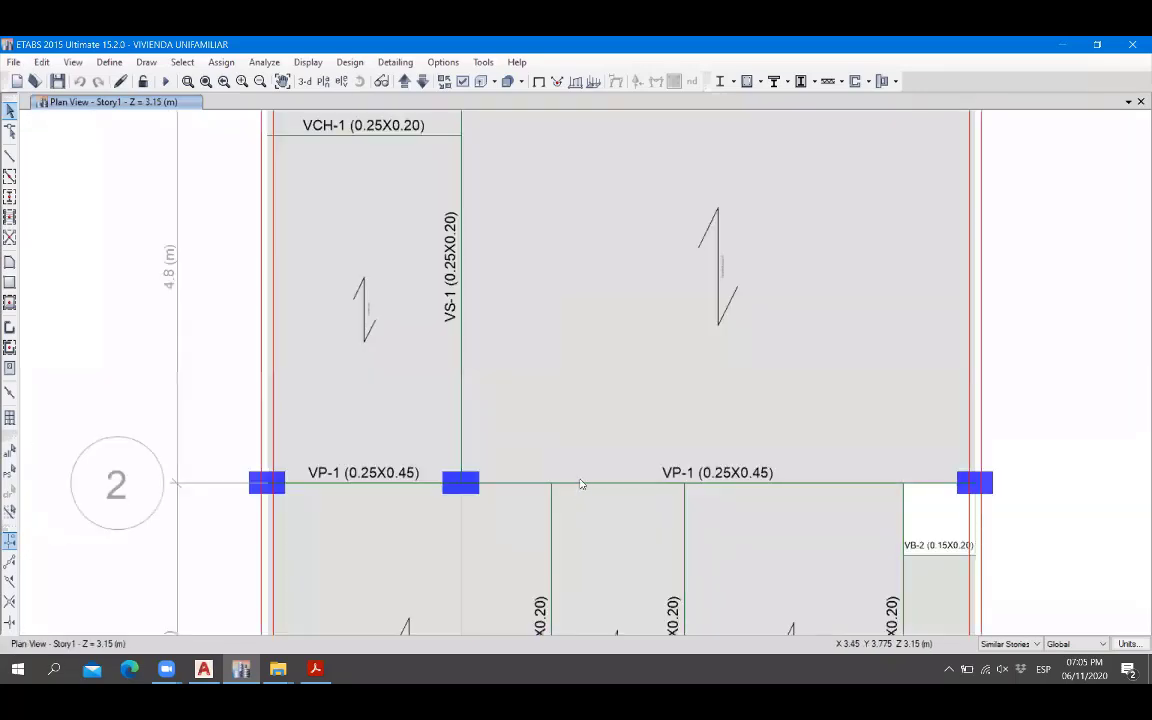
Examine how the VB-1 beam edge above axis 3 lines up with the large panel and the VCH-1 beams below axis 2.
scroll(611, 531, down, 3)
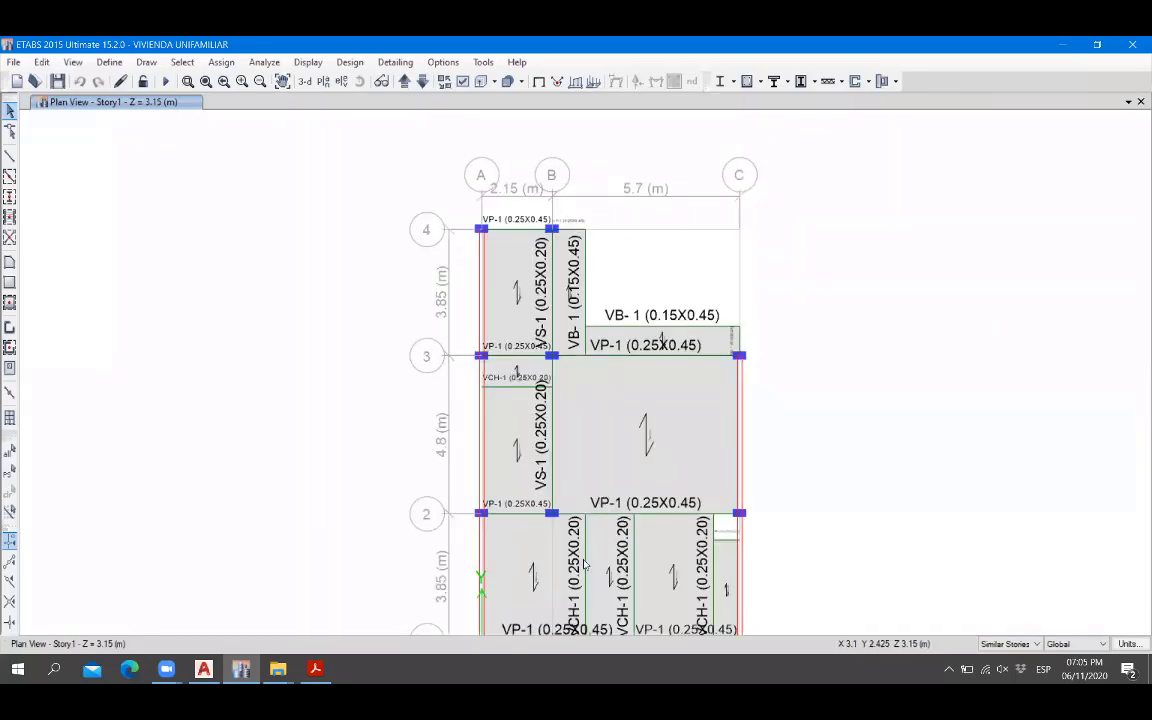
middle_drag(585, 565, 572, 528)
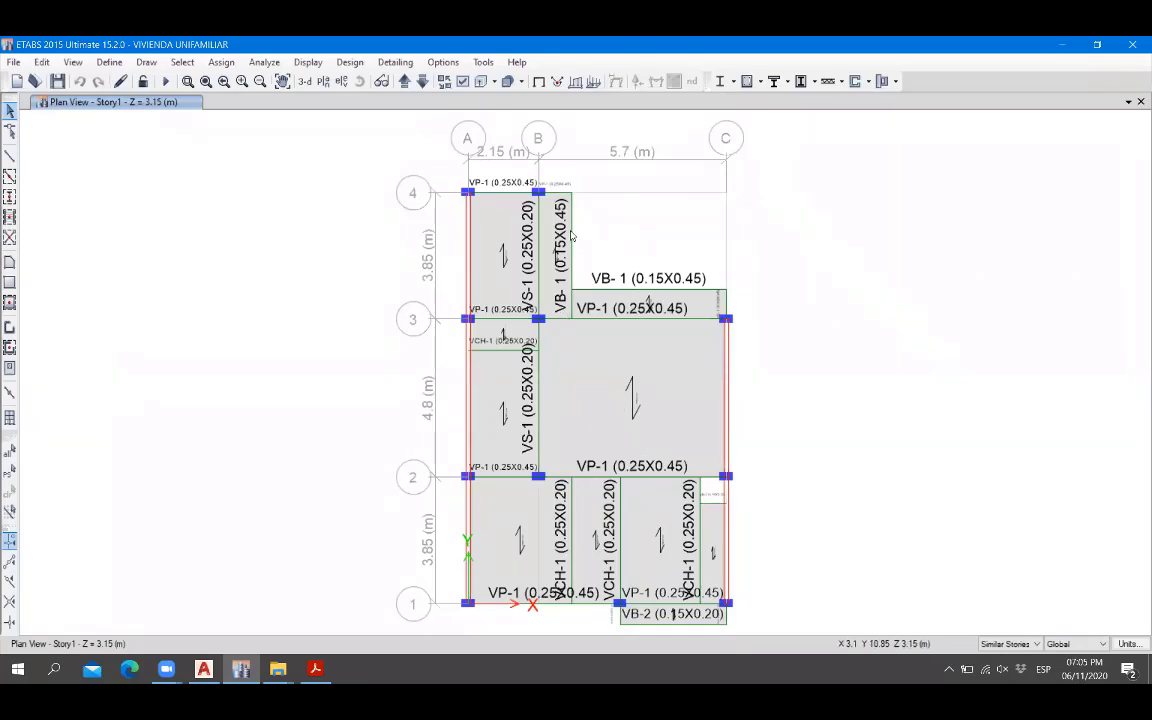
scroll(570, 235, up, 3)
scroll(562, 468, down, 3)
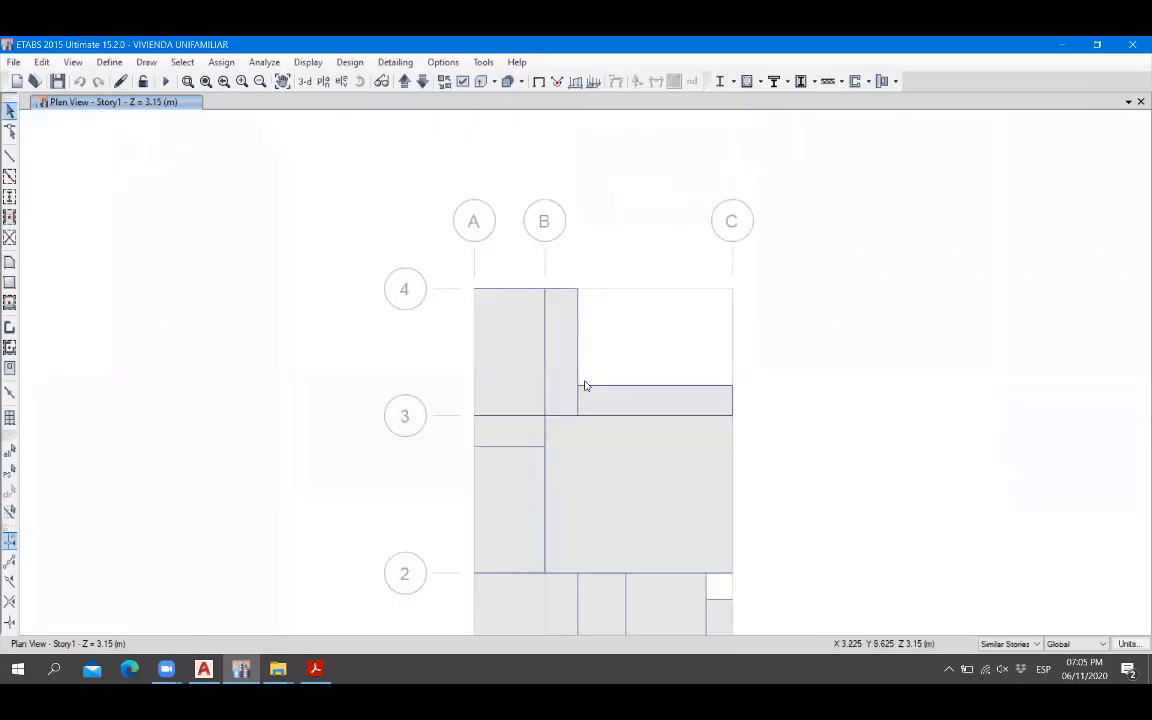
scroll(578, 400, up, 3)
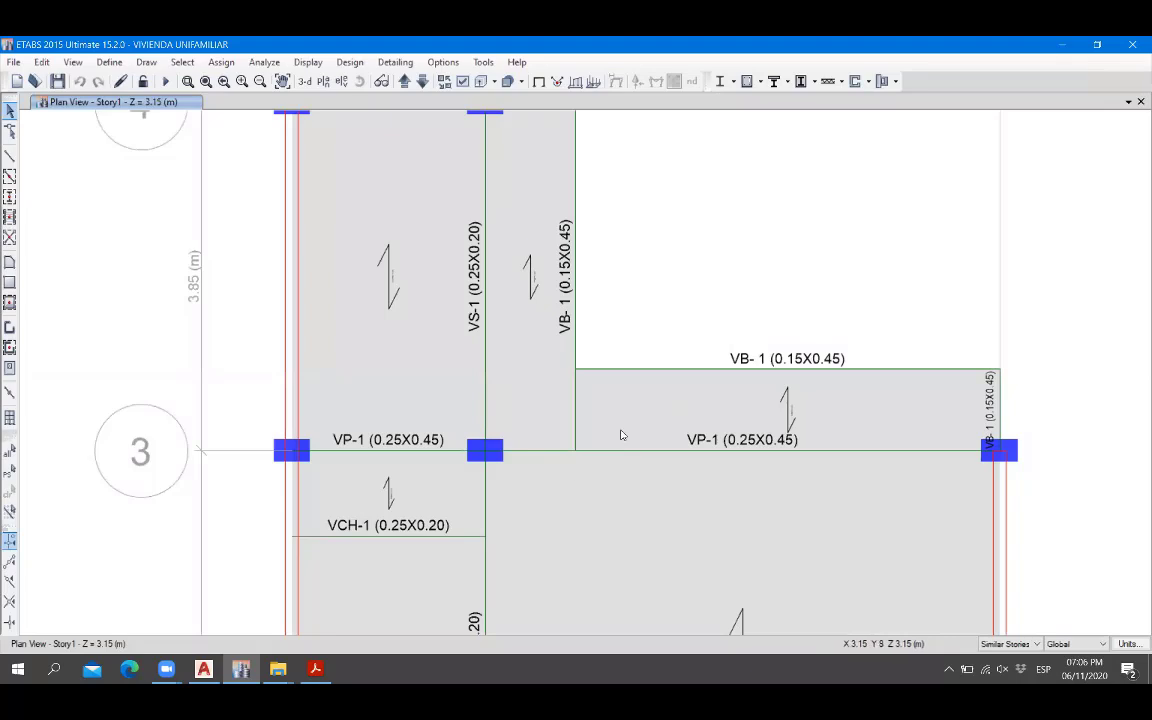
scroll(576, 405, down, 3)
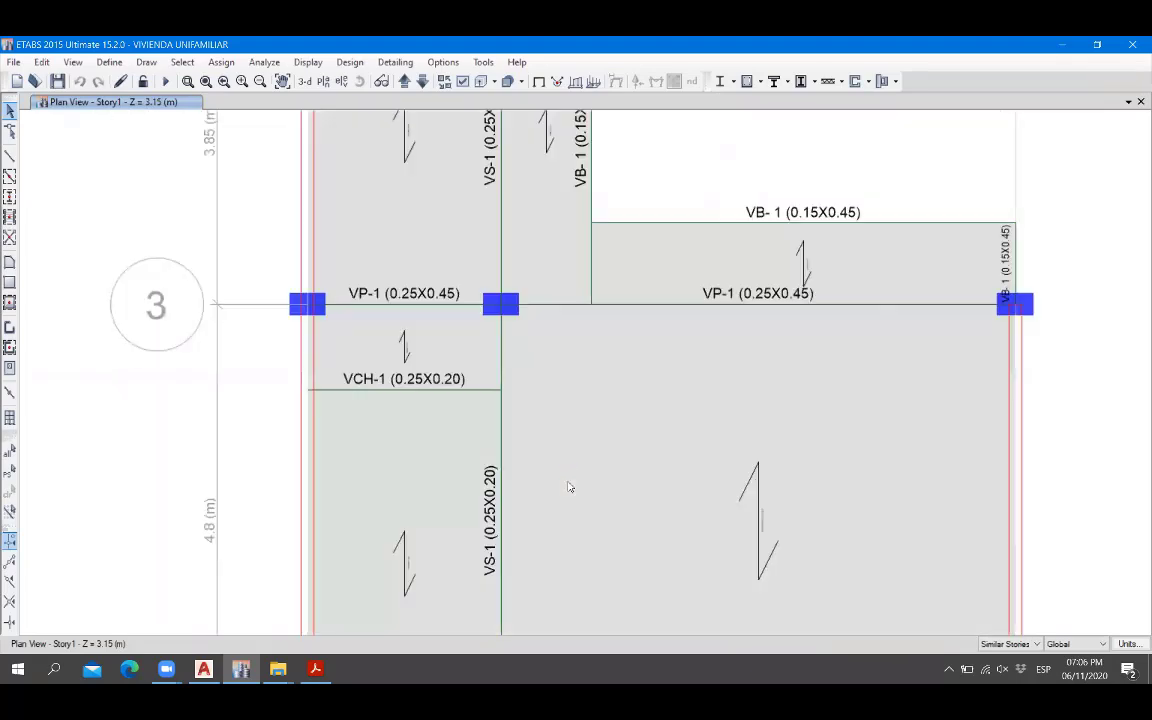
scroll(576, 405, up, 3)
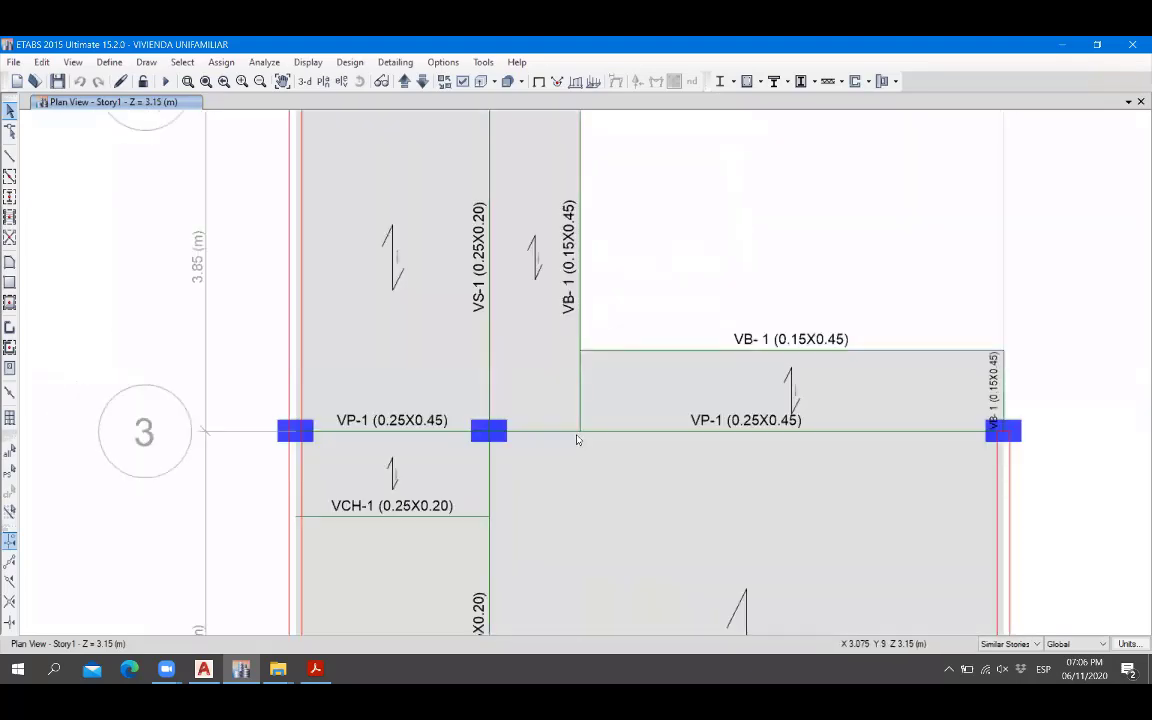
scroll(566, 397, down, 3)
middle_drag(583, 464, 572, 395)
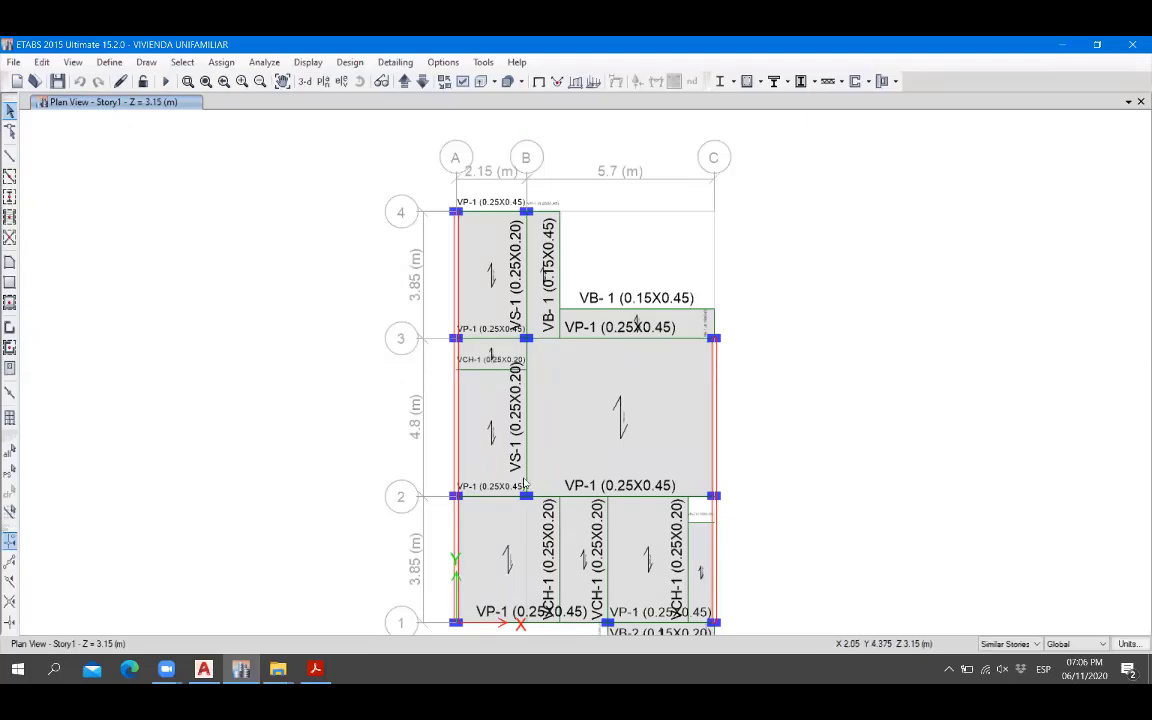
Measure the distance along axis 2 from the column on axis B to the nearest VCH-1 beam toward axis C.
scroll(524, 484, up, 3)
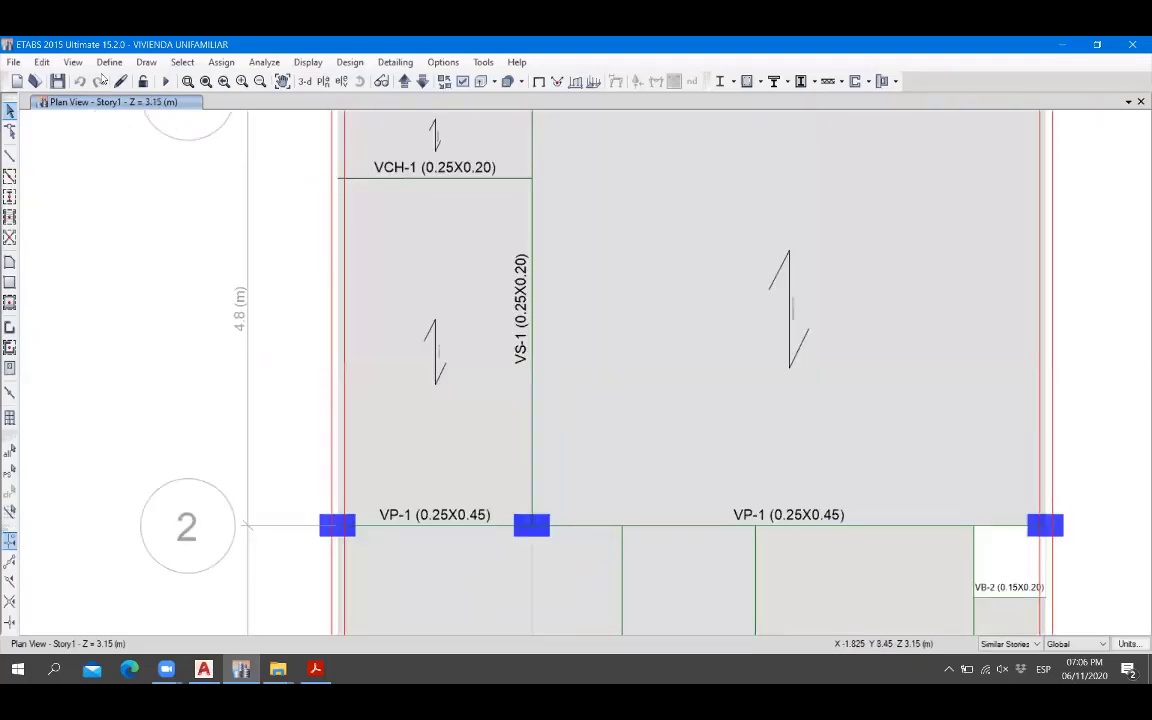
click(146, 62)
click(203, 230)
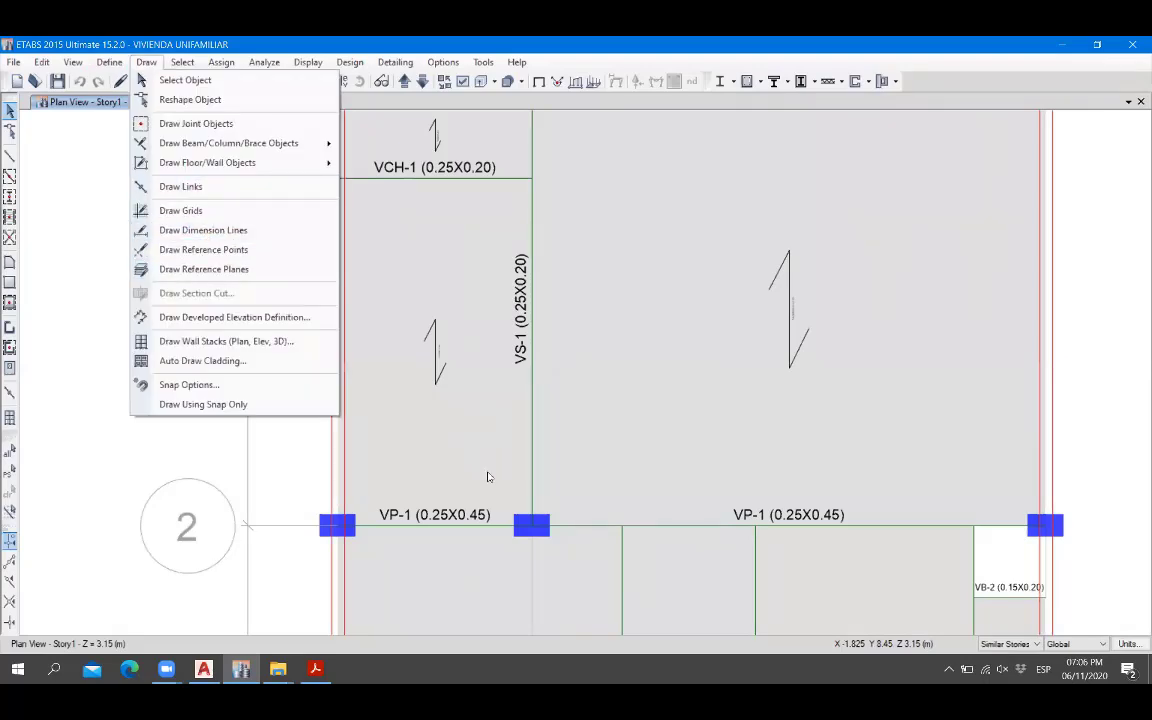
click(532, 525)
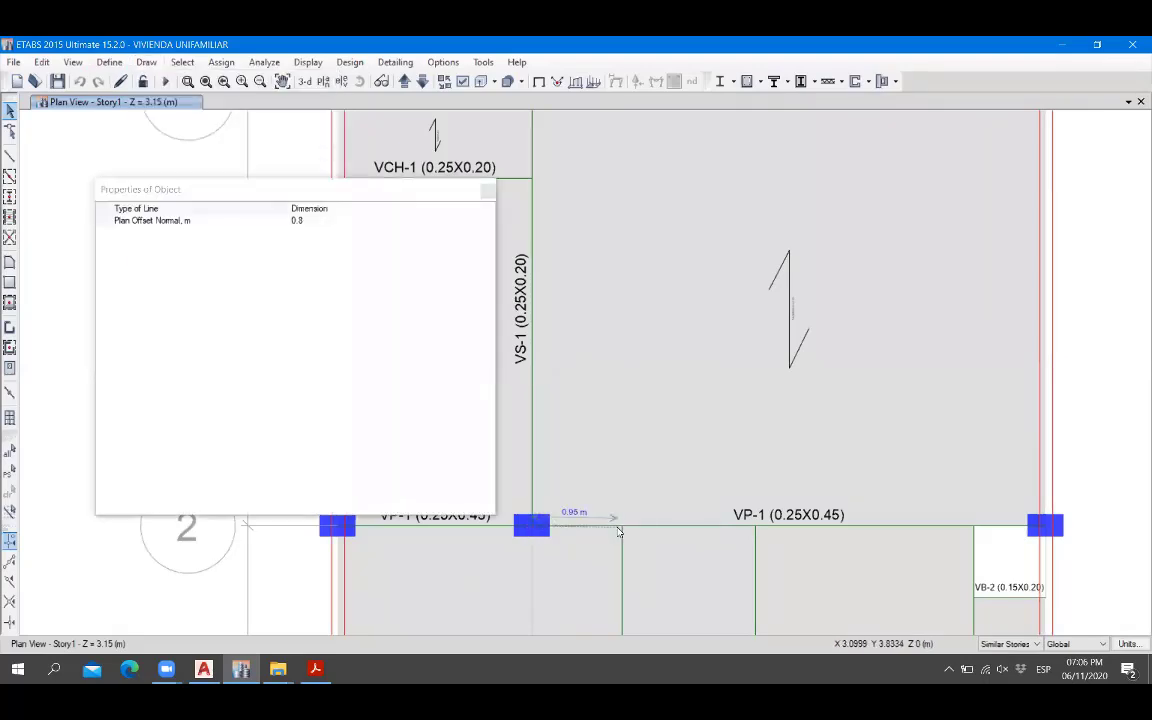
click(488, 191)
Draw a VCH-1 (0.25X0.20) beam from axis 3 to axis 2, using a 1 m plan offset from axis B toward axis C.
click(9, 155)
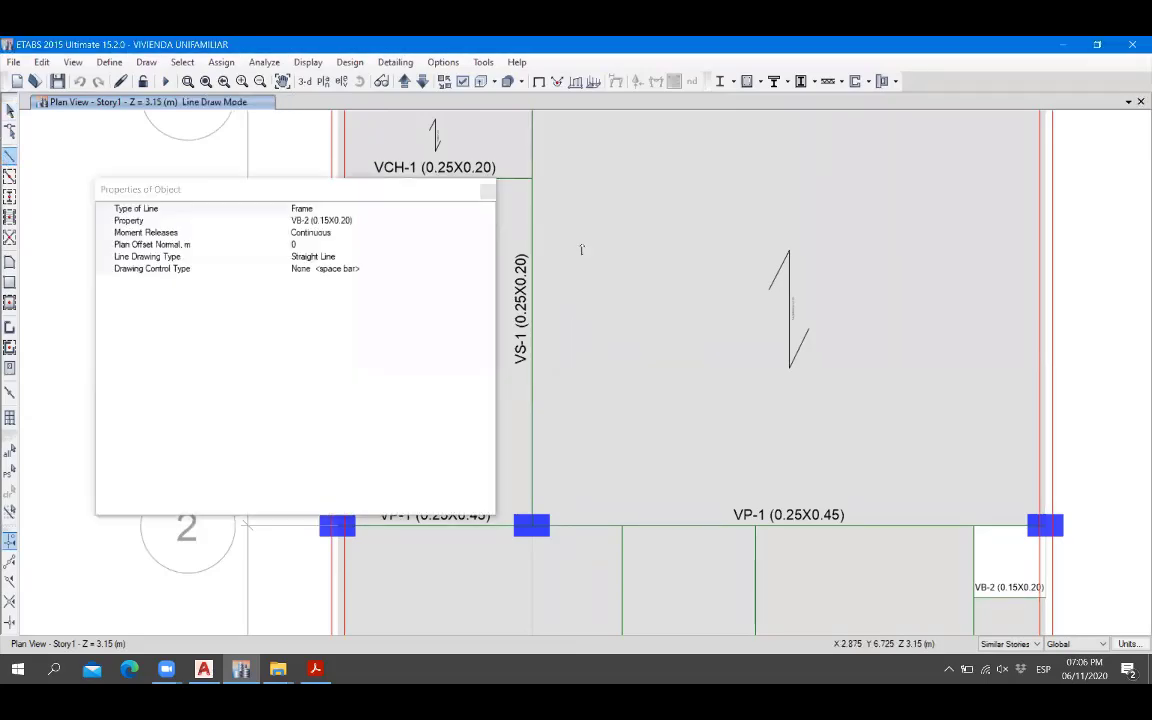
click(427, 220)
click(340, 220)
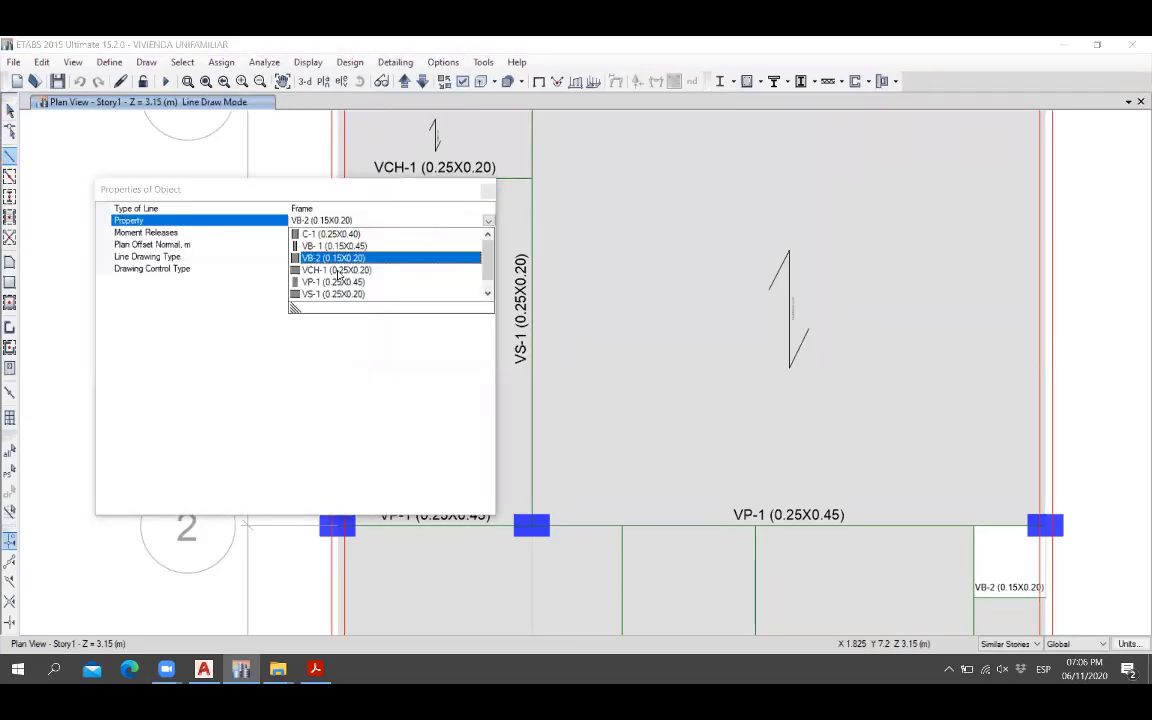
click(338, 271)
click(359, 246)
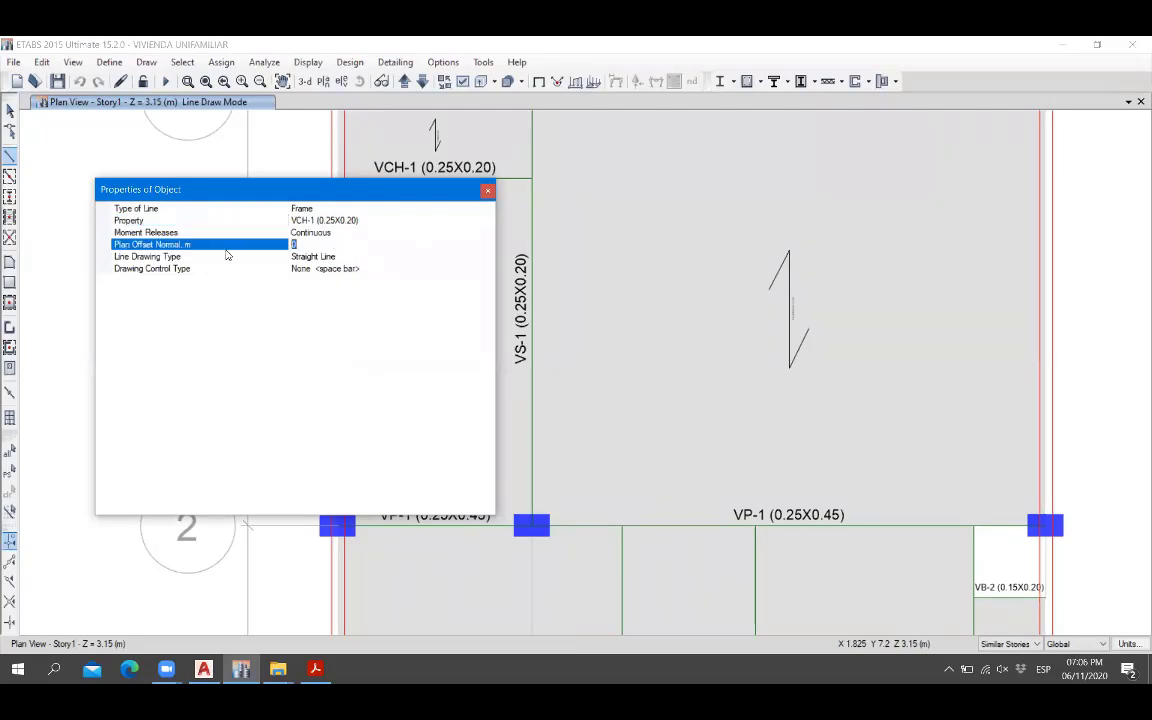
drag(412, 180, 432, 191)
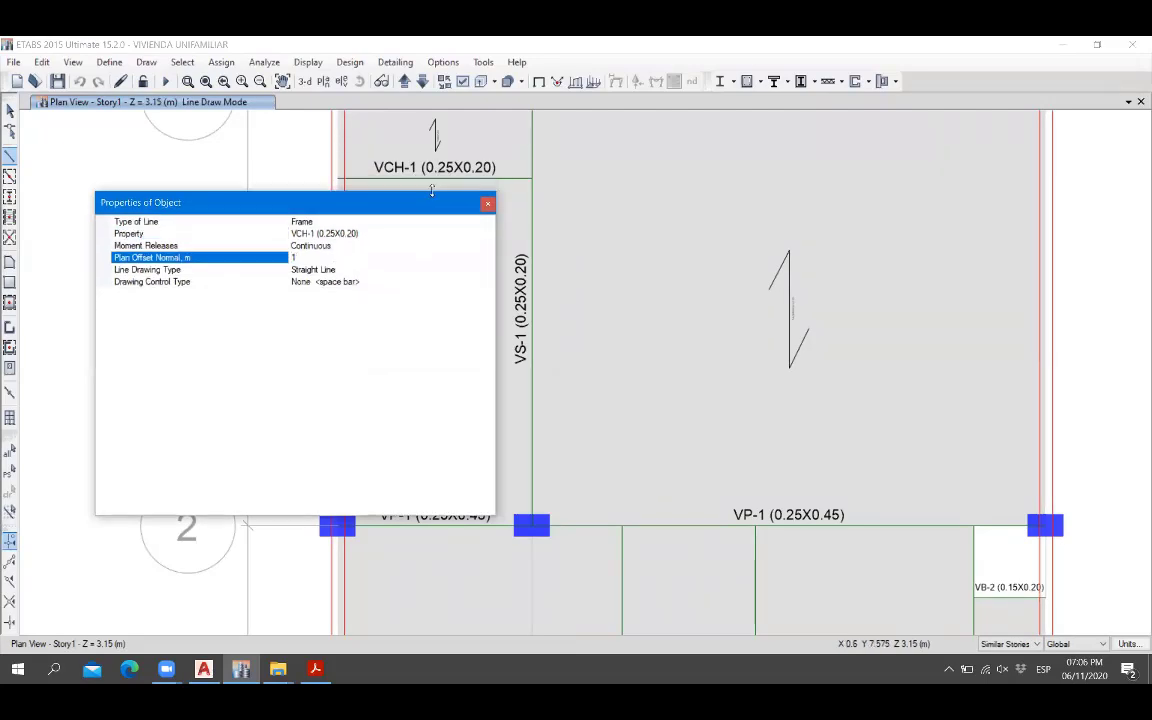
click(488, 204)
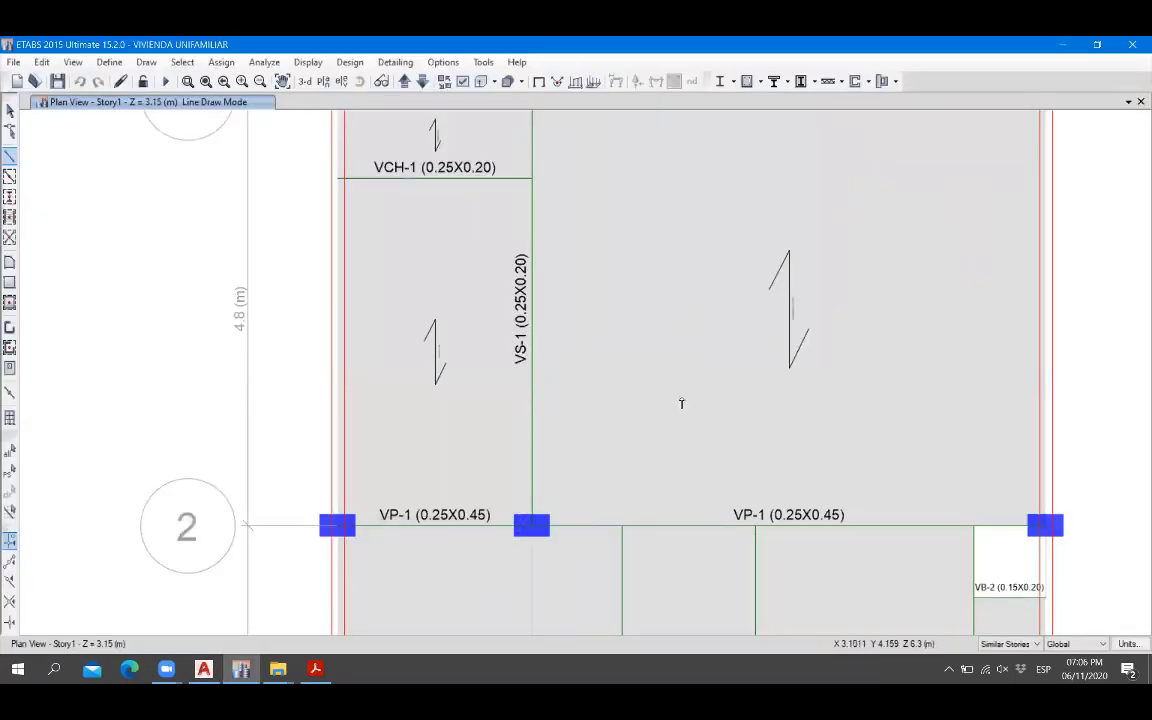
scroll(550, 443, down, 3)
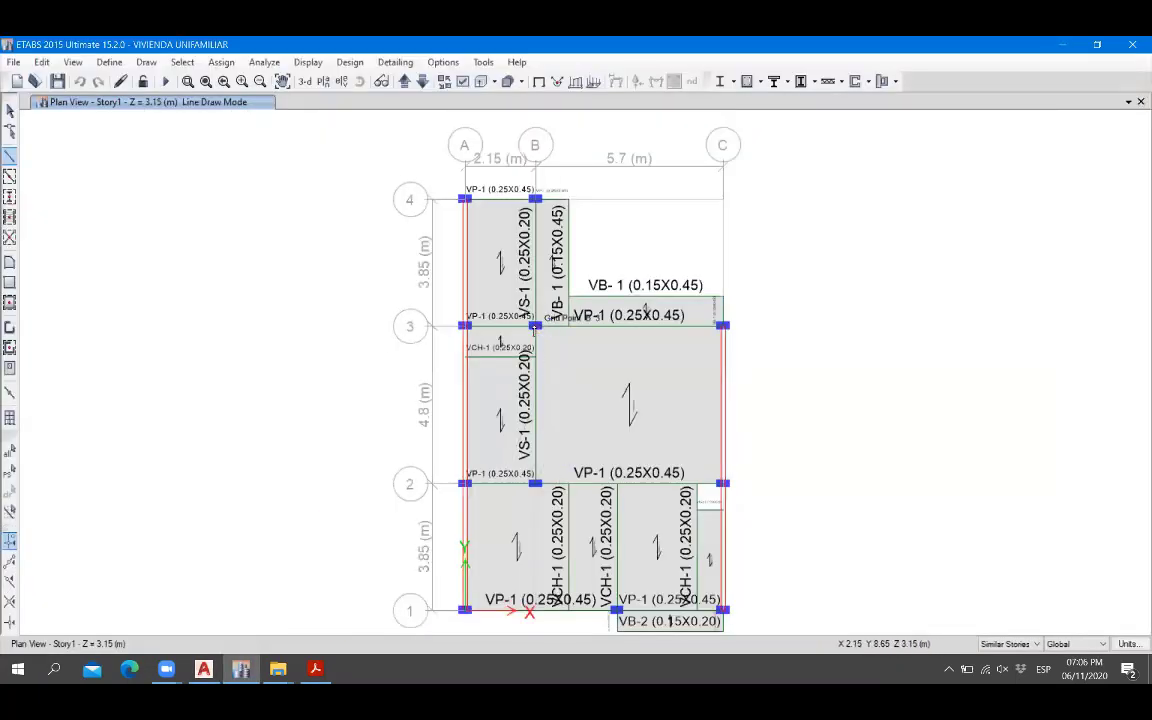
click(568, 325)
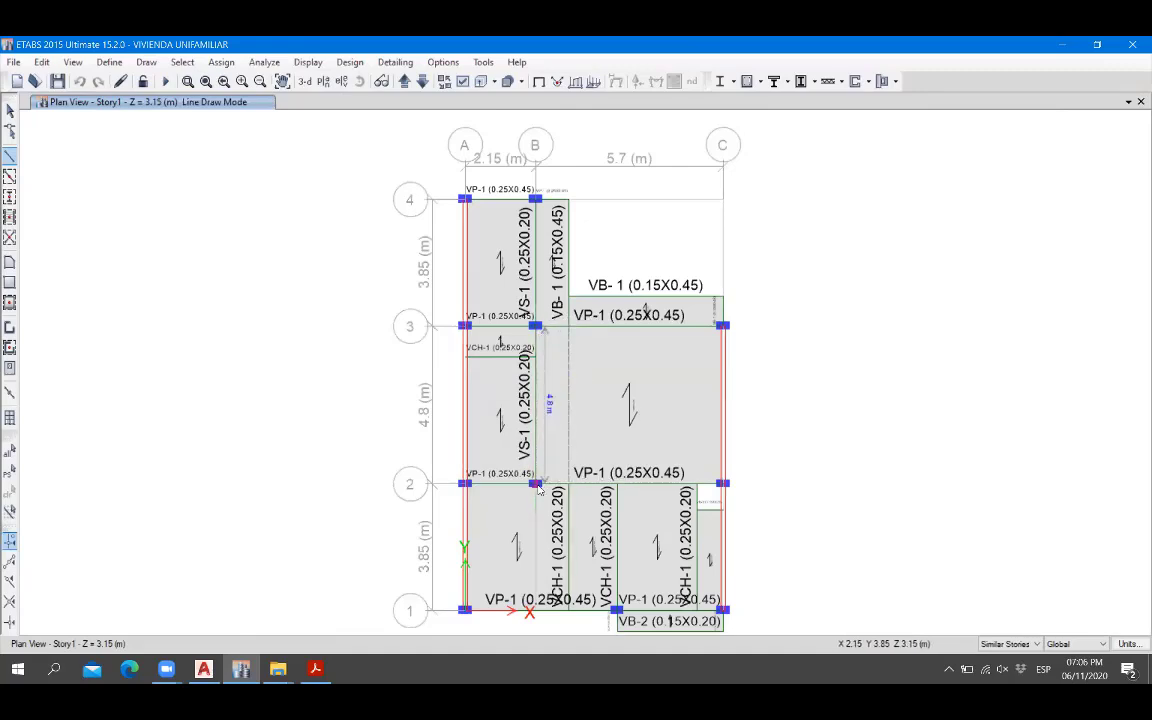
click(568, 483)
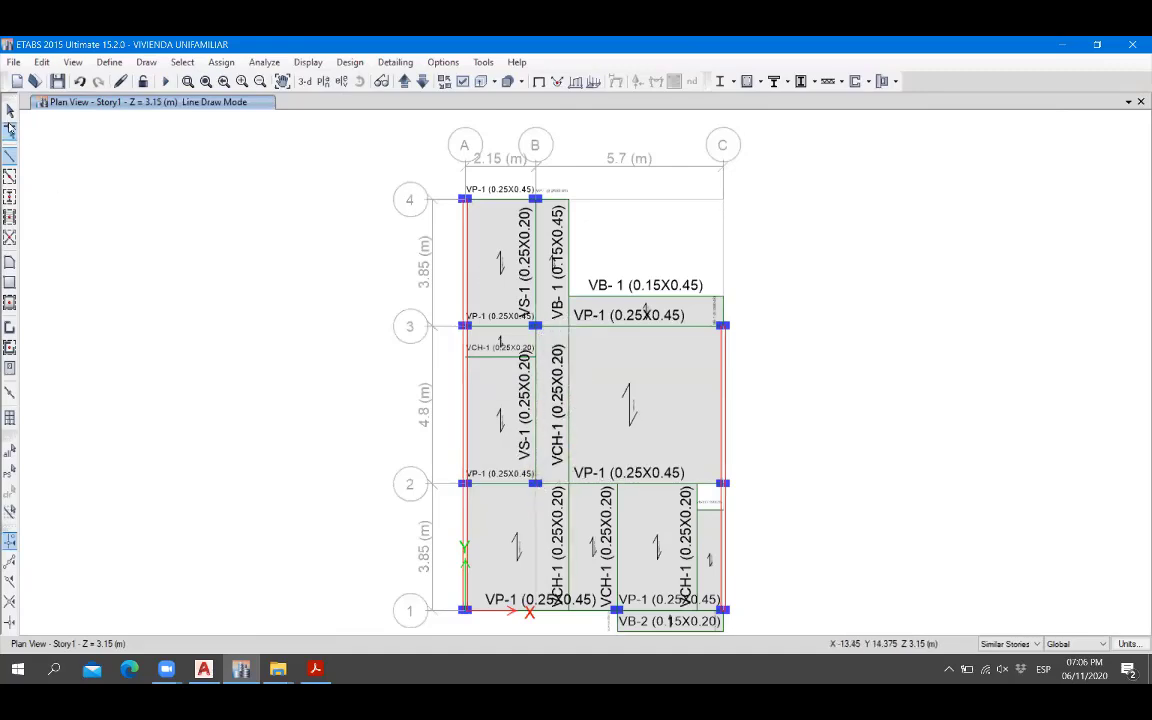
click(9, 112)
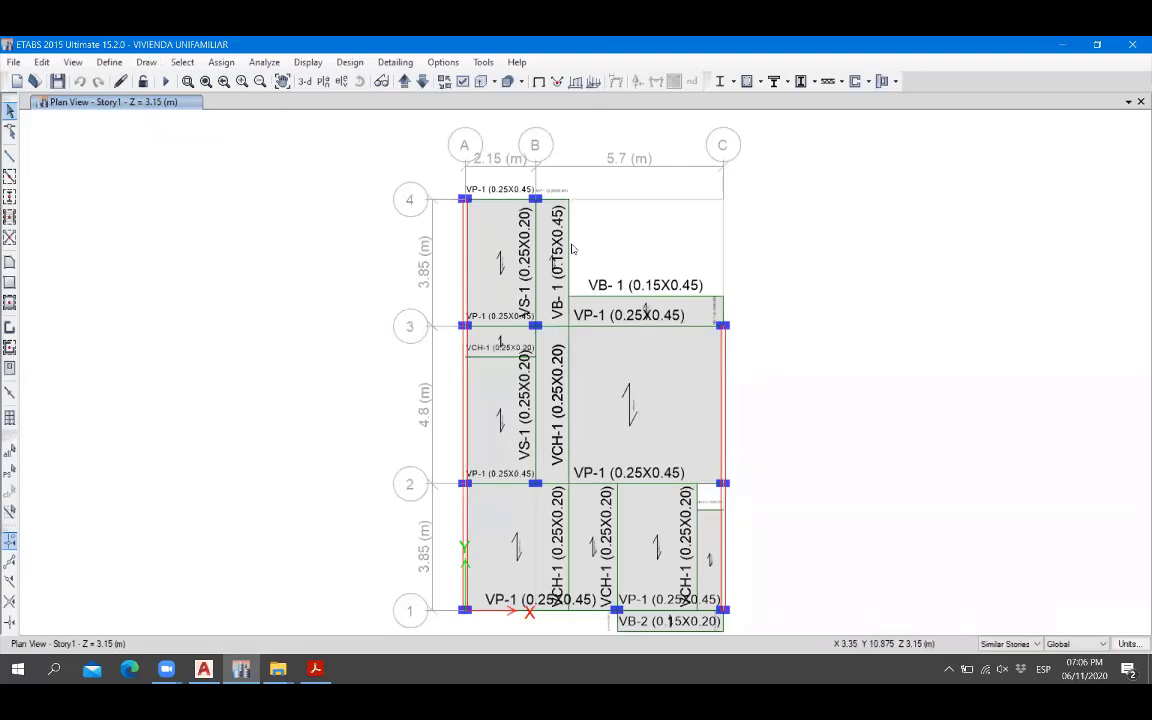
Check the new VCH-1 beam's alignment with the VB-1 beam above axis 3 and review the remaining large panel.
scroll(577, 261, up, 3)
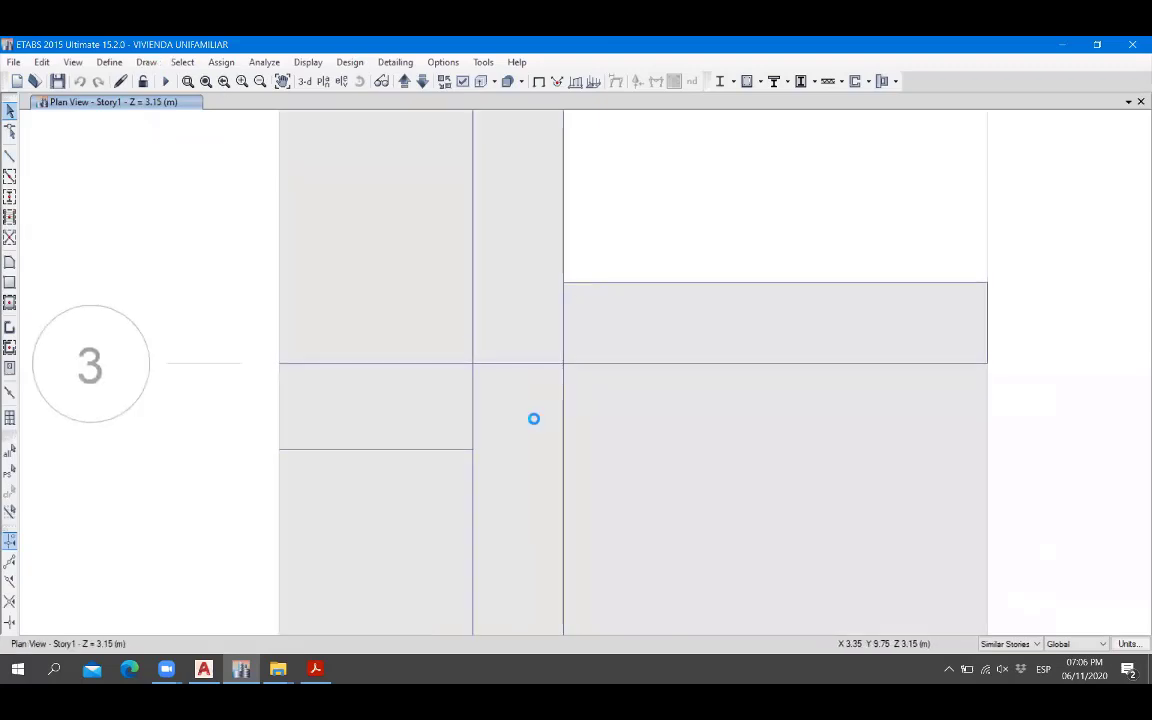
scroll(532, 417, down, 4)
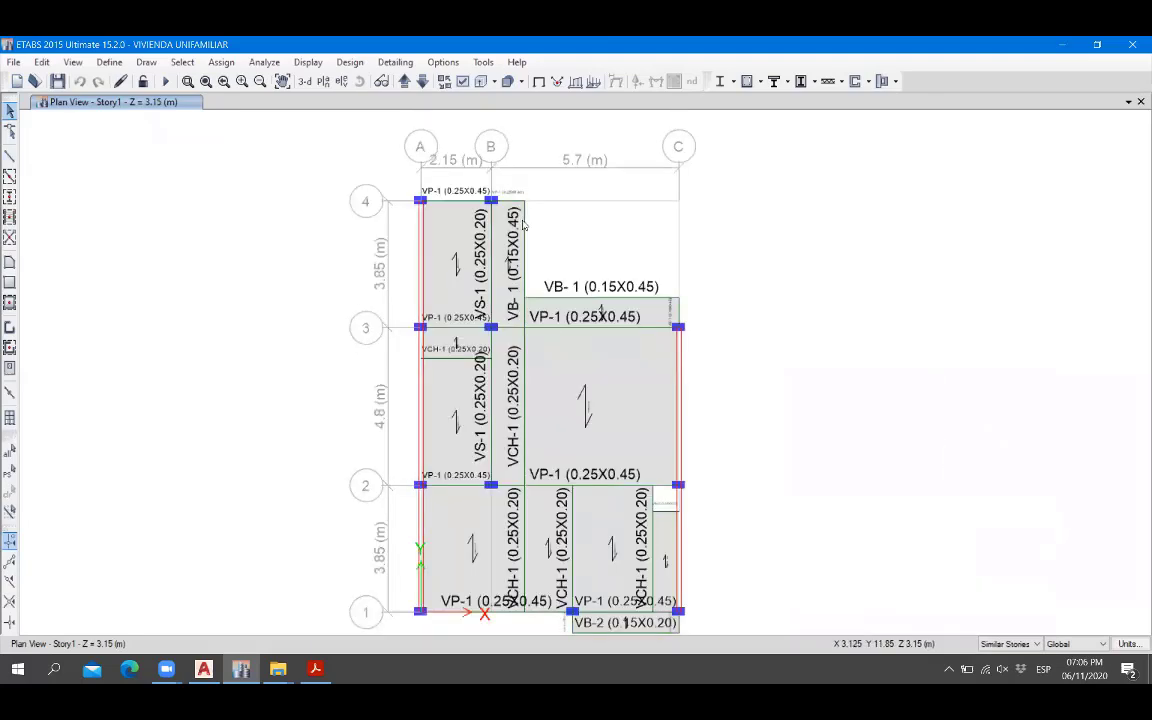
scroll(522, 221, up, 3)
scroll(649, 341, down, 6)
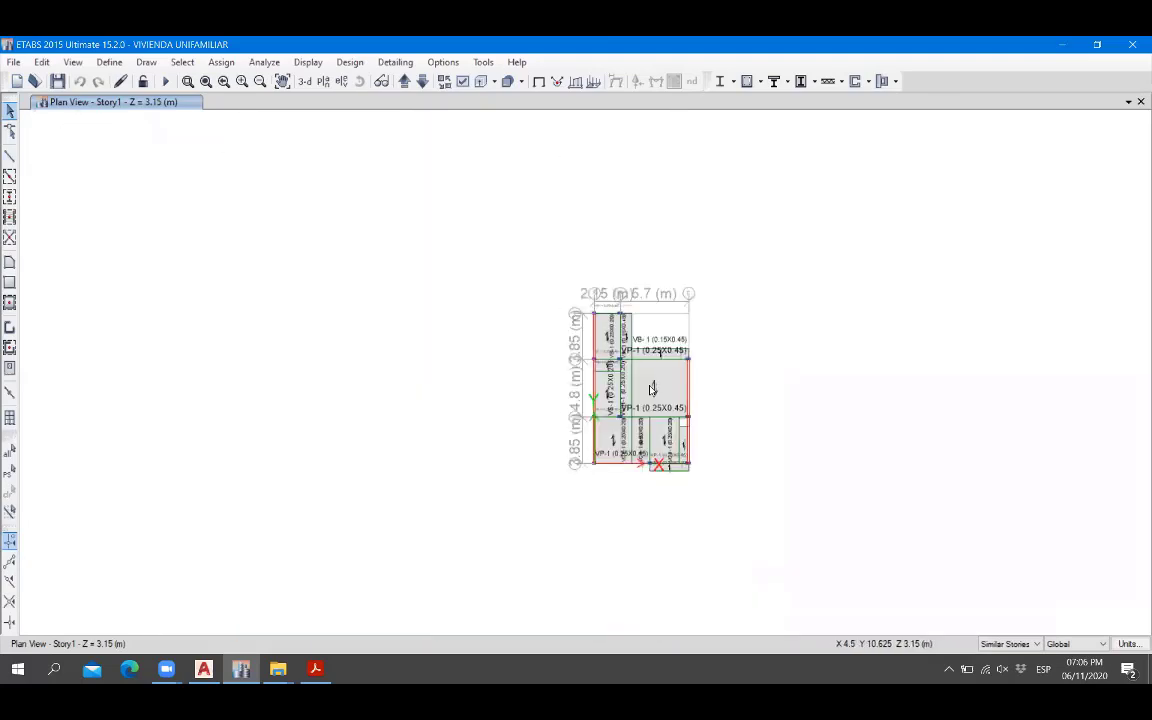
scroll(650, 387, up, 3)
scroll(672, 417, up, 3)
scroll(603, 465, down, 3)
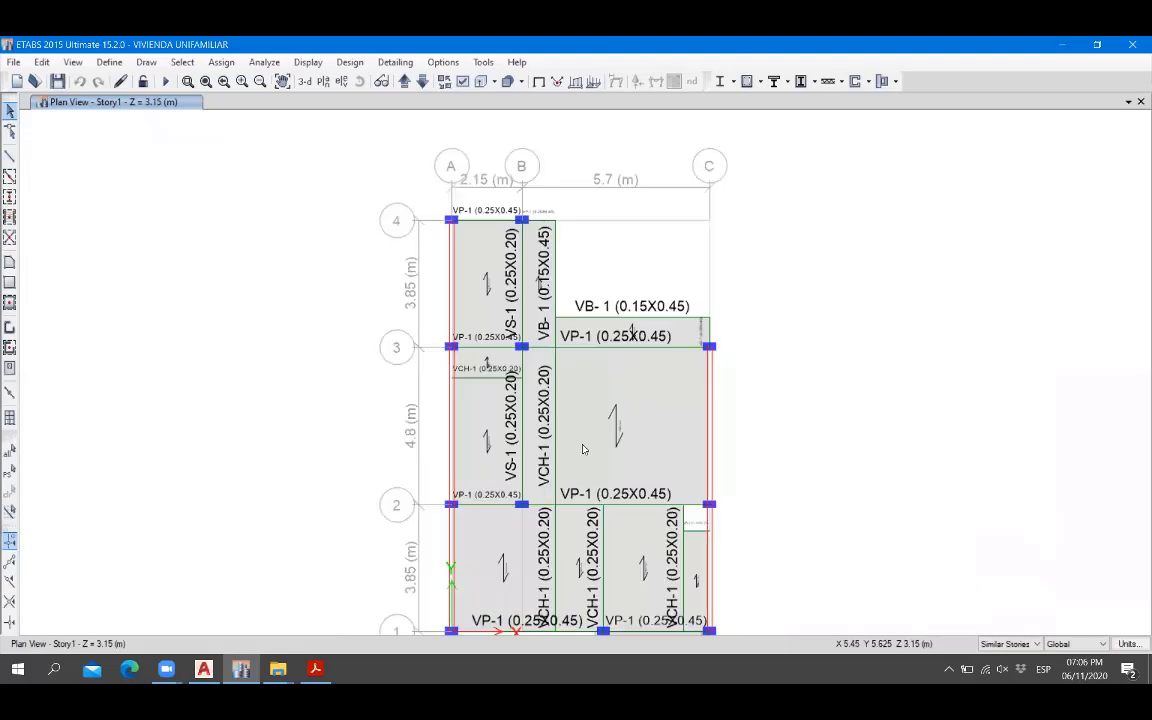
scroll(642, 436, up, 3)
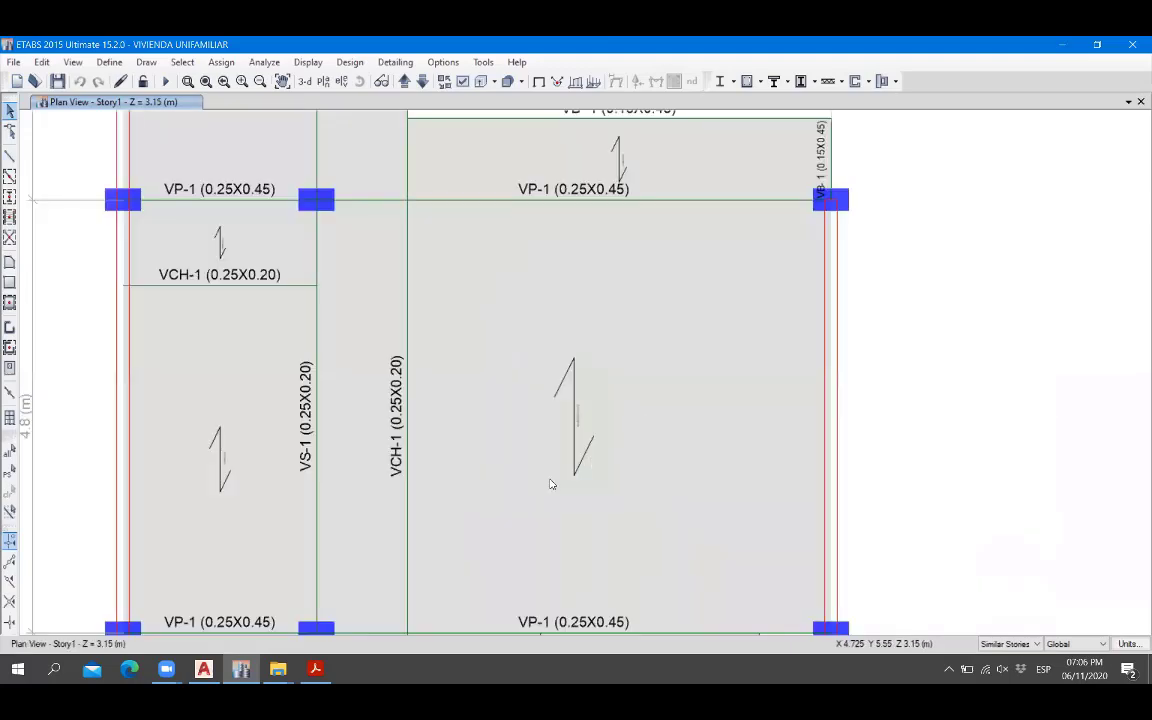
scroll(549, 481, down, 3)
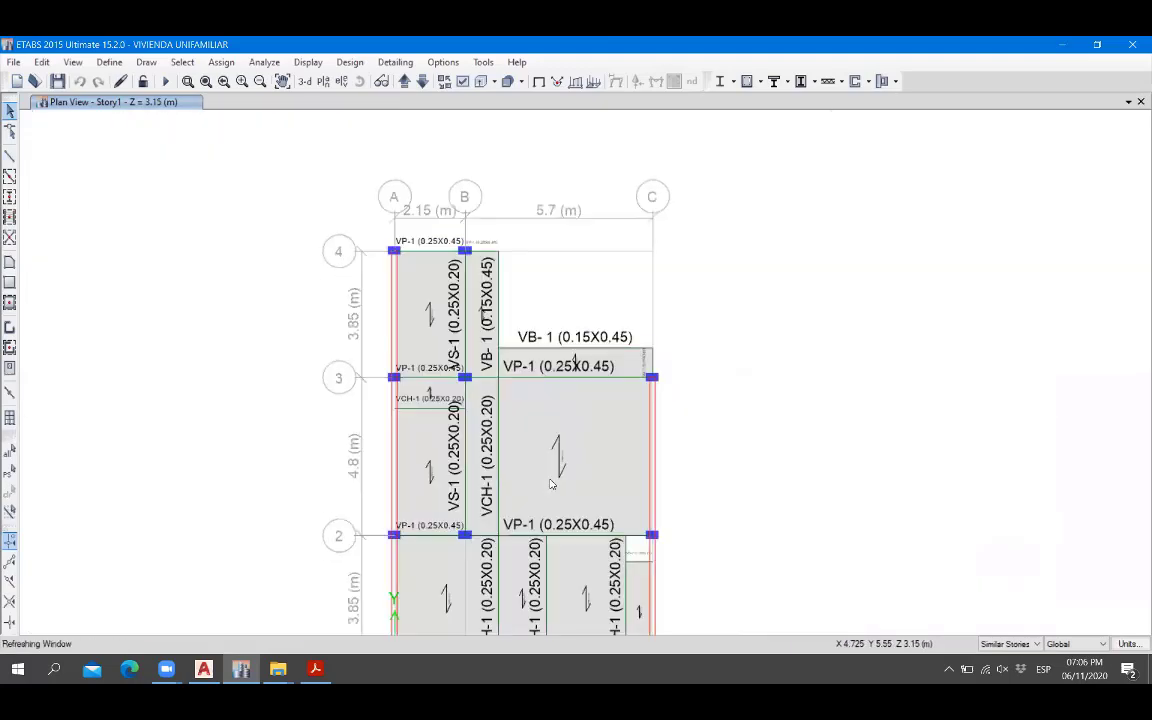
Measure the spacing along axis 2 between the VCH-1 beam nearest axis B and the next VCH-1 beam below.
click(146, 62)
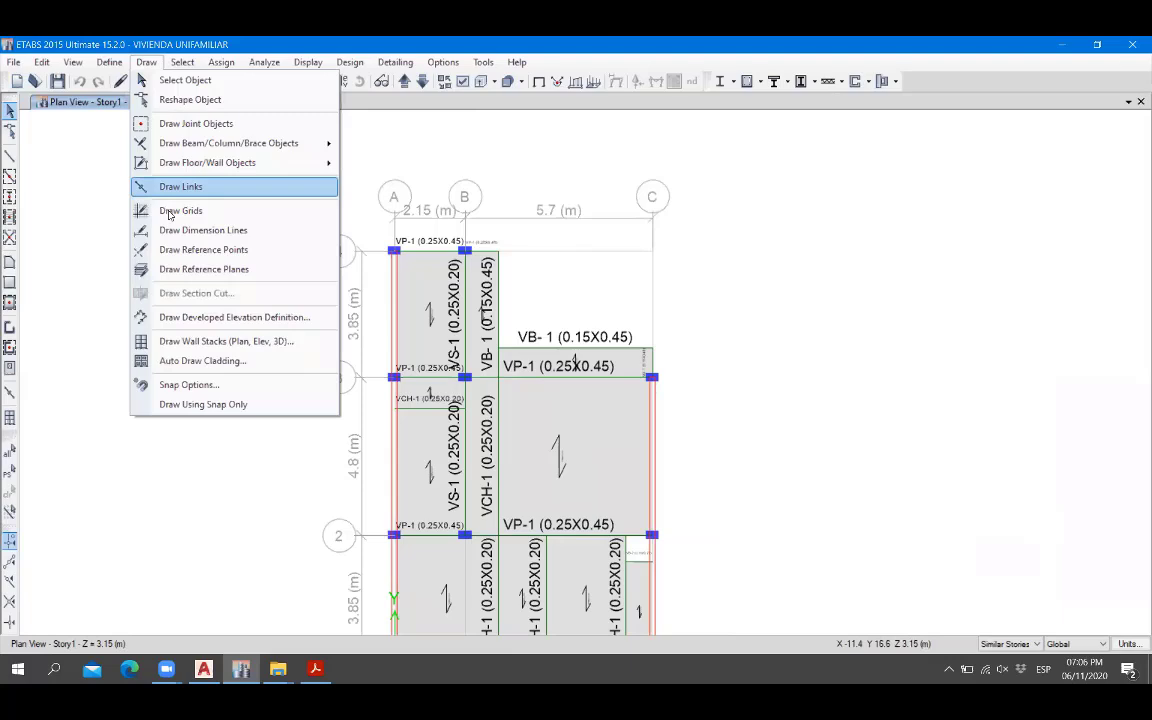
click(224, 234)
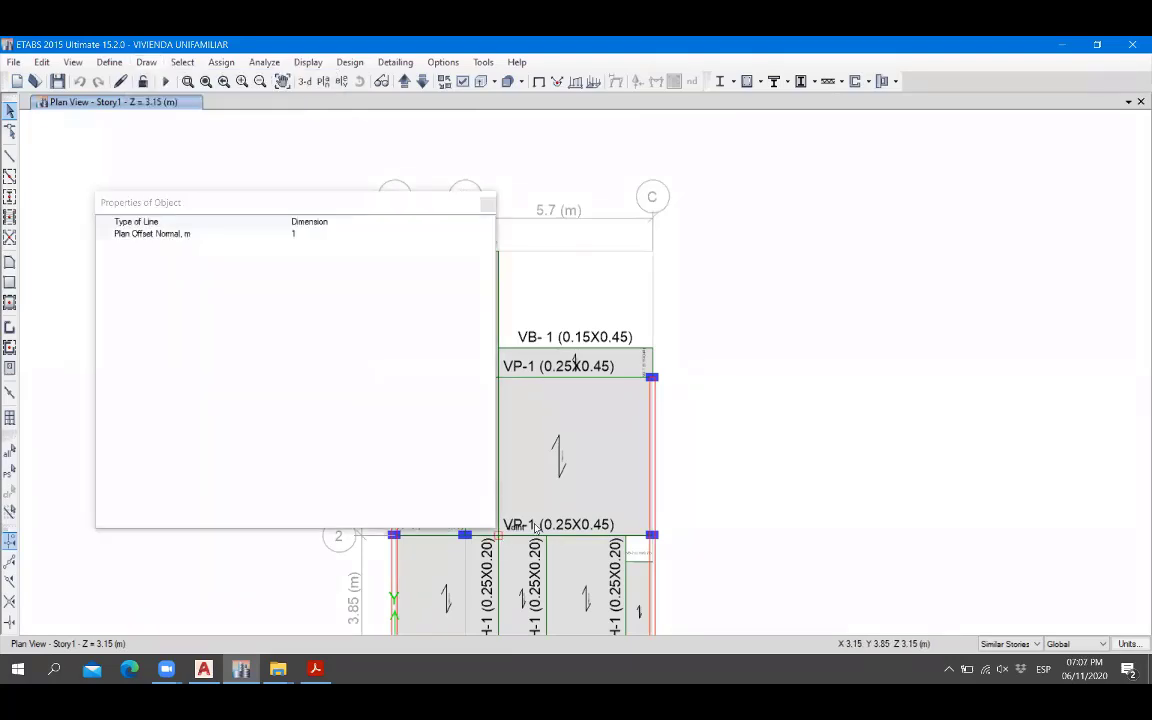
scroll(545, 537, up, 3)
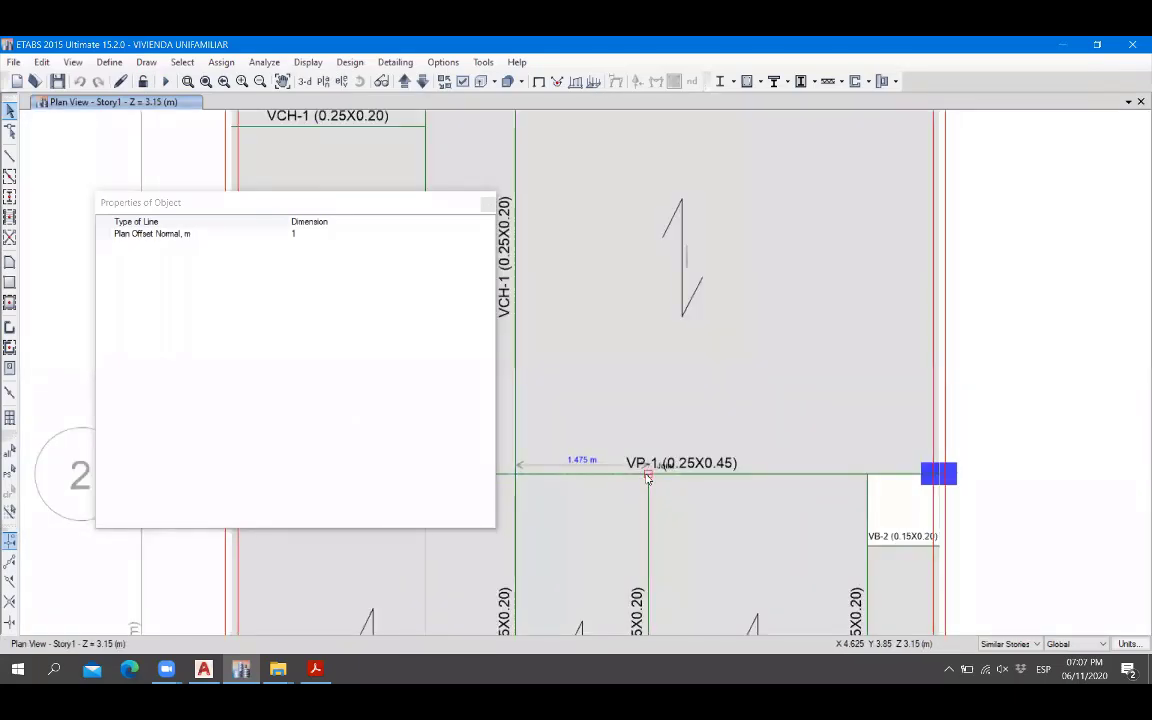
click(487, 203)
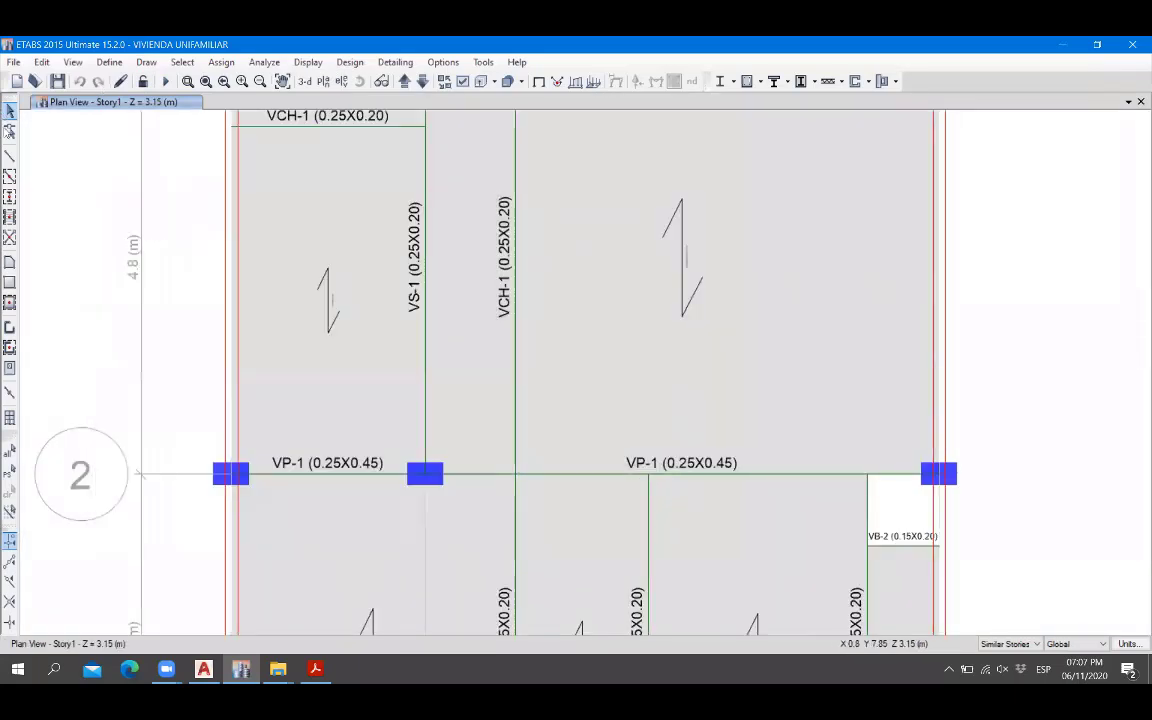
Draw a second VCH-1 (0.25X0.20) beam from axis 3 to axis 2, offset 1.475 m from the first one toward axis C.
click(8, 158)
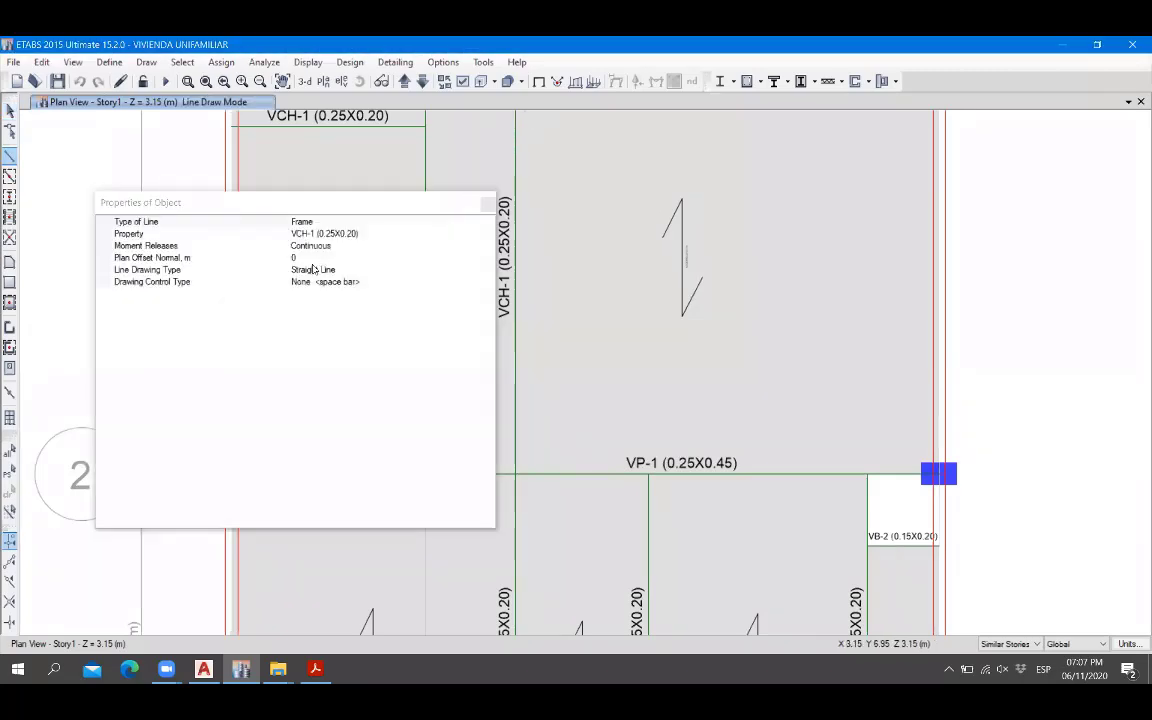
click(313, 268)
click(314, 258)
click(331, 246)
click(344, 256)
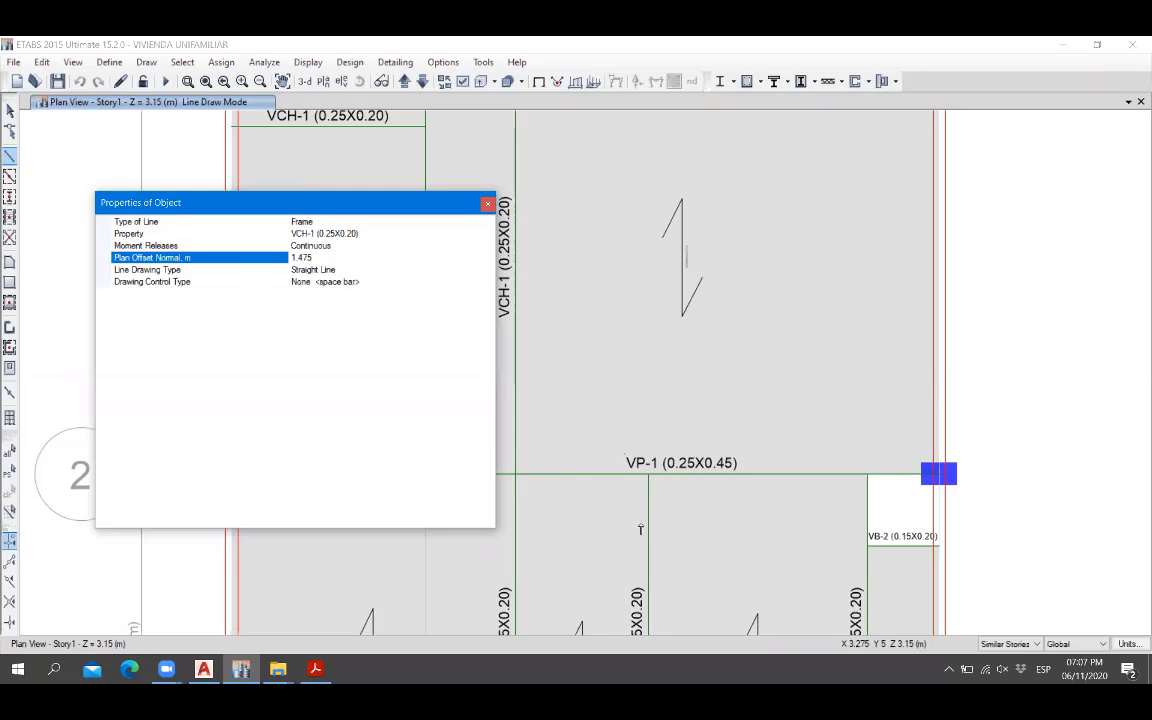
scroll(603, 497, down, 5)
scroll(603, 497, up, 4)
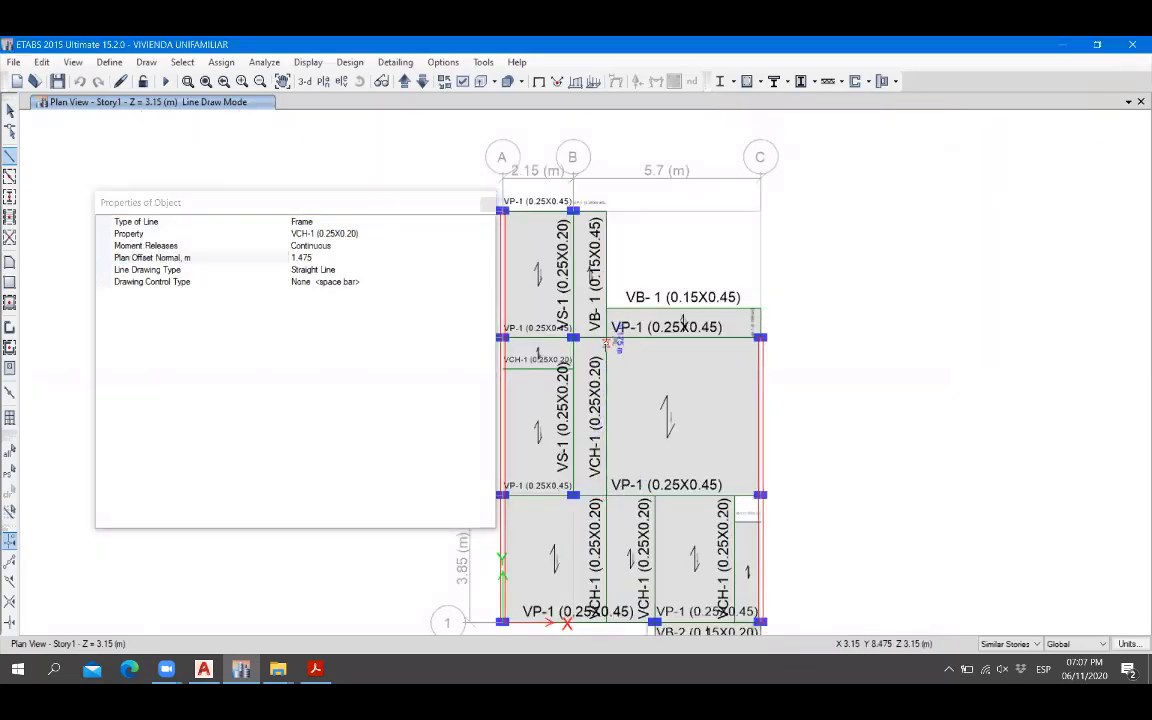
click(608, 343)
click(610, 497)
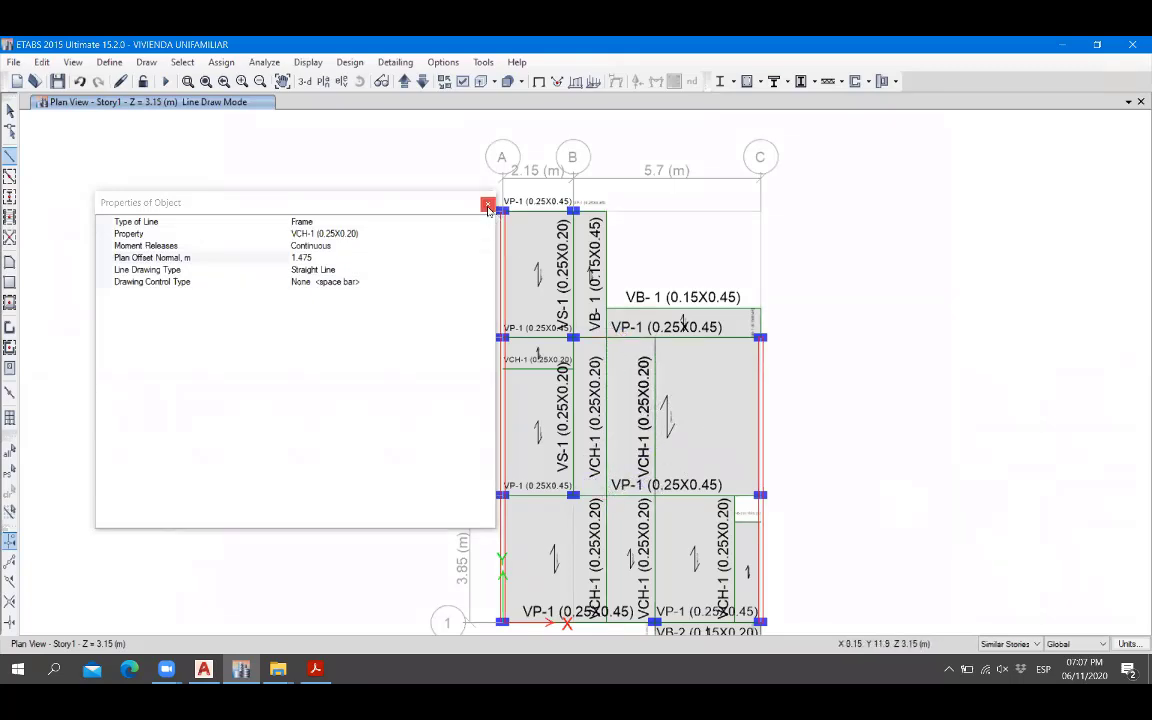
click(488, 206)
click(9, 111)
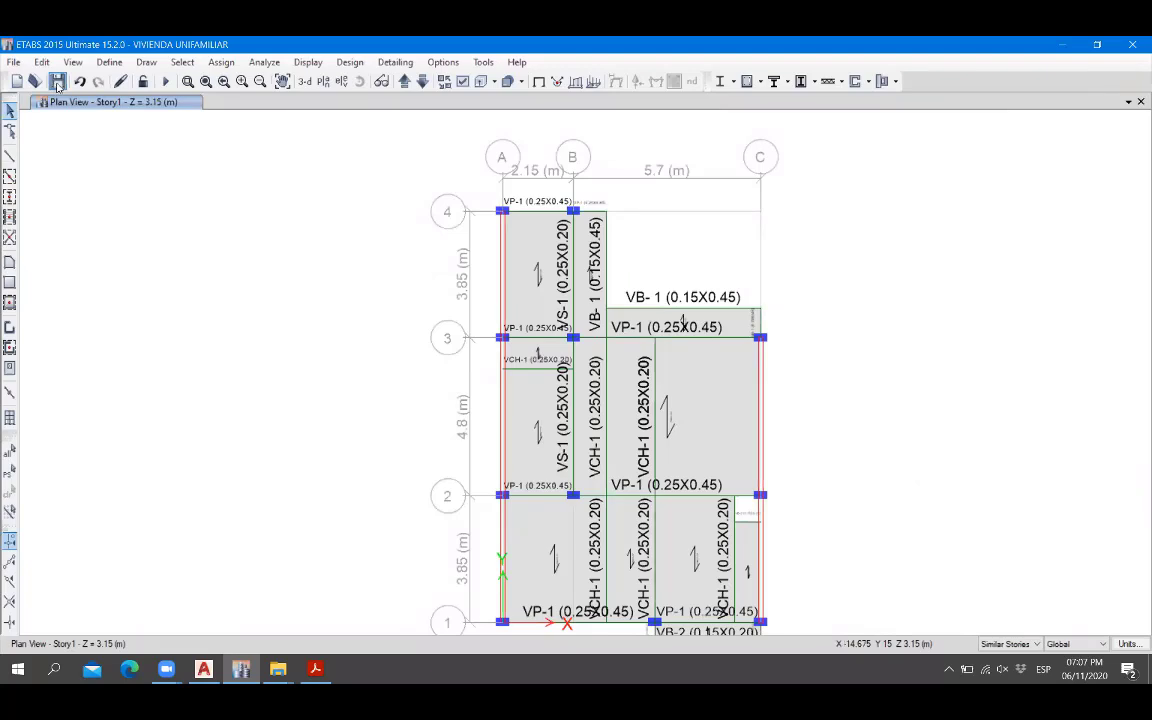
middle_drag(624, 341, 512, 314)
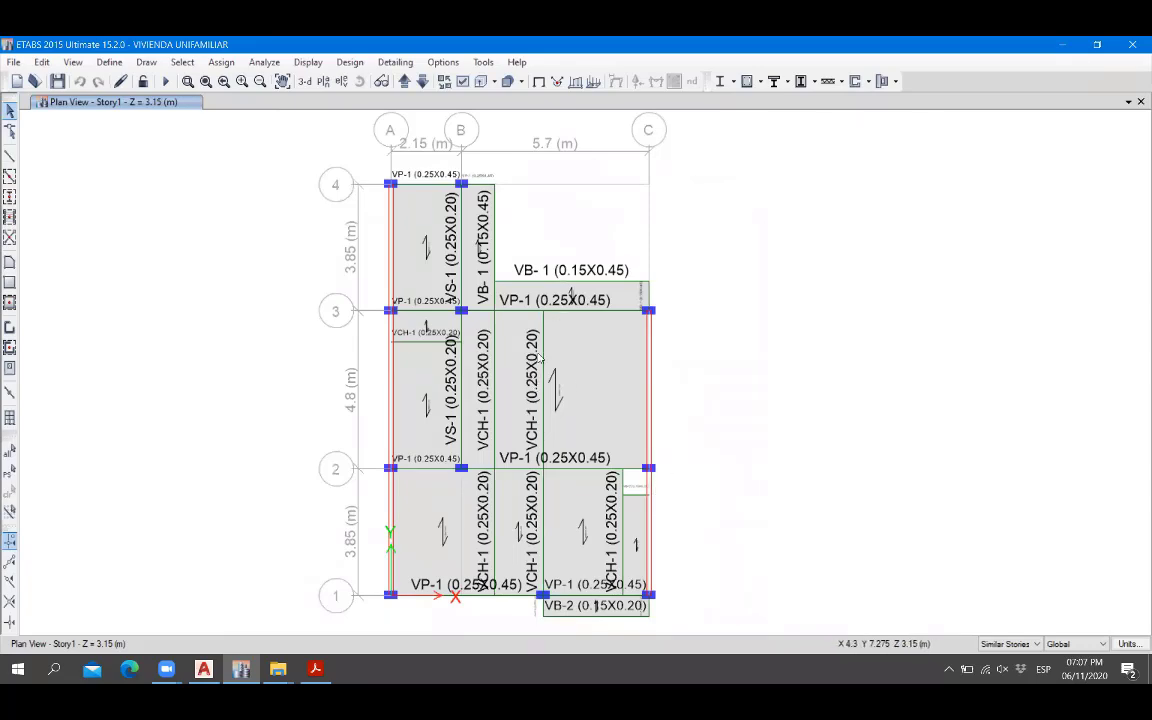
Switch to the AutoCAD floor plan and examine the partition walls around axis 3 in the upper-floor bedroom area.
click(203, 668)
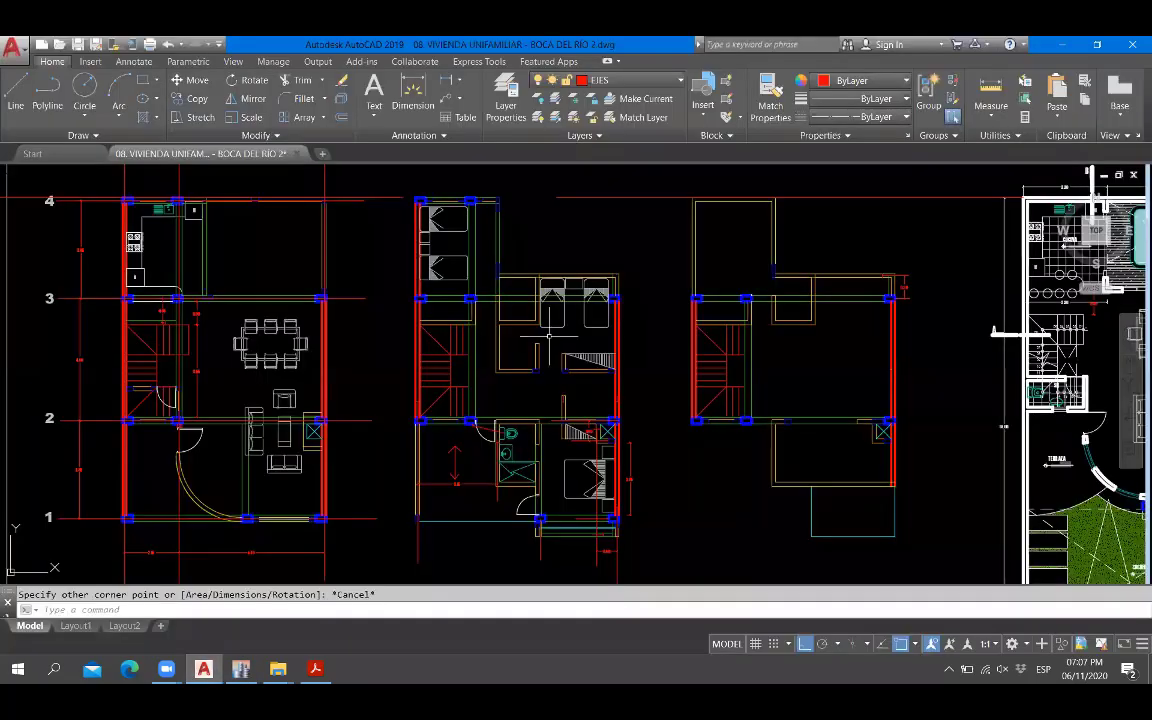
scroll(521, 339, up, 2)
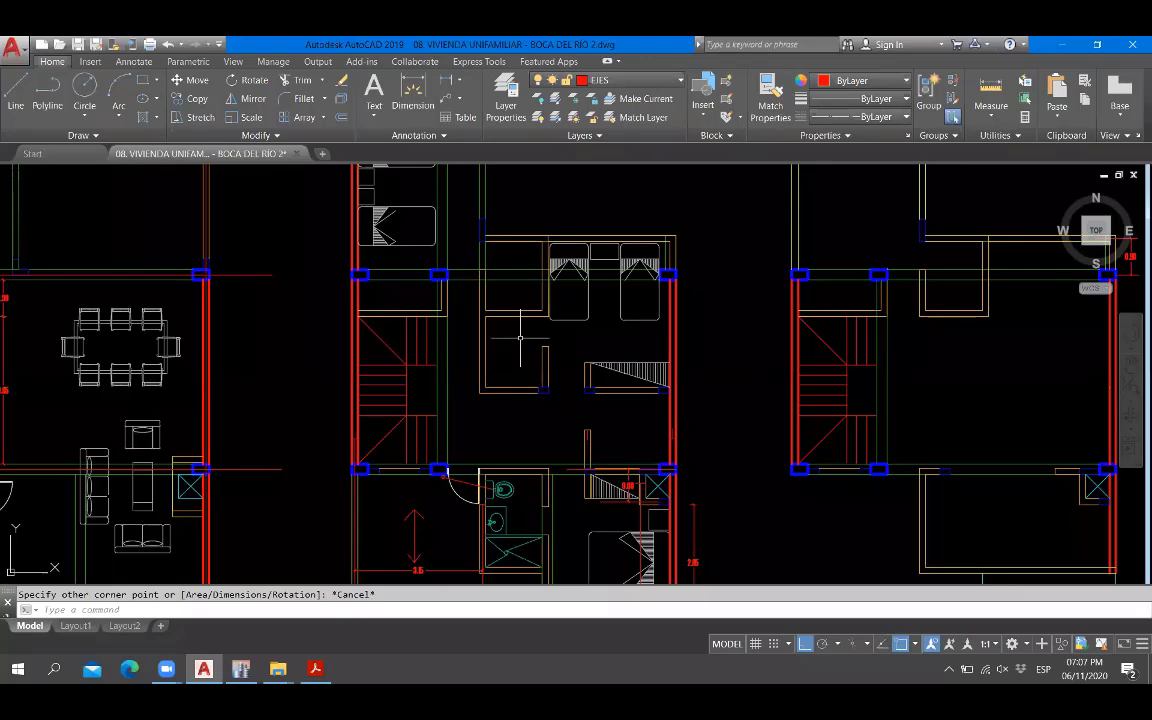
scroll(520, 339, up, 2)
scroll(482, 399, down, 2)
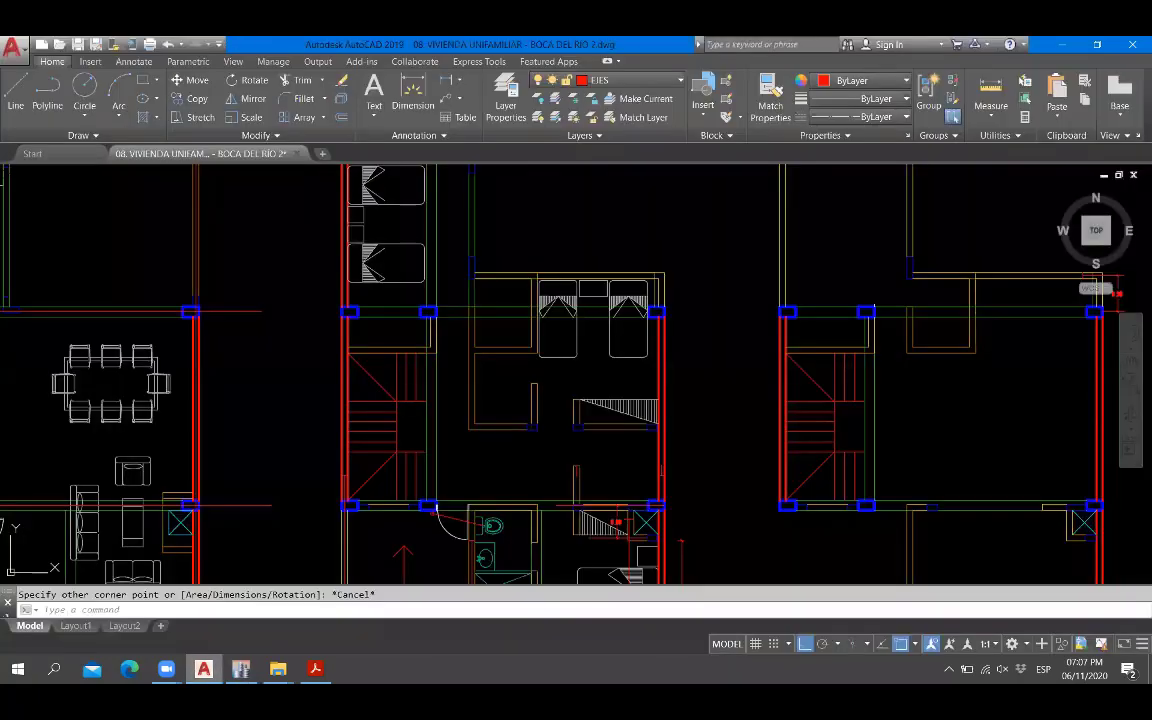
Back in ETABS, draw a VCH-1 (0.25X0.20) beam from the horizontal VB-1 beam down to axis 3, with a 1.475 m plan offset toward axis C.
key(alt+Tab)
key(alt+Tab)
key(alt+Tab)
scroll(541, 288, up, 4)
scroll(541, 289, down, 2)
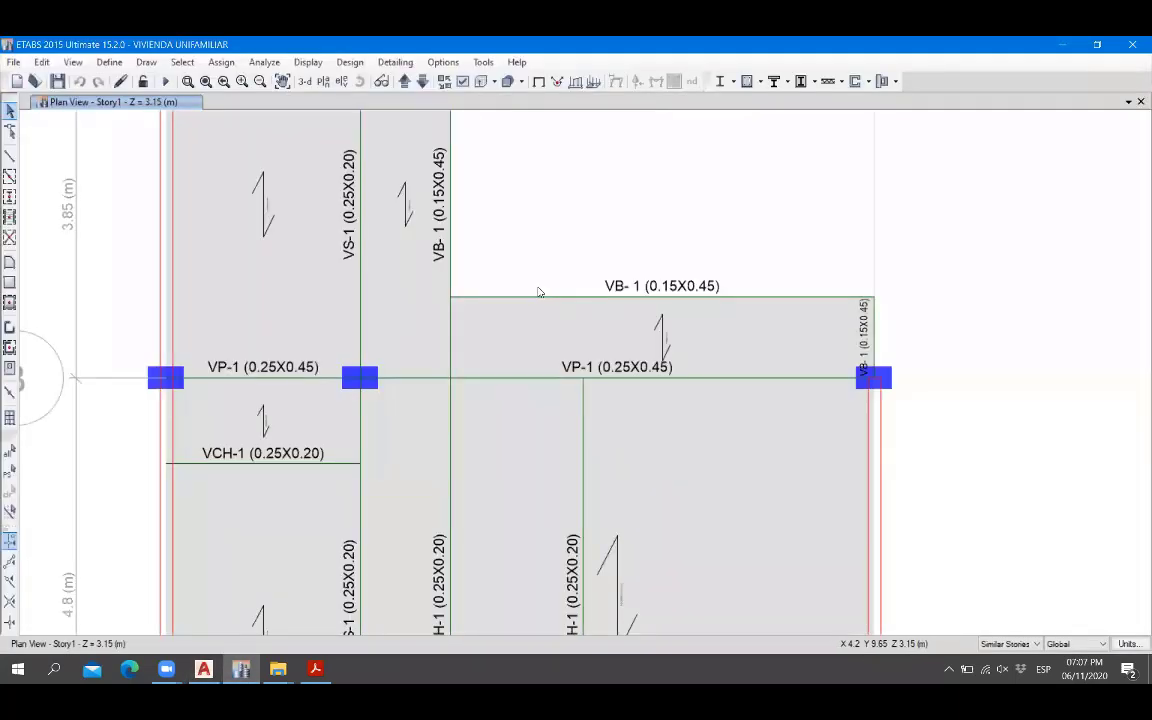
scroll(543, 287, up, 2)
click(10, 155)
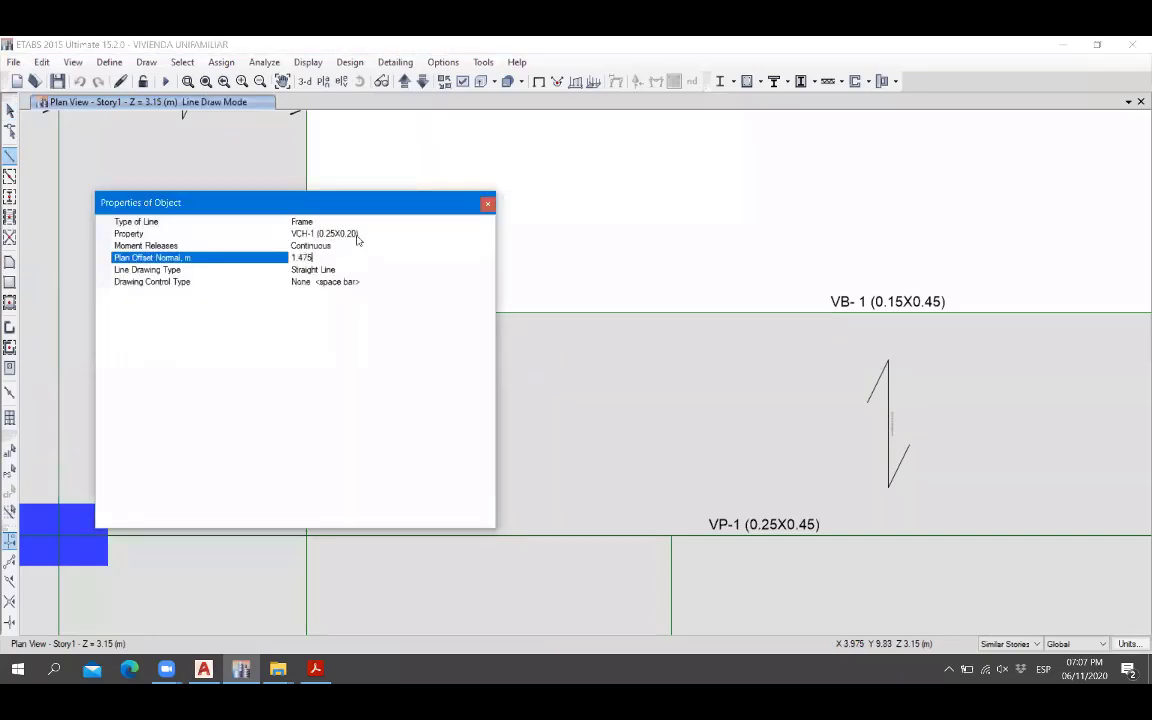
drag(357, 213, 103, 176)
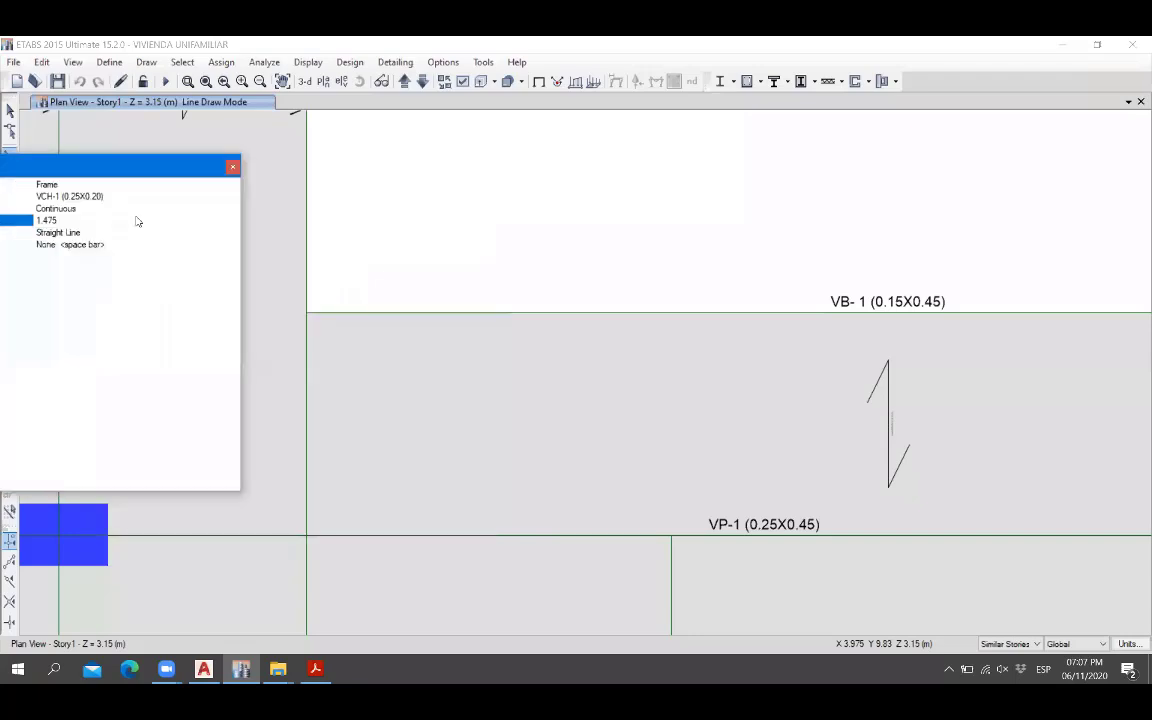
click(307, 534)
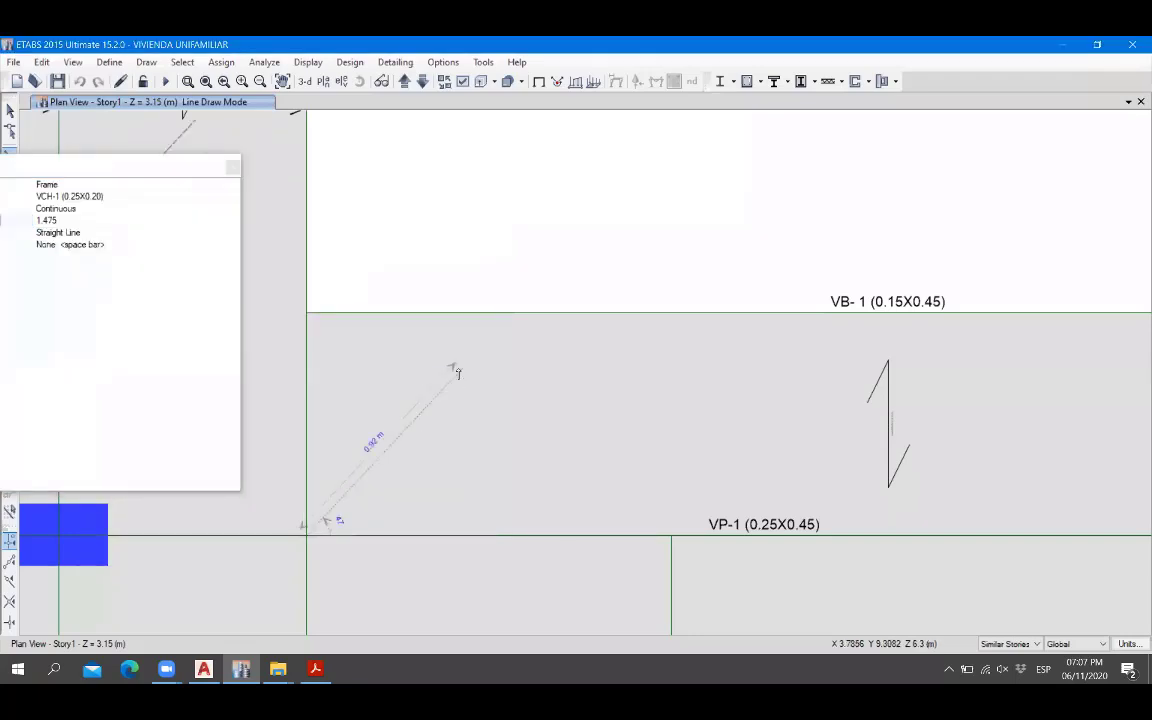
click(307, 315)
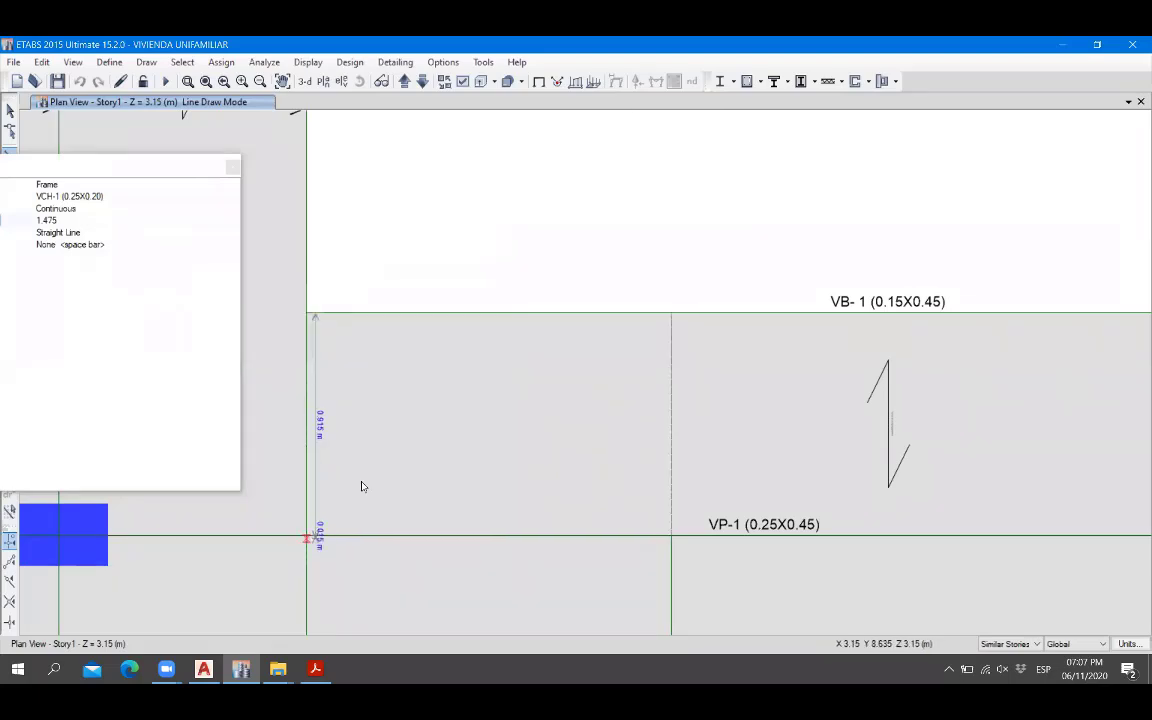
click(307, 536)
click(231, 168)
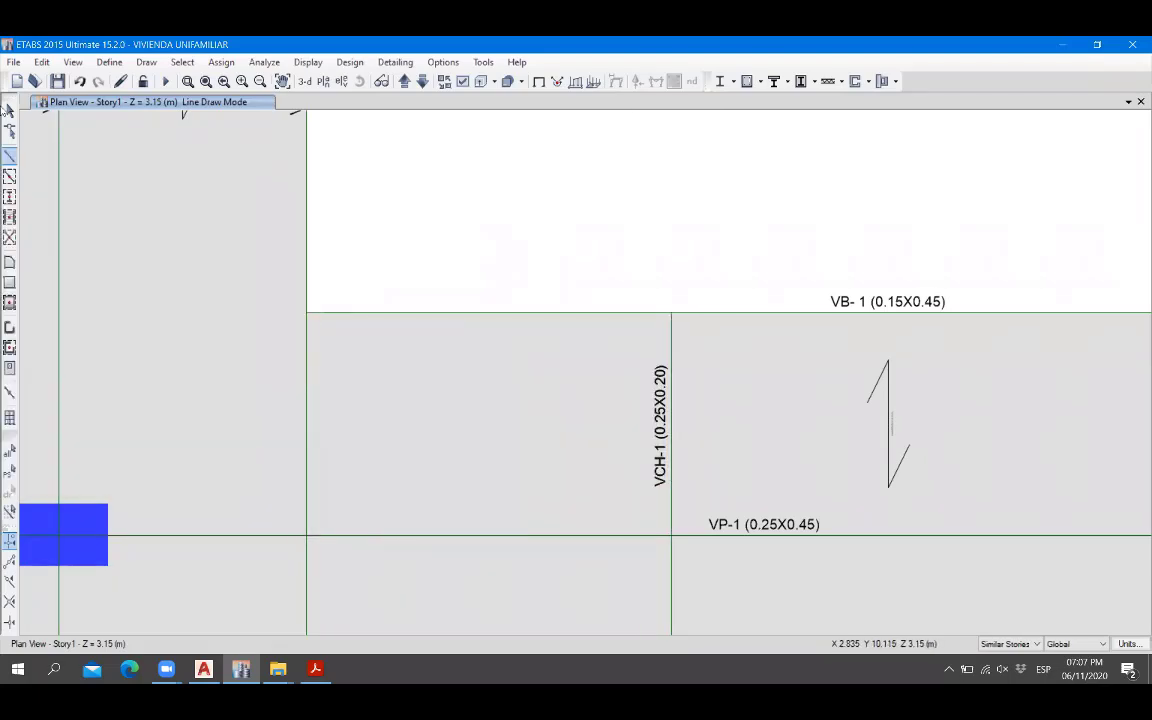
Divide the slab between grids B–C and 2–3 at its intersections with the two selected VCH-1 beams crossing it.
click(8, 110)
scroll(599, 321, down, 5)
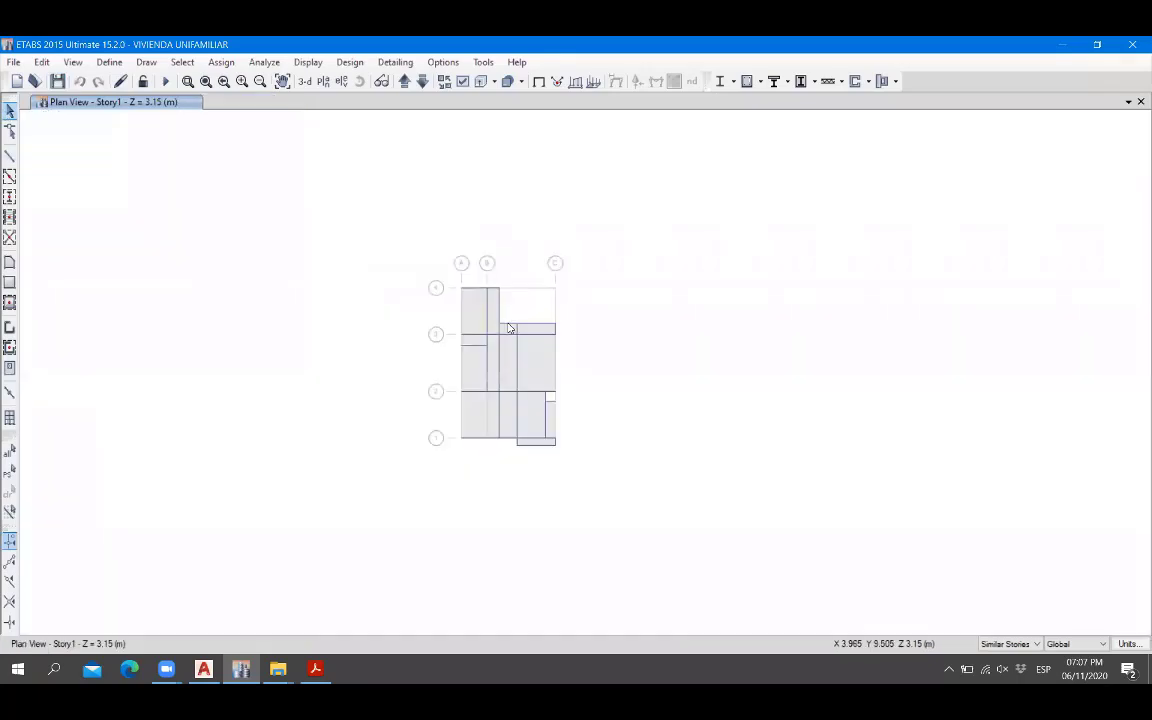
middle_drag(613, 402, 597, 384)
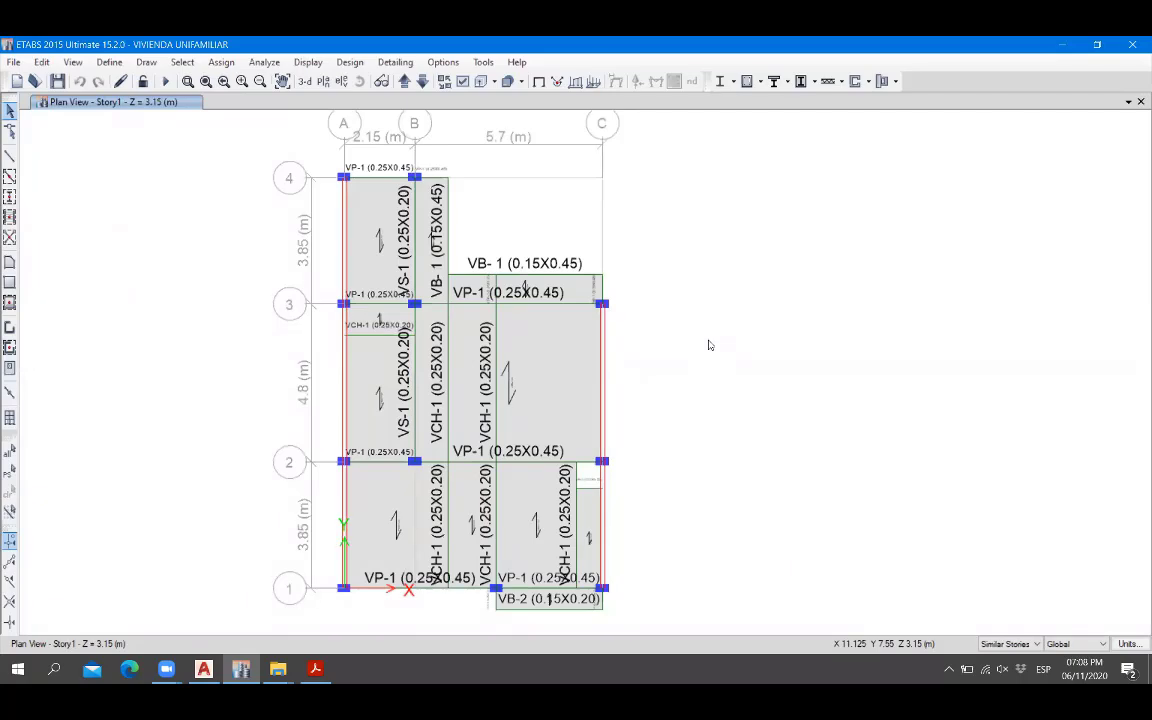
click(557, 384)
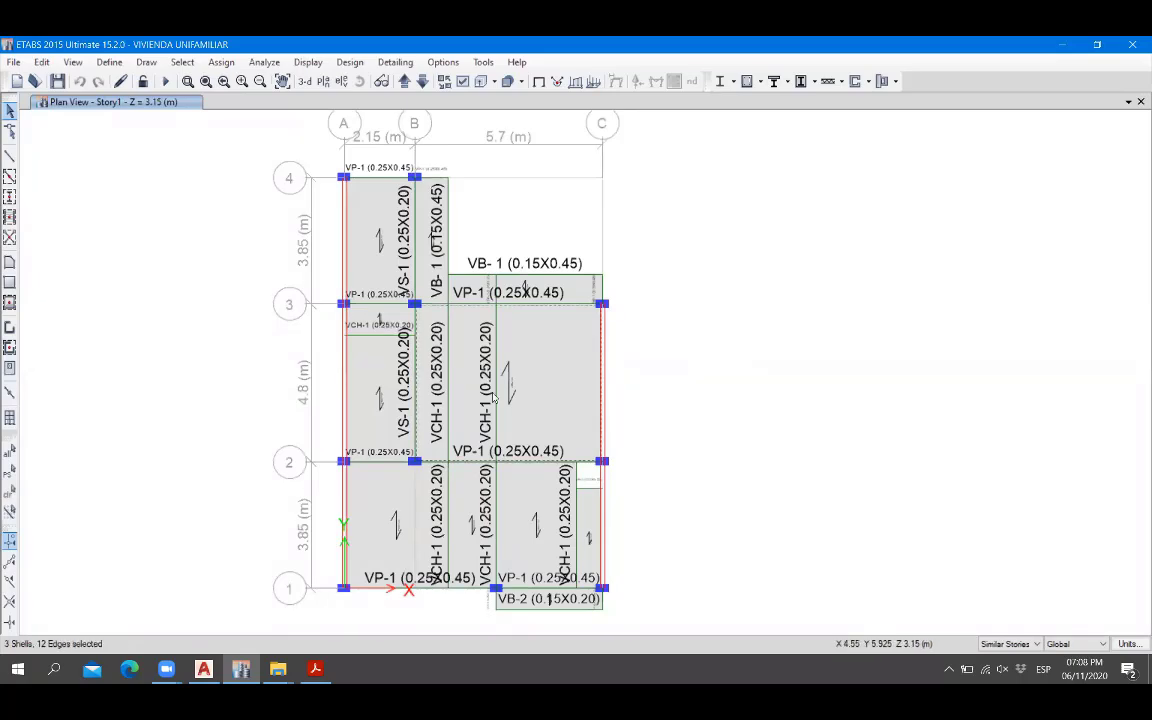
scroll(464, 386, up, 3)
click(420, 360)
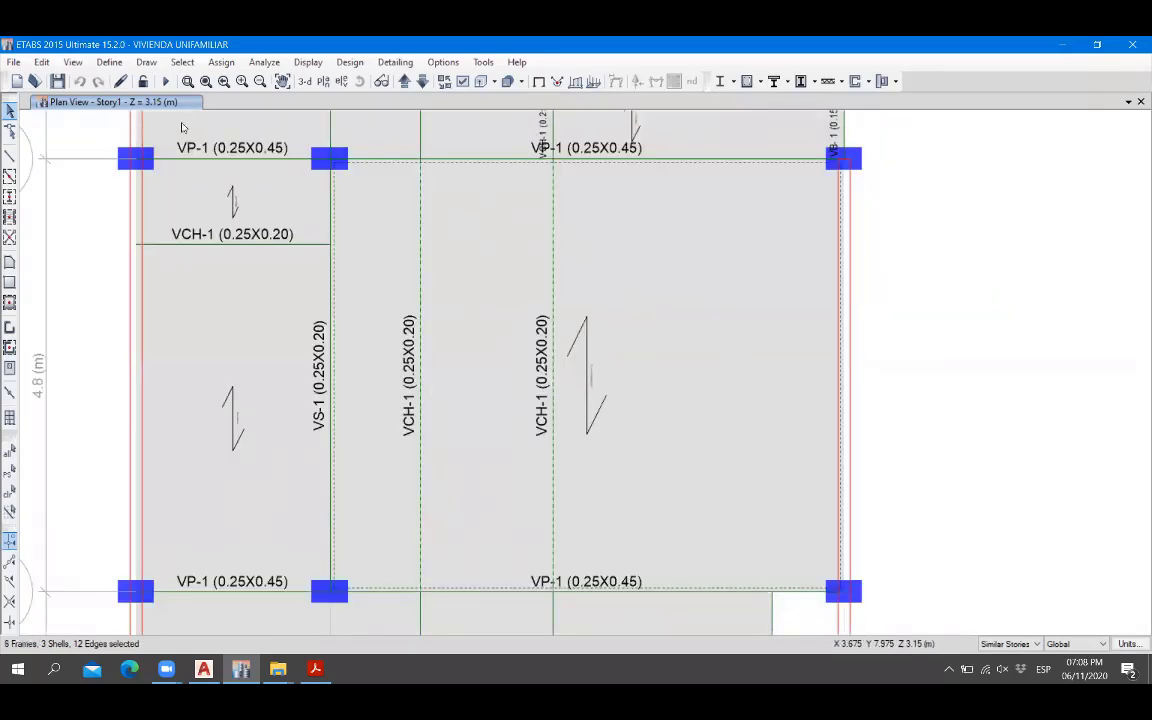
click(41, 62)
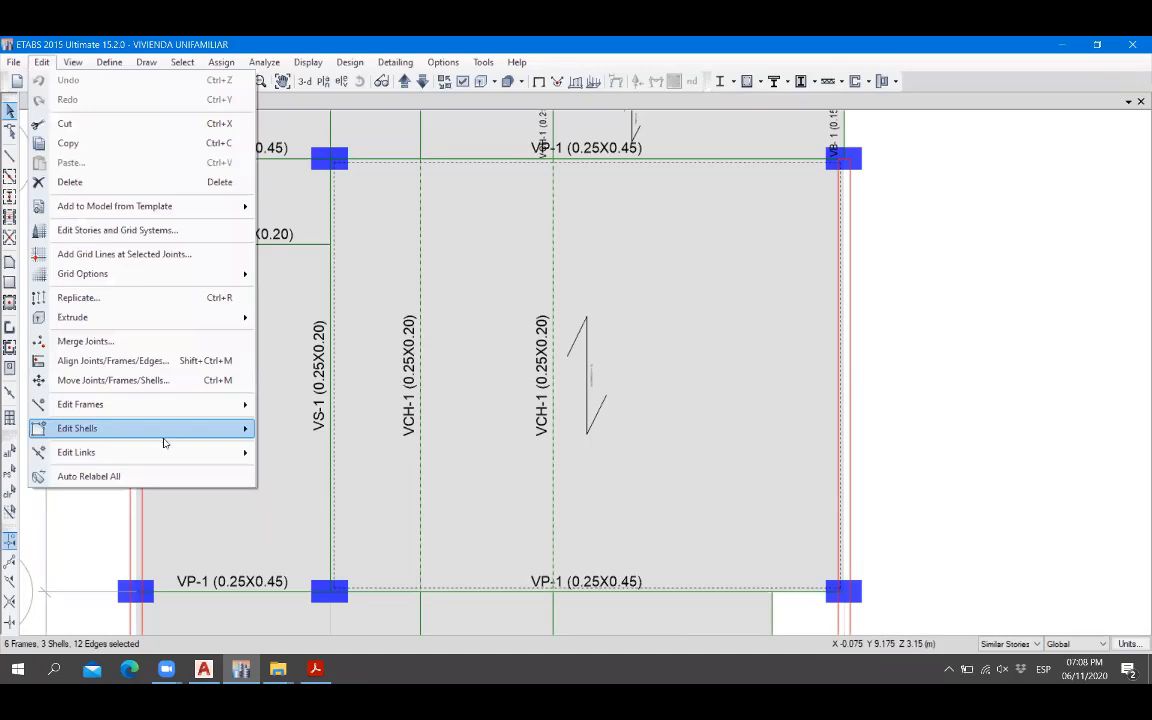
mouse_move(250, 430)
click(320, 436)
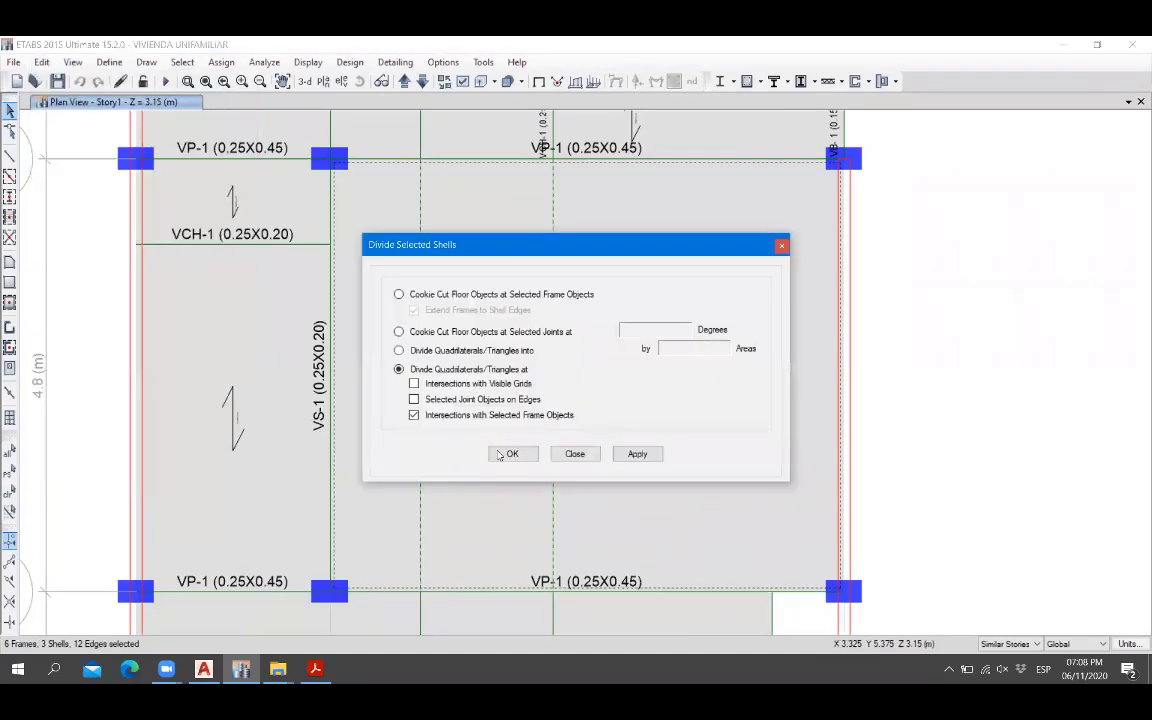
click(510, 452)
Divide the narrow slab strip between grid 3 and the VB-1 edge beam at its VCH-1 beam, and save the model.
middle_drag(585, 263, 560, 388)
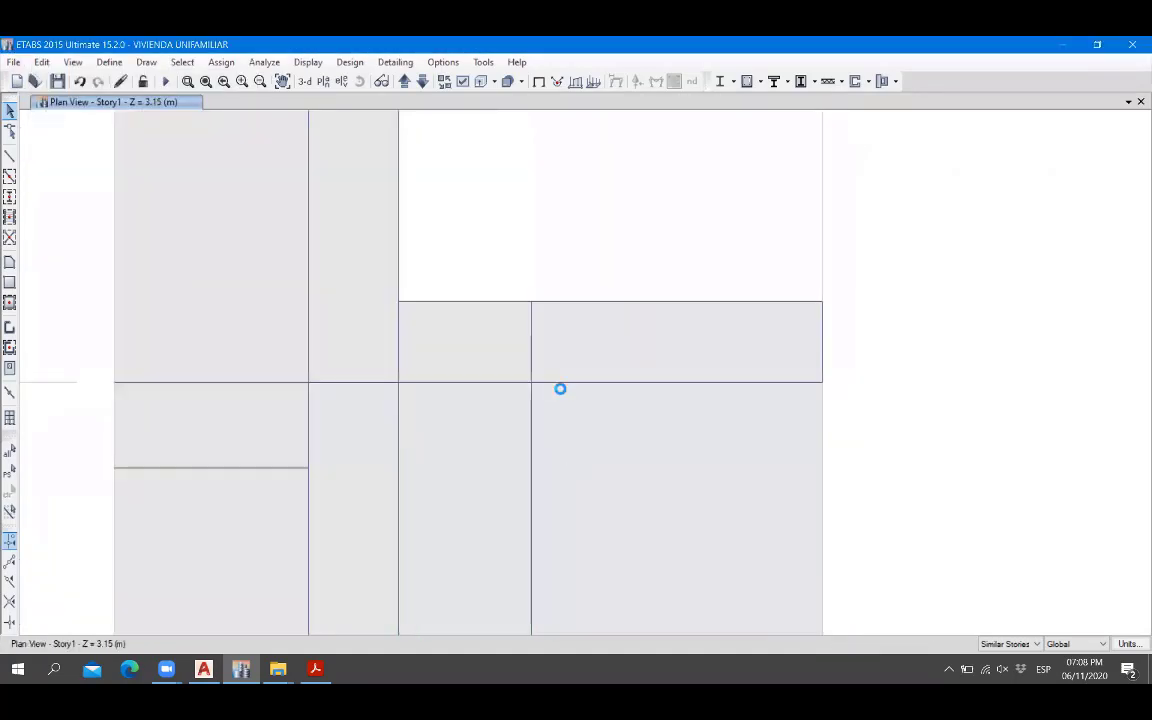
click(564, 351)
click(532, 348)
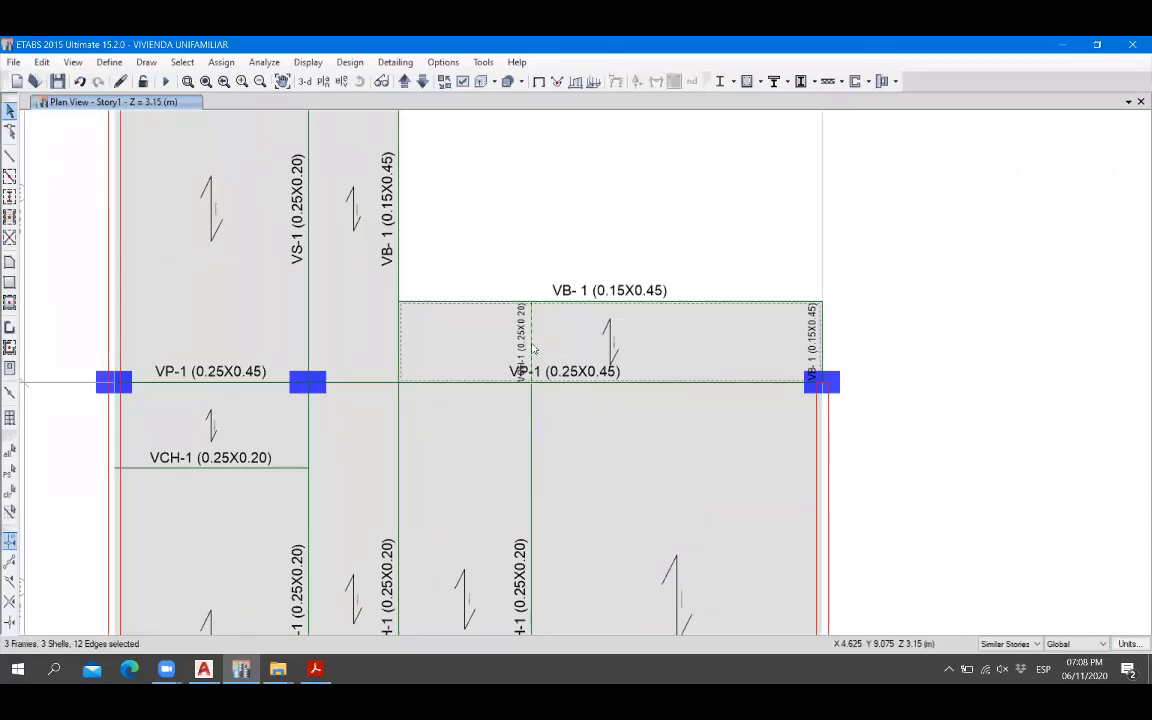
click(42, 62)
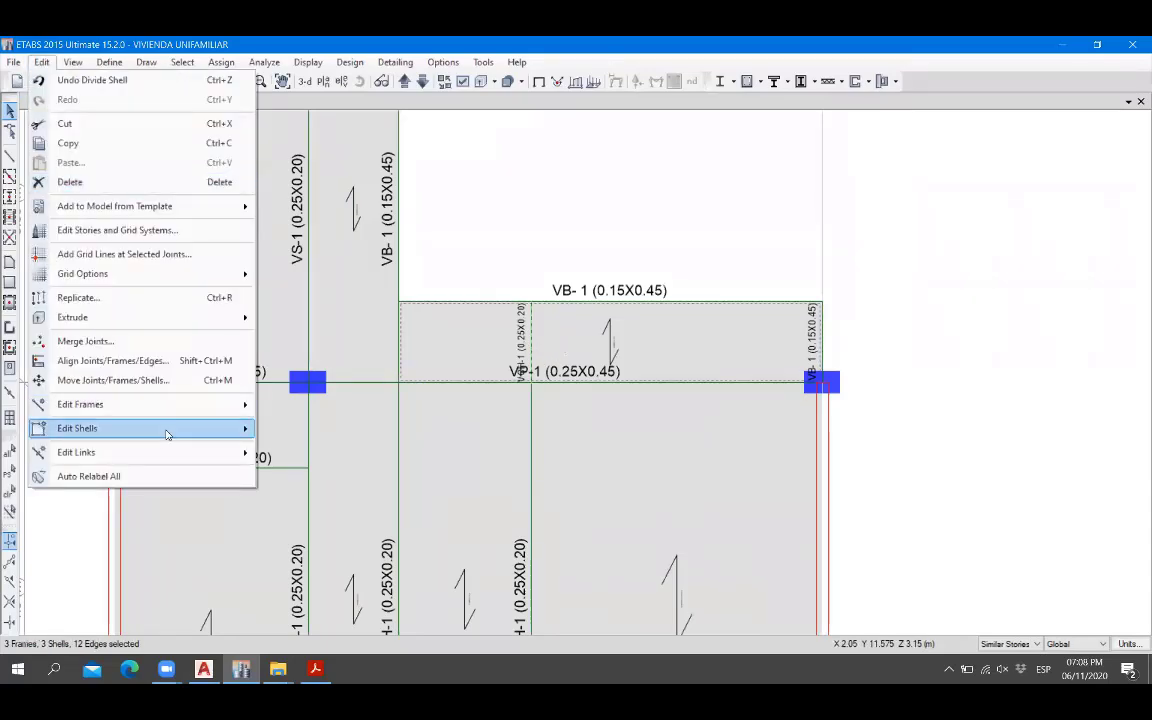
mouse_move(167, 430)
click(315, 429)
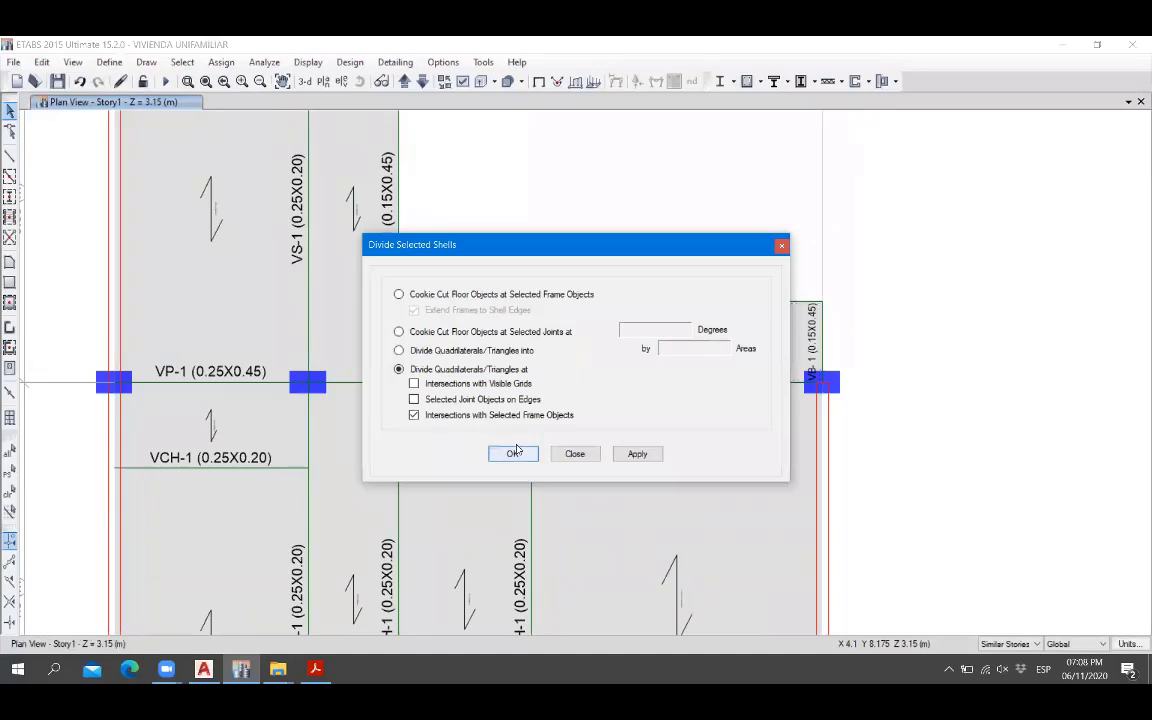
click(478, 415)
scroll(507, 327, down, 3)
middle_drag(519, 362, 512, 302)
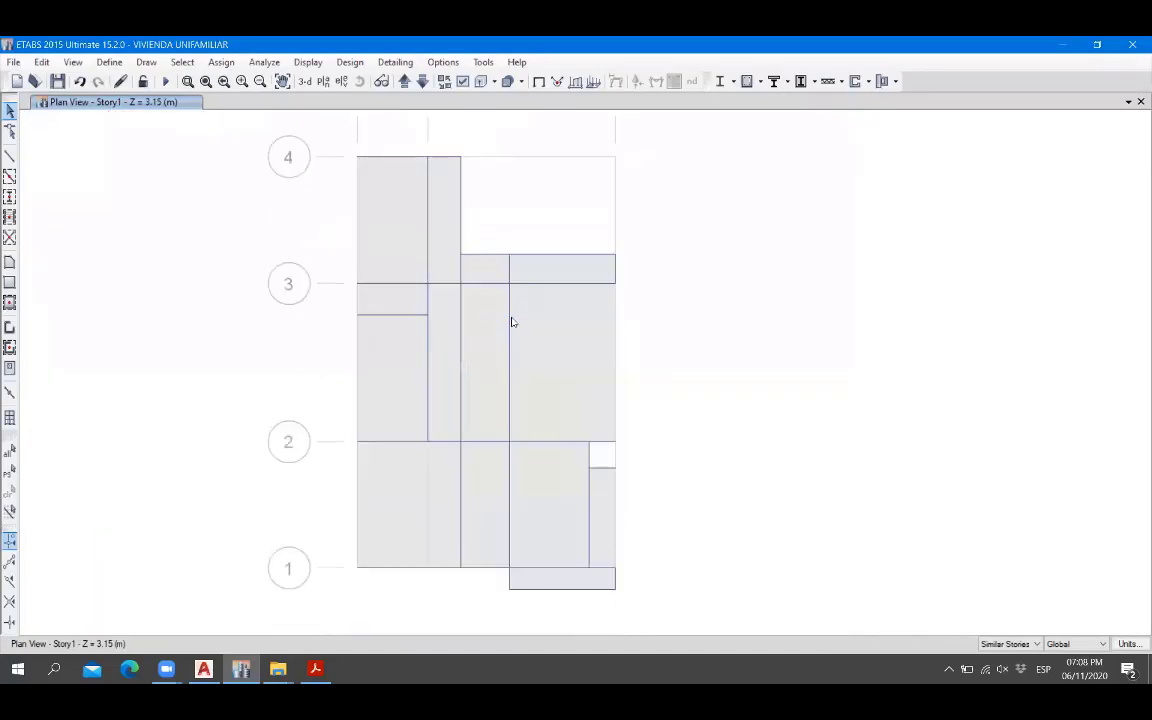
click(56, 84)
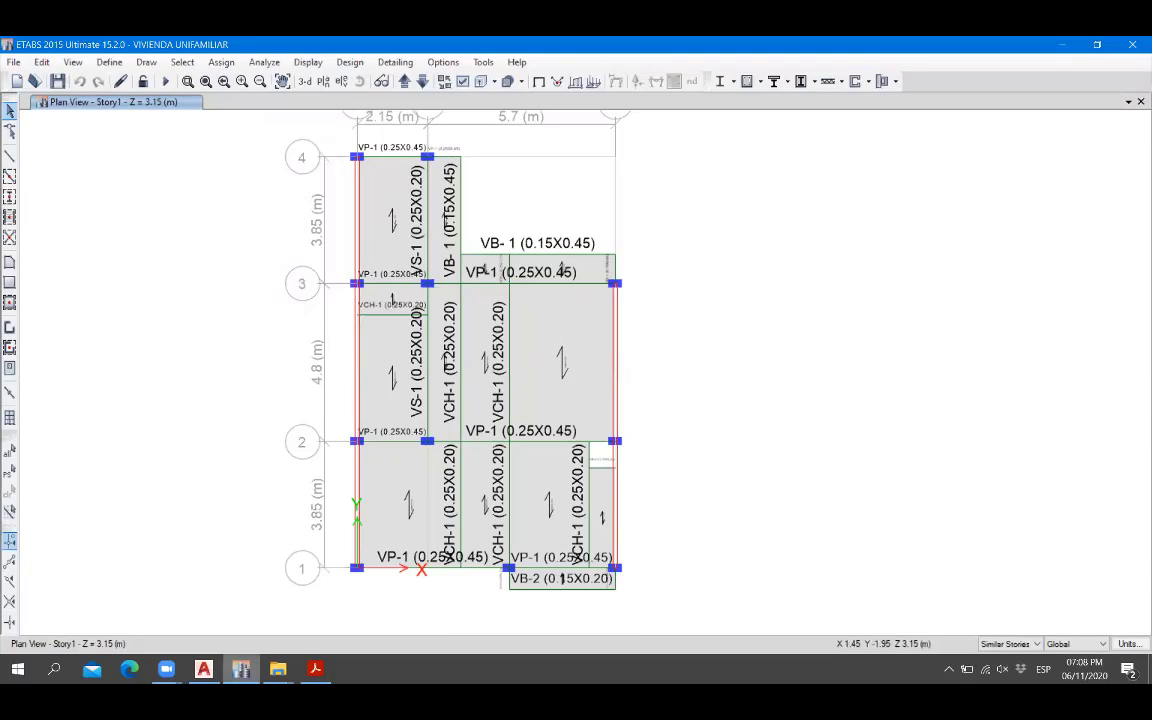
Switch to the AutoCAD house drawing and compare its upper floor layouts with the Story1 plan in ETABS.
click(203, 668)
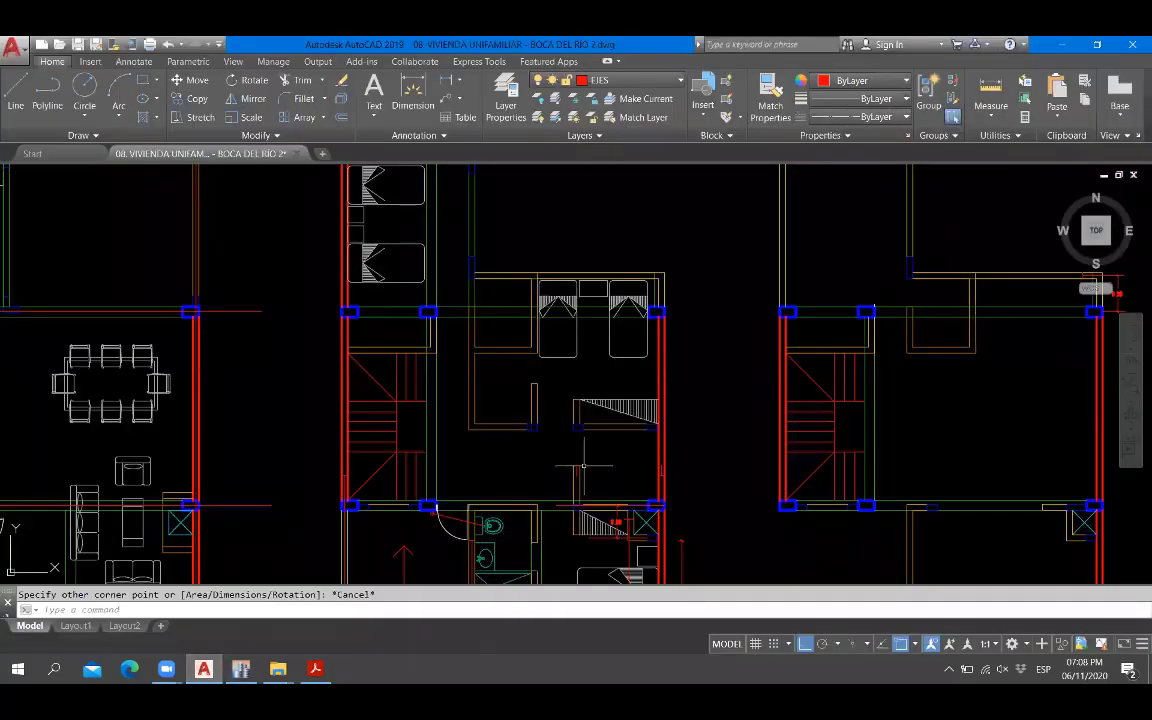
scroll(590, 470, up, 2)
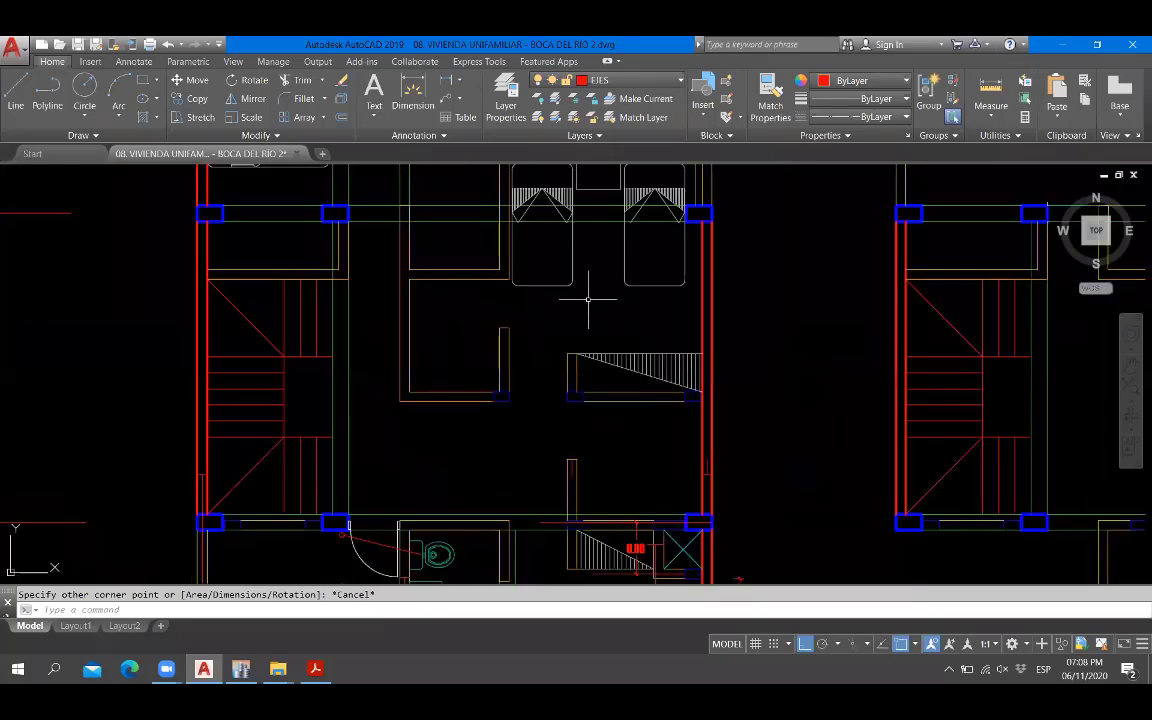
scroll(576, 388, up, 6)
scroll(576, 388, up, 2)
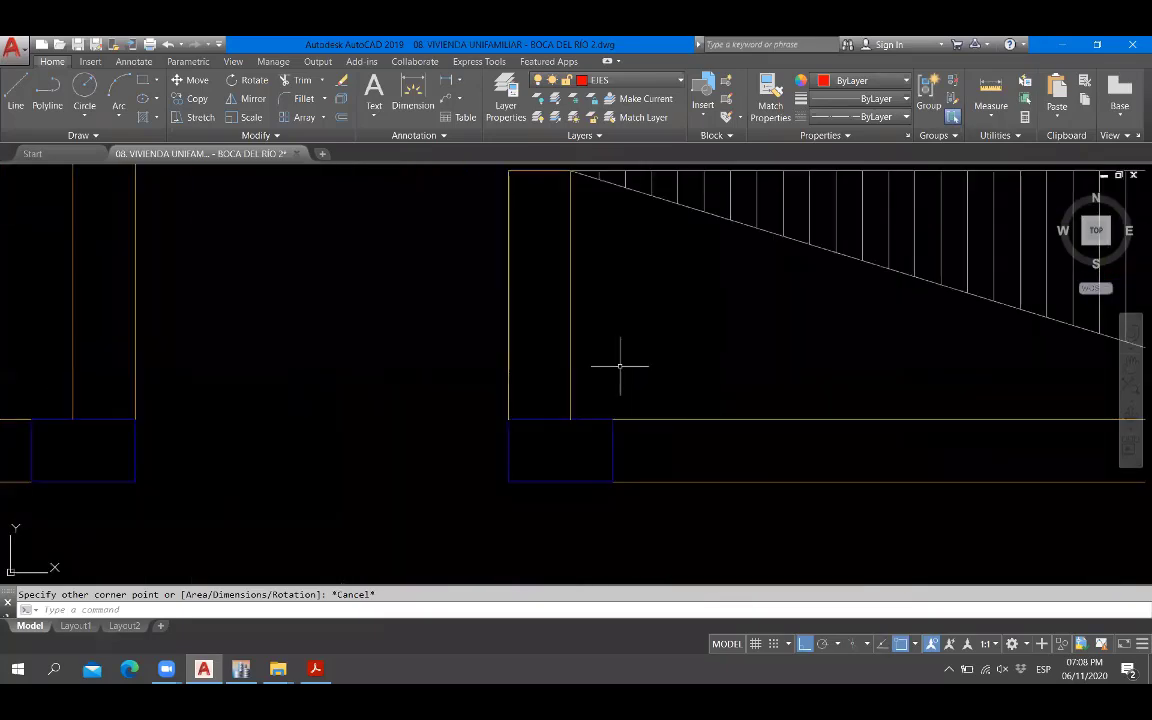
scroll(622, 453, down, 5)
key(Return)
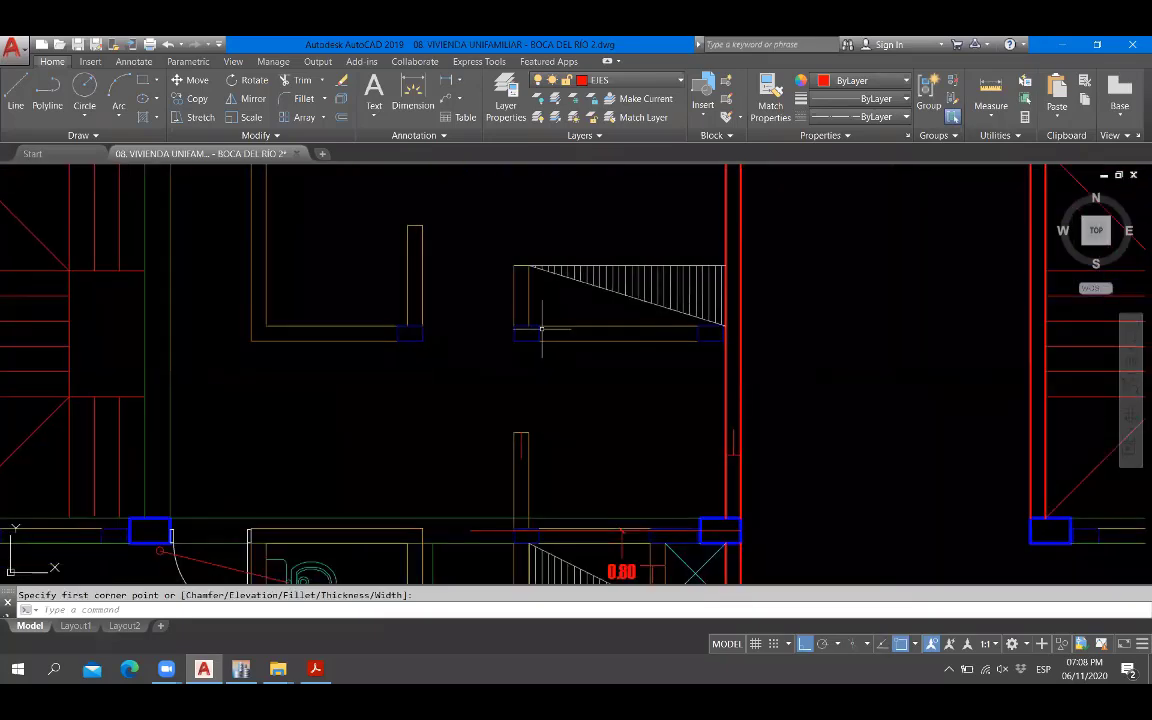
scroll(488, 296, down, 5)
scroll(585, 293, up, 2)
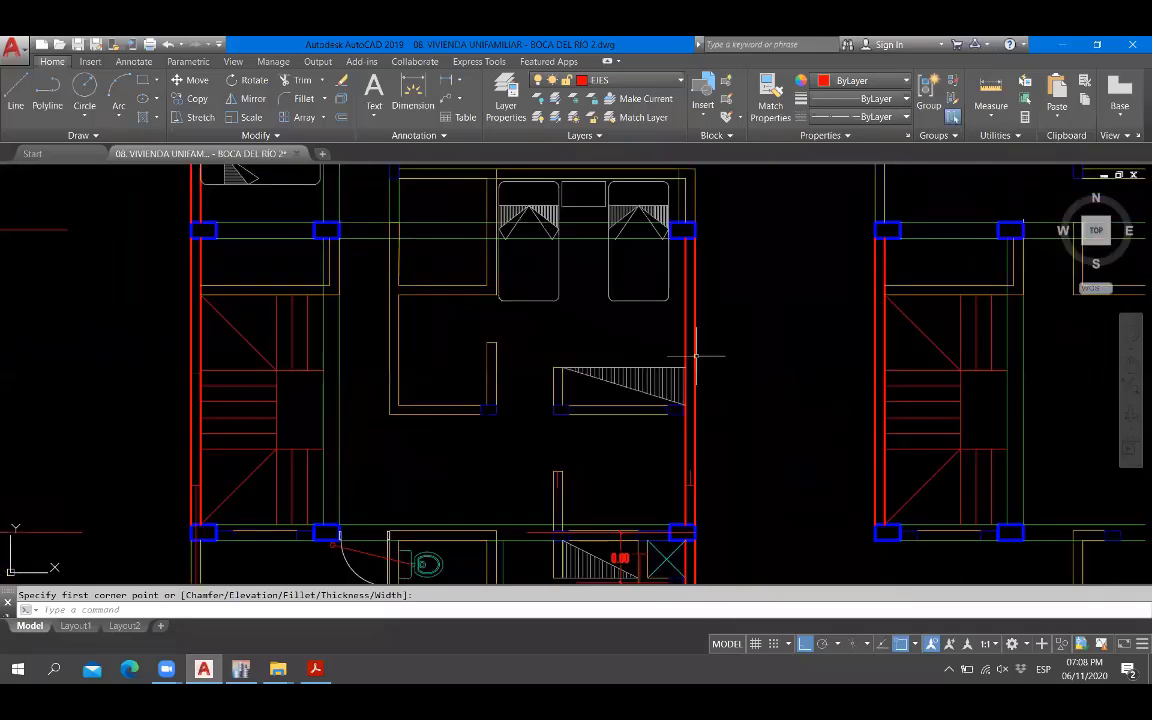
scroll(406, 427, down, 7)
scroll(271, 458, up, 3)
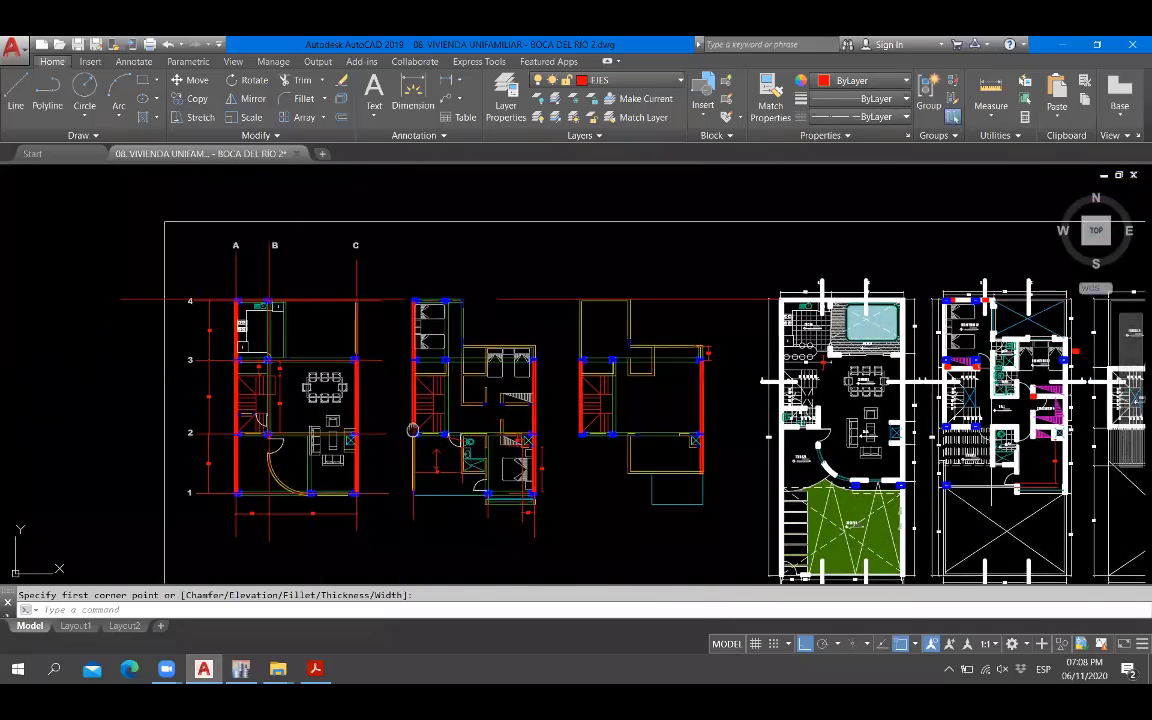
click(241, 669)
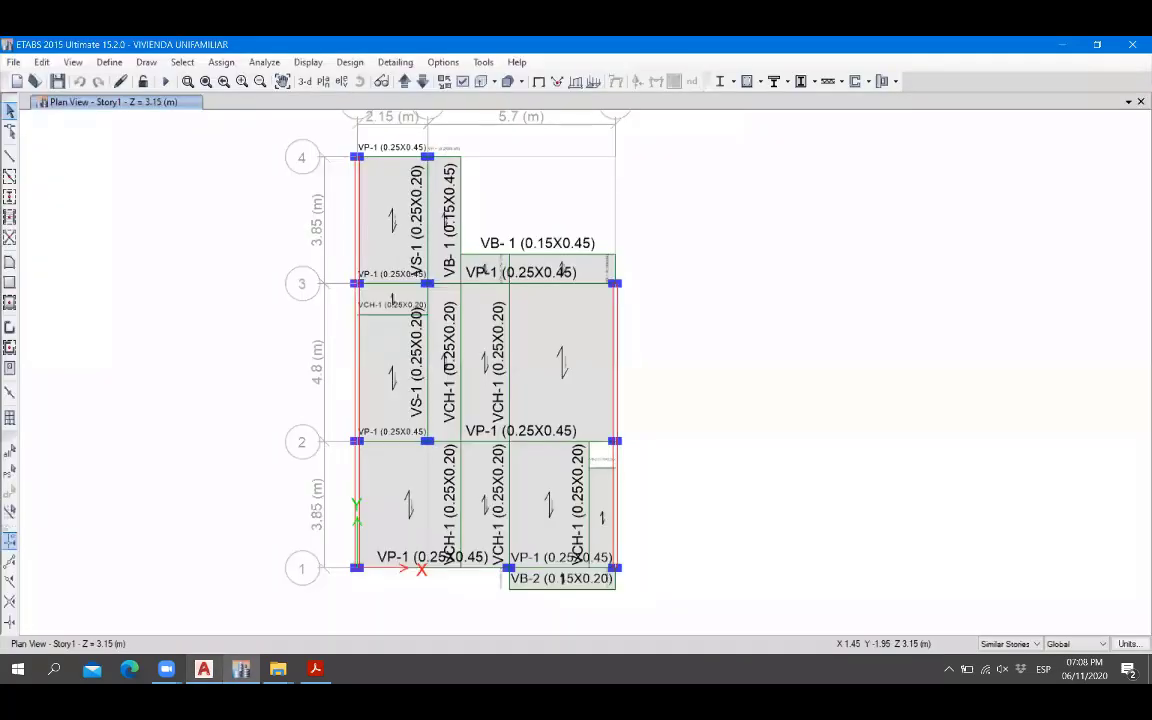
click(204, 669)
click(241, 669)
click(204, 669)
click(241, 669)
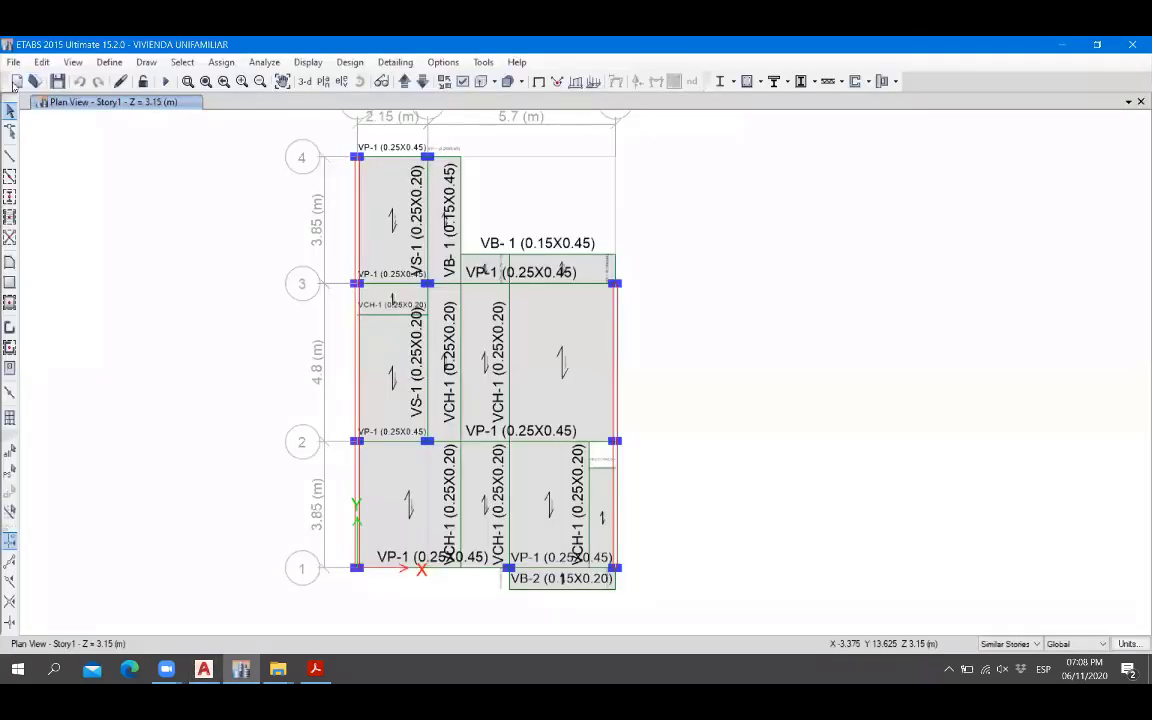
Examine the whole building in the 3-D view and return to the Story1 plan view.
click(303, 81)
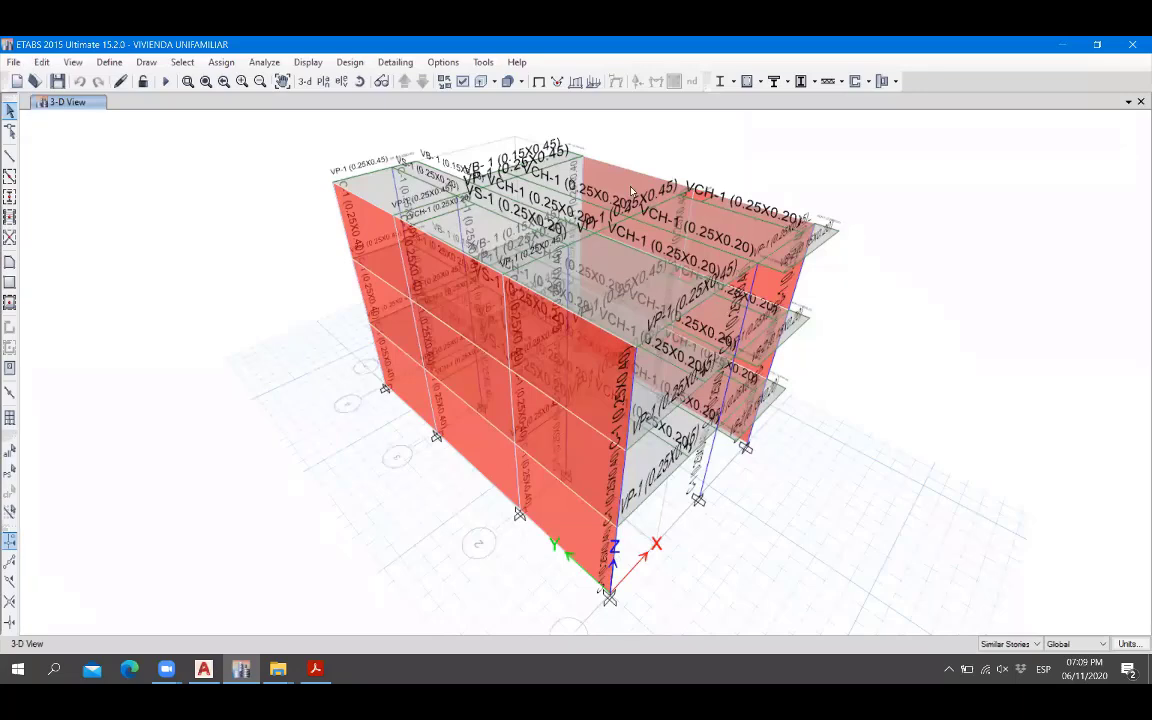
click(342, 82)
click(746, 162)
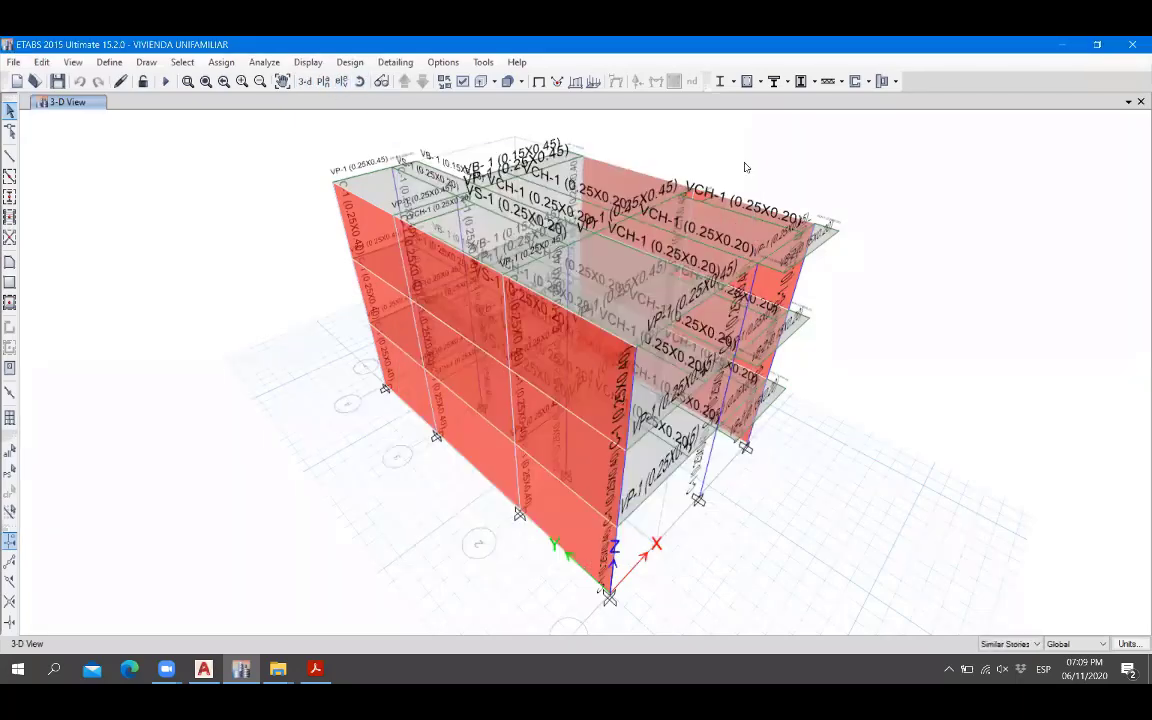
click(326, 84)
click(457, 292)
click(450, 484)
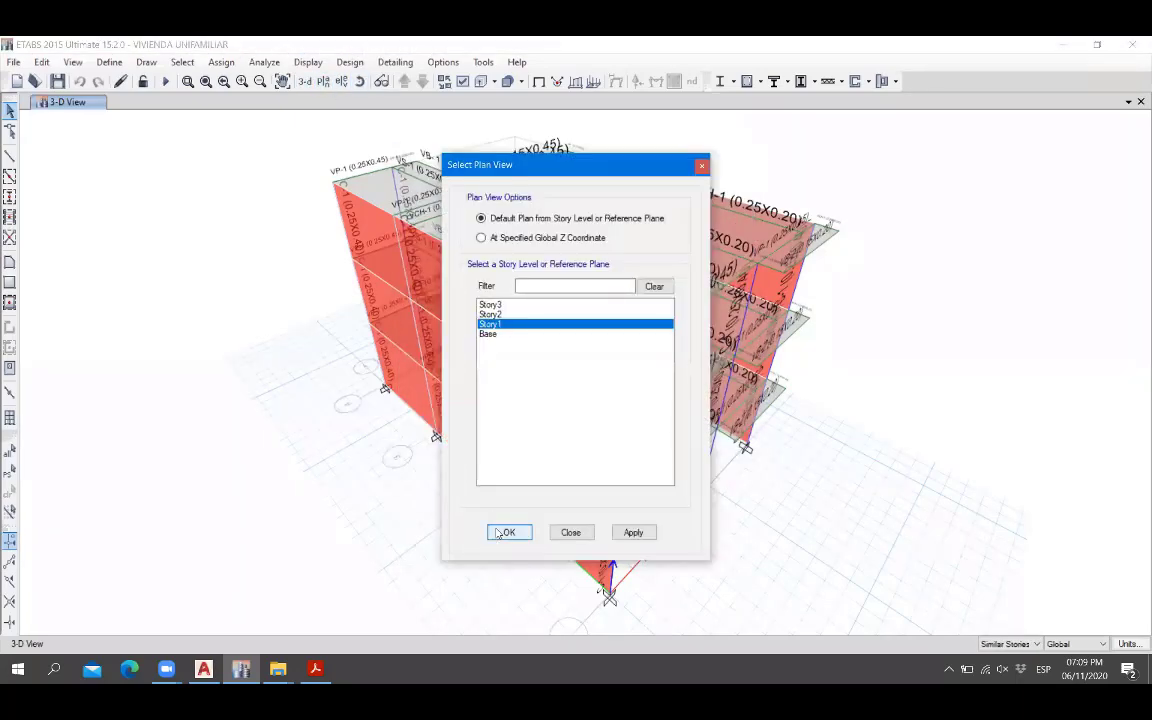
middle_drag(706, 441, 560, 440)
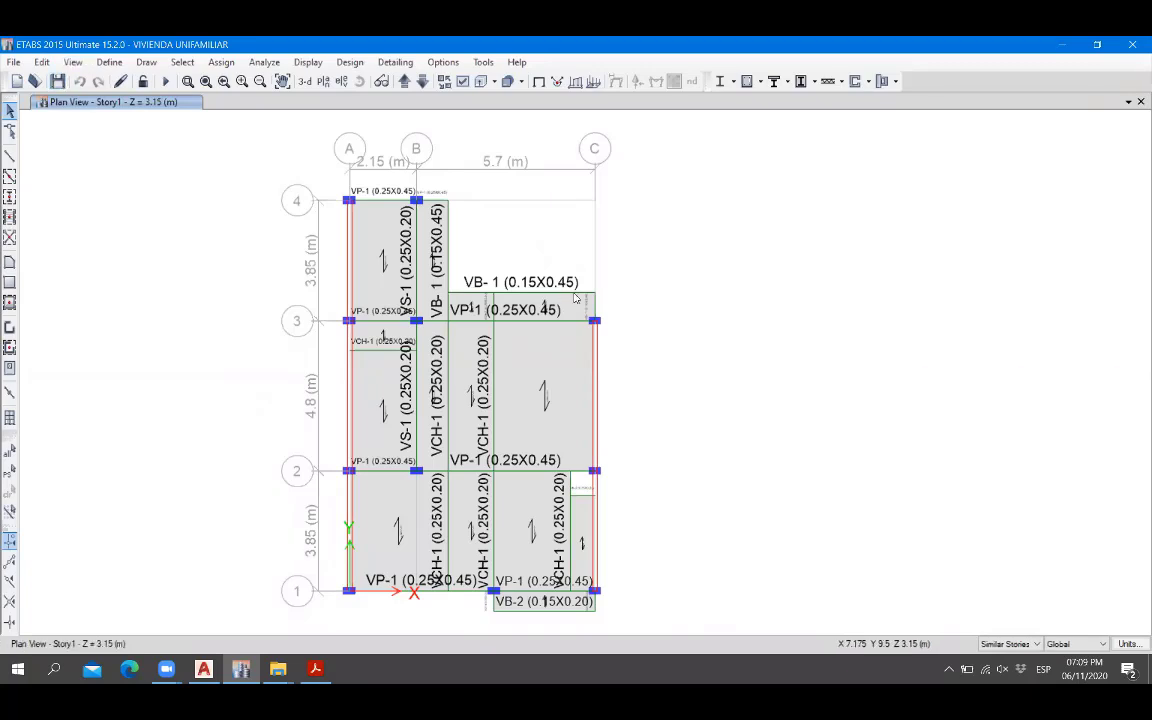
middle_drag(497, 440, 511, 442)
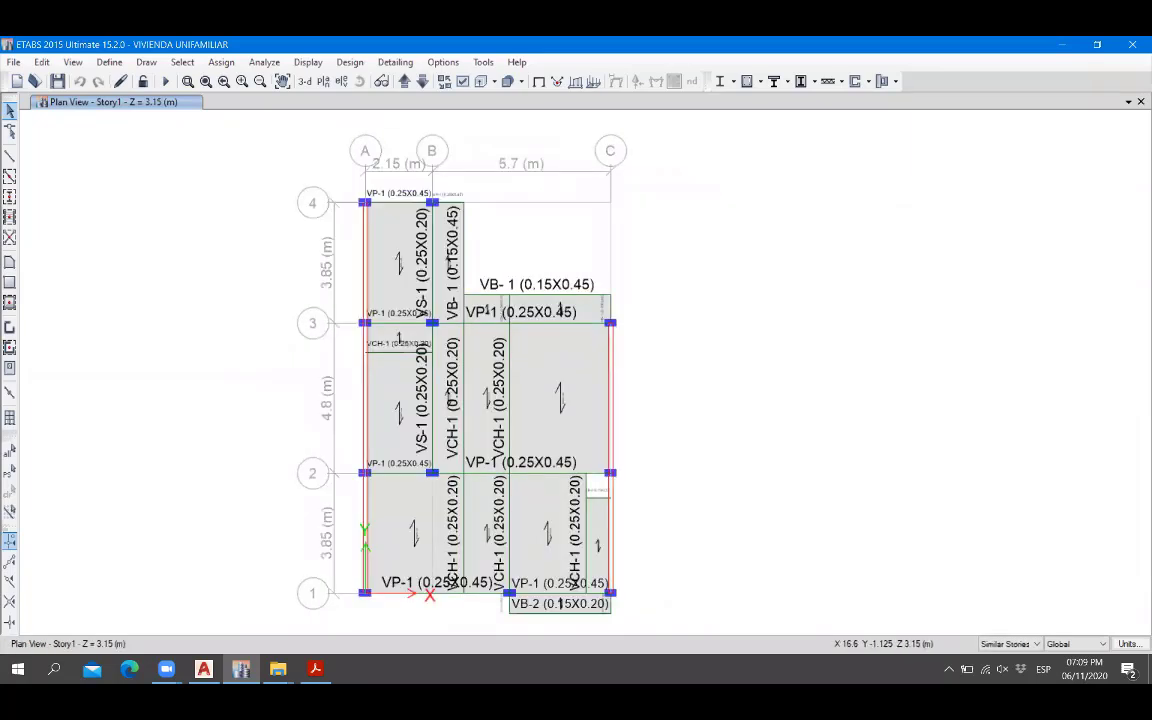
Set the story scope for edits to One Story and save the model.
click(1008, 644)
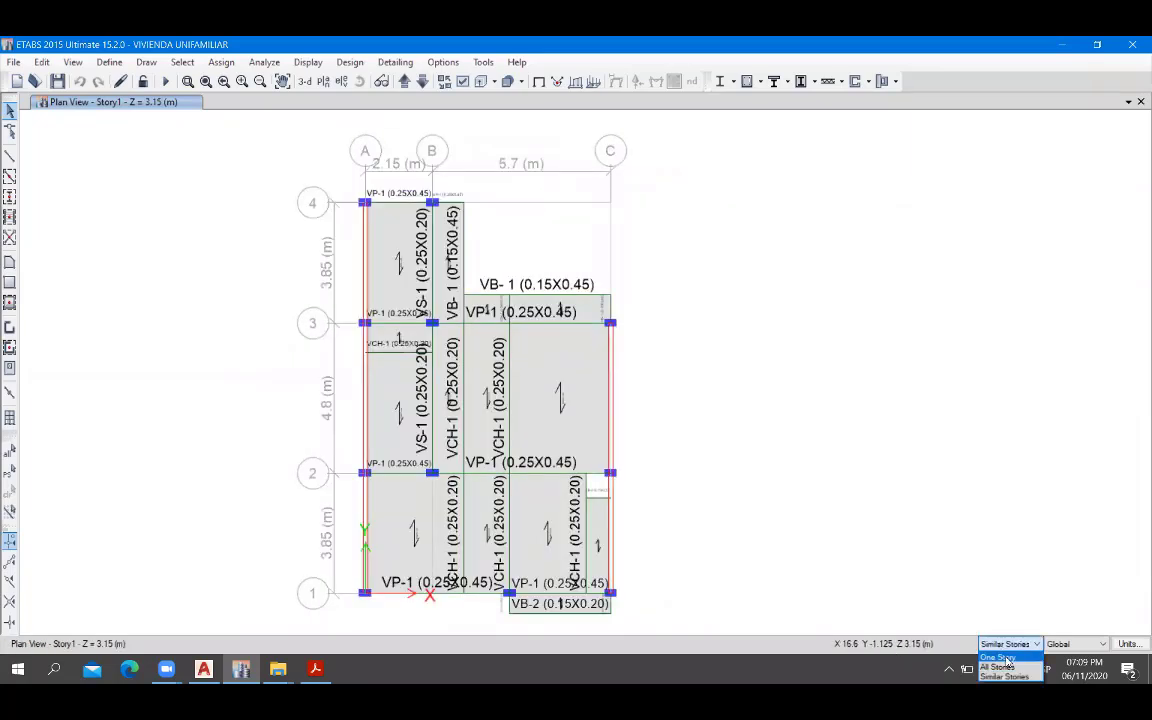
click(1000, 657)
click(57, 81)
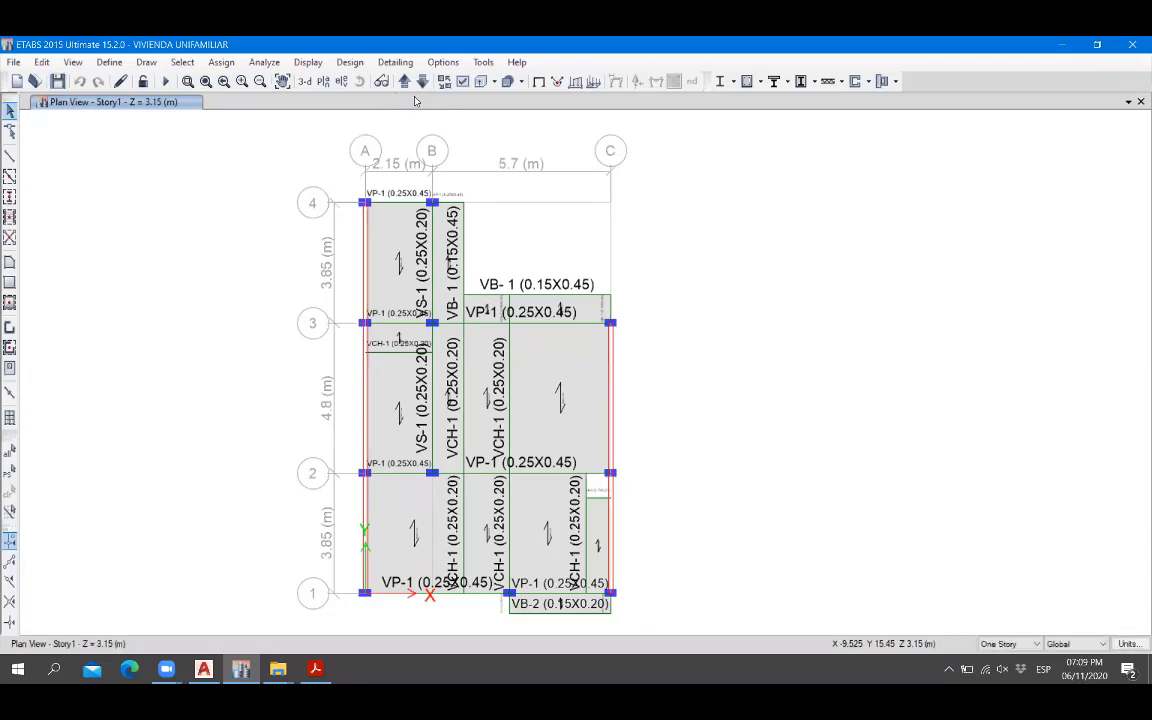
Go up to the Story2 plan and compare its layout with the AutoCAD floor plans, particularly the area between grids 1 and 2.
click(404, 82)
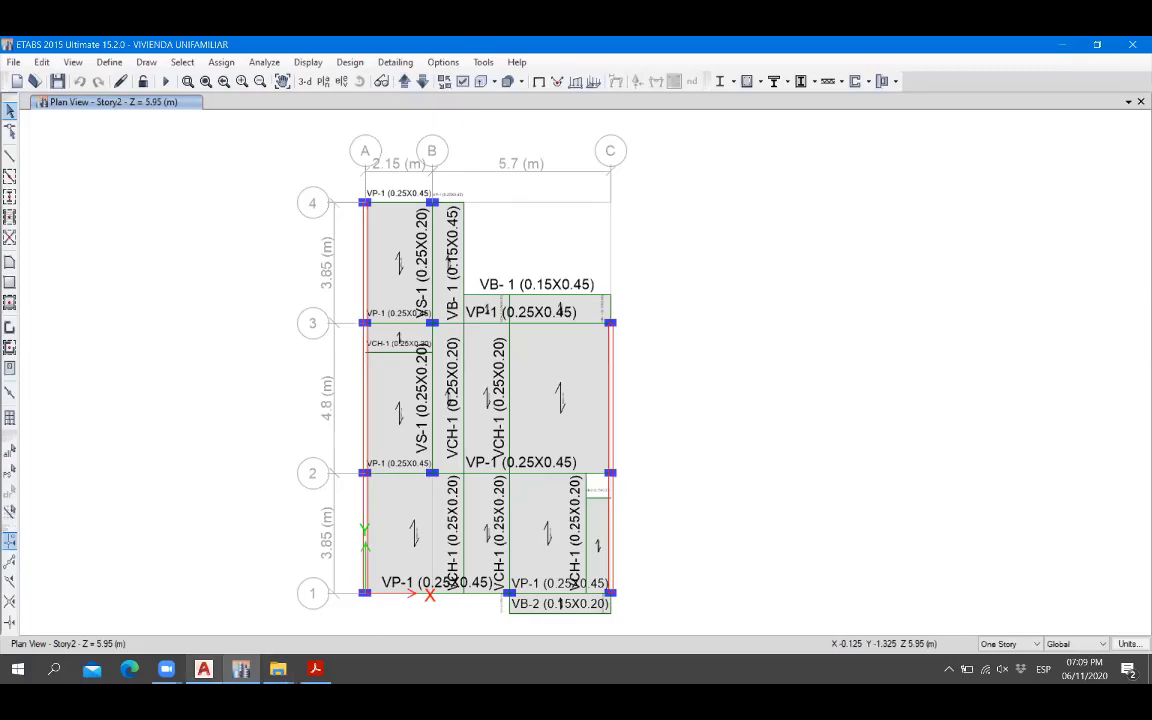
click(204, 669)
scroll(419, 356, down, 2)
scroll(549, 350, up, 2)
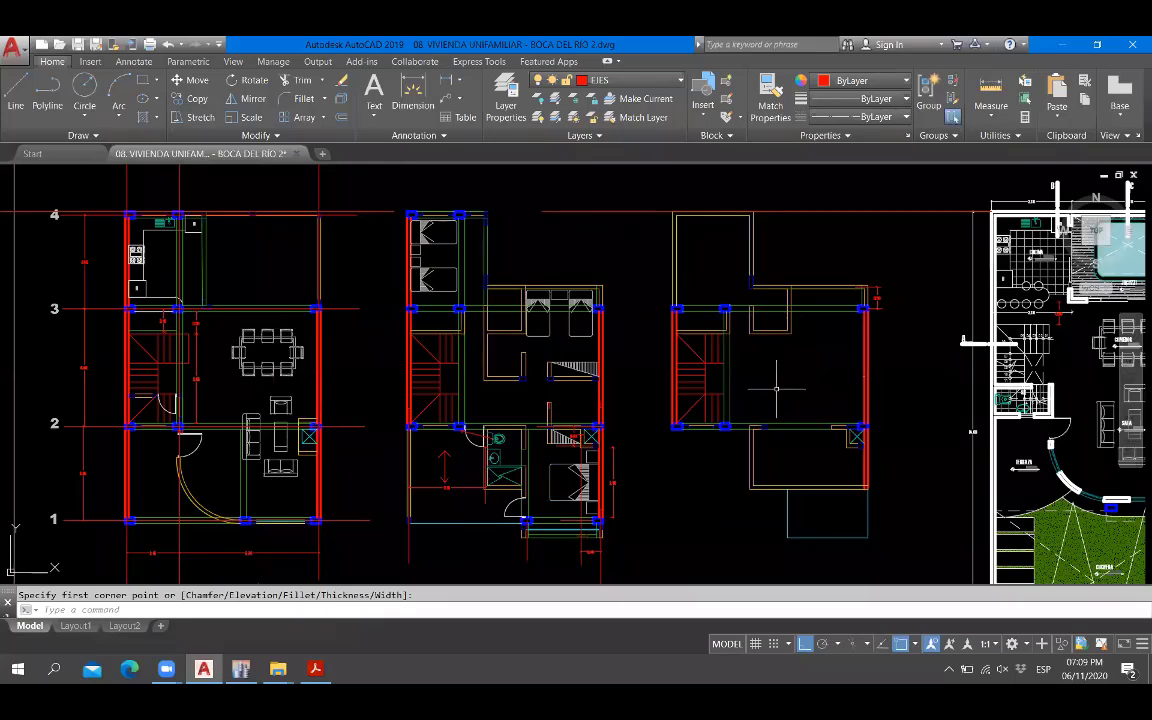
middle_drag(776, 380, 594, 393)
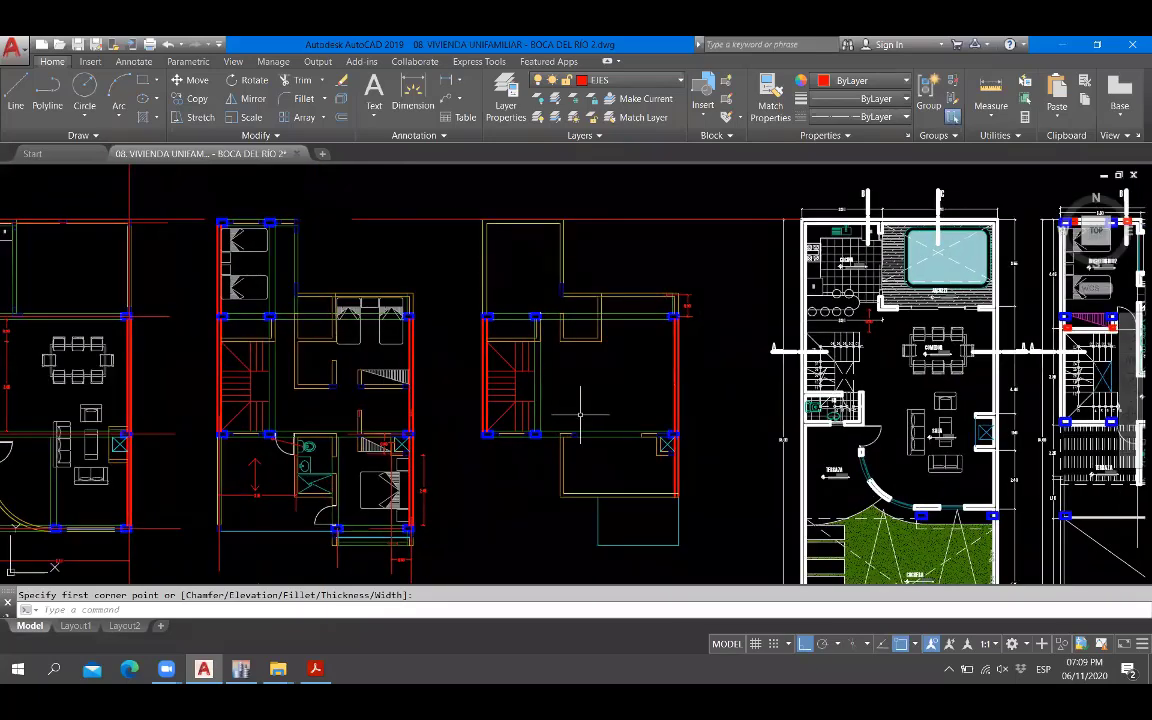
scroll(465, 537, up, 2)
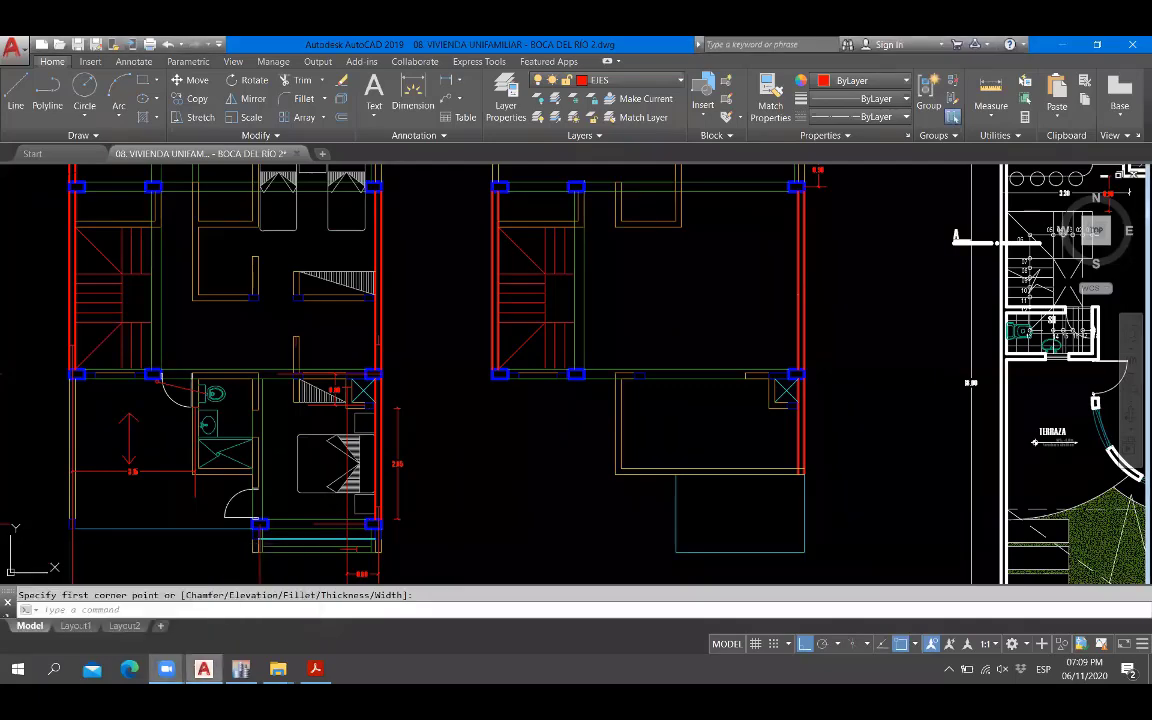
click(241, 668)
click(204, 668)
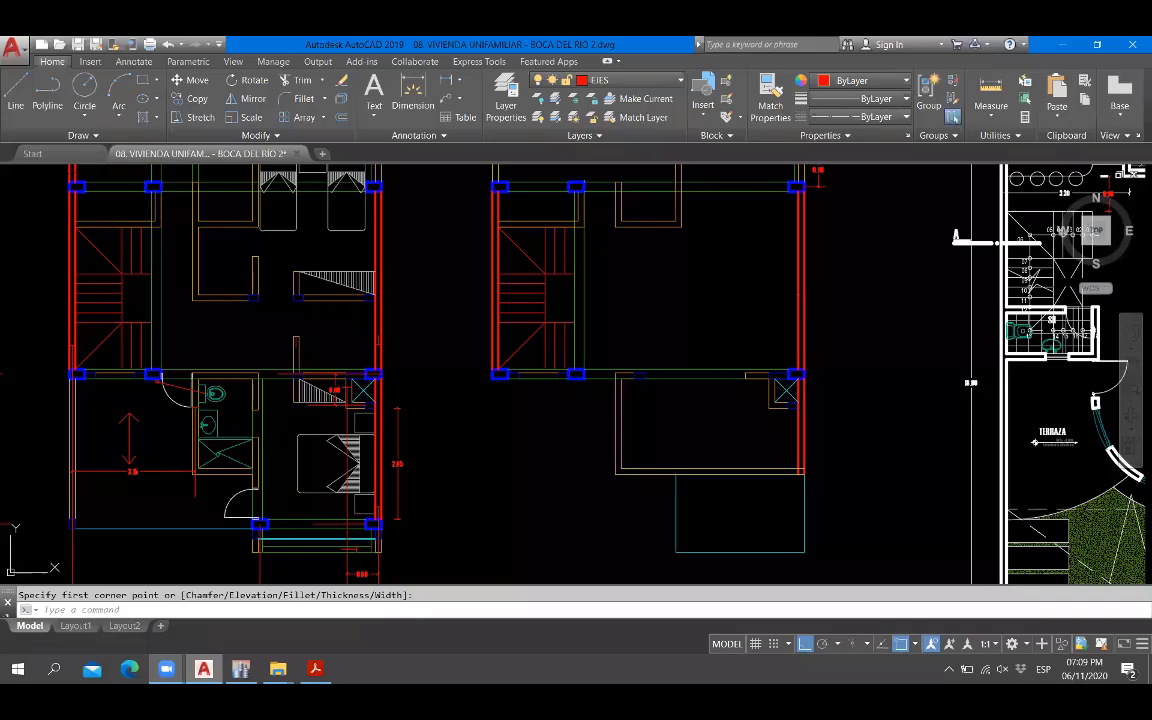
click(241, 668)
click(204, 668)
click(241, 668)
click(204, 668)
click(241, 668)
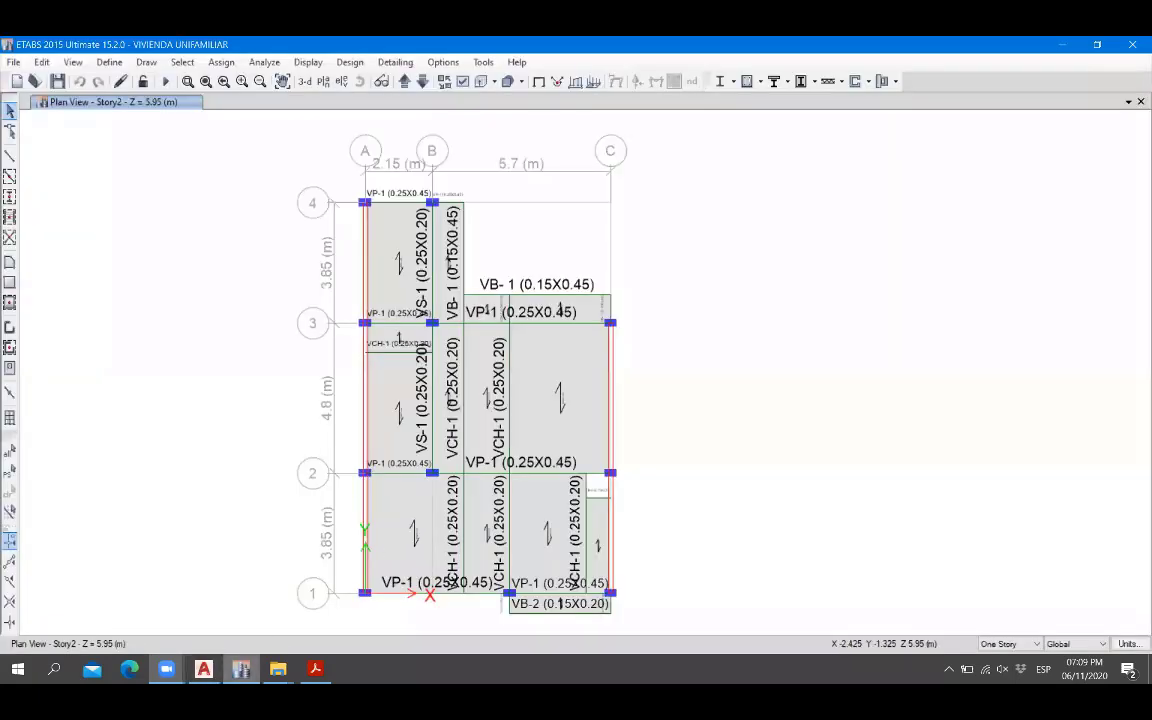
click(204, 668)
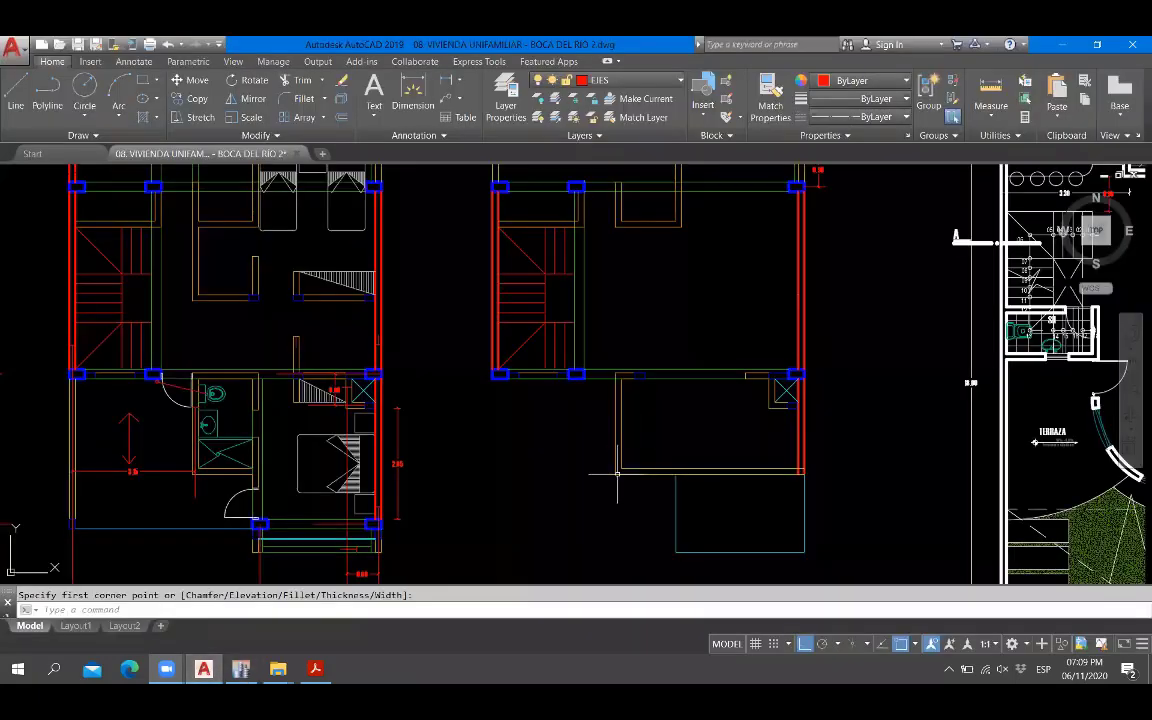
click(241, 668)
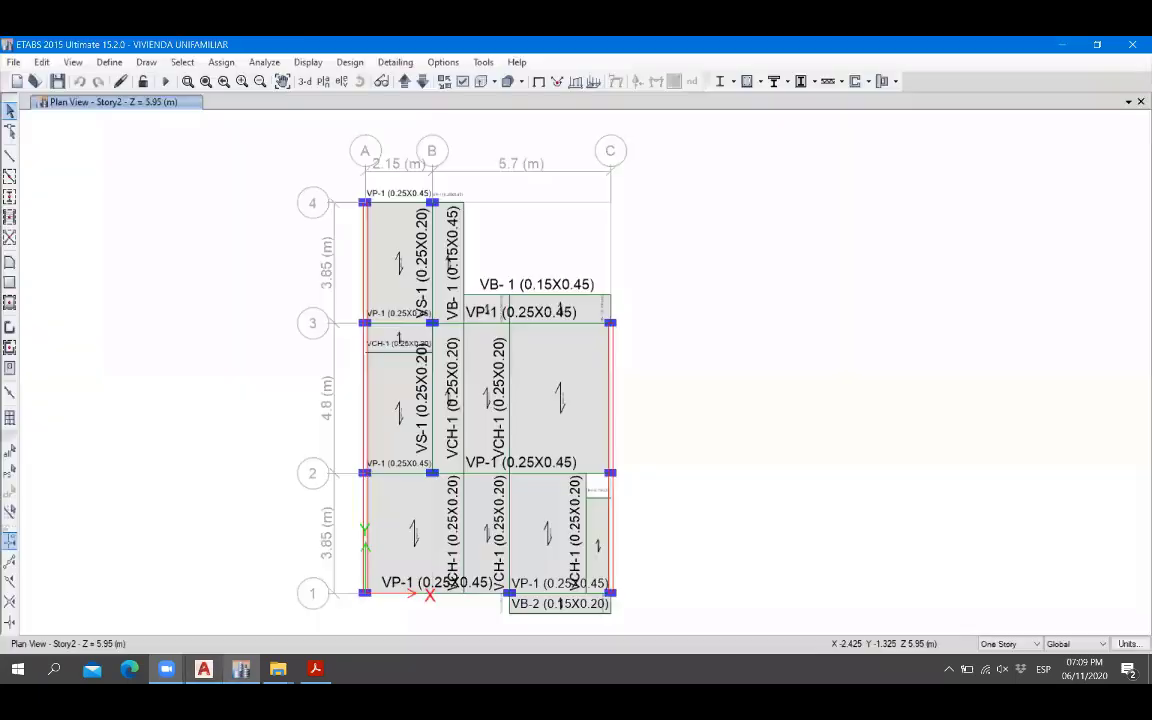
Check the AutoCAD layouts, then delete the Story2 slab, wall, column and VP-1 beam in the corner bay between grids 1 and 2 at grid A.
key(alt+Tab)
key(alt+Tab)
key(alt+Tab)
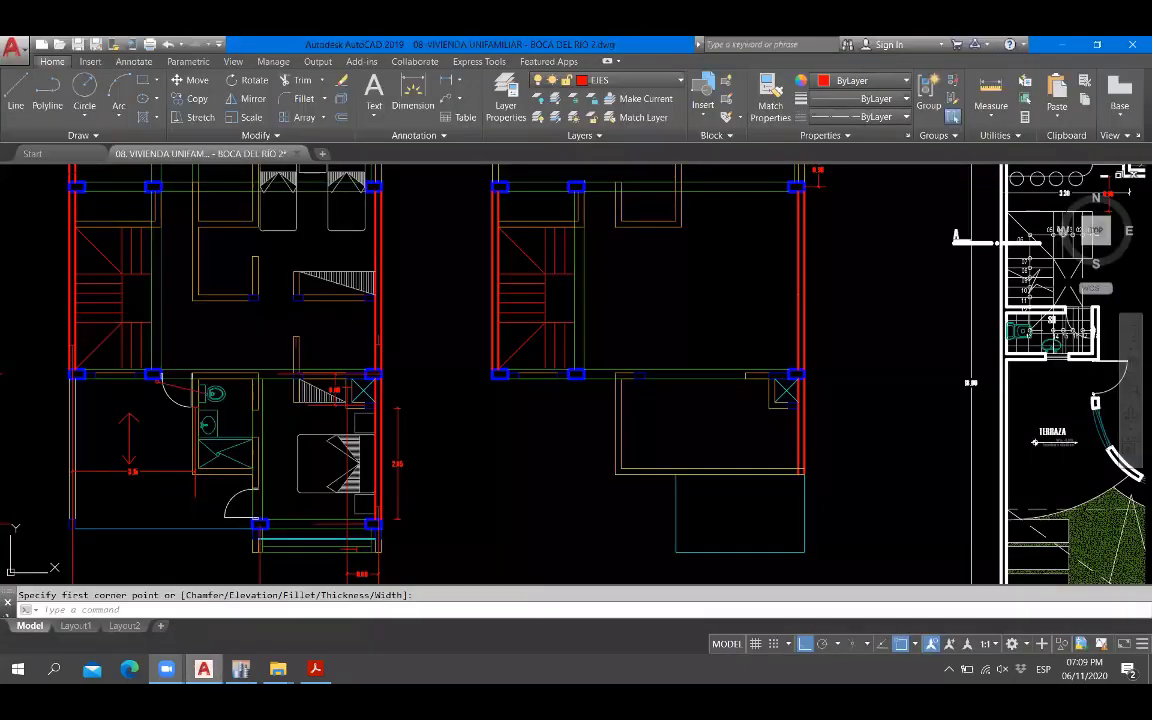
key(alt+Tab)
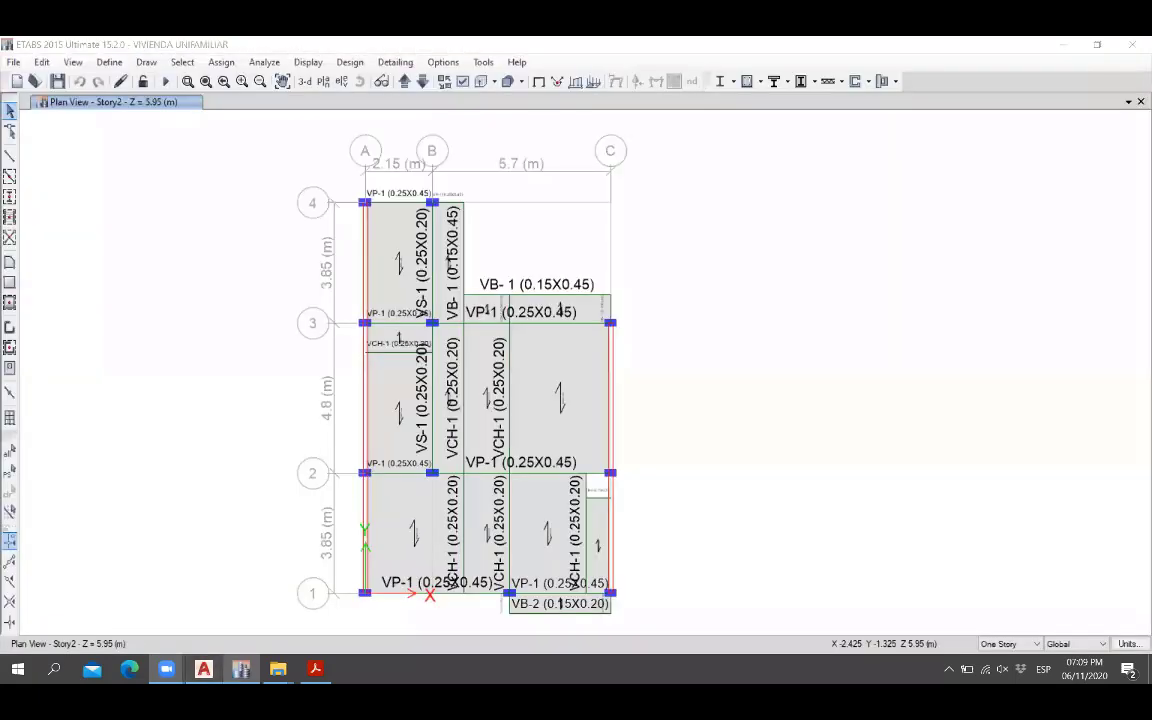
key(alt+Tab)
key(alt+Tab)
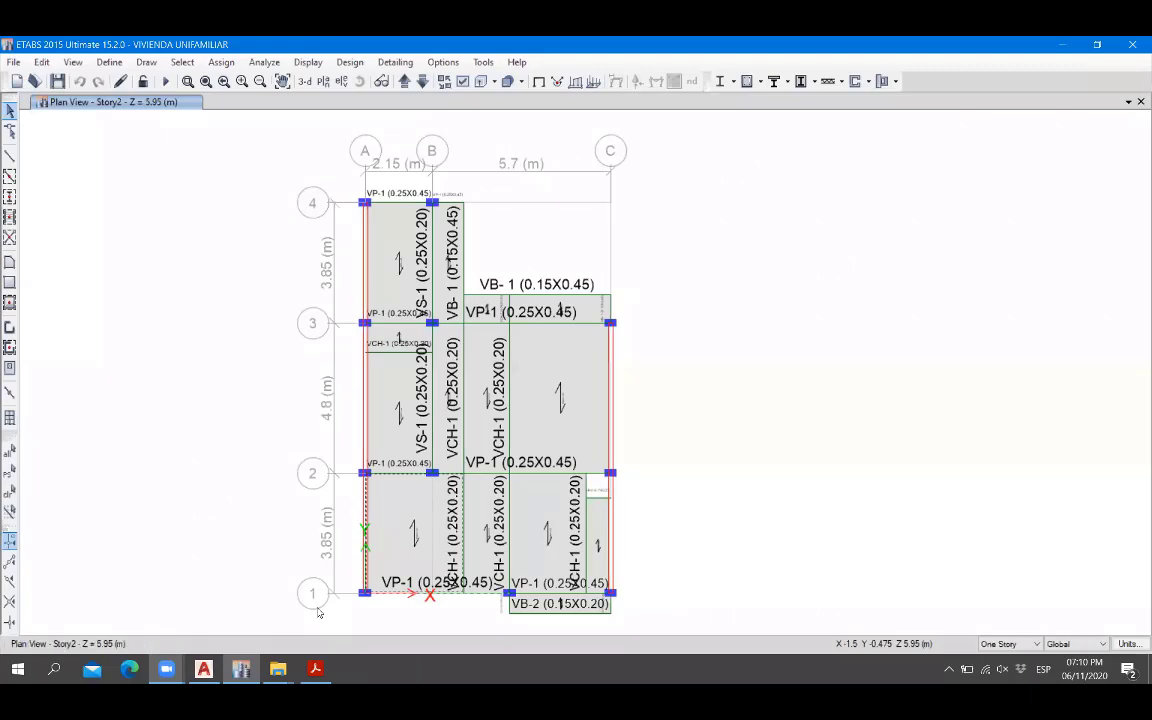
key(Delete)
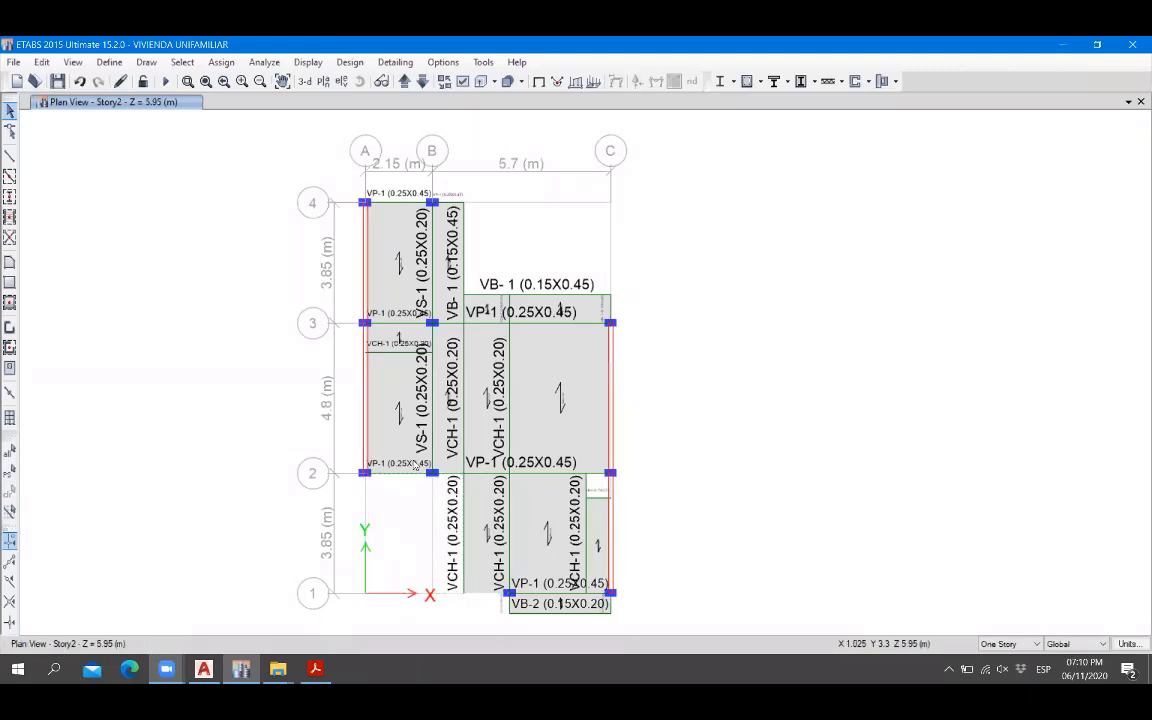
middle_drag(421, 464, 447, 442)
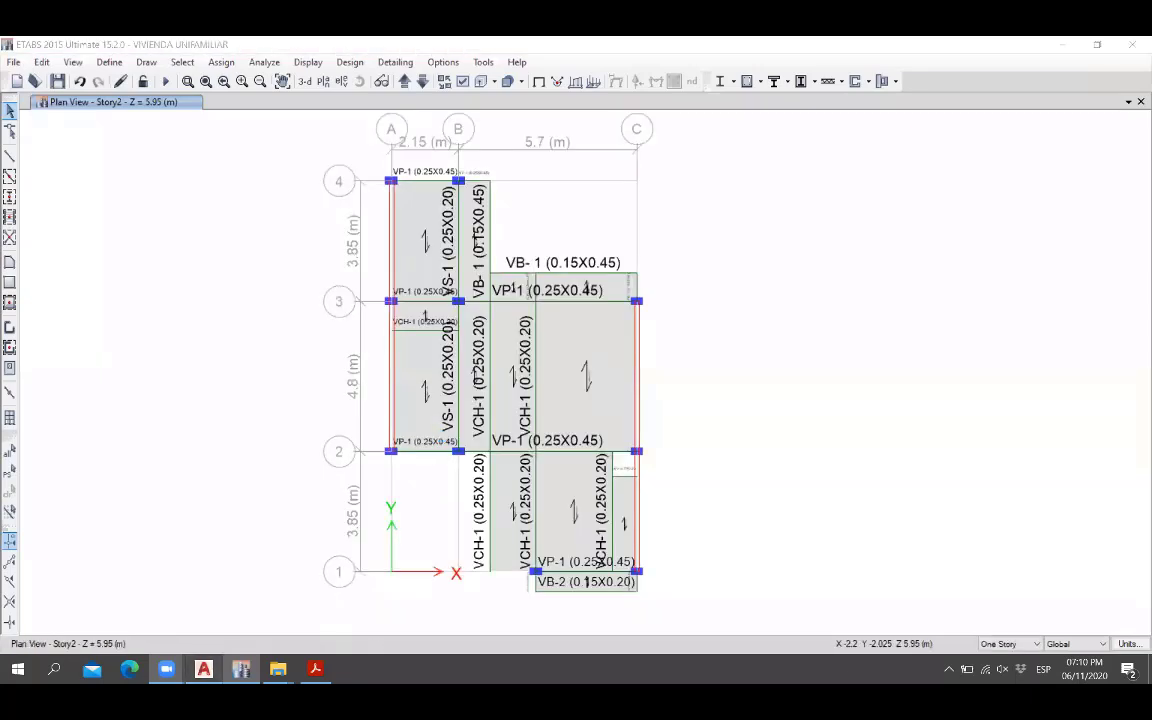
Compare the edited Story2 plan in ETABS with the AutoCAD upper floor layout, including the area around grid 3.
key(alt+Tab)
key(alt+Tab)
key(alt+Tab)
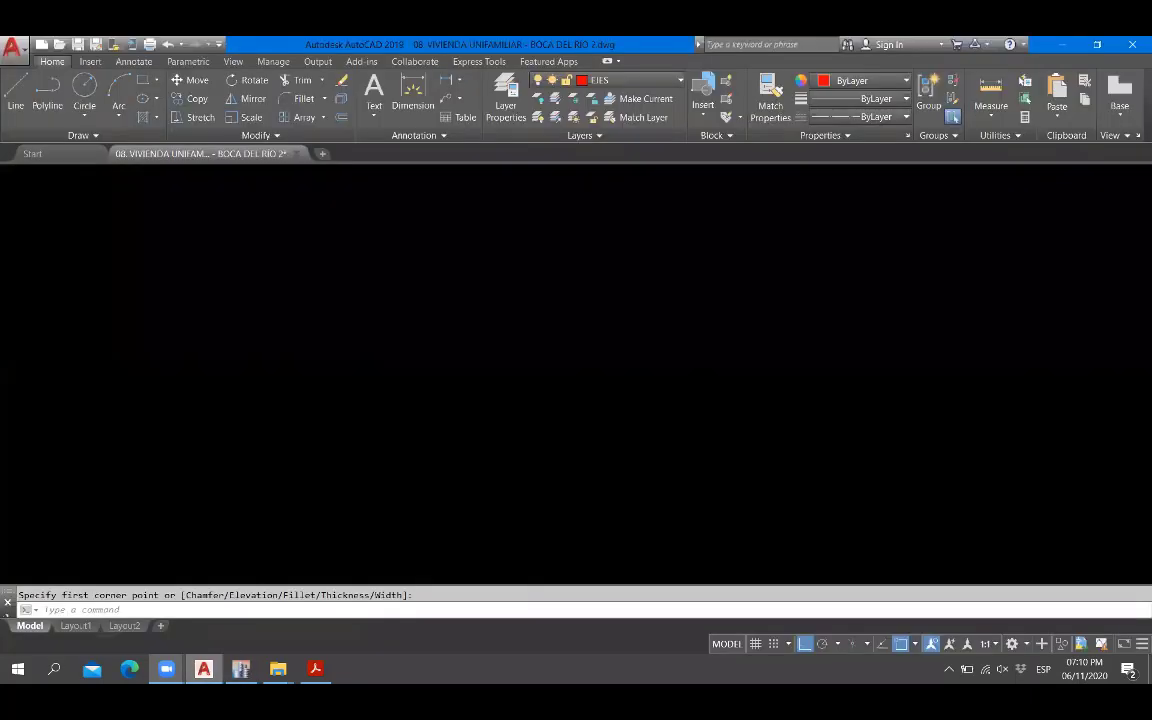
key(alt+Tab)
key(alt+Tab)
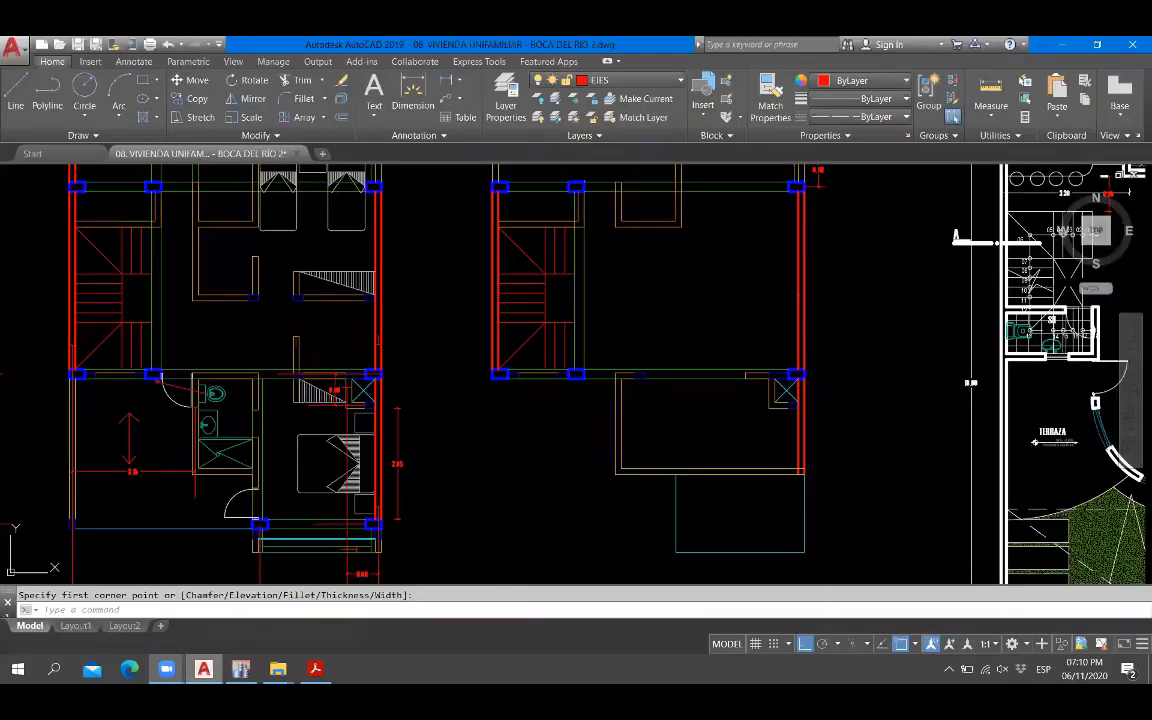
key(alt+Tab)
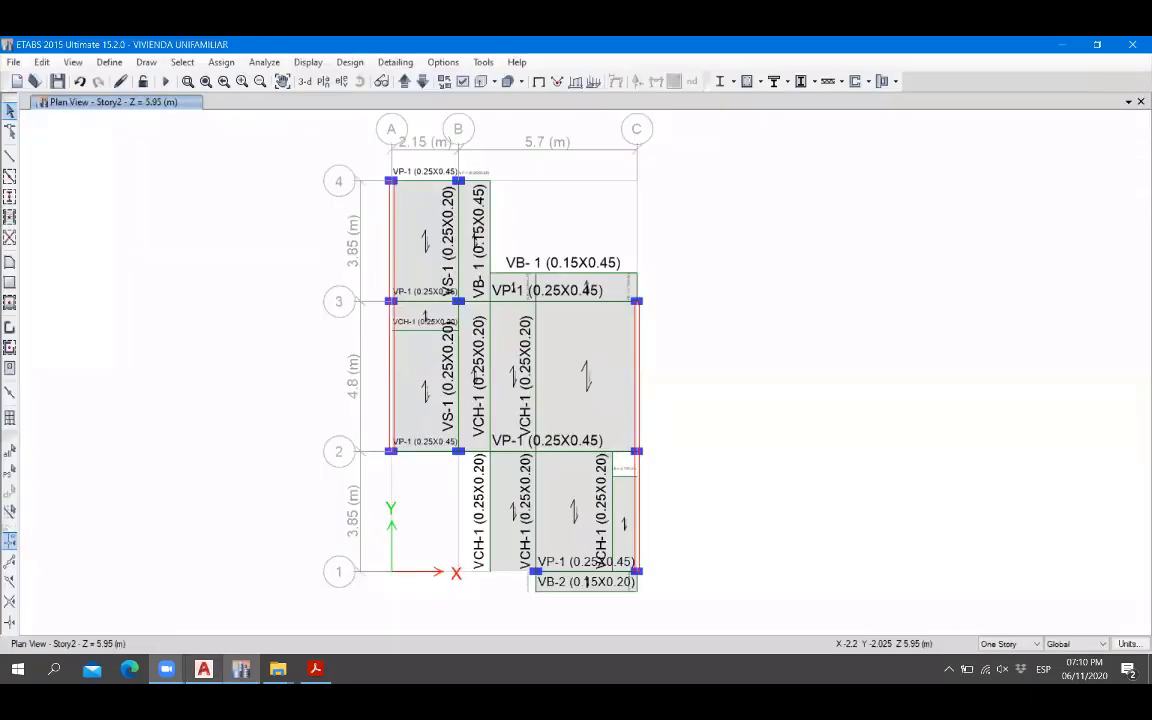
key(alt+Tab)
key(alt+Tab)
key(alt+Tab)
scroll(599, 301, up, 3)
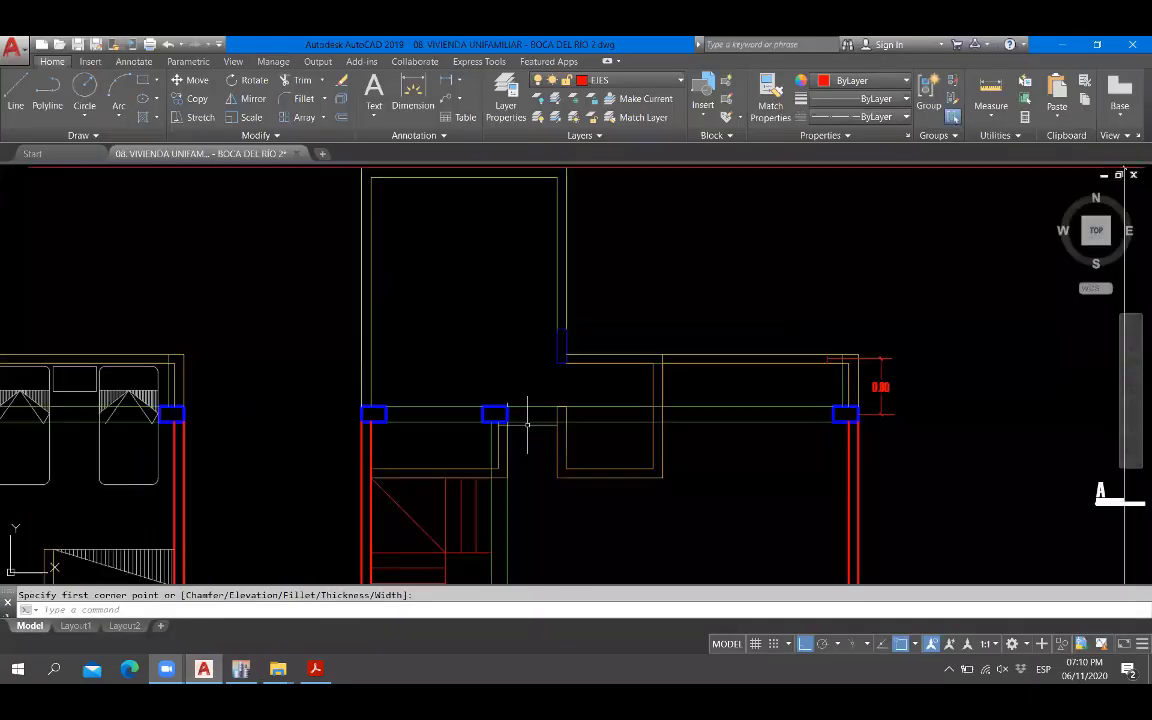
Compare the overall outline of the Story2 plan with the three structural floor layouts in the AutoCAD drawing.
click(205, 668)
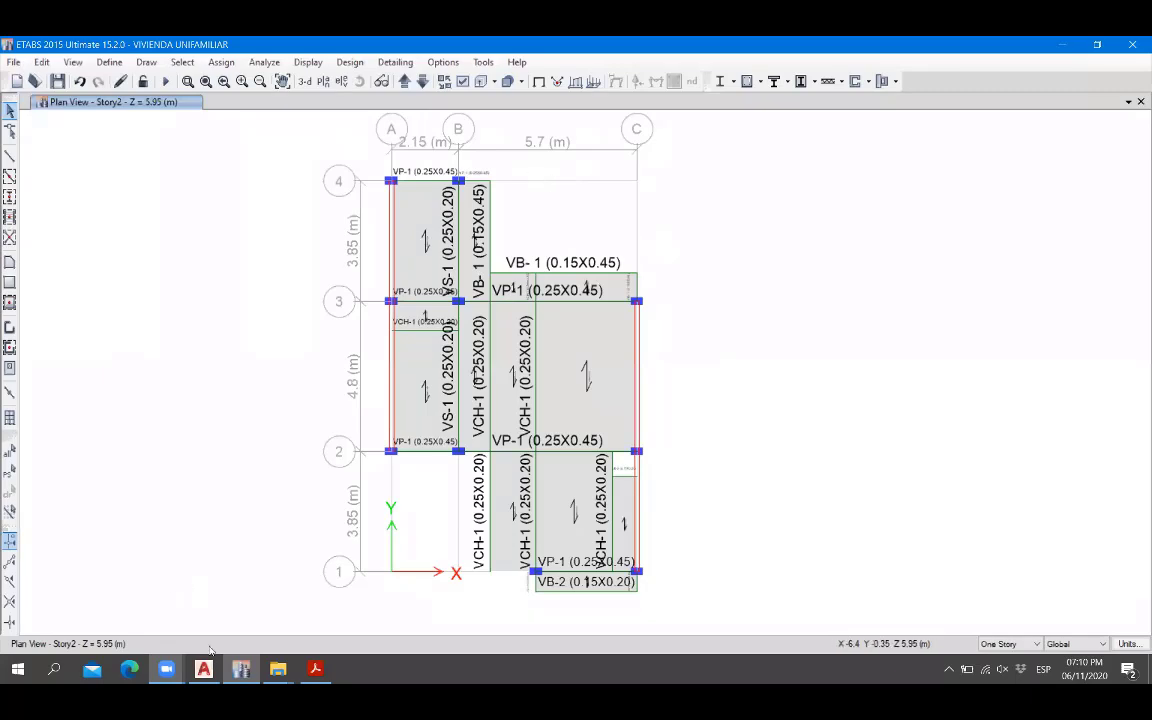
key(alt+Tab)
scroll(626, 313, down, 5)
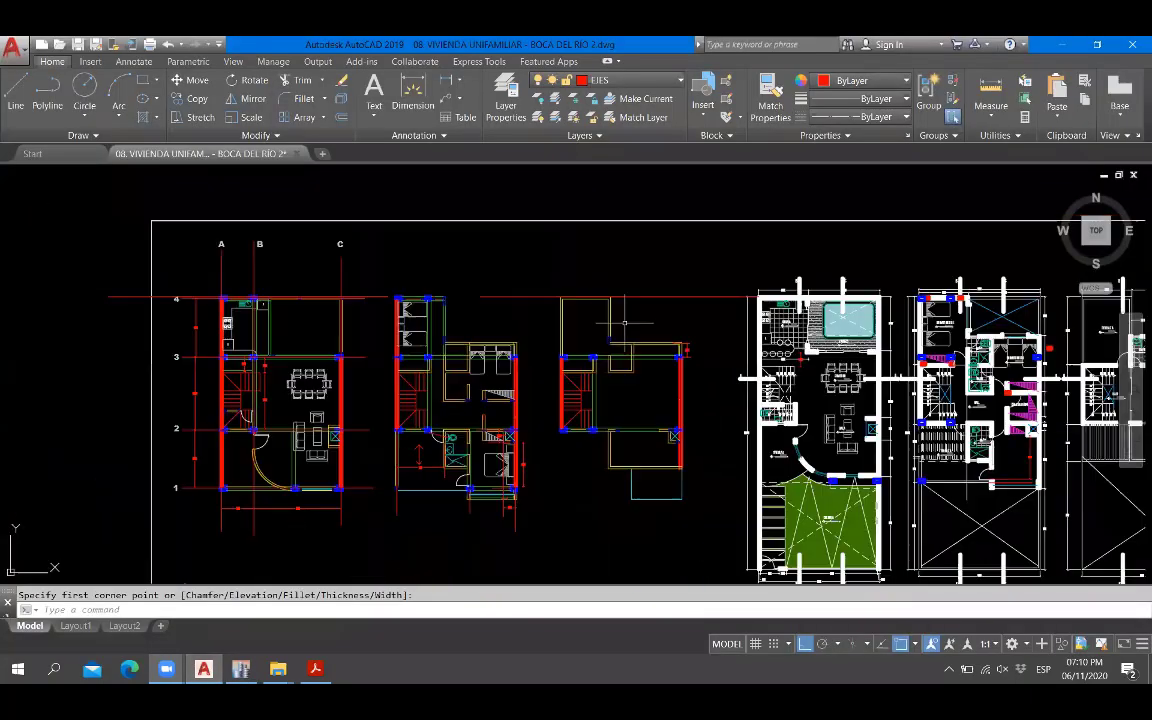
scroll(400, 450, up, 2)
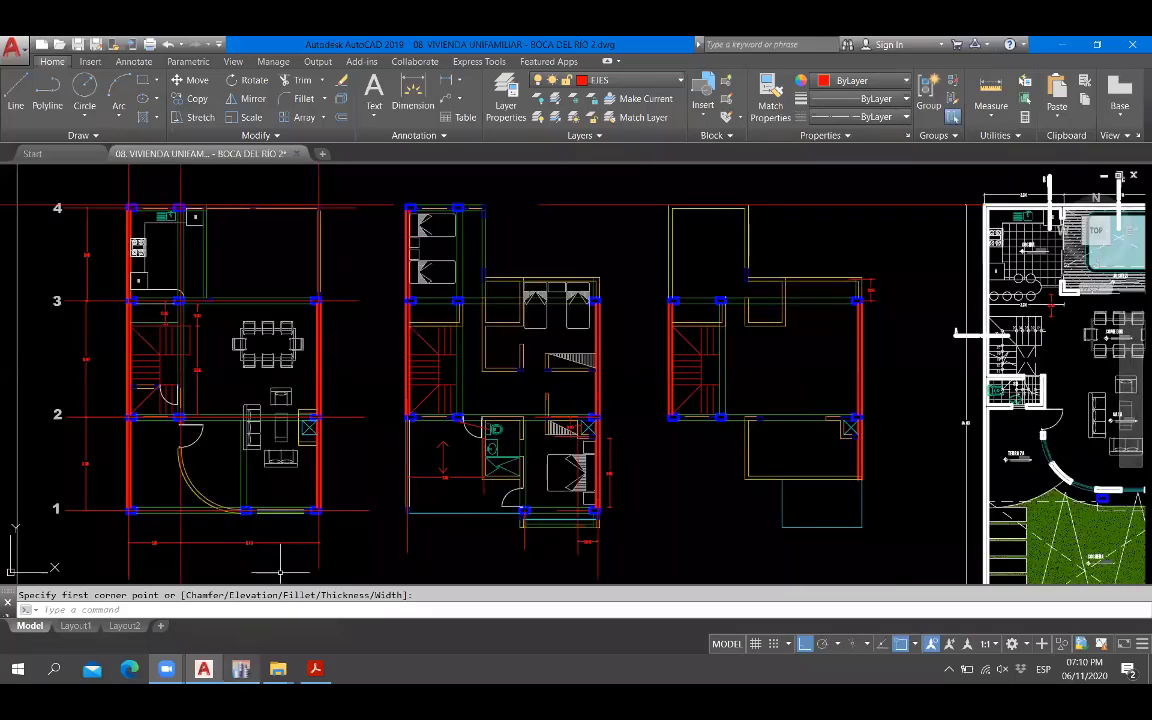
key(alt+Tab)
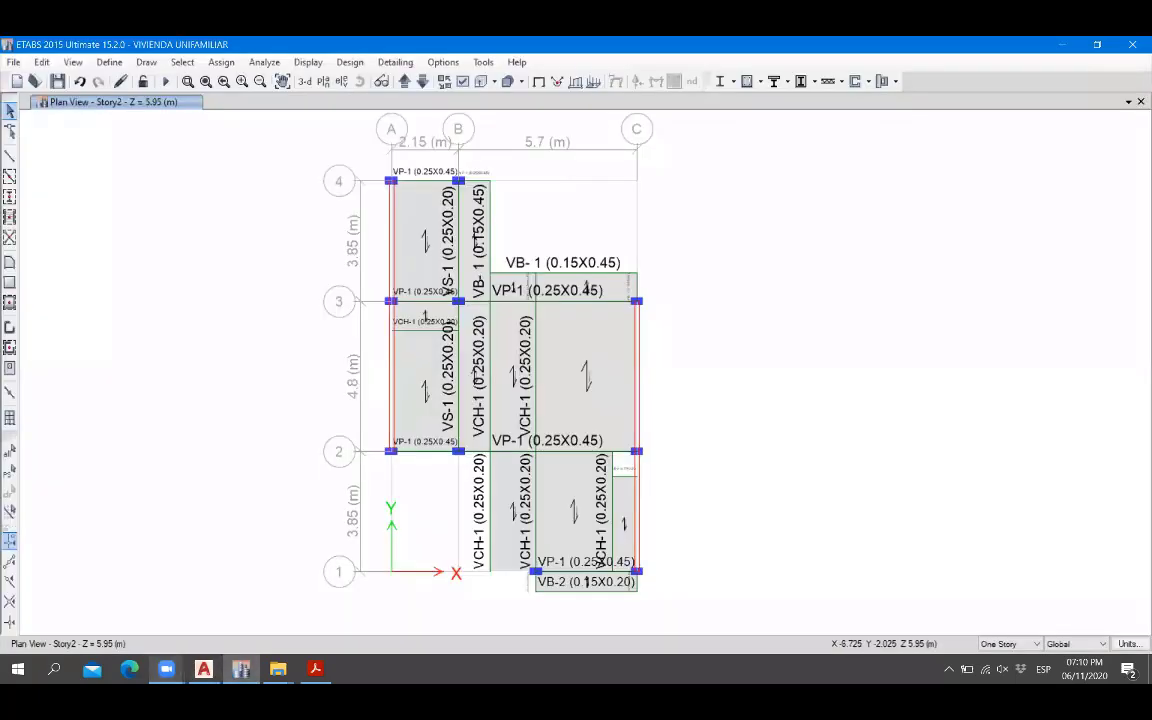
key(alt+Tab)
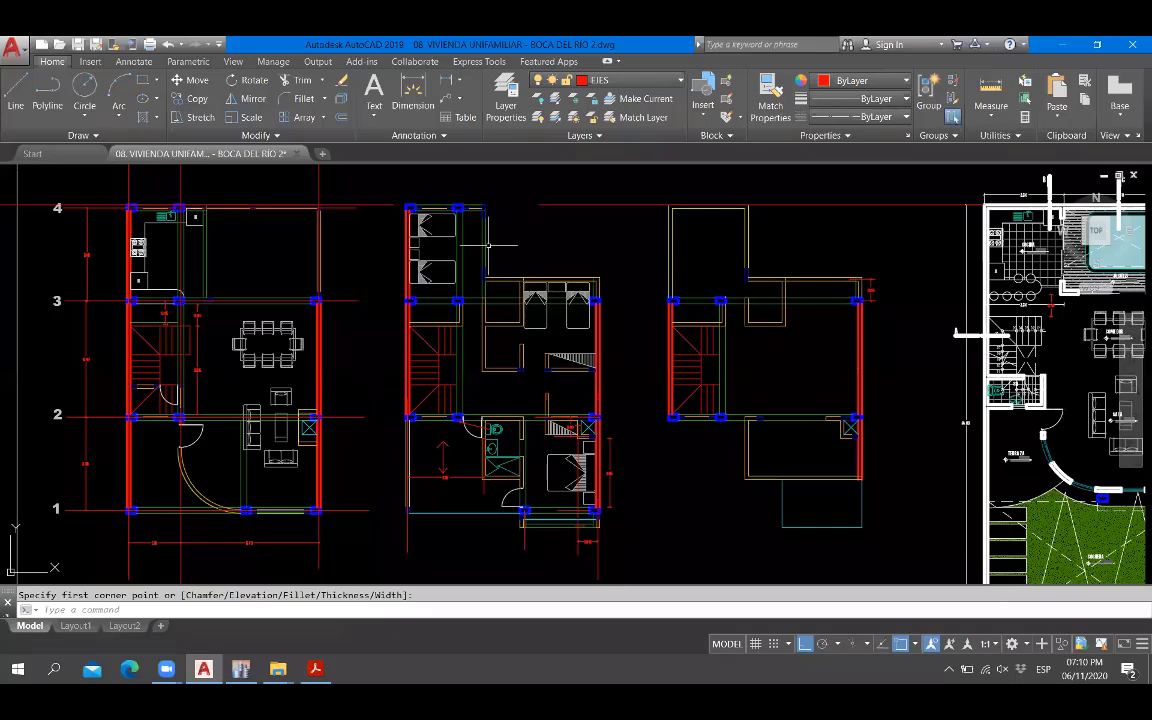
key(alt+Tab)
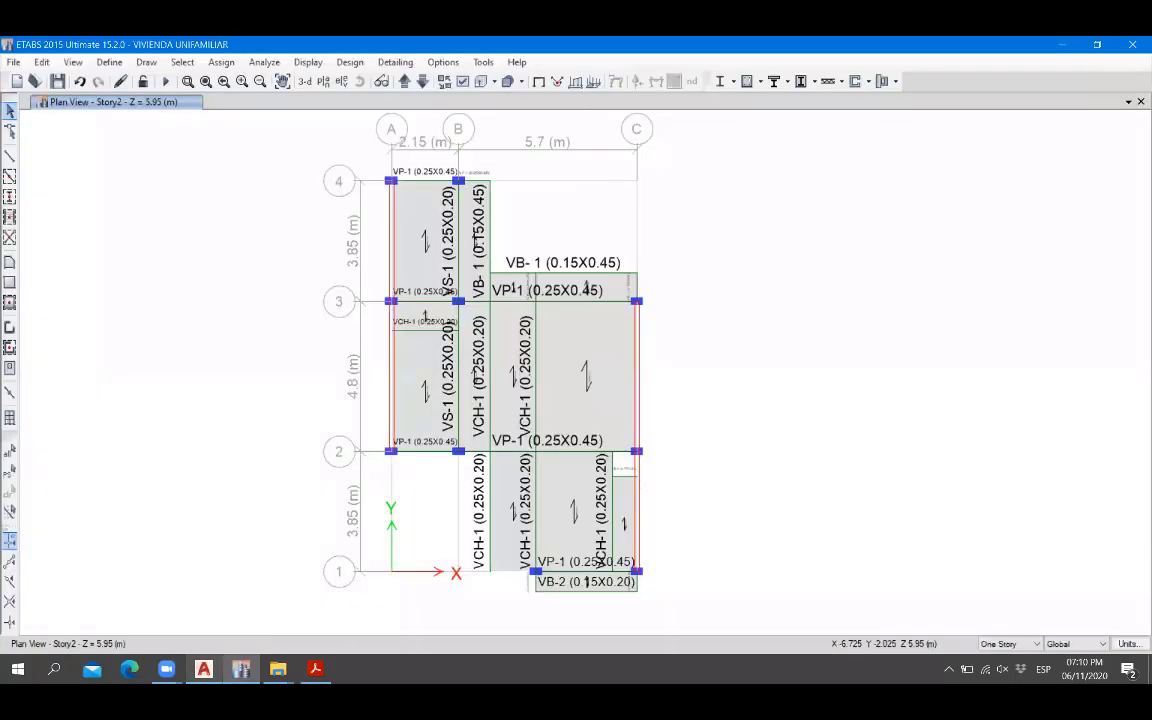
key(alt+Tab)
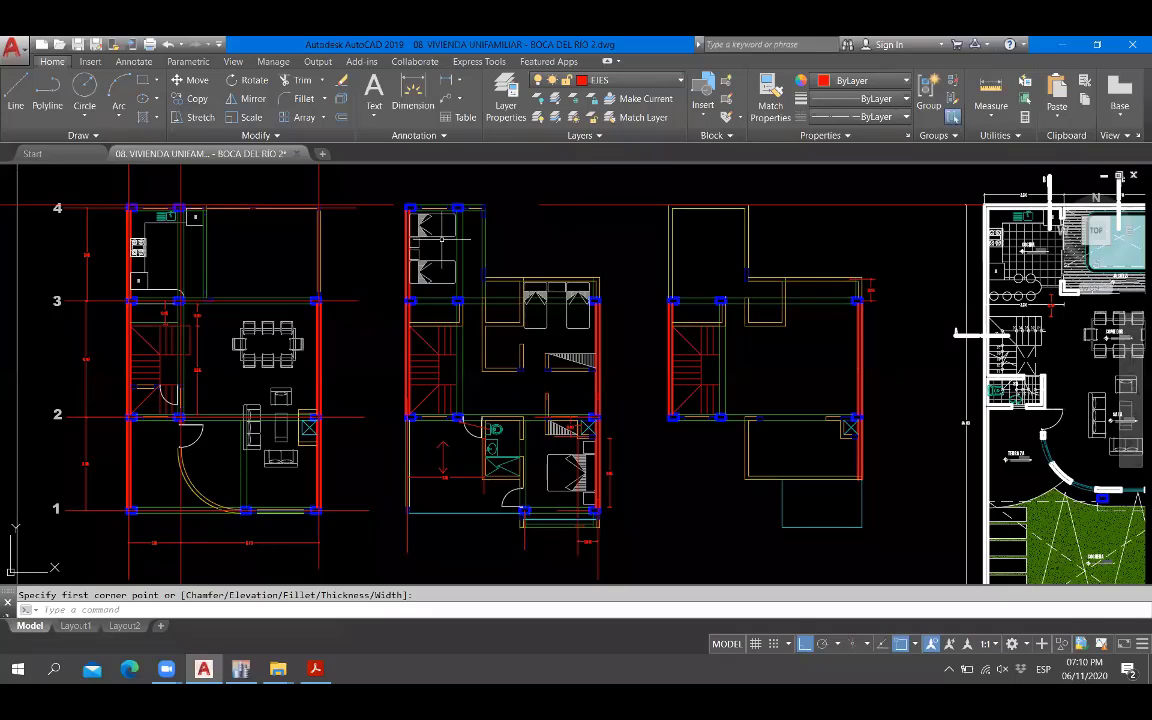
Examine the second-level layout in AutoCAD against the architectural plans, particularly the terrace, bathroom and bedroom between grids 1 and 2.
scroll(467, 188, up, 2)
scroll(480, 199, down, 4)
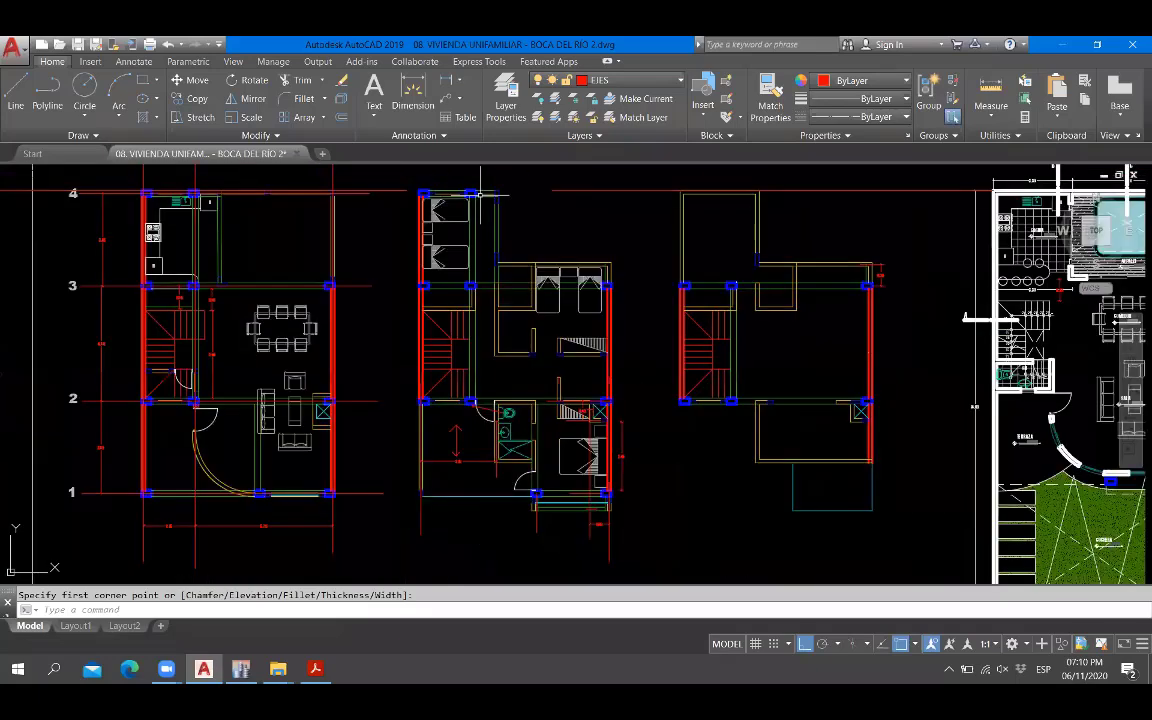
scroll(474, 200, up, 1)
scroll(564, 483, up, 2)
scroll(460, 420, down, 2)
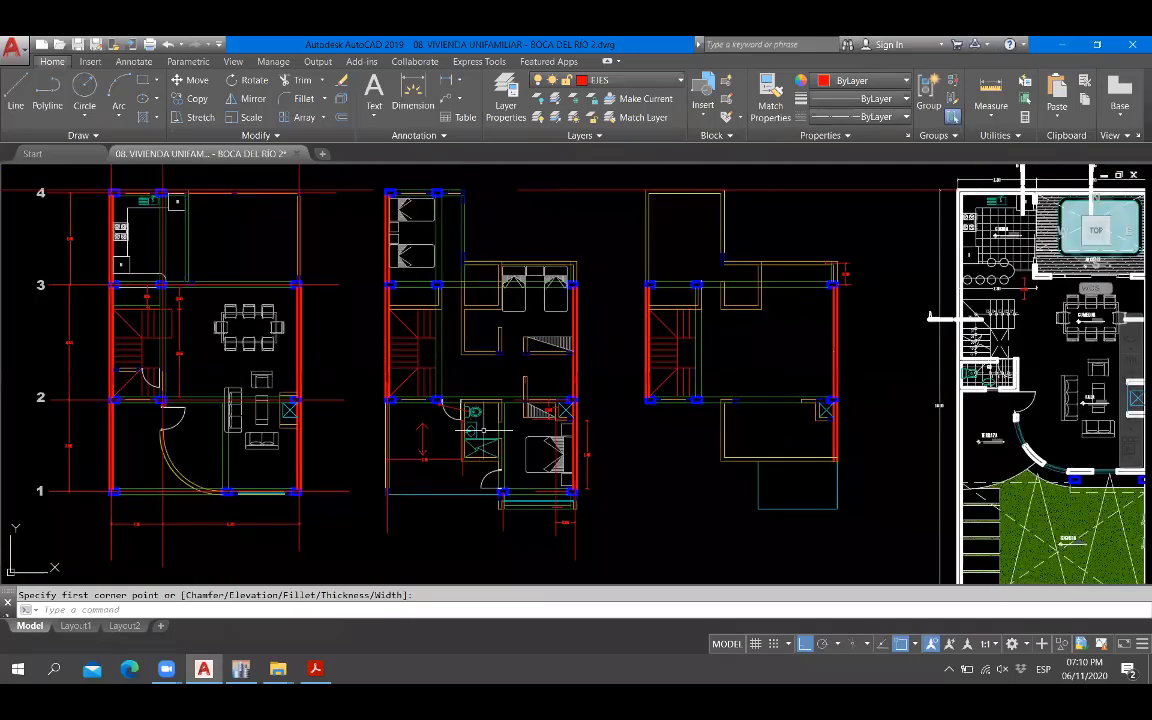
scroll(461, 466, up, 2)
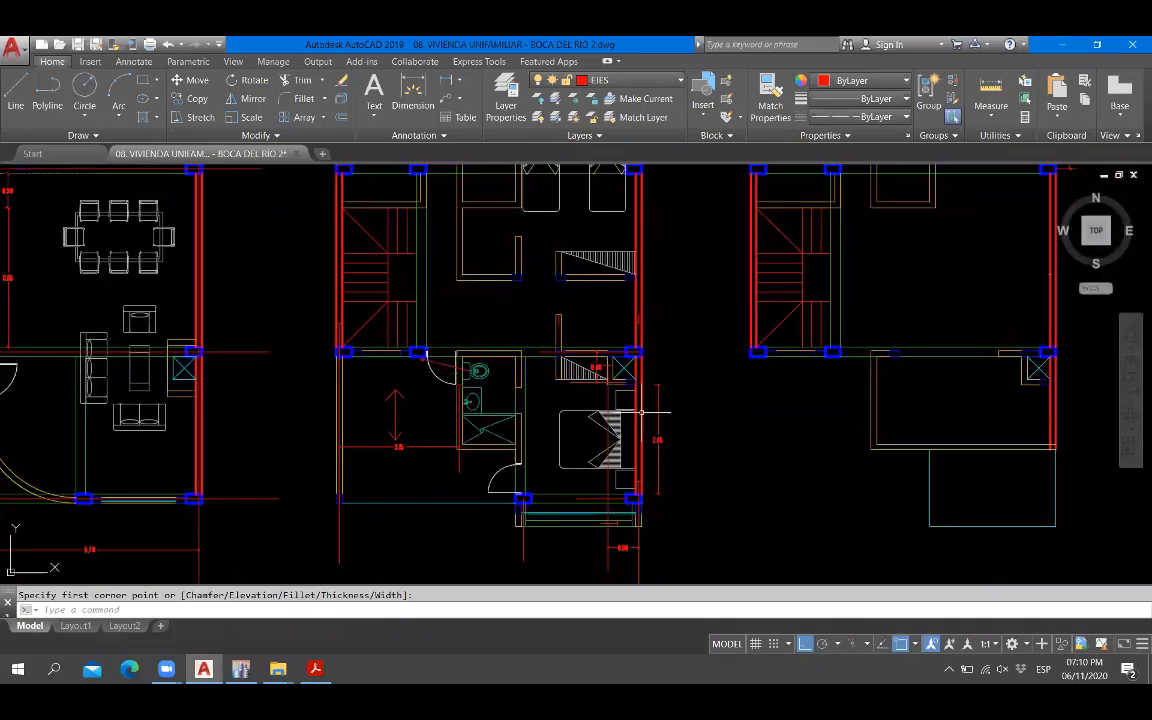
scroll(375, 410, down, 3)
scroll(903, 422, up, 3)
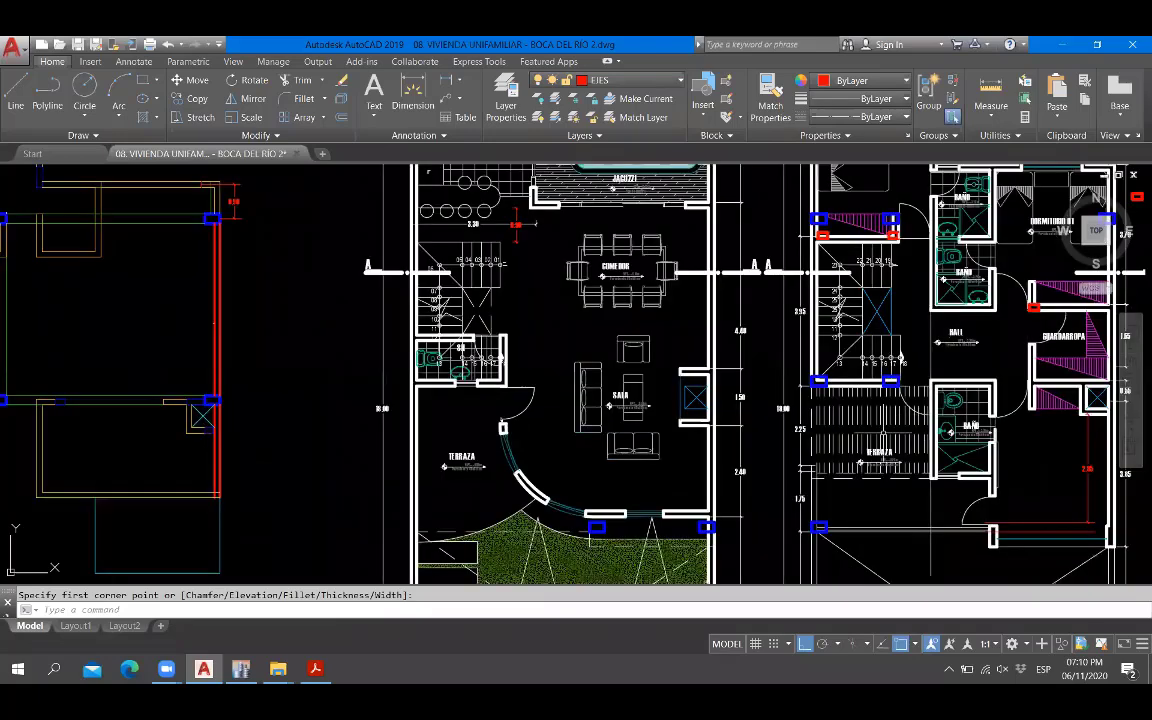
scroll(884, 420, down, 3)
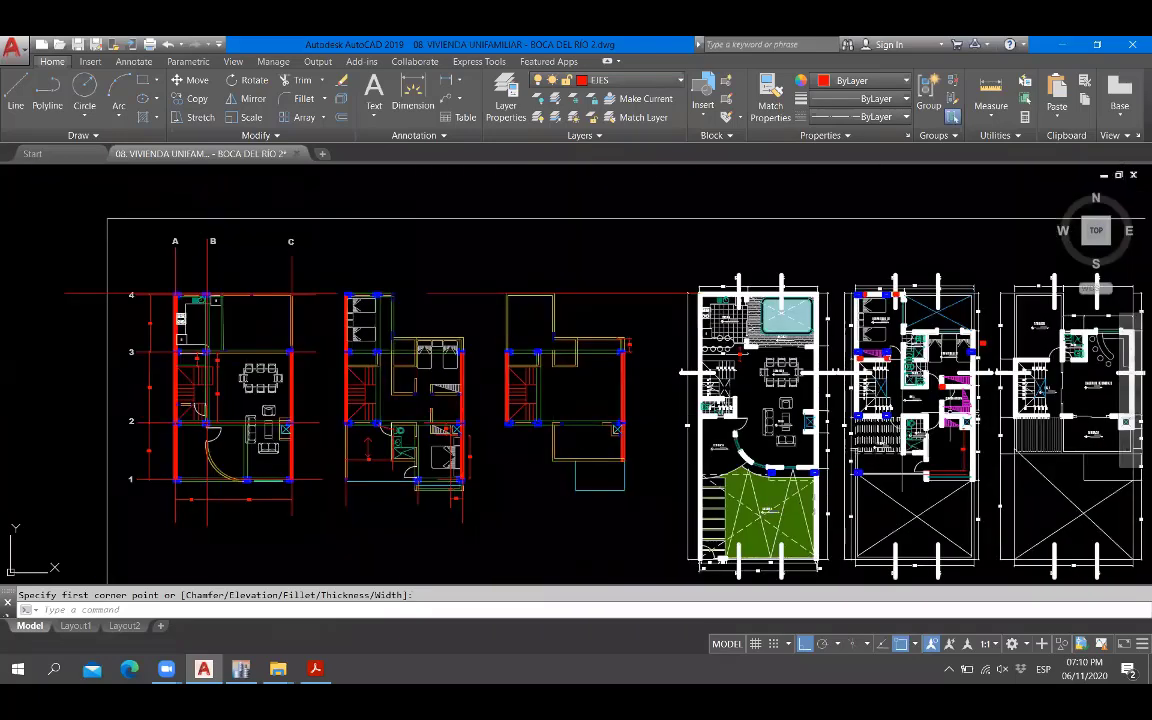
scroll(540, 445, up, 3)
scroll(540, 445, down, 2)
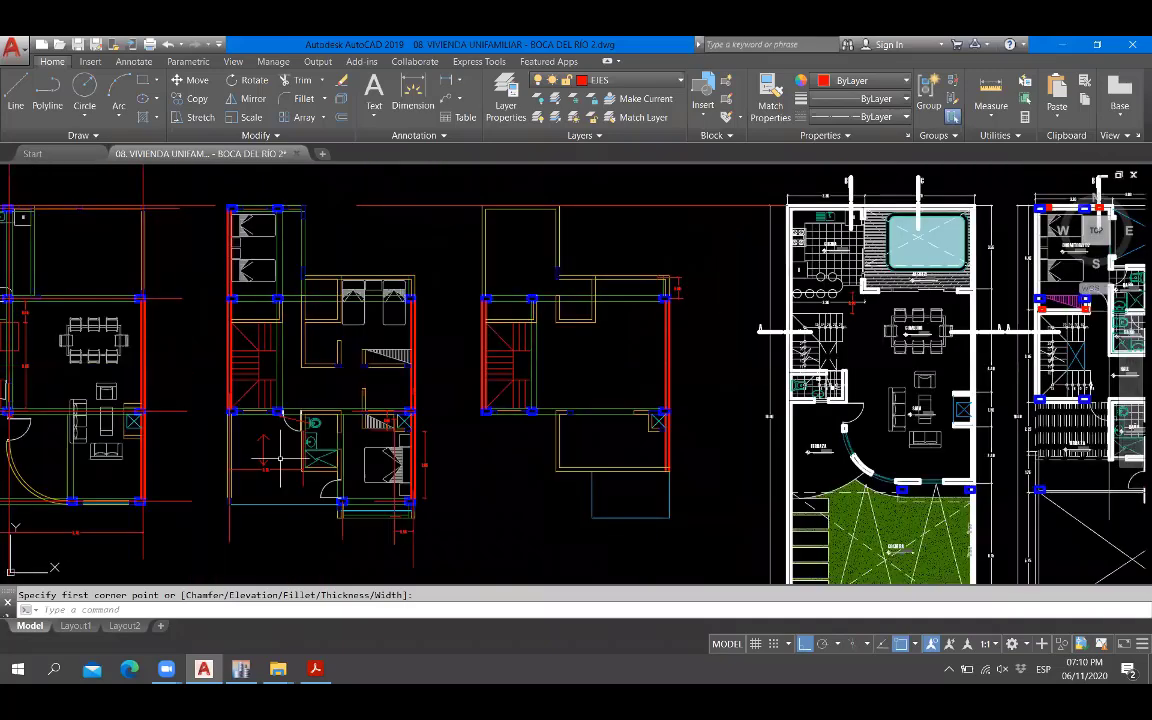
scroll(280, 458, up, 2)
scroll(300, 392, up, 2)
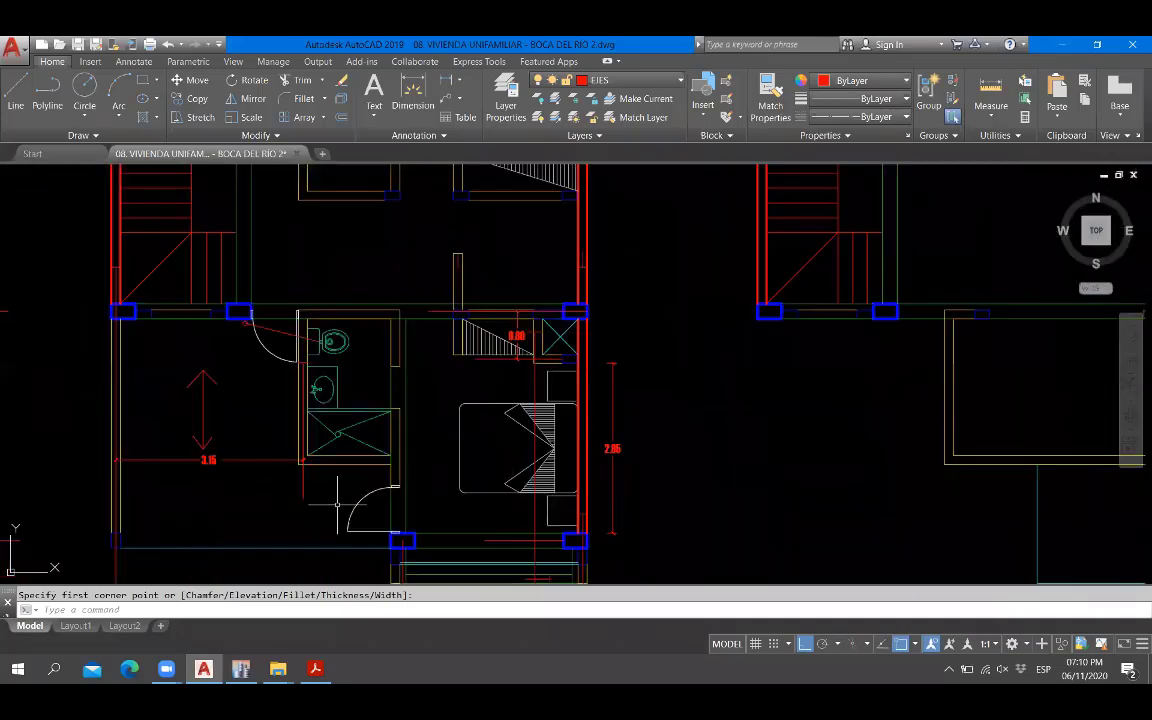
Check the AutoCAD top-floor outline against Story2 and delete the middle VCH-1 (0.25X0.20) beam between grids 1 and 2.
click(240, 669)
click(204, 669)
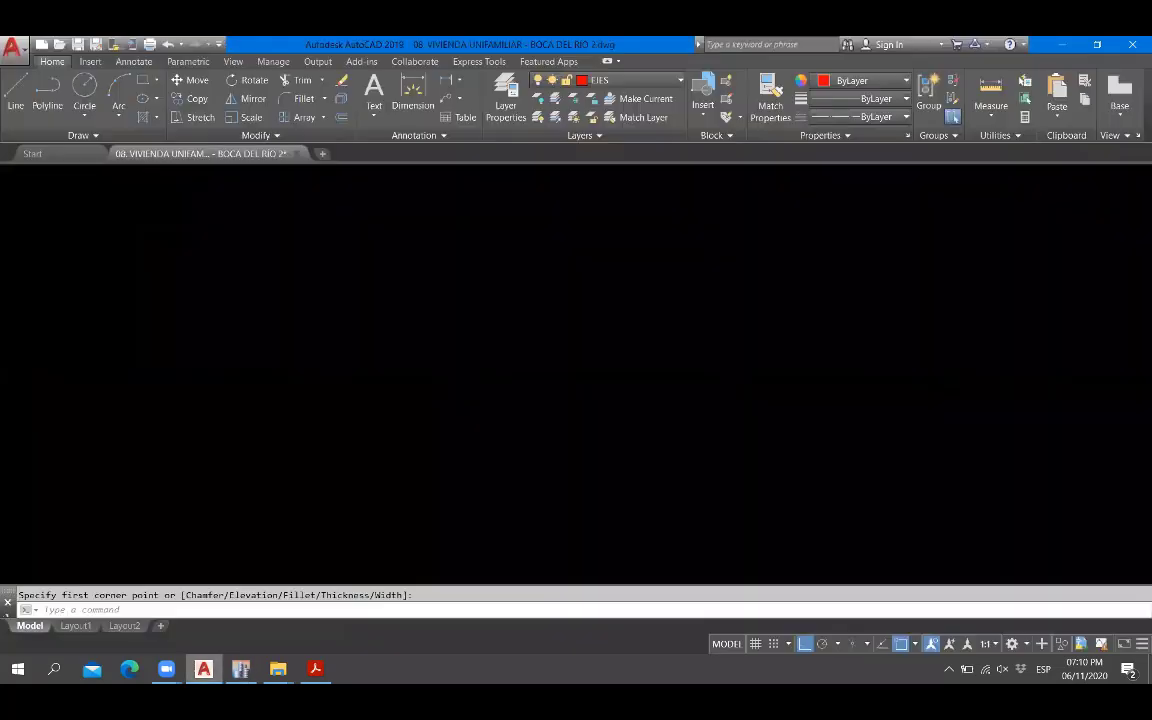
click(240, 669)
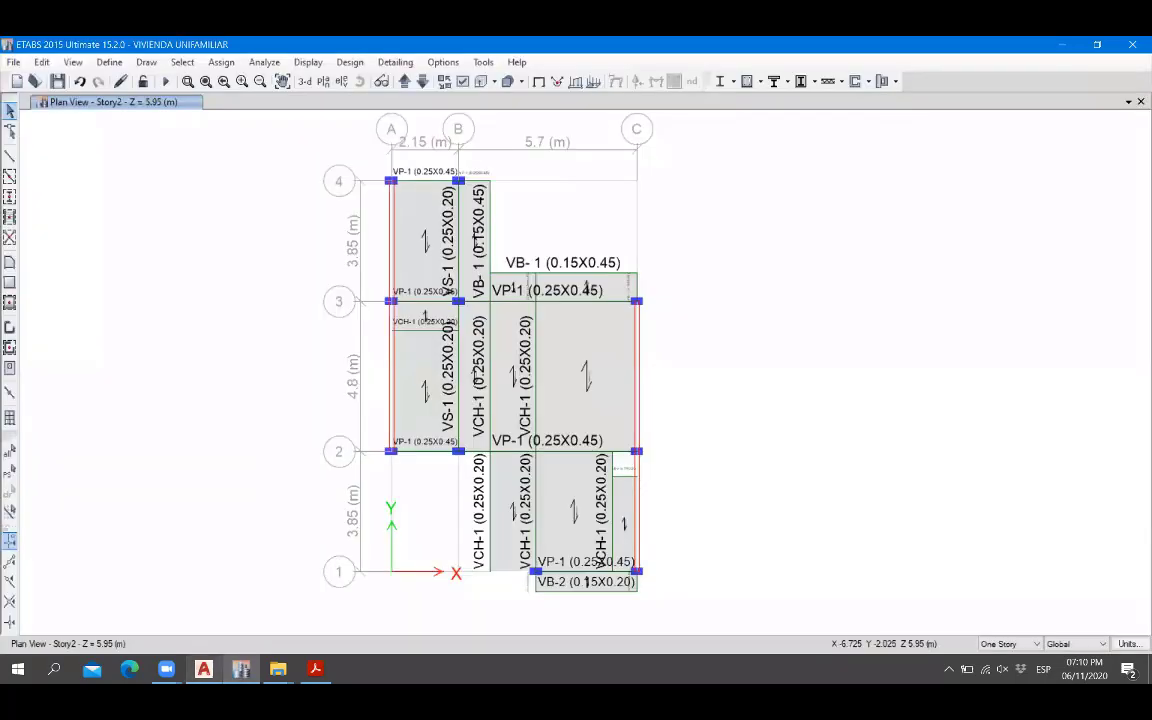
click(204, 669)
click(240, 669)
click(204, 669)
scroll(369, 390, down, 2)
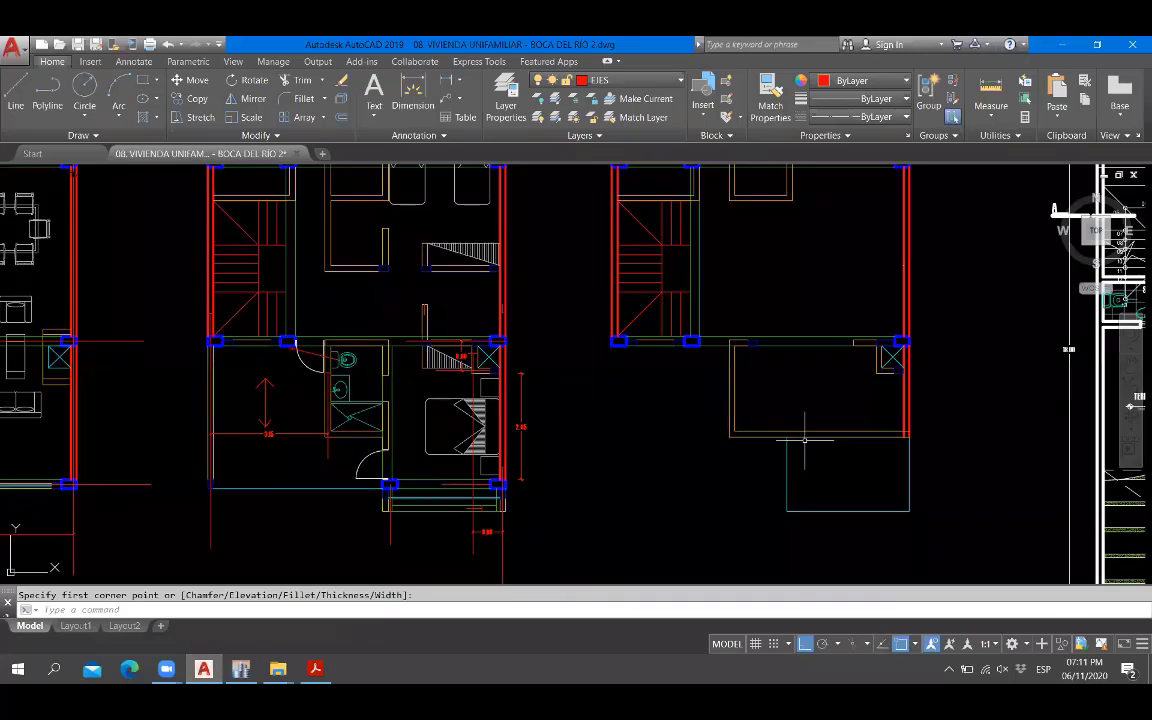
click(240, 669)
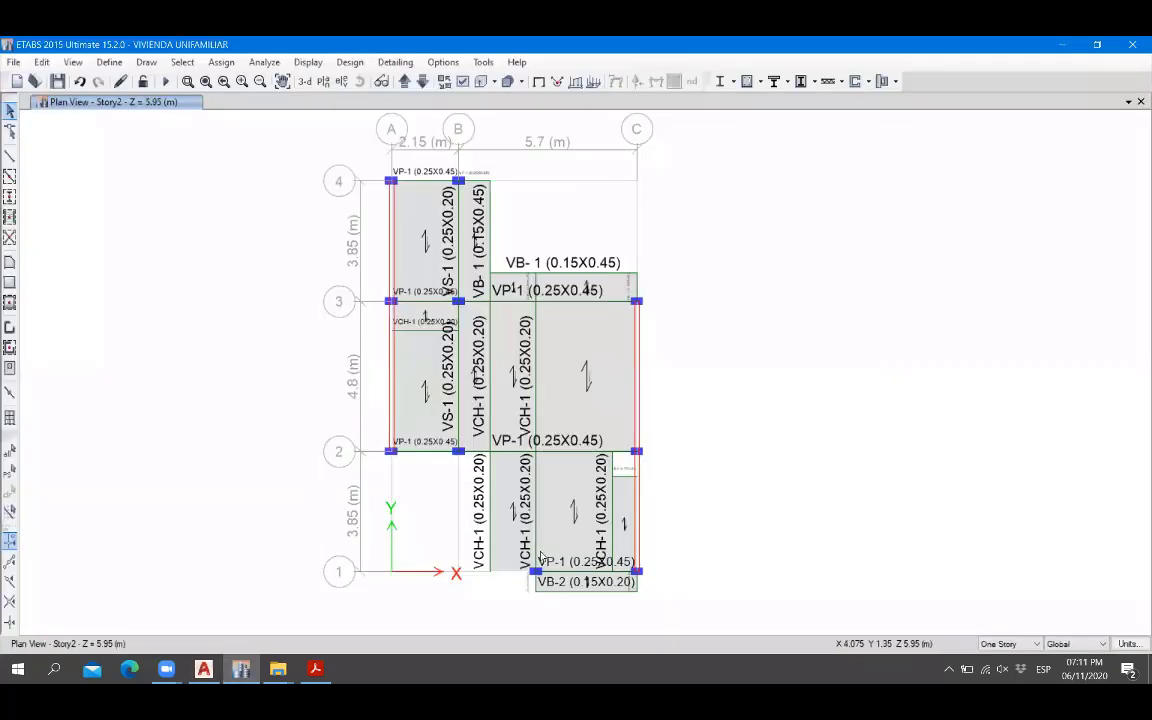
scroll(548, 545, up, 3)
click(516, 437)
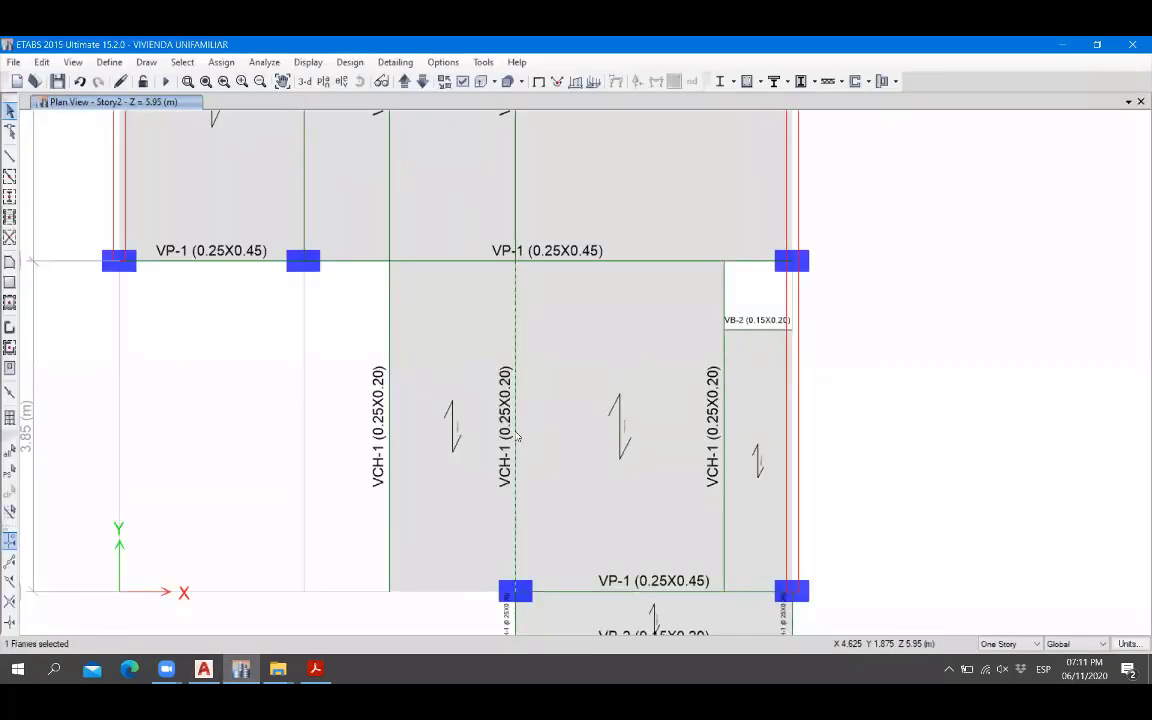
key(Delete)
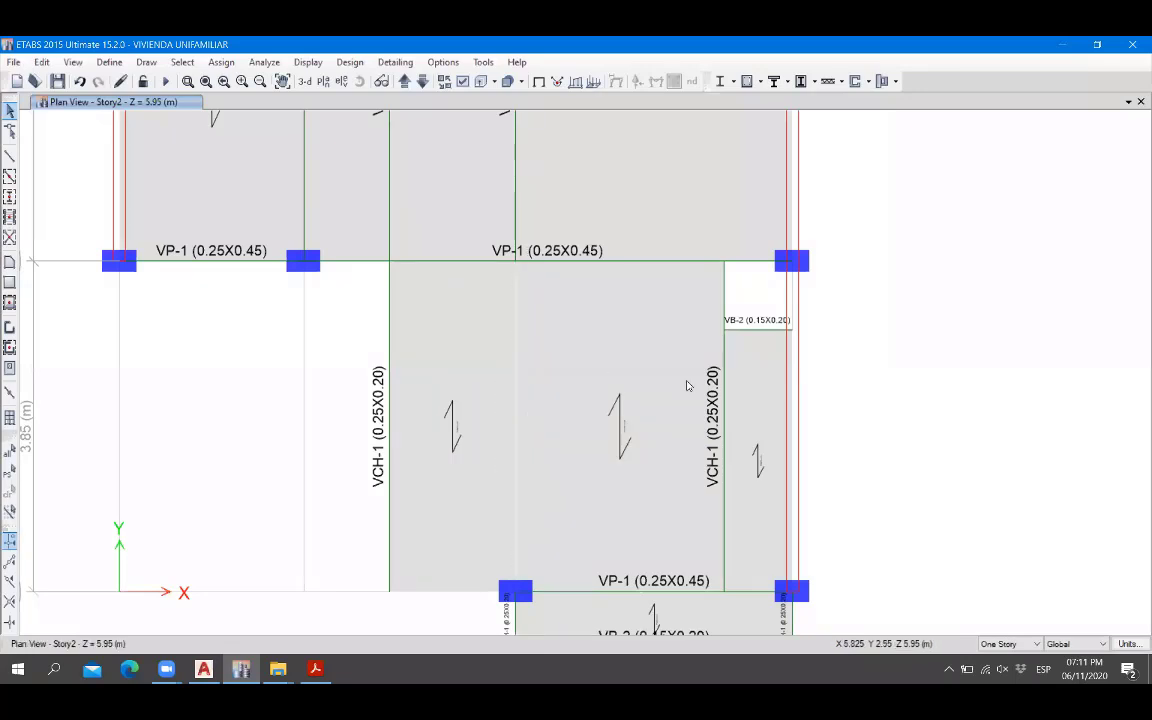
Compare the front slab outline and the duct opening near grids 2 and C in AutoCAD with the Story2 plan in ETABS.
key(alt+Tab)
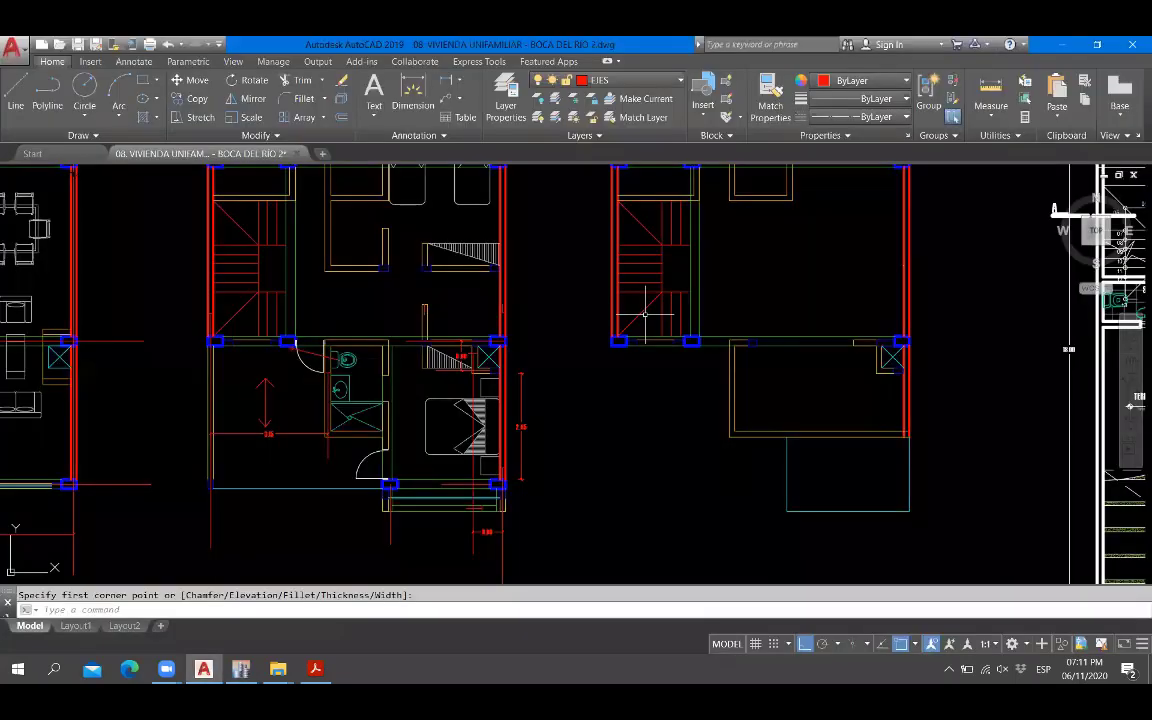
middle_drag(645, 314, 550, 333)
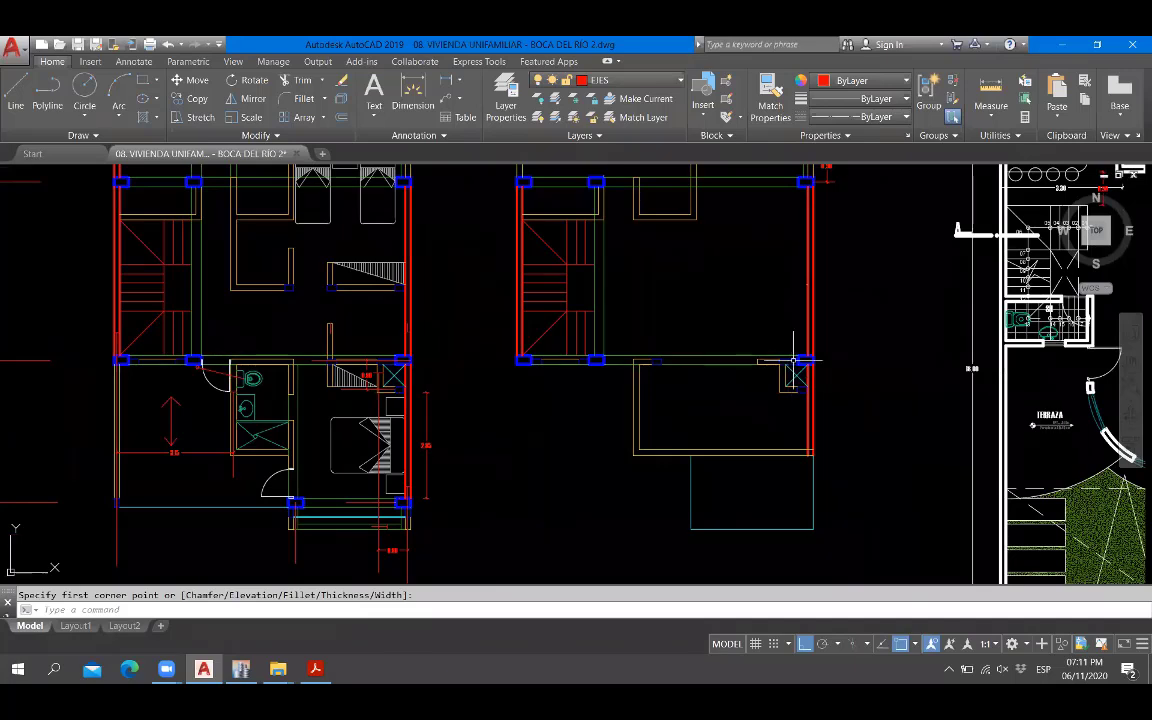
scroll(783, 375, up, 4)
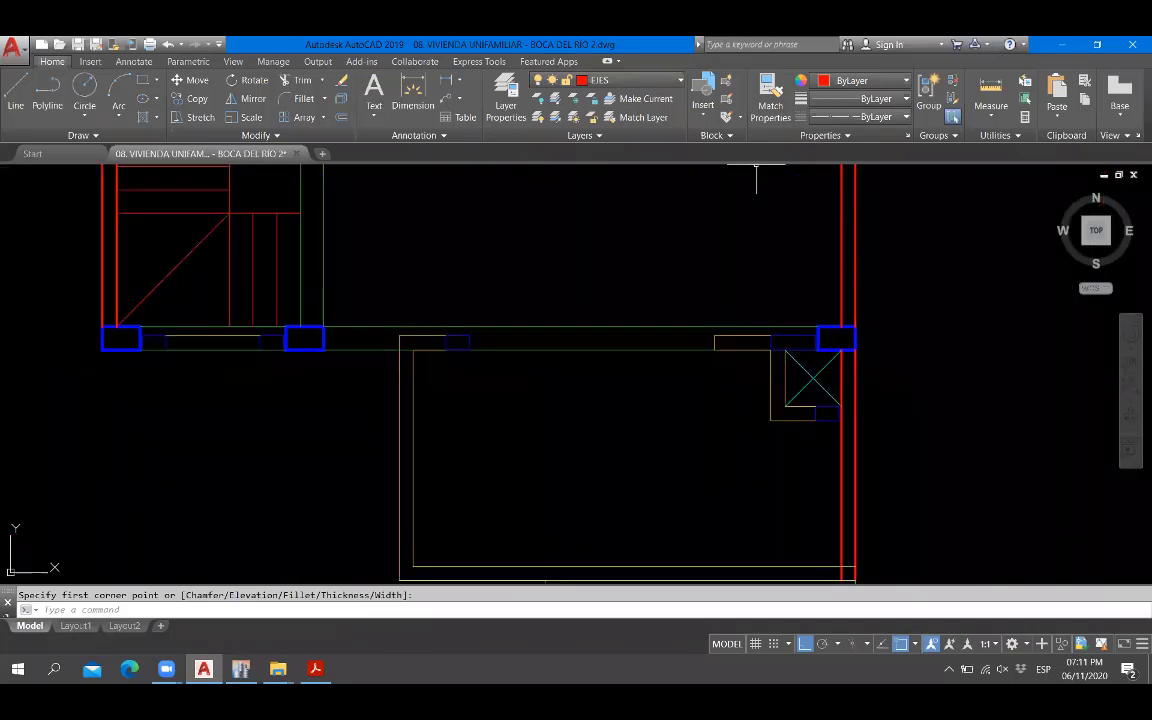
scroll(773, 341, down, 2)
click(241, 669)
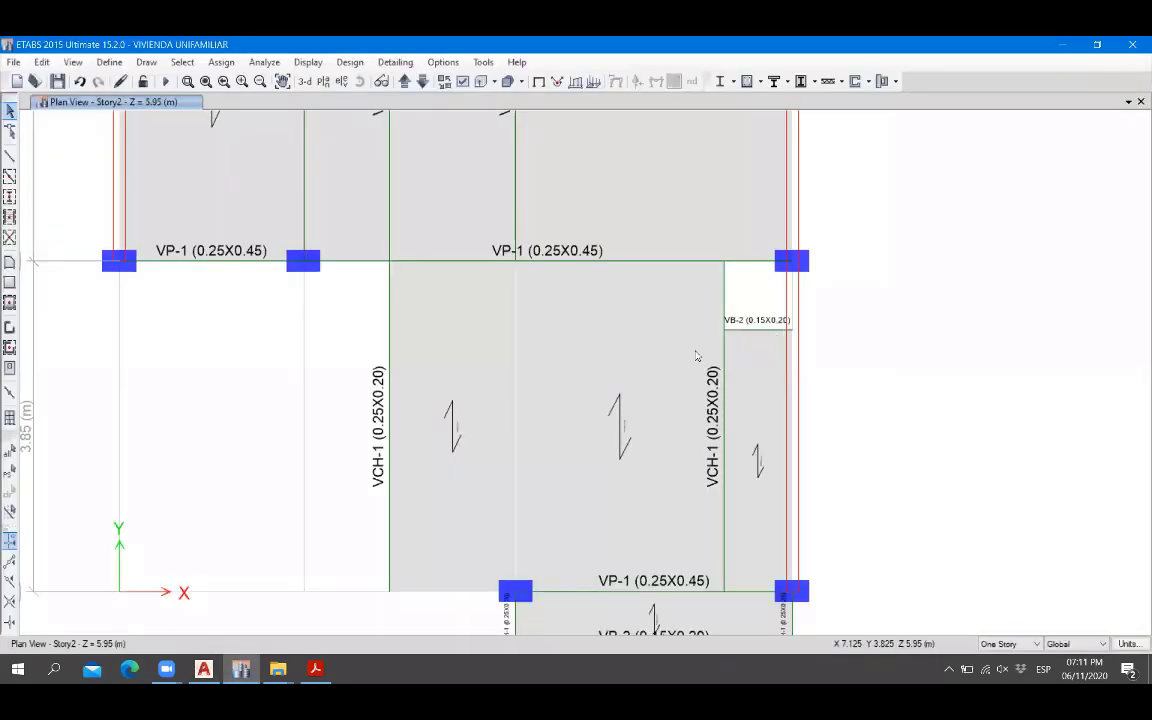
scroll(747, 409, down, 3)
scroll(745, 405, up, 3)
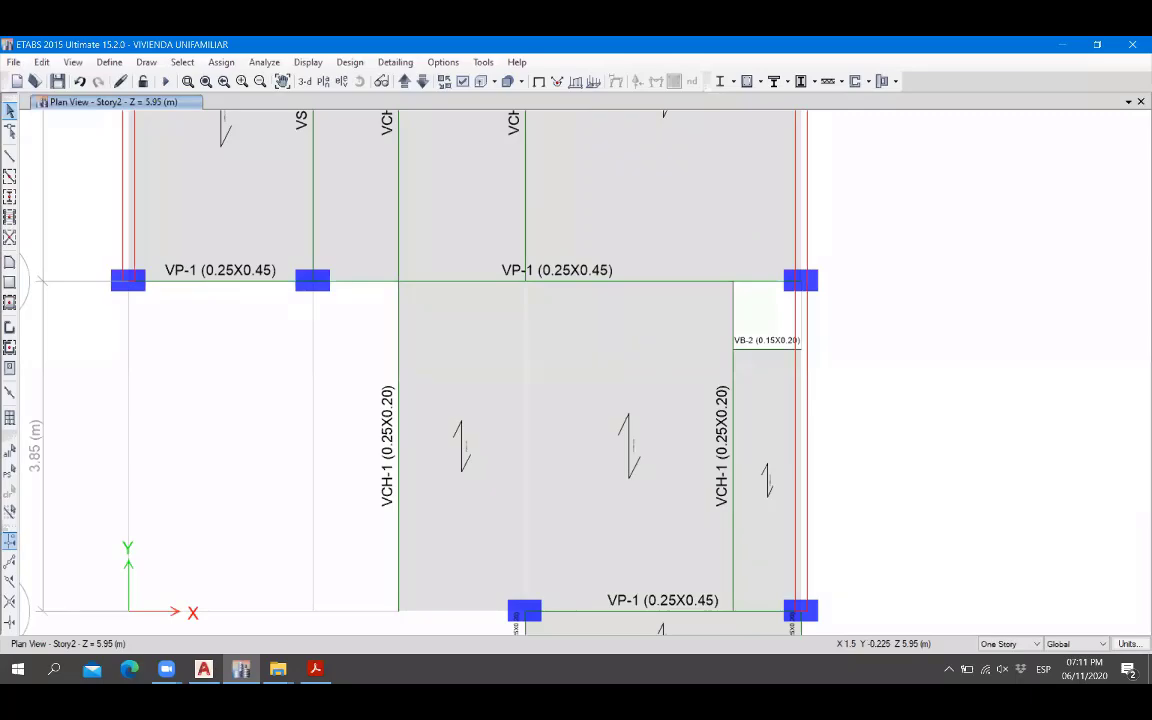
key(alt+Tab)
key(alt+Tab)
scroll(625, 457, down, 3)
scroll(589, 494, up, 3)
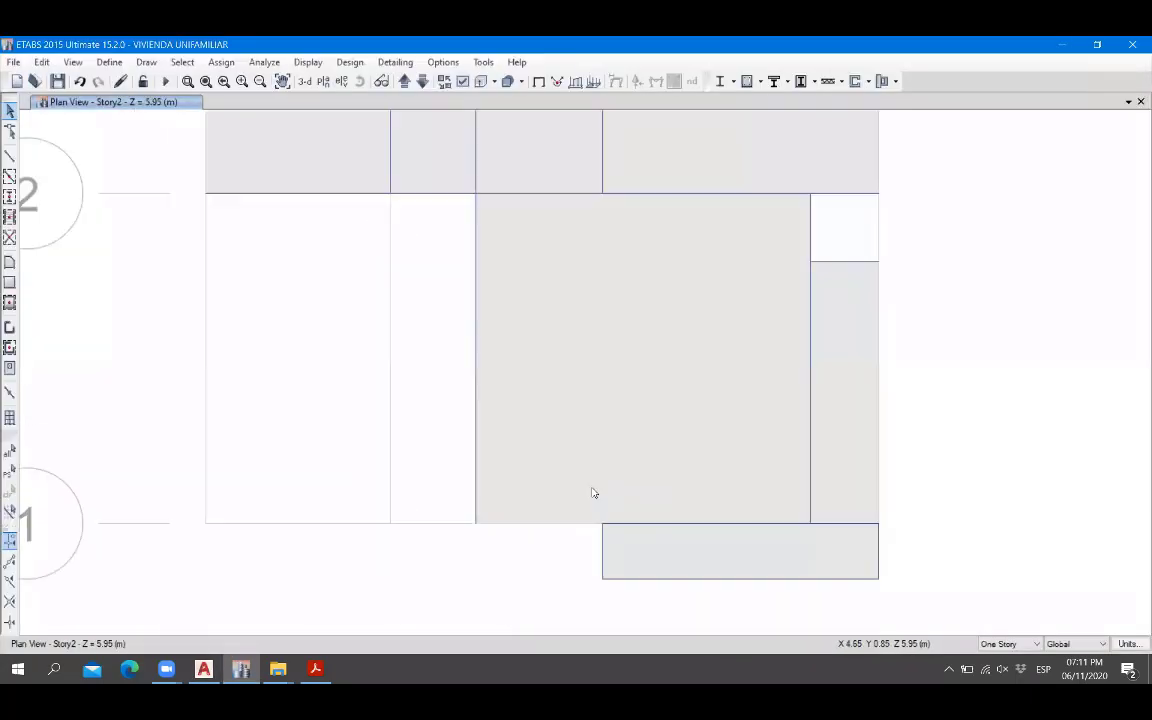
Check the AutoCAD layout and merge the two adjoining slab panels between grids 1 and 2 on the ETABS Story2 plan.
key(alt+Tab)
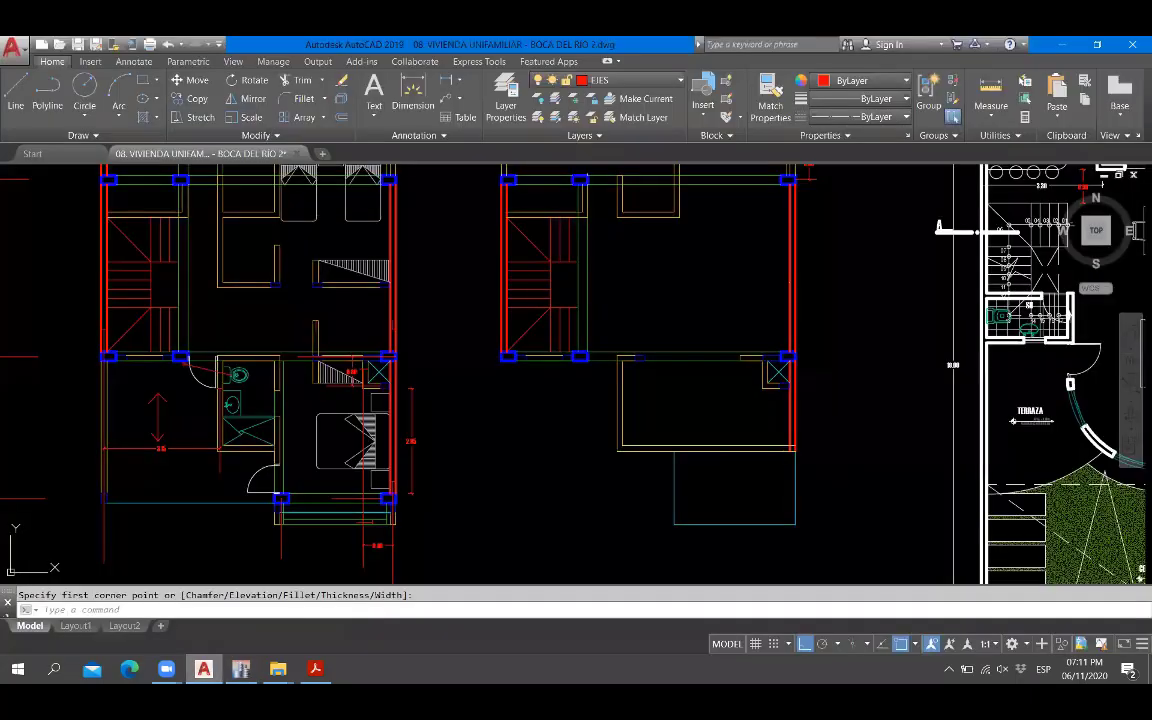
key(alt+Tab)
click(585, 354)
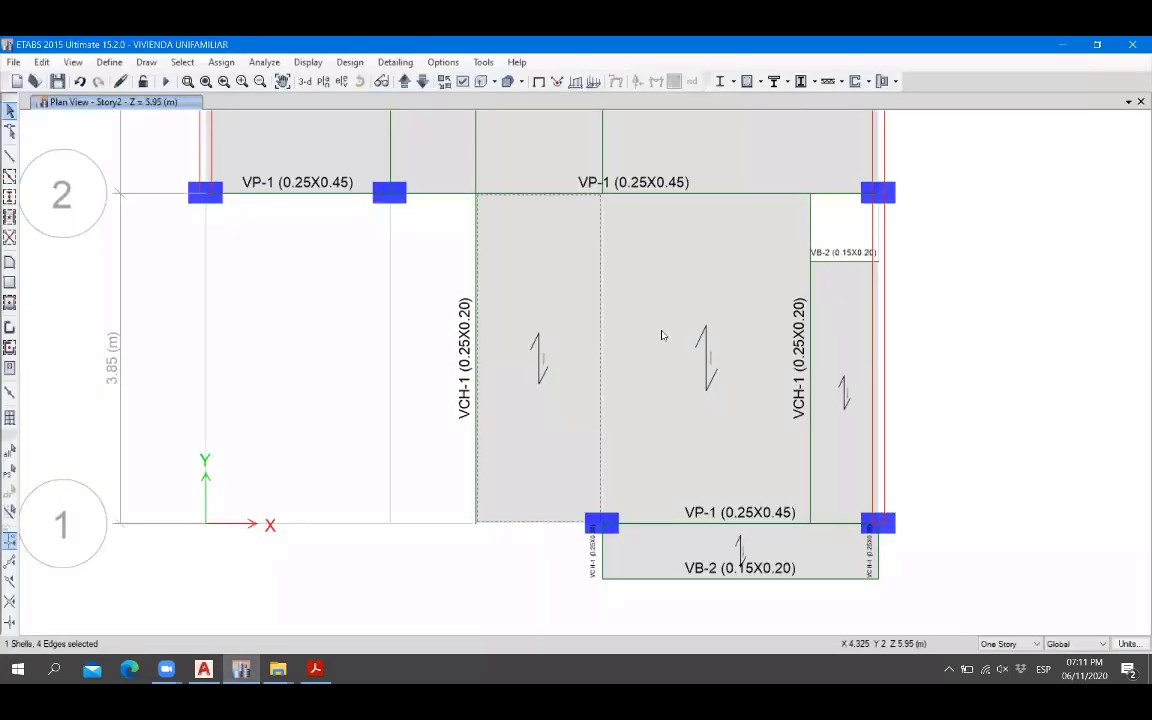
click(663, 329)
click(39, 65)
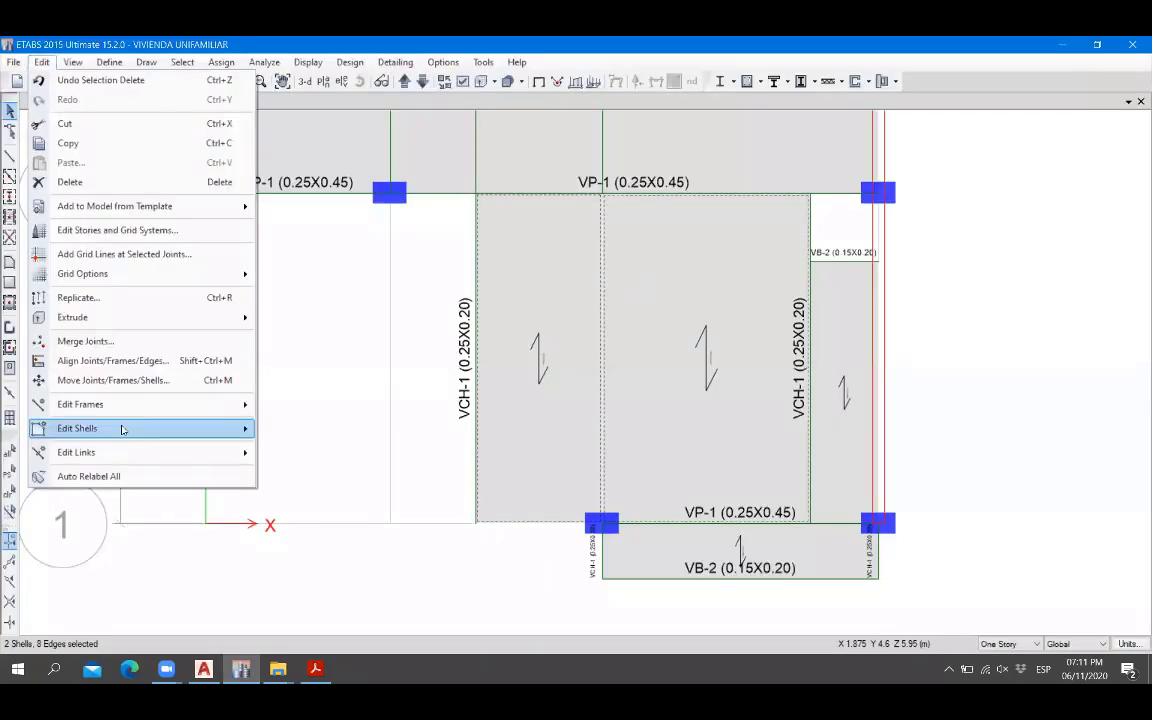
mouse_move(123, 428)
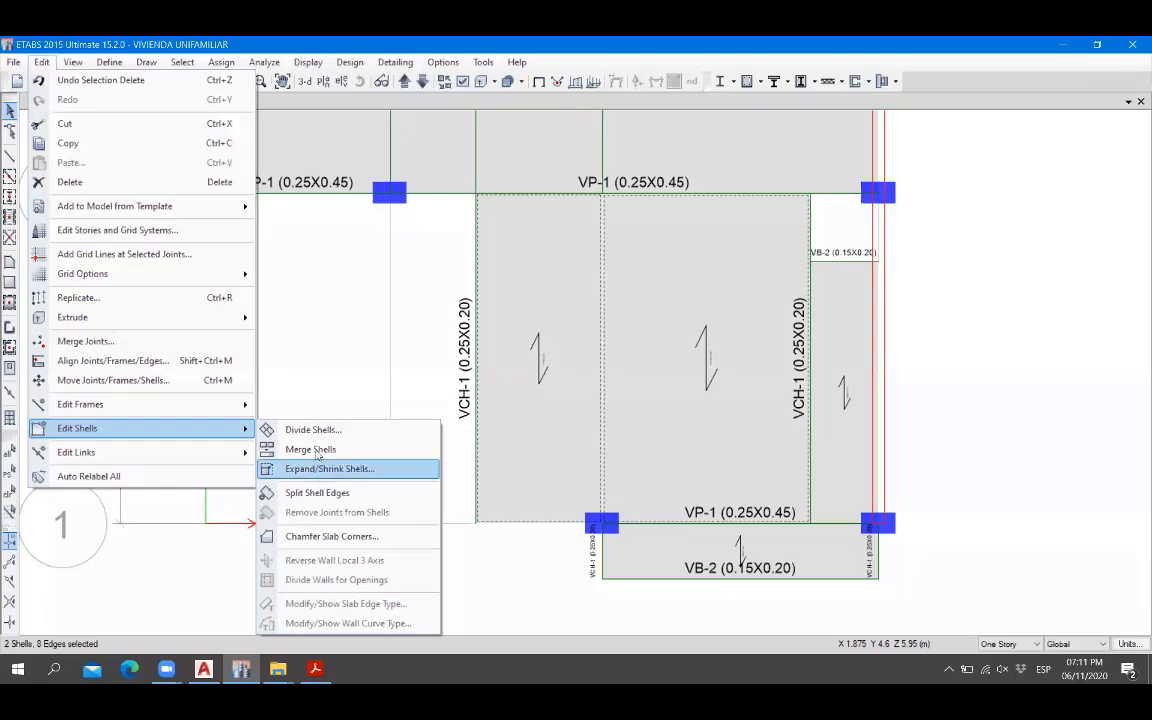
click(310, 449)
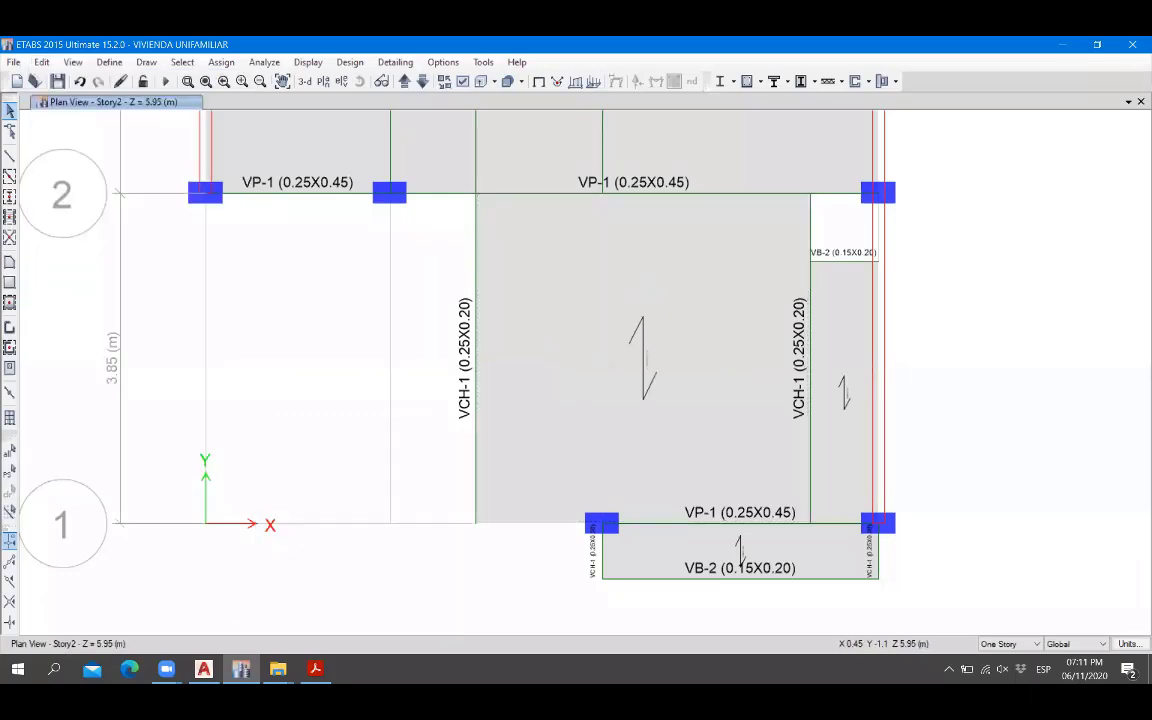
Switch to AutoCAD and draw a short vertical line across the bathroom's lower wall, below the shower on the second-level layout.
click(203, 669)
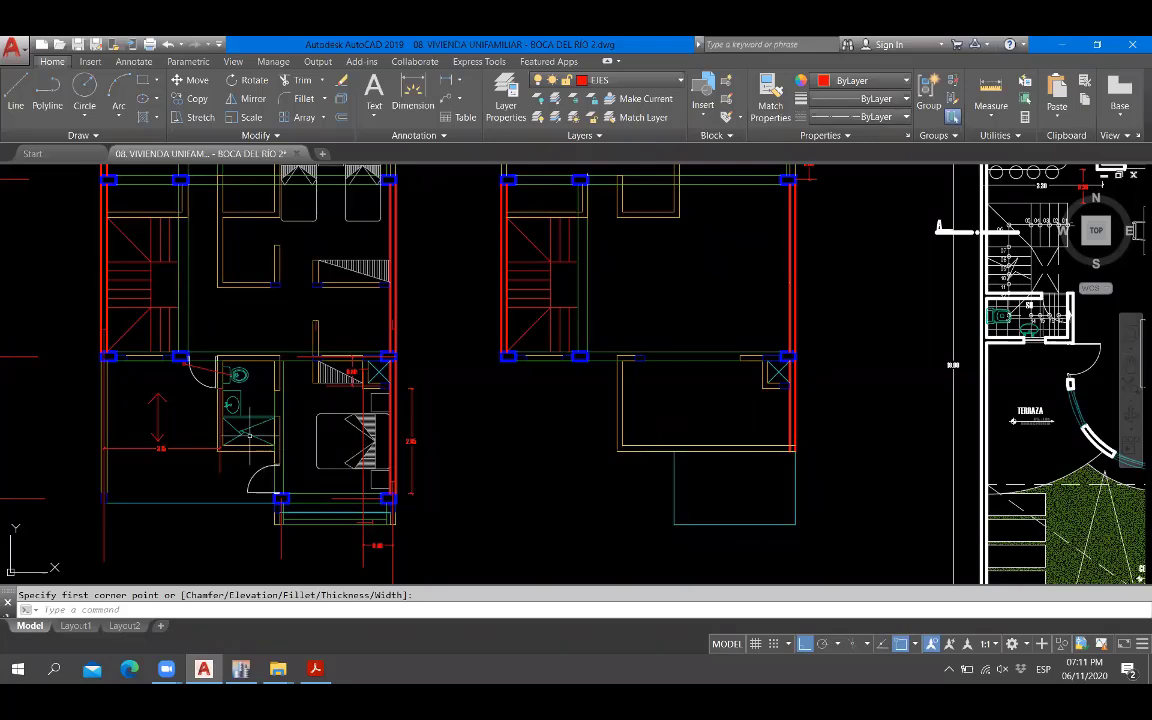
scroll(197, 445, up, 6)
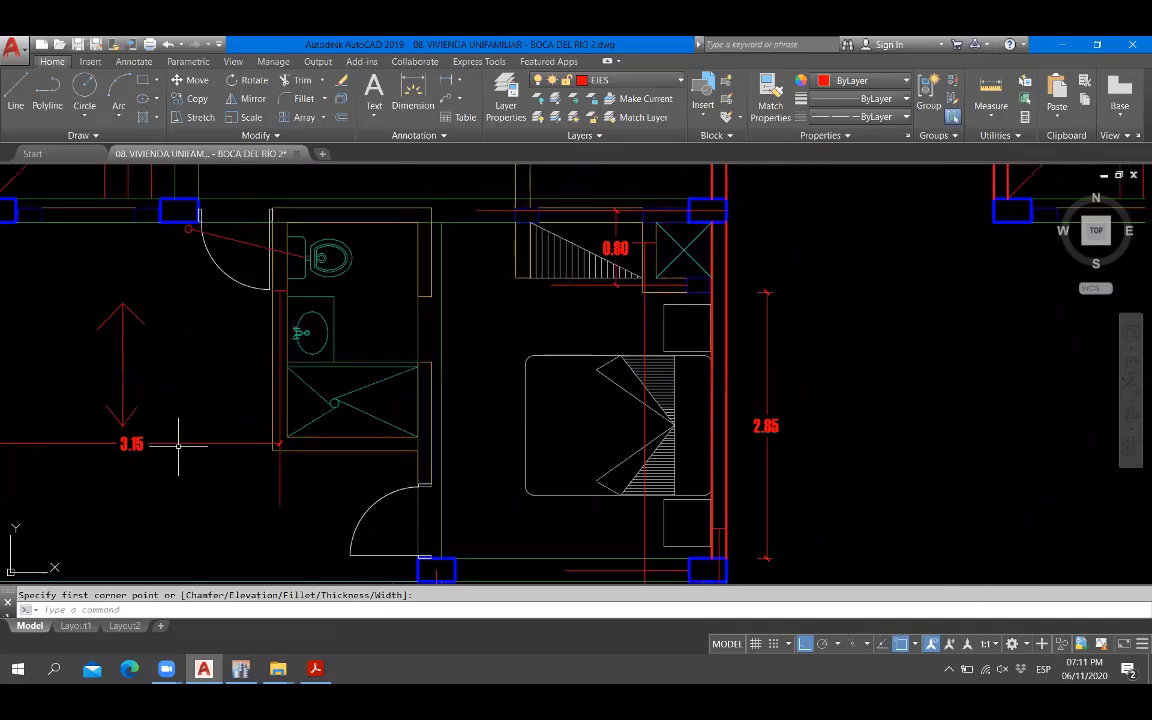
scroll(483, 470, down, 4)
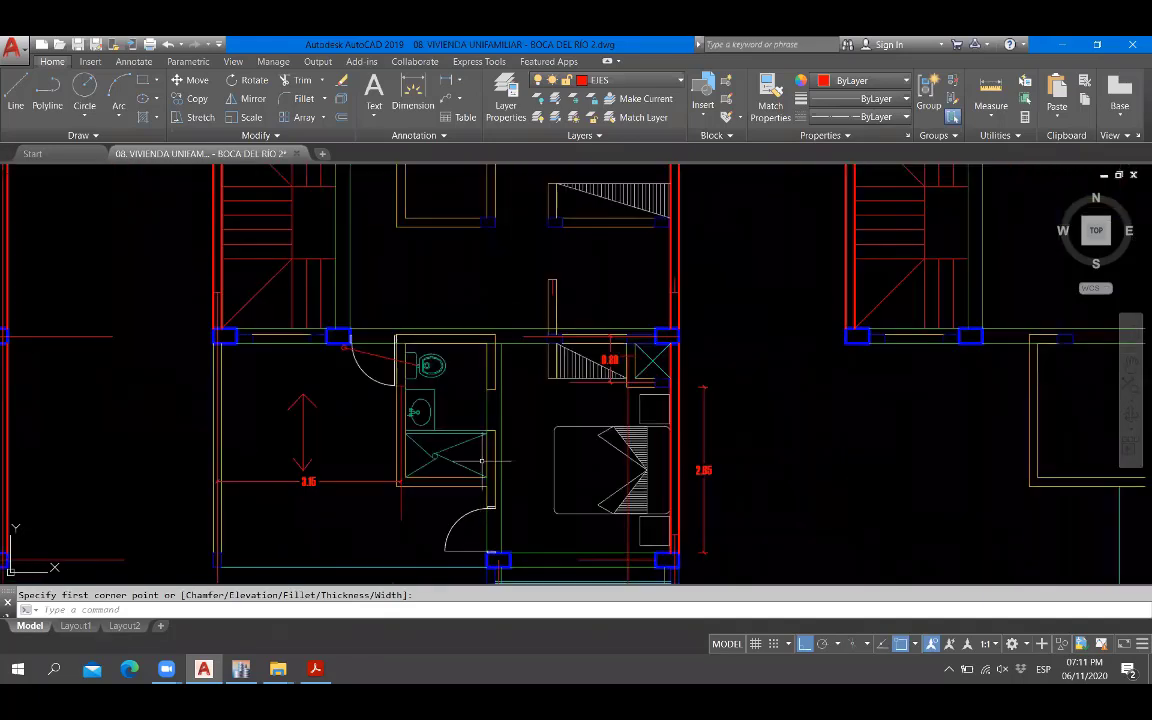
scroll(418, 479, up, 2)
text(l)
key(Return)
scroll(441, 481, up, 4)
click(479, 503)
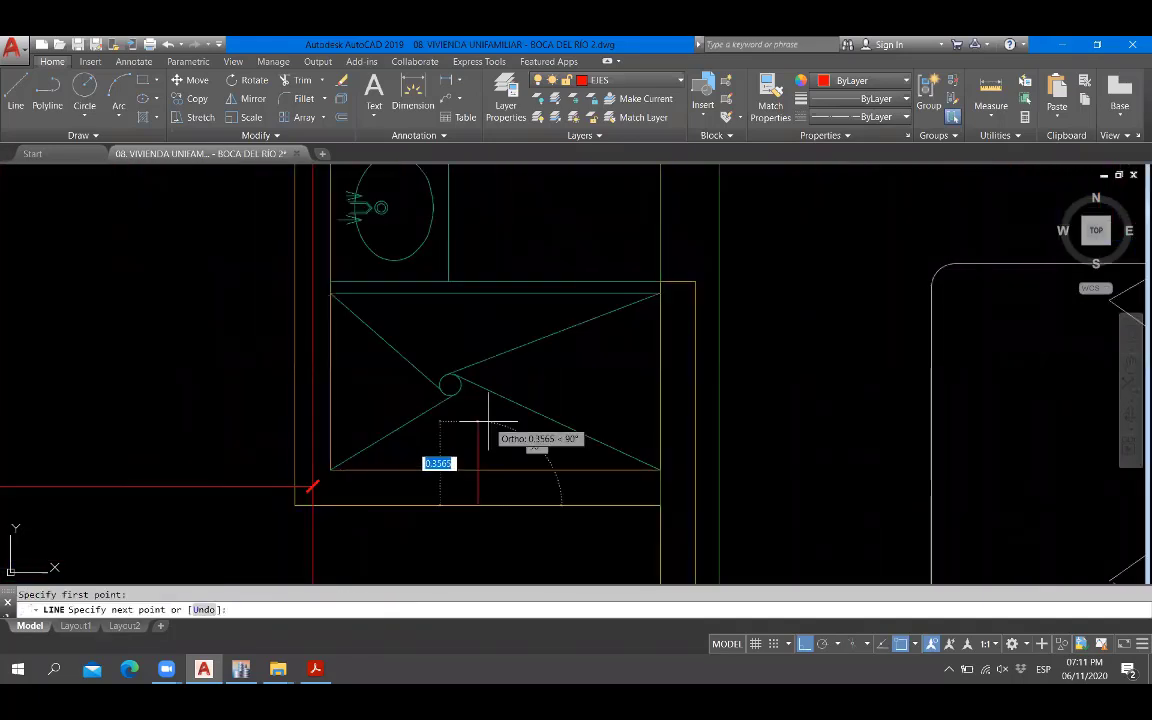
key(Escape)
scroll(488, 421, down, 4)
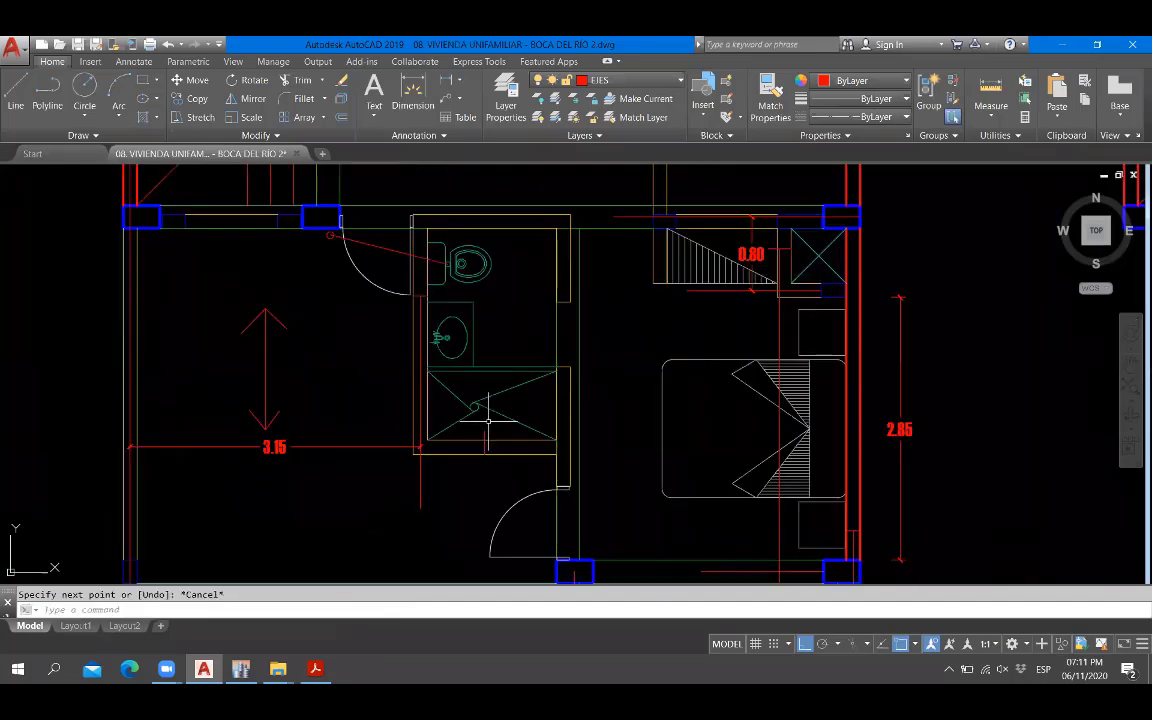
Draw a horizontal reference line from the midpoint of the short wall line into the bedroom.
scroll(512, 424, up, 2)
text(l)
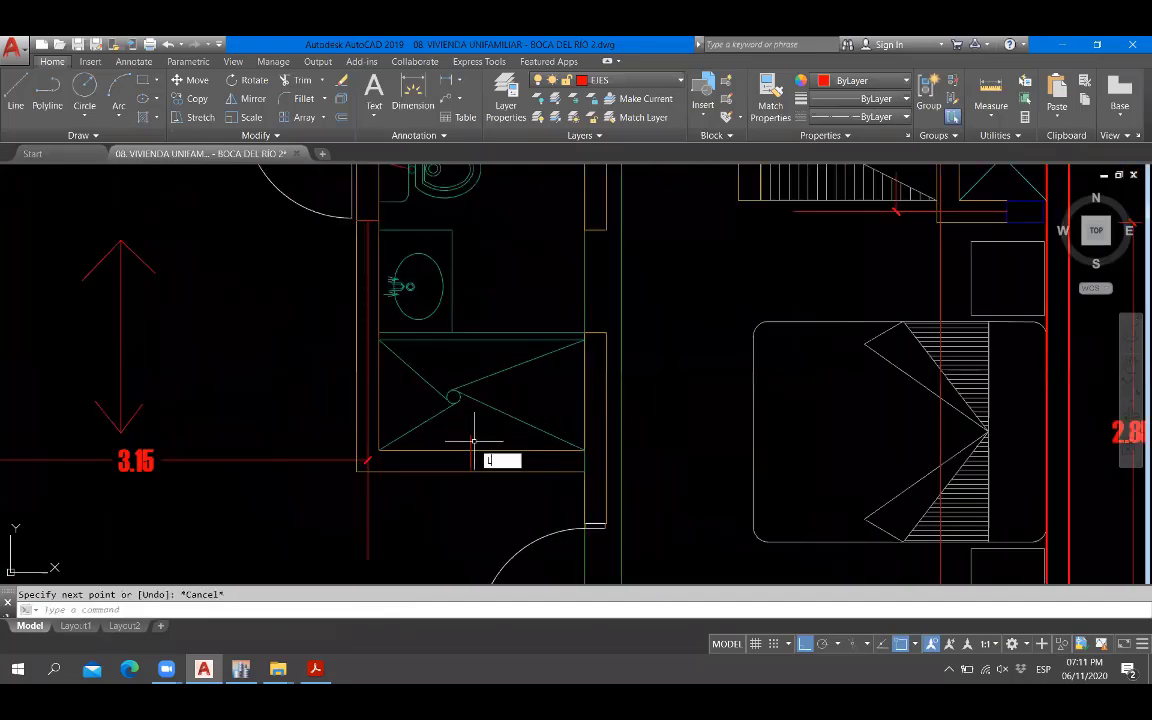
key(Return)
click(472, 452)
scroll(486, 380, down, 2)
click(616, 401)
key(Escape)
scroll(616, 401, down, 2)
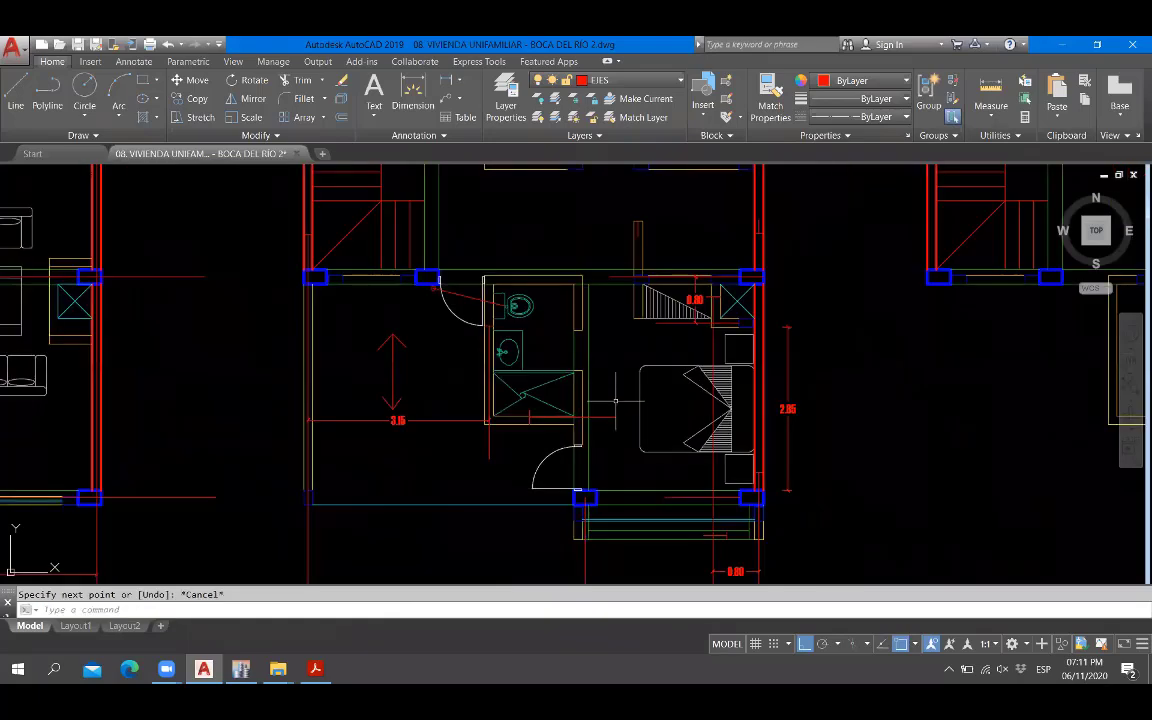
Stretch the free end of the grid 1 axis line westward past the column into the terrace area.
scroll(624, 490, up, 4)
click(742, 508)
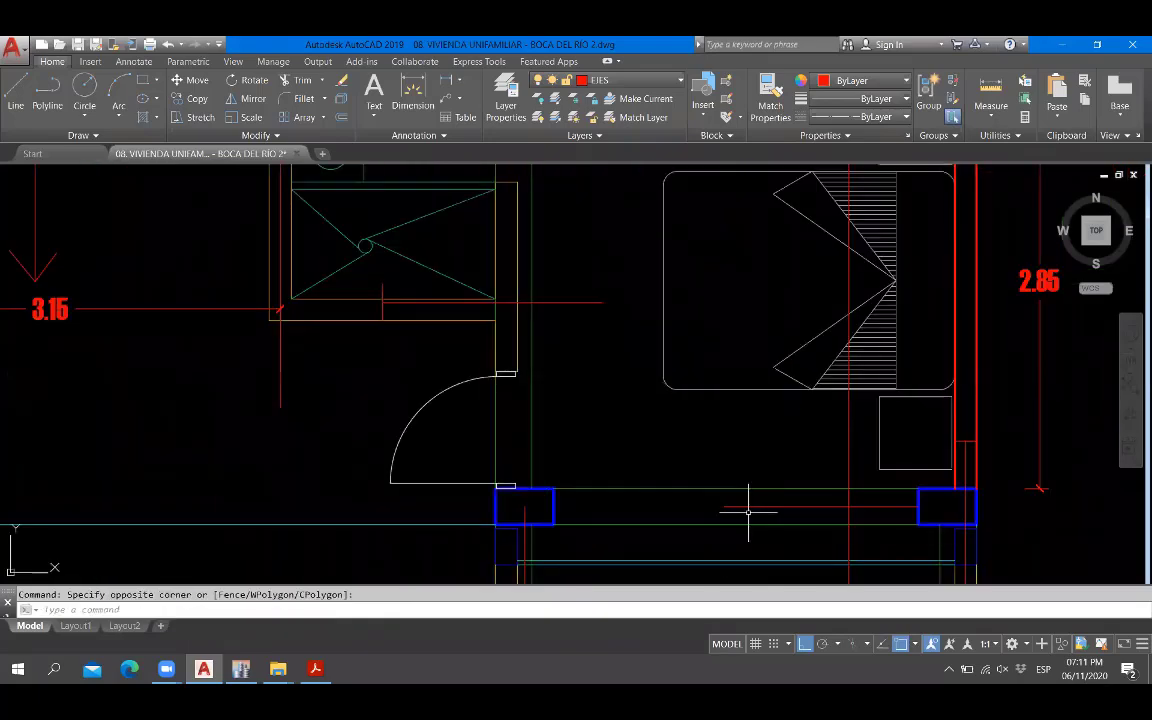
click(722, 512)
click(725, 507)
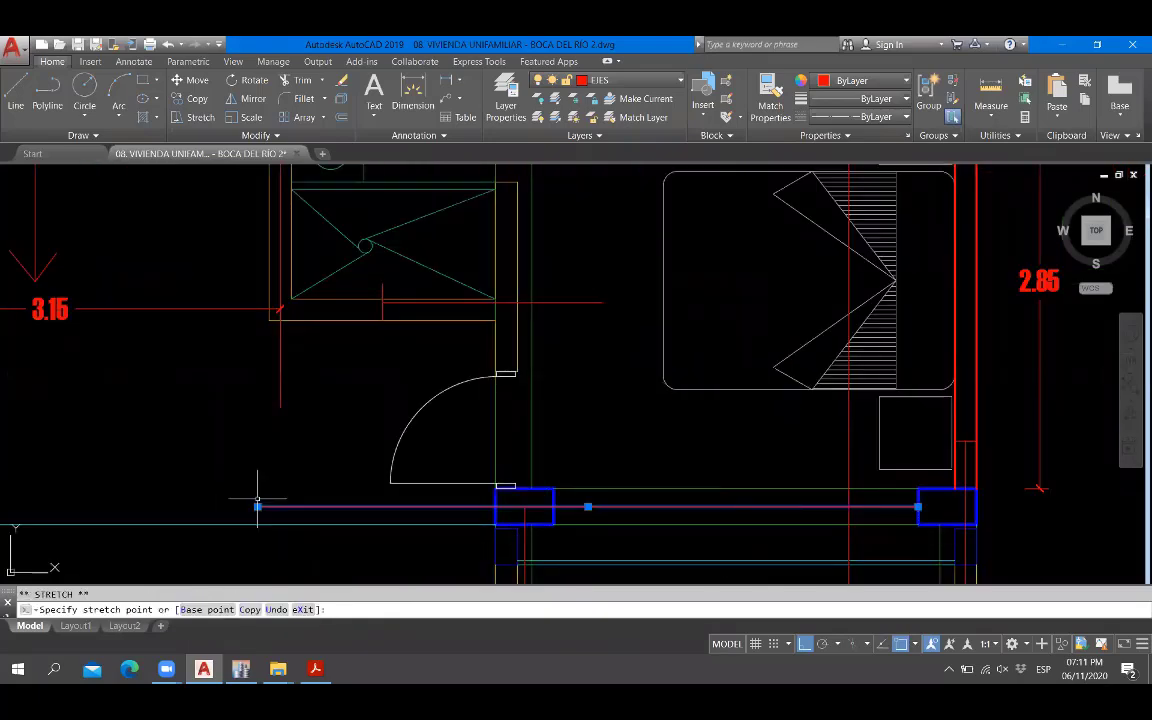
click(257, 507)
Add an aligned dimension between the bathroom wall's reference line and the extended grid 1 axis.
text(dimal)
key(Return)
click(581, 302)
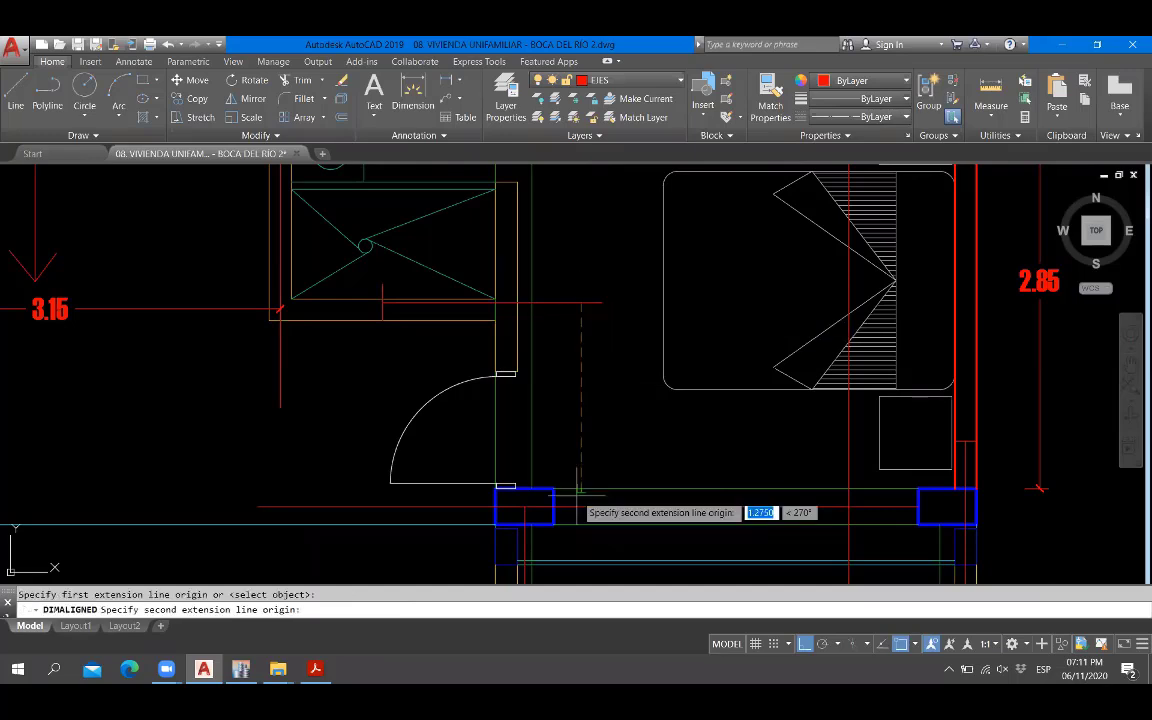
click(577, 490)
click(590, 410)
scroll(590, 410, down, 2)
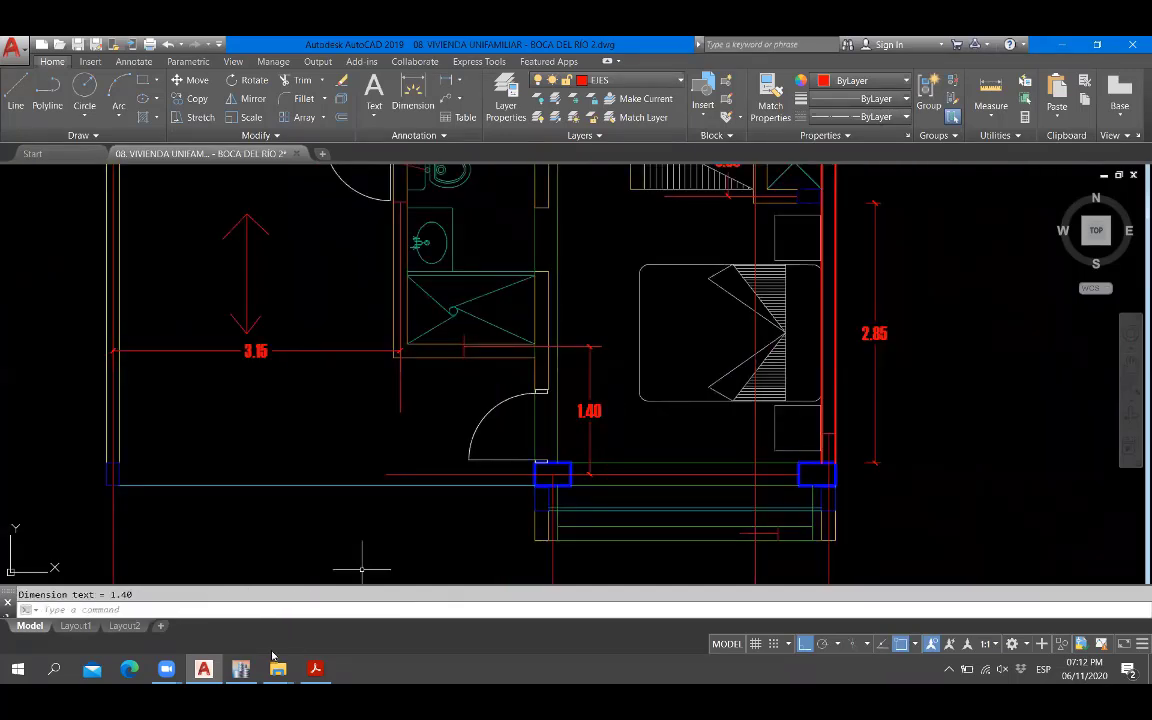
click(241, 668)
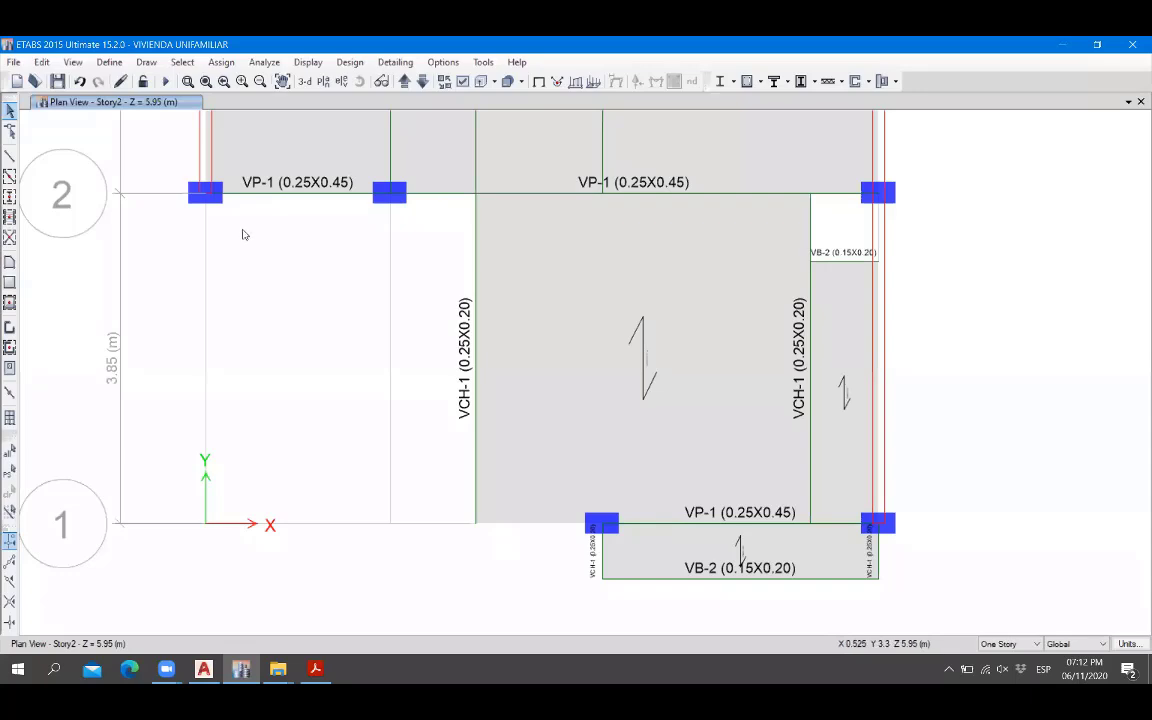
click(10, 155)
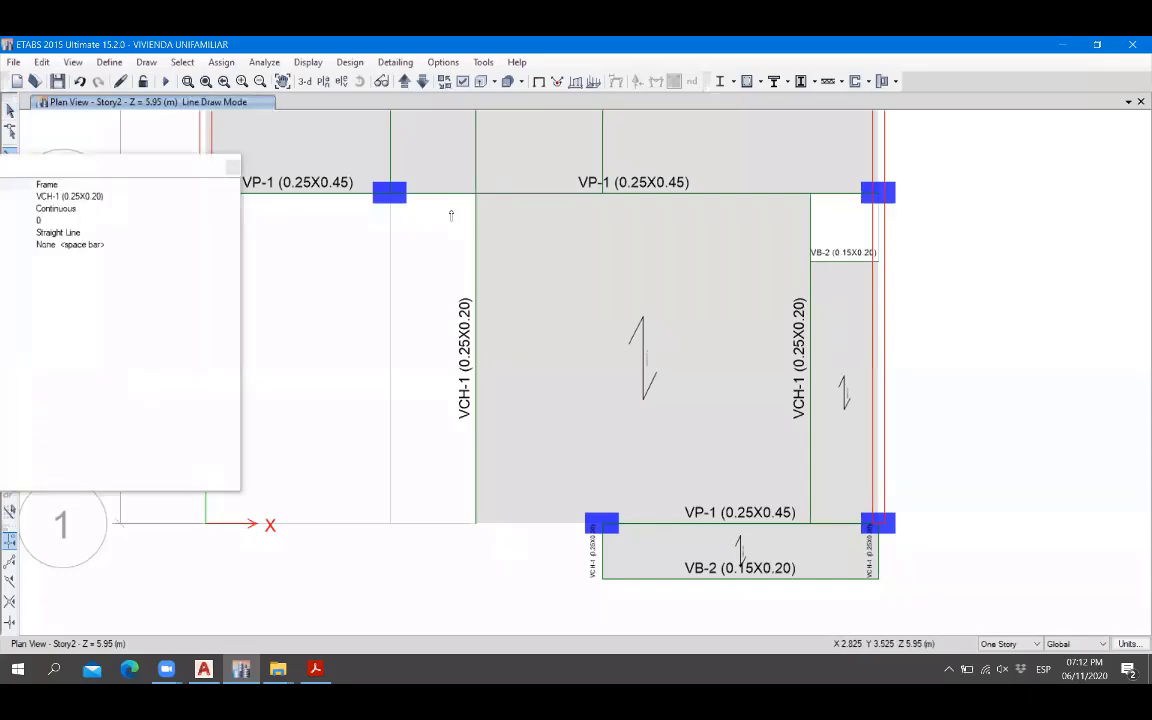
click(233, 167)
click(204, 669)
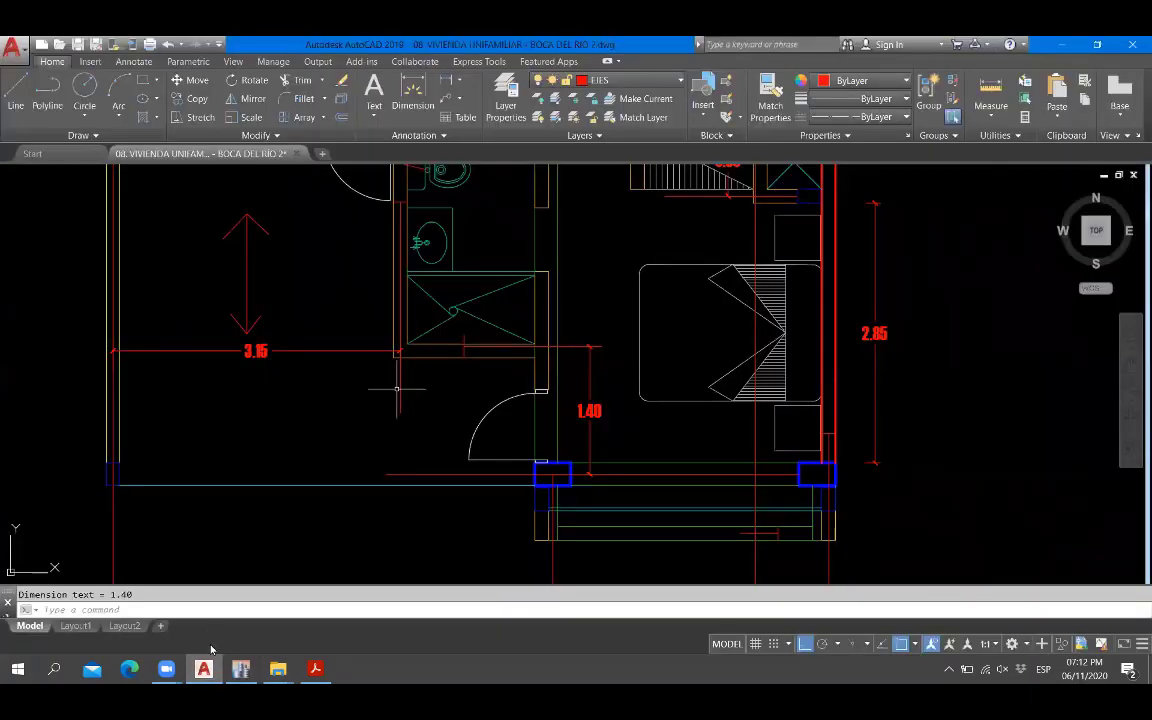
click(241, 669)
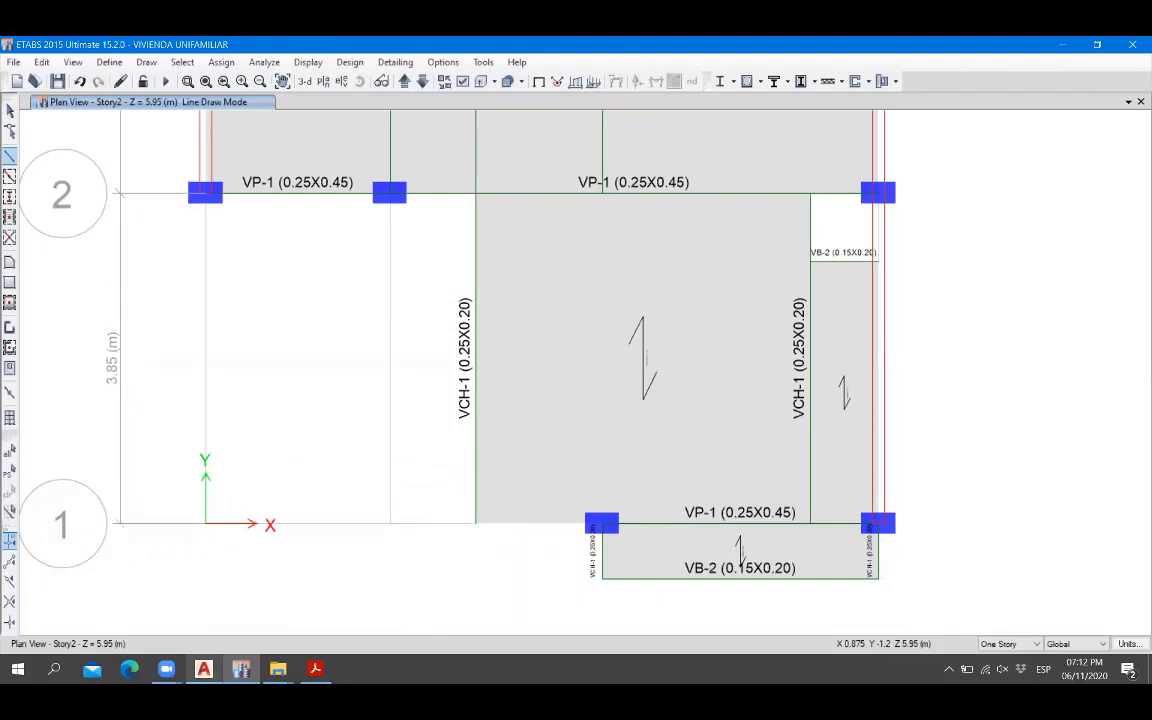
click(204, 669)
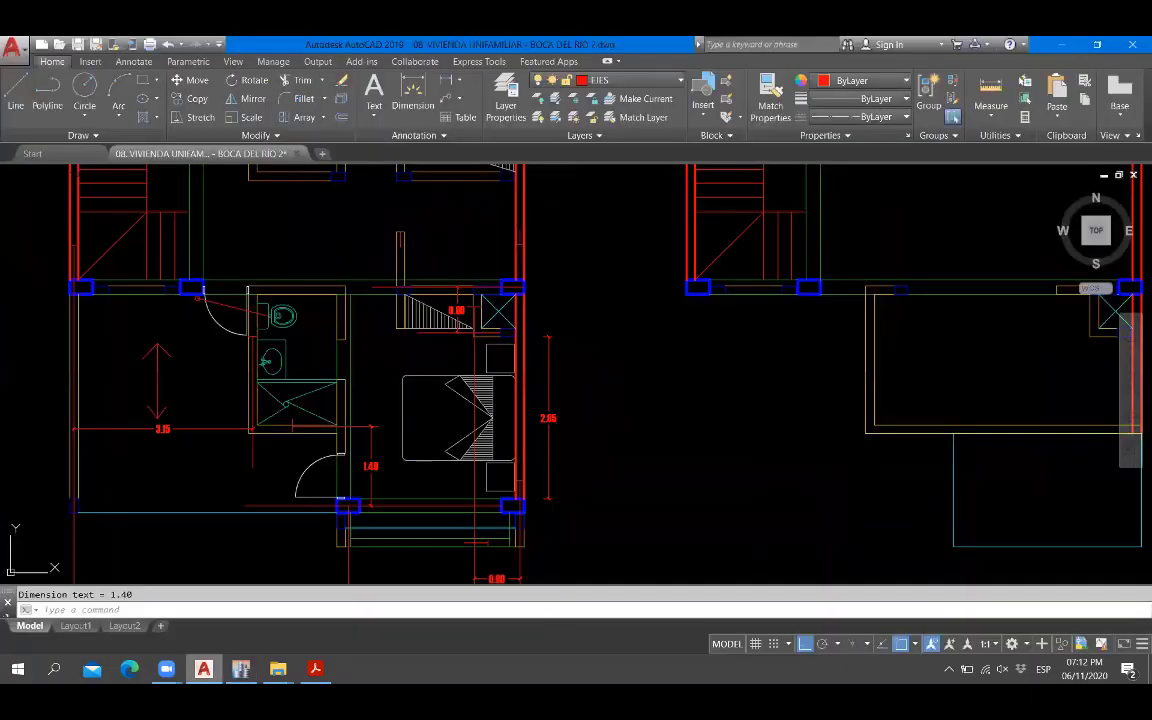
key(alt+Tab)
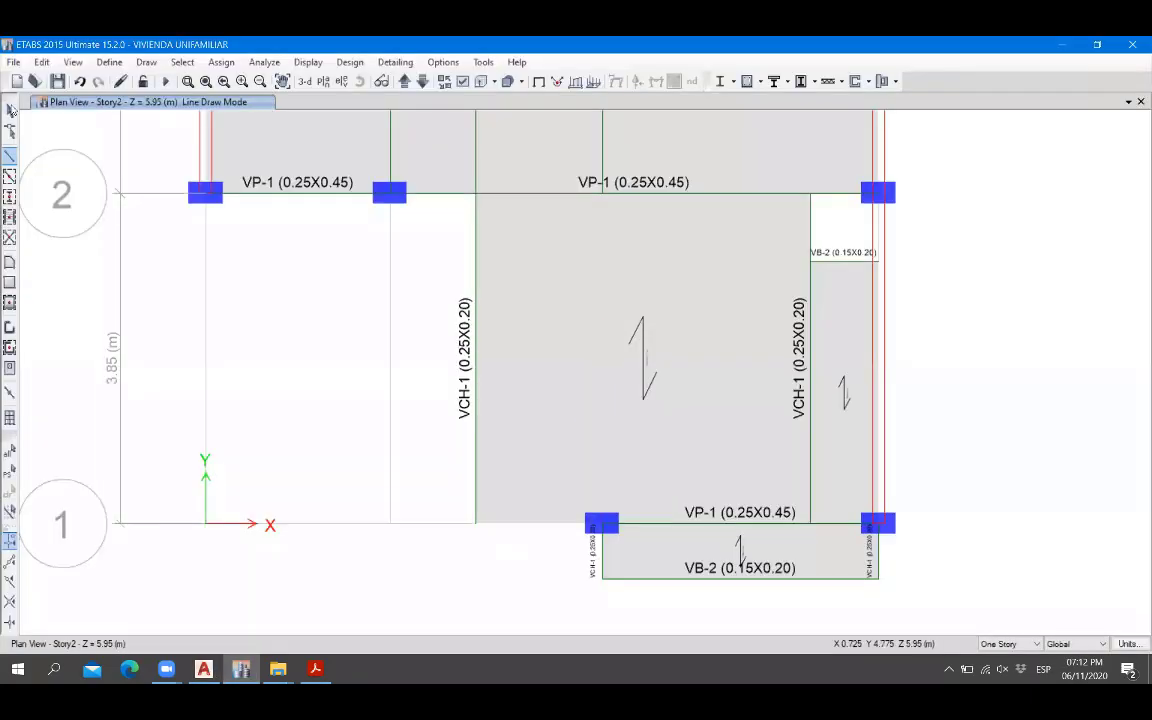
click(9, 111)
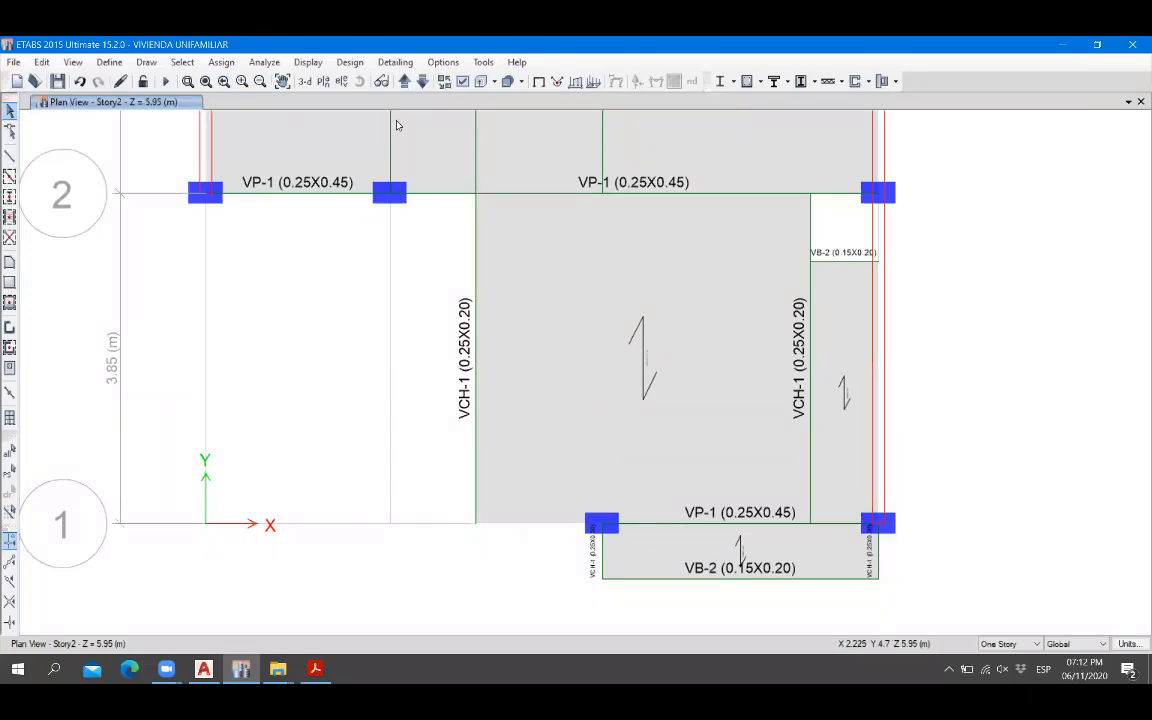
Compare the Story2 slab and beams between grids 1 and 2 with the three structural floor layouts in AutoCAD.
scroll(520, 455, down, 3)
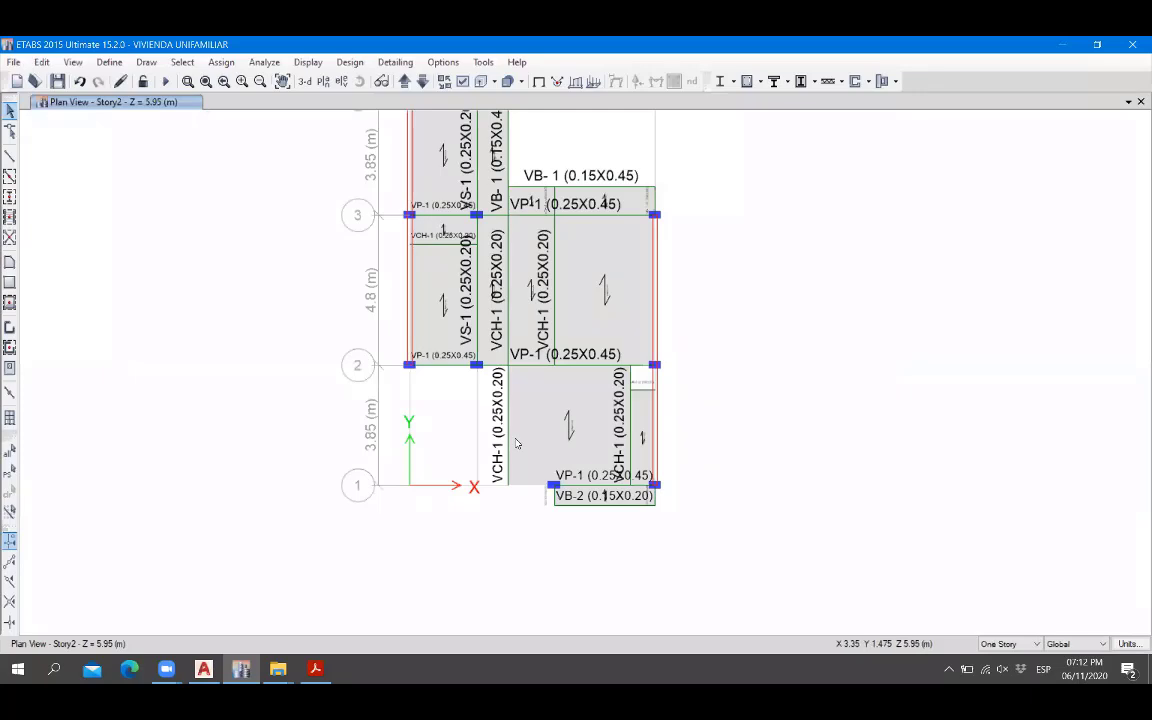
scroll(510, 442, up, 3)
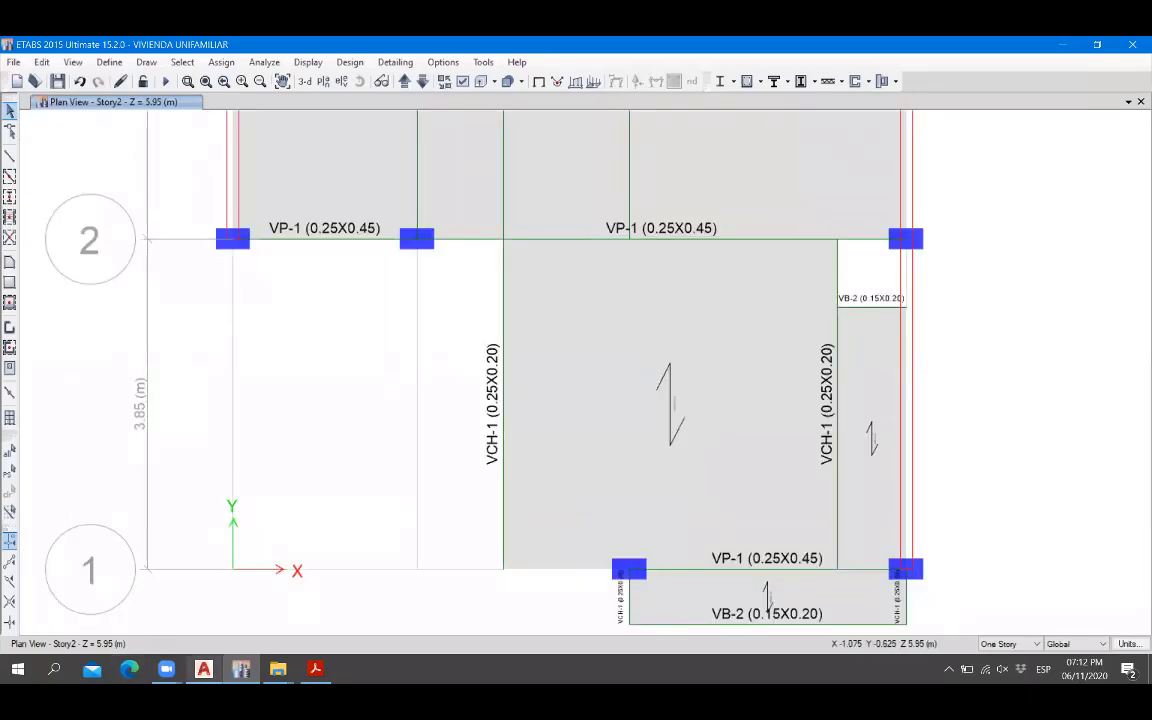
click(203, 668)
scroll(537, 428, down, 5)
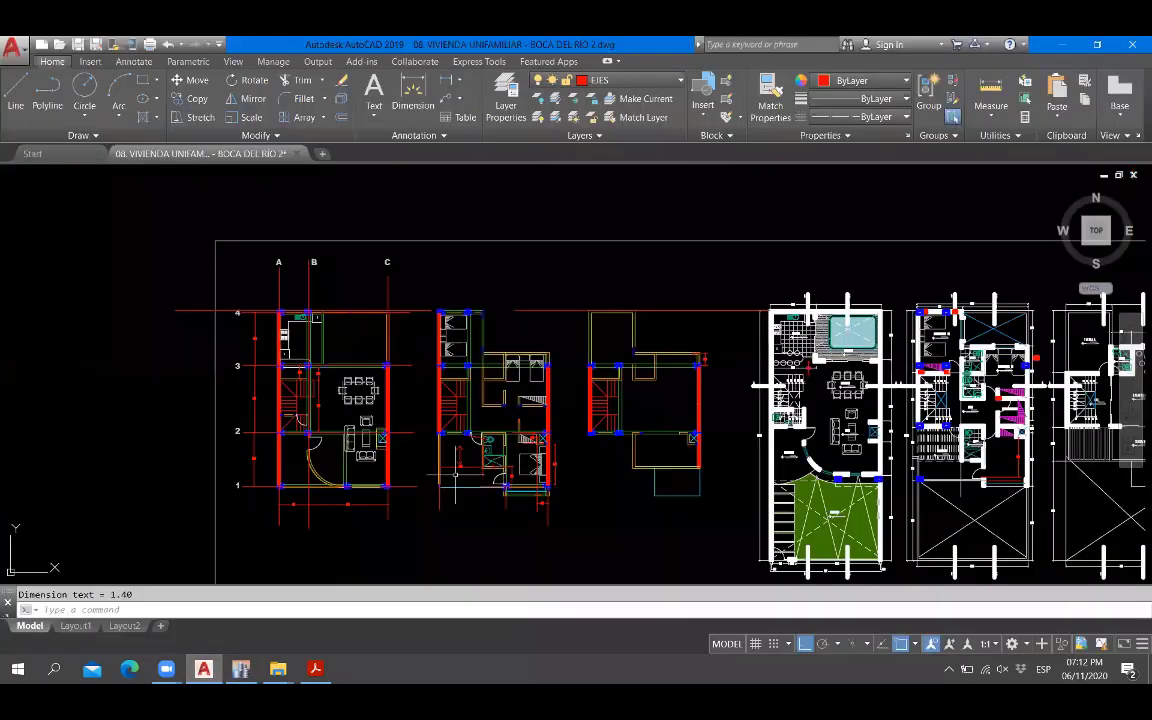
scroll(493, 484, up, 4)
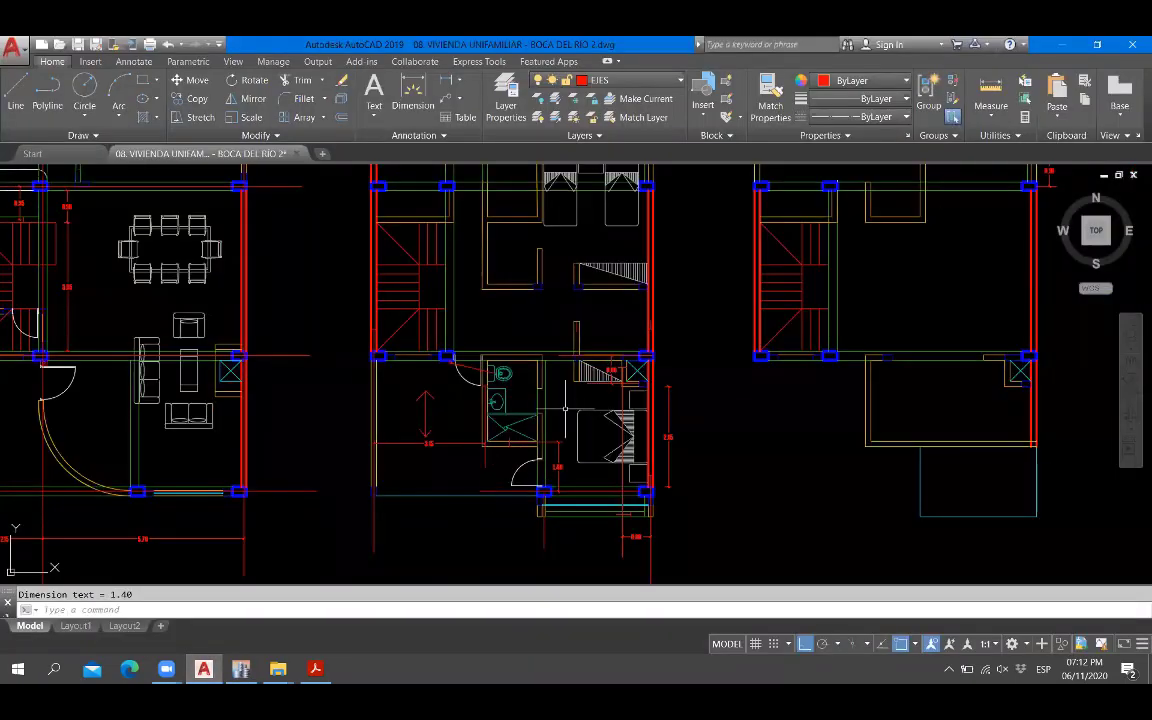
scroll(493, 484, down, 5)
scroll(490, 476, up, 3)
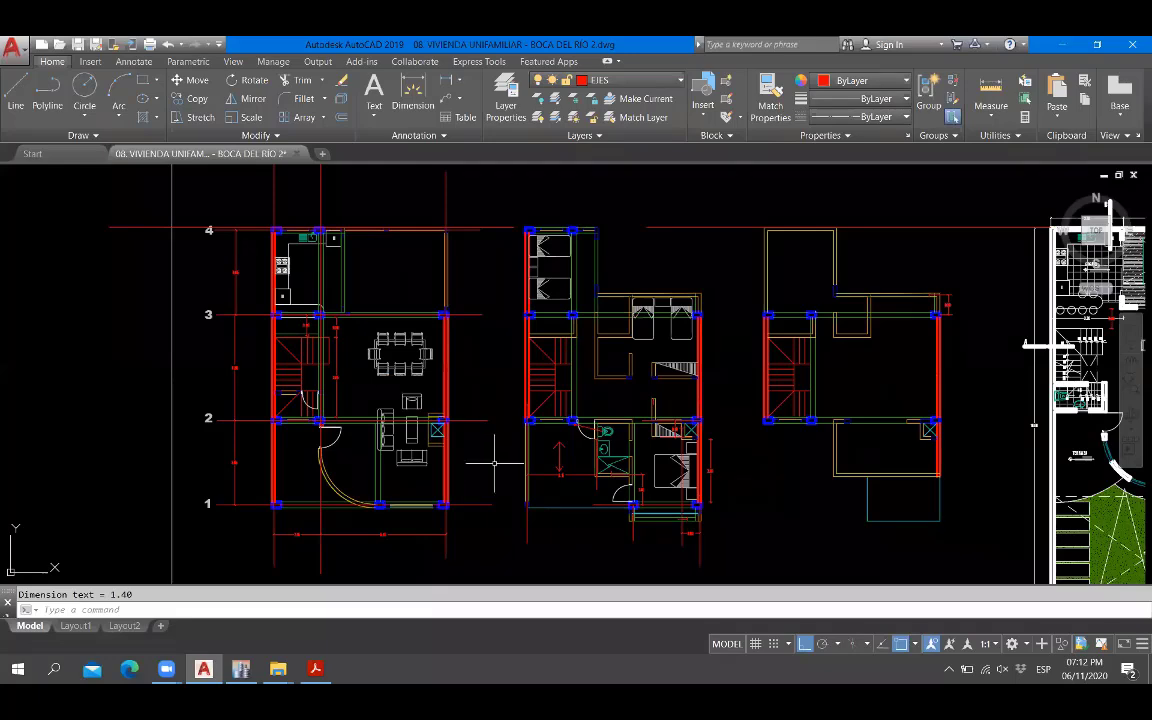
key(alt+Tab)
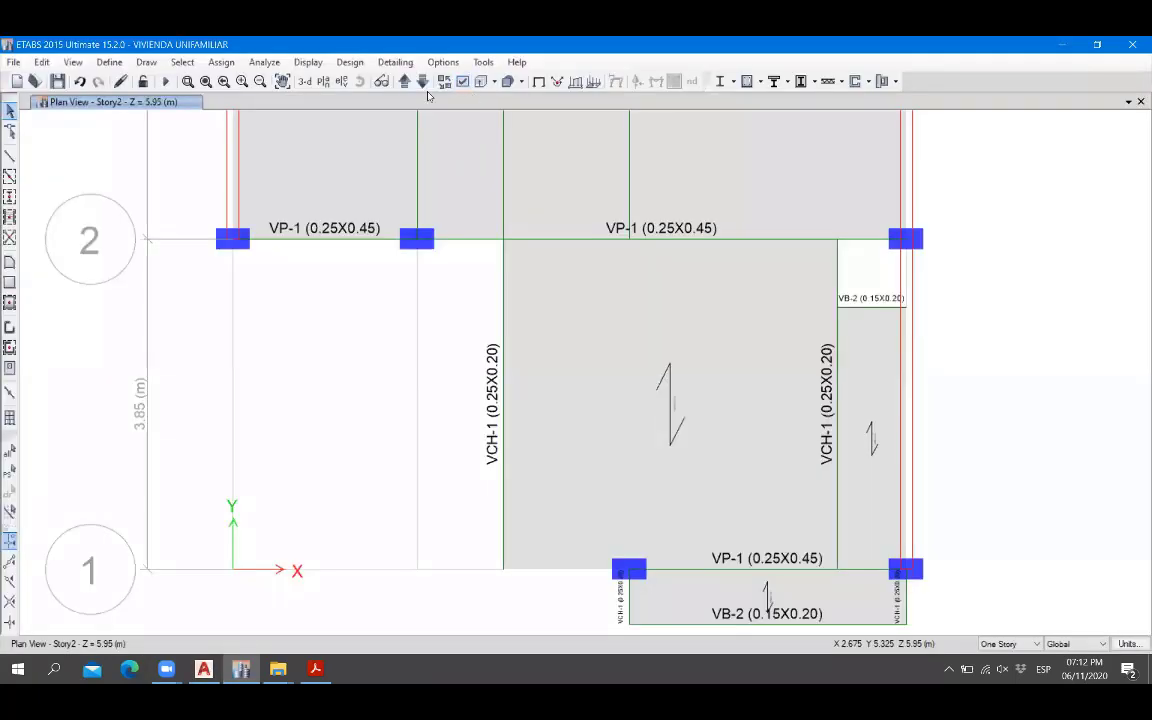
Inspect the ETABS model in 3D from the front, checking the slabs, beams and side walls of all stories.
click(305, 81)
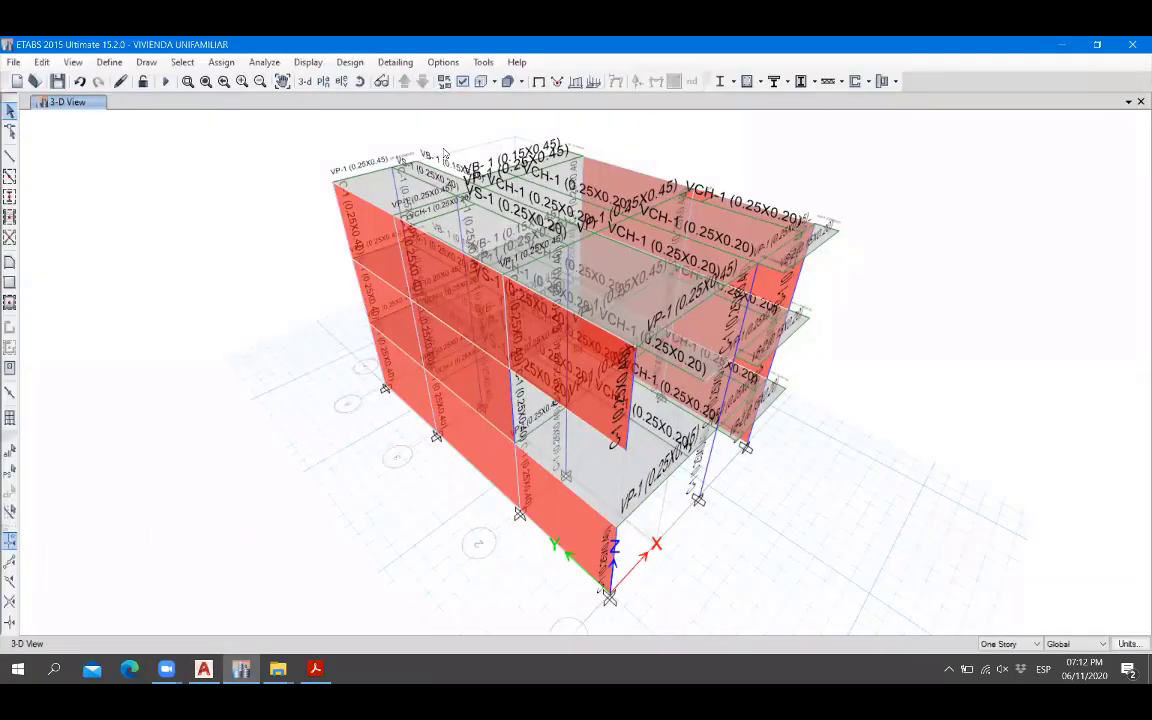
click(360, 84)
drag(516, 486, 490, 452)
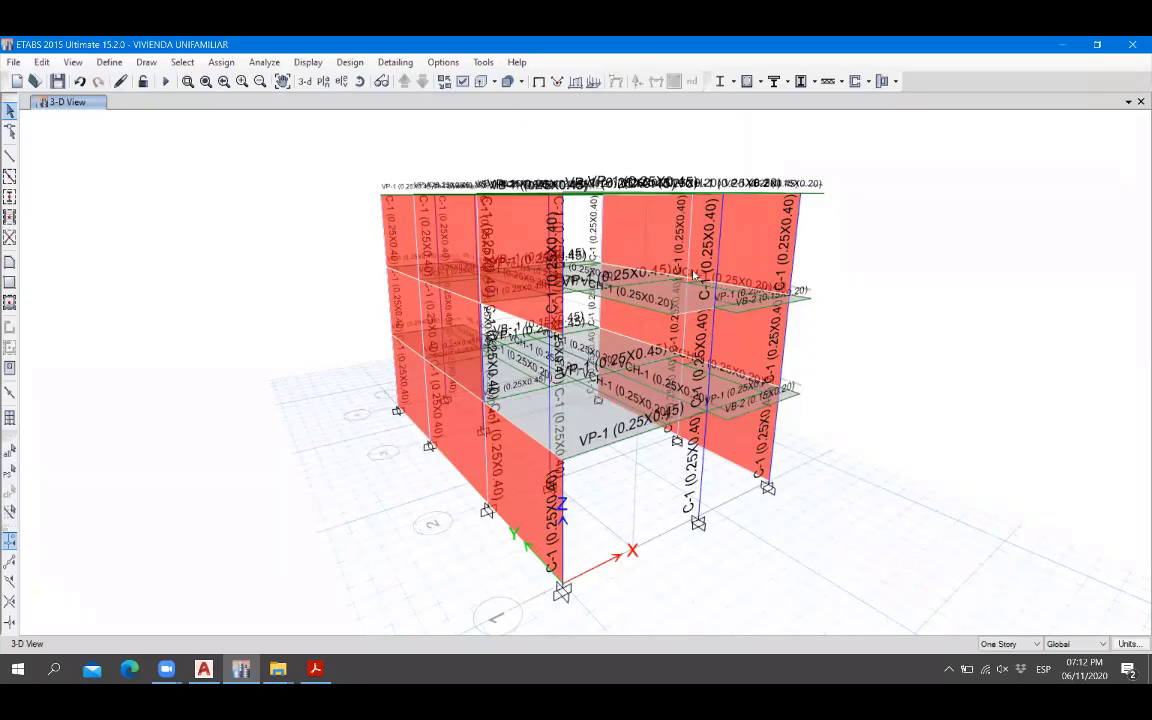
click(359, 82)
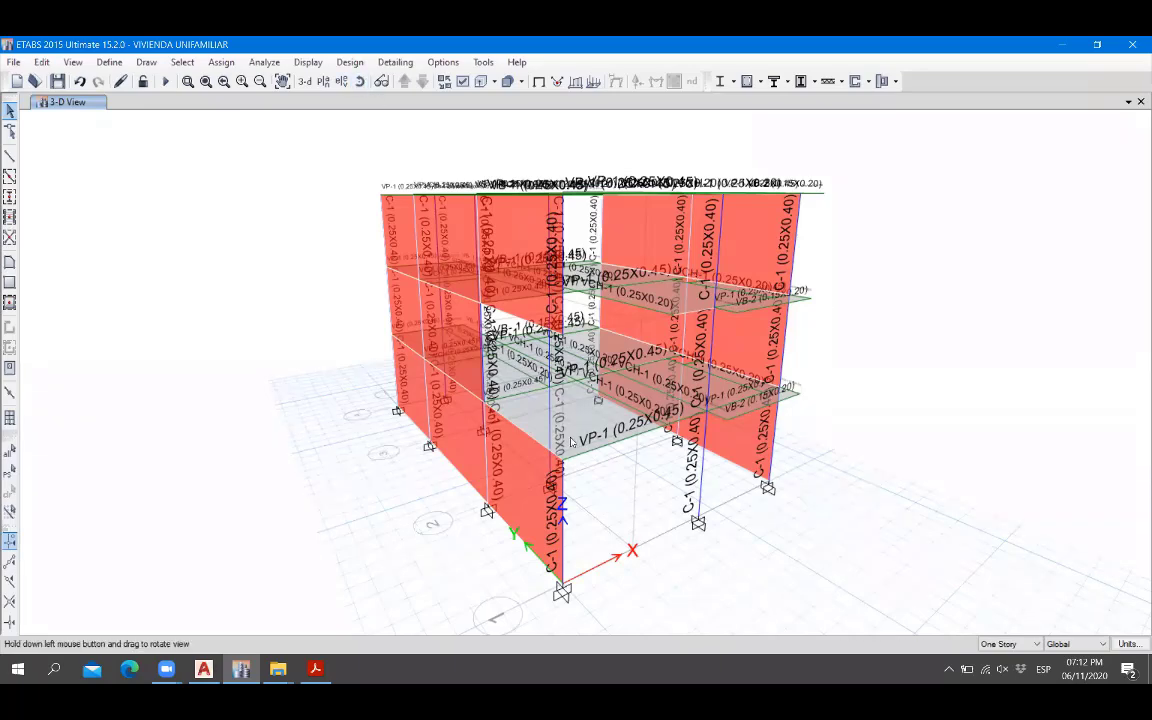
drag(515, 396, 663, 375)
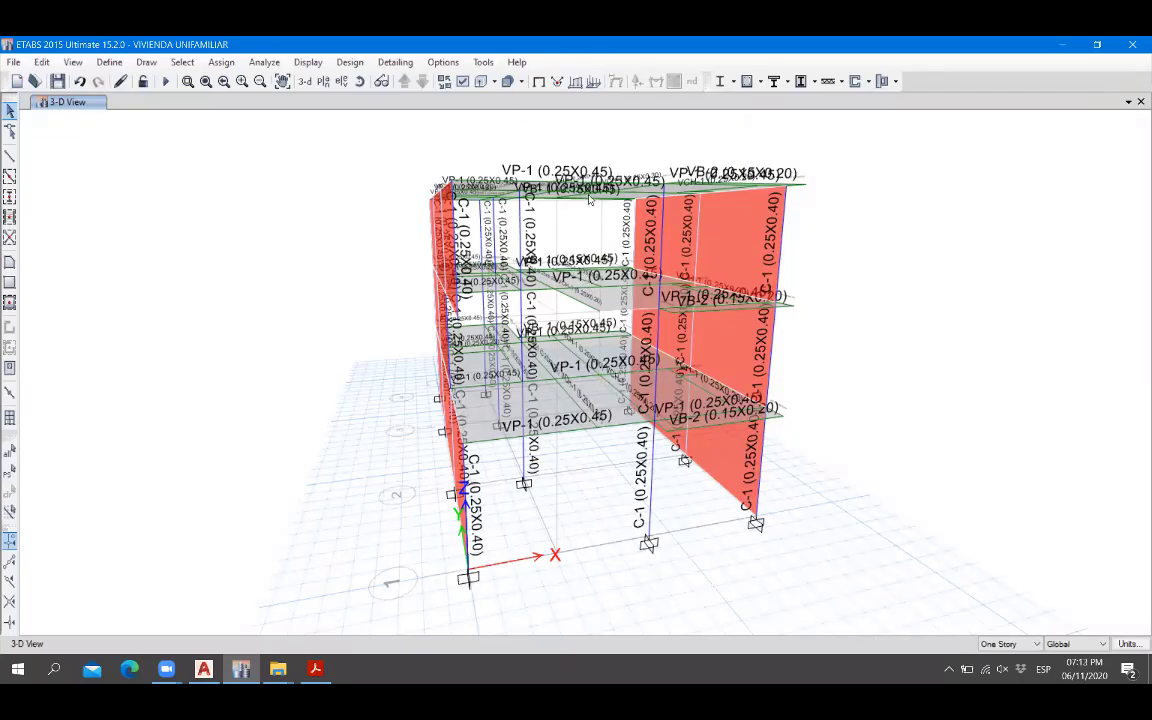
Return to the Story2 plan view.
click(322, 81)
click(500, 315)
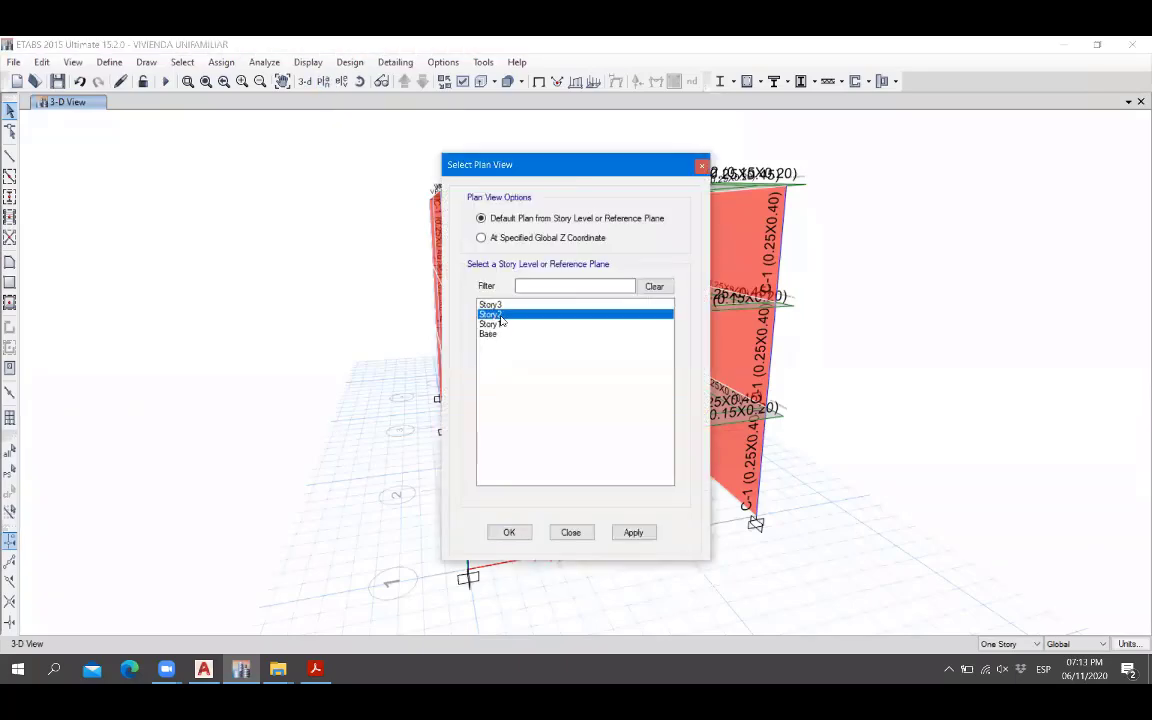
click(509, 533)
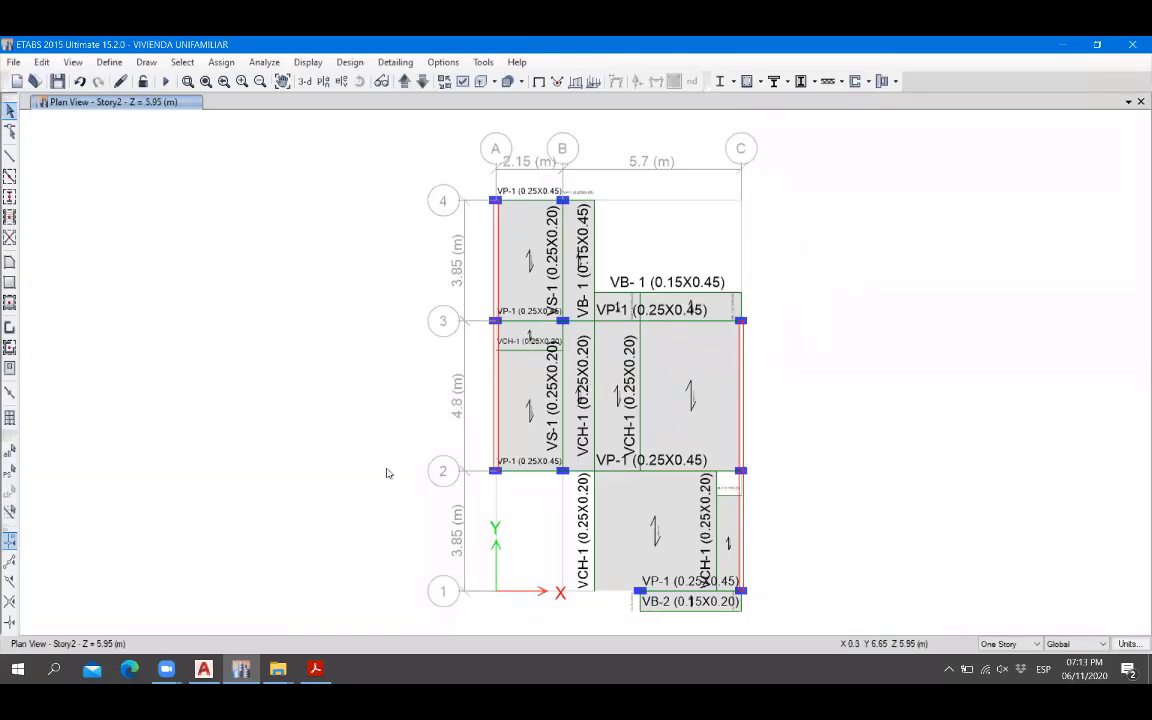
Compare the Story2 bay between grids 3 and 4 with the structural layouts in AutoCAD, then return to ETABS.
key(alt+Tab)
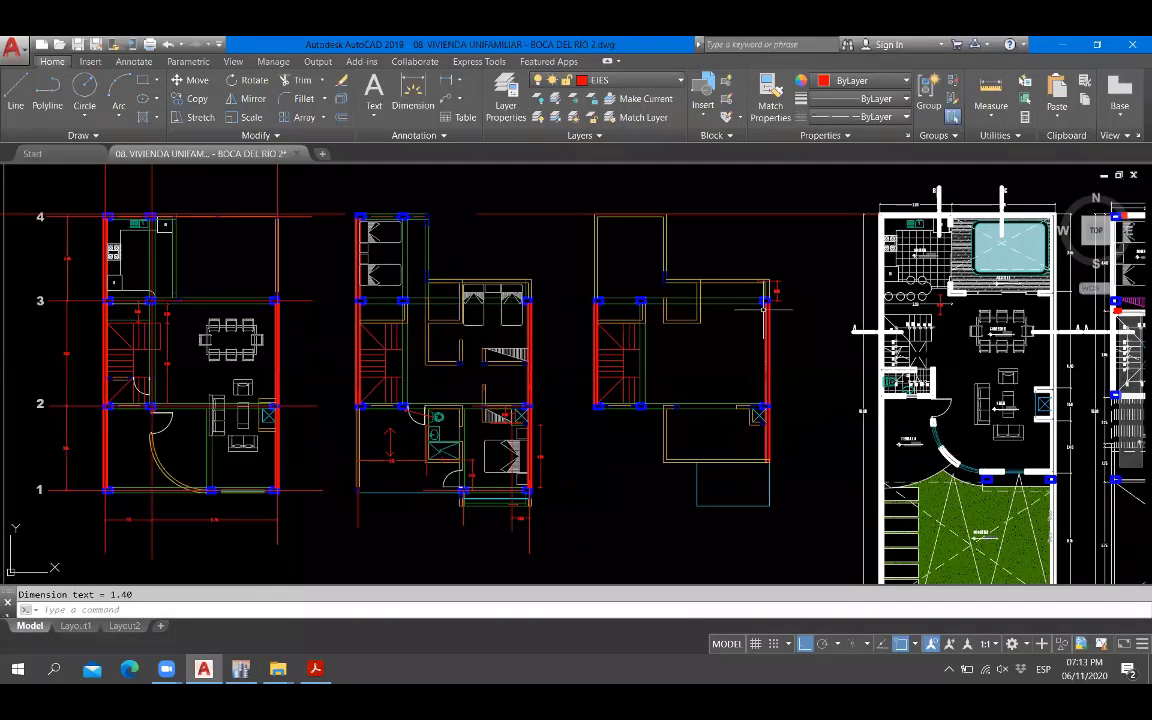
scroll(596, 280, up, 4)
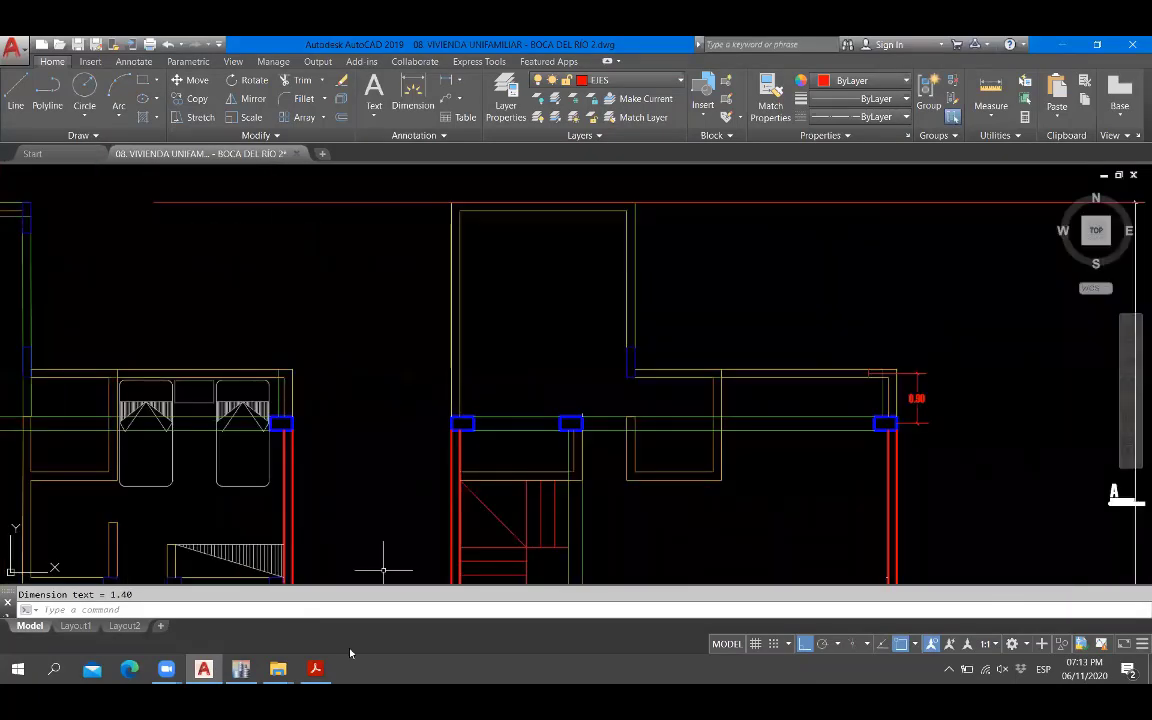
key(alt+Tab)
key(alt+Tab)
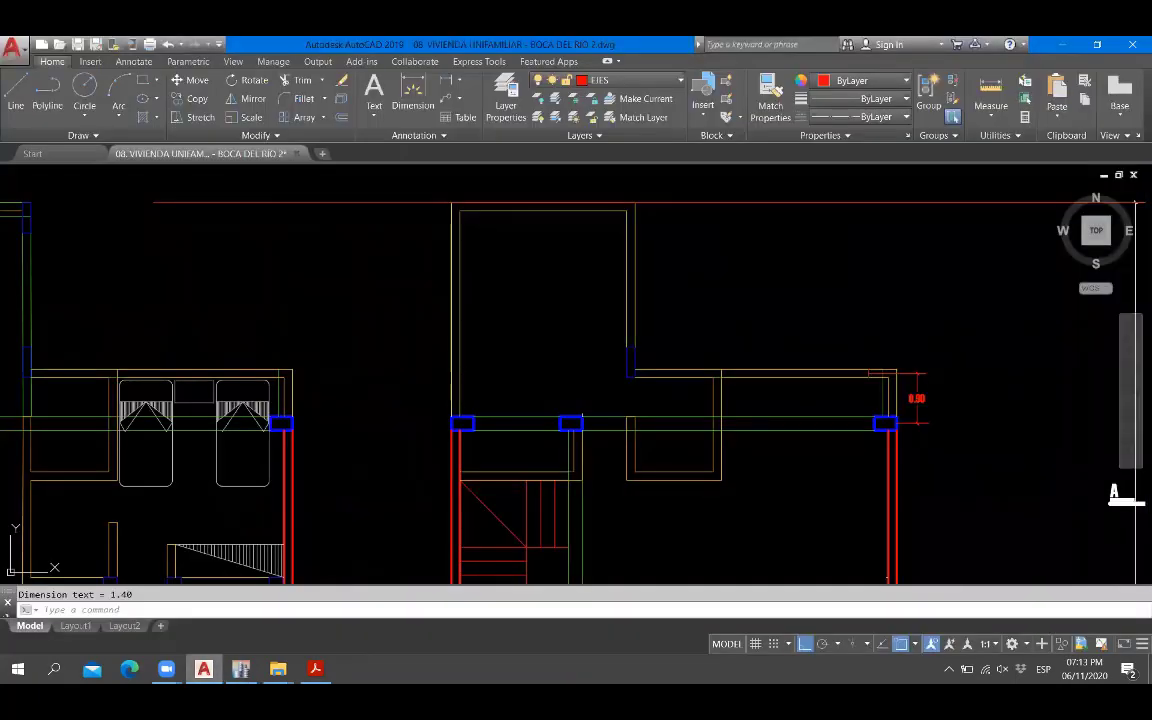
key(alt+Tab)
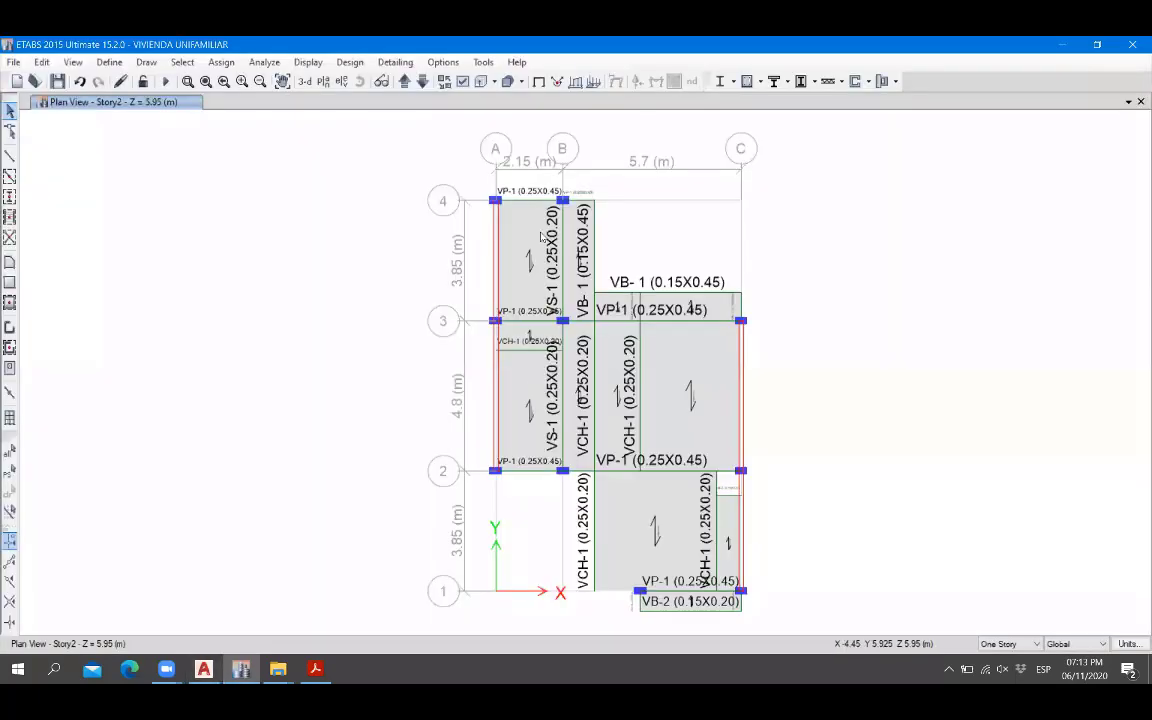
Try deleting the VS-1 (0.25X0.20) beam on grid B between grids 3 and 4, checking the bay against the AutoCAD layout.
click(566, 220)
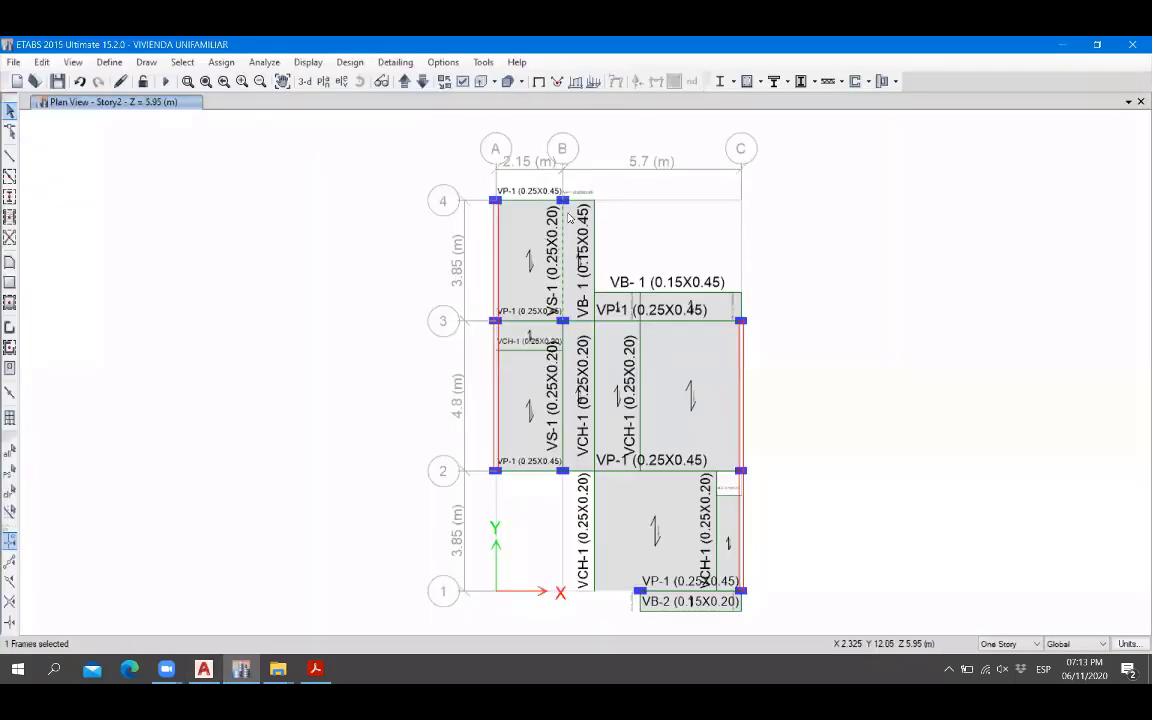
scroll(572, 225, up, 3)
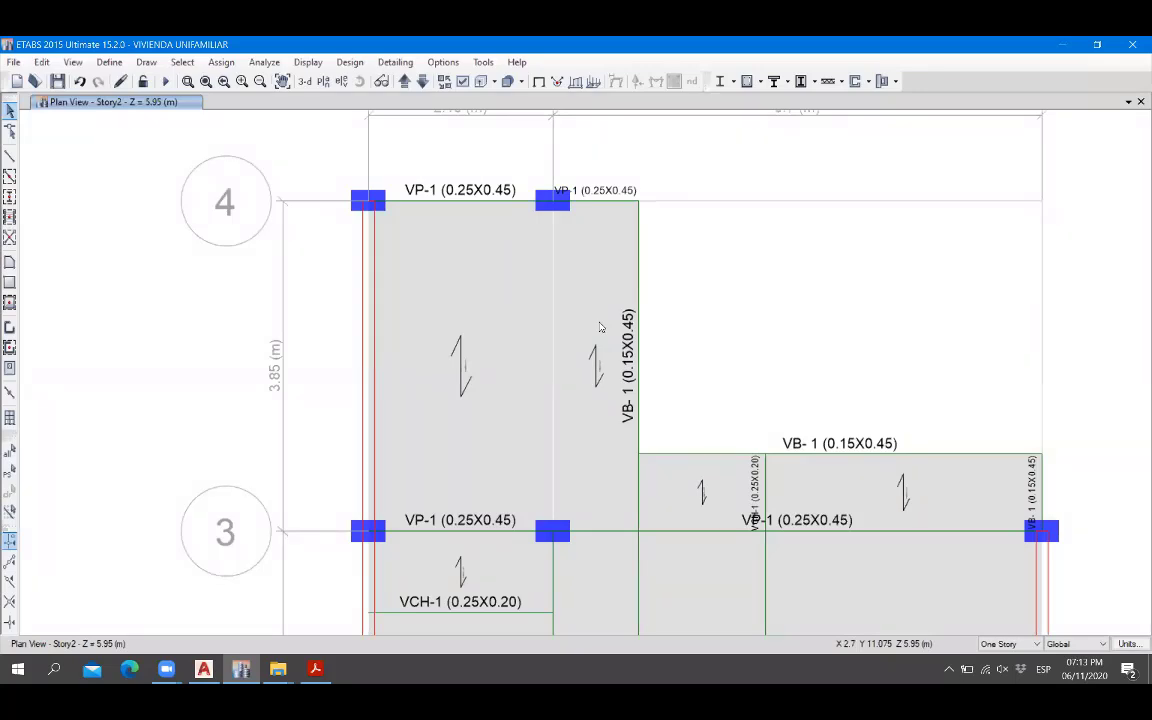
click(204, 669)
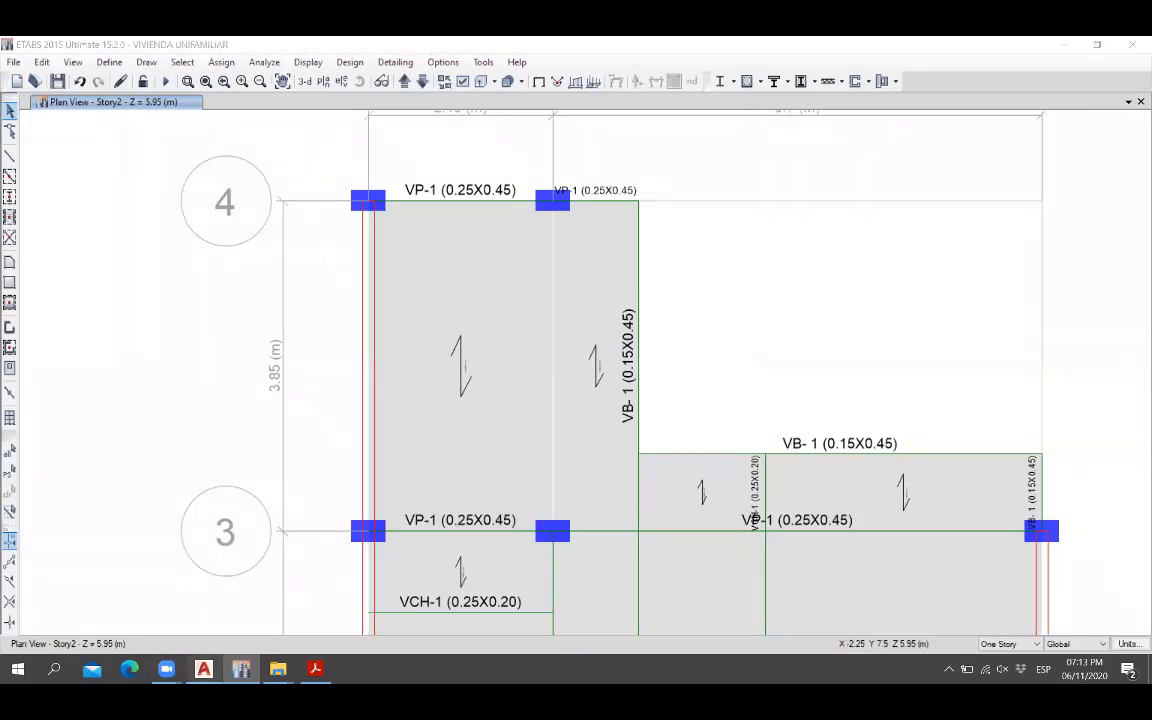
click(204, 669)
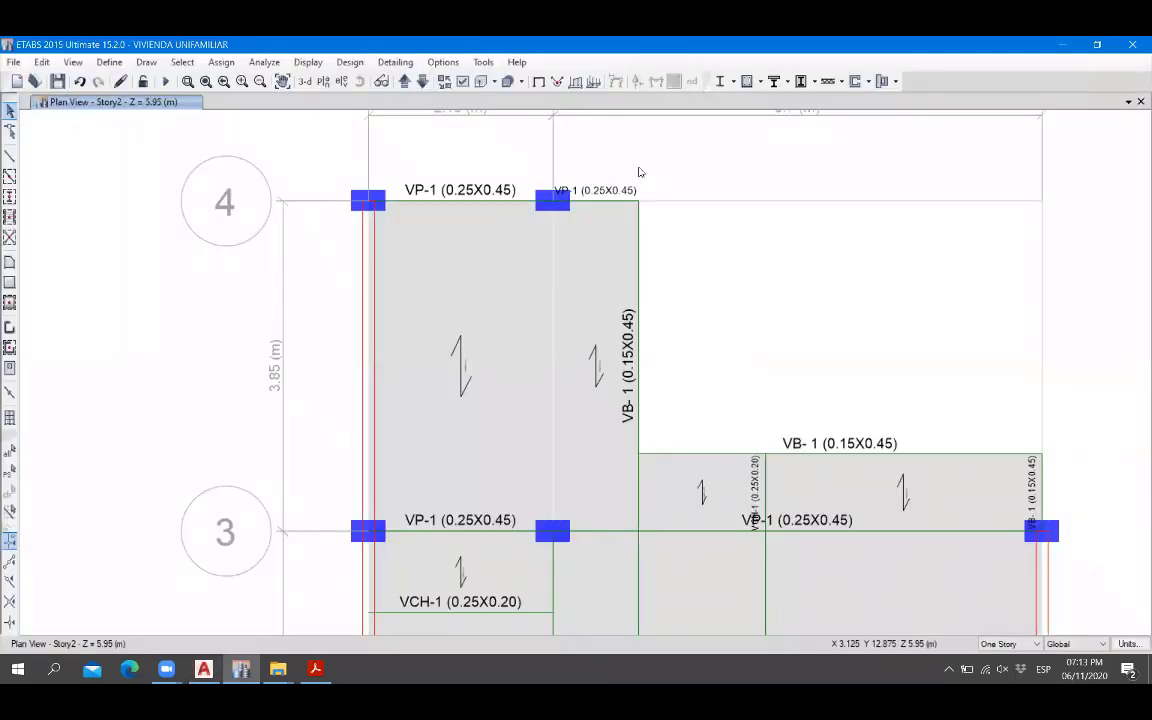
drag(647, 163, 319, 304)
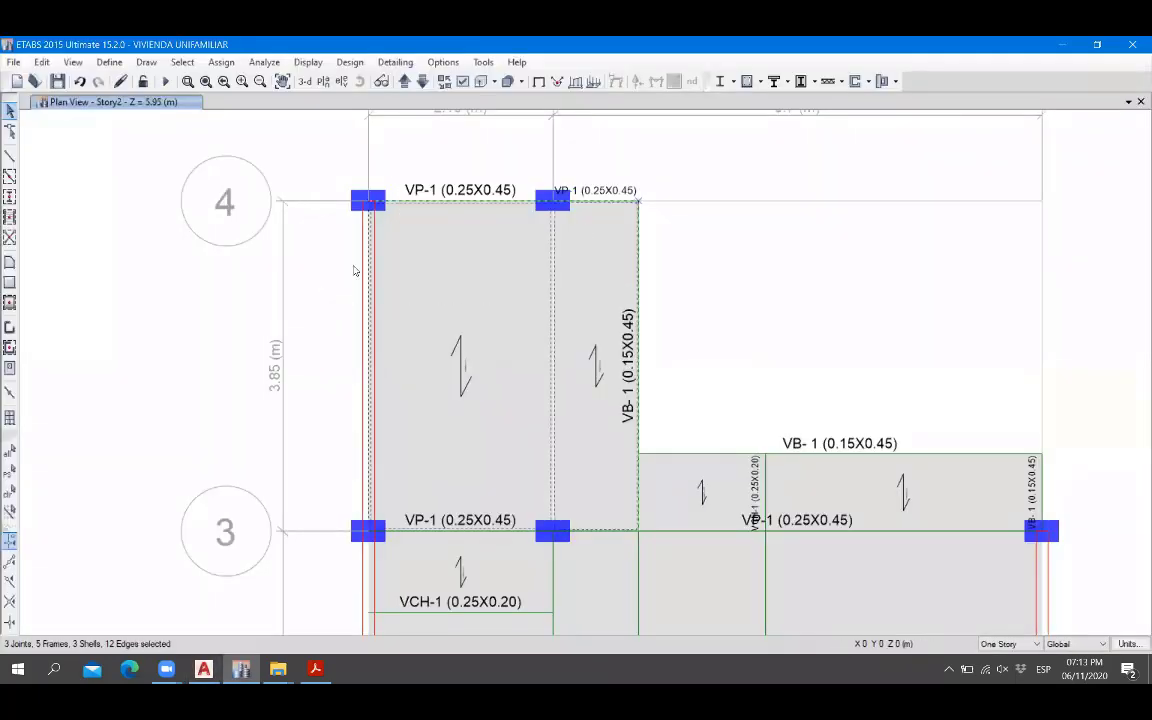
click(204, 669)
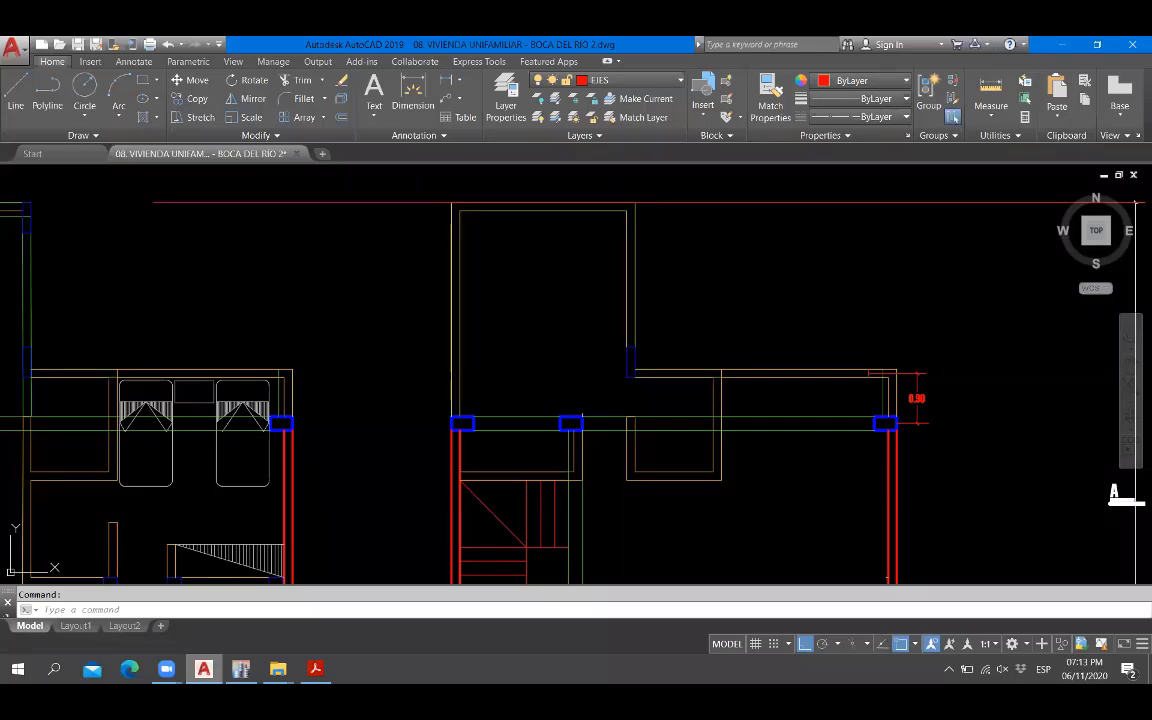
key(alt+Tab)
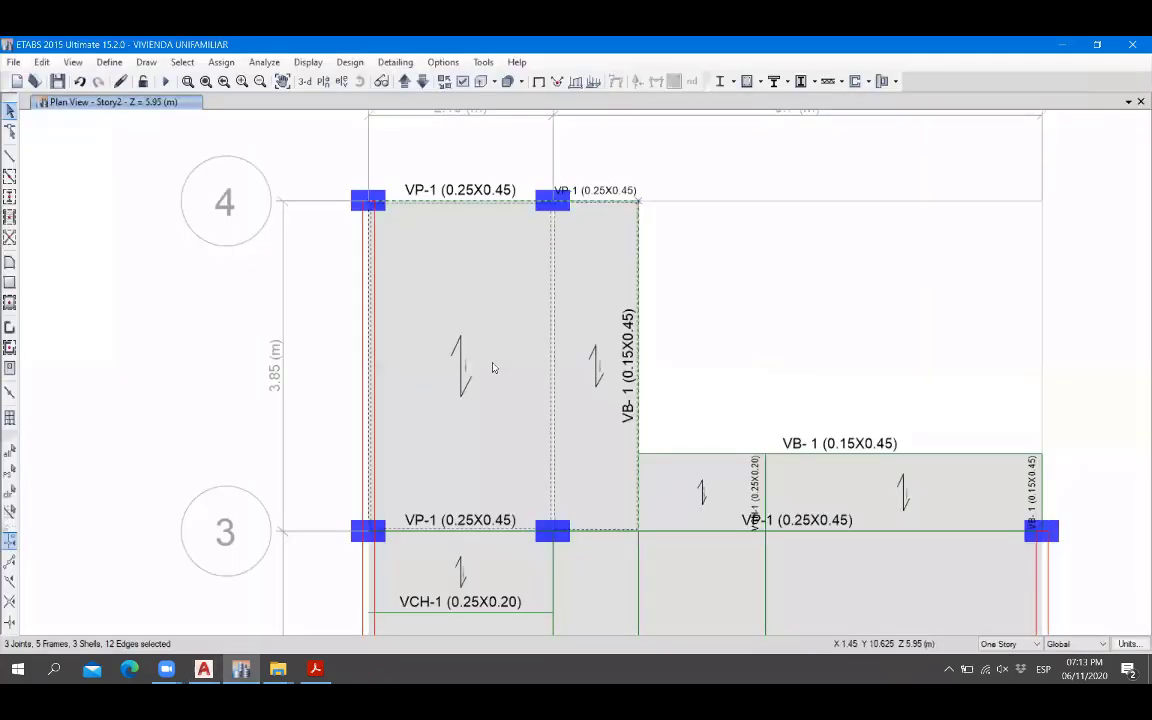
click(9, 572)
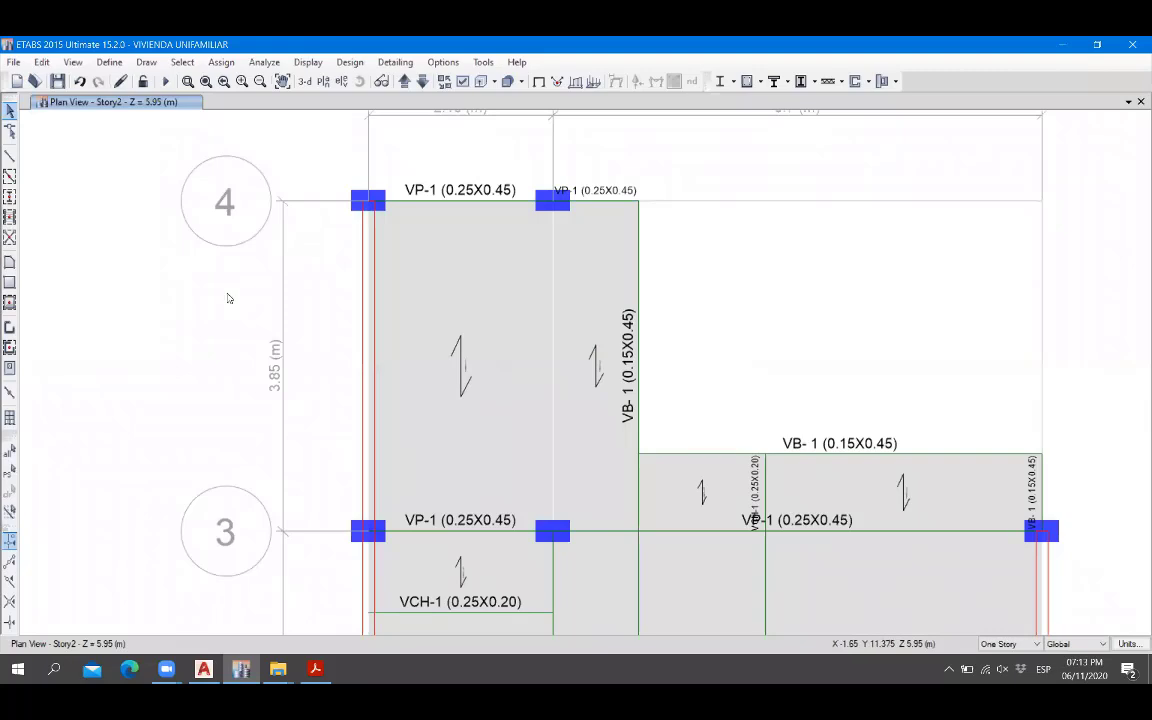
Undo the deletion of the grid B beam between grids 3 and 4.
scroll(419, 278, down, 5)
scroll(540, 340, up, 5)
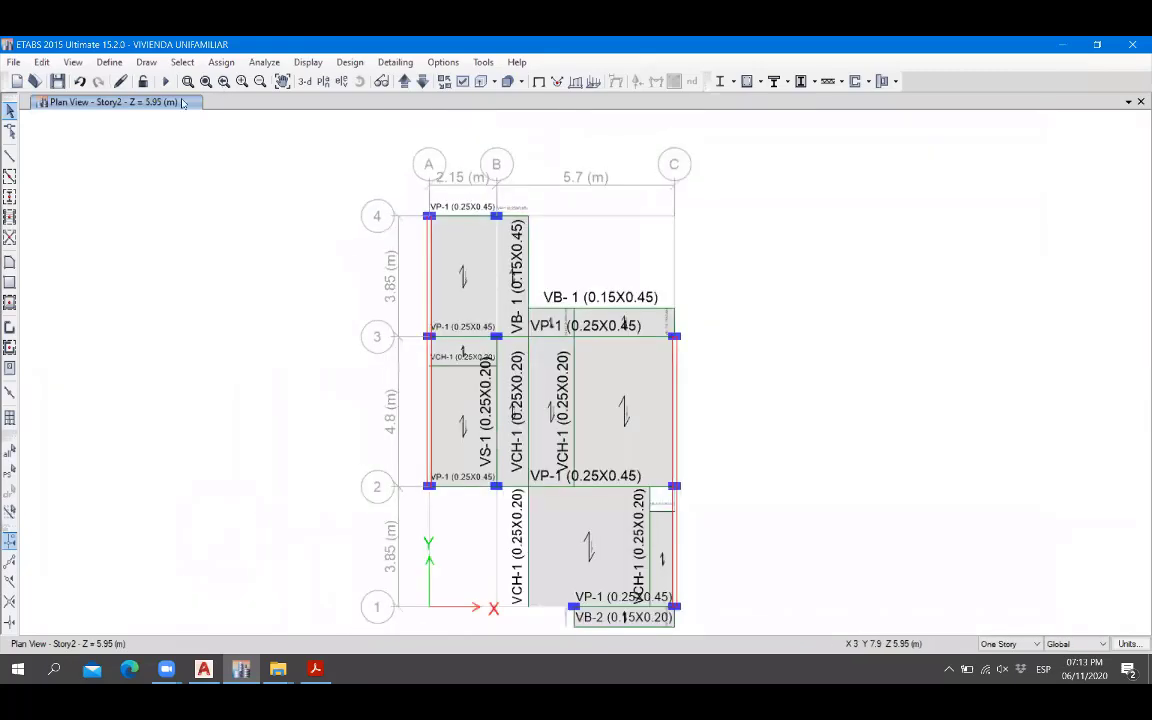
click(77, 84)
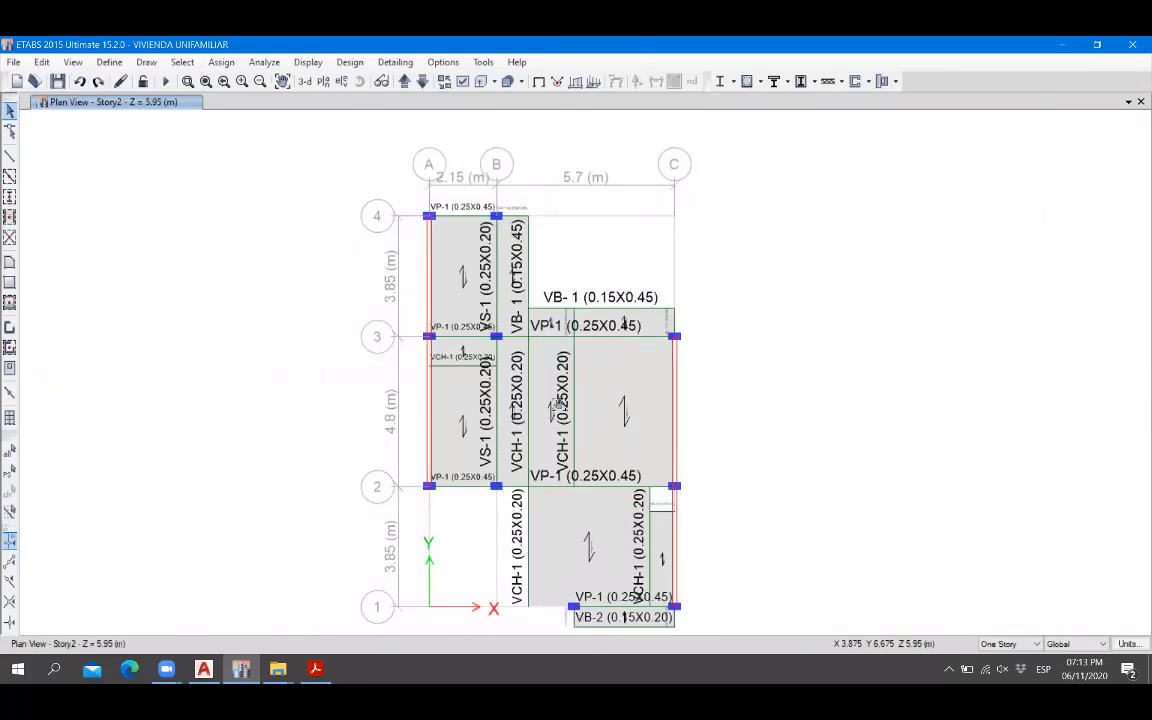
Examine the bathroom and bedroom walls between grids 1 and 2 in AutoCAD and compare them with the Story2 beams in ETABS.
click(203, 668)
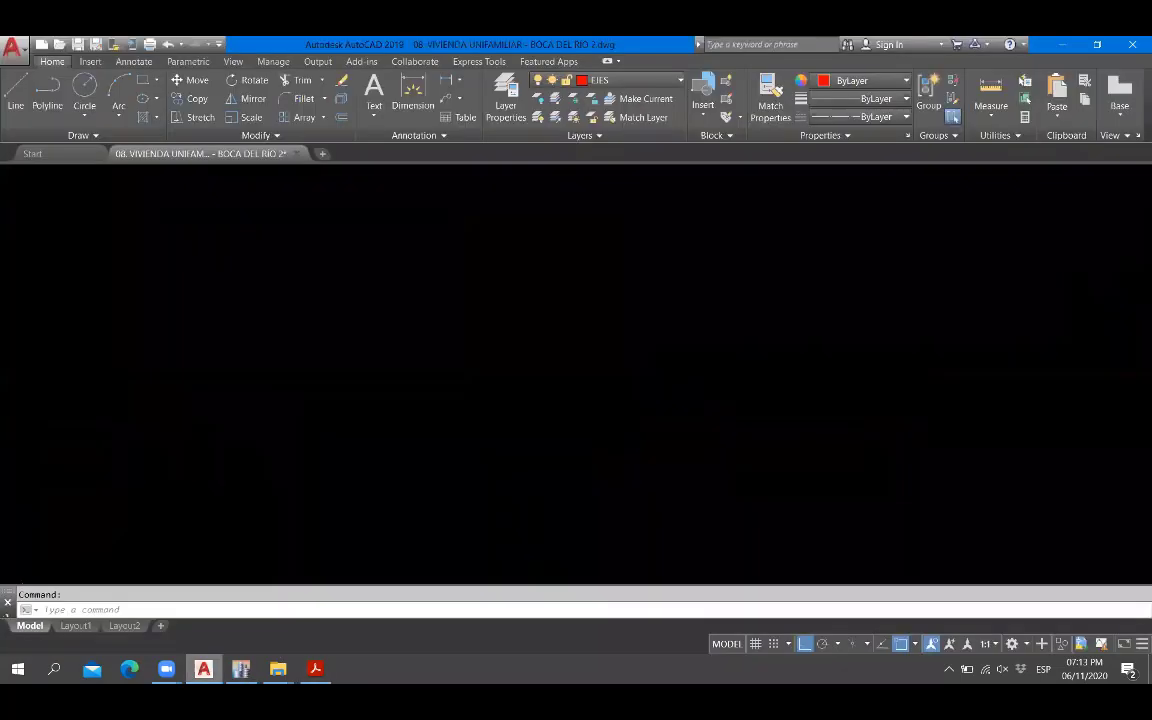
scroll(595, 435, up, 4)
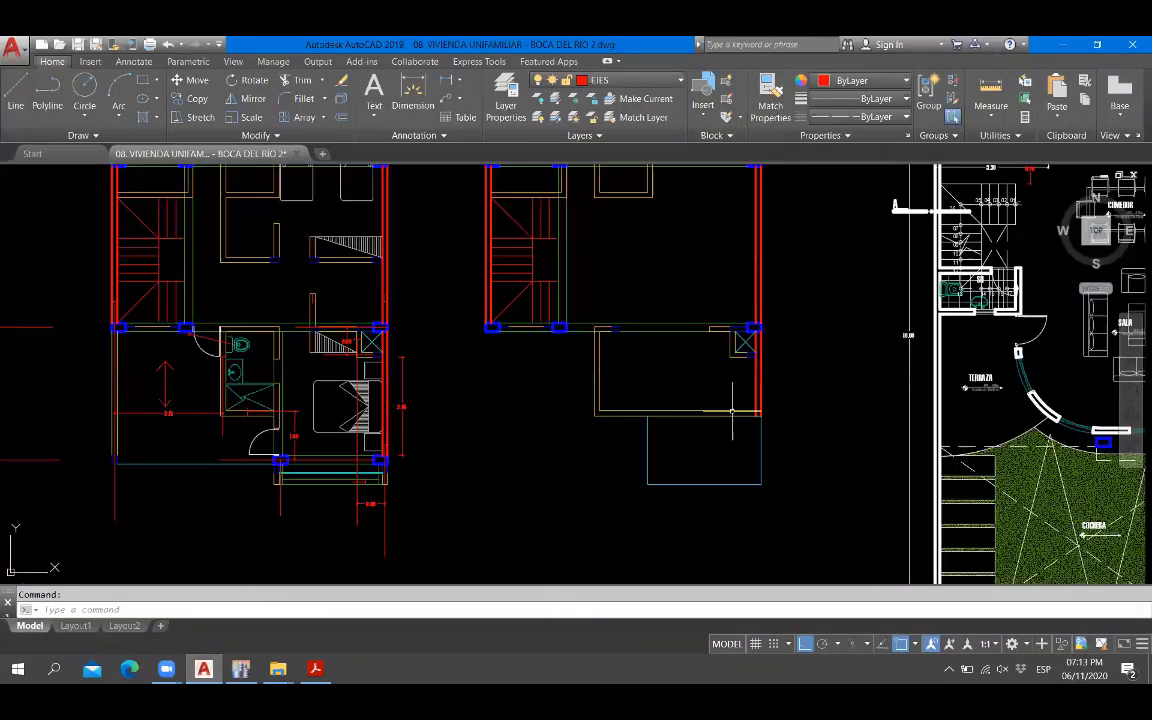
scroll(303, 400, up, 2)
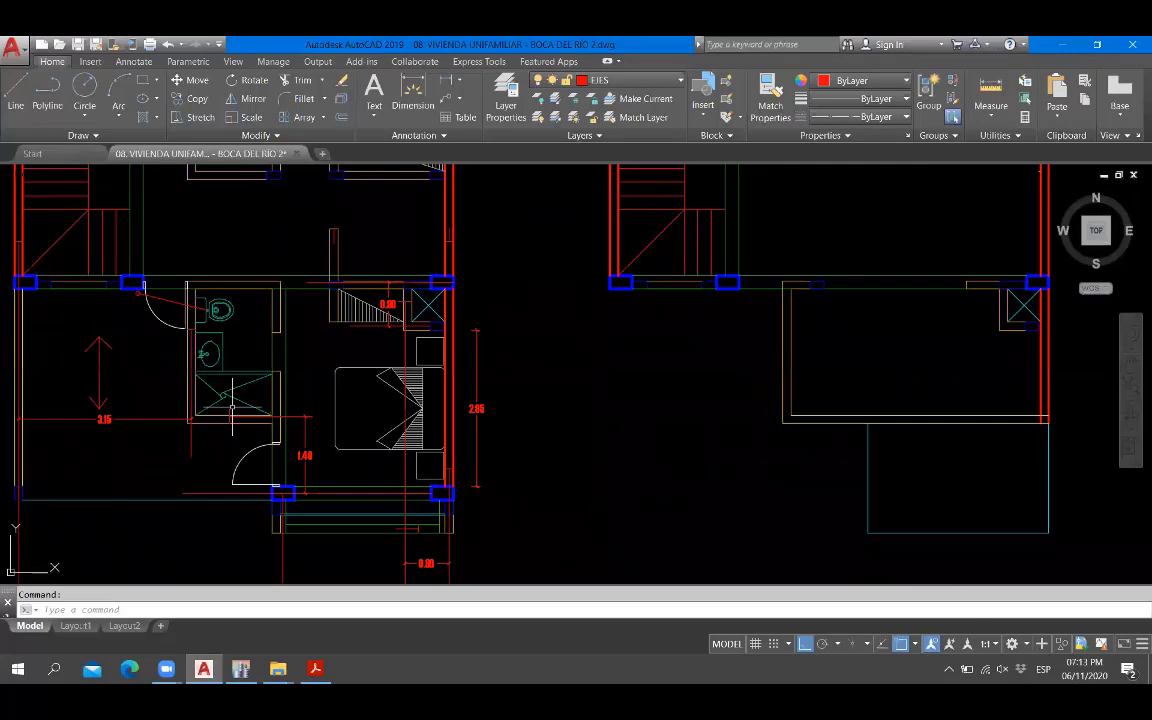
scroll(159, 455, up, 3)
scroll(540, 430, down, 2)
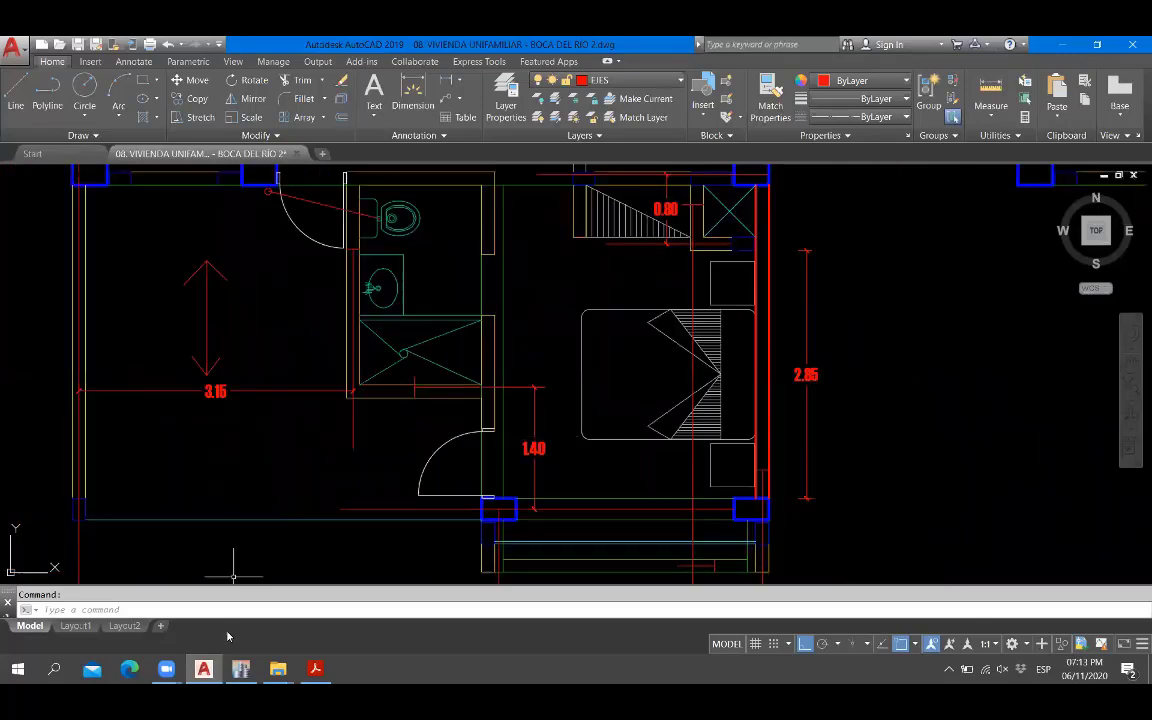
click(241, 668)
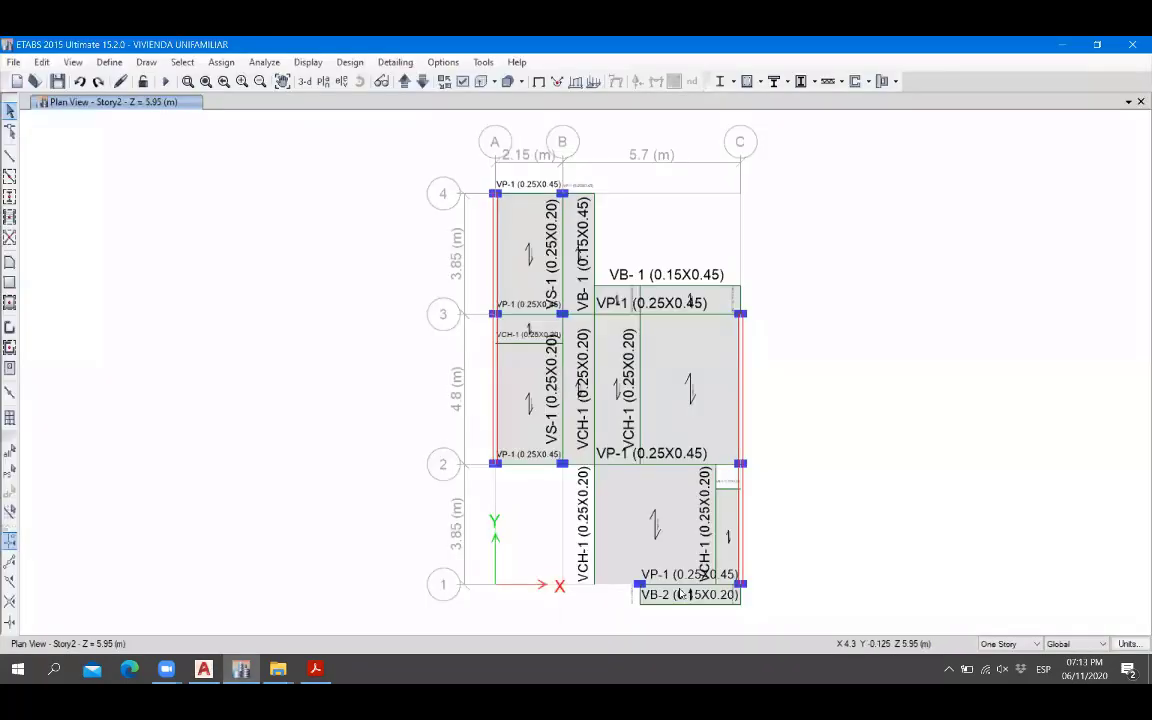
scroll(675, 575, up, 3)
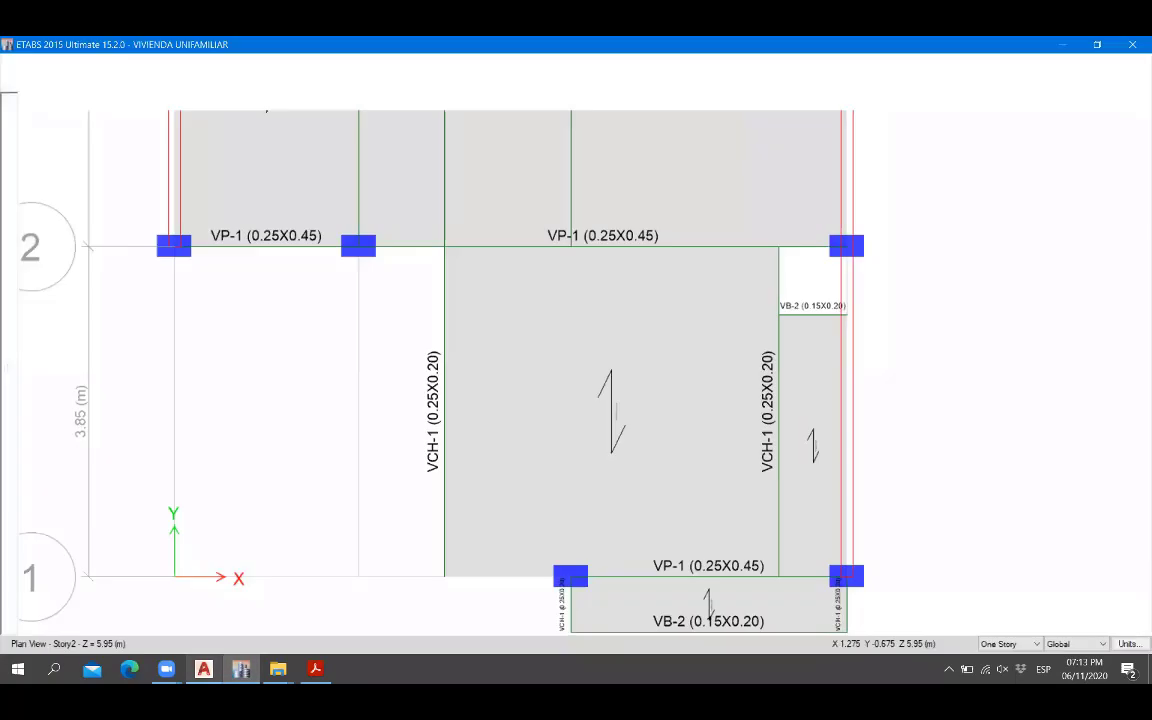
click(203, 668)
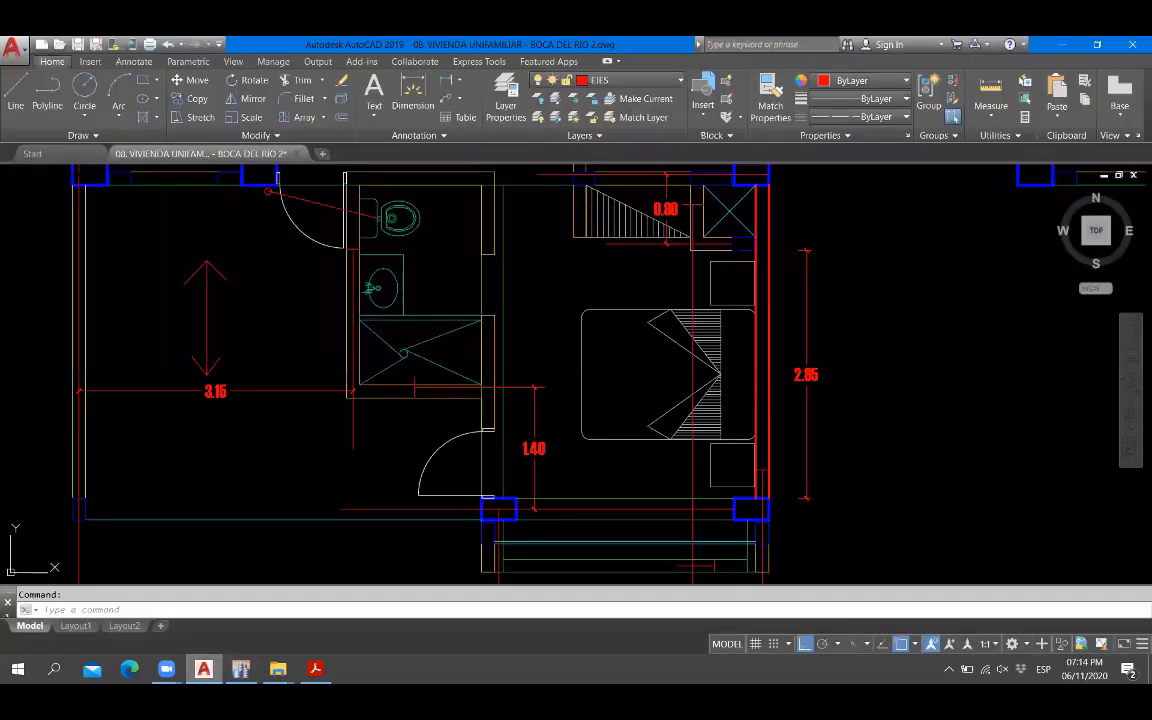
scroll(388, 399, down, 2)
scroll(515, 430, down, 2)
scroll(816, 403, up, 2)
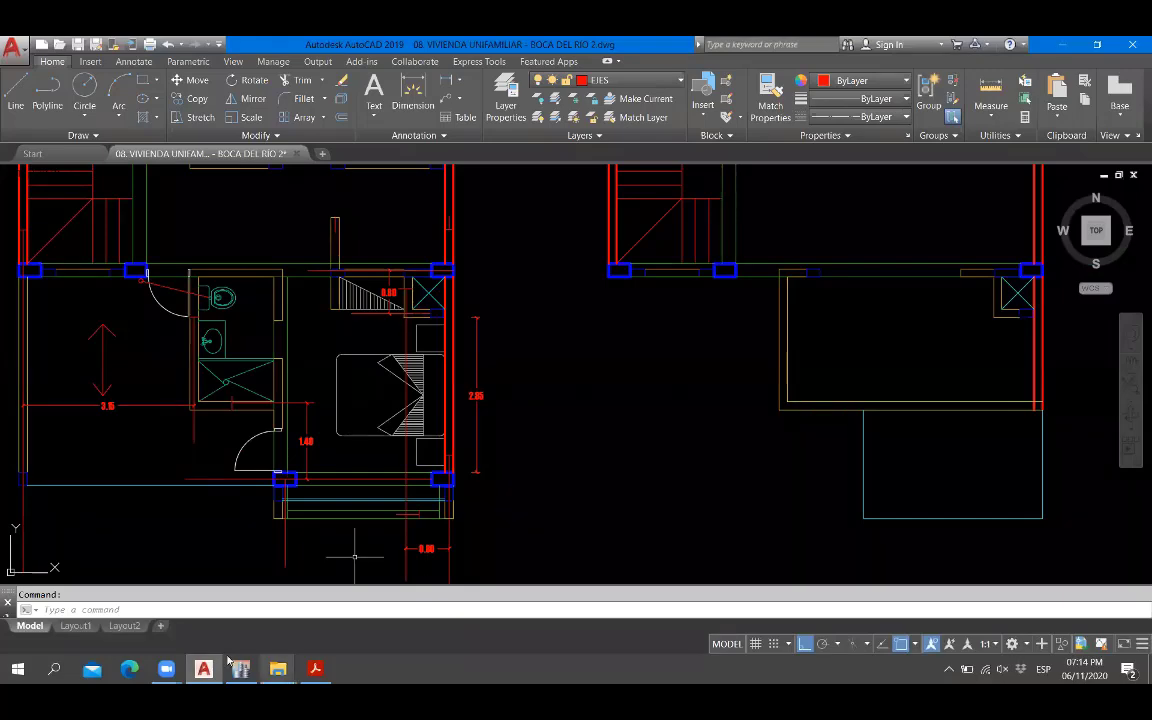
click(240, 668)
click(203, 668)
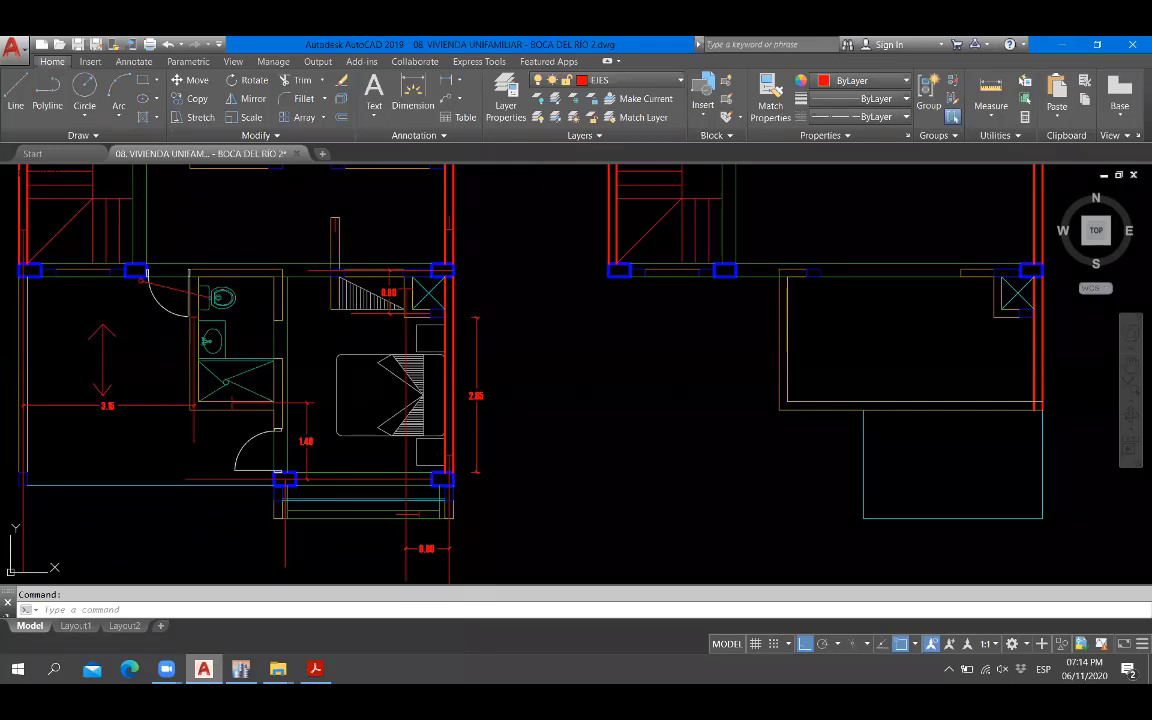
In ETABS, draw a VCH-1 (0.25X0.20) beam from the grid 1 column between B and C straight up to grid 2.
key(alt+Tab)
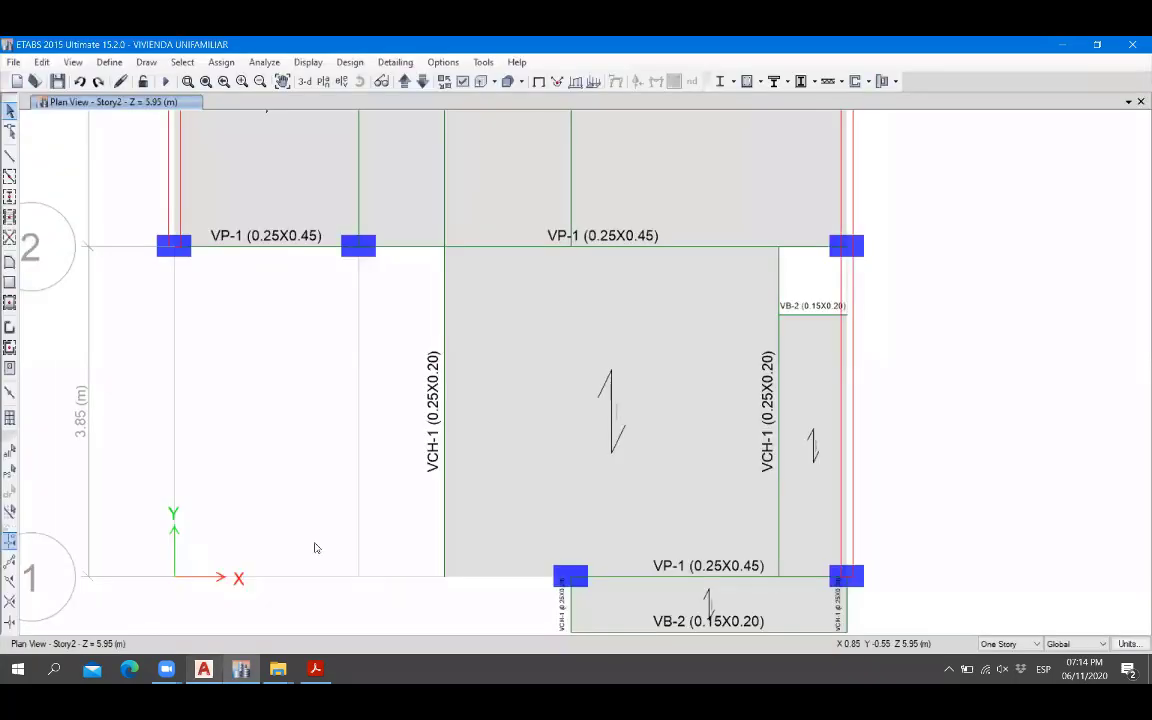
click(11, 156)
click(233, 169)
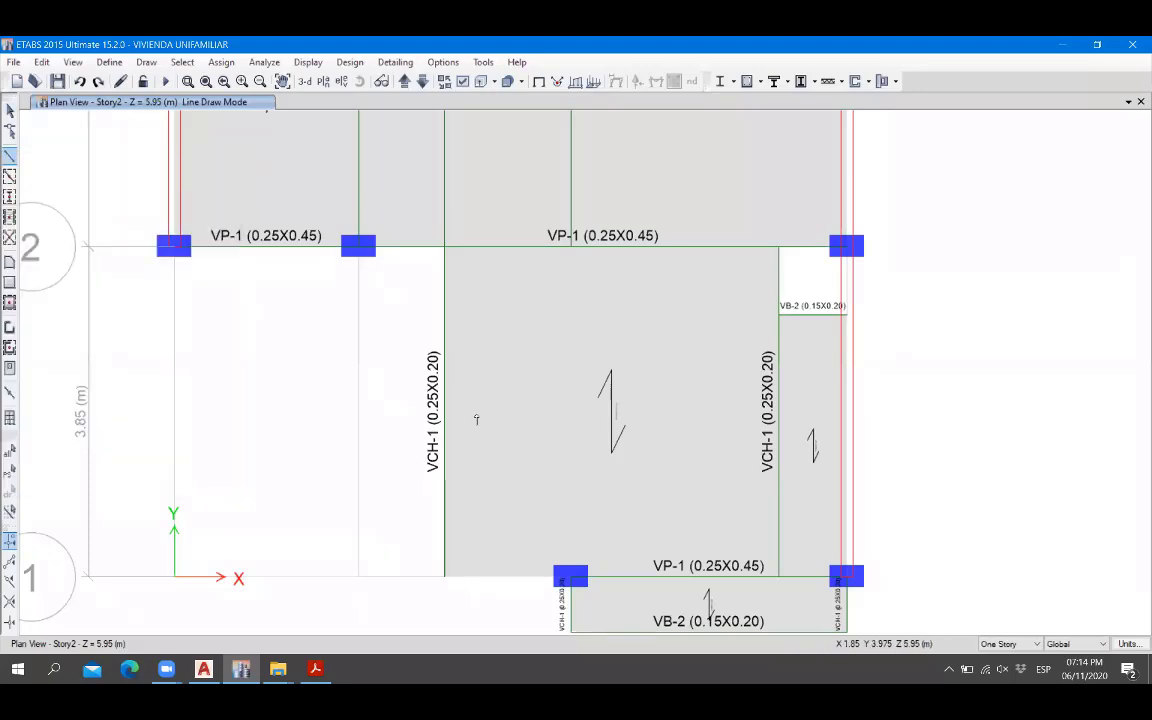
click(571, 576)
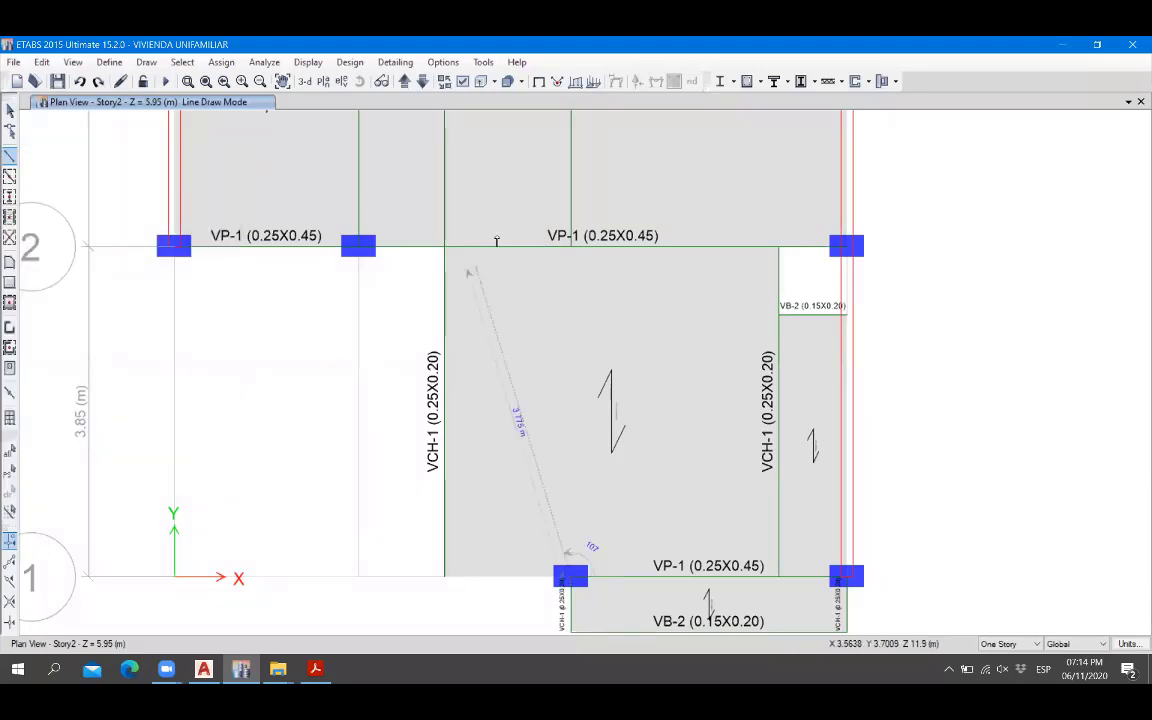
double_click(568, 244)
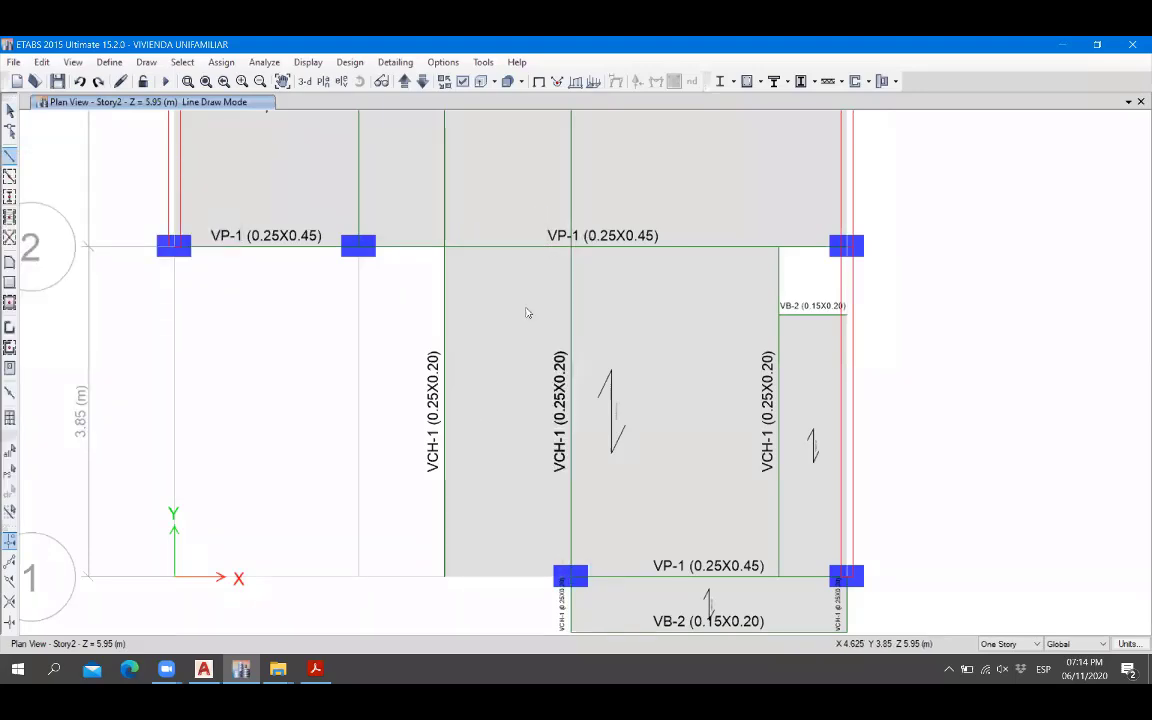
Draw a VCH-1 (0.25X0.20) cross beam offset 1.4 m from grid 1 between the two westernmost VCH-1 beams, and save the model.
click(204, 669)
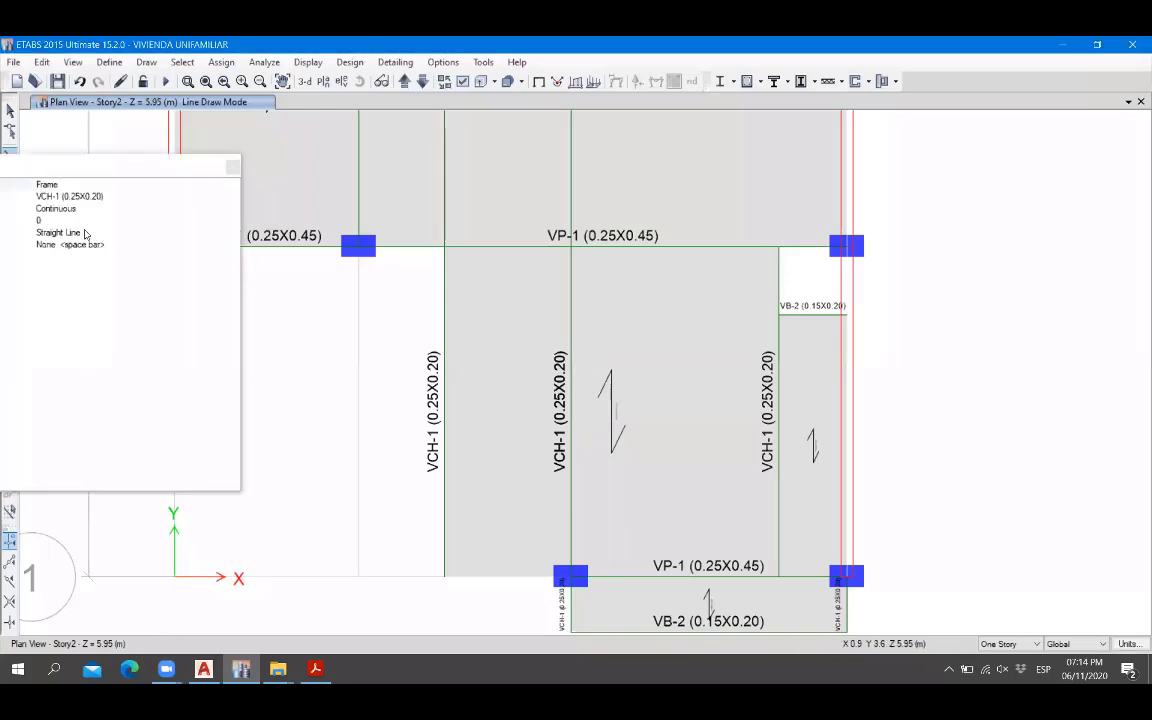
click(84, 216)
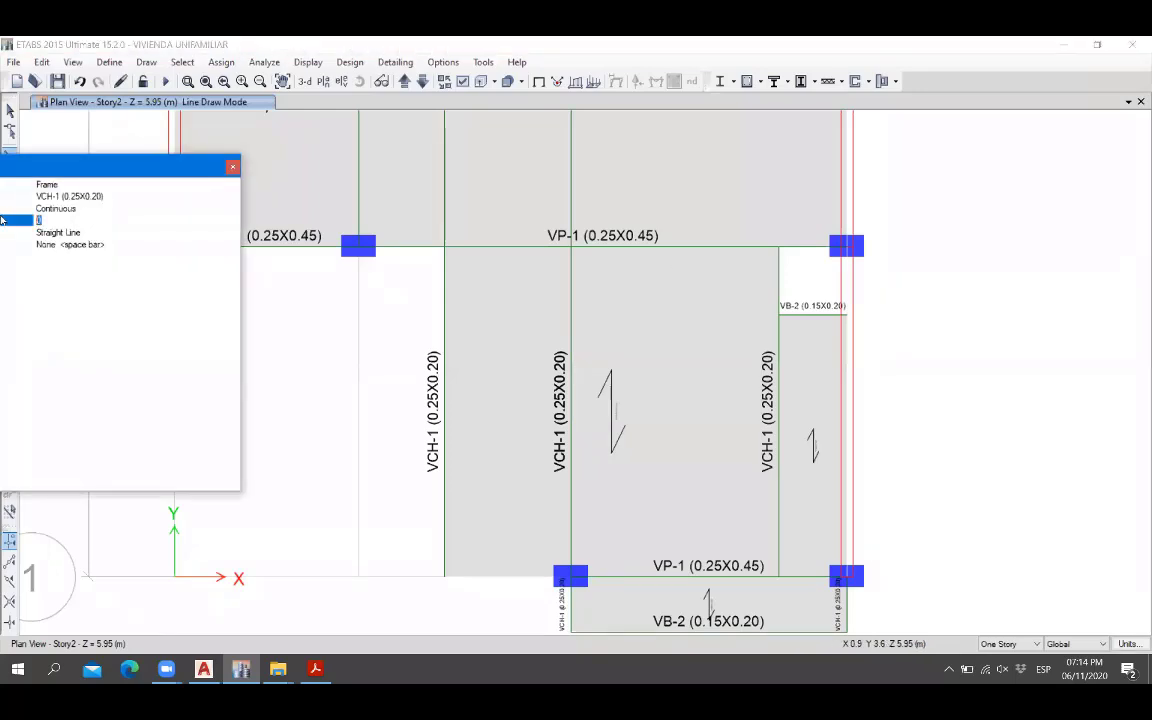
click(445, 577)
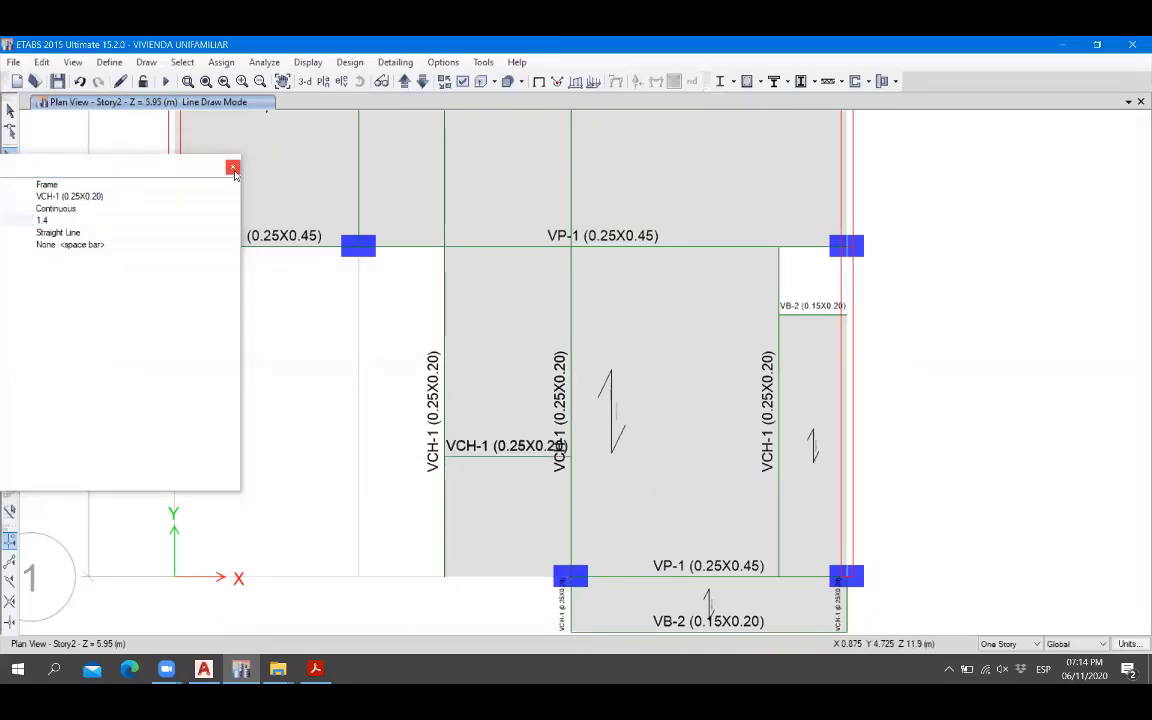
click(232, 166)
click(9, 111)
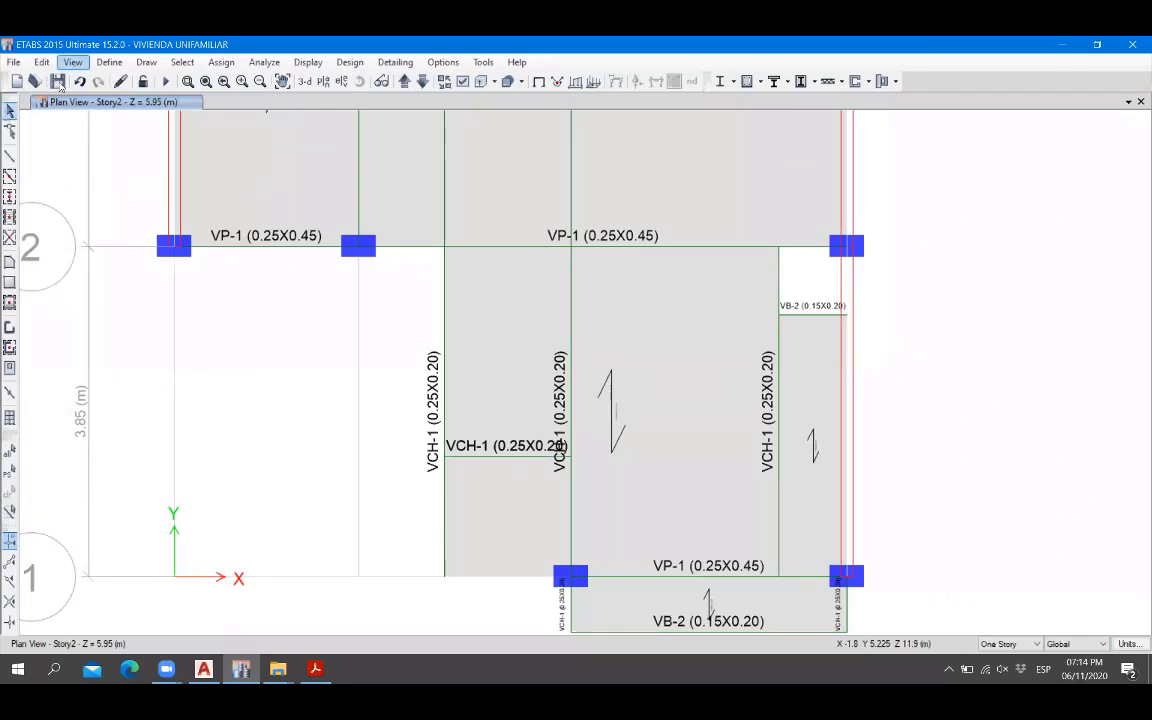
click(57, 81)
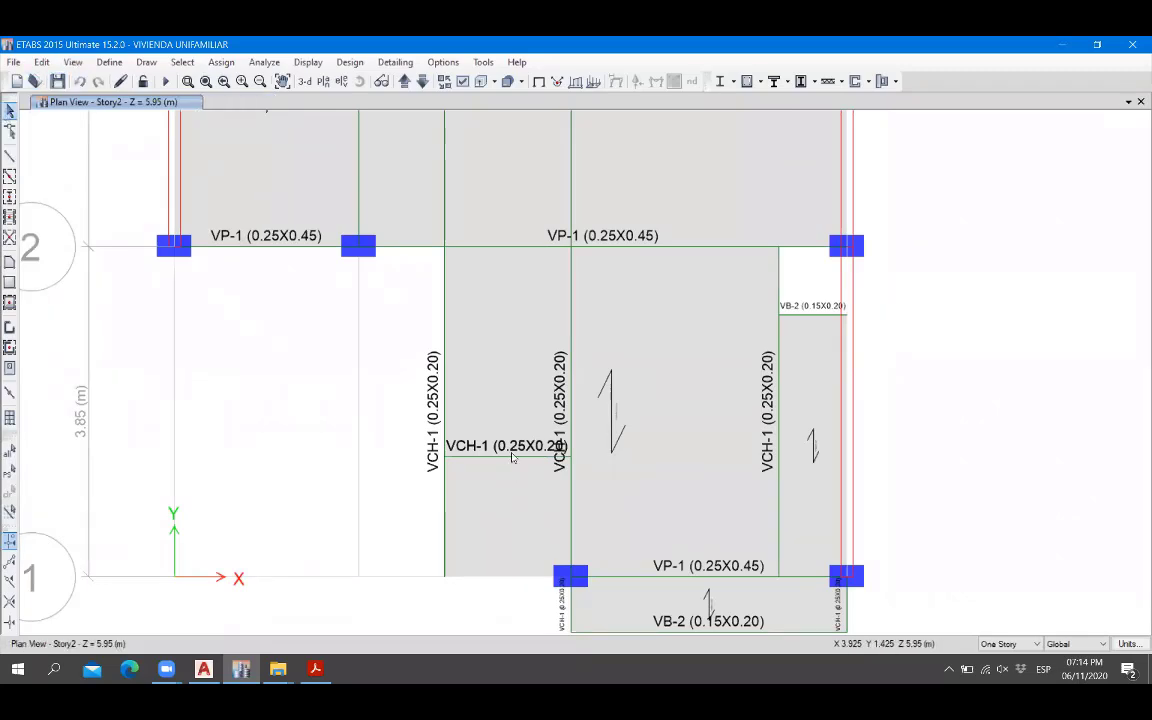
Break the westernmost VCH-1 beam between grids 1 and 2 at the cross beam, and delete its segment nearest grid 1.
click(502, 465)
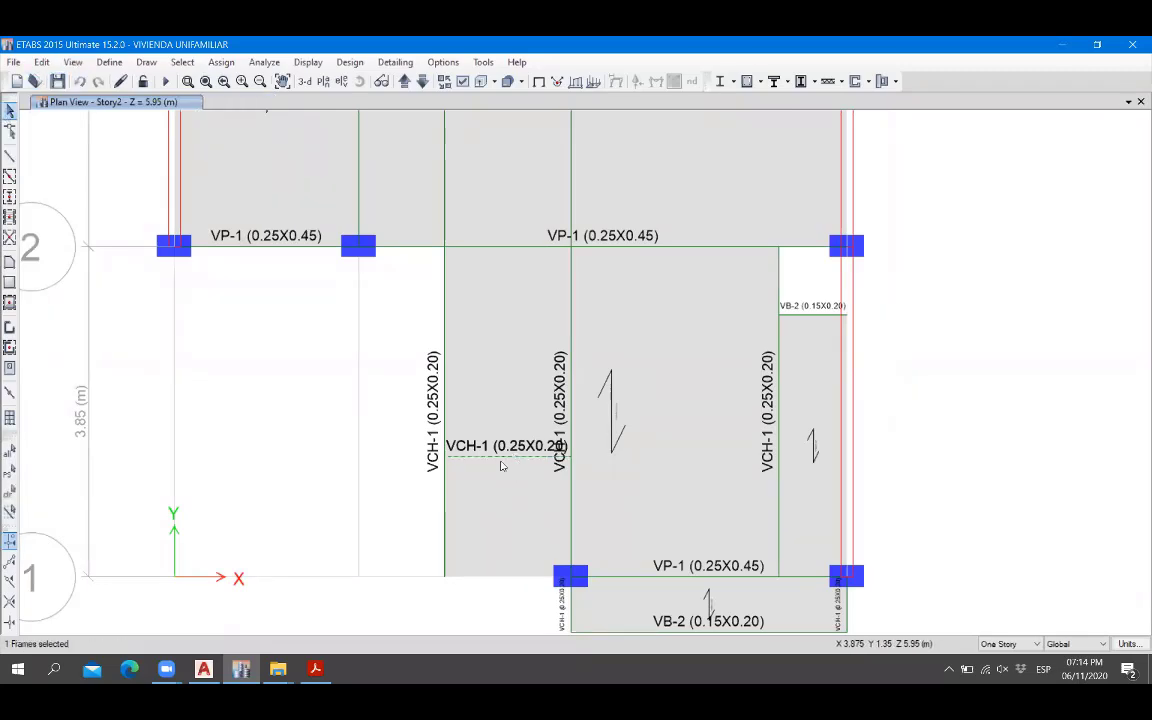
click(445, 478)
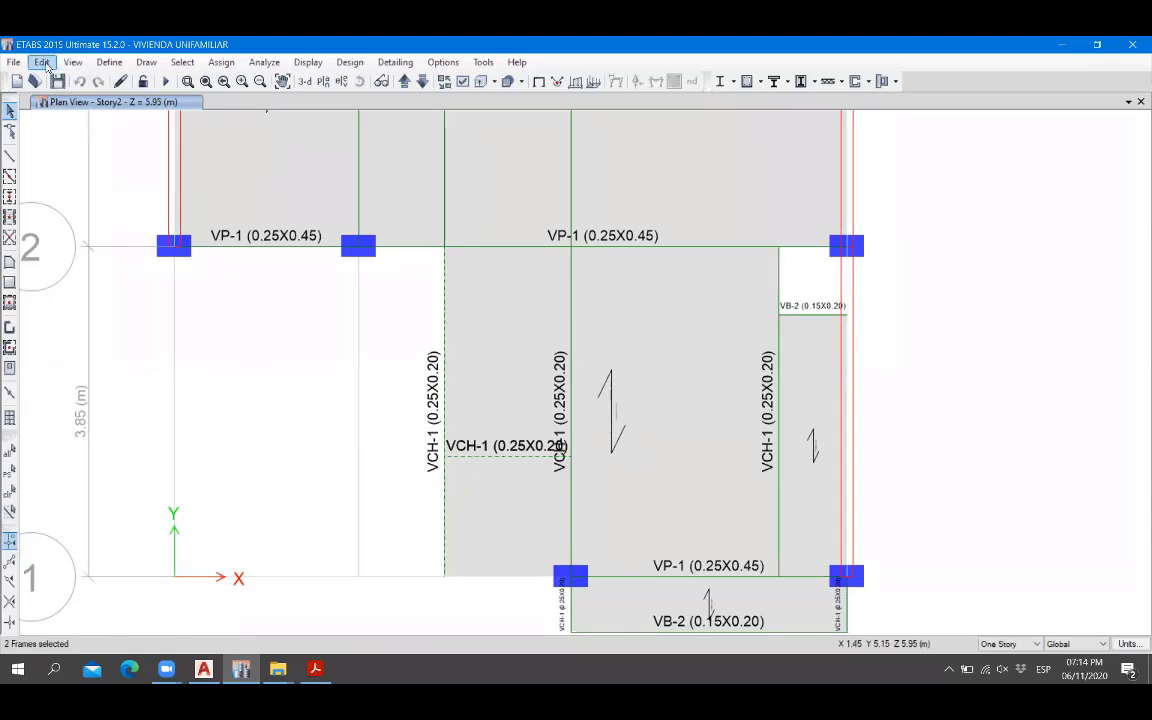
click(41, 62)
mouse_move(175, 404)
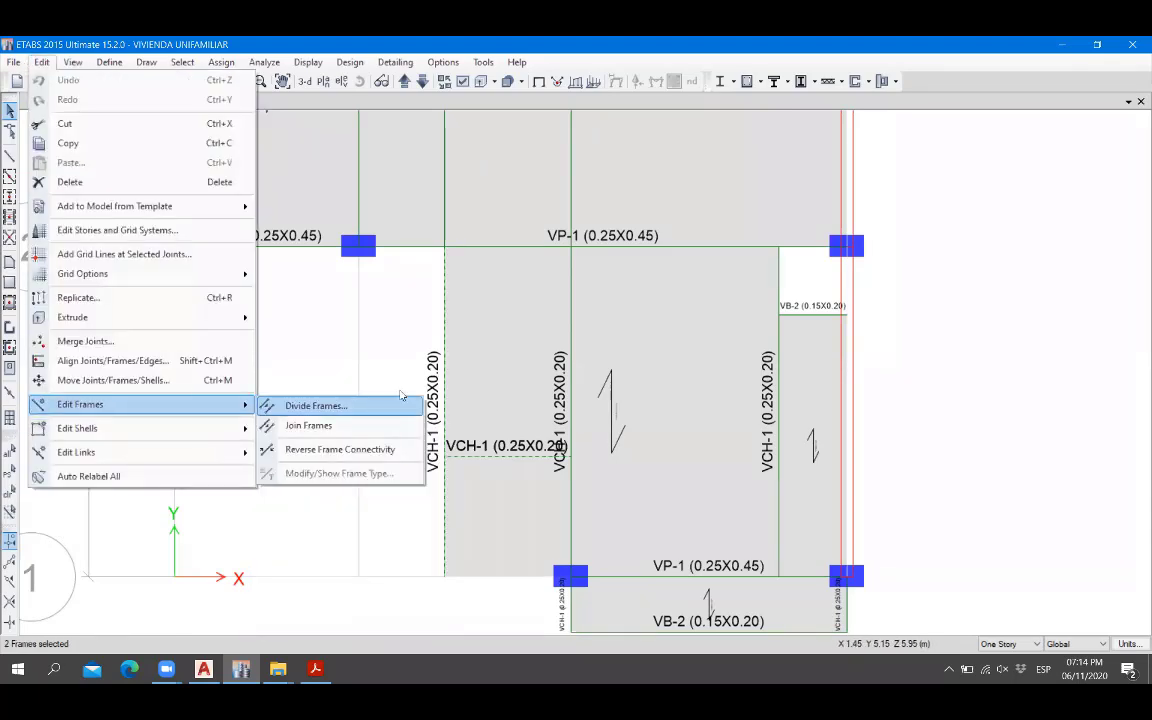
click(270, 406)
click(466, 351)
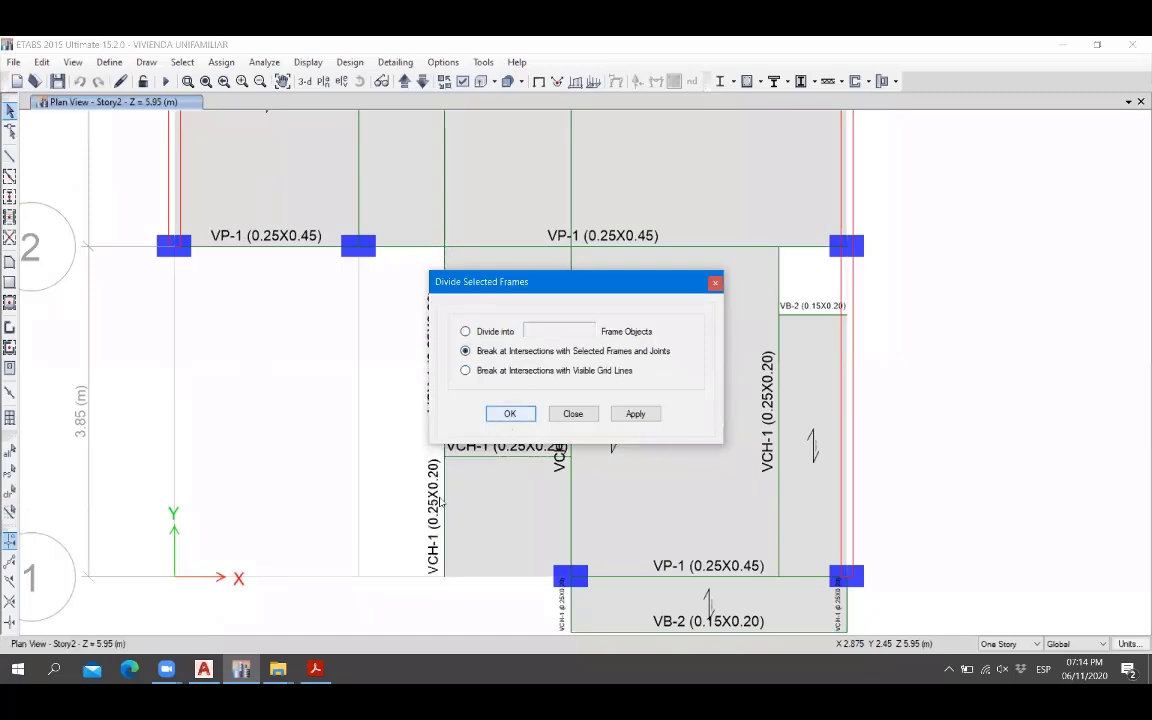
click(509, 414)
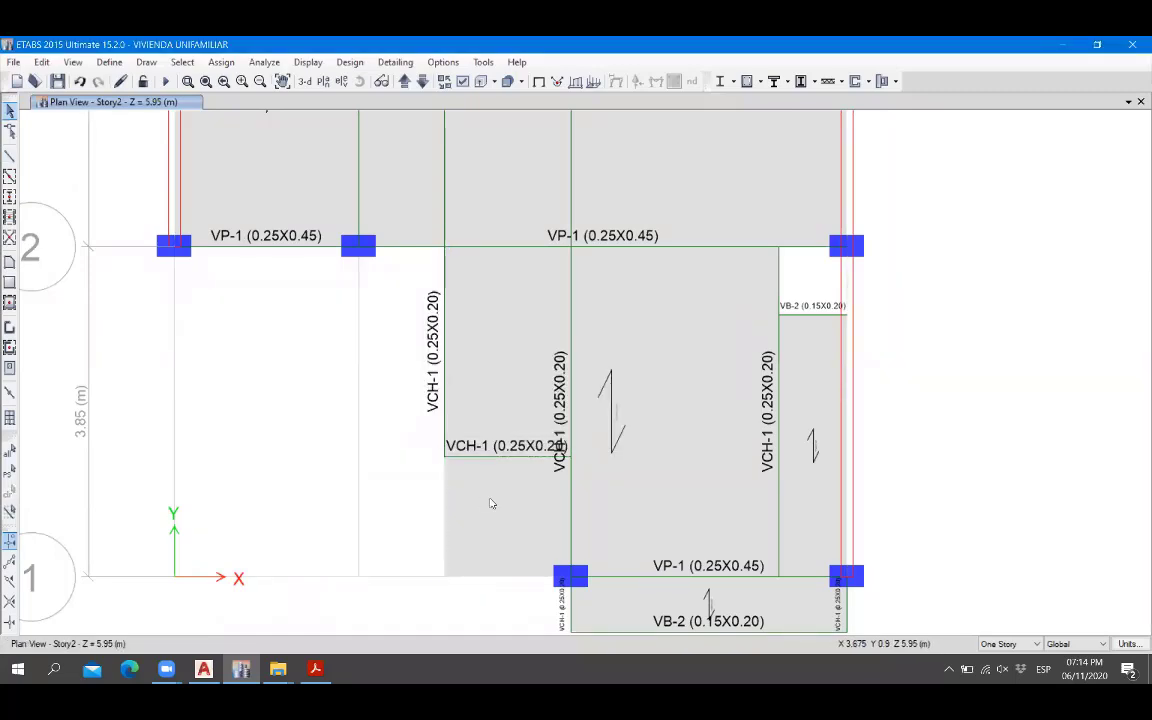
Divide the slab panel between grids 1 and 2 at its intersection with the VCH-1 cross beam.
click(489, 500)
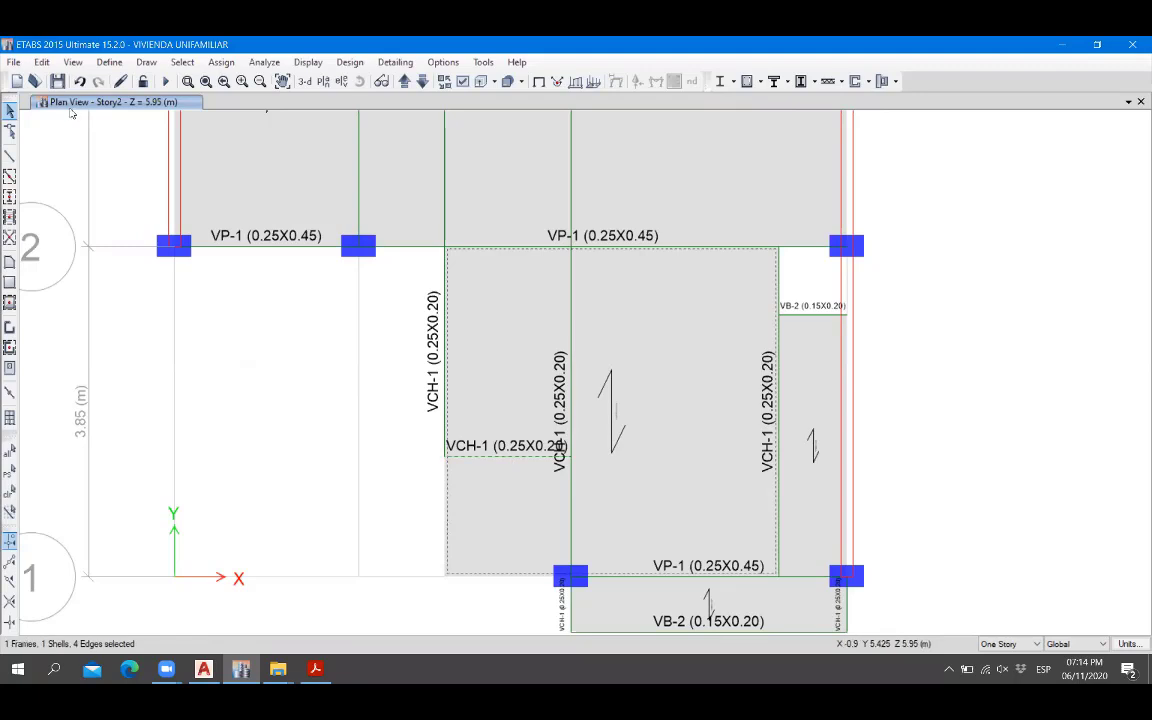
click(41, 62)
mouse_move(150, 430)
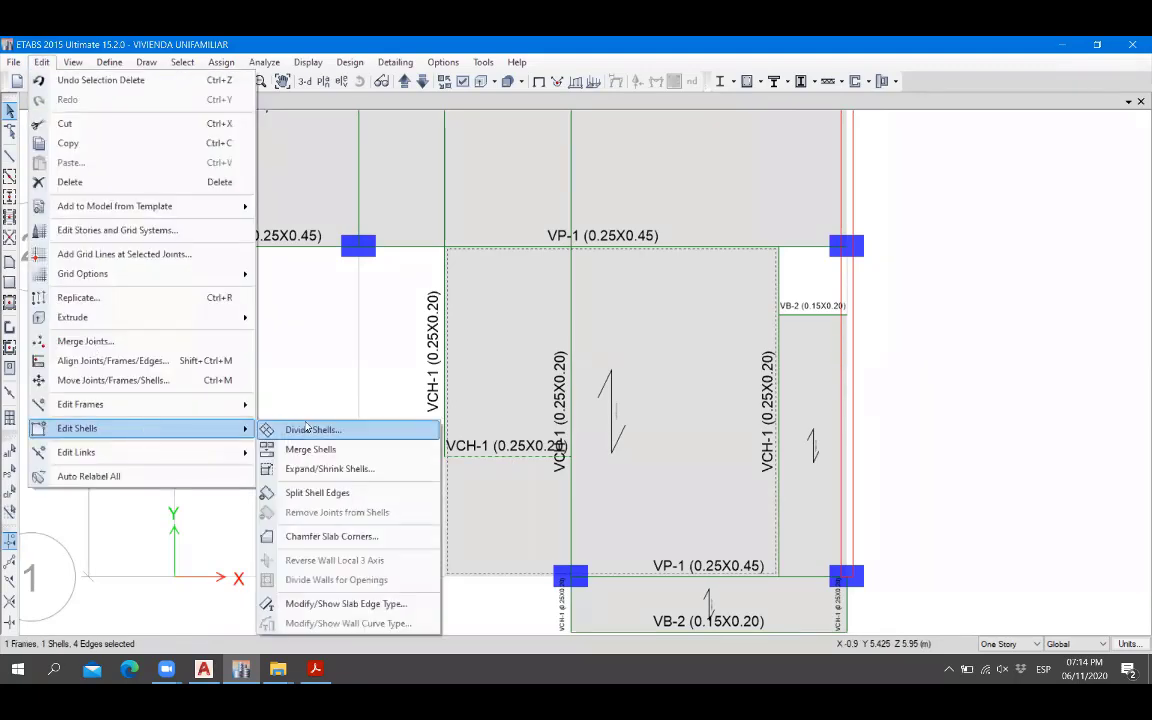
click(345, 429)
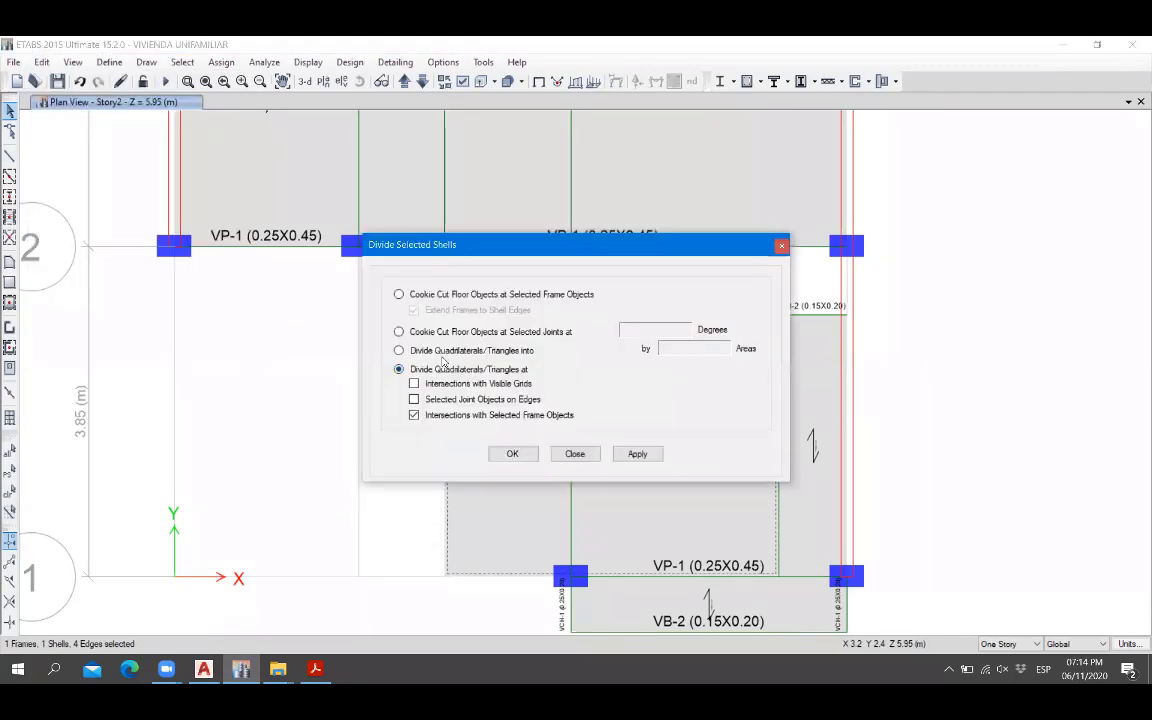
click(514, 454)
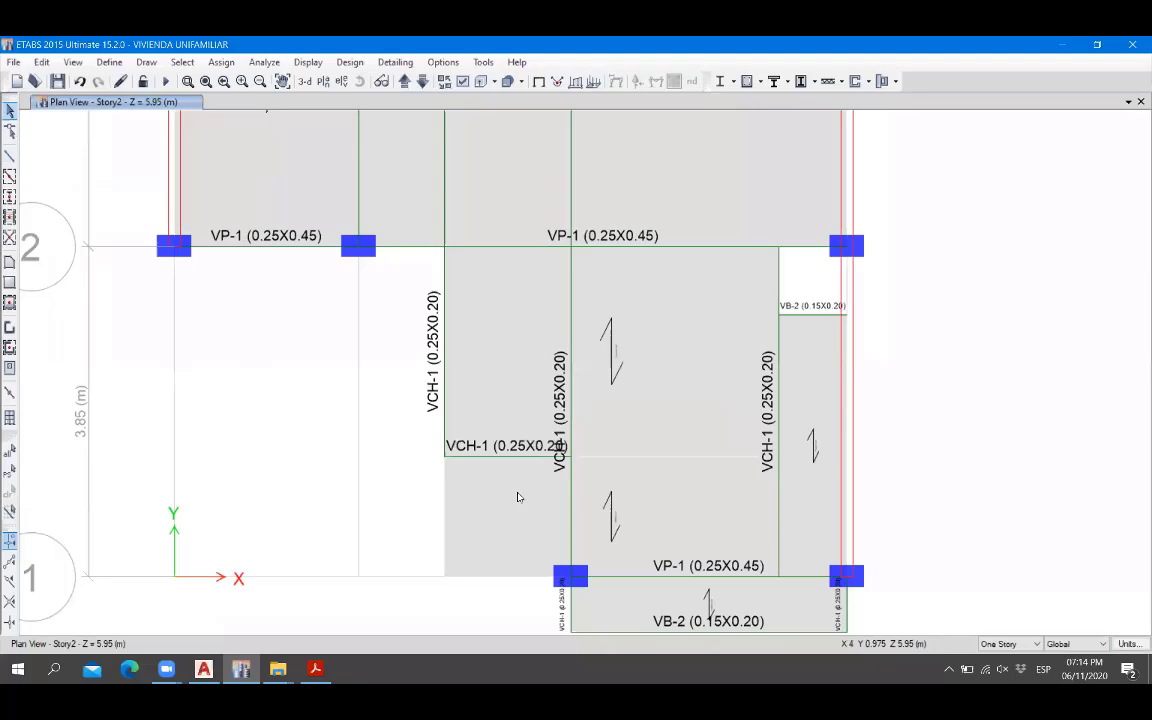
Divide the slab panel between the cross beam and grid 2 along the VCH-1 beam rising from the grid 1 column.
click(606, 492)
click(611, 412)
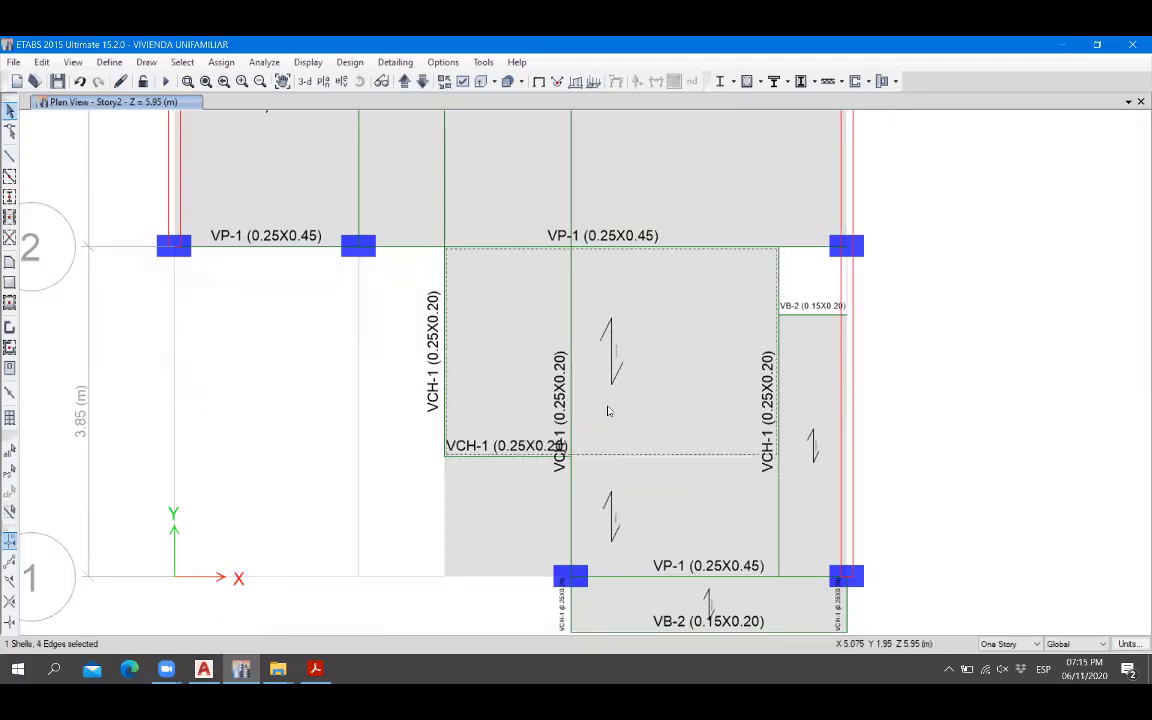
click(571, 376)
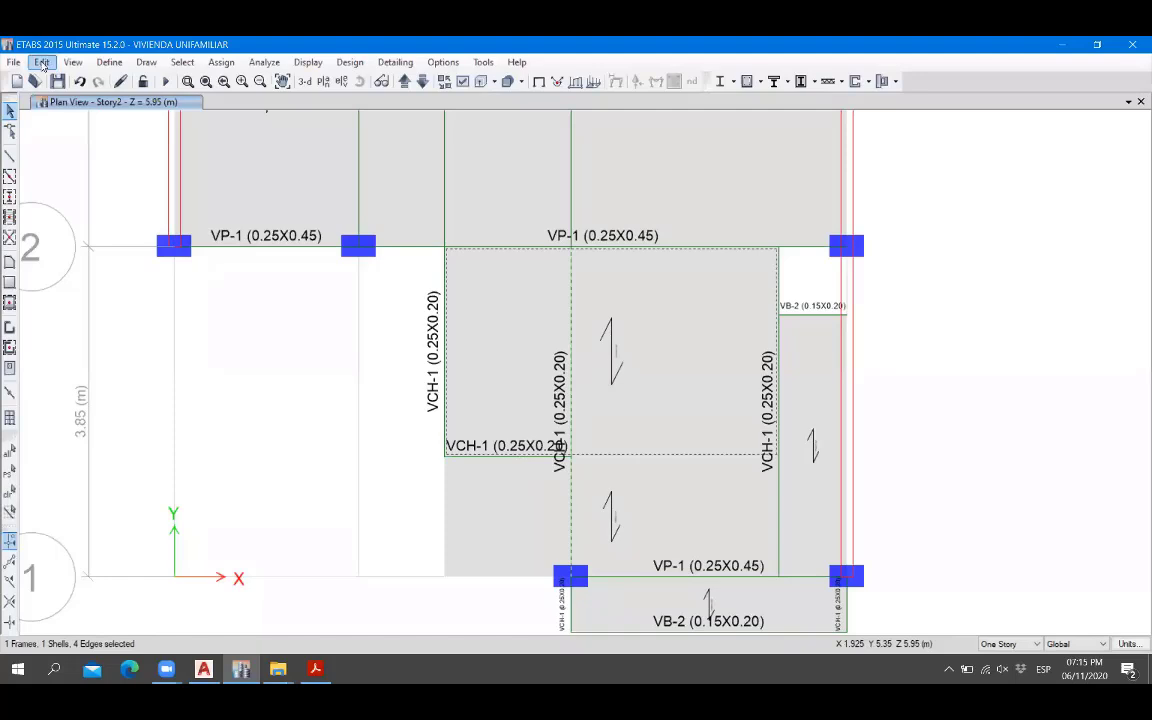
click(41, 62)
mouse_move(200, 428)
click(293, 432)
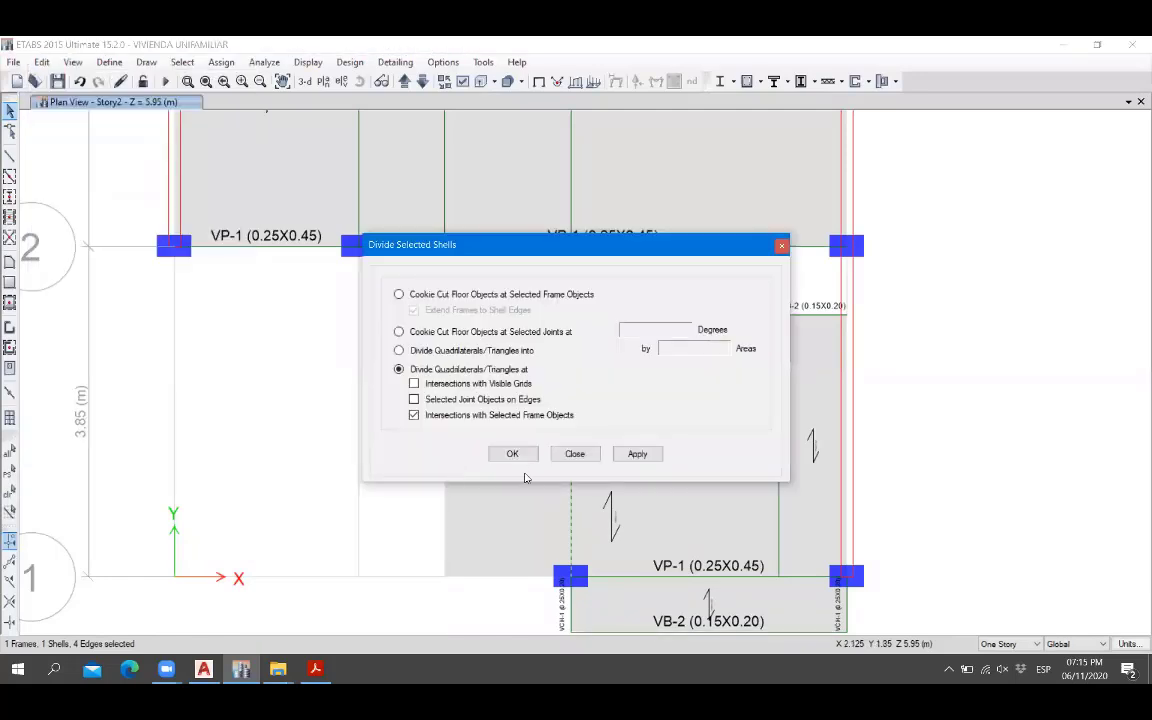
click(462, 410)
Divide the slab panel next to grid 1 along the same VCH-1 beam, and delete its western piece below the cross beam.
click(560, 498)
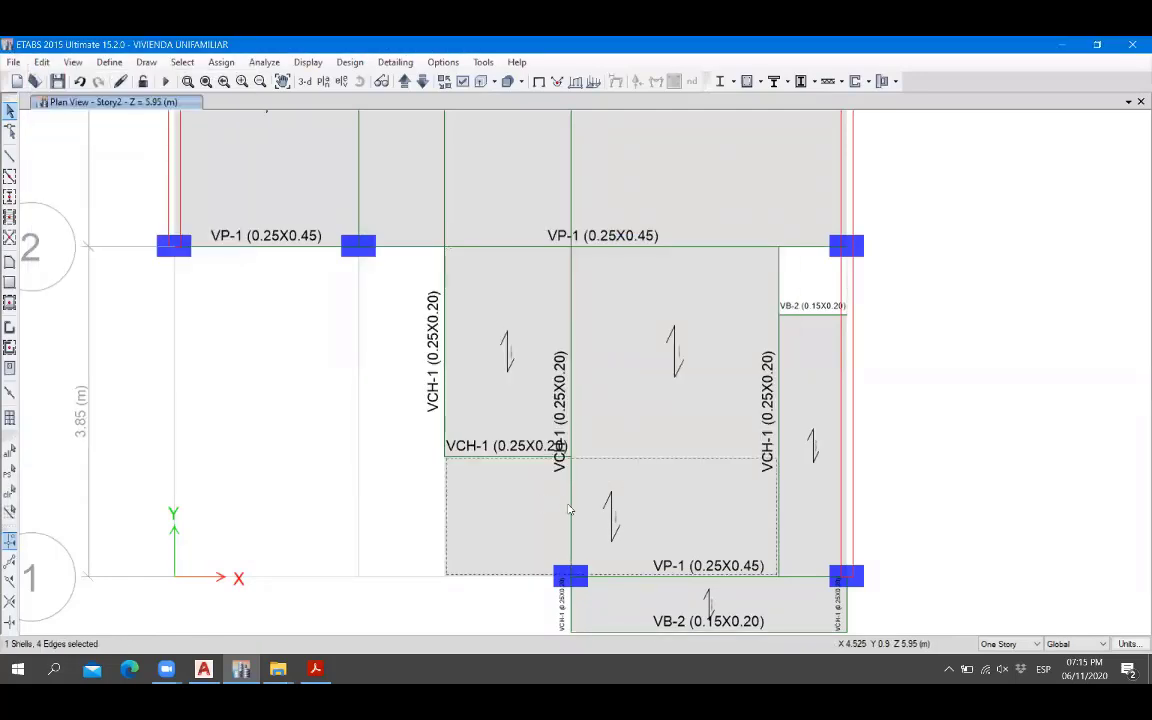
click(571, 503)
click(42, 62)
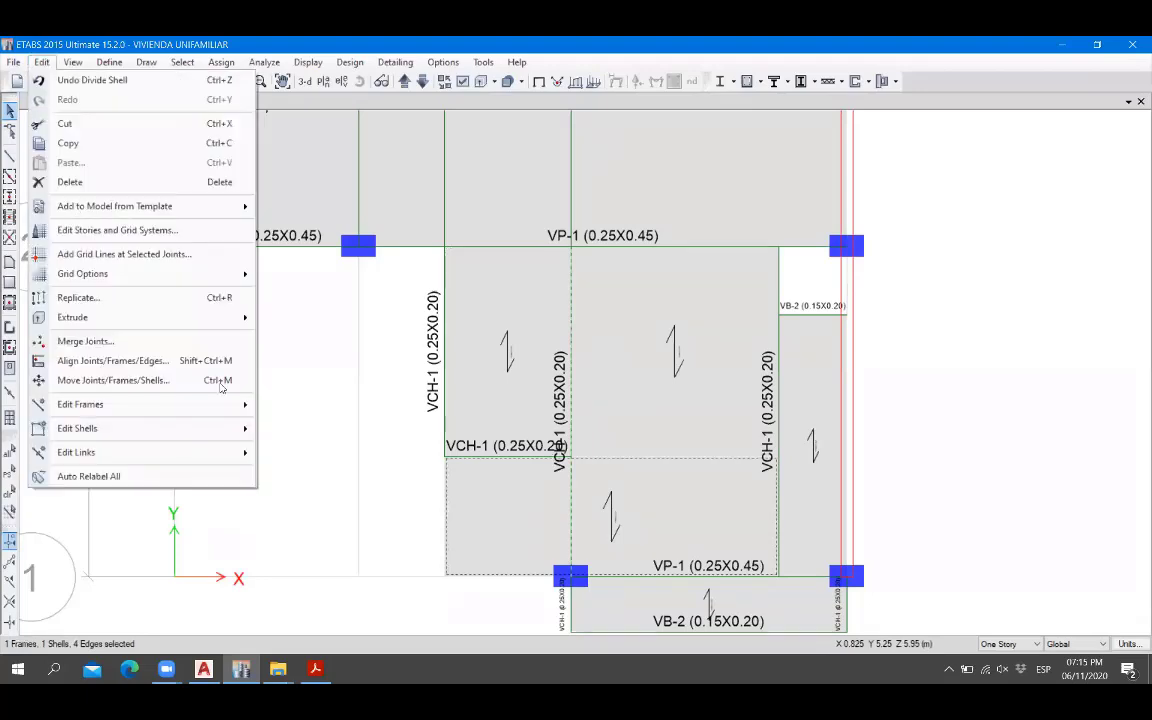
mouse_move(229, 427)
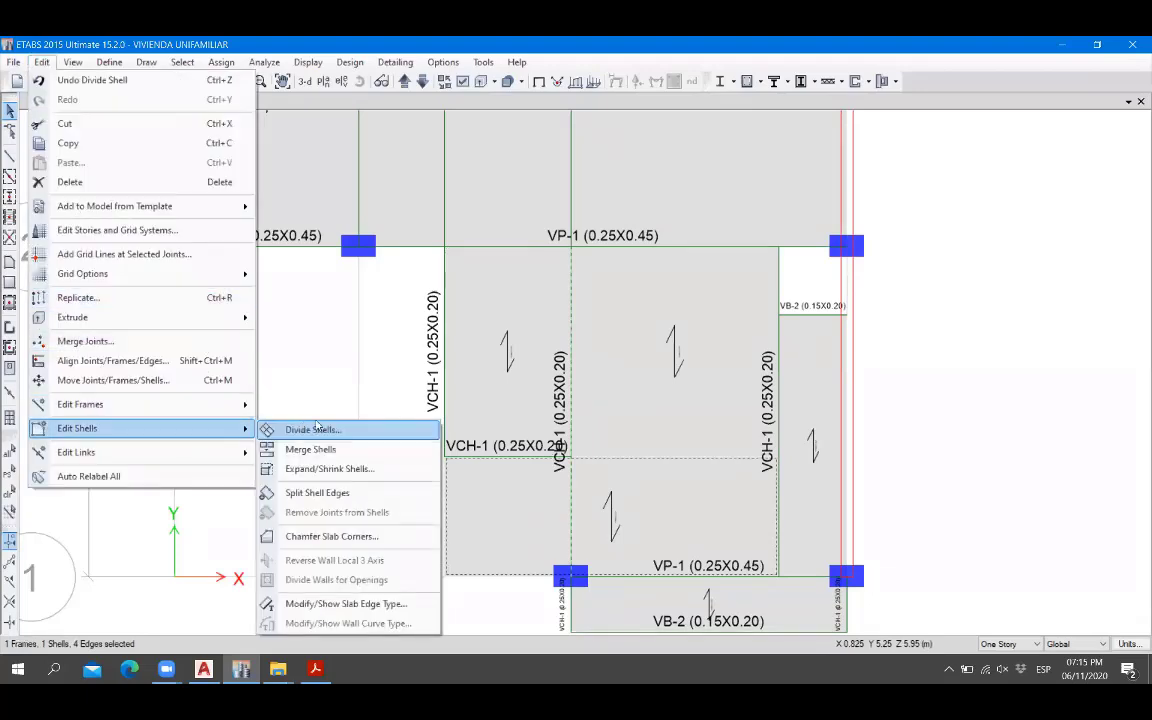
click(293, 430)
click(531, 455)
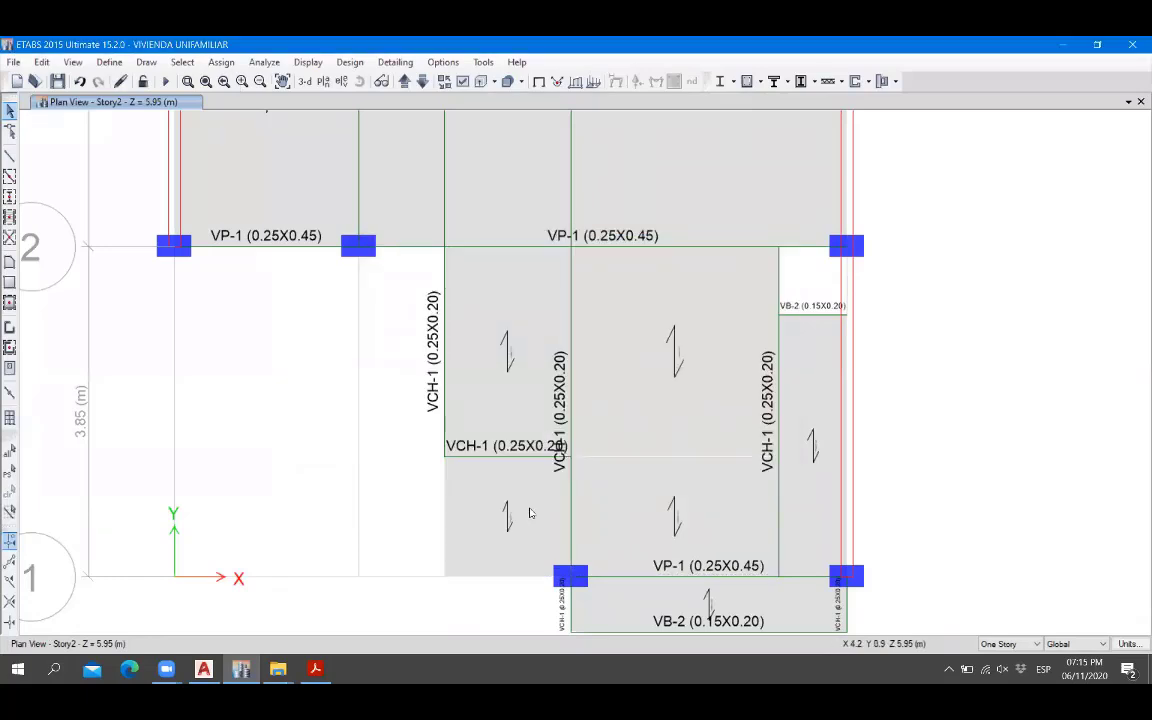
scroll(533, 500, down, 3)
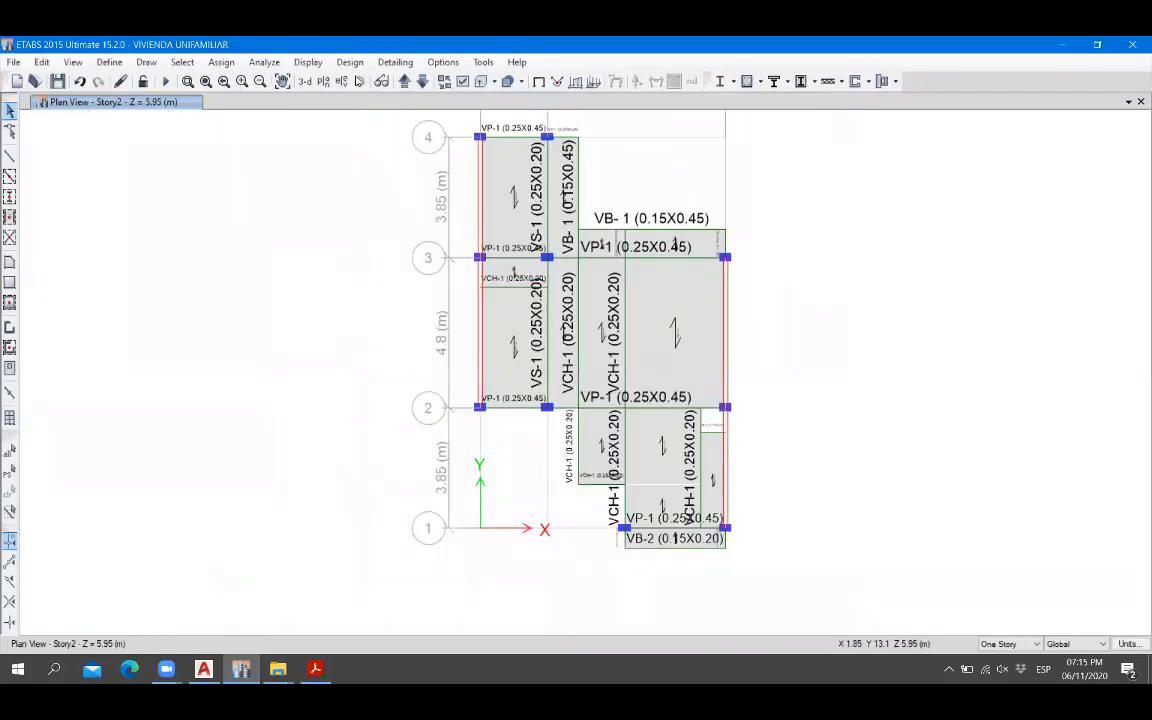
On the Story3 plan, delete the slab, grid A wall, column and VP-1 beam west of the westernmost VCH-1 beam between grids 1 and 2.
click(306, 82)
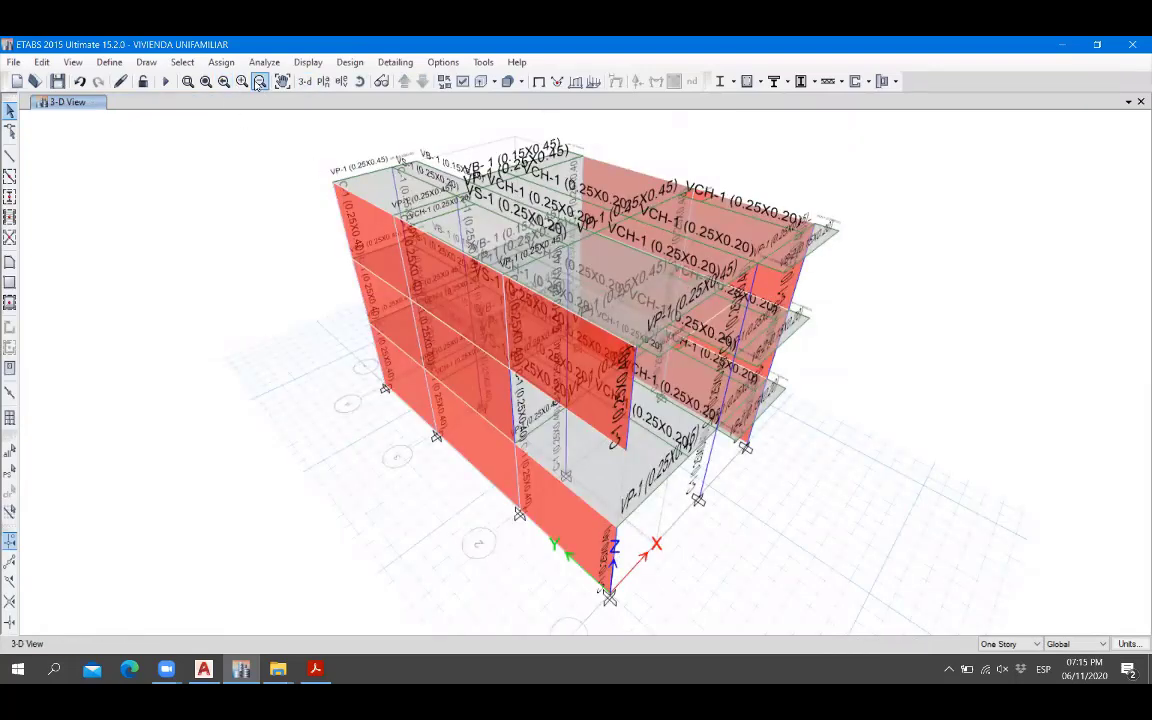
click(323, 82)
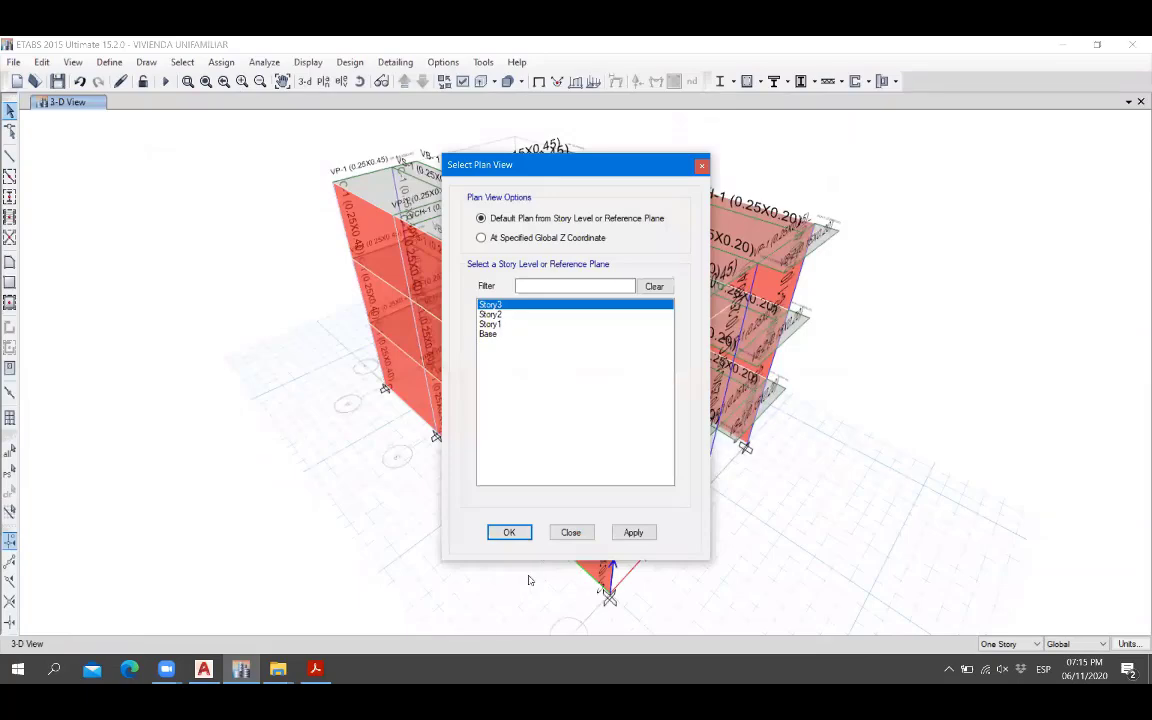
click(522, 537)
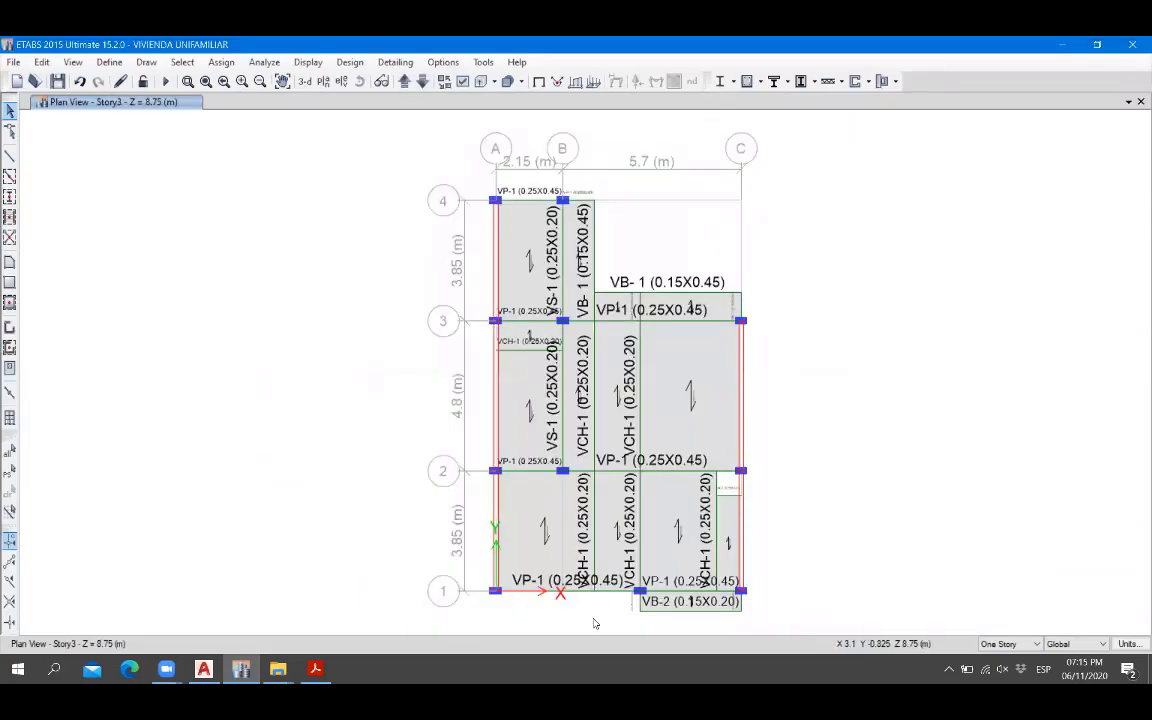
scroll(577, 517, up, 3)
drag(529, 376, 263, 611)
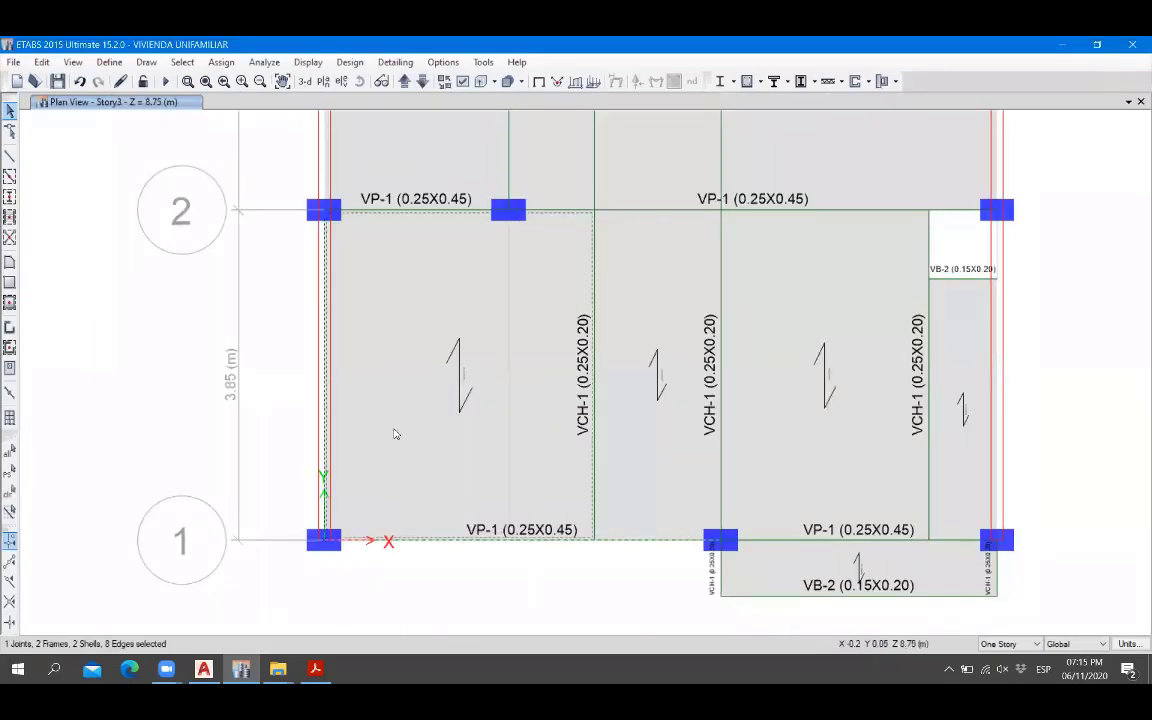
key(Delete)
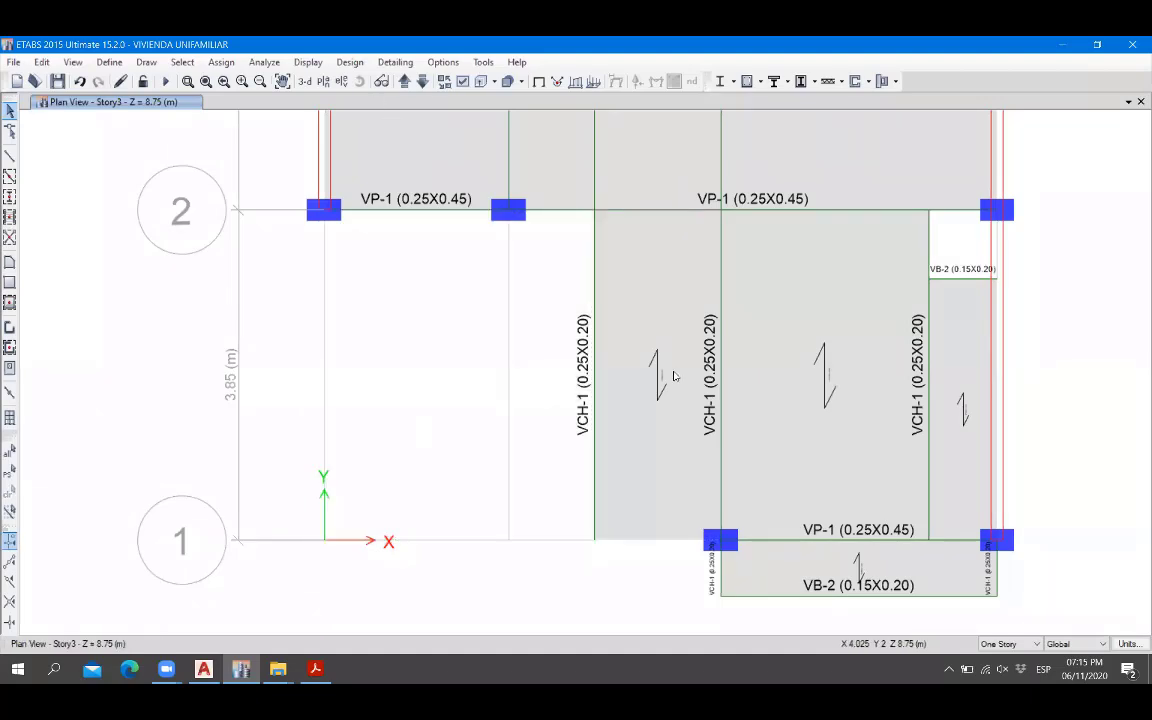
Examine the top floor layout's front bay in AutoCAD and compare it with the Story3 plan in ETABS.
key(alt+Tab)
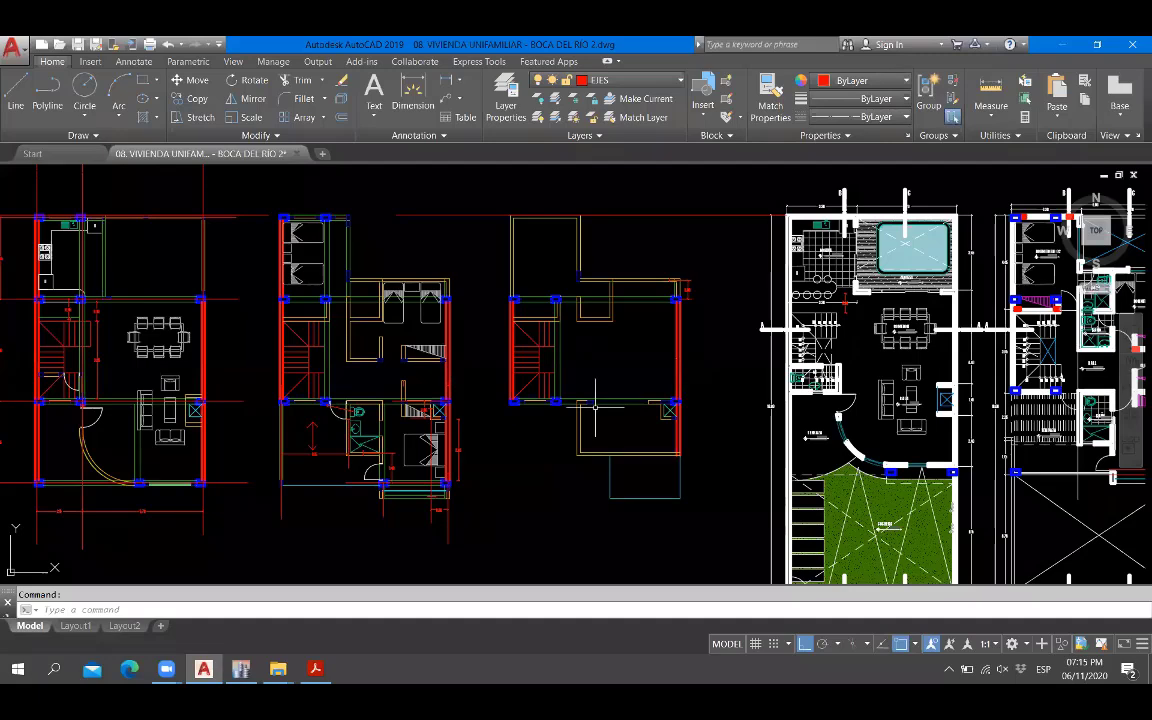
scroll(660, 368, up, 2)
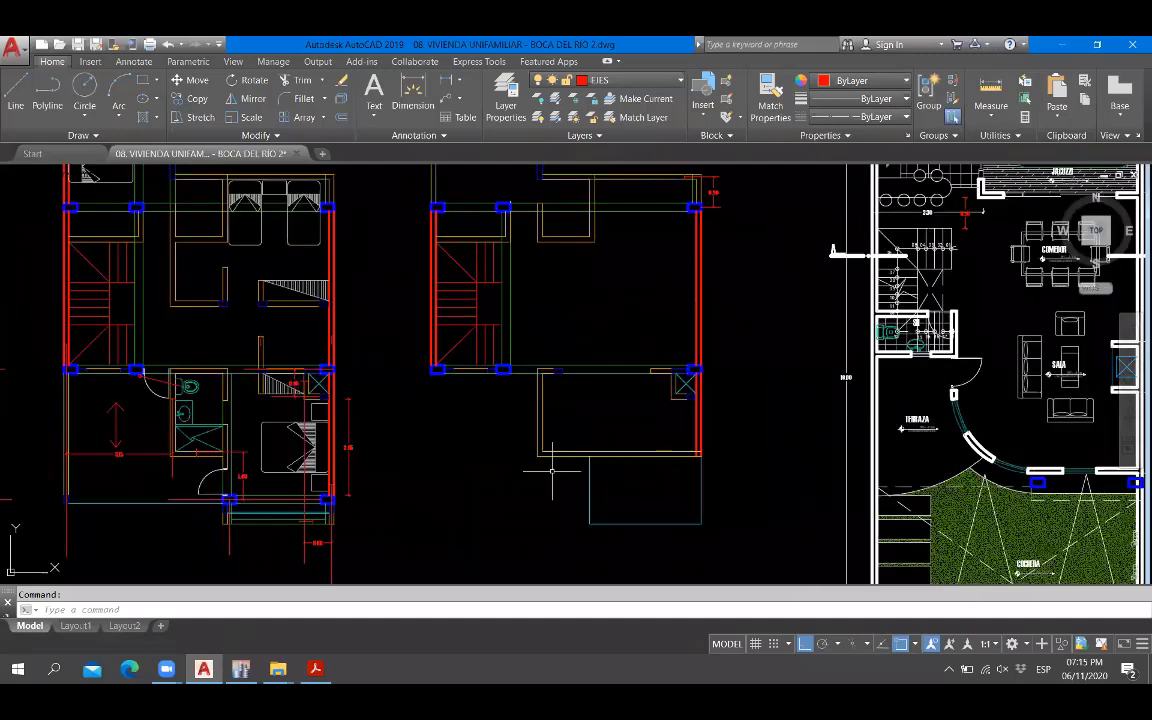
key(alt+Tab)
key(alt+Tab)
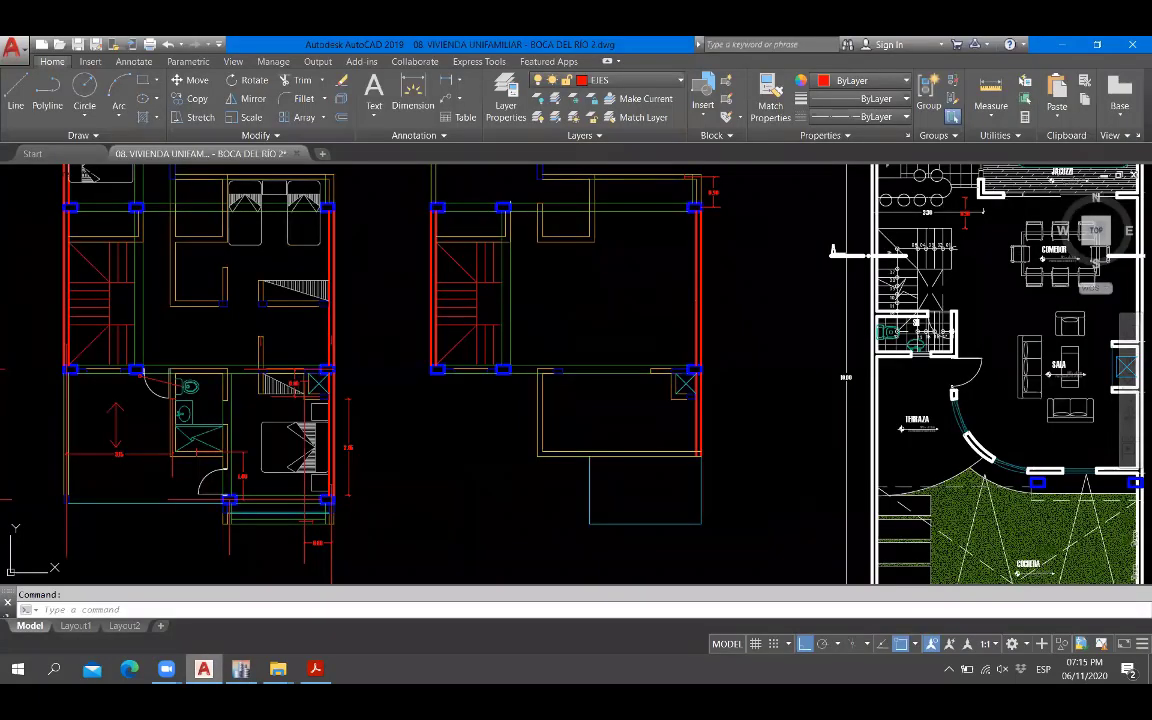
key(alt+Tab)
key(alt+Tab)
key(alt+Tab)
key(alt+Tab)
scroll(502, 373, down, 3)
scroll(502, 373, up, 1)
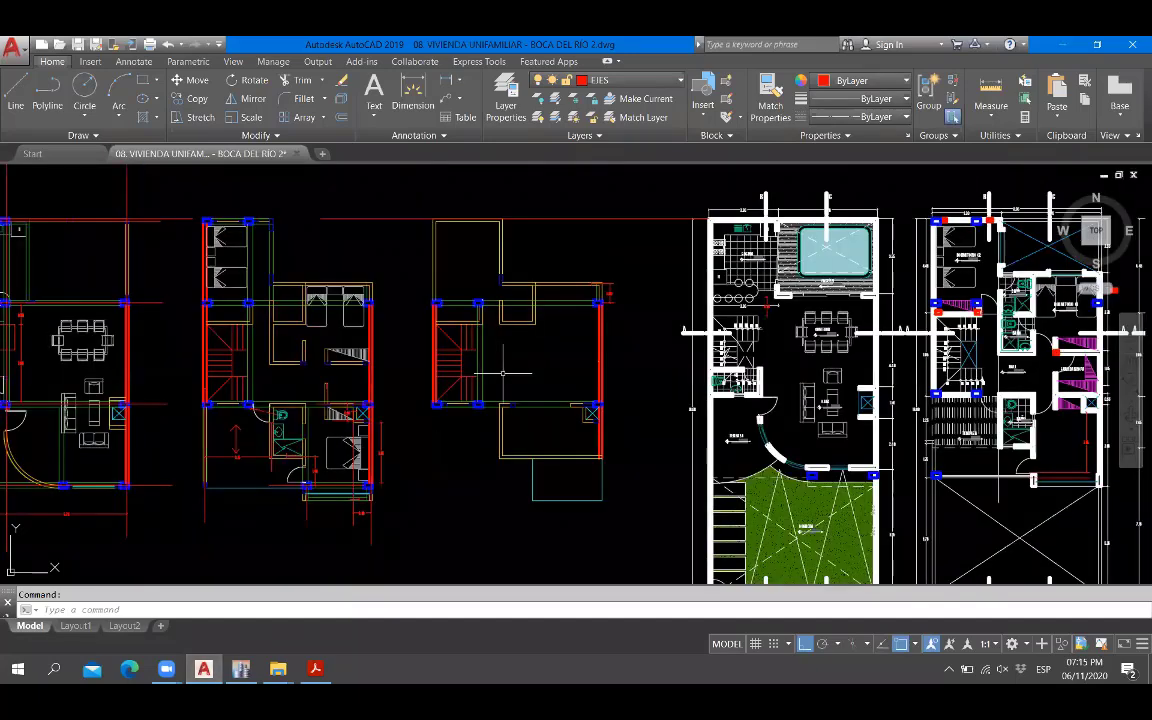
scroll(522, 350, up, 2)
scroll(430, 466, down, 2)
scroll(455, 530, up, 2)
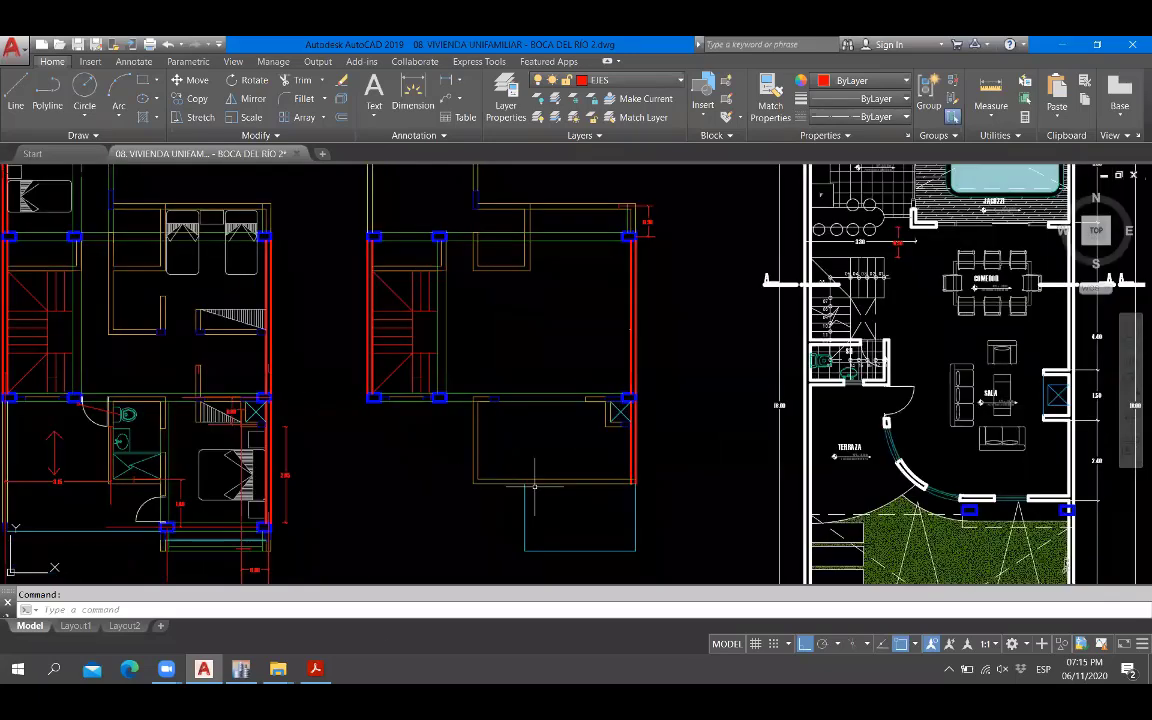
key(alt+Tab)
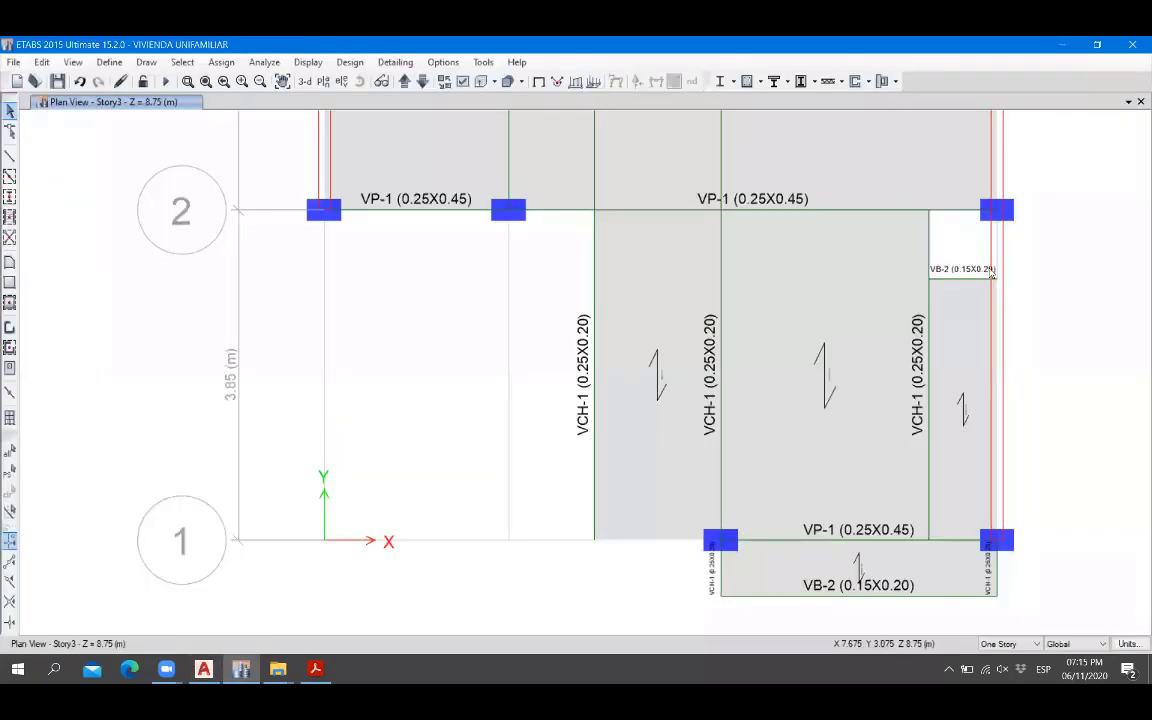
key(alt+Tab)
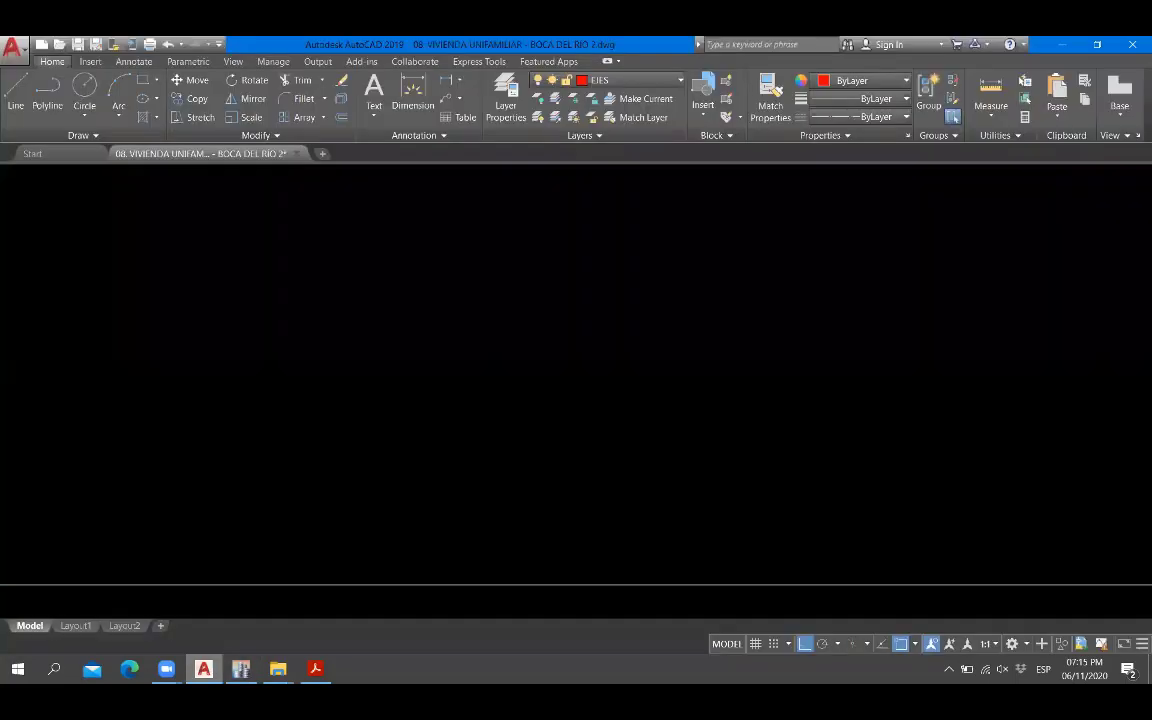
key(alt+Tab)
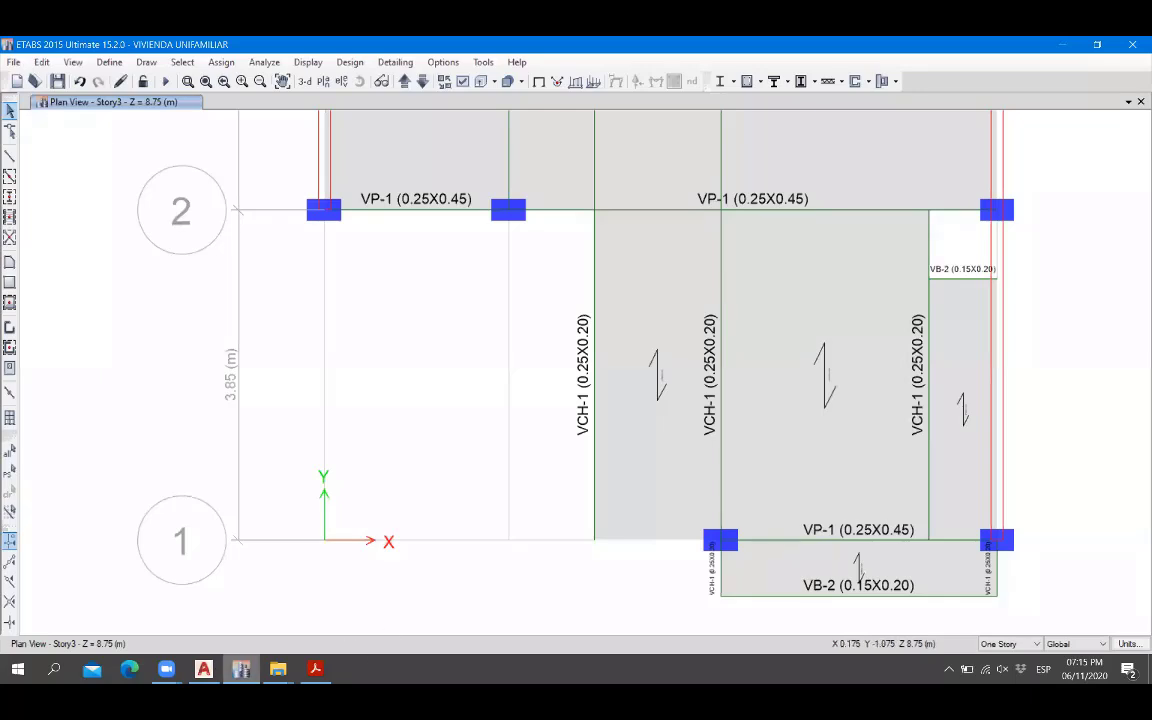
key(alt+Tab)
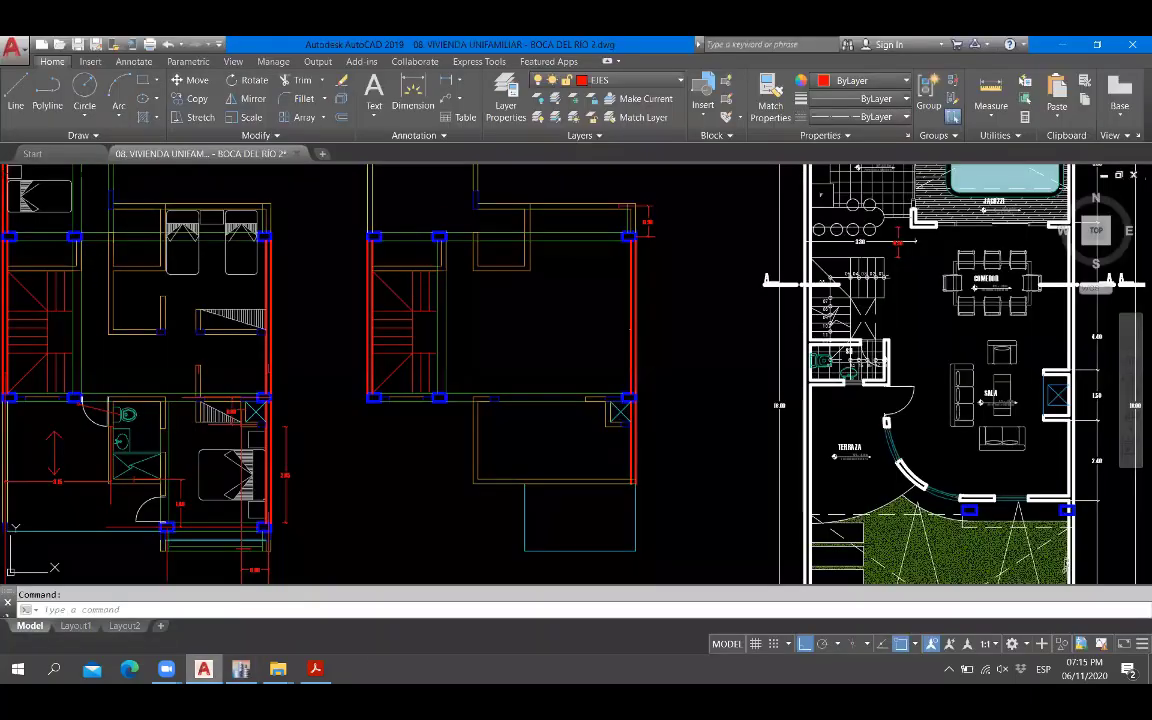
In ETABS, delete all remaining Story3 slabs, beams, columns and walls in front of grid 2, including the grid 1 overhang.
key(alt+Tab)
drag(1044, 253, 391, 619)
key(Delete)
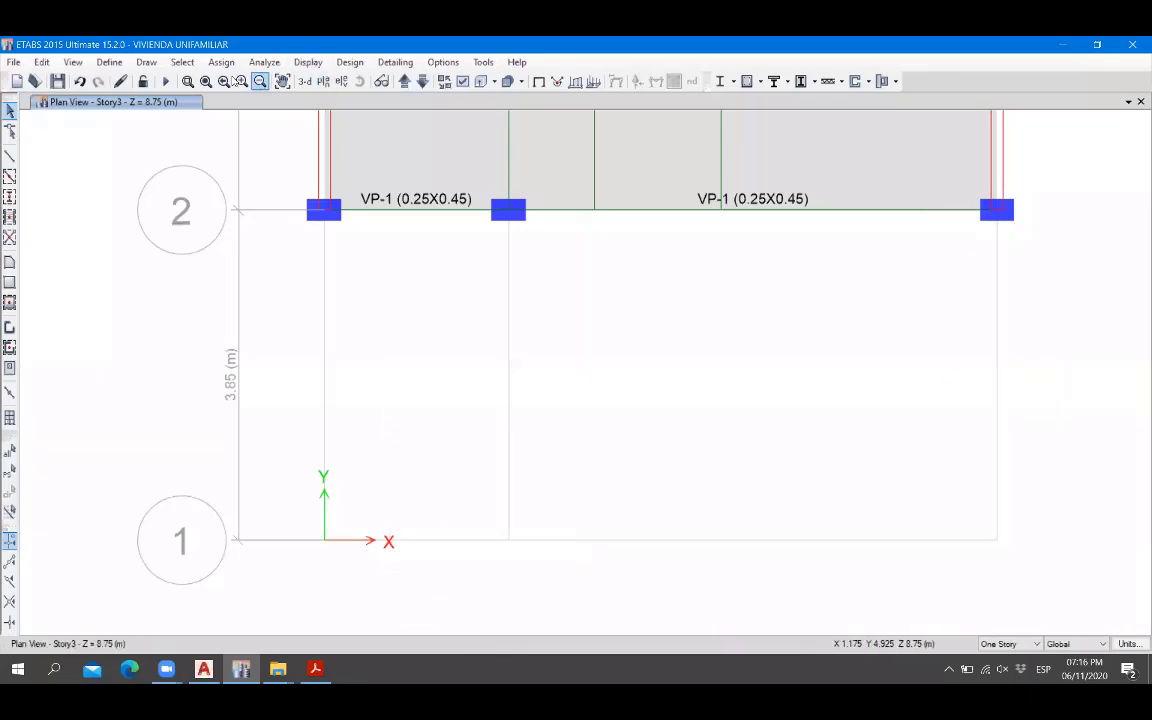
Show the model in 3-D and hide the frame section labels.
click(303, 81)
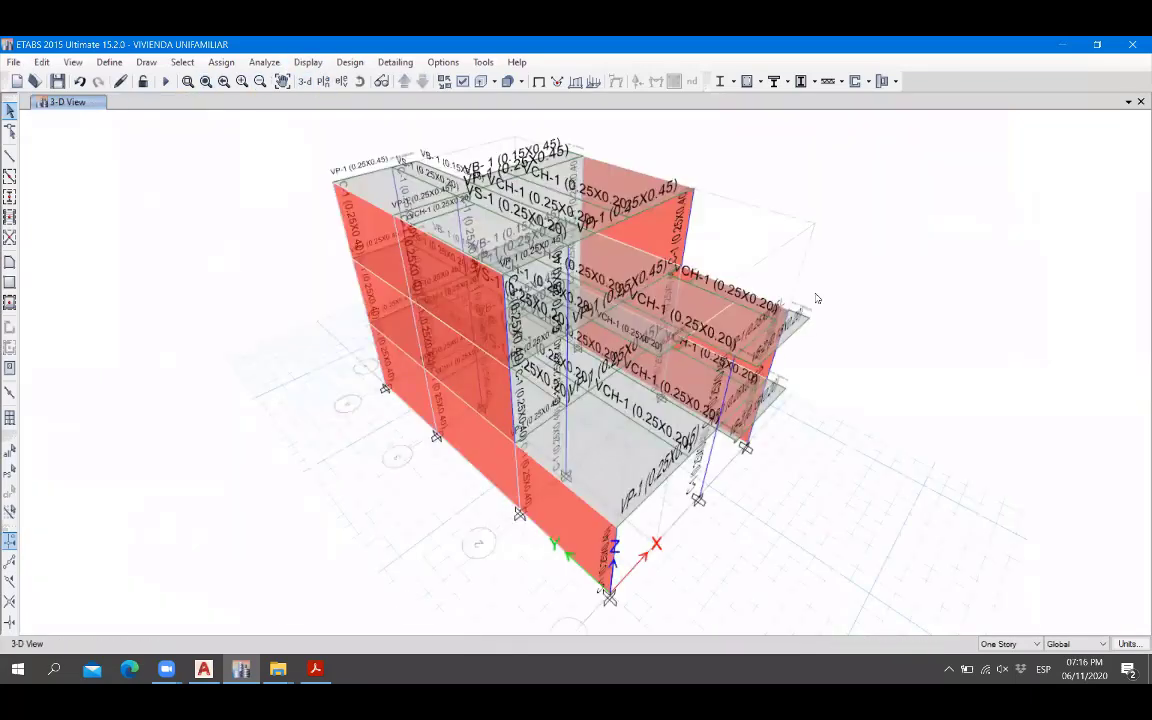
click(463, 81)
click(495, 135)
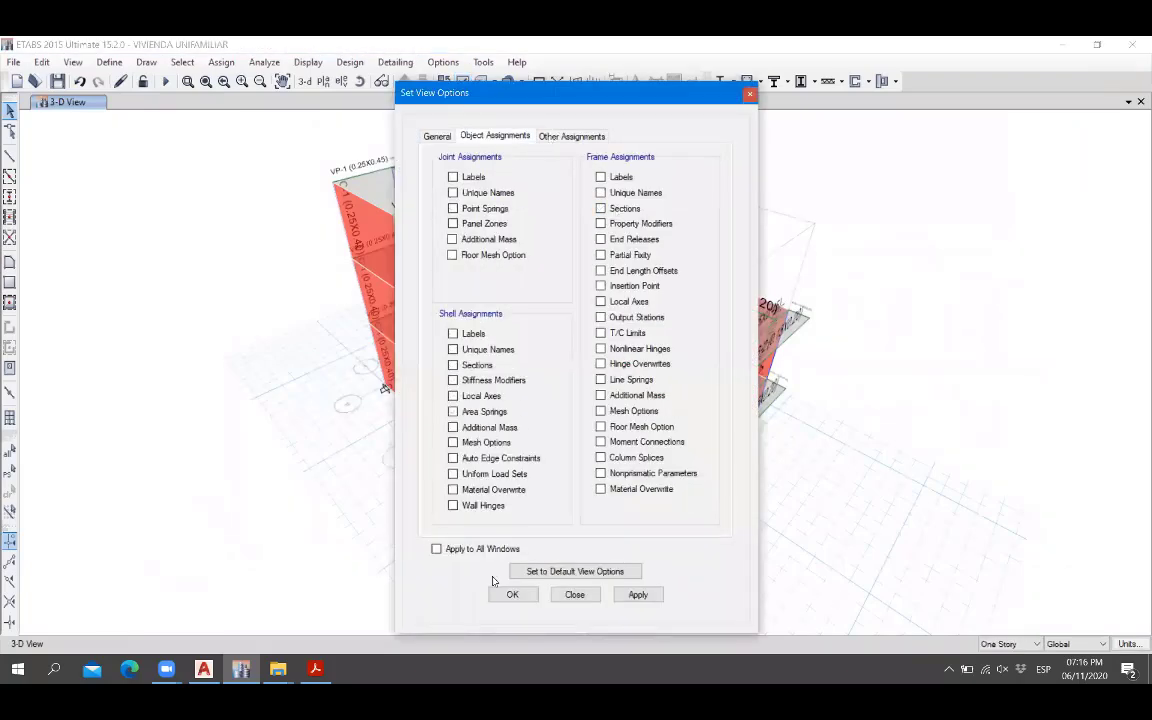
click(512, 594)
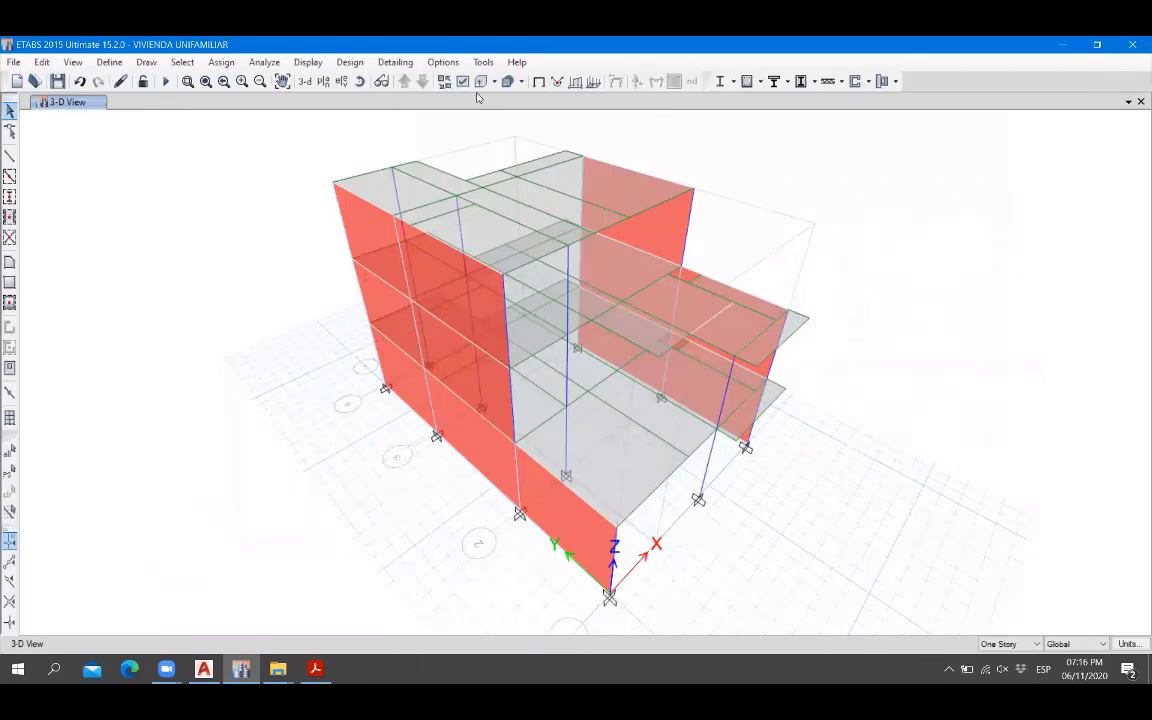
Show the model with extruded members and examine its 3-D shape from the front and the grid A side.
click(444, 81)
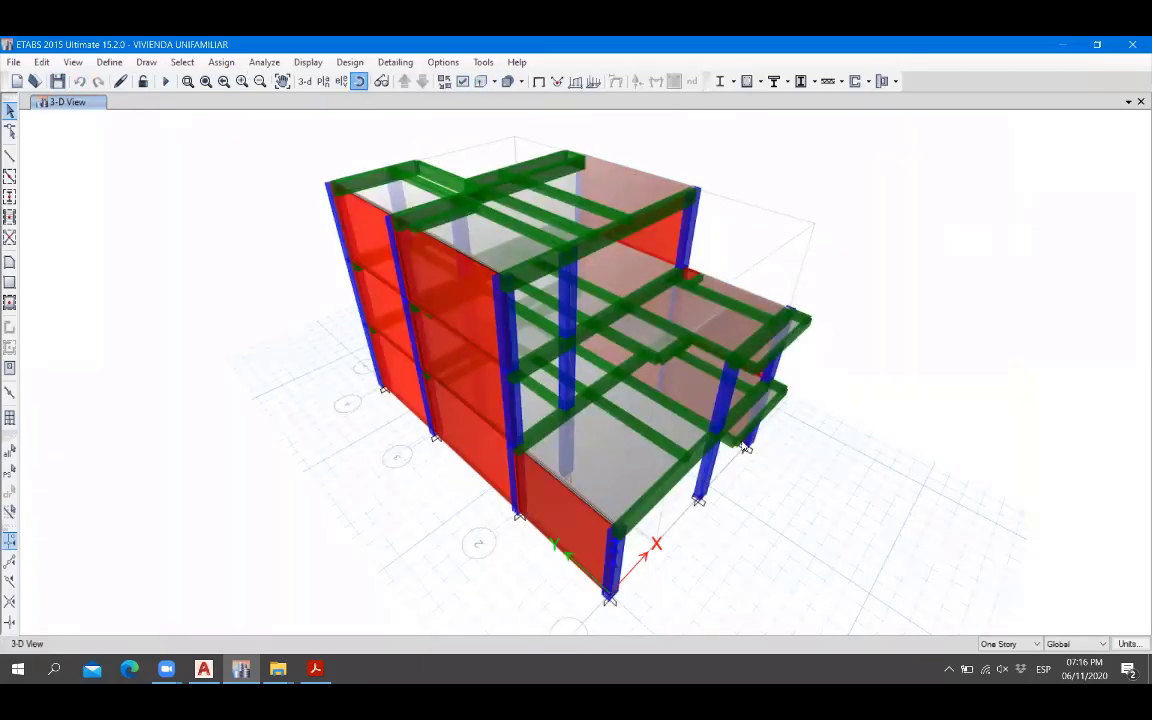
drag(745, 447, 638, 435)
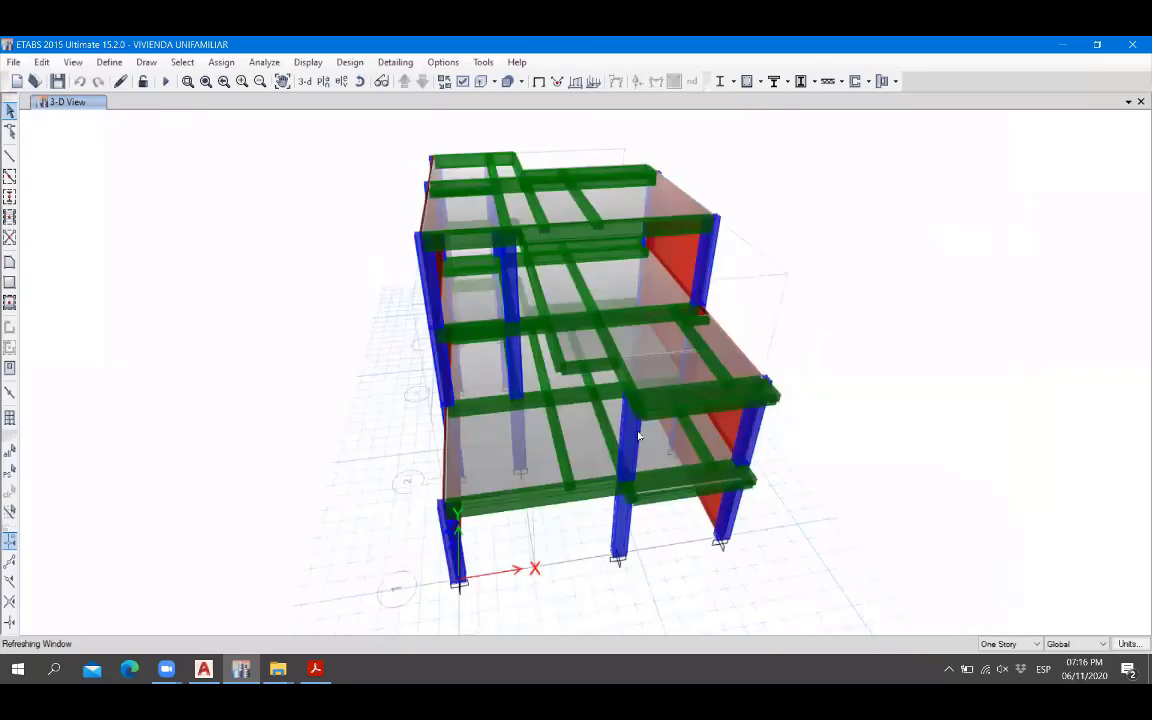
click(360, 82)
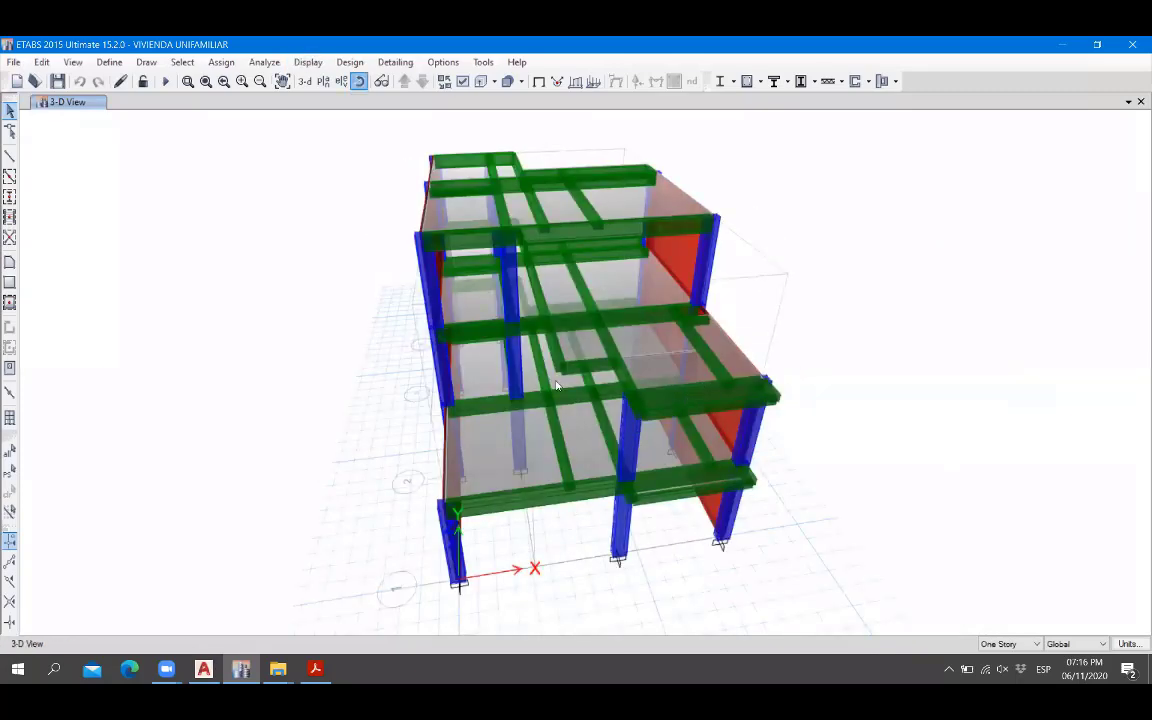
drag(560, 384, 662, 358)
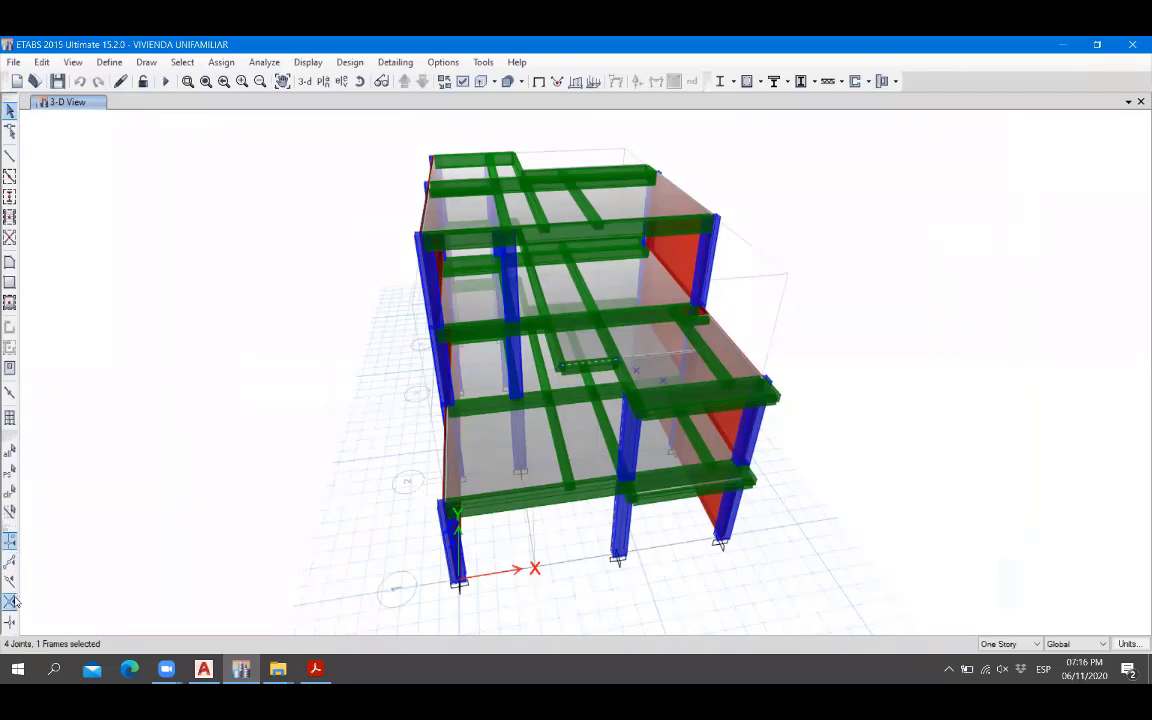
click(9, 491)
click(360, 82)
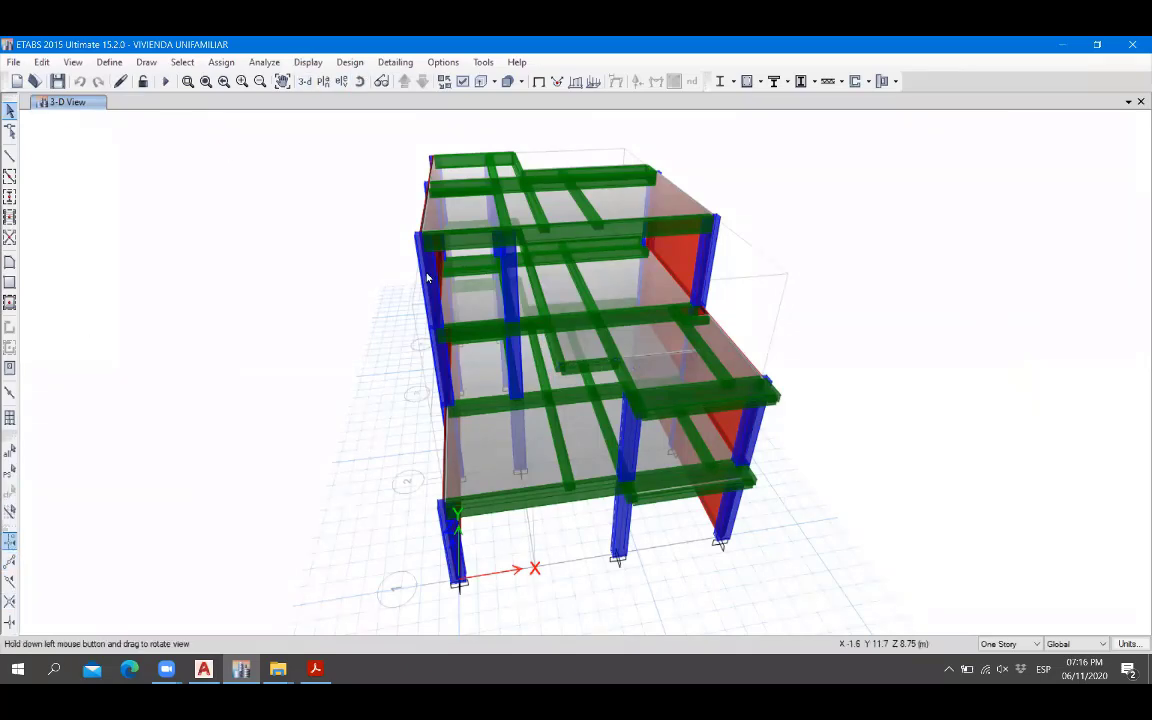
drag(629, 479, 760, 474)
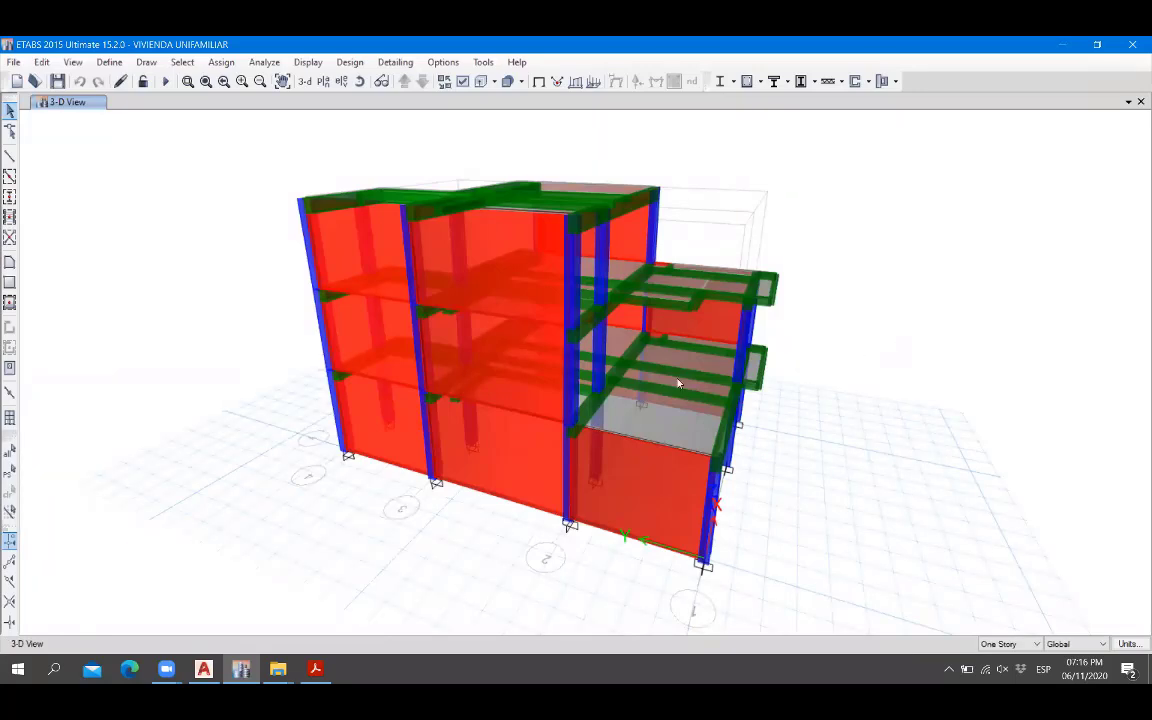
click(360, 82)
drag(617, 437, 560, 316)
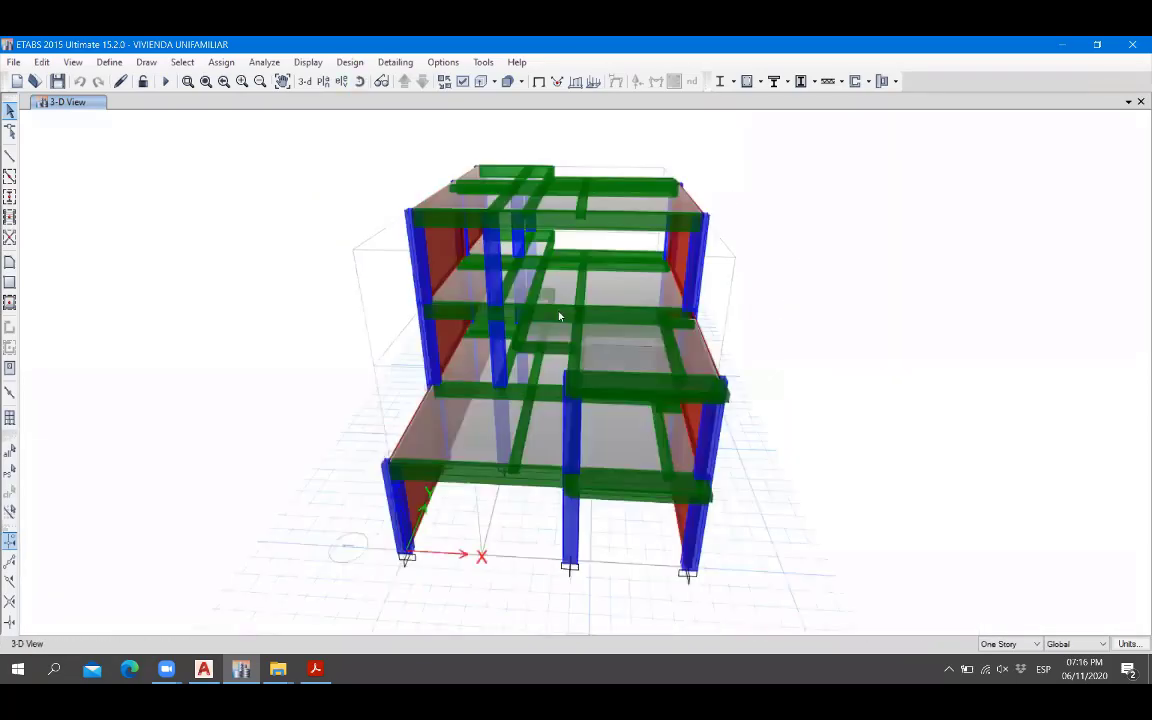
Return the 3-D view to unextruded display and hide its grid lines and horizon.
click(541, 87)
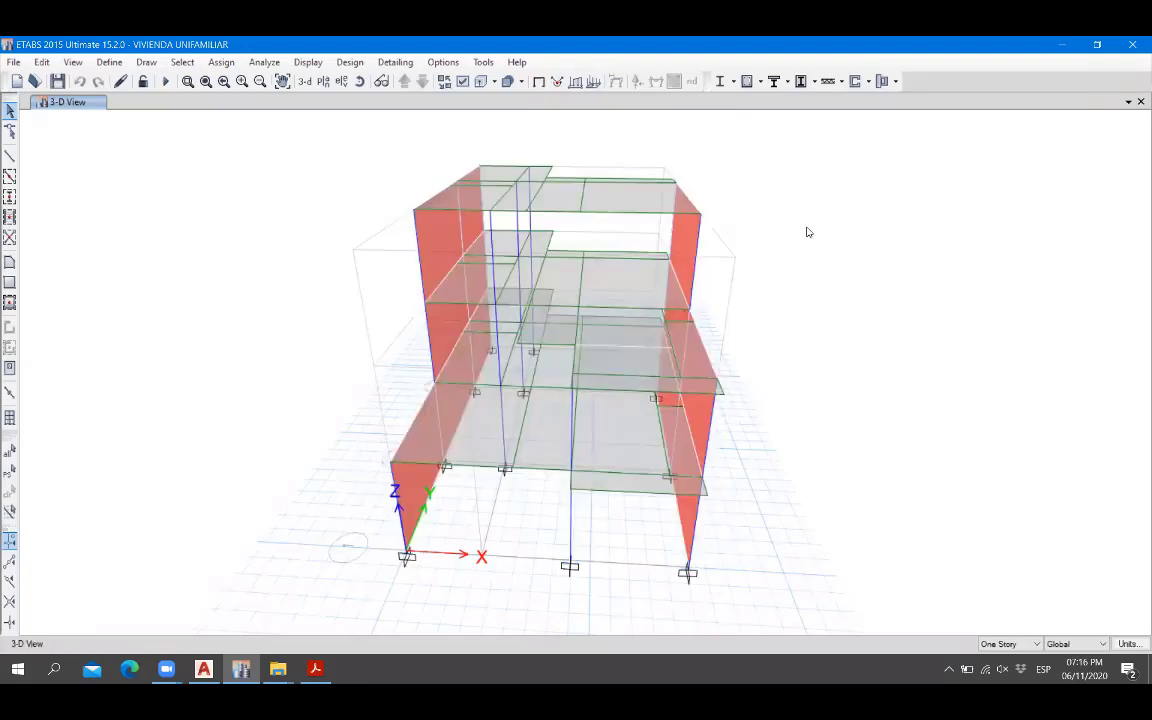
right_click(808, 230)
click(886, 291)
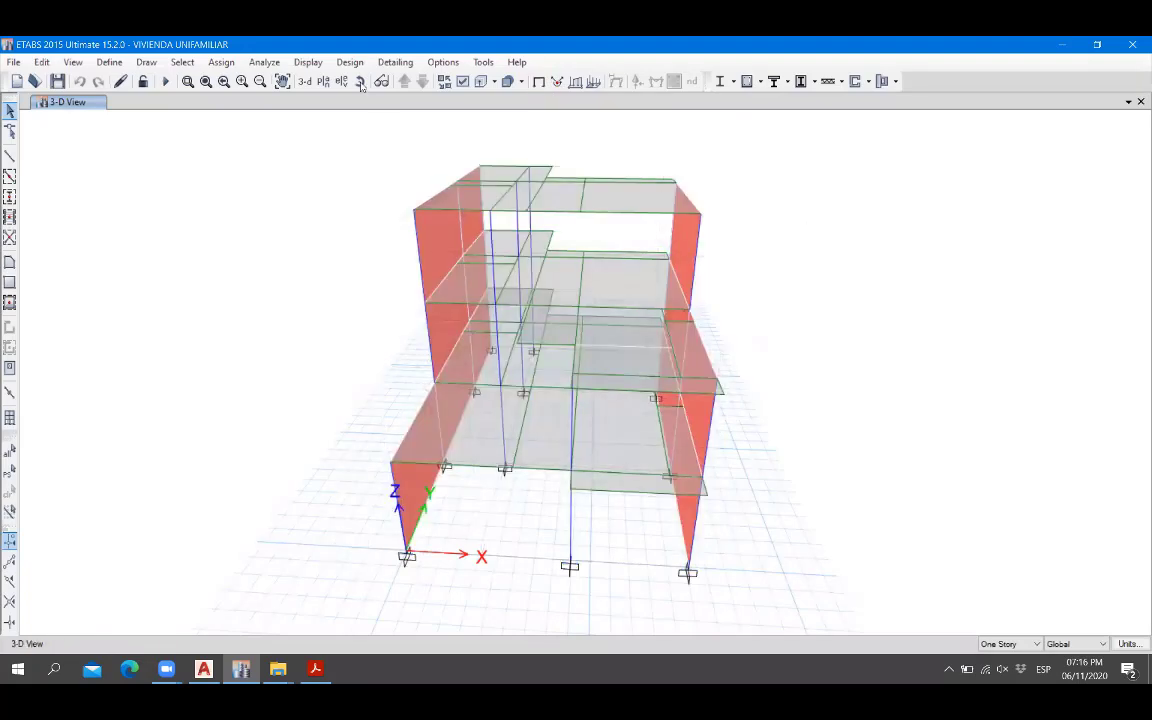
drag(571, 414, 650, 428)
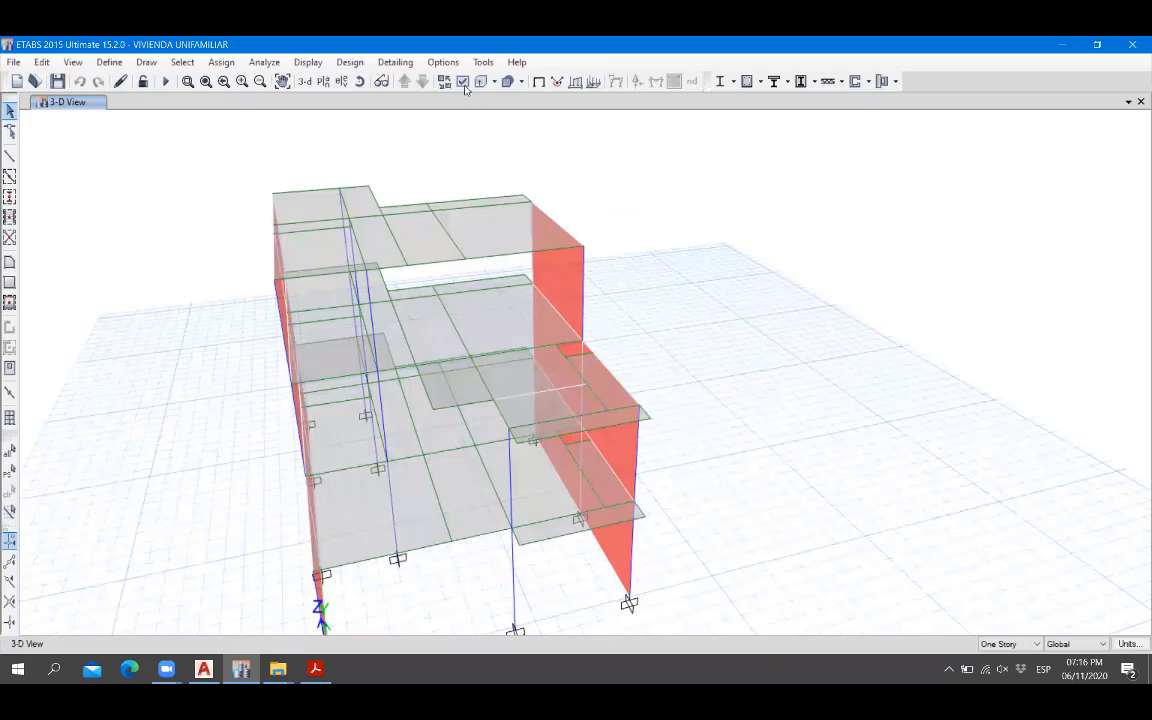
click(463, 82)
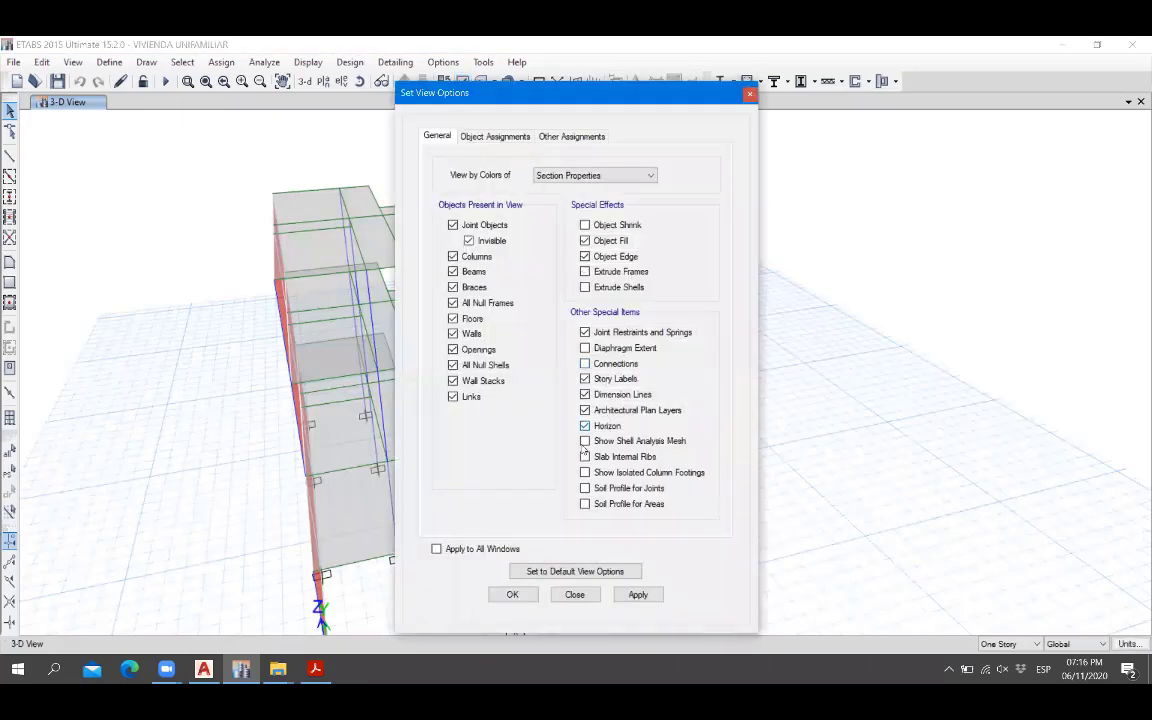
click(512, 594)
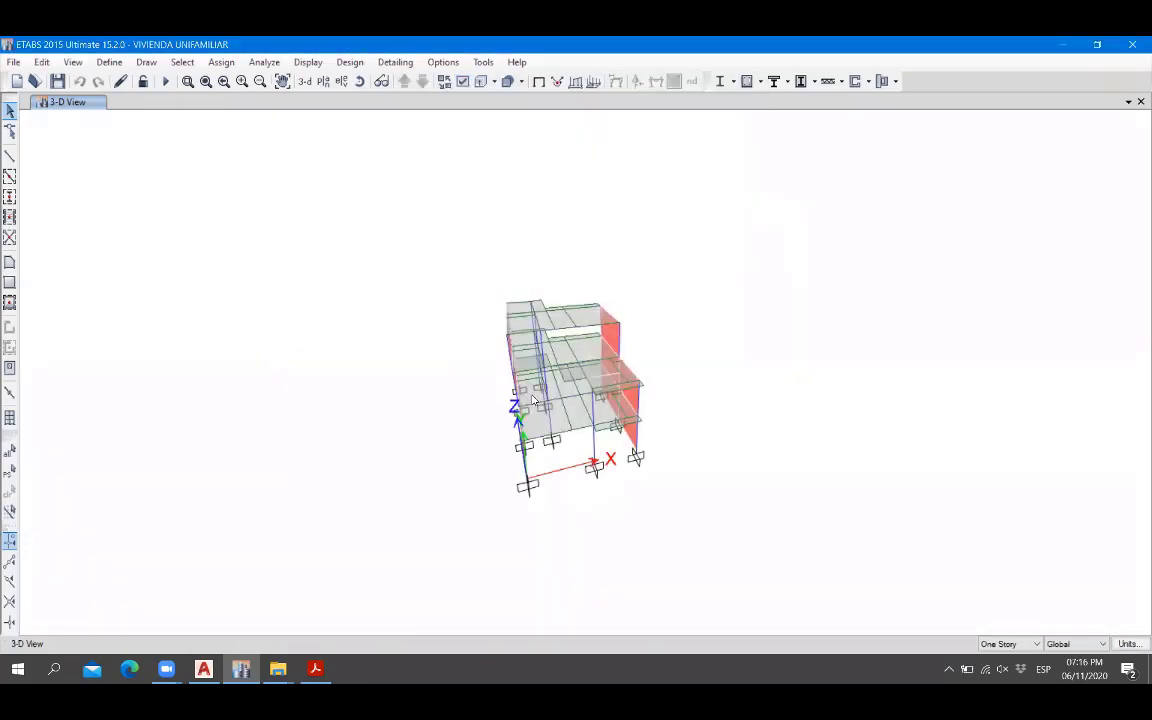
Examine the slabs, walls and columns of all three stories from several angles in the 3-D view.
scroll(452, 152, up, 4)
click(359, 81)
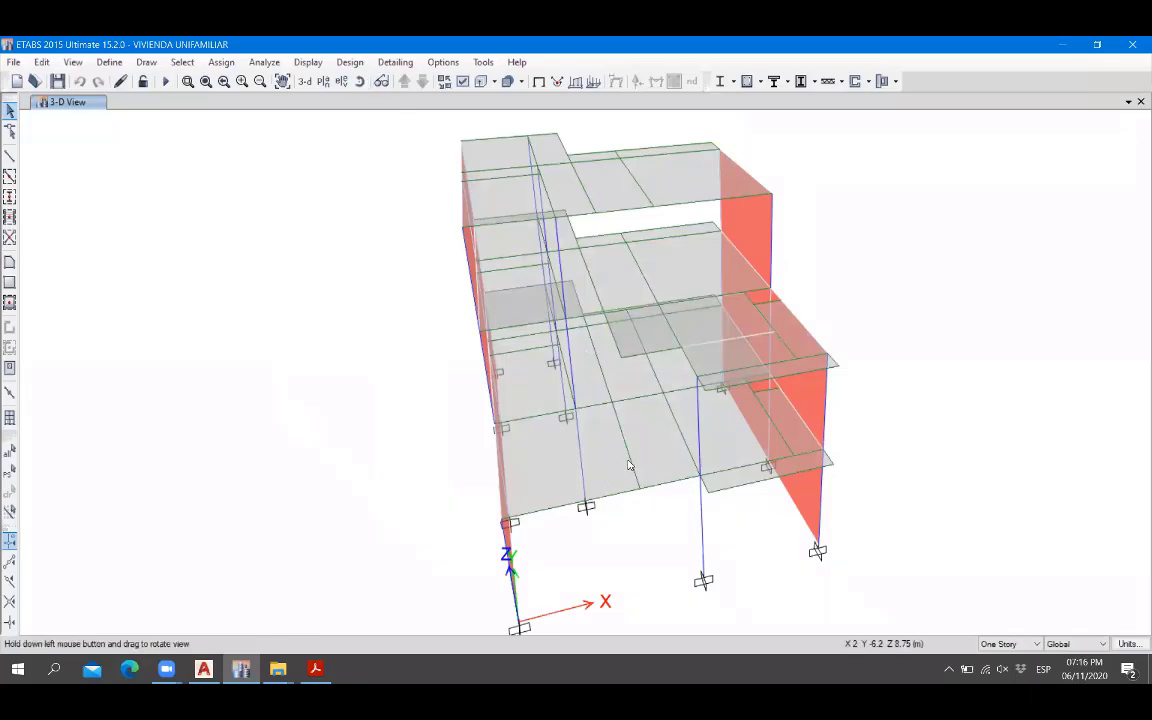
mouse_move(567, 419)
mouse_down()
mouse_move(697, 446)
mouse_move(723, 432)
mouse_up()
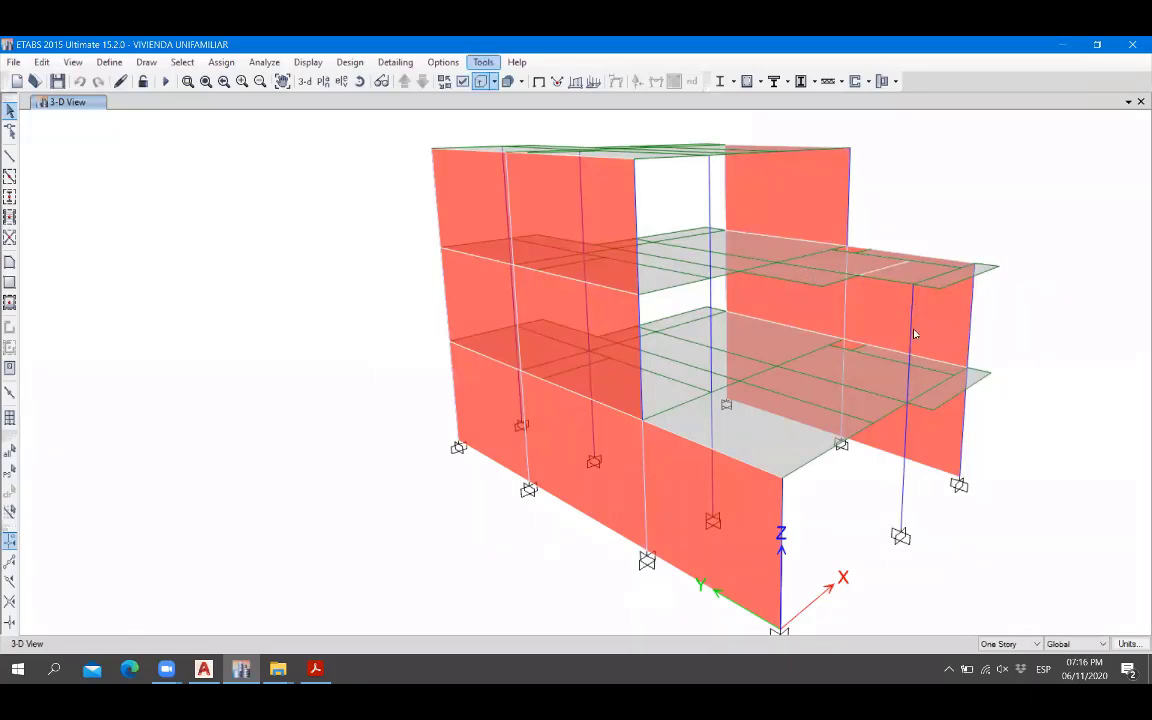
click(359, 81)
mouse_move(668, 348)
mouse_down()
mouse_move(647, 413)
mouse_move(659, 335)
mouse_up()
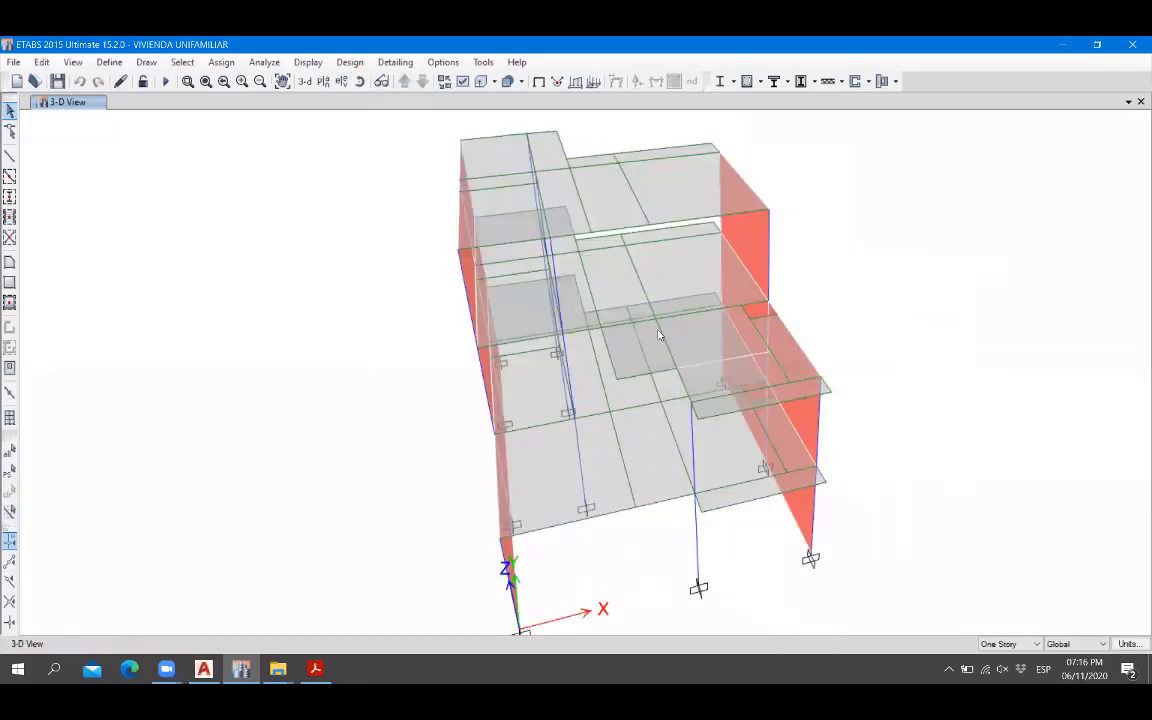
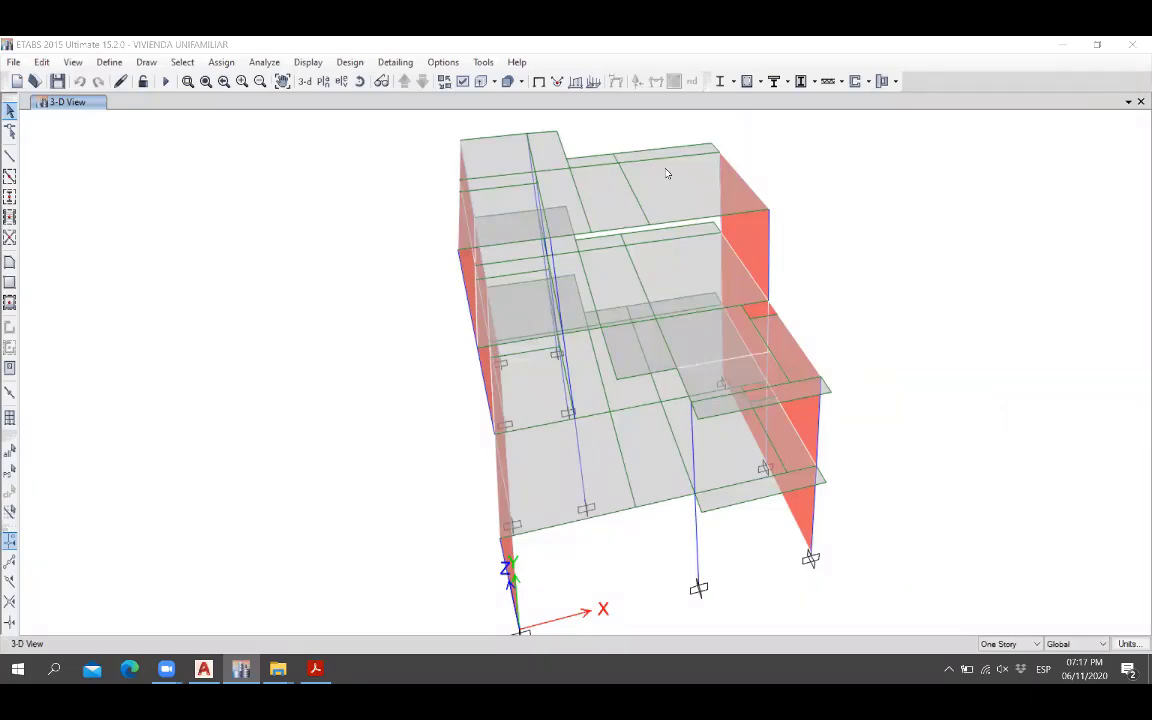
click(392, 113)
click(360, 84)
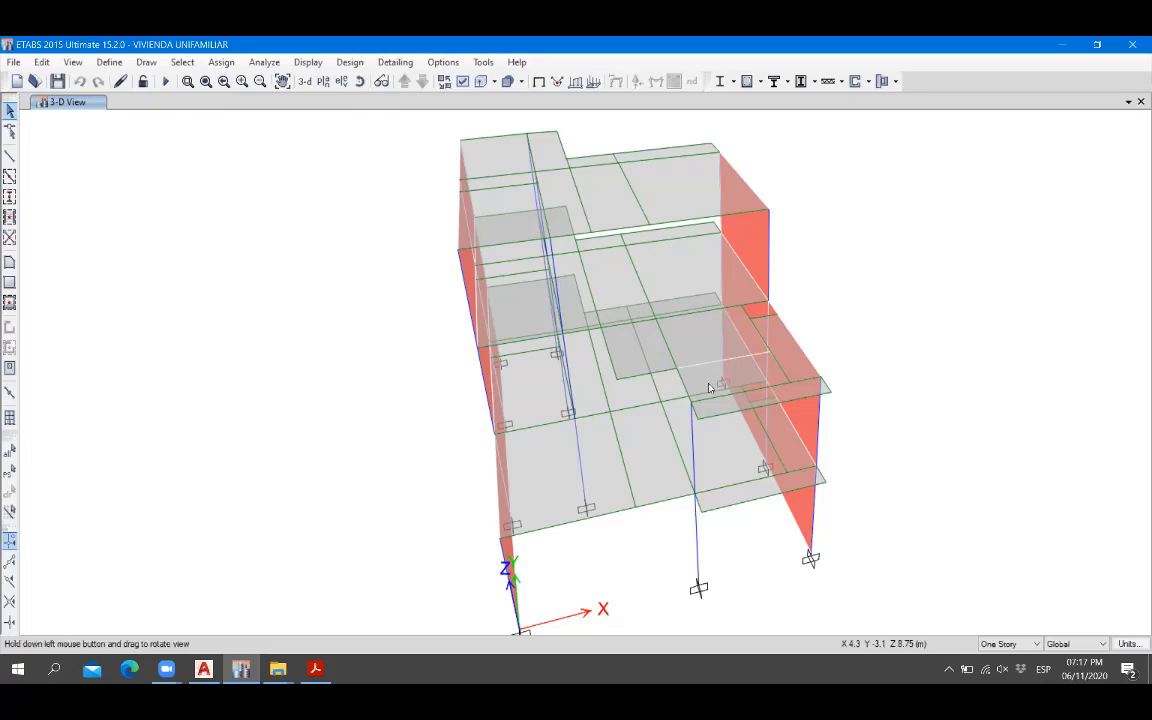
drag(711, 388, 683, 416)
Display the Story3 plan and turn on its grid lines.
click(322, 84)
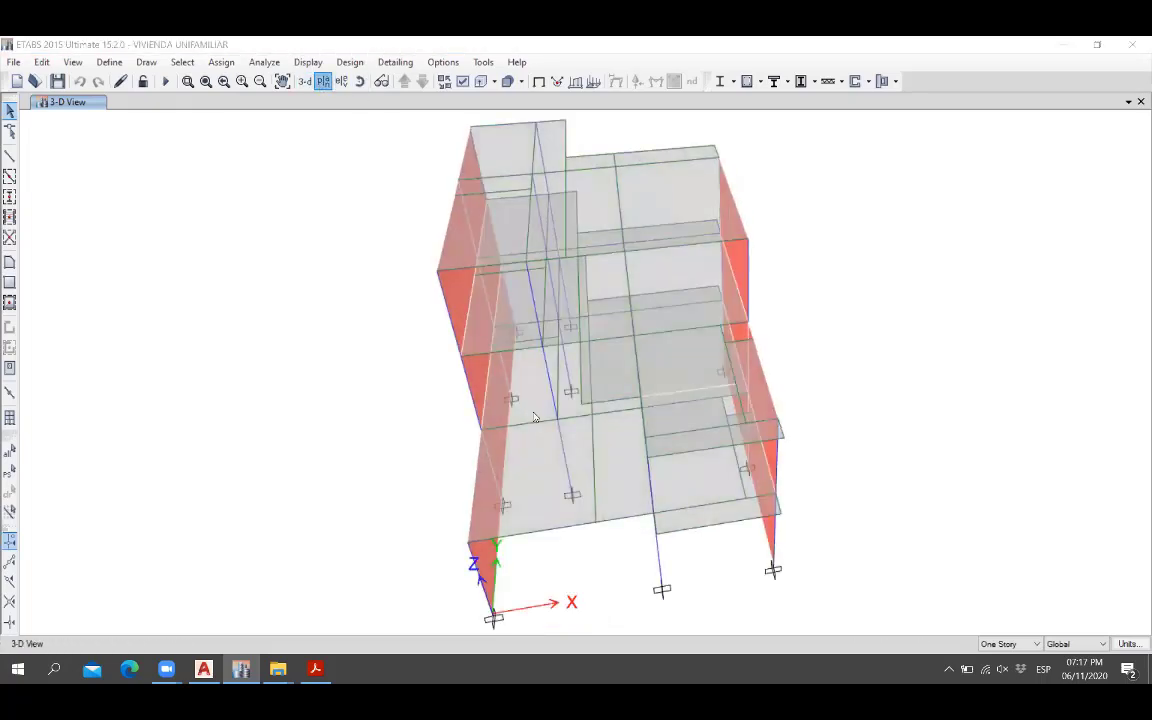
click(509, 532)
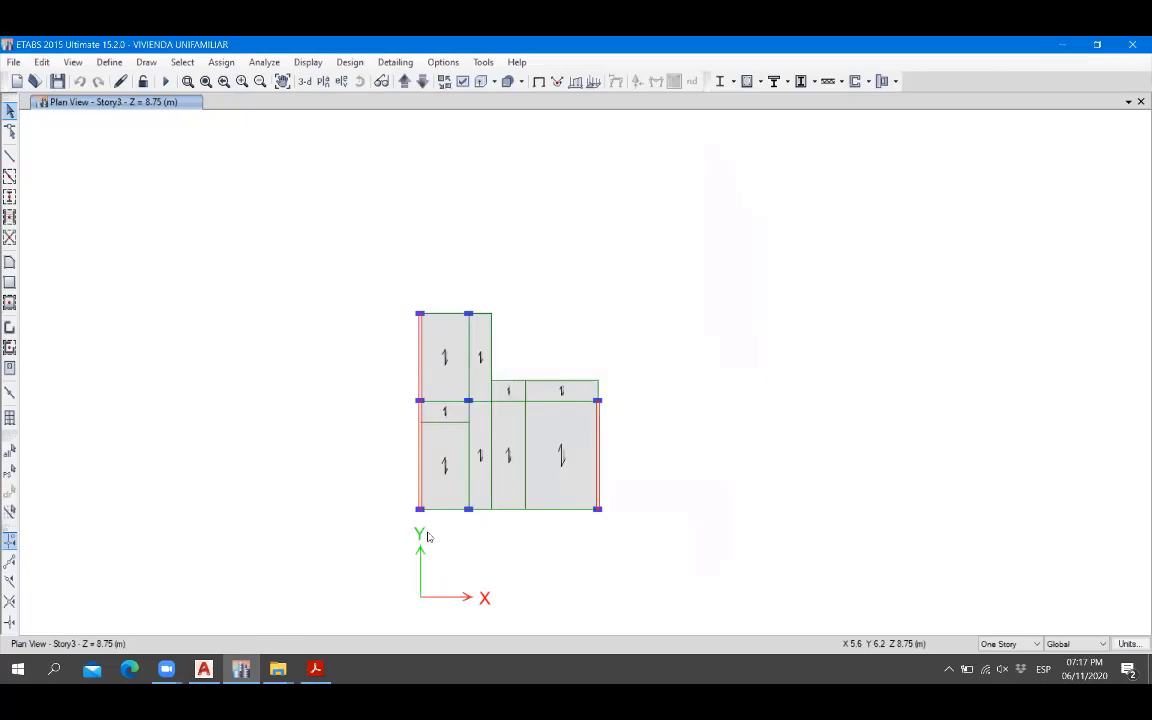
right_click(617, 190)
click(694, 255)
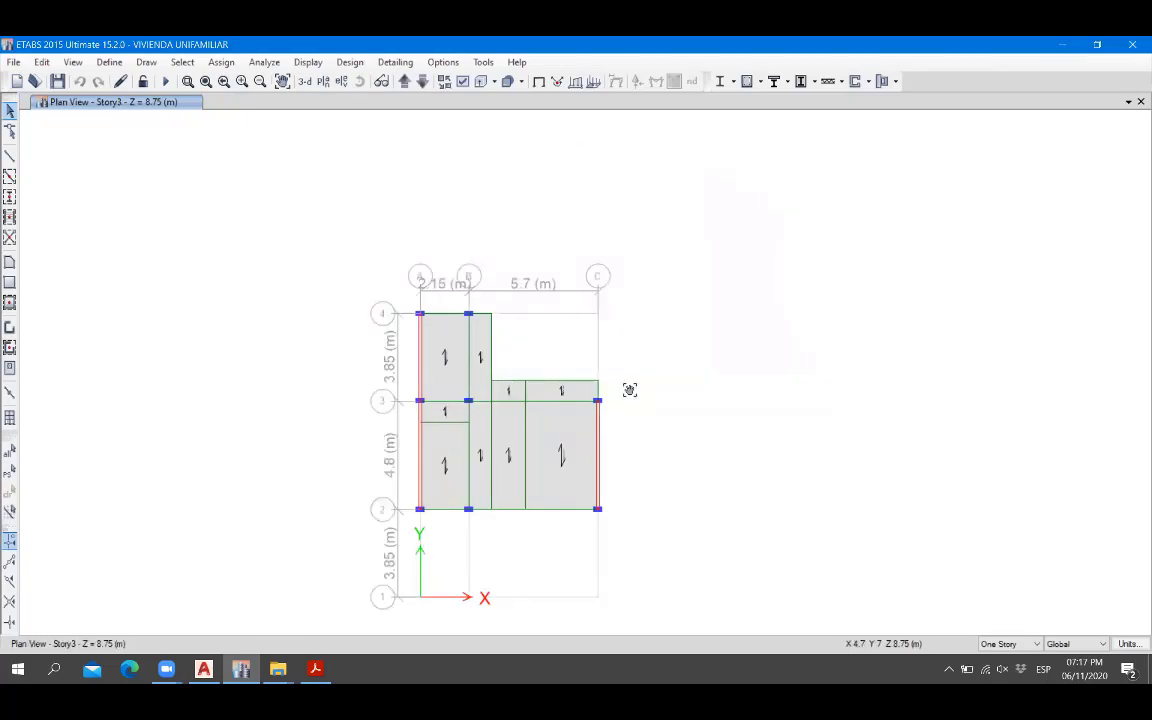
Examine the top floor layout's middle and rear bays in AutoCAD and compare them with the Story3 plan in ETABS.
click(203, 665)
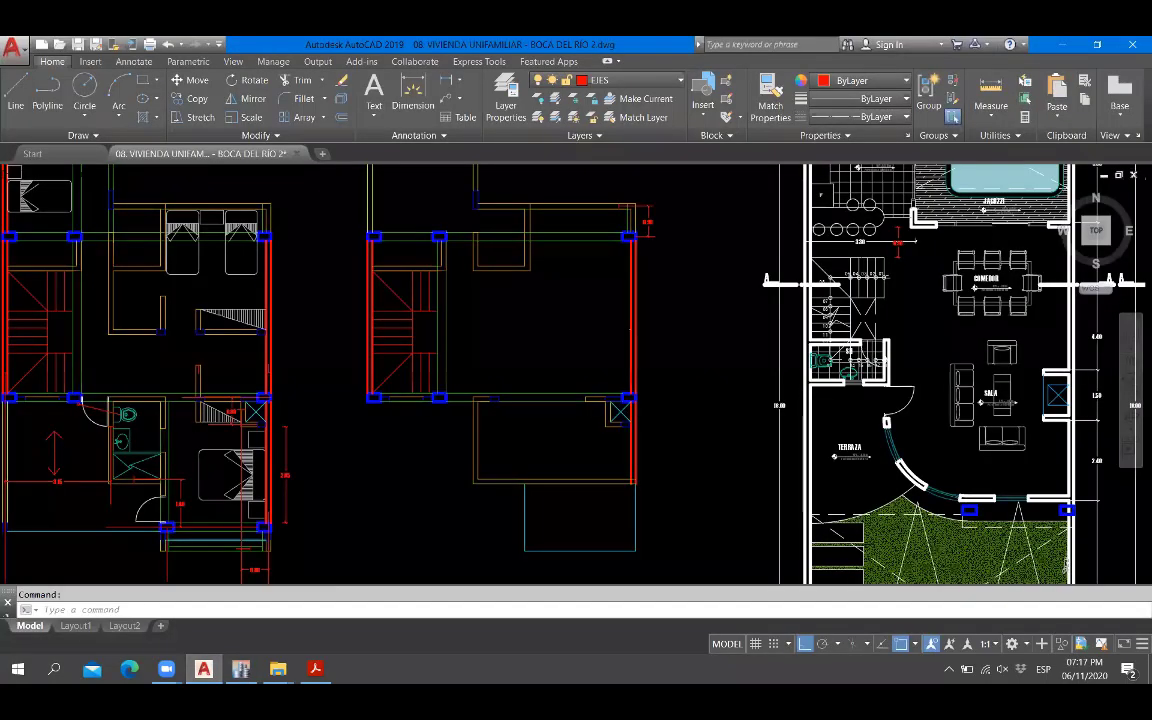
scroll(419, 418, down, 6)
scroll(394, 414, up, 2)
scroll(386, 398, up, 4)
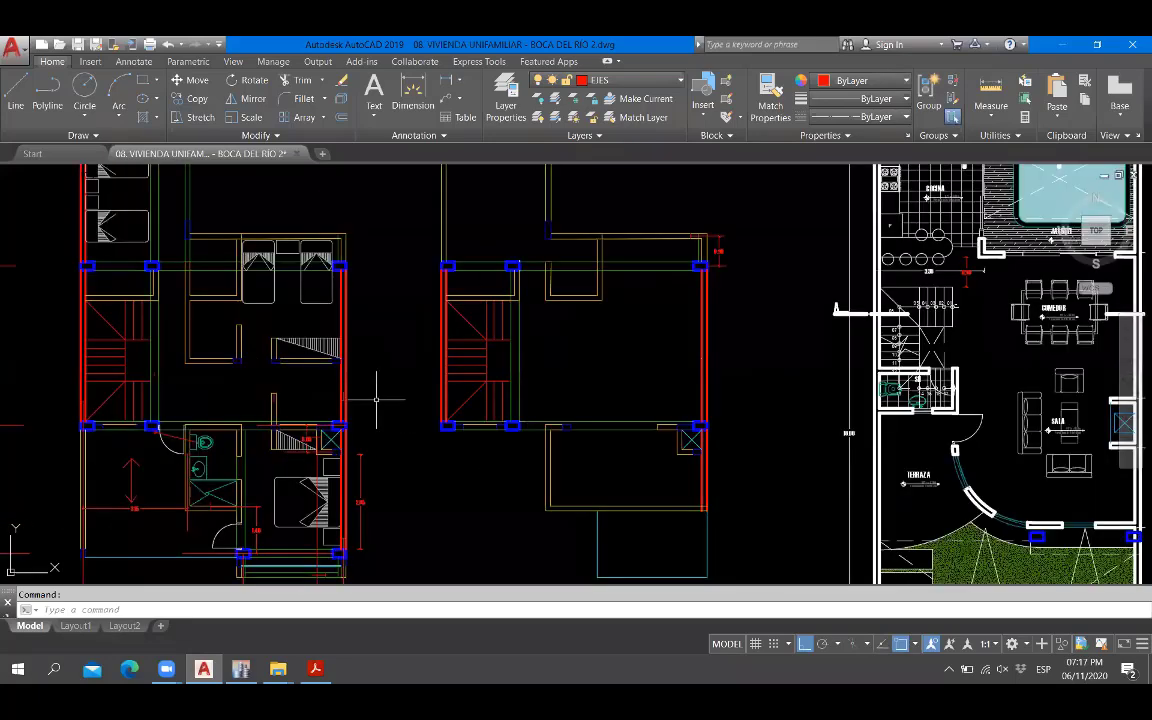
scroll(617, 375, down, 2)
scroll(670, 380, up, 2)
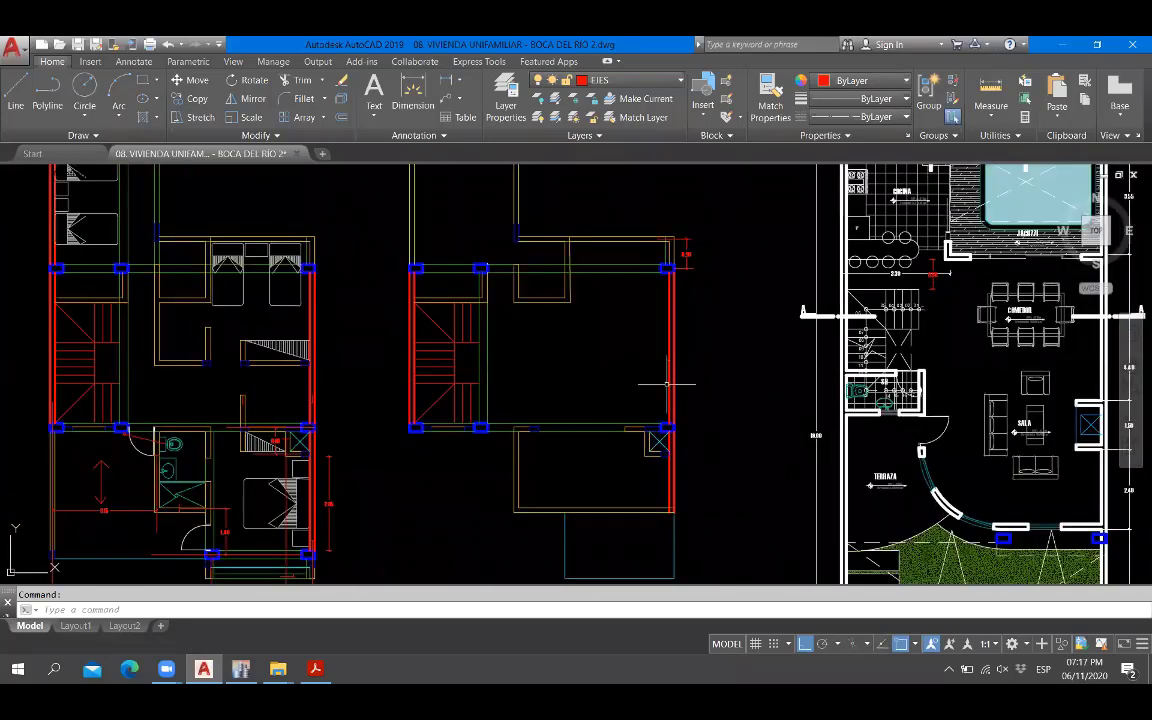
scroll(596, 273, up, 5)
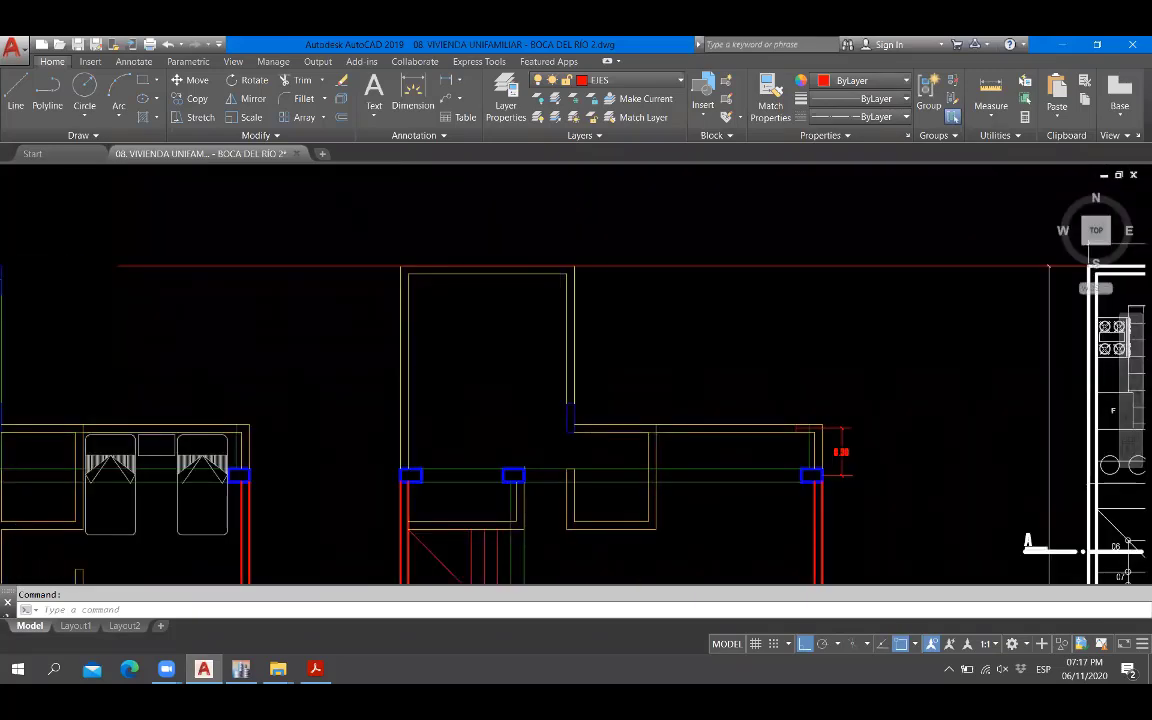
scroll(724, 415, down, 5)
scroll(655, 347, up, 5)
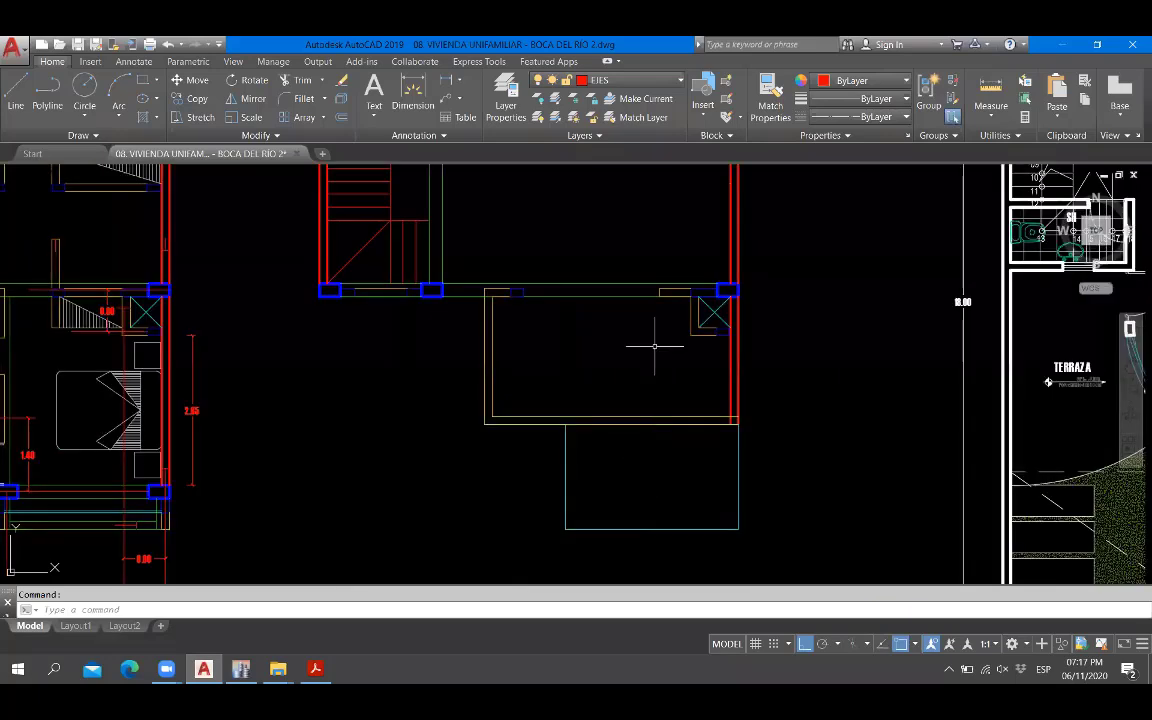
middle_drag(530, 290, 530, 558)
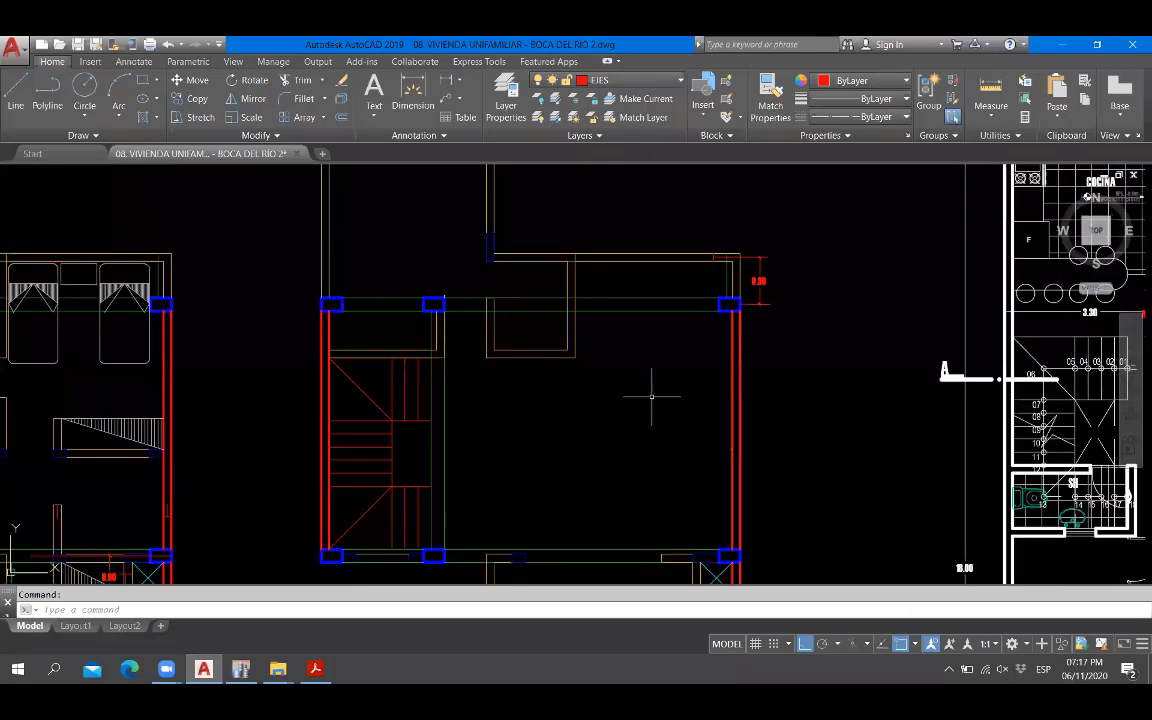
key(alt+Tab)
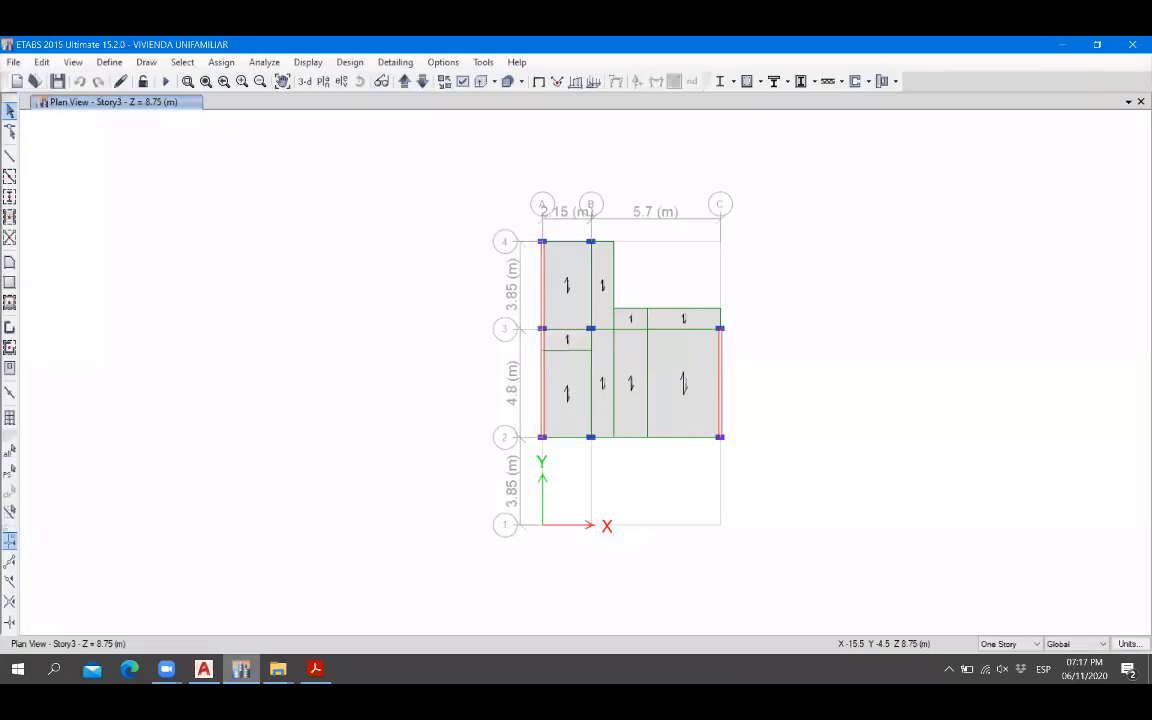
scroll(680, 372, up, 3)
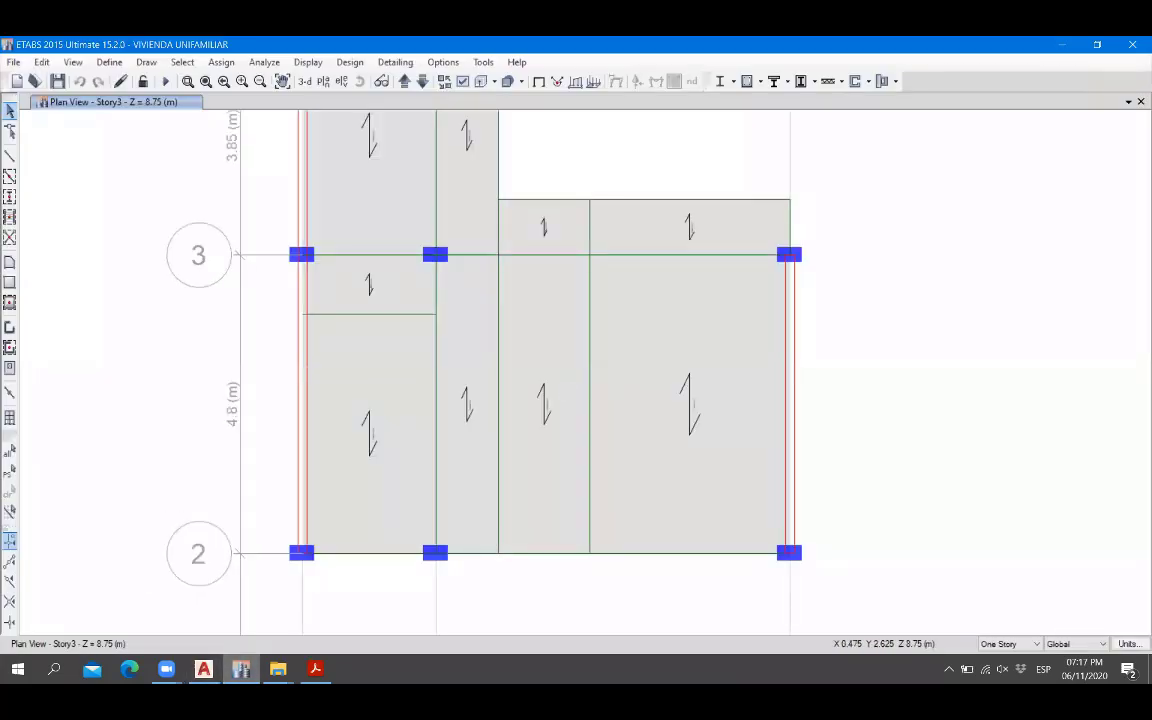
key(alt+Tab)
click(241, 667)
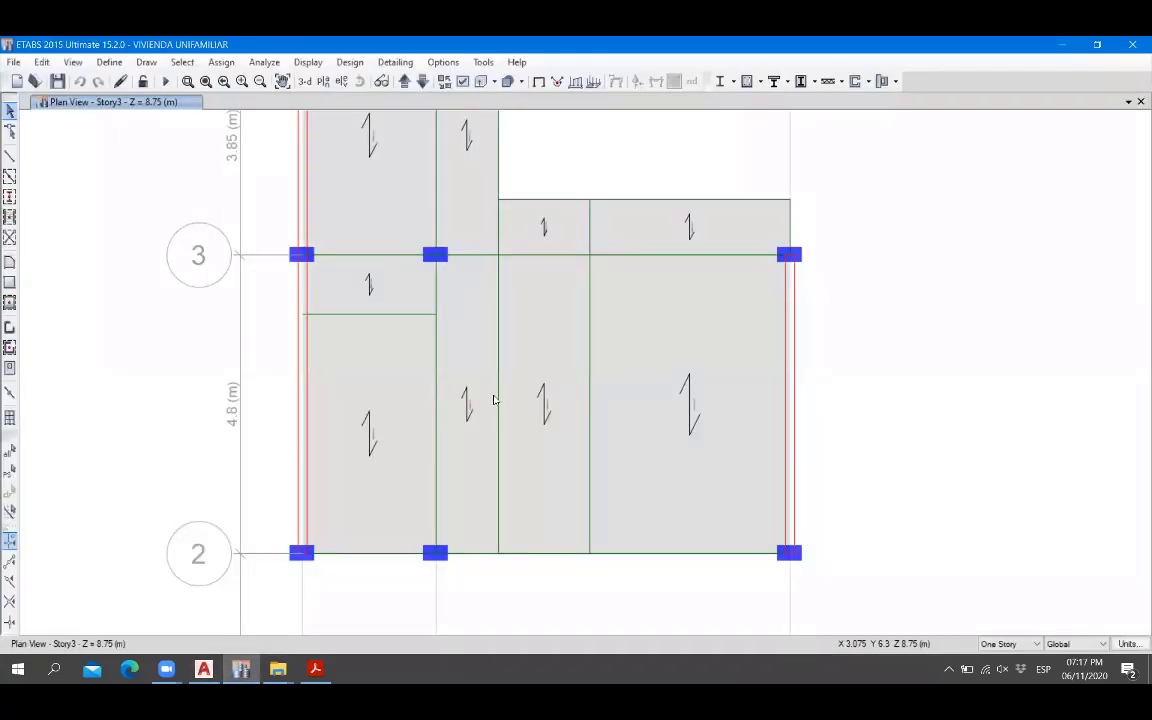
Delete the two Story3 intermediate beams between grids B and C in bay 2-3, plus all elements beyond grid 3 toward grid 4.
click(590, 387)
key(Delete)
middle_drag(569, 331, 581, 510)
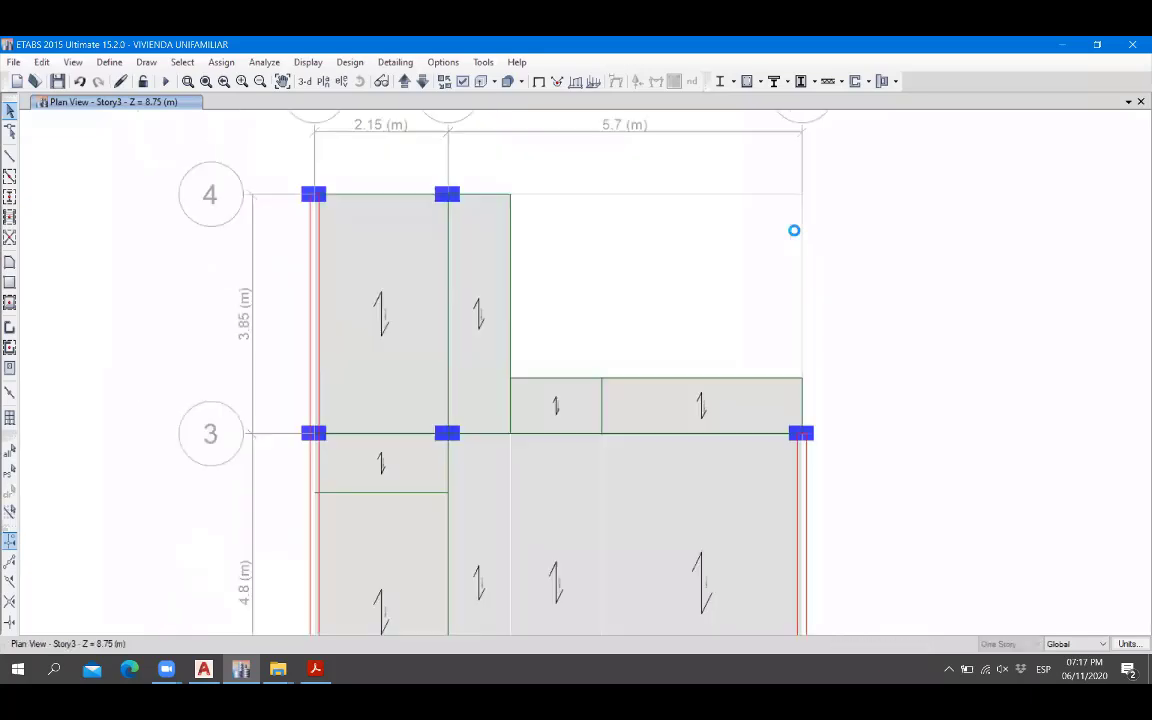
drag(877, 157, 219, 386)
key(Delete)
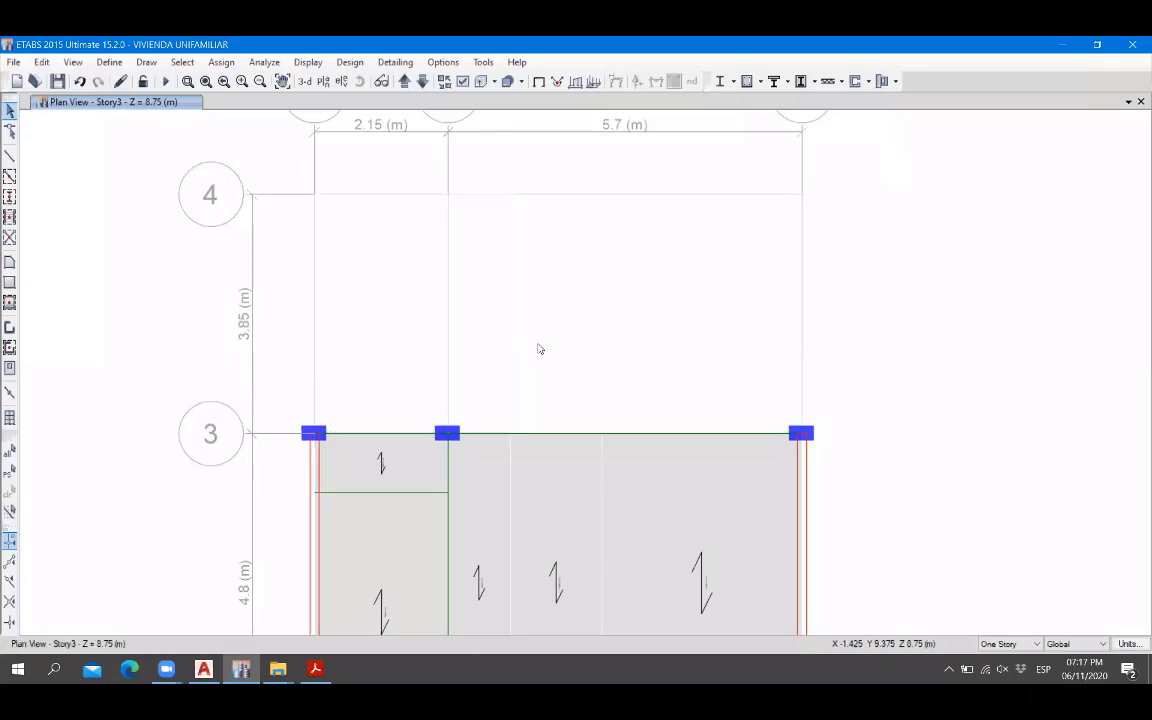
Delete the short Story3 beam spanning grids A to B between grids 2 and 3.
middle_drag(563, 489, 559, 352)
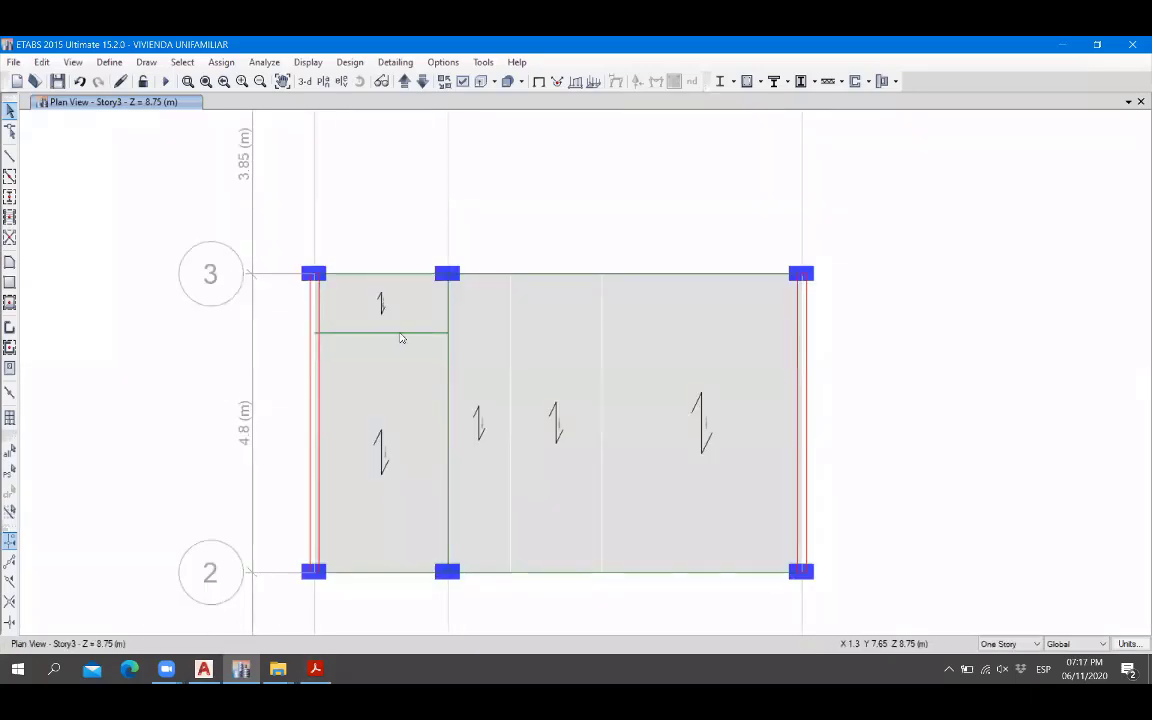
click(403, 334)
key(Delete)
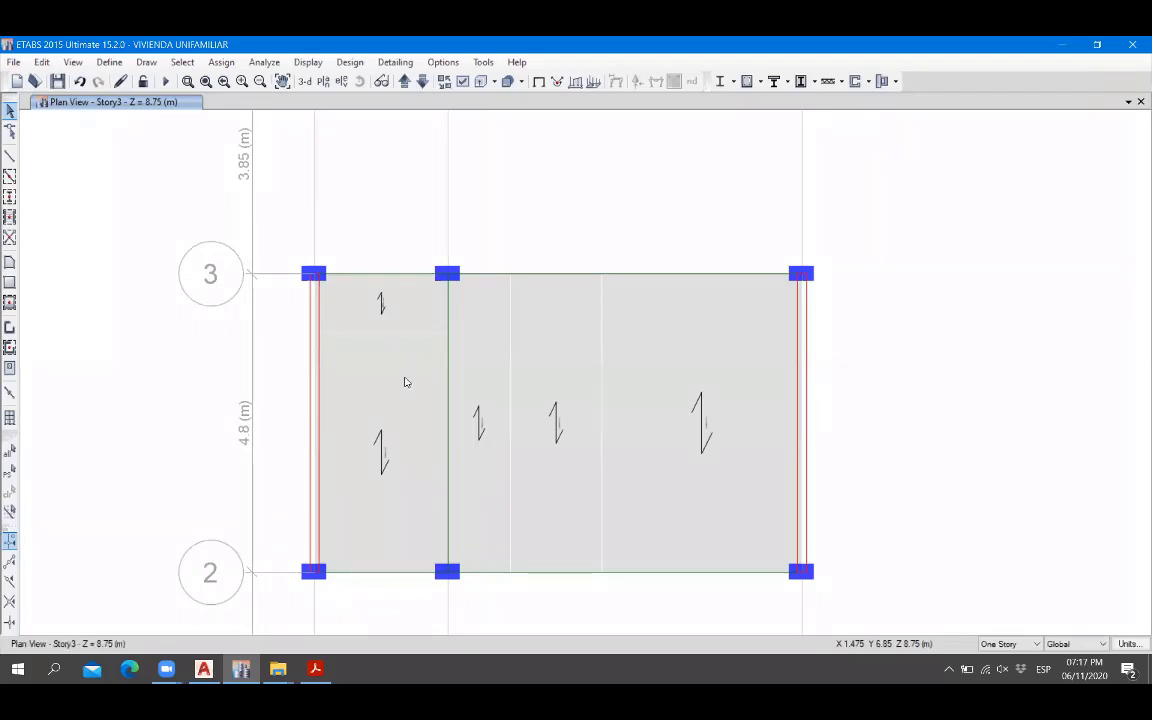
Merge the two Story3 slab panels between grids A and B in bay 2-3 into one shell.
click(406, 382)
click(409, 311)
click(41, 62)
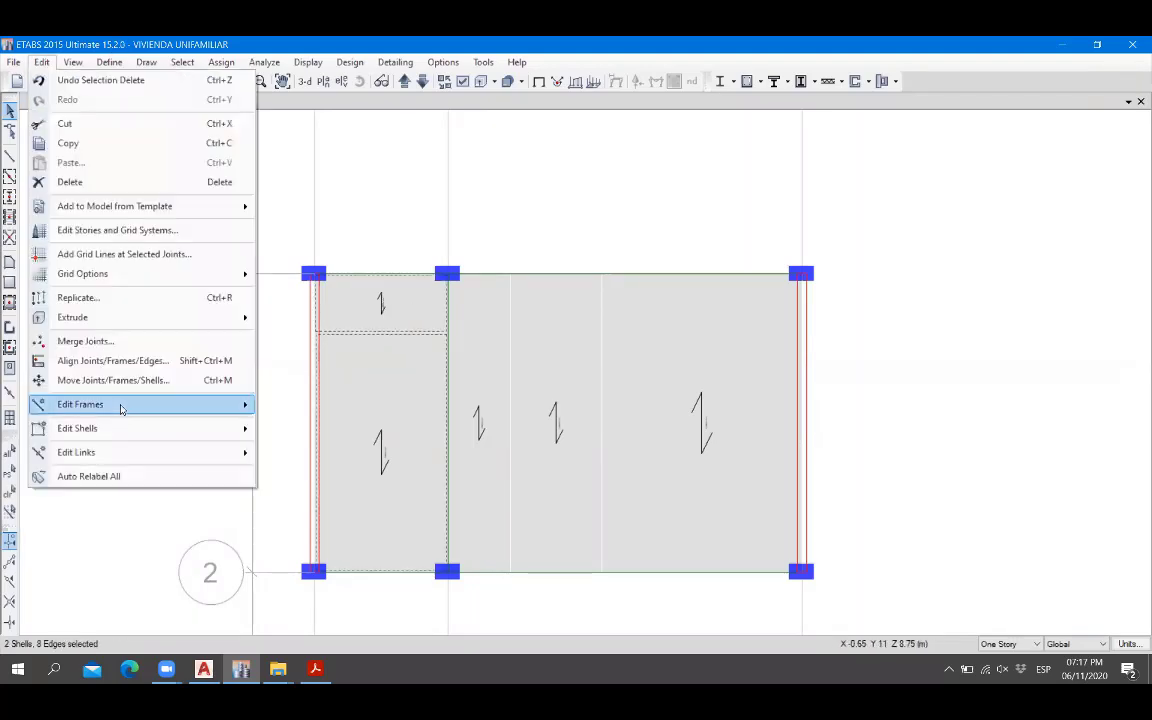
mouse_move(141, 430)
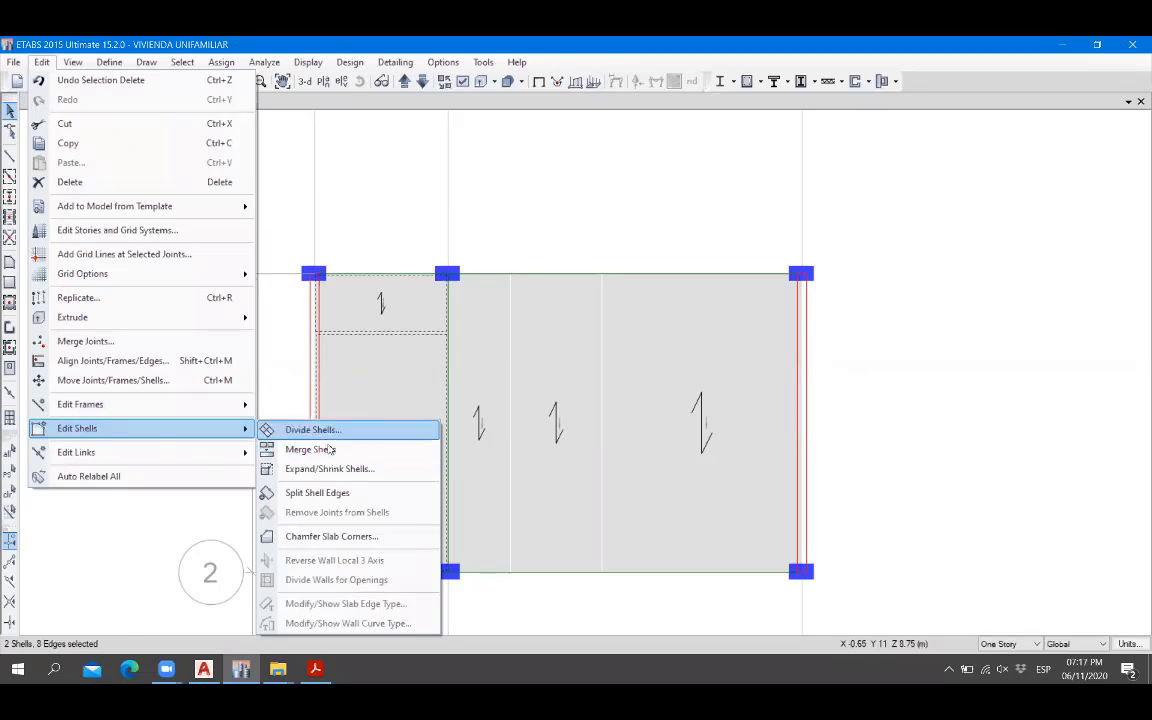
click(322, 449)
Try to merge the three Story3 slab panels between grids B and C in a single operation.
click(491, 384)
click(571, 386)
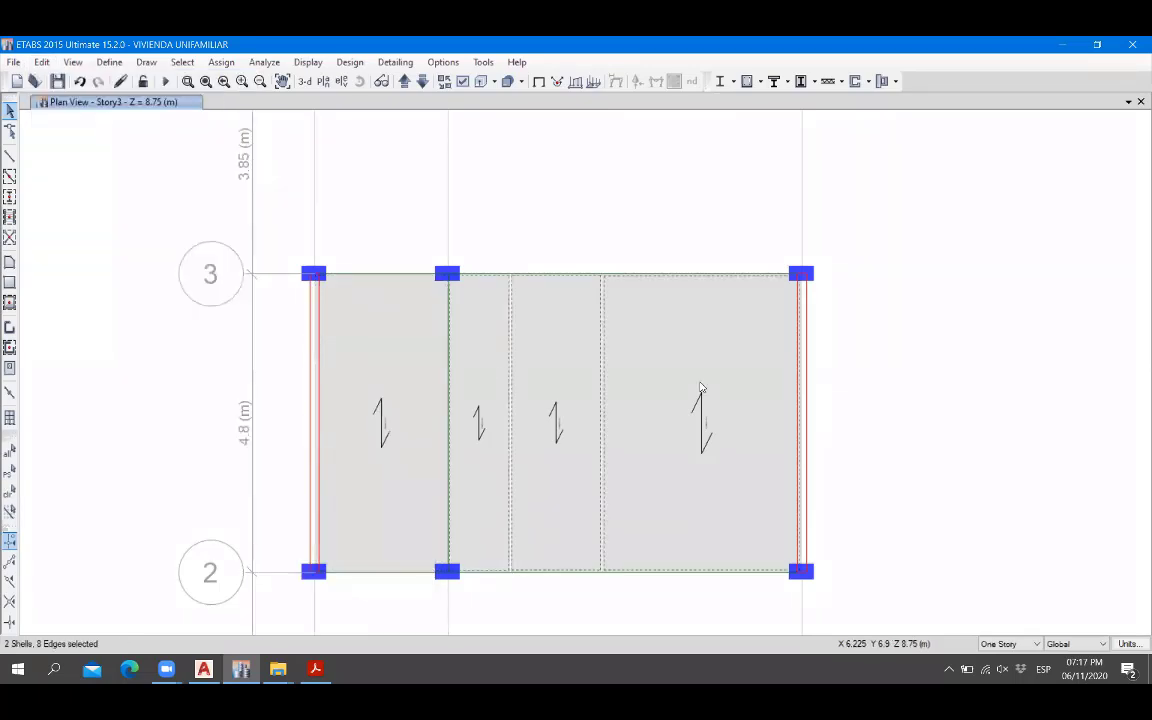
click(700, 391)
click(42, 62)
mouse_move(160, 432)
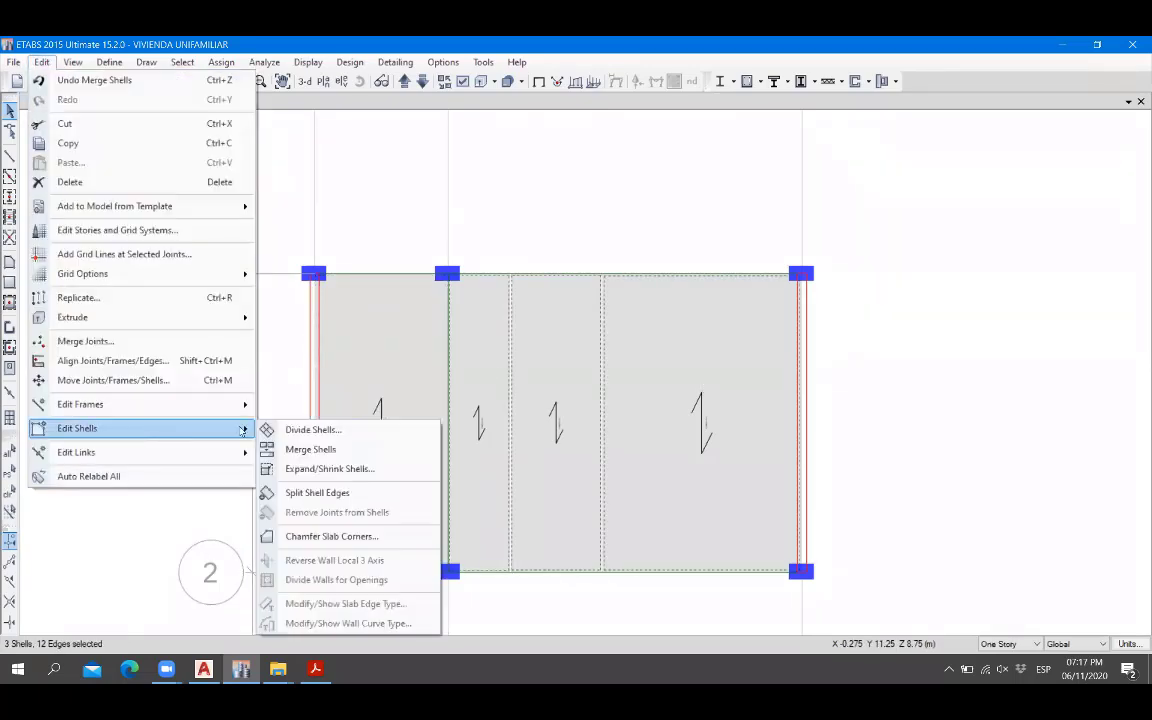
click(322, 449)
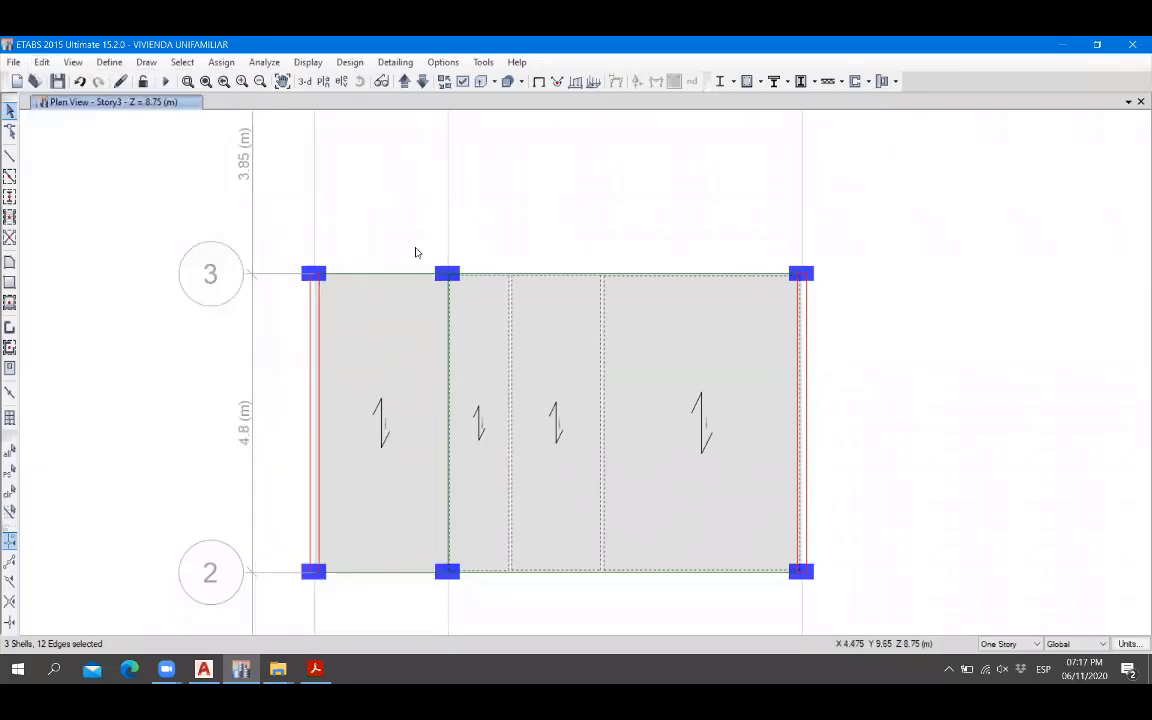
click(10, 493)
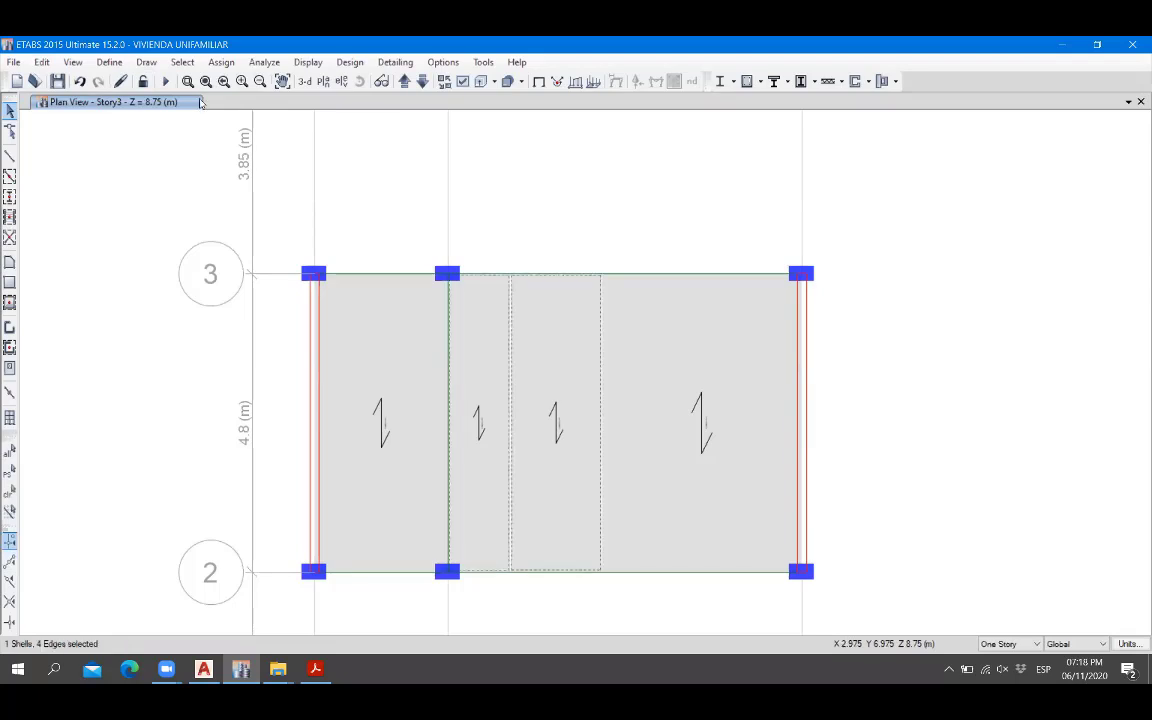
Merge the two narrow Story3 slab panels nearest grid B, and merge the resulting panel with the one at grid C.
click(41, 62)
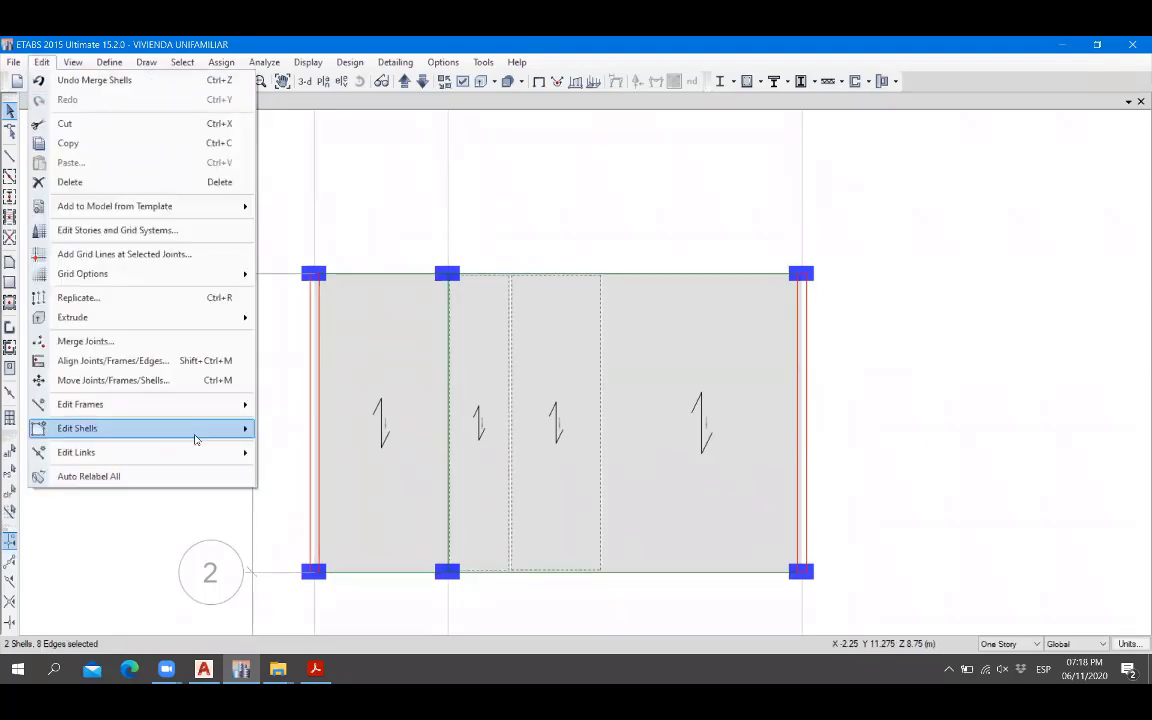
mouse_move(206, 432)
click(300, 450)
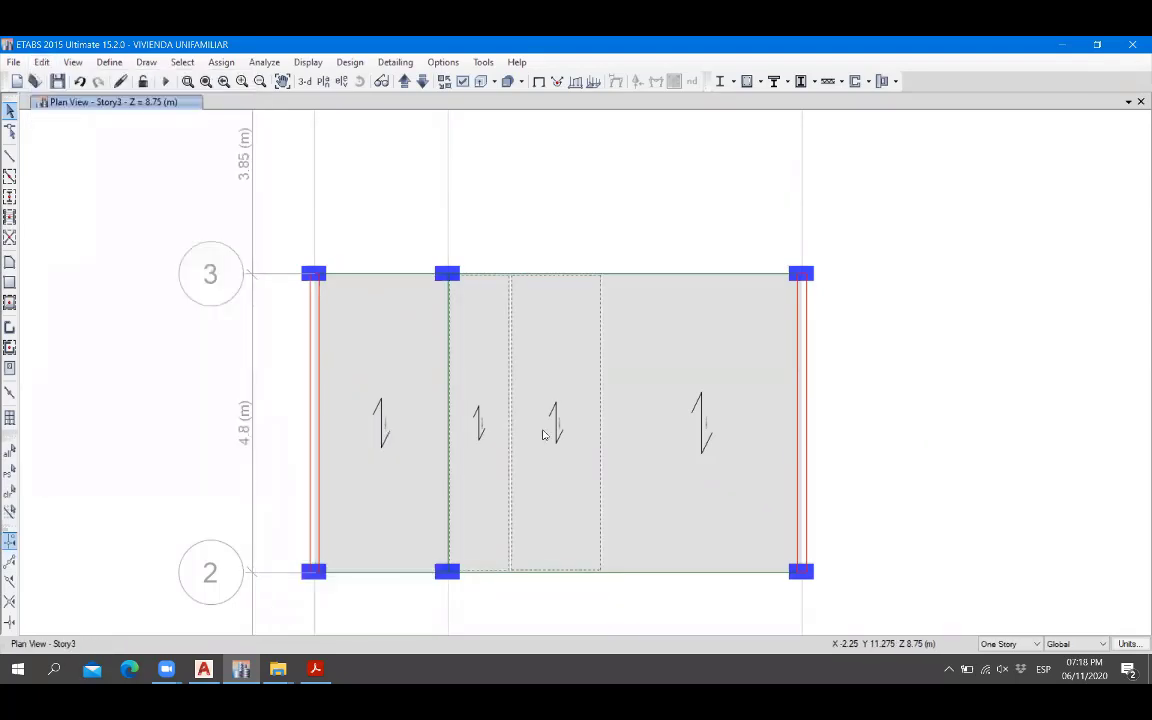
click(41, 62)
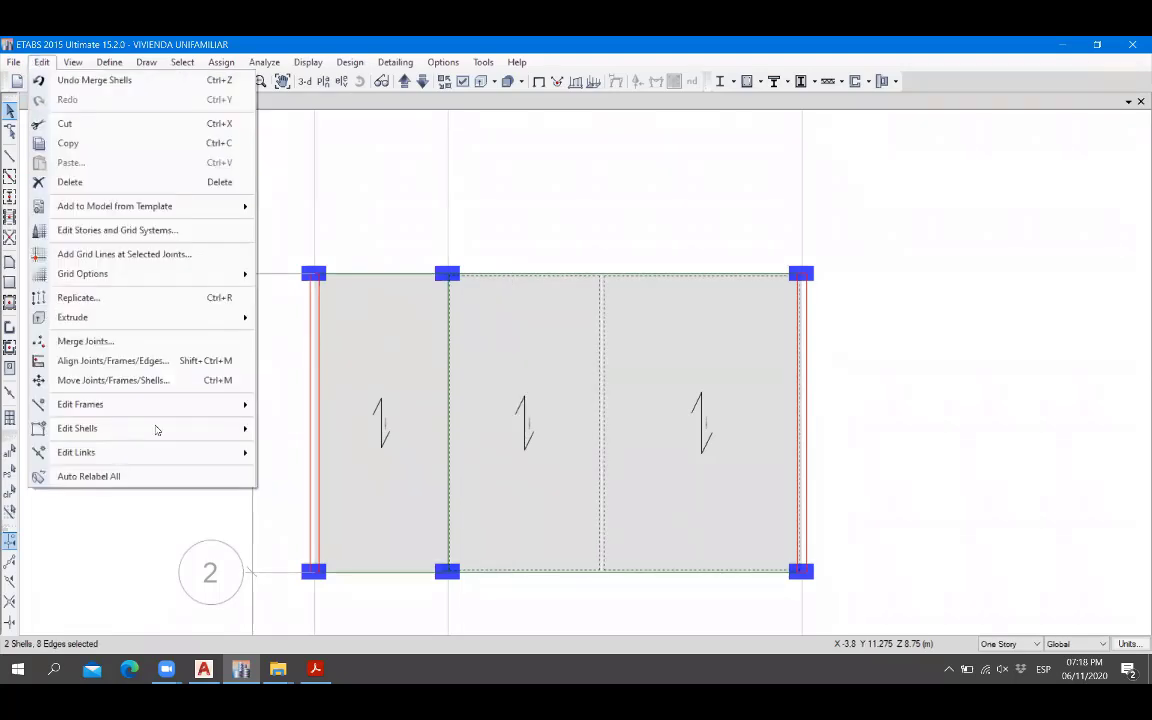
mouse_move(172, 432)
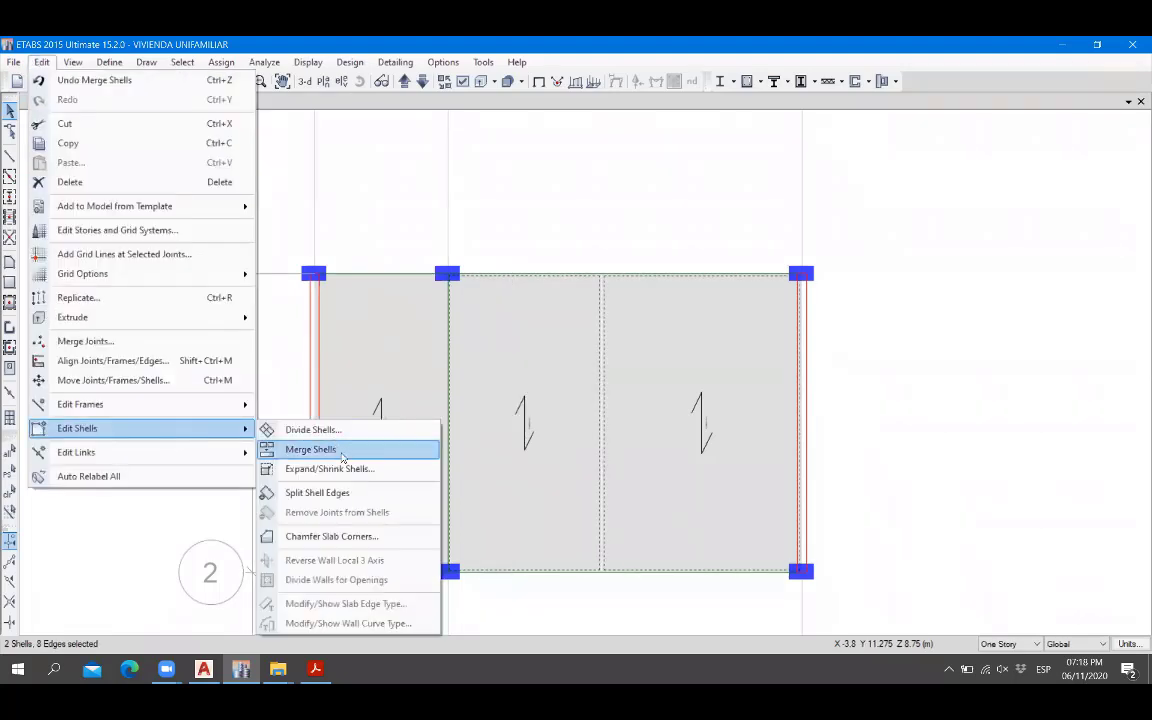
click(310, 450)
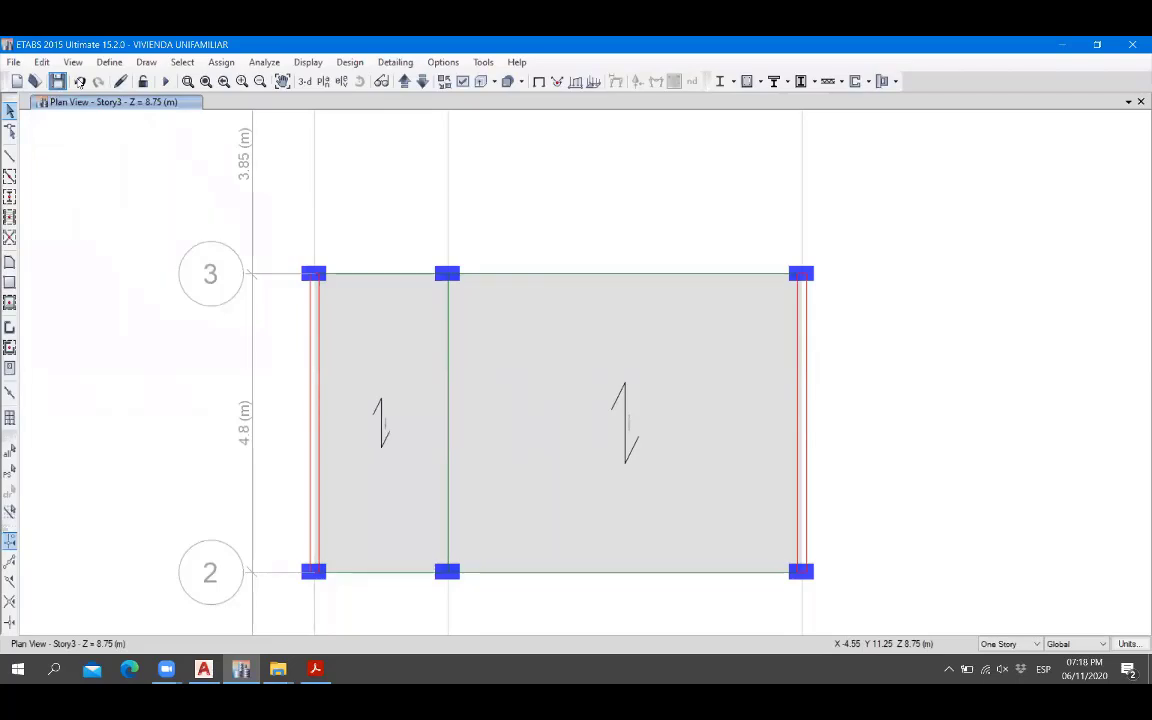
Examine the stair and main bays of the top floor layout in AutoCAD, and return to the Story3 plan in ETABS.
key(alt+Tab)
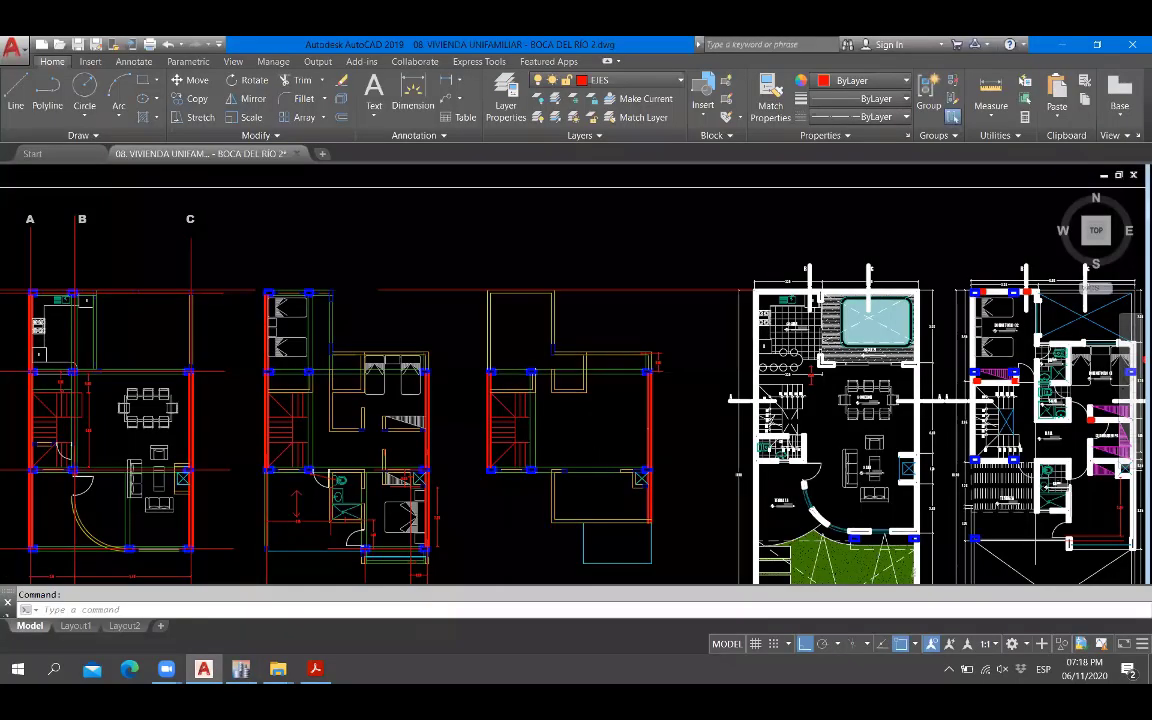
scroll(548, 364, up, 2)
scroll(608, 338, up, 2)
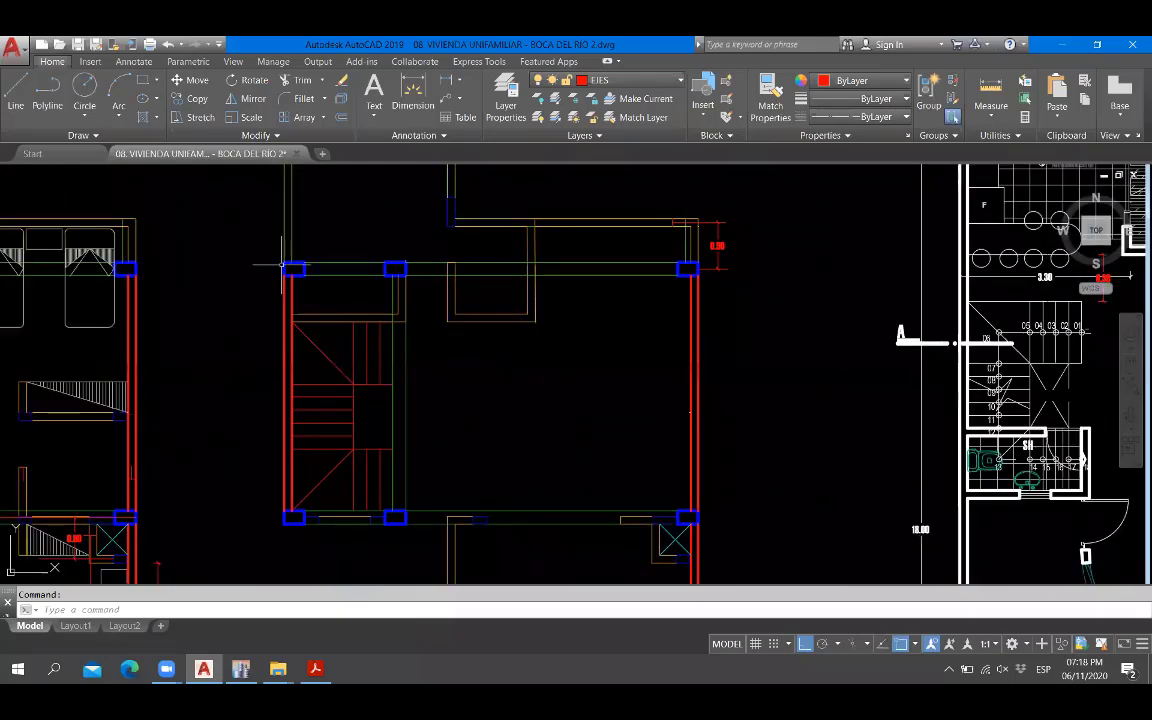
click(206, 667)
click(206, 667)
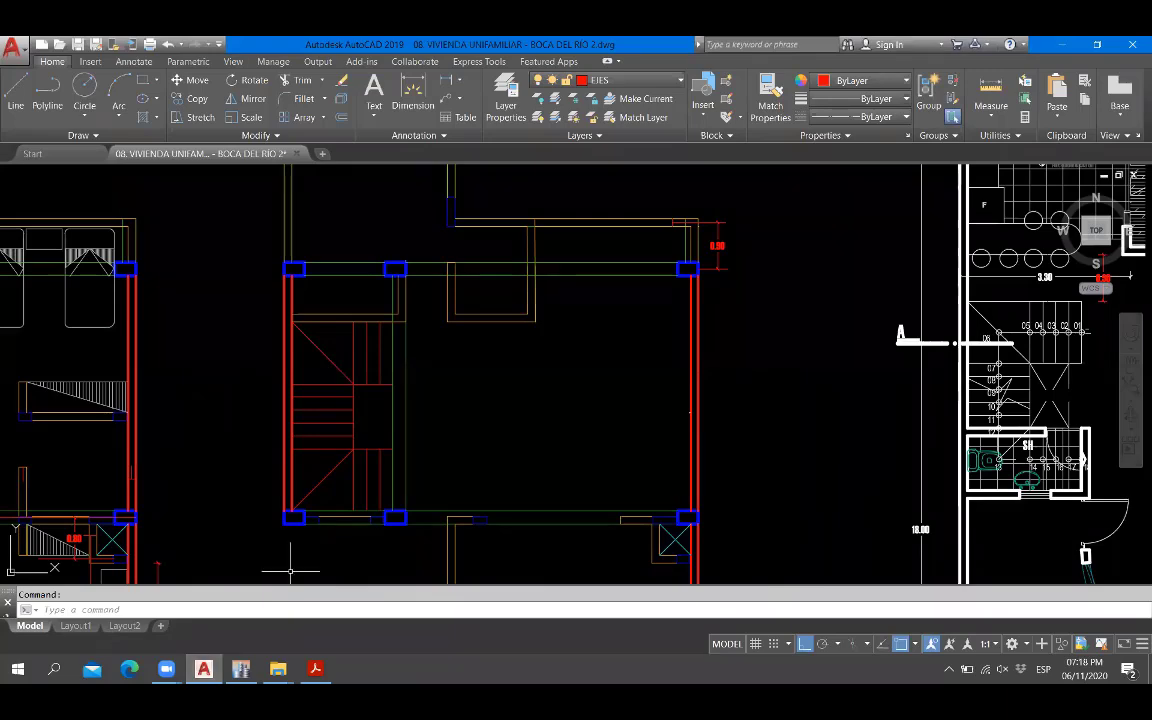
scroll(451, 488, down, 3)
scroll(150, 525, up, 2)
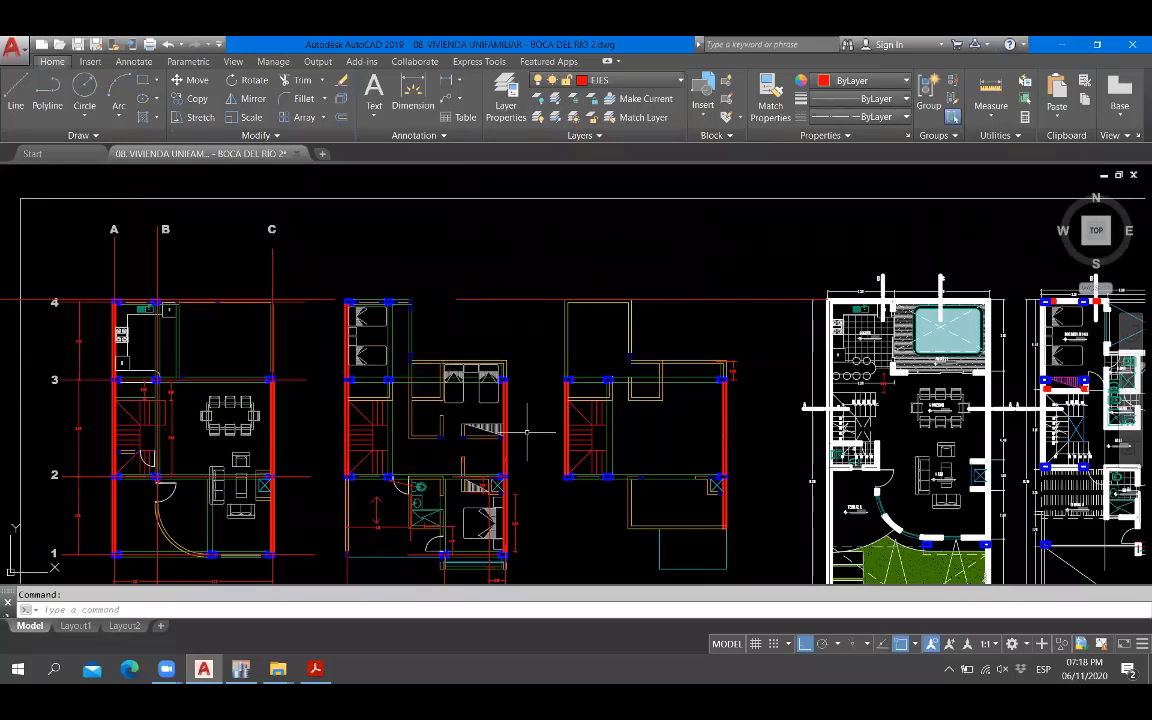
click(241, 669)
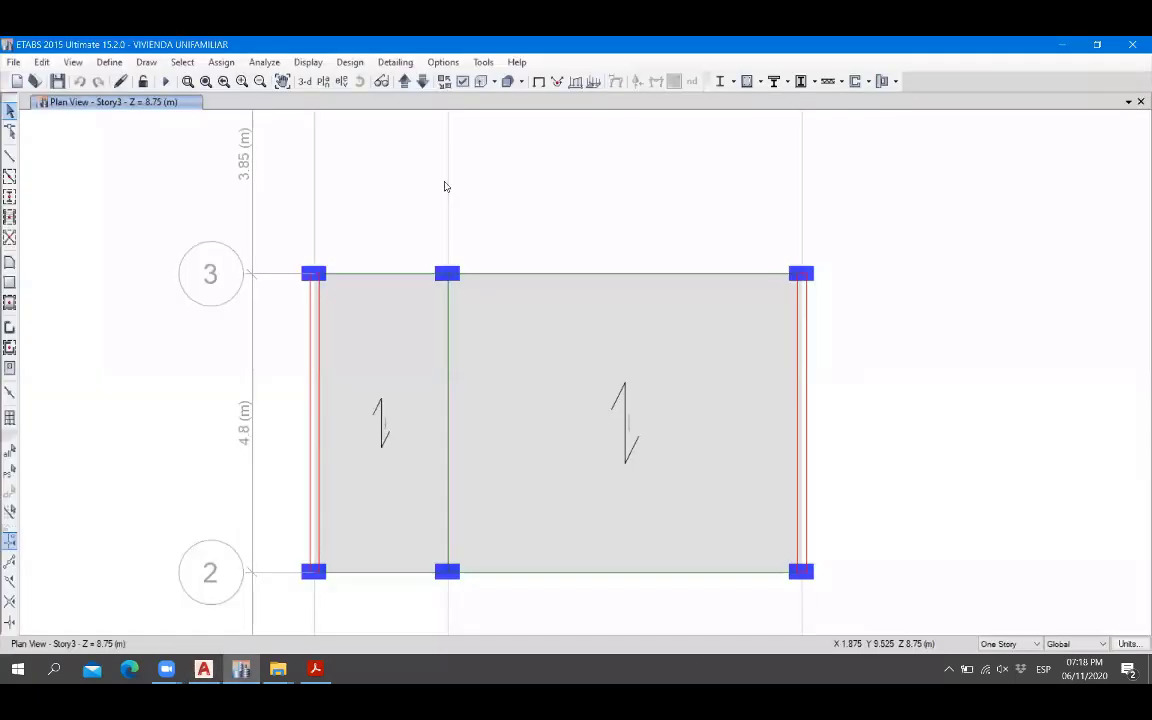
Display the model in 3-D and orbit around it to inspect the slabs, beams and walls of the three stories.
click(304, 81)
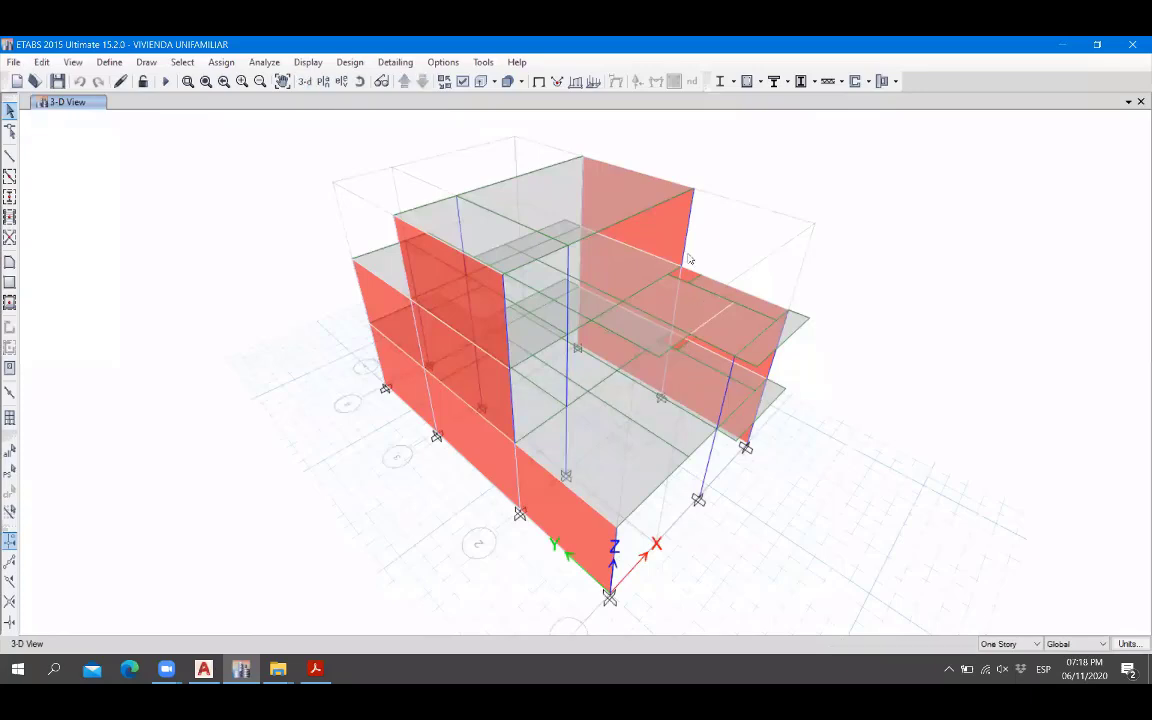
click(360, 81)
drag(472, 434, 596, 480)
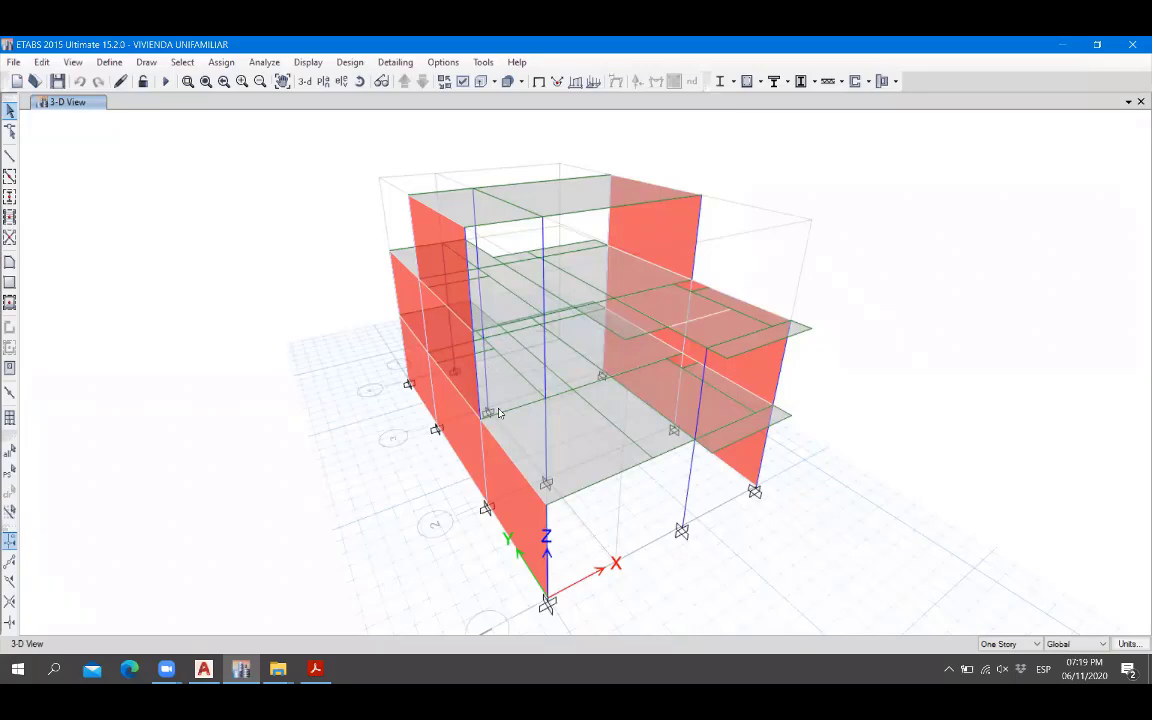
click(359, 81)
drag(328, 385, 640, 440)
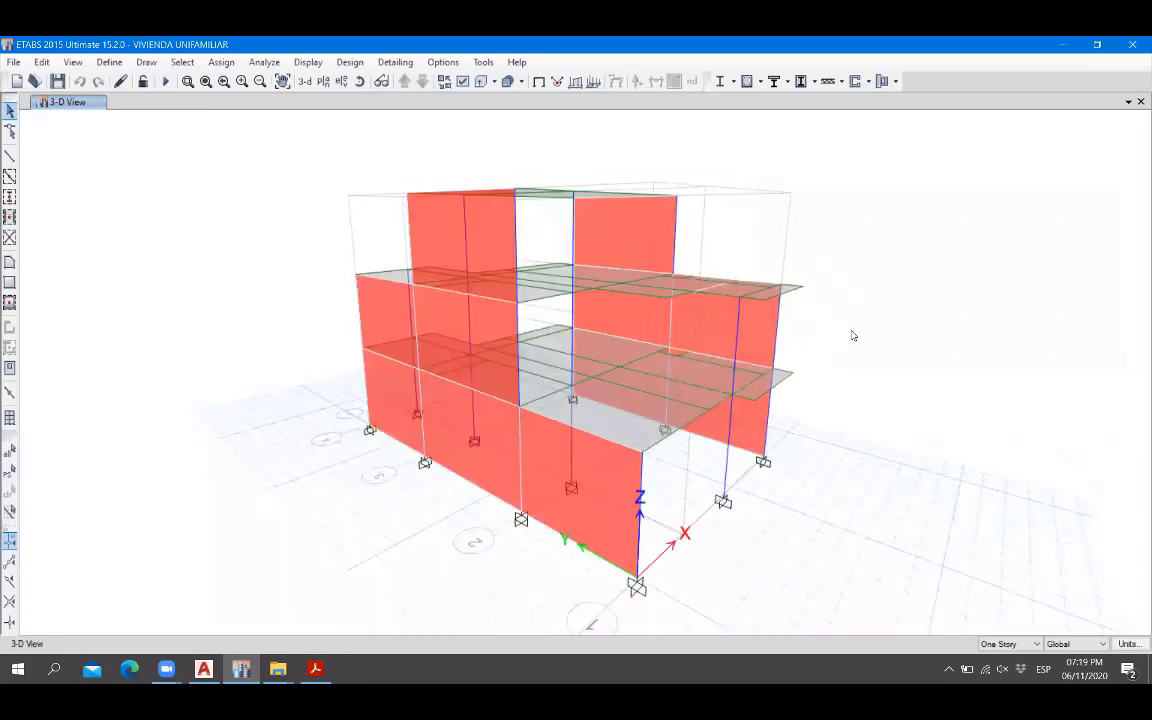
Display the Story3 plan and compare it with the top floor layout in AutoCAD.
click(322, 81)
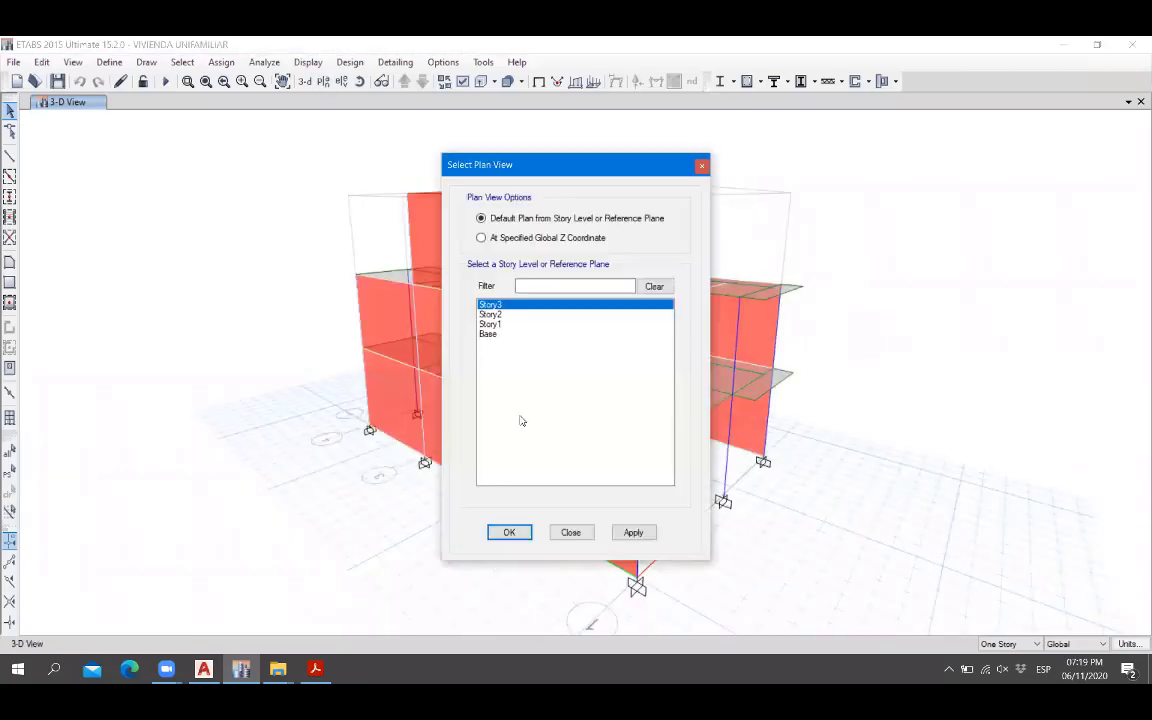
click(508, 532)
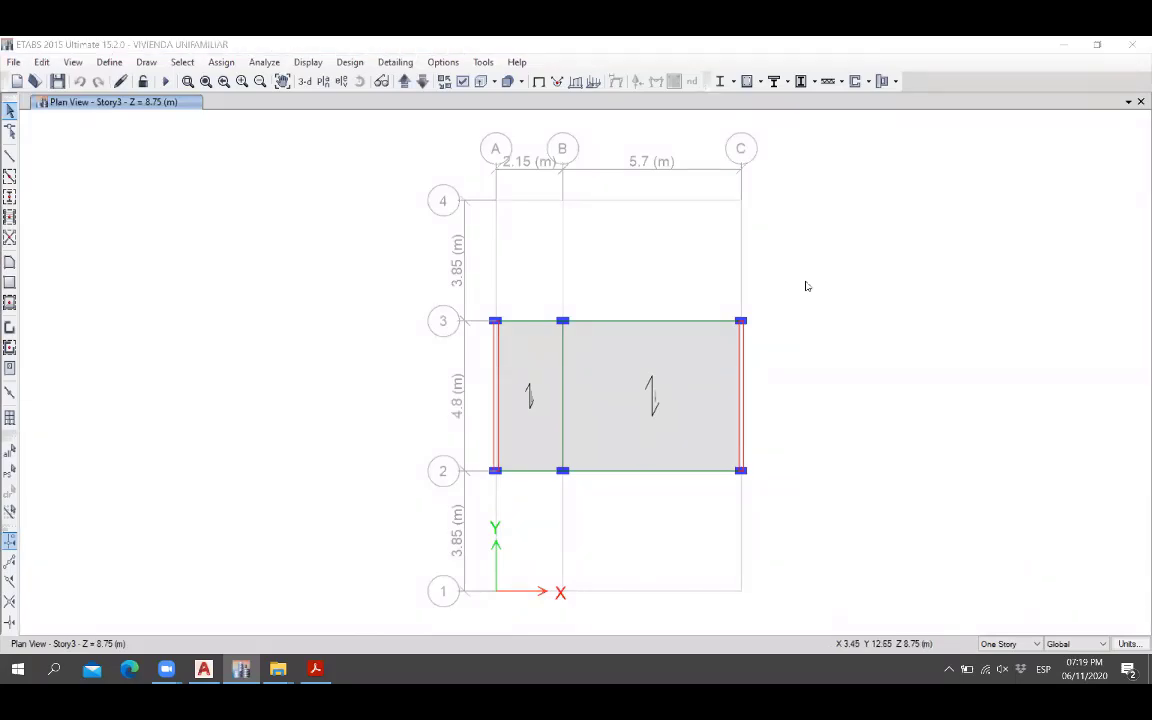
click(203, 668)
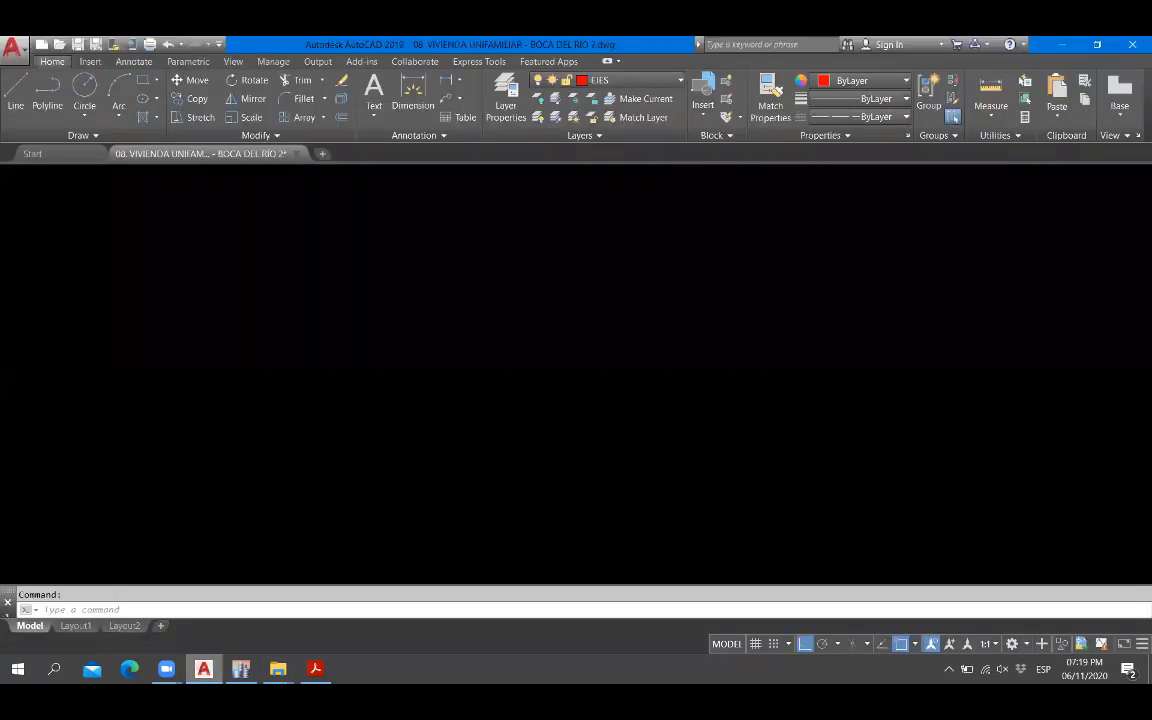
scroll(613, 332, down, 5)
scroll(575, 394, up, 5)
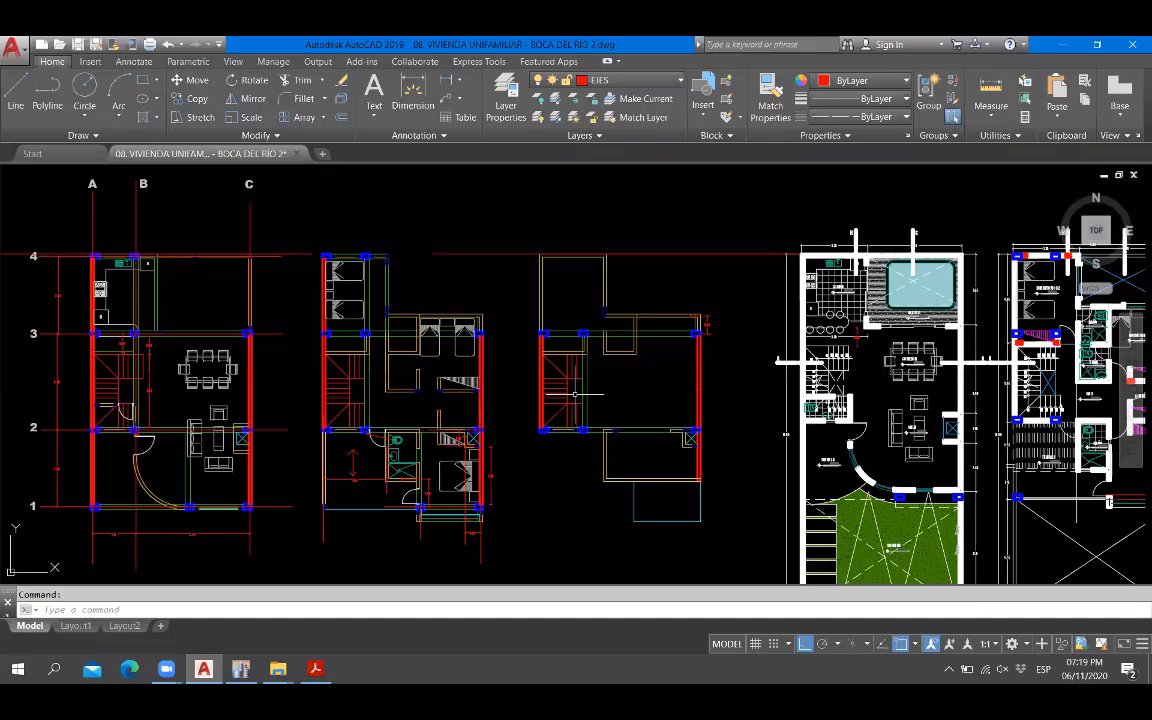
click(205, 668)
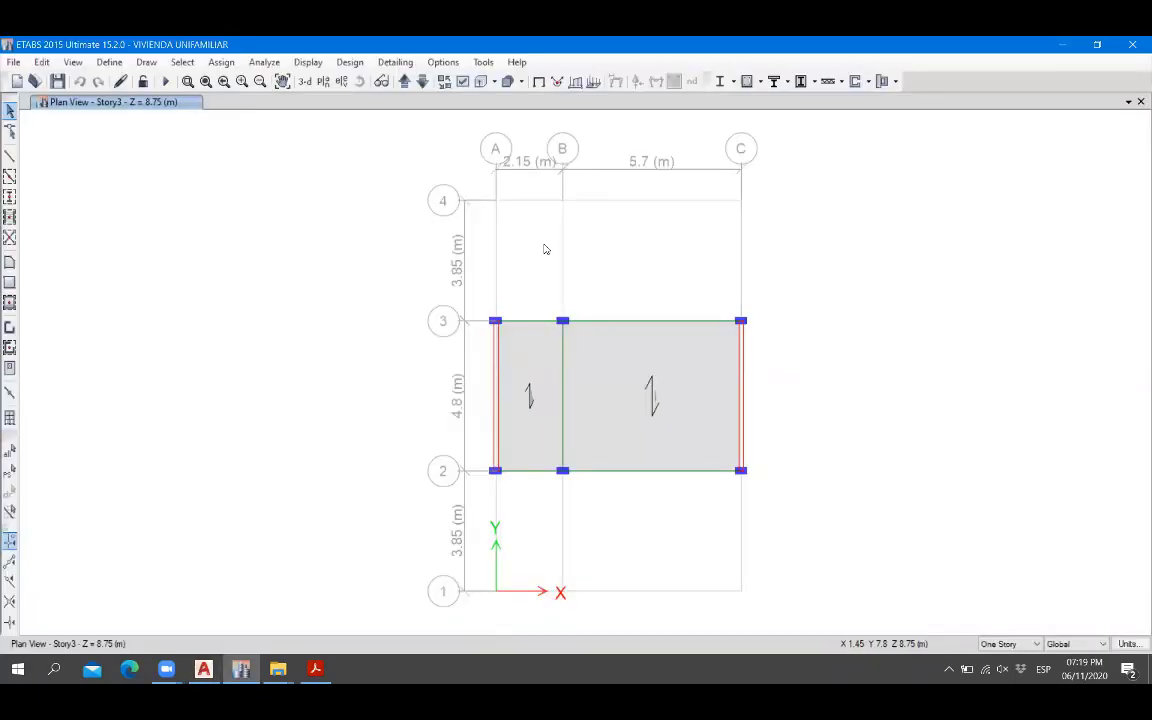
Switch to AutoCAD and examine section B-B and the staircase beside the SALON DE REUNIONES in the third-floor architectural plan.
key(alt+Tab)
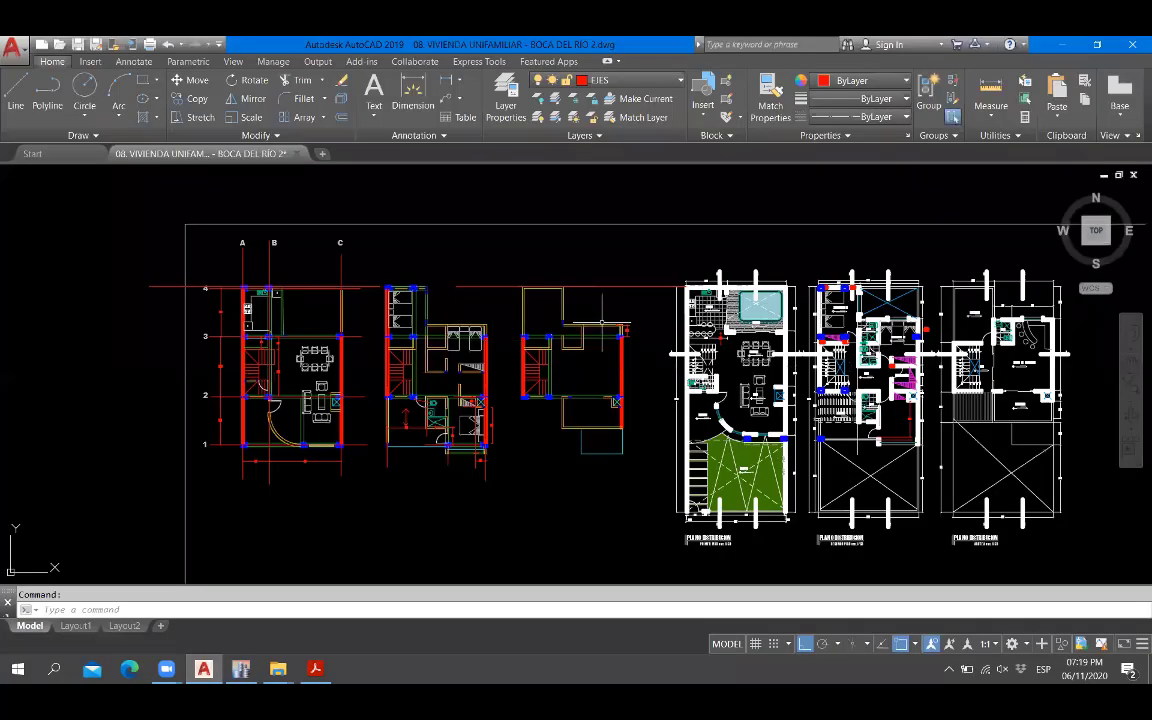
scroll(602, 322, down, 2)
middle_drag(757, 490, 587, 388)
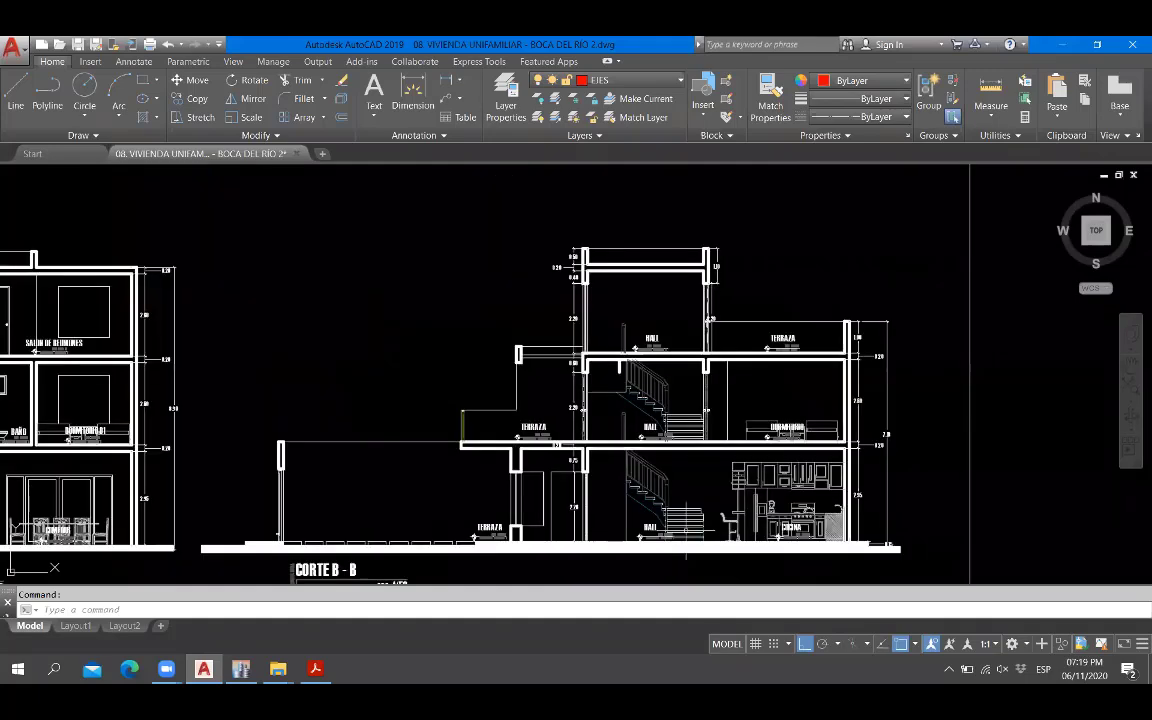
scroll(736, 455, up, 6)
scroll(770, 410, down, 5)
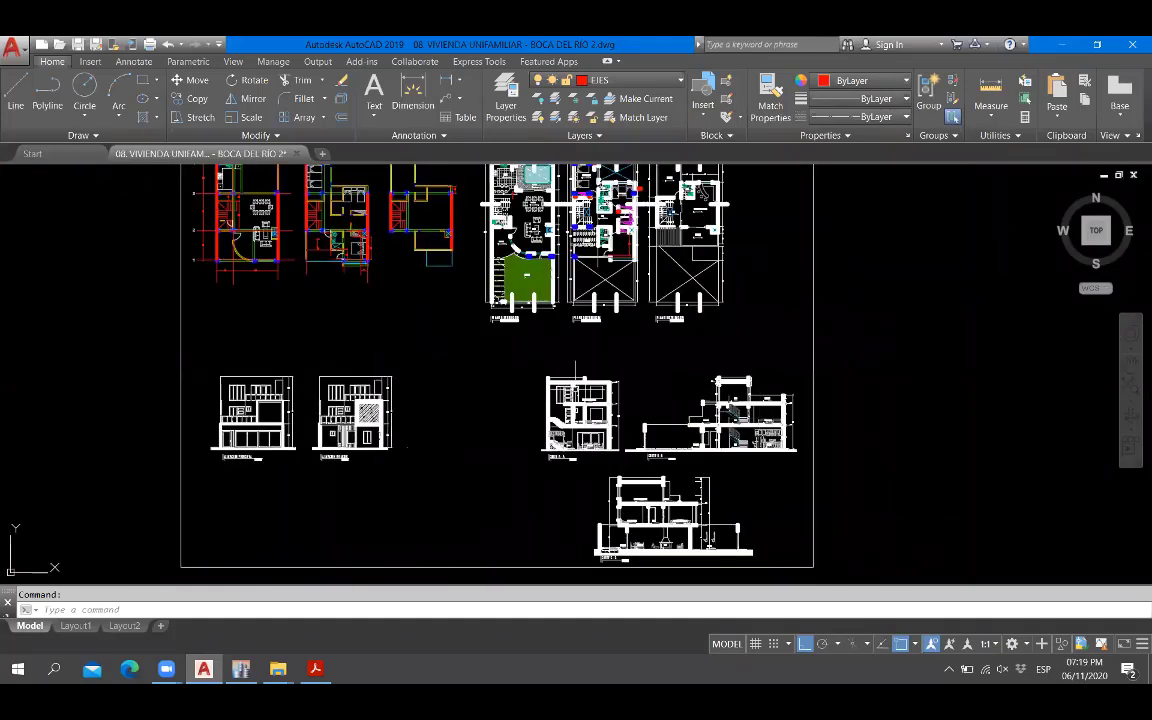
middle_drag(527, 279, 461, 421)
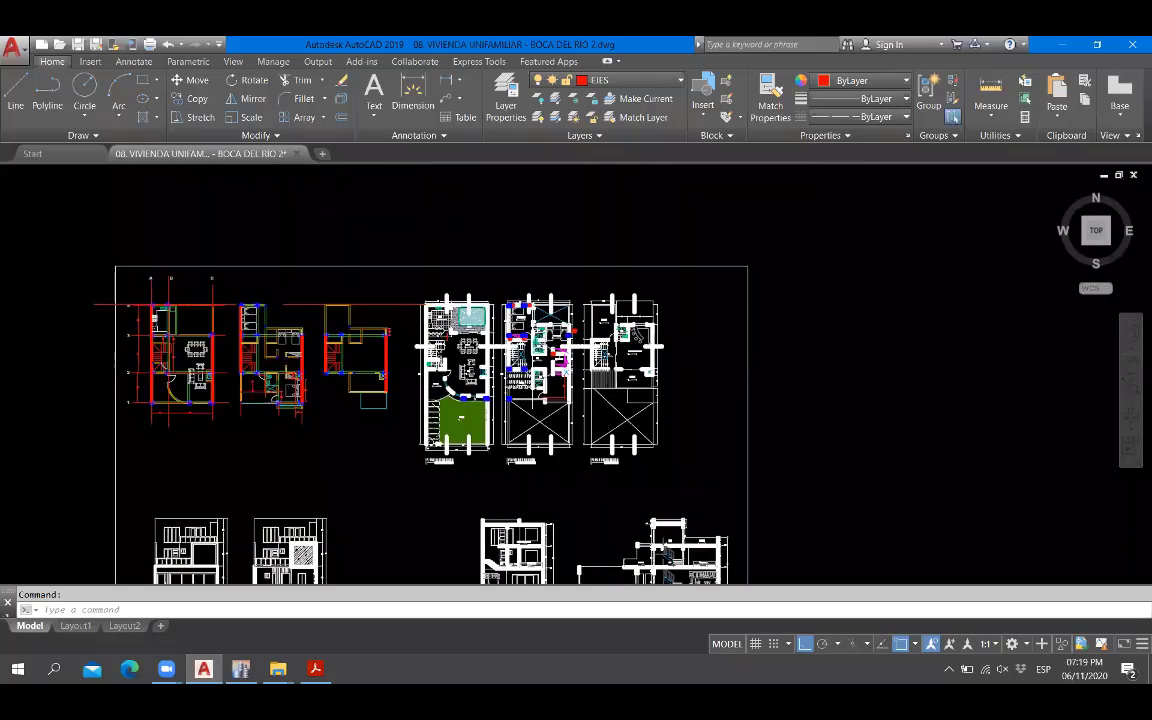
scroll(628, 330, up, 10)
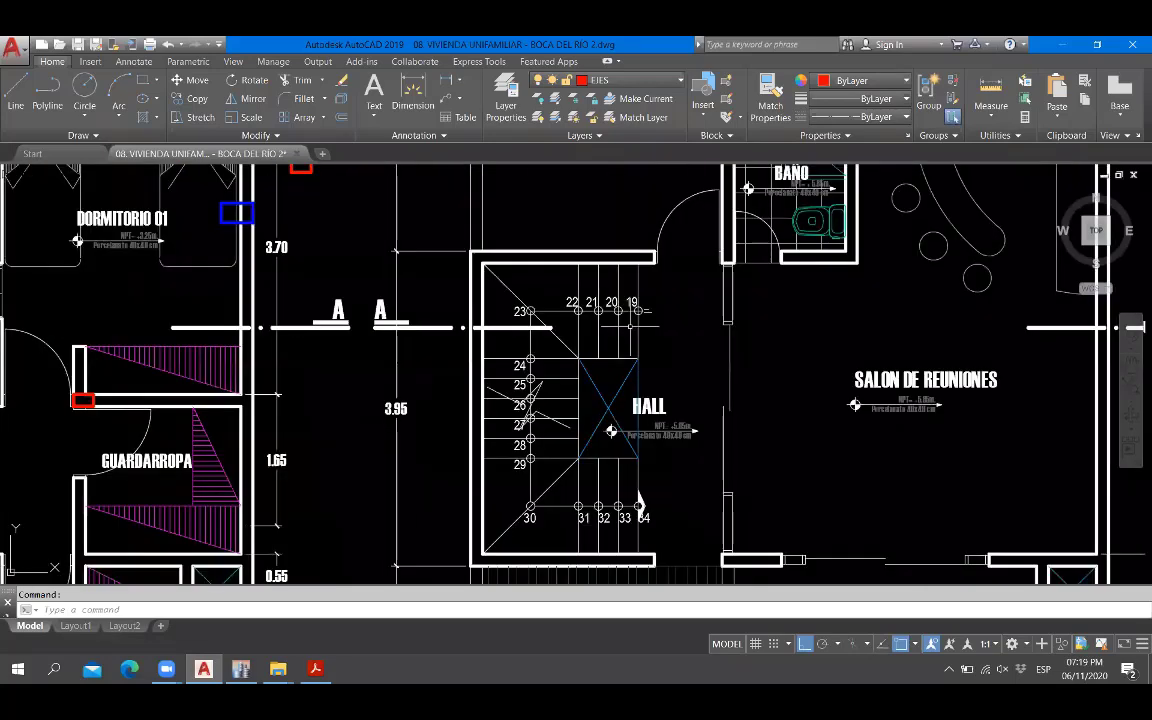
scroll(639, 503, down, 10)
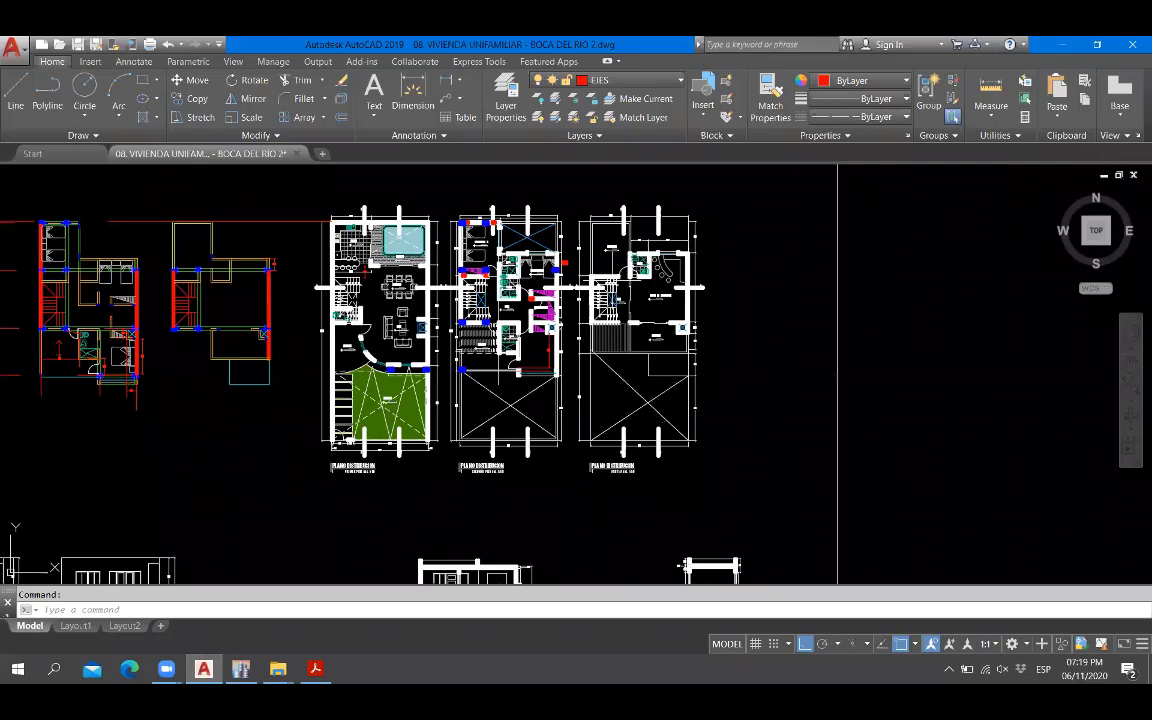
Examine the stair hall and roof slab levels in section B-B, and return to the Story3 plan in ETABS.
middle_drag(645, 480, 603, 265)
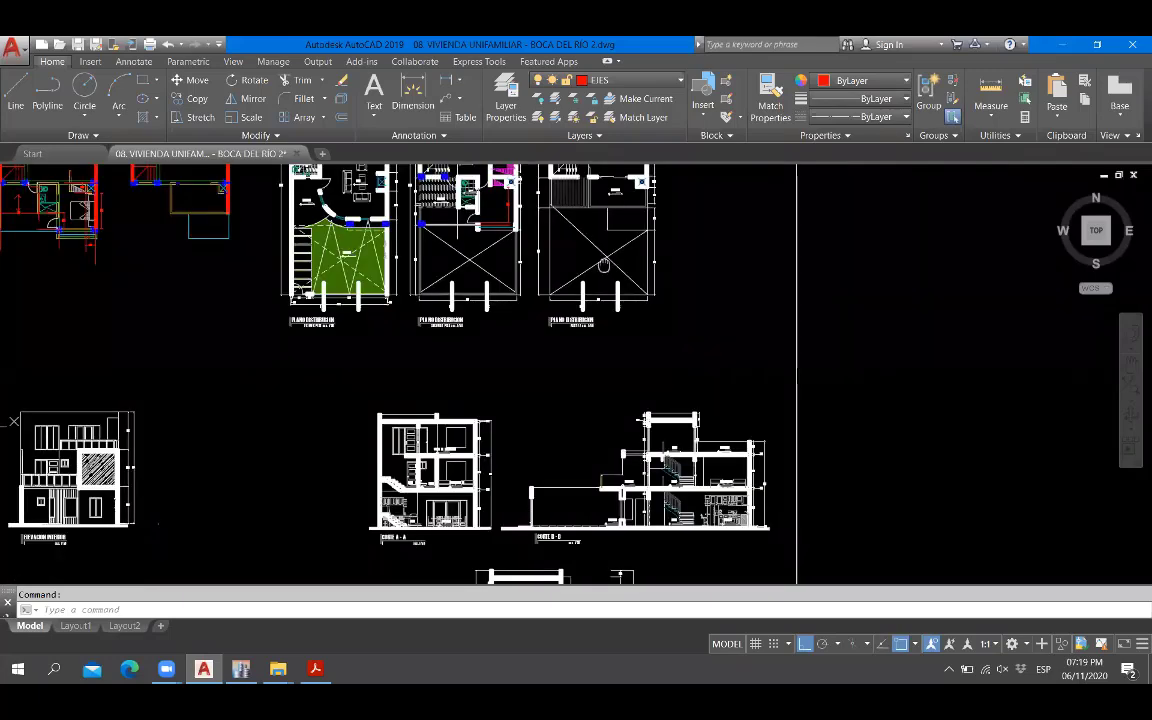
scroll(697, 560, up, 4)
scroll(677, 338, up, 2)
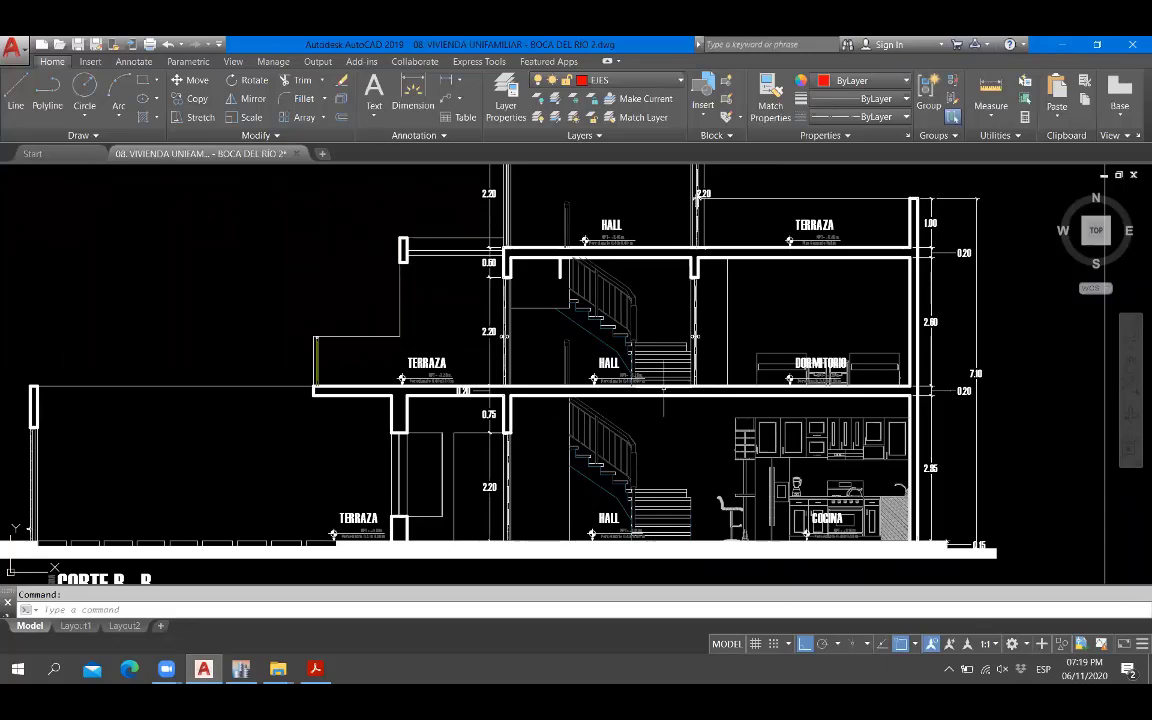
middle_drag(629, 301, 641, 363)
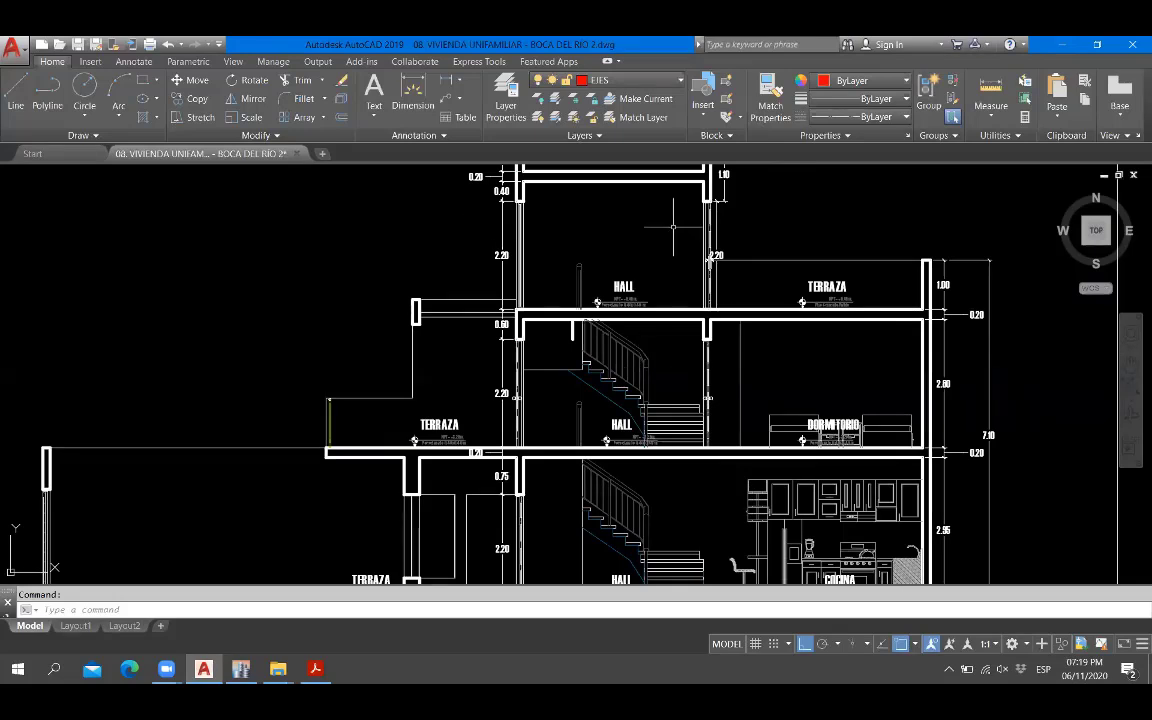
middle_drag(673, 227, 620, 382)
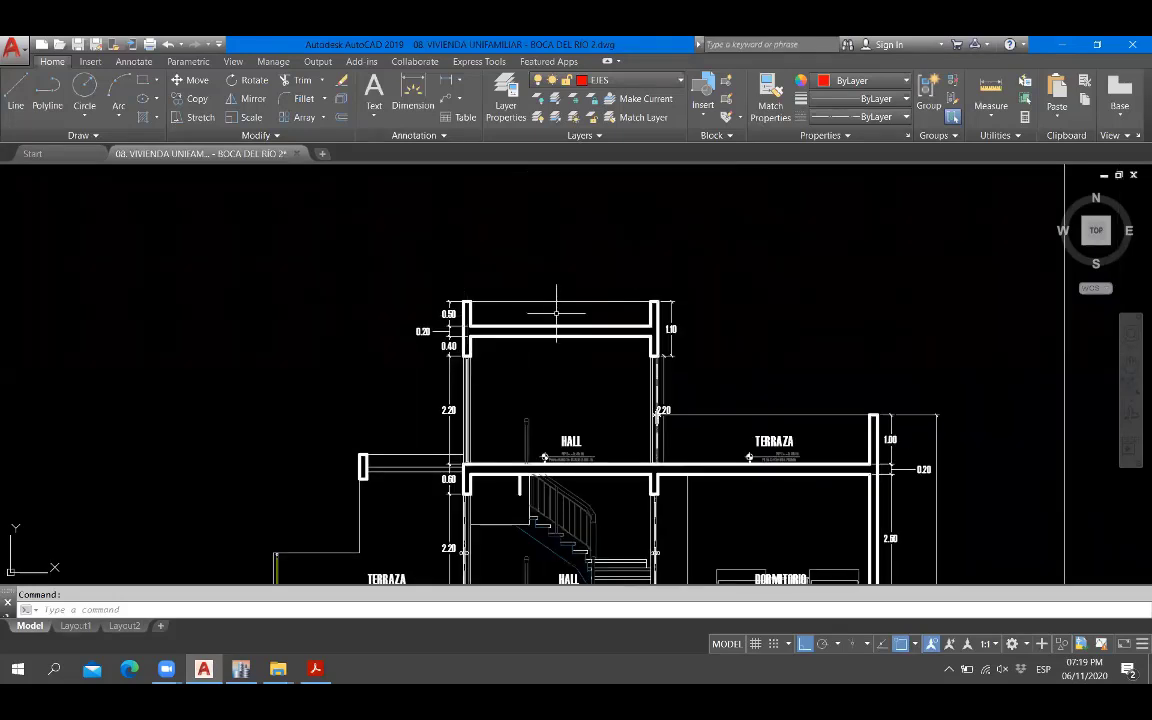
middle_drag(578, 406, 613, 220)
click(241, 669)
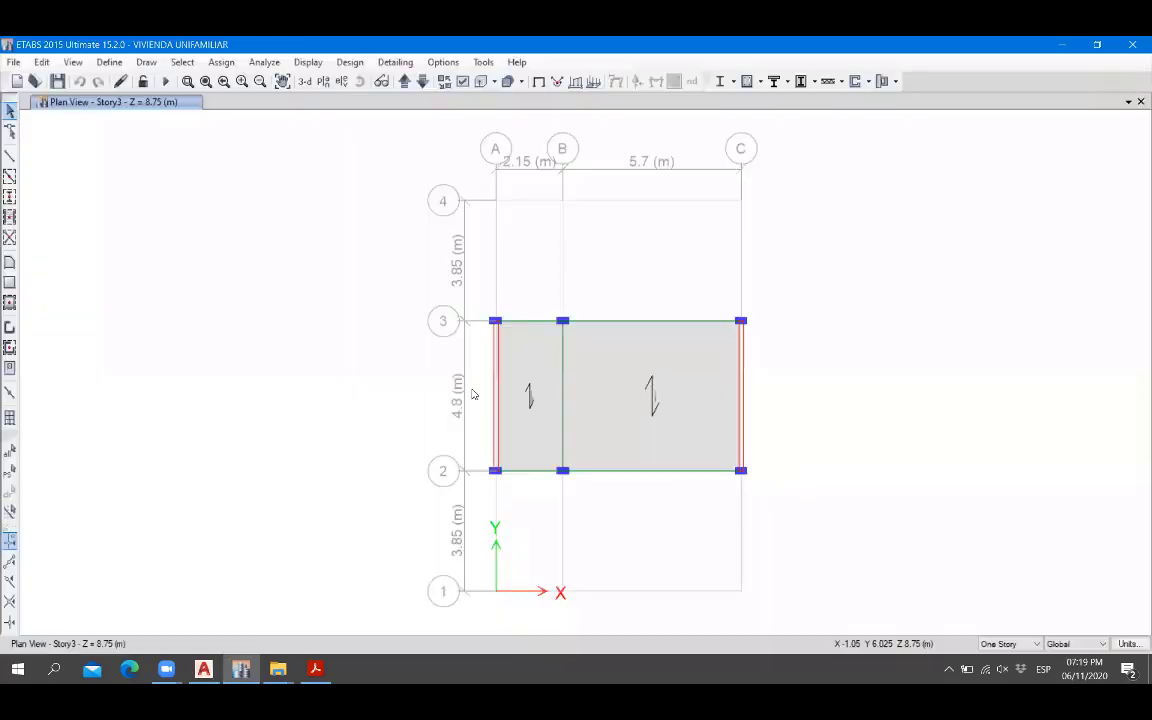
Display the Story2 plan to compare its slab layout with Story3, and return to the Story3 plan.
click(534, 397)
click(534, 398)
click(422, 81)
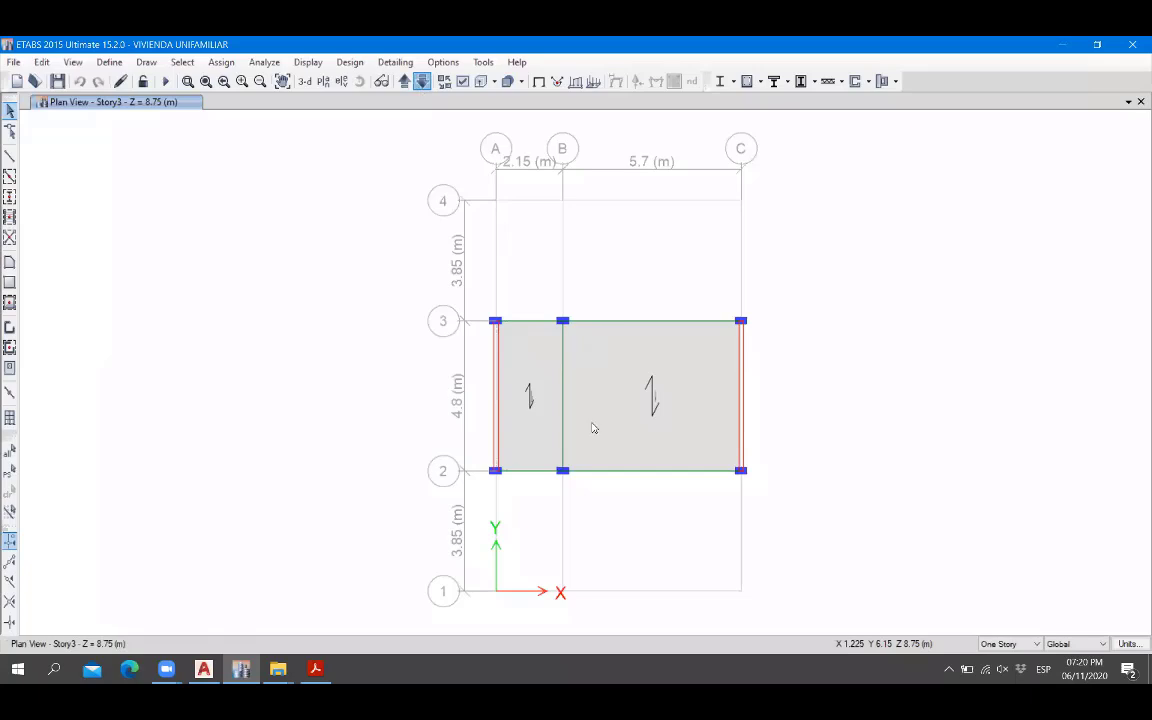
click(541, 389)
click(541, 389)
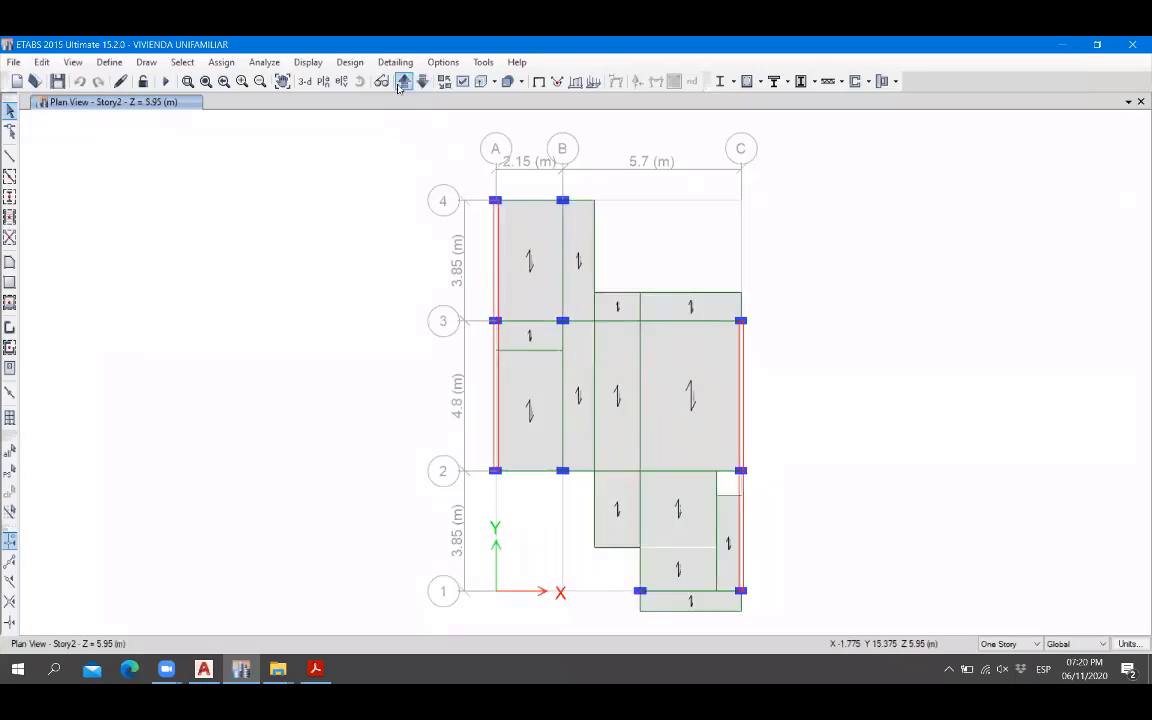
click(404, 81)
middle_drag(584, 404, 505, 425)
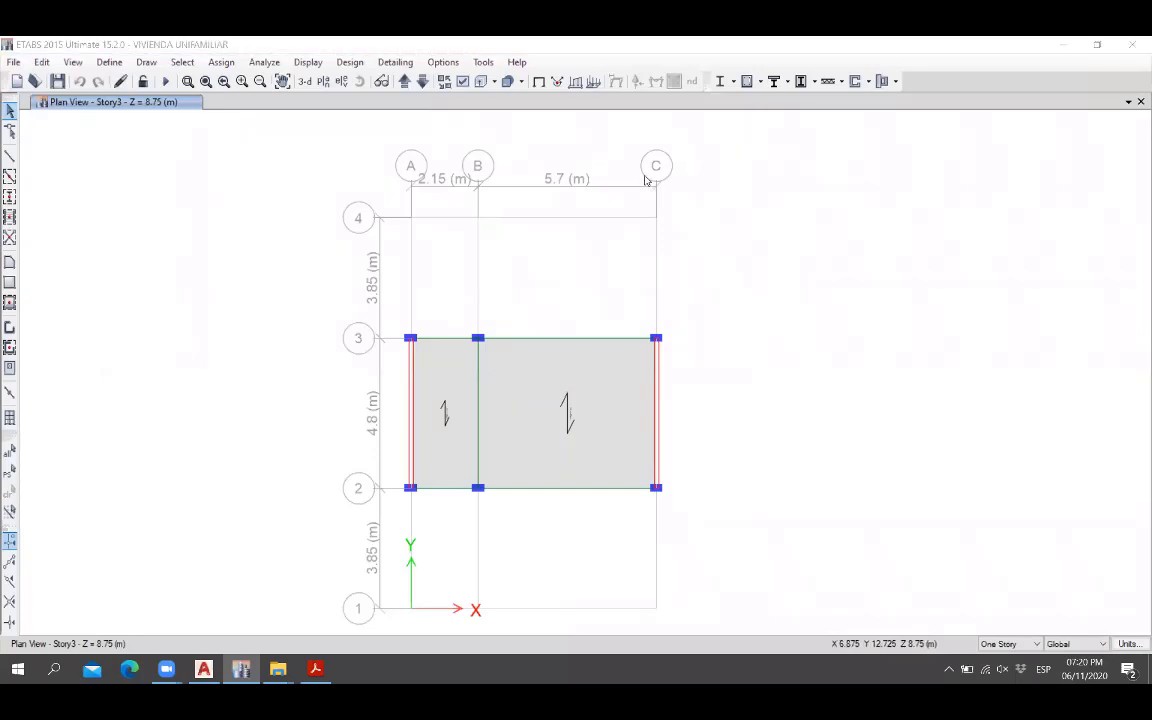
Switch to AutoCAD, examine the overhang beyond axis 3 in the top floor layout, and return to ETABS.
click(203, 668)
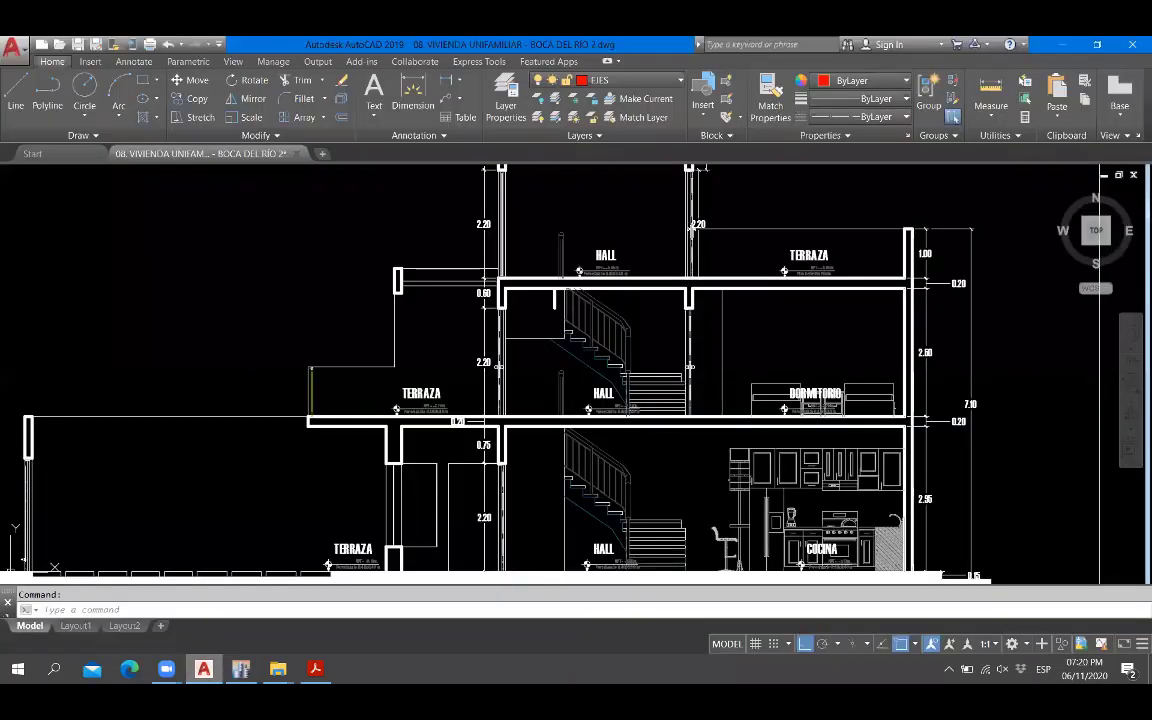
scroll(530, 500, down, 10)
scroll(430, 360, up, 6)
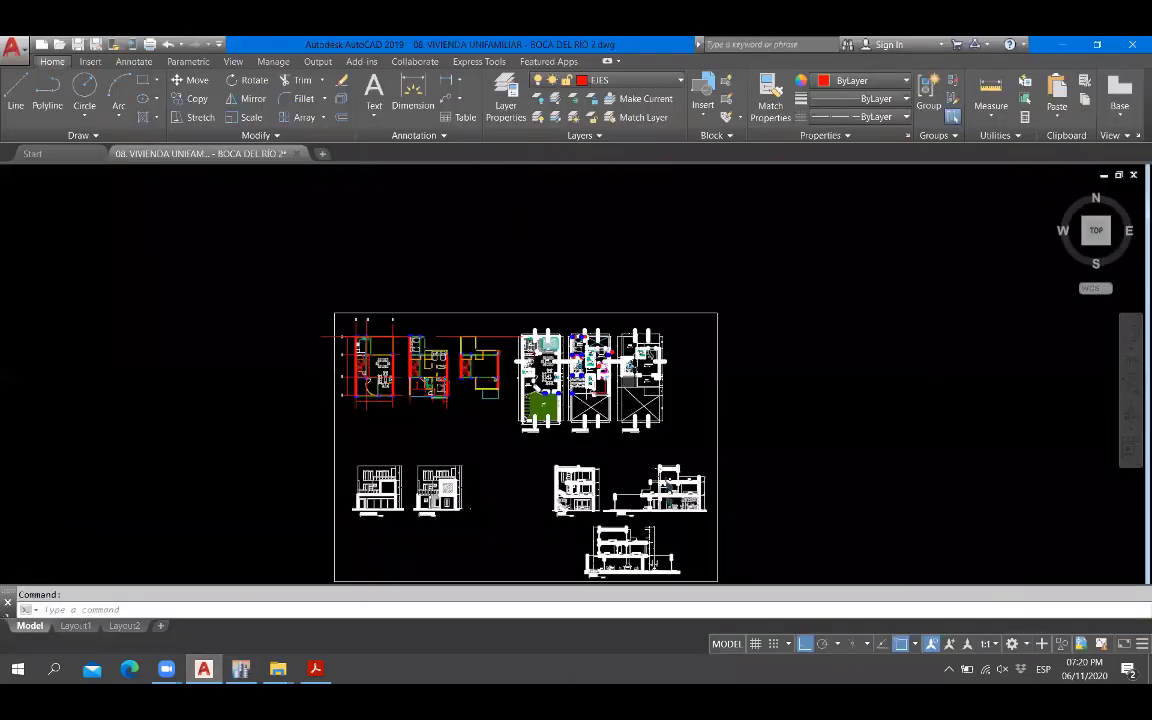
scroll(536, 308, up, 8)
scroll(589, 411, down, 4)
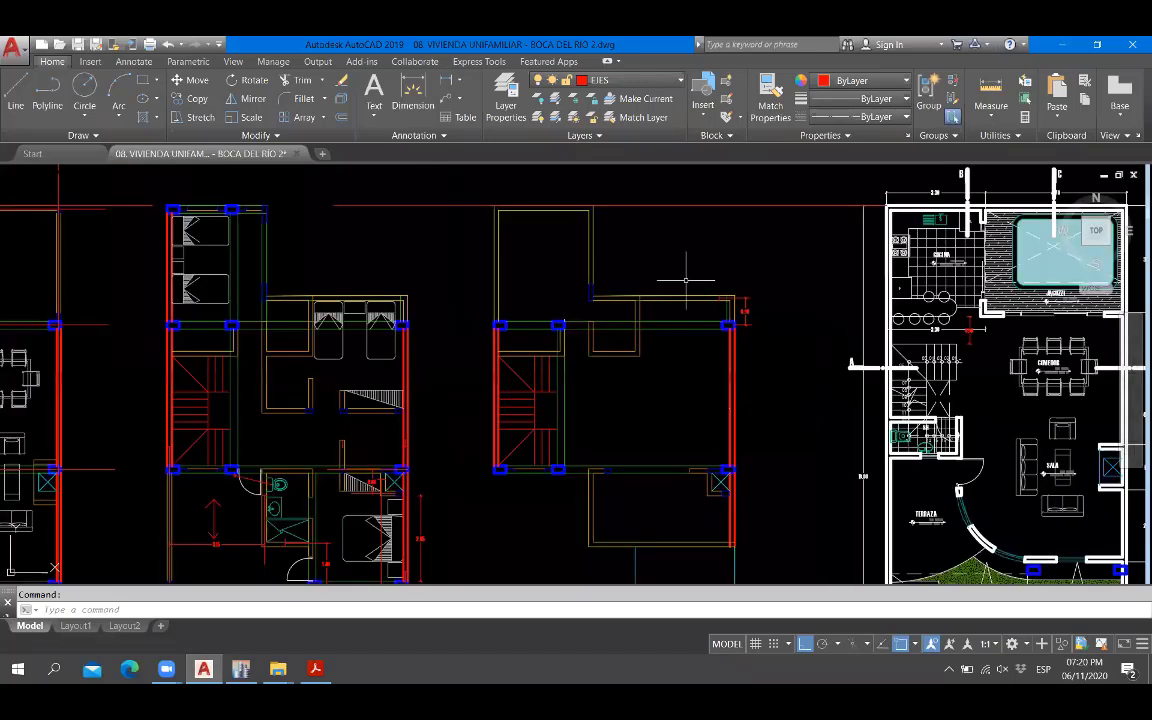
scroll(686, 280, up, 2)
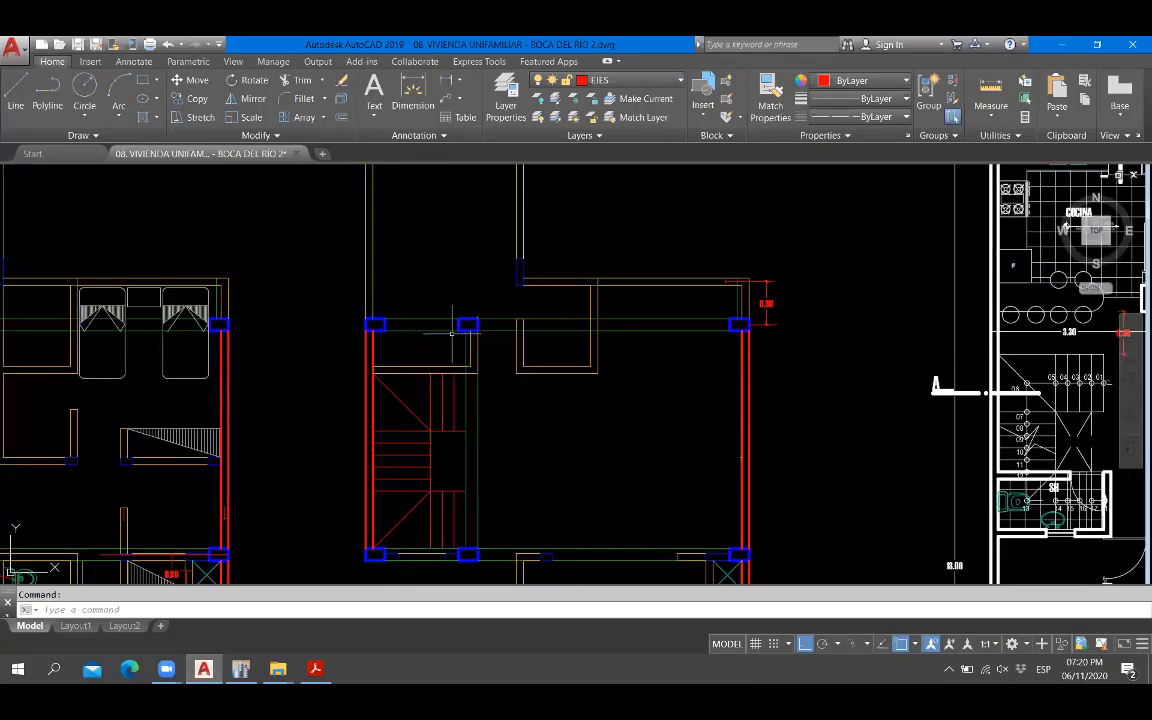
scroll(10, 416, down, 4)
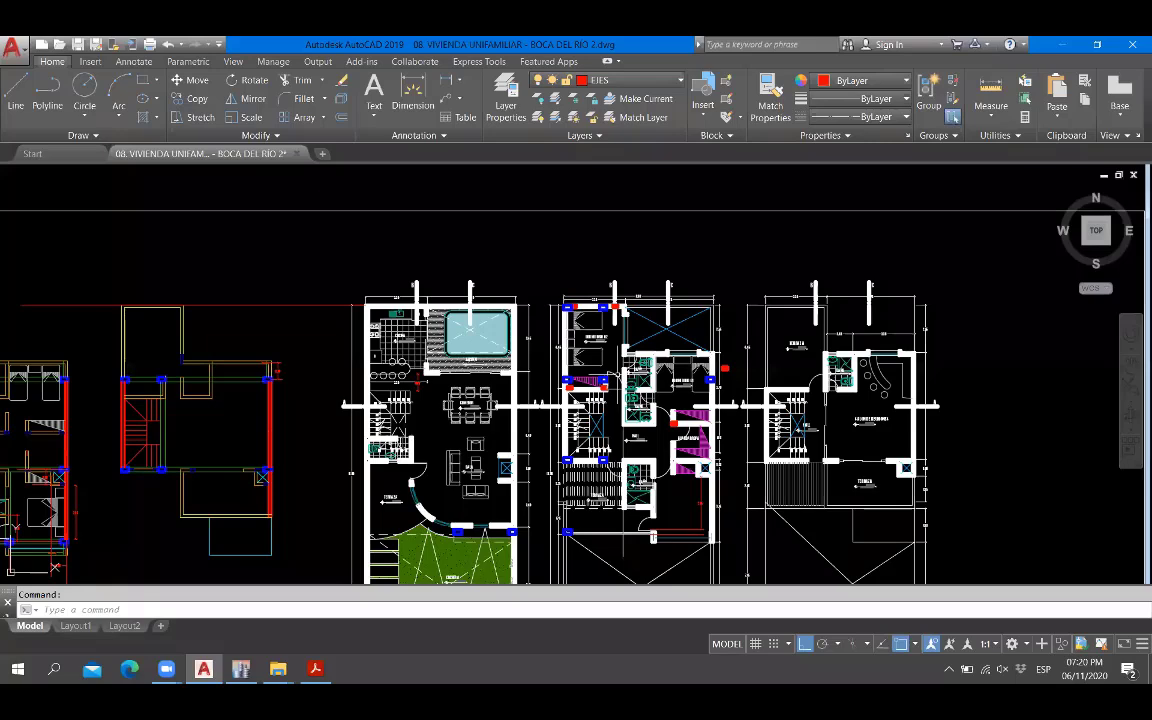
middle_drag(617, 375, 715, 379)
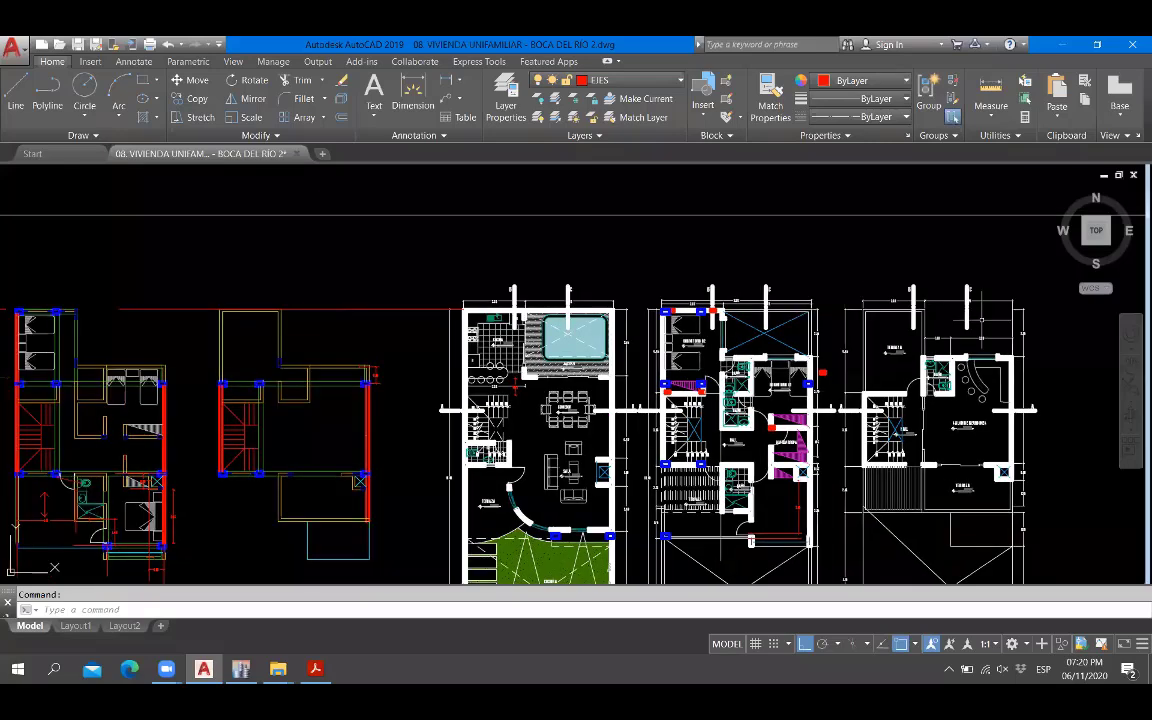
scroll(205, 378, up, 4)
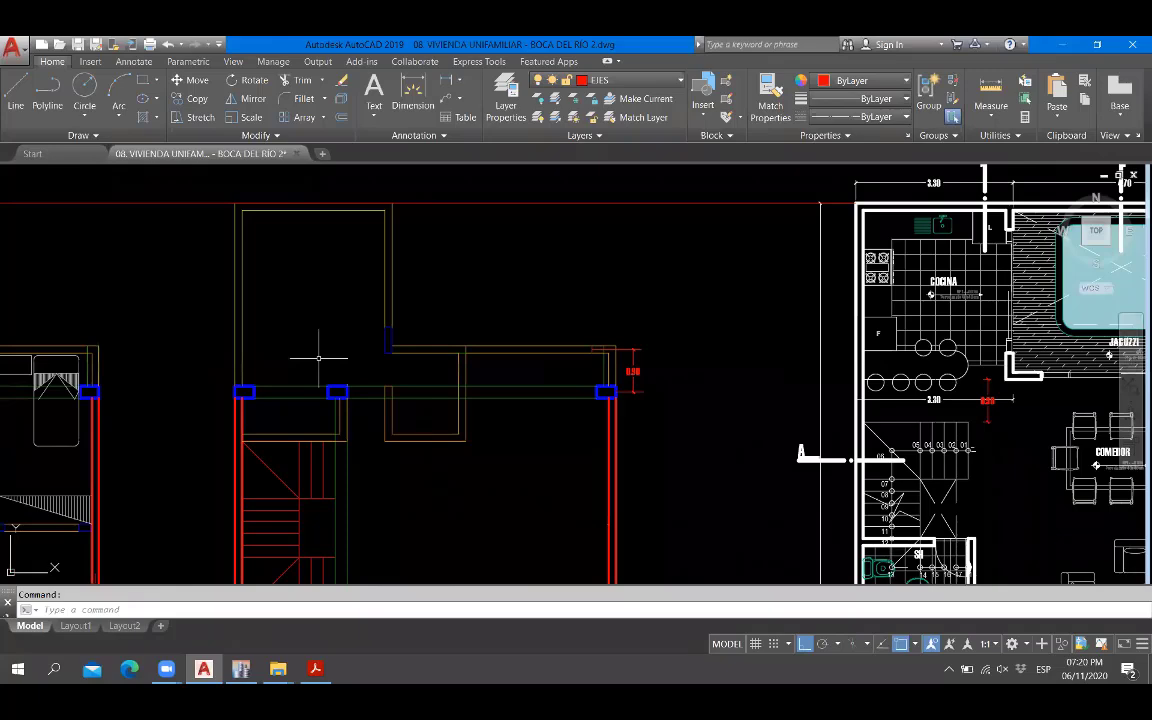
scroll(318, 357, down, 4)
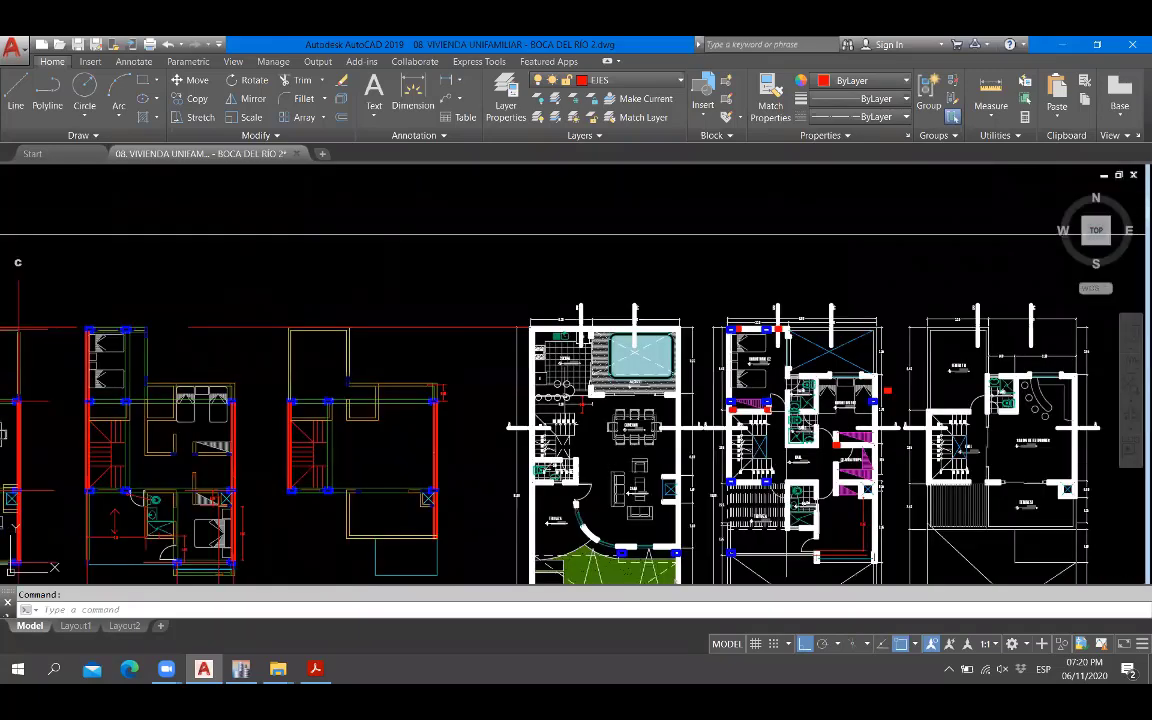
key(alt+Tab)
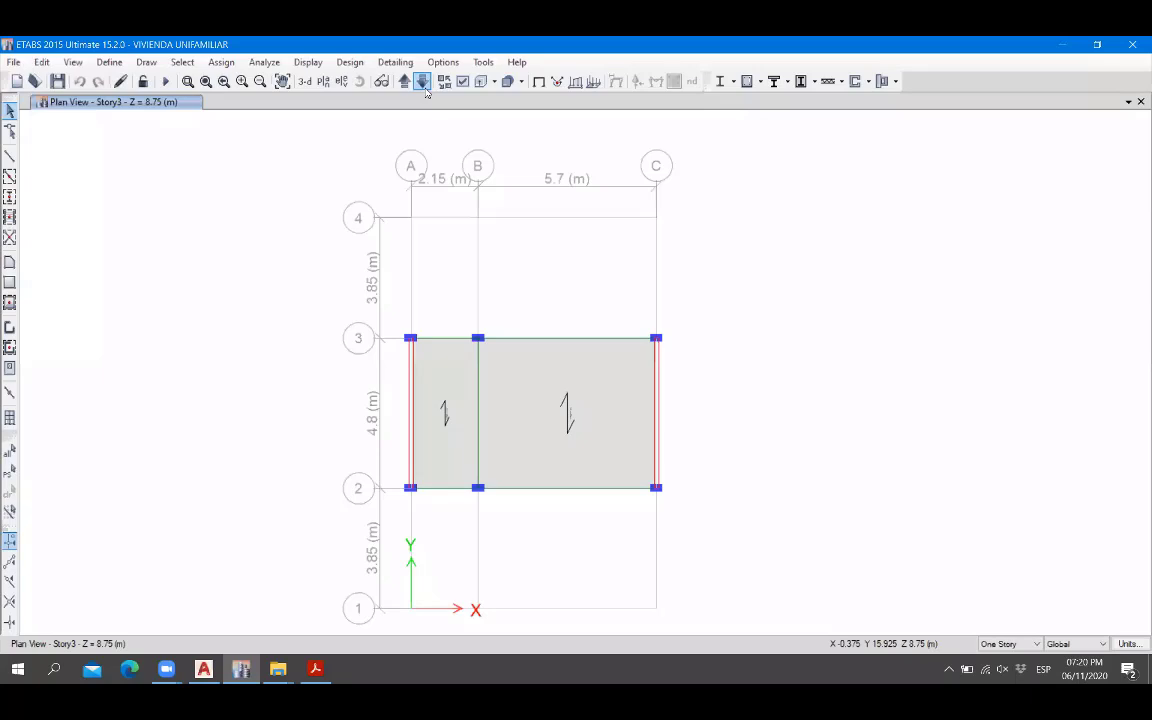
Replicate the two overhang slabs beyond axis 3 and their beams from Story2 to Story3, and display the Story3 plan.
click(421, 84)
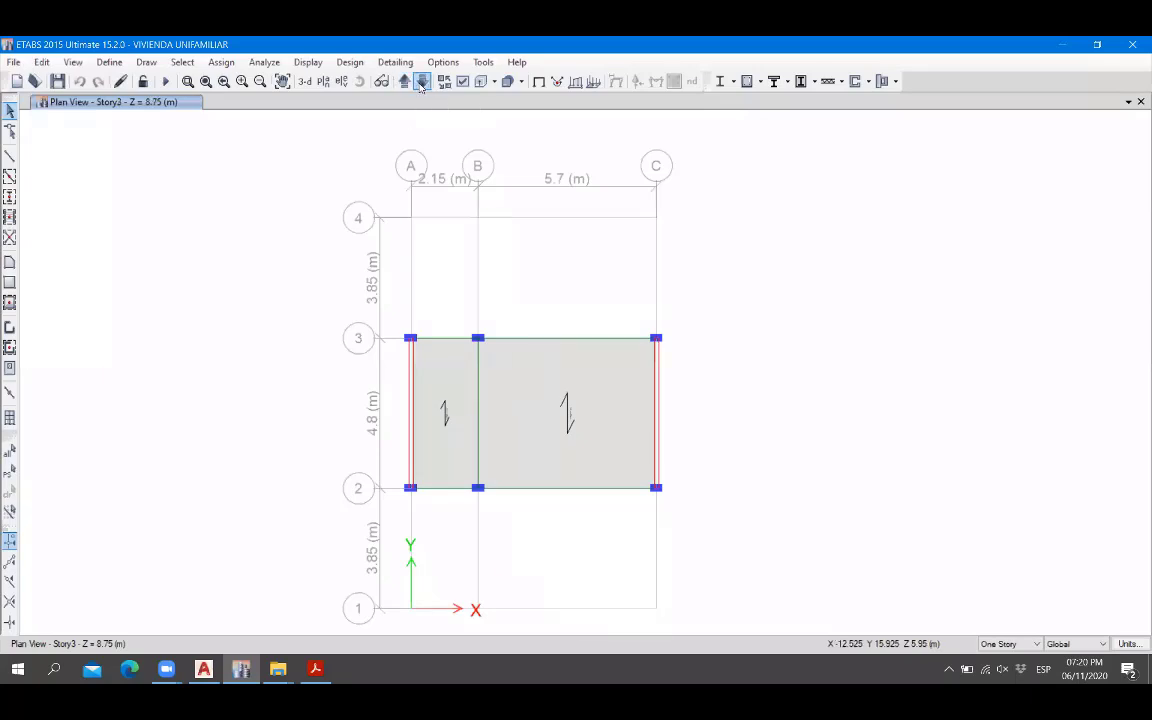
click(421, 84)
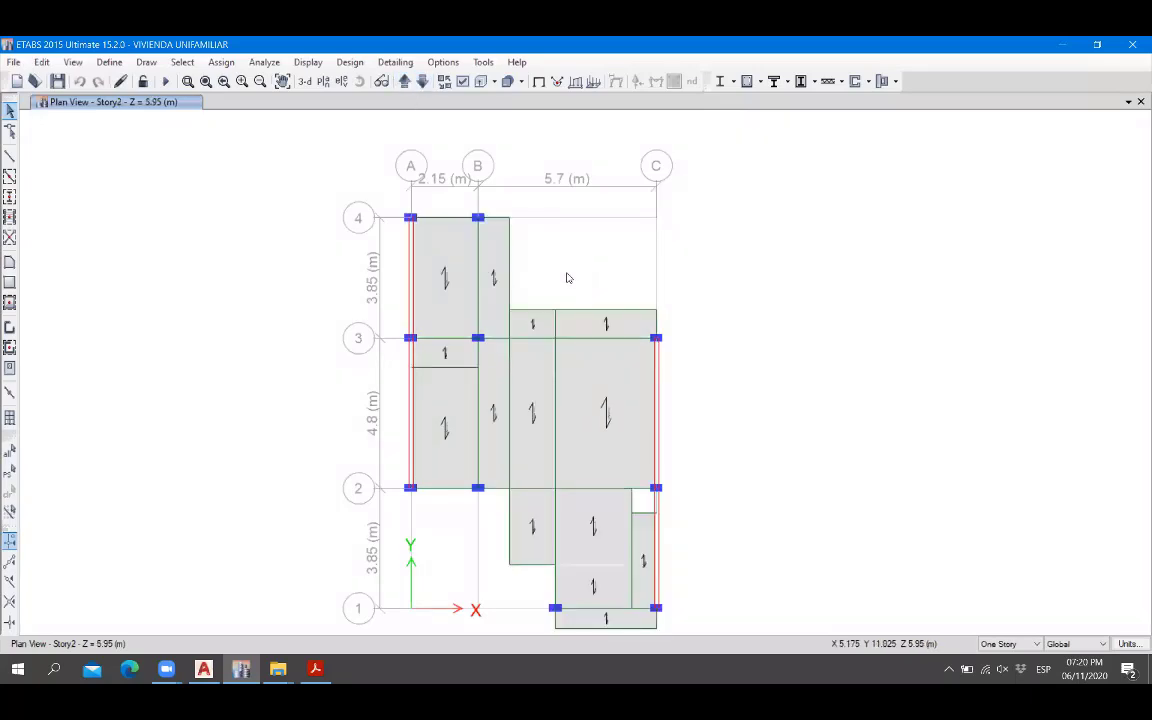
scroll(566, 278, up, 3)
drag(851, 332, 470, 276)
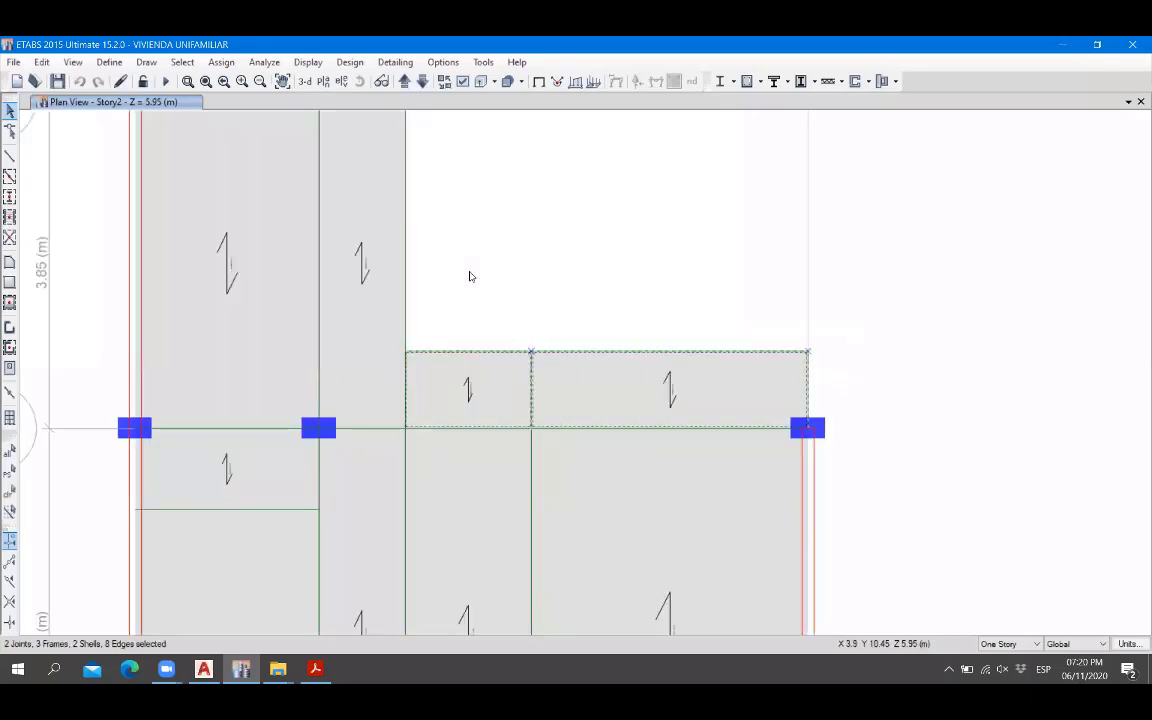
click(41, 62)
click(134, 298)
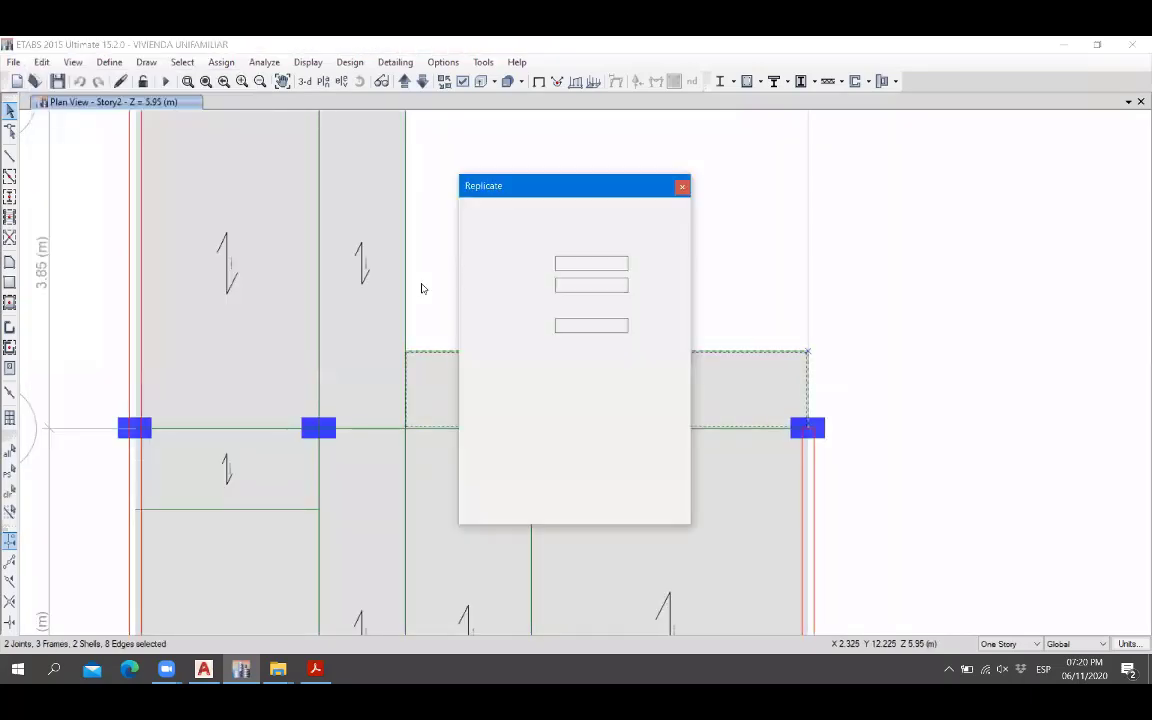
click(583, 221)
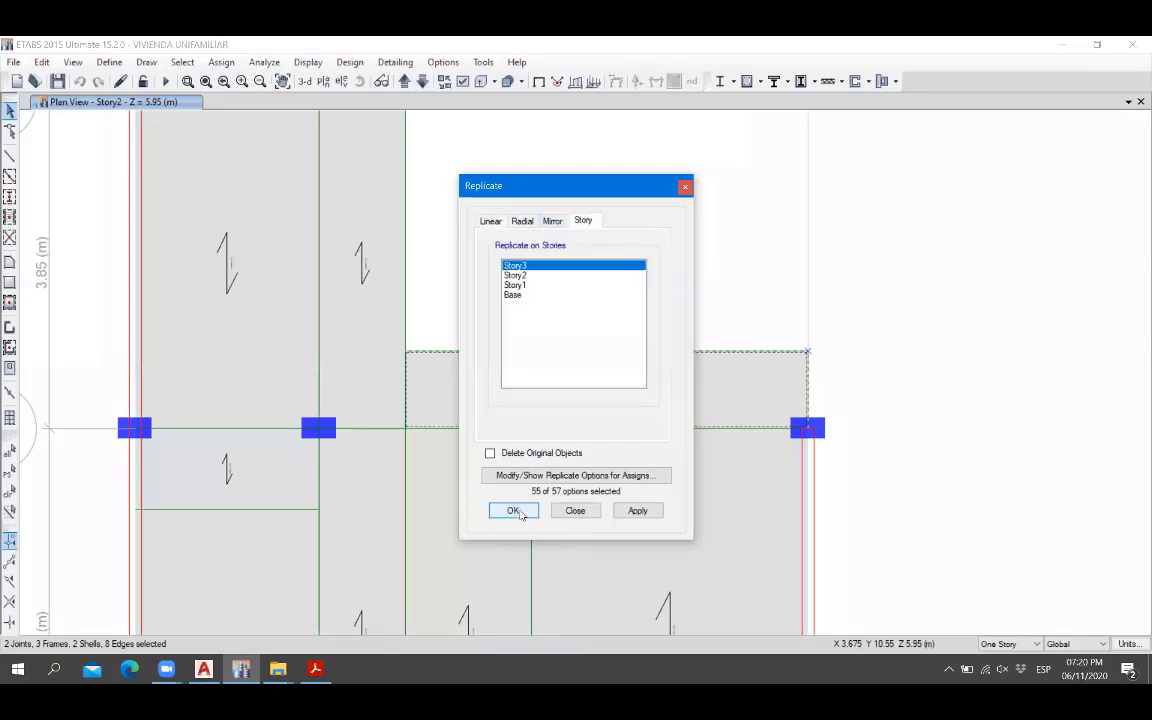
click(512, 510)
click(404, 81)
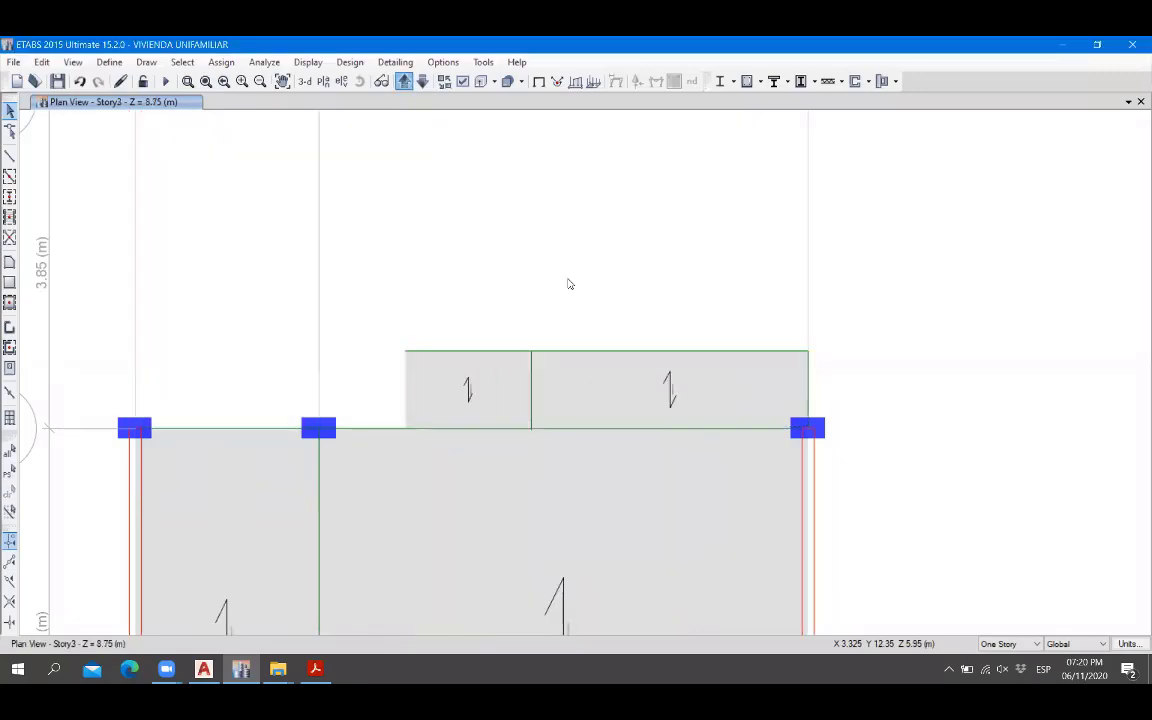
scroll(569, 340, down, 3)
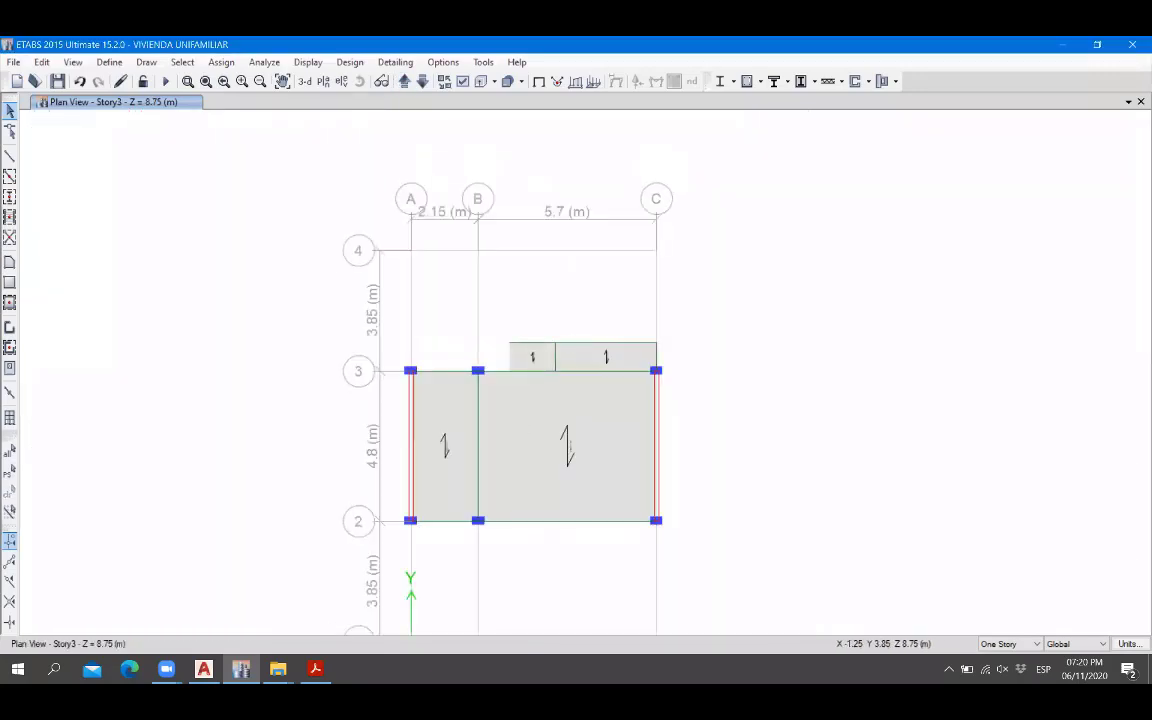
Examine the BAÑO and SALON DE REUNIONES in AutoCAD's third-floor architectural plan against the Story3 overhang, and return to ETABS.
key(alt+Tab)
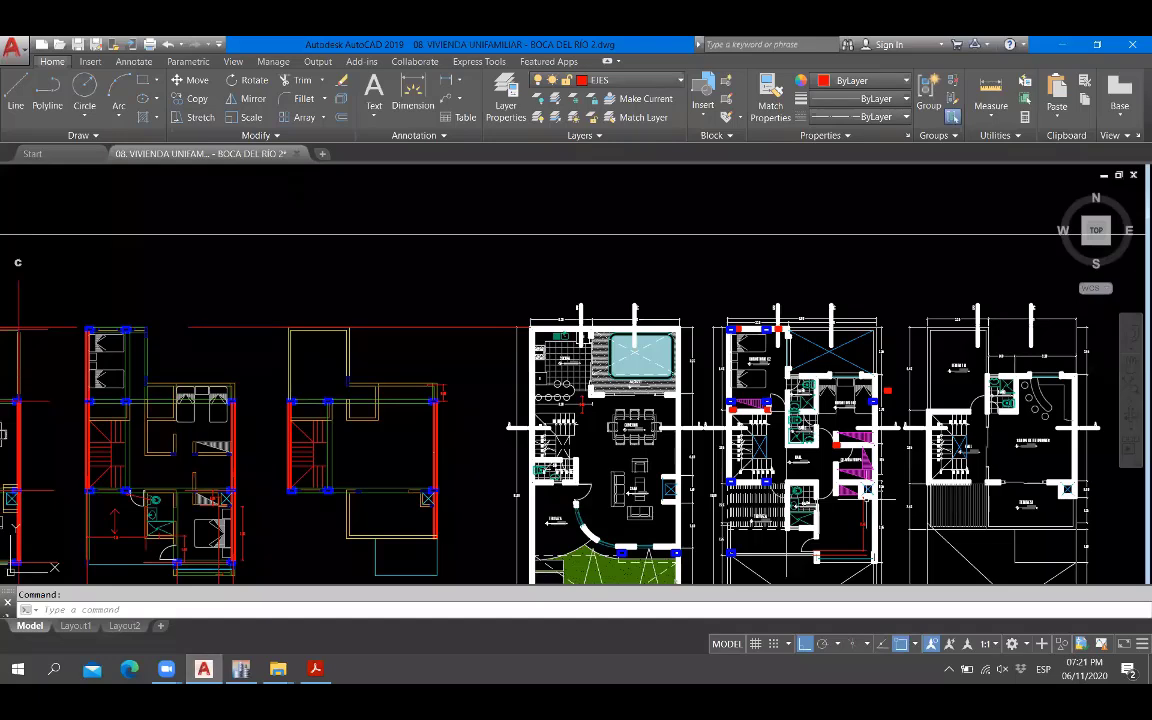
middle_drag(890, 494, 360, 468)
scroll(450, 347, up, 8)
scroll(450, 347, down, 4)
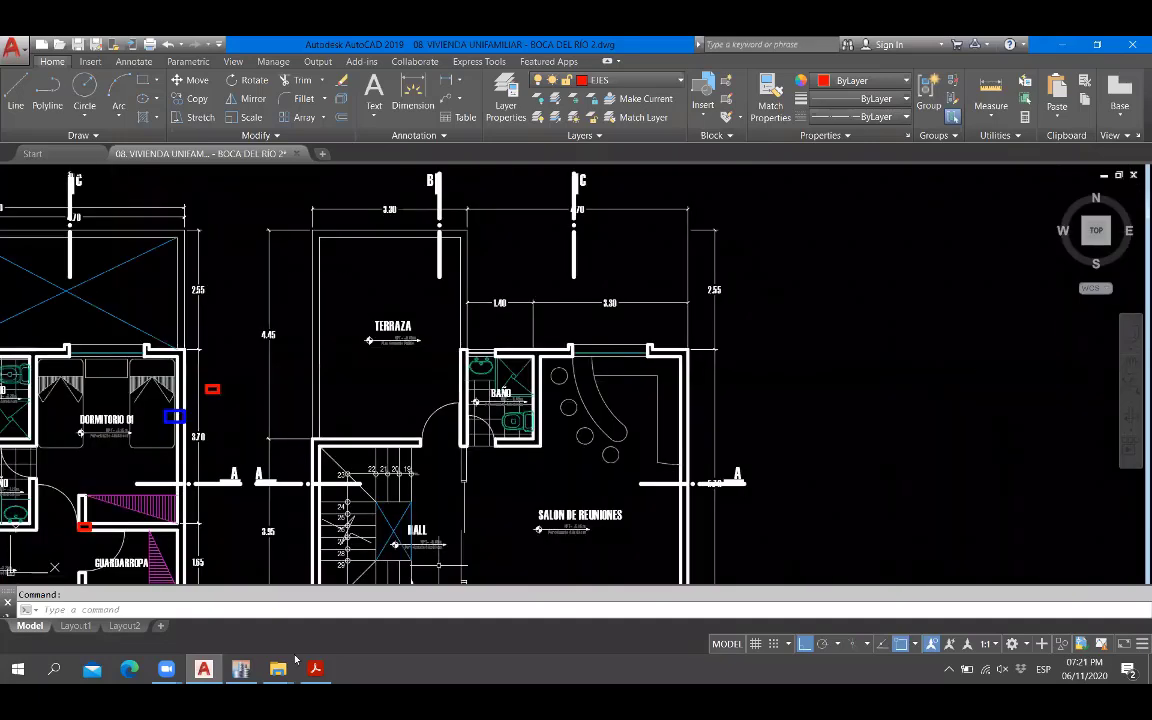
click(240, 668)
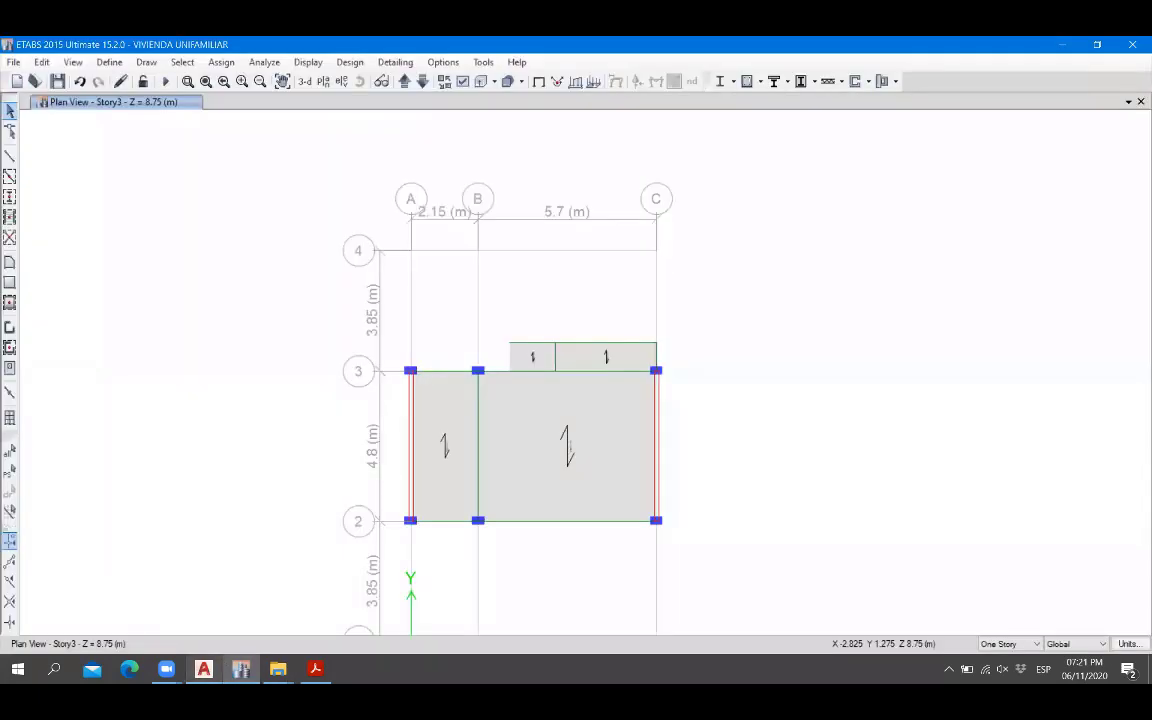
click(203, 668)
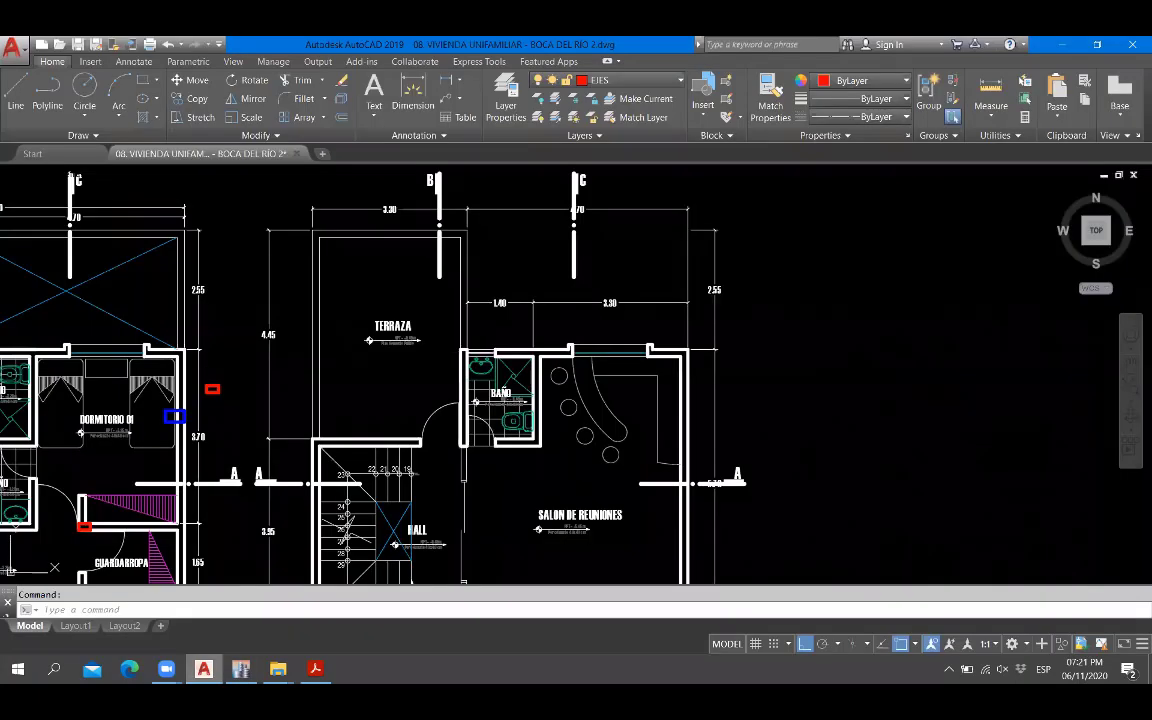
key(alt+Tab)
key(alt+Tab)
key(alt+Tab)
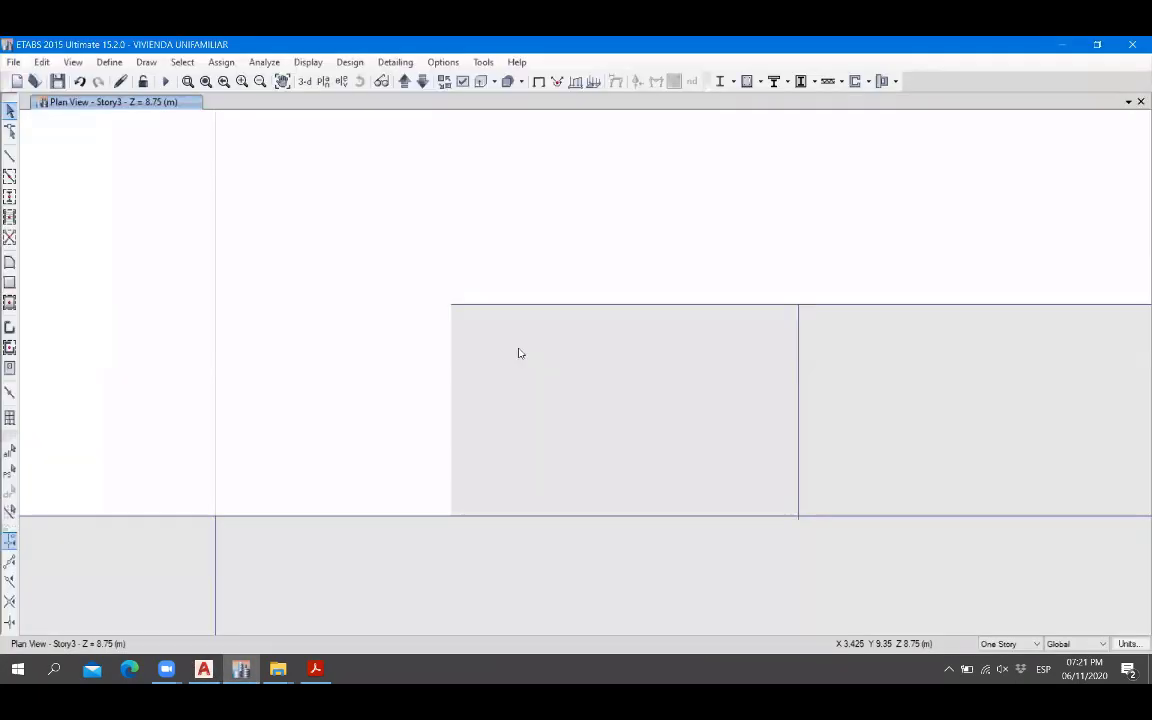
Delete the beam between the two Story3 overhang slabs and draw a VCH-1 (0.25X0.20) beam along the overhang's open side edge.
scroll(550, 395, up, 5)
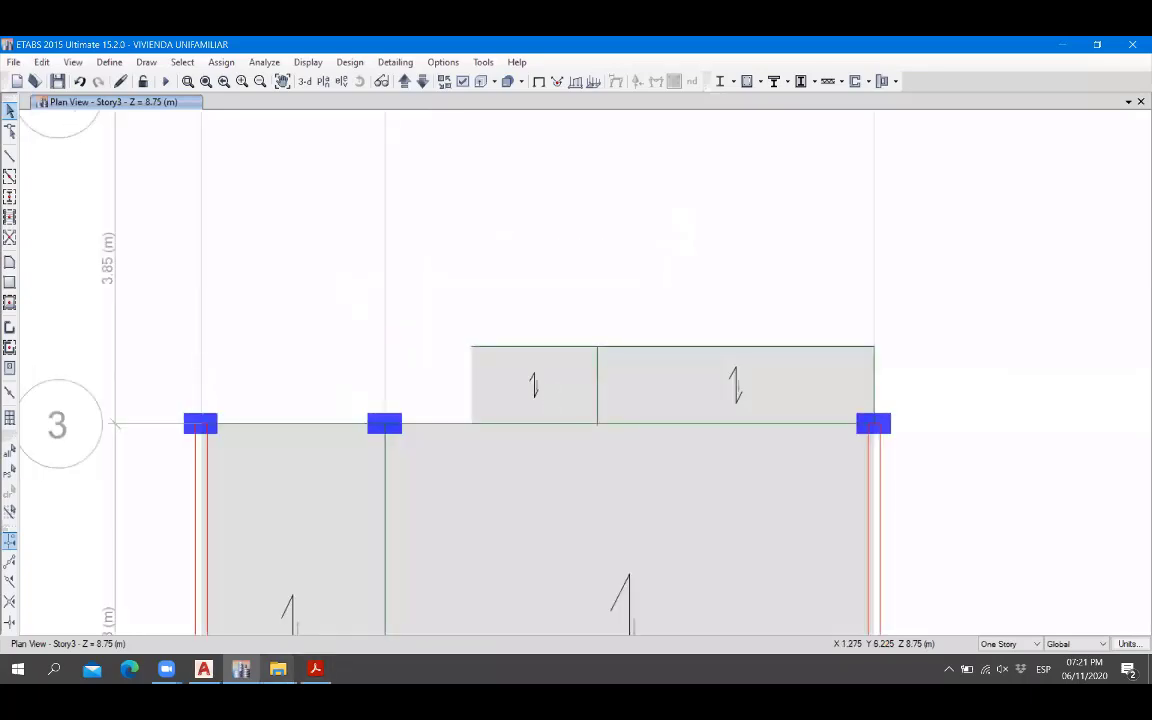
click(597, 393)
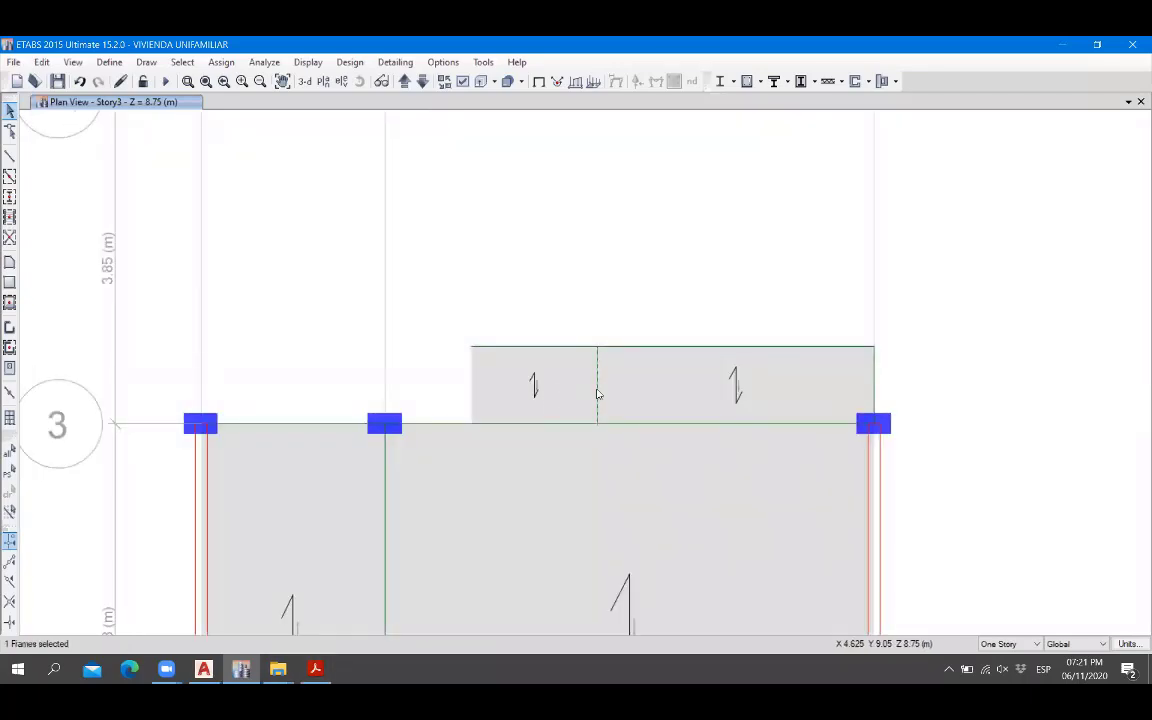
click(9, 155)
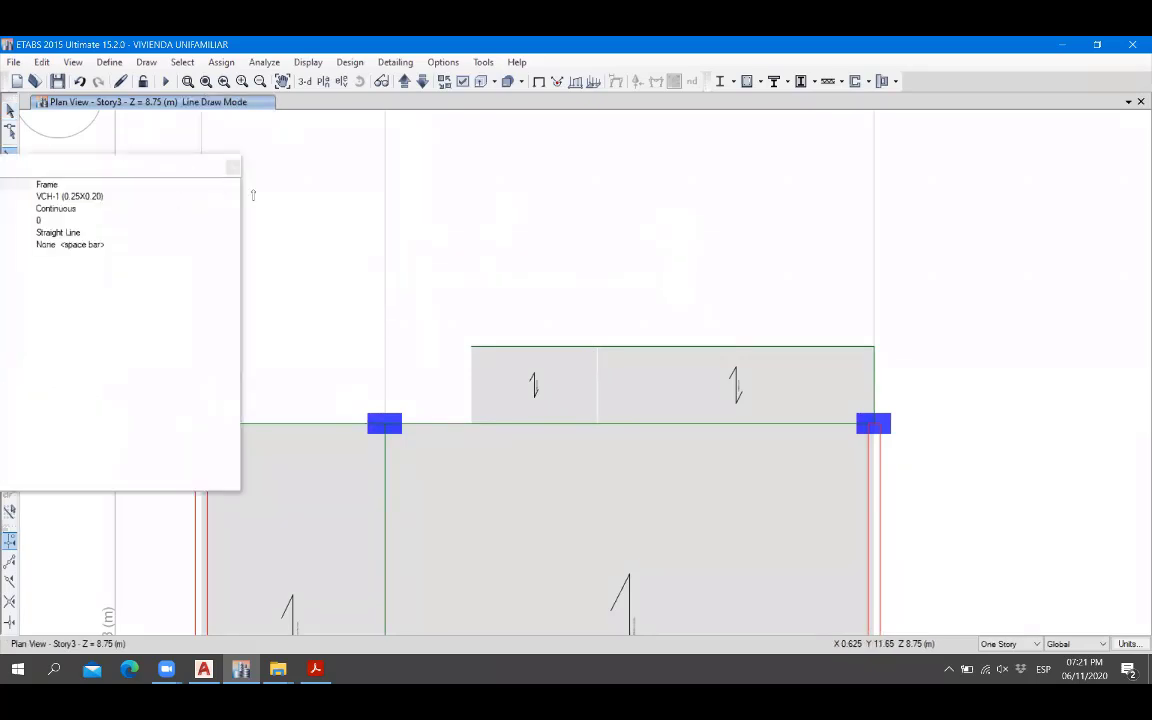
click(472, 347)
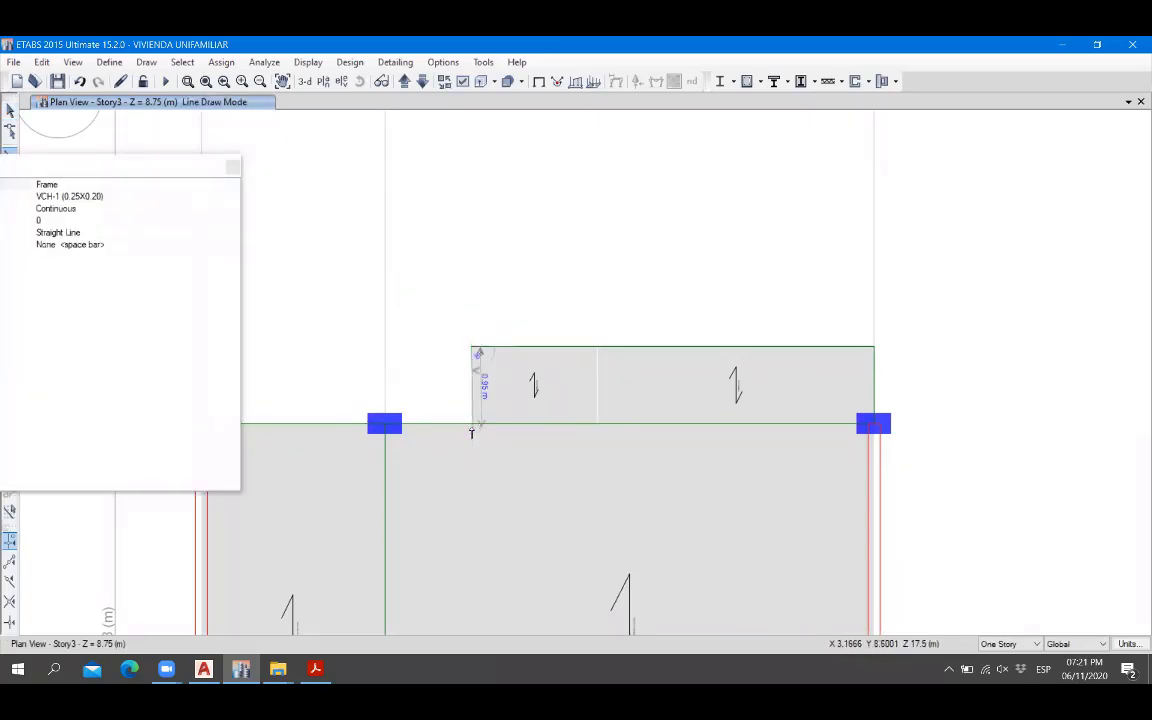
click(472, 424)
right_click(472, 424)
click(234, 167)
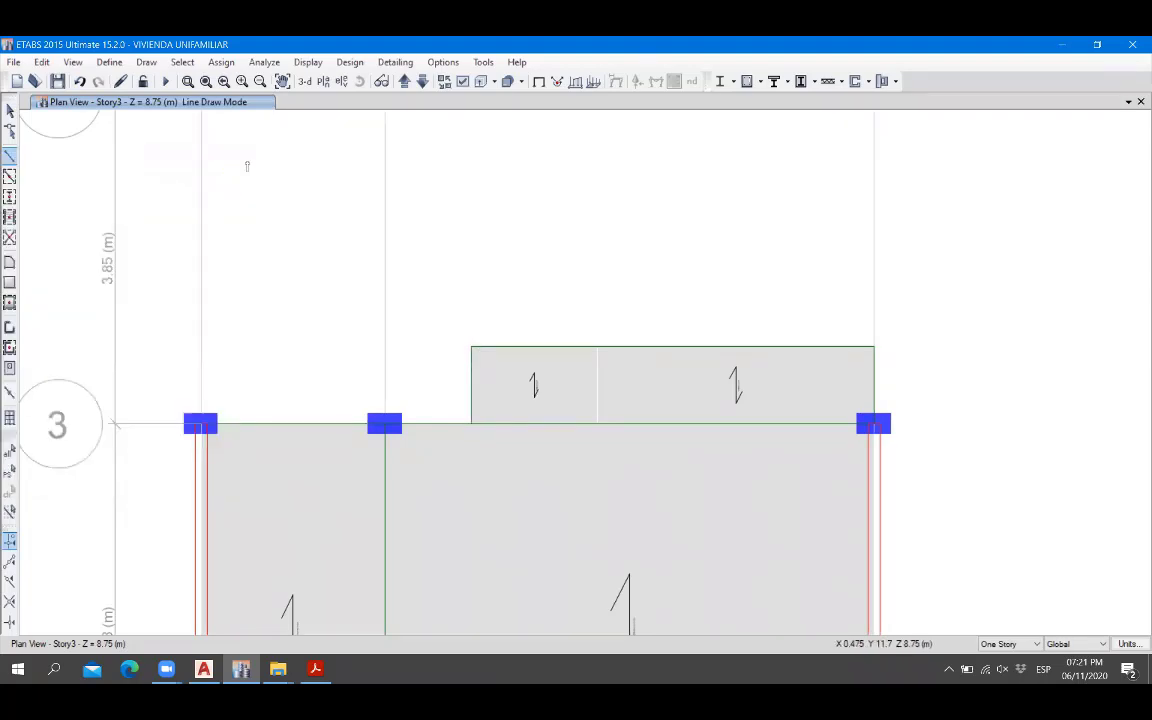
click(10, 111)
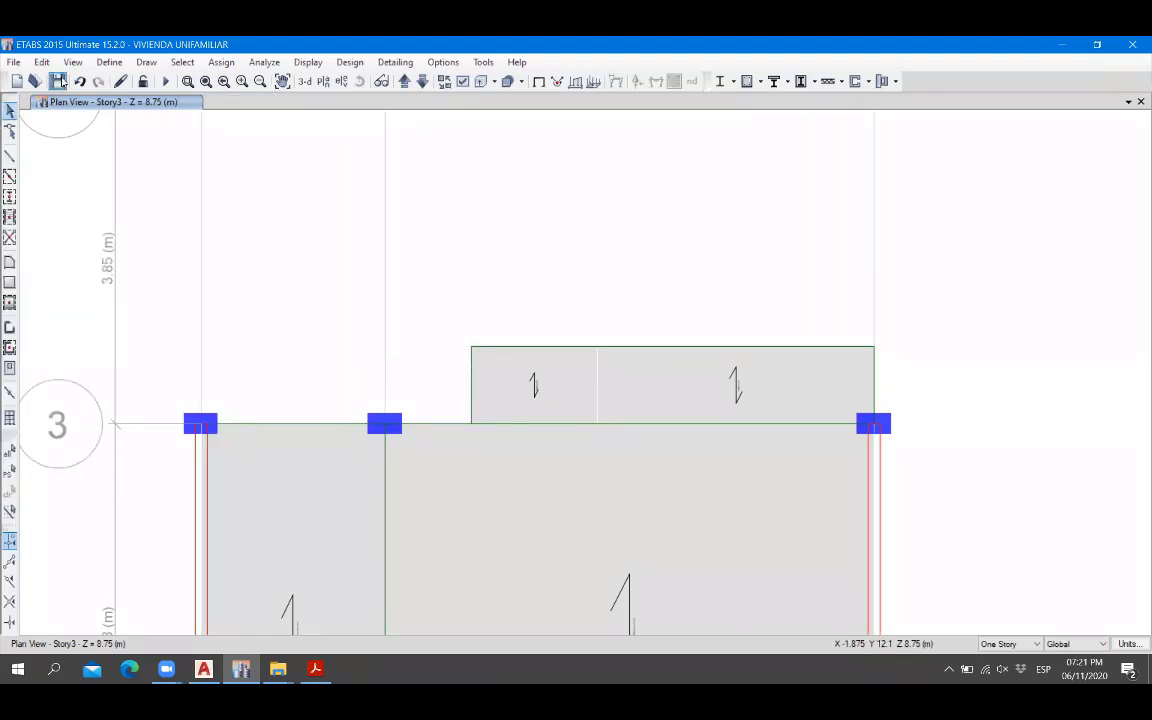
Merge the two overhang slabs beyond axis 3 on Story3 into a single shell.
click(596, 383)
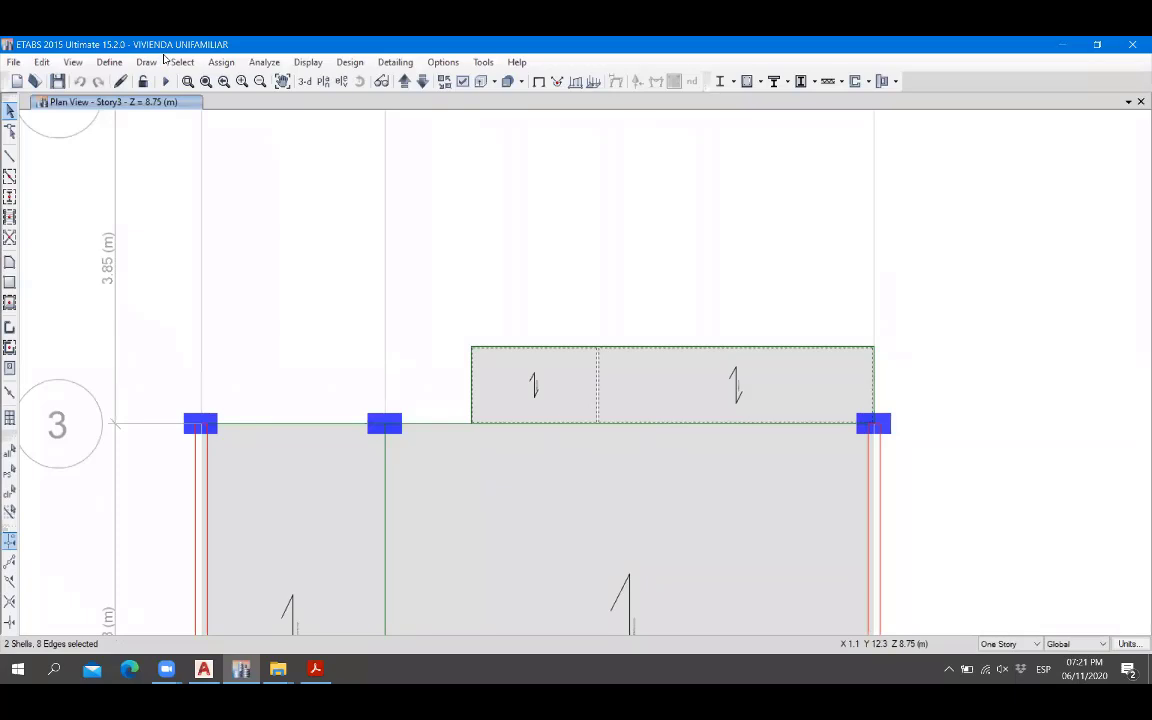
click(41, 62)
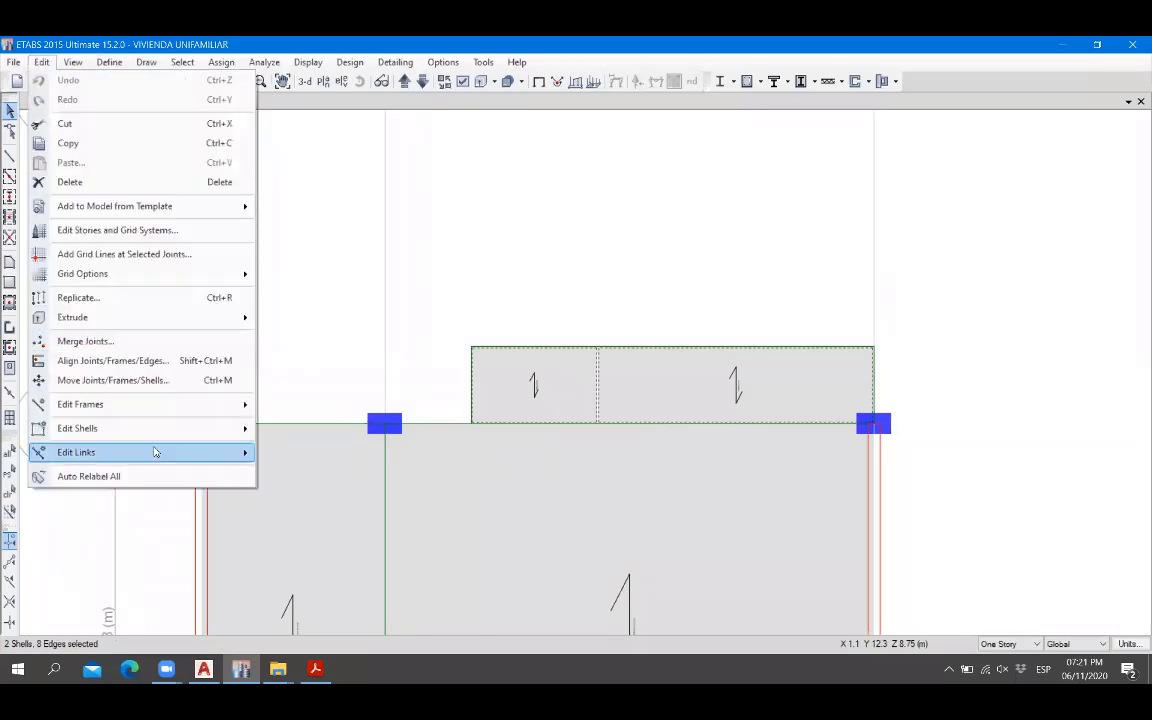
mouse_move(177, 436)
click(300, 449)
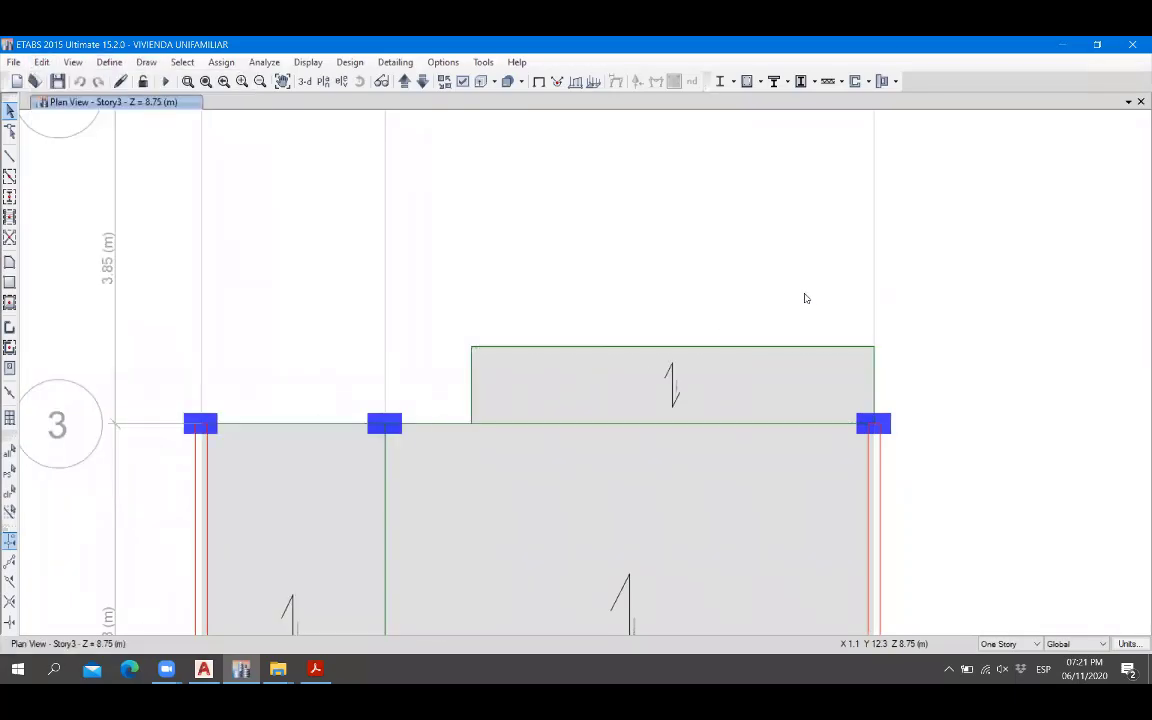
scroll(806, 298, down, 3)
scroll(810, 340, up, 3)
scroll(717, 368, down, 3)
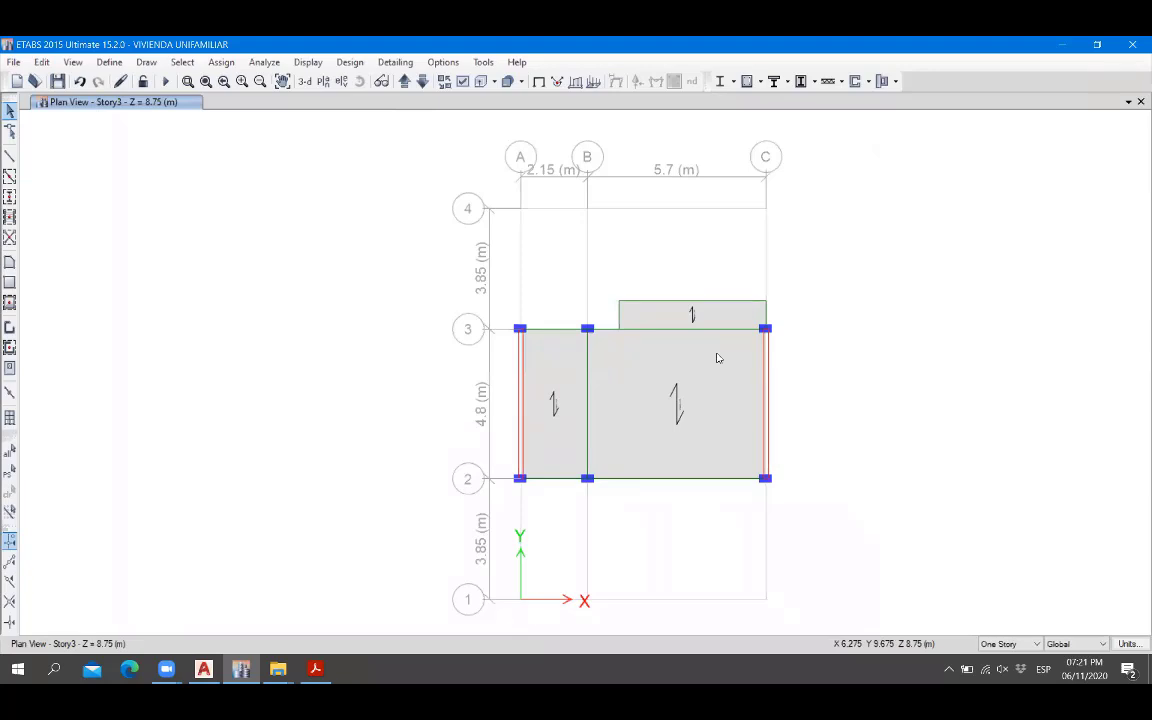
middle_drag(645, 291, 554, 371)
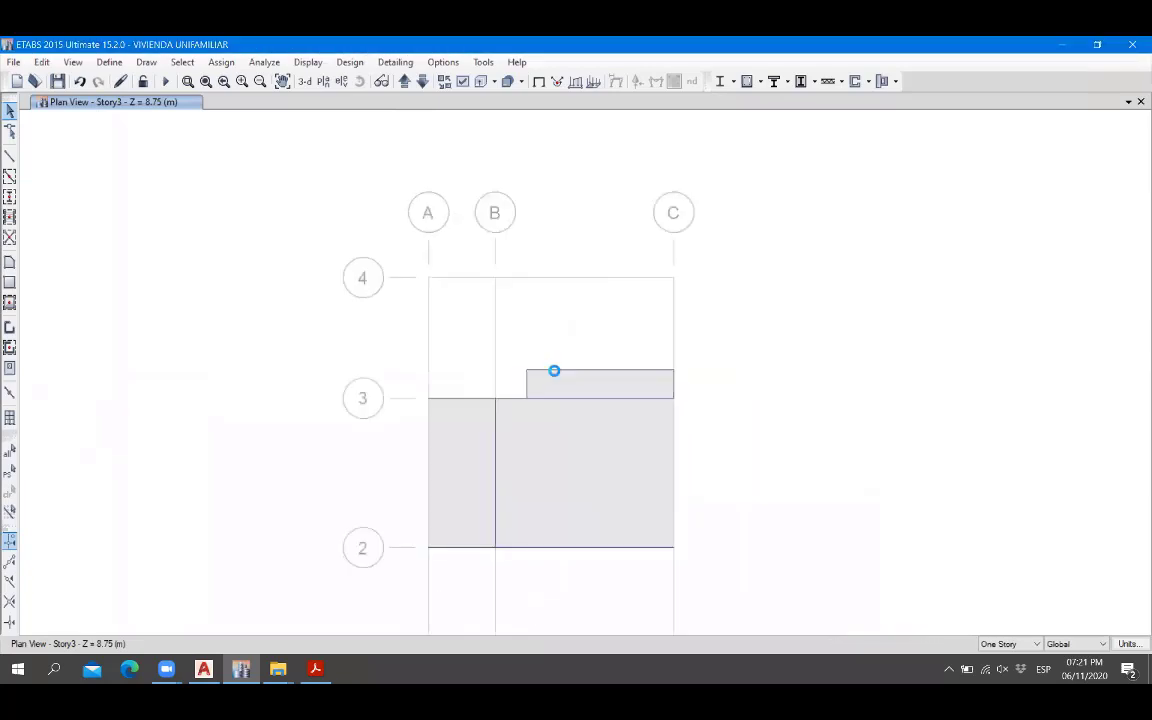
Check the Story3 overhang beyond axis 3 against the TERRAZA and BAÑO areas of AutoCAD's third-floor architectural plan.
scroll(536, 376, down, 4)
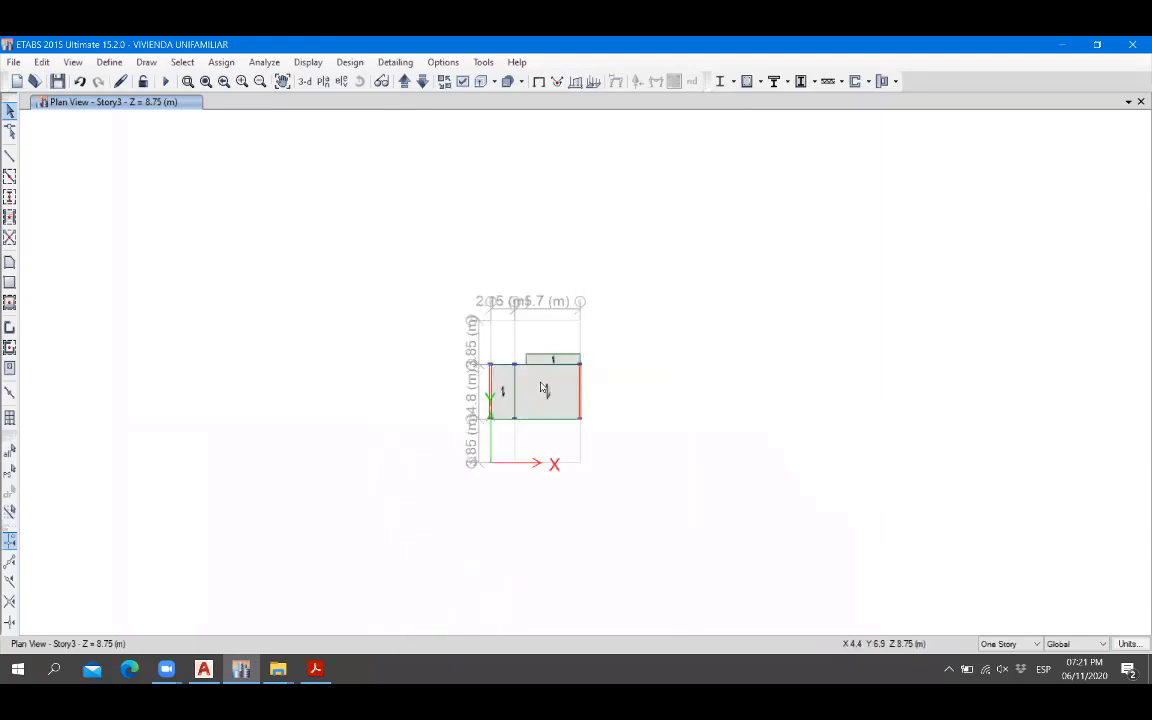
scroll(541, 388, up, 4)
scroll(480, 346, up, 4)
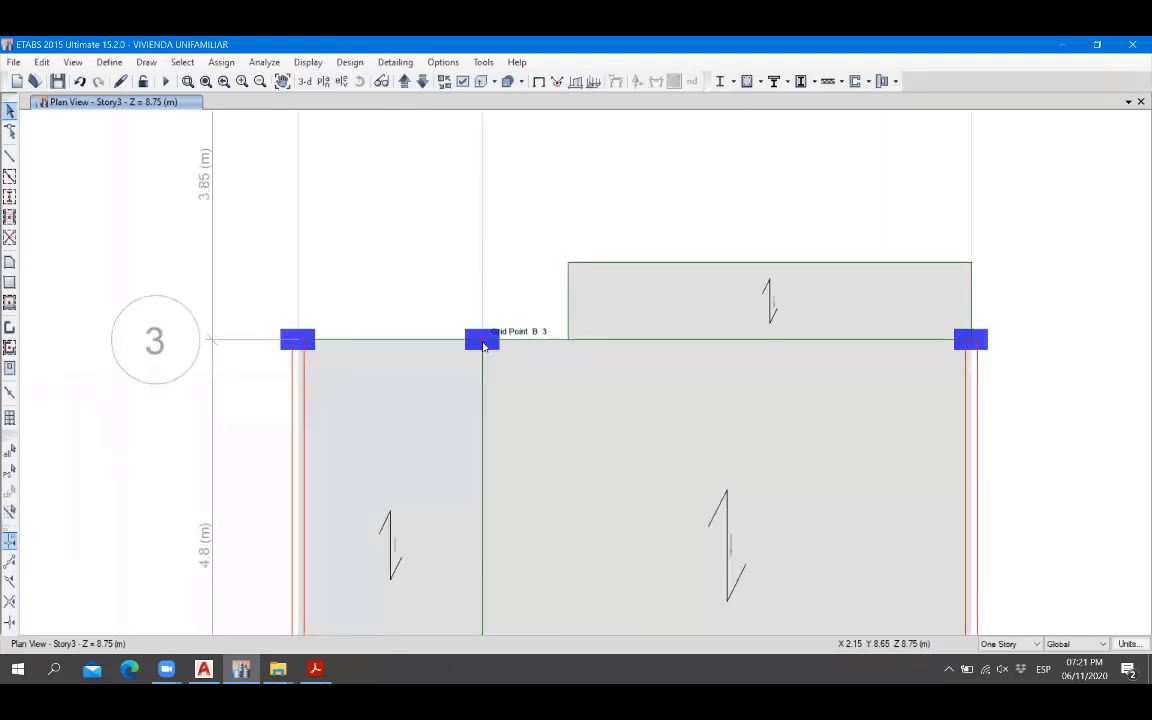
key(alt+Tab)
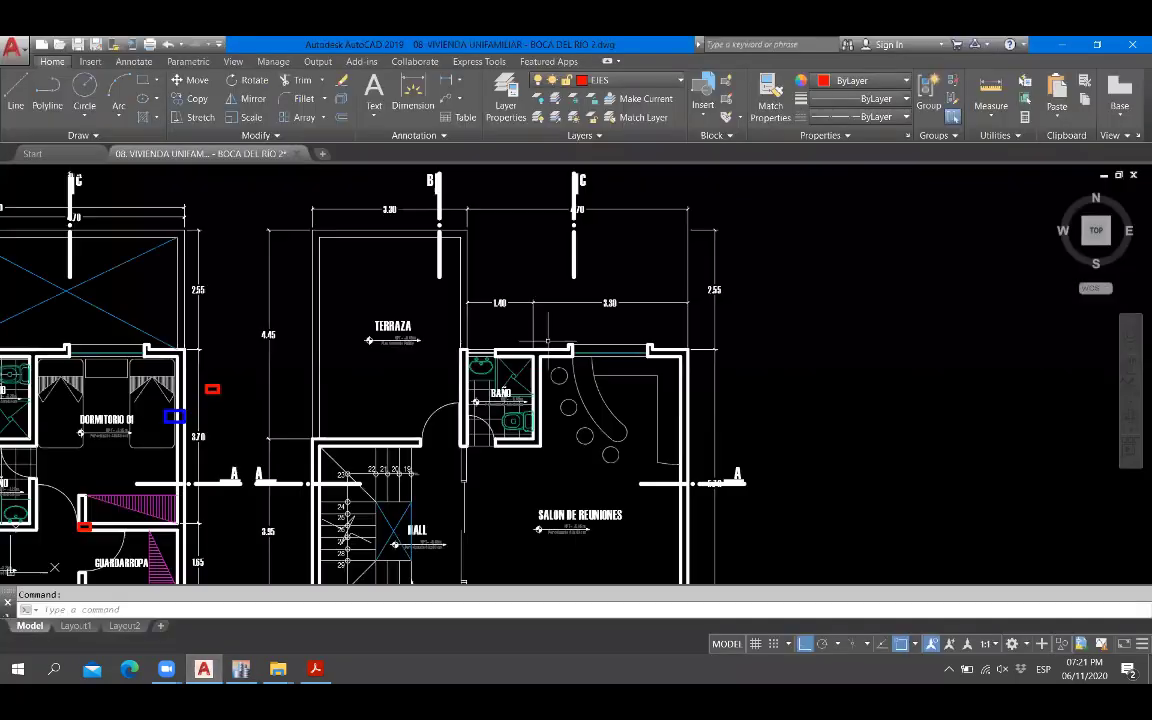
scroll(433, 398, down, 2)
scroll(466, 346, up, 2)
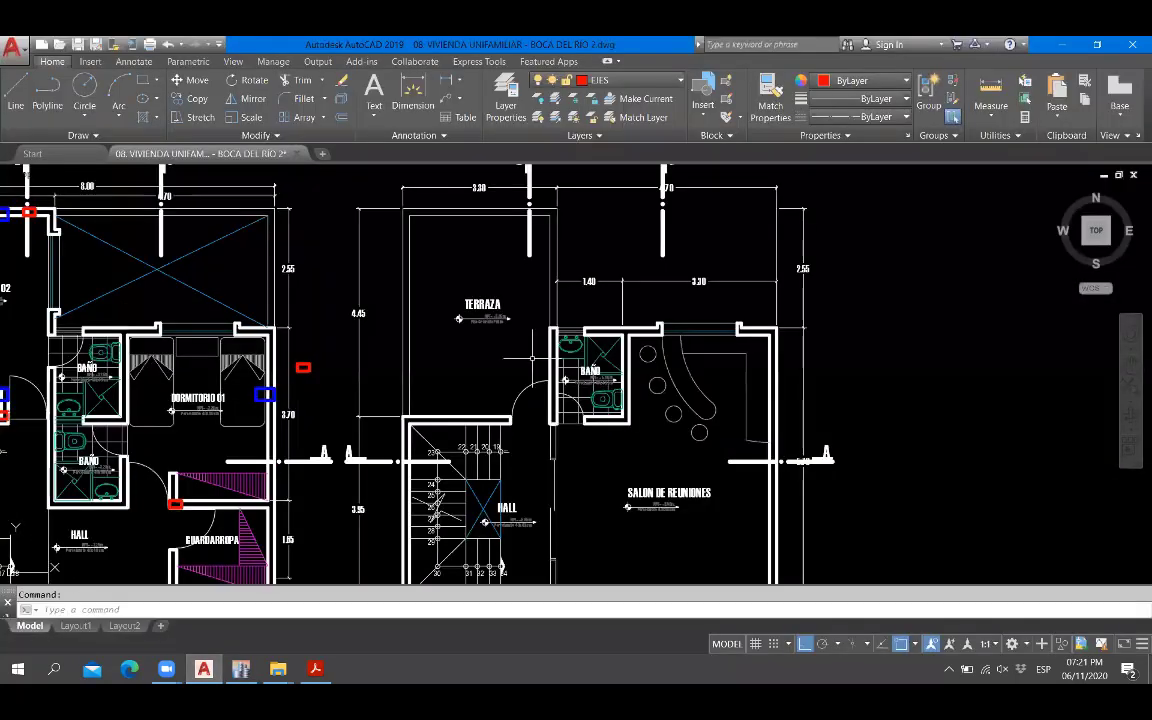
scroll(490, 376, up, 4)
scroll(603, 418, down, 2)
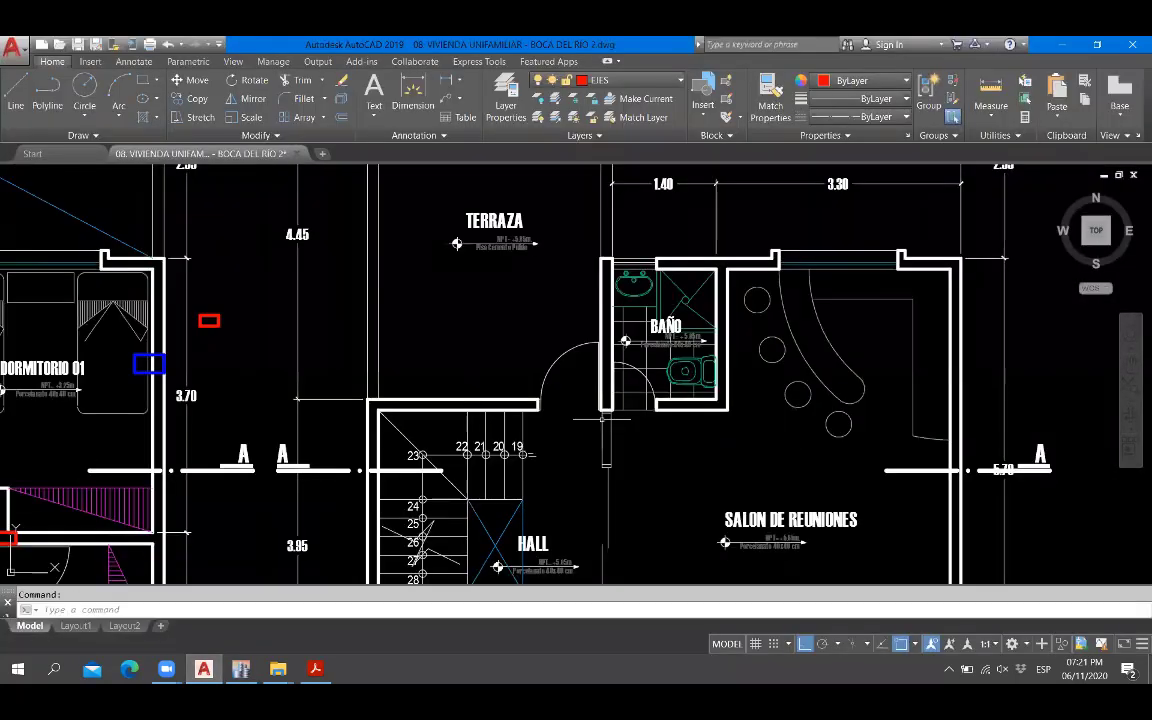
scroll(604, 383, down, 4)
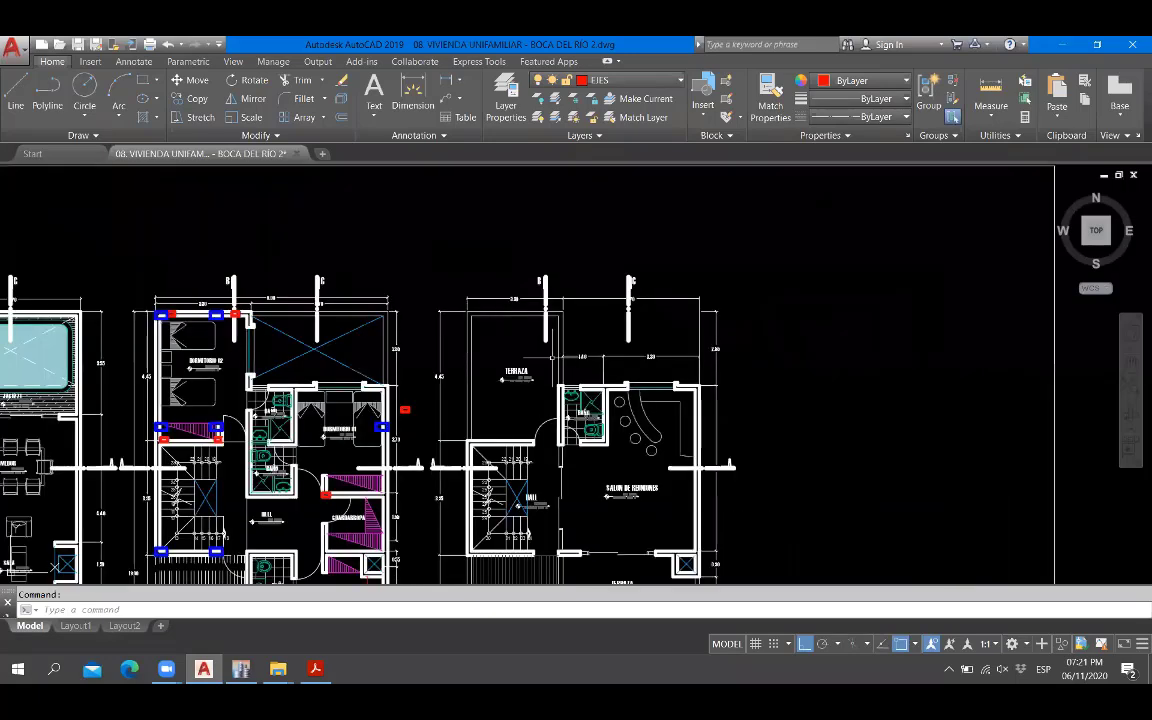
scroll(592, 384, up, 2)
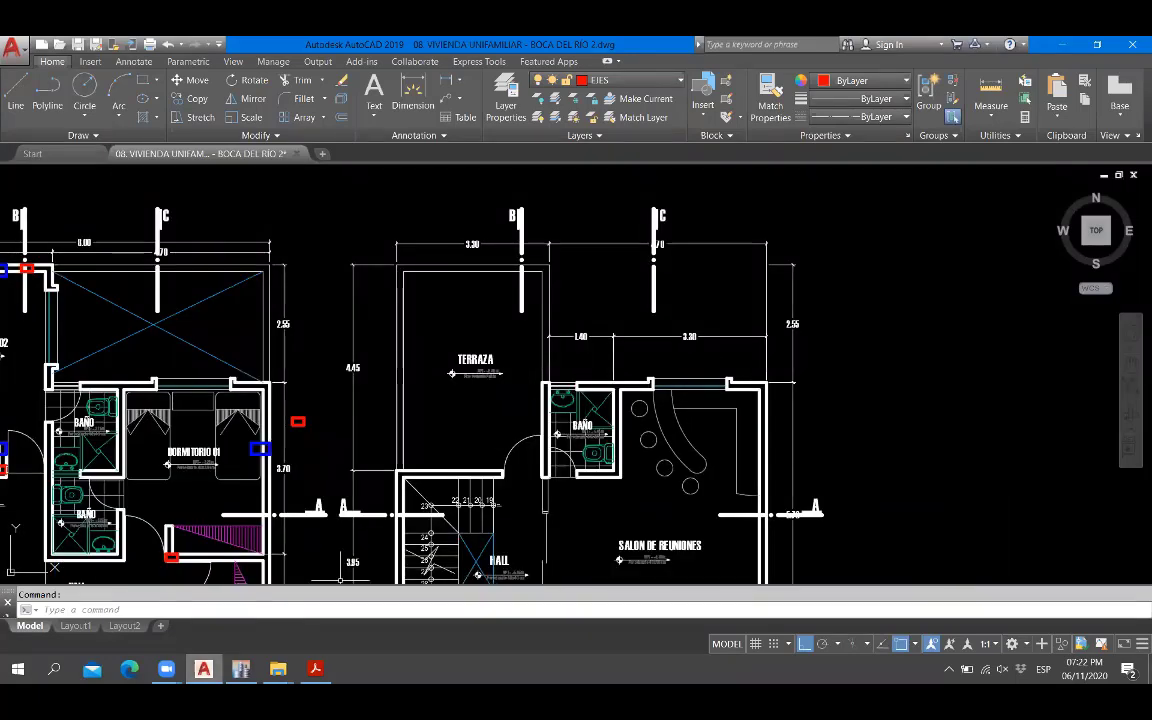
click(241, 669)
click(204, 669)
scroll(464, 442, down, 2)
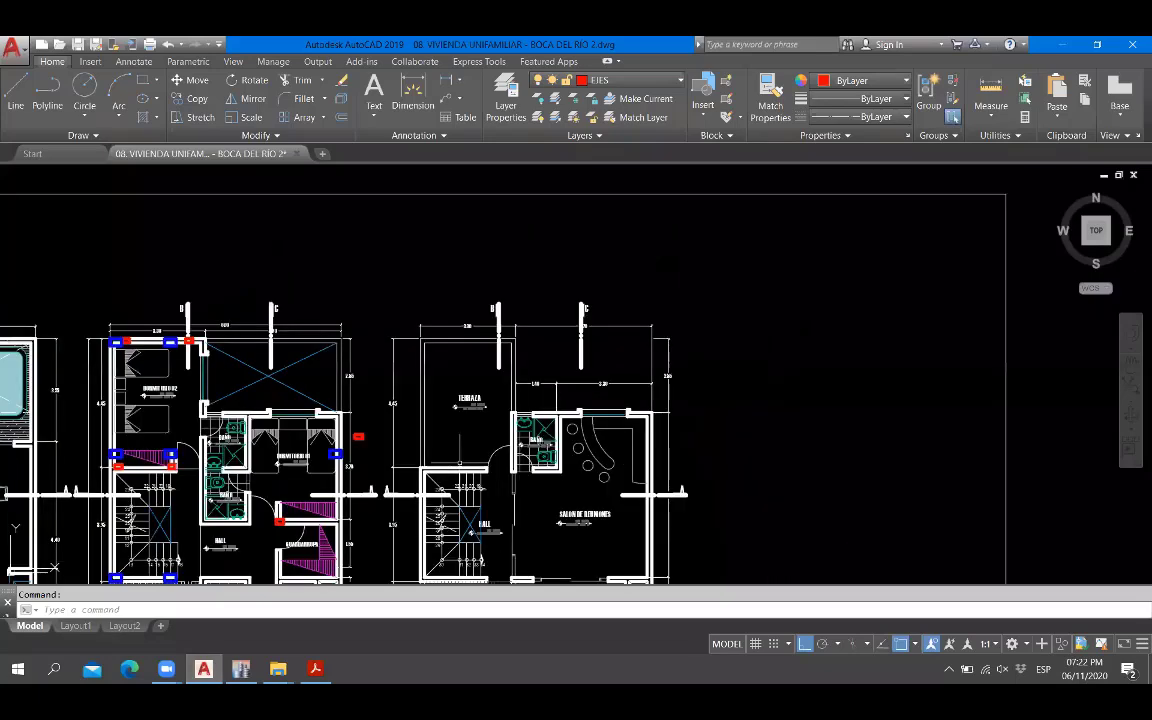
Draw a rectangle across the TERRAZA beside the staircase wall, reaching the BAÑO wall, in the third-floor architectural plan.
scroll(470, 442, up, 4)
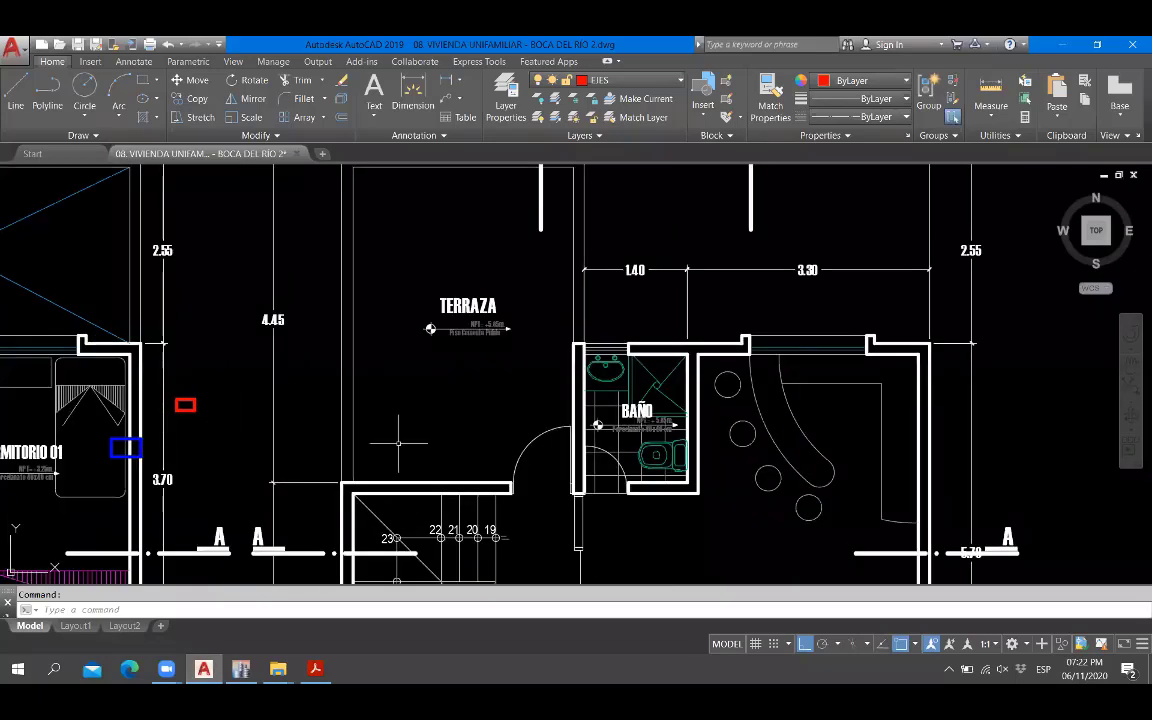
middle_drag(356, 400, 415, 403)
scroll(480, 404, up, 2)
text(rec)
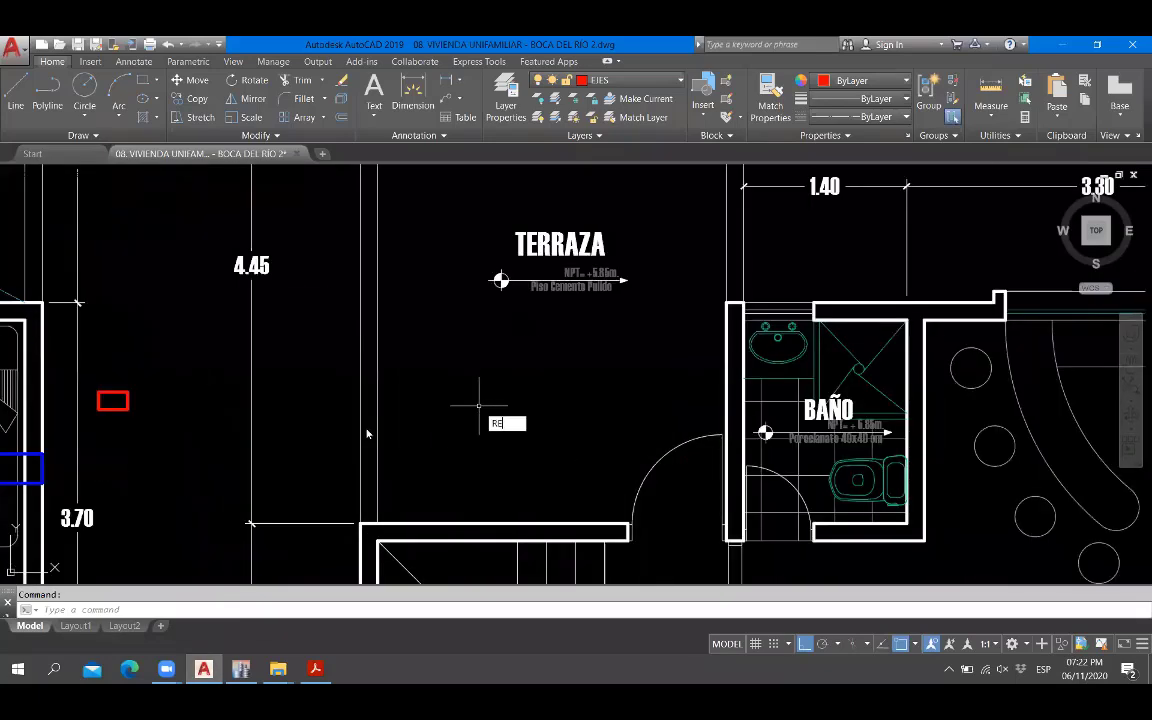
key(Return)
click(360, 425)
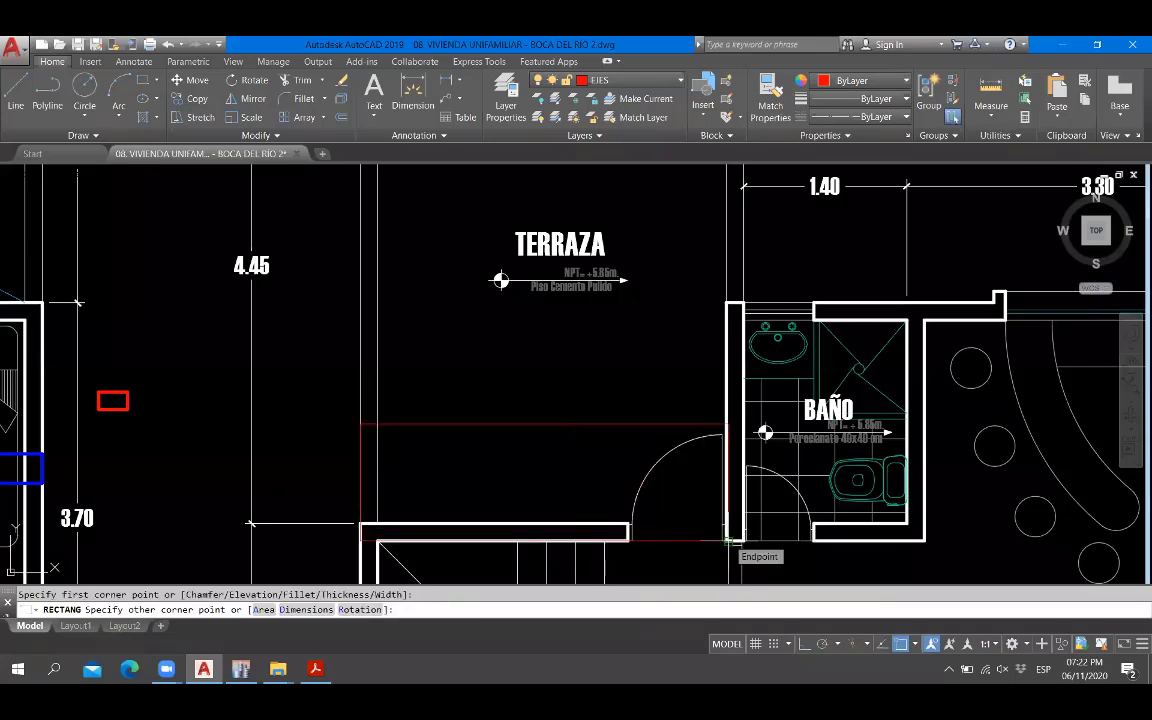
click(728, 540)
scroll(571, 347, down, 6)
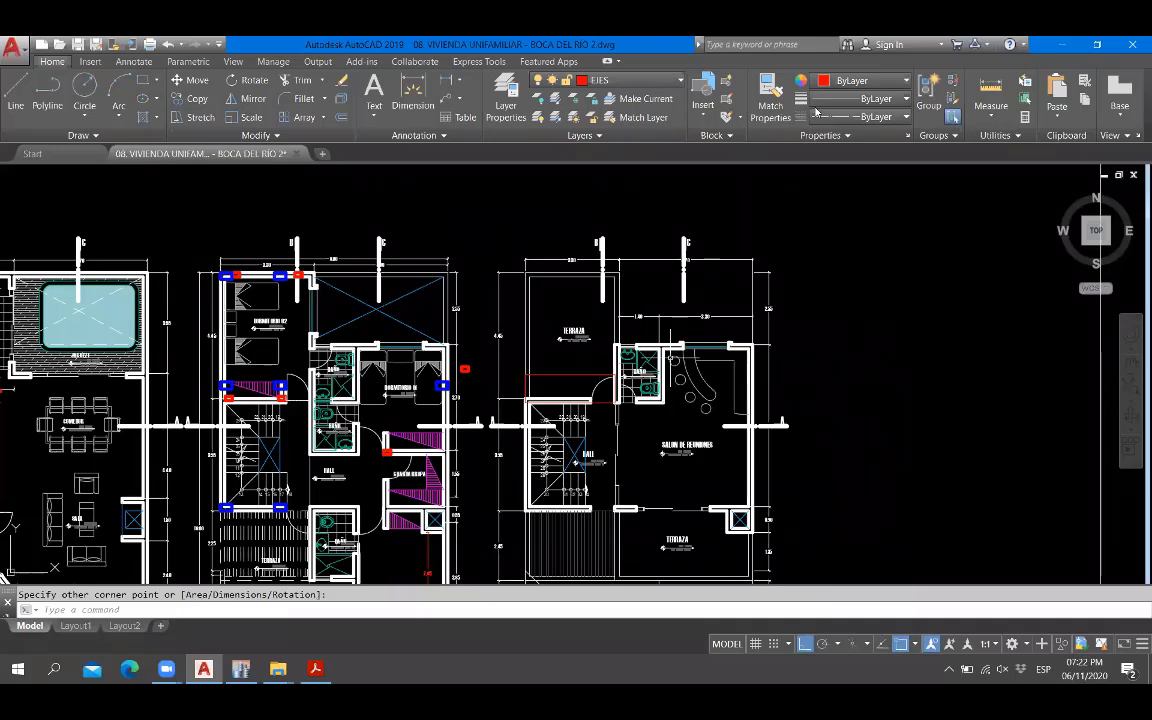
scroll(565, 362, up, 2)
key(Escape)
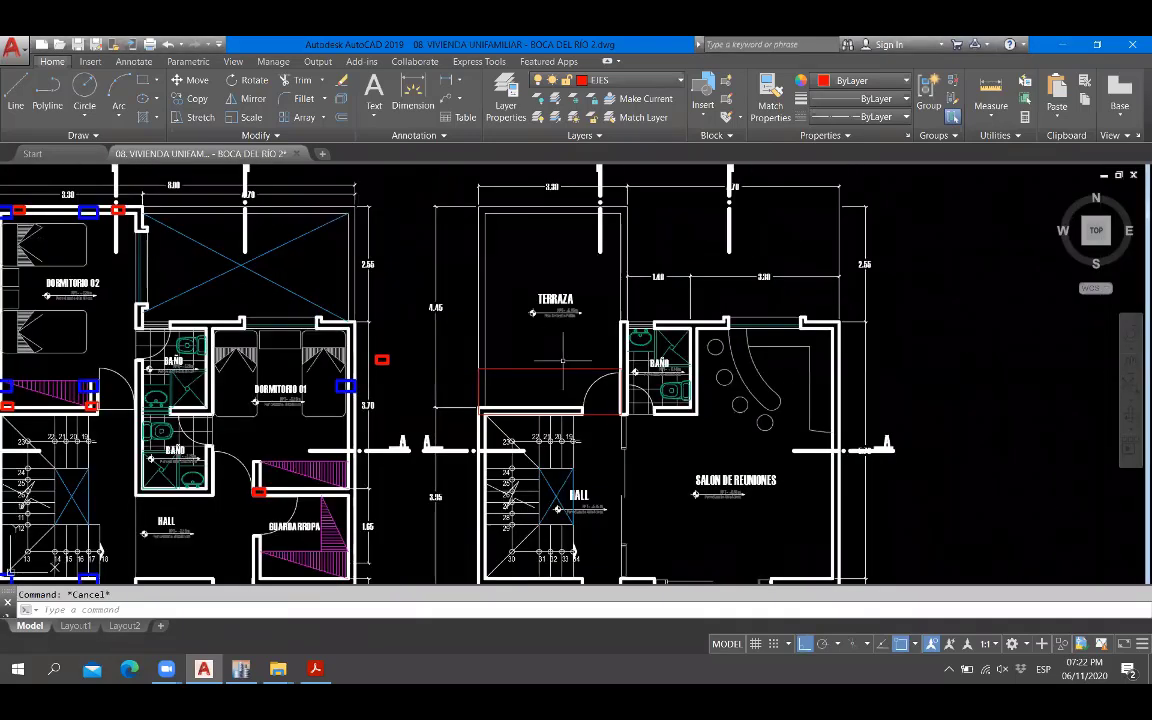
Erase the rectangle drawn across the TERRAZA beside the staircase wall.
scroll(563, 360, up, 6)
click(586, 270)
click(553, 321)
key(Delete)
scroll(493, 399, down, 3)
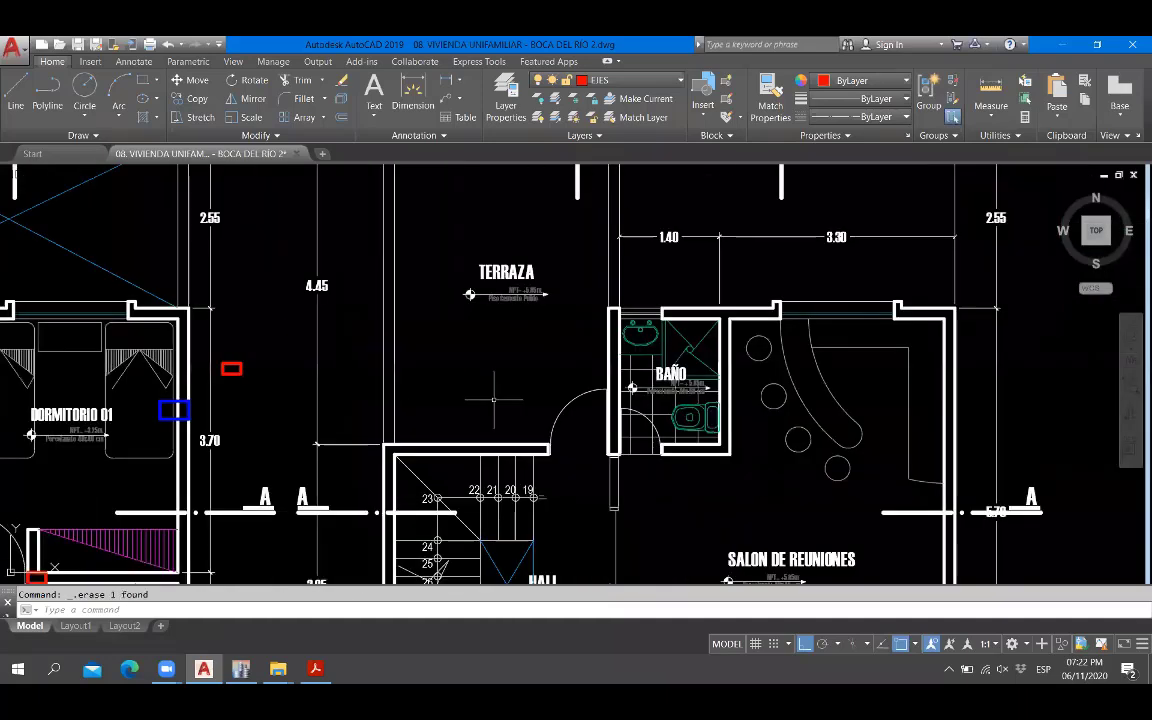
Compare the third-floor TERRAZA, BAÑO and SALON DE REUNIONES with the Story3 plan in ETABS, returning to AutoCAD.
scroll(527, 380, down, 5)
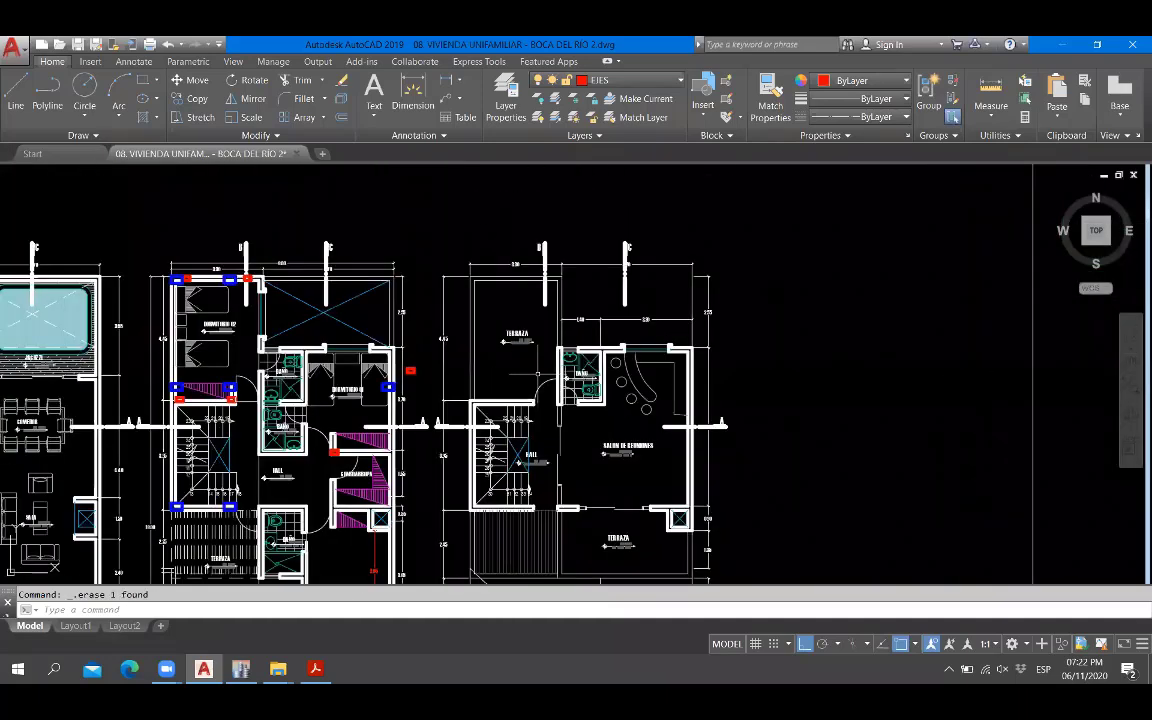
scroll(513, 405, up, 2)
scroll(490, 385, up, 5)
scroll(440, 395, down, 2)
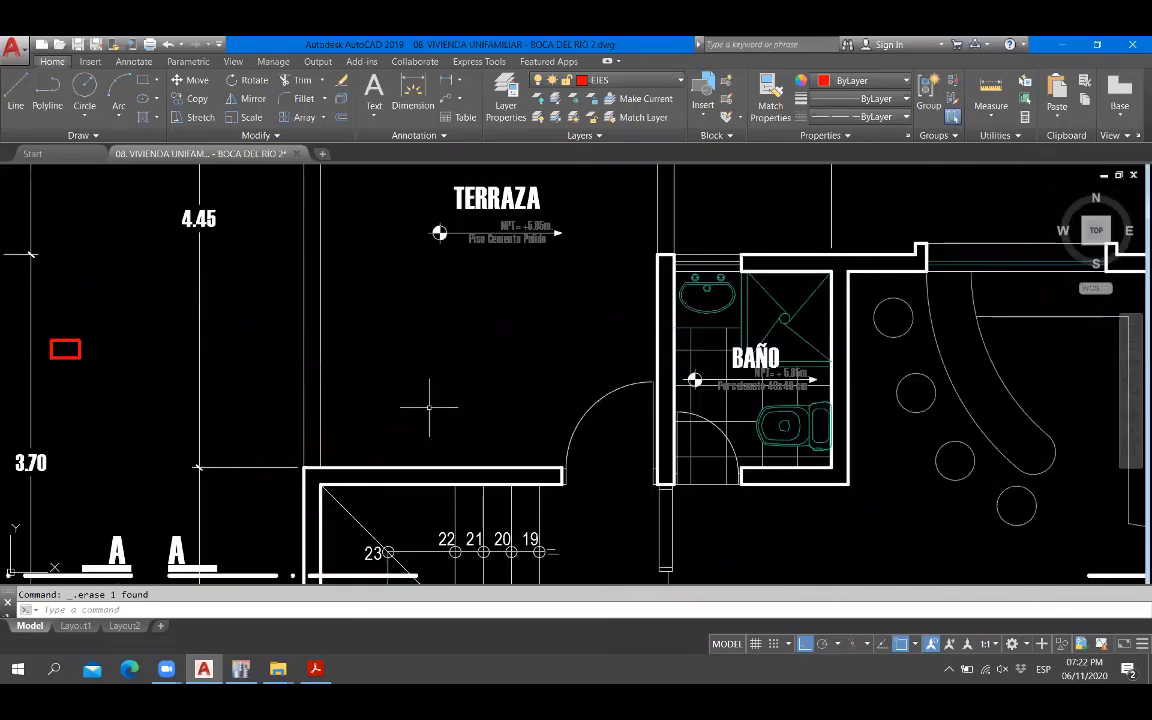
scroll(625, 386, down, 4)
scroll(613, 390, up, 2)
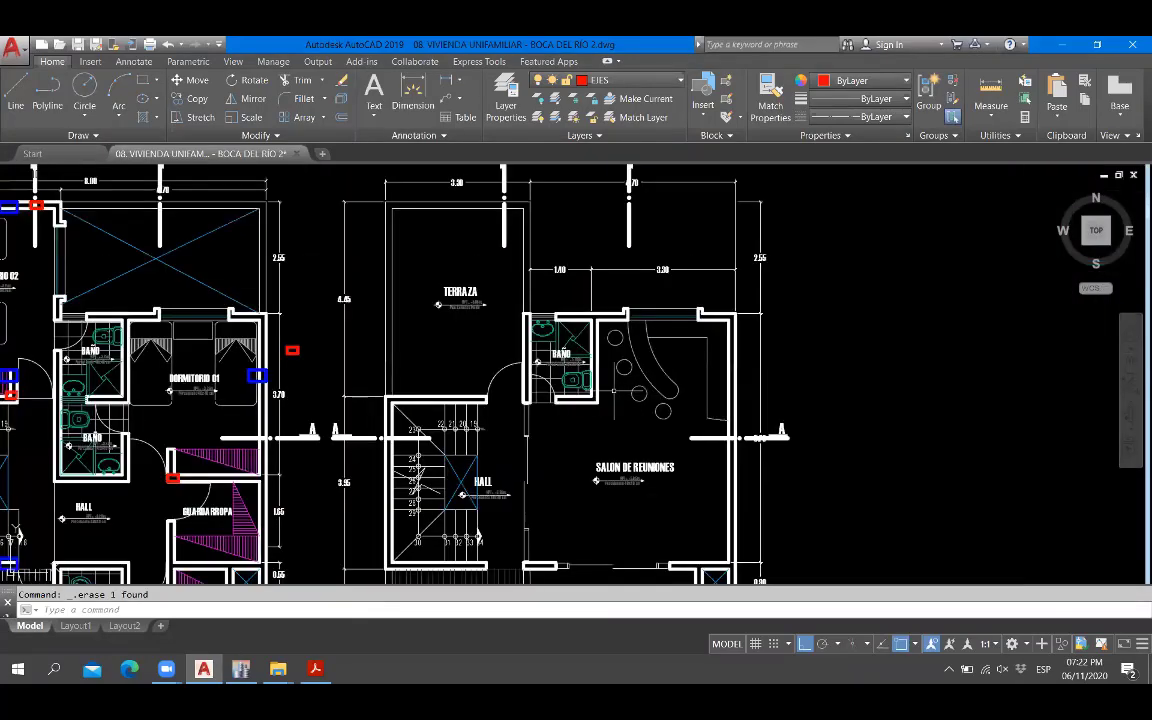
key(alt+Tab)
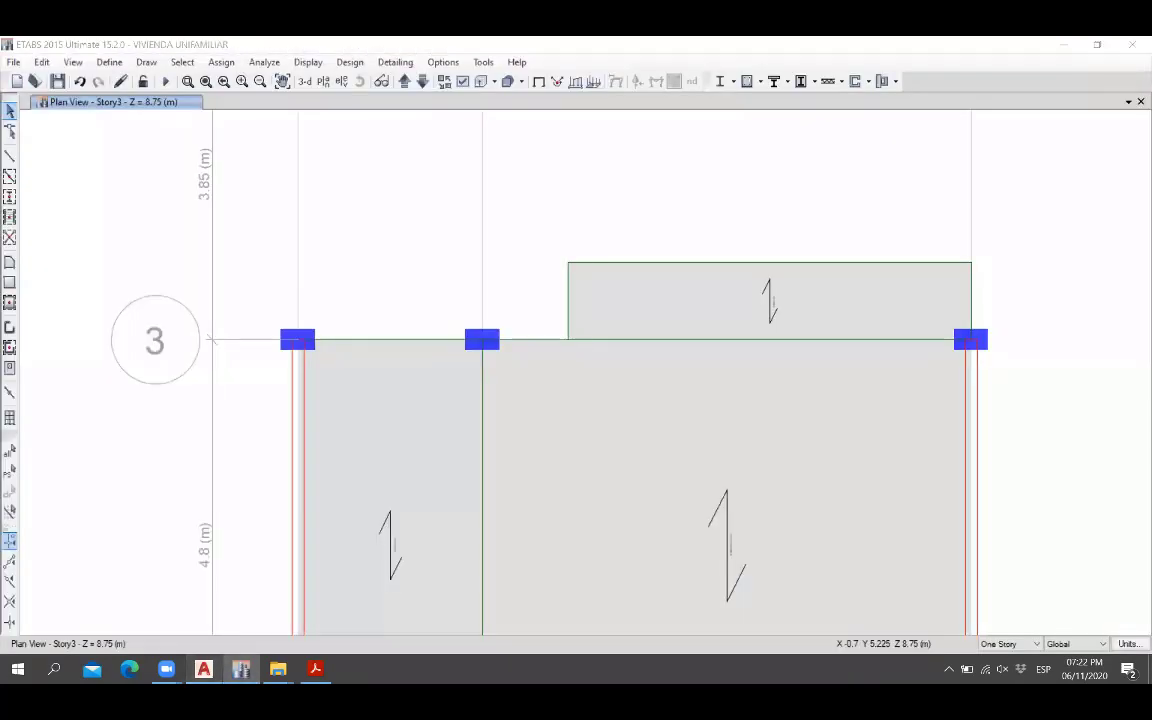
key(alt+Tab)
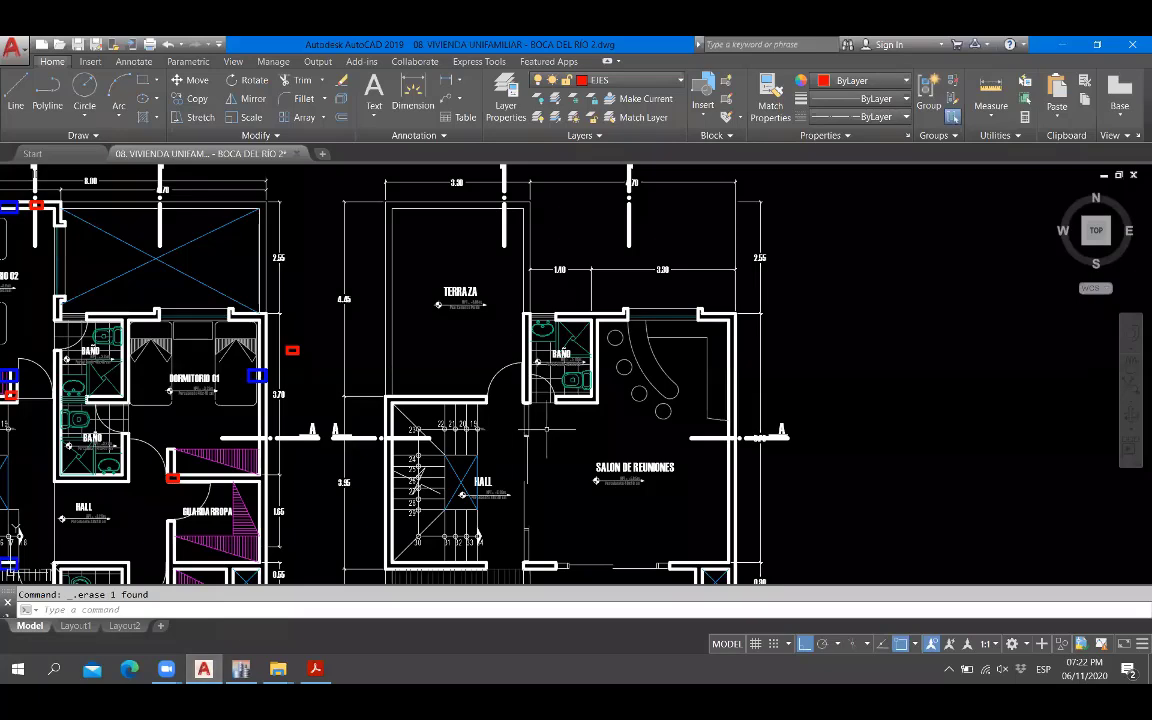
Draw a rectangle around the overhang beyond axis 3 in the third-floor structural plan, ending at the axis C column.
scroll(553, 430, down, 2)
mouse_move(272, 453)
middle_down()
mouse_move(601, 413)
mouse_move(805, 420)
middle_up()
scroll(805, 420, down, 4)
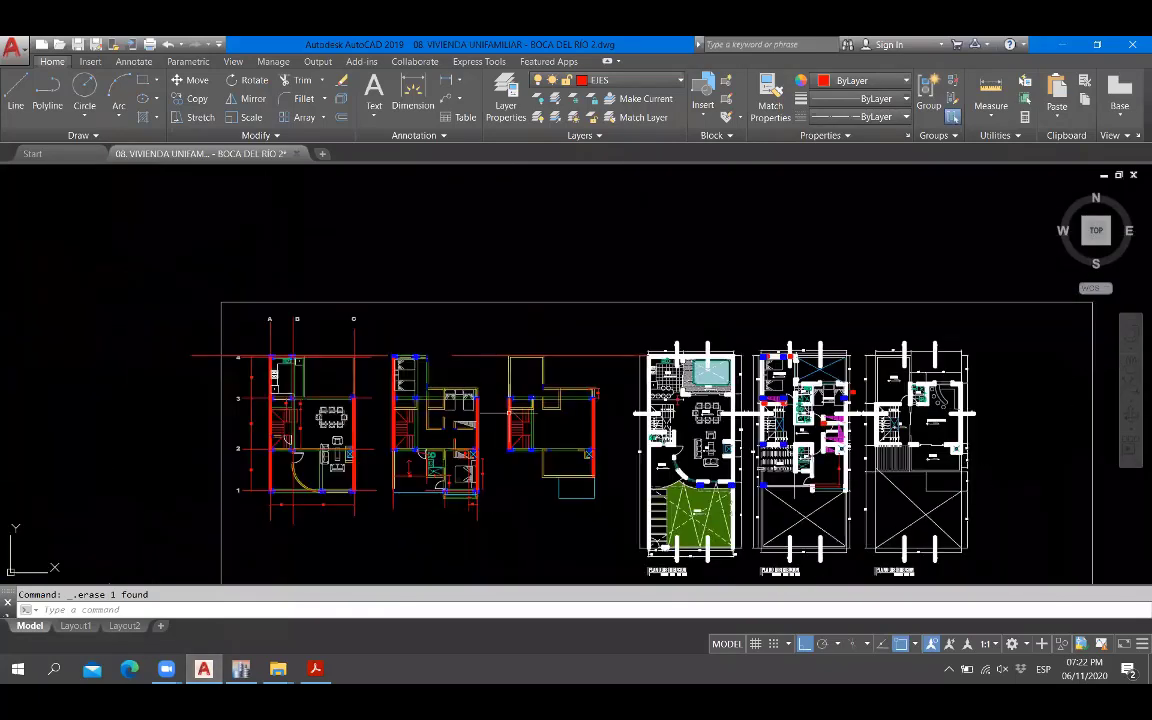
scroll(413, 407, up, 2)
scroll(661, 391, up, 4)
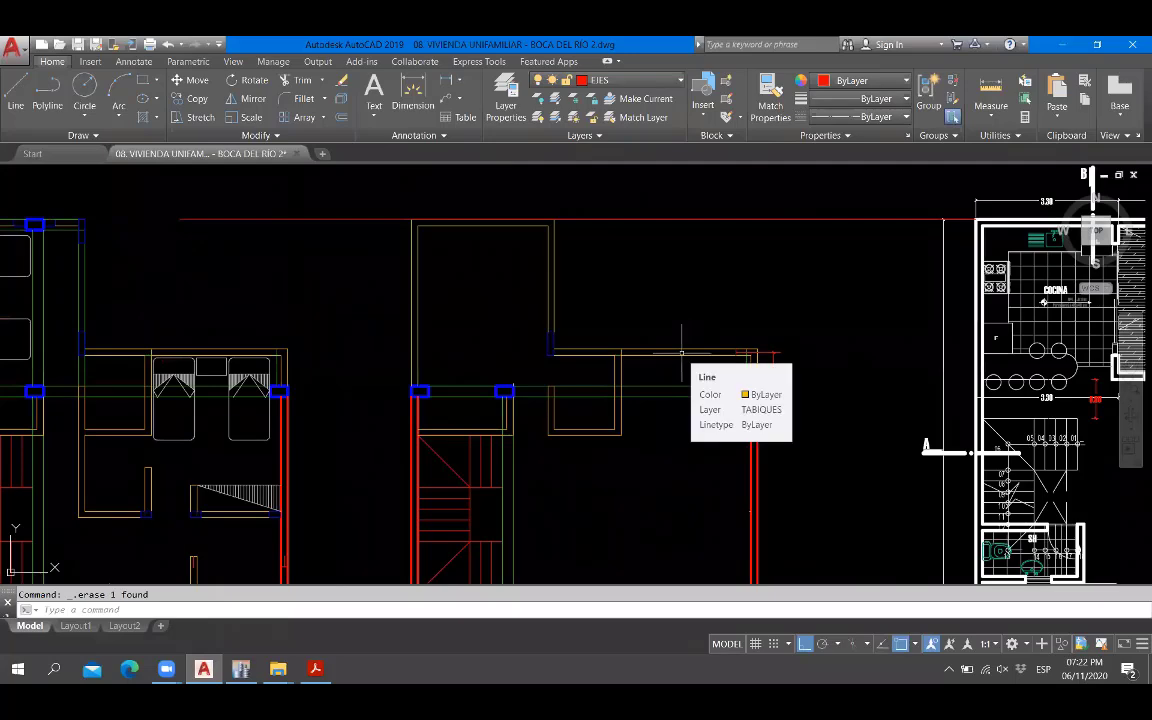
scroll(455, 350, down, 2)
scroll(481, 378, up, 2)
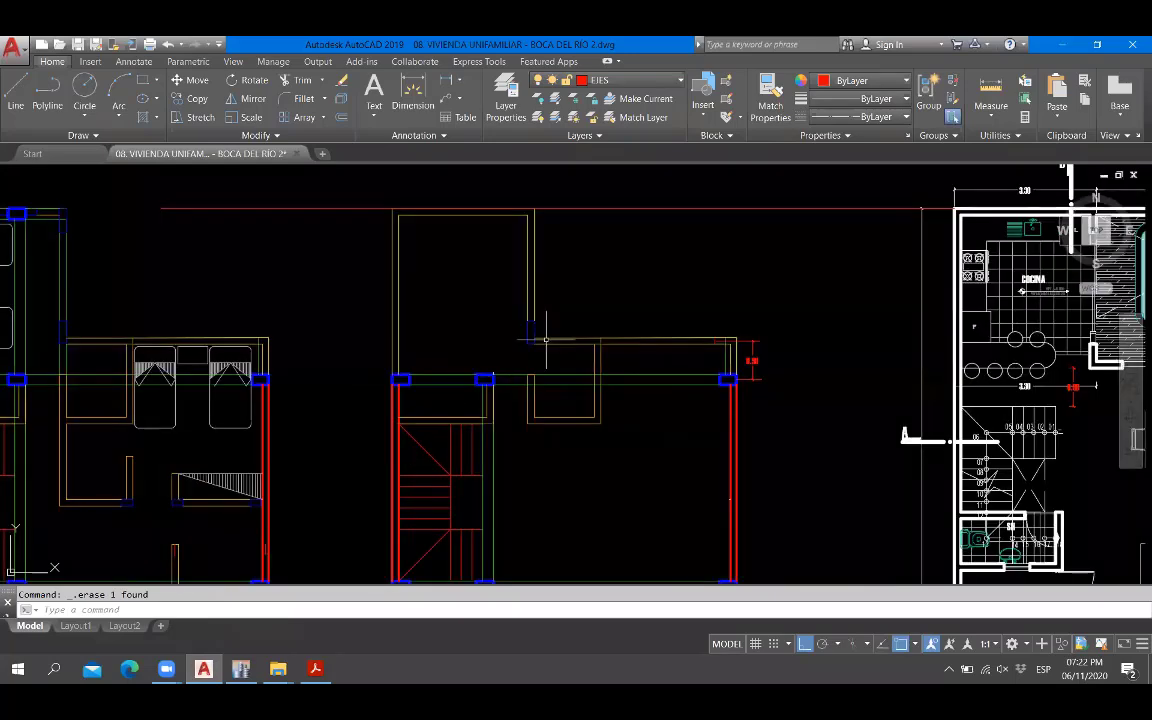
scroll(540, 330, up, 2)
text(REC)
key(Return)
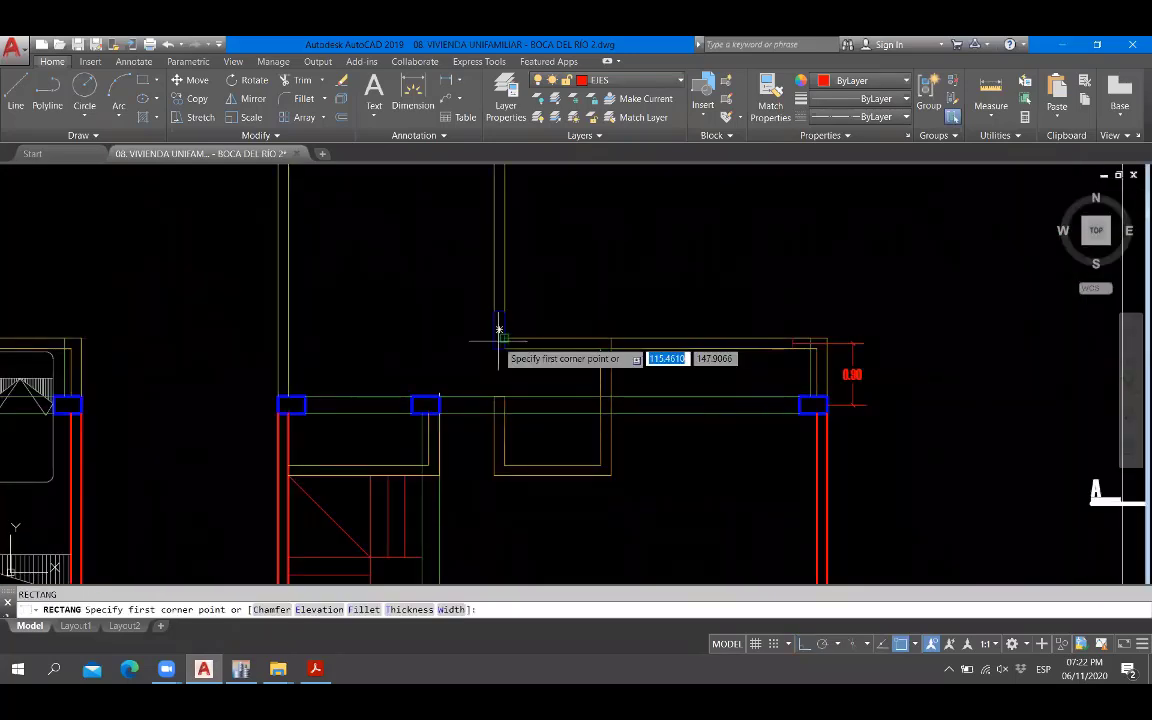
click(495, 340)
key(Escape)
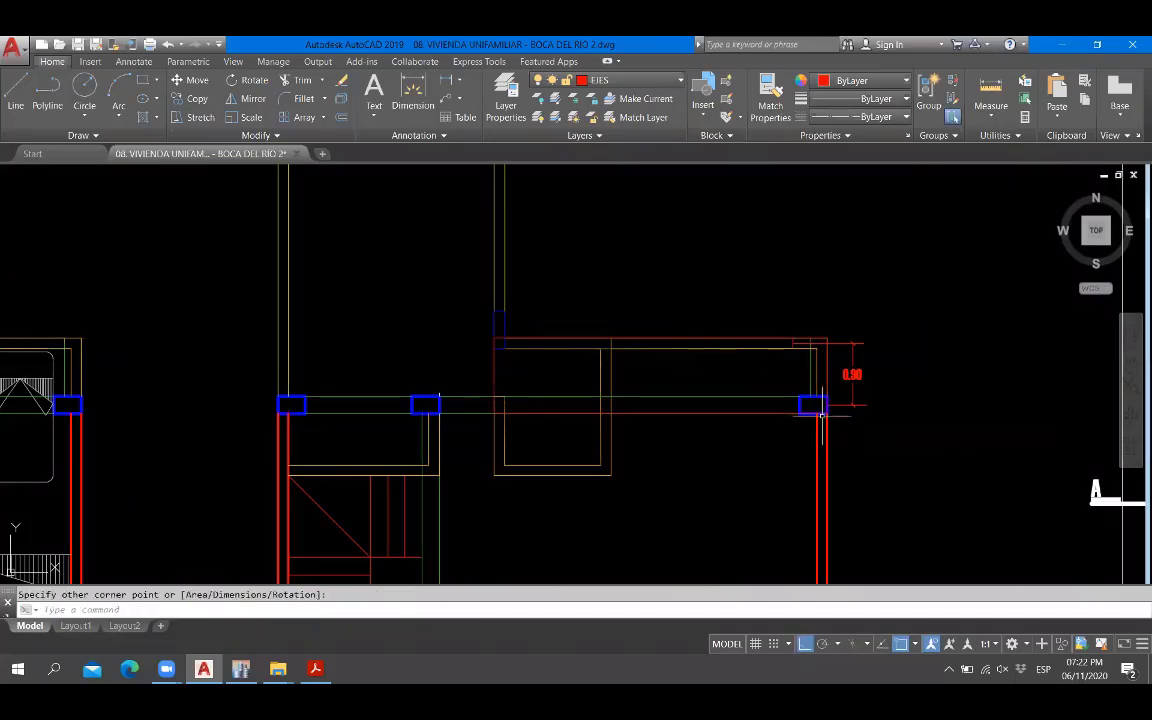
Match the terrace's red side wall beyond axis 2 in the third-floor structural plan to the properties of the terrace parapet.
scroll(535, 390, down, 3)
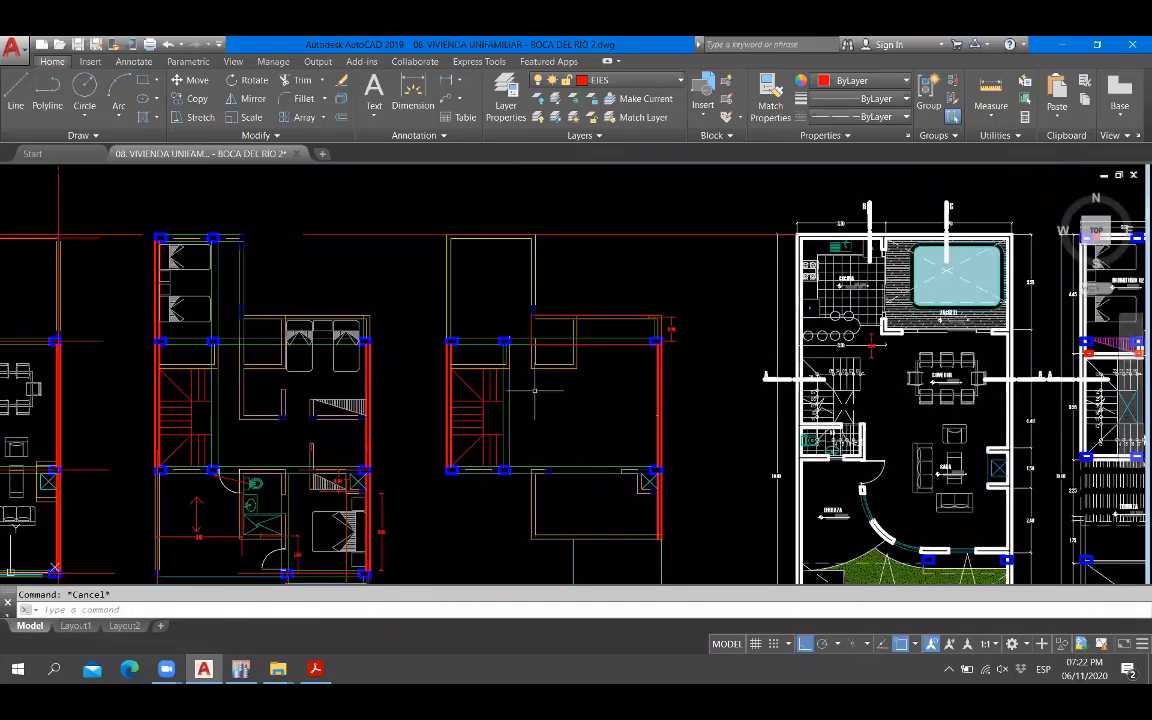
middle_drag(637, 450, 666, 349)
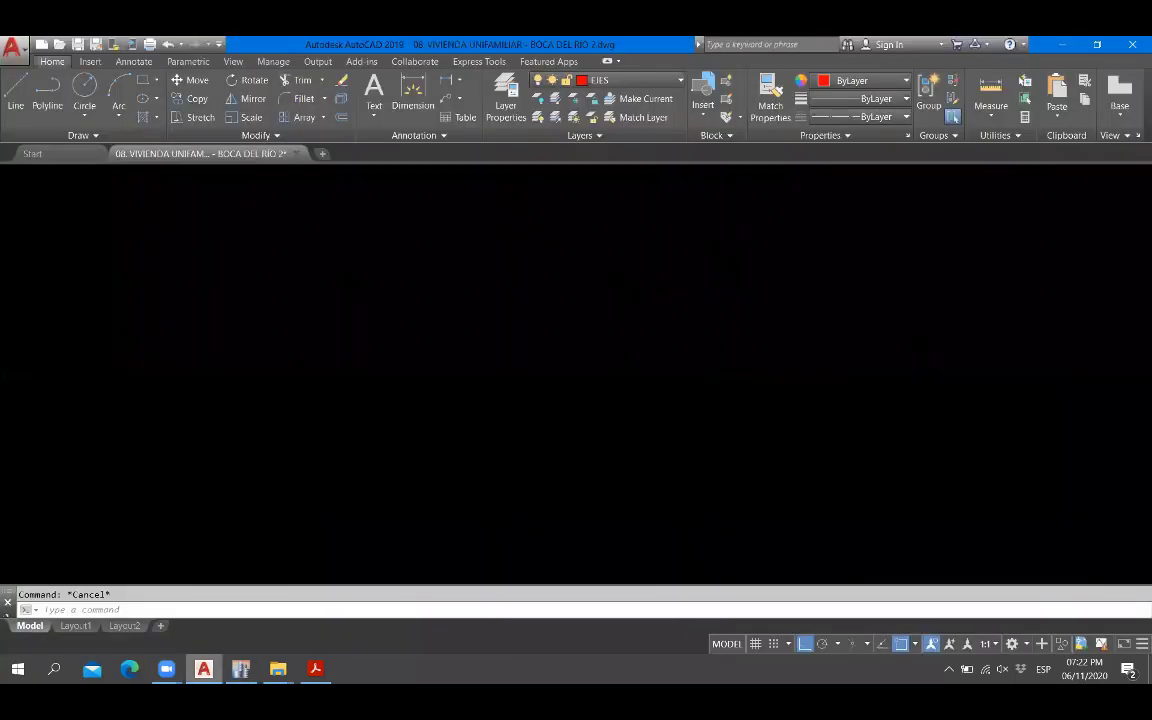
scroll(680, 415, up, 4)
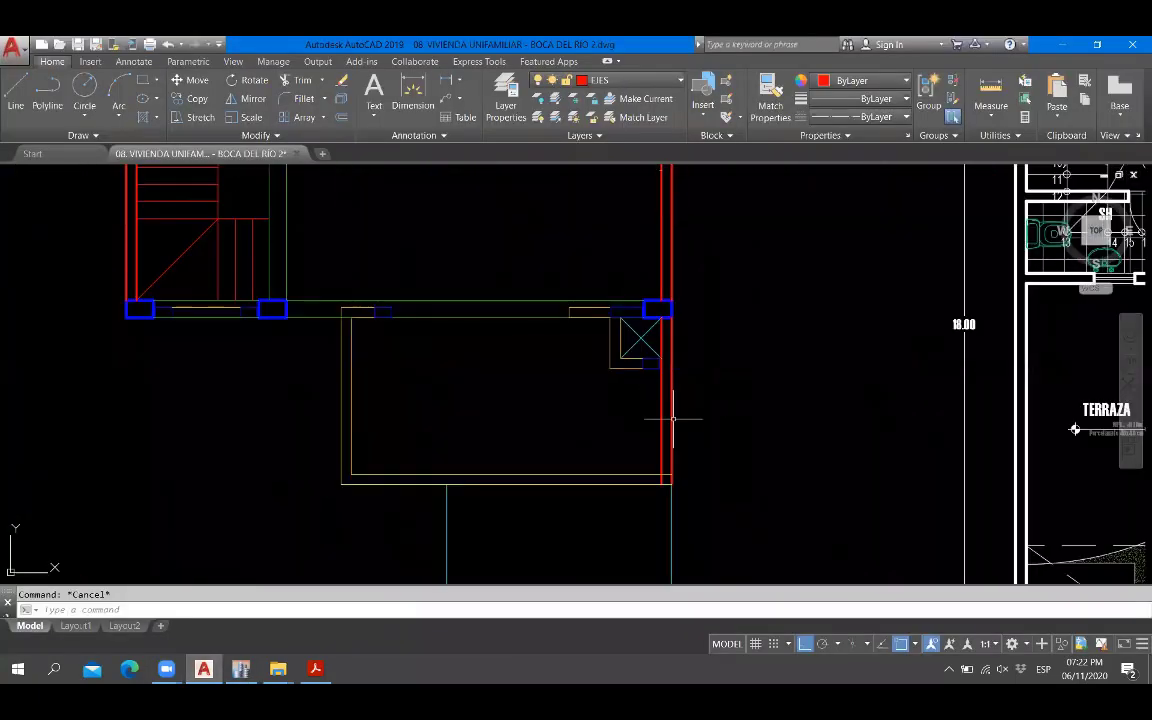
text(ma)
key(Return)
click(654, 466)
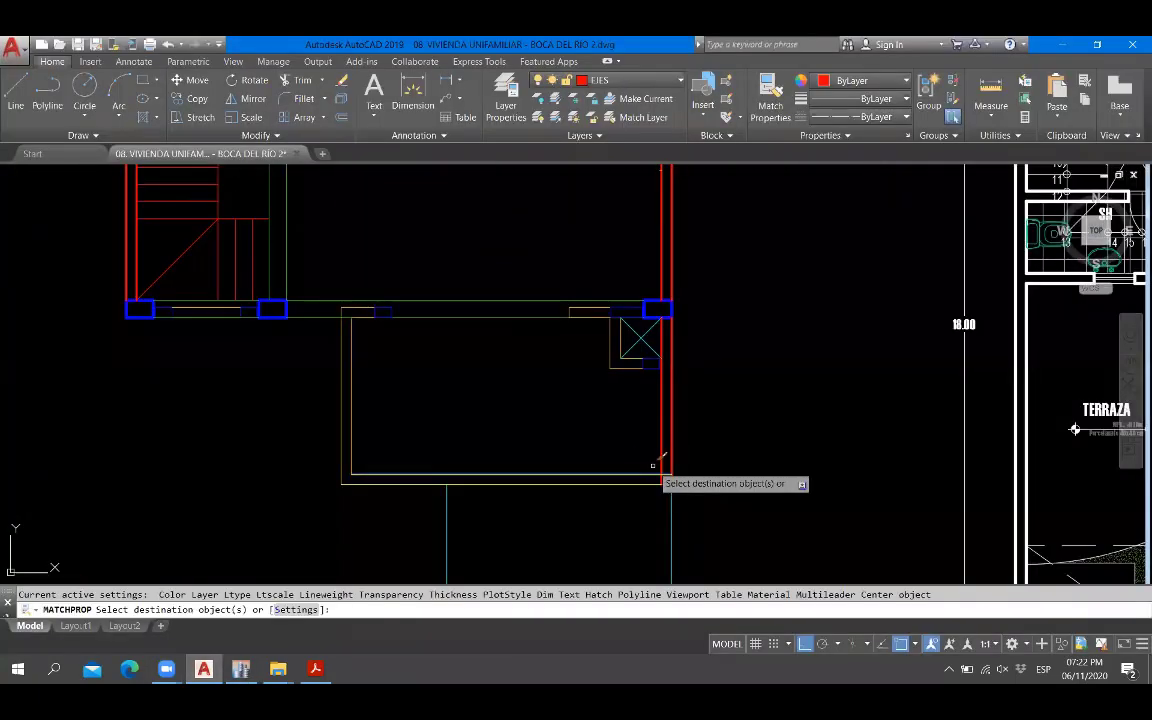
click(668, 456)
key(Escape)
scroll(672, 451, down, 5)
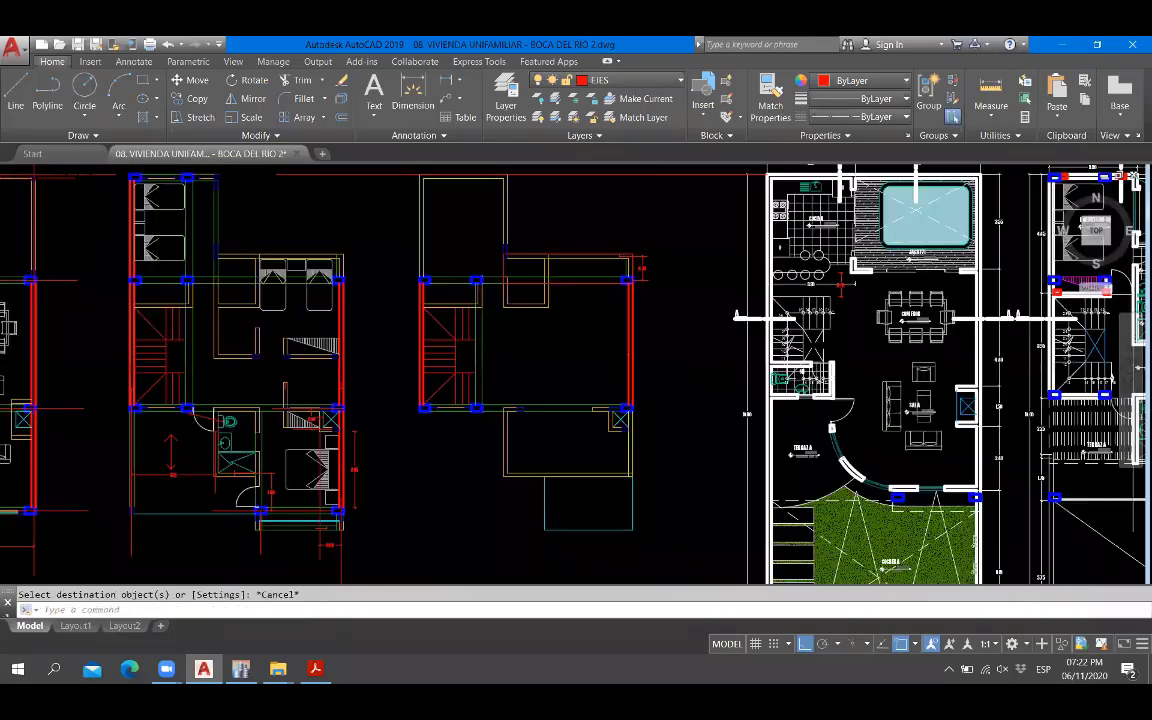
Switch to ETABS, bring the whole Story3 plan into view and save the model.
scroll(616, 420, up, 1)
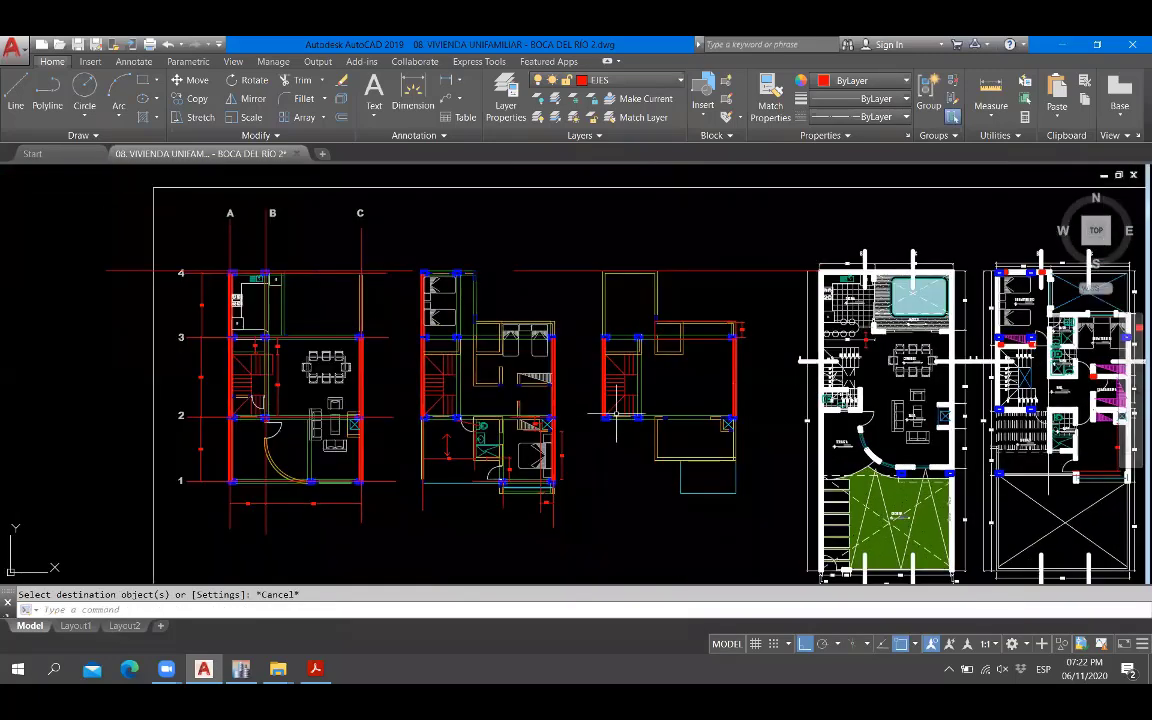
scroll(616, 420, up, 2)
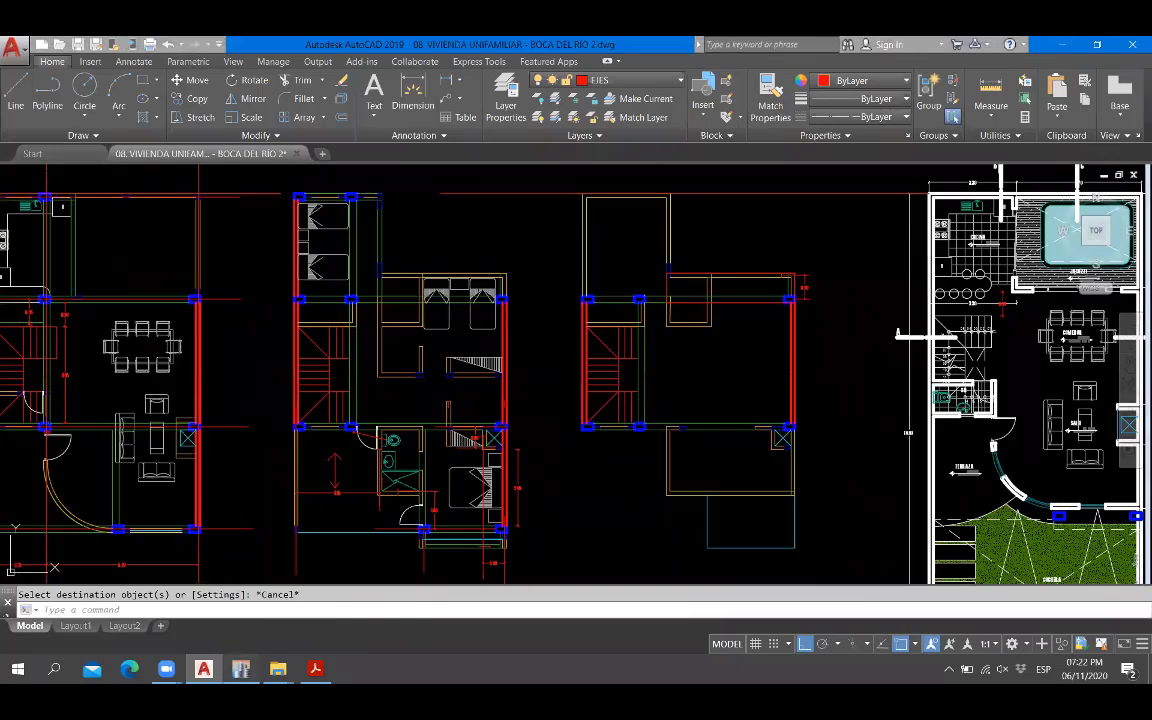
key(alt+Tab)
scroll(625, 267, down, 4)
scroll(643, 255, up, 4)
scroll(624, 303, down, 2)
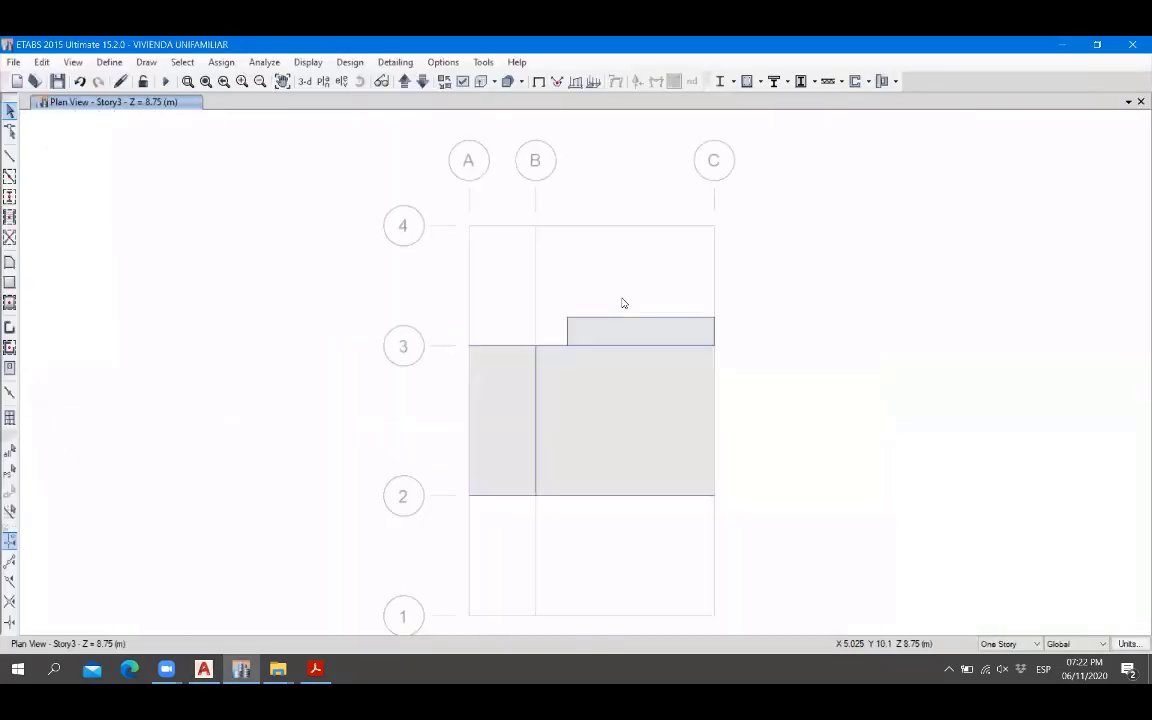
key(ctrl+s)
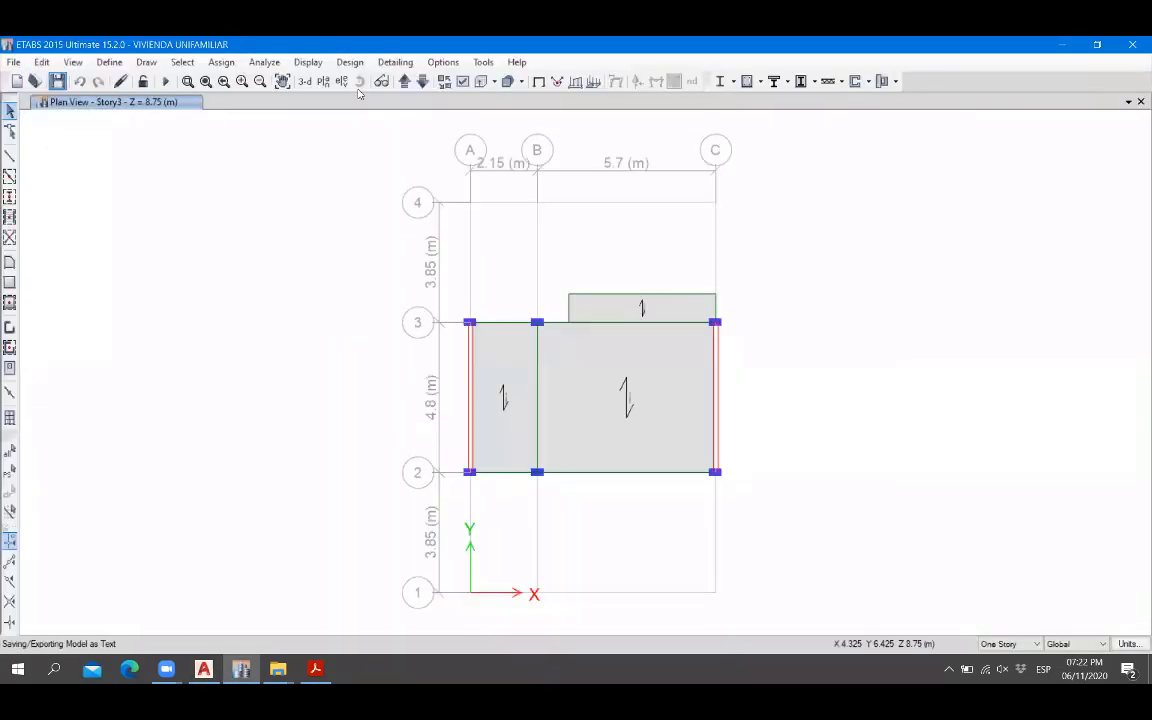
Display the Story2 plan and switch to AutoCAD to view the structural plans of all three floors.
click(421, 82)
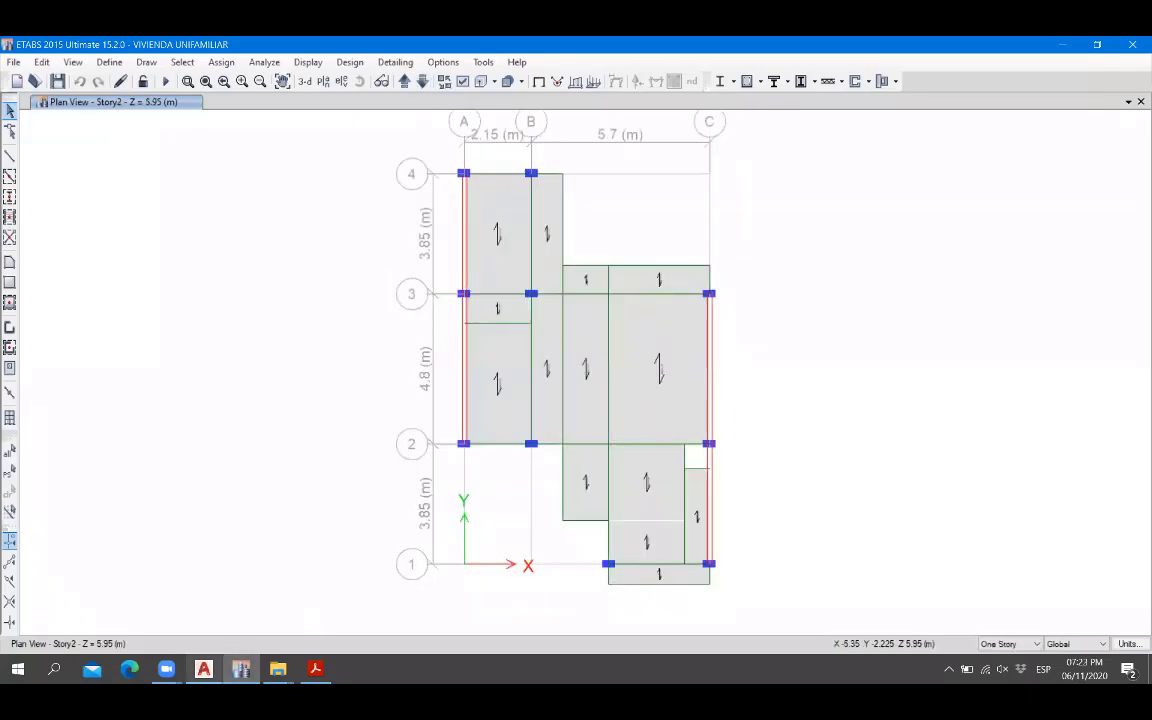
key(alt+Tab)
middle_drag(423, 399, 586, 384)
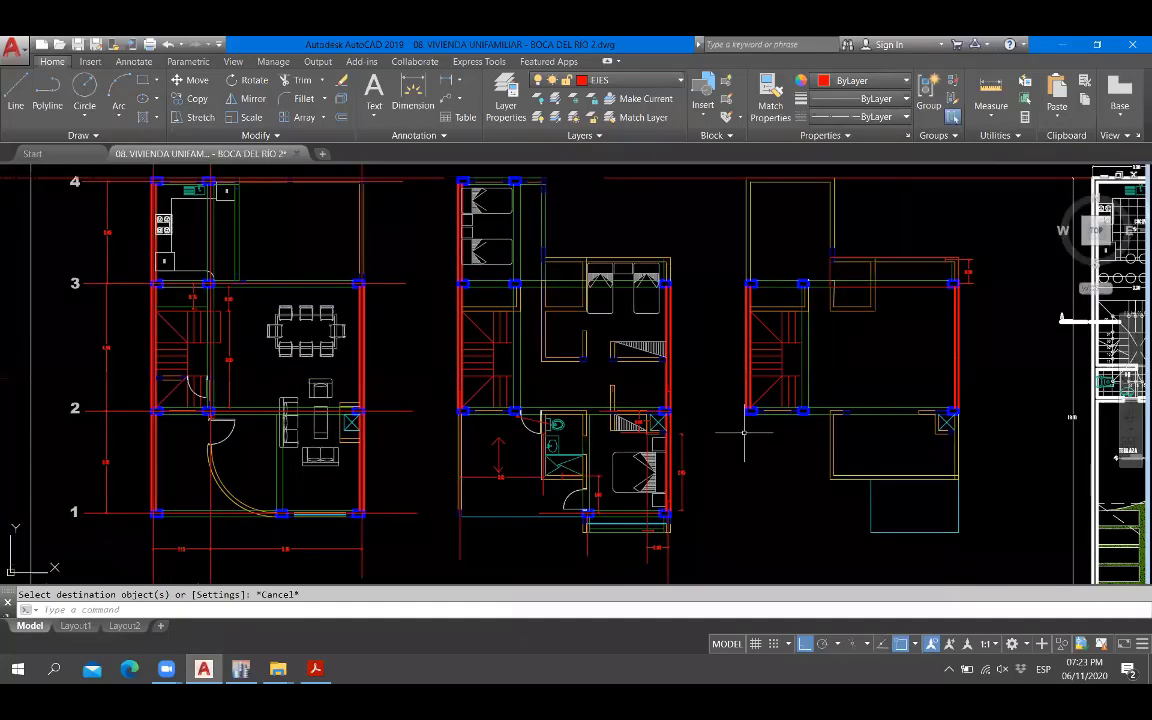
Compare the third-floor structural plan around axes 3 and 4 in AutoCAD with the slab layout of the Story2 plan in ETABS.
scroll(928, 175, up, 4)
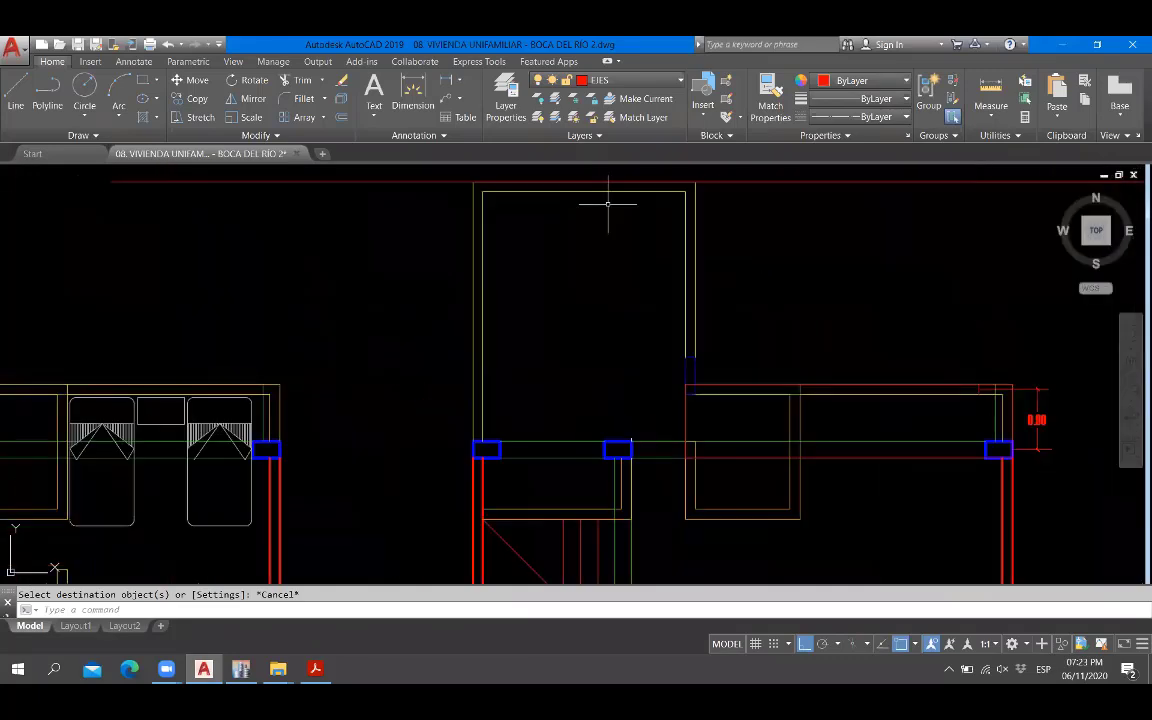
scroll(607, 203, down, 4)
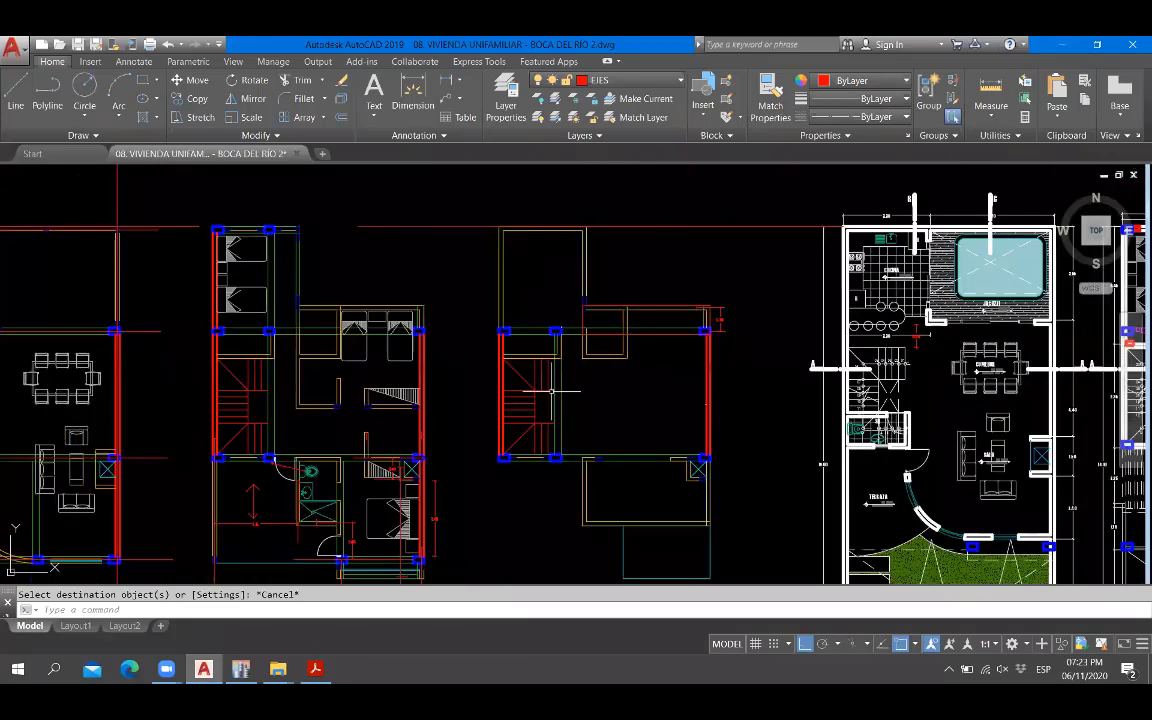
middle_drag(497, 352, 495, 334)
click(243, 669)
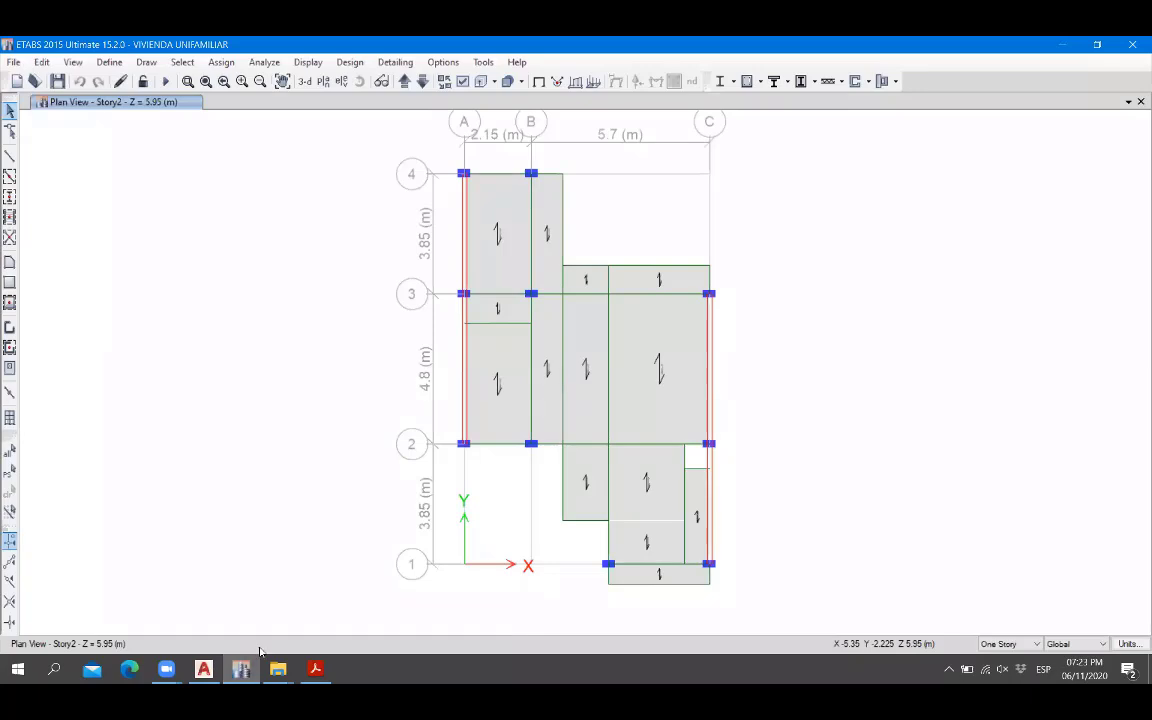
click(205, 670)
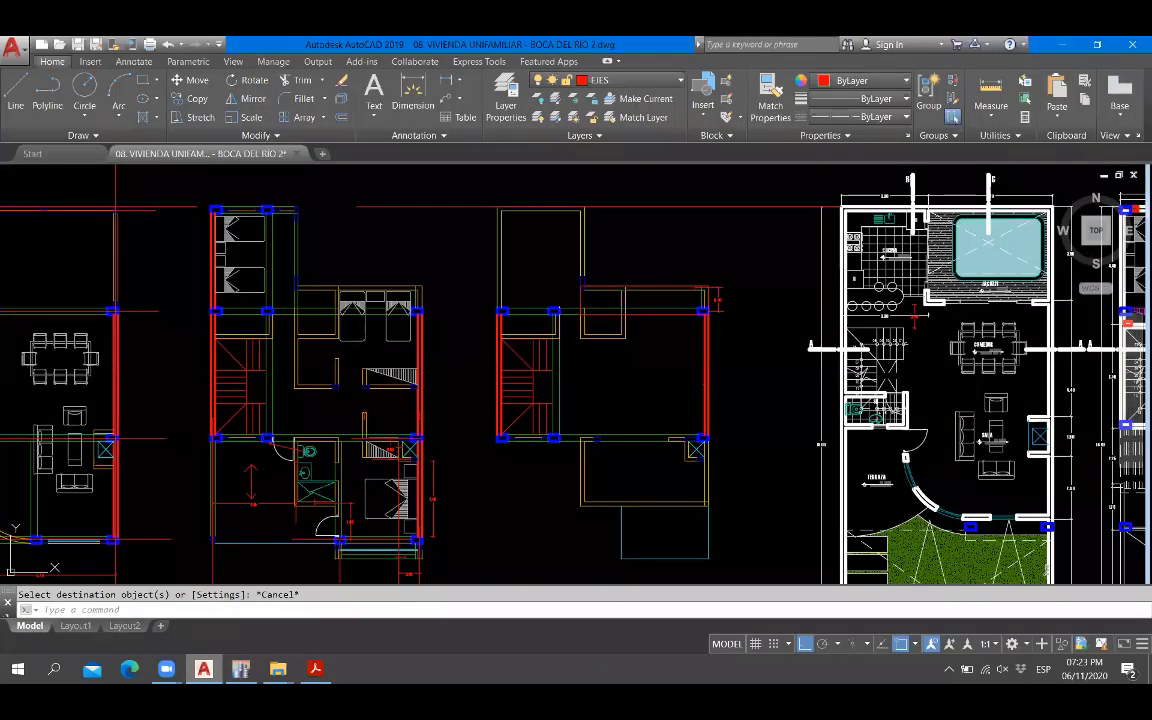
scroll(525, 243, up, 2)
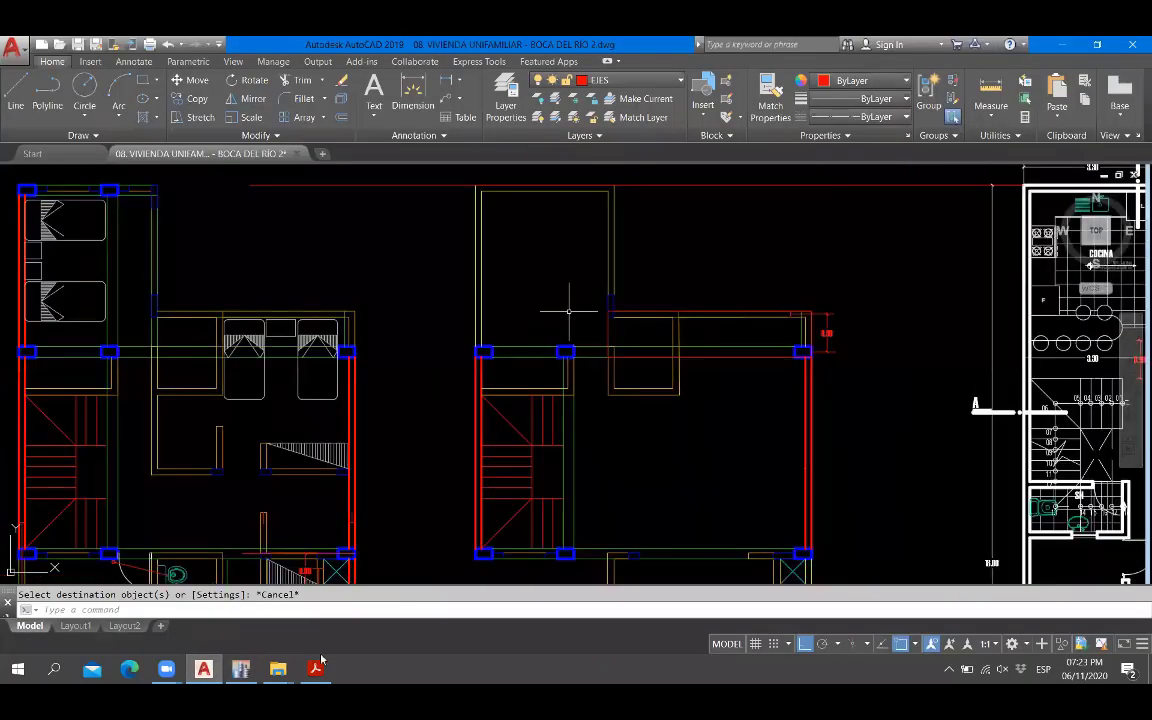
click(241, 669)
click(204, 669)
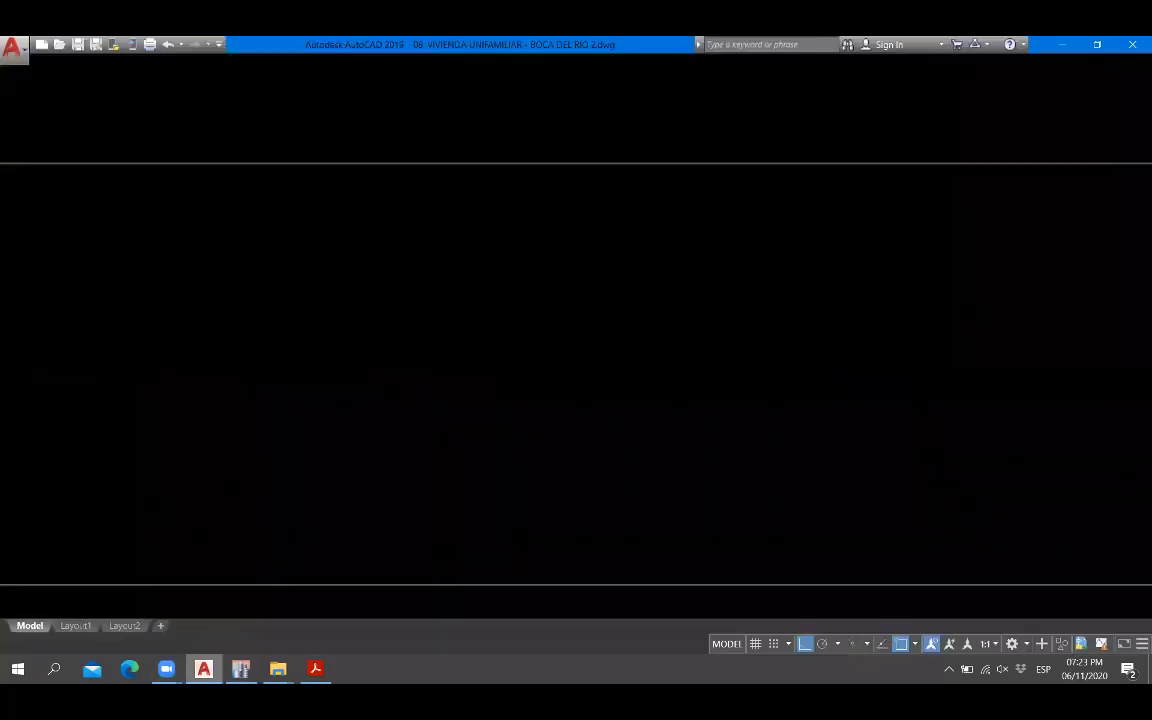
click(241, 669)
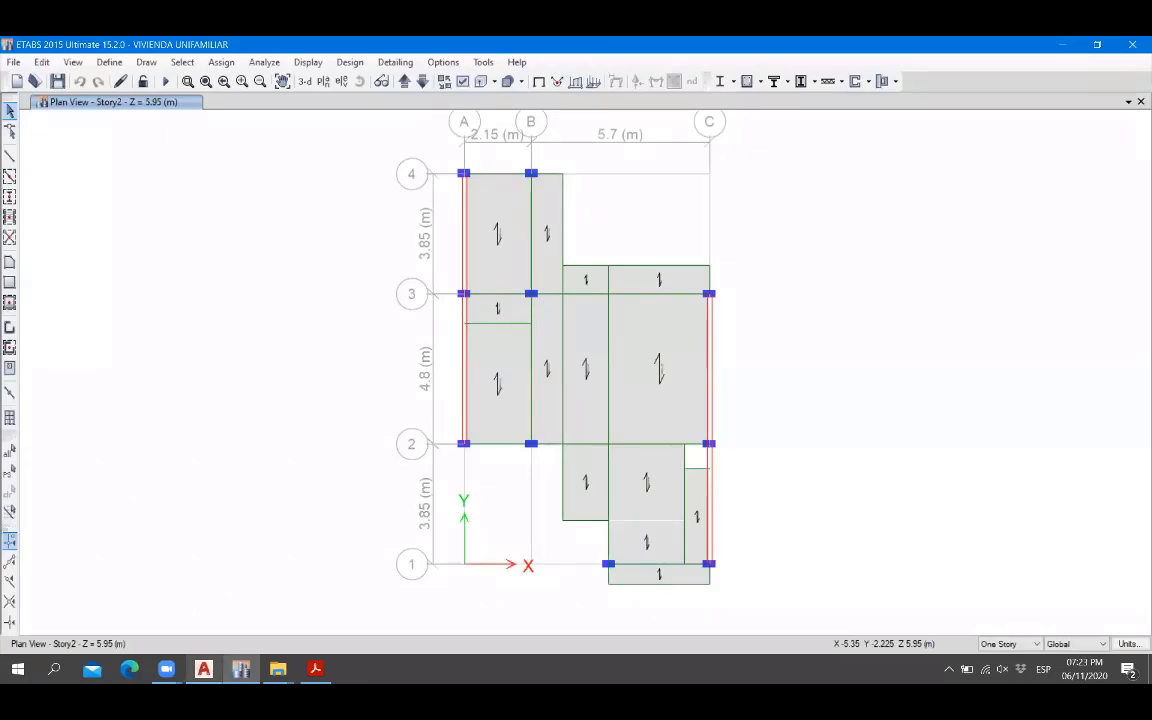
click(204, 669)
click(241, 669)
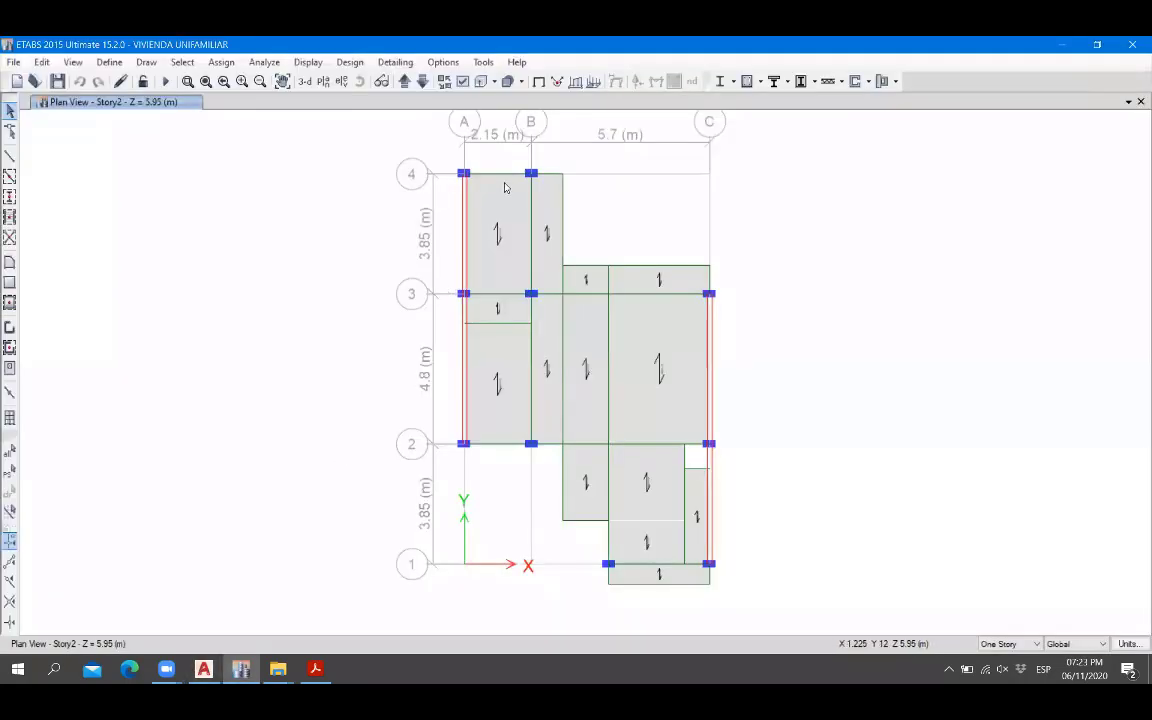
scroll(505, 183, up, 4)
scroll(425, 295, down, 4)
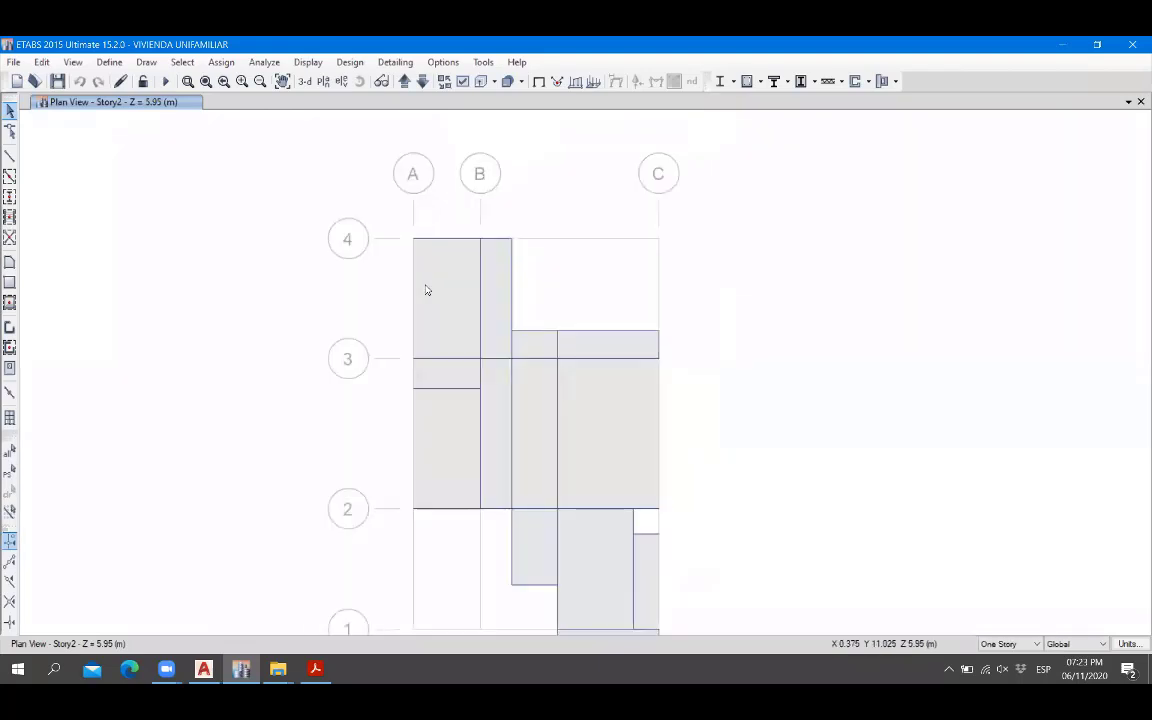
Switch between AutoCAD and ETABS to check the Story2 slabs and beams between axes 2 and 3 against the third-floor structural plan.
click(204, 669)
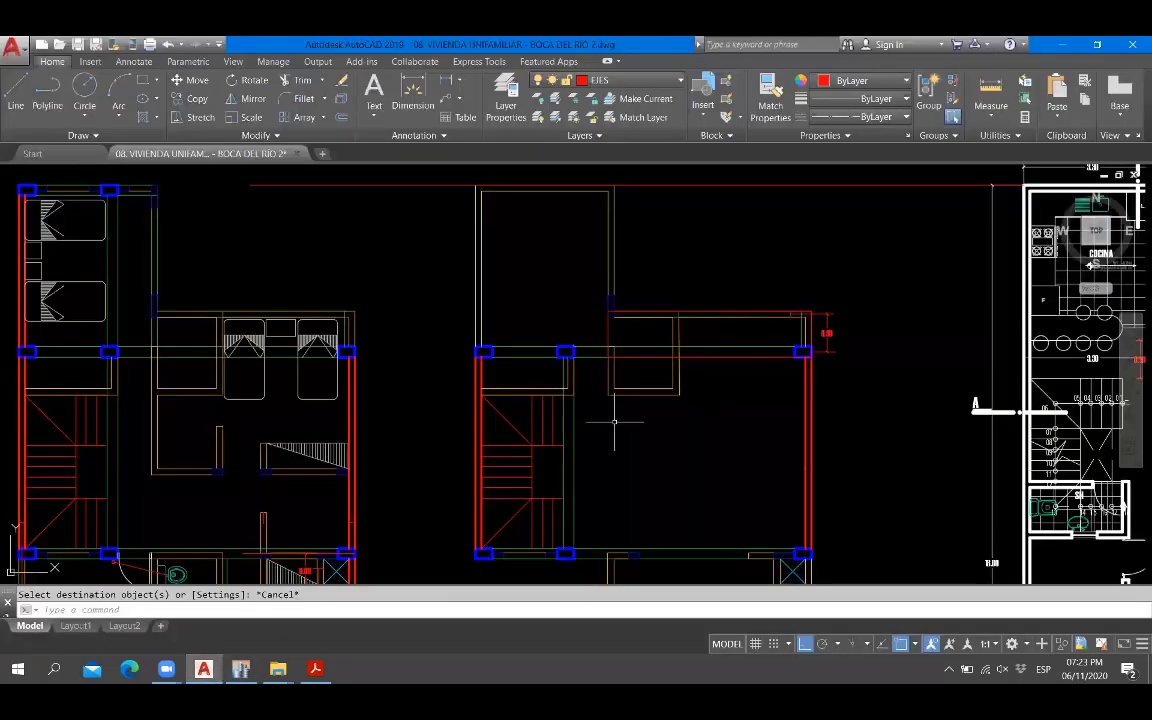
middle_drag(614, 422, 524, 342)
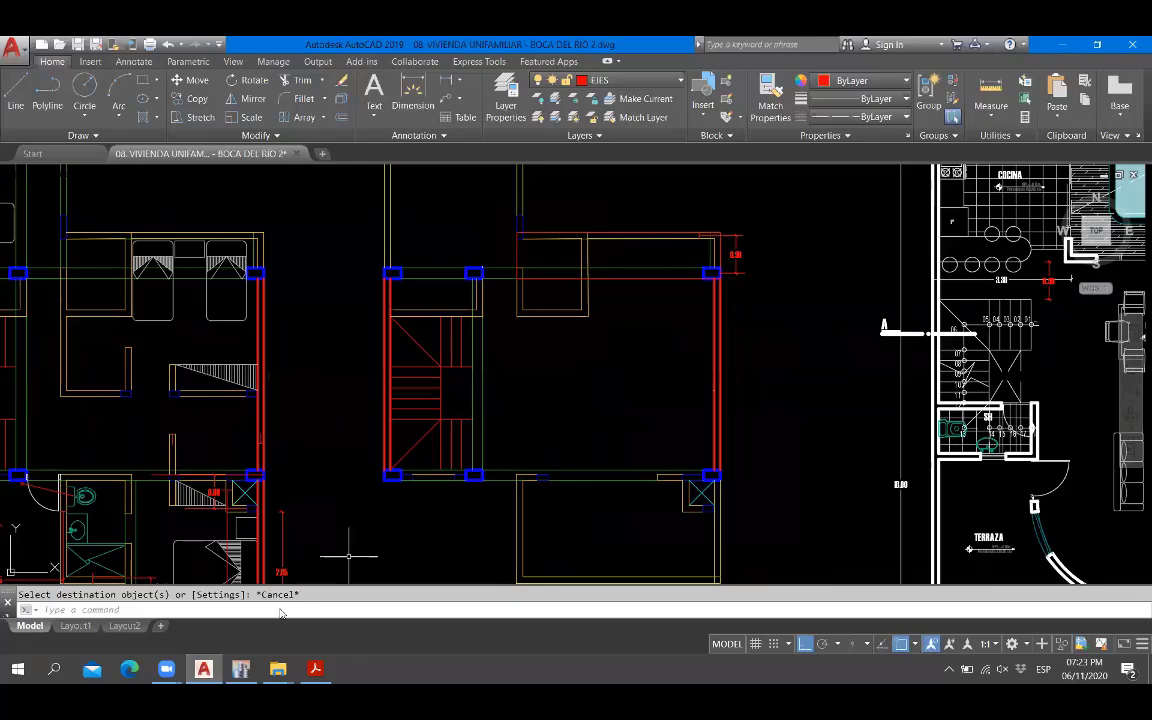
click(240, 669)
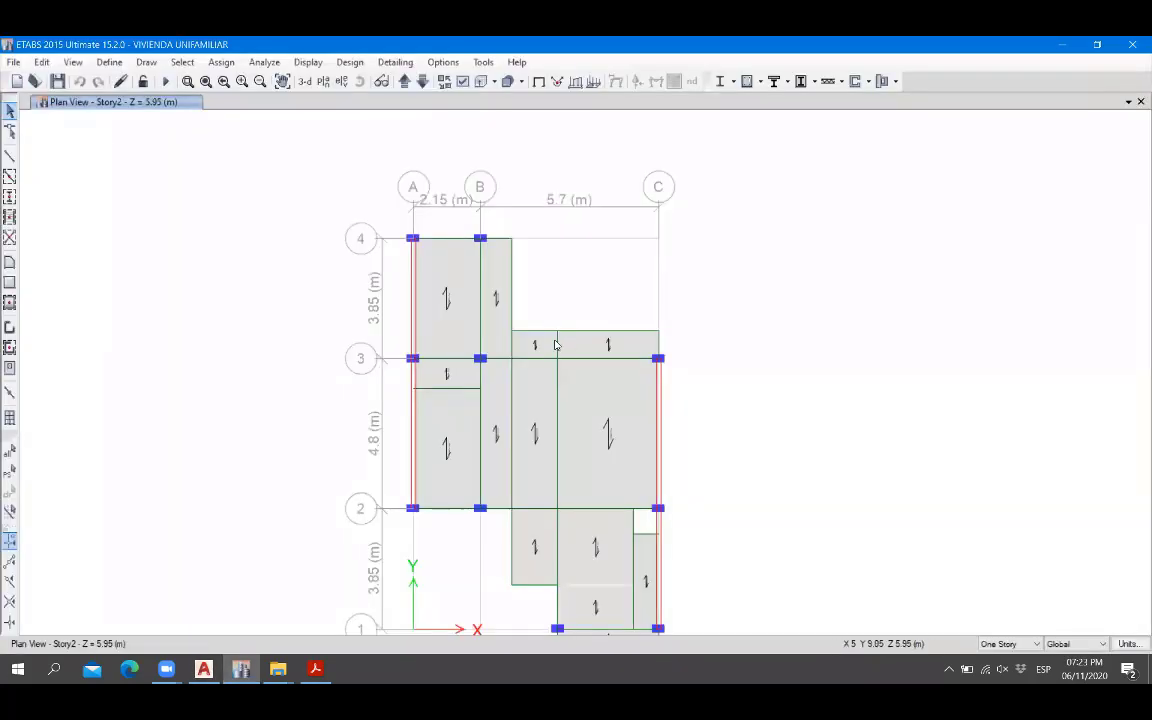
click(203, 669)
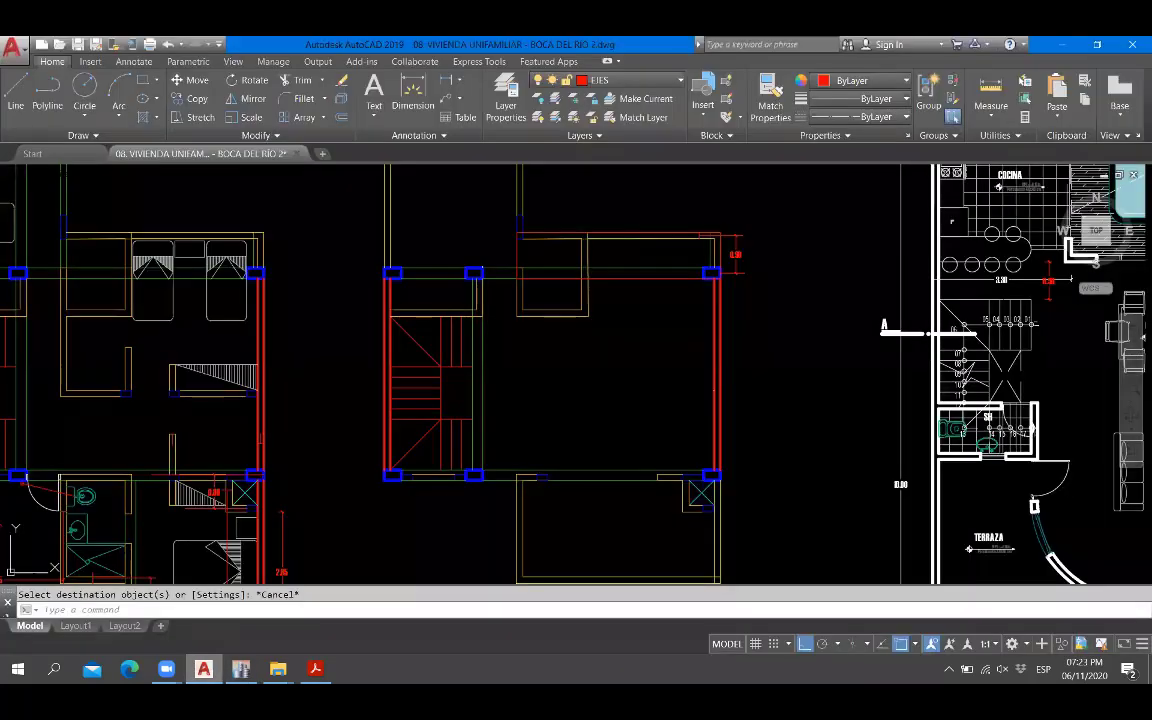
click(240, 669)
click(203, 669)
key(alt+Tab)
key(alt+Tab)
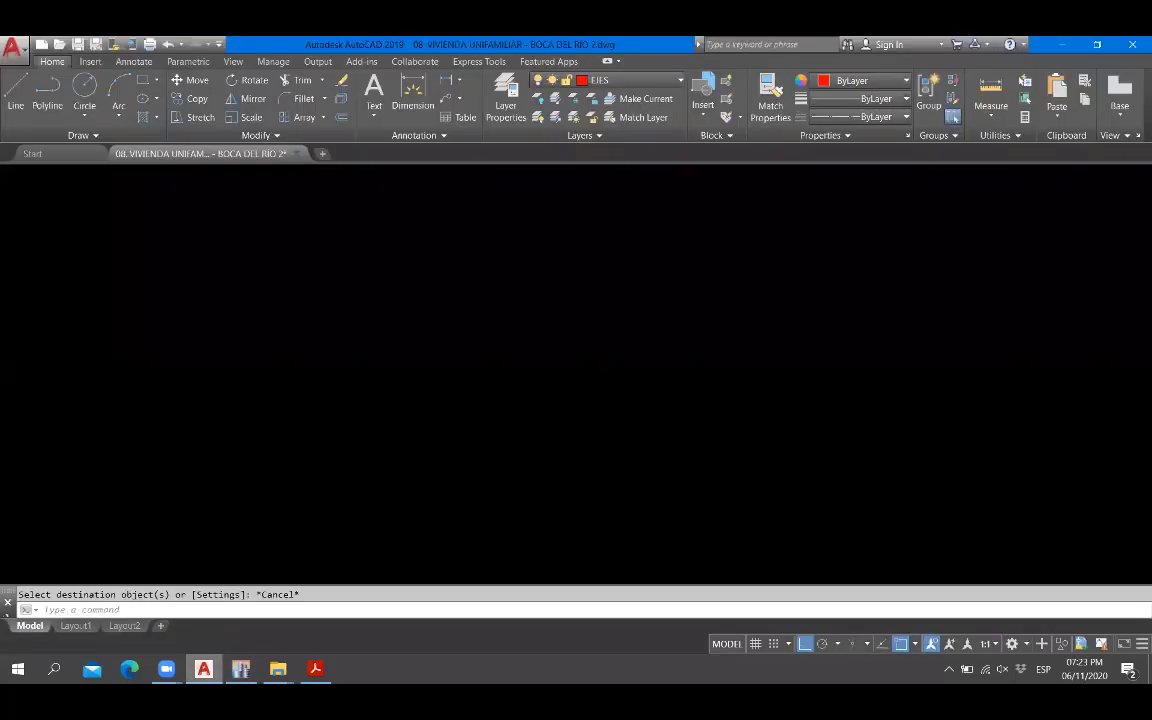
key(alt+Tab)
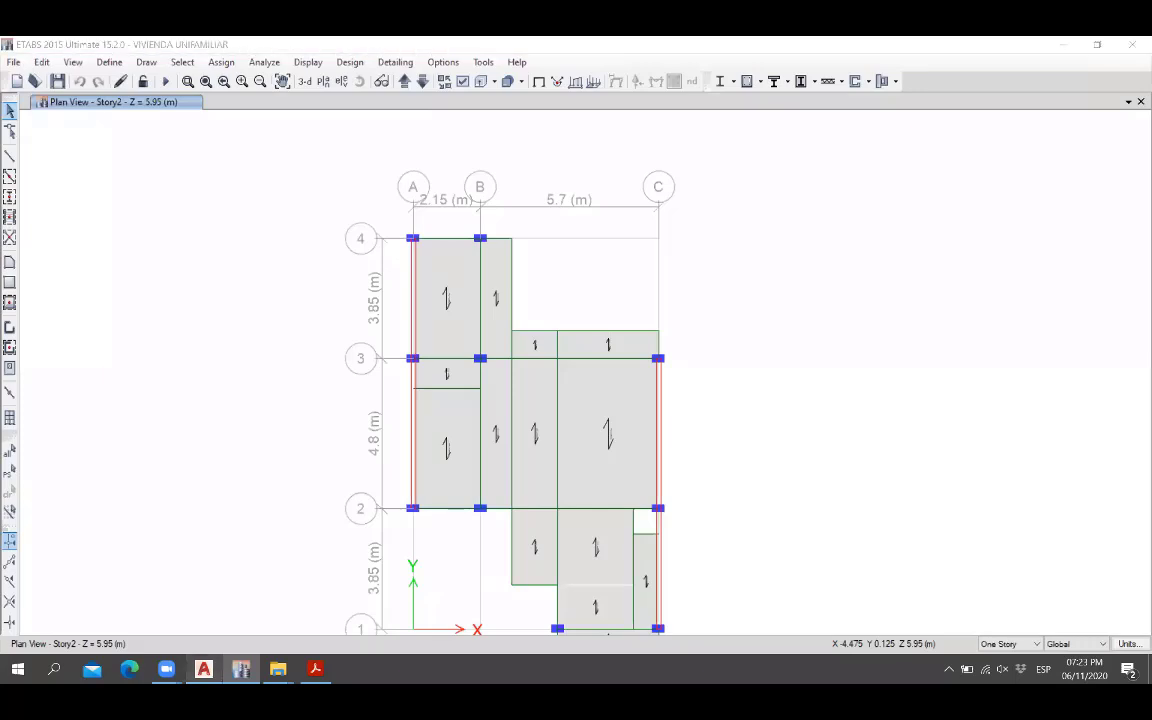
key(alt+Tab)
key(alt+Tab)
key(alt+Tab)
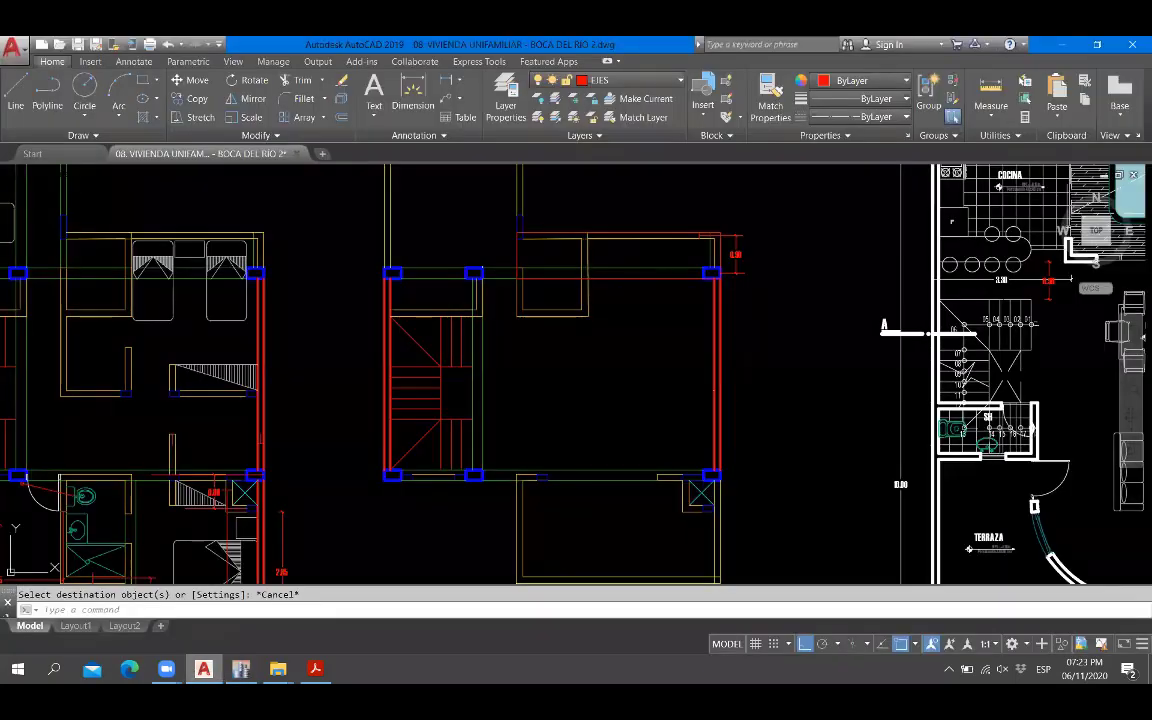
key(alt+Tab)
key(alt+Tab)
key(alt+Tab)
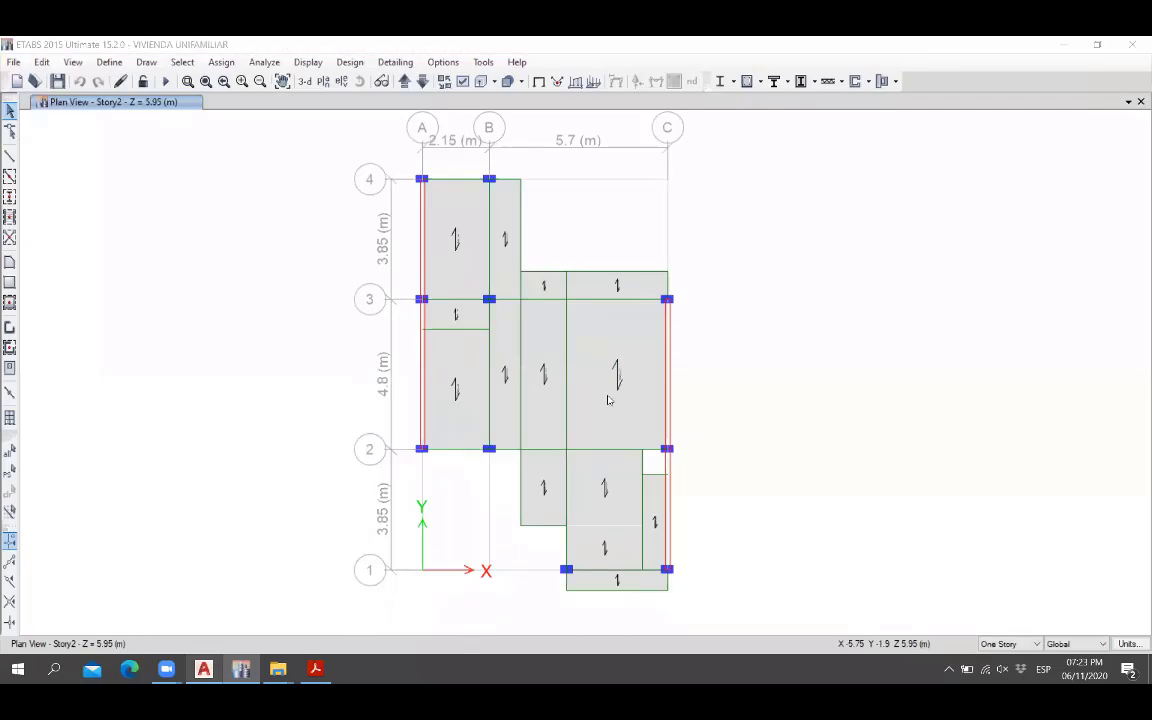
Compare the structural layout between axes 1 and 2 in AutoCAD with the Story2 plan, finishing in ETABS.
key(alt+Tab)
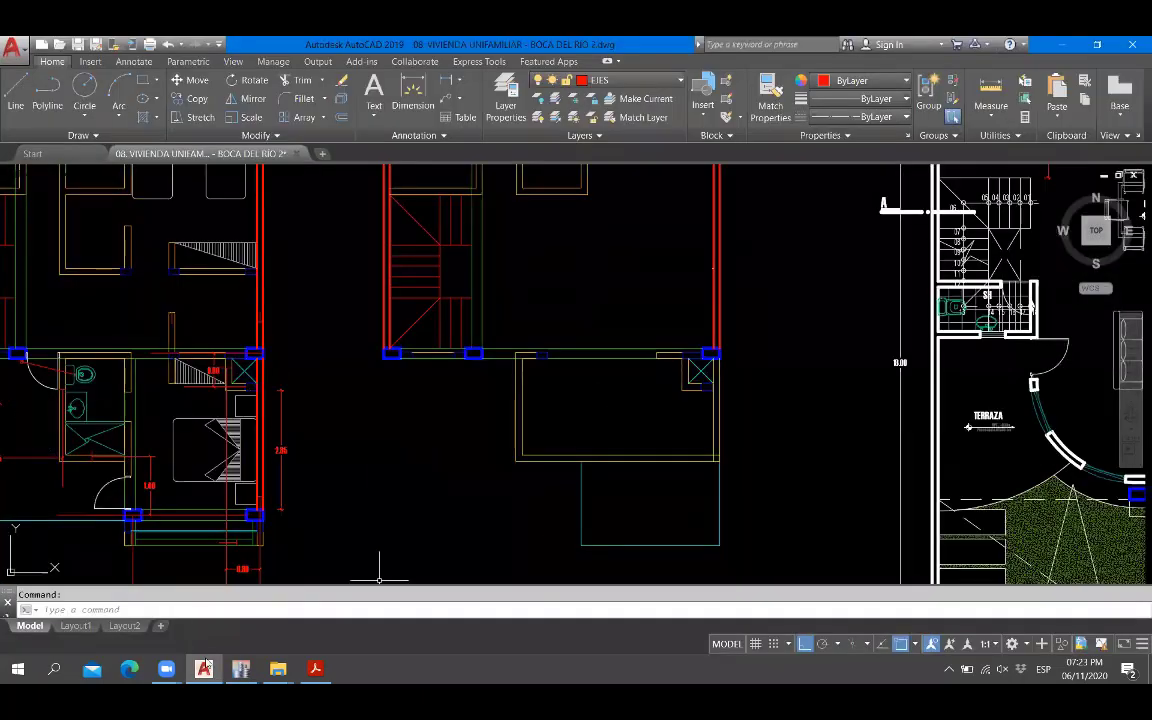
key(alt+Tab)
click(207, 664)
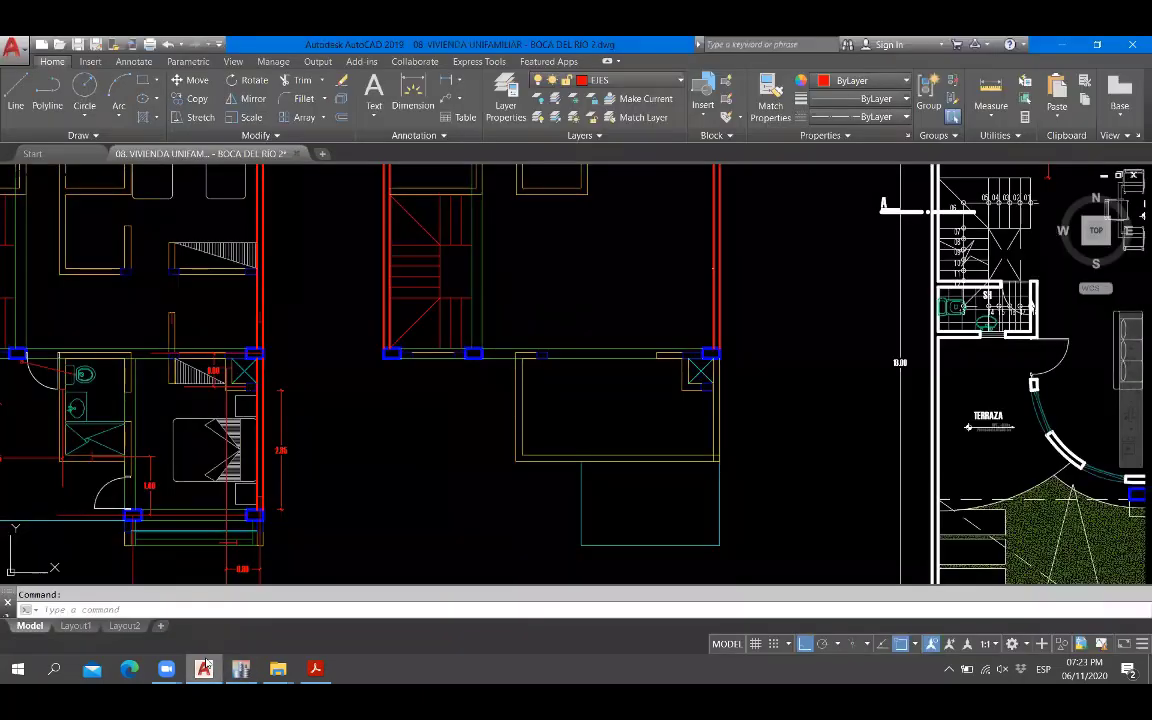
click(207, 664)
click(207, 664)
click(207, 664)
click(207, 664)
click(207, 666)
click(207, 666)
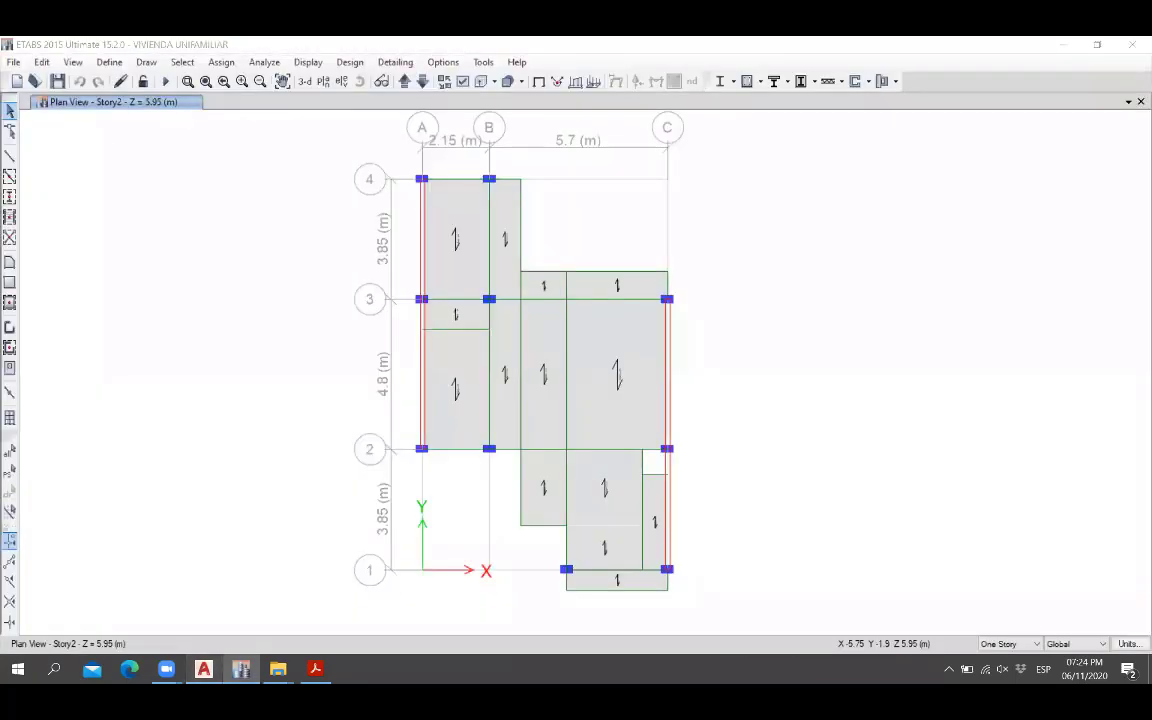
key(alt+Tab)
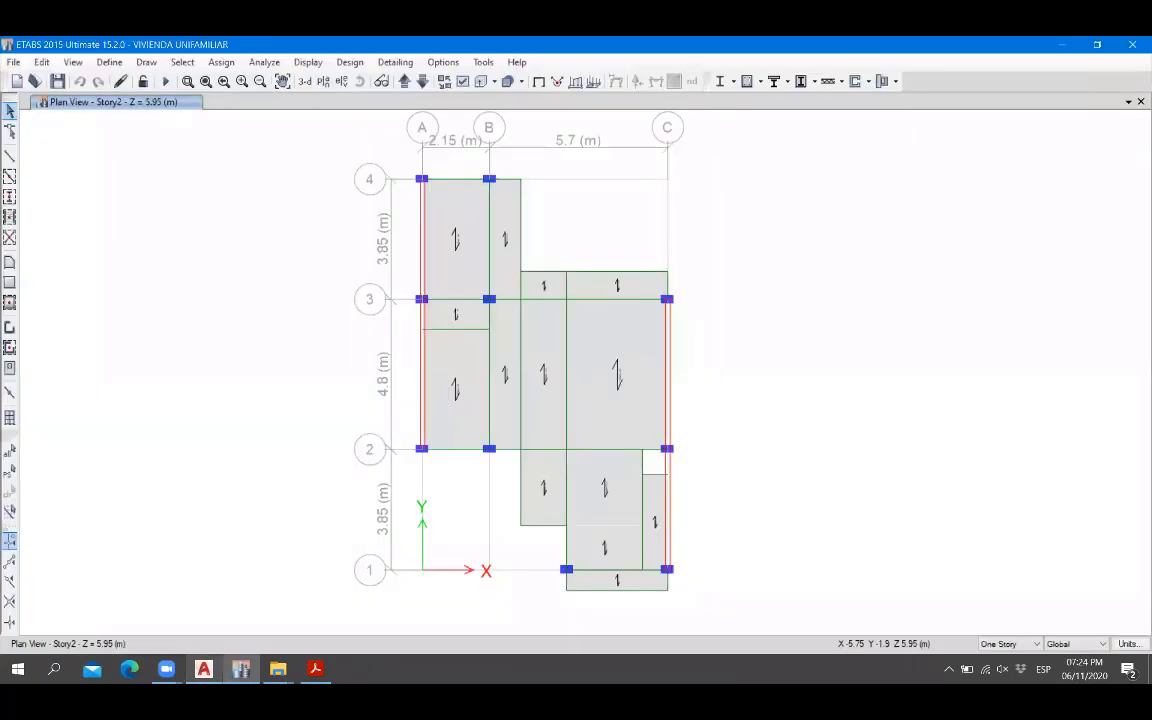
key(alt+Tab)
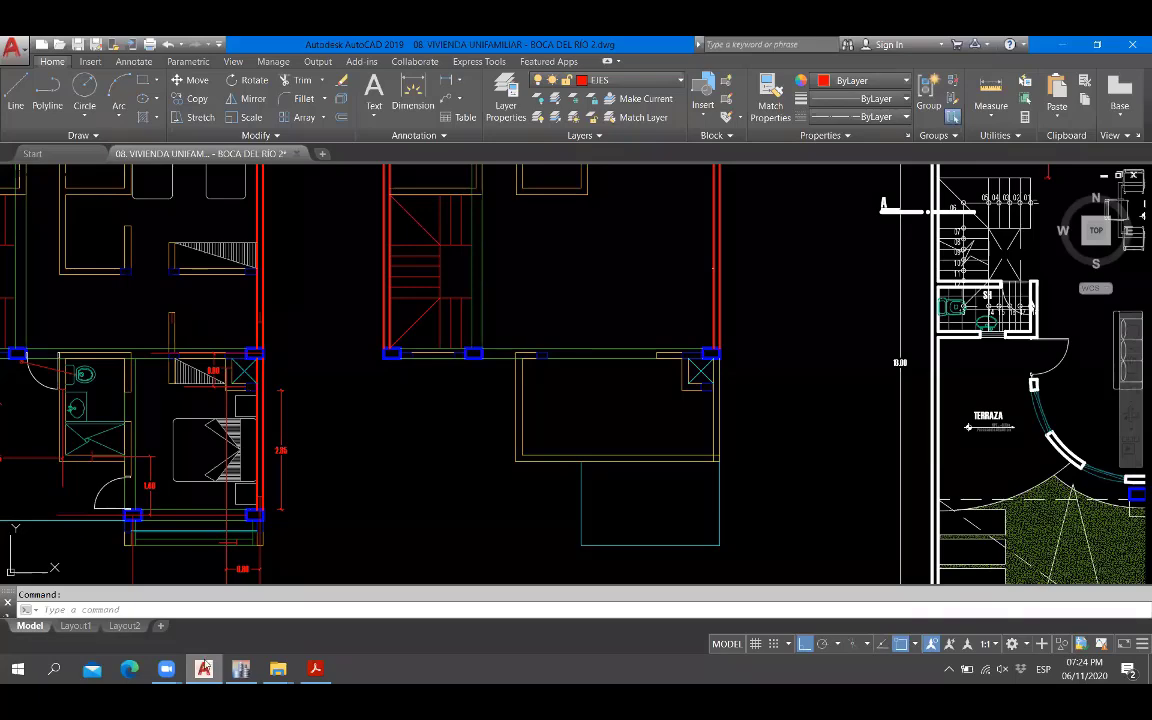
key(alt+Tab)
scroll(631, 566, up, 3)
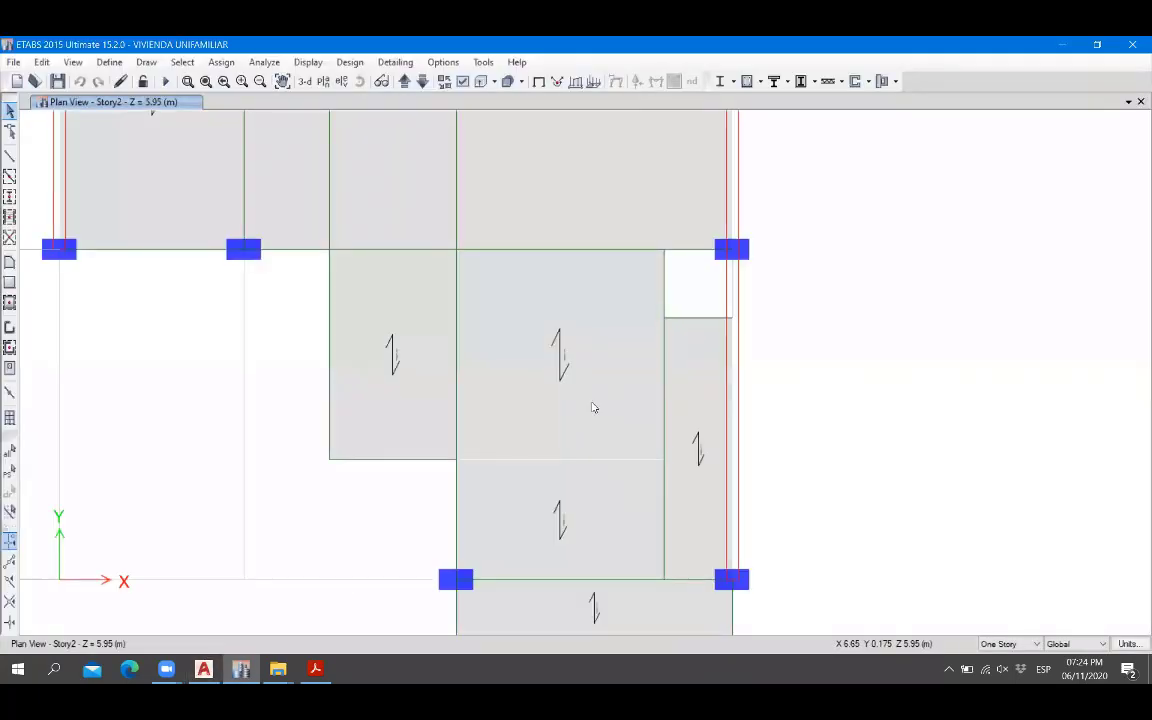
click(592, 406)
click(586, 497)
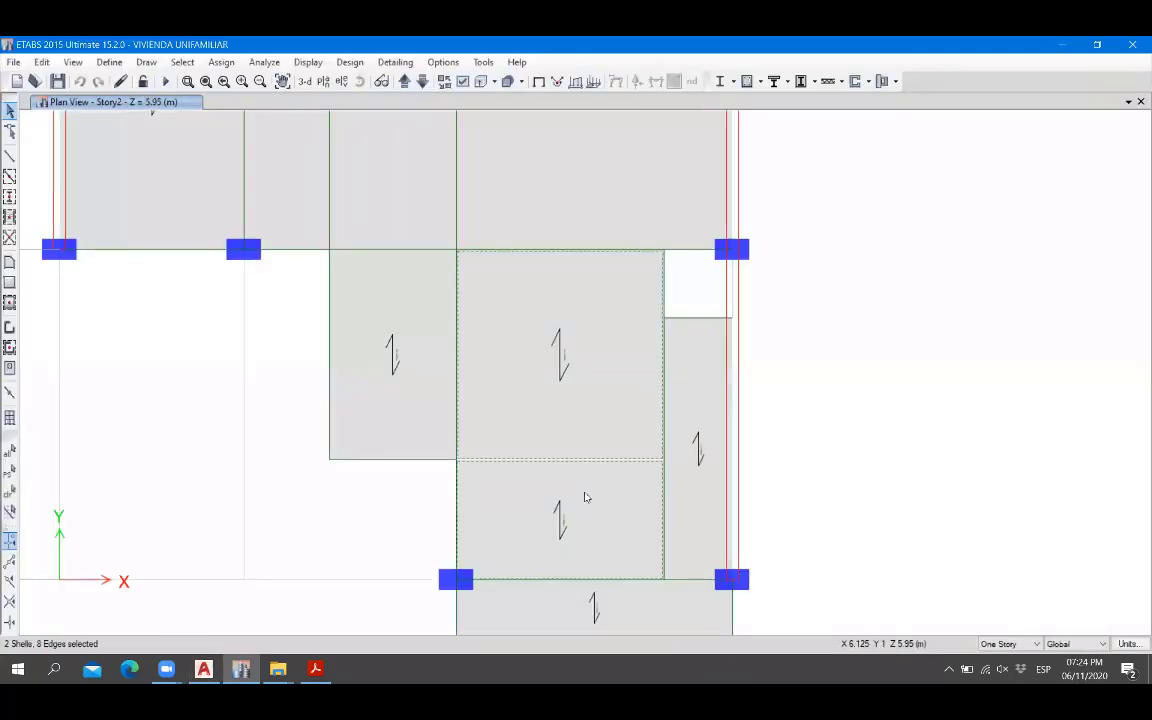
click(51, 78)
click(44, 62)
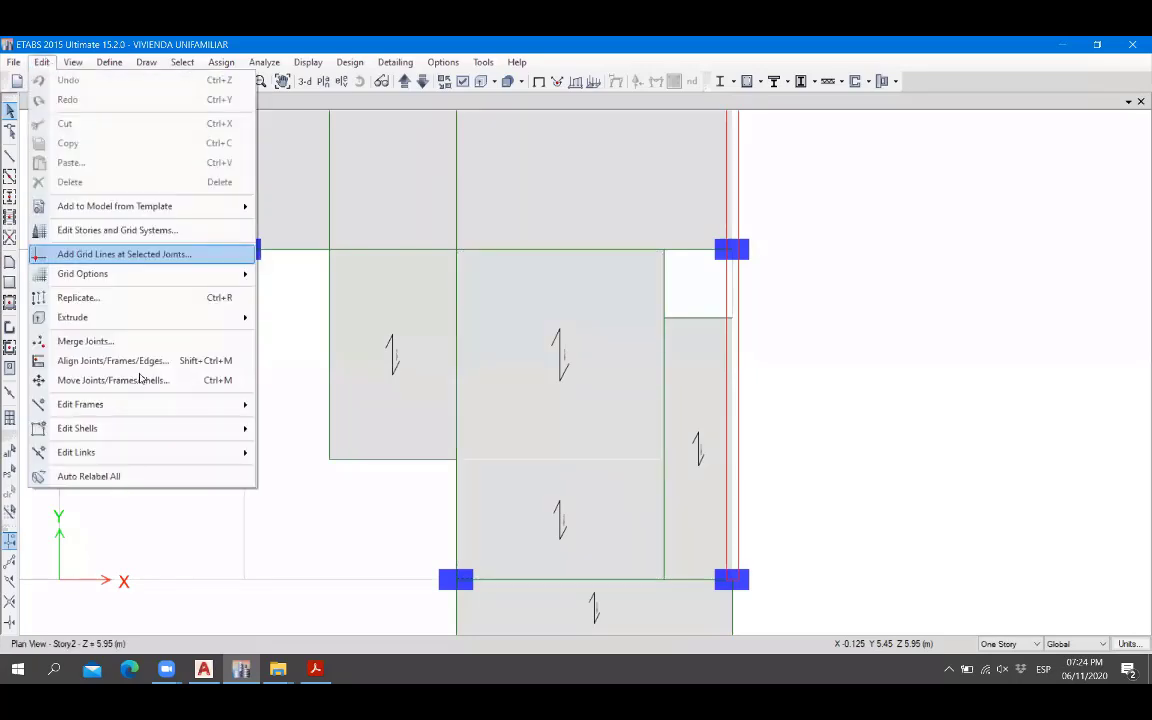
mouse_move(213, 427)
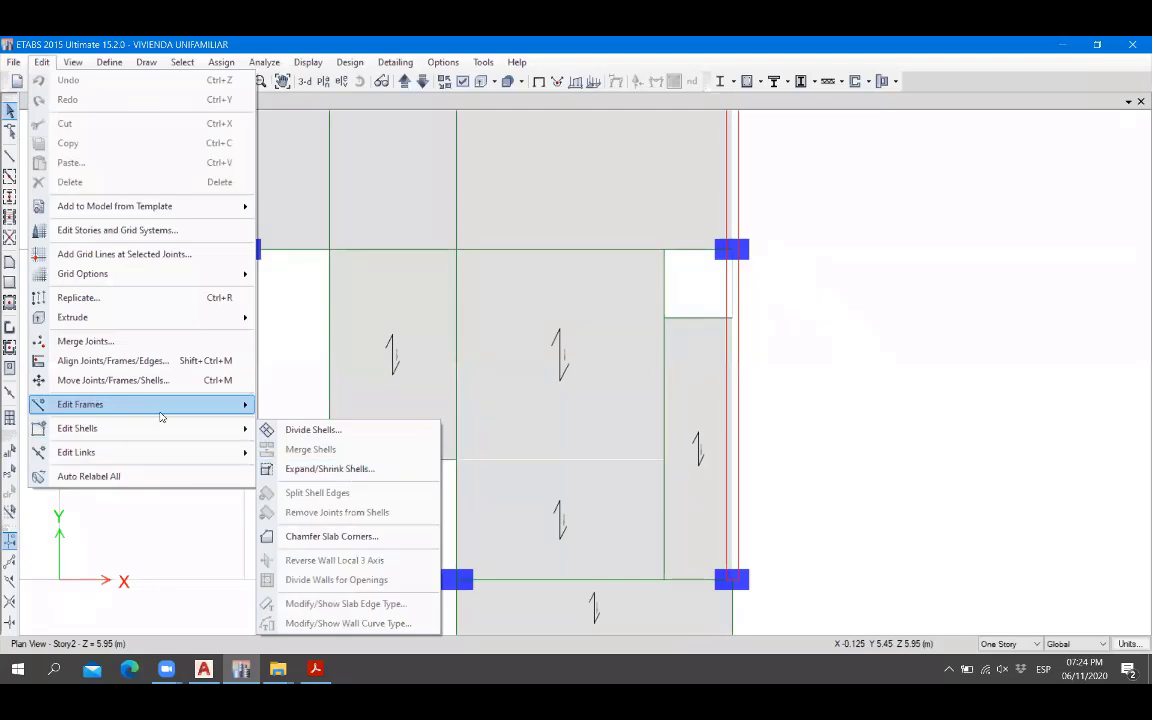
click(510, 343)
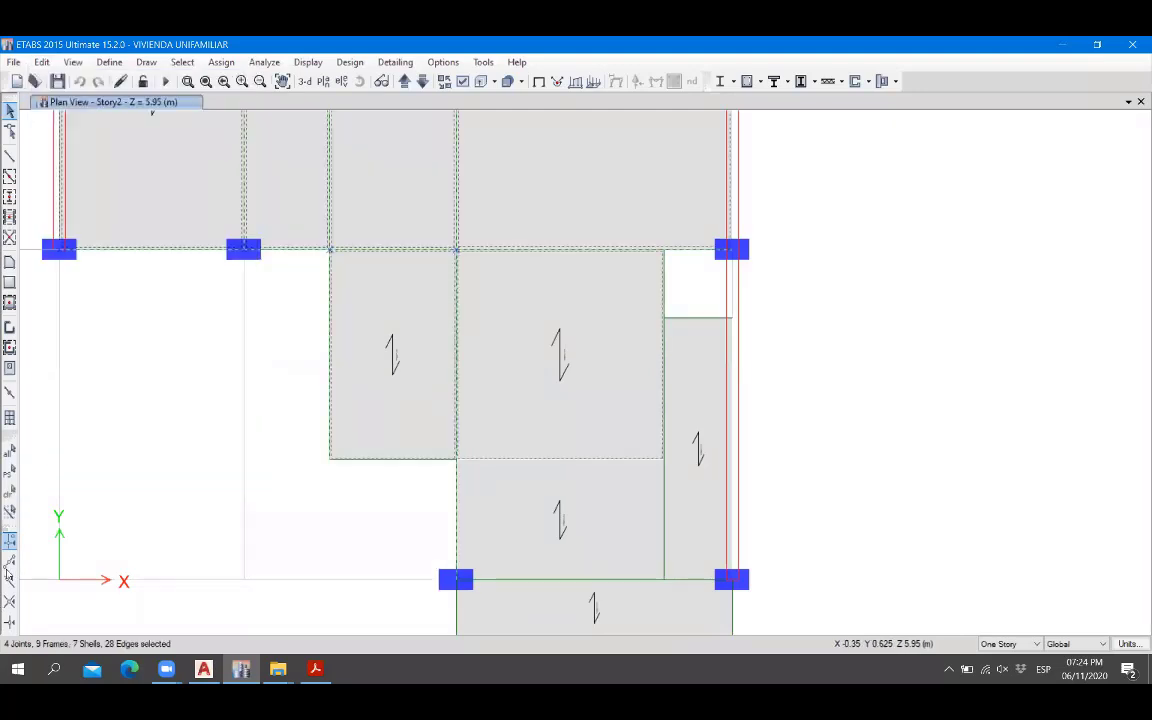
click(8, 491)
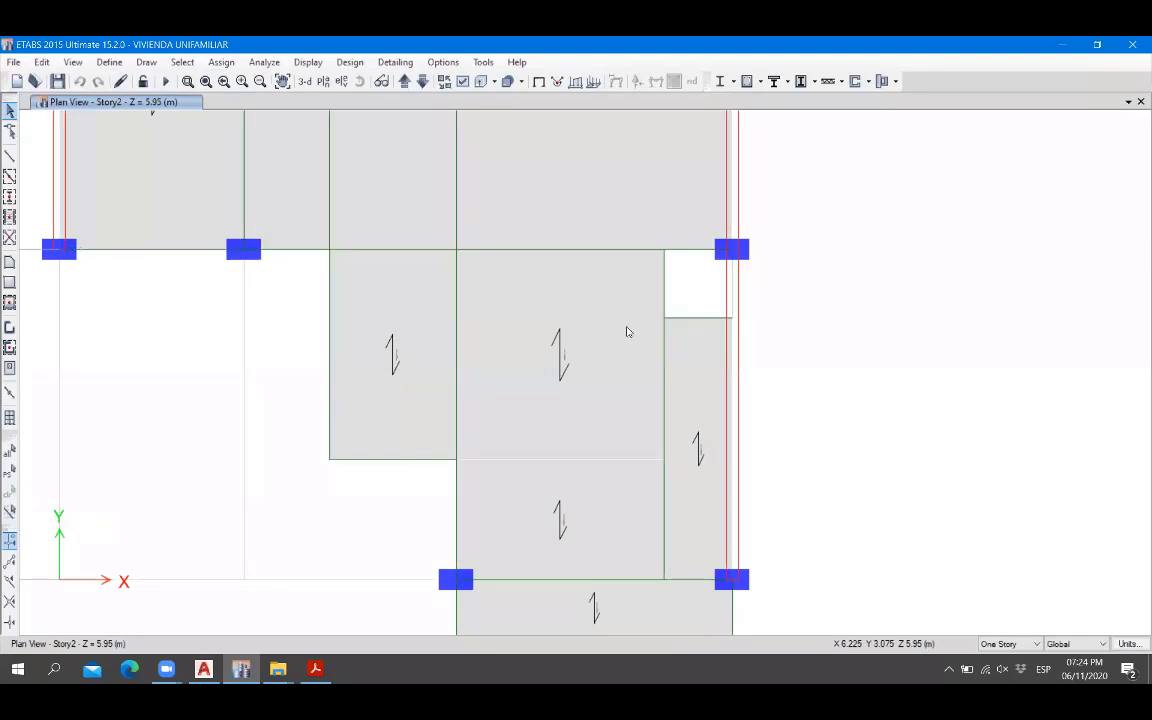
Merge the two stacked slab panels between axes 1 and 2, beside the narrow slab along axis C, into a single shell.
click(607, 452)
click(597, 525)
click(41, 62)
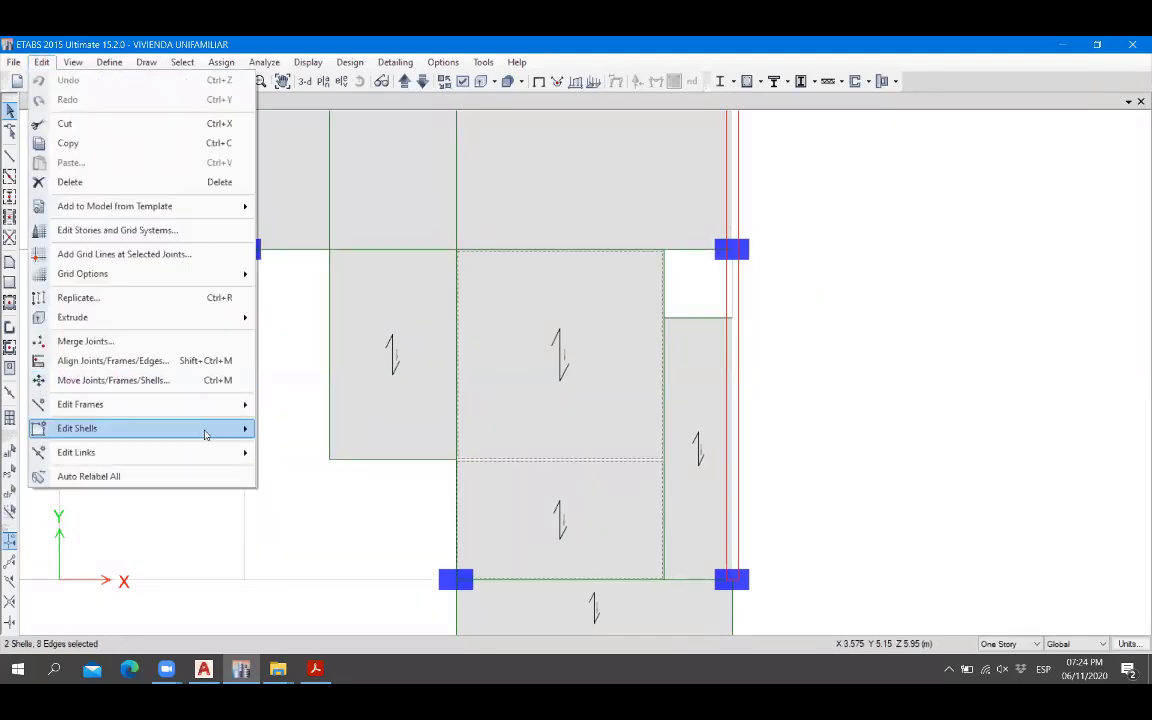
mouse_move(206, 432)
click(309, 447)
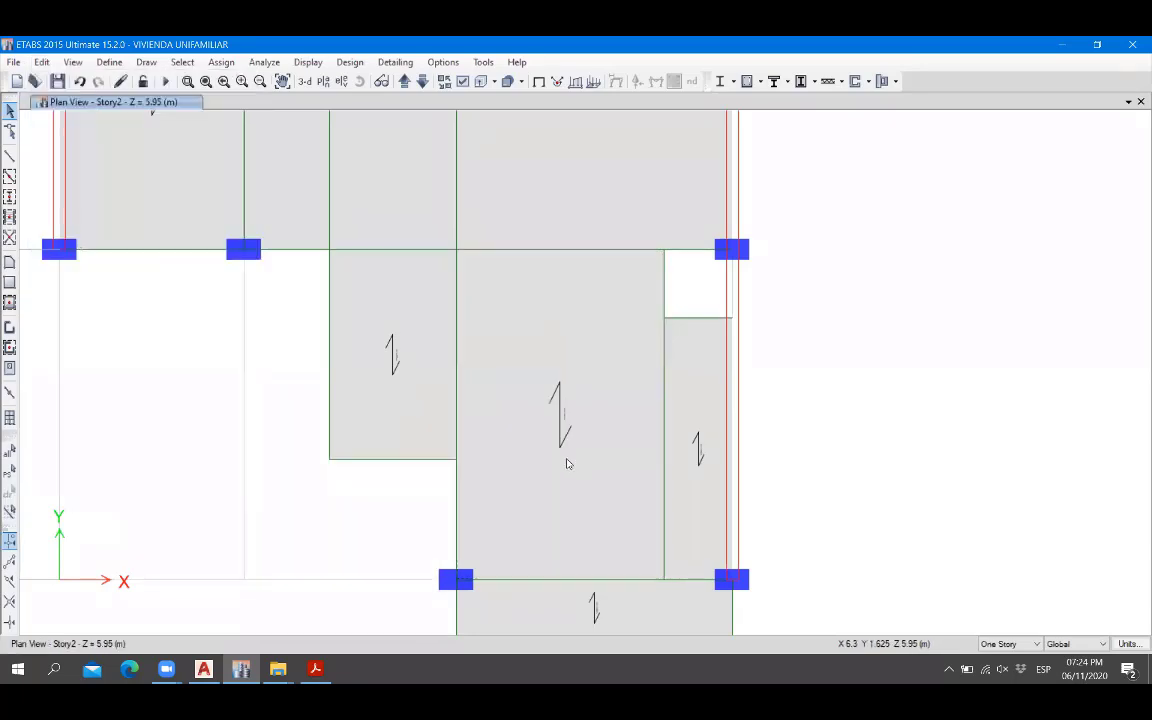
Review the whole Story2 plan, including the overhang beyond axis 1, against the structural plans in AutoCAD.
scroll(575, 455, down, 3)
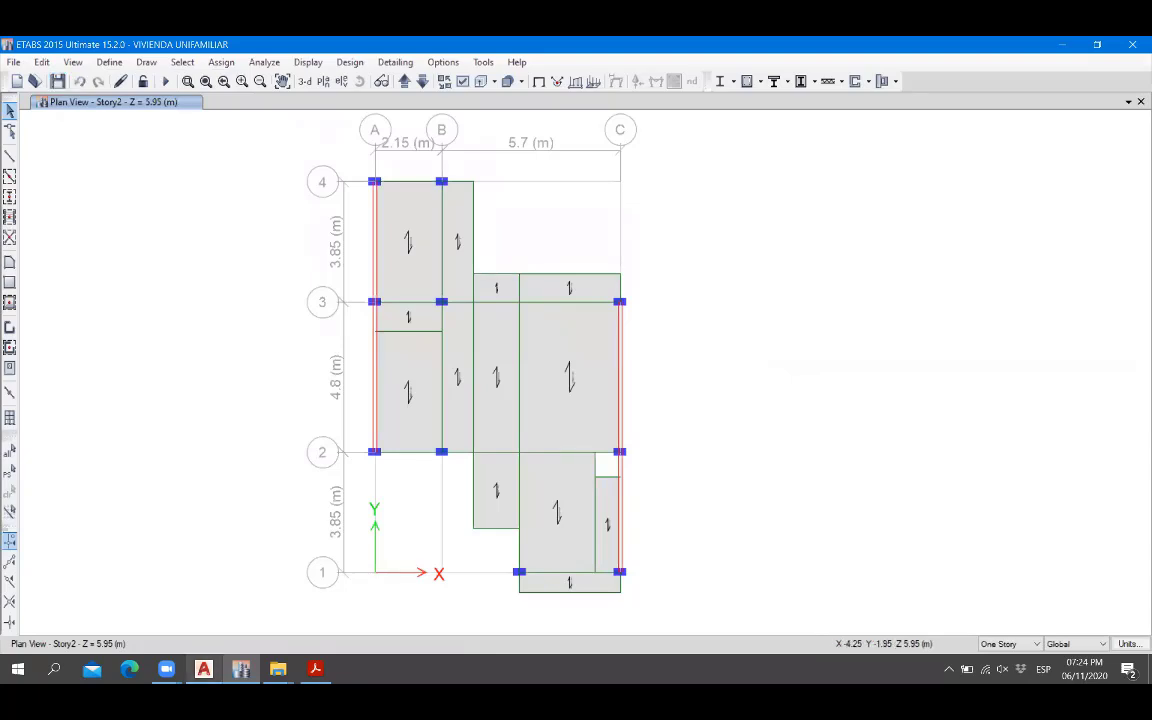
click(203, 668)
click(203, 668)
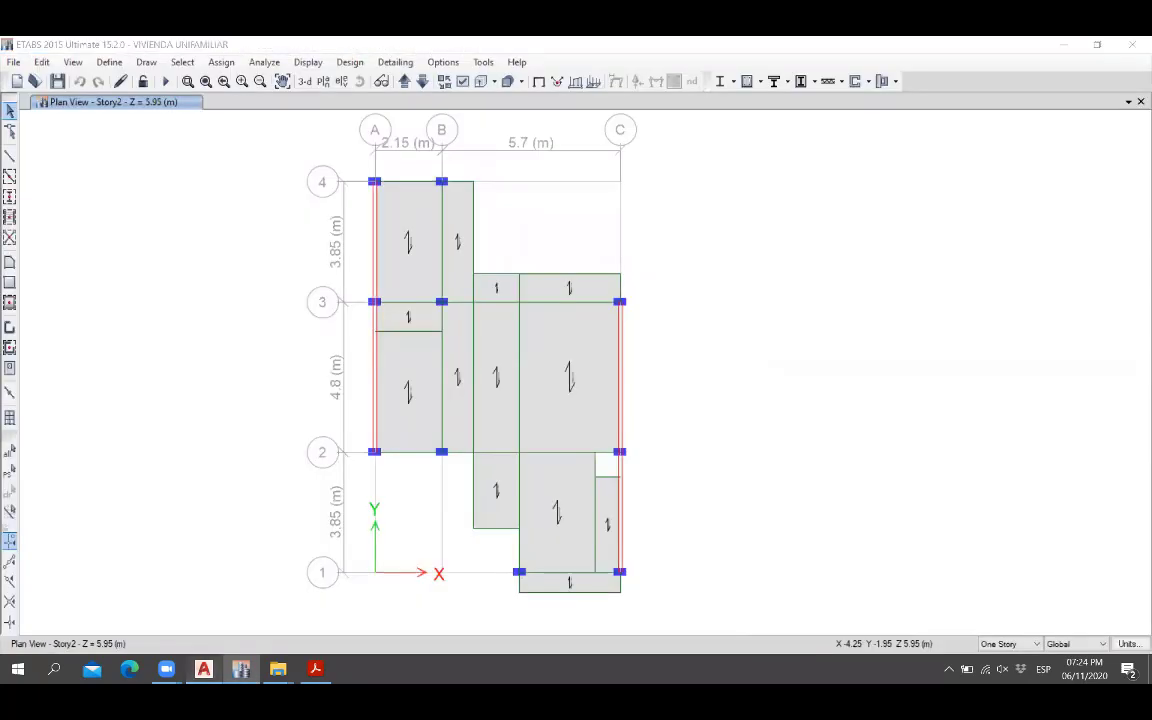
click(203, 668)
click(203, 668)
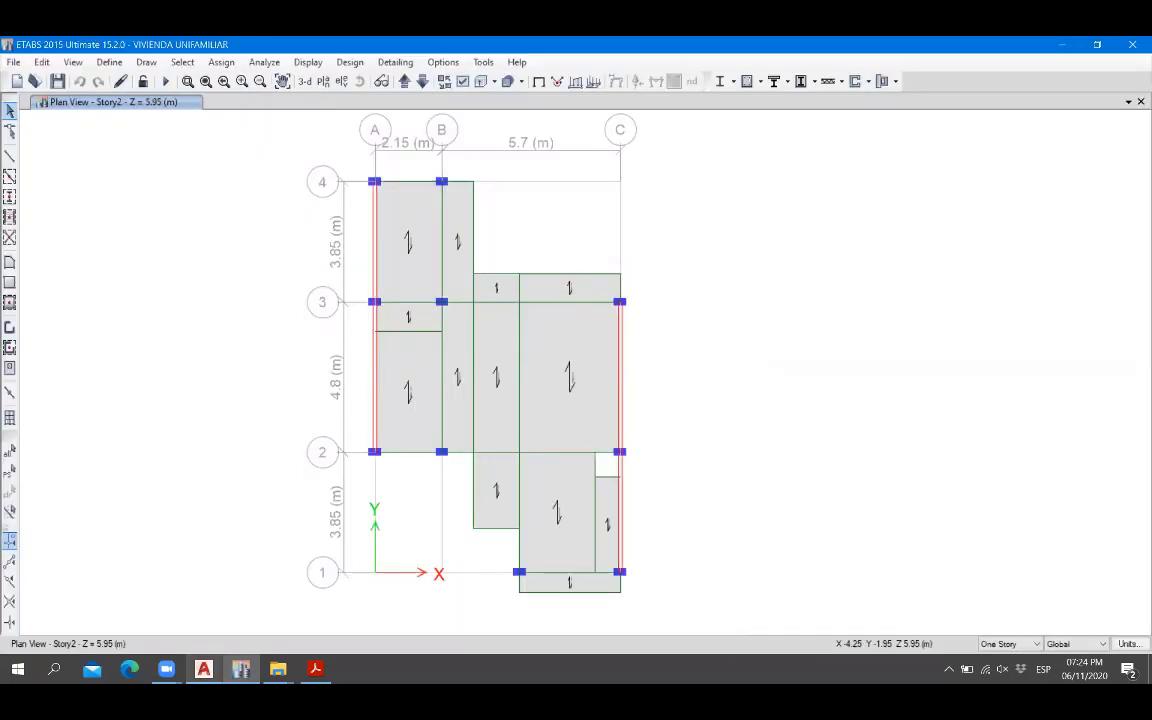
click(203, 668)
click(203, 668)
click(241, 669)
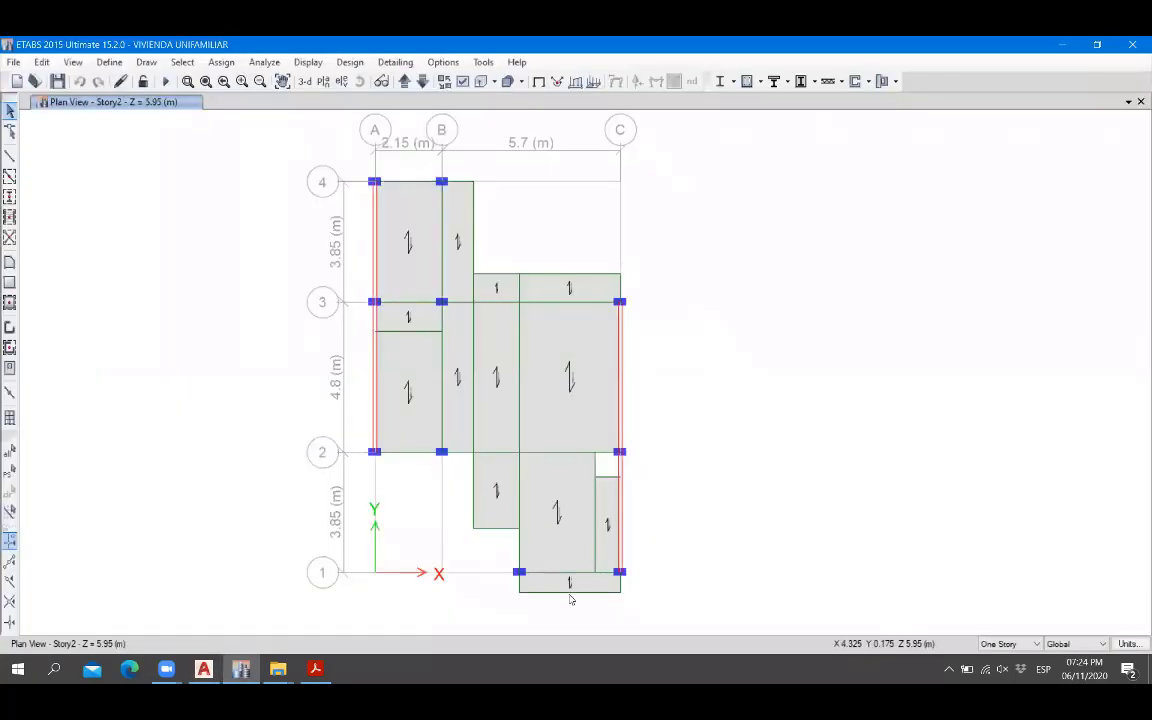
click(204, 669)
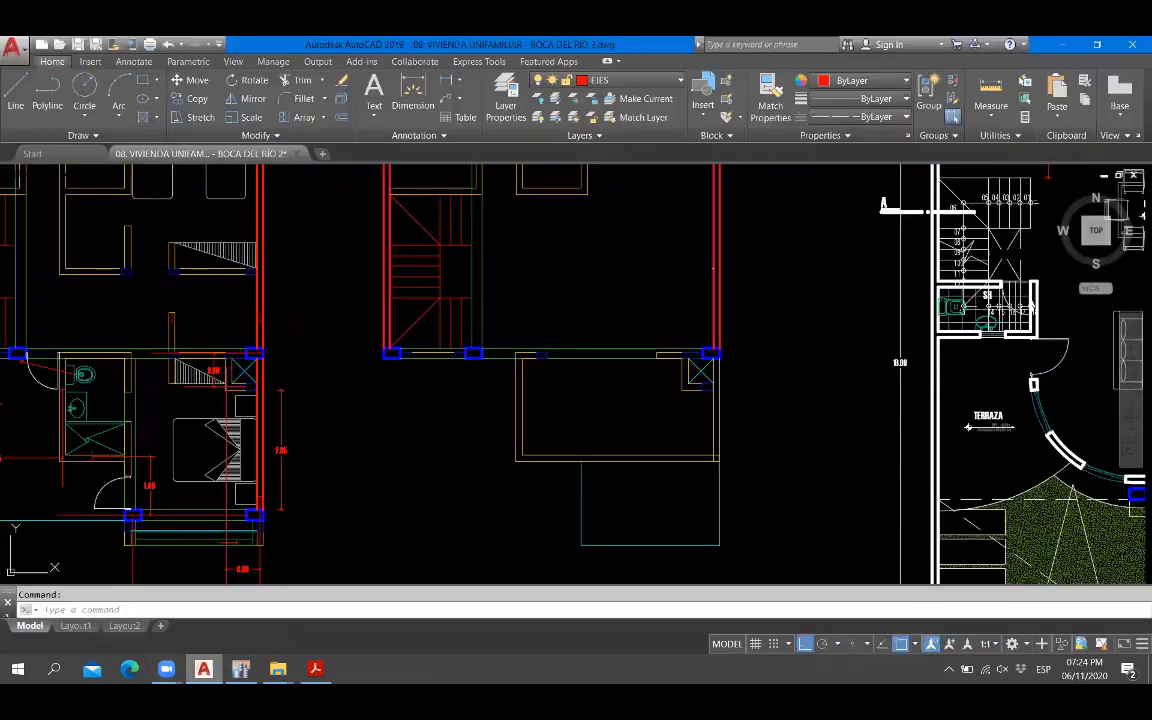
Compare the third-floor structural layout around axis 3 in AutoCAD with the Story2 plan, finishing in ETABS.
click(204, 669)
click(204, 669)
click(241, 669)
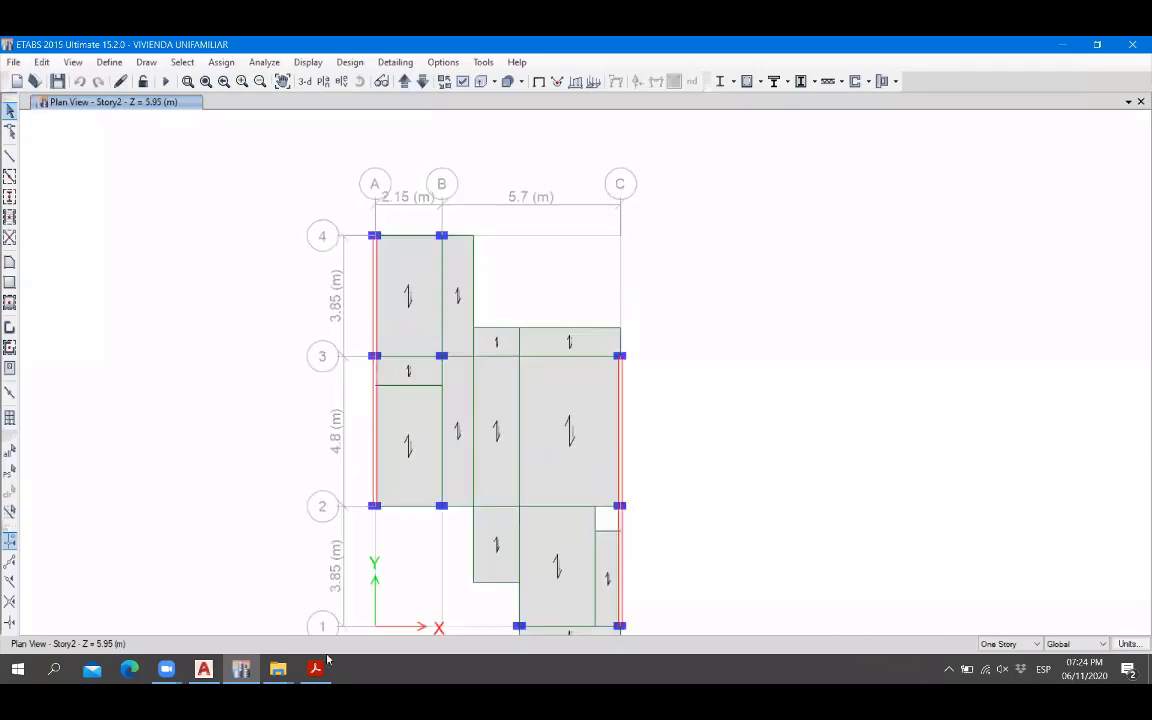
click(204, 669)
scroll(470, 430, up, 3)
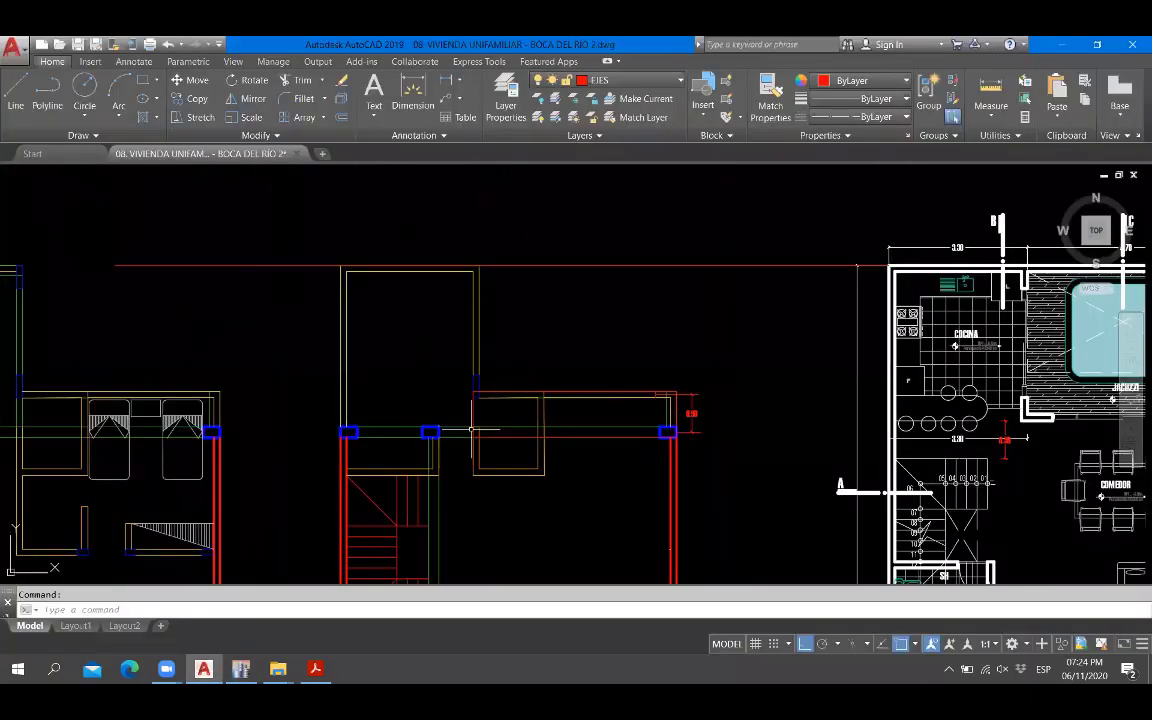
middle_drag(528, 399, 530, 268)
click(205, 669)
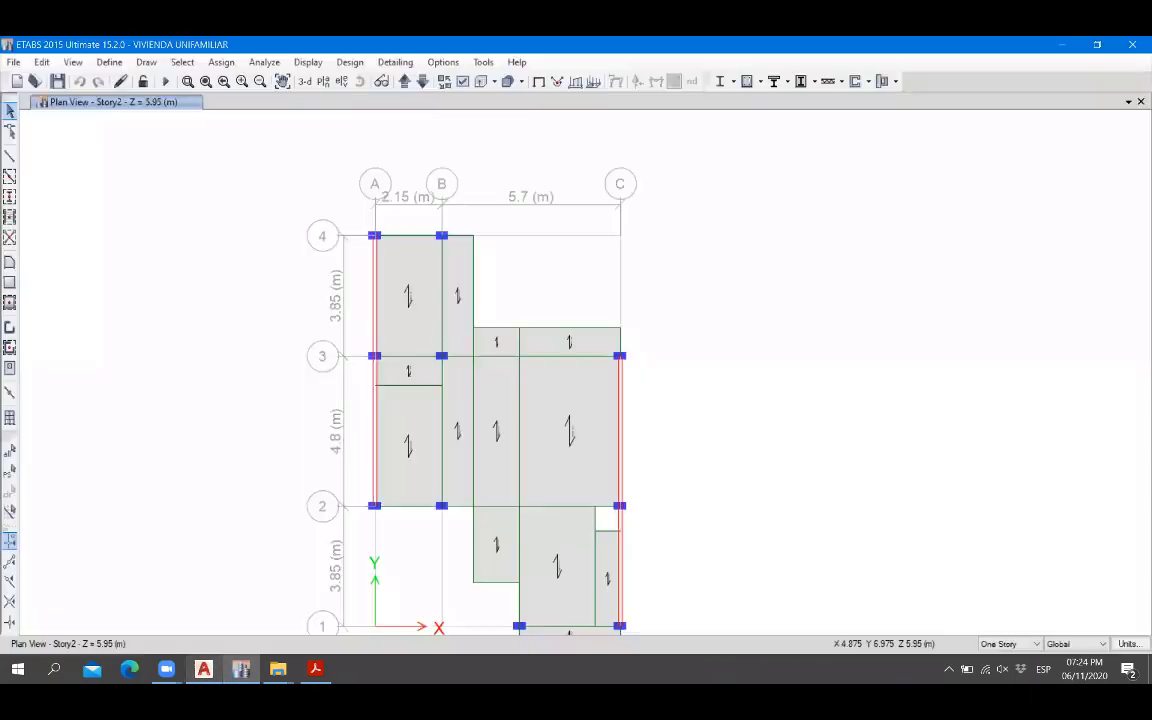
Check the Story1 plan, and display the whole building in 3D with extruded frame members.
click(422, 81)
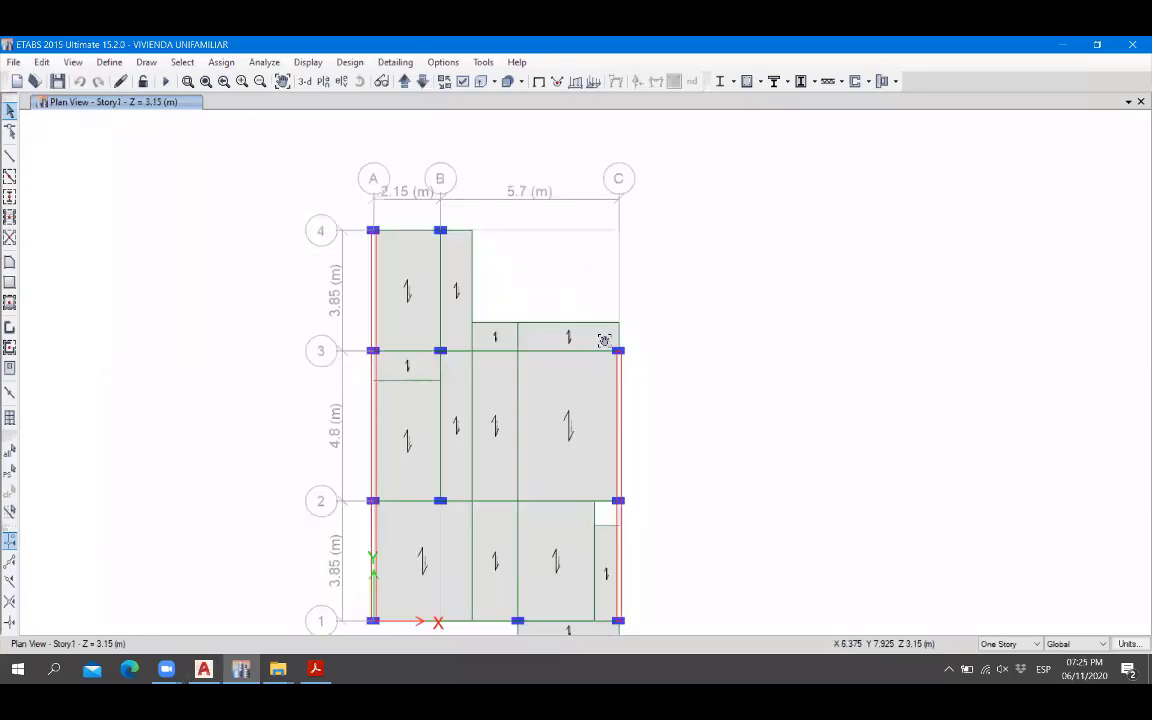
click(305, 82)
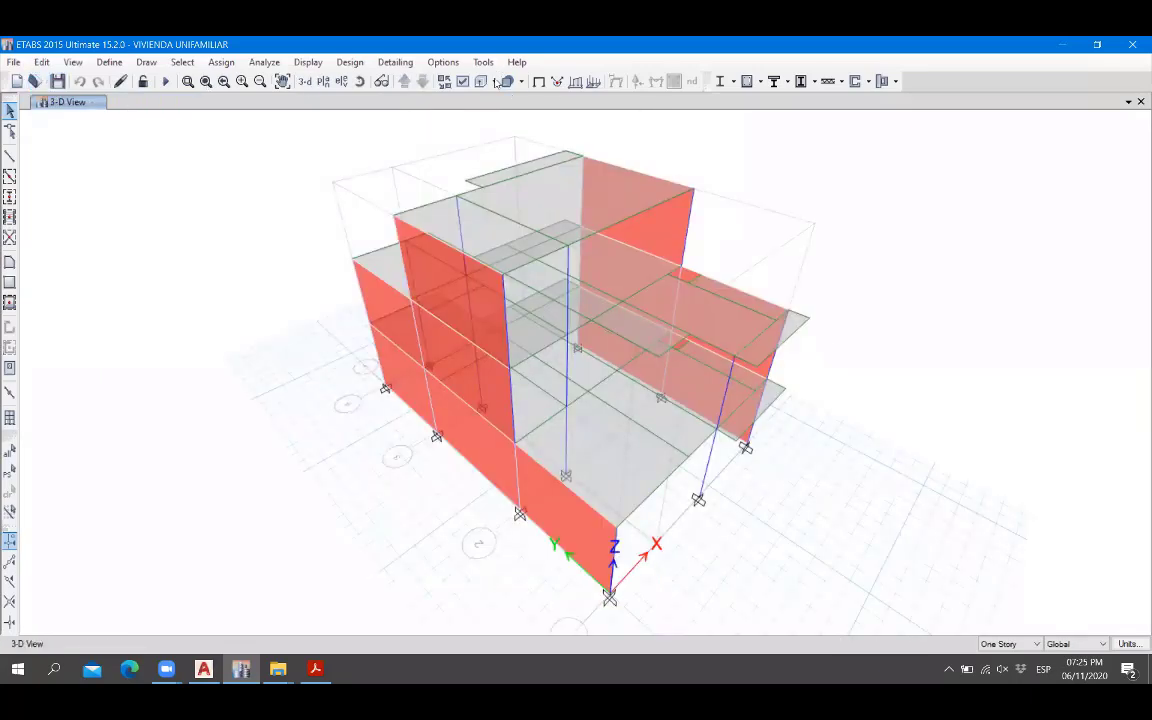
click(481, 81)
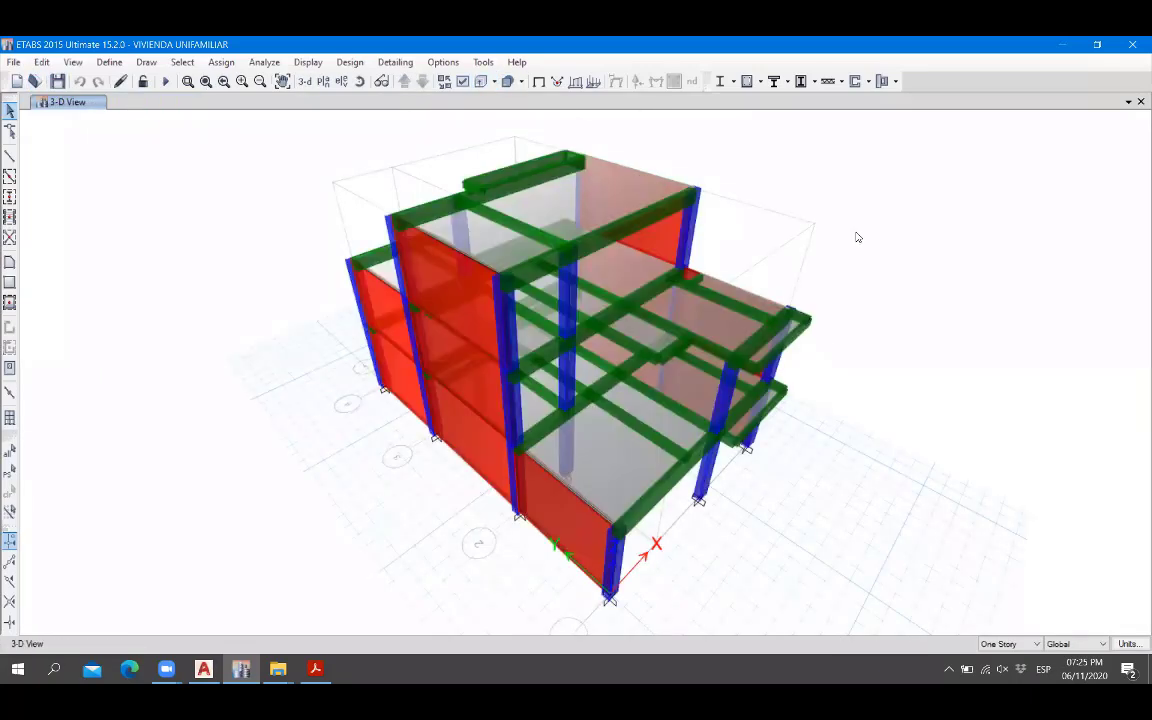